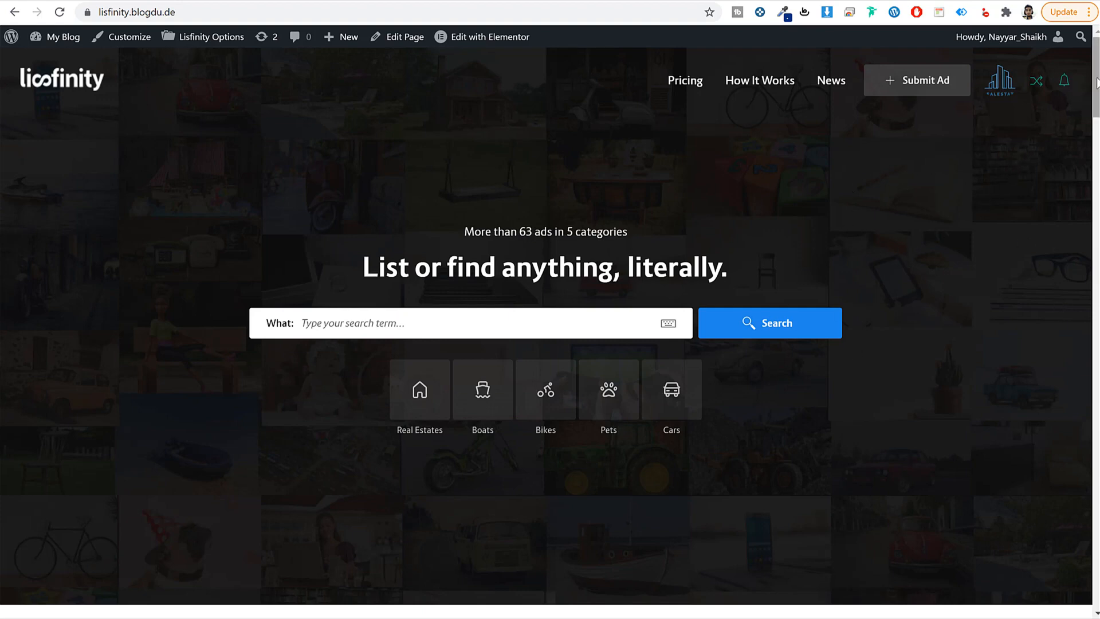
# Step: Scroll the homepage and start a new ad from the header's Submit Ad button
pyautogui.moveTo(1096, 84)
pyautogui.mouseDown()
pyautogui.moveTo(1085, 321)
pyautogui.moveTo(1096, 434)
pyautogui.moveTo(1095, 66)
pyautogui.mouseUp()
pyautogui.click(907, 90)
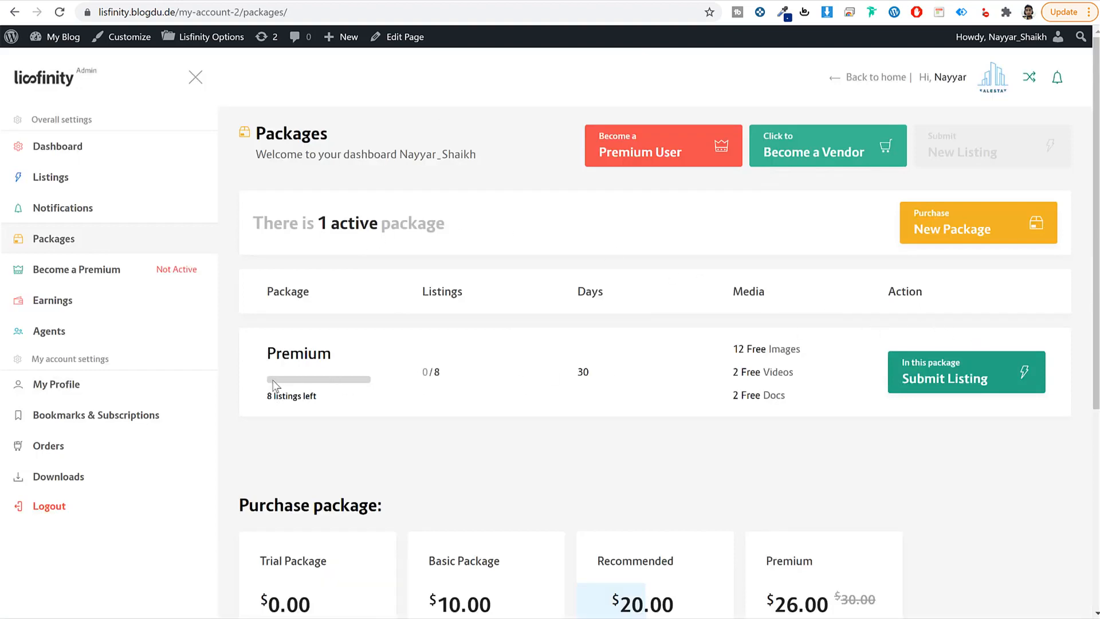
# Step: Highlight the active Premium package, then the Trial Package limits: 1 ad, 7 days, 4 free images
pyautogui.moveTo(337, 362); pyautogui.dragTo(262, 361)
pyautogui.scroll(-5, 384, 359)
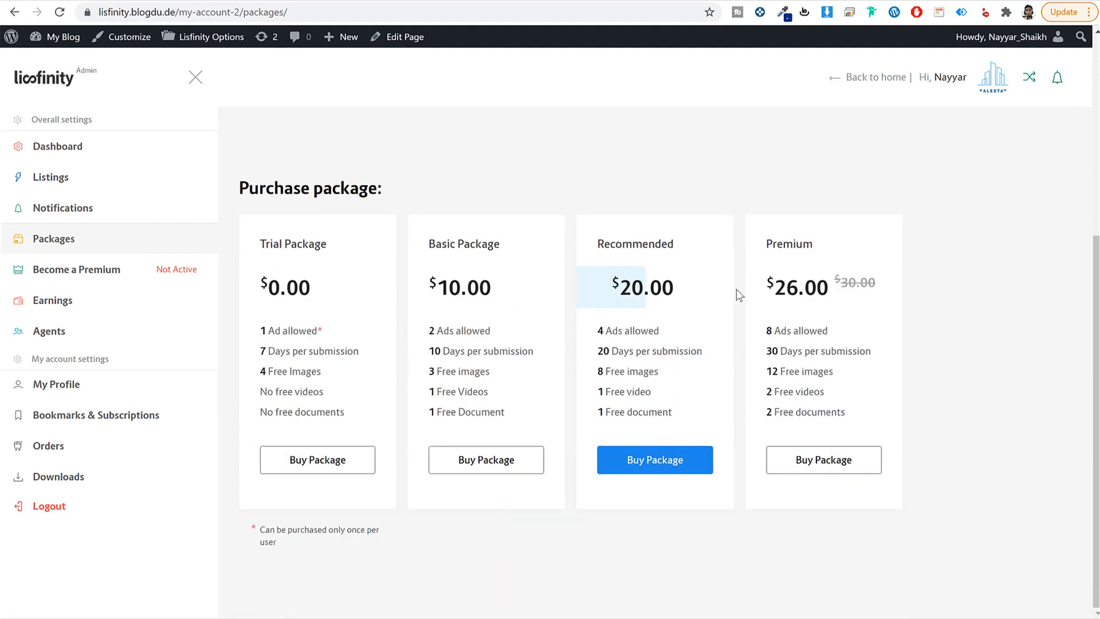
pyautogui.moveTo(337, 244); pyautogui.dragTo(252, 245)
pyautogui.click(342, 246)
pyautogui.moveTo(339, 327); pyautogui.dragTo(239, 332)
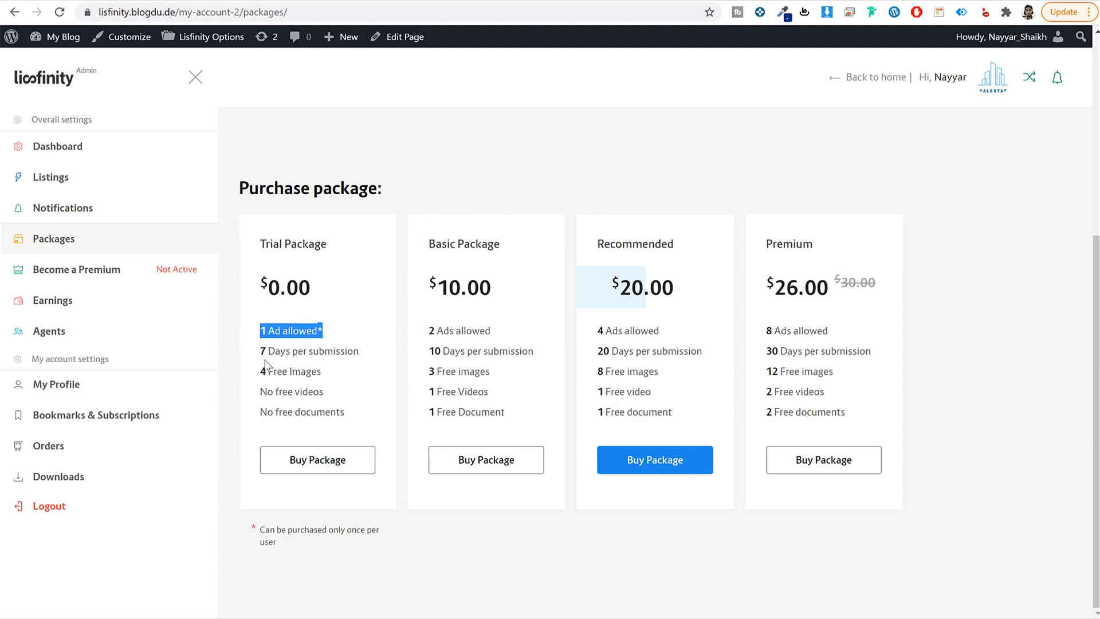
pyautogui.moveTo(259, 350); pyautogui.dragTo(337, 381)
pyautogui.click(319, 371)
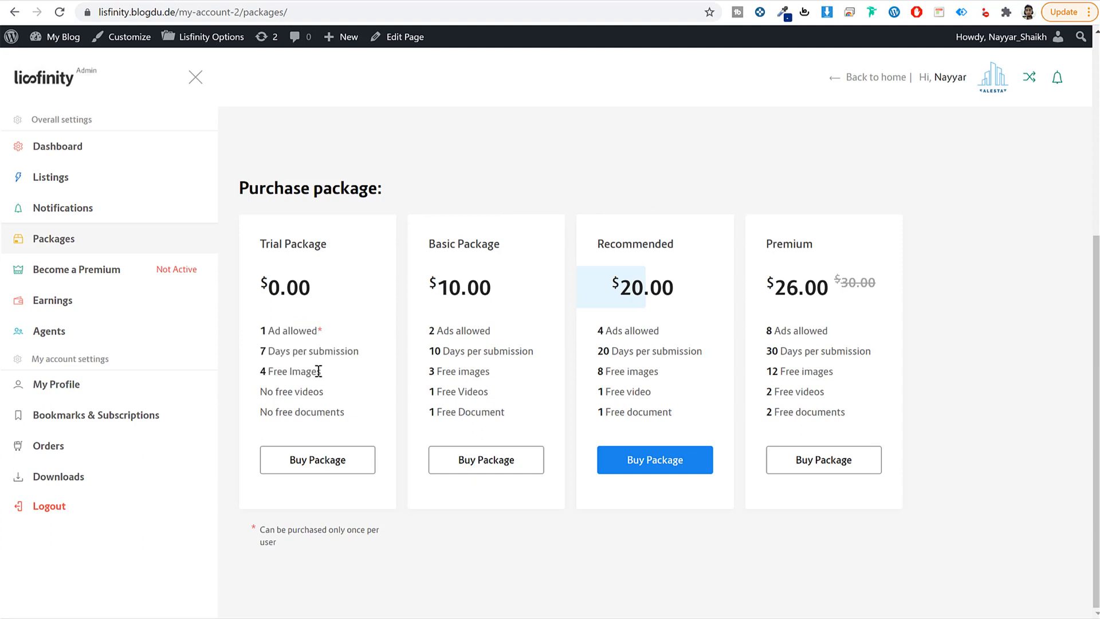
pyautogui.moveTo(368, 350); pyautogui.dragTo(255, 351)
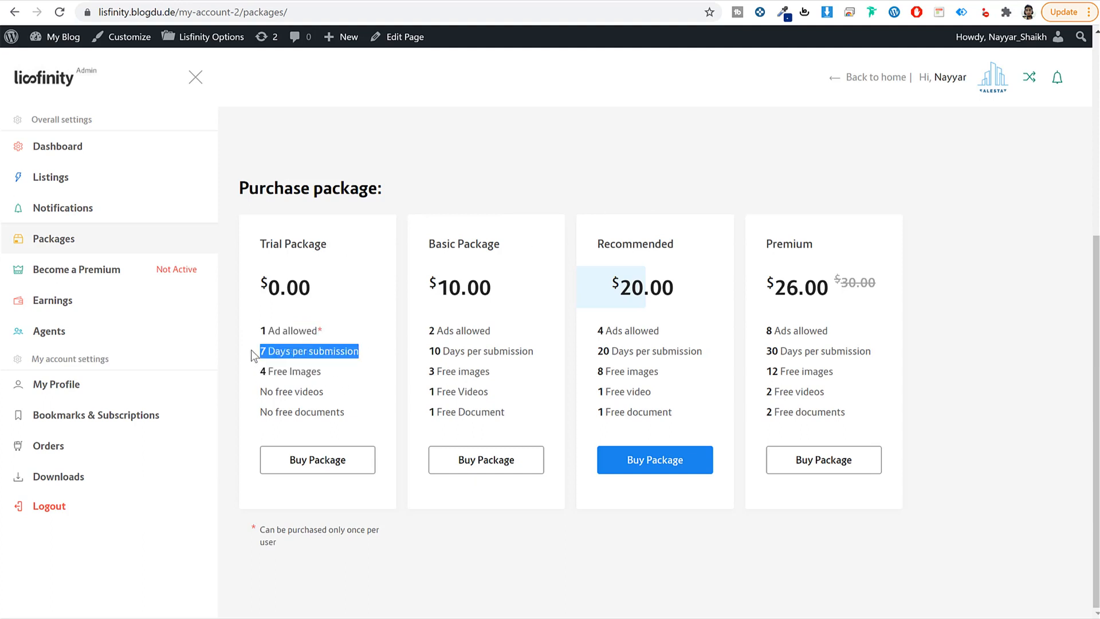
pyautogui.moveTo(321, 370); pyautogui.dragTo(352, 405)
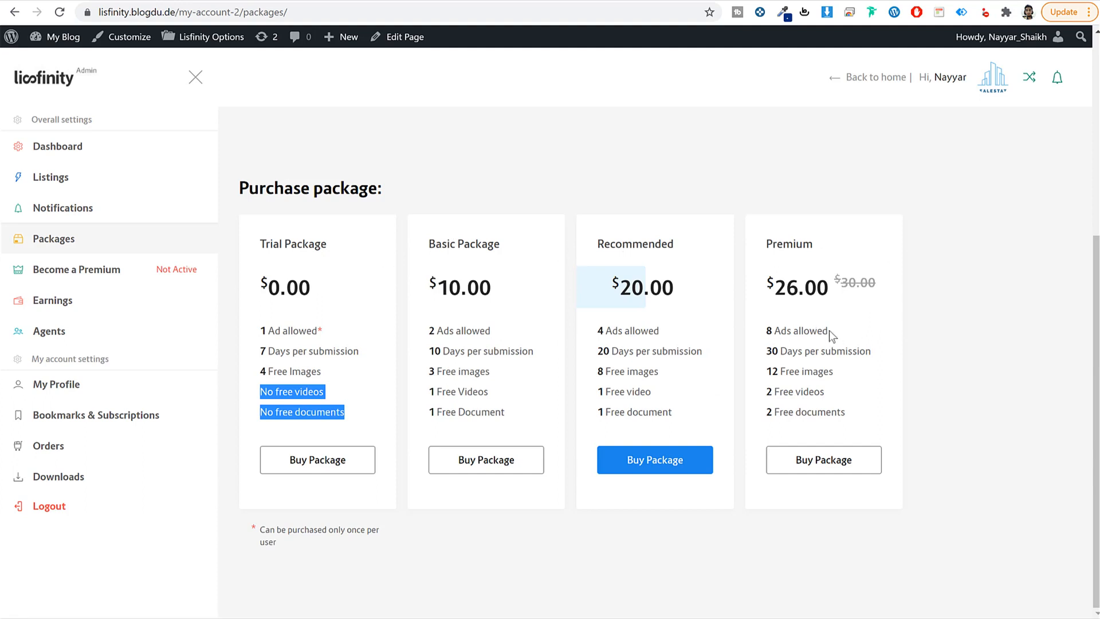
# Step: Highlight the Premium plan's 8 ads, 30 days and free images, then return to the active package
pyautogui.moveTo(829, 331); pyautogui.dragTo(747, 335)
pyautogui.moveTo(872, 351); pyautogui.dragTo(749, 352)
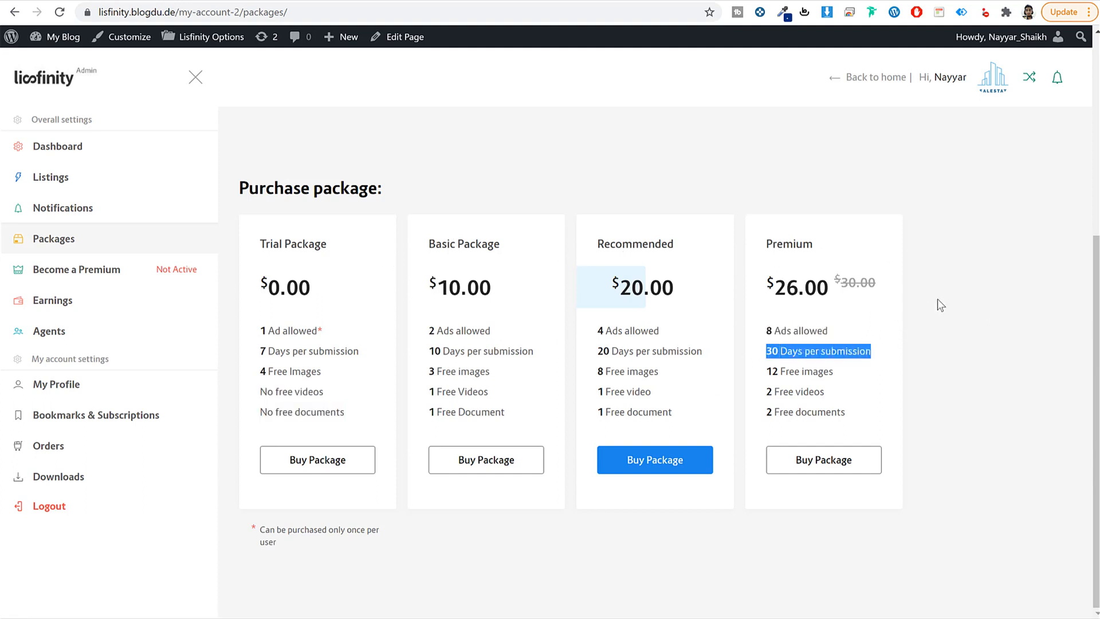
pyautogui.moveTo(834, 371); pyautogui.dragTo(761, 373)
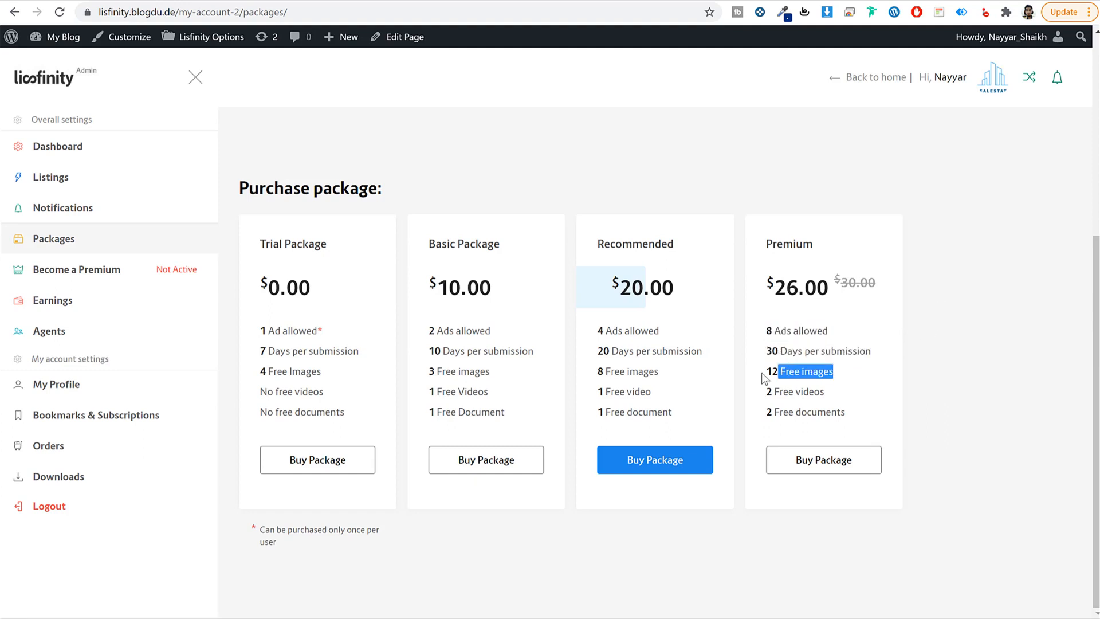
pyautogui.click(772, 373)
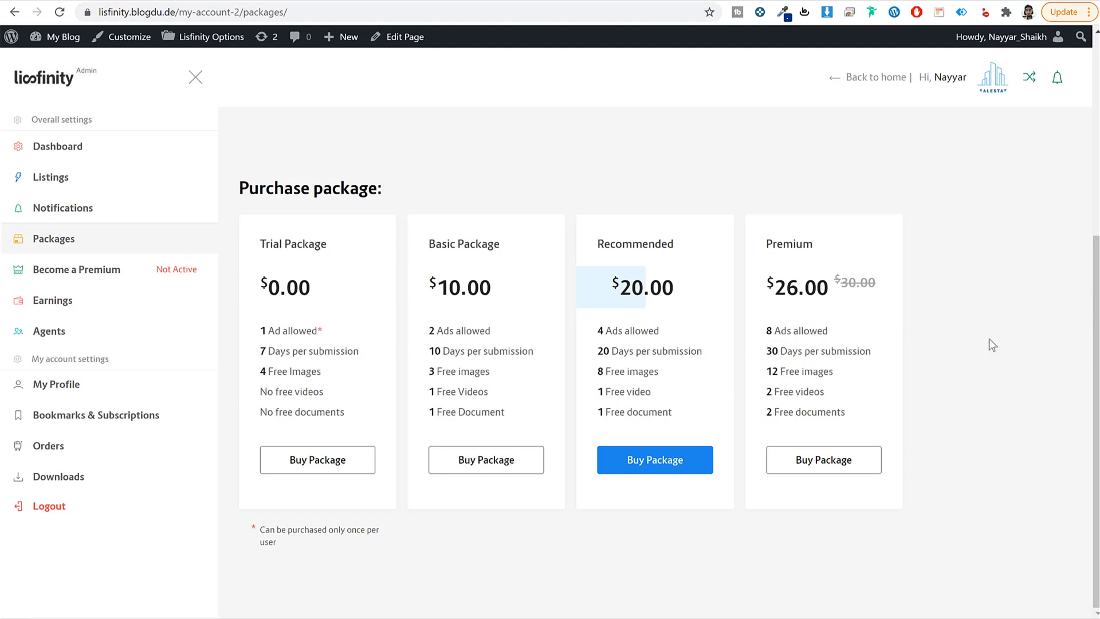
pyautogui.scroll(5, 982, 367)
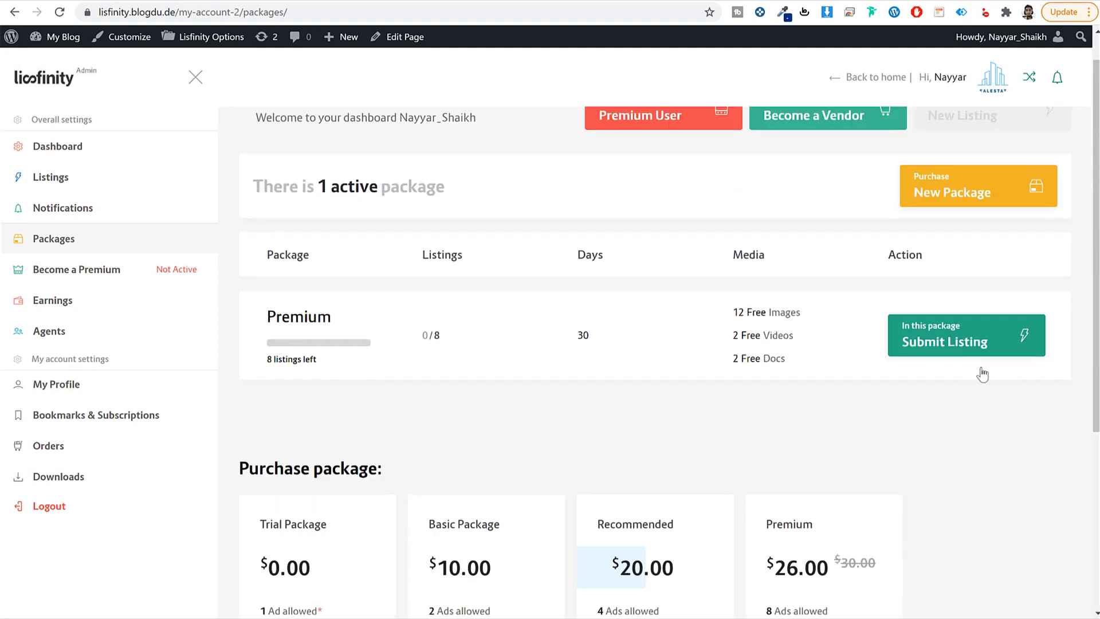
pyautogui.moveTo(342, 361); pyautogui.dragTo(262, 359)
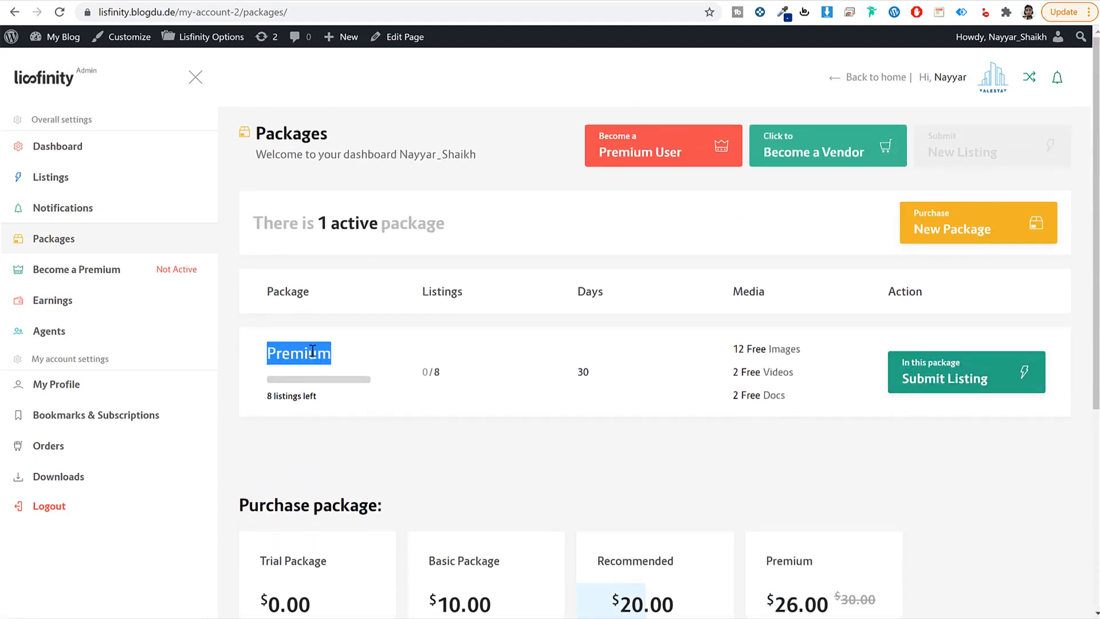
# Step: Start a Premium-package listing and look over the General step's Ad Title and Description fields
pyautogui.click(970, 374)
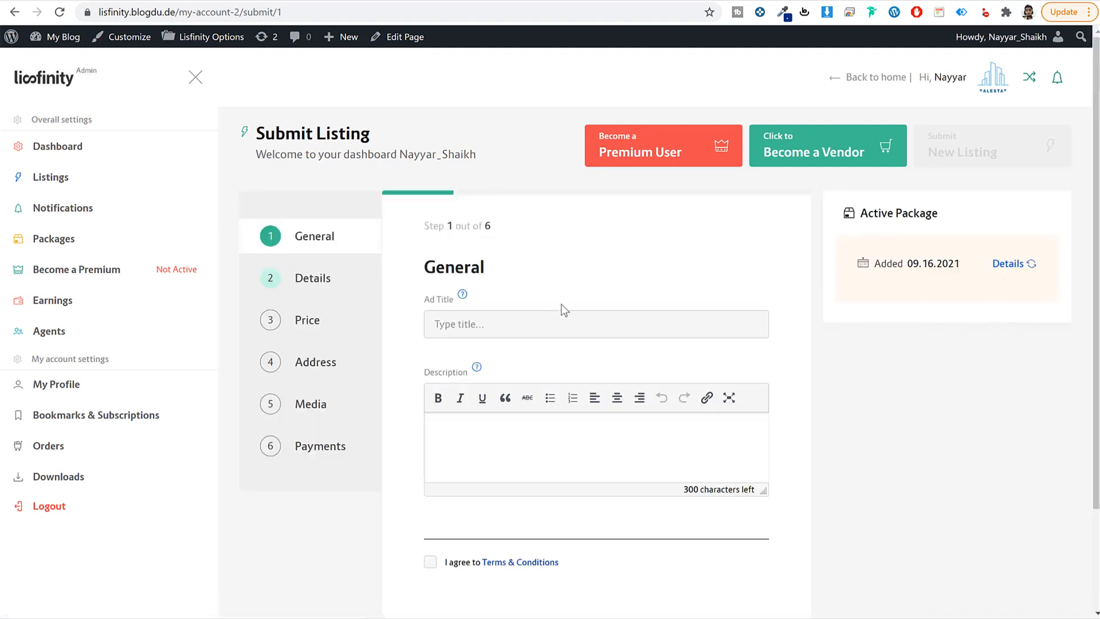
pyautogui.scroll(-2, 550, 298)
pyautogui.scroll(2, 521, 339)
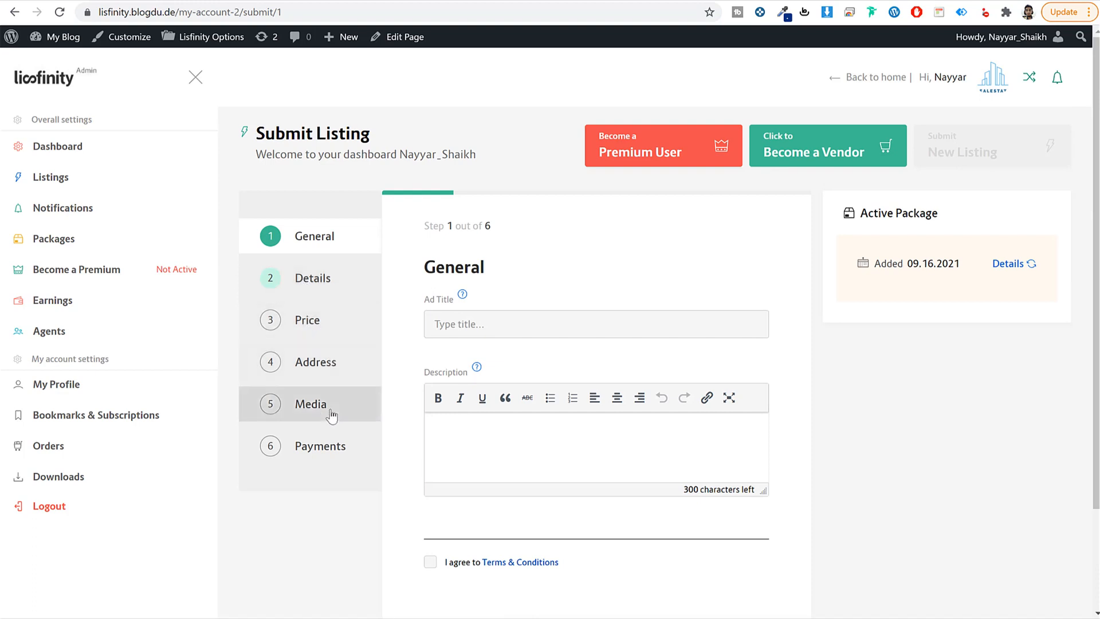
pyautogui.scroll(-2, 575, 461)
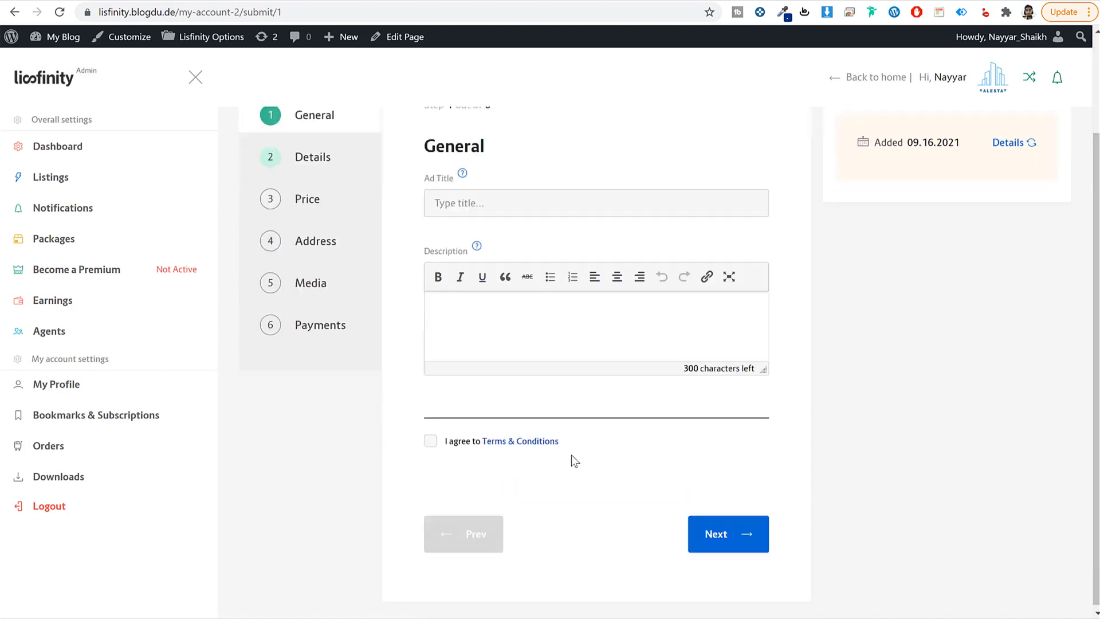
pyautogui.scroll(2, 827, 277)
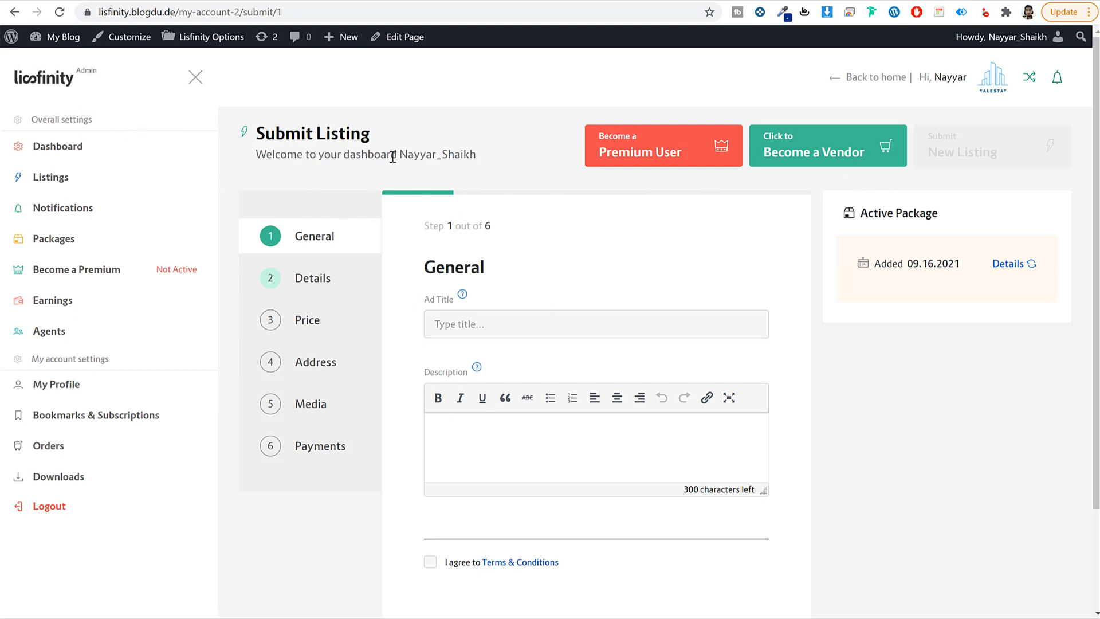
# Step: Review the dashboard's zero bids, zero messages and analytics chart, then go to Listings
pyautogui.click(96, 150)
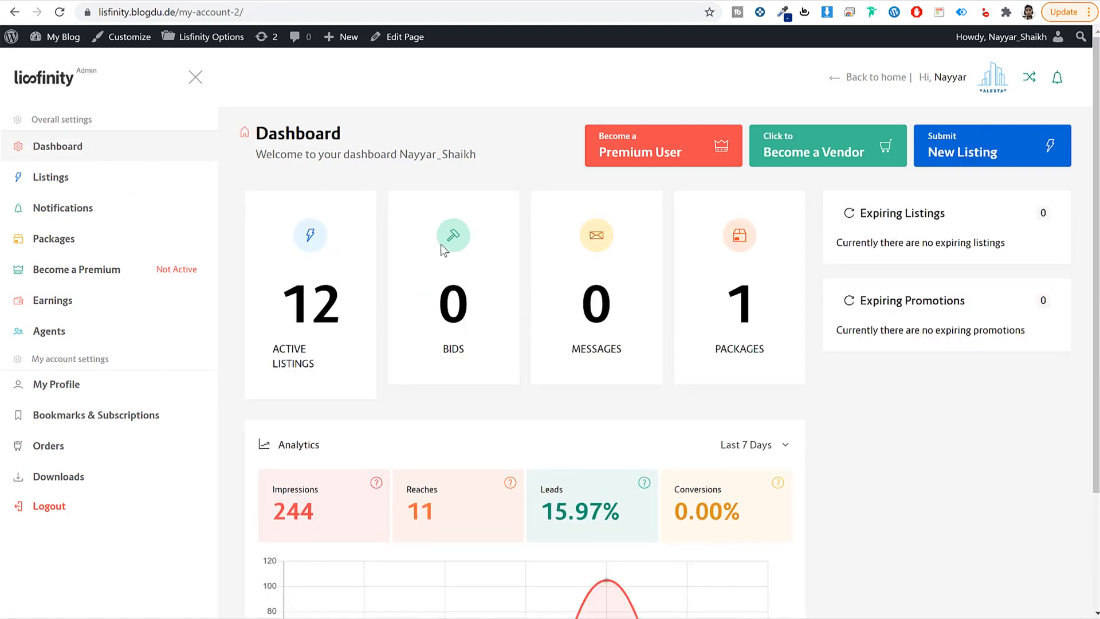
pyautogui.moveTo(471, 358); pyautogui.dragTo(449, 289)
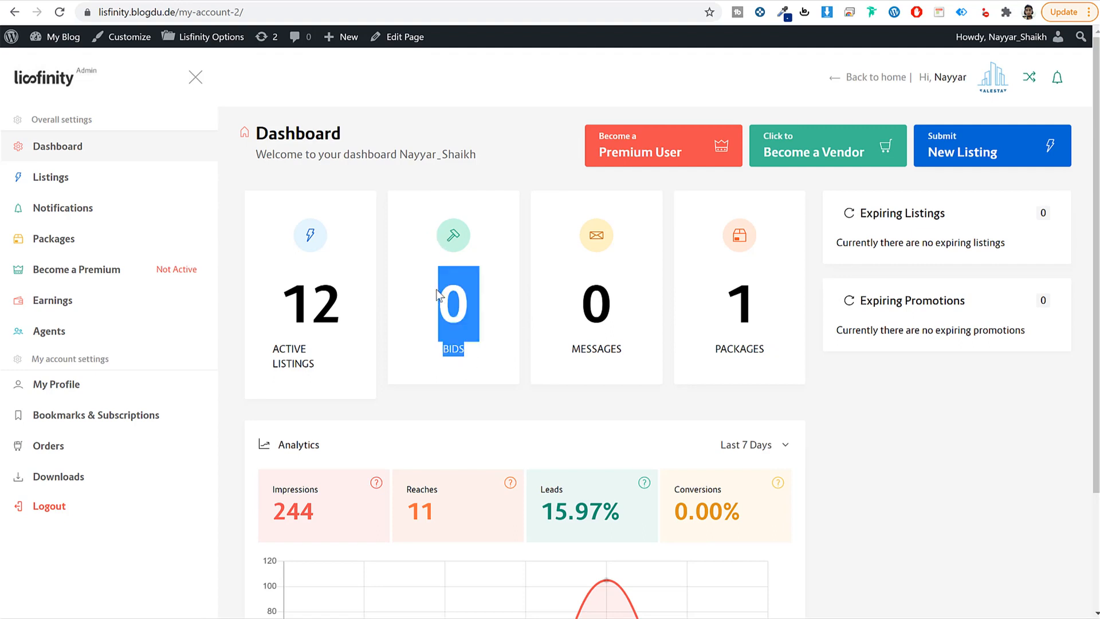
pyautogui.click(480, 333)
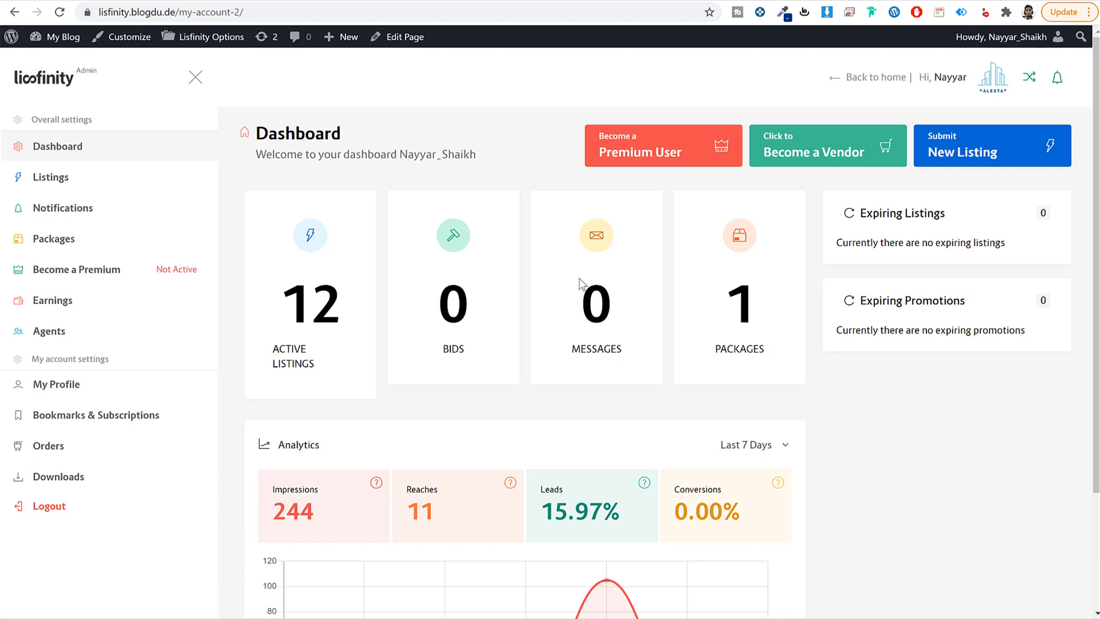
pyautogui.moveTo(572, 291); pyautogui.dragTo(630, 353)
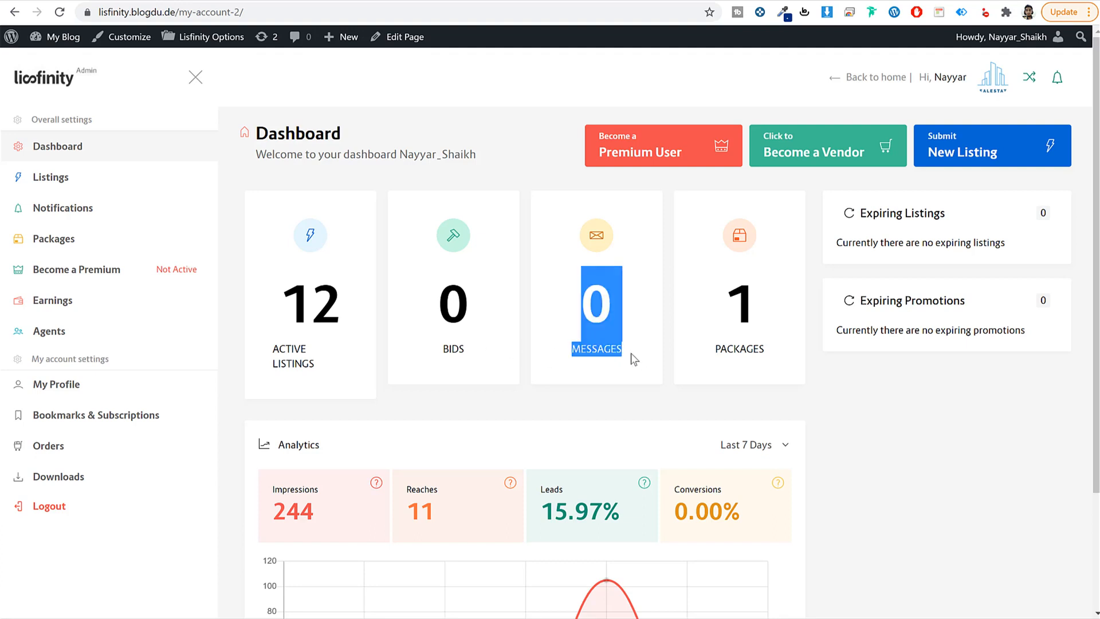
pyautogui.click(631, 353)
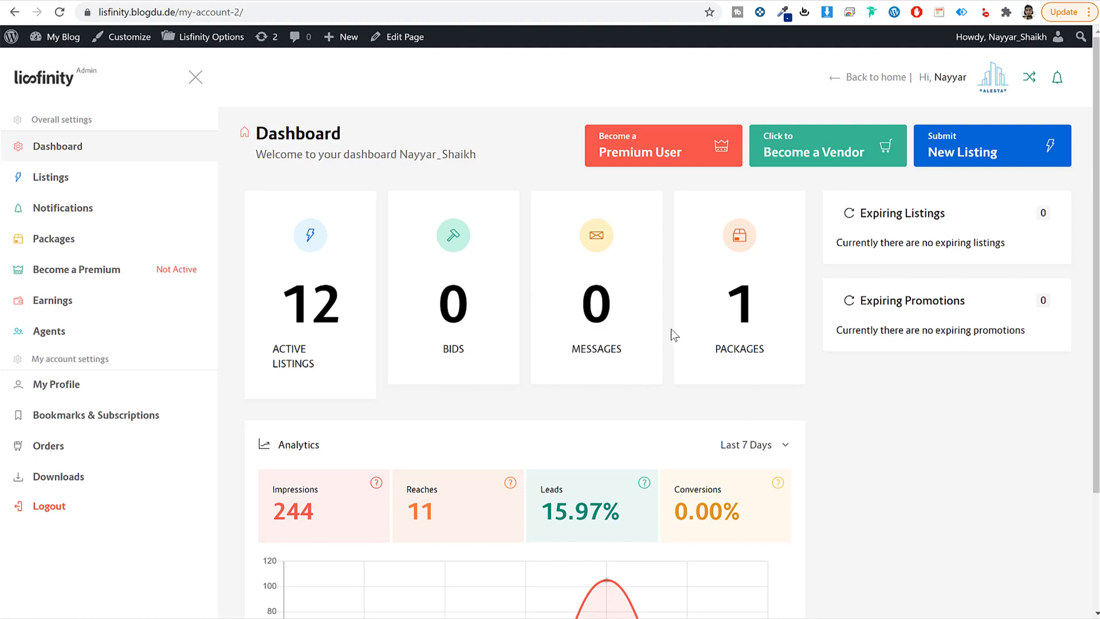
pyautogui.scroll(-3, 888, 470)
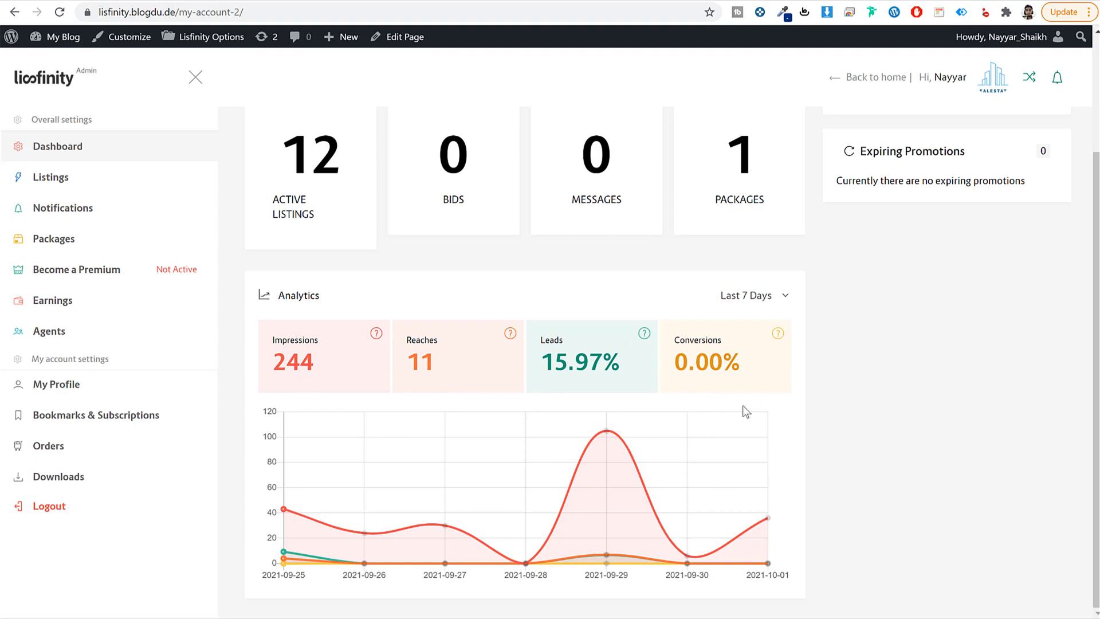
pyautogui.scroll(3, 866, 451)
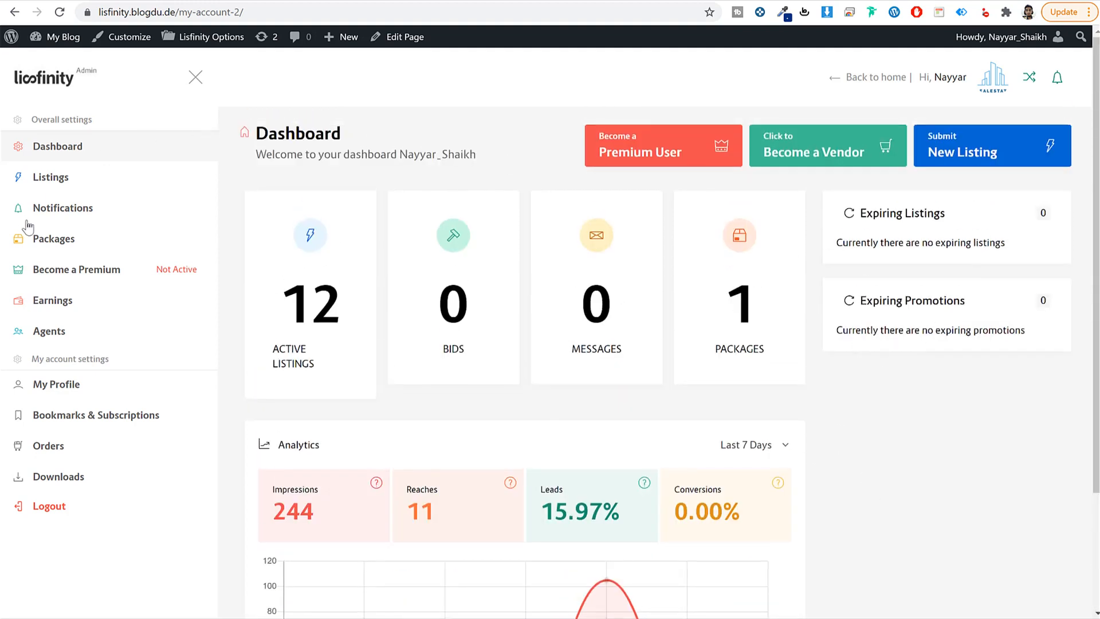
pyautogui.click(51, 179)
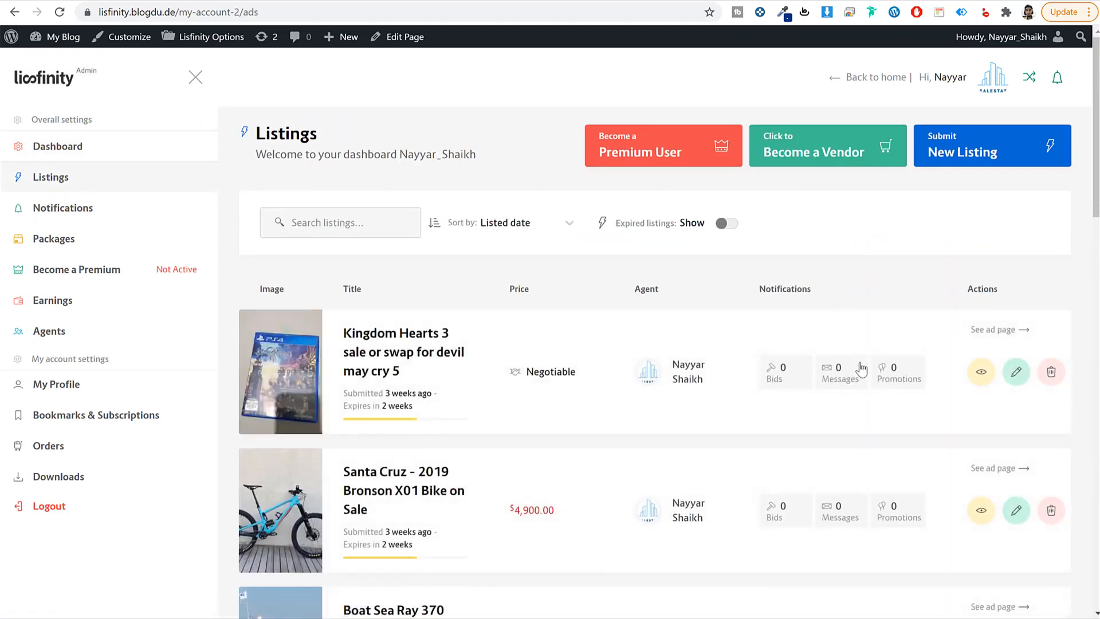
# Step: Scroll the Listings page and open the Kingdom Hearts 3 ad's Promotions tab
pyautogui.scroll(-5, 869, 382)
pyautogui.scroll(-5, 871, 387)
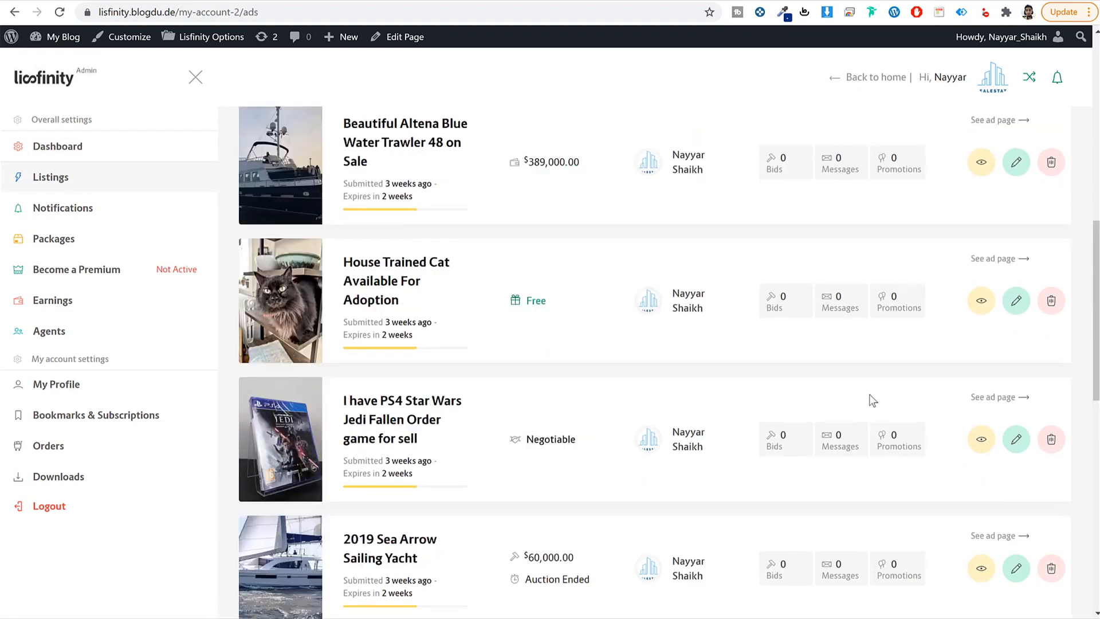
pyautogui.scroll(10, 868, 400)
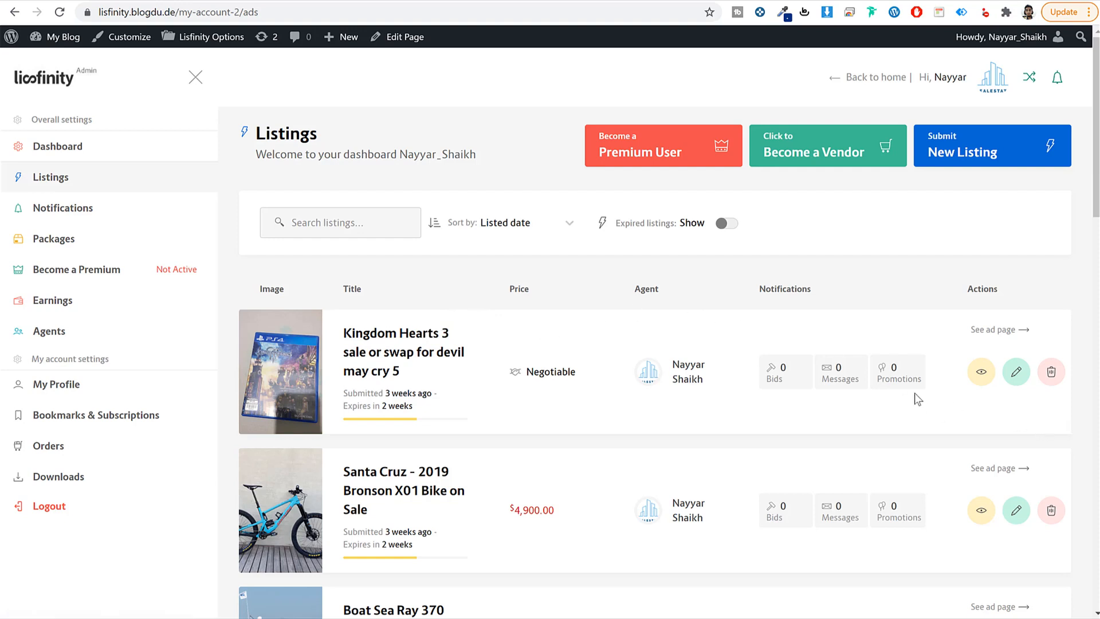
pyautogui.click(898, 374)
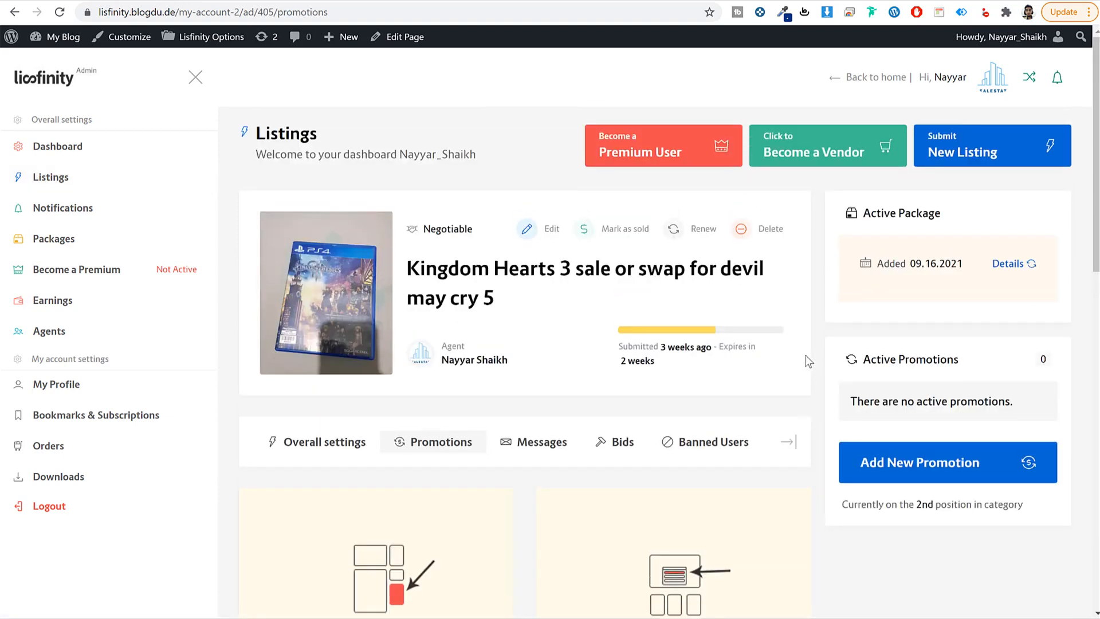
pyautogui.scroll(-6, 827, 360)
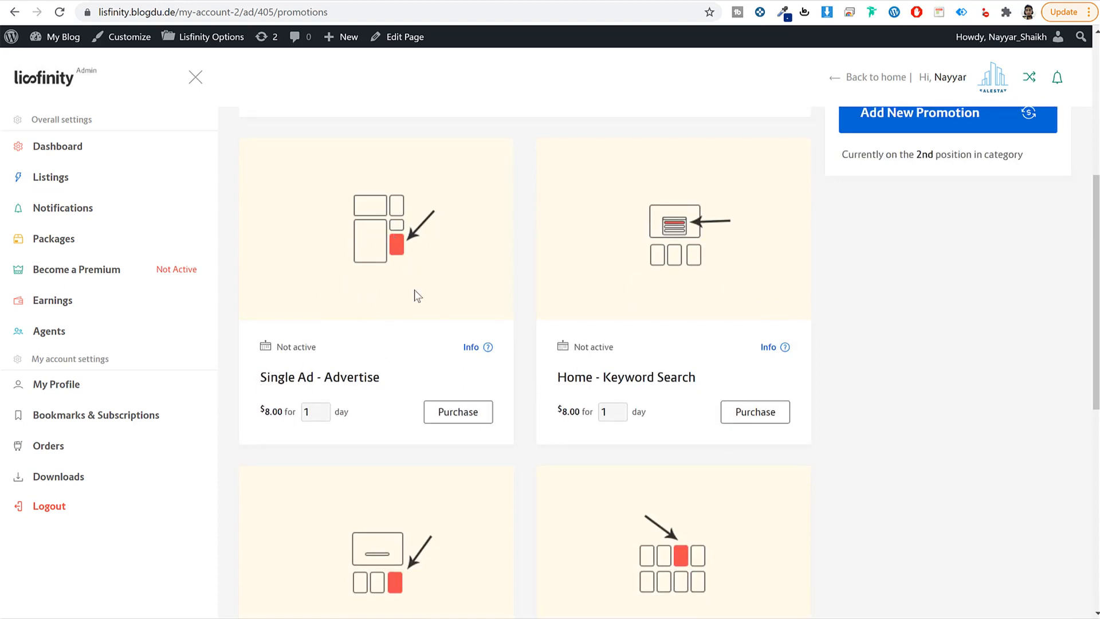
pyautogui.scroll(-1, 893, 366)
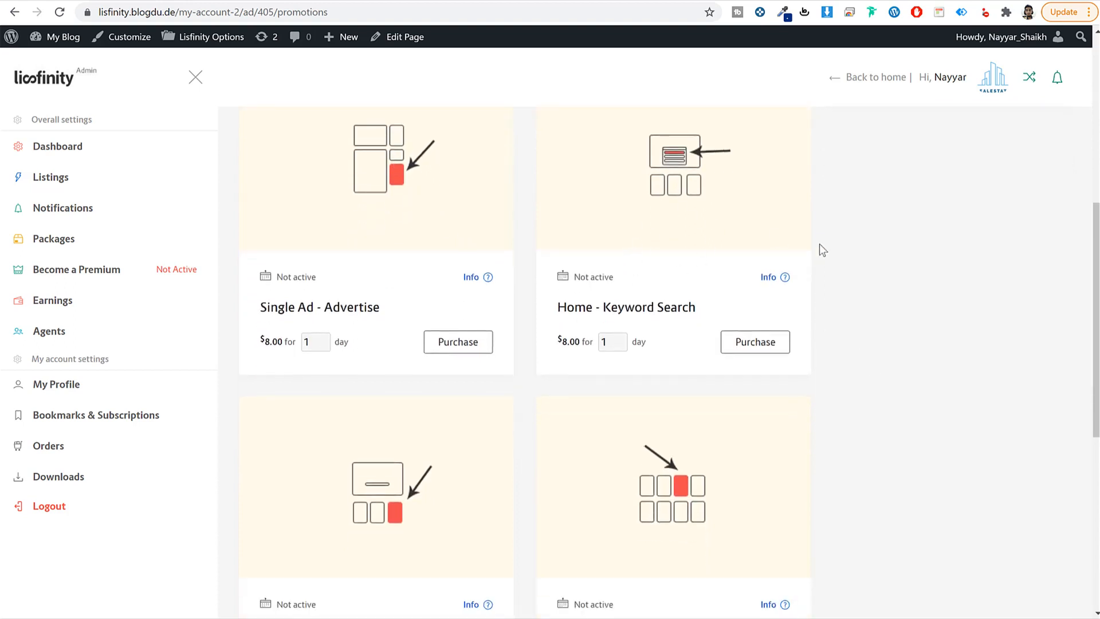
pyautogui.scroll(-4, 368, 379)
pyautogui.scroll(-2, 850, 388)
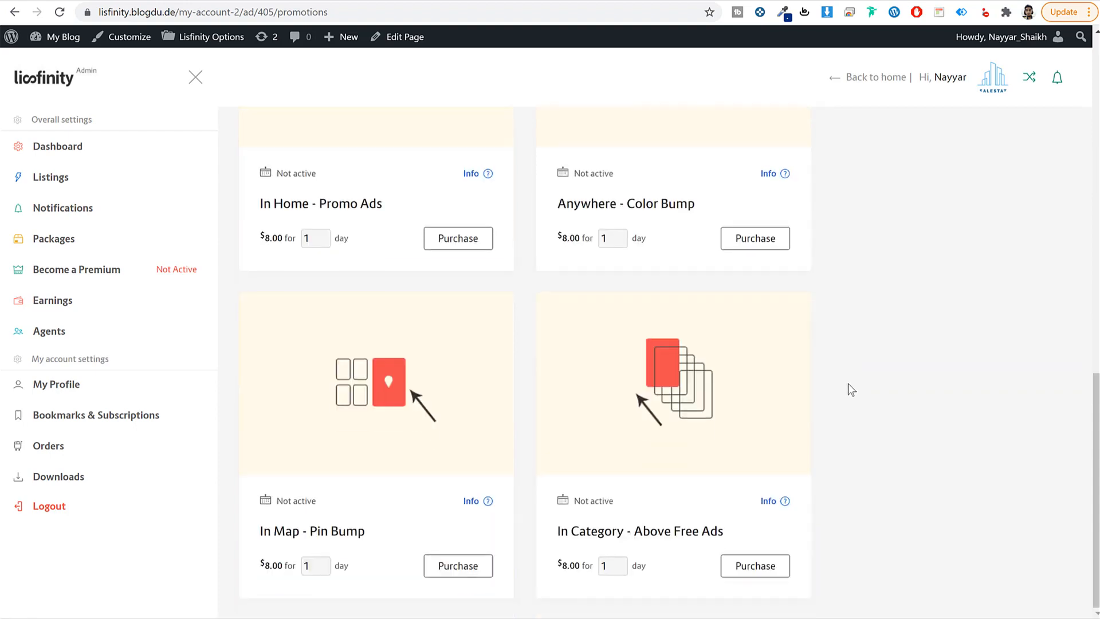
pyautogui.scroll(8, 844, 394)
pyautogui.scroll(-2, 422, 508)
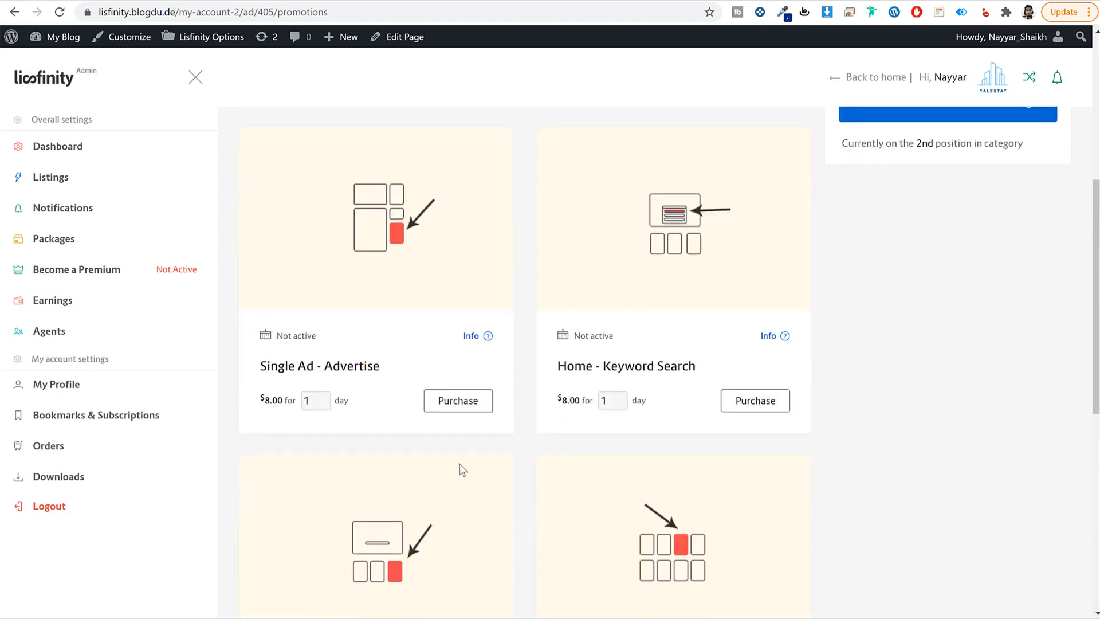
pyautogui.scroll(4, 458, 467)
pyautogui.scroll(-4, 932, 465)
pyautogui.scroll(1, 967, 380)
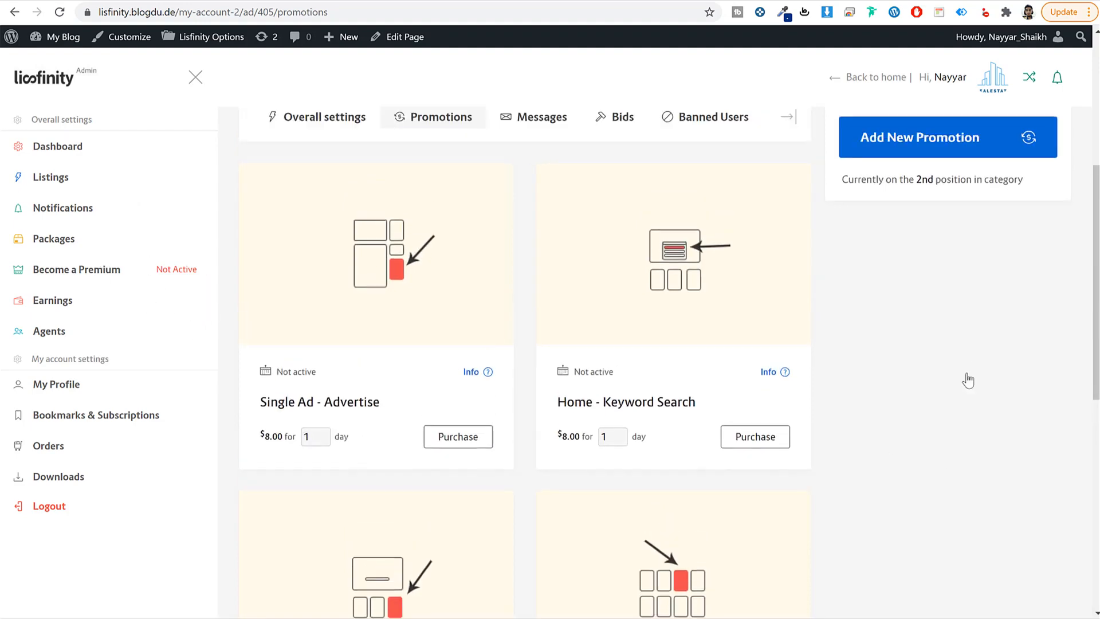
pyautogui.scroll(5, 968, 380)
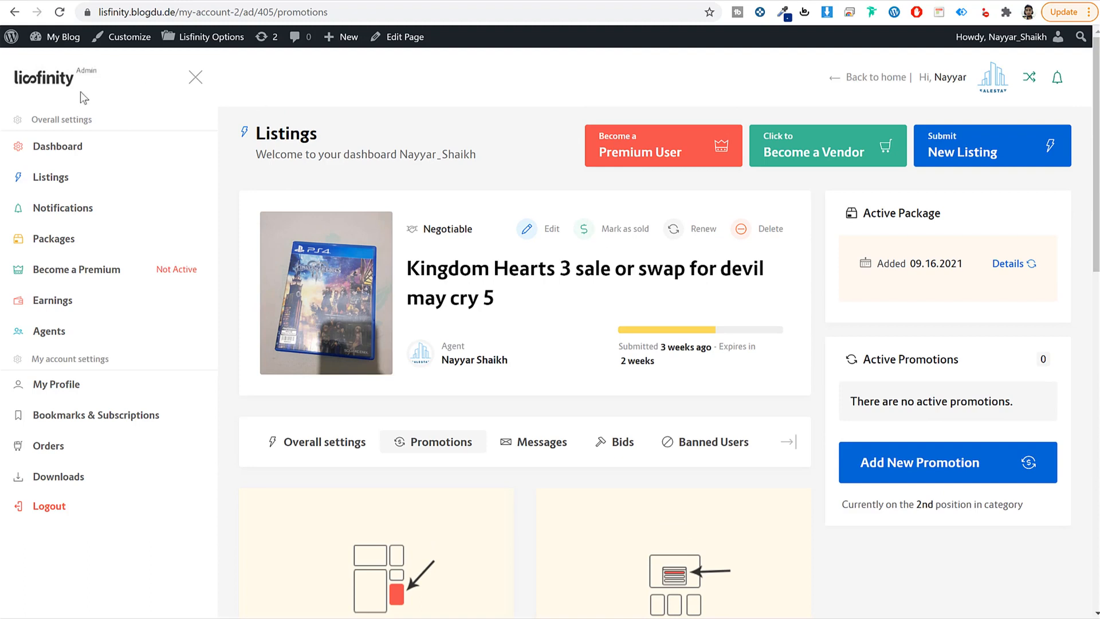
pyautogui.click(62, 83)
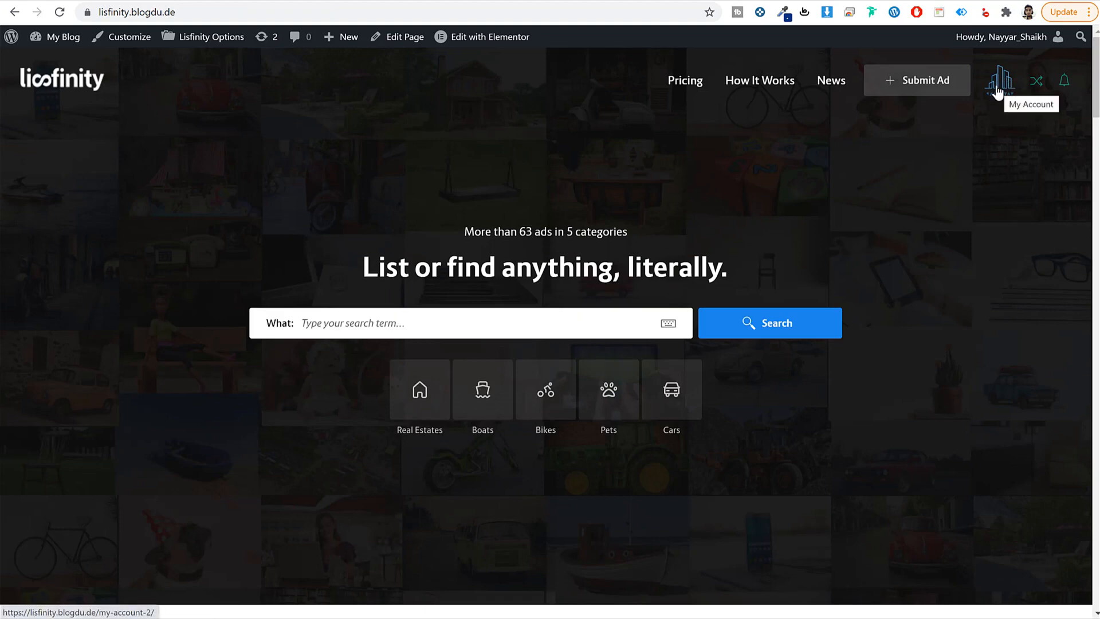
# Step: Check the notifications on the home page and swipe through the popular categories carousel
pyautogui.click(1064, 86)
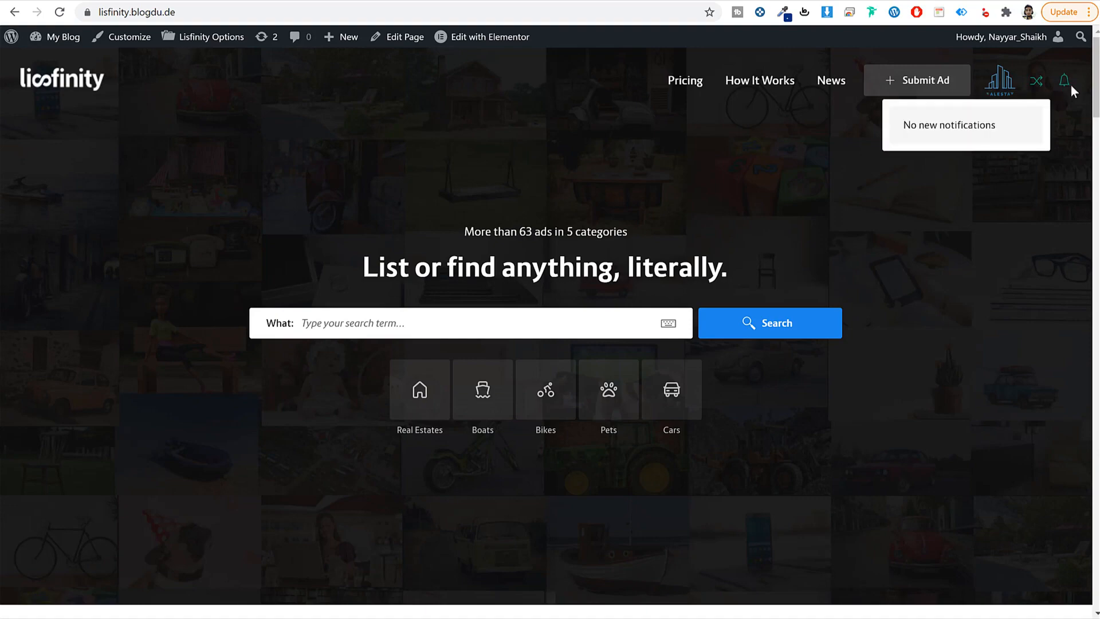
pyautogui.click(1050, 180)
pyautogui.scroll(-20, 857, 383)
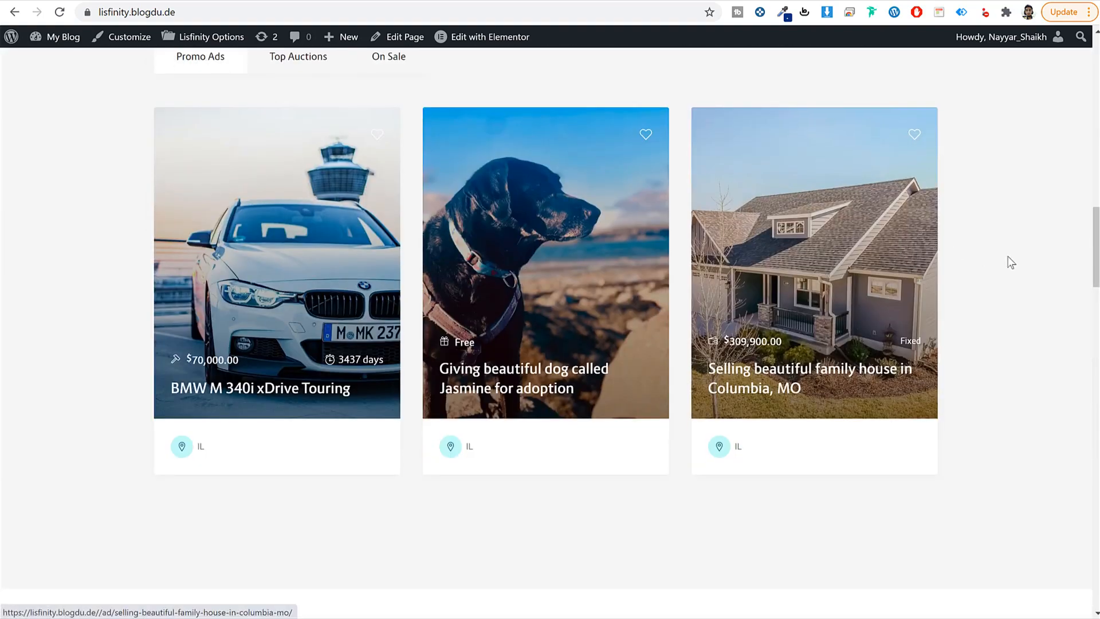
pyautogui.scroll(10, 1034, 273)
pyautogui.scroll(2, 1034, 277)
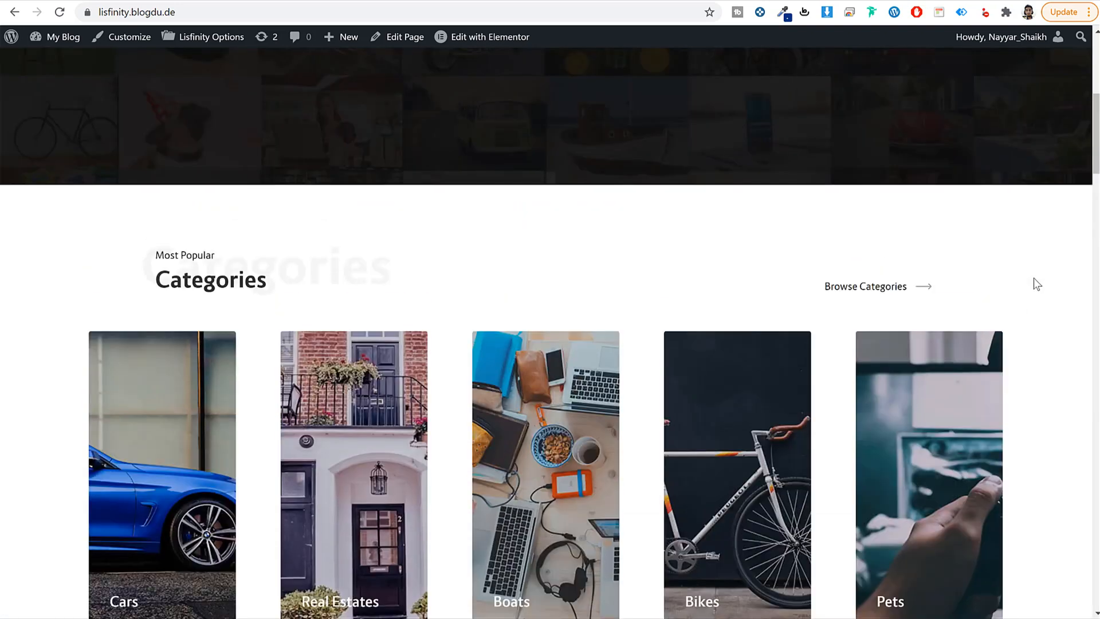
pyautogui.scroll(-2, 1034, 277)
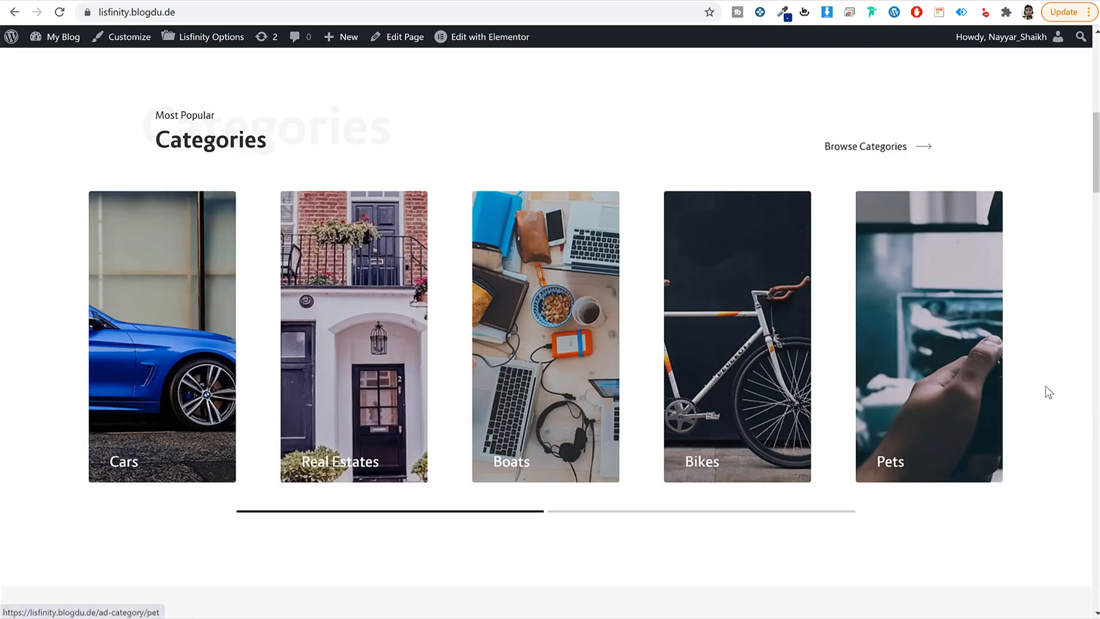
pyautogui.moveTo(725, 379); pyautogui.dragTo(275, 370)
pyautogui.moveTo(355, 369); pyautogui.dragTo(945, 367)
# Step: Open the BMW M 340i and Columbia house listings in new tabs, then switch to BMW
pyautogui.scroll(-10, 1057, 332)
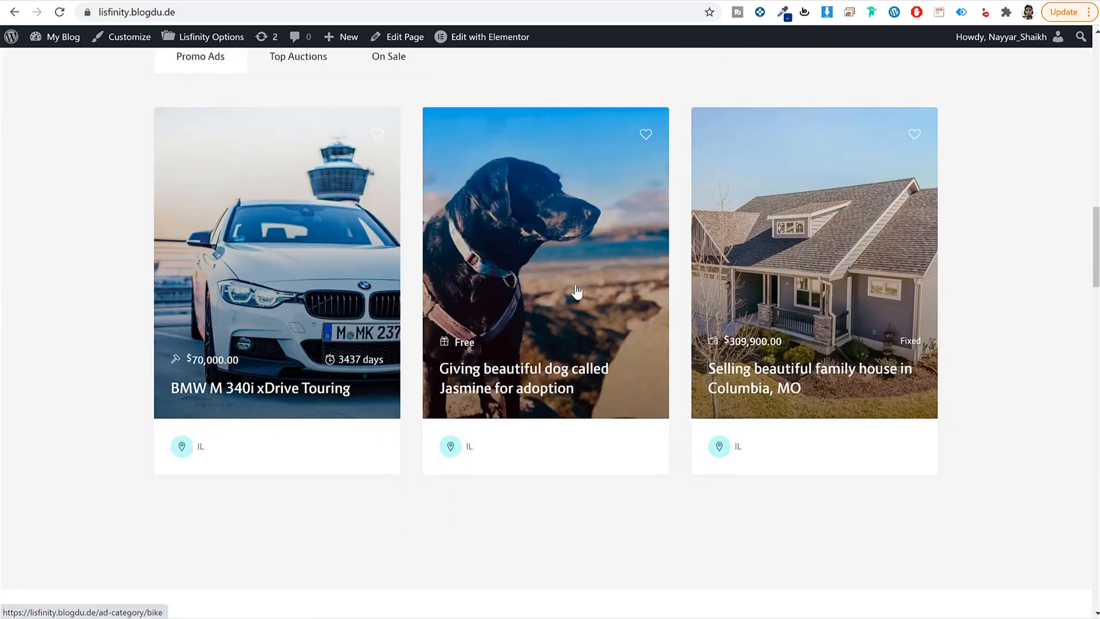
pyautogui.rightClick(241, 221)
pyautogui.click(305, 231)
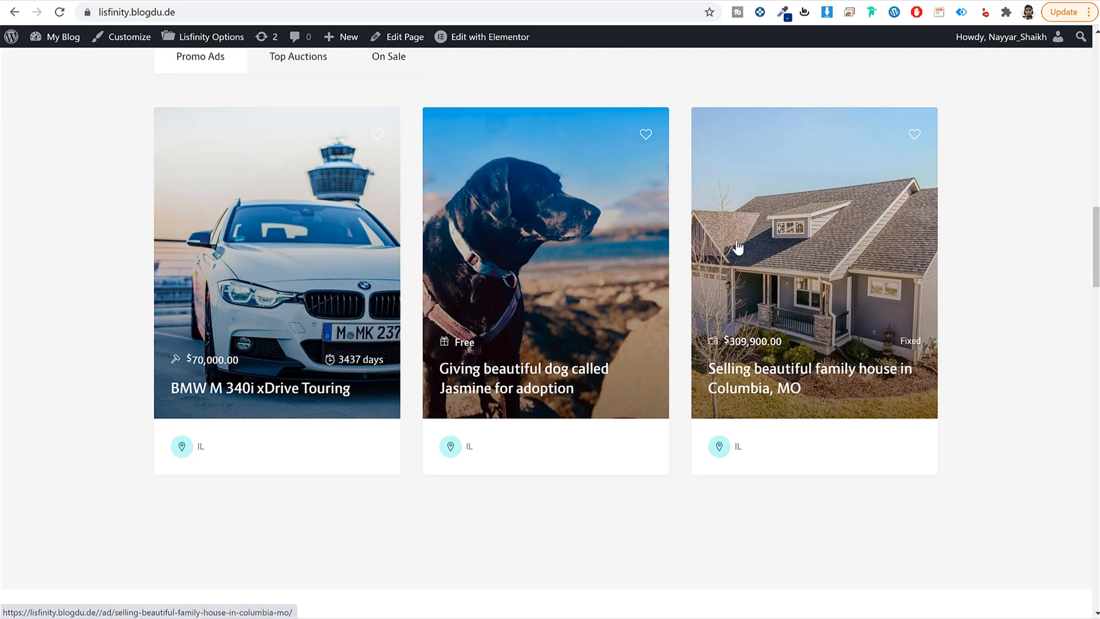
pyautogui.rightClick(780, 267)
pyautogui.click(807, 277)
pyautogui.click(261, 2)
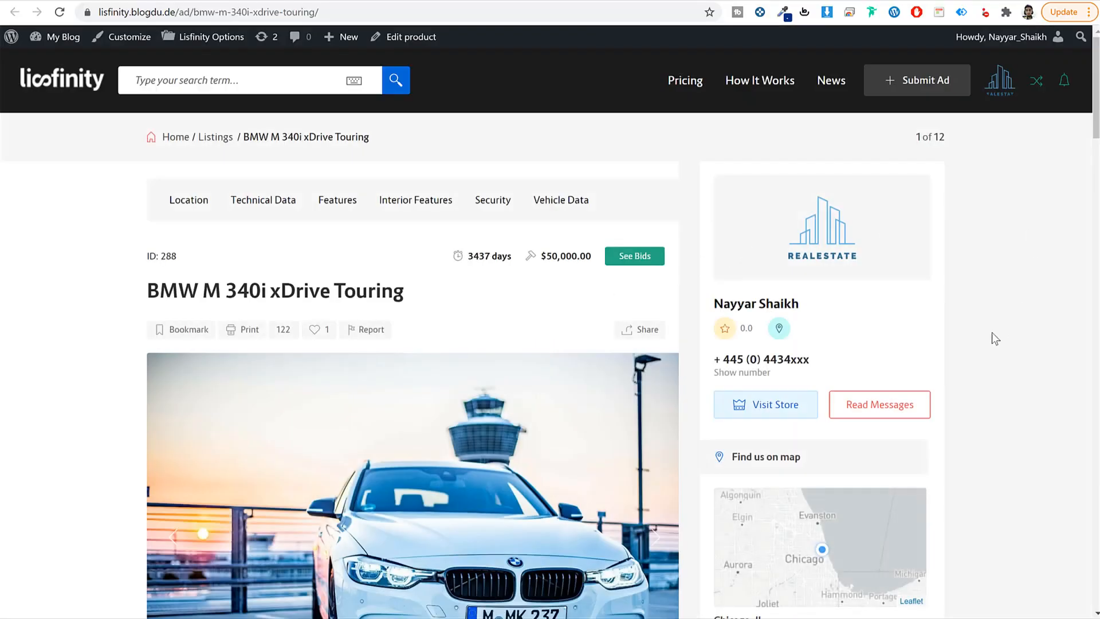
# Step: Highlight the BMW listing title, then like and bookmark the listing
pyautogui.scroll(-3, 992, 336)
pyautogui.scroll(2, 577, 378)
pyautogui.moveTo(159, 219); pyautogui.dragTo(400, 194)
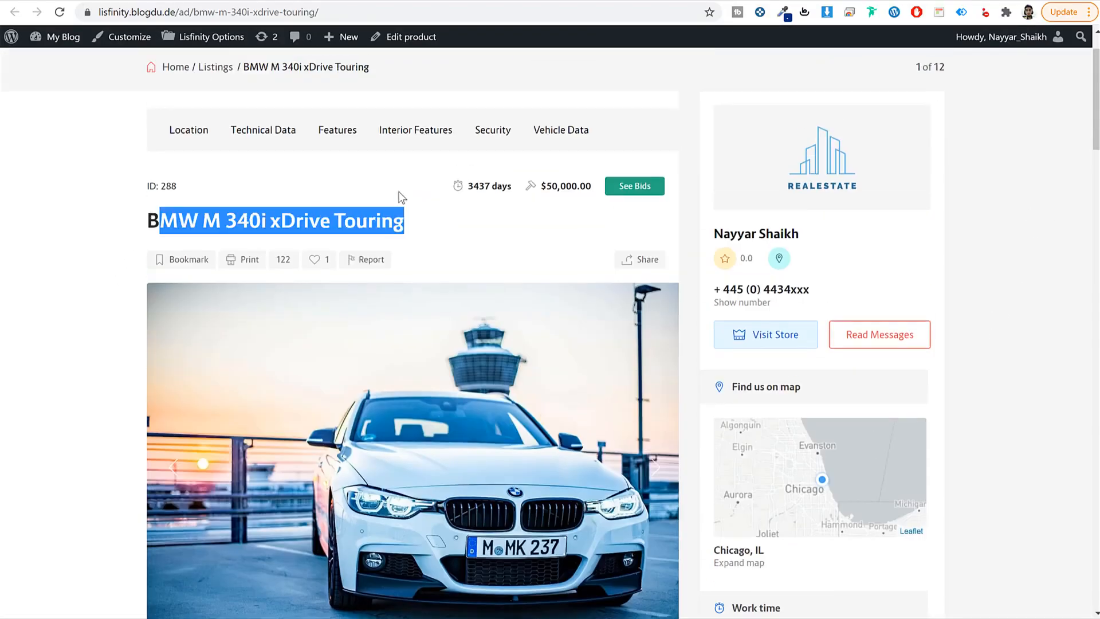
pyautogui.scroll(-1, 411, 250)
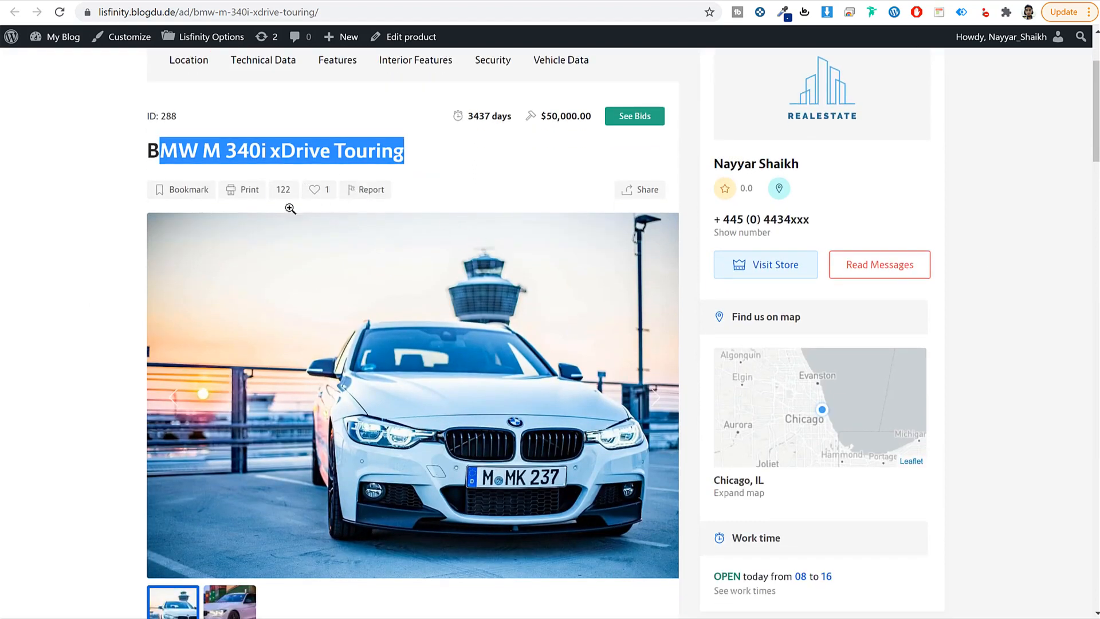
pyautogui.click(315, 191)
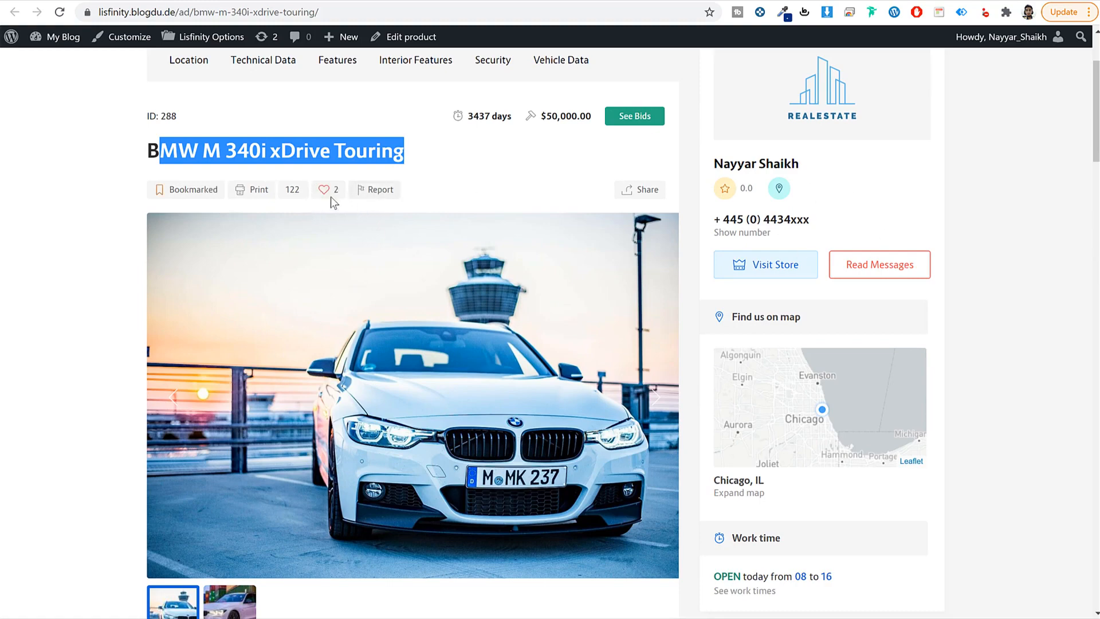
# Step: Scroll to the Location and Technical Data sections, highlighting Condition, Make and Mileage
pyautogui.scroll(-4, 992, 333)
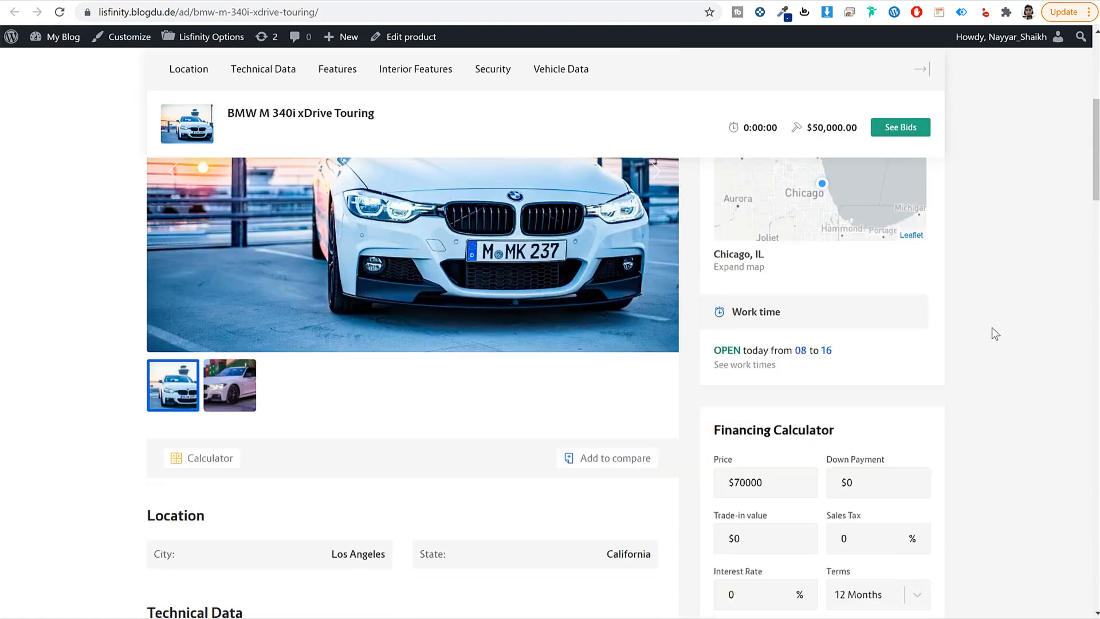
pyautogui.scroll(-2, 282, 377)
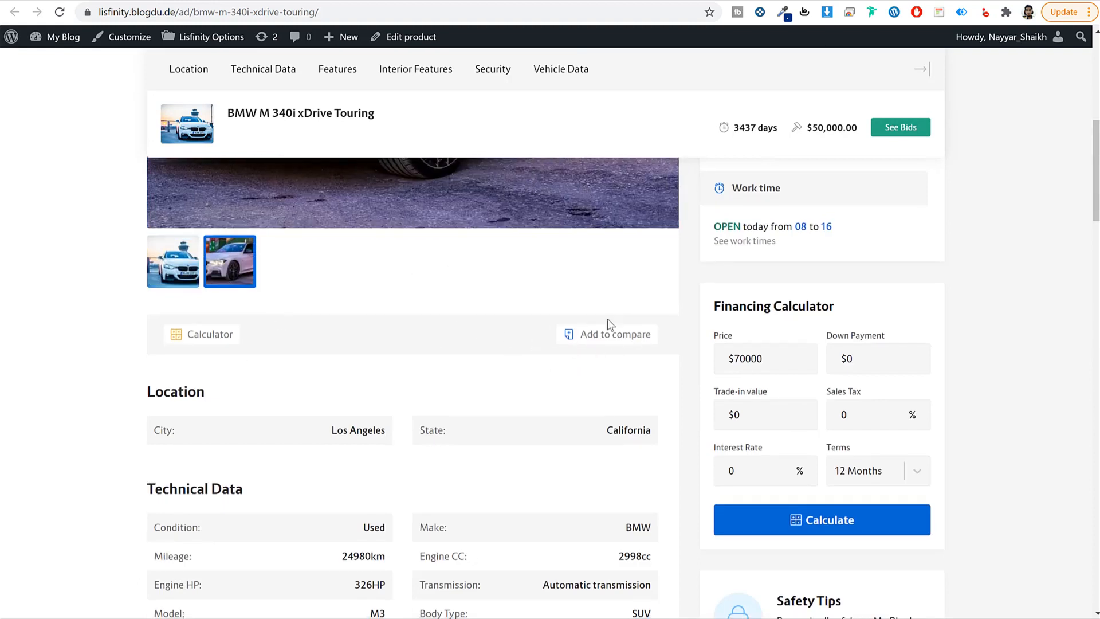
pyautogui.scroll(-5, 658, 325)
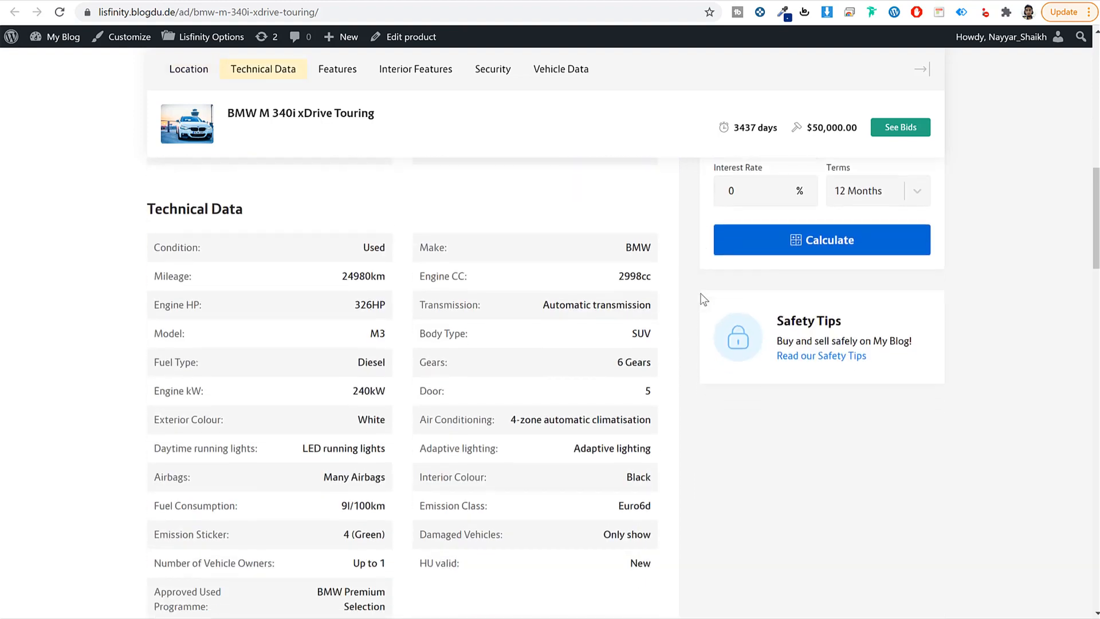
pyautogui.scroll(1, 630, 303)
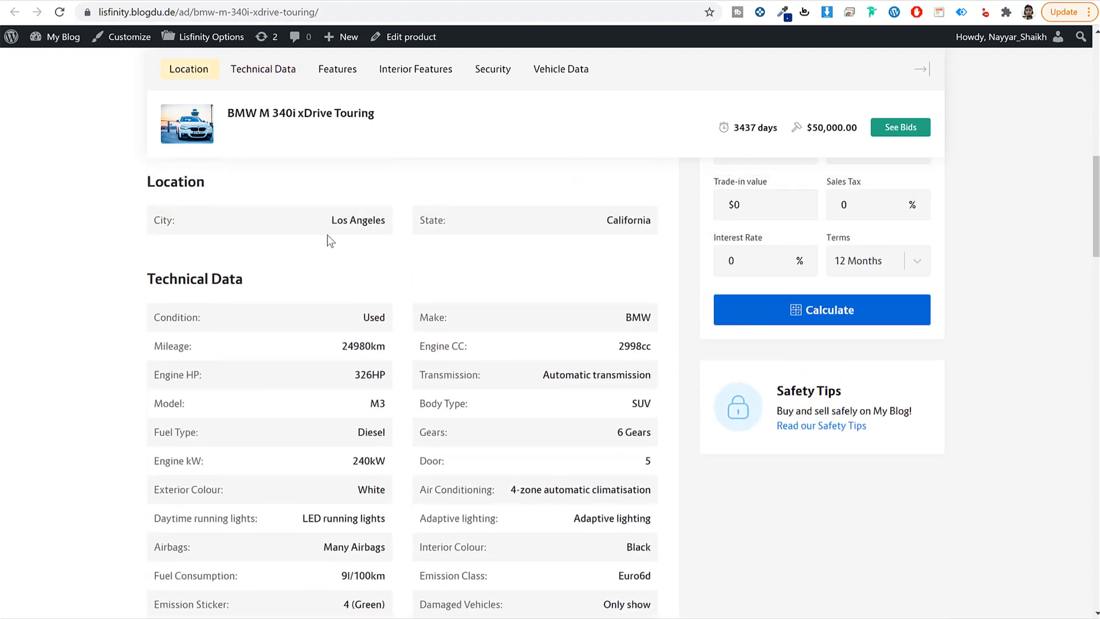
pyautogui.moveTo(201, 178); pyautogui.dragTo(142, 187)
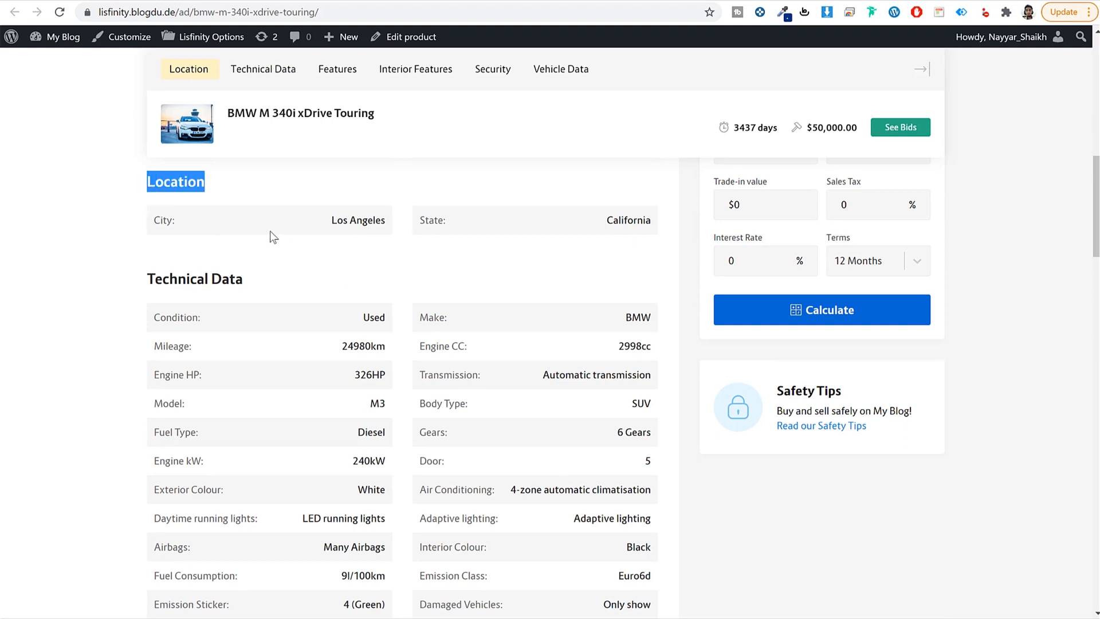
pyautogui.scroll(-1, 281, 236)
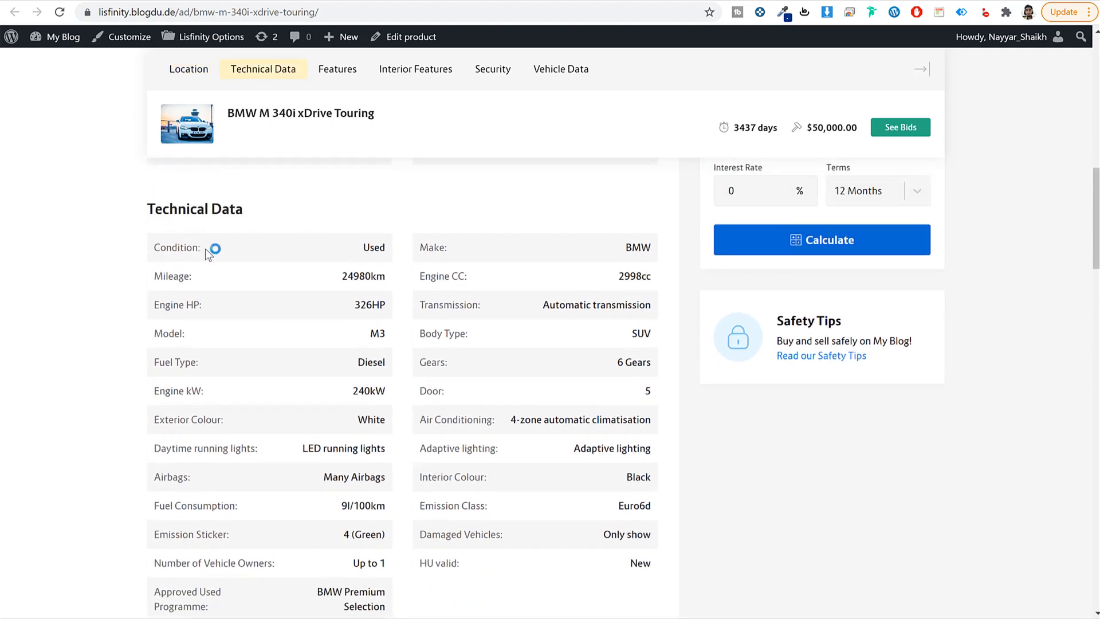
pyautogui.moveTo(207, 252); pyautogui.dragTo(153, 252)
pyautogui.moveTo(464, 253); pyautogui.dragTo(400, 249)
pyautogui.moveTo(192, 276); pyautogui.dragTo(154, 278)
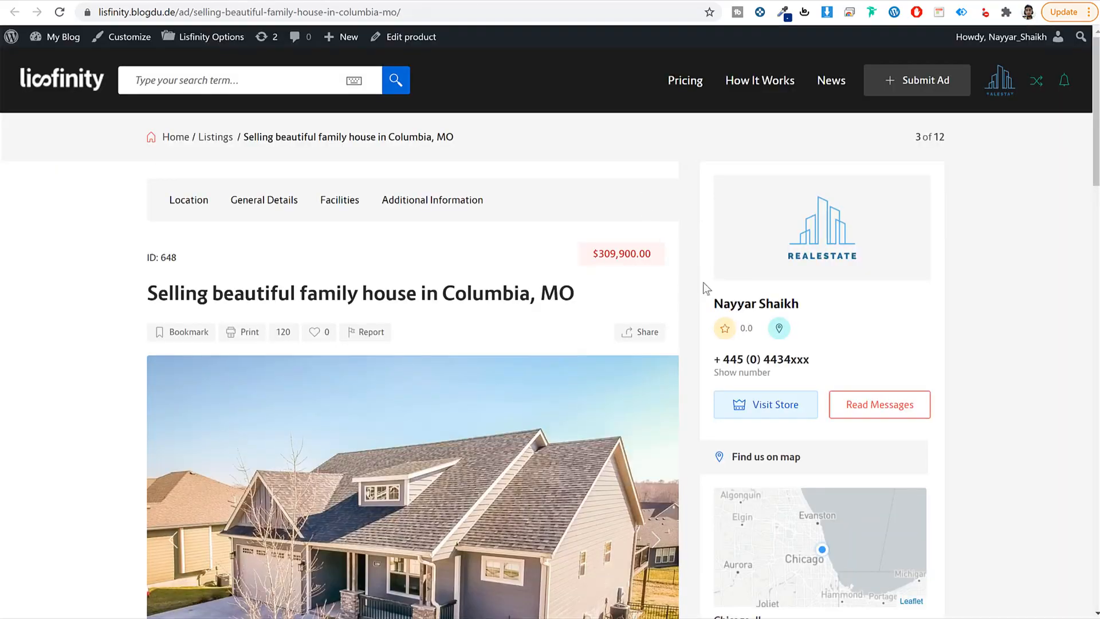
# Step: Highlight the house's General Details: Property Type, Storey, other entries and Parking Space
pyautogui.scroll(-10, 855, 308)
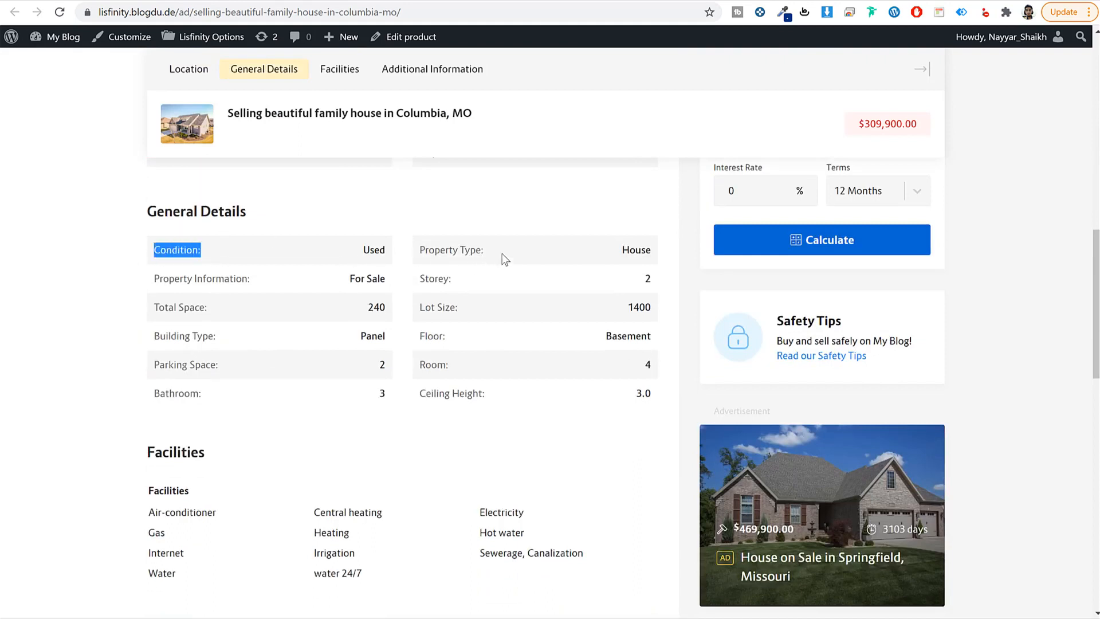
pyautogui.moveTo(503, 259); pyautogui.dragTo(409, 257)
pyautogui.moveTo(455, 283); pyautogui.dragTo(405, 285)
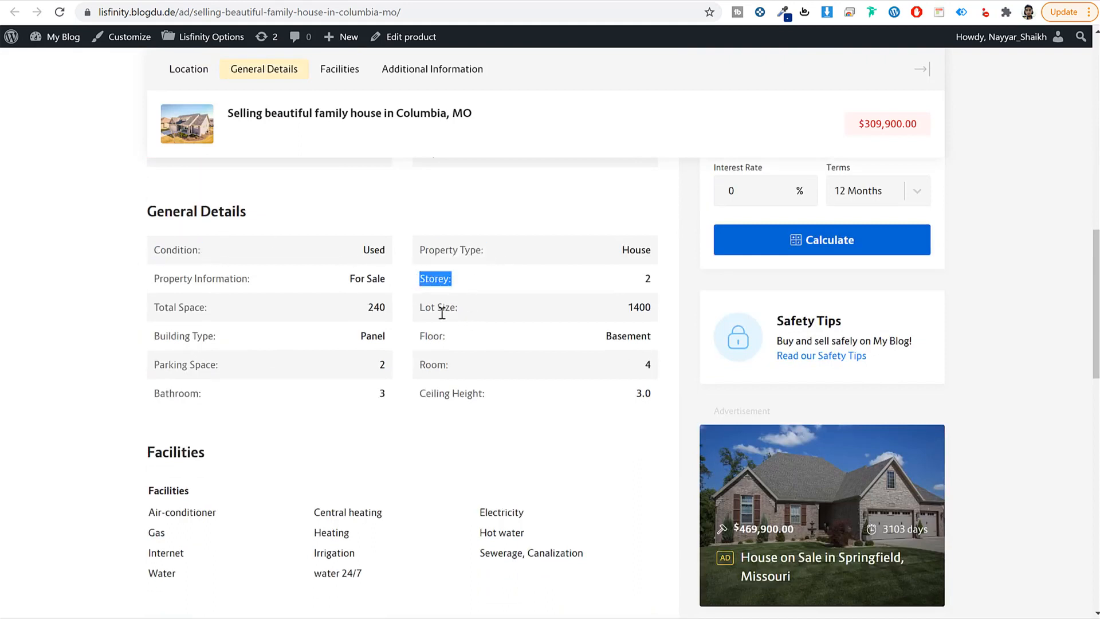
pyautogui.moveTo(458, 307); pyautogui.dragTo(341, 367)
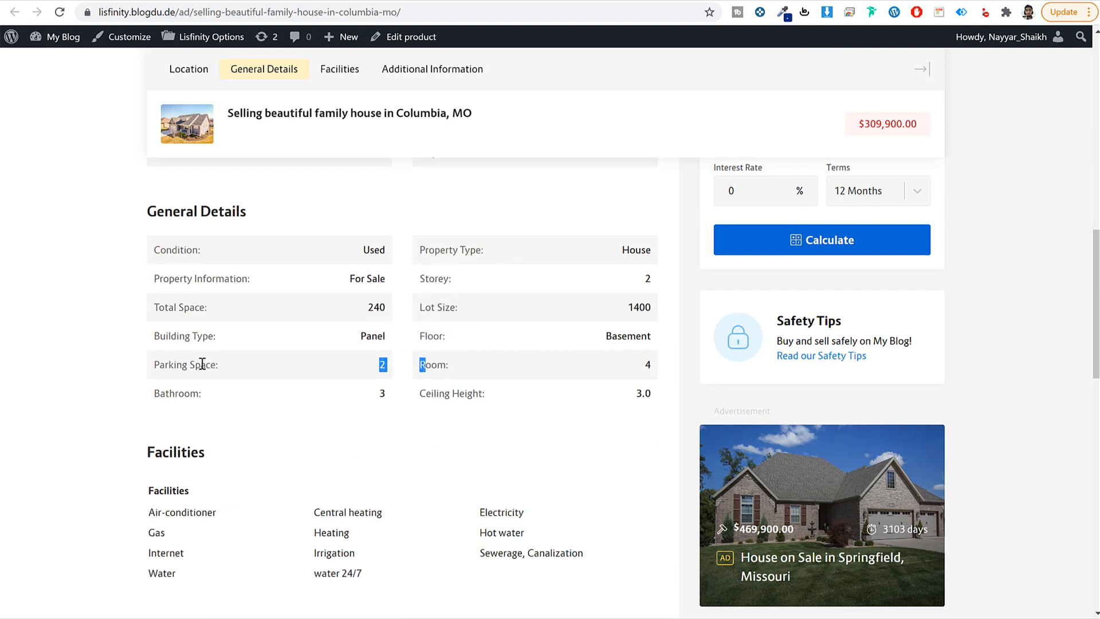
pyautogui.moveTo(210, 365); pyautogui.dragTo(150, 365)
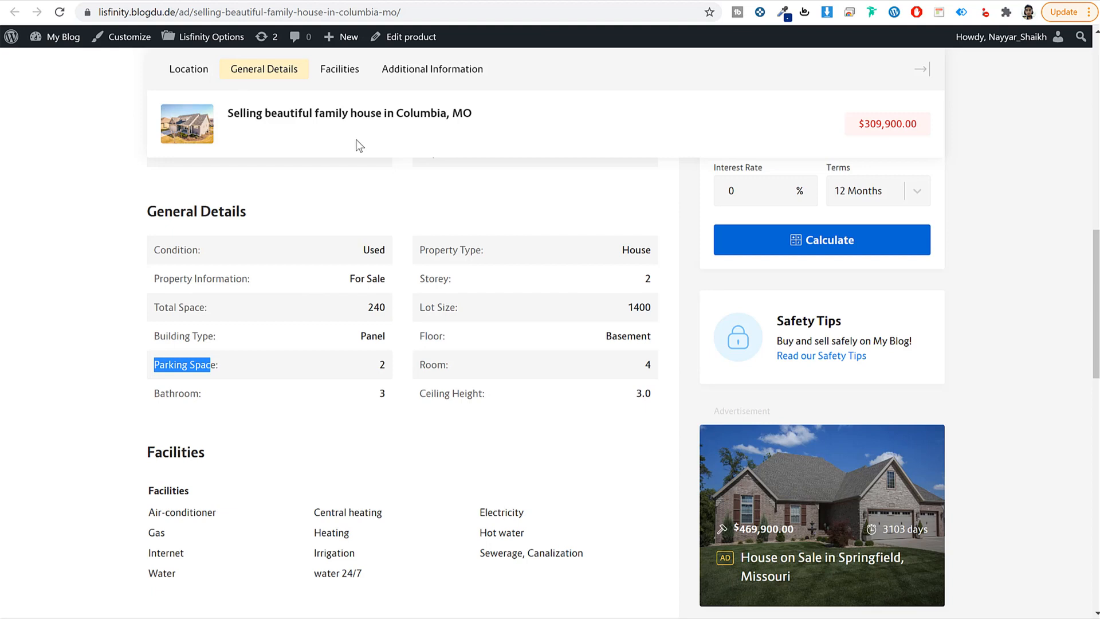
# Step: Scroll through the rest of the house ad, including the financing calculator, then back to the top
pyautogui.scroll(-1, 1030, 273)
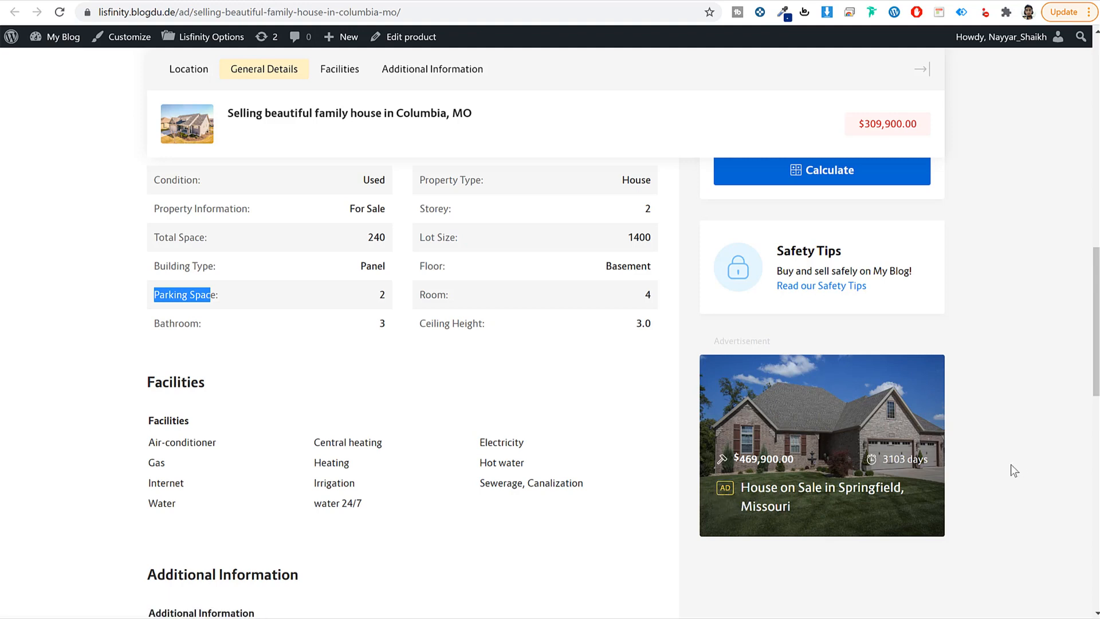
pyautogui.scroll(-1, 1008, 395)
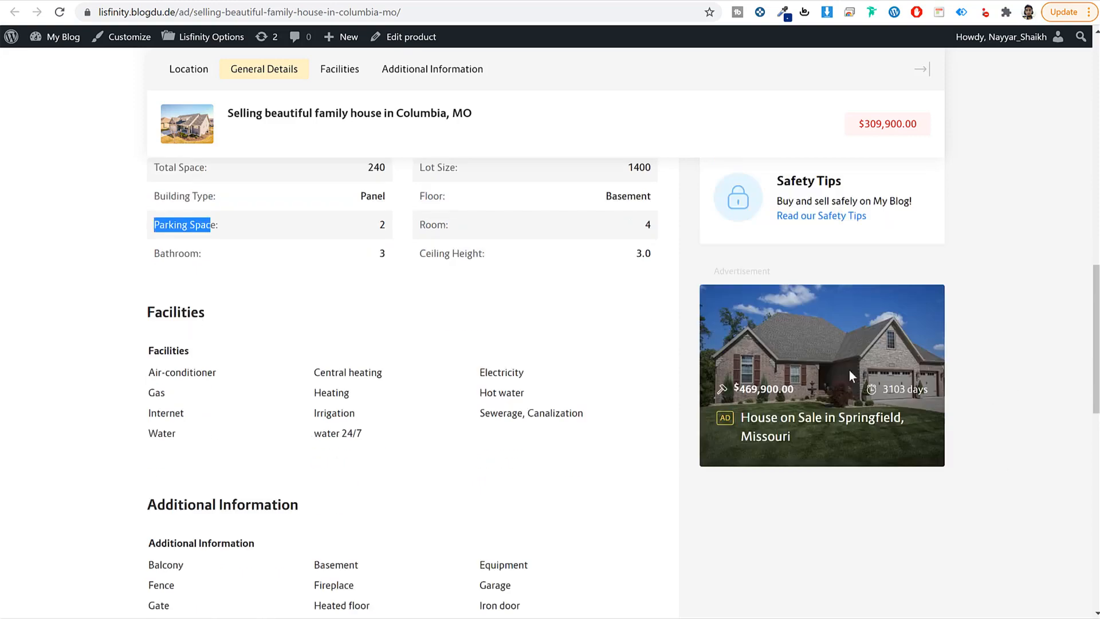
pyautogui.scroll(-8, 953, 432)
pyautogui.scroll(15, 953, 438)
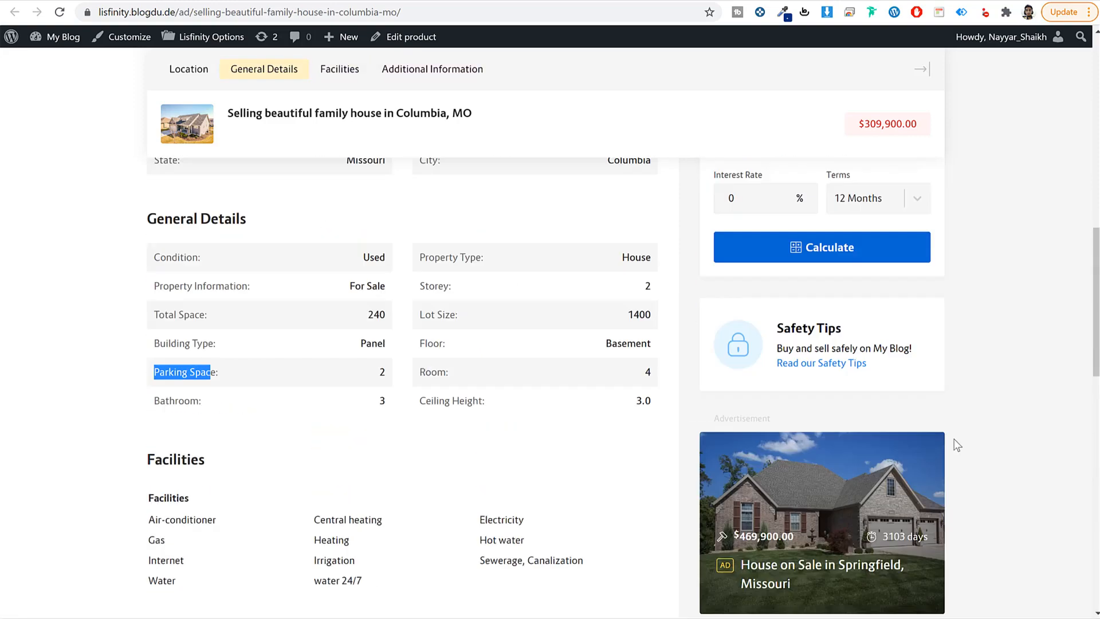
pyautogui.scroll(5, 957, 445)
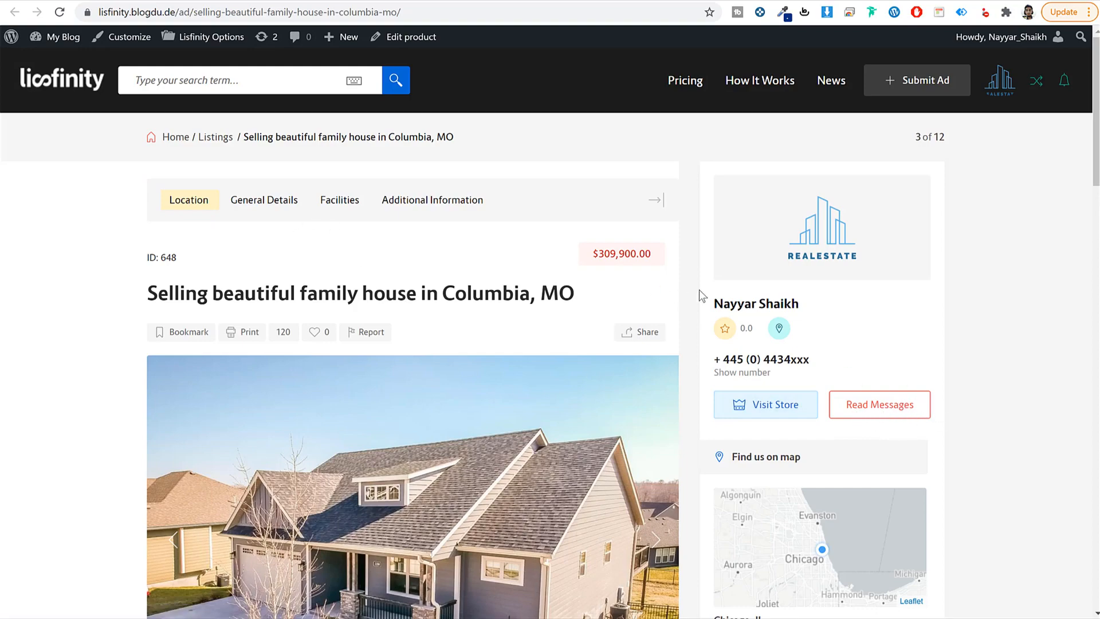
pyautogui.scroll(-5, 919, 311)
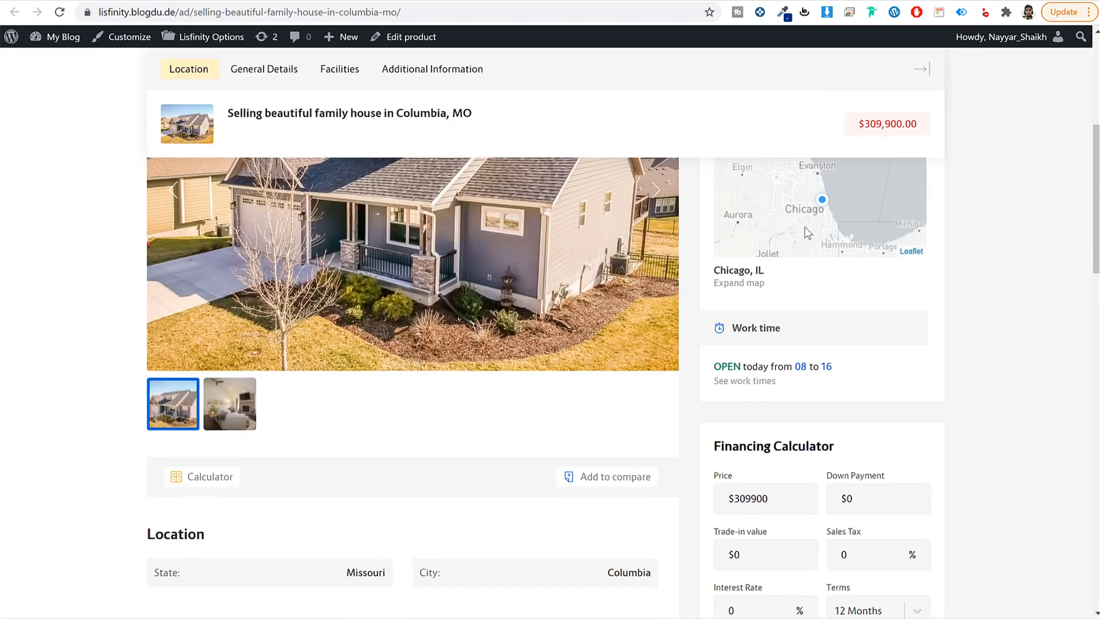
pyautogui.scroll(-5, 832, 401)
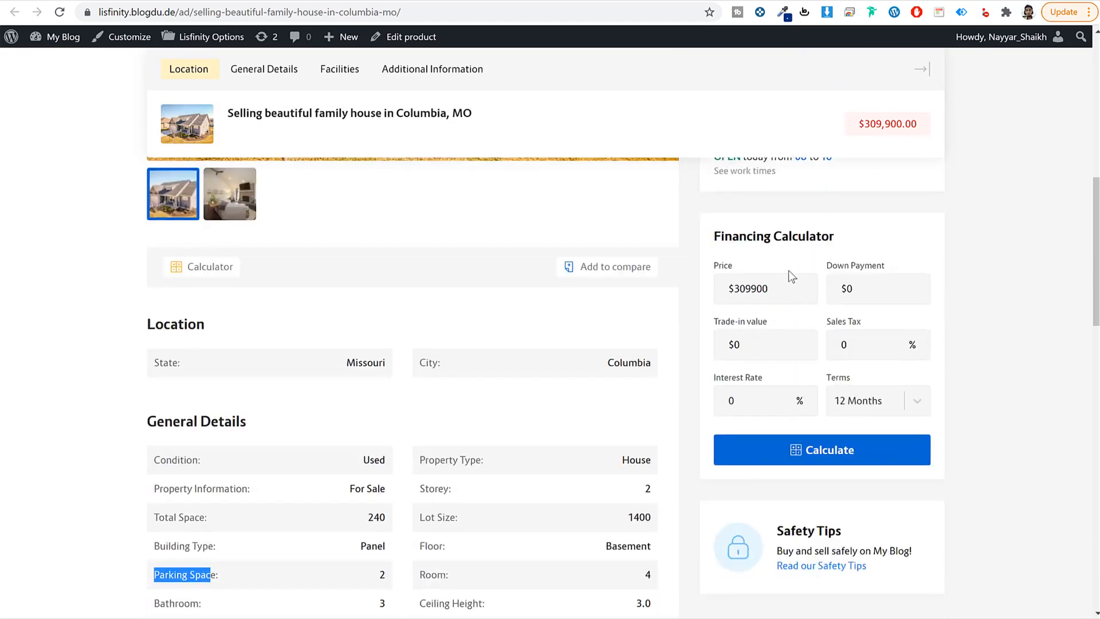
pyautogui.click(1027, 277)
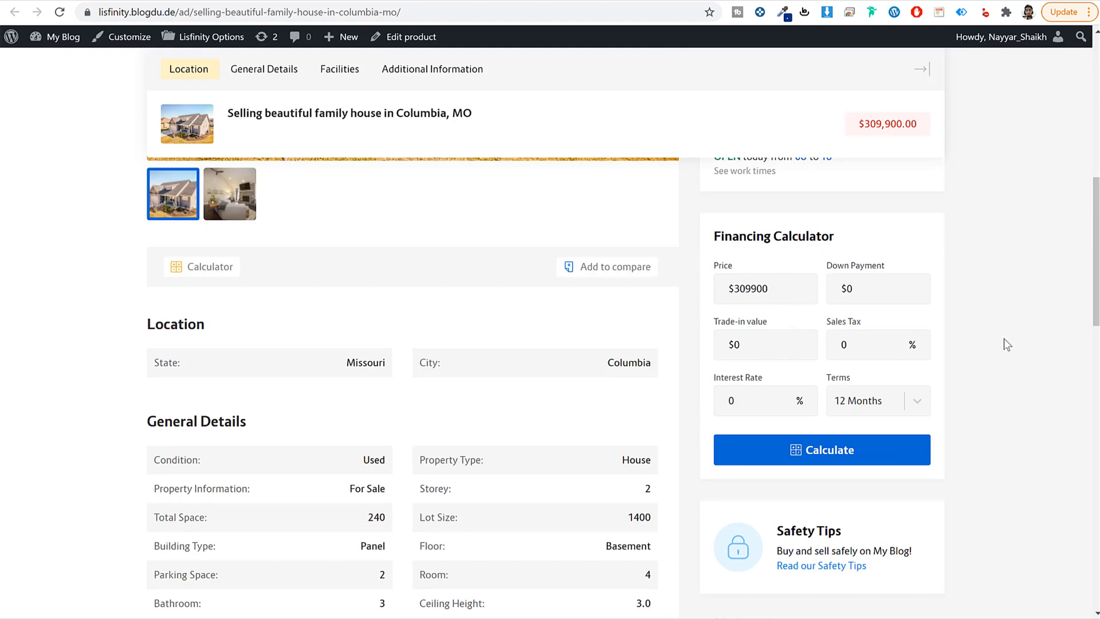
pyautogui.scroll(10, 1003, 343)
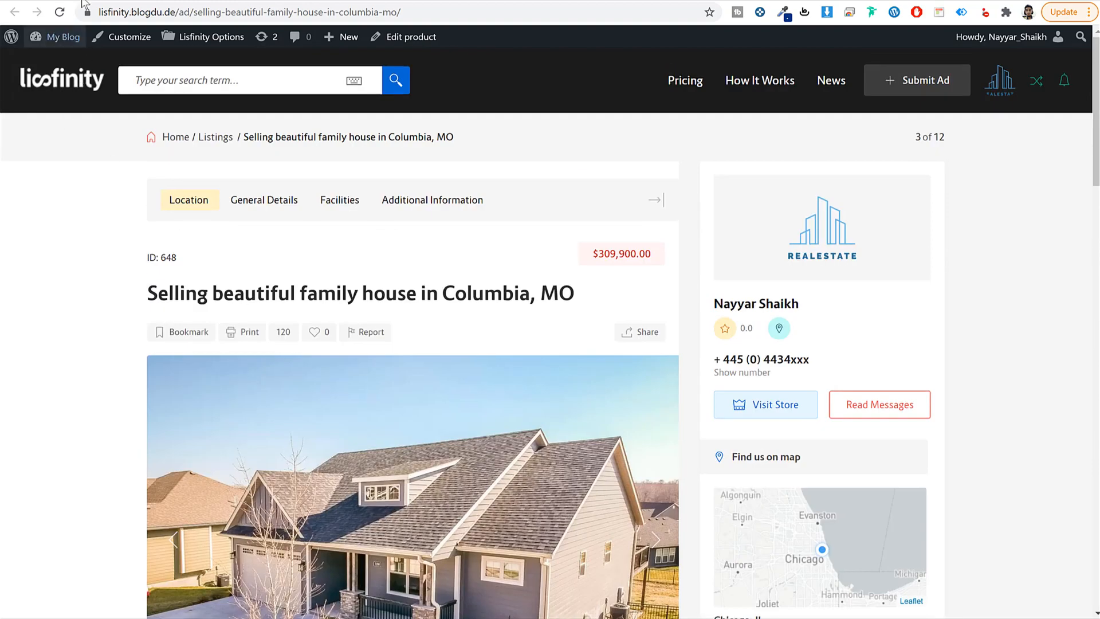
# Step: Return to the home page tab and highlight the Register FREE, Submit Ad and Get Exposure steps
pyautogui.click(109, 0)
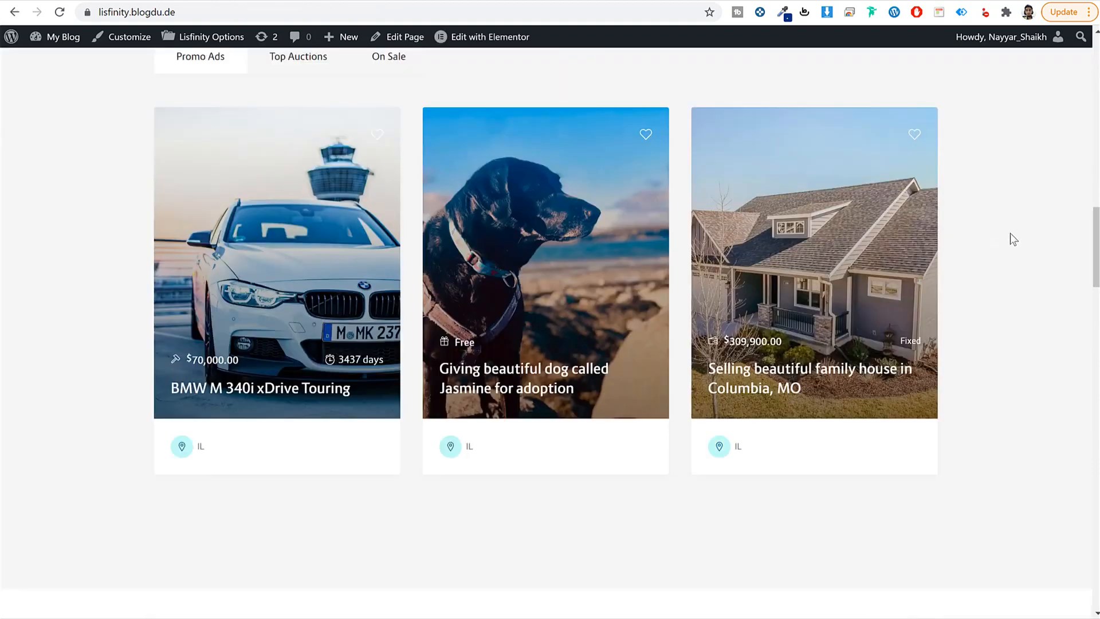
pyautogui.scroll(-10, 809, 369)
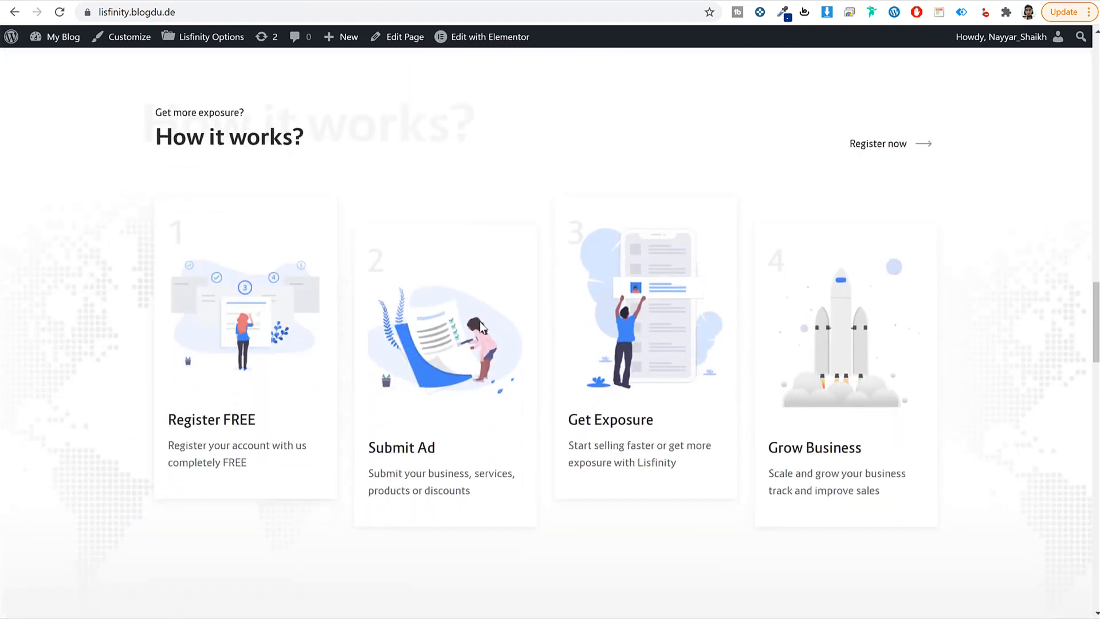
pyautogui.moveTo(253, 419); pyautogui.dragTo(148, 421)
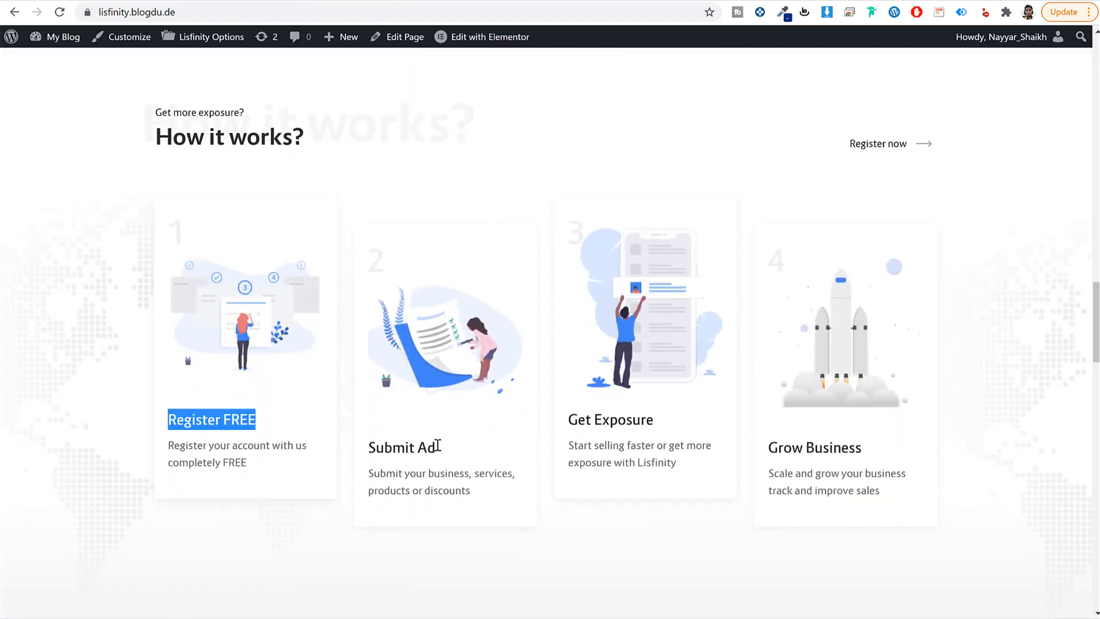
pyautogui.moveTo(437, 446); pyautogui.dragTo(357, 450)
pyautogui.moveTo(641, 420); pyautogui.dragTo(563, 422)
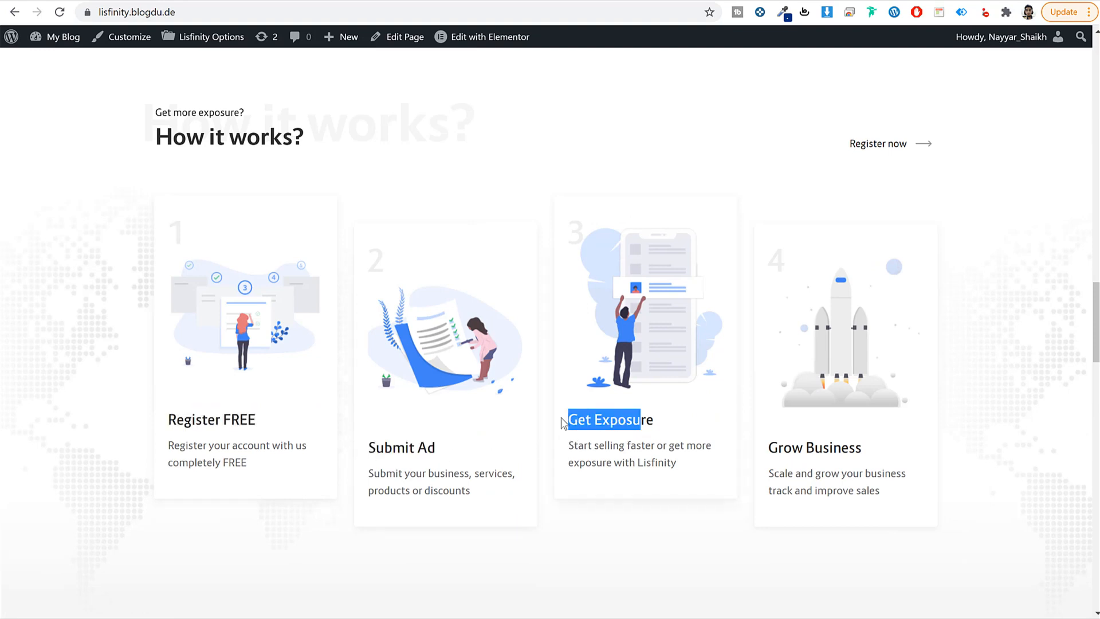
# Step: Scroll through Our Partners, Testimonials, Latest news and the footer, then back up
pyautogui.scroll(-10, 981, 281)
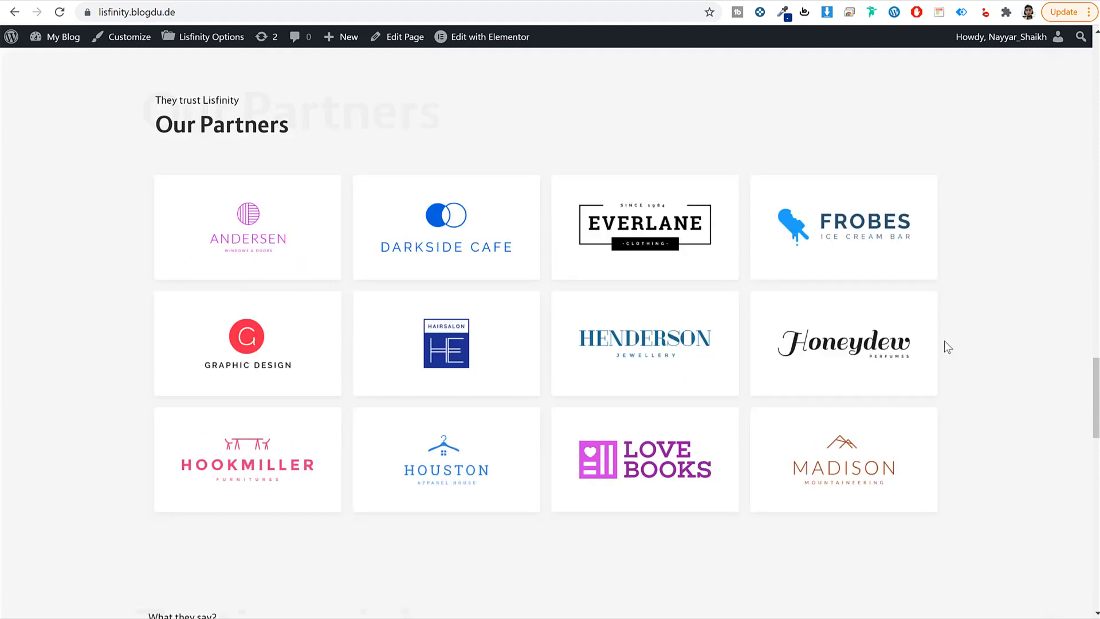
pyautogui.scroll(-13, 1015, 313)
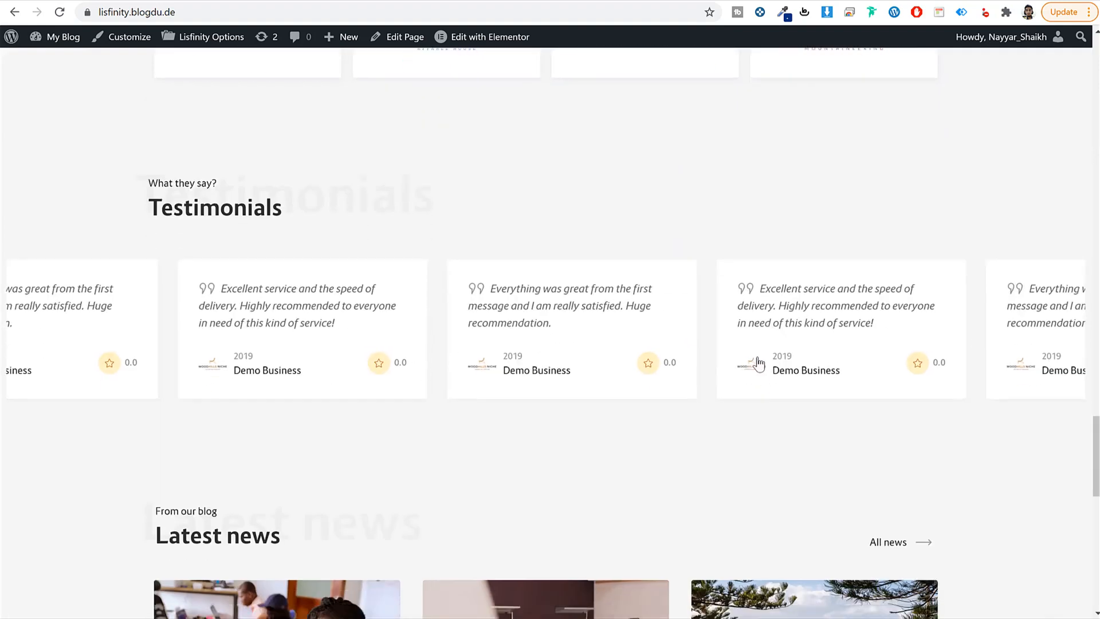
pyautogui.scroll(-1, 393, 334)
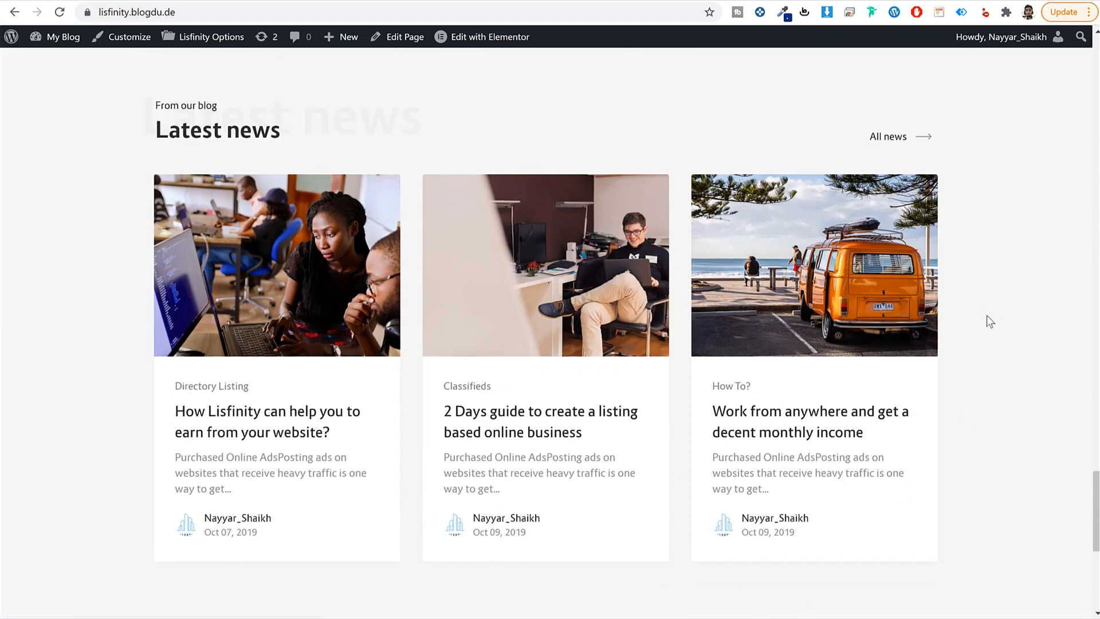
pyautogui.scroll(-6, 994, 360)
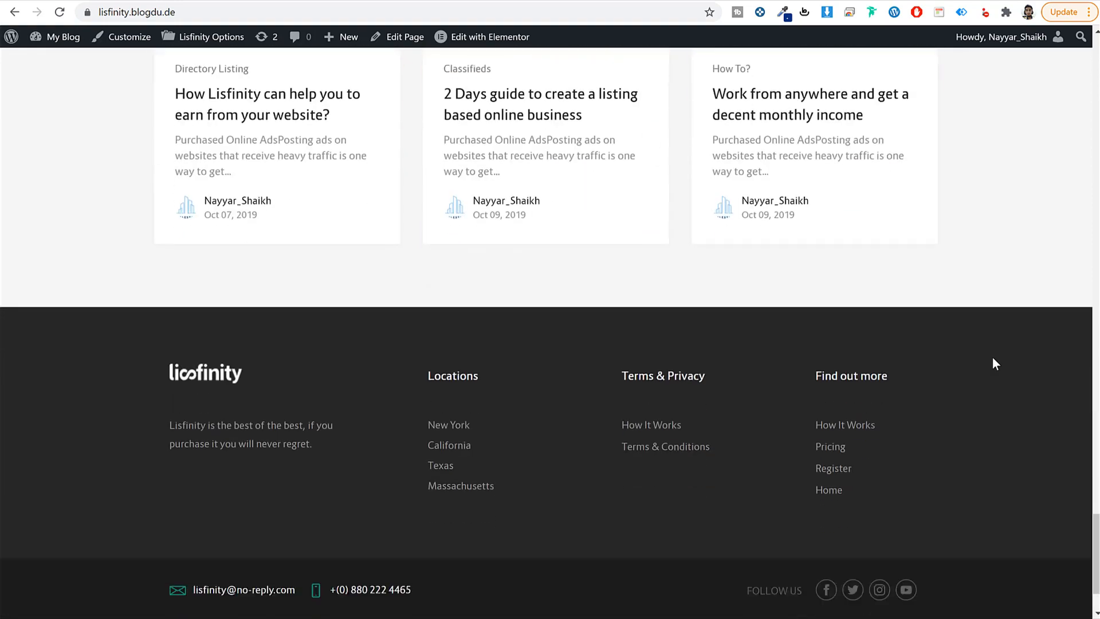
pyautogui.scroll(20, 1048, 594)
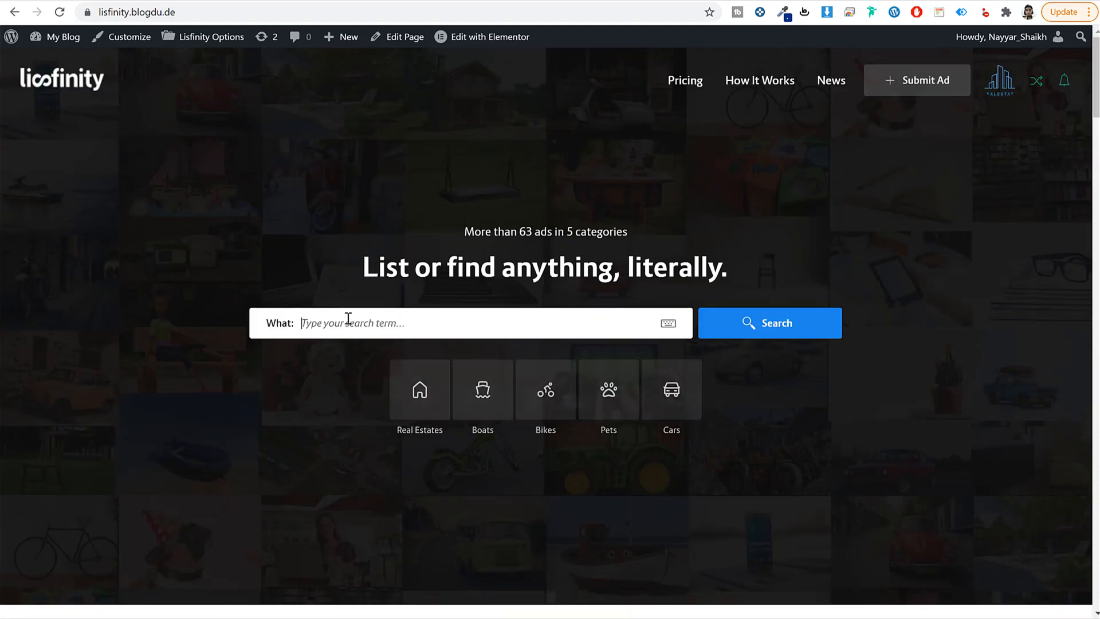
# Step: Remove the stray 'd' from the What field and run an empty search for all listings
pyautogui.write('d')
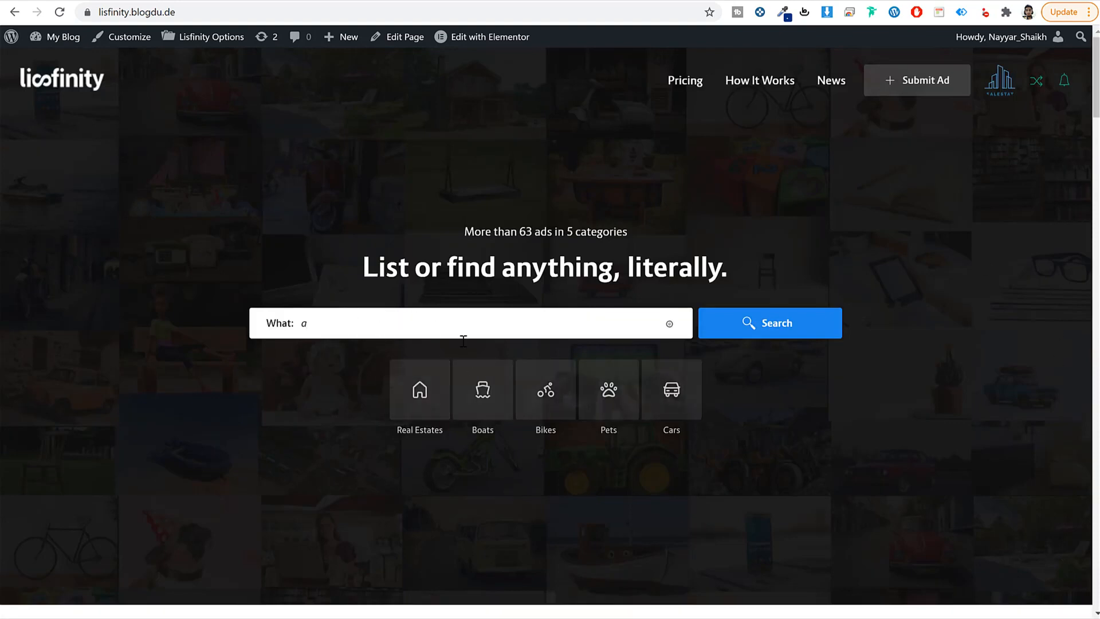
pyautogui.click(352, 322)
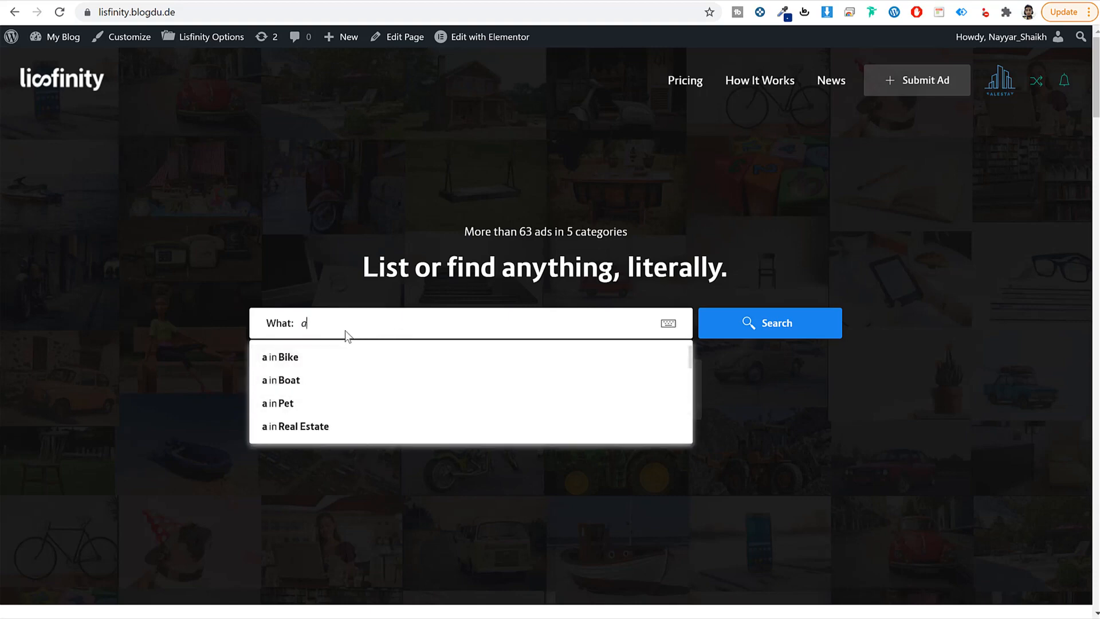
pyautogui.moveTo(334, 324); pyautogui.dragTo(271, 316)
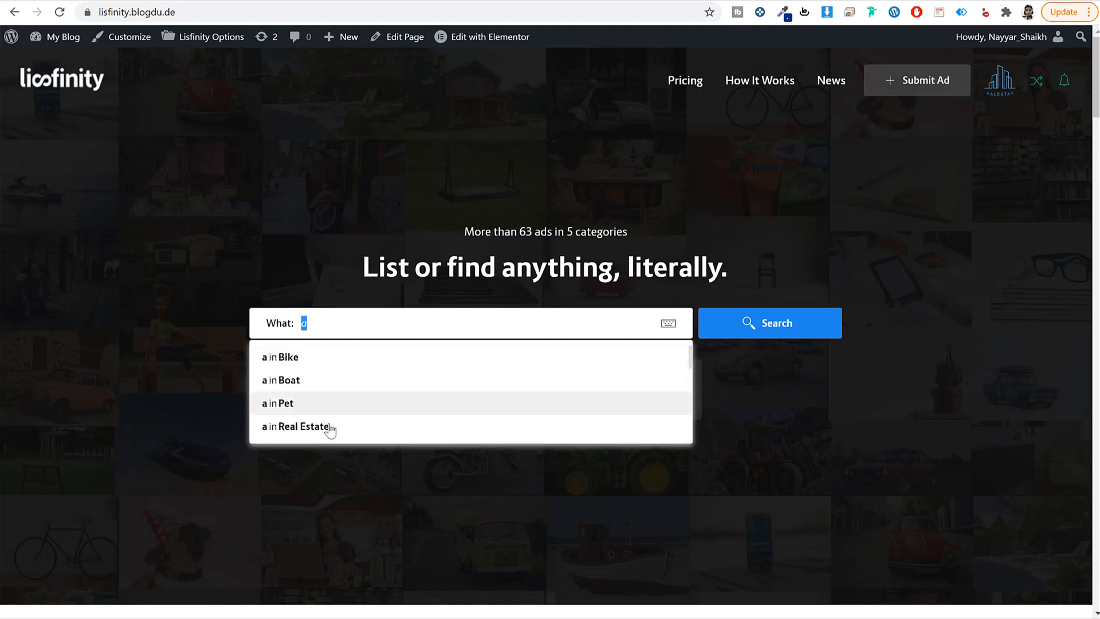
pyautogui.click(841, 395)
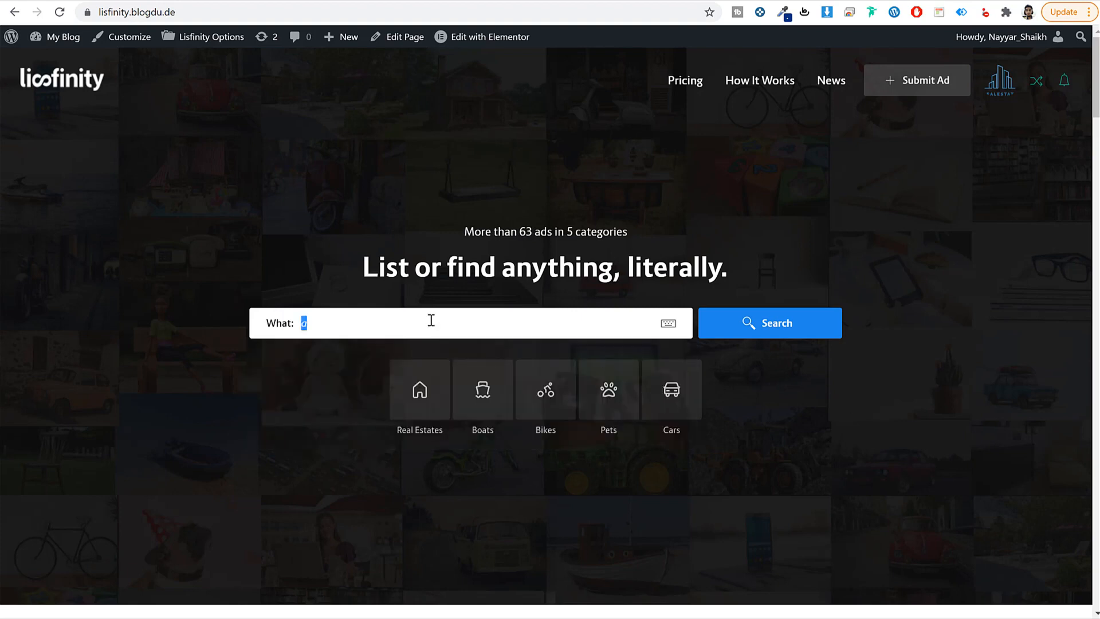
pyautogui.press('BackSpace')
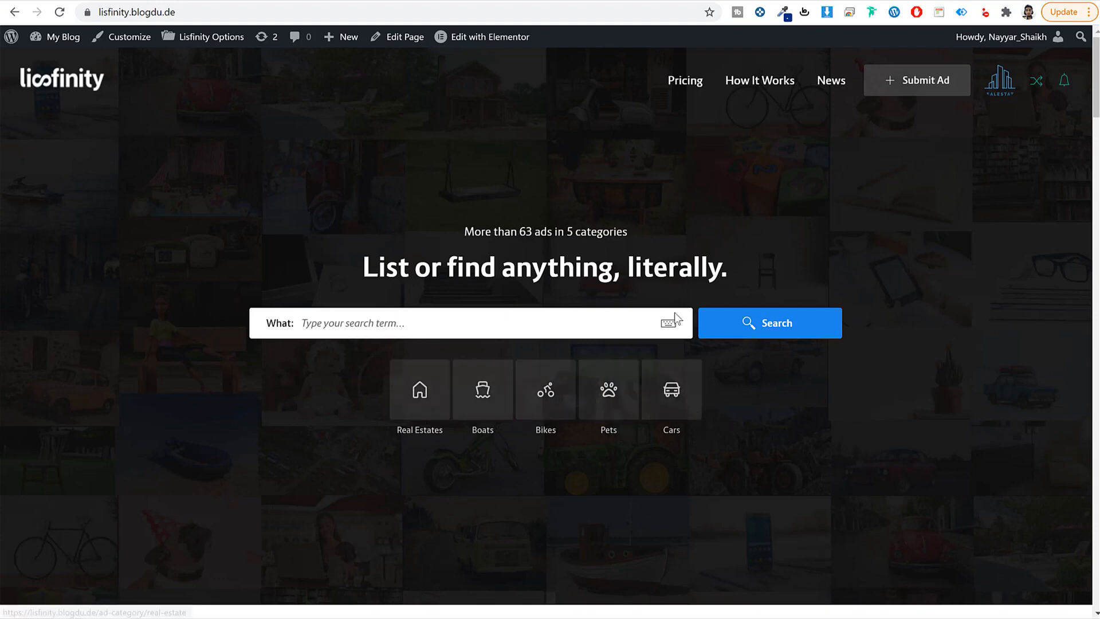
pyautogui.click(738, 338)
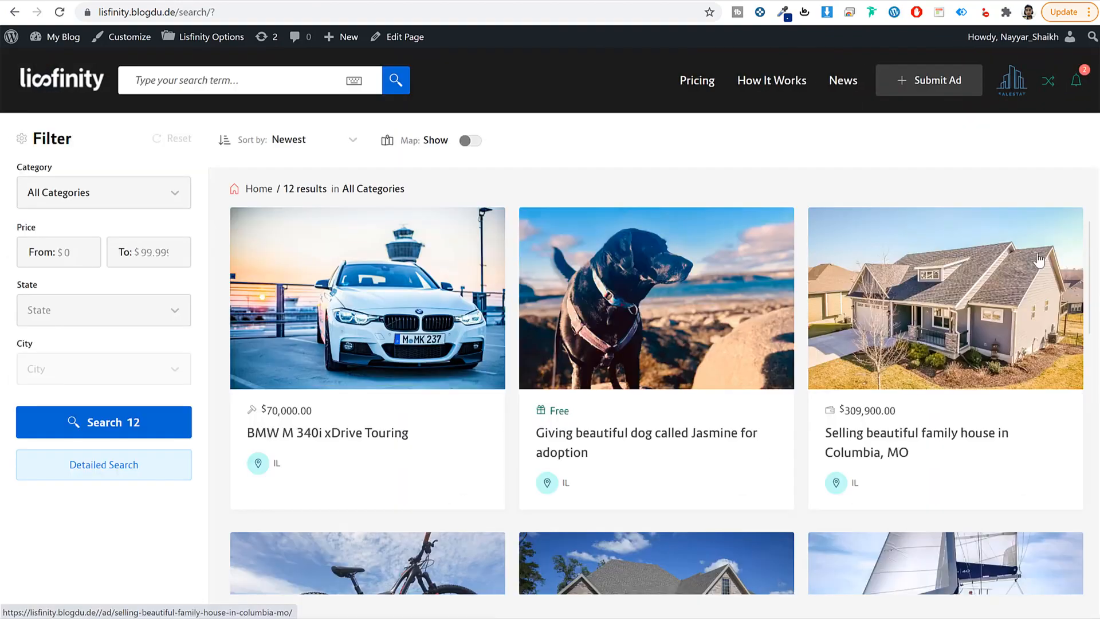
pyautogui.scroll(-8, 1086, 257)
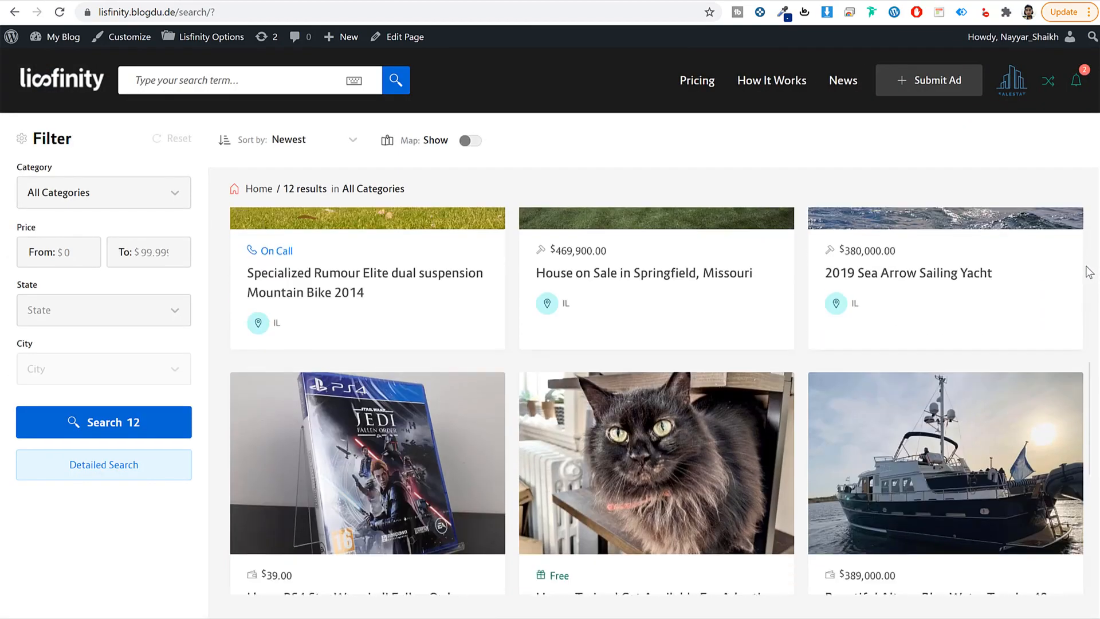
pyautogui.scroll(8, 1089, 272)
pyautogui.click(469, 142)
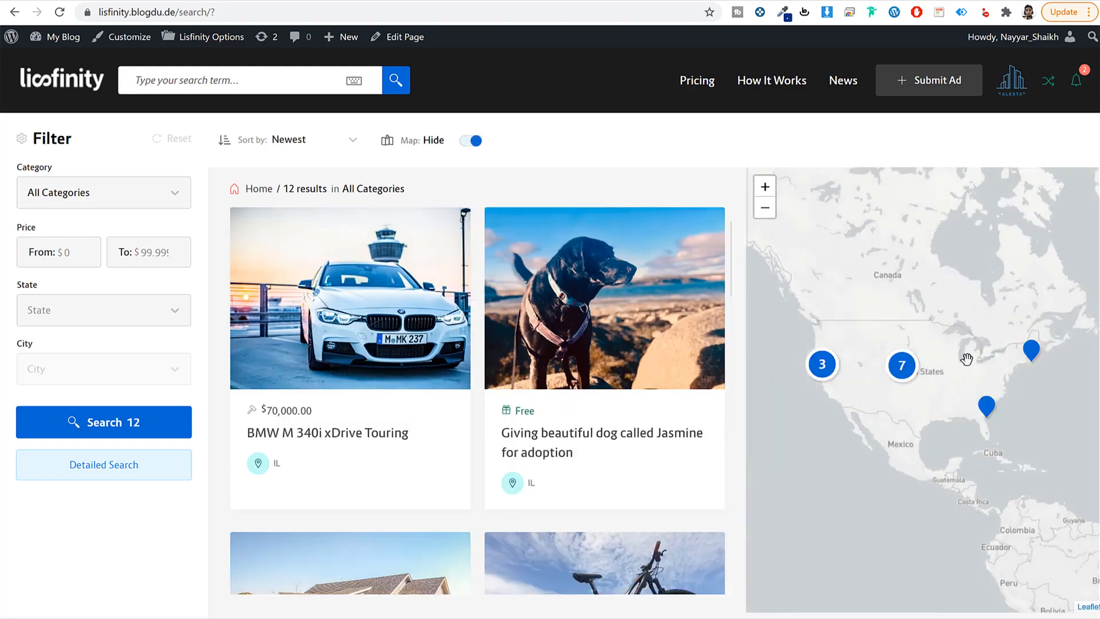
pyautogui.click(825, 368)
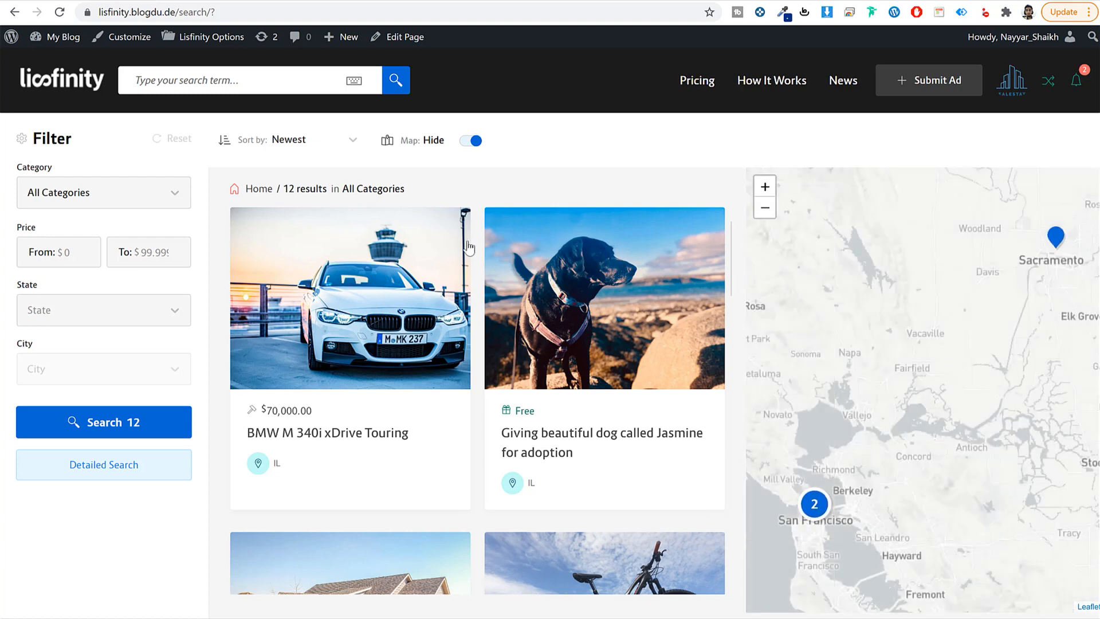
pyautogui.click(474, 141)
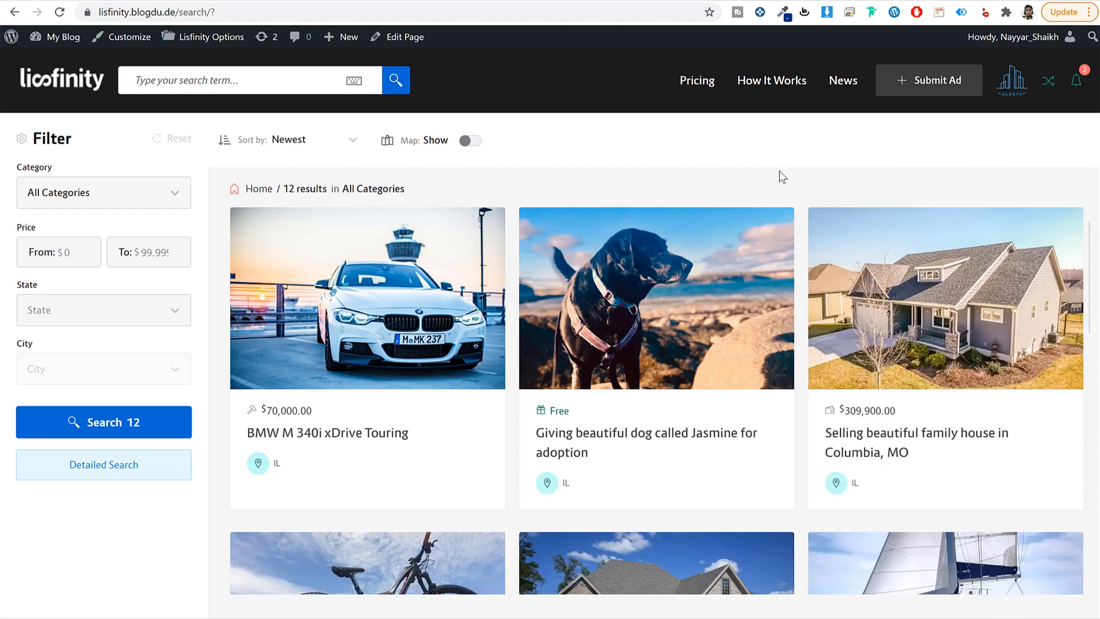
pyautogui.click(302, 144)
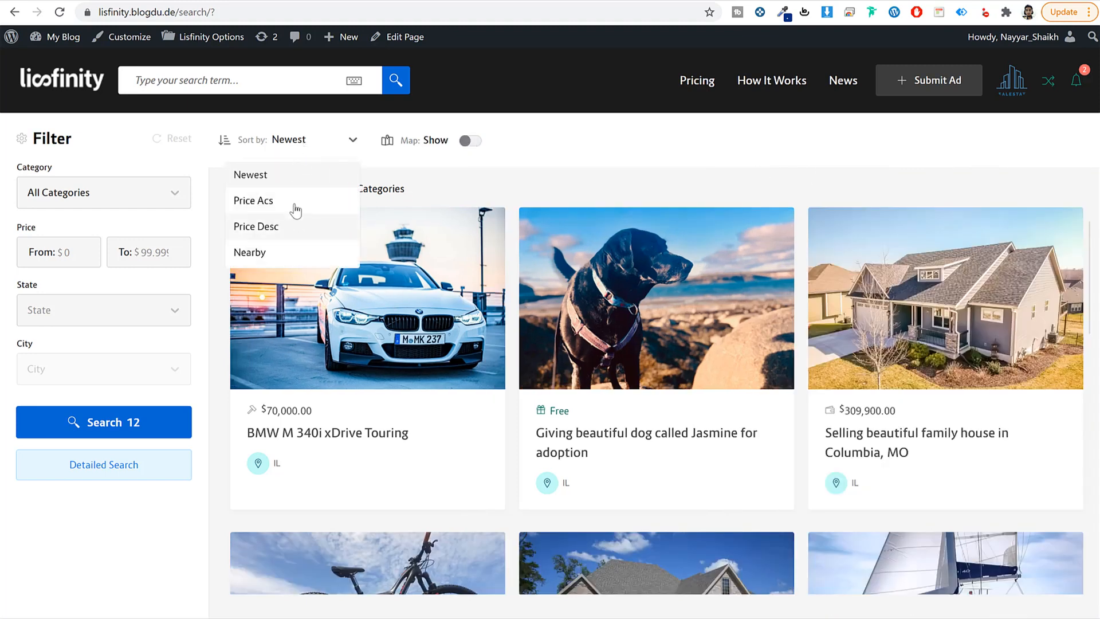
pyautogui.click(583, 168)
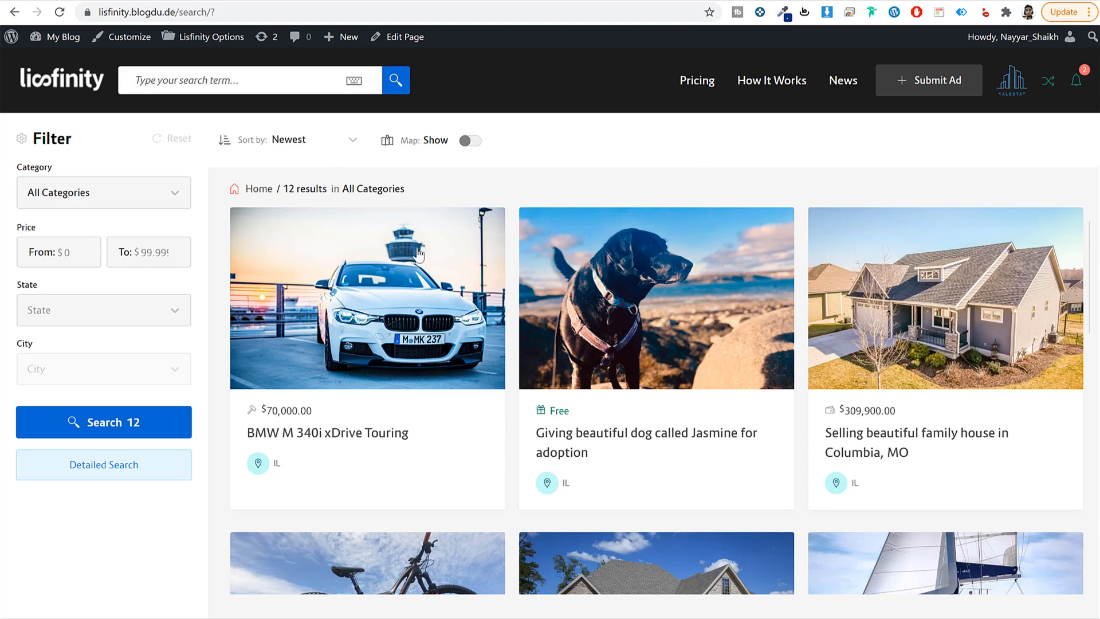
pyautogui.moveTo(58, 168); pyautogui.dragTo(7, 175)
# Step: Filter the search listings to the Real Estates category
pyautogui.click(143, 206)
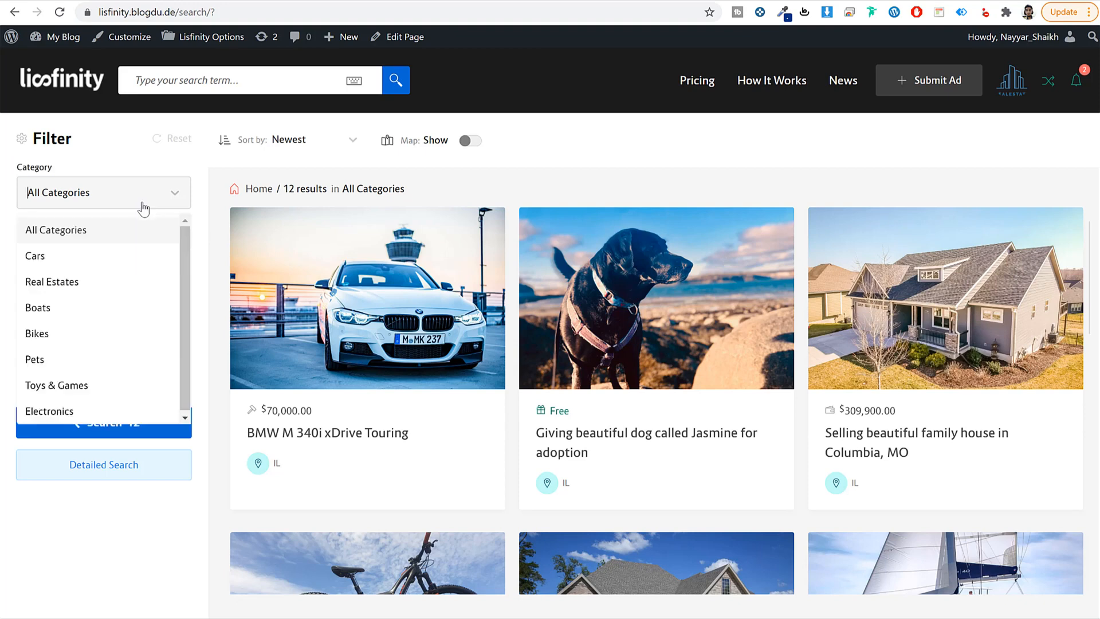
pyautogui.click(52, 282)
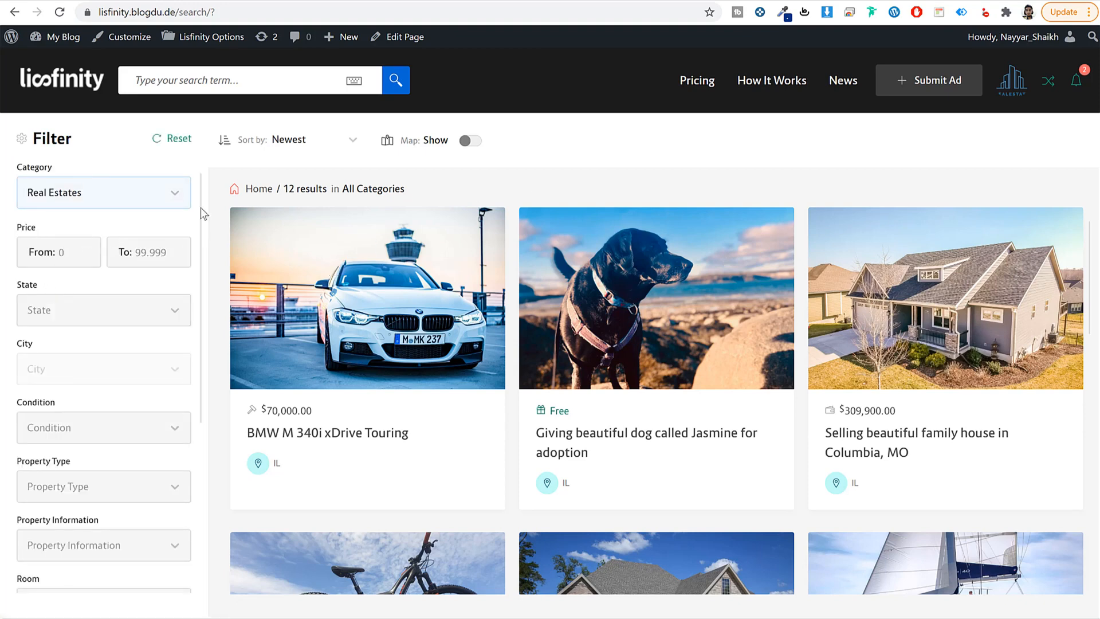
pyautogui.scroll(-6, 148, 302)
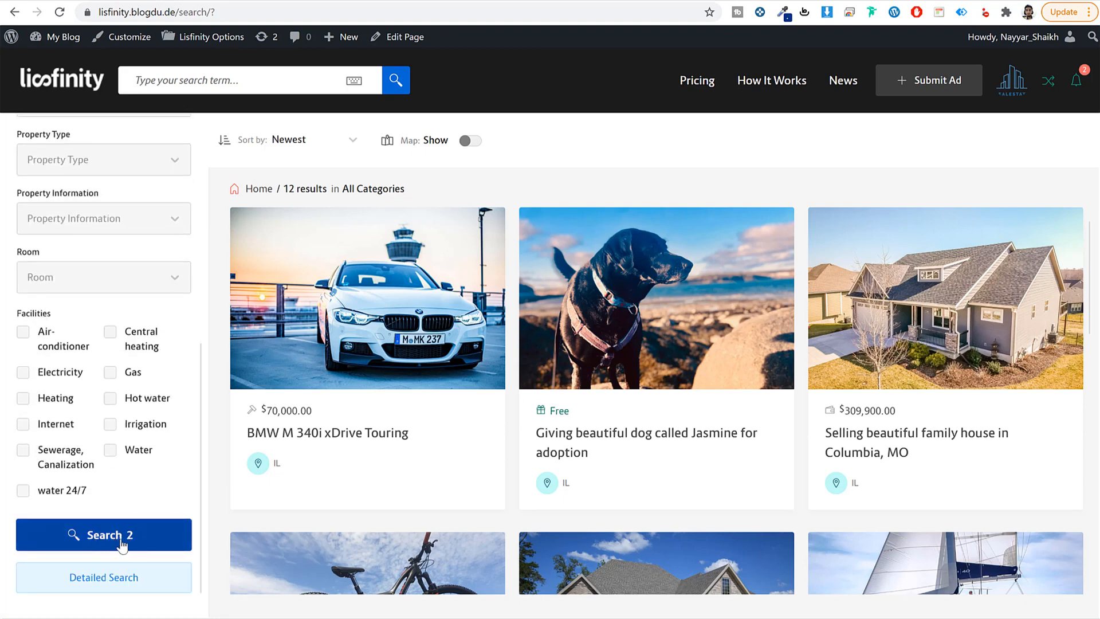
pyautogui.scroll(6, 118, 542)
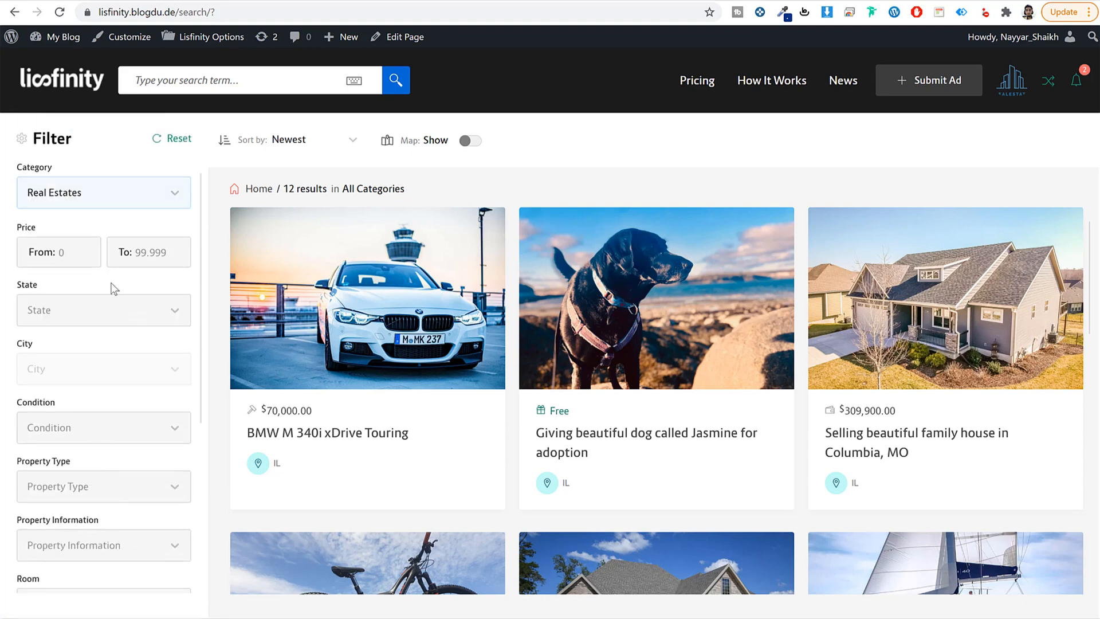
# Step: Look over the price and state filters without setting them, then go back to the Lisfinity home page
pyautogui.click(71, 252)
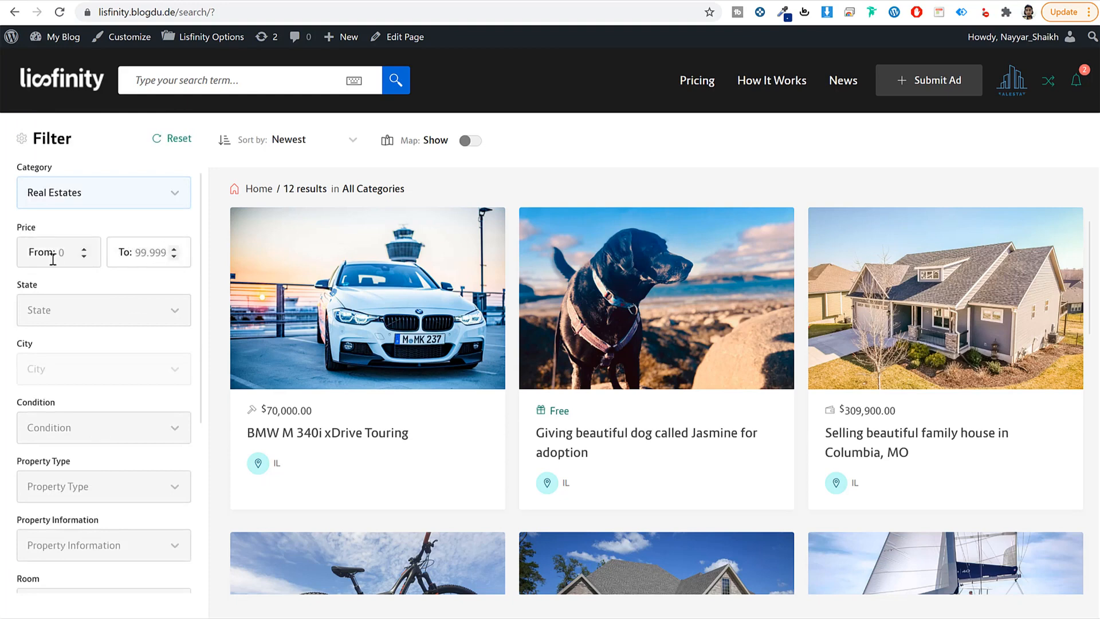
pyautogui.click(91, 320)
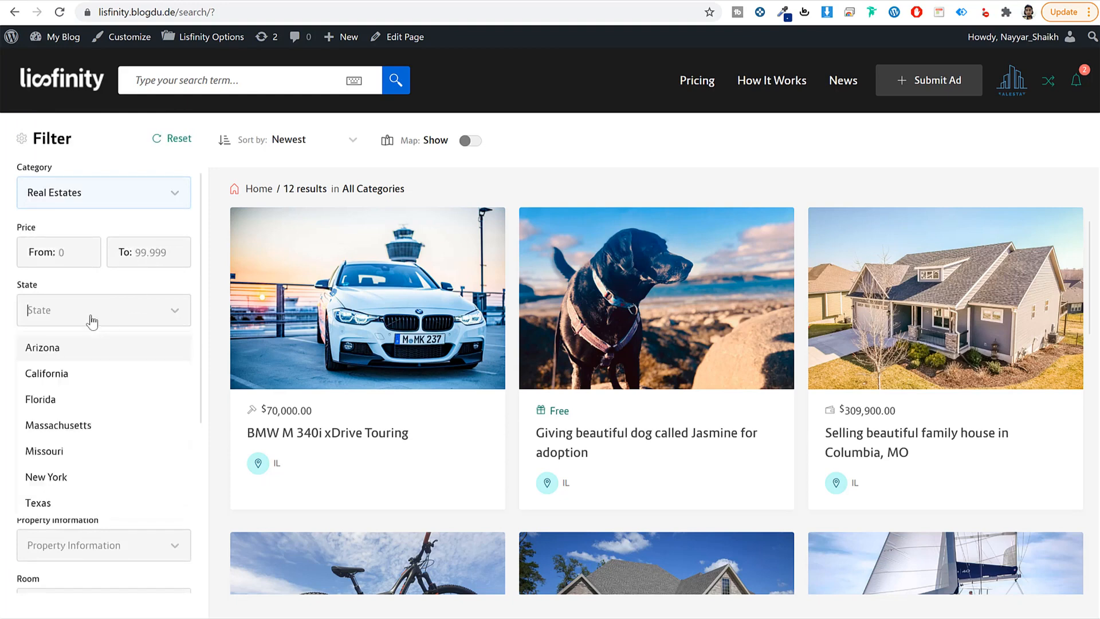
pyautogui.click(195, 314)
pyautogui.scroll(-5, 114, 409)
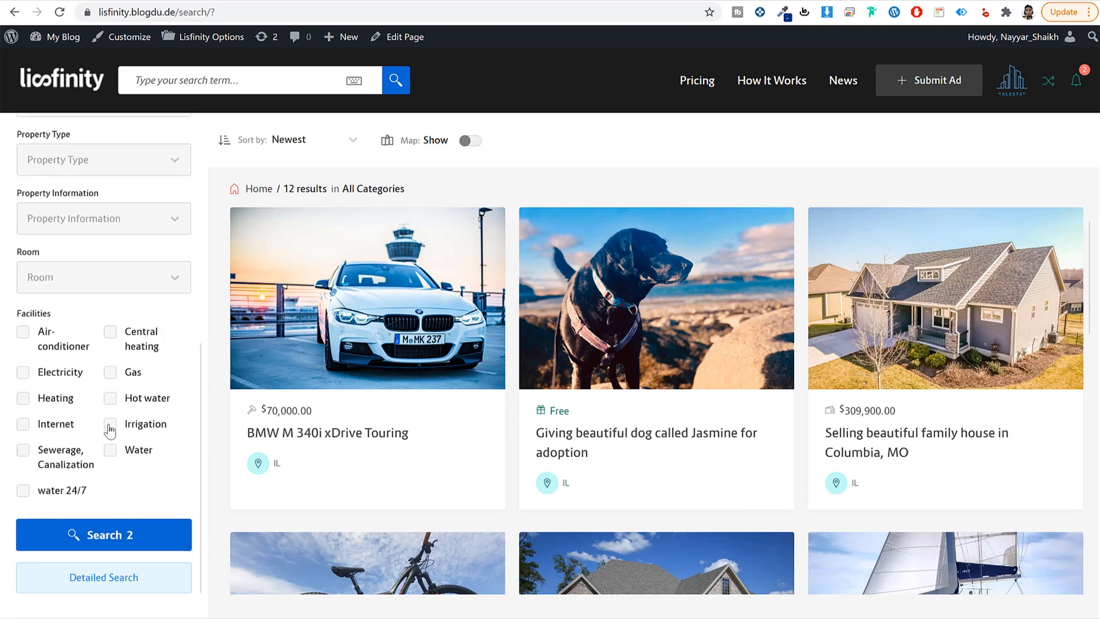
pyautogui.scroll(6, 109, 435)
pyautogui.scroll(-5, 108, 376)
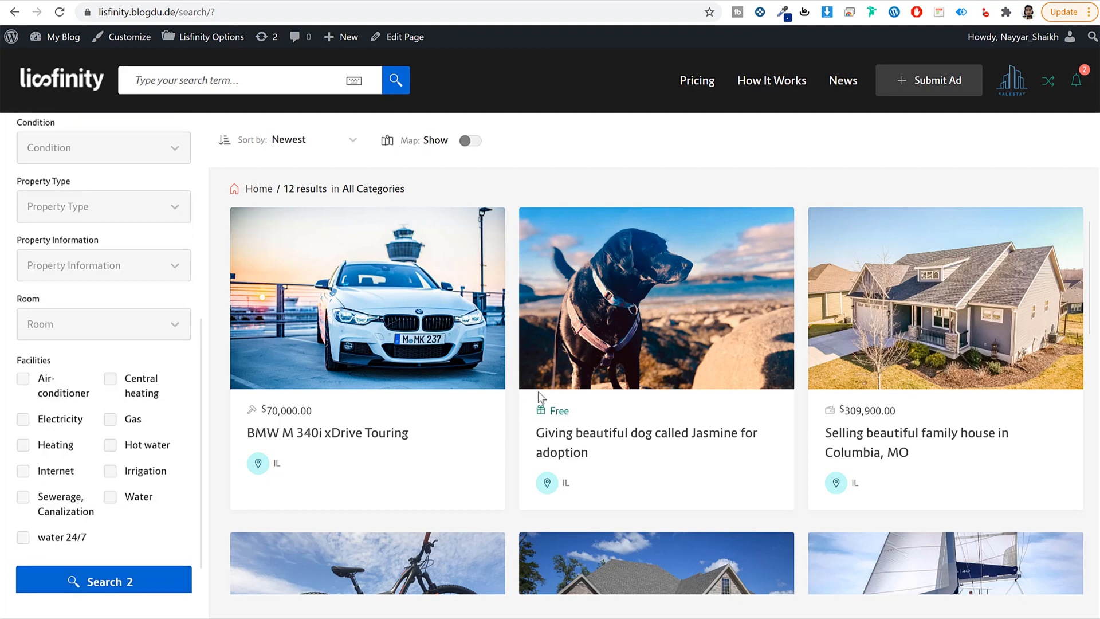
pyautogui.scroll(5, 116, 397)
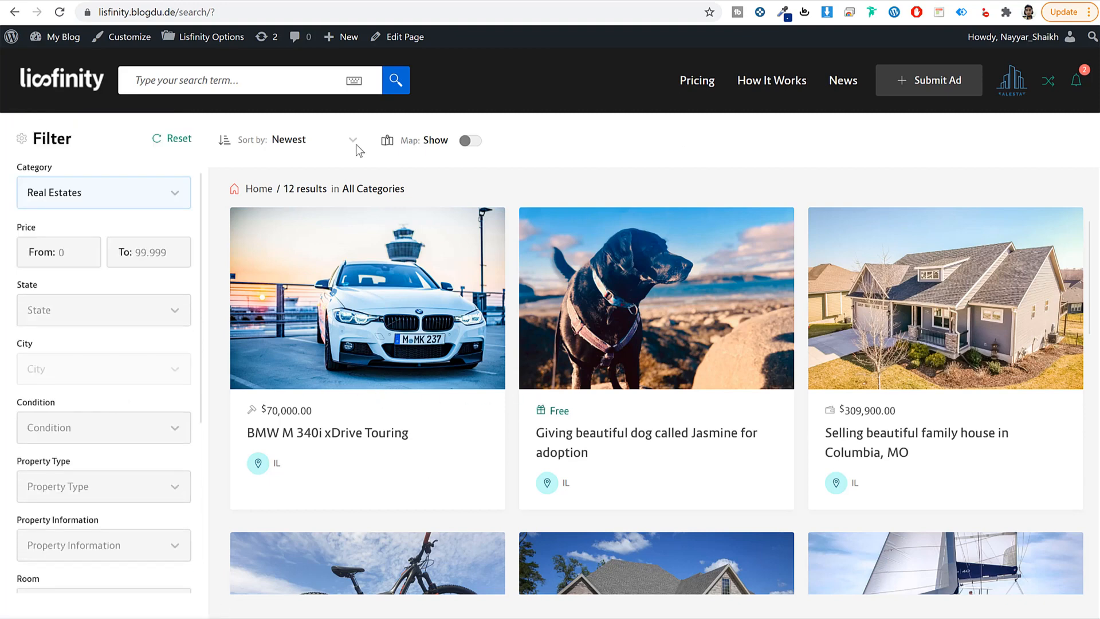
pyautogui.click(39, 85)
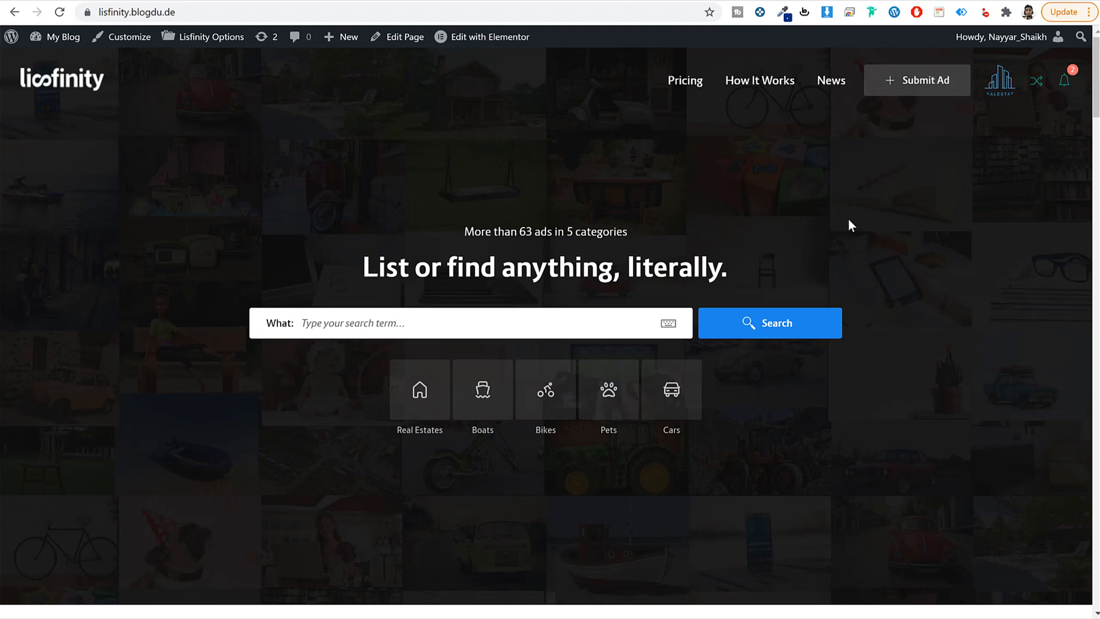
# Step: Scroll to the home page's Categories section and back, then open a new blank browser tab
pyautogui.scroll(-10, 838, 332)
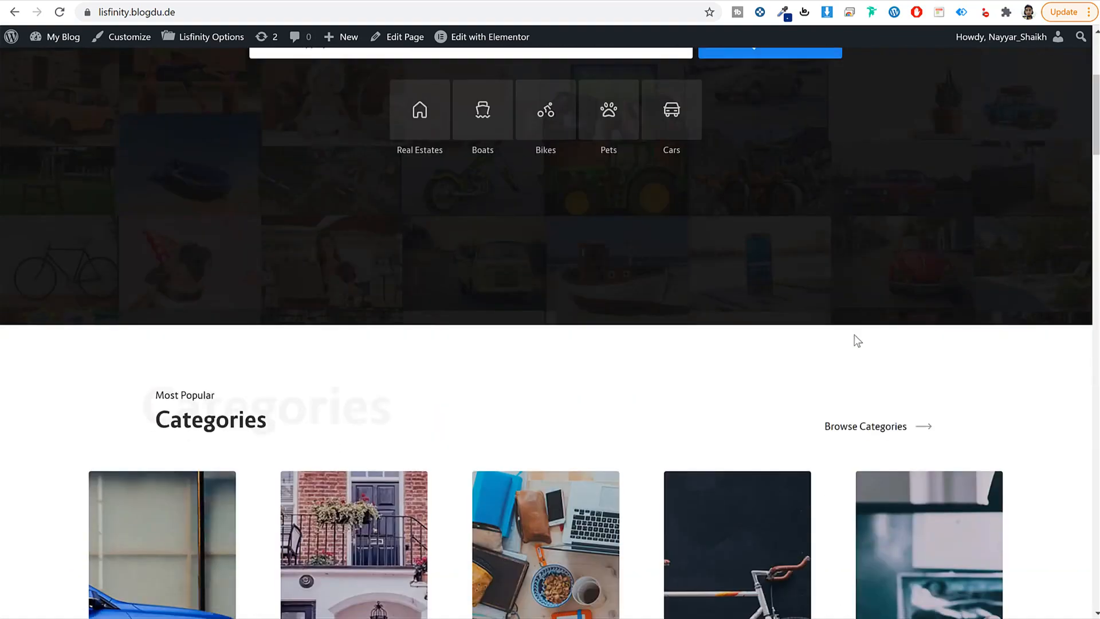
pyautogui.scroll(10, 855, 335)
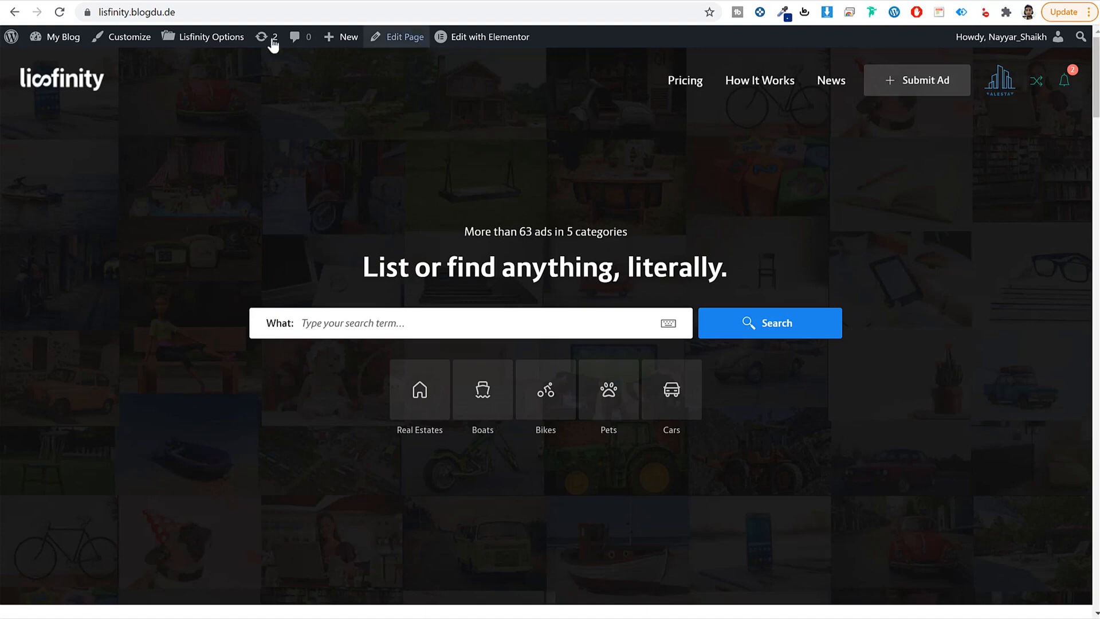
pyautogui.click(191, 1)
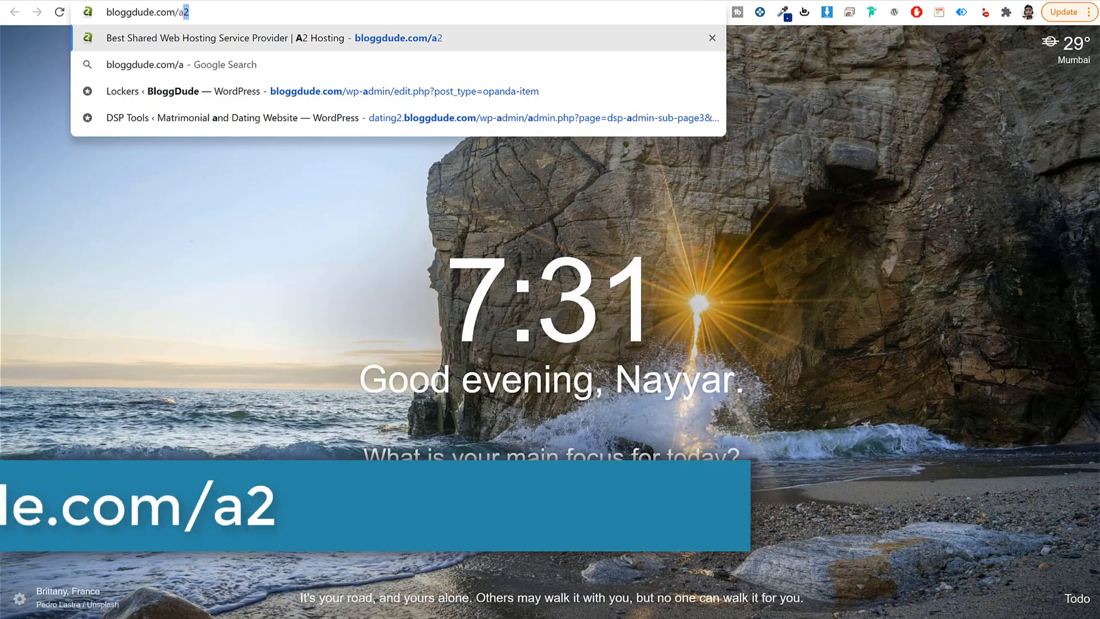
# Step: Load bloggdude.com/a2 to reach A2 Hosting's Web Hosting Services plans page
pyautogui.write('2')
pyautogui.press('Return')
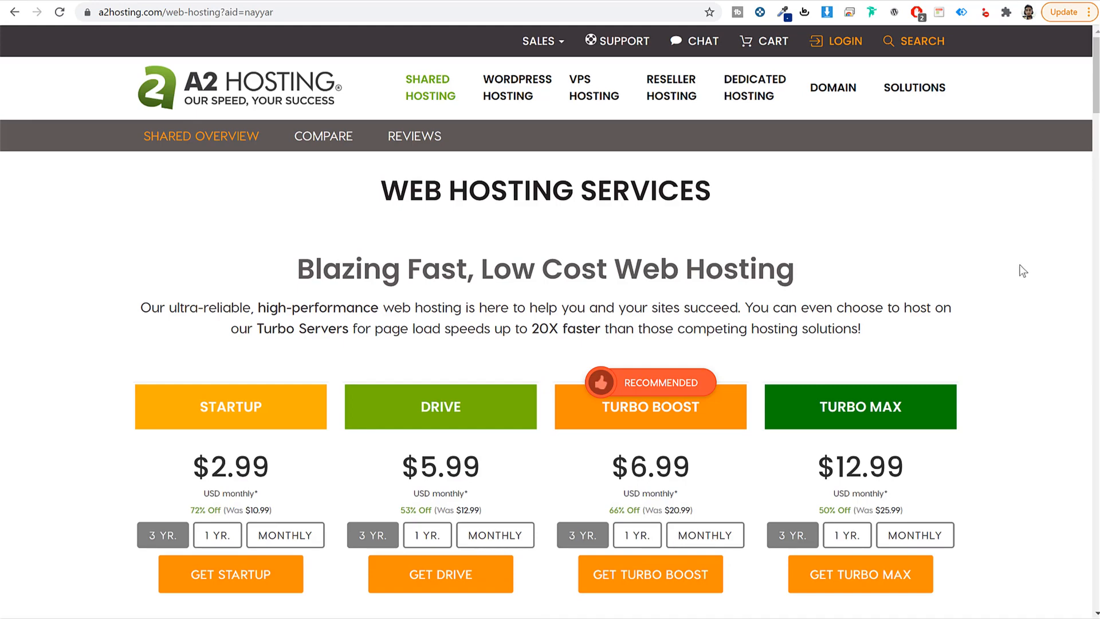
pyautogui.scroll(-6, 1018, 263)
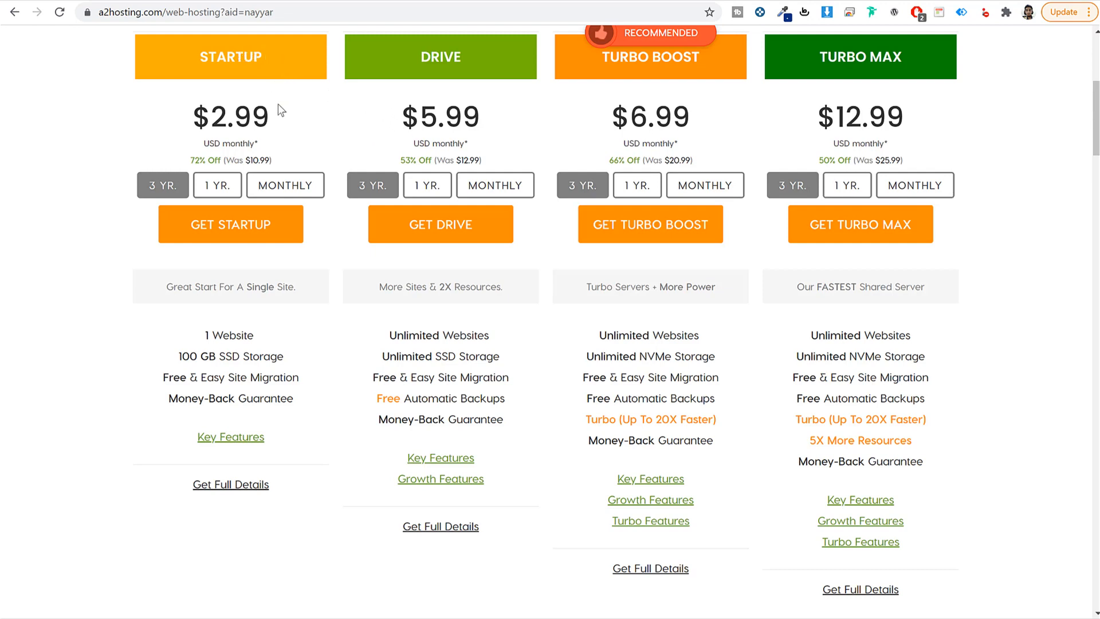
pyautogui.moveTo(280, 123); pyautogui.dragTo(164, 122)
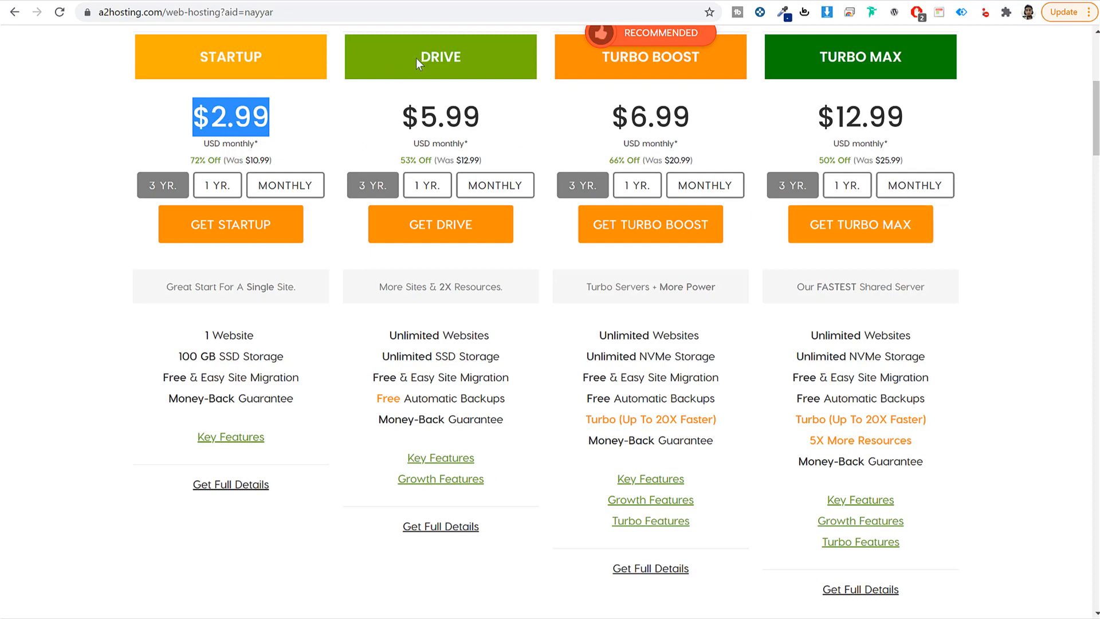
pyautogui.moveTo(415, 58); pyautogui.dragTo(479, 57)
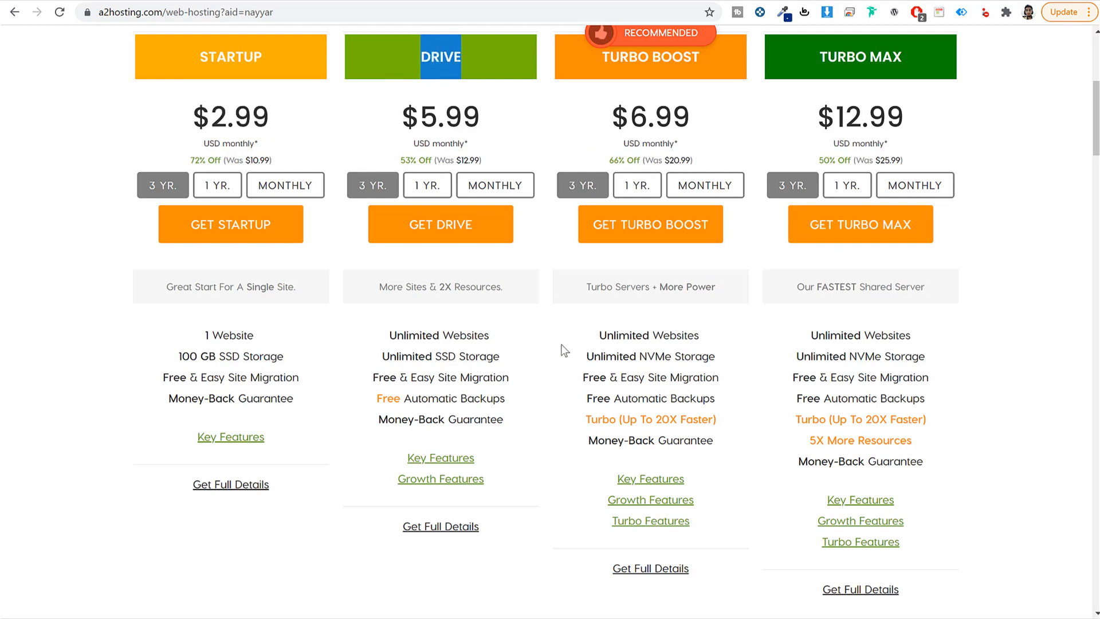
pyautogui.moveTo(200, 58); pyautogui.dragTo(262, 57)
pyautogui.moveTo(256, 335); pyautogui.dragTo(189, 329)
pyautogui.click(429, 56)
pyautogui.doubleClick(428, 55)
pyautogui.moveTo(501, 339); pyautogui.dragTo(371, 336)
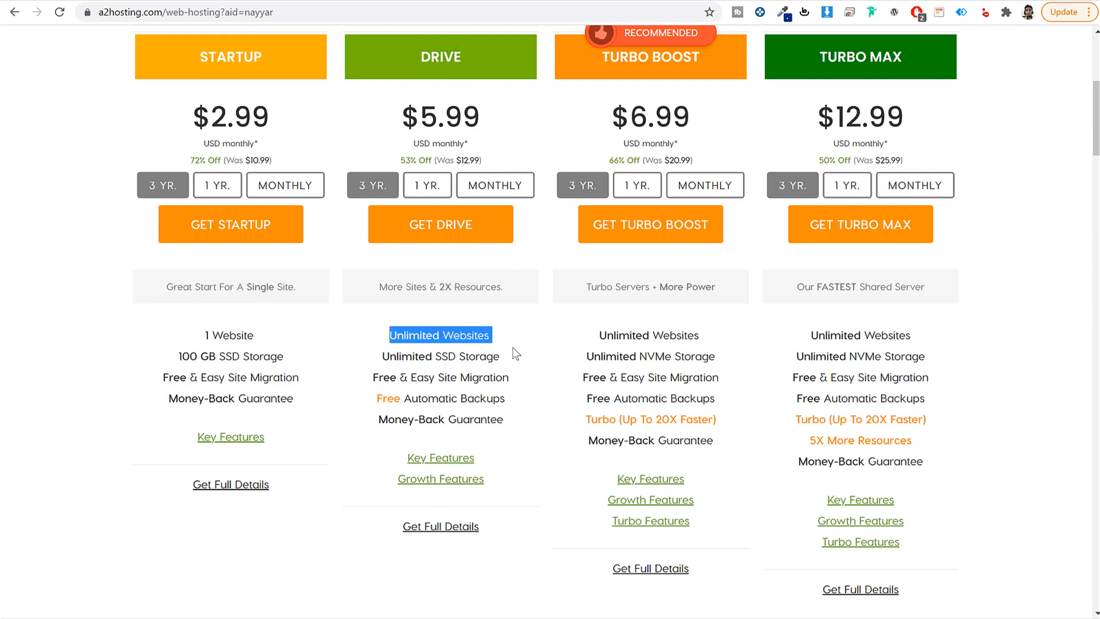
pyautogui.click(128, 1)
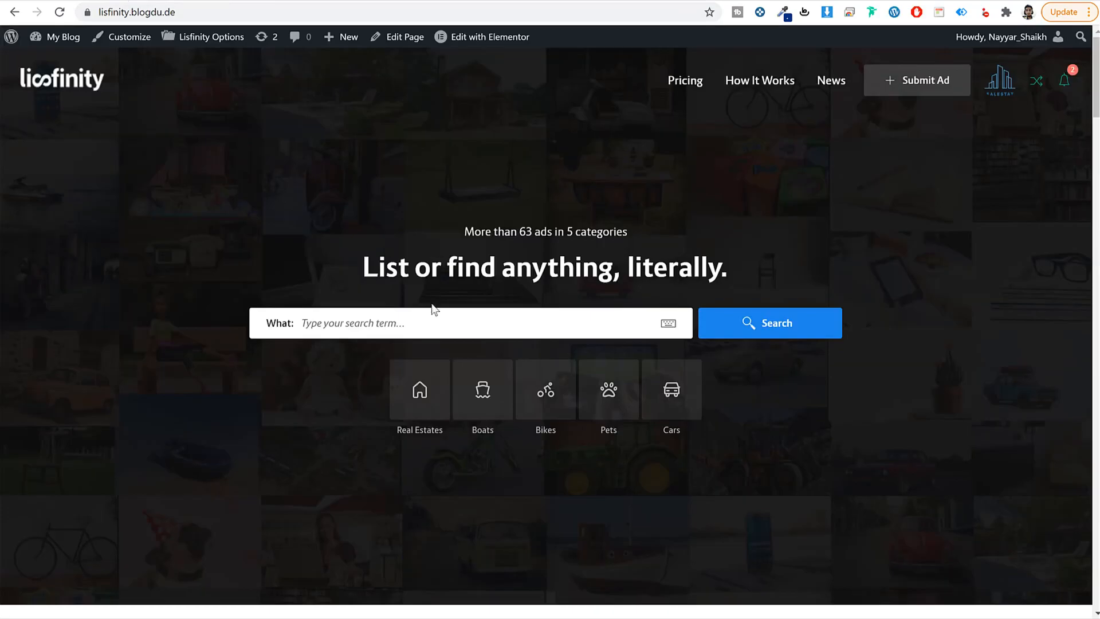
pyautogui.scroll(-4, 429, 317)
pyautogui.scroll(4, 427, 321)
pyautogui.click(195, 0)
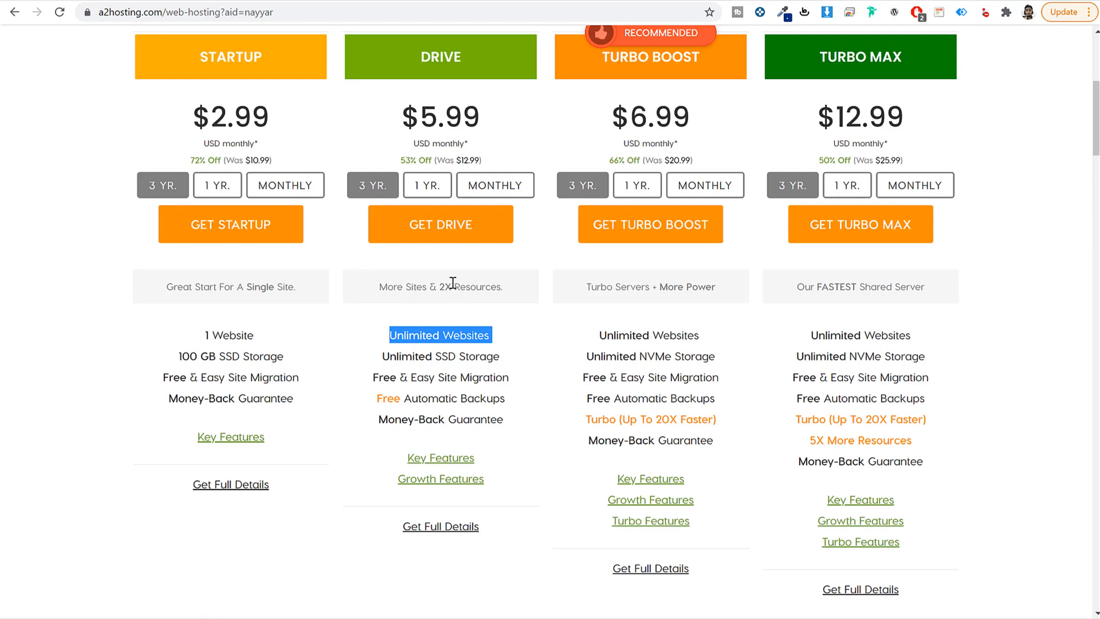
pyautogui.moveTo(422, 47); pyautogui.dragTo(495, 56)
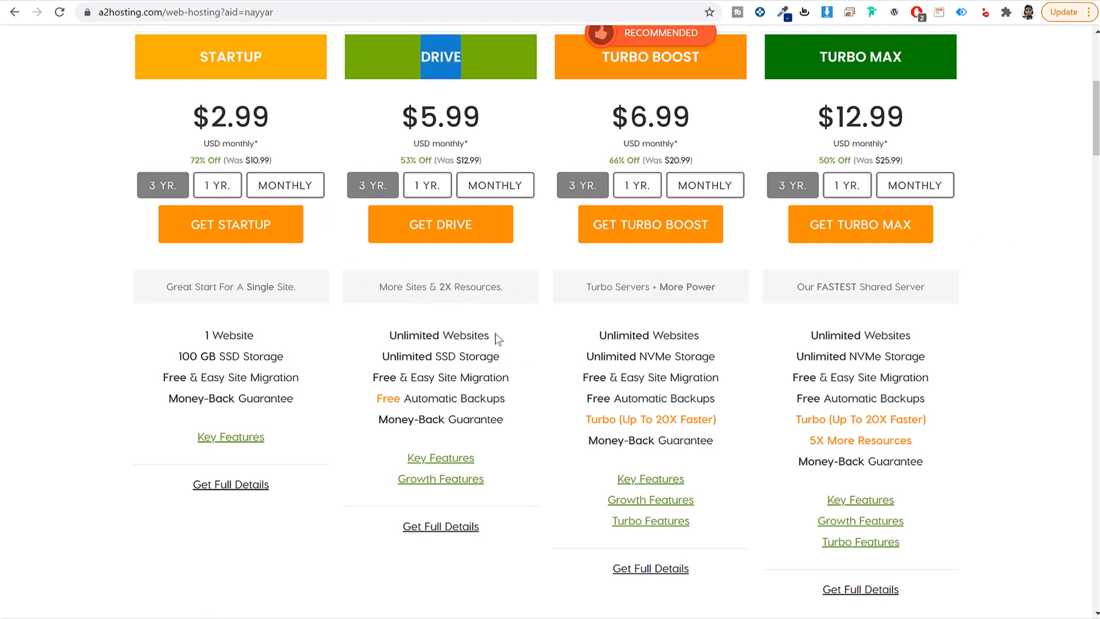
pyautogui.moveTo(495, 334); pyautogui.dragTo(362, 333)
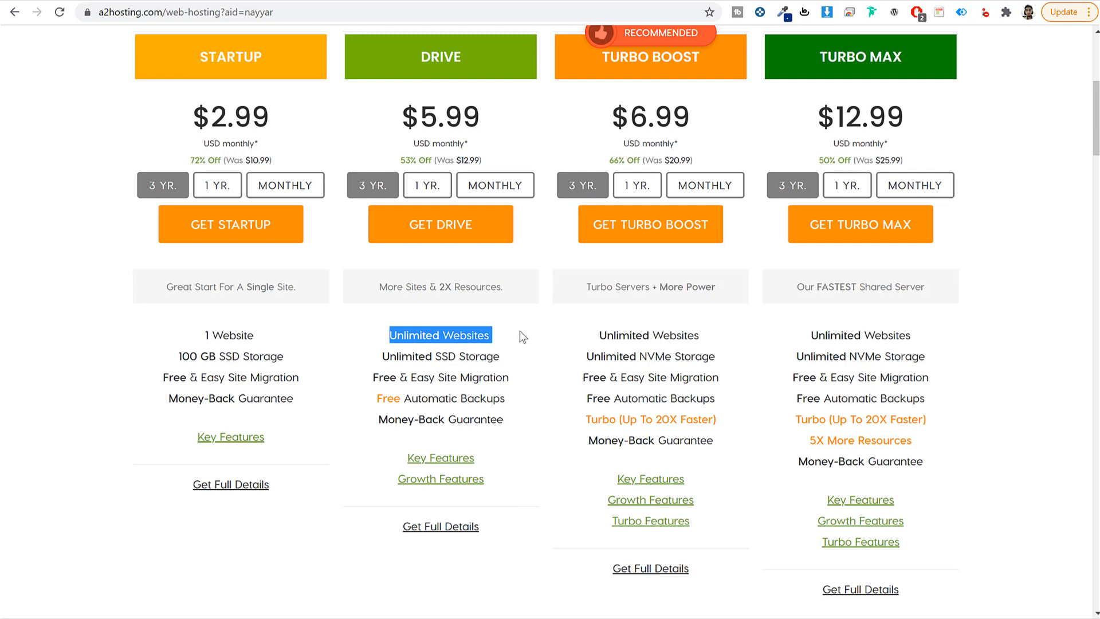
pyautogui.click(569, 351)
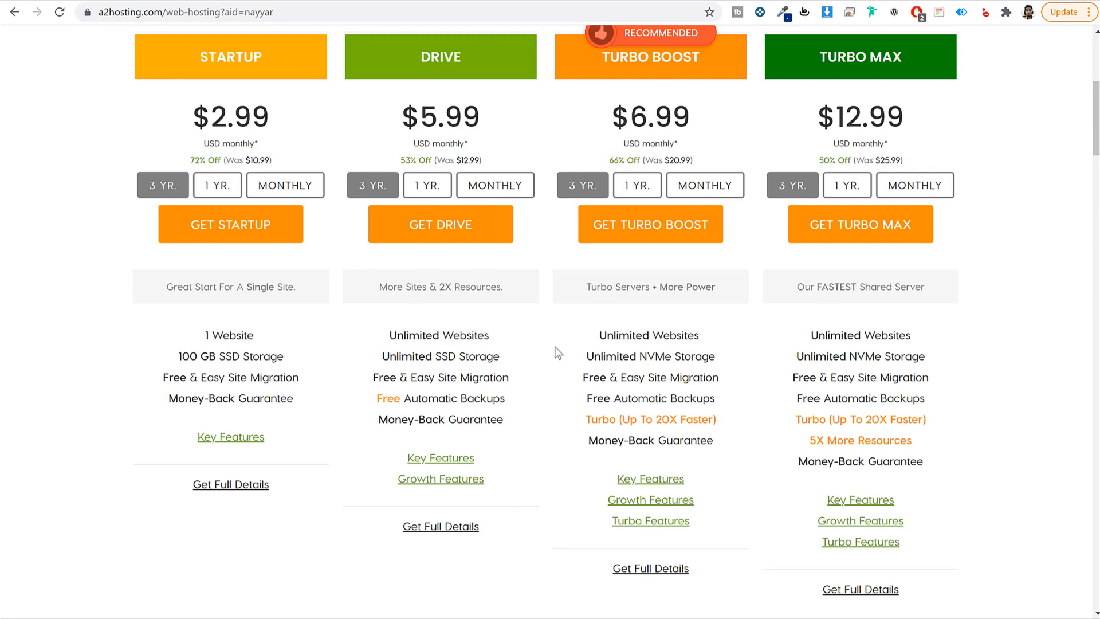
pyautogui.moveTo(381, 356); pyautogui.dragTo(535, 352)
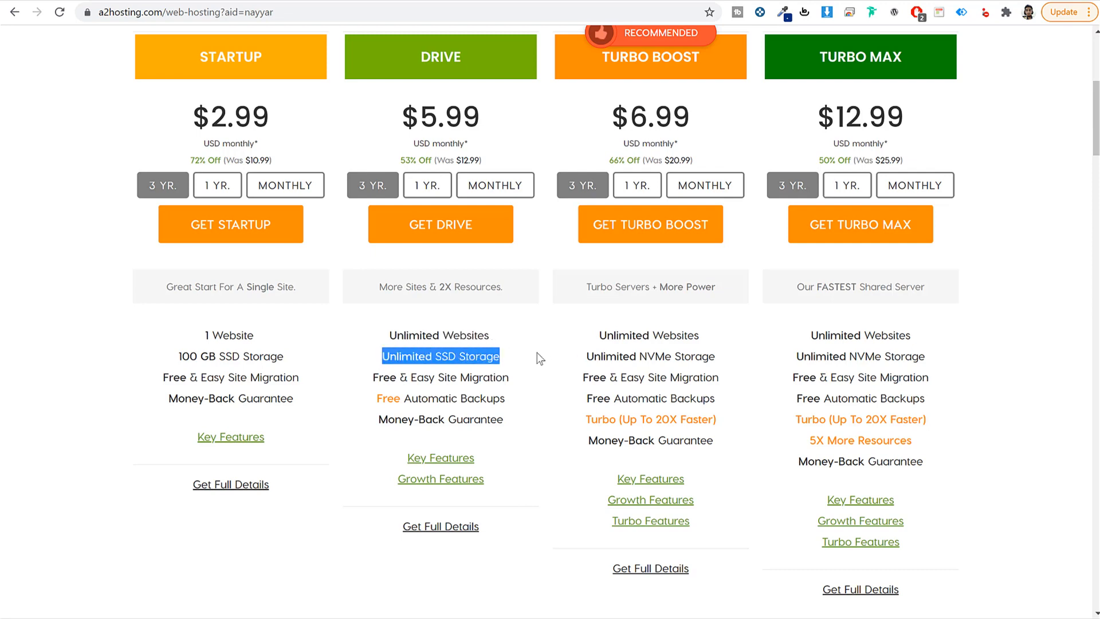
pyautogui.moveTo(364, 373); pyautogui.dragTo(528, 380)
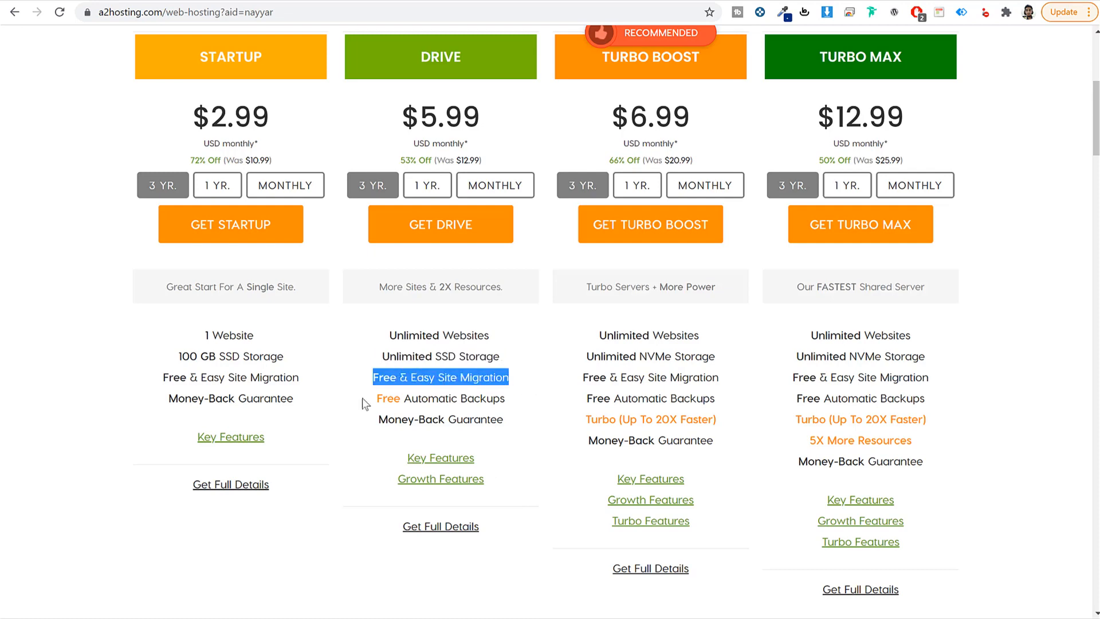
pyautogui.moveTo(362, 398); pyautogui.dragTo(525, 398)
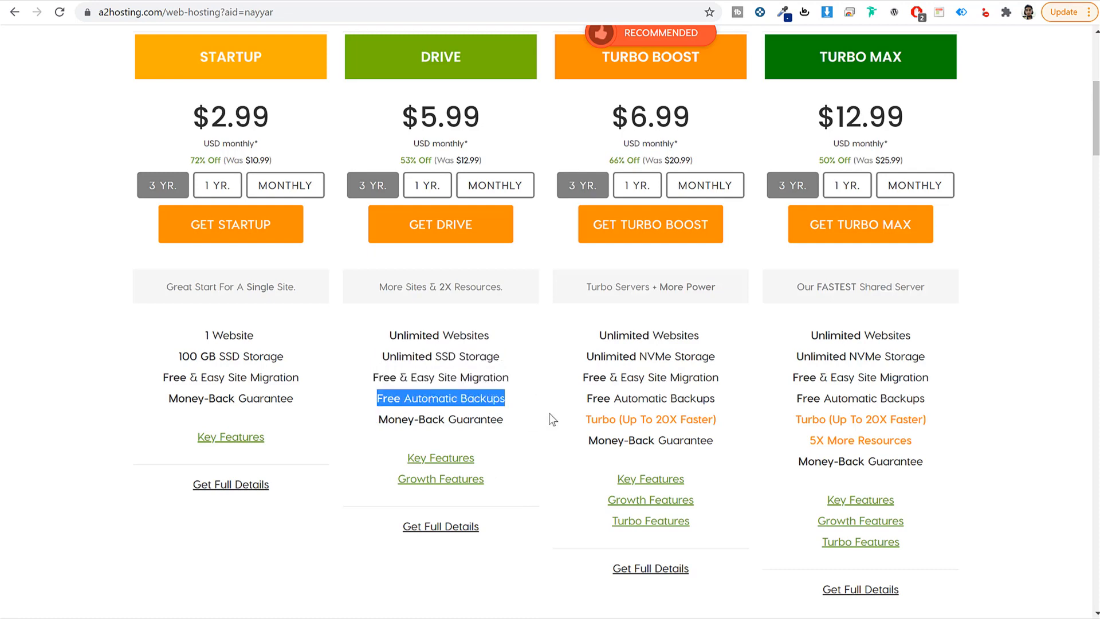
# Step: Pick the Drive plan on 1-year billing at $9.99 a month and start ordering it
pyautogui.scroll(-2, 551, 418)
pyautogui.moveTo(457, 323)
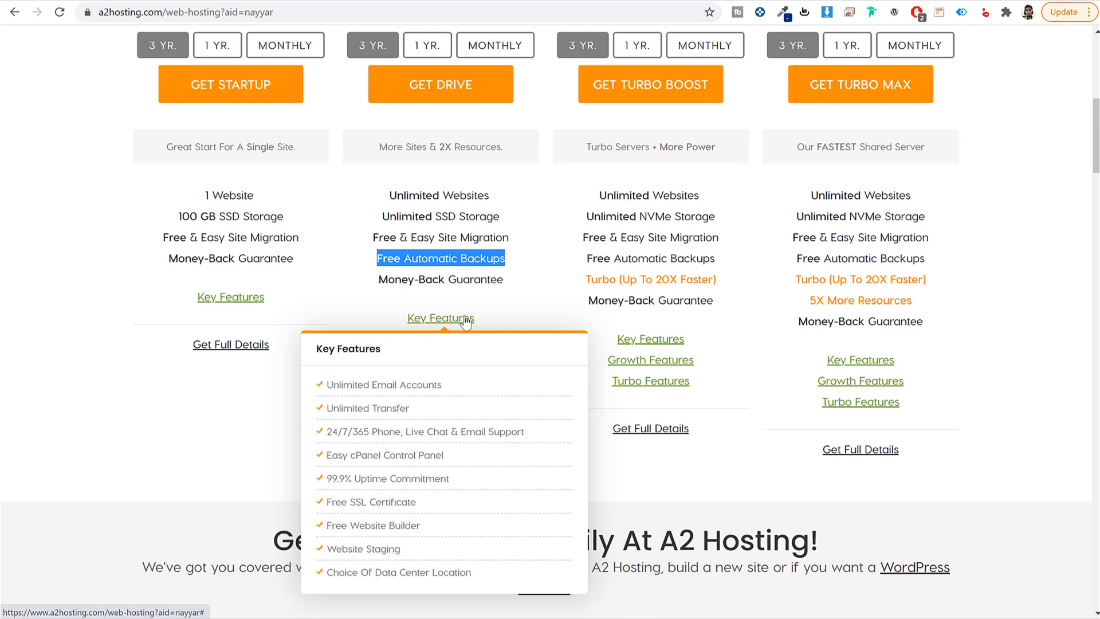
pyautogui.moveTo(463, 343)
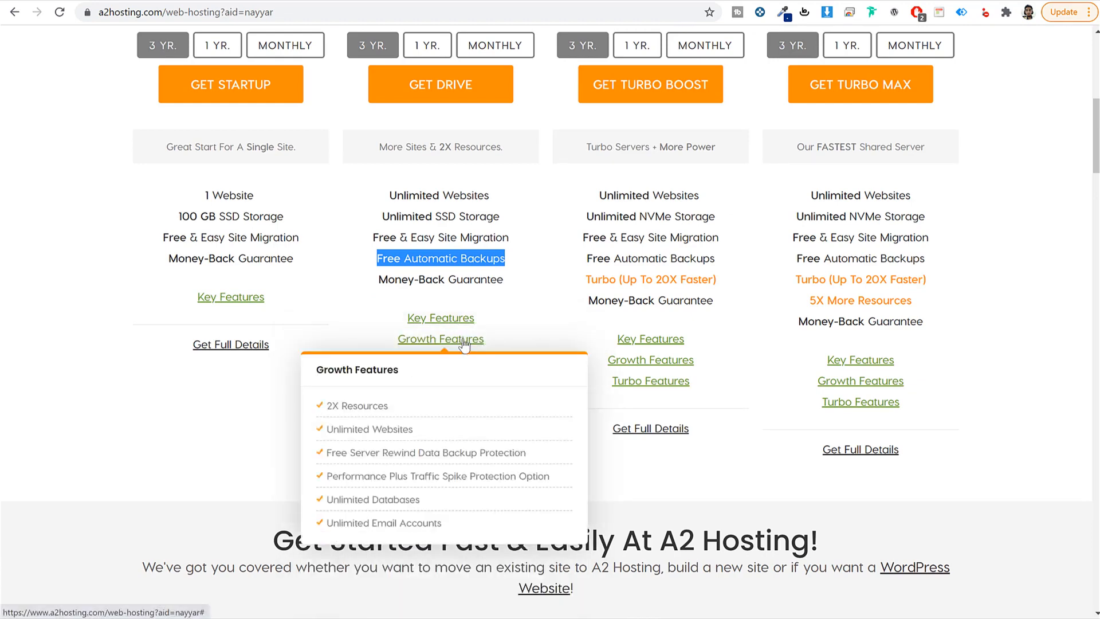
pyautogui.scroll(2, 563, 343)
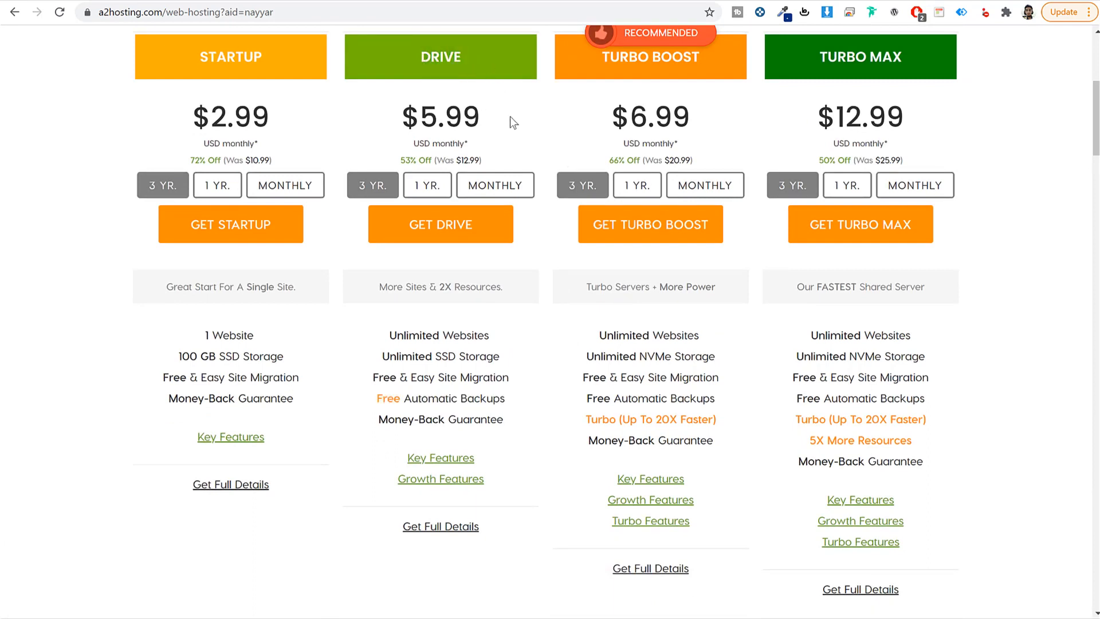
pyautogui.moveTo(485, 114); pyautogui.dragTo(371, 109)
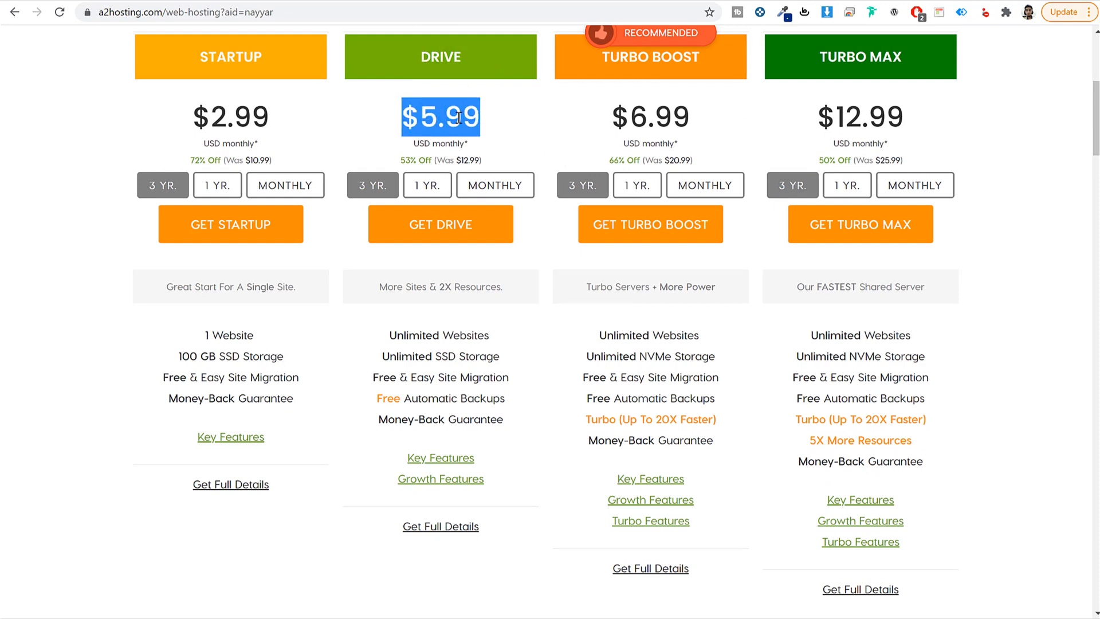
pyautogui.click(421, 189)
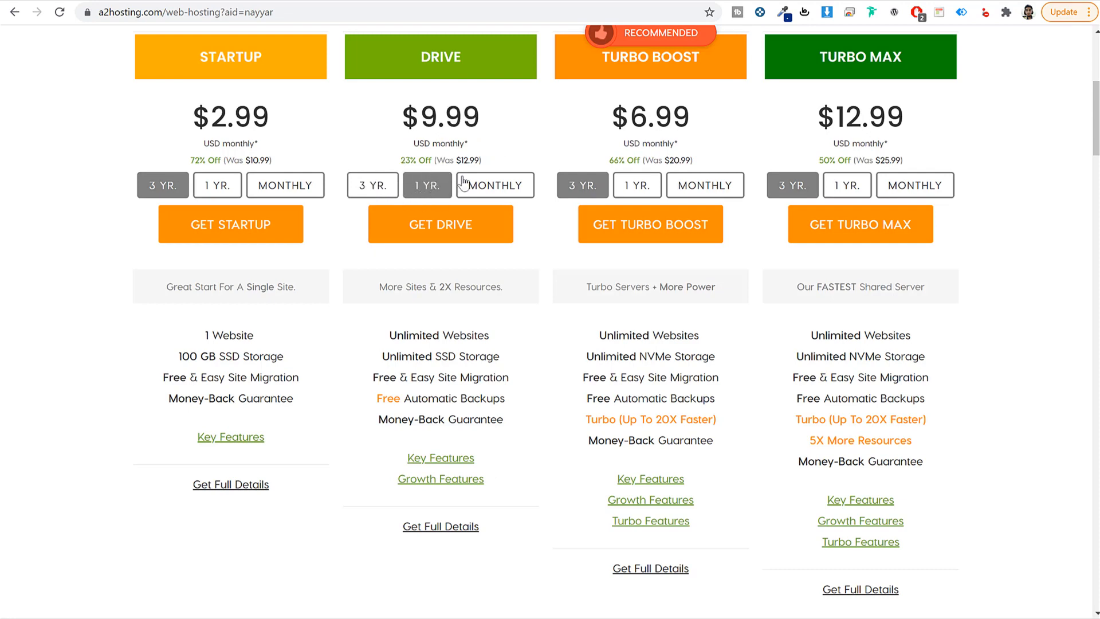
pyautogui.click(456, 226)
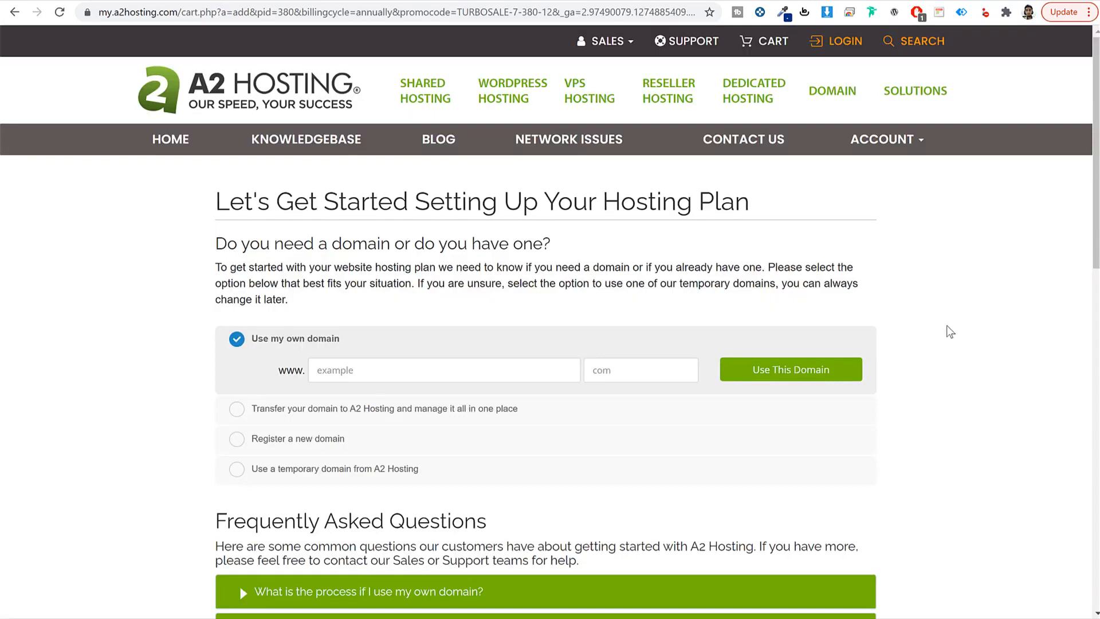
# Step: Under 'Use my own domain', enter the owner's domain name with the com extension
pyautogui.scroll(-4, 947, 333)
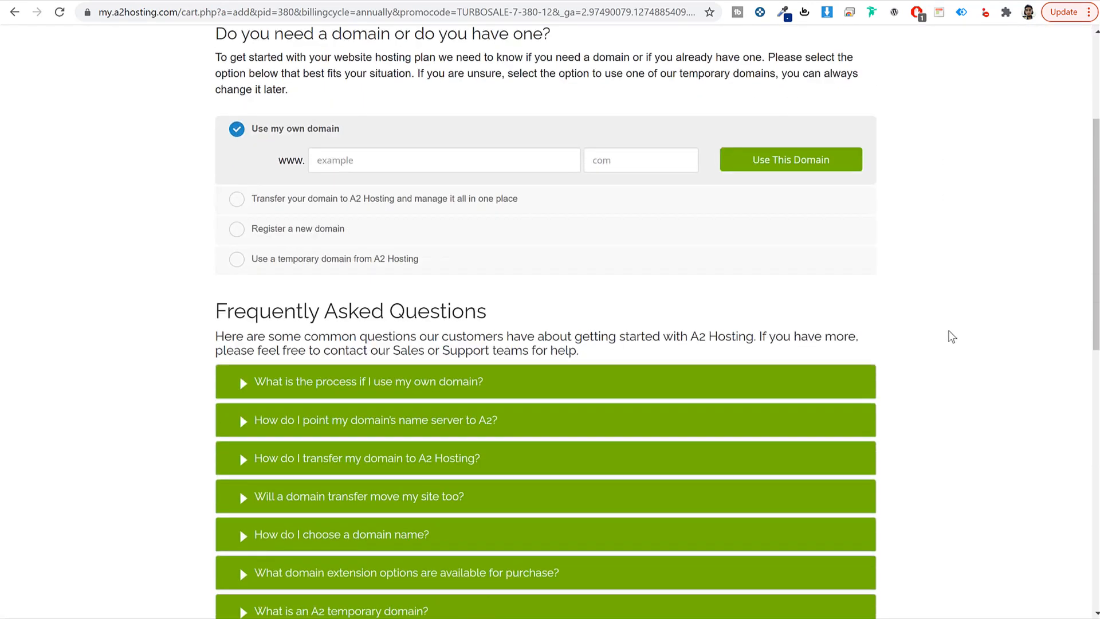
pyautogui.moveTo(344, 136); pyautogui.dragTo(253, 141)
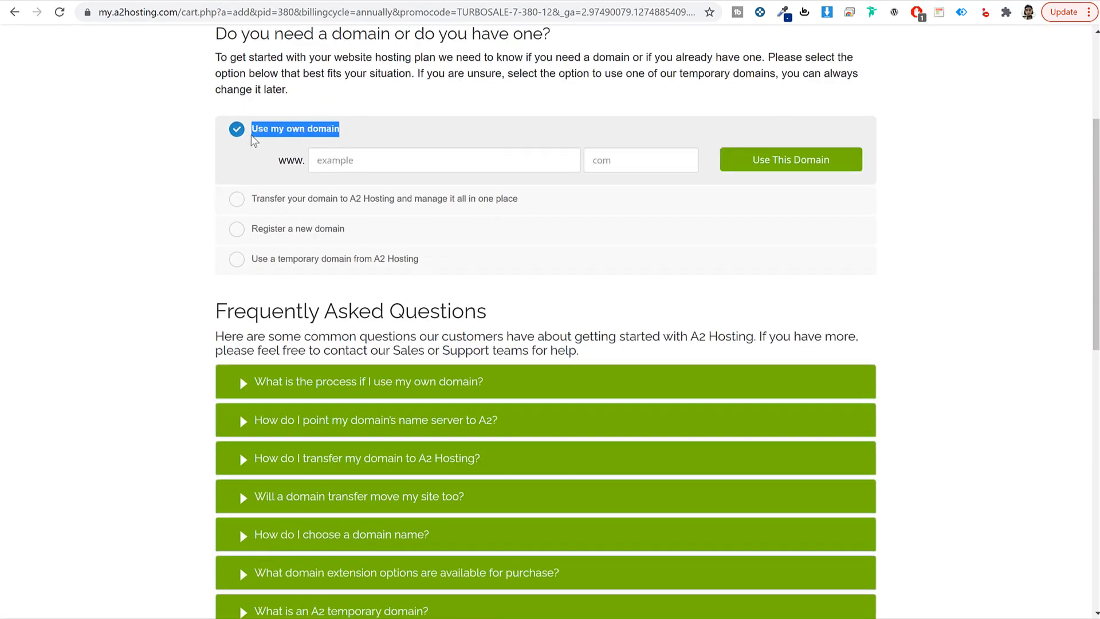
pyautogui.scroll(3, 1026, 270)
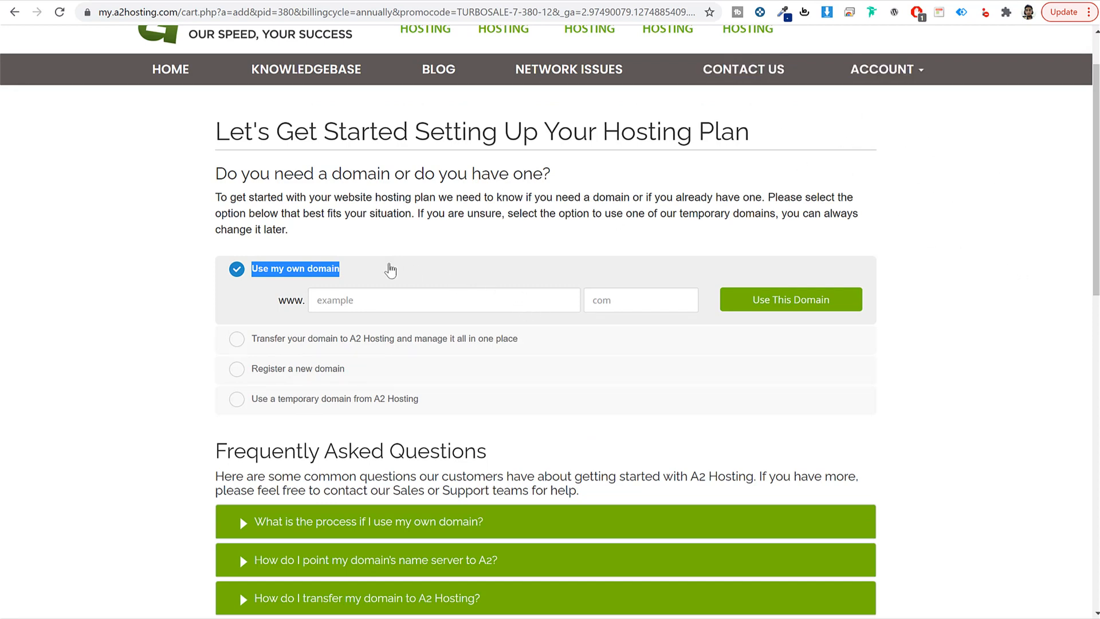
pyautogui.click(378, 300)
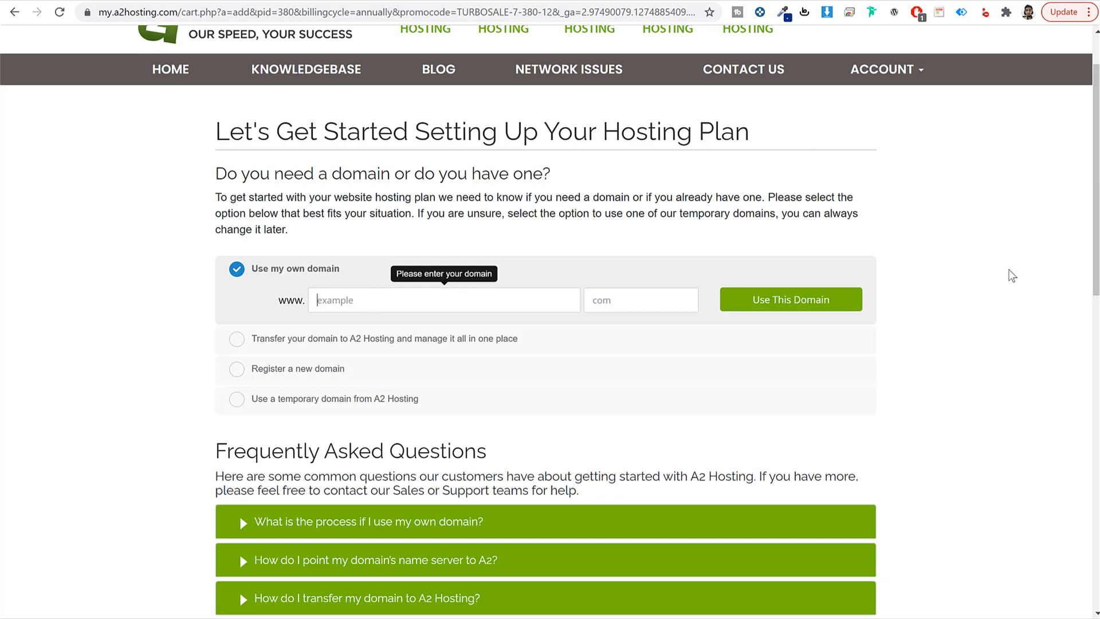
pyautogui.write('nayyarshaikh')
pyautogui.hotkey('ctrl', 'a')
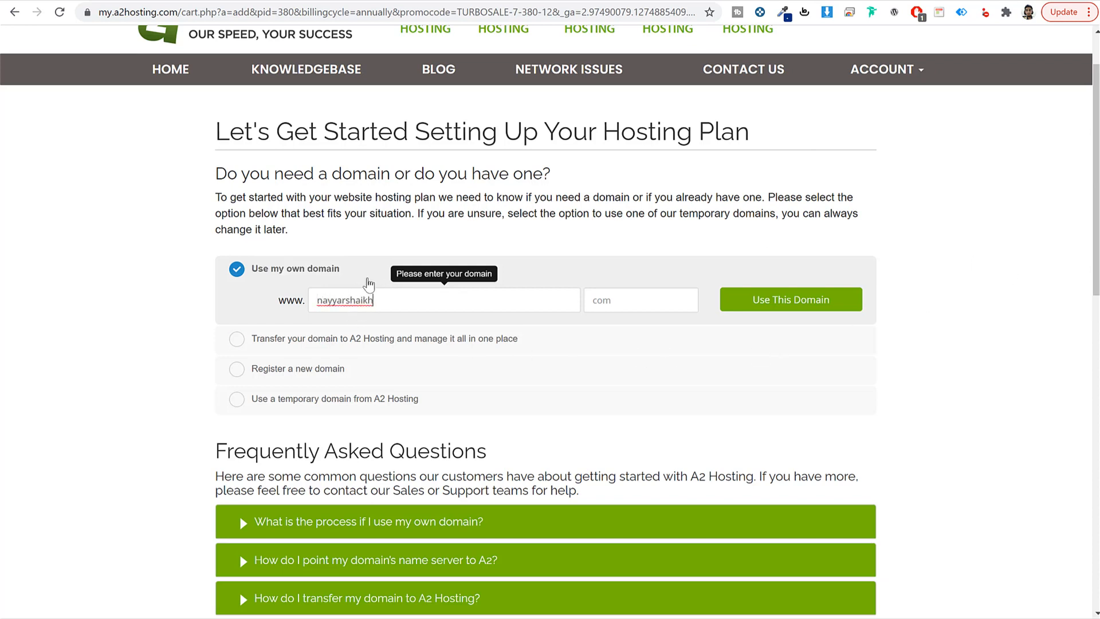
pyautogui.click(635, 292)
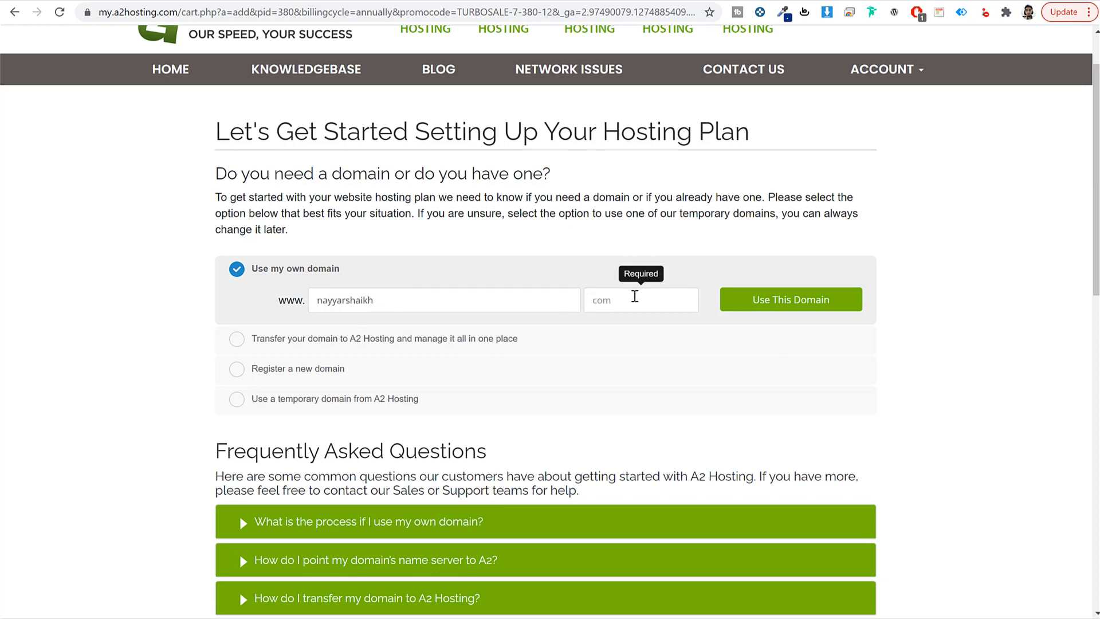
pyautogui.write('com')
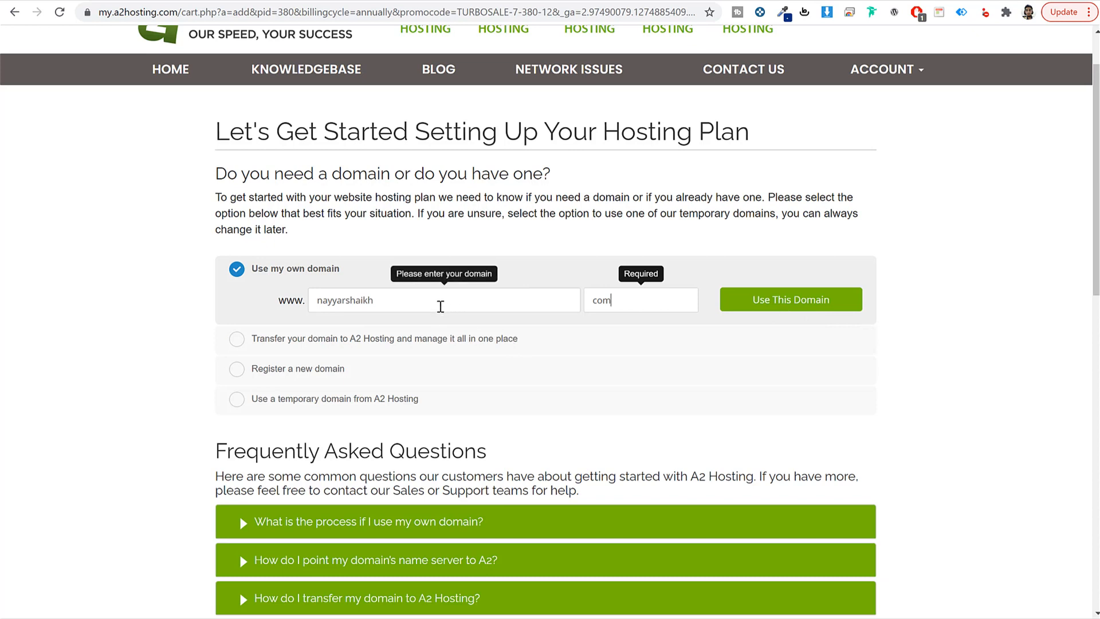
pyautogui.doubleClick(340, 300)
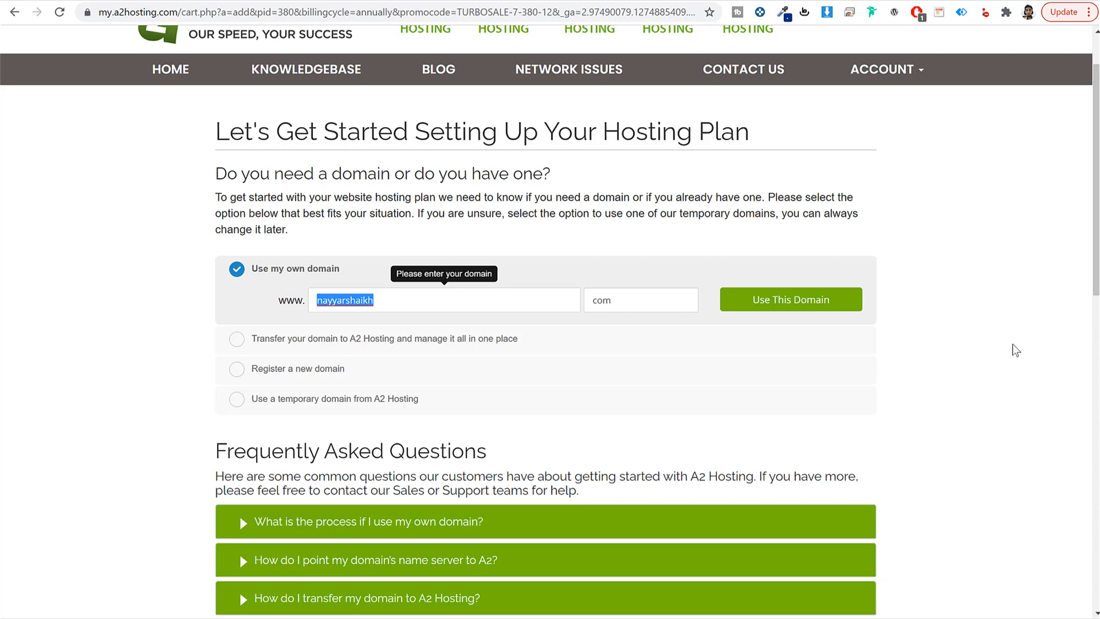
# Step: Choose 'Register a new domain' and enter the owner's domain name
pyautogui.click(296, 373)
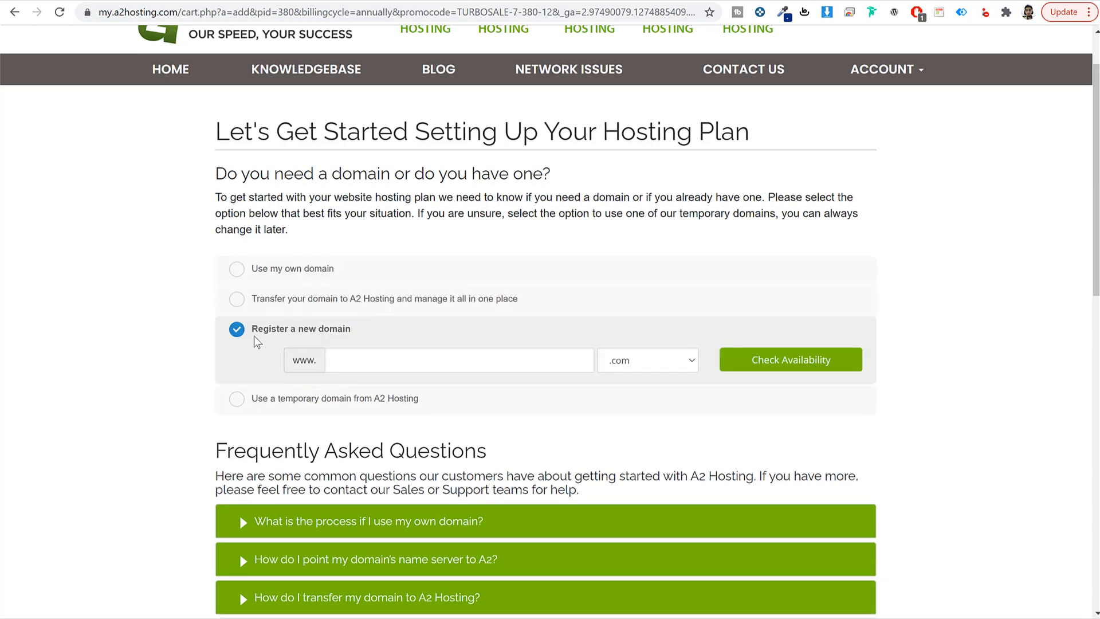
pyautogui.click(393, 363)
pyautogui.write('na')
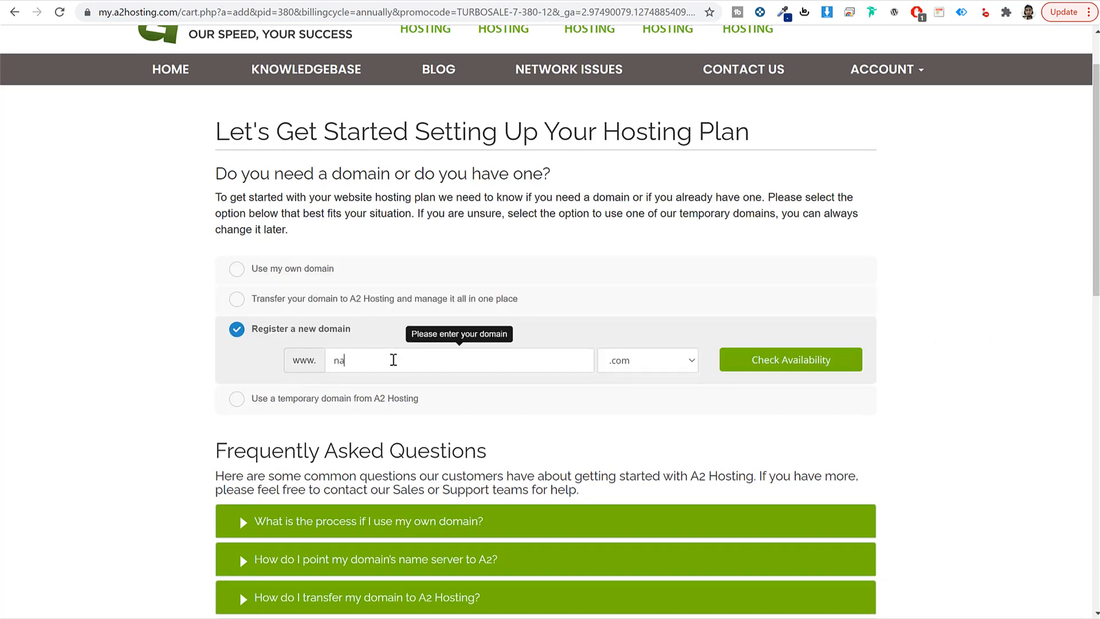
pyautogui.write('yyarshaikh')
pyautogui.moveTo(422, 362); pyautogui.dragTo(308, 362)
# Step: Browse the domain extension list and keep .com as the extension
pyautogui.click(682, 365)
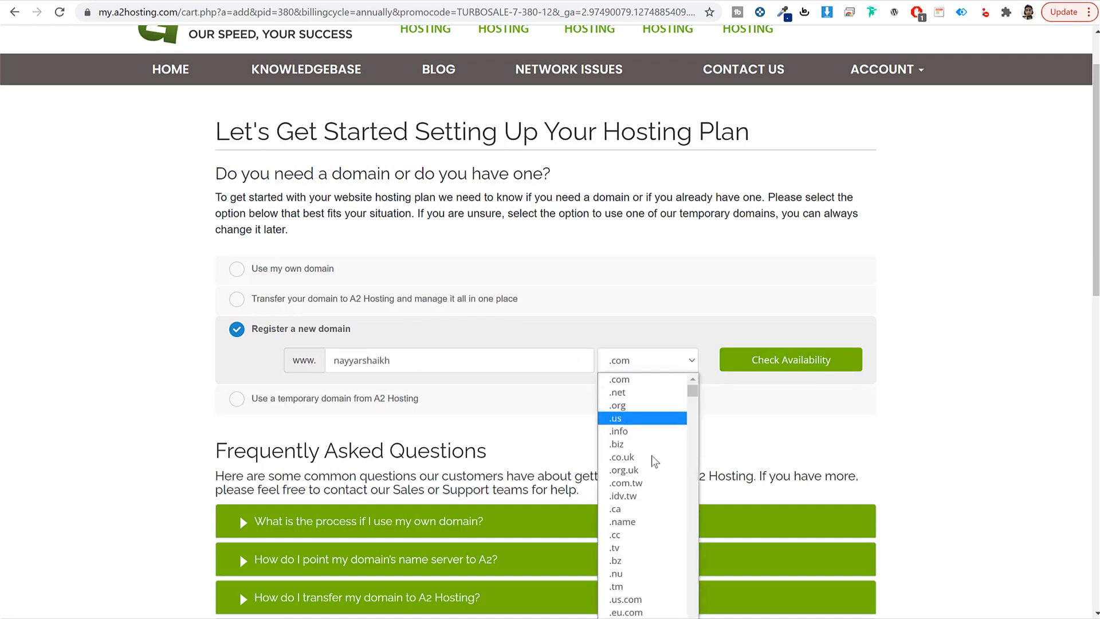
pyautogui.scroll(-2, 658, 538)
pyautogui.scroll(-20, 658, 539)
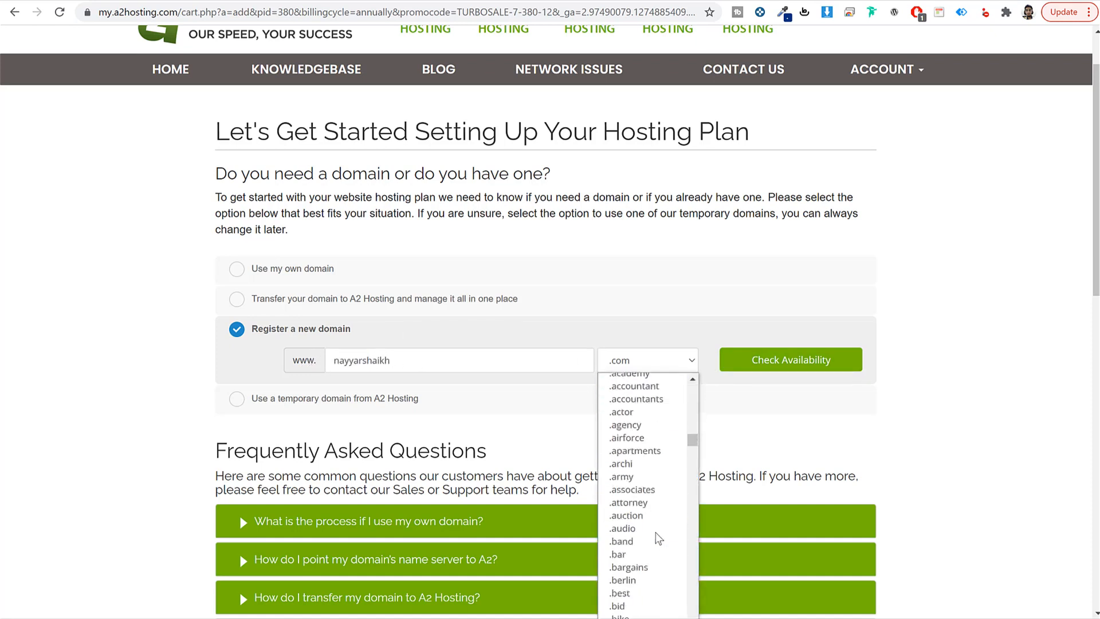
pyautogui.scroll(20, 658, 538)
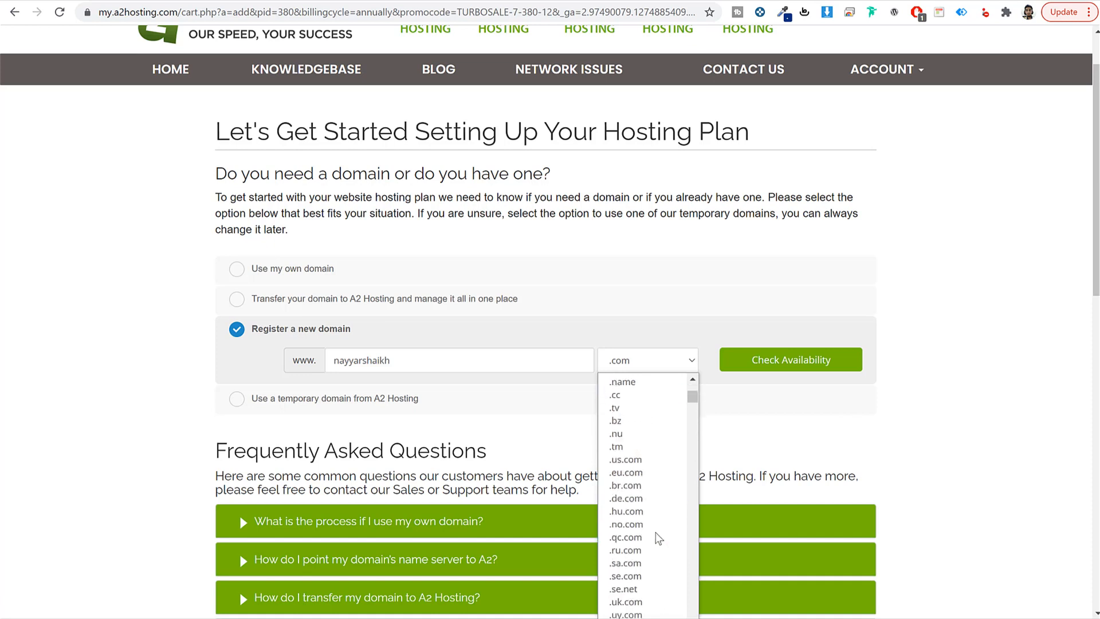
pyautogui.scroll(3, 657, 530)
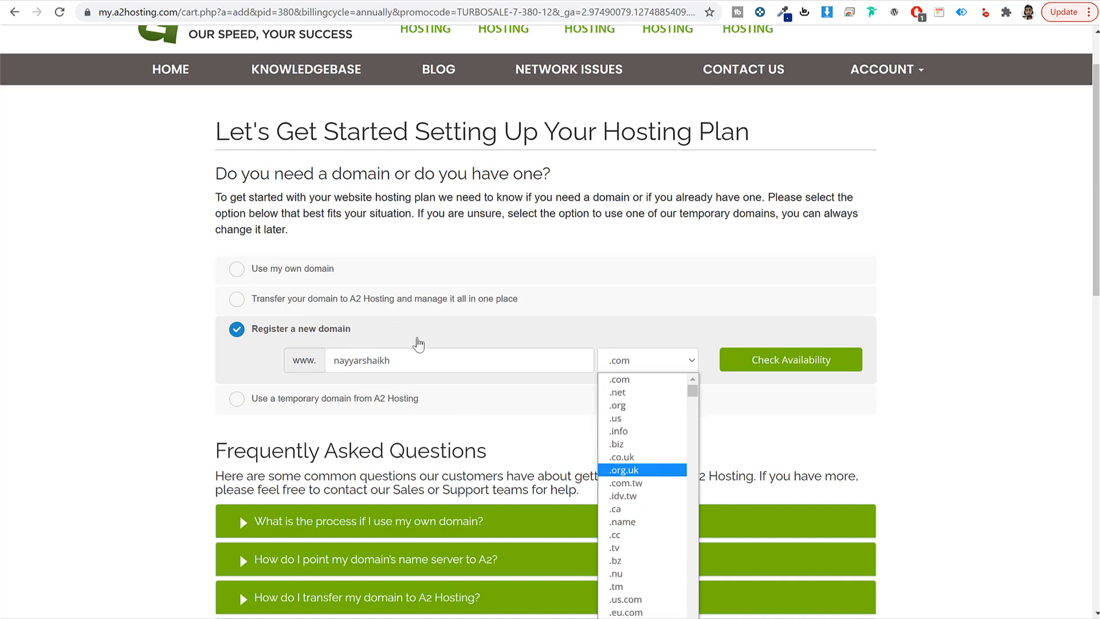
pyautogui.scroll(-10, 680, 436)
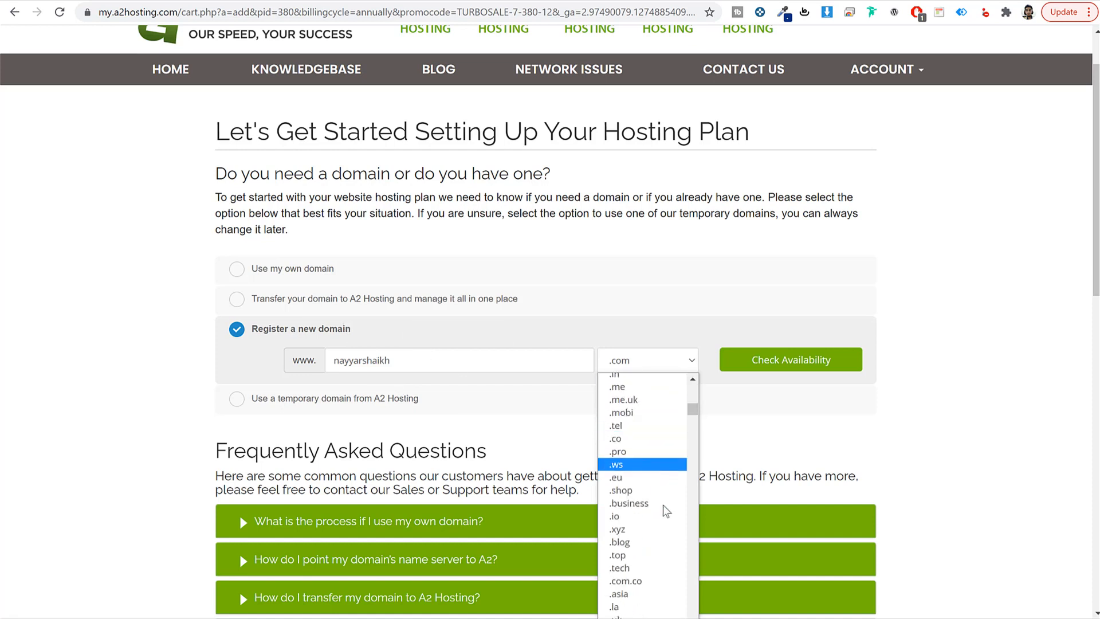
pyautogui.scroll(-3, 647, 513)
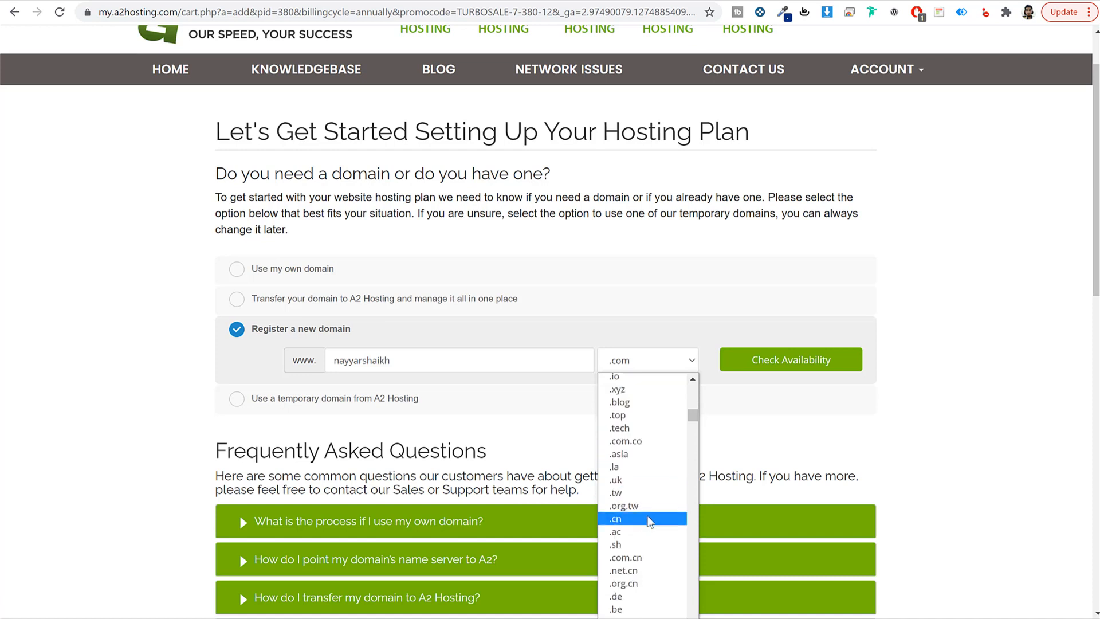
pyautogui.scroll(-3, 650, 518)
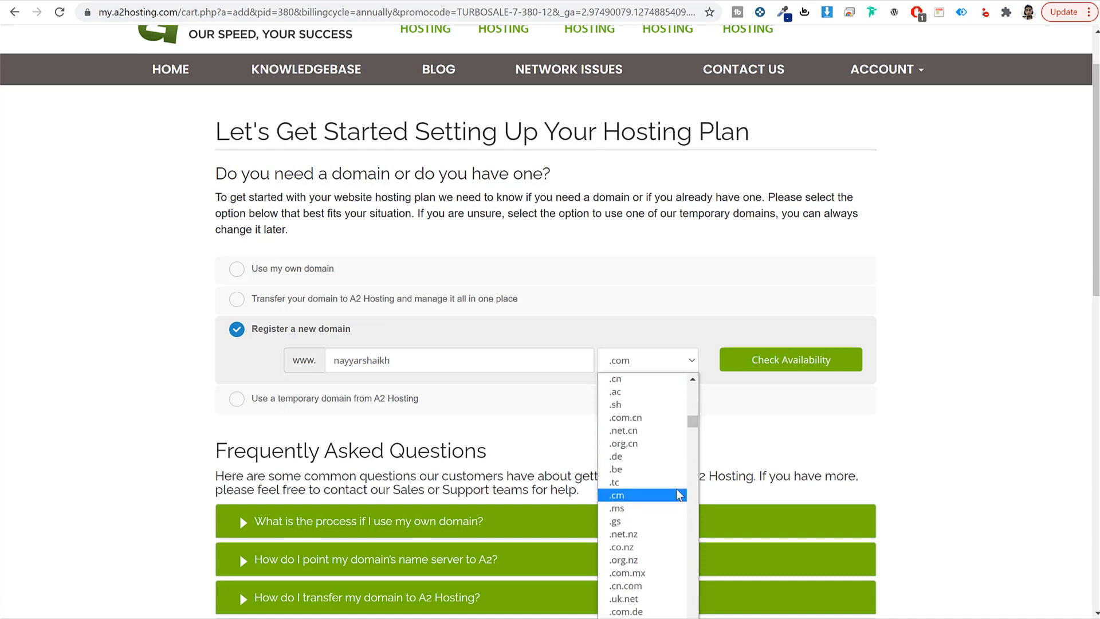
pyautogui.scroll(-3, 673, 496)
pyautogui.click(653, 370)
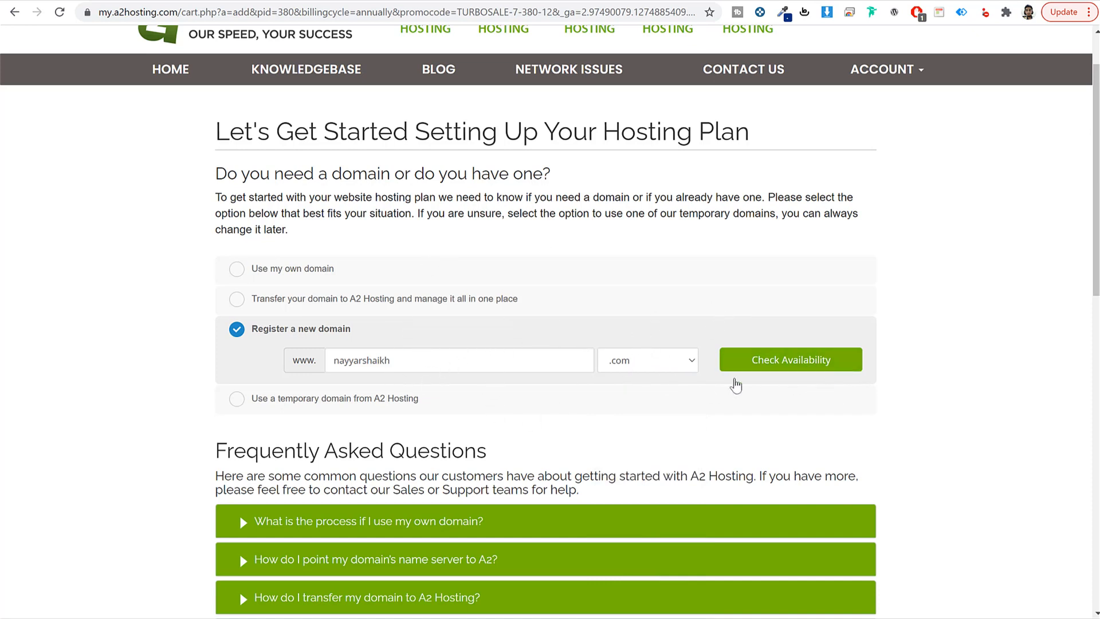
pyautogui.moveTo(351, 330); pyautogui.dragTo(241, 334)
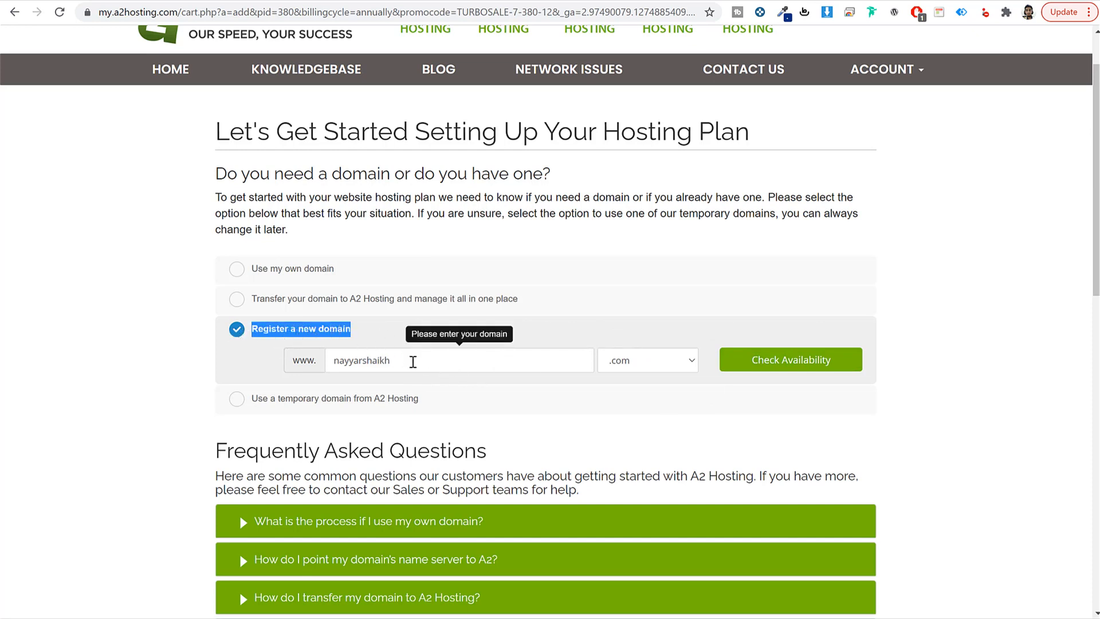
pyautogui.moveTo(402, 358); pyautogui.dragTo(321, 371)
# Step: Switch back to 'Use my own domain' and confirm it with Use This Domain
pyautogui.click(309, 269)
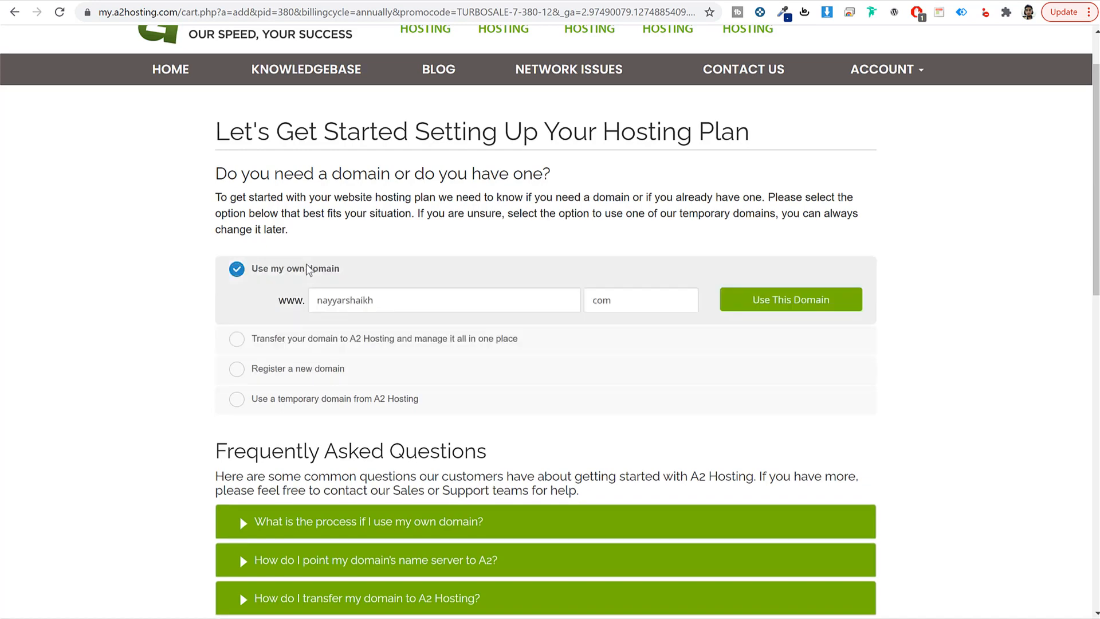
pyautogui.click(753, 304)
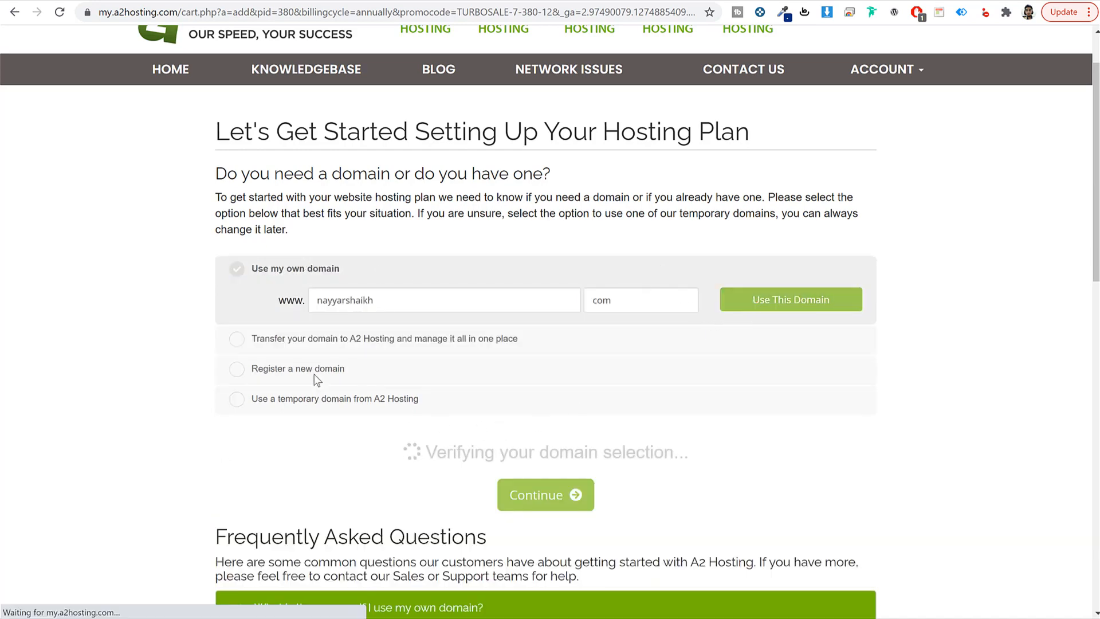
pyautogui.click(310, 371)
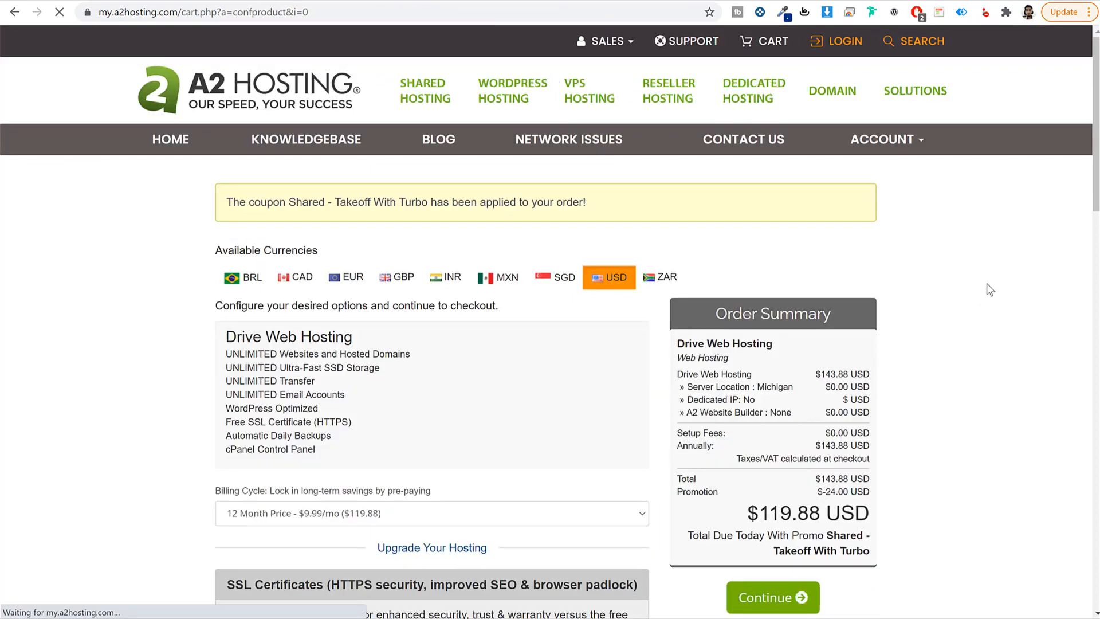
# Step: Continue past the configuration page and the cart review to the Checkout form
pyautogui.scroll(-6, 985, 283)
pyautogui.scroll(-5, 972, 319)
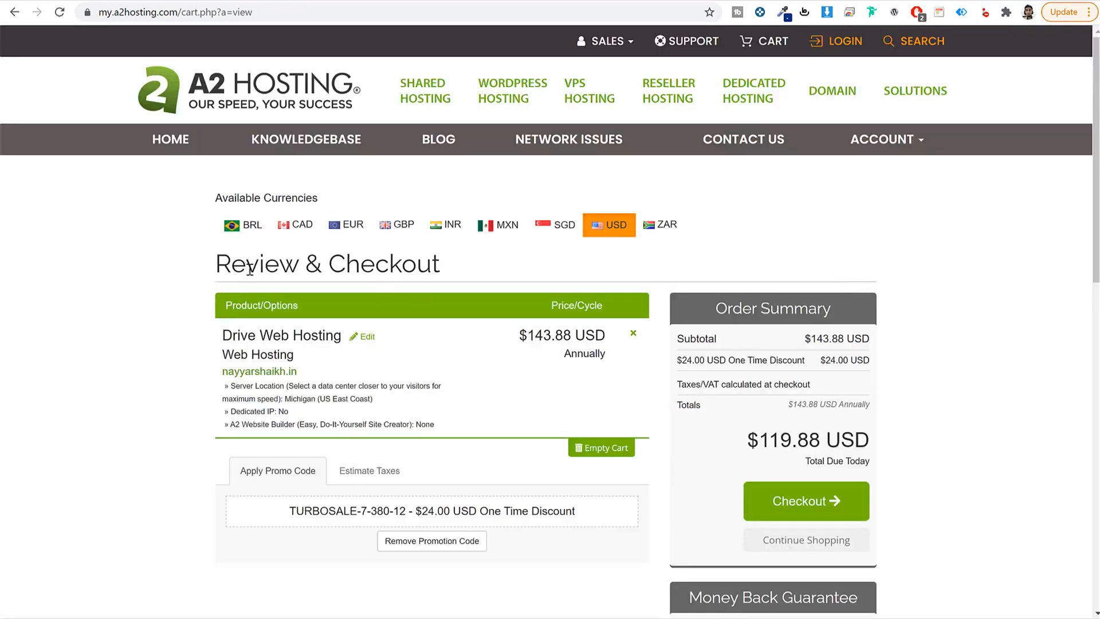
pyautogui.moveTo(219, 265); pyautogui.dragTo(526, 262)
pyautogui.click(814, 449)
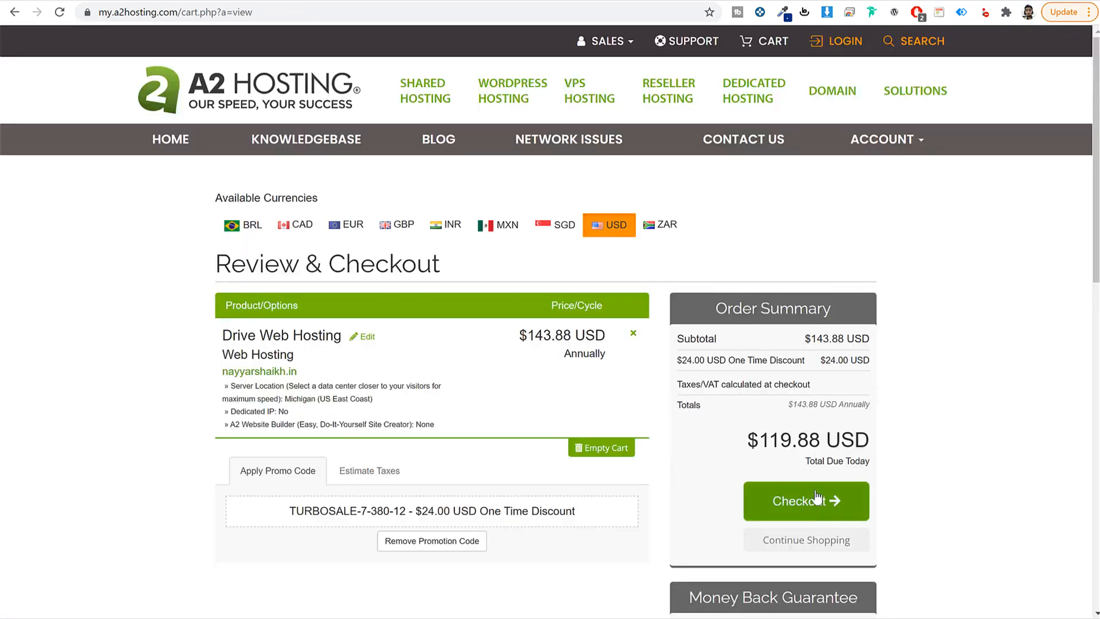
pyautogui.click(803, 505)
pyautogui.scroll(-2, 945, 352)
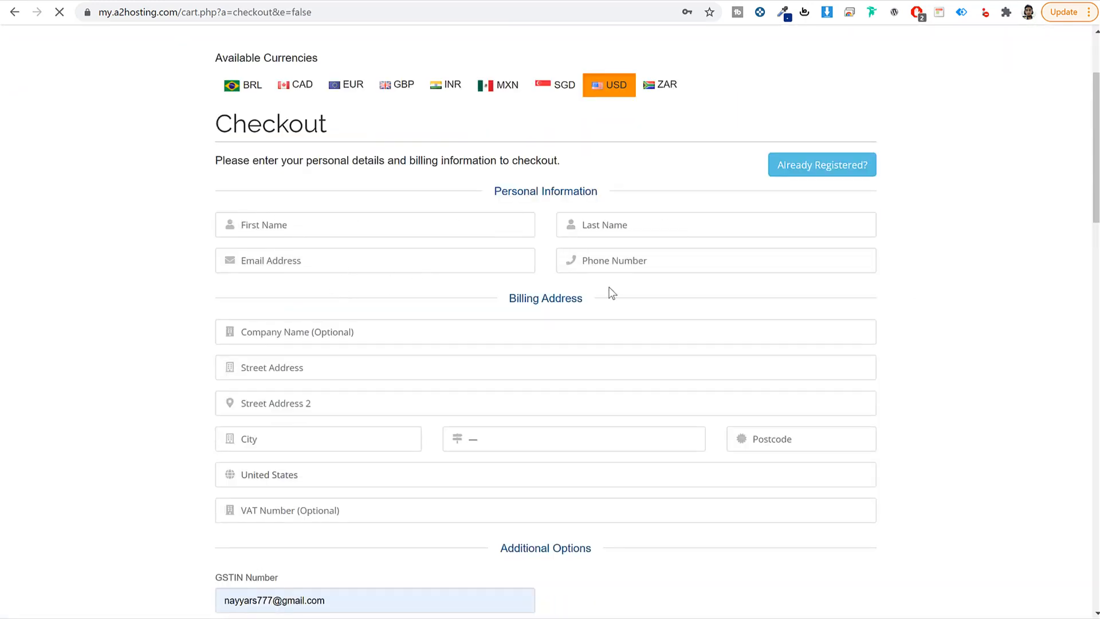
# Step: Leave the billing country as United States and check the autofilled account password fields
pyautogui.scroll(-3, 720, 277)
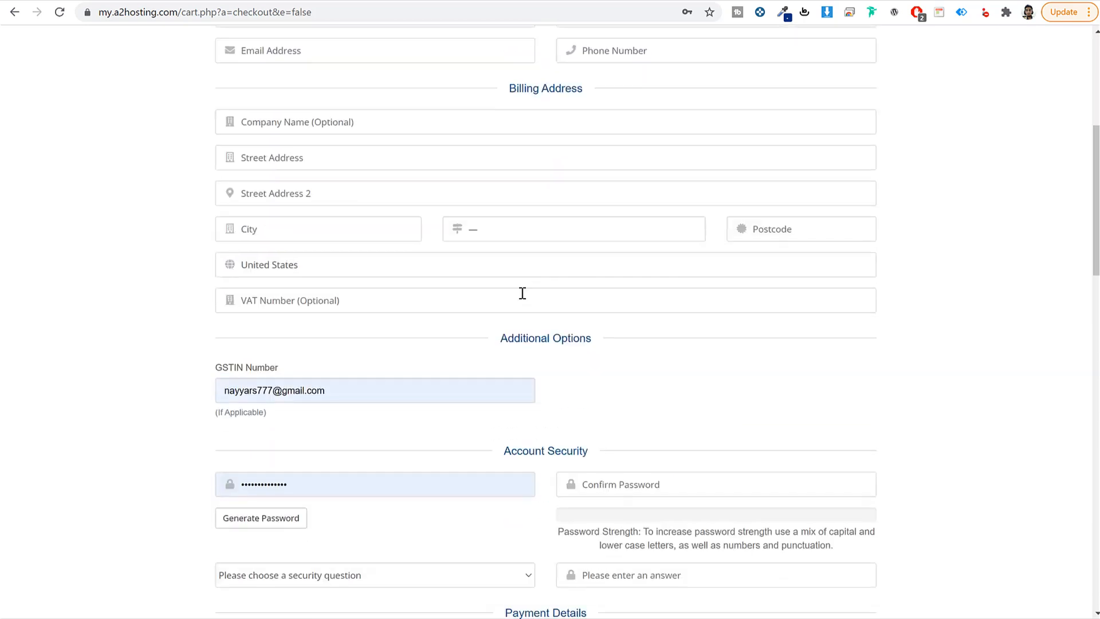
pyautogui.click(315, 267)
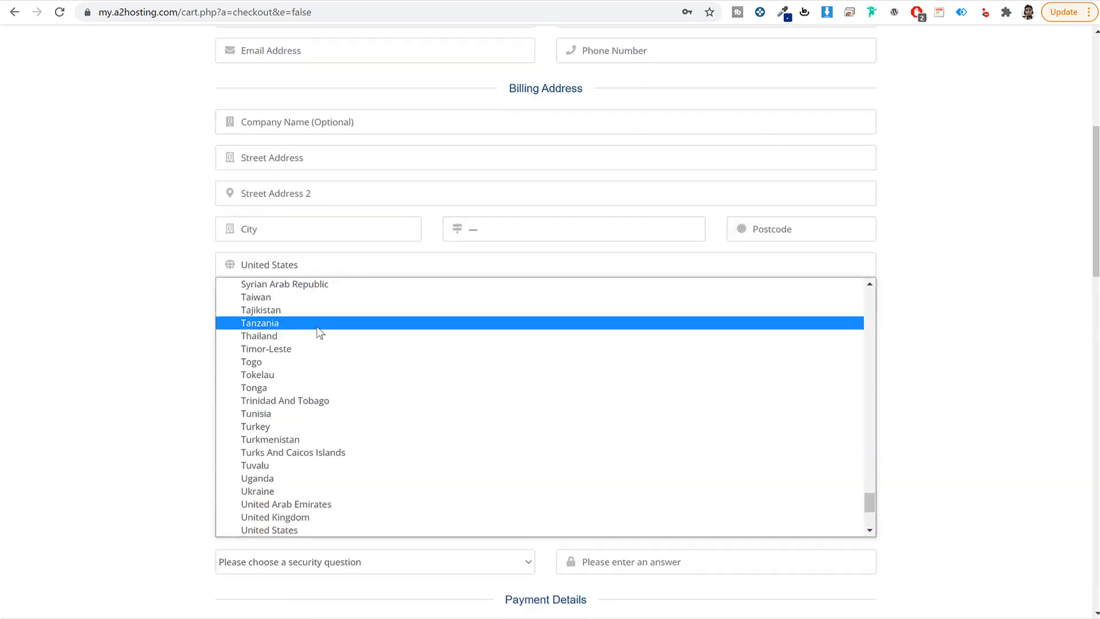
pyautogui.click(222, 271)
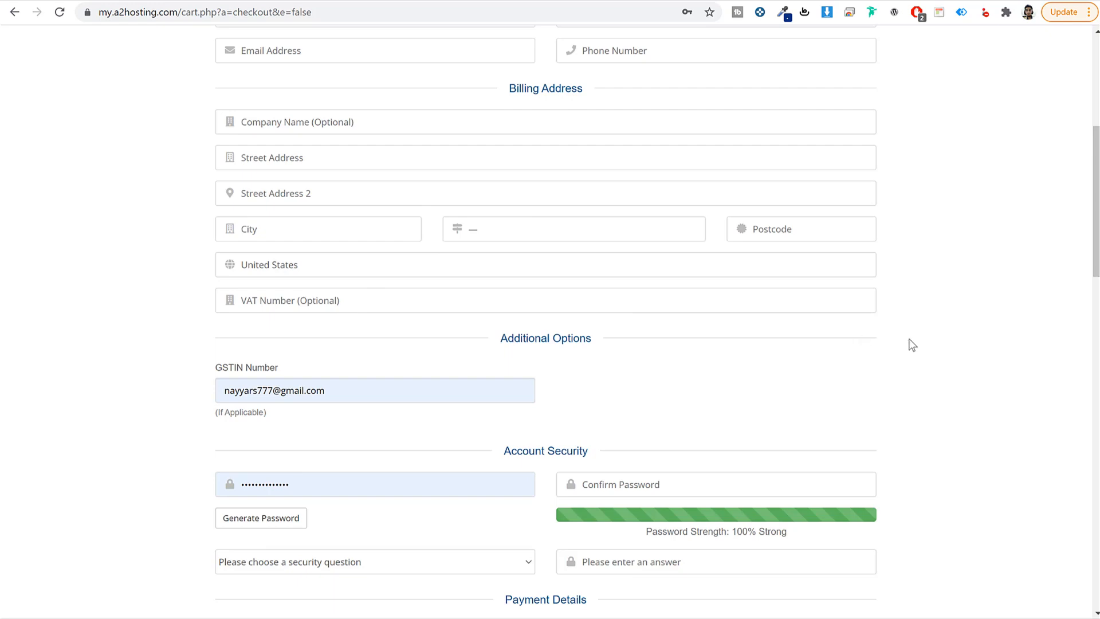
pyautogui.scroll(-3, 909, 343)
pyautogui.doubleClick(362, 277)
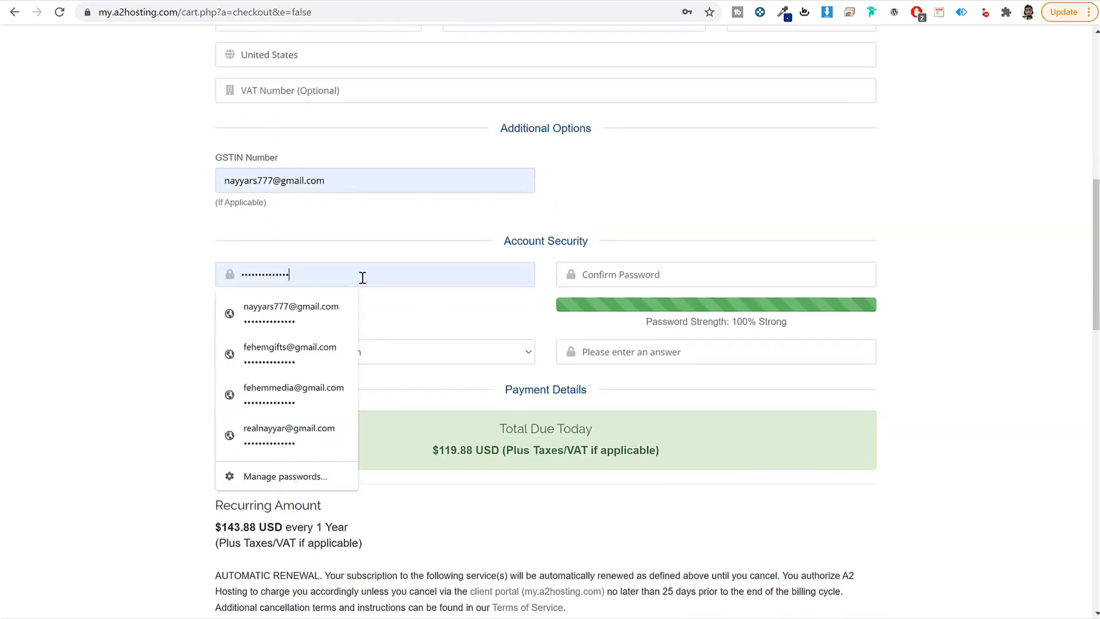
pyautogui.click(411, 285)
pyautogui.click(697, 275)
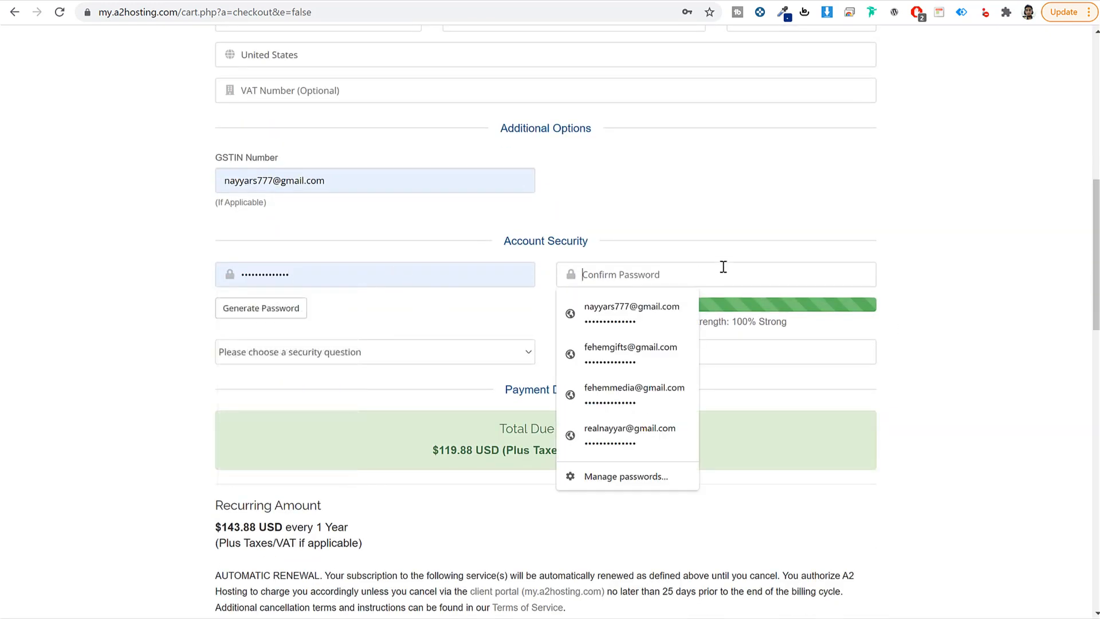
pyautogui.click(910, 268)
pyautogui.scroll(5, 888, 301)
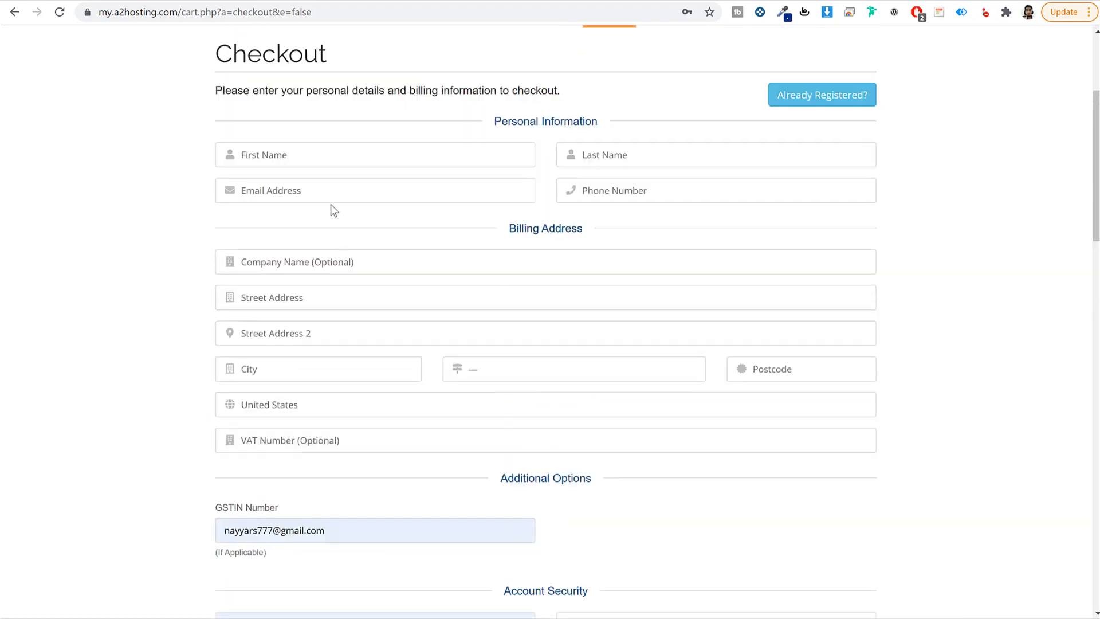
pyautogui.scroll(-5, 381, 260)
pyautogui.click(336, 274)
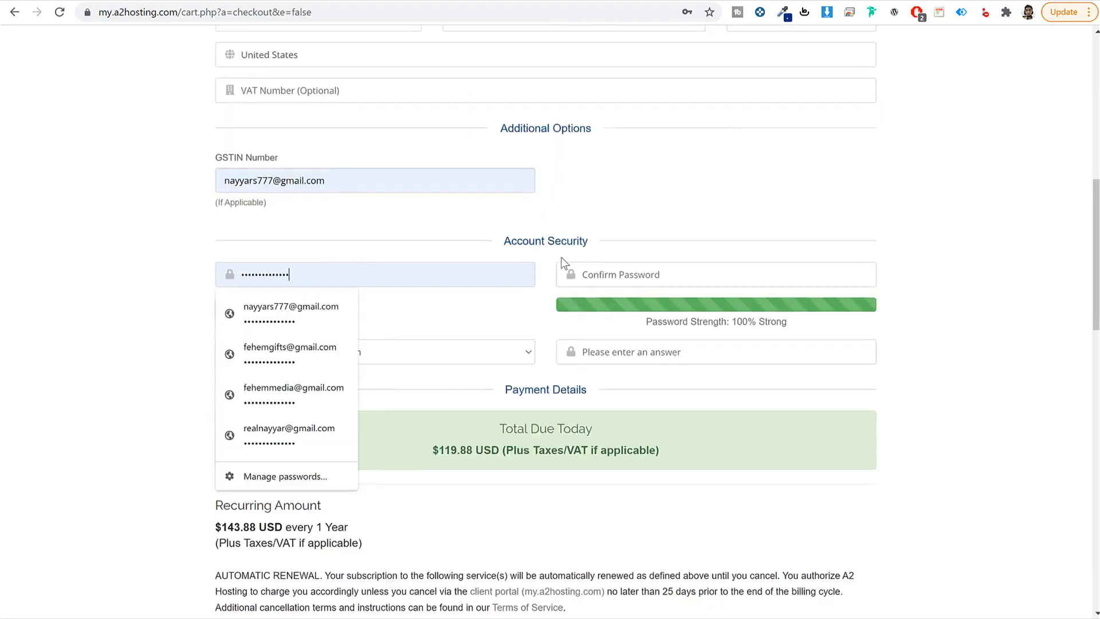
pyautogui.scroll(4, 931, 264)
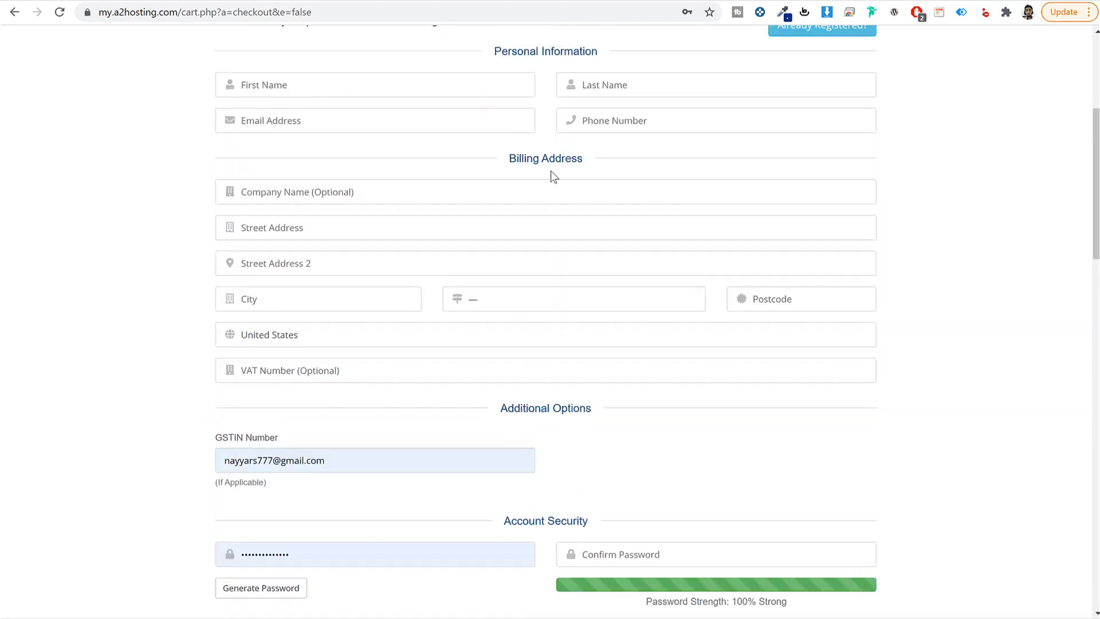
pyautogui.scroll(-5, 304, 153)
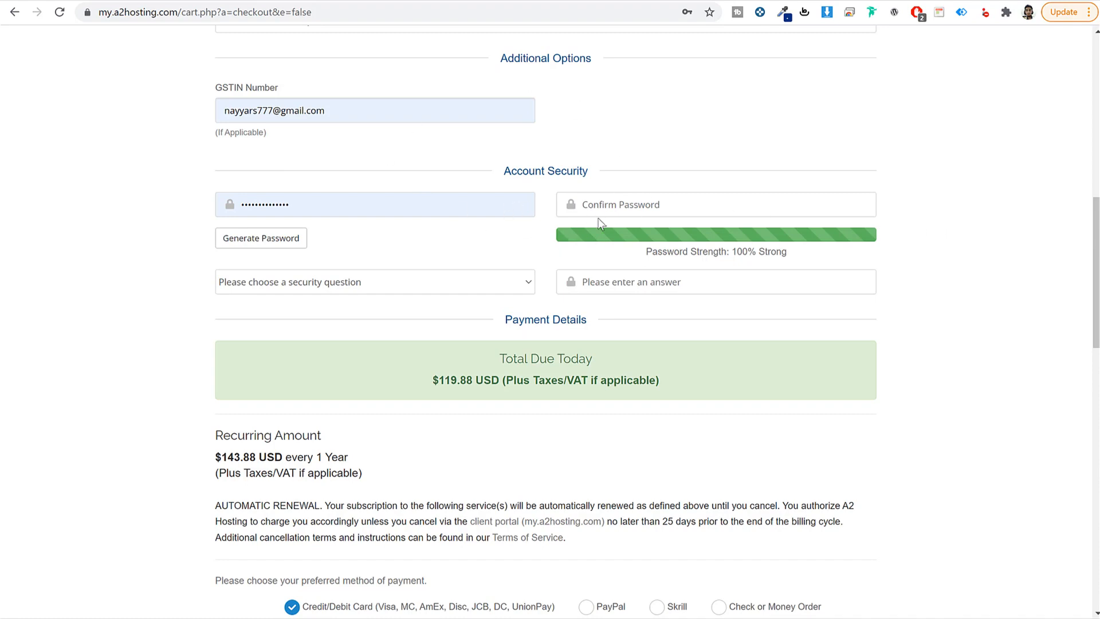
pyautogui.scroll(-4, 596, 221)
pyautogui.scroll(-3, 609, 239)
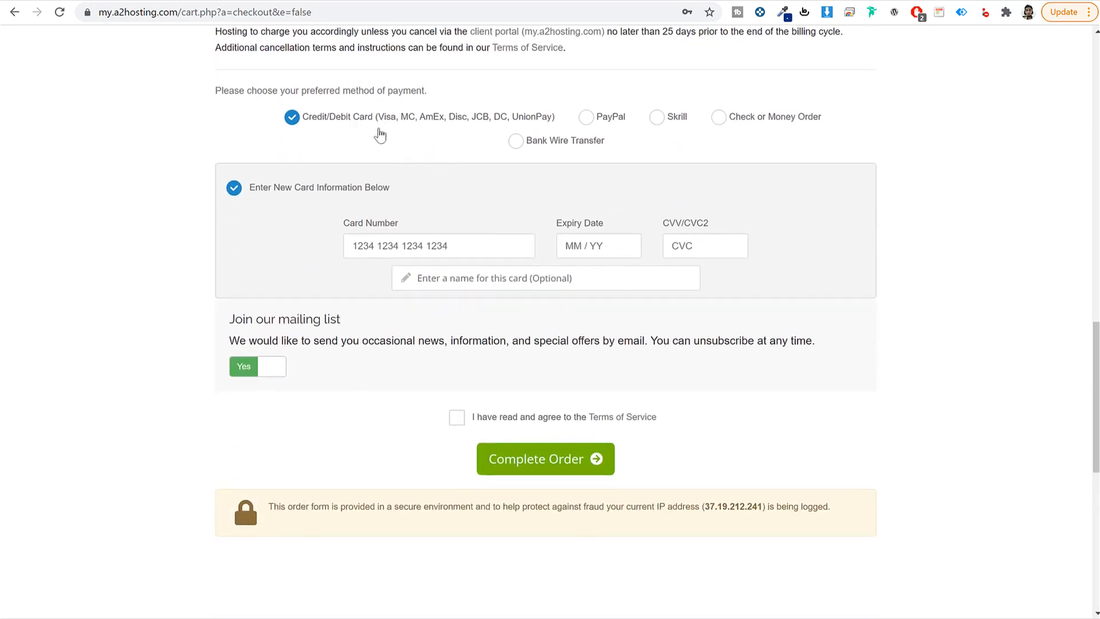
# Step: Try PayPal, Skrill and Bank Wire, settle on Credit/Debit Card, and accept the Terms of Service
pyautogui.click(587, 117)
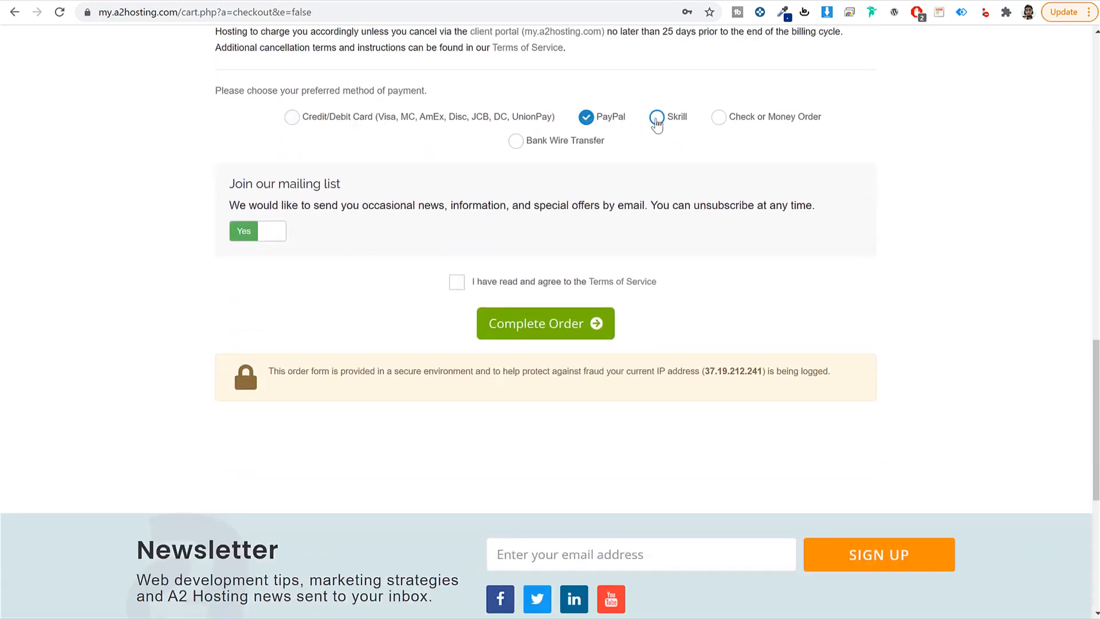
pyautogui.click(656, 120)
pyautogui.click(516, 143)
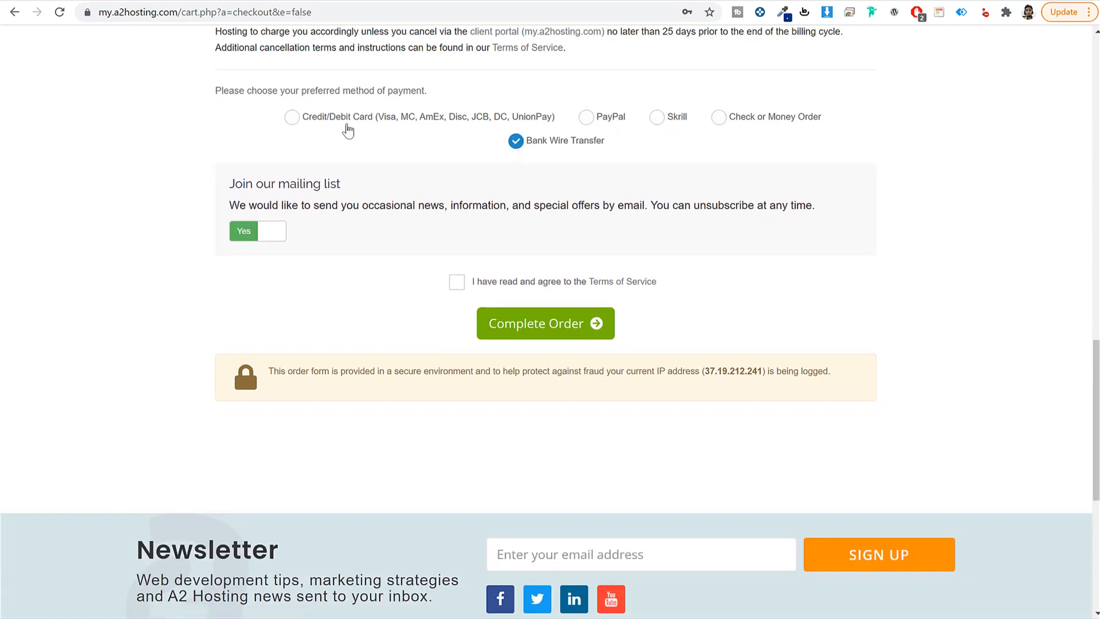
pyautogui.click(347, 127)
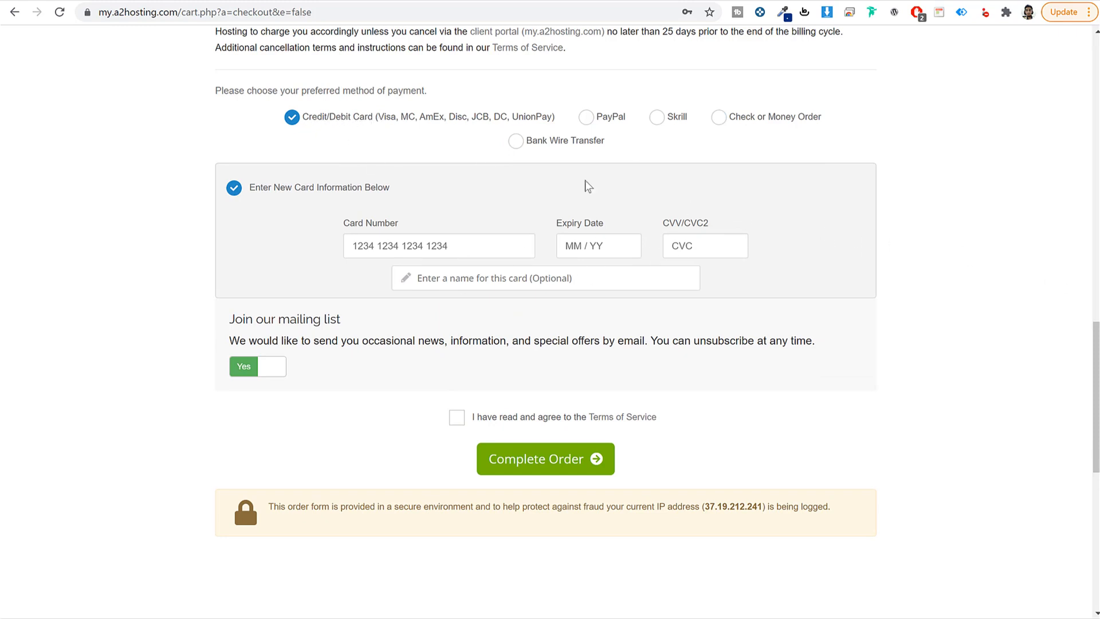
pyautogui.moveTo(378, 120); pyautogui.dragTo(550, 125)
pyautogui.click(393, 132)
pyautogui.moveTo(382, 133); pyautogui.dragTo(554, 117)
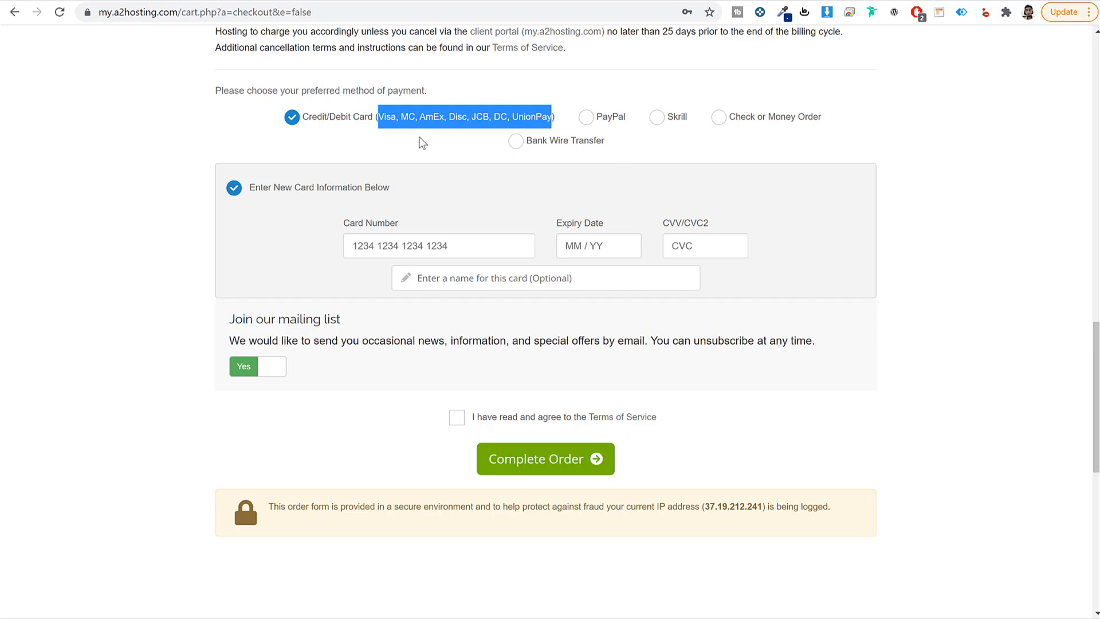
pyautogui.click(414, 135)
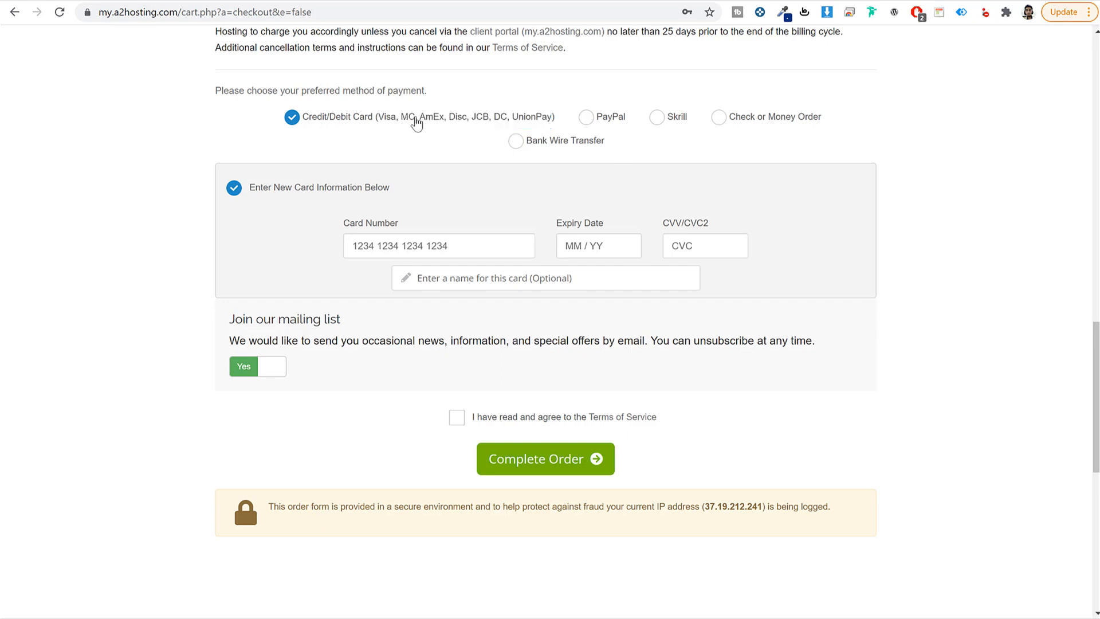
pyautogui.moveTo(415, 118); pyautogui.dragTo(380, 122)
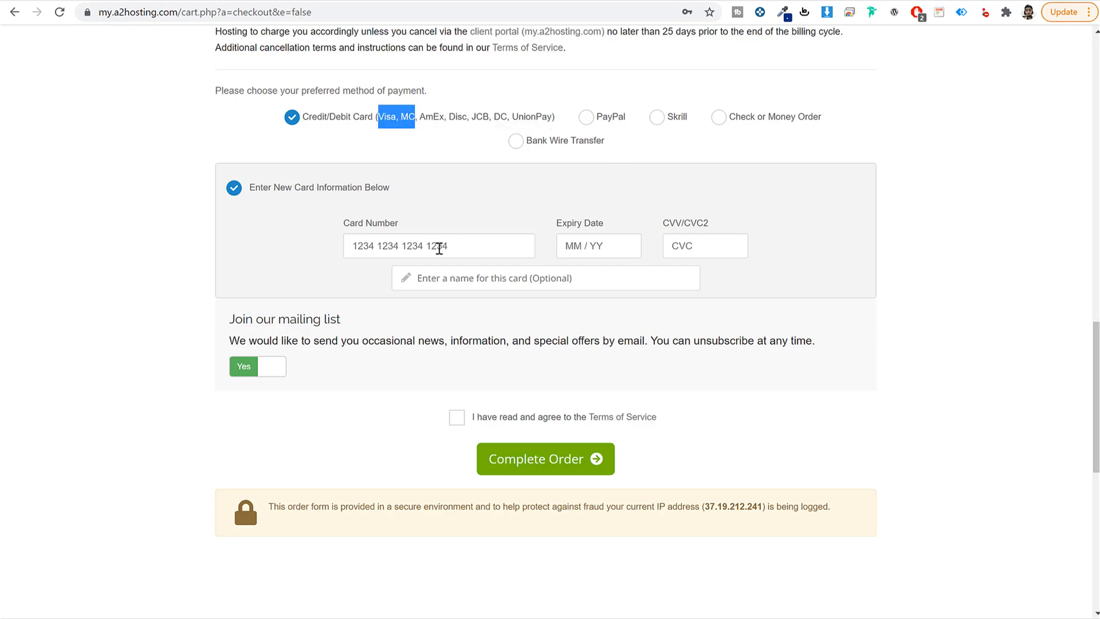
pyautogui.scroll(-1, 659, 417)
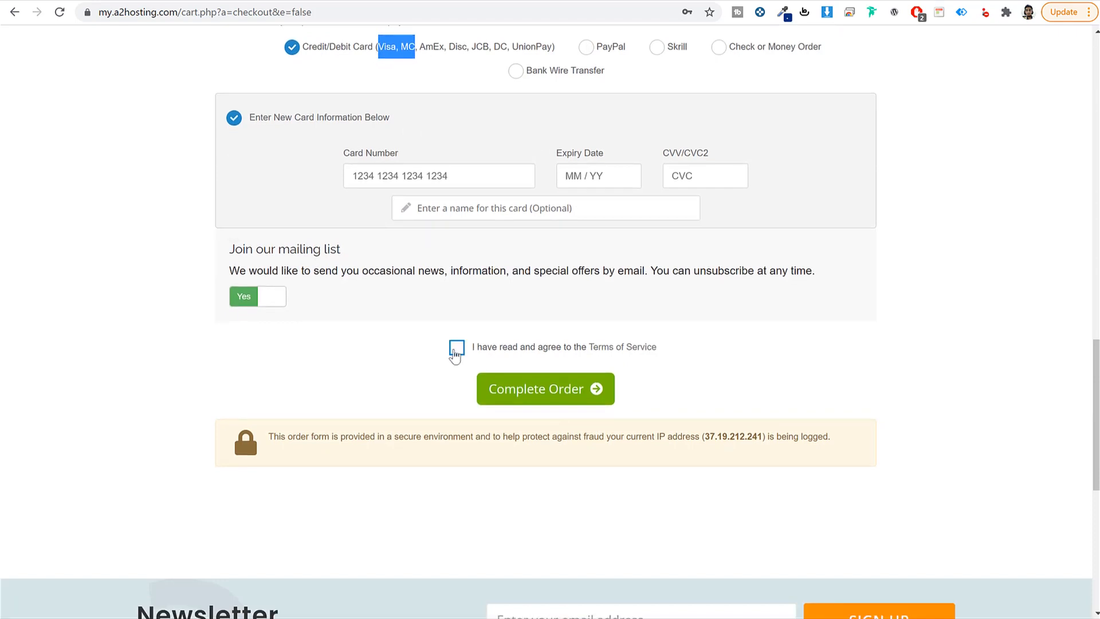
pyautogui.click(456, 347)
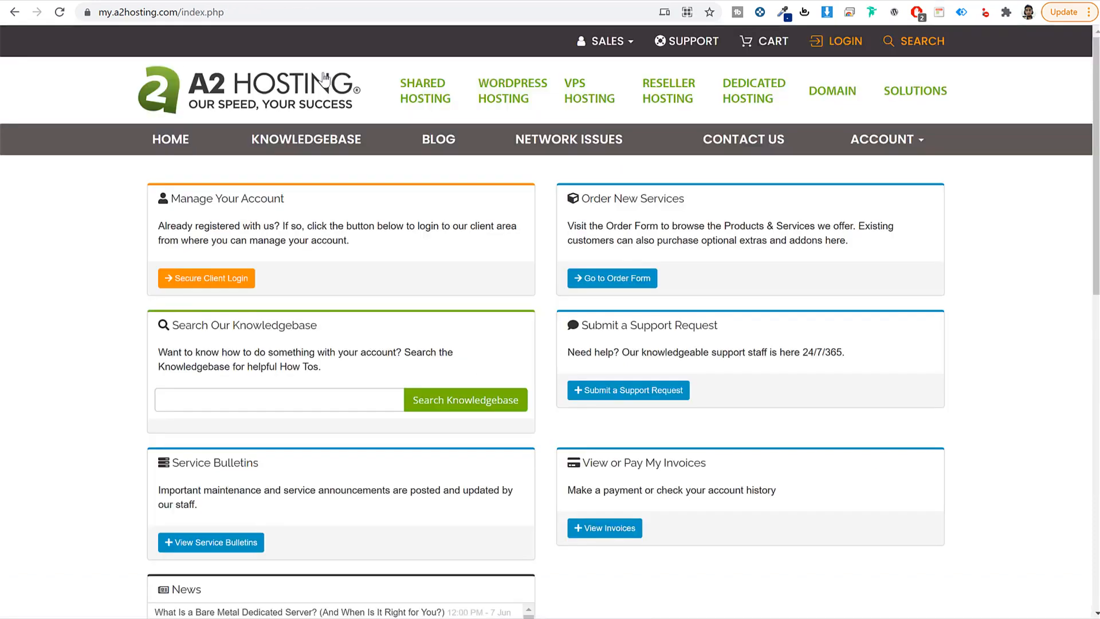
# Step: Sign in to the A2 Hosting client area with the saved credentials
pyautogui.moveTo(179, 12); pyautogui.dragTo(75, 14)
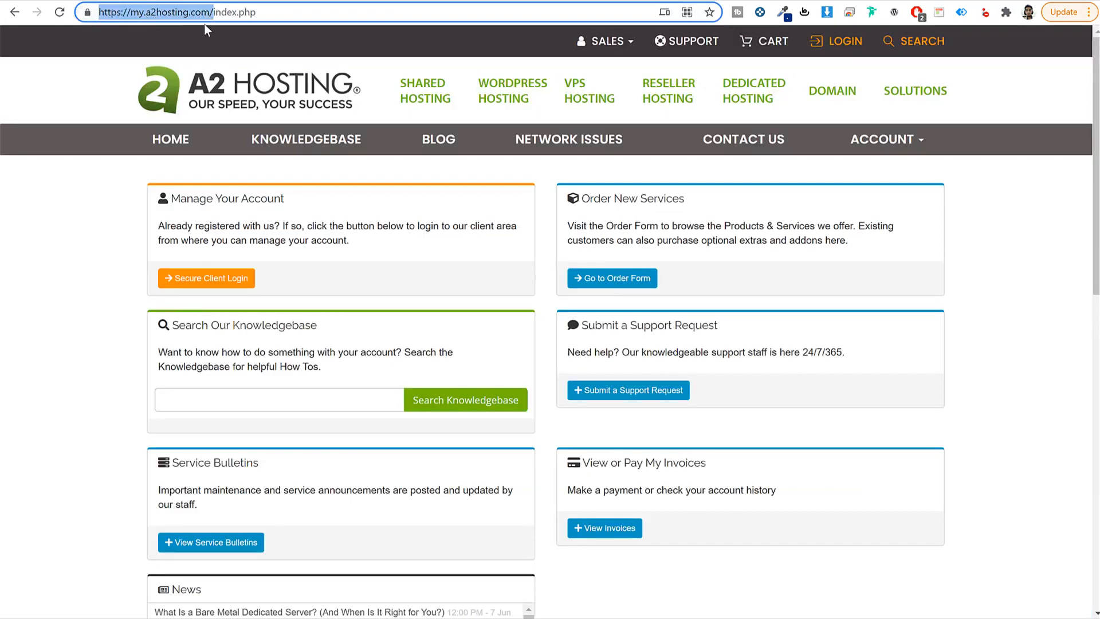
pyautogui.click(113, 311)
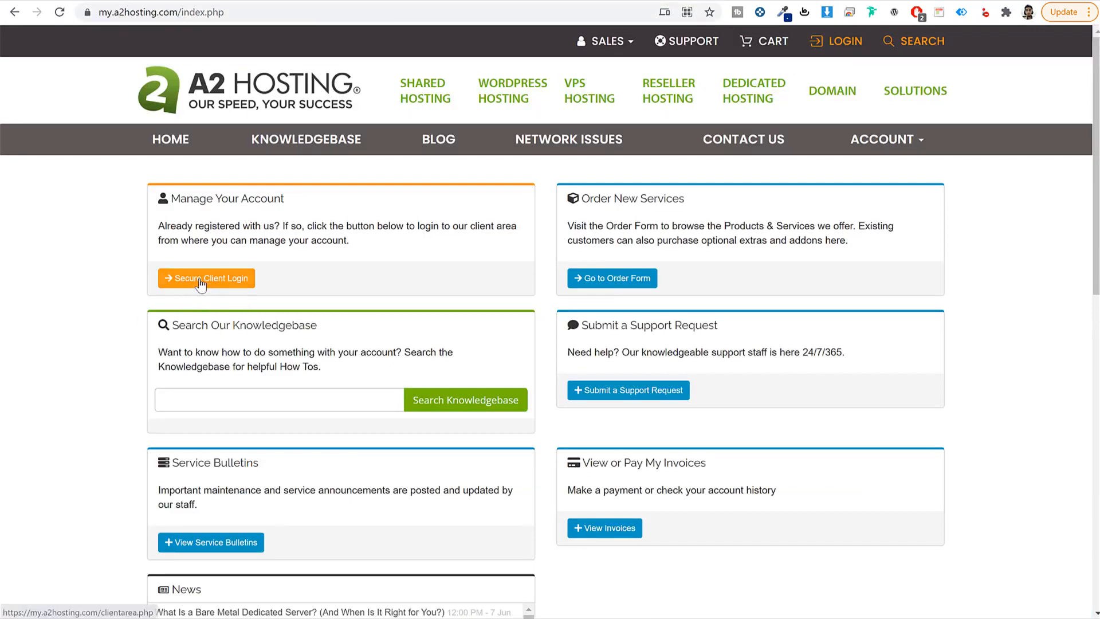
pyautogui.click(209, 280)
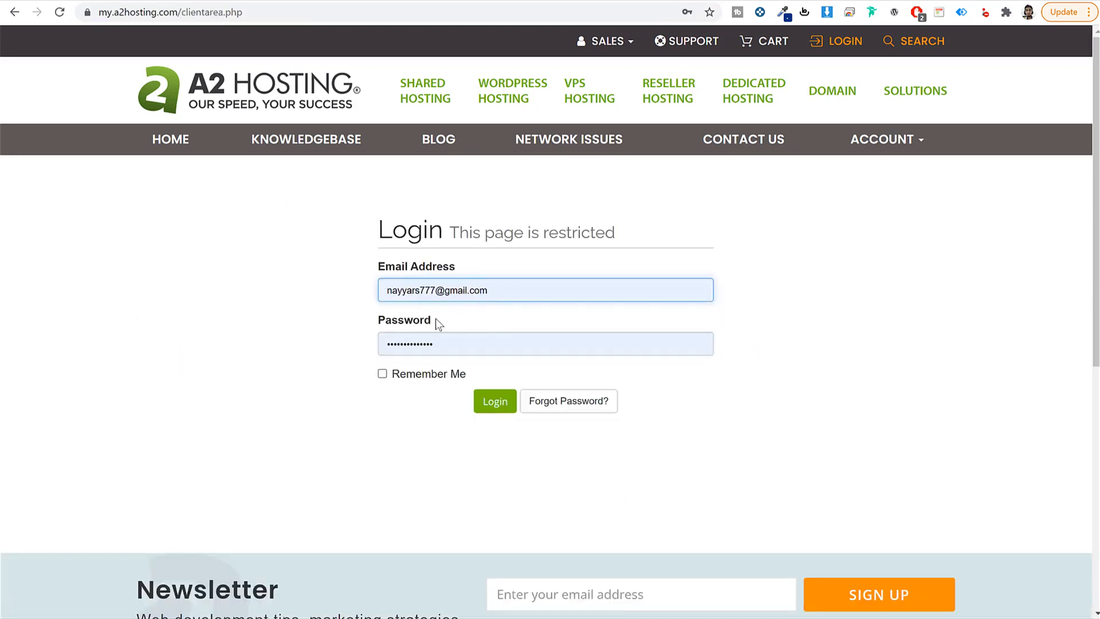
pyautogui.click(502, 404)
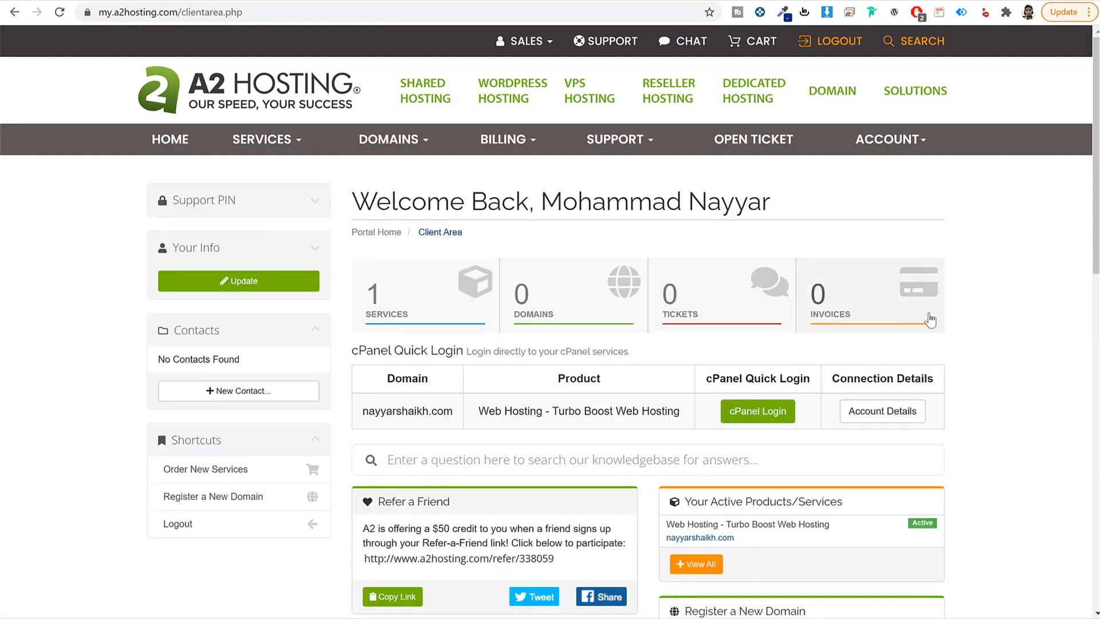
# Step: Open the hosting account's Account Details to view its nameservers
pyautogui.scroll(-1, 975, 352)
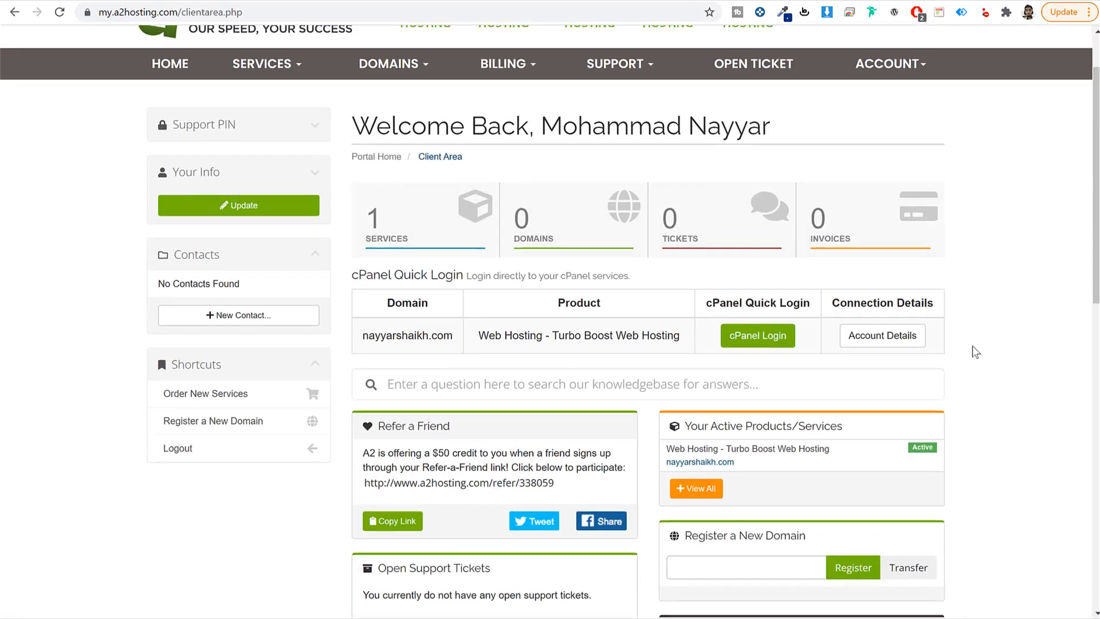
pyautogui.scroll(-1, 976, 352)
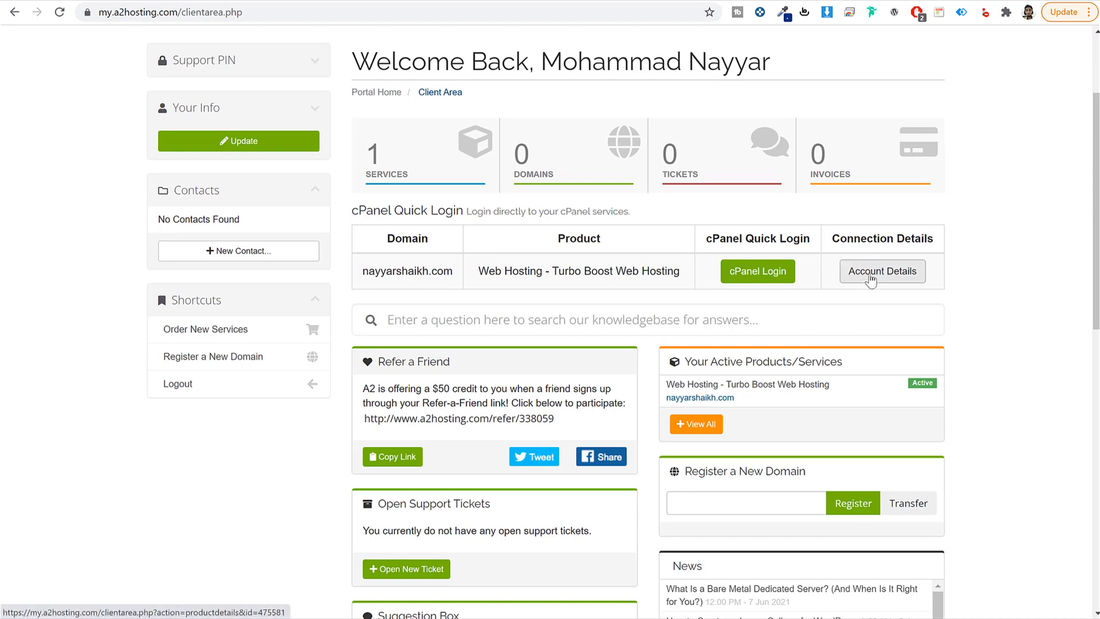
pyautogui.click(871, 281)
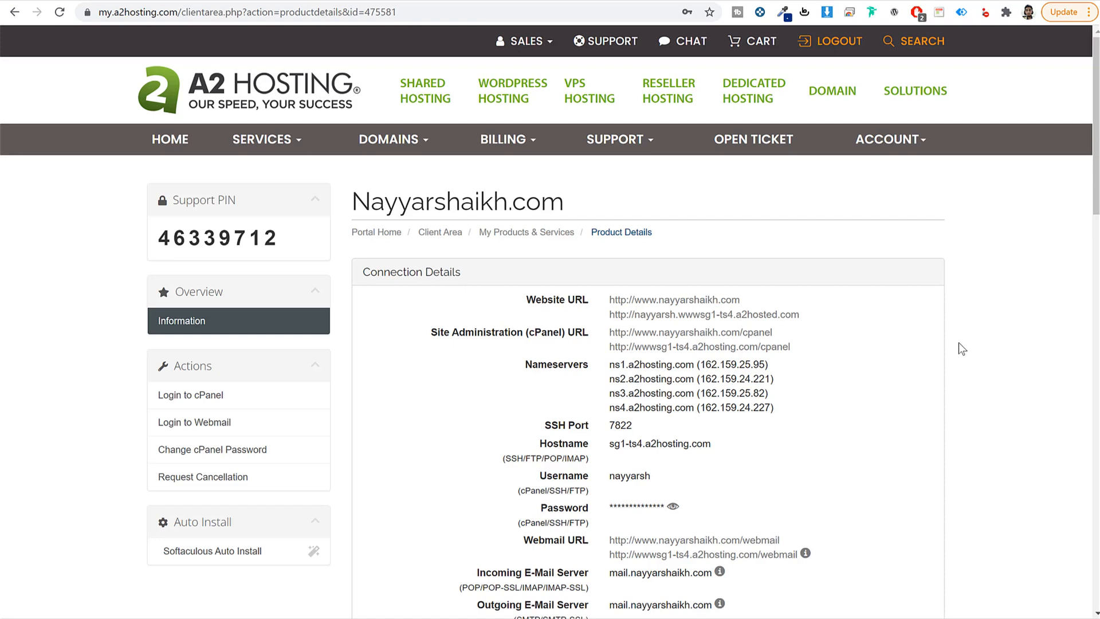
pyautogui.click(358, 2)
# Step: Go to GoDaddy and open the DNS settings for fehem.in from My Products
pyautogui.write('gof')
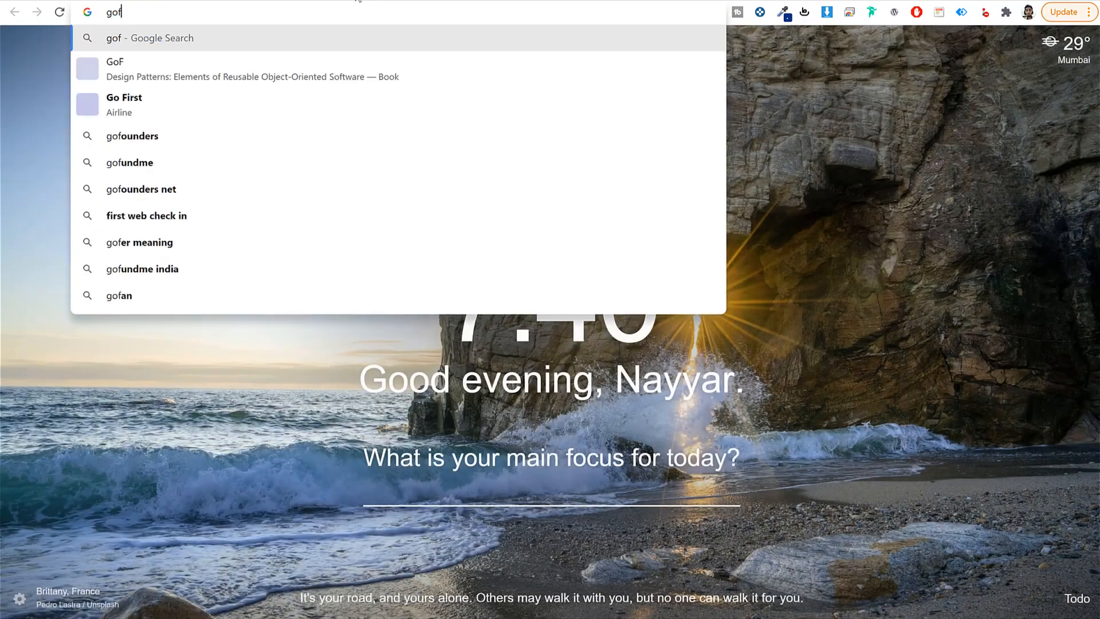
pyautogui.press('BackSpace')
pyautogui.write('d')
pyautogui.press('Return')
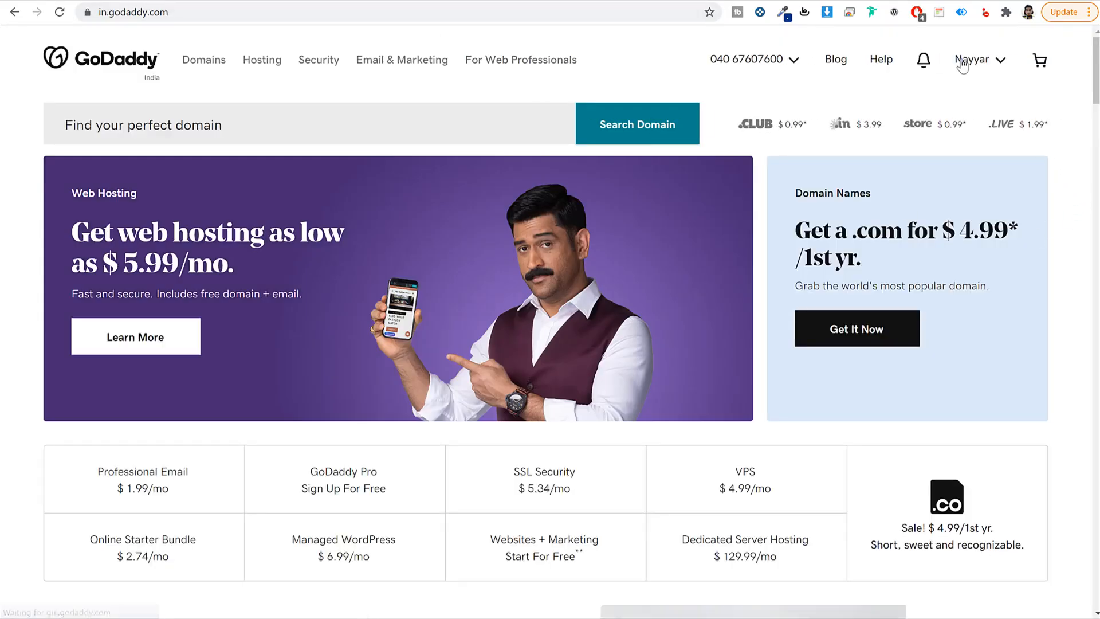
pyautogui.click(961, 62)
pyautogui.click(865, 204)
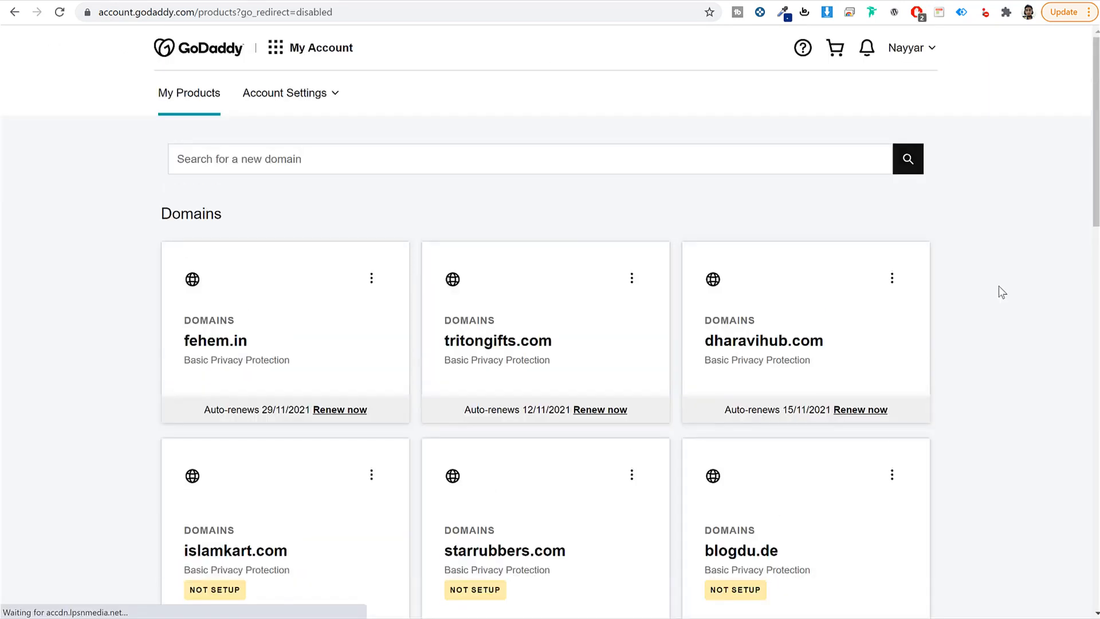
pyautogui.scroll(-15, 998, 286)
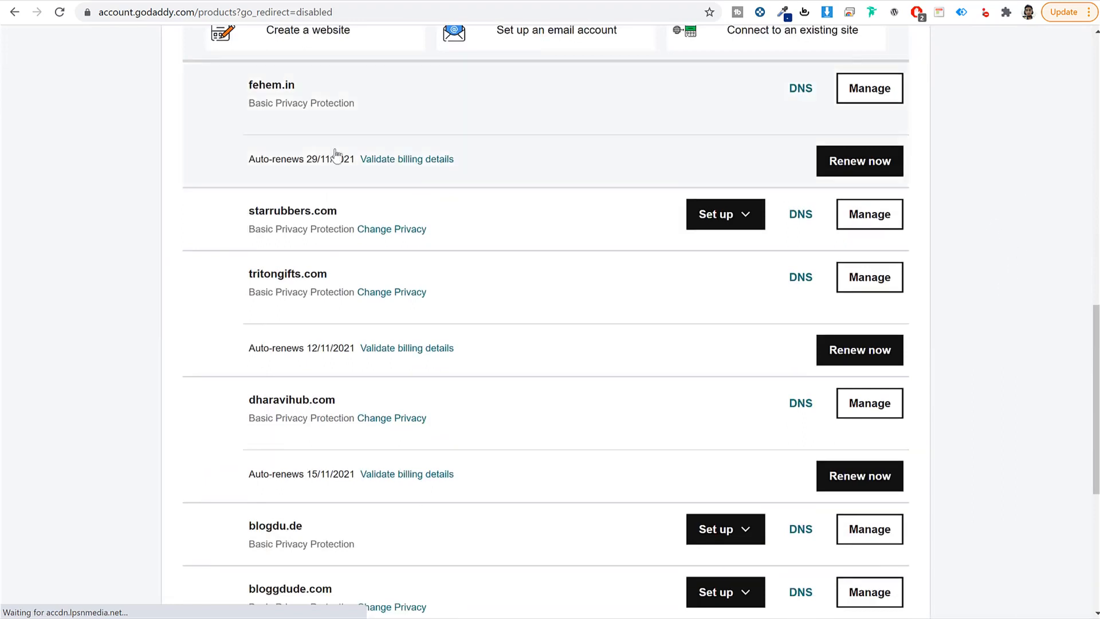
pyautogui.click(800, 89)
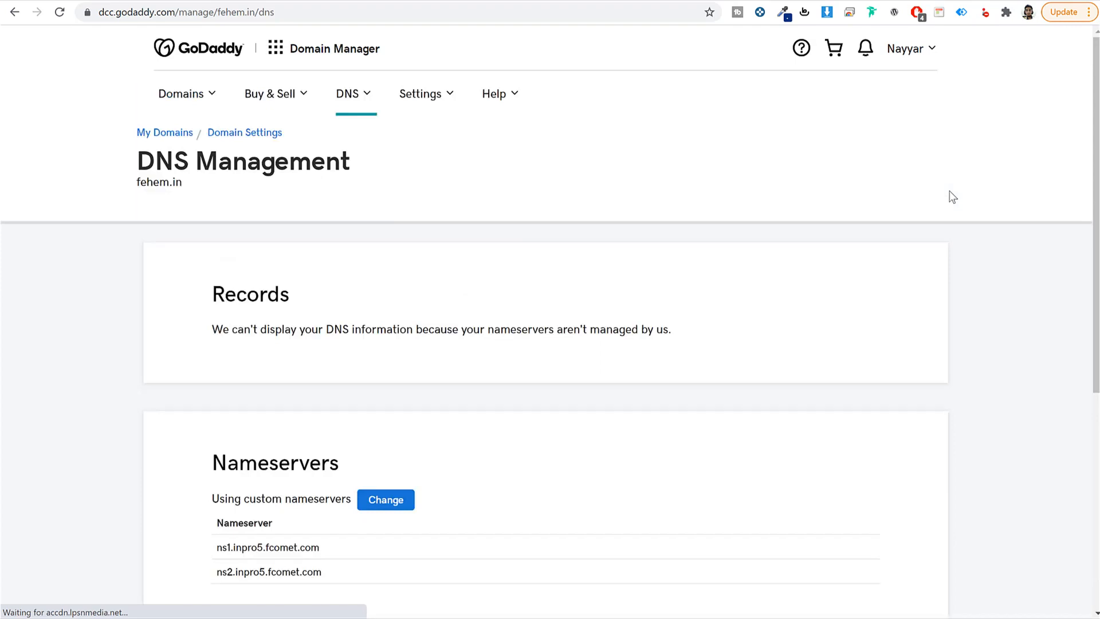
# Step: Start changing fehem.in's nameservers and clear the two old nameserver entries
pyautogui.scroll(-4, 854, 269)
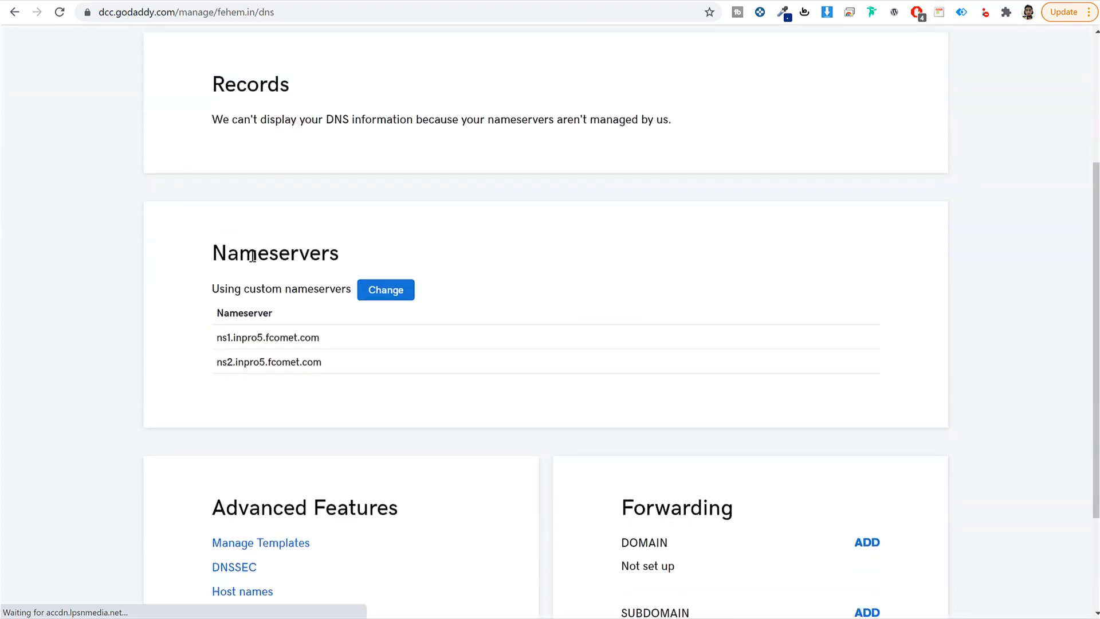
pyautogui.moveTo(208, 258); pyautogui.dragTo(385, 260)
pyautogui.click(389, 300)
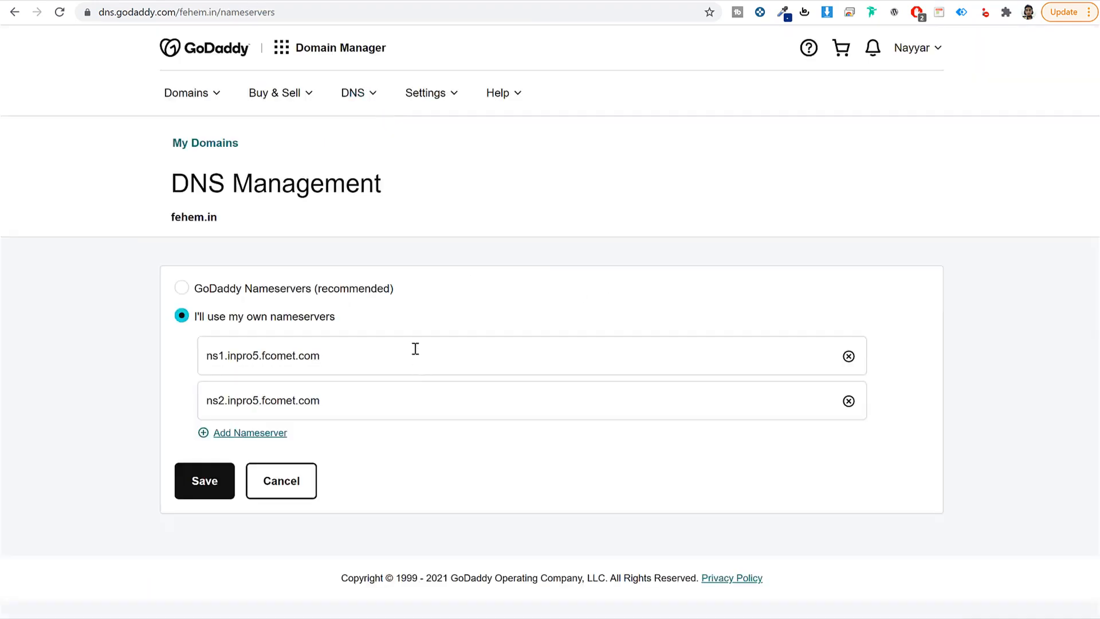
pyautogui.click(415, 349)
pyautogui.hotkey('ctrl', 'a')
pyautogui.press('BackSpace')
pyautogui.click(388, 398)
pyautogui.hotkey('ctrl', 'a')
pyautogui.press('BackSpace')
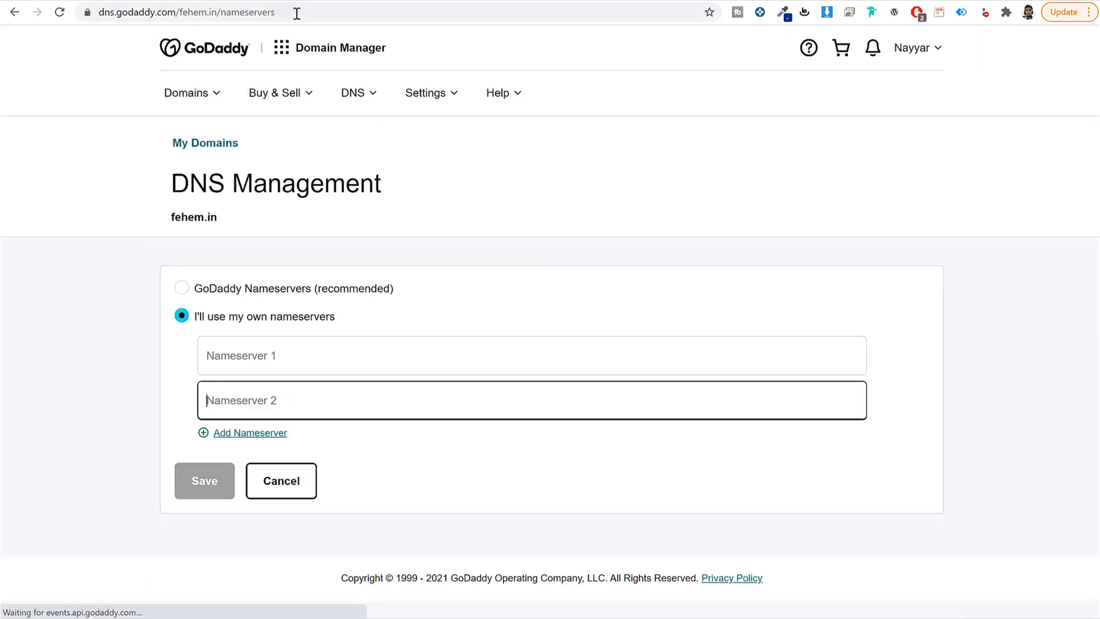
# Step: Copy ns1 and ns2.a2hosting.com from A2 Hosting into GoDaddy's first two nameserver fields
pyautogui.click(267, 1)
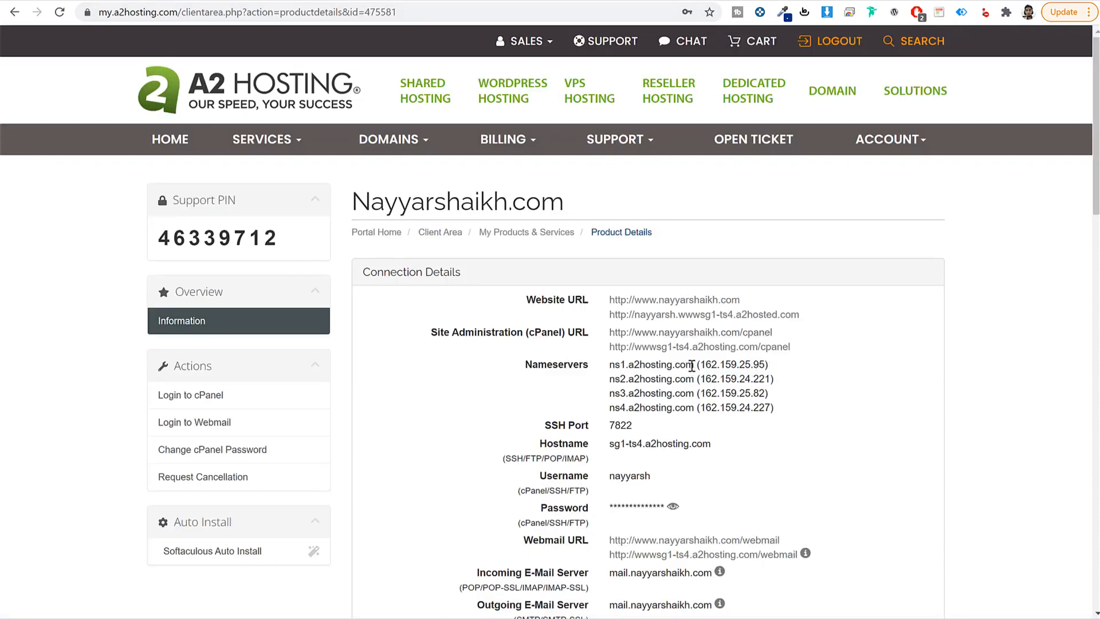
pyautogui.moveTo(695, 365); pyautogui.dragTo(611, 365)
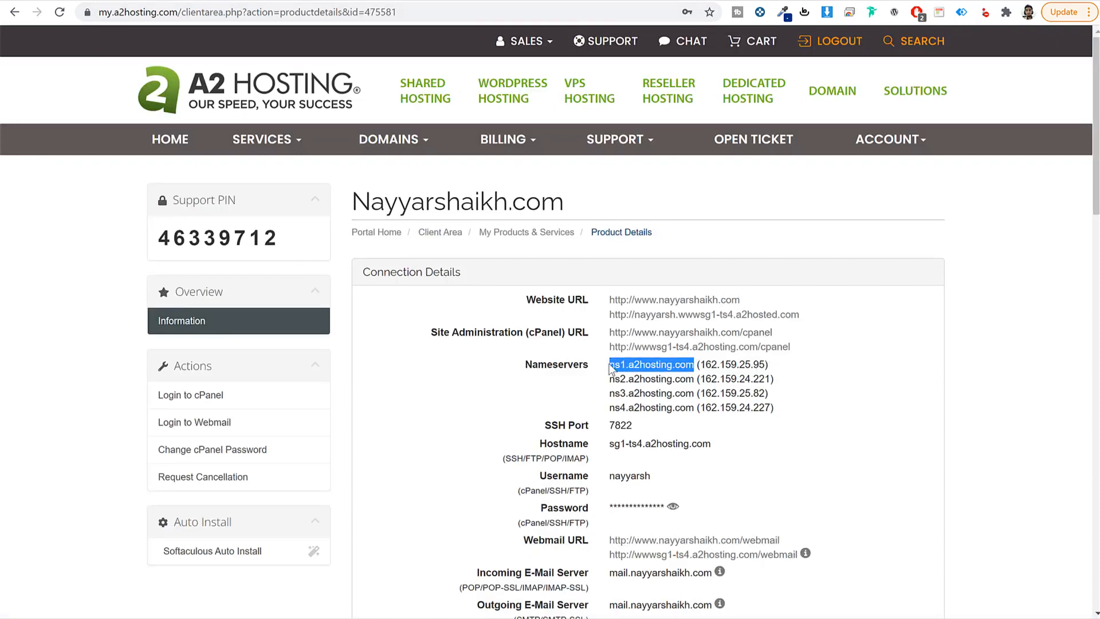
pyautogui.hotkey('ctrl', 'c')
pyautogui.click(440, 2)
pyautogui.click(281, 353)
pyautogui.hotkey('ctrl', 'v')
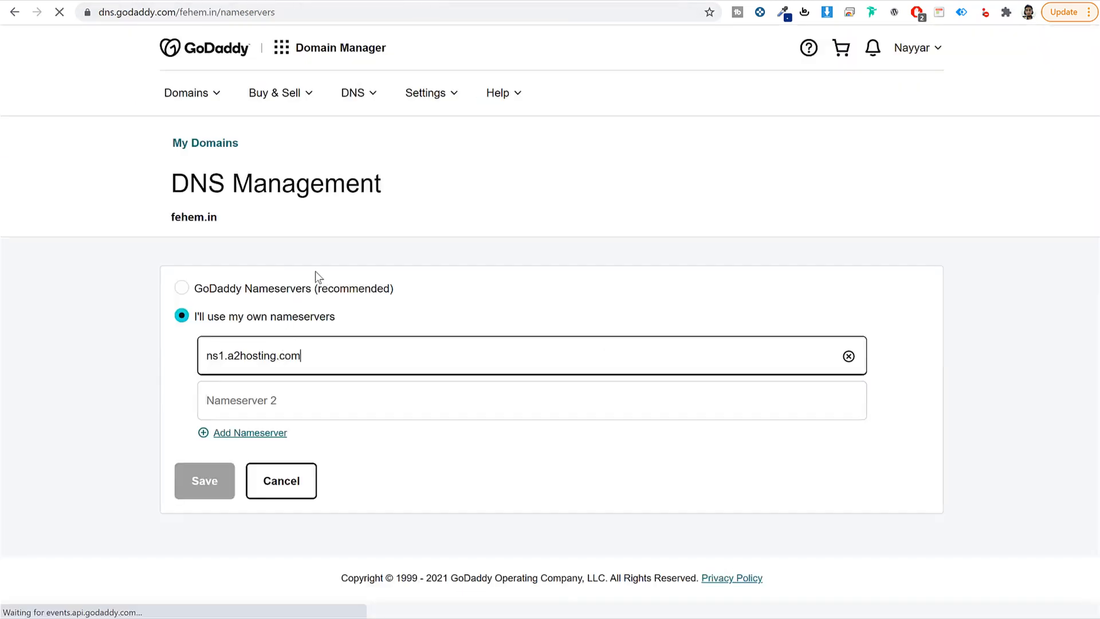
pyautogui.click(264, 1)
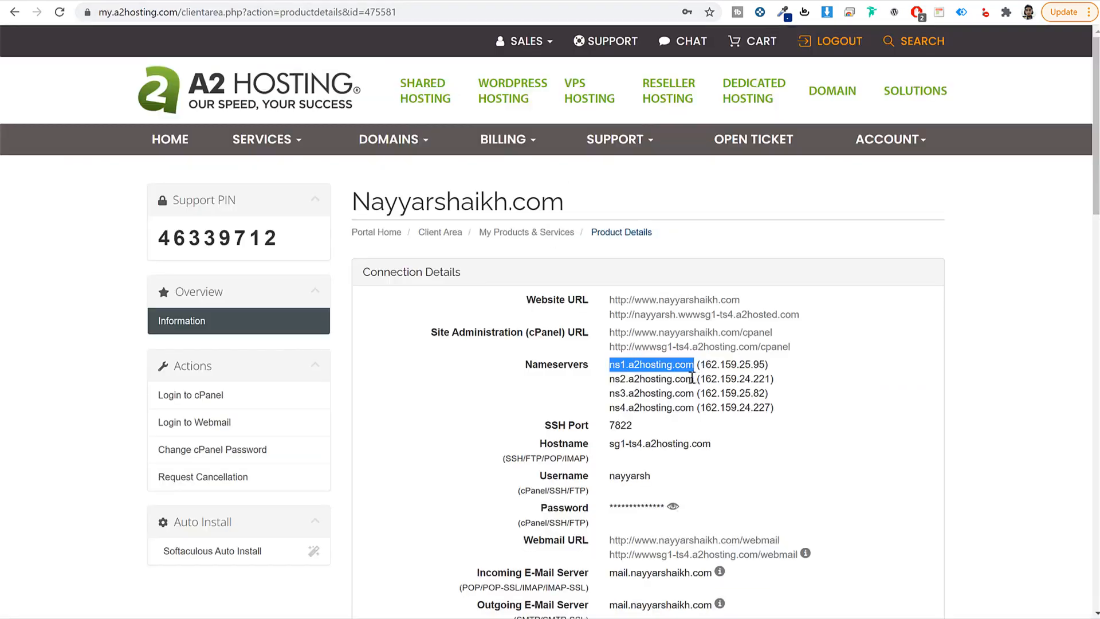
pyautogui.moveTo(692, 378); pyautogui.dragTo(608, 382)
pyautogui.hotkey('ctrl', 'c')
pyautogui.click(405, 1)
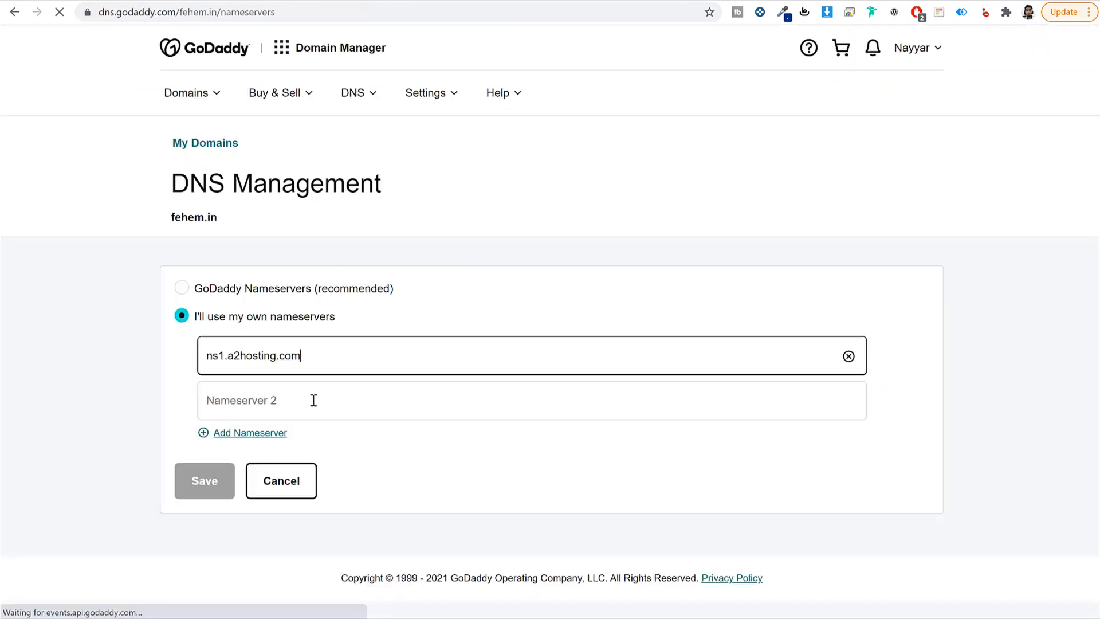
pyautogui.click(312, 397)
pyautogui.hotkey('ctrl', 'v')
# Step: Add Nameserver 3 and 4 entries and paste ns3.a2hosting.com into Nameserver 3
pyautogui.click(265, 436)
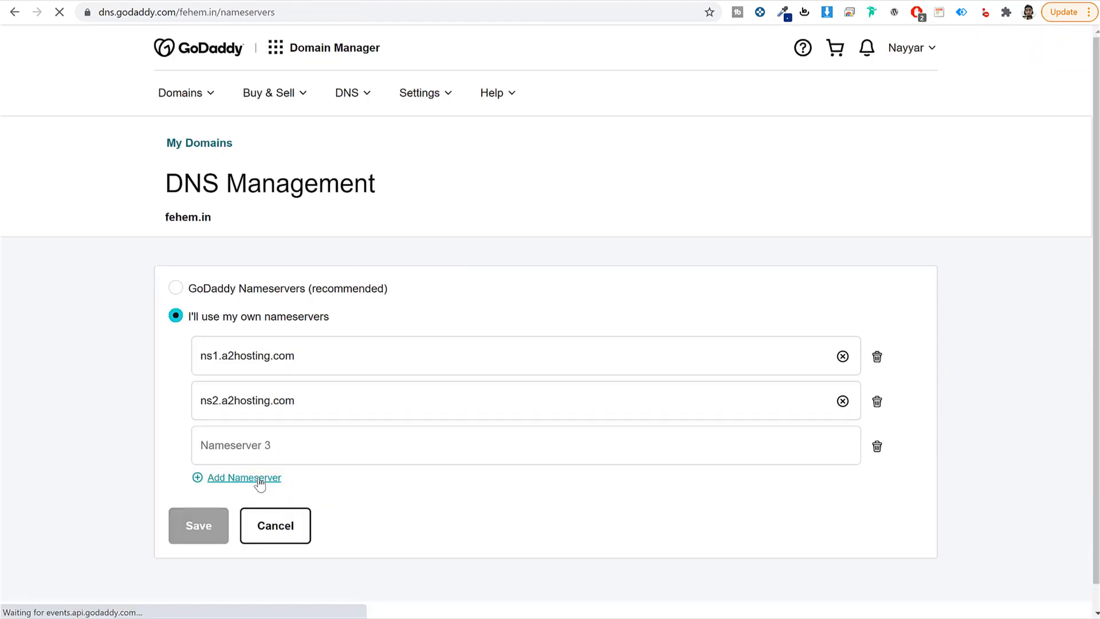
pyautogui.click(257, 479)
pyautogui.scroll(-2, 354, 469)
pyautogui.click(405, 1)
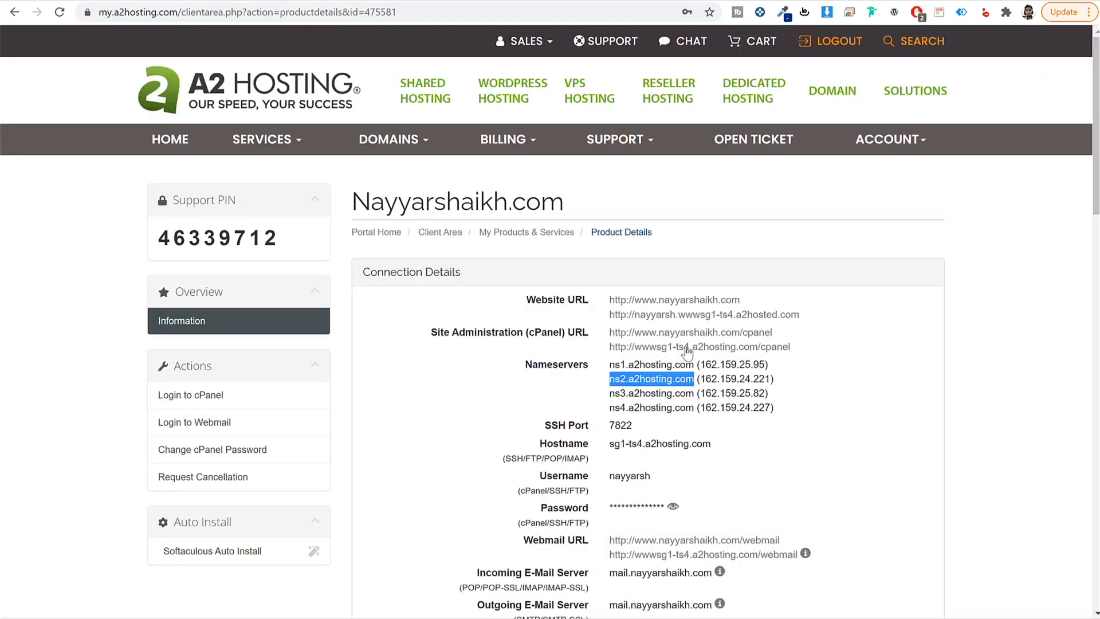
pyautogui.moveTo(693, 393); pyautogui.dragTo(609, 393)
pyautogui.hotkey('ctrl', 'c')
pyautogui.click(405, 1)
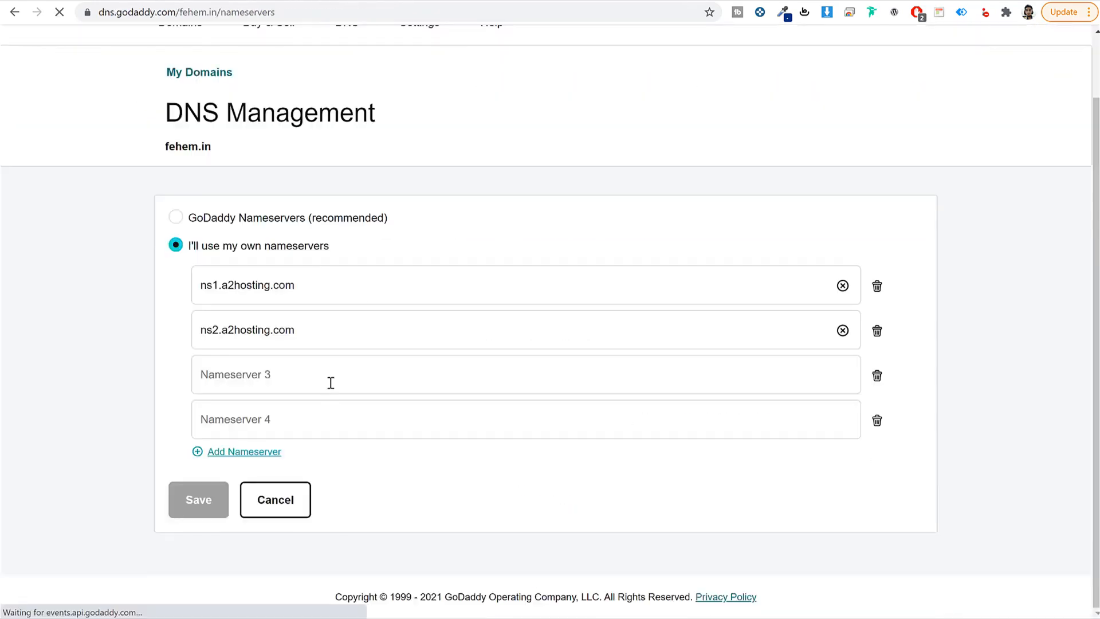
pyautogui.click(329, 380)
pyautogui.hotkey('ctrl', 'v')
# Step: Paste ns4.a2hosting.com into Nameserver 4 and save the four A2 Hosting nameservers
pyautogui.click(405, 1)
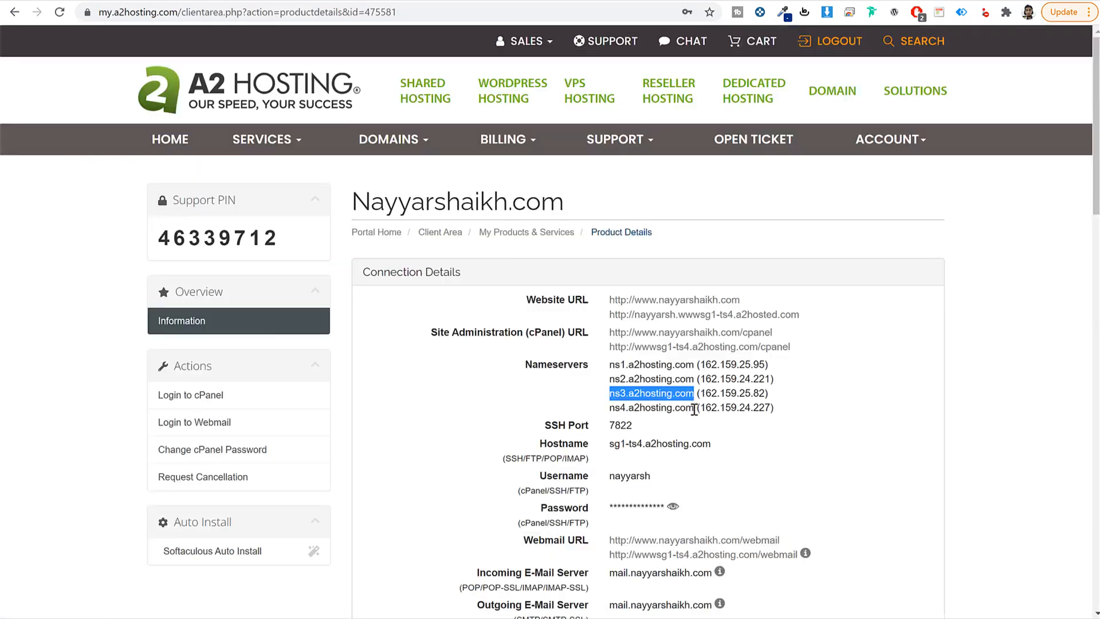
pyautogui.moveTo(694, 407); pyautogui.dragTo(615, 408)
pyautogui.hotkey('ctrl', 'c')
pyautogui.click(424, 2)
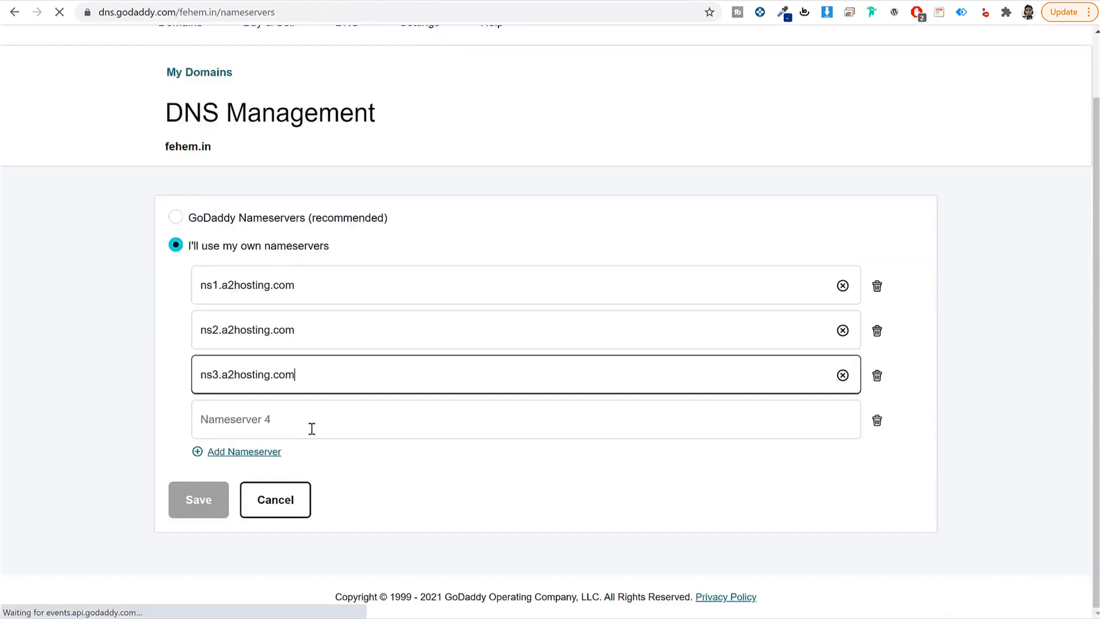
pyautogui.click(310, 430)
pyautogui.hotkey('ctrl', 'v')
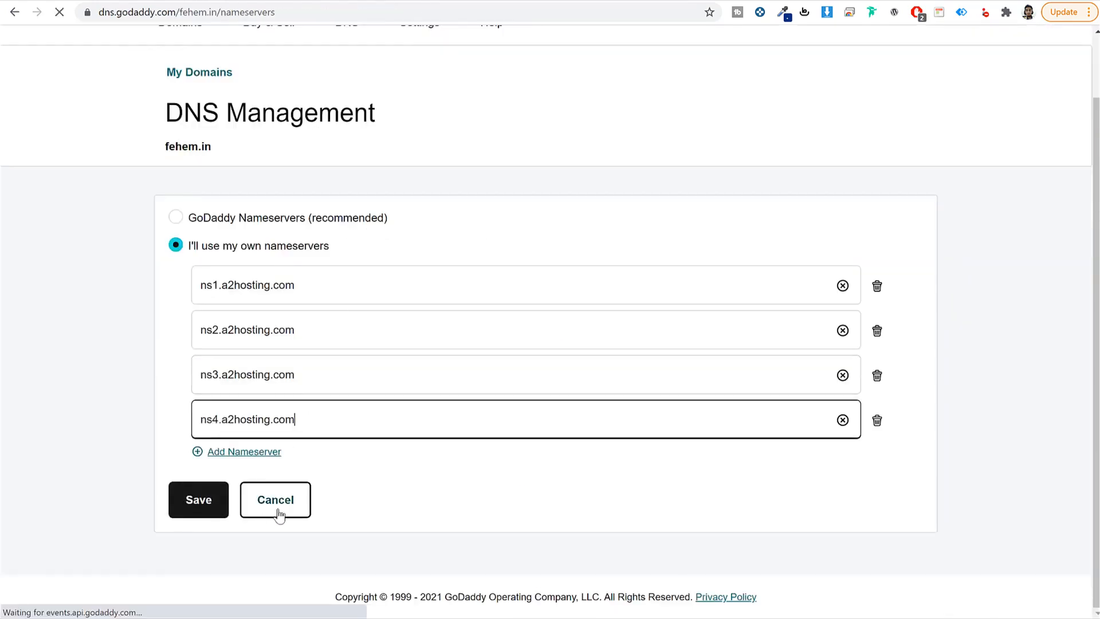
pyautogui.click(207, 508)
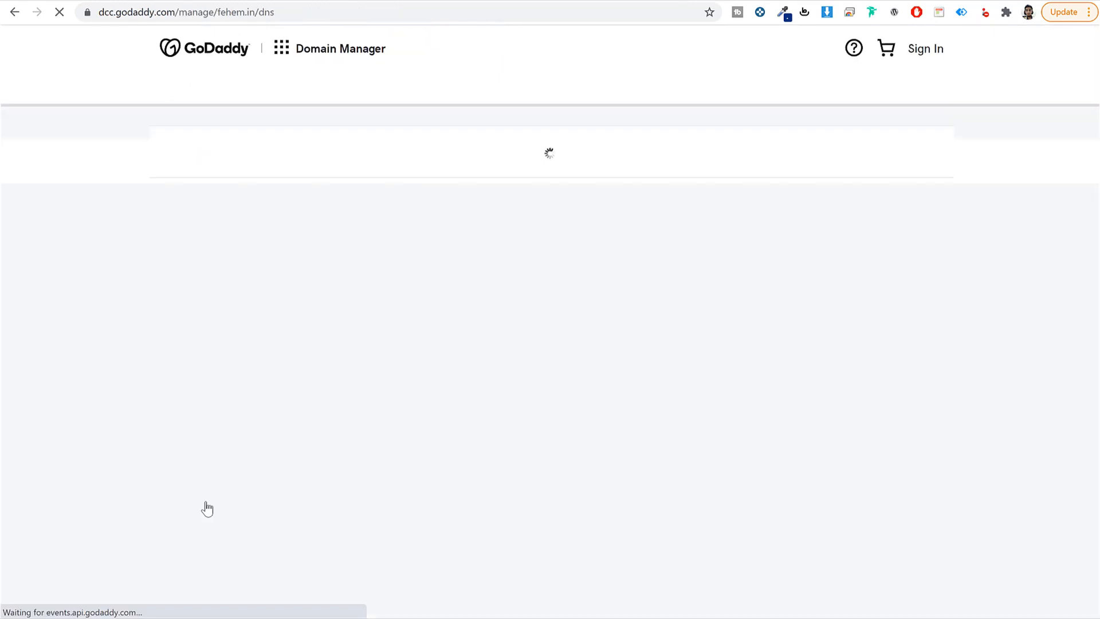
pyautogui.click(287, 1)
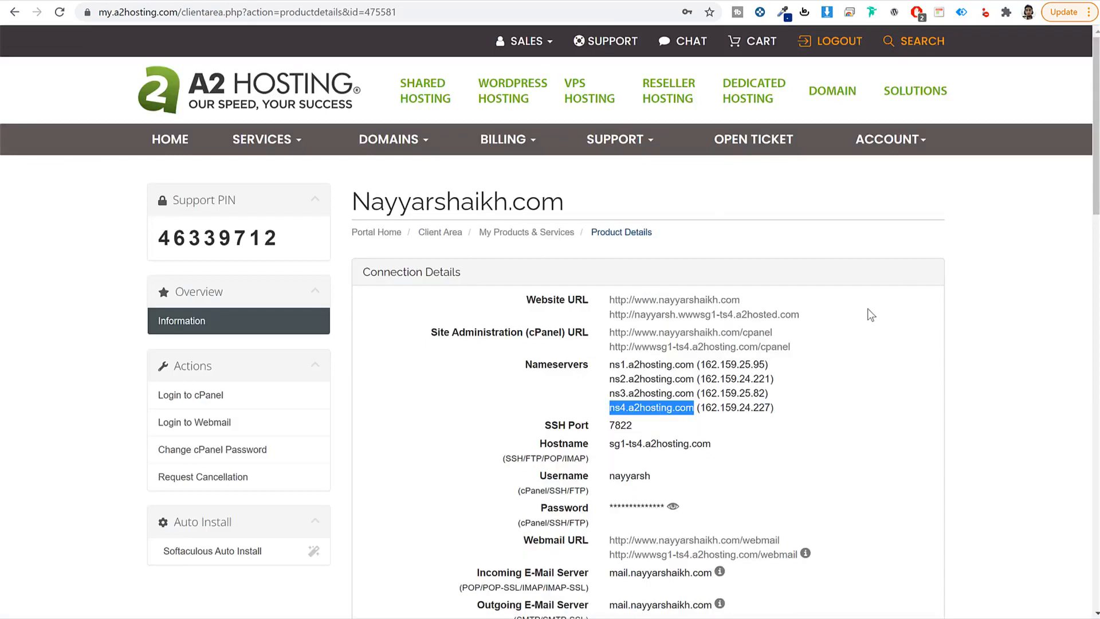
# Step: Log in to the account's cPanel and note the primary domain and its DV certificate
pyautogui.press('F5')
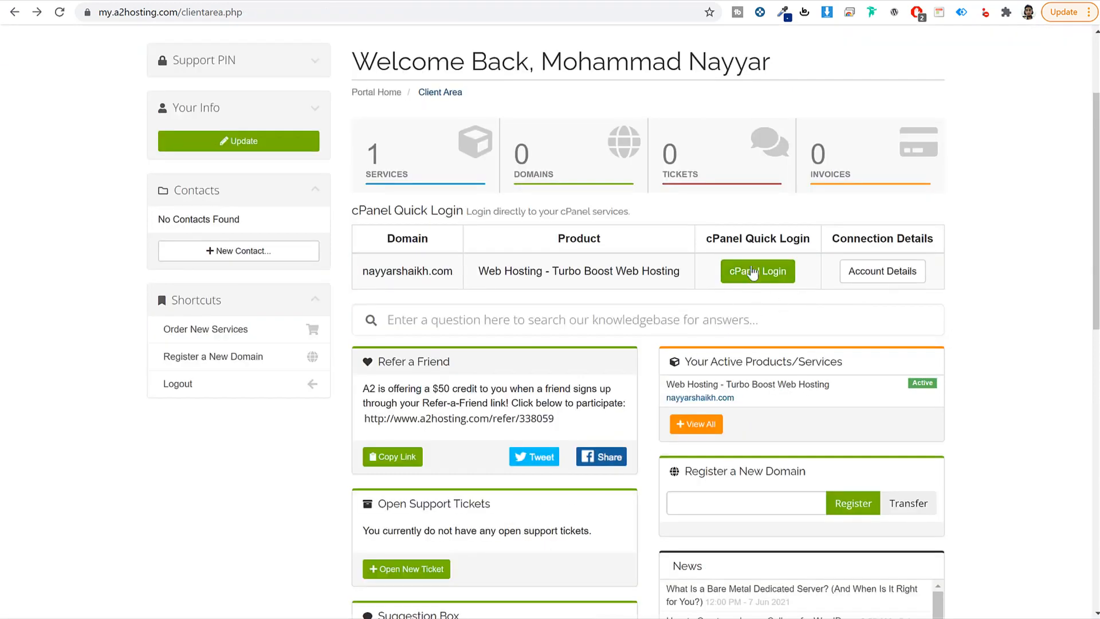
pyautogui.click(752, 272)
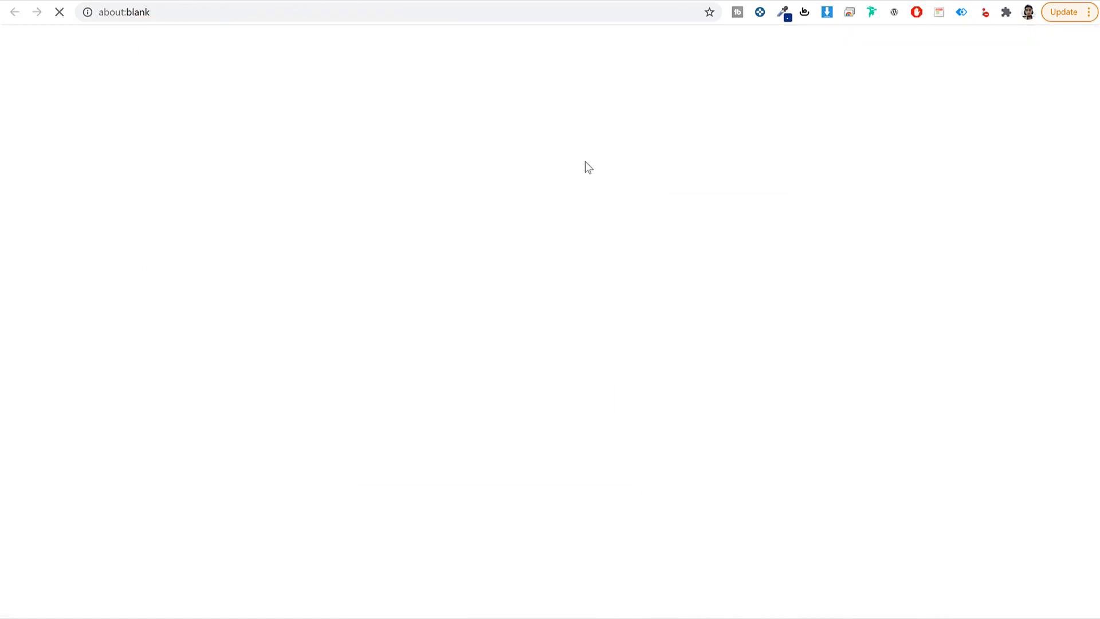
pyautogui.scroll(-15, 1025, 271)
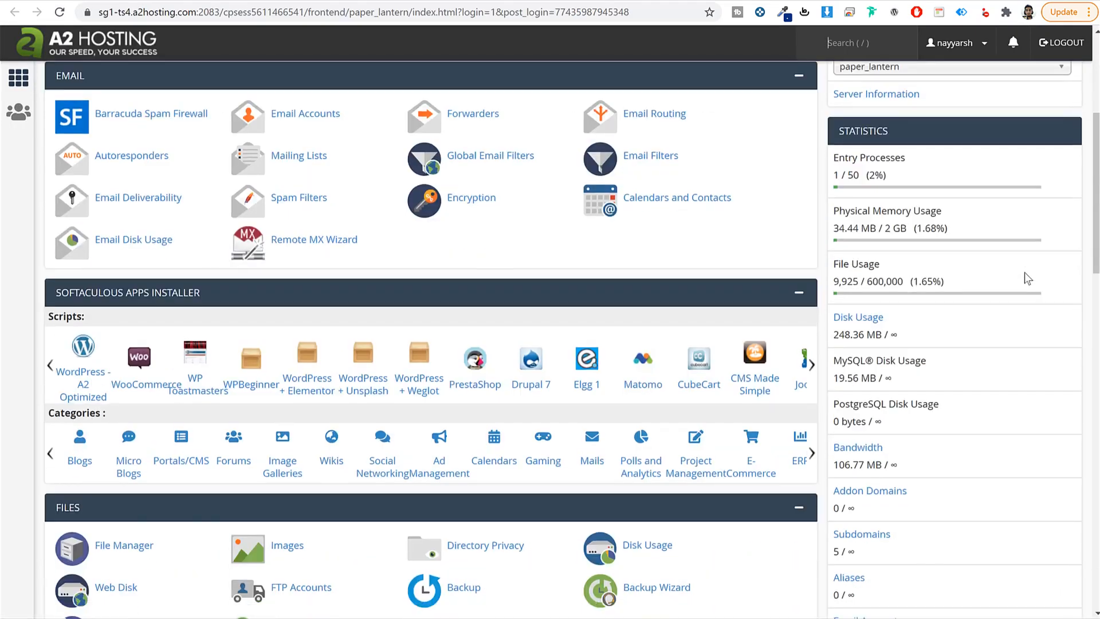
pyautogui.scroll(12, 1013, 291)
pyautogui.scroll(3, 1013, 289)
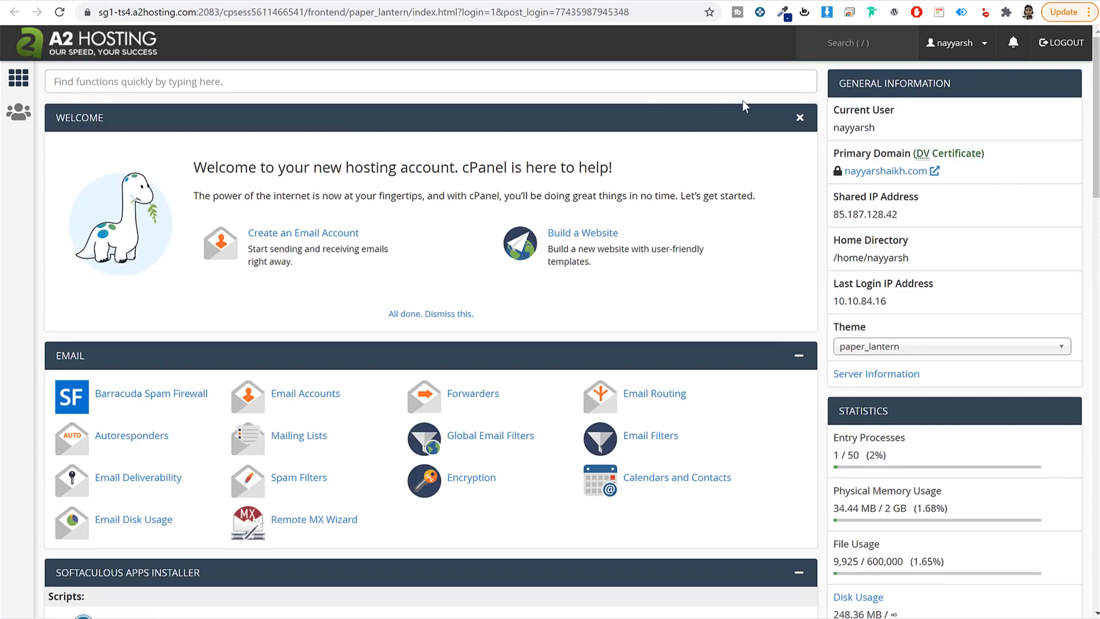
pyautogui.moveTo(834, 153); pyautogui.dragTo(909, 156)
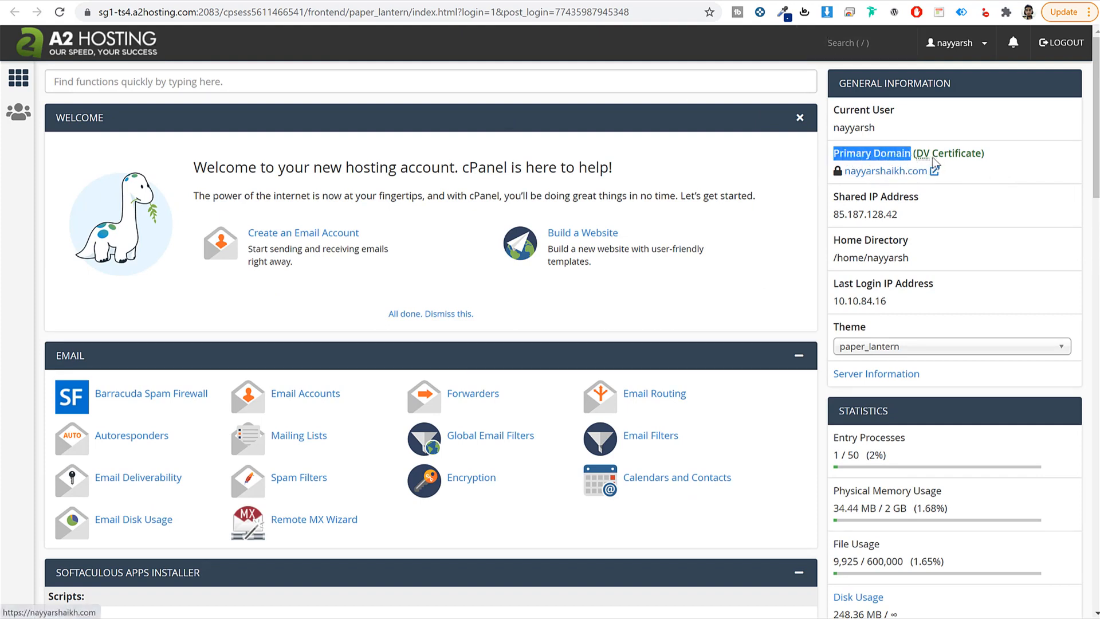
pyautogui.moveTo(995, 163); pyautogui.dragTo(913, 156)
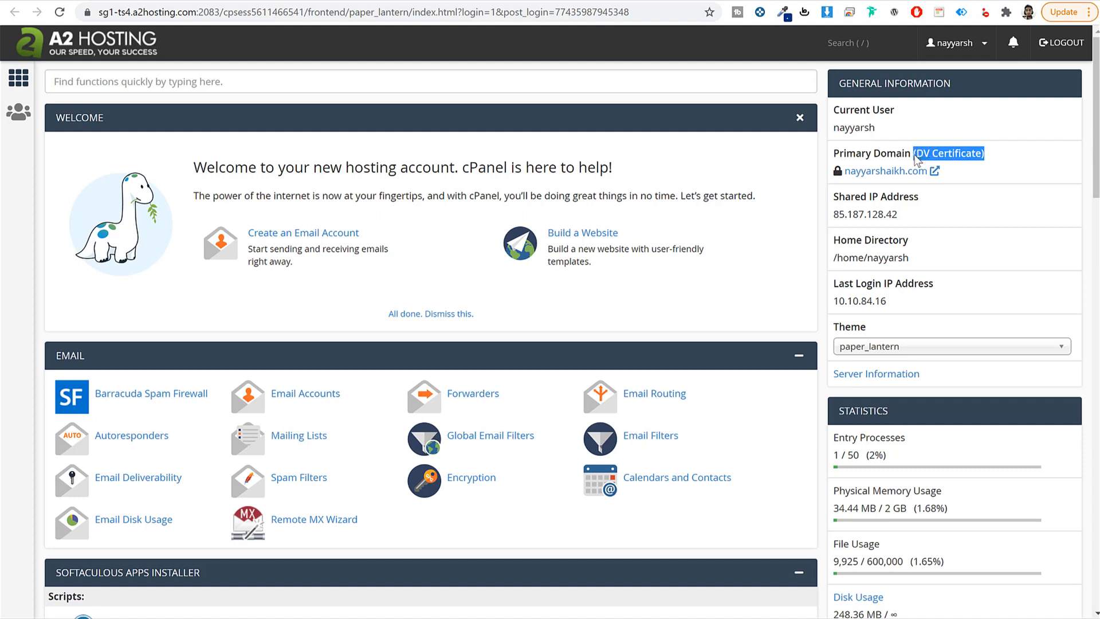
pyautogui.click(986, 161)
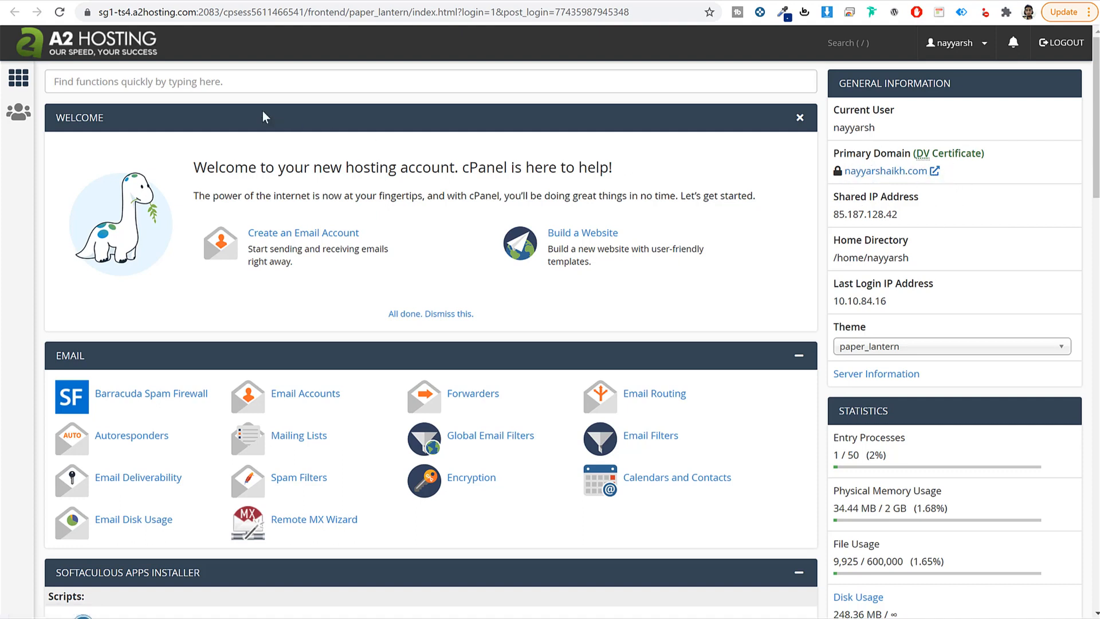
# Step: Find SSL/TLS Status with an 'ssl' search and run AutoSSL for the account's domains
pyautogui.click(141, 78)
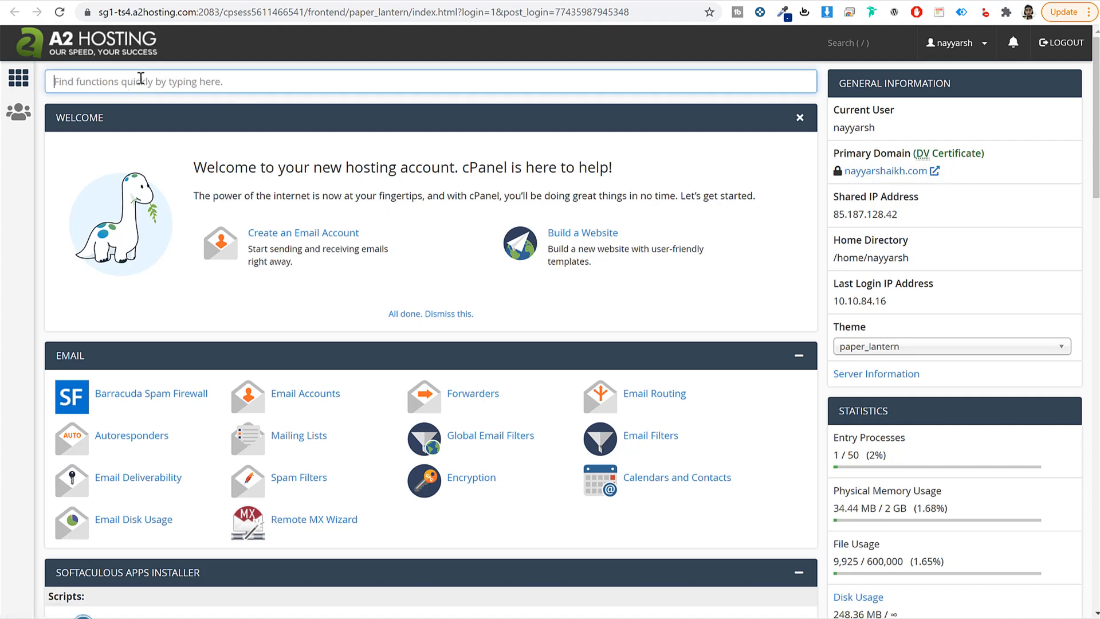
pyautogui.write('ssl')
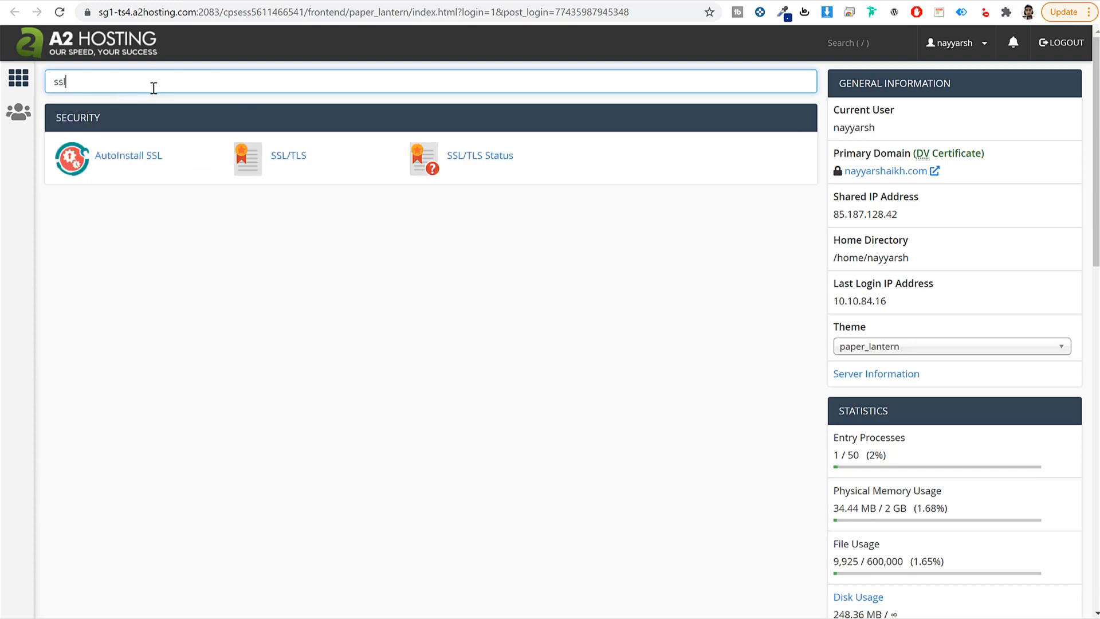
pyautogui.click(484, 165)
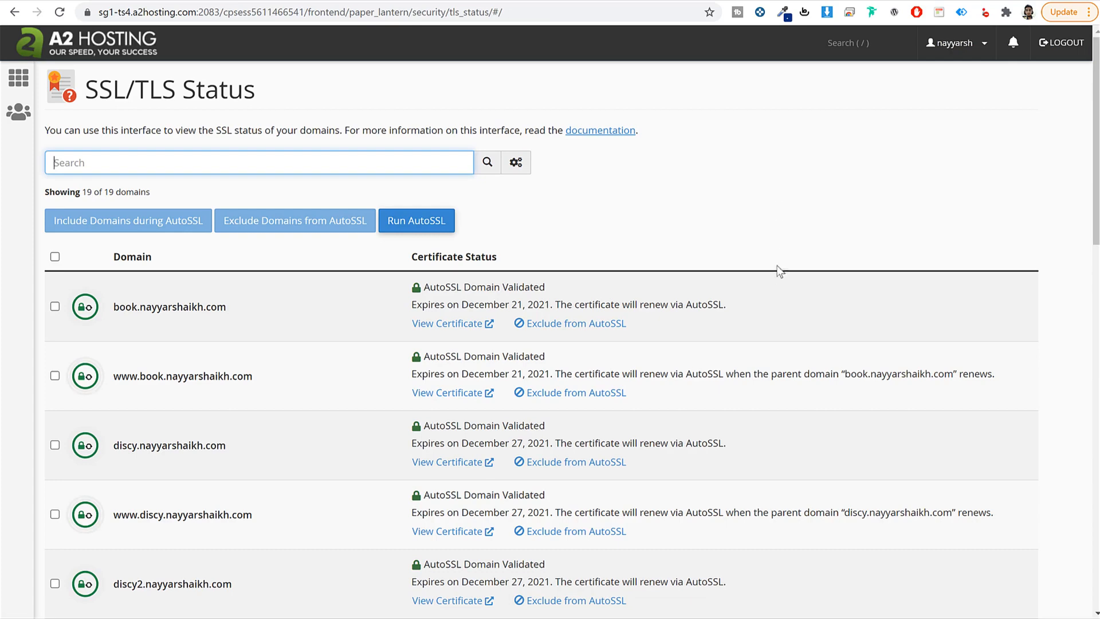
pyautogui.scroll(-7, 778, 275)
pyautogui.scroll(7, 769, 312)
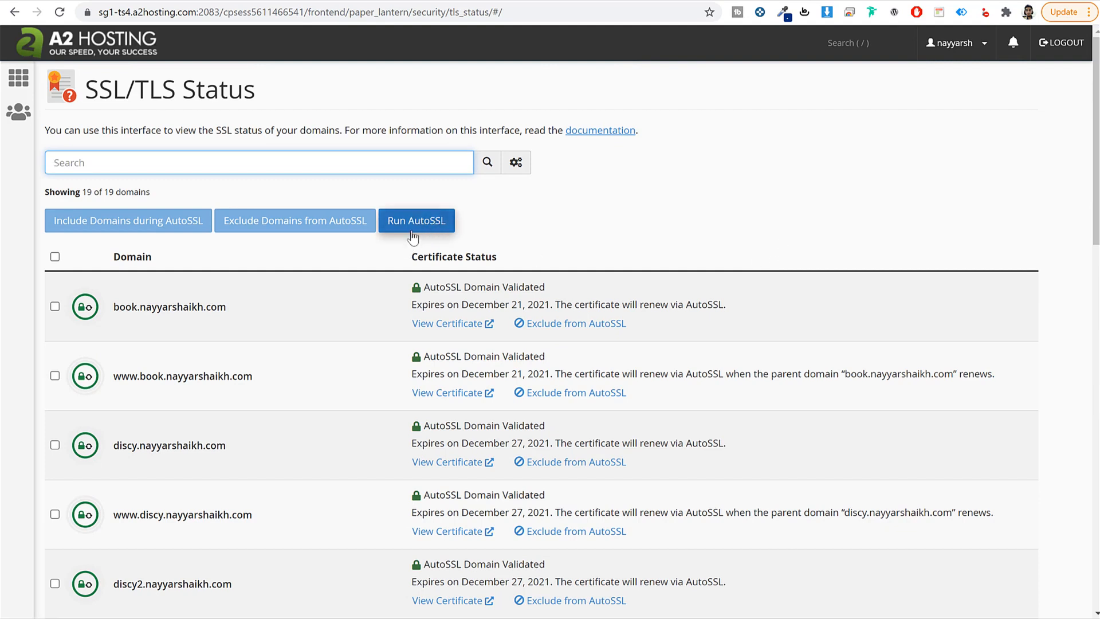
pyautogui.click(435, 223)
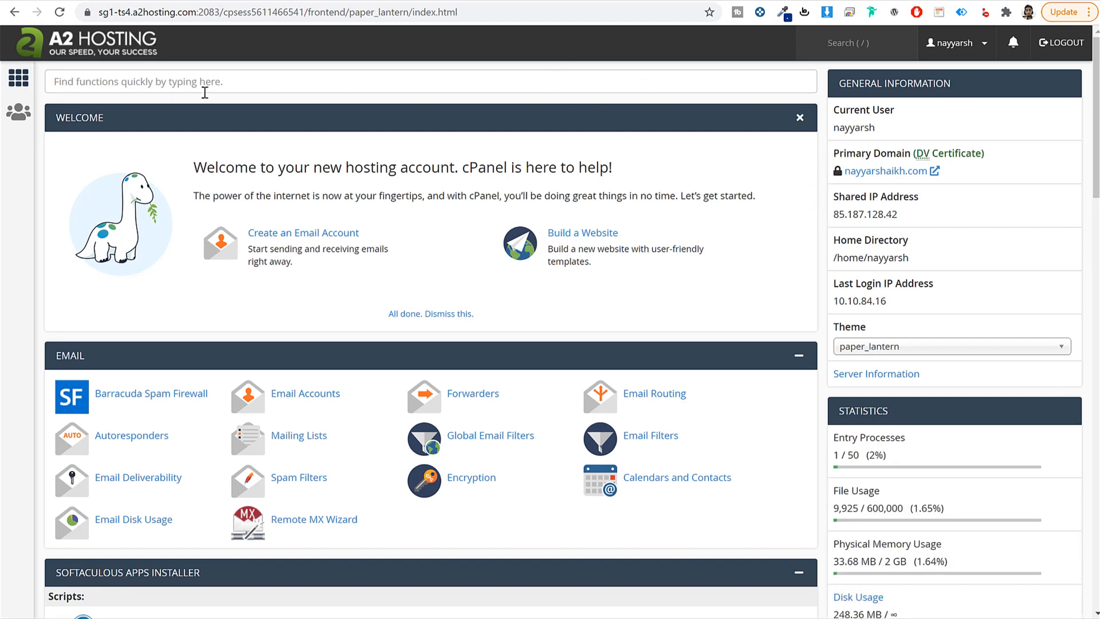
# Step: Search cPanel for 'sof' and open the Softaculous Apps Installer
pyautogui.click(228, 76)
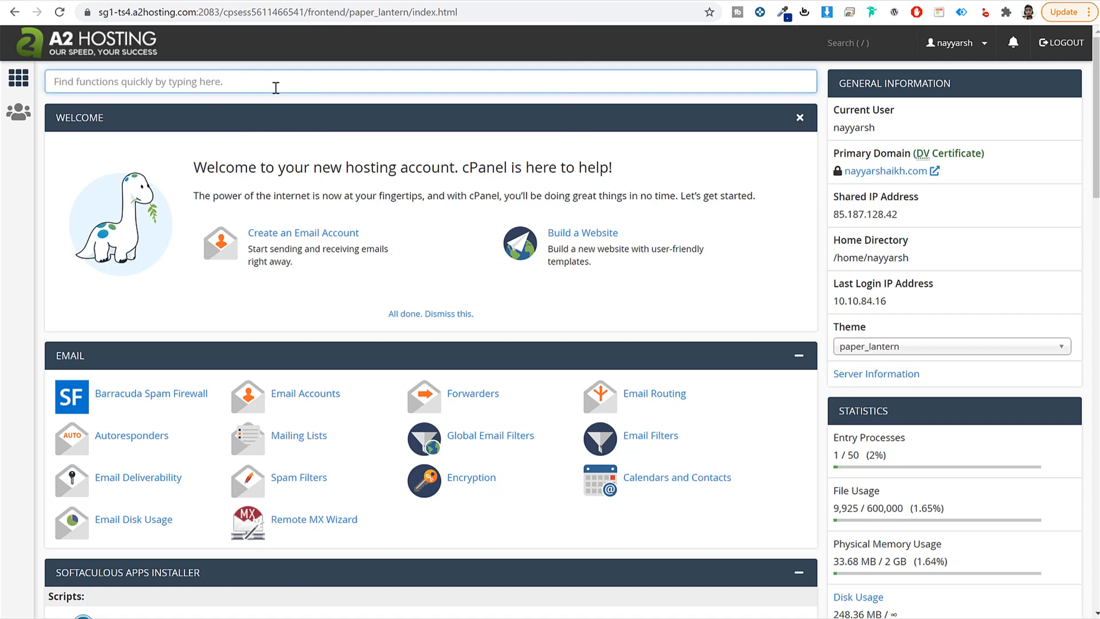
pyautogui.write('soft')
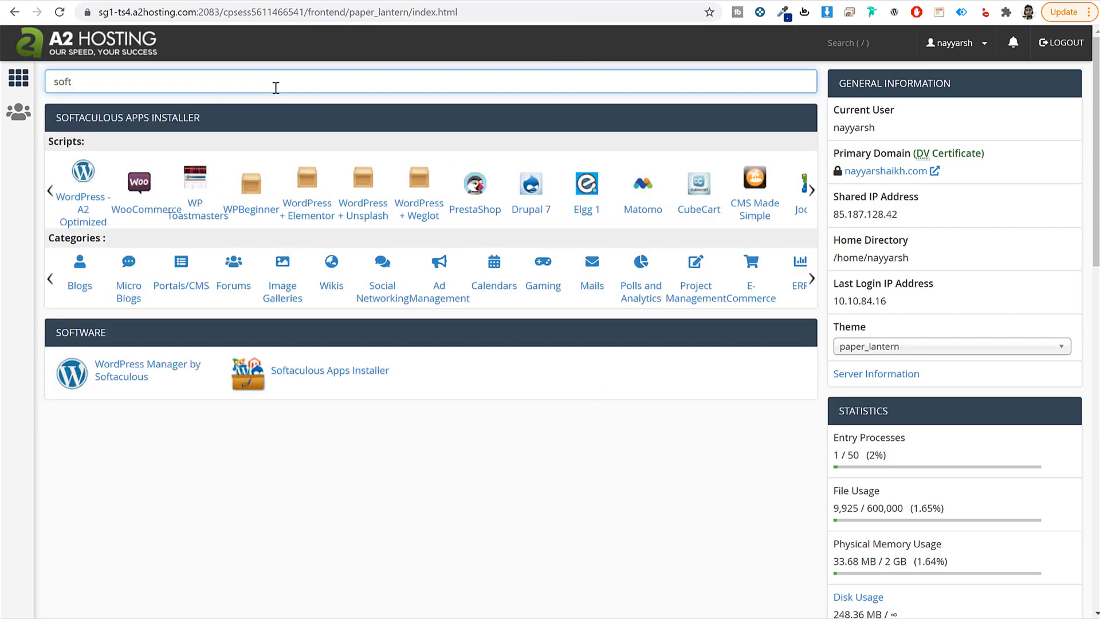
pyautogui.click(346, 375)
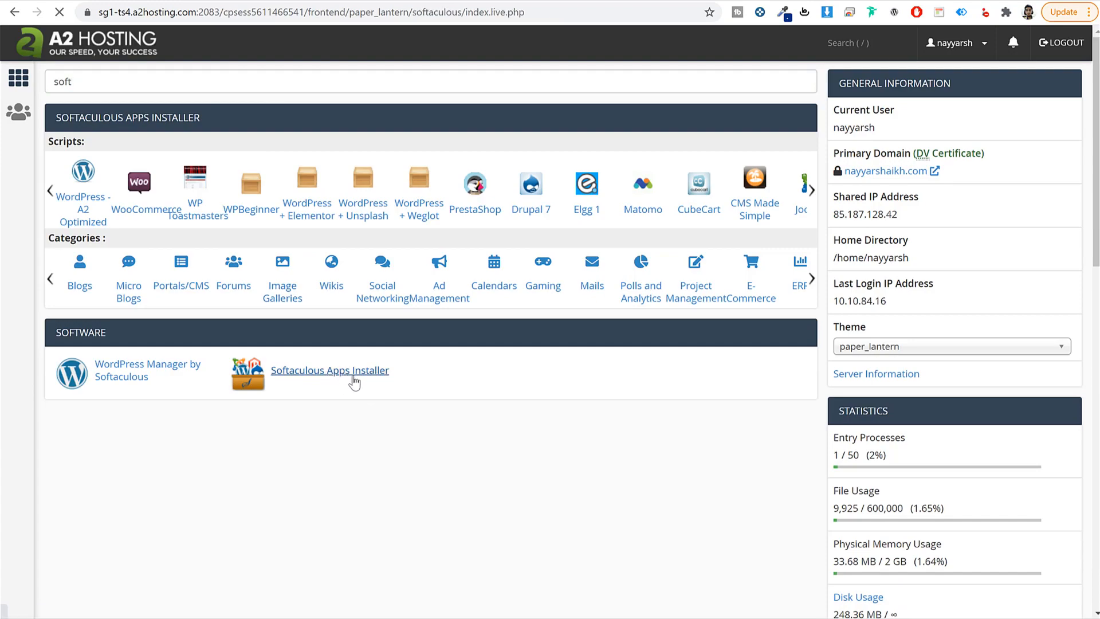
pyautogui.scroll(-10, 694, 349)
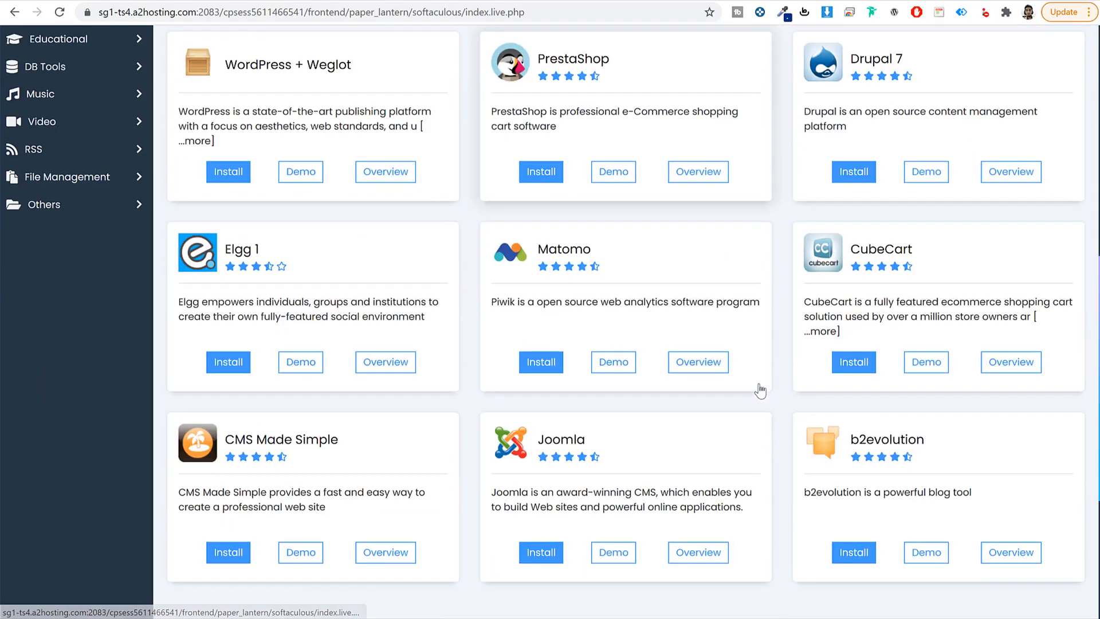
pyautogui.scroll(10, 750, 392)
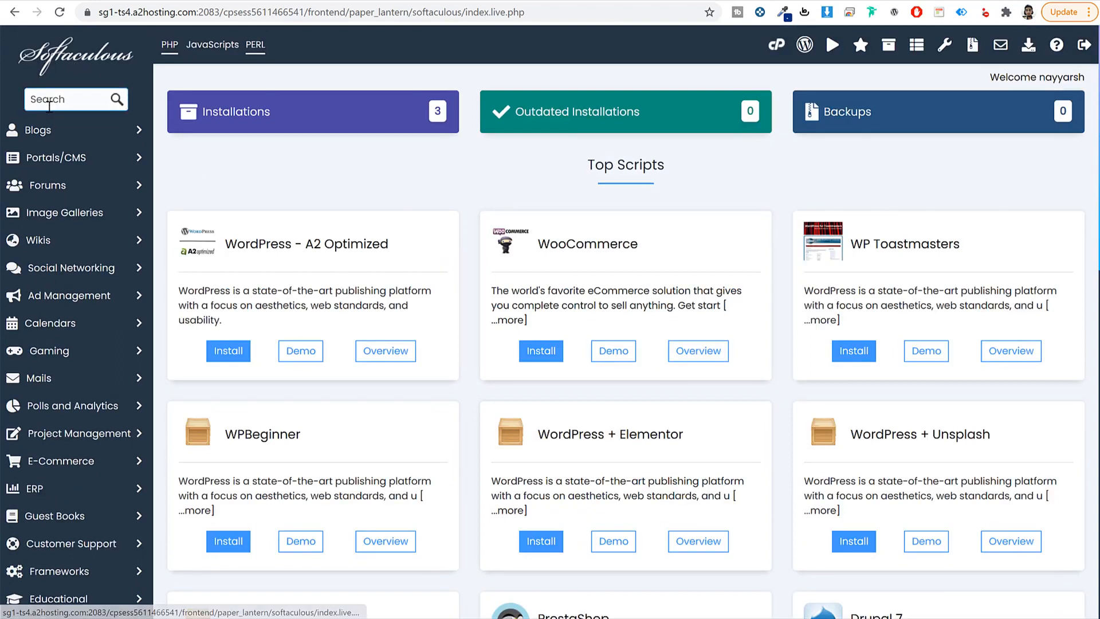
# Step: Search Softaculous scripts for 'word' and open the WordPress script page
pyautogui.click(48, 100)
pyautogui.write('word')
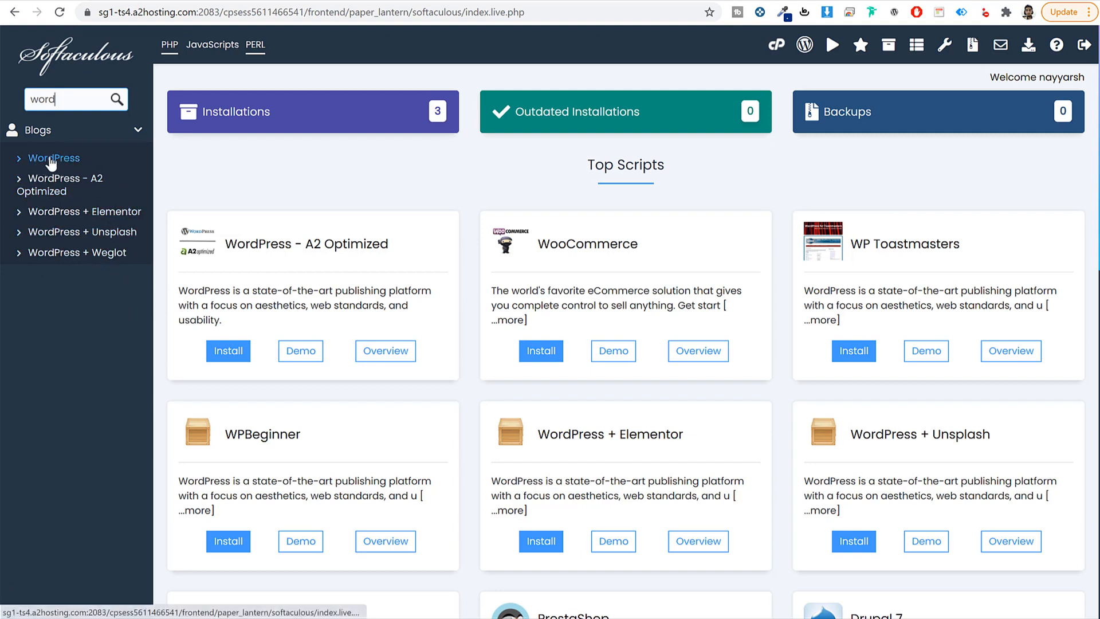
pyautogui.click(51, 161)
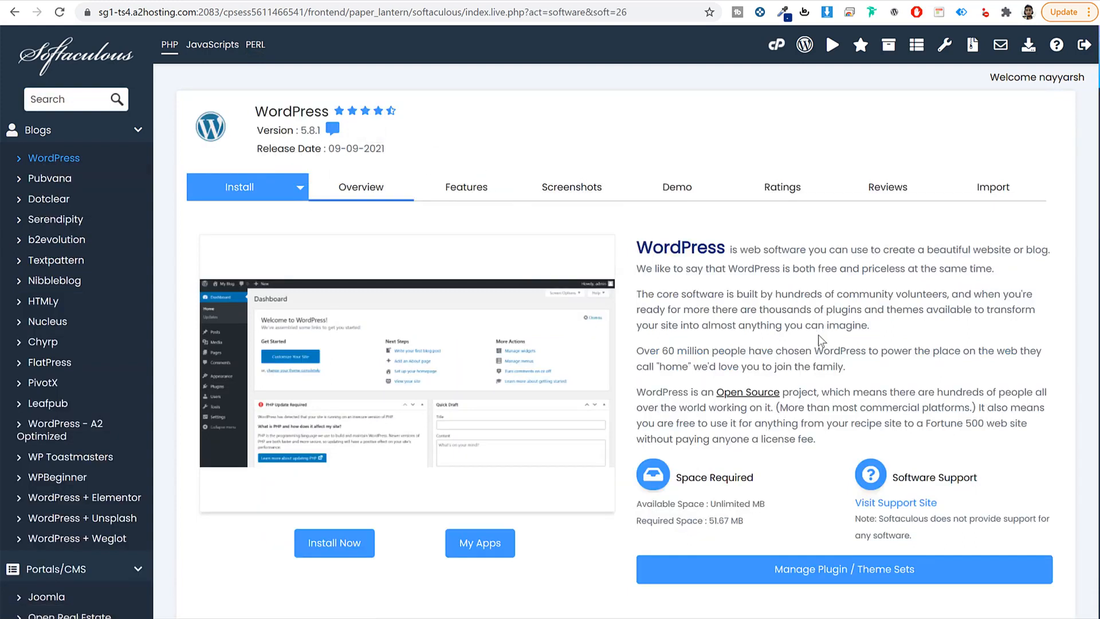
pyautogui.click(328, 547)
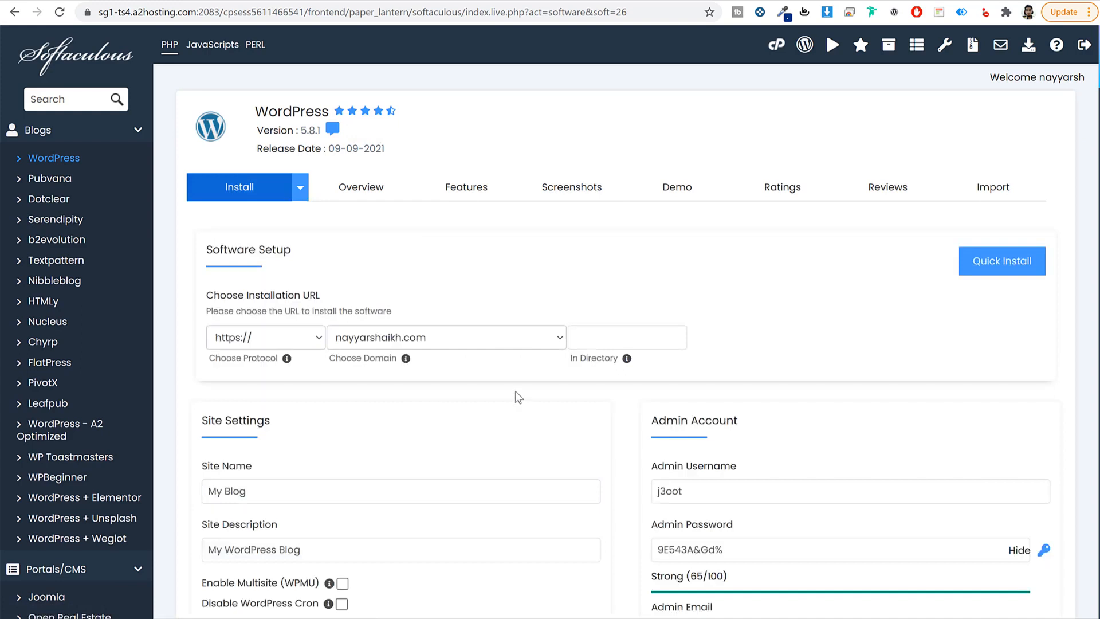
pyautogui.click(488, 338)
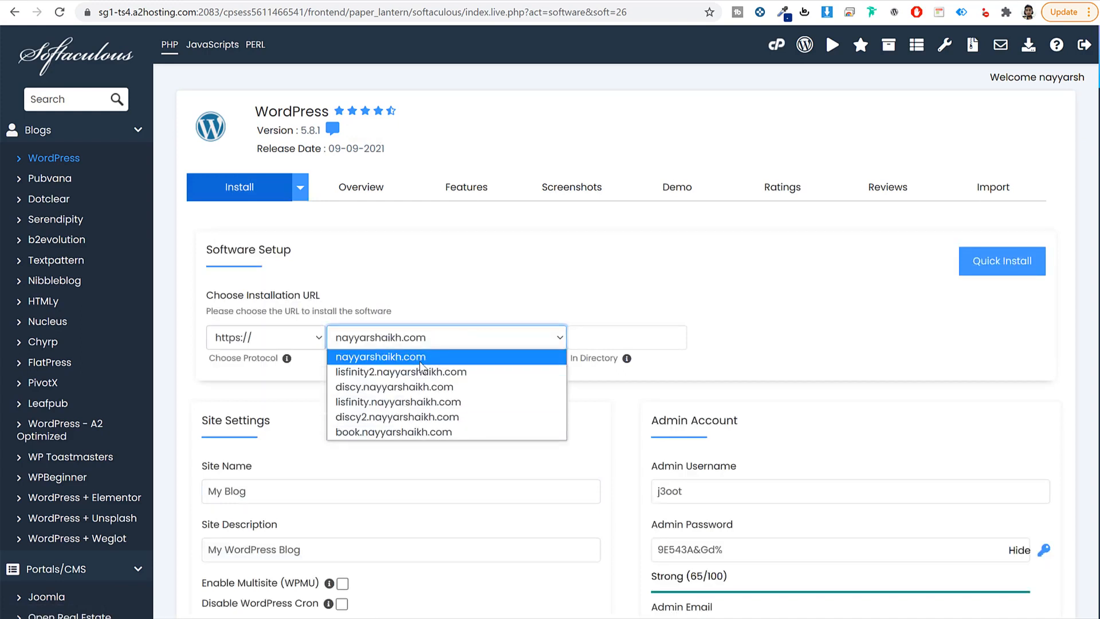
pyautogui.click(394, 372)
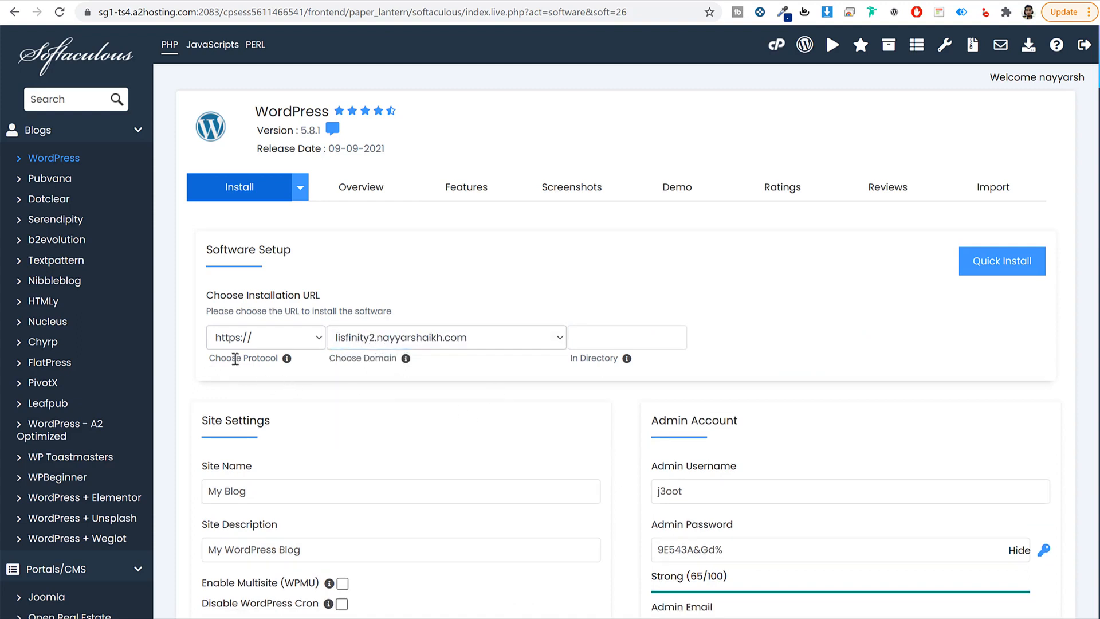
pyautogui.click(258, 342)
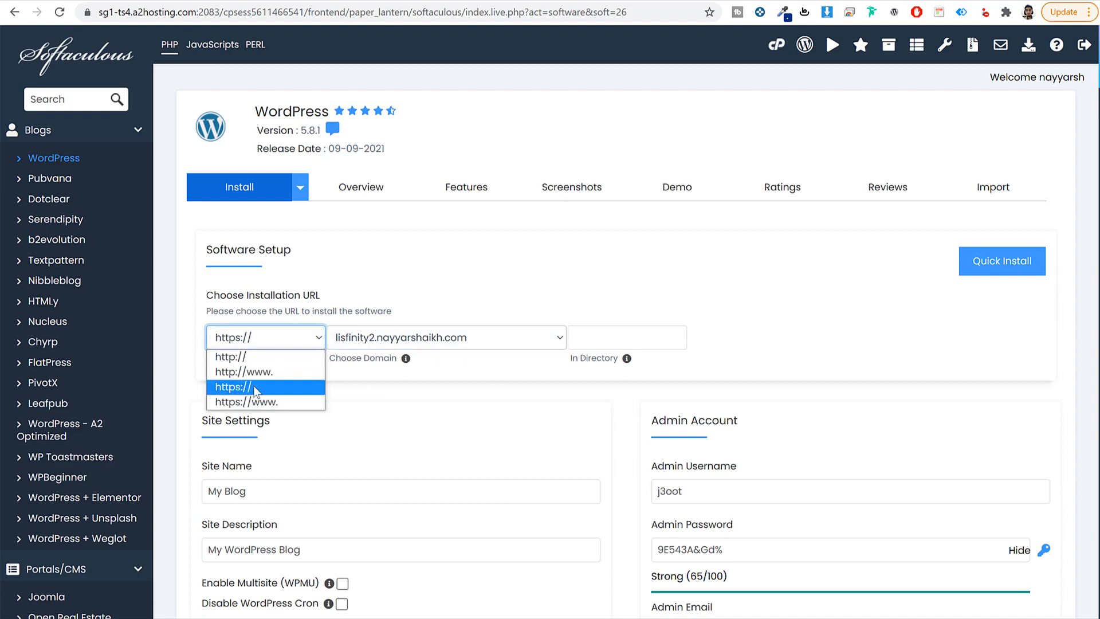
pyautogui.click(258, 392)
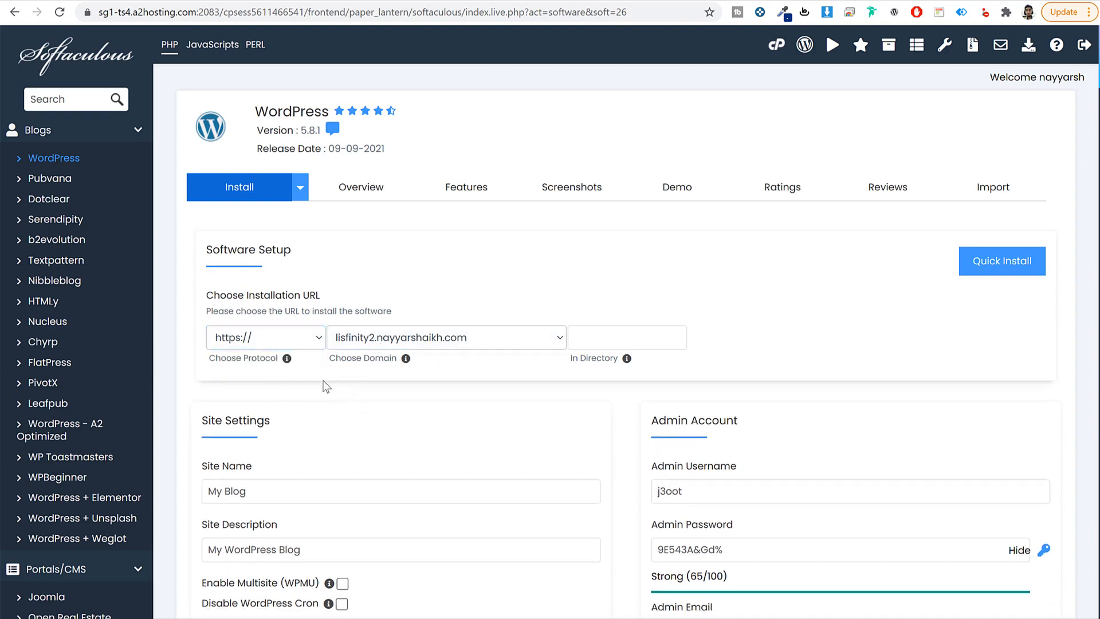
pyautogui.click(252, 339)
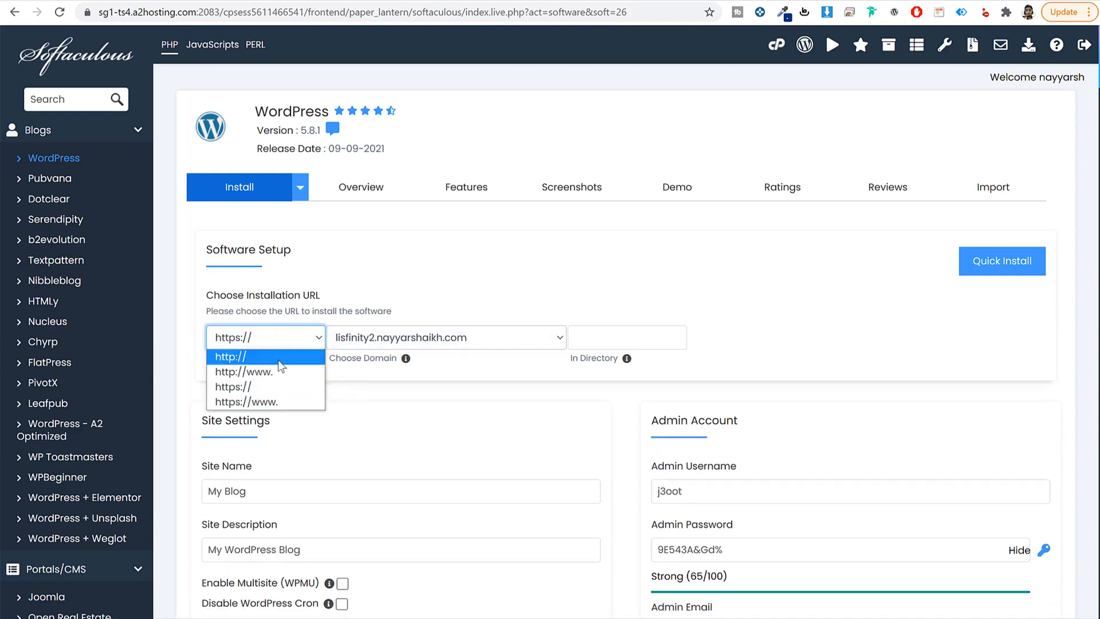
pyautogui.click(272, 392)
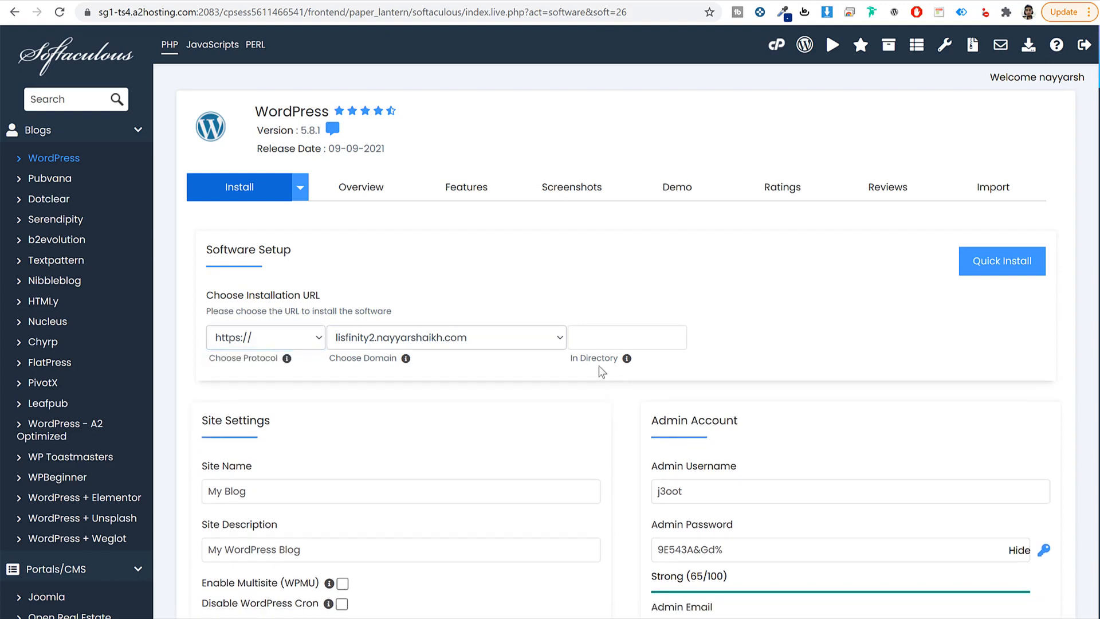
pyautogui.moveTo(570, 358); pyautogui.dragTo(621, 360)
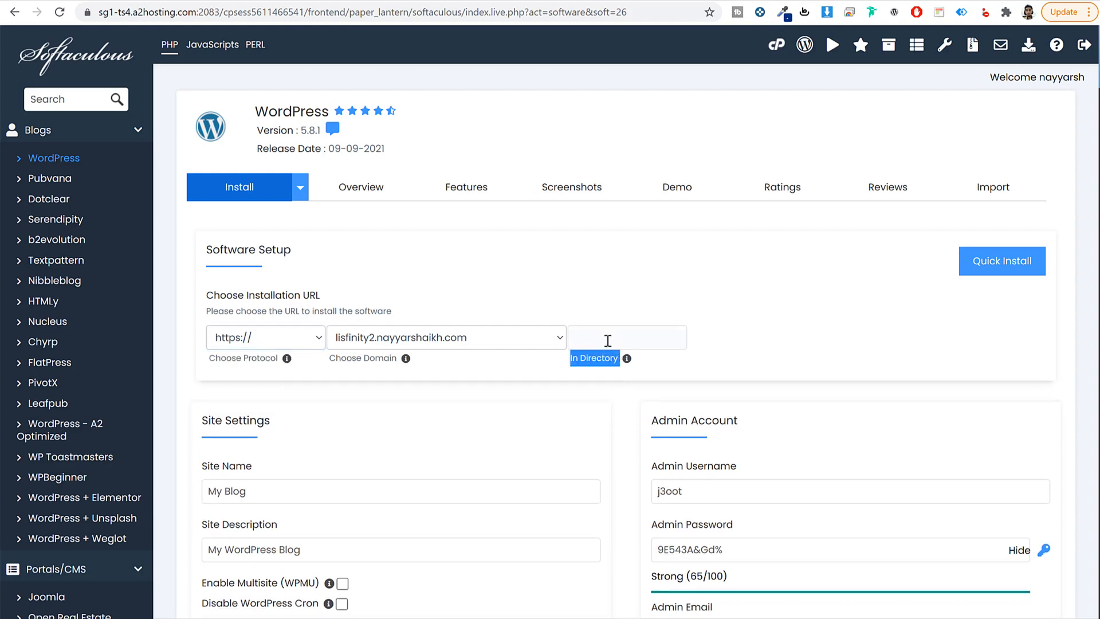
pyautogui.click(608, 341)
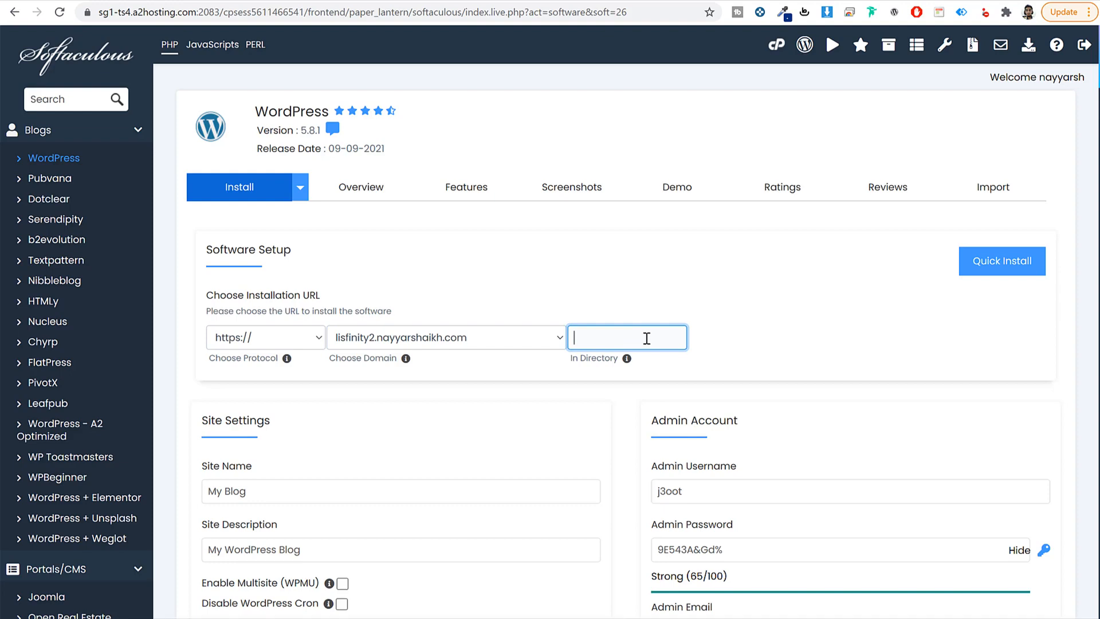
pyautogui.moveTo(647, 339); pyautogui.dragTo(475, 344)
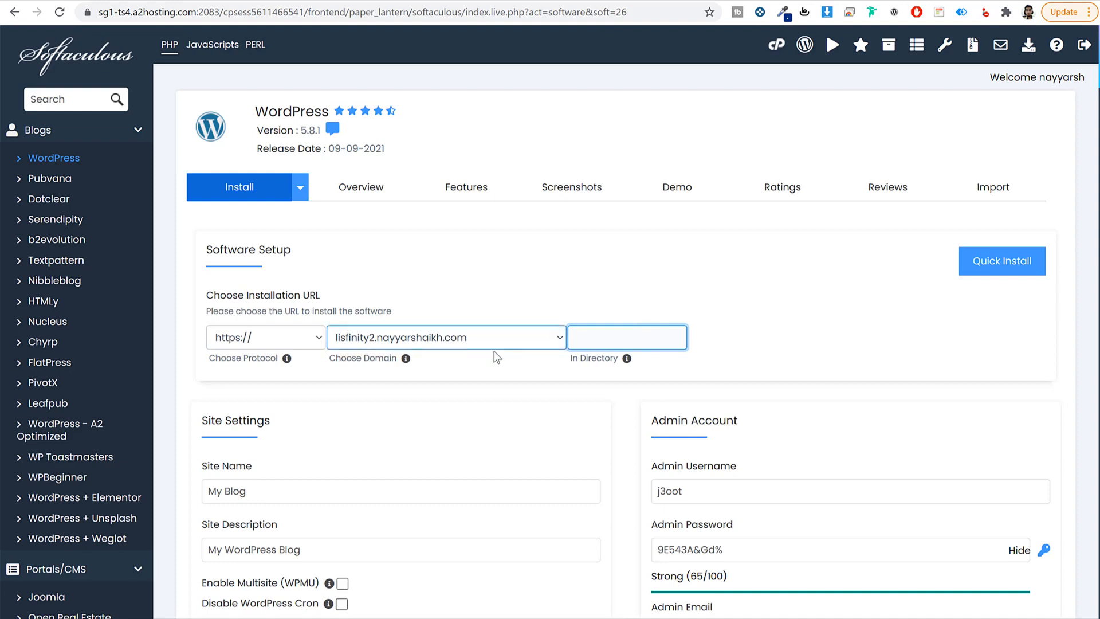
pyautogui.click(538, 381)
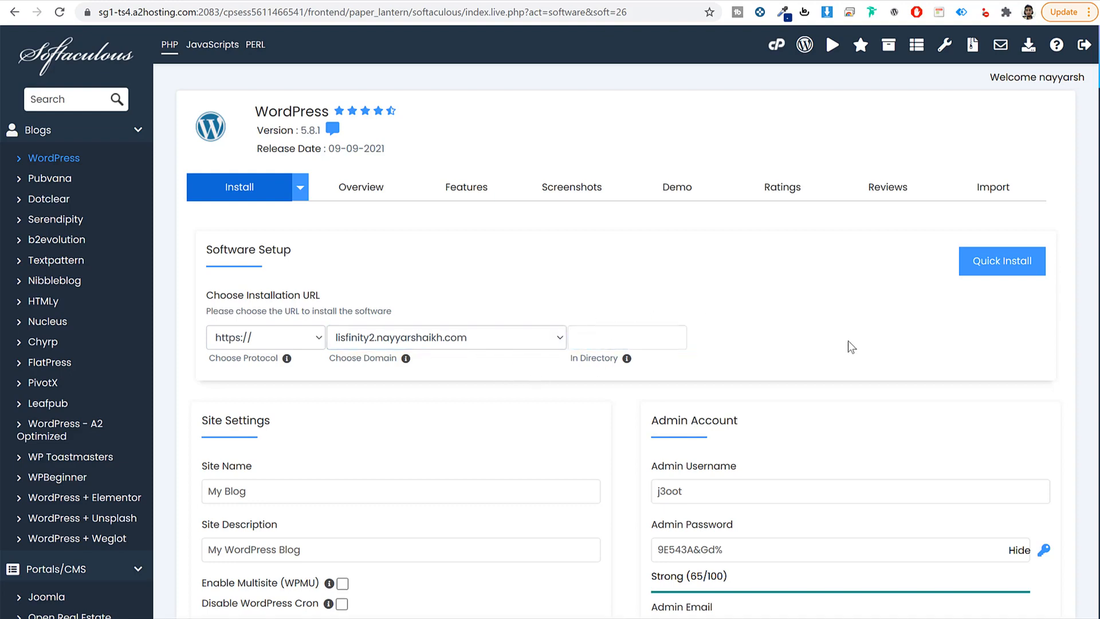
# Step: Set Site Name to Lisfinity and Site Description to Classified Ads Listing
pyautogui.scroll(-5, 848, 346)
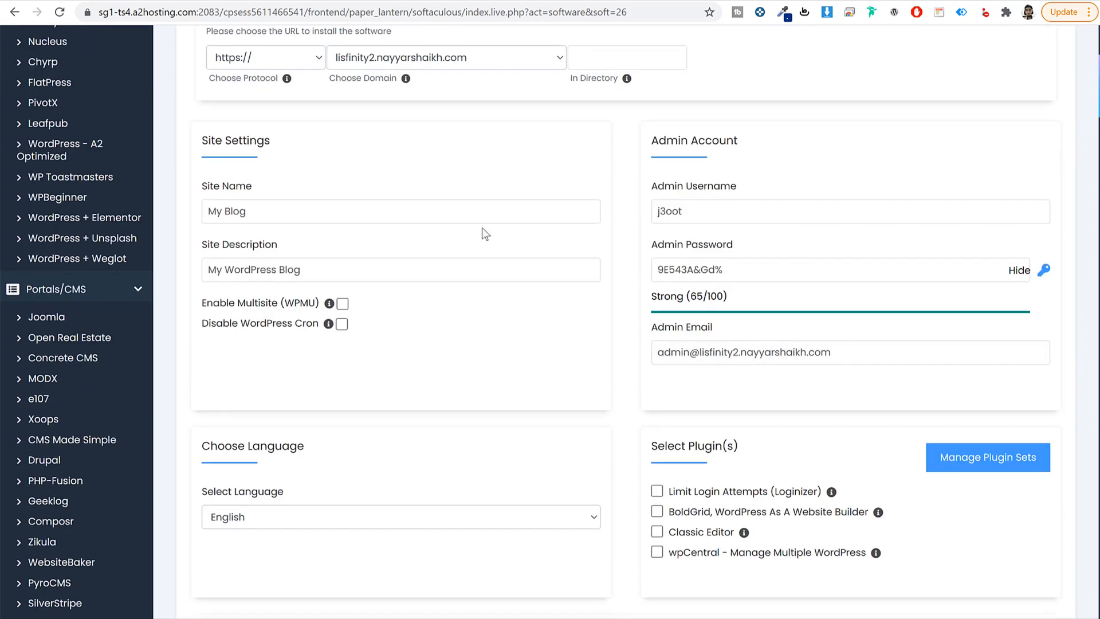
pyautogui.tripleClick(240, 144)
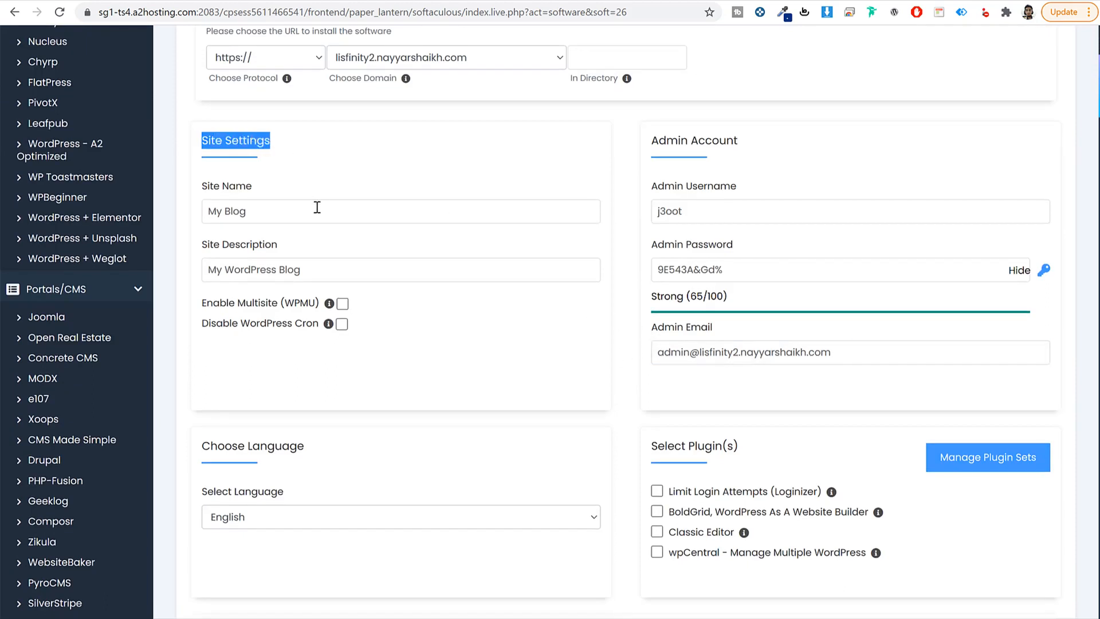
pyautogui.moveTo(265, 188); pyautogui.dragTo(202, 186)
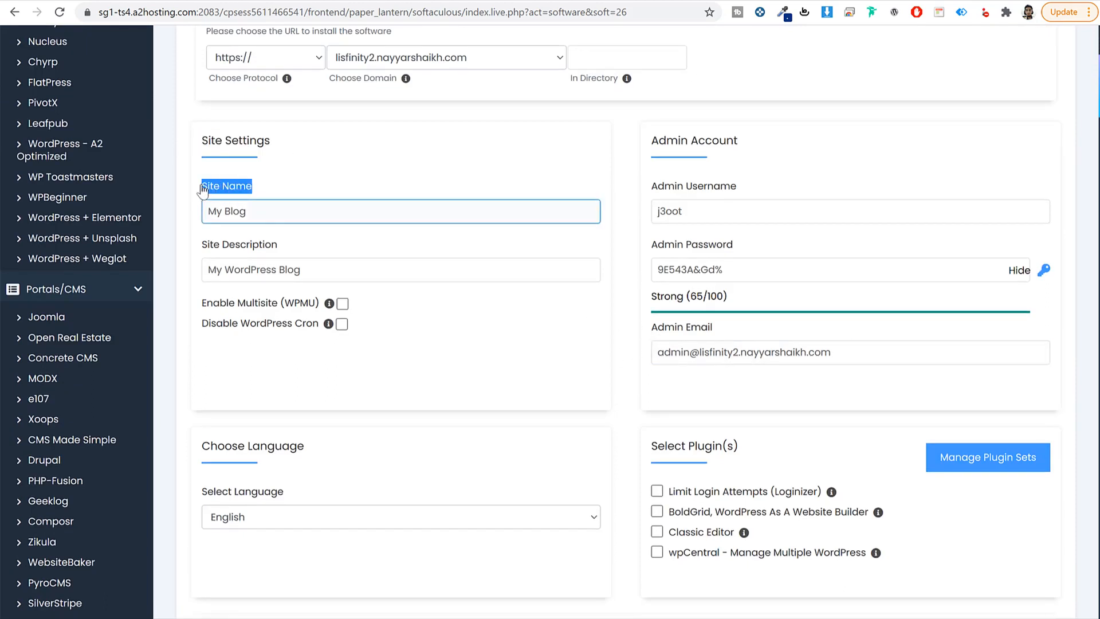
pyautogui.click(283, 210)
pyautogui.tripleClick(282, 210)
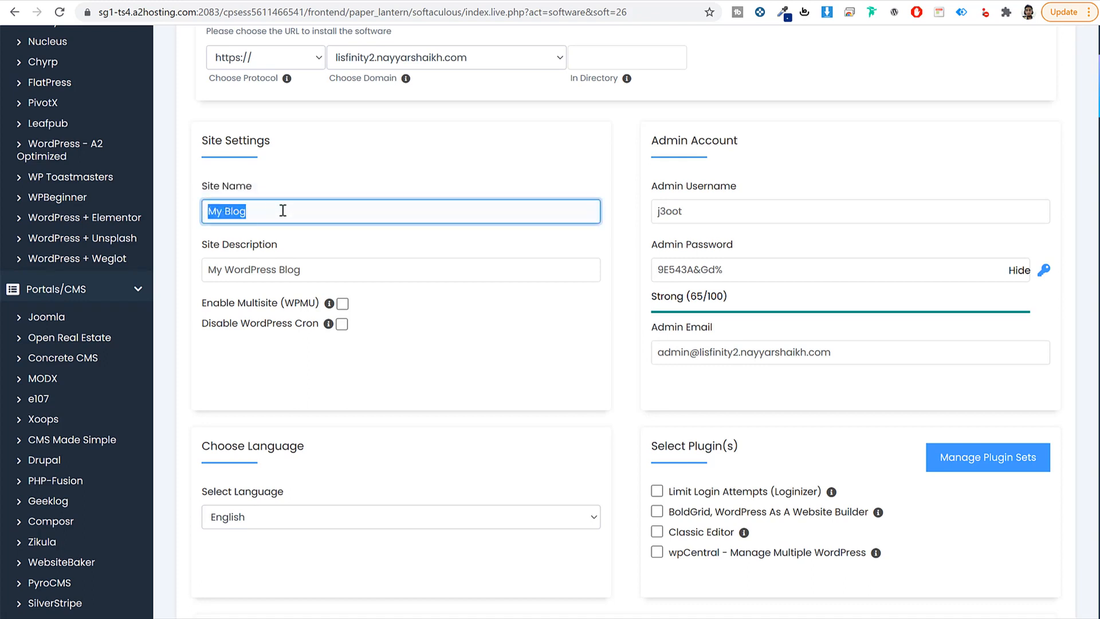
pyautogui.write('Lisfinity')
pyautogui.press('Tab')
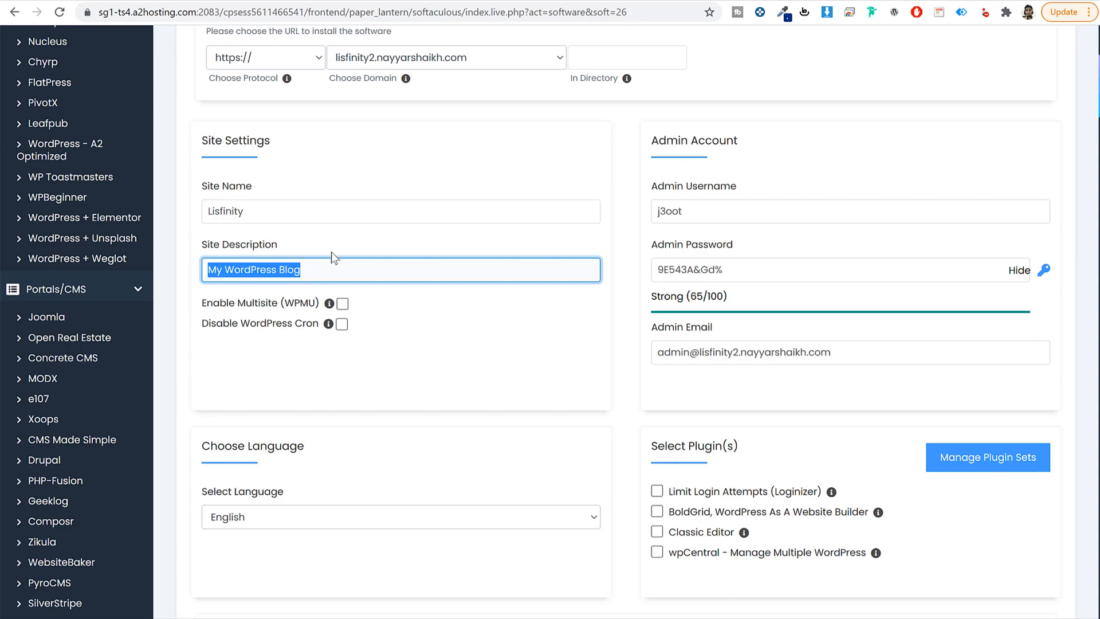
pyautogui.write('Classified Ads Listing')
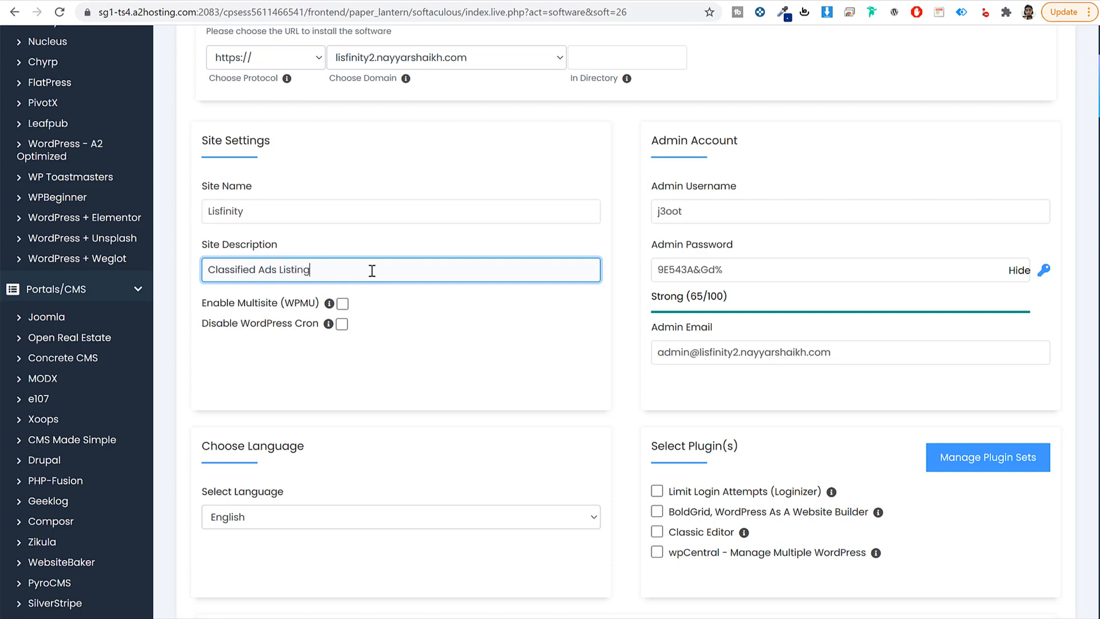
# Step: Enter the admin's username, a strong masked password and the admin's e-mail address
pyautogui.moveTo(757, 143); pyautogui.dragTo(650, 141)
pyautogui.click(709, 193)
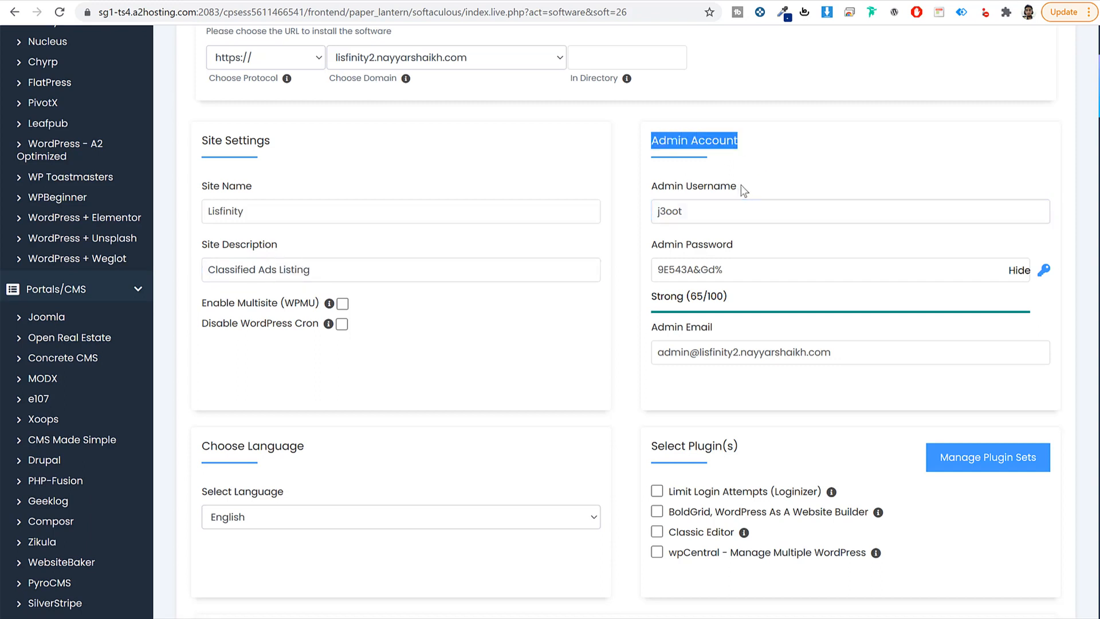
pyautogui.moveTo(739, 187); pyautogui.dragTo(686, 187)
pyautogui.moveTo(734, 244); pyautogui.dragTo(684, 249)
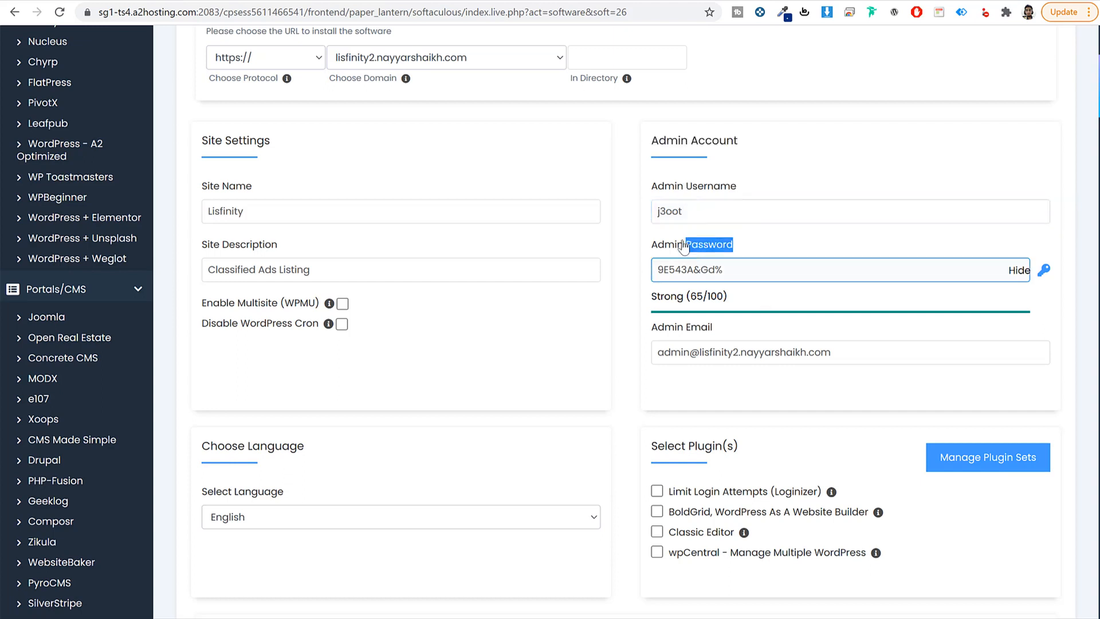
pyautogui.doubleClick(741, 211)
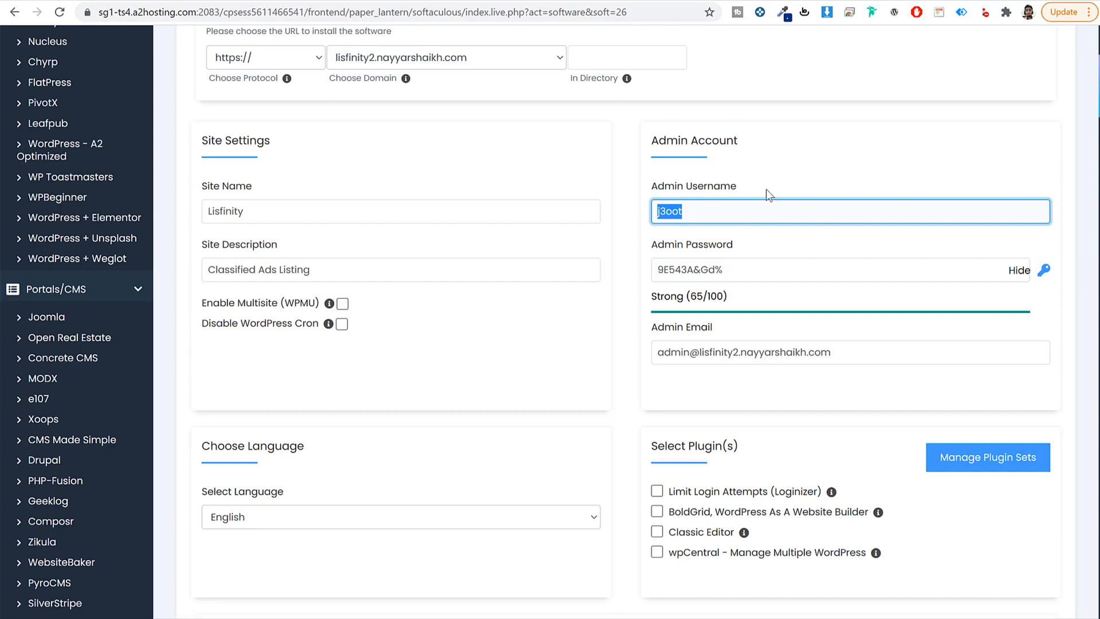
pyautogui.write('Nayyar Shaikh')
pyautogui.press('Tab')
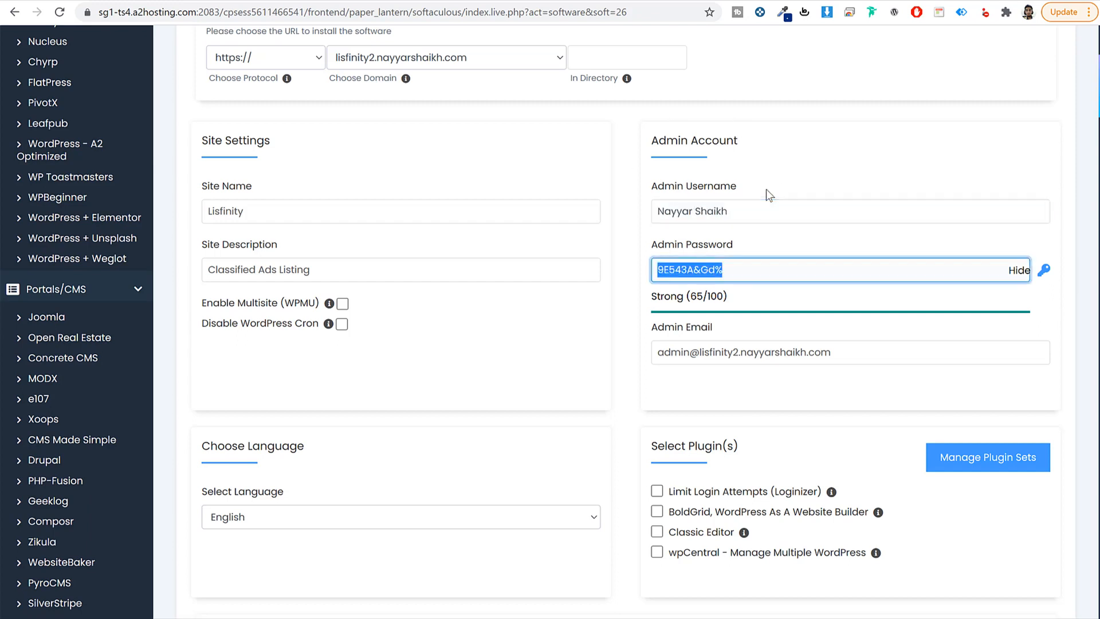
pyautogui.click(1017, 270)
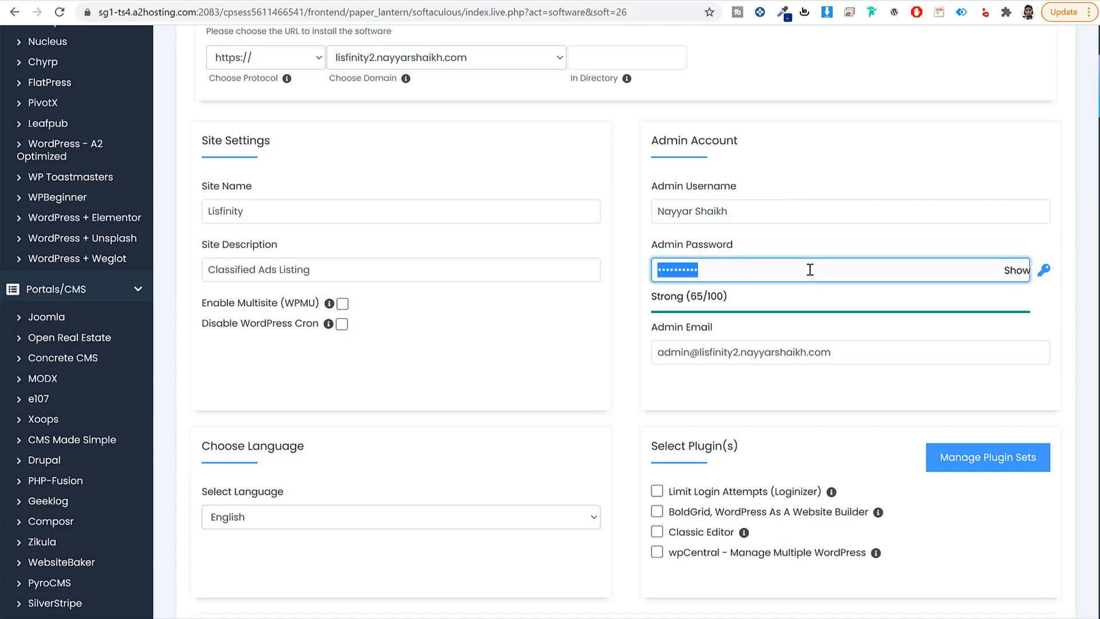
pyautogui.write('••••••••••••••')
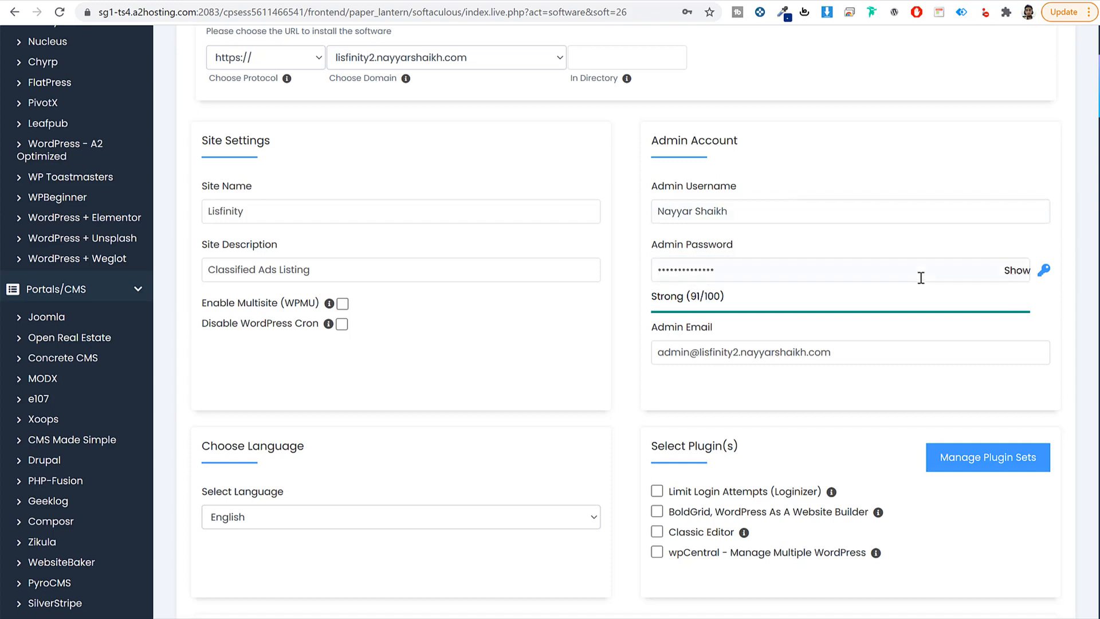
pyautogui.doubleClick(871, 352)
pyautogui.tripleClick(872, 352)
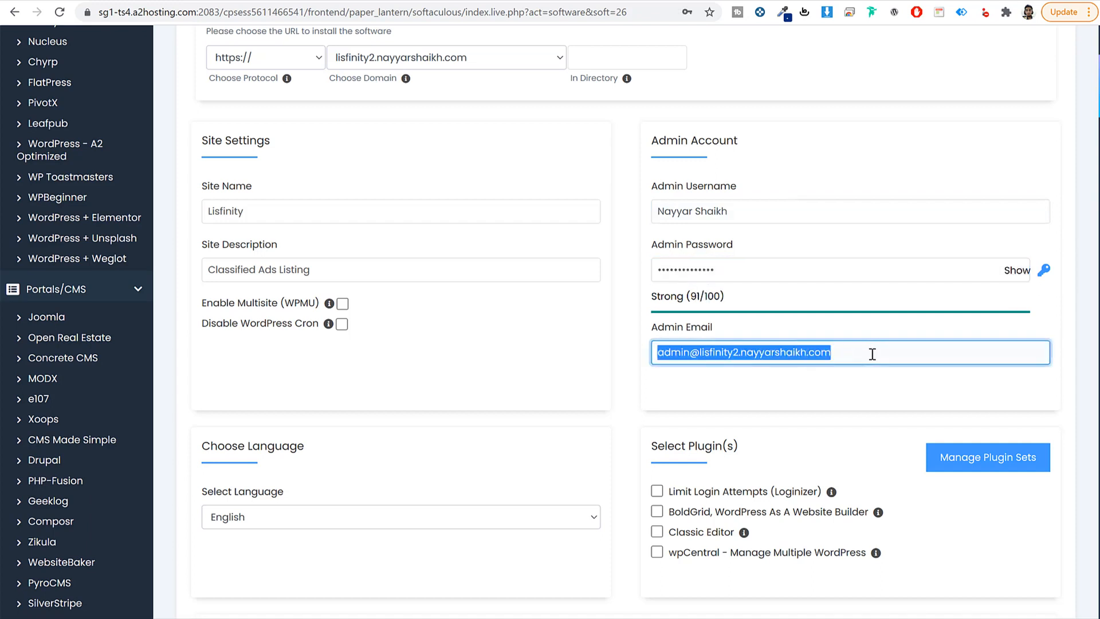
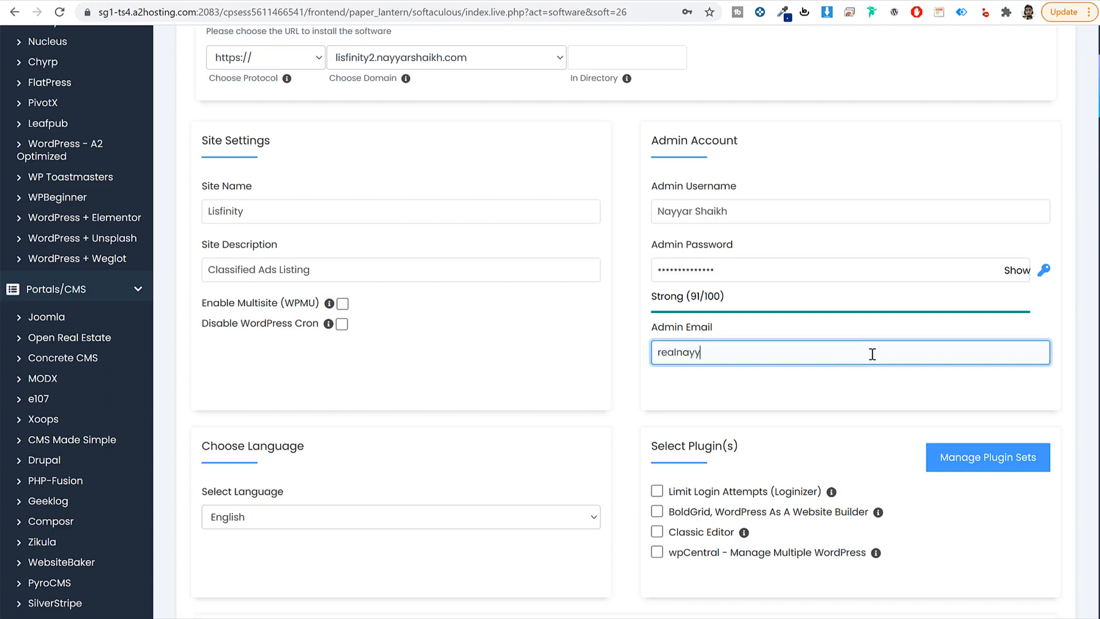
pyautogui.click(822, 405)
pyautogui.scroll(-1, 822, 406)
pyautogui.scroll(-4, 822, 405)
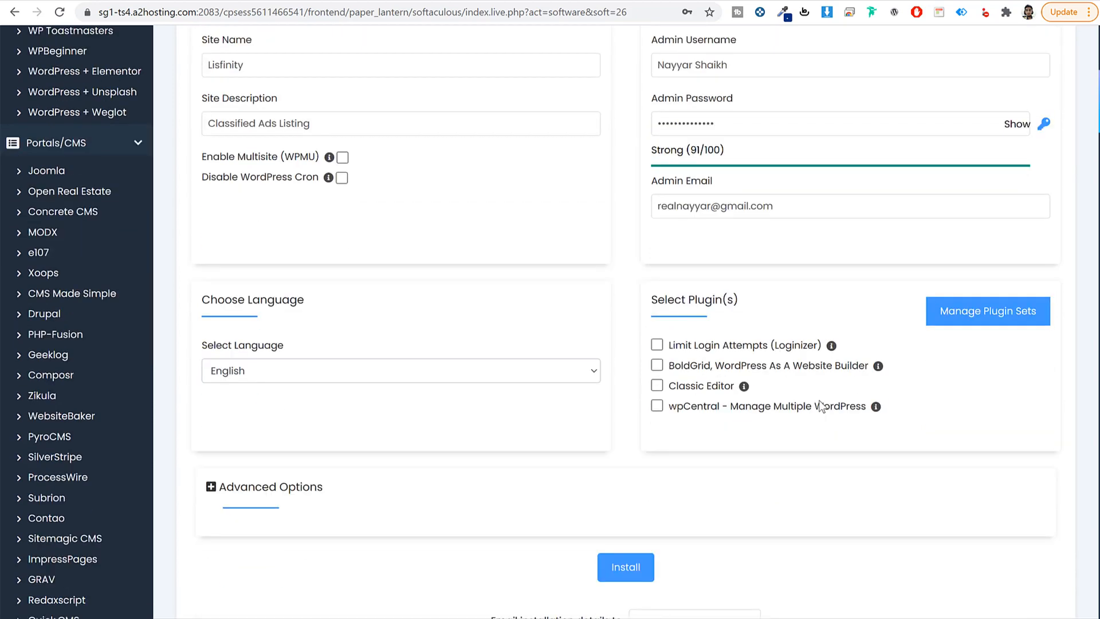
# Step: Install WordPress on lisfinity2 and save the admin password in Chrome
pyautogui.click(635, 372)
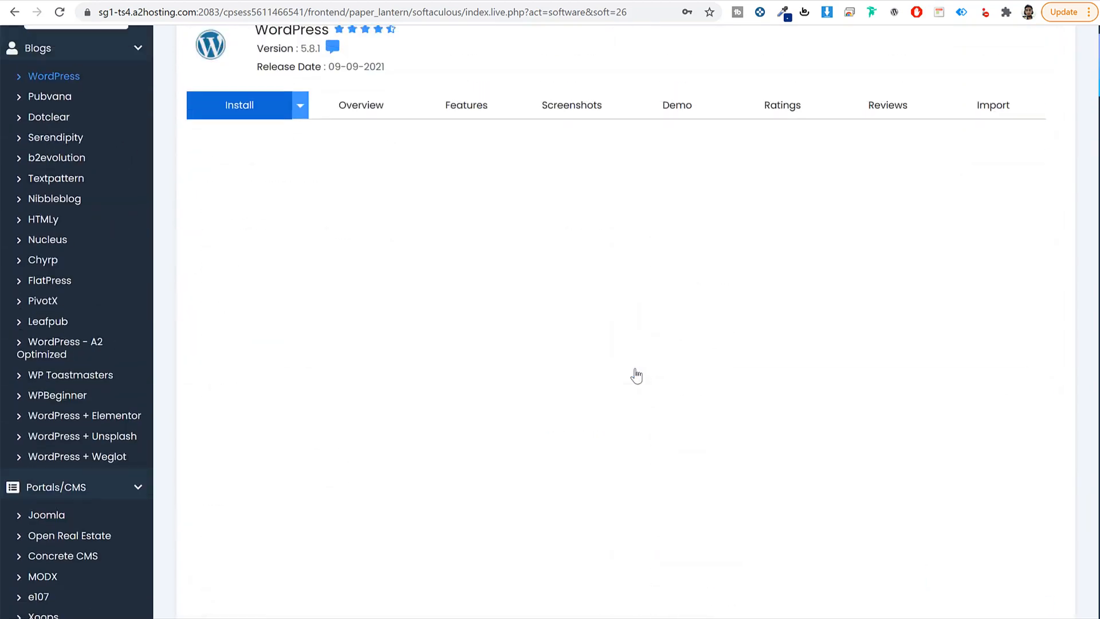
pyautogui.click(641, 213)
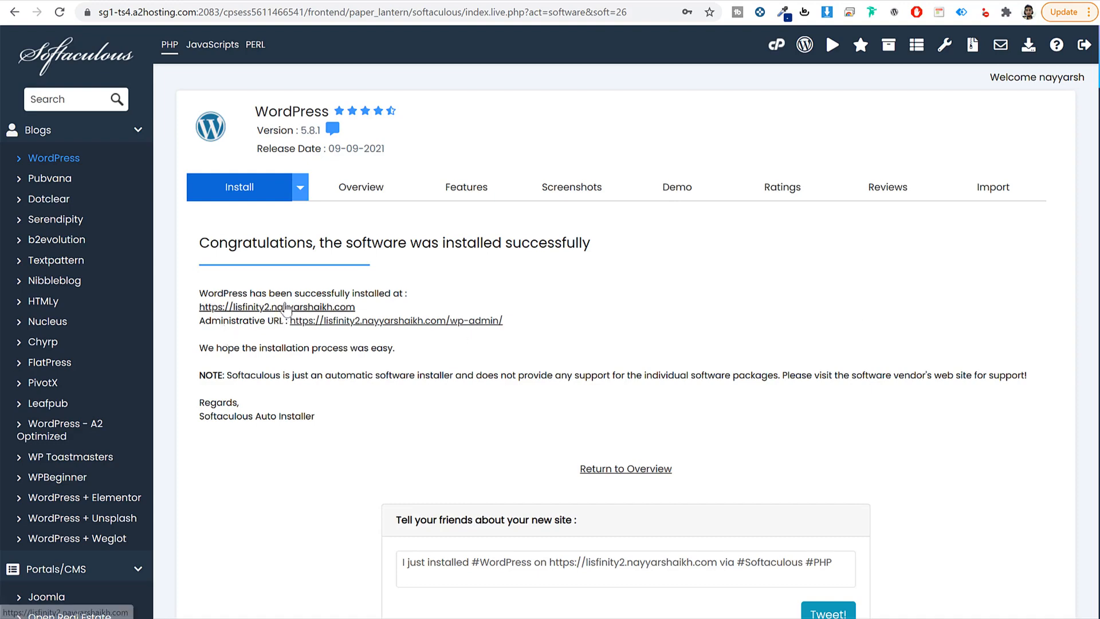
pyautogui.scroll(-2, 745, 344)
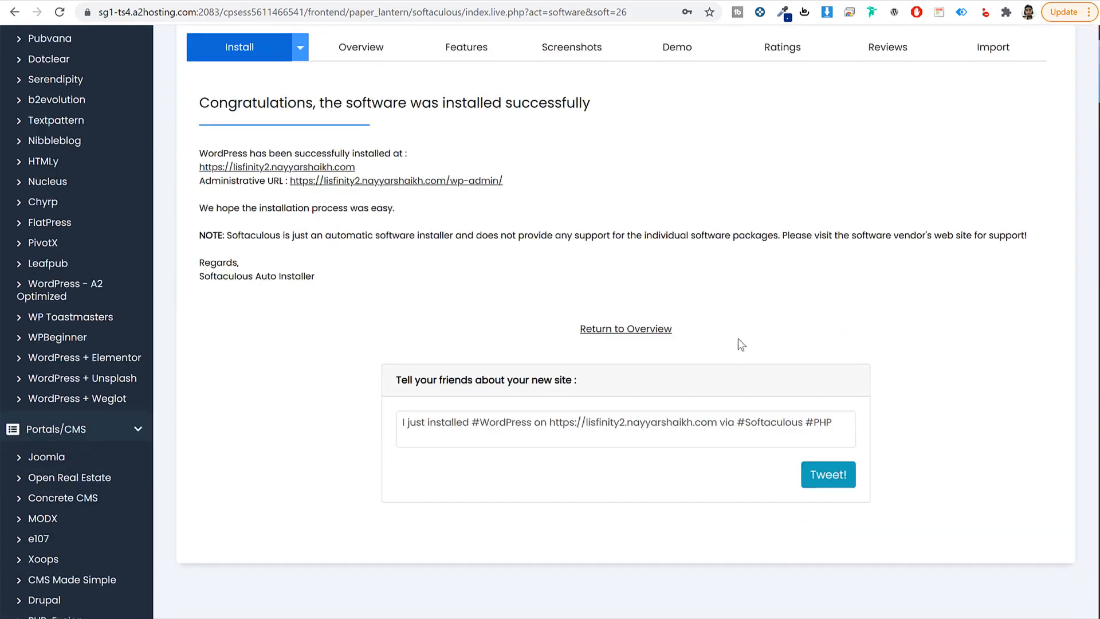
# Step: Preview the newly installed site, then open its wp-admin Dashboard via the Administrative URL
pyautogui.click(315, 165)
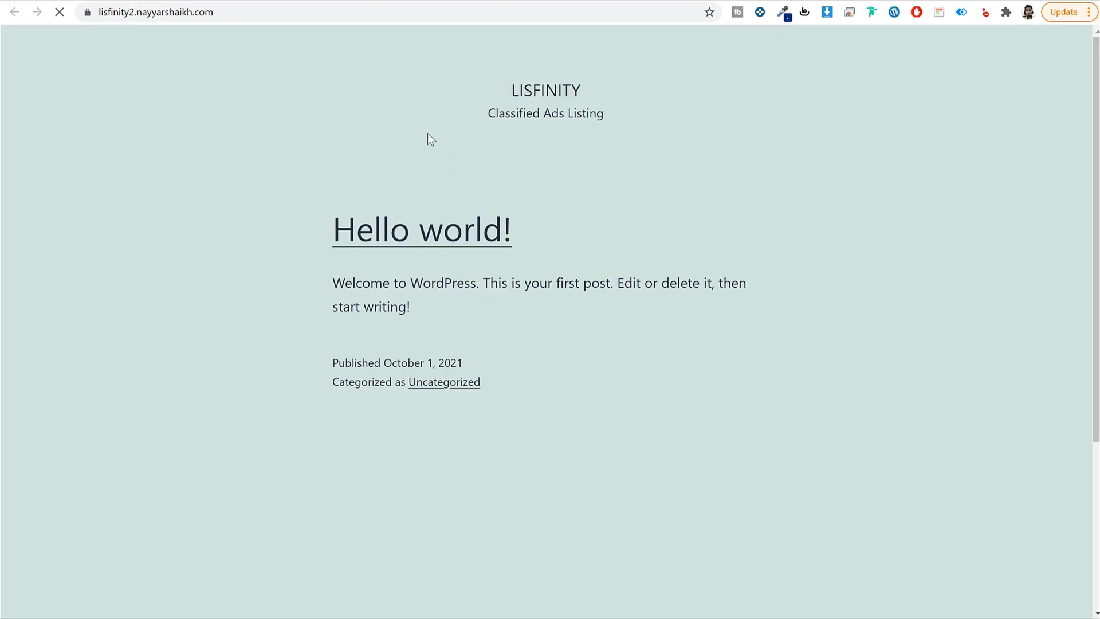
pyautogui.scroll(-4, 834, 263)
pyautogui.scroll(4, 833, 291)
pyautogui.hotkey('ctrl', 'shift', 'Tab')
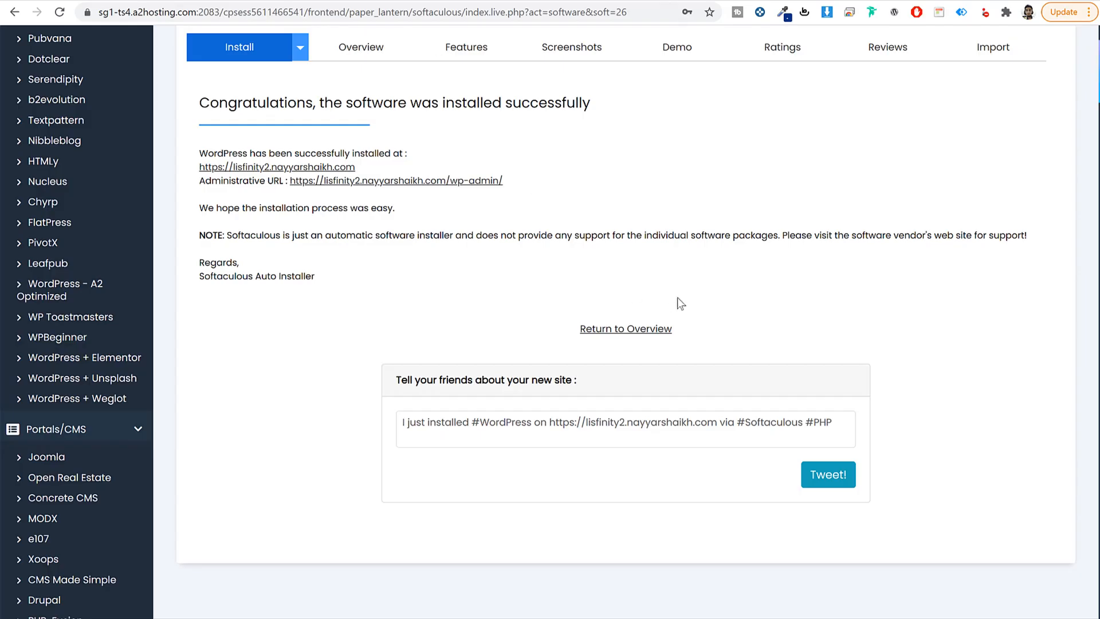
pyautogui.click(469, 182)
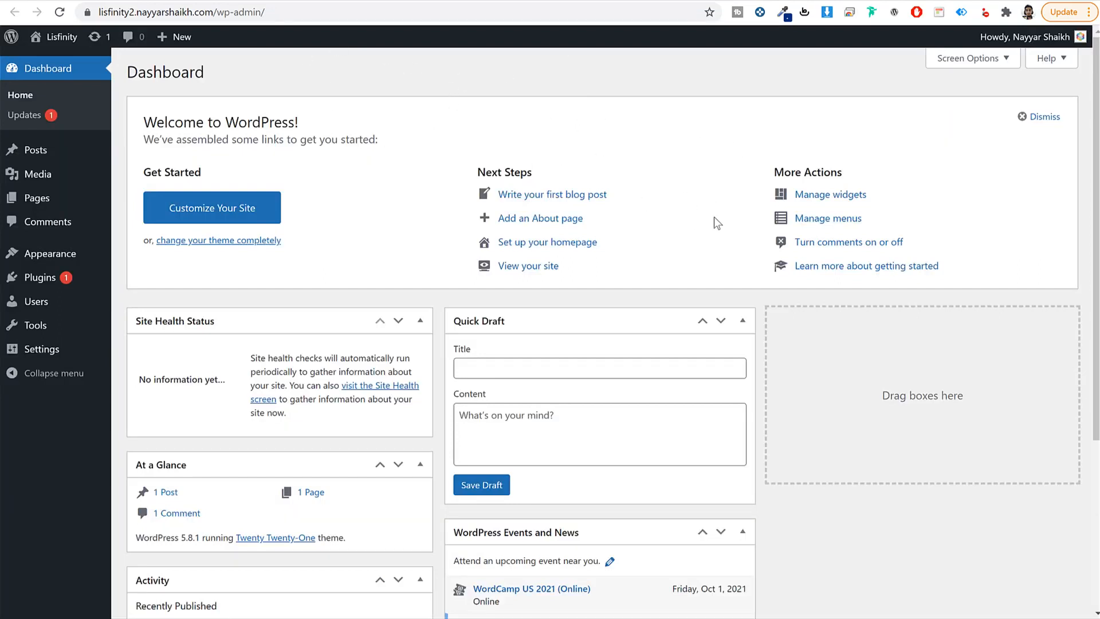
# Step: Point out the /wp-admin/ part of the new dashboard's address
pyautogui.scroll(-4, 770, 268)
pyautogui.scroll(4, 756, 366)
pyautogui.click(165, 12)
pyautogui.click(245, 12)
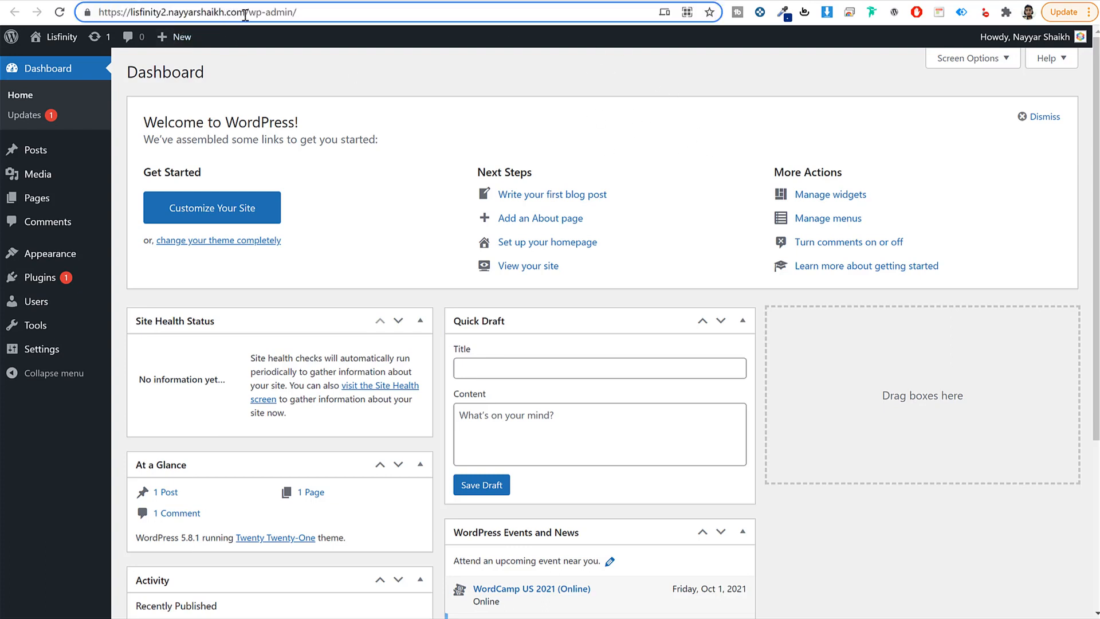
pyautogui.moveTo(247, 14); pyautogui.dragTo(440, 28)
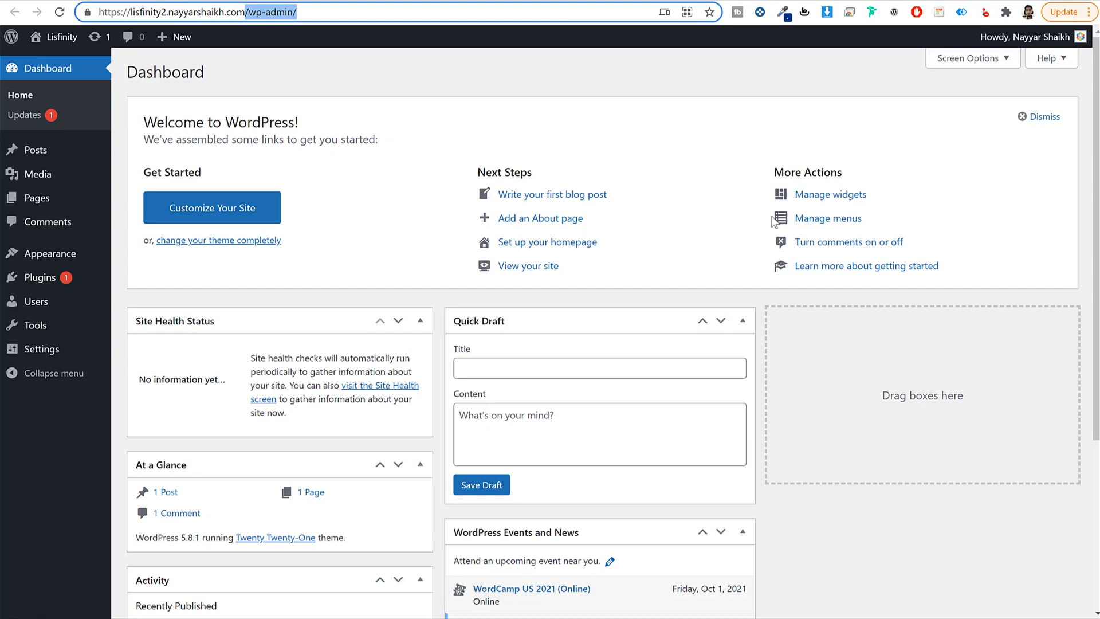
pyautogui.scroll(-4, 782, 428)
pyautogui.scroll(4, 786, 435)
# Step: Hide Site Health, At a Glance, Activity, Quick Draft, Events and Welcome widgets, then open Posts
pyautogui.click(967, 59)
pyautogui.click(197, 119)
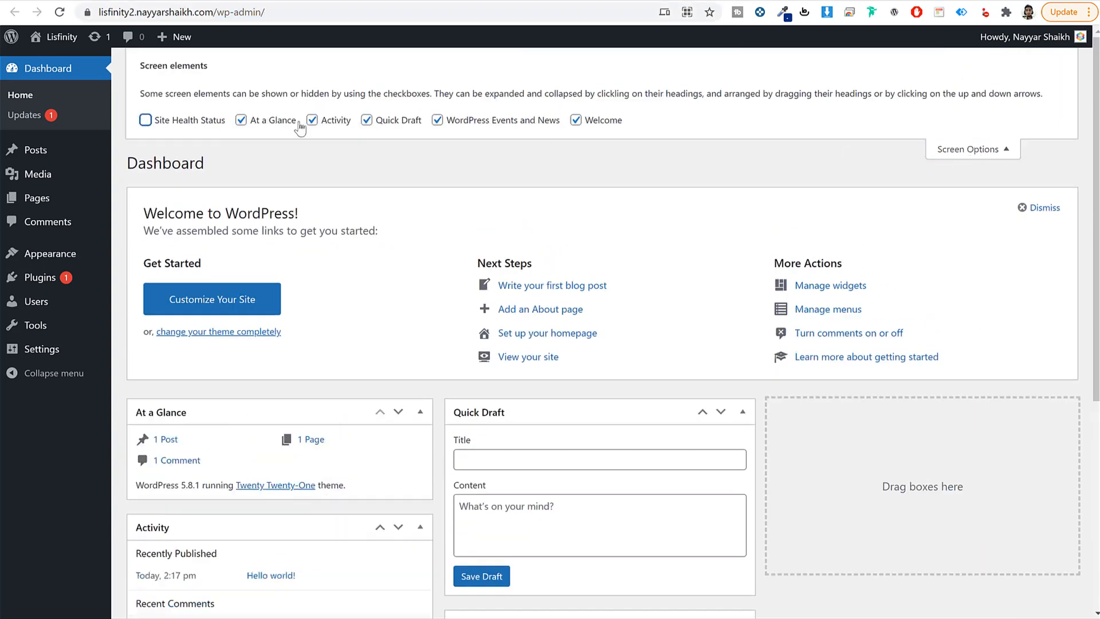
pyautogui.click(240, 120)
pyautogui.click(366, 119)
pyautogui.click(437, 119)
pyautogui.click(575, 120)
pyautogui.click(312, 120)
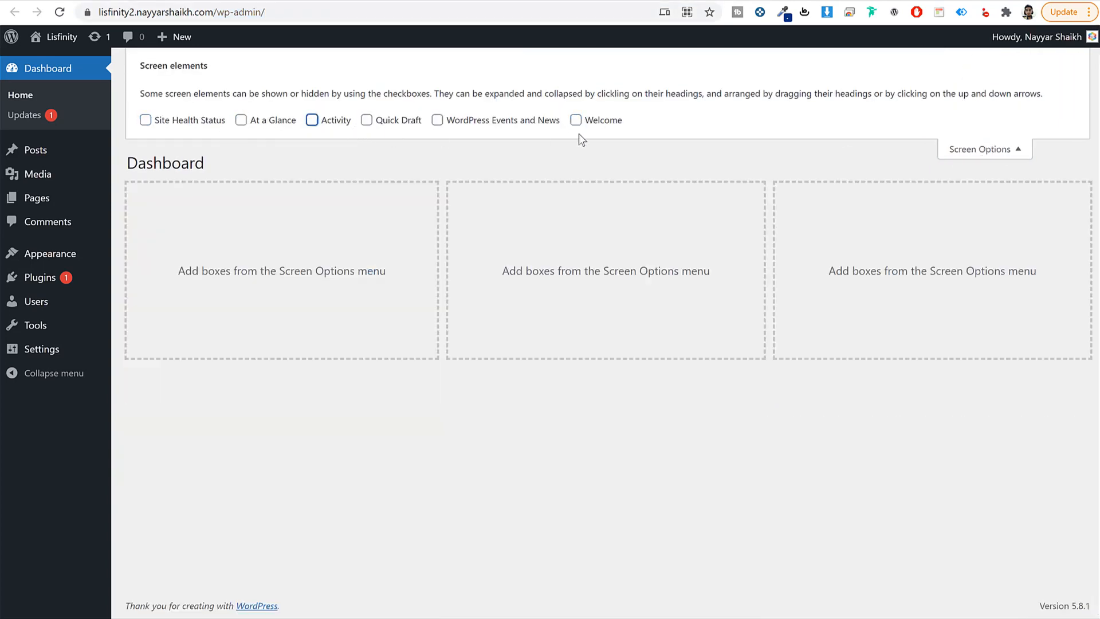
pyautogui.click(968, 149)
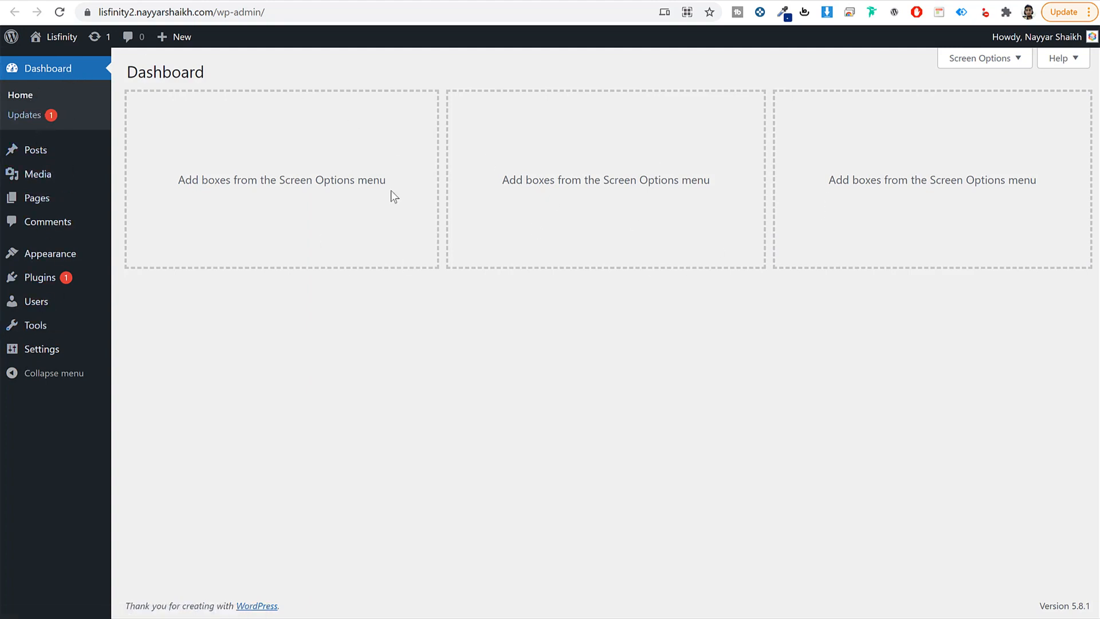
pyautogui.click(36, 150)
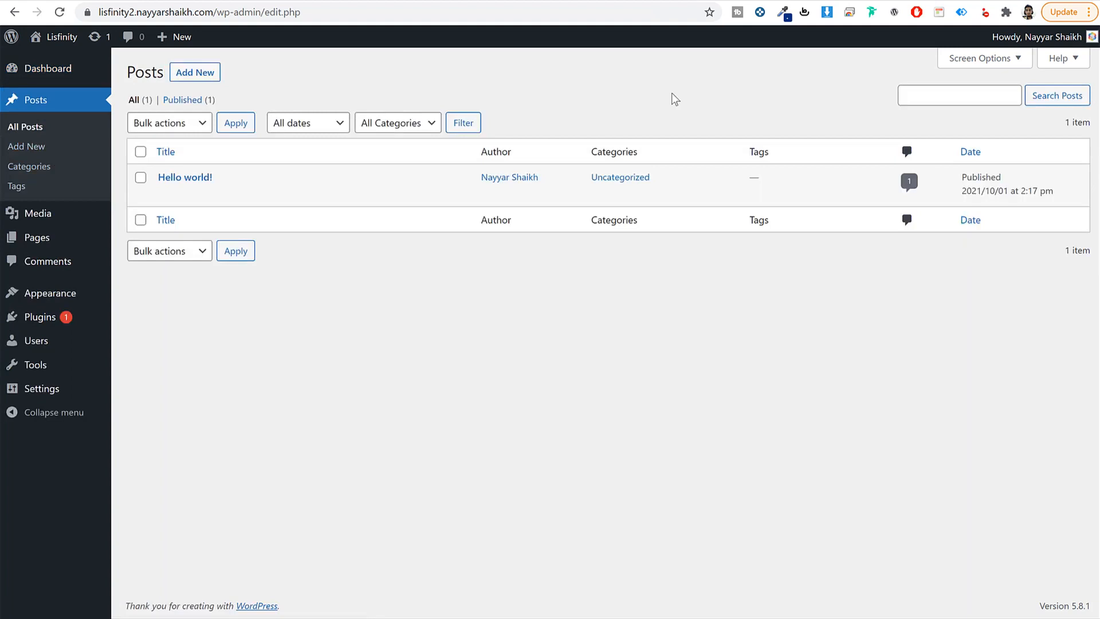
# Step: Browse the default media library
pyautogui.moveTo(184, 185)
pyautogui.click(49, 214)
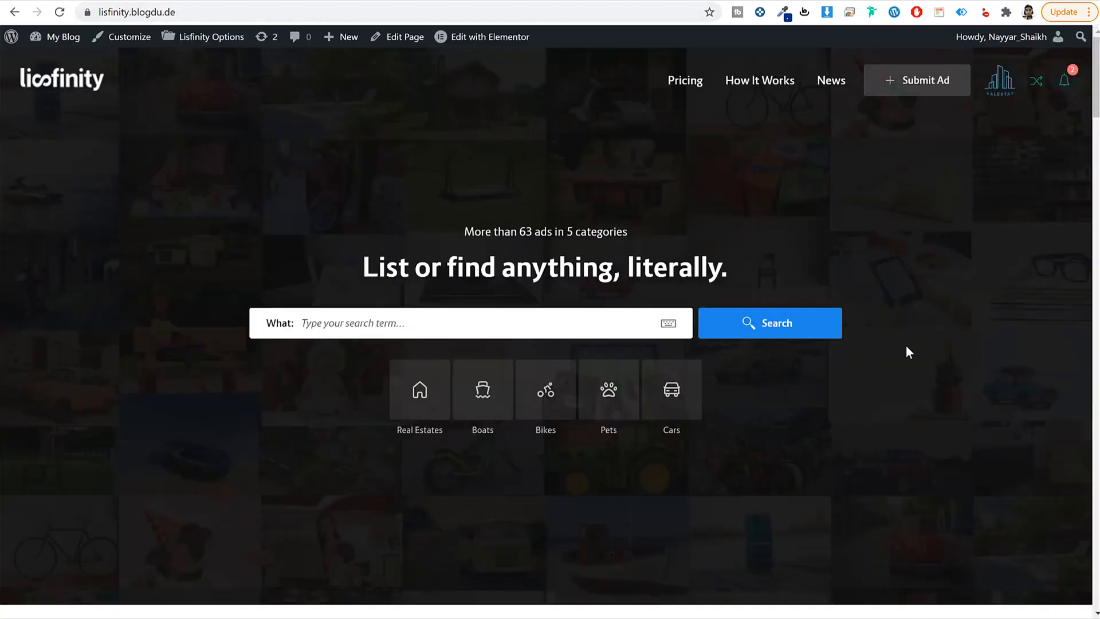
pyautogui.scroll(-10, 909, 352)
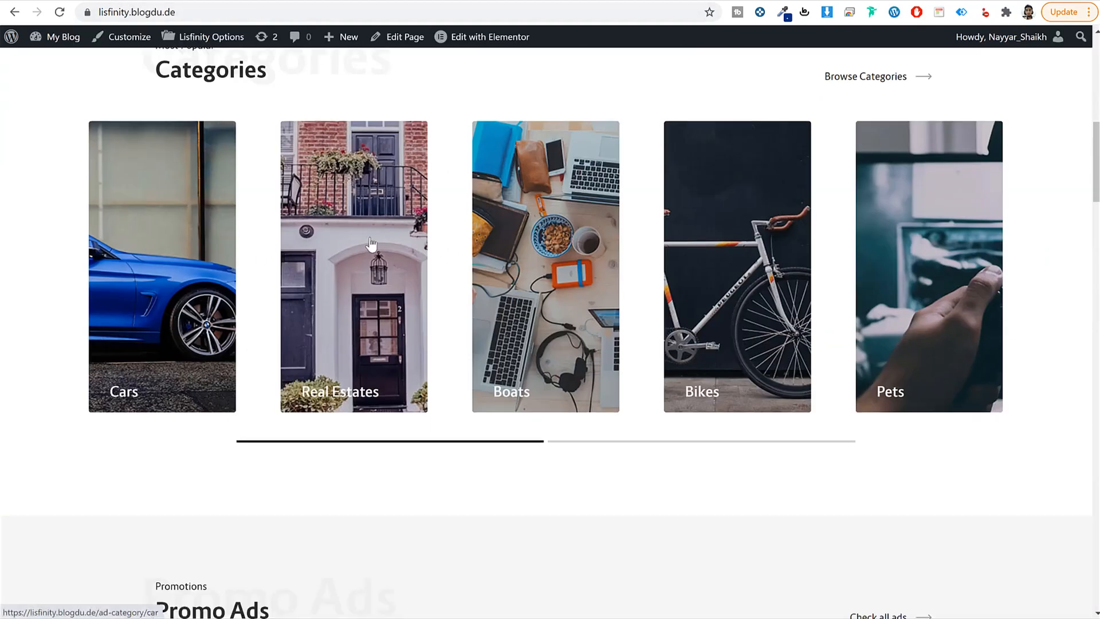
pyautogui.scroll(-10, 957, 361)
pyautogui.scroll(-5, 937, 394)
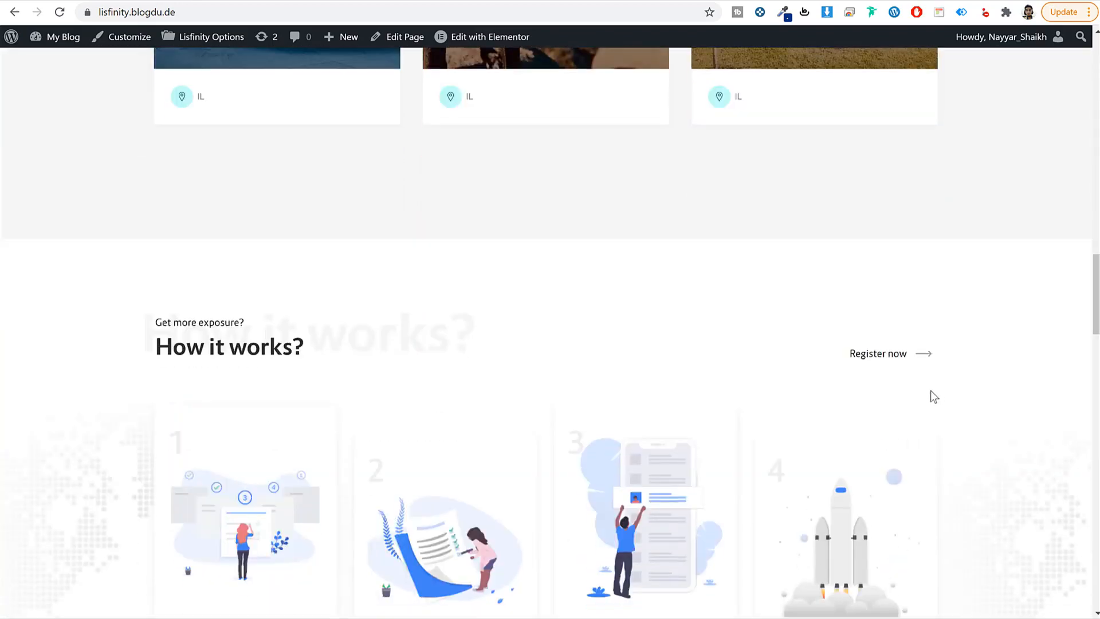
pyautogui.scroll(20, 930, 394)
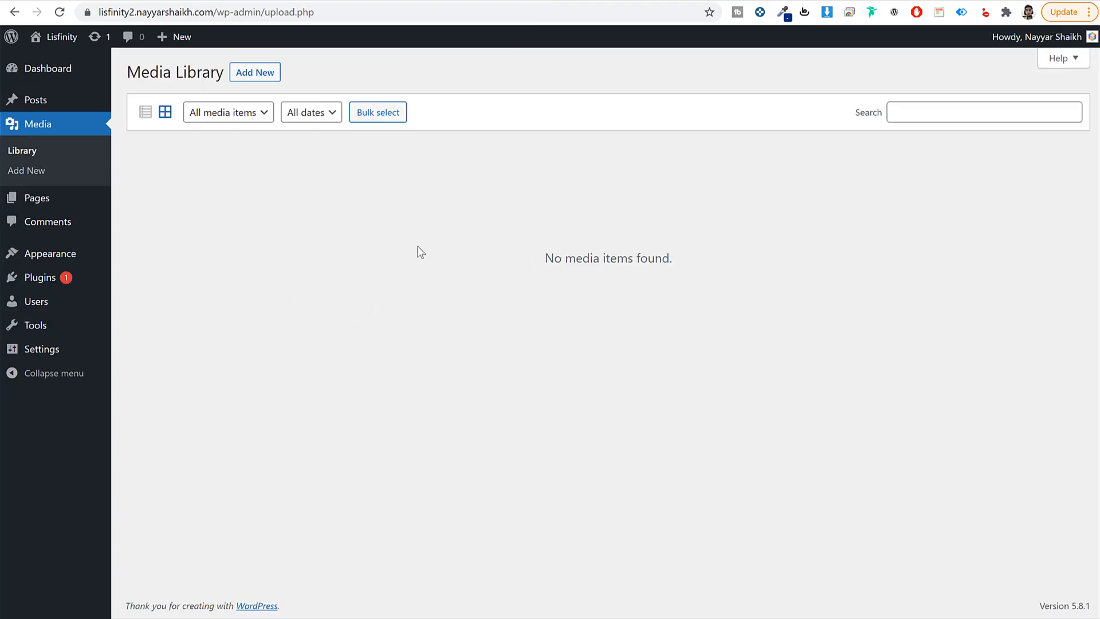
# Step: Review the default Pages and Comments, then go to Appearance > Themes
pyautogui.click(57, 198)
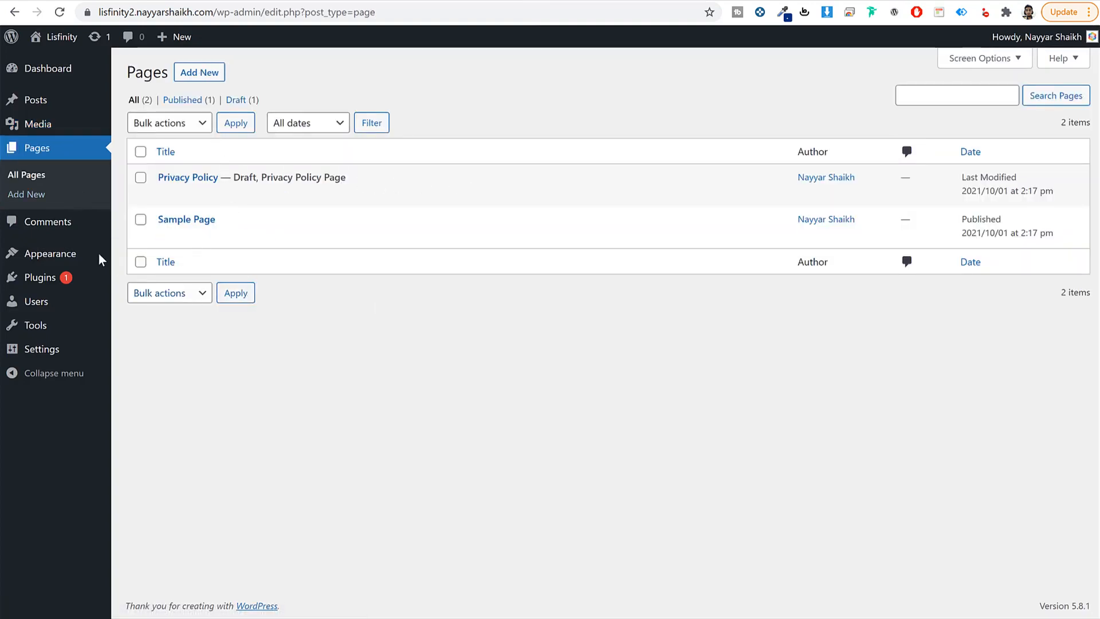
pyautogui.click(49, 226)
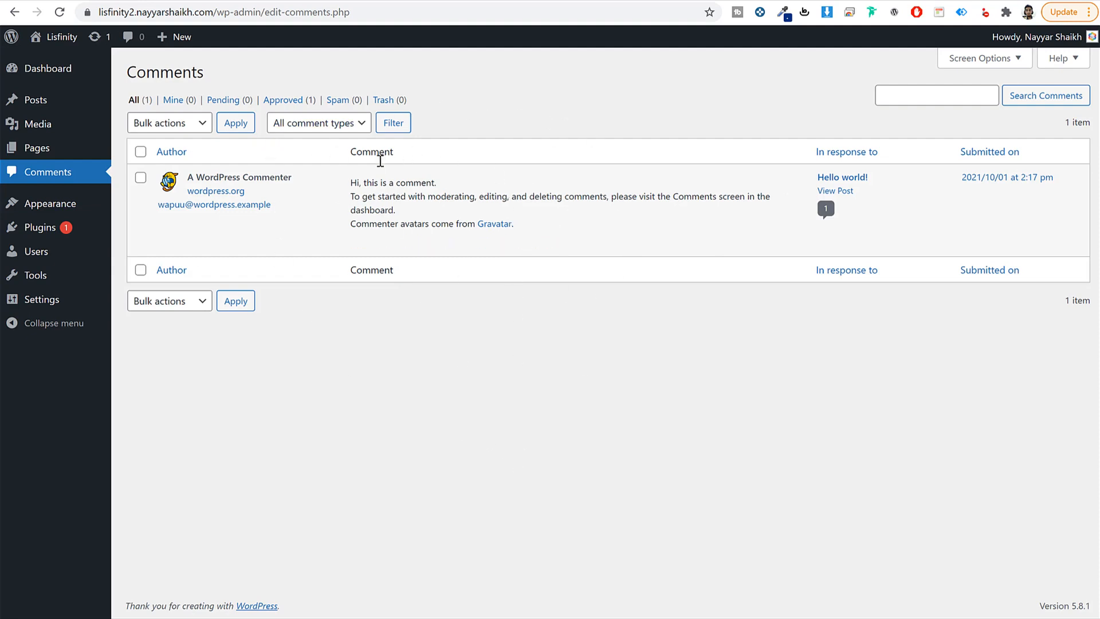
pyautogui.moveTo(379, 242)
pyautogui.click(33, 206)
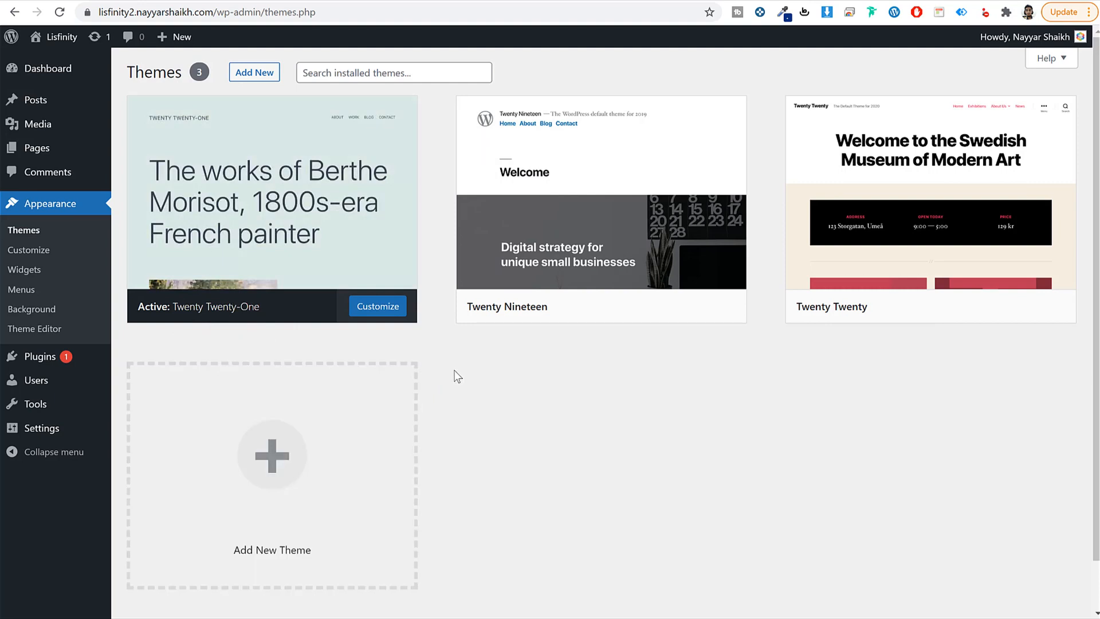
# Step: Compare the site's front page with the installed themes list
pyautogui.click(666, 1)
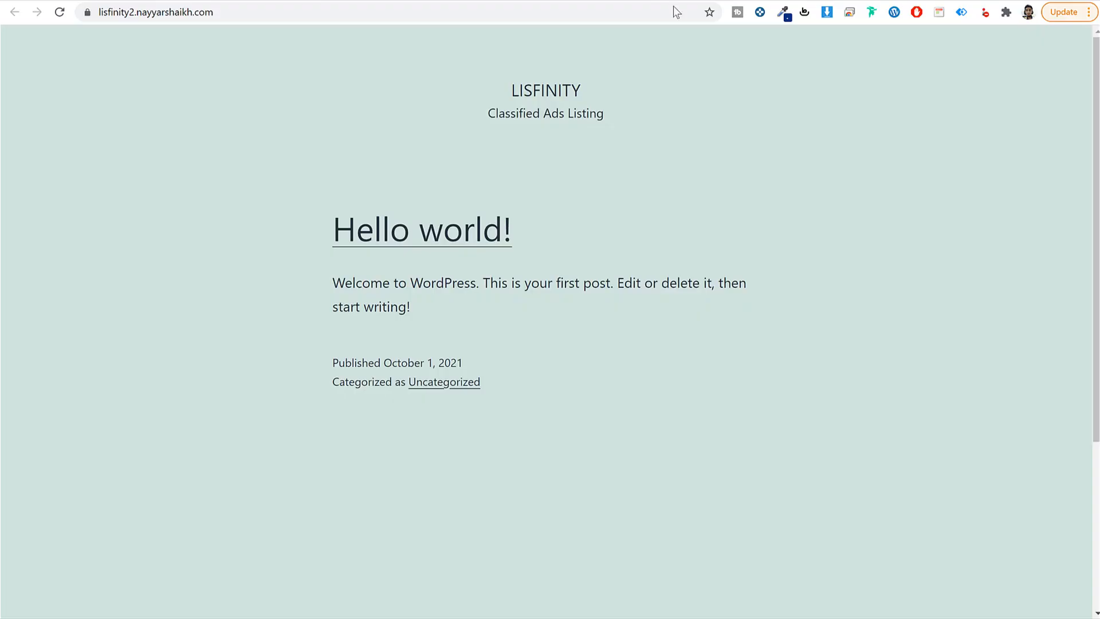
pyautogui.scroll(-5, 736, 352)
pyautogui.scroll(5, 730, 360)
pyautogui.click(541, 1)
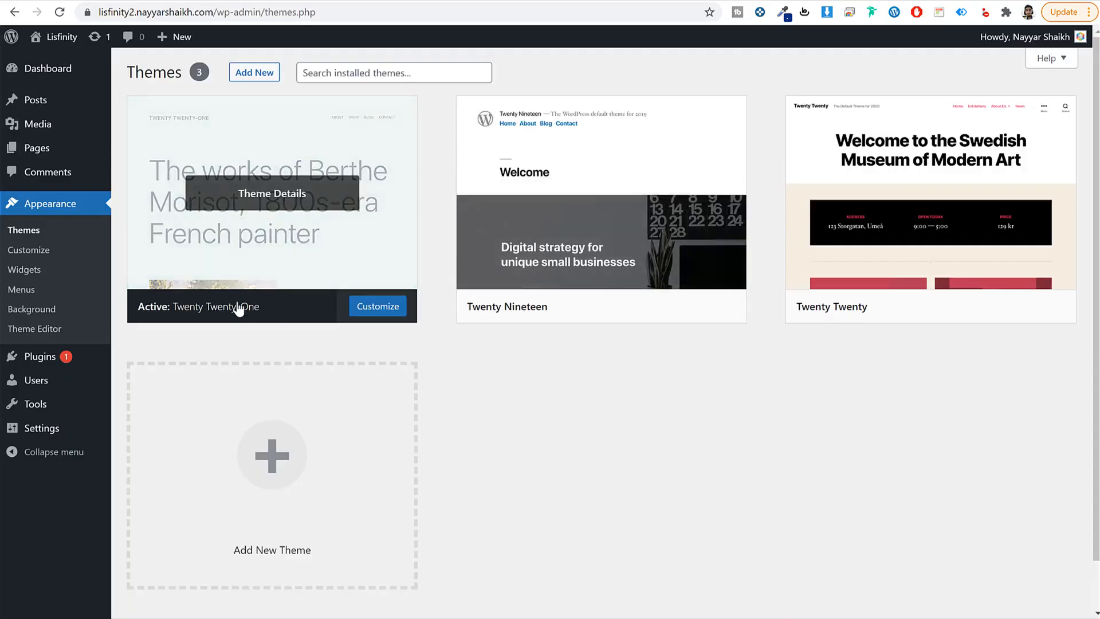
pyautogui.click(653, 1)
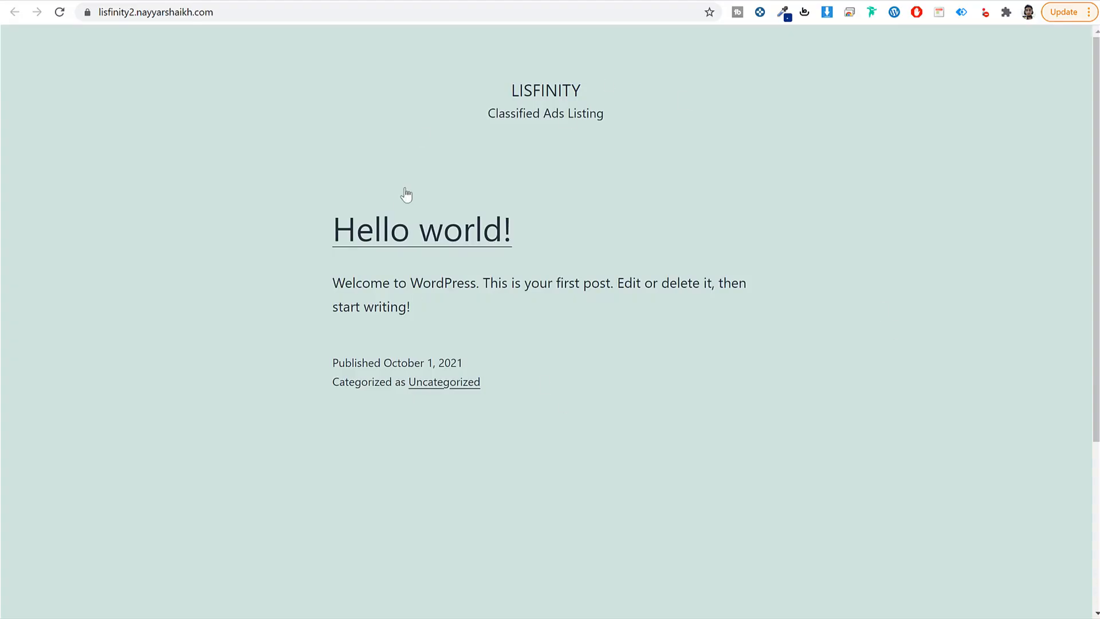
pyautogui.click(569, 1)
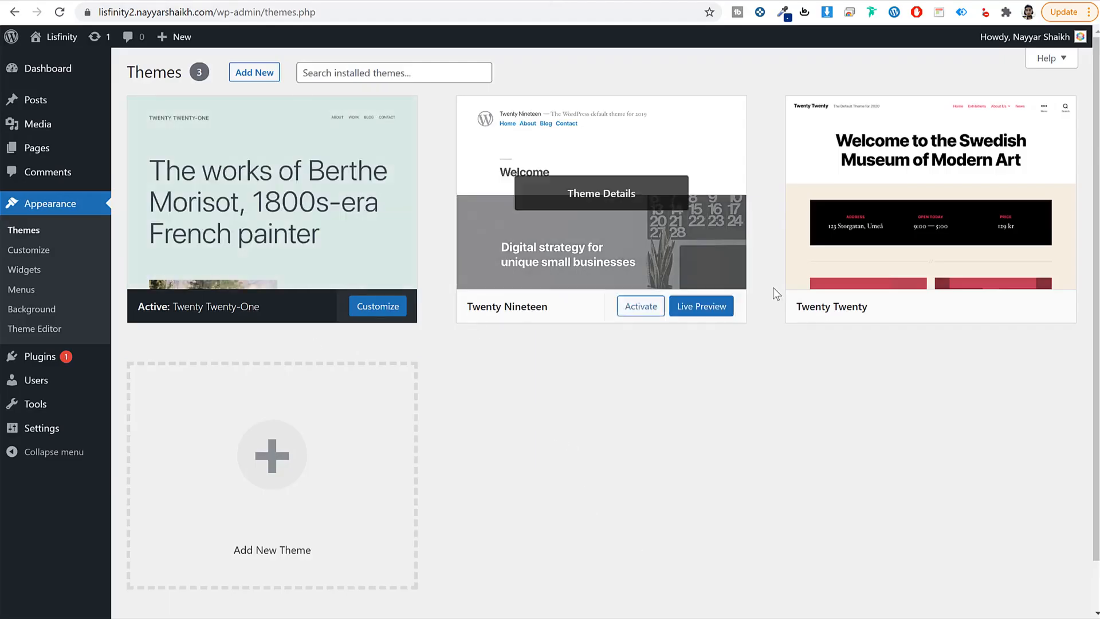
# Step: Activate Twenty Nineteen and reload the front page to see the new theme
pyautogui.moveTo(517, 321)
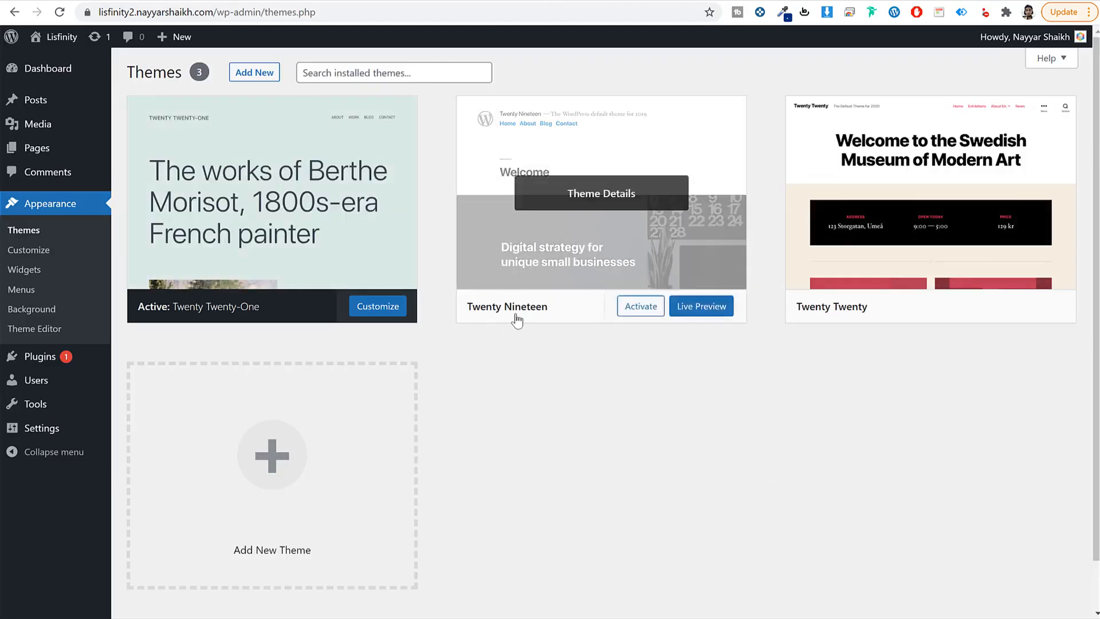
pyautogui.click(650, 309)
pyautogui.click(509, 2)
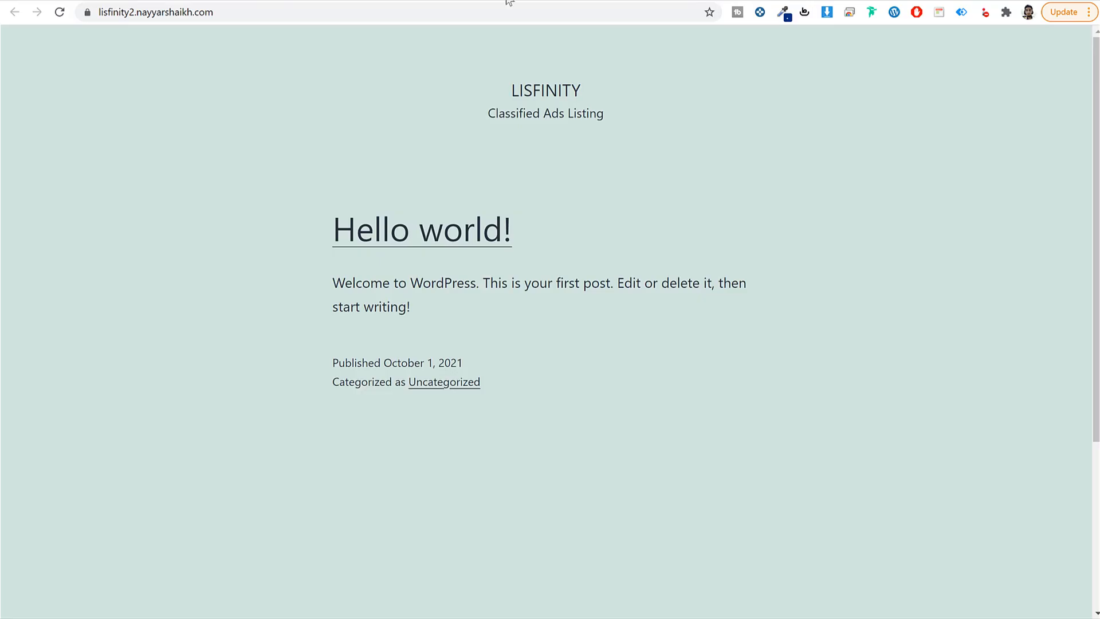
pyautogui.click(57, 13)
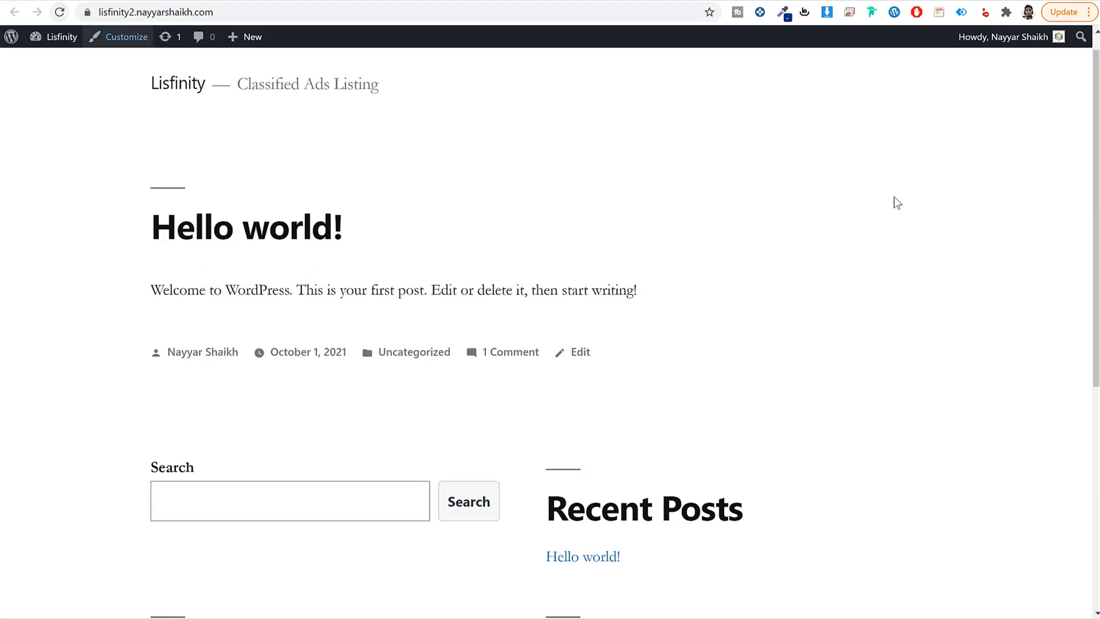
pyautogui.scroll(-6, 871, 434)
pyautogui.scroll(7, 854, 401)
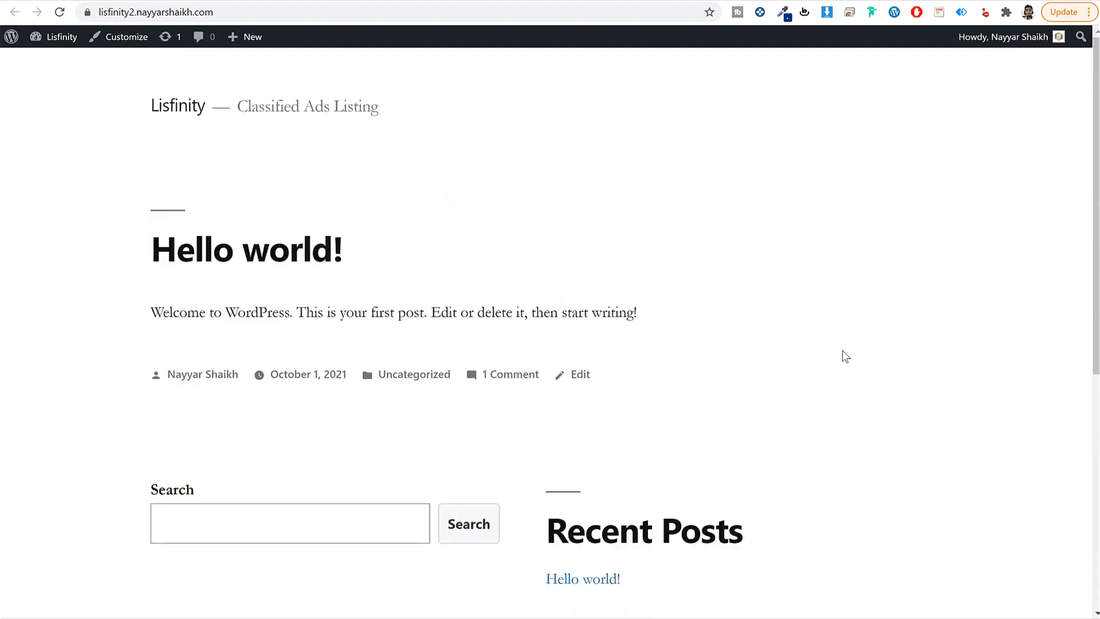
pyautogui.click(412, 1)
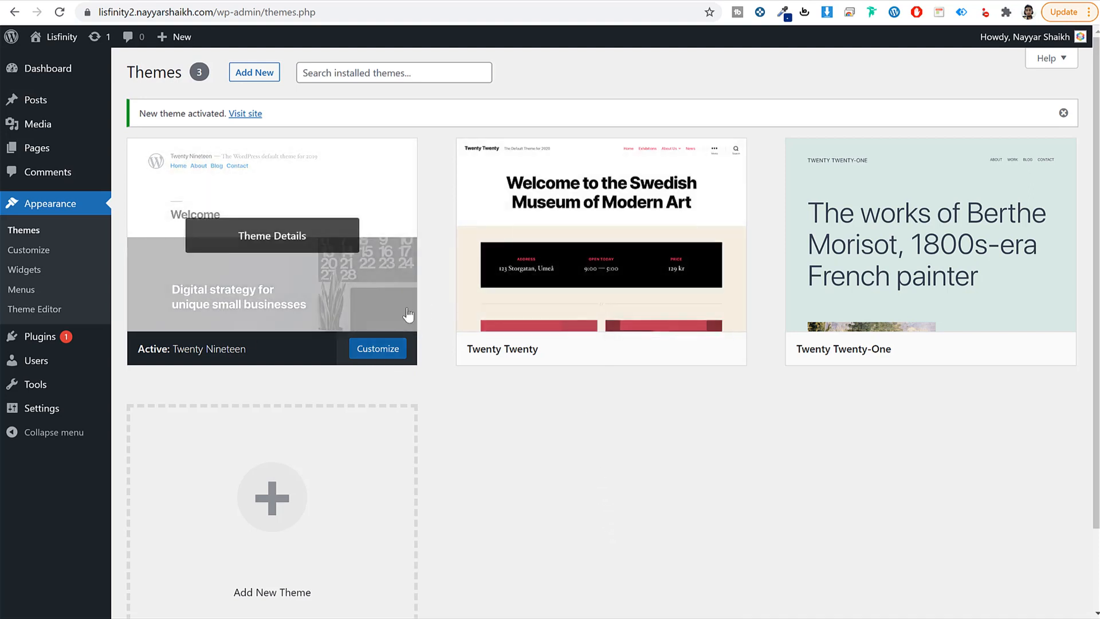
# Step: Delete the Twenty Twenty and Twenty Twenty-One themes, leaving only Twenty Nineteen
pyautogui.click(584, 275)
pyautogui.click(1051, 584)
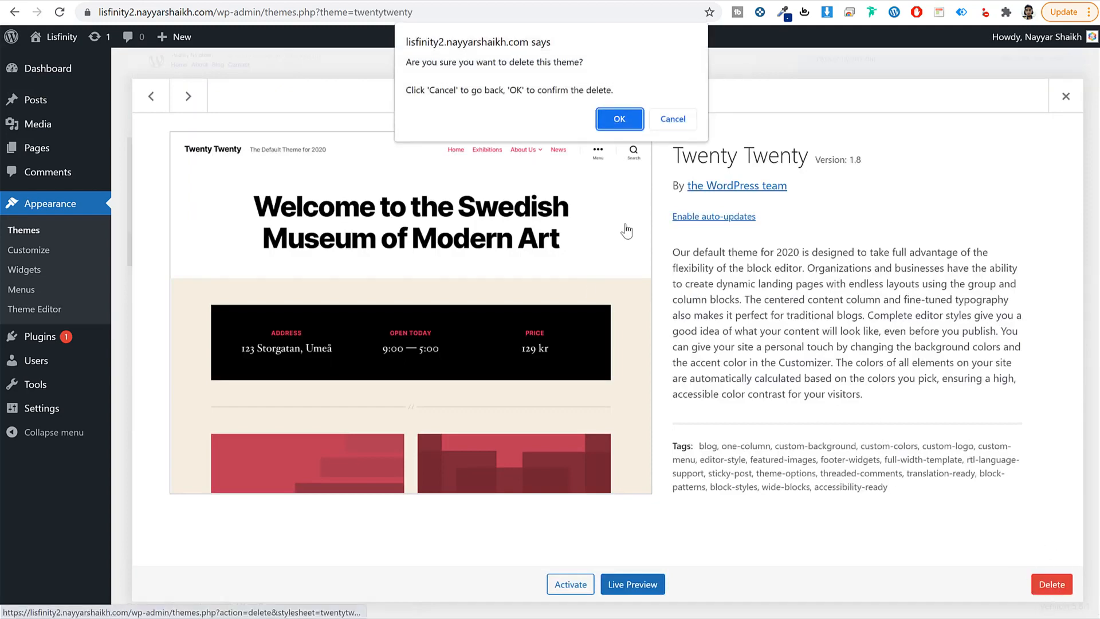
pyautogui.click(619, 119)
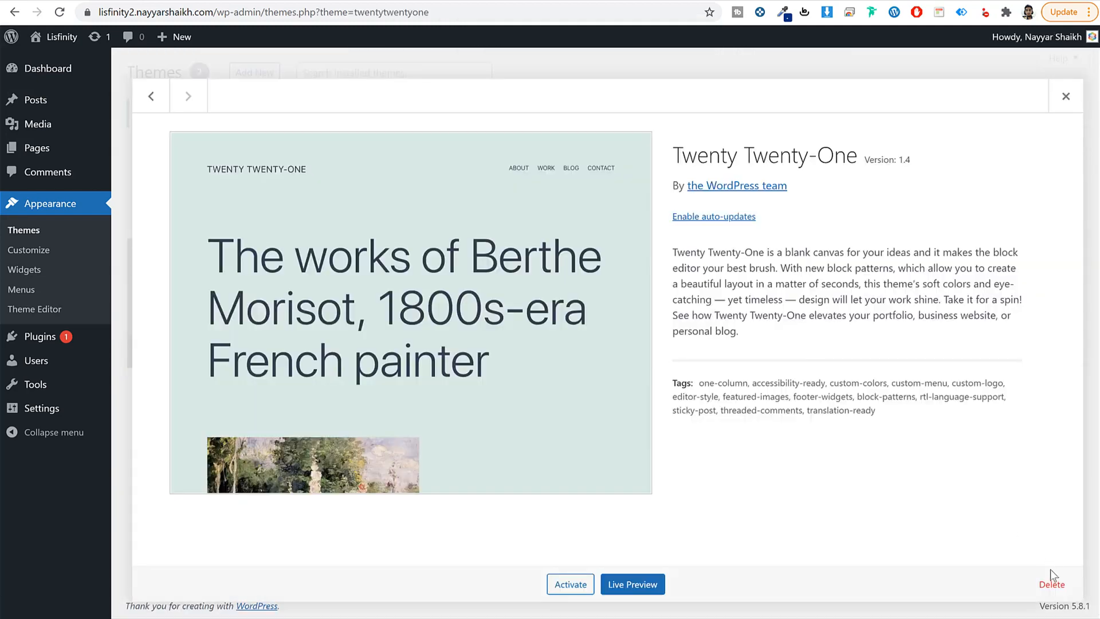
pyautogui.click(1048, 575)
pyautogui.click(619, 118)
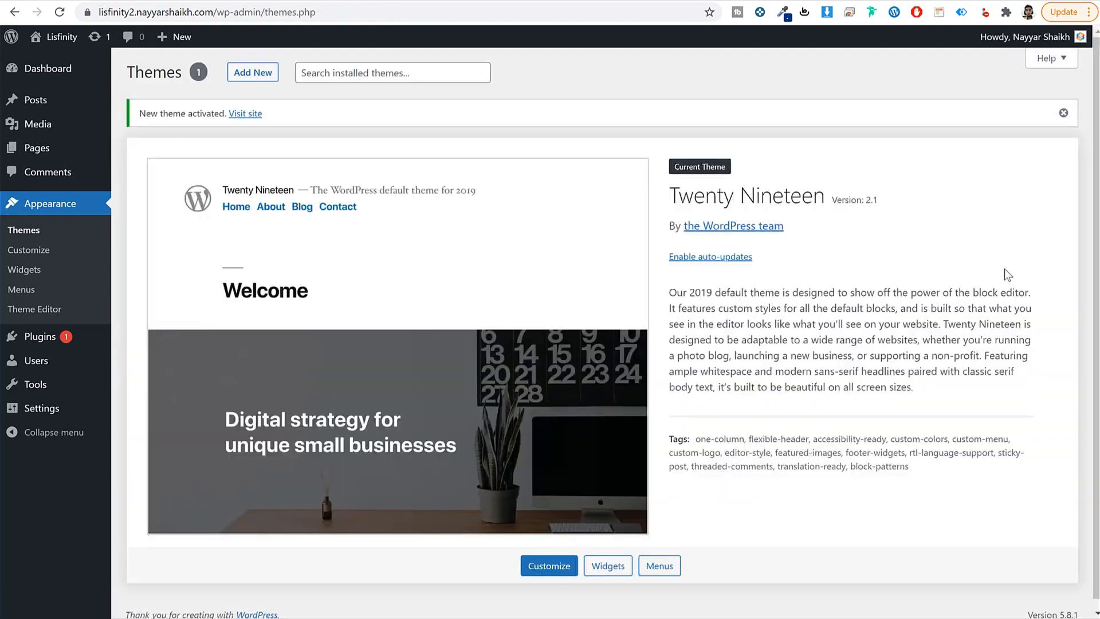
pyautogui.moveTo(668, 194); pyautogui.dragTo(835, 200)
pyautogui.click(907, 208)
# Step: Delete the Akismet Anti-Spam and Hello Dolly plugins, confirming each deletion
pyautogui.click(48, 344)
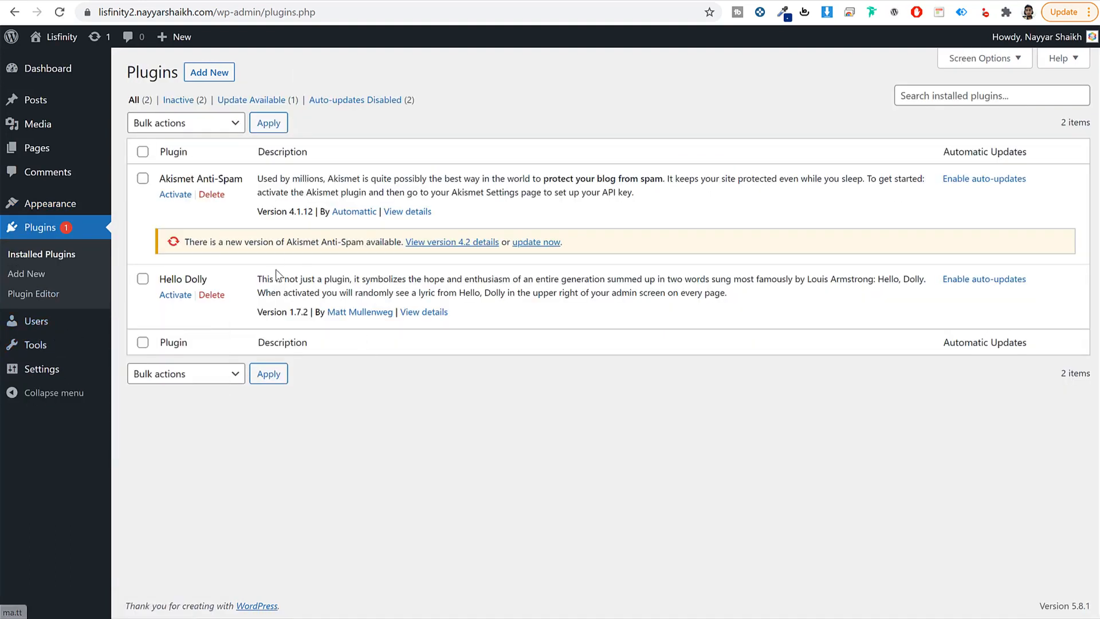
pyautogui.click(210, 195)
pyautogui.click(611, 95)
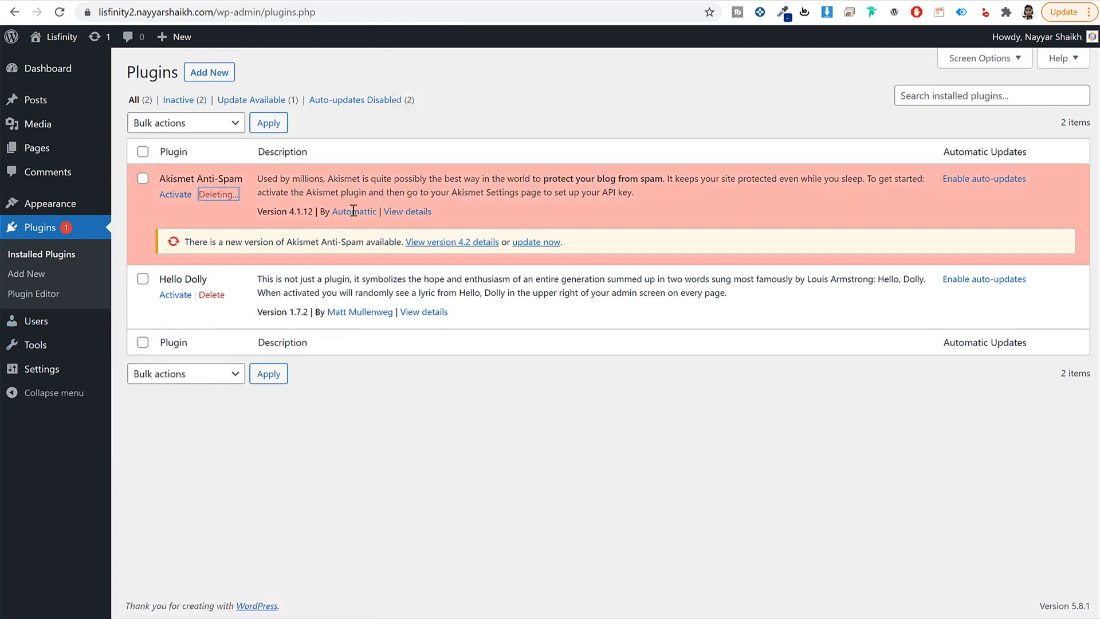
pyautogui.click(211, 222)
pyautogui.click(617, 95)
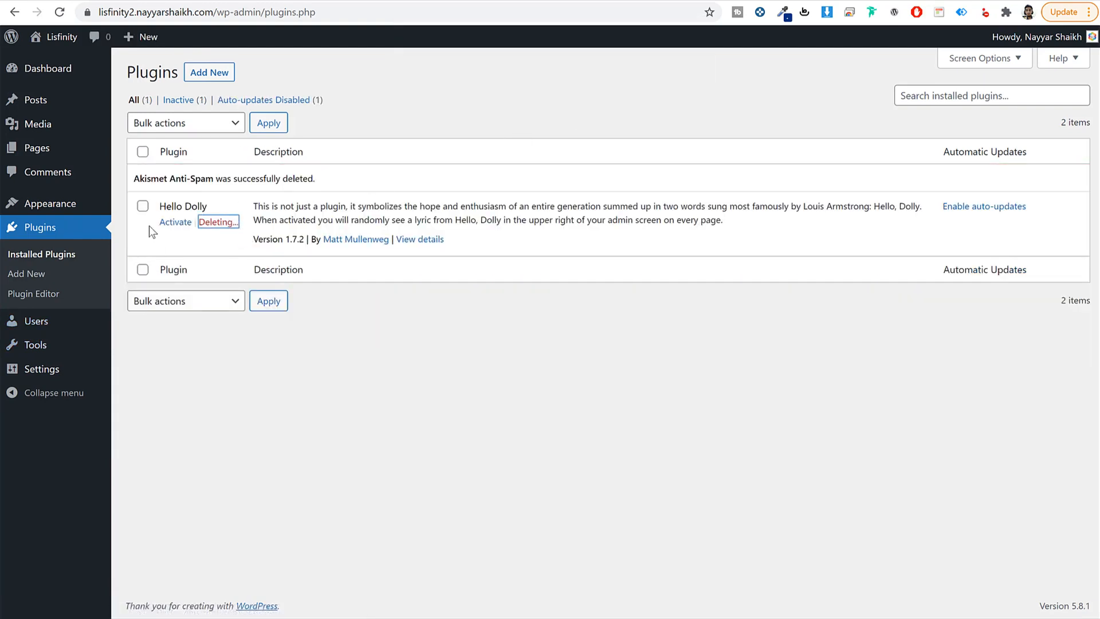
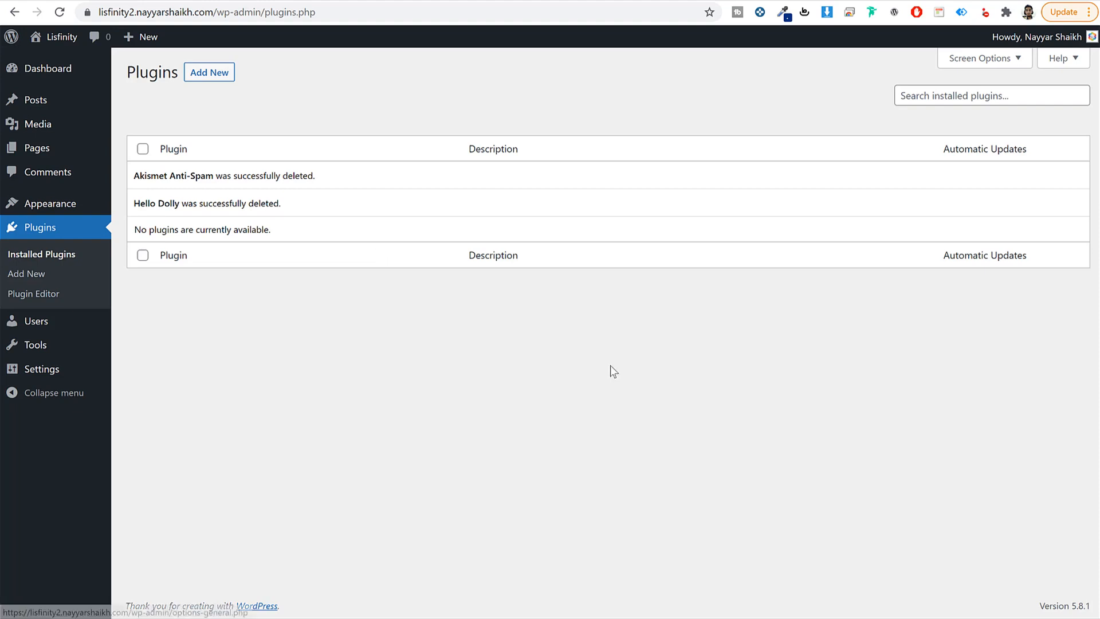
# Step: Open General Settings and review the Lisfinity site title, tagline and administration email
pyautogui.click(50, 373)
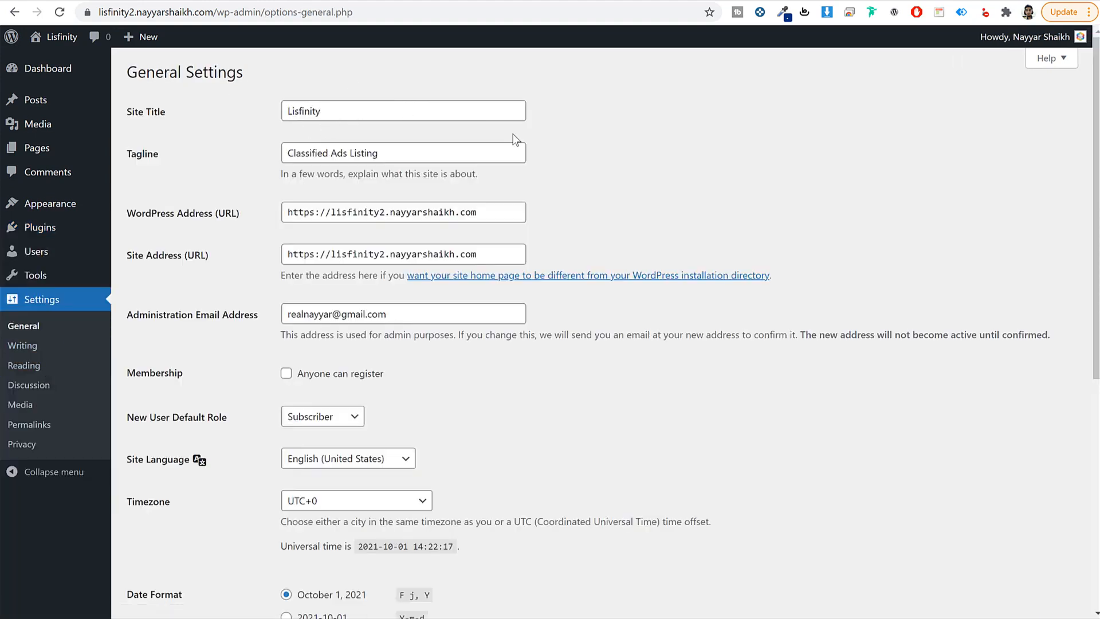
pyautogui.moveTo(186, 111); pyautogui.dragTo(131, 115)
pyautogui.moveTo(163, 152); pyautogui.dragTo(362, 106)
pyautogui.doubleClick(363, 108)
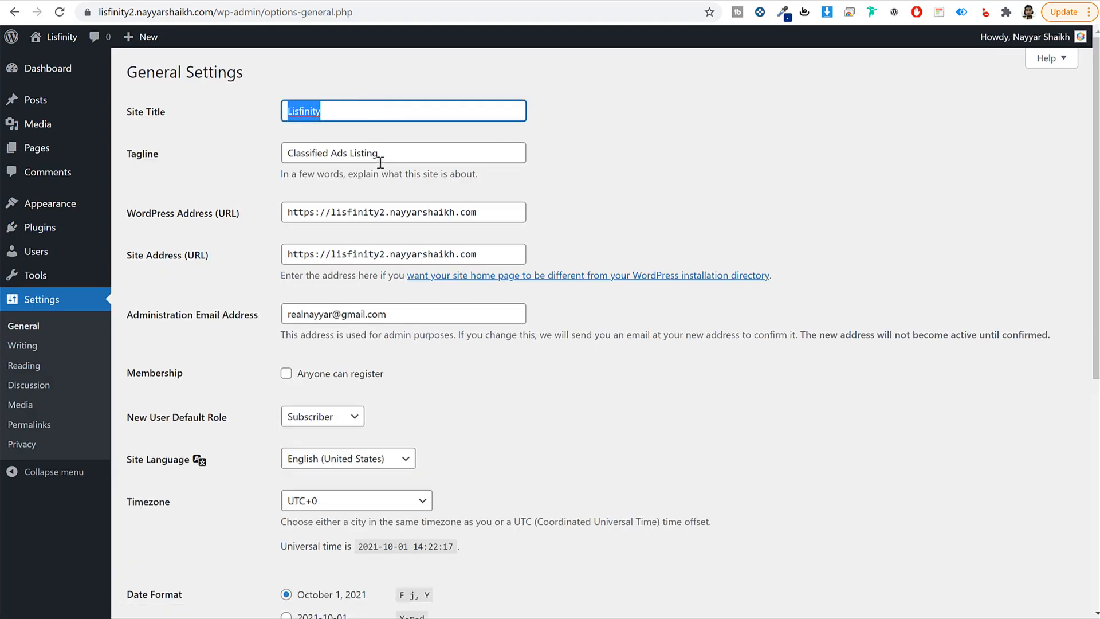
pyautogui.tripleClick(380, 156)
pyautogui.click(591, 265)
pyautogui.scroll(-1, 591, 265)
pyautogui.scroll(1, 591, 264)
pyautogui.scroll(-4, 591, 264)
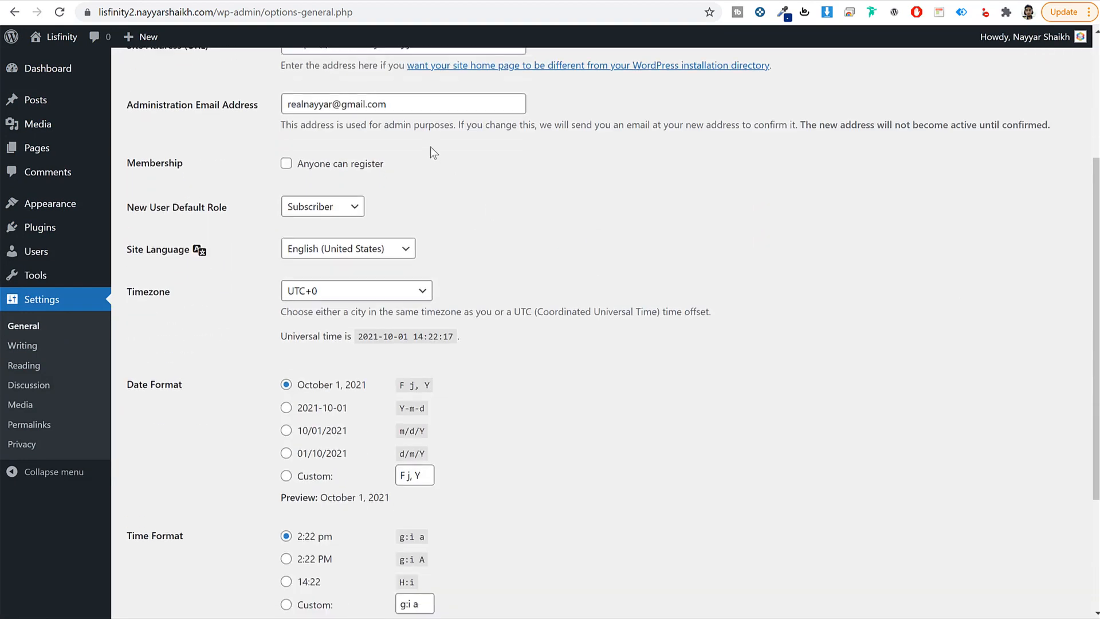
pyautogui.tripleClick(431, 107)
pyautogui.click(560, 186)
# Step: Set membership so anyone can register on the site
pyautogui.click(324, 168)
pyautogui.moveTo(397, 167); pyautogui.dragTo(304, 169)
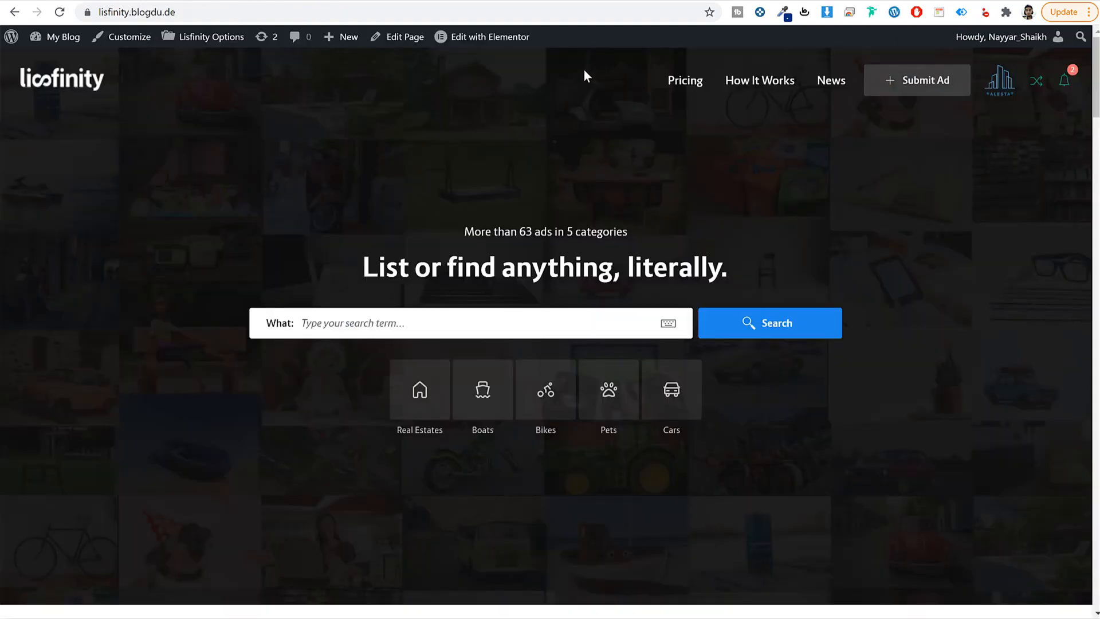
pyautogui.click(553, 1)
pyautogui.click(607, 239)
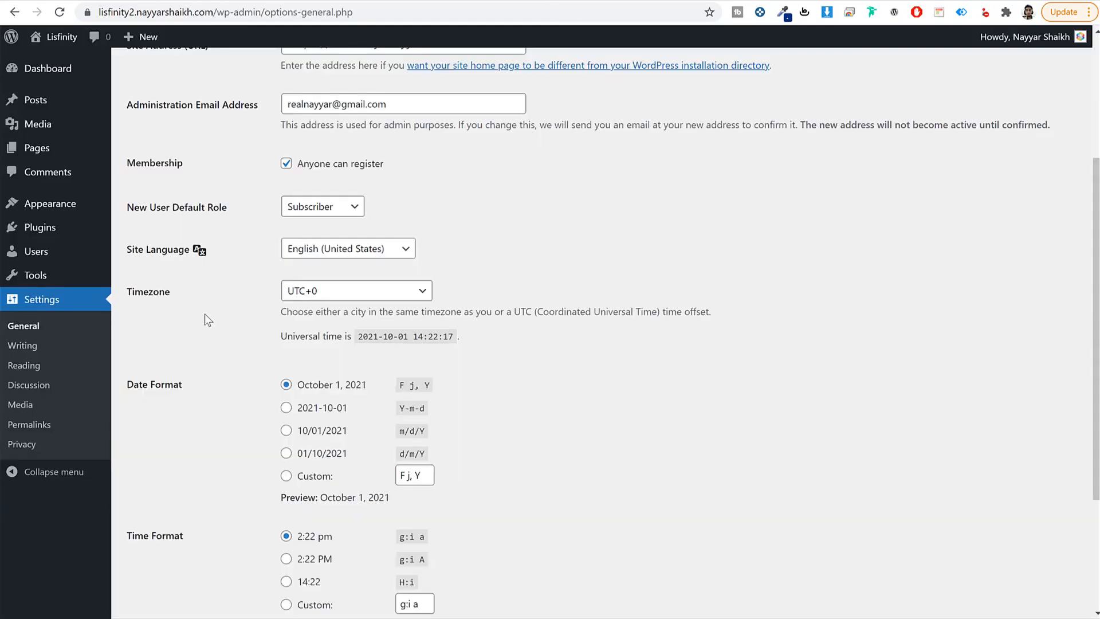
# Step: Set the timezone to Kolkata and save the general settings
pyautogui.scroll(-3, 209, 315)
pyautogui.click(328, 160)
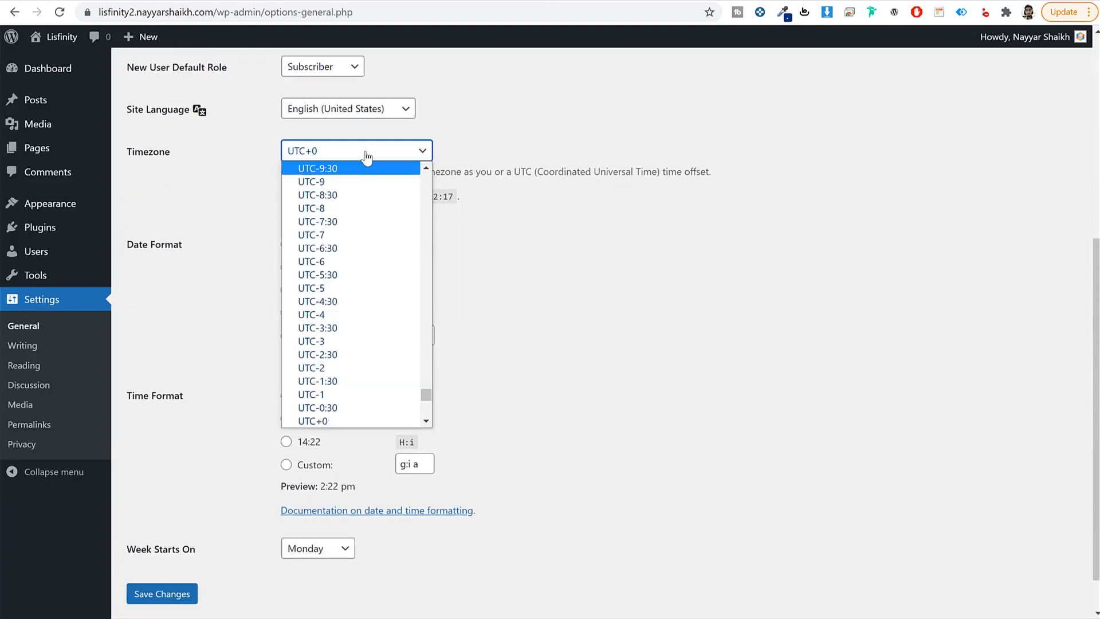
pyautogui.write('ko')
pyautogui.press('Return')
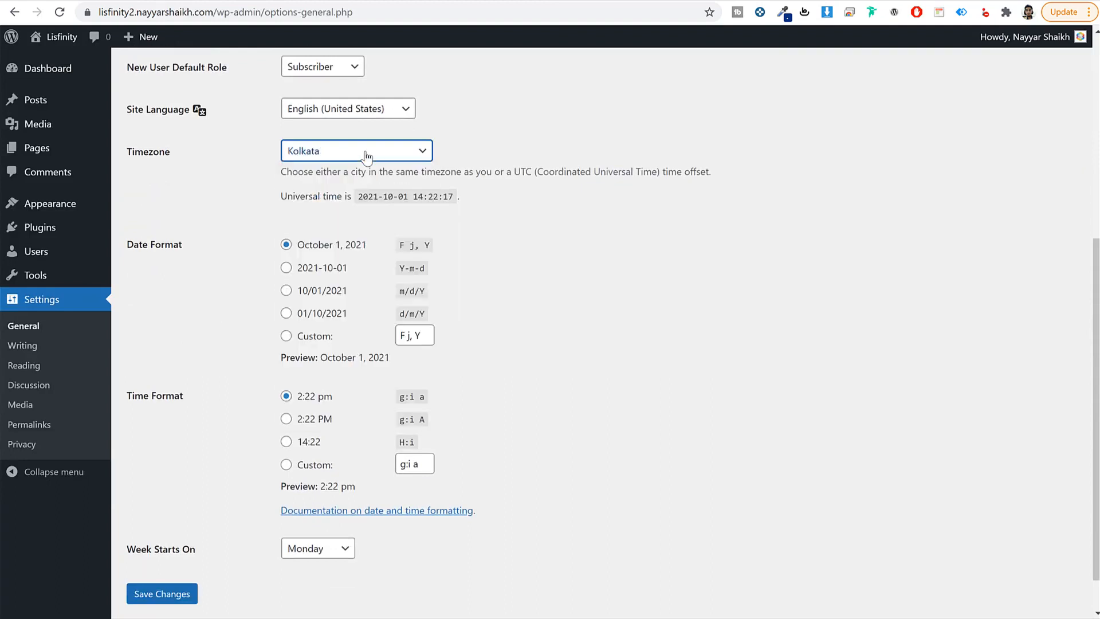
pyautogui.click(170, 595)
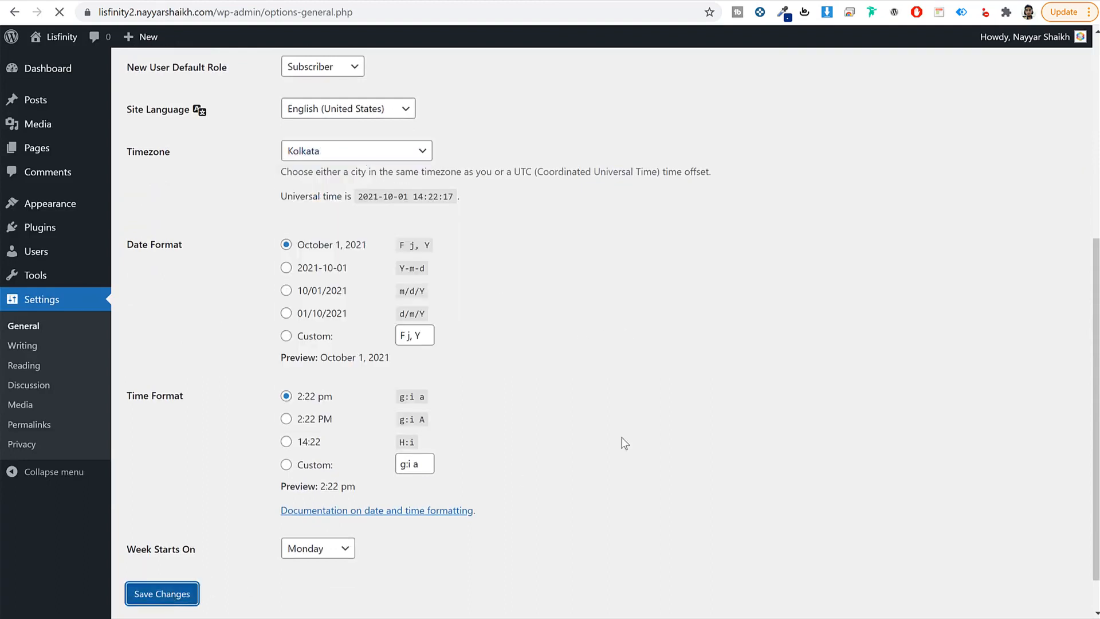
# Step: Switch permalinks to the Post name structure and save the change
pyautogui.click(40, 427)
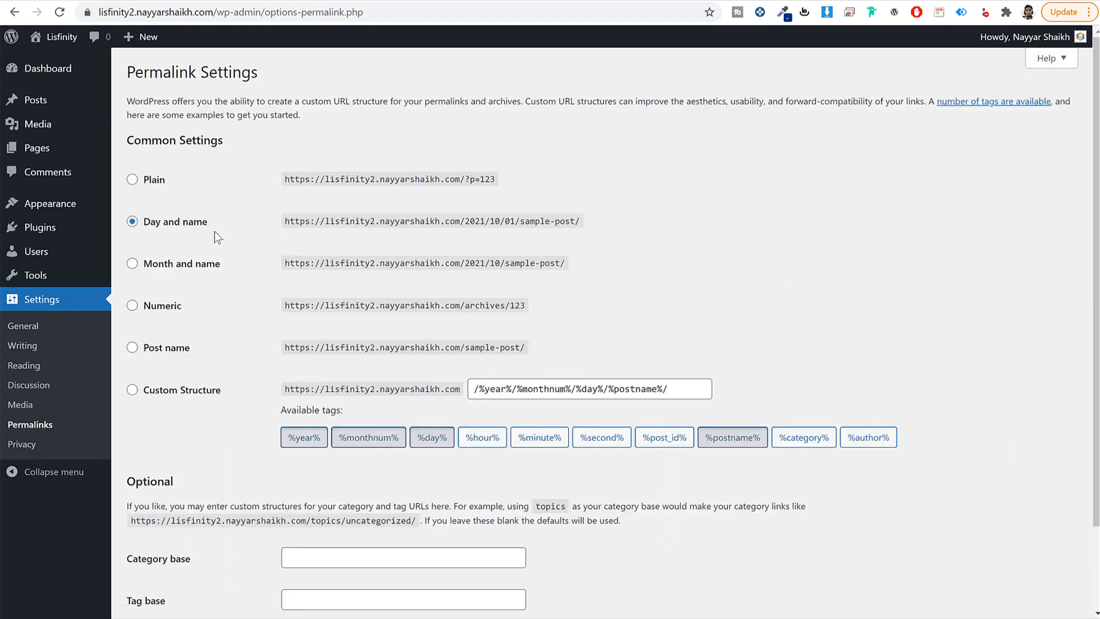
pyautogui.click(191, 349)
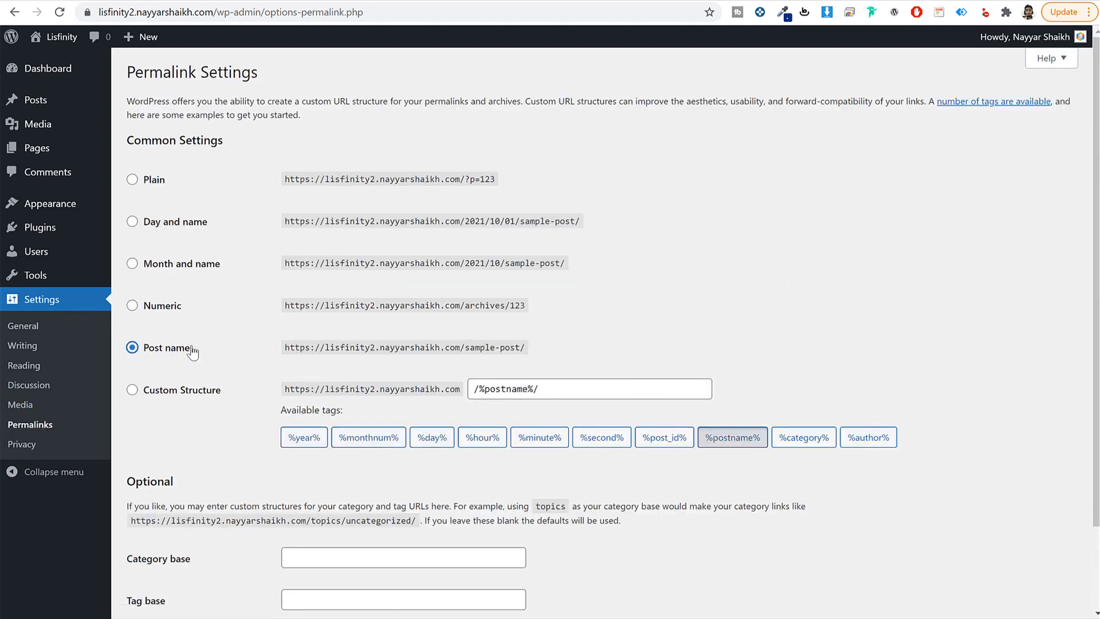
pyautogui.scroll(-3, 229, 469)
pyautogui.click(169, 544)
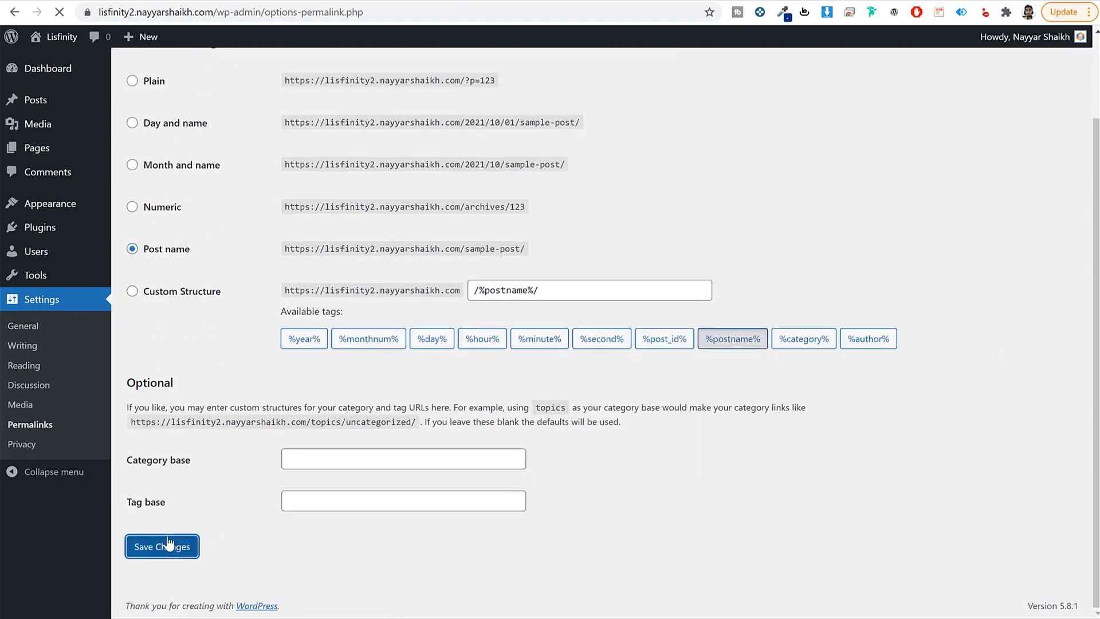
# Step: Return to the Dashboard and view the live site, still showing the 'Hello world!' post
pyautogui.click(92, 72)
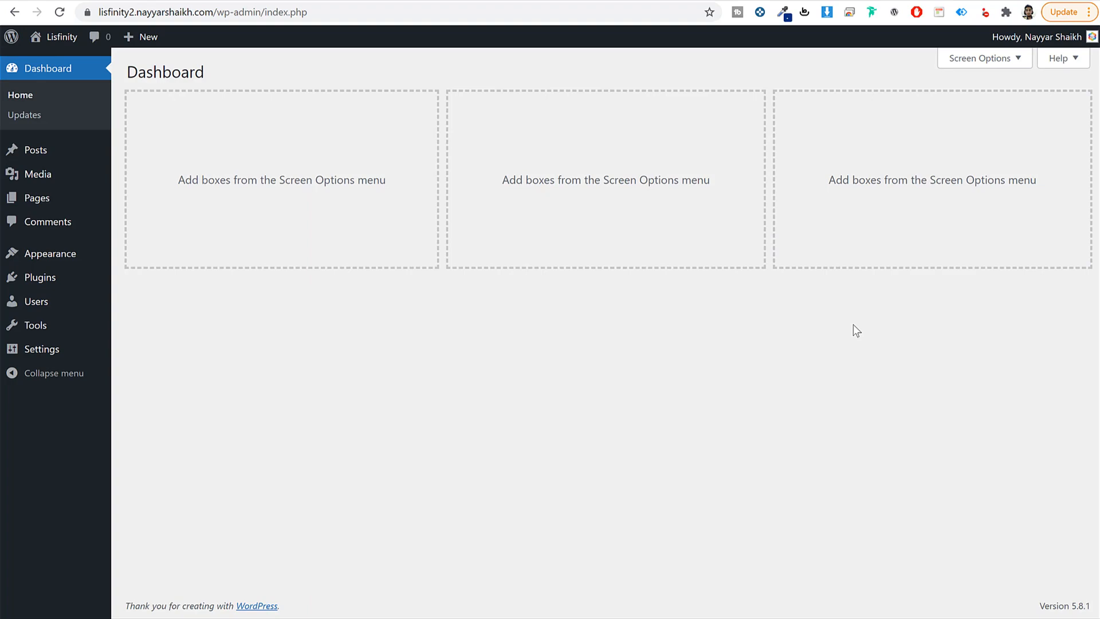
pyautogui.click(421, 2)
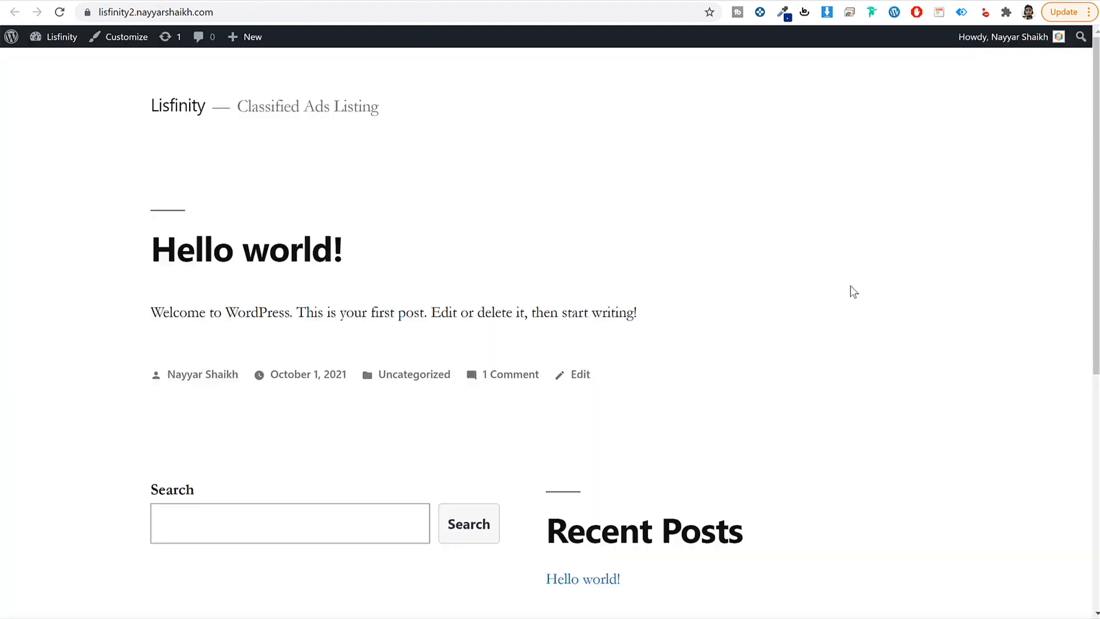
pyautogui.scroll(-7, 858, 312)
pyautogui.scroll(7, 857, 312)
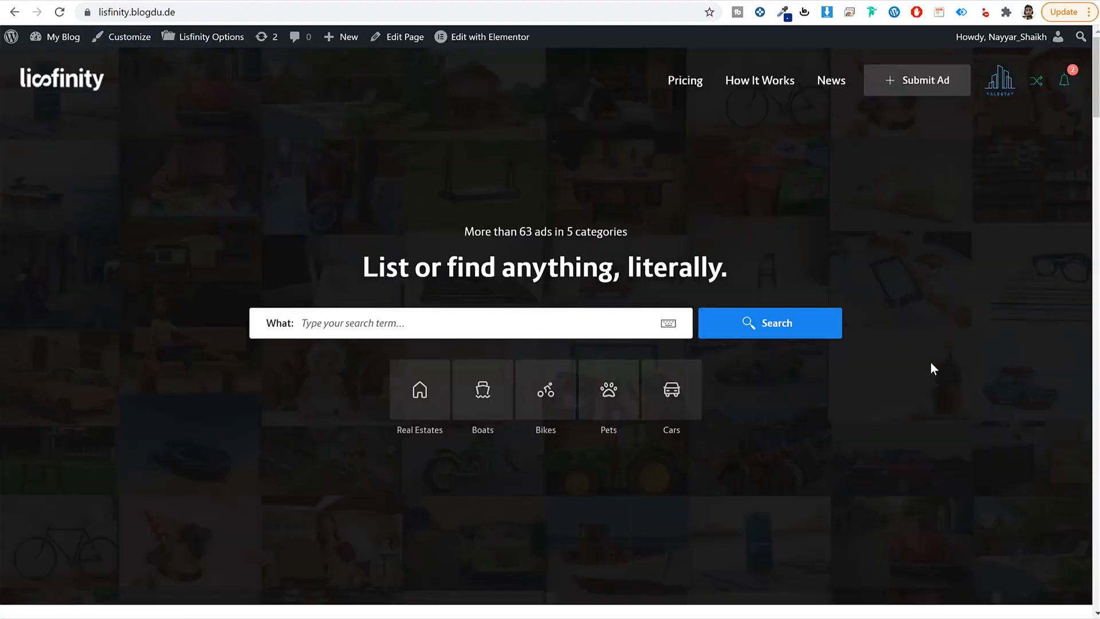
pyautogui.scroll(-15, 931, 367)
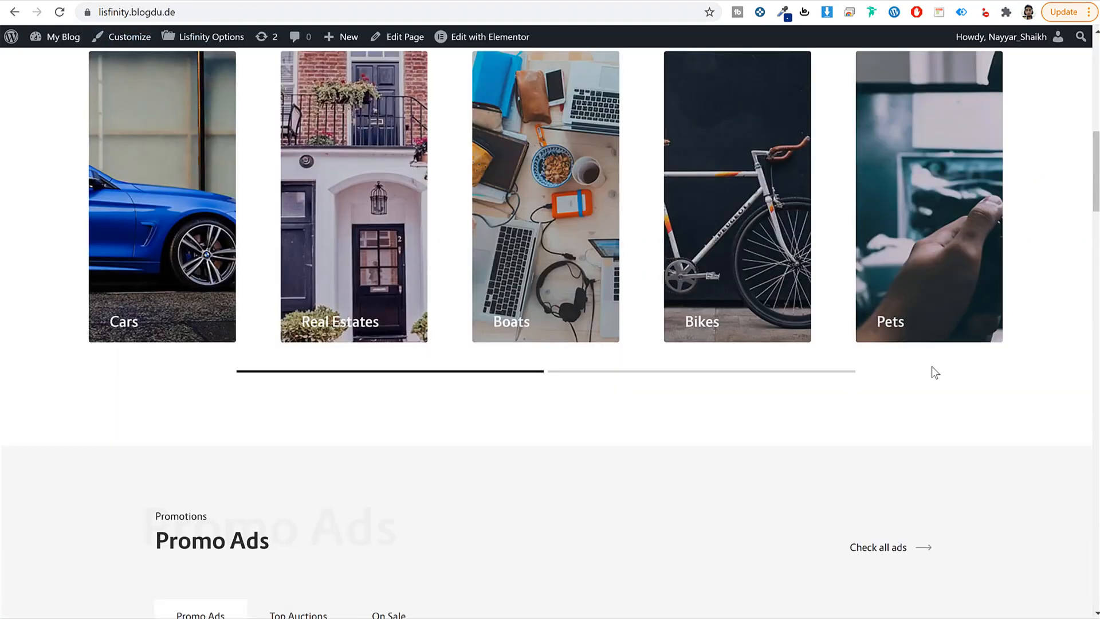
pyautogui.scroll(6, 932, 373)
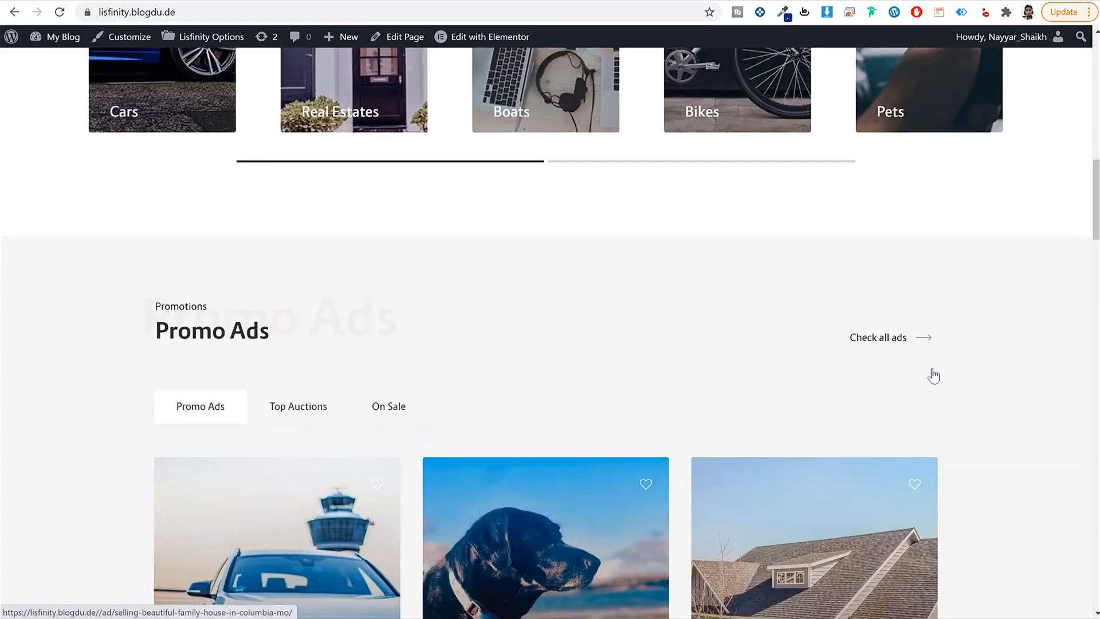
pyautogui.scroll(5, 932, 373)
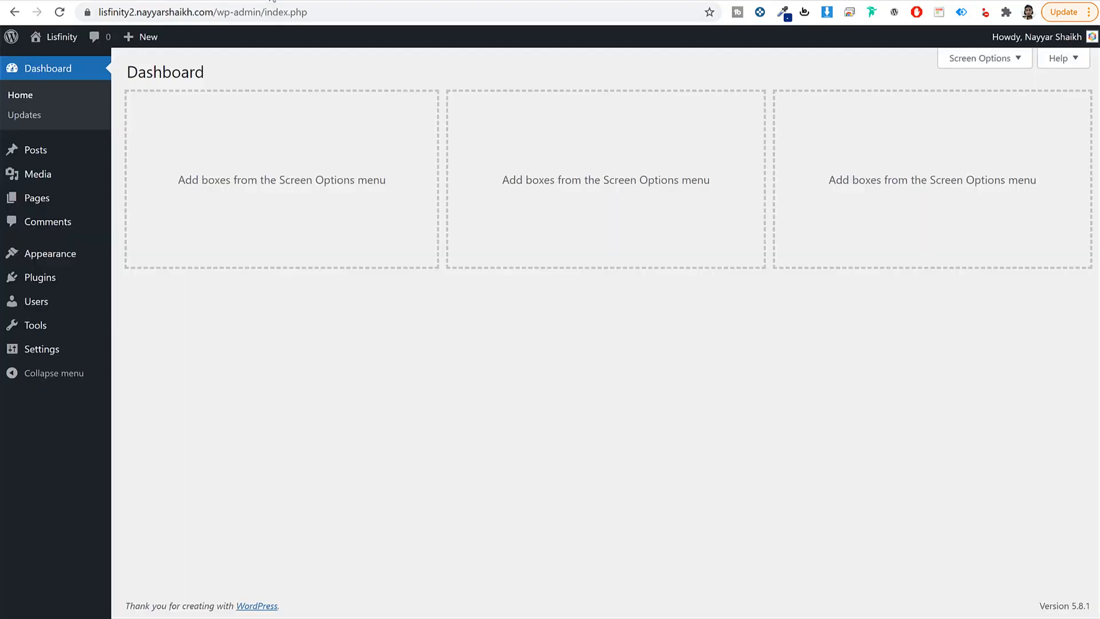
# Step: Open the Lisfinity theme page at bloggdude.com/lisfi in a new tab
pyautogui.hotkey('ctrl', 't')
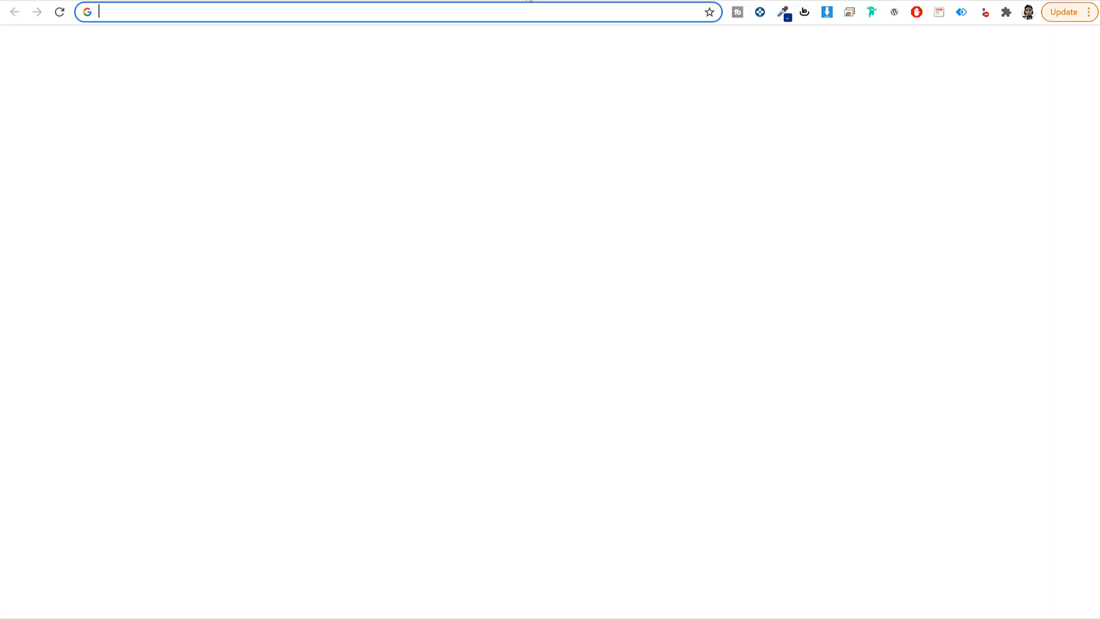
pyautogui.write('bloggdude.com/lisfi')
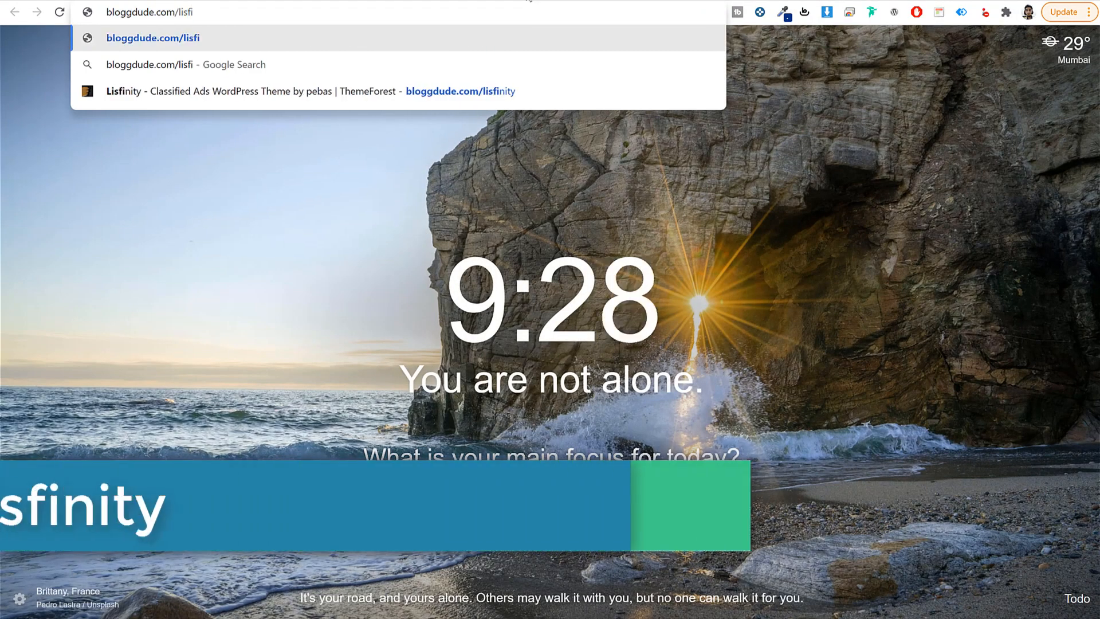
pyautogui.press('Down')
pyautogui.press('Down')
pyautogui.press('Return')
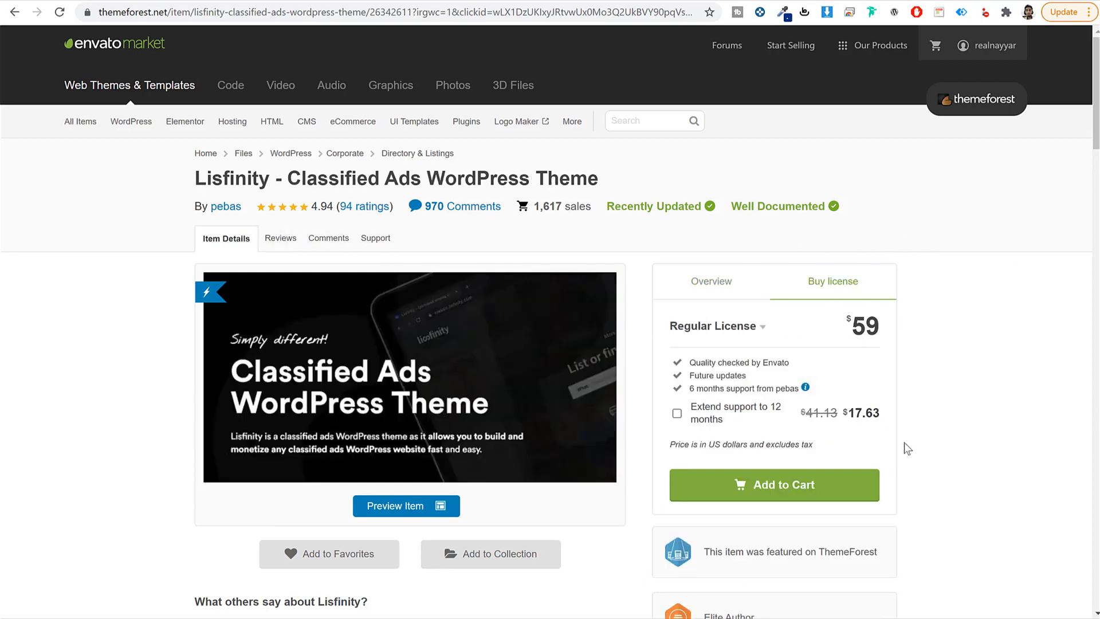
# Step: Review Lisfinity's $59 price, future updates and 6 months support
pyautogui.moveTo(878, 325); pyautogui.dragTo(848, 327)
pyautogui.click(912, 328)
pyautogui.moveTo(890, 330); pyautogui.dragTo(837, 325)
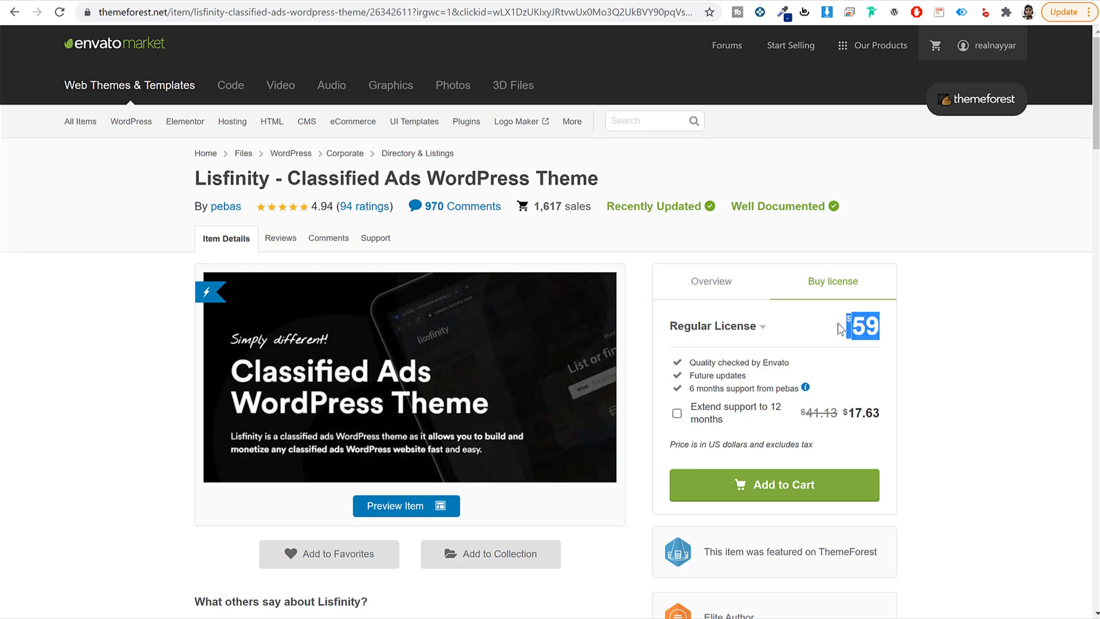
pyautogui.click(956, 316)
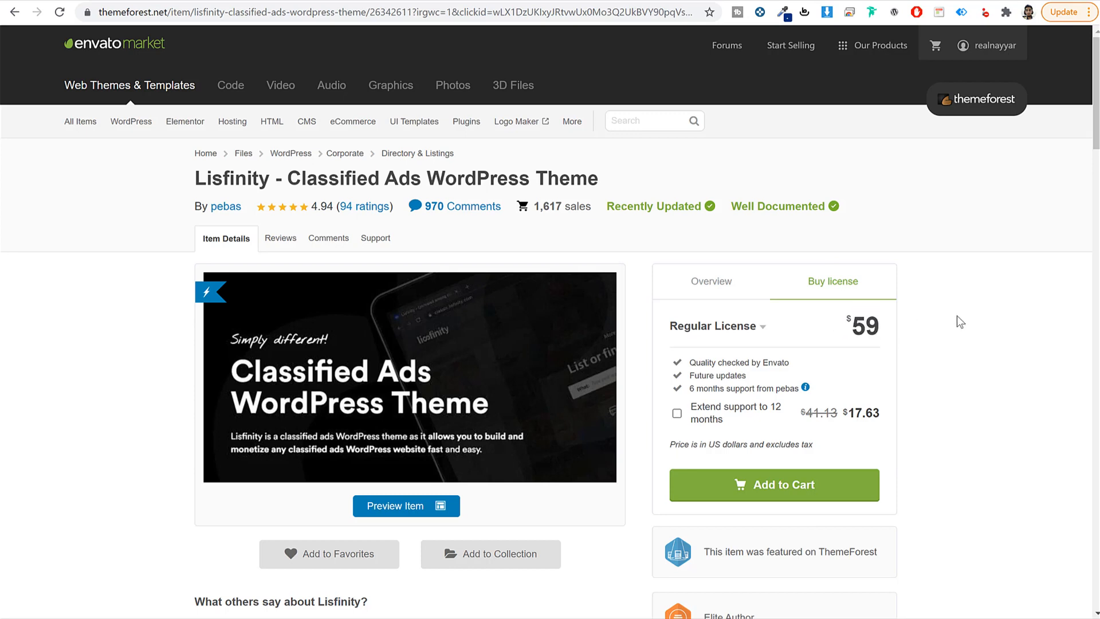
pyautogui.moveTo(746, 376); pyautogui.dragTo(686, 378)
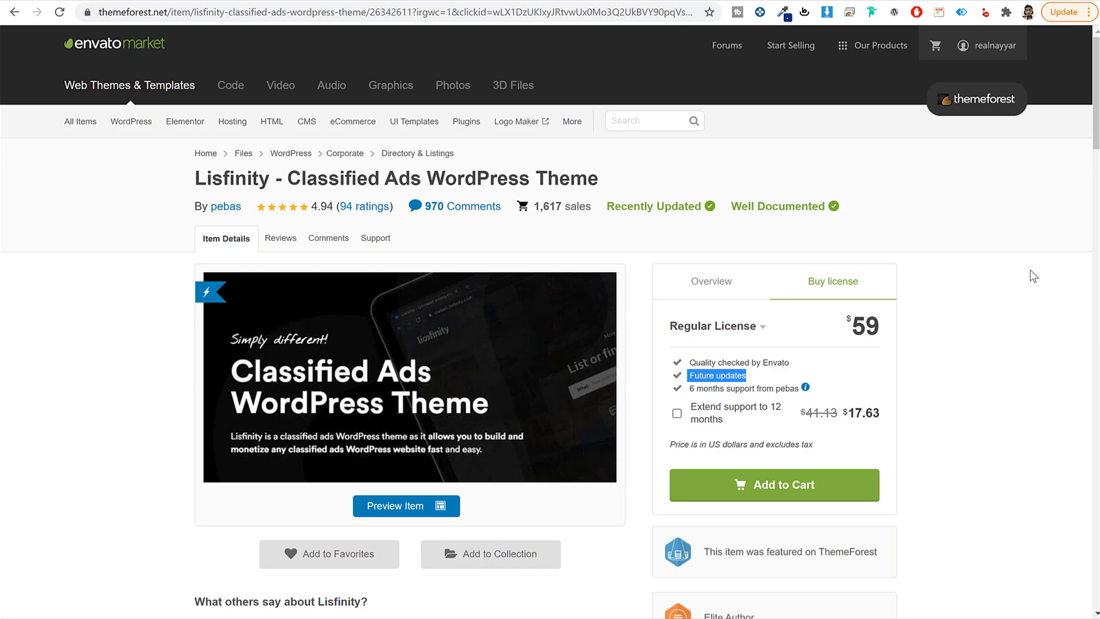
pyautogui.click(967, 346)
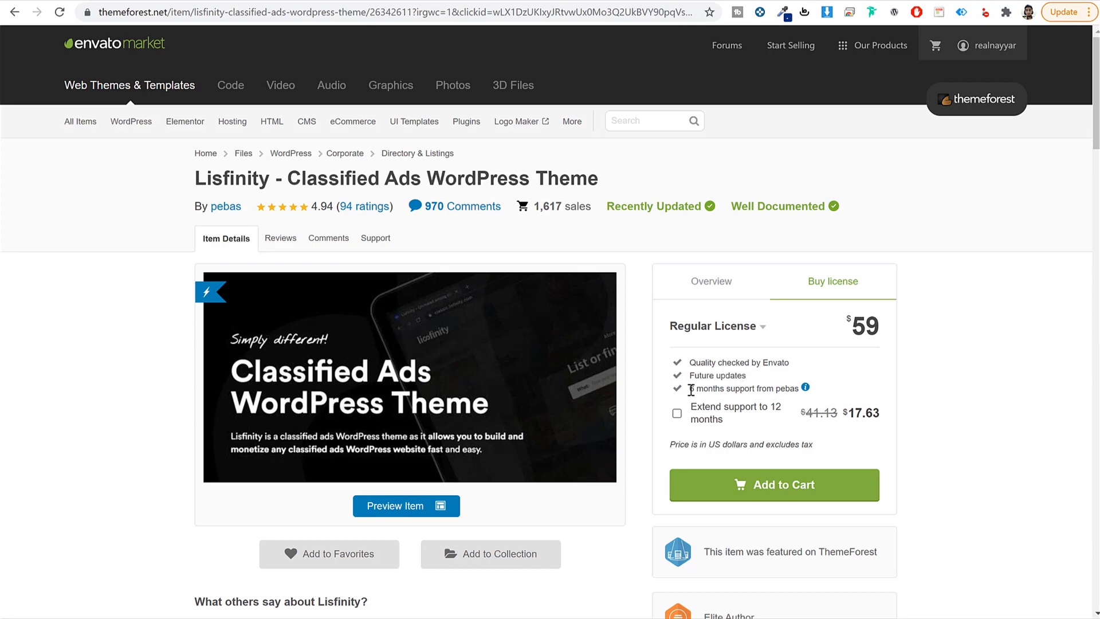
pyautogui.moveTo(691, 389); pyautogui.dragTo(794, 389)
pyautogui.click(980, 384)
# Step: Download Lisfinity's 'Installable WordPress file only' from the purchased Downloads list
pyautogui.moveTo(984, 46)
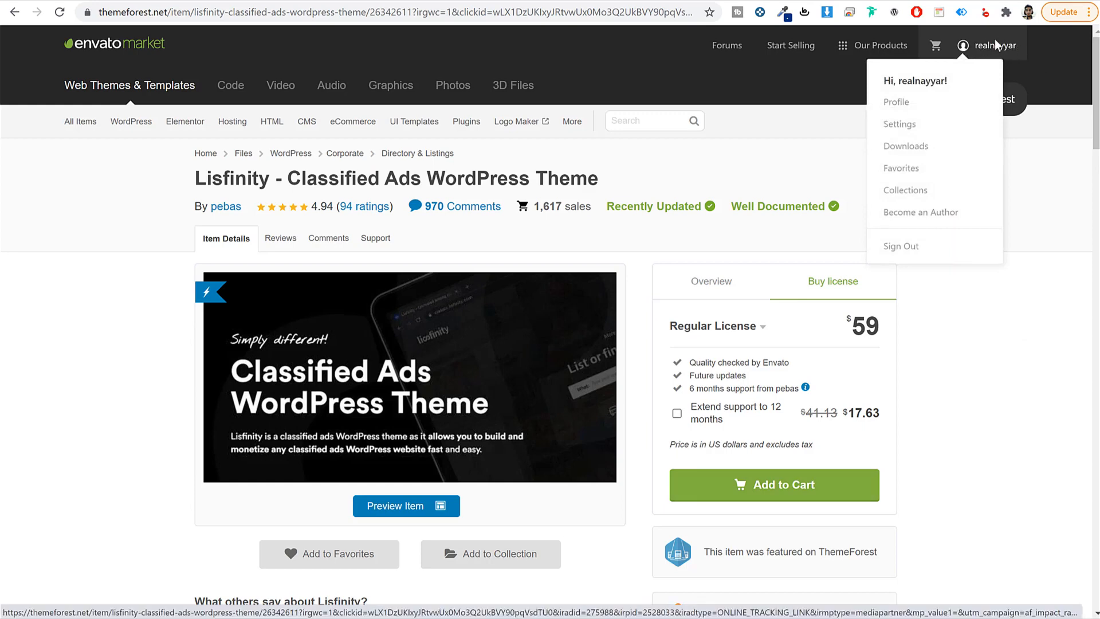
pyautogui.click(923, 147)
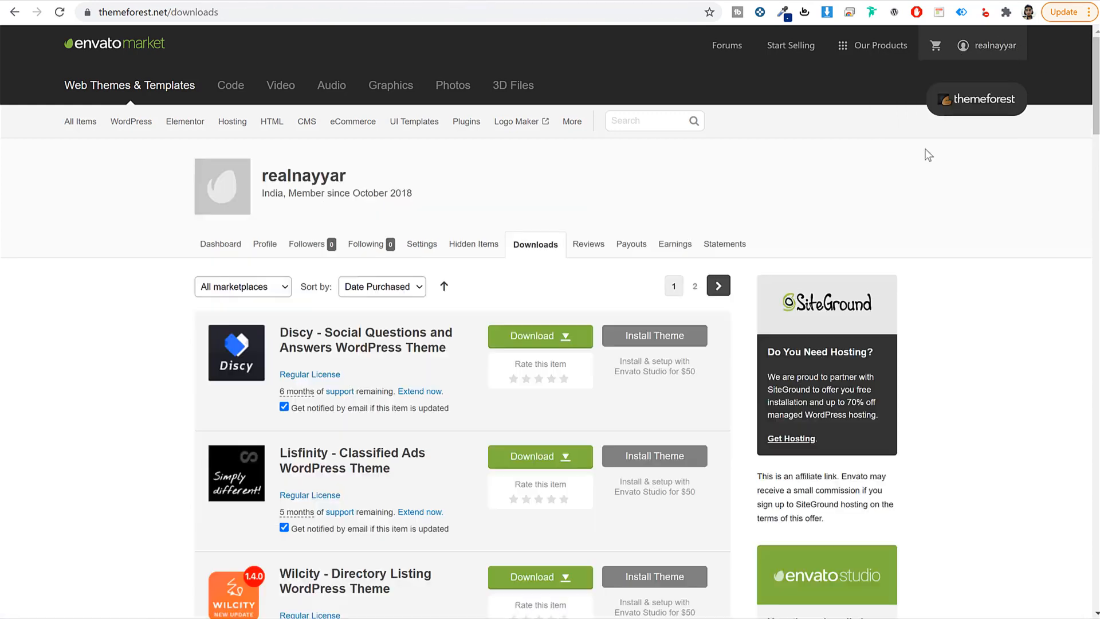
pyautogui.scroll(-5, 965, 311)
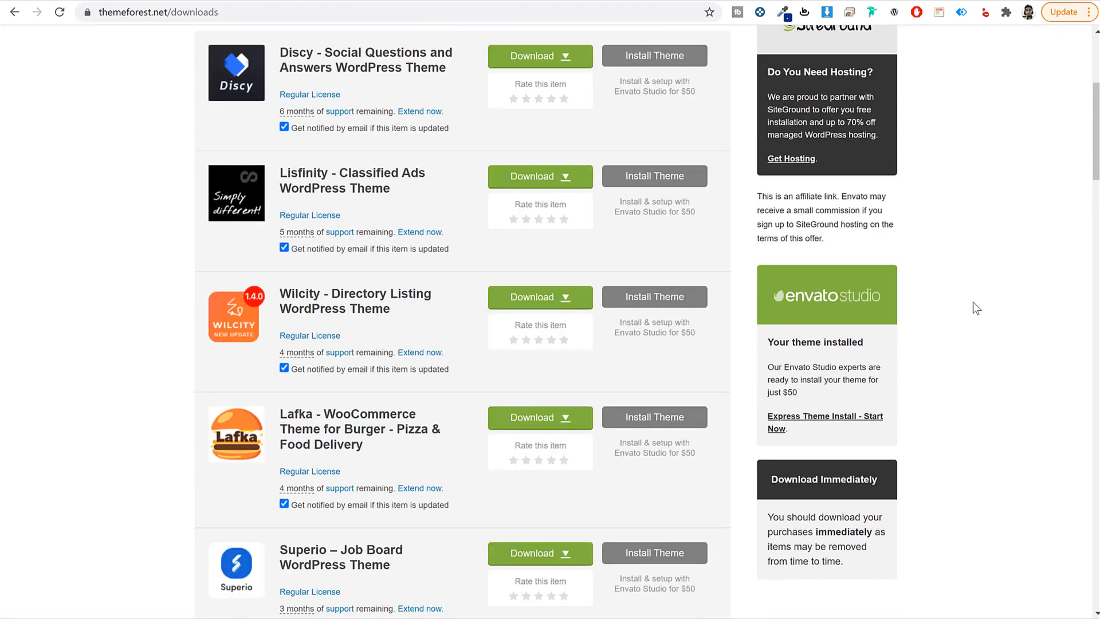
pyautogui.scroll(-1, 976, 300)
pyautogui.moveTo(297, 113)
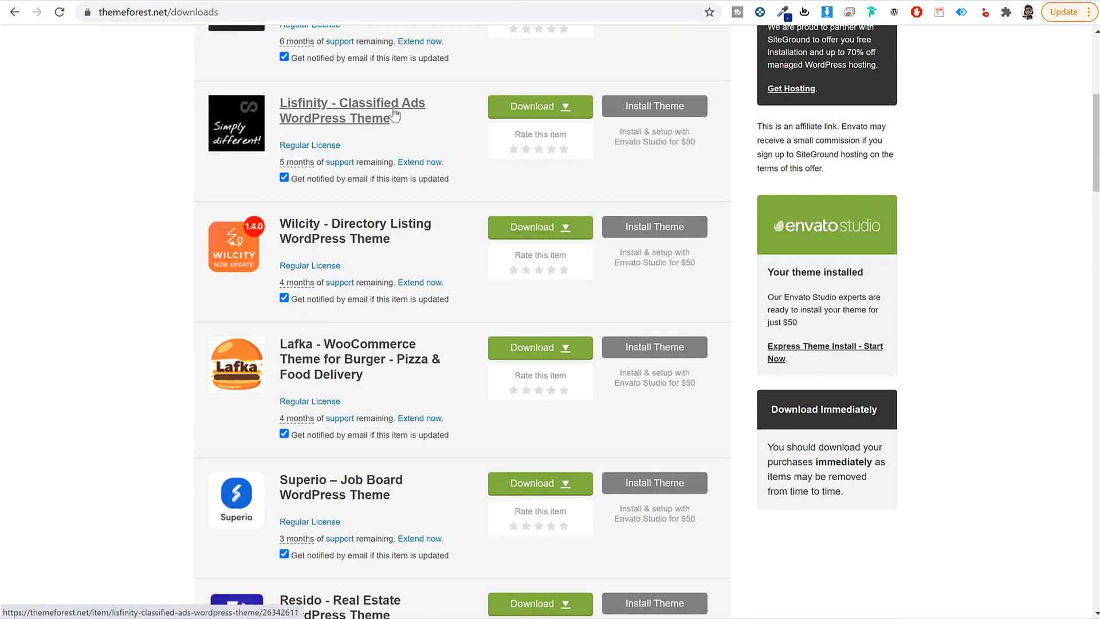
pyautogui.click(515, 114)
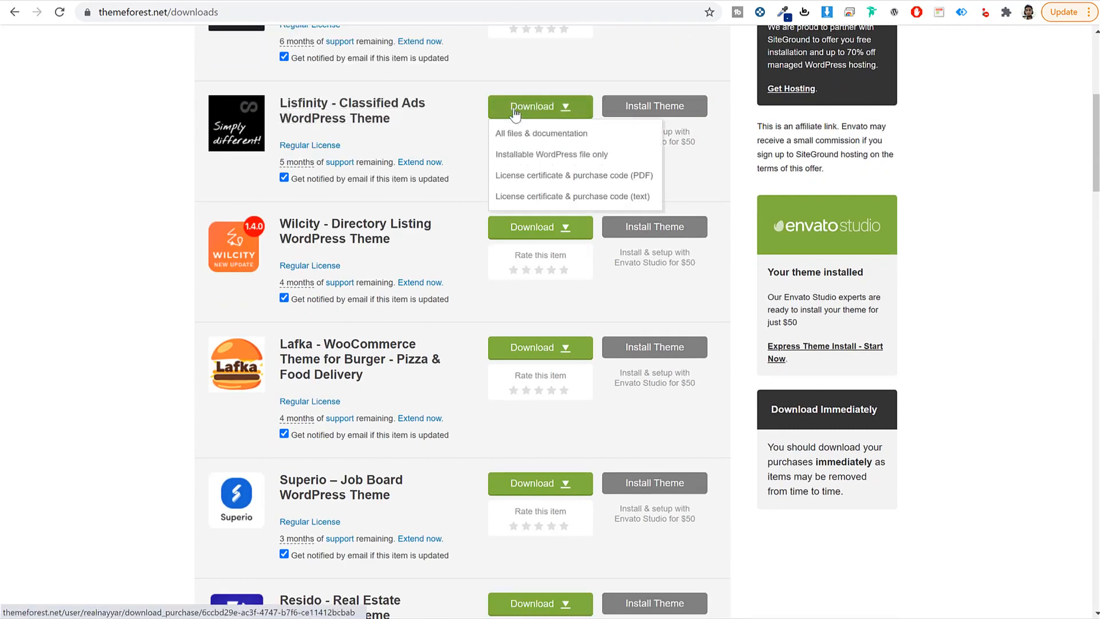
pyautogui.click(544, 158)
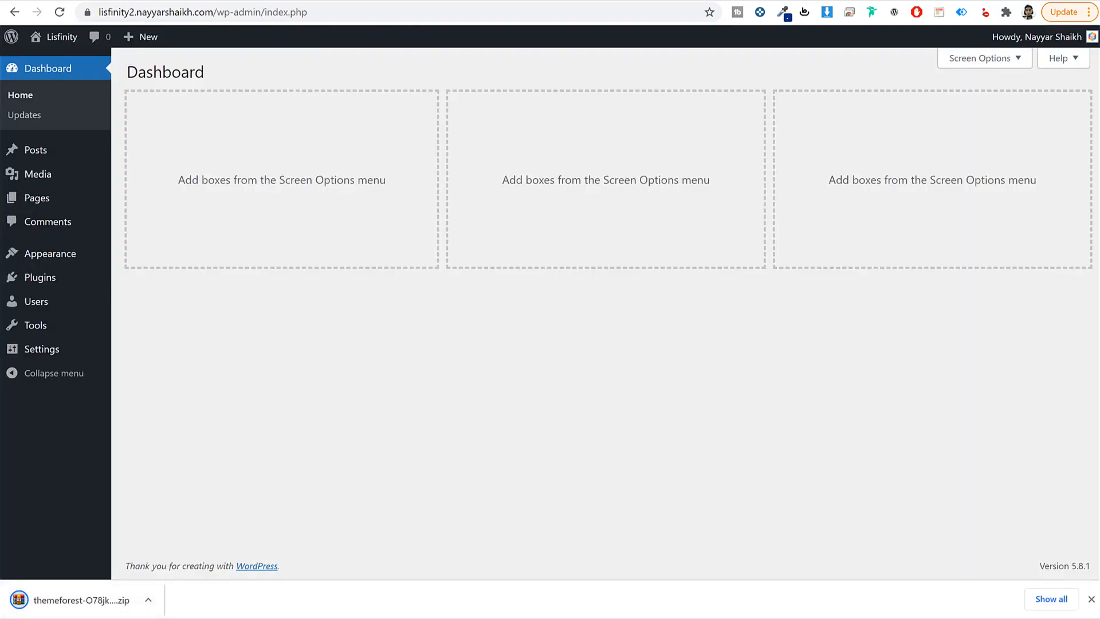
# Step: Upload the Lisfinity zip via Add New > Upload Theme, install it, and activate it
pyautogui.click(83, 255)
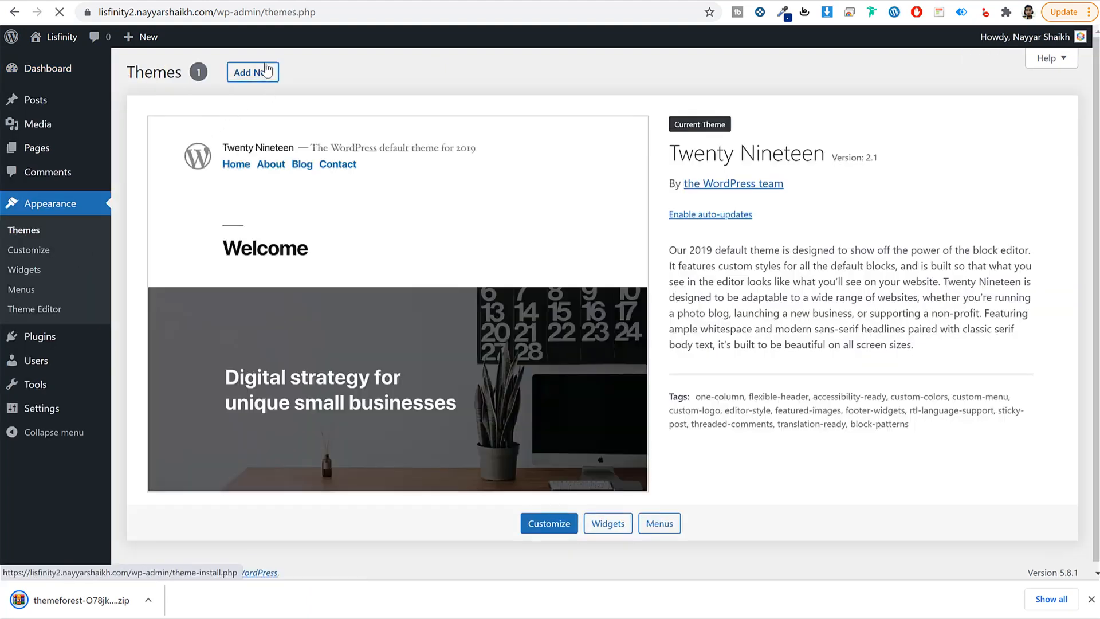
pyautogui.click(265, 70)
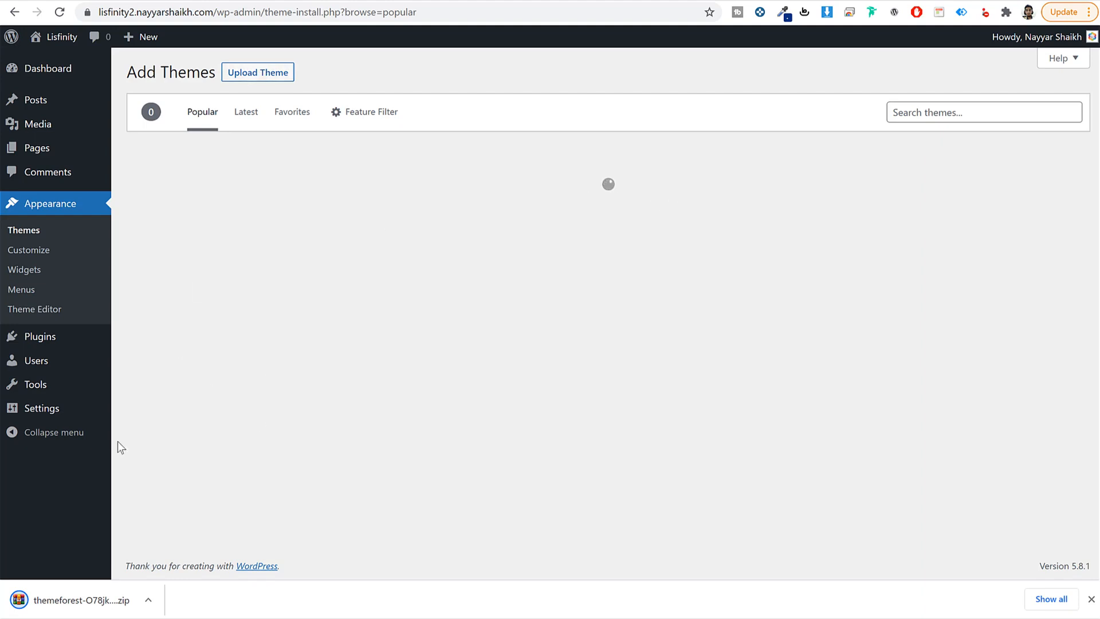
pyautogui.click(257, 73)
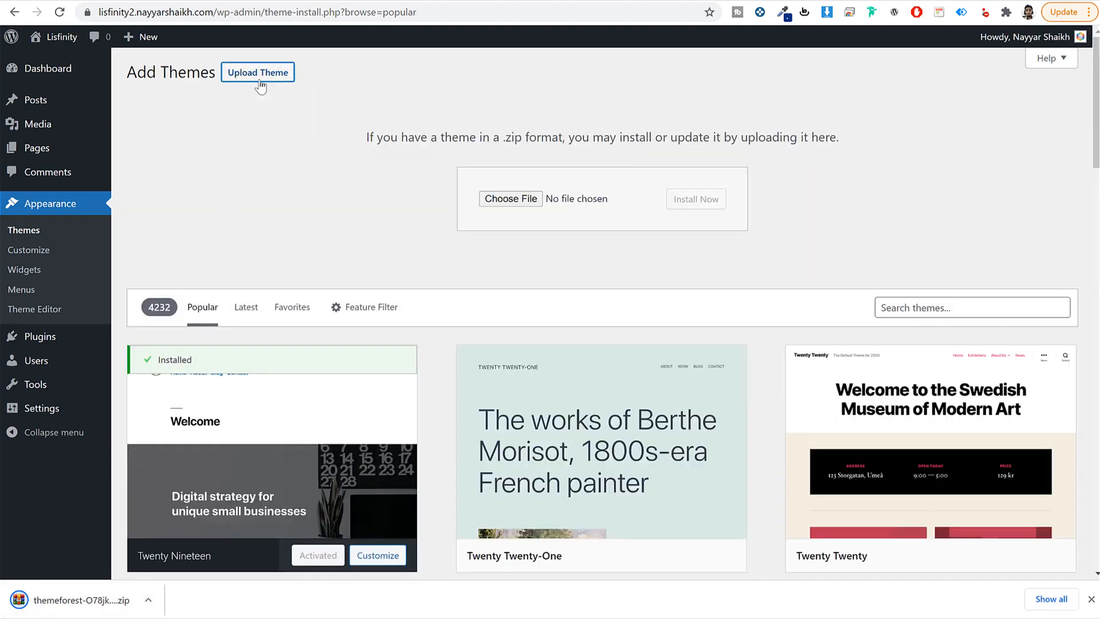
pyautogui.click(501, 200)
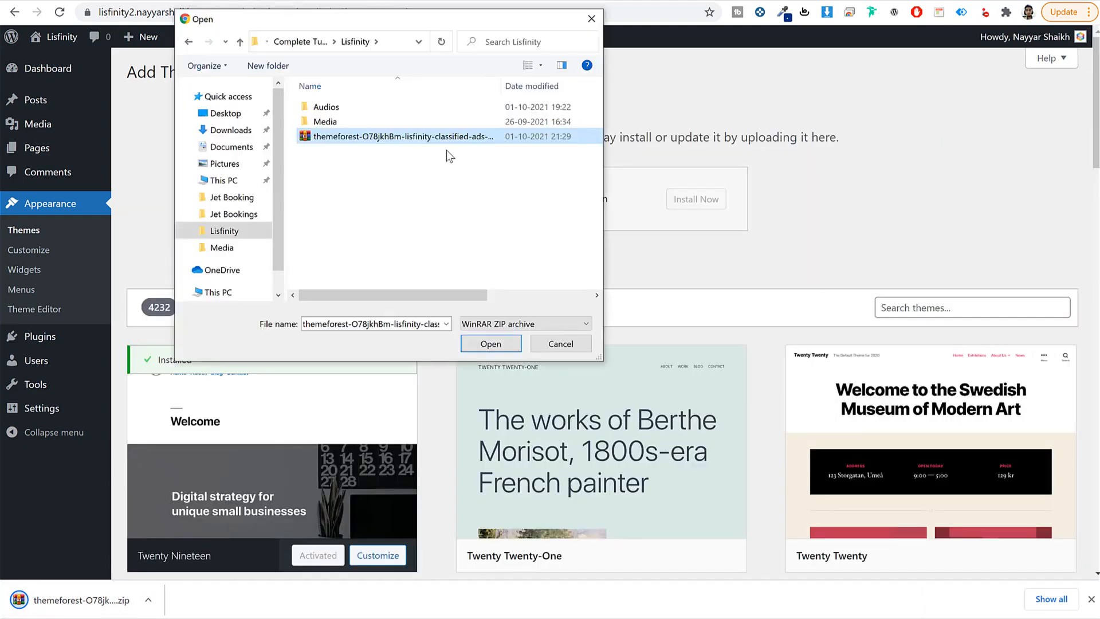
pyautogui.click(487, 344)
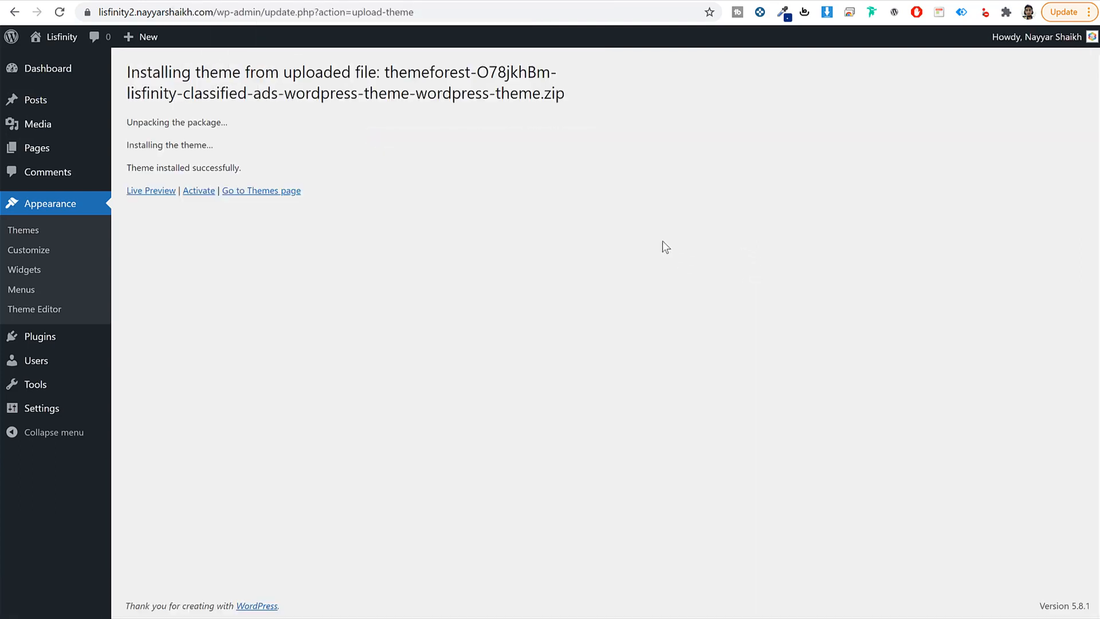
pyautogui.click(192, 195)
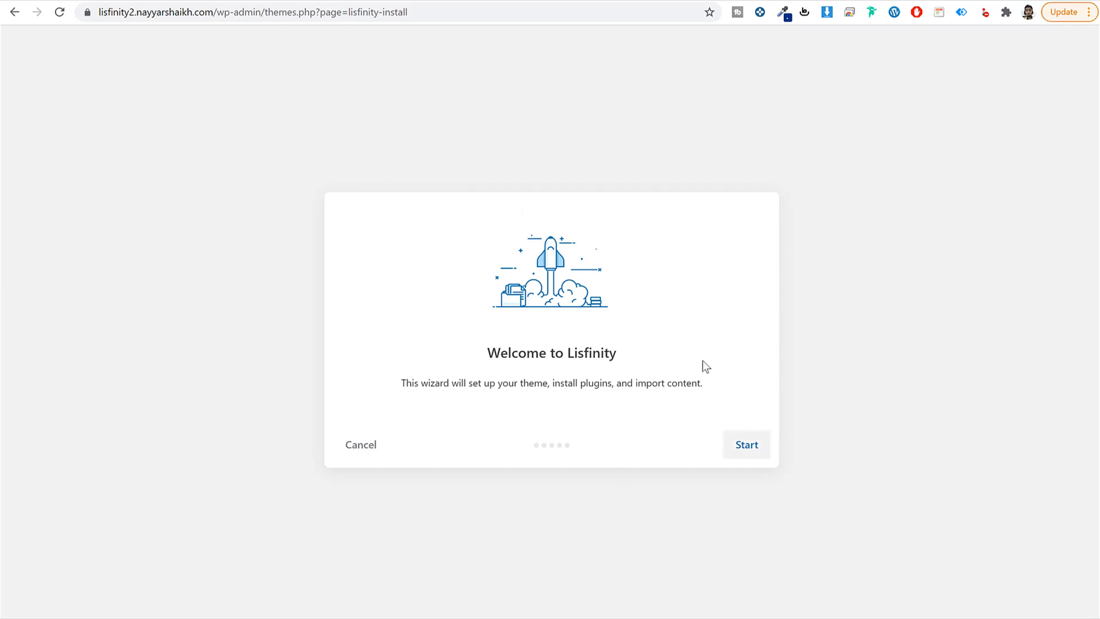
# Step: Start the wizard, pass Server Requirements, and install the Lisfinity child theme
pyautogui.click(749, 452)
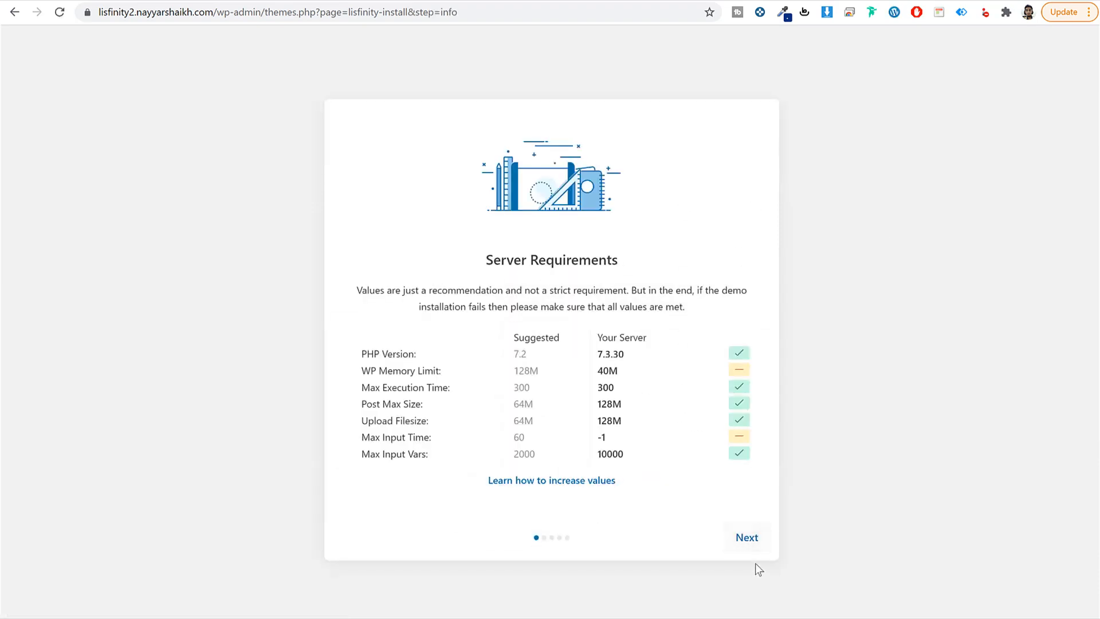
pyautogui.click(749, 543)
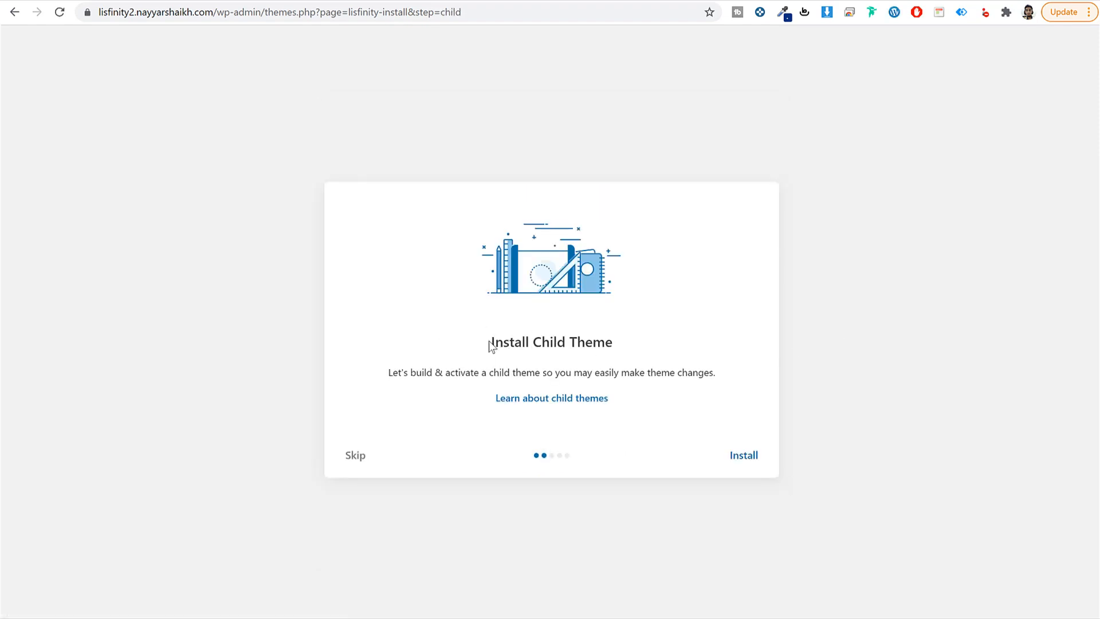
pyautogui.moveTo(491, 342); pyautogui.dragTo(648, 340)
pyautogui.click(753, 461)
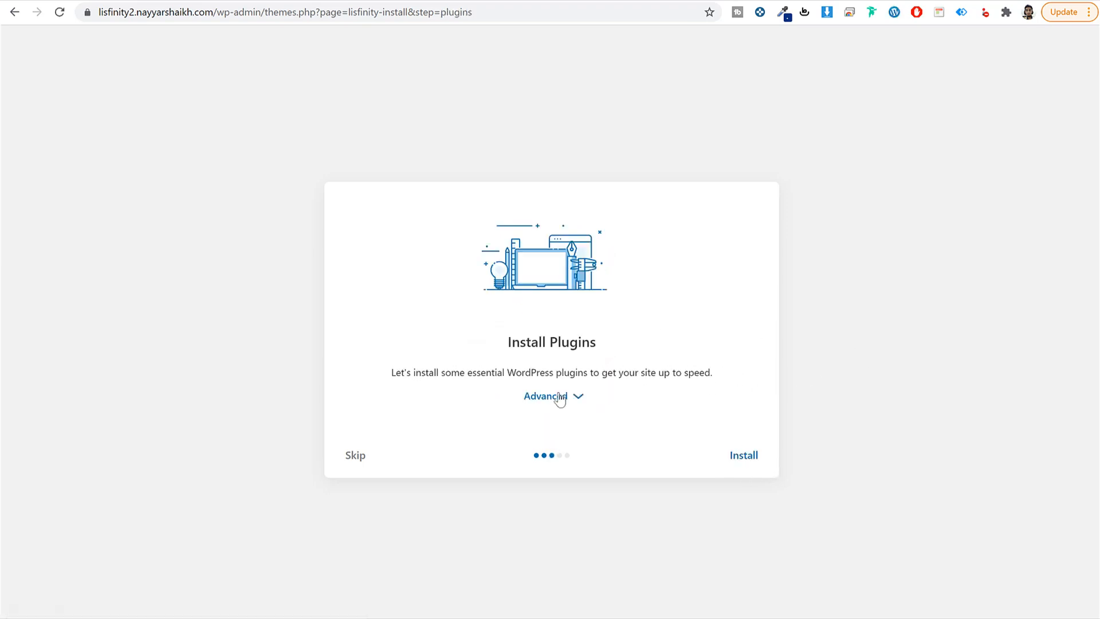
# Step: Install the required plugins: Elementor, Lisfinity Core, Redux Lite, WooCommerce and Envato Market
pyautogui.click(576, 395)
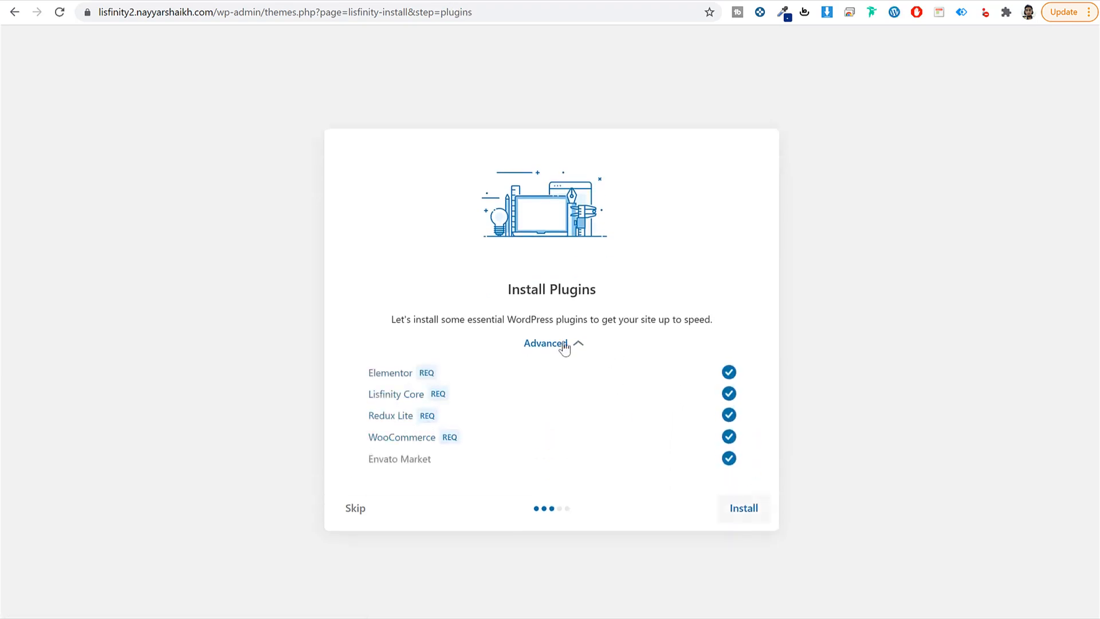
pyautogui.click(742, 514)
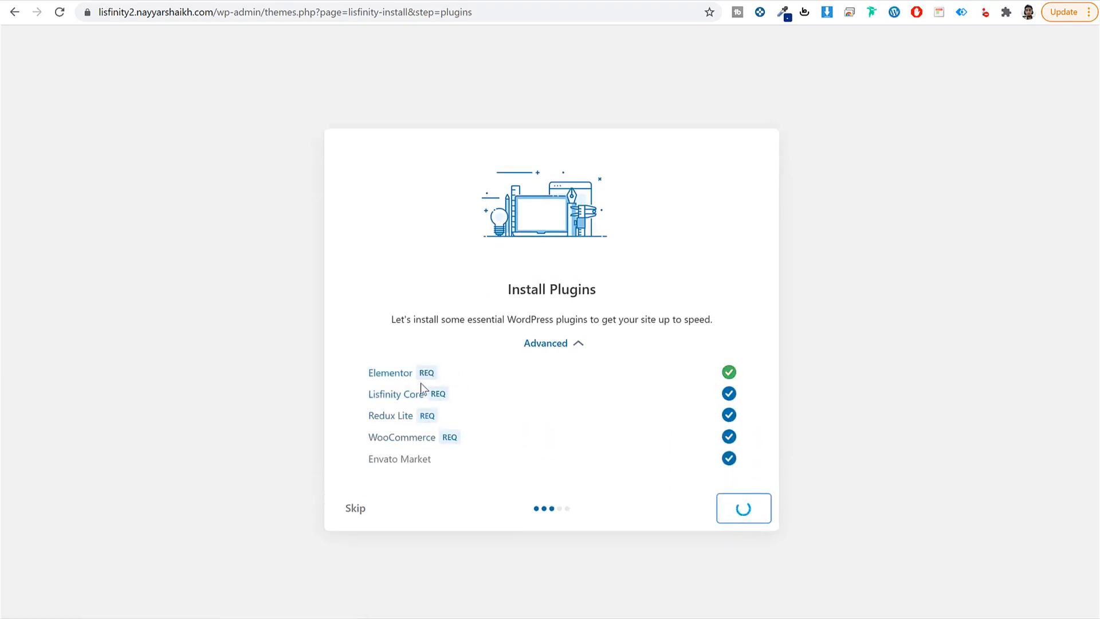
pyautogui.moveTo(363, 371); pyautogui.dragTo(451, 551)
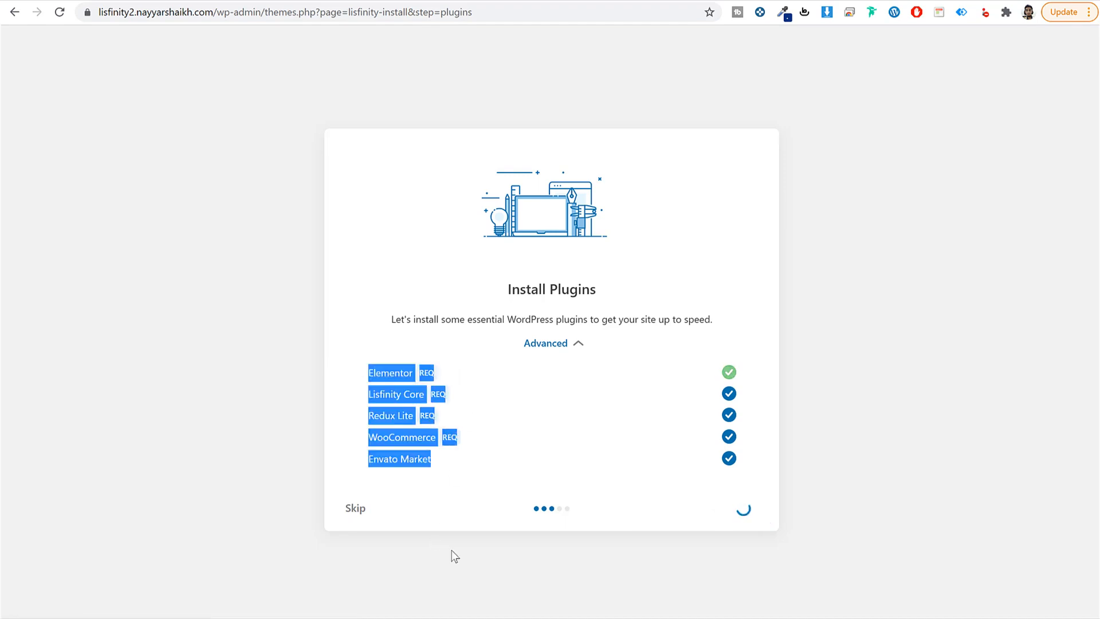
pyautogui.click(453, 554)
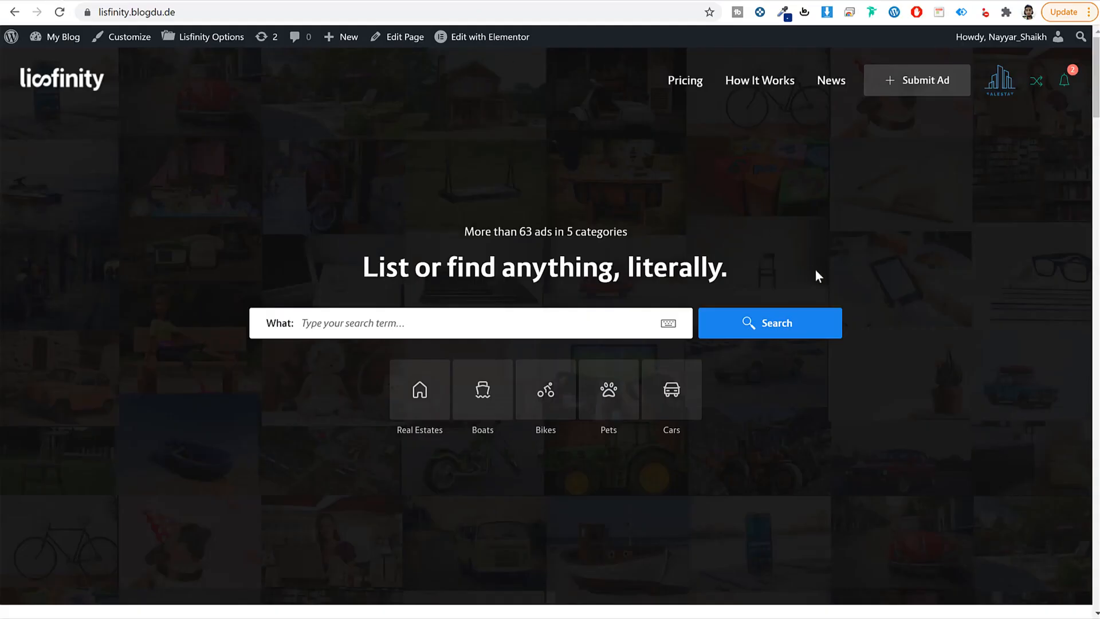
# Step: Review the Import Content options, keeping Classic - All Categories as the demo content
pyautogui.scroll(-5, 825, 303)
pyautogui.scroll(-20, 835, 338)
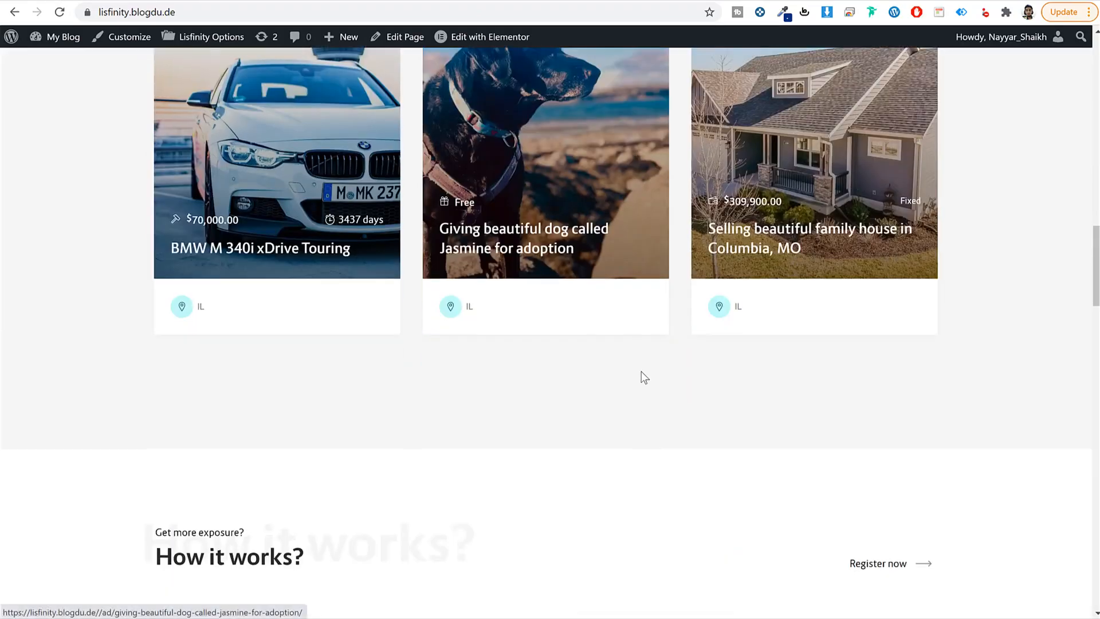
pyautogui.scroll(-8, 640, 372)
pyautogui.scroll(20, 437, 180)
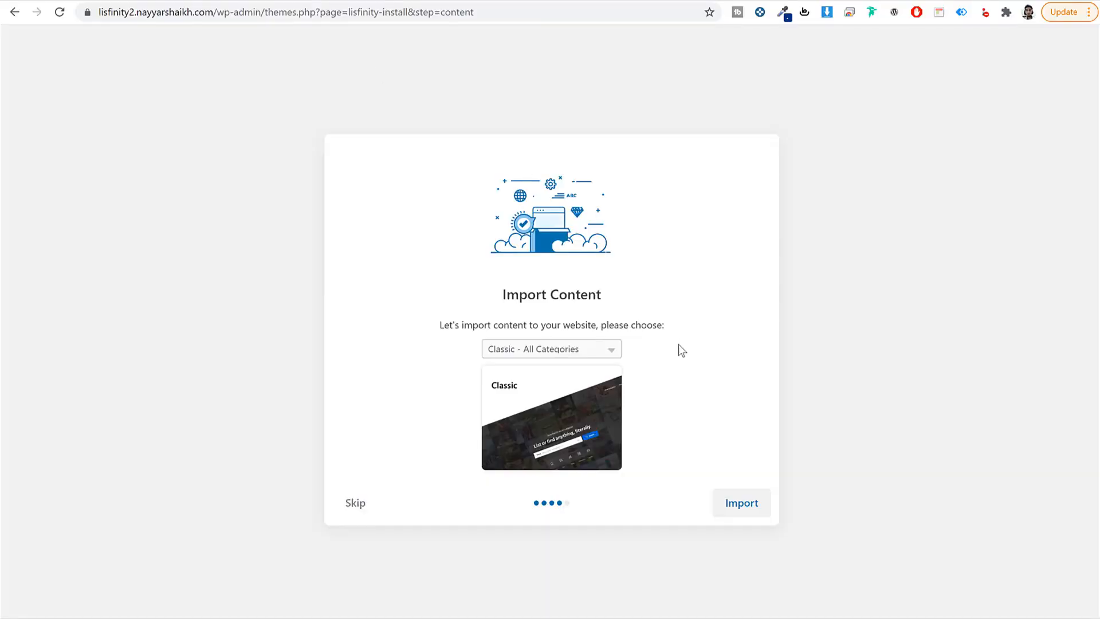
pyautogui.click(545, 349)
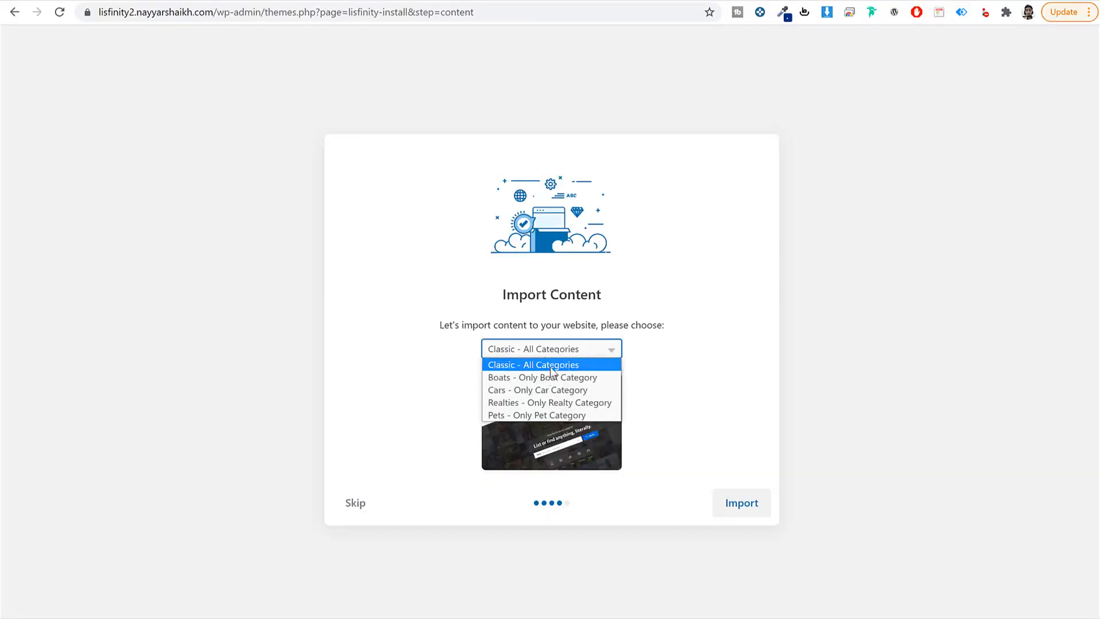
pyautogui.click(550, 365)
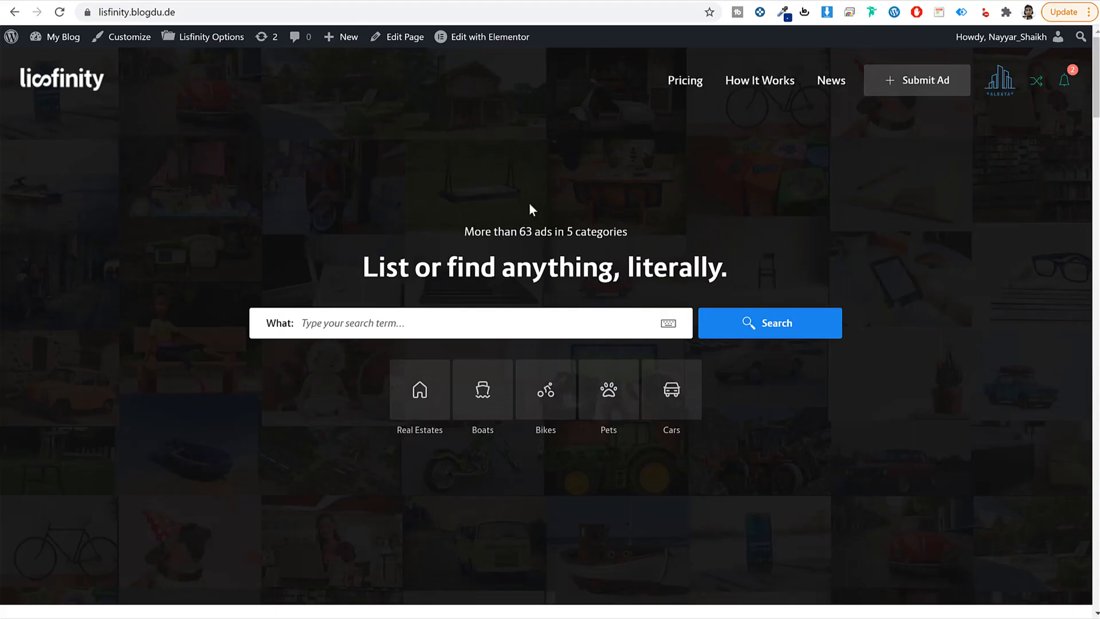
# Step: Skip the demo content import to reach the 'All done. Have fun!' screen
pyautogui.scroll(-4, 687, 343)
pyautogui.scroll(-20, 687, 342)
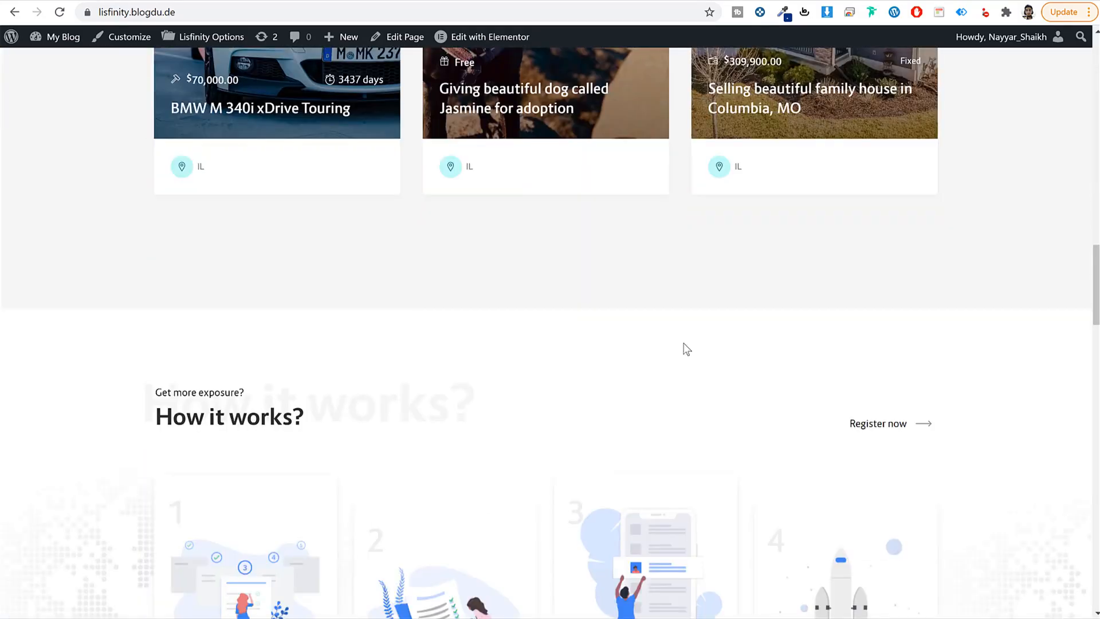
pyautogui.scroll(20, 684, 346)
pyautogui.scroll(2, 683, 341)
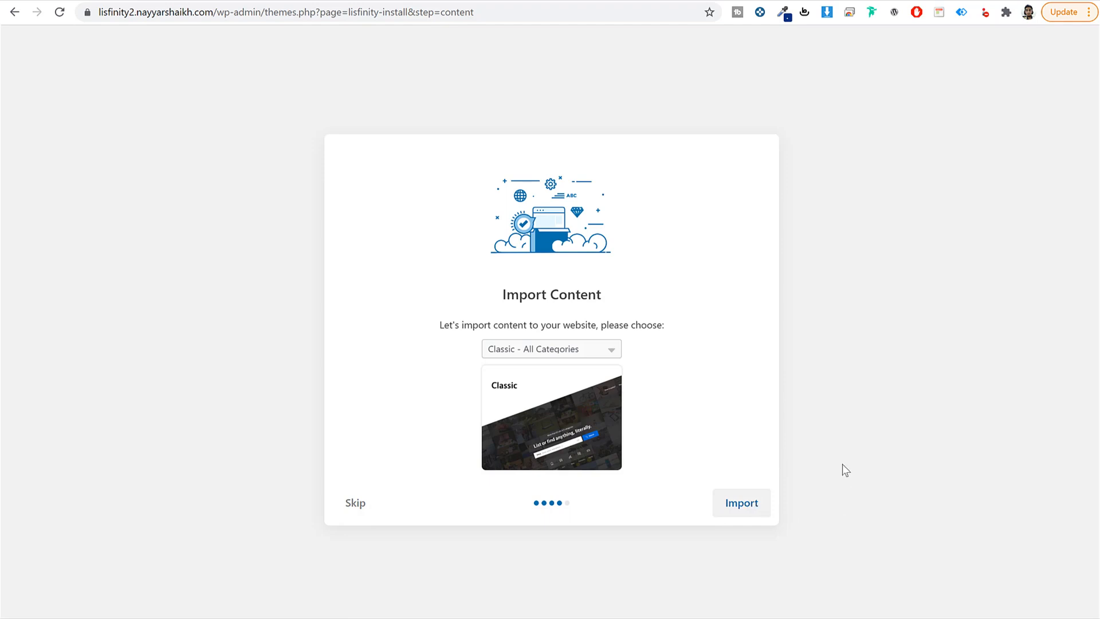
pyautogui.click(355, 508)
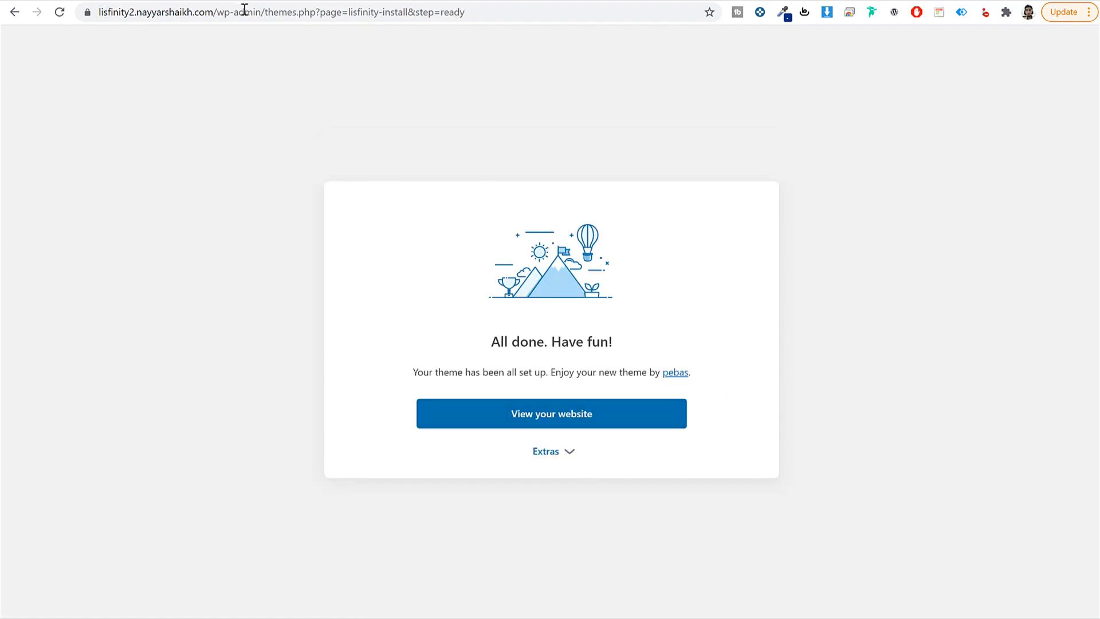
pyautogui.doubleClick(274, 12)
# Step: Trim the address to /wp-admin/, load the Dashboard, and glance at the front end
pyautogui.hotkey('shift', 'End')
pyautogui.press('BackSpace')
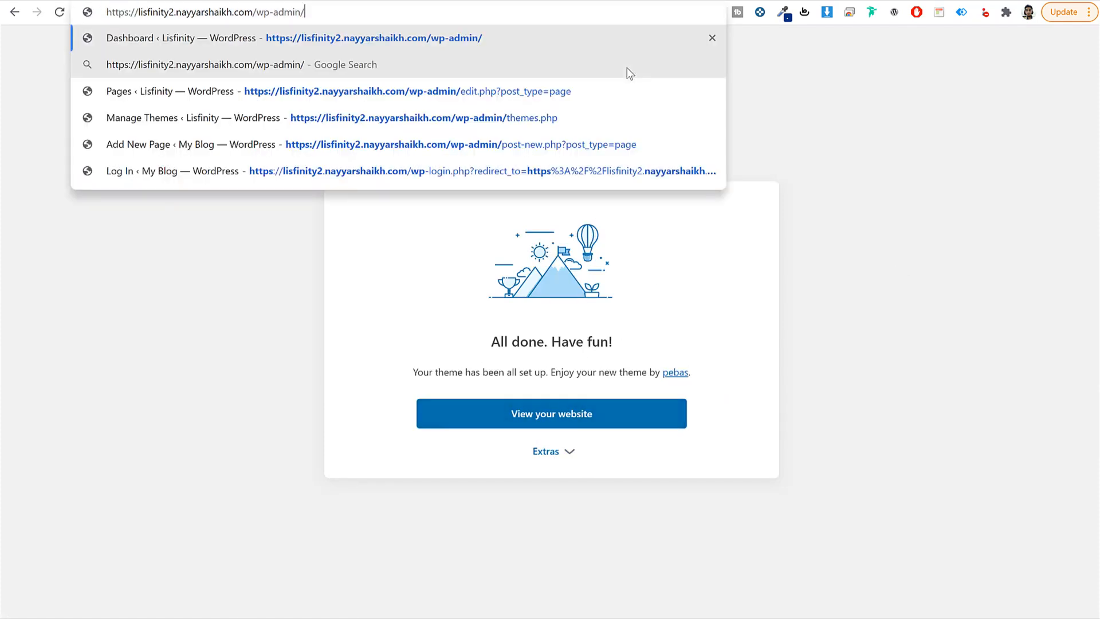
pyautogui.press('Return')
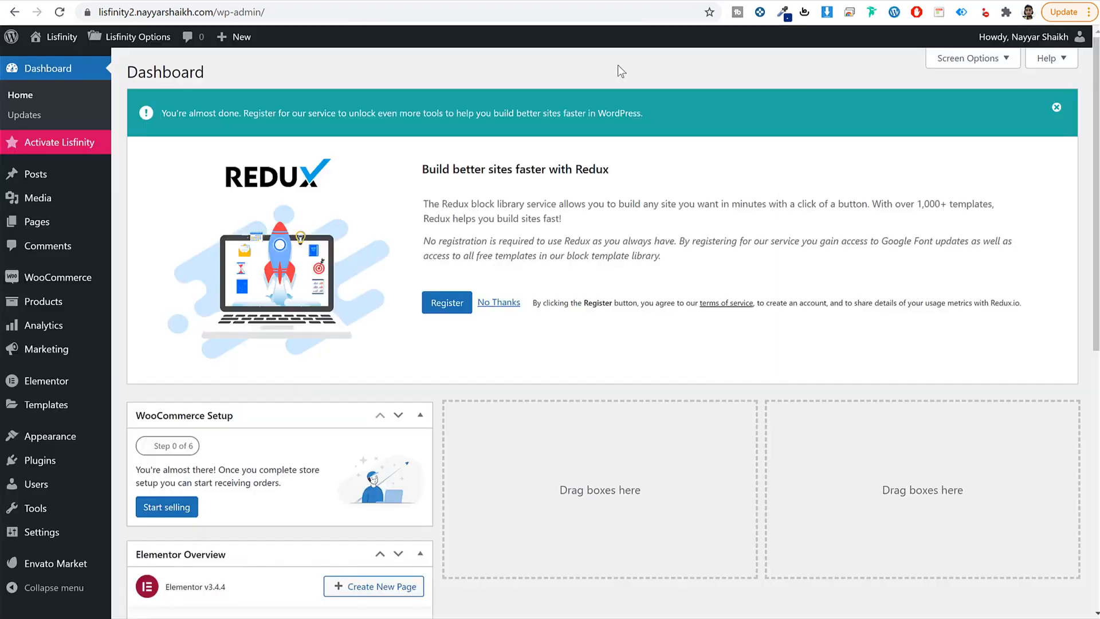
pyautogui.click(63, 37)
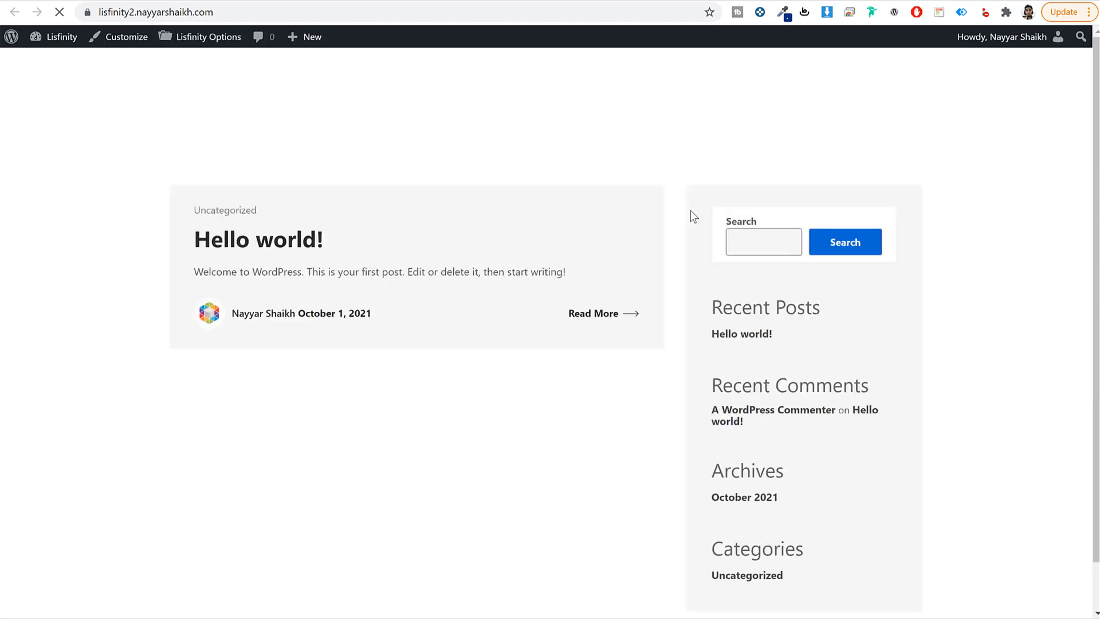
pyautogui.click(272, 1)
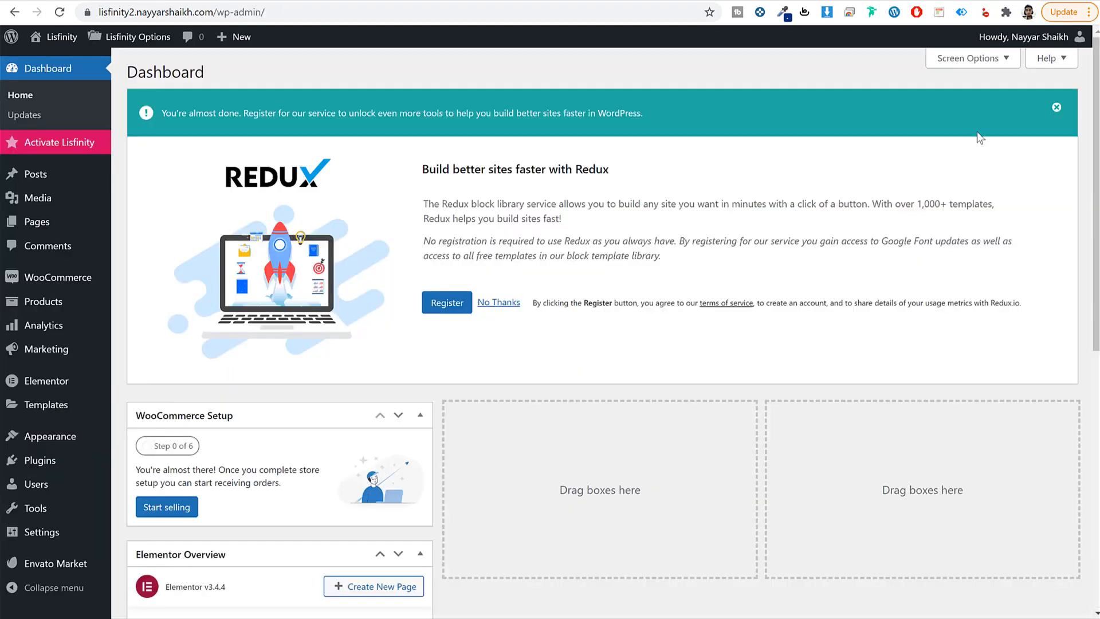
# Step: Dismiss the Redux notice, hide WooCommerce Setup and Elementor Overview, then open Lisfinity activation
pyautogui.click(1056, 107)
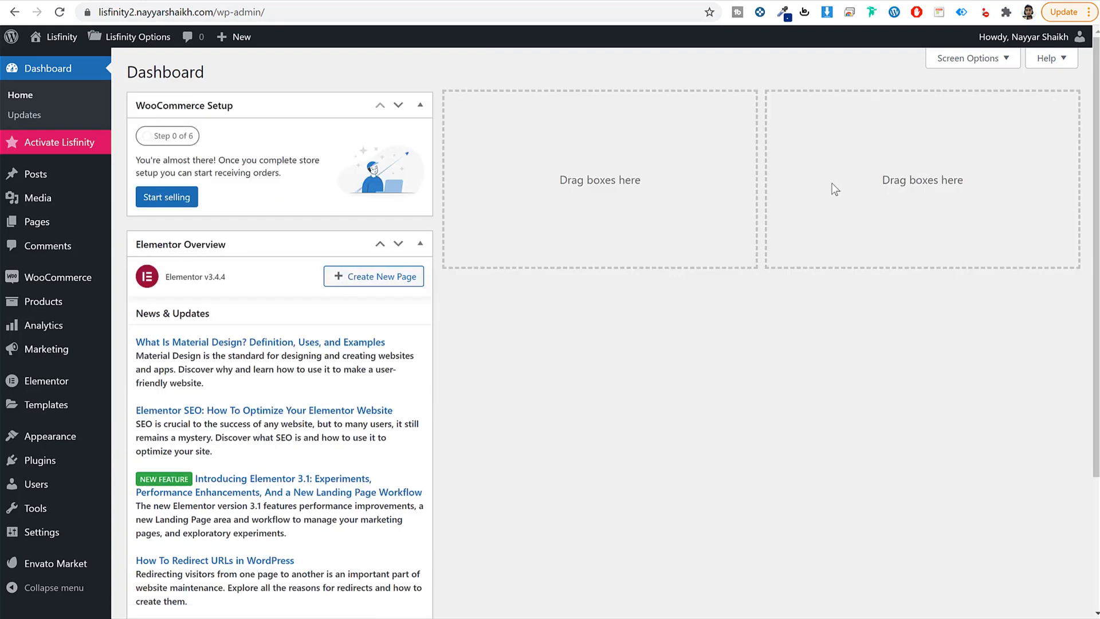
pyautogui.click(969, 58)
pyautogui.click(224, 120)
pyautogui.click(307, 127)
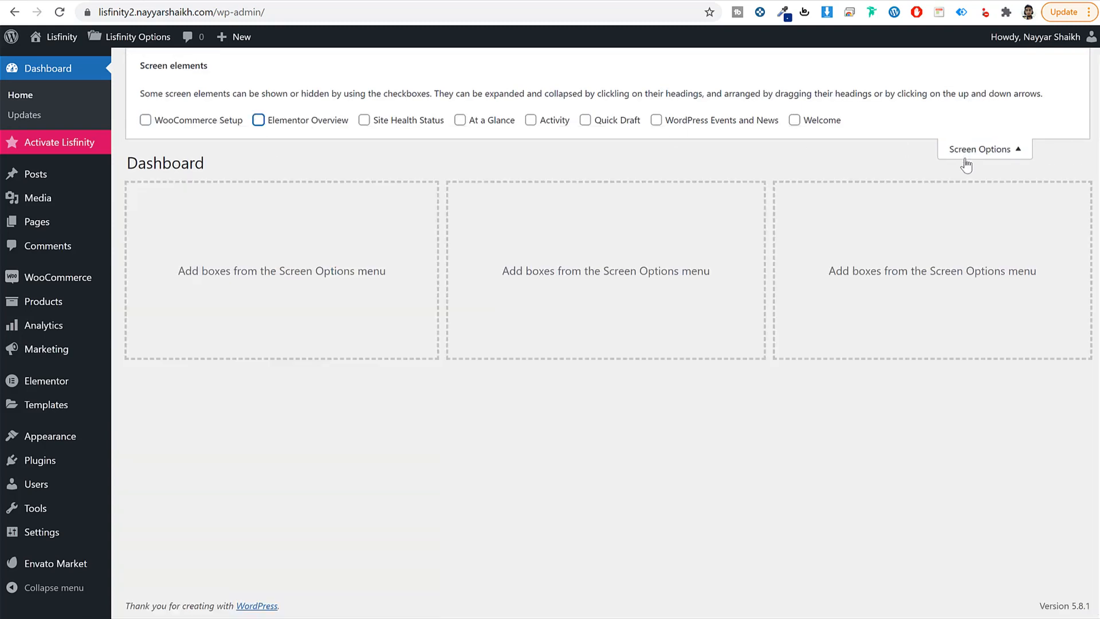
pyautogui.click(967, 151)
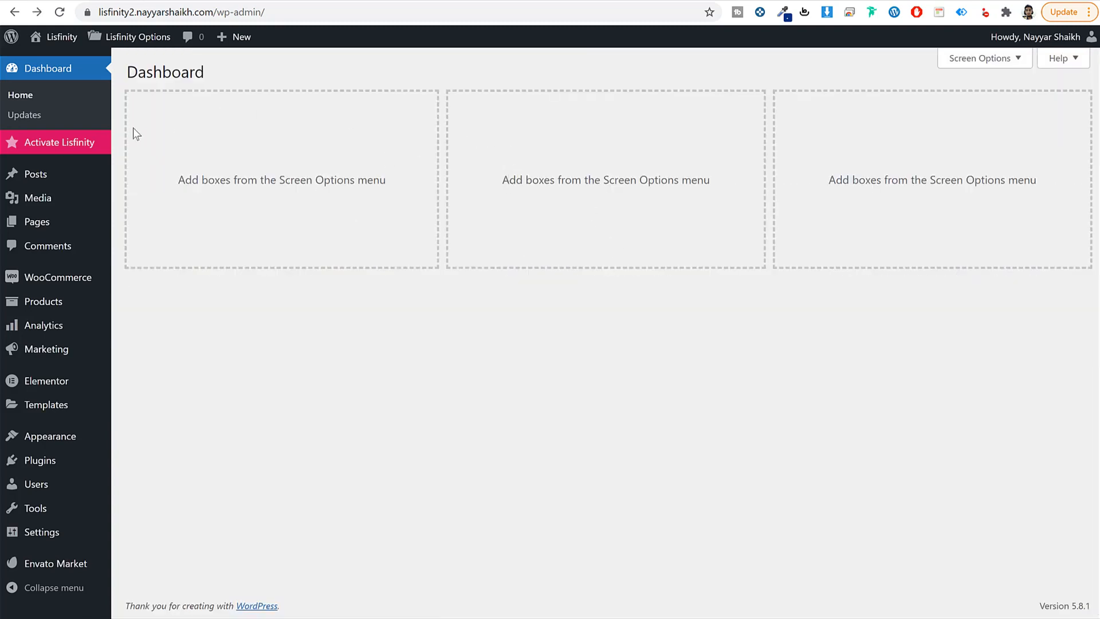
pyautogui.click(62, 147)
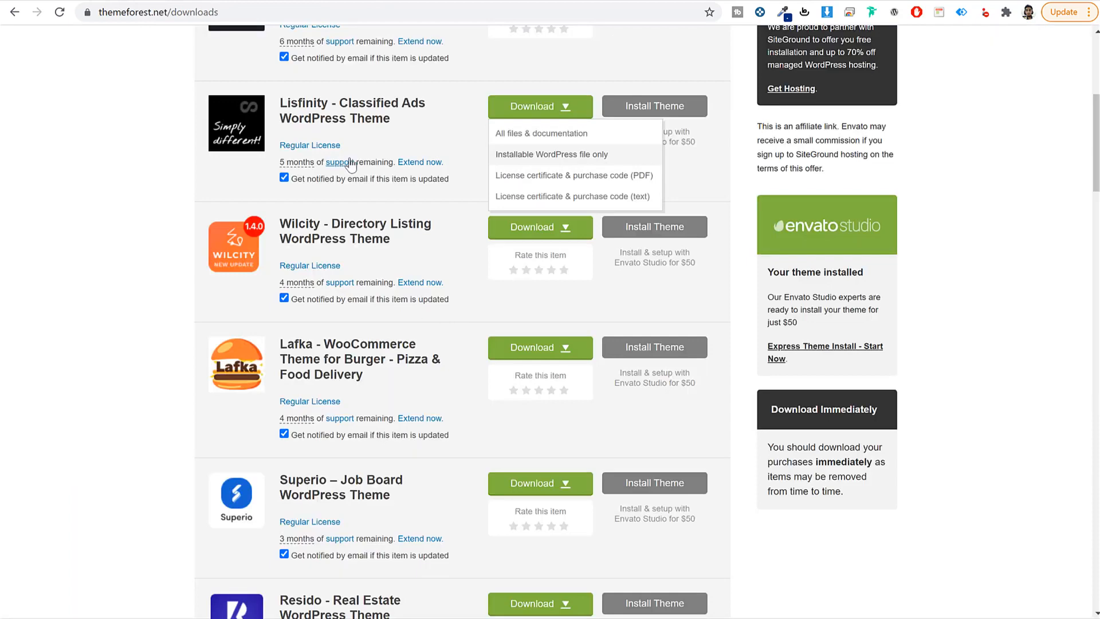
# Step: Open the Lisfinity Support page on ThemeForest and read its item support and purchase code details
pyautogui.click(441, 130)
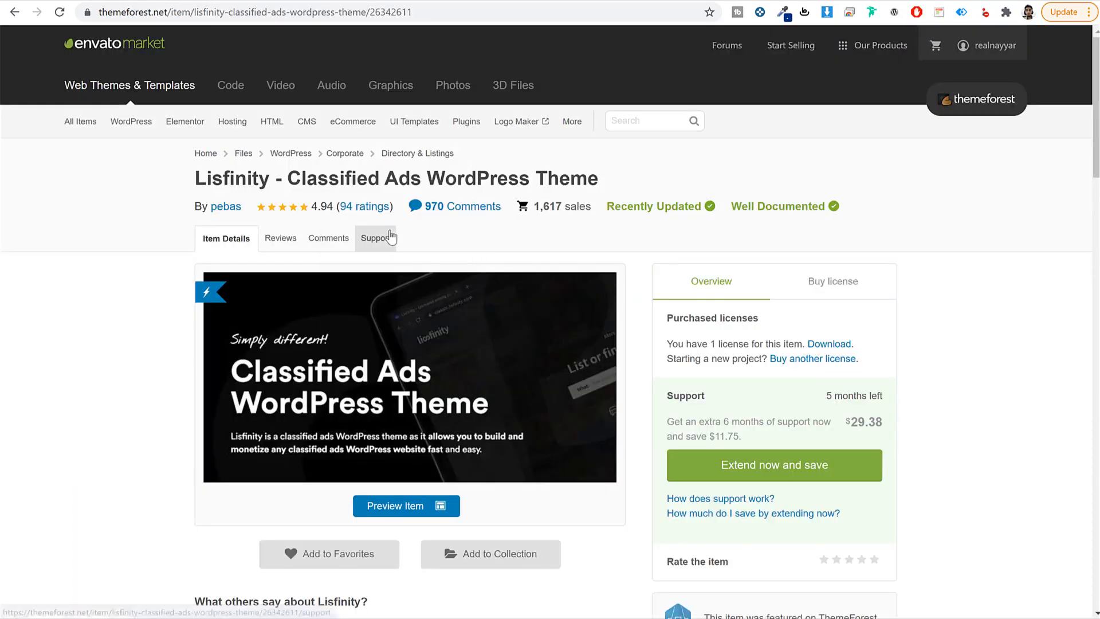
pyautogui.click(390, 237)
pyautogui.scroll(-5, 527, 388)
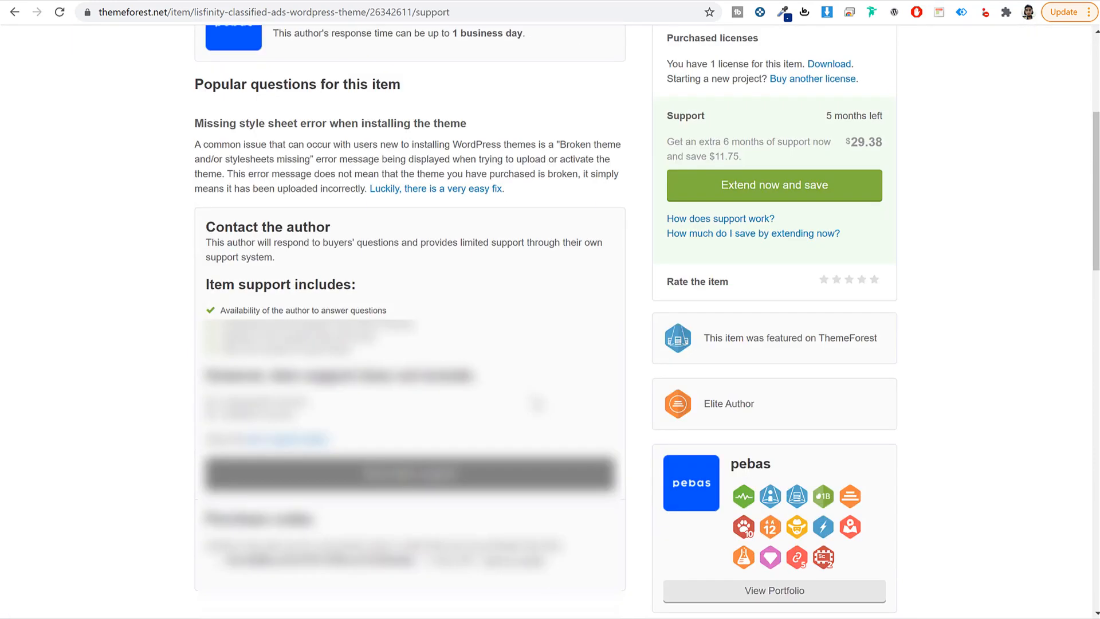
pyautogui.scroll(-4, 421, 371)
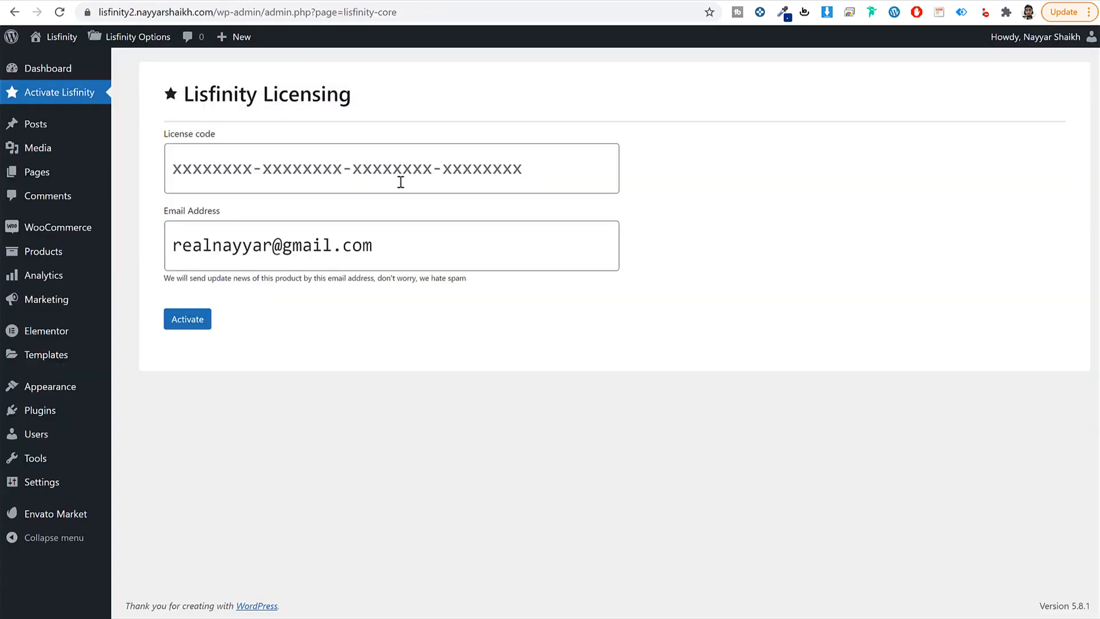
# Step: Paste the purchase code into License code and activate it, showing Valid status
pyautogui.click(332, 158)
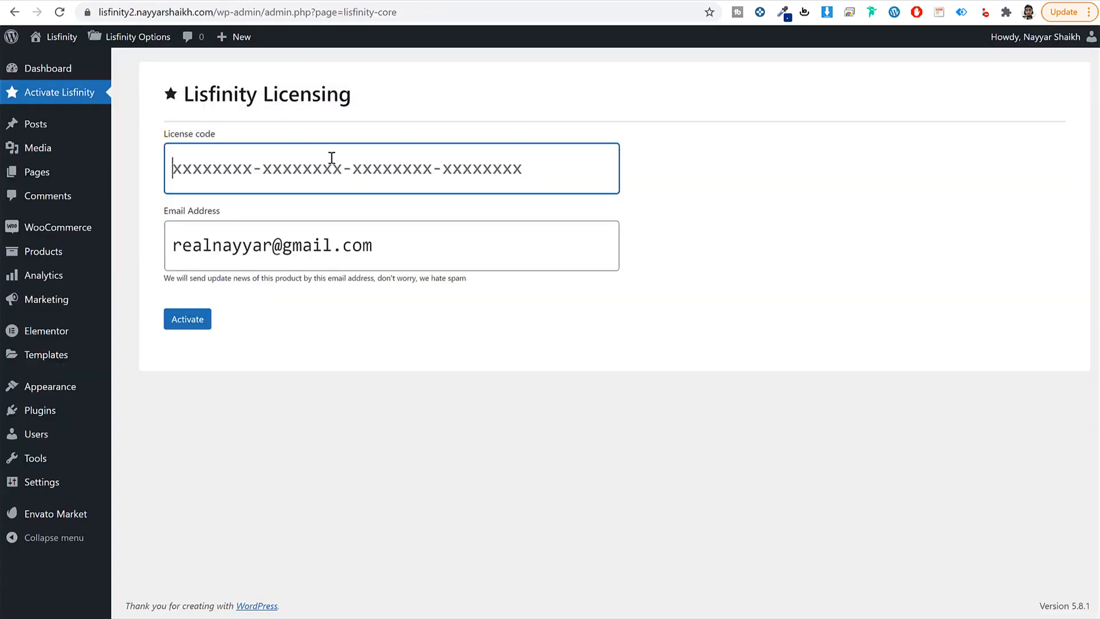
pyautogui.hotkey('ctrl', 'v')
pyautogui.click(177, 328)
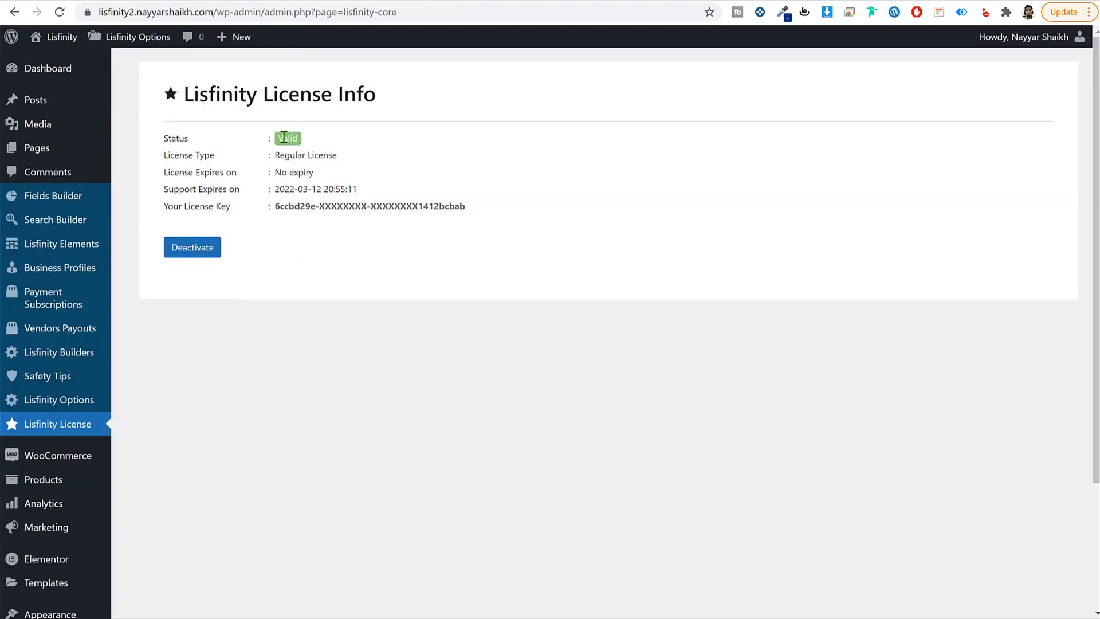
pyautogui.doubleClick(282, 138)
pyautogui.click(320, 160)
# Step: Check the Dashboard and Fields Builder category list, then switch to the demo homepage
pyautogui.click(78, 74)
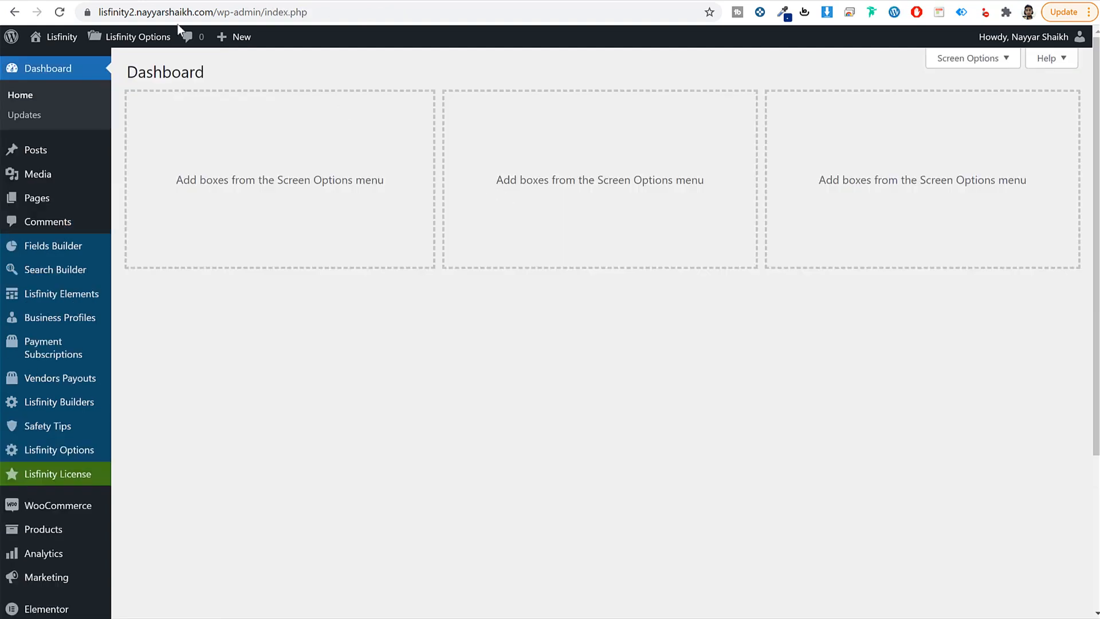
pyautogui.click(93, 0)
pyautogui.click(64, 250)
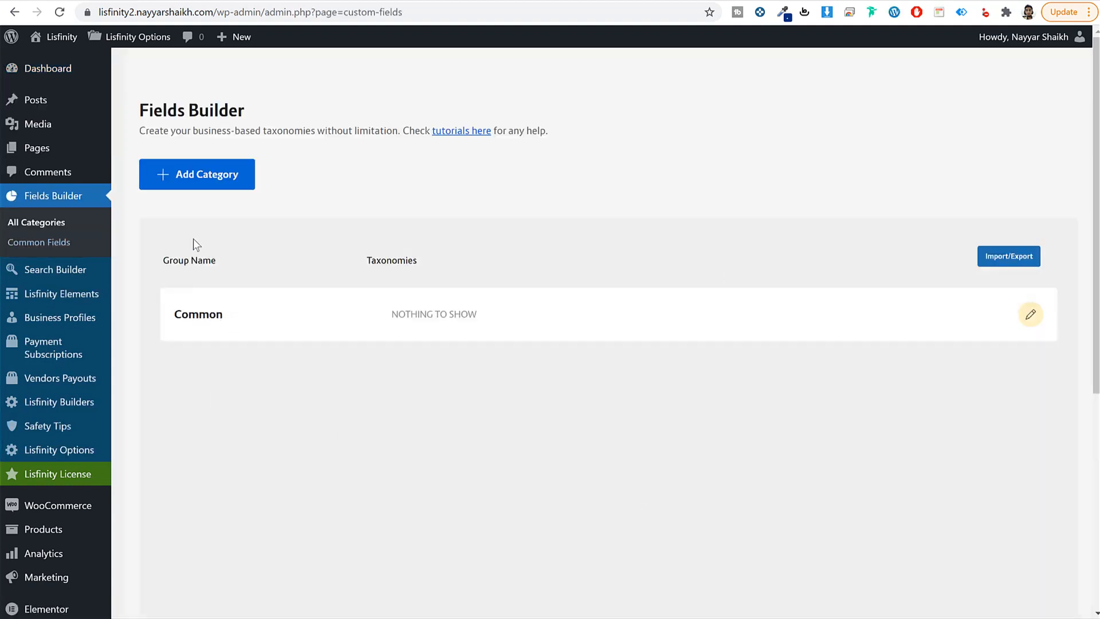
pyautogui.click(109, 0)
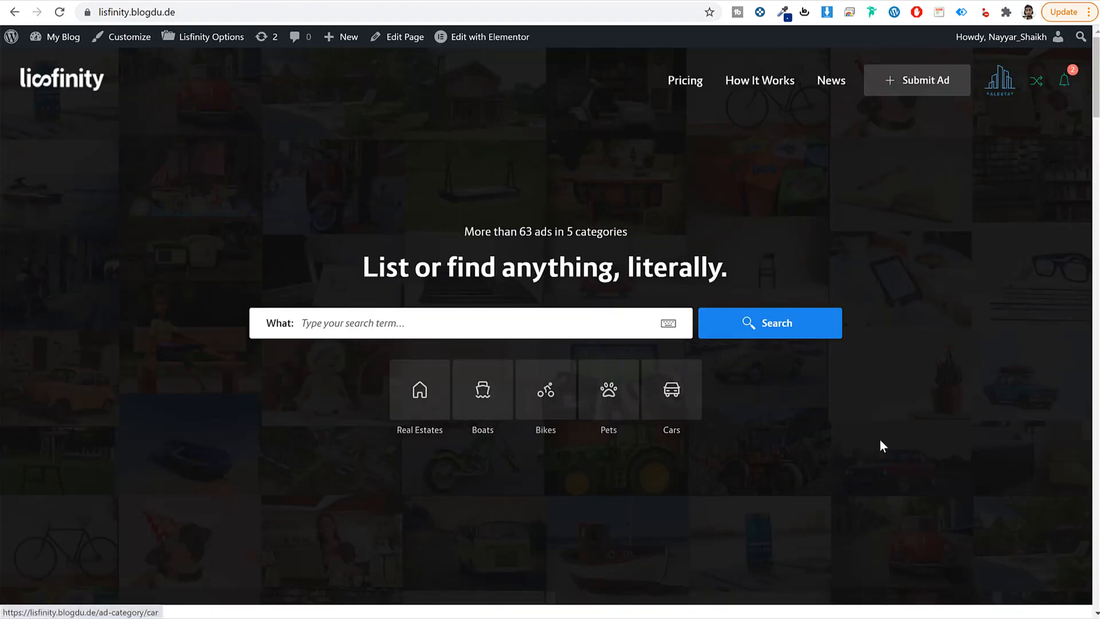
# Step: Compare Location on the demo's BMW M 340i xDrive Touring and house listings, then return to Fields Builder
pyautogui.scroll(-5, 878, 445)
pyautogui.scroll(-15, 879, 445)
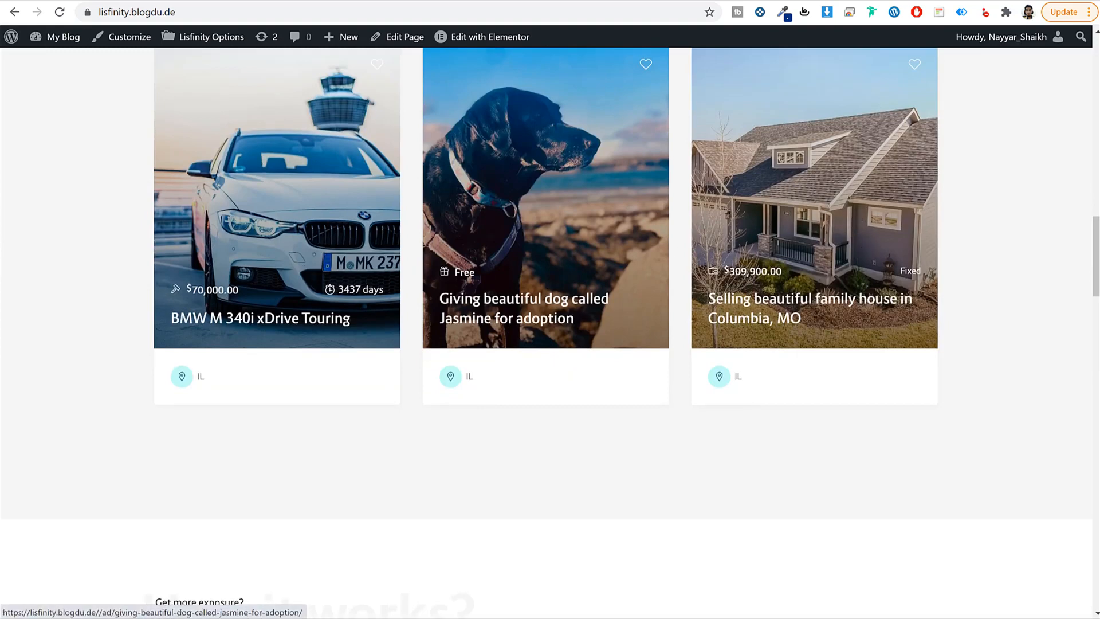
pyautogui.click(334, 1)
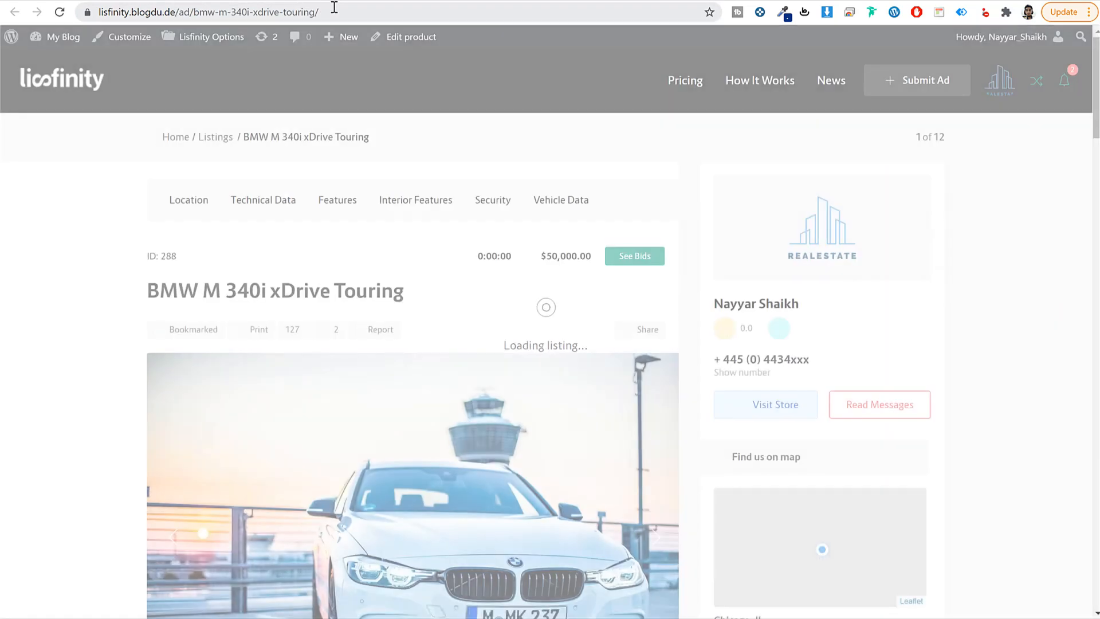
pyautogui.scroll(-10, 418, 281)
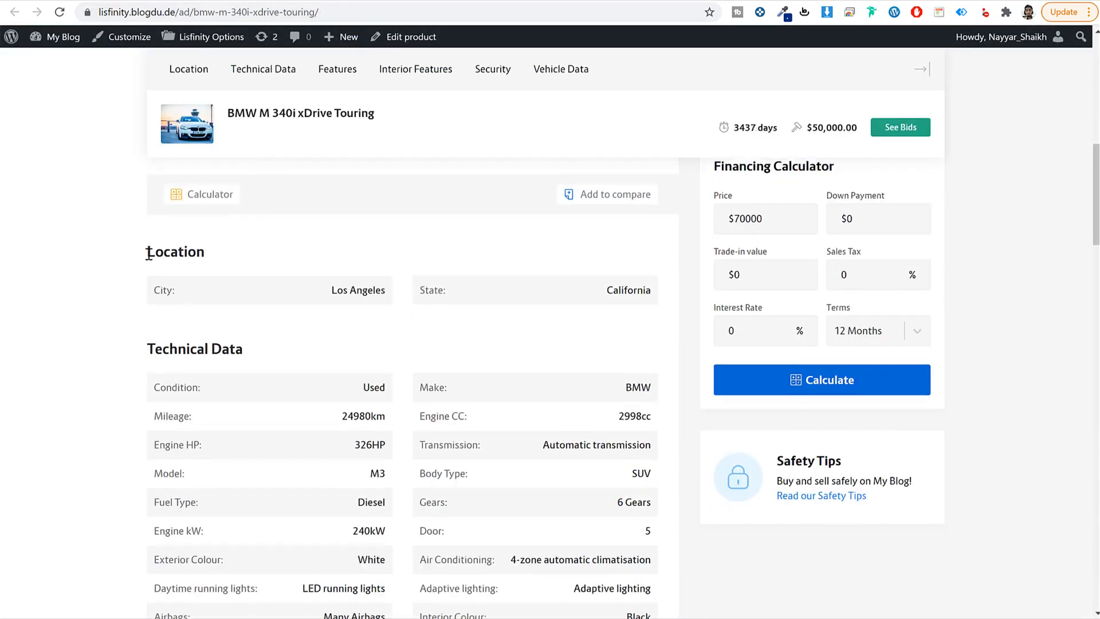
pyautogui.moveTo(146, 252); pyautogui.dragTo(271, 252)
pyautogui.click(273, 252)
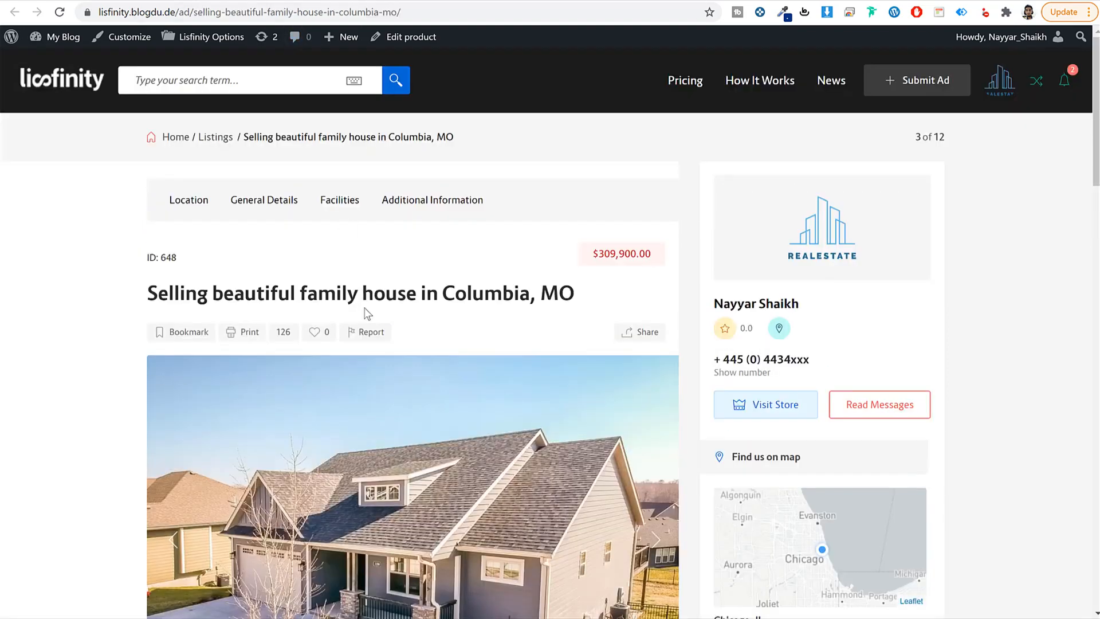
pyautogui.scroll(-10, 366, 312)
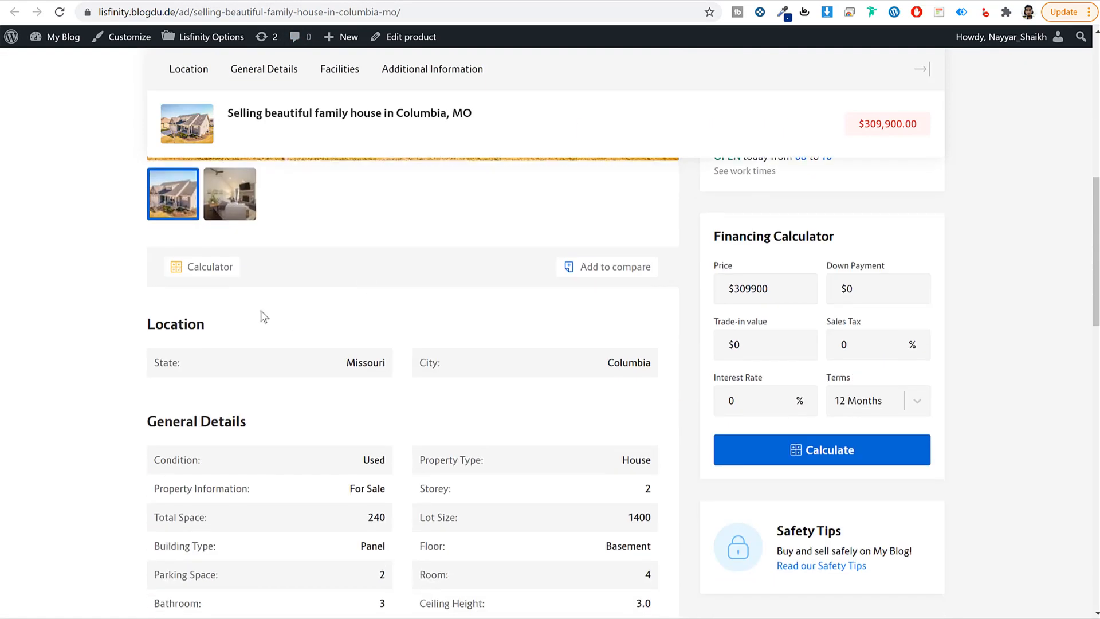
pyautogui.doubleClick(216, 328)
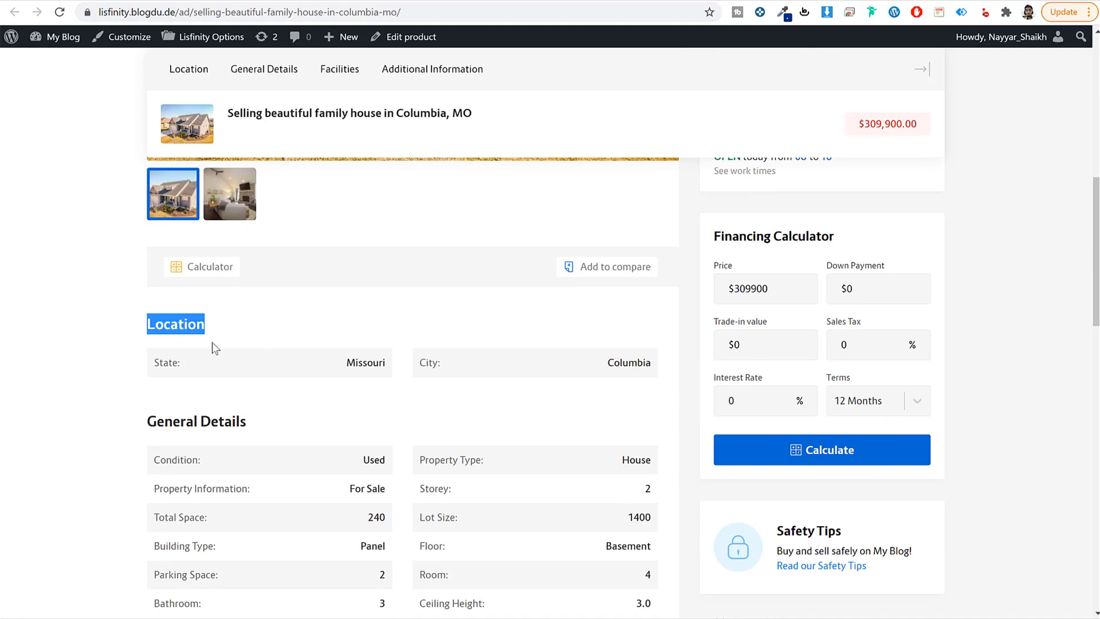
pyautogui.click(303, 0)
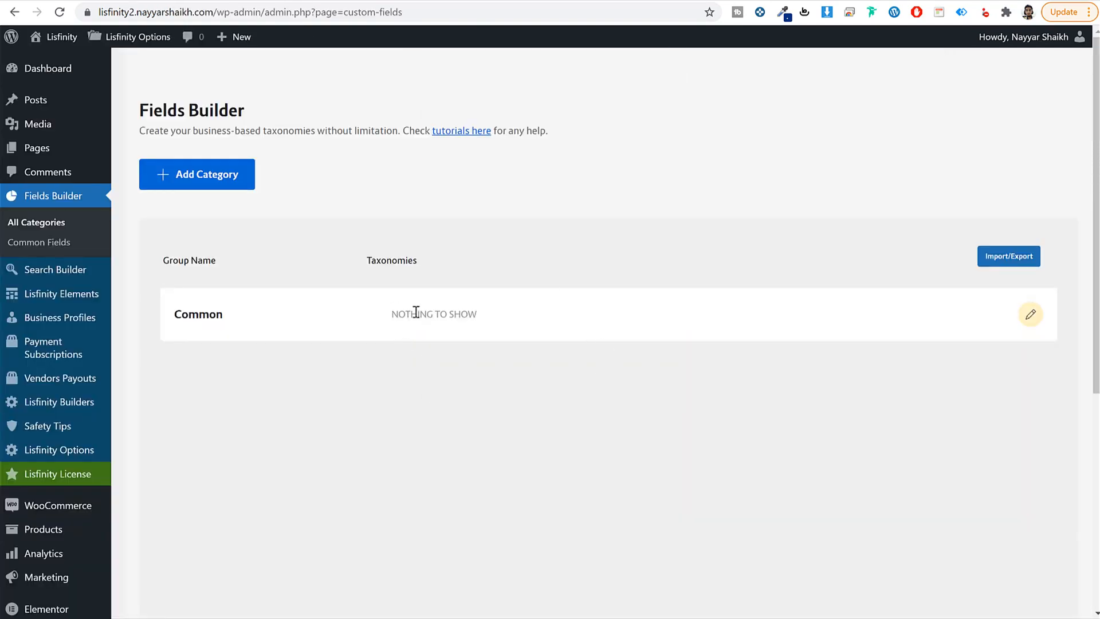
# Step: Confirm Common has no taxonomies yet and start a new taxonomy in the Common group
pyautogui.tripleClick(416, 311)
pyautogui.moveTo(239, 311); pyautogui.dragTo(165, 312)
pyautogui.click(190, 322)
pyautogui.click(1032, 317)
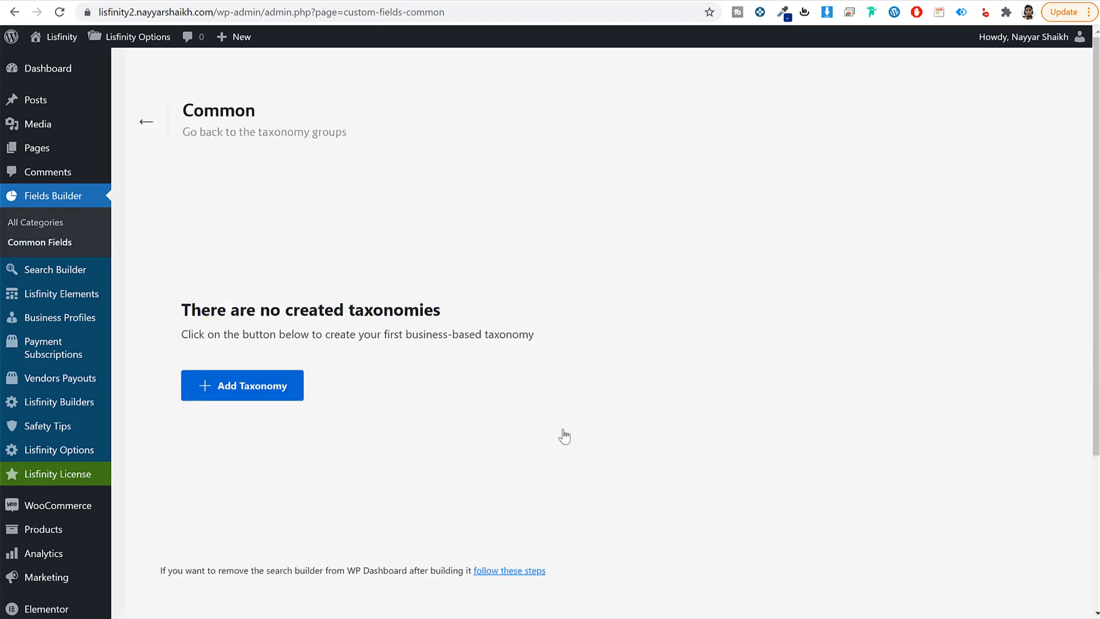
pyautogui.click(248, 392)
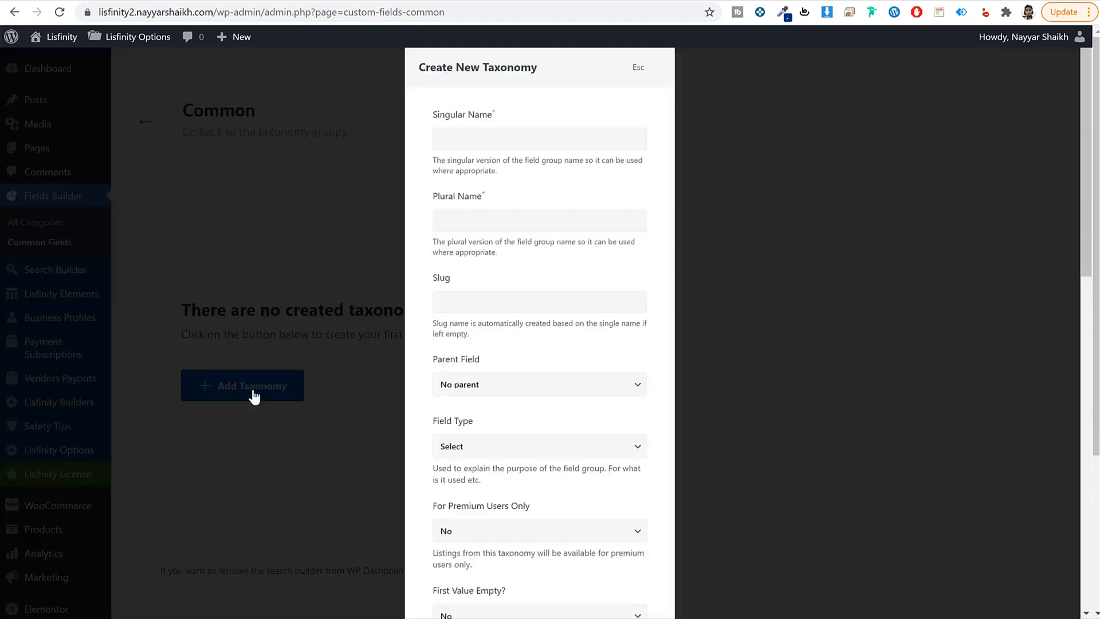
# Step: Enter singular name State, plural name States and slug state
pyautogui.click(531, 137)
pyautogui.hotkey('ctrl', 'a')
pyautogui.hotkey('ctrl', 'c')
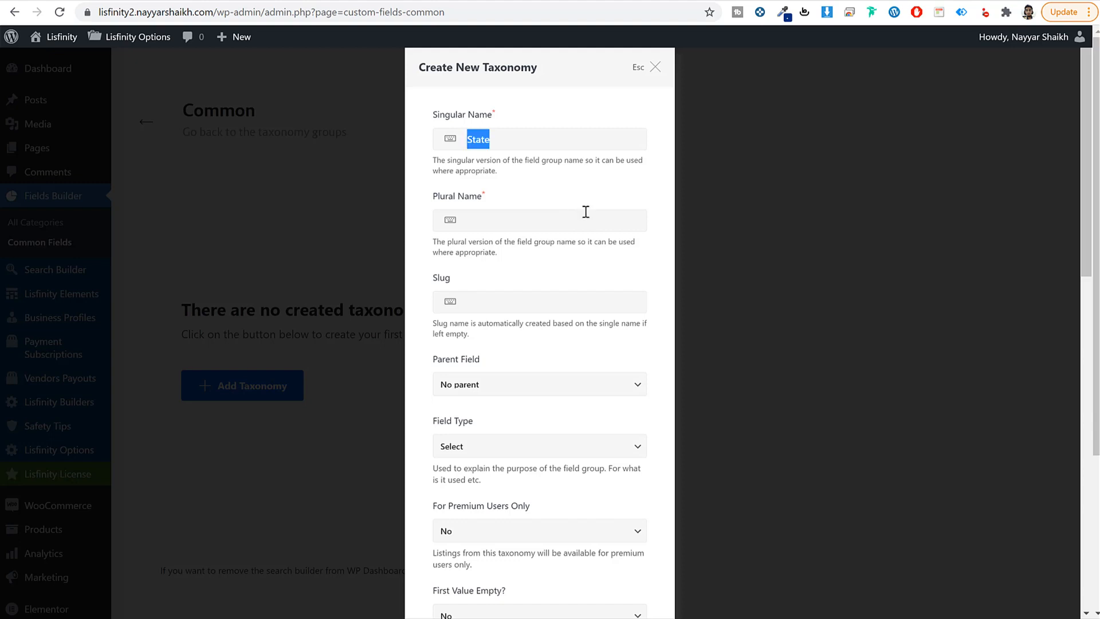
pyautogui.click(575, 220)
pyautogui.hotkey('ctrl', 'v')
pyautogui.write('s')
pyautogui.click(530, 301)
pyautogui.hotkey('ctrl', 'v')
pyautogui.moveTo(473, 303); pyautogui.dragTo(451, 308)
pyautogui.write('s')
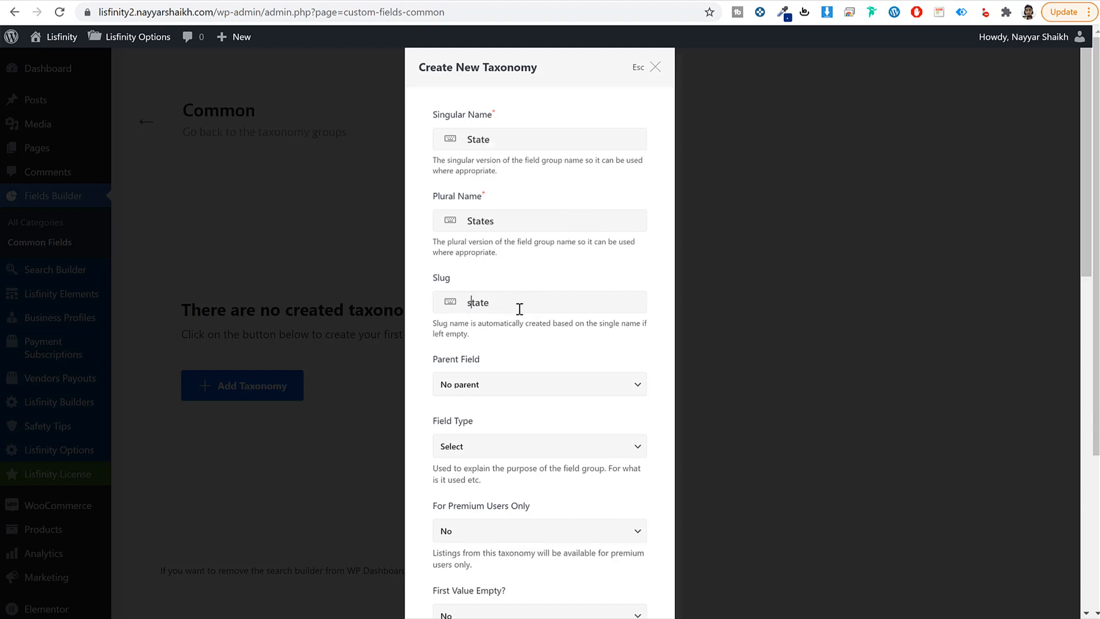
pyautogui.hotkey('ctrl', 'a')
# Step: Set the field type to Location and save the State taxonomy
pyautogui.scroll(-1, 655, 376)
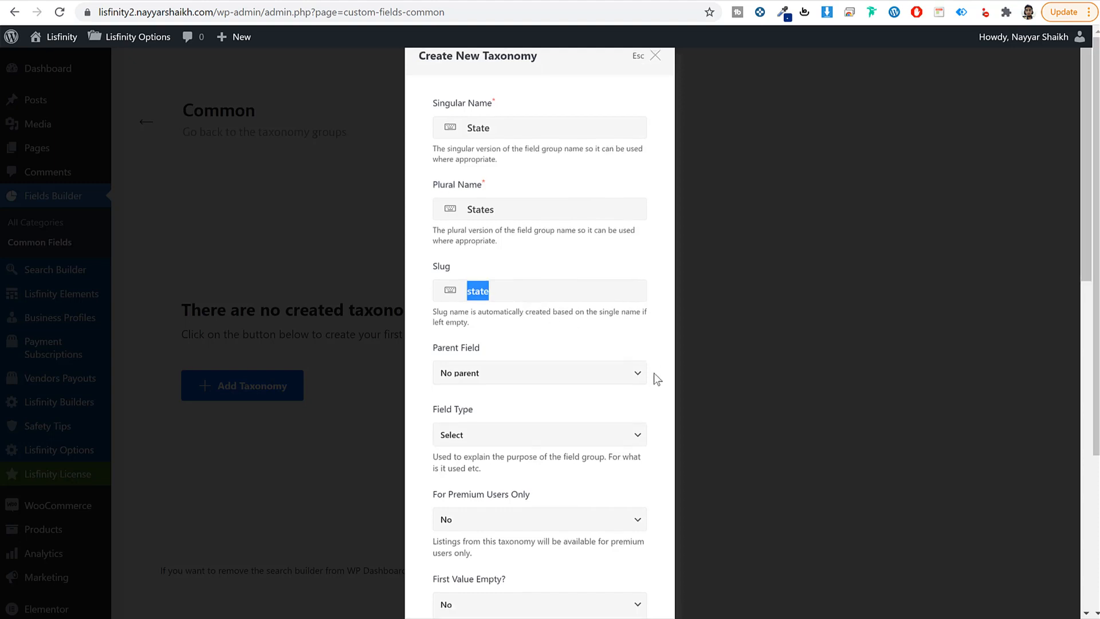
pyautogui.click(499, 378)
pyautogui.click(493, 440)
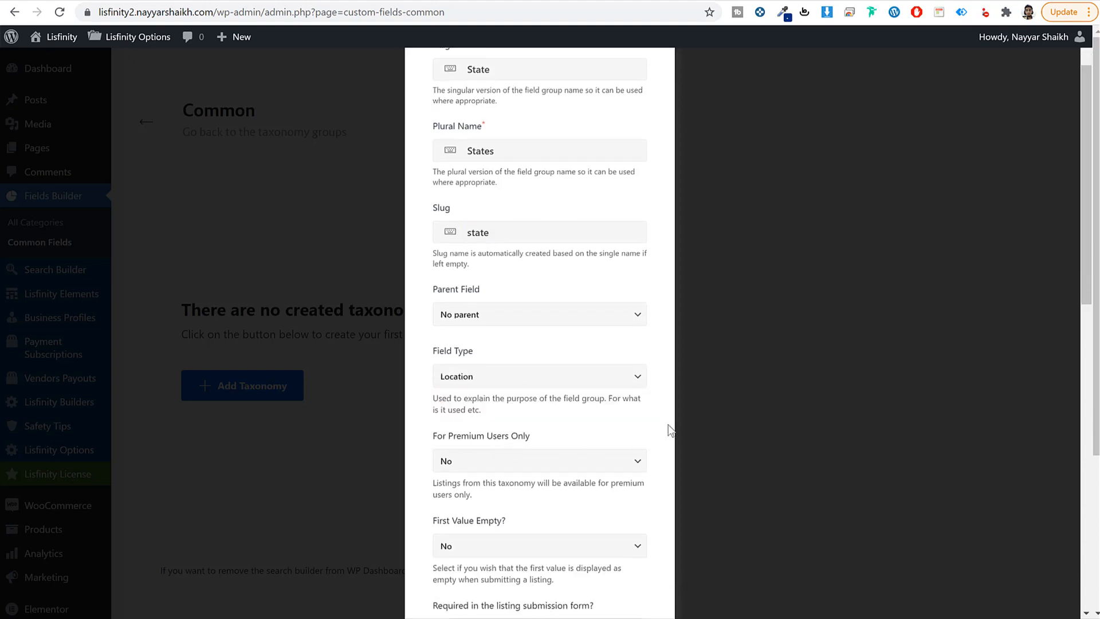
pyautogui.scroll(-12, 553, 441)
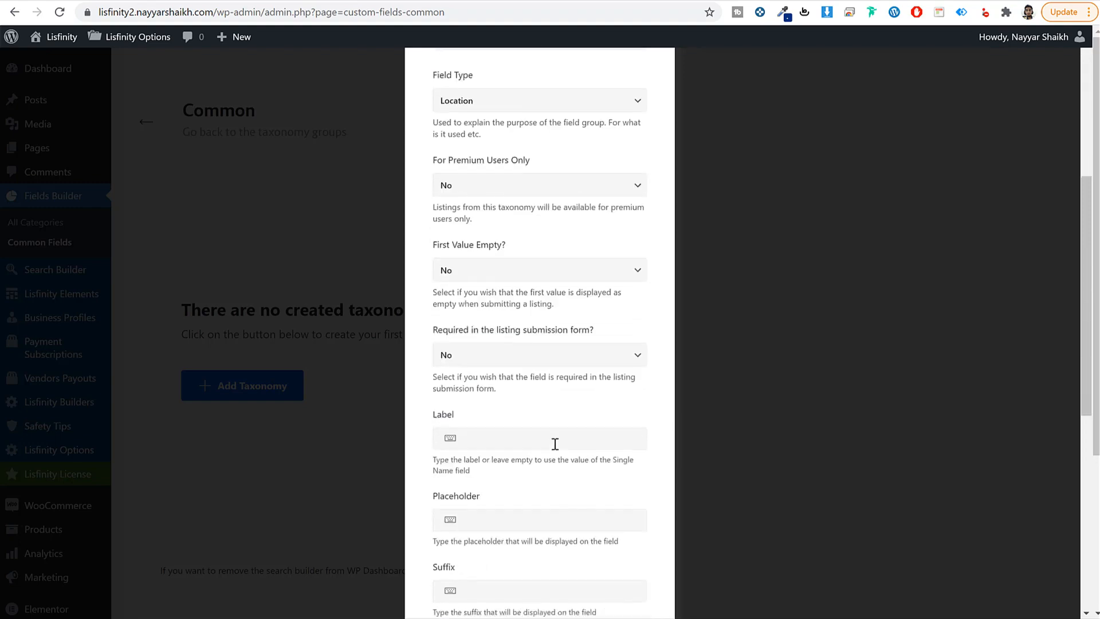
pyautogui.click(607, 565)
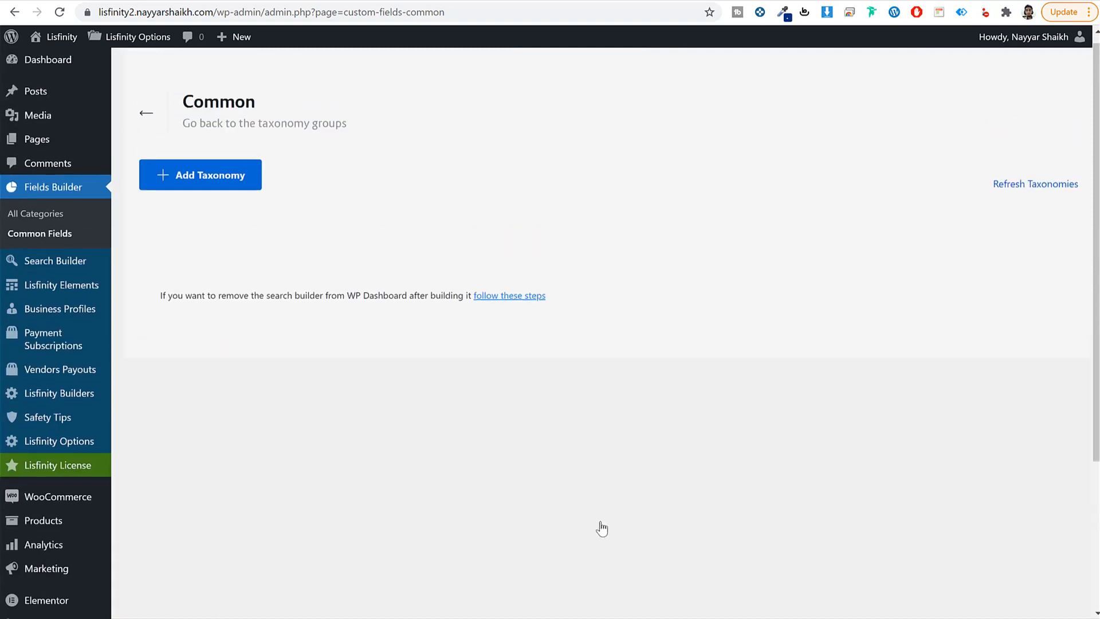
# Step: Create a Location-type Cities taxonomy with State chosen as its parent field
pyautogui.scroll(-1, 409, 278)
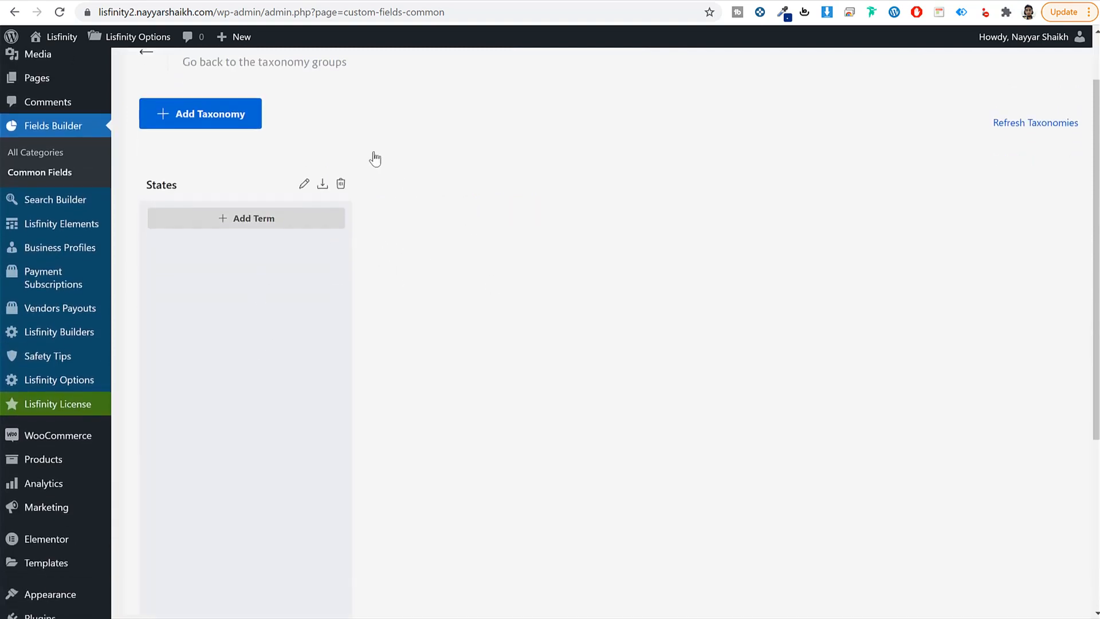
pyautogui.click(207, 126)
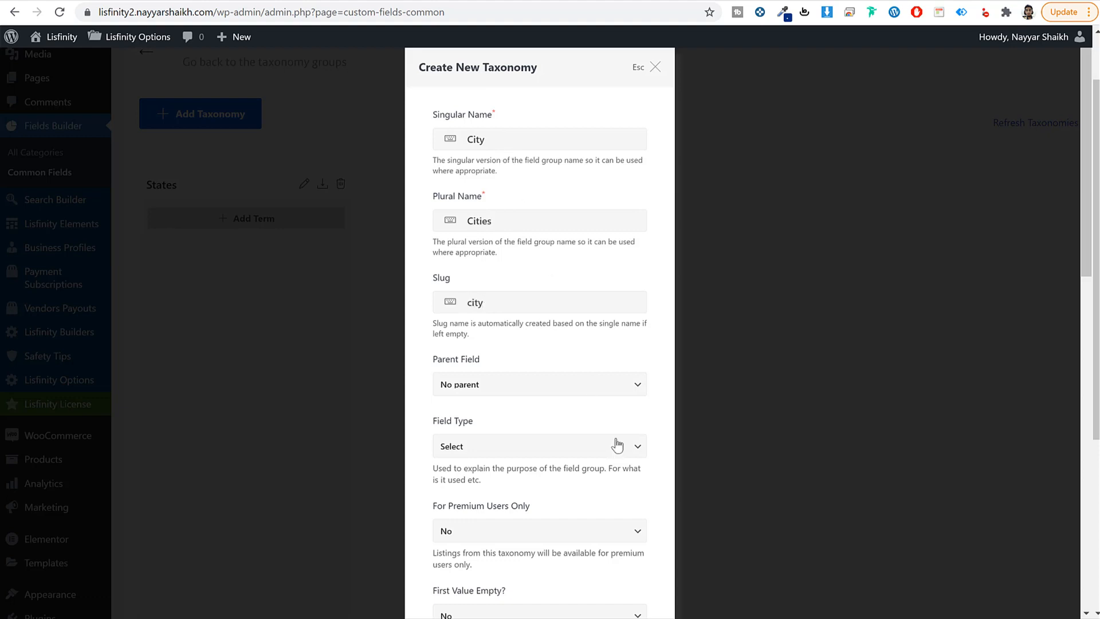
pyautogui.click(518, 452)
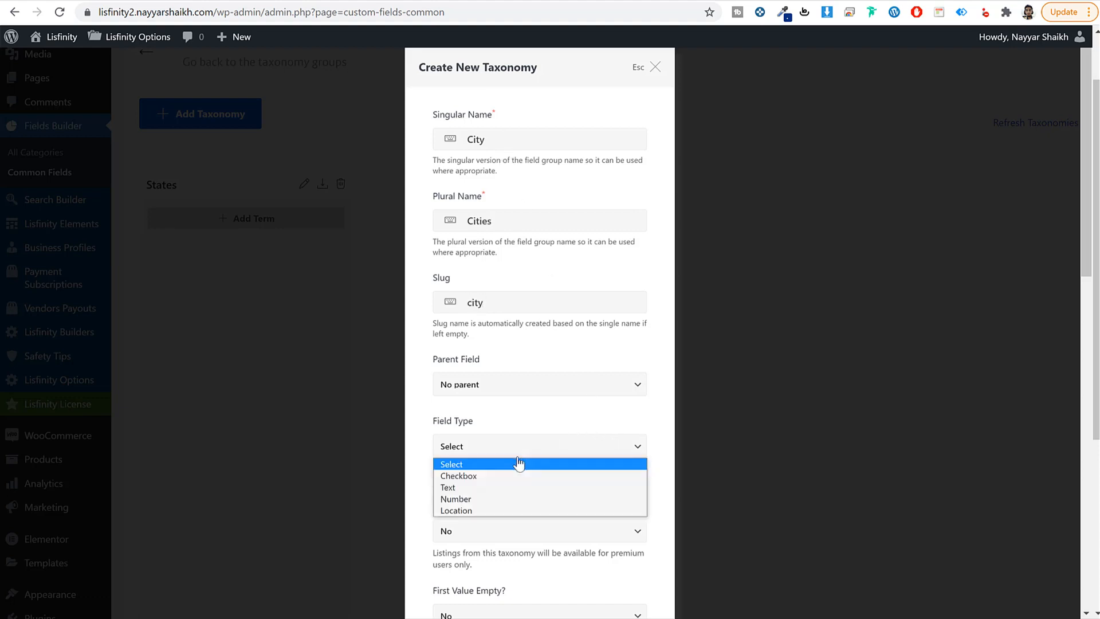
pyautogui.click(497, 509)
pyautogui.click(494, 396)
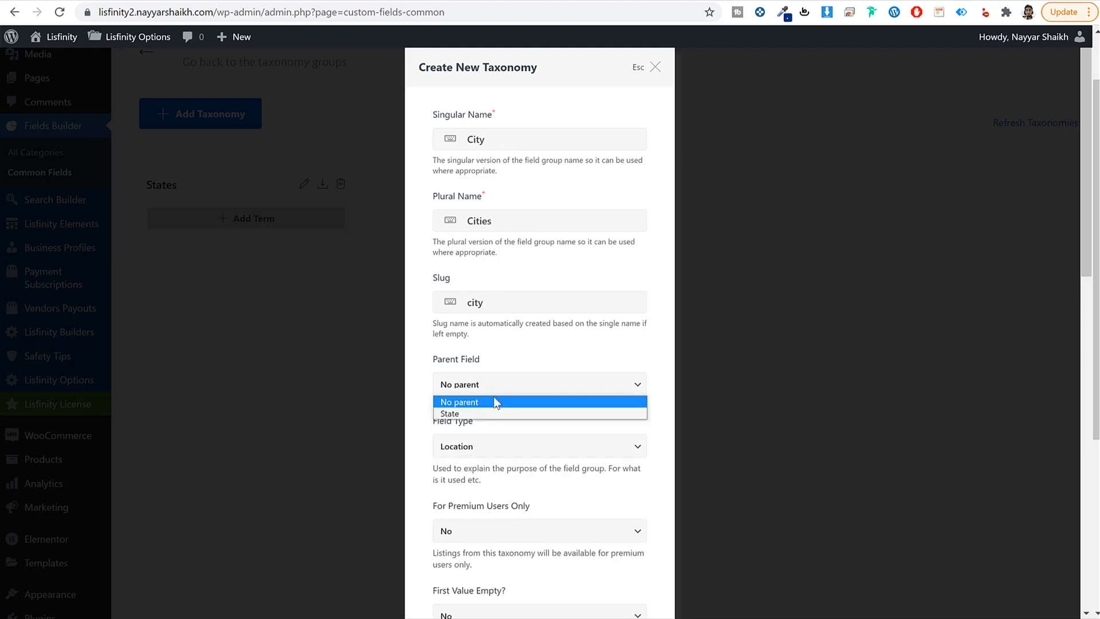
pyautogui.click(510, 417)
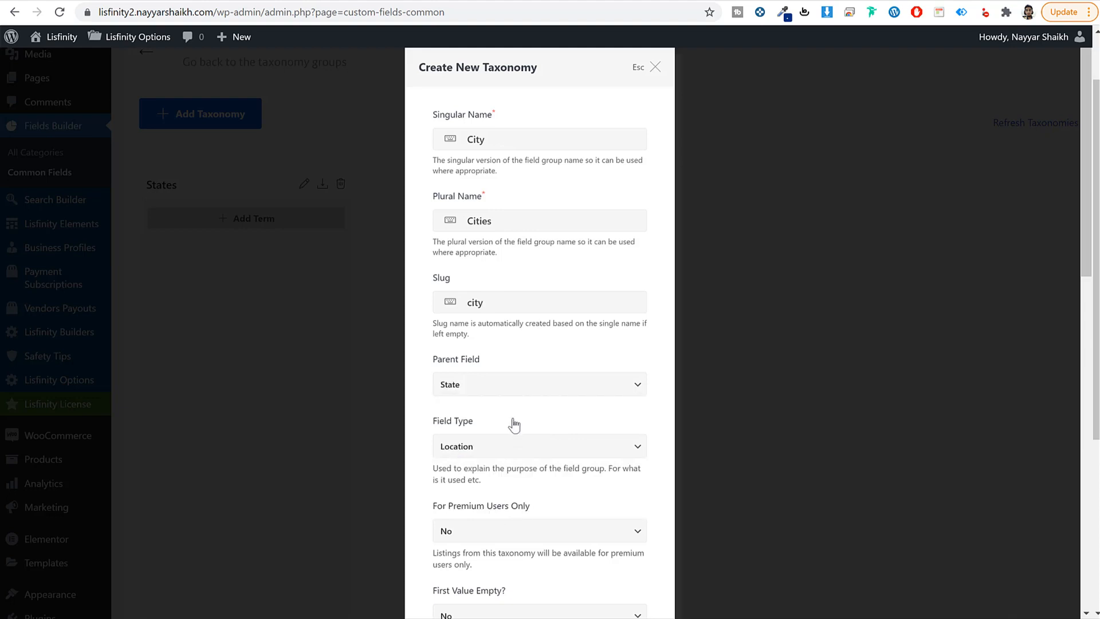
pyautogui.scroll(-8, 564, 463)
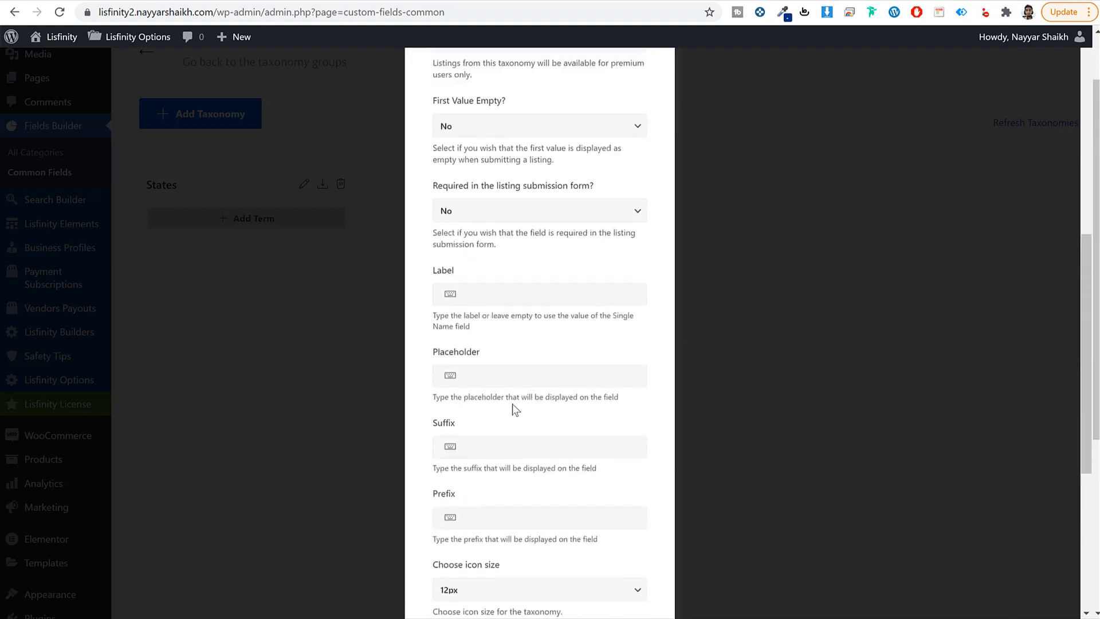
pyautogui.scroll(-5, 515, 409)
pyautogui.scroll(-1, 621, 584)
pyautogui.click(604, 572)
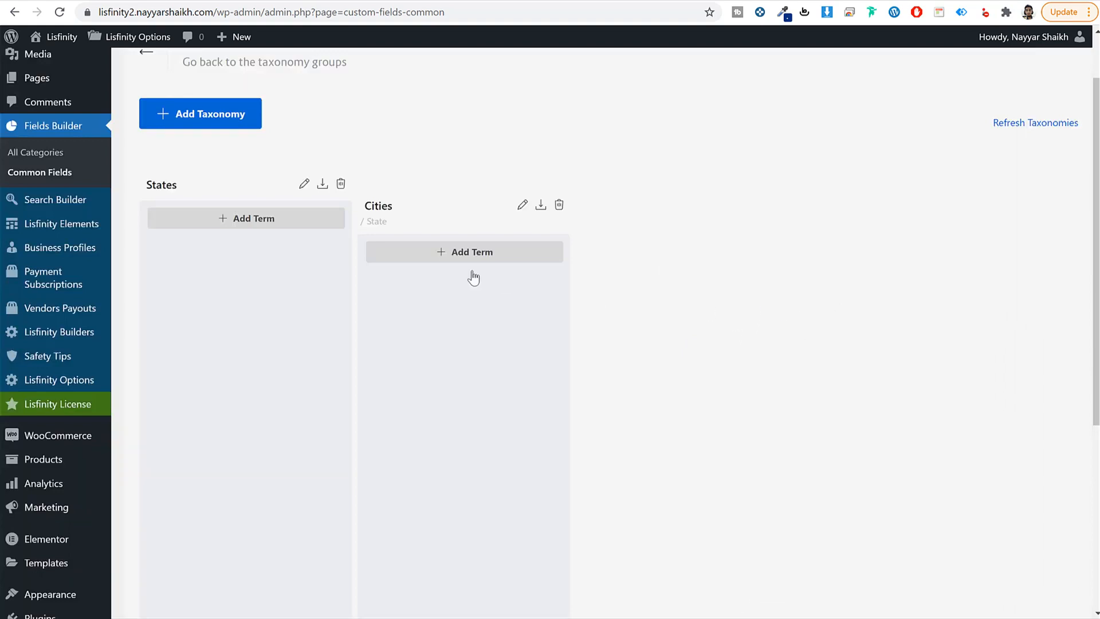
# Step: Add Maharashtra as a States term with the lowercase slug maharashtra
pyautogui.click(235, 227)
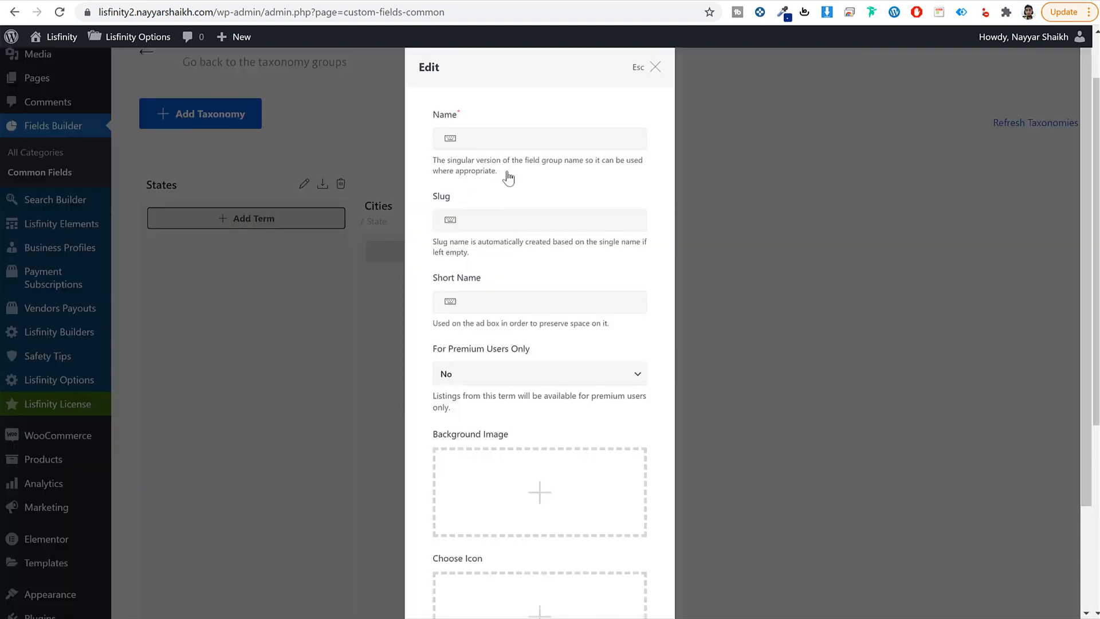
pyautogui.click(530, 139)
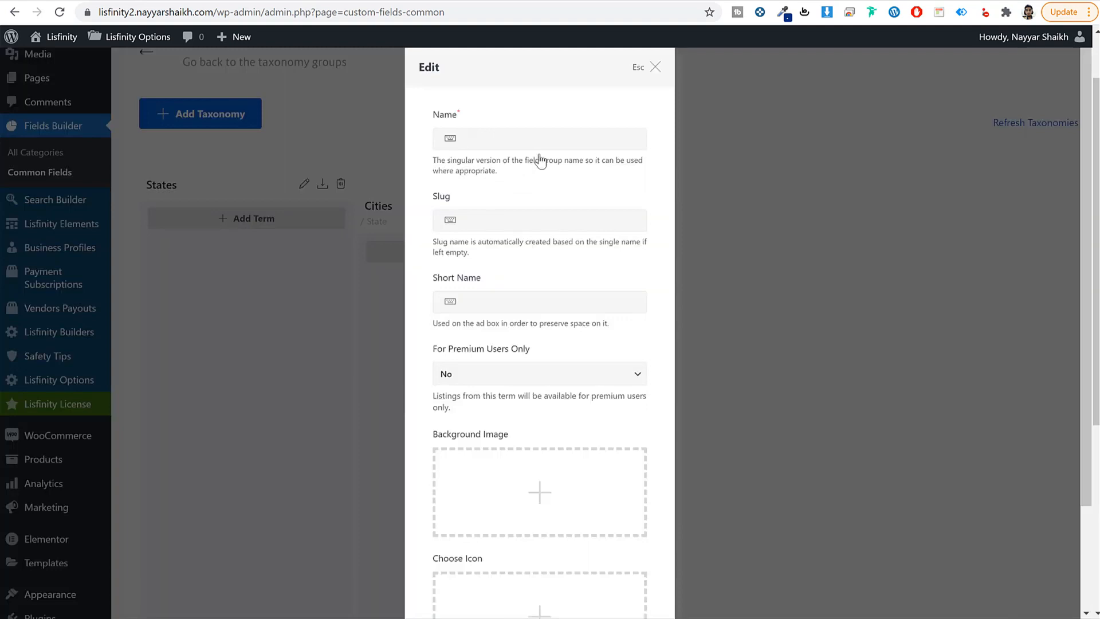
pyautogui.write('Maharashtra')
pyautogui.hotkey('ctrl', 'a')
pyautogui.hotkey('ctrl', 'c')
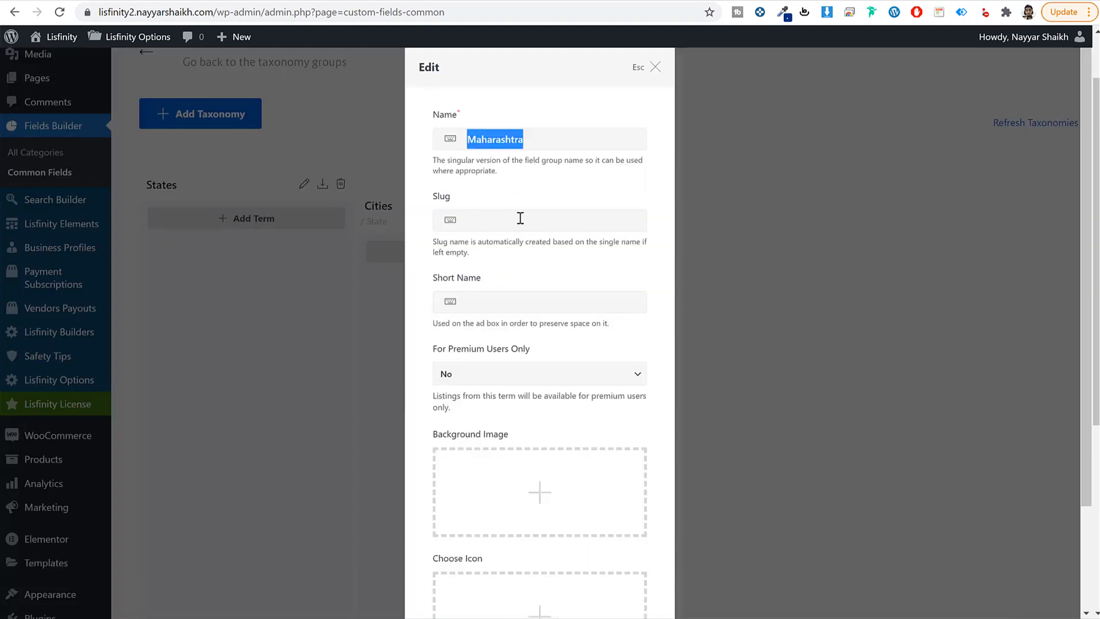
pyautogui.click(521, 220)
pyautogui.hotkey('ctrl', 'v')
pyautogui.moveTo(476, 220); pyautogui.dragTo(451, 228)
pyautogui.write('m')
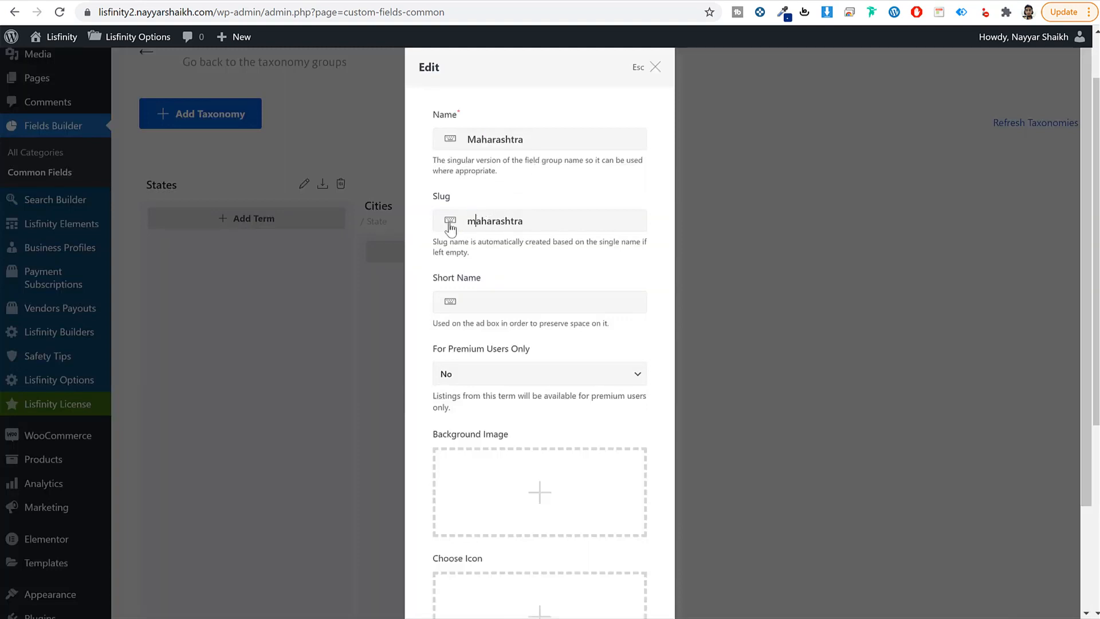
pyautogui.click(508, 295)
pyautogui.scroll(-3, 630, 327)
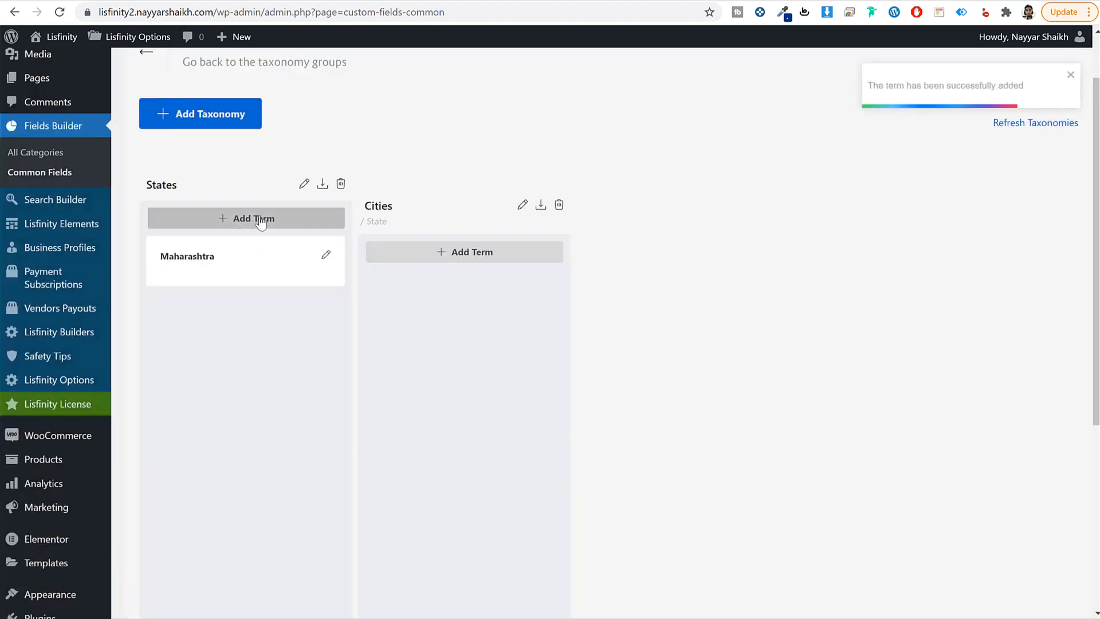
# Step: Add Delhi as a second States term and save it
pyautogui.click(257, 231)
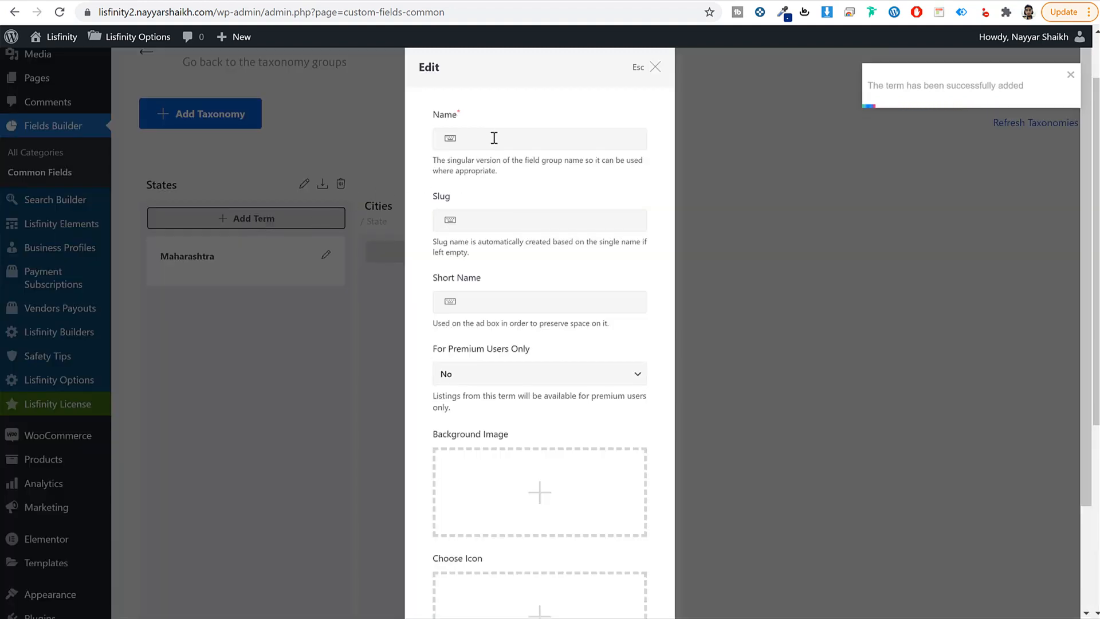
pyautogui.click(526, 140)
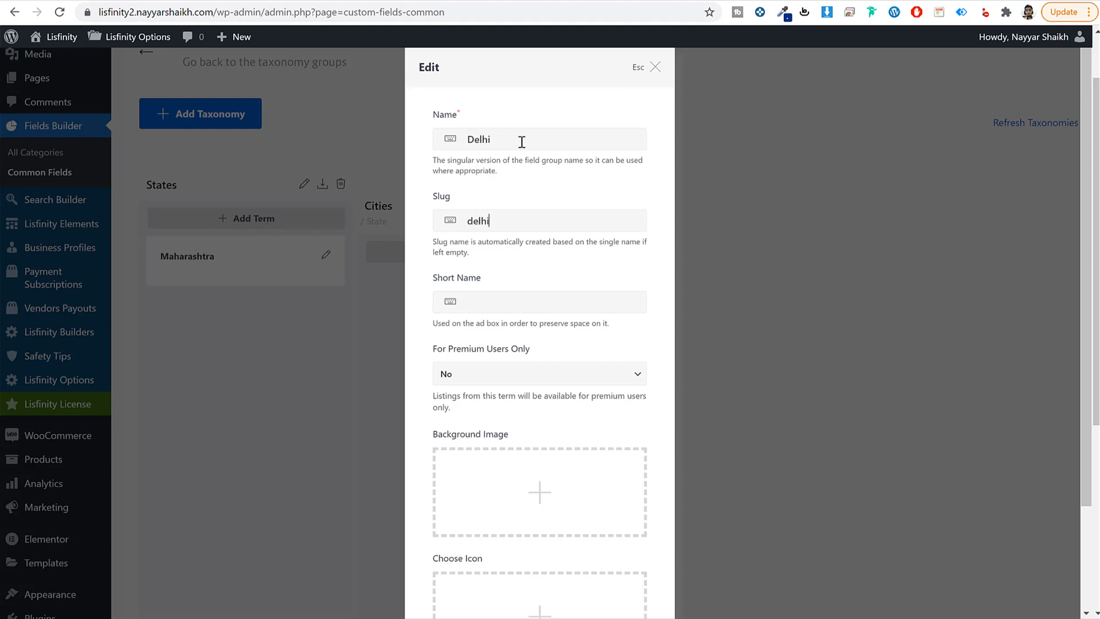
pyautogui.scroll(-2, 567, 366)
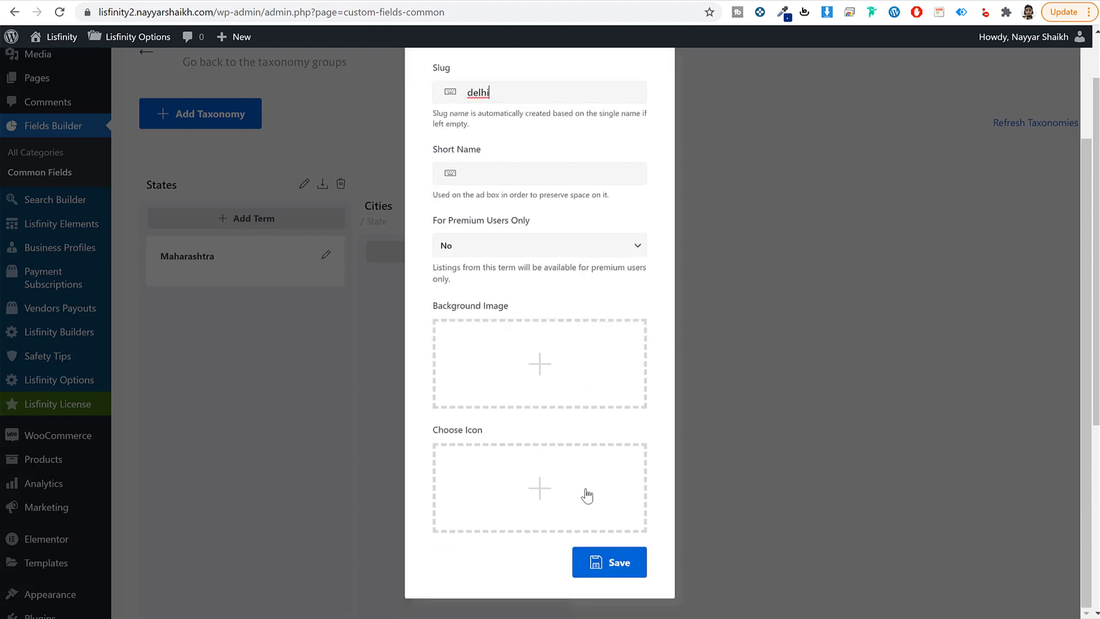
pyautogui.scroll(2, 601, 552)
pyautogui.scroll(-2, 601, 551)
pyautogui.click(604, 560)
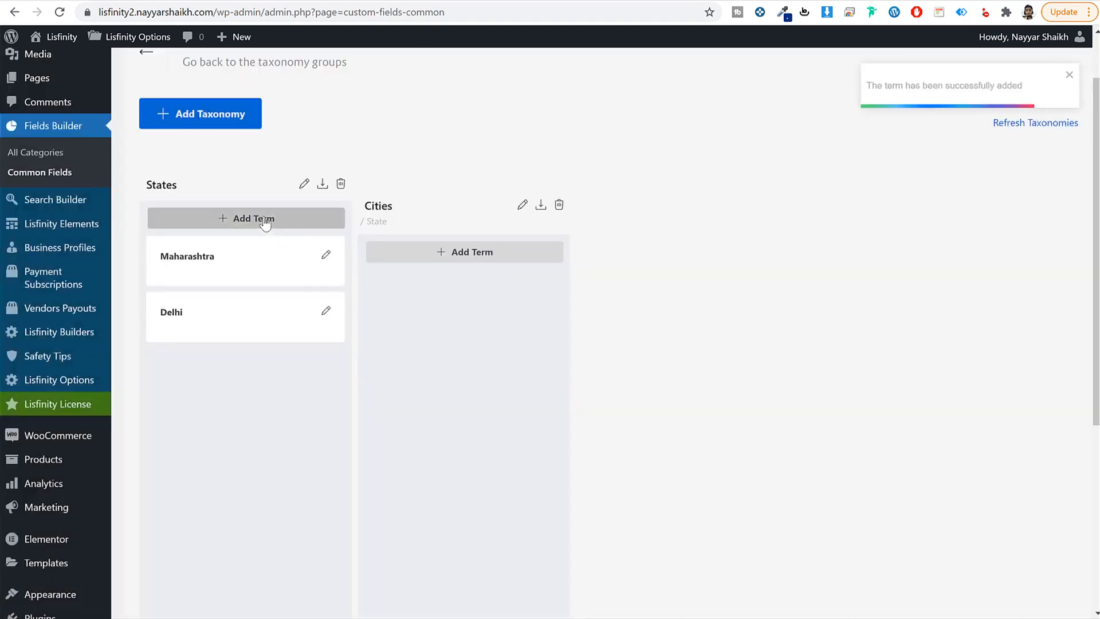
# Step: Add Gujrat as the third States term and save it
pyautogui.click(263, 218)
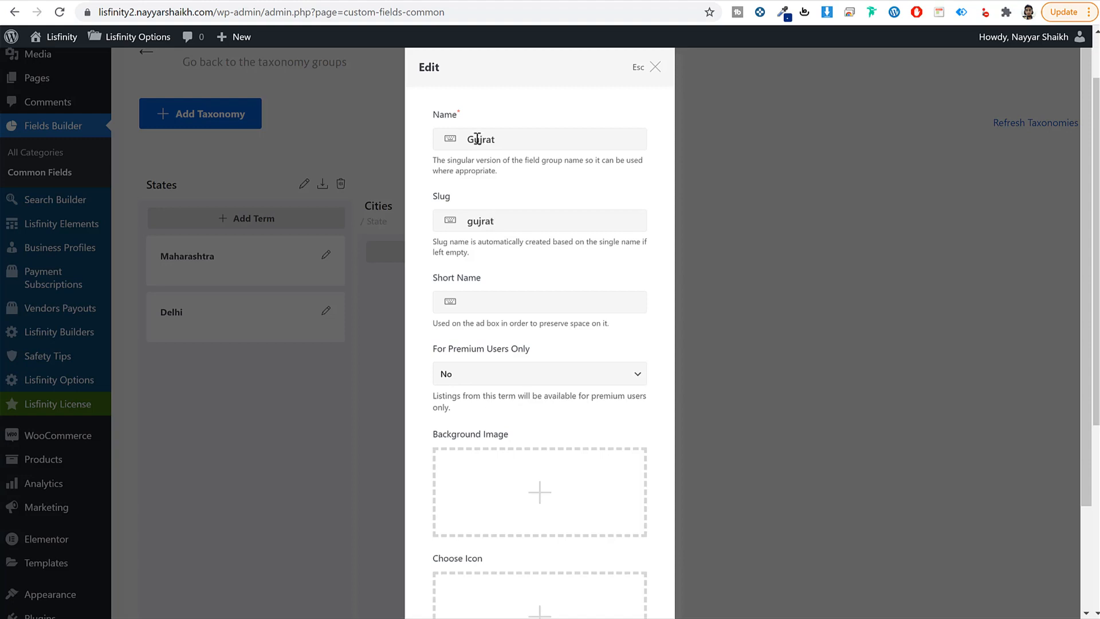
pyautogui.scroll(-3, 554, 442)
pyautogui.click(619, 564)
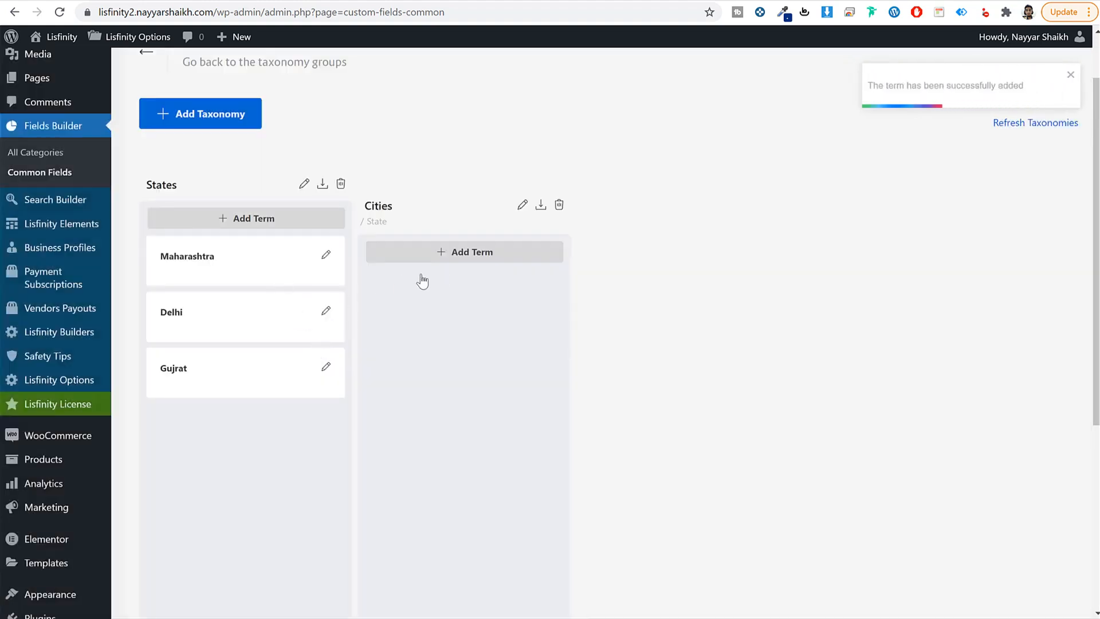
# Step: Create the Cities term Mumbai with Maharashtra as its parent state and save it
pyautogui.click(490, 252)
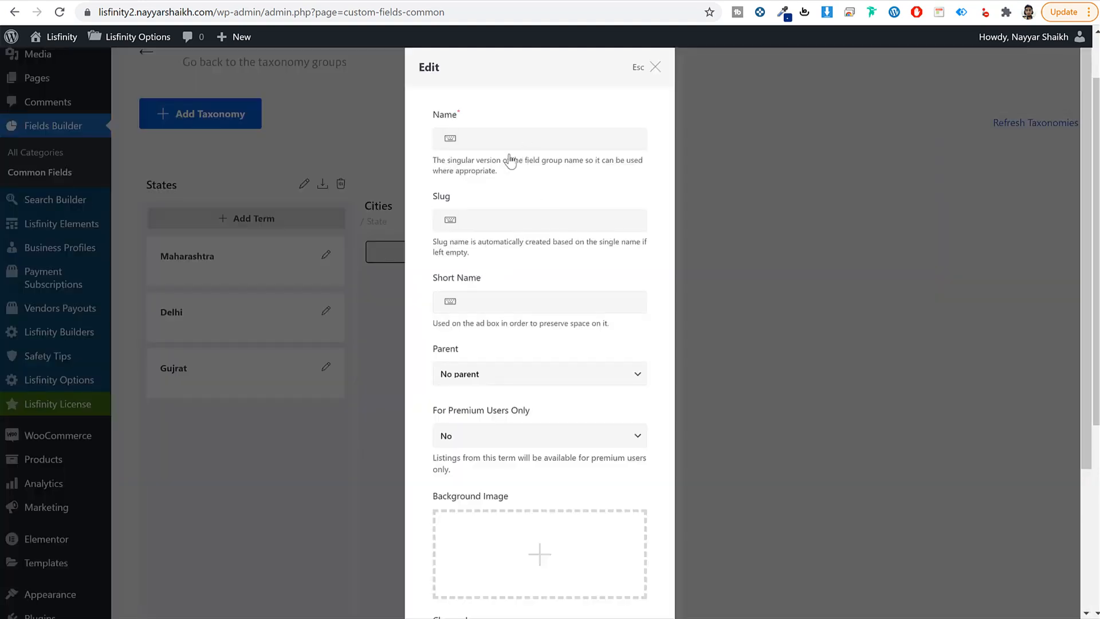
pyautogui.click(572, 145)
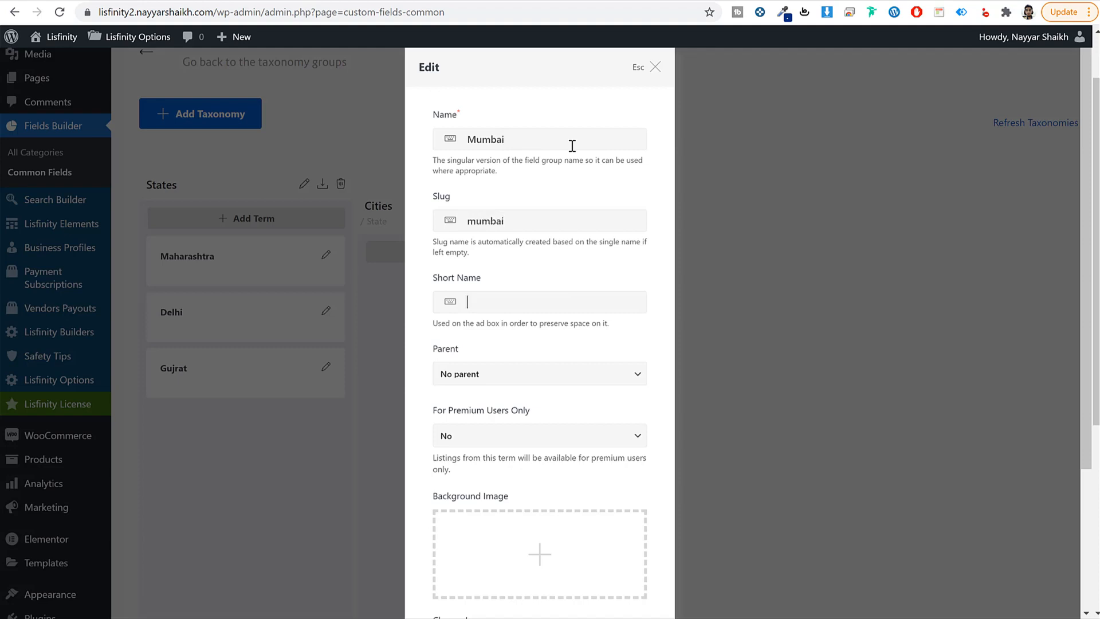
pyautogui.scroll(-3, 591, 323)
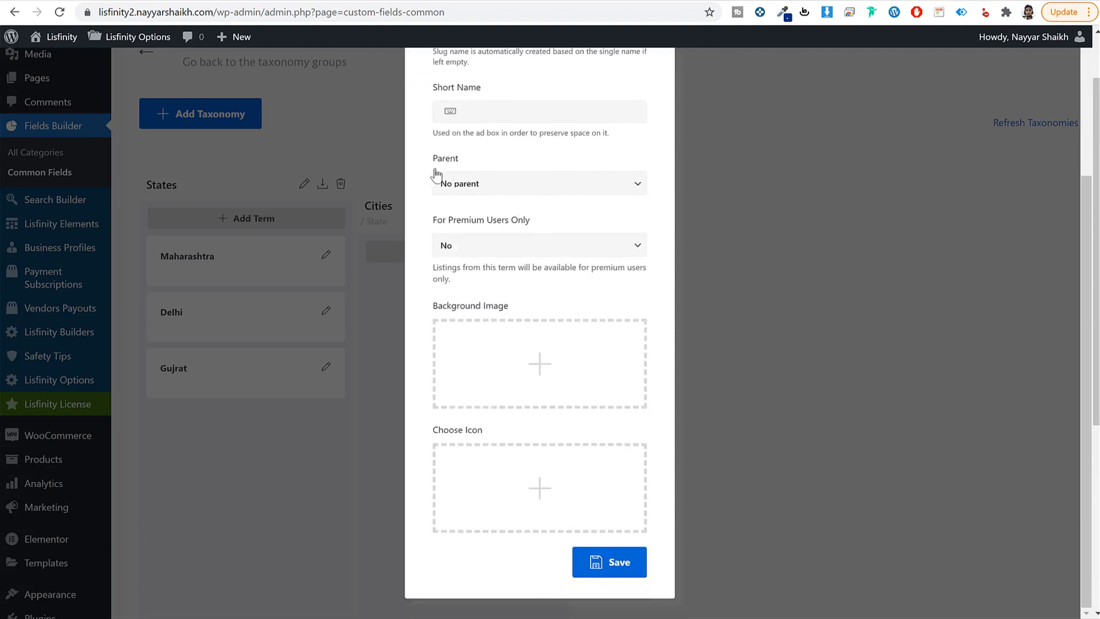
pyautogui.click(473, 184)
pyautogui.click(482, 213)
pyautogui.scroll(1, 521, 231)
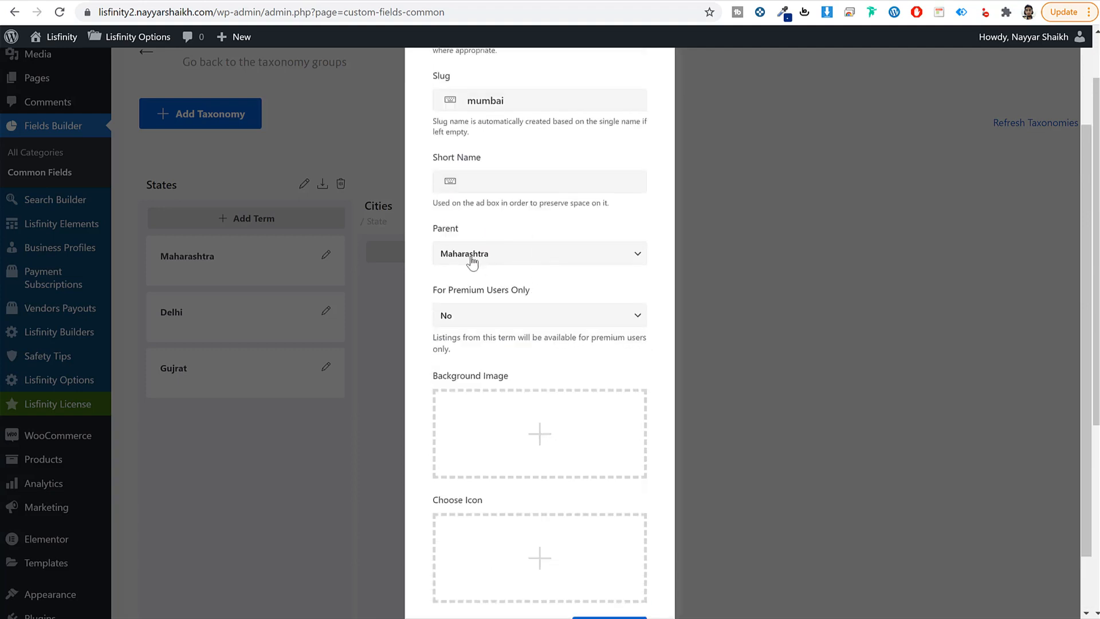
pyautogui.scroll(-1, 529, 335)
pyautogui.scroll(-1, 529, 335)
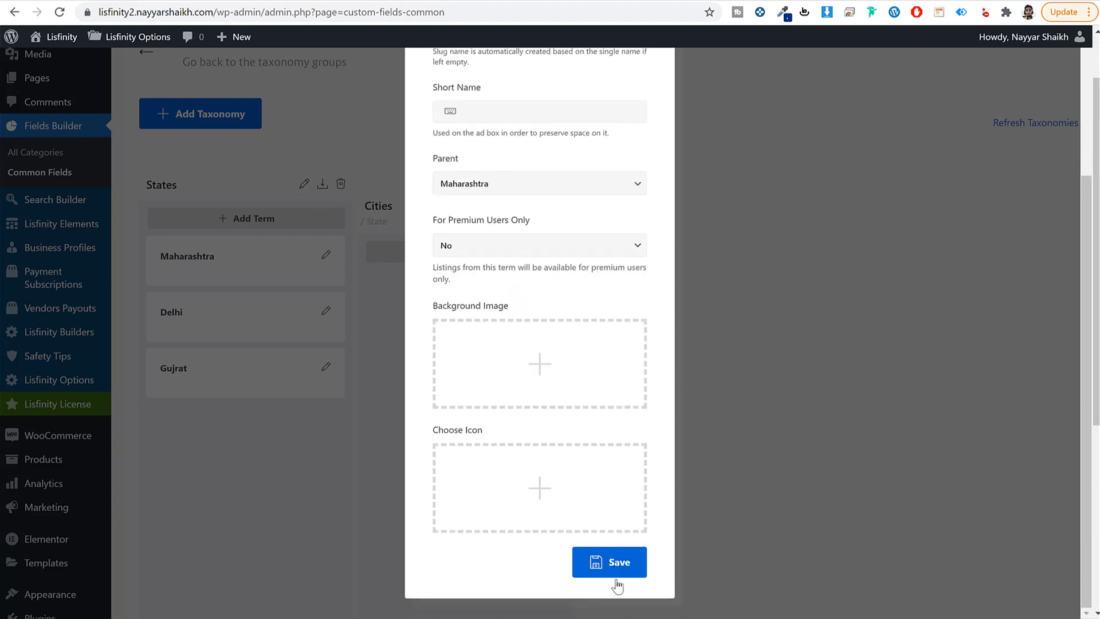
pyautogui.click(618, 570)
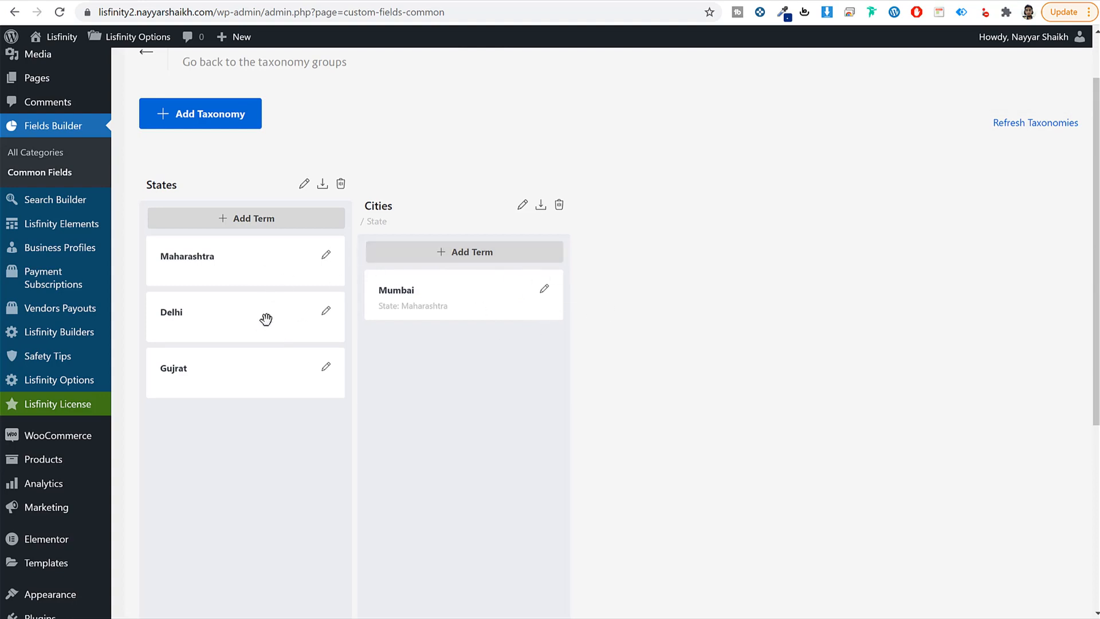
pyautogui.scroll(2, 690, 295)
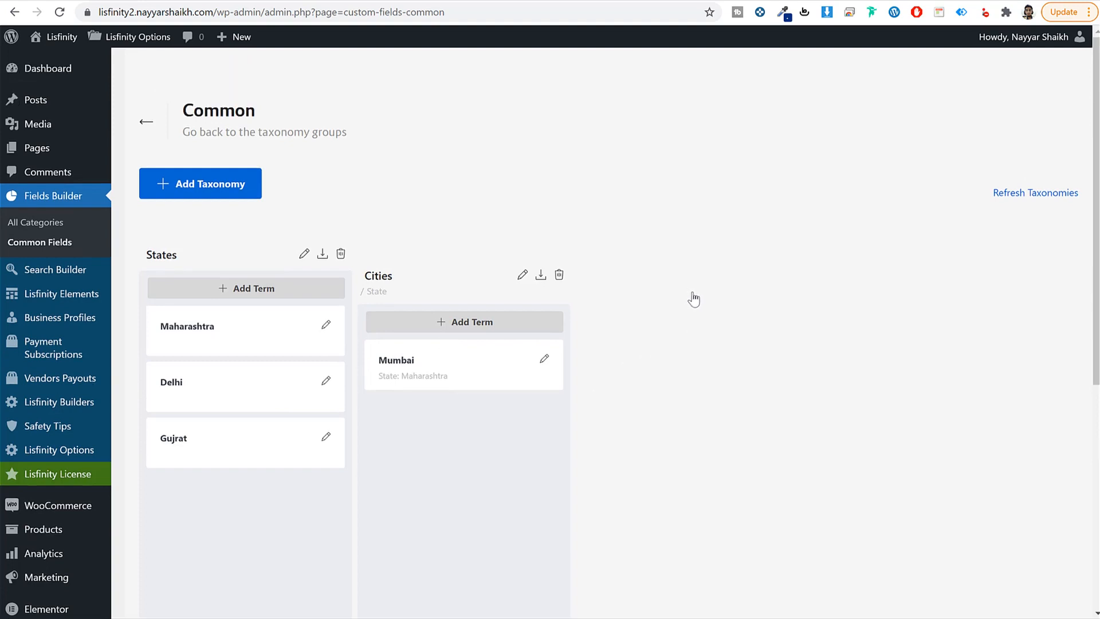
# Step: Return to All Categories and start a new listing category at its Singular Name field
pyautogui.click(41, 224)
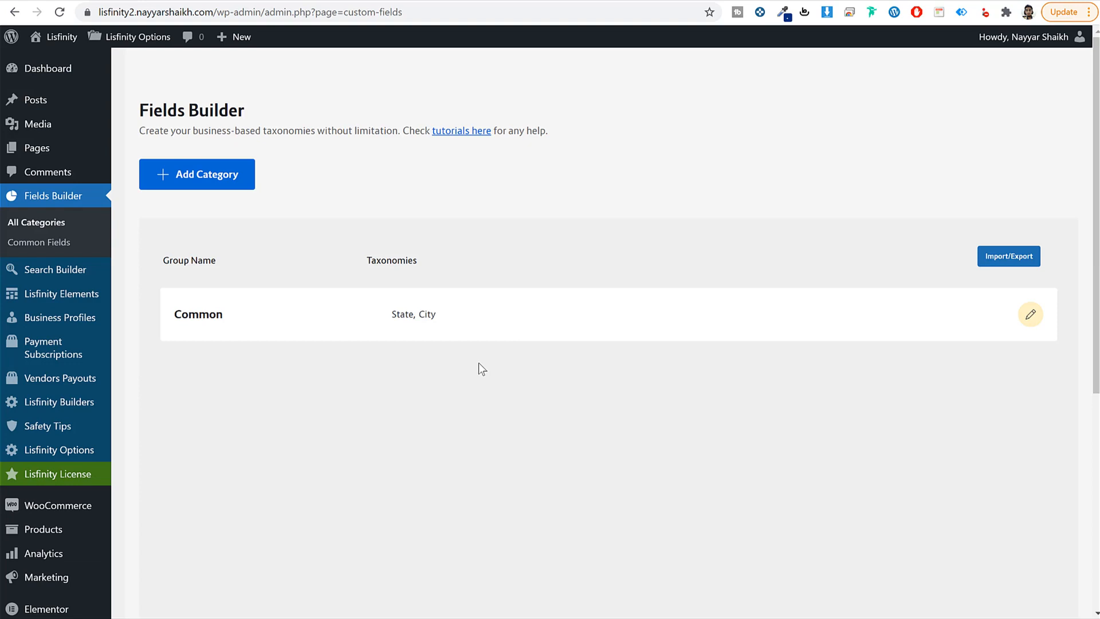
pyautogui.click(230, 178)
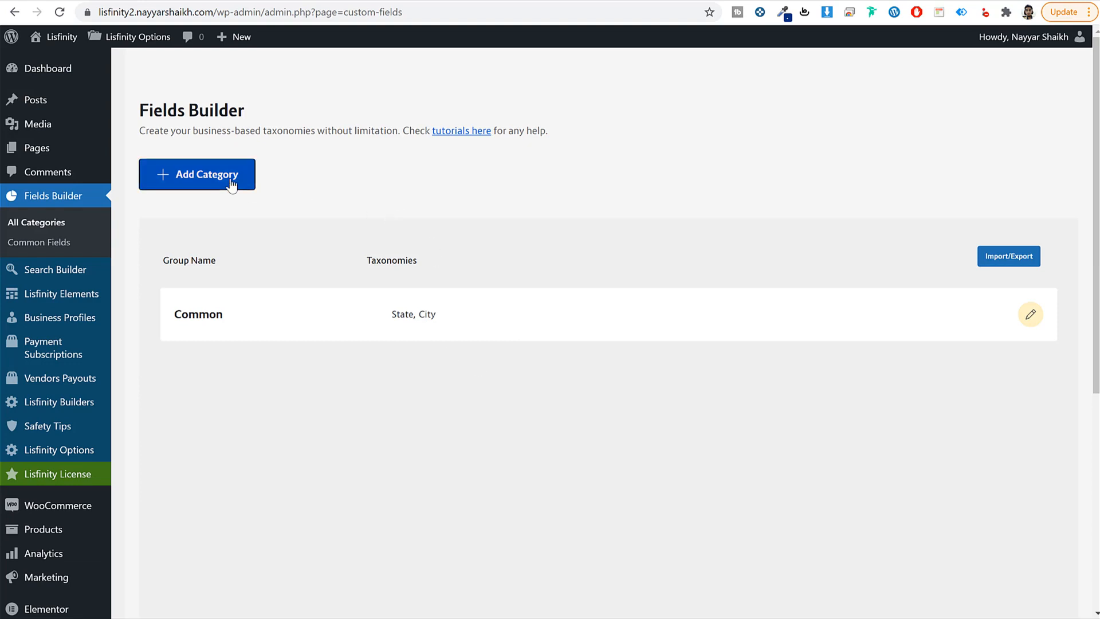
pyautogui.click(451, 159)
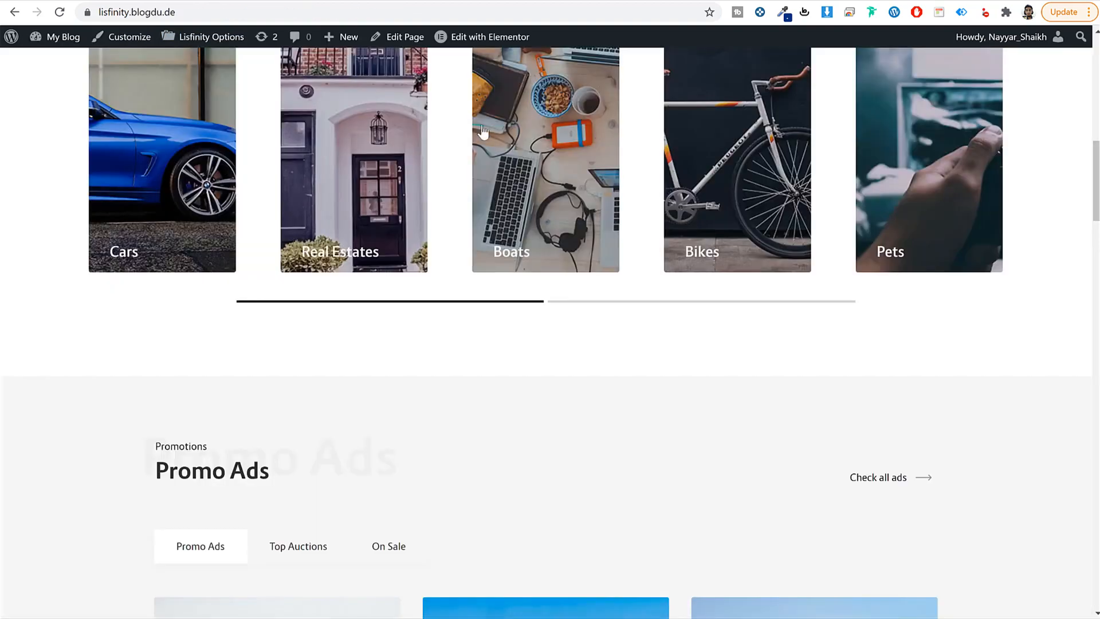
# Step: Review the demo site's category cards, then open the Background Image media library
pyautogui.scroll(4, 536, 335)
pyautogui.scroll(-1, 537, 338)
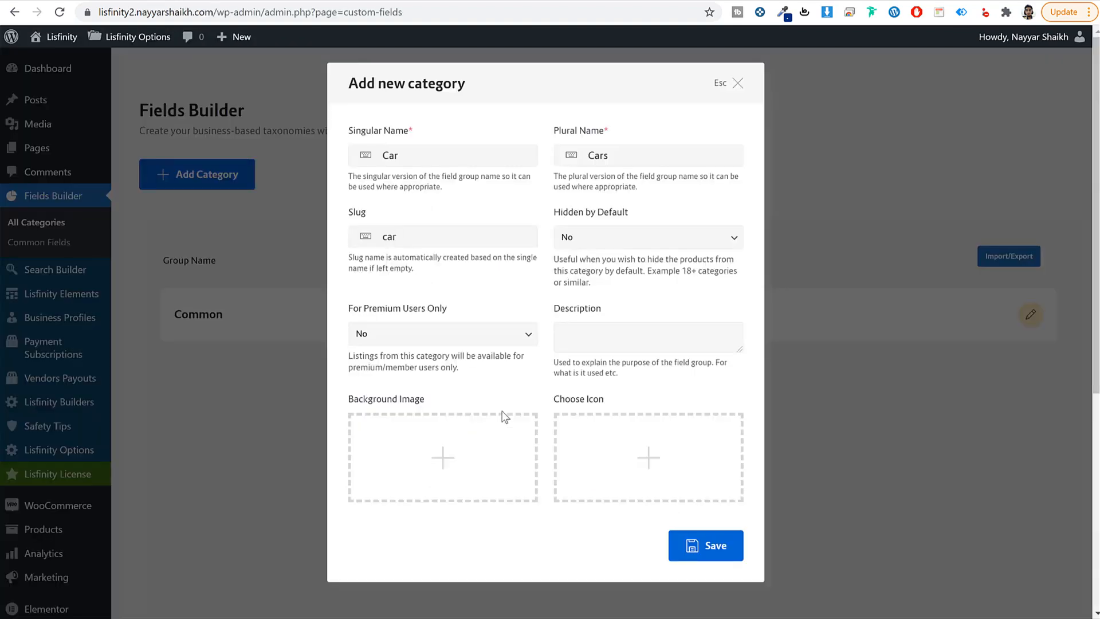
pyautogui.click(430, 446)
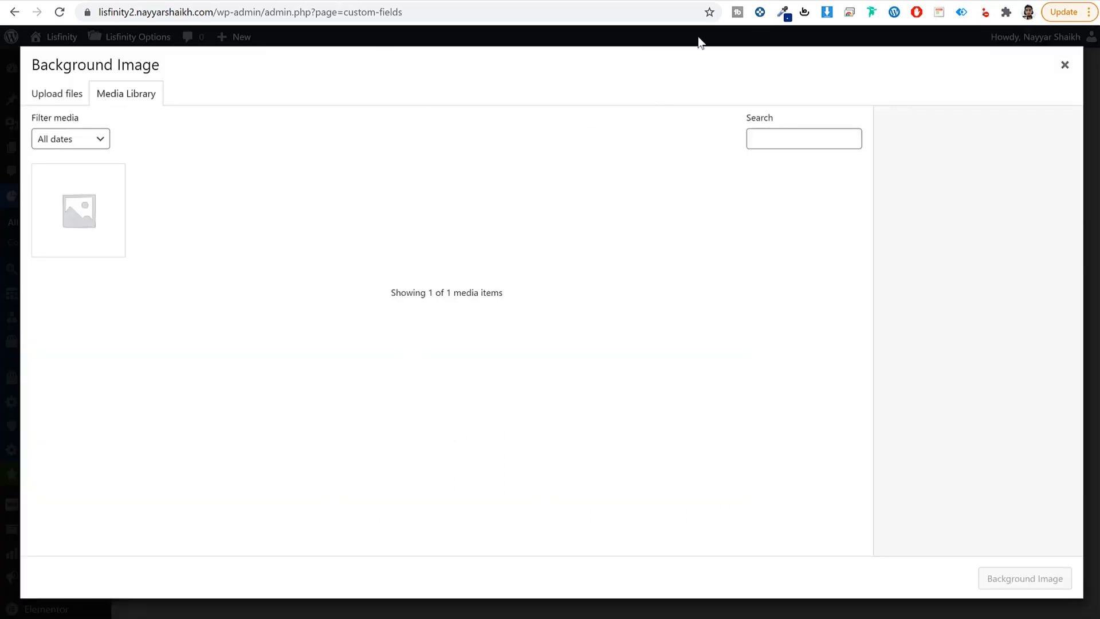
# Step: Go to bloggdude.com in a new tab and open the appointment-booking tutorial post
pyautogui.click(698, 0)
pyautogui.write('b')
pyautogui.press('Return')
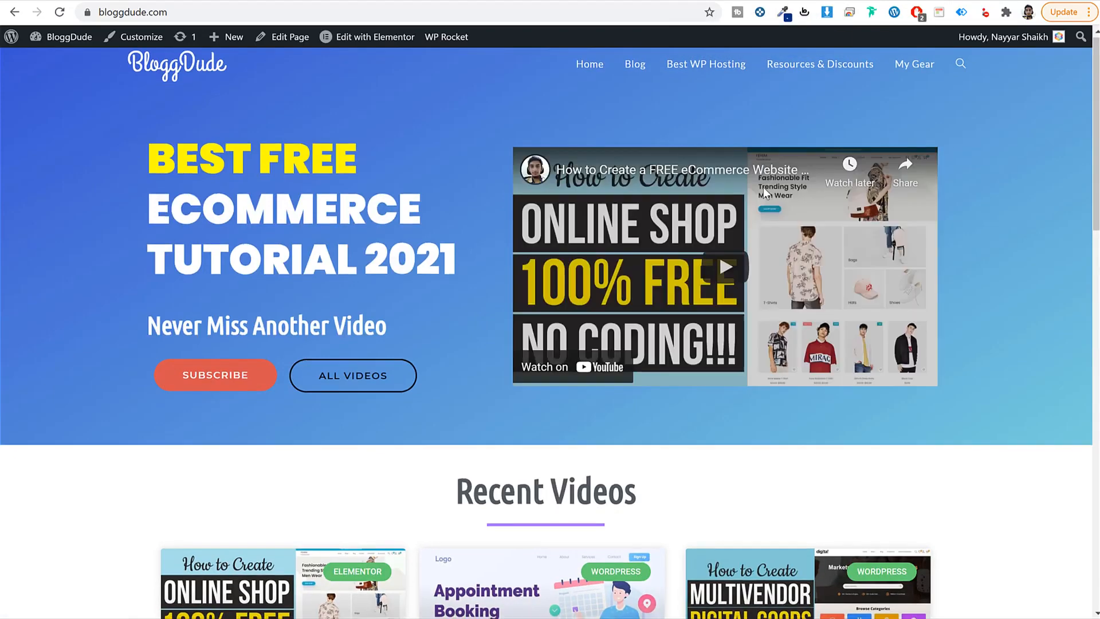
pyautogui.scroll(-5, 763, 187)
pyautogui.scroll(-3, 765, 192)
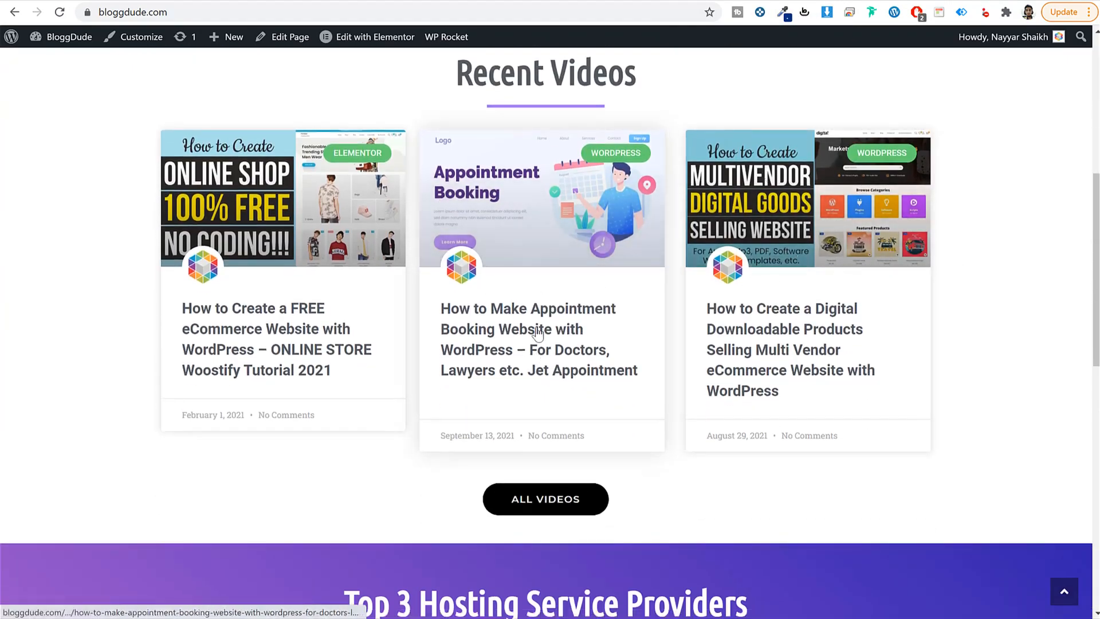
pyautogui.click(567, 331)
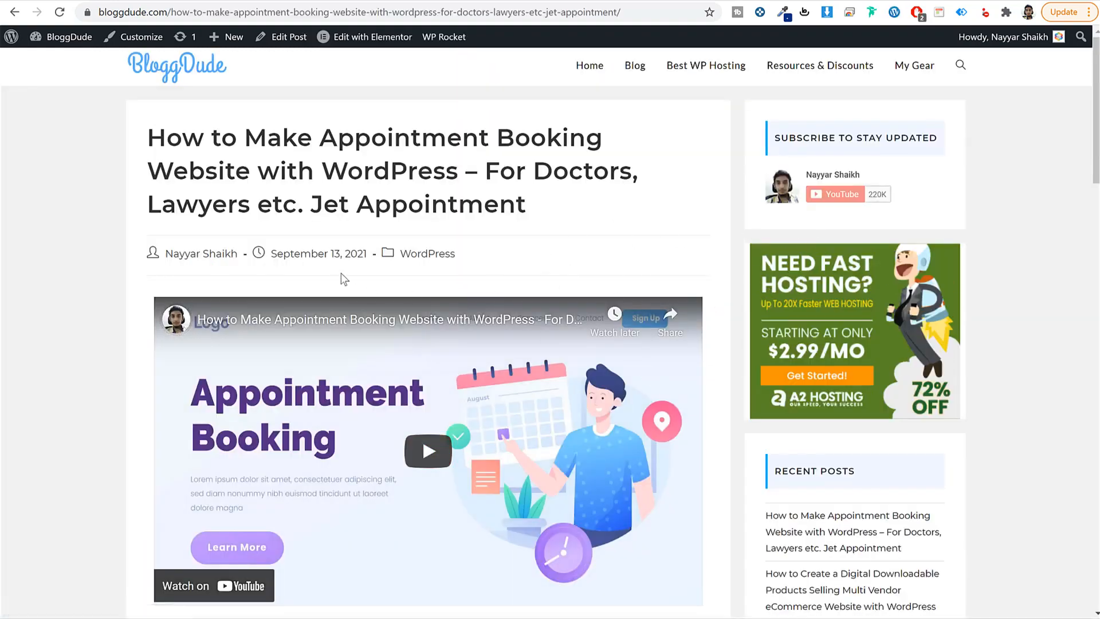
# Step: Download the free images archive from the post and dismiss the downloads bar
pyautogui.scroll(-15, 466, 393)
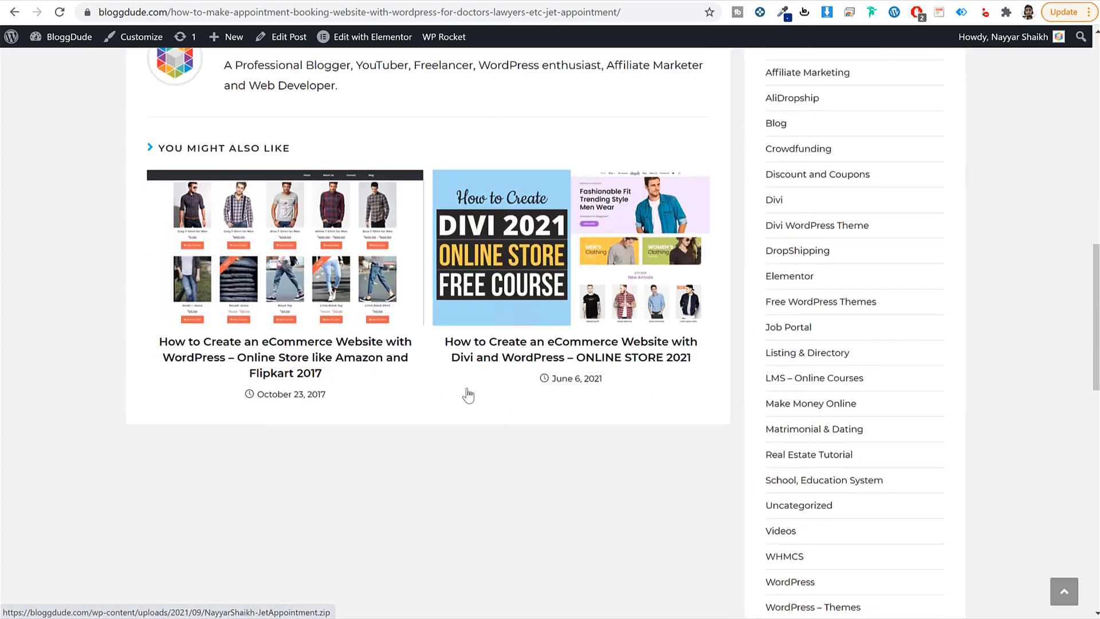
pyautogui.scroll(1, 468, 394)
pyautogui.scroll(1, 468, 394)
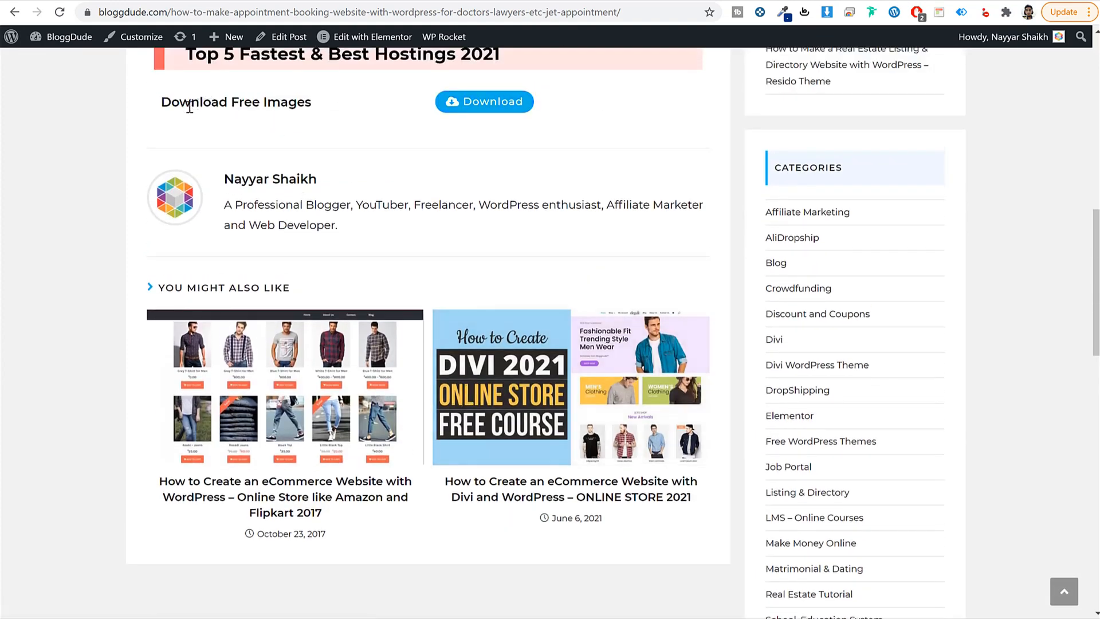
pyautogui.click(483, 107)
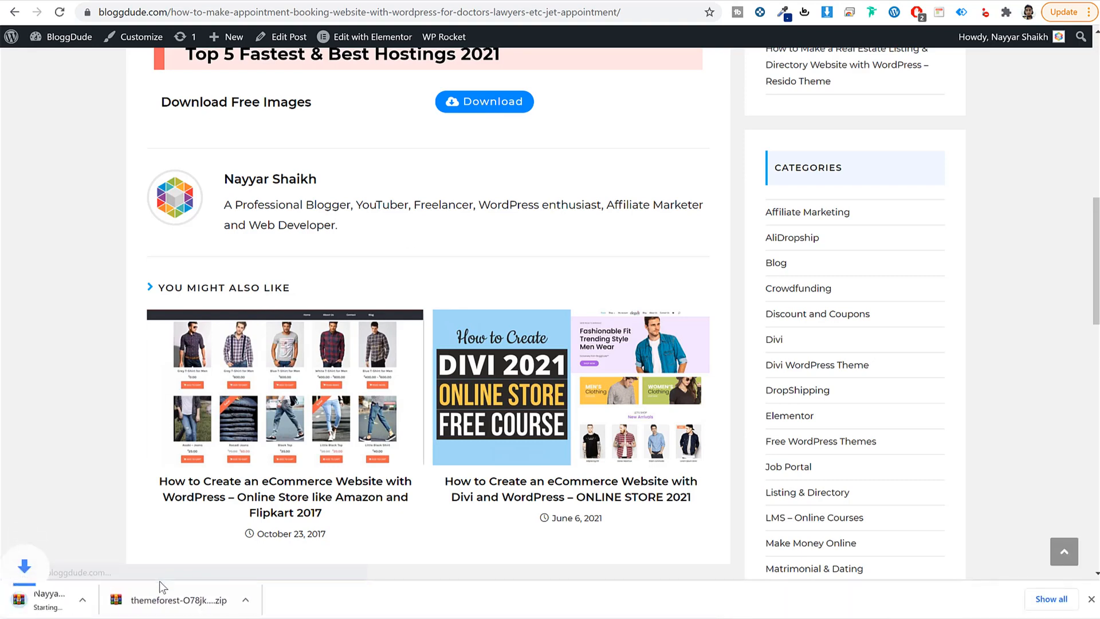
pyautogui.click(1092, 600)
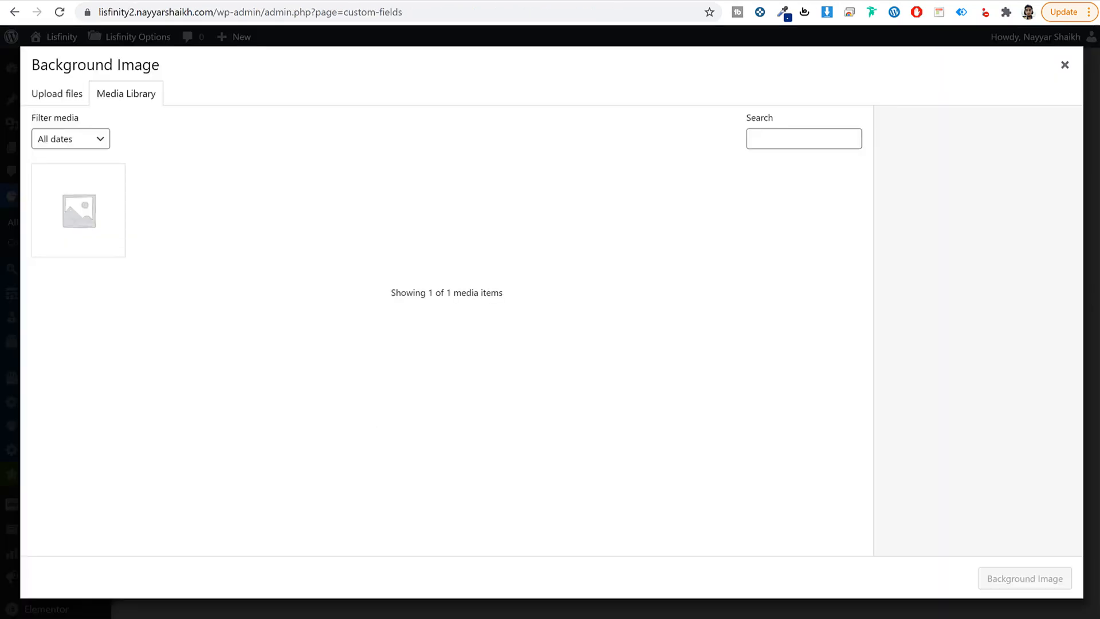
# Step: Switch to File Explorer and open the Media folder among the tutorial files
pyautogui.hotkey('alt', 'Tab')
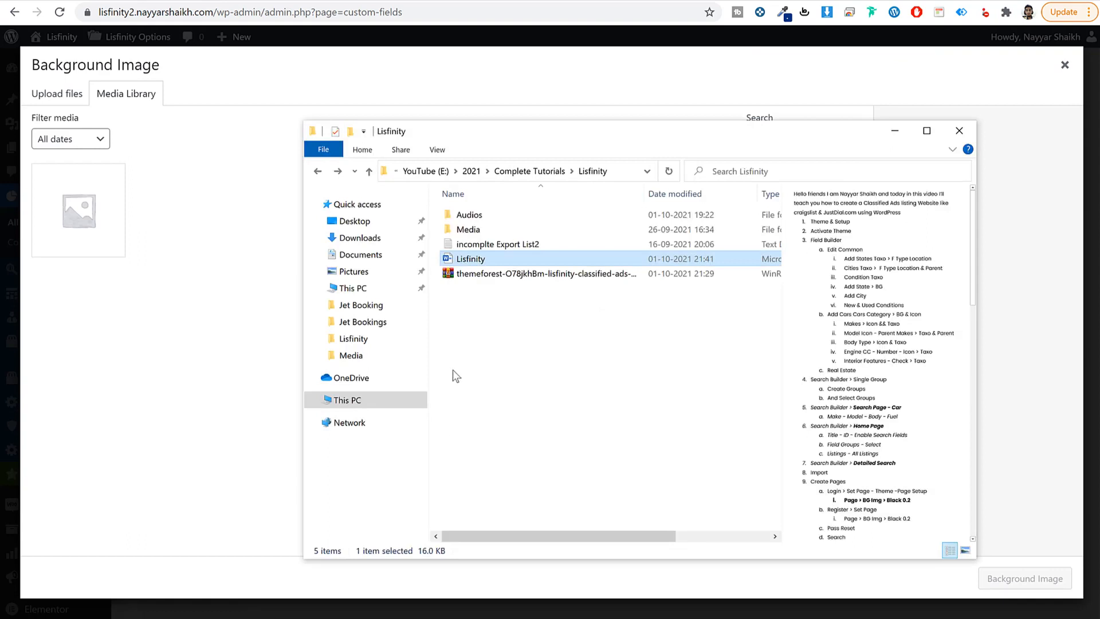
pyautogui.click(488, 277)
pyautogui.rightClick(487, 276)
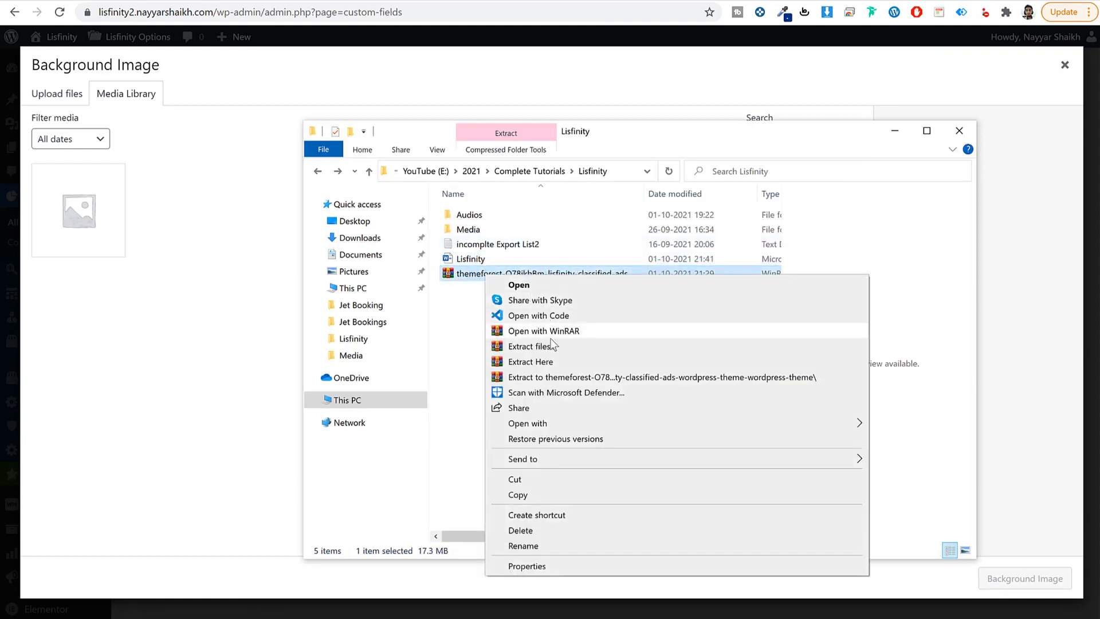
pyautogui.click(453, 325)
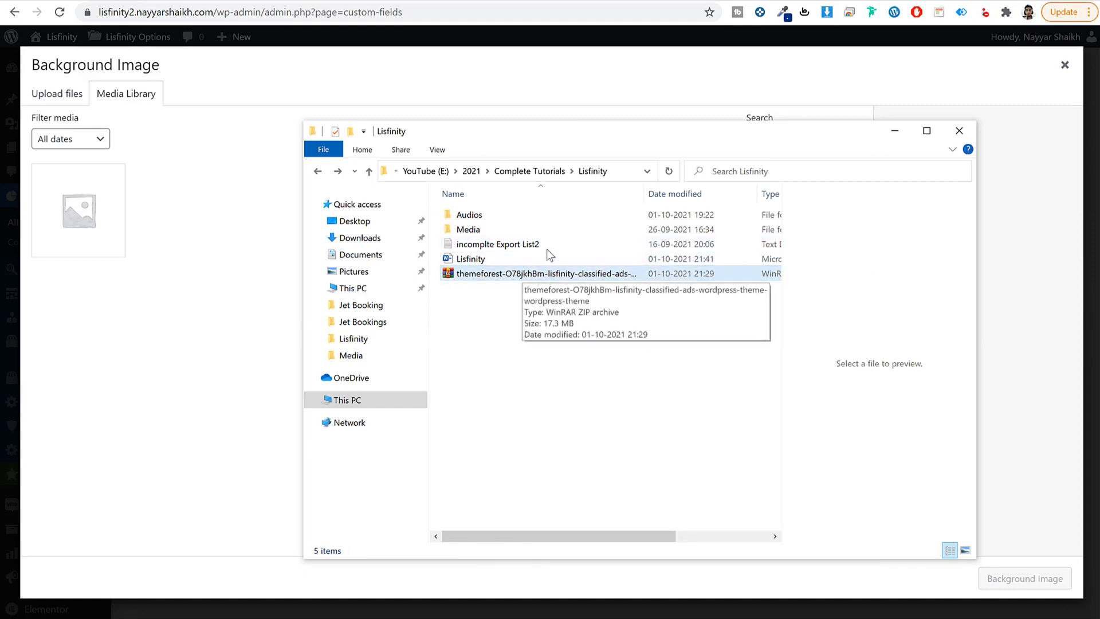
pyautogui.doubleClick(483, 229)
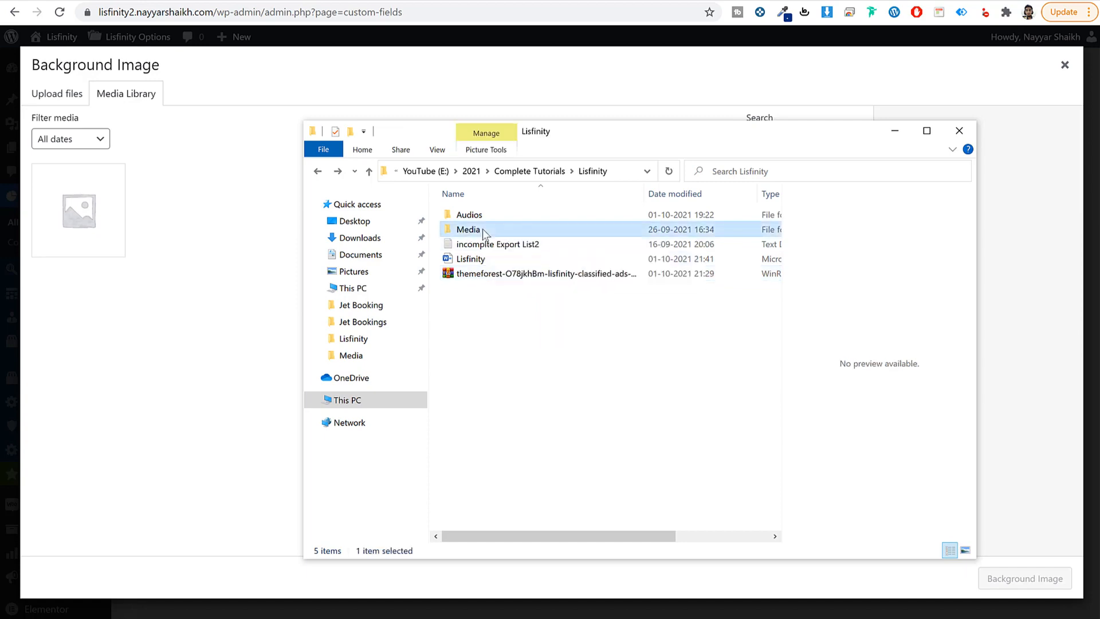
pyautogui.scroll(-10, 628, 408)
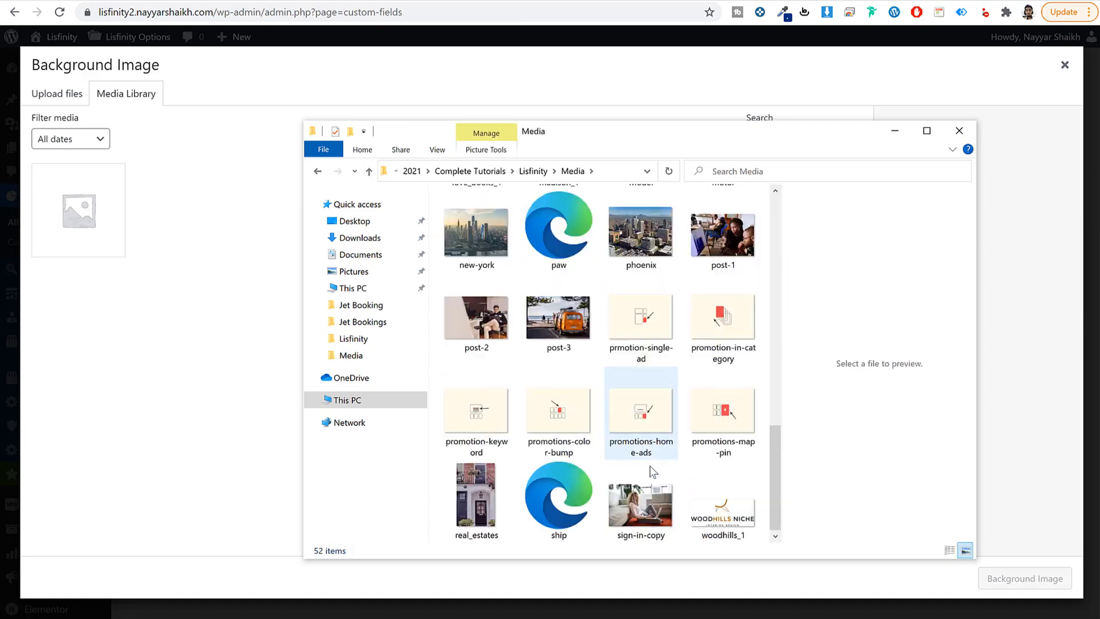
pyautogui.scroll(10, 647, 375)
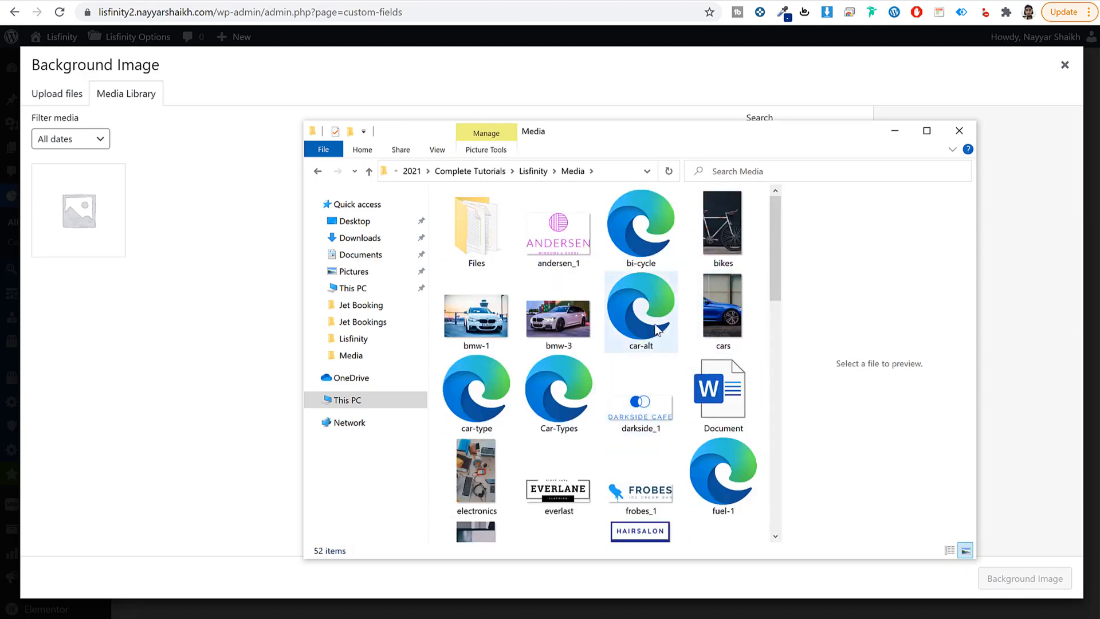
# Step: Select all 50 images, excluding the Files subfolder and Word document, and drag them into the Media Library
pyautogui.click(513, 248)
pyautogui.hotkey('ctrl', 'a')
pyautogui.keyDown('ctrl'); pyautogui.click(513, 248); pyautogui.keyUp('ctrl')
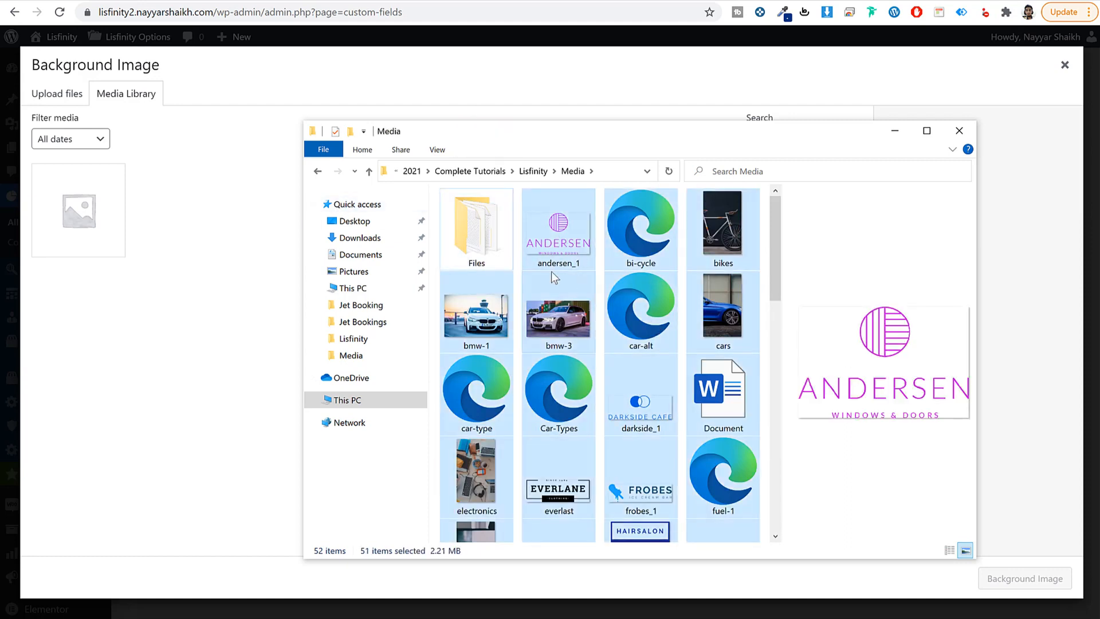
pyautogui.keyDown('ctrl'); pyautogui.click(723, 412); pyautogui.keyUp('ctrl')
pyautogui.scroll(-5, 720, 416)
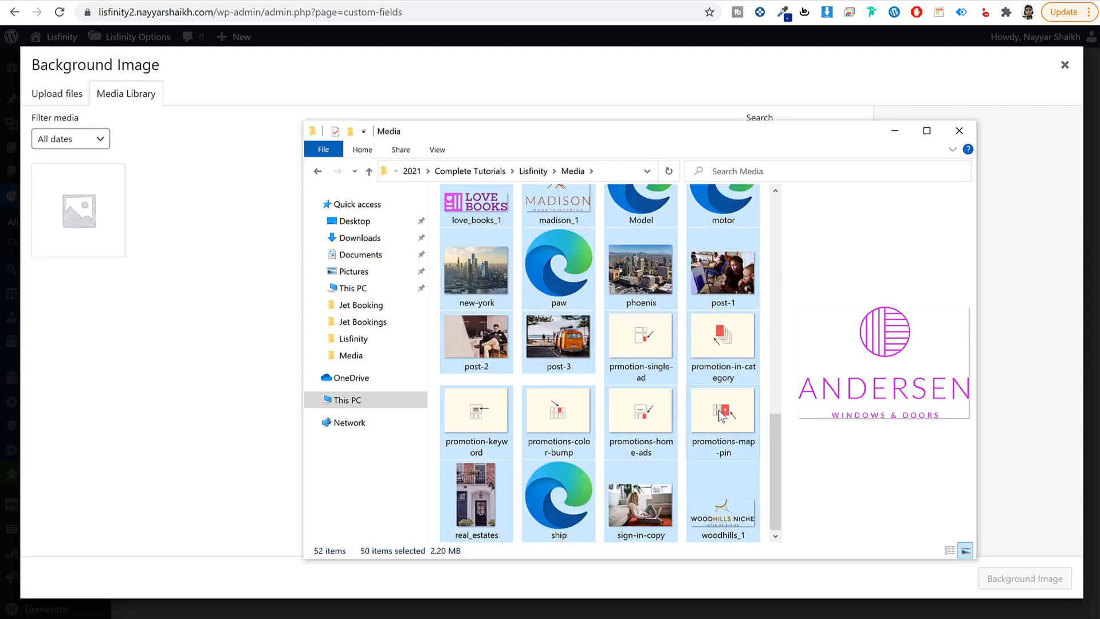
pyautogui.scroll(10, 720, 416)
pyautogui.moveTo(641, 395); pyautogui.dragTo(137, 263)
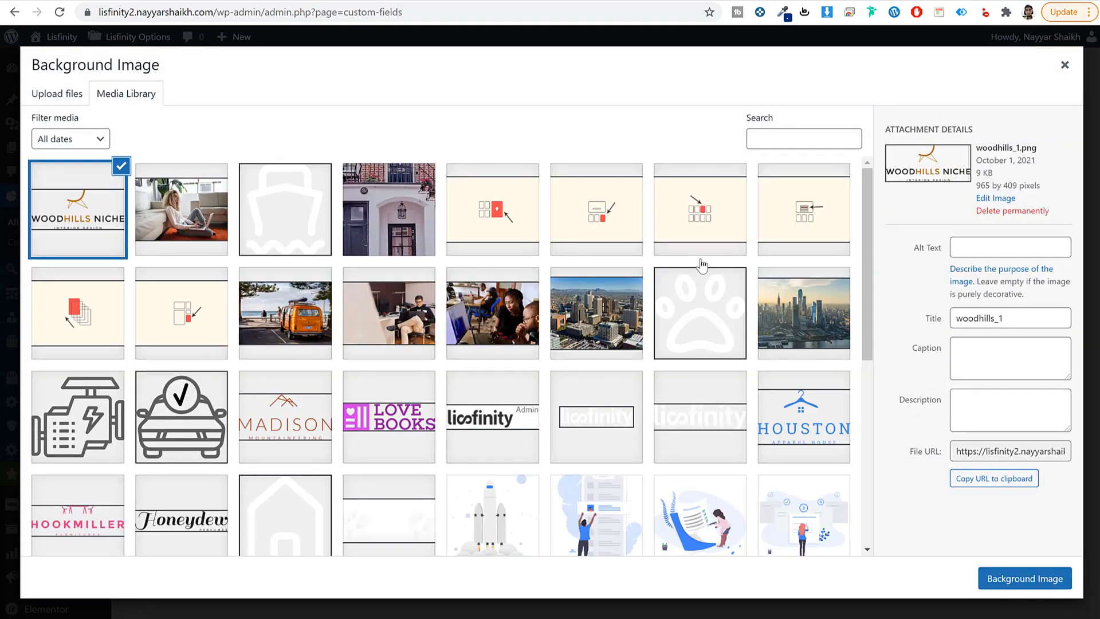
# Step: Set cars.jpg as the category's background image
pyautogui.scroll(-6, 670, 337)
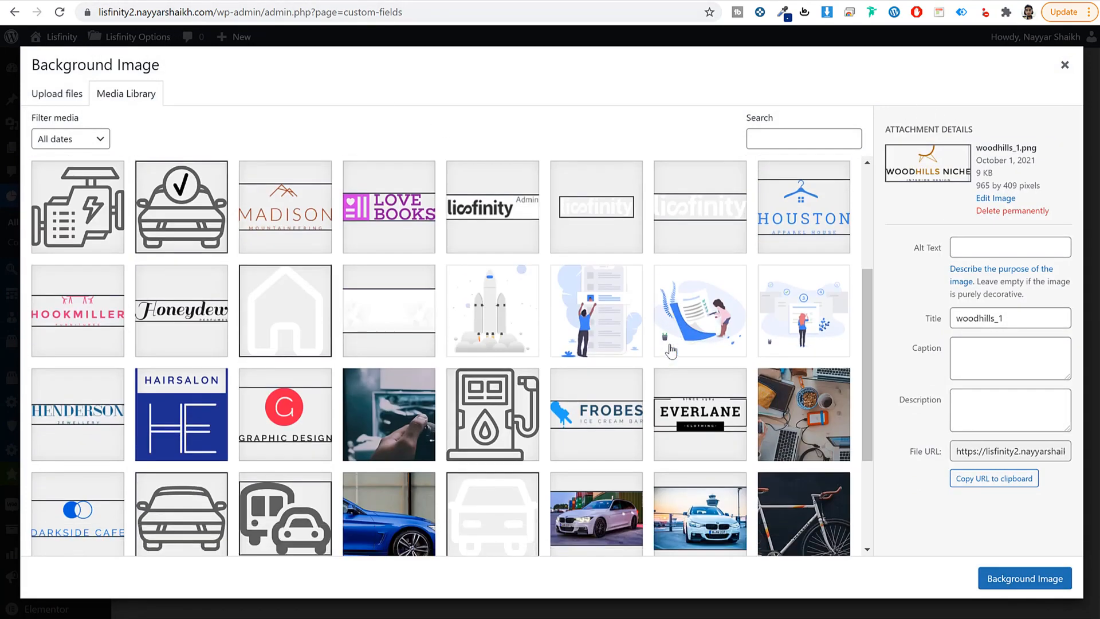
pyautogui.click(414, 349)
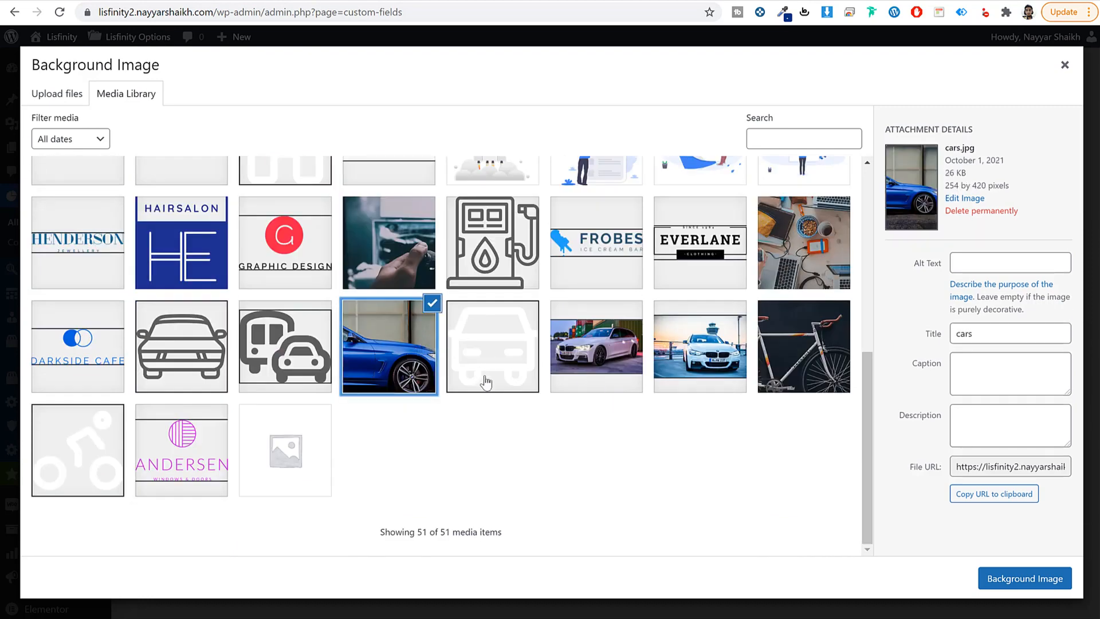
pyautogui.click(1049, 580)
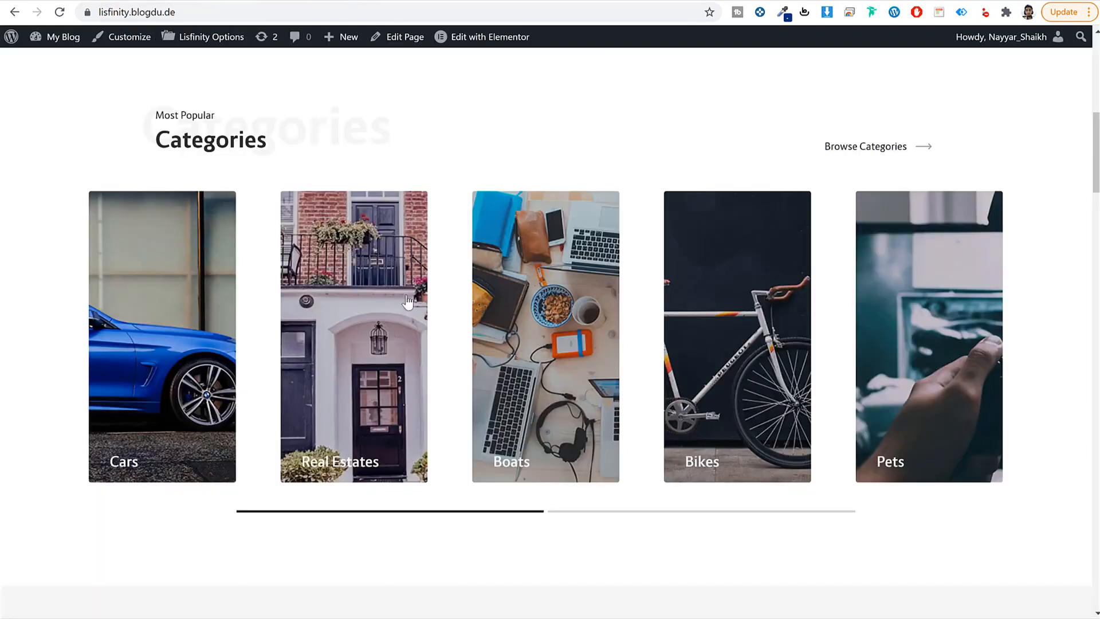
pyautogui.scroll(8, 401, 309)
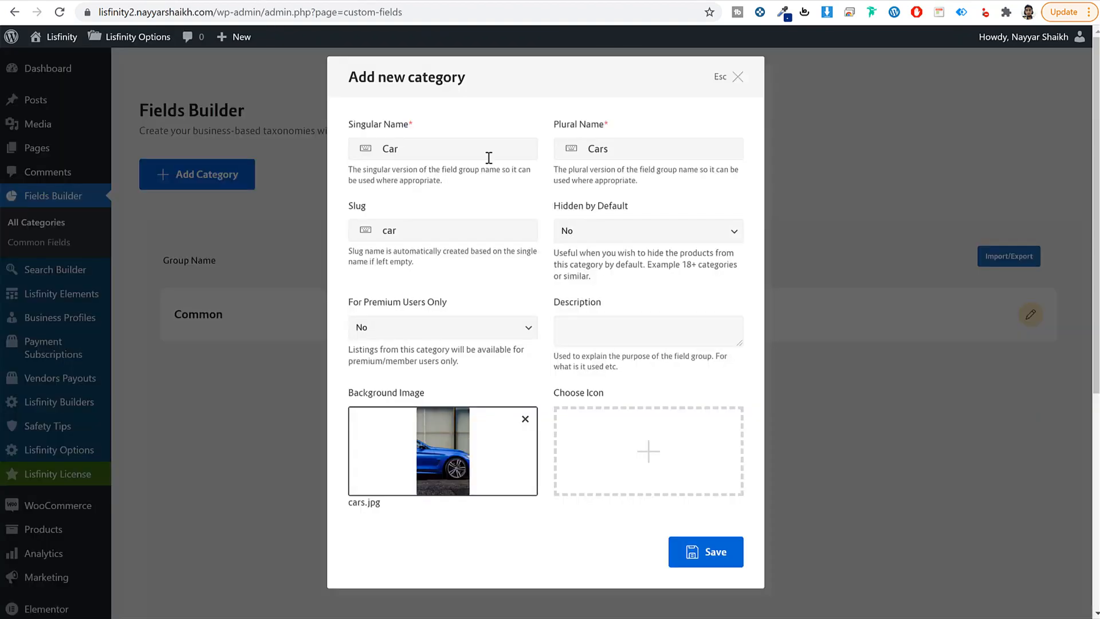
# Step: Choose car-alt.svg as the category icon and save the Car category
pyautogui.click(648, 451)
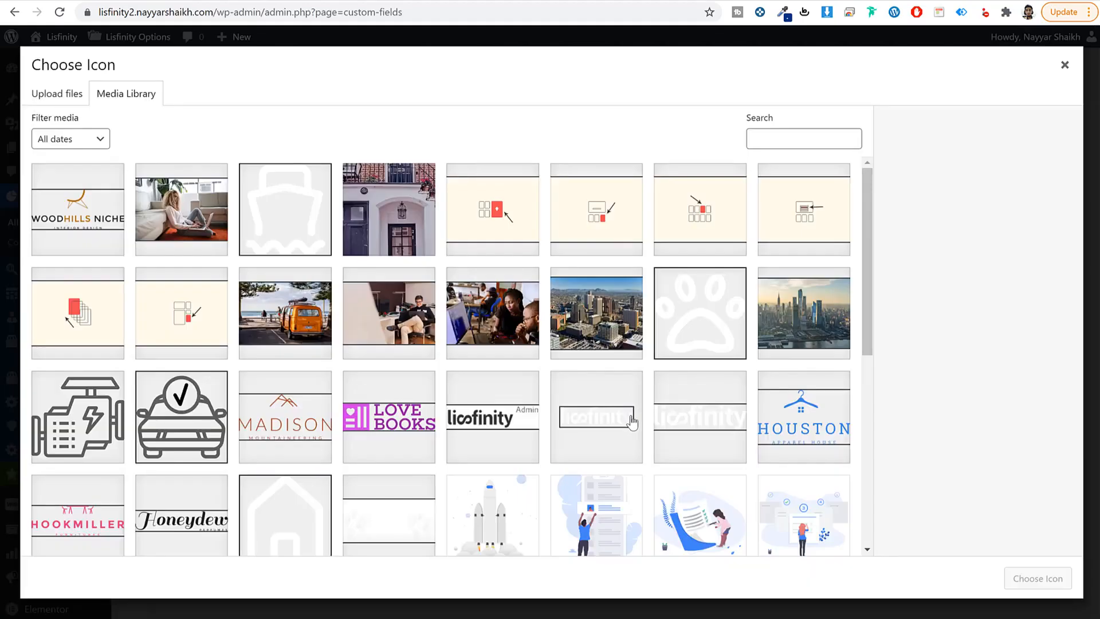
pyautogui.click(315, 237)
pyautogui.scroll(-7, 401, 298)
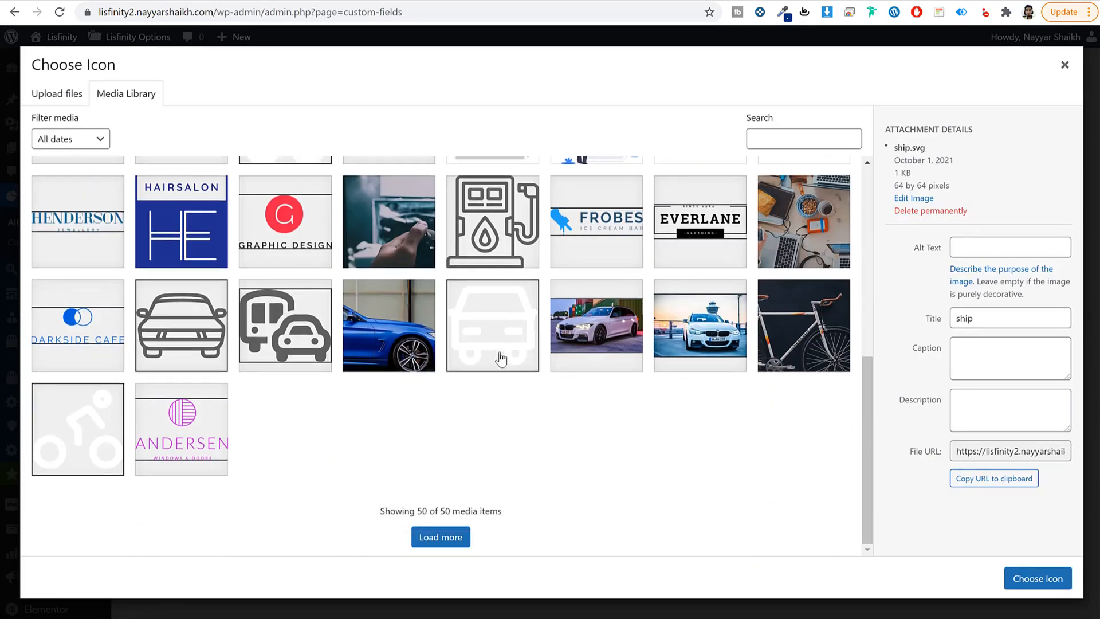
pyautogui.click(503, 357)
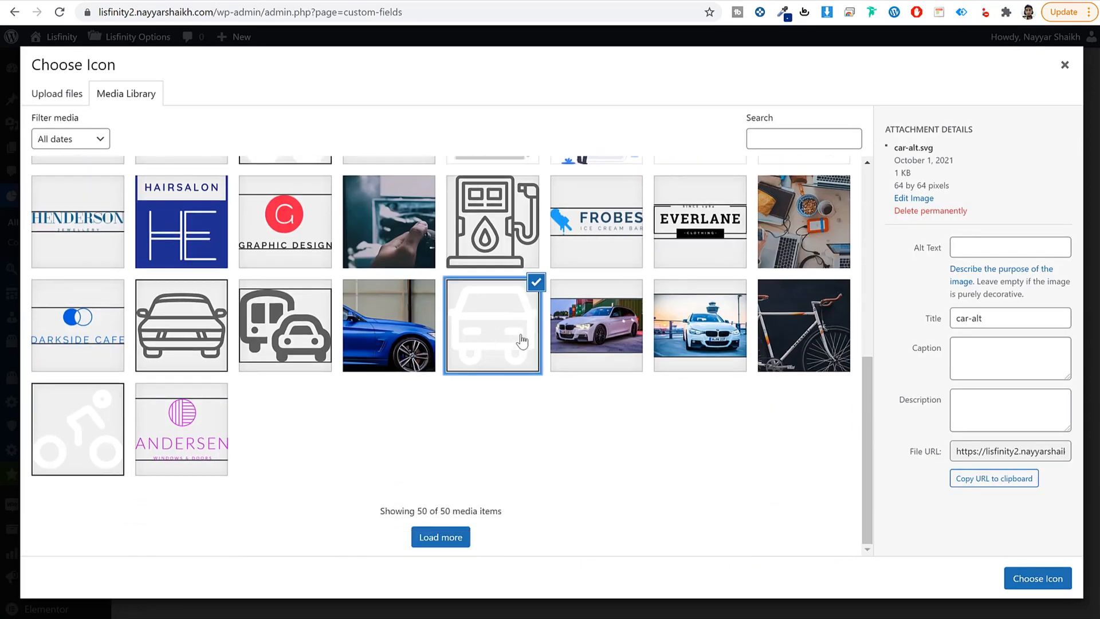
pyautogui.click(1028, 587)
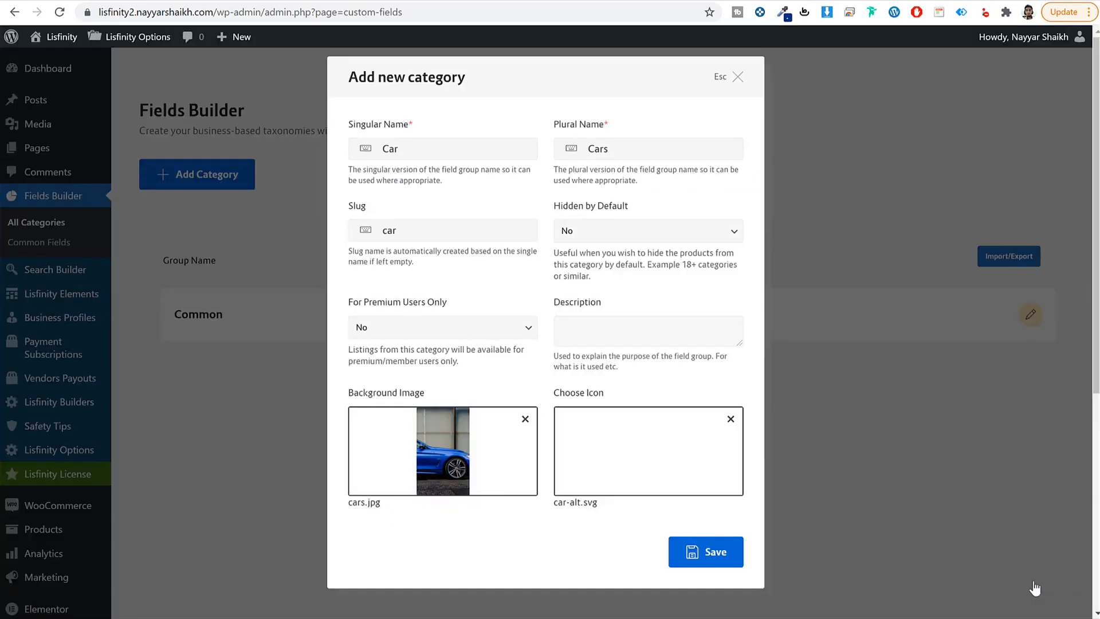
pyautogui.click(717, 553)
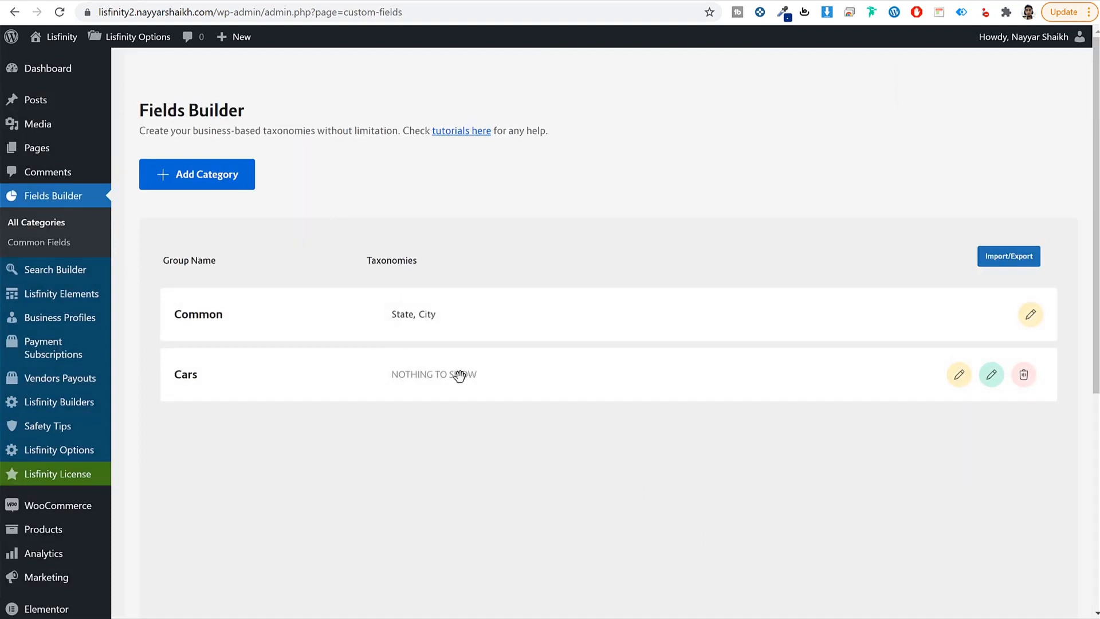
pyautogui.click(689, 0)
# Step: Open Unsplash and Pexels in separate browser tabs
pyautogui.write('uns')
pyautogui.press('Return')
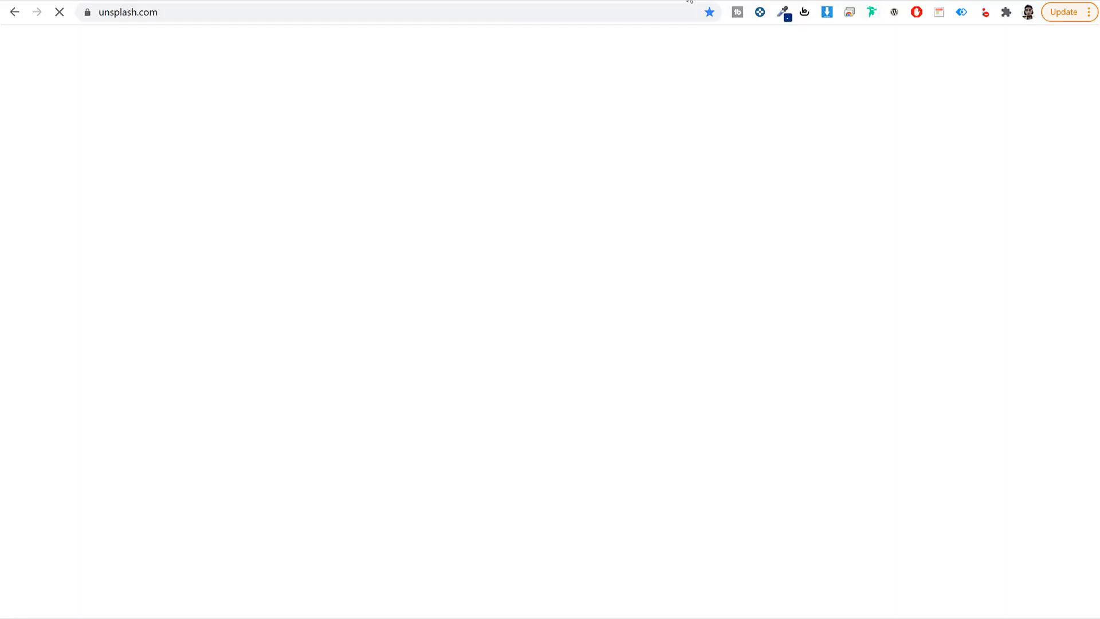
pyautogui.hotkey('ctrl', 't')
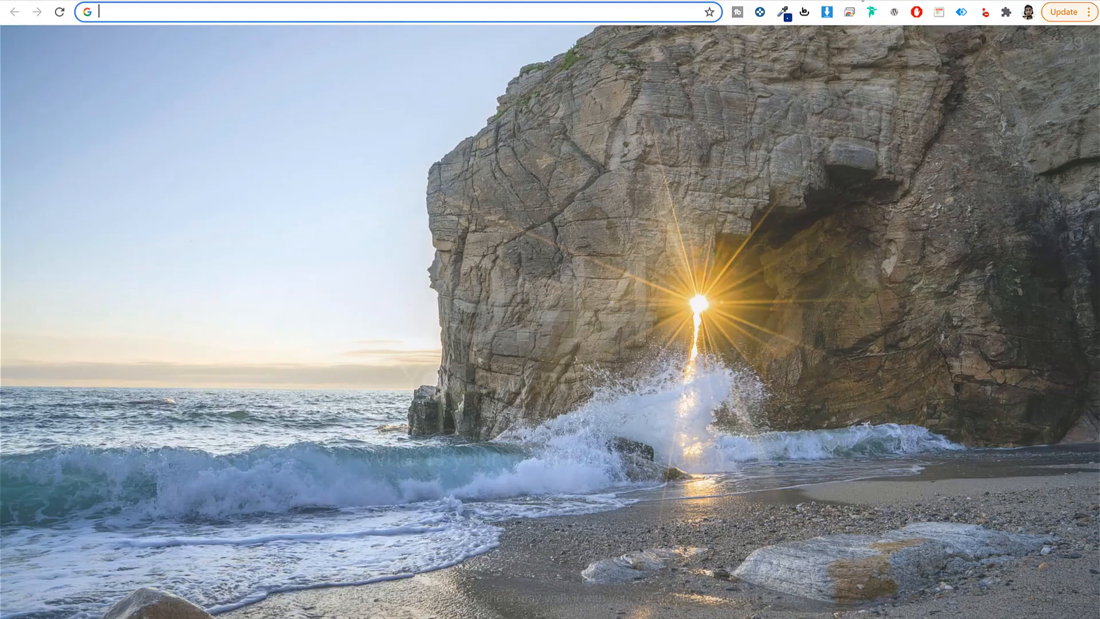
pyautogui.write('pexels.com')
pyautogui.press('Return')
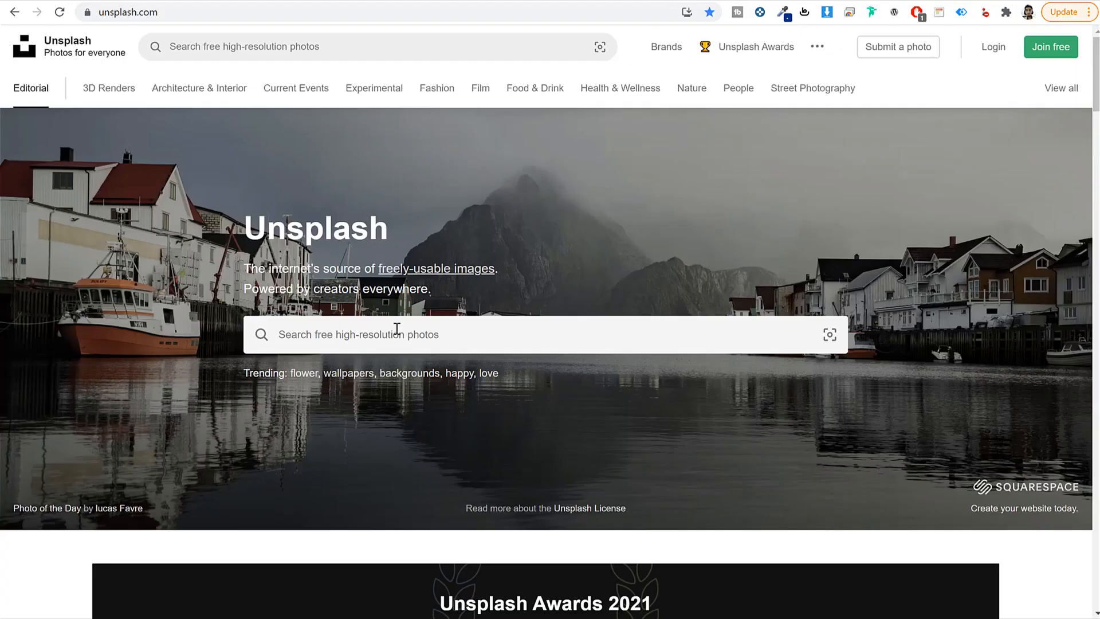
# Step: Search Unsplash for car photos and browse the results
pyautogui.click(396, 329)
pyautogui.write('car')
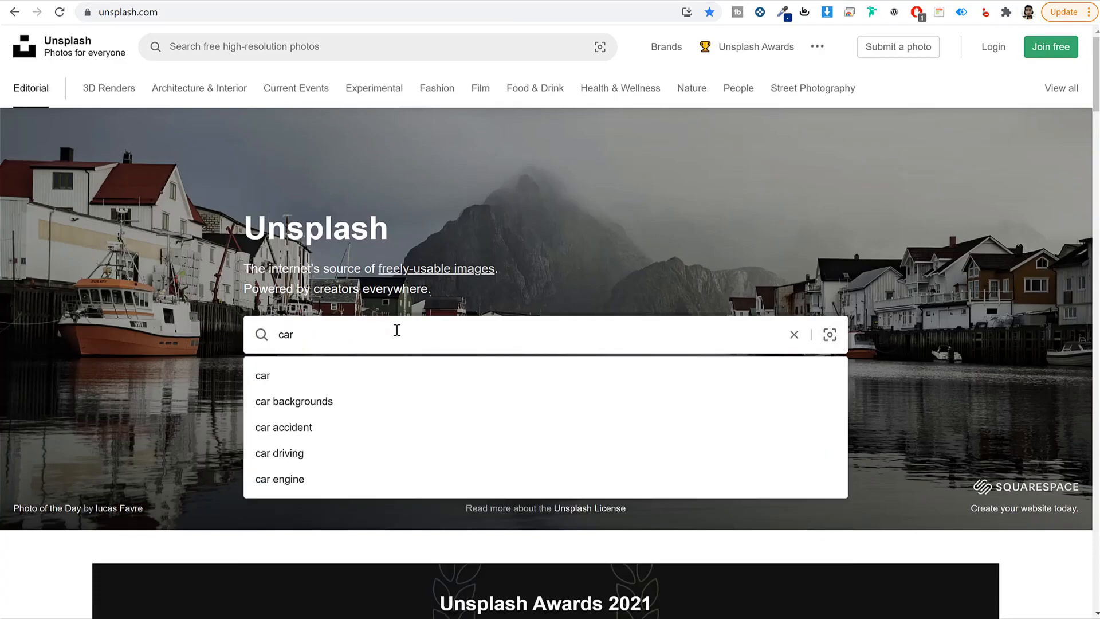
pyautogui.press('Return')
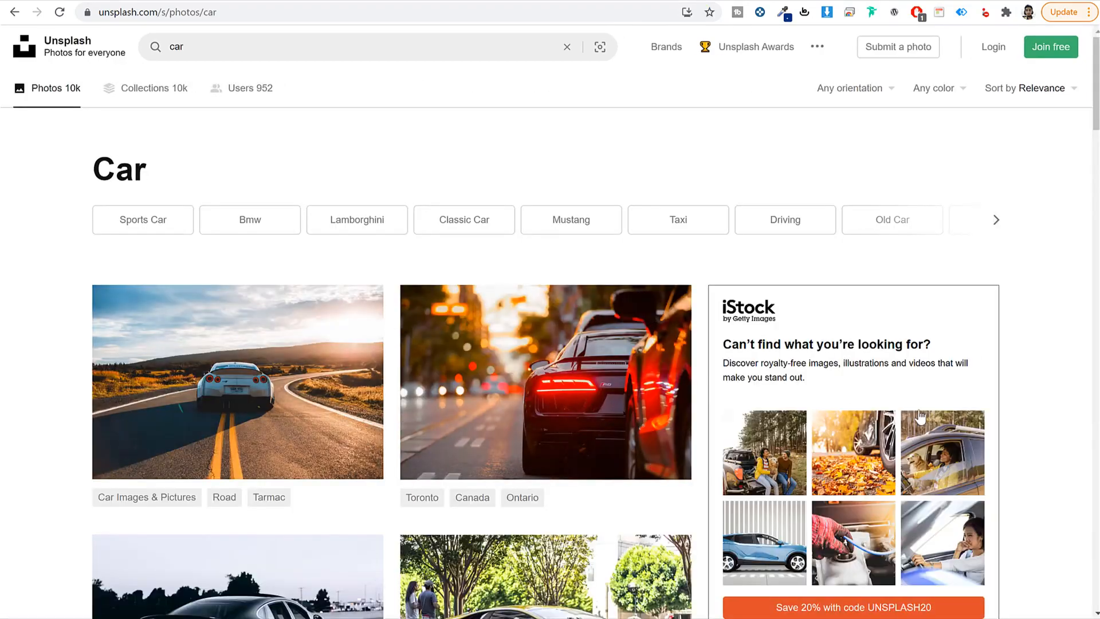
pyautogui.scroll(-10, 921, 418)
pyautogui.scroll(-5, 1034, 384)
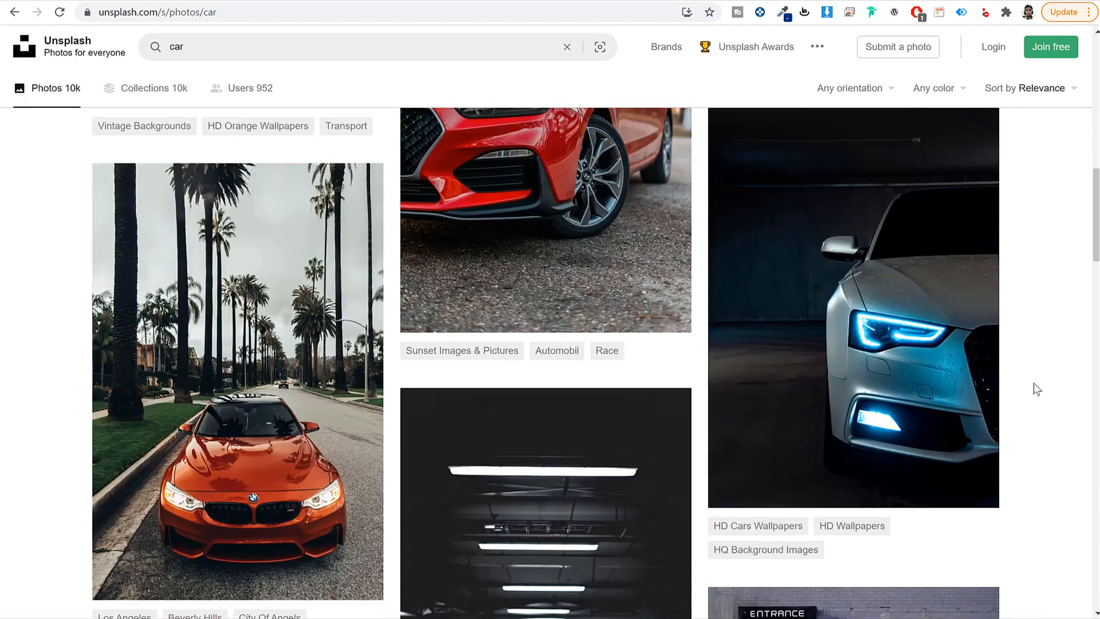
pyautogui.scroll(-15, 1034, 384)
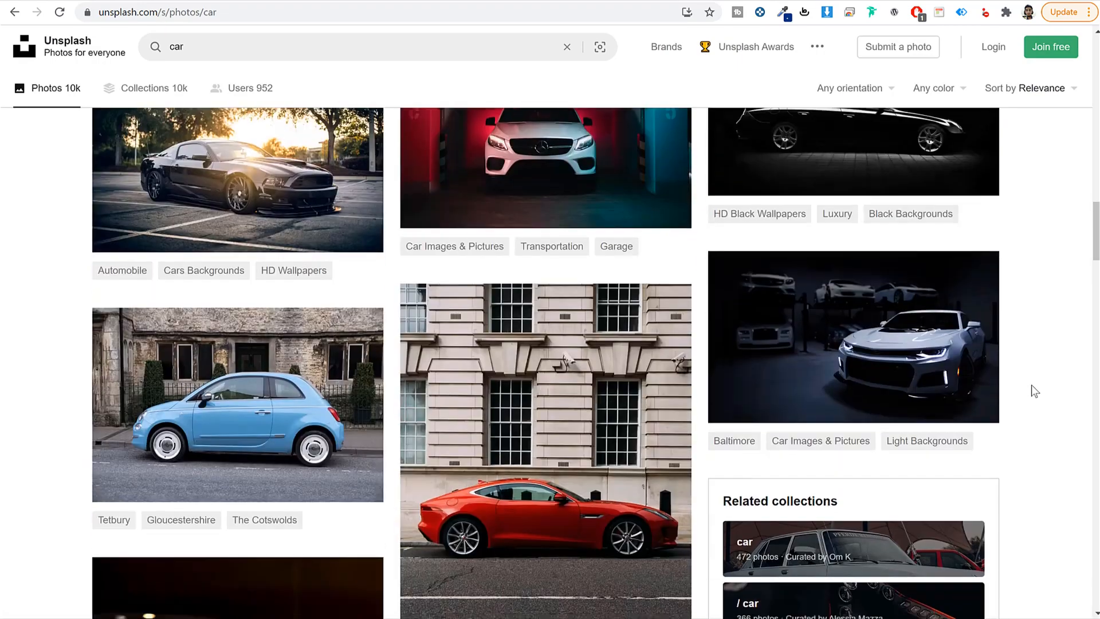
pyautogui.scroll(-20, 1034, 391)
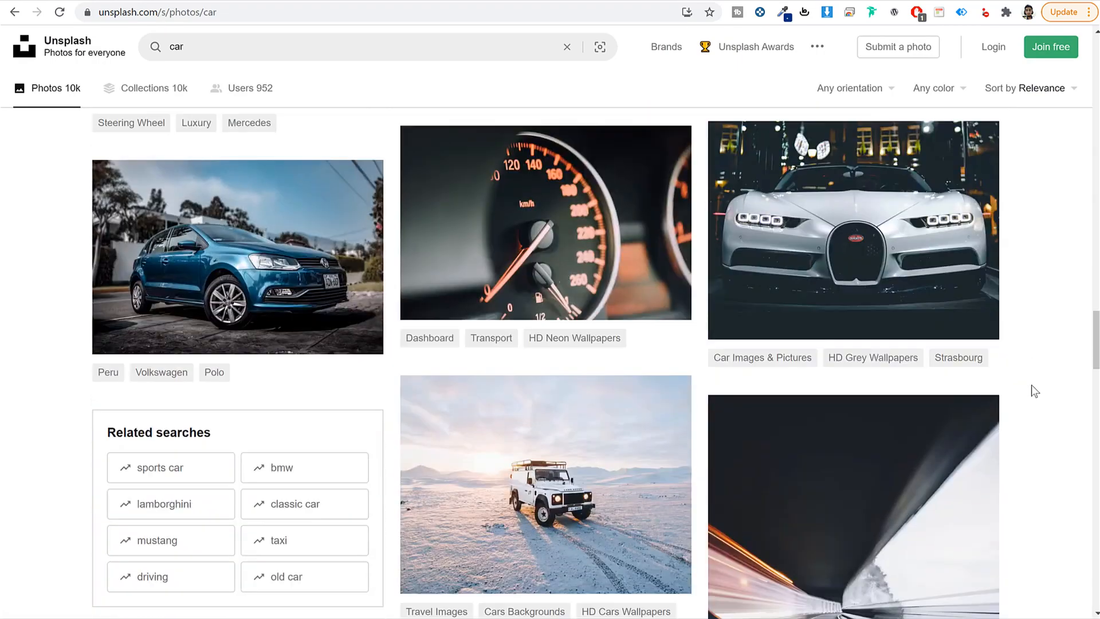
pyautogui.scroll(-13, 1034, 391)
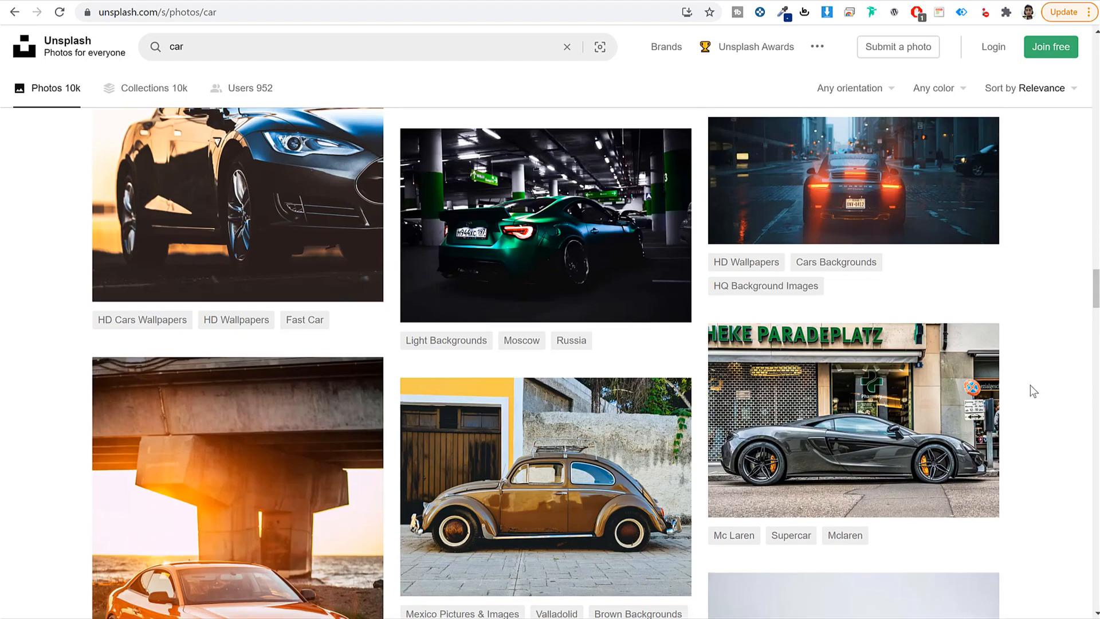
pyautogui.scroll(15, 947, 405)
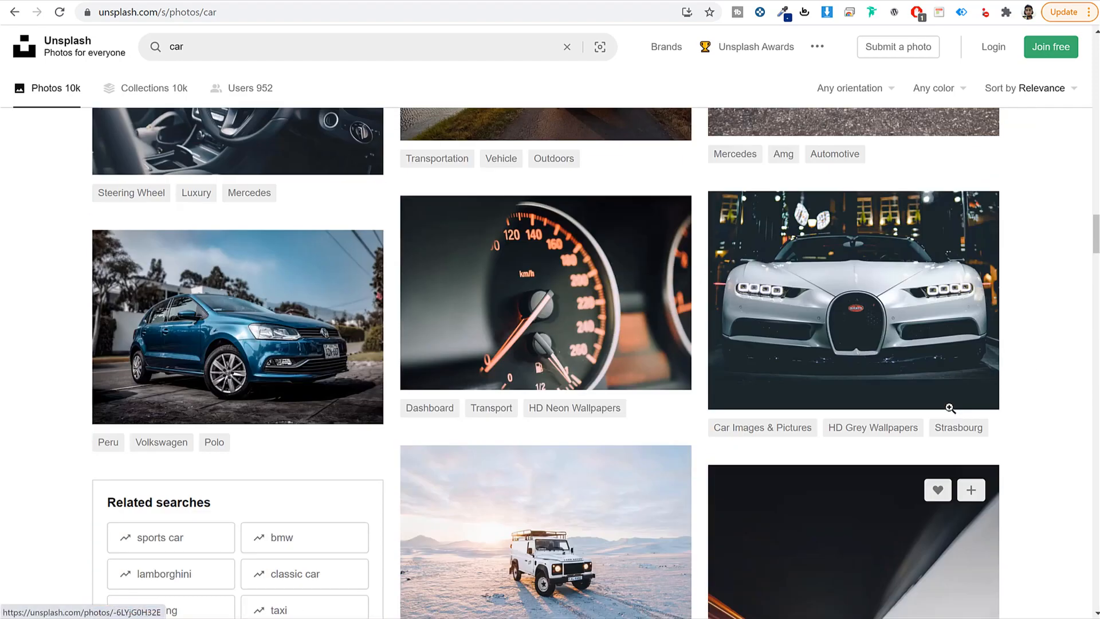
pyautogui.scroll(20, 947, 406)
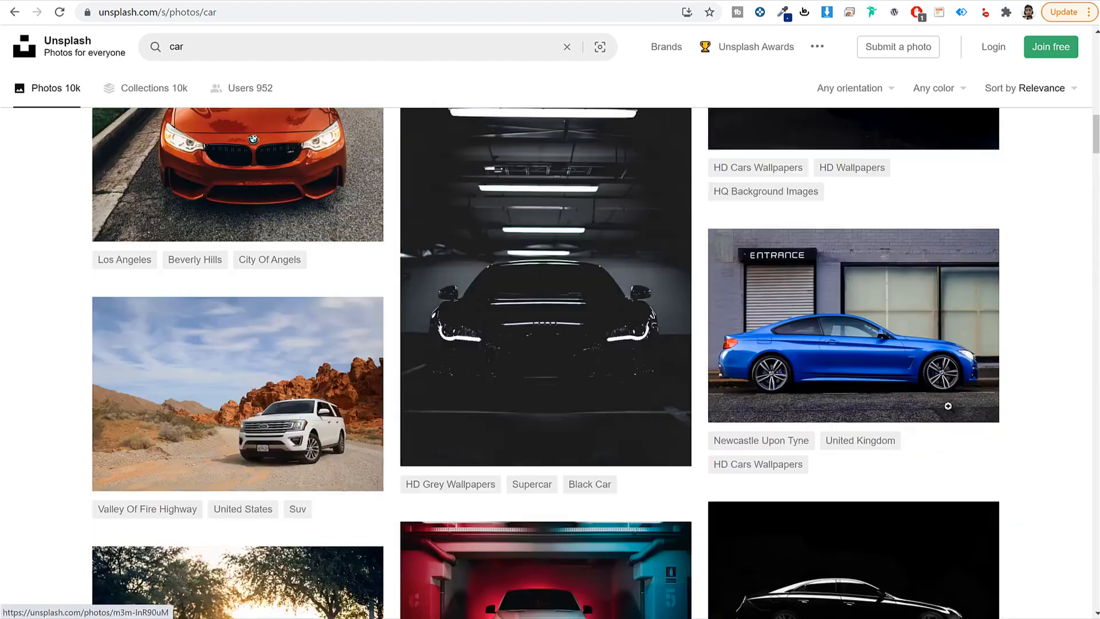
pyautogui.scroll(6, 947, 405)
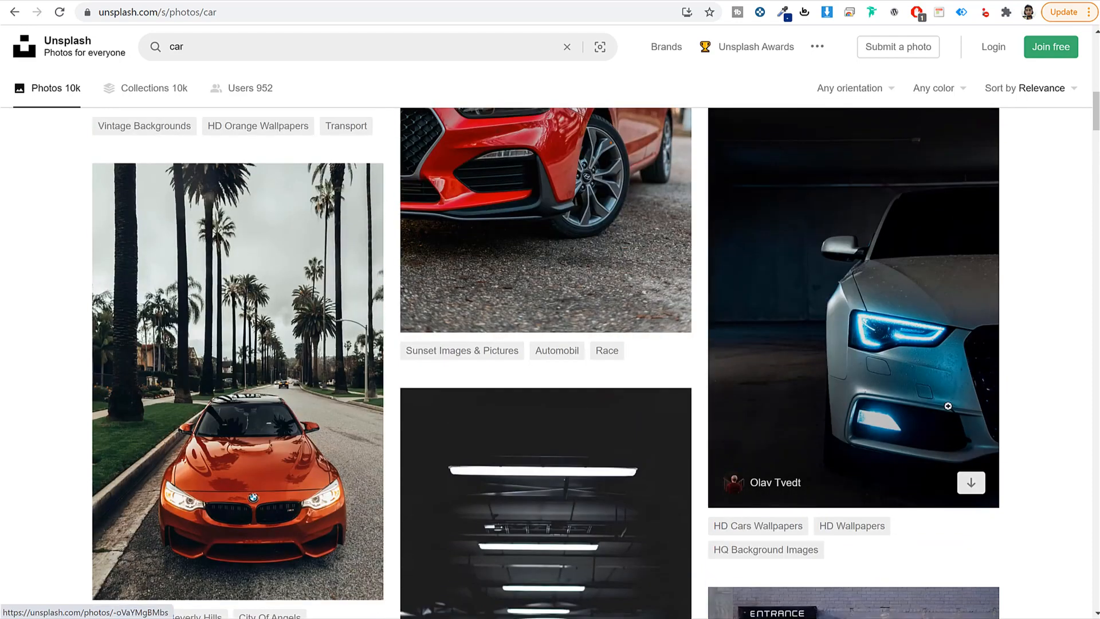
pyautogui.scroll(-1, 947, 405)
pyautogui.scroll(5, 324, 371)
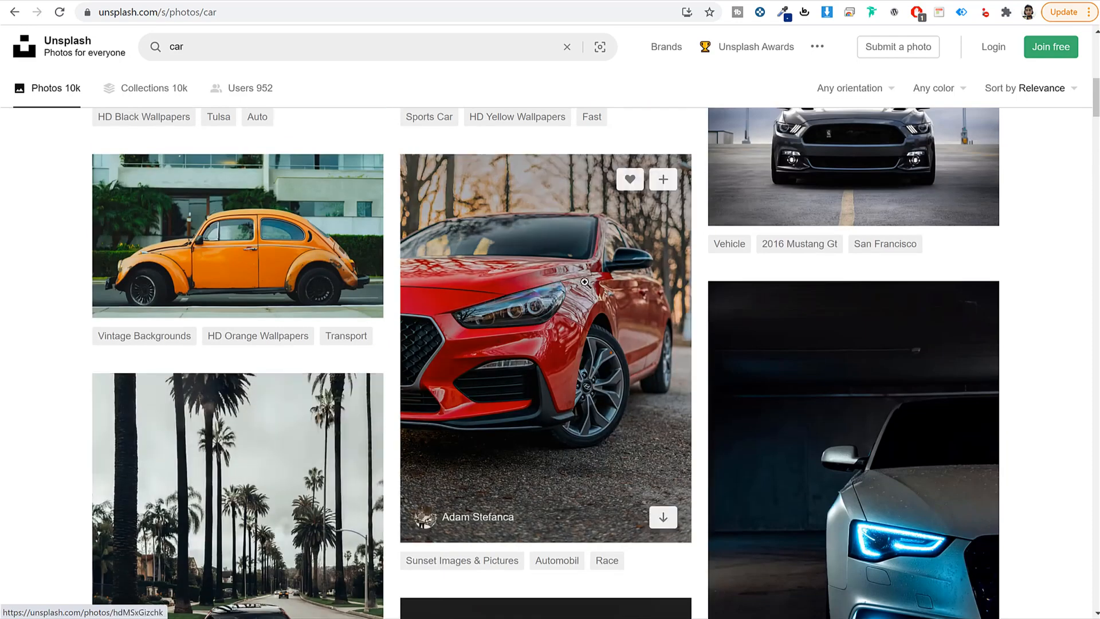
# Step: Download the red hatchback photo in the Small 640×853 size and close the photo viewer
pyautogui.click(584, 281)
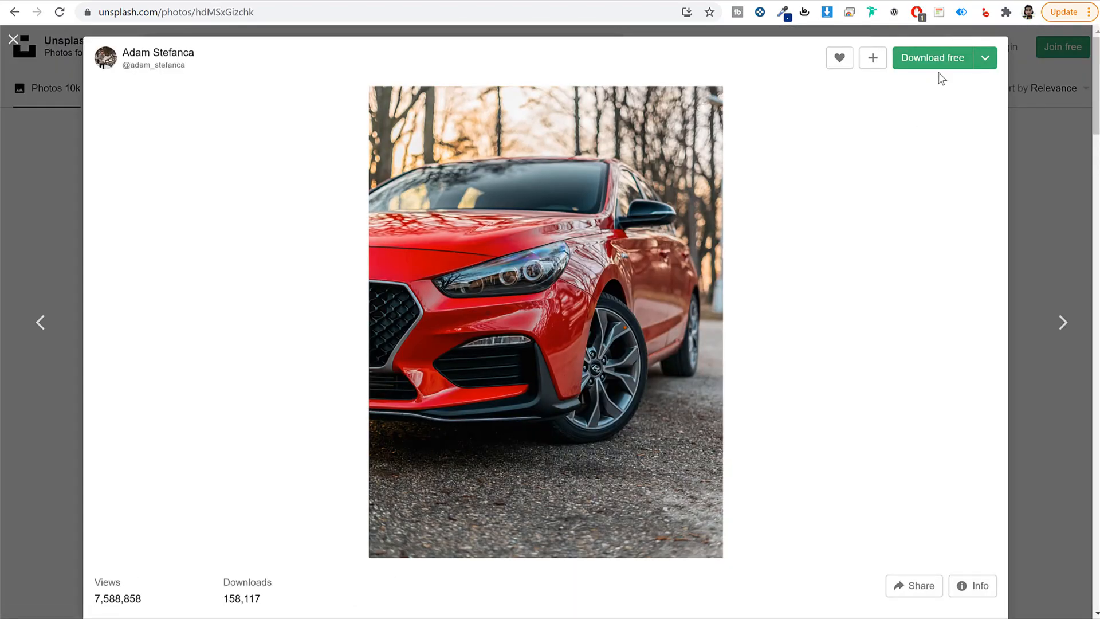
pyautogui.click(985, 57)
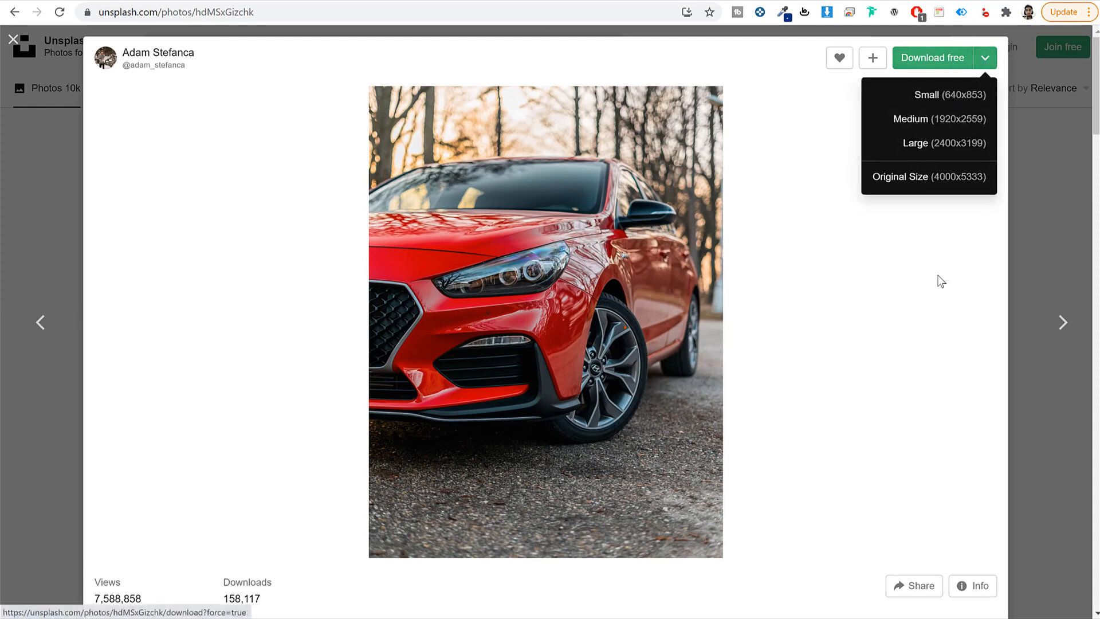
pyautogui.click(761, 119)
pyautogui.click(984, 60)
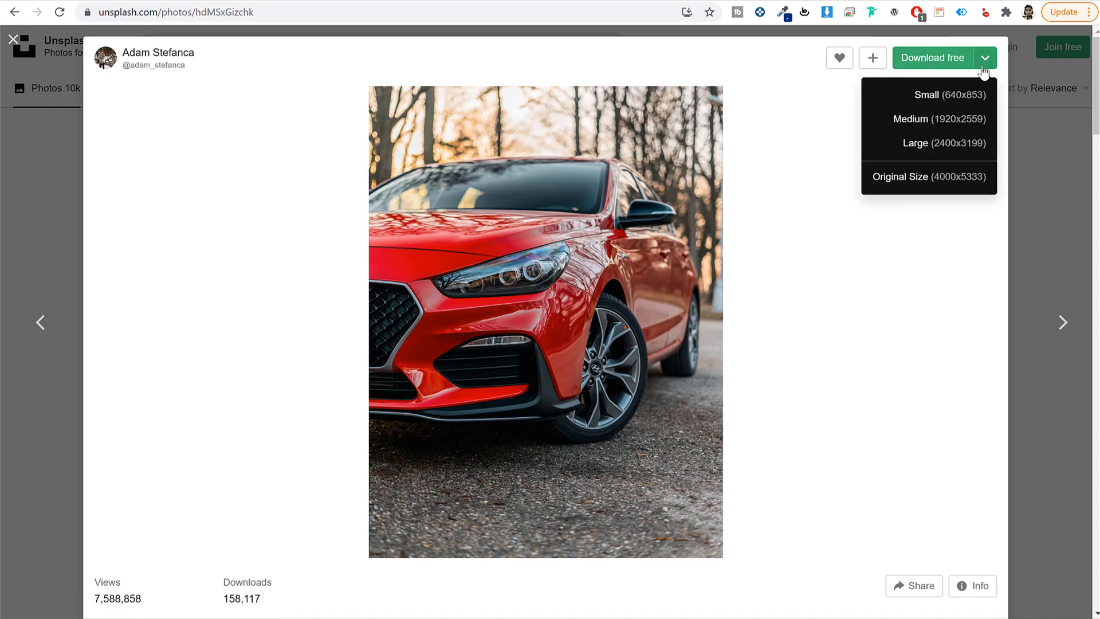
pyautogui.click(983, 98)
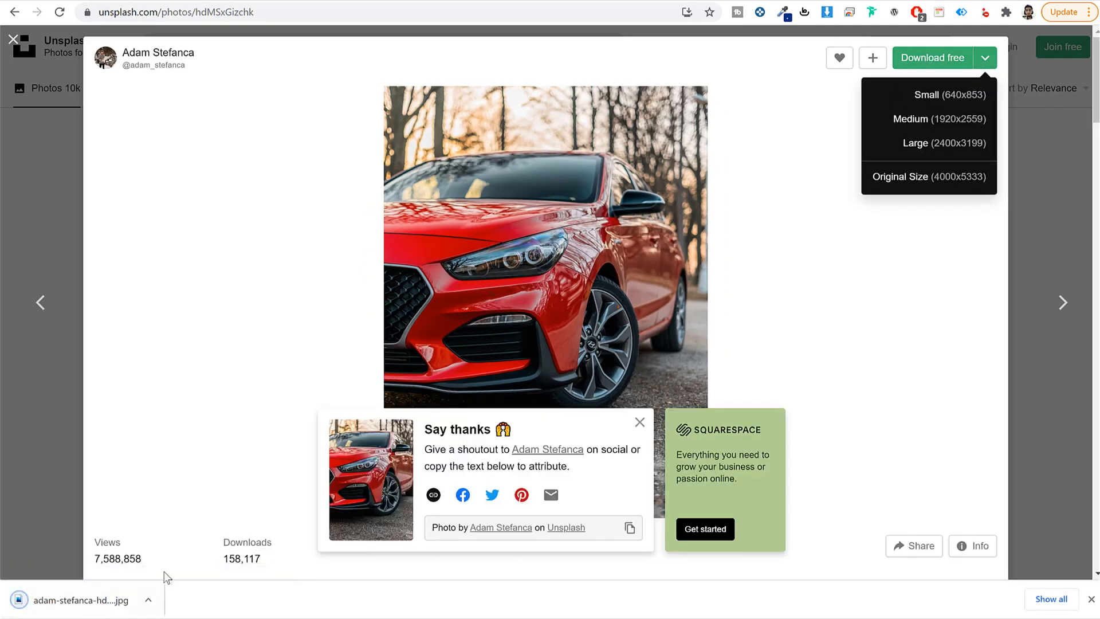
pyautogui.click(951, 336)
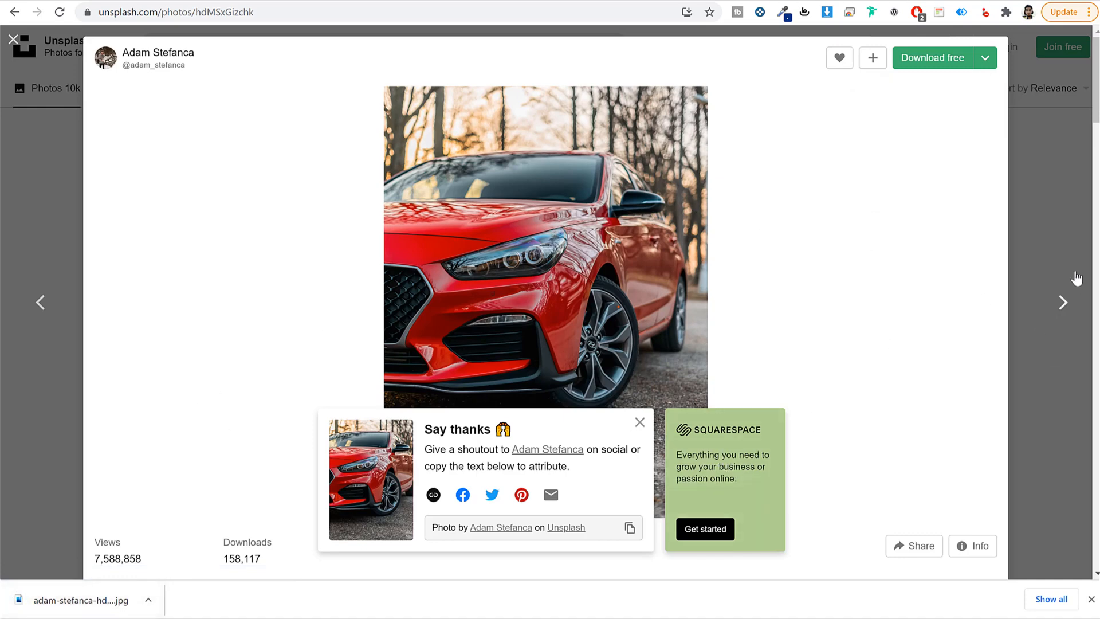
pyautogui.click(1059, 225)
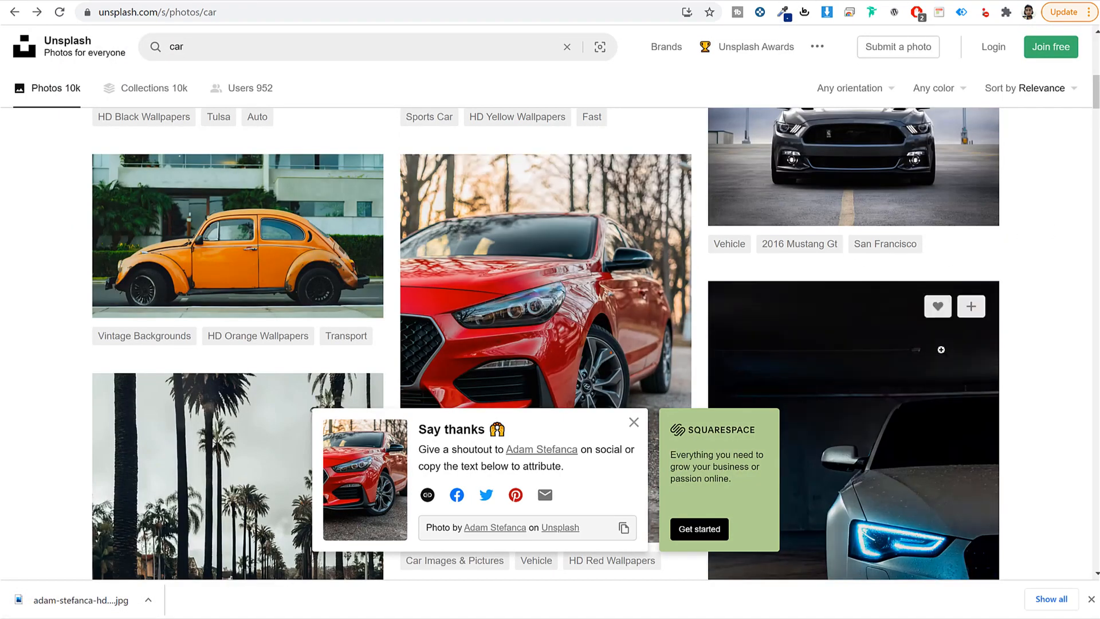
pyautogui.scroll(-14, 945, 351)
pyautogui.scroll(-5, 607, 401)
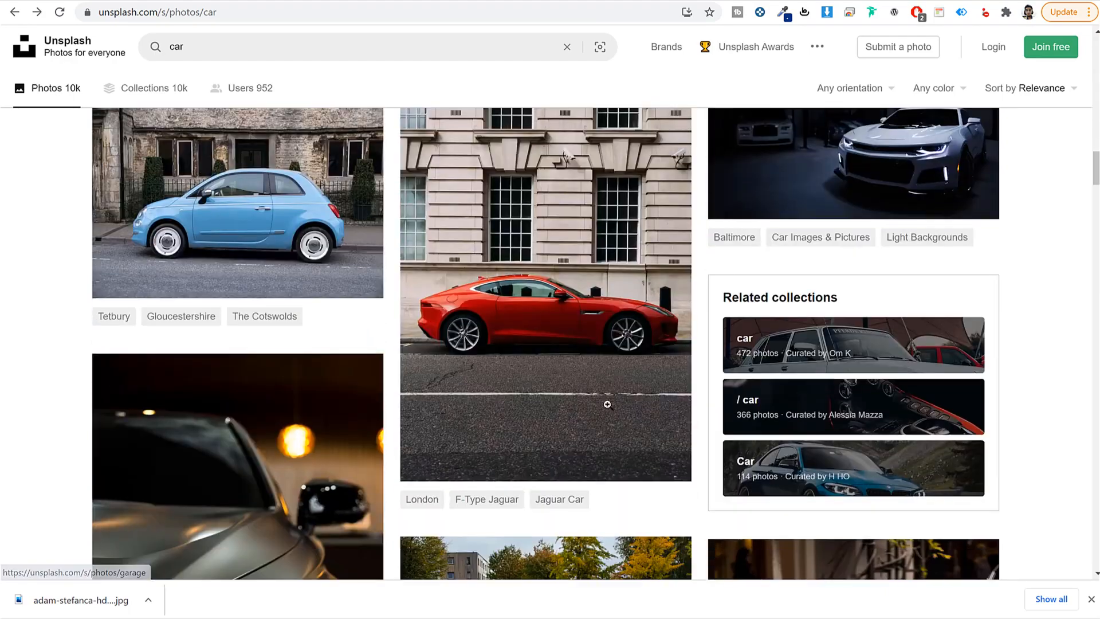
pyautogui.scroll(15, 604, 407)
pyautogui.scroll(7, 603, 413)
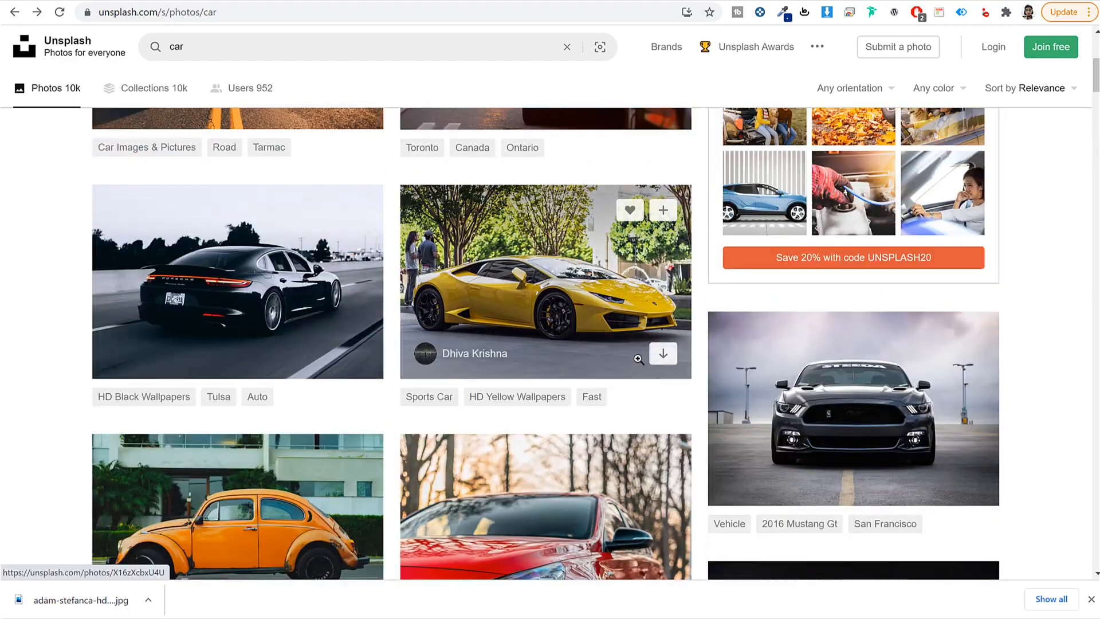
pyautogui.scroll(5, 609, 341)
# Step: Go to fotor.com and drag the downloaded red car JPG into the photo editor
pyautogui.click(419, 7)
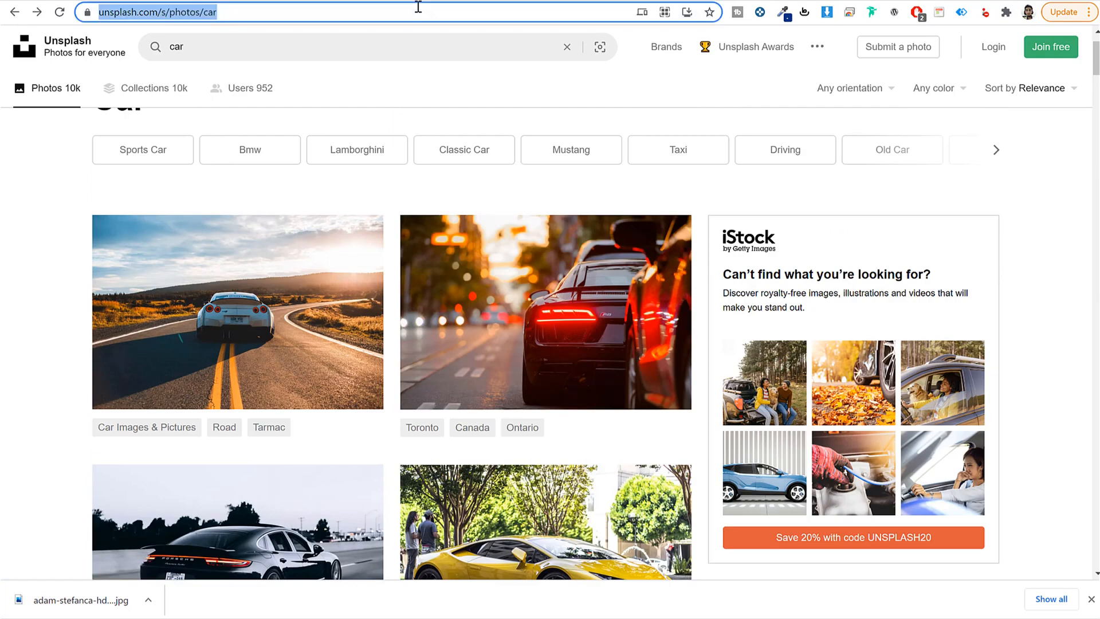
pyautogui.write('foto')
pyautogui.press('Return')
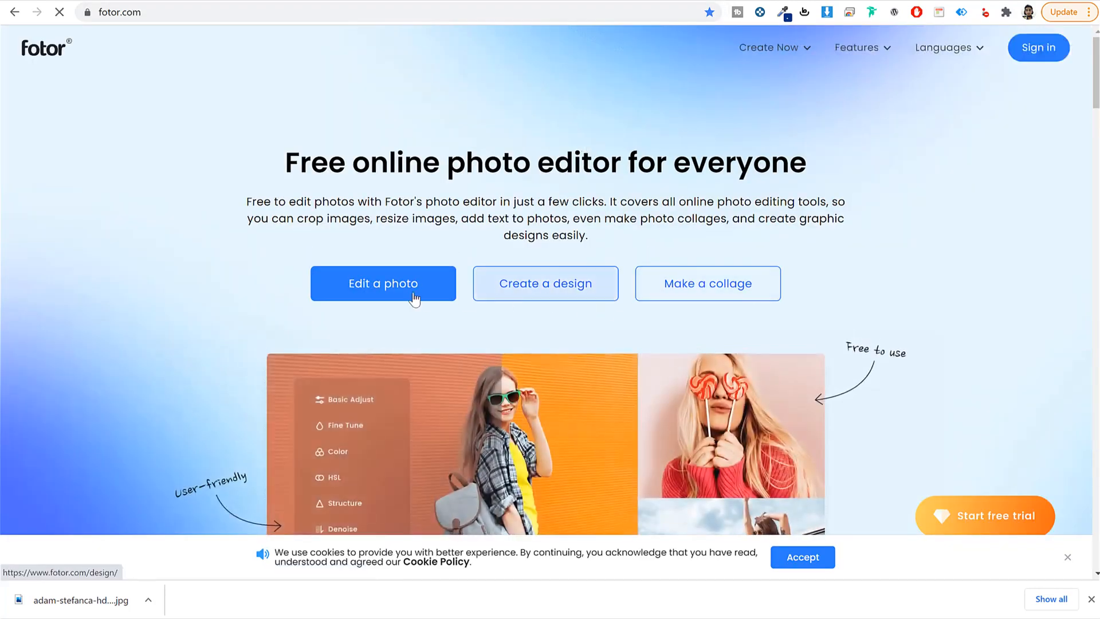
pyautogui.click(413, 298)
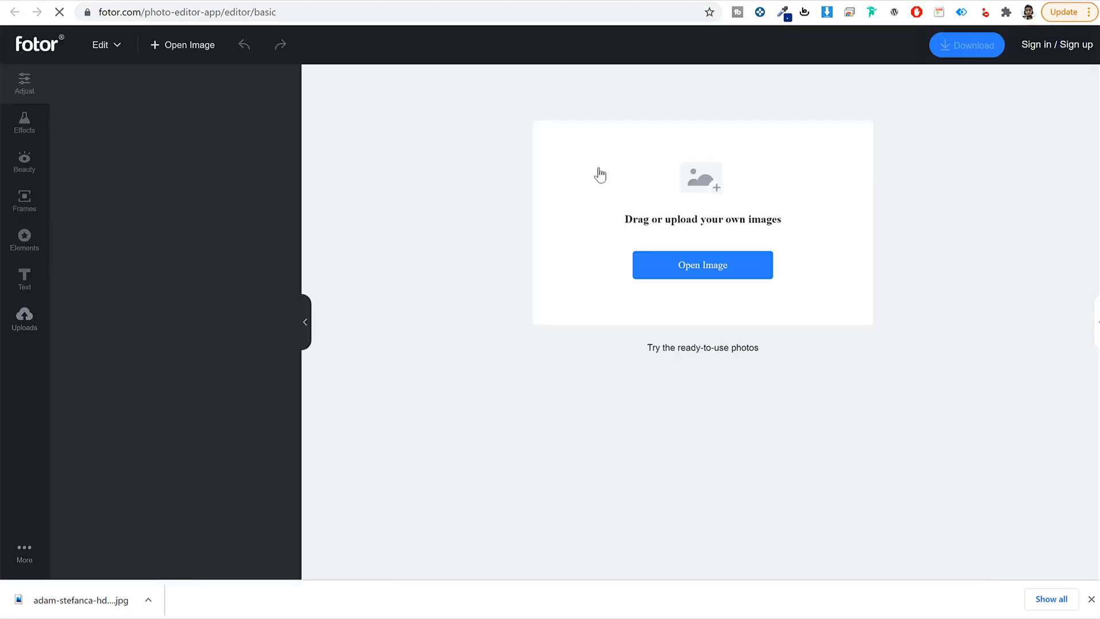
pyautogui.moveTo(22, 604); pyautogui.dragTo(697, 271)
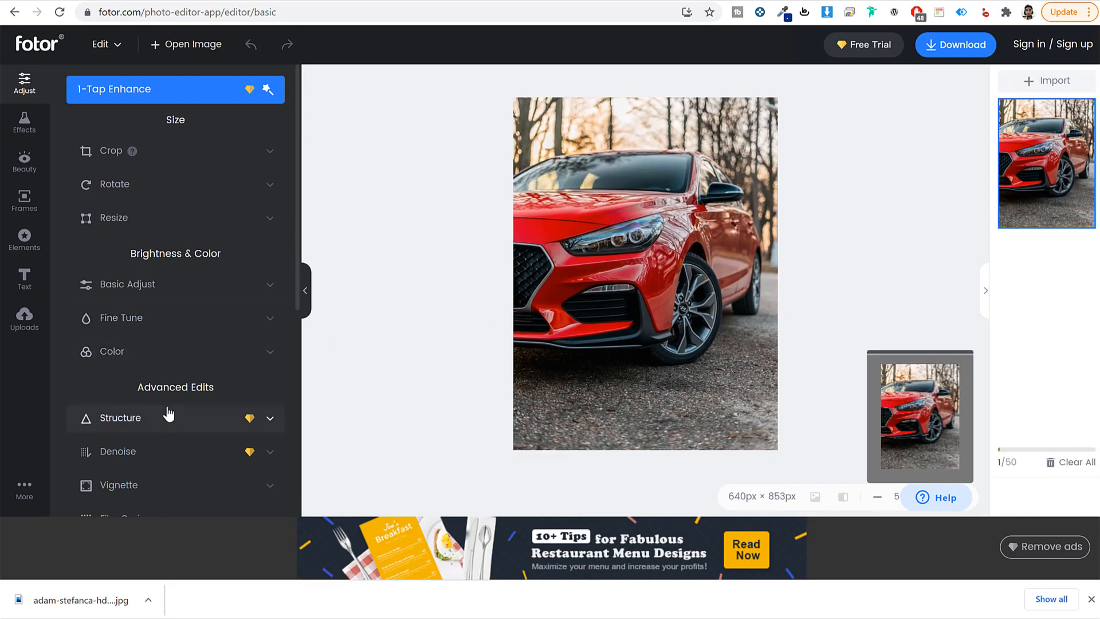
pyautogui.scroll(-5, 169, 409)
pyautogui.scroll(5, 179, 395)
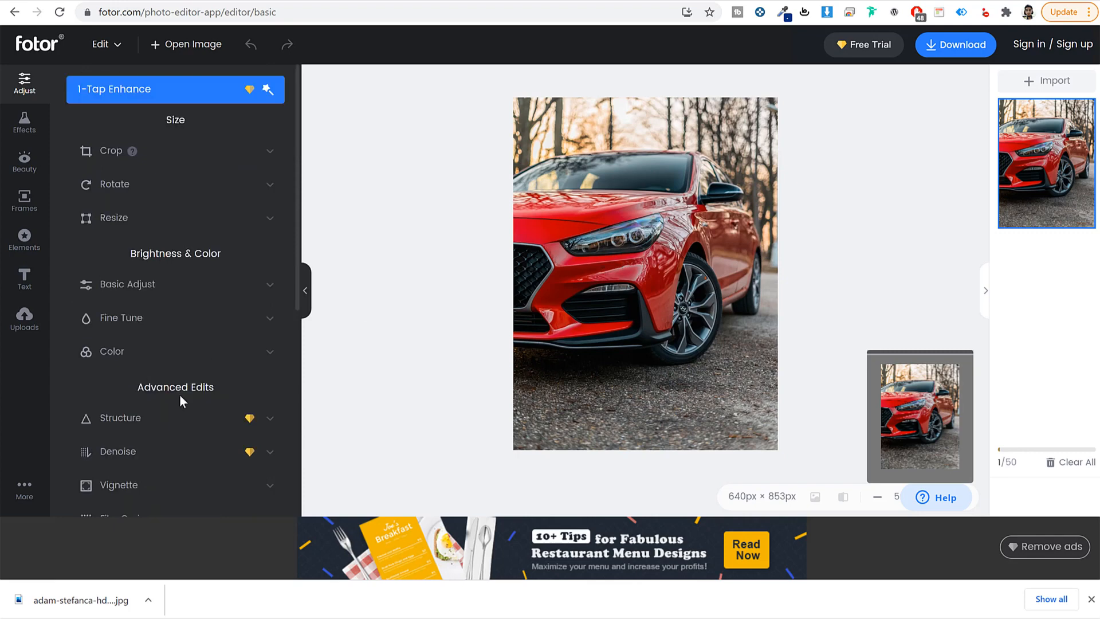
# Step: Set a 9x16 crop frame of 480×853 over the car on the photo's left side
pyautogui.click(177, 155)
pyautogui.moveTo(702, 389); pyautogui.dragTo(687, 346)
pyautogui.moveTo(626, 297); pyautogui.dragTo(631, 328)
pyautogui.click(169, 182)
pyautogui.click(220, 237)
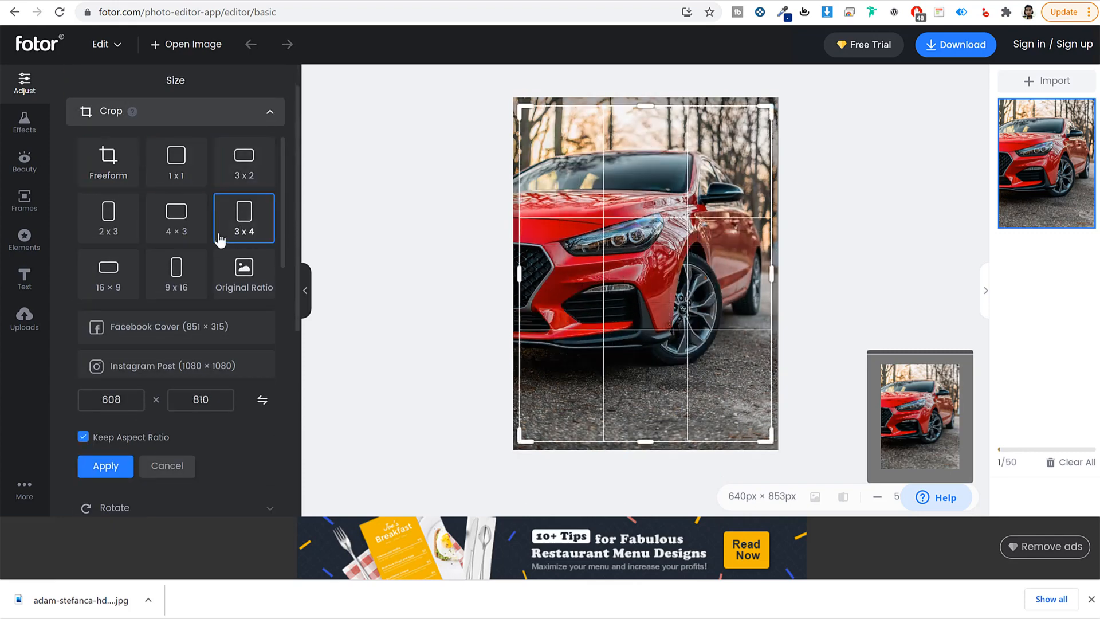
pyautogui.click(177, 221)
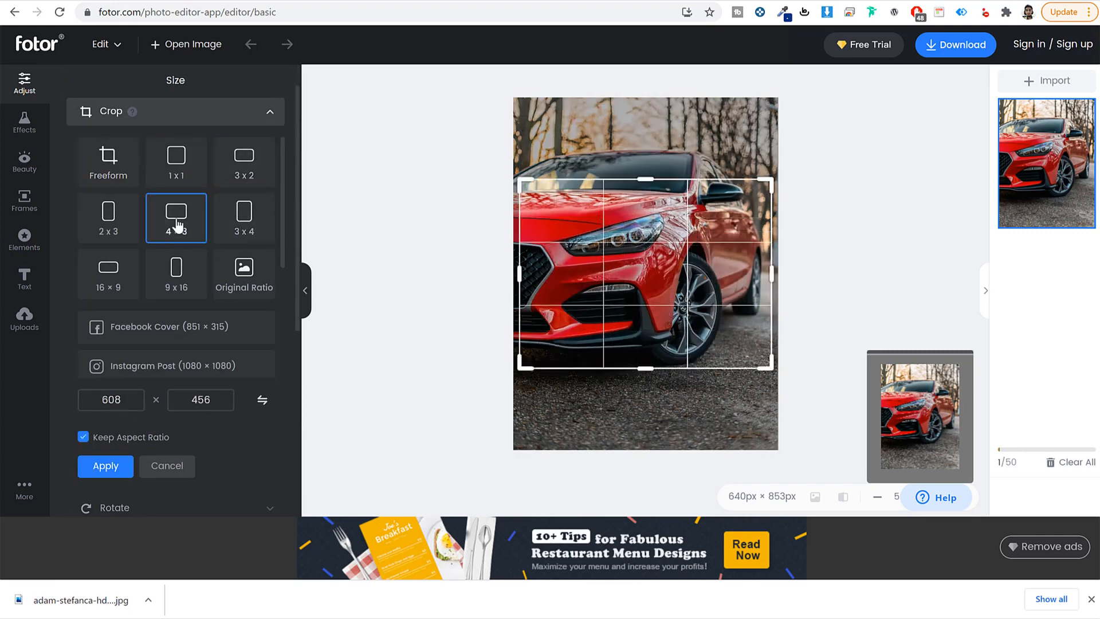
pyautogui.click(194, 281)
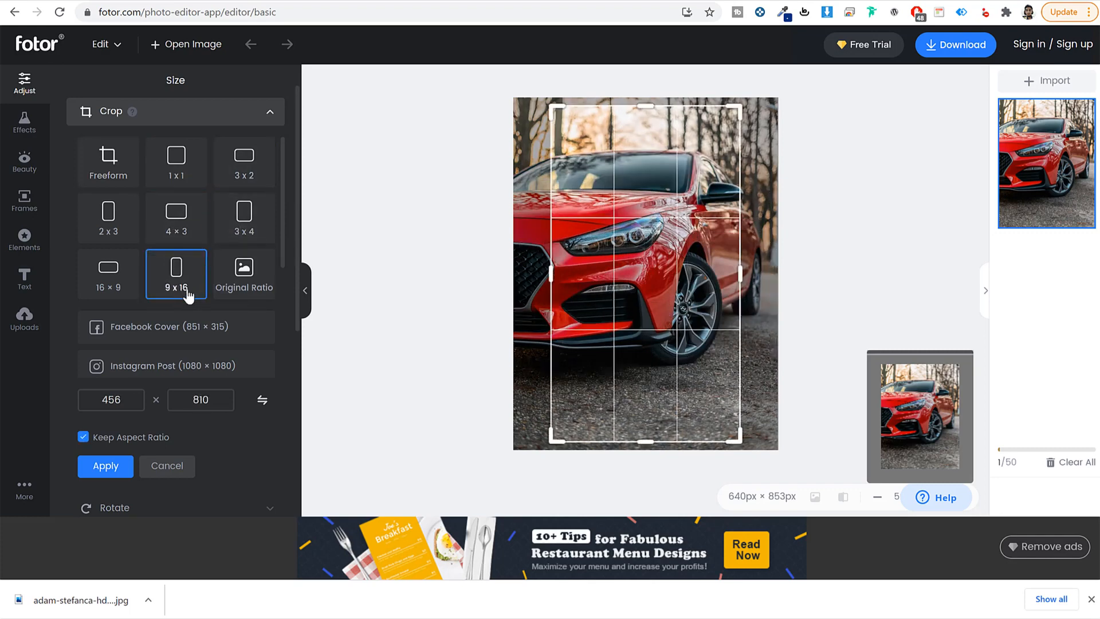
pyautogui.moveTo(739, 439); pyautogui.dragTo(787, 487)
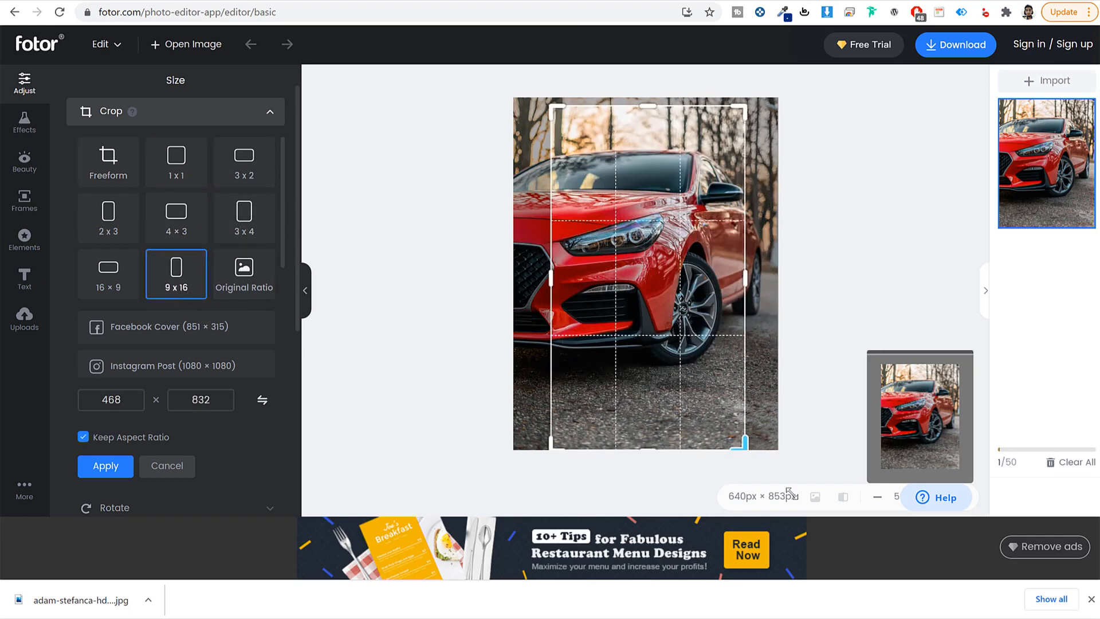
pyautogui.moveTo(553, 108); pyautogui.dragTo(508, 66)
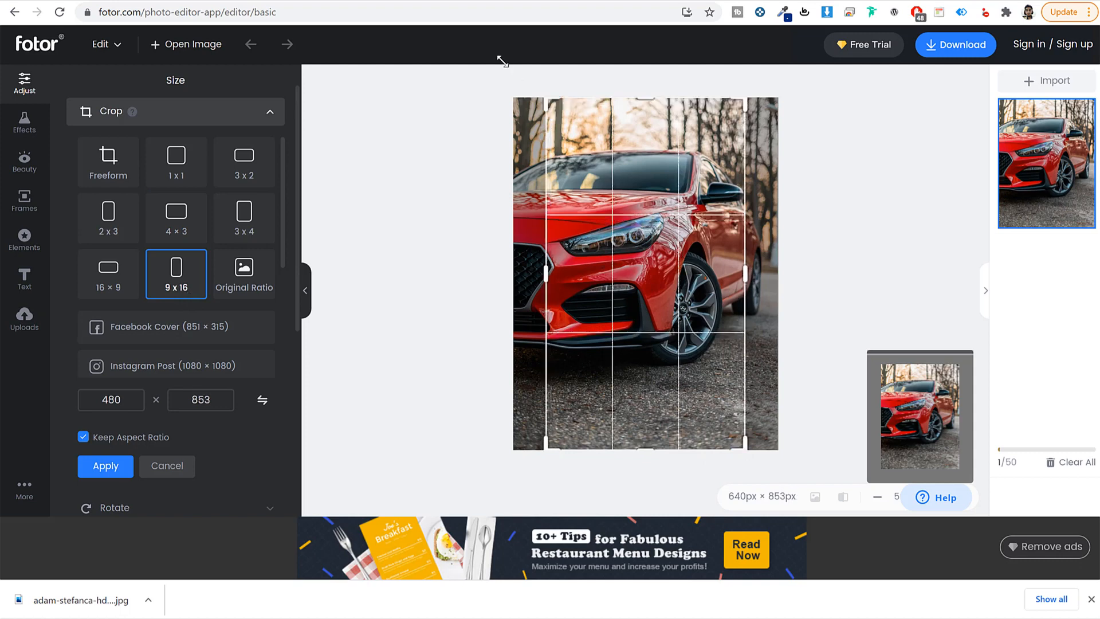
pyautogui.moveTo(695, 251); pyautogui.dragTo(636, 249)
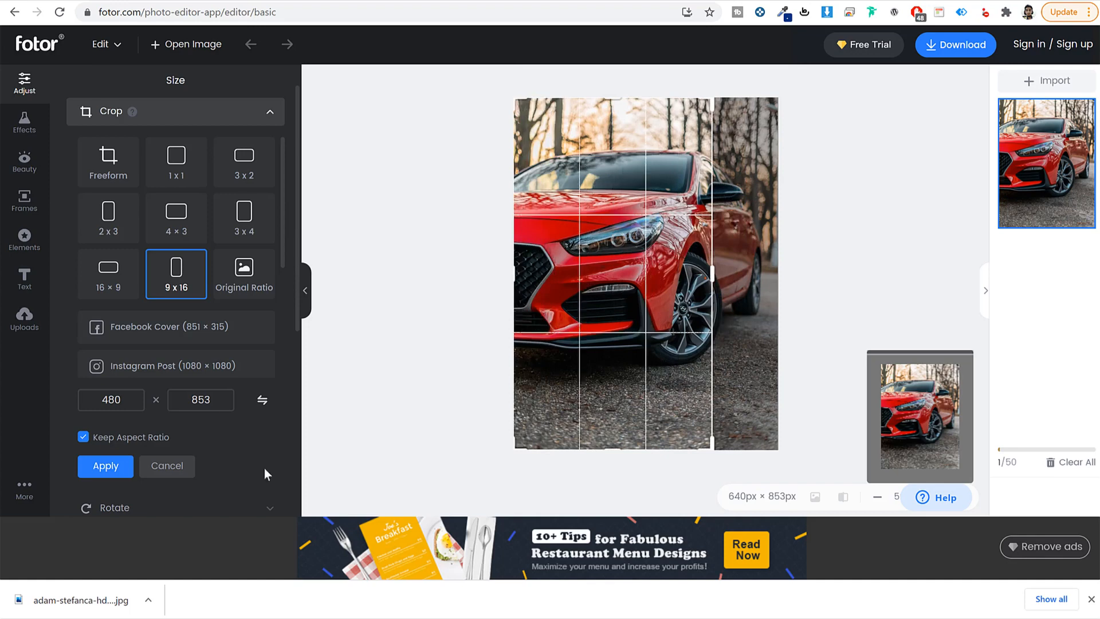
# Step: Apply the 480×853 crop, export as a Medium-quality JPG, then close the sign-in prompt
pyautogui.click(102, 465)
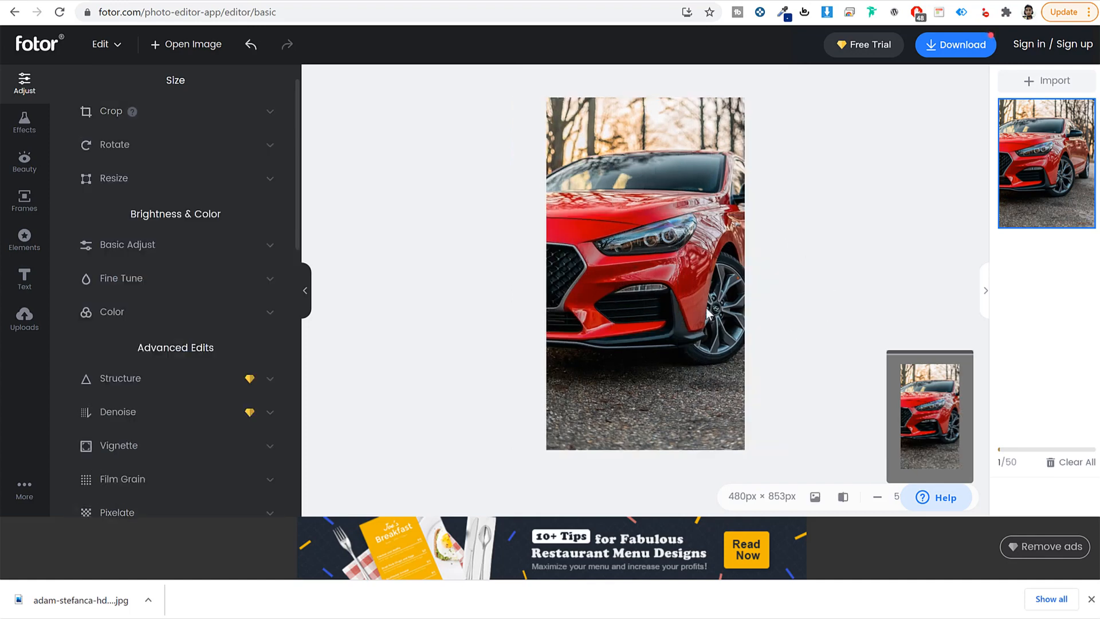
pyautogui.click(949, 46)
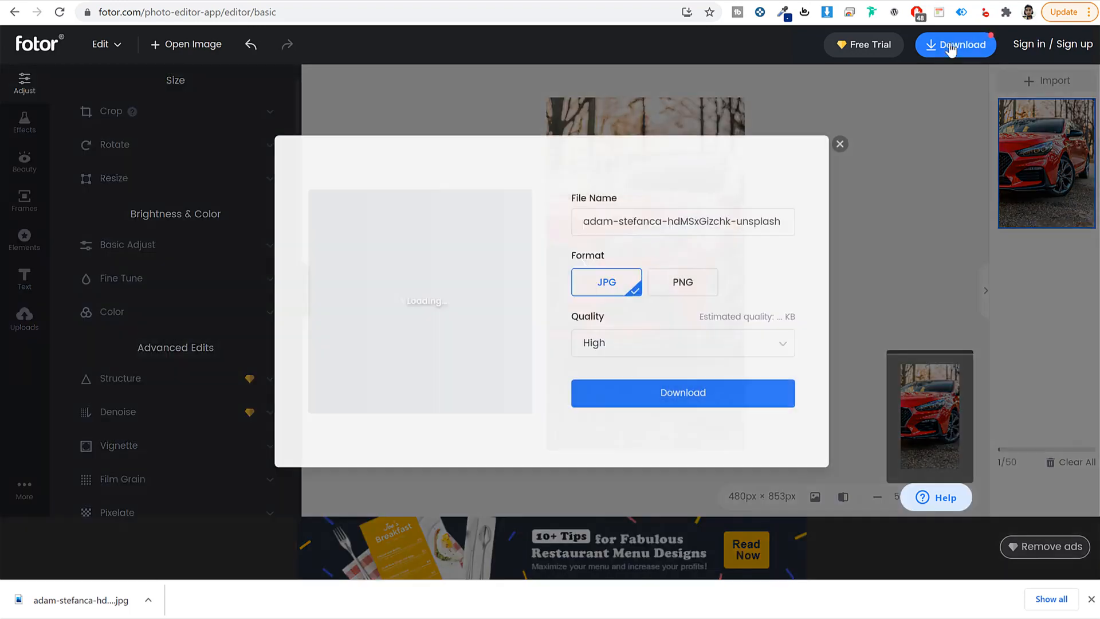
pyautogui.click(673, 297)
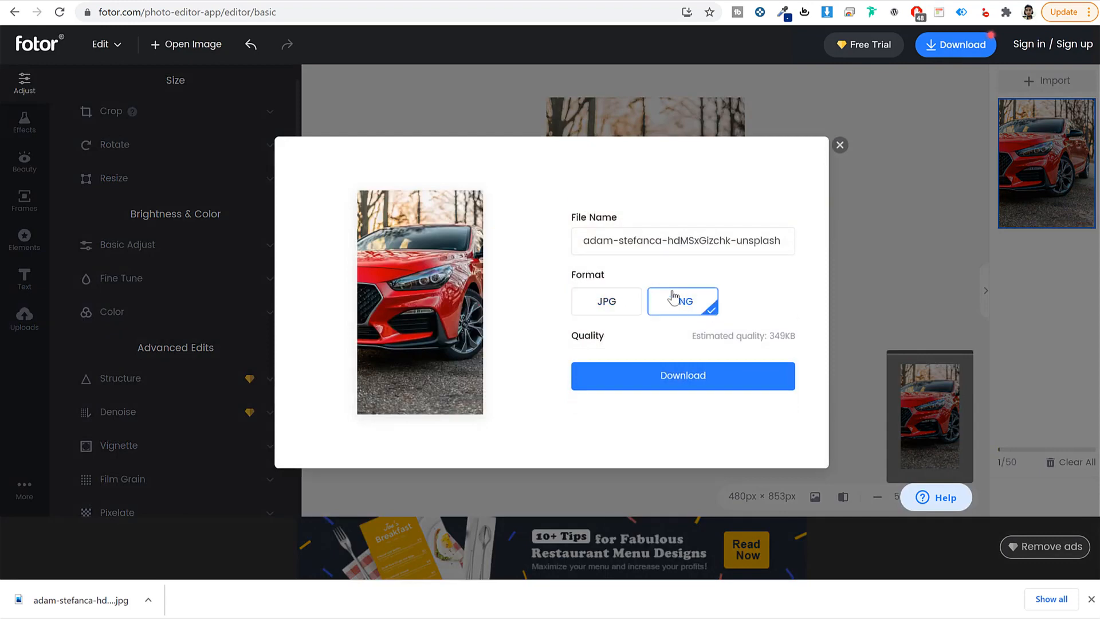
pyautogui.click(617, 309)
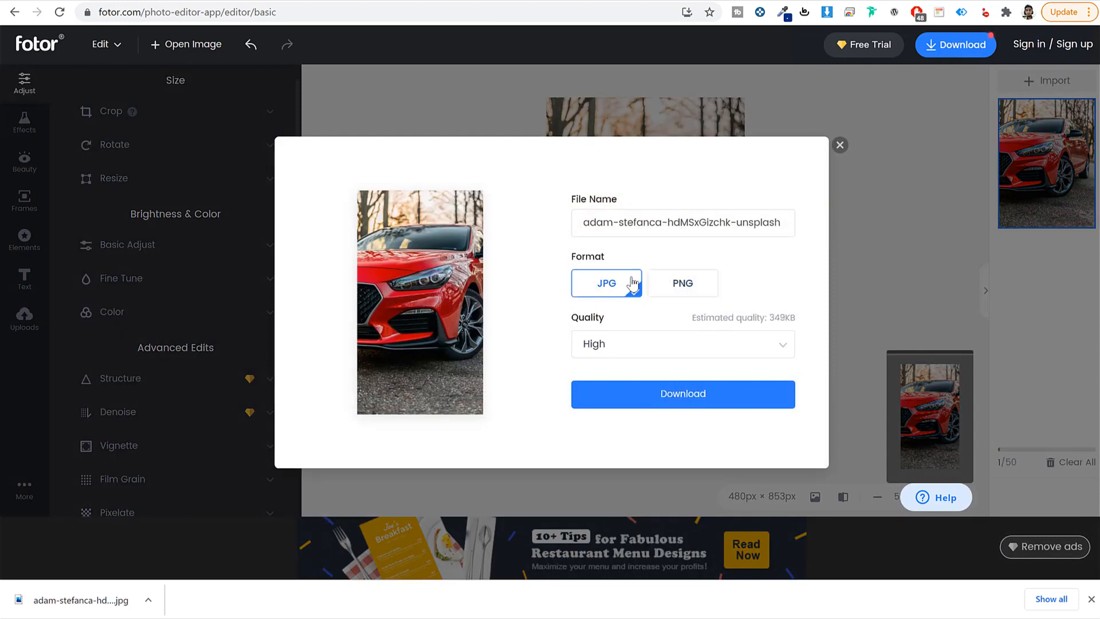
pyautogui.click(693, 346)
pyautogui.click(663, 400)
pyautogui.click(710, 396)
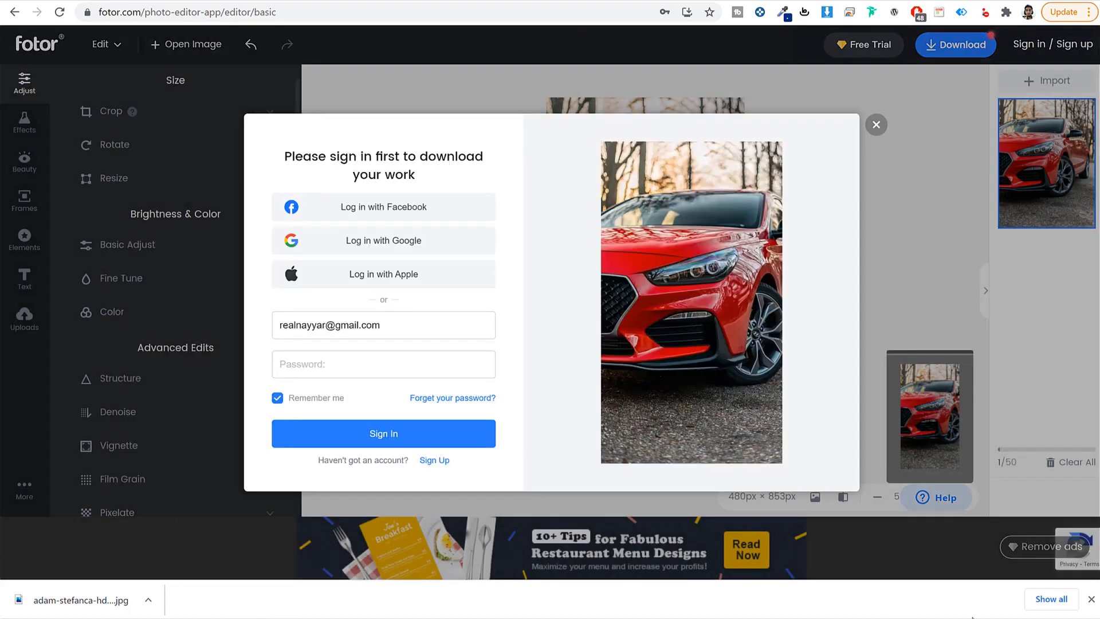
pyautogui.click(1091, 599)
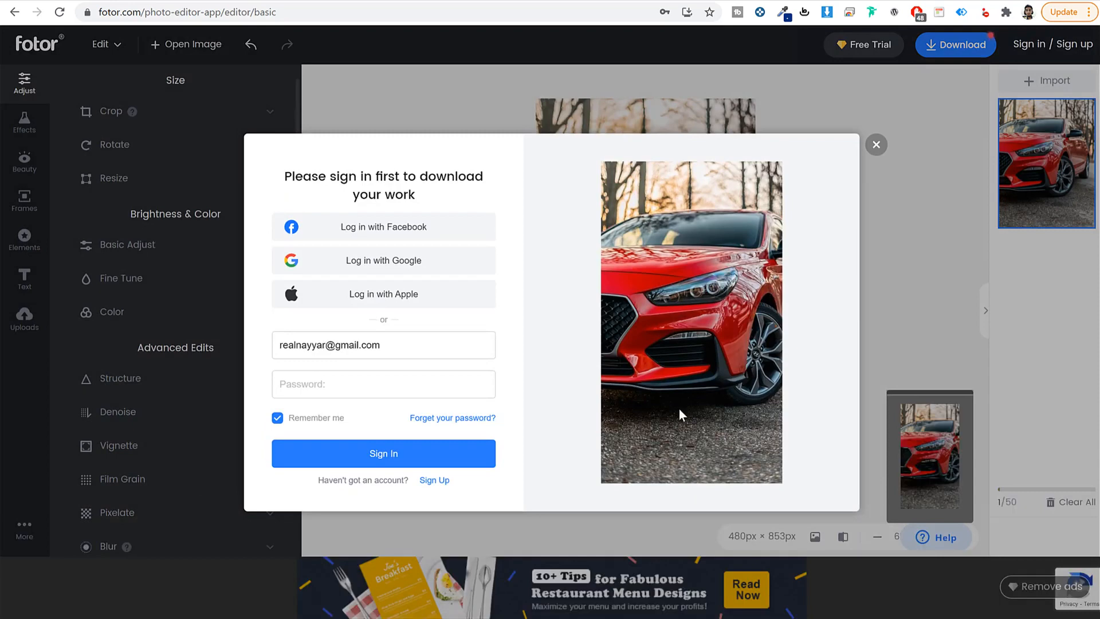
pyautogui.click(876, 145)
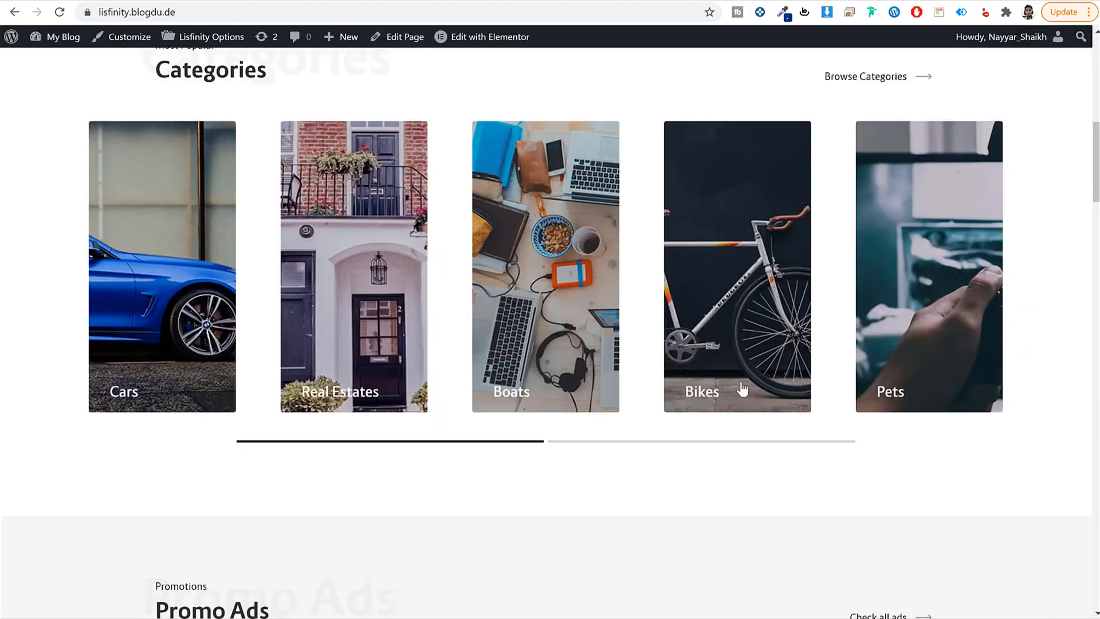
# Step: Open a new tab and go to icons8.com via the 'ic' address suggestion
pyautogui.scroll(-5, 728, 401)
pyautogui.scroll(10, 718, 444)
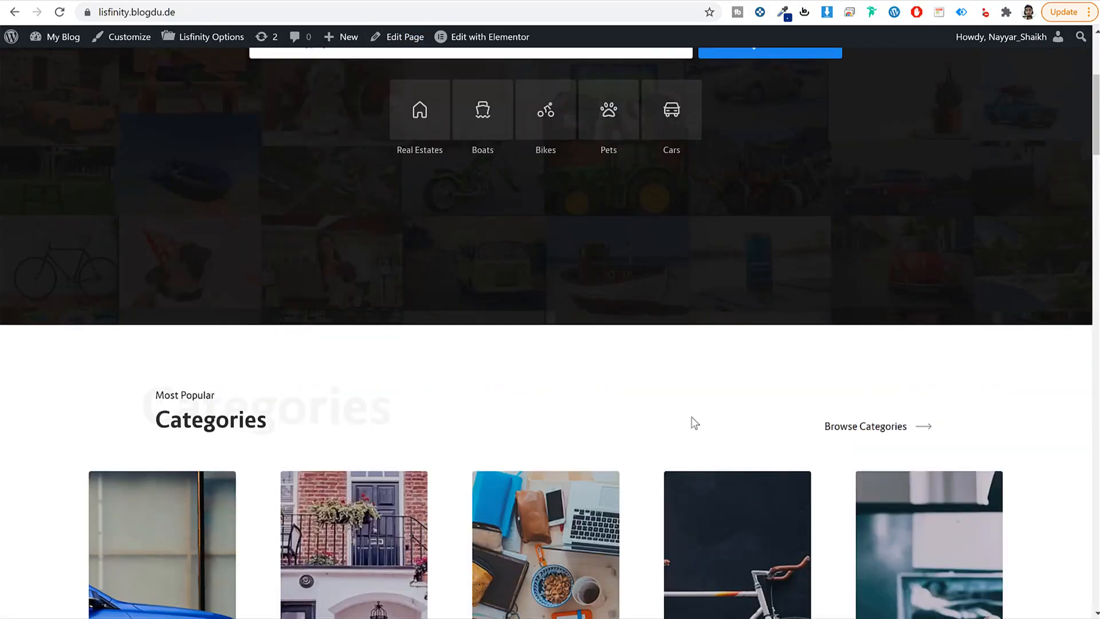
pyautogui.scroll(2, 570, 187)
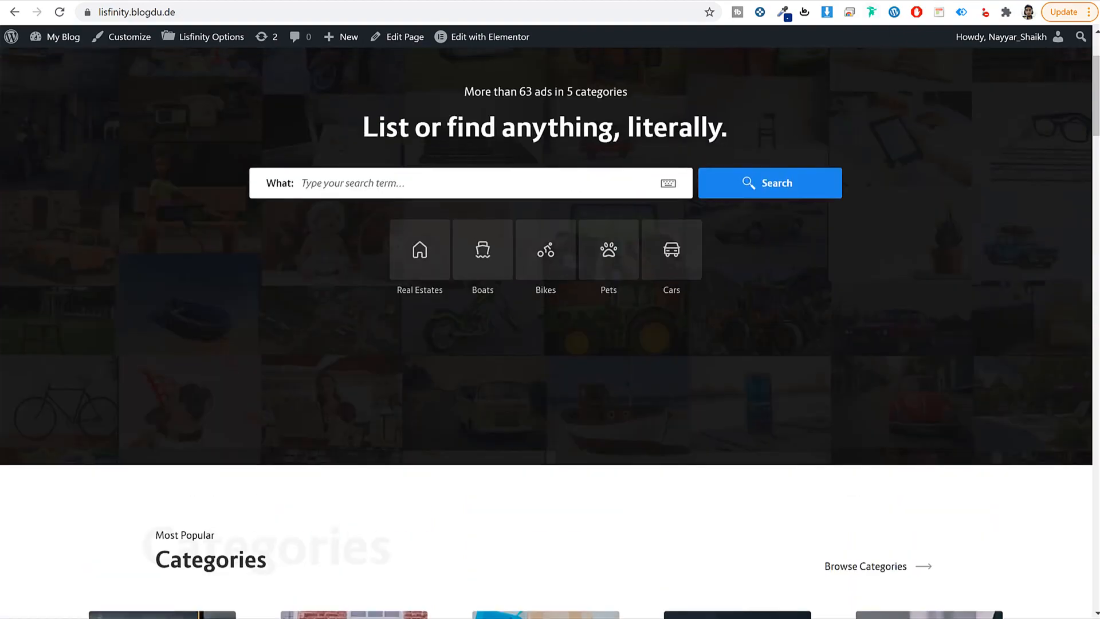
pyautogui.hotkey('ctrl', 't')
pyautogui.write('ic')
pyautogui.press('Return')
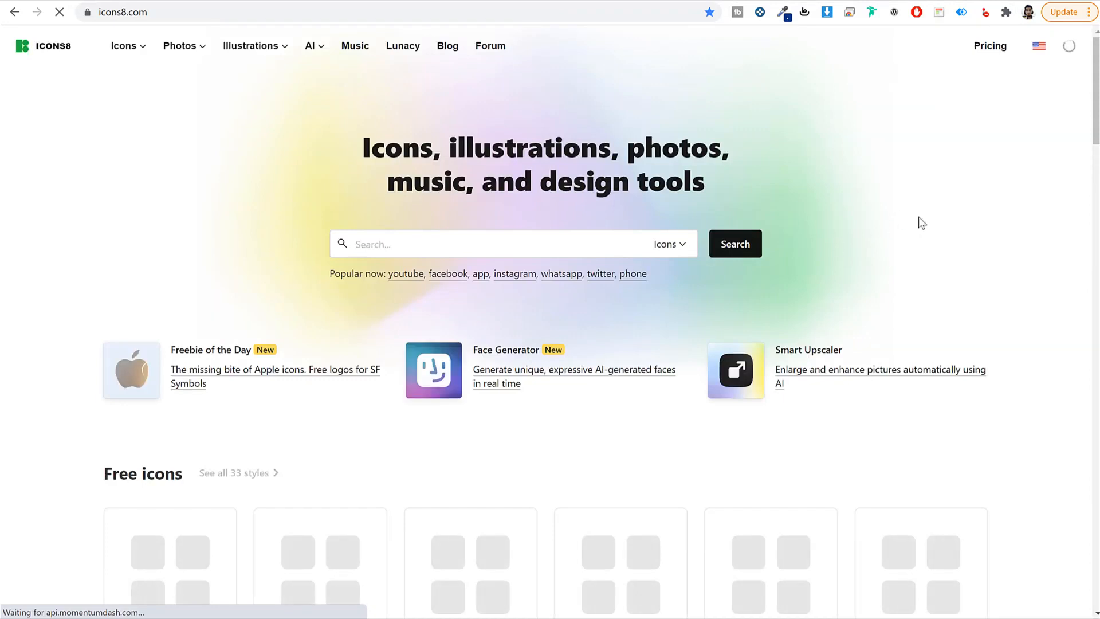
# Step: Search Icons8 for 'bike' and open the black filled bike icon
pyautogui.click(545, 248)
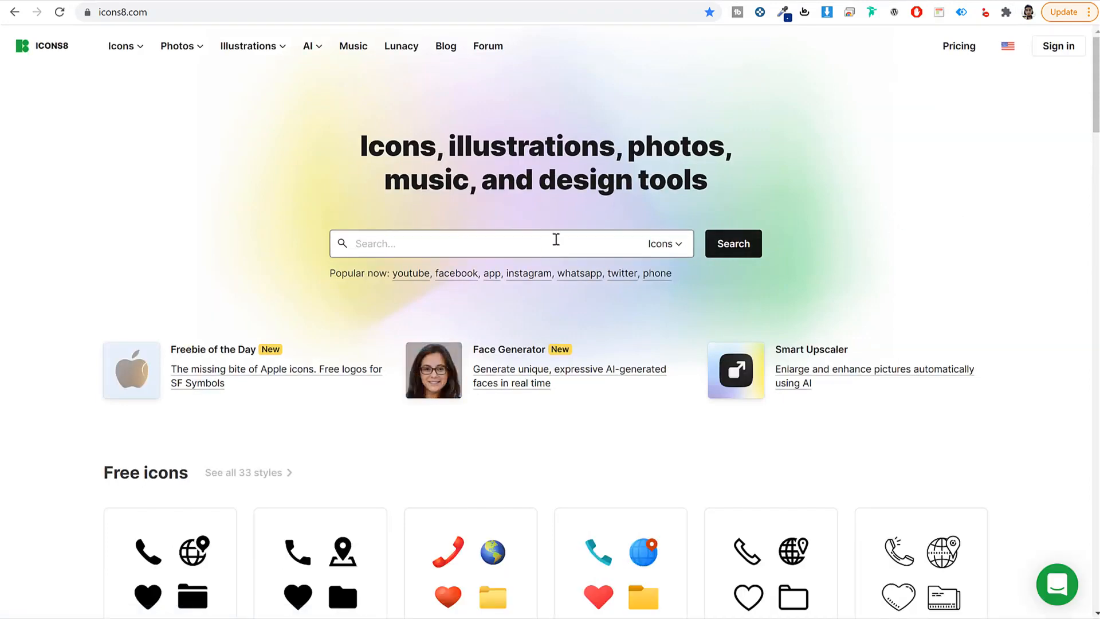
pyautogui.write('bike')
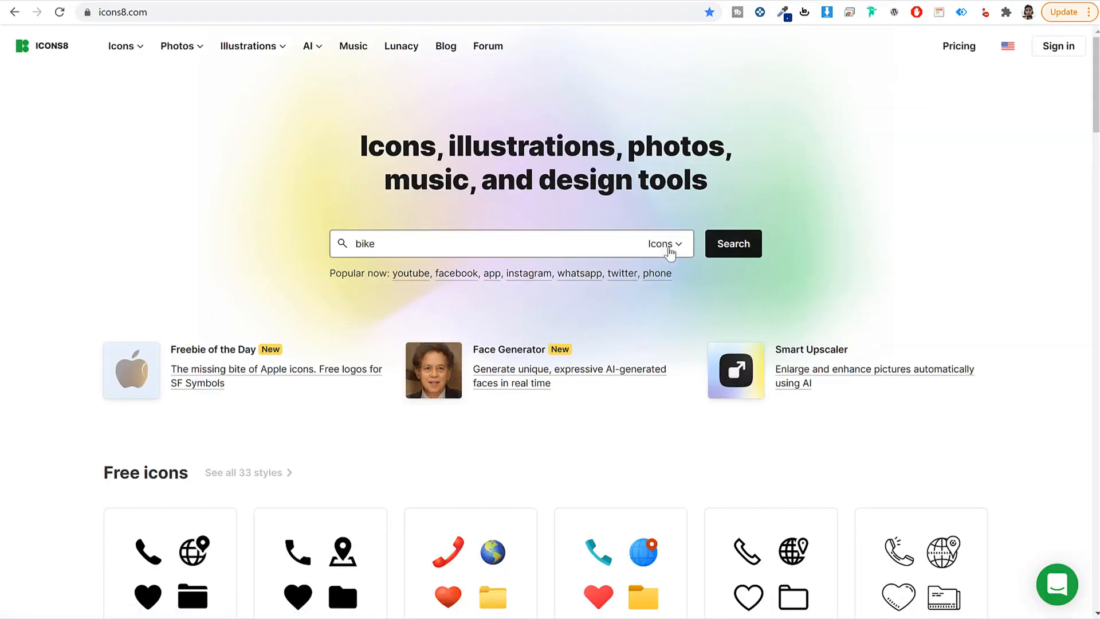
pyautogui.click(724, 246)
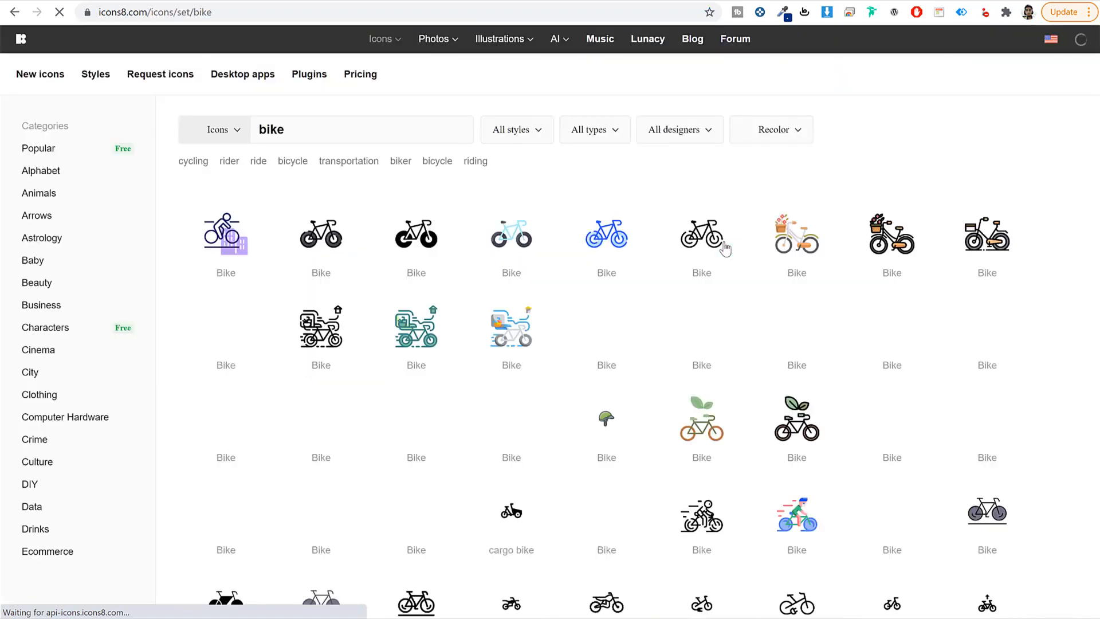
pyautogui.scroll(-7, 736, 327)
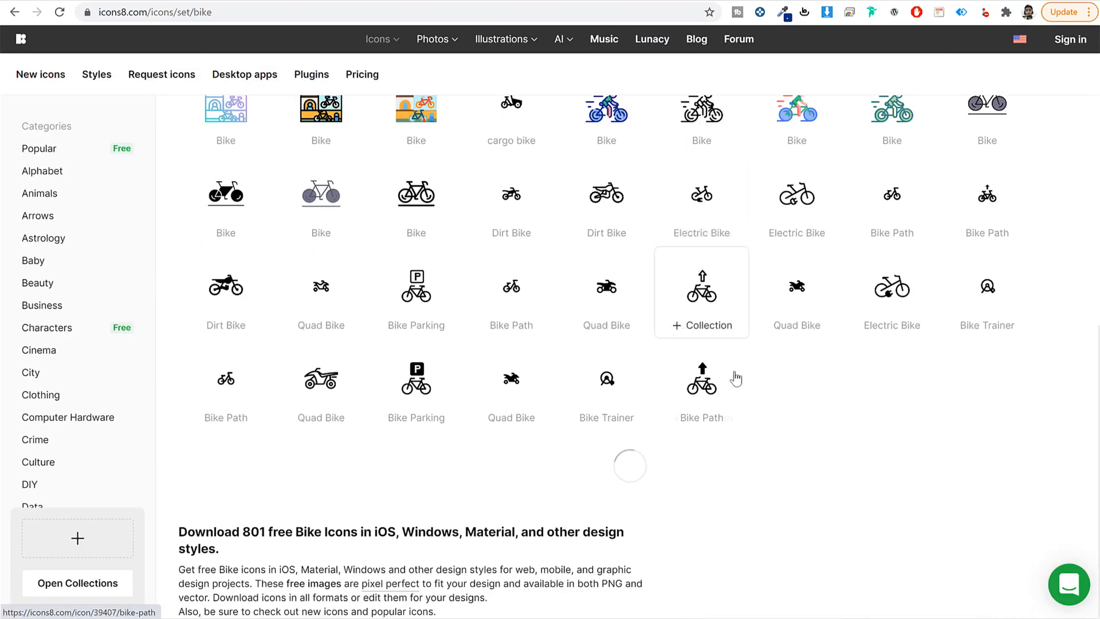
pyautogui.scroll(7, 733, 381)
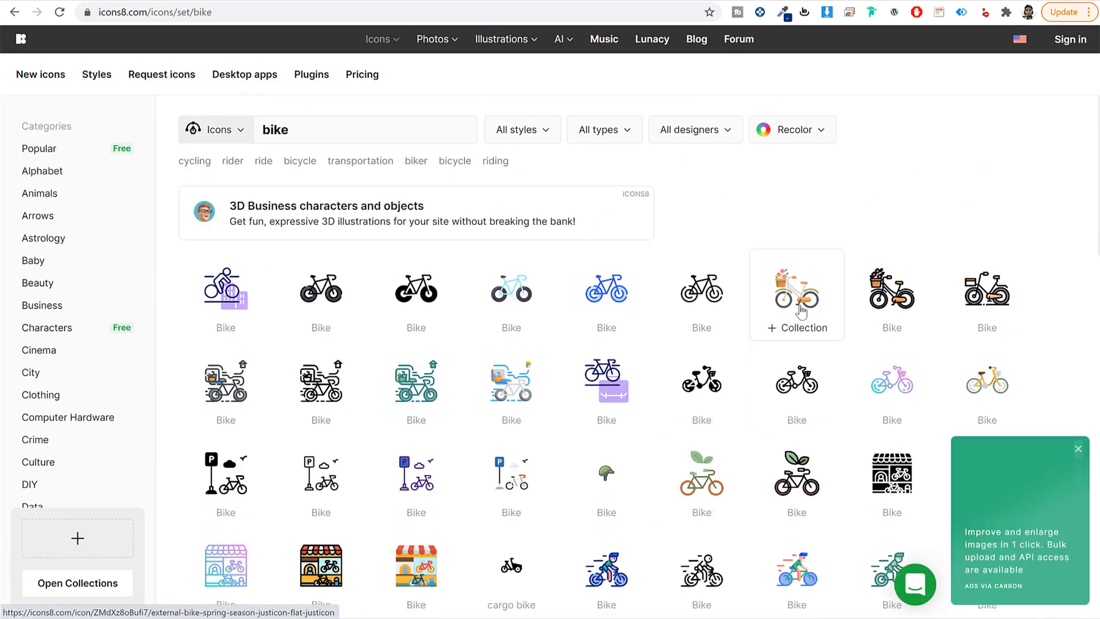
pyautogui.click(421, 298)
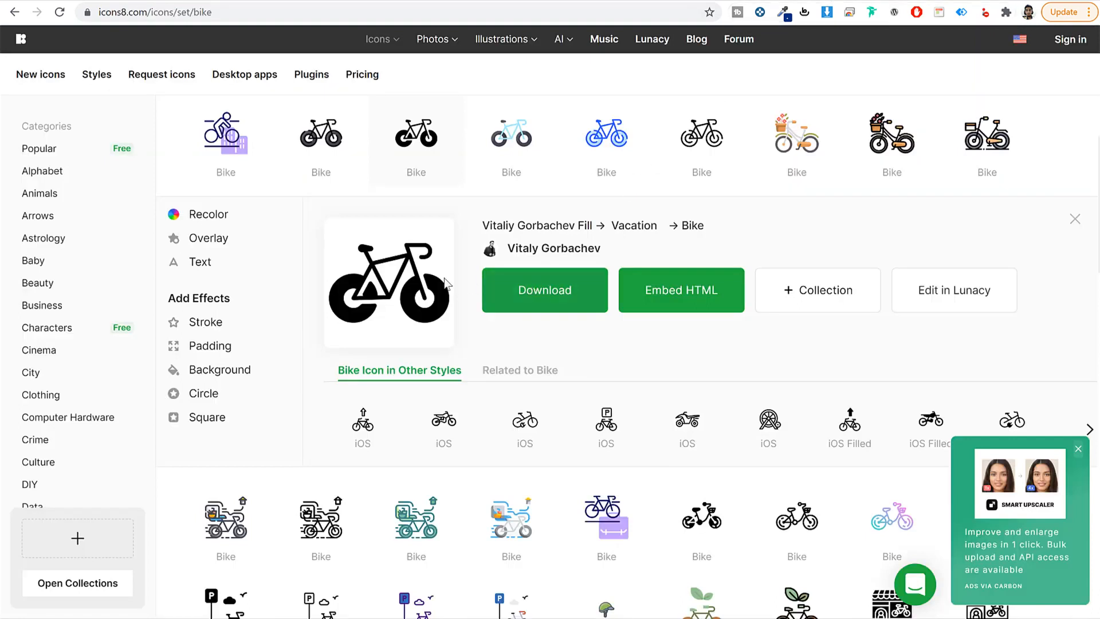
# Step: Recolor the icon white and download it free as a 60px PNG, then return to Fields Builder
pyautogui.click(213, 215)
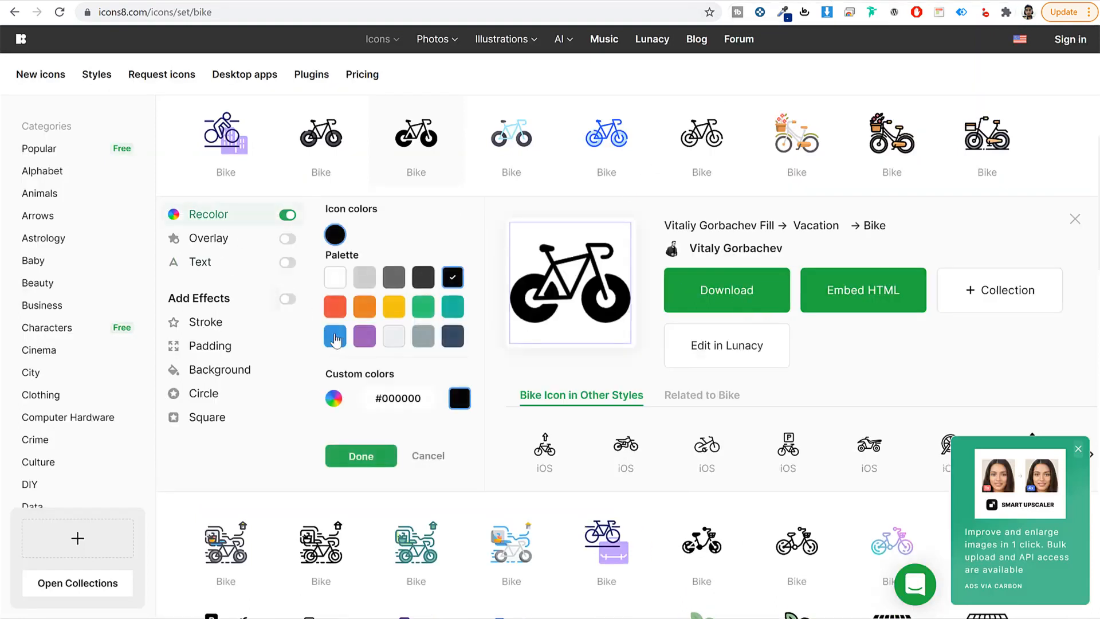
pyautogui.click(336, 277)
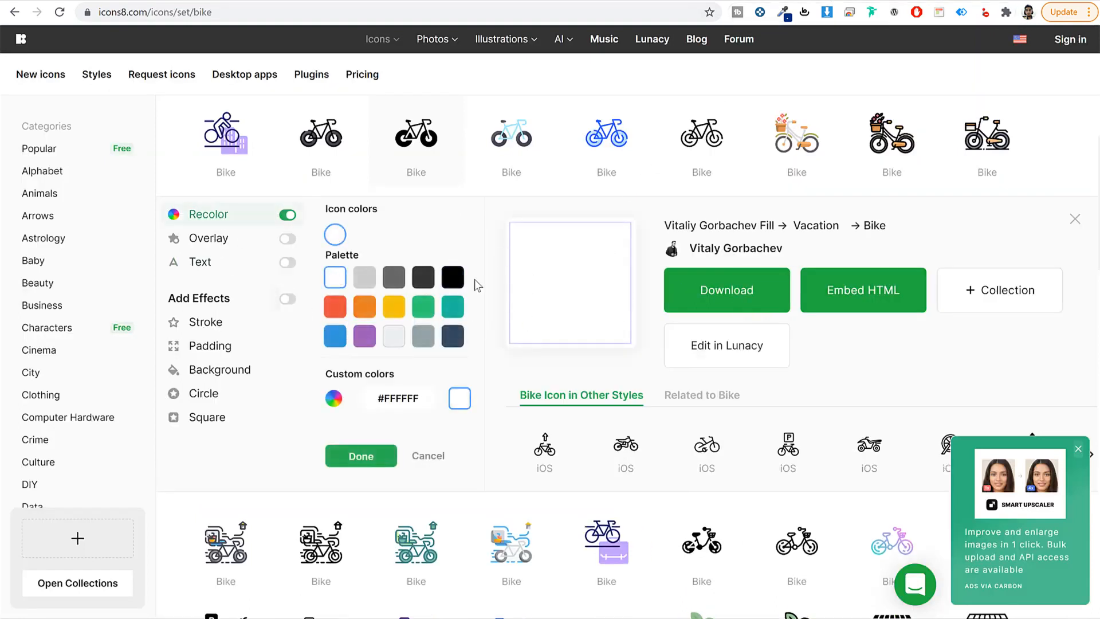
pyautogui.click(747, 293)
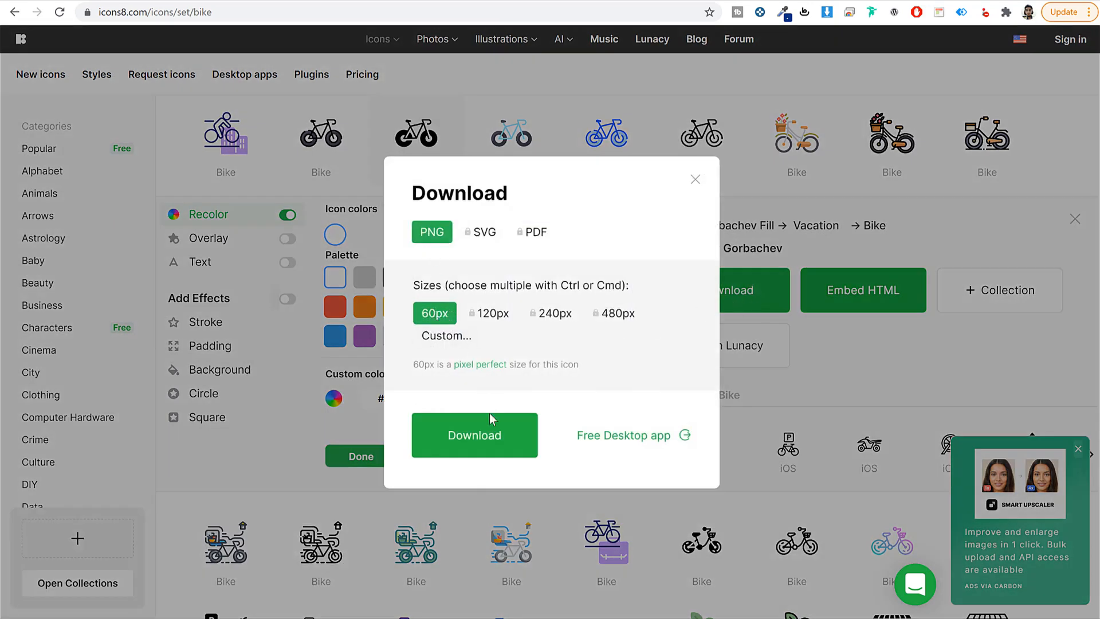
pyautogui.click(480, 438)
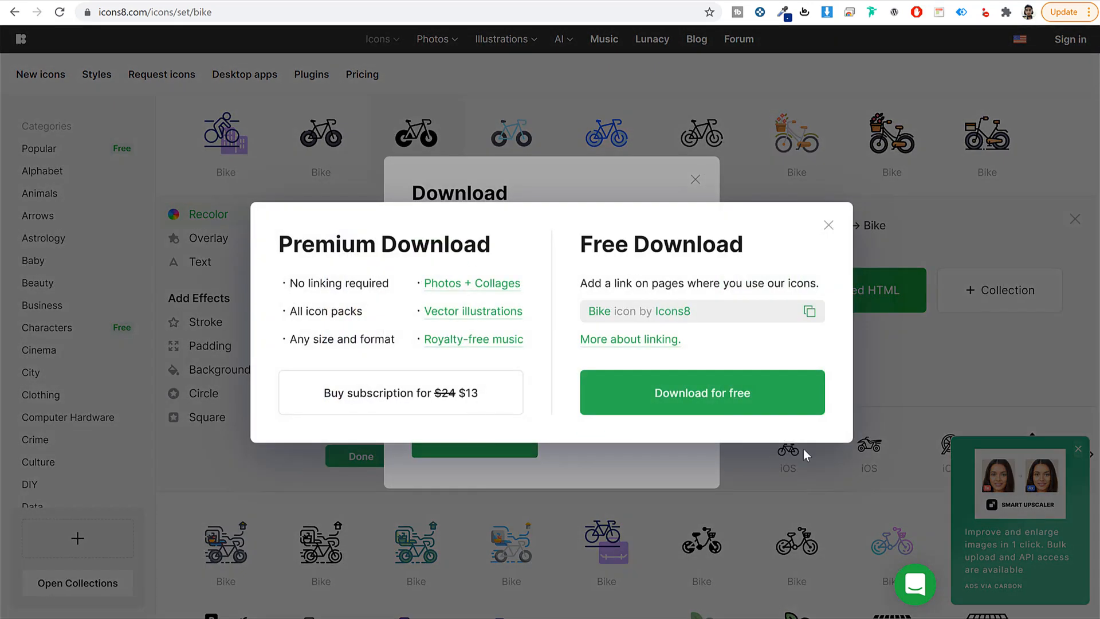
pyautogui.click(755, 394)
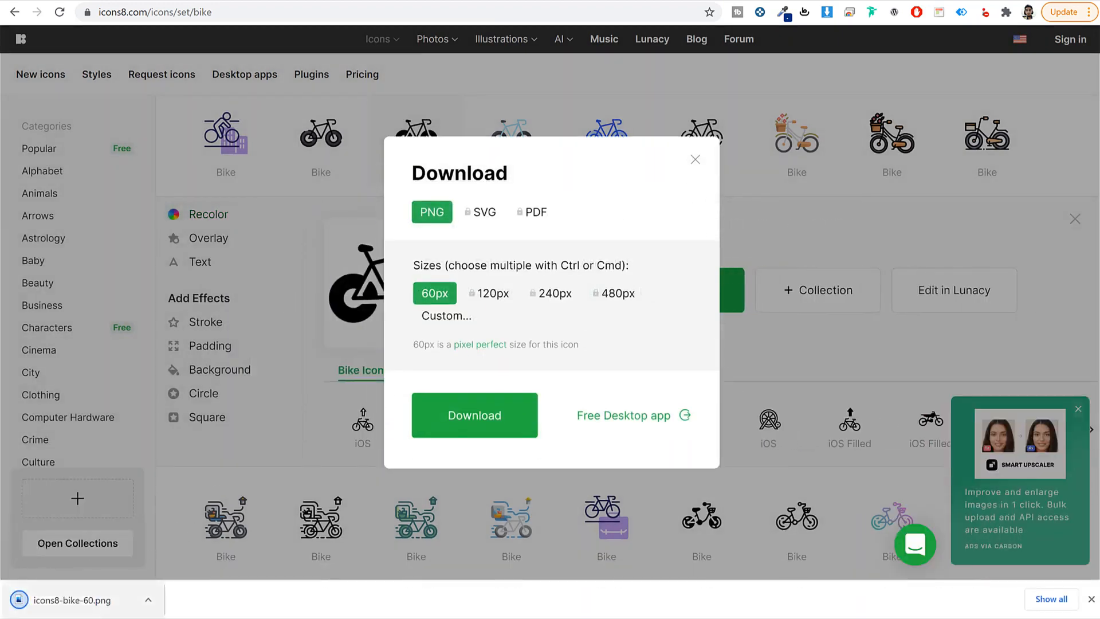
pyautogui.click(695, 160)
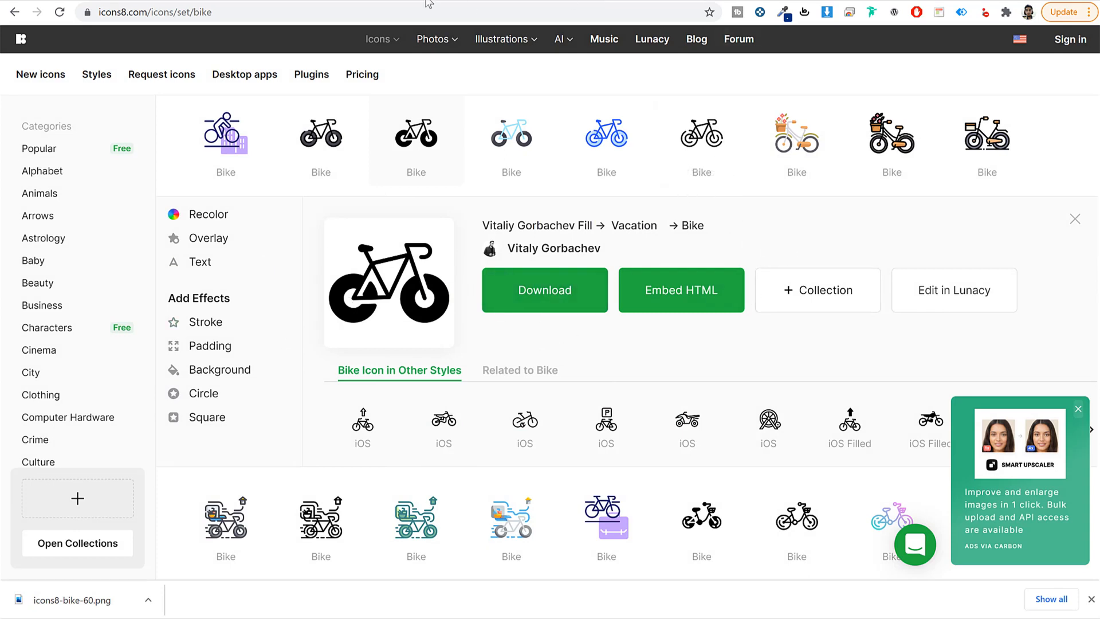
pyautogui.click(215, 0)
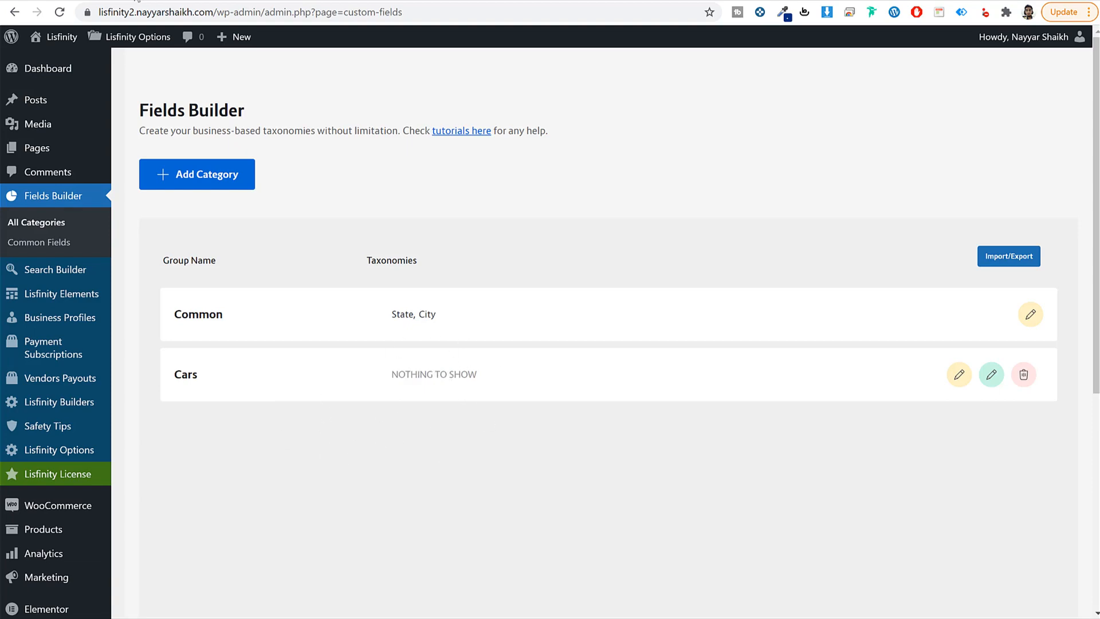
pyautogui.click(114, 1)
pyautogui.scroll(-12, 513, 253)
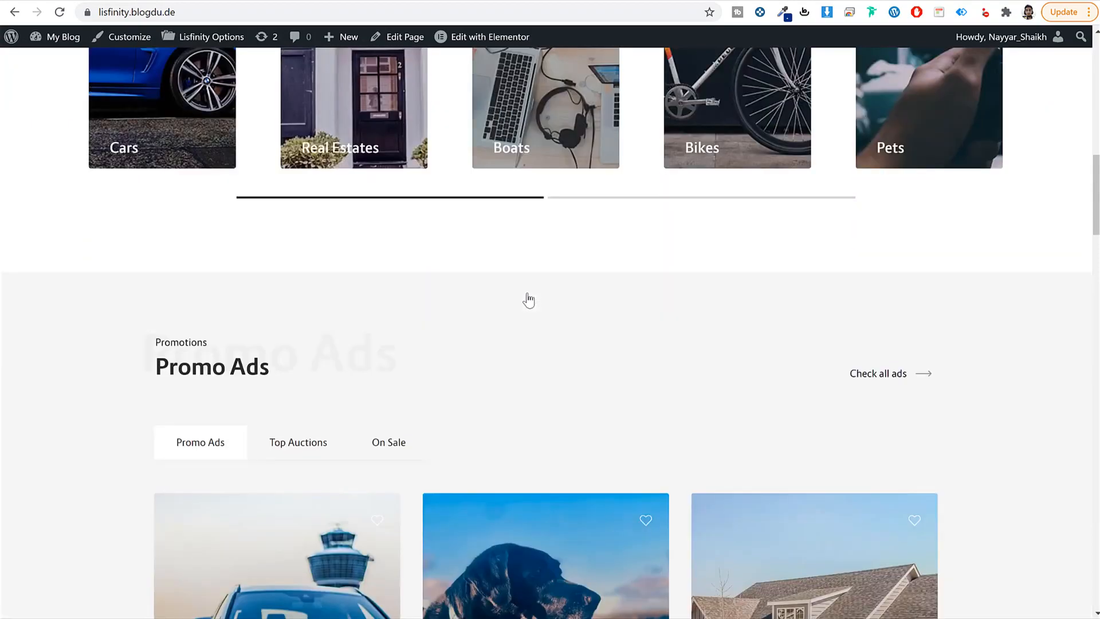
pyautogui.scroll(-6, 527, 295)
pyautogui.scroll(2, 516, 295)
pyautogui.click(256, 316)
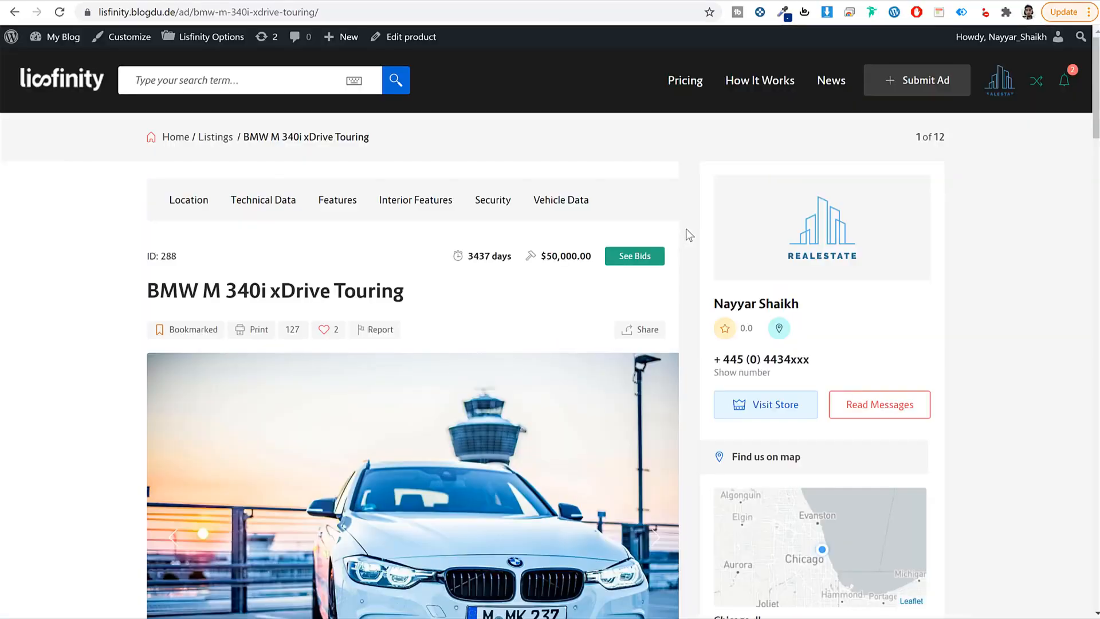
pyautogui.scroll(-5, 688, 228)
pyautogui.scroll(-6, 687, 228)
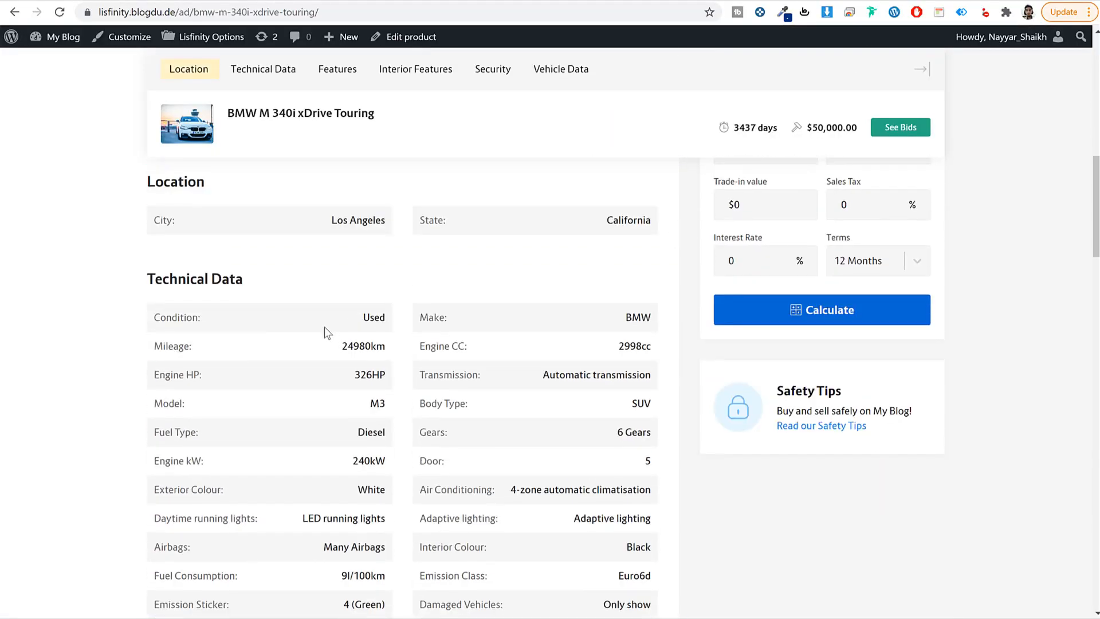
pyautogui.moveTo(201, 317); pyautogui.dragTo(153, 323)
pyautogui.click(426, 321)
pyautogui.moveTo(465, 407); pyautogui.dragTo(420, 404)
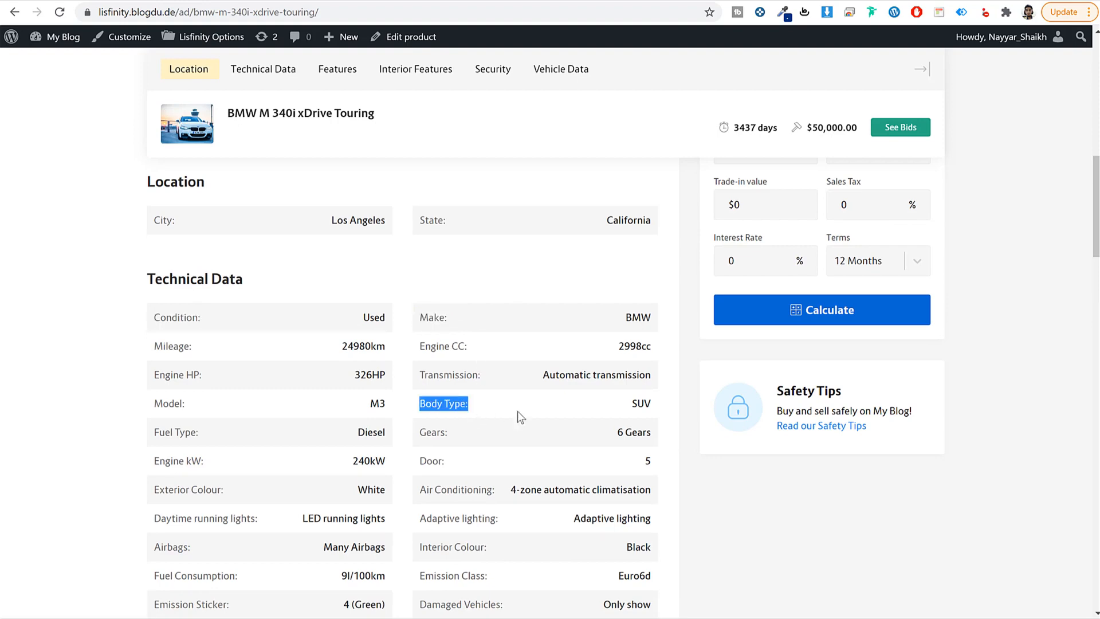
pyautogui.scroll(-6, 372, 405)
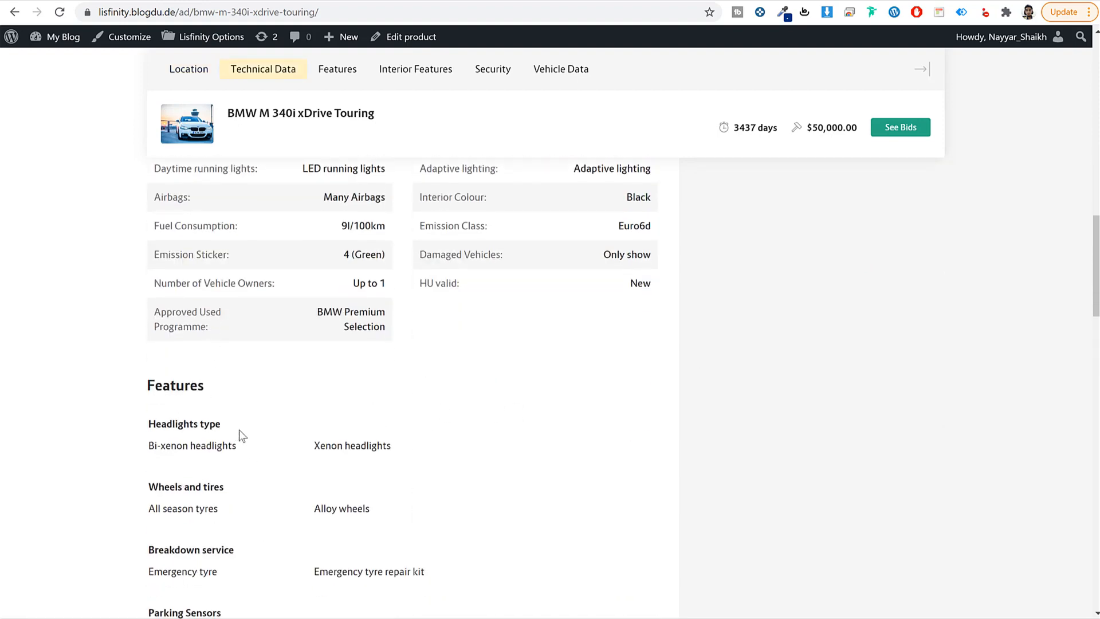
pyautogui.click(194, 424)
pyautogui.scroll(7, 349, 439)
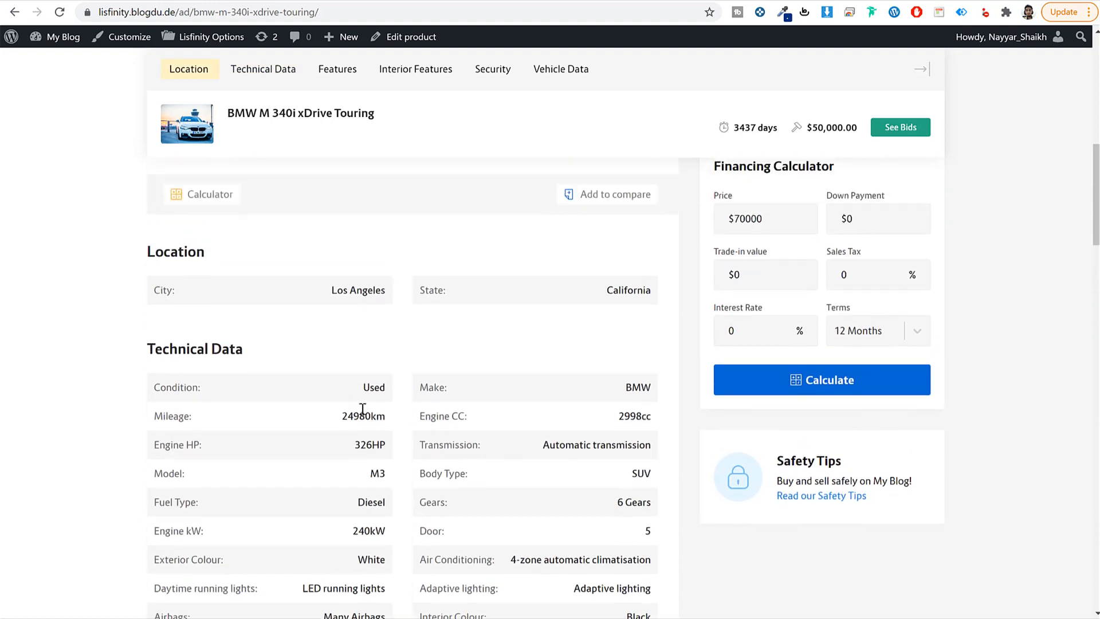
pyautogui.scroll(-2, 363, 407)
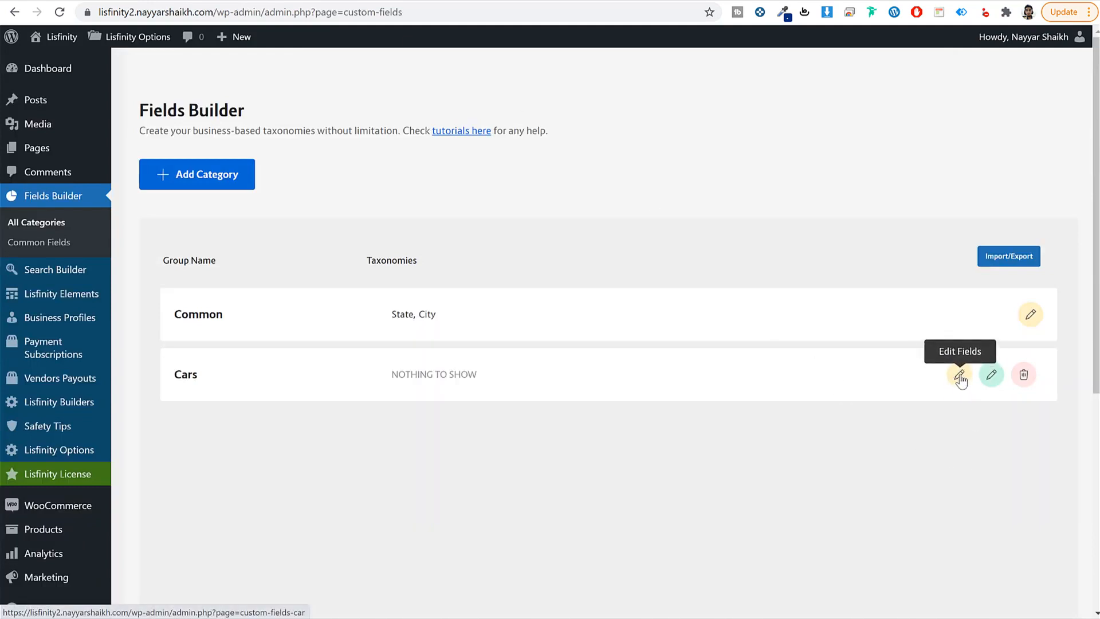
# Step: Start a new Cars taxonomy with Condition pasted as both singular and plural name
pyautogui.click(959, 378)
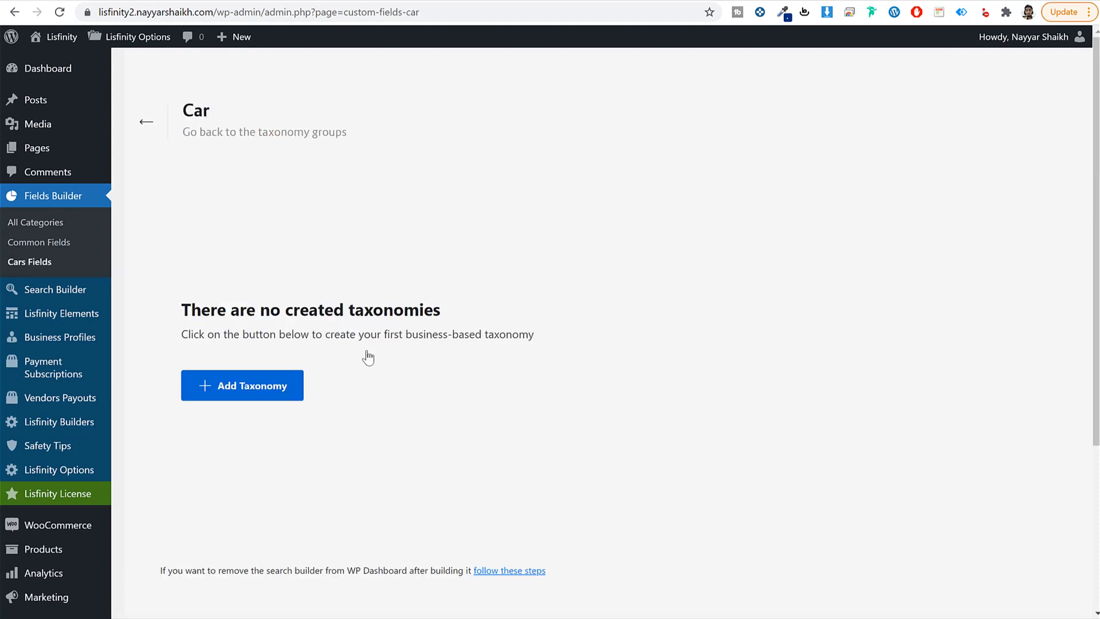
pyautogui.click(265, 393)
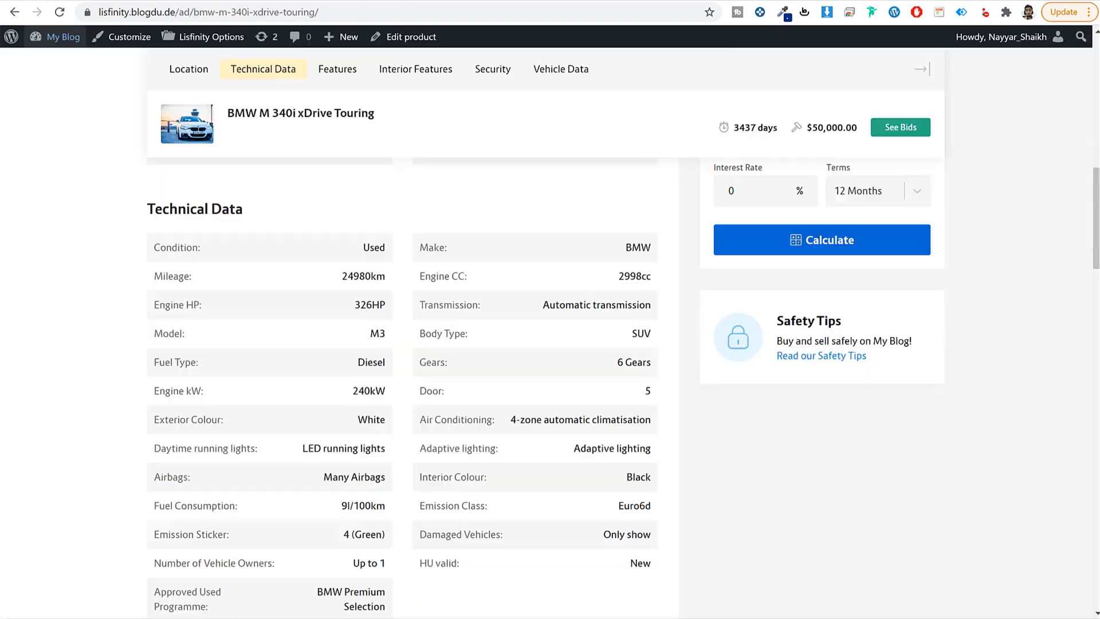
pyautogui.doubleClick(178, 251)
pyautogui.hotkey('ctrl', 'c')
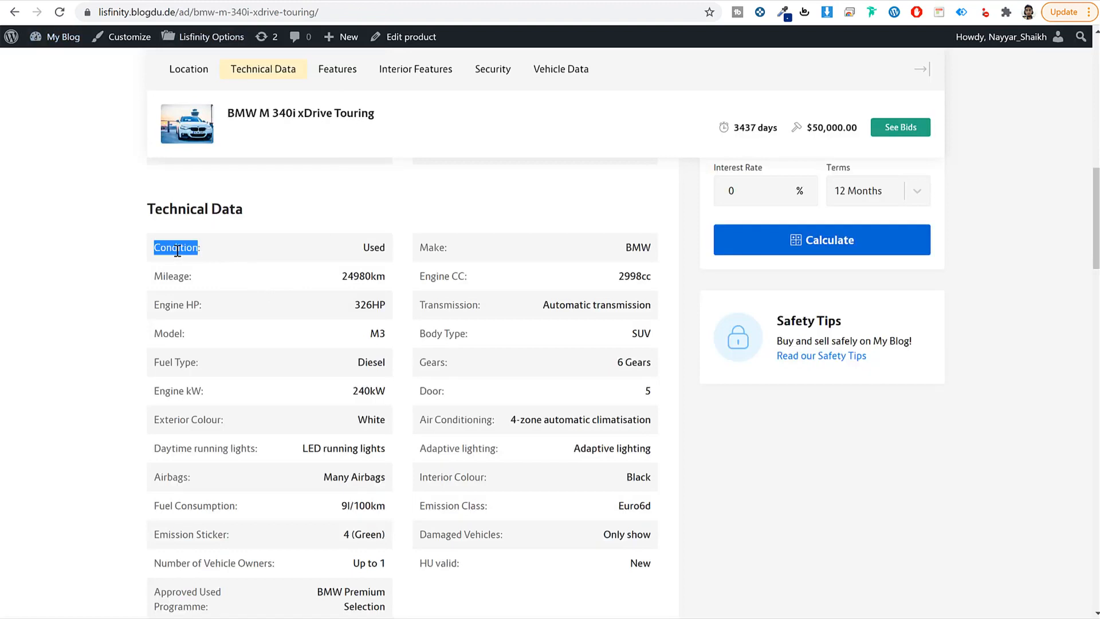
pyautogui.click(250, 1)
pyautogui.click(522, 145)
pyautogui.hotkey('ctrl', 'v')
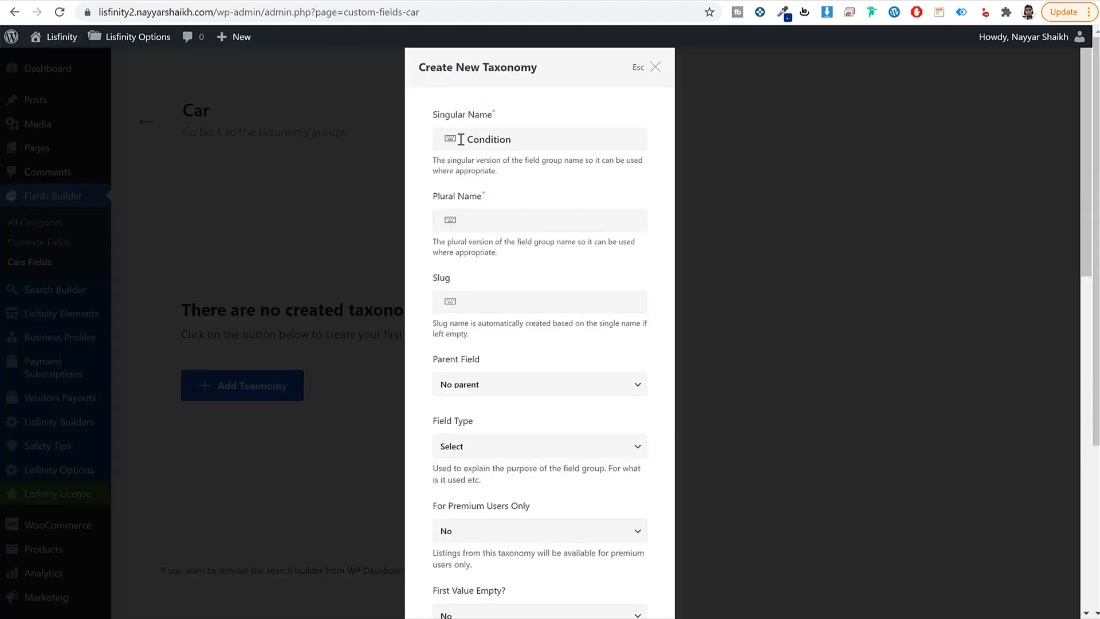
pyautogui.click(518, 221)
pyautogui.hotkey('ctrl', 'v')
pyautogui.hotkey('ctrl', 'v')
# Step: Lowercase the slug to 'condition', keep Field Type as Select, and create the taxonomy
pyautogui.moveTo(468, 301); pyautogui.dragTo(474, 302)
pyautogui.write('c')
pyautogui.scroll(-1, 559, 407)
pyautogui.click(486, 383)
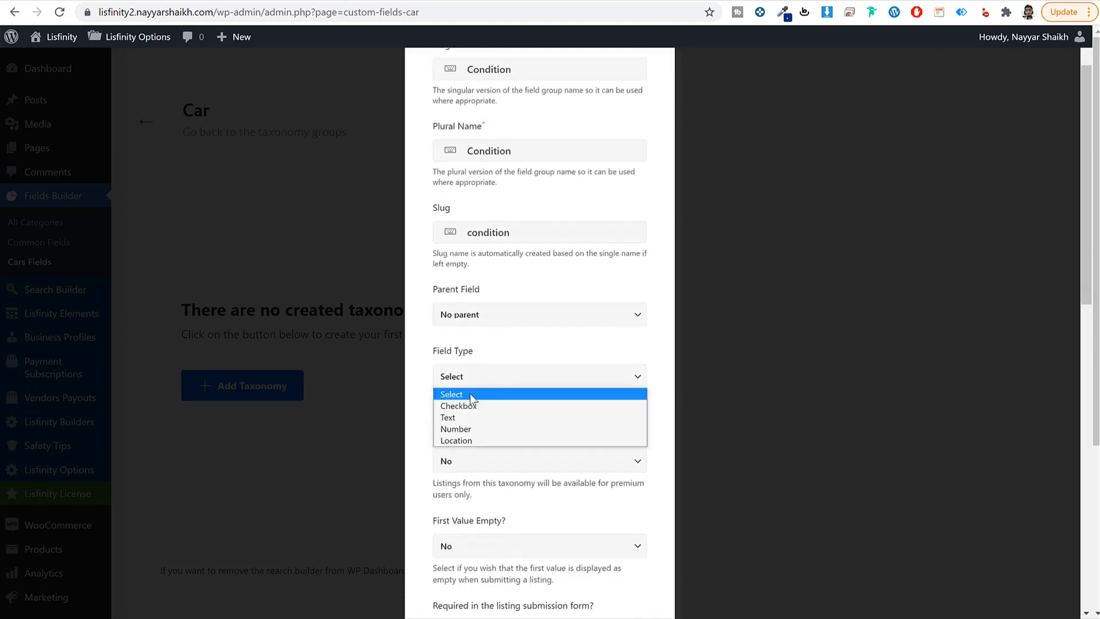
pyautogui.click(470, 393)
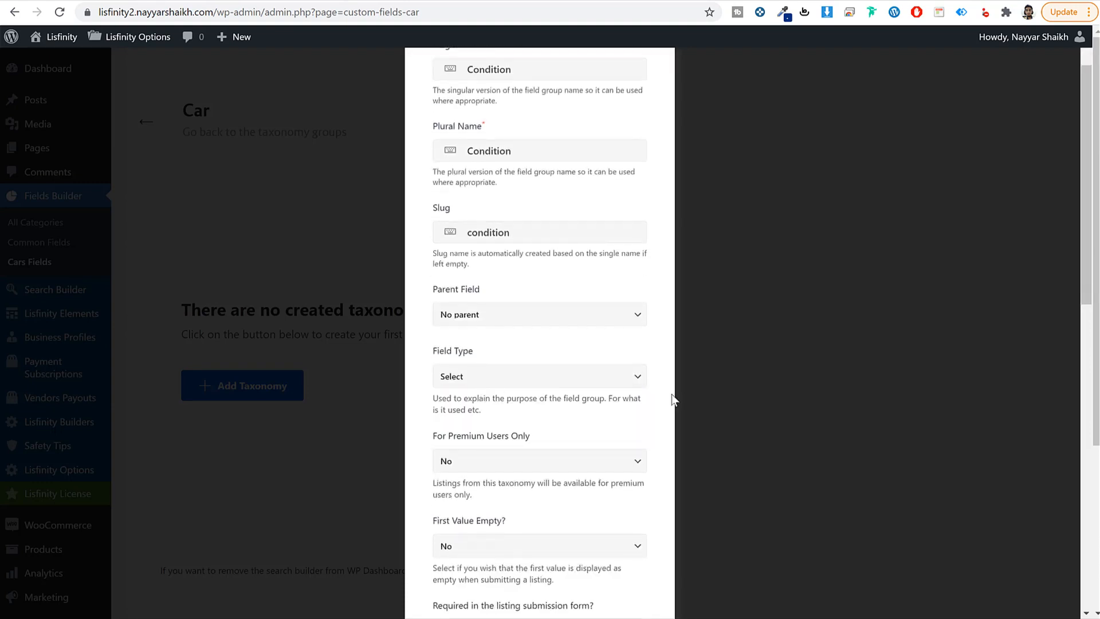
pyautogui.click(501, 378)
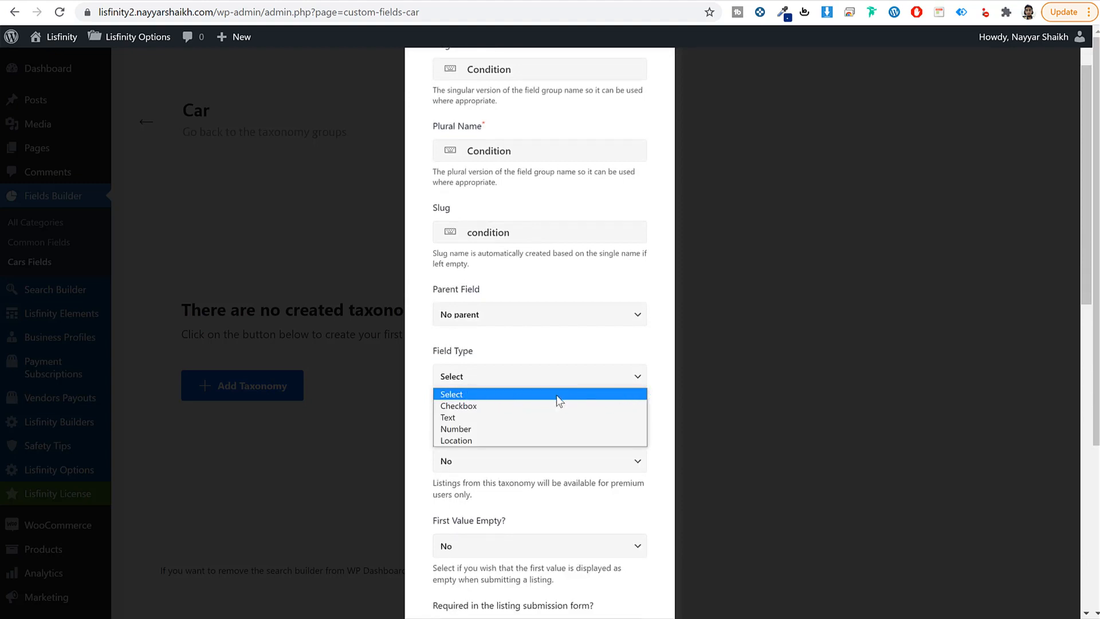
pyautogui.click(609, 394)
pyautogui.scroll(-10, 661, 401)
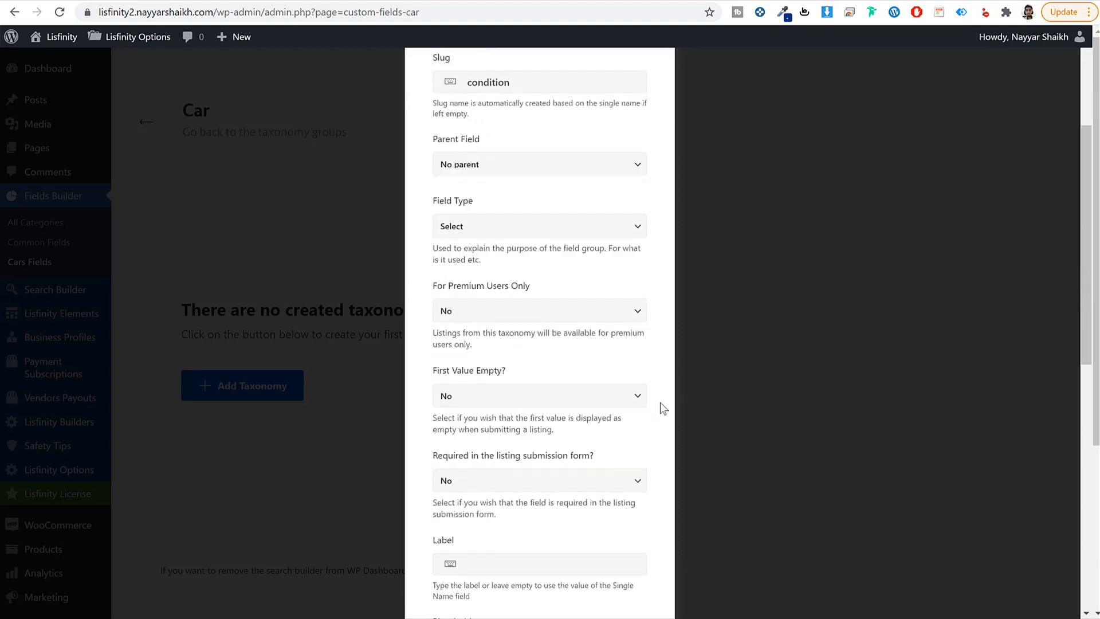
pyautogui.scroll(-3, 558, 456)
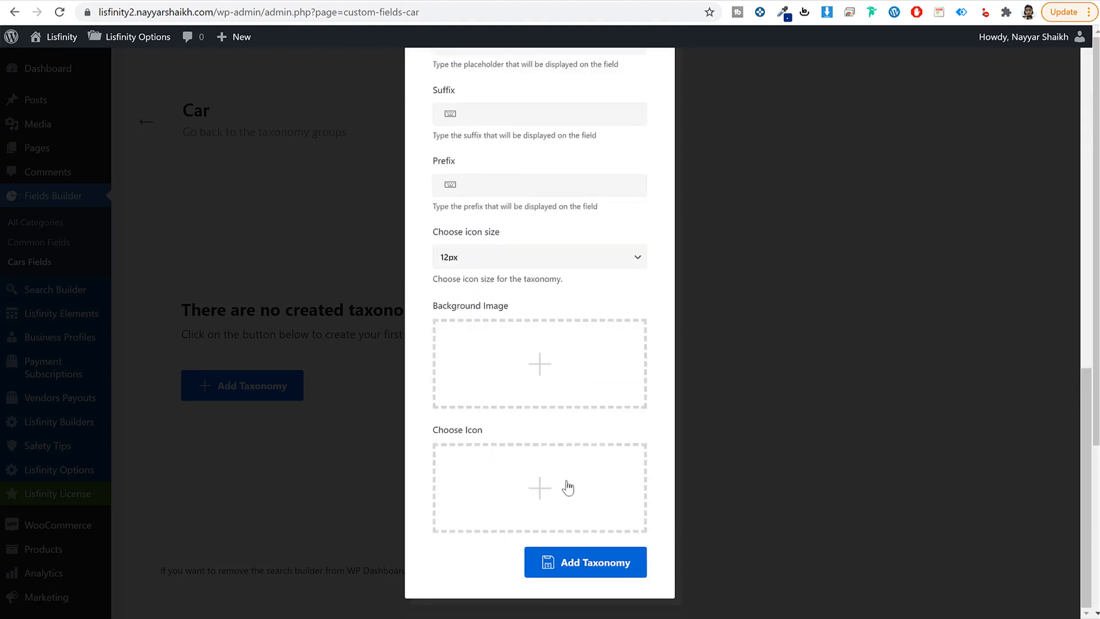
pyautogui.click(597, 571)
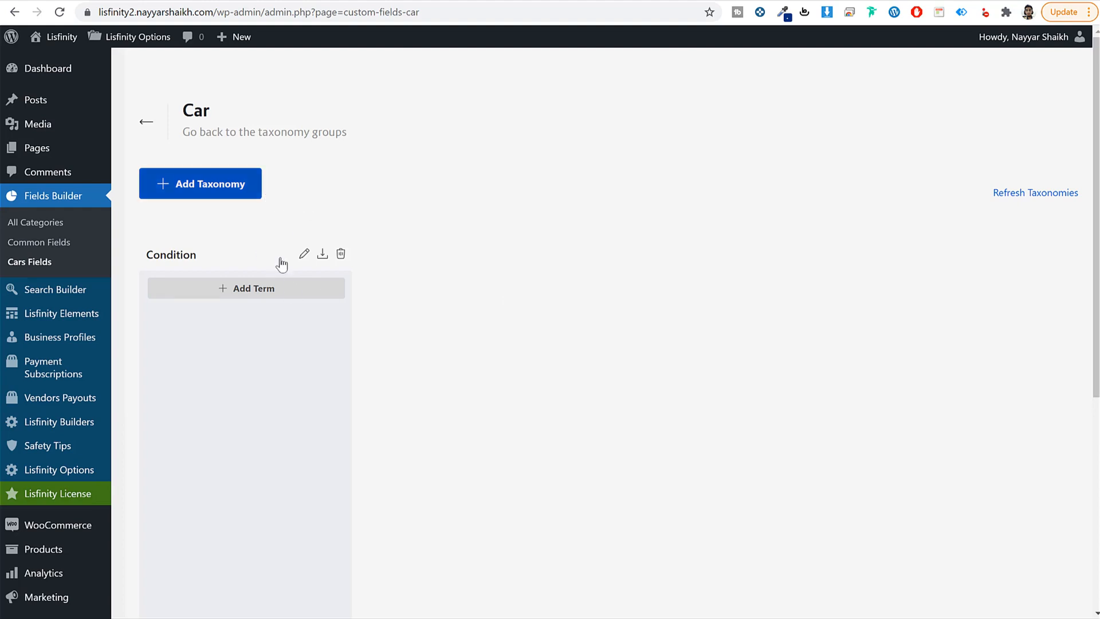
pyautogui.click(252, 291)
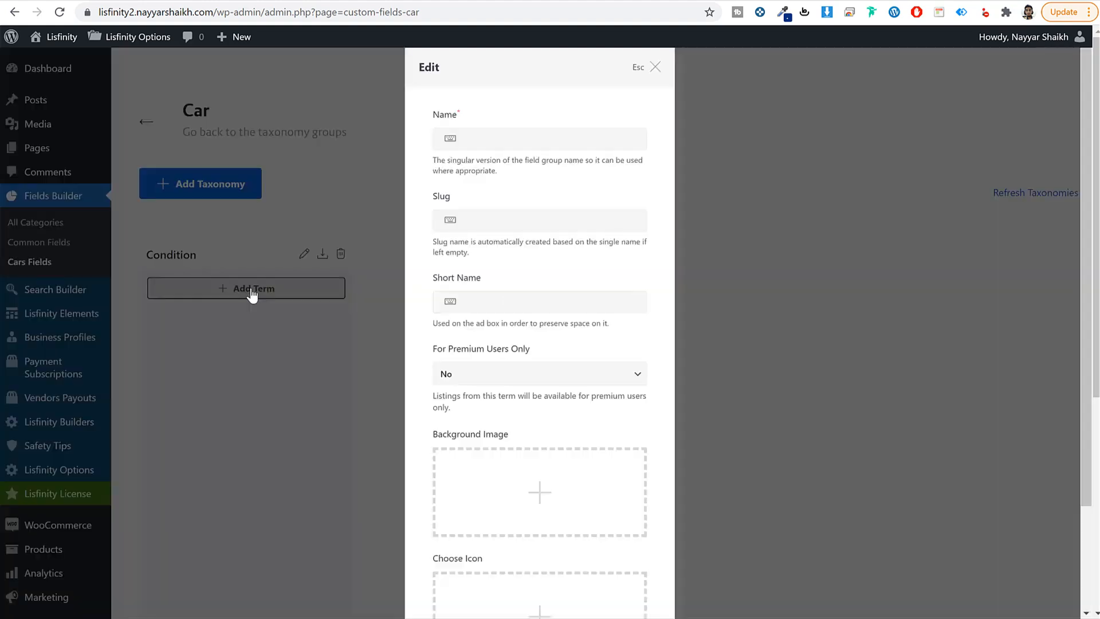
# Step: Add and save the term New under Condition
pyautogui.click(513, 139)
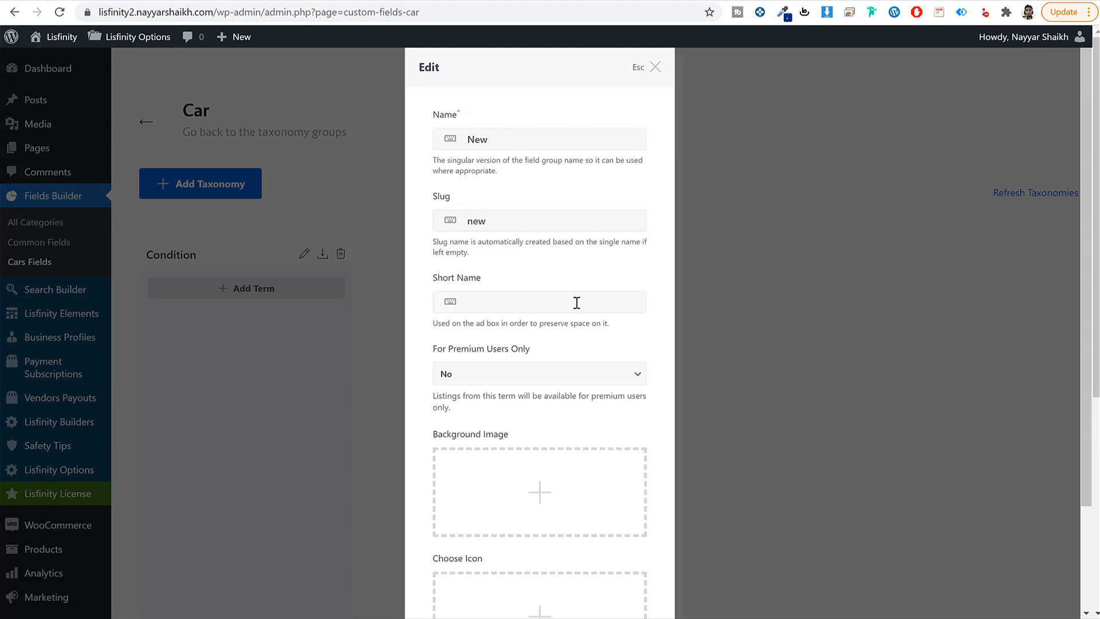
pyautogui.doubleClick(505, 139)
pyautogui.scroll(-3, 625, 492)
pyautogui.click(637, 571)
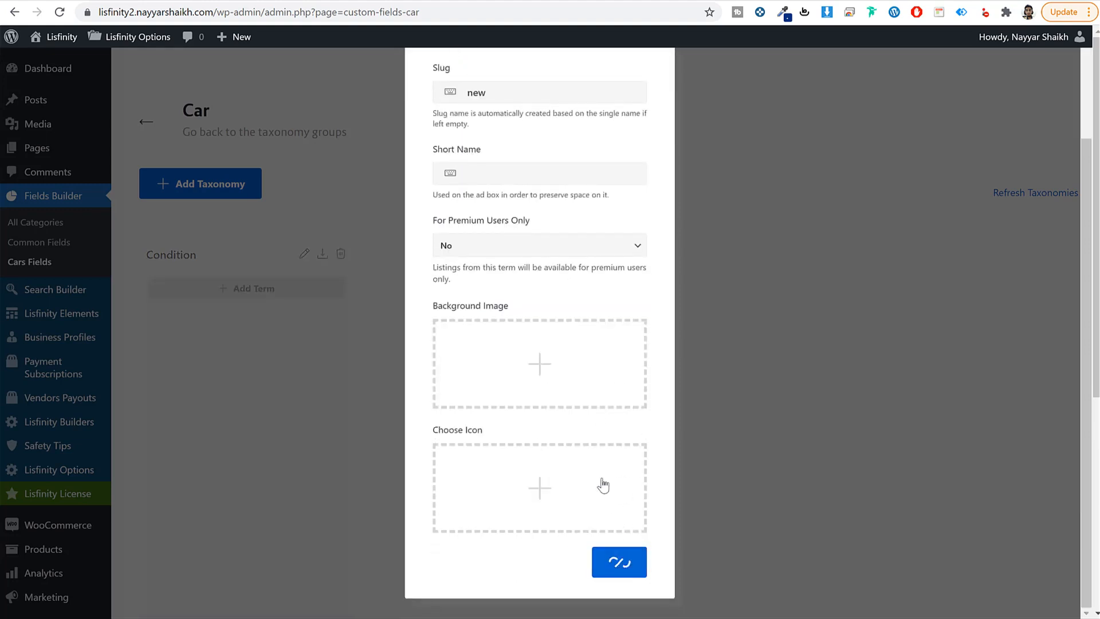
# Step: Add and save the term Used, then highlight the Make label on the demo listing
pyautogui.click(277, 291)
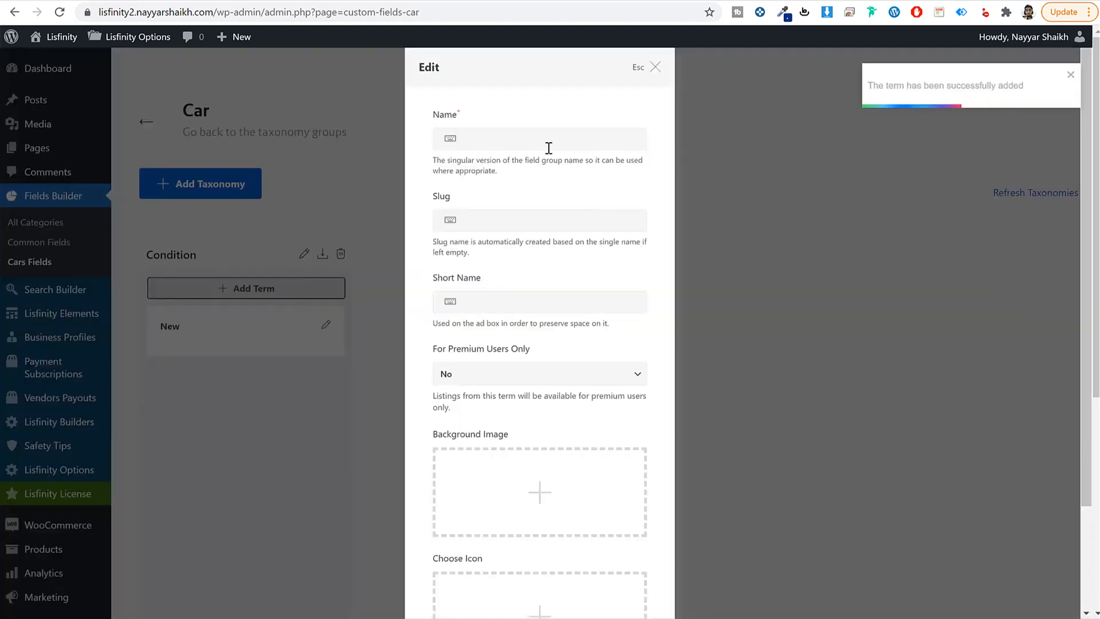
pyautogui.write('Used')
pyautogui.press('Tab')
pyautogui.write('q')
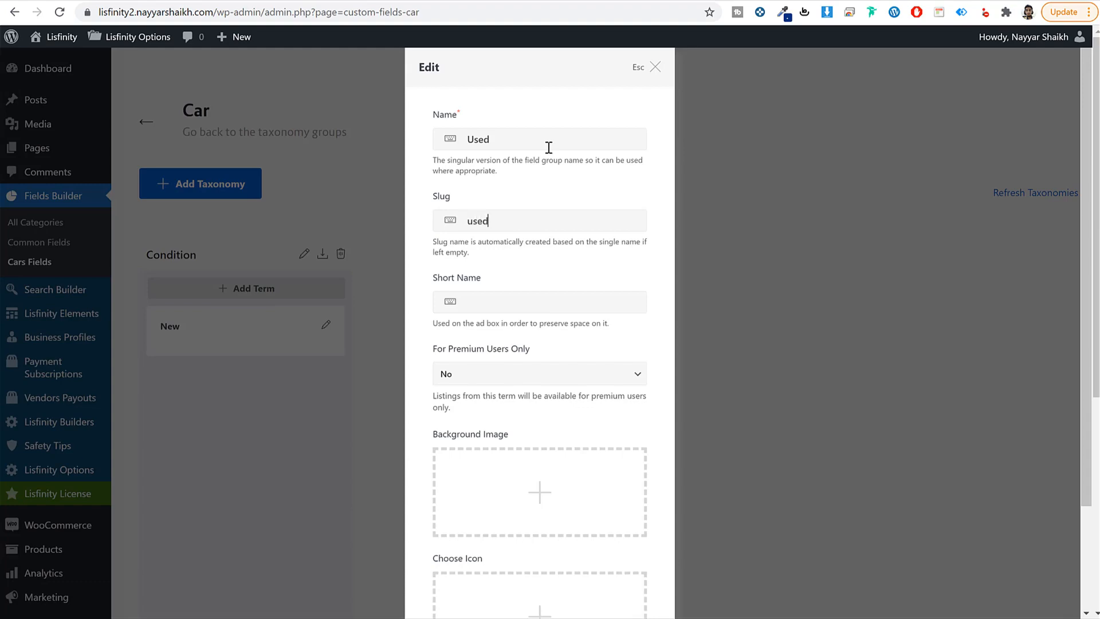
pyautogui.scroll(-5, 604, 401)
pyautogui.click(613, 559)
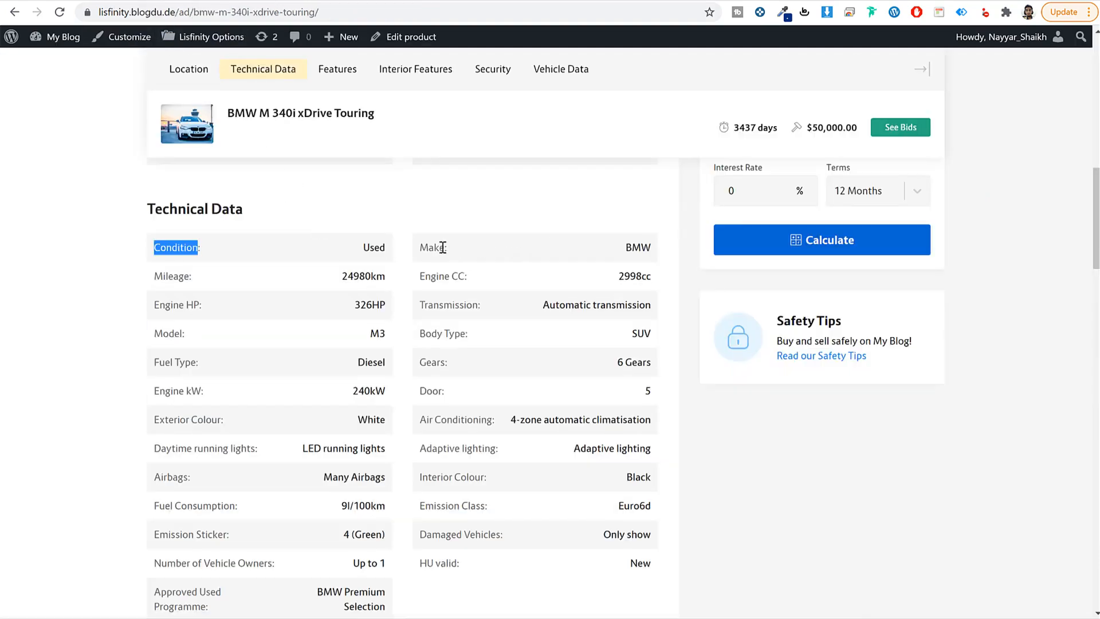
pyautogui.moveTo(443, 247); pyautogui.dragTo(401, 251)
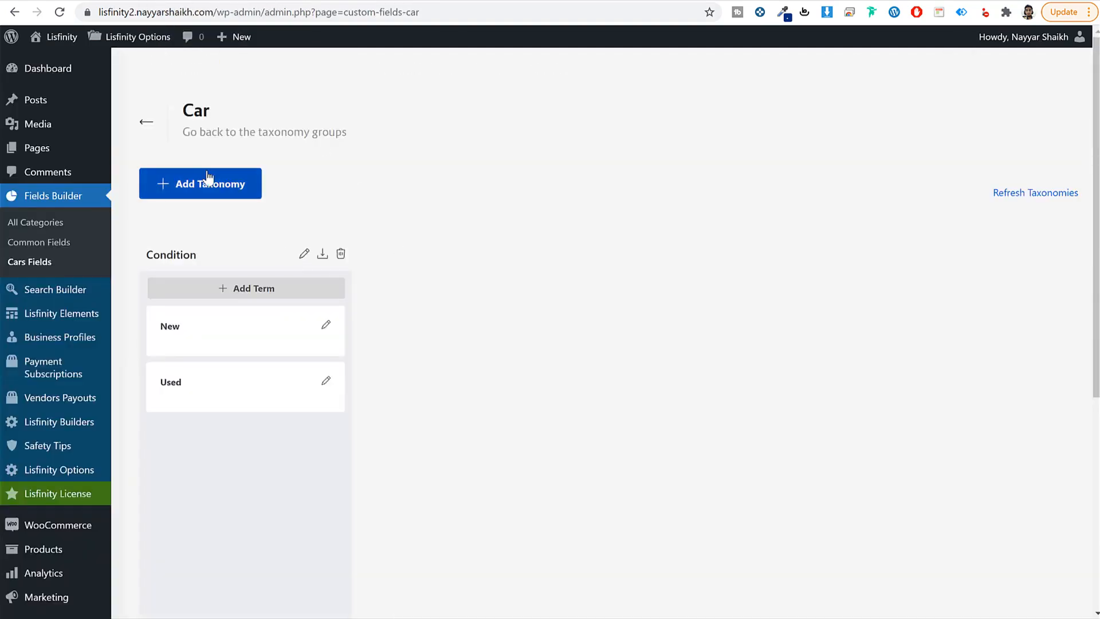
# Step: Create a Car taxonomy named Make with plural Makes
pyautogui.click(240, 181)
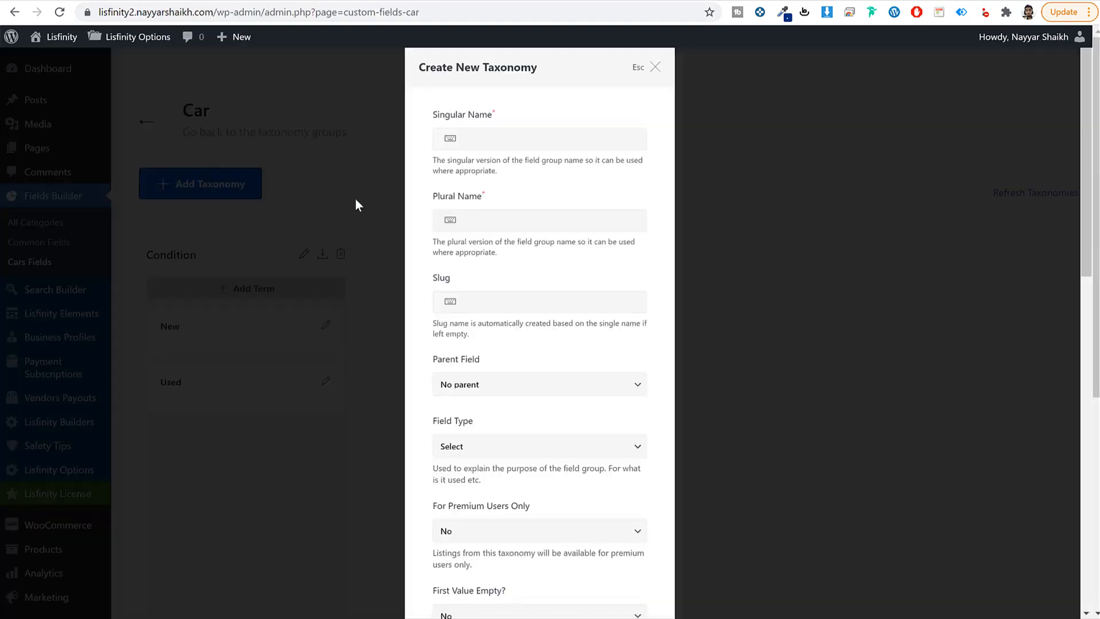
pyautogui.click(488, 228)
pyautogui.write('Makes')
pyautogui.click(517, 301)
pyautogui.scroll(-15, 591, 355)
pyautogui.click(590, 562)
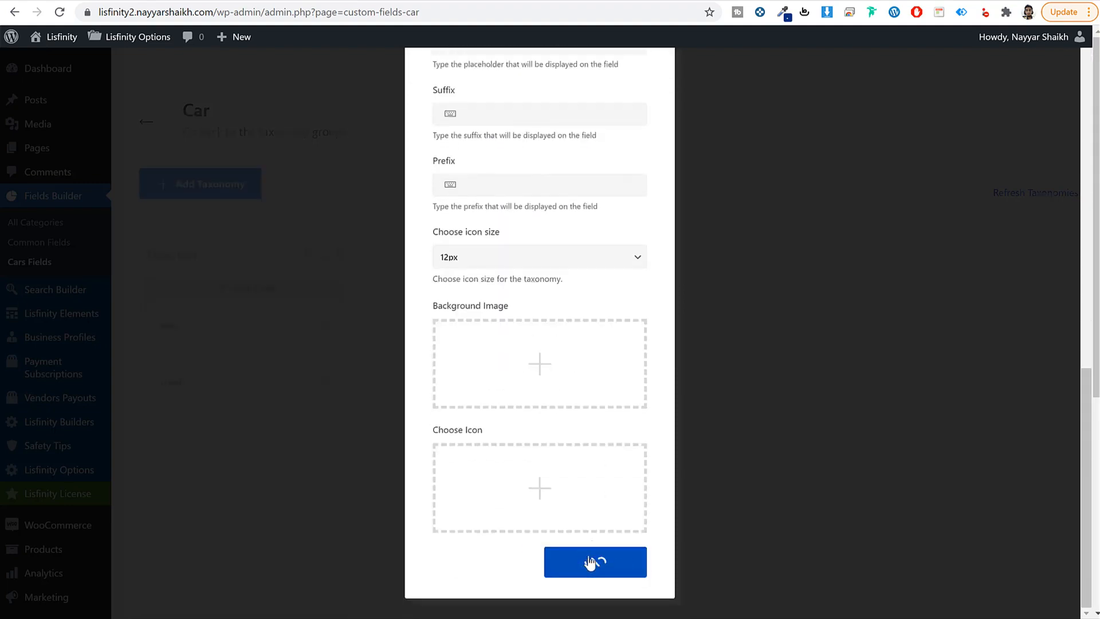
# Step: Add the terms BMW and Tesla to the Makes taxonomy
pyautogui.click(484, 292)
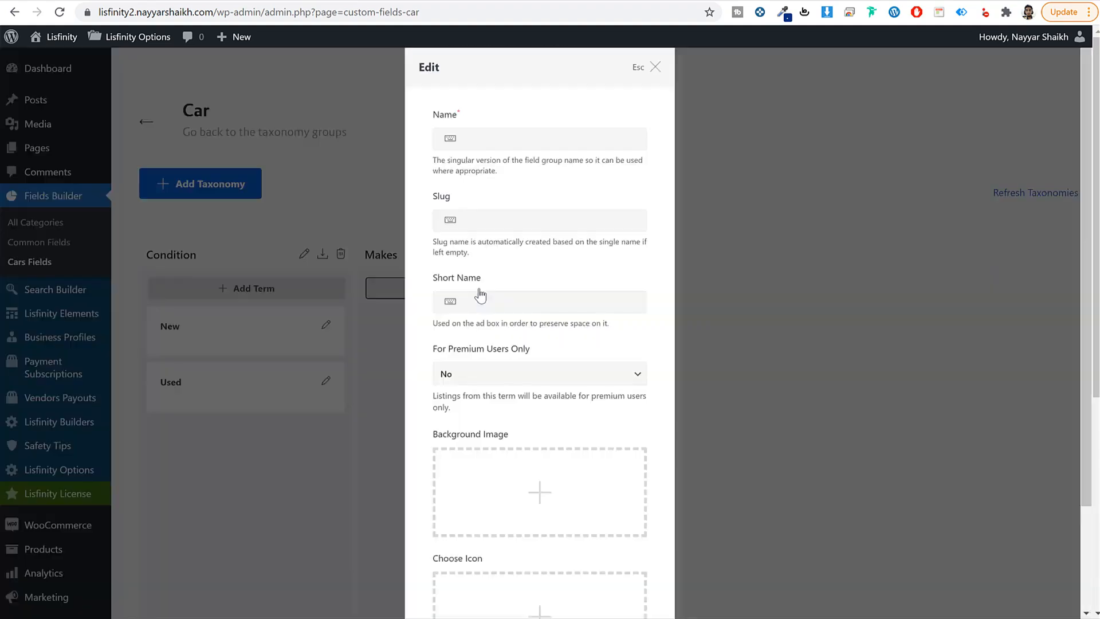
pyautogui.click(523, 132)
pyautogui.click(553, 216)
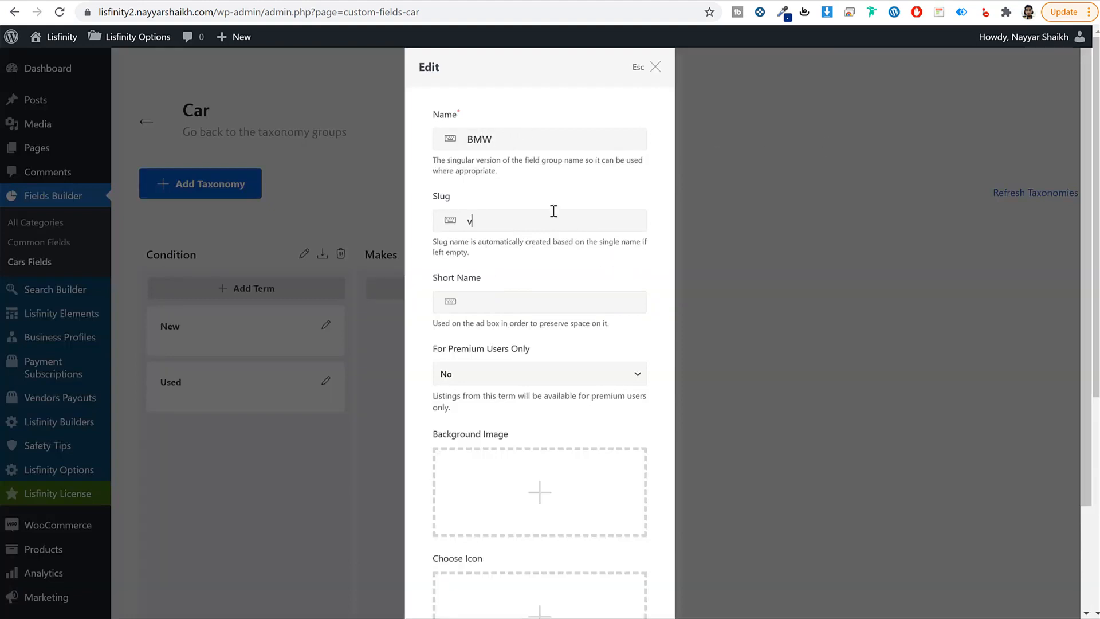
pyautogui.scroll(-3, 574, 277)
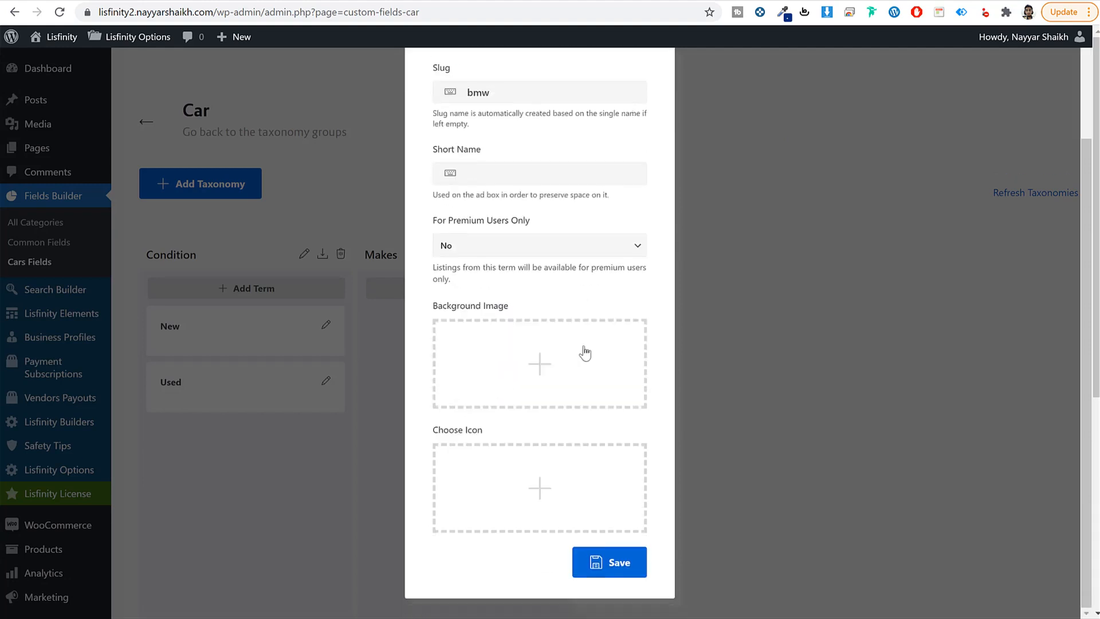
pyautogui.click(633, 575)
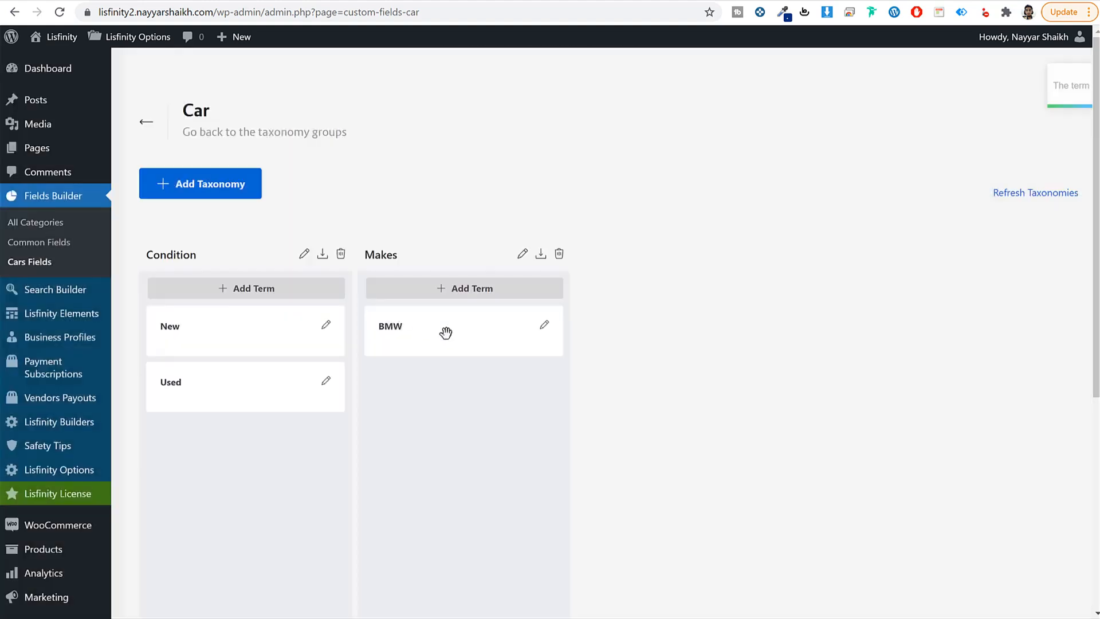
pyautogui.click(504, 289)
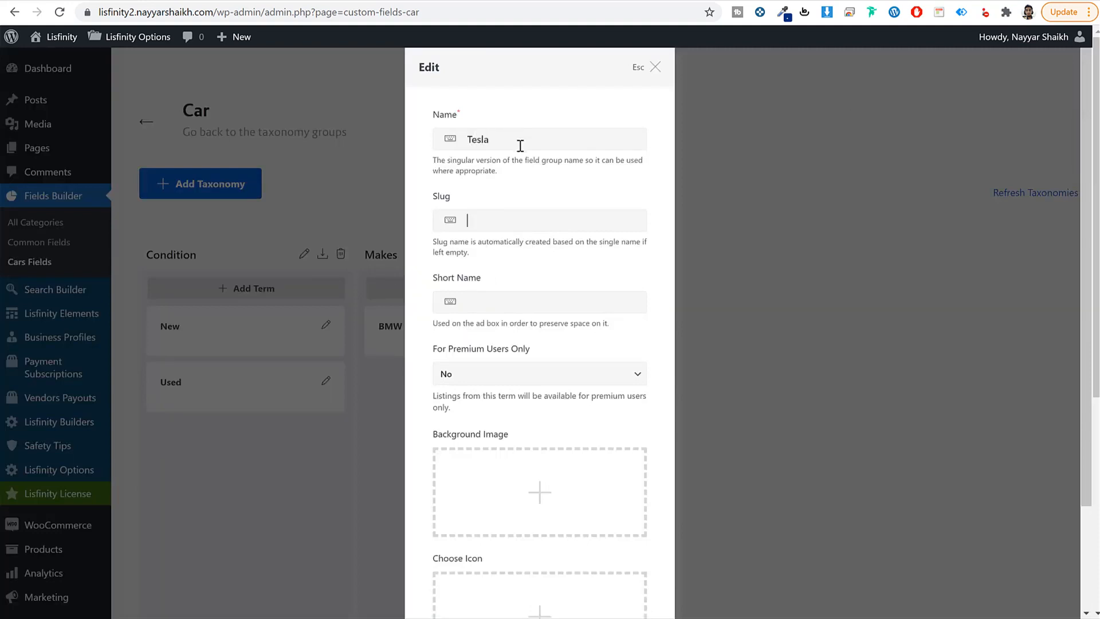
pyautogui.scroll(-6, 538, 489)
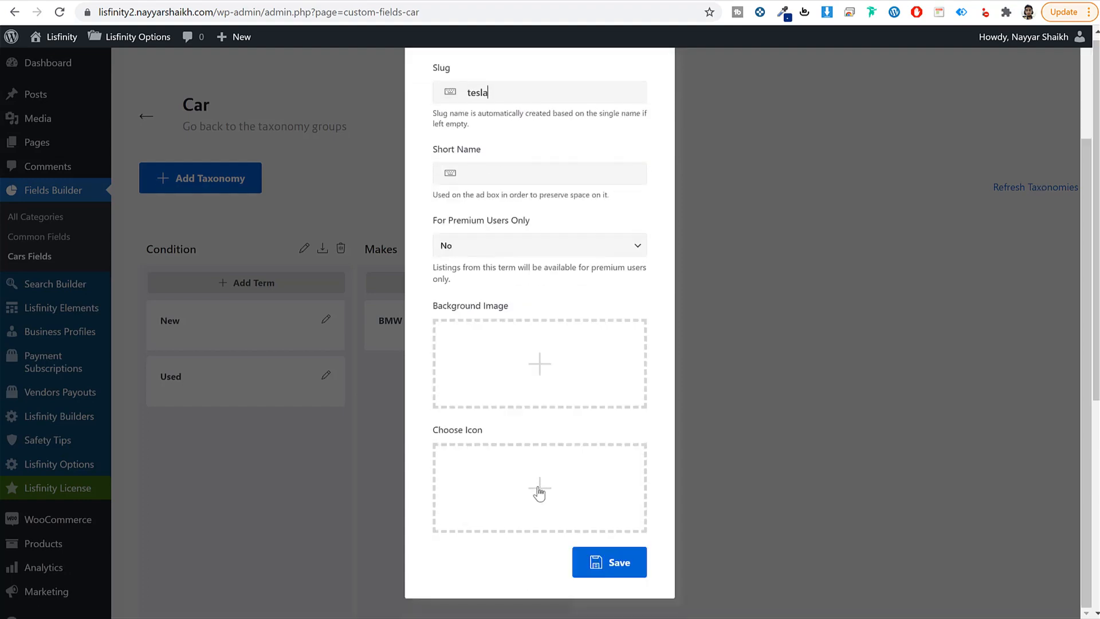
pyautogui.click(606, 561)
pyautogui.scroll(3, 786, 487)
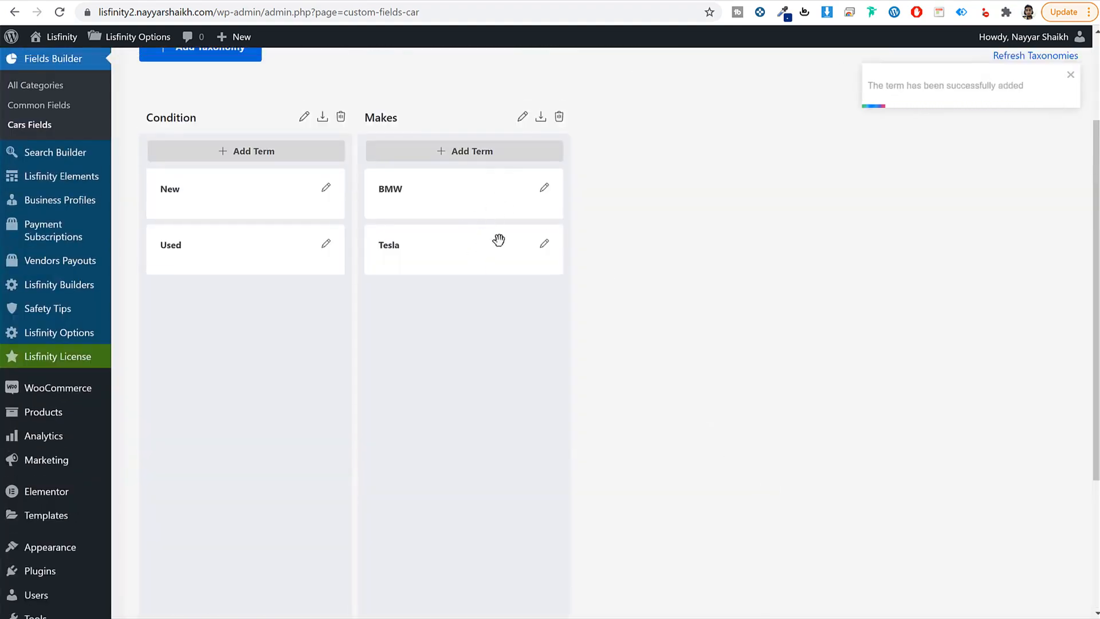
pyautogui.scroll(2, 738, 235)
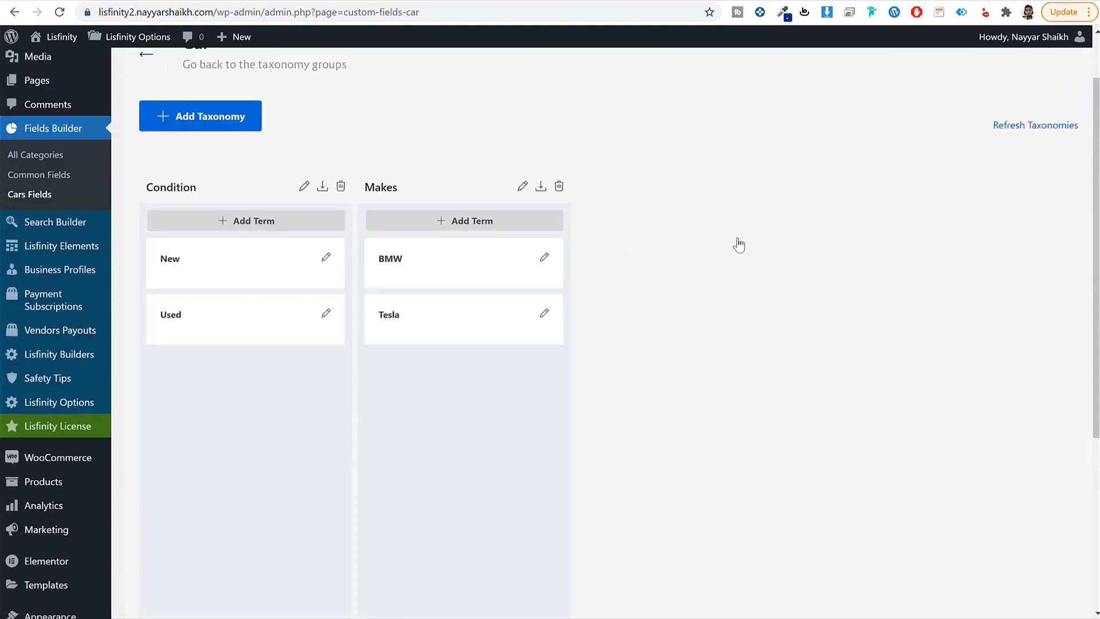
pyautogui.scroll(-1, 744, 263)
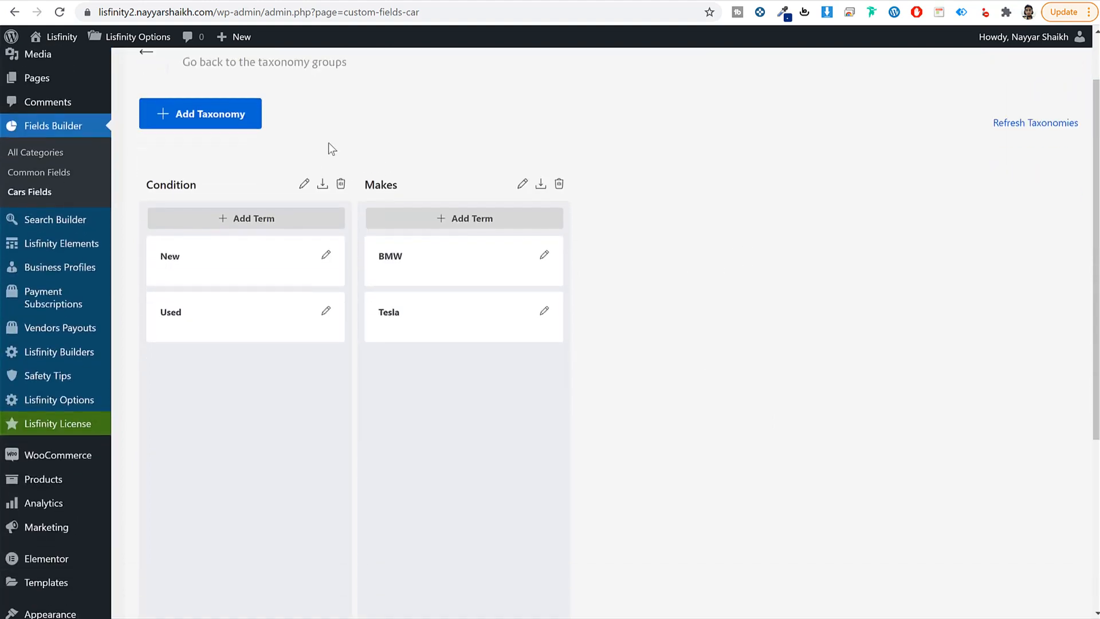
# Step: Fill in Model, Models and slug model in a new Car taxonomy, choosing Make as Parent Field
pyautogui.click(224, 125)
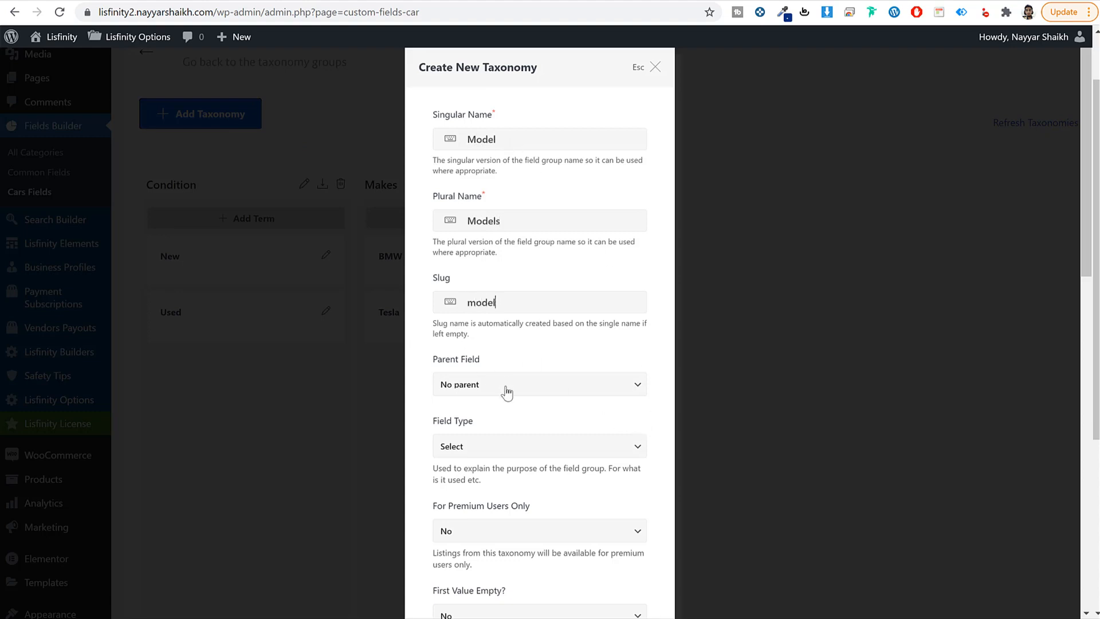
pyautogui.scroll(-2, 506, 389)
pyautogui.click(501, 247)
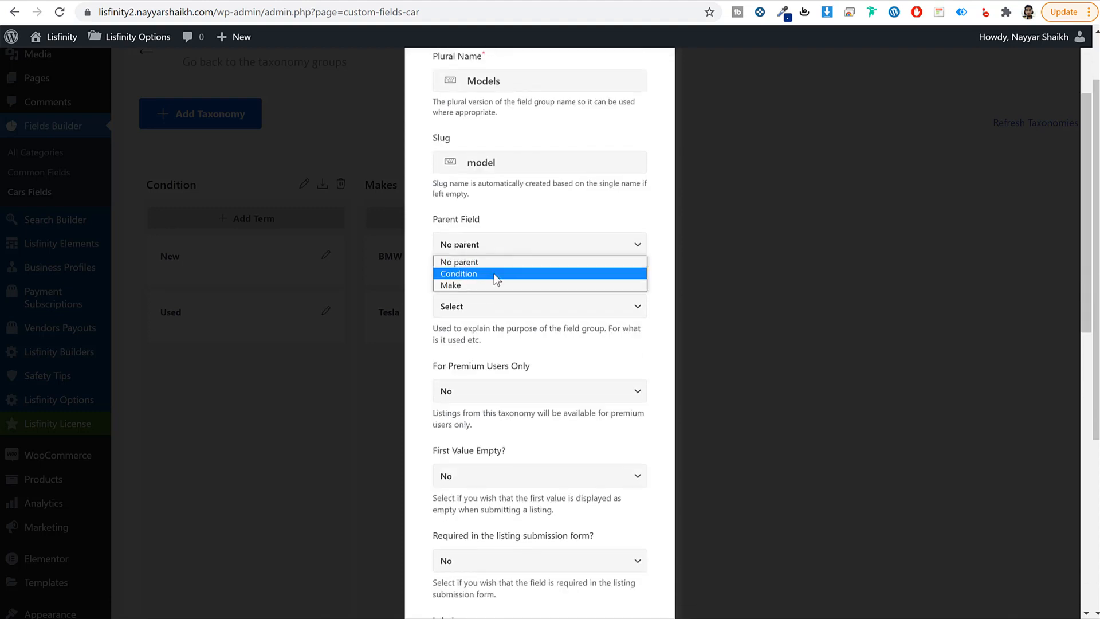
pyautogui.click(496, 284)
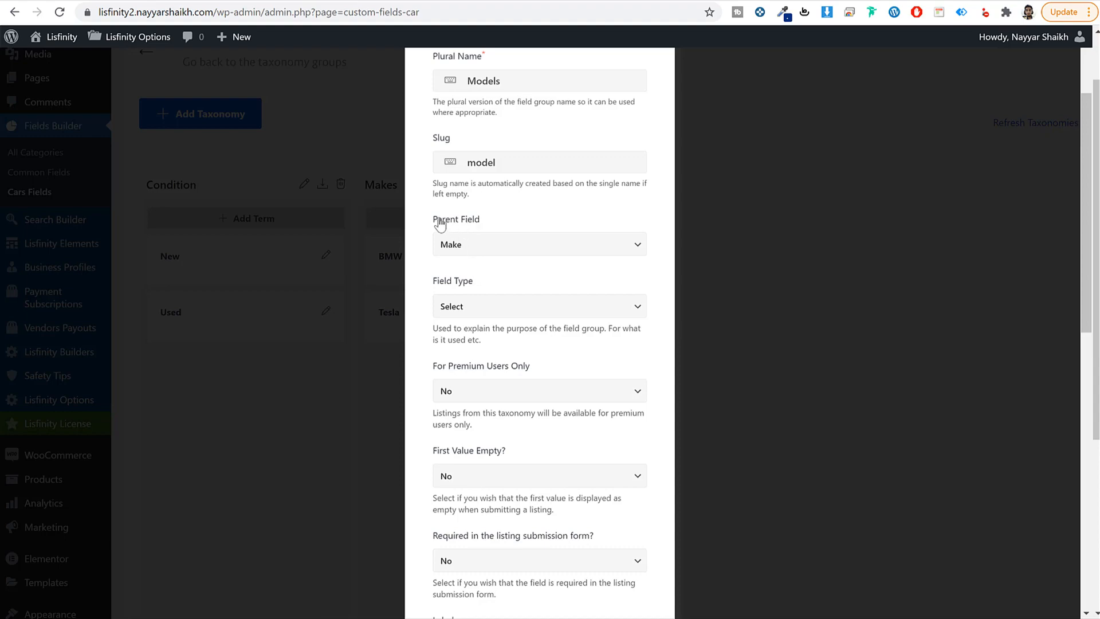
# Step: Save the Models taxonomy with parent Make, then start a new Models term
pyautogui.scroll(3, 514, 181)
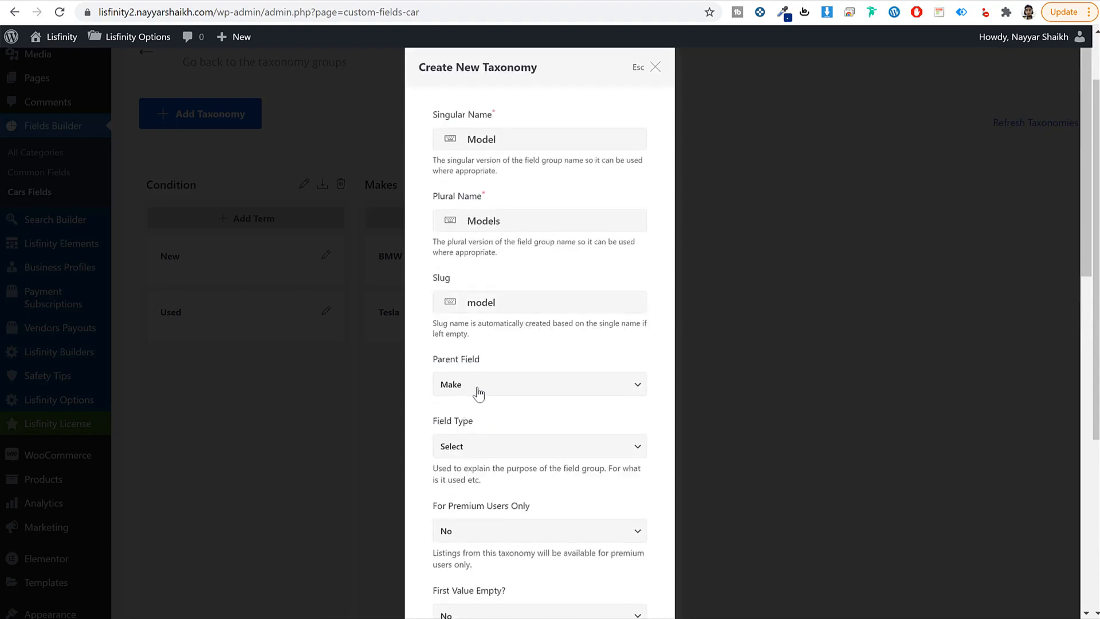
pyautogui.scroll(-1, 573, 451)
pyautogui.scroll(-10, 572, 451)
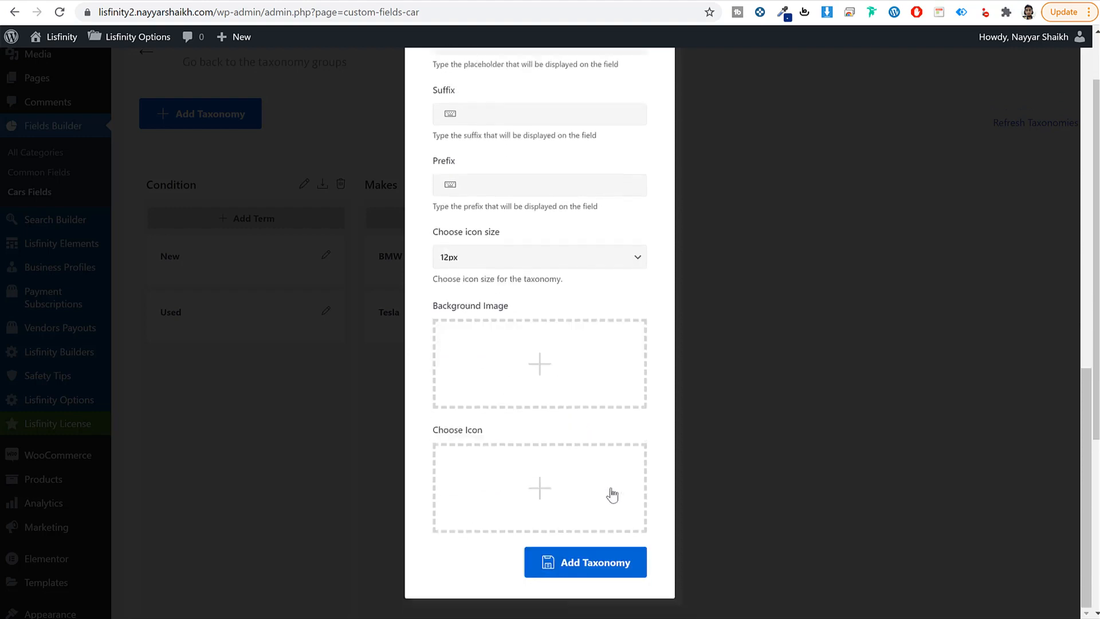
pyautogui.click(616, 558)
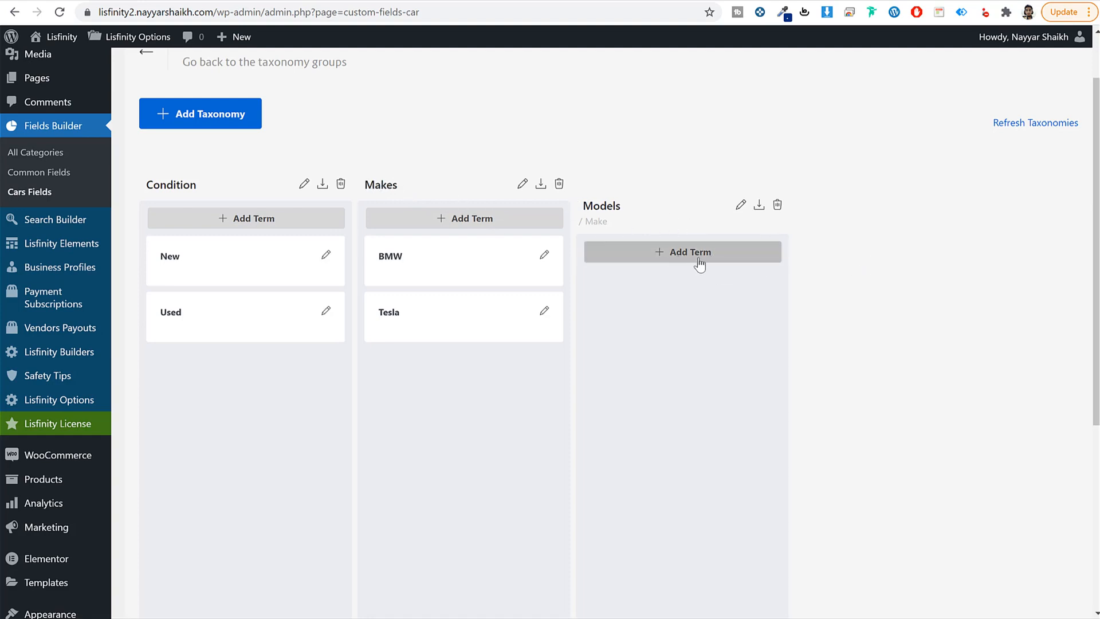
pyautogui.click(672, 257)
# Step: Add the Model Y term to Models with Tesla as its parent make
pyautogui.click(517, 133)
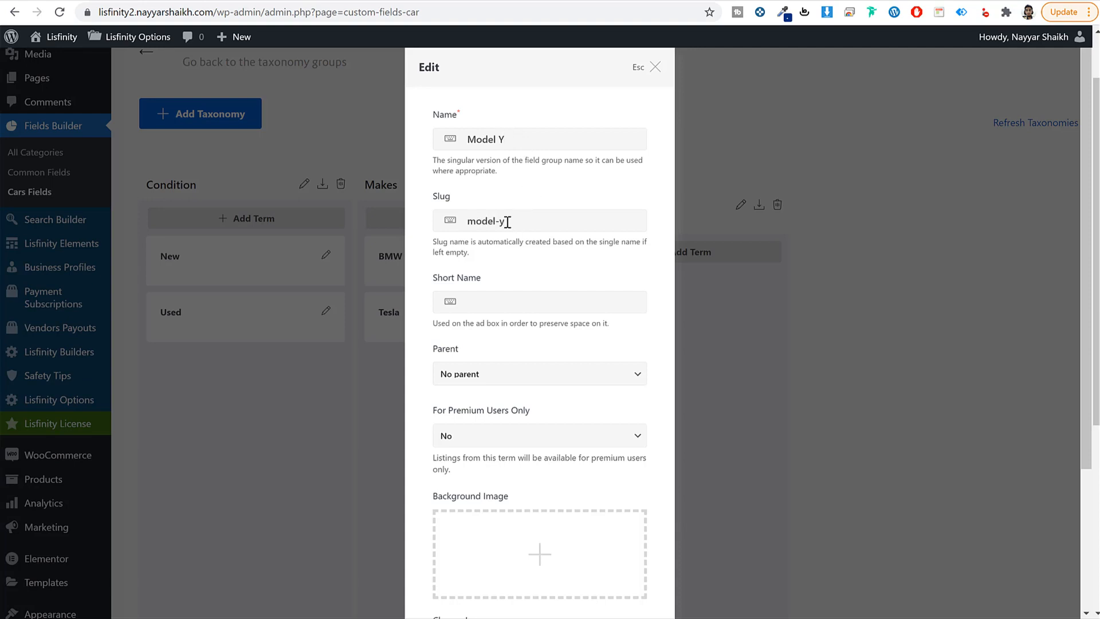
pyautogui.scroll(-3, 595, 295)
pyautogui.click(469, 182)
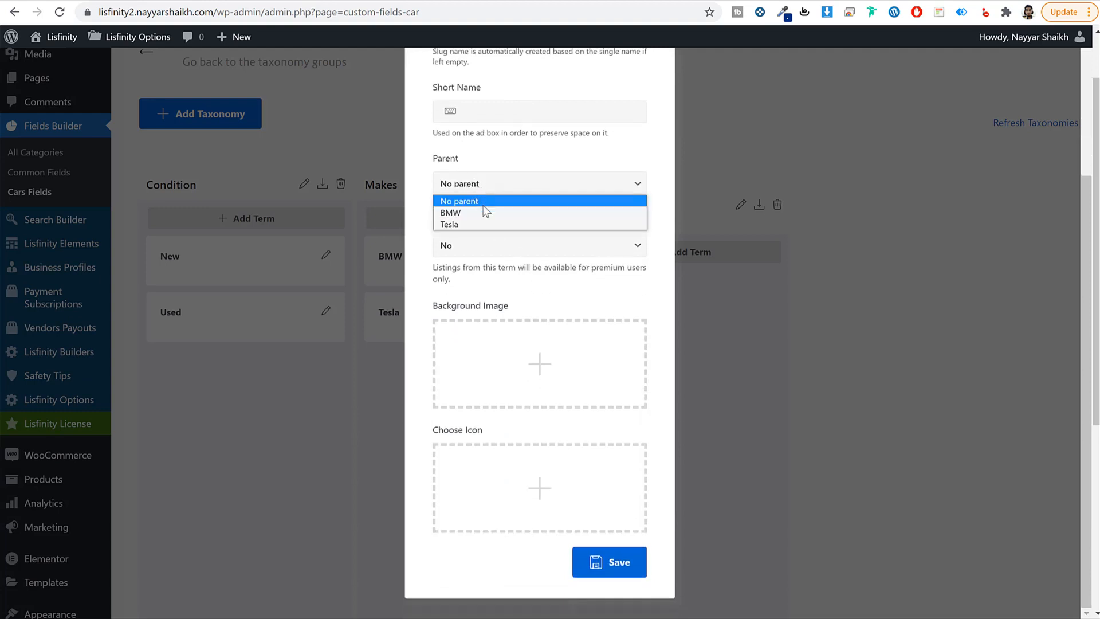
pyautogui.click(487, 224)
pyautogui.scroll(3, 524, 165)
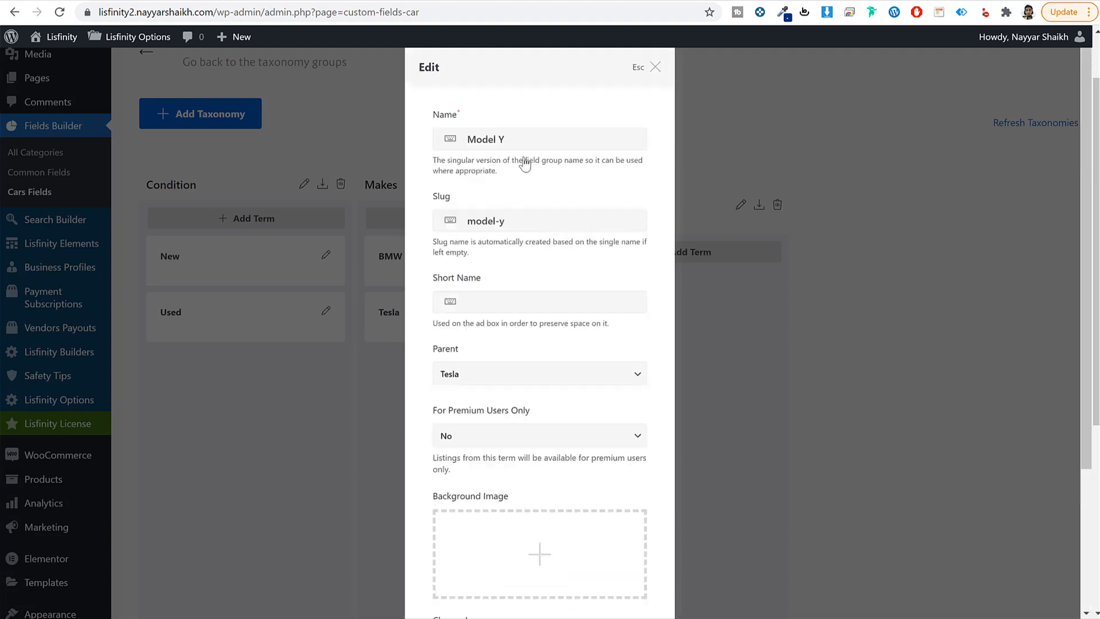
pyautogui.click(478, 372)
pyautogui.click(484, 401)
pyautogui.click(504, 378)
pyautogui.click(492, 417)
pyautogui.scroll(-3, 566, 426)
pyautogui.click(610, 561)
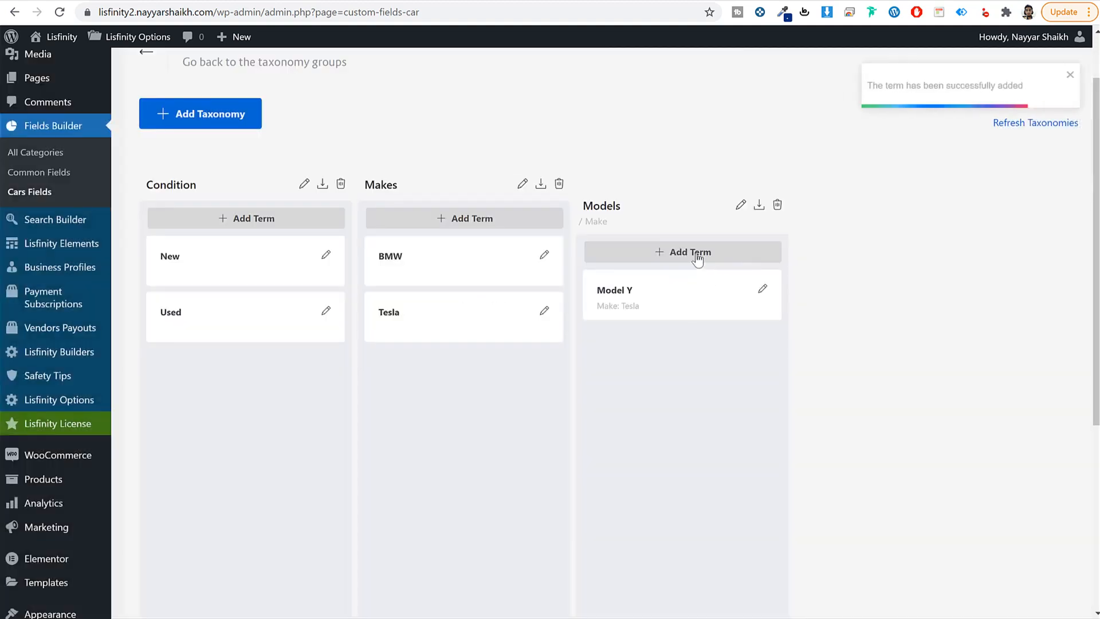
# Step: Add the X5 term with parent BMW, then begin a new taxonomy
pyautogui.click(693, 254)
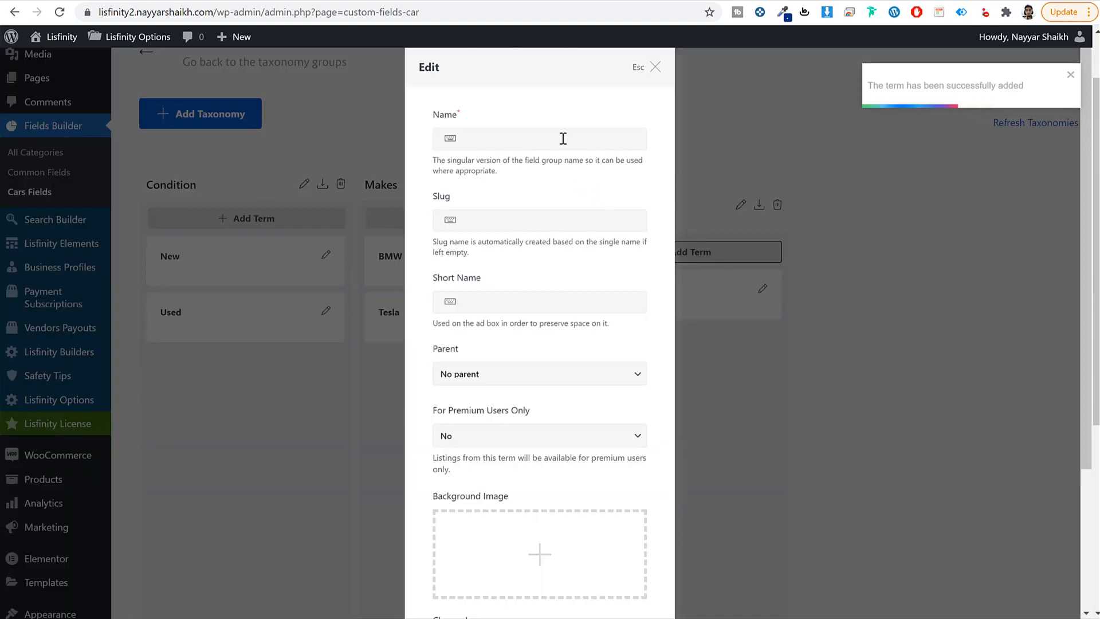
pyautogui.click(530, 140)
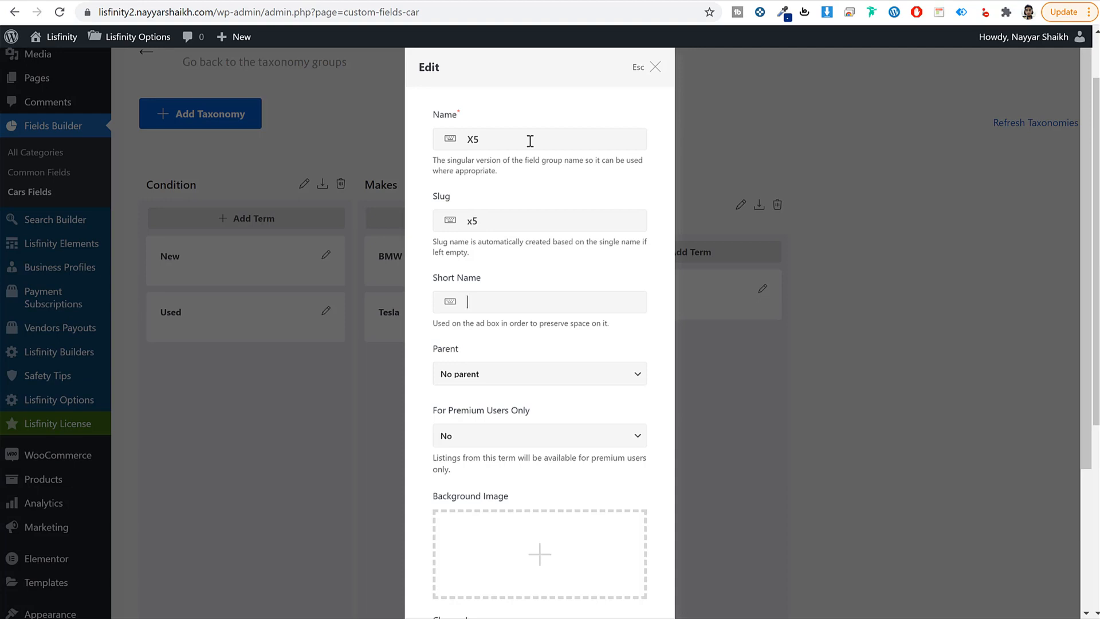
pyautogui.click(521, 377)
pyautogui.click(533, 402)
pyautogui.scroll(-3, 659, 398)
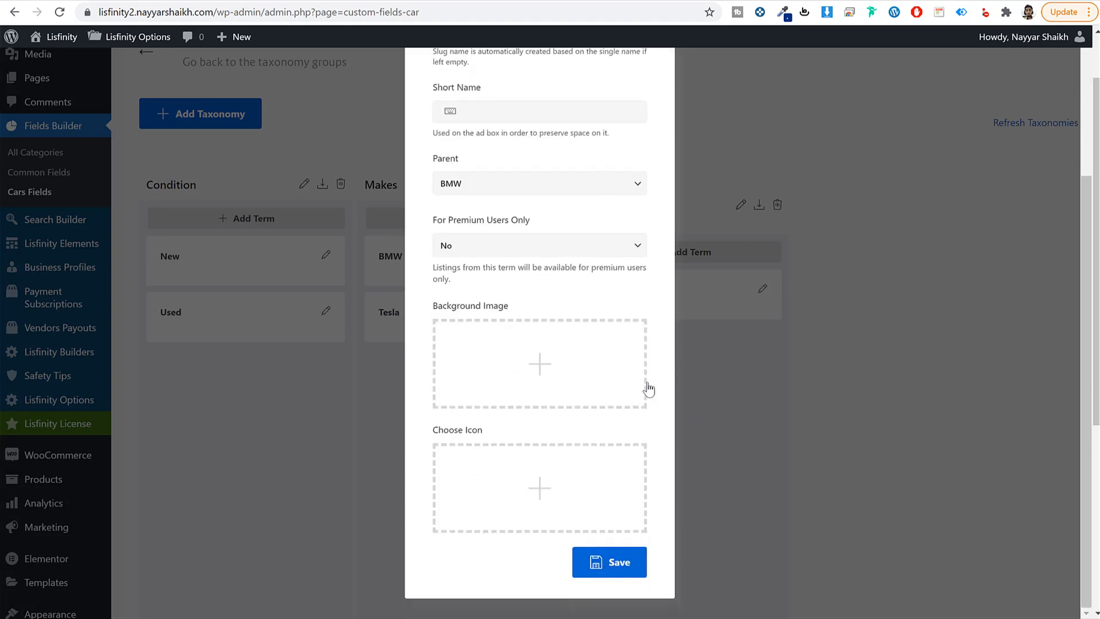
pyautogui.click(626, 562)
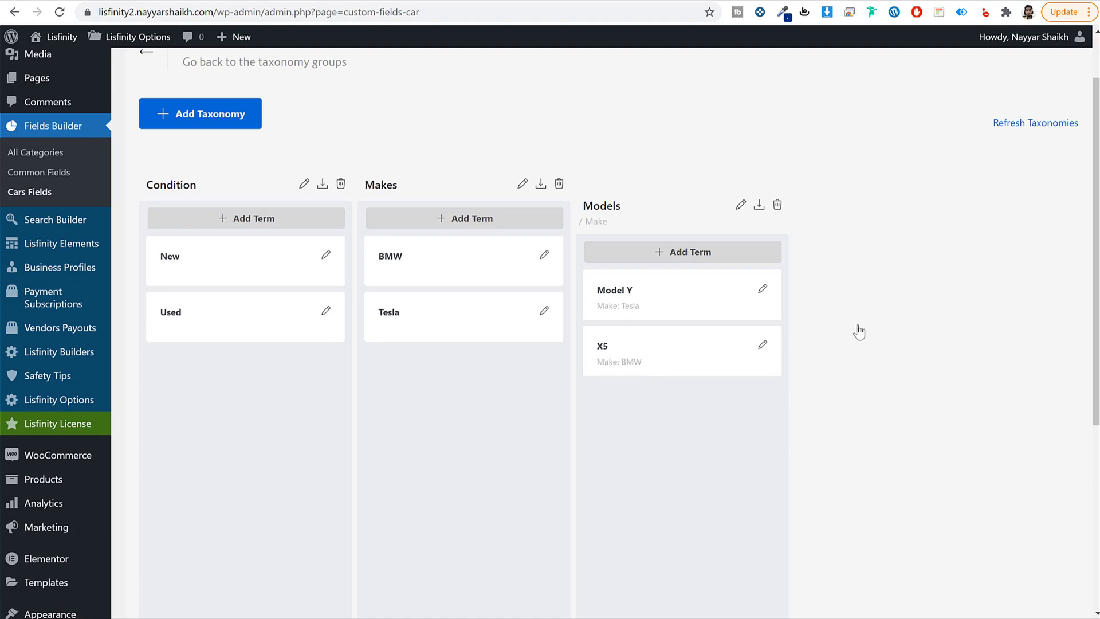
pyautogui.click(236, 115)
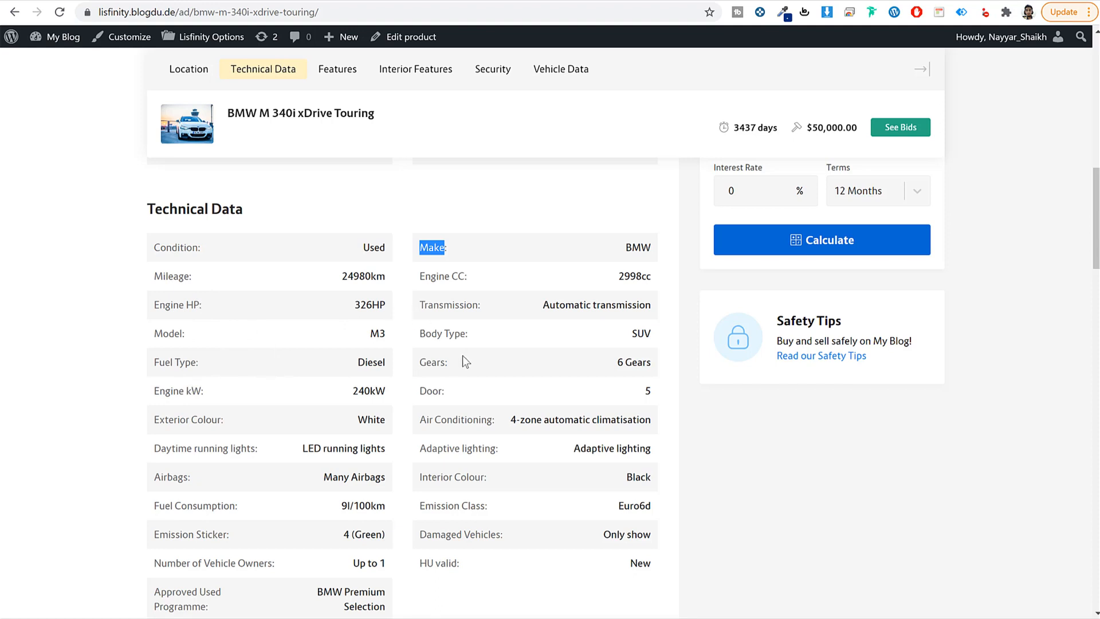
pyautogui.moveTo(466, 332); pyautogui.dragTo(419, 334)
pyautogui.hotkey('ctrl', 'c')
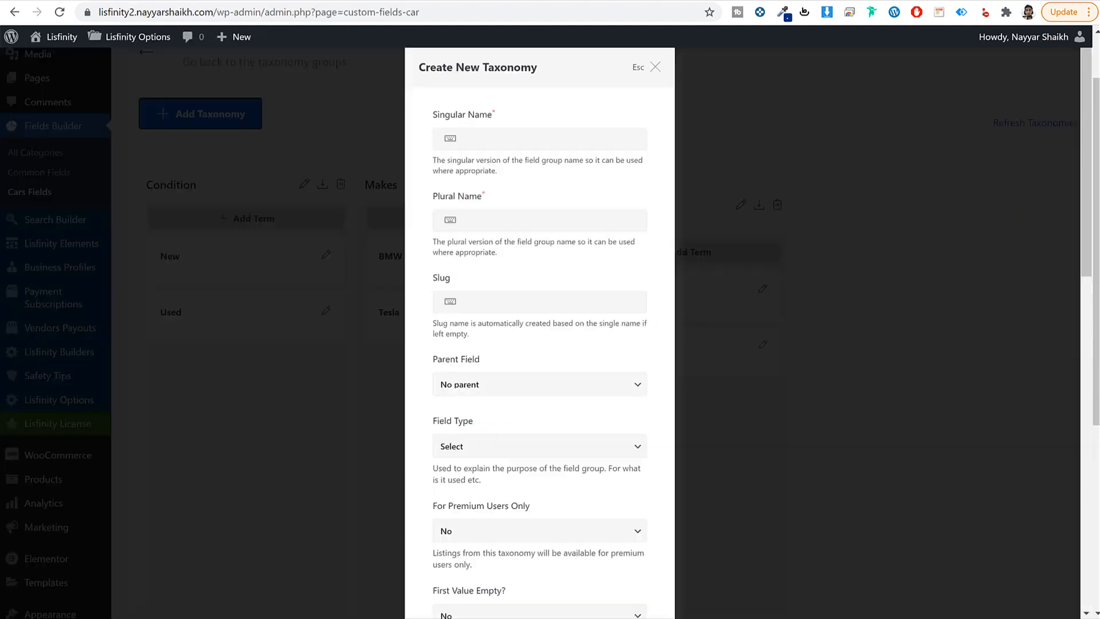
# Step: Create the Body Type / Body Types taxonomy with a lowercase slug
pyautogui.click(521, 147)
pyautogui.hotkey('ctrl', 'v')
pyautogui.hotkey('ctrl', 'v')
pyautogui.write('s')
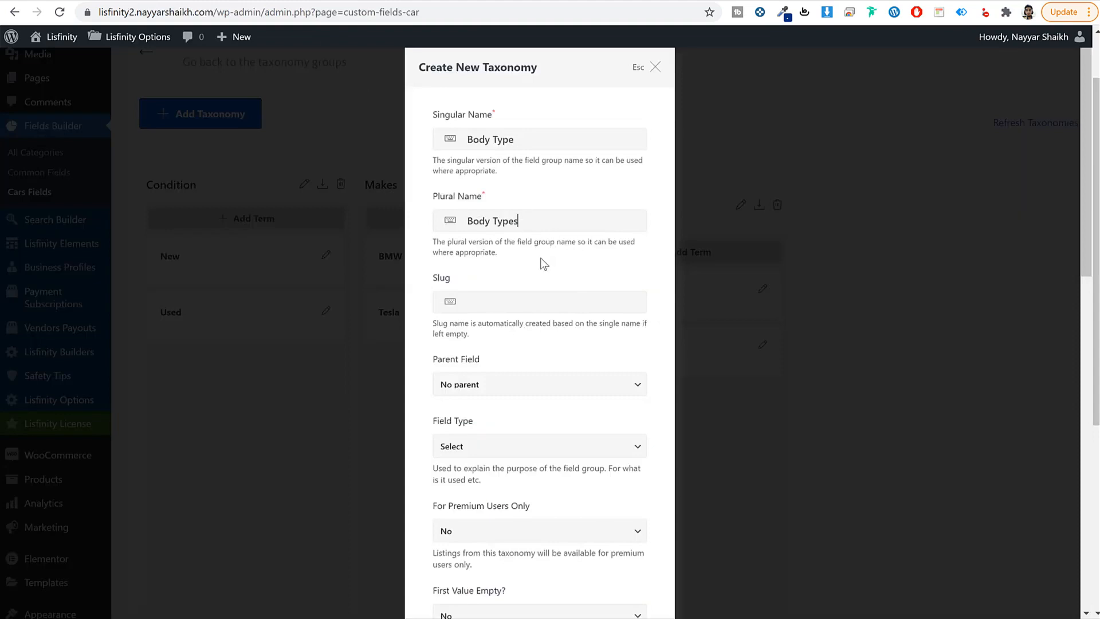
pyautogui.click(522, 303)
pyautogui.hotkey('ctrl', 'v')
pyautogui.moveTo(473, 303); pyautogui.dragTo(453, 307)
pyautogui.write('b')
pyautogui.press('BackSpace')
pyautogui.press('BackSpace')
pyautogui.scroll(-14, 599, 508)
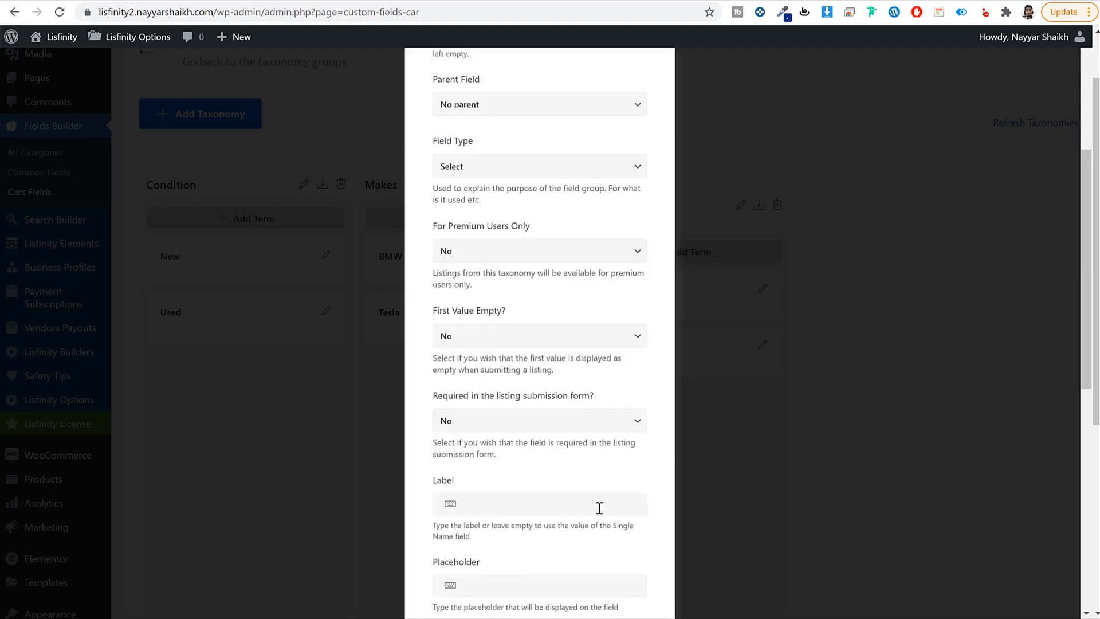
pyautogui.click(606, 571)
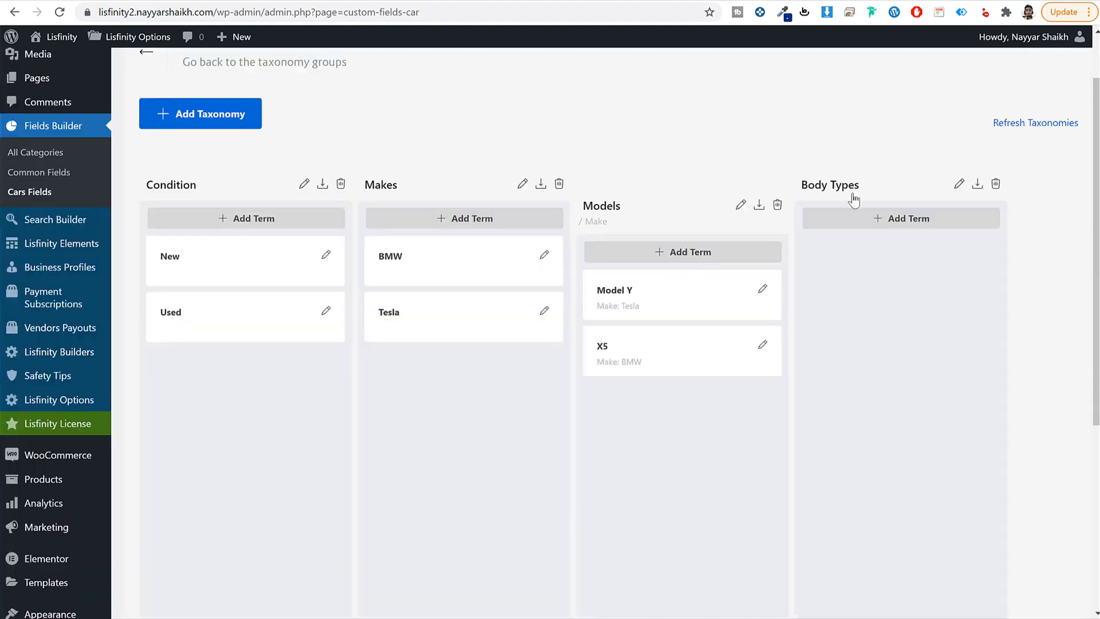
# Step: Add the terms Sedan and SUV to Body Types, then start another taxonomy
pyautogui.click(906, 218)
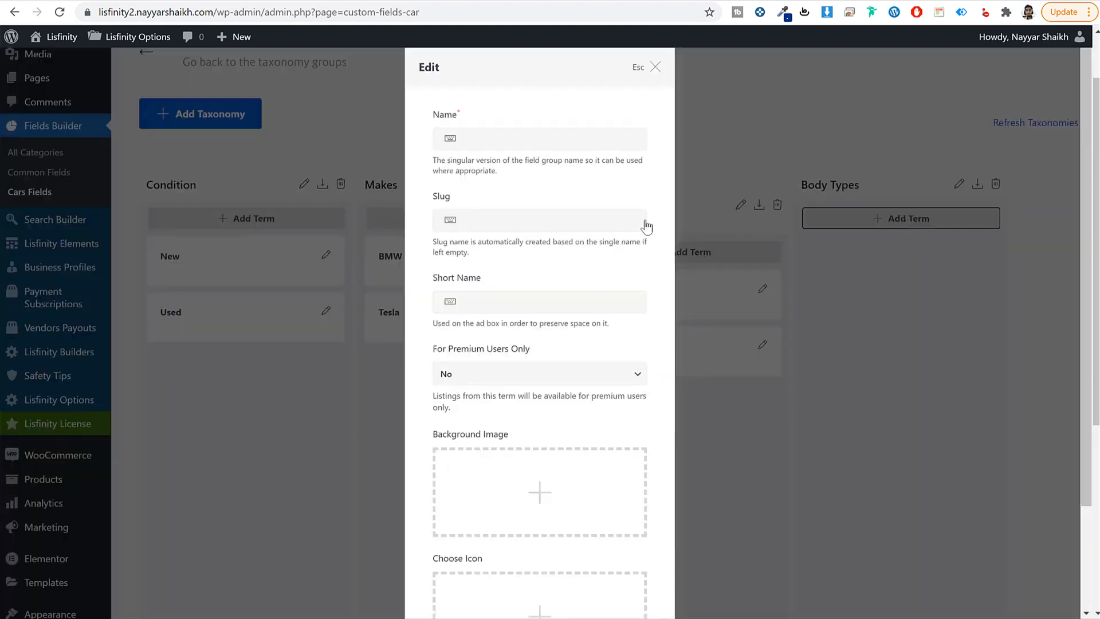
pyautogui.click(502, 142)
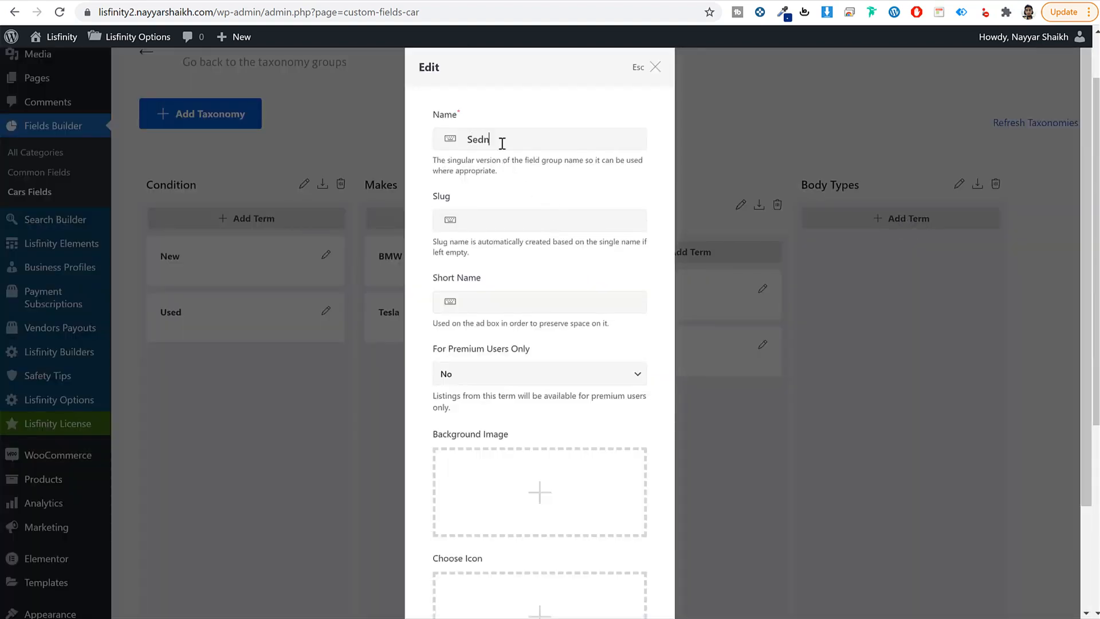
pyautogui.write('Sedans')
pyautogui.scroll(-3, 584, 352)
pyautogui.click(621, 561)
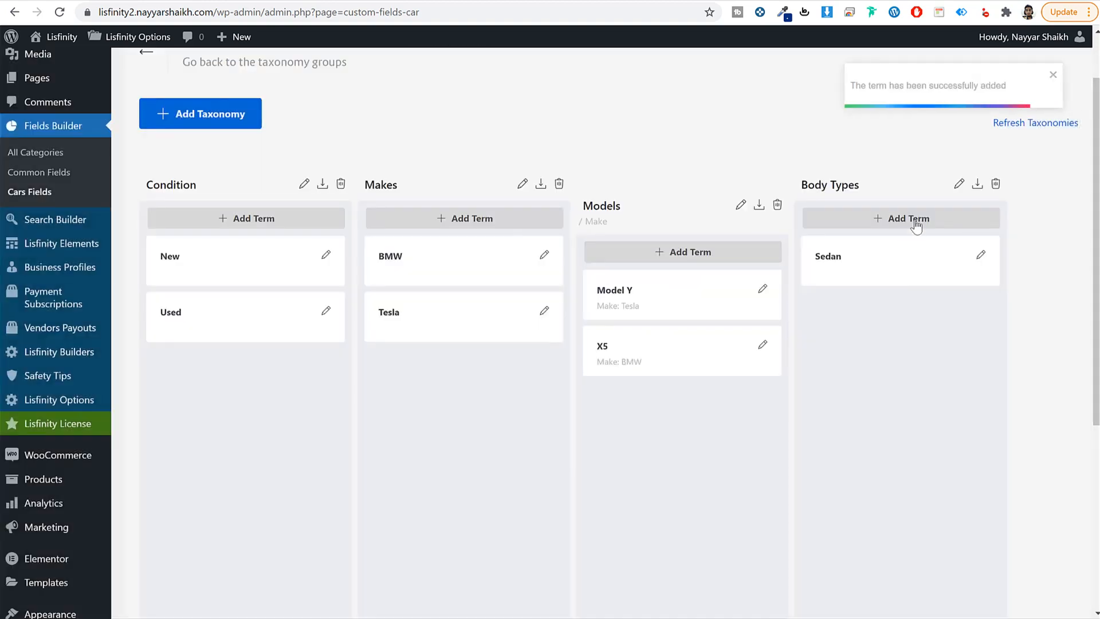
pyautogui.click(912, 218)
pyautogui.click(524, 142)
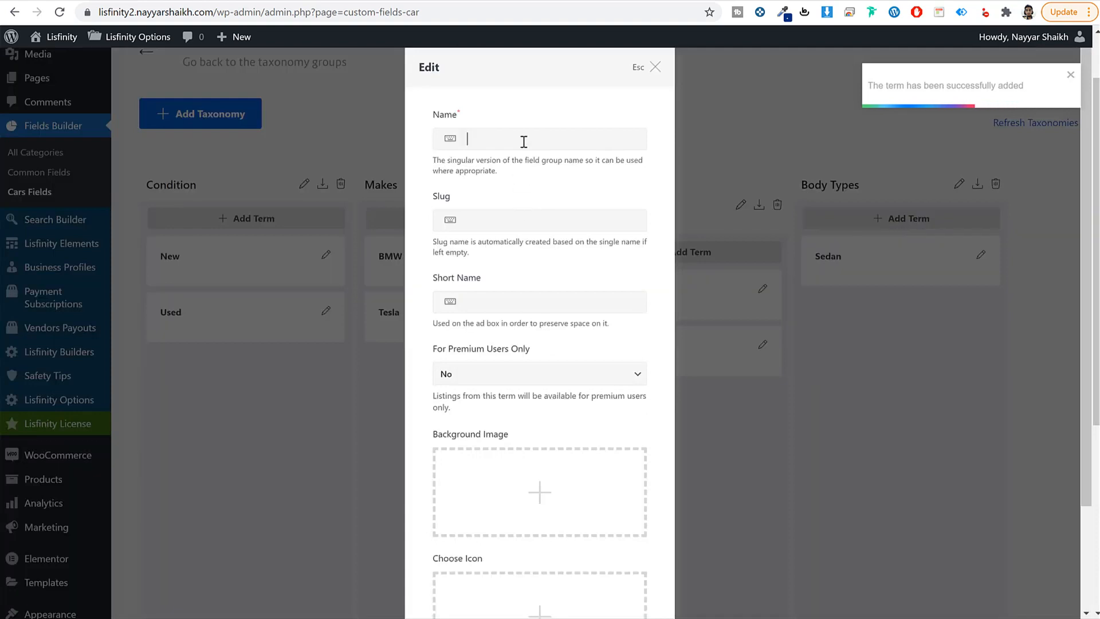
pyautogui.write('SUBV')
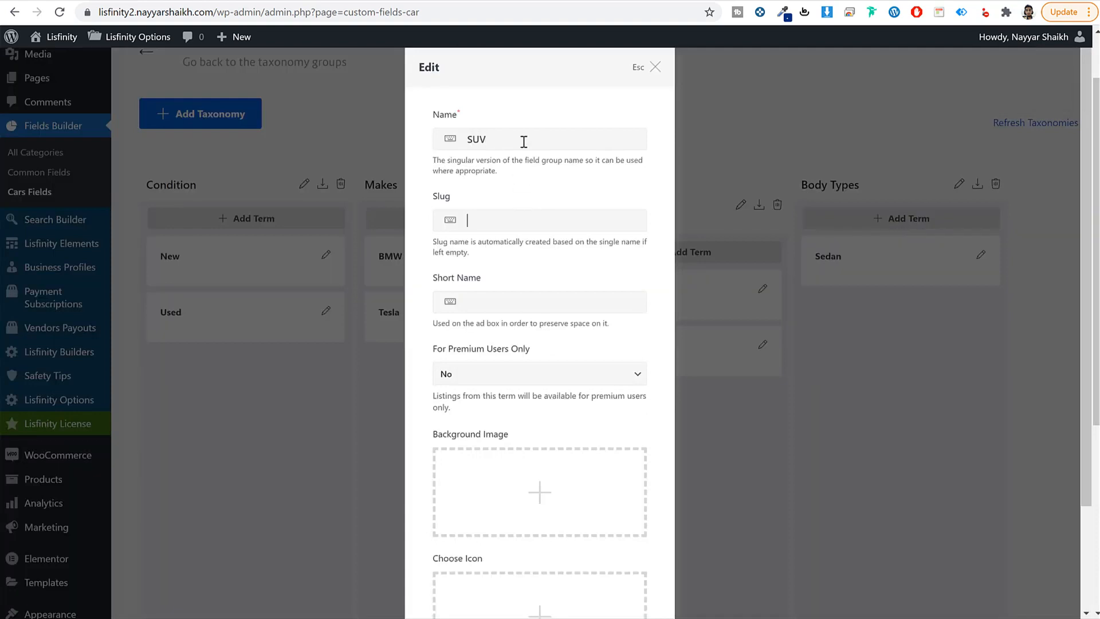
pyautogui.scroll(-3, 555, 354)
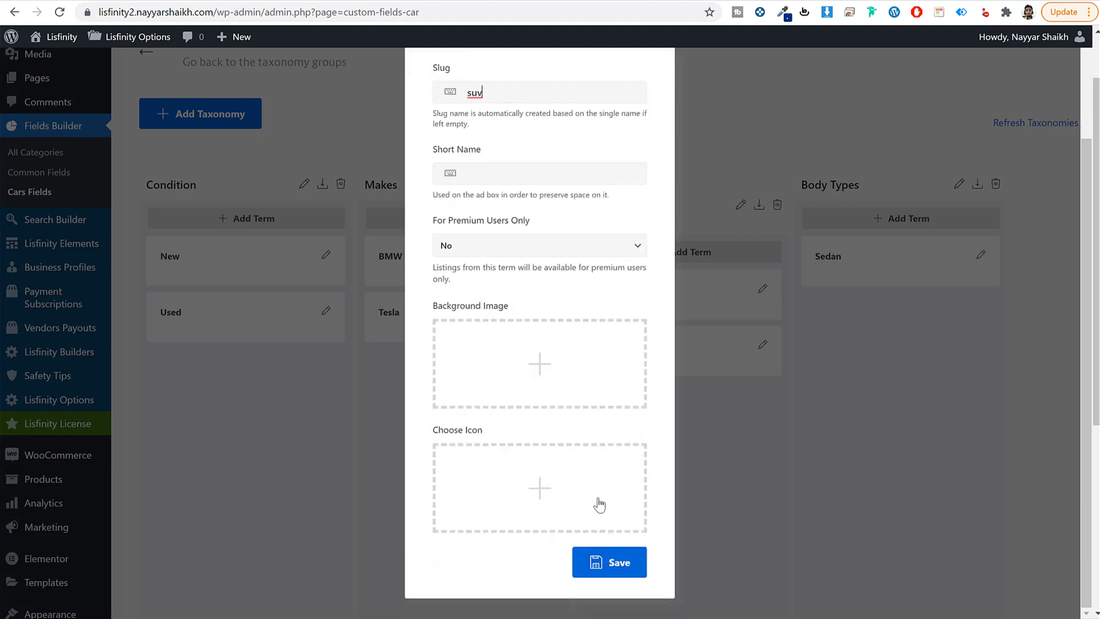
pyautogui.click(597, 564)
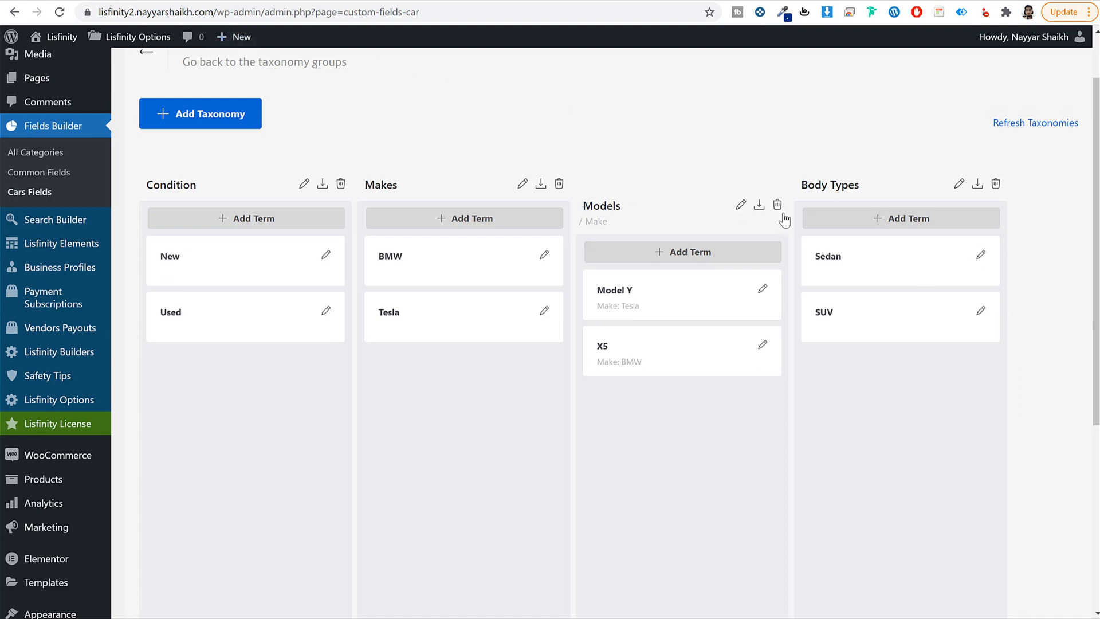
pyautogui.click(218, 120)
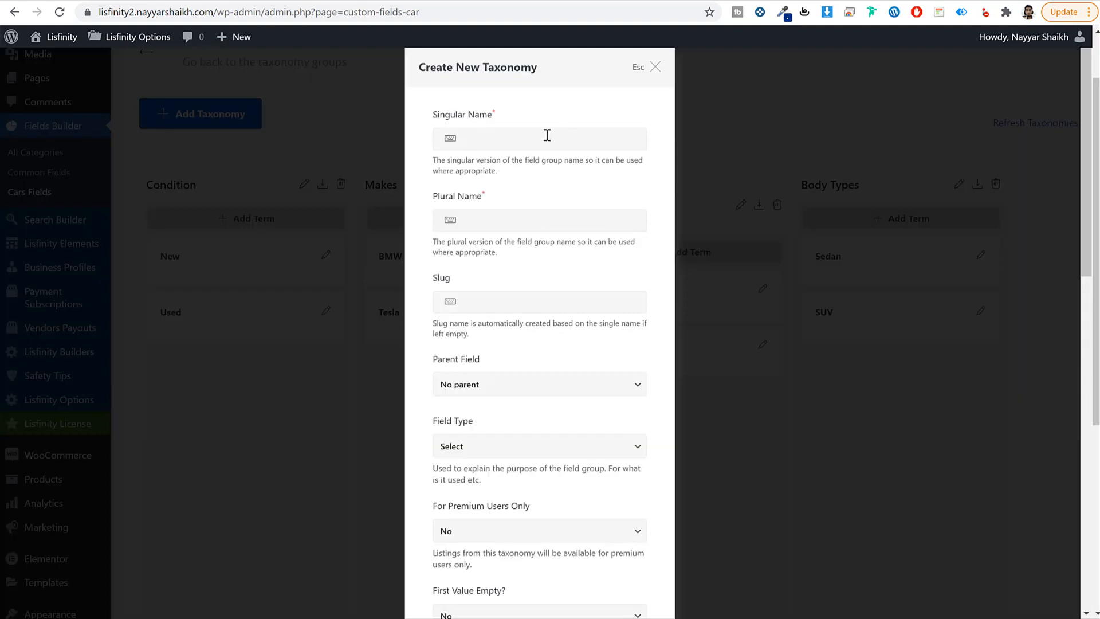
# Step: Fill in Engine CC as the plural name and slug engine-cc
pyautogui.click(522, 224)
pyautogui.write('Engine CC')
pyautogui.click(546, 302)
pyautogui.write('Engine CC')
pyautogui.moveTo(473, 302); pyautogui.dragTo(453, 311)
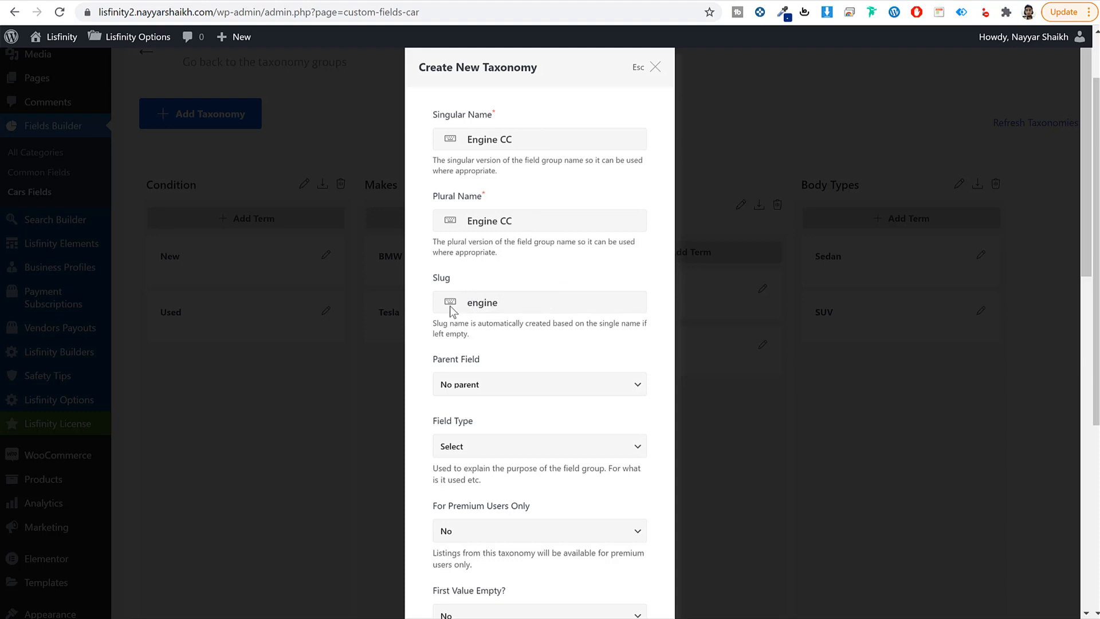
# Step: Make Engine CC a Number field, save it, and scroll to its new column
pyautogui.scroll(-5, 567, 343)
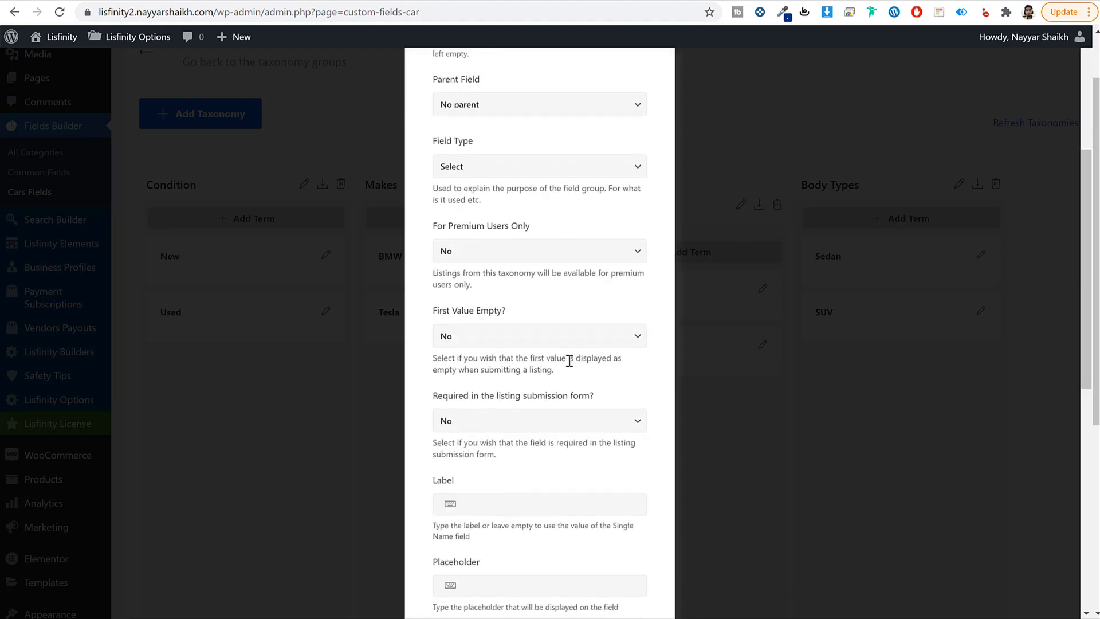
pyautogui.scroll(5, 533, 344)
pyautogui.click(463, 449)
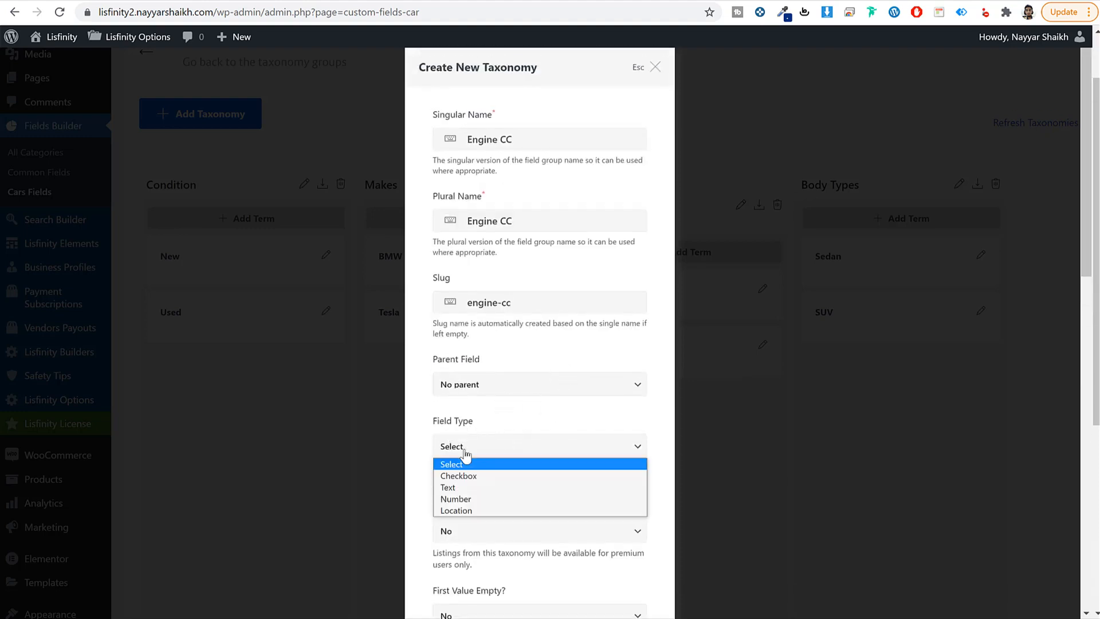
pyautogui.click(474, 499)
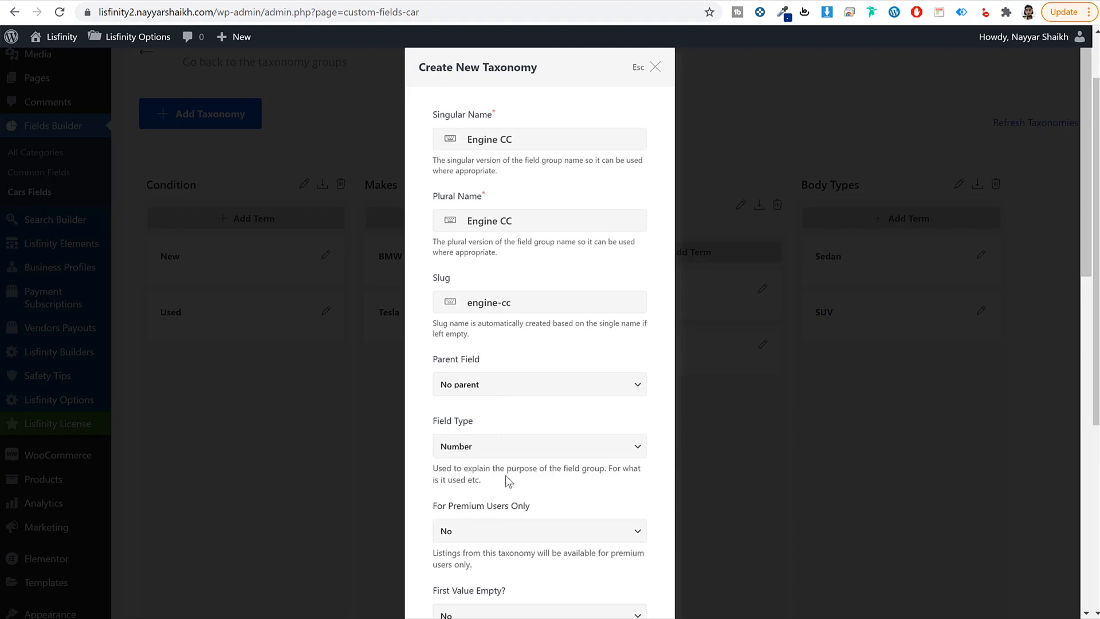
pyautogui.scroll(-5, 599, 472)
pyautogui.scroll(-8, 600, 471)
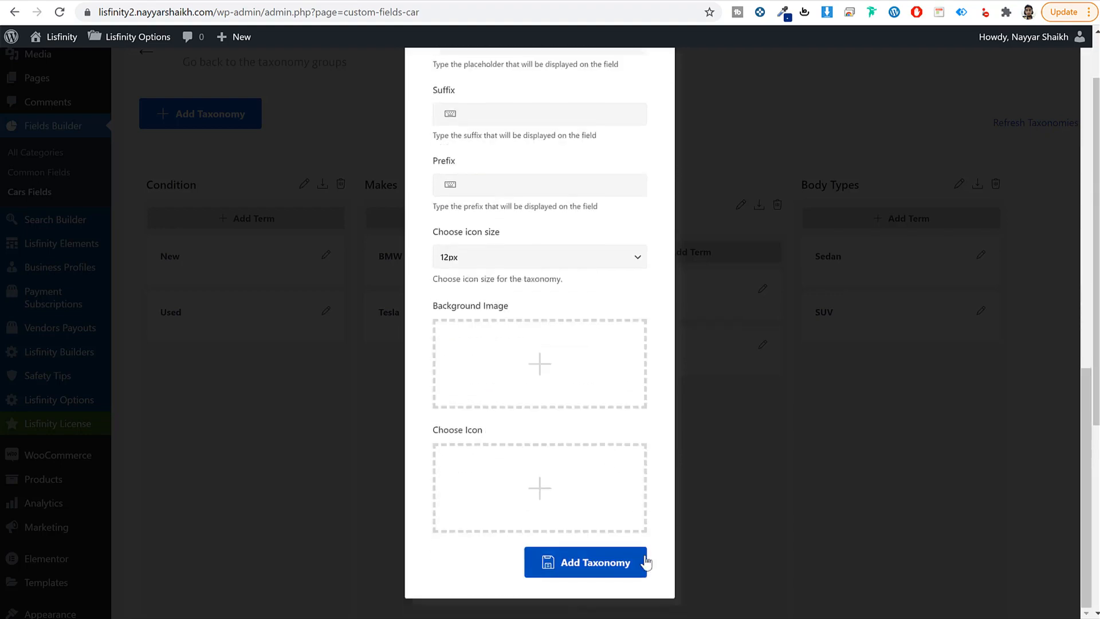
pyautogui.click(641, 561)
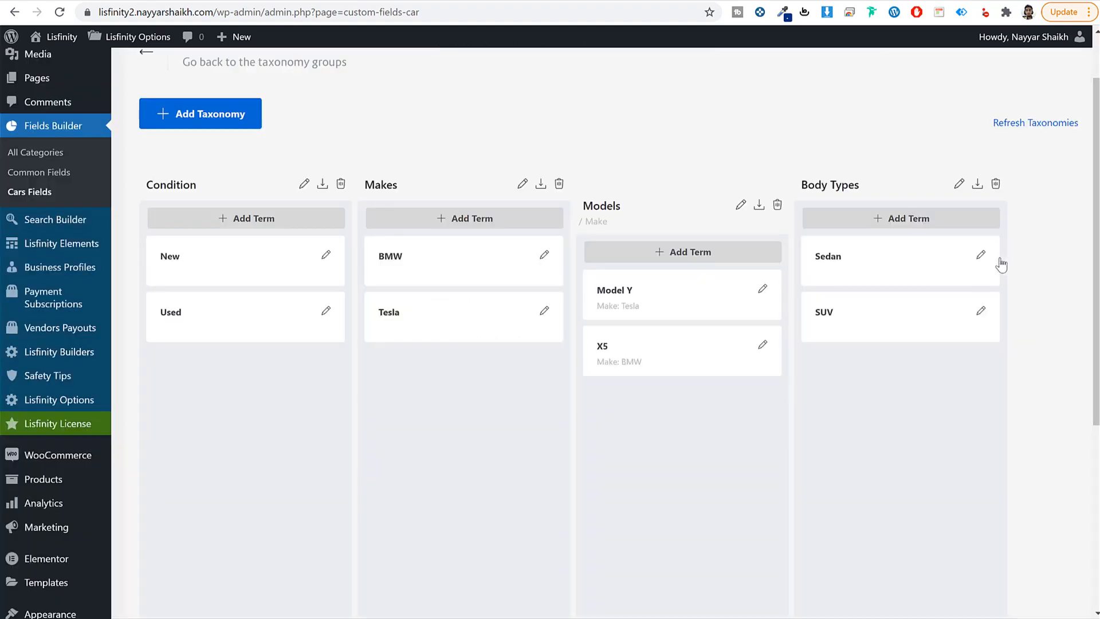
pyautogui.scroll(-4, 1048, 355)
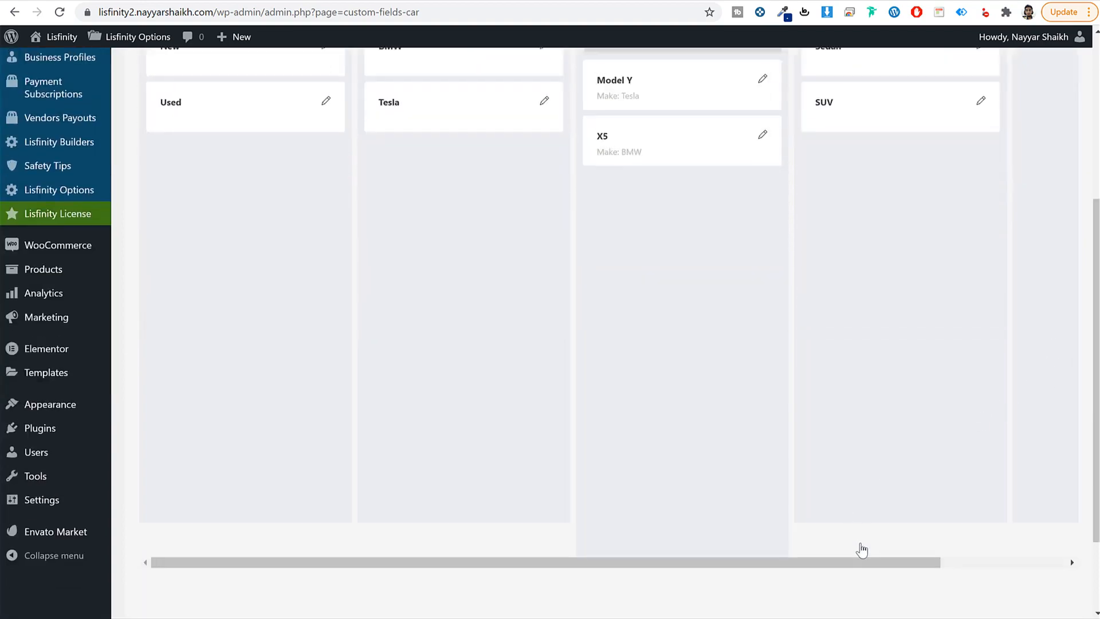
pyautogui.moveTo(896, 563); pyautogui.dragTo(1031, 563)
pyautogui.scroll(5, 1031, 567)
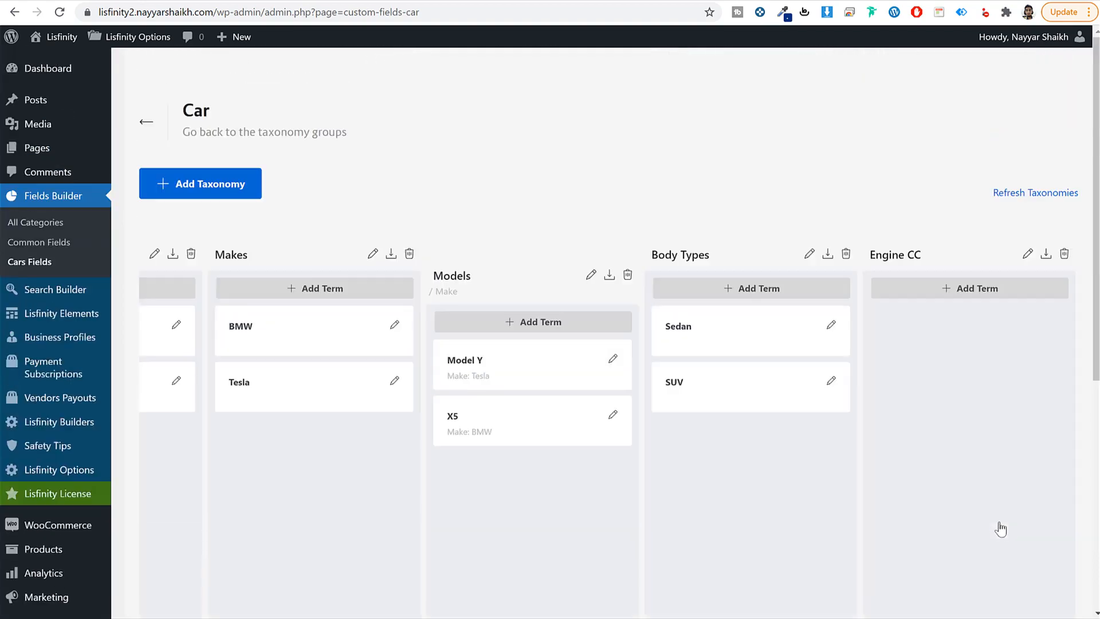
# Step: Add the term 1200 to Engine CC
pyautogui.click(972, 287)
pyautogui.click(556, 136)
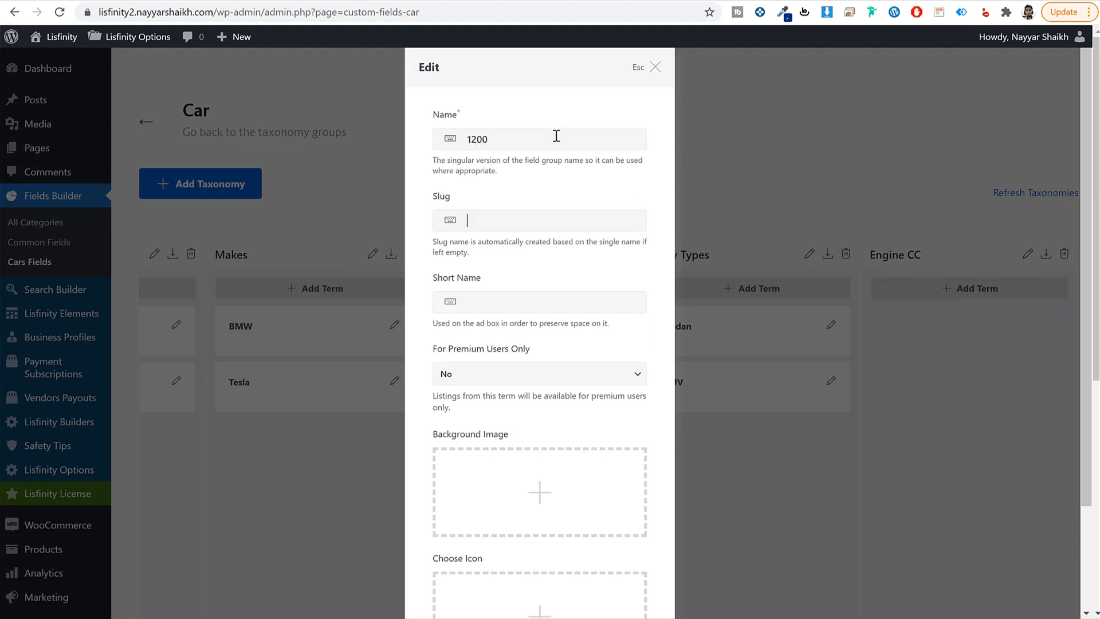
pyautogui.scroll(-3, 535, 614)
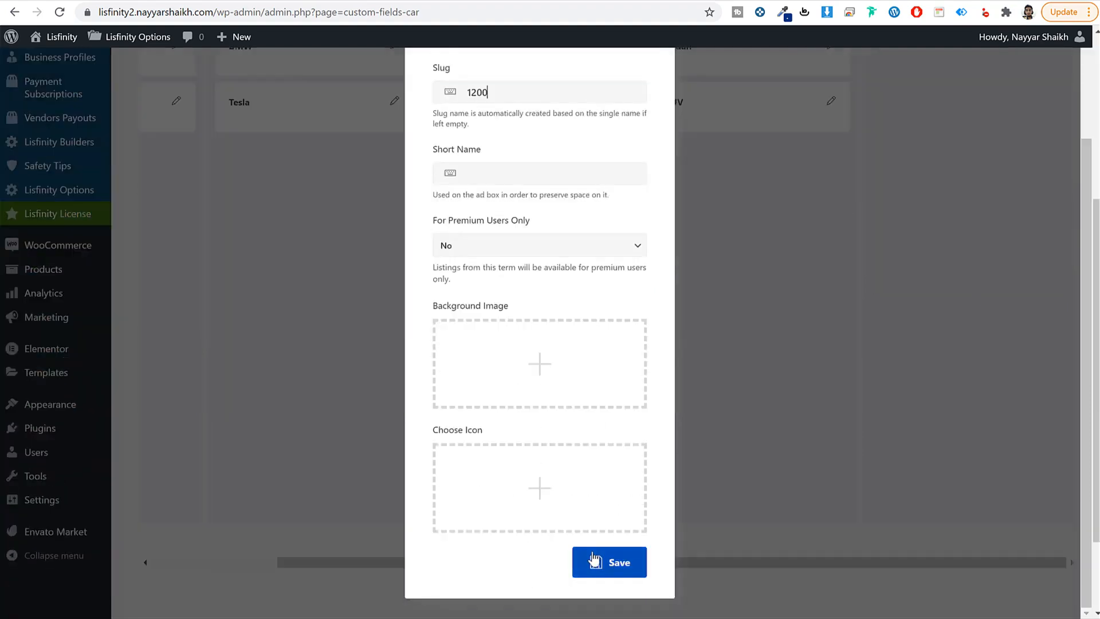
pyautogui.click(611, 562)
pyautogui.scroll(3, 756, 507)
pyautogui.scroll(3, 779, 494)
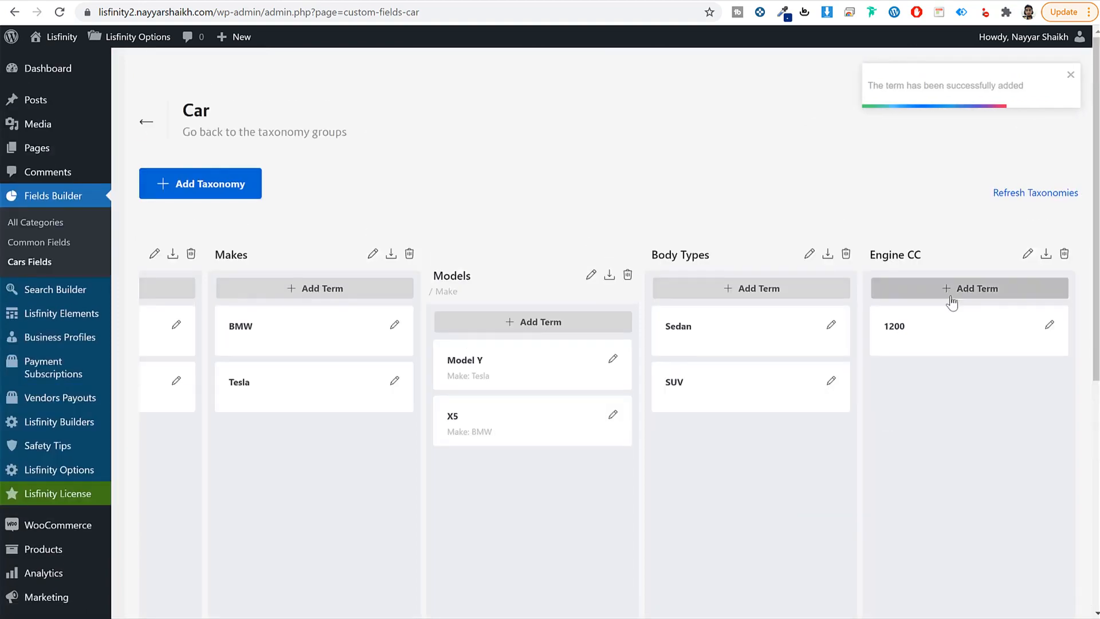
# Step: Add the term 1300 to Engine CC
pyautogui.click(953, 292)
pyautogui.click(494, 129)
pyautogui.write('1300')
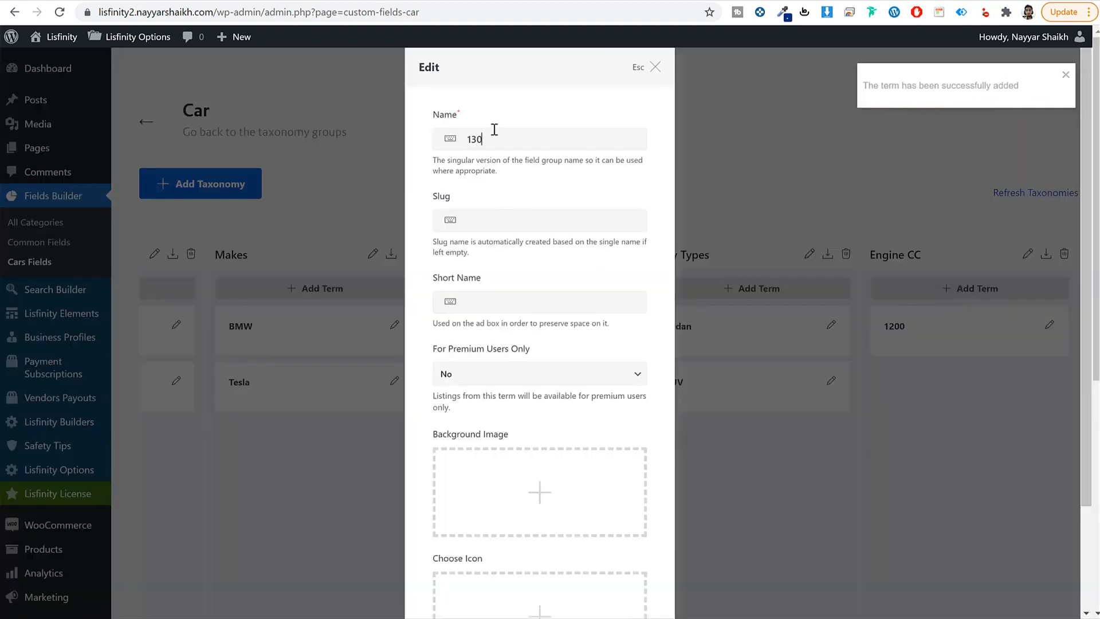
pyautogui.press('Tab')
pyautogui.write('1')
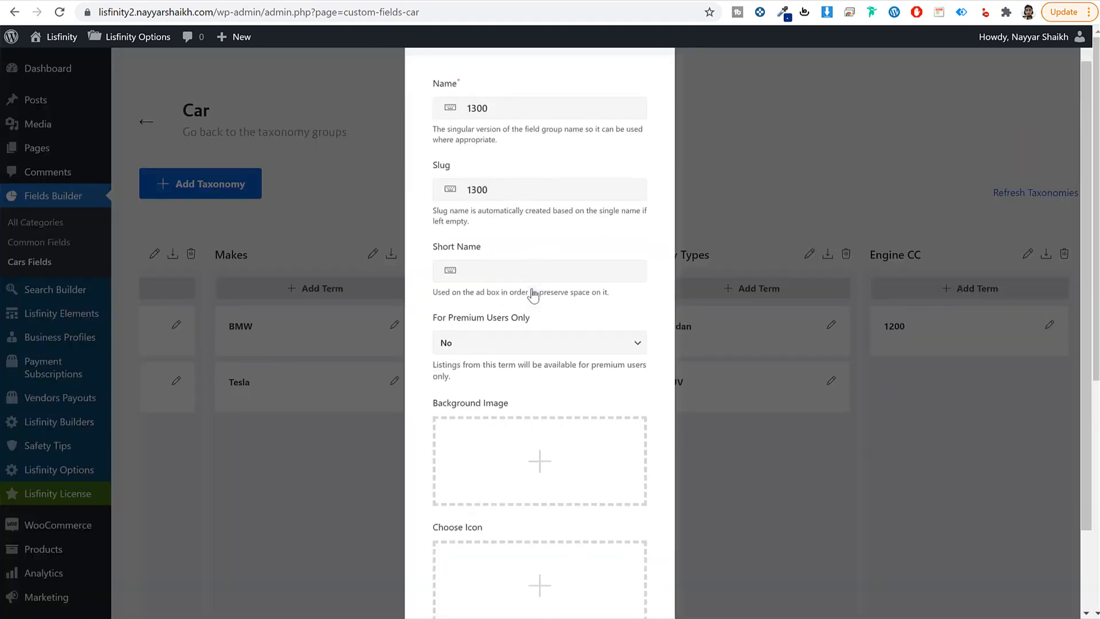
pyautogui.scroll(-5, 573, 435)
pyautogui.click(624, 564)
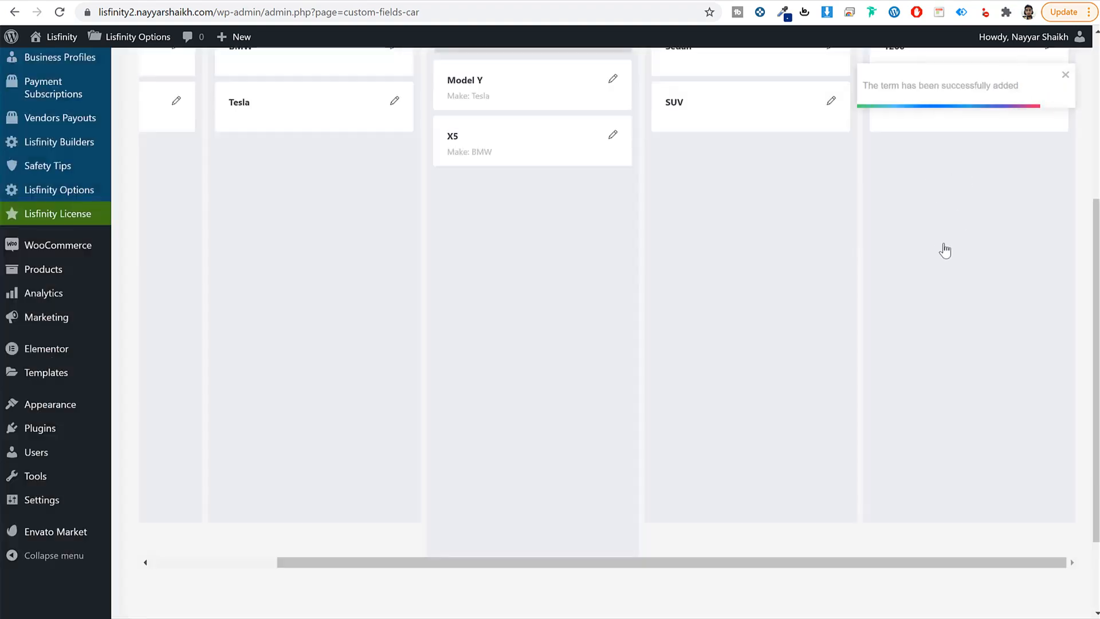
pyautogui.scroll(4, 951, 260)
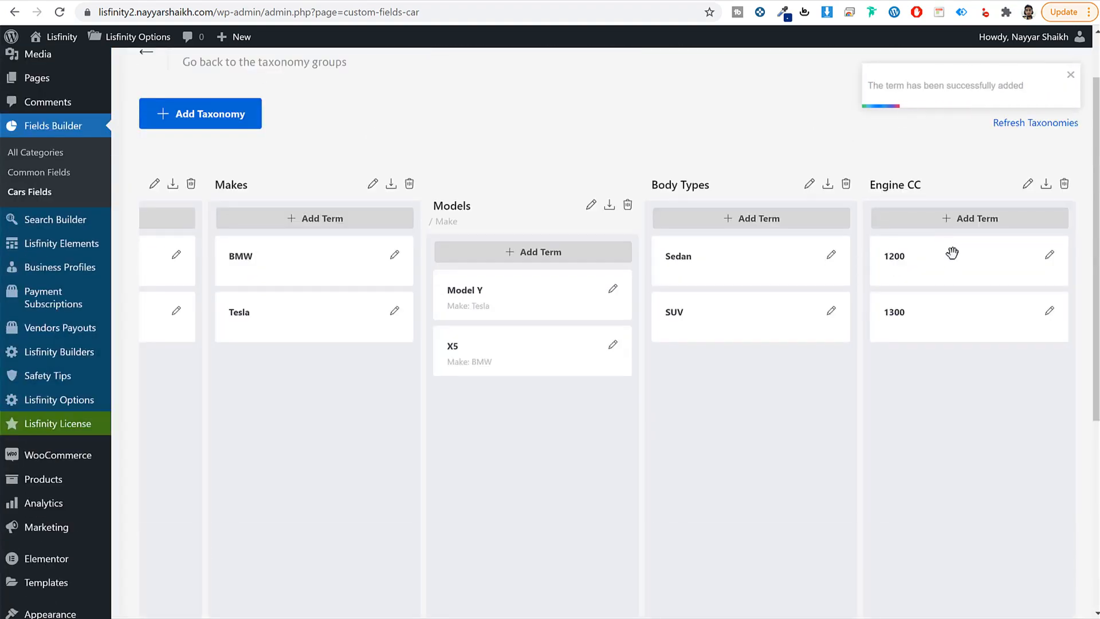
pyautogui.scroll(-5, 874, 554)
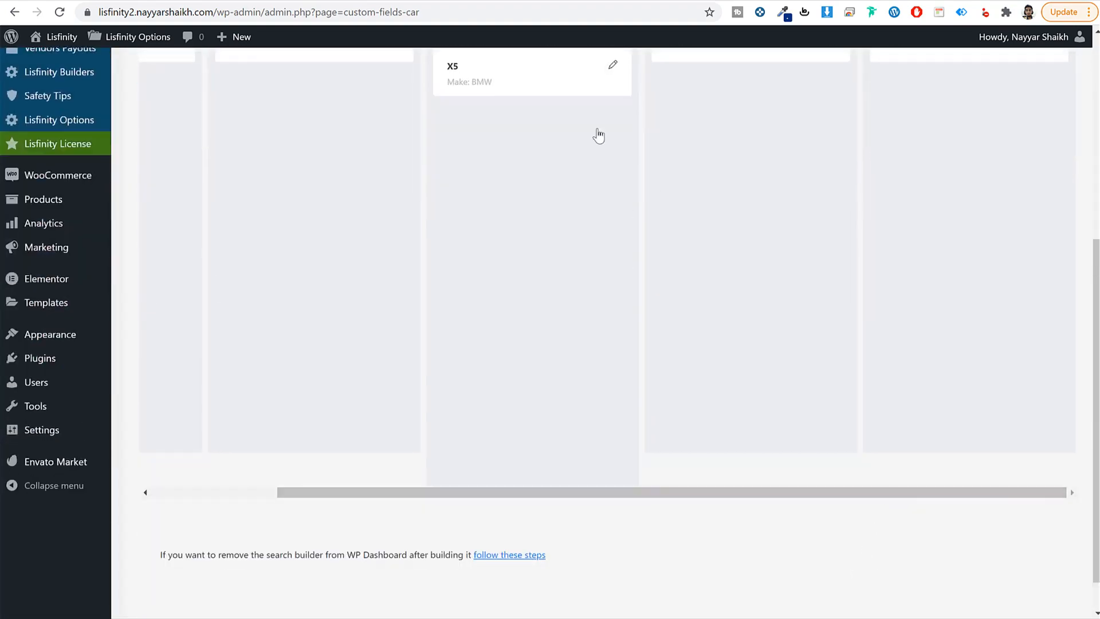
pyautogui.scroll(5, 891, 263)
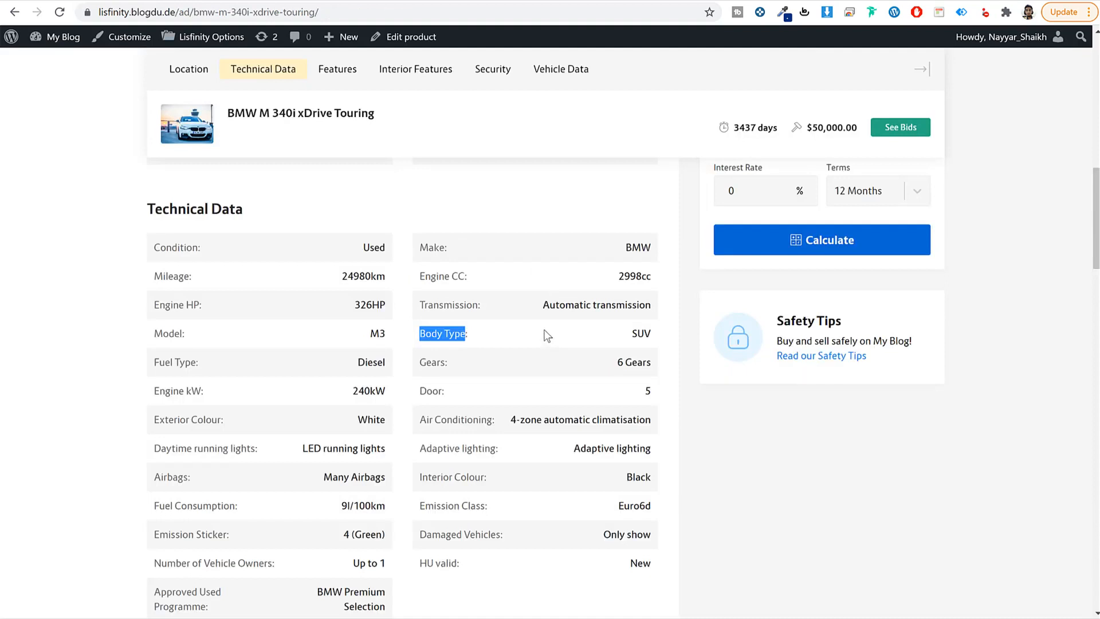
pyautogui.moveTo(202, 250); pyautogui.dragTo(144, 250)
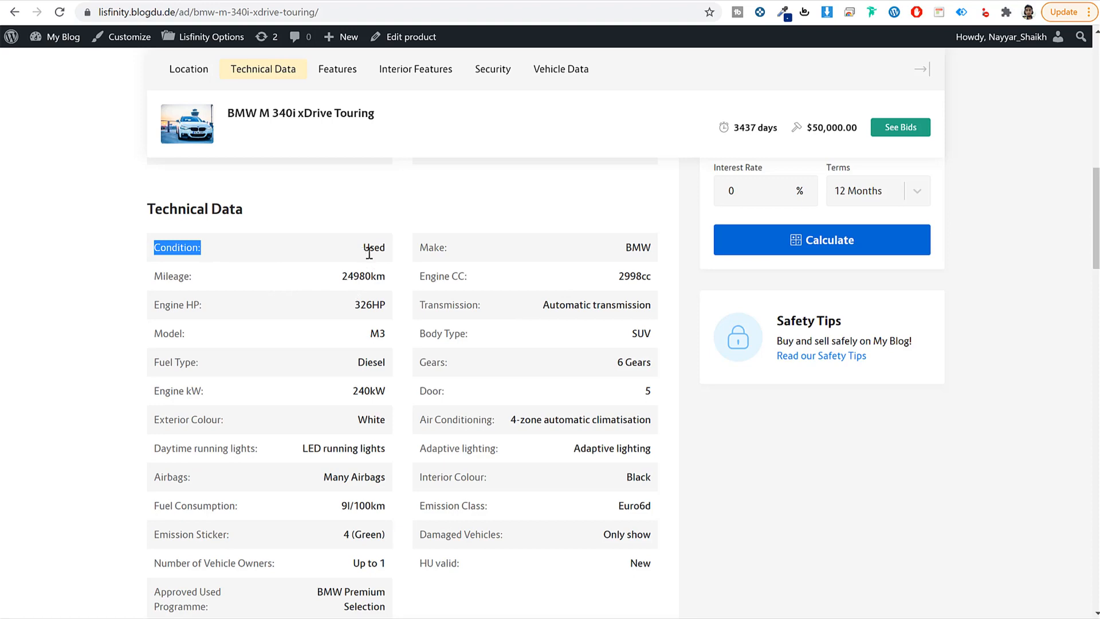
pyautogui.scroll(-15, 474, 310)
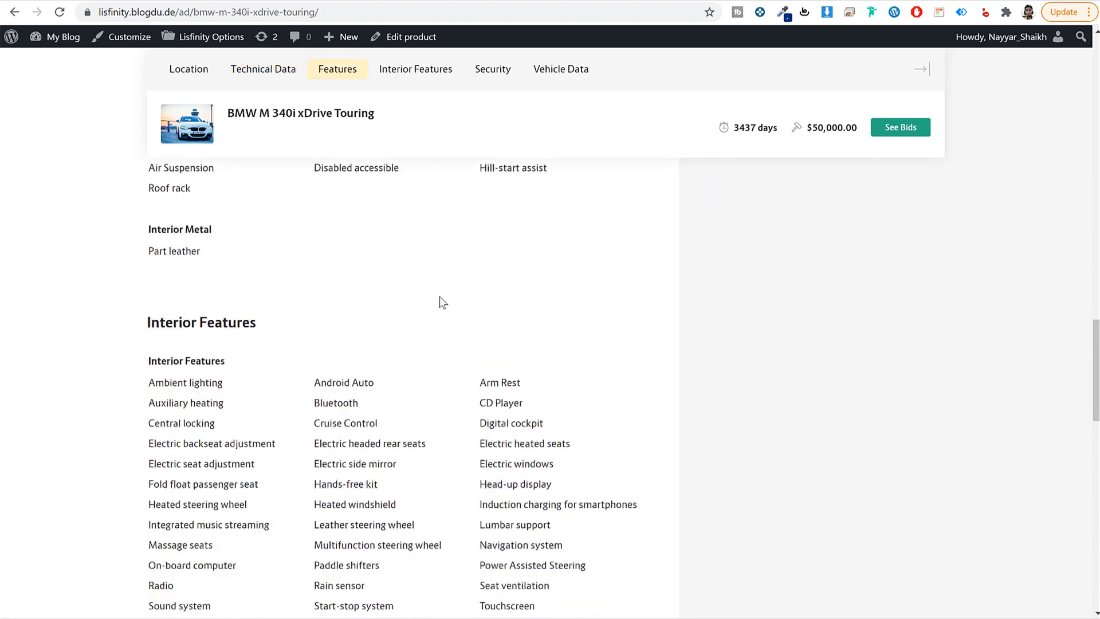
pyautogui.scroll(-2, 439, 296)
pyautogui.moveTo(148, 275); pyautogui.dragTo(240, 278)
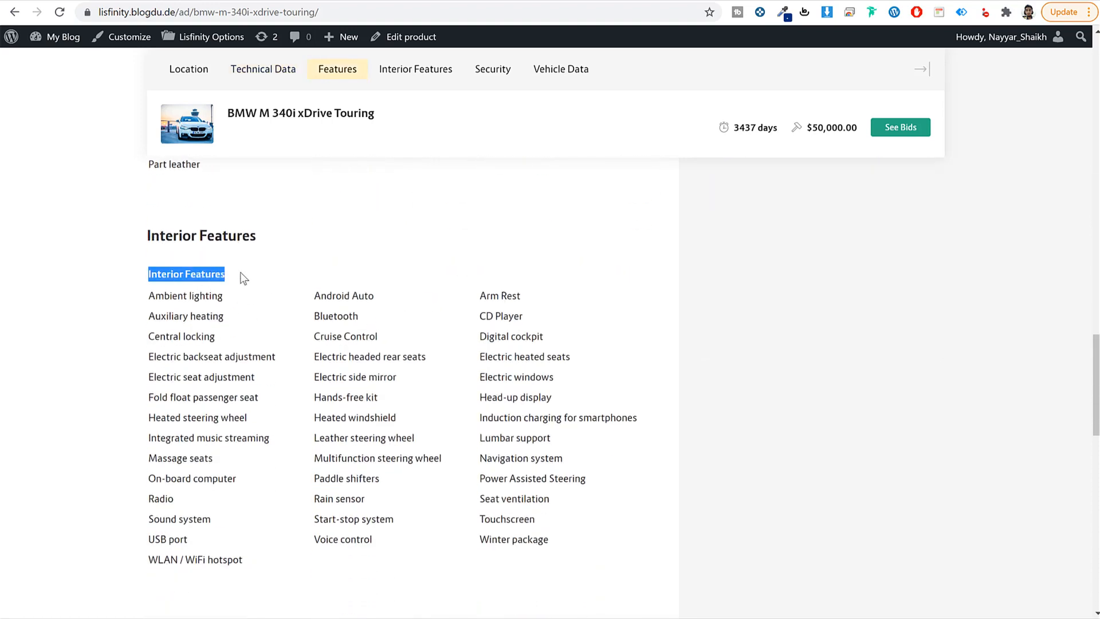
pyautogui.click(243, 278)
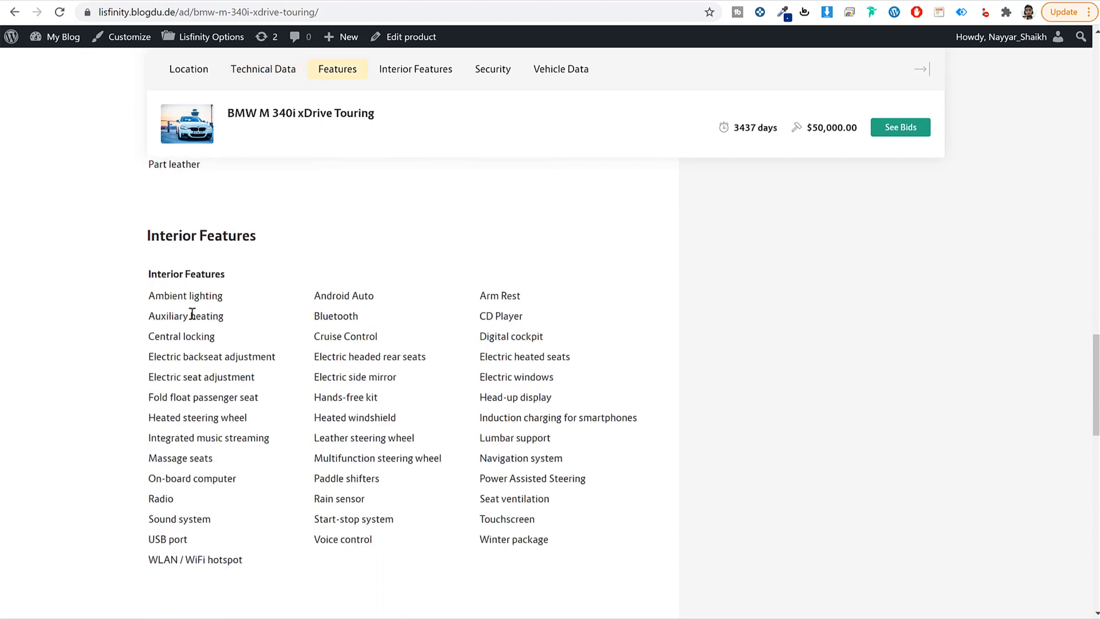
pyautogui.moveTo(150, 295); pyautogui.dragTo(535, 519)
pyautogui.click(541, 521)
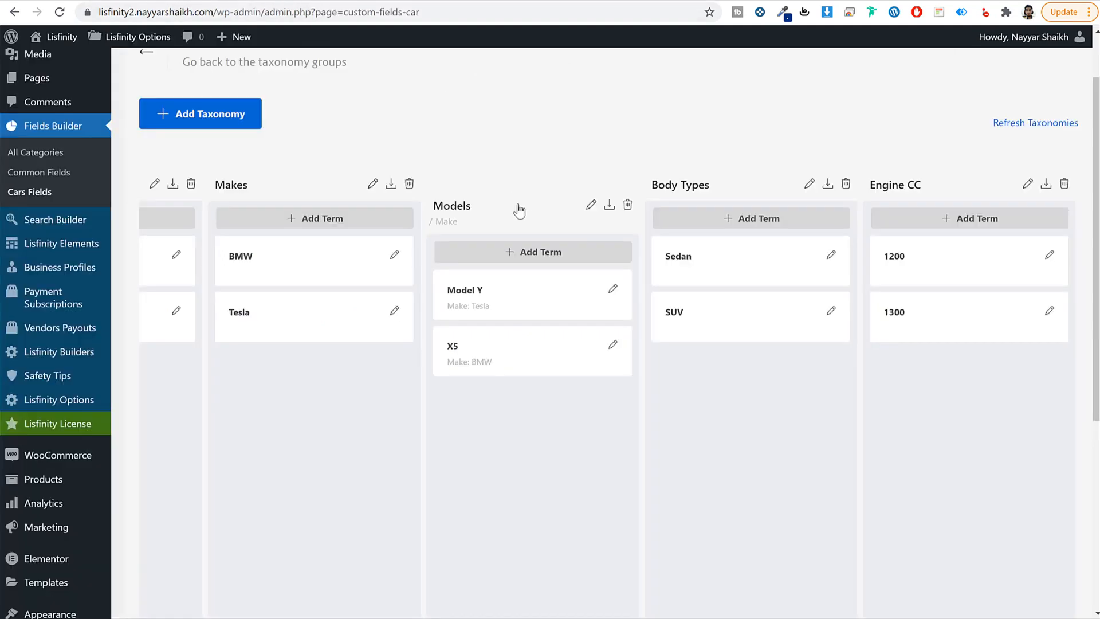
# Step: Start a new taxonomy named Interior Feature, plural Interior Features
pyautogui.scroll(1, 317, 221)
pyautogui.click(201, 182)
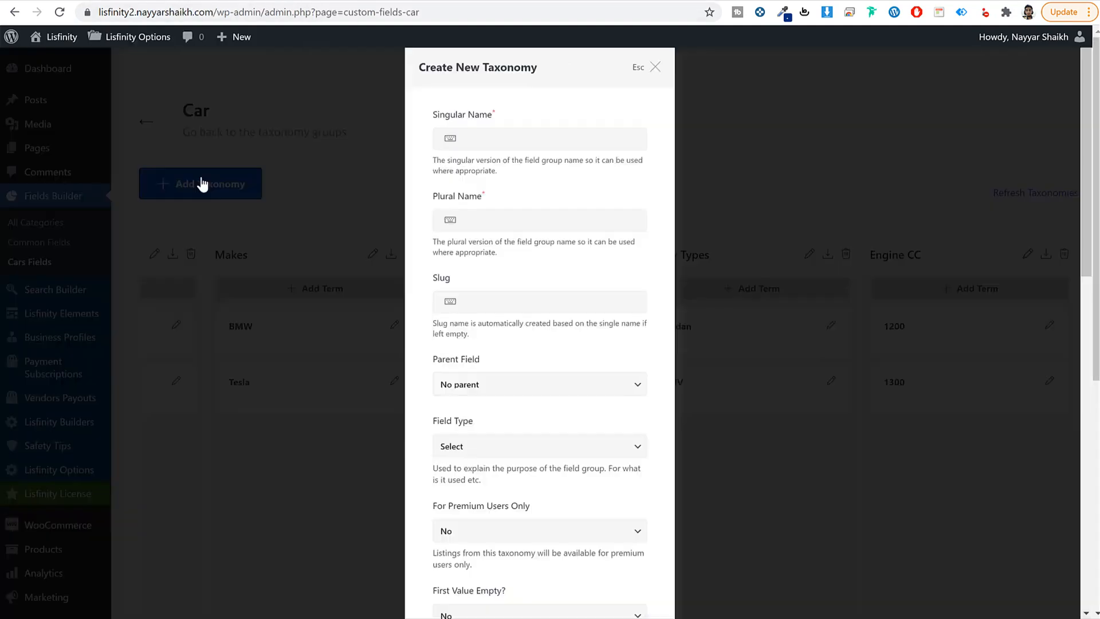
pyautogui.click(524, 141)
pyautogui.write('Interior Feature')
pyautogui.hotkey('ctrl', 'a')
pyautogui.hotkey('ctrl', 'c')
pyautogui.click(542, 218)
pyautogui.hotkey('ctrl', 'v')
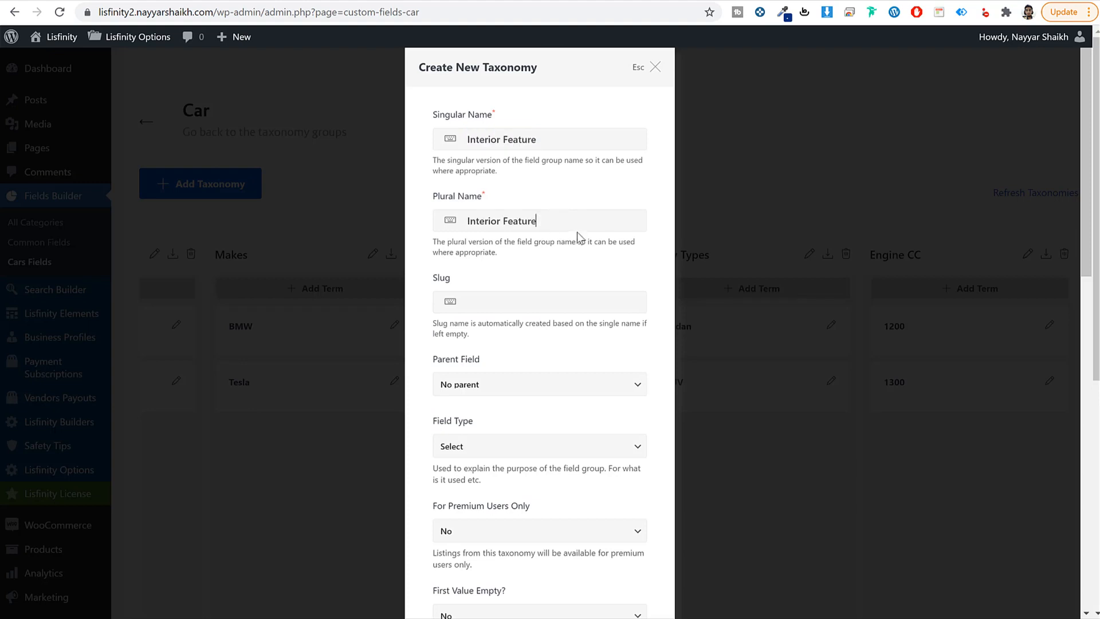
pyautogui.write('s')
# Step: Set the taxonomy slug to interior-features
pyautogui.click(511, 300)
pyautogui.hotkey('ctrl', 'v')
pyautogui.moveTo(462, 301); pyautogui.dragTo(470, 302)
pyautogui.write('i')
pyautogui.click(510, 301)
pyautogui.press('BackSpace')
pyautogui.press('BackSpace')
pyautogui.write('-f')
# Step: Choose Checkbox as the field type and create the taxonomy
pyautogui.scroll(-3, 584, 227)
pyautogui.scroll(-2, 584, 277)
pyautogui.scroll(5, 565, 319)
pyautogui.scroll(-4, 555, 319)
pyautogui.click(507, 239)
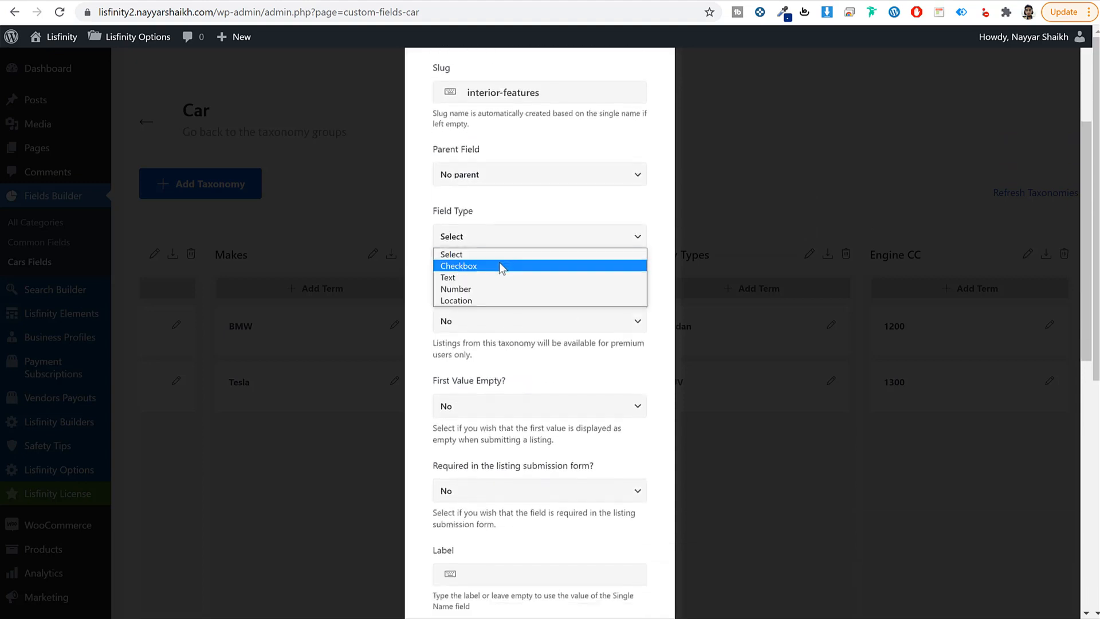
pyautogui.click(473, 267)
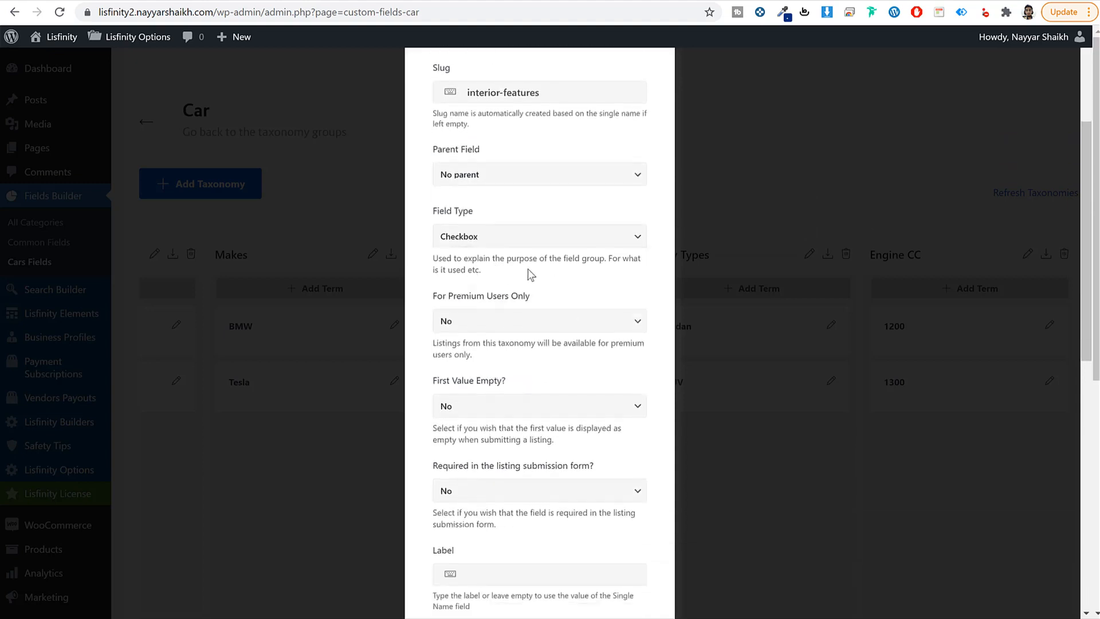
pyautogui.scroll(-10, 548, 356)
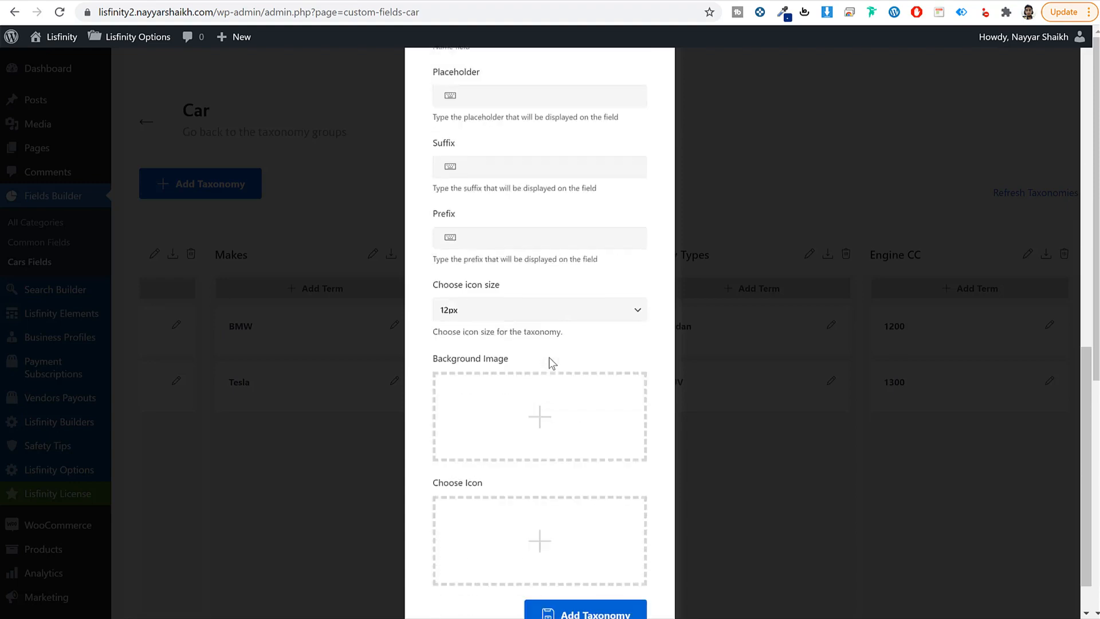
pyautogui.click(590, 561)
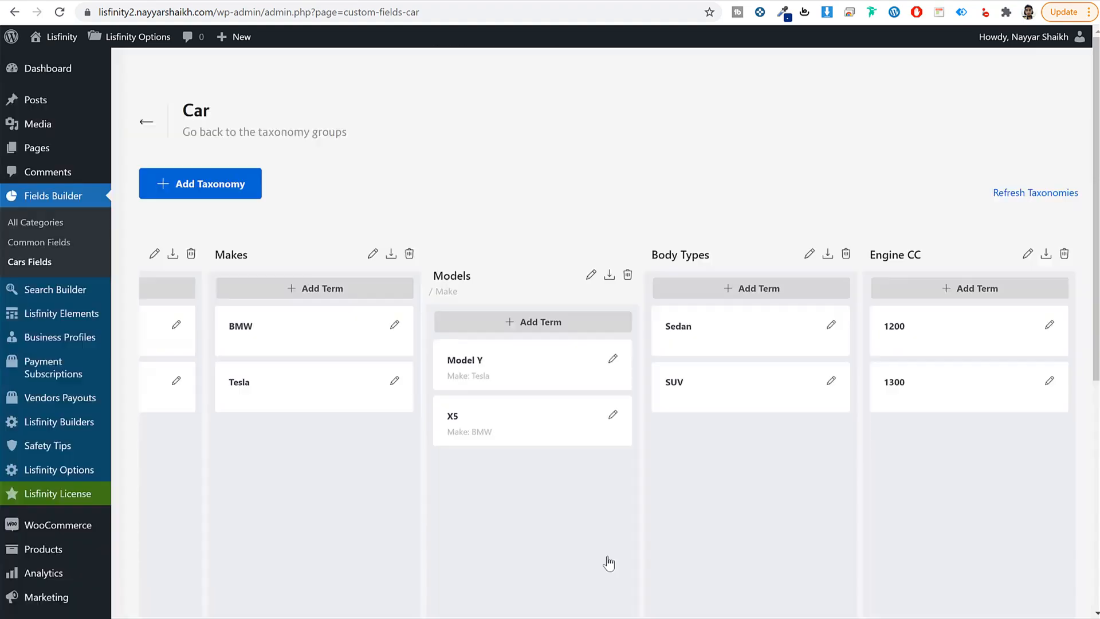
# Step: Add Ambient lighting, copied from the demo listing, as an Interior Features term
pyautogui.scroll(-6, 910, 493)
pyautogui.moveTo(836, 493); pyautogui.dragTo(1063, 490)
pyautogui.scroll(6, 1028, 484)
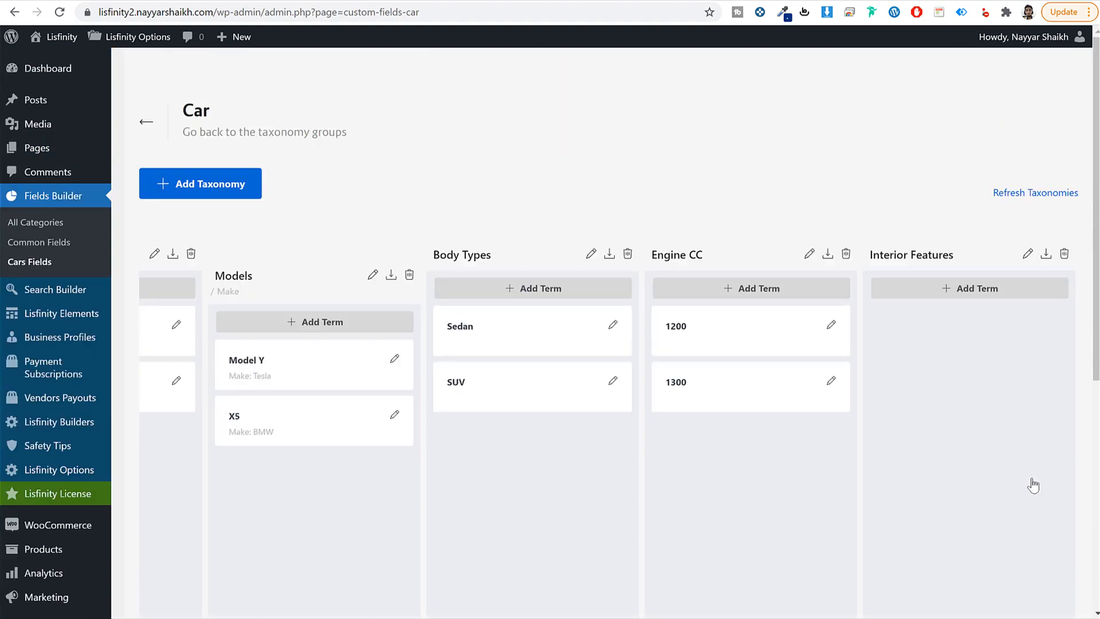
pyautogui.click(965, 288)
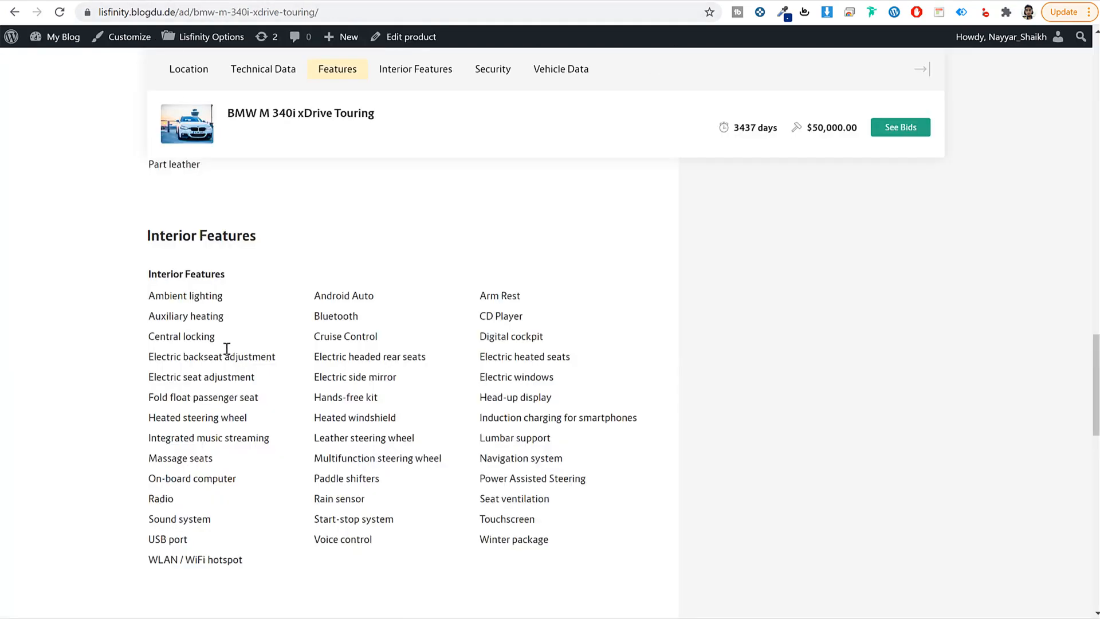
pyautogui.moveTo(223, 295); pyautogui.dragTo(147, 296)
pyautogui.hotkey('ctrl', 'c')
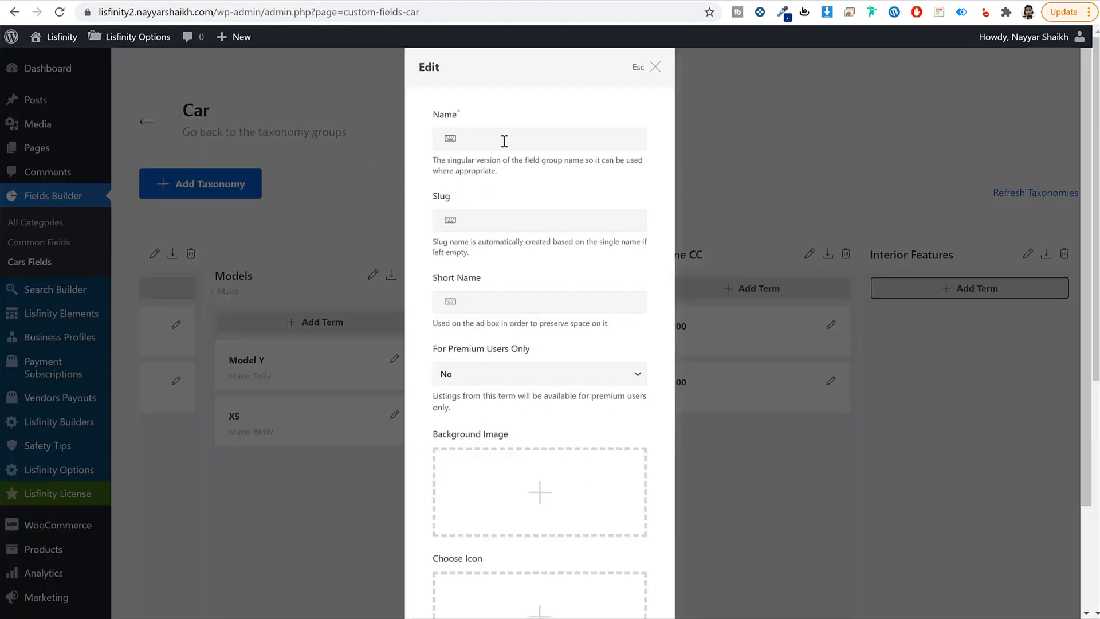
pyautogui.click(504, 141)
pyautogui.hotkey('ctrl', 'v')
pyautogui.click(513, 221)
pyautogui.hotkey('ctrl', 'v')
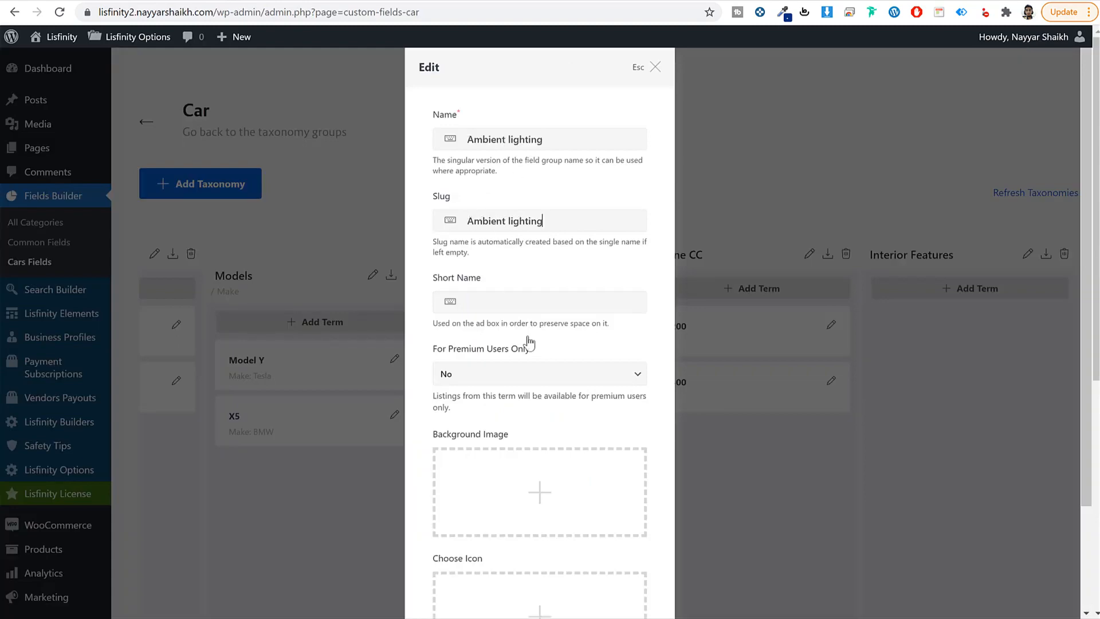
pyautogui.scroll(-3, 531, 343)
pyautogui.click(630, 567)
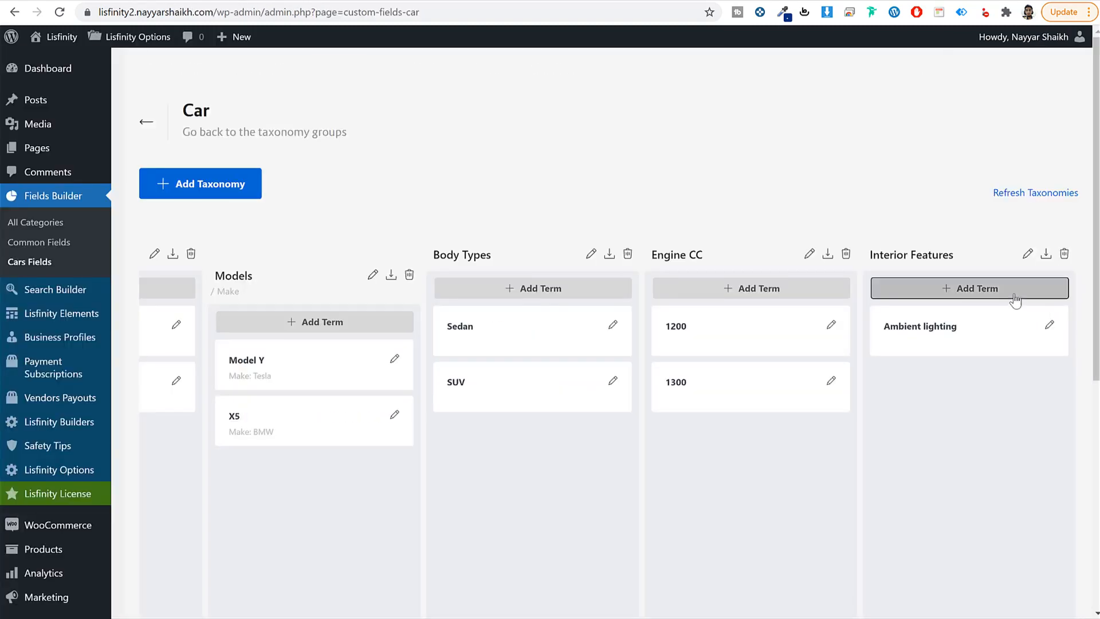
# Step: Add Auxiliary heating as an Interior Features term
pyautogui.click(974, 288)
pyautogui.click(536, 139)
pyautogui.write('Auxiliary heating')
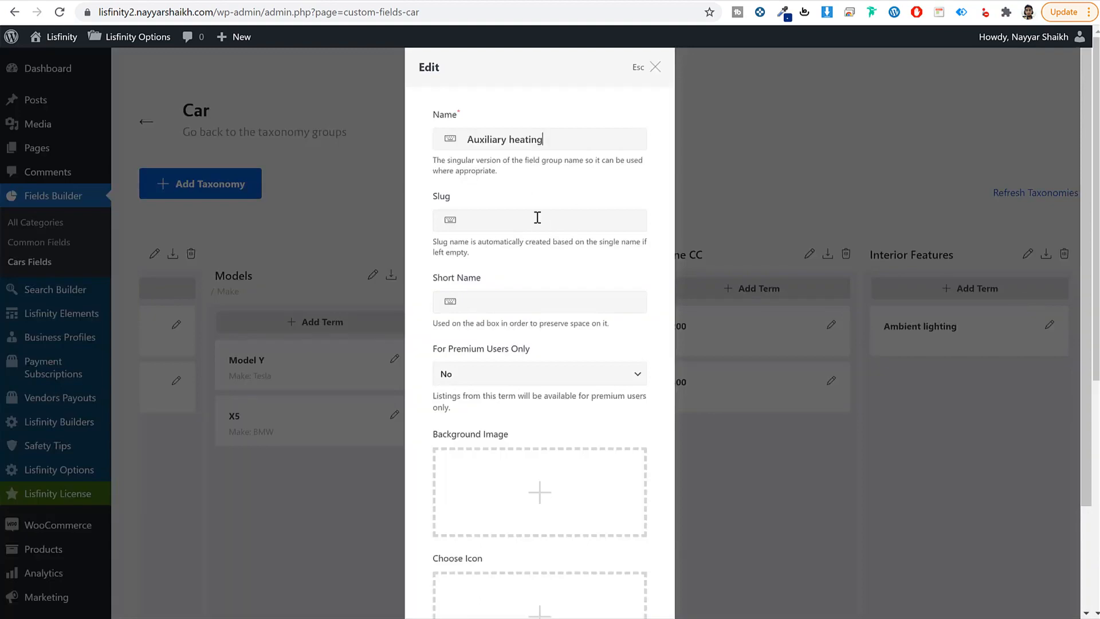
pyautogui.click(538, 221)
pyautogui.write('Auxiliary heating')
pyautogui.scroll(-2, 611, 457)
pyautogui.click(599, 558)
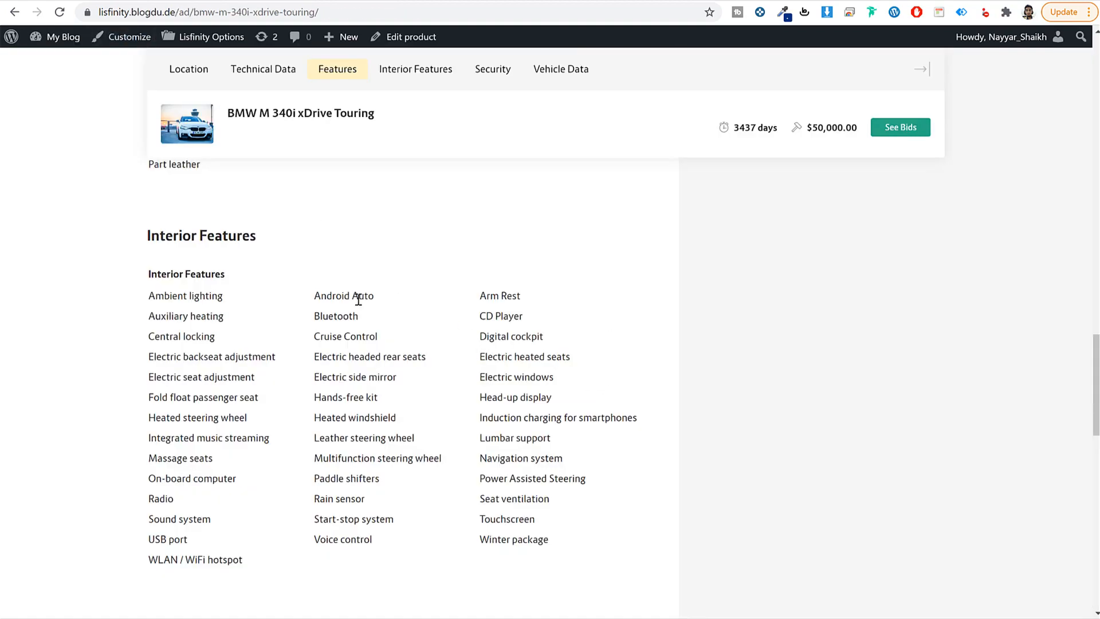
# Step: Copy Android Auto from the listing and add it as an Interior Features term
pyautogui.tripleClick(358, 299)
pyautogui.hotkey('ctrl', 'c')
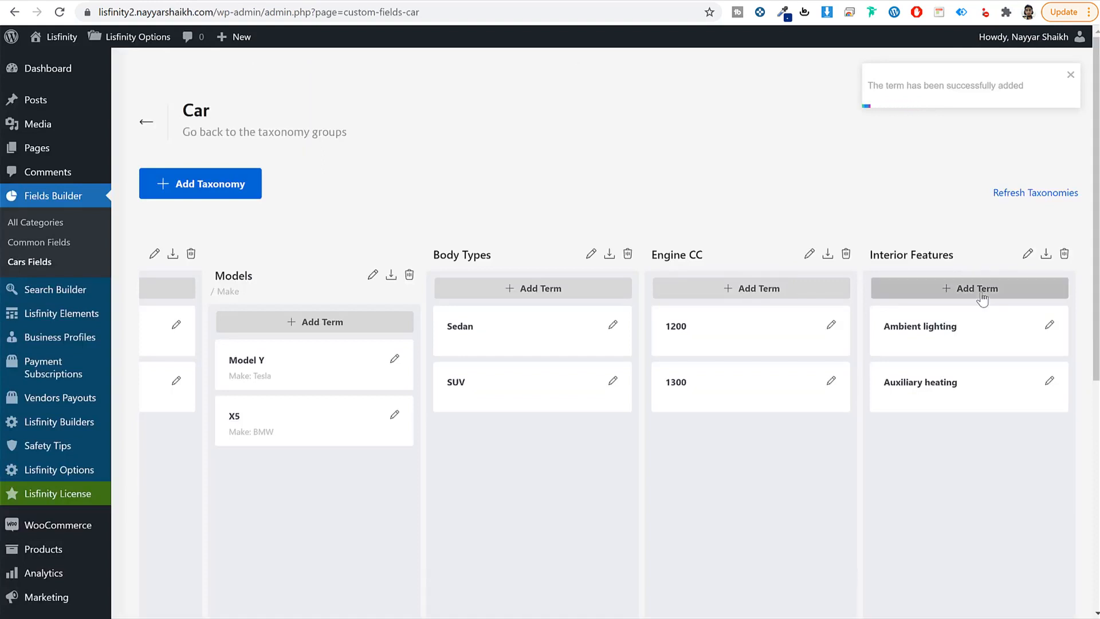
pyautogui.click(977, 288)
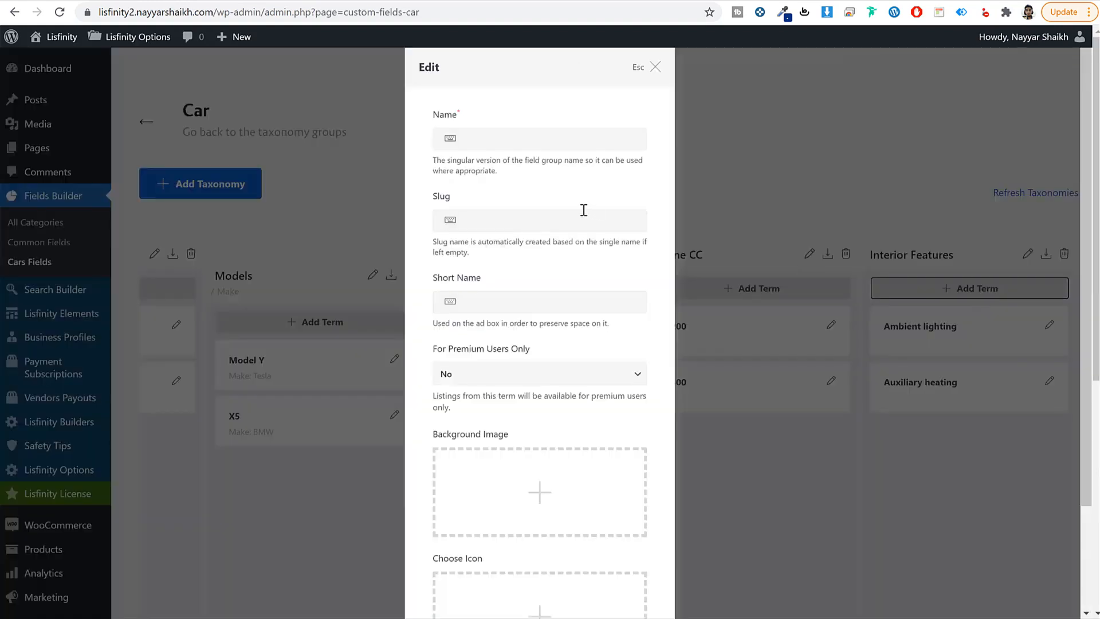
pyautogui.click(521, 141)
pyautogui.hotkey('ctrl', 'v')
pyautogui.click(516, 219)
pyautogui.hotkey('ctrl', 'v')
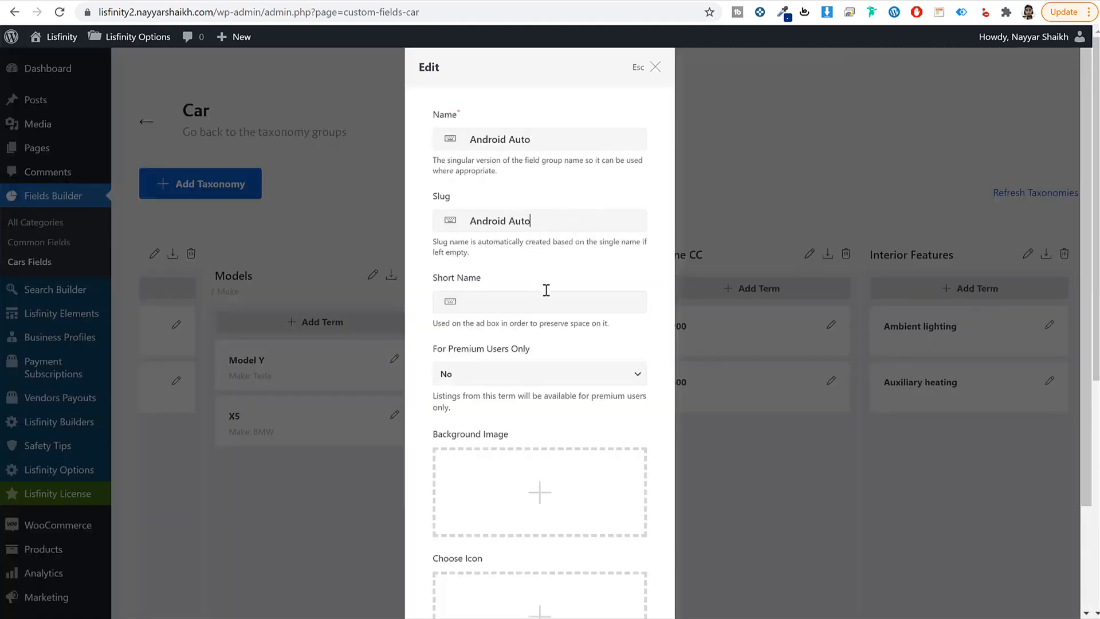
pyautogui.scroll(-2, 573, 401)
pyautogui.click(615, 562)
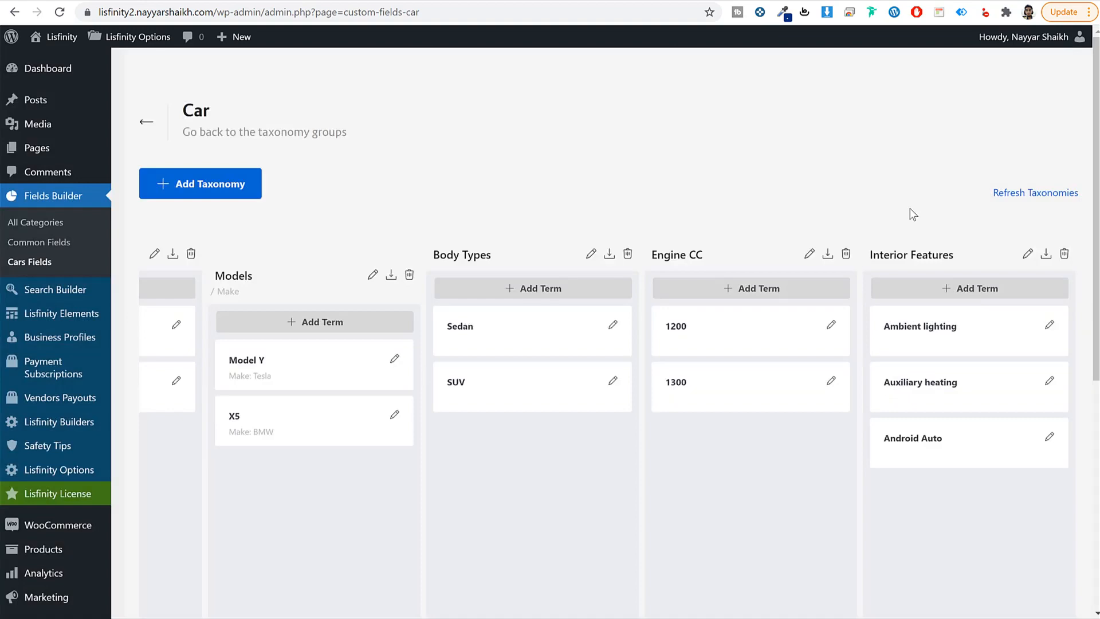
pyautogui.click(120, 2)
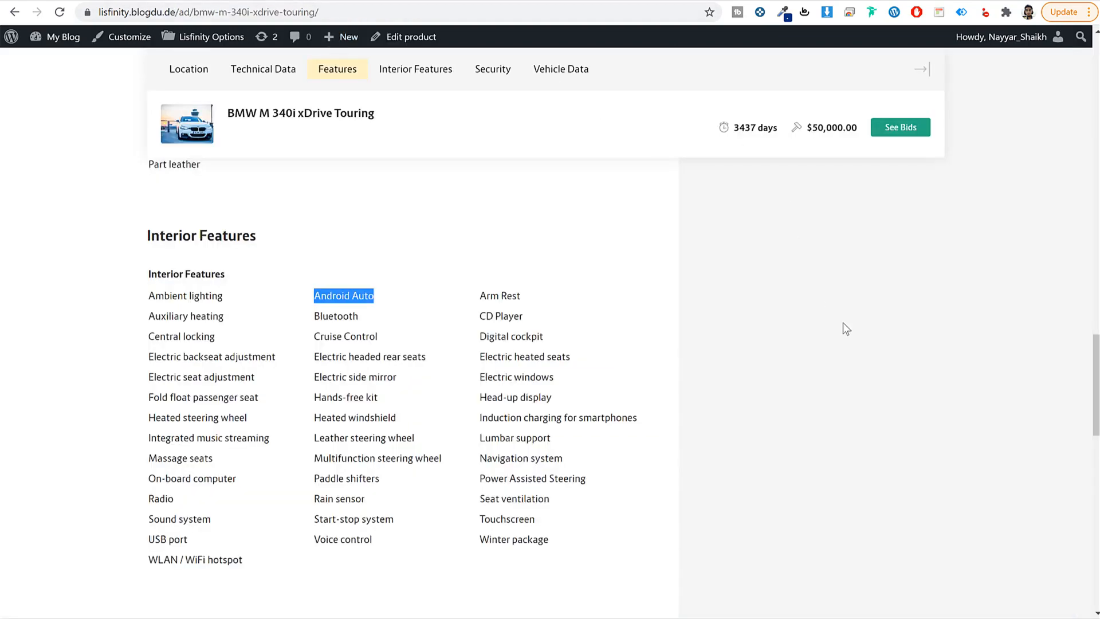
# Step: Scroll the Car taxonomy board back left and open Fields Builder's All Categories overview
pyautogui.scroll(15, 842, 322)
pyautogui.scroll(-2, 634, 399)
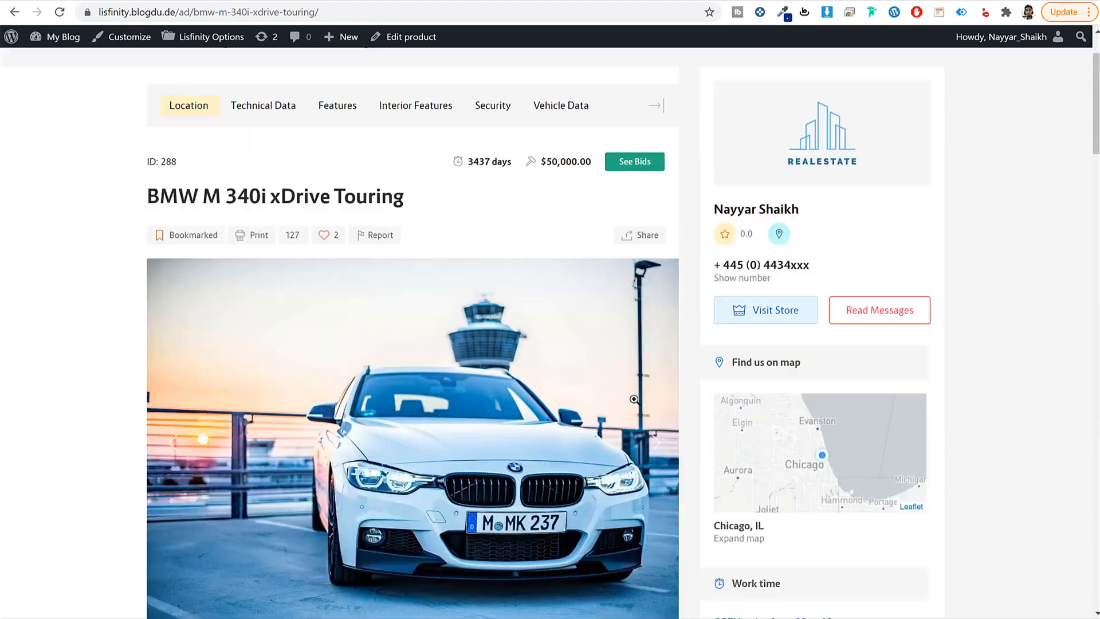
pyautogui.scroll(-10, 633, 399)
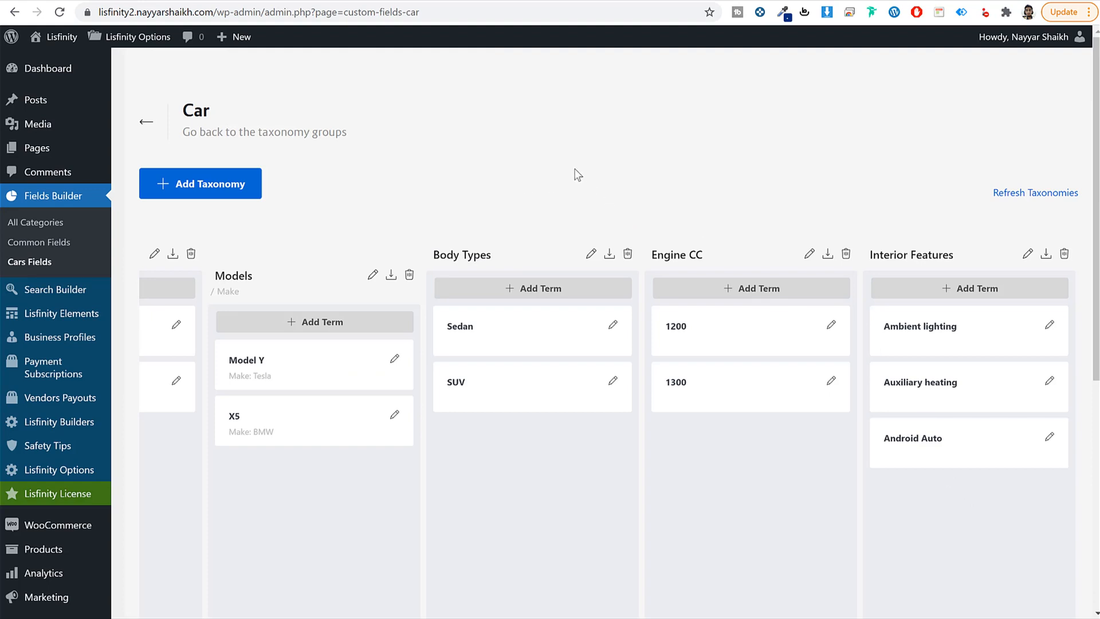
pyautogui.scroll(-7, 658, 432)
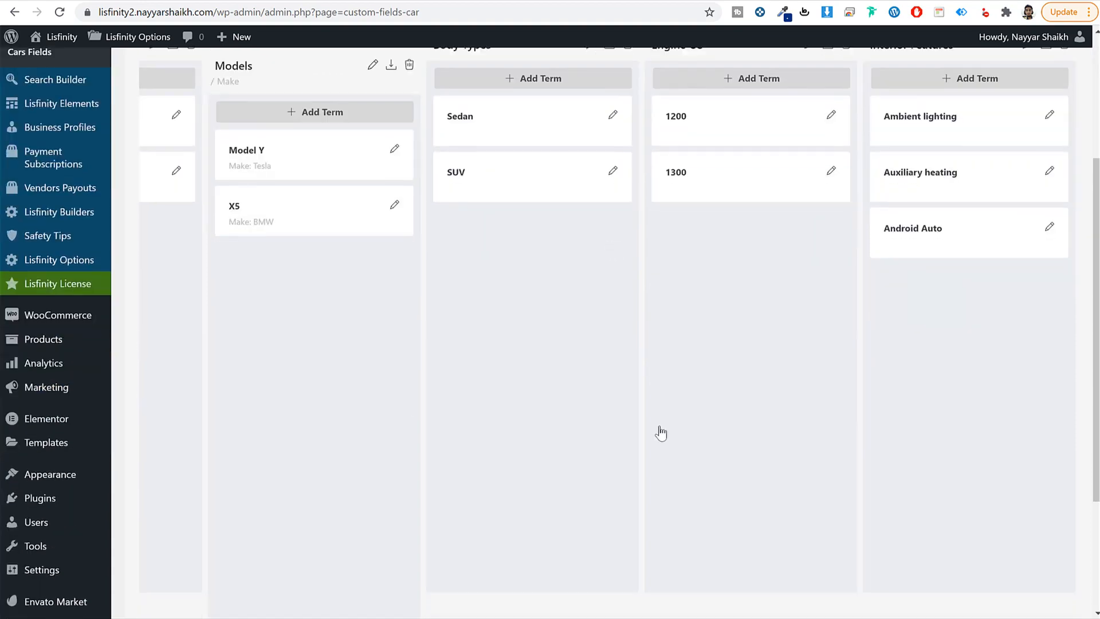
pyautogui.moveTo(678, 451); pyautogui.dragTo(287, 444)
pyautogui.scroll(8, 344, 466)
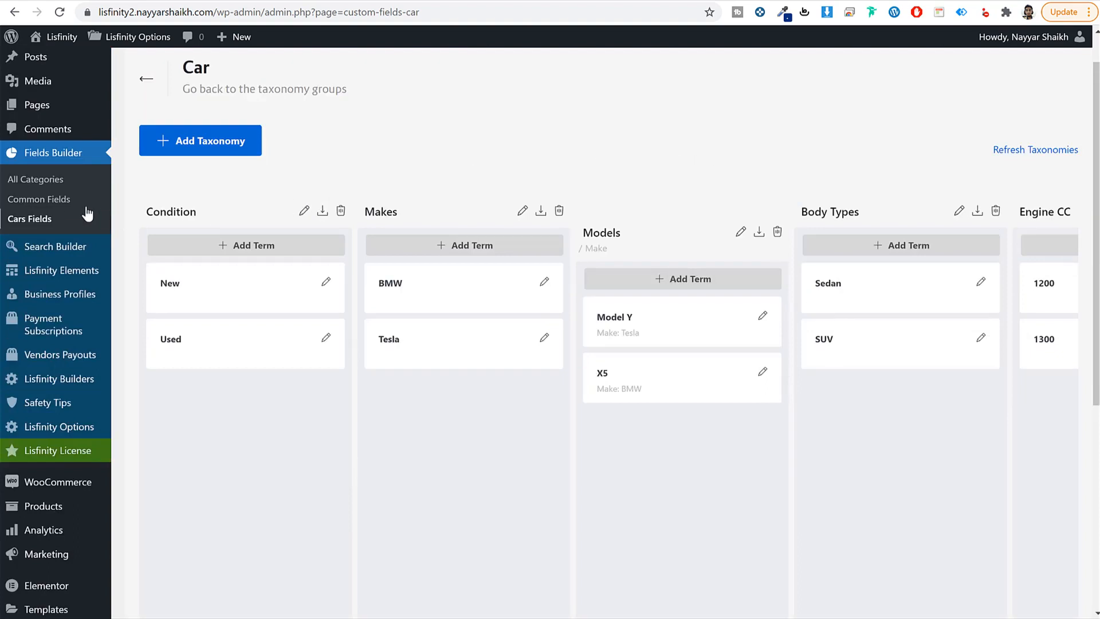
pyautogui.click(39, 182)
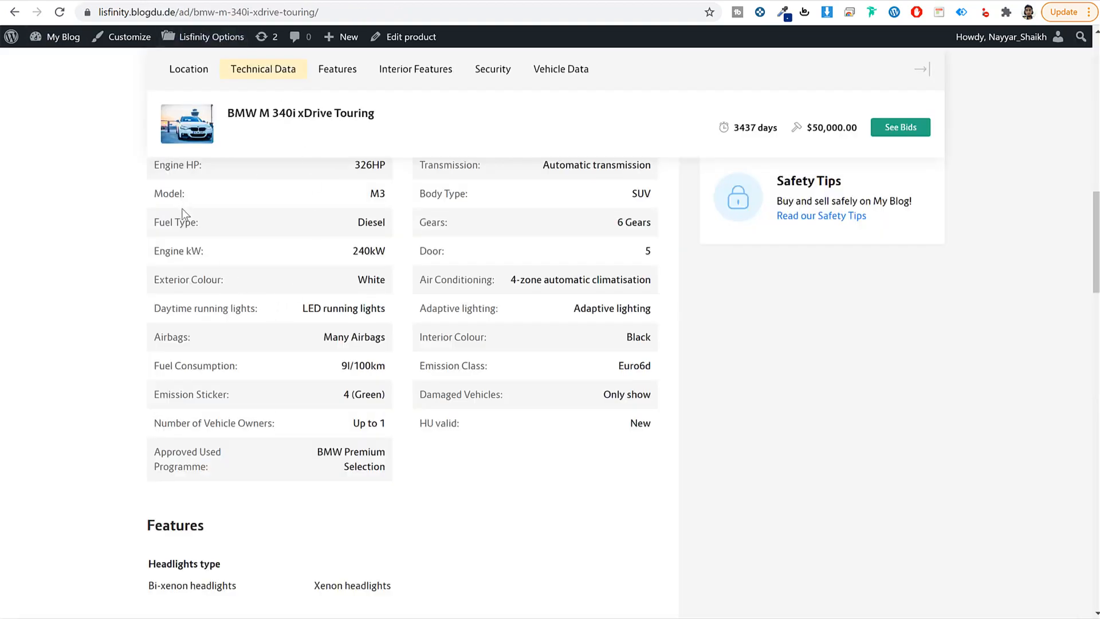
pyautogui.scroll(4, 183, 213)
pyautogui.moveTo(201, 317); pyautogui.dragTo(146, 318)
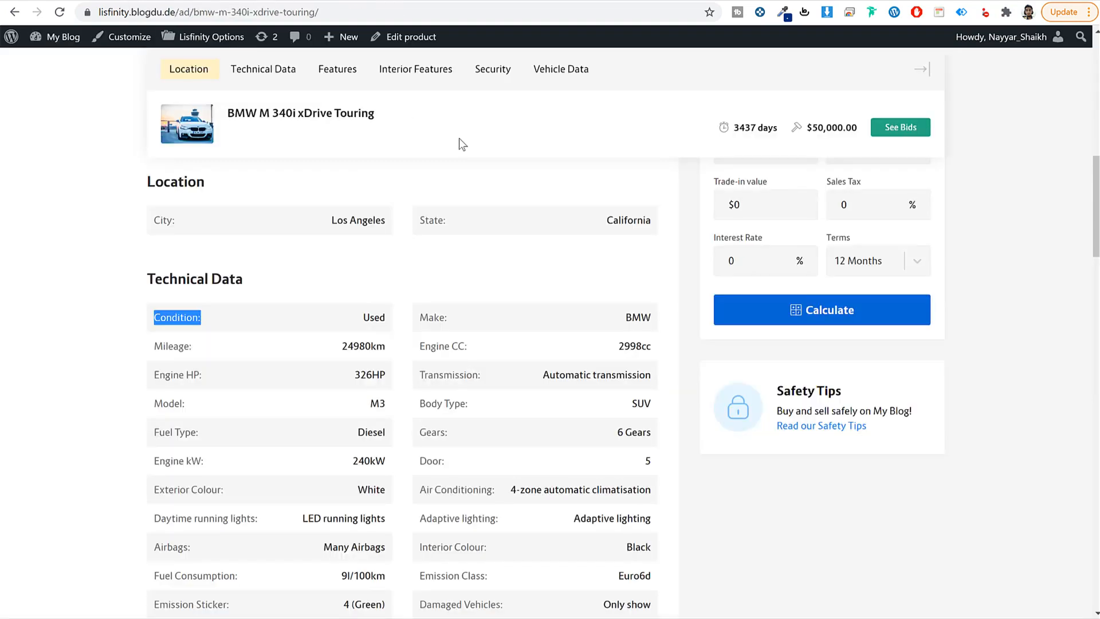
pyautogui.scroll(-5, 569, 403)
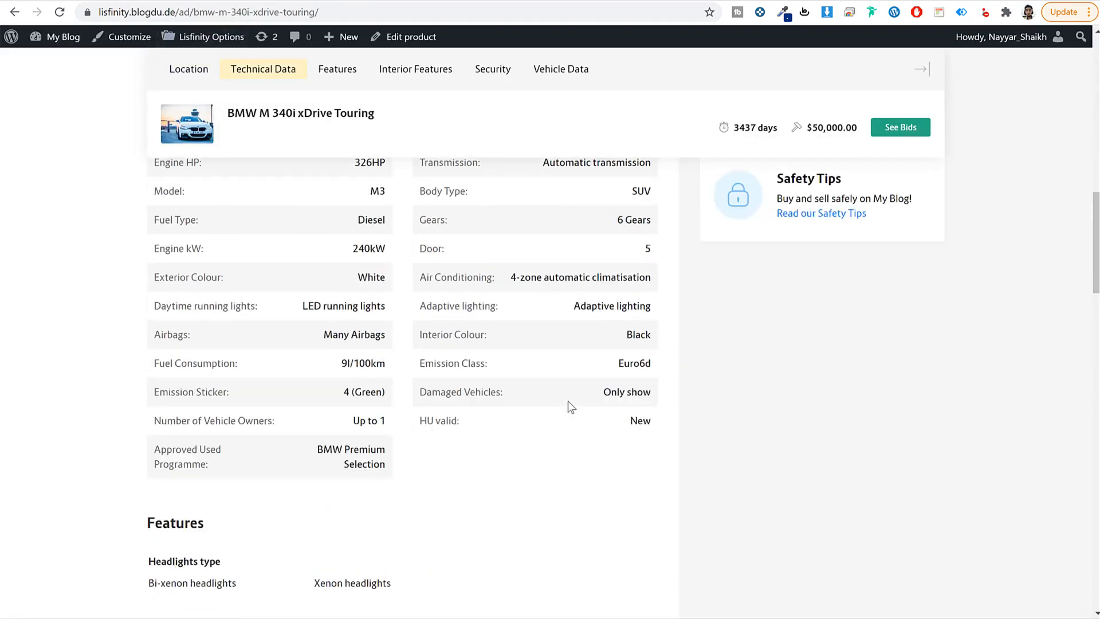
pyautogui.scroll(7, 569, 404)
pyautogui.click(555, 356)
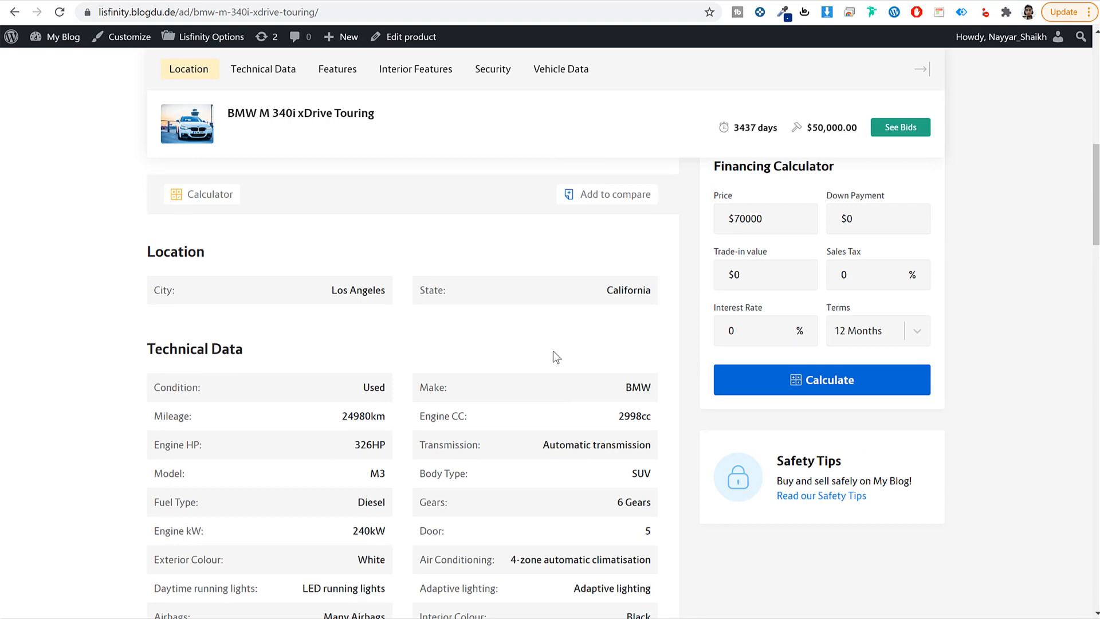
pyautogui.scroll(-1, 510, 343)
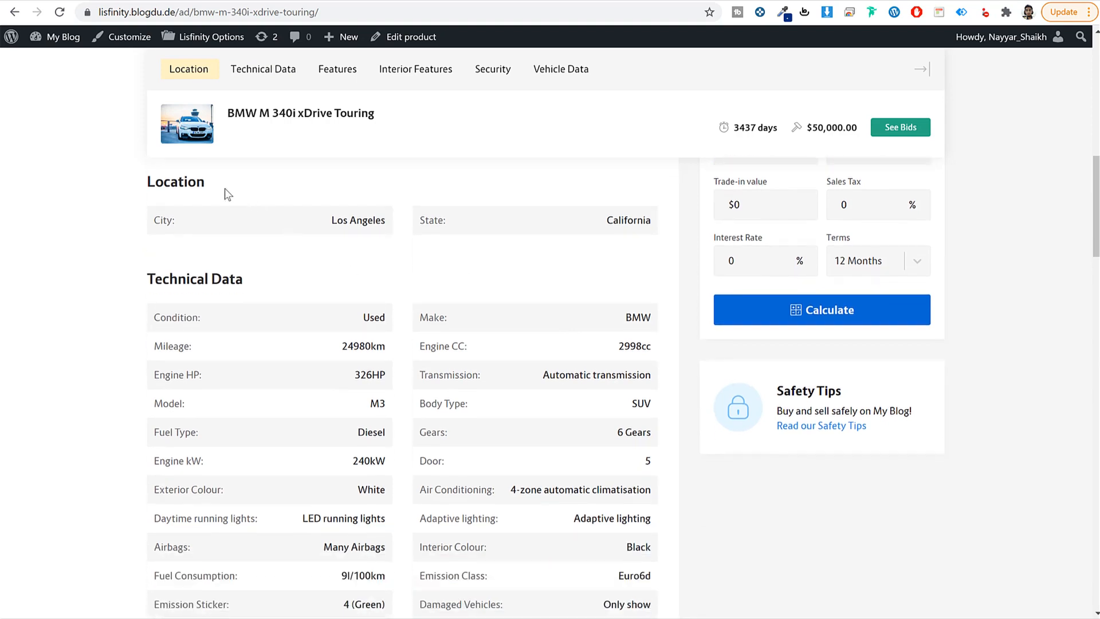
pyautogui.moveTo(224, 188); pyautogui.dragTo(143, 181)
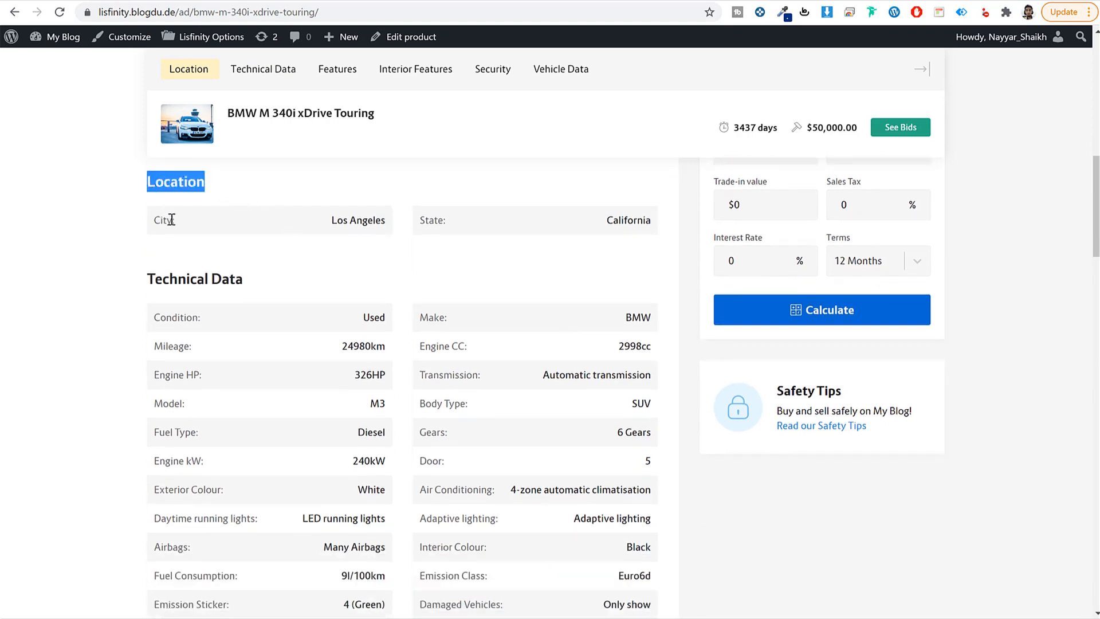
pyautogui.moveTo(173, 220); pyautogui.dragTo(151, 221)
pyautogui.click(503, 223)
pyautogui.moveTo(360, 220); pyautogui.dragTo(444, 238)
pyautogui.click(295, 232)
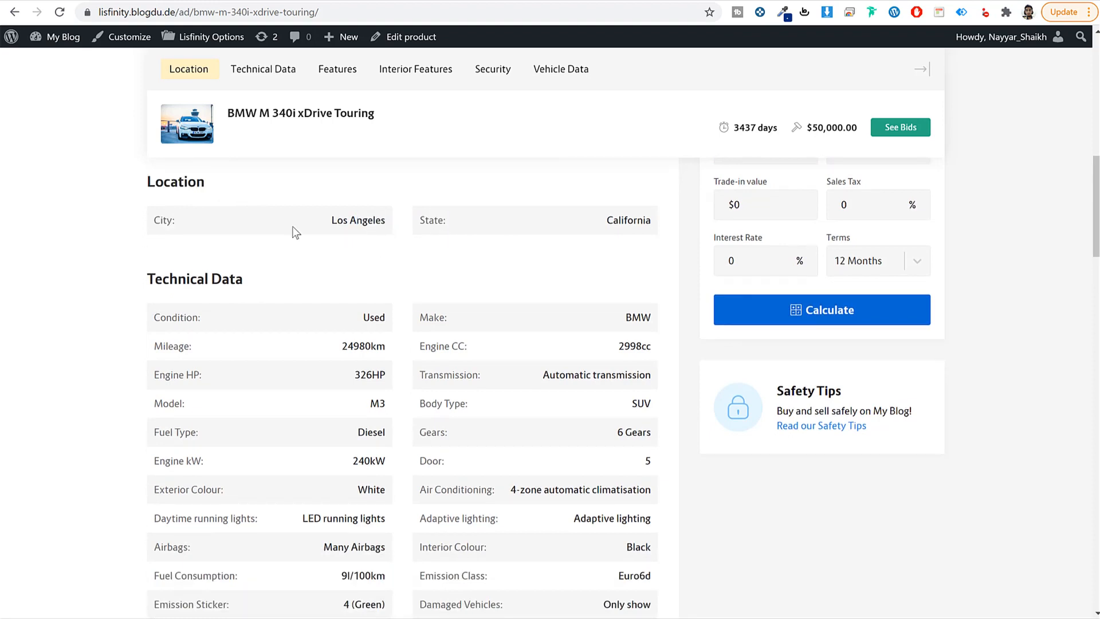
pyautogui.scroll(-1, 292, 263)
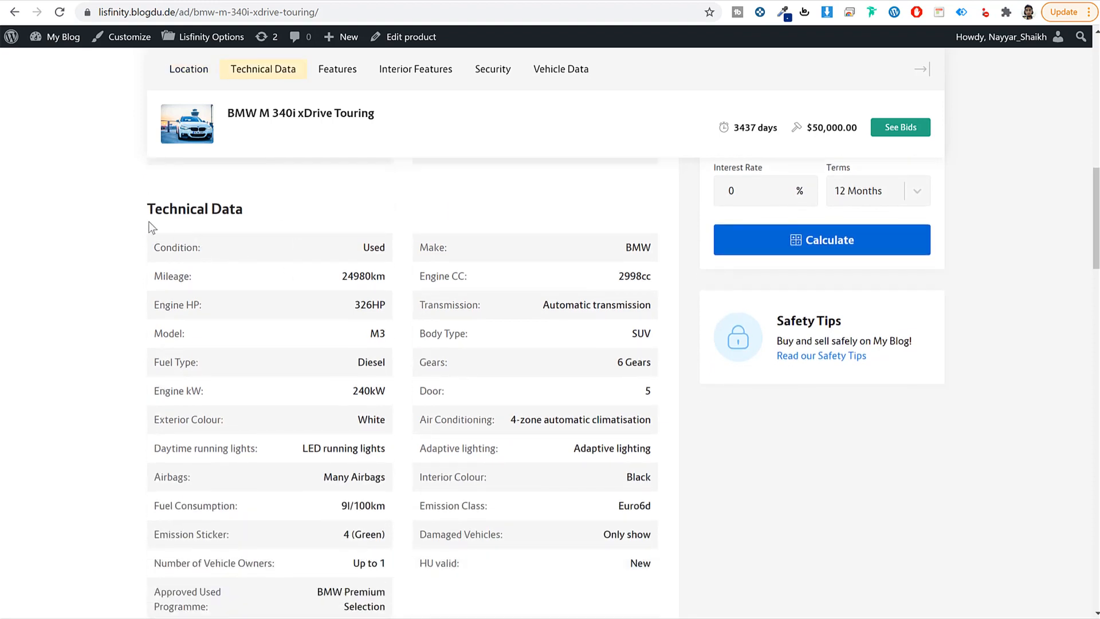
pyautogui.moveTo(141, 216); pyautogui.dragTo(261, 213)
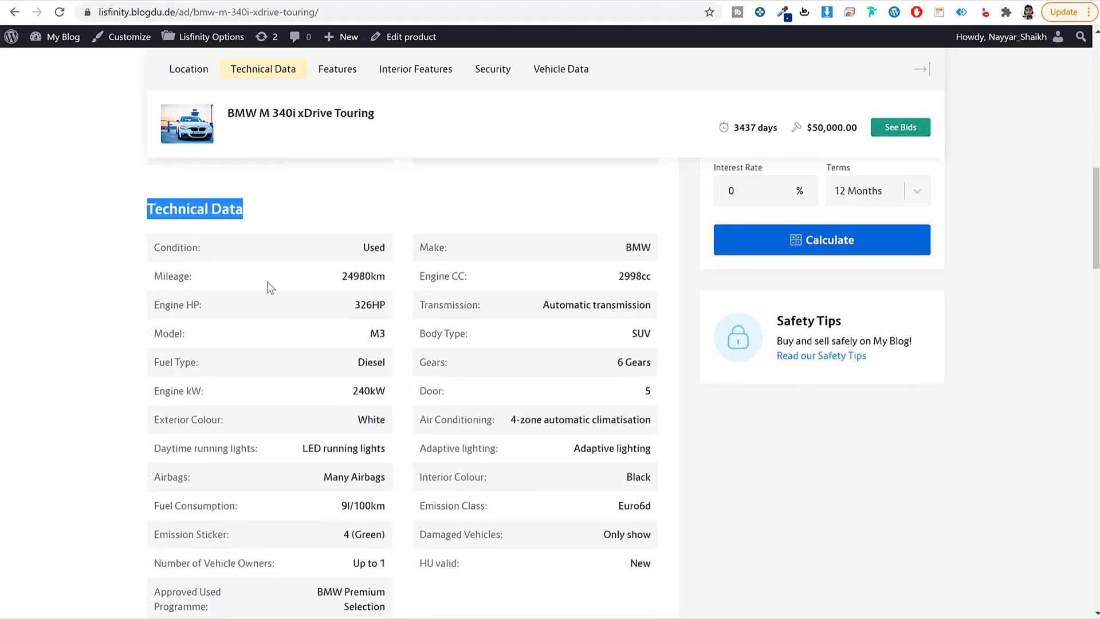
pyautogui.scroll(-1, 267, 286)
pyautogui.moveTo(180, 215); pyautogui.dragTo(573, 515)
pyautogui.click(555, 510)
pyautogui.scroll(2, 541, 498)
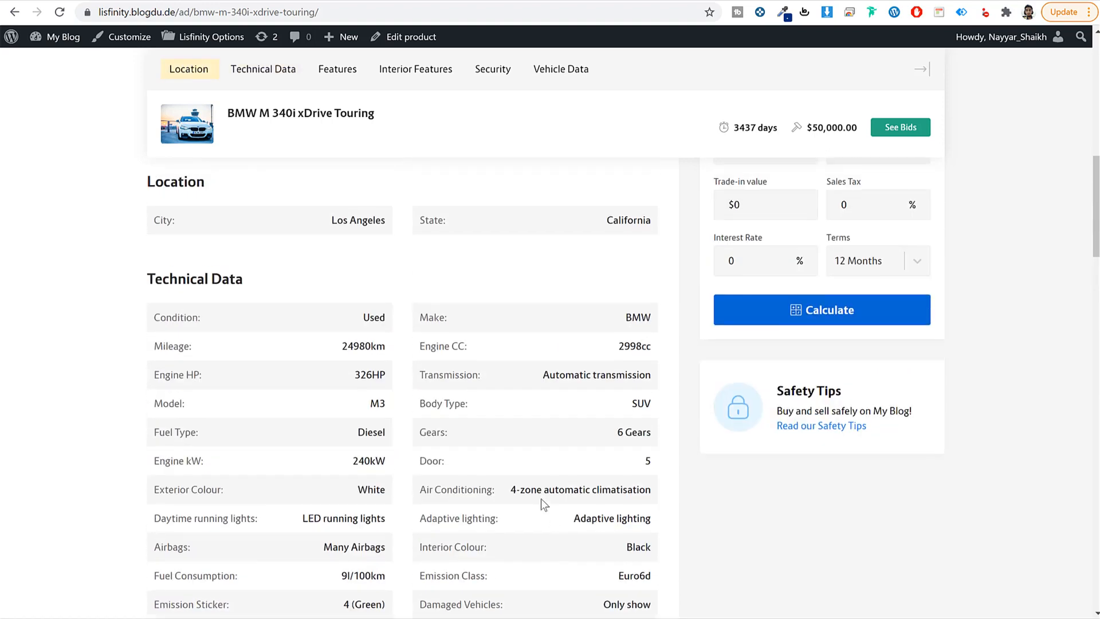
pyautogui.scroll(-2, 332, 396)
pyautogui.moveTo(326, 294); pyautogui.dragTo(467, 463)
pyautogui.click(466, 463)
pyautogui.scroll(3, 232, 315)
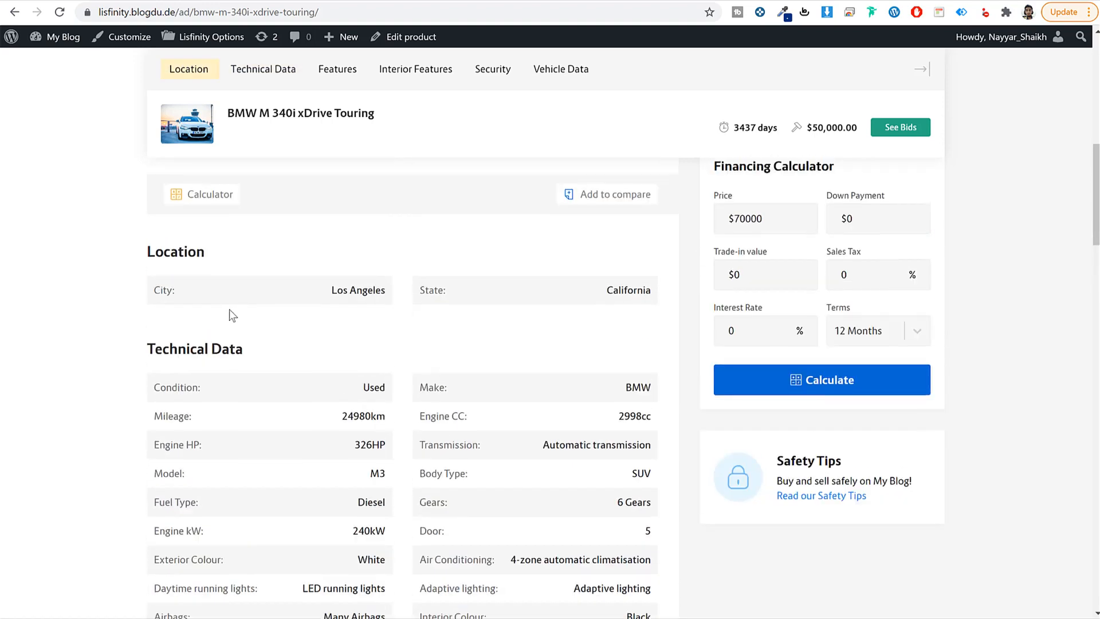
pyautogui.moveTo(236, 353); pyautogui.dragTo(140, 353)
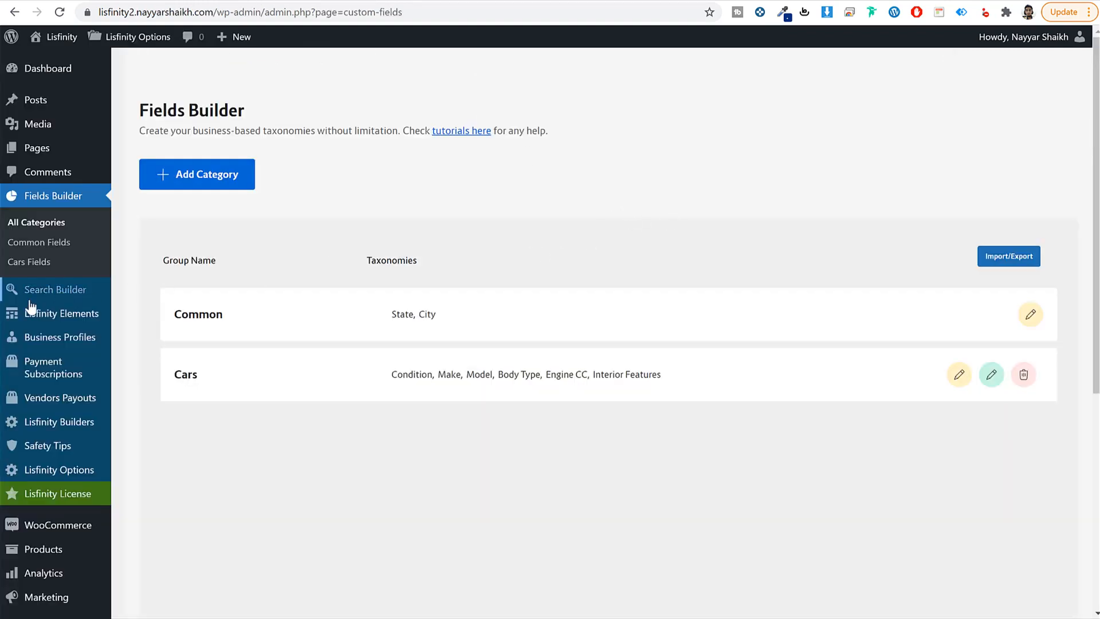
# Step: Open Search Builder's Single Page Group Fields and show the Car niche taxonomies
pyautogui.click(54, 290)
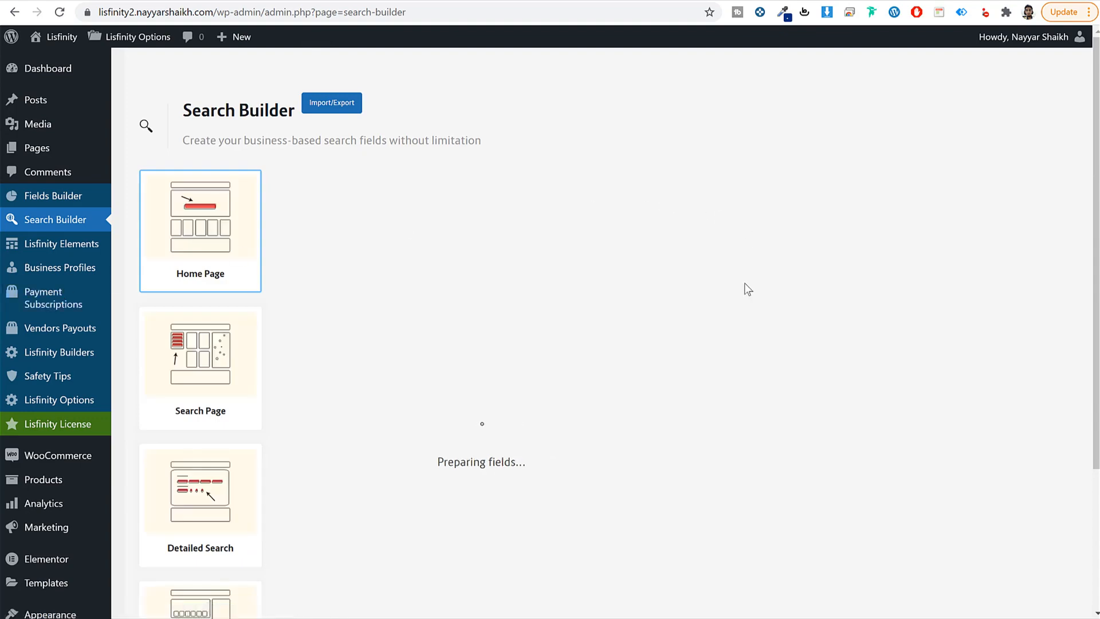
pyautogui.scroll(-3, 459, 418)
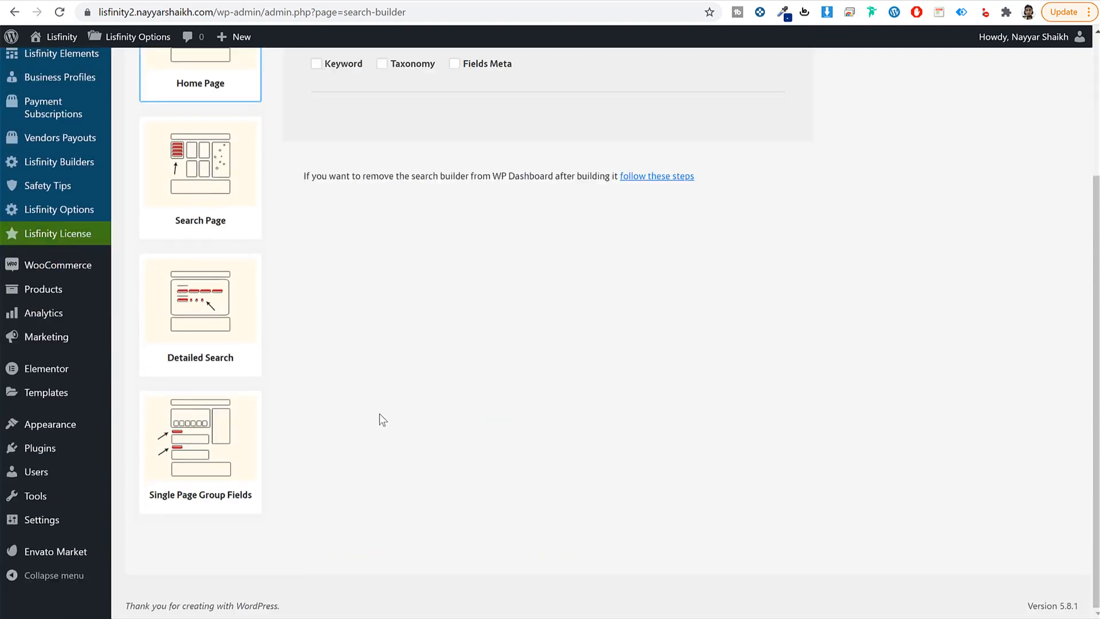
pyautogui.click(183, 458)
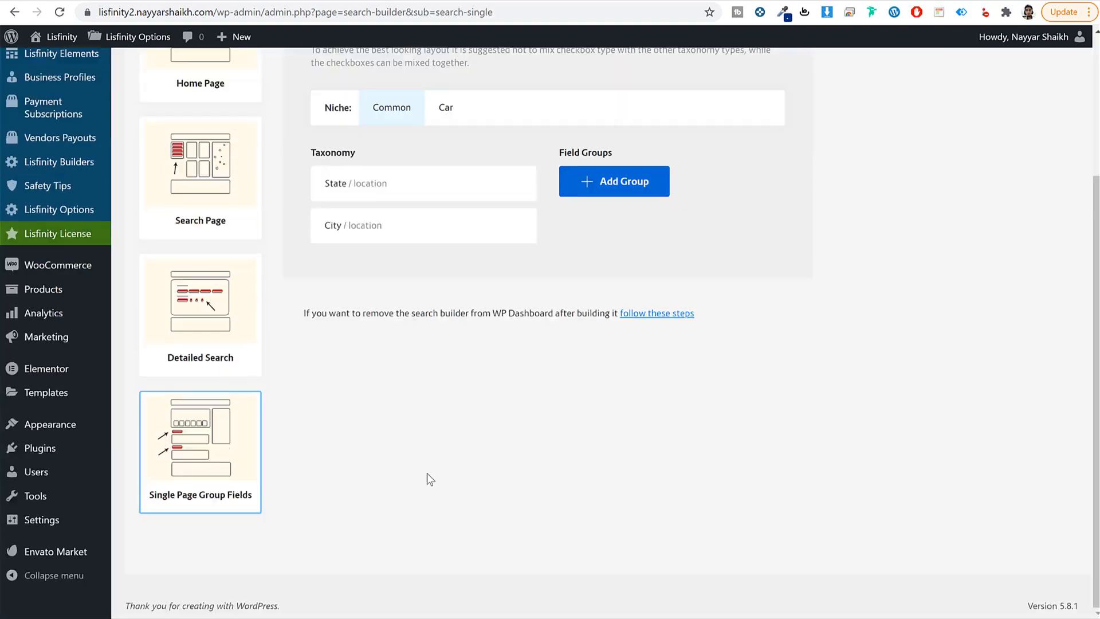
pyautogui.scroll(3, 427, 472)
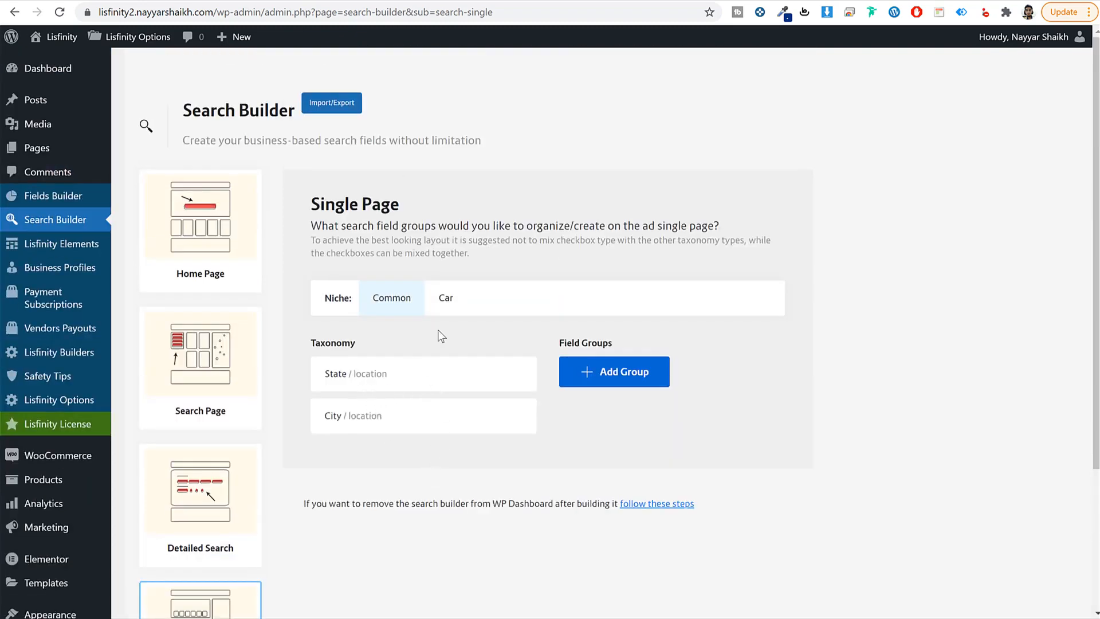
pyautogui.click(441, 306)
pyautogui.scroll(-3, 447, 343)
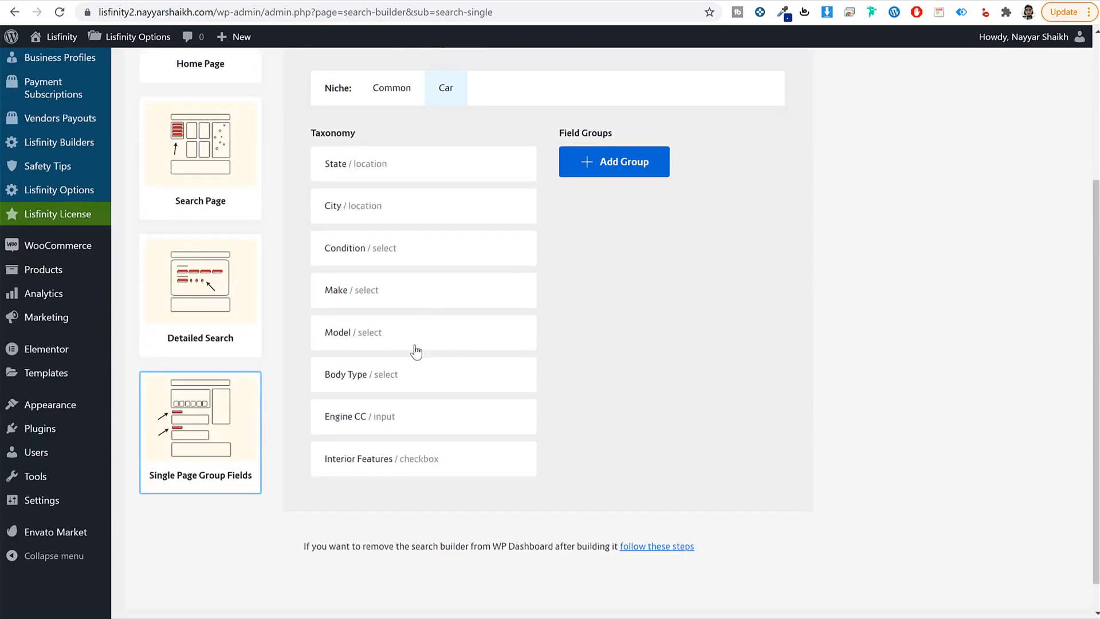
pyautogui.scroll(4, 416, 352)
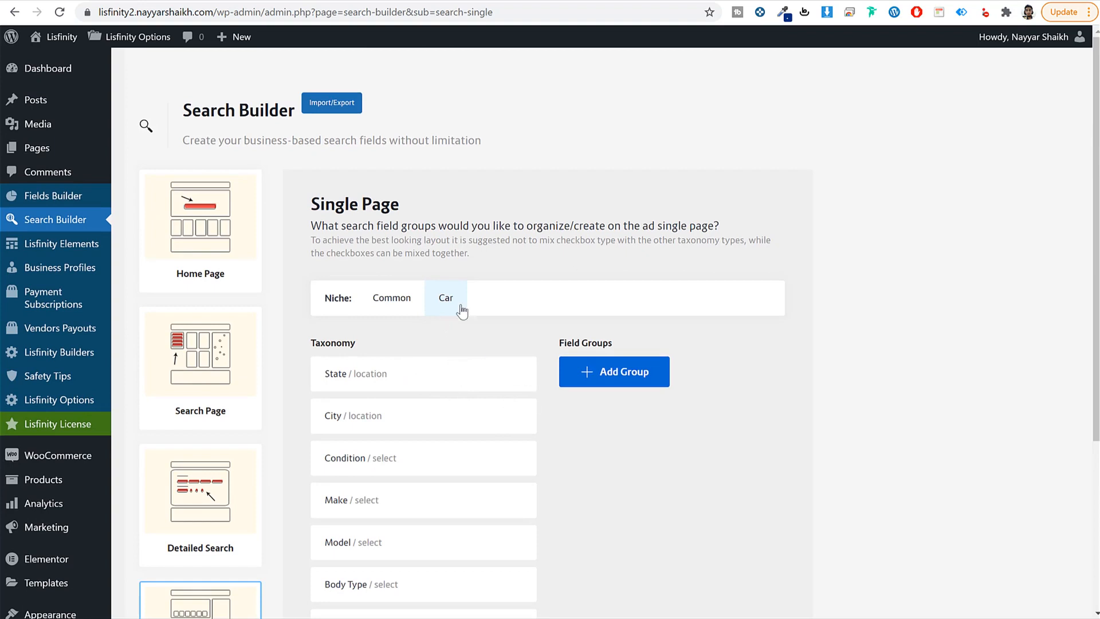
# Step: Add a single-page field group named Location
pyautogui.click(629, 382)
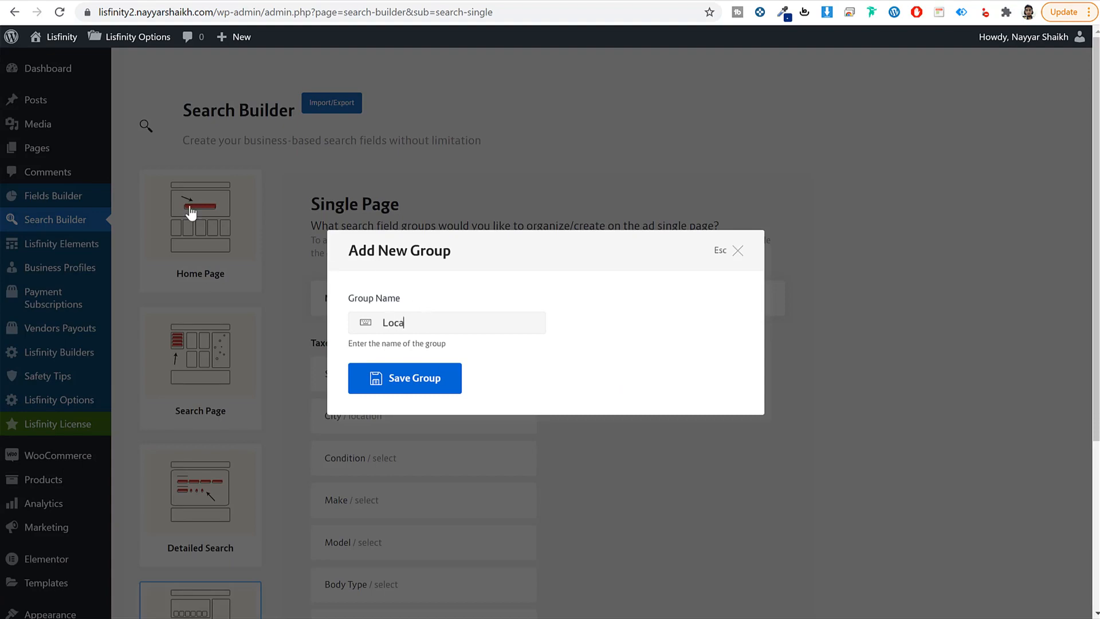
pyautogui.write('Loca')
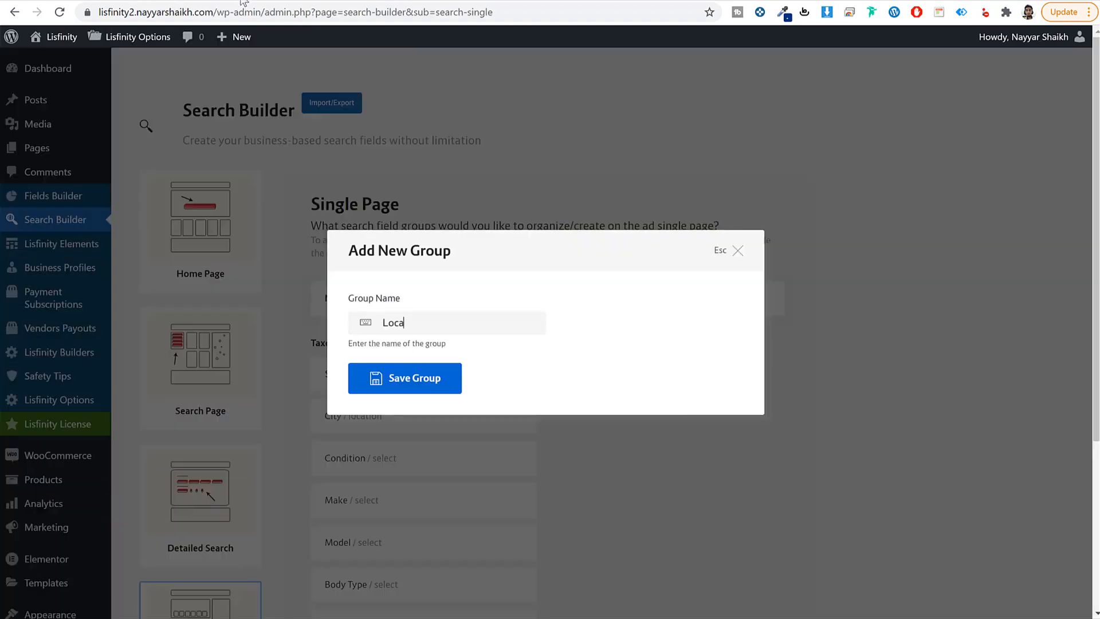
pyautogui.write('tion')
pyautogui.click(411, 383)
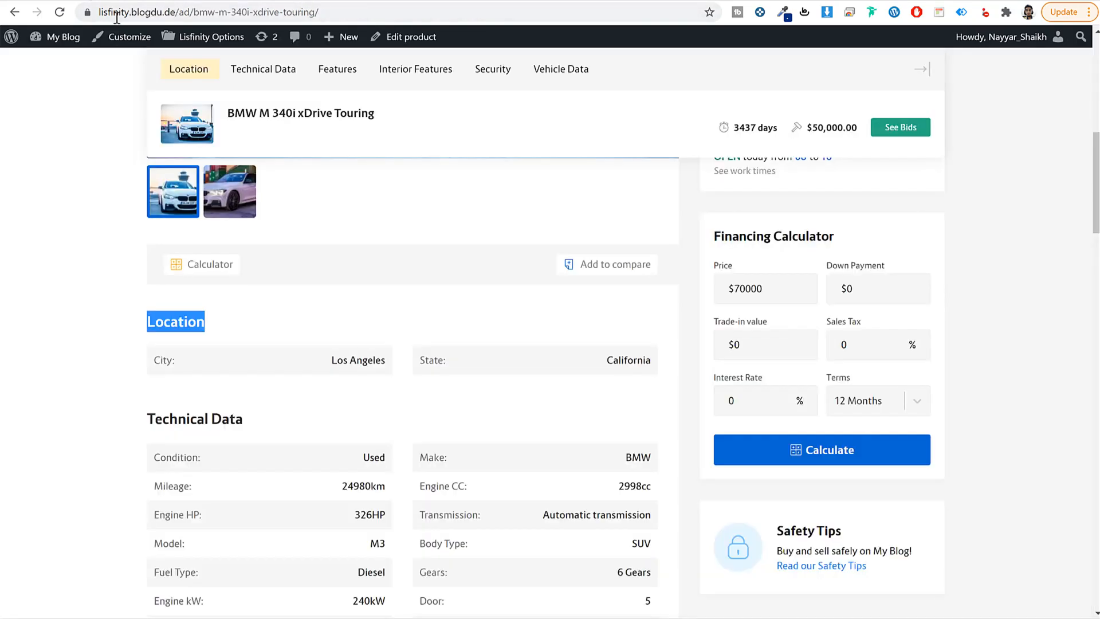
# Step: Add a second field group named Technical Data
pyautogui.scroll(-5, 252, 348)
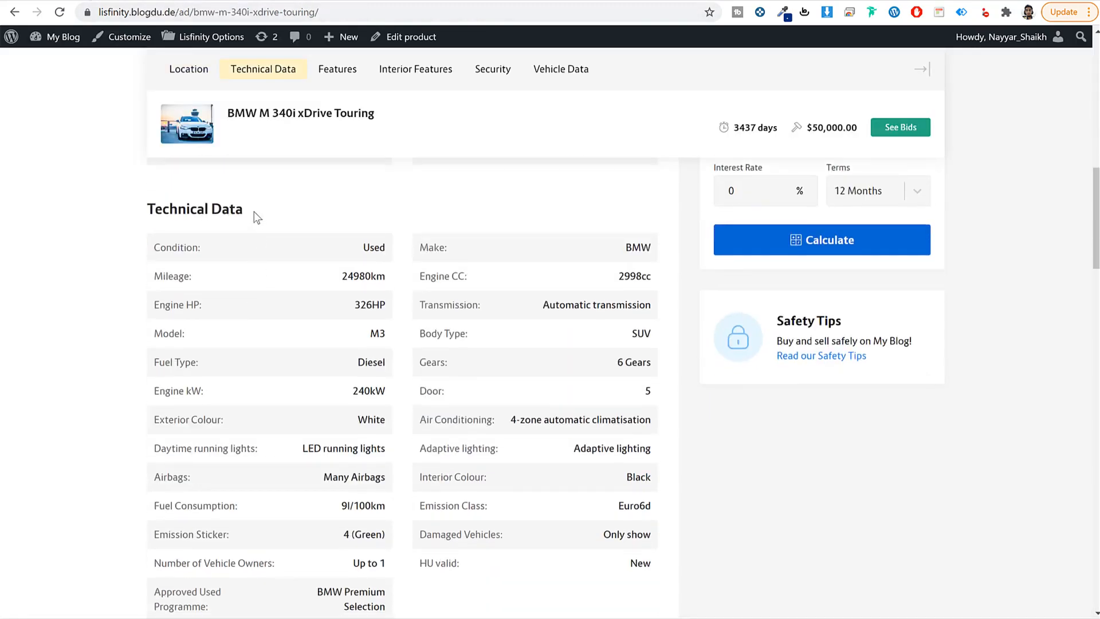
pyautogui.moveTo(245, 210); pyautogui.dragTo(139, 207)
pyautogui.hotkey('ctrl', 'c')
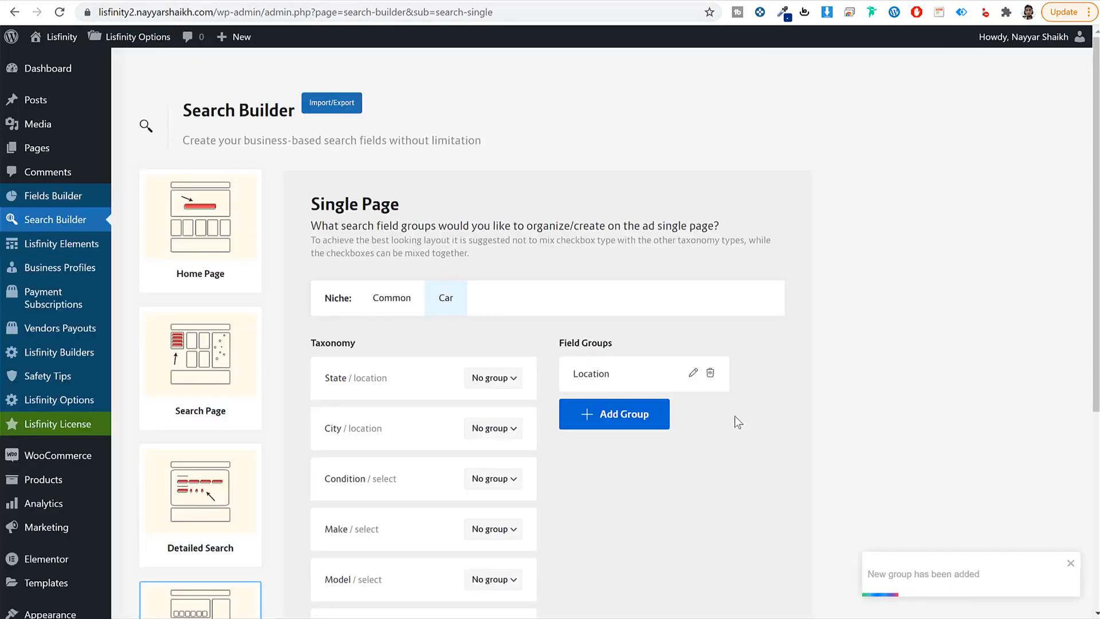
pyautogui.click(642, 418)
pyautogui.hotkey('ctrl', 'v')
pyautogui.click(440, 388)
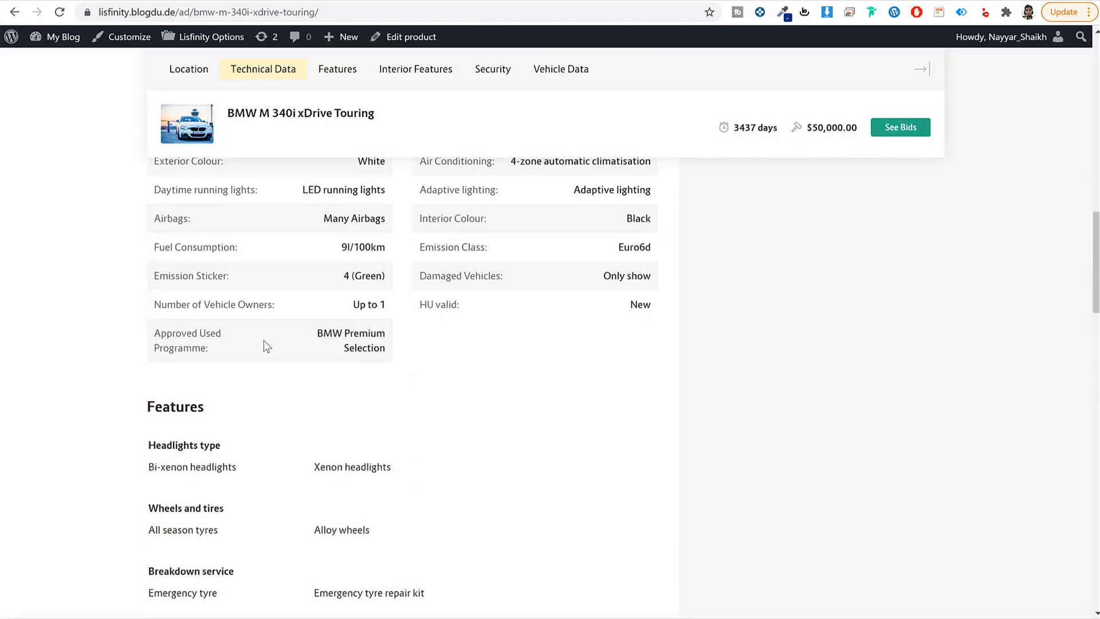
# Step: Add a third field group named Interior Features
pyautogui.scroll(-2, 222, 341)
pyautogui.scroll(-8, 245, 412)
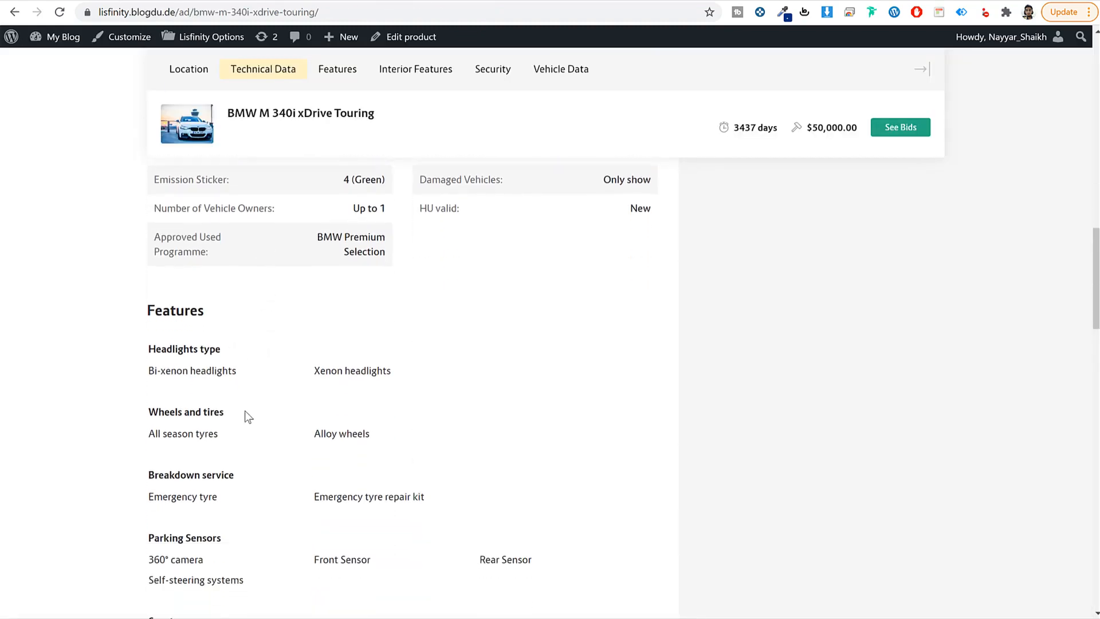
pyautogui.moveTo(257, 378); pyautogui.dragTo(143, 384)
pyautogui.hotkey('ctrl', 'c')
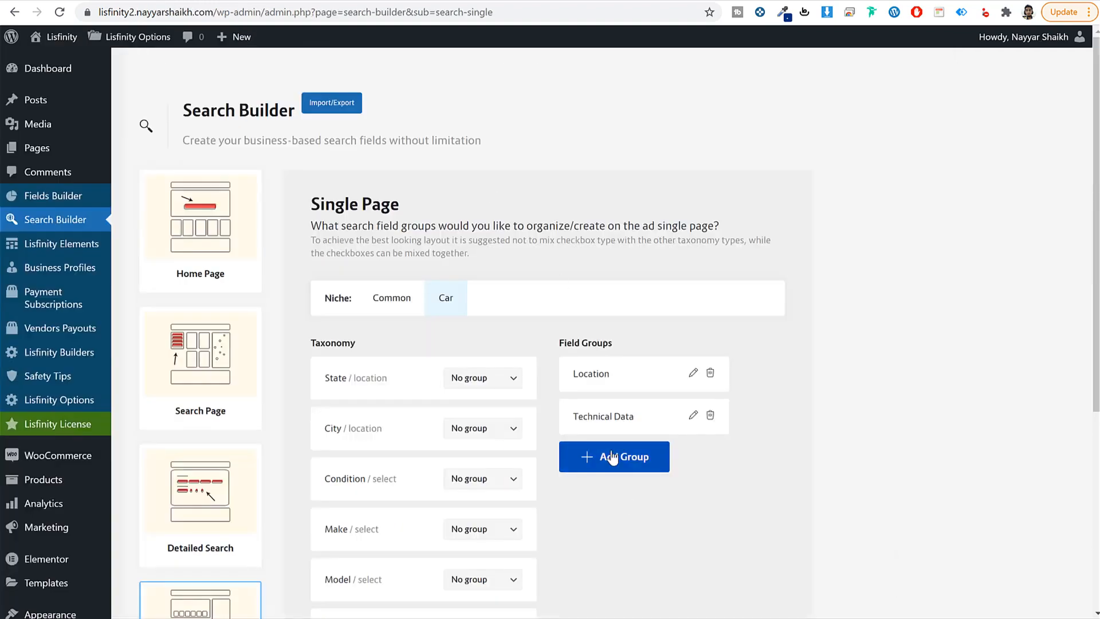
pyautogui.click(611, 456)
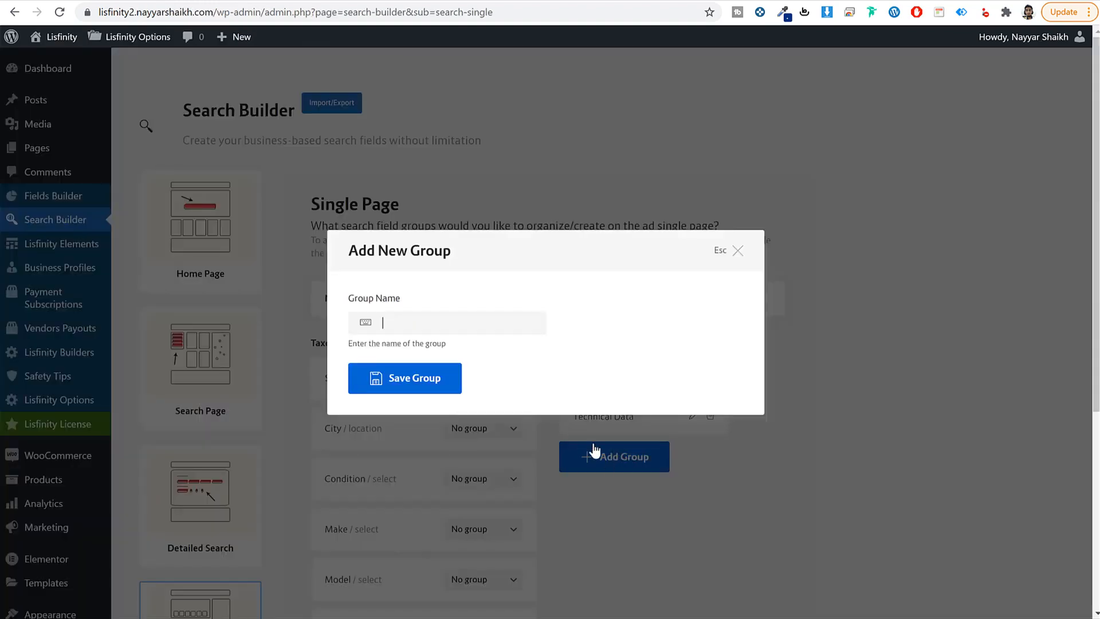
pyautogui.hotkey('ctrl', 'v')
pyautogui.click(395, 378)
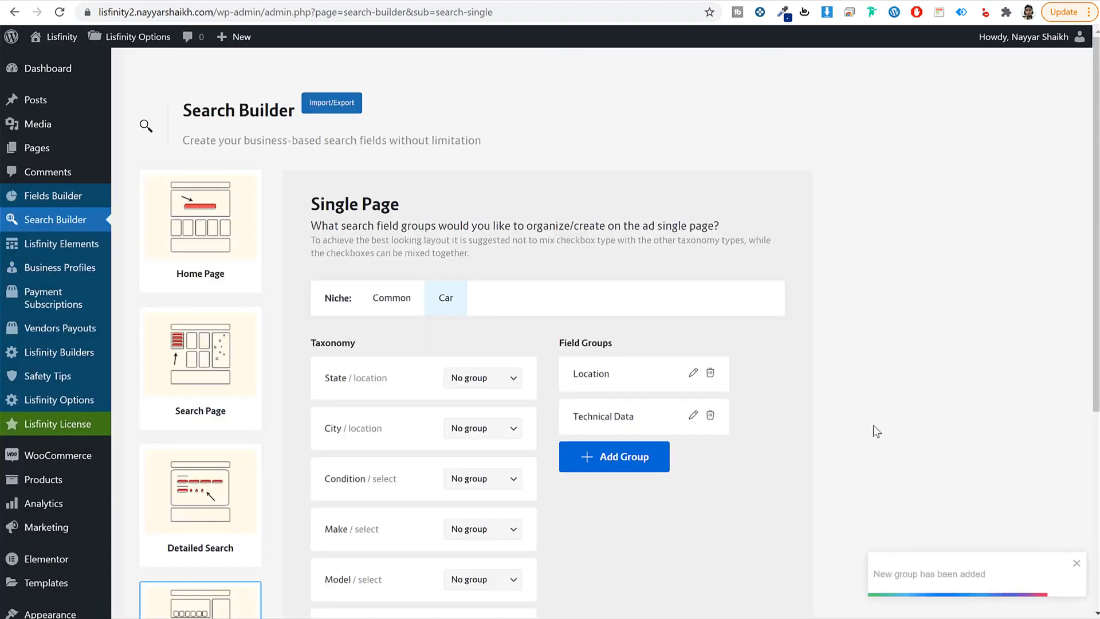
pyautogui.scroll(-5, 874, 432)
pyautogui.scroll(1, 561, 359)
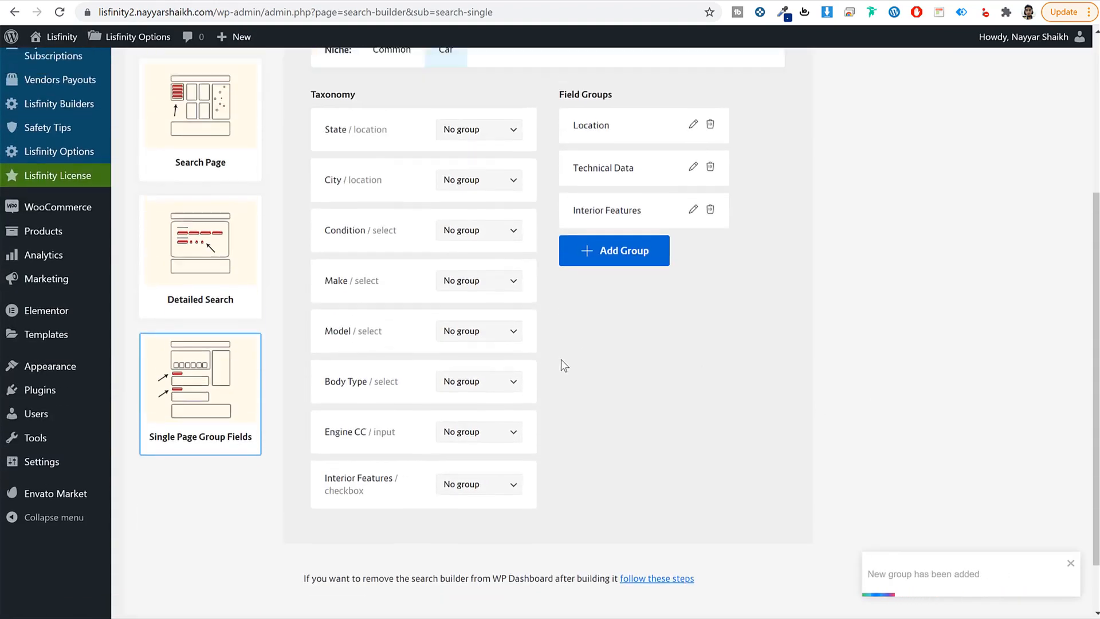
# Step: Assign the State and City taxonomies to the Location group
pyautogui.click(469, 169)
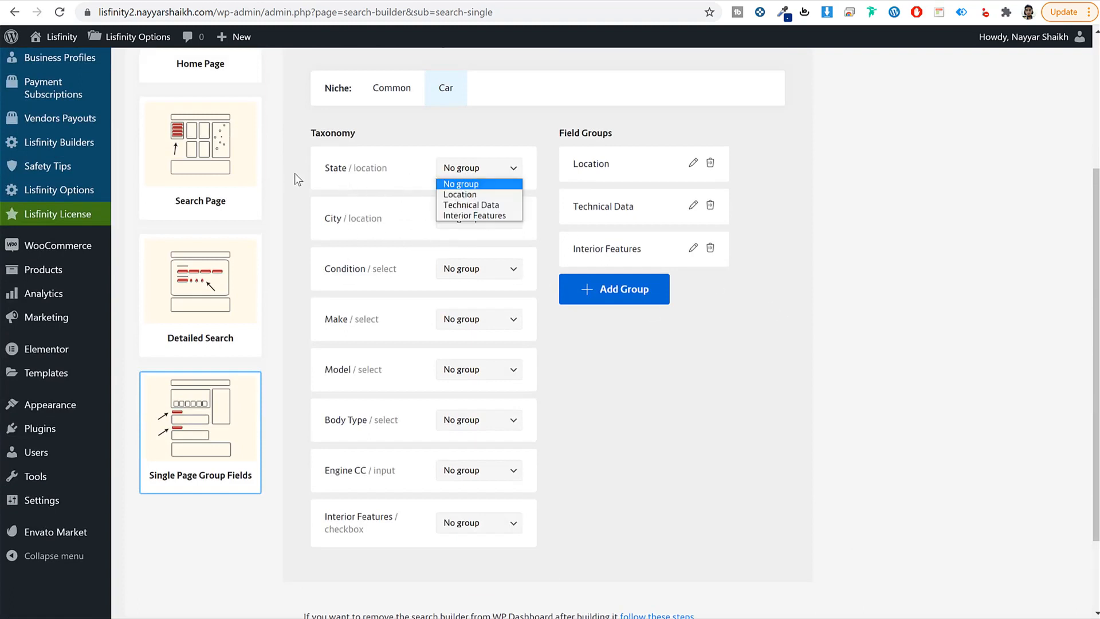
pyautogui.click(473, 196)
pyautogui.click(475, 223)
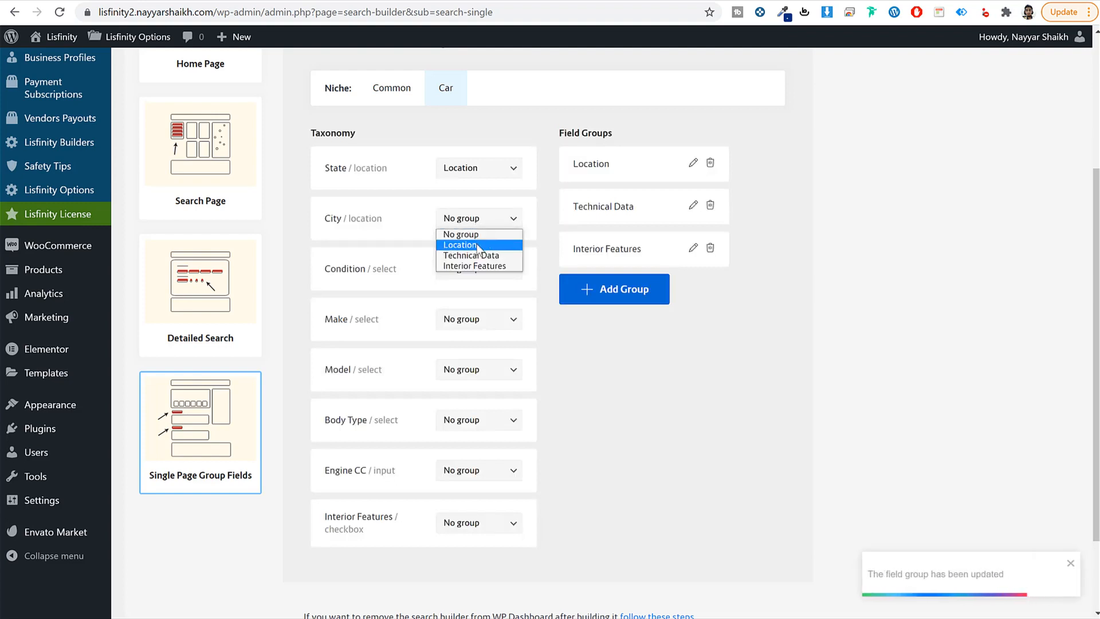
pyautogui.click(472, 244)
# Step: Assign Condition, Make, Model, Body Type and Engine CC to the Technical Data group
pyautogui.click(476, 269)
pyautogui.click(484, 306)
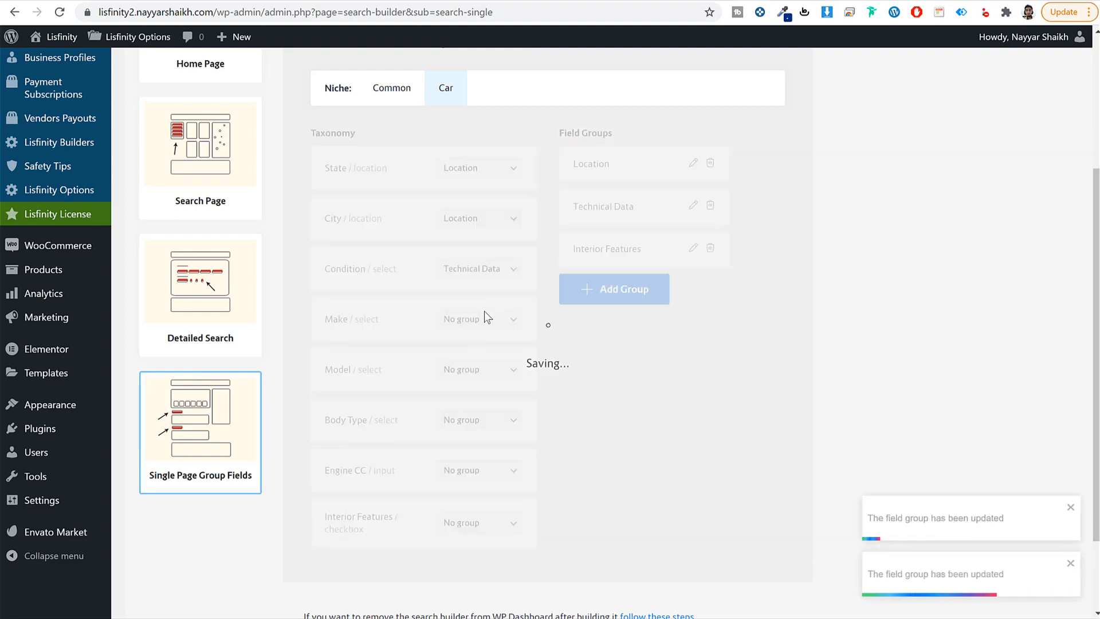
pyautogui.click(474, 325)
pyautogui.click(475, 351)
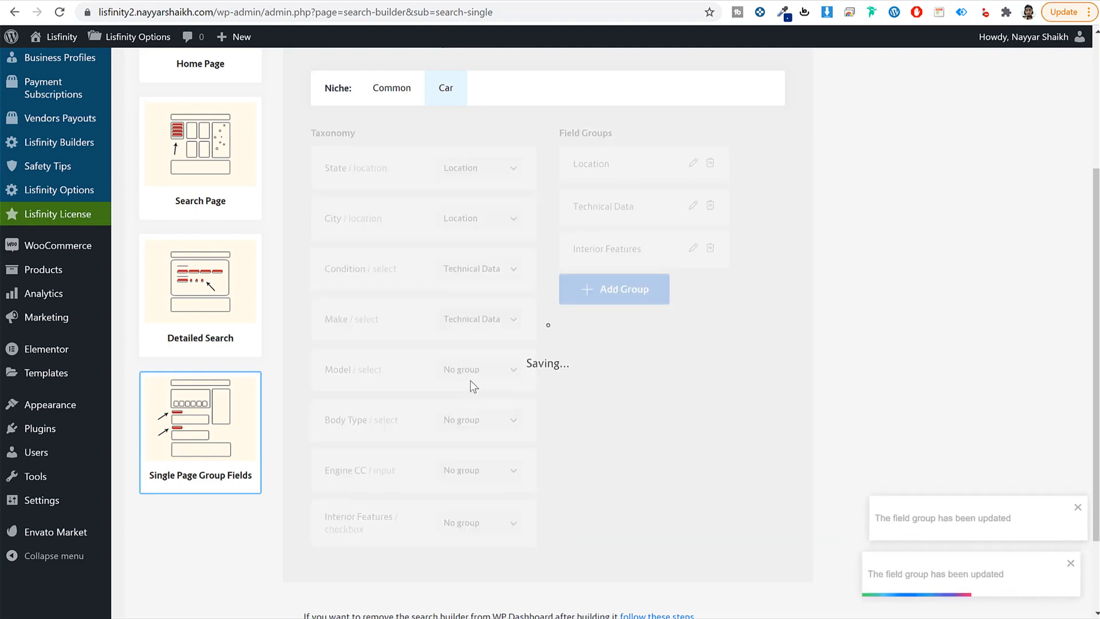
pyautogui.click(471, 380)
pyautogui.click(486, 407)
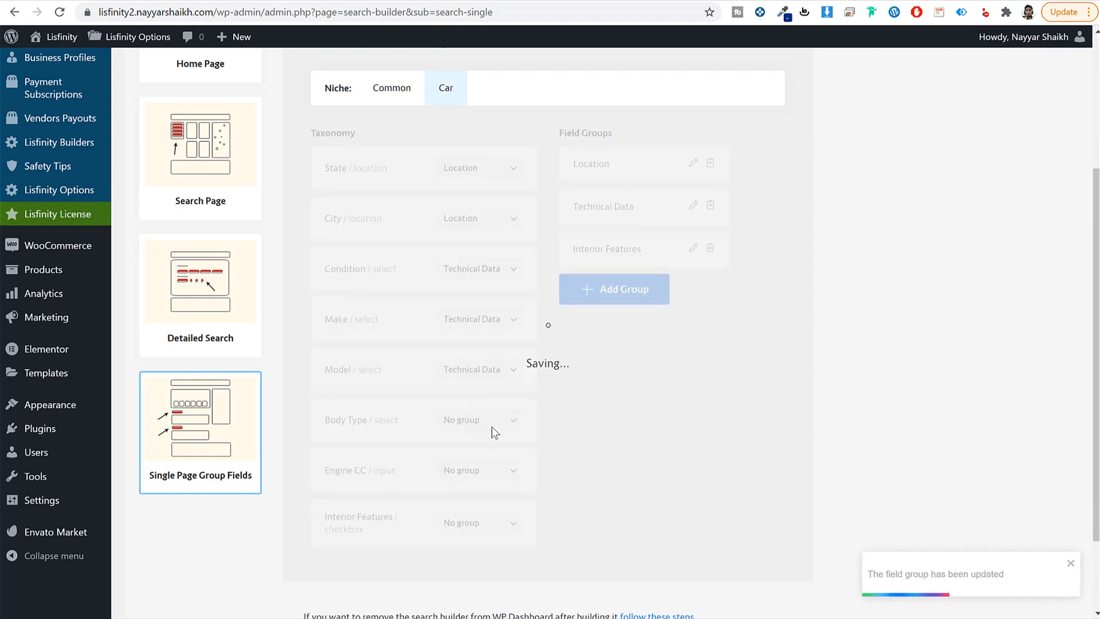
pyautogui.click(492, 426)
pyautogui.click(495, 456)
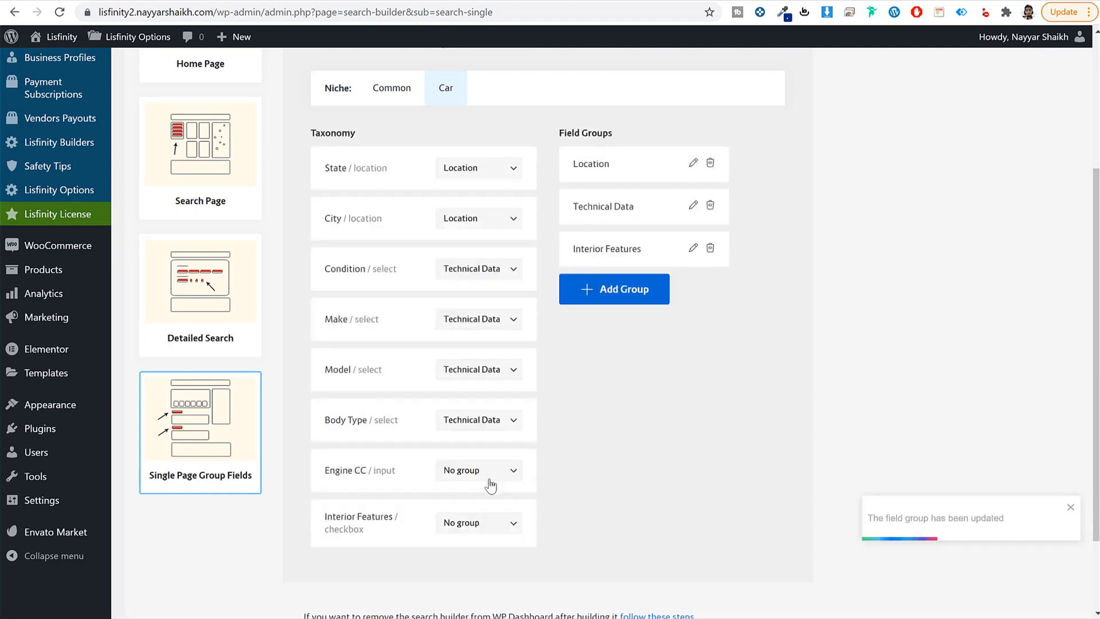
pyautogui.click(491, 475)
pyautogui.click(486, 504)
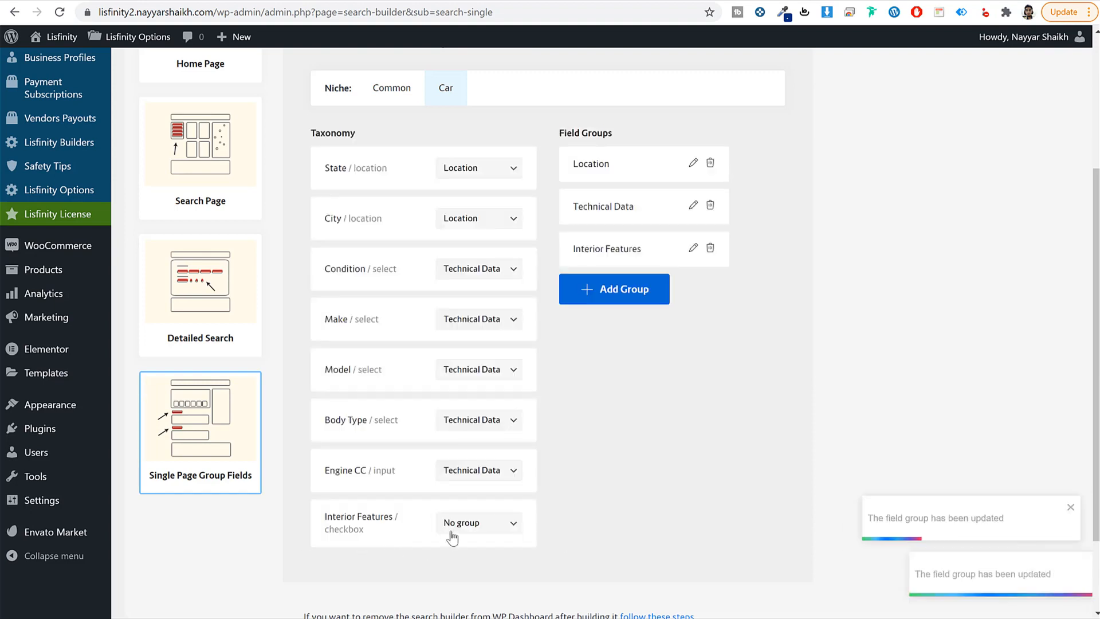
# Step: Assign the Interior Features taxonomy to the Interior Features group
pyautogui.click(478, 522)
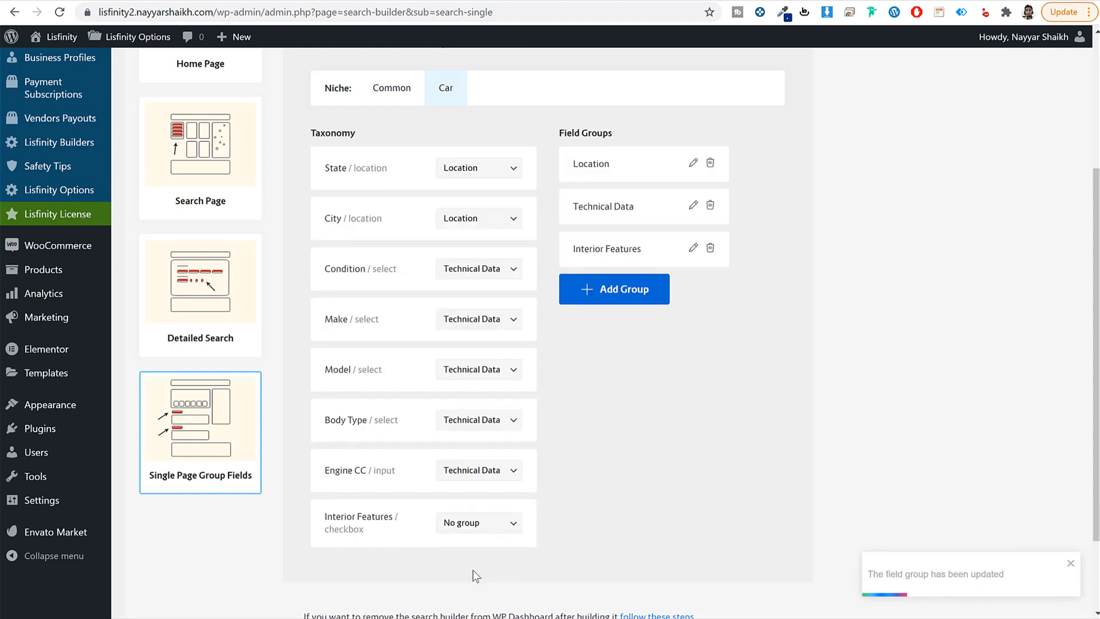
pyautogui.click(472, 570)
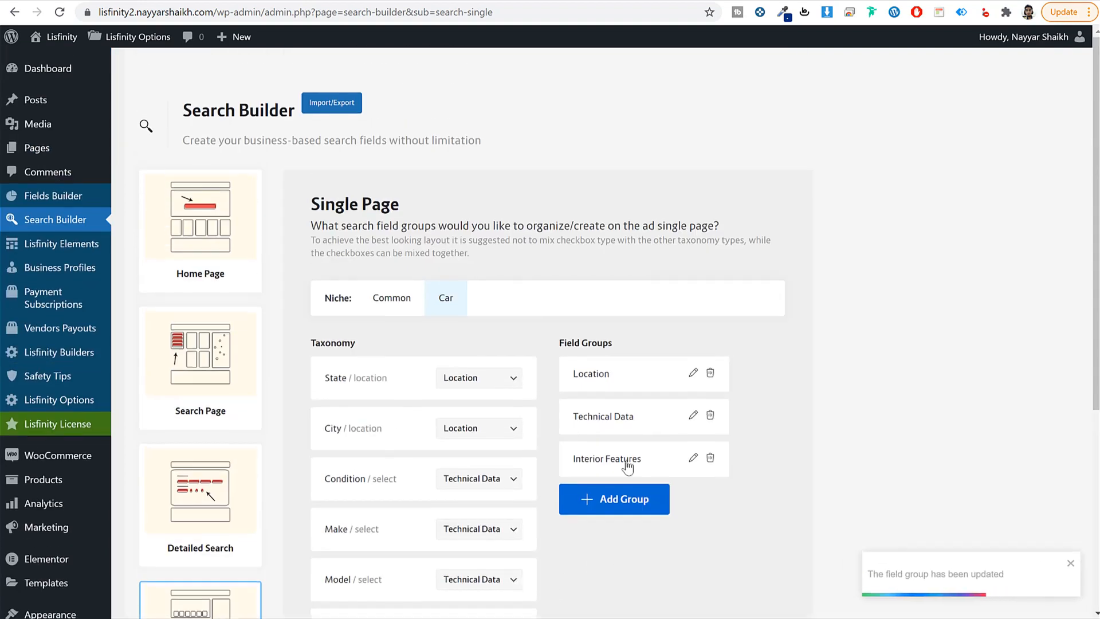
pyautogui.scroll(-5, 625, 461)
pyautogui.scroll(5, 544, 492)
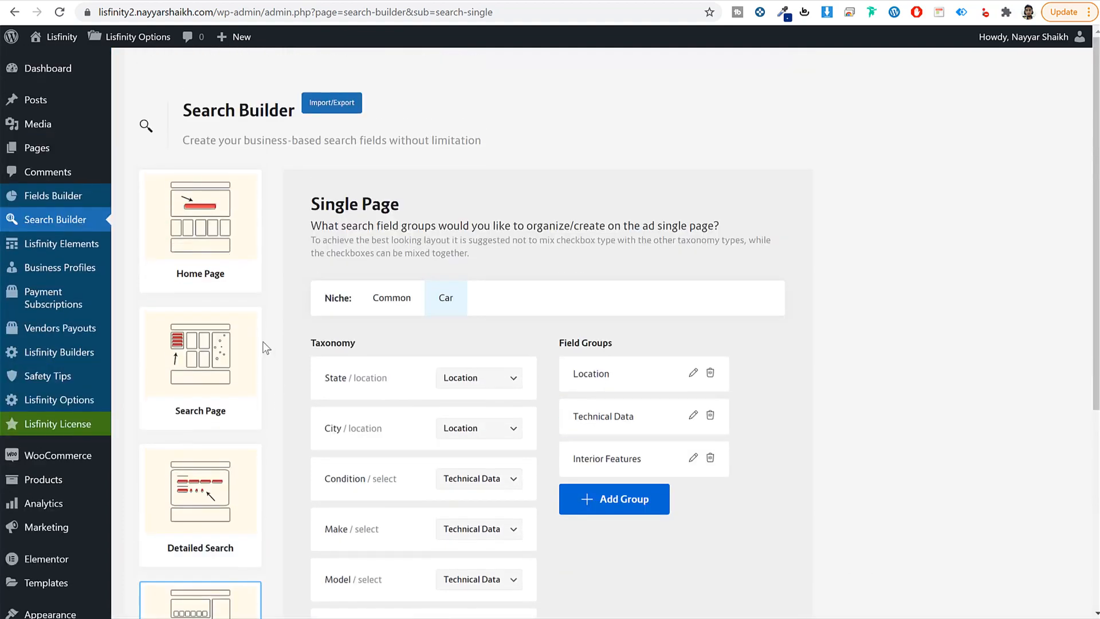
pyautogui.click(225, 248)
# Step: Enable the Keyword, Taxonomy and Fields Meta search fields for the Home Page
pyautogui.click(317, 255)
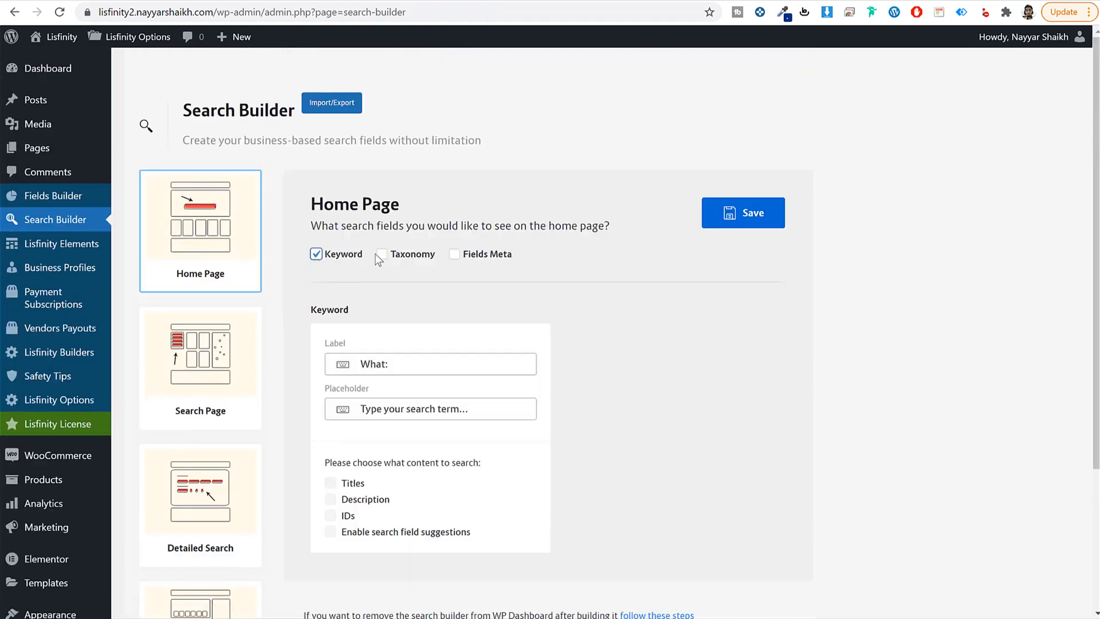
pyautogui.click(378, 254)
pyautogui.click(456, 255)
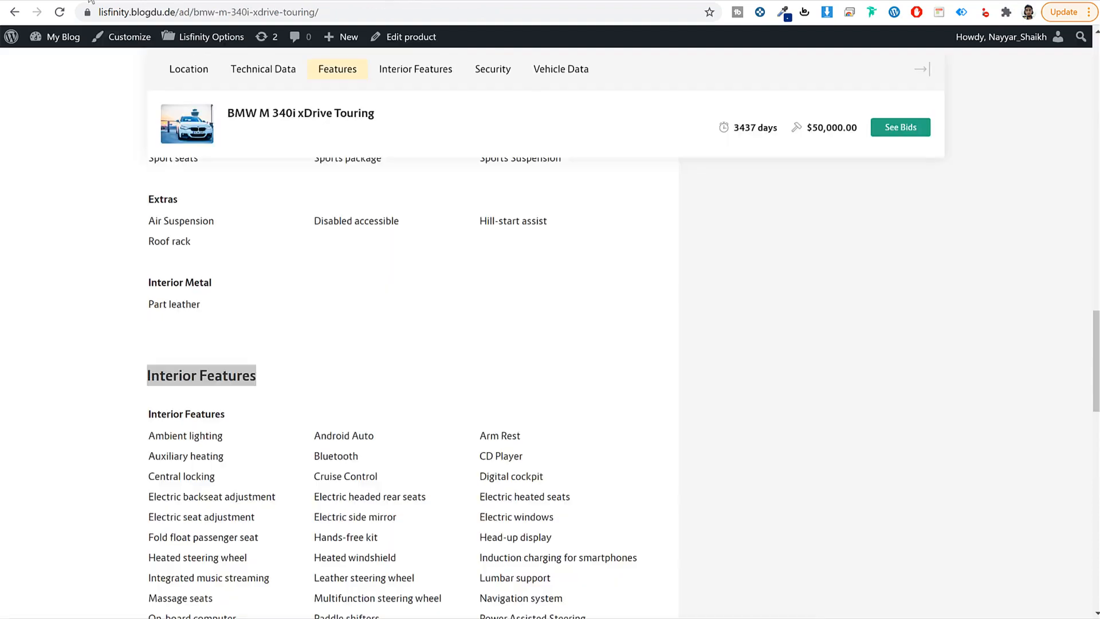
pyautogui.scroll(10, 158, 128)
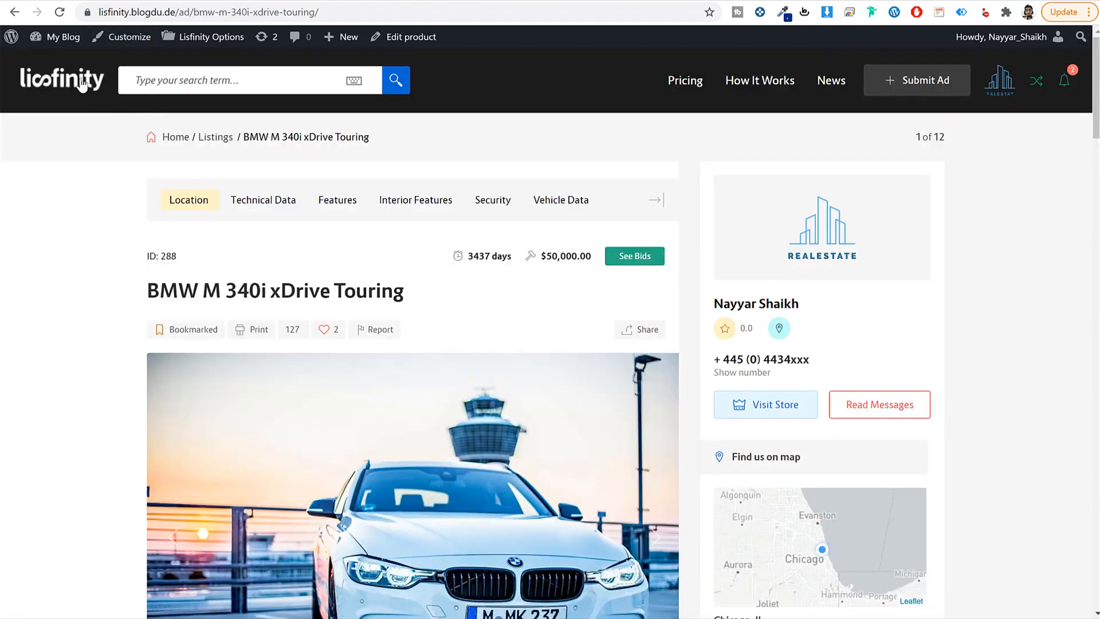
# Step: Compare against the front-page search bar and its What: keyword label
pyautogui.click(82, 84)
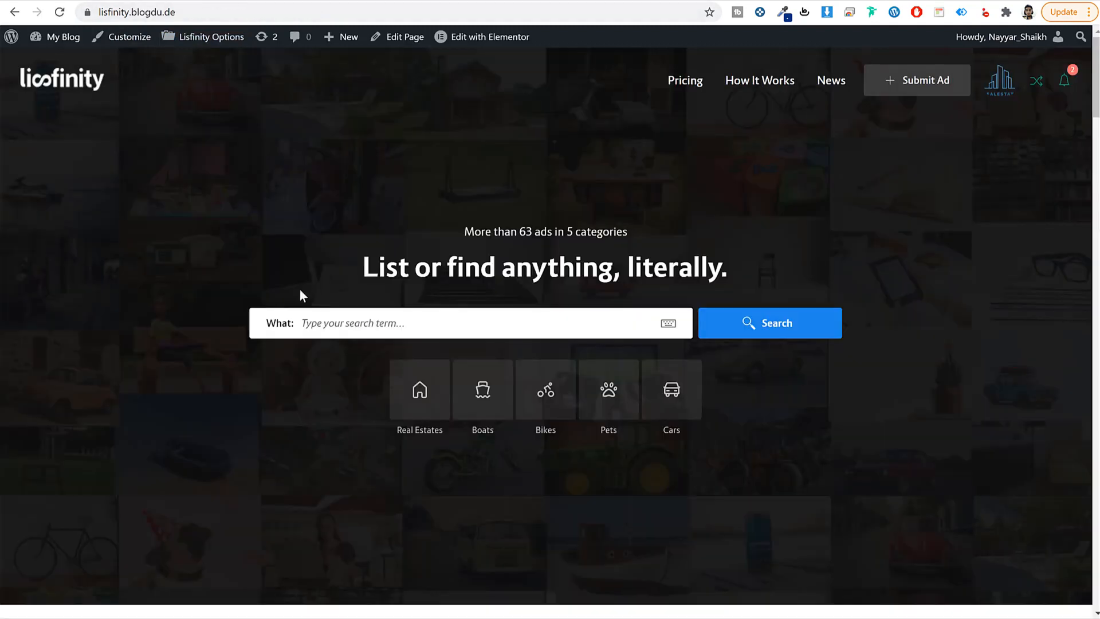
pyautogui.moveTo(271, 326); pyautogui.dragTo(295, 326)
pyautogui.click(271, 324)
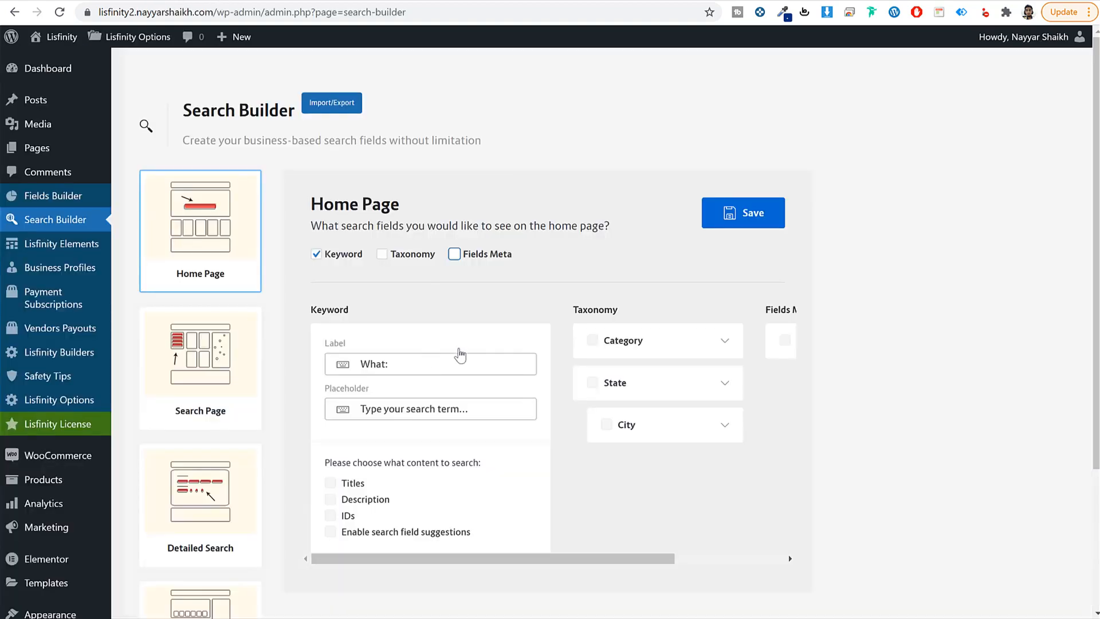
pyautogui.scroll(-1, 460, 355)
pyautogui.click(385, 295)
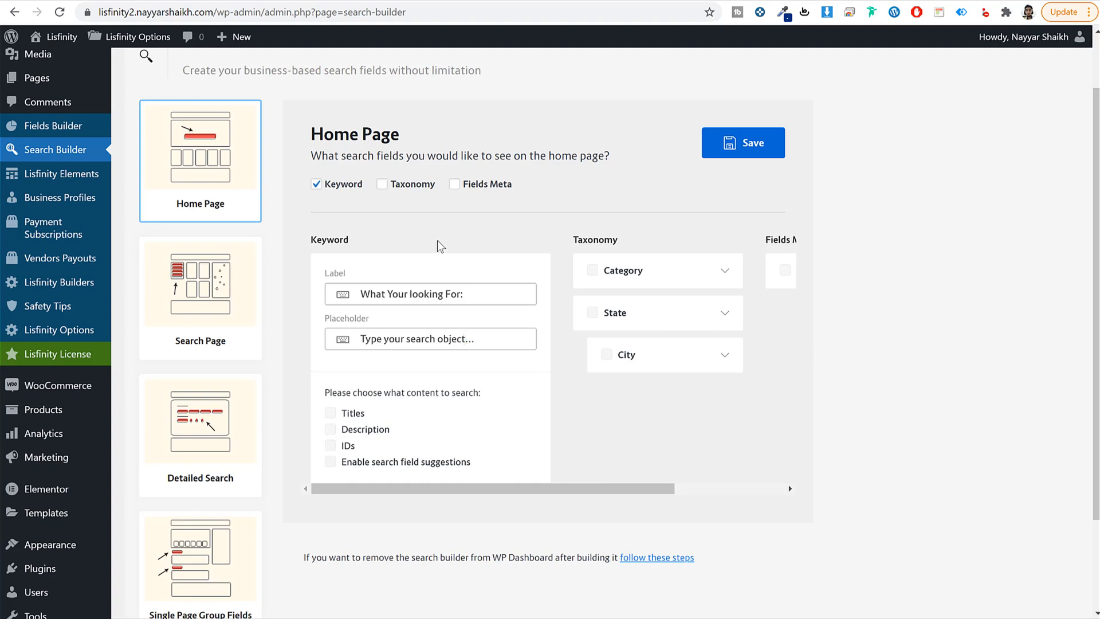
pyautogui.moveTo(543, 489)
pyautogui.mouseDown()
pyautogui.moveTo(590, 495)
pyautogui.moveTo(530, 493)
pyautogui.mouseUp()
# Step: Save the Home Page search fields, with Keyword searching titles and descriptions
pyautogui.click(739, 142)
pyautogui.moveTo(378, 414); pyautogui.dragTo(338, 417)
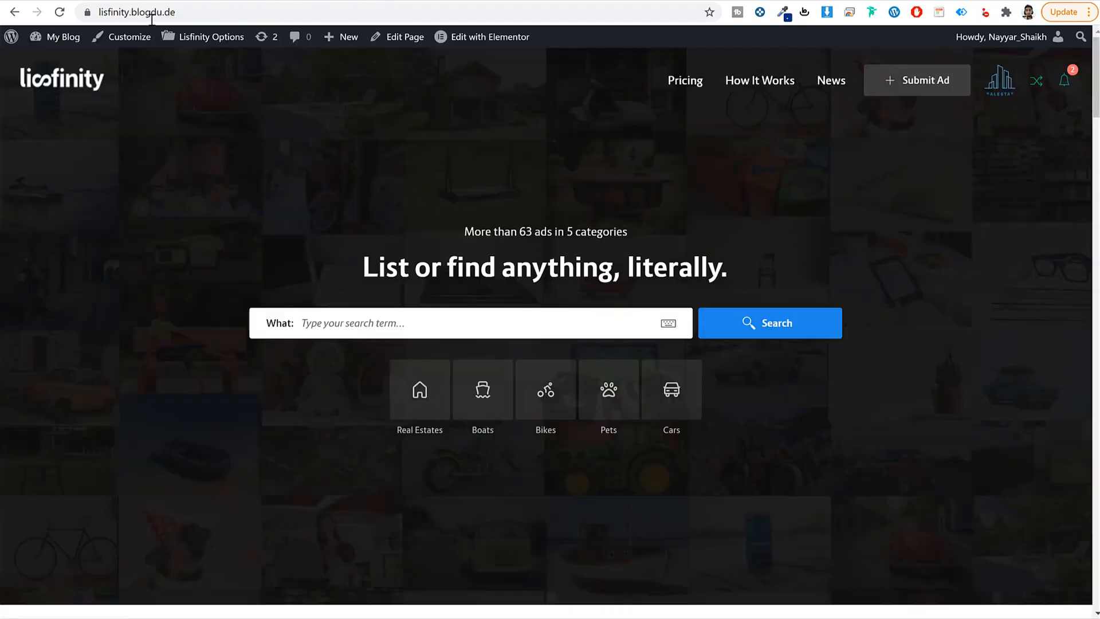
pyautogui.scroll(-10, 350, 291)
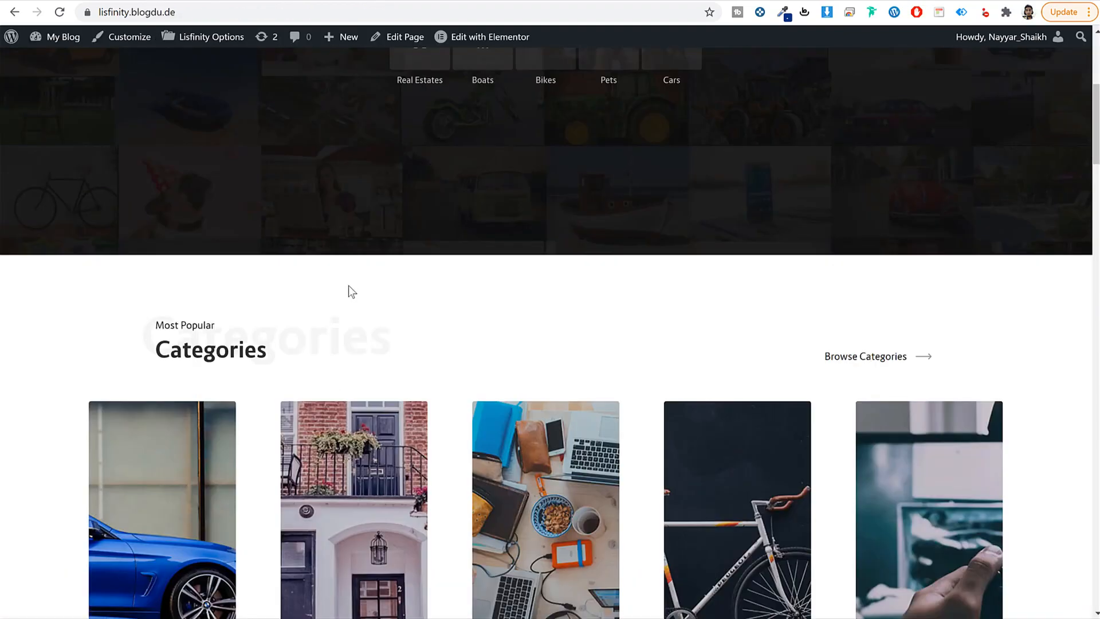
pyautogui.scroll(-5, 351, 293)
pyautogui.scroll(15, 362, 293)
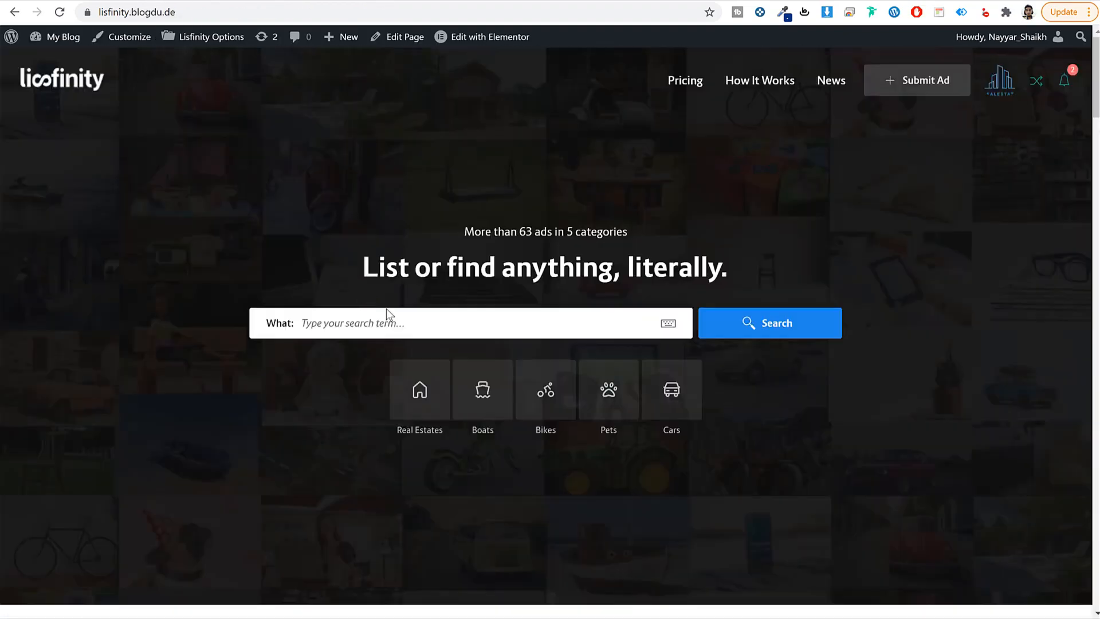
pyautogui.scroll(-15, 423, 351)
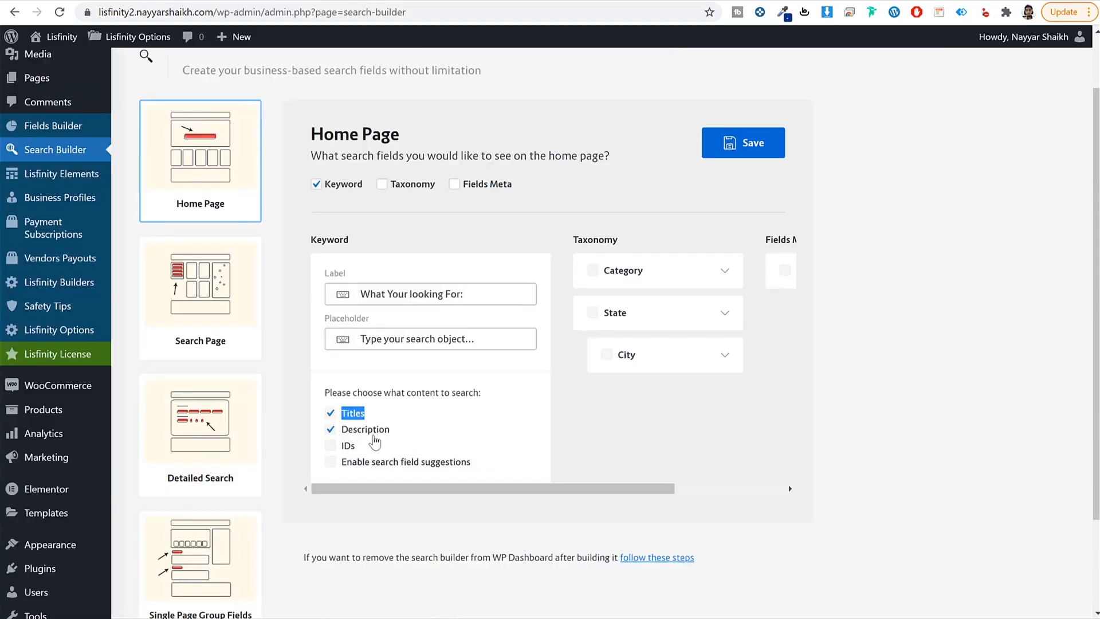
pyautogui.click(751, 140)
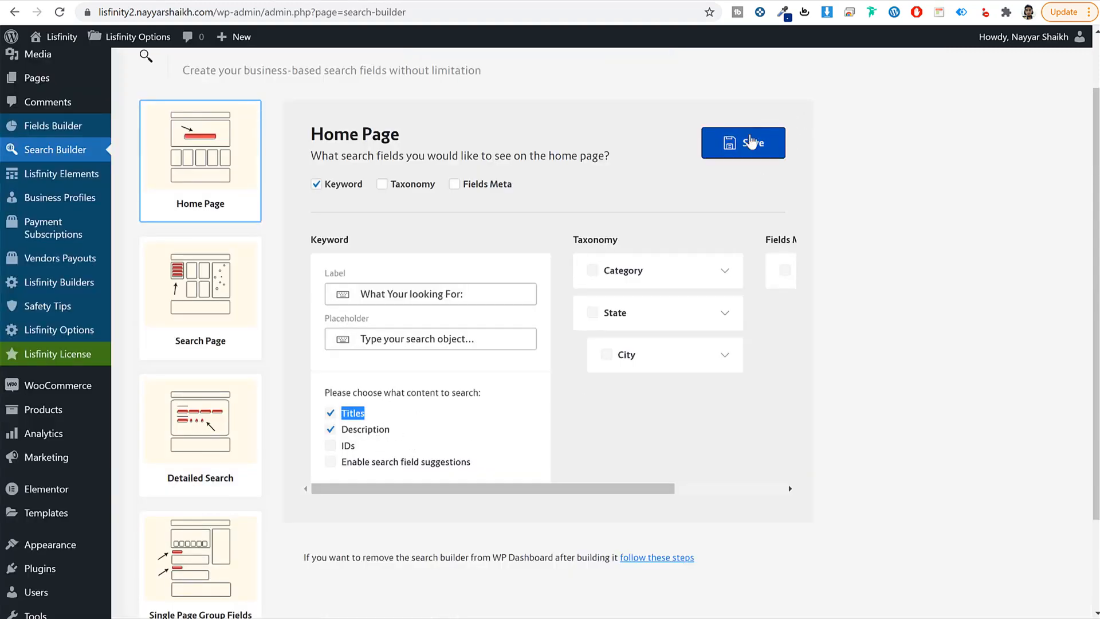
pyautogui.click(224, 310)
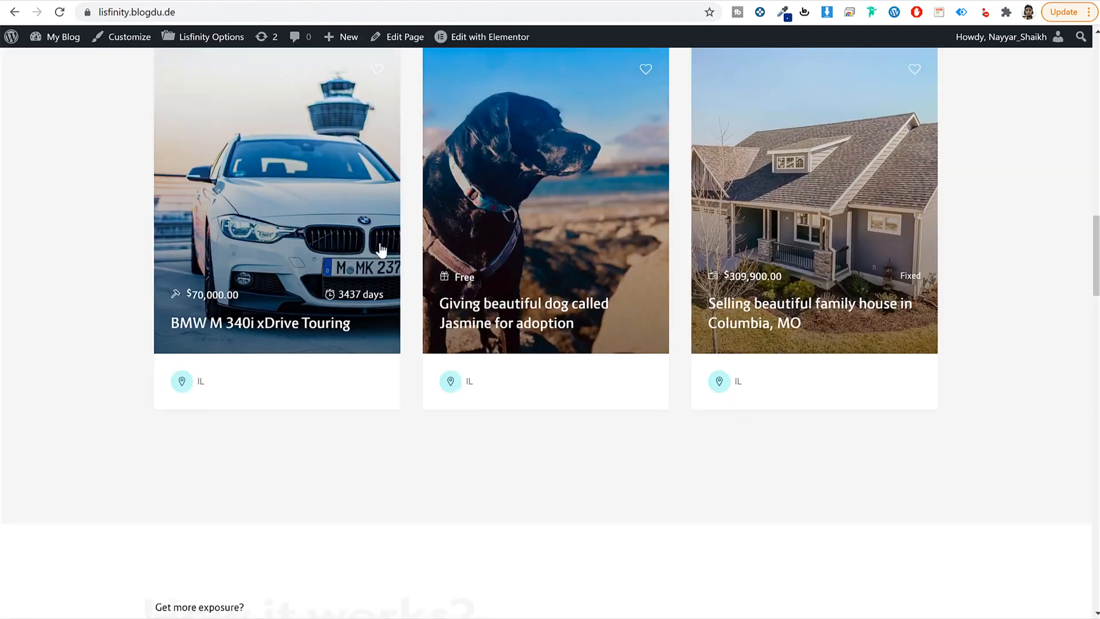
# Step: Run a demo search and try the category filter with Cars, Real Estates, then All Categories
pyautogui.scroll(7, 384, 246)
pyautogui.scroll(10, 385, 246)
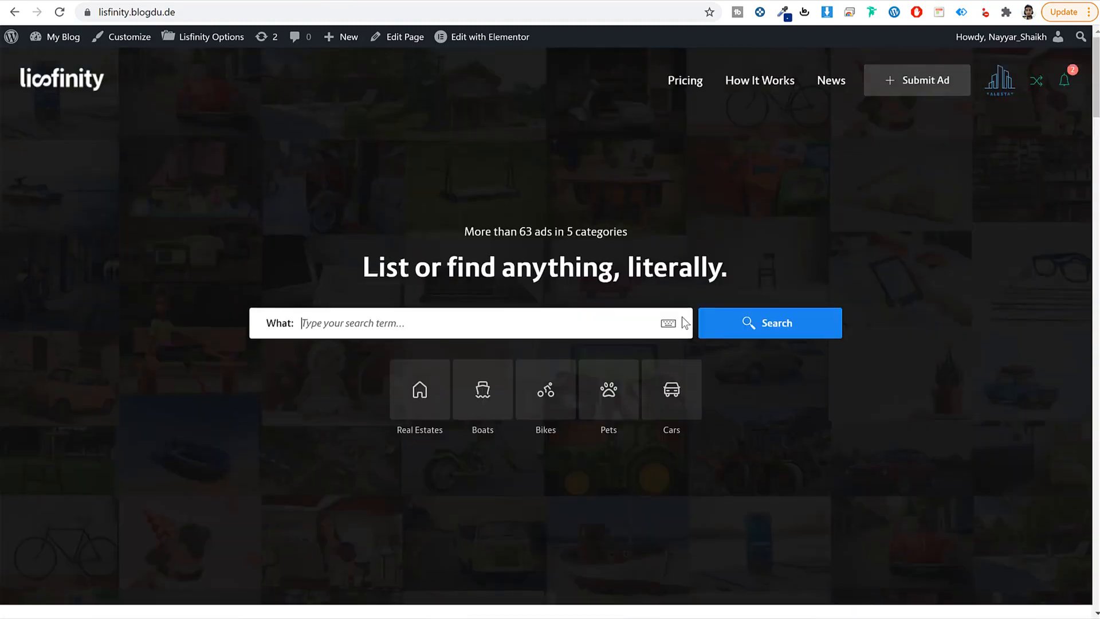
pyautogui.click(762, 338)
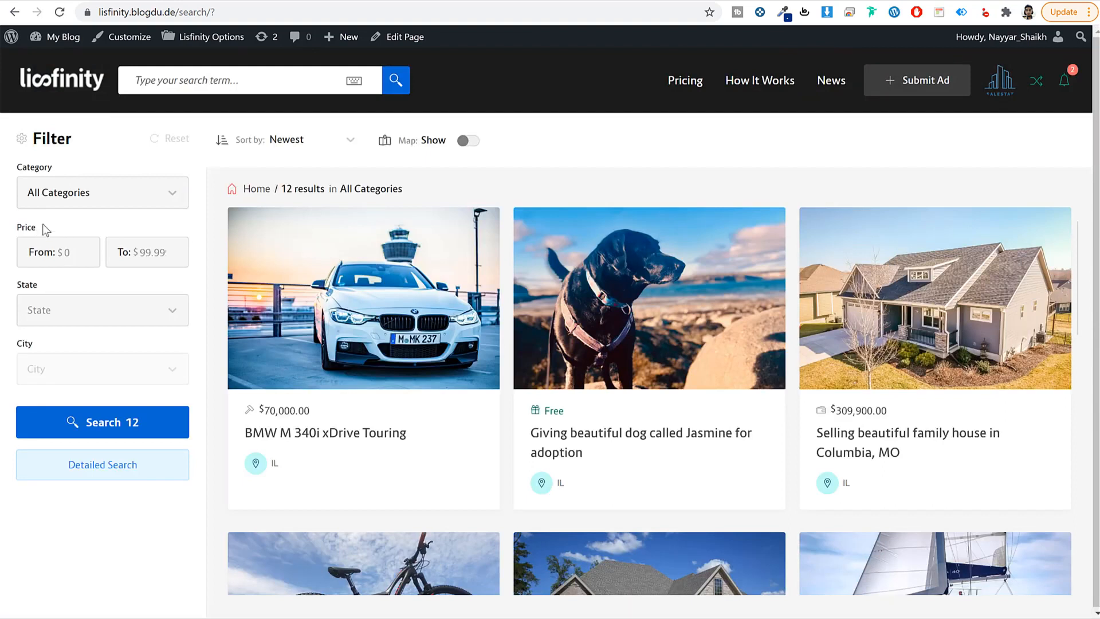
pyautogui.moveTo(37, 289); pyautogui.dragTo(32, 356)
pyautogui.click(79, 204)
pyautogui.click(69, 255)
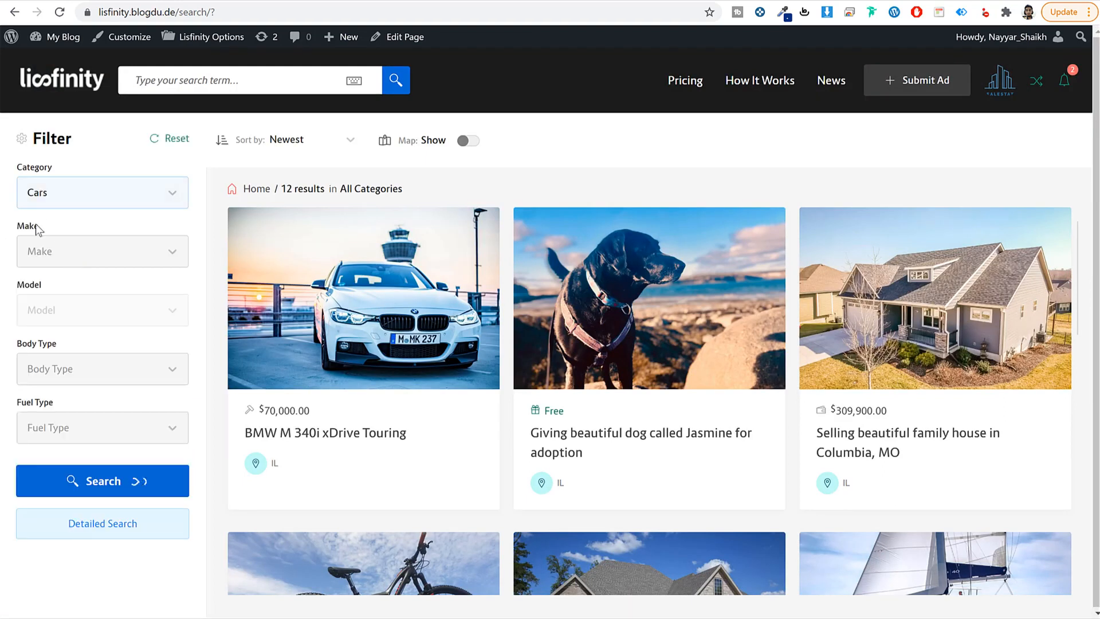
pyautogui.click(94, 193)
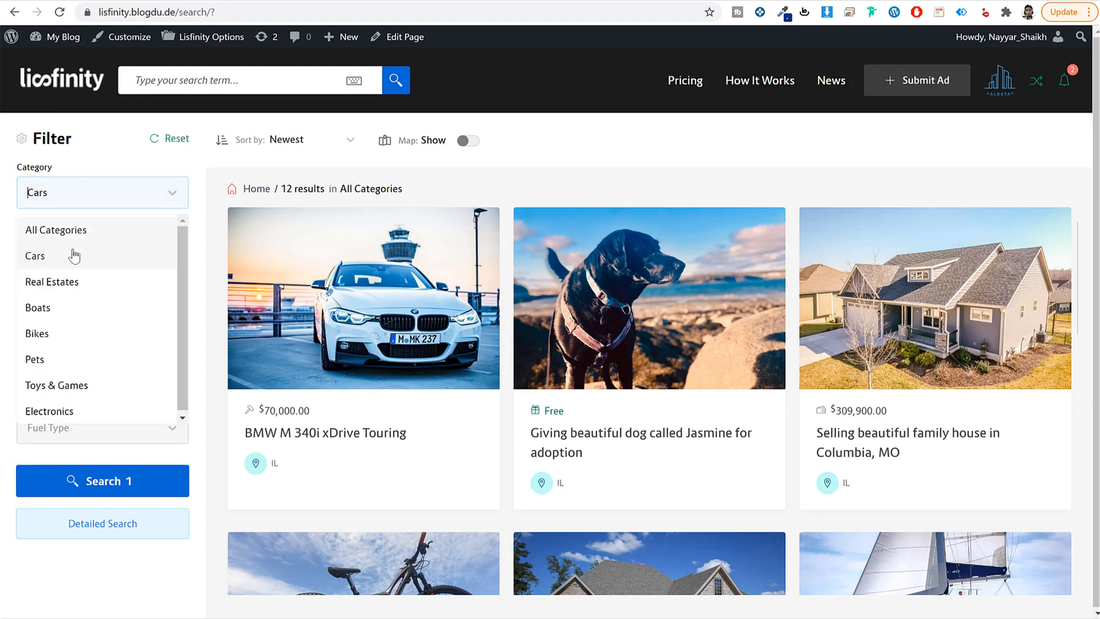
pyautogui.click(71, 282)
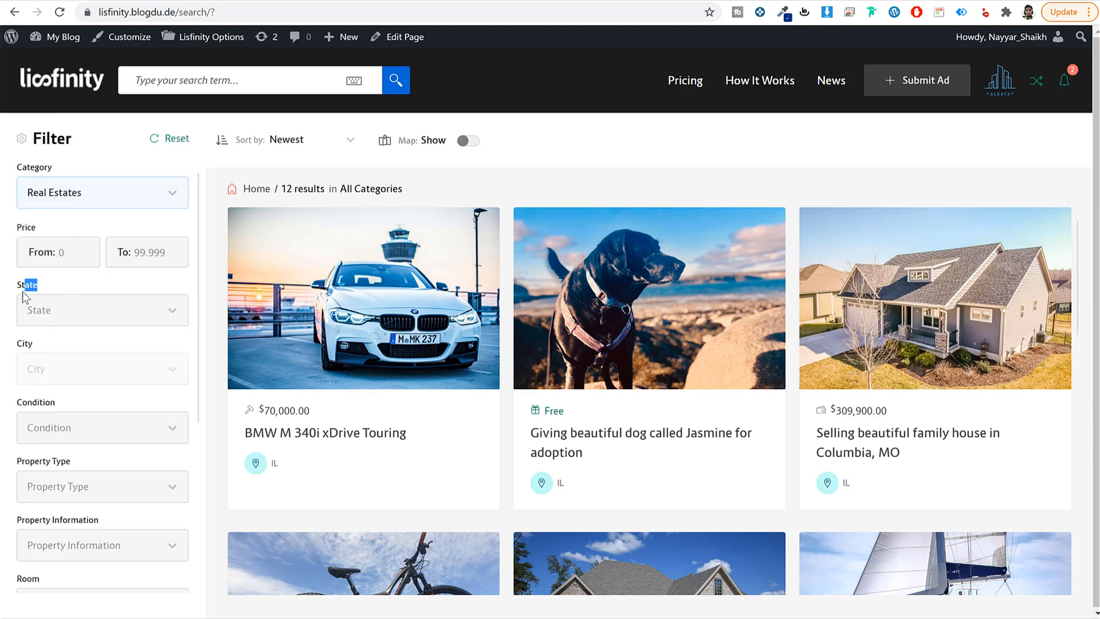
pyautogui.scroll(-4, 42, 351)
pyautogui.scroll(4, 42, 361)
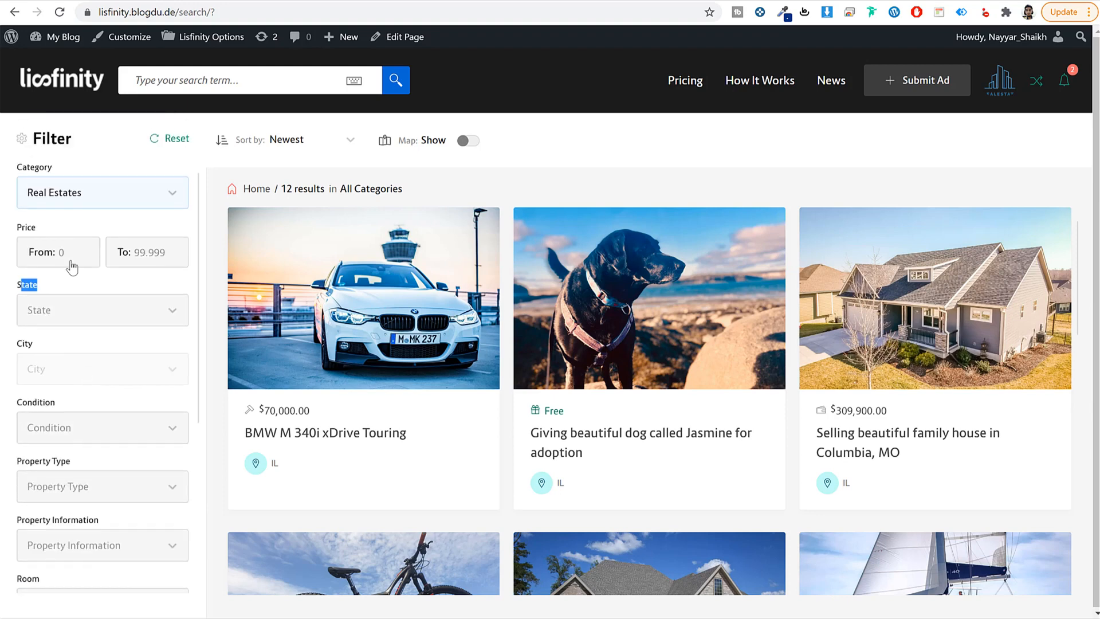
pyautogui.click(55, 200)
pyautogui.click(84, 231)
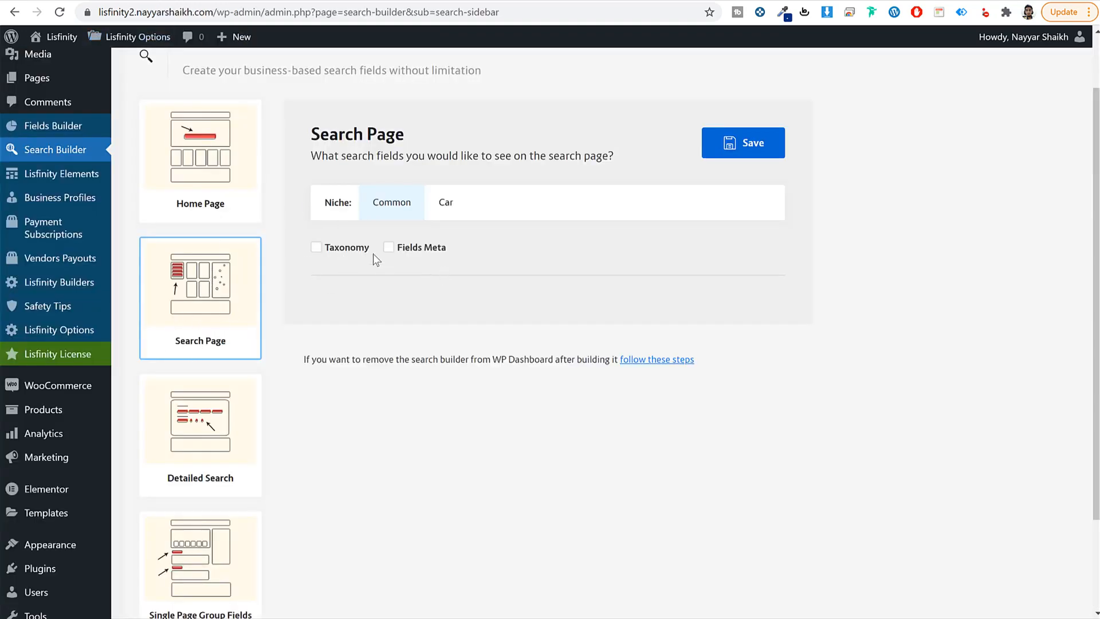
# Step: Enable Taxonomy and Fields Meta with State, City and Price filters for the Common fields
pyautogui.click(321, 250)
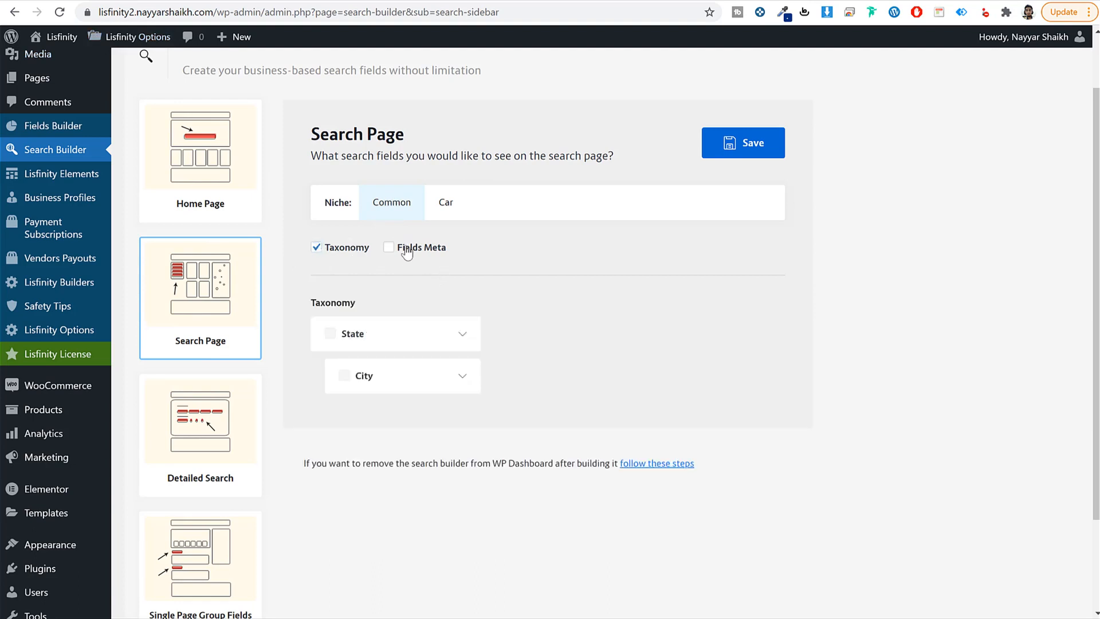
pyautogui.click(403, 246)
pyautogui.click(342, 344)
pyautogui.click(355, 373)
pyautogui.click(548, 346)
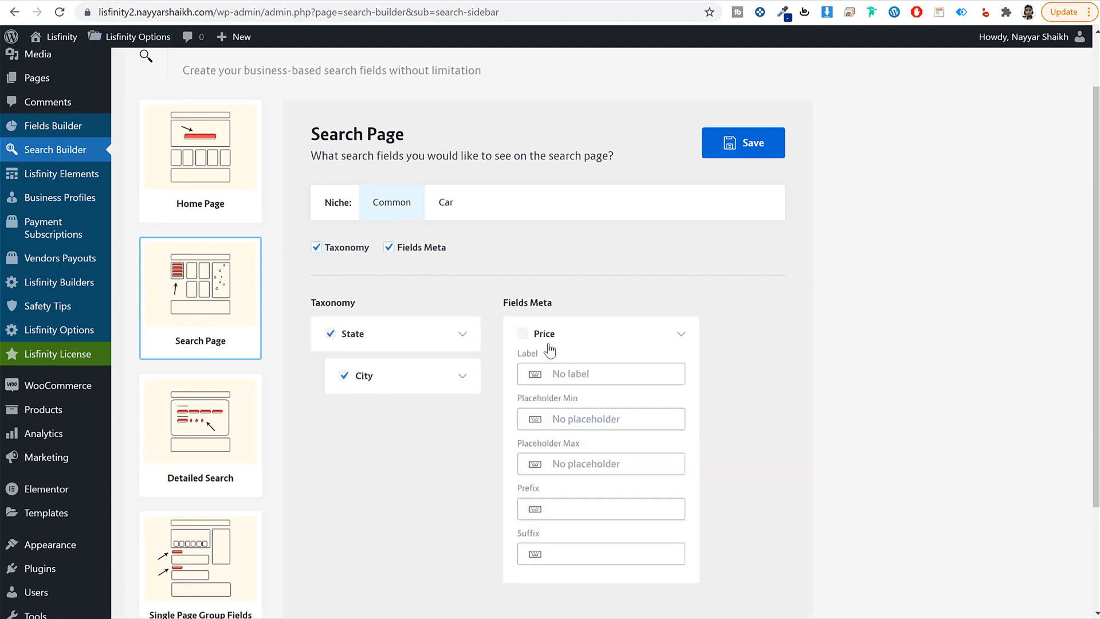
pyautogui.click(586, 342)
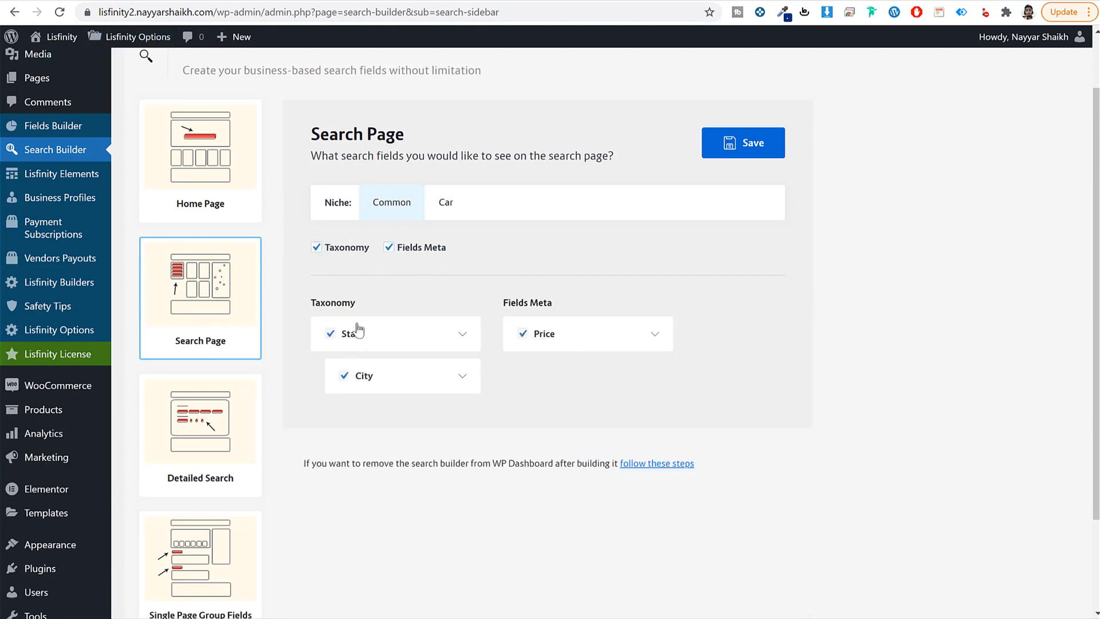
# Step: For the Car niche, enable State, City, Condition, Make, Model, Body Type and Price filters
pyautogui.click(444, 210)
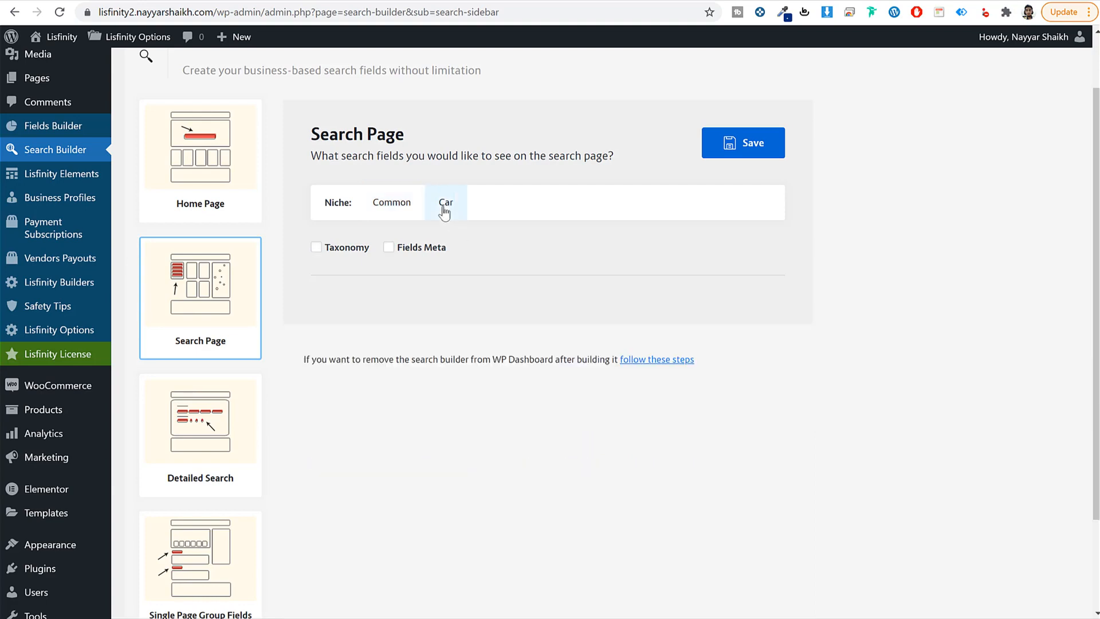
pyautogui.click(332, 249)
pyautogui.click(389, 247)
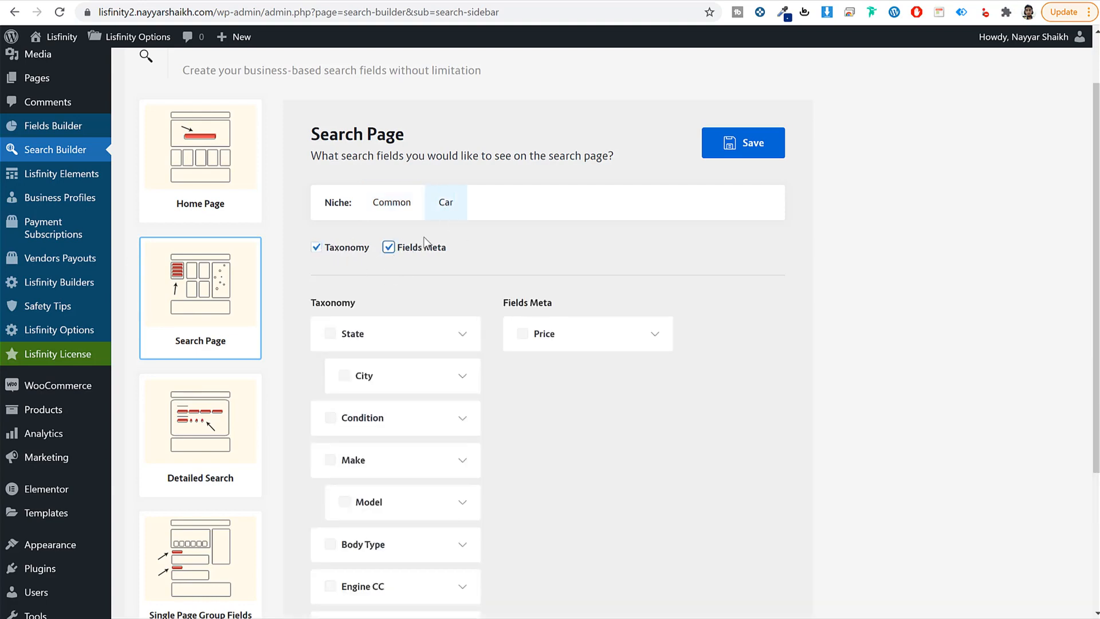
pyautogui.scroll(-3, 838, 322)
pyautogui.click(330, 193)
pyautogui.click(344, 235)
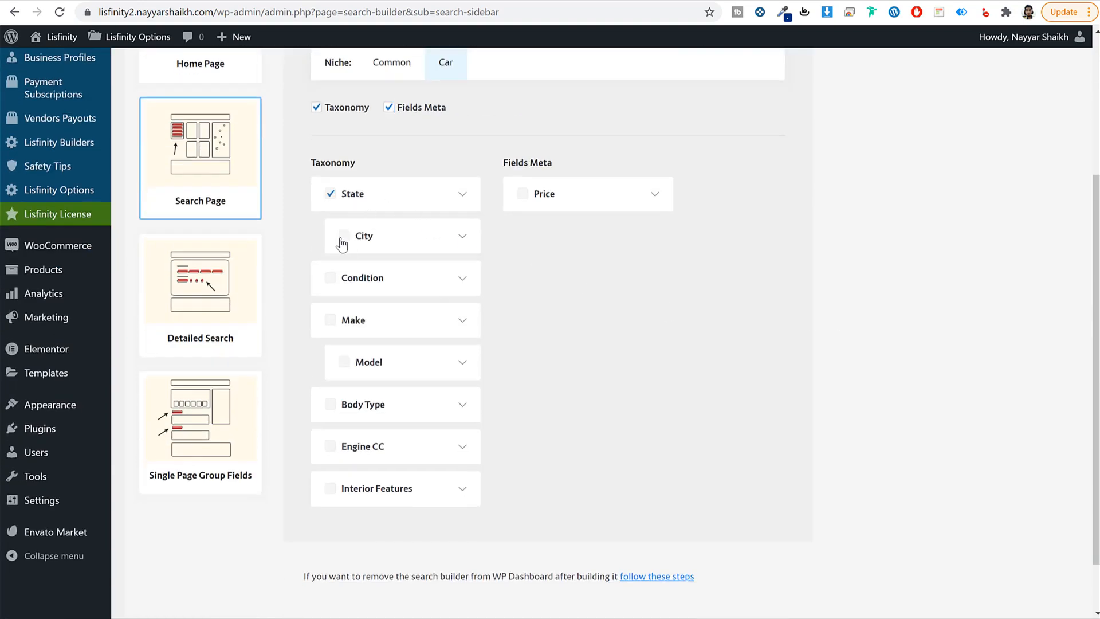
pyautogui.click(327, 279)
pyautogui.click(326, 328)
pyautogui.click(331, 322)
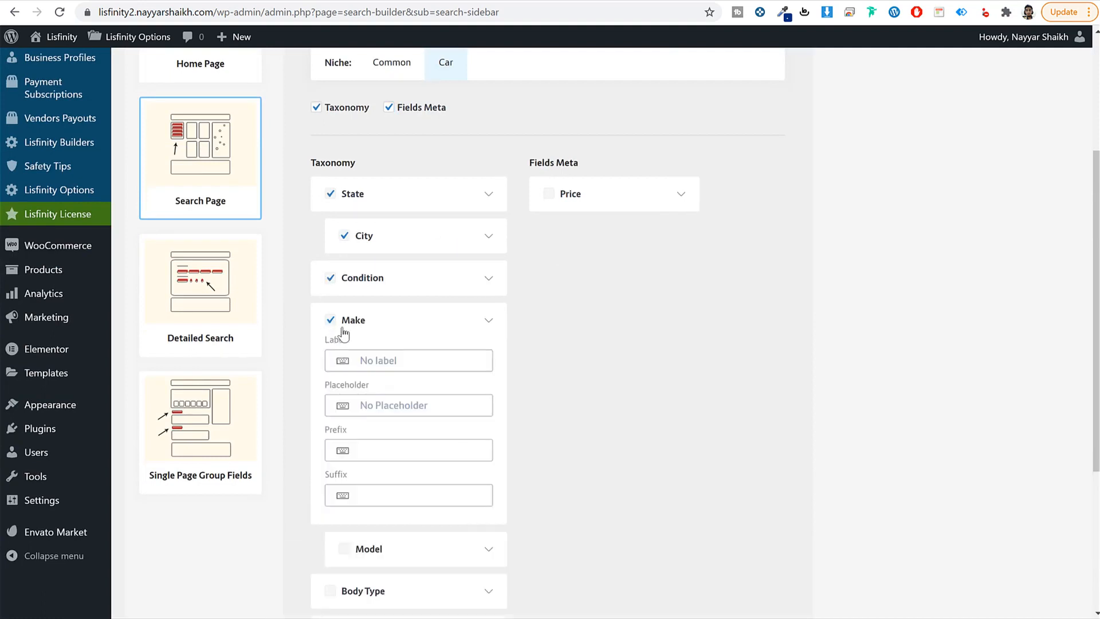
pyautogui.click(368, 325)
pyautogui.click(344, 363)
pyautogui.click(331, 404)
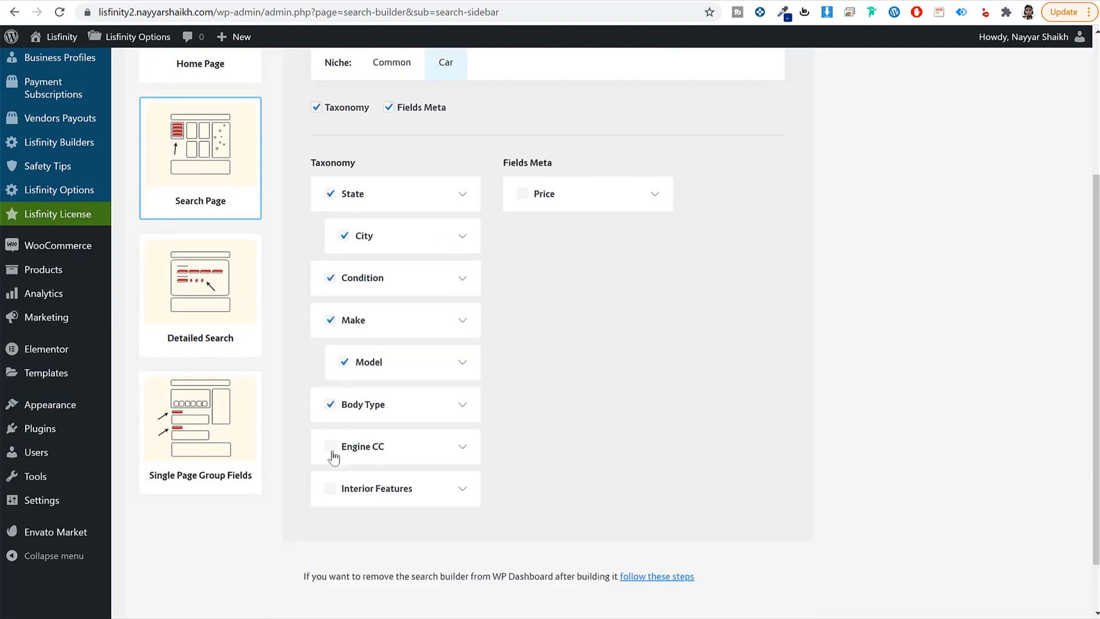
pyautogui.click(521, 194)
# Step: Save the Search Page search field settings
pyautogui.scroll(4, 572, 266)
pyautogui.click(755, 216)
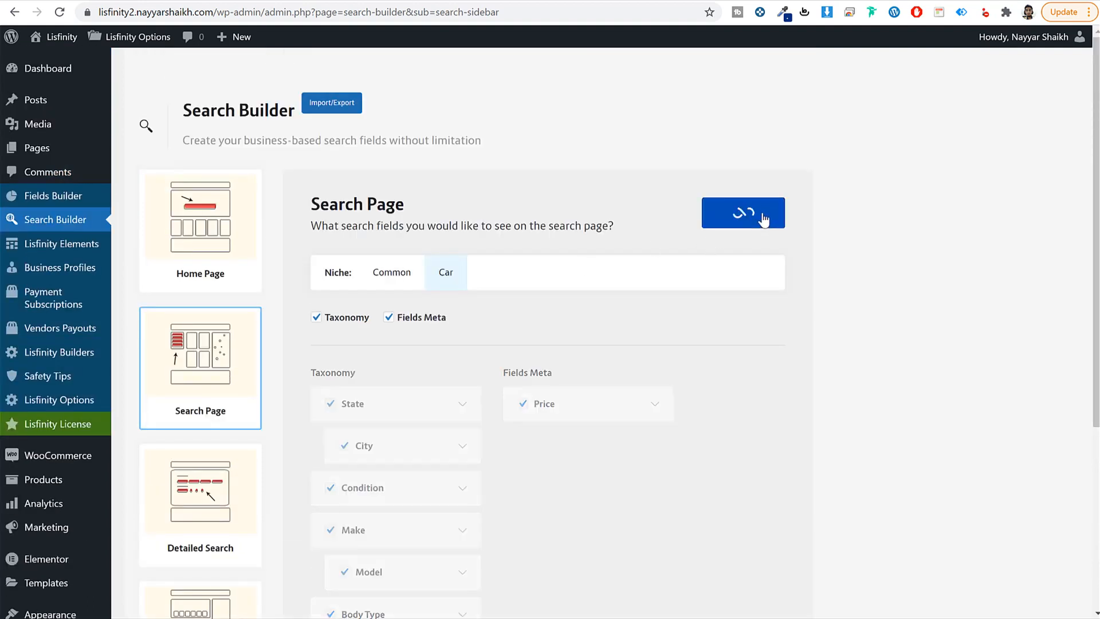
pyautogui.click(209, 497)
pyautogui.click(212, 367)
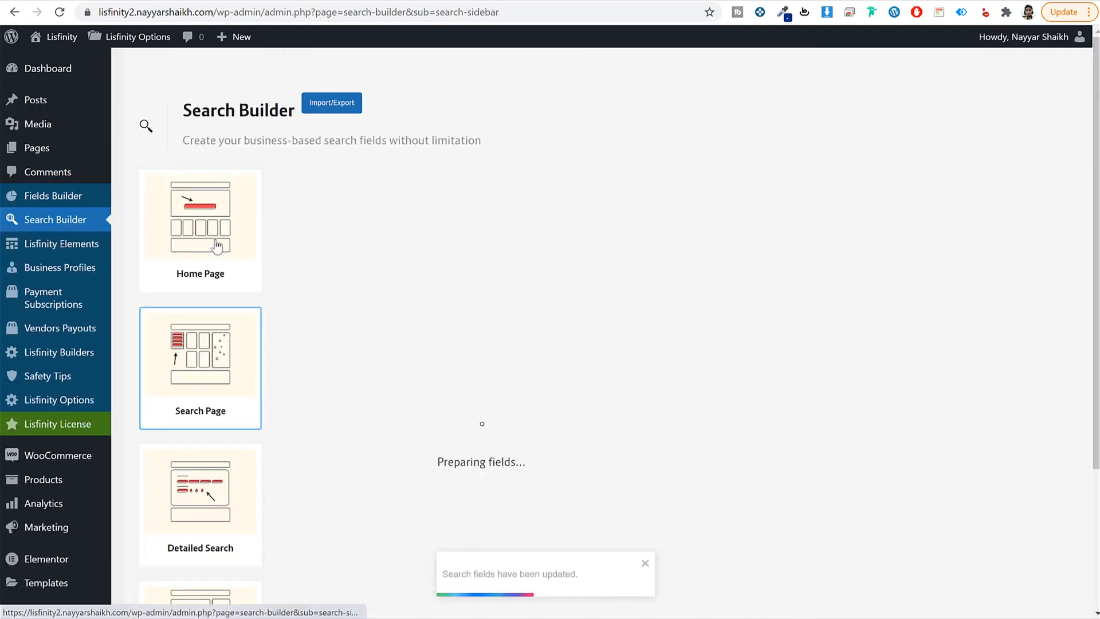
# Step: Show the Home Page search settings and reload the site's front end to review the search bar
pyautogui.click(216, 242)
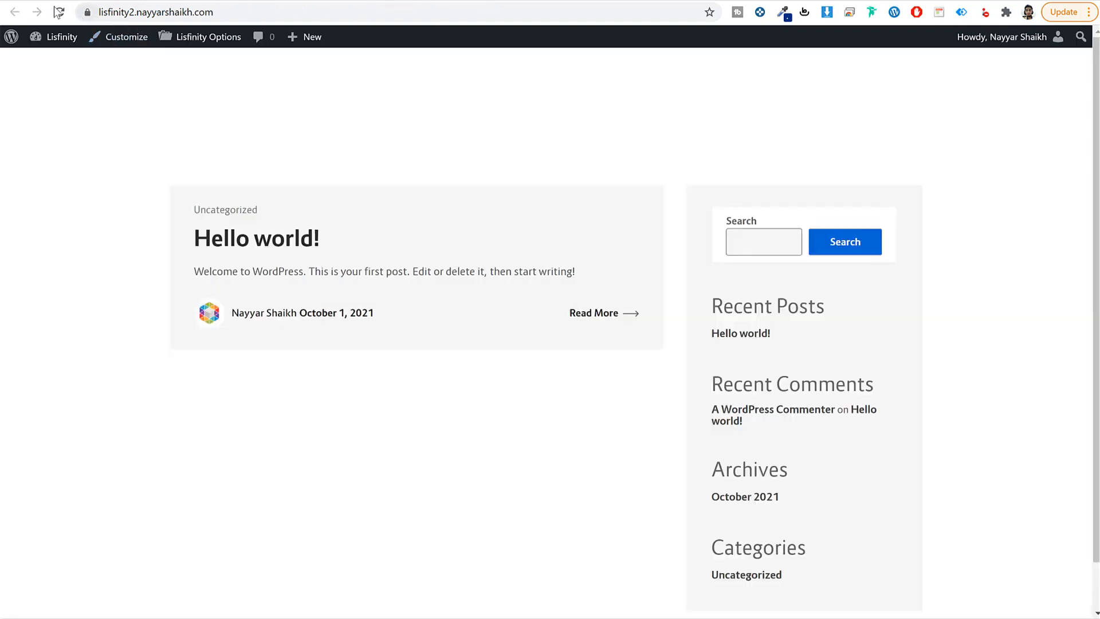
pyautogui.click(59, 12)
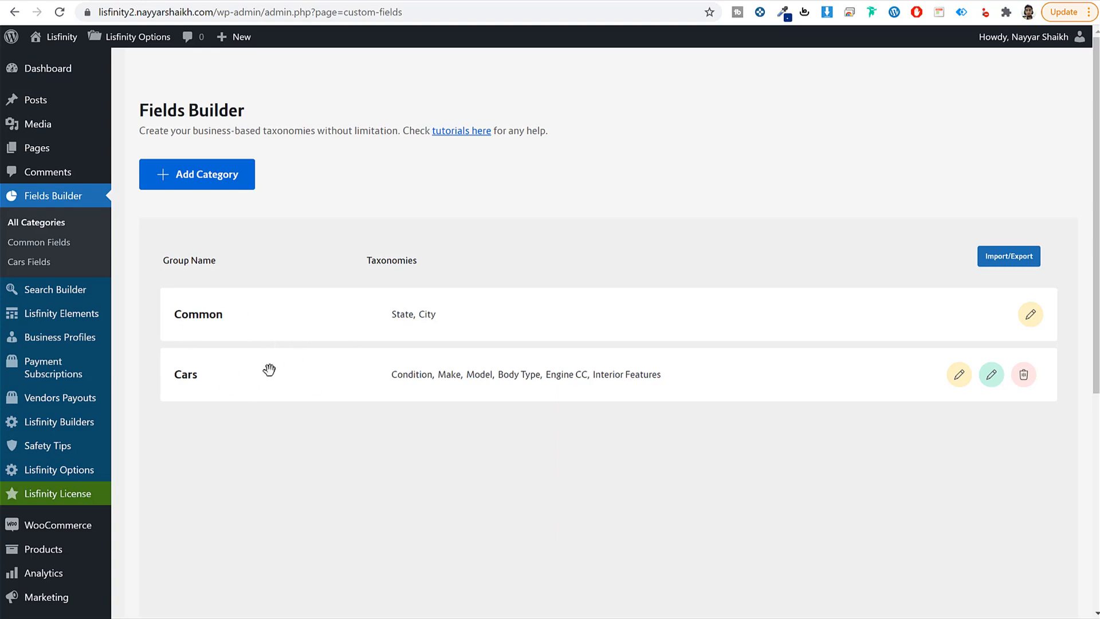
pyautogui.scroll(-4, 265, 425)
pyautogui.scroll(3, 224, 253)
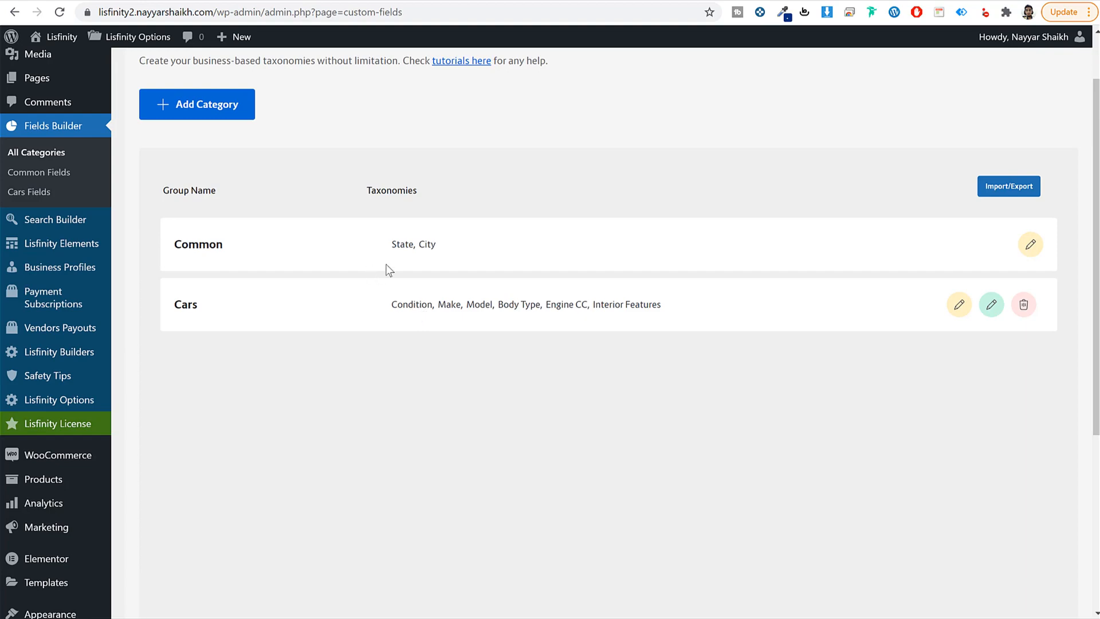
pyautogui.scroll(-1, 482, 403)
pyautogui.scroll(2, 483, 403)
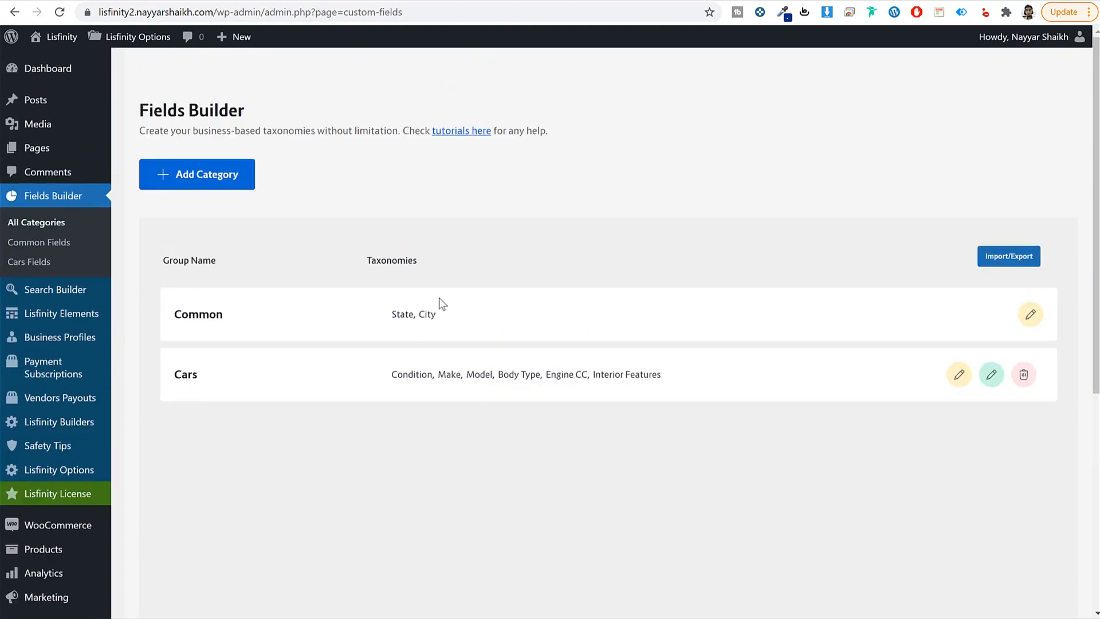
# Step: Start a fields import from file, accepting that imported fields replace the current ones
pyautogui.click(994, 263)
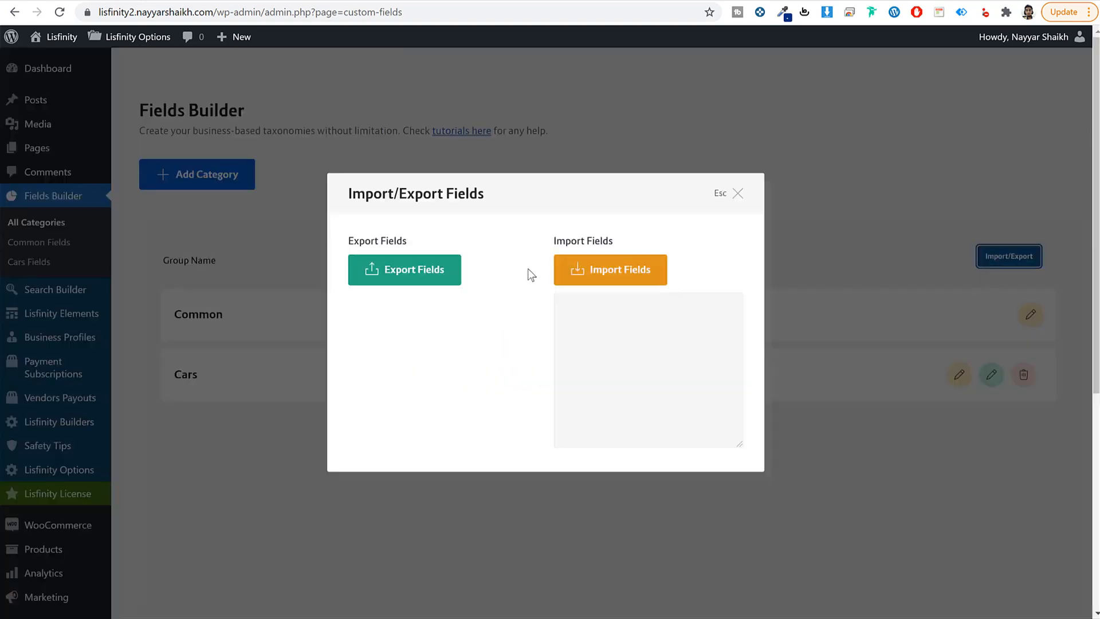
pyautogui.click(639, 277)
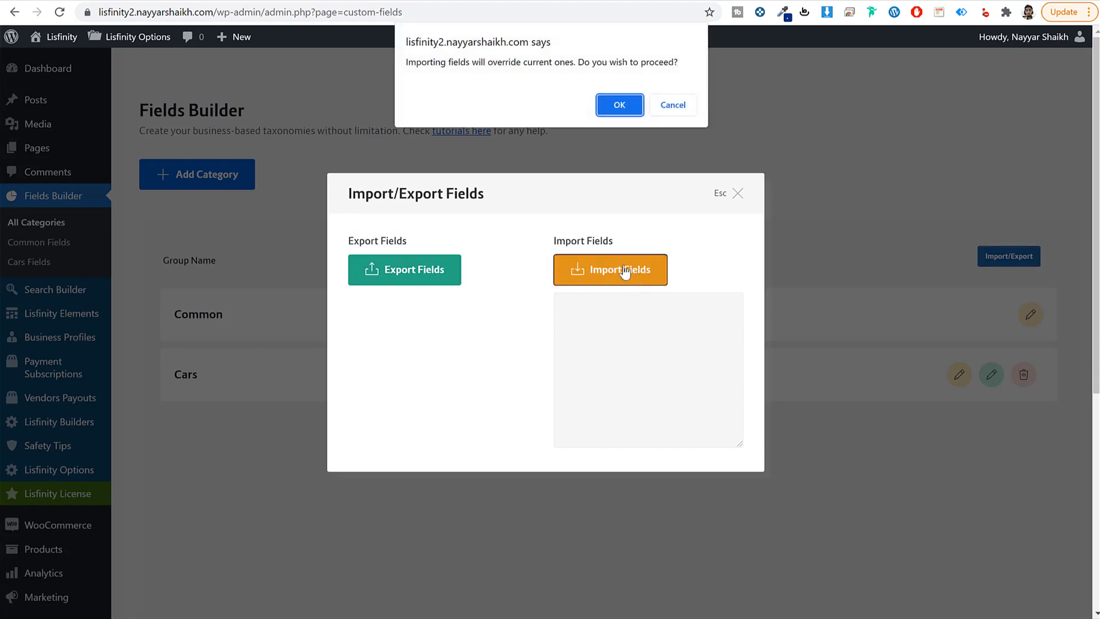
pyautogui.press('Return')
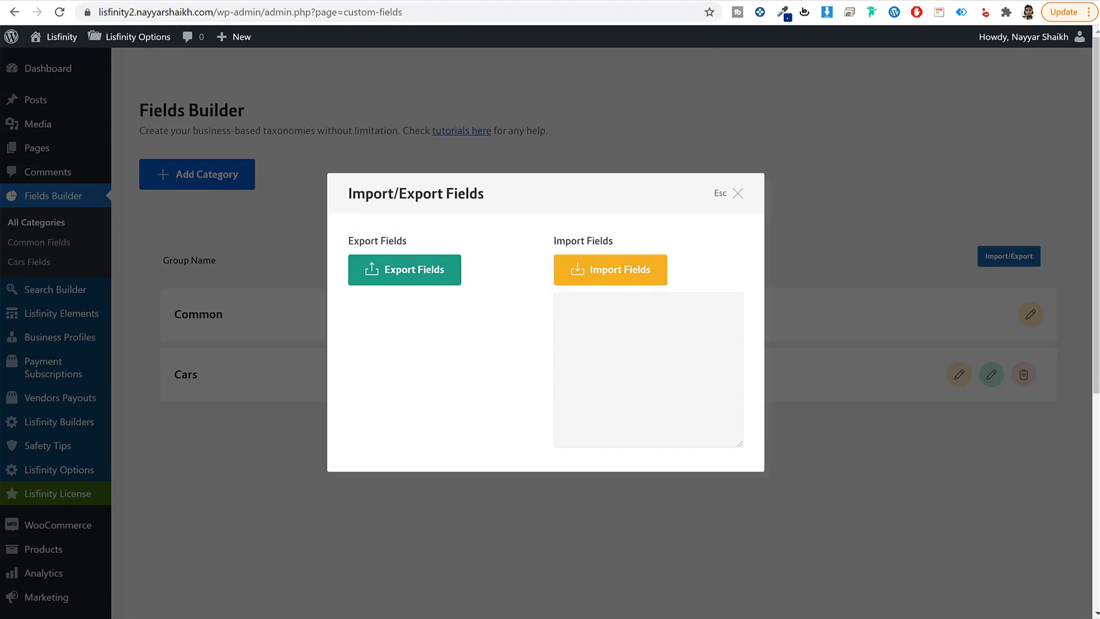
pyautogui.scroll(-5, 702, 461)
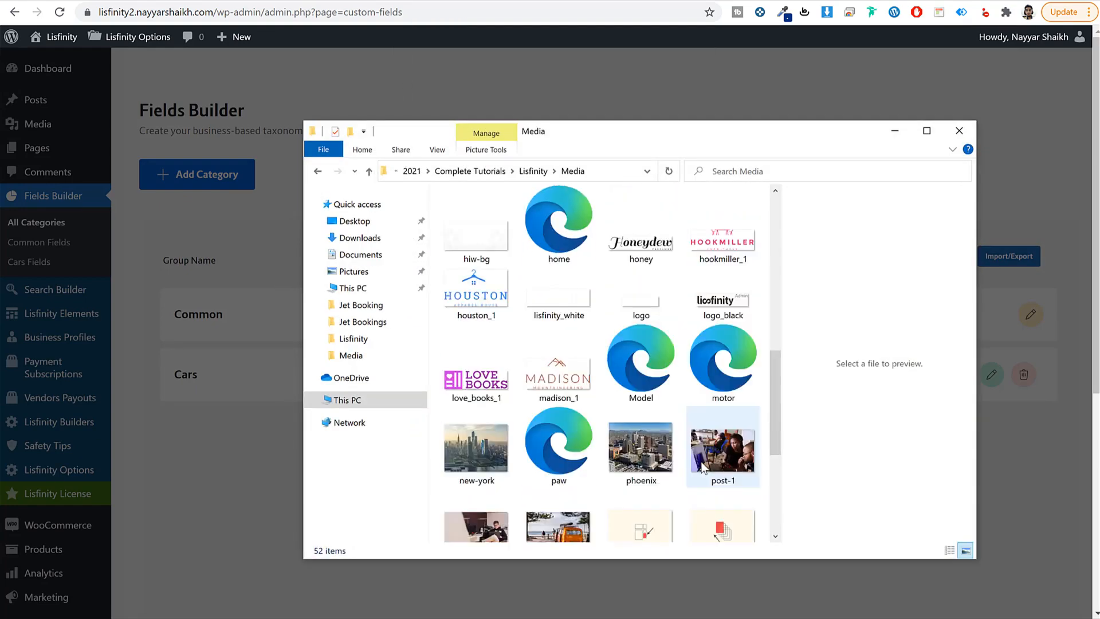
pyautogui.scroll(5, 697, 463)
pyautogui.scroll(-5, 716, 391)
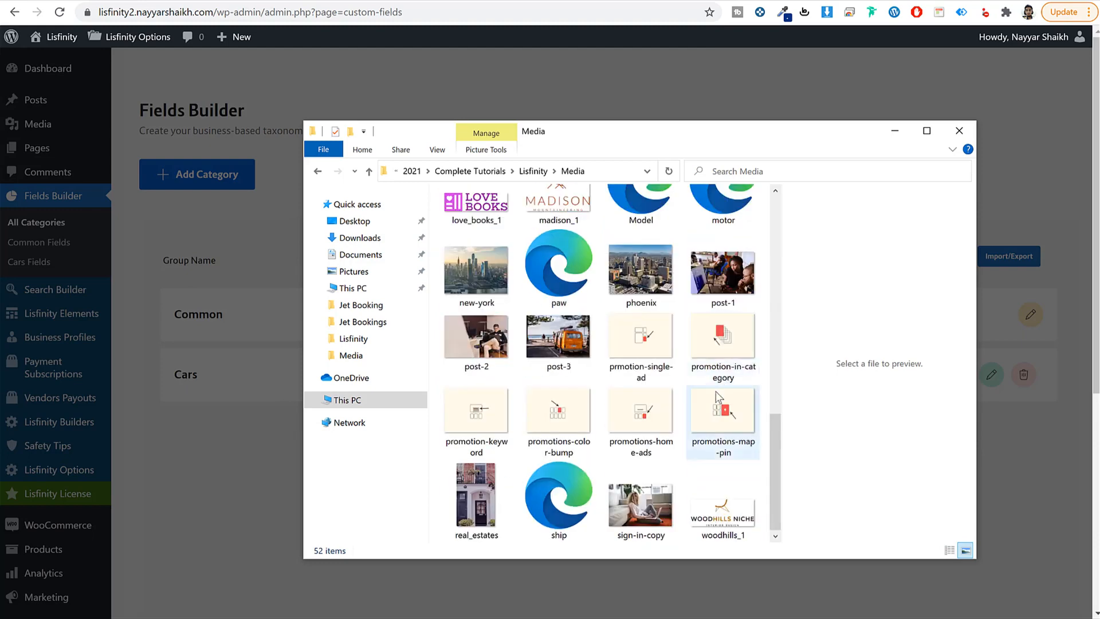
pyautogui.scroll(5, 716, 391)
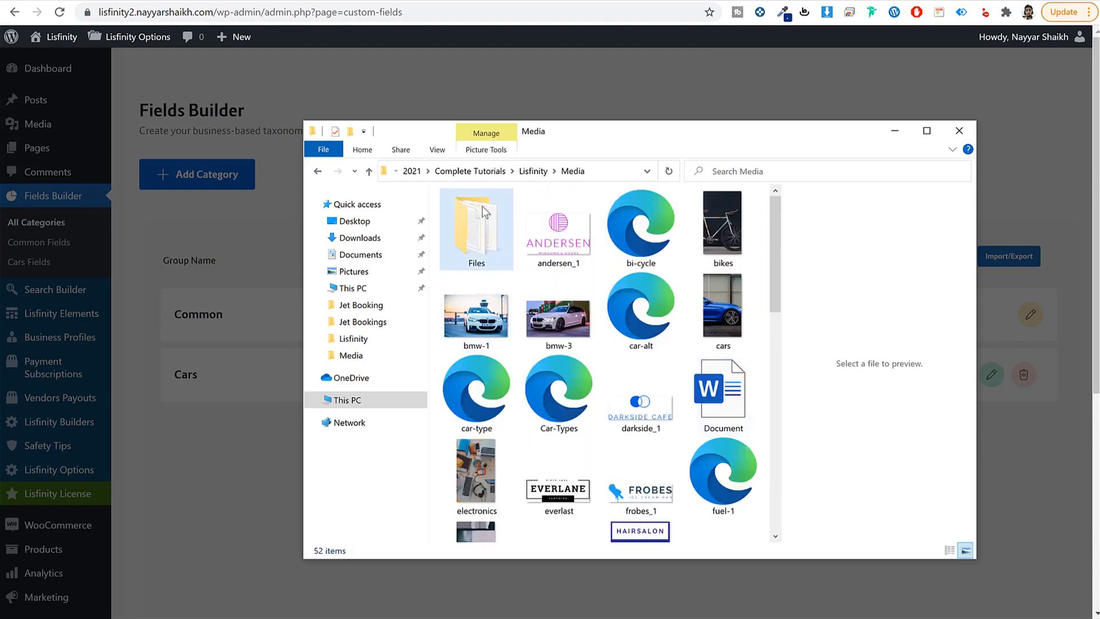
# Step: Copy all text of Media > Files > Fields Builder Import File, then close it
pyautogui.click(533, 171)
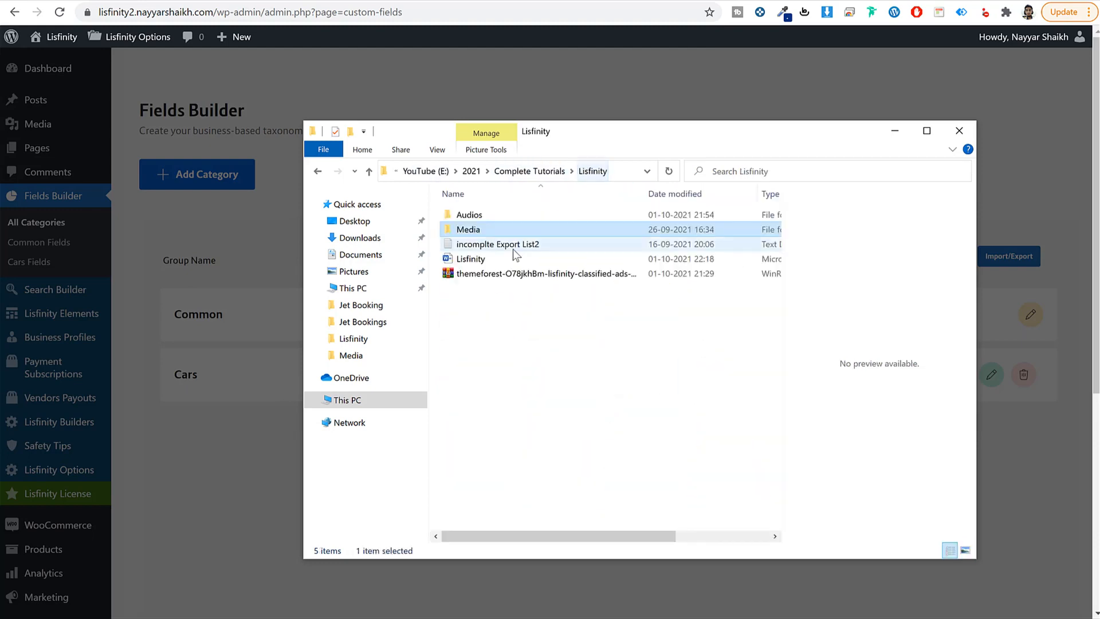
pyautogui.doubleClick(483, 229)
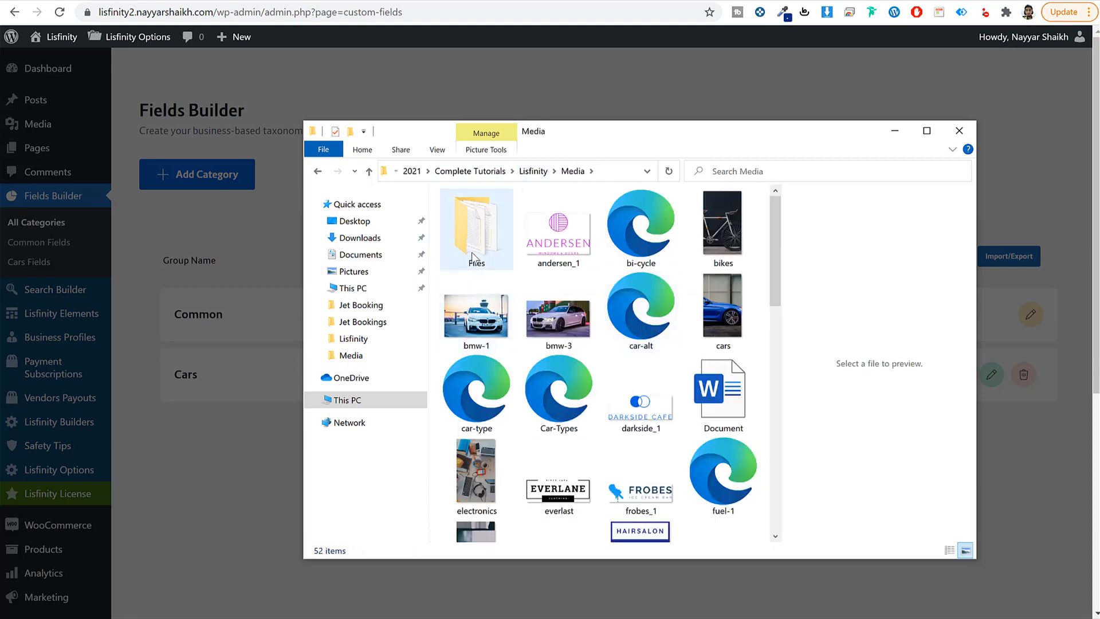
pyautogui.doubleClick(486, 238)
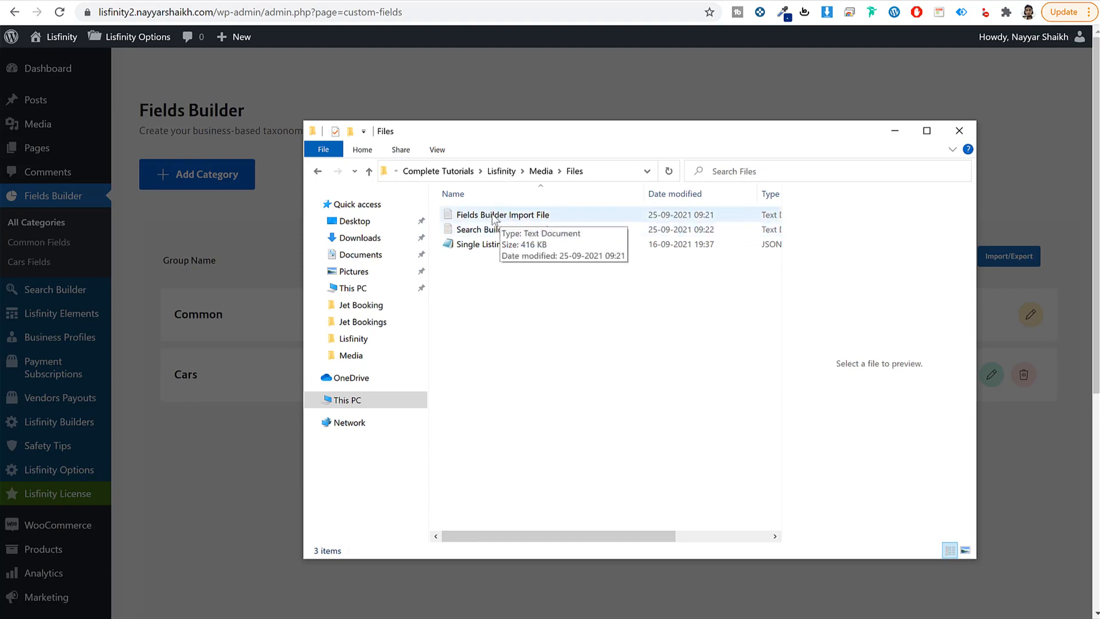
pyautogui.doubleClick(537, 216)
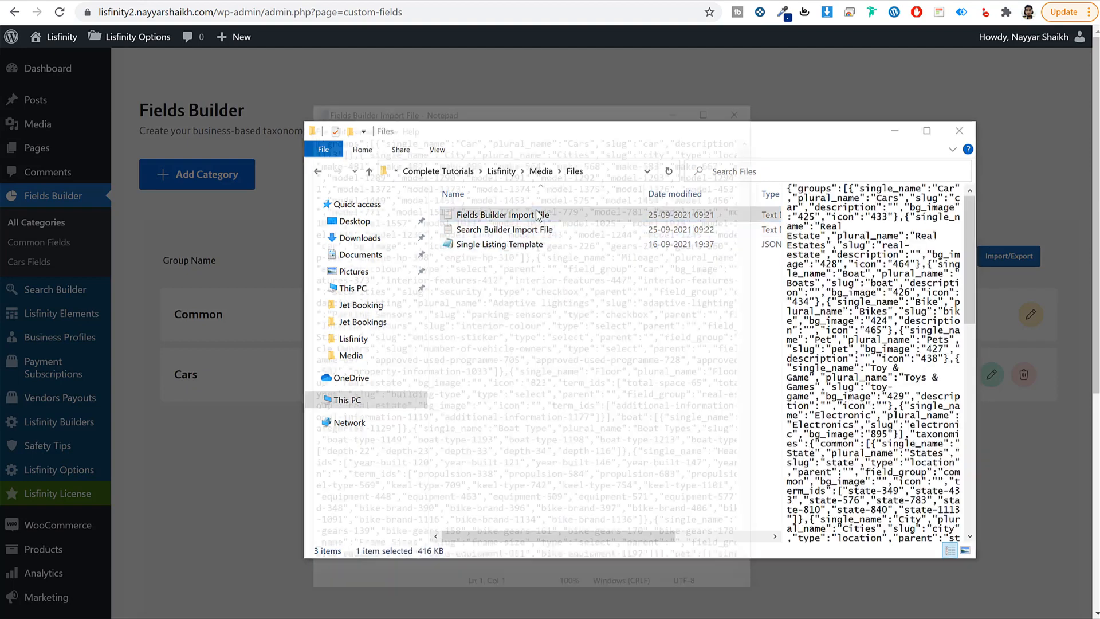
pyautogui.hotkey('ctrl', 'a')
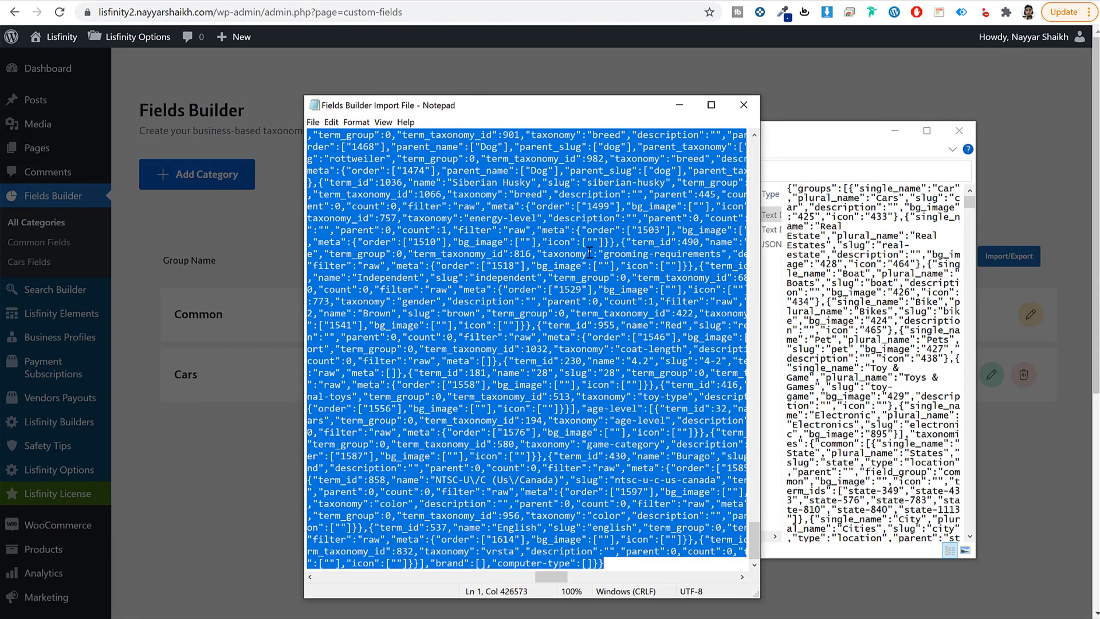
pyautogui.click(751, 104)
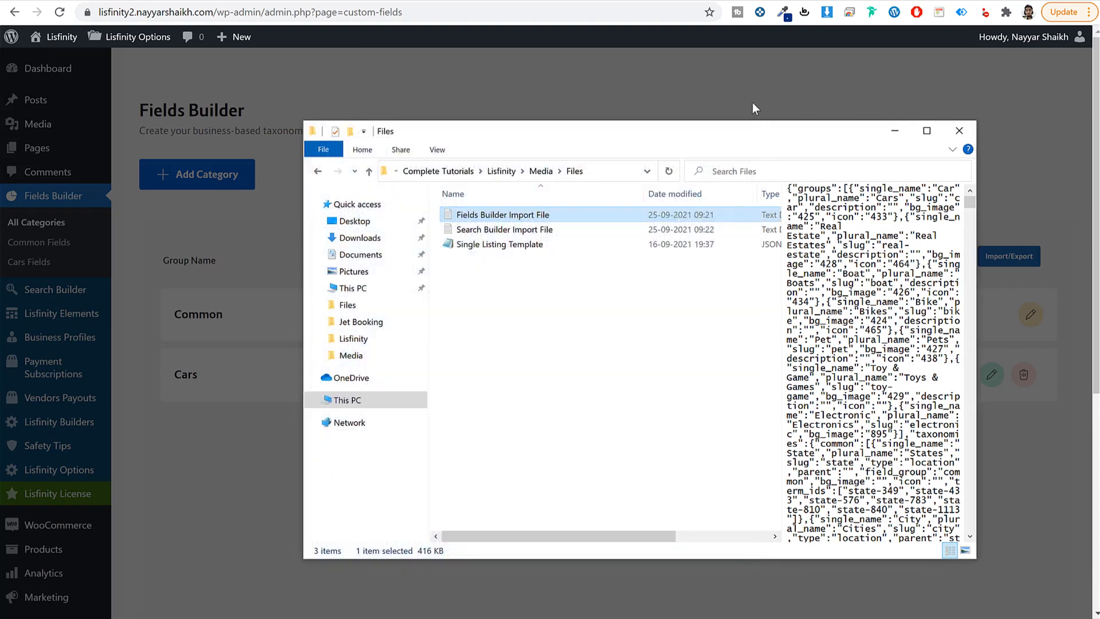
pyautogui.click(228, 442)
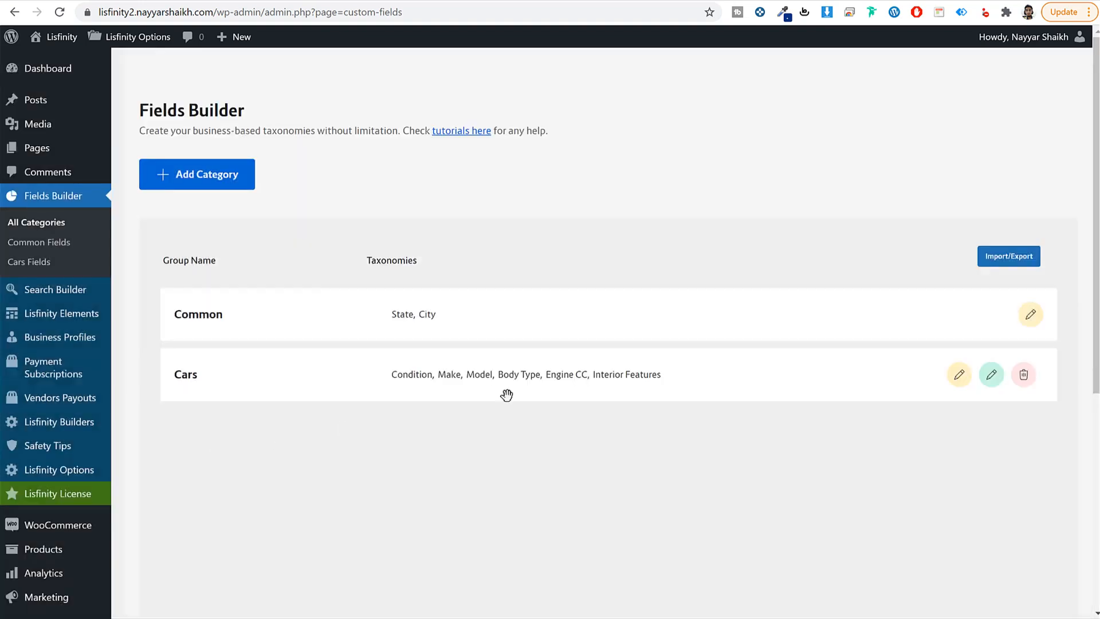
# Step: Paste the copied data into Import Fields and import it, confirming the override
pyautogui.click(993, 256)
pyautogui.click(646, 343)
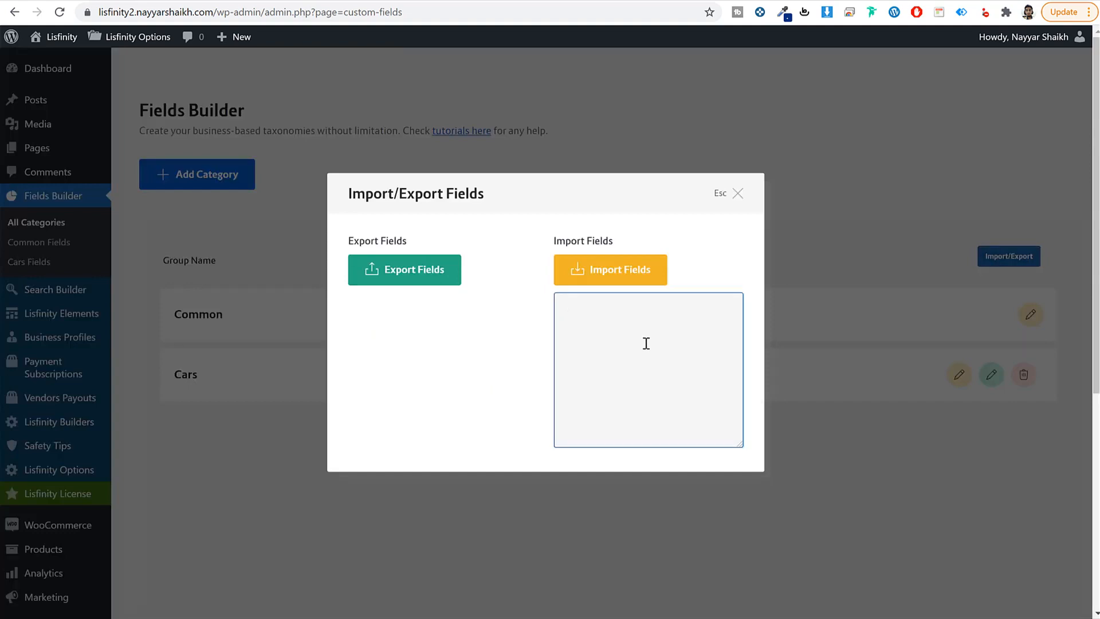
pyautogui.hotkey('ctrl', 'v')
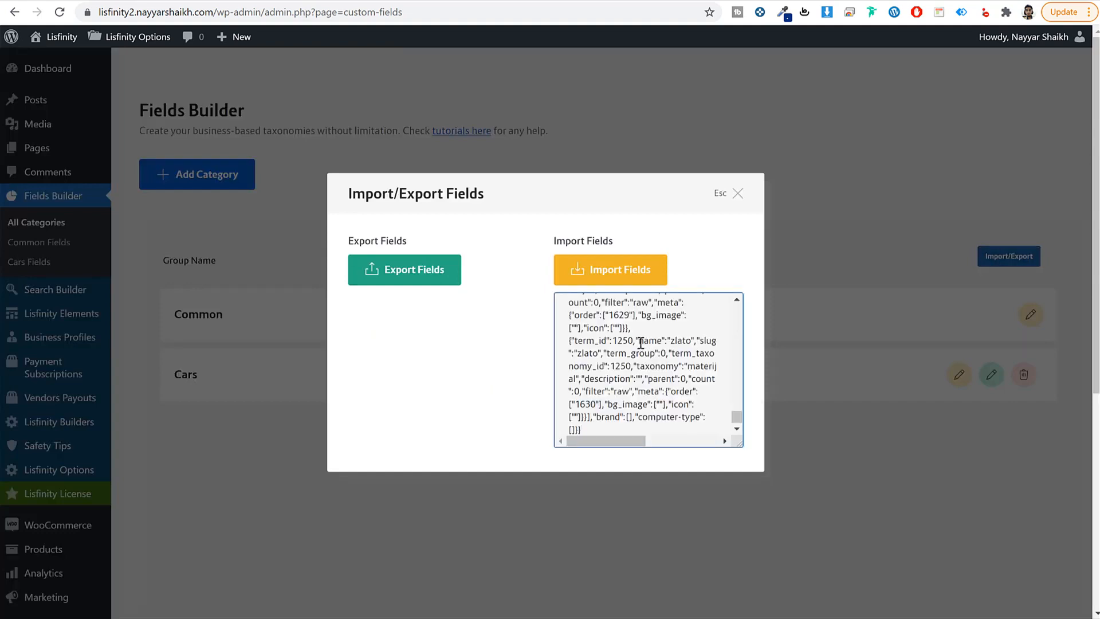
pyautogui.scroll(-10, 660, 409)
pyautogui.scroll(2, 659, 409)
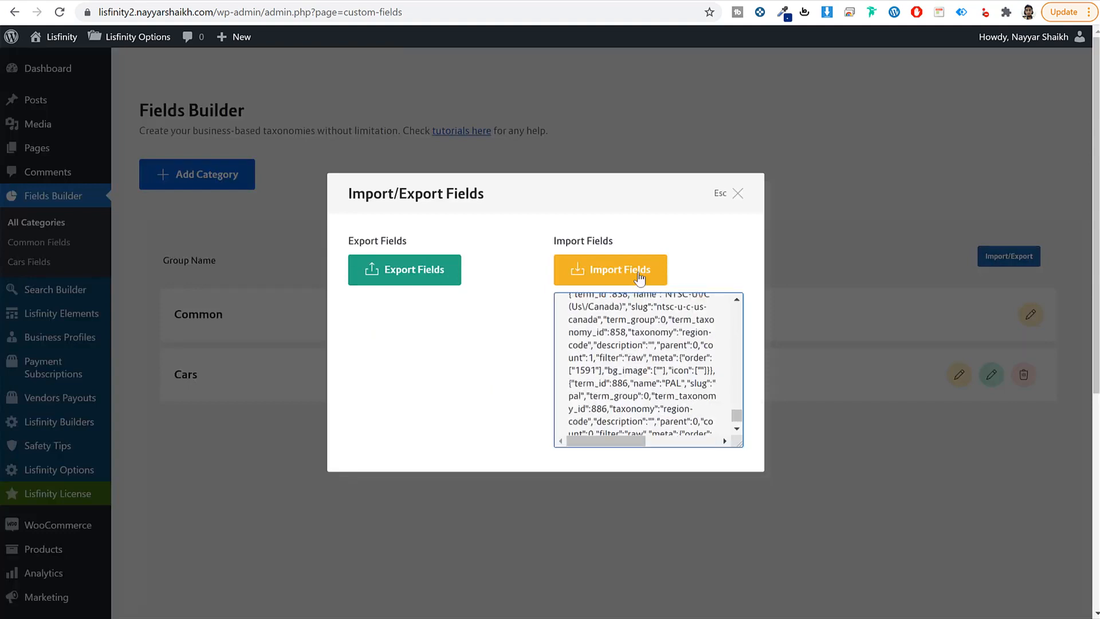
pyautogui.click(606, 275)
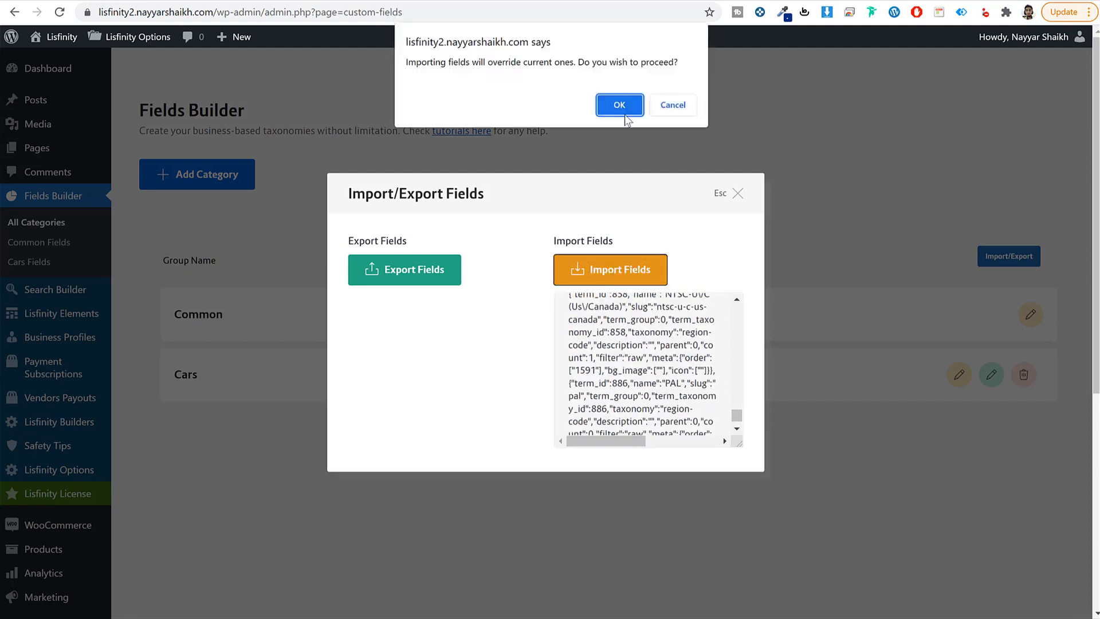
pyautogui.click(624, 112)
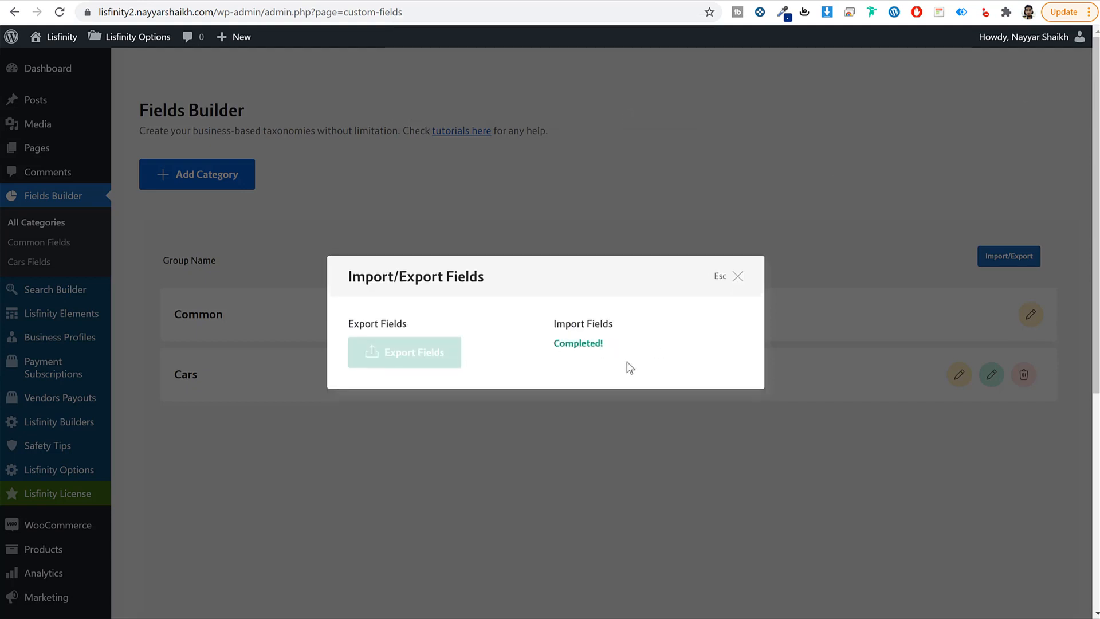
pyautogui.click(737, 277)
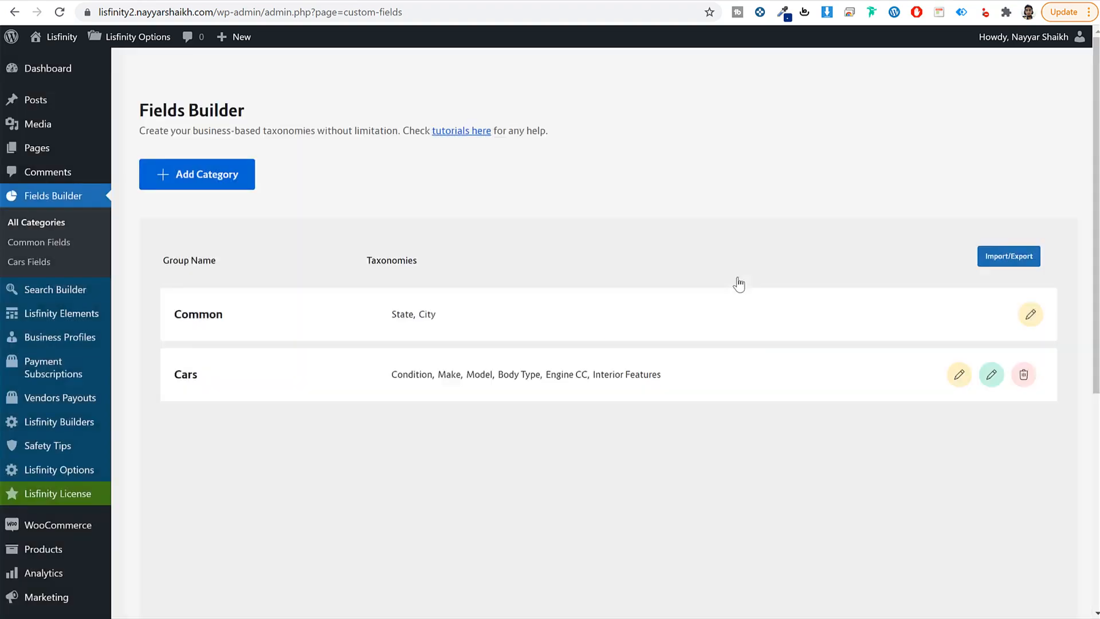
# Step: Reload Fields Builder and review the imported Cars category taxonomies
pyautogui.click(57, 19)
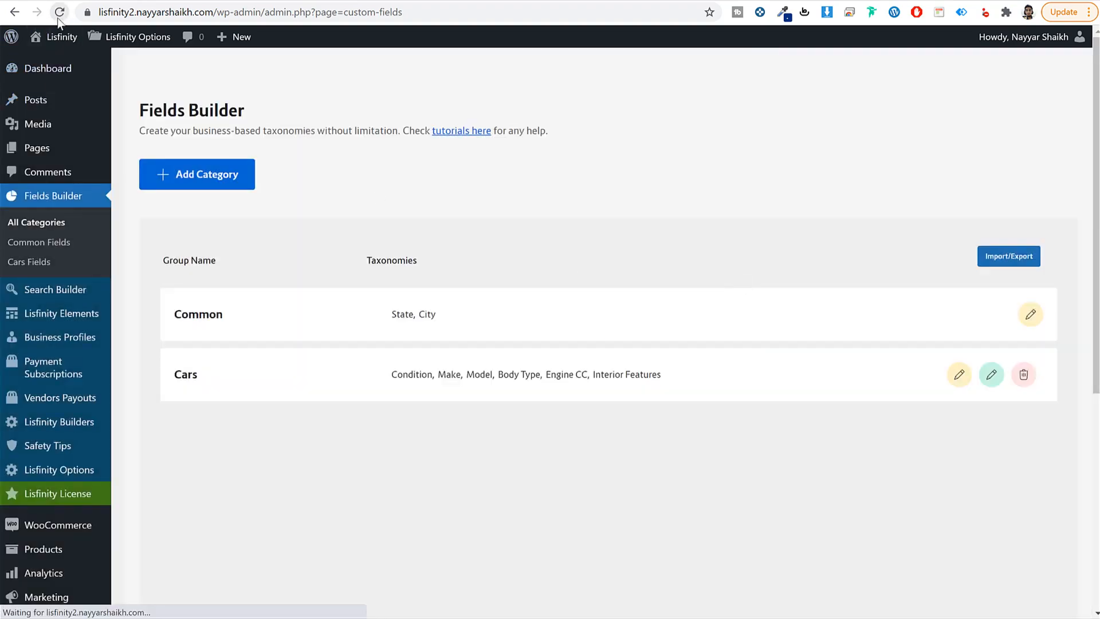
pyautogui.scroll(-2, 633, 336)
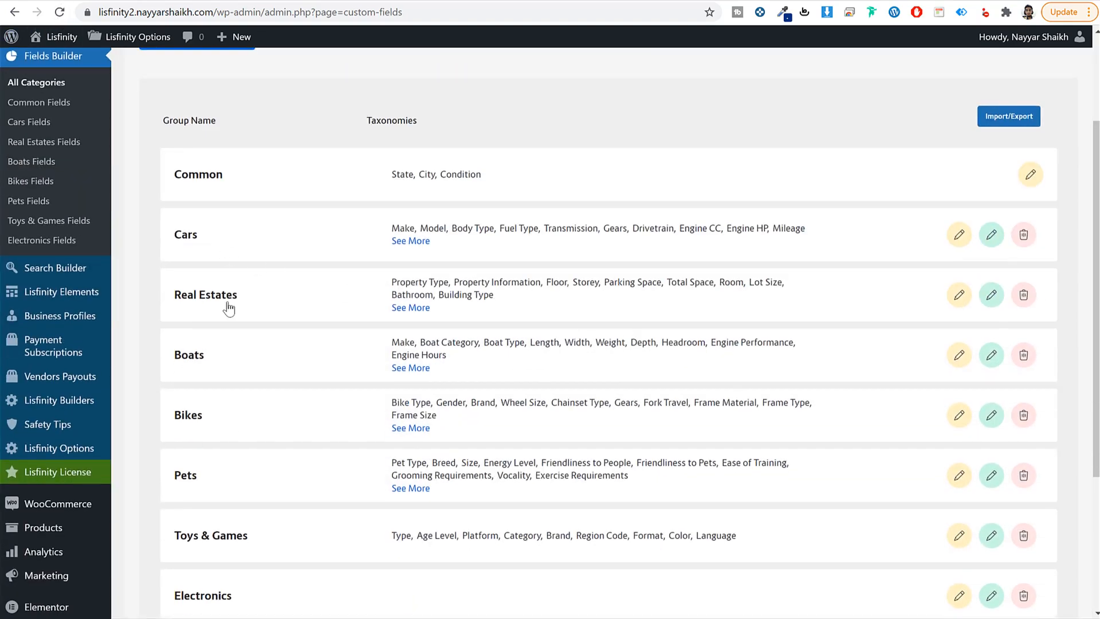
pyautogui.scroll(-3, 227, 315)
pyautogui.scroll(5, 235, 325)
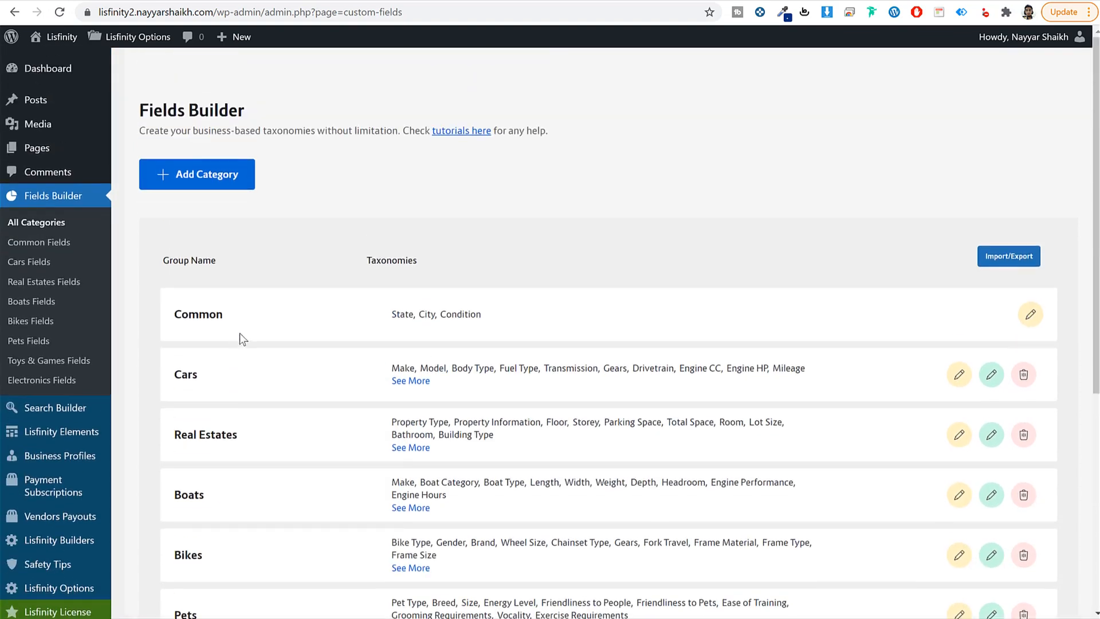
pyautogui.click(243, 372)
pyautogui.hotkey('ctrl', '-')
pyautogui.hotkey('ctrl', '-')
pyautogui.hotkey('ctrl', '-')
pyautogui.hotkey('ctrl', '-')
pyautogui.hotkey('ctrl', '-')
pyautogui.hotkey('ctrl', '-')
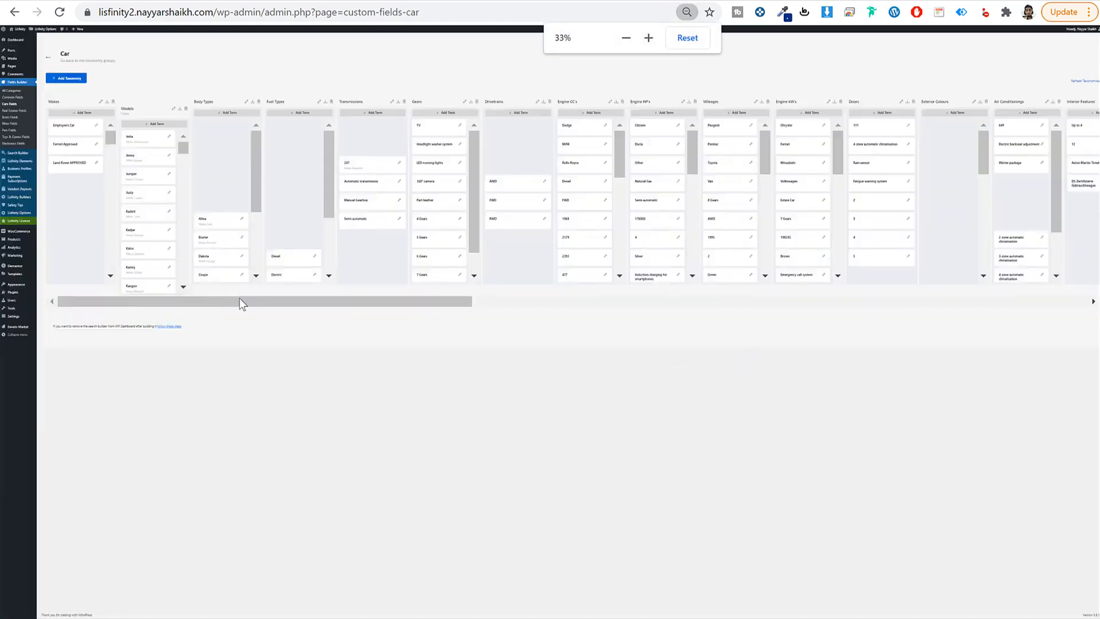
pyautogui.moveTo(241, 304); pyautogui.dragTo(165, 300)
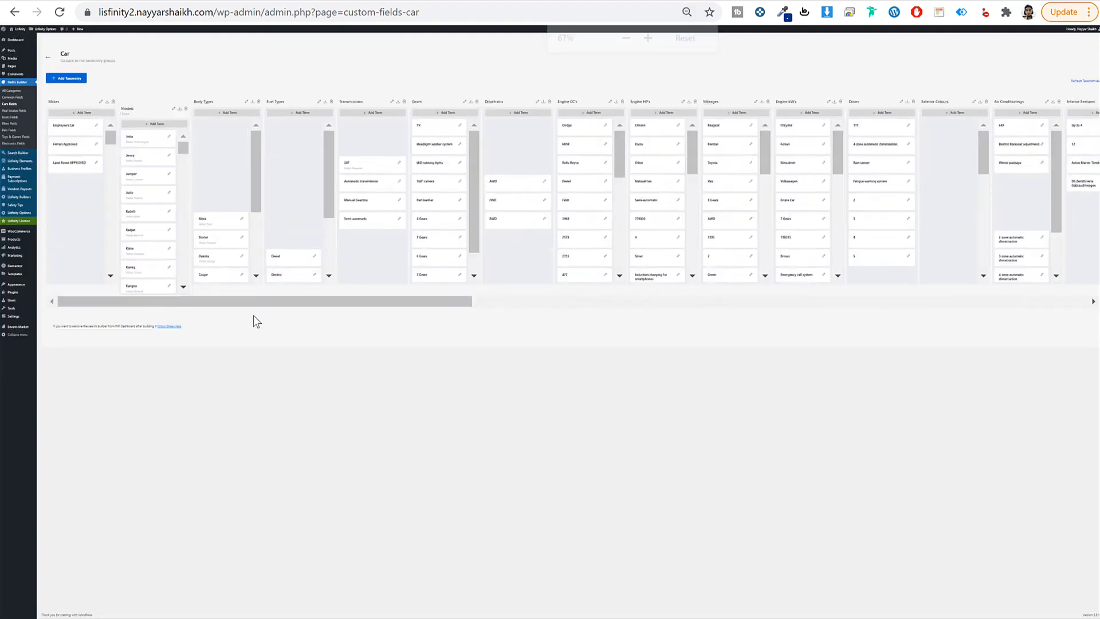
pyautogui.hotkey('ctrl', '+')
pyautogui.hotkey('ctrl', '+')
pyautogui.hotkey('ctrl', '+')
pyautogui.hotkey('ctrl', '+')
pyautogui.hotkey('ctrl', '+')
pyautogui.hotkey('ctrl', '+')
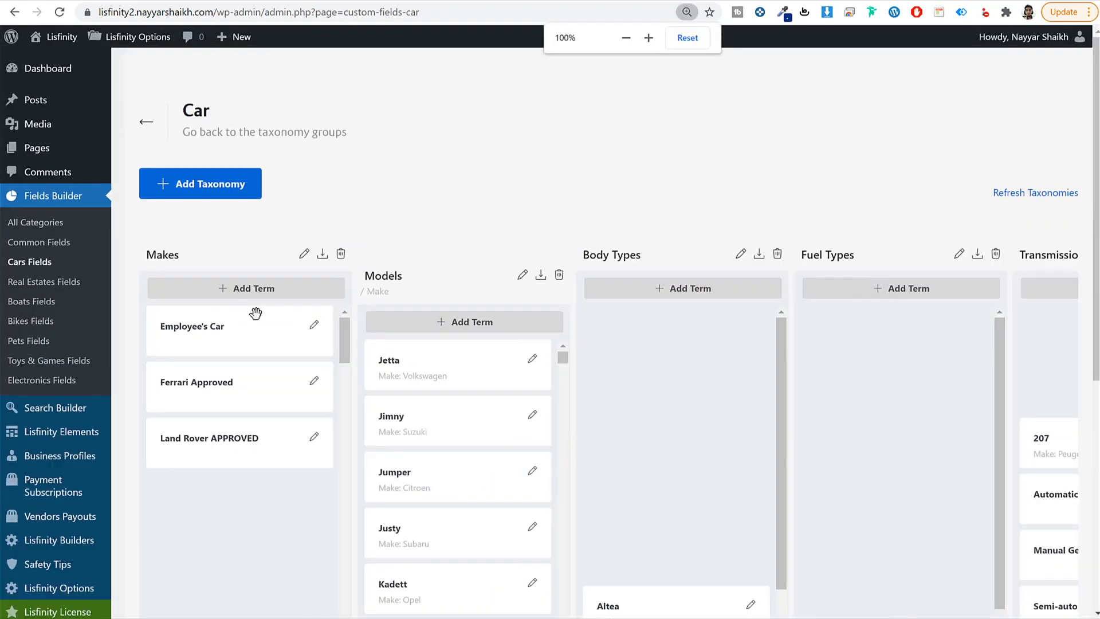
pyautogui.click(84, 415)
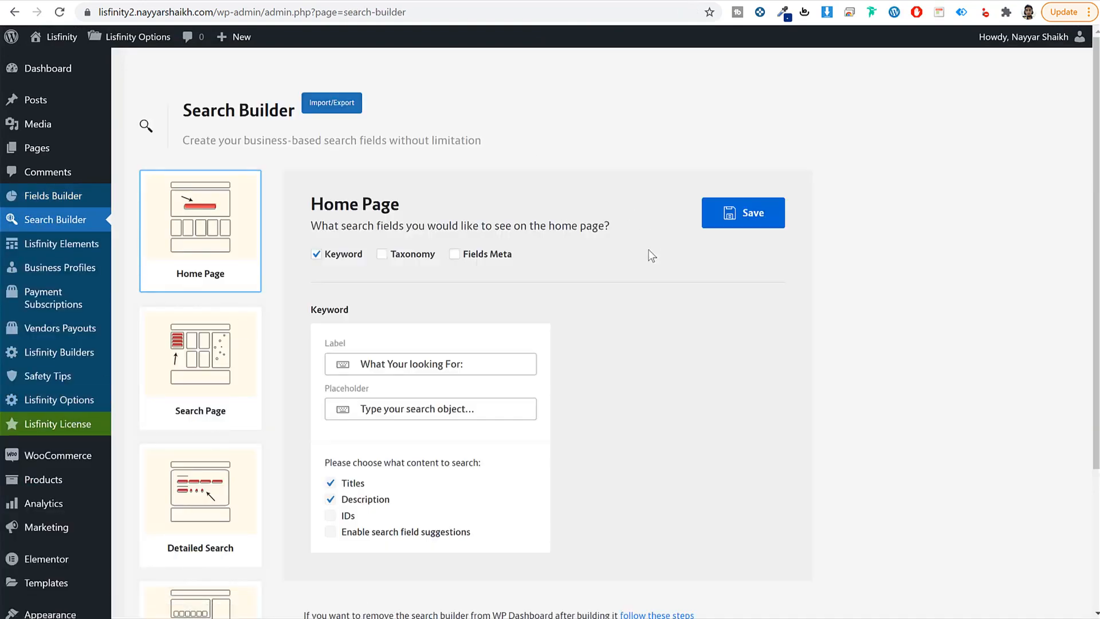
# Step: Review the Car niche's field groups in Single Page Group Fields
pyautogui.scroll(-3, 653, 264)
pyautogui.click(226, 486)
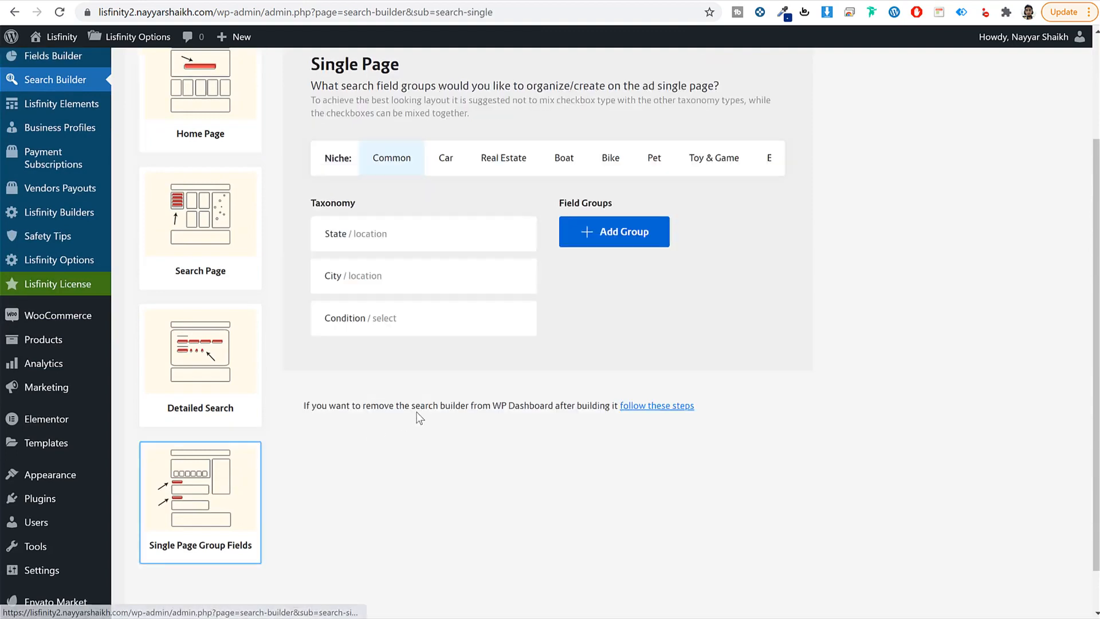
pyautogui.scroll(3, 417, 411)
pyautogui.click(438, 314)
pyautogui.scroll(-12, 498, 380)
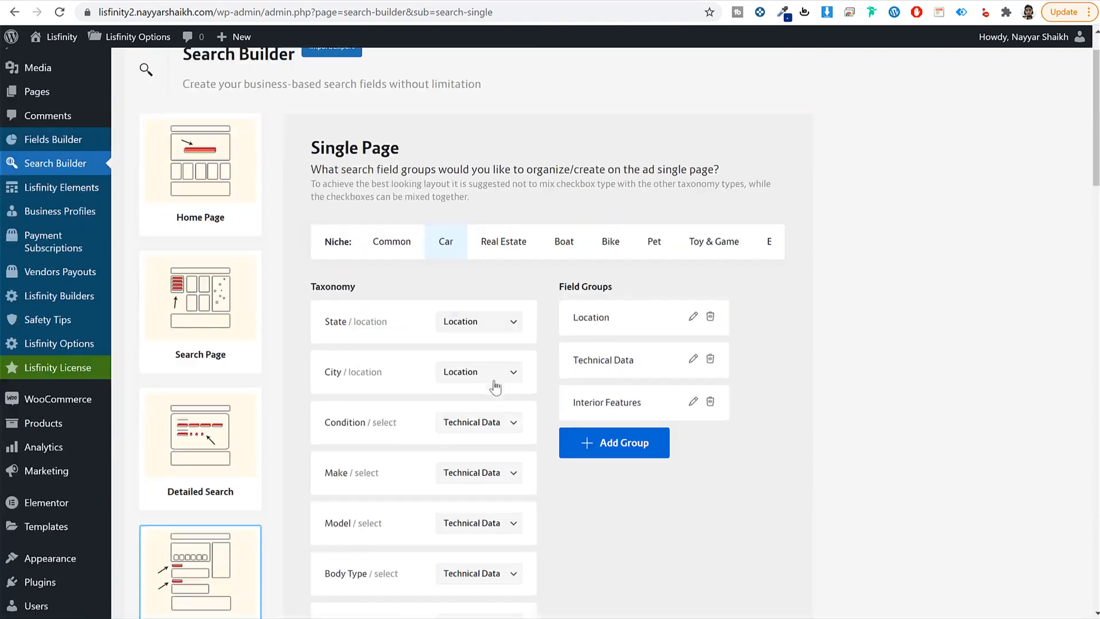
pyautogui.scroll(-5, 498, 395)
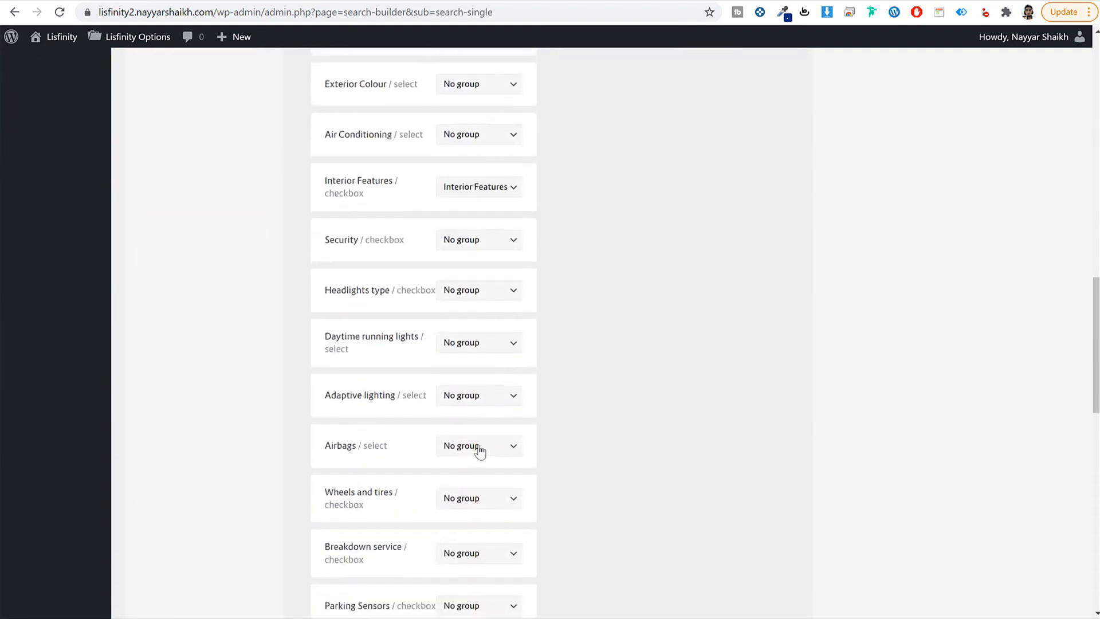
pyautogui.scroll(-10, 503, 421)
pyautogui.scroll(-4, 502, 421)
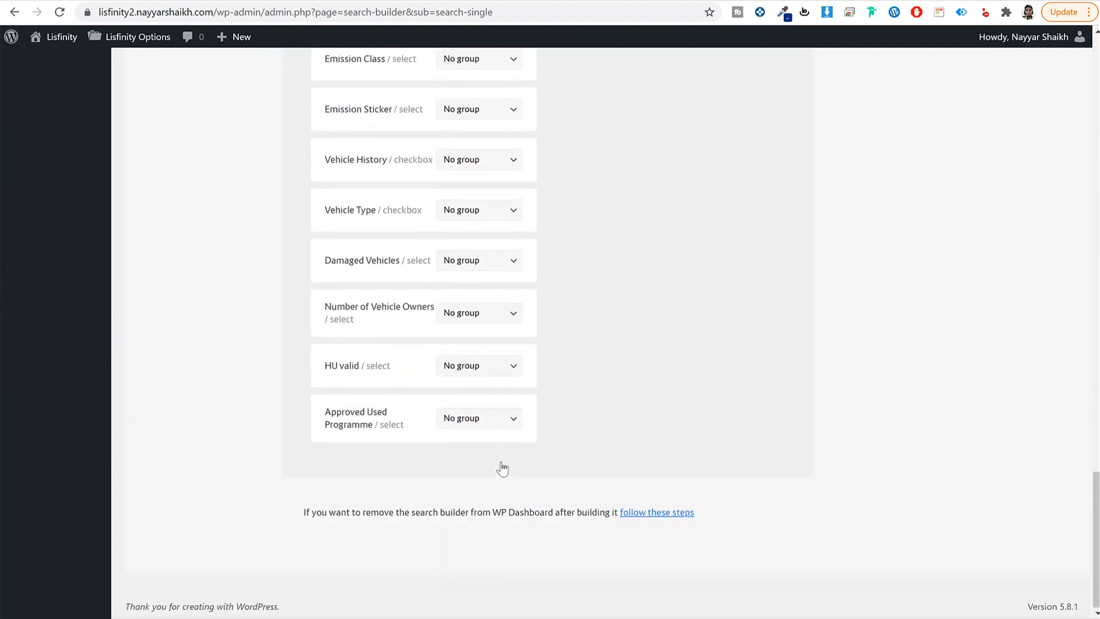
pyautogui.scroll(20, 502, 462)
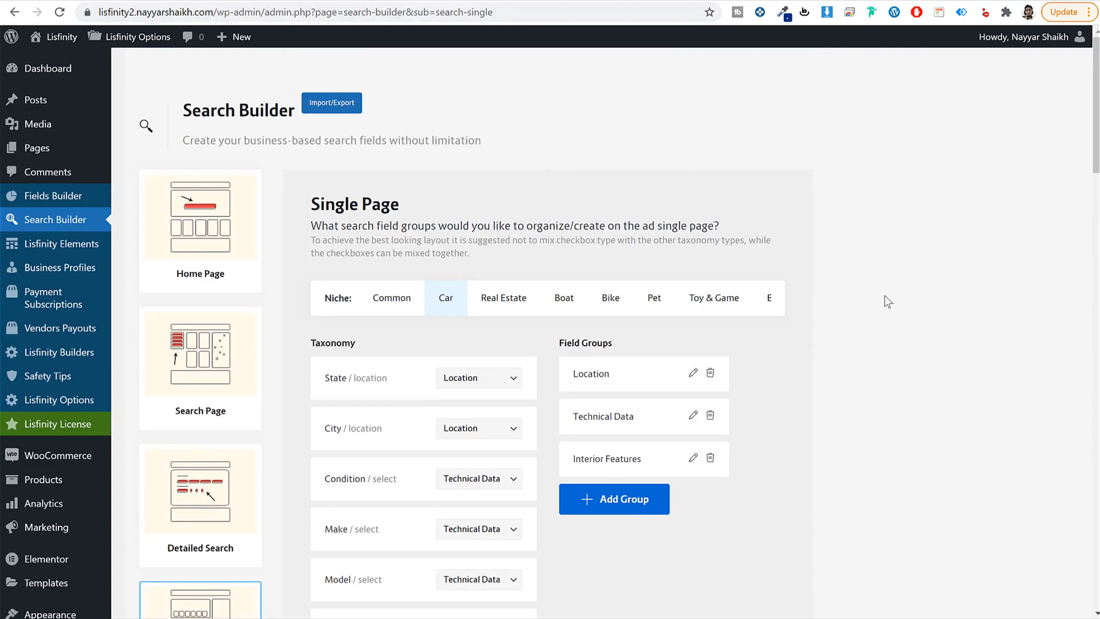
# Step: Open the search fields Import/Export dialog and copy all text of the Search Builder Import File
pyautogui.click(336, 109)
pyautogui.hotkey('alt', 'Tab')
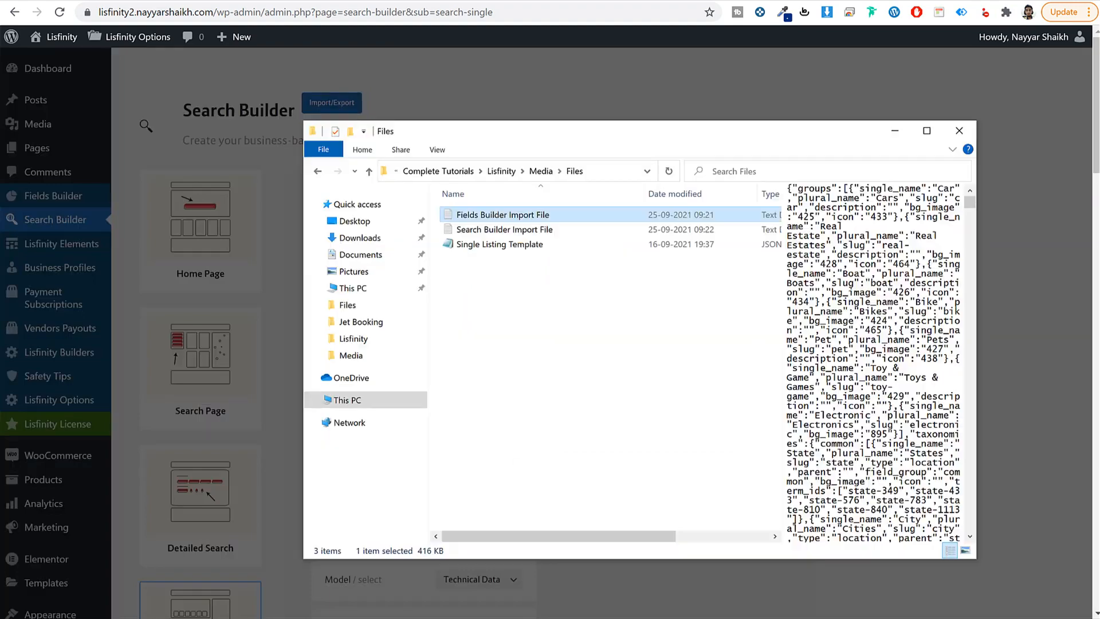
pyautogui.click(504, 231)
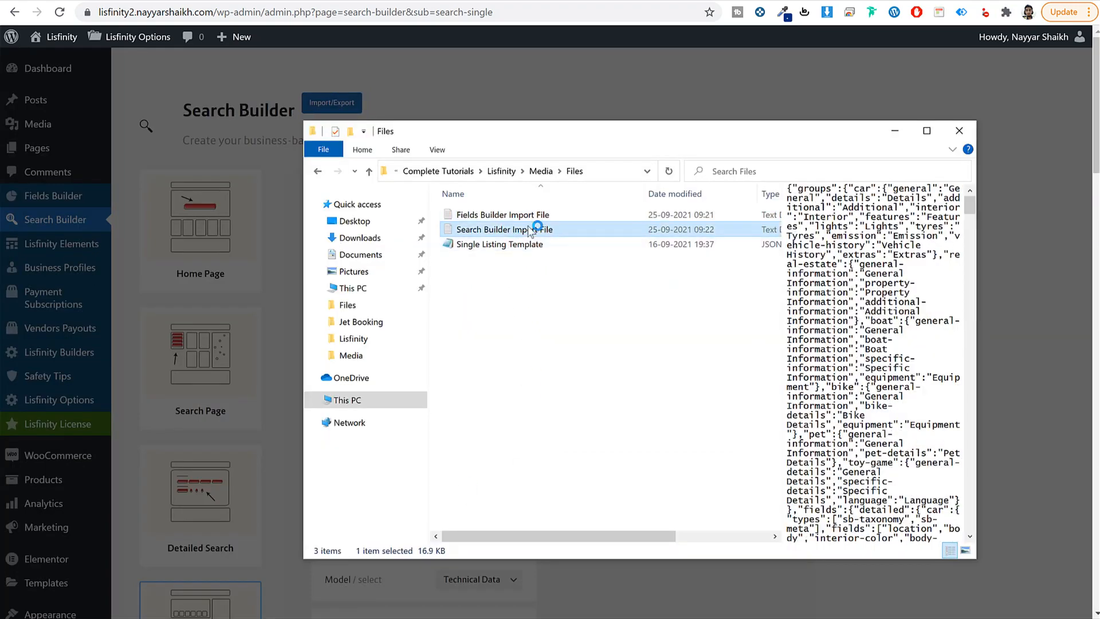
pyautogui.hotkey('ctrl', 'a')
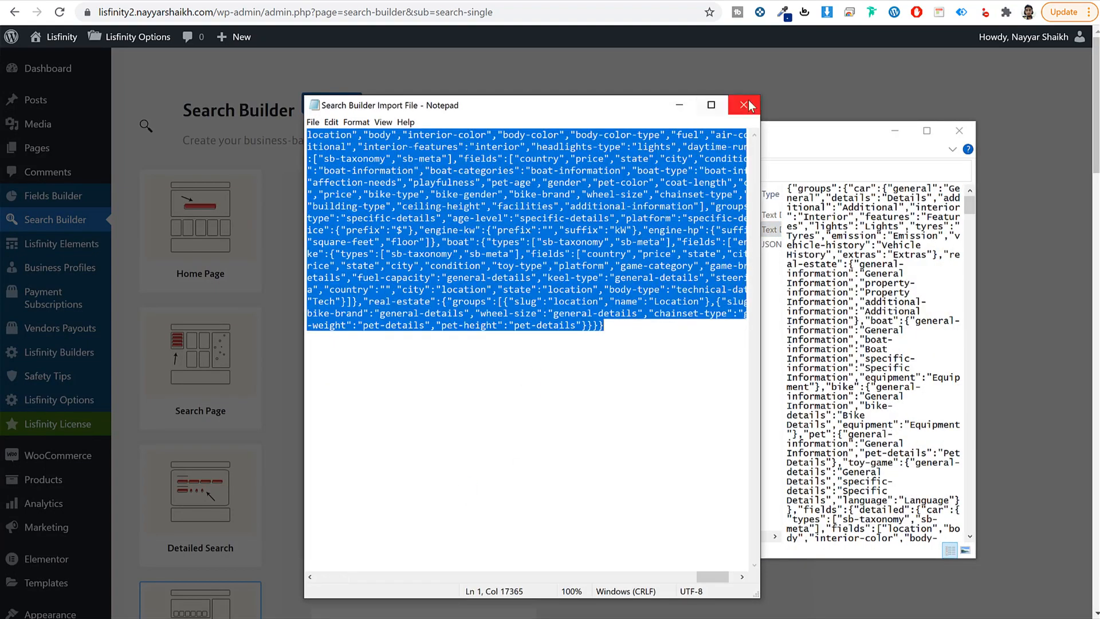
pyautogui.click(744, 105)
pyautogui.click(736, 86)
# Step: Paste the copied search-builder data, import it overriding current search fields, then close the window
pyautogui.click(332, 103)
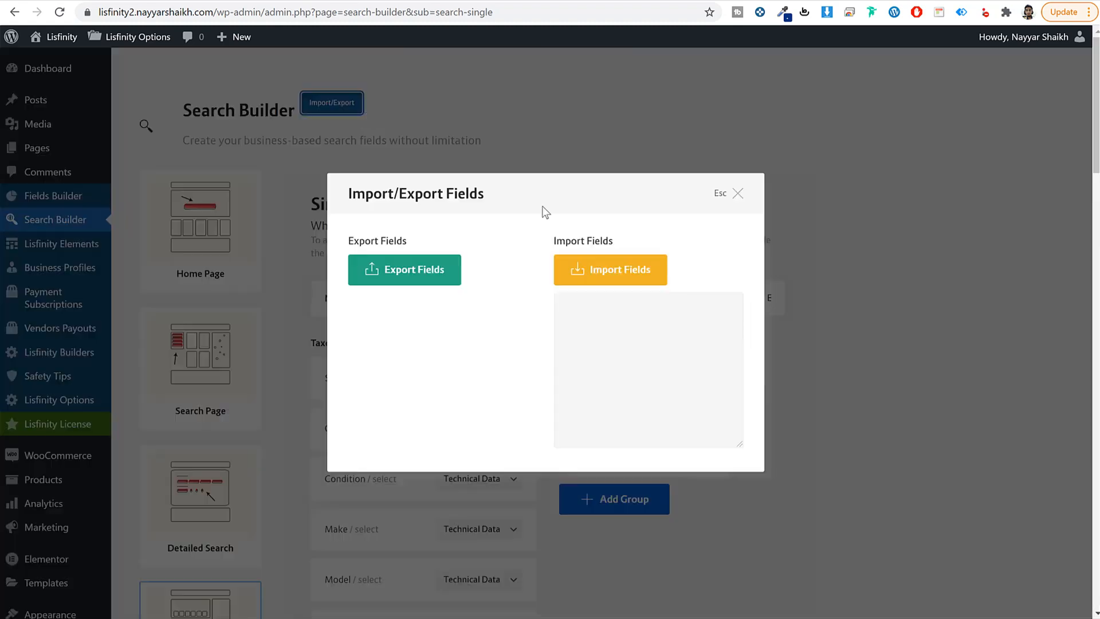
pyautogui.click(690, 352)
pyautogui.hotkey('ctrl', 'v')
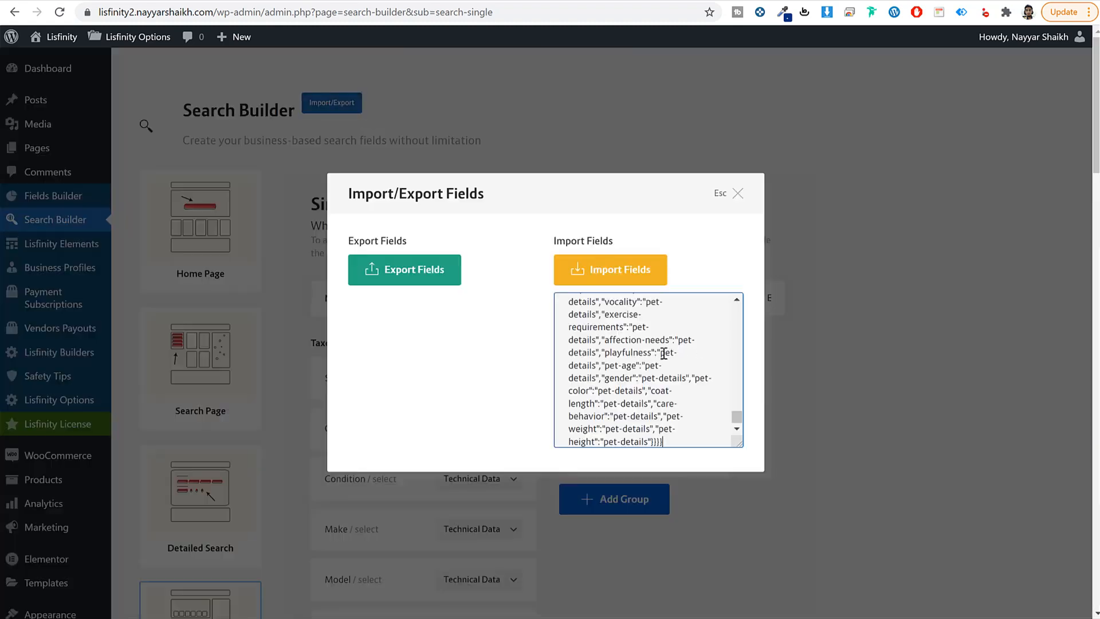
pyautogui.click(619, 271)
pyautogui.click(620, 103)
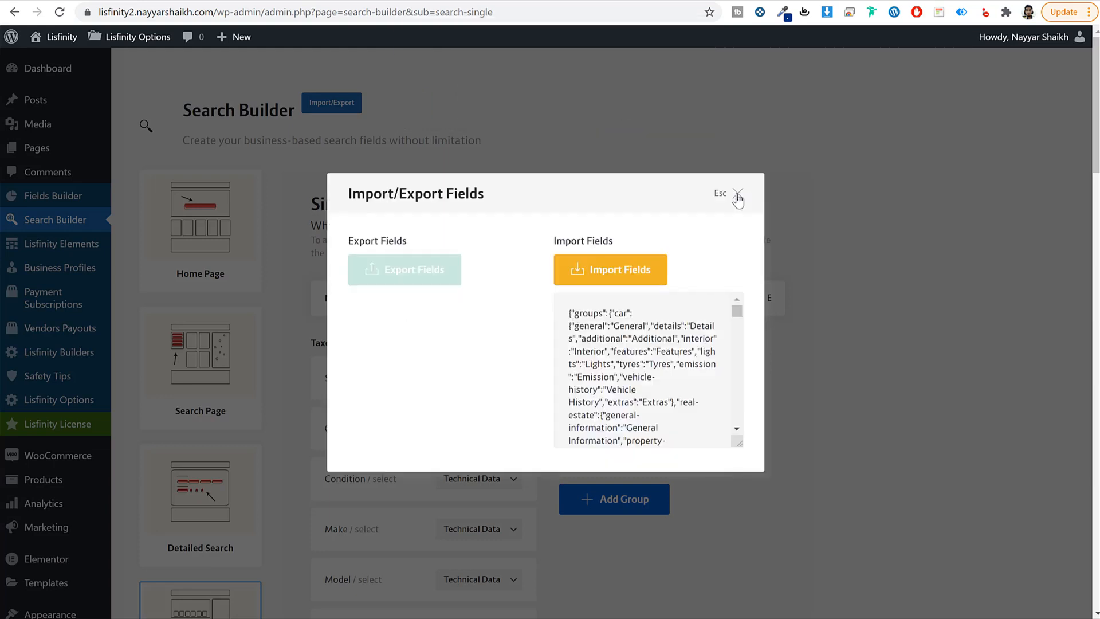
pyautogui.click(738, 194)
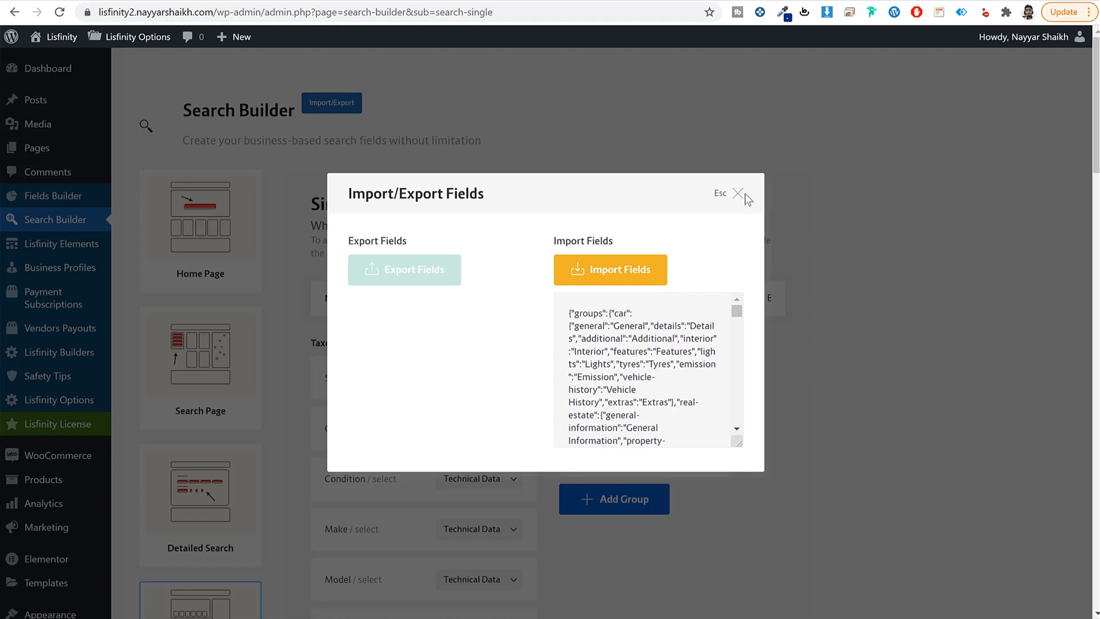
pyautogui.click(745, 194)
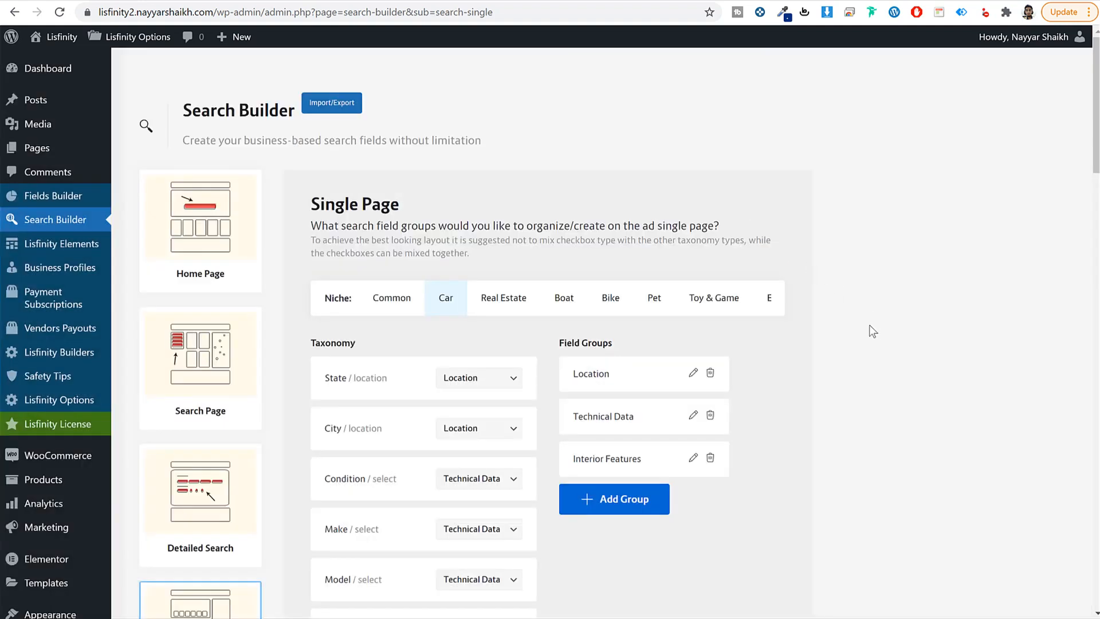
# Step: Visit the Fields Builder and the demo account page, then bring up All Pages
pyautogui.click(81, 205)
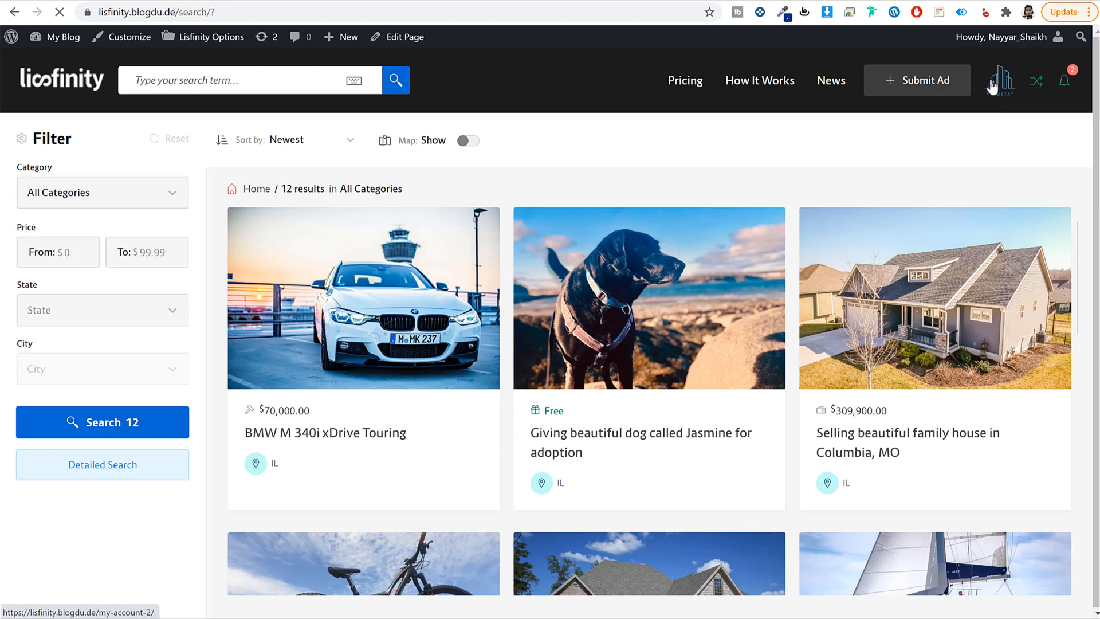
pyautogui.click(991, 86)
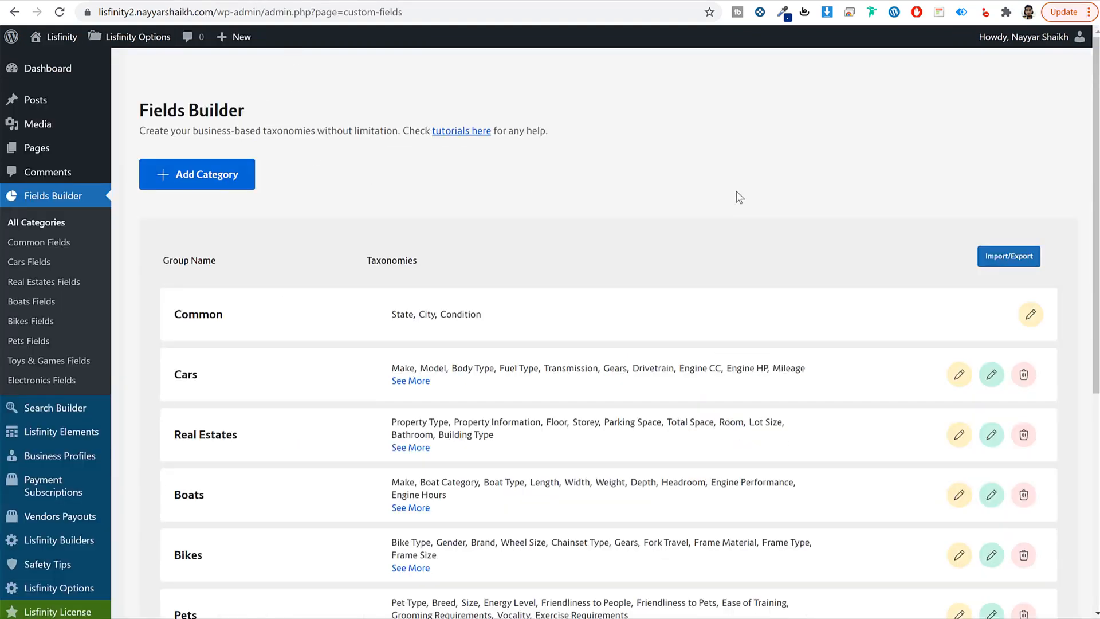
pyautogui.click(38, 148)
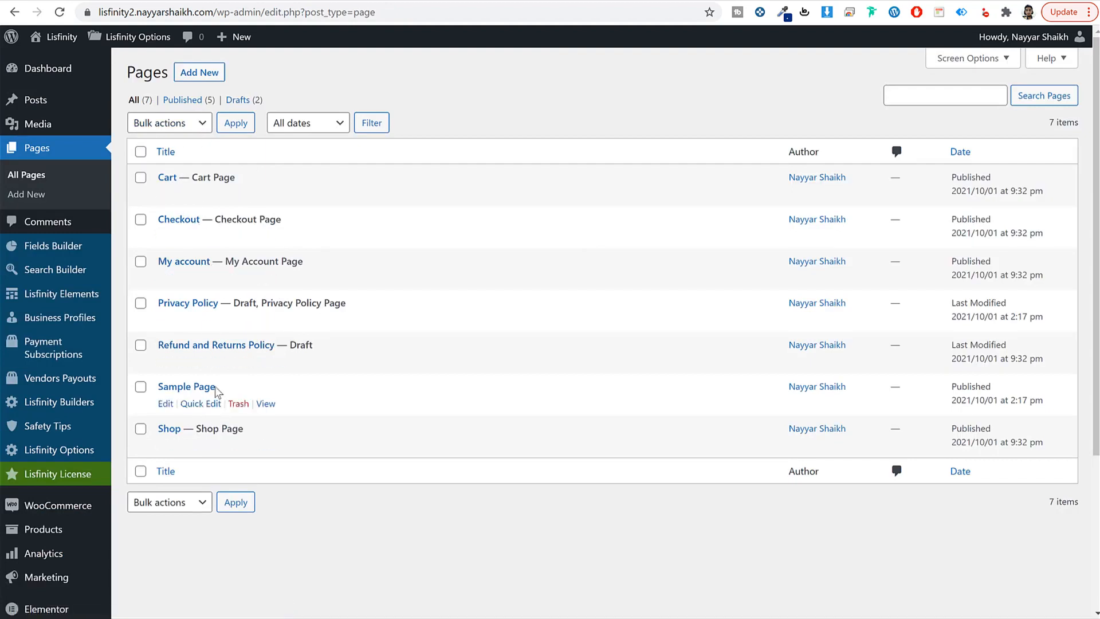
# Step: Create and publish an empty page titled 'Login'
pyautogui.scroll(-4, 304, 340)
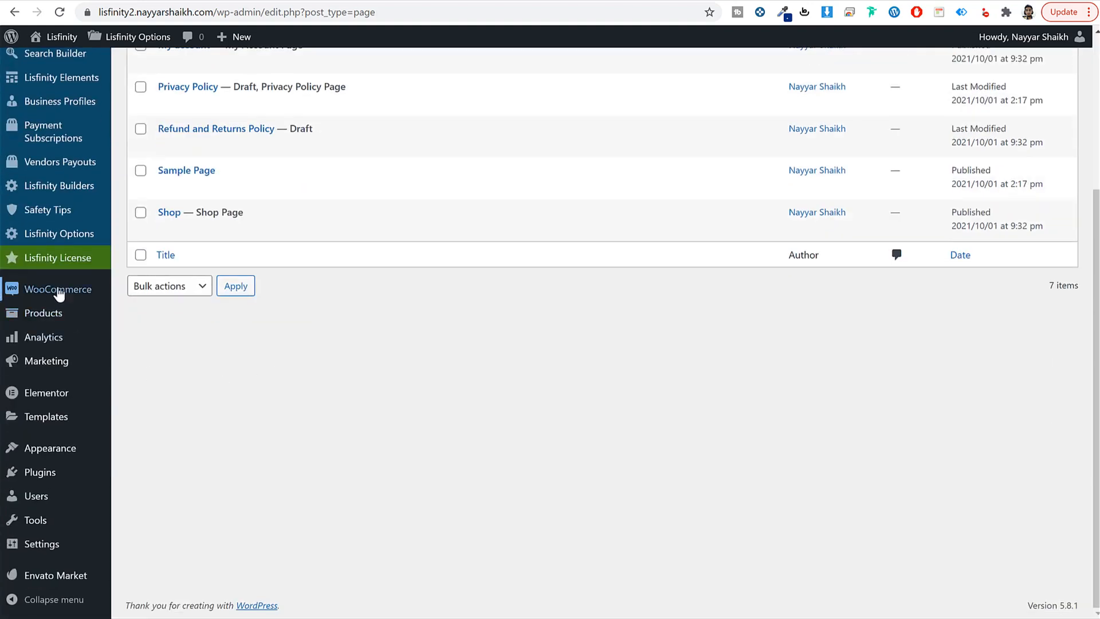
pyautogui.moveTo(59, 294)
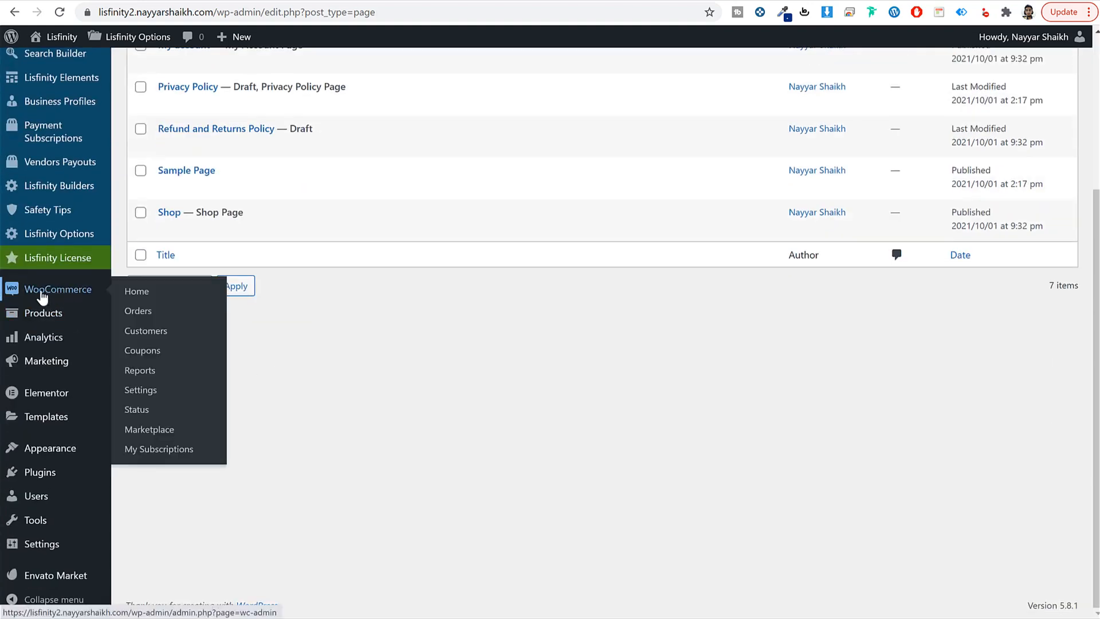
pyautogui.scroll(4, 93, 344)
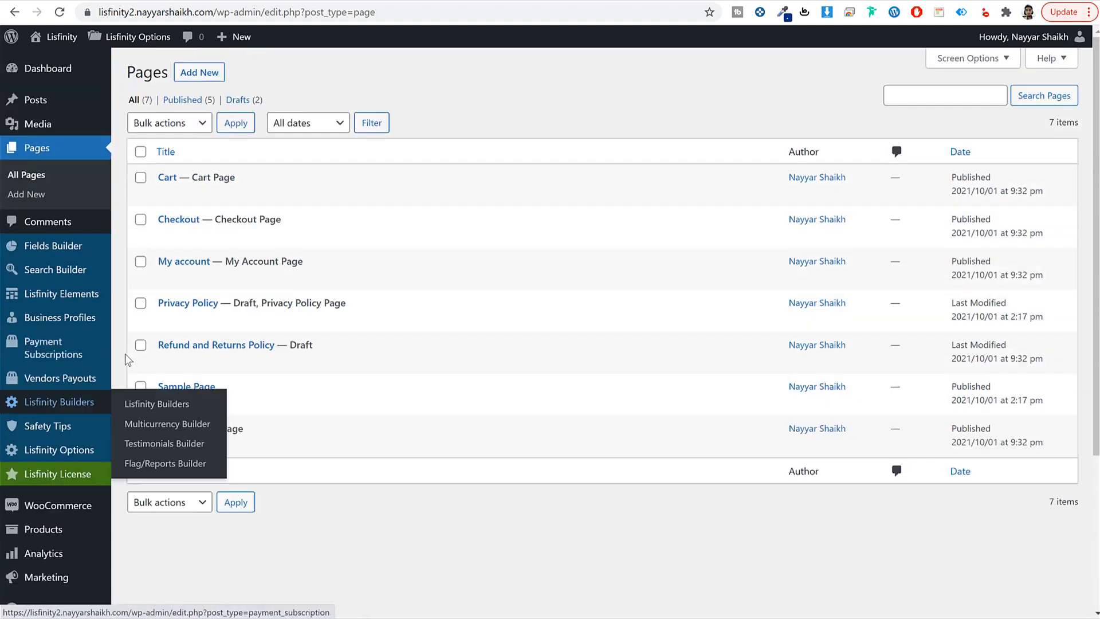
pyautogui.click(201, 73)
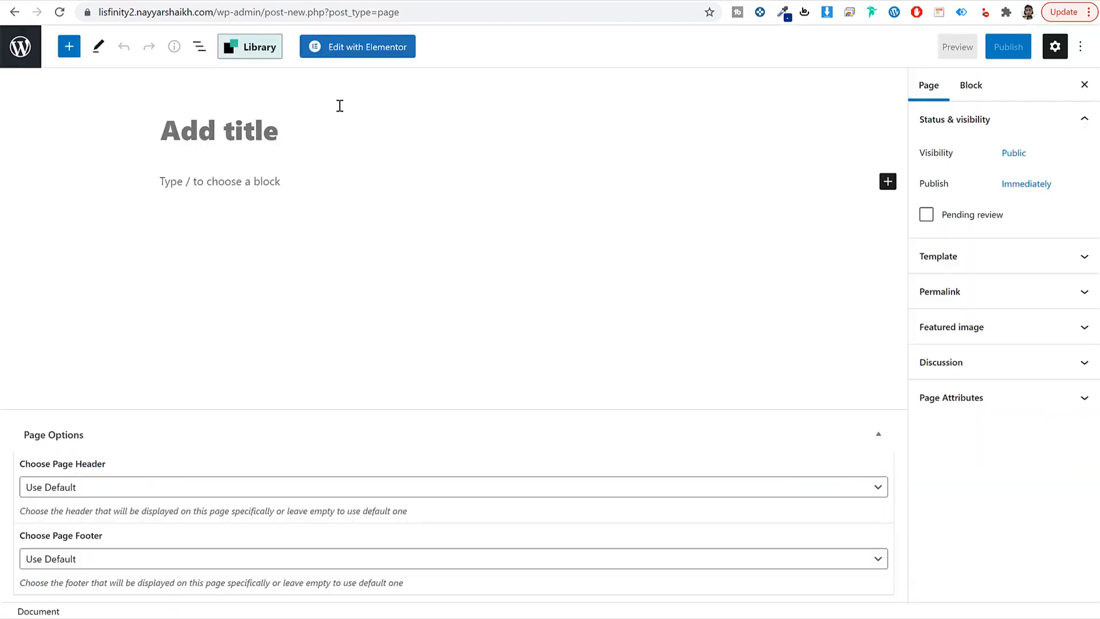
pyautogui.write('Login')
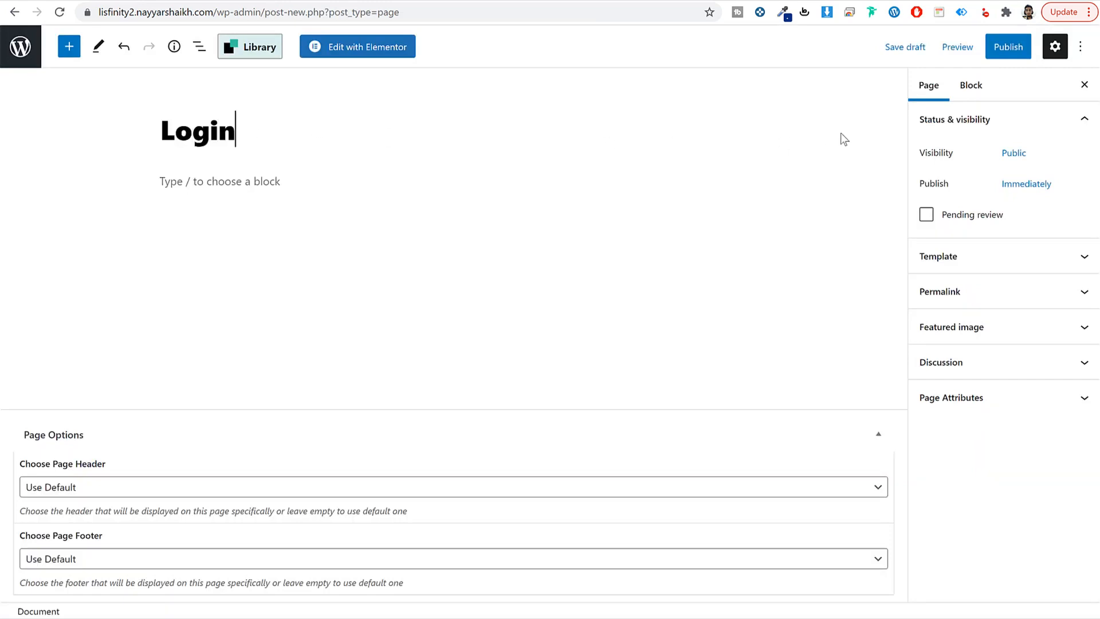
pyautogui.click(987, 59)
pyautogui.click(984, 54)
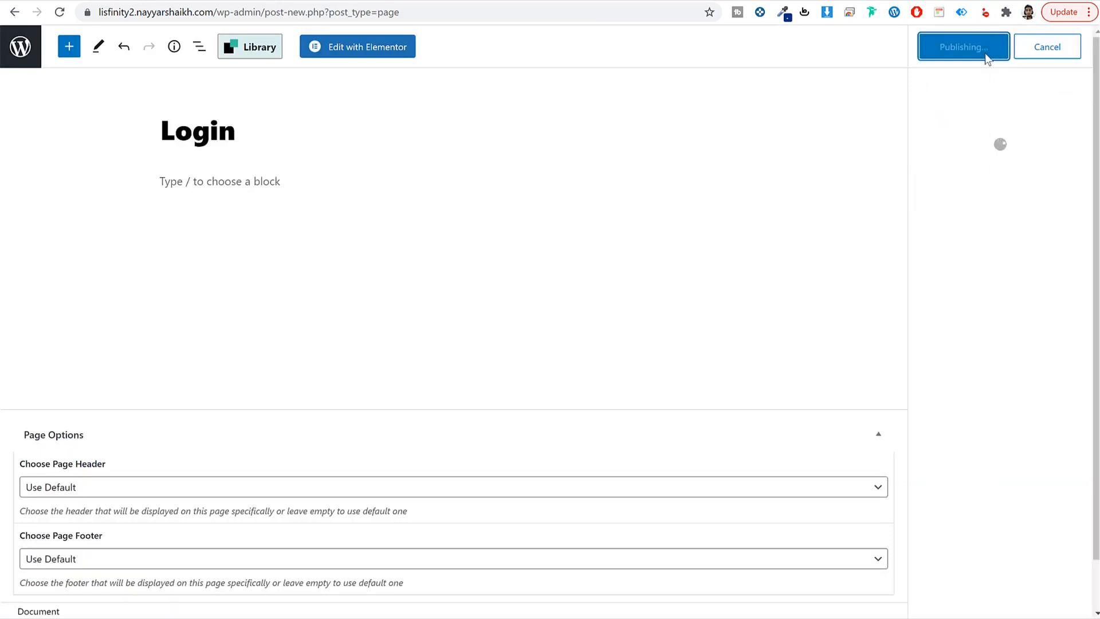
pyautogui.click(30, 55)
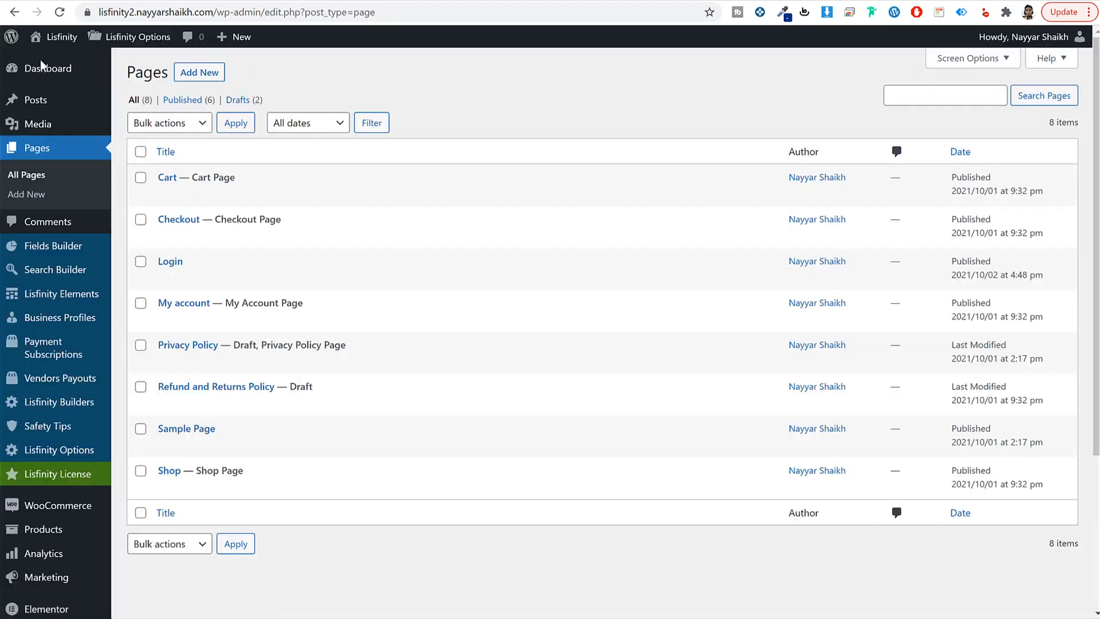
# Step: Create and publish an empty page titled 'Register'
pyautogui.click(204, 74)
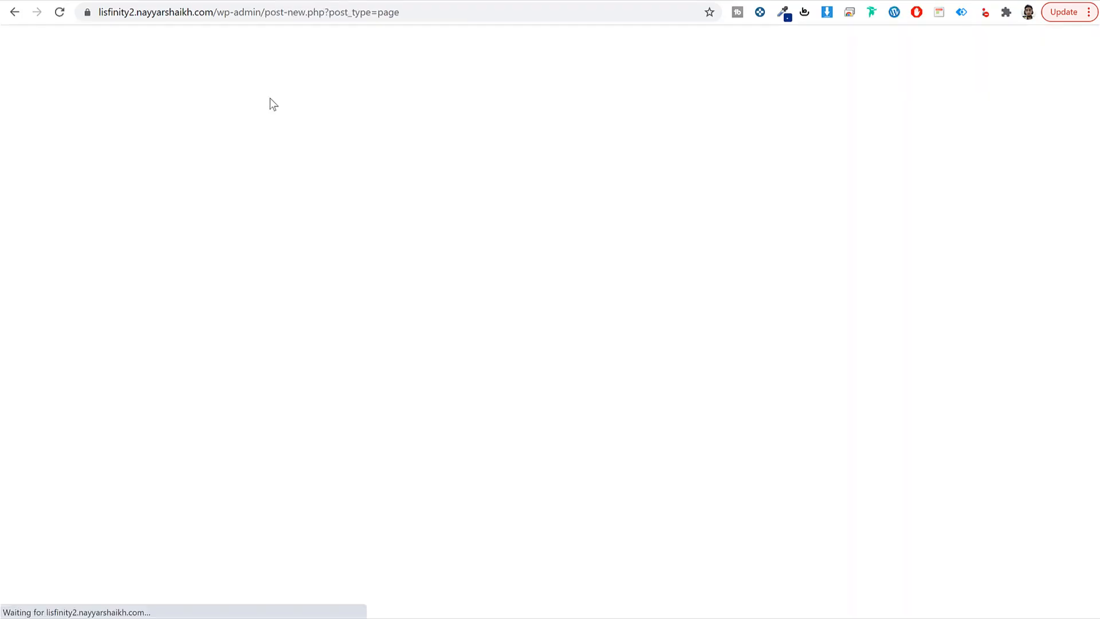
pyautogui.write('Register')
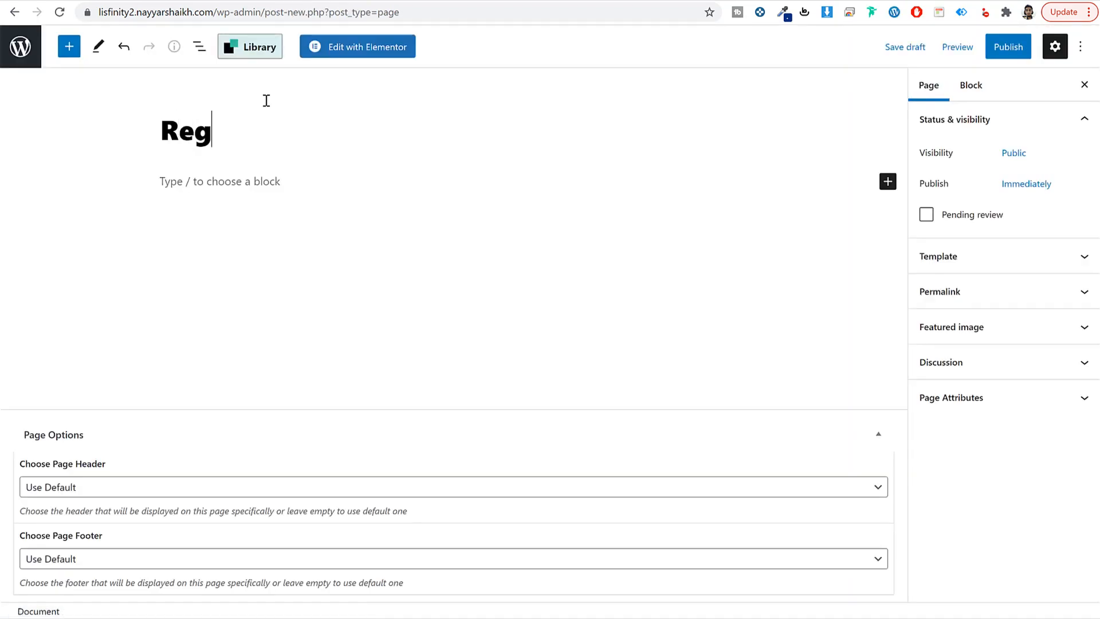
pyautogui.click(1006, 46)
pyautogui.click(981, 50)
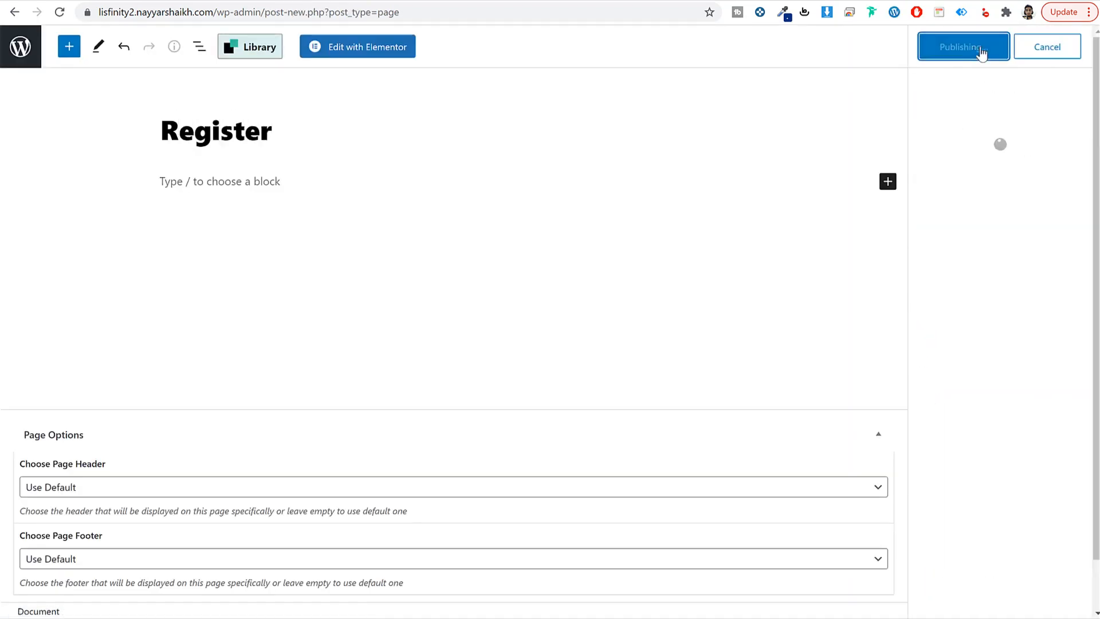
pyautogui.click(21, 52)
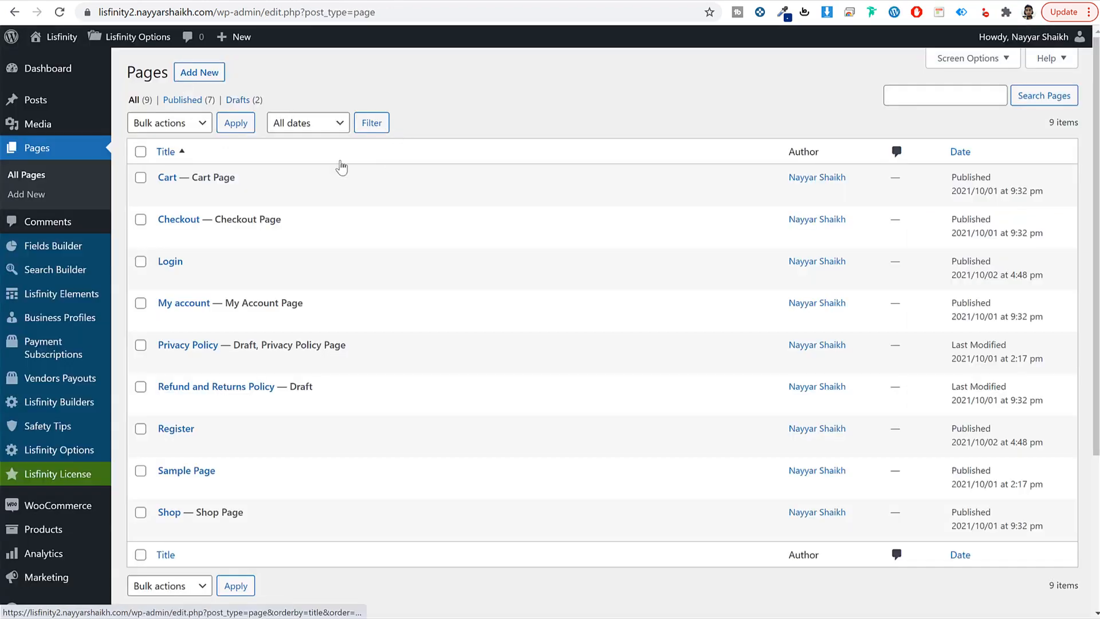
# Step: Create a page titled 'Password Reset', fixing the typo, and publish it
pyautogui.write('Password')
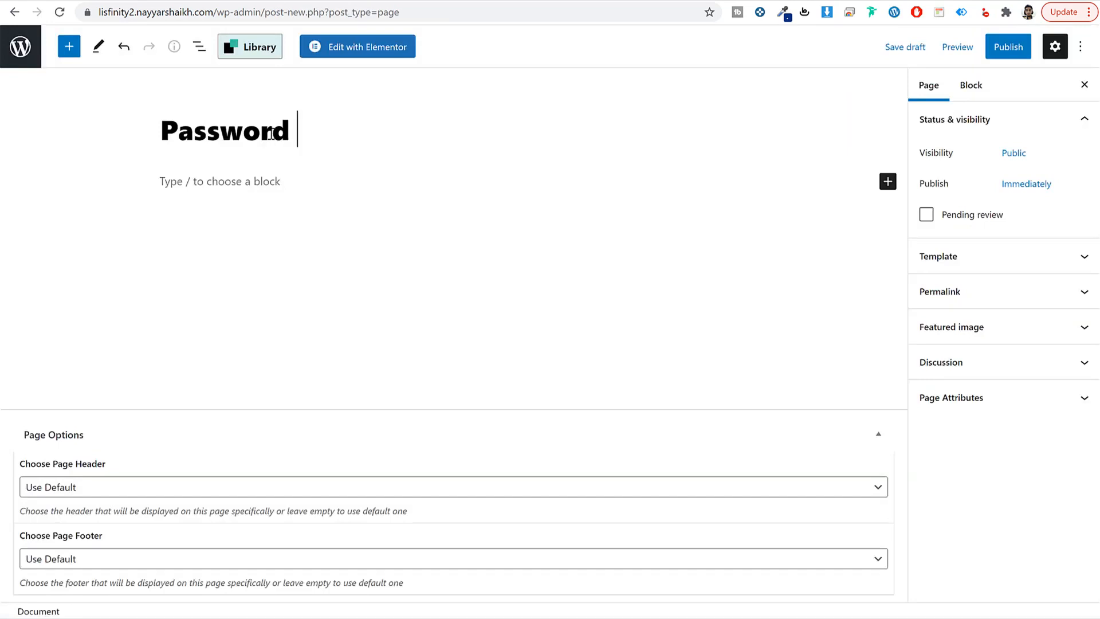
pyautogui.write(' Resst')
pyautogui.press('BackSpace')
pyautogui.press('BackSpace')
pyautogui.write('et')
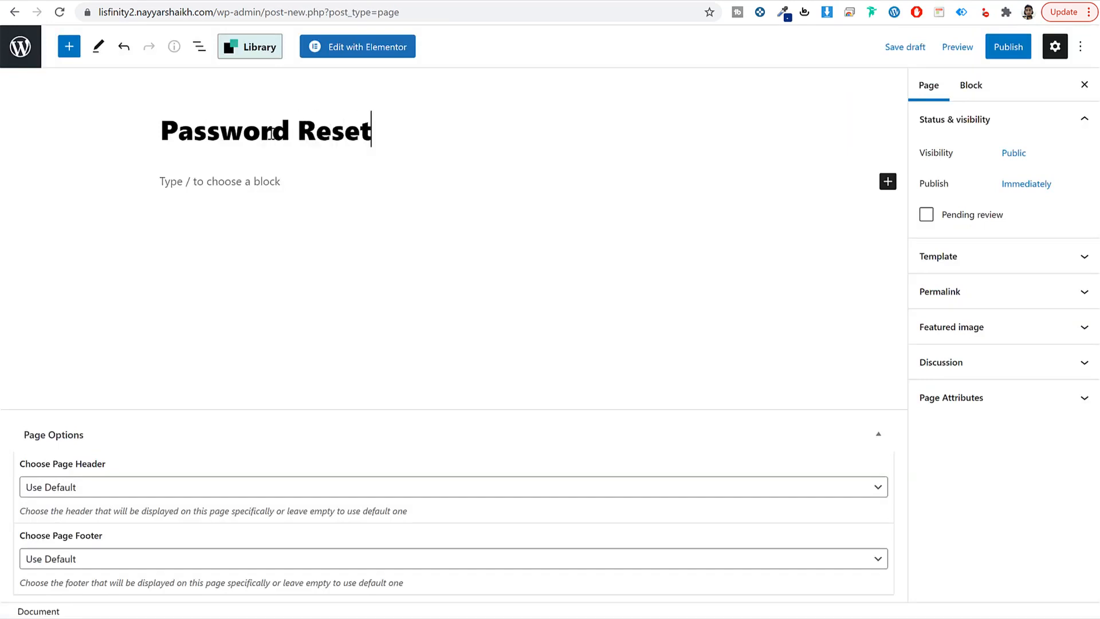
pyautogui.click(997, 49)
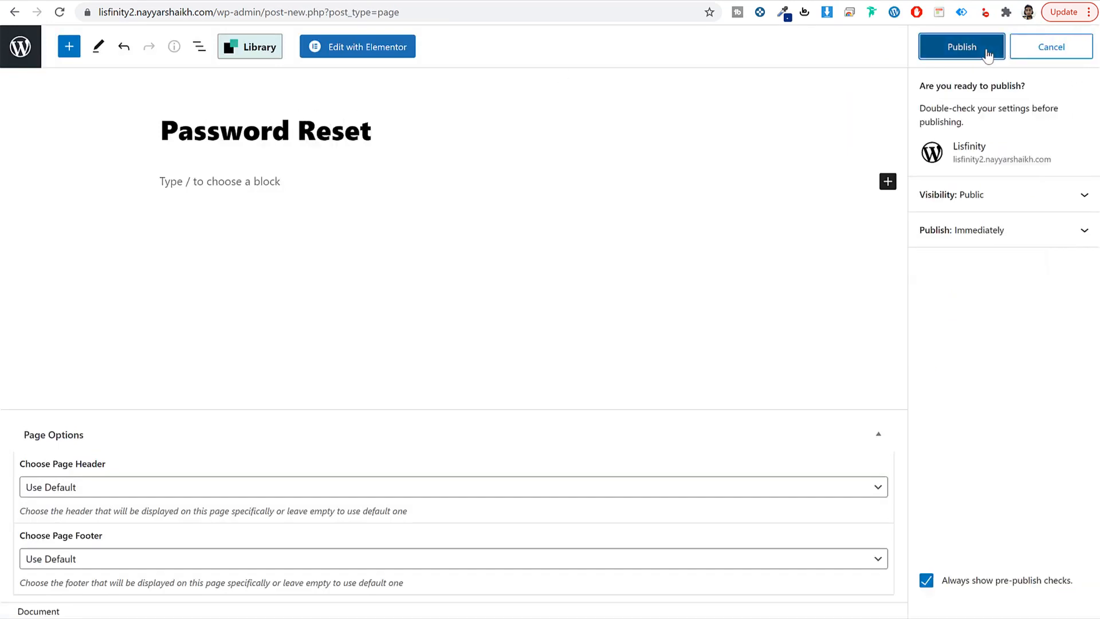
pyautogui.click(986, 53)
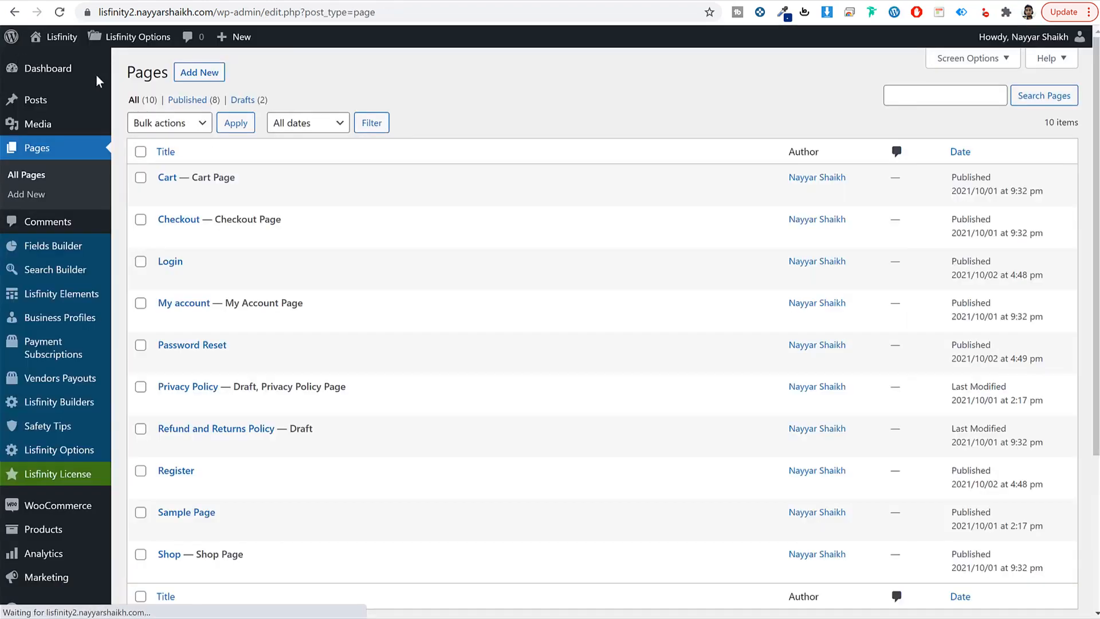
# Step: Create and publish a new page titled 'Search'
pyautogui.click(215, 73)
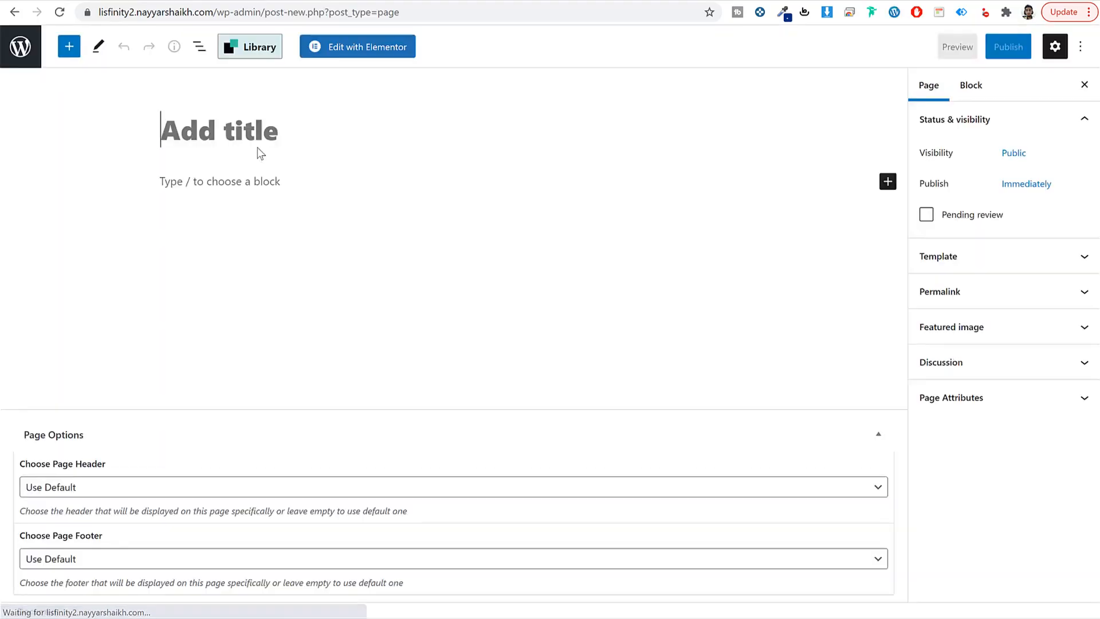
pyautogui.write('Search')
pyautogui.click(1008, 47)
pyautogui.click(971, 54)
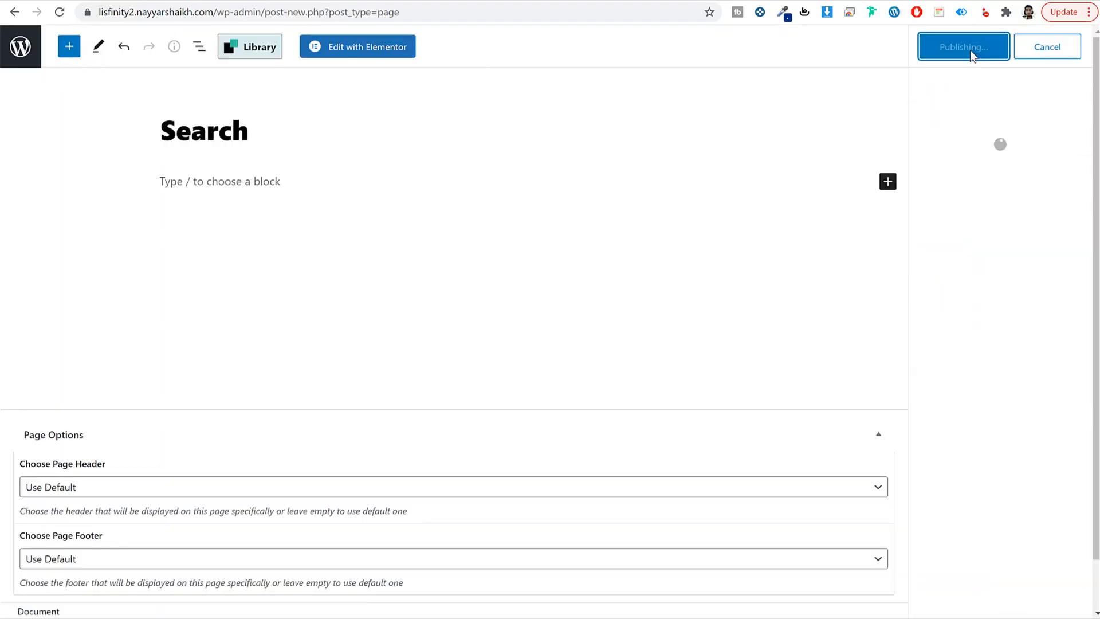
pyautogui.click(31, 55)
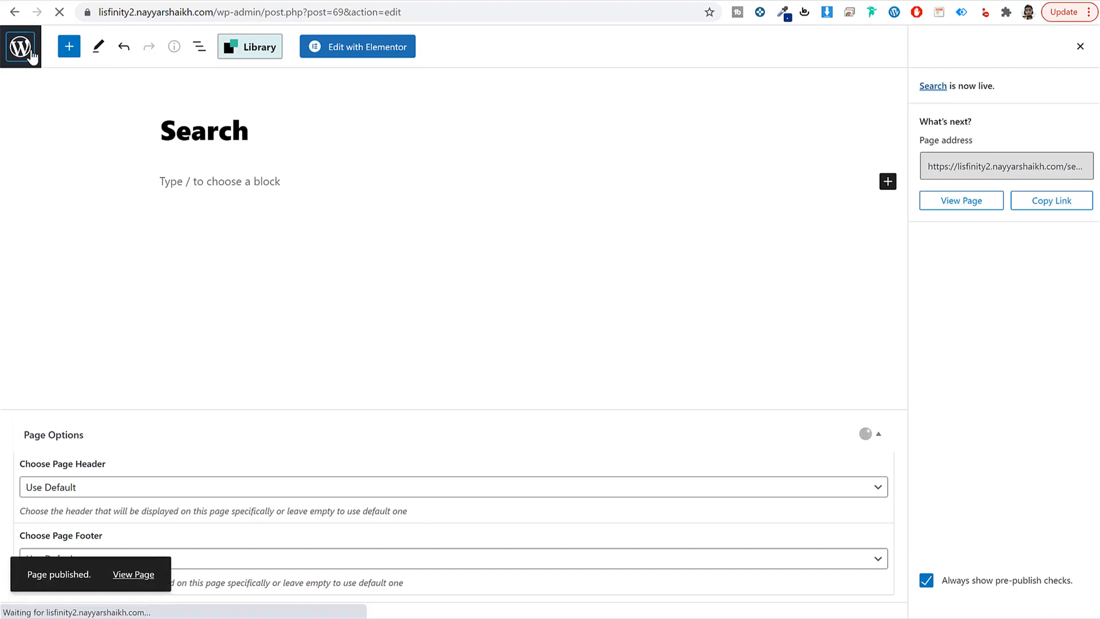
pyautogui.scroll(-4, 452, 351)
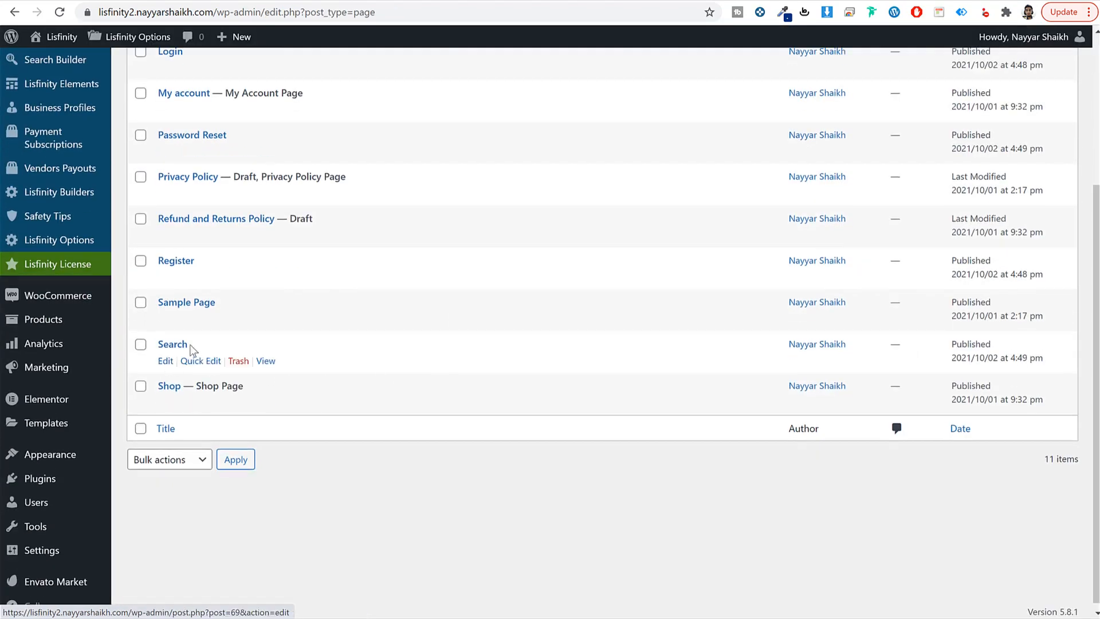
pyautogui.scroll(4, 200, 372)
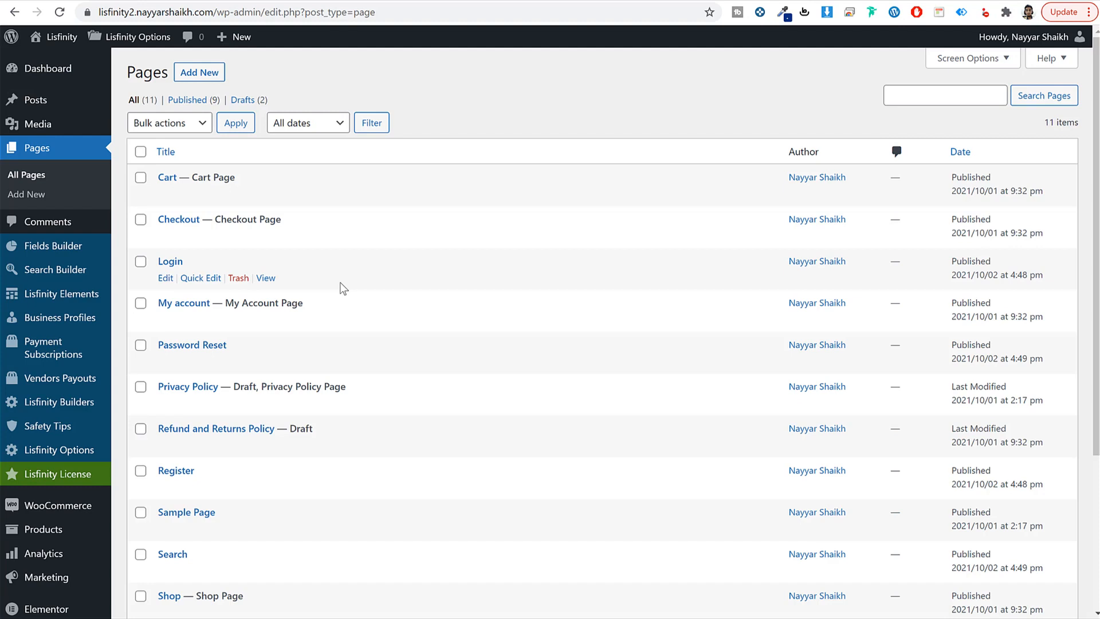
# Step: Create and publish a new page titled 'Author'
pyautogui.click(201, 72)
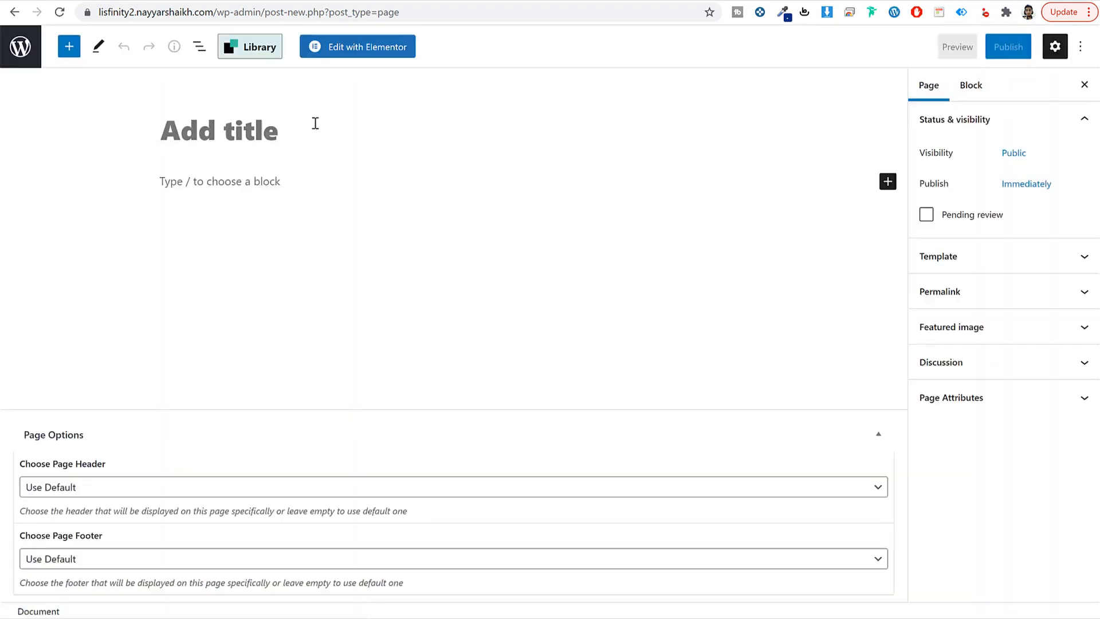
pyautogui.write('Author')
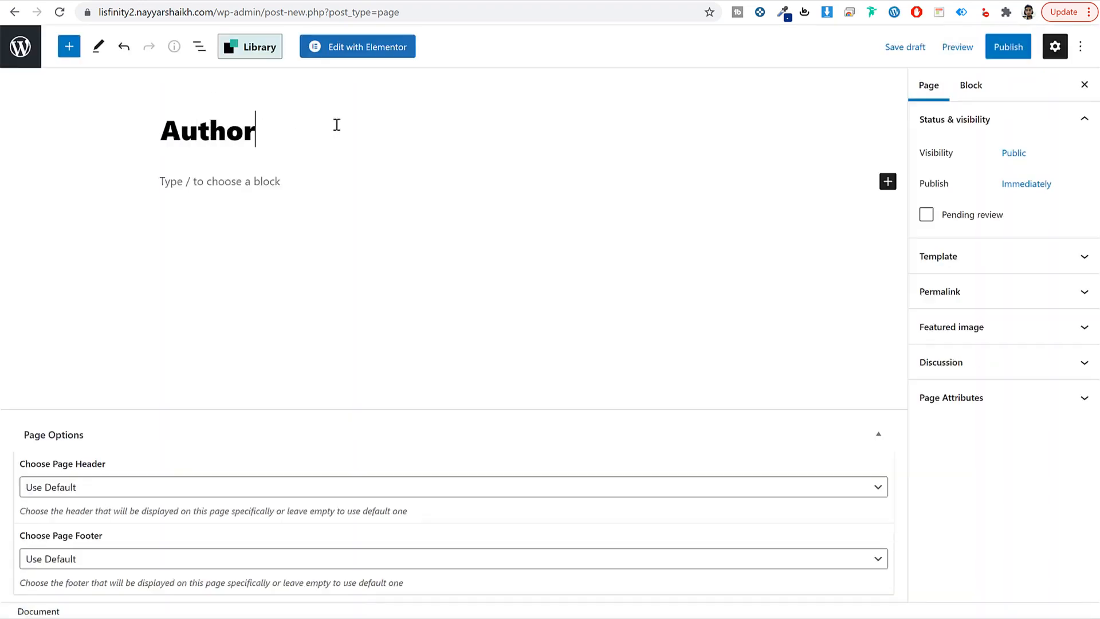
pyautogui.click(993, 50)
pyautogui.click(992, 53)
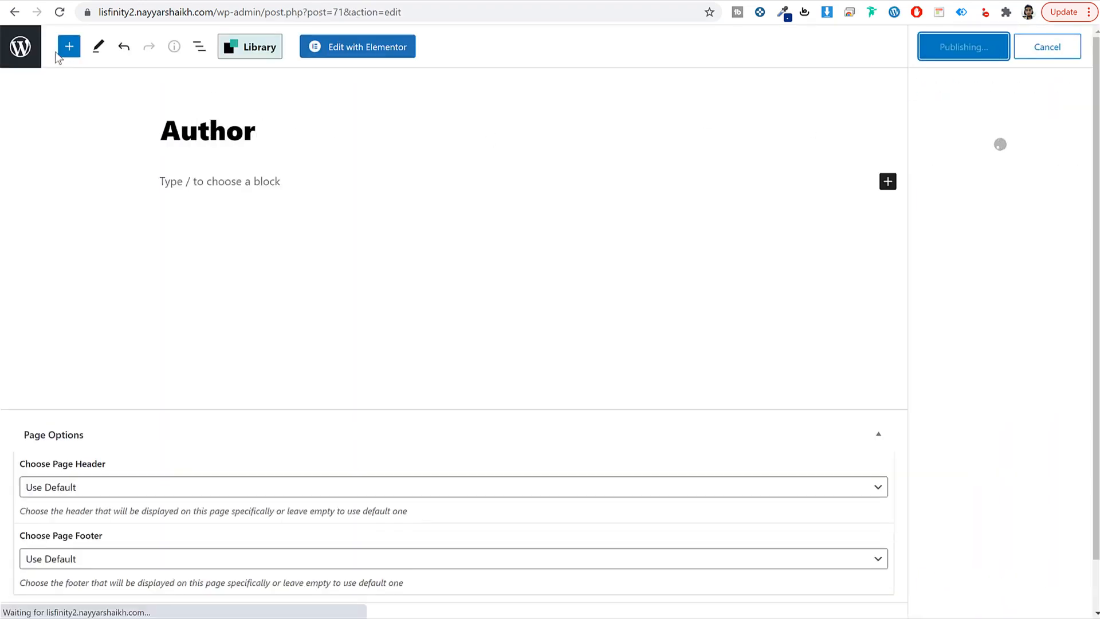
pyautogui.click(20, 49)
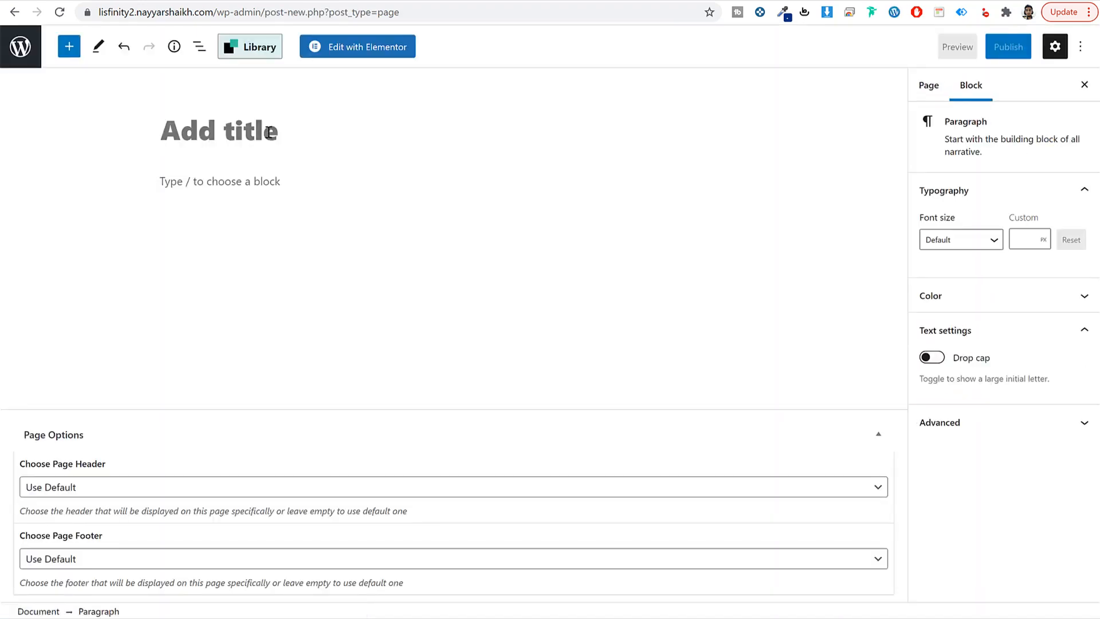
# Step: Title a new page 'Safety Tips' and publish it
pyautogui.click(270, 131)
pyautogui.write('Safety Tips')
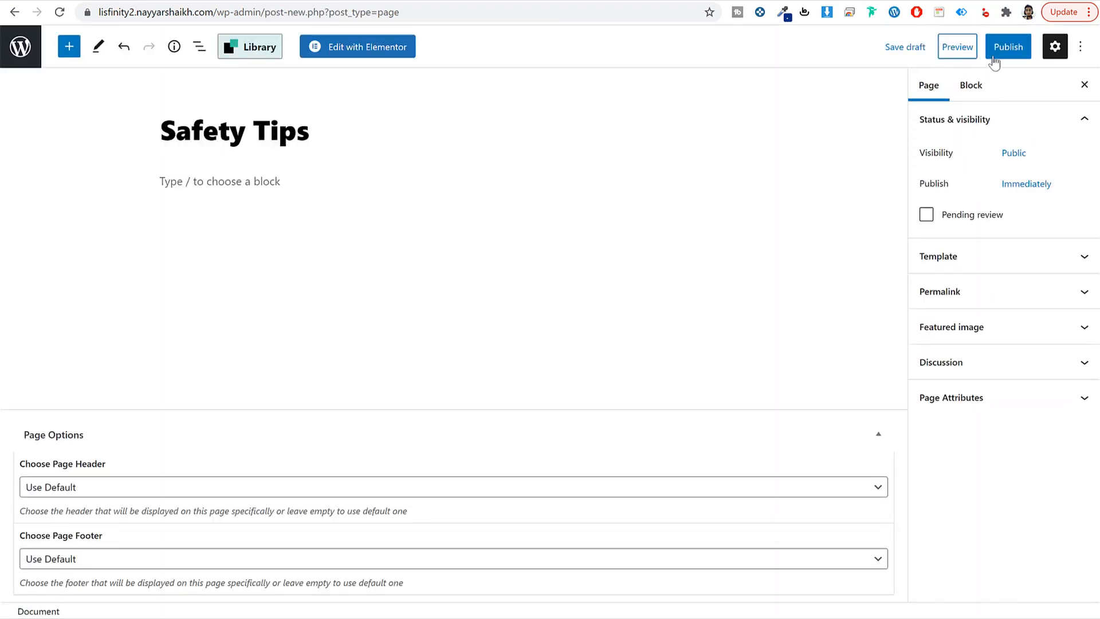
pyautogui.click(994, 55)
pyautogui.click(980, 50)
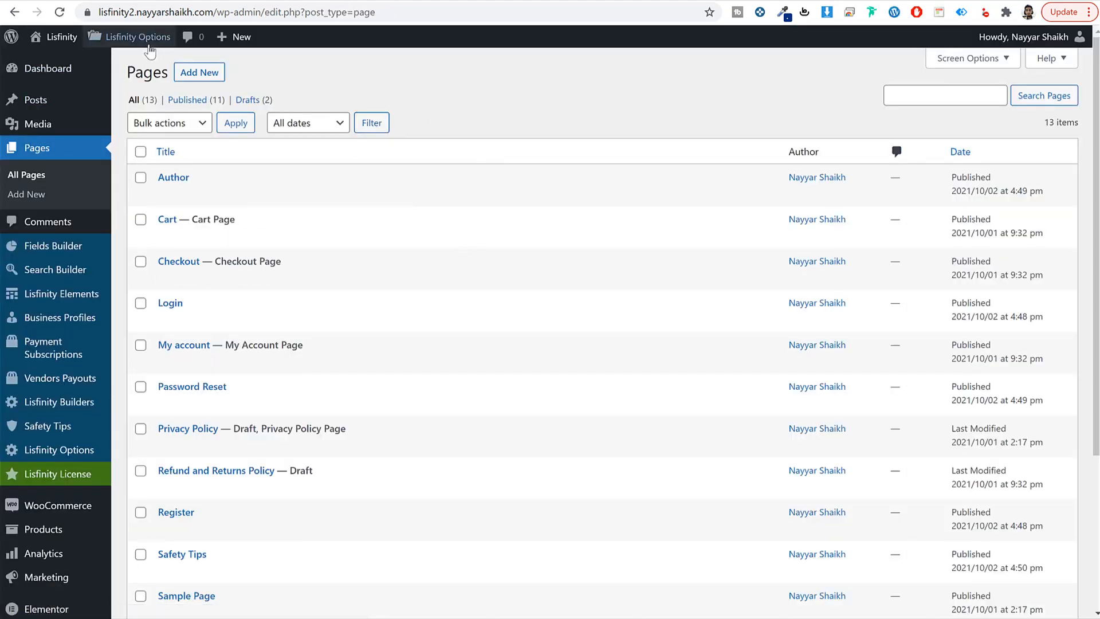
# Step: Go to Lisfinity Options > Pages Setup > Default Pages
pyautogui.moveTo(123, 38)
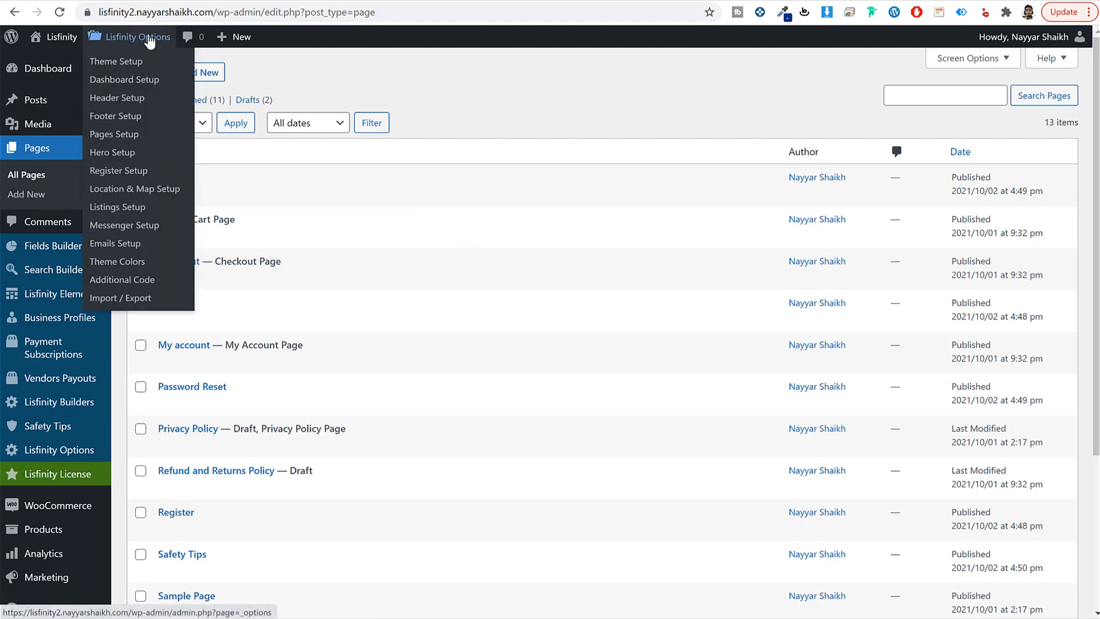
pyautogui.scroll(-4, 346, 189)
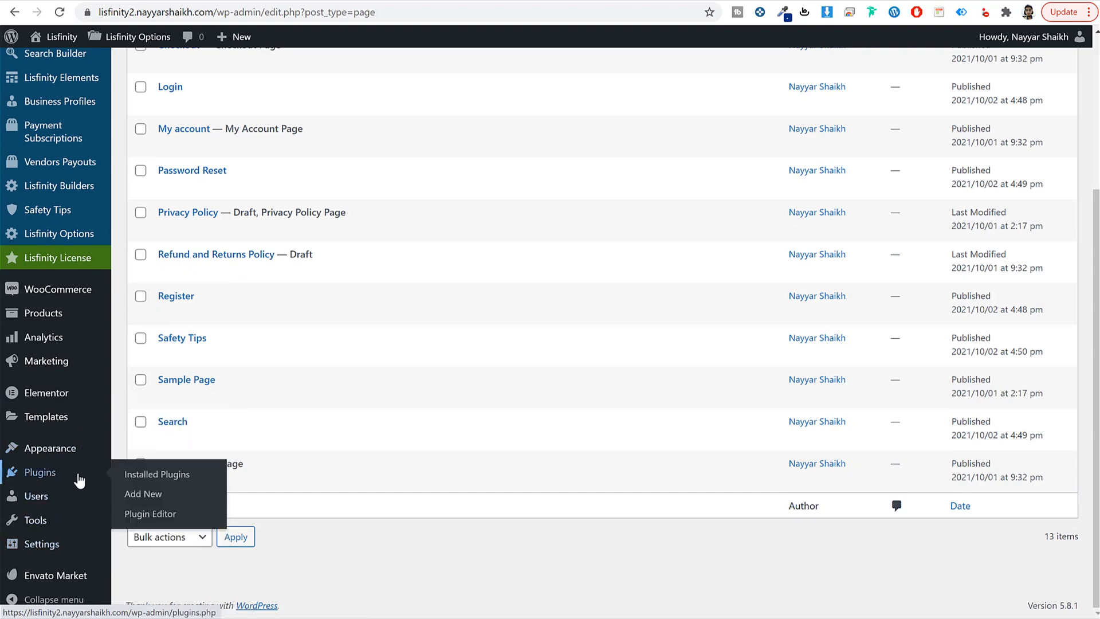
pyautogui.scroll(4, 86, 493)
pyautogui.click(123, 37)
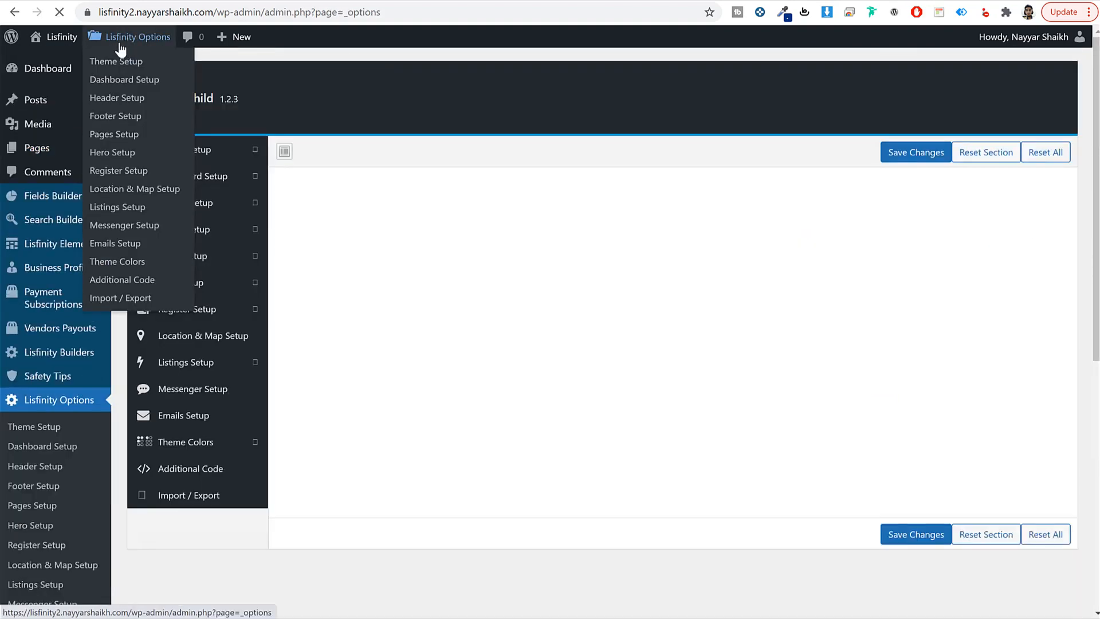
pyautogui.click(193, 262)
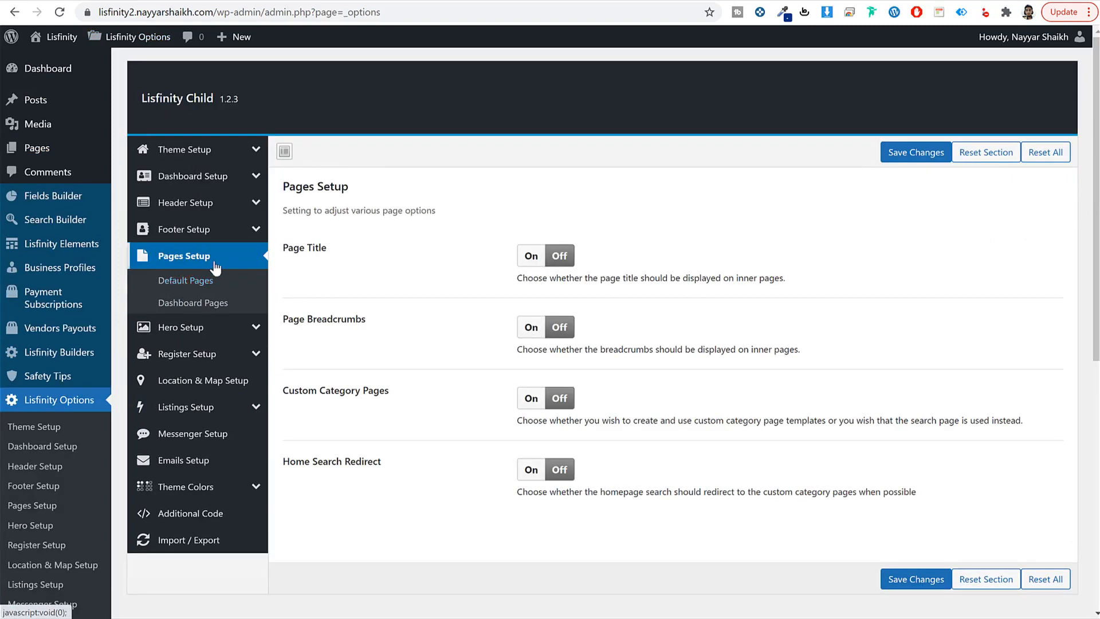
pyautogui.click(197, 282)
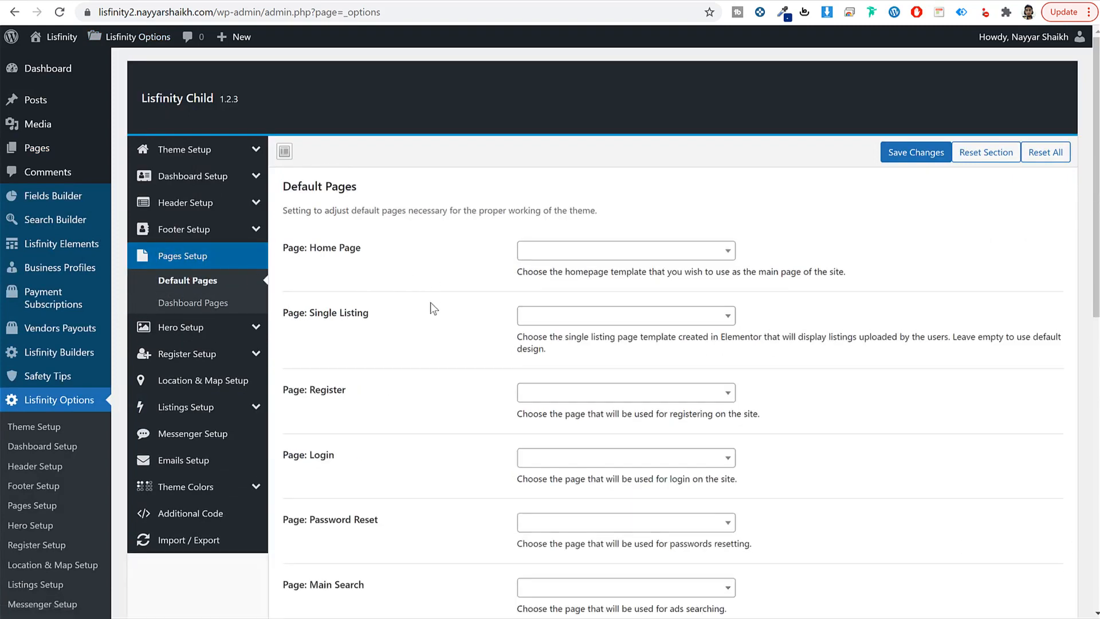
pyautogui.scroll(-4, 430, 303)
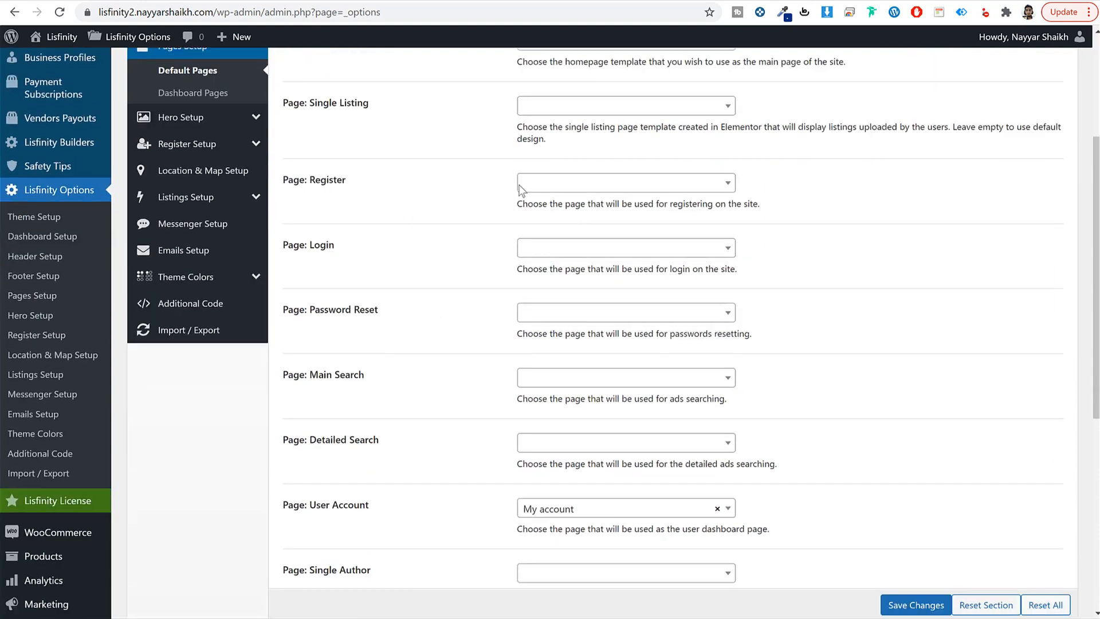
# Step: Assign the Register, Login and Password Reset pages to their default page slots
pyautogui.click(583, 184)
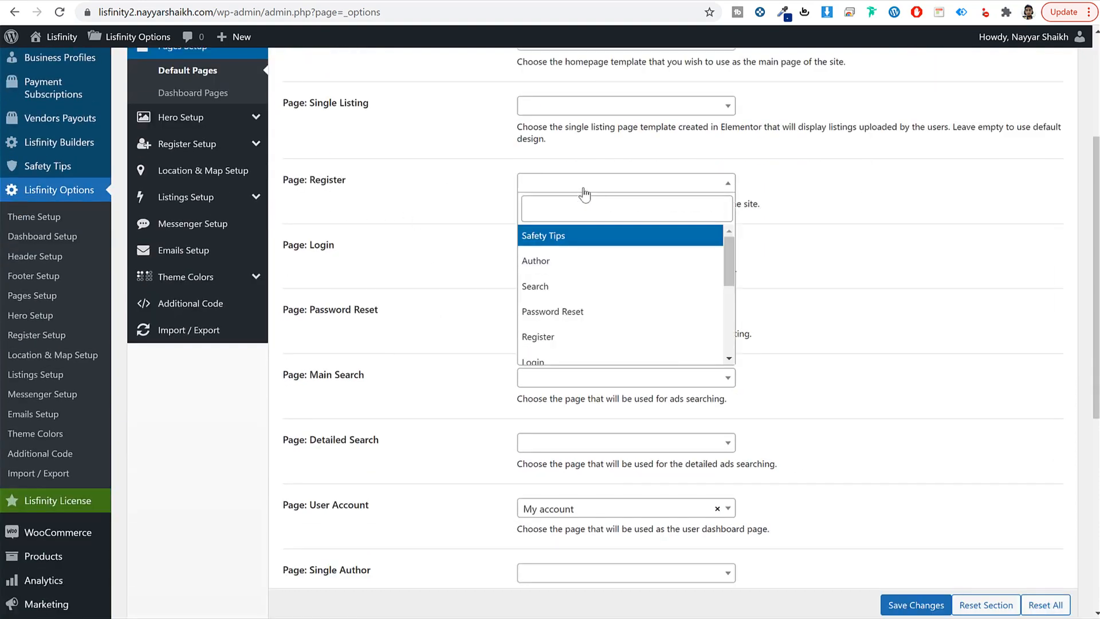
pyautogui.click(559, 343)
pyautogui.click(549, 251)
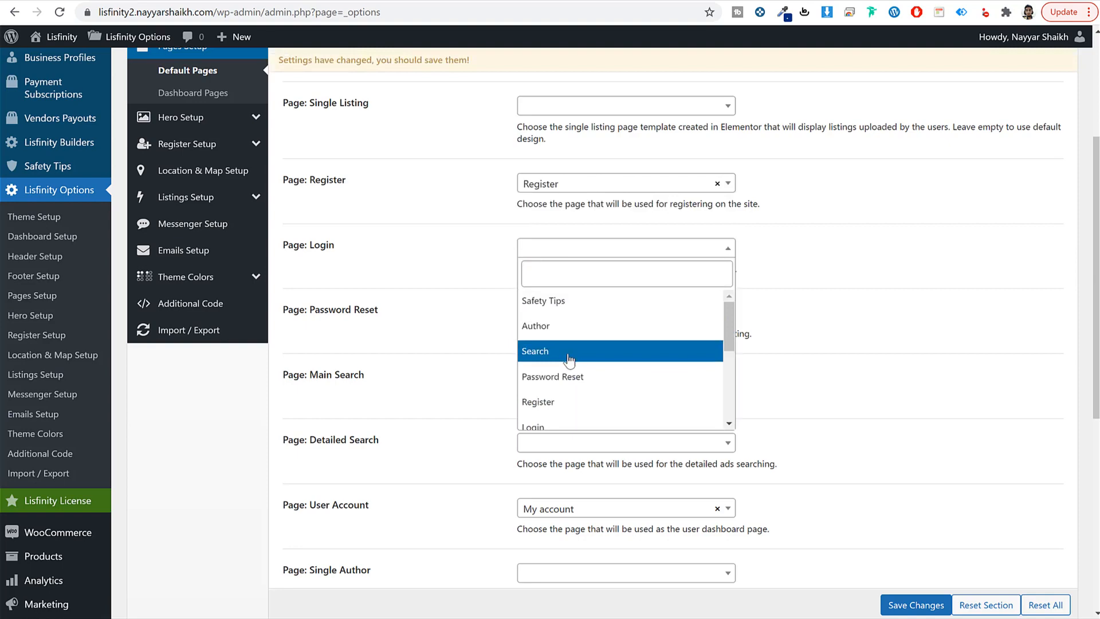
pyautogui.click(560, 423)
pyautogui.click(601, 312)
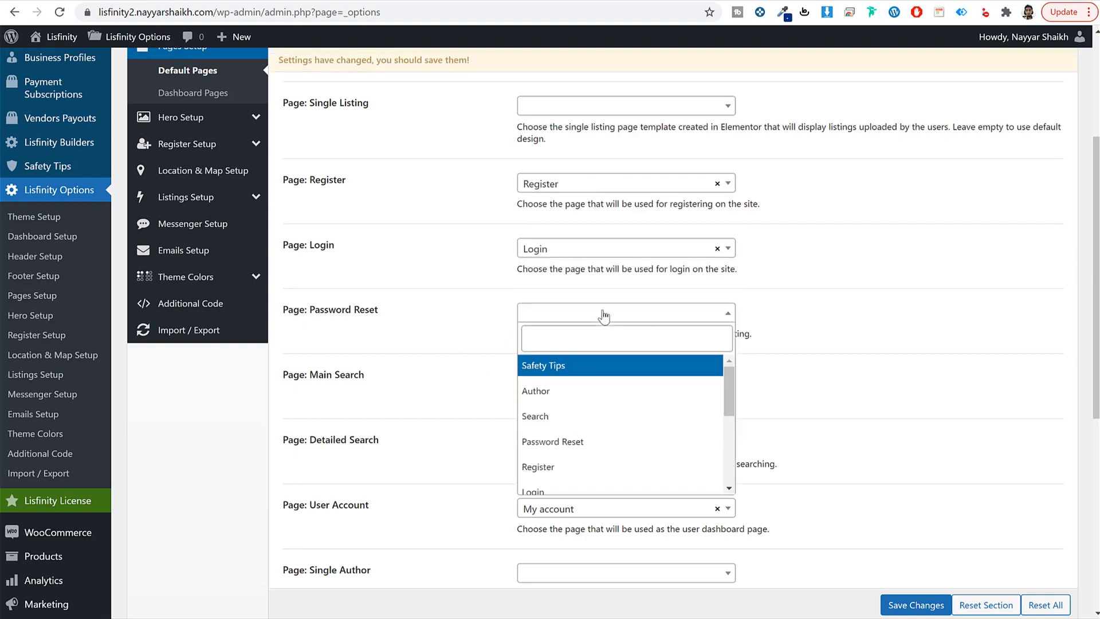
pyautogui.click(604, 439)
# Step: Assign the Author page to the All Authors slot
pyautogui.scroll(-2, 438, 329)
pyautogui.scroll(-2, 438, 329)
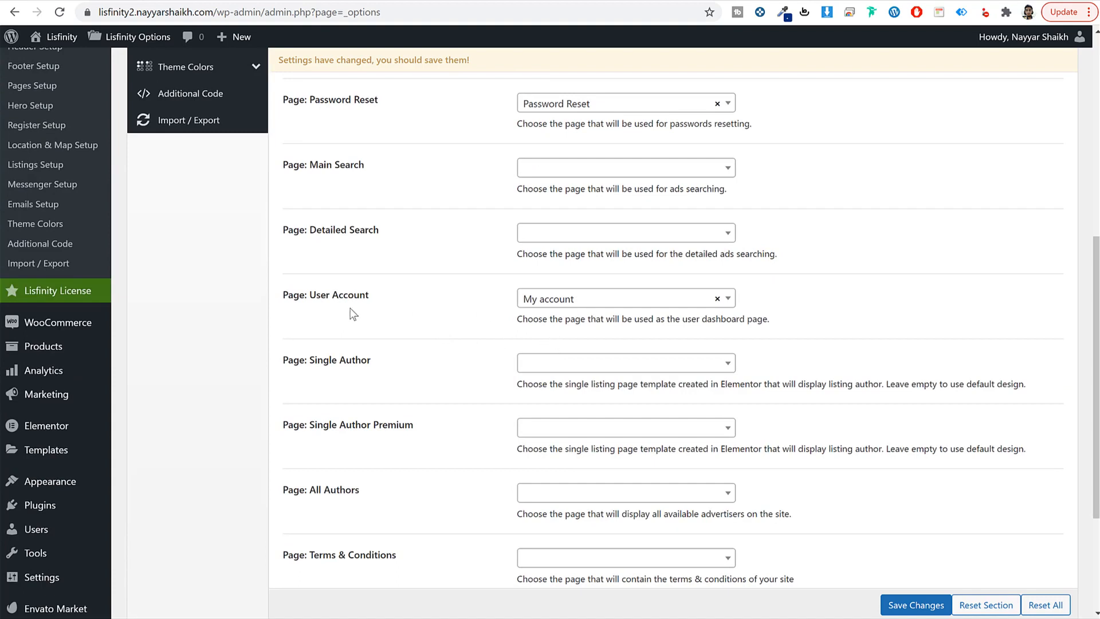
pyautogui.moveTo(316, 296); pyautogui.dragTo(368, 296)
pyautogui.click(329, 294)
pyautogui.scroll(-1, 466, 315)
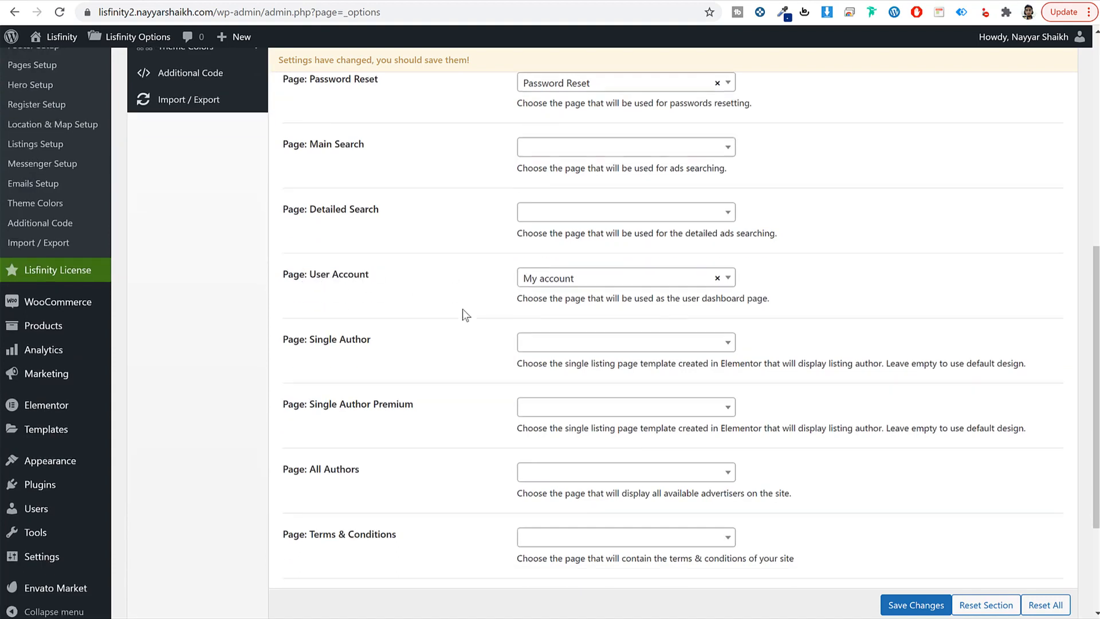
pyautogui.click(593, 427)
pyautogui.click(566, 509)
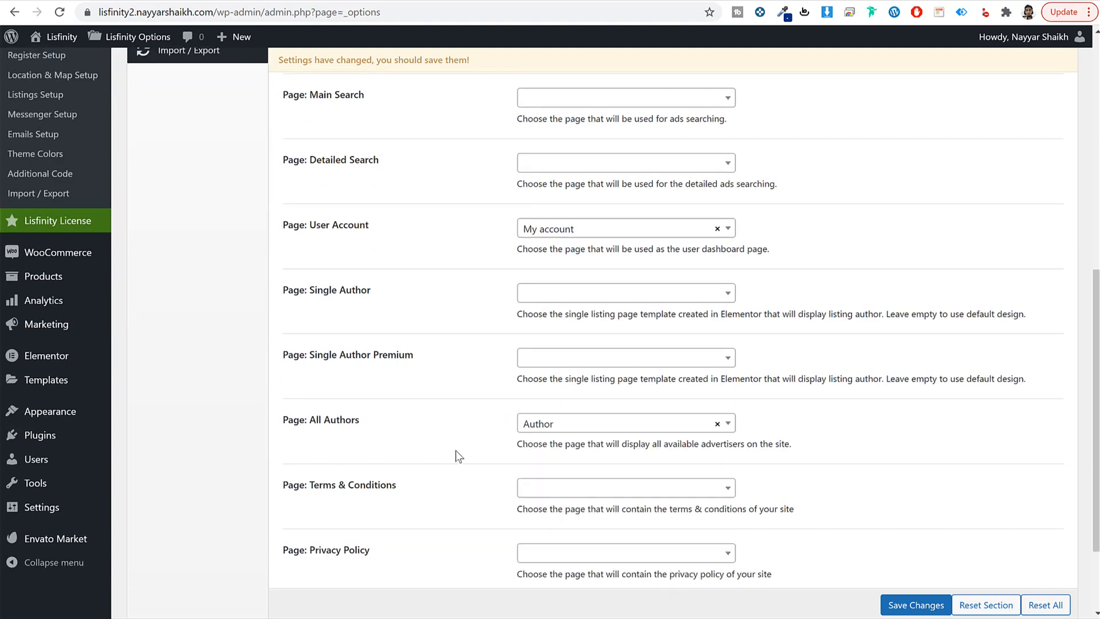
# Step: Assign Safety Tips and Search (Main Search) pages, then save the changes
pyautogui.scroll(-2, 454, 452)
pyautogui.click(608, 503)
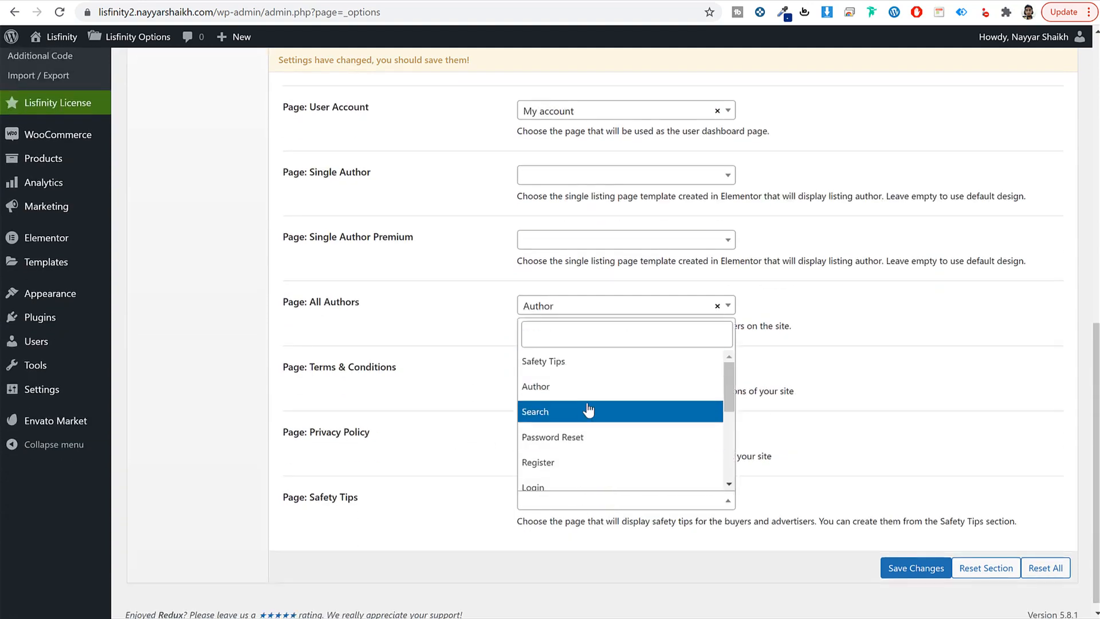
pyautogui.click(579, 361)
pyautogui.scroll(4, 404, 449)
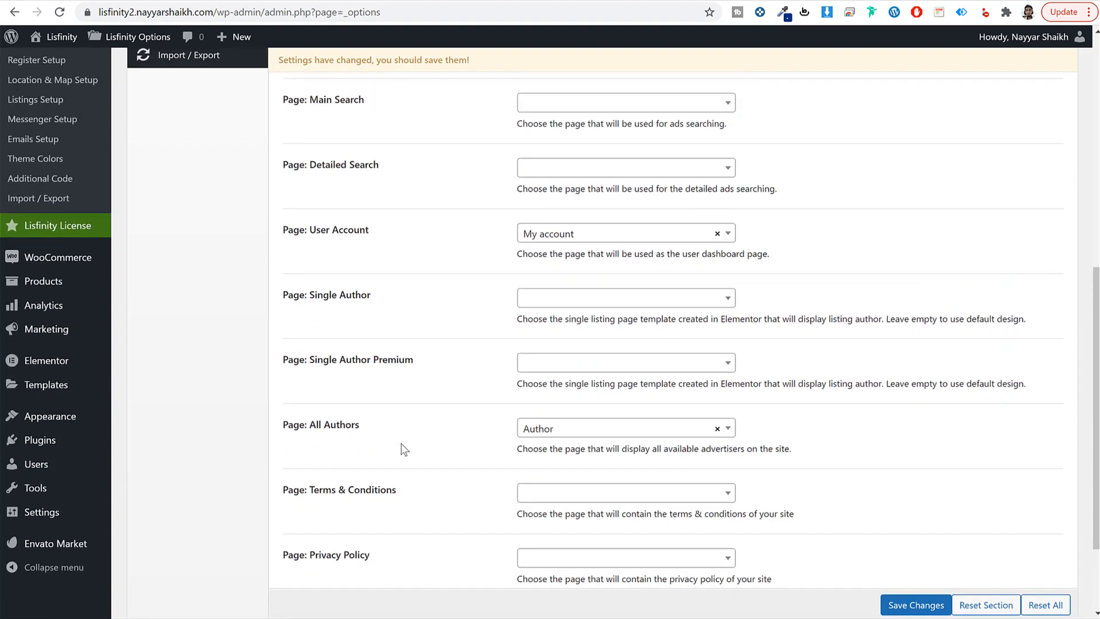
pyautogui.click(564, 261)
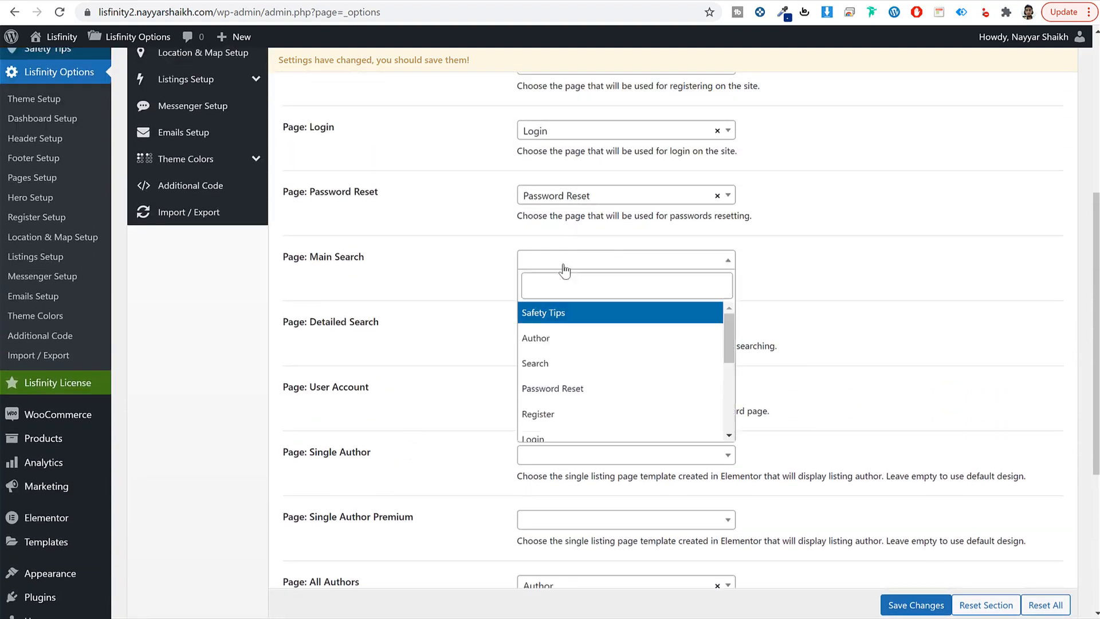
pyautogui.click(569, 363)
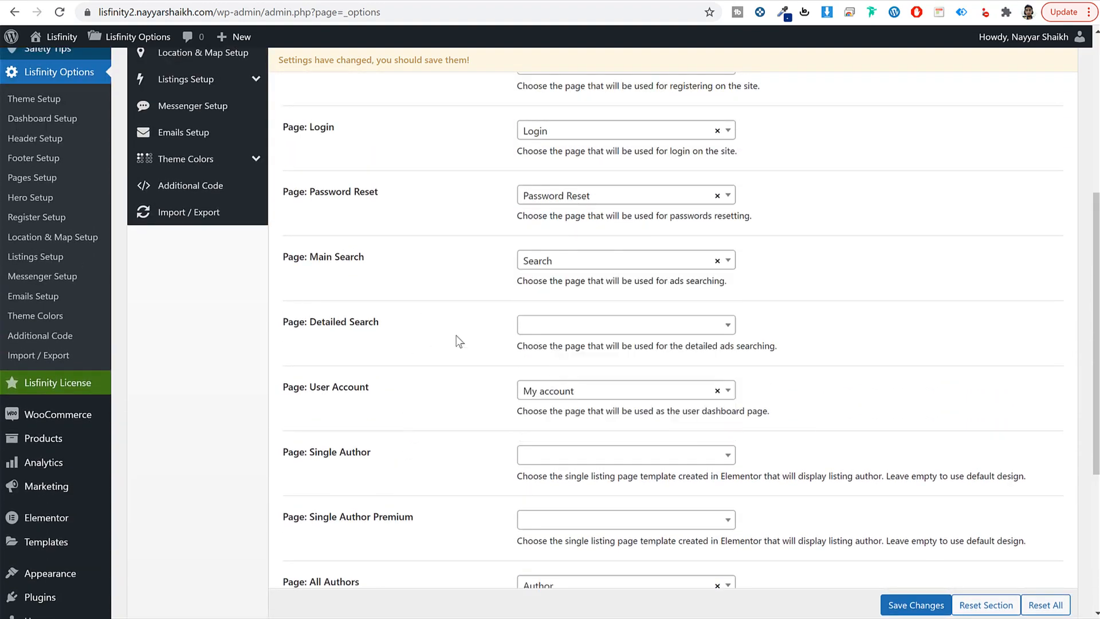
pyautogui.click(916, 605)
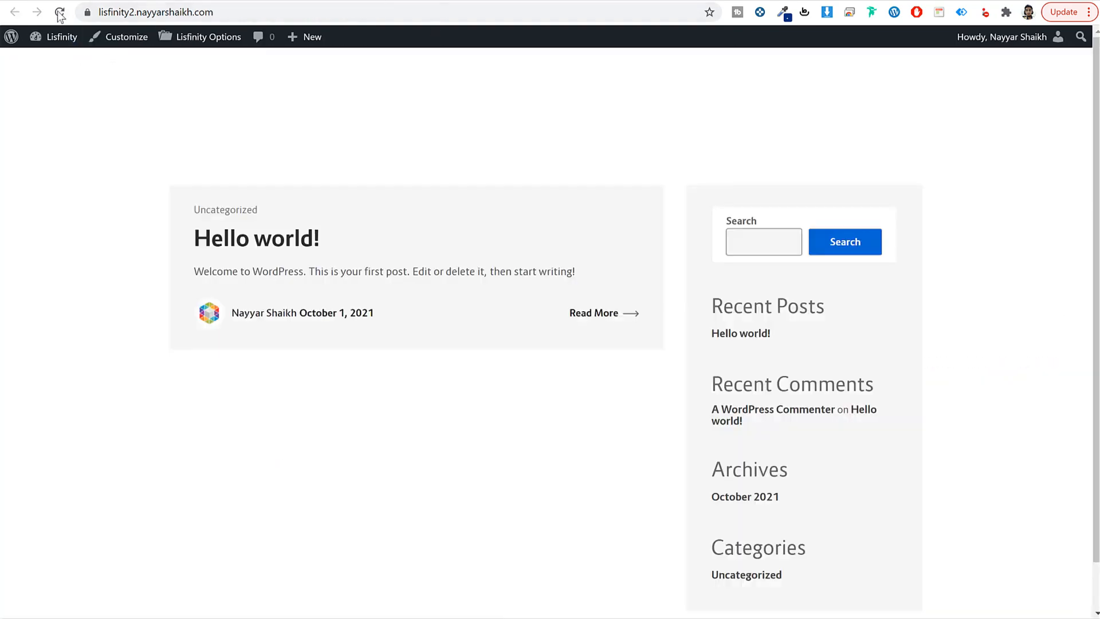
# Step: Load the site's /search page to check its filter sidebar, then go home and open the demo dashboard
pyautogui.click(60, 12)
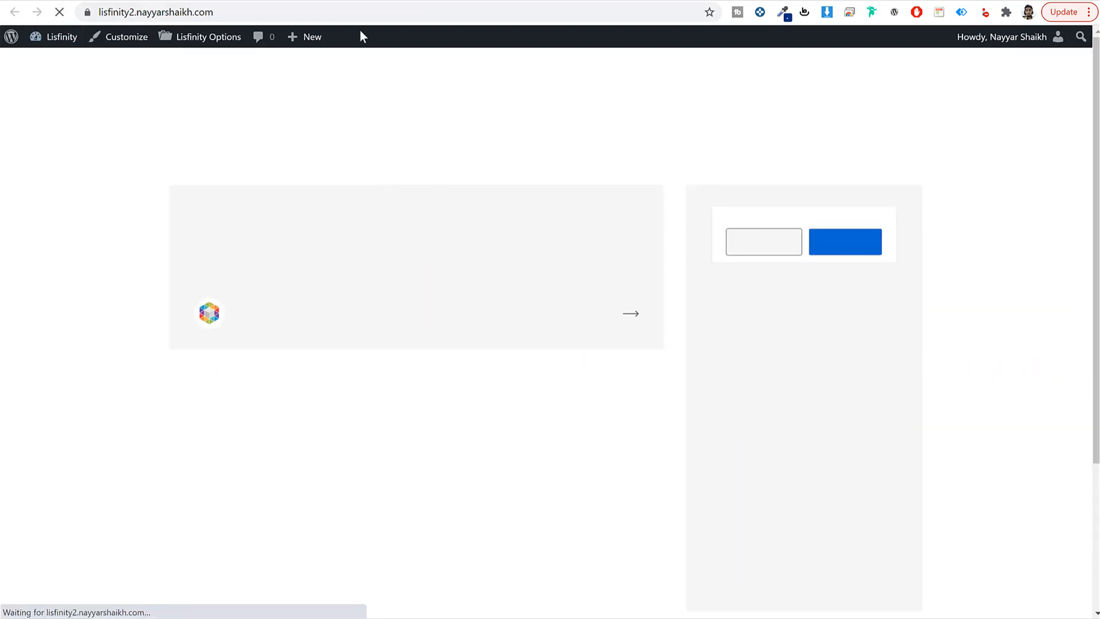
pyautogui.click(332, 13)
pyautogui.click(355, 13)
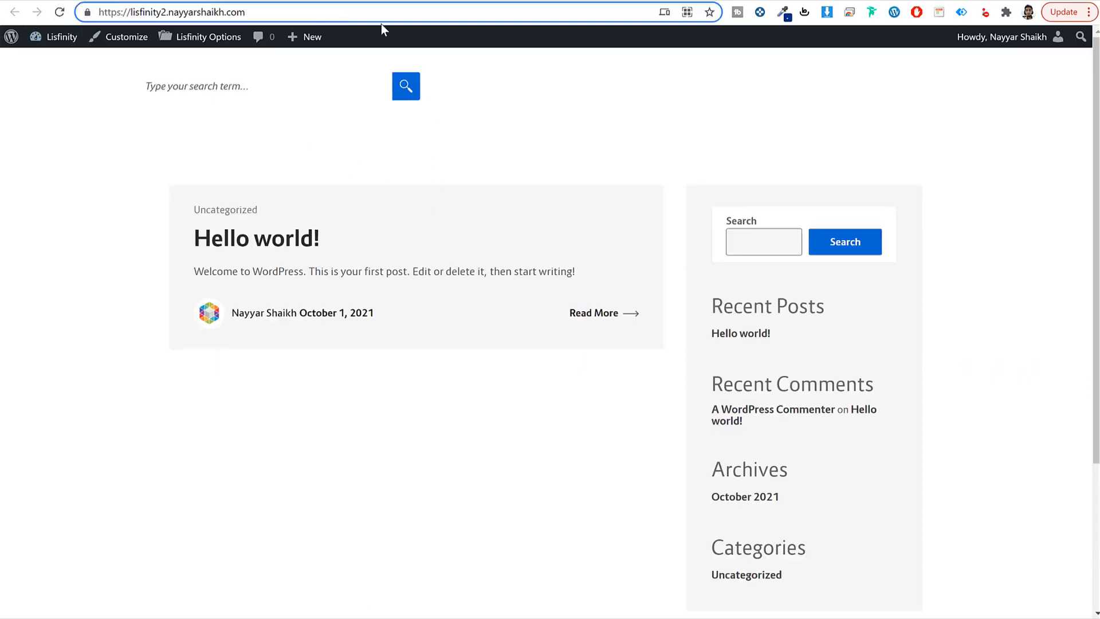
pyautogui.write('/searcx')
pyautogui.press('BackSpace')
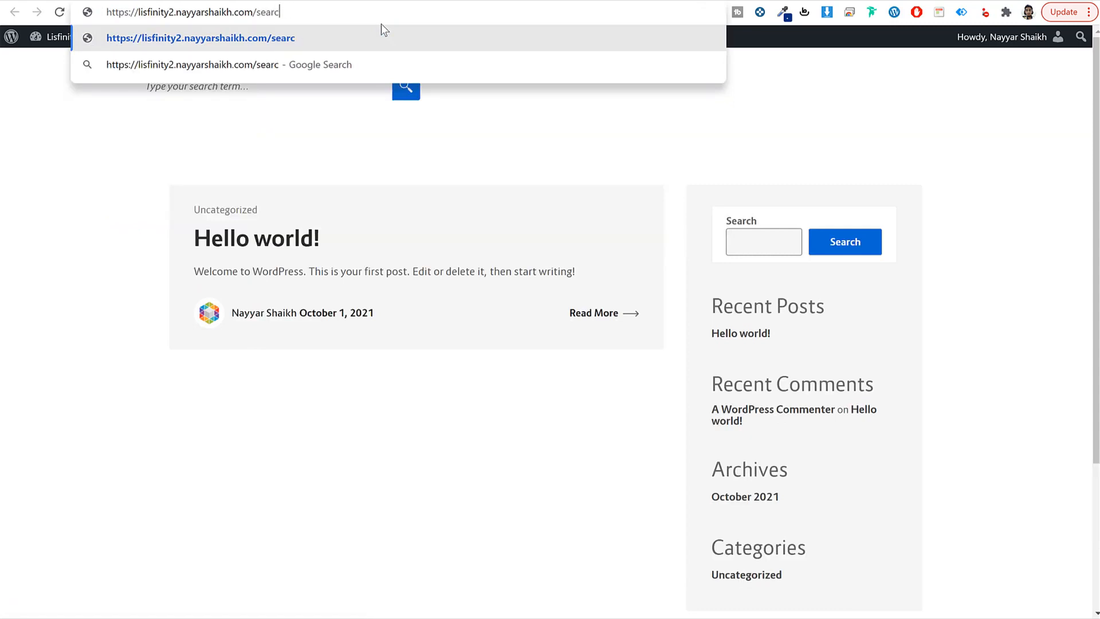
pyautogui.write('h')
pyautogui.press('Return')
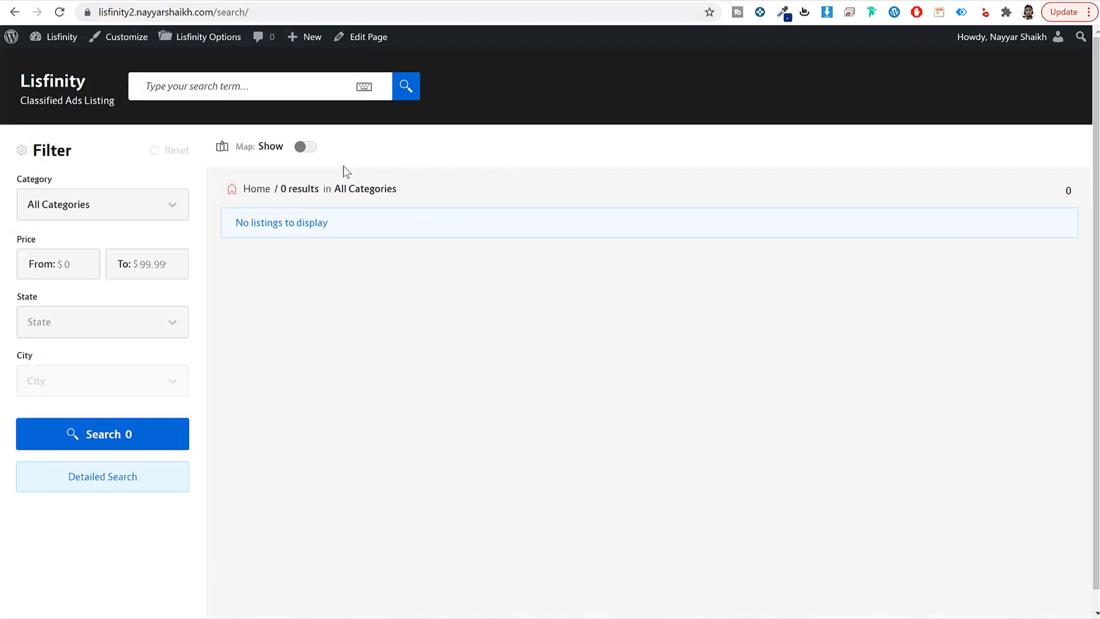
pyautogui.click(82, 83)
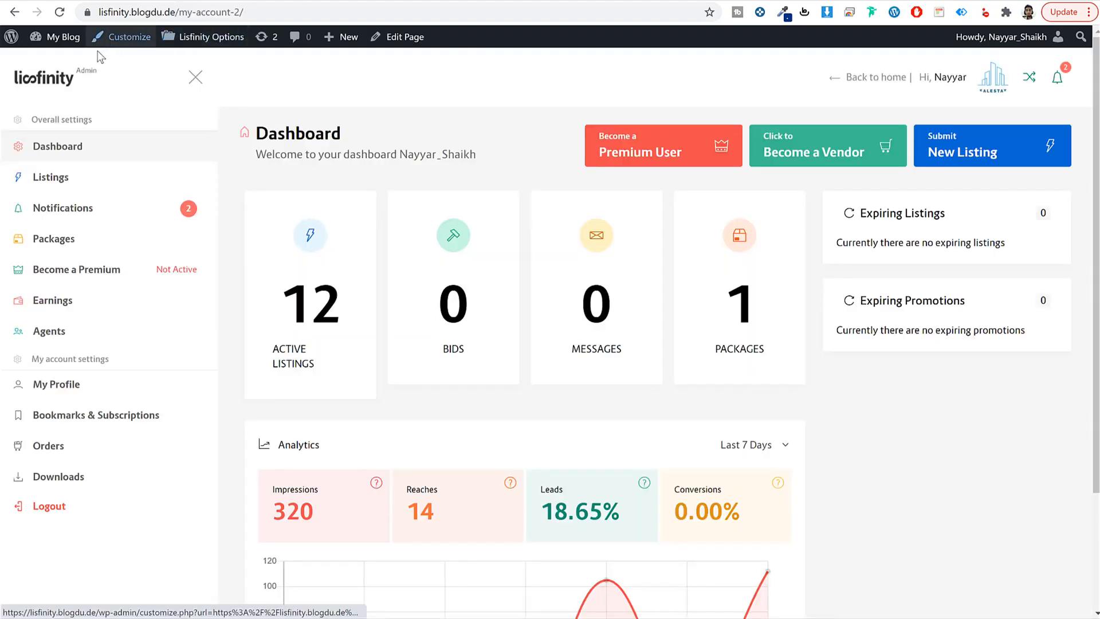
pyautogui.click(121, 37)
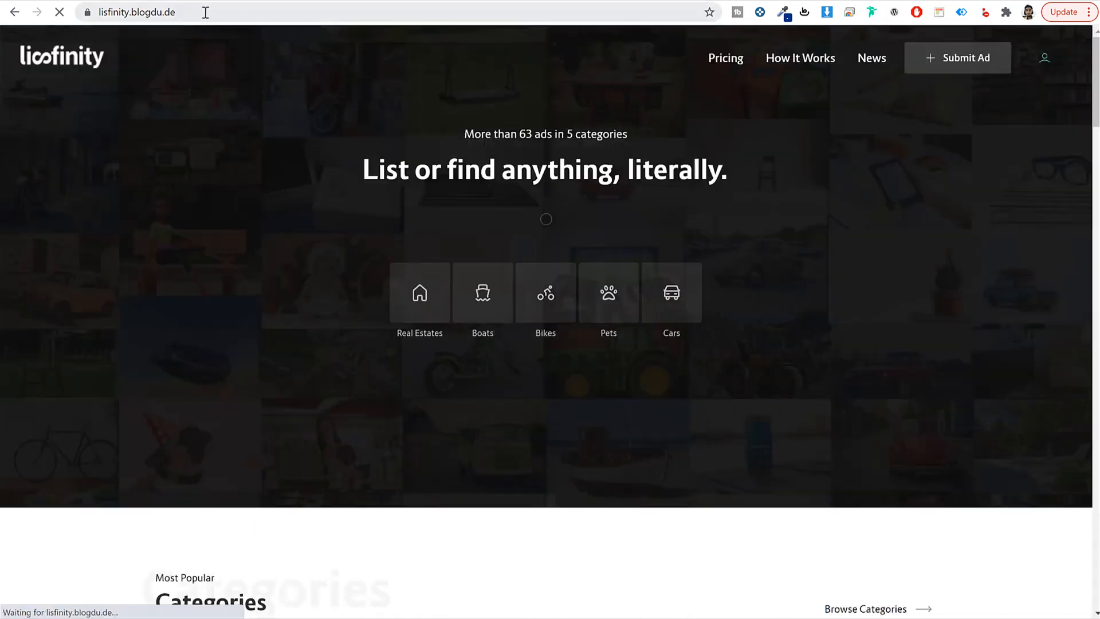
# Step: Open the demo site's /register page in a private browsing window
pyautogui.click(205, 12)
pyautogui.hotkey('ctrl', 'c')
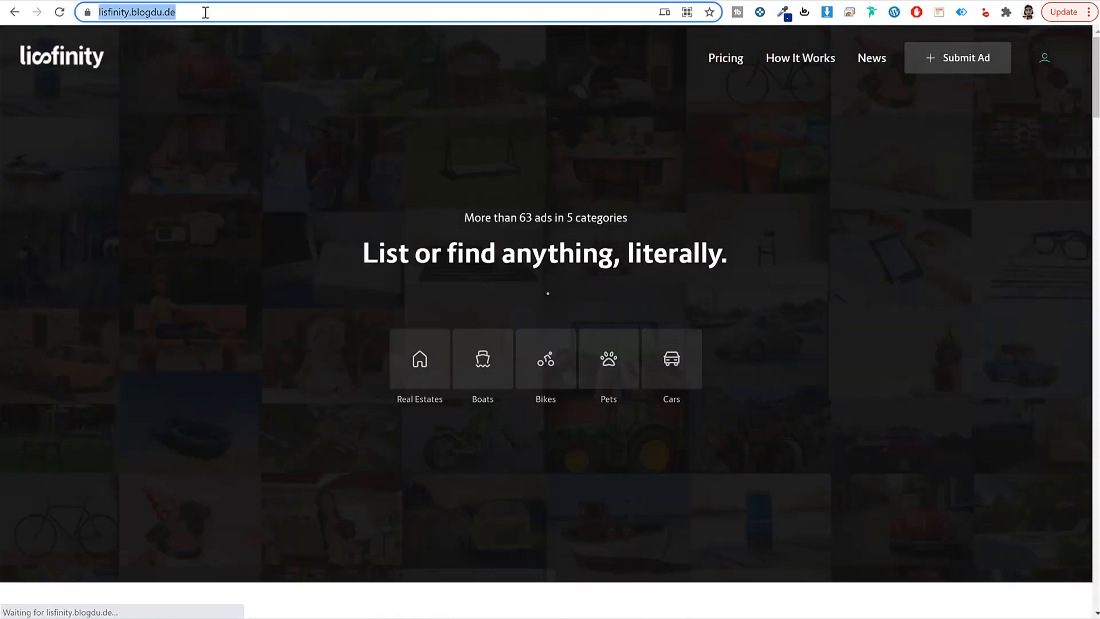
pyautogui.click(1087, 12)
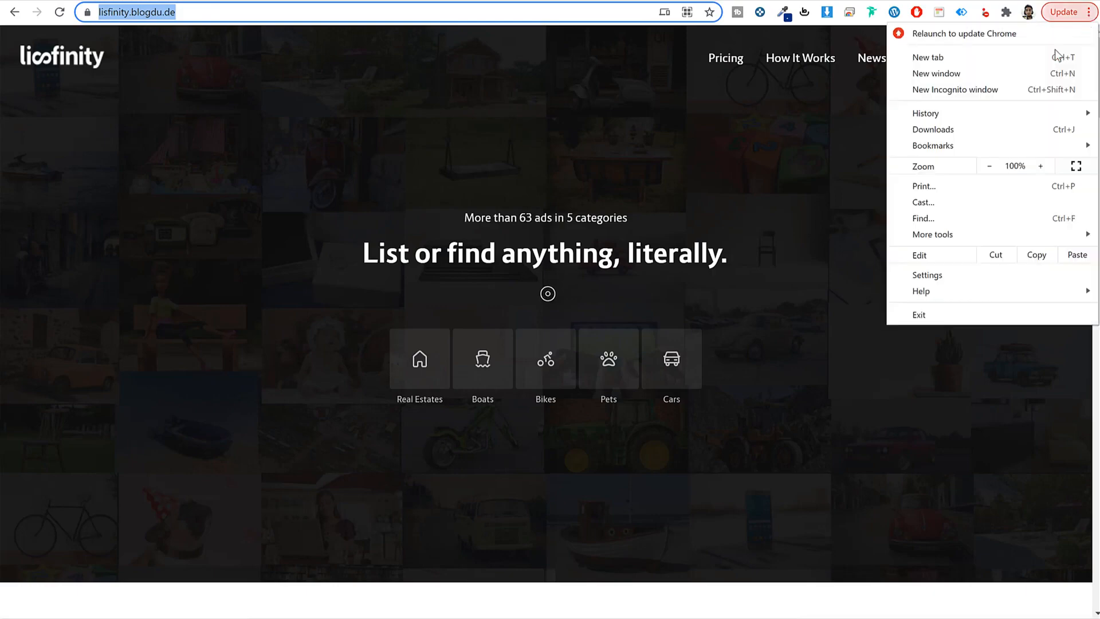
pyautogui.click(930, 87)
pyautogui.hotkey('ctrl', 'v')
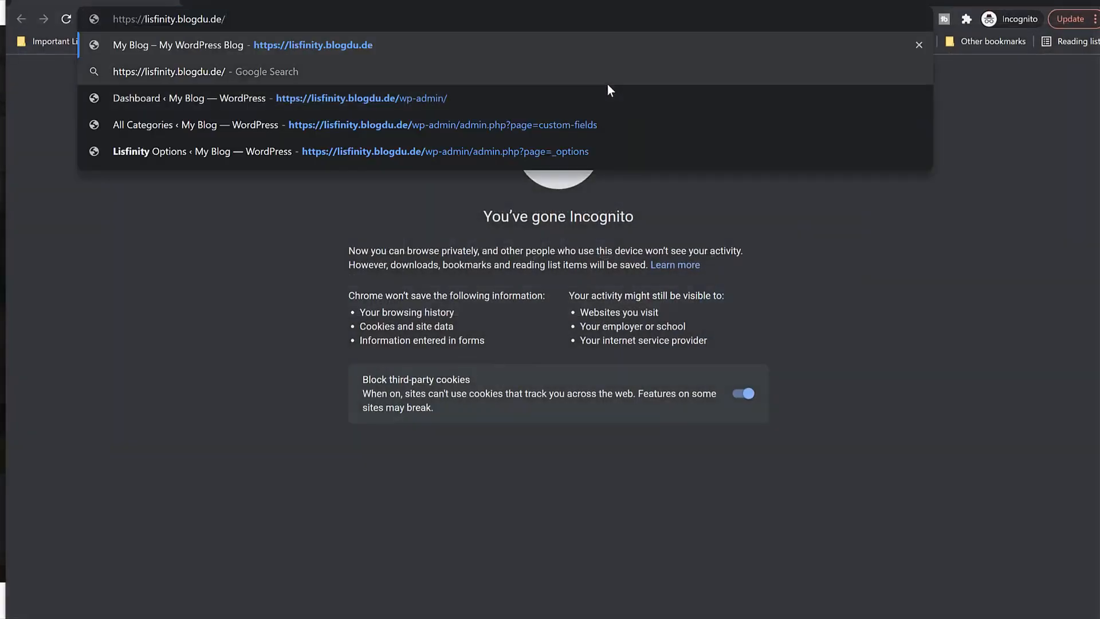
pyautogui.write('register')
pyautogui.press('Return')
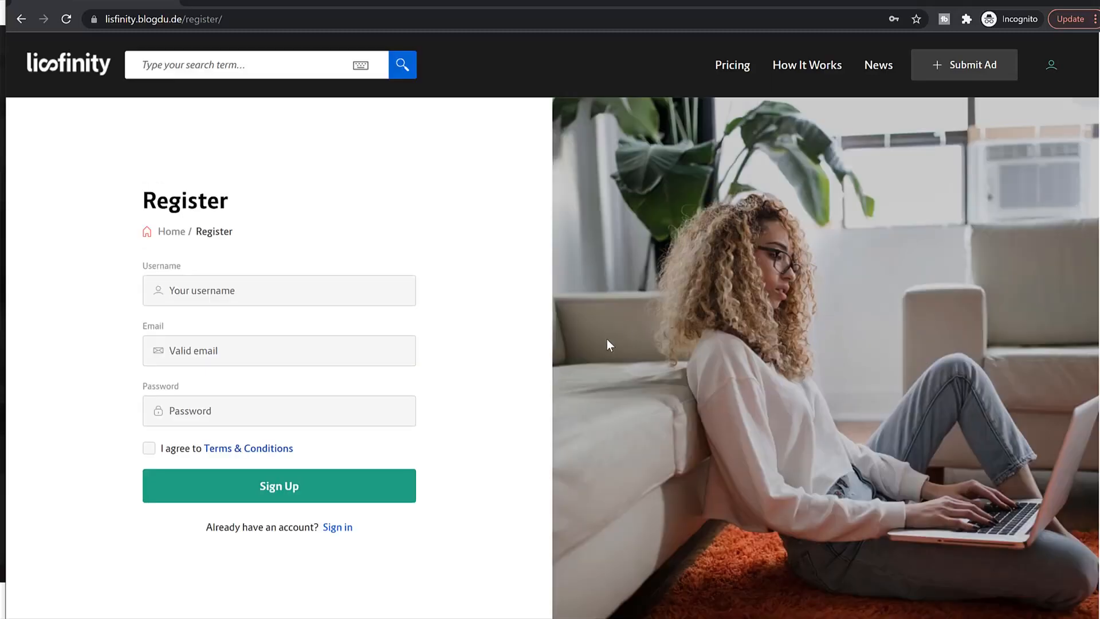
pyautogui.scroll(-5, 606, 339)
pyautogui.scroll(5, 605, 339)
# Step: Load your own site's /register page, then return to the WordPress admin window
pyautogui.click(160, 20)
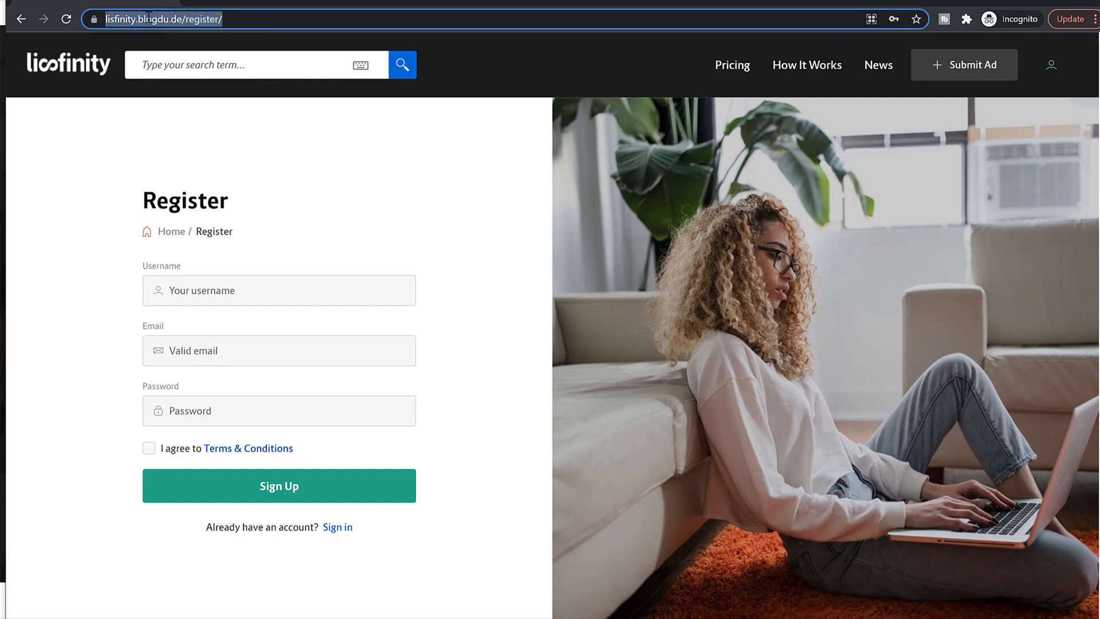
pyautogui.click(149, 20)
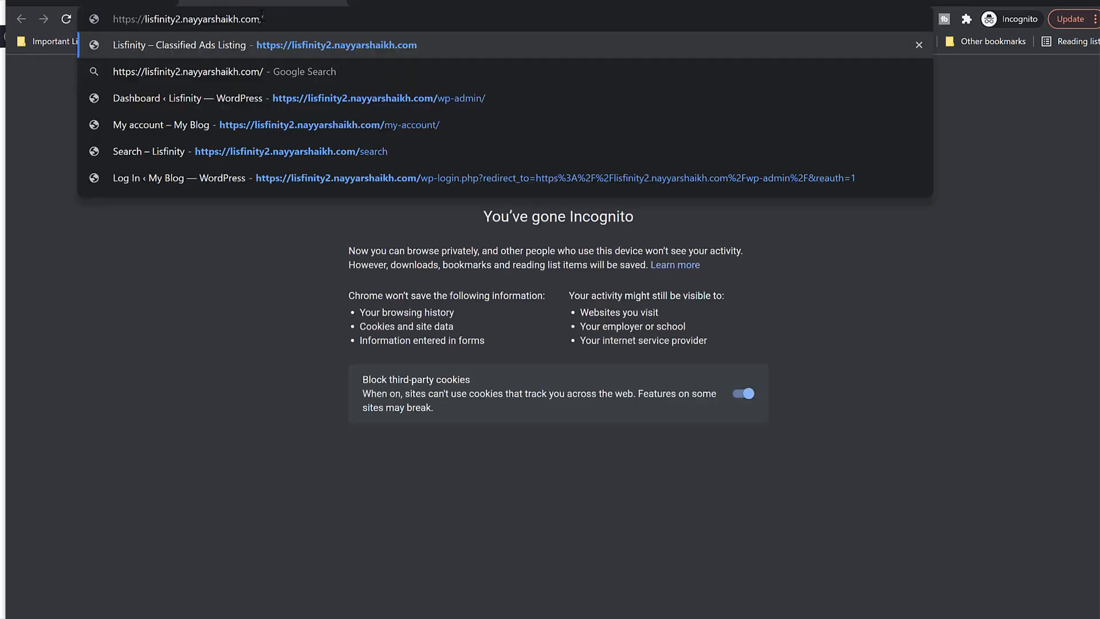
pyautogui.write('register')
pyautogui.press('Return')
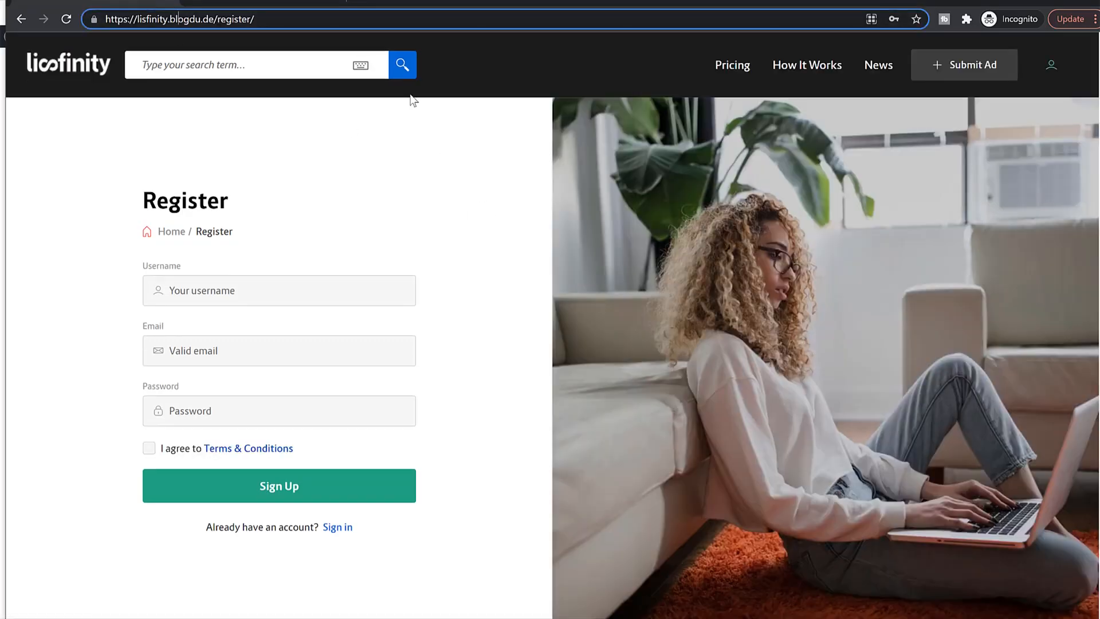
pyautogui.click(281, 2)
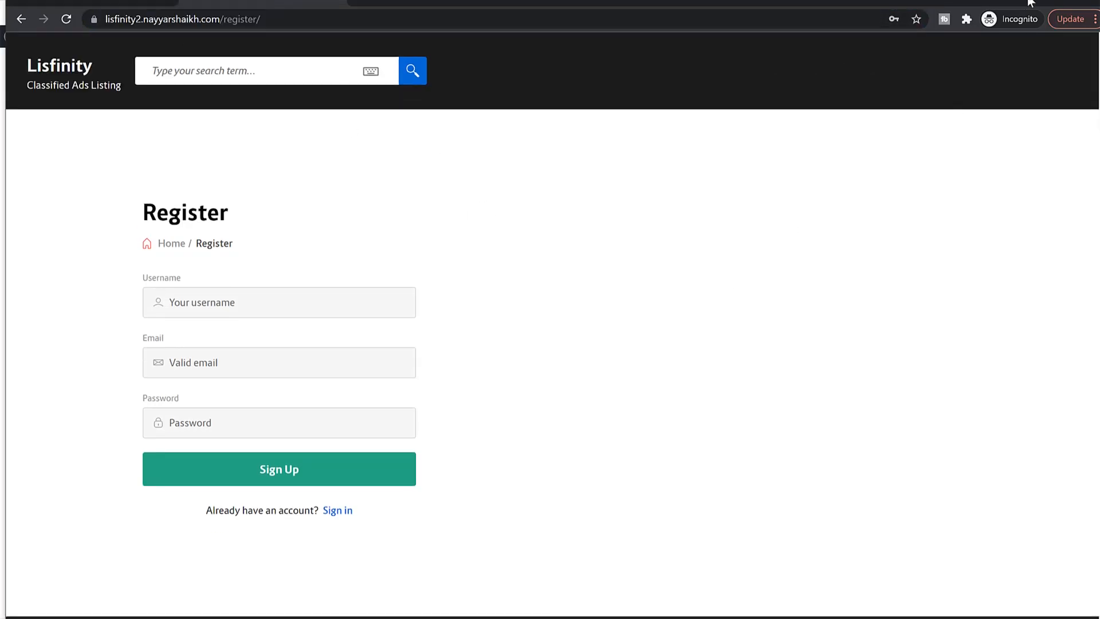
pyautogui.click(570, 12)
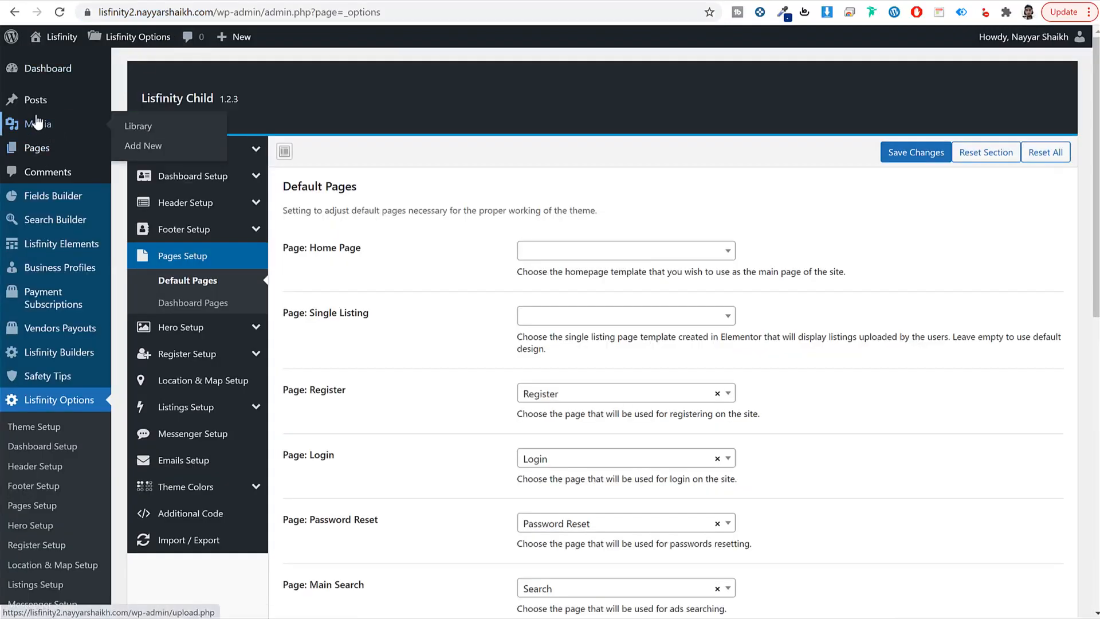
# Step: Open the Login page for editing from All Pages
pyautogui.click(58, 149)
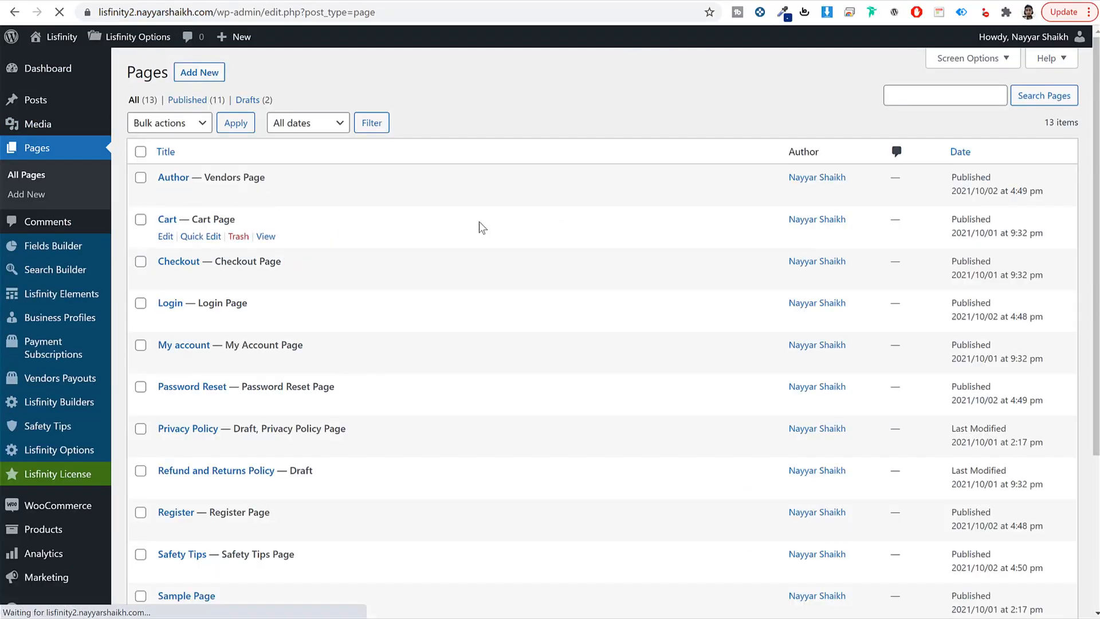
pyautogui.scroll(-1, 306, 311)
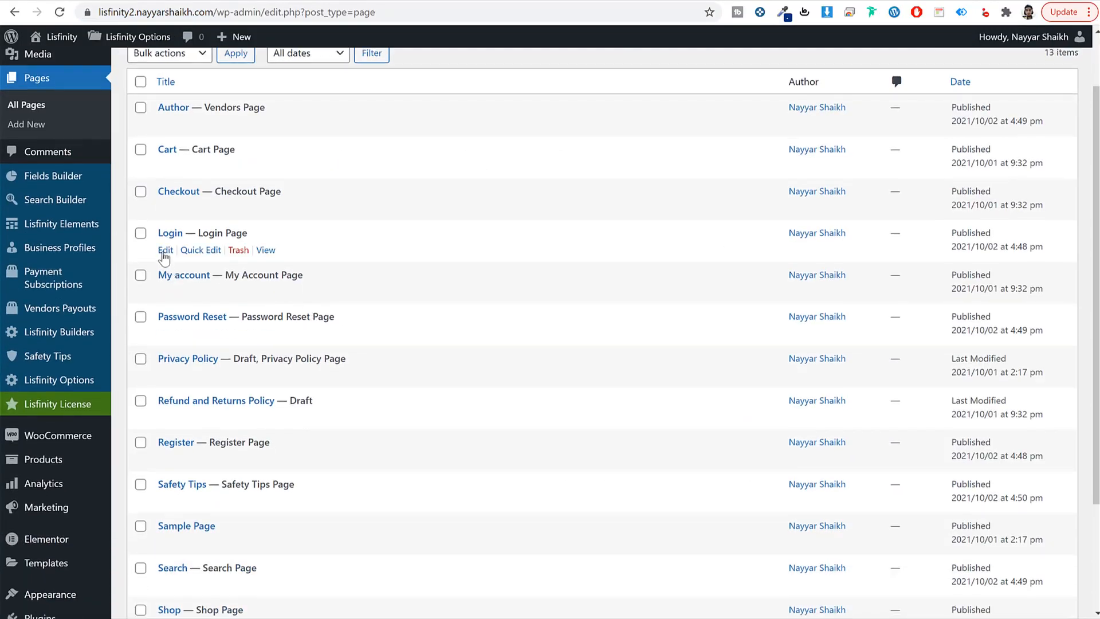
pyautogui.click(166, 249)
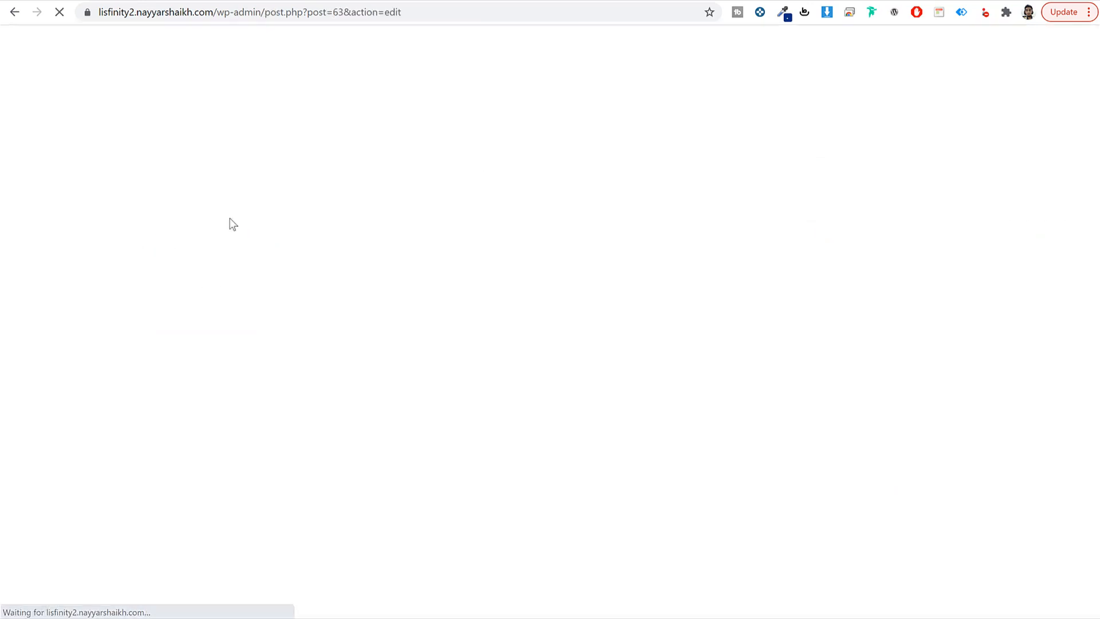
pyautogui.scroll(-5, 419, 314)
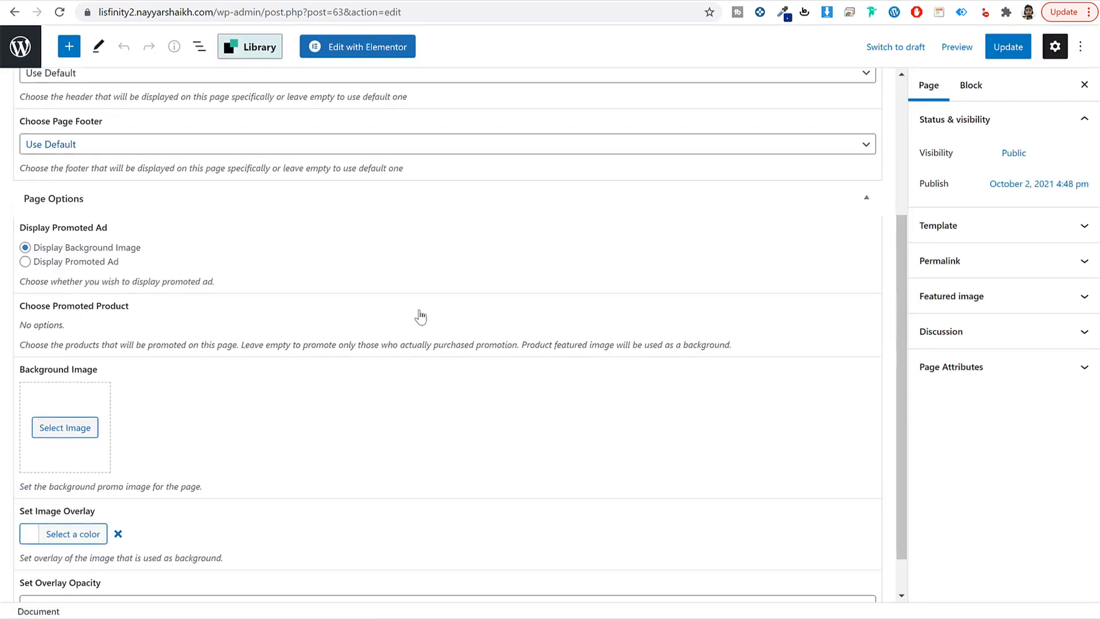
# Step: Give it background image sign-in-copy.jpg with overlay opacity 0.2, and update the page
pyautogui.click(65, 381)
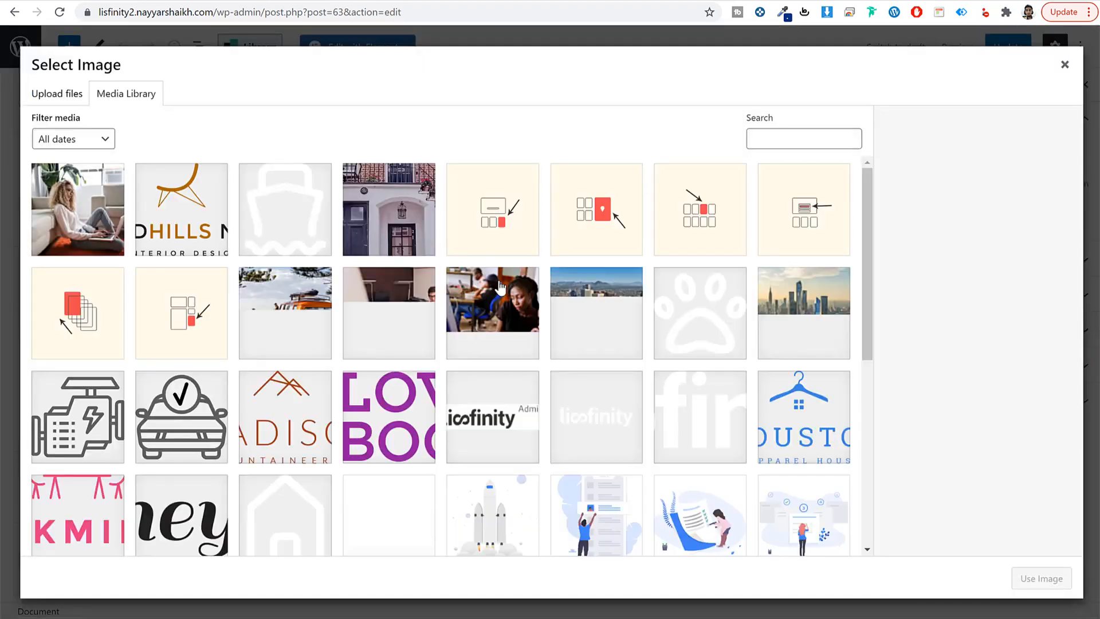
pyautogui.click(115, 229)
pyautogui.click(1040, 579)
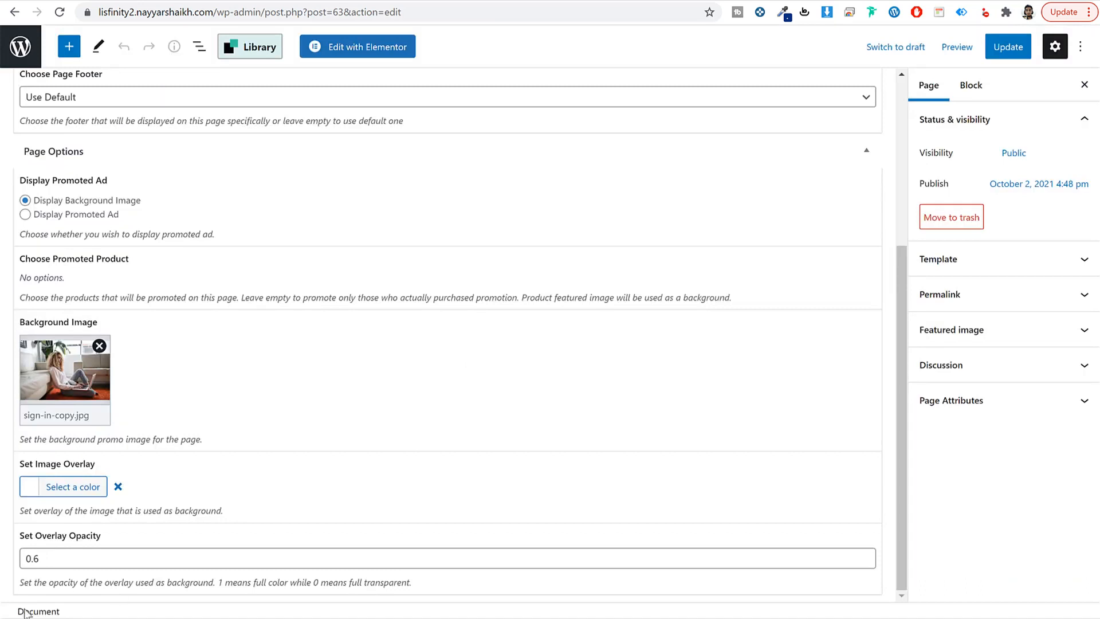
pyautogui.doubleClick(38, 566)
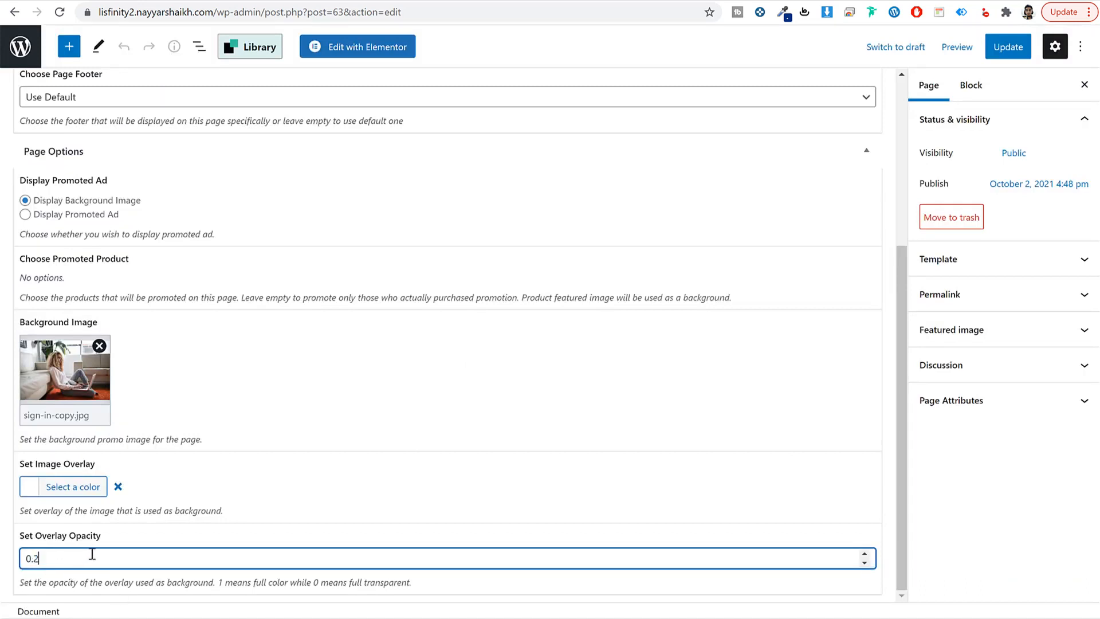
pyautogui.scroll(5, 278, 487)
pyautogui.click(1008, 46)
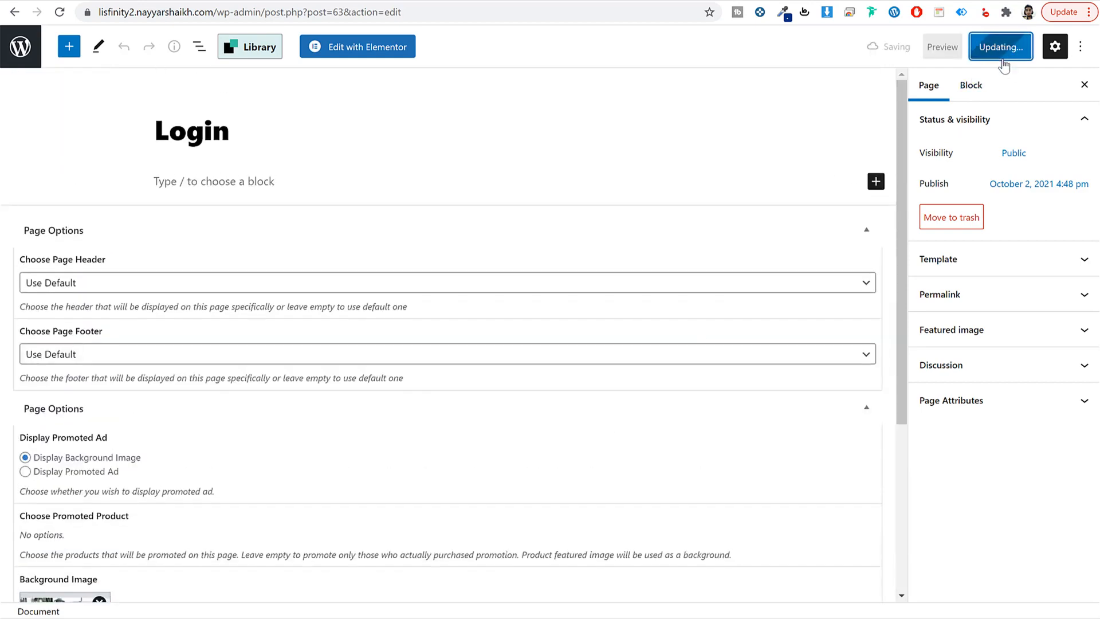
pyautogui.click(21, 56)
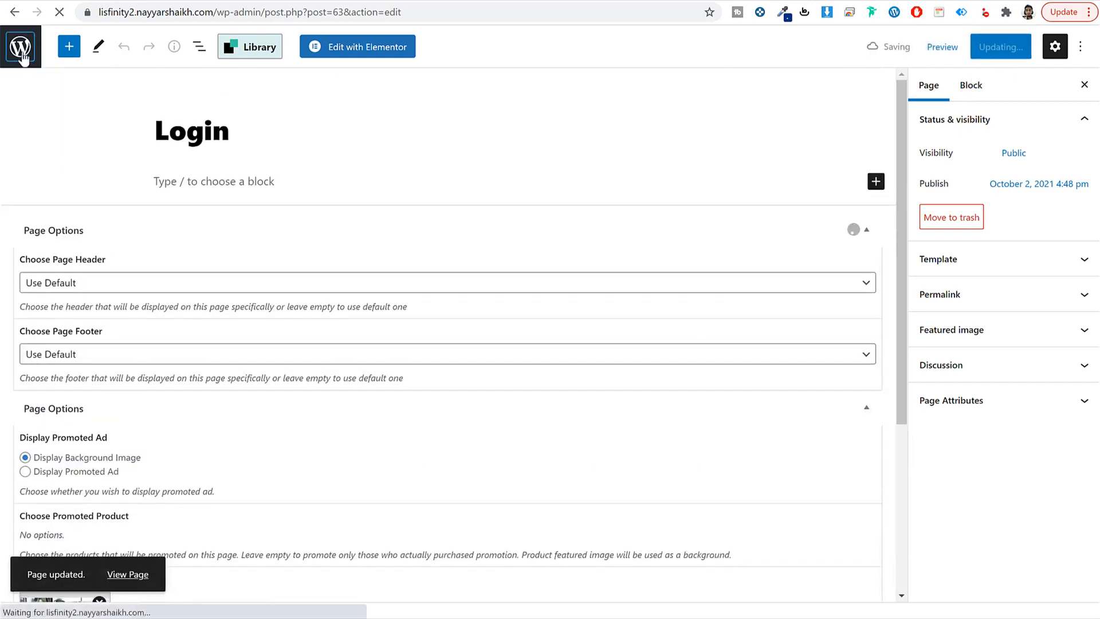
pyautogui.scroll(-3, 471, 256)
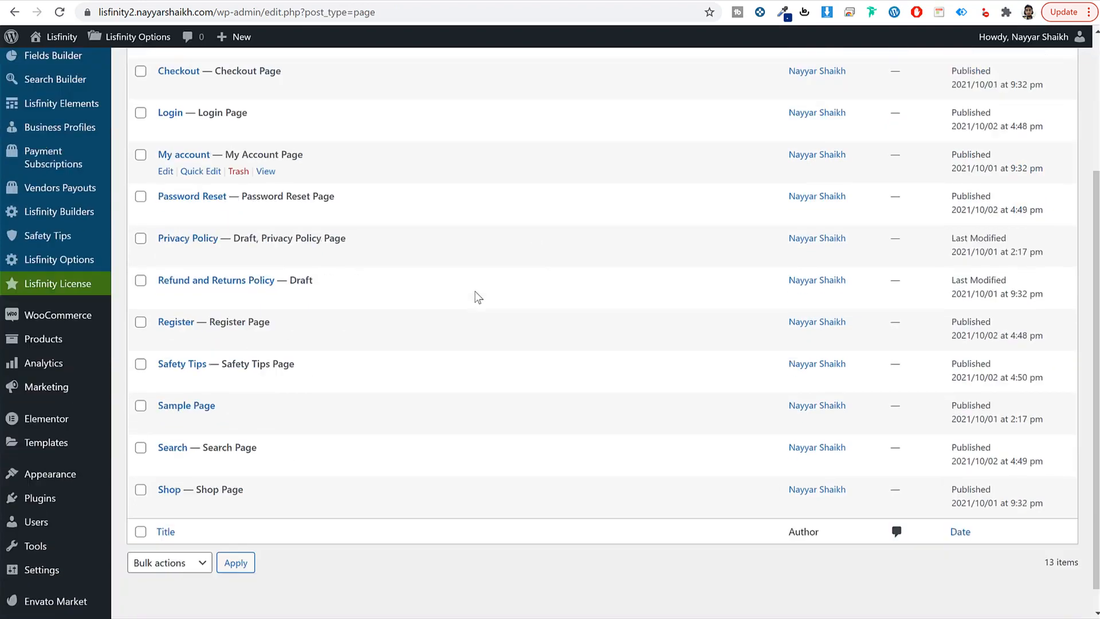
# Step: Set sign-in-copy.jpg as the Register page background, update it, and view its sign-up form
pyautogui.click(166, 319)
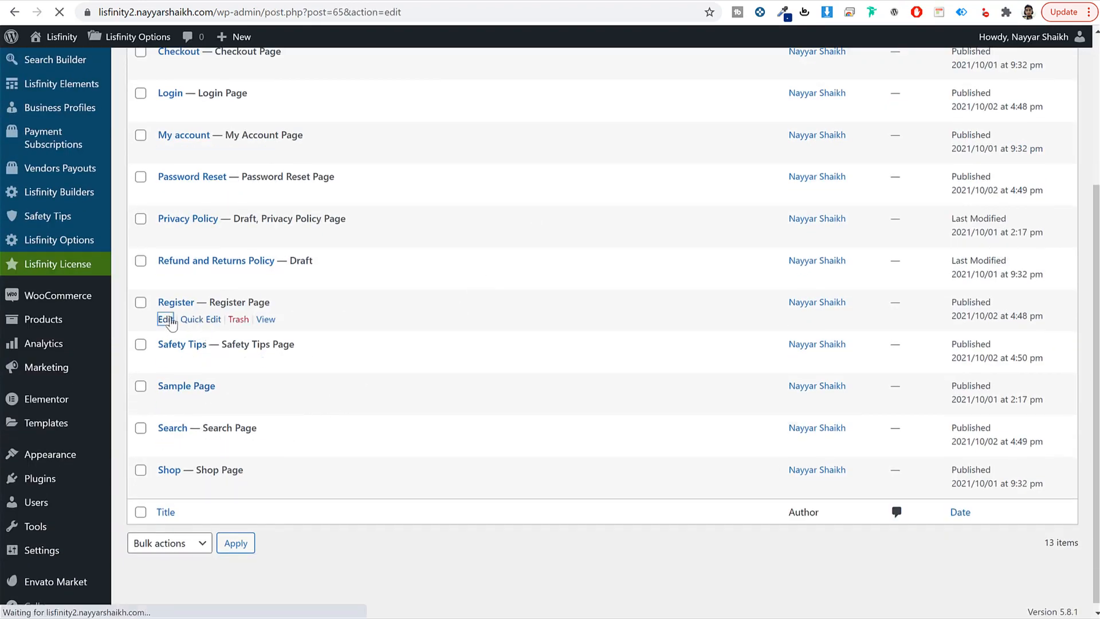
pyautogui.scroll(-4, 87, 426)
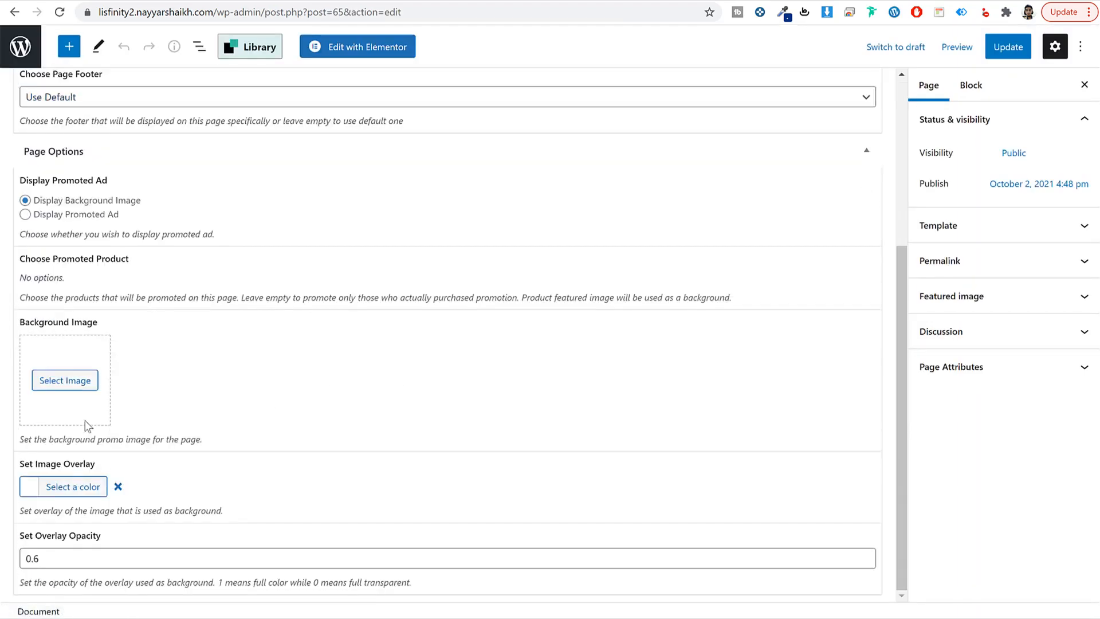
pyautogui.click(66, 380)
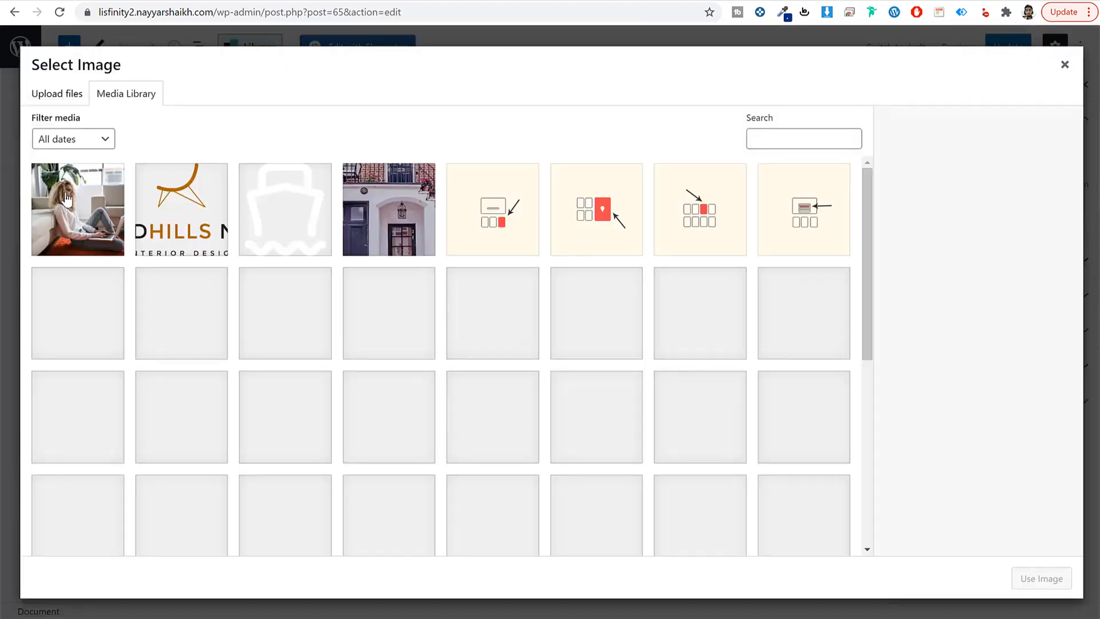
pyautogui.click(67, 197)
pyautogui.click(1034, 580)
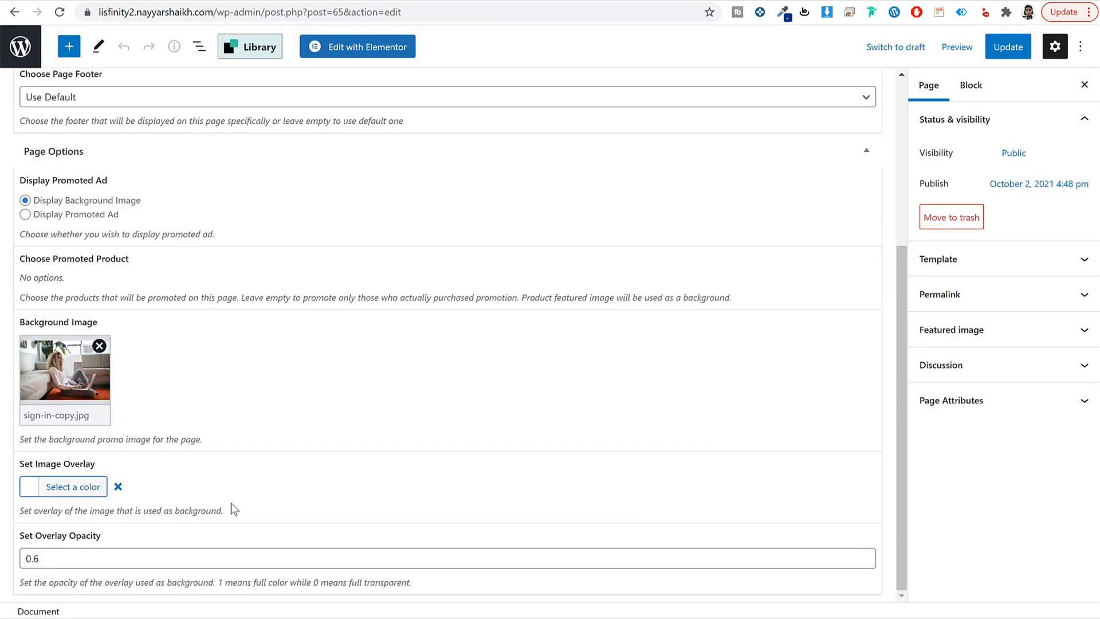
pyautogui.moveTo(38, 559); pyautogui.dragTo(35, 566)
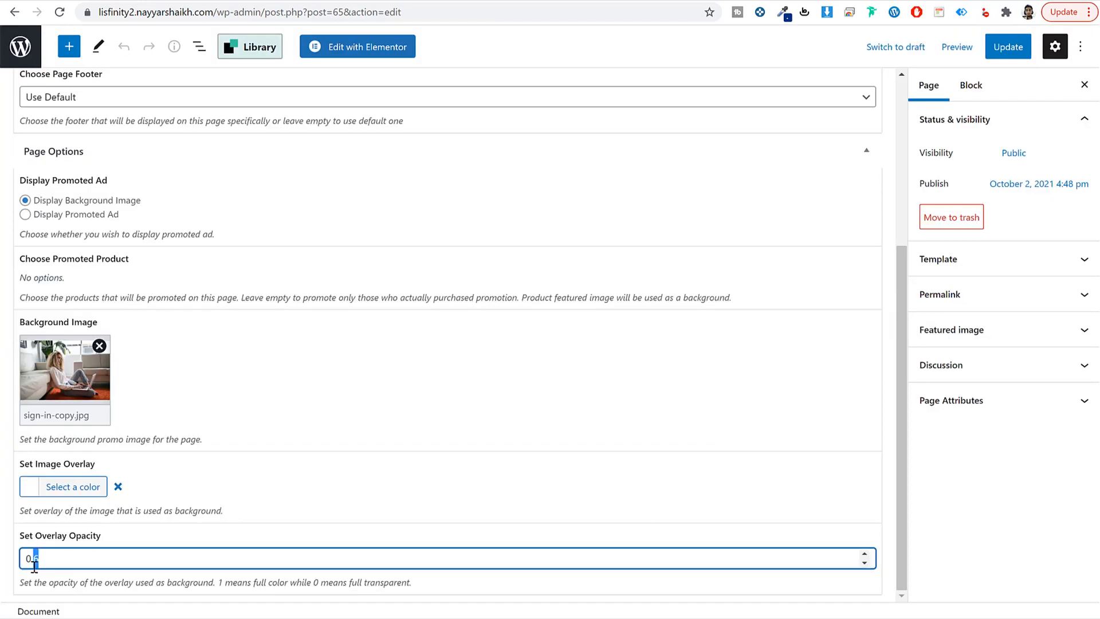
pyautogui.scroll(5, 719, 463)
pyautogui.click(1008, 47)
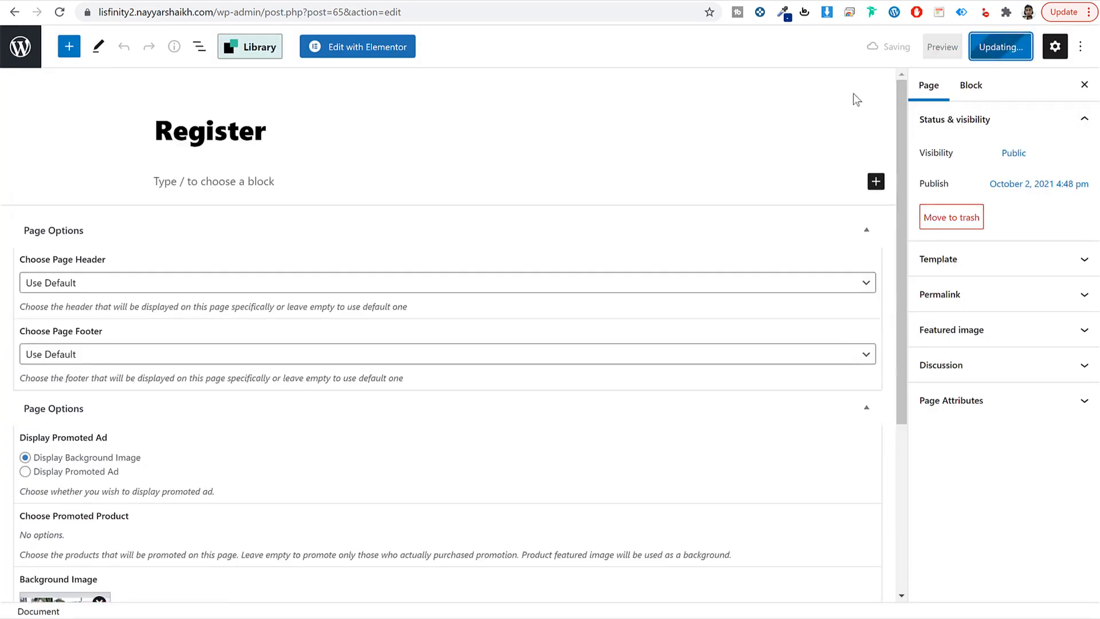
pyautogui.moveTo(242, 617)
pyautogui.click(312, 613)
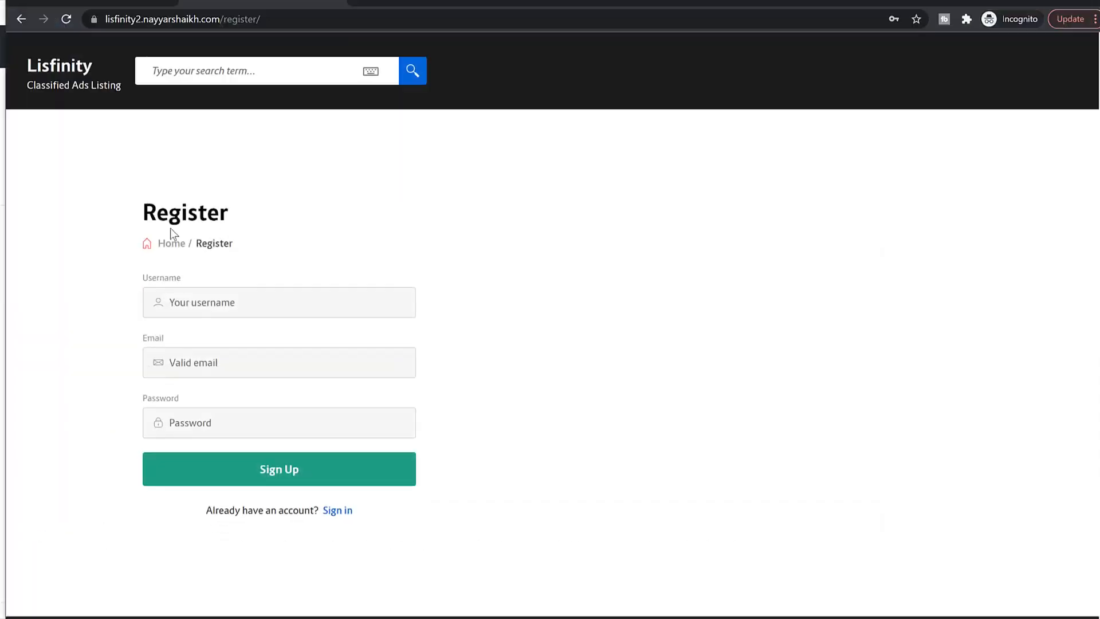
# Step: Reload the Register page and check that the laptop photo now fills the right half beside the sign-up form
pyautogui.click(66, 19)
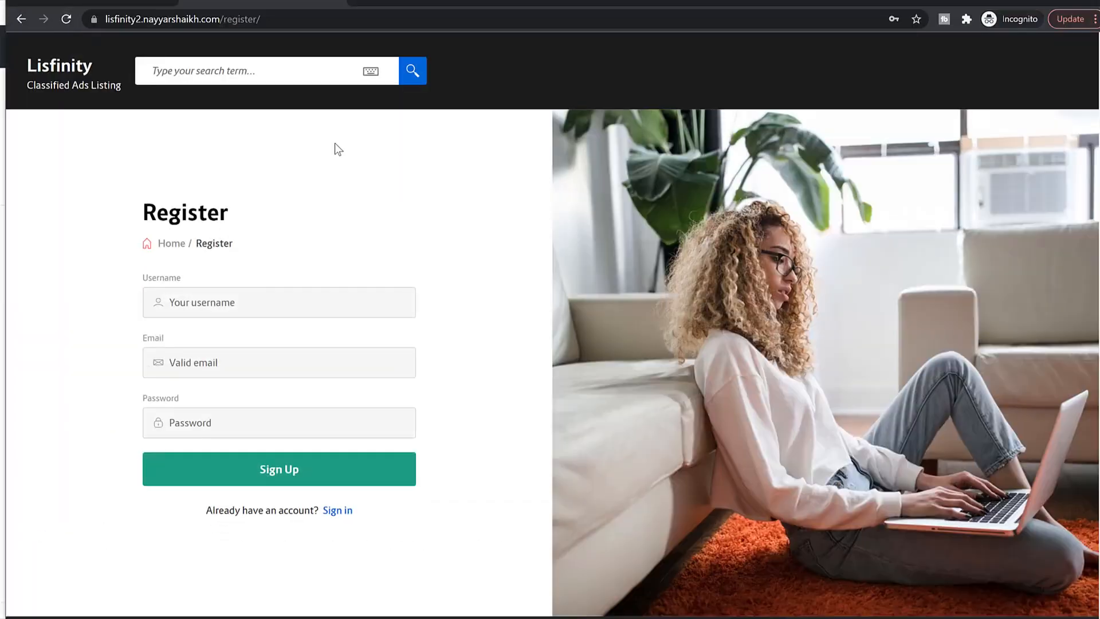
pyautogui.scroll(-3, 754, 301)
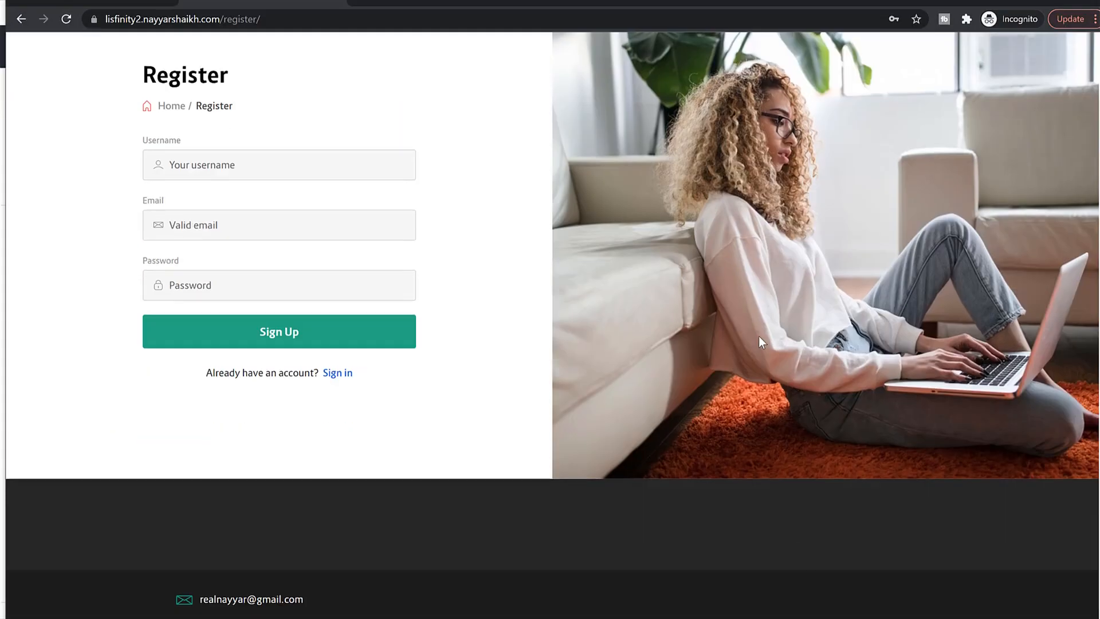
pyautogui.scroll(3, 680, 488)
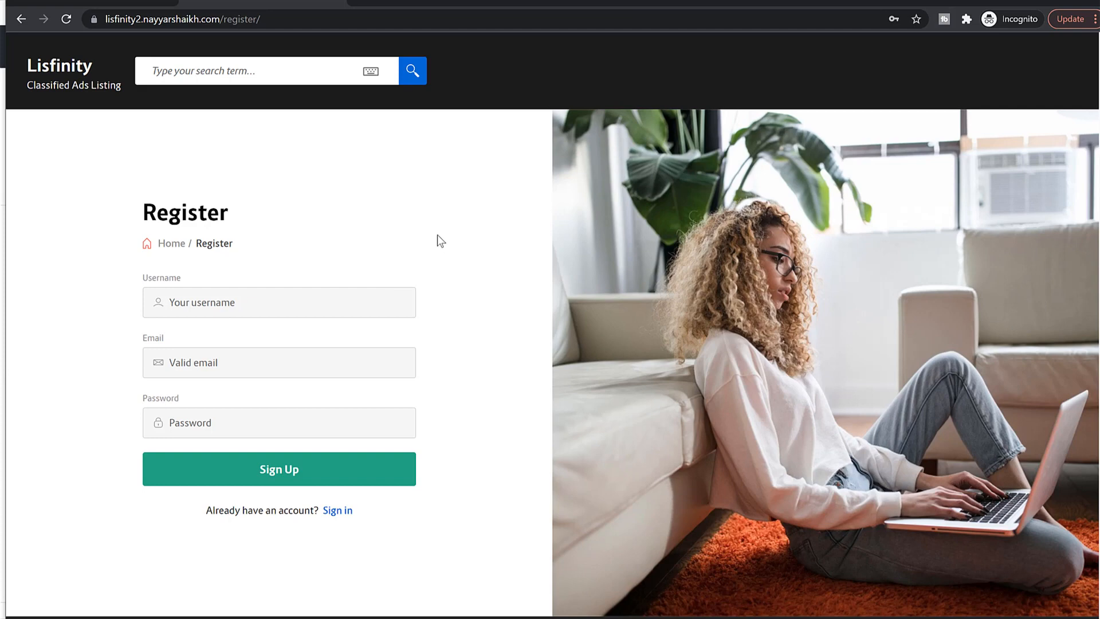
# Step: Sign up on the Register page with a username, an e-mail address and a password, and check the success message
pyautogui.click(329, 301)
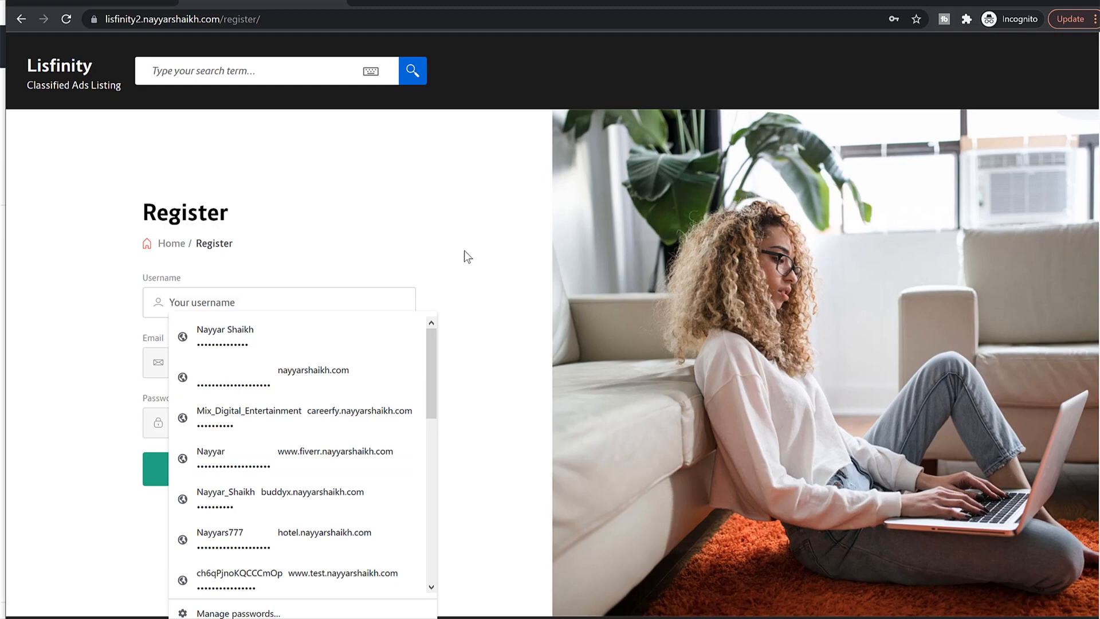
pyautogui.write('John Doe')
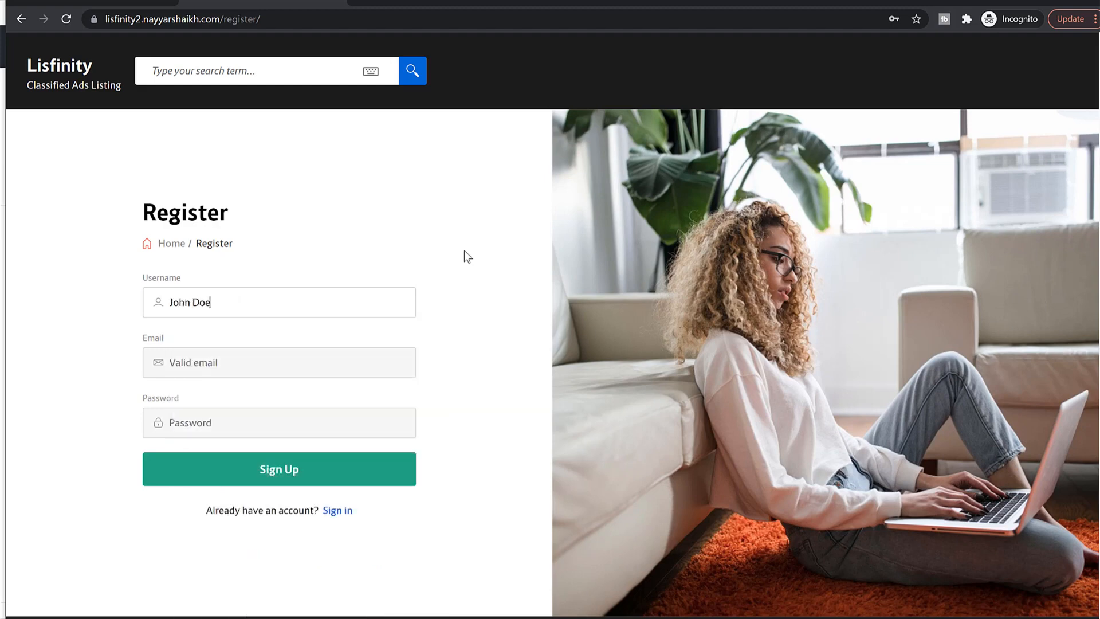
pyautogui.press('Tab')
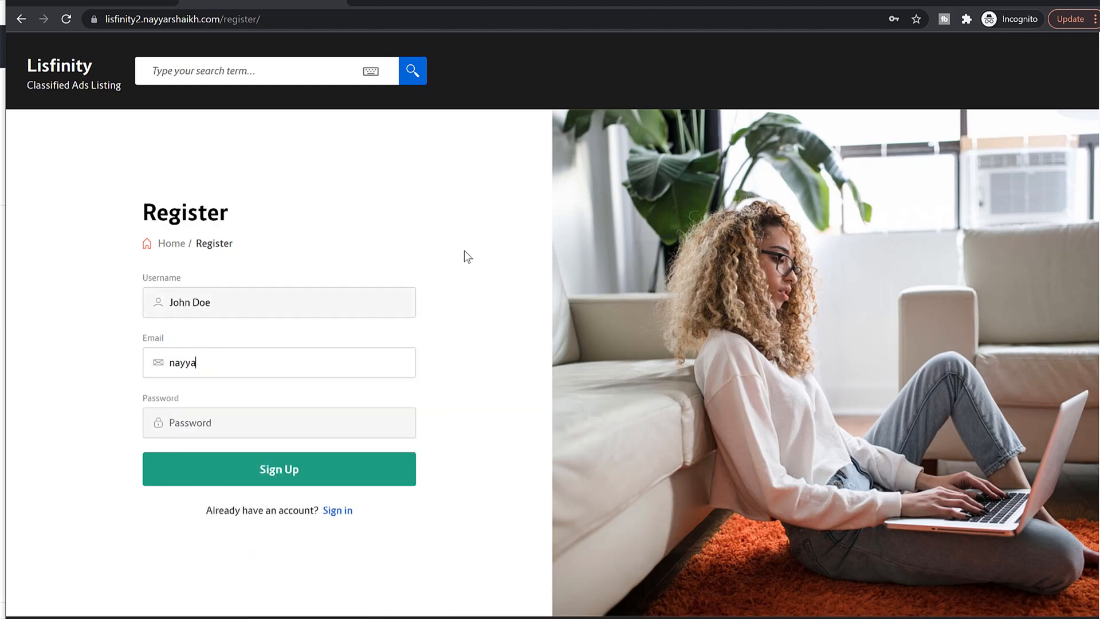
pyautogui.press('Tab')
pyautogui.write('••••••')
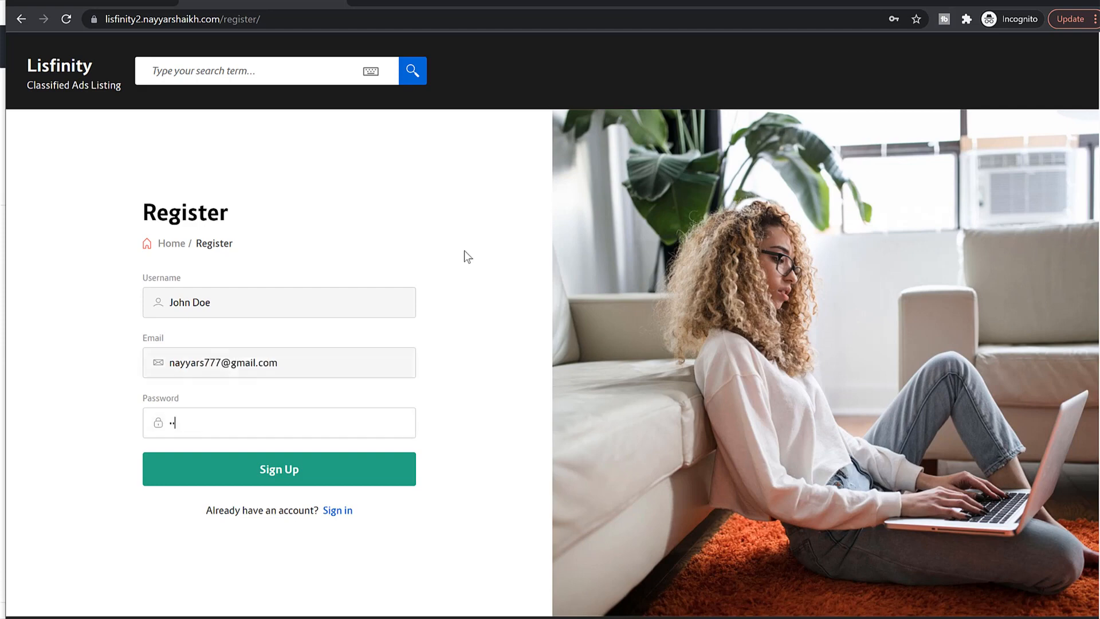
pyautogui.write('••')
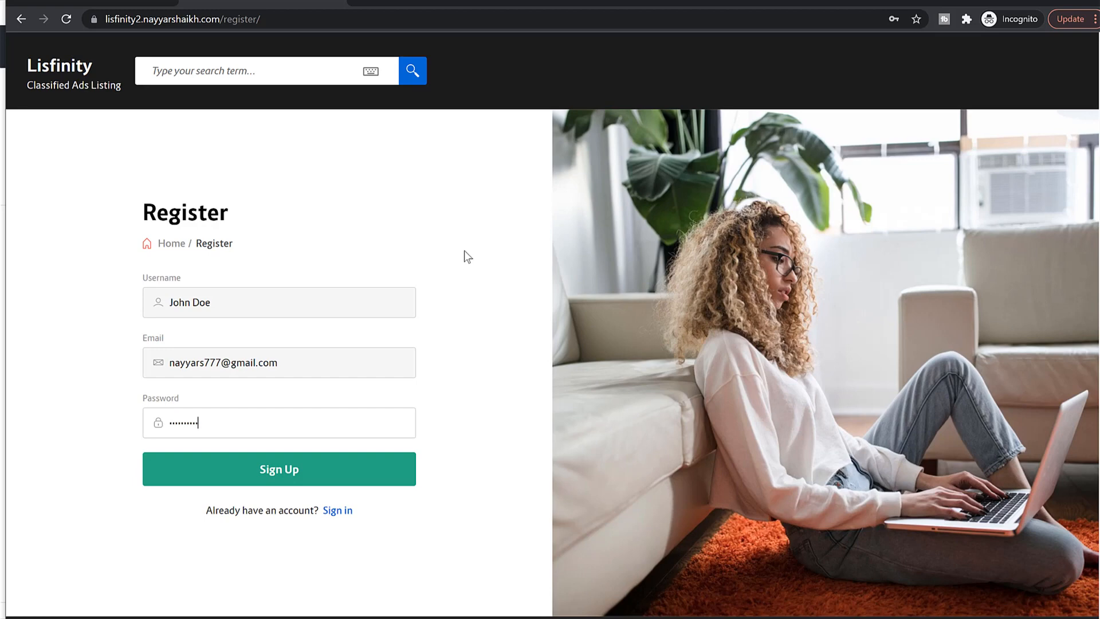
pyautogui.click(384, 460)
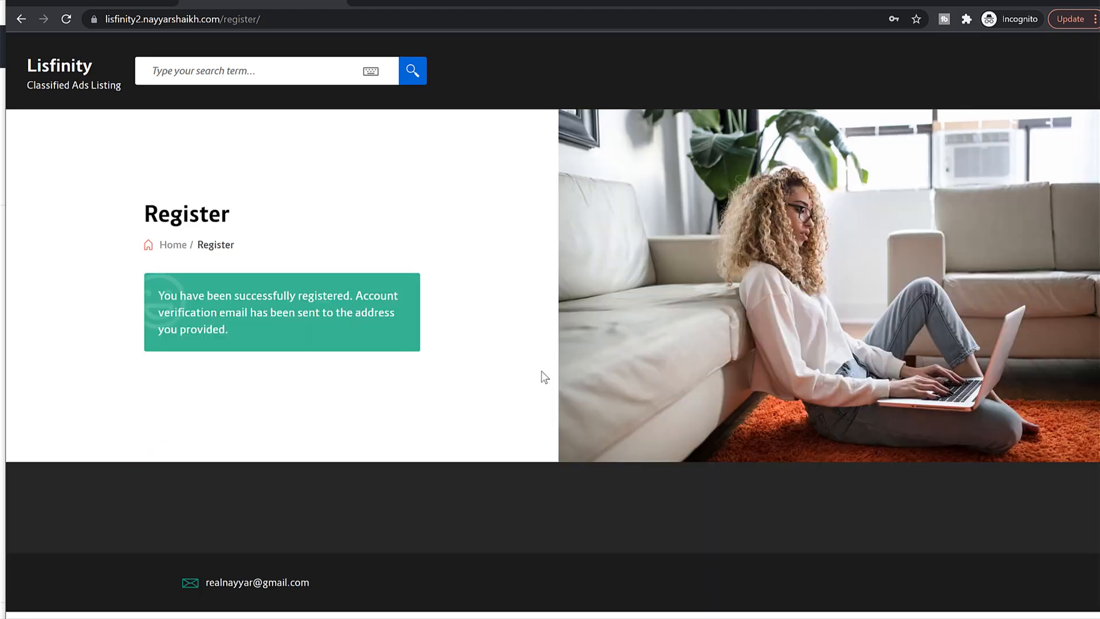
pyautogui.moveTo(184, 297); pyautogui.dragTo(264, 331)
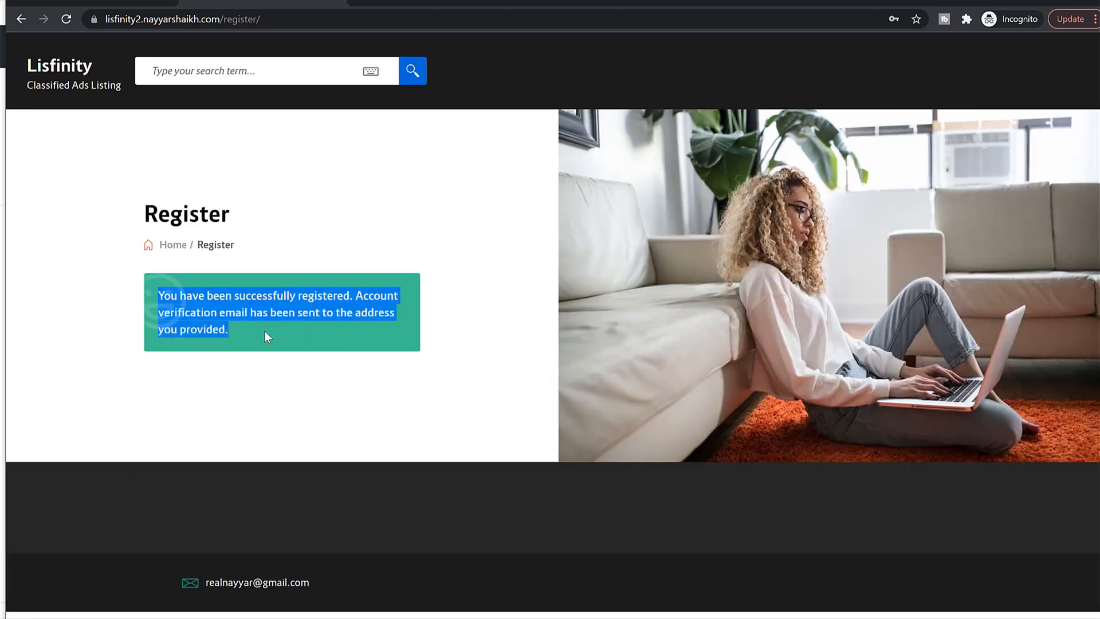
pyautogui.click(338, 331)
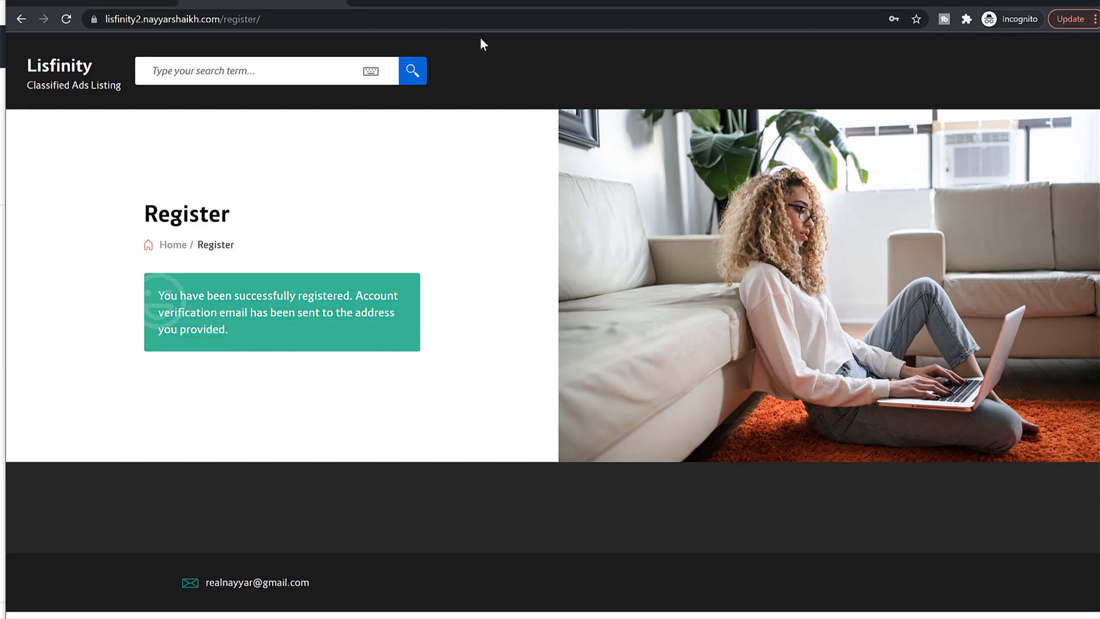
# Step: Activate the account via the 'Welcome to My Blog' email link, then load the site's /login page
pyautogui.click(364, 3)
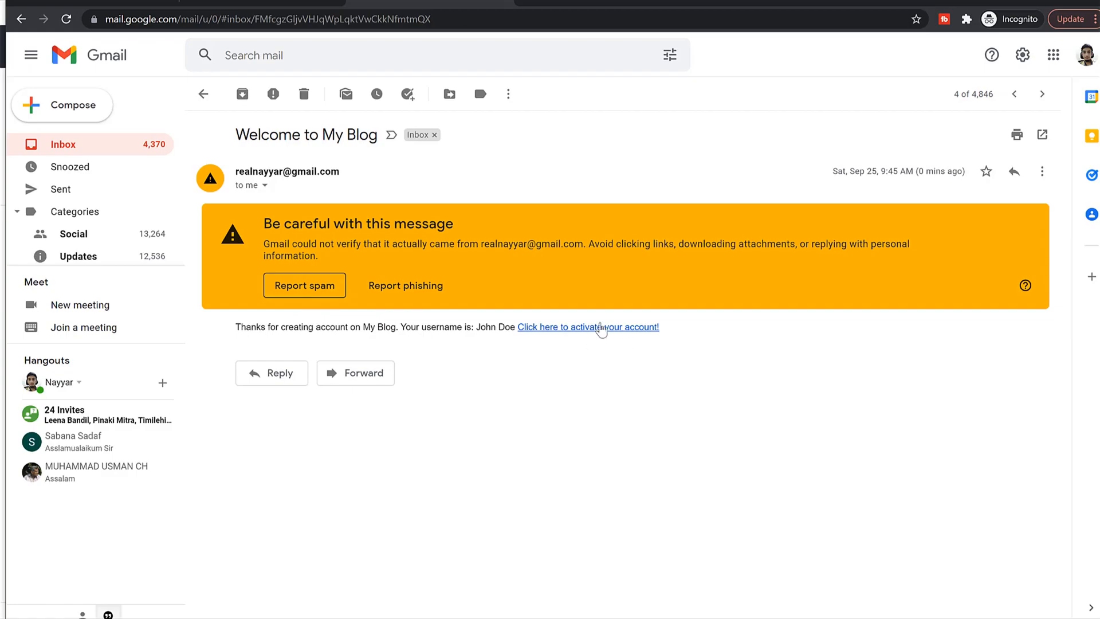
pyautogui.click(590, 329)
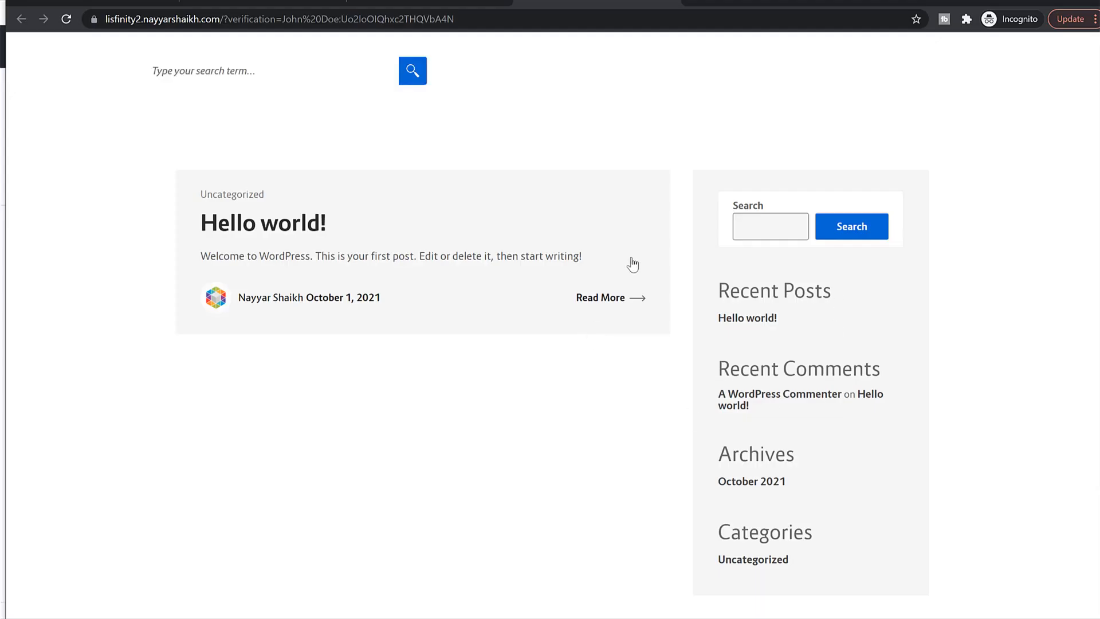
pyautogui.moveTo(225, 19); pyautogui.dragTo(666, 42)
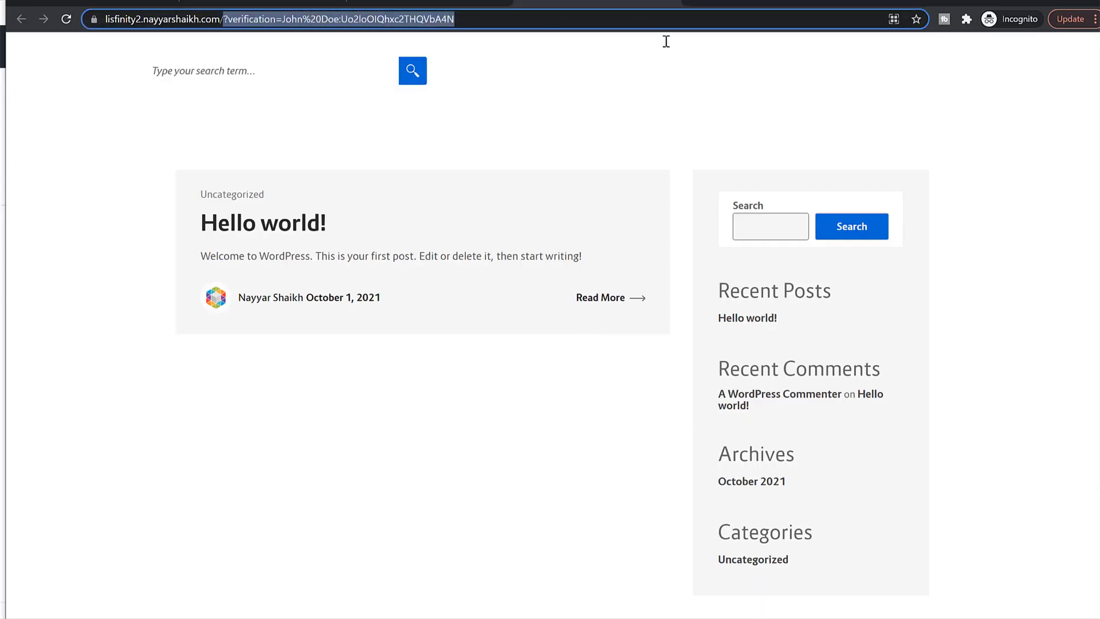
pyautogui.write('login')
pyautogui.press('Return')
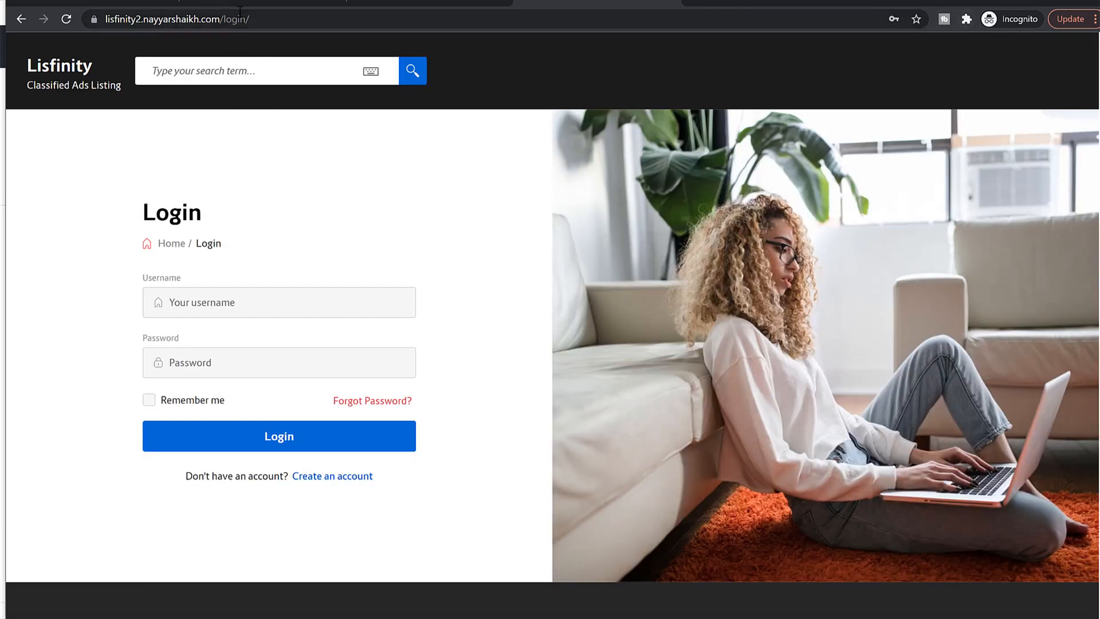
pyautogui.moveTo(250, 20); pyautogui.dragTo(225, 23)
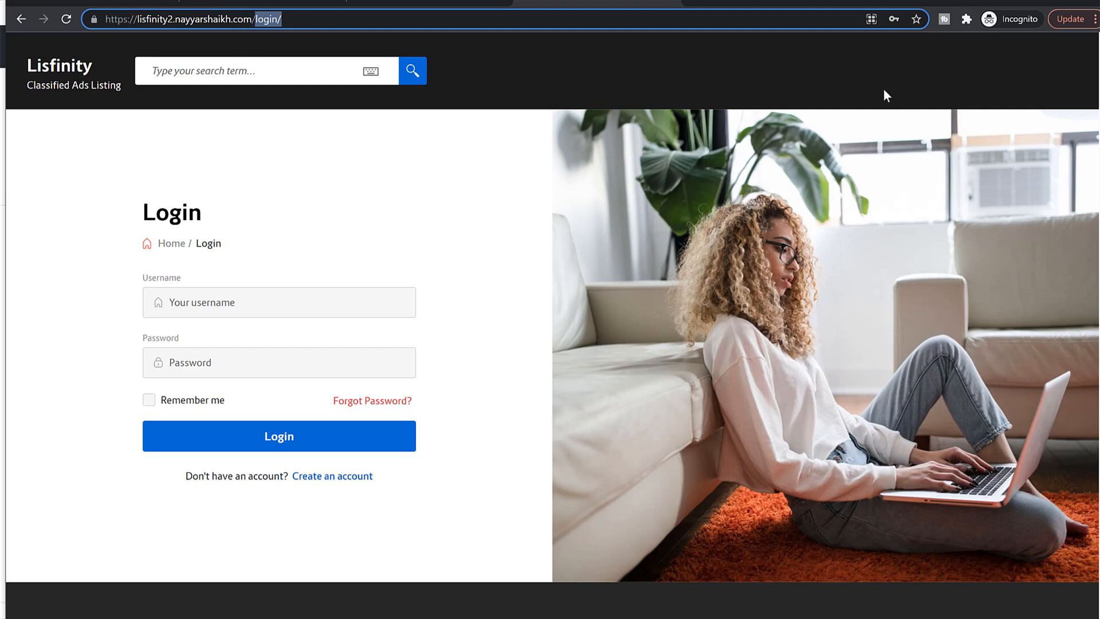
# Step: Log in on the Login page with the new account's username and password
pyautogui.click(390, 130)
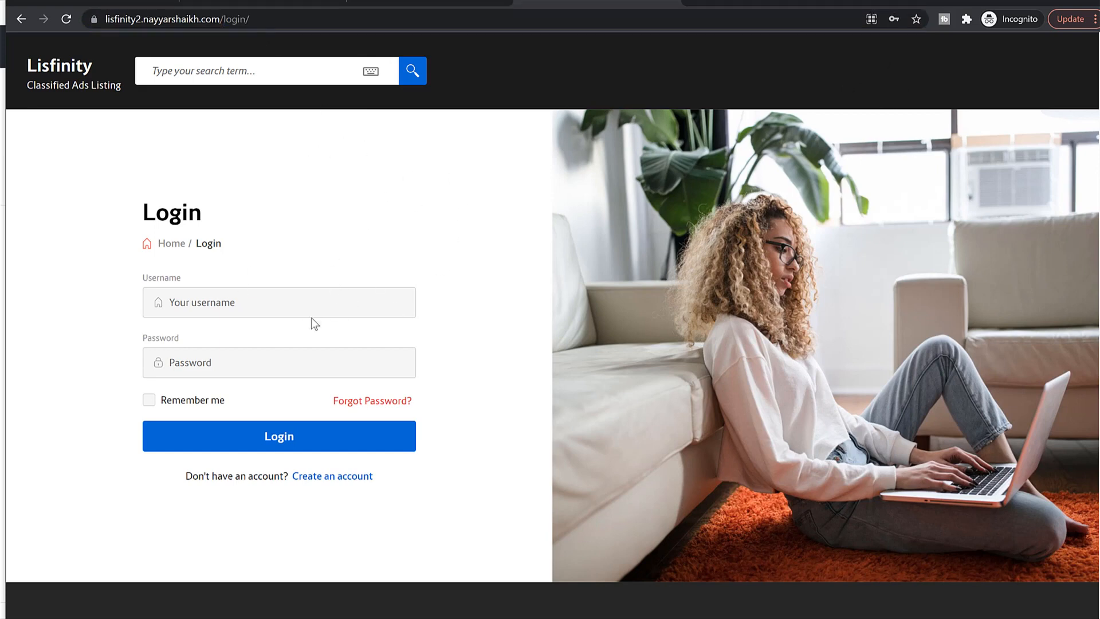
pyautogui.click(295, 304)
pyautogui.write('nayyars')
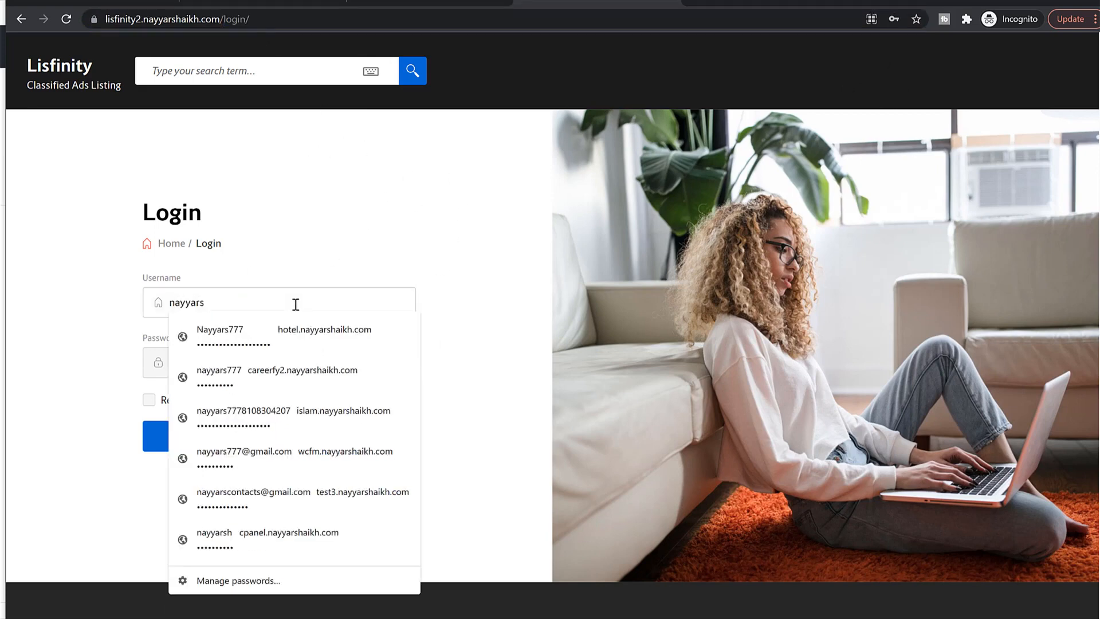
pyautogui.hotkey('ctrl', 'a')
pyautogui.write('John Doe')
pyautogui.press('Tab')
pyautogui.write('••••••••')
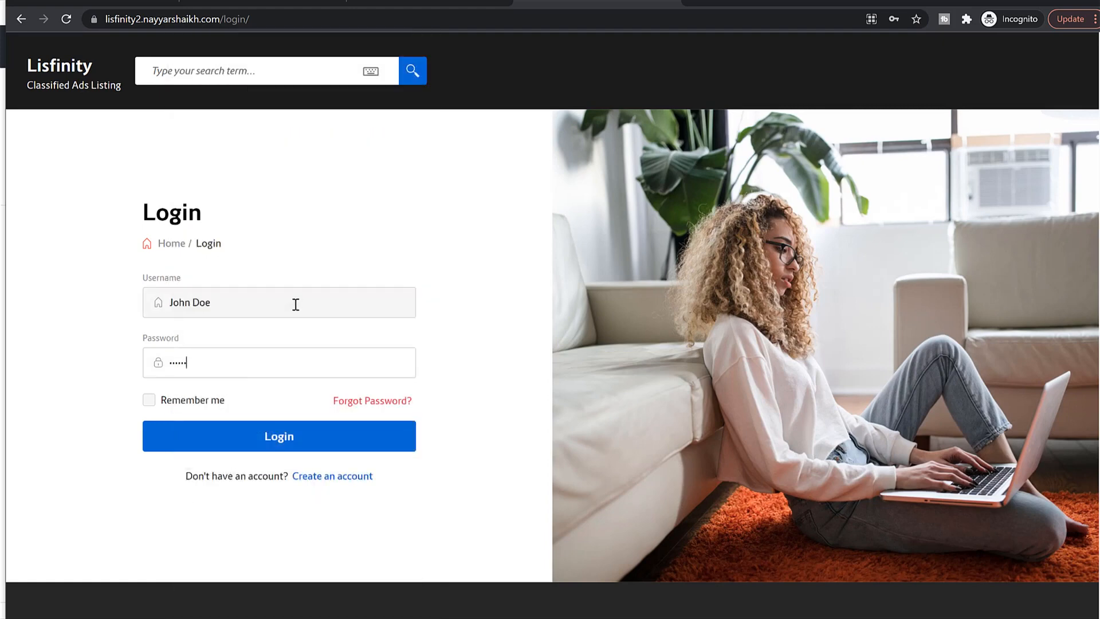
pyautogui.click(301, 445)
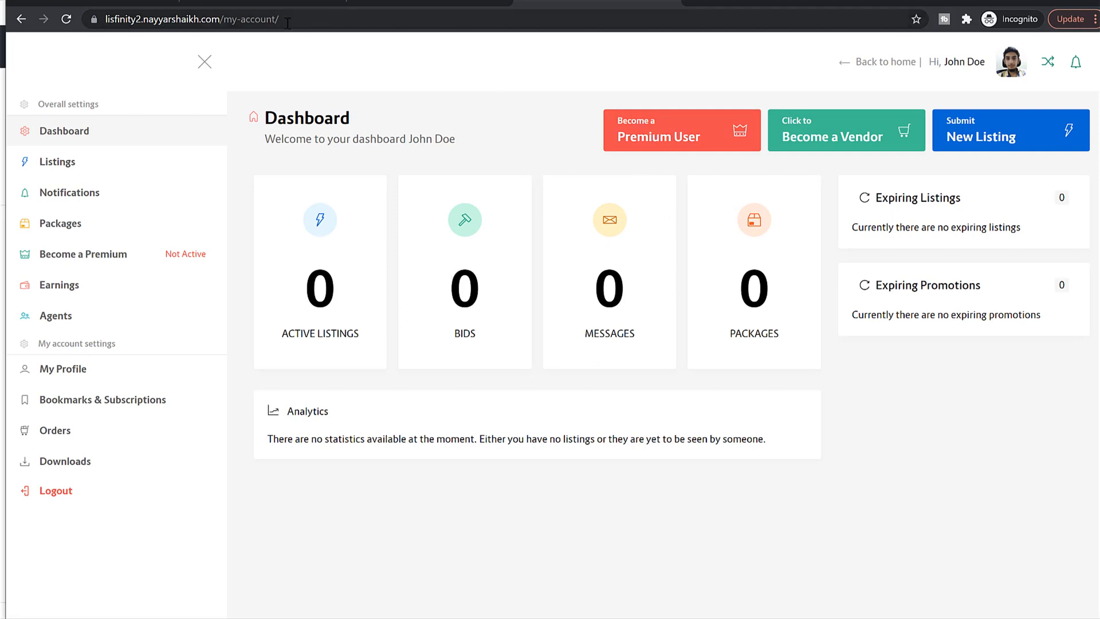
# Step: Go from Listings to Packages in the account dashboard and note the no-packages-available message
pyautogui.moveTo(287, 23); pyautogui.dragTo(222, 22)
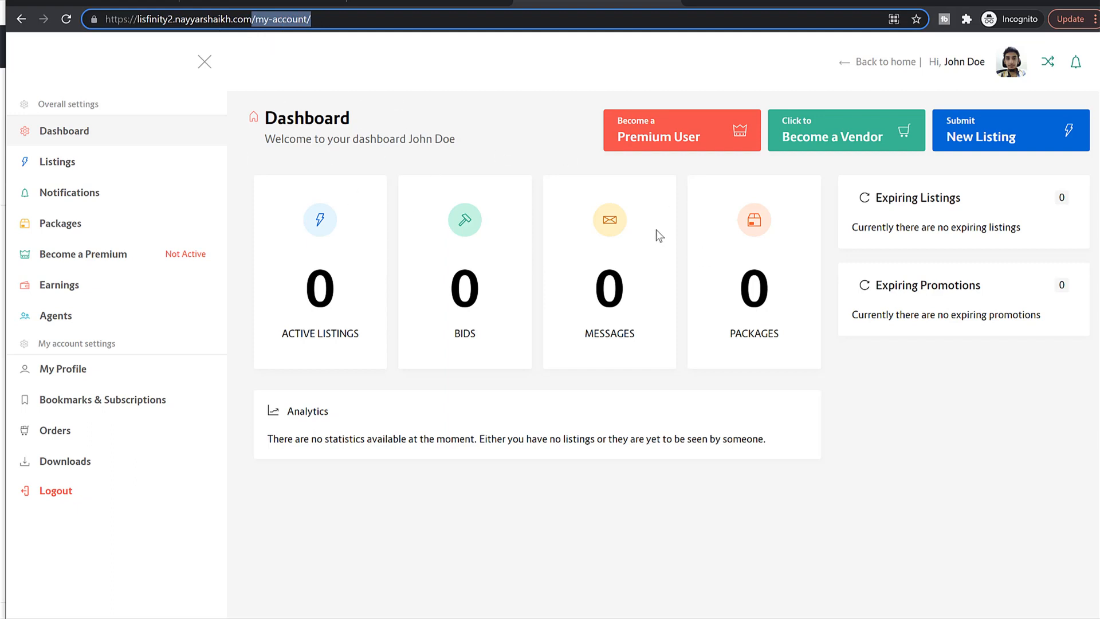
pyautogui.click(78, 166)
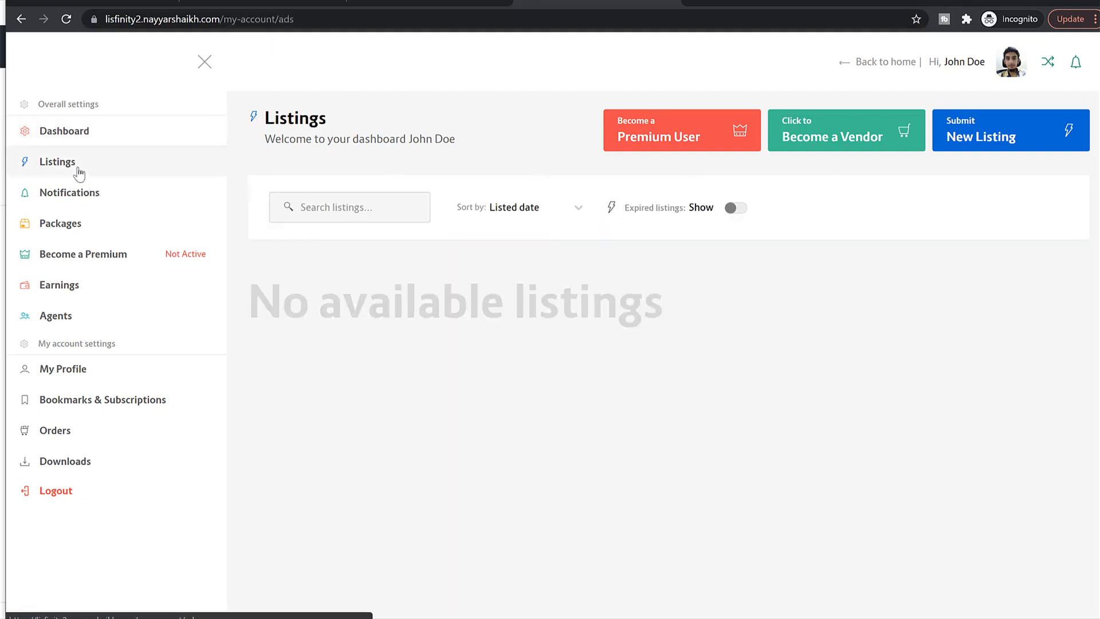
pyautogui.click(993, 141)
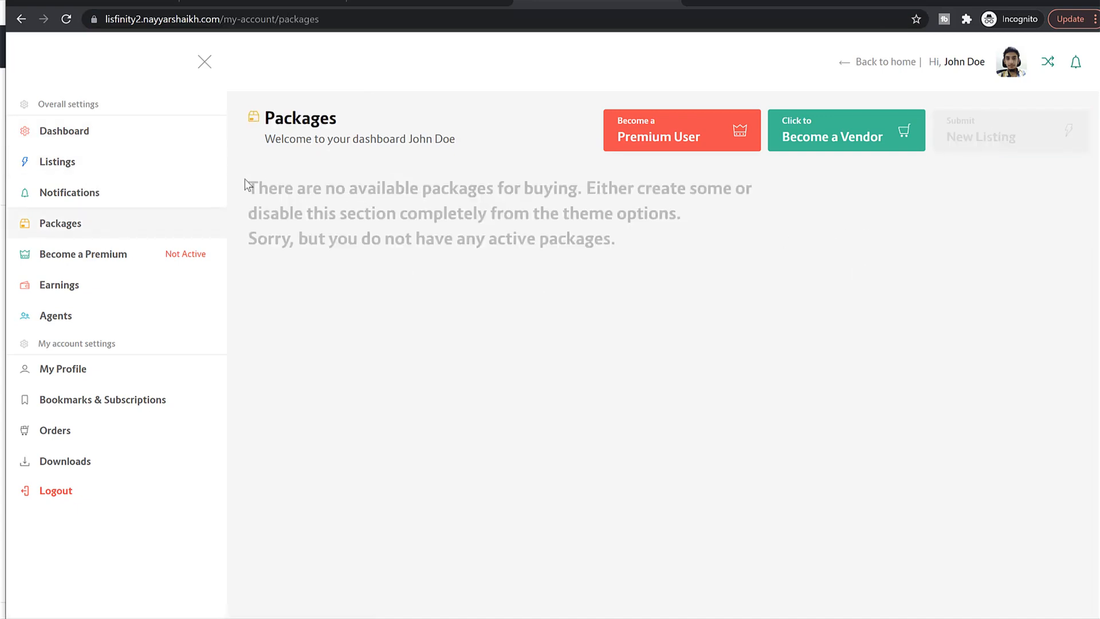
pyautogui.moveTo(247, 178); pyautogui.dragTo(689, 261)
pyautogui.click(688, 261)
# Step: Close the incognito window and scroll through the example site's Packages page plans
pyautogui.click(1032, 1)
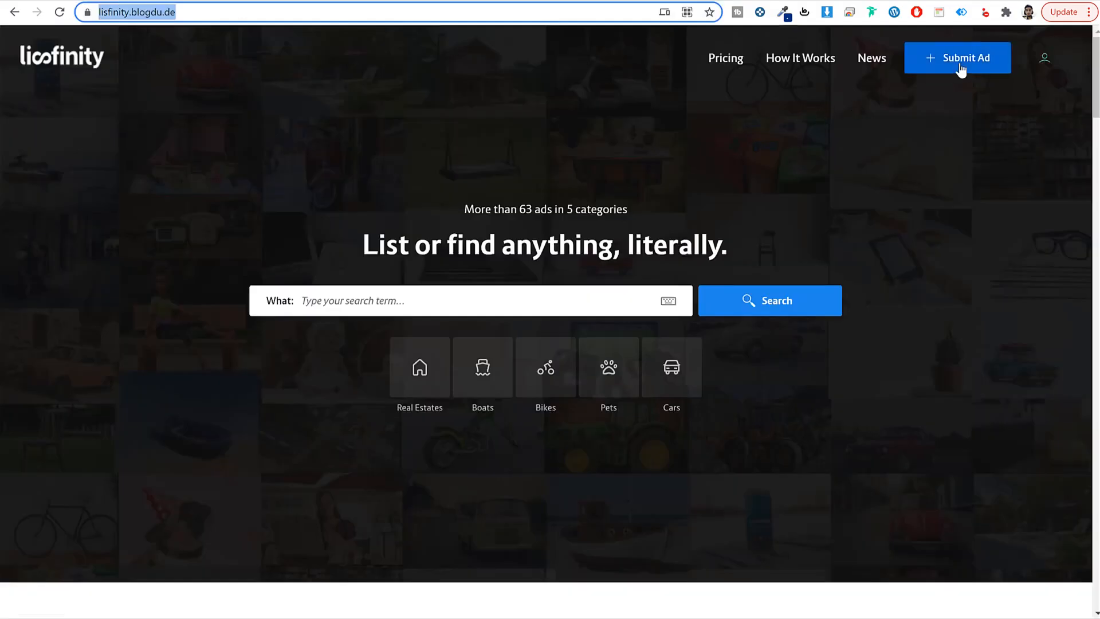
pyautogui.click(960, 67)
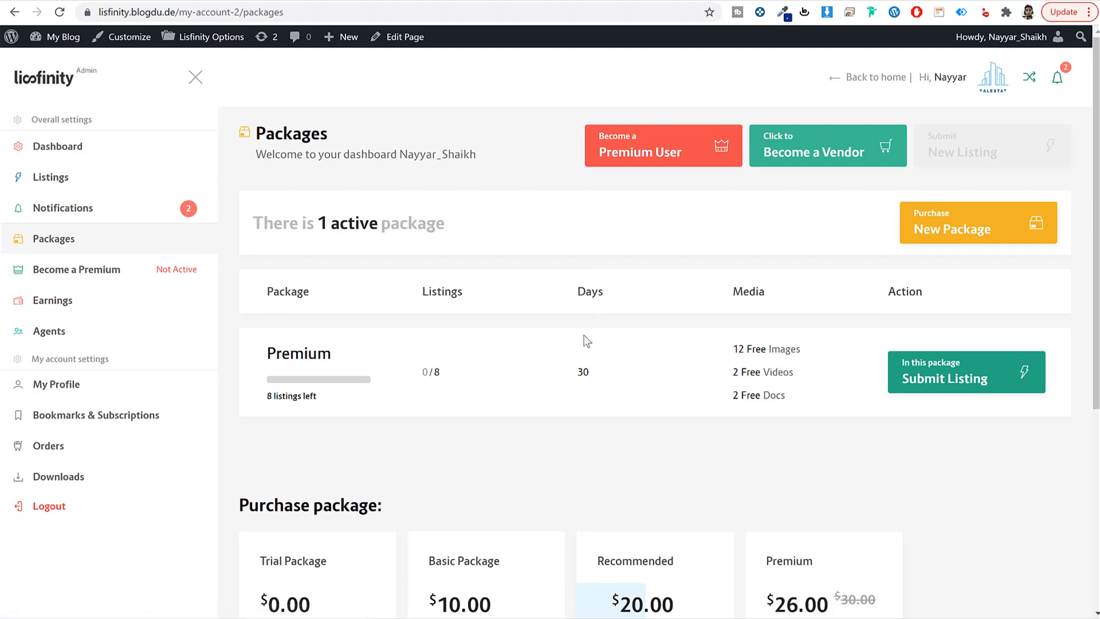
pyautogui.scroll(-6, 575, 344)
pyautogui.scroll(6, 475, 326)
pyautogui.moveTo(365, 355); pyautogui.dragTo(251, 364)
pyautogui.scroll(-5, 377, 369)
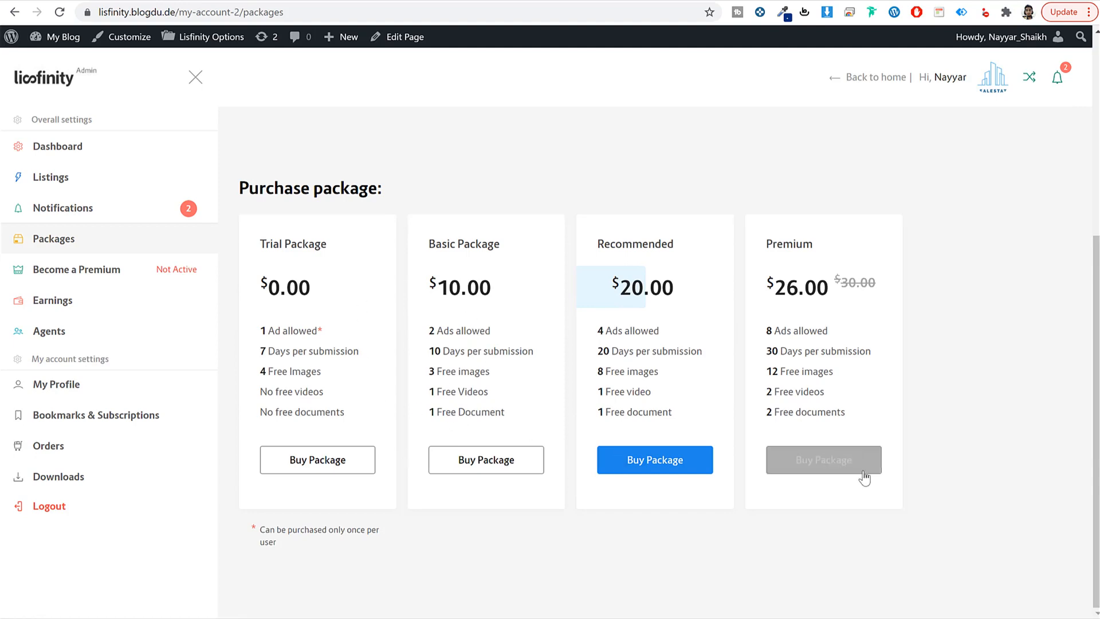
pyautogui.scroll(5, 855, 476)
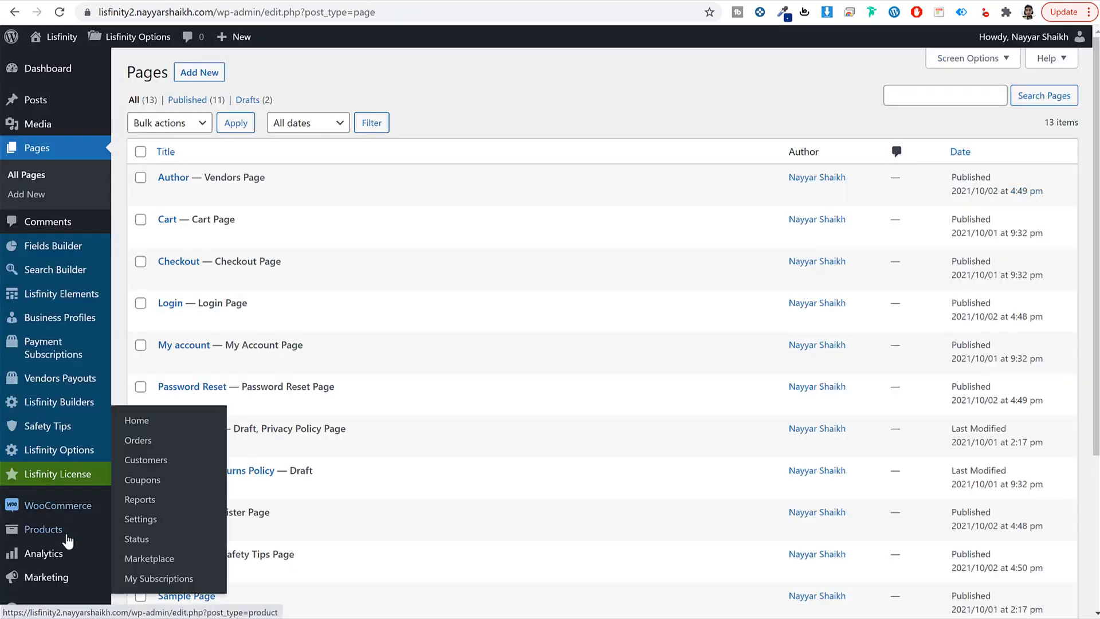
# Step: Start a new WooCommerce product and select the demo Trial Package title for reference
pyautogui.click(62, 535)
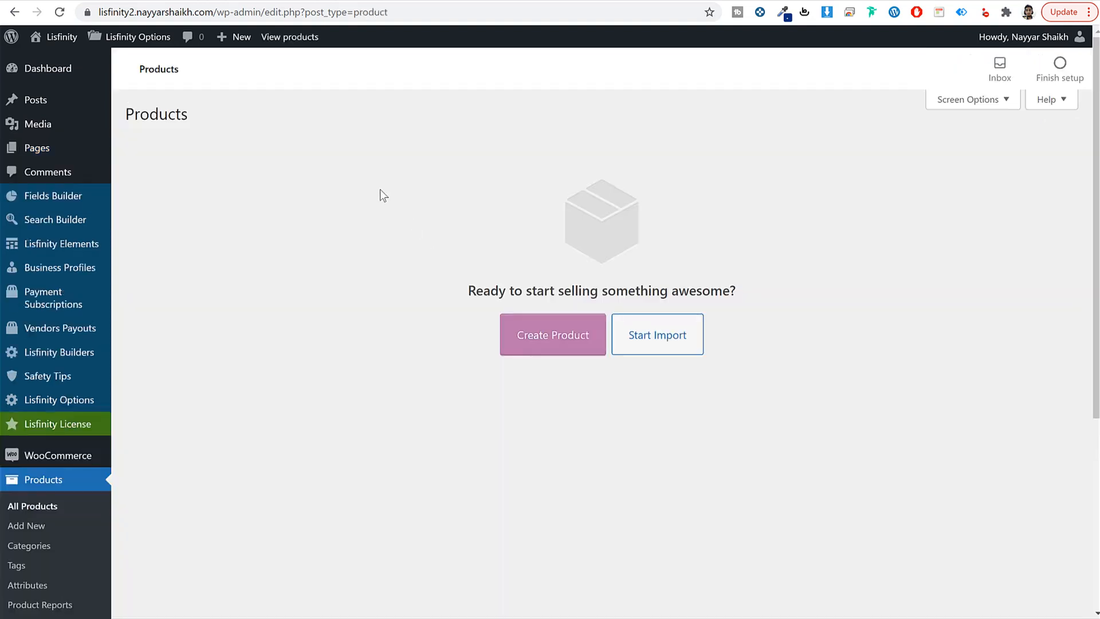
pyautogui.click(548, 342)
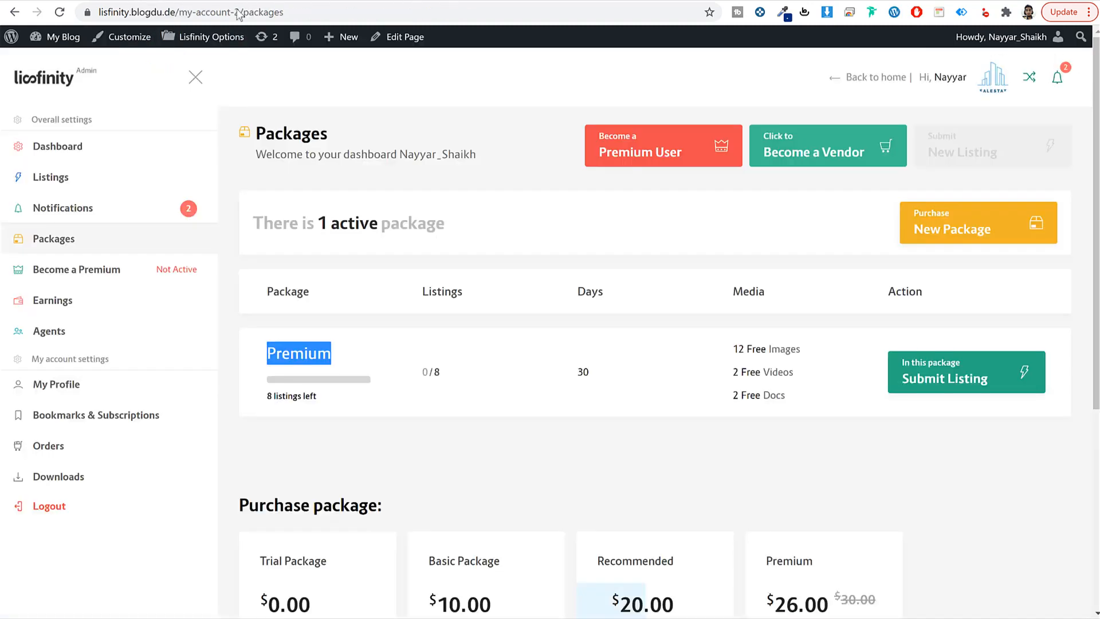
pyautogui.scroll(-5, 768, 439)
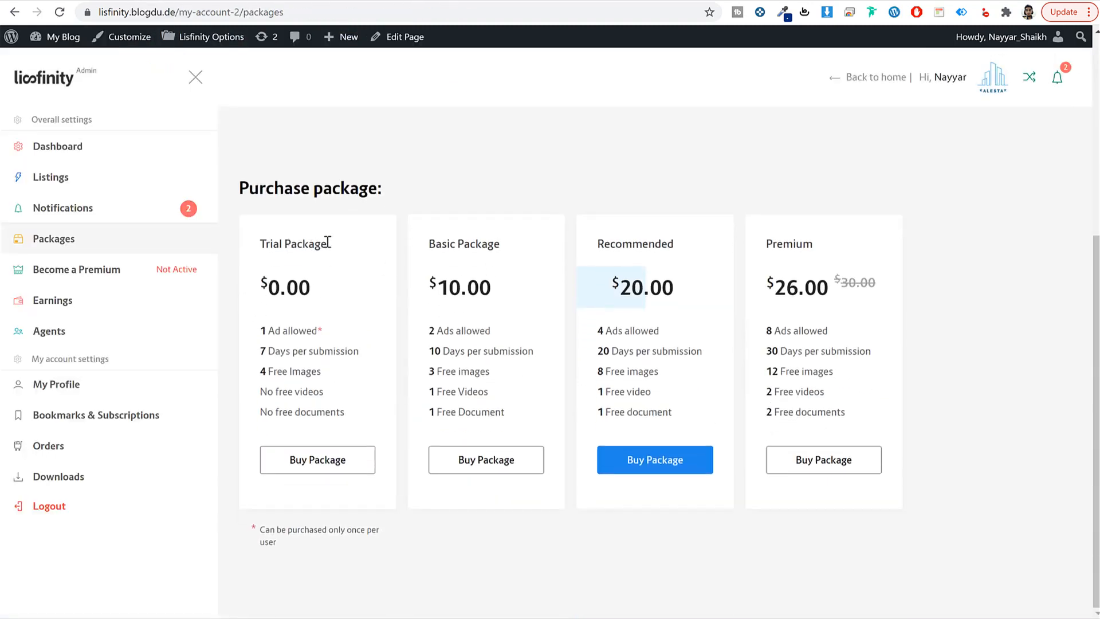
pyautogui.tripleClick(286, 241)
pyautogui.click(359, 243)
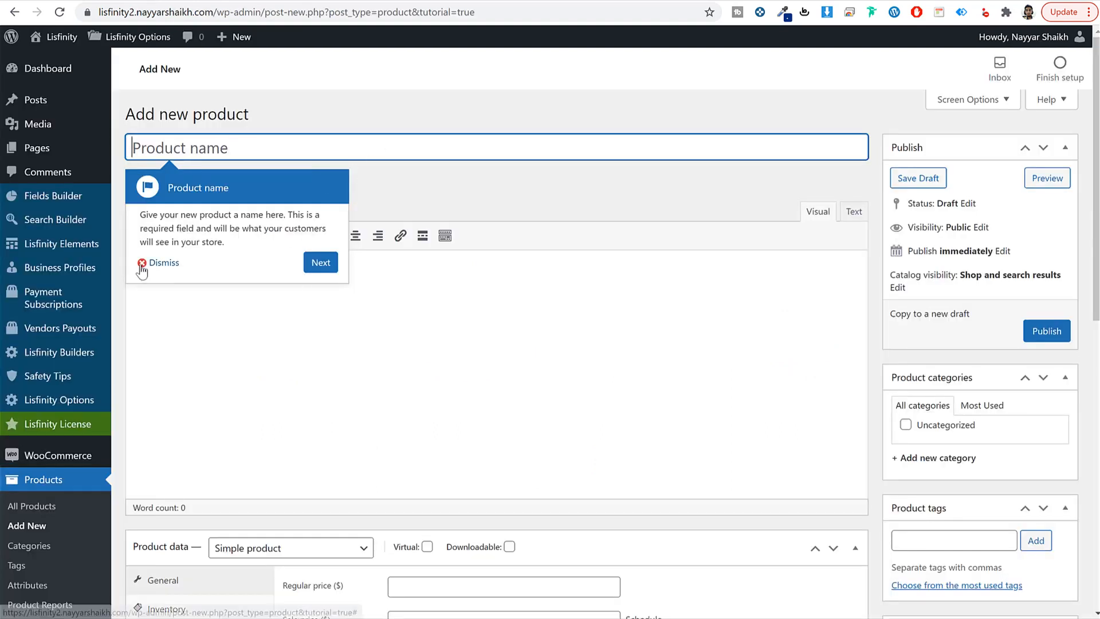
# Step: Name the new product 'Trial Package'
pyautogui.click(144, 261)
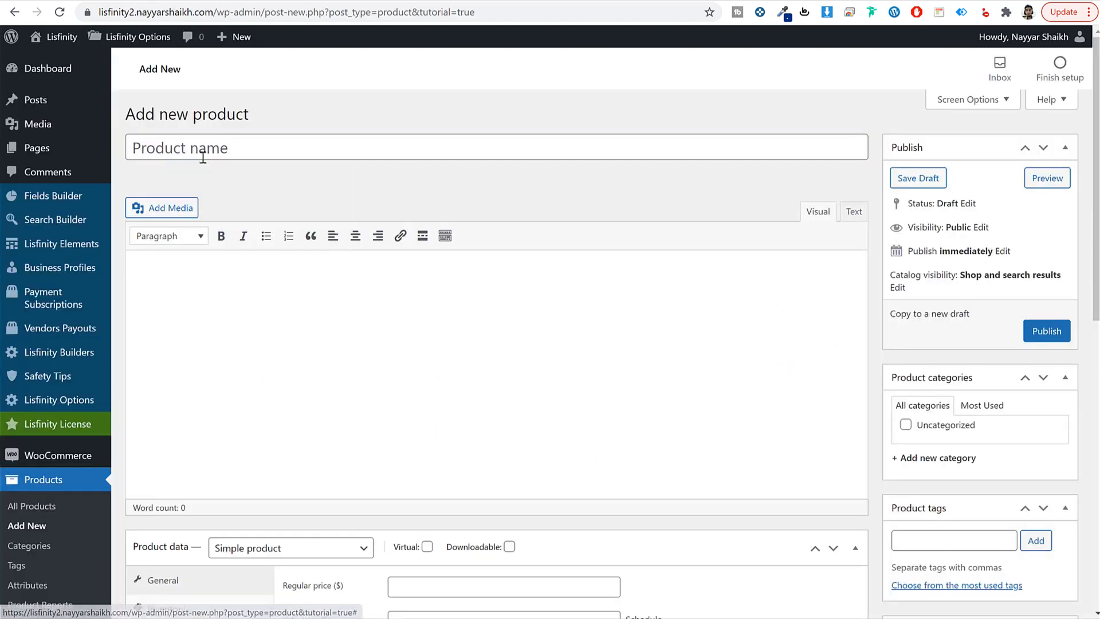
pyautogui.click(204, 156)
pyautogui.write('Trial')
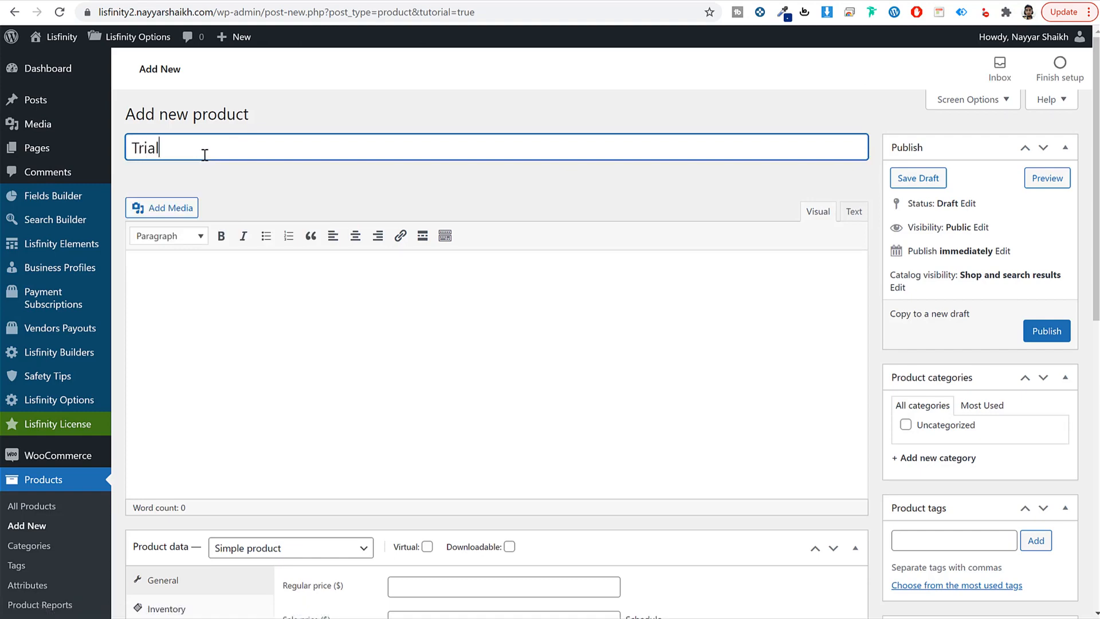
pyautogui.write(' Package')
pyautogui.press('BackSpace')
pyautogui.press('BackSpace')
pyautogui.write('ge')
pyautogui.scroll(-7, 484, 303)
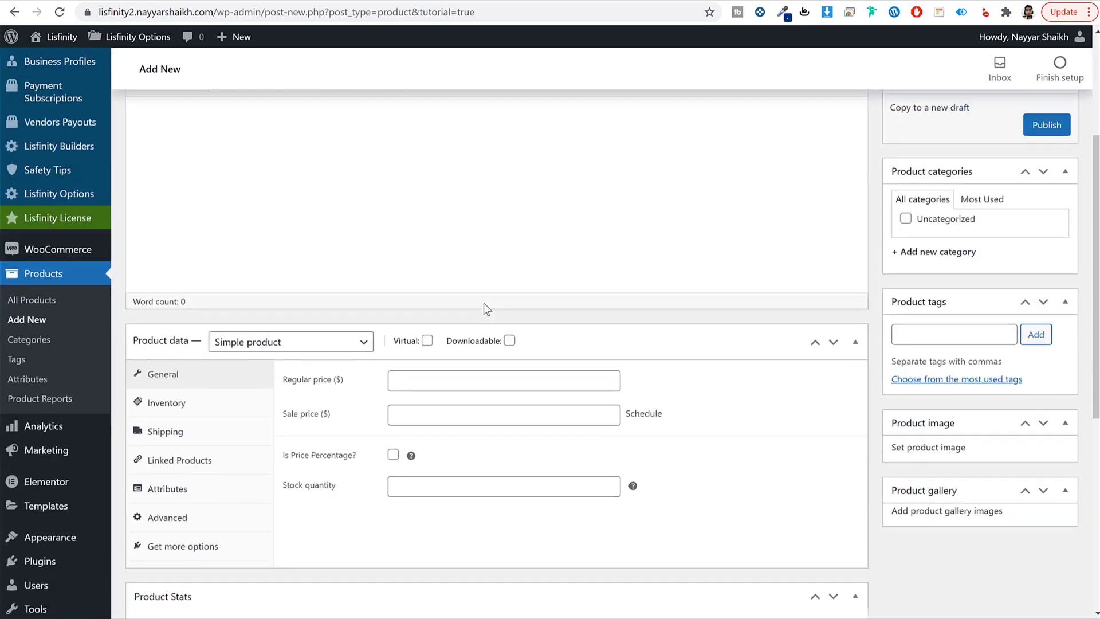
# Step: Make it a Payment Package product with a regular price of 0
pyautogui.click(258, 128)
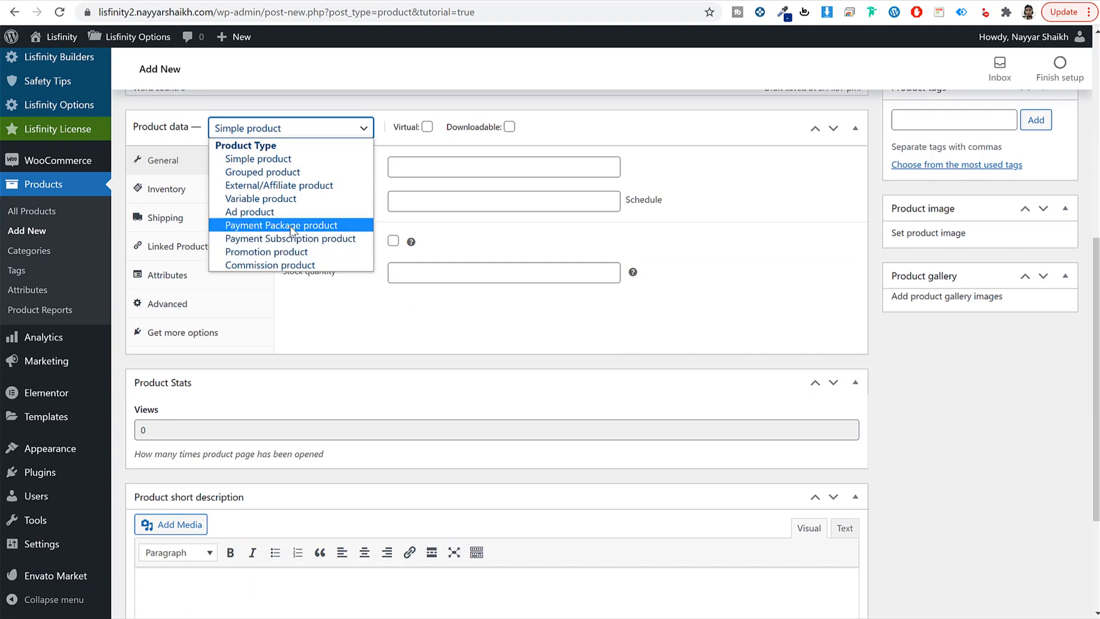
pyautogui.click(289, 225)
pyautogui.click(452, 176)
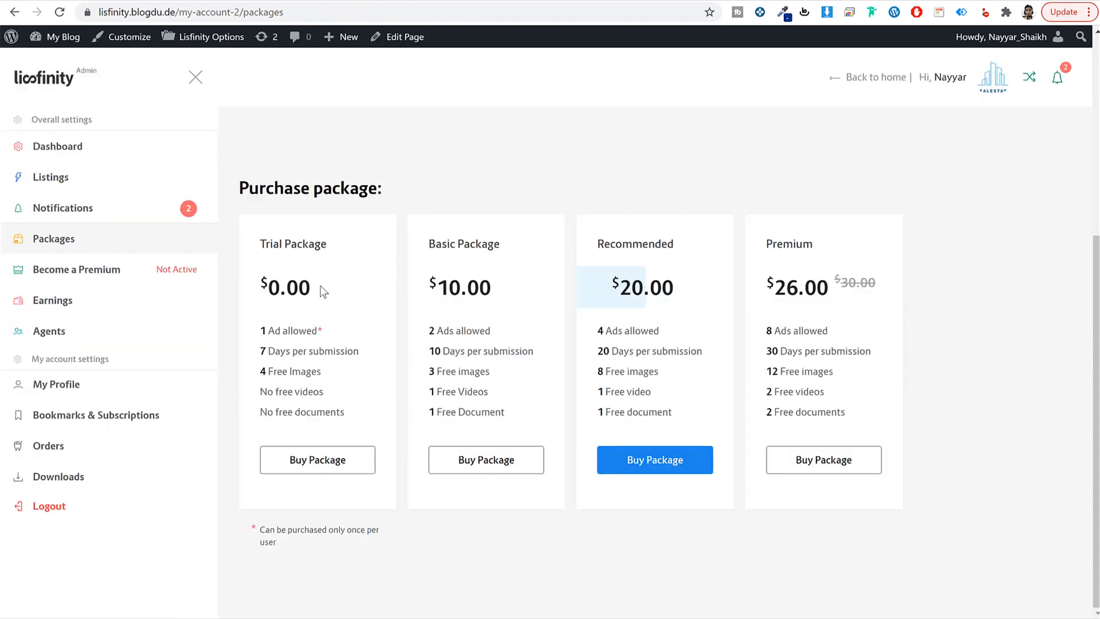
pyautogui.moveTo(322, 291); pyautogui.dragTo(266, 284)
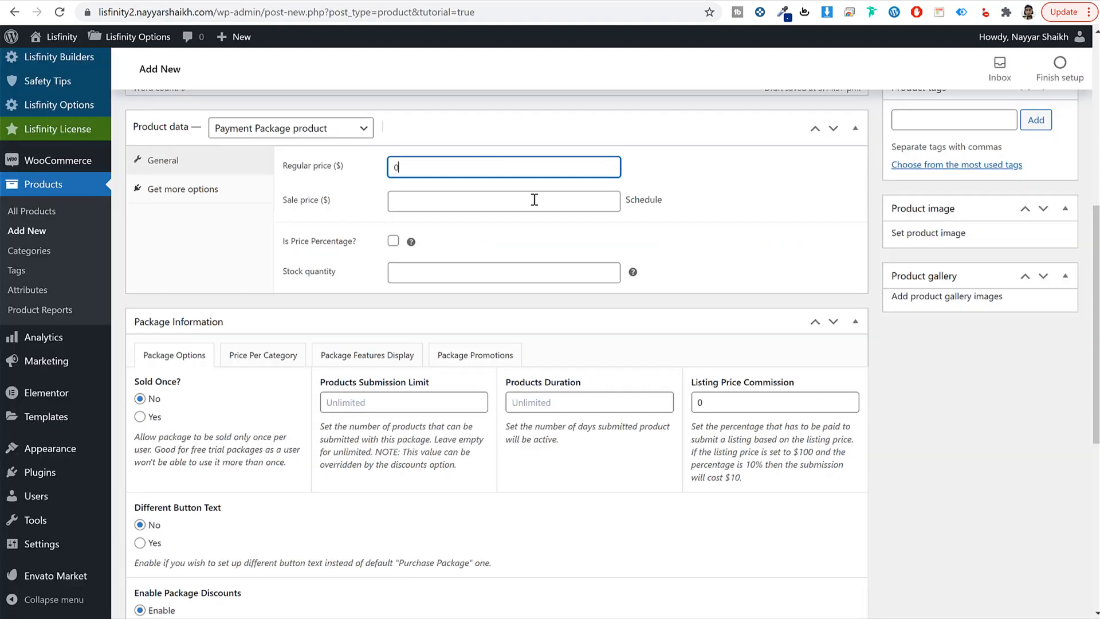
pyautogui.doubleClick(370, 208)
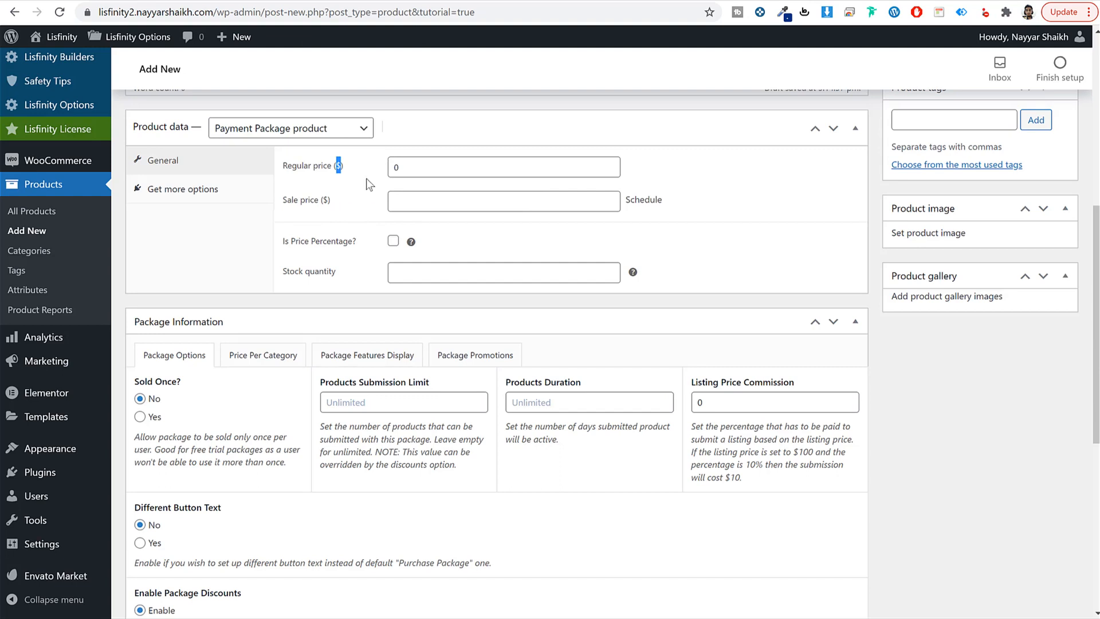
# Step: Set Sold Once to Yes and the Products Submission Limit to 1
pyautogui.scroll(-3, 280, 191)
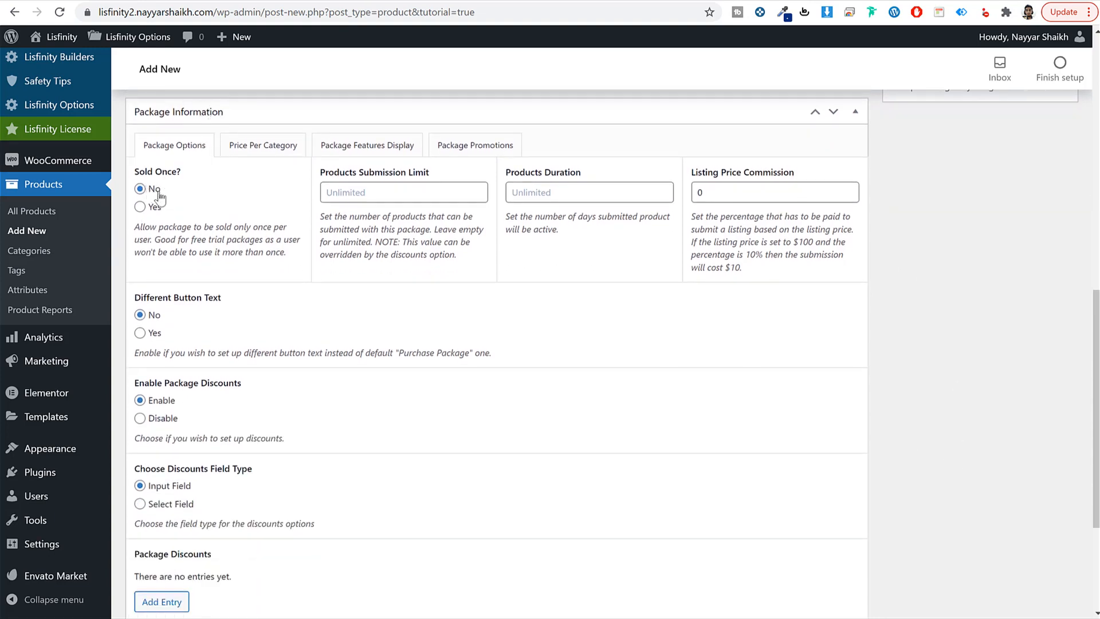
pyautogui.click(150, 211)
pyautogui.click(381, 190)
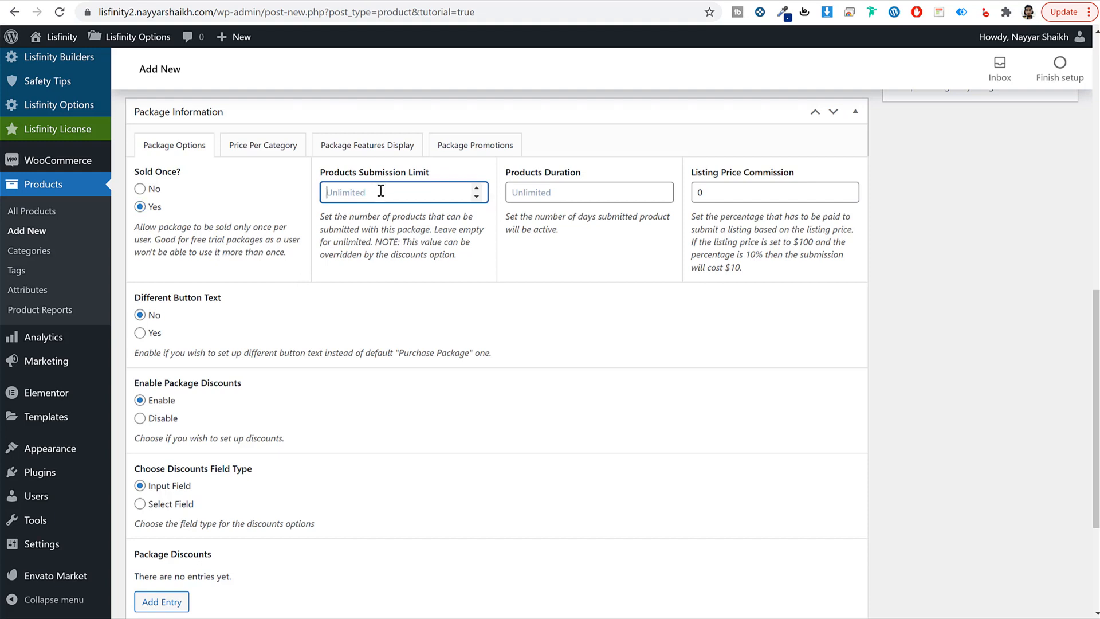
pyautogui.write('1')
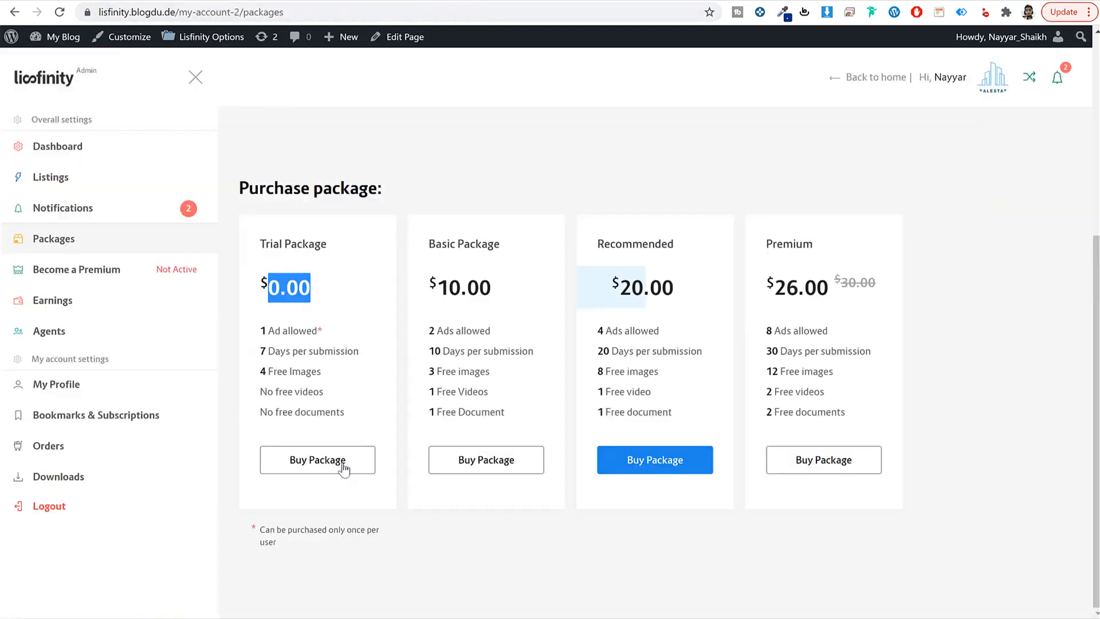
# Step: Fill in Products Duration, based on the card's 7 Days per submission, and show Price Per Category
pyautogui.moveTo(322, 331); pyautogui.dragTo(256, 335)
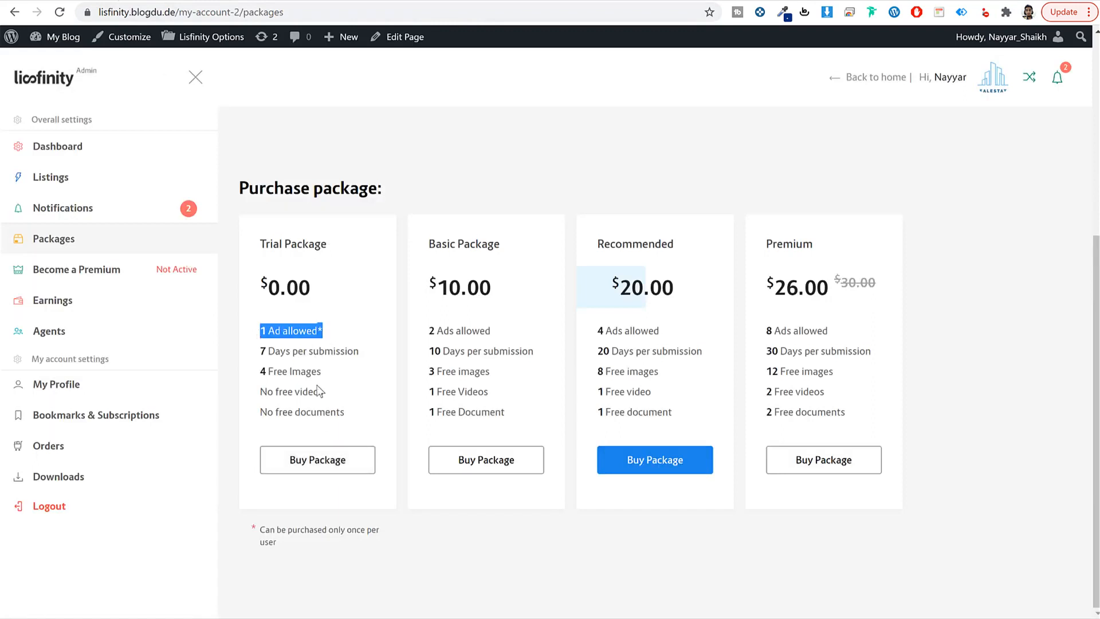
pyautogui.moveTo(350, 351); pyautogui.dragTo(252, 349)
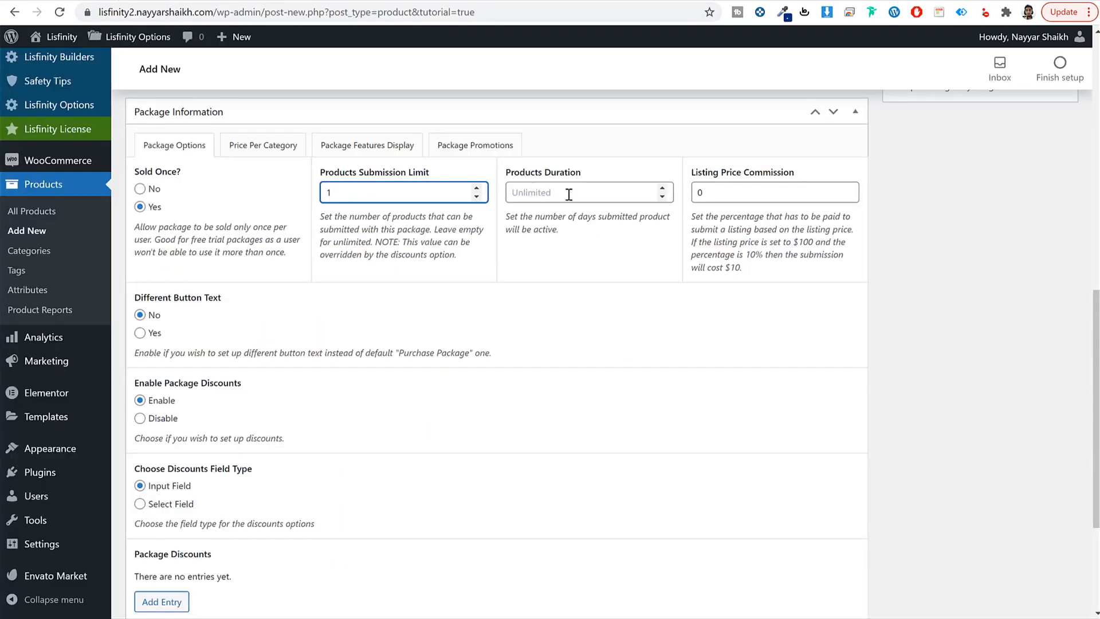
pyautogui.click(570, 192)
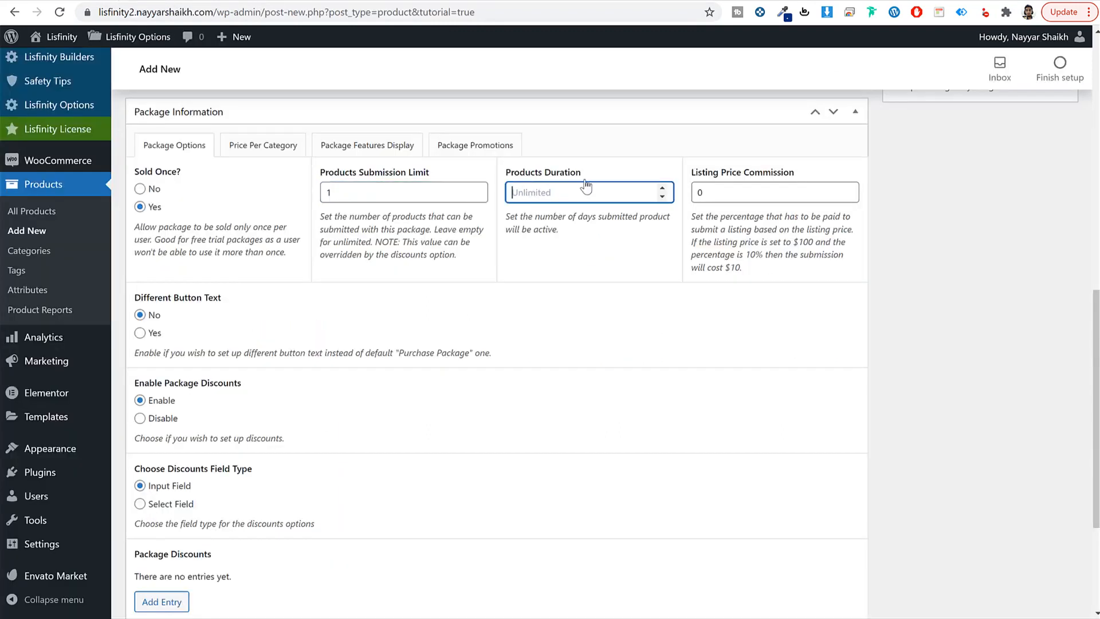
pyautogui.click(258, 150)
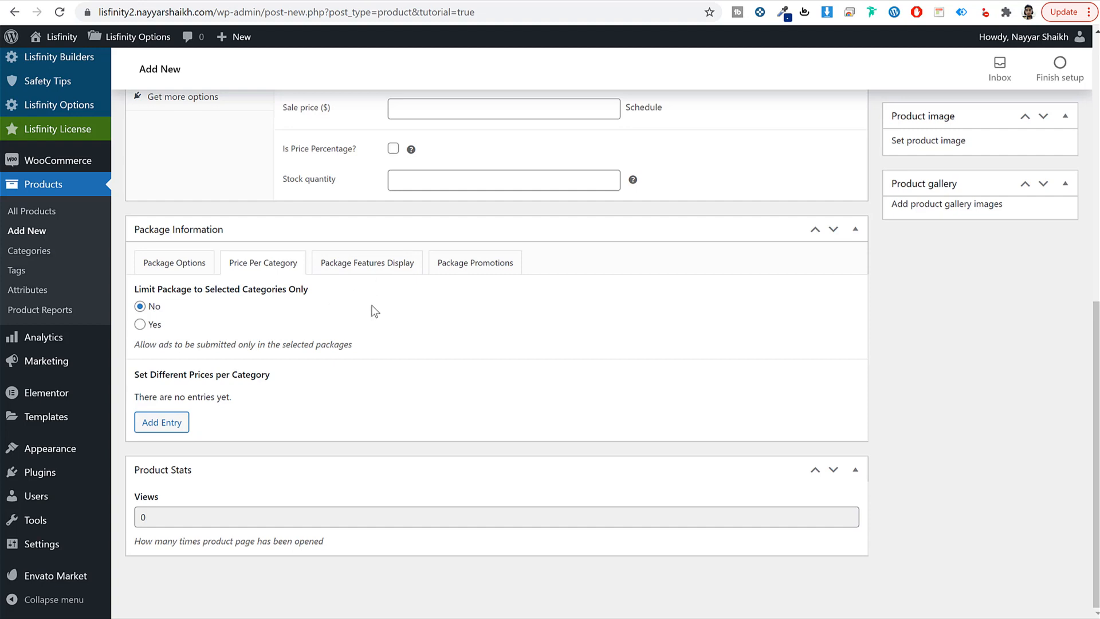
# Step: In Package Features Display, add a first feature reading '1 Ad allowed'
pyautogui.click(387, 268)
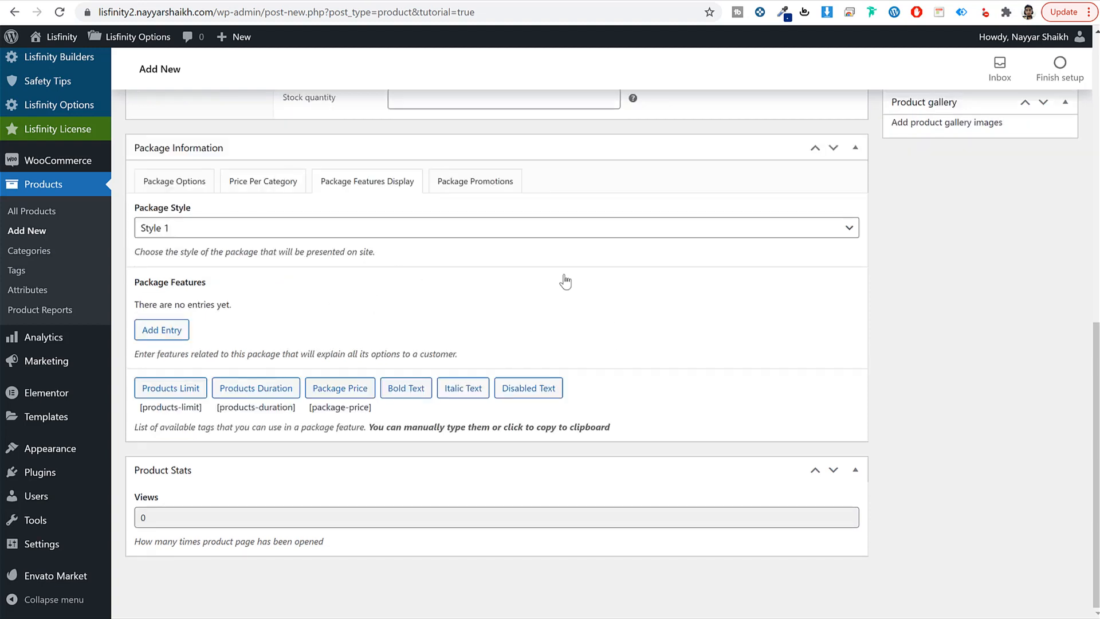
pyautogui.click(169, 332)
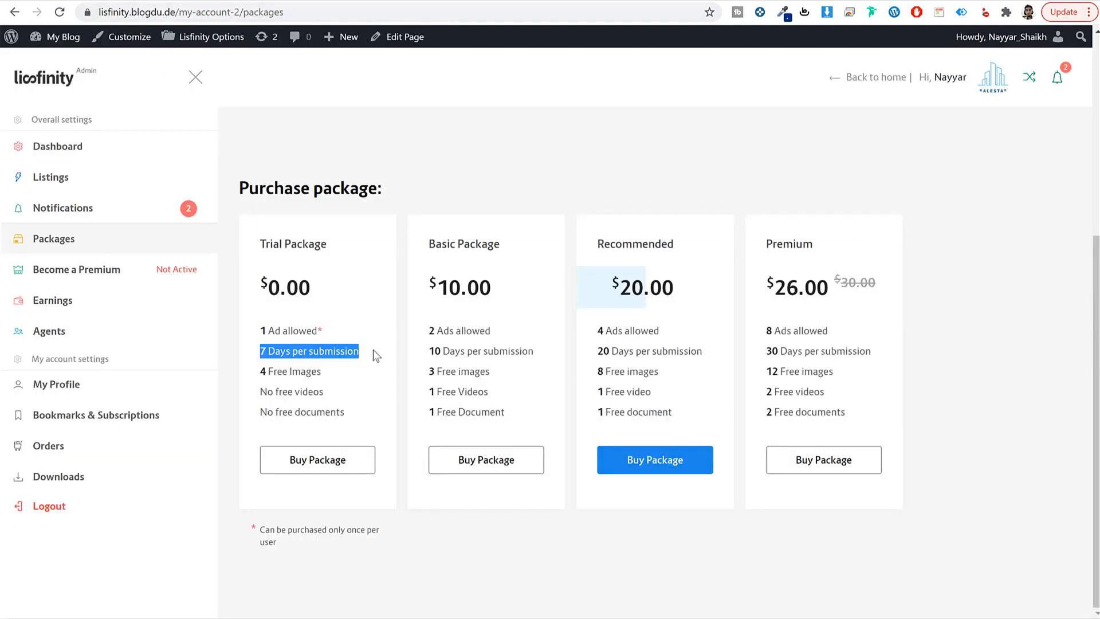
pyautogui.click(324, 329)
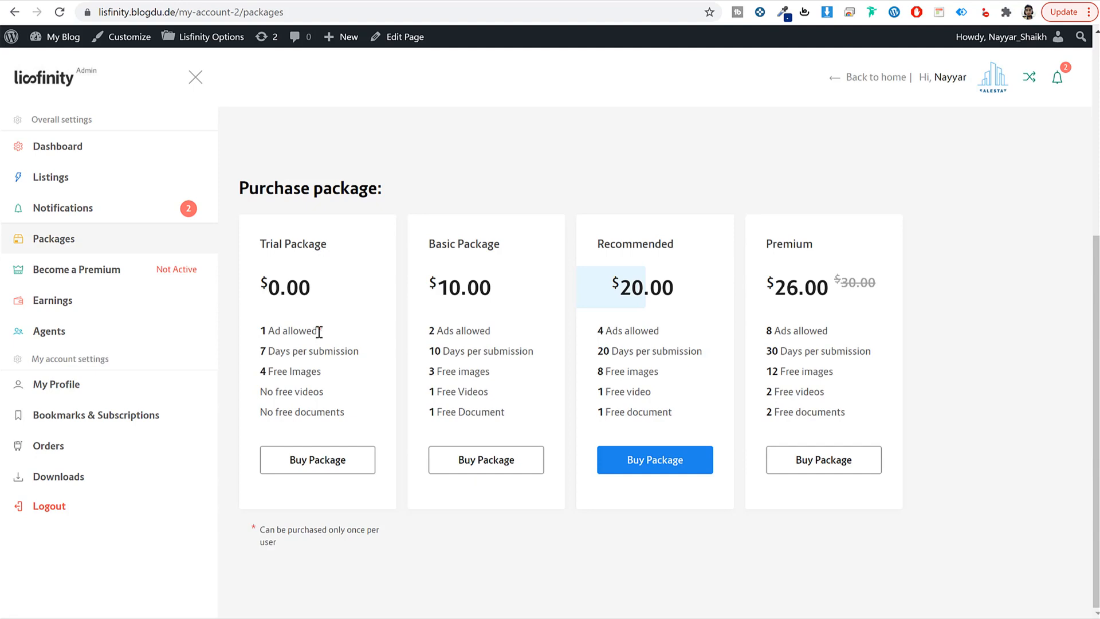
pyautogui.moveTo(319, 331); pyautogui.dragTo(255, 330)
pyautogui.hotkey('ctrl', 'c')
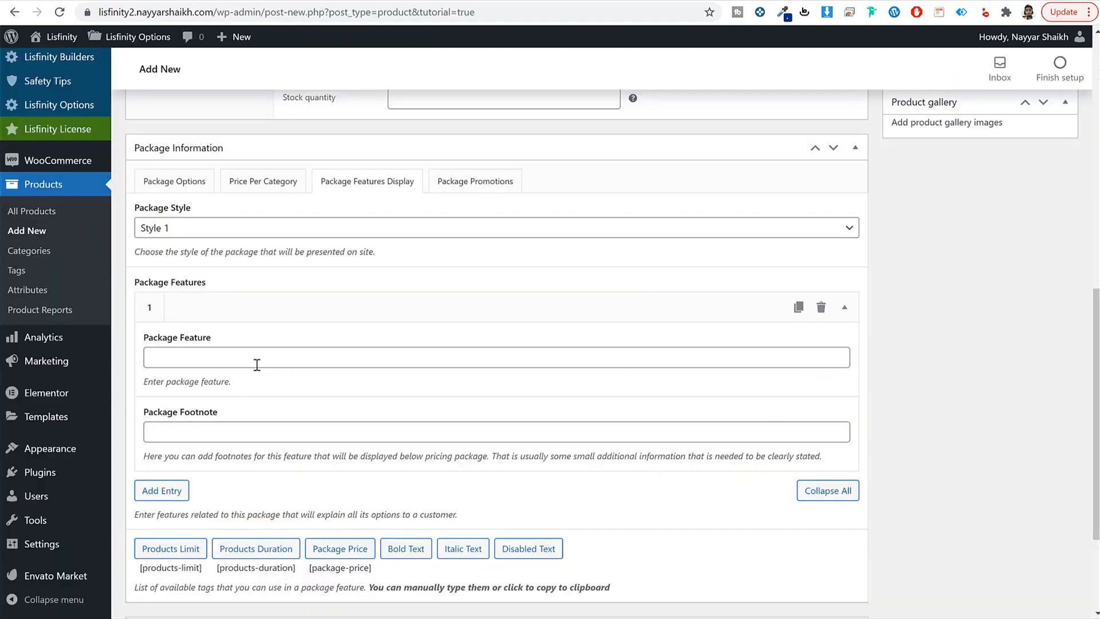
pyautogui.click(244, 355)
pyautogui.hotkey('ctrl', 'v')
# Step: Give the first feature the footnote 'Can be purchased only once per user'
pyautogui.scroll(-3, 309, 376)
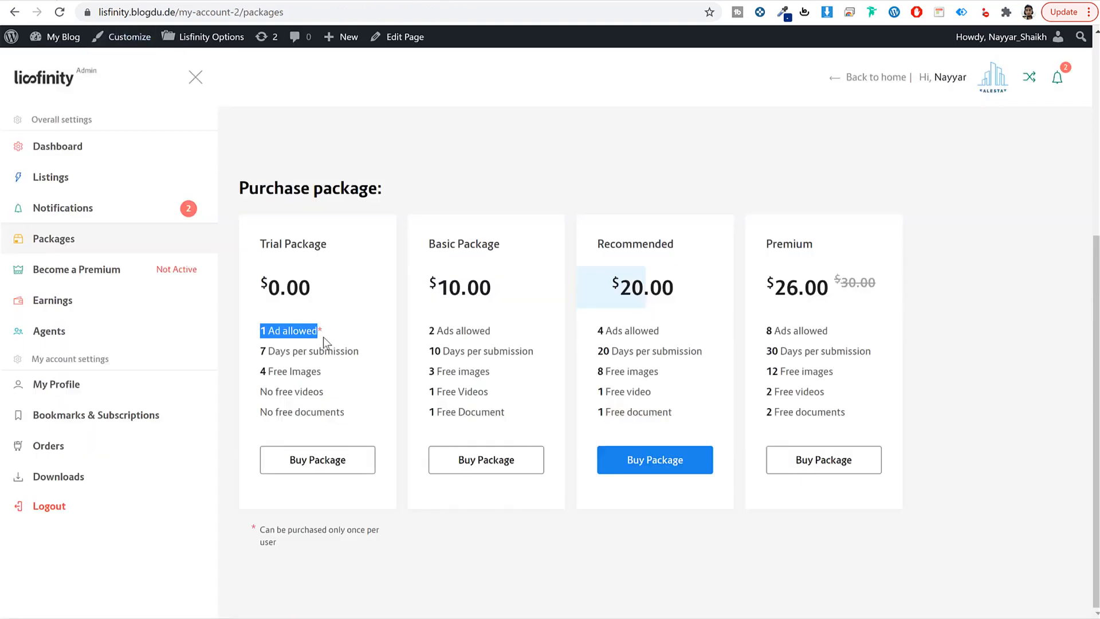
pyautogui.click(324, 329)
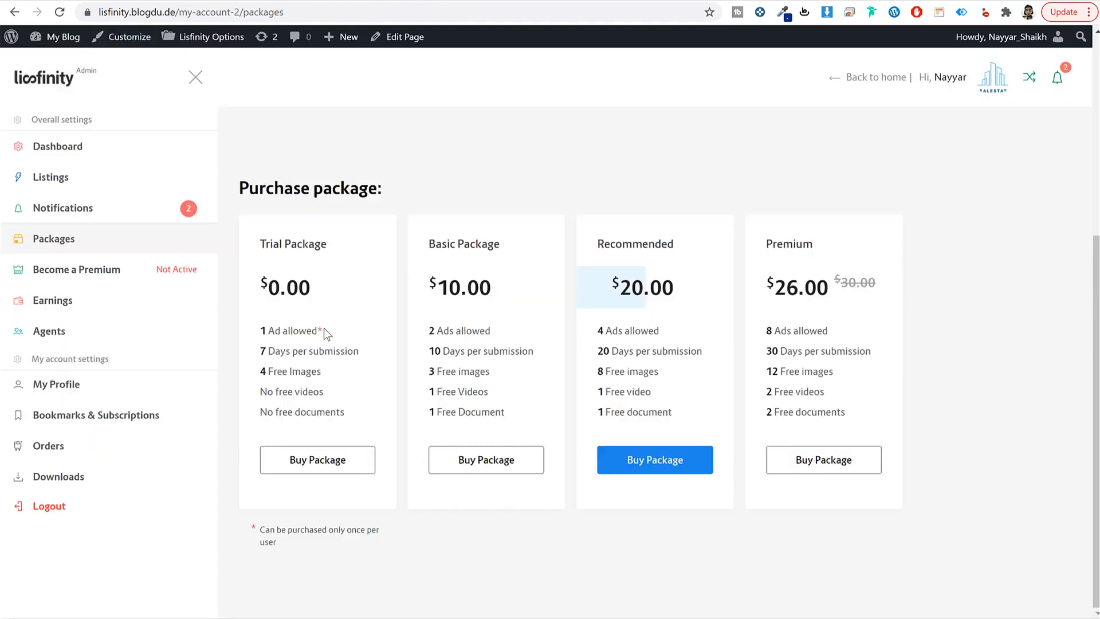
pyautogui.click(408, 555)
pyautogui.moveTo(263, 528); pyautogui.dragTo(290, 547)
pyautogui.hotkey('ctrl', 'c')
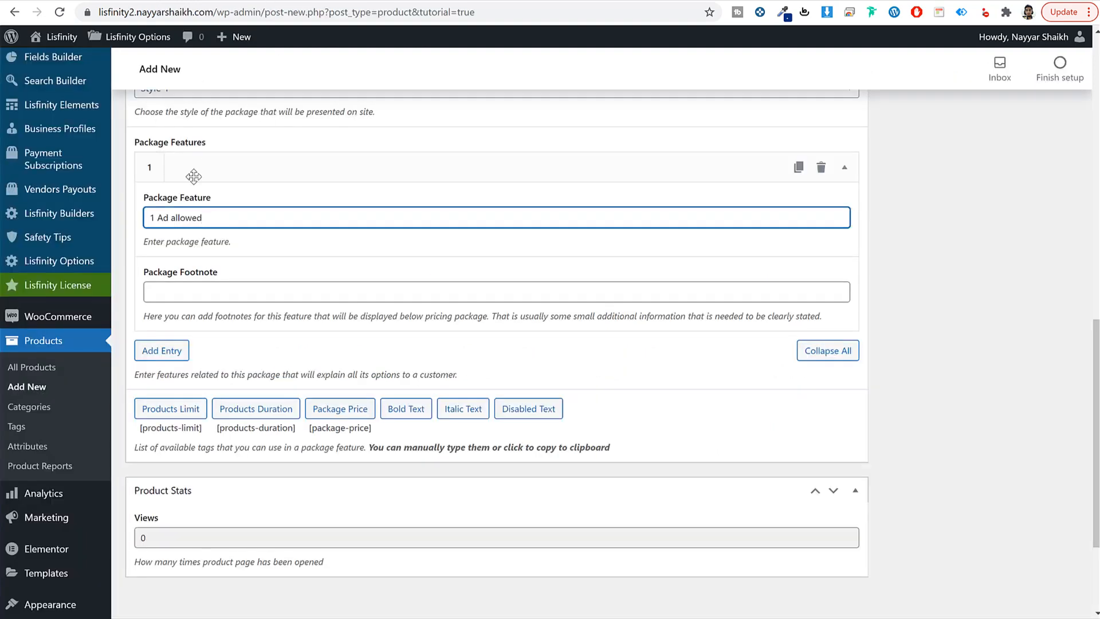
pyautogui.scroll(4, 172, 260)
pyautogui.click(168, 255)
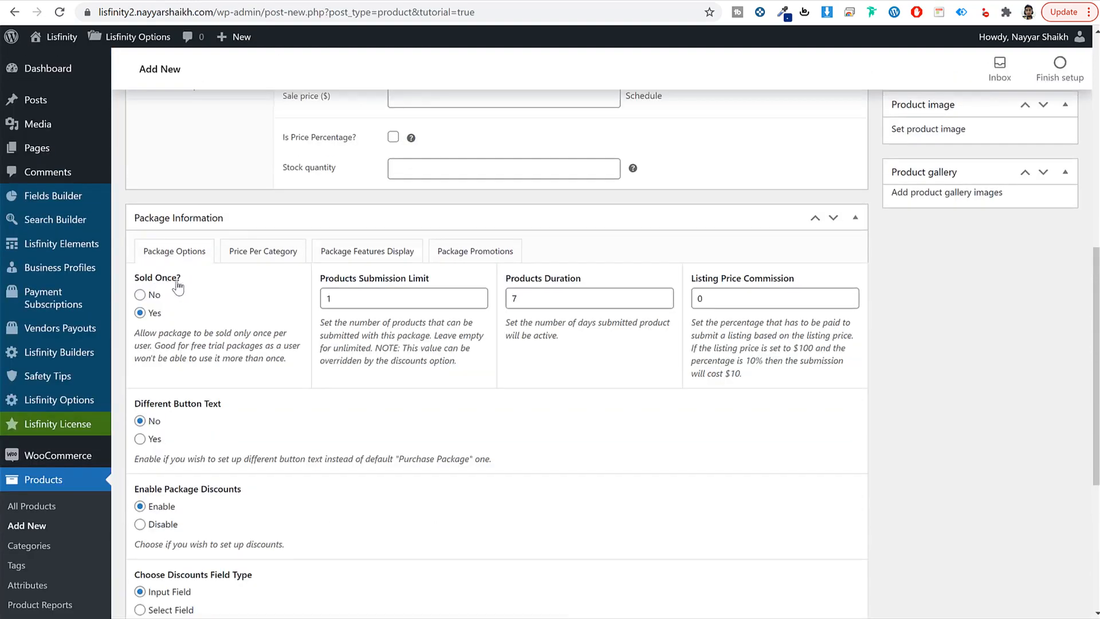
pyautogui.click(368, 253)
pyautogui.scroll(-3, 376, 289)
pyautogui.click(263, 363)
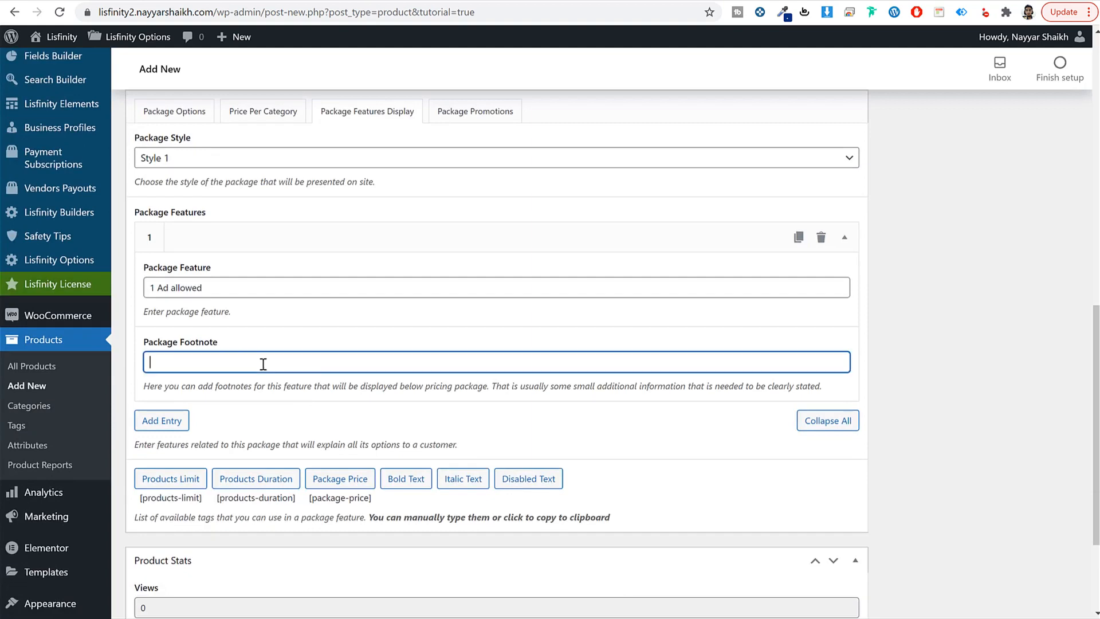
pyautogui.hotkey('ctrl', 'v')
# Step: Add features 2 and 3: '7 Days per submission' and the Free Images line
pyautogui.click(162, 419)
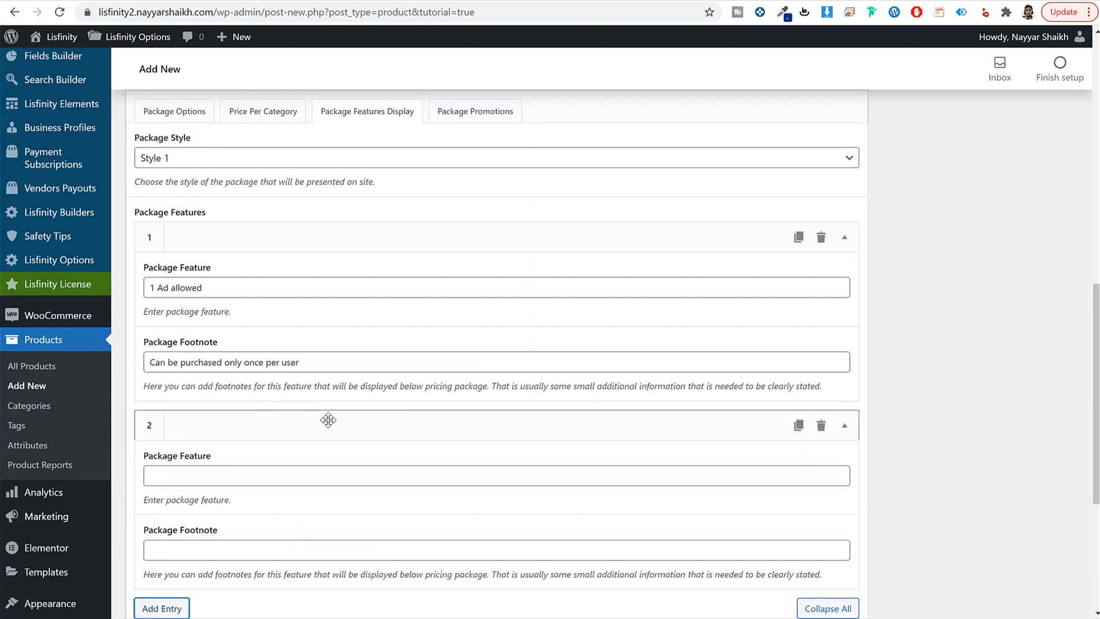
pyautogui.scroll(-3, 327, 417)
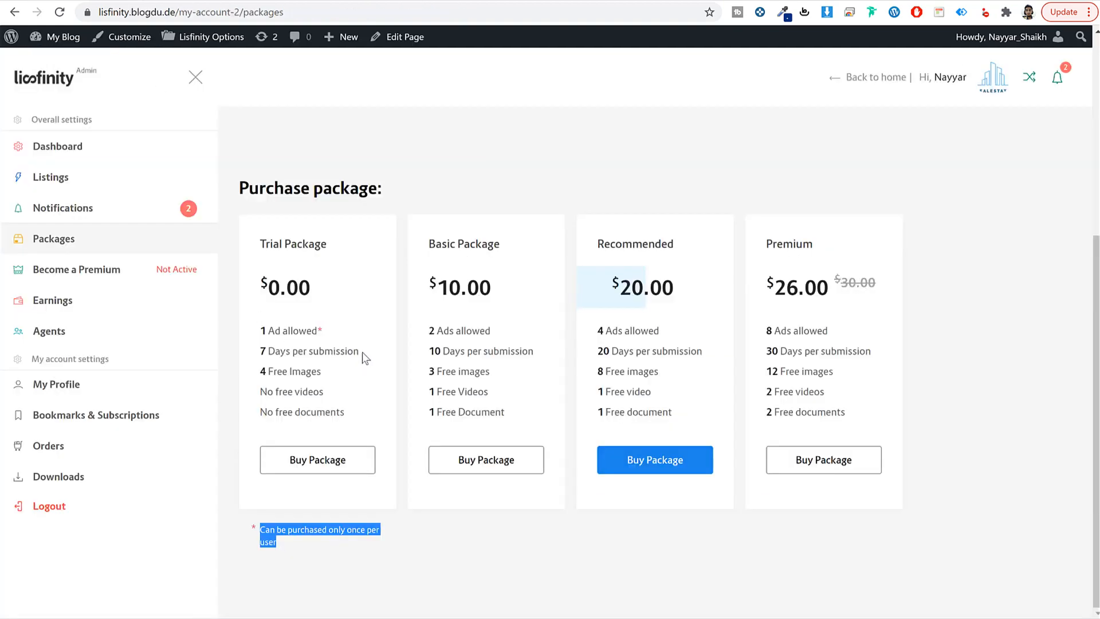
pyautogui.moveTo(362, 351); pyautogui.dragTo(255, 349)
pyautogui.hotkey('ctrl', 'c')
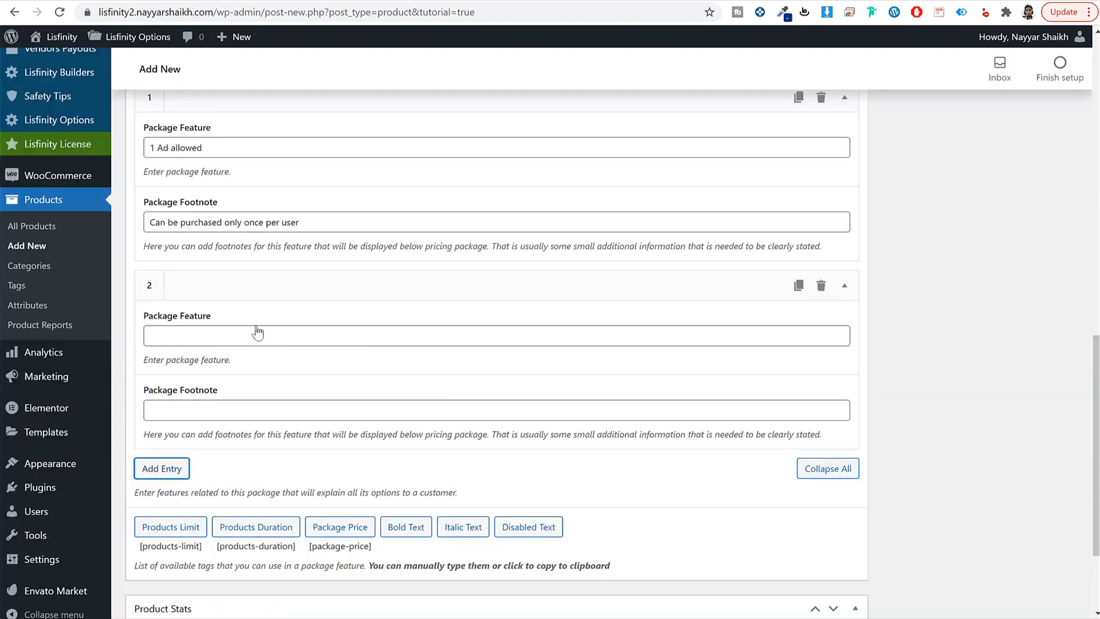
pyautogui.click(257, 332)
pyautogui.hotkey('ctrl', 'v')
pyautogui.click(161, 468)
pyautogui.scroll(-3, 290, 446)
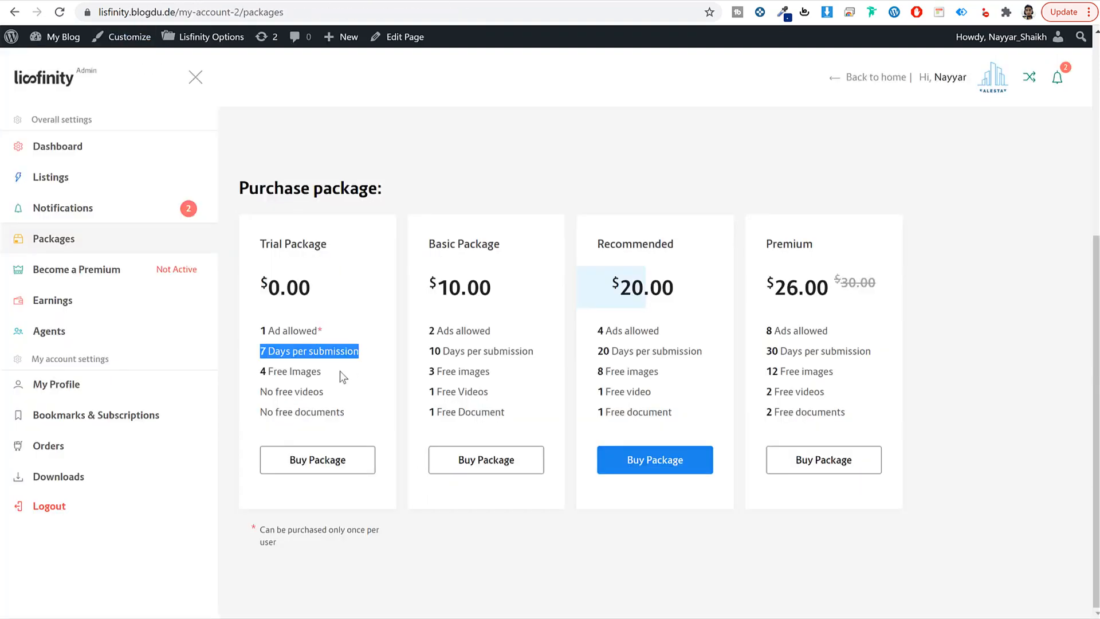
pyautogui.moveTo(339, 370); pyautogui.dragTo(259, 373)
pyautogui.hotkey('ctrl', 'c')
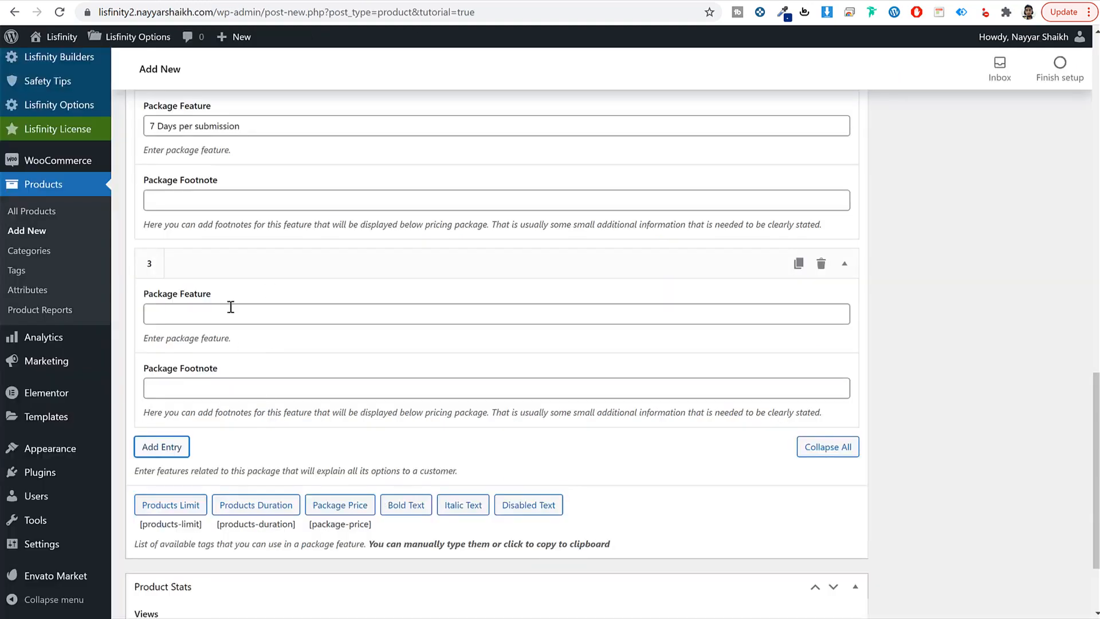
pyautogui.click(231, 307)
pyautogui.write('4')
pyautogui.hotkey('ctrl', 'v')
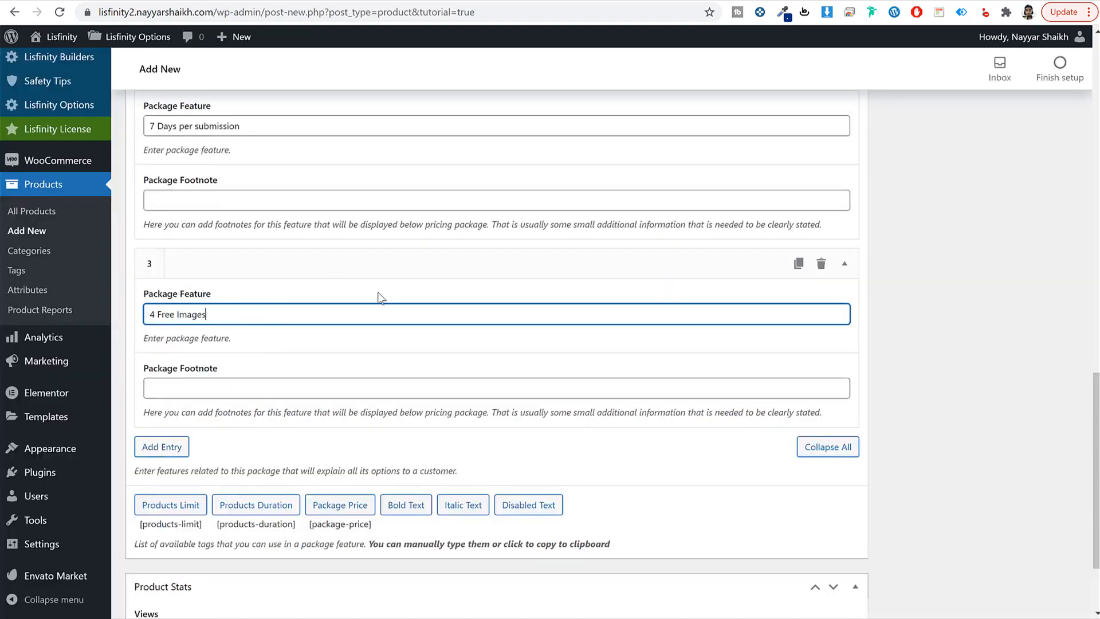
# Step: Add features 4 and 5: 'No free videos' and 'No free documents'
pyautogui.click(154, 447)
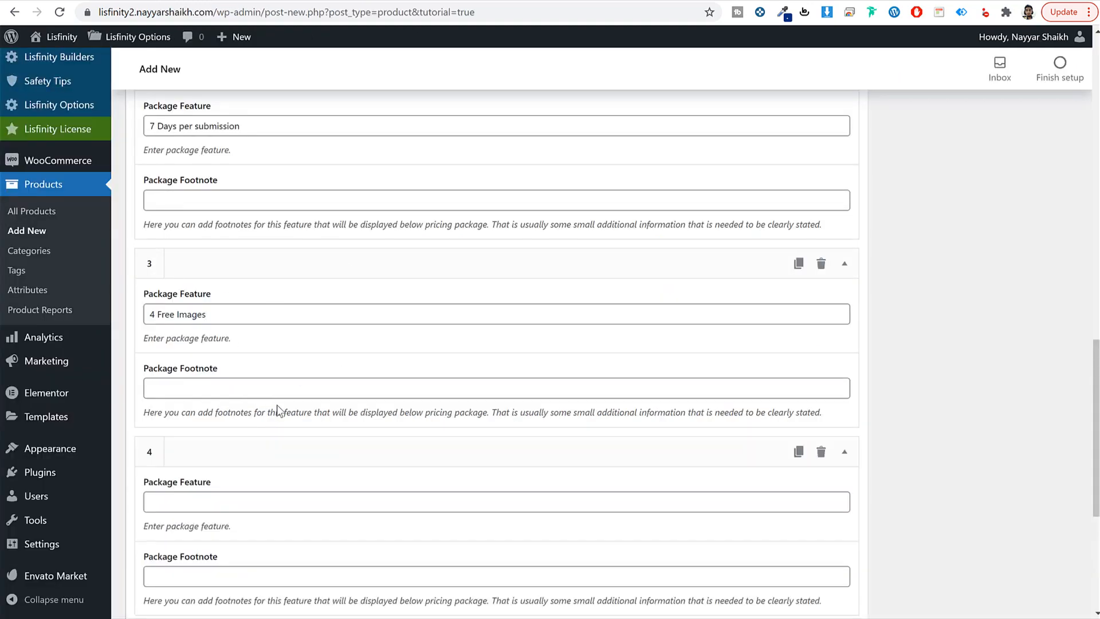
pyautogui.scroll(-3, 277, 406)
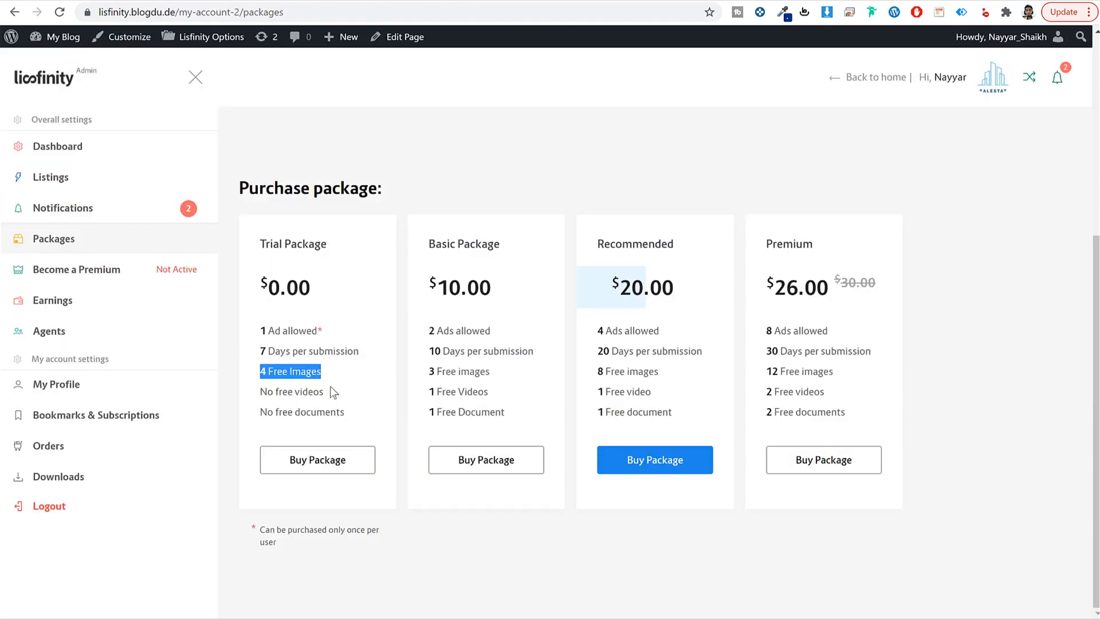
pyautogui.moveTo(330, 391); pyautogui.dragTo(259, 393)
pyautogui.hotkey('ctrl', 'c')
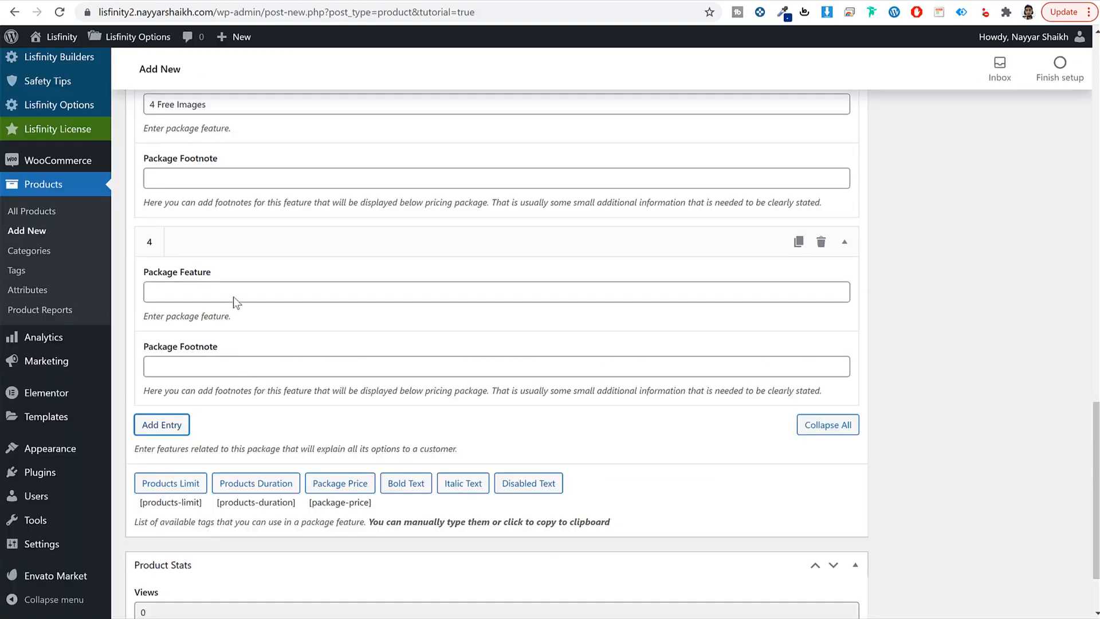
pyautogui.click(235, 298)
pyautogui.hotkey('ctrl', 'v')
pyautogui.click(169, 432)
pyautogui.scroll(-3, 282, 397)
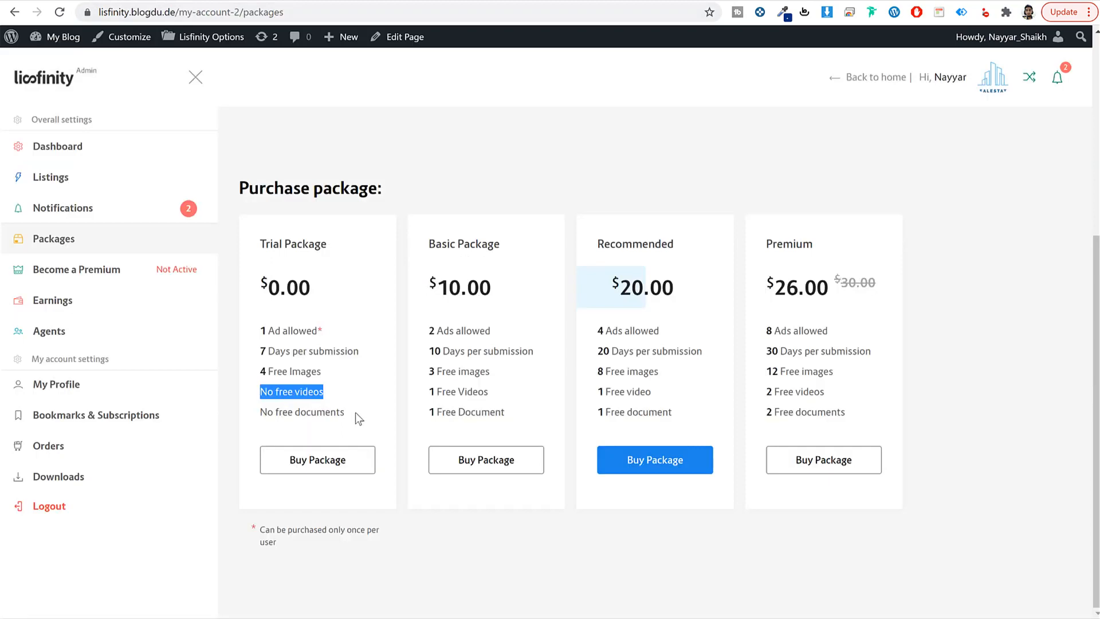
pyautogui.moveTo(355, 413); pyautogui.dragTo(246, 411)
pyautogui.hotkey('ctrl', 'c')
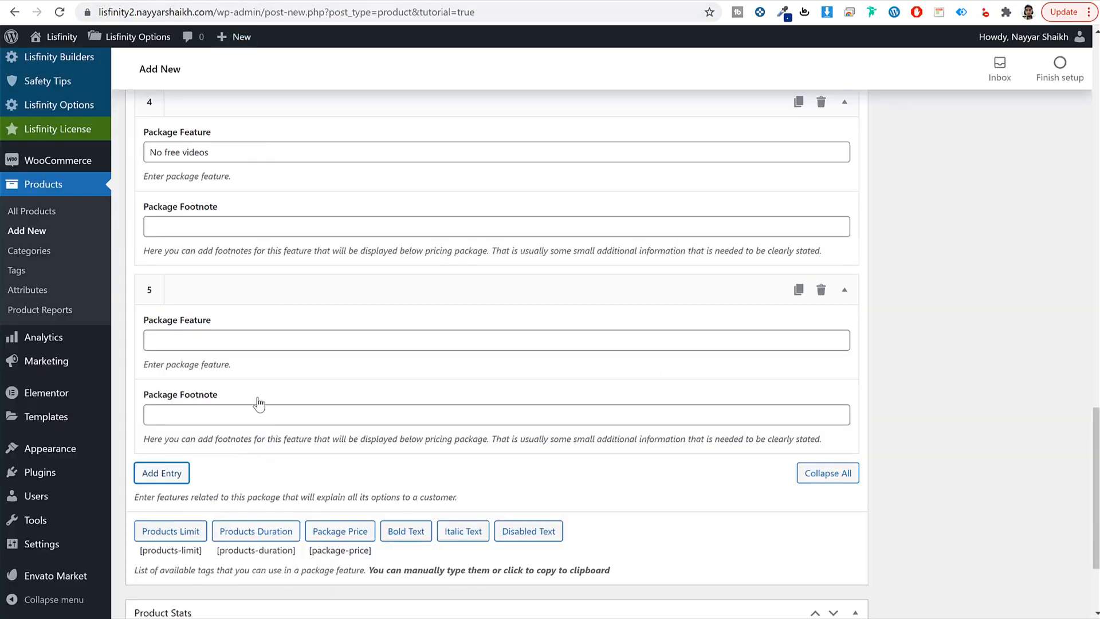
pyautogui.click(253, 338)
pyautogui.hotkey('ctrl', 'v')
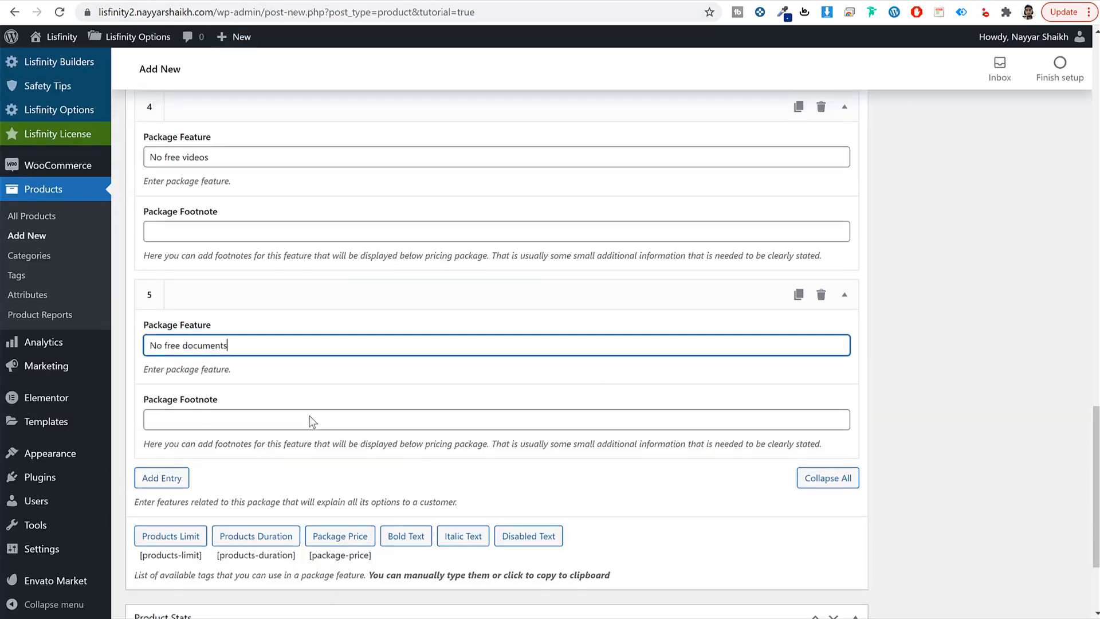
pyautogui.scroll(15, 309, 420)
pyautogui.scroll(3, 311, 424)
pyautogui.scroll(-6, 490, 312)
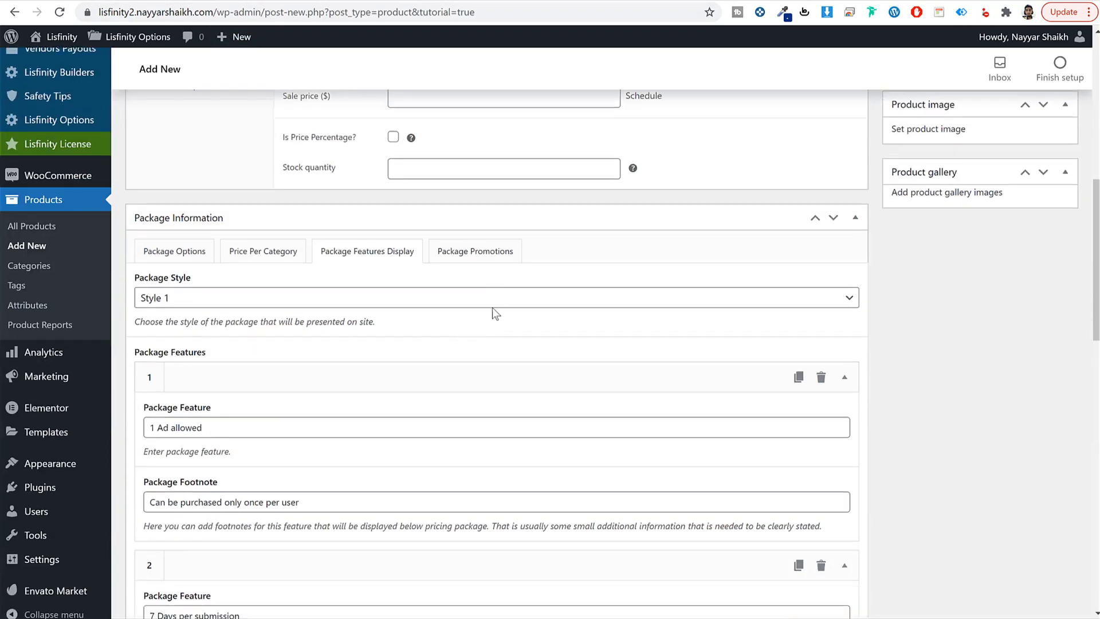
# Step: Under Package Promotions, add an Additional Image promo addon with 4 free items
pyautogui.click(498, 252)
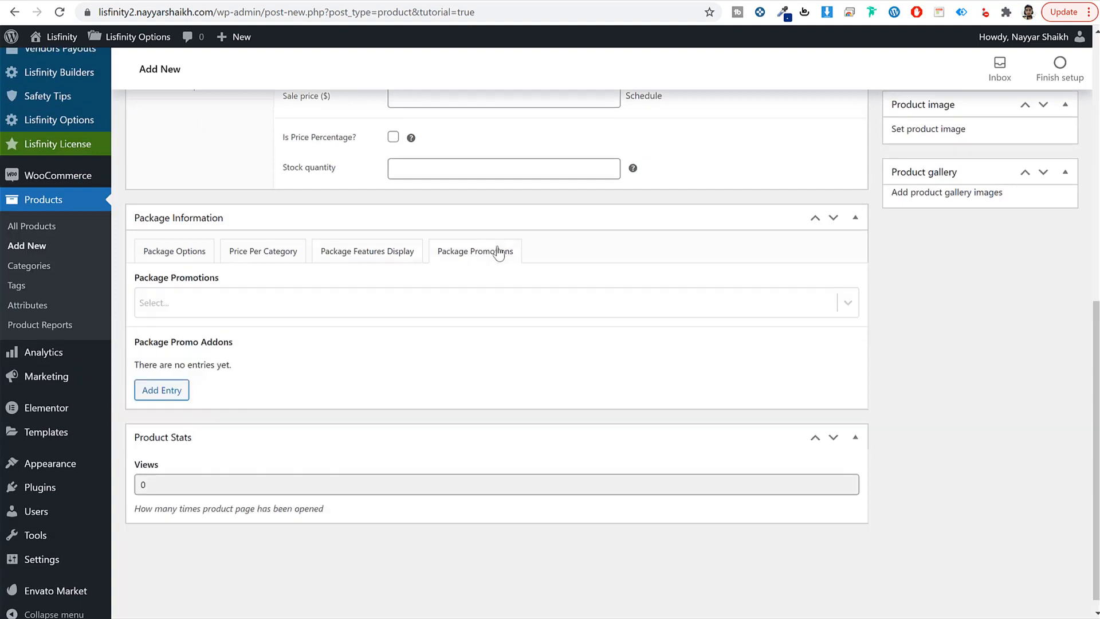
pyautogui.click(379, 304)
pyautogui.click(290, 275)
pyautogui.click(166, 390)
pyautogui.scroll(-1, 298, 387)
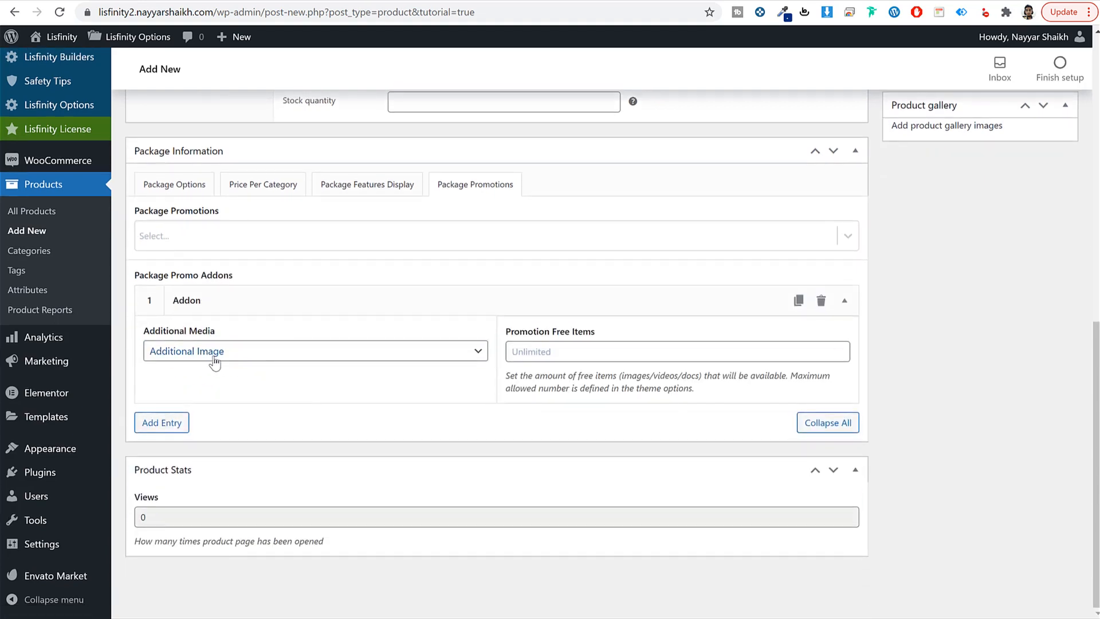
pyautogui.click(619, 354)
pyautogui.write('4')
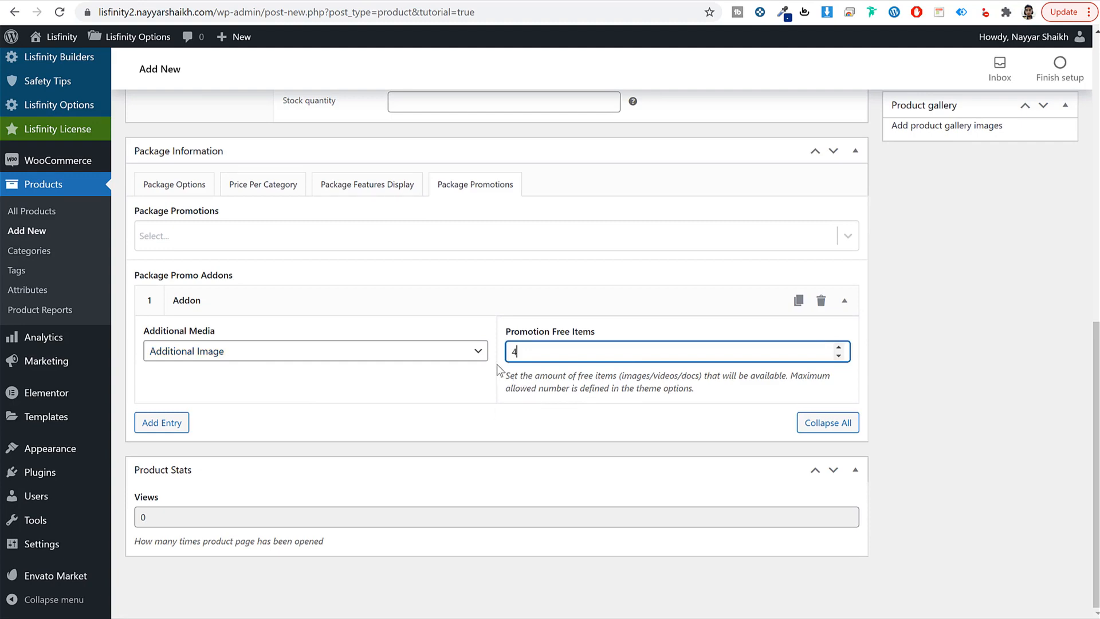
pyautogui.scroll(10, 606, 370)
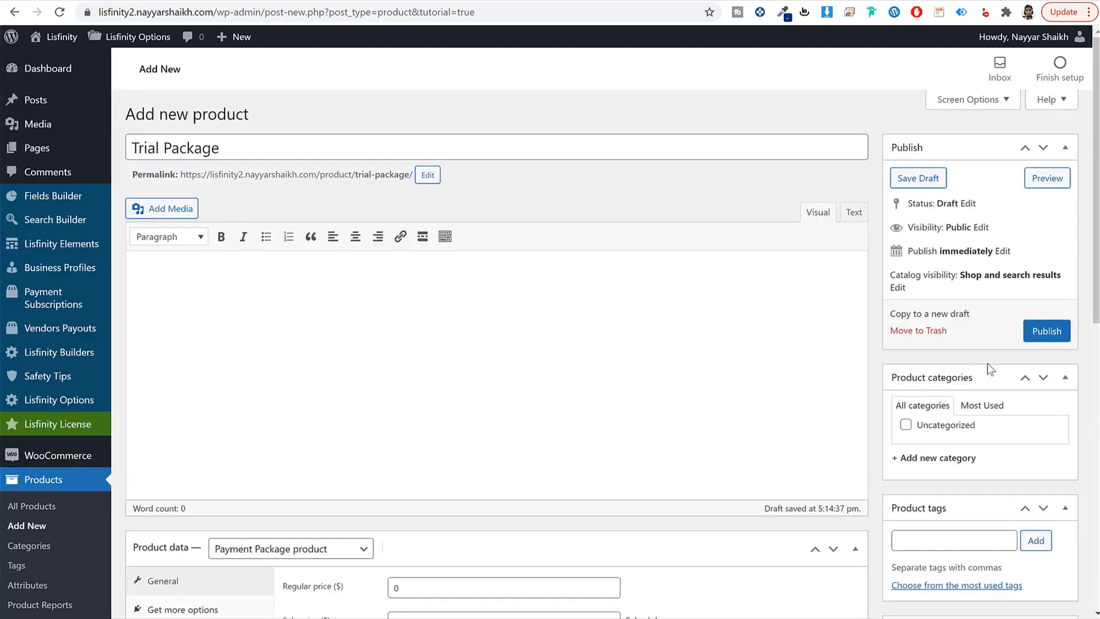
# Step: Publish the Trial Package, start a new product, and copy 'Recommended' from the reference pricing page
pyautogui.click(1040, 338)
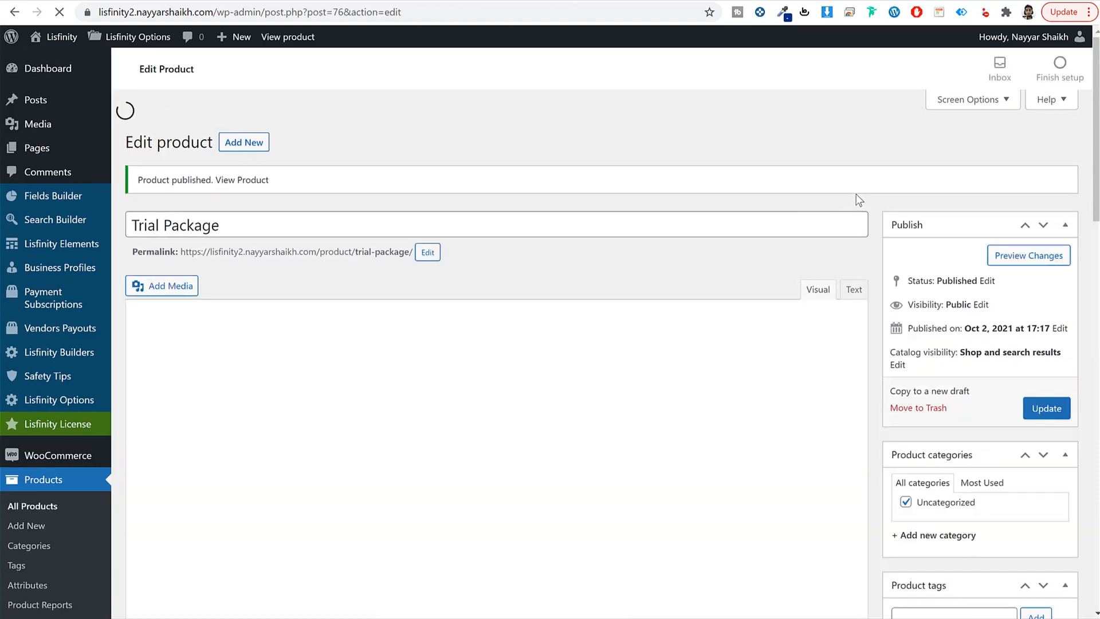
pyautogui.scroll(-4, 433, 420)
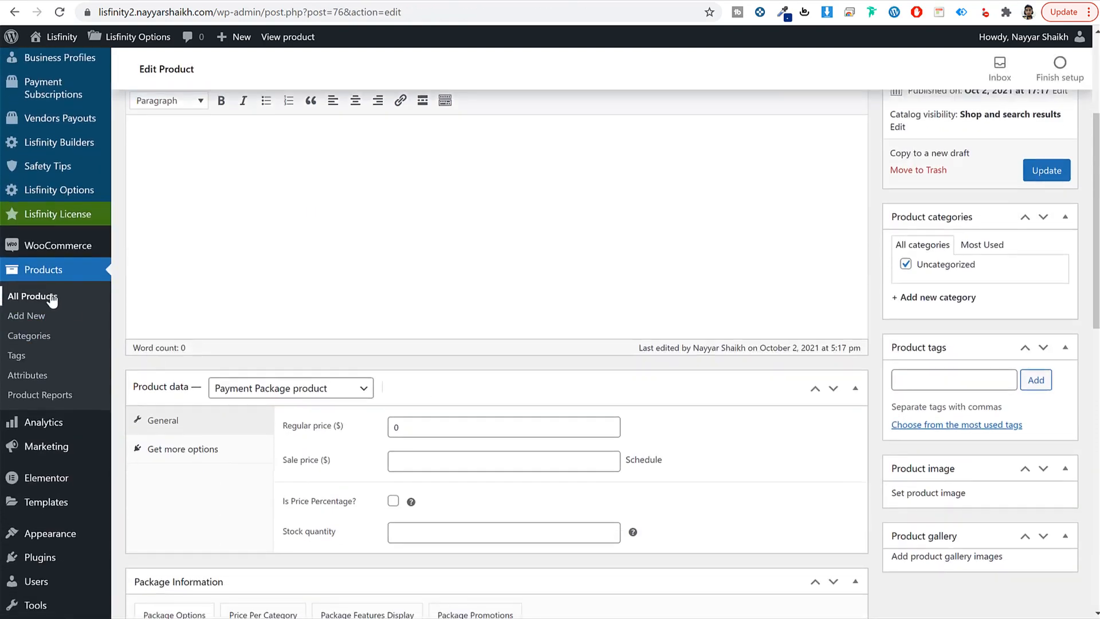
pyautogui.click(50, 298)
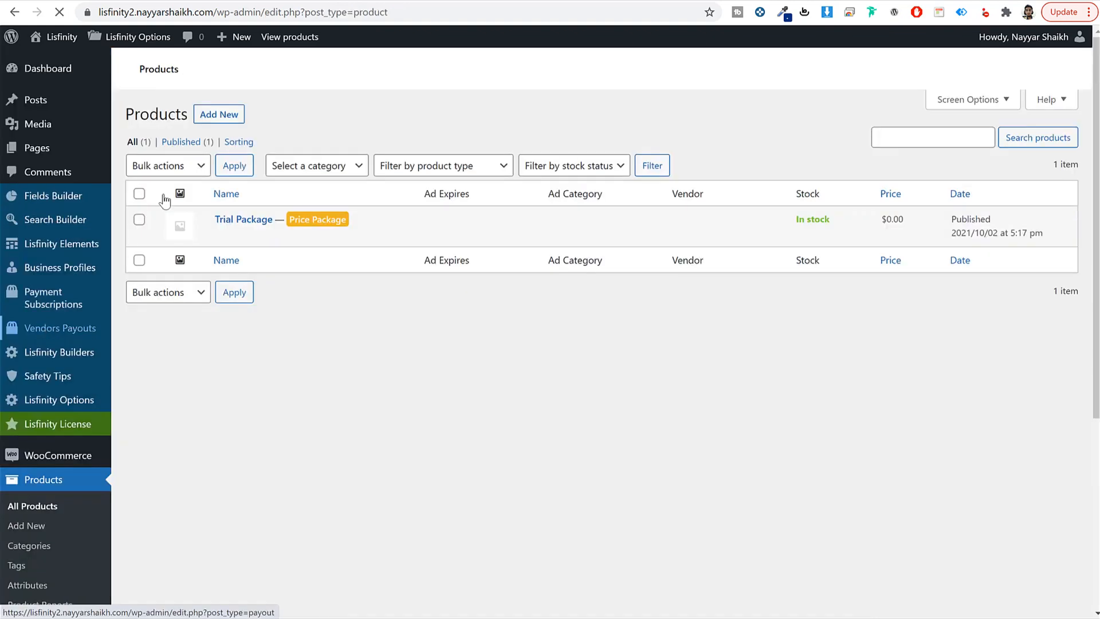
pyautogui.click(219, 115)
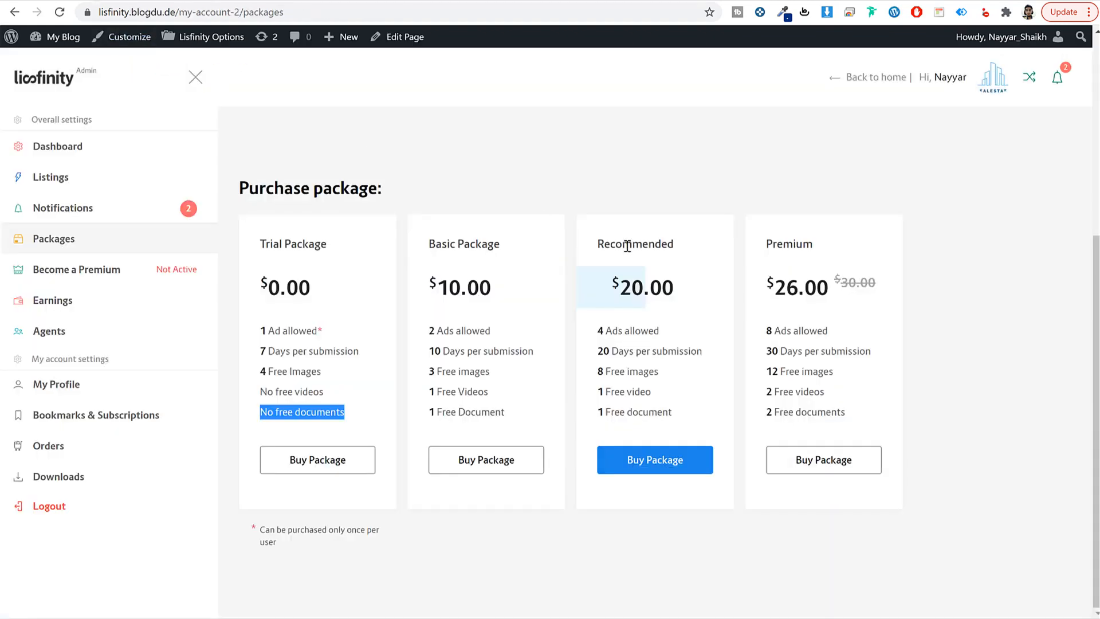
pyautogui.moveTo(679, 246); pyautogui.dragTo(598, 252)
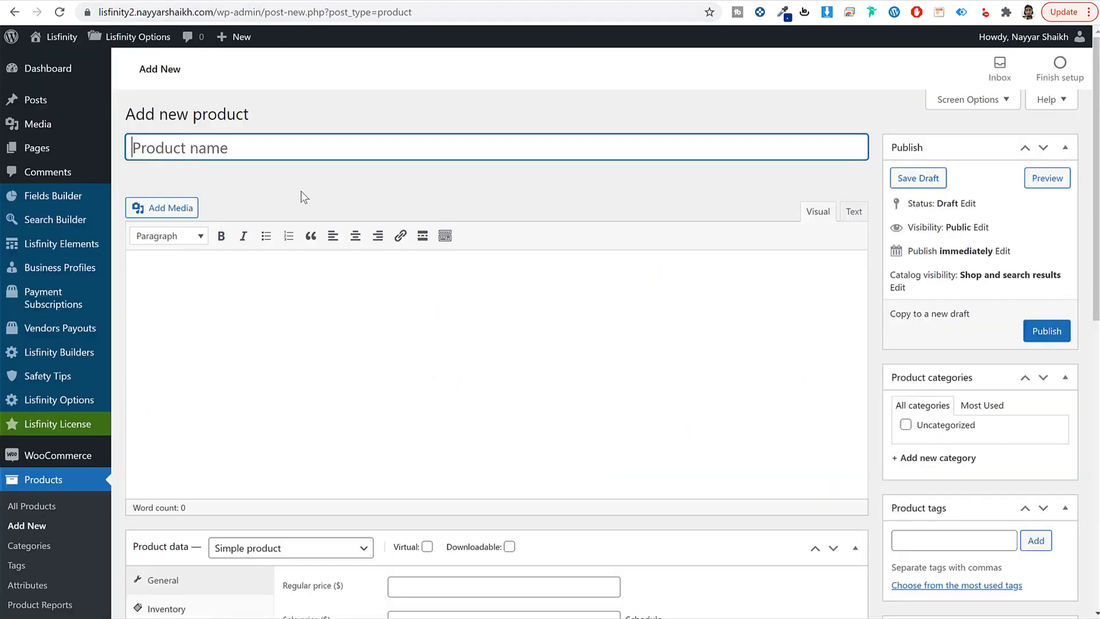
# Step: Title the new product 'Recommended', make it a Payment Package product, and set a regular price of 20
pyautogui.write('Recommended')
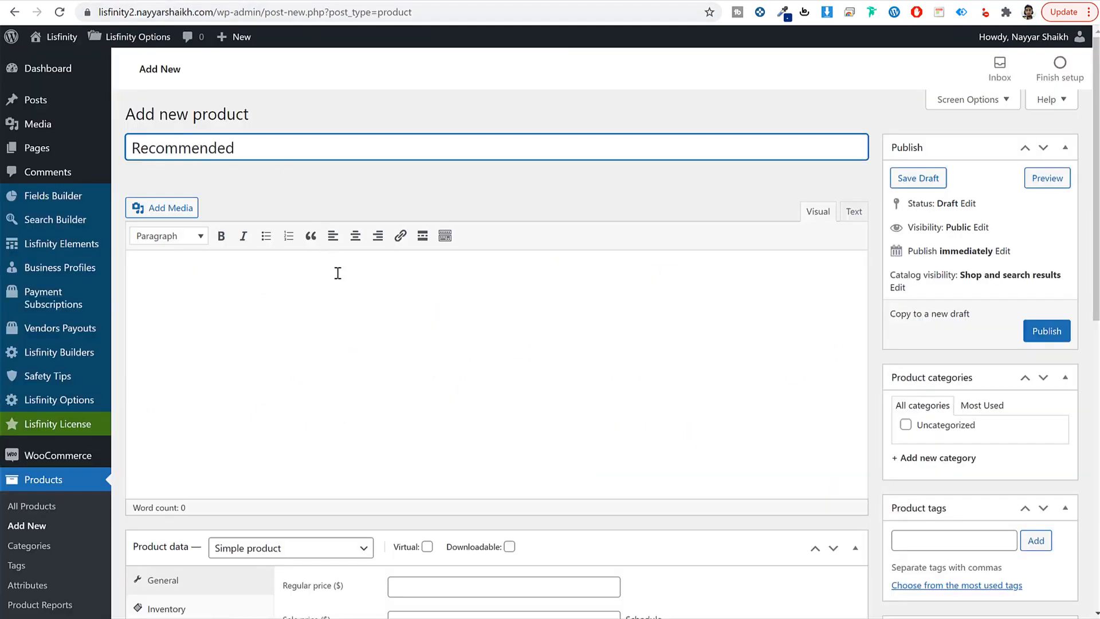
pyautogui.scroll(-7, 338, 273)
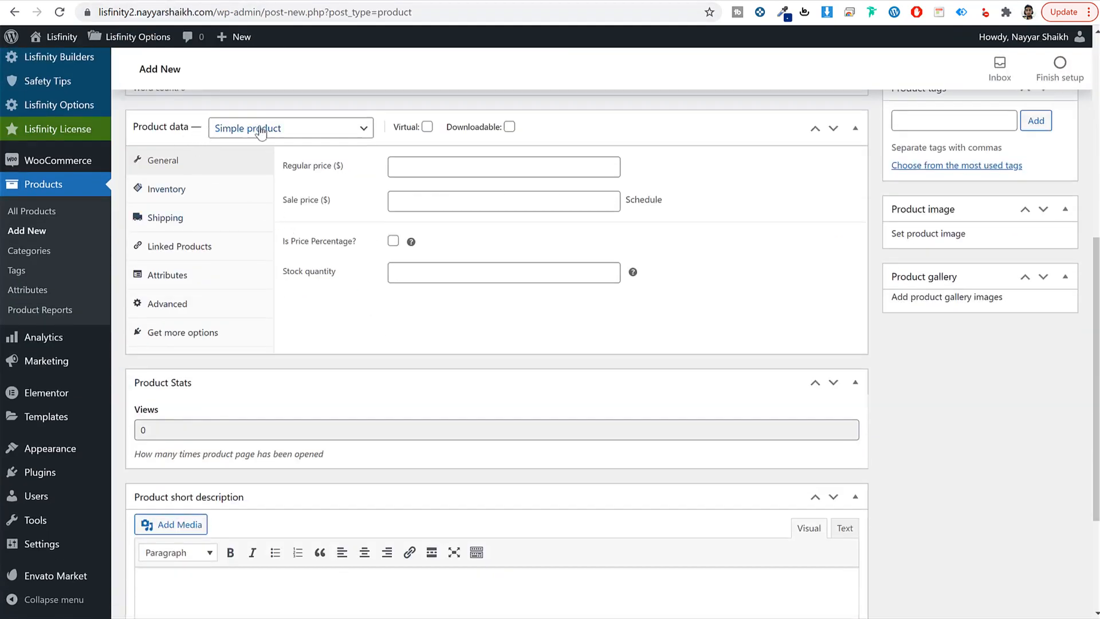
pyautogui.click(259, 131)
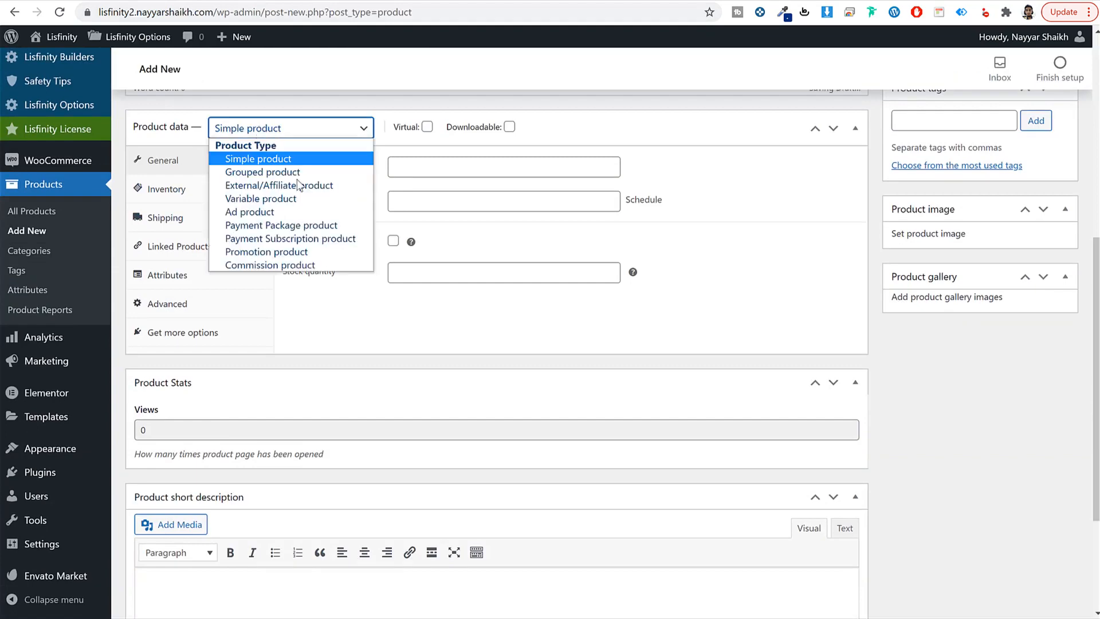
pyautogui.click(296, 228)
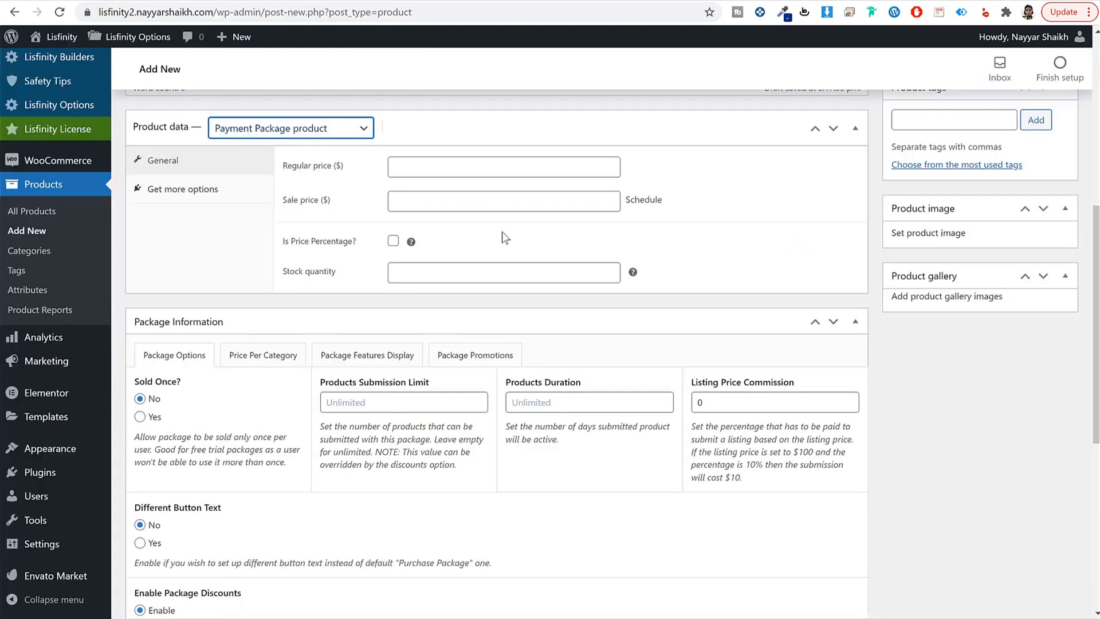
pyautogui.click(459, 163)
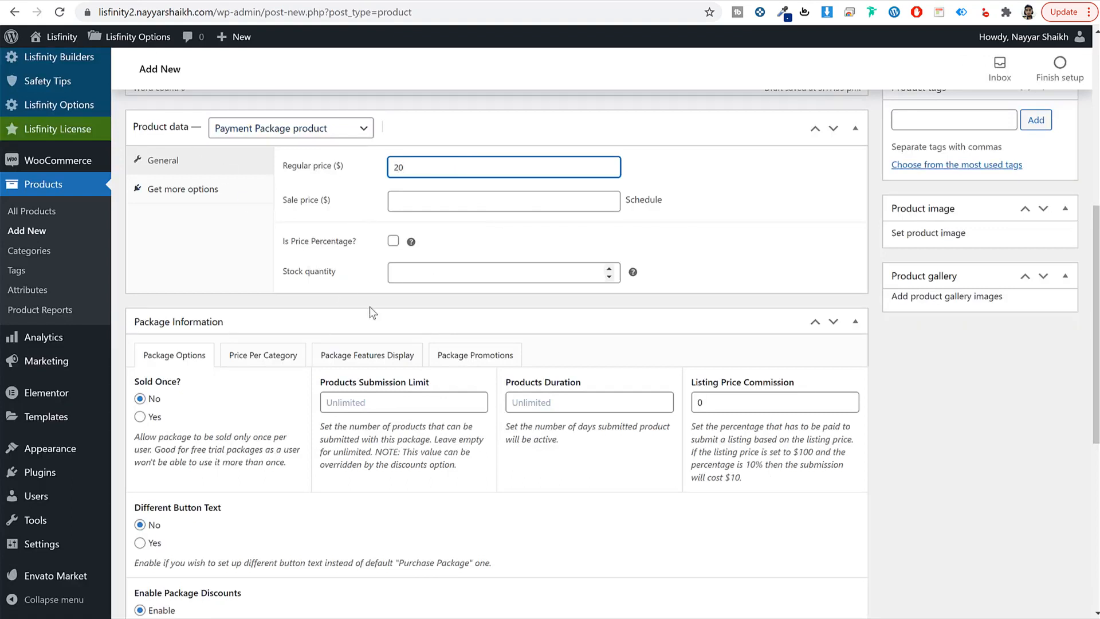
# Step: Set Products Submission Limit to 10 and Products Duration to 90 days
pyautogui.scroll(-2, 373, 307)
pyautogui.scroll(-1, 373, 306)
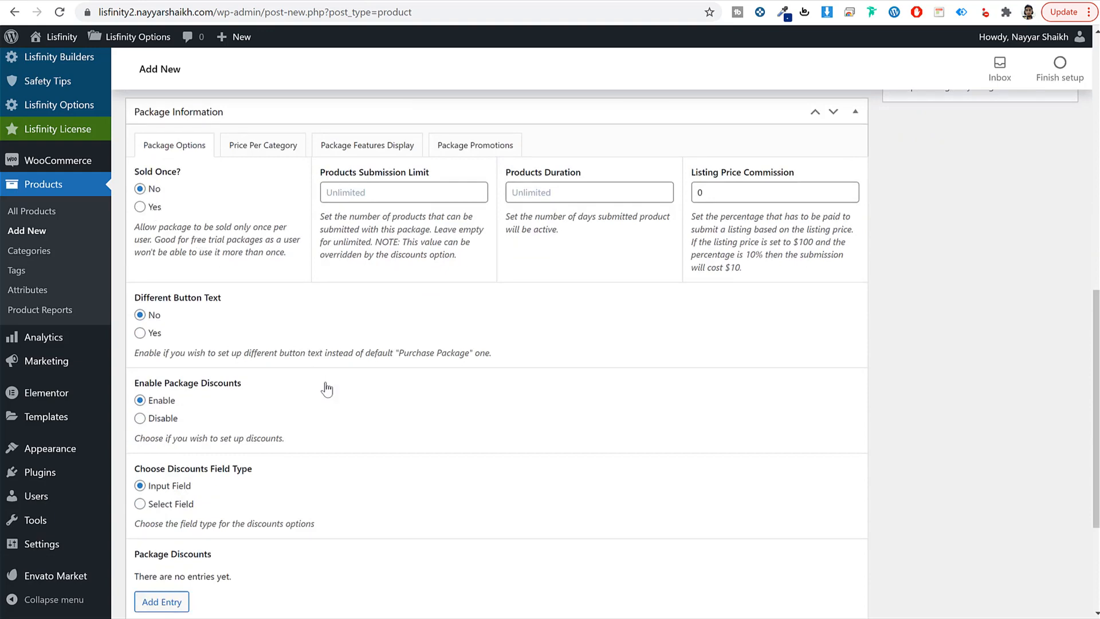
pyautogui.scroll(-2, 322, 385)
pyautogui.scroll(3, 200, 266)
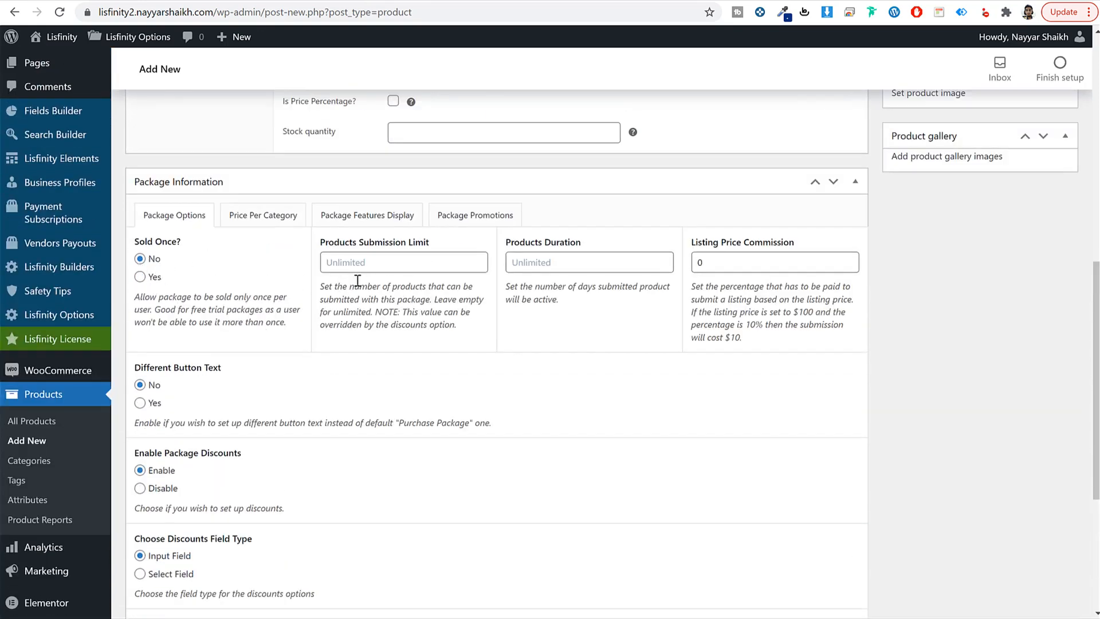
pyautogui.click(362, 262)
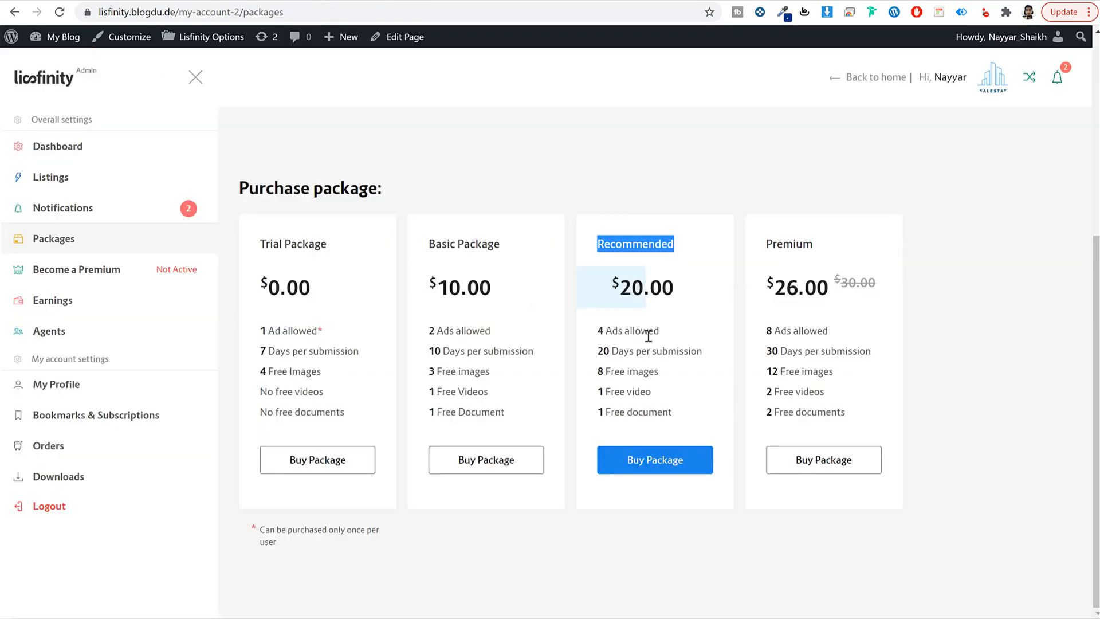
pyautogui.moveTo(605, 332); pyautogui.dragTo(591, 331)
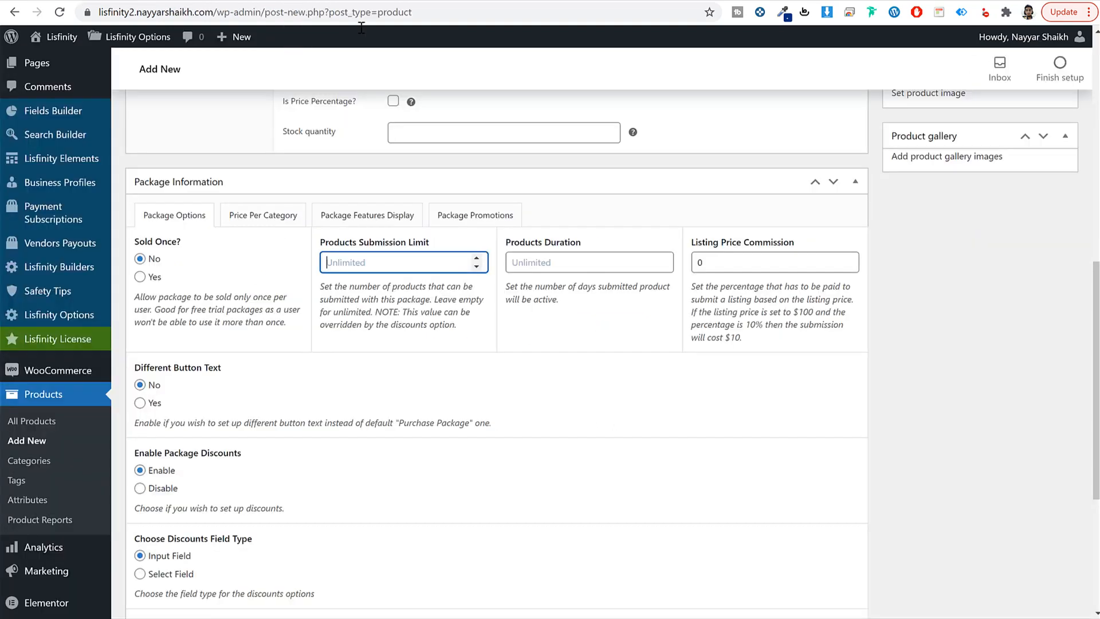
pyautogui.write('10')
pyautogui.click(580, 261)
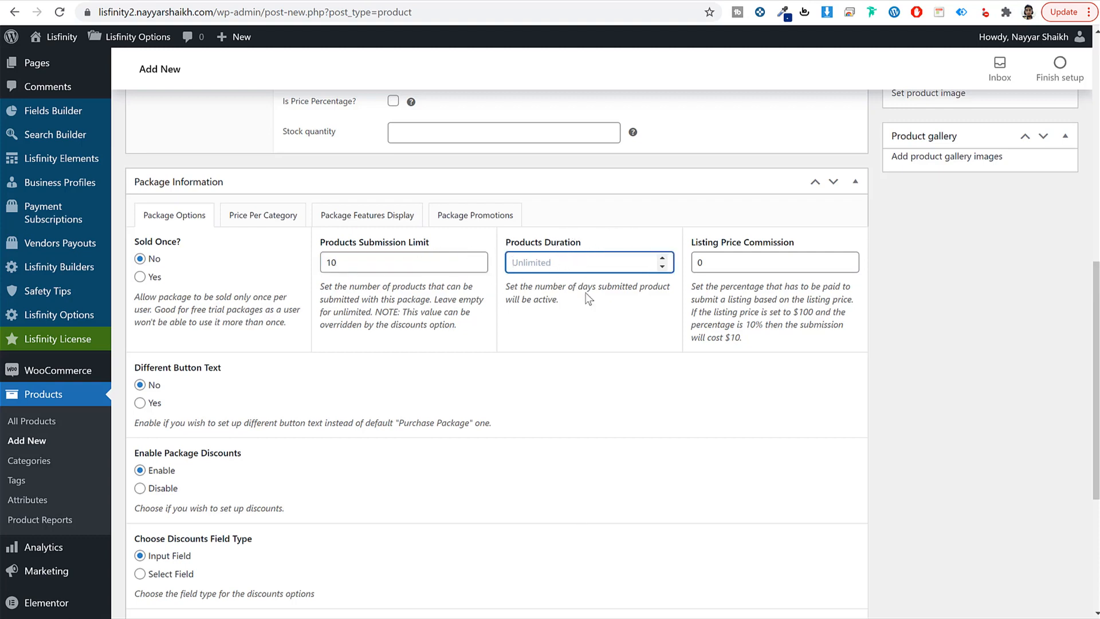
pyautogui.write('90')
pyautogui.click(268, 207)
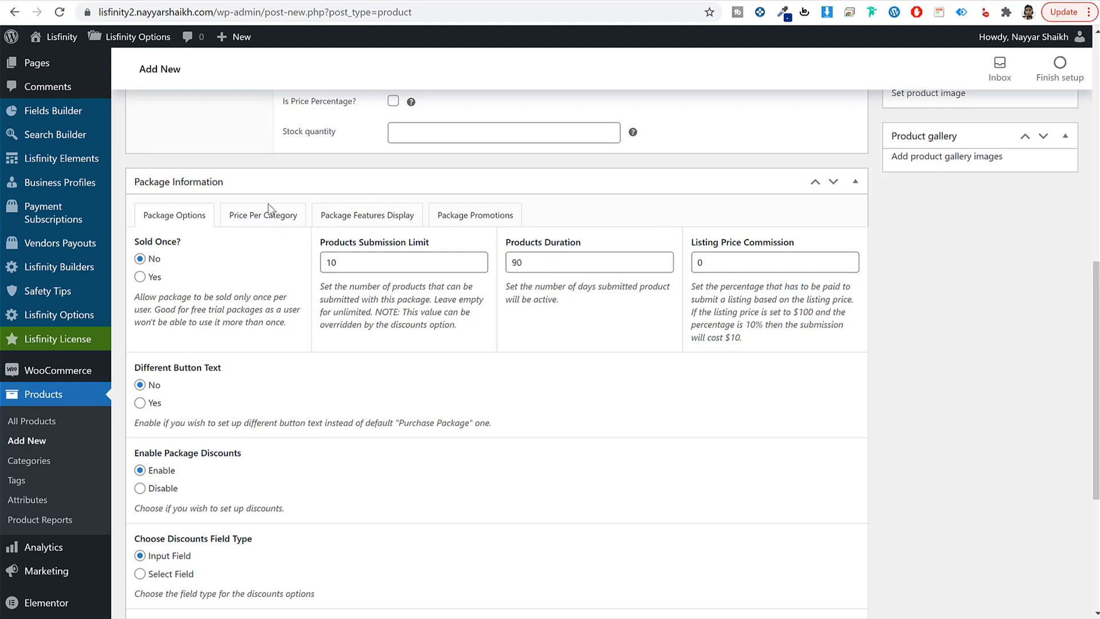
pyautogui.click(336, 221)
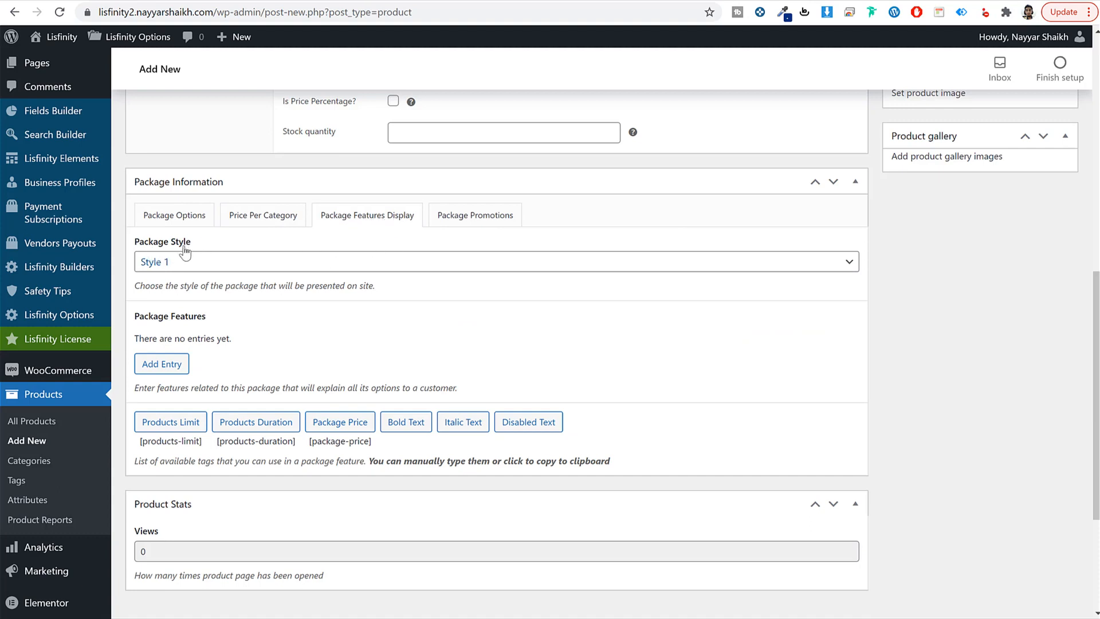
# Step: Choose Style 2 for the package layout
pyautogui.click(198, 265)
pyautogui.click(200, 294)
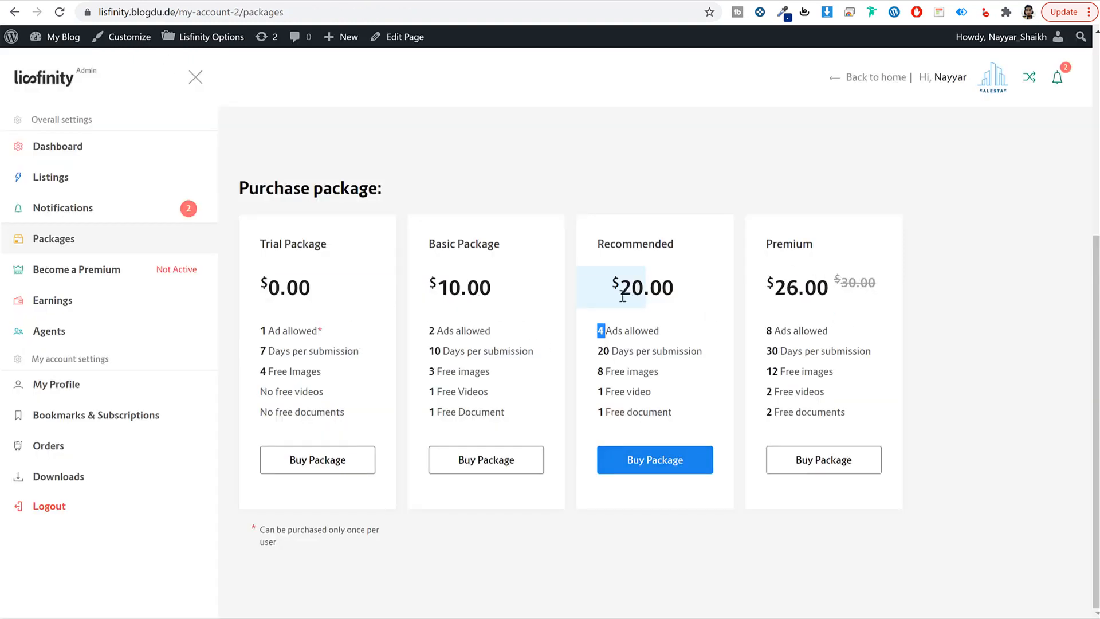
pyautogui.moveTo(593, 271); pyautogui.dragTo(684, 300)
pyautogui.click(684, 300)
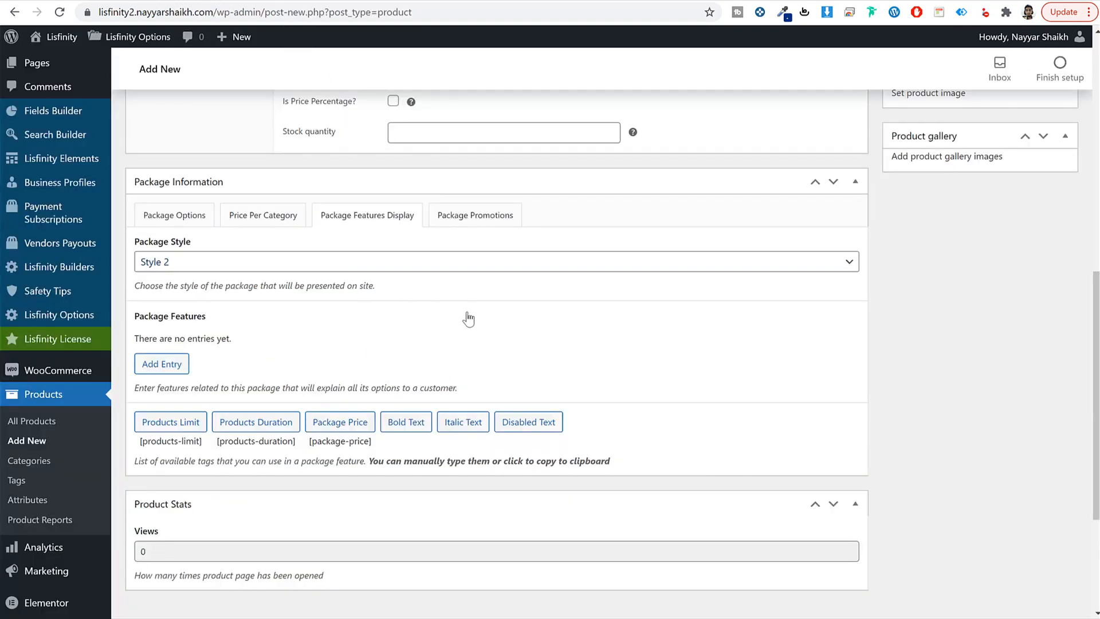
# Step: Add a first package feature pasted from the reference card and change it to '10 Ads allowed'
pyautogui.scroll(-2, 625, 331)
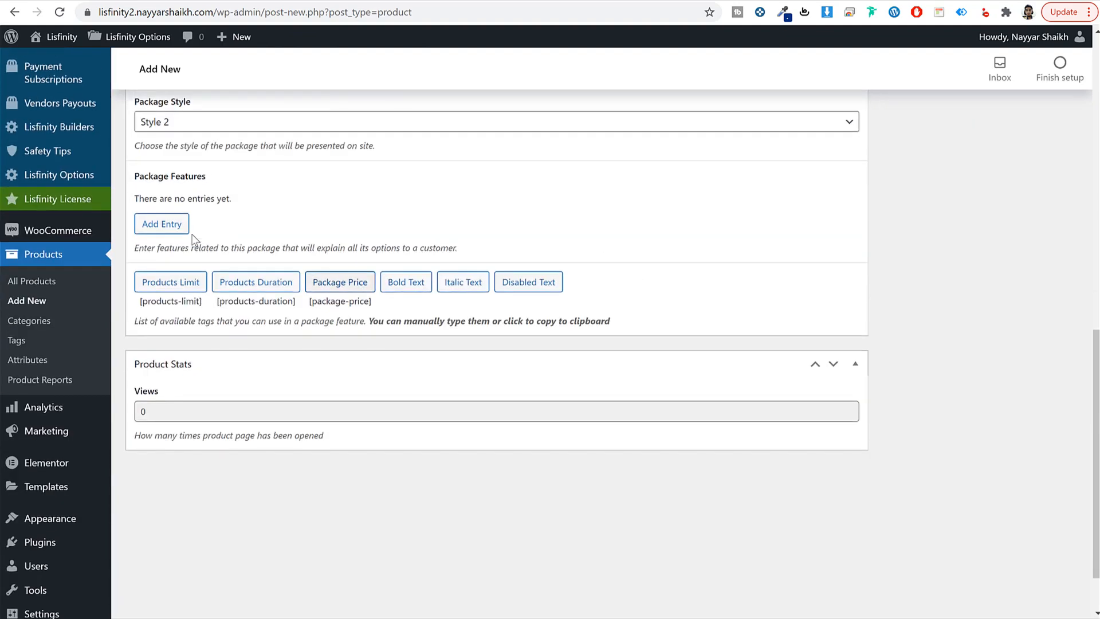
pyautogui.click(162, 223)
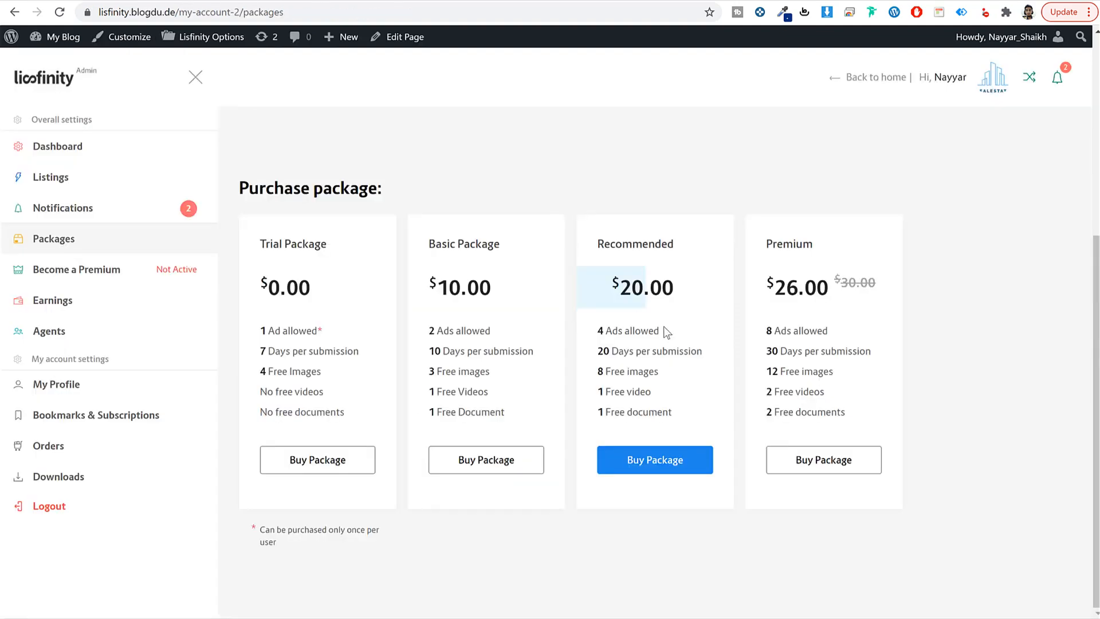
pyautogui.moveTo(665, 331); pyautogui.dragTo(590, 335)
pyautogui.hotkey('ctrl', 'c')
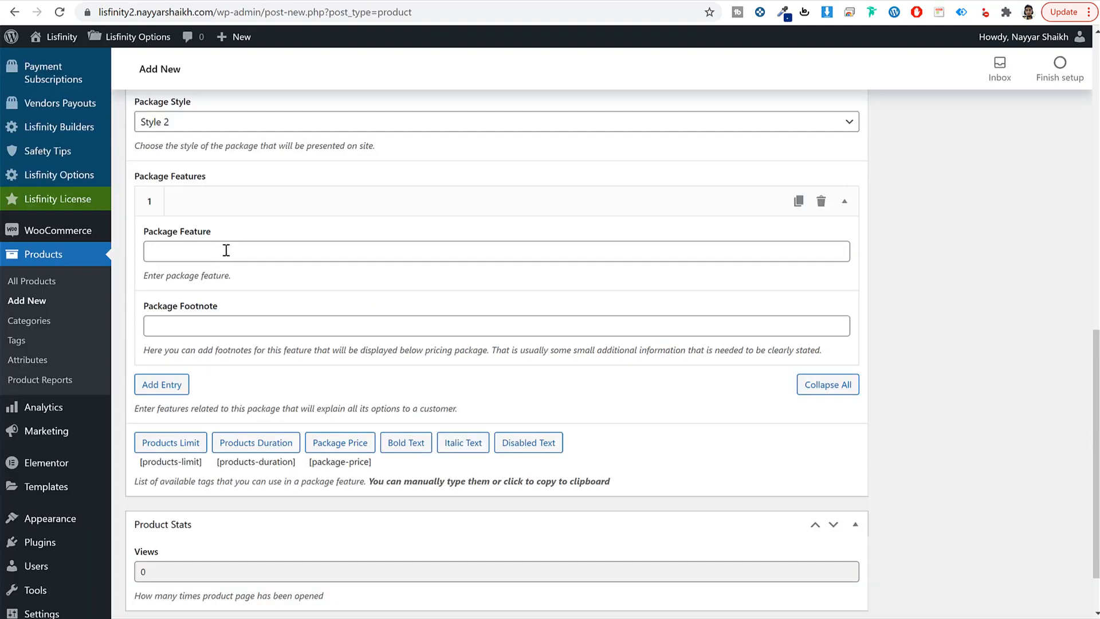
pyautogui.click(226, 250)
pyautogui.hotkey('ctrl', 'v')
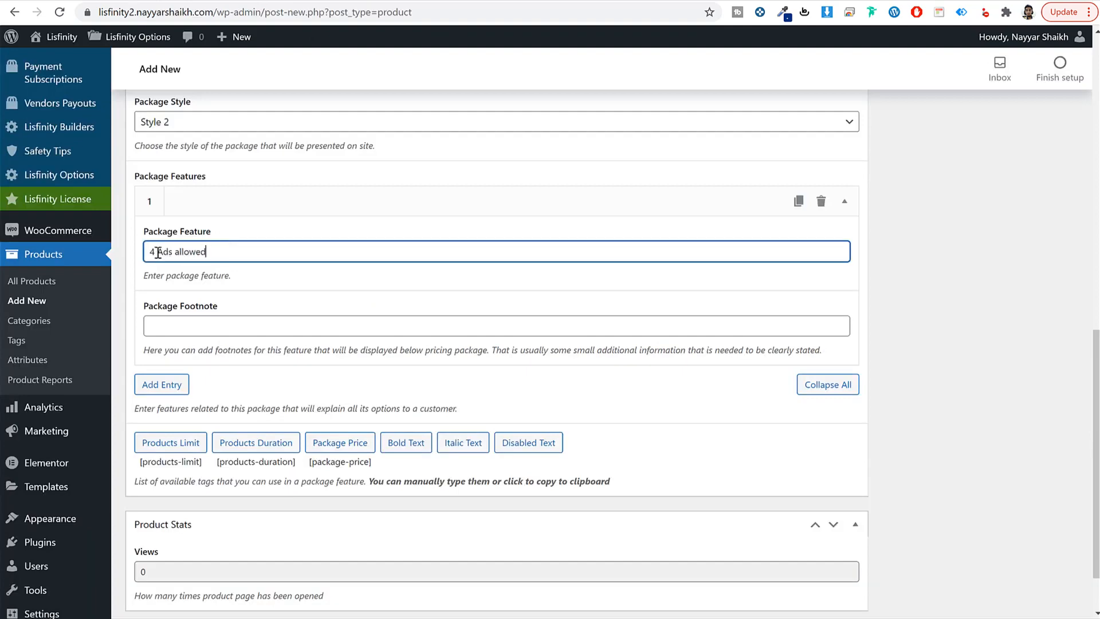
pyautogui.moveTo(156, 251); pyautogui.dragTo(149, 252)
pyautogui.scroll(2, 163, 251)
pyautogui.click(279, 219)
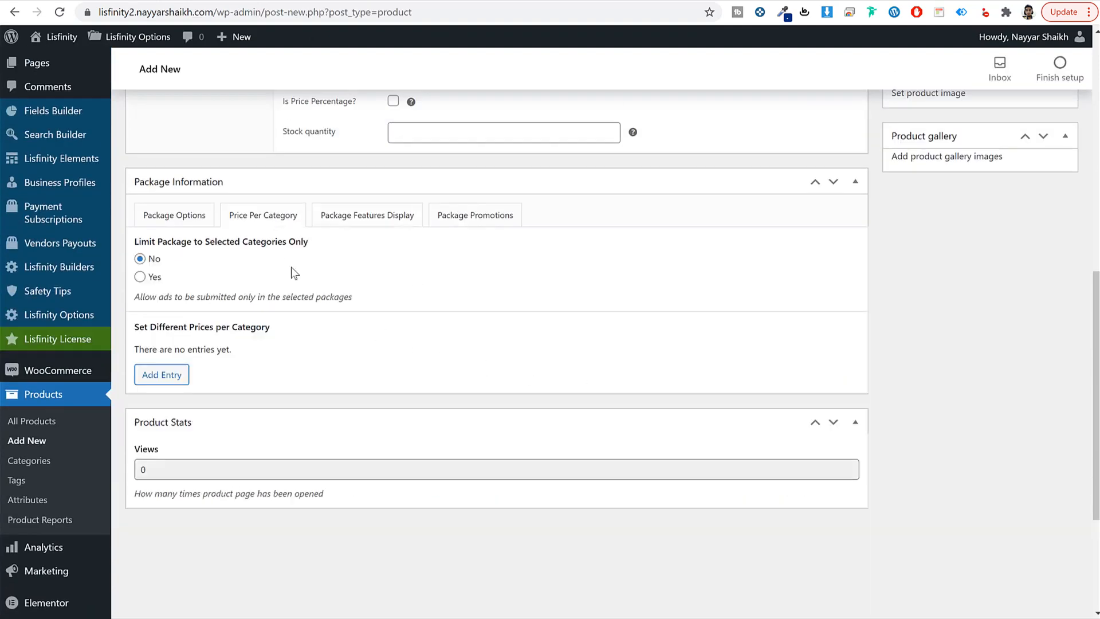
pyautogui.click(189, 220)
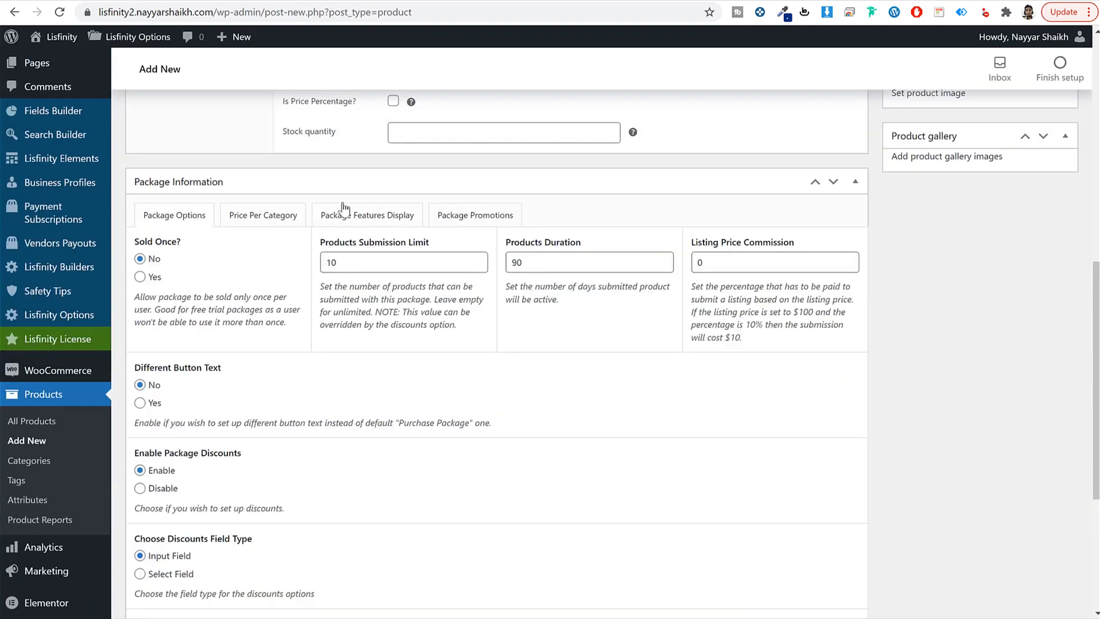
pyautogui.click(369, 218)
pyautogui.moveTo(154, 395); pyautogui.dragTo(141, 396)
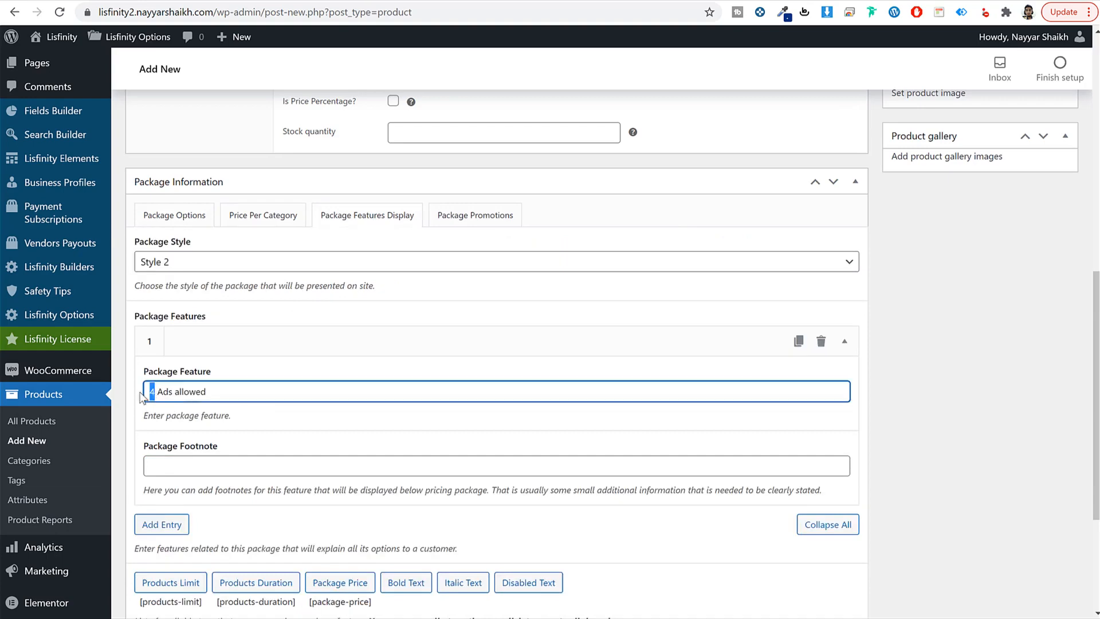
pyautogui.write('10')
# Step: Add a second feature, editing the pasted days text to '90 Days per submission'
pyautogui.scroll(-3, 252, 473)
pyautogui.click(162, 382)
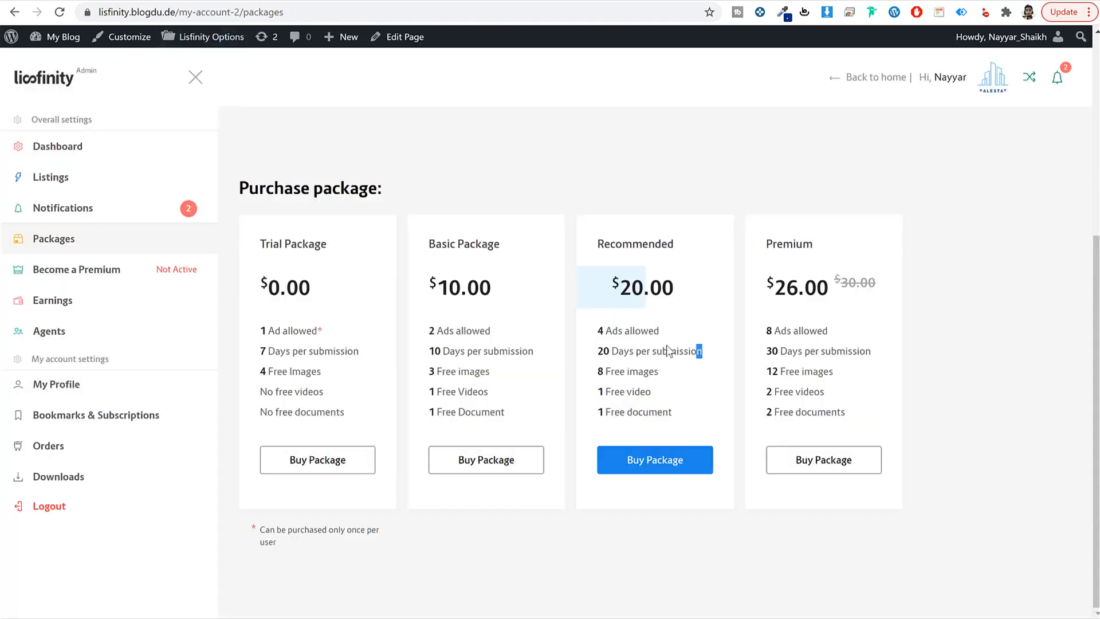
pyautogui.tripleClick(666, 344)
pyautogui.hotkey('ctrl', 'c')
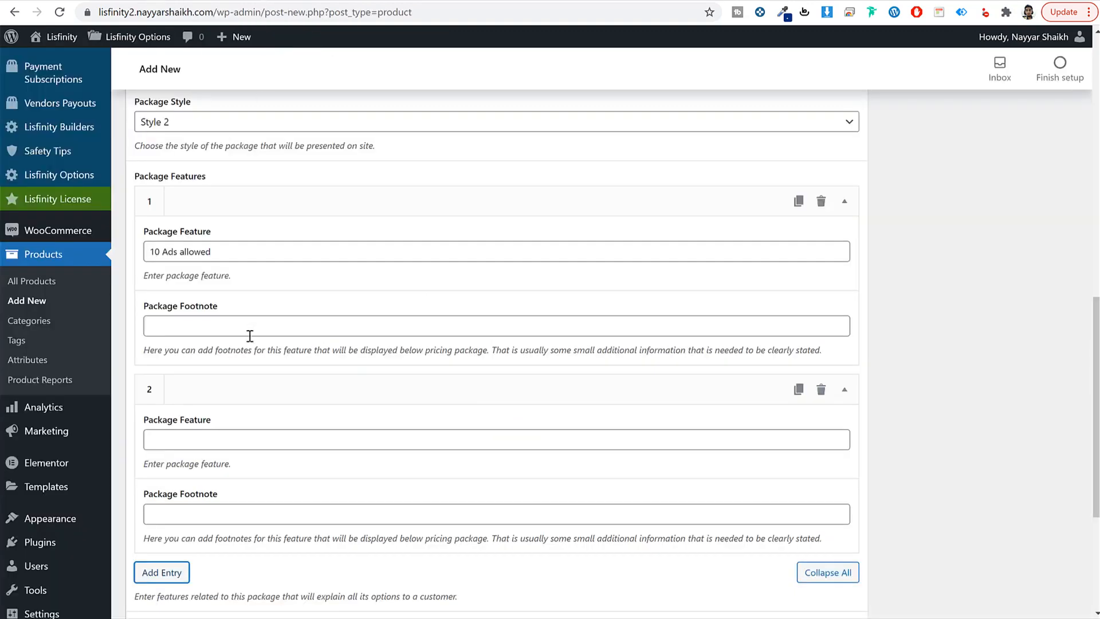
pyautogui.click(249, 335)
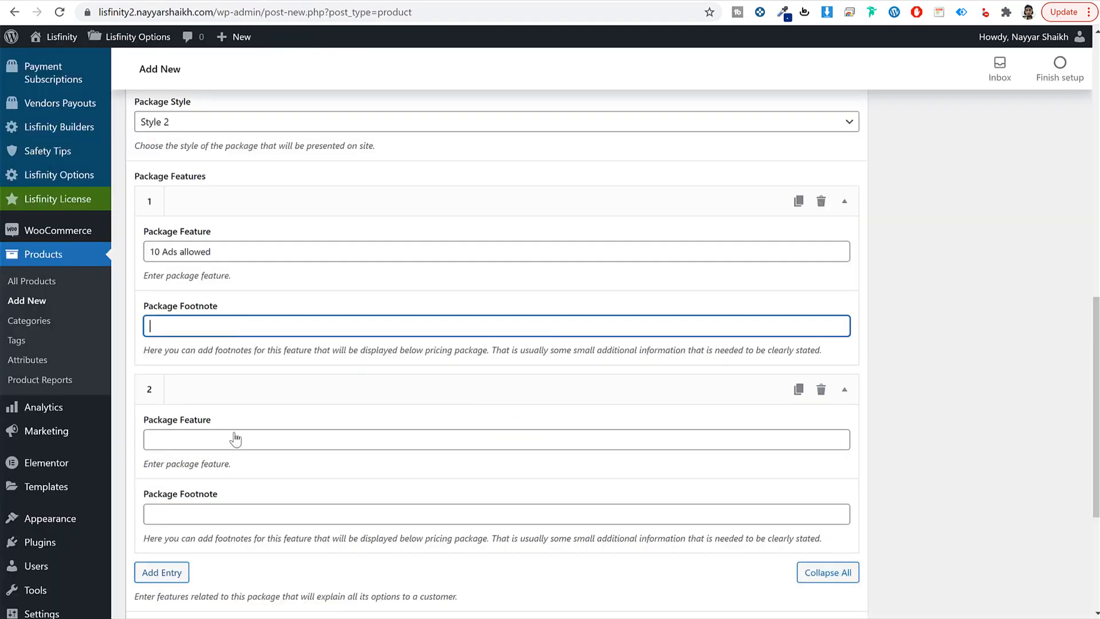
pyautogui.click(157, 441)
pyautogui.hotkey('ctrl', 'v')
pyautogui.moveTo(150, 441); pyautogui.dragTo(156, 442)
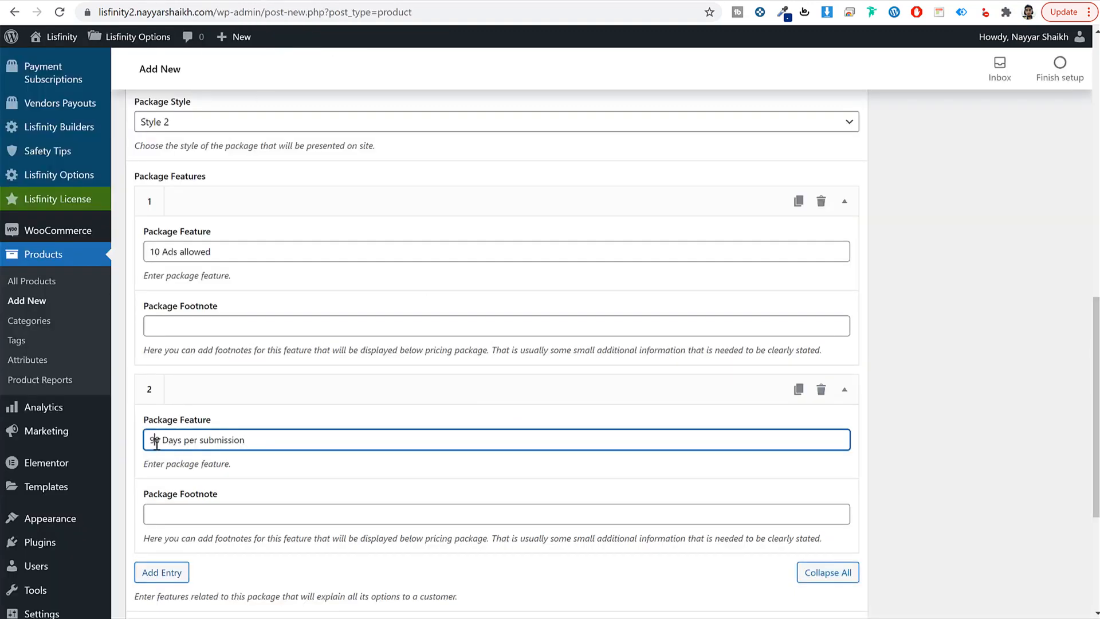
pyautogui.write('9')
# Step: Add the features '8 Free images' and '1 Free video' copied from the reference card
pyautogui.scroll(-3, 209, 445)
pyautogui.click(161, 435)
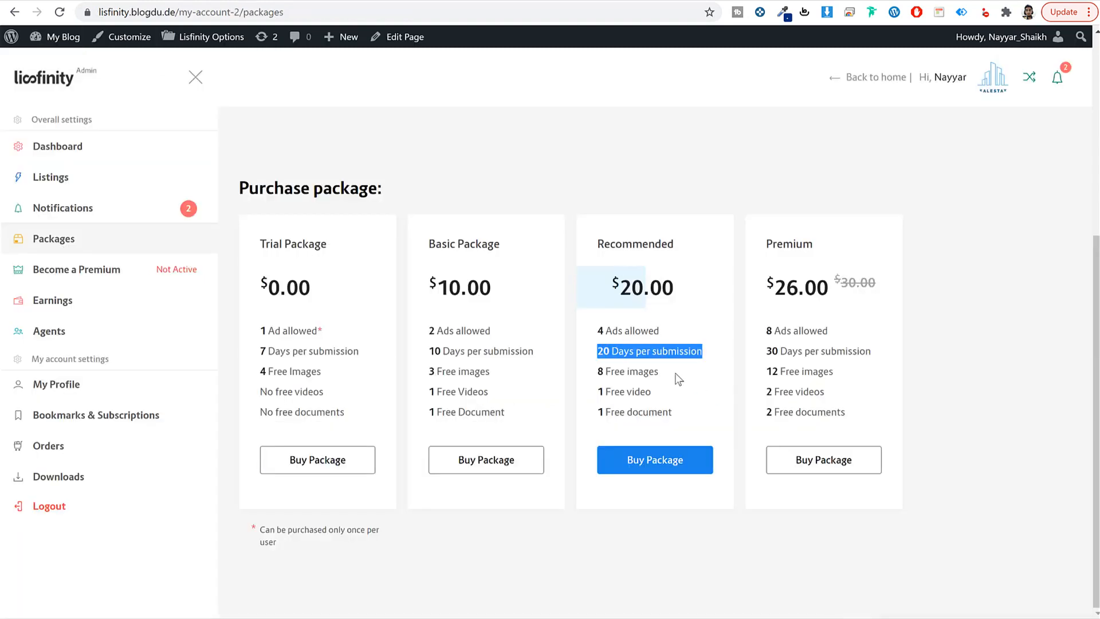
pyautogui.moveTo(659, 372); pyautogui.dragTo(596, 372)
pyautogui.hotkey('ctrl', 'c')
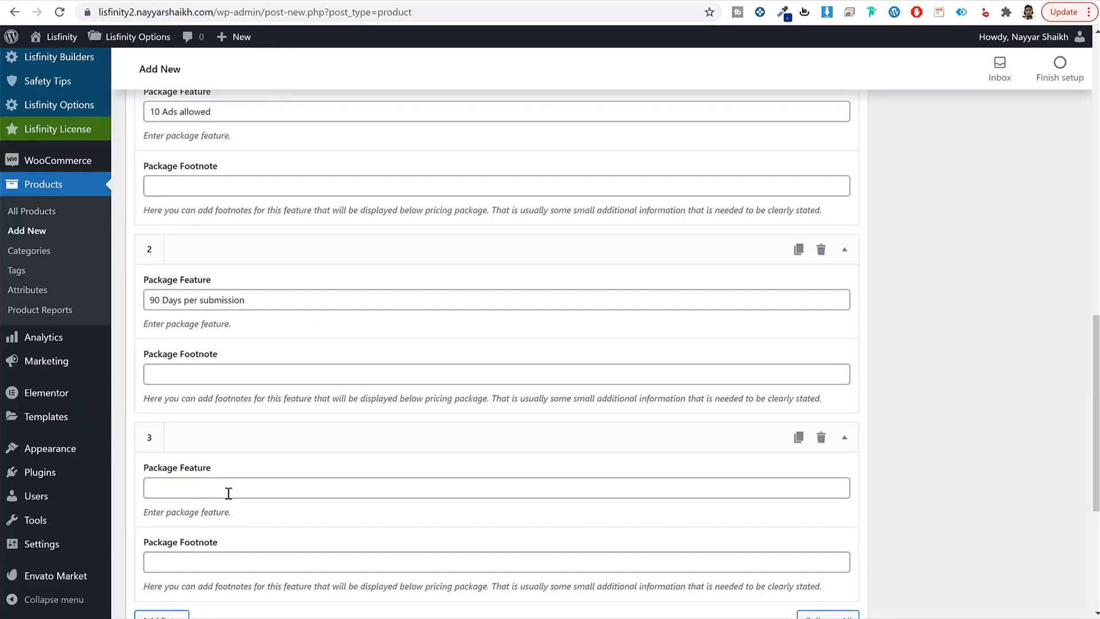
pyautogui.click(228, 491)
pyautogui.hotkey('ctrl', 'v')
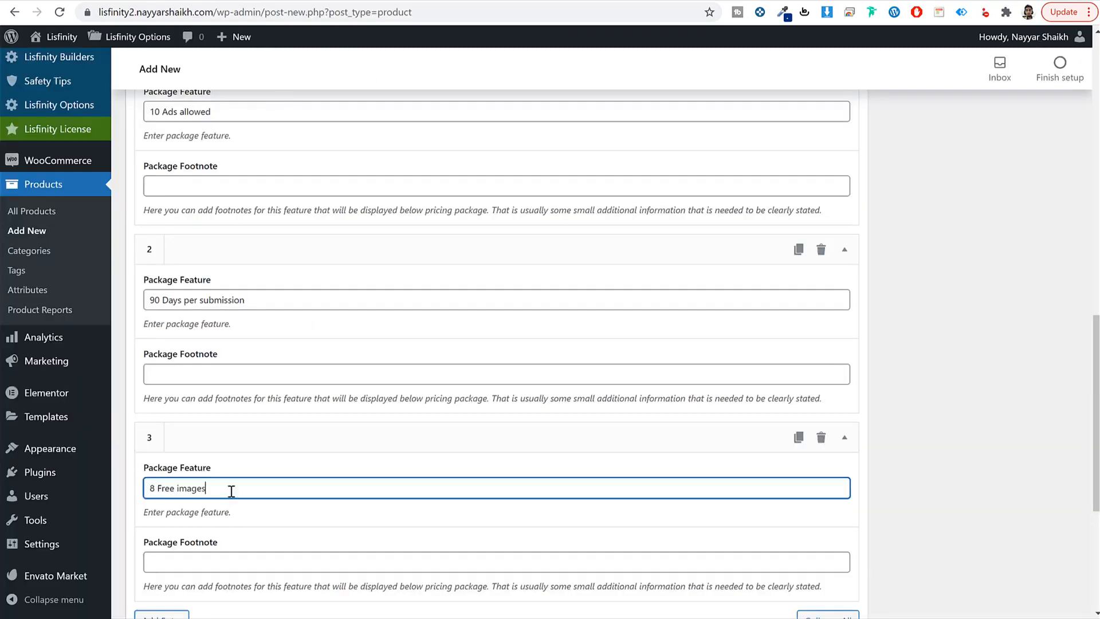
pyautogui.scroll(-3, 268, 466)
pyautogui.click(154, 410)
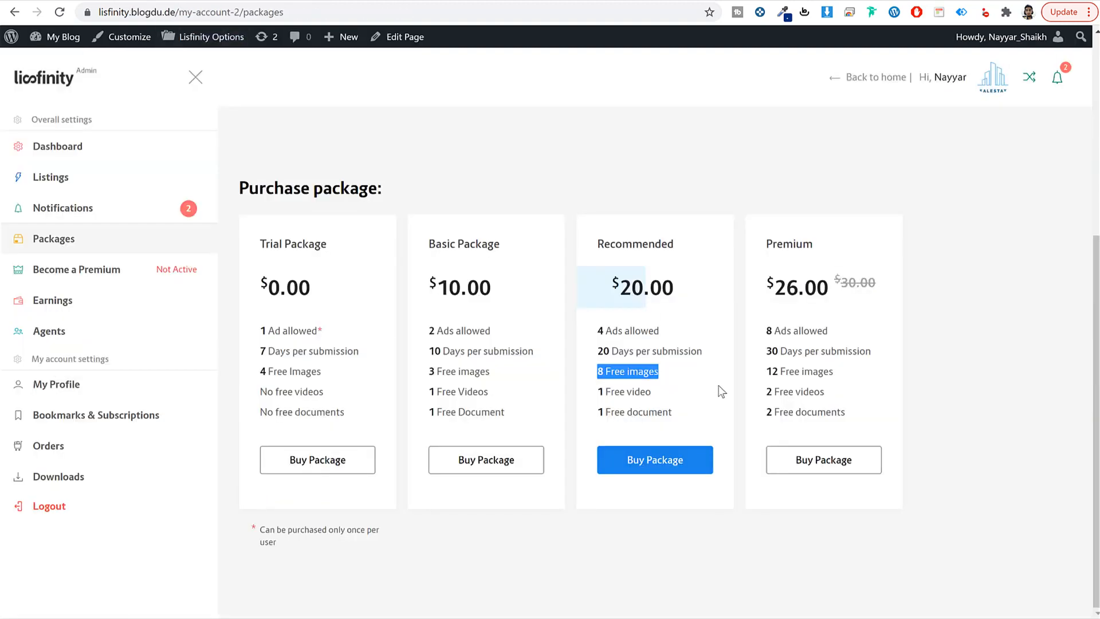
pyautogui.moveTo(651, 391); pyautogui.dragTo(590, 391)
pyautogui.hotkey('ctrl', 'c')
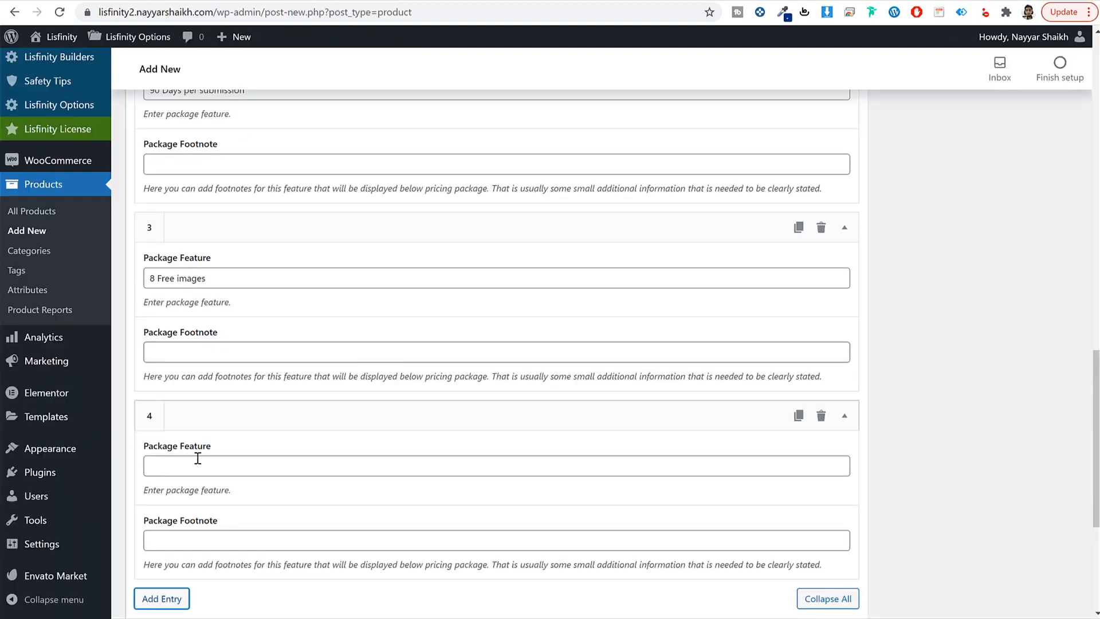
pyautogui.click(196, 461)
pyautogui.hotkey('ctrl', 'v')
# Step: Add a fifth feature, '1 Free document', copied from the reference card
pyautogui.click(162, 599)
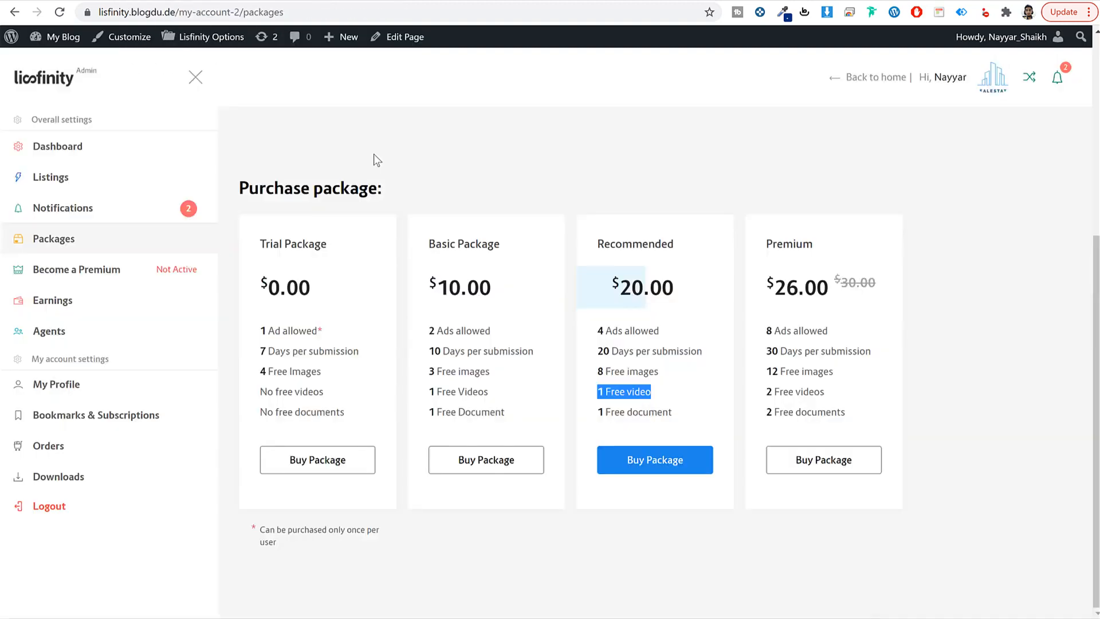
pyautogui.moveTo(688, 411); pyautogui.dragTo(597, 412)
pyautogui.hotkey('ctrl', 'c')
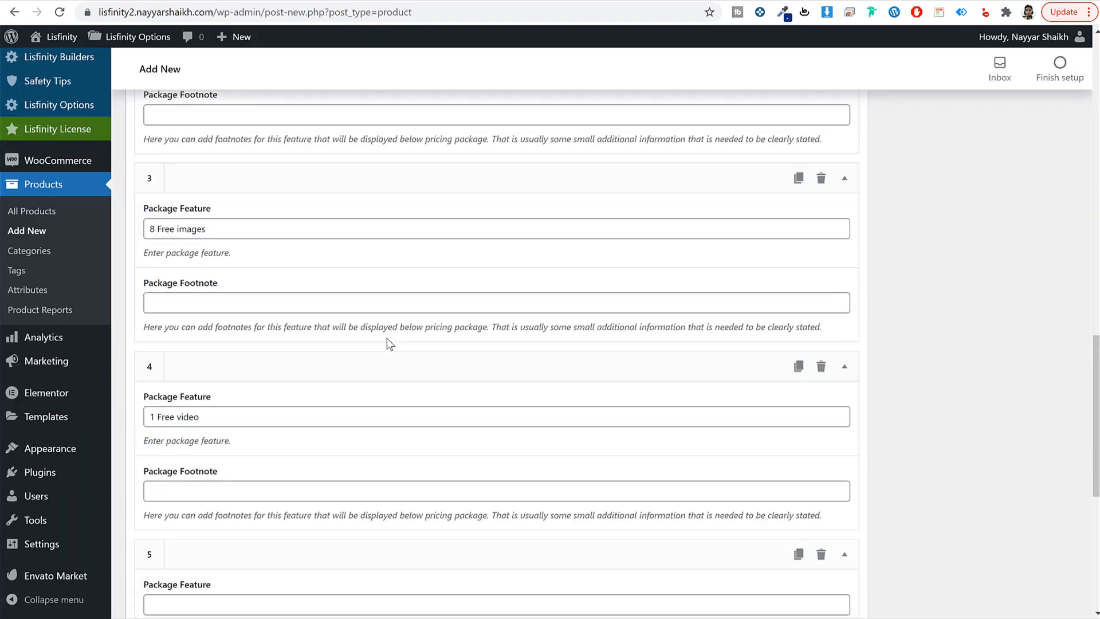
pyautogui.scroll(-3, 385, 341)
pyautogui.click(169, 448)
pyautogui.hotkey('ctrl', 'v')
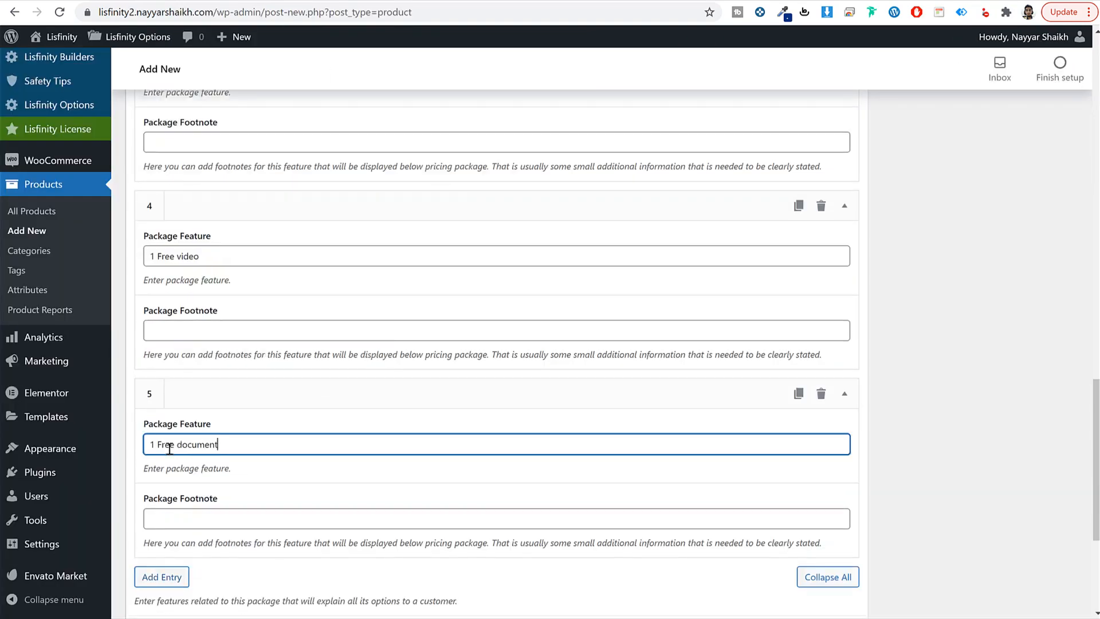
pyautogui.moveTo(157, 446); pyautogui.dragTo(139, 446)
pyautogui.scroll(13, 257, 458)
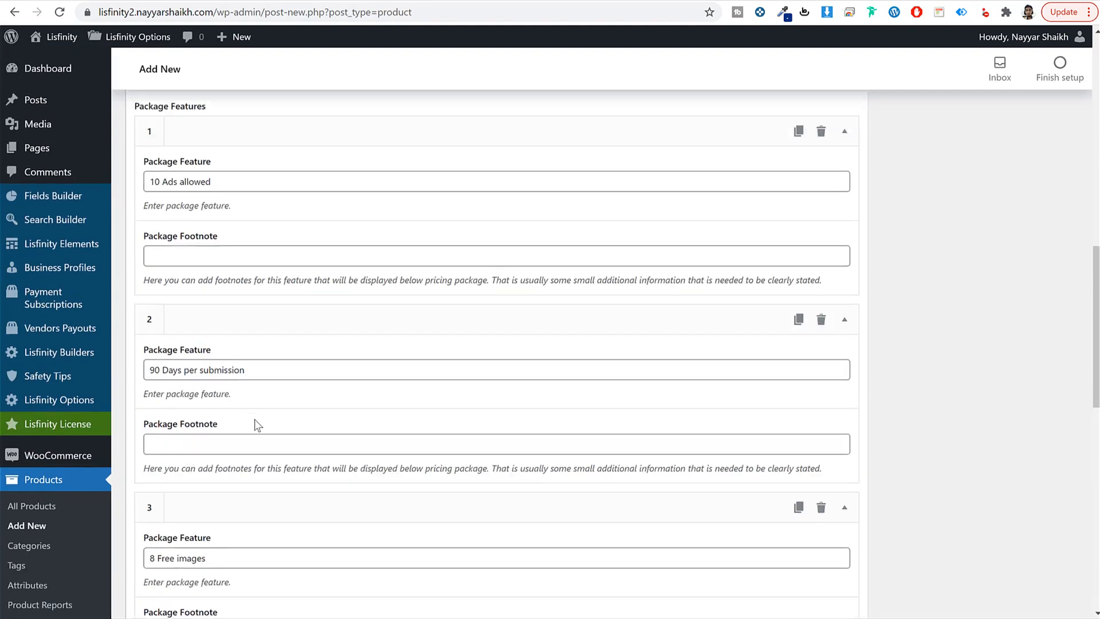
# Step: On Package Promotions, add a first promo addon with 8 free Additional Images
pyautogui.click(464, 287)
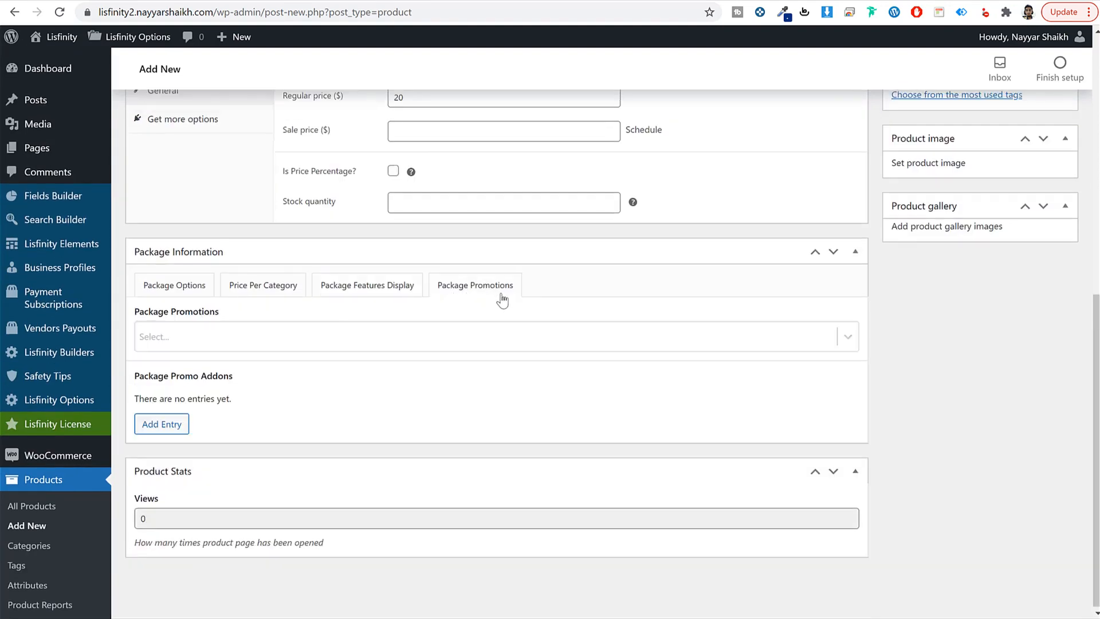
pyautogui.scroll(-2, 200, 393)
pyautogui.click(146, 356)
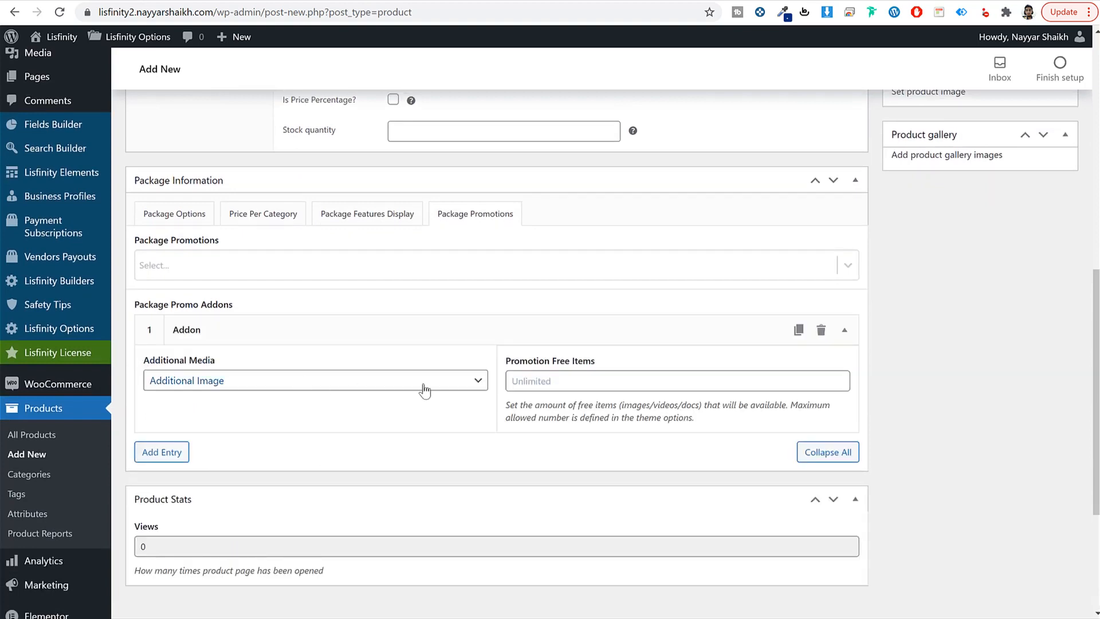
pyautogui.click(544, 383)
pyautogui.write('8')
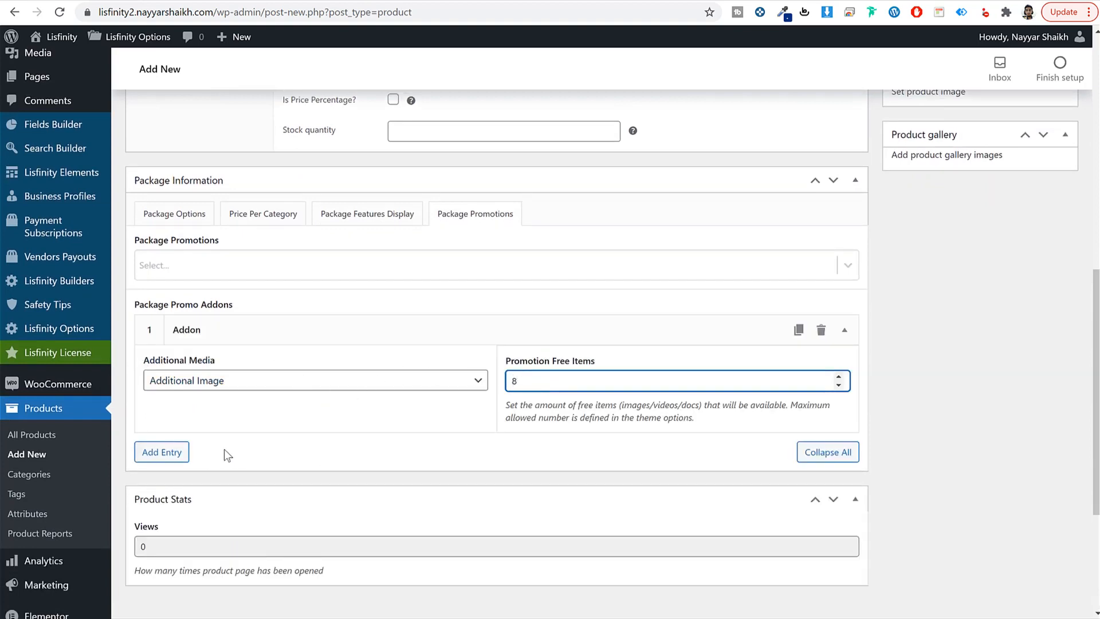
# Step: Add a second promo addon set to Additional Video with 1 free item
pyautogui.click(166, 452)
pyautogui.click(245, 513)
pyautogui.scroll(-1, 369, 504)
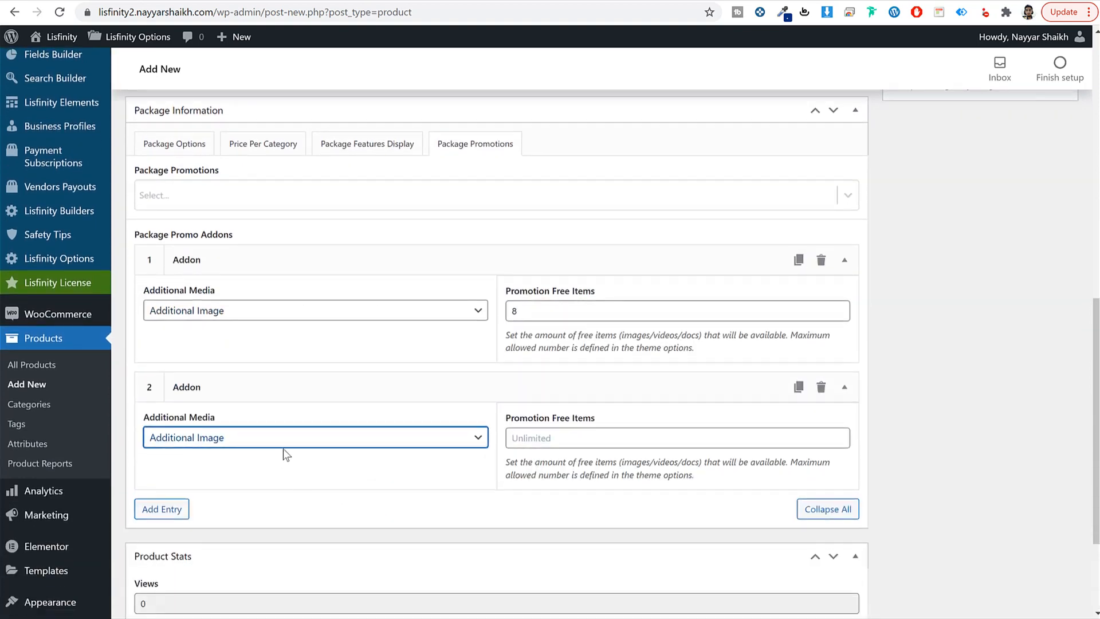
pyautogui.click(257, 442)
pyautogui.click(245, 482)
pyautogui.click(234, 438)
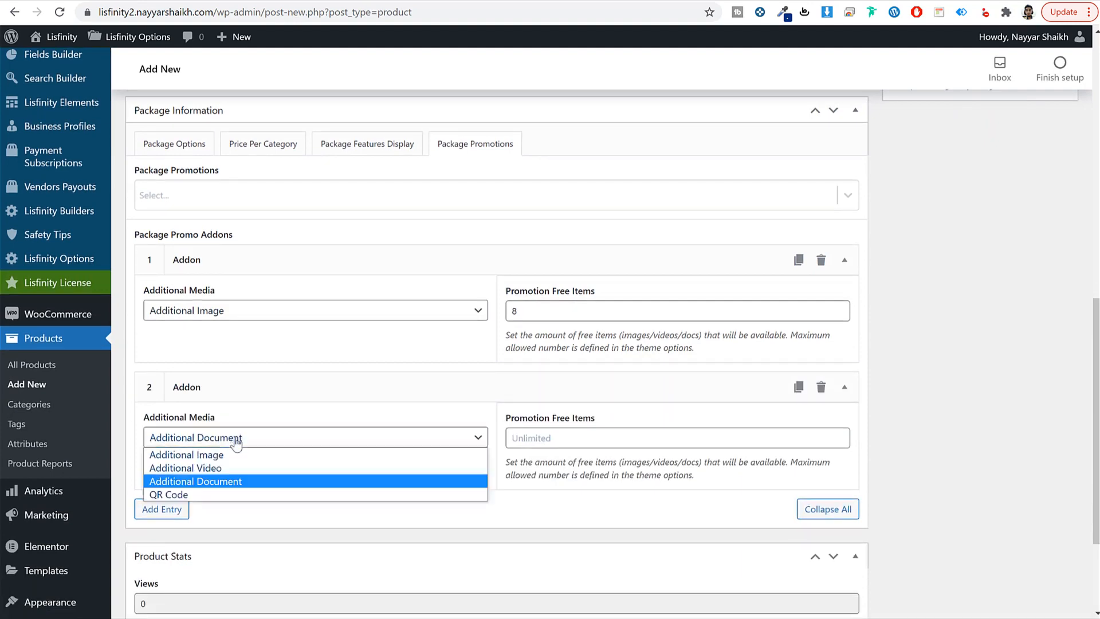
pyautogui.click(246, 467)
pyautogui.click(569, 437)
pyautogui.write('1')
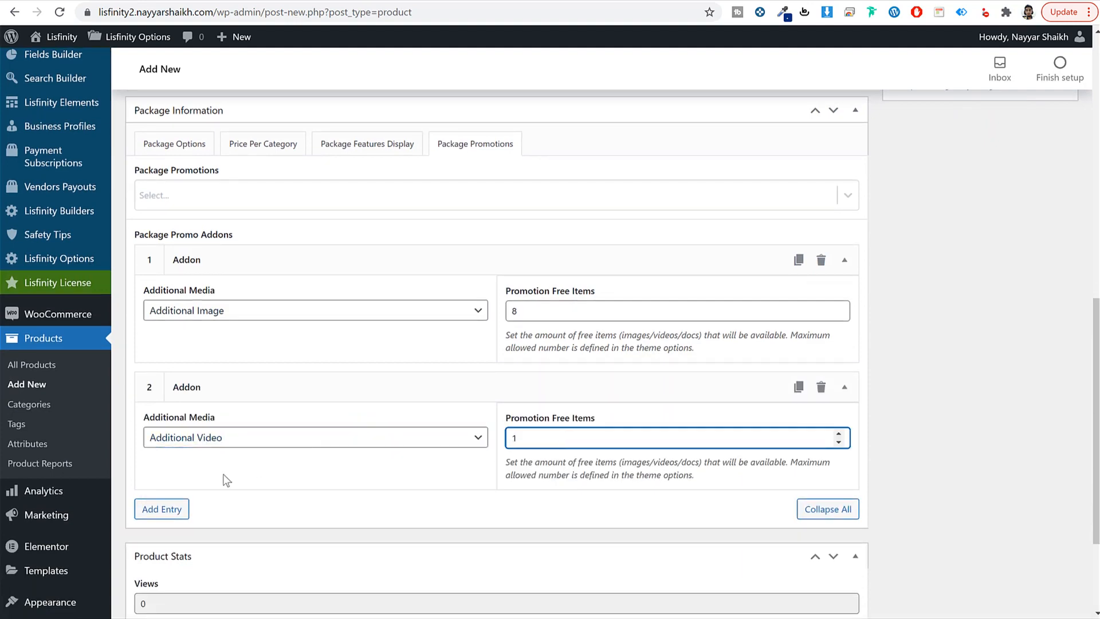
# Step: Add a third promo addon set to Additional Document with 2 free items
pyautogui.click(163, 508)
pyautogui.scroll(-4, 238, 458)
pyautogui.click(239, 356)
pyautogui.click(239, 357)
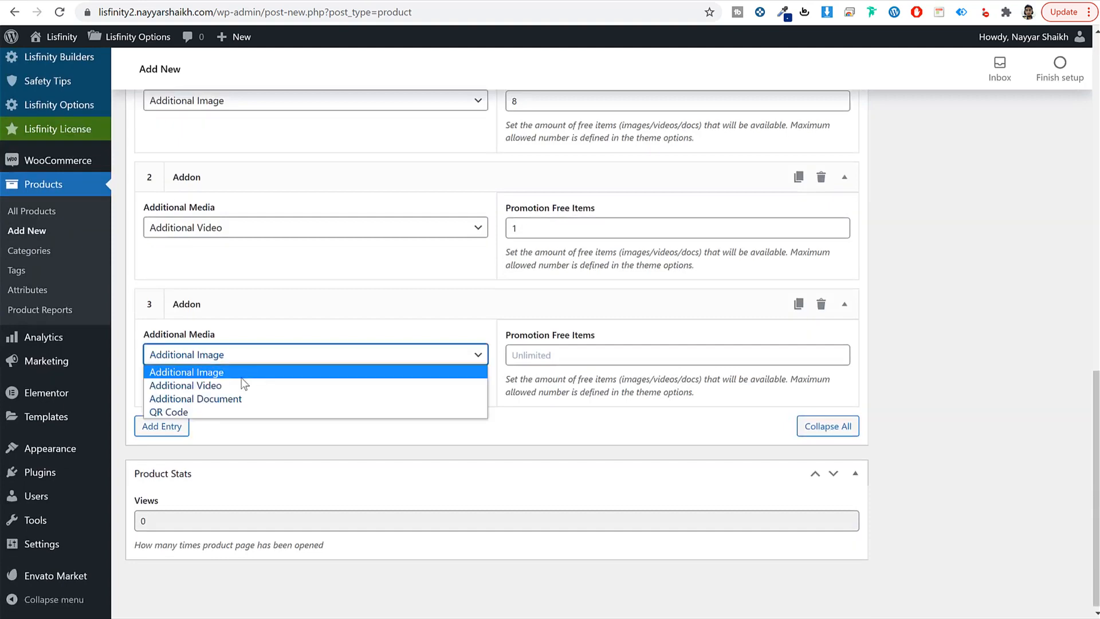
pyautogui.click(243, 393)
pyautogui.click(522, 356)
pyautogui.write('2')
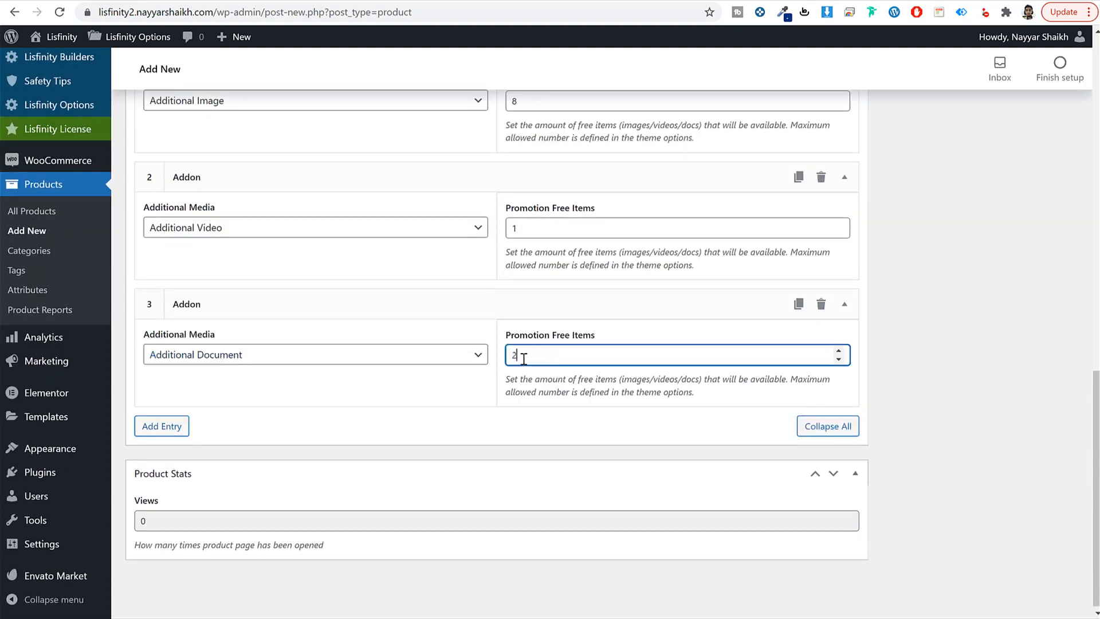
# Step: Select Home Ads and Single Ad Page as the package promotions
pyautogui.scroll(6, 525, 358)
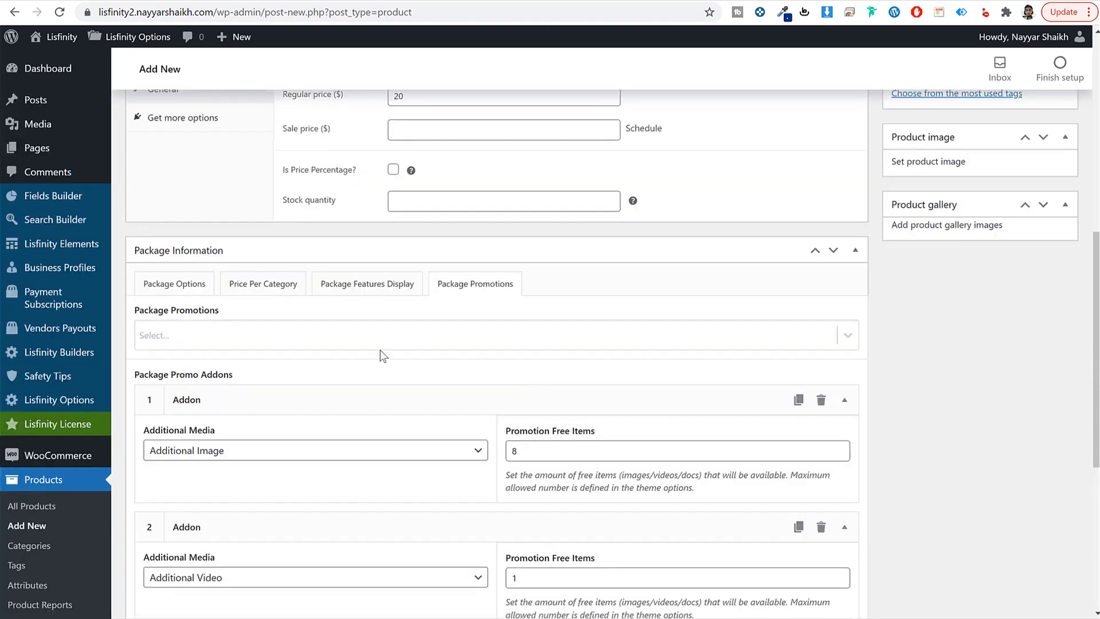
pyautogui.click(319, 337)
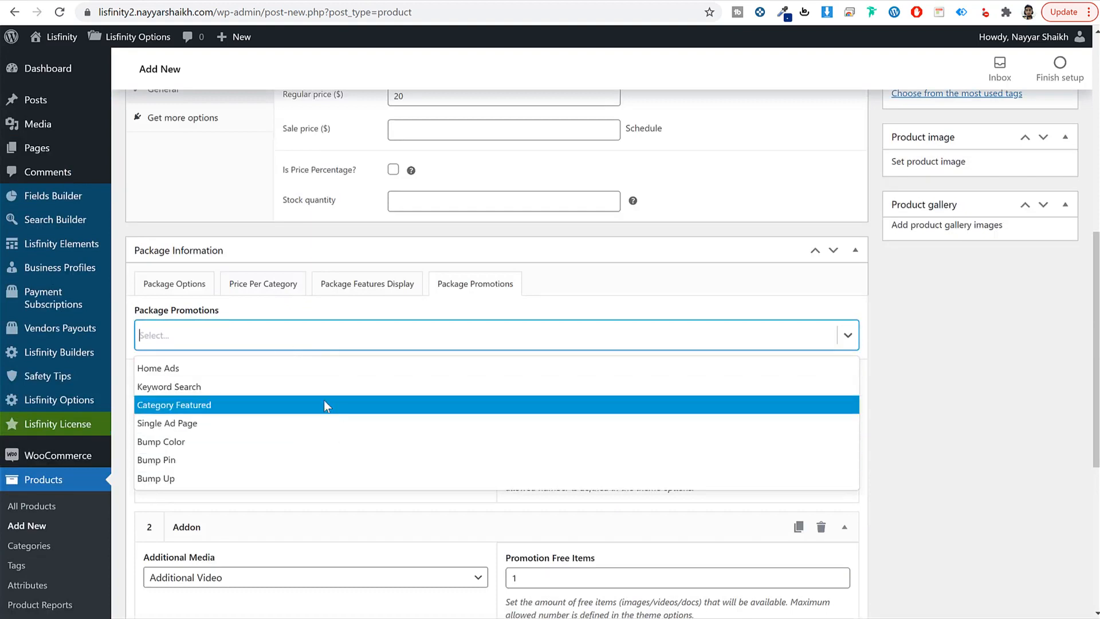
pyautogui.click(162, 370)
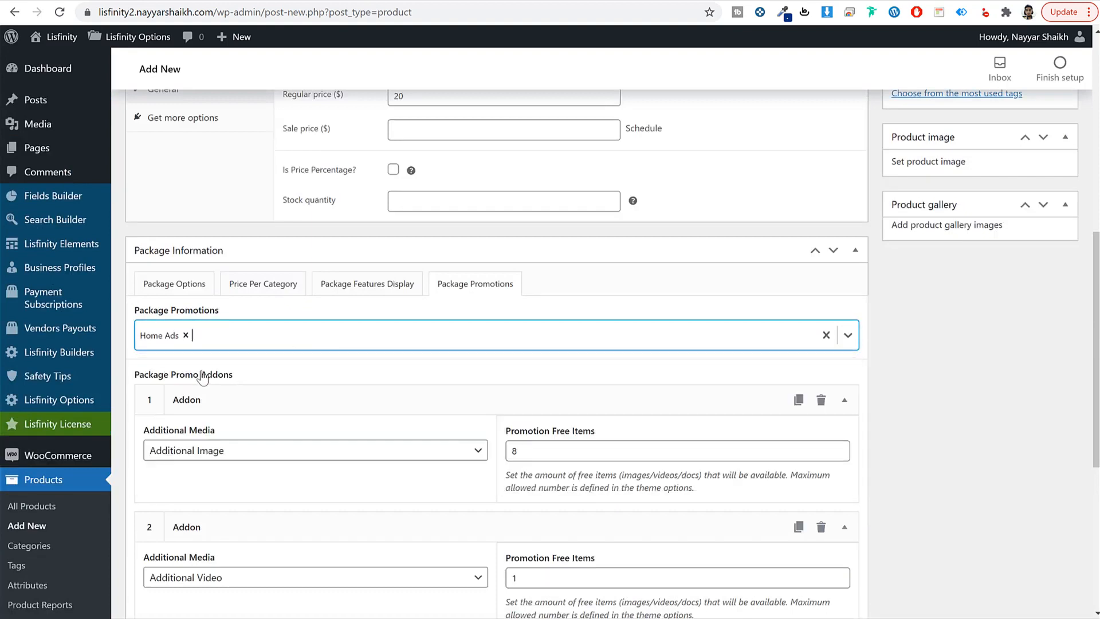
pyautogui.click(259, 333)
pyautogui.click(203, 405)
# Step: Add a sixth package feature 'Ad Displayed on Home' plus a seventh feature entry
pyautogui.click(344, 292)
pyautogui.scroll(-15, 412, 413)
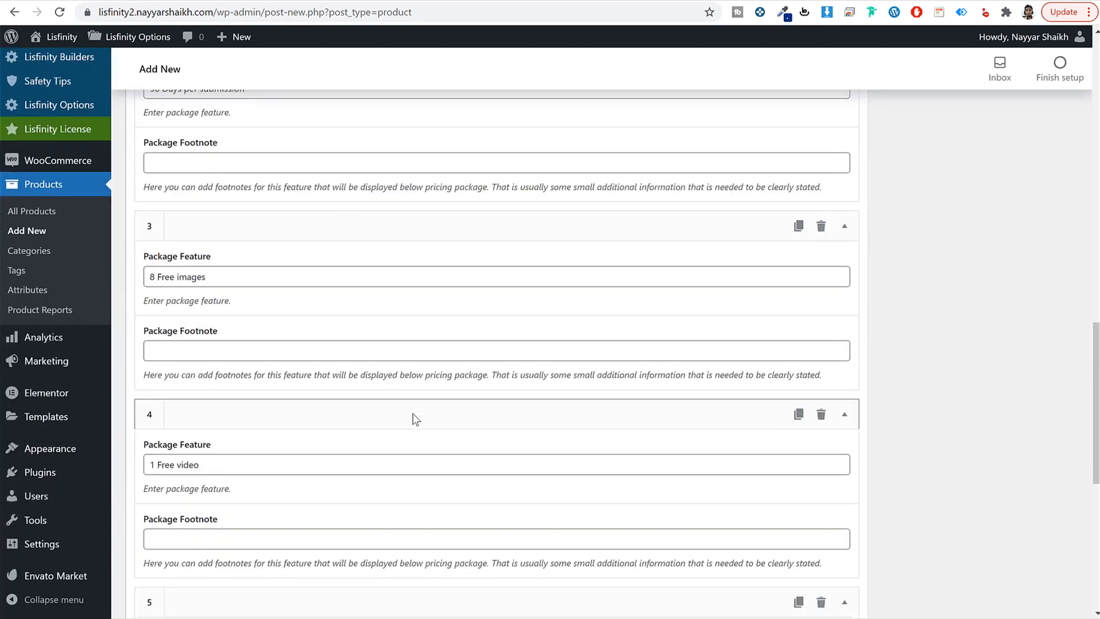
pyautogui.scroll(-3, 404, 413)
pyautogui.click(162, 326)
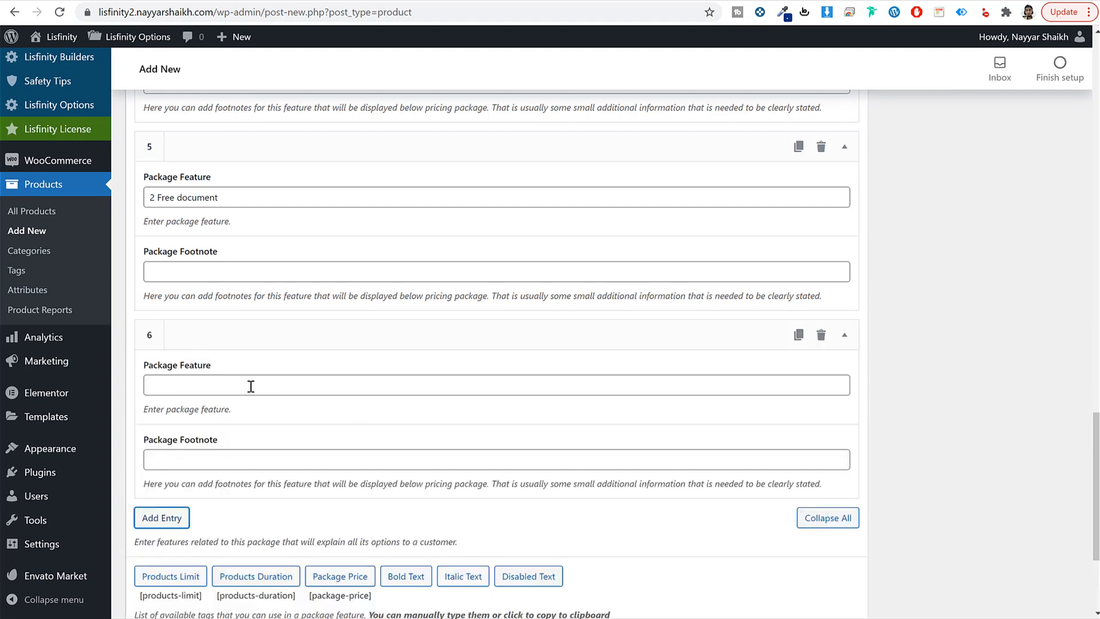
pyautogui.click(250, 385)
pyautogui.write('Ad wil')
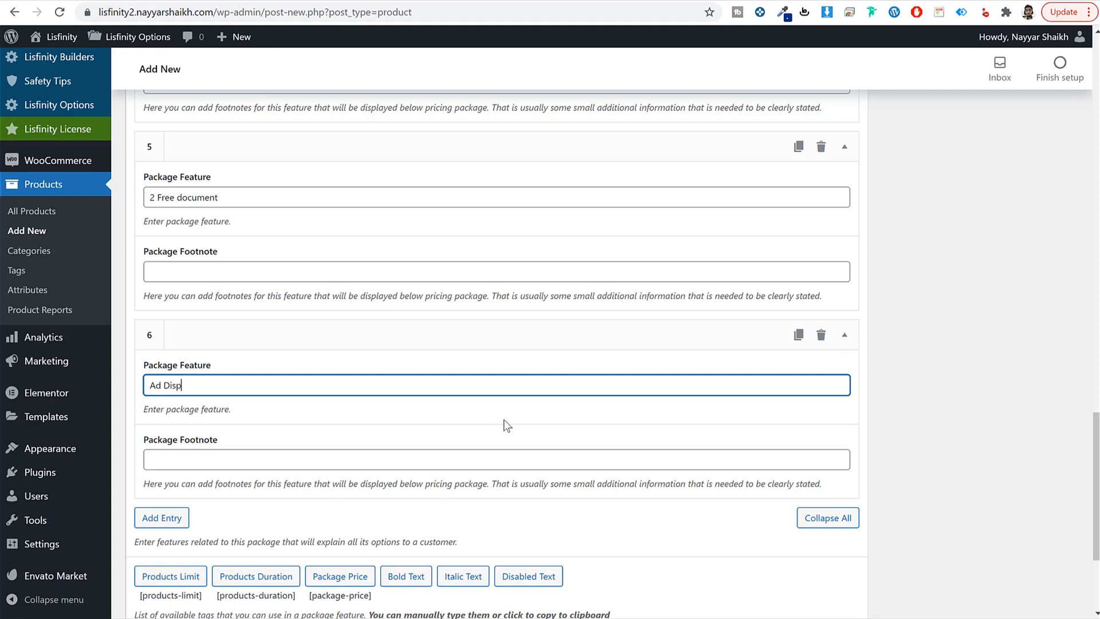
pyautogui.write('layed on Home')
pyautogui.scroll(-1, 211, 515)
pyautogui.click(162, 518)
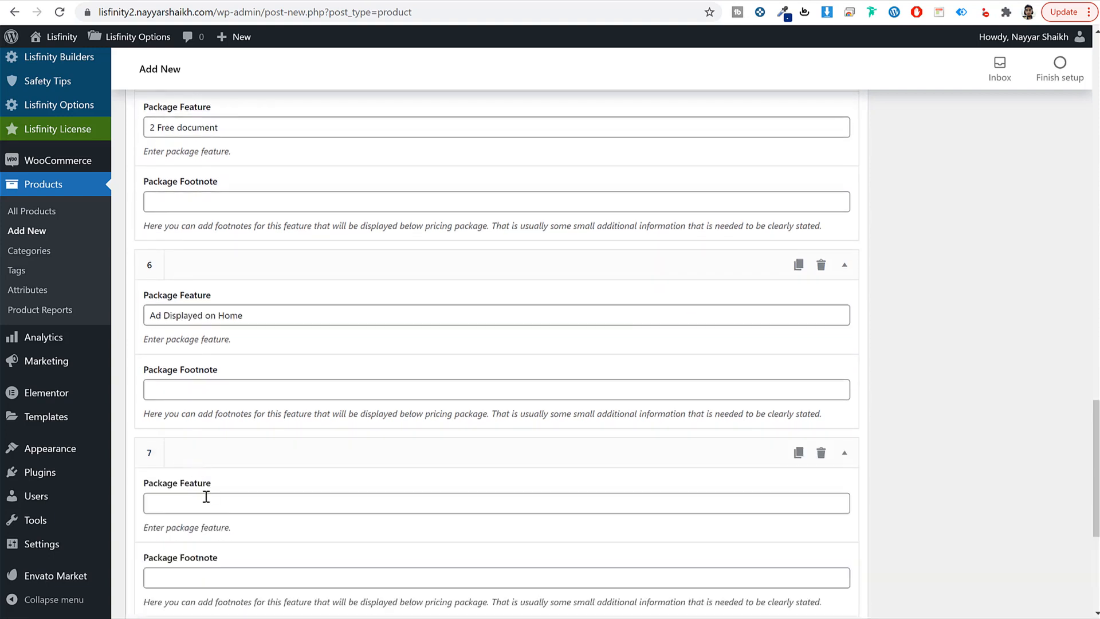
pyautogui.click(205, 498)
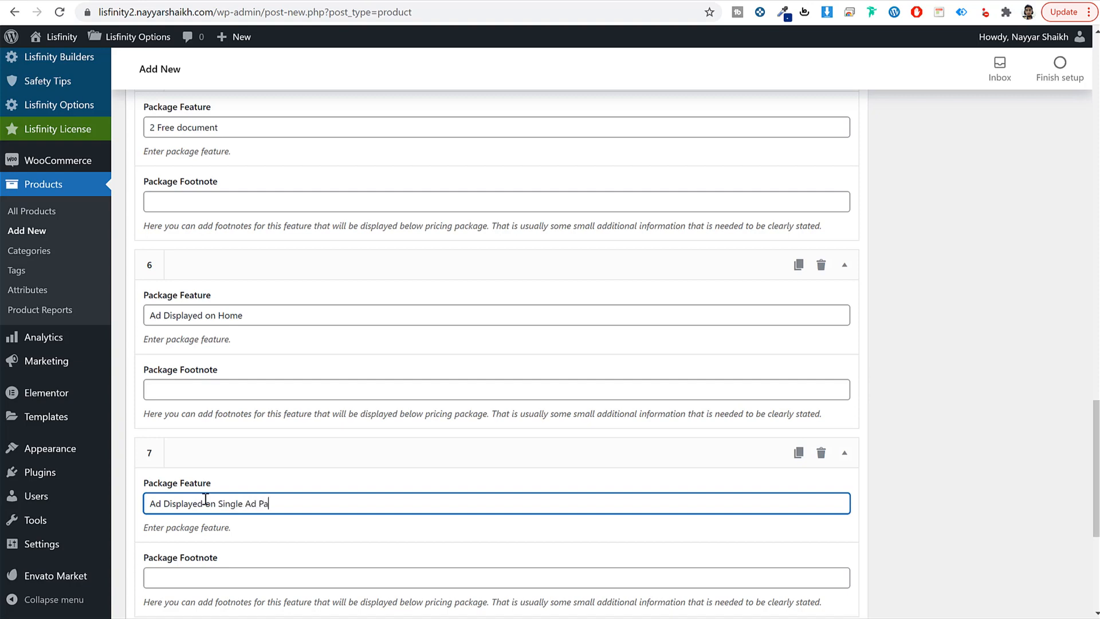
pyautogui.scroll(20, 379, 503)
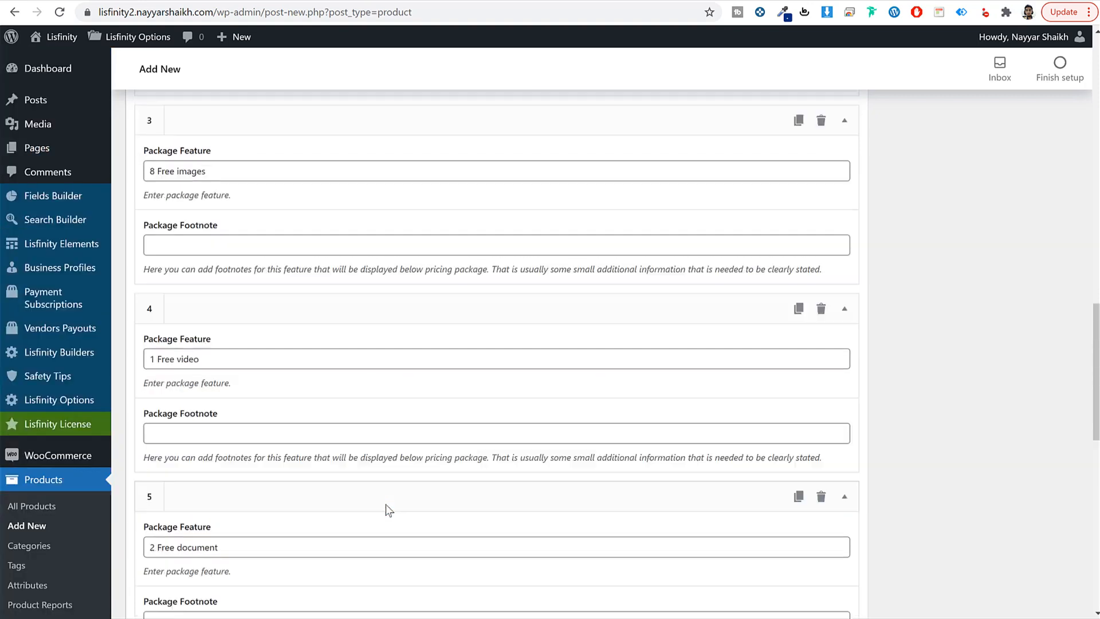
pyautogui.click(494, 457)
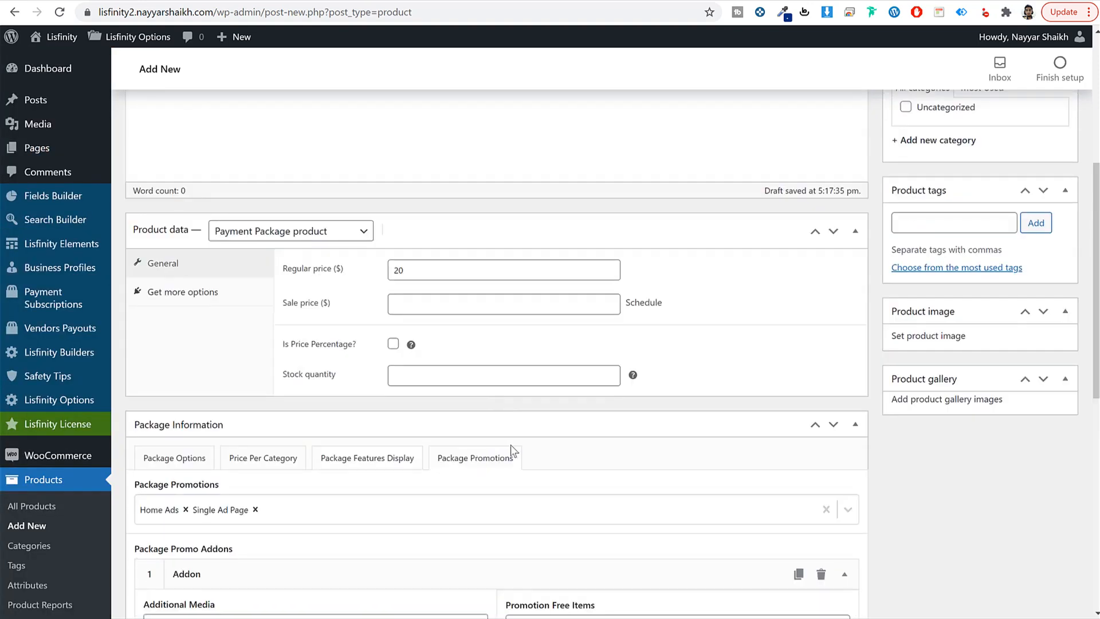
pyautogui.scroll(4, 636, 422)
# Step: Publish the Recommended package and confirm it appears at $20.00 on the customer's Packages page
pyautogui.click(1047, 224)
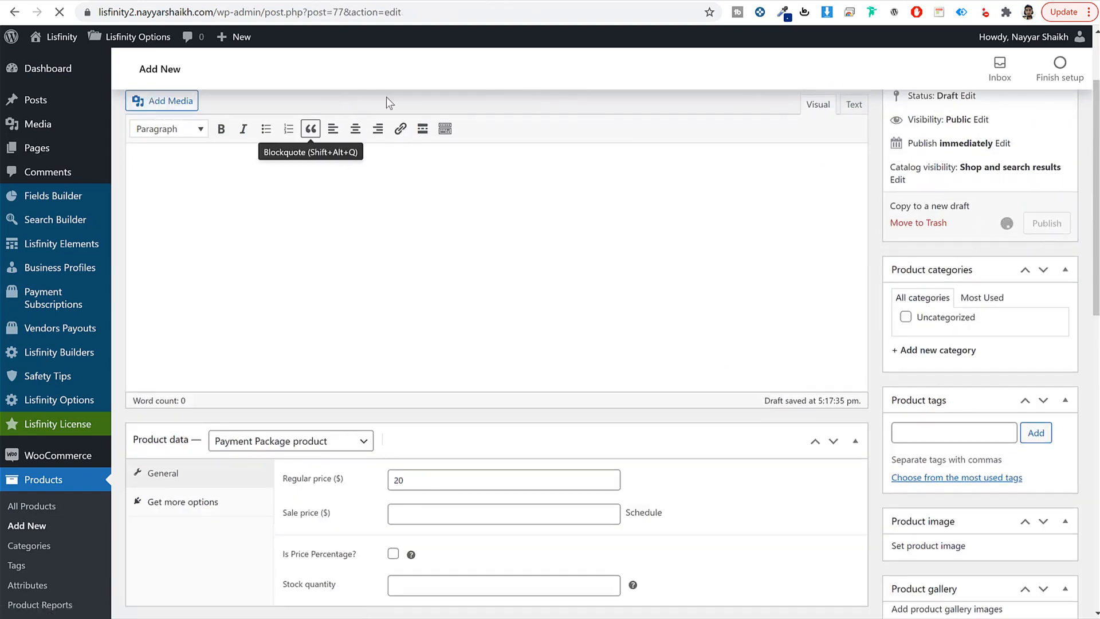
pyautogui.moveTo(245, 618)
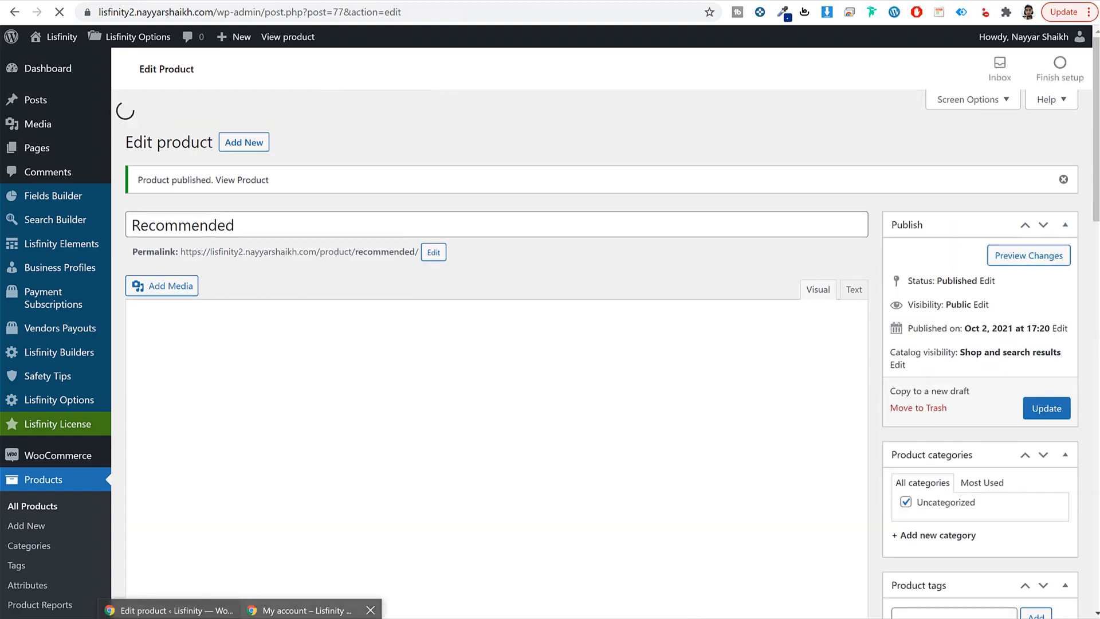
pyautogui.click(314, 615)
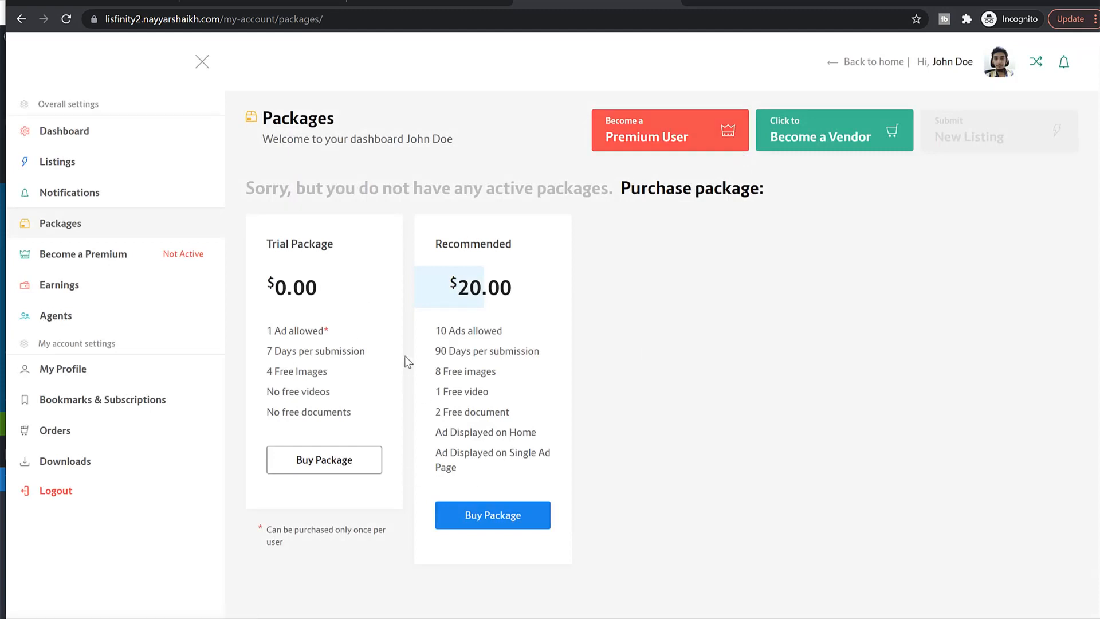
pyautogui.moveTo(439, 334); pyautogui.dragTo(506, 466)
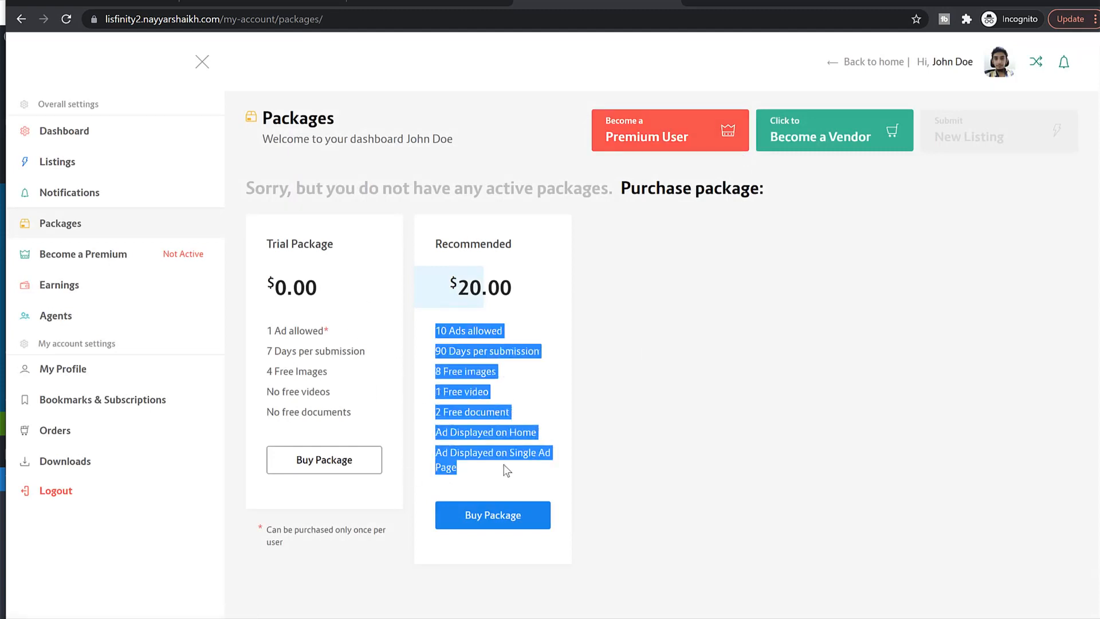
pyautogui.click(485, 450)
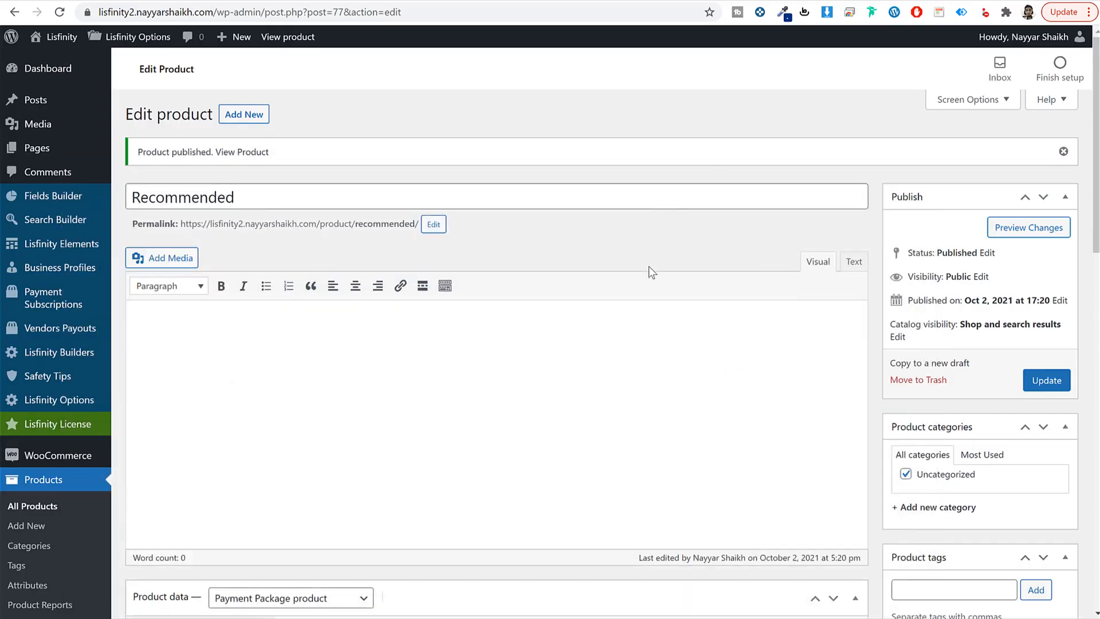
# Step: Enter Mumbai as the store address and set Country / State to India — Maharashtra
pyautogui.scroll(-5, 647, 267)
pyautogui.moveTo(63, 165)
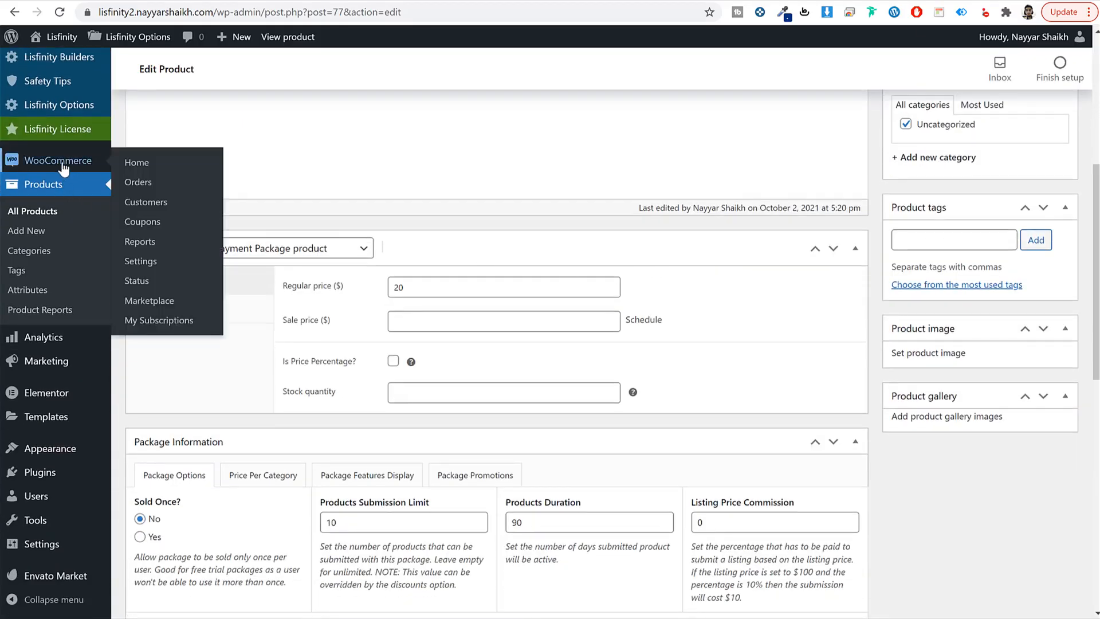
pyautogui.click(158, 263)
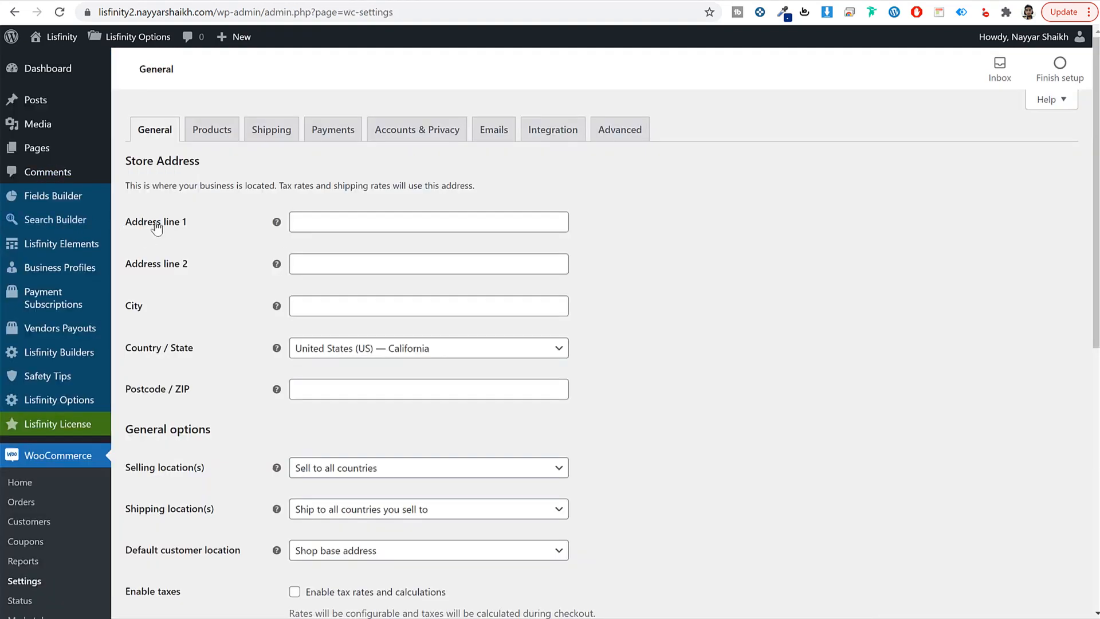
pyautogui.click(370, 232)
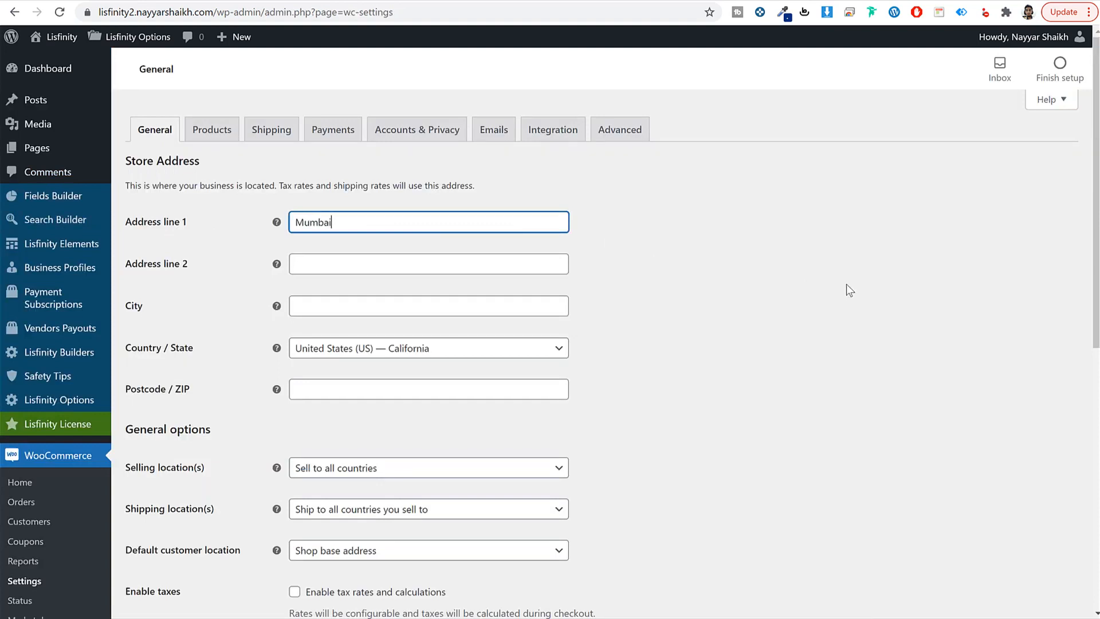
pyautogui.write('Mumbai')
pyautogui.press('Tab')
pyautogui.press('Tab')
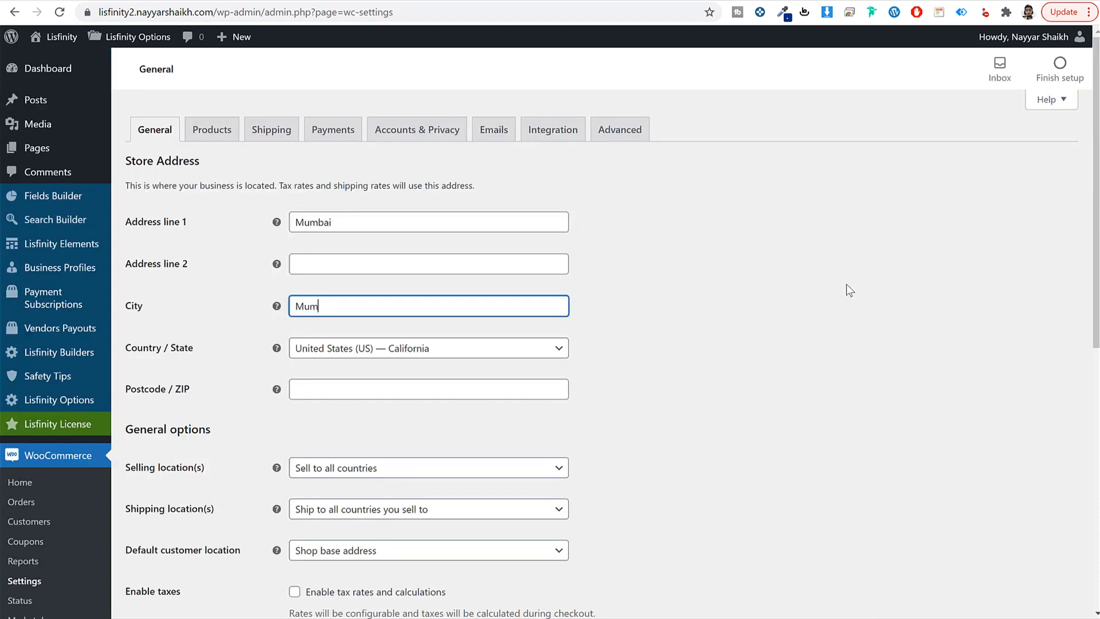
pyautogui.press('Tab')
pyautogui.press('Return')
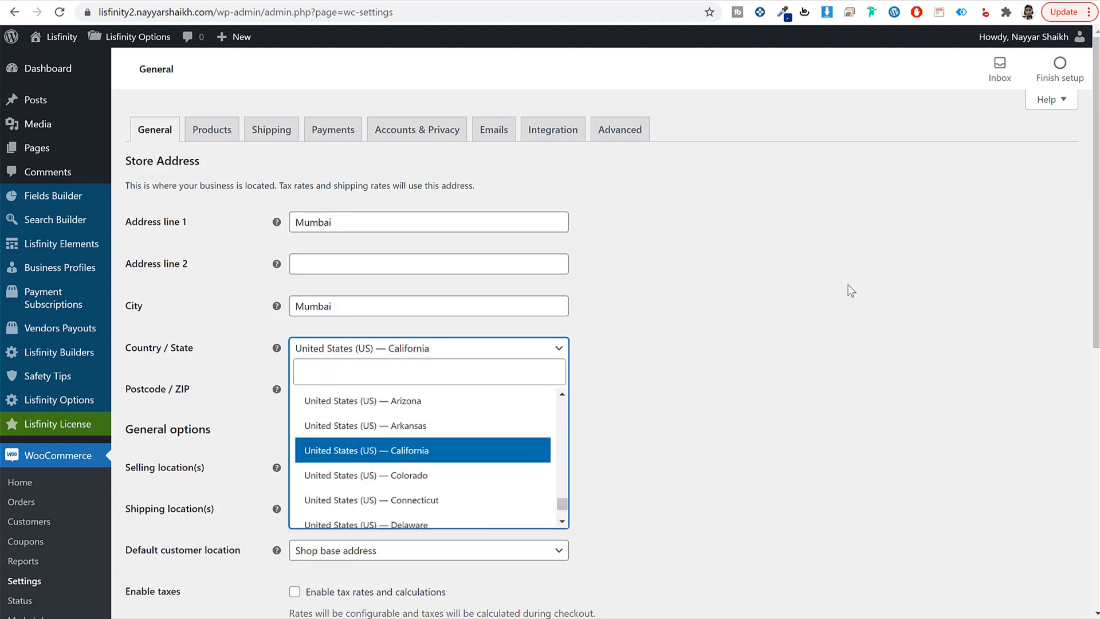
pyautogui.write('maha')
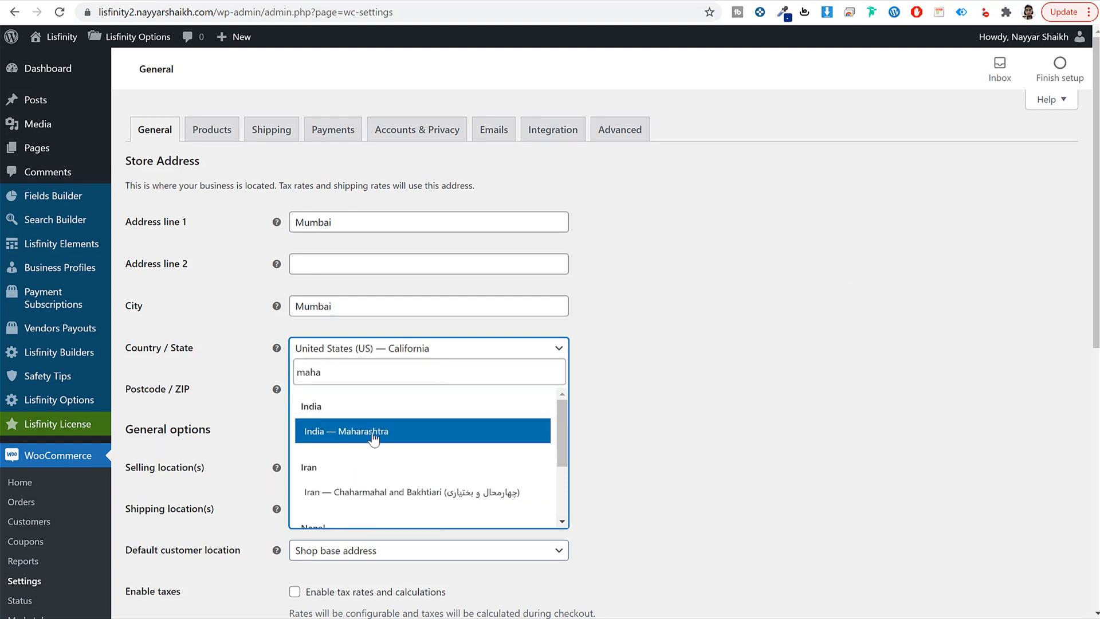
pyautogui.click(370, 435)
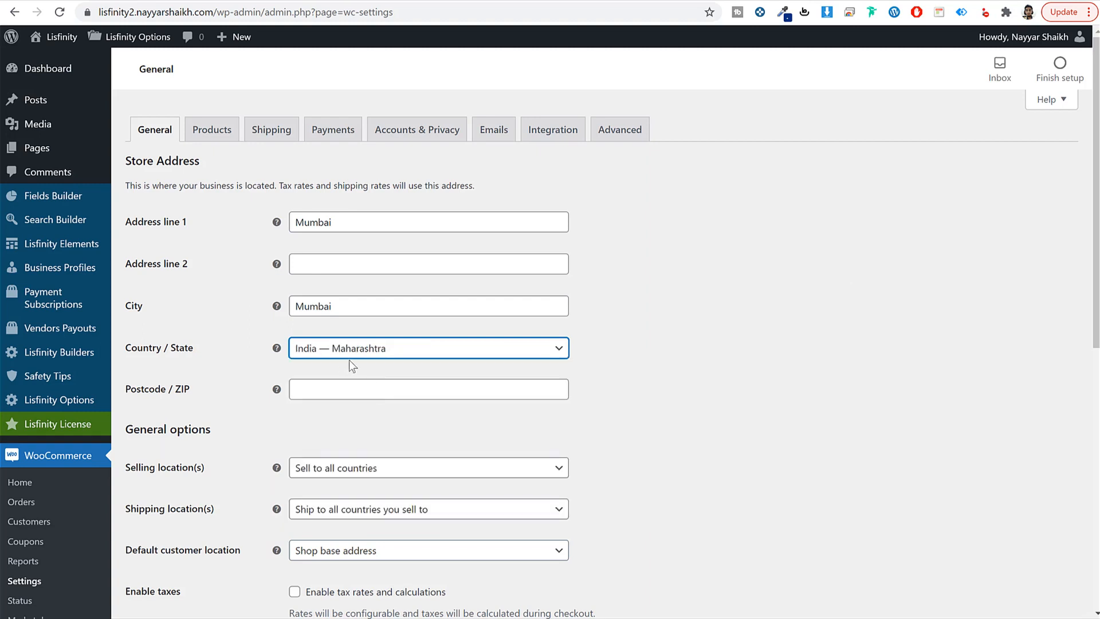
pyautogui.click(354, 388)
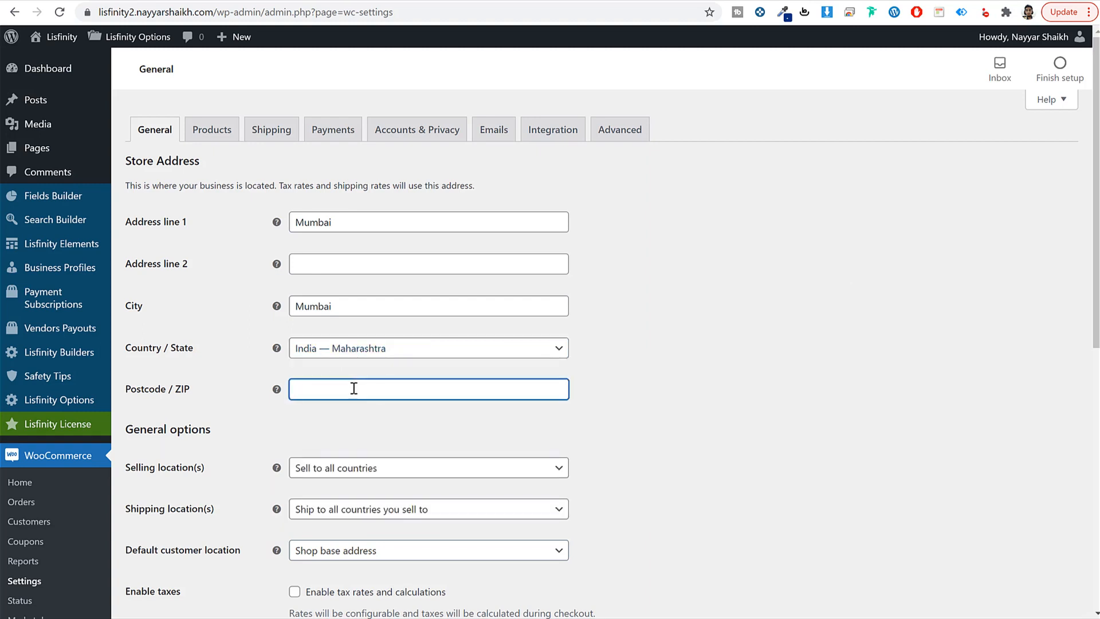
# Step: Keep Selling location(s) at Sell to all countries after briefly trying to exclude India
pyautogui.scroll(-4, 354, 388)
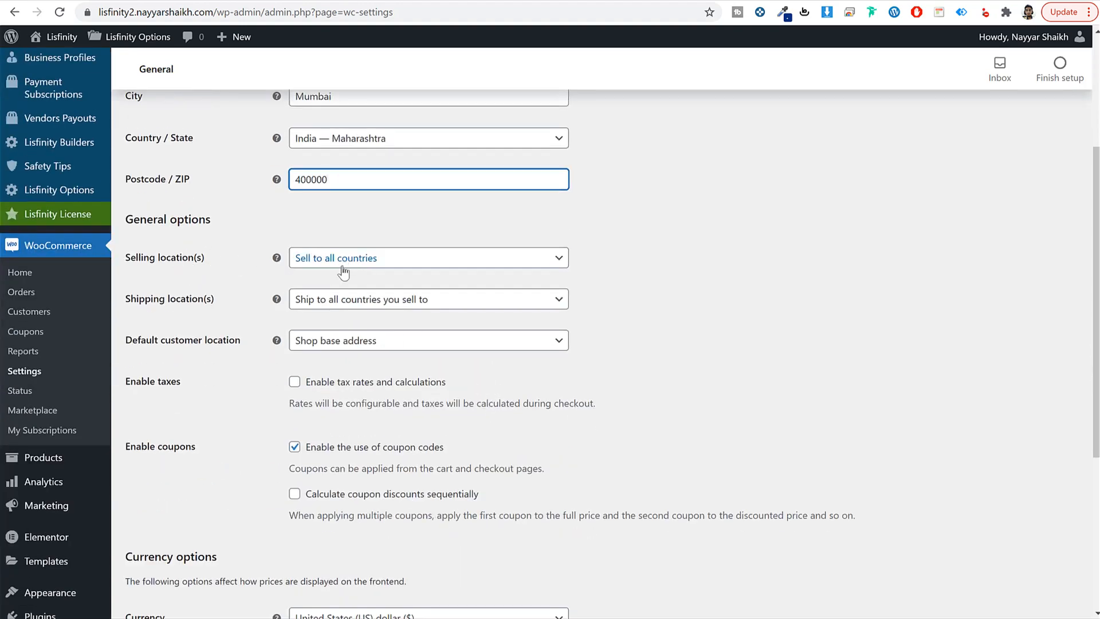
pyautogui.click(379, 259)
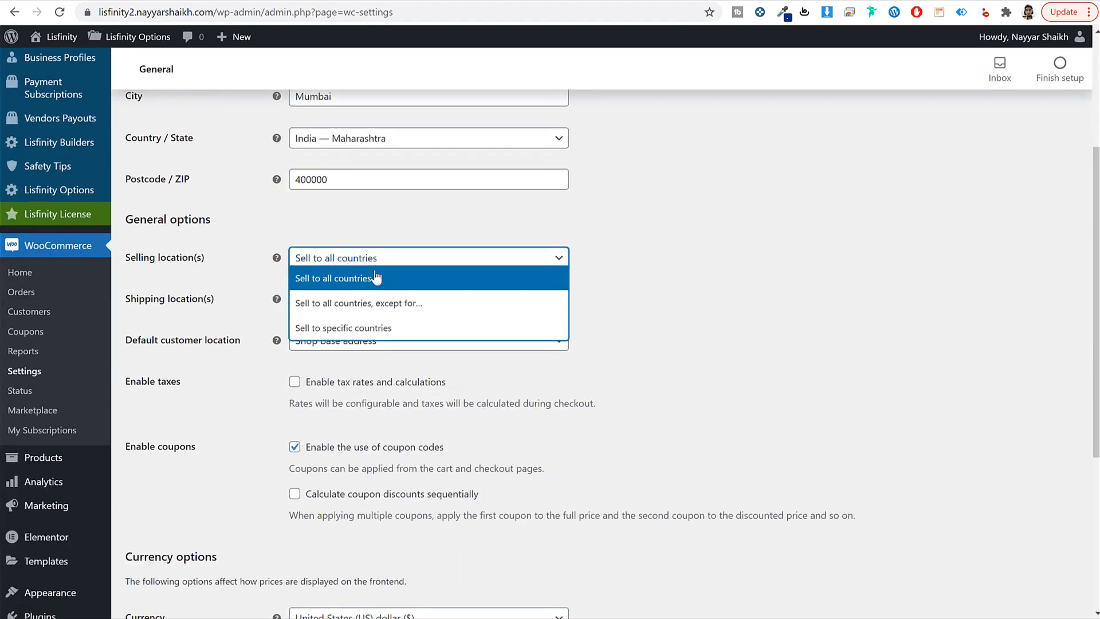
pyautogui.click(347, 309)
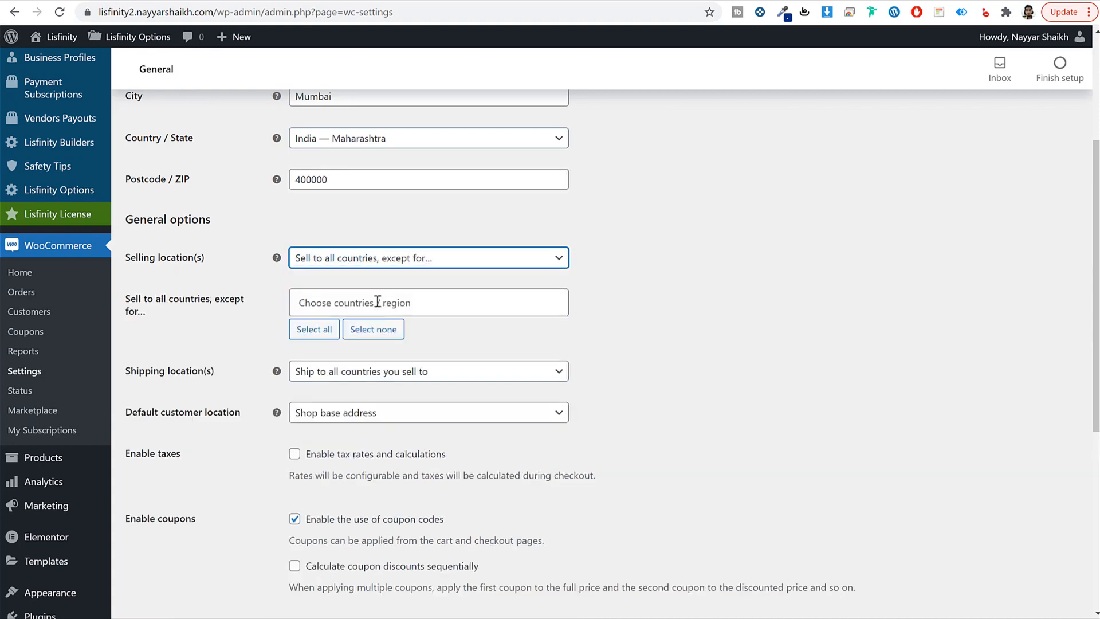
pyautogui.click(397, 302)
pyautogui.write('ind')
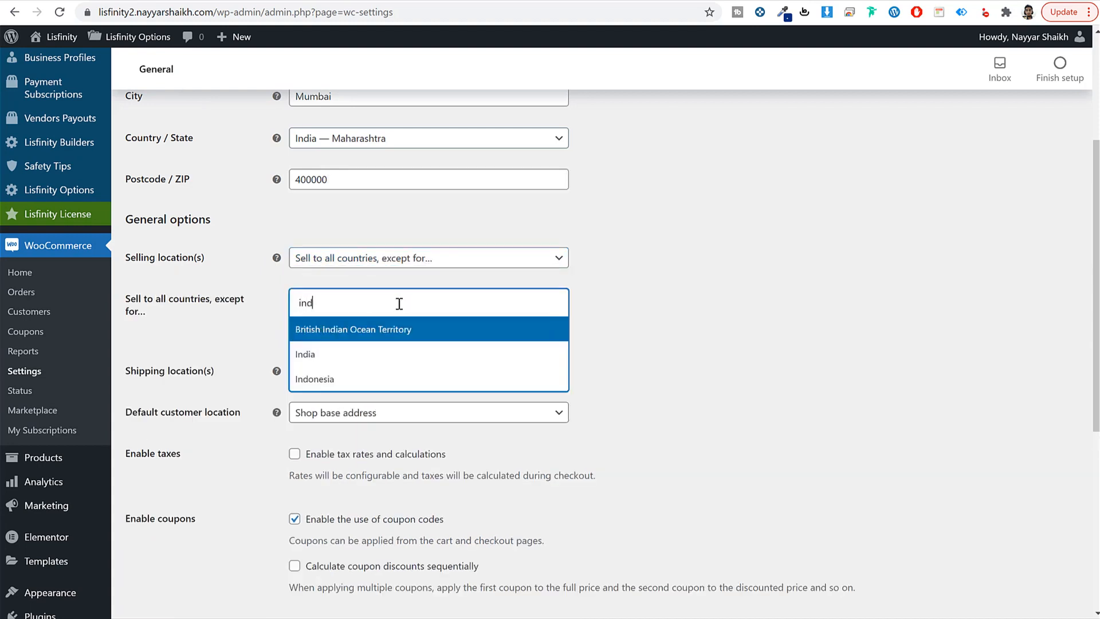
pyautogui.click(363, 355)
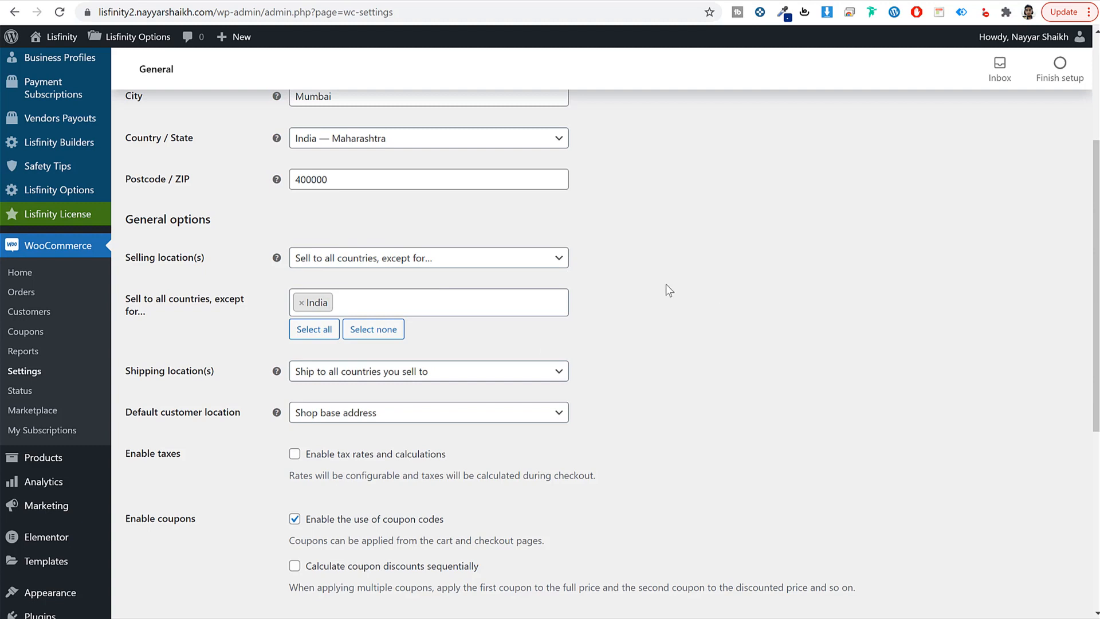
pyautogui.click(301, 303)
pyautogui.click(715, 306)
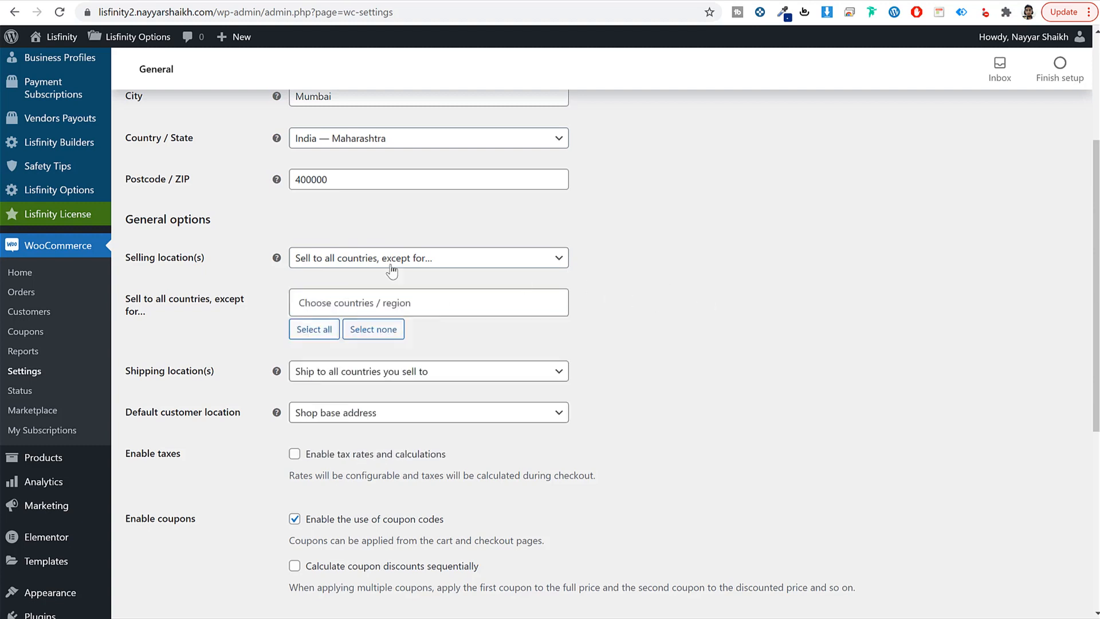
pyautogui.click(347, 259)
pyautogui.click(356, 279)
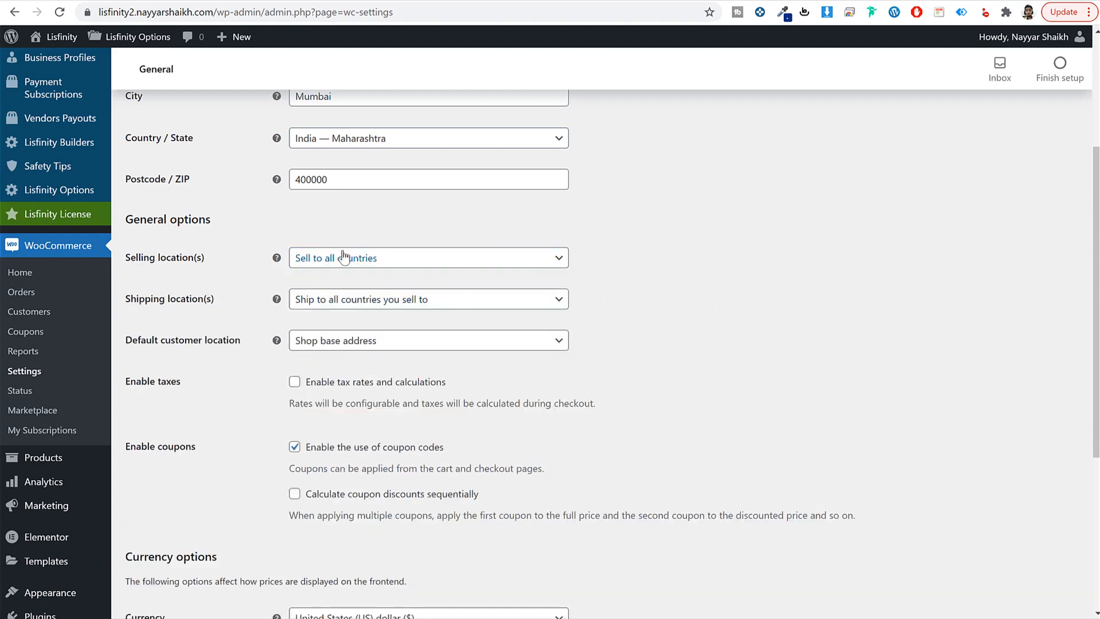
# Step: Keep US dollar as the currency and save the General settings with postcode 400000
pyautogui.scroll(-5, 745, 383)
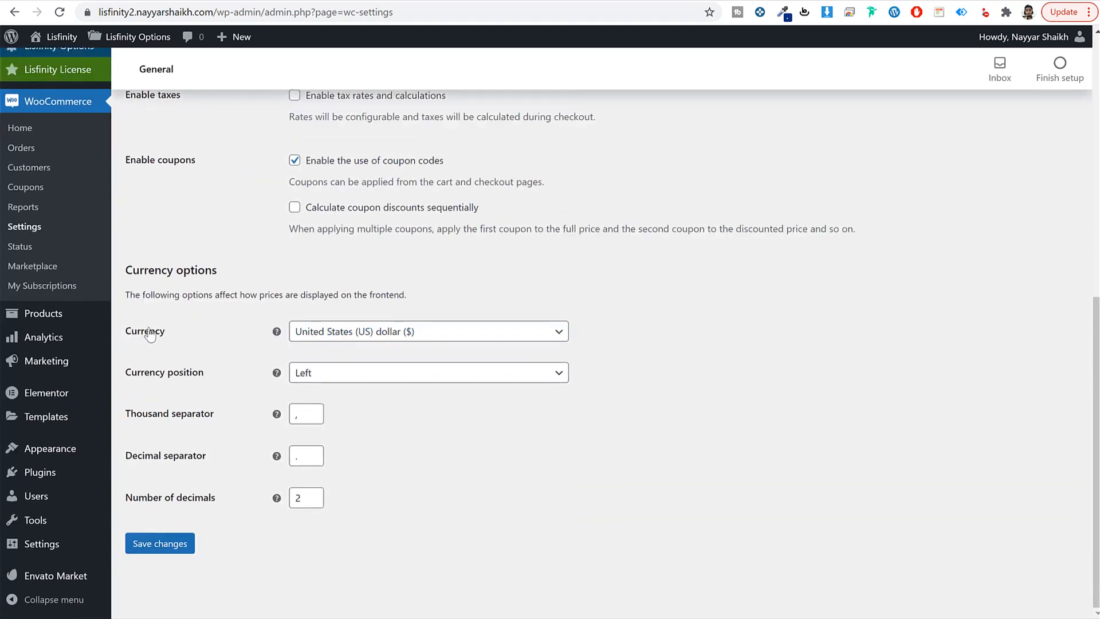
pyautogui.click(326, 337)
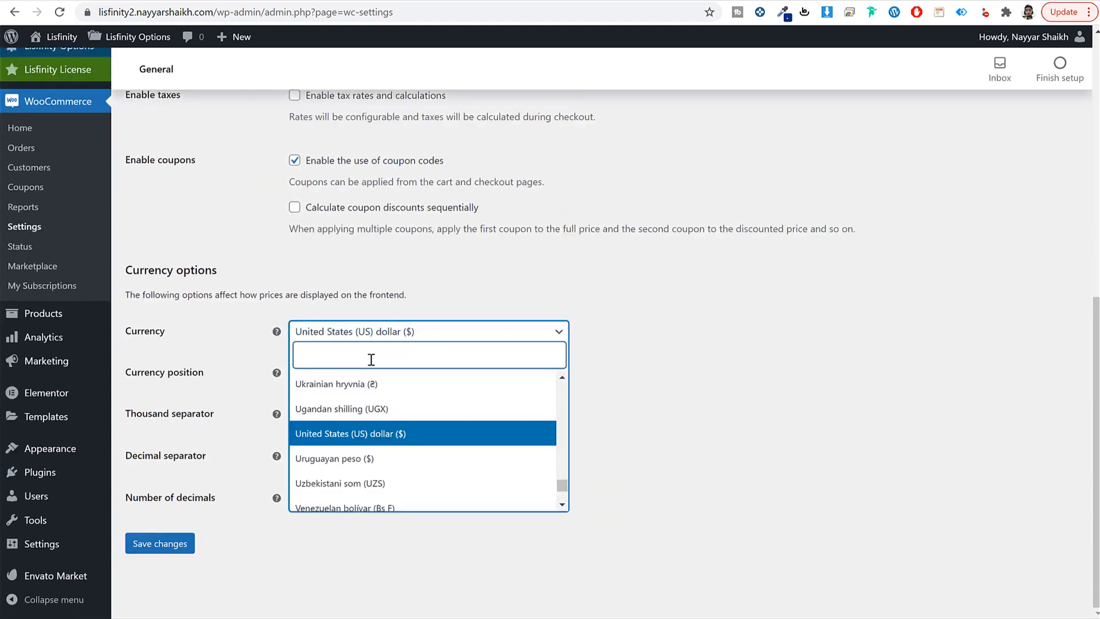
pyautogui.write('indi')
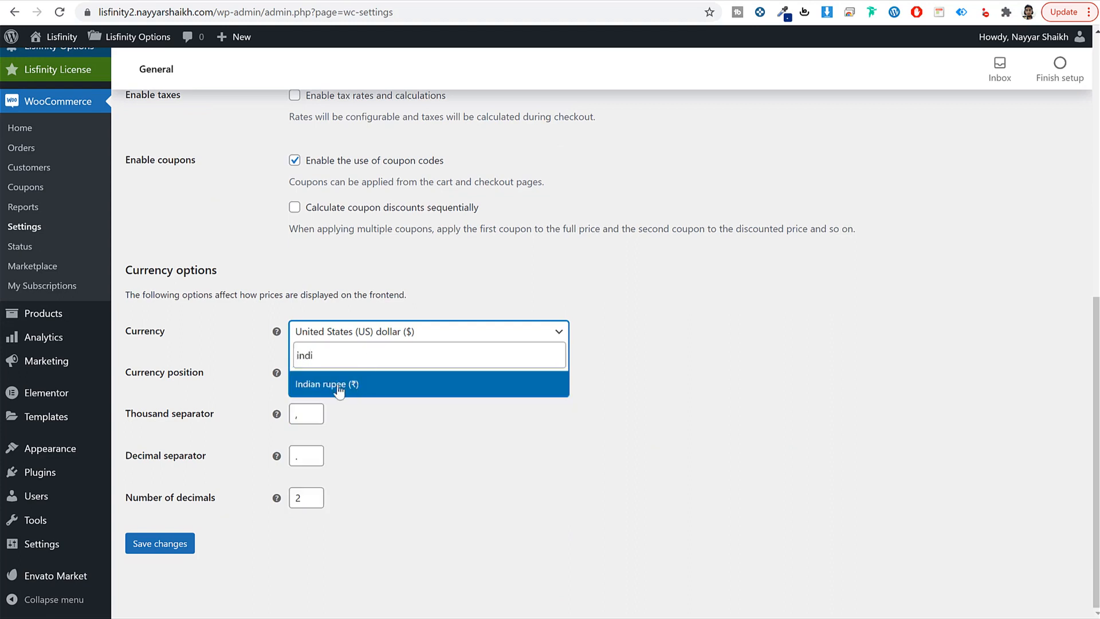
pyautogui.click(414, 443)
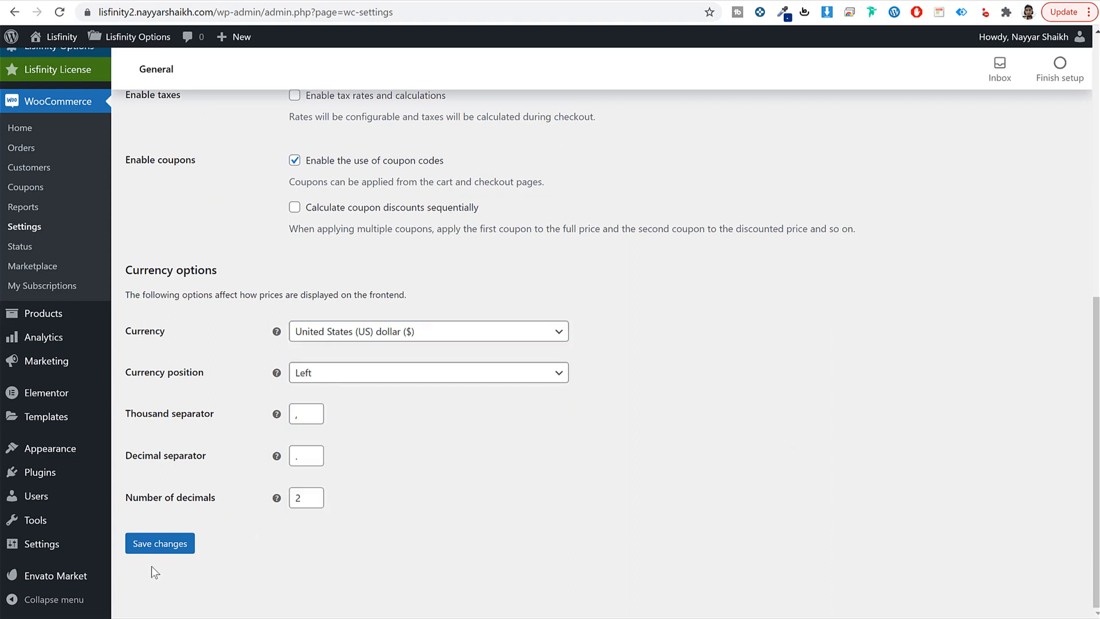
pyautogui.click(164, 545)
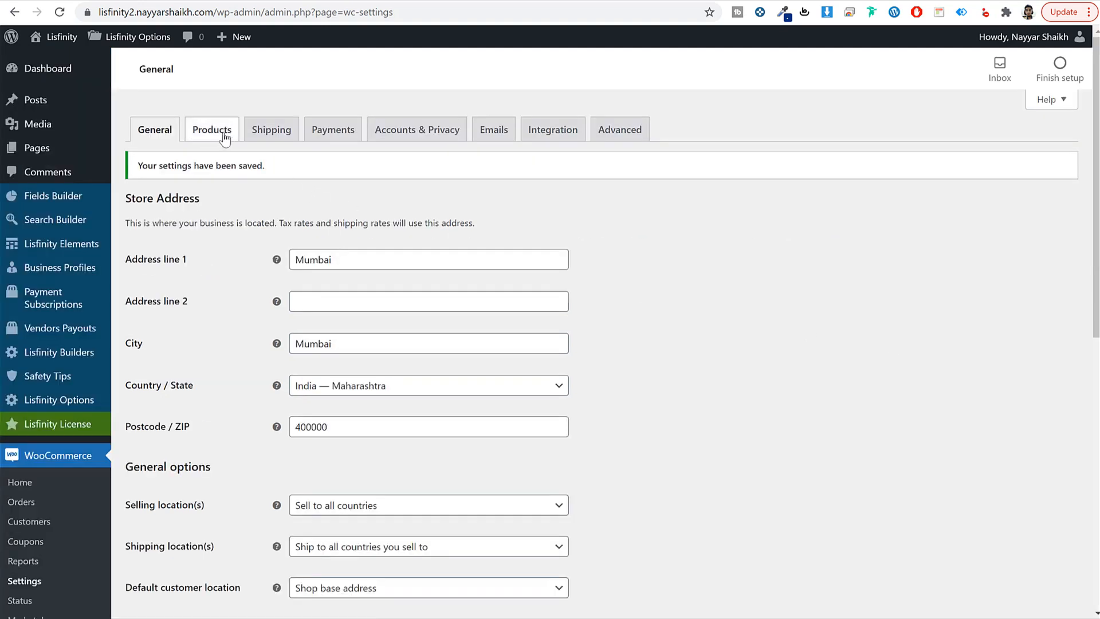
# Step: Check the Stripe Connect gateway, then save WooCommerce Payments with all four methods off
pyautogui.click(326, 136)
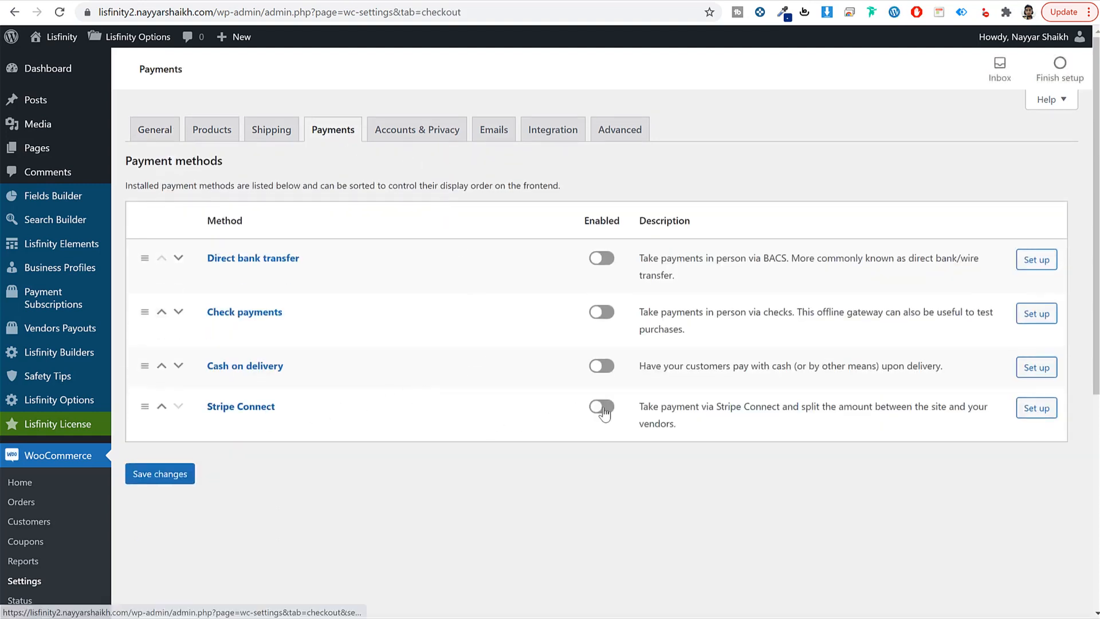
pyautogui.click(242, 410)
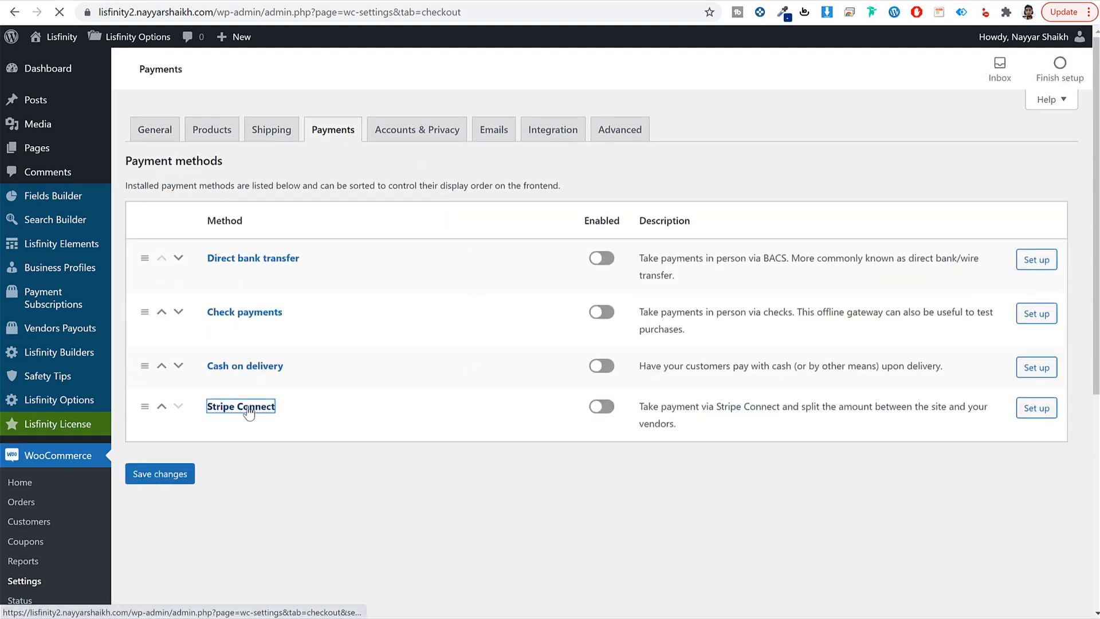
pyautogui.scroll(-4, 634, 446)
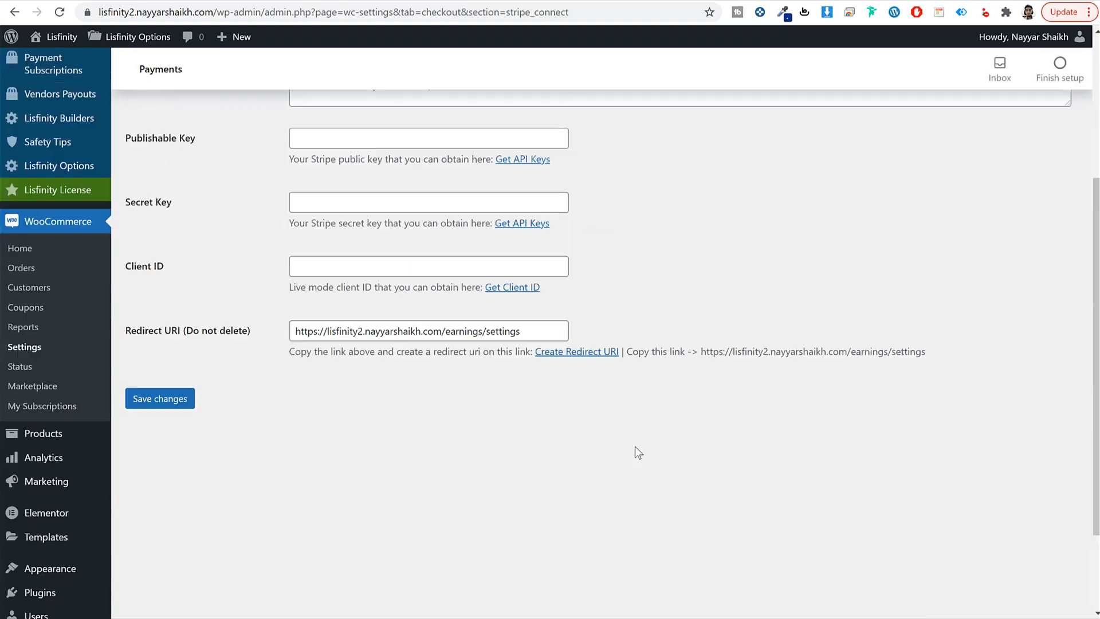
pyautogui.scroll(4, 627, 441)
pyautogui.hotkey('alt', 'Left')
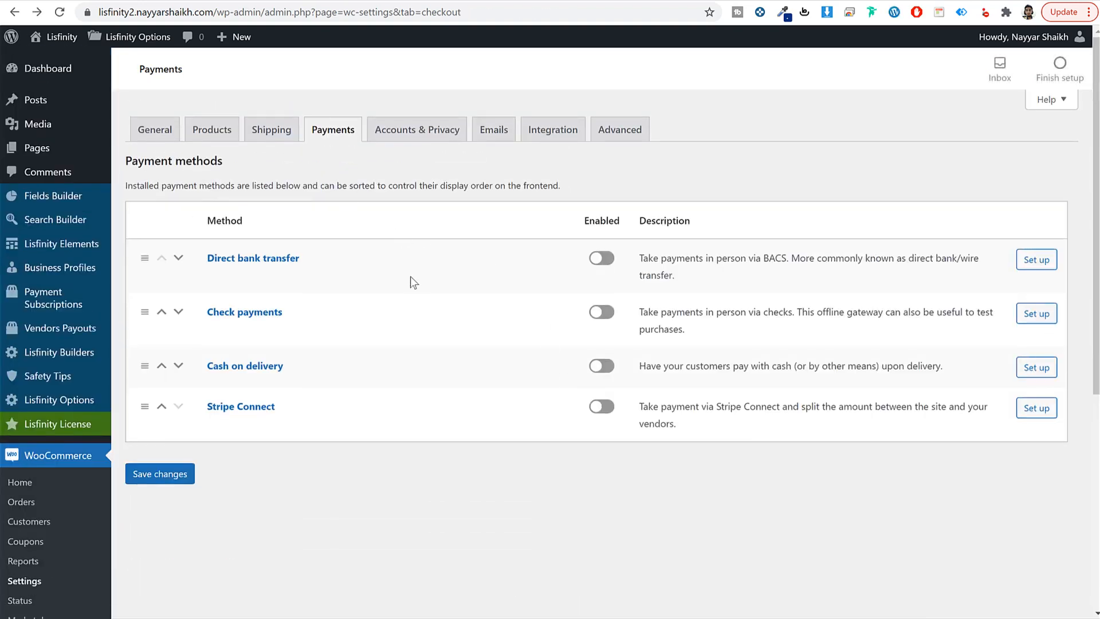
pyautogui.click(152, 480)
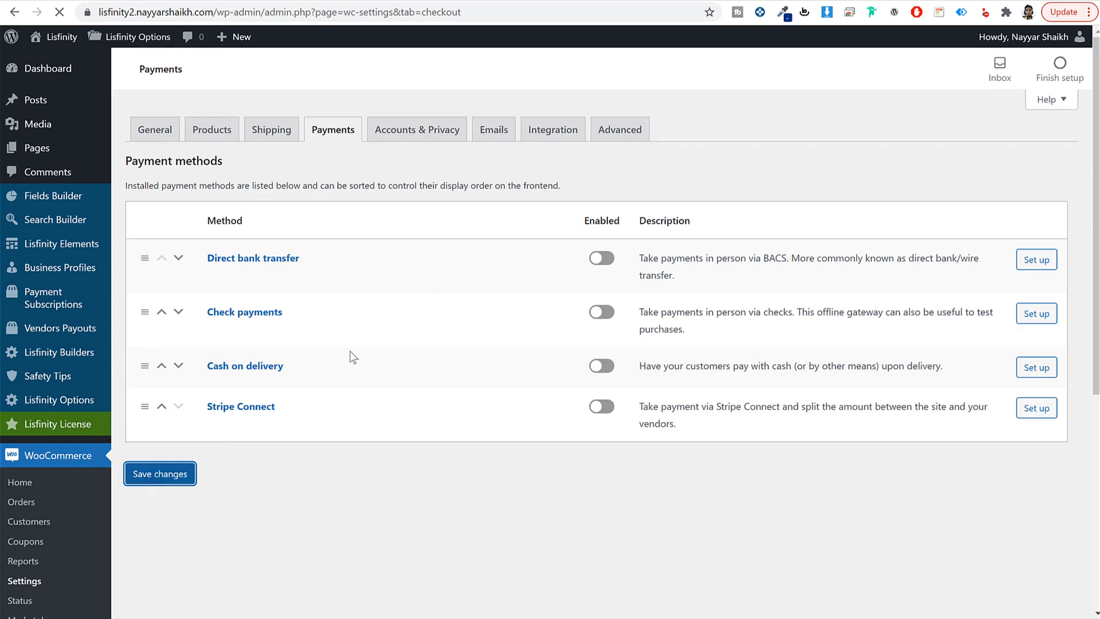
# Step: Open the WordPress Plugins page in a new browser tab and switch to it
pyautogui.scroll(-6, 369, 384)
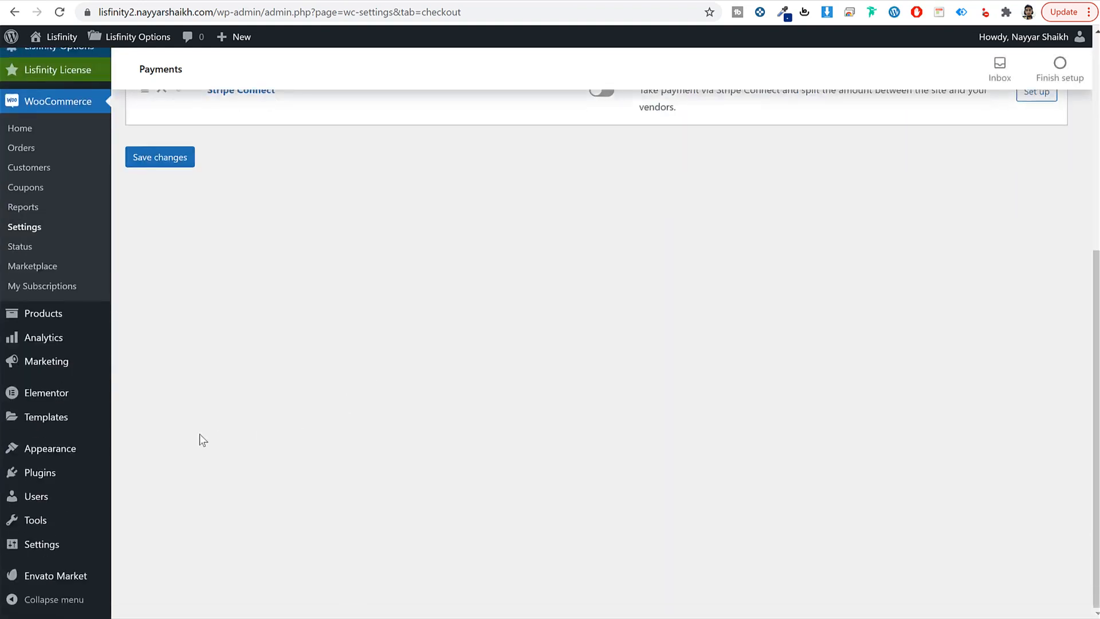
pyautogui.rightClick(61, 472)
pyautogui.click(80, 482)
pyautogui.scroll(6, 366, 241)
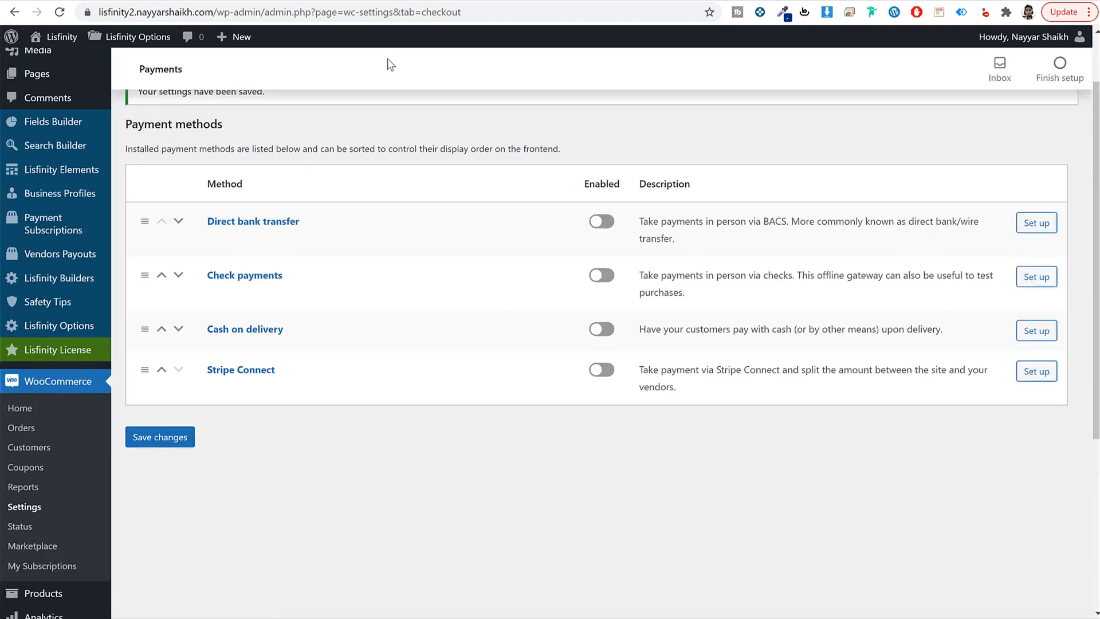
pyautogui.hotkey('ctrl', 'Tab')
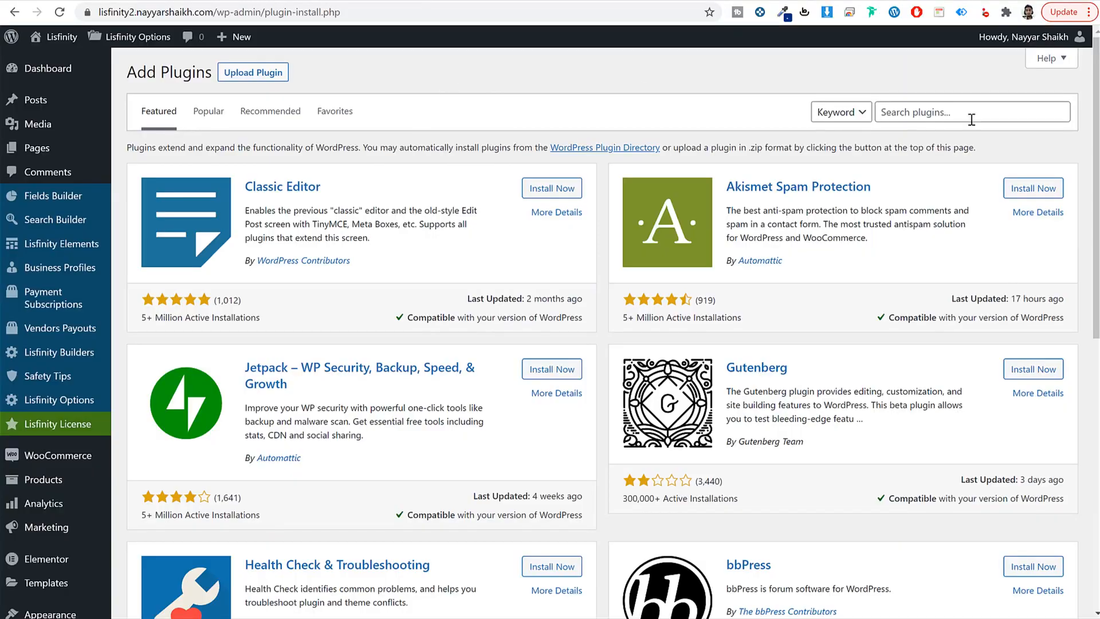
# Step: Search plugins for 'paypal' and install WooCommerce PayPal Checkout Payment Gateway
pyautogui.click(975, 117)
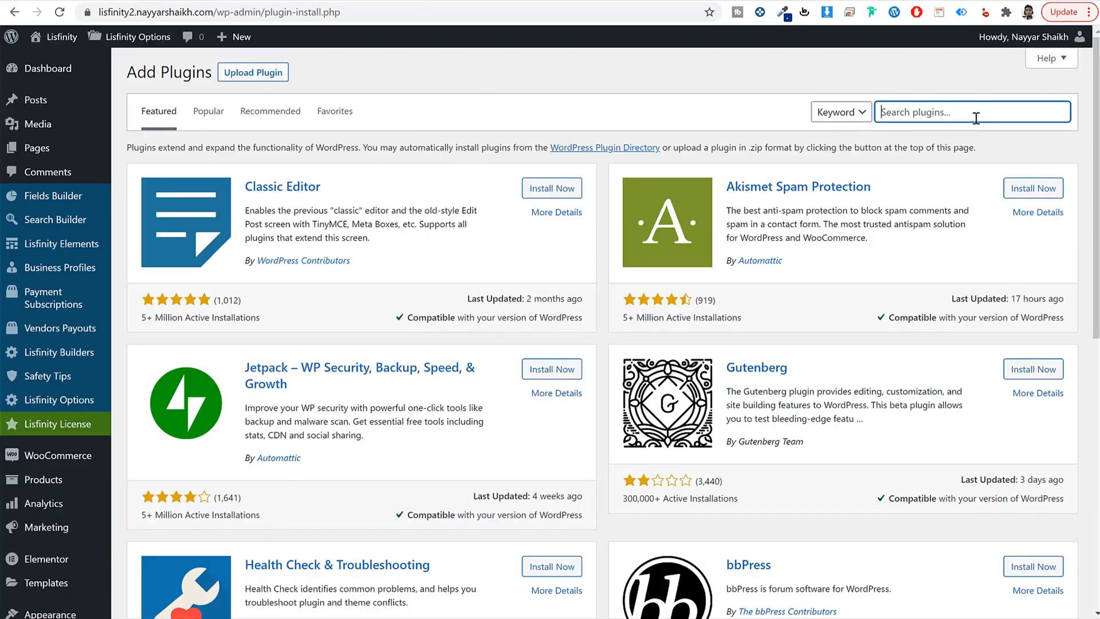
pyautogui.write('paypal')
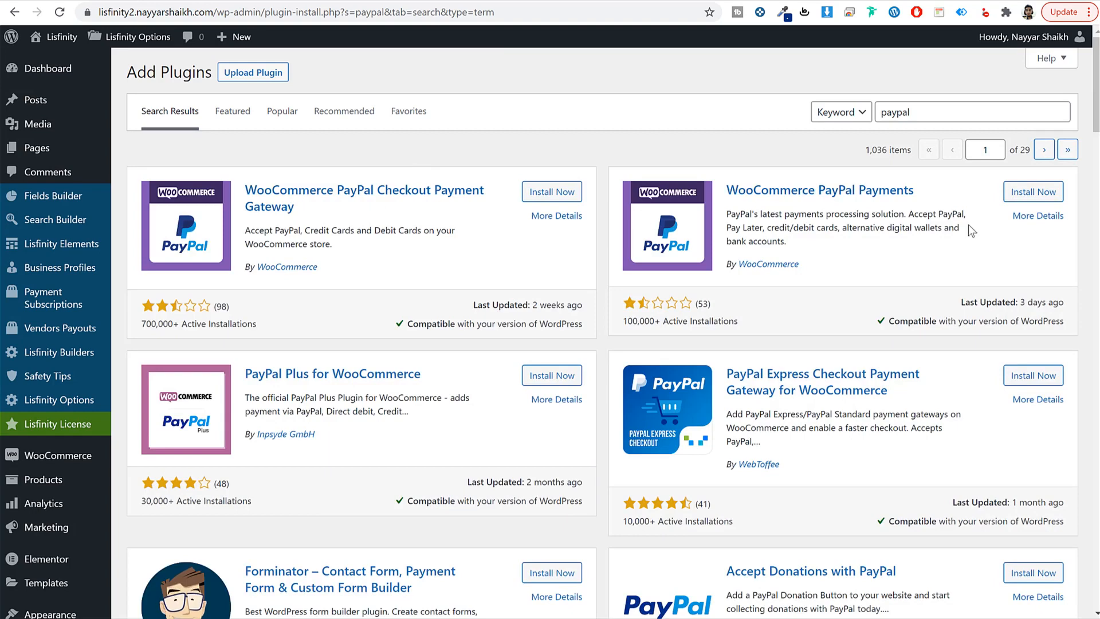
pyautogui.click(550, 192)
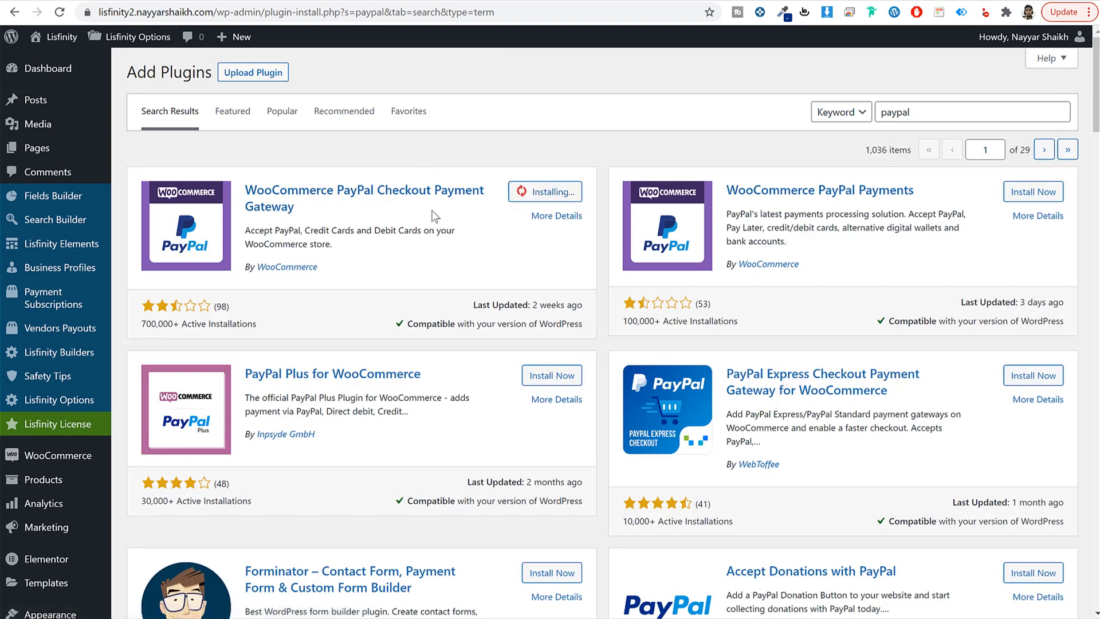
pyautogui.moveTo(318, 266); pyautogui.dragTo(242, 263)
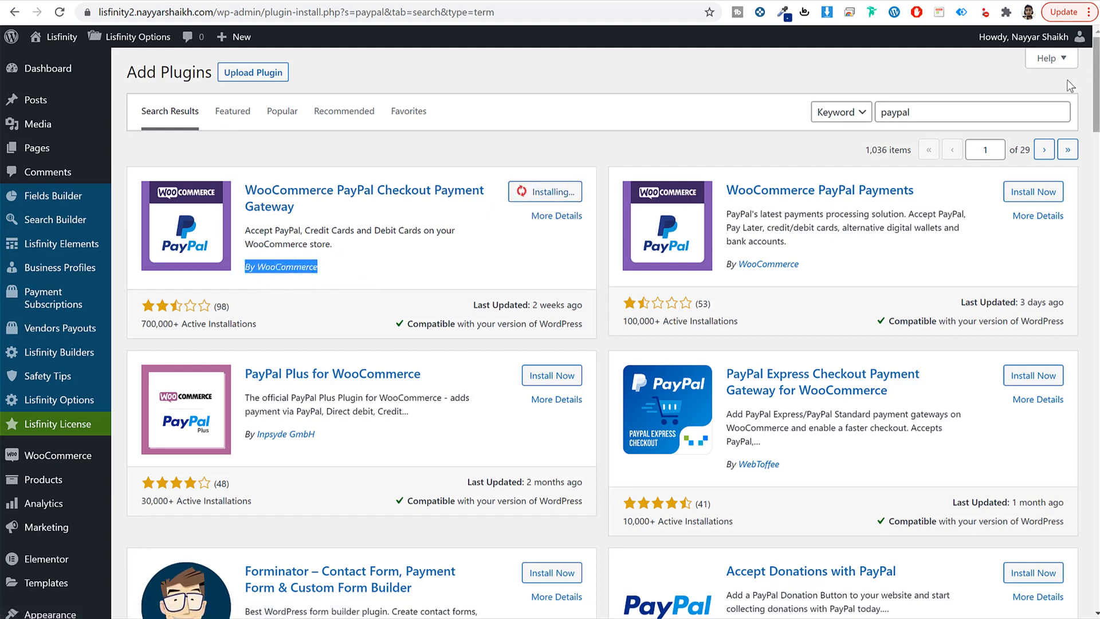
# Step: Search plugins for 'stripe' and install WooCommerce Stripe Payment Gateway
pyautogui.click(981, 112)
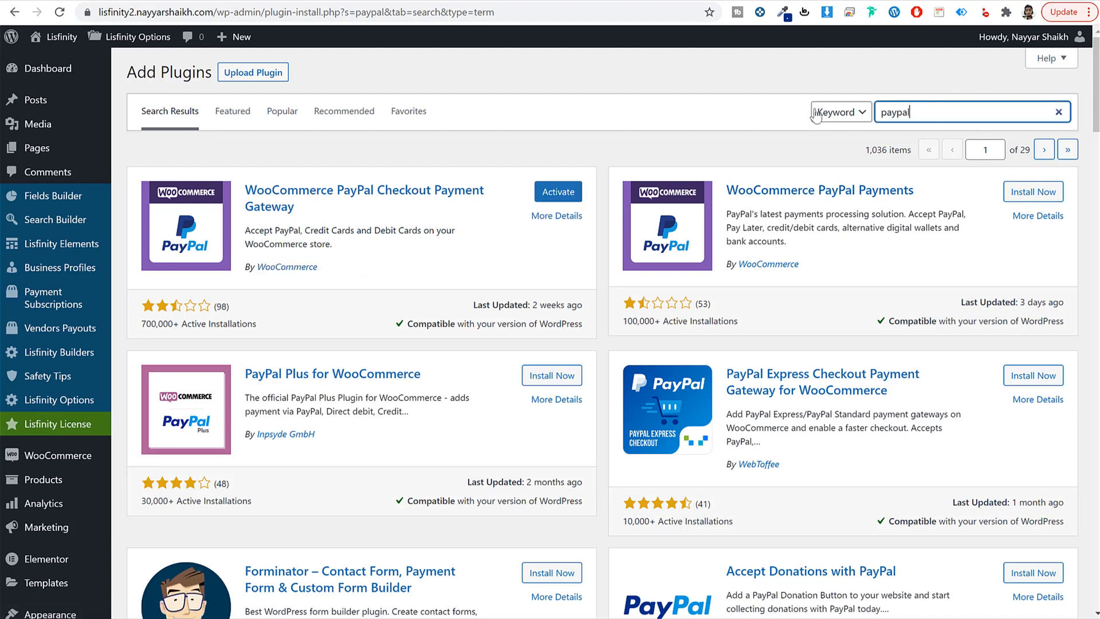
pyautogui.hotkey('ctrl', 'a')
pyautogui.write('stripe')
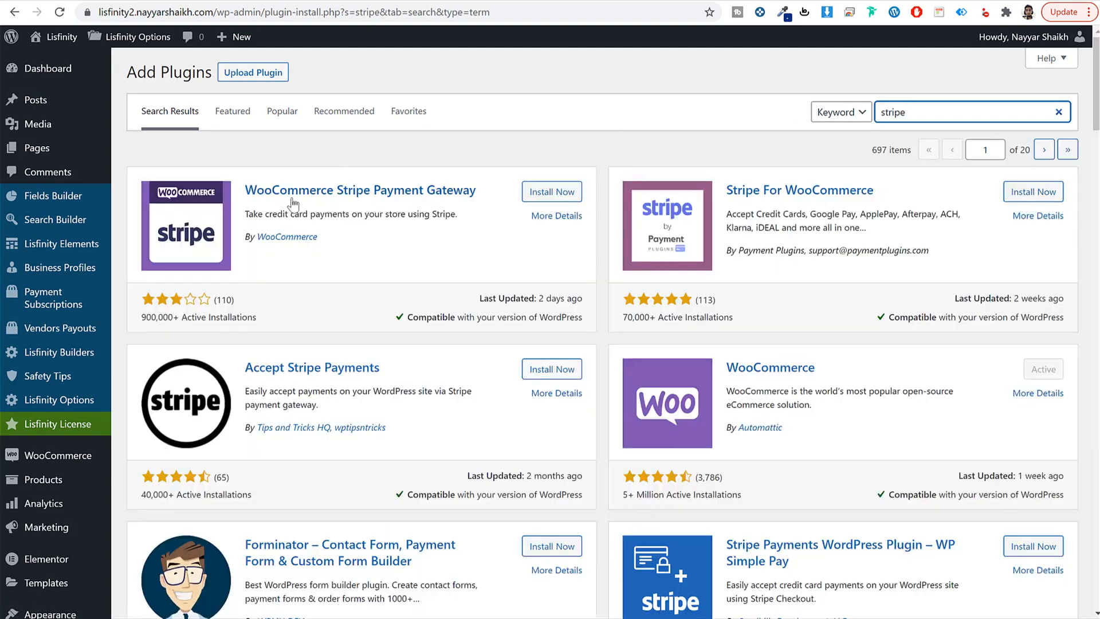
pyautogui.click(552, 198)
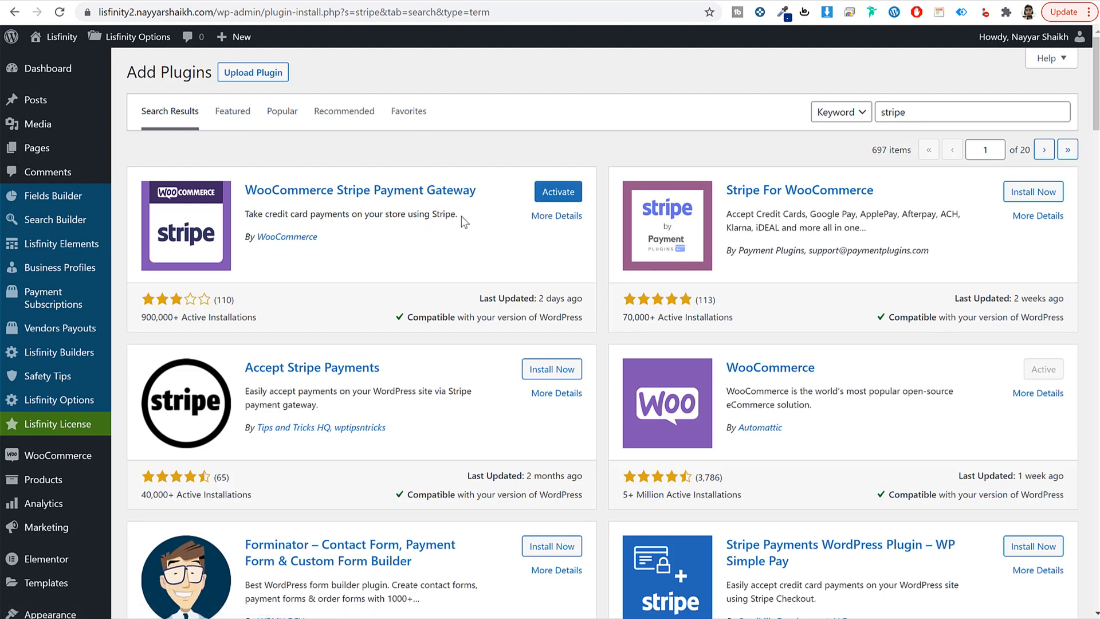
pyautogui.moveTo(230, 166); pyautogui.dragTo(449, 200)
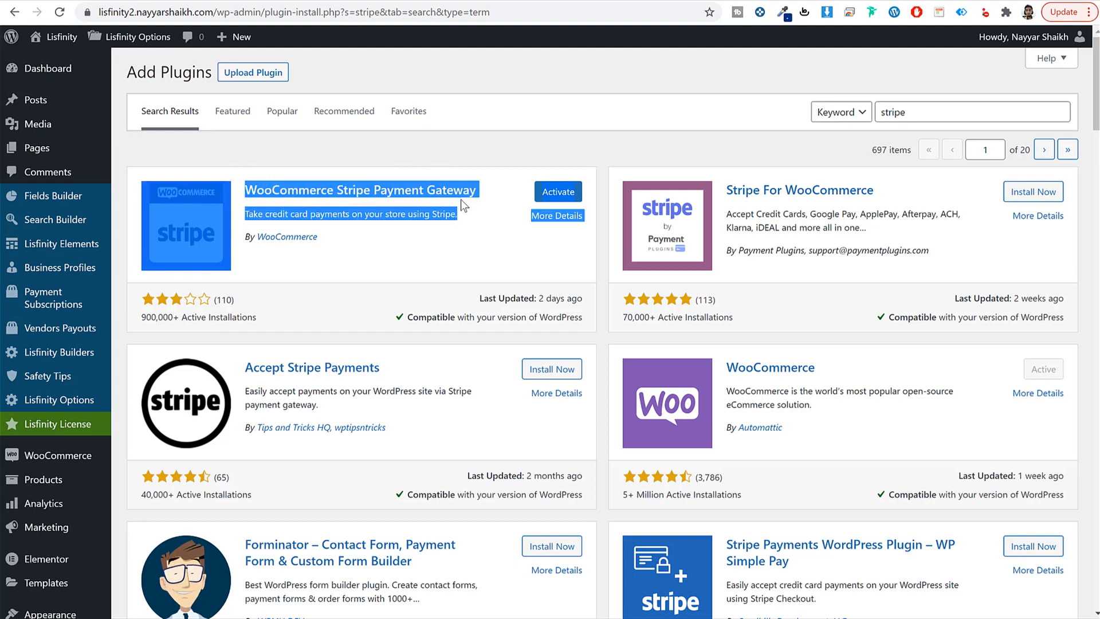
pyautogui.click(460, 199)
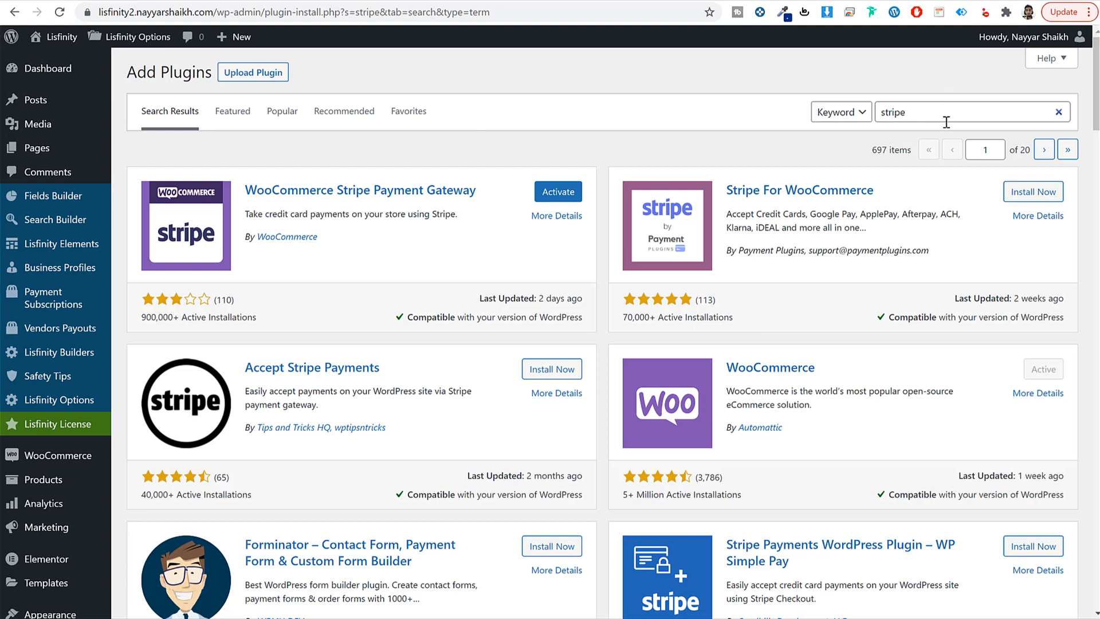
pyautogui.moveTo(946, 122); pyautogui.dragTo(814, 120)
# Step: Search plugins for 'raz' and install Razorpay for WooCommerce
pyautogui.write('razorpay')
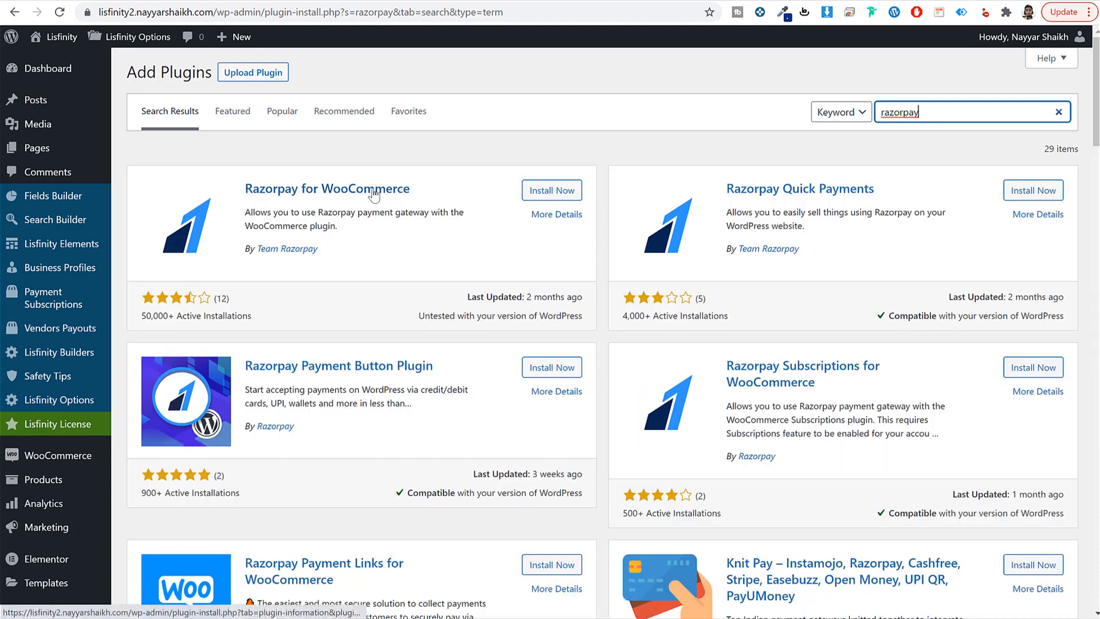
pyautogui.click(553, 191)
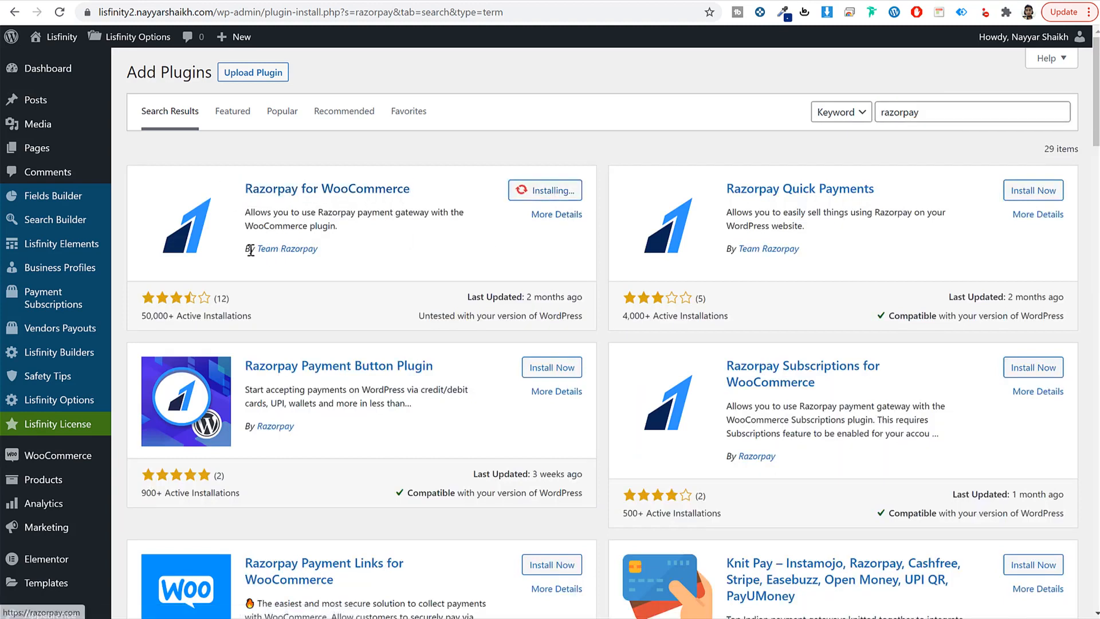
pyautogui.moveTo(324, 250); pyautogui.dragTo(236, 249)
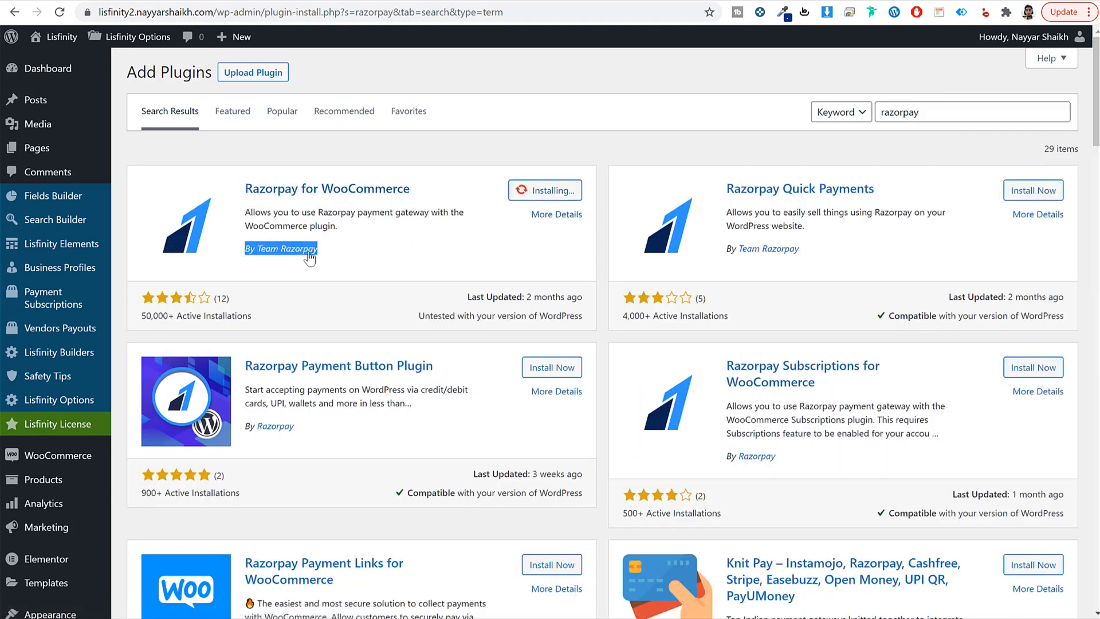
pyautogui.click(399, 262)
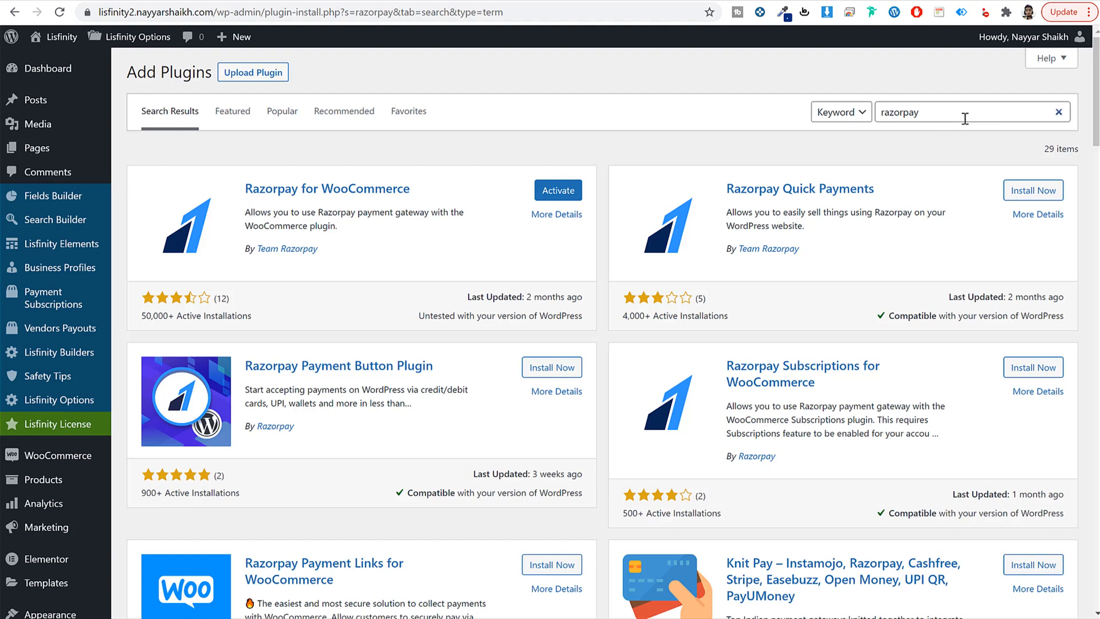
# Step: Bulk-activate Razorpay, PayPal Checkout Gateway and Stripe Gateway from the installed plugins list
pyautogui.scroll(-5, 679, 357)
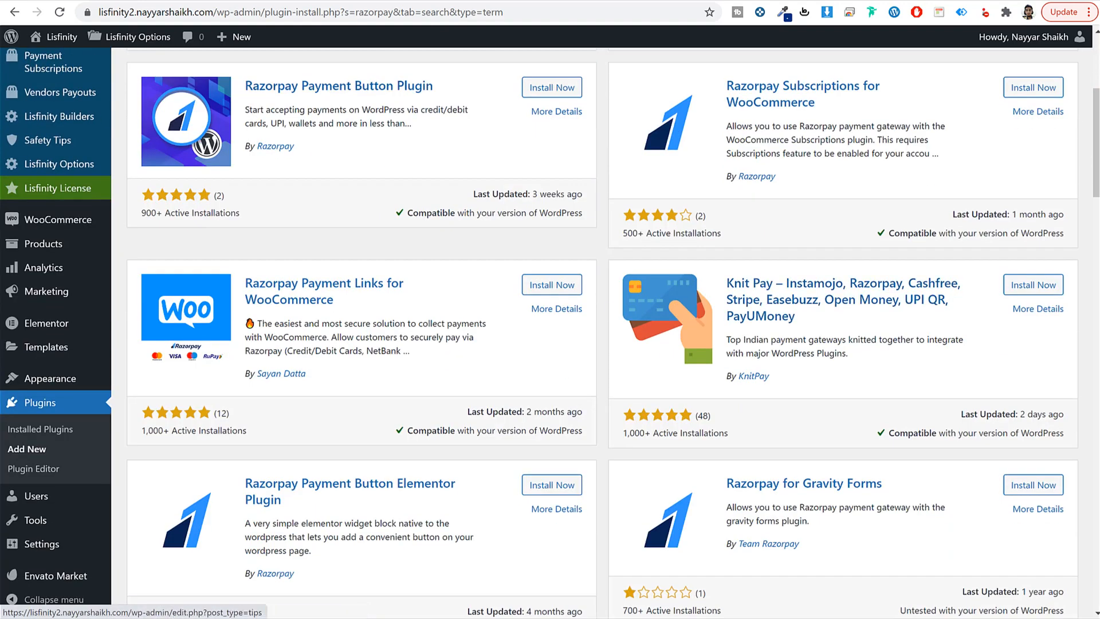
pyautogui.click(63, 414)
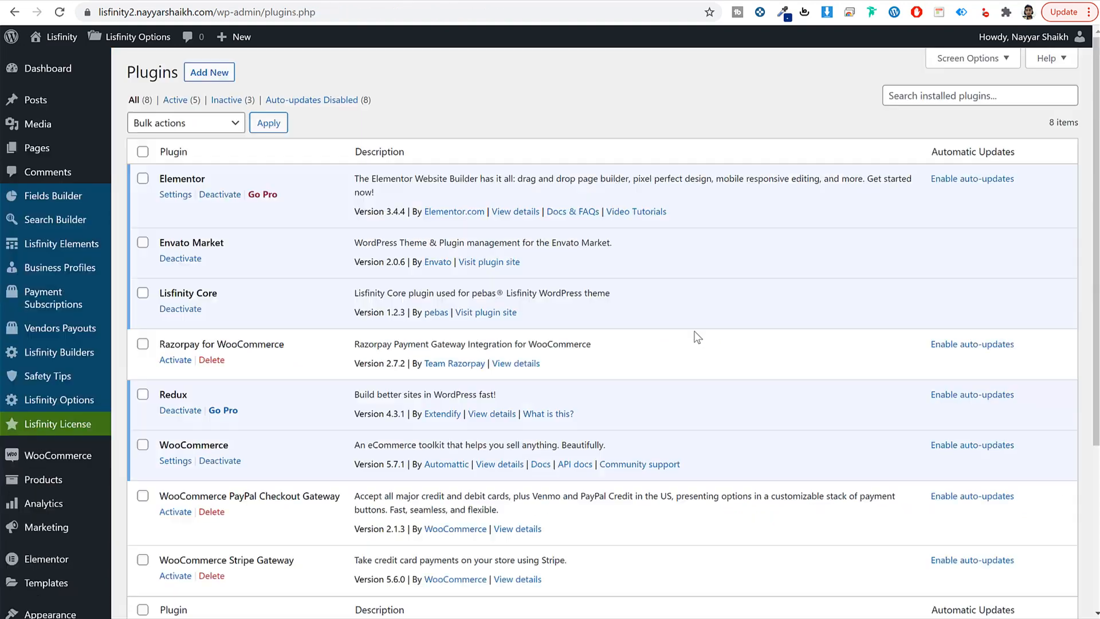
pyautogui.click(143, 344)
pyautogui.scroll(-4, 159, 406)
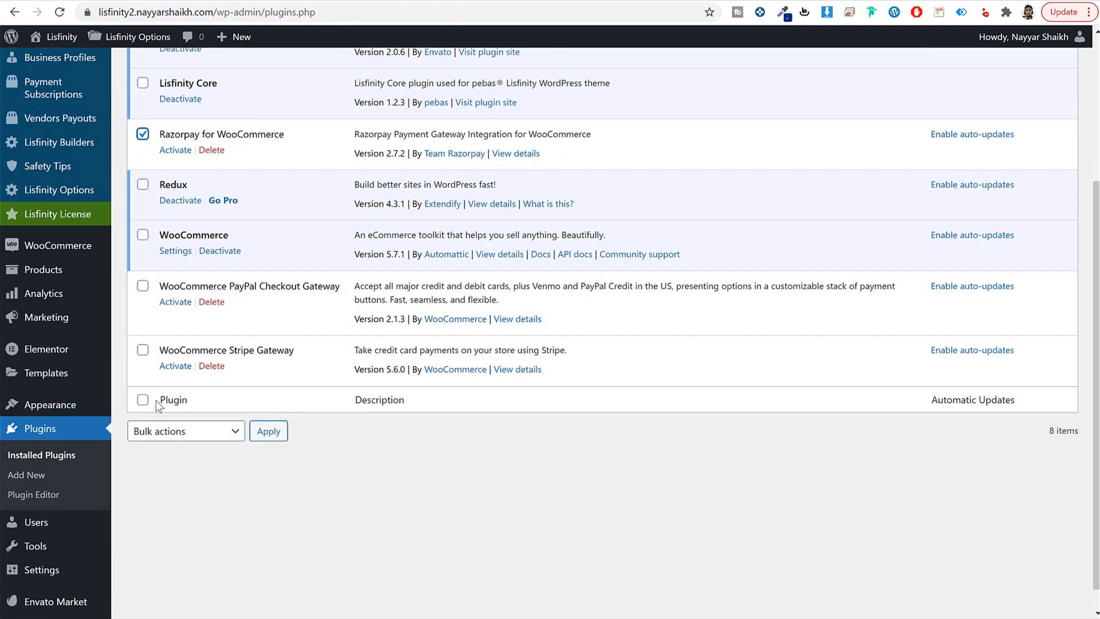
pyautogui.click(142, 286)
pyautogui.click(142, 350)
pyautogui.click(182, 431)
pyautogui.click(151, 461)
pyautogui.scroll(-1, 511, 364)
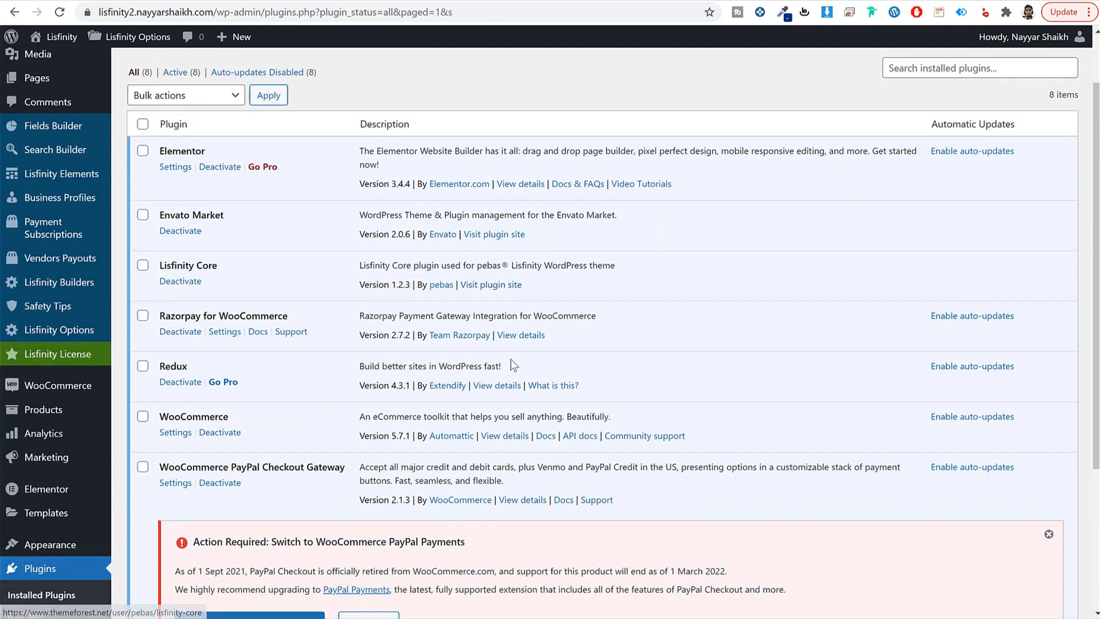
pyautogui.scroll(1, 504, 365)
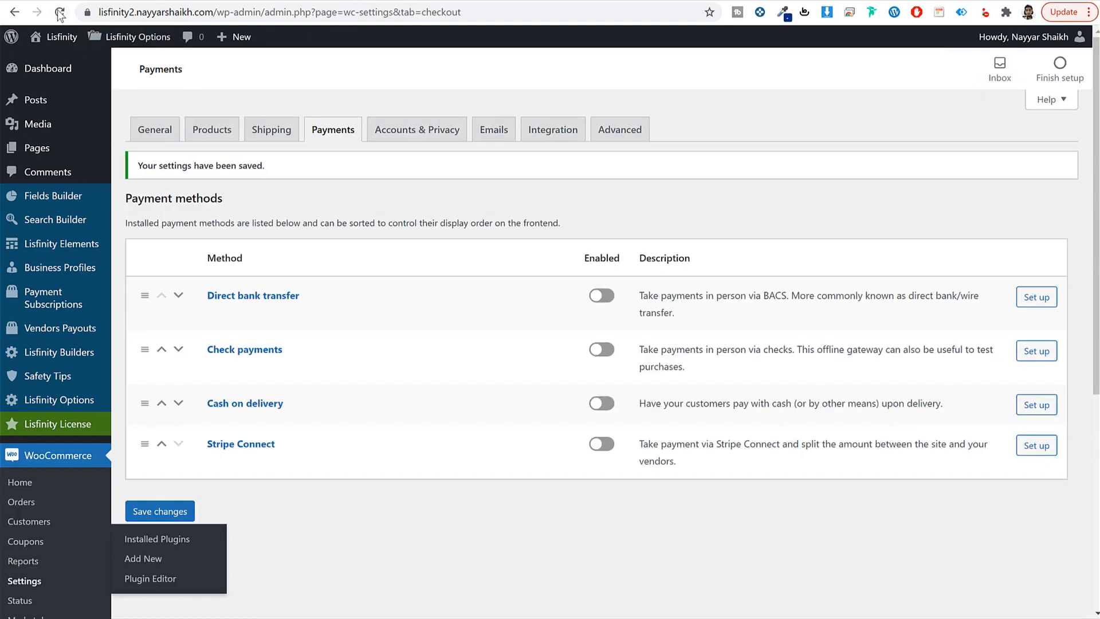
# Step: Turn on Stripe – Credit Card beside Razorpay and PayPal Checkout, save, and open PayPal Checkout
pyautogui.click(59, 12)
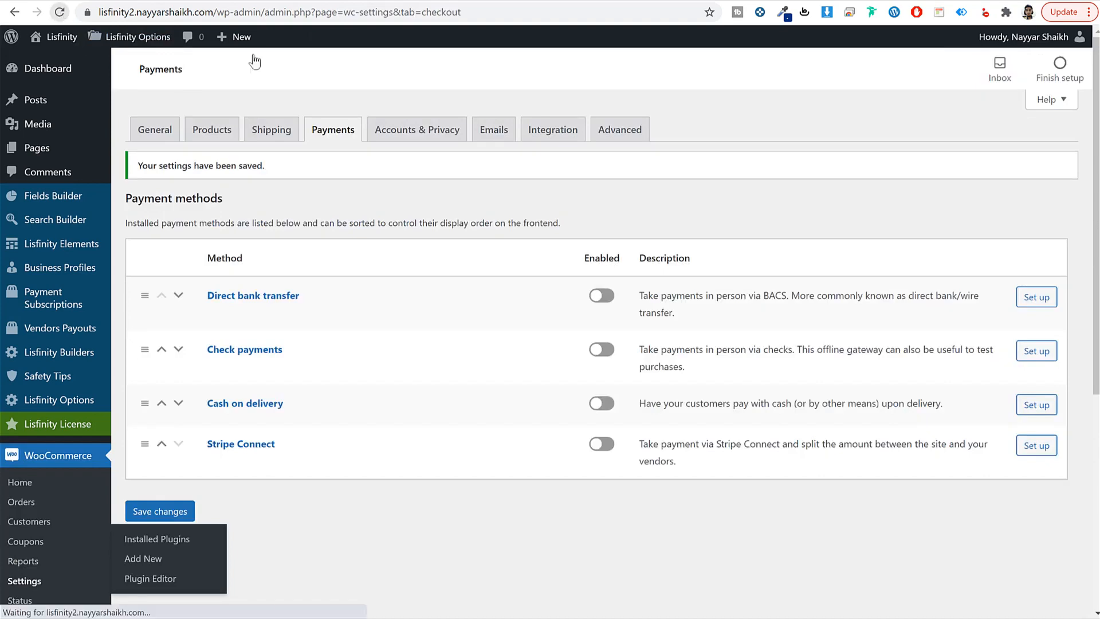
pyautogui.scroll(-9, 780, 234)
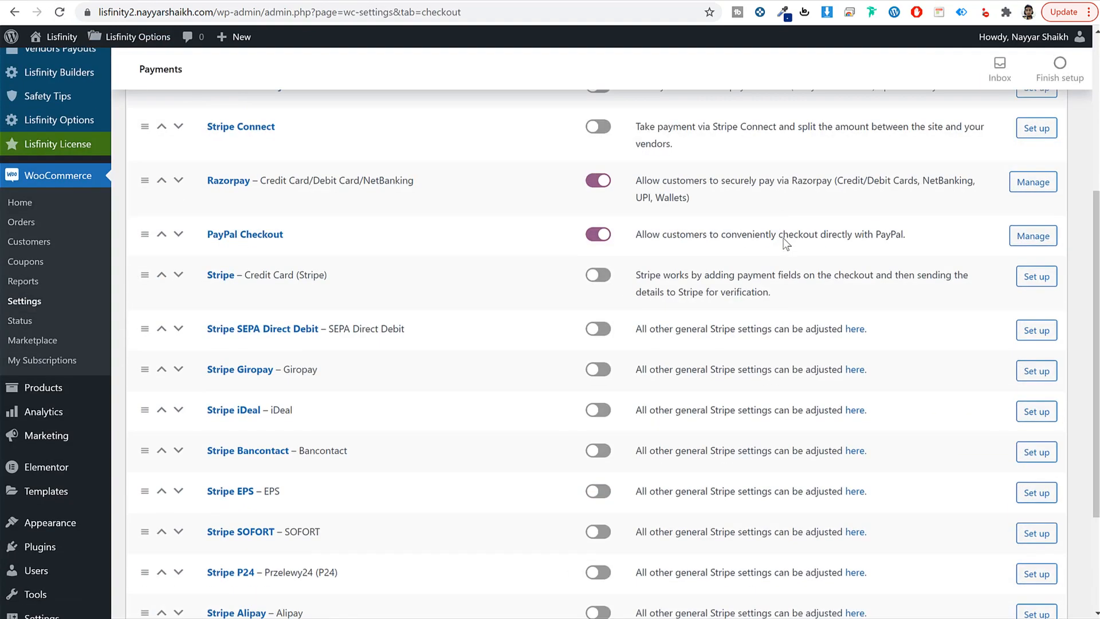
pyautogui.scroll(6, 779, 236)
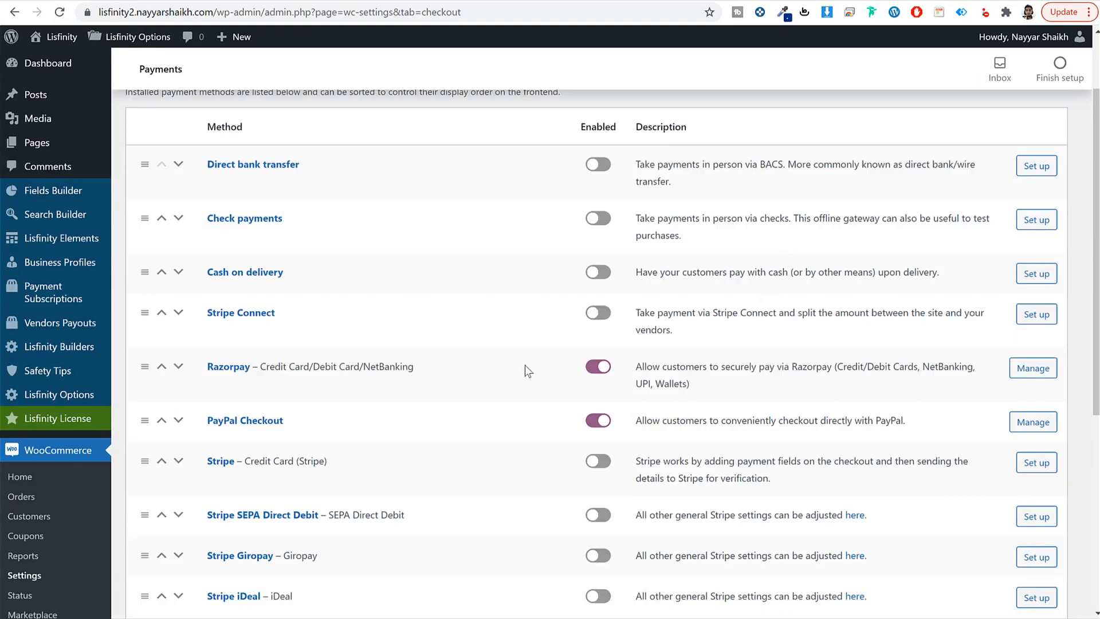
pyautogui.scroll(-2, 460, 346)
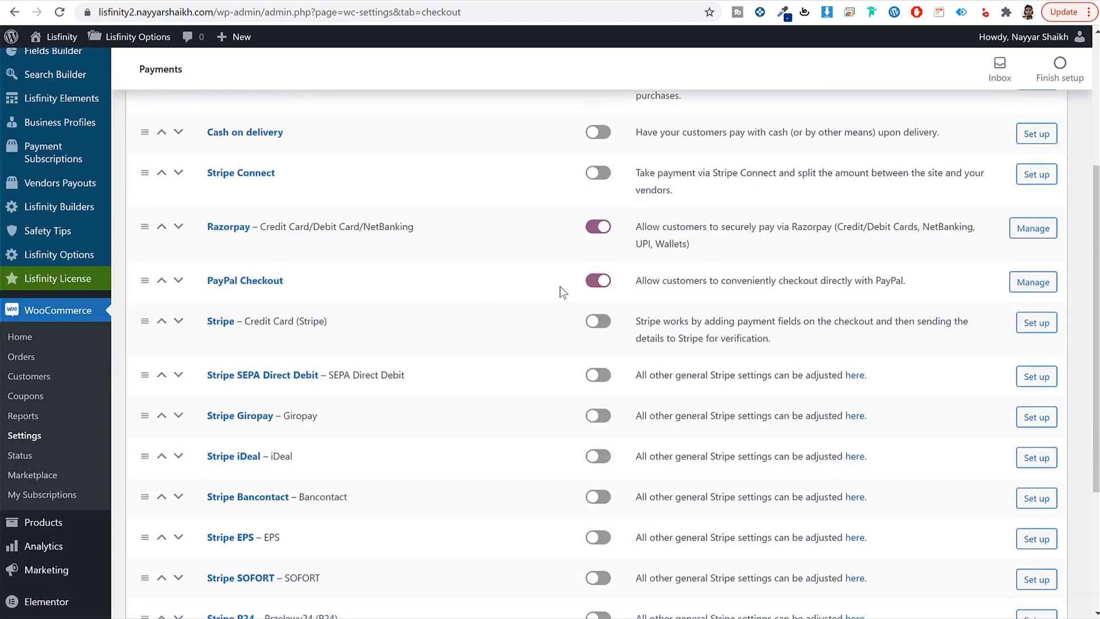
pyautogui.click(598, 321)
pyautogui.scroll(1, 601, 330)
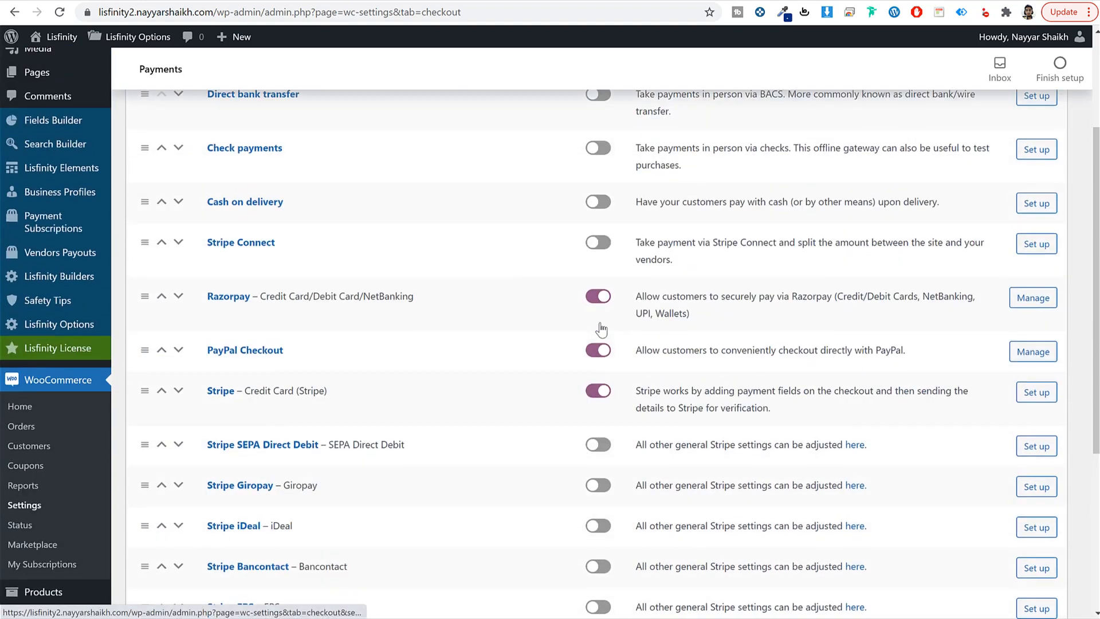
pyautogui.scroll(-4, 600, 321)
pyautogui.click(159, 545)
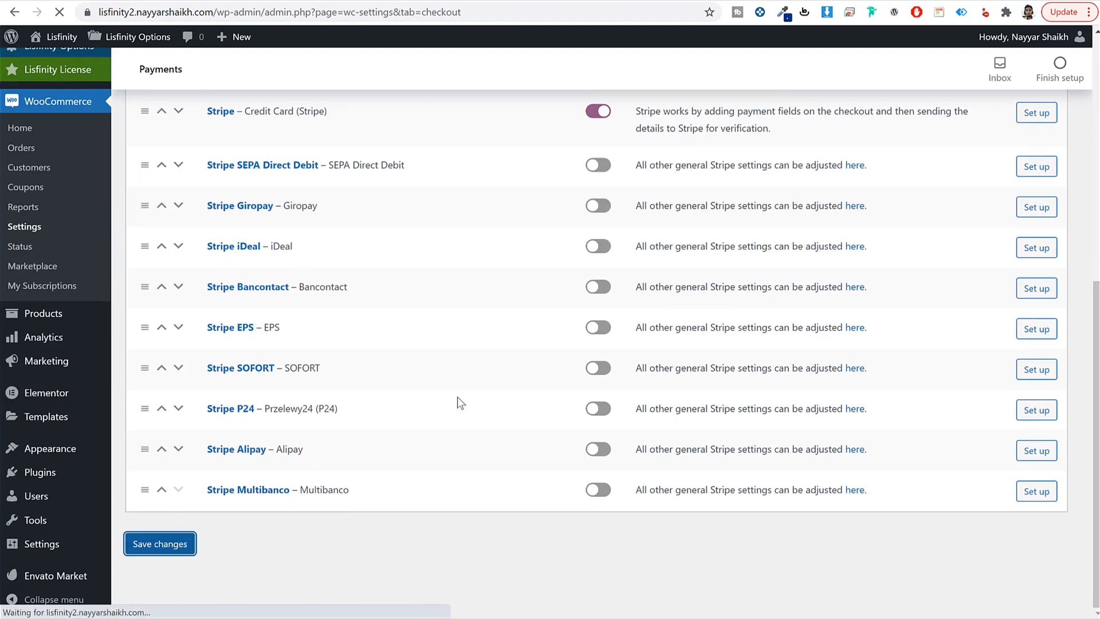
pyautogui.scroll(-5, 573, 309)
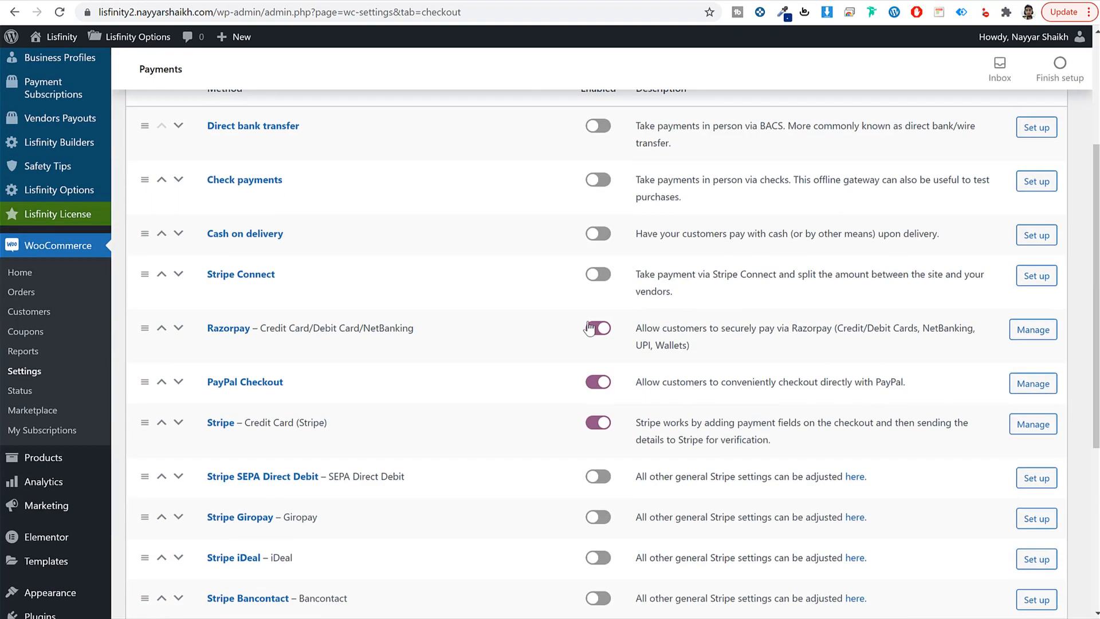
pyautogui.click(246, 313)
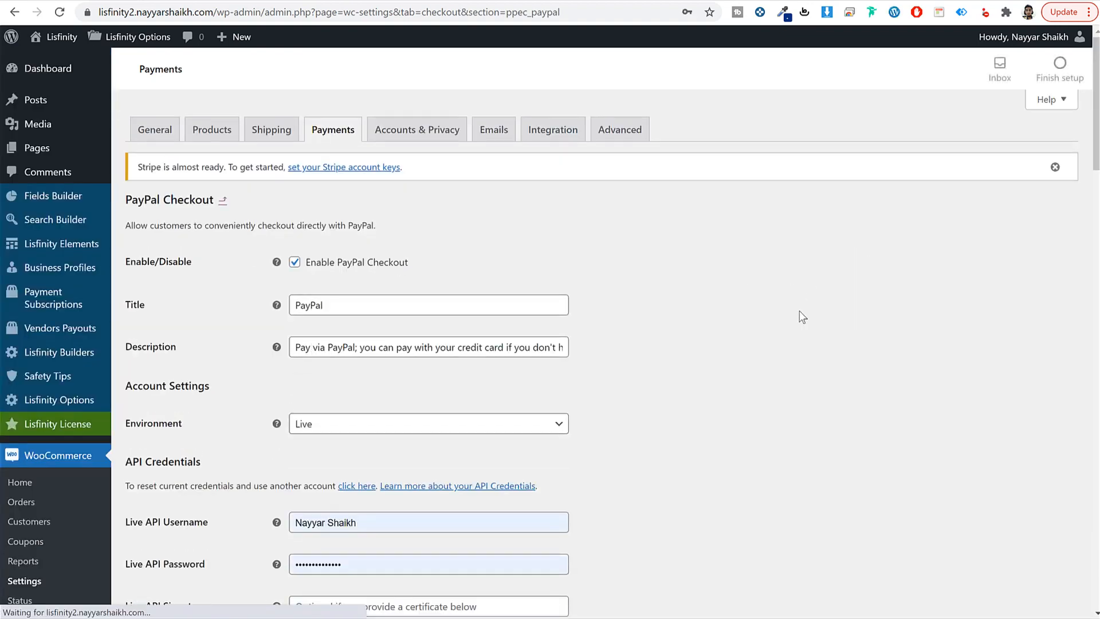
# Step: Note the Live API Username field and load paypal.com in a new browser tab
pyautogui.scroll(-5, 796, 314)
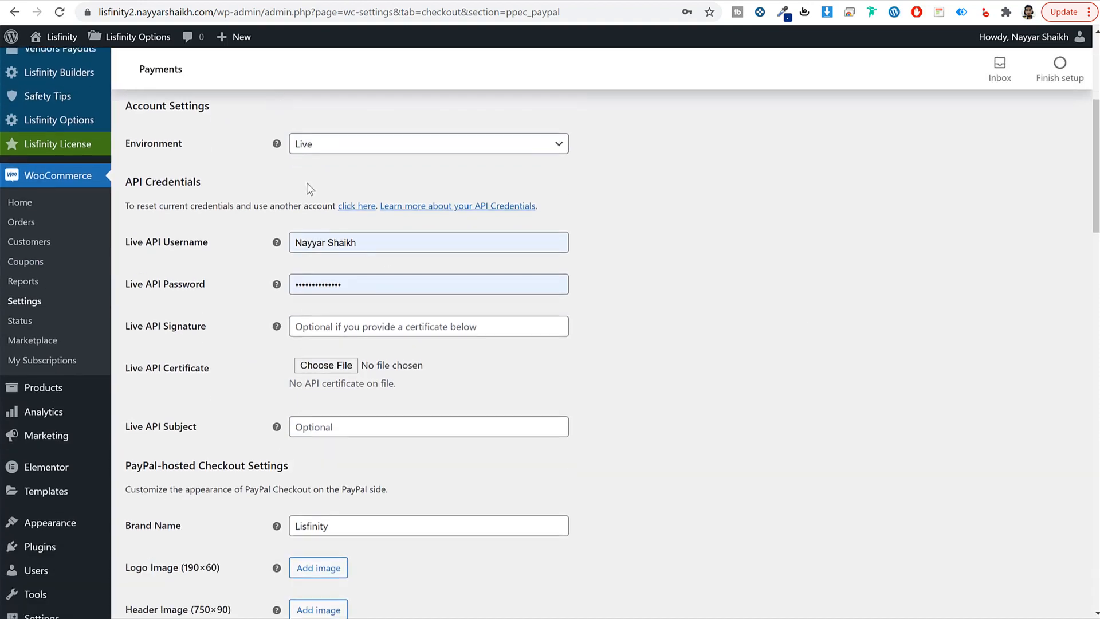
pyautogui.moveTo(209, 242); pyautogui.dragTo(146, 241)
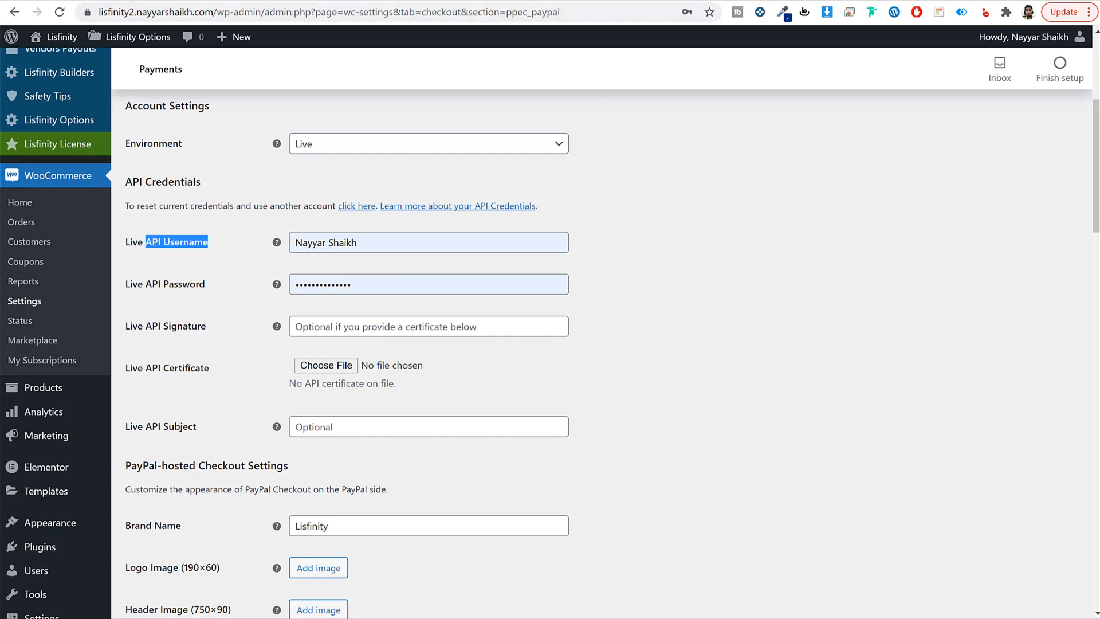
pyautogui.hotkey('ctrl', 't')
pyautogui.write('paypal.com')
pyautogui.press('Return')
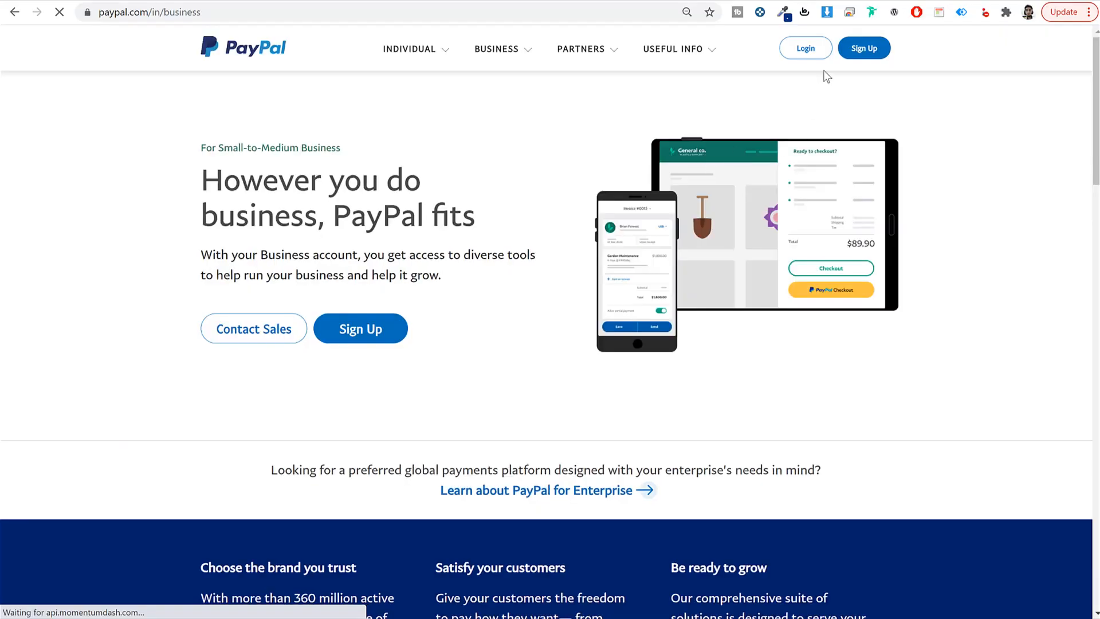
# Step: Sign in to PayPal and go to the businessmanage/credentials/apiAccess page
pyautogui.click(820, 49)
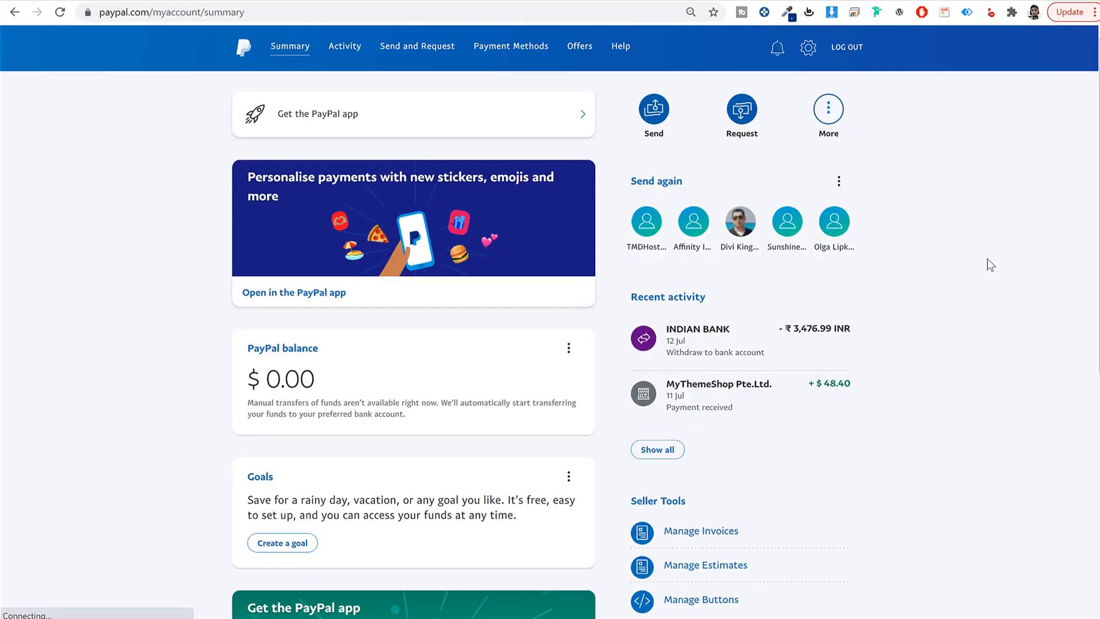
pyautogui.moveTo(293, 19); pyautogui.dragTo(201, 19)
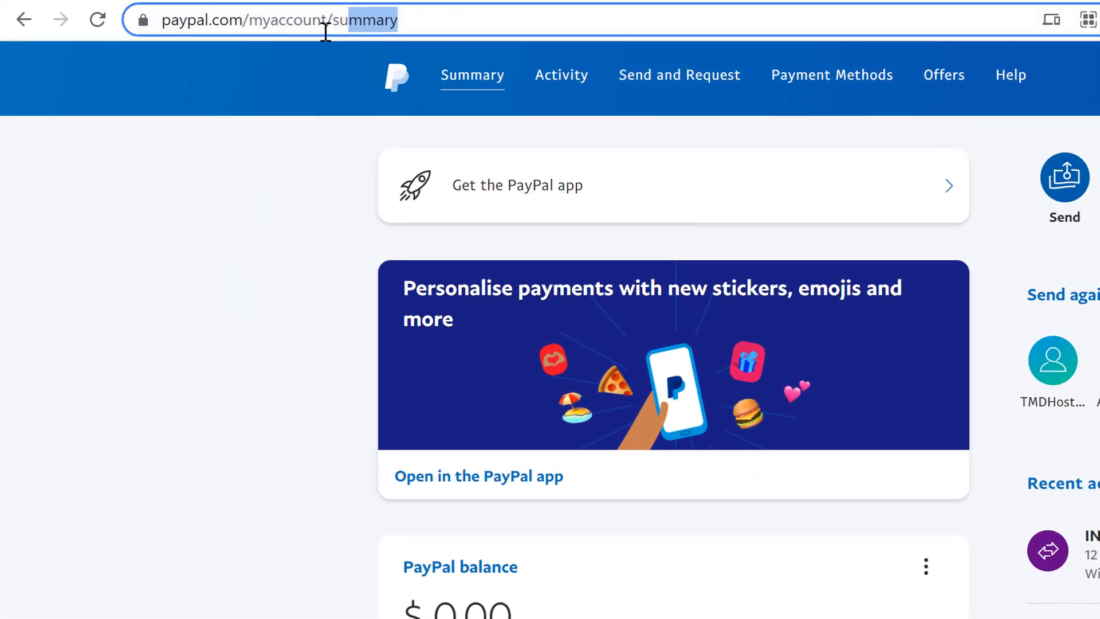
pyautogui.moveTo(325, 31); pyautogui.dragTo(253, 47)
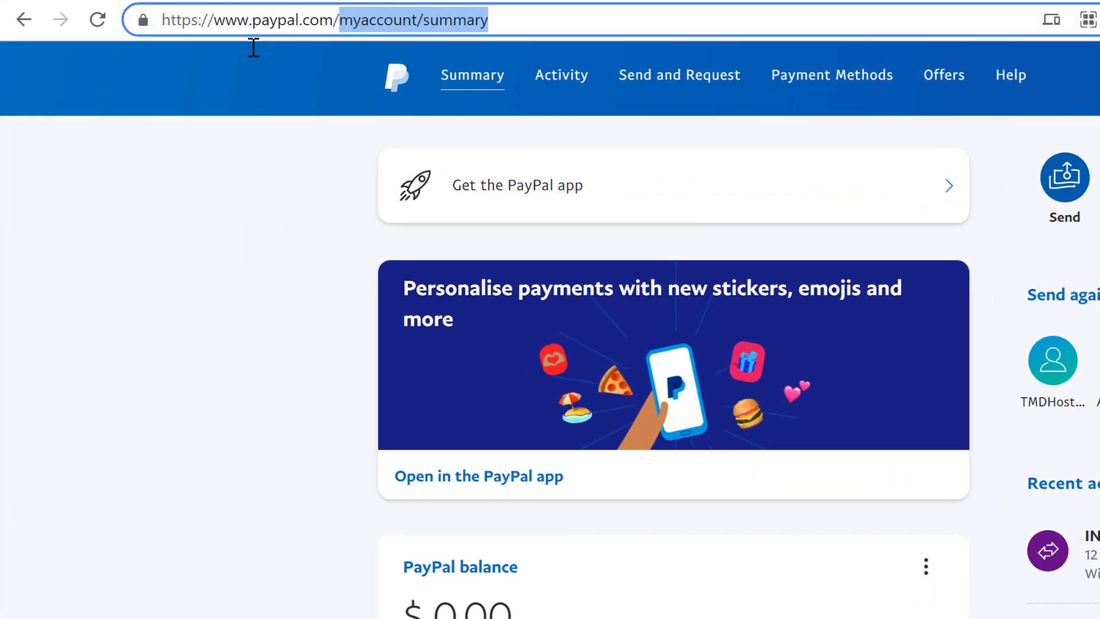
pyautogui.press('BackSpace')
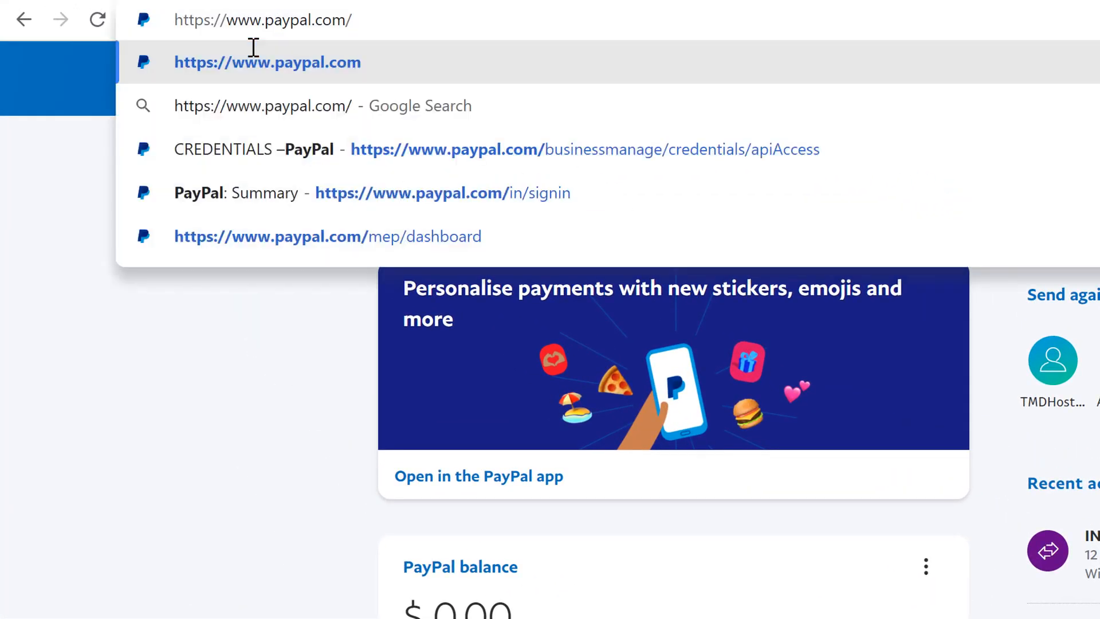
pyautogui.press('Down')
pyautogui.press('Down')
pyautogui.press('Return')
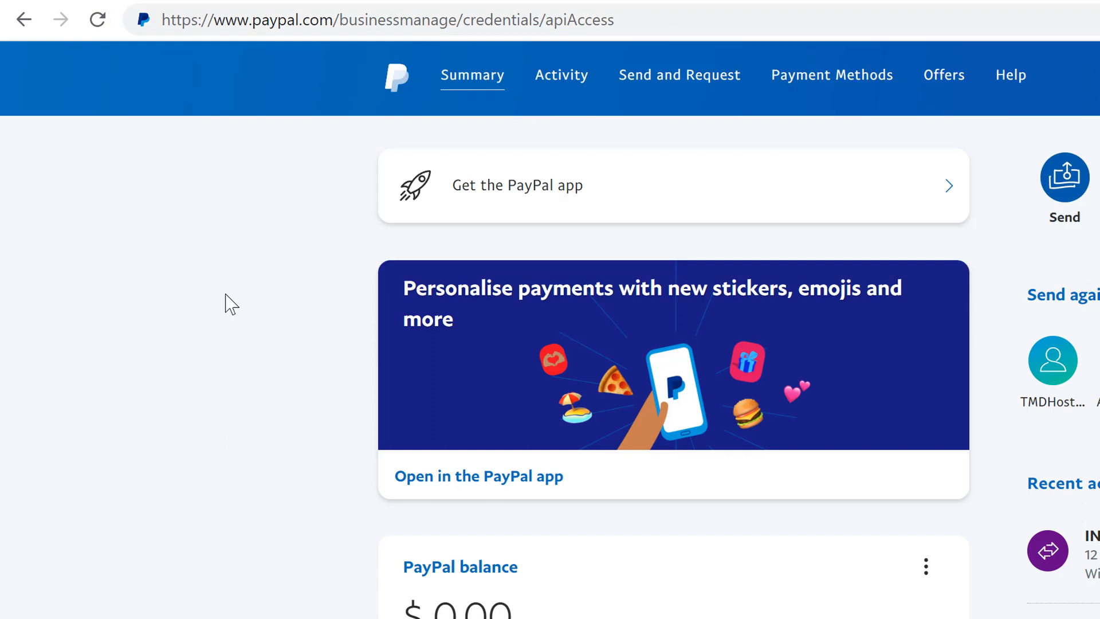
pyautogui.moveTo(574, 23); pyautogui.dragTo(568, 26)
pyautogui.click(593, 23)
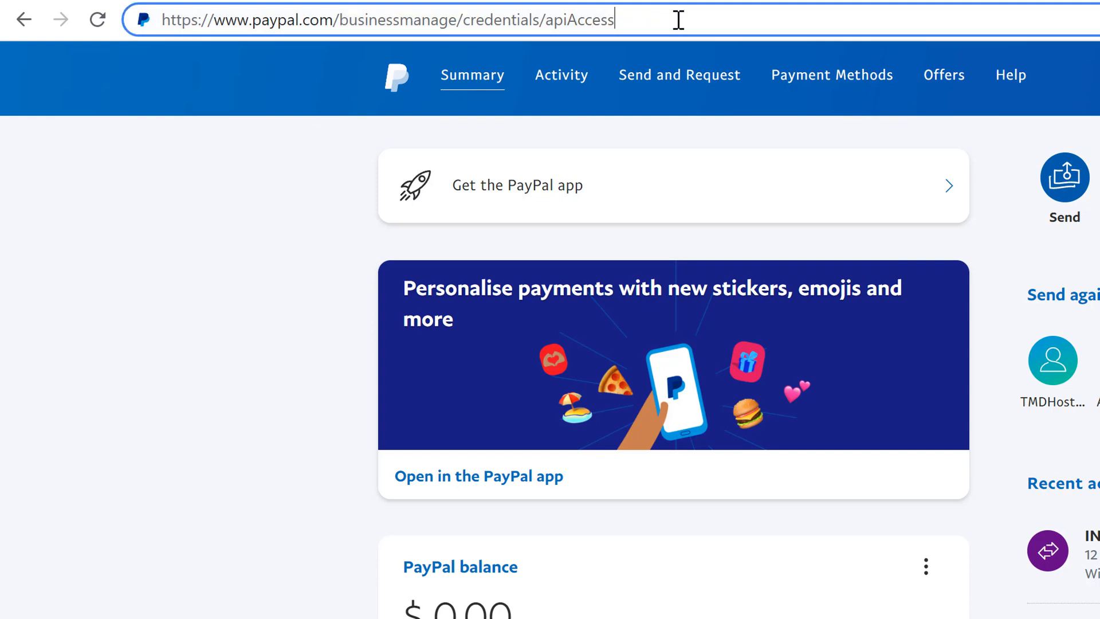
pyautogui.press('Return')
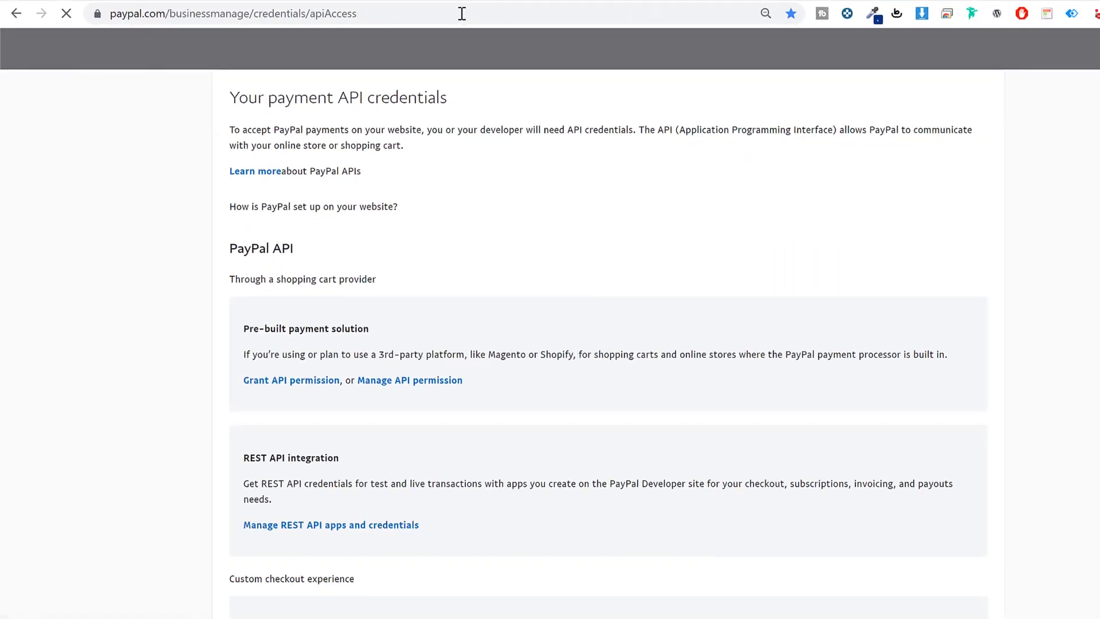
# Step: Under NVP/SOAP API integration, reveal and copy the classic API username
pyautogui.scroll(-8, 868, 261)
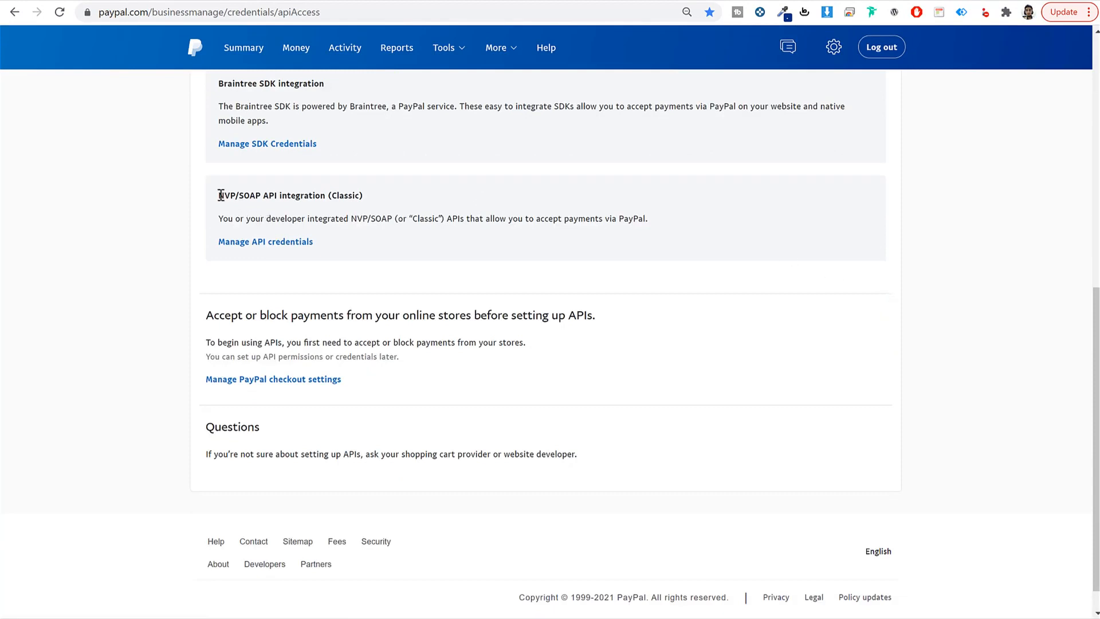
pyautogui.moveTo(220, 195); pyautogui.dragTo(364, 198)
pyautogui.click(292, 245)
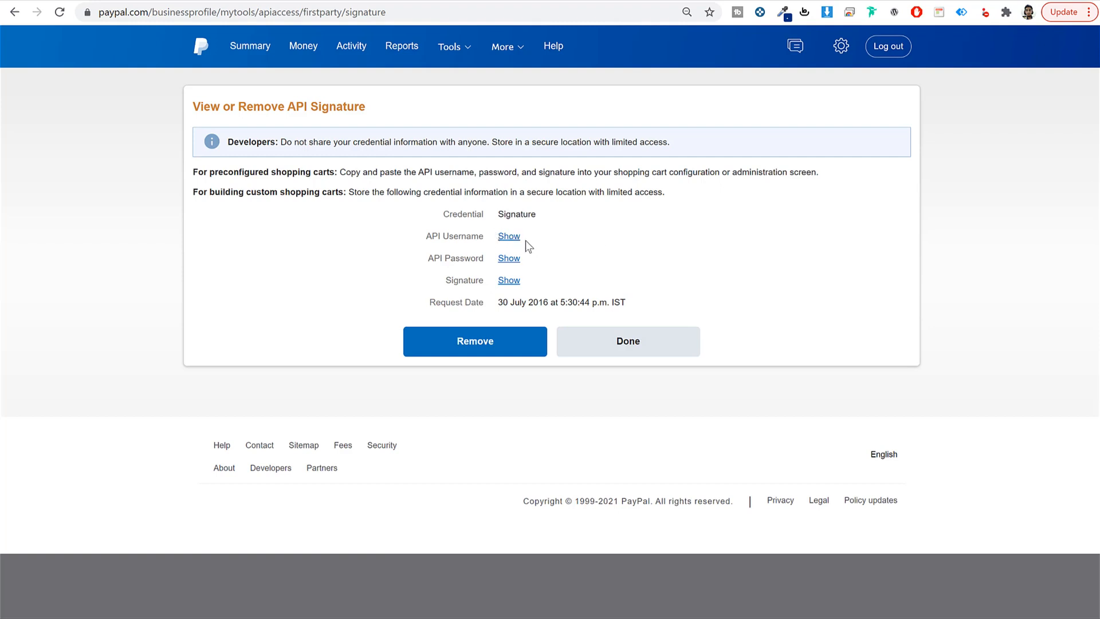
pyautogui.click(509, 236)
pyautogui.moveTo(498, 238); pyautogui.dragTo(639, 236)
pyautogui.hotkey('ctrl', 'c')
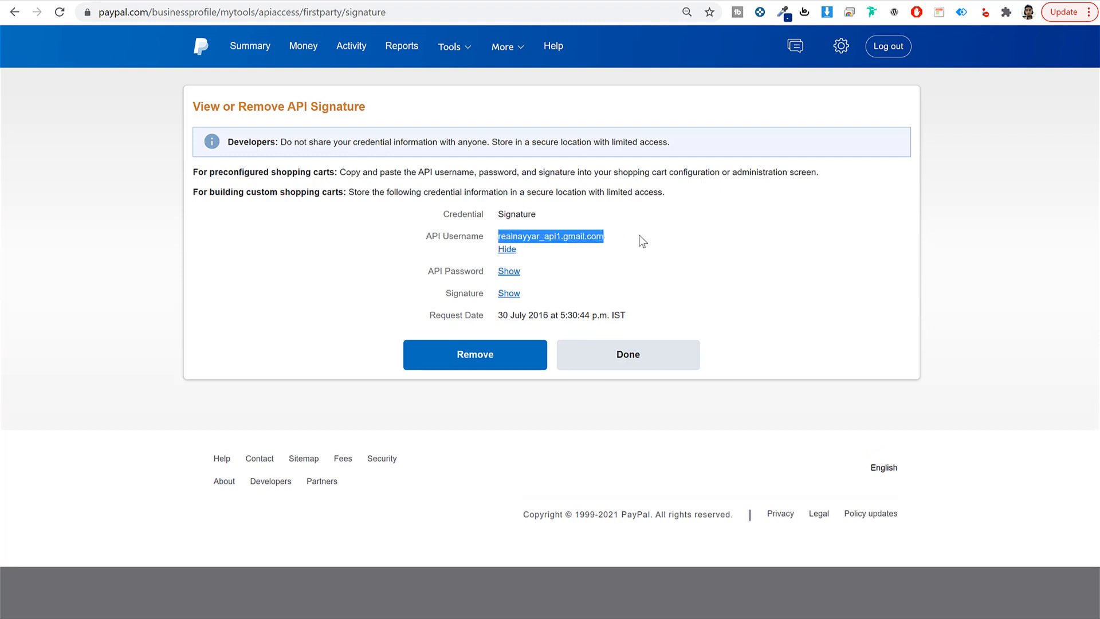
pyautogui.click(505, 249)
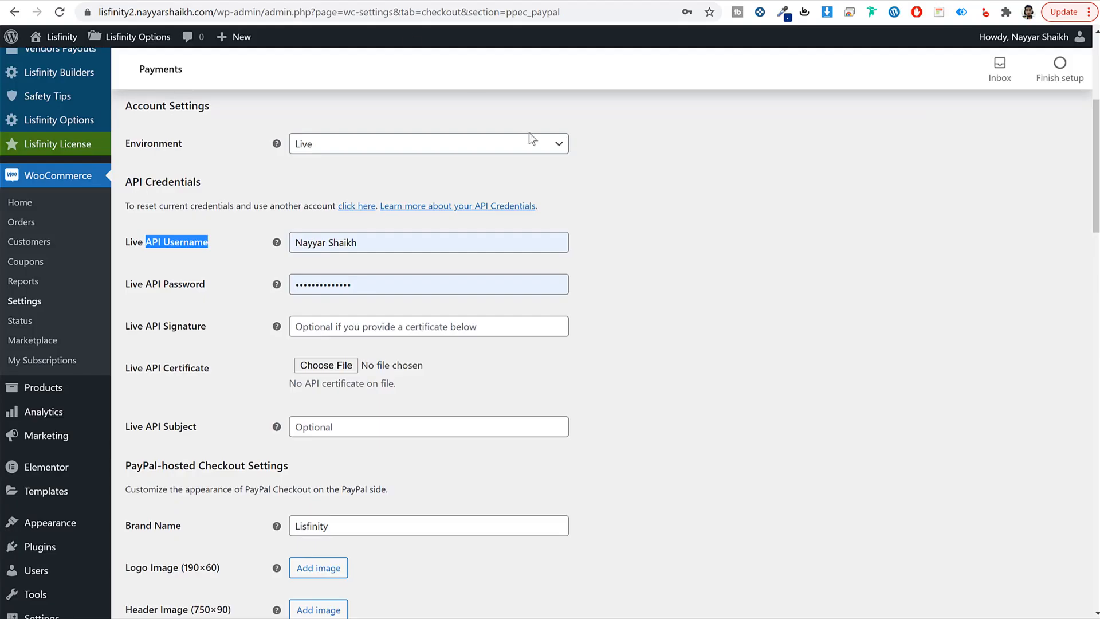
# Step: Paste the PayPal API username into Live API Username and save the PayPal Checkout settings
pyautogui.tripleClick(451, 243)
pyautogui.hotkey('ctrl', 'v')
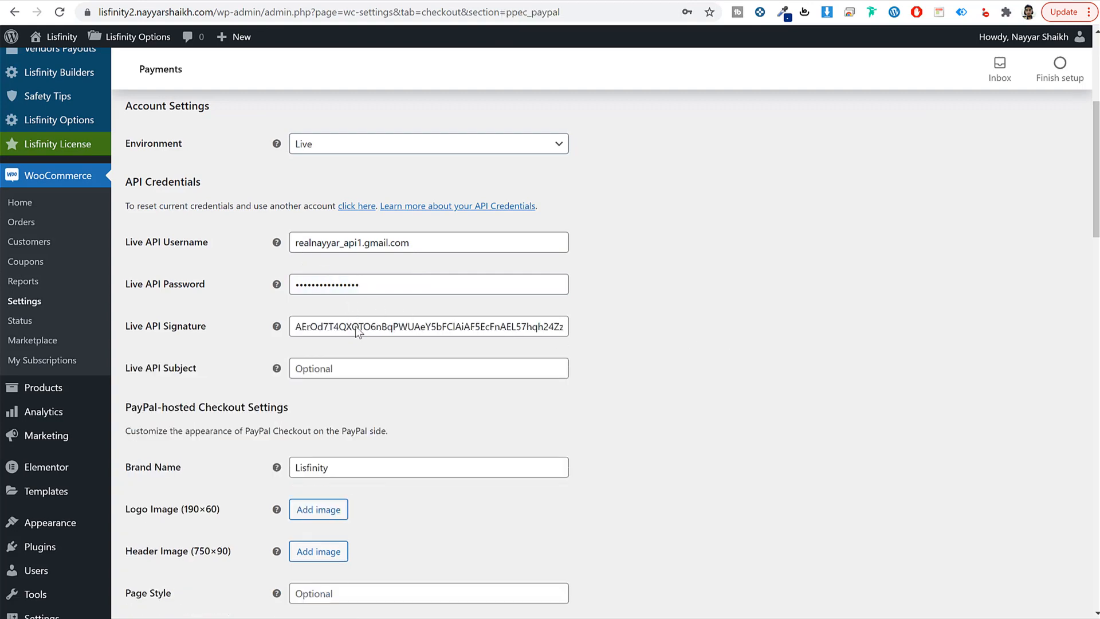
pyautogui.scroll(-20, 417, 396)
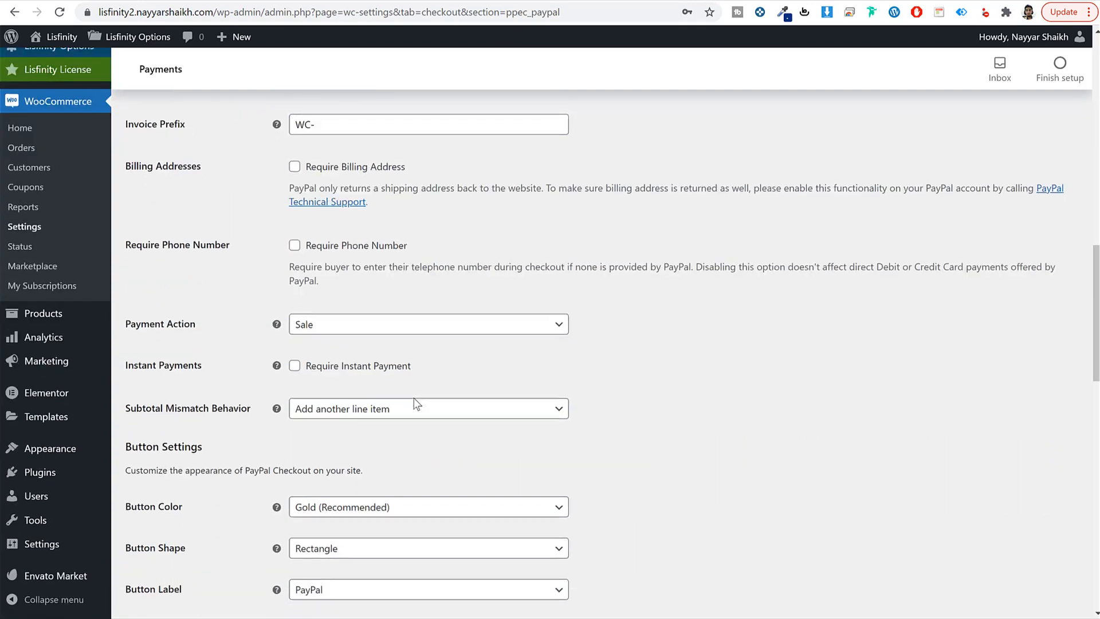
pyautogui.scroll(-2, 192, 573)
pyautogui.click(186, 544)
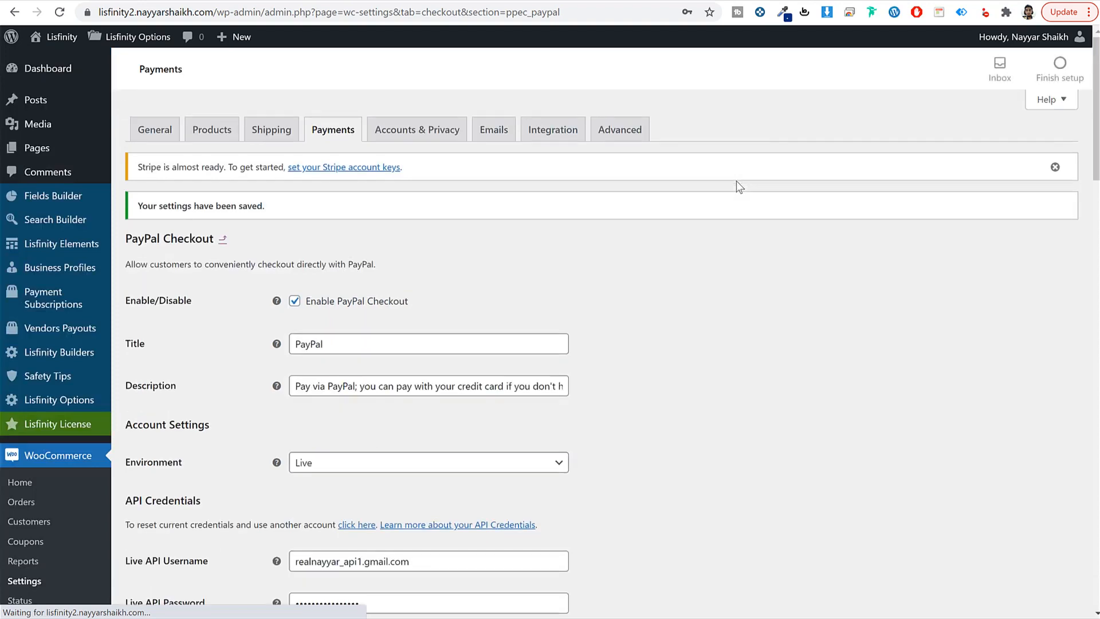
pyautogui.click(324, 126)
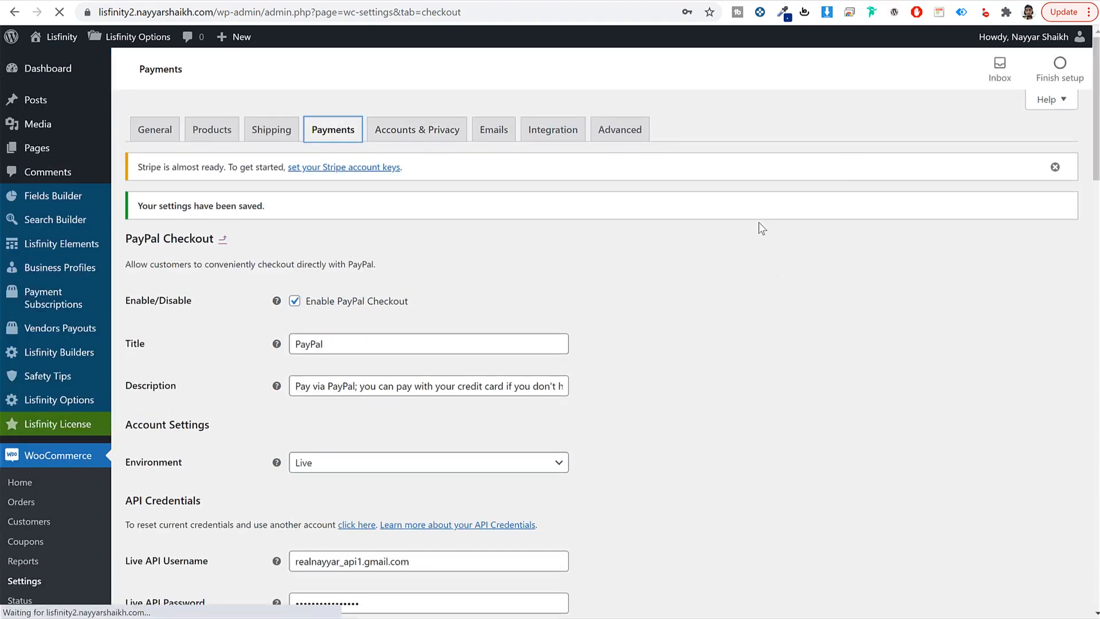
# Step: Open the Stripe credit card gateway settings and uncheck Enable Test Mode
pyautogui.scroll(-5, 753, 268)
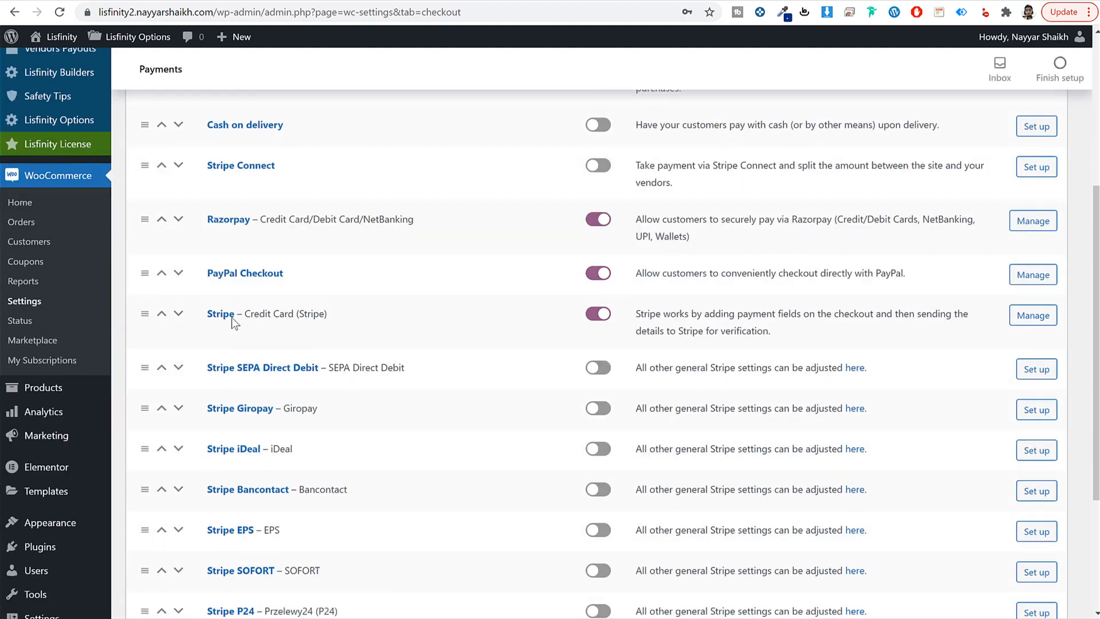
pyautogui.click(230, 317)
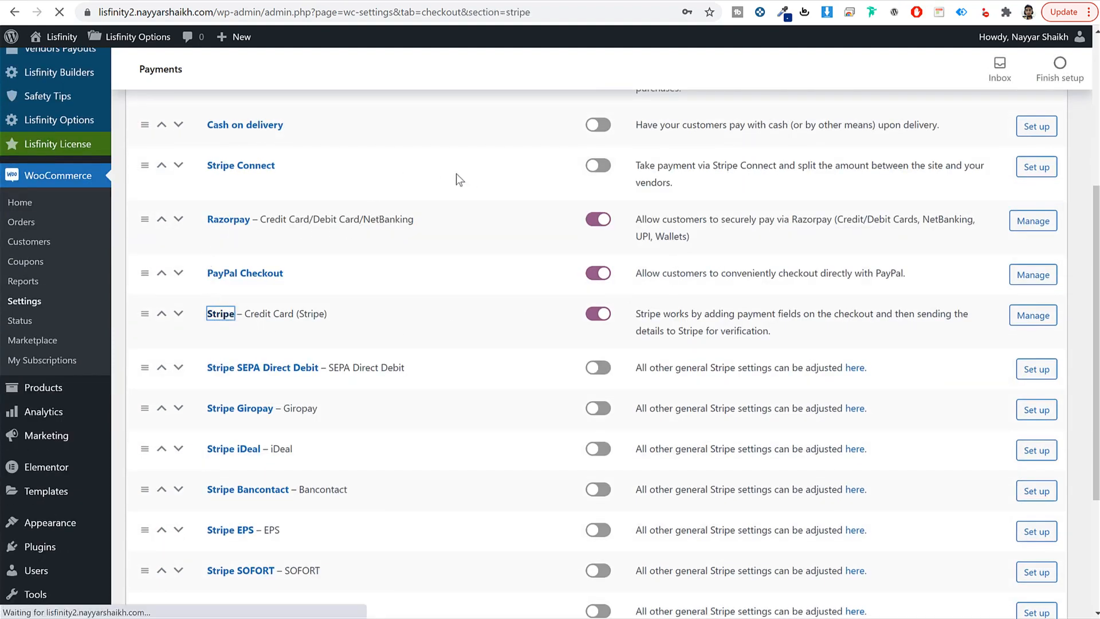
pyautogui.scroll(-3, 626, 326)
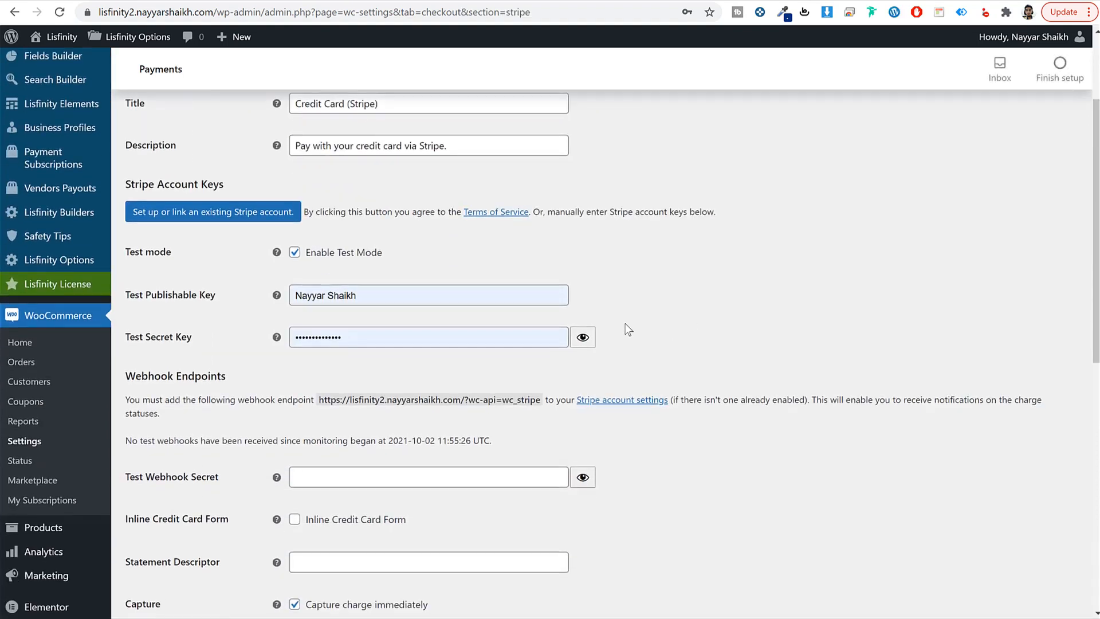
pyautogui.click(337, 255)
pyautogui.moveTo(402, 251); pyautogui.dragTo(304, 255)
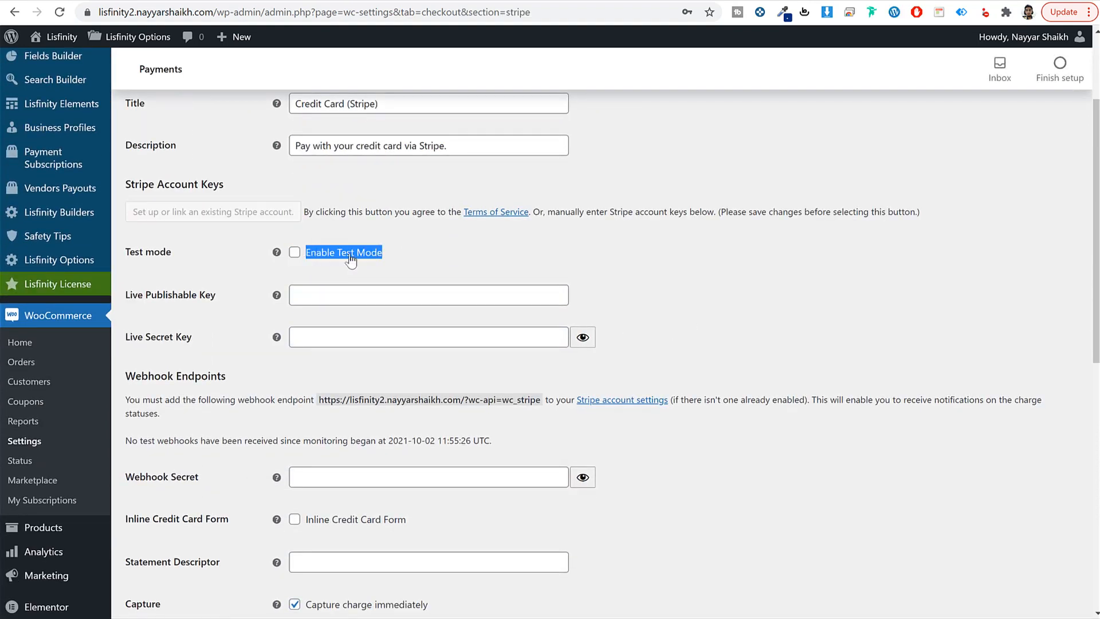
pyautogui.click(691, 290)
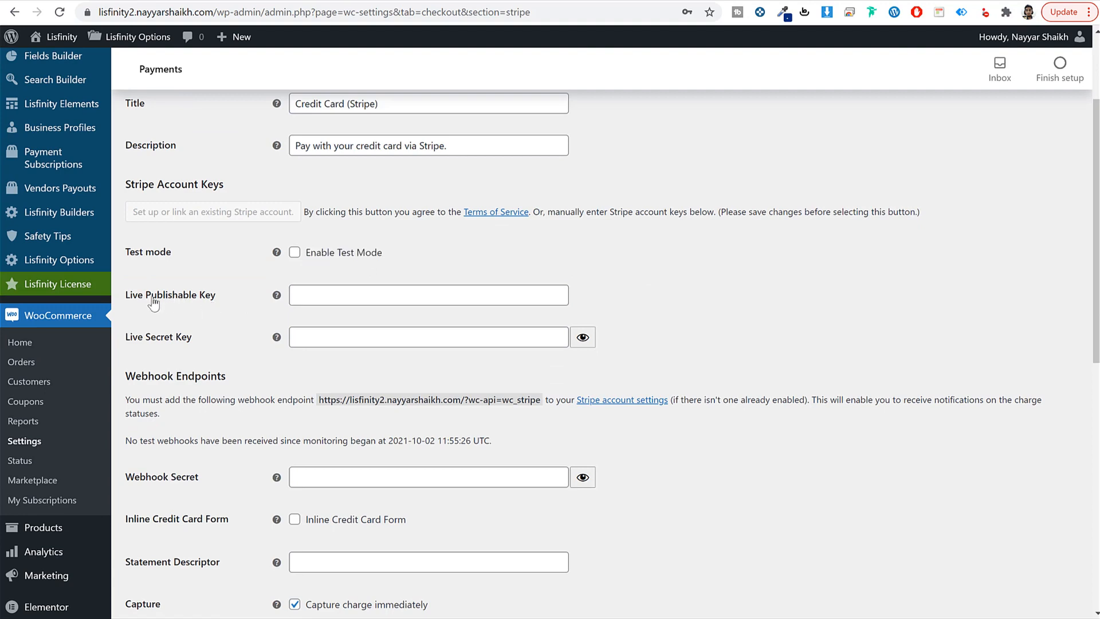
# Step: Locate the Live Publishable Key field and start a new browser tab for Stripe
pyautogui.moveTo(120, 296); pyautogui.dragTo(191, 301)
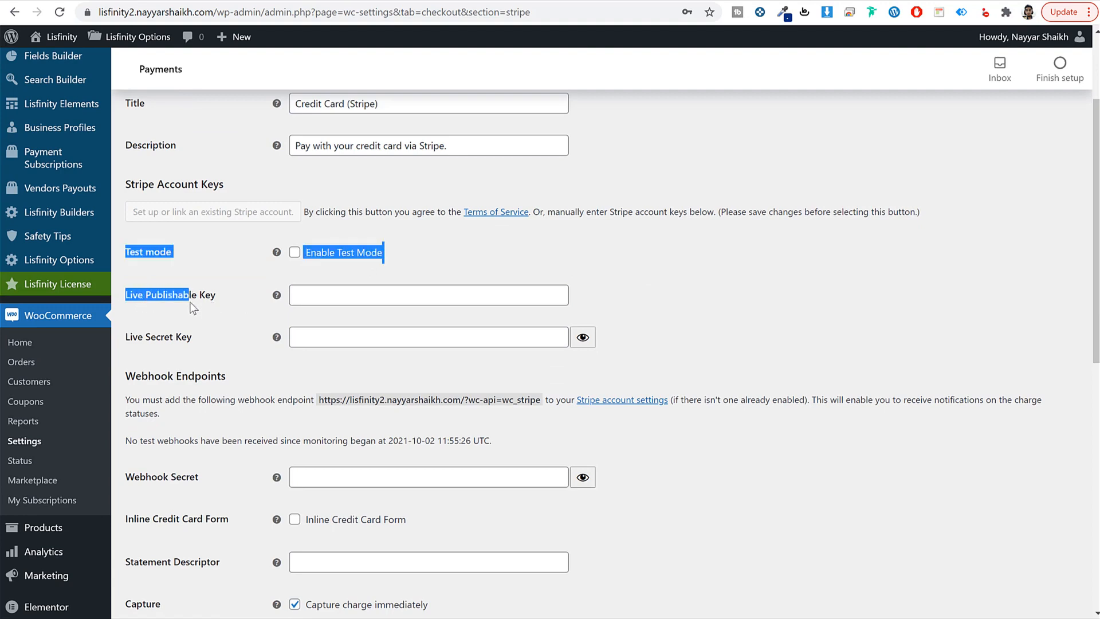
pyautogui.tripleClick(190, 302)
pyautogui.click(961, 273)
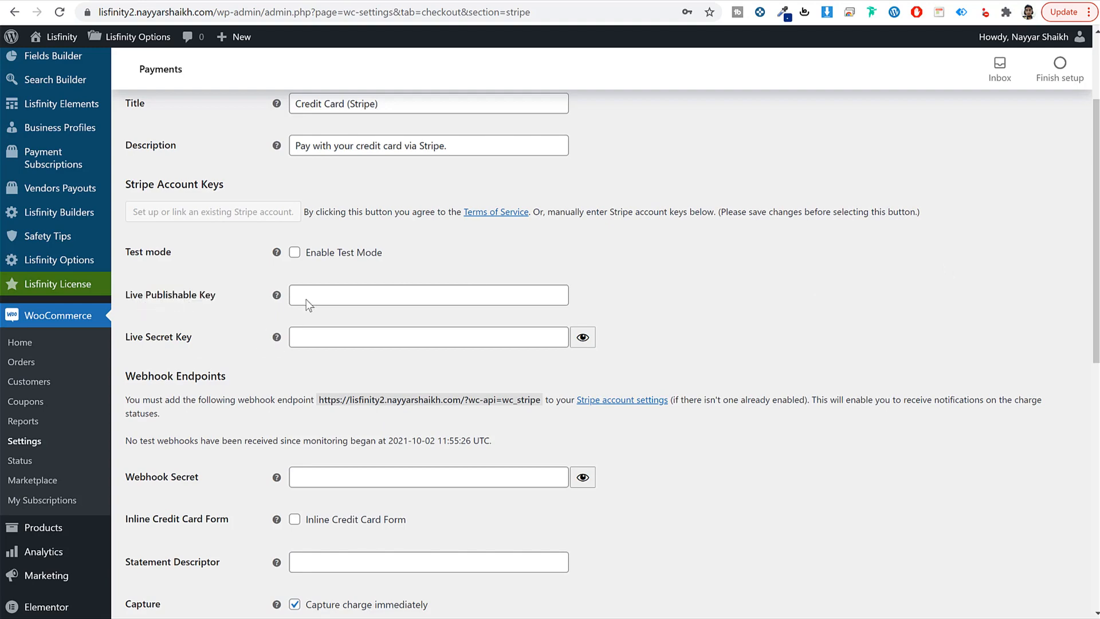
pyautogui.hotkey('ctrl', 't')
# Step: Sign in to dashboard.stripe.com and go to Developers > API keys
pyautogui.write('das')
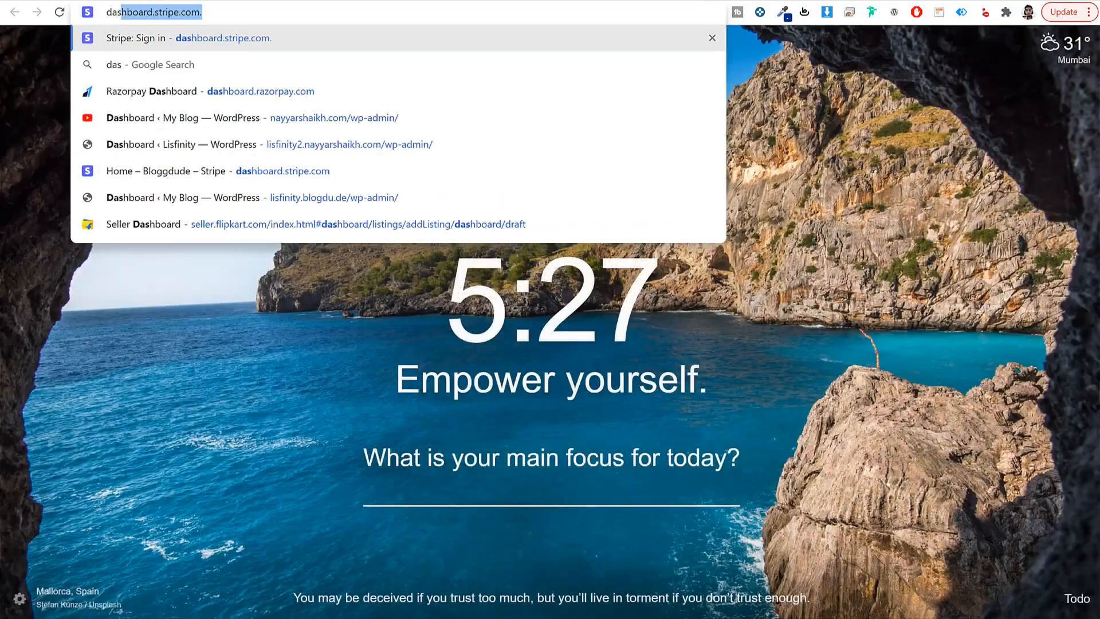
pyautogui.press('Return')
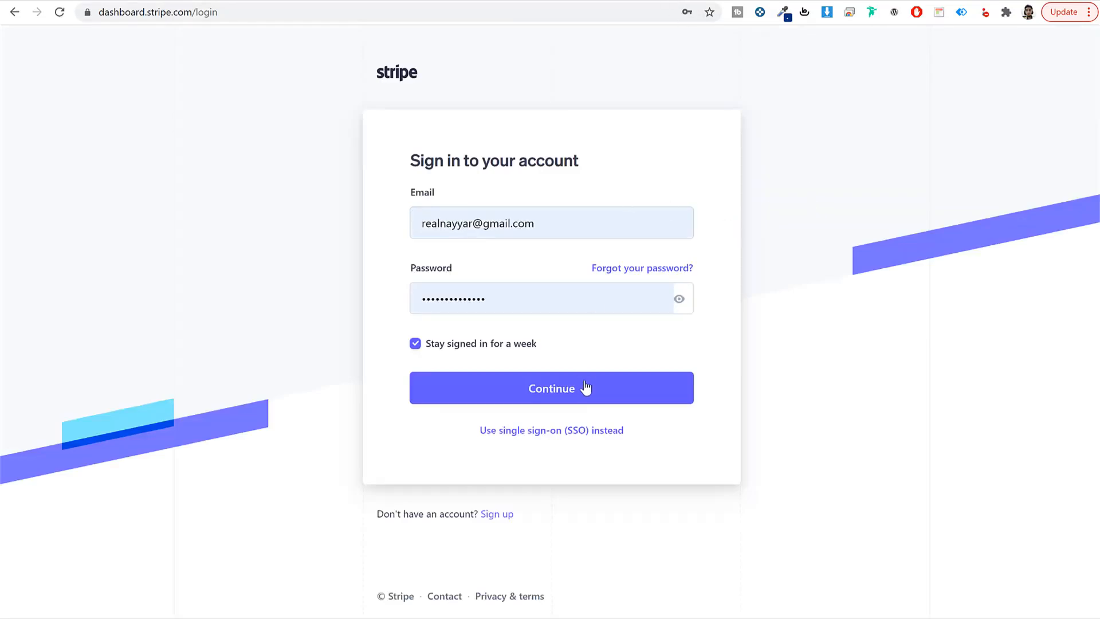
pyautogui.click(585, 387)
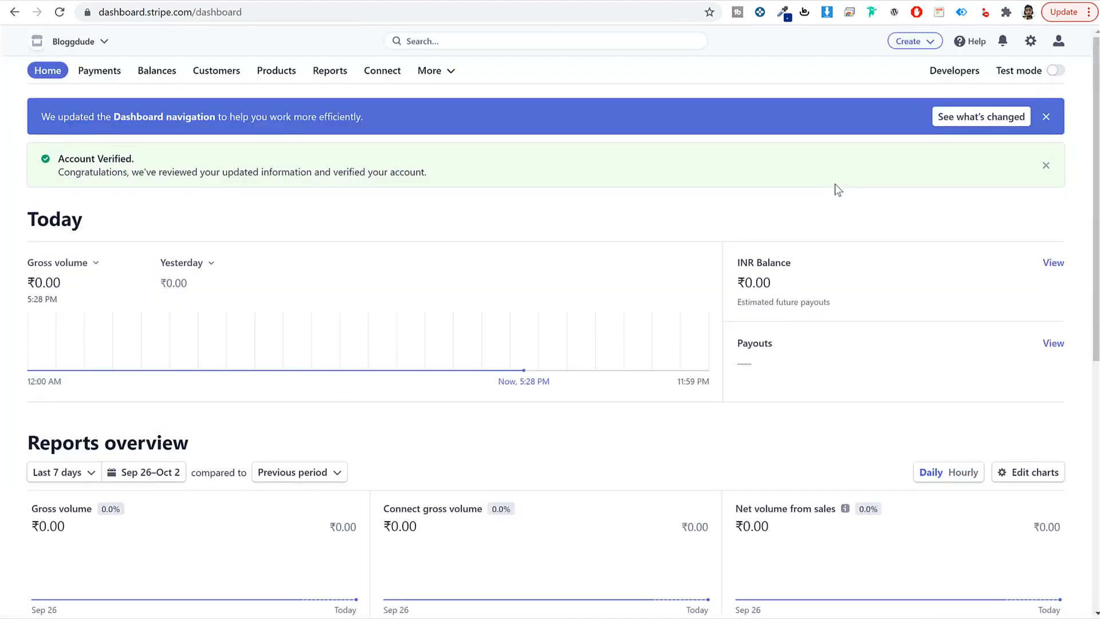
pyautogui.click(950, 72)
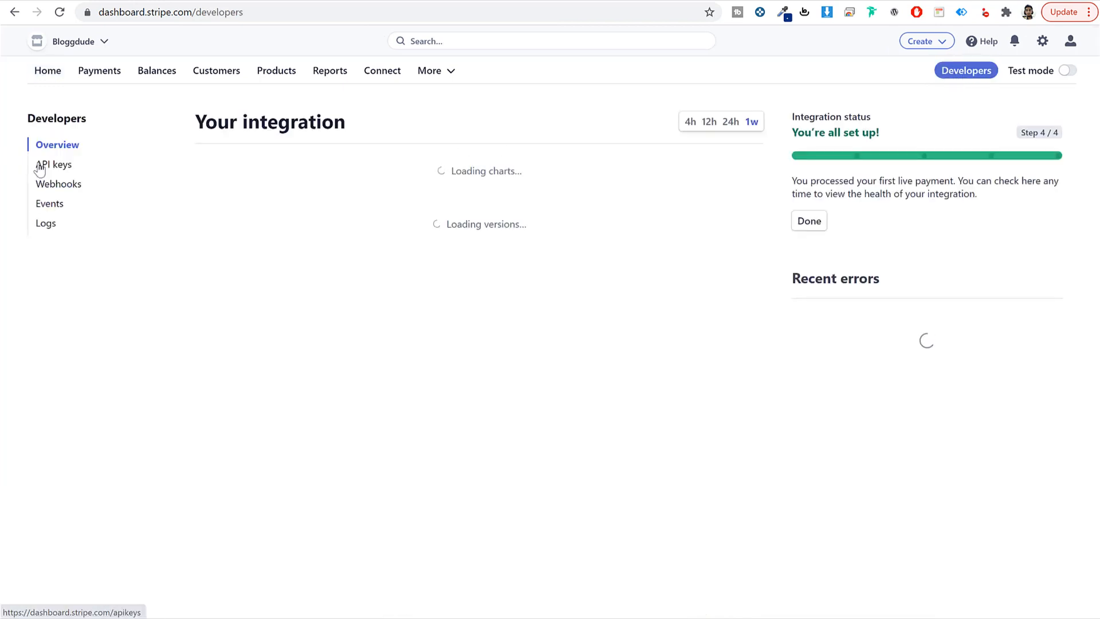
pyautogui.click(55, 166)
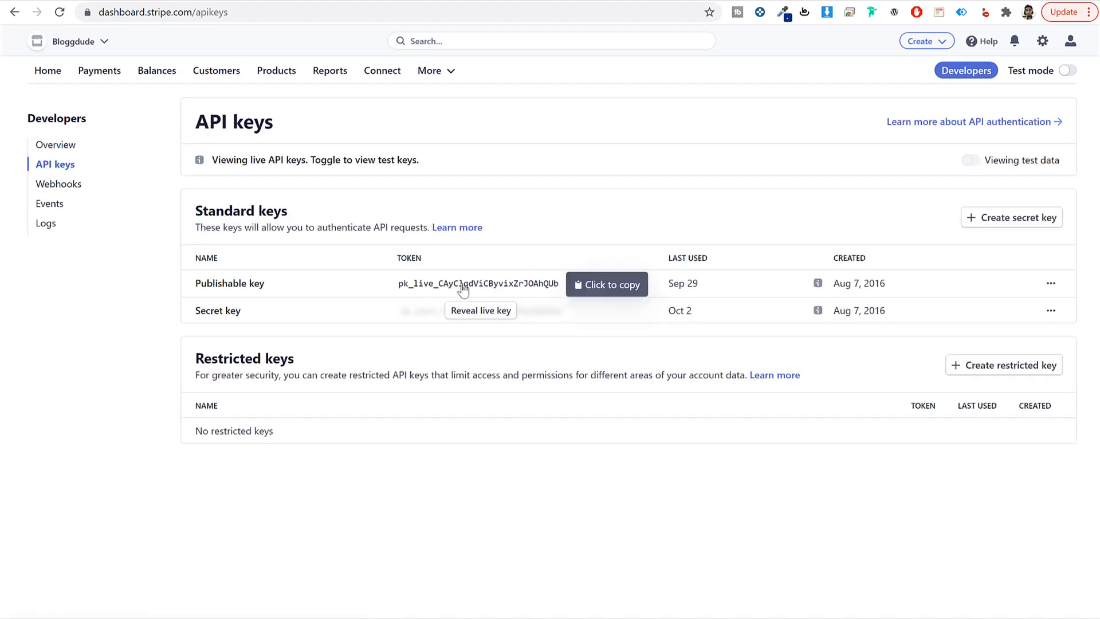
# Step: Copy the live publishable key and paste it into Lisfinity's Live Publishable Key field
pyautogui.click(482, 285)
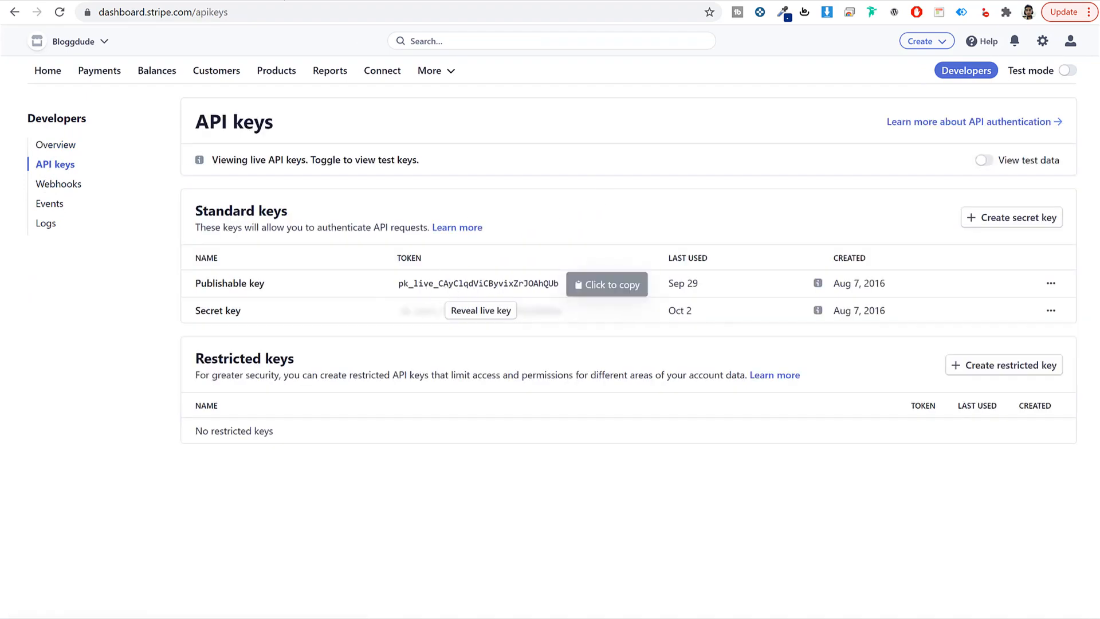
pyautogui.click(401, 2)
pyautogui.click(388, 293)
pyautogui.hotkey('ctrl', 'v')
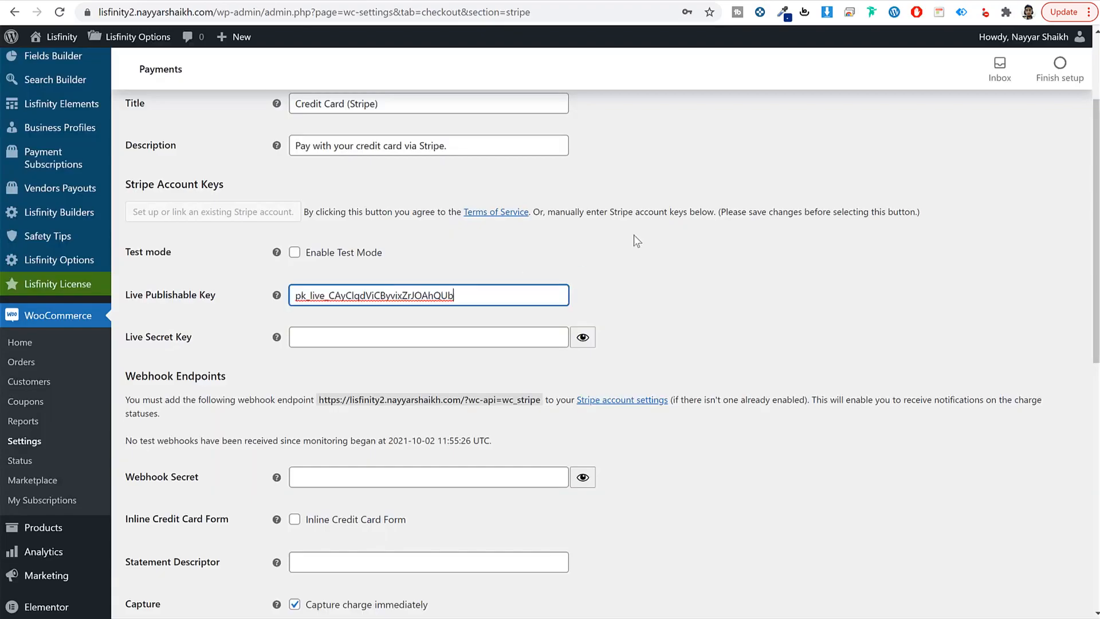
# Step: Copy the Stripe live secret key into Live Secret Key and save the Stripe settings
pyautogui.click(578, 2)
pyautogui.click(413, 293)
pyautogui.click(479, 311)
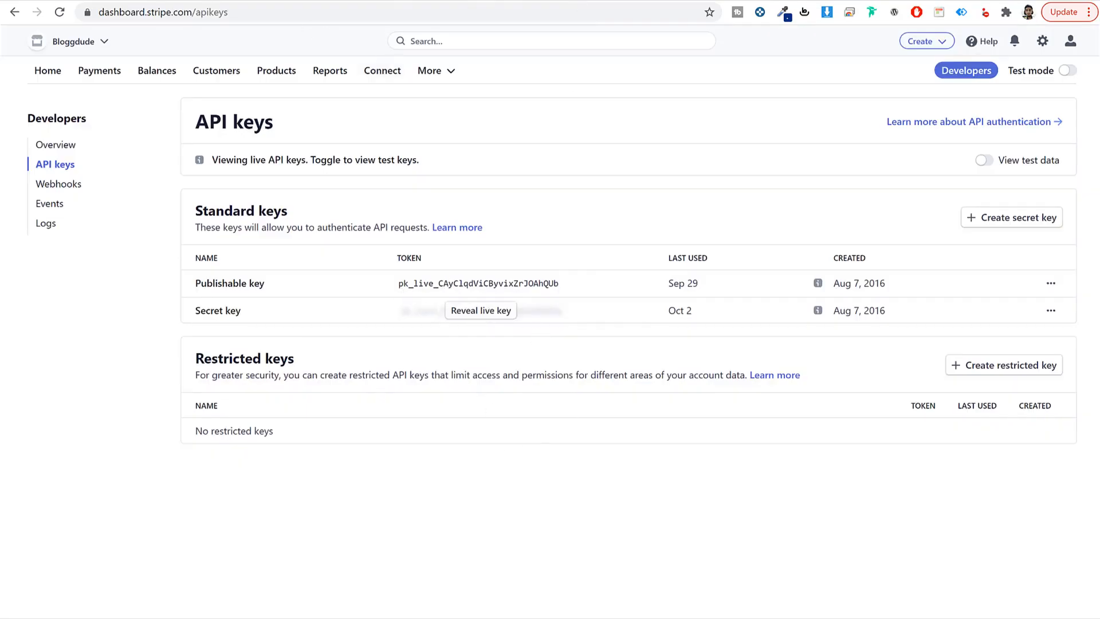
pyautogui.click(400, 1)
pyautogui.click(395, 338)
pyautogui.hotkey('ctrl', 'v')
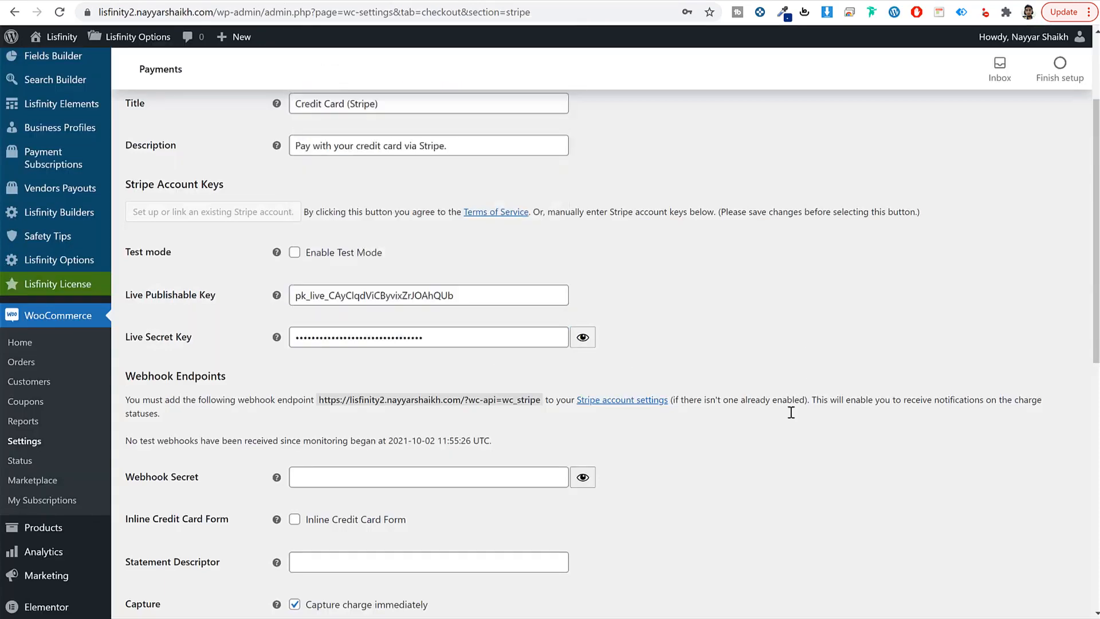
pyautogui.scroll(-10, 791, 412)
pyautogui.click(163, 553)
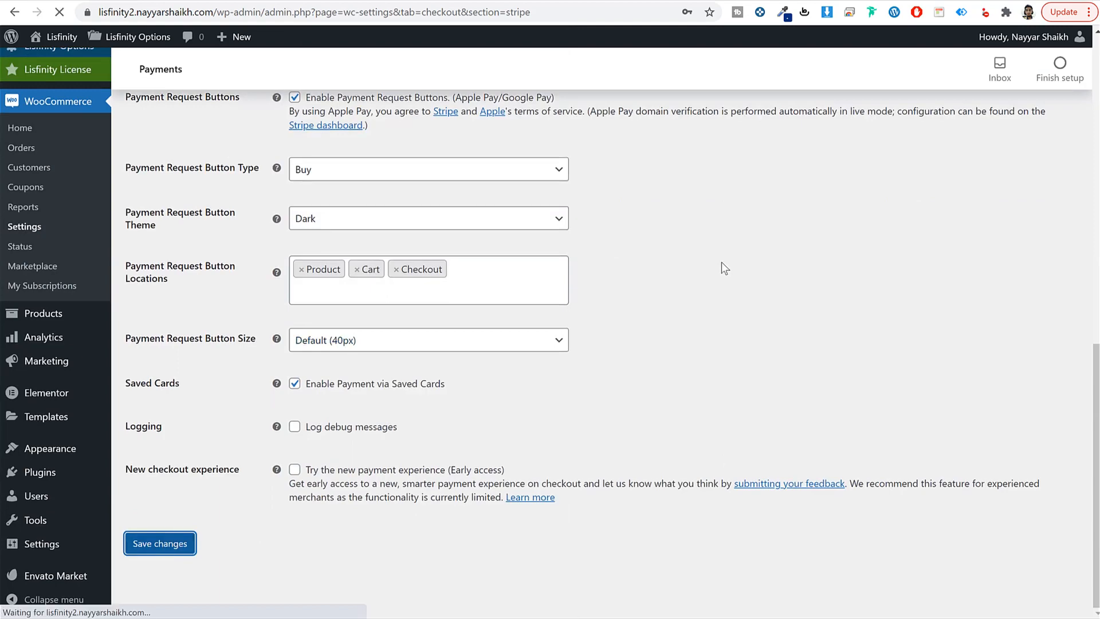
# Step: Leave Stripe for the Razorpay gateway settings, then open a new browser tab
pyautogui.scroll(1, 720, 263)
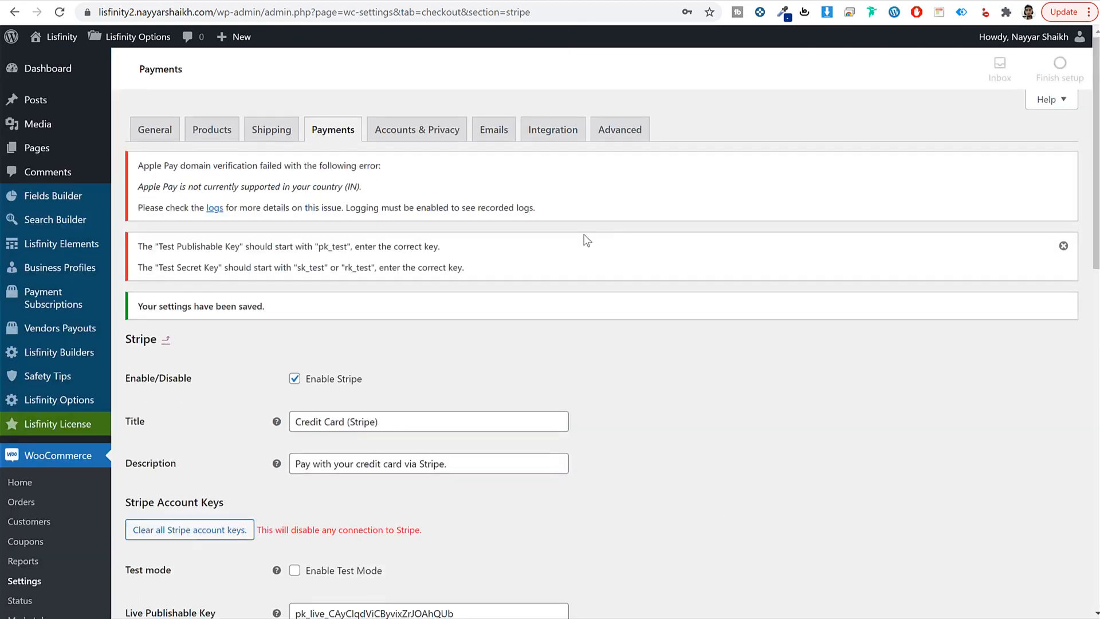
pyautogui.click(334, 136)
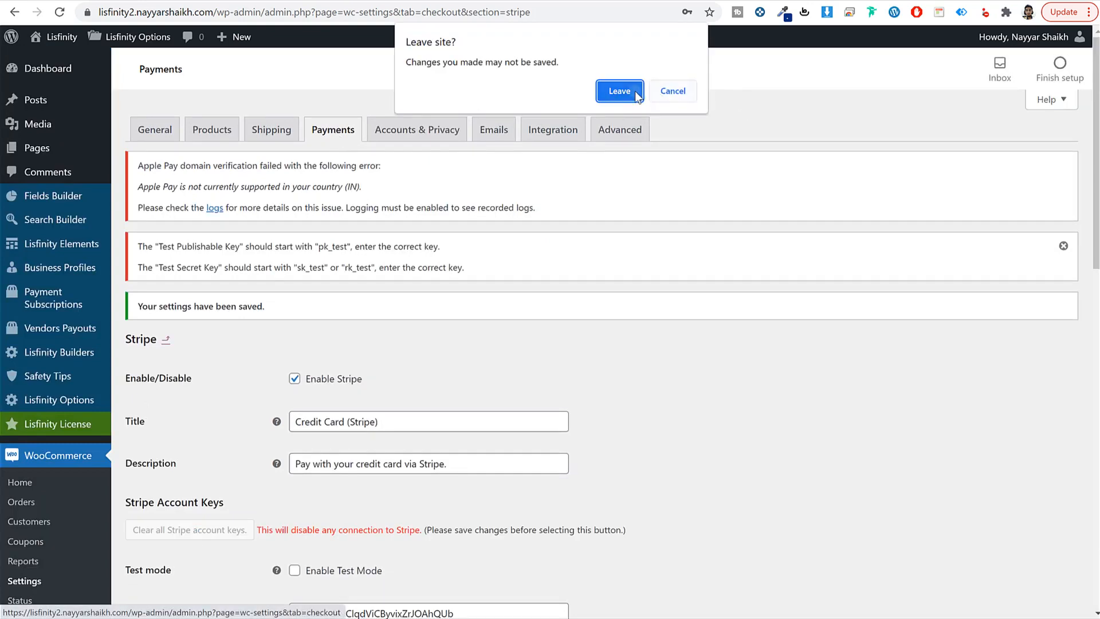
pyautogui.click(619, 91)
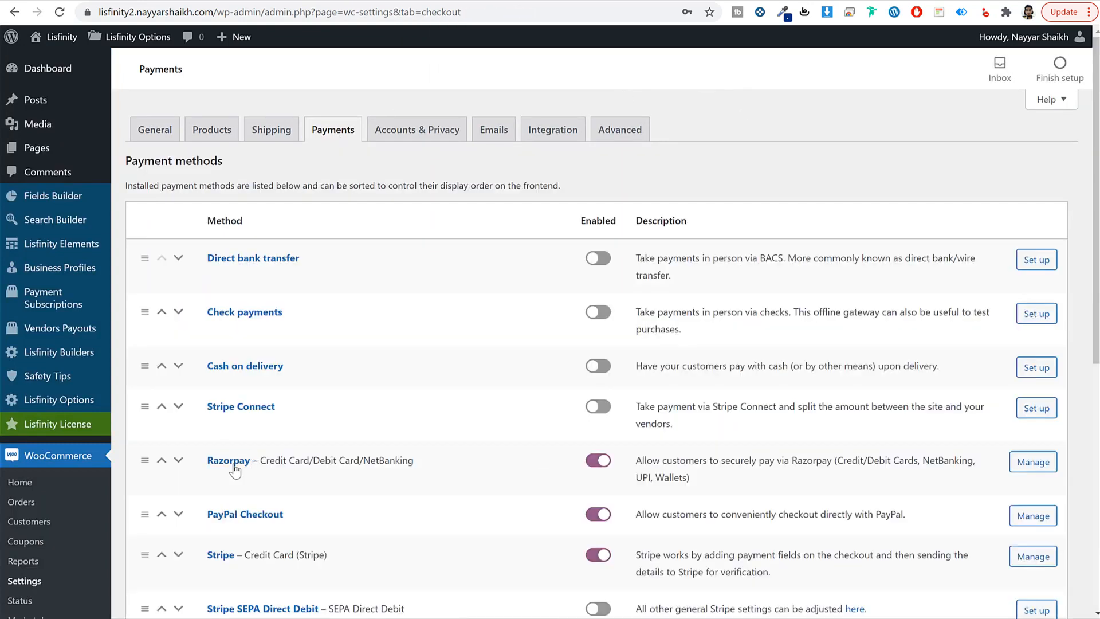
pyautogui.click(232, 464)
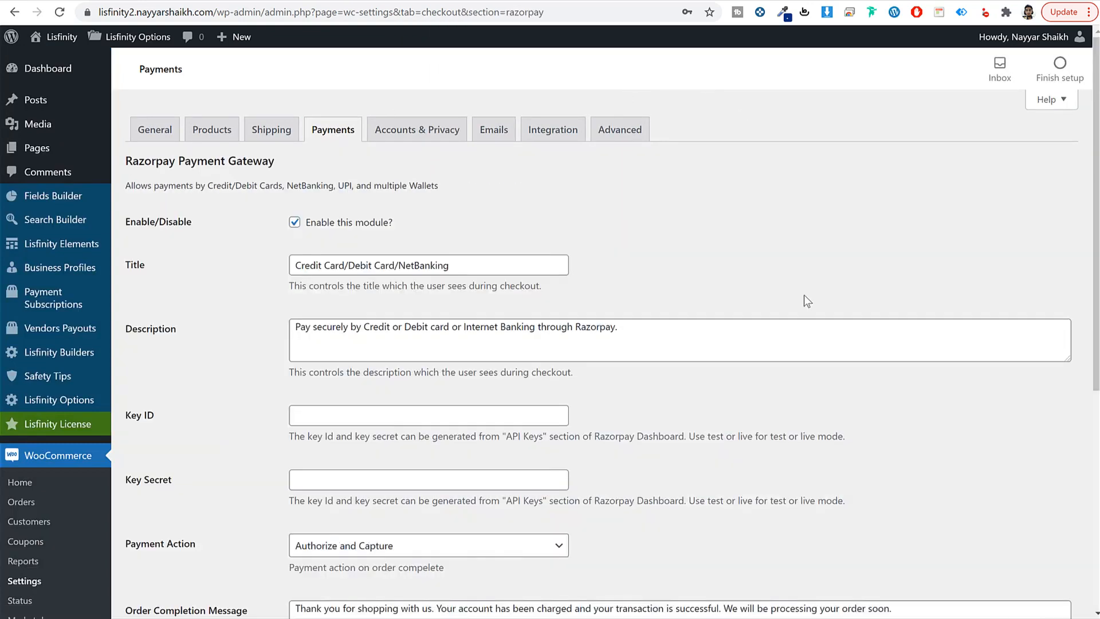
pyautogui.scroll(-6, 803, 295)
pyautogui.moveTo(159, 140); pyautogui.dragTo(123, 132)
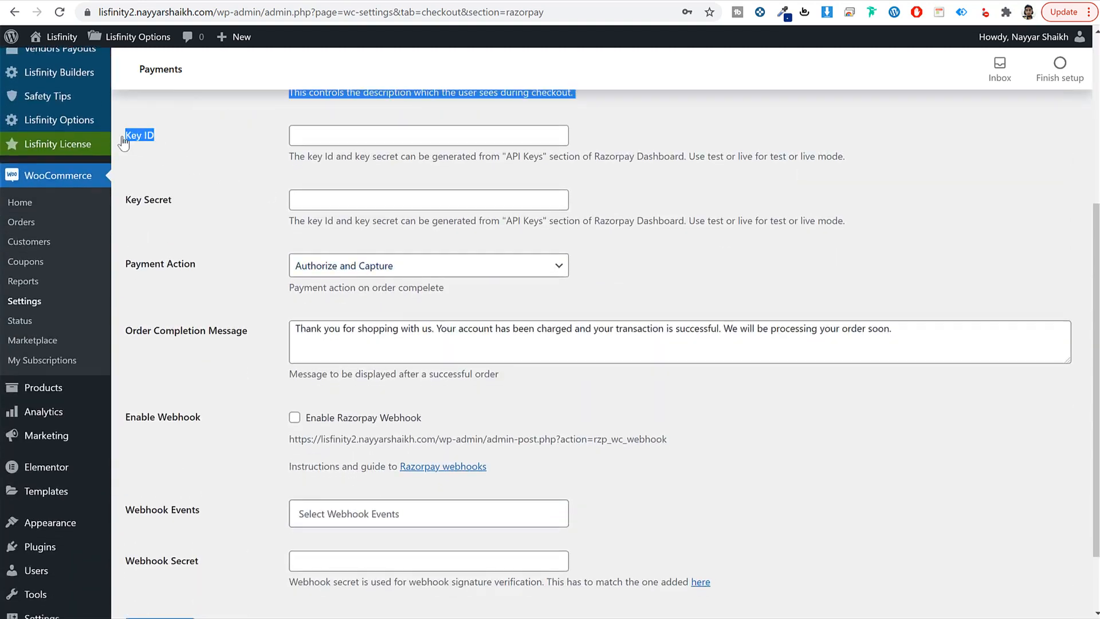
pyautogui.hotkey('ctrl', 't')
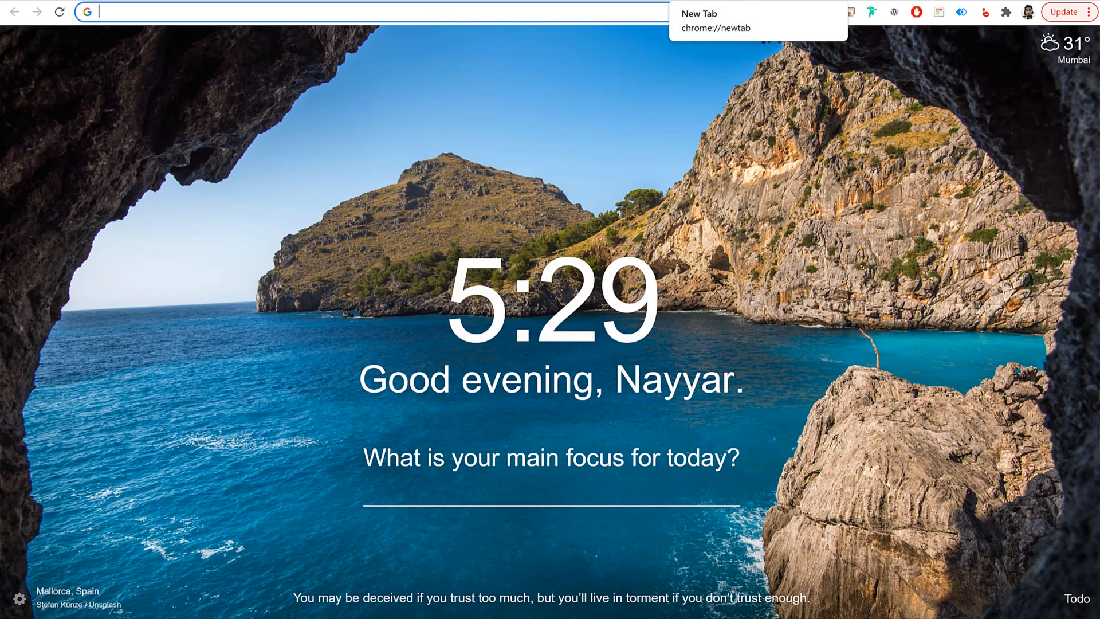
# Step: Show the live API Keys page in Razorpay Dashboard Settings and preview the DummyKeys file
pyautogui.write('dash')
pyautogui.press('Down')
pyautogui.press('Down')
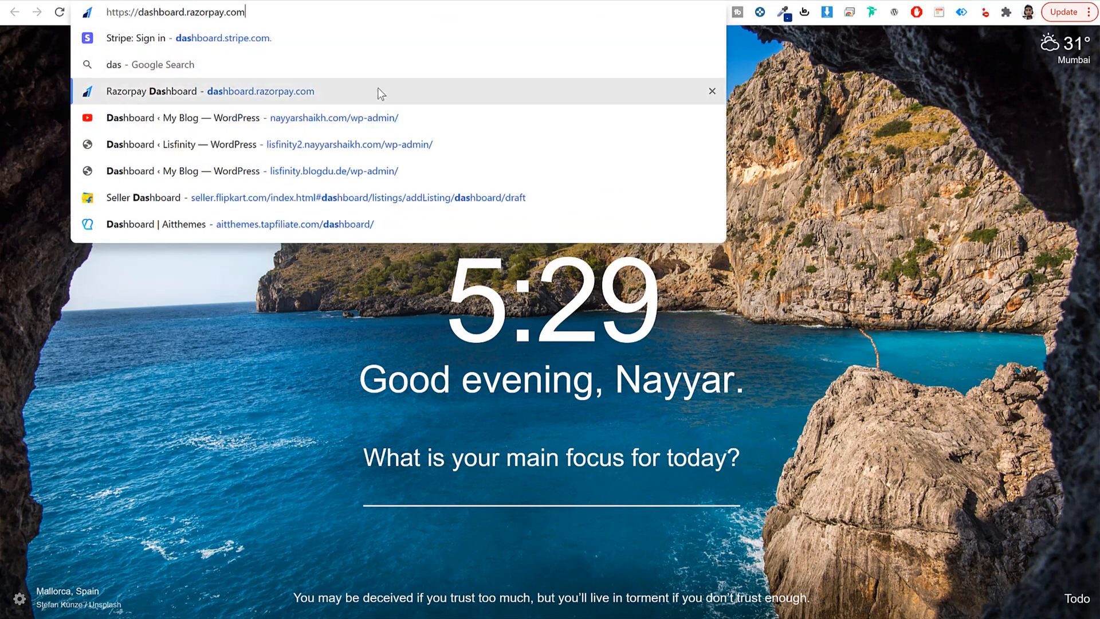
pyautogui.press('Return')
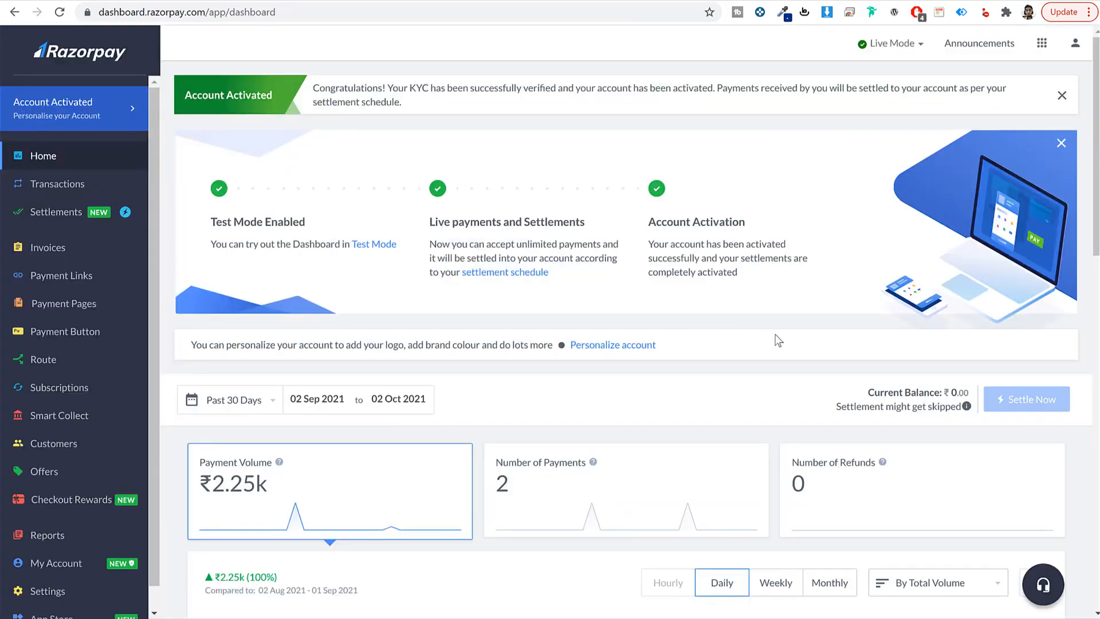
pyautogui.scroll(-1, 130, 367)
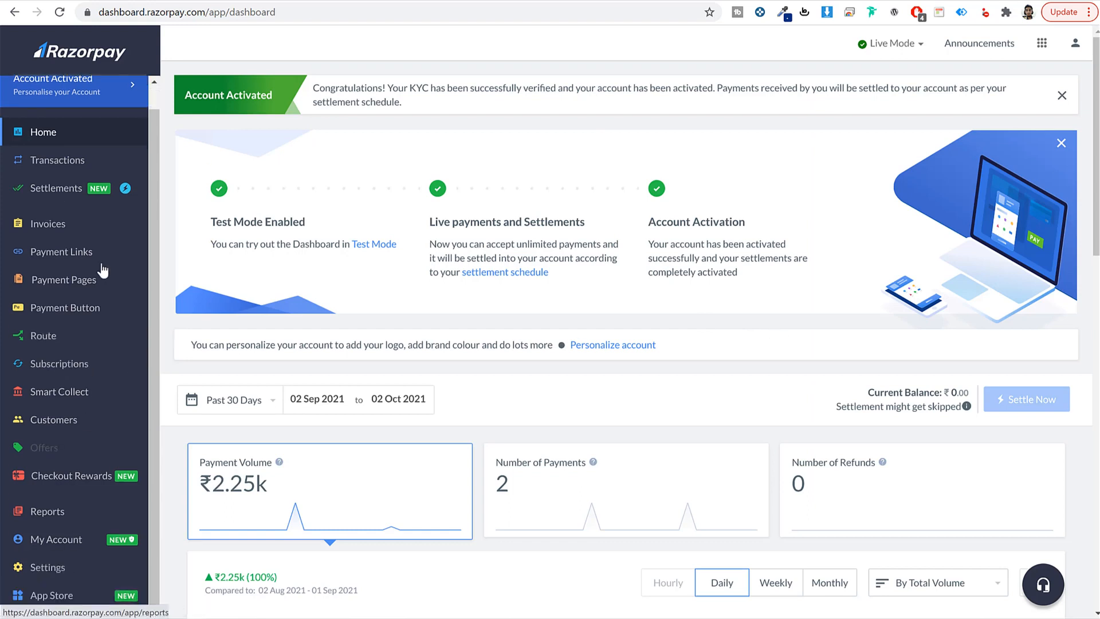
pyautogui.click(53, 573)
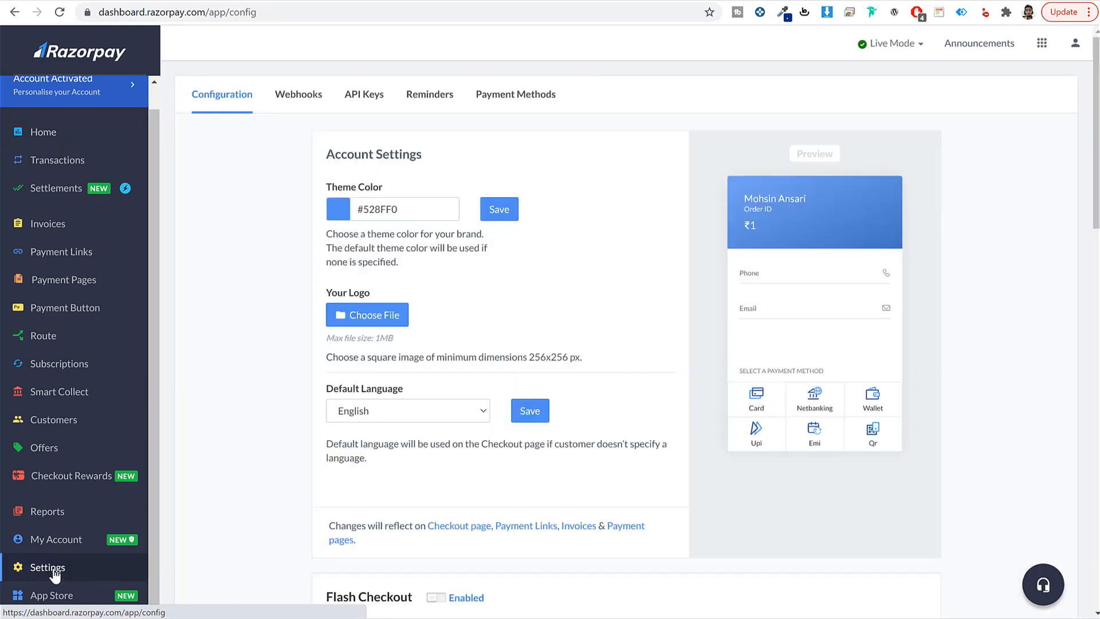
pyautogui.click(363, 94)
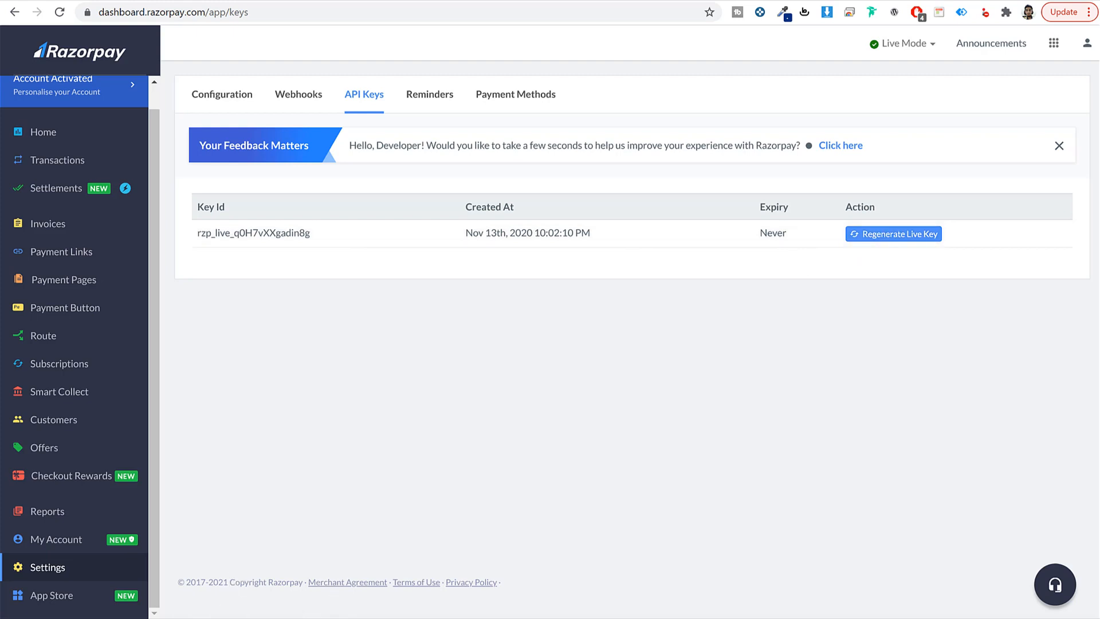
pyautogui.hotkey('alt', 'Tab')
pyautogui.click(484, 246)
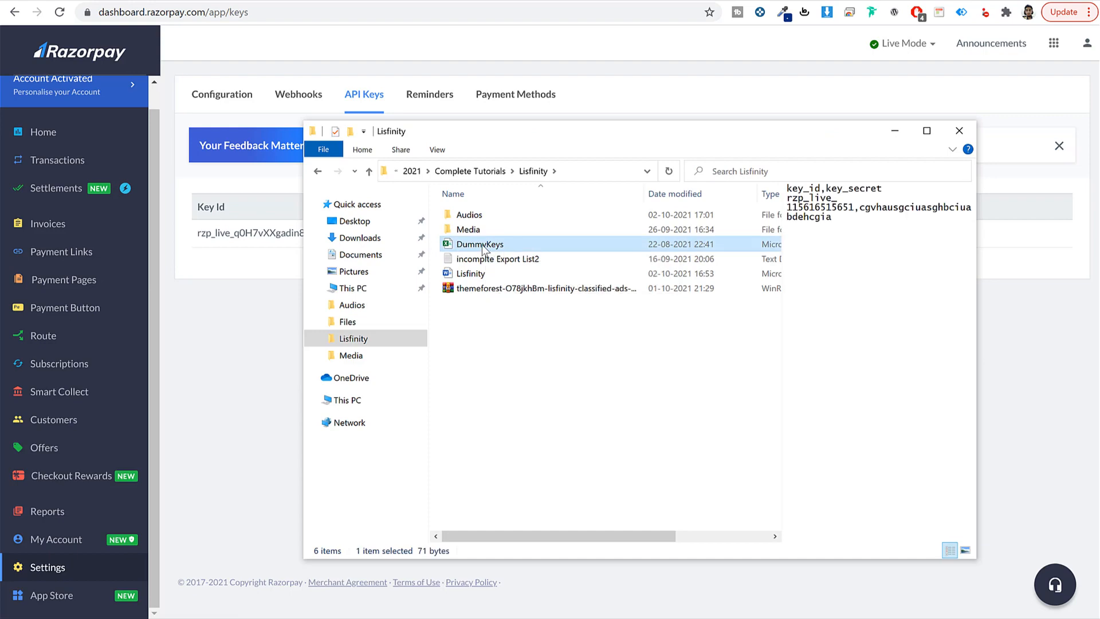
# Step: Open DummyKeys in Excel, dismiss the new-look announcement, and auto-fit column A
pyautogui.doubleClick(483, 246)
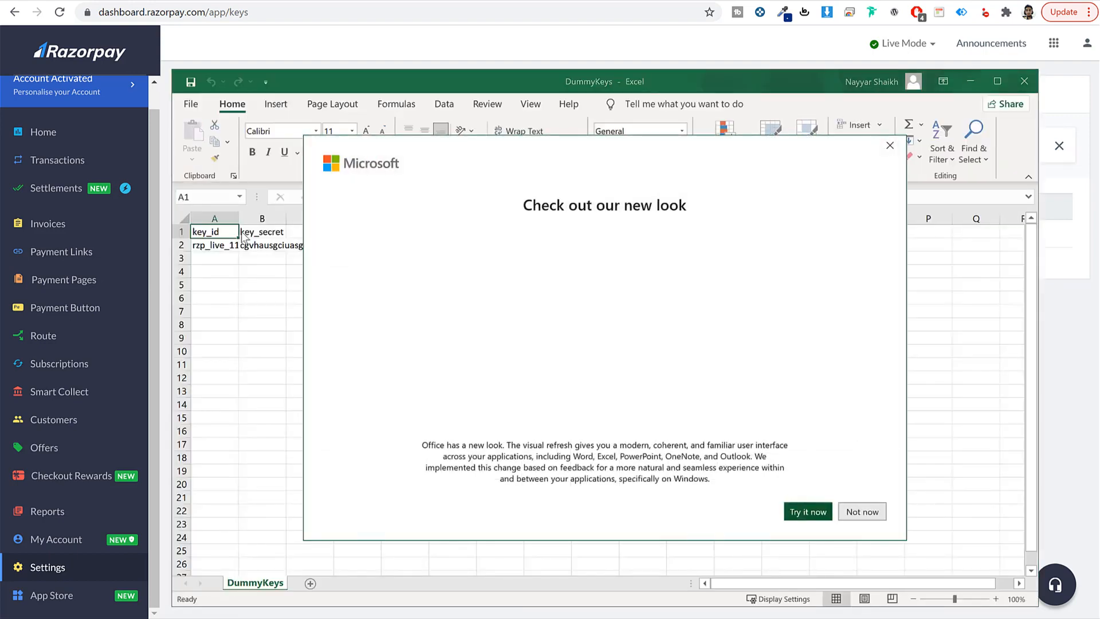
pyautogui.click(891, 145)
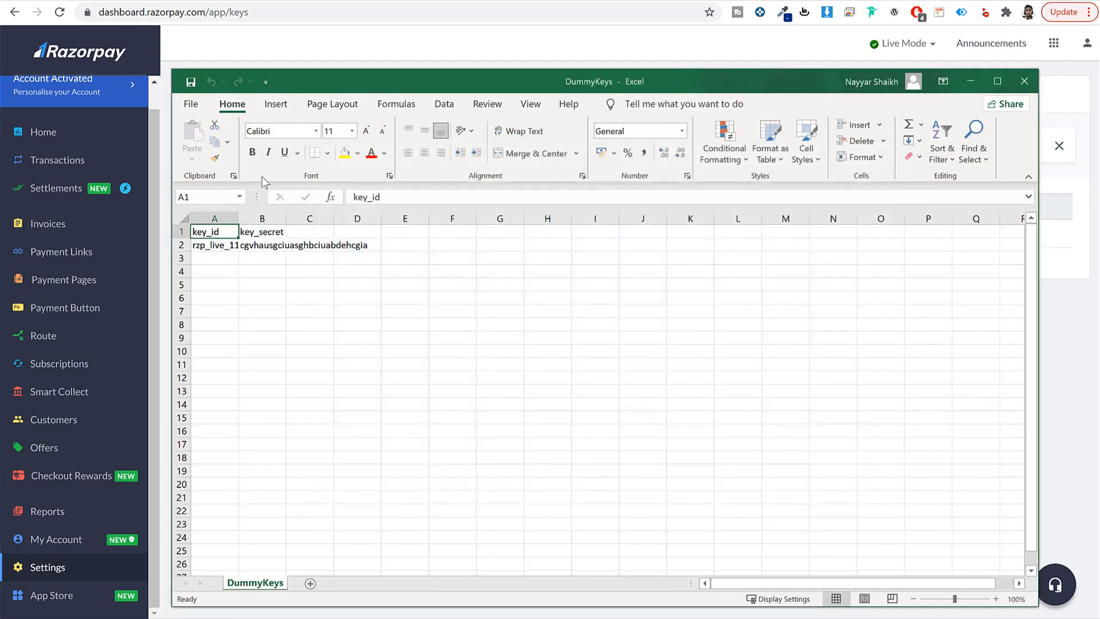
pyautogui.moveTo(238, 219); pyautogui.dragTo(240, 218)
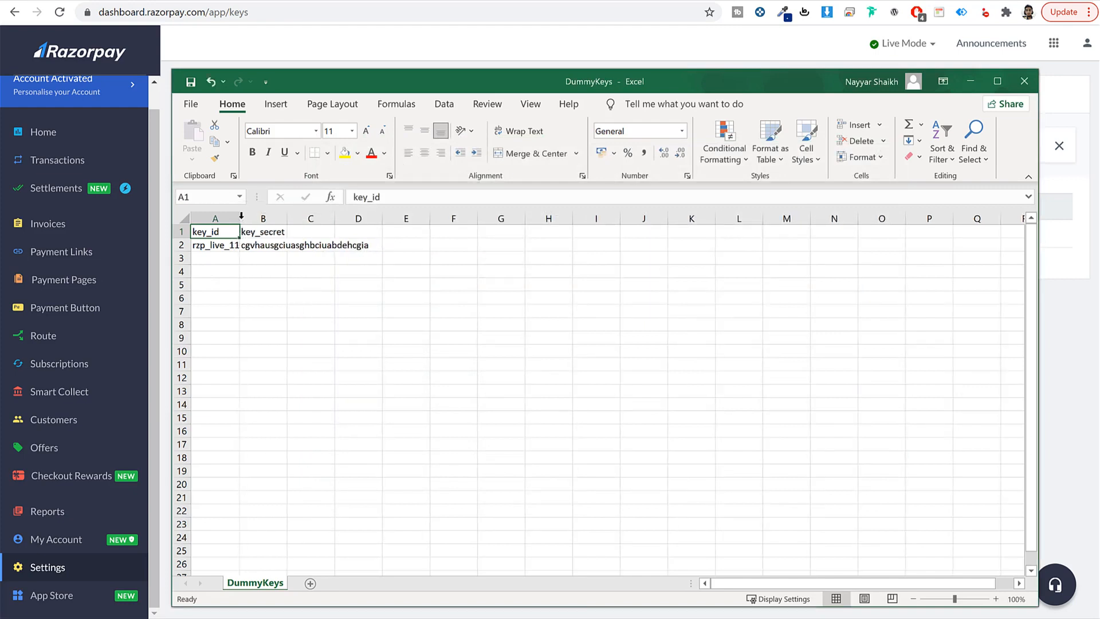
pyautogui.doubleClick(240, 218)
# Step: Copy the key ID from cell A2 into Razorpay's Key ID field, then select B2
pyautogui.click(233, 245)
pyautogui.doubleClick(234, 245)
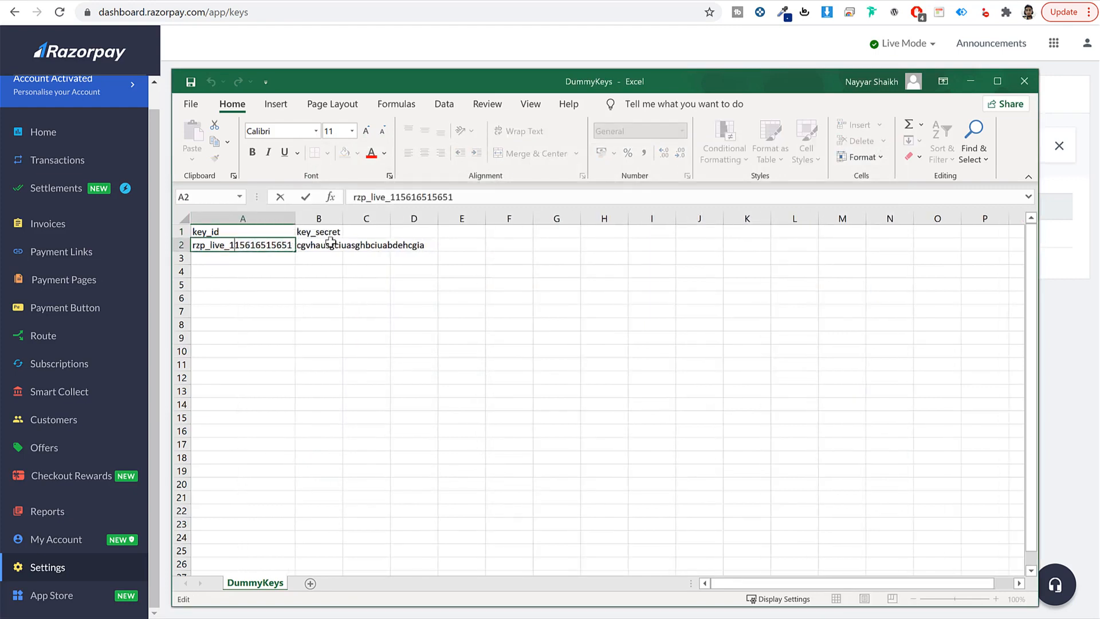
pyautogui.doubleClick(262, 245)
pyautogui.hotkey('ctrl', 'c')
pyautogui.click(262, 244)
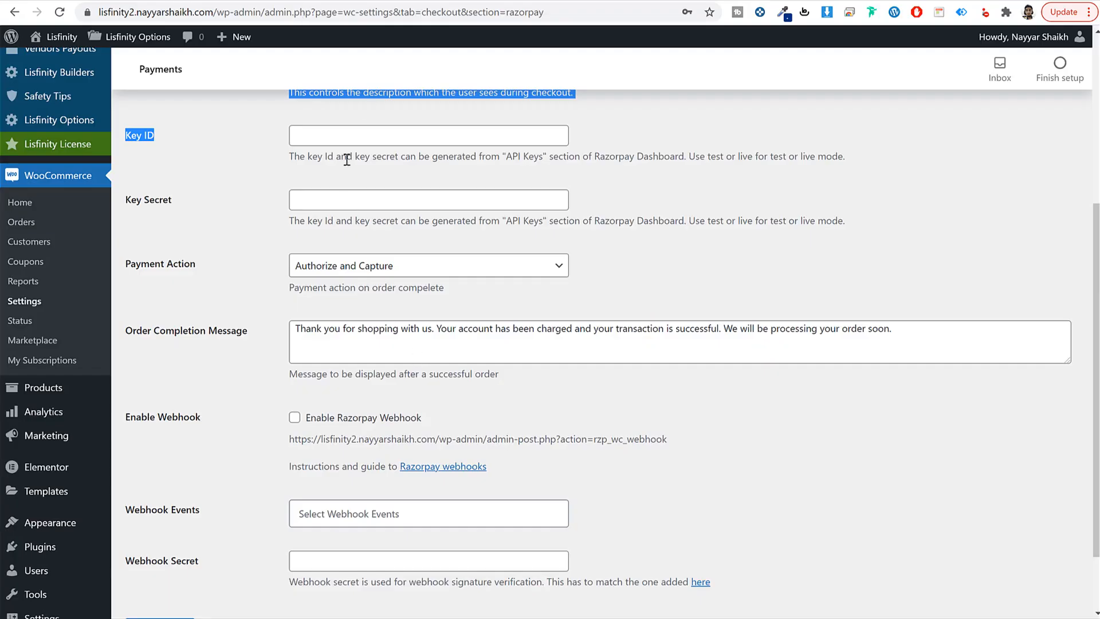
pyautogui.click(350, 135)
pyautogui.hotkey('ctrl', 'v')
pyautogui.hotkey('alt', 'Tab')
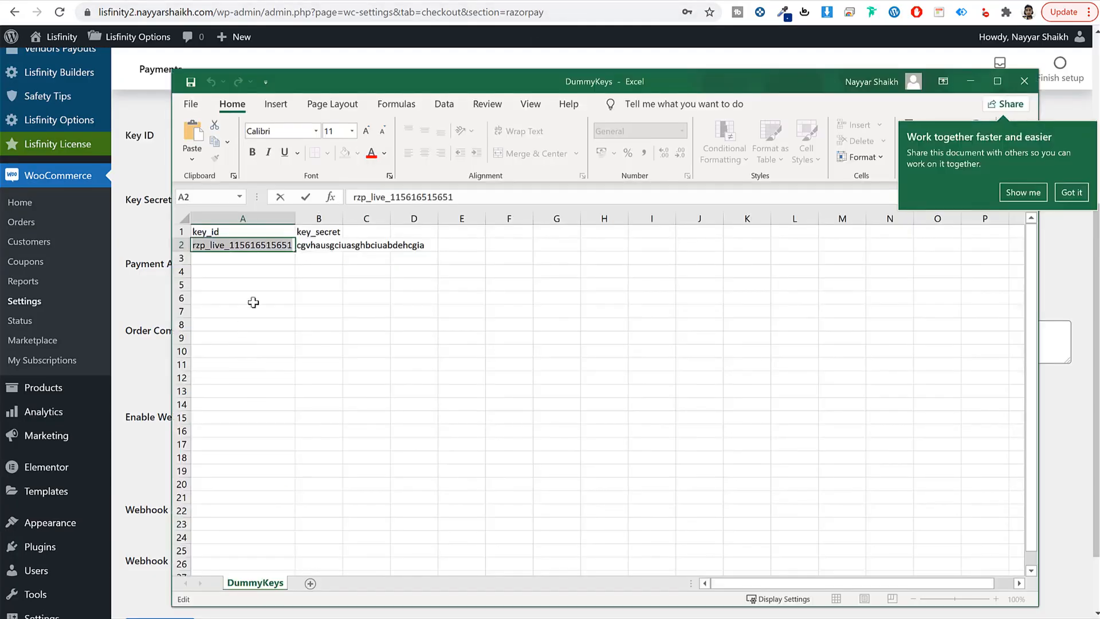
pyautogui.click(309, 249)
# Step: Copy the key secret from B2 into the Key Secret field and save the Razorpay settings
pyautogui.doubleClick(310, 246)
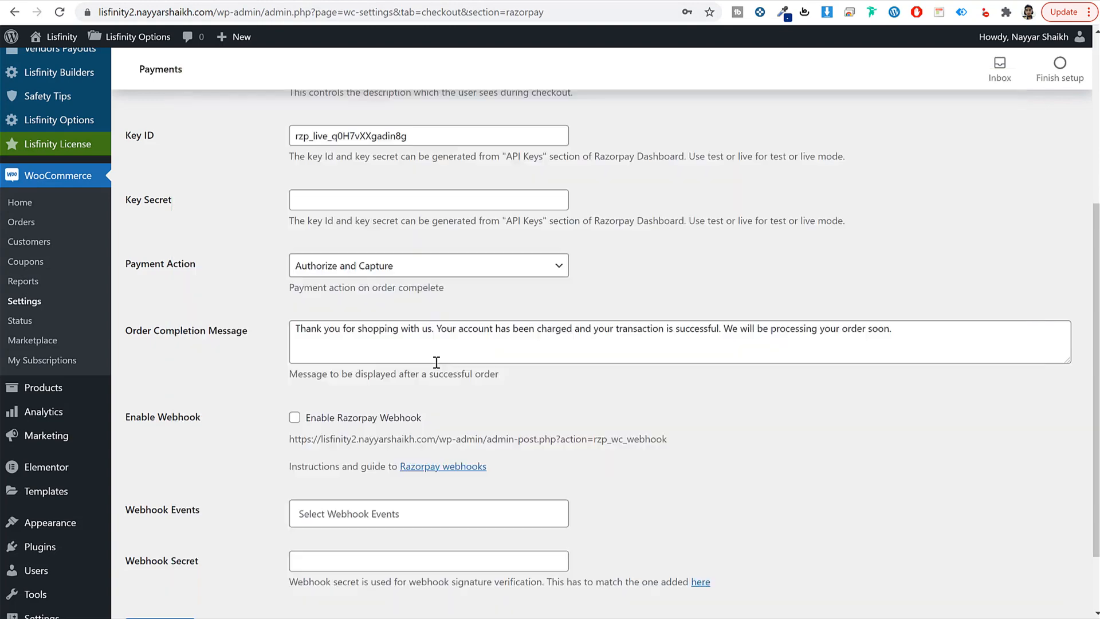
pyautogui.click(365, 201)
pyautogui.hotkey('ctrl', 'v')
pyautogui.scroll(-1, 723, 463)
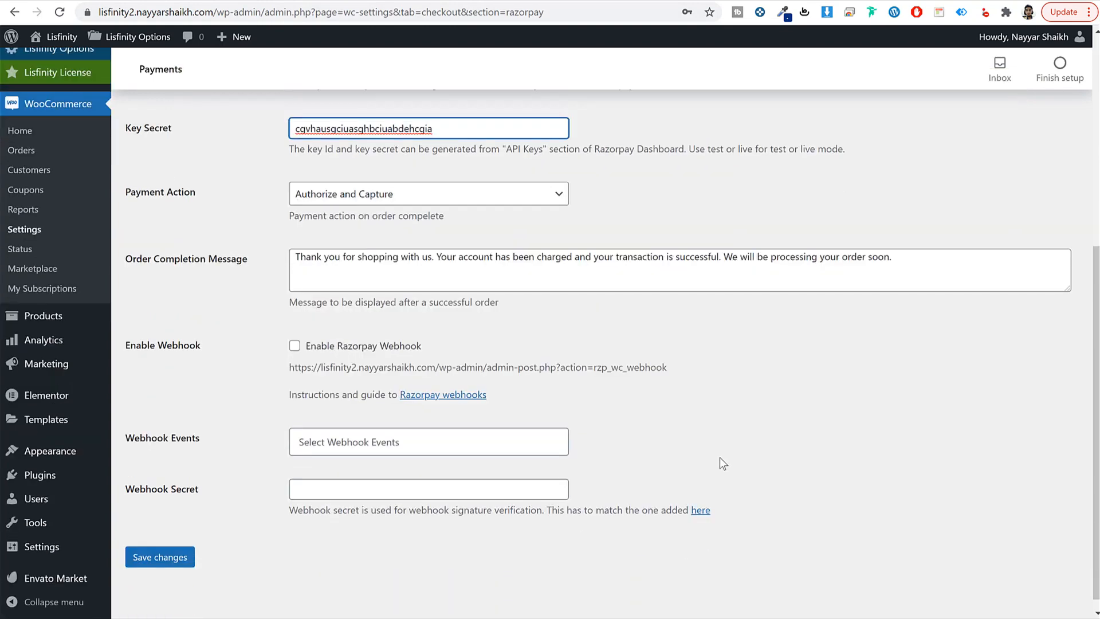
pyautogui.click(159, 545)
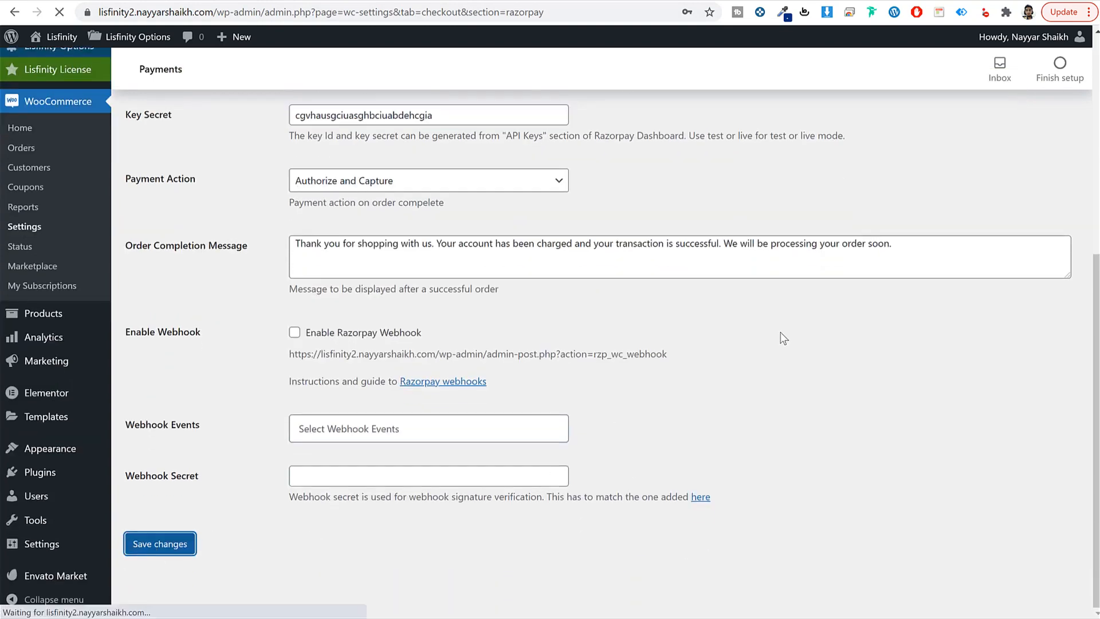
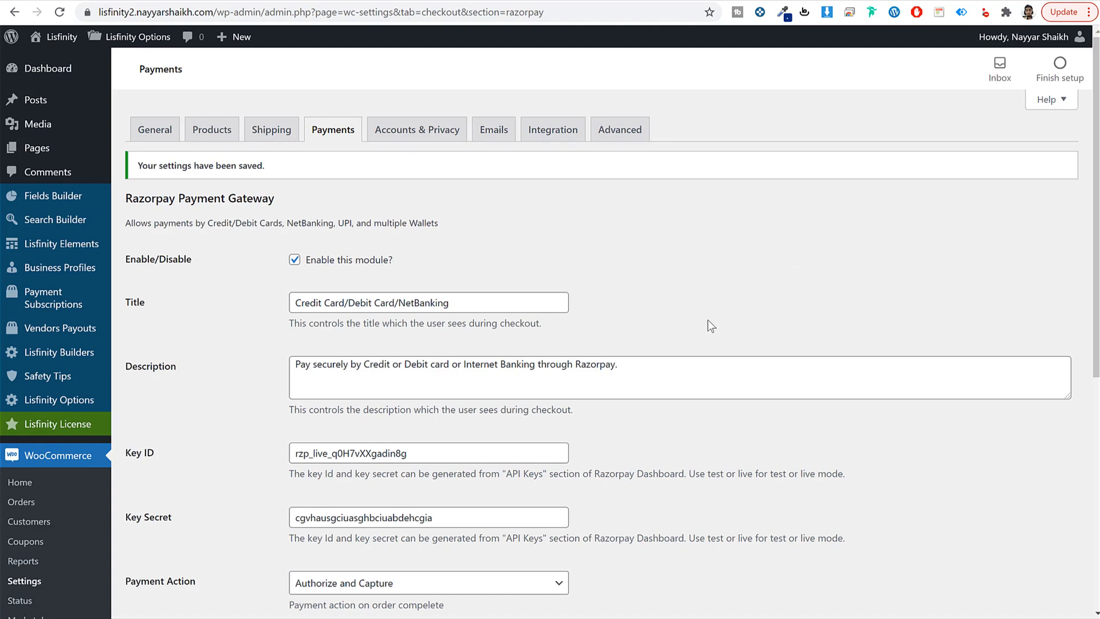
# Step: In Accounts & Privacy, allow login at checkout and account creation at checkout and on My account
pyautogui.click(414, 137)
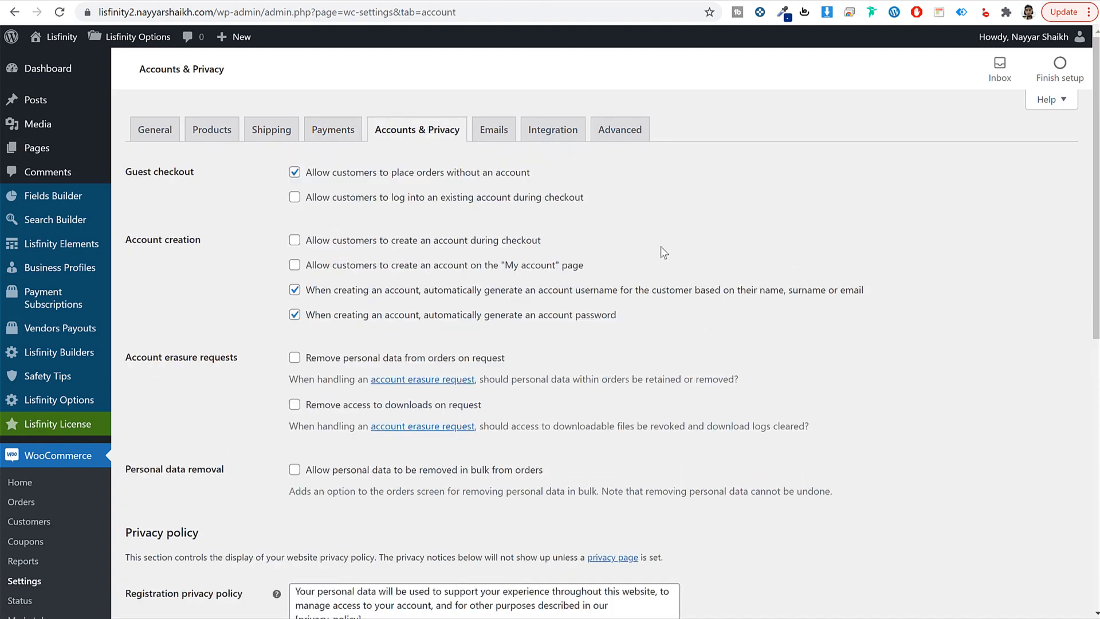
pyautogui.click(417, 200)
pyautogui.click(331, 247)
pyautogui.moveTo(311, 248); pyautogui.dragTo(543, 251)
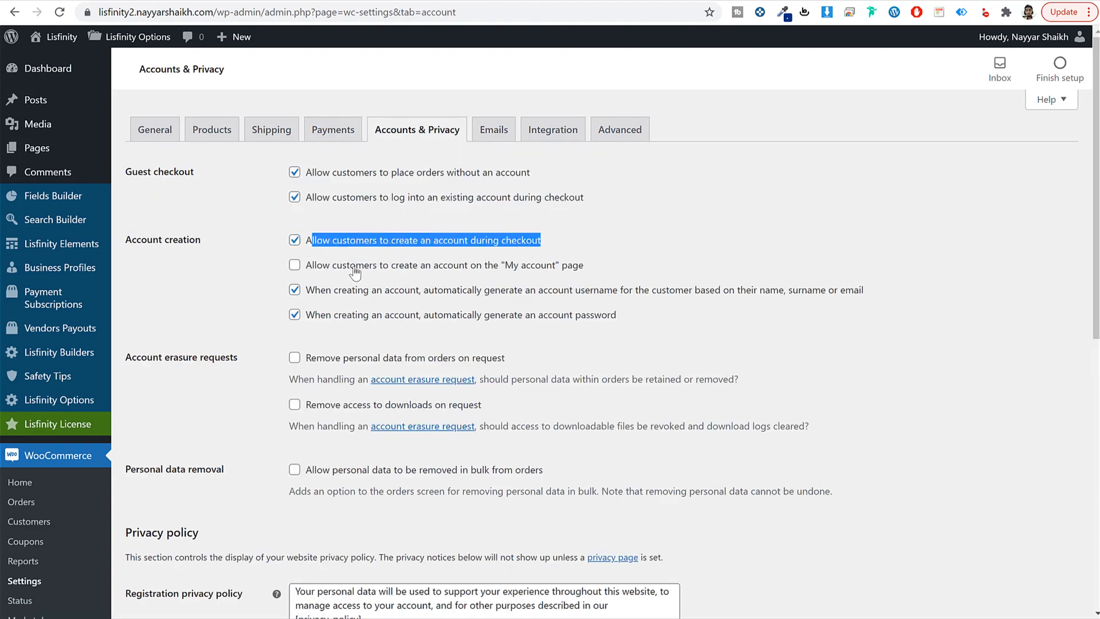
pyautogui.click(313, 267)
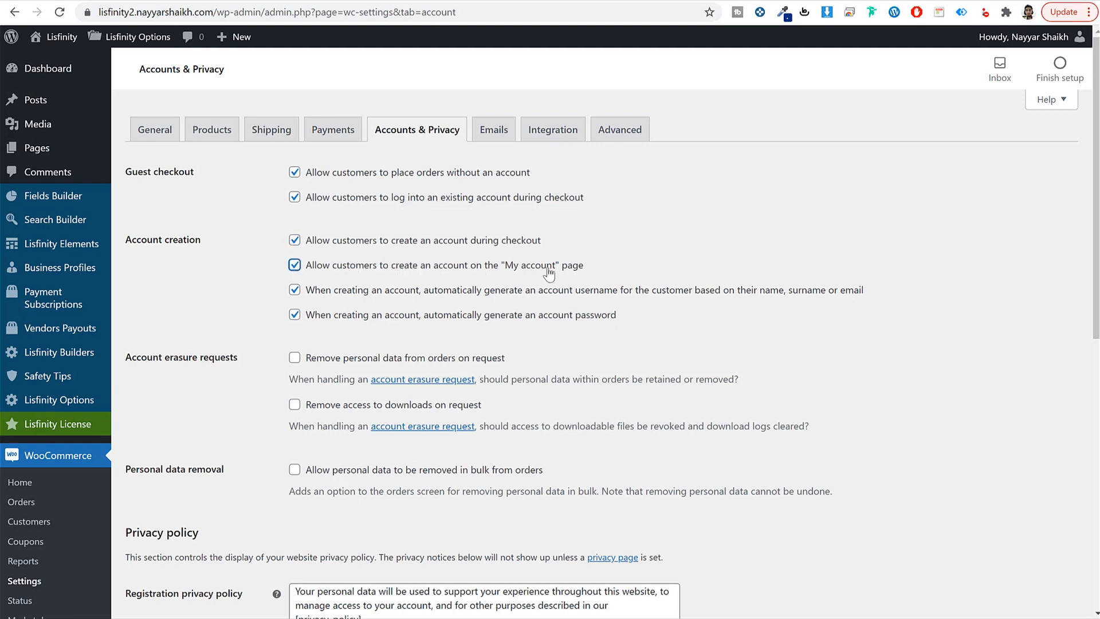
# Step: Turn off auto-generated account usernames and passwords and save the settings
pyautogui.click(375, 295)
pyautogui.click(367, 312)
pyautogui.moveTo(320, 291); pyautogui.dragTo(655, 327)
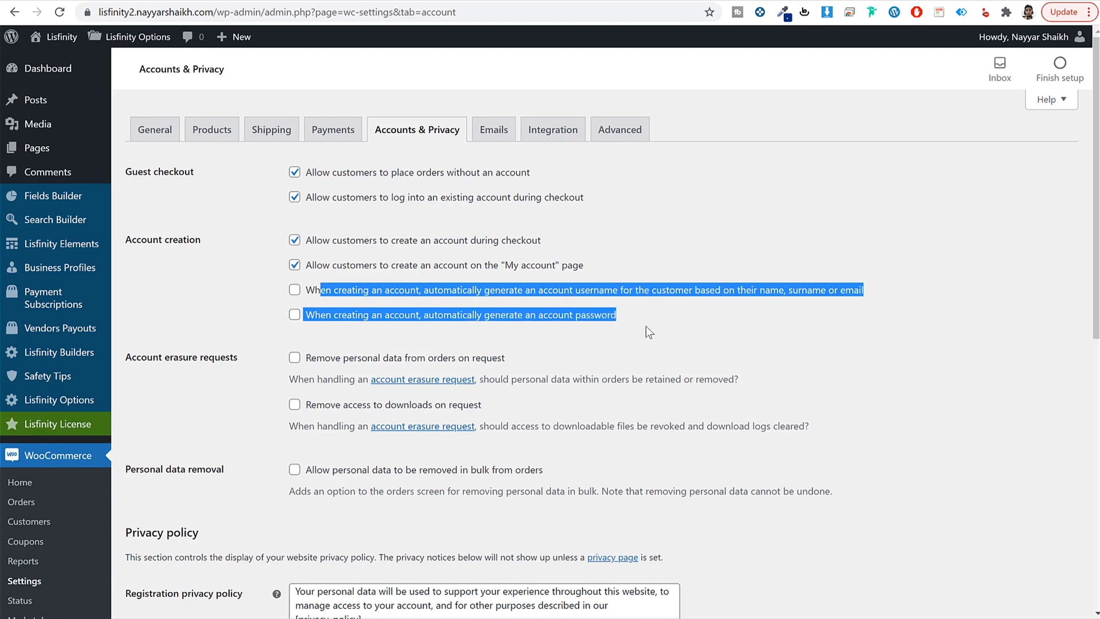
pyautogui.click(685, 333)
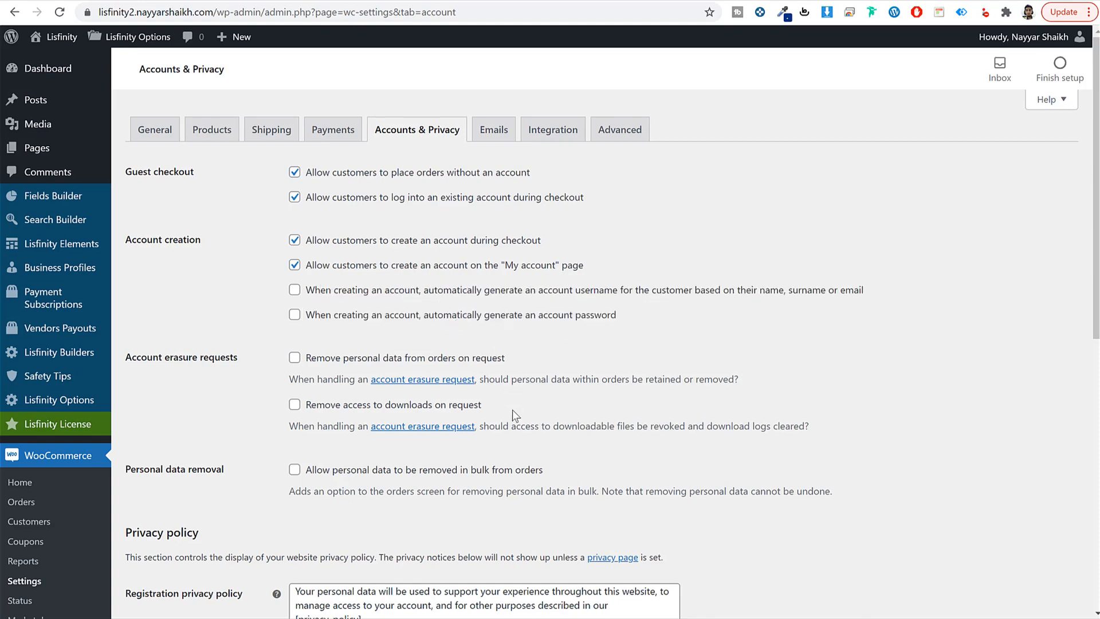
pyautogui.scroll(-8, 509, 415)
pyautogui.click(157, 544)
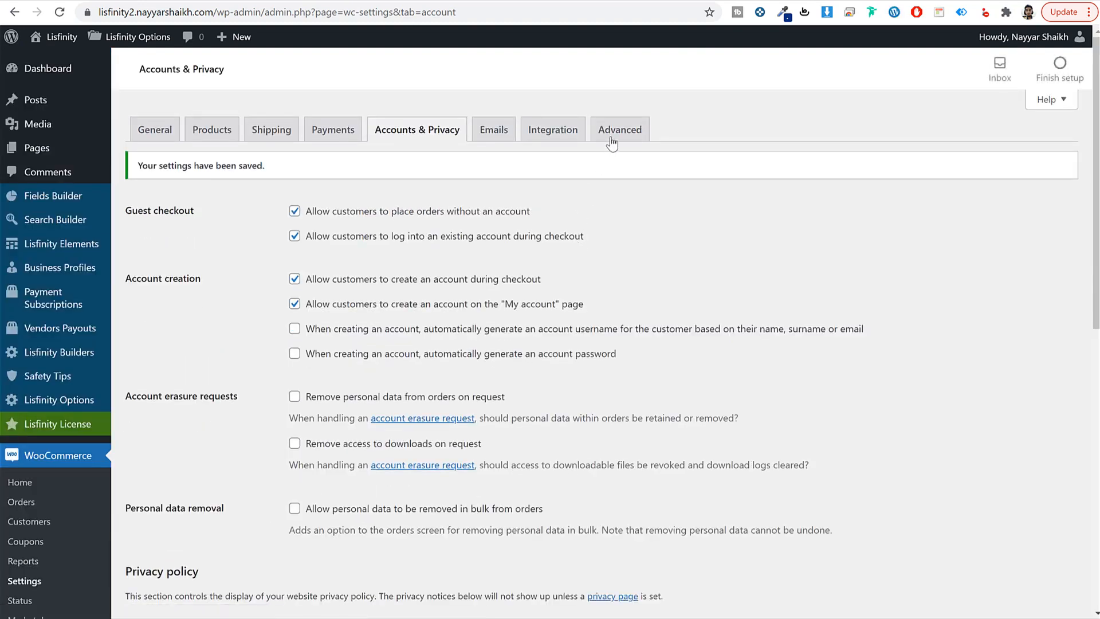
pyautogui.click(618, 130)
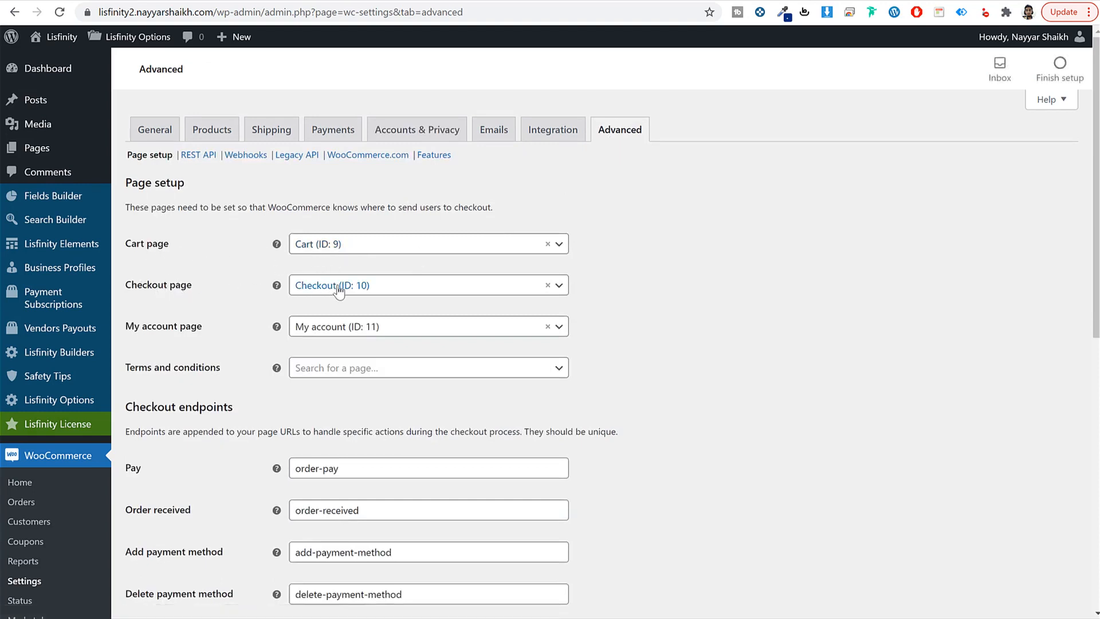
# Step: Re-save the Advanced page setup settings
pyautogui.moveTo(134, 331); pyautogui.dragTo(217, 336)
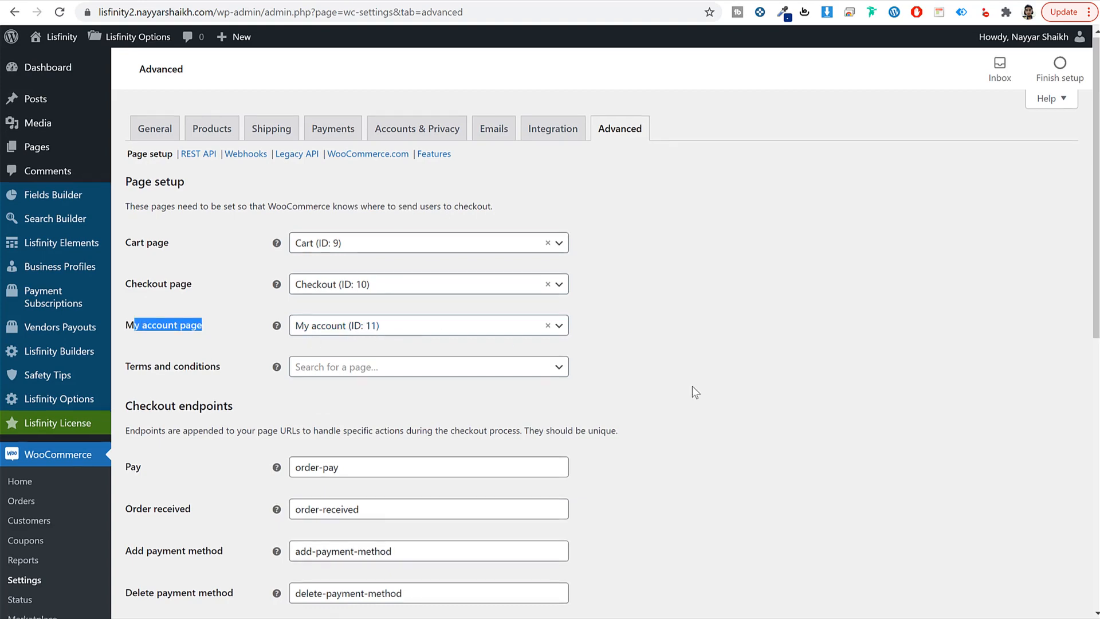
pyautogui.scroll(-8, 692, 386)
pyautogui.click(166, 547)
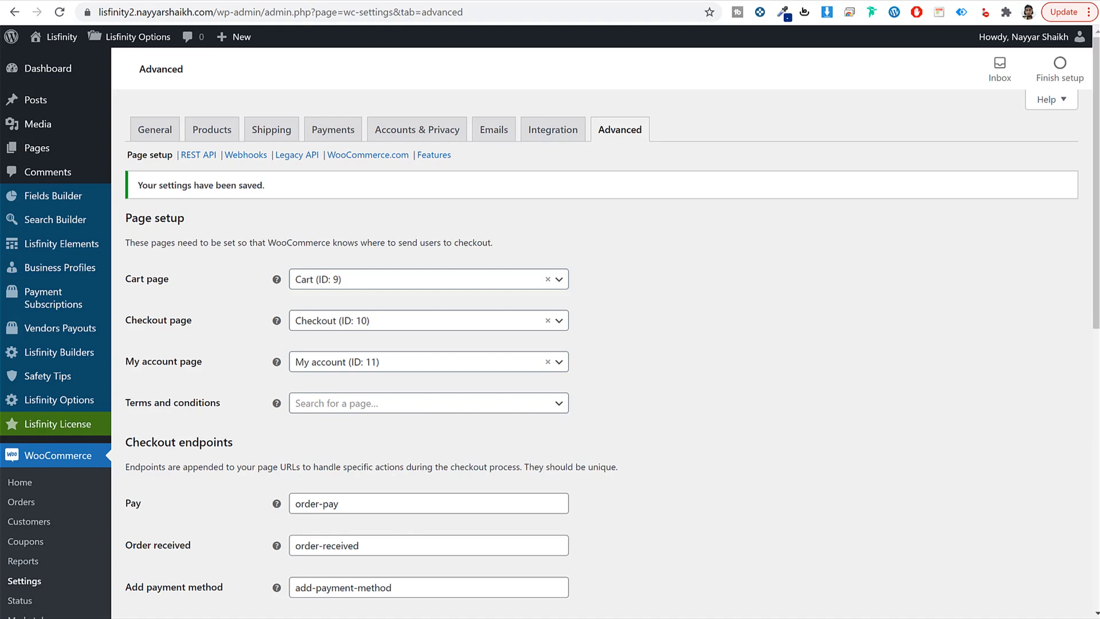
# Step: In the customer's window, reload the Packages page and try buying the Recommended package
pyautogui.moveTo(243, 618)
pyautogui.click(315, 615)
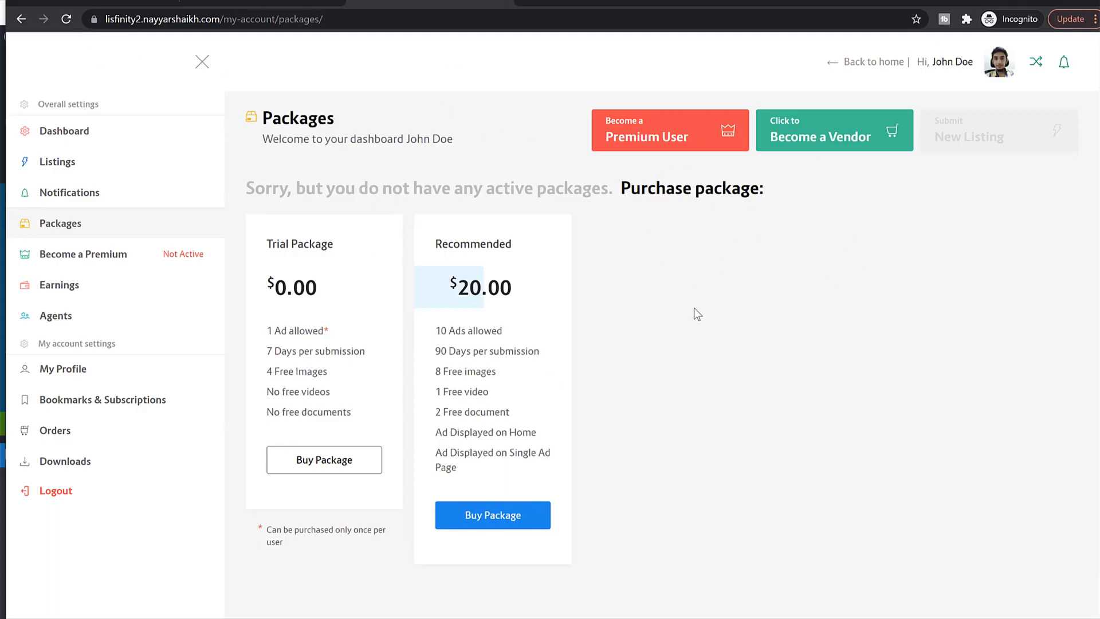
pyautogui.click(66, 19)
pyautogui.click(498, 523)
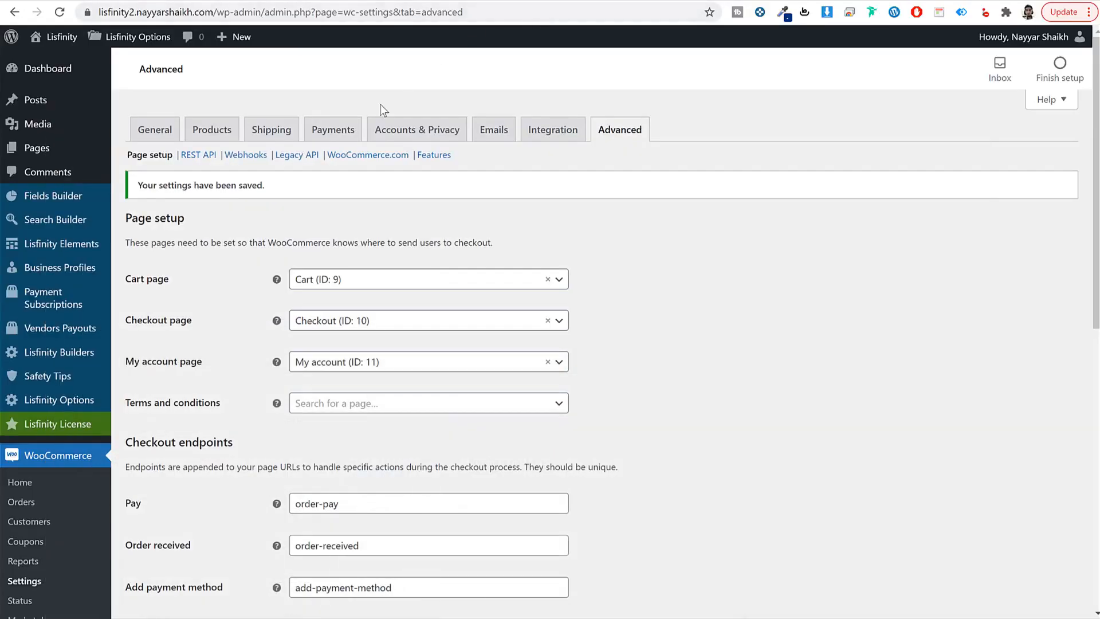
# Step: Save the Payments method settings, then return to the customer's window
pyautogui.click(320, 132)
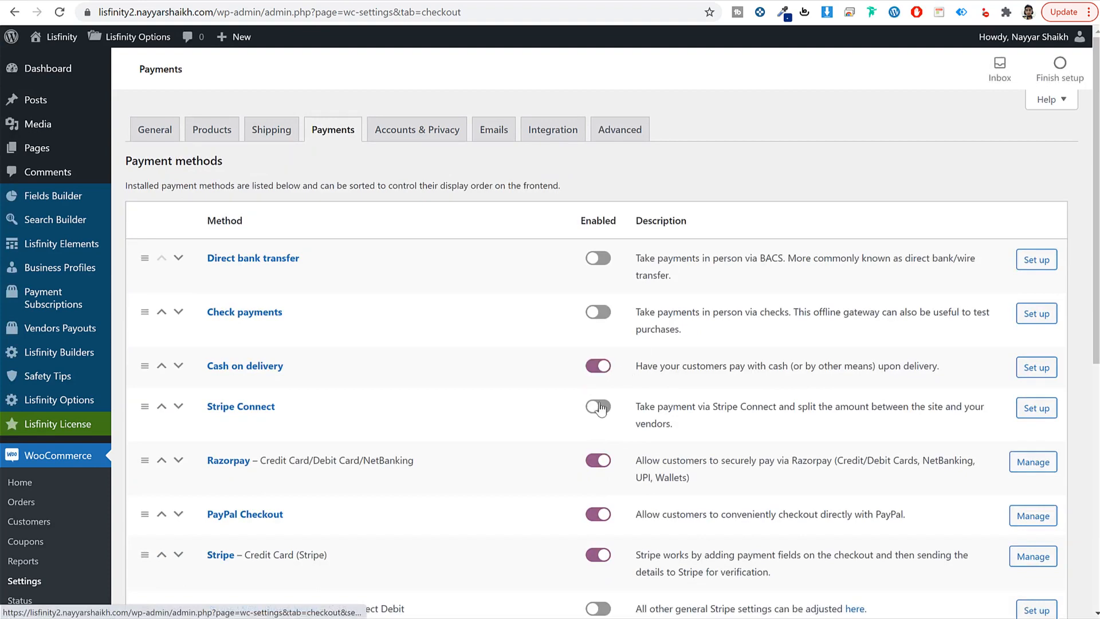
pyautogui.scroll(-6, 600, 401)
pyautogui.scroll(-2, 599, 400)
pyautogui.click(179, 548)
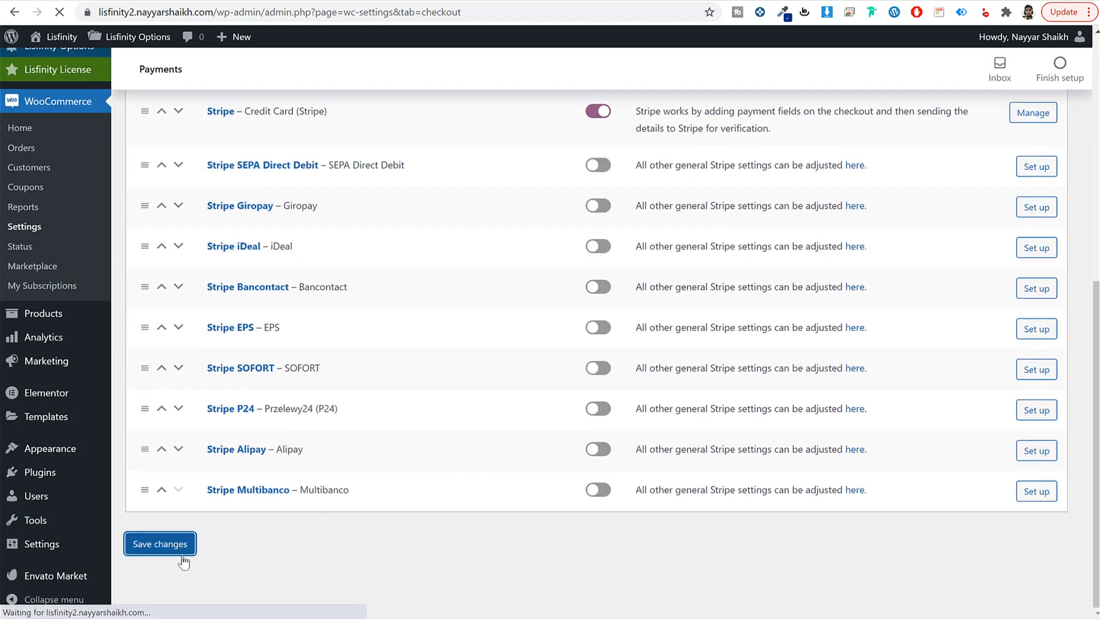
pyautogui.moveTo(241, 618)
pyautogui.click(315, 612)
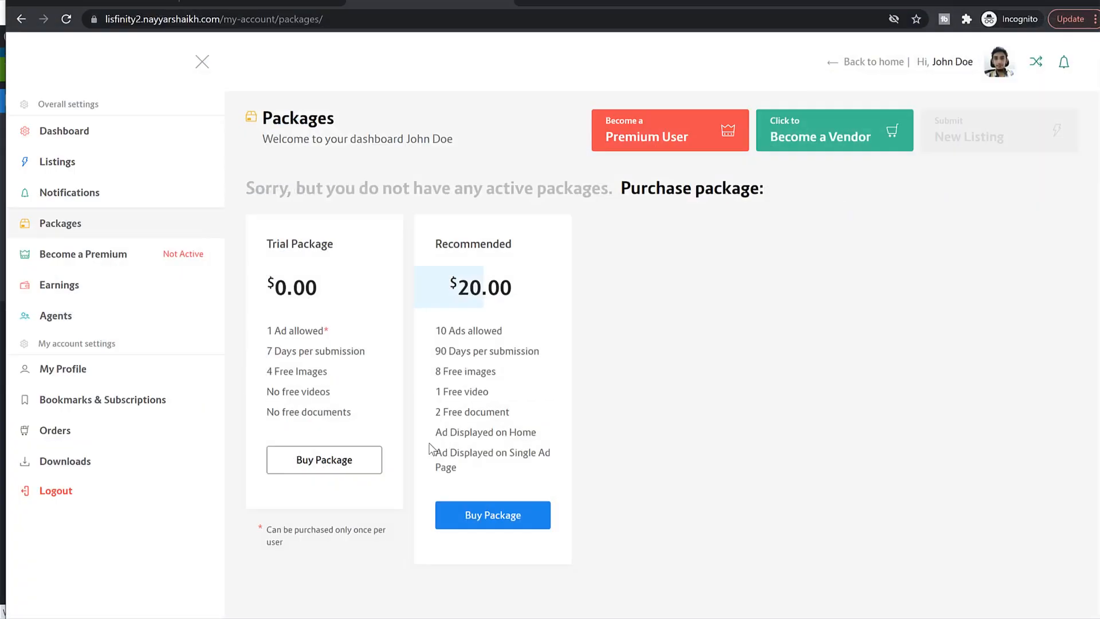
# Step: Buy the Recommended package and set the billing country to India
pyautogui.click(496, 521)
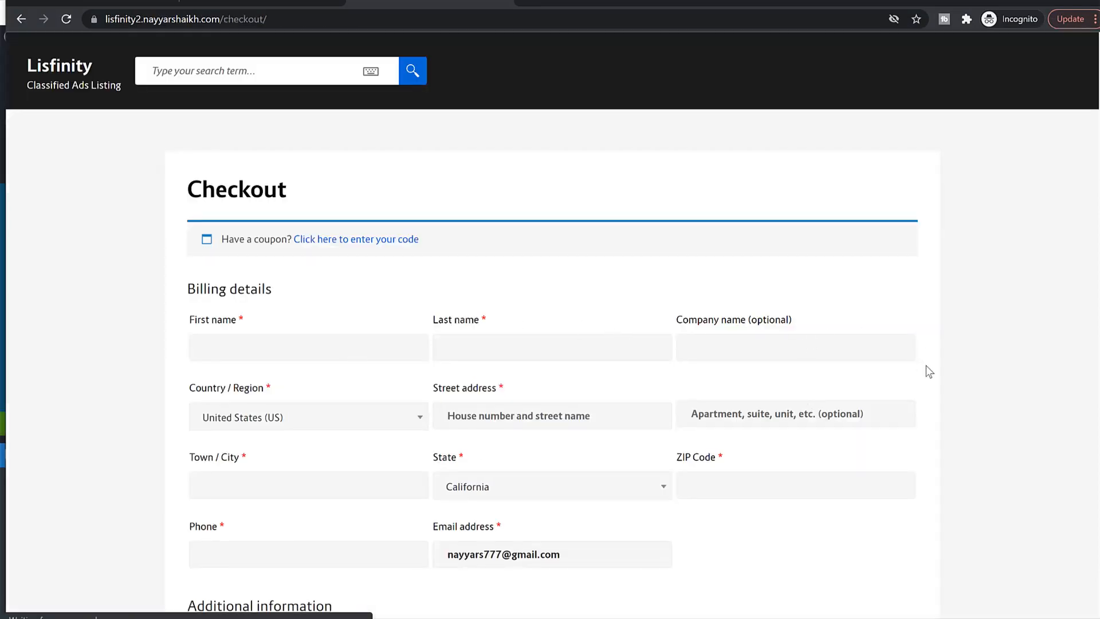
pyautogui.scroll(-2, 307, 211)
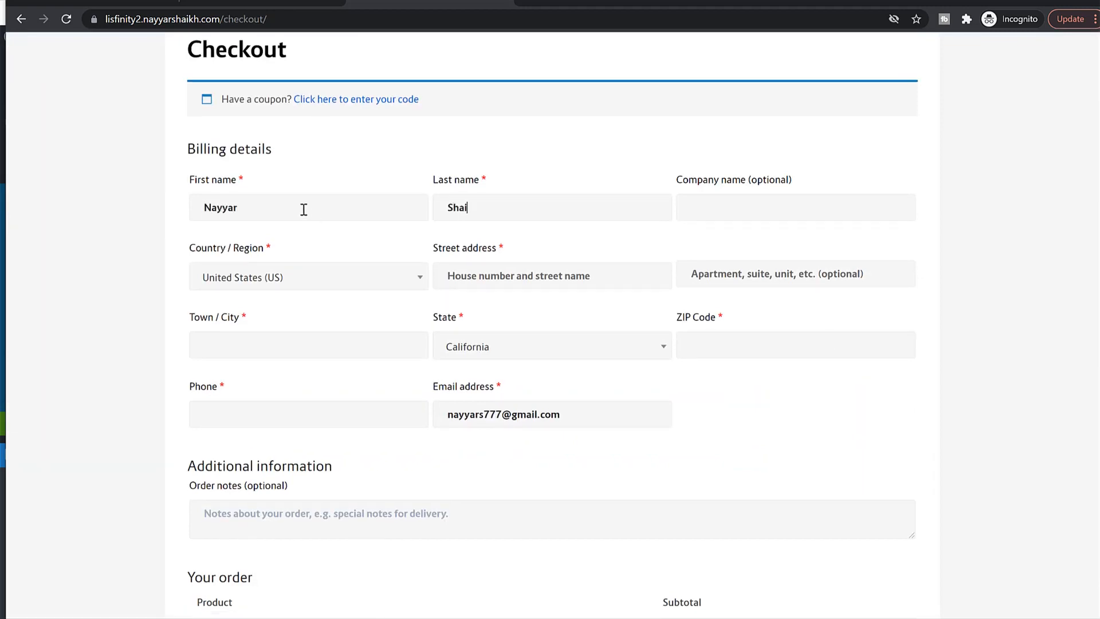
pyautogui.press('Tab')
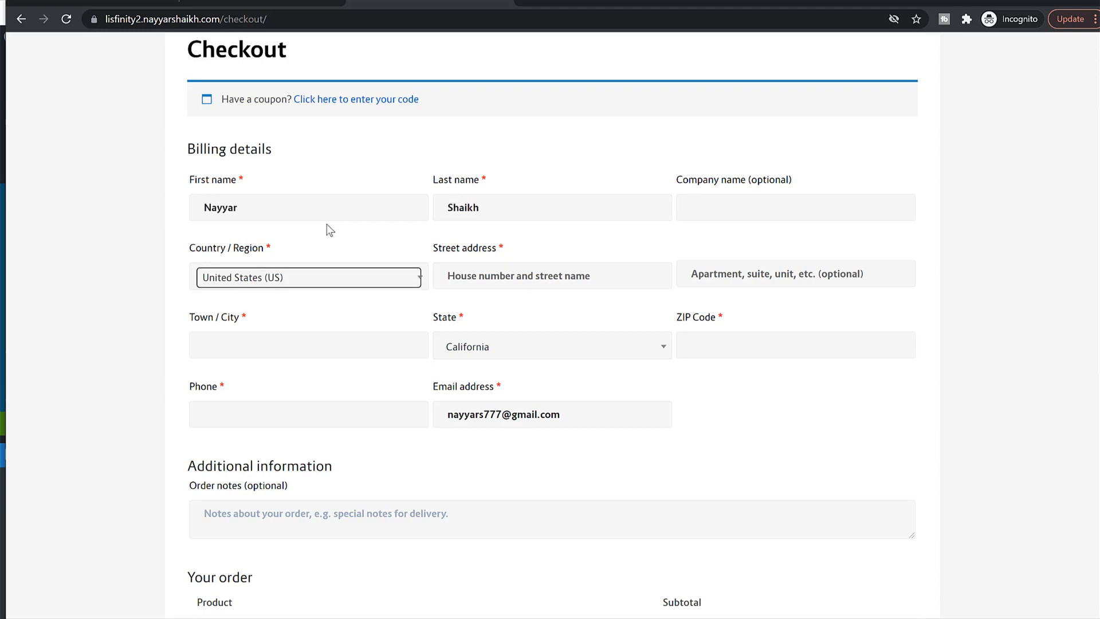
pyautogui.press('Return')
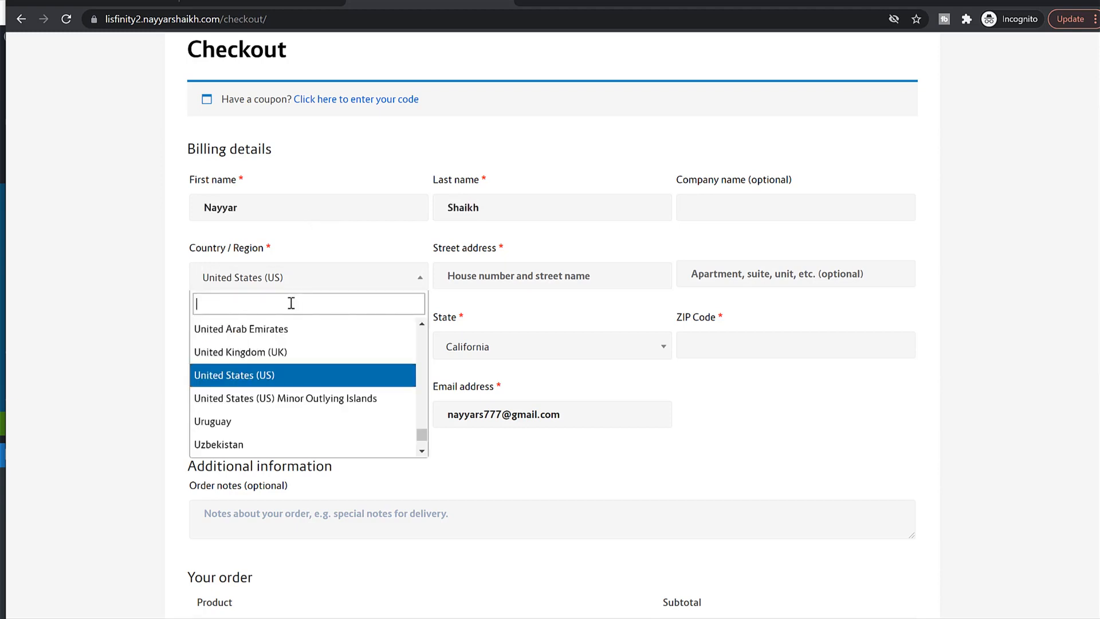
pyautogui.write('ind')
pyautogui.press('Return')
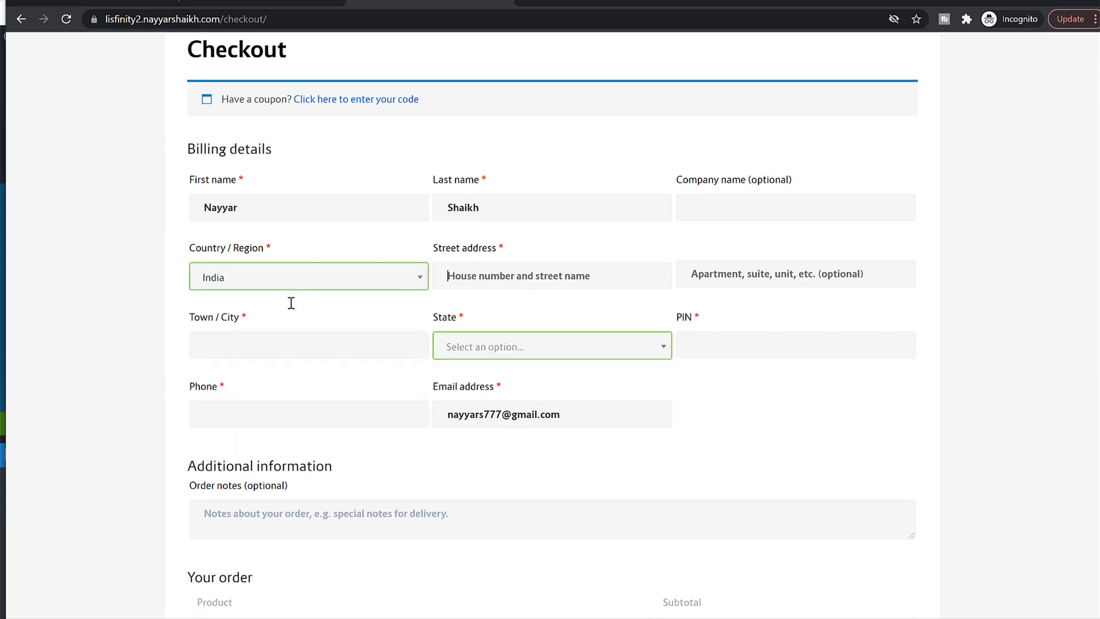
# Step: Enter street address '12' and choose Maharashtra as the billing state
pyautogui.press('Tab')
pyautogui.write('12')
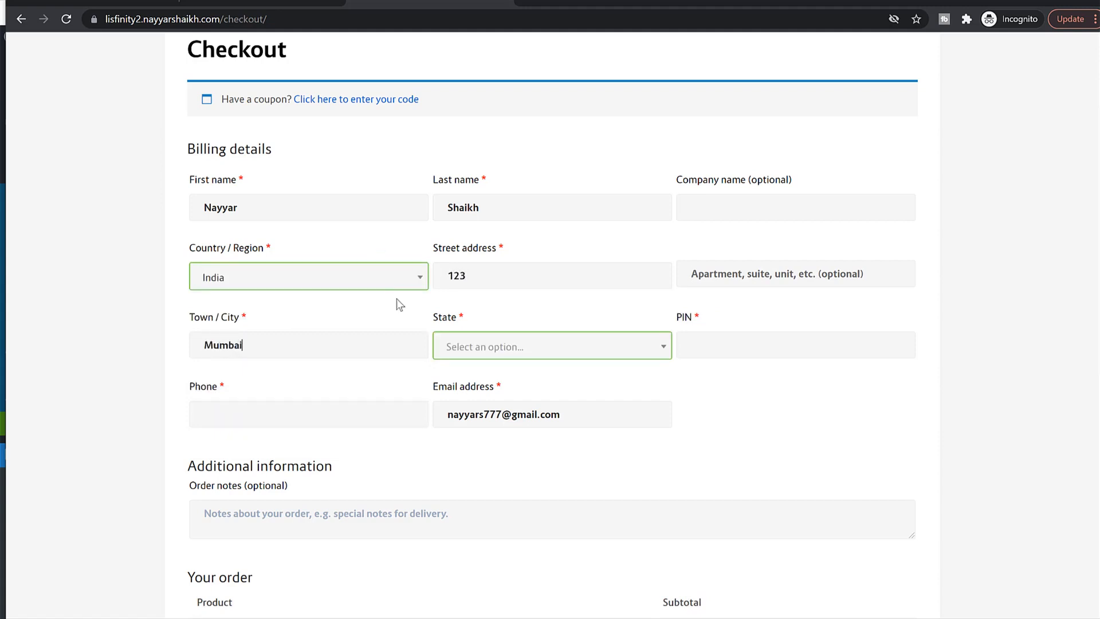
pyautogui.press('Tab')
pyautogui.press('Return')
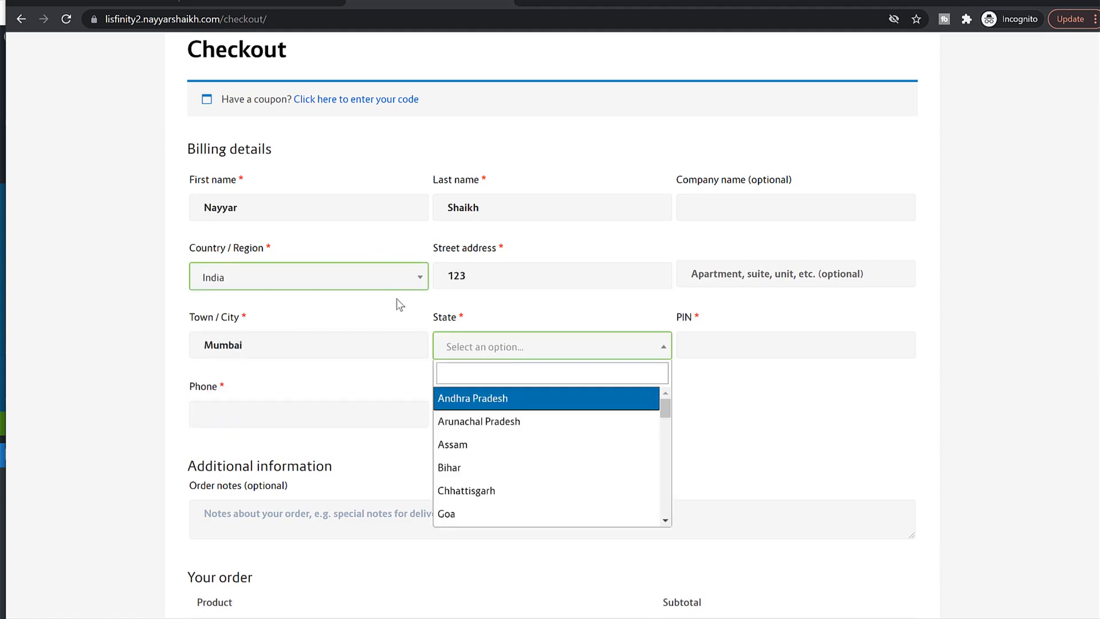
pyautogui.write('maha')
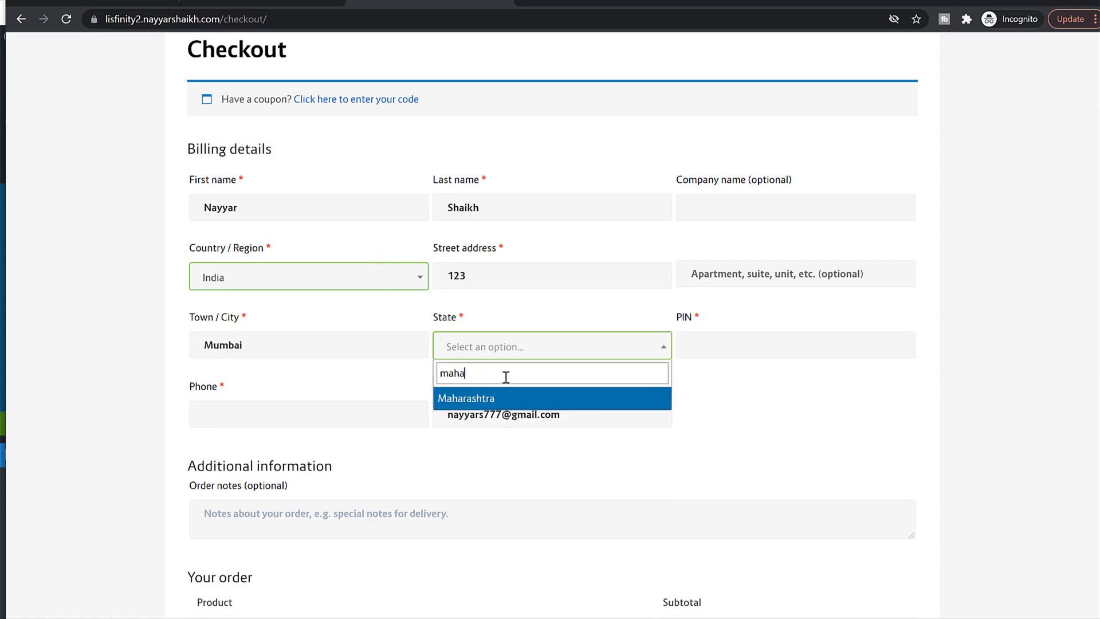
pyautogui.click(504, 399)
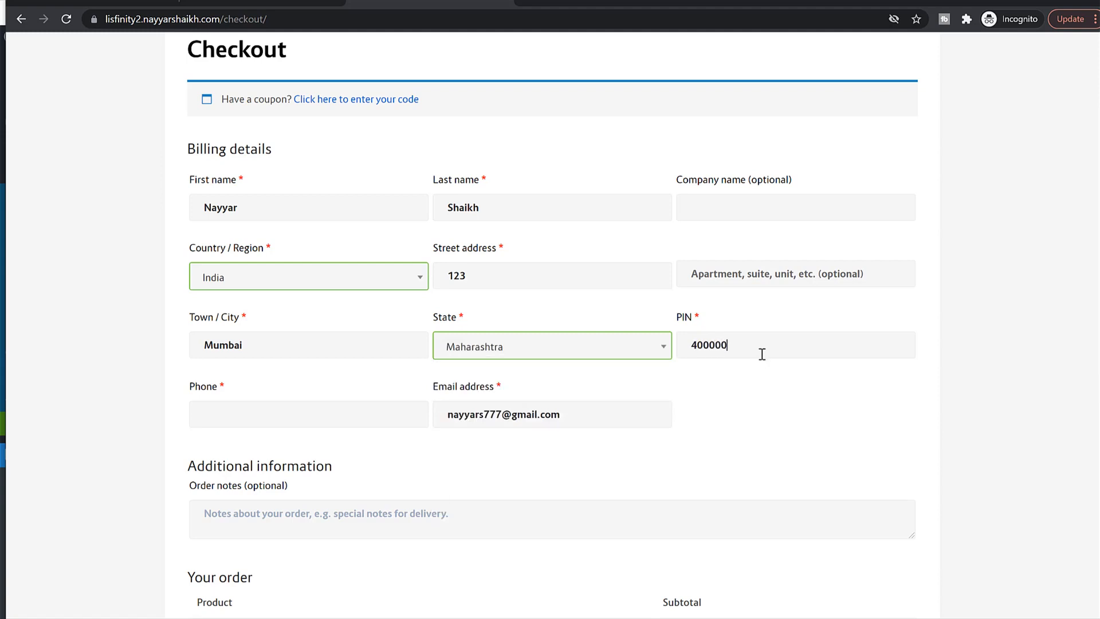
# Step: Enter the billing phone number
pyautogui.scroll(-3, 521, 376)
pyautogui.click(288, 271)
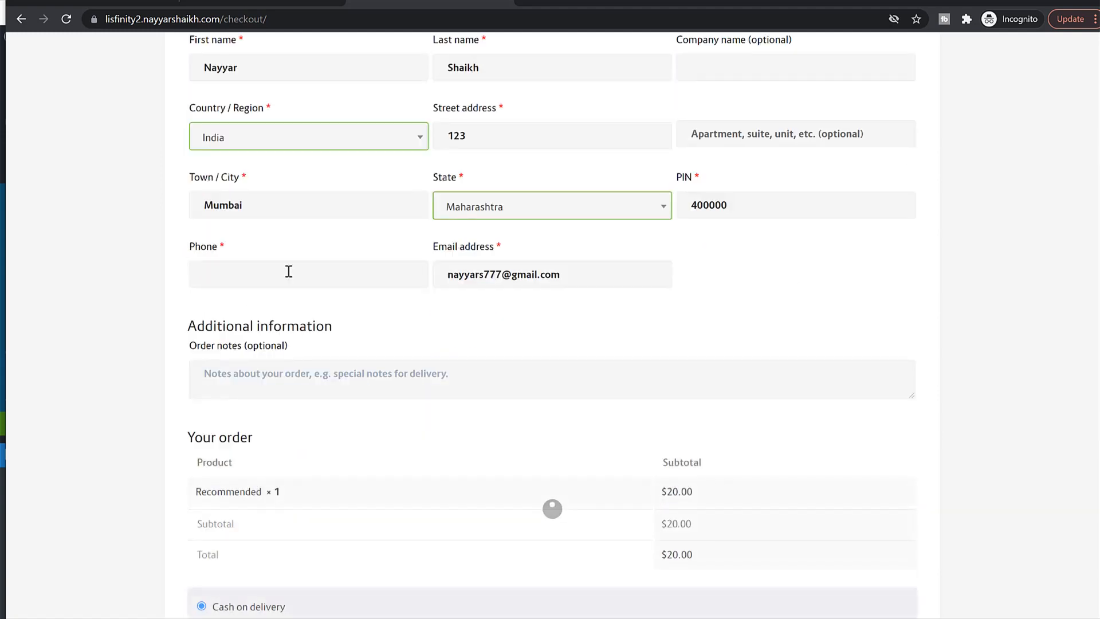
pyautogui.write('789641230')
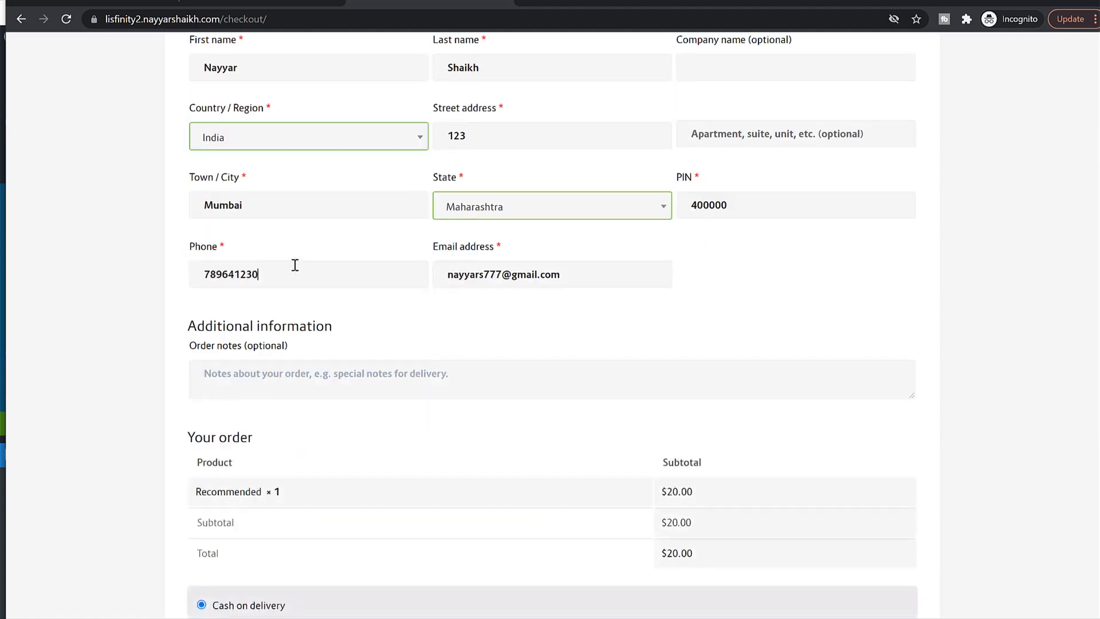
pyautogui.scroll(-6, 681, 335)
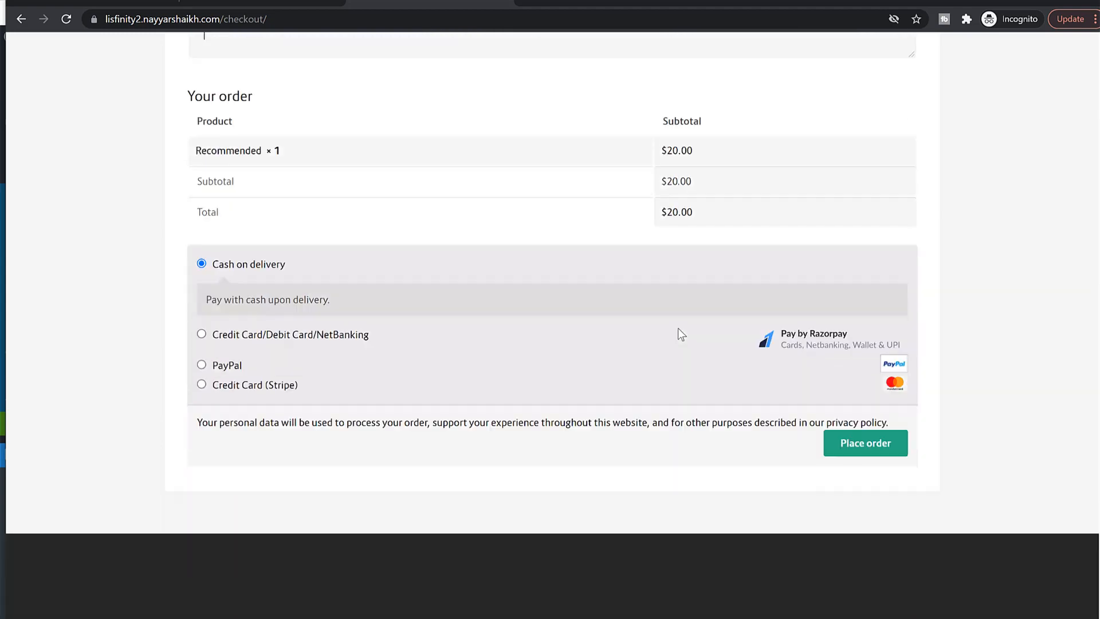
# Step: Preview the Razorpay, PayPal and Stripe payment options, then reselect Cash on delivery
pyautogui.click(235, 325)
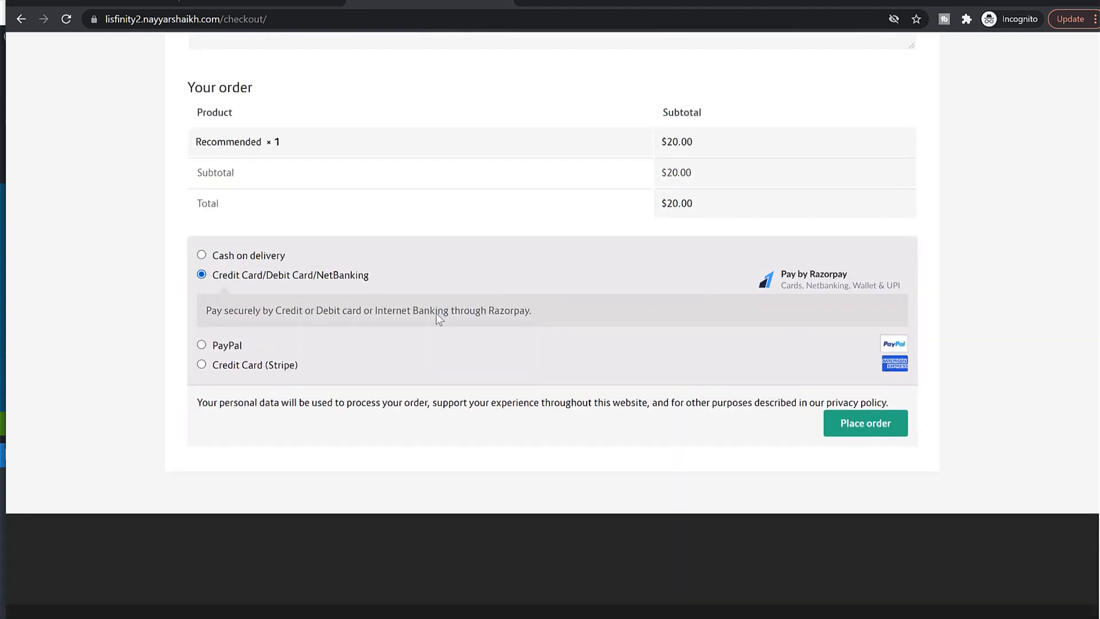
pyautogui.click(218, 345)
pyautogui.click(237, 378)
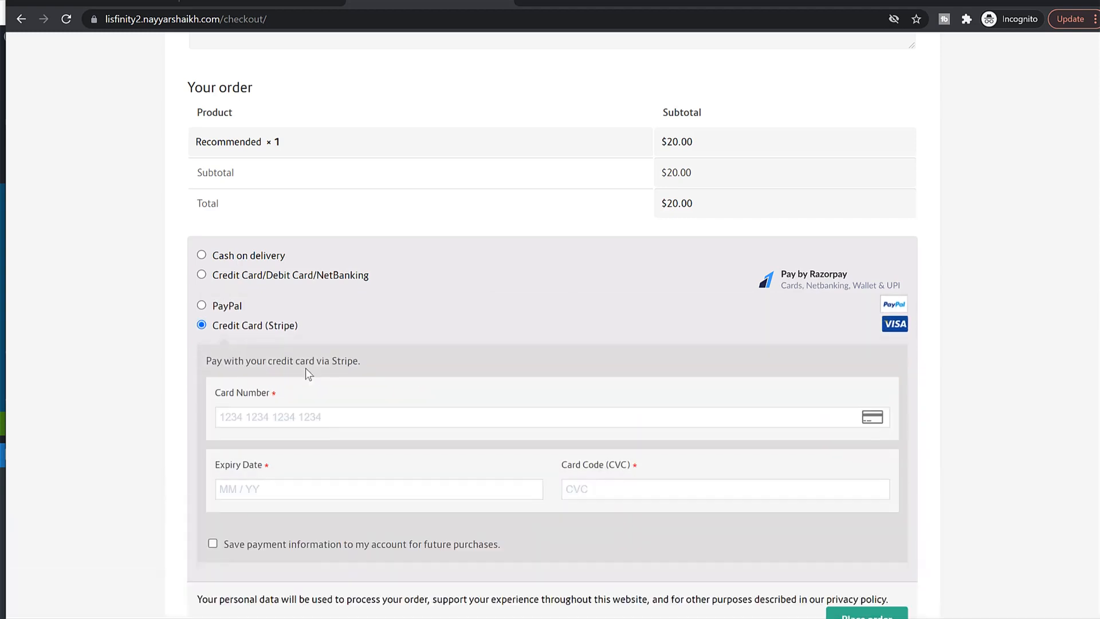
pyautogui.scroll(-1, 468, 390)
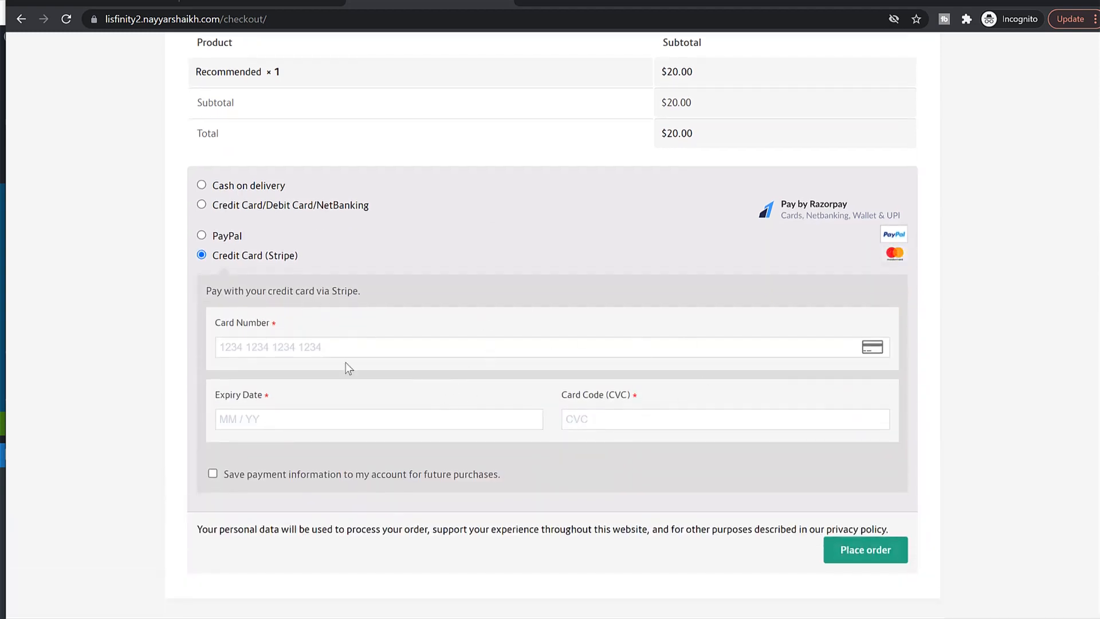
pyautogui.click(257, 186)
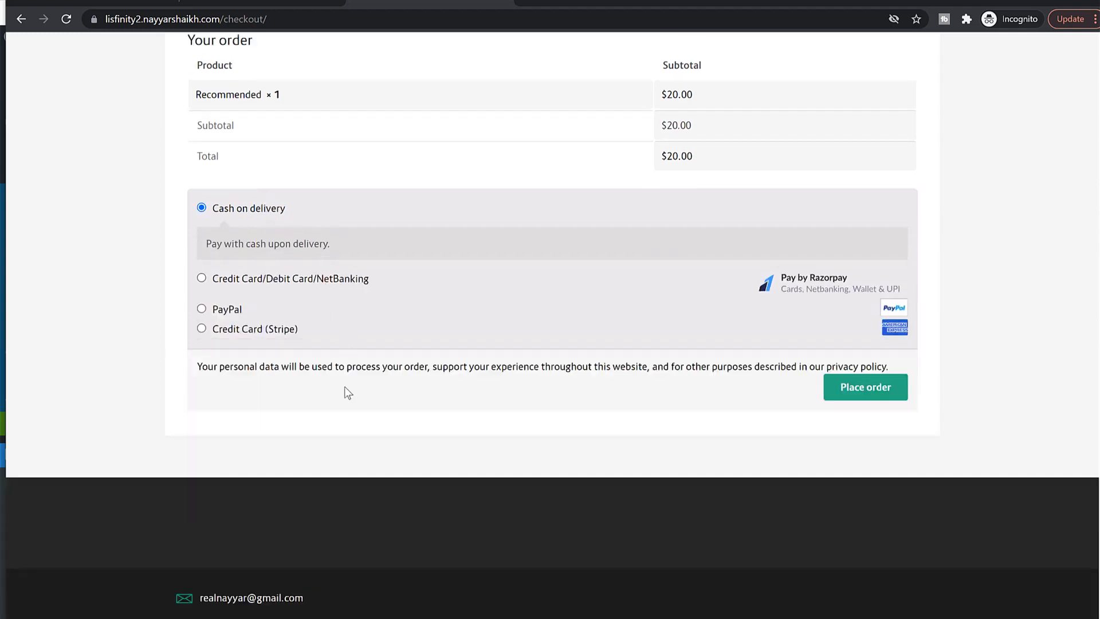
# Step: Place the order and review the Order received page for the $20.00 Recommended package
pyautogui.click(868, 391)
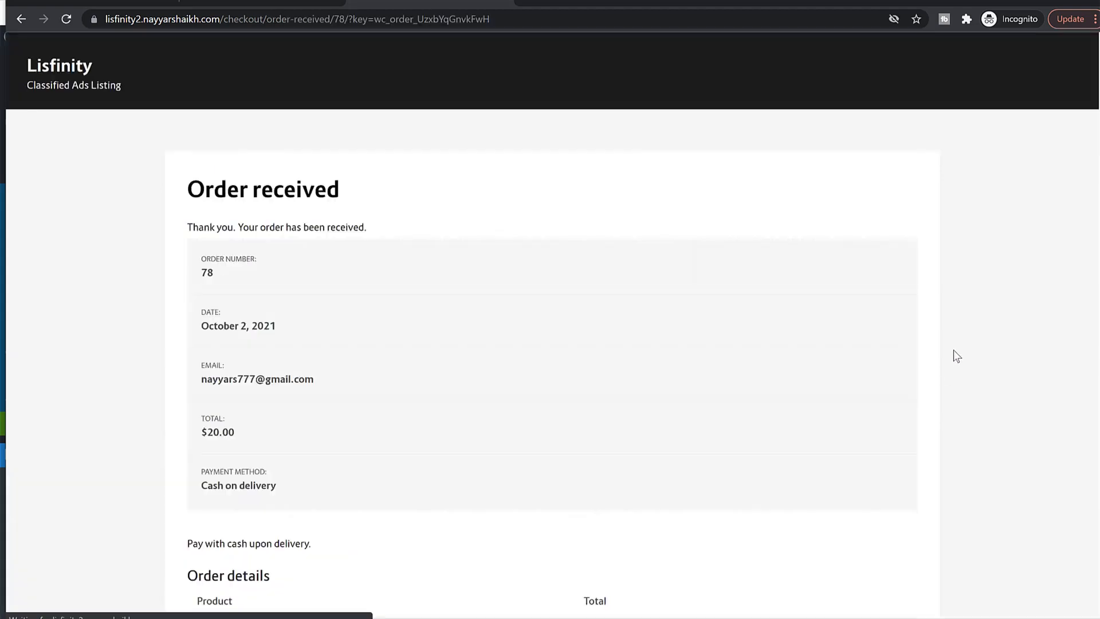
pyautogui.scroll(-8, 924, 378)
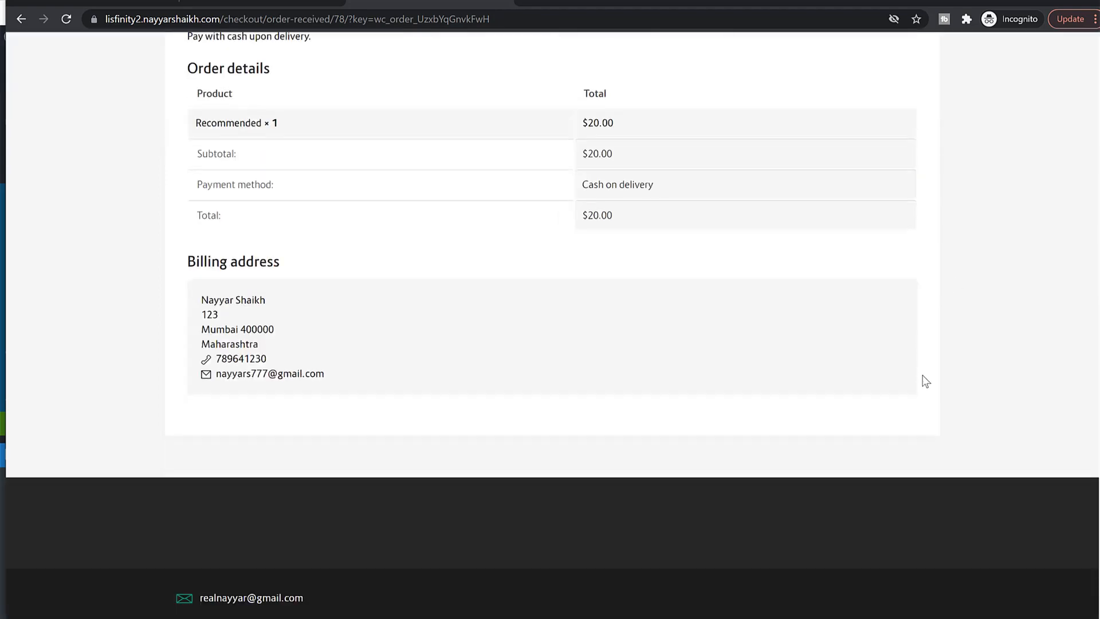
pyautogui.scroll(8, 905, 375)
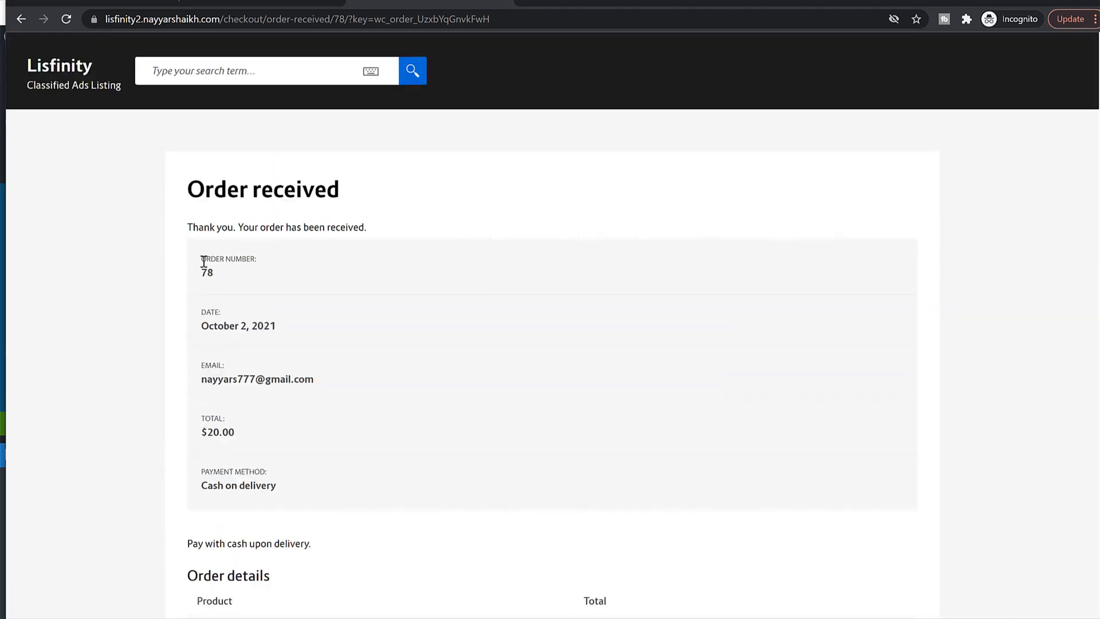
pyautogui.moveTo(203, 261); pyautogui.dragTo(275, 301)
pyautogui.click(295, 381)
pyautogui.scroll(-8, 295, 383)
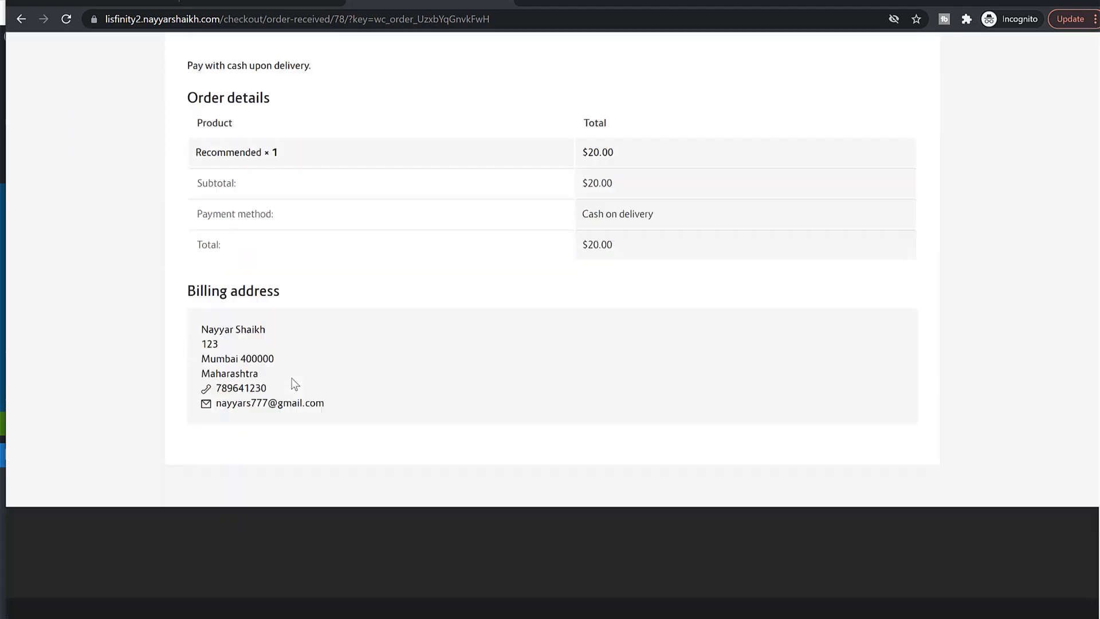
pyautogui.scroll(8, 294, 384)
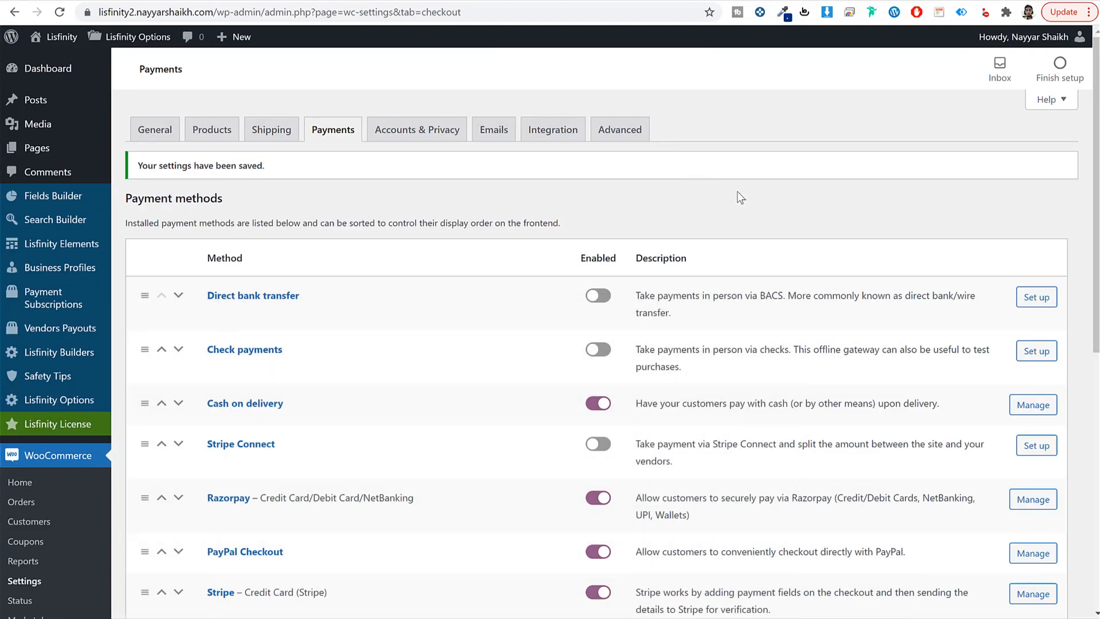
# Step: Open the newest store order and update its status to Completed
pyautogui.scroll(-5, 749, 234)
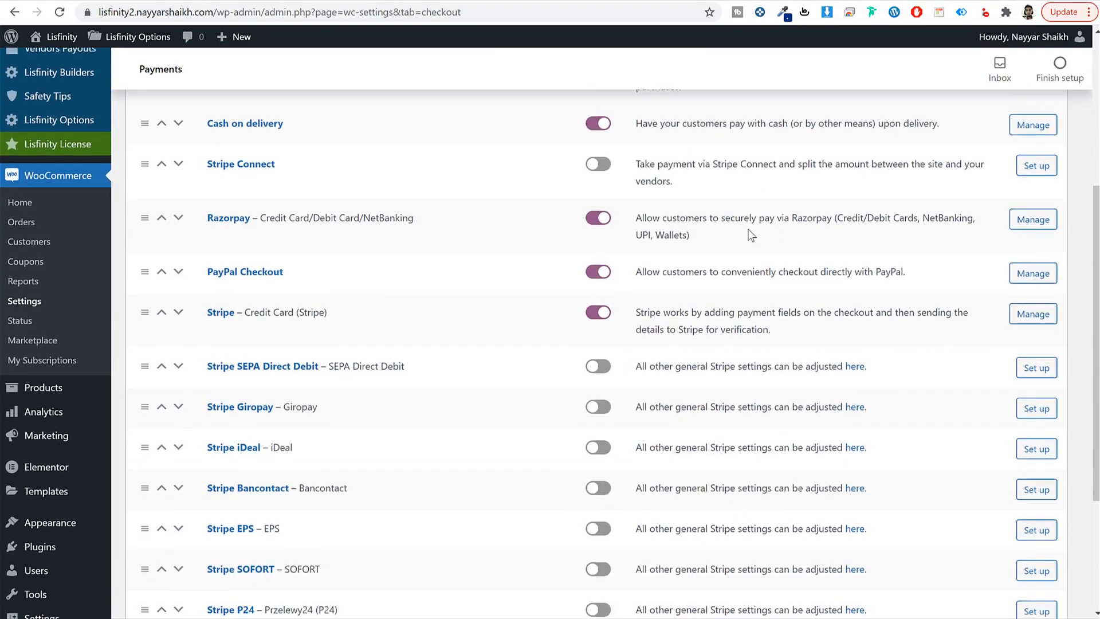
pyautogui.click(36, 222)
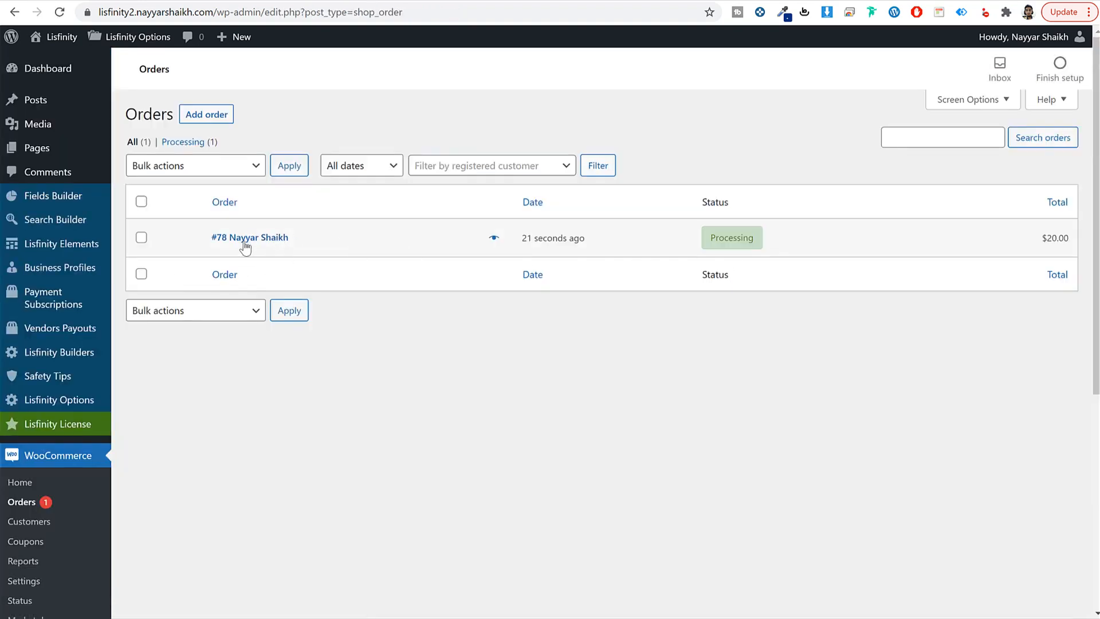
pyautogui.click(244, 243)
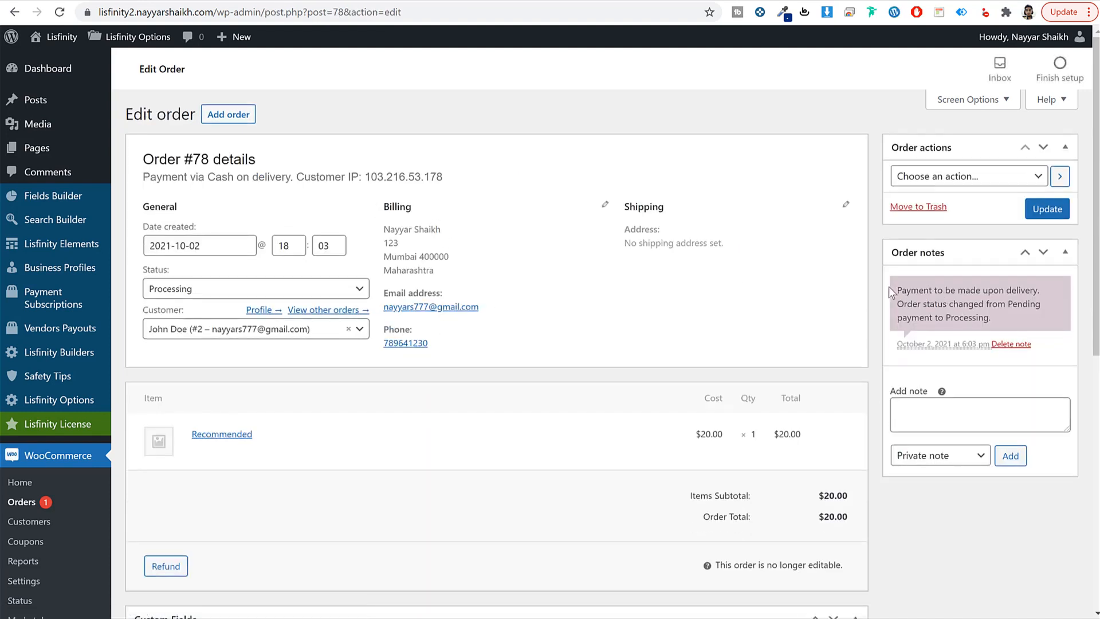
pyautogui.moveTo(891, 292); pyautogui.dragTo(1019, 311)
pyautogui.click(1008, 310)
pyautogui.click(257, 288)
pyautogui.click(218, 393)
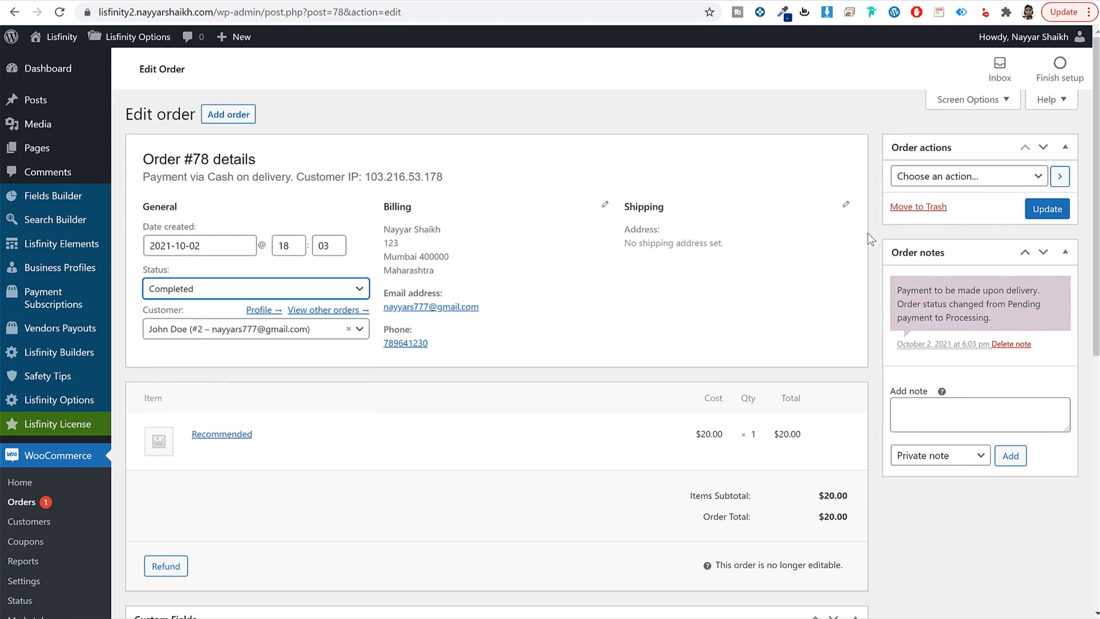
pyautogui.click(1047, 208)
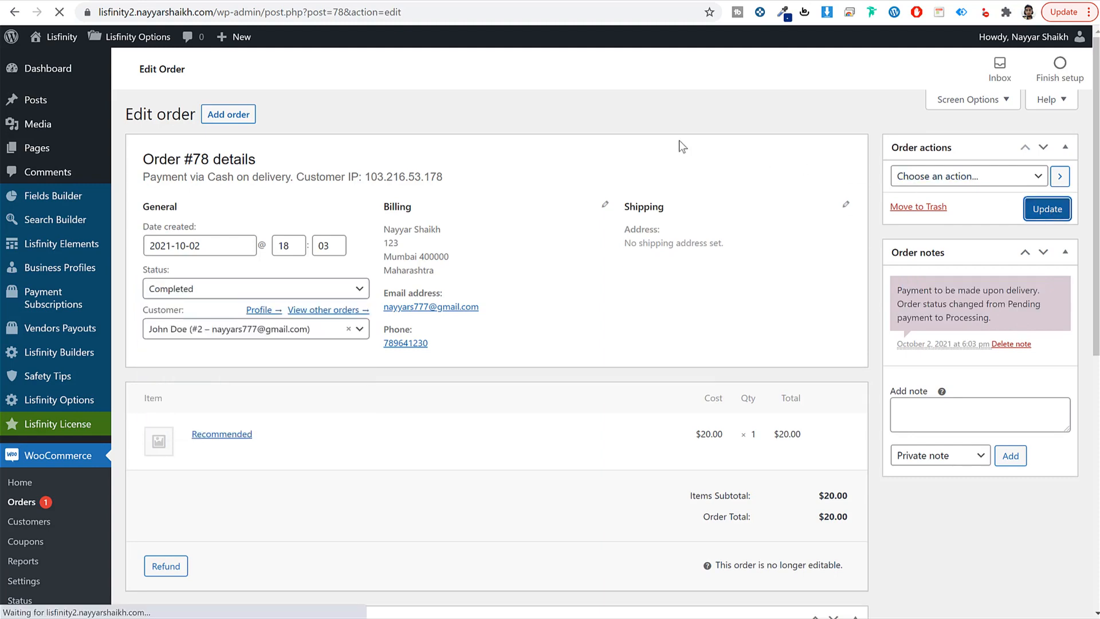
# Step: In the buyer's browser window, go to the /my-account page
pyautogui.click(309, 609)
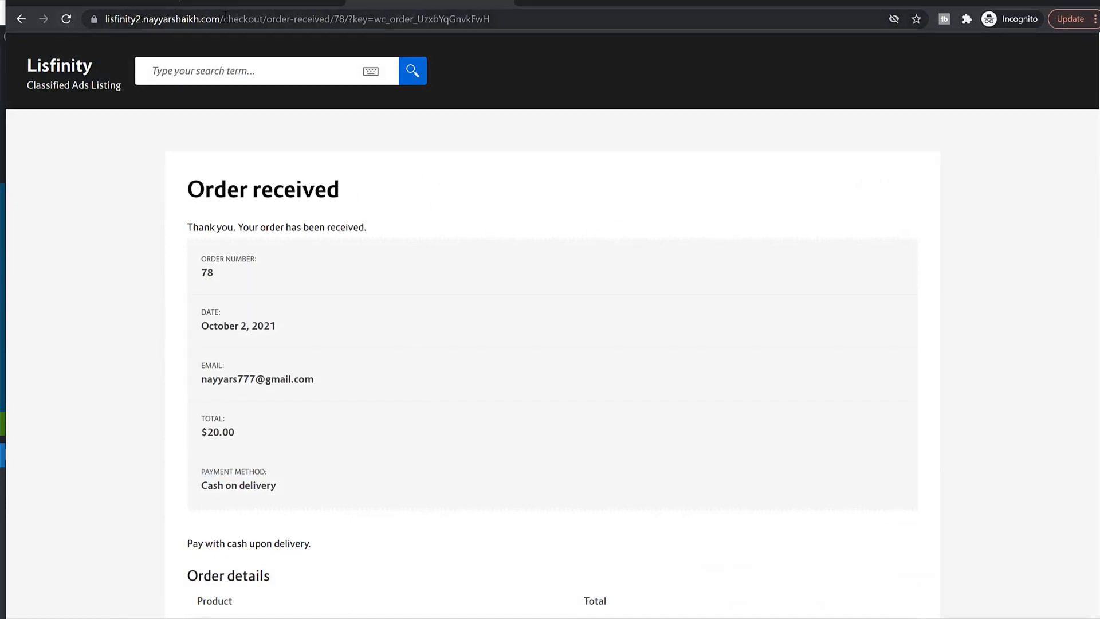
pyautogui.moveTo(221, 17); pyautogui.dragTo(729, 53)
pyautogui.write('/my')
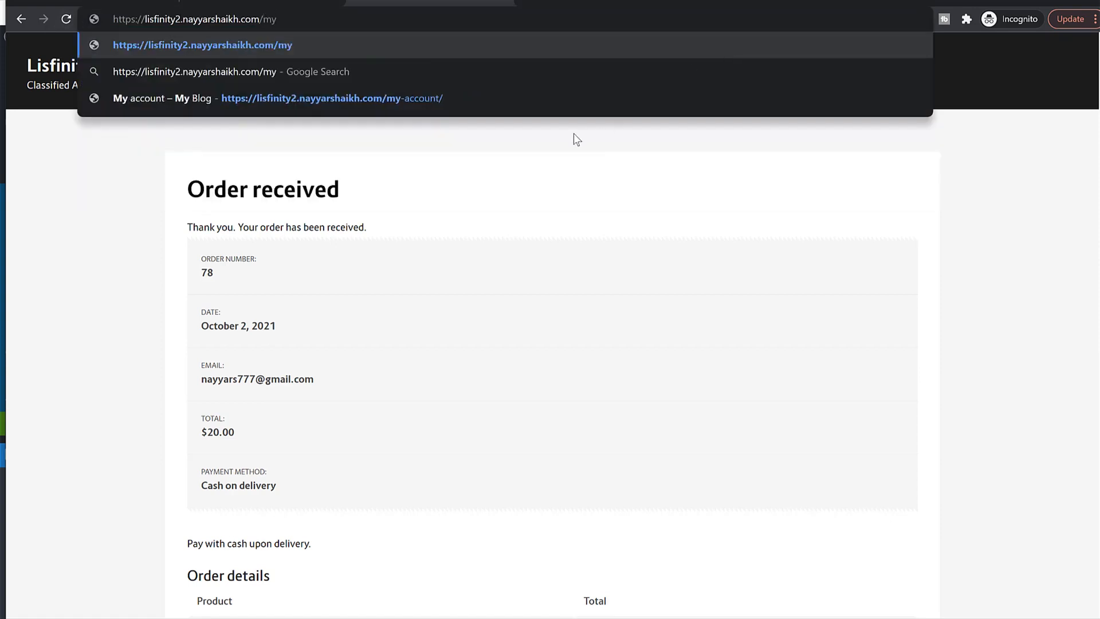
pyautogui.click(560, 106)
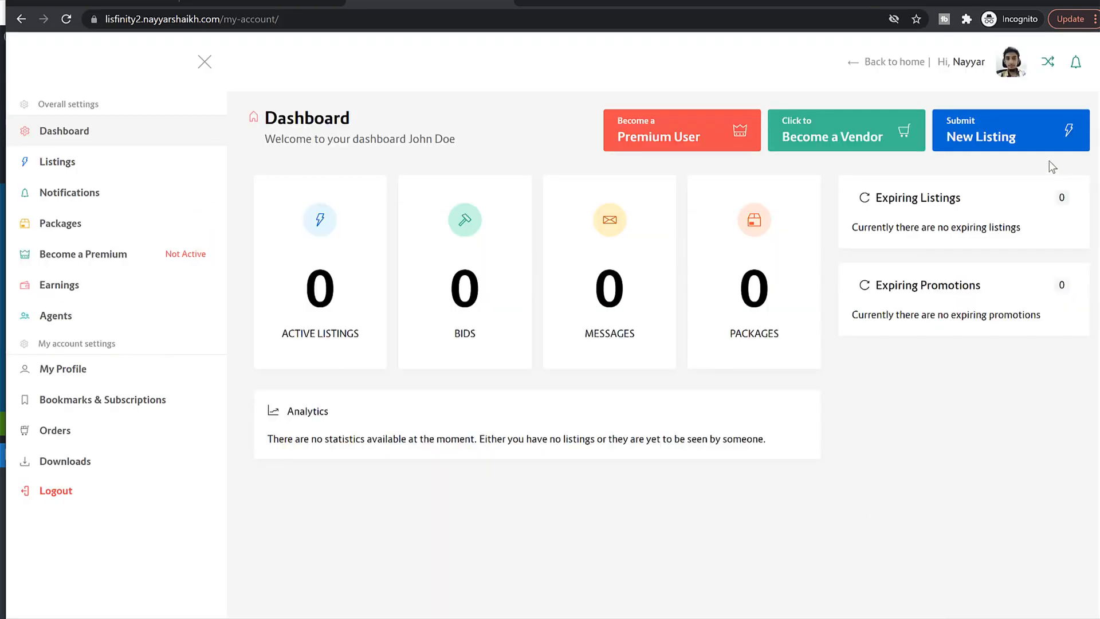
# Step: From the account's packages, start submitting a listing under the Recommended package
pyautogui.click(988, 136)
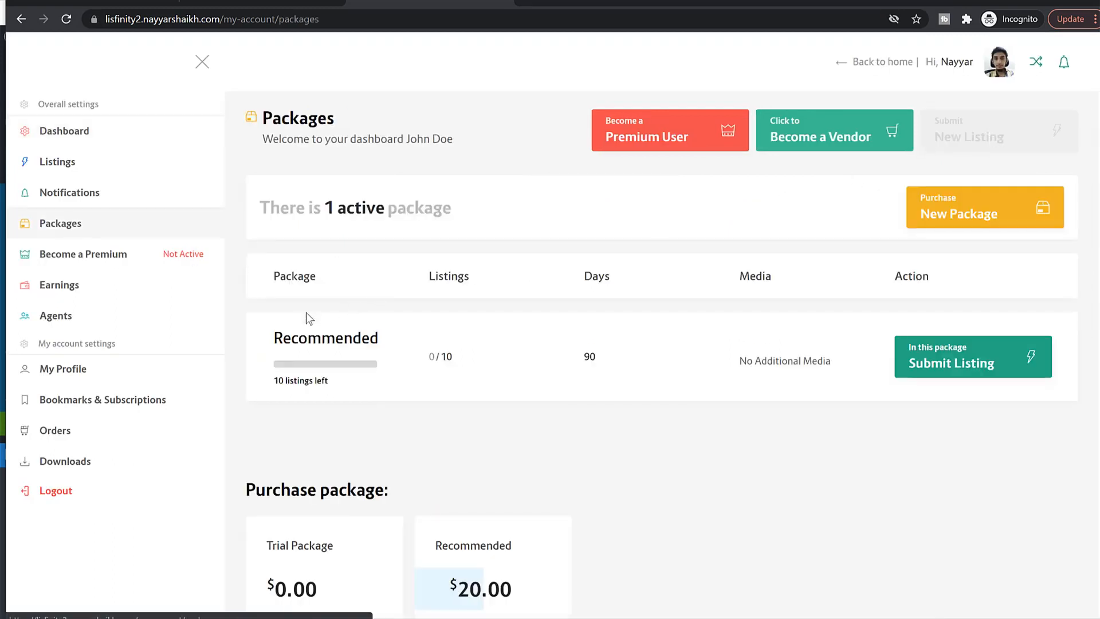
pyautogui.moveTo(274, 335); pyautogui.dragTo(380, 342)
pyautogui.click(400, 341)
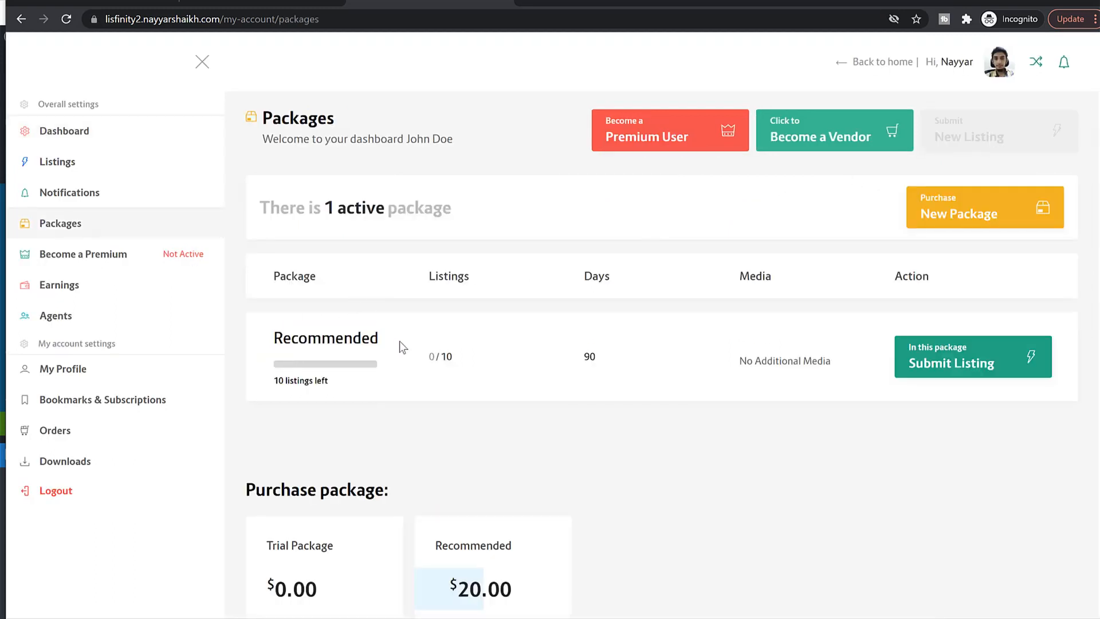
pyautogui.click(997, 377)
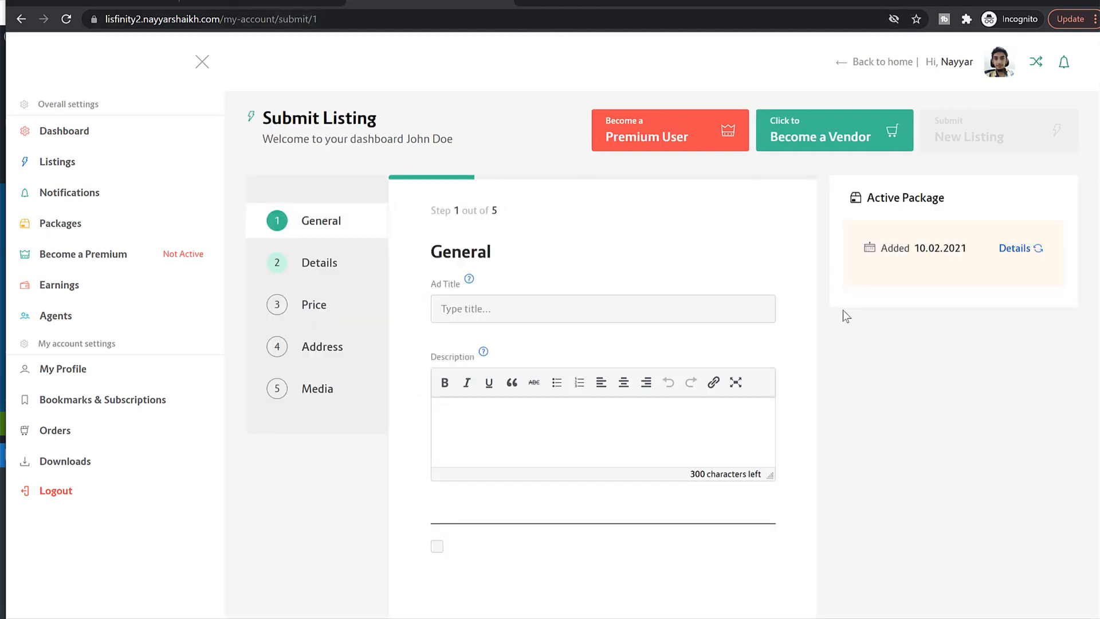
pyautogui.scroll(-3, 904, 370)
pyautogui.scroll(3, 893, 379)
# Step: Copy the demo site's 'BMW M 340i xDrive Touring' title into the Ad Title field
pyautogui.click(286, 3)
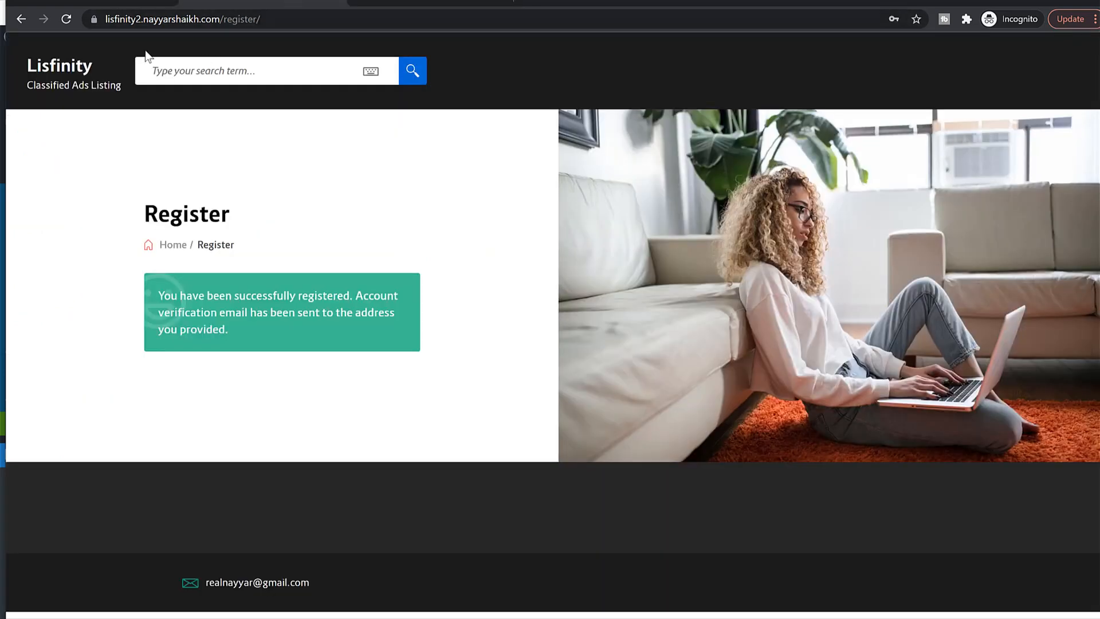
pyautogui.click(111, 2)
pyautogui.click(102, 74)
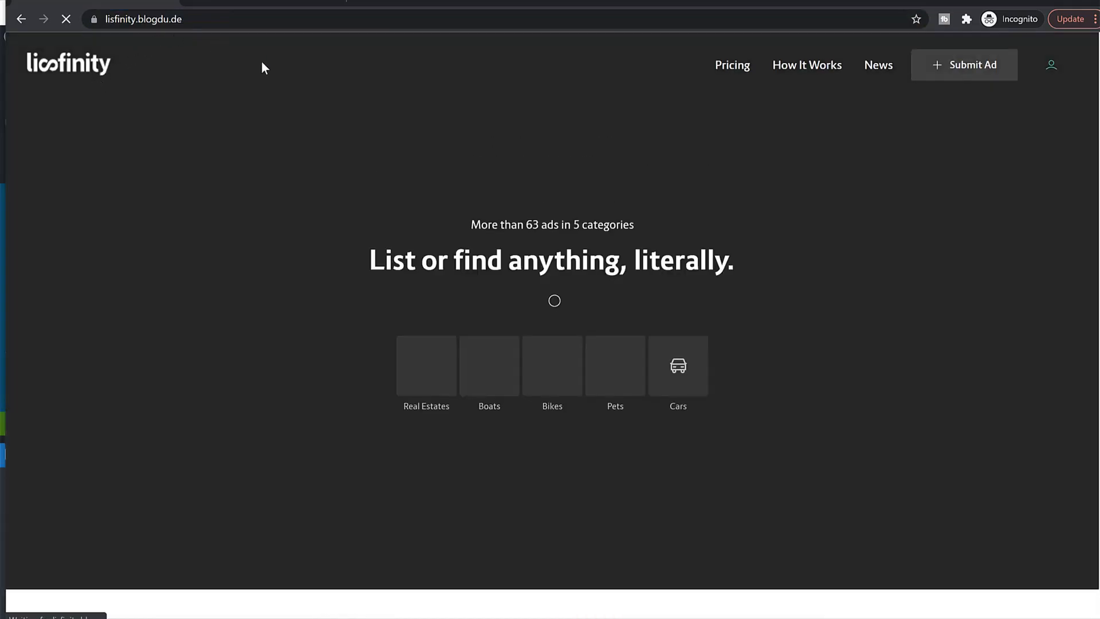
pyautogui.scroll(-6, 380, 298)
pyautogui.scroll(-12, 382, 305)
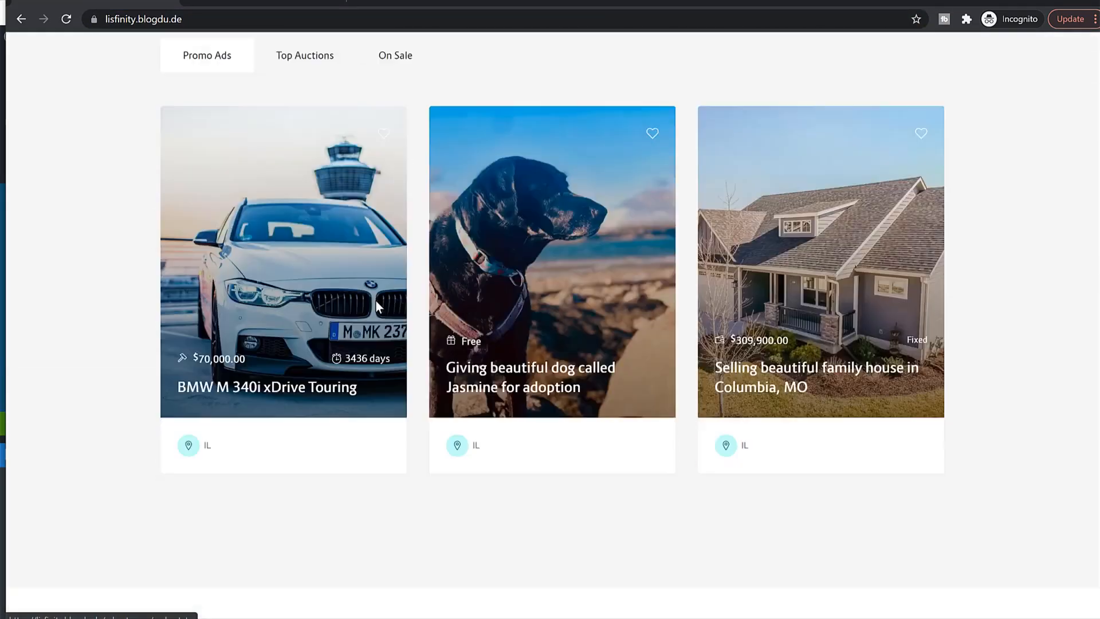
pyautogui.click(330, 254)
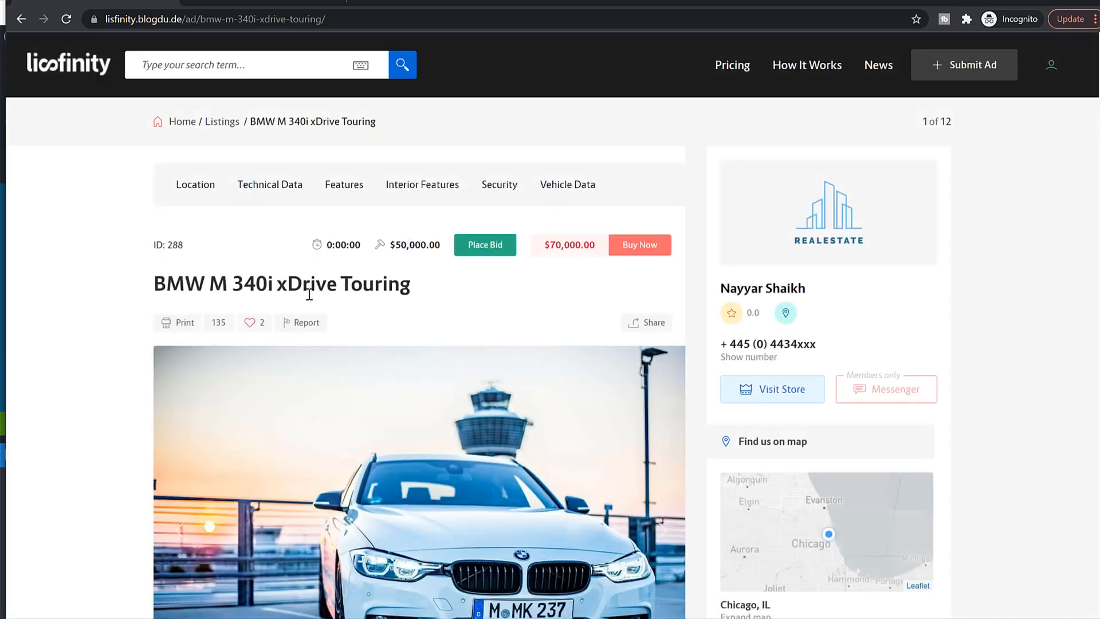
pyautogui.tripleClick(314, 285)
pyautogui.hotkey('ctrl', 'c')
pyautogui.click(252, 3)
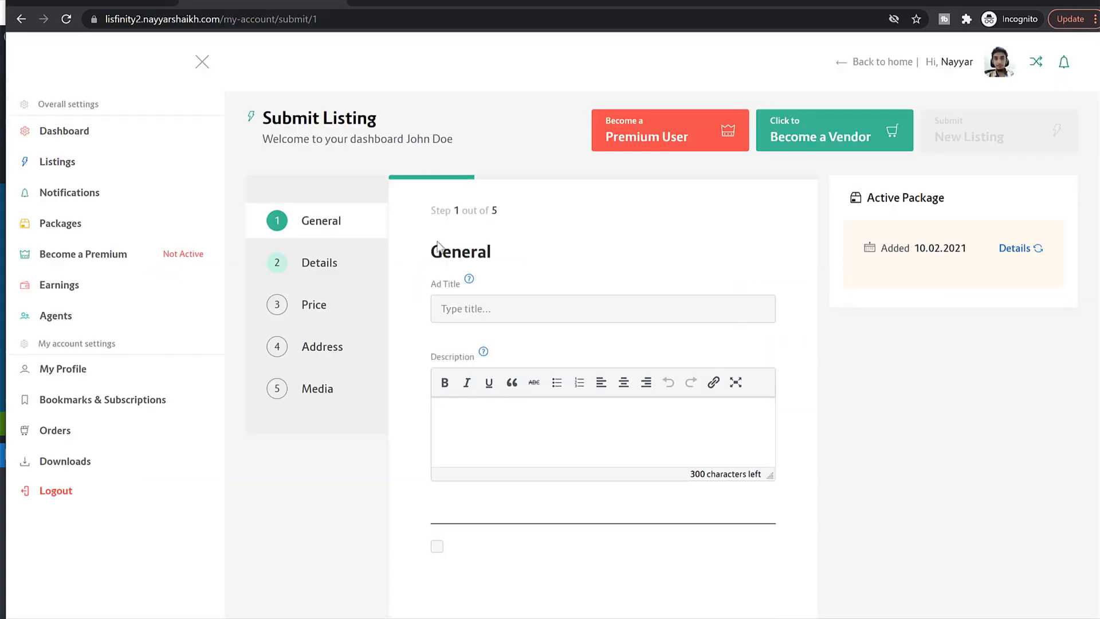
pyautogui.click(503, 313)
pyautogui.hotkey('ctrl', 'v')
# Step: Paste the BMW demo description into Description, tick the checkbox below, and continue to Details
pyautogui.scroll(-3, 541, 336)
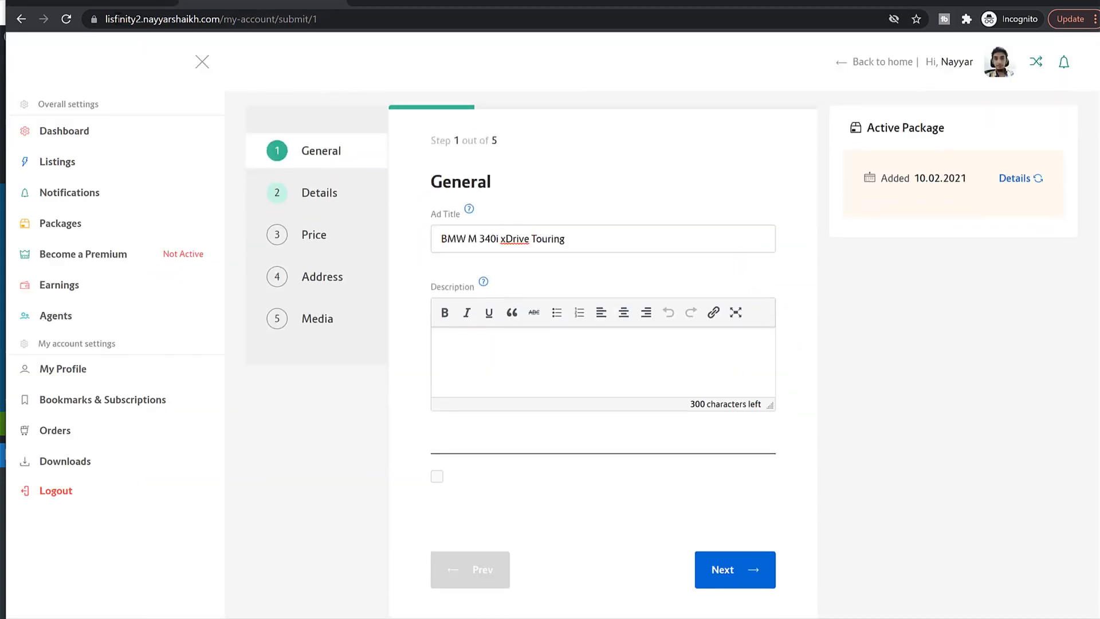
pyautogui.click(109, 3)
pyautogui.scroll(-20, 418, 431)
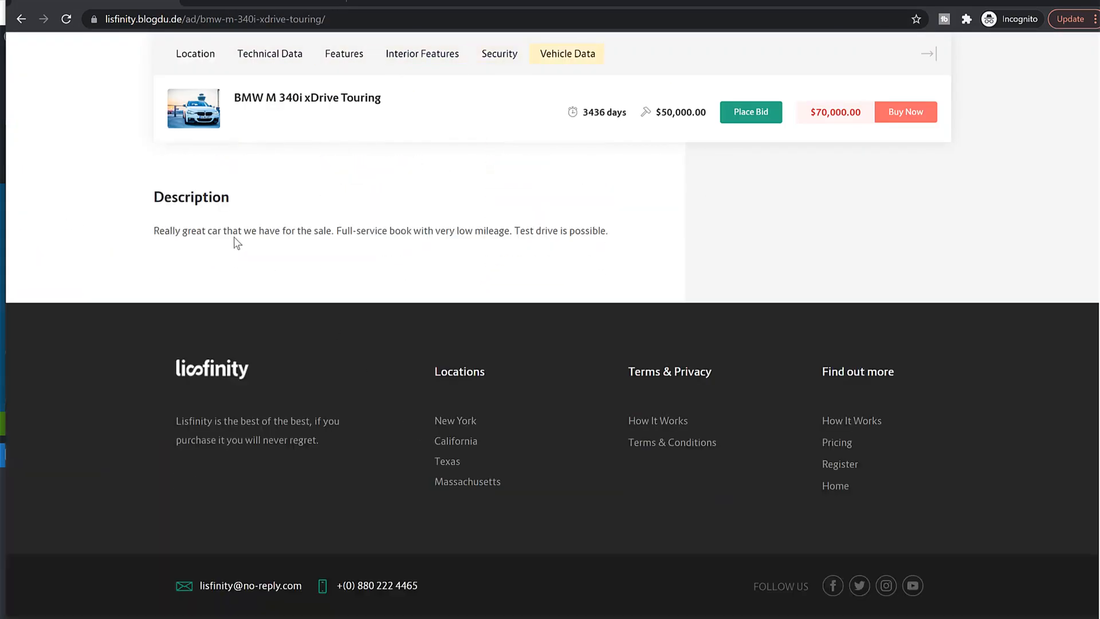
pyautogui.tripleClick(235, 241)
pyautogui.hotkey('ctrl', 'c')
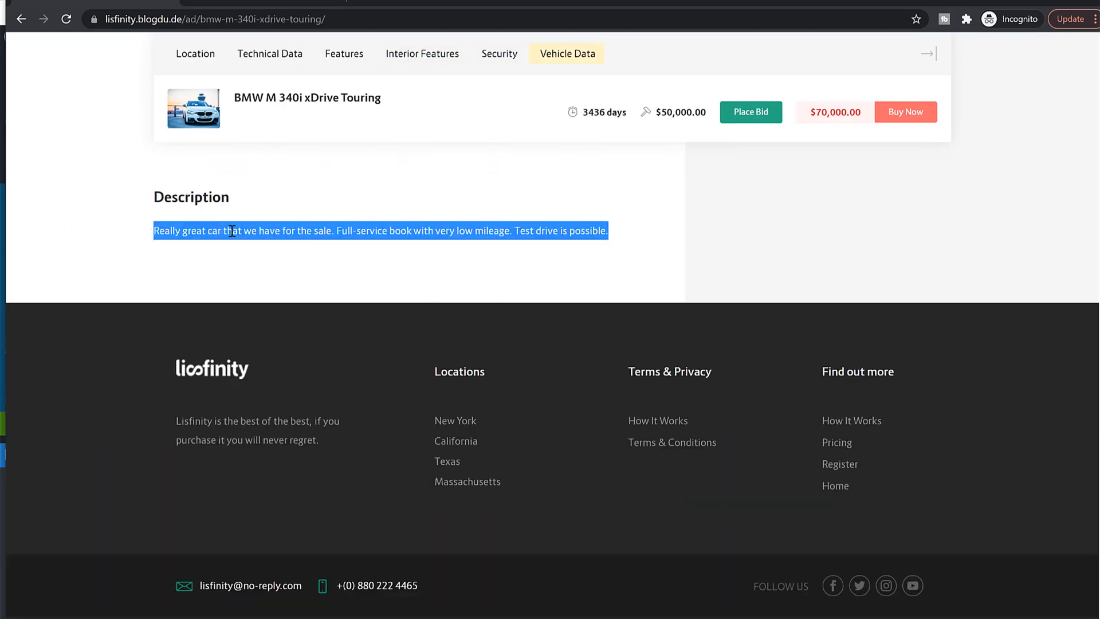
pyautogui.click(250, 3)
pyautogui.hotkey('ctrl', 'v')
pyautogui.press('BackSpace')
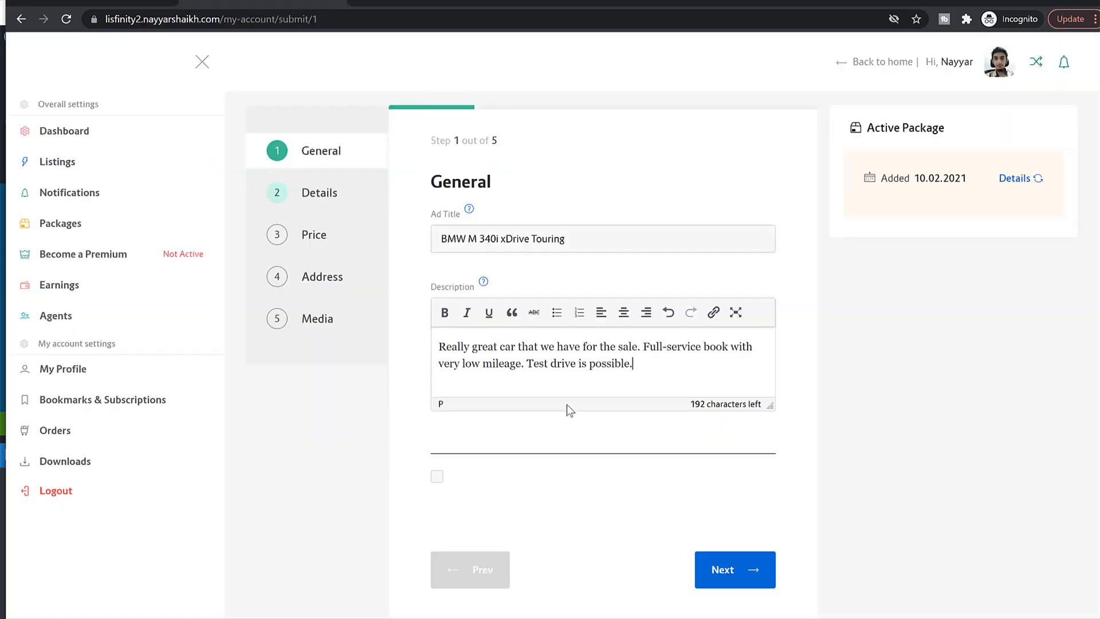
pyautogui.click(437, 477)
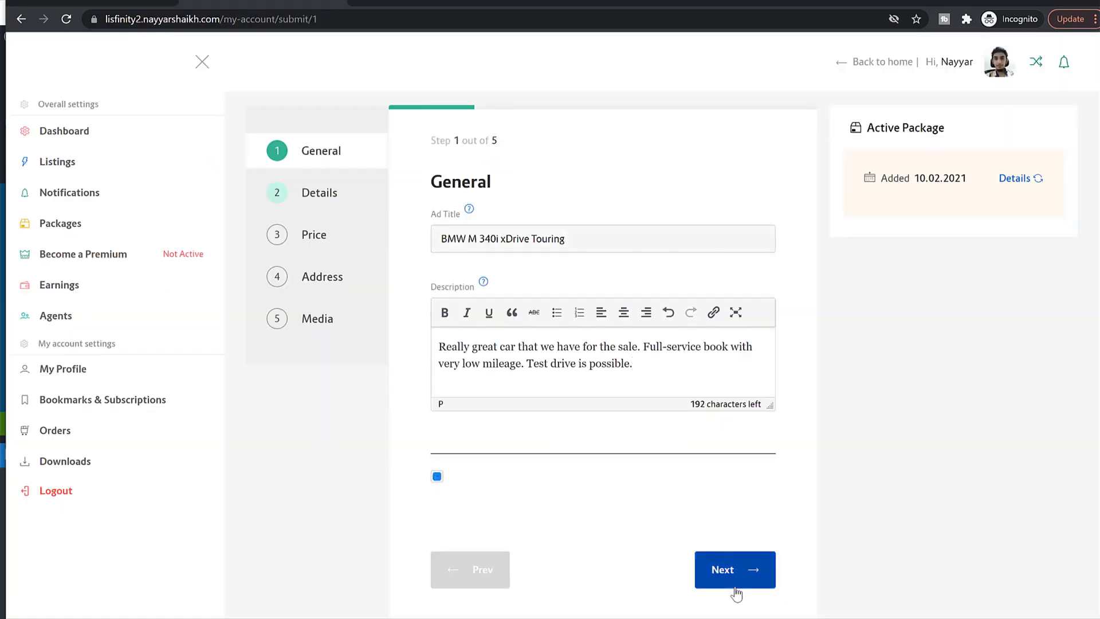
pyautogui.click(723, 569)
# Step: Switch the category to Real Estate to review its fields, then return to Car
pyautogui.click(510, 240)
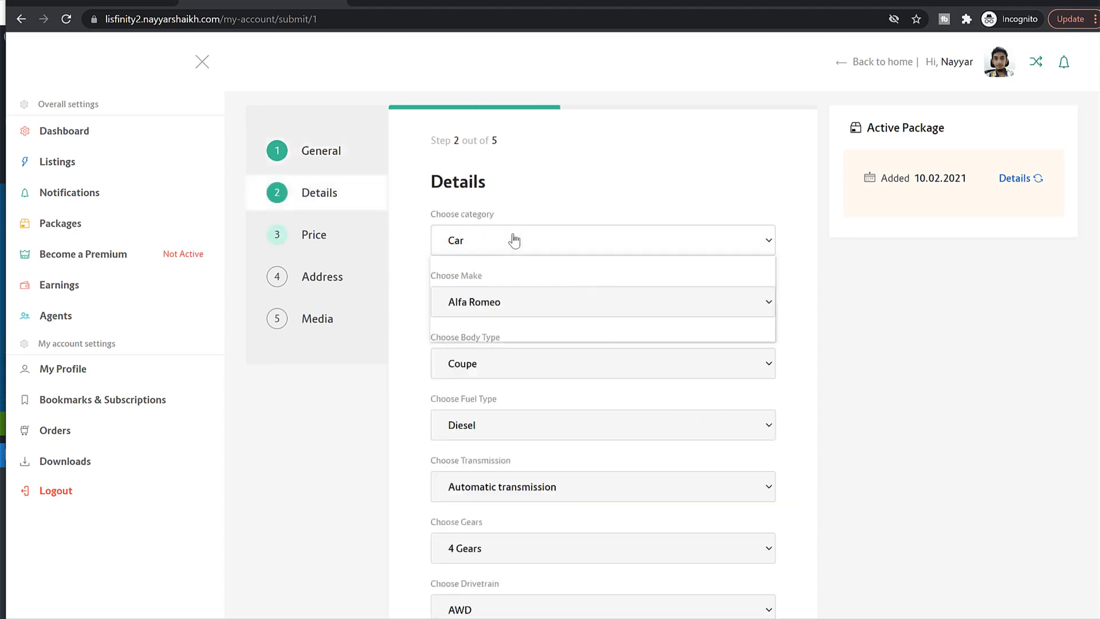
pyautogui.click(508, 271)
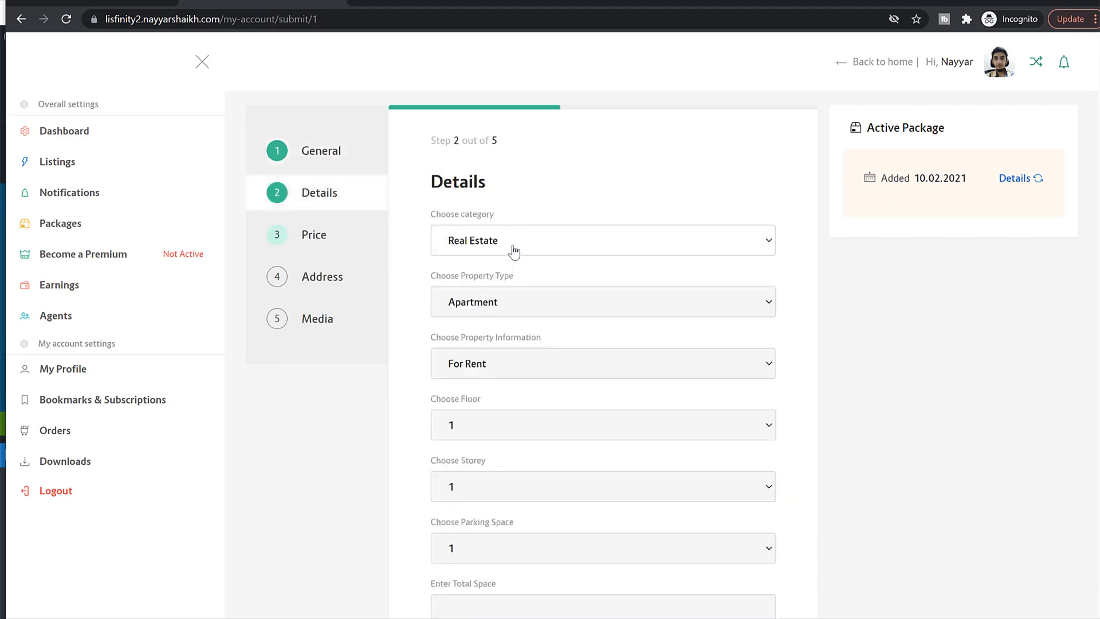
pyautogui.scroll(-1, 968, 355)
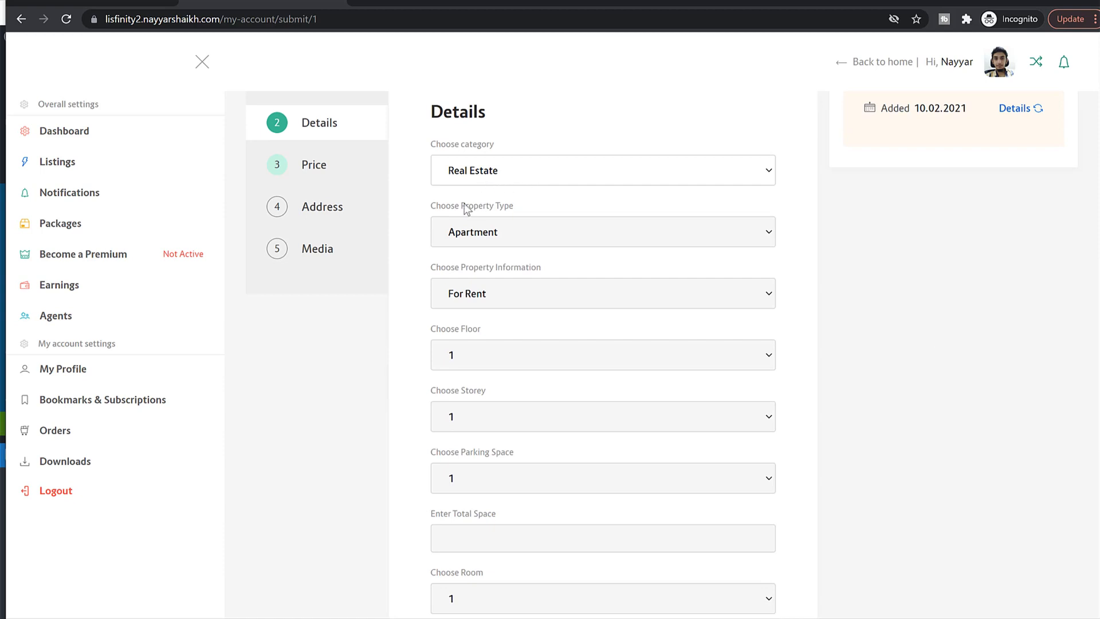
pyautogui.moveTo(432, 210); pyautogui.dragTo(524, 216)
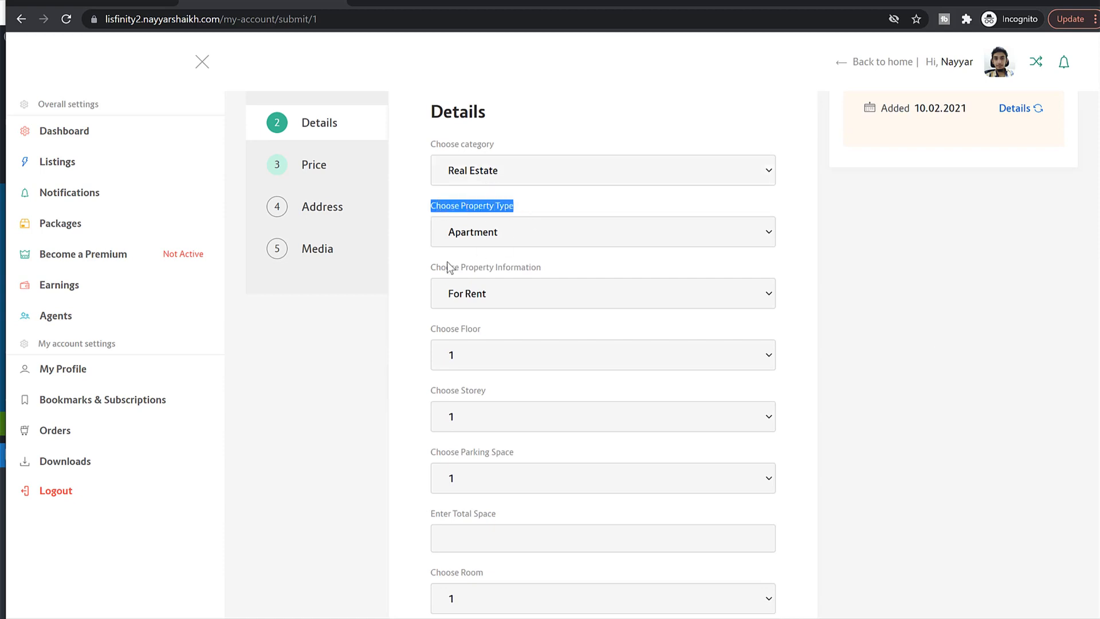
pyautogui.moveTo(446, 265); pyautogui.dragTo(556, 290)
pyautogui.moveTo(435, 335); pyautogui.dragTo(530, 335)
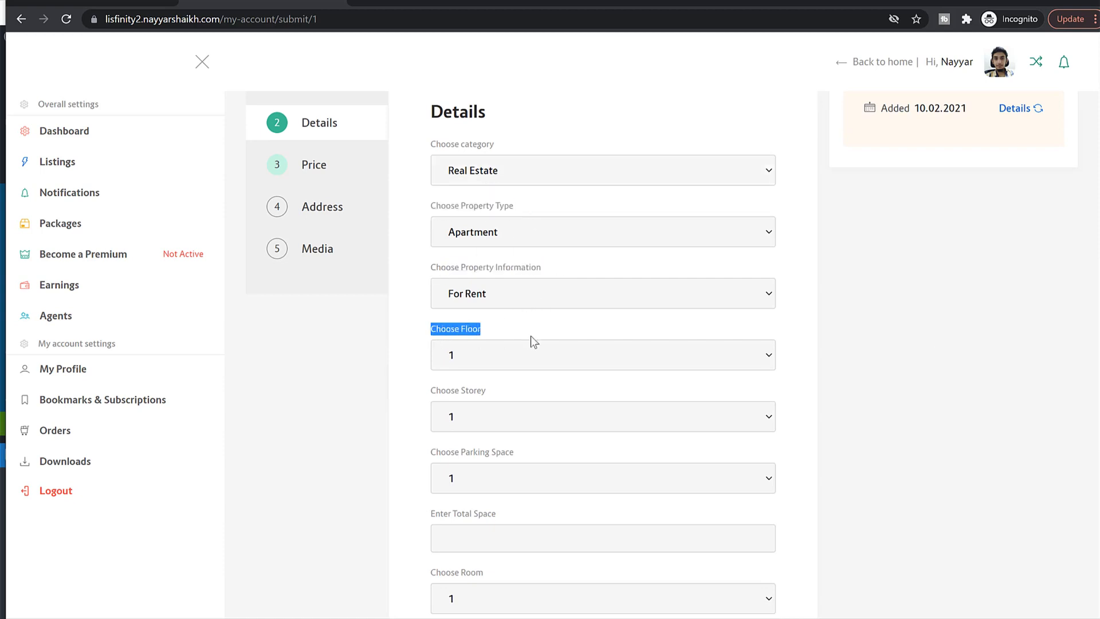
pyautogui.click(491, 181)
pyautogui.click(493, 193)
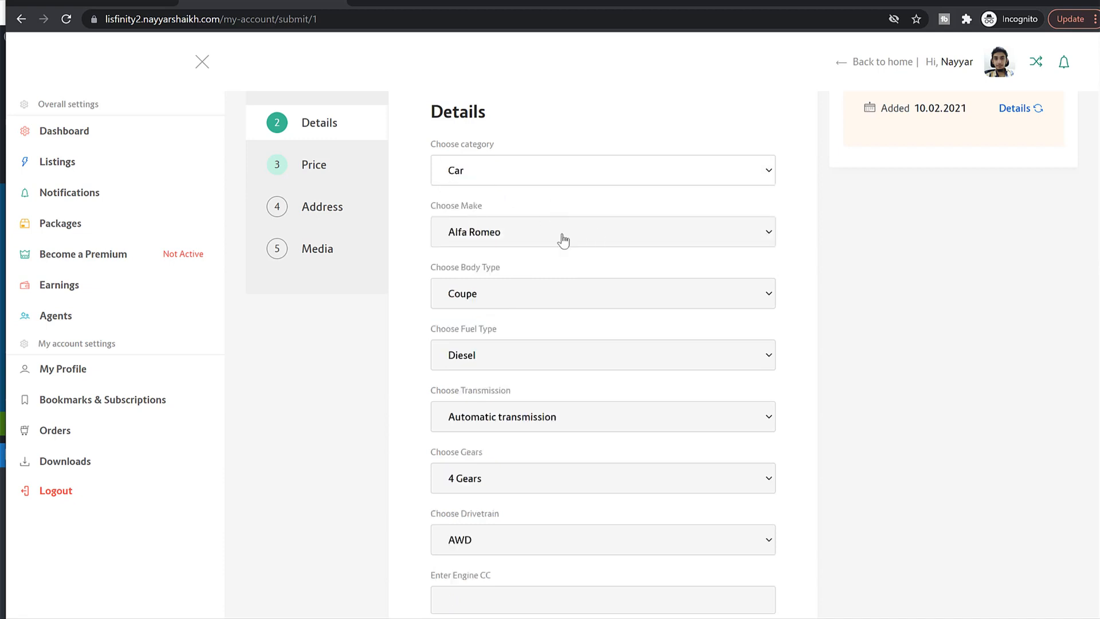
pyautogui.moveTo(432, 206); pyautogui.dragTo(518, 209)
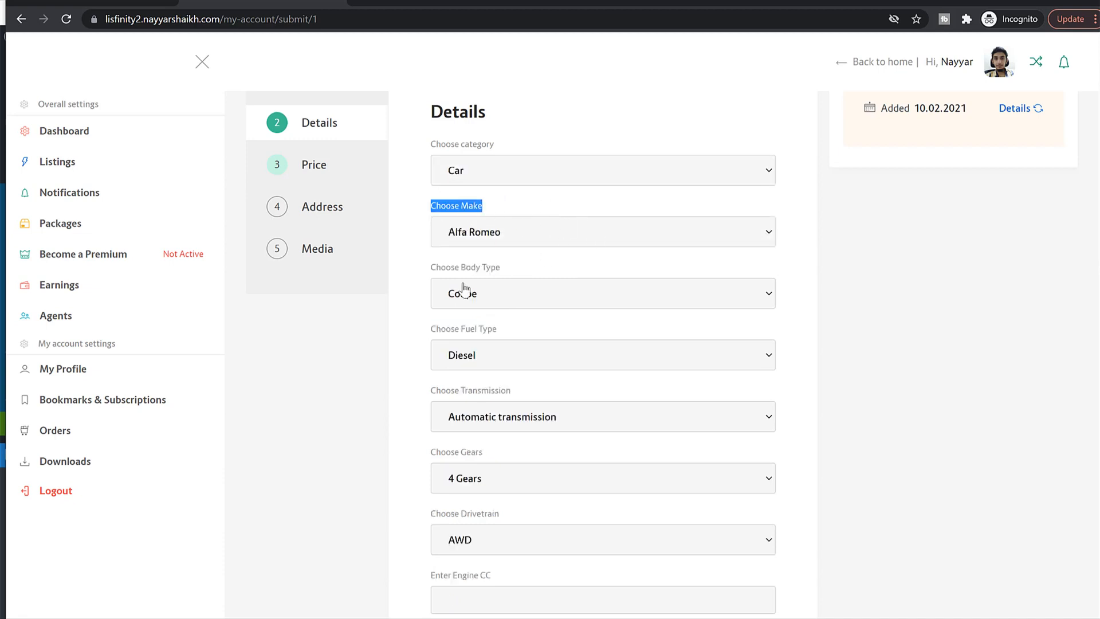
pyautogui.moveTo(430, 269); pyautogui.dragTo(504, 266)
# Step: Set make BMW, model X3, body type SUV and fuel type Petrol
pyautogui.click(504, 229)
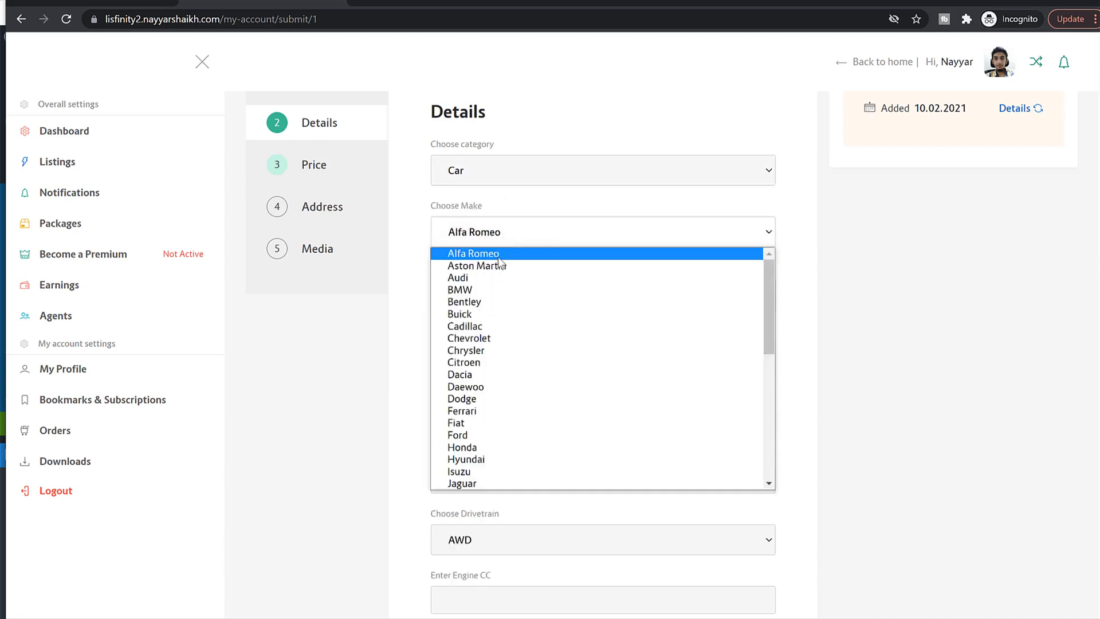
pyautogui.click(496, 289)
pyautogui.click(494, 296)
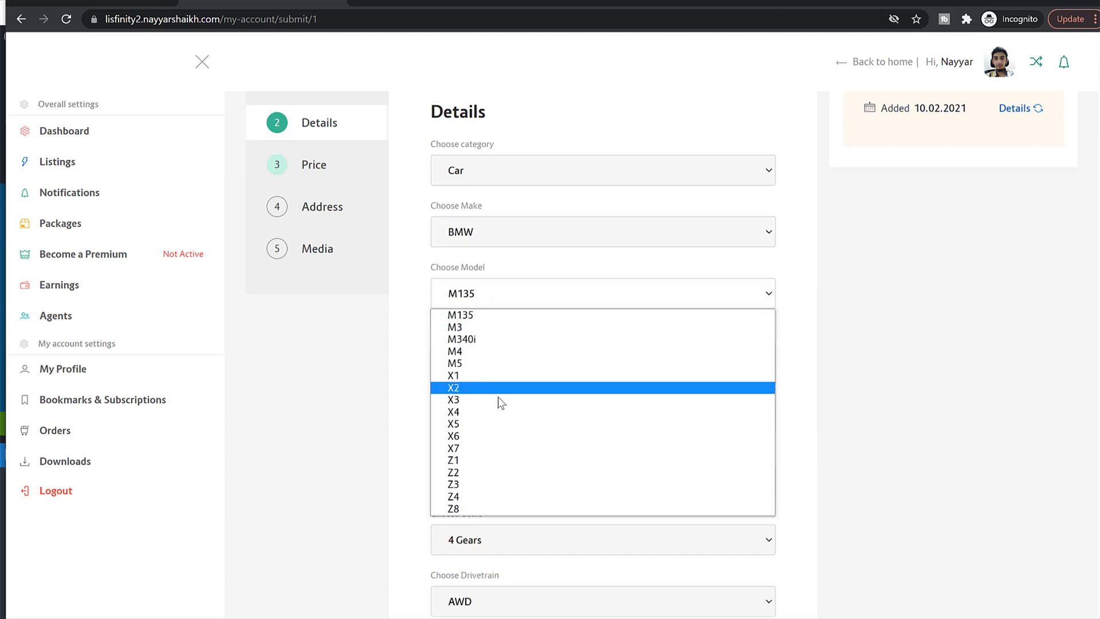
pyautogui.click(485, 401)
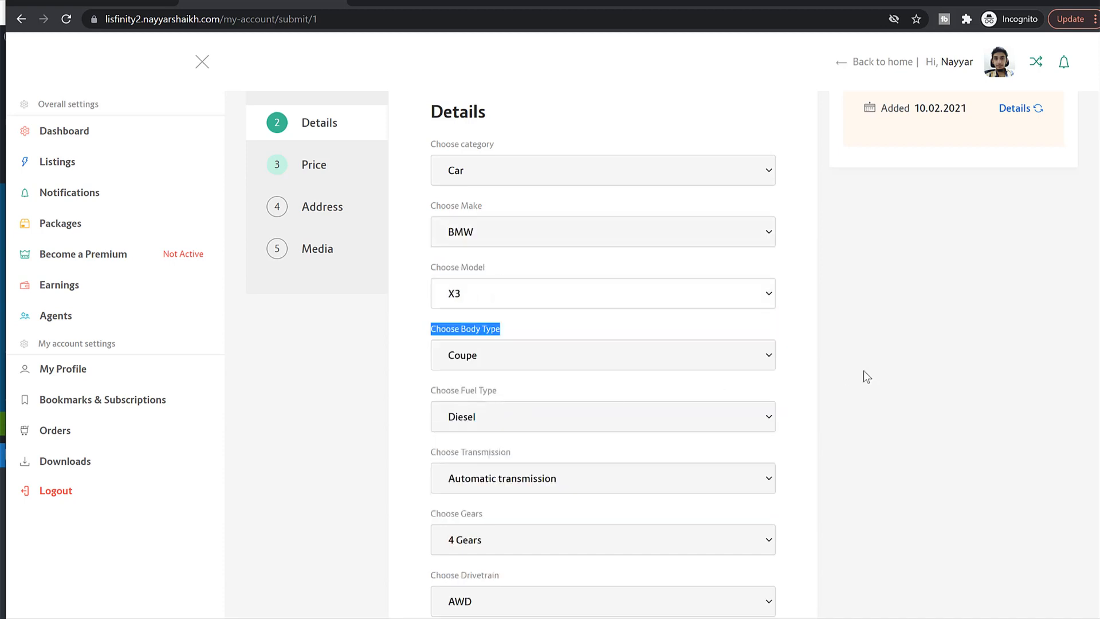
pyautogui.scroll(-2, 528, 221)
pyautogui.click(527, 221)
pyautogui.click(514, 290)
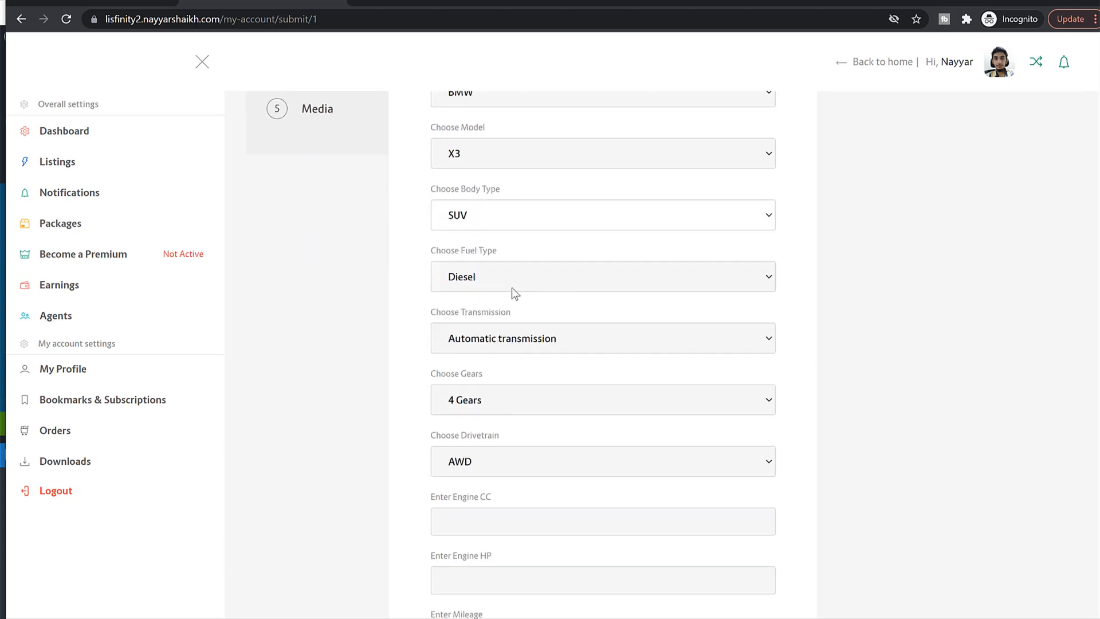
pyautogui.click(515, 294)
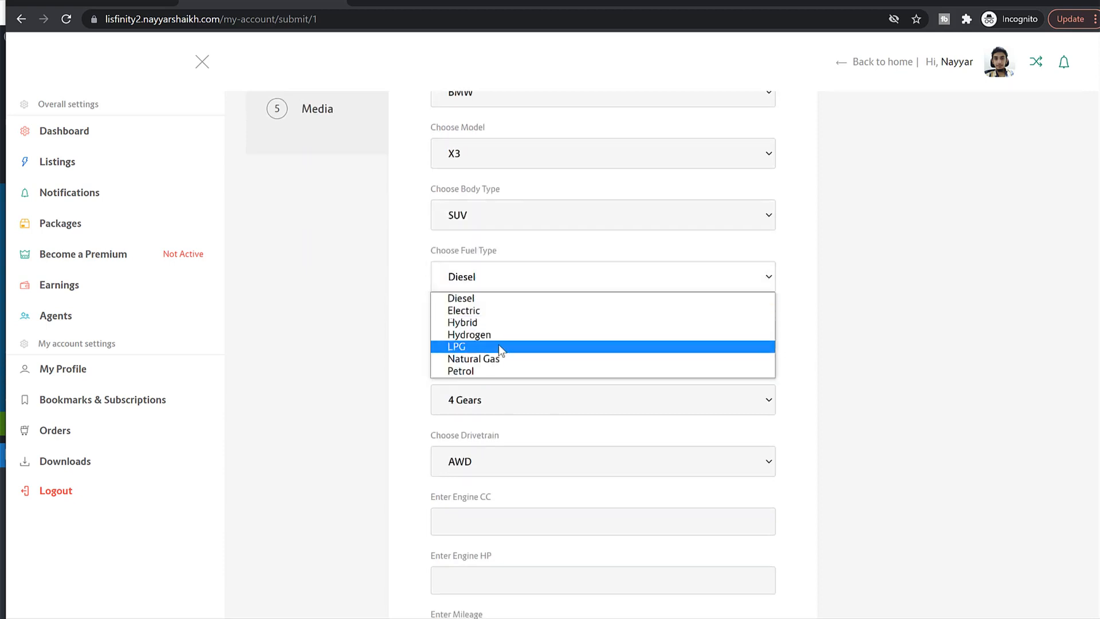
pyautogui.click(496, 374)
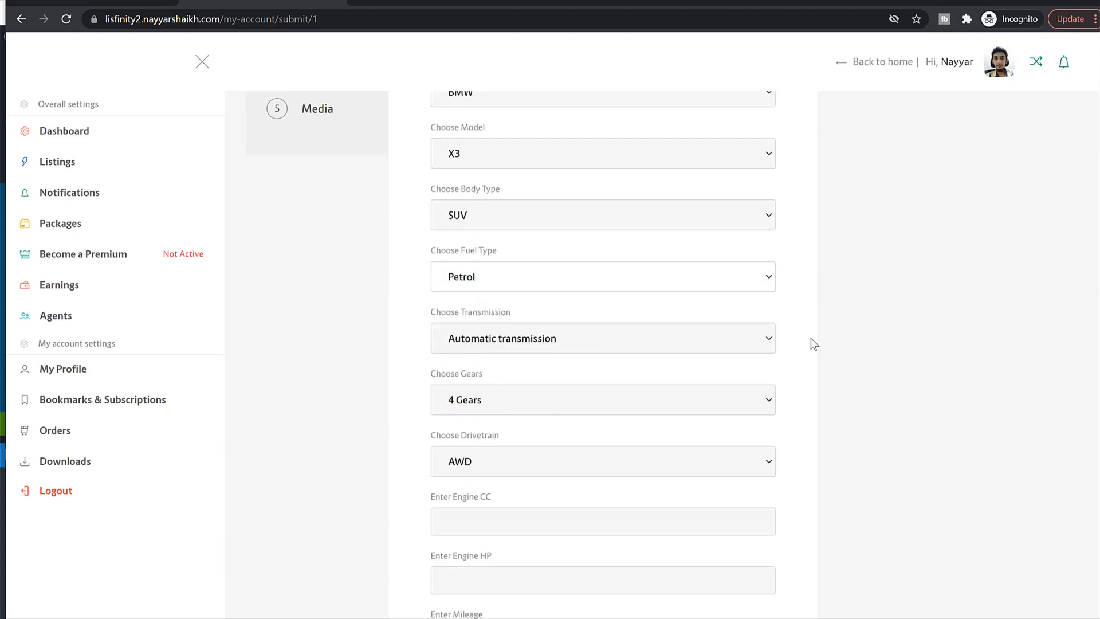
# Step: Enter 1500 for engine CC and set the door count to 4
pyautogui.scroll(-4, 549, 348)
pyautogui.scroll(-1, 548, 348)
pyautogui.click(496, 240)
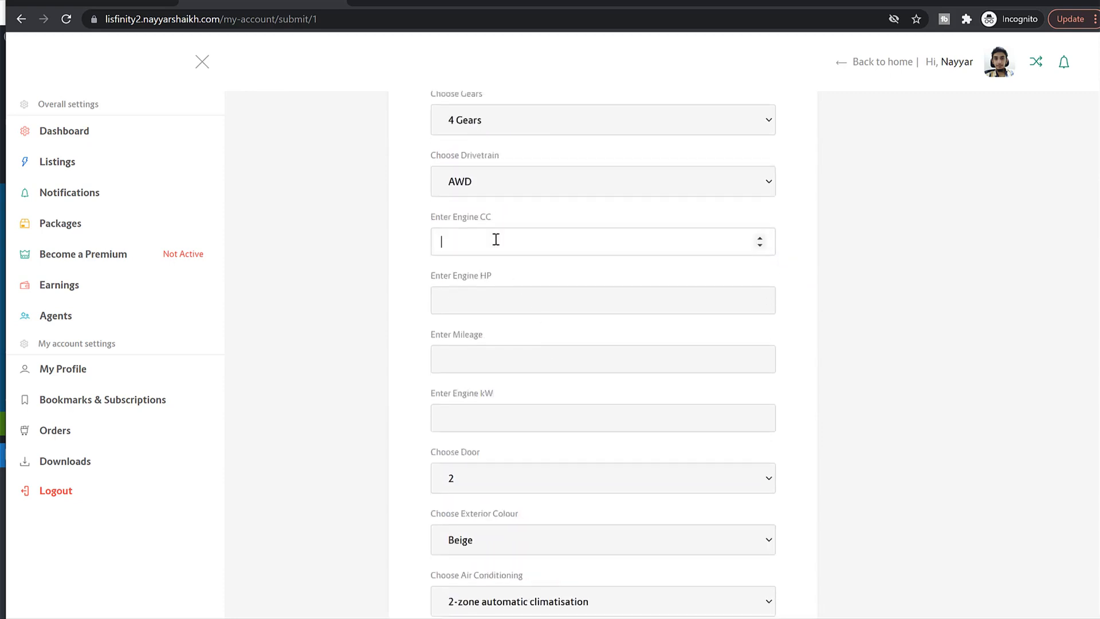
pyautogui.press('Tab')
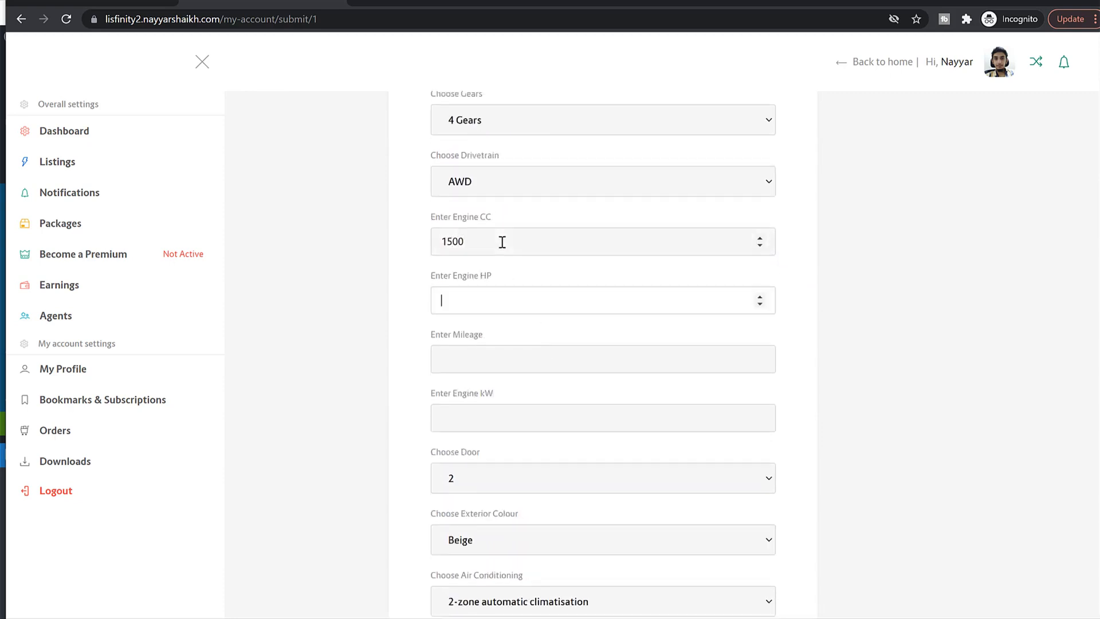
pyautogui.press('Tab')
pyautogui.press('Tab')
pyautogui.press('Tab')
pyautogui.scroll(-3, 607, 364)
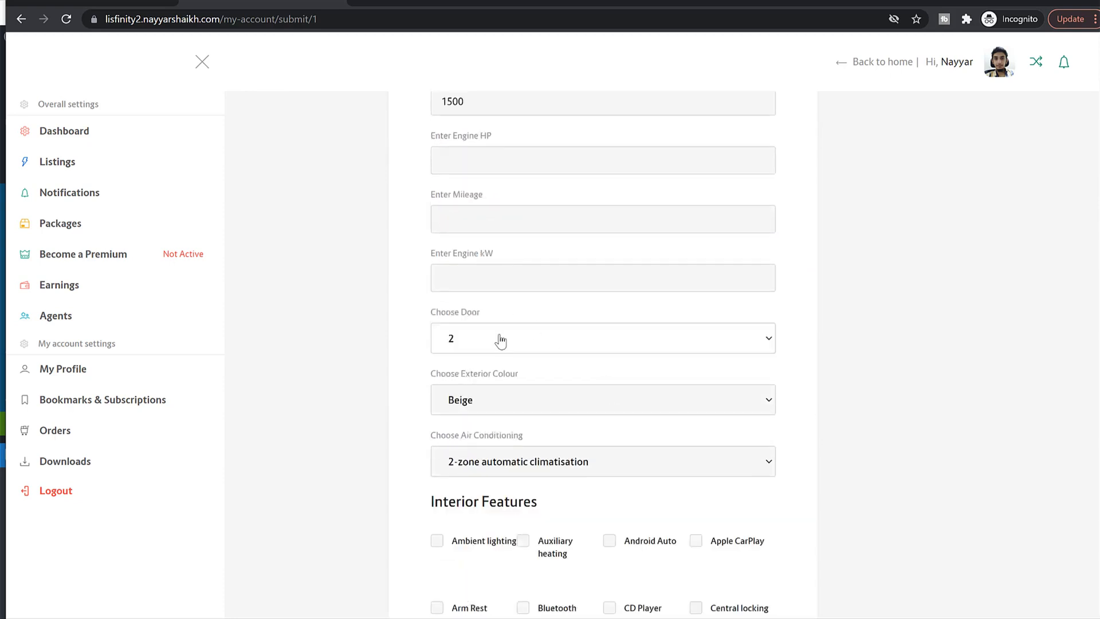
pyautogui.click(499, 342)
pyautogui.click(484, 383)
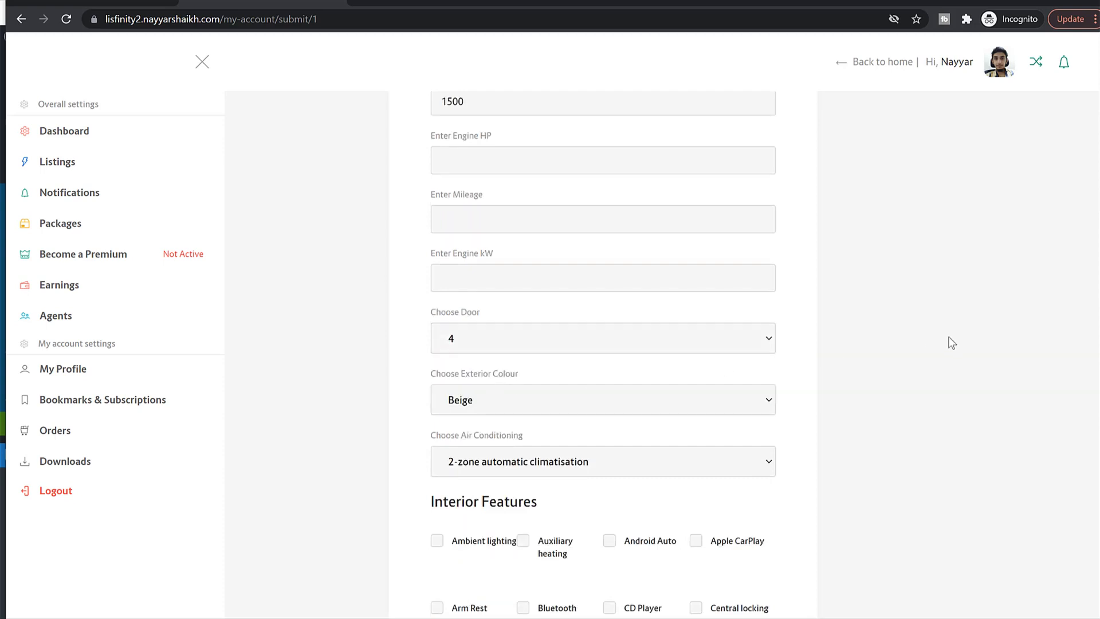
# Step: Tick comfort features such as Ambient lighting, Apple CarPlay, Bluetooth, Cruise Control and Digital cockpit
pyautogui.scroll(-3, 498, 227)
pyautogui.scroll(-4, 664, 250)
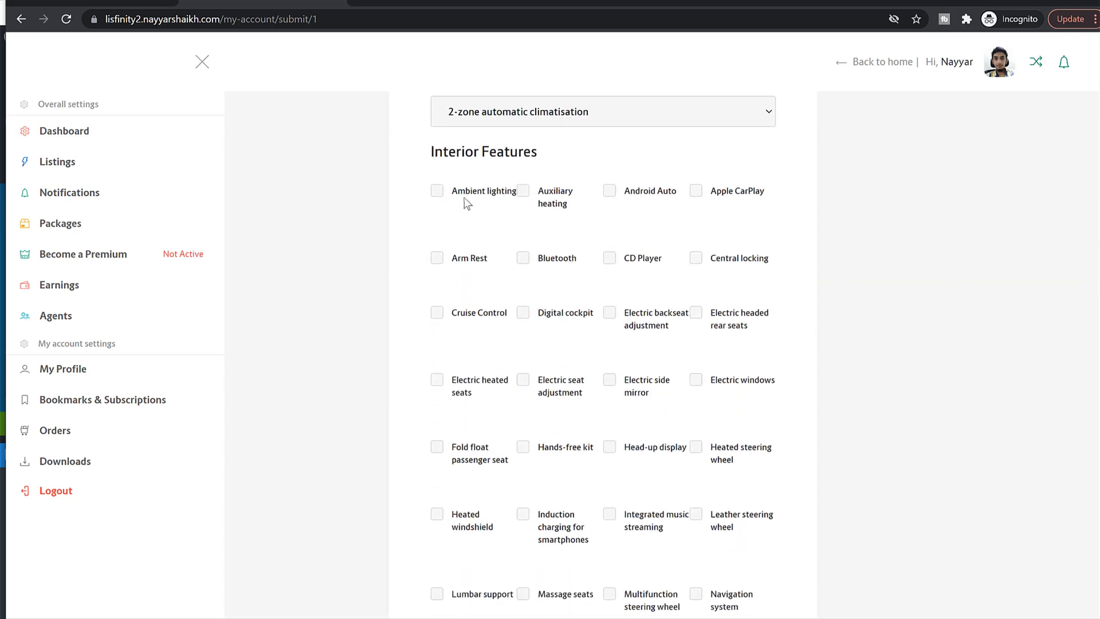
pyautogui.click(458, 193)
pyautogui.click(539, 200)
pyautogui.click(641, 196)
pyautogui.click(704, 194)
pyautogui.click(703, 267)
pyautogui.click(617, 266)
pyautogui.click(537, 262)
pyautogui.click(447, 318)
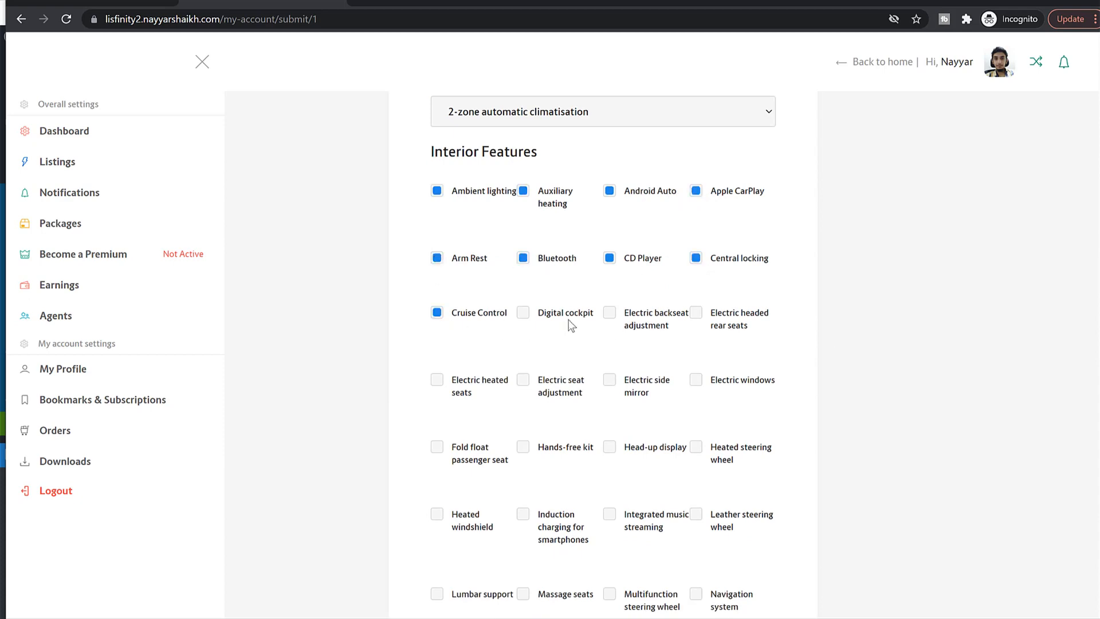
pyautogui.click(641, 322)
pyautogui.click(531, 316)
pyautogui.click(717, 319)
# Step: Tick ABS, Alarm system, Aut. dimming interior mirror and Blind spot assist
pyautogui.scroll(-17, 859, 343)
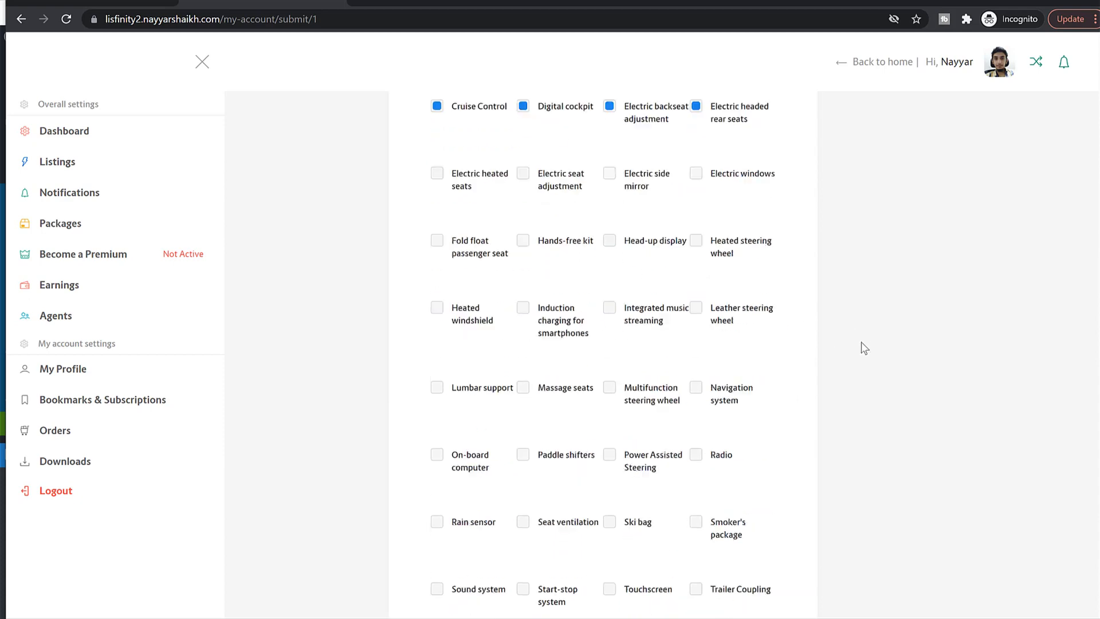
pyautogui.scroll(5, 849, 337)
pyautogui.click(465, 319)
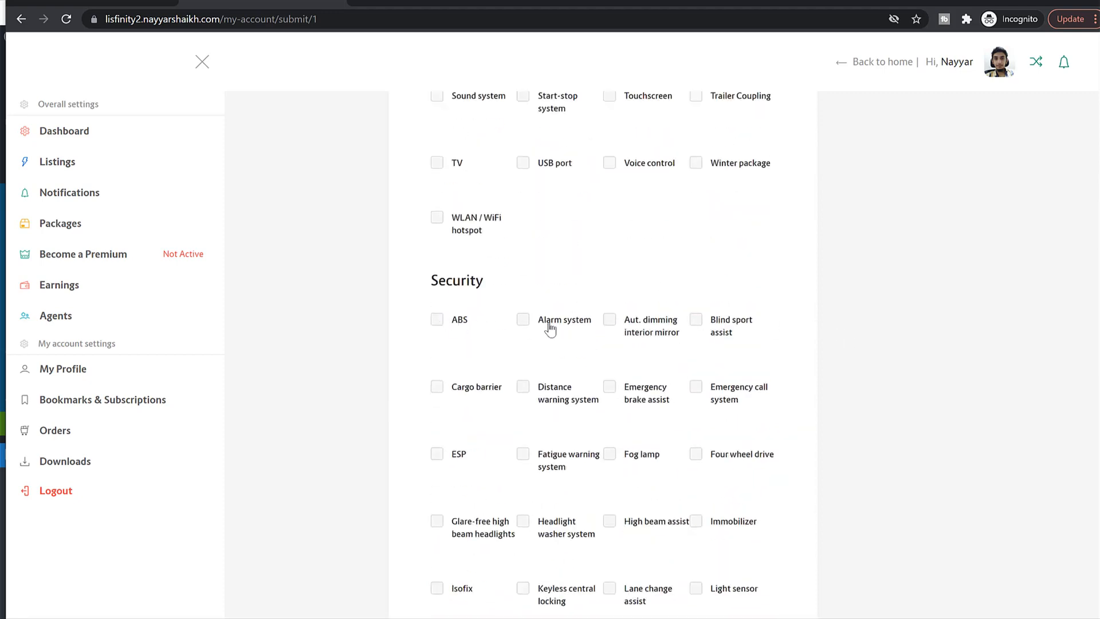
pyautogui.click(550, 325)
pyautogui.click(624, 324)
pyautogui.click(753, 325)
# Step: Tick Bi-xenon, Laser, LED and Xenon headlights
pyautogui.scroll(-8, 796, 395)
pyautogui.click(461, 282)
pyautogui.click(571, 270)
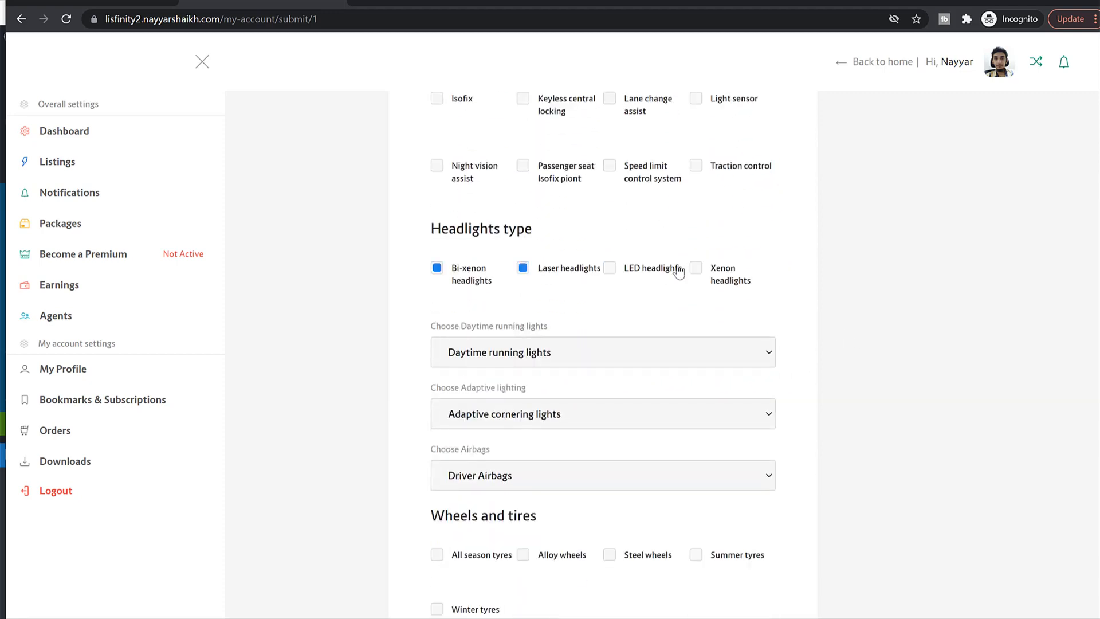
pyautogui.click(676, 266)
pyautogui.click(733, 270)
pyautogui.scroll(-1, 786, 321)
pyautogui.scroll(-2, 786, 320)
# Step: Set LED daytime running lights, Adaptive lighting and Front Airbags
pyautogui.click(570, 211)
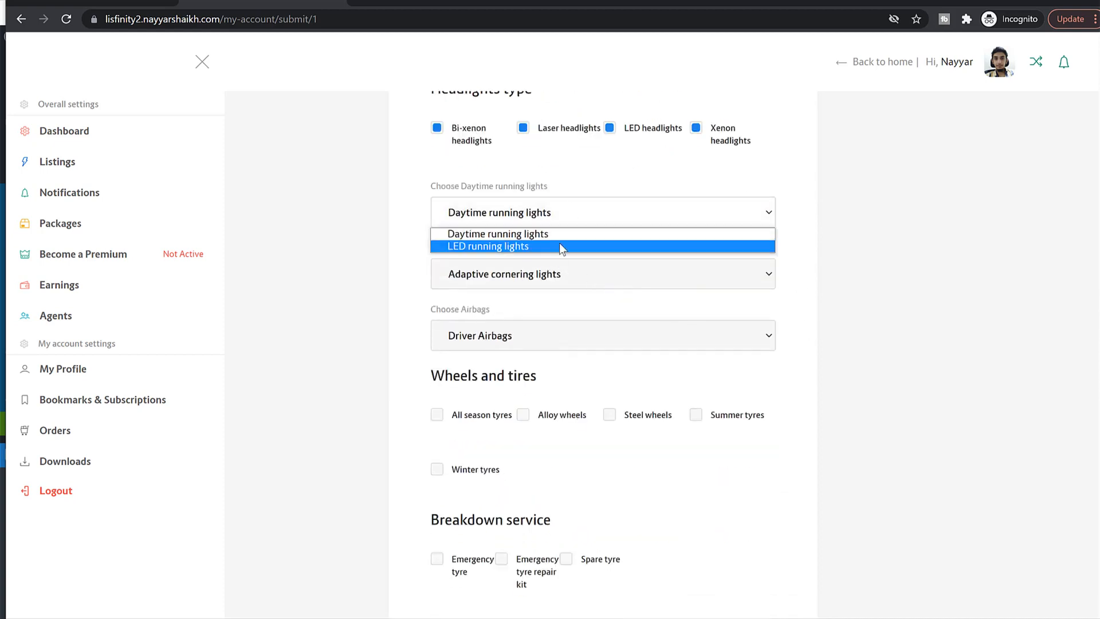
pyautogui.click(559, 243)
pyautogui.click(552, 274)
pyautogui.click(572, 306)
pyautogui.click(602, 335)
pyautogui.click(572, 364)
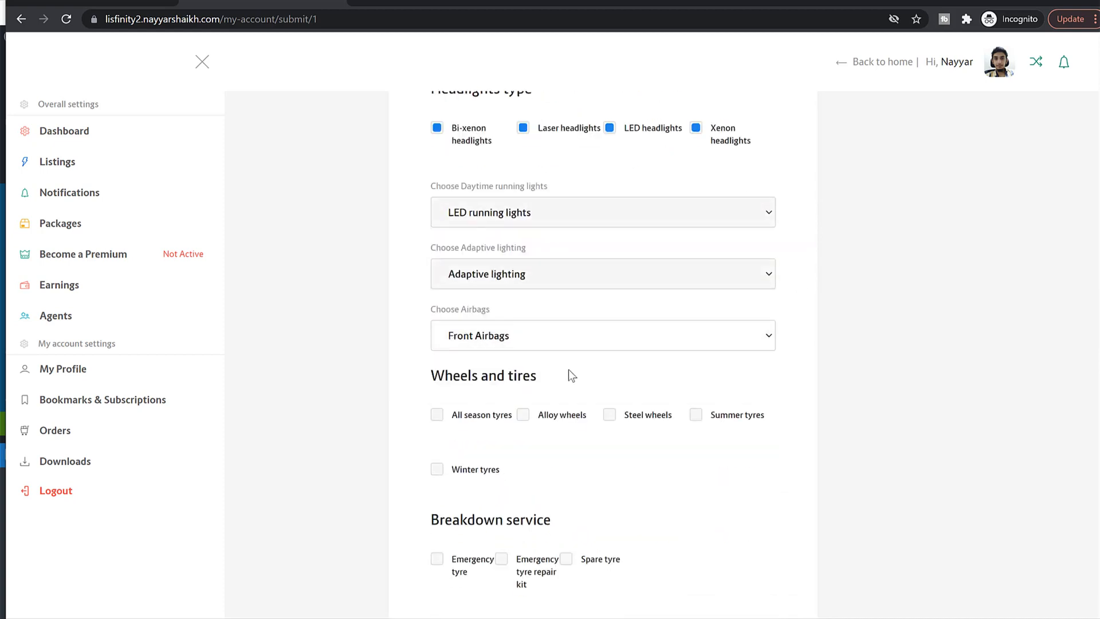
# Step: Tick wheel and tyre options, emergency tyre kit, 360° camera, Camera and Front Sensor
pyautogui.scroll(-2, 850, 370)
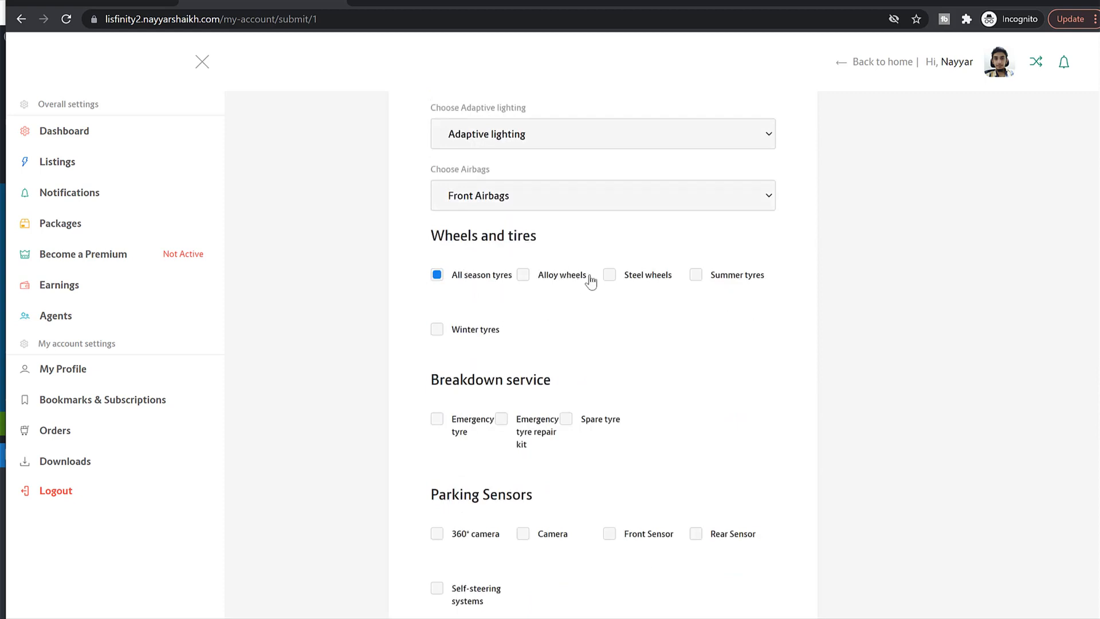
pyautogui.click(622, 280)
pyautogui.click(694, 276)
pyautogui.click(545, 280)
pyautogui.scroll(-4, 847, 374)
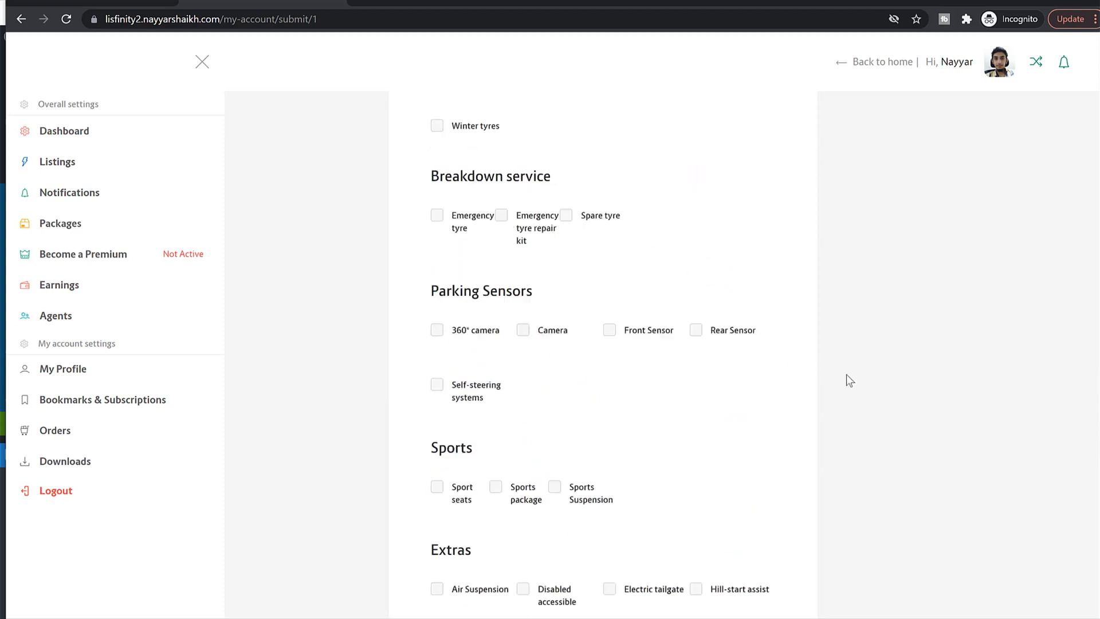
pyautogui.click(465, 207)
pyautogui.click(537, 216)
pyautogui.click(458, 324)
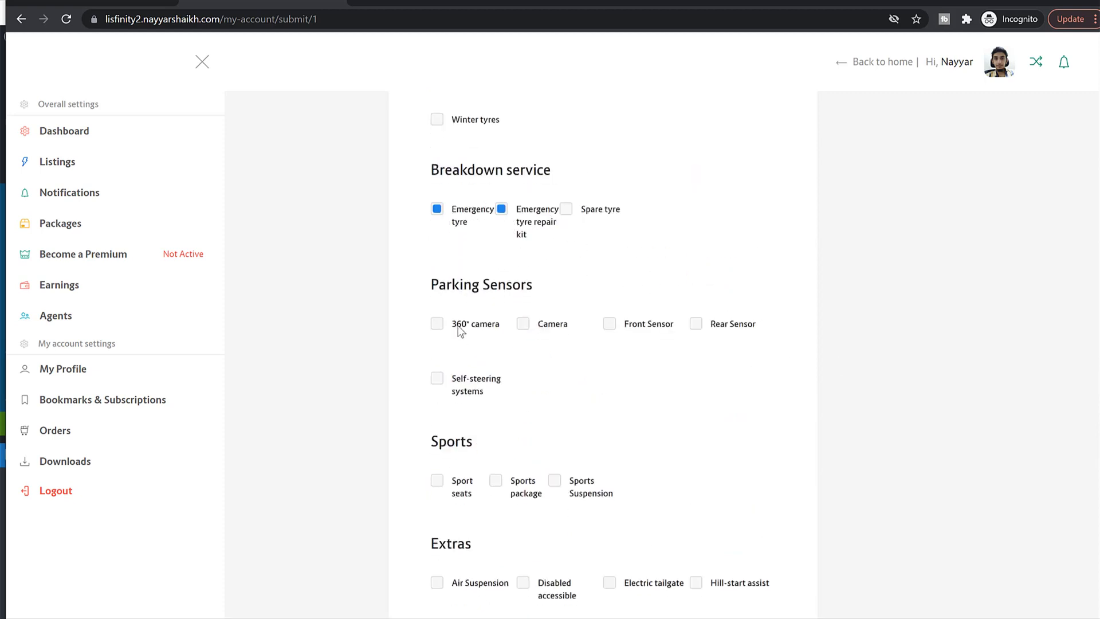
pyautogui.click(549, 324)
pyautogui.click(633, 323)
# Step: Tick Sport seats, Sports package, Air Suspension, Hill-start assist, Alcantara and Cloth interior
pyautogui.scroll(-4, 830, 350)
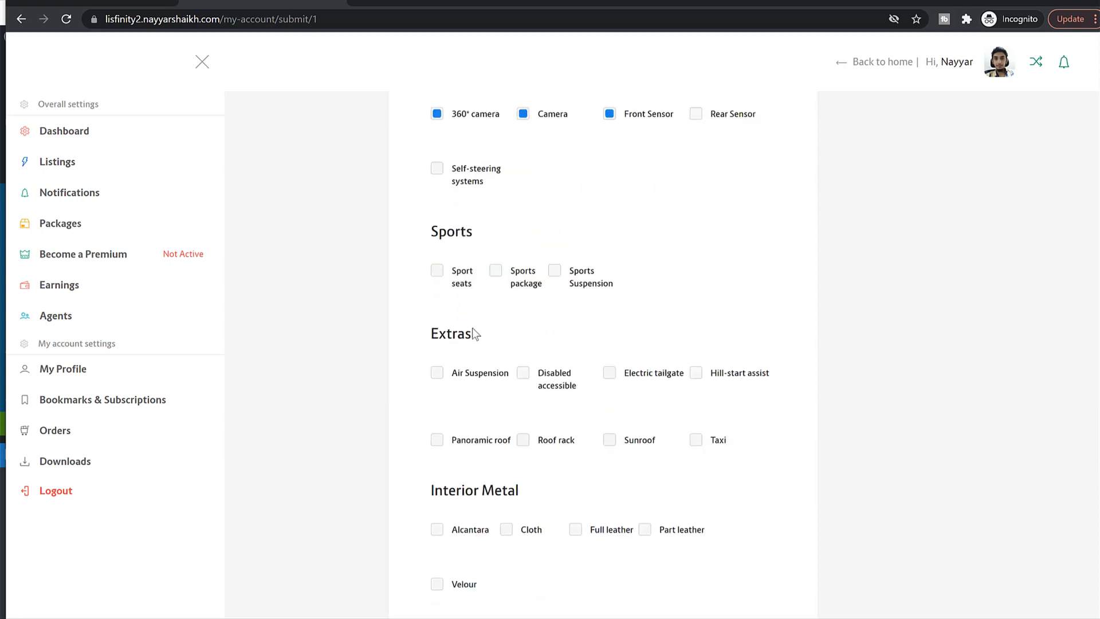
pyautogui.click(445, 285)
pyautogui.click(510, 279)
pyautogui.click(478, 381)
pyautogui.click(538, 378)
pyautogui.click(643, 380)
pyautogui.click(720, 380)
pyautogui.scroll(-4, 669, 414)
pyautogui.click(455, 328)
pyautogui.click(521, 327)
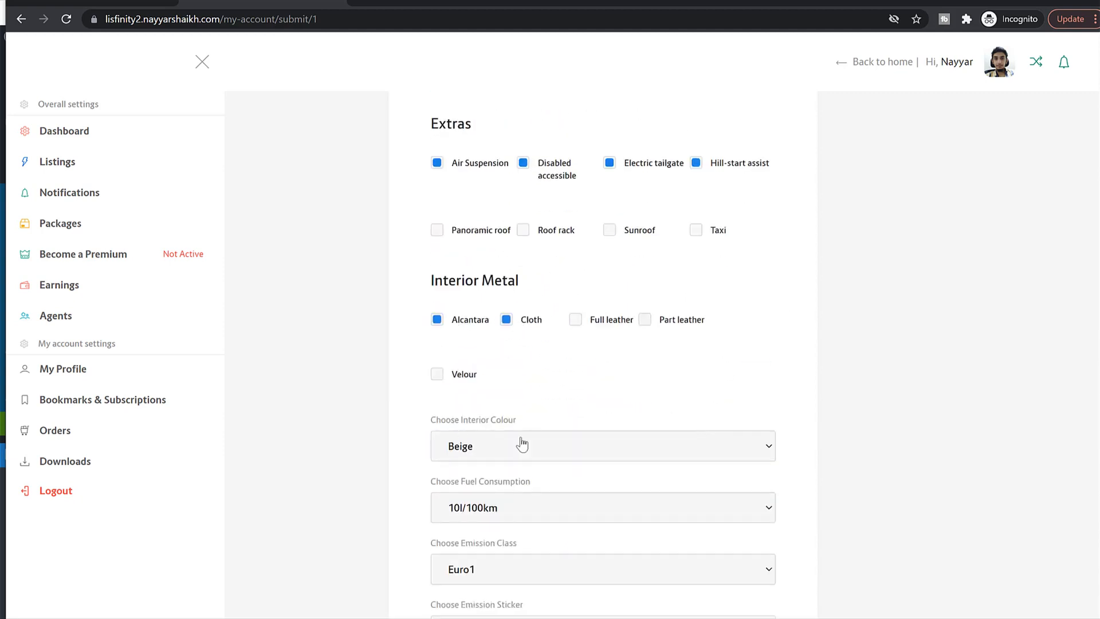
# Step: Set the interior colour to Black and fuel consumption to 5l/100km
pyautogui.scroll(-4, 658, 445)
pyautogui.click(531, 240)
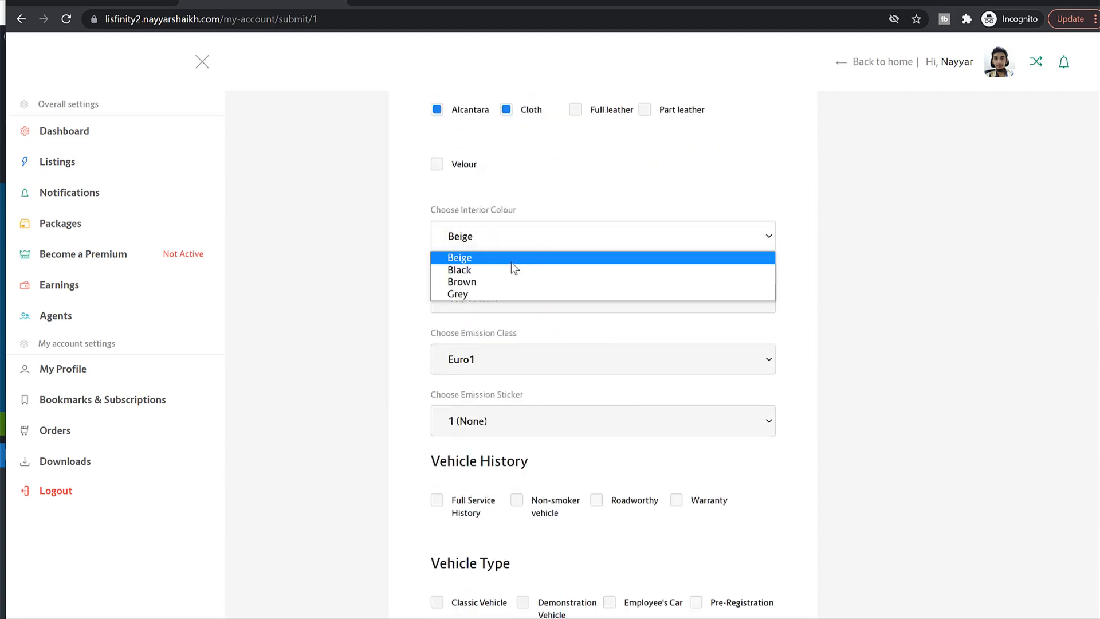
pyautogui.click(507, 270)
pyautogui.click(490, 291)
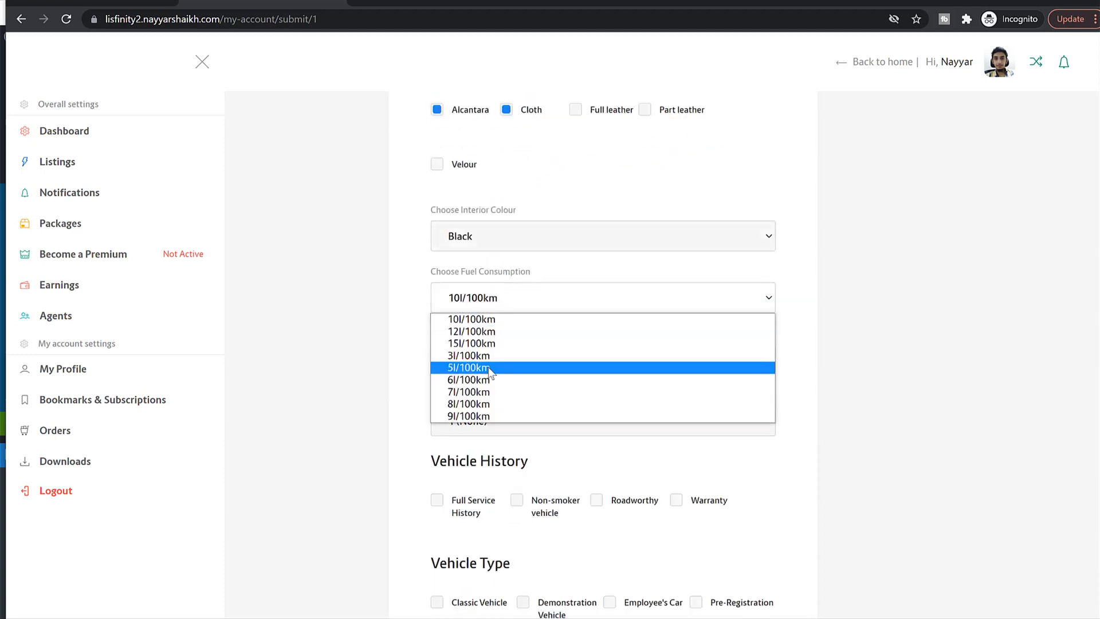
pyautogui.click(486, 367)
# Step: Mark Full Service History, Non-smoker, Demonstration and Classic Vehicle, choosing BMW Premium Selection
pyautogui.scroll(-5, 922, 365)
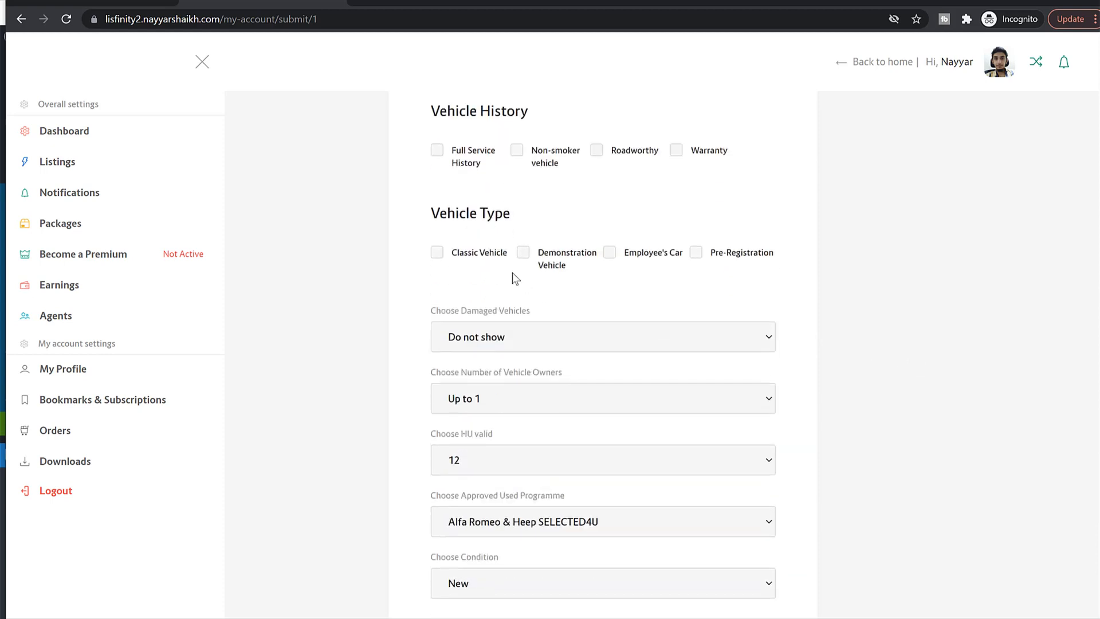
pyautogui.click(466, 165)
pyautogui.click(553, 152)
pyautogui.click(518, 258)
pyautogui.click(473, 255)
pyautogui.scroll(-1, 893, 367)
pyautogui.scroll(-2, 893, 367)
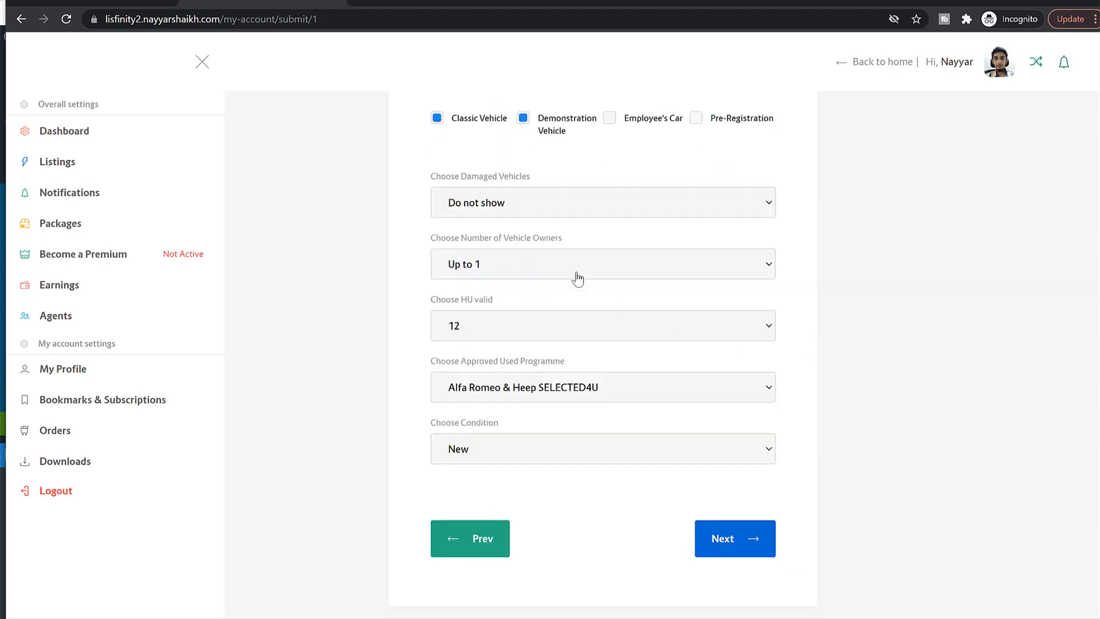
pyautogui.click(574, 390)
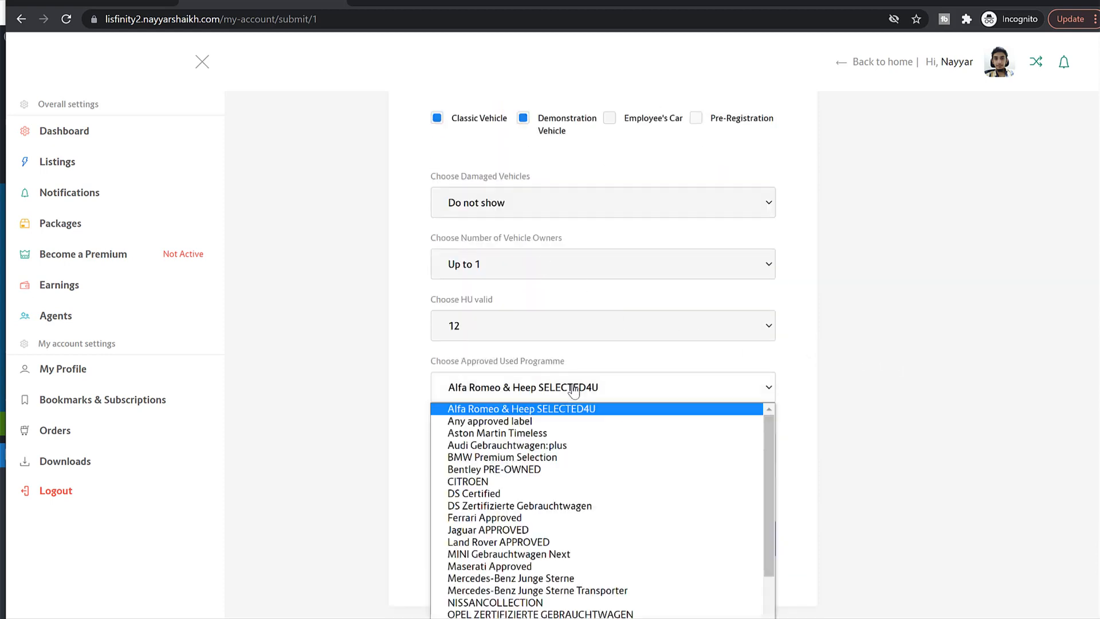
pyautogui.click(510, 457)
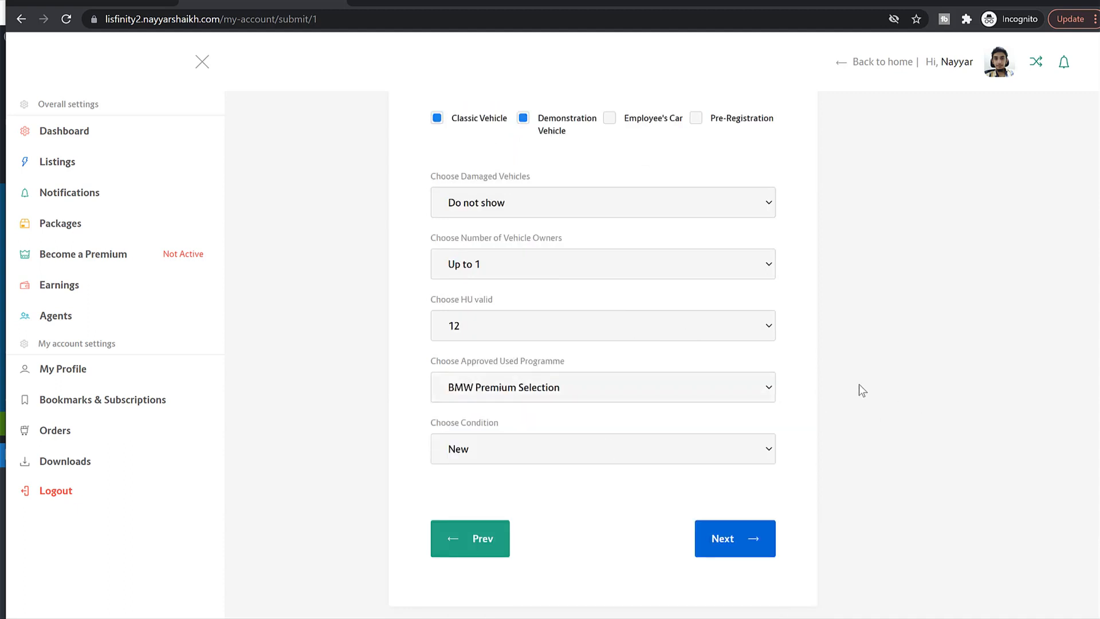
pyautogui.click(735, 542)
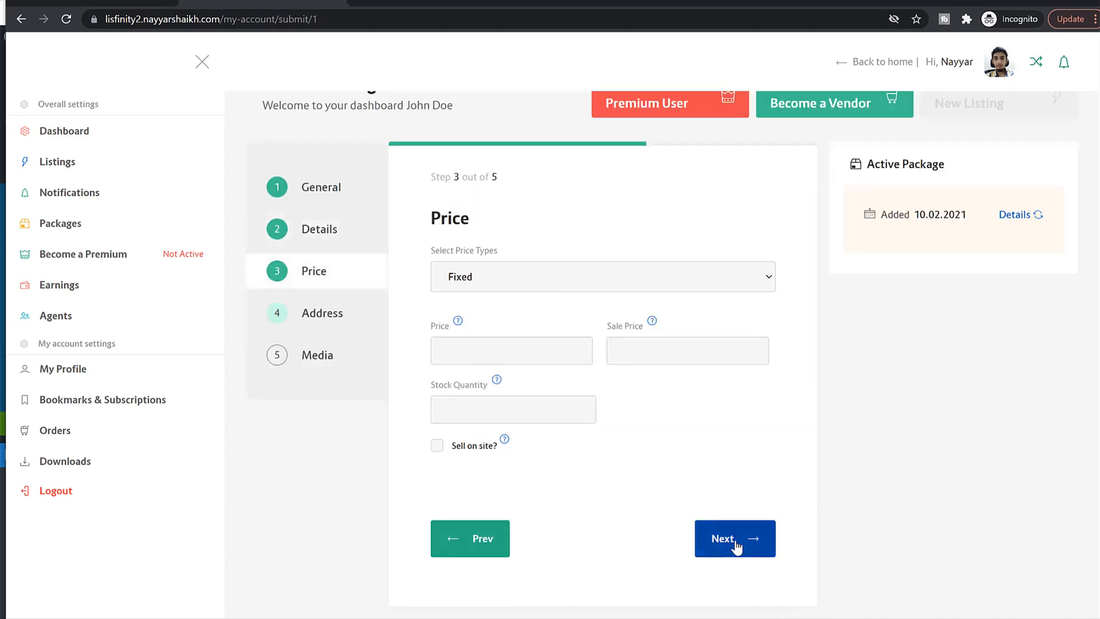
# Step: Try the Auction and Price On Call price types, then settle on Fixed
pyautogui.click(564, 283)
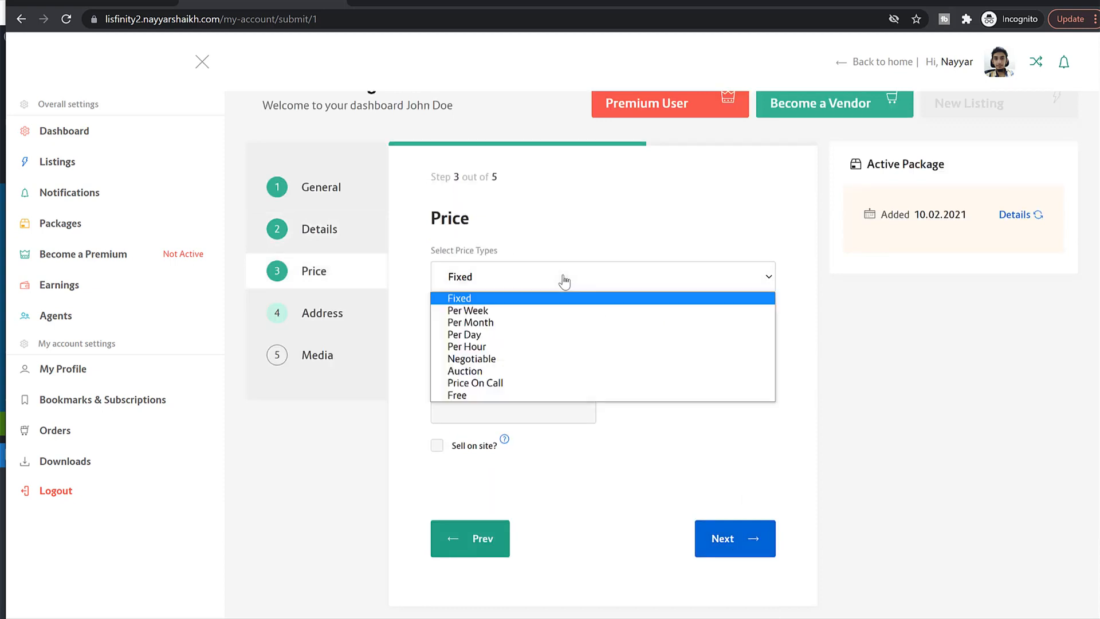
pyautogui.click(501, 280)
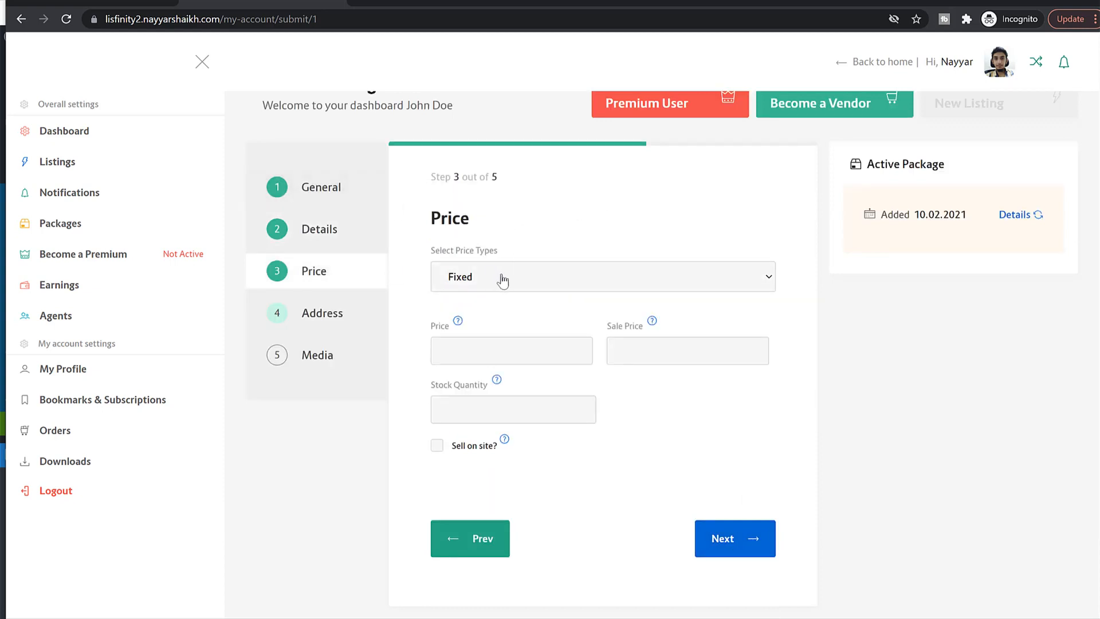
pyautogui.click(503, 279)
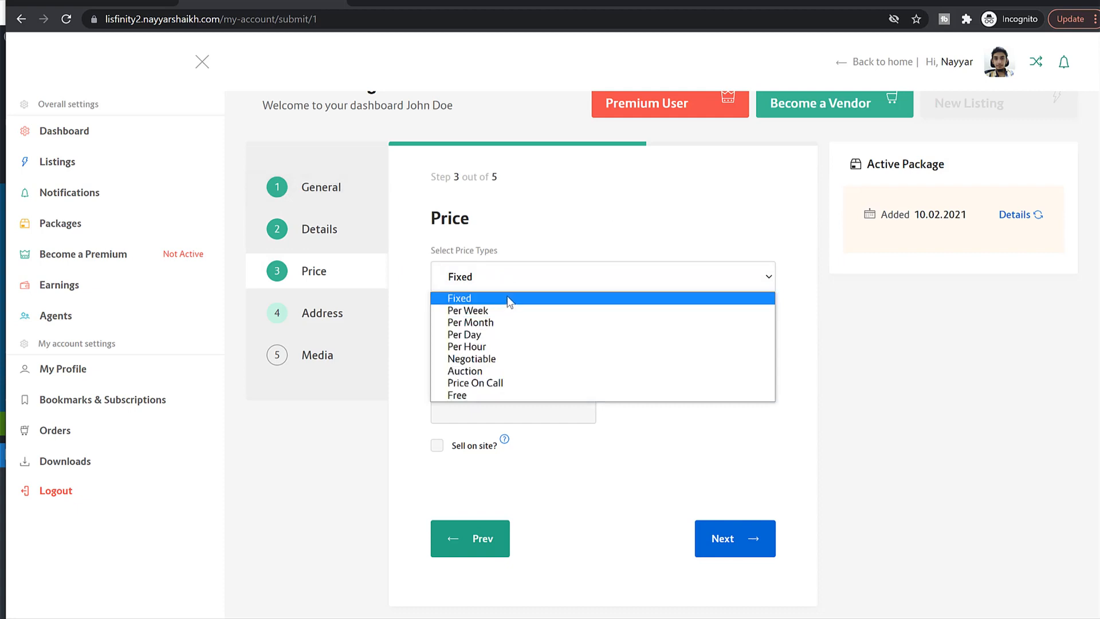
pyautogui.click(506, 301)
pyautogui.click(503, 286)
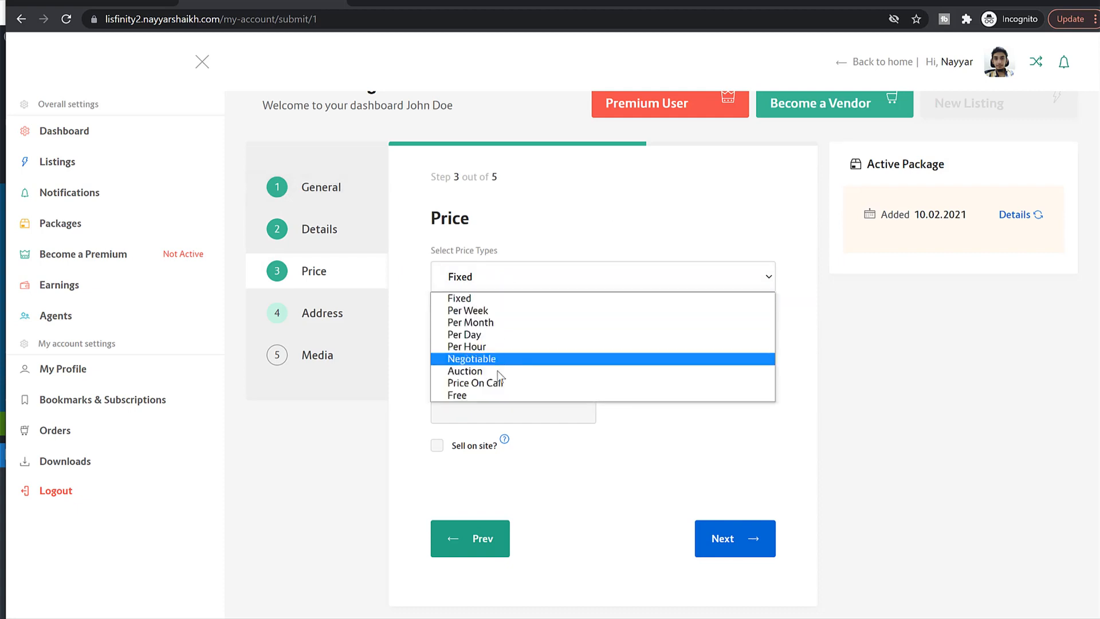
pyautogui.click(494, 370)
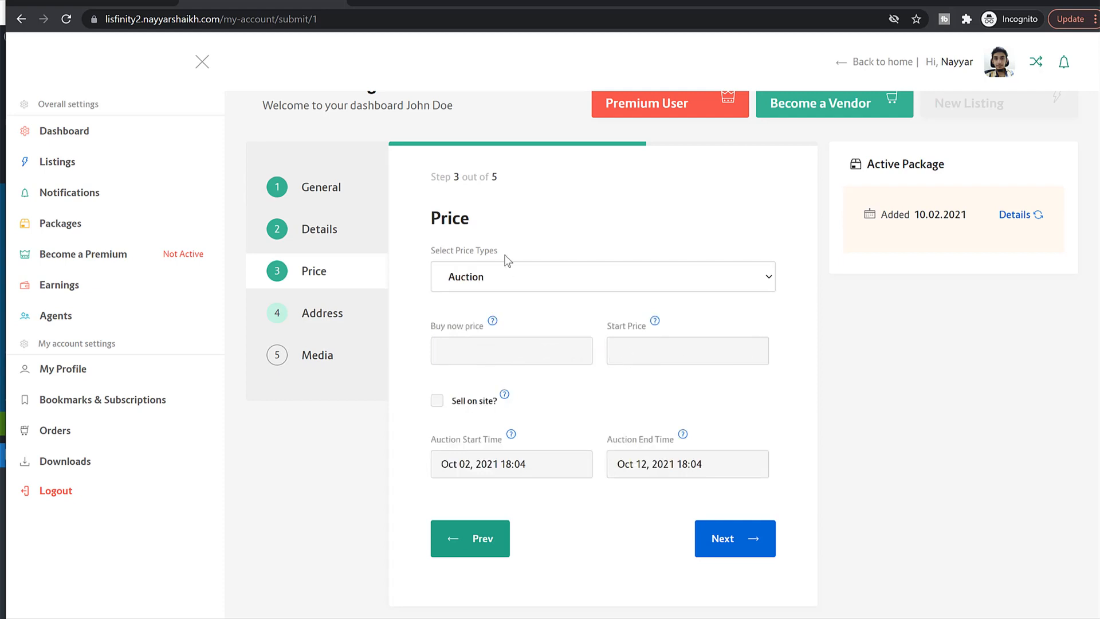
pyautogui.click(510, 279)
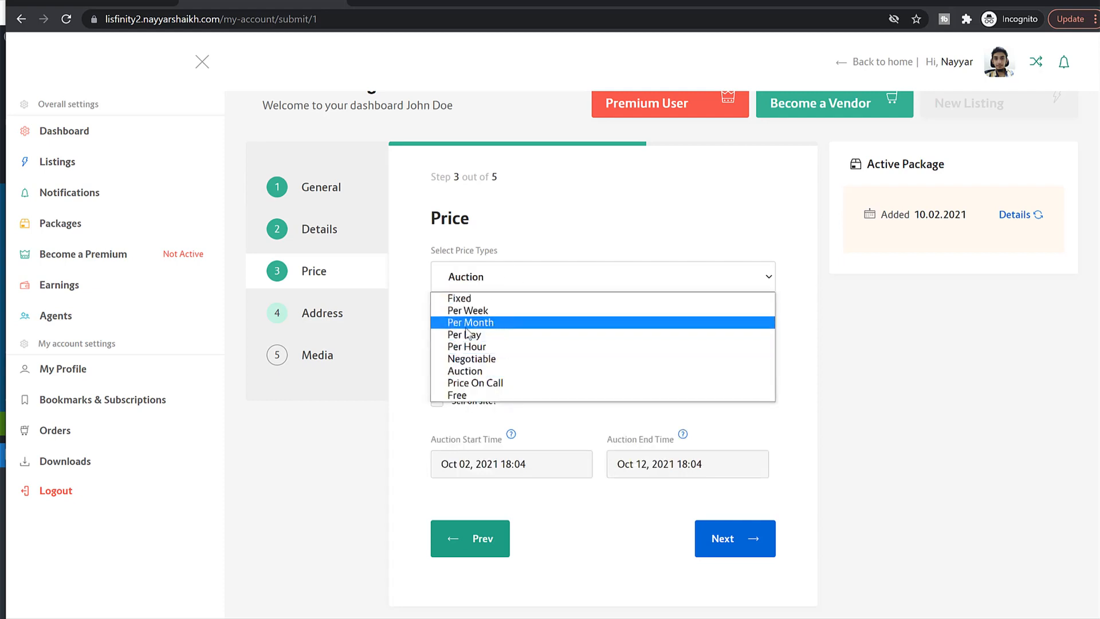
pyautogui.click(501, 380)
pyautogui.click(487, 310)
pyautogui.click(496, 331)
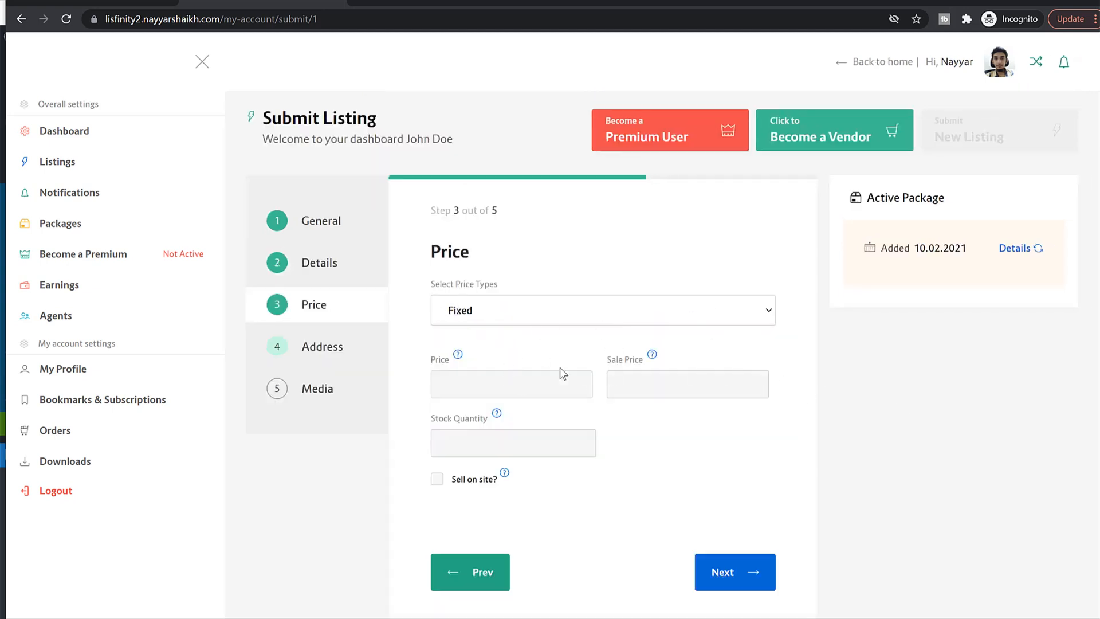
# Step: Enter a price of 25000 and a sale price of 22000
pyautogui.click(481, 385)
pyautogui.scroll(-1, 815, 414)
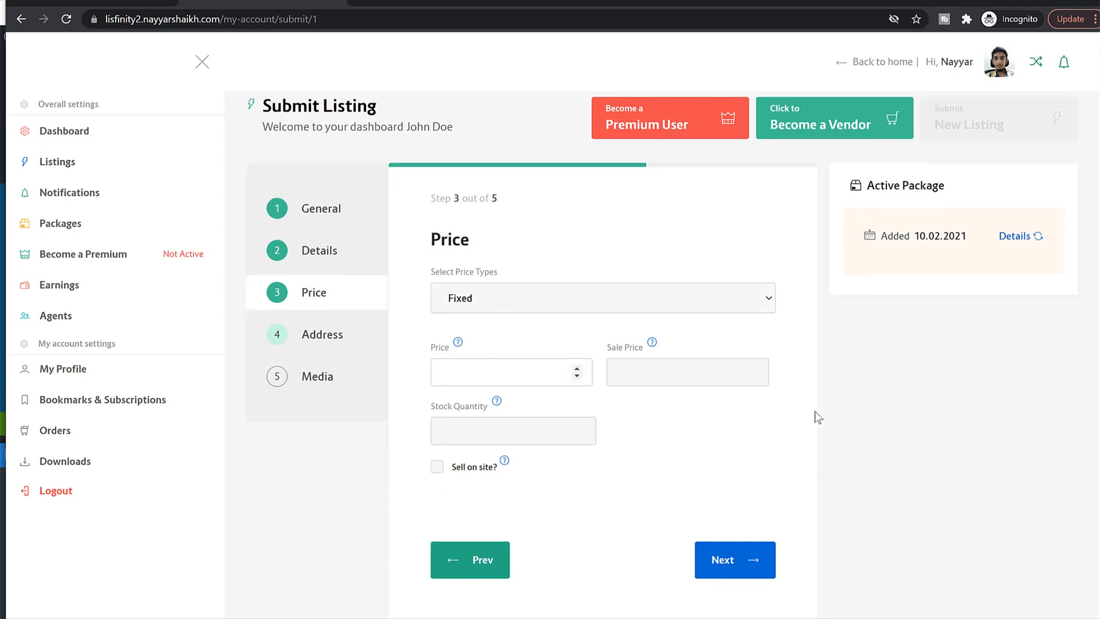
pyautogui.write('25')
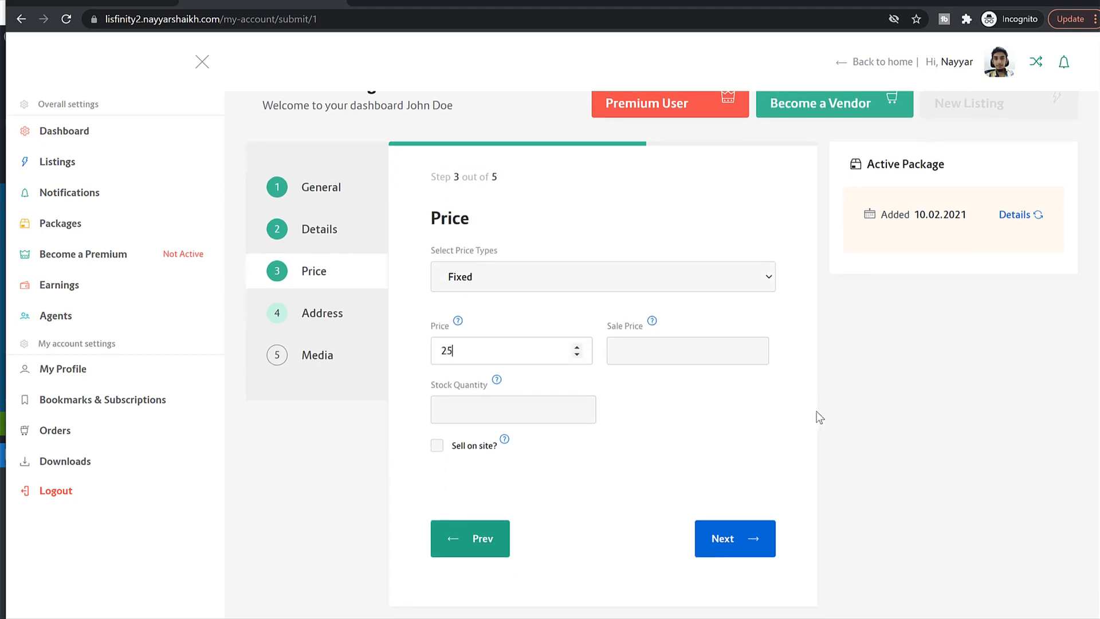
pyautogui.write('000')
pyautogui.click(680, 367)
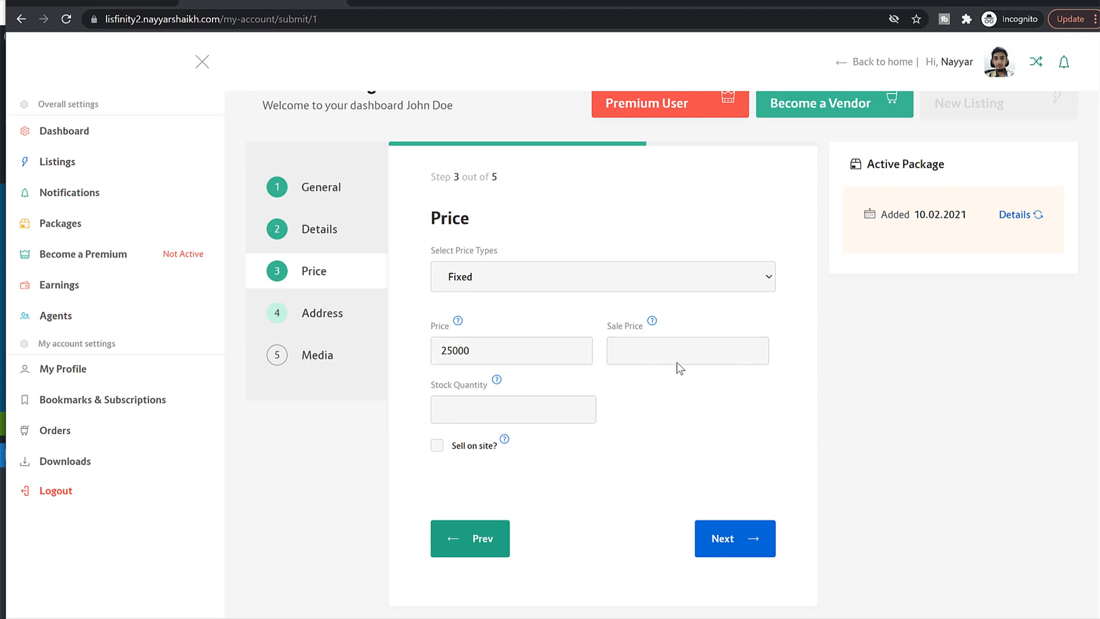
pyautogui.click(720, 355)
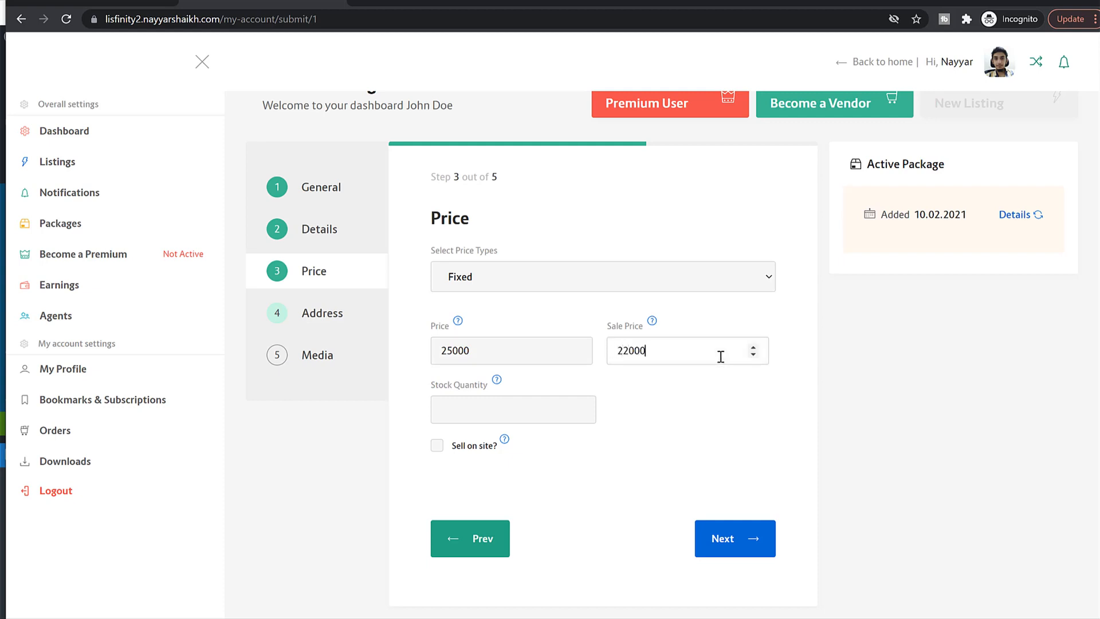
pyautogui.click(646, 473)
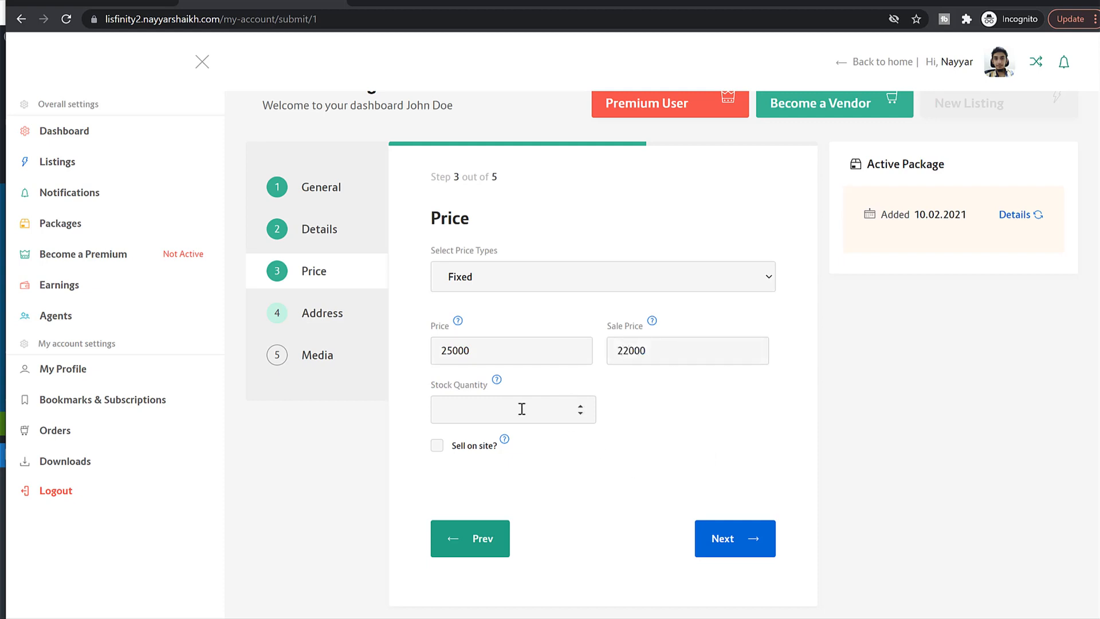
pyautogui.click(724, 537)
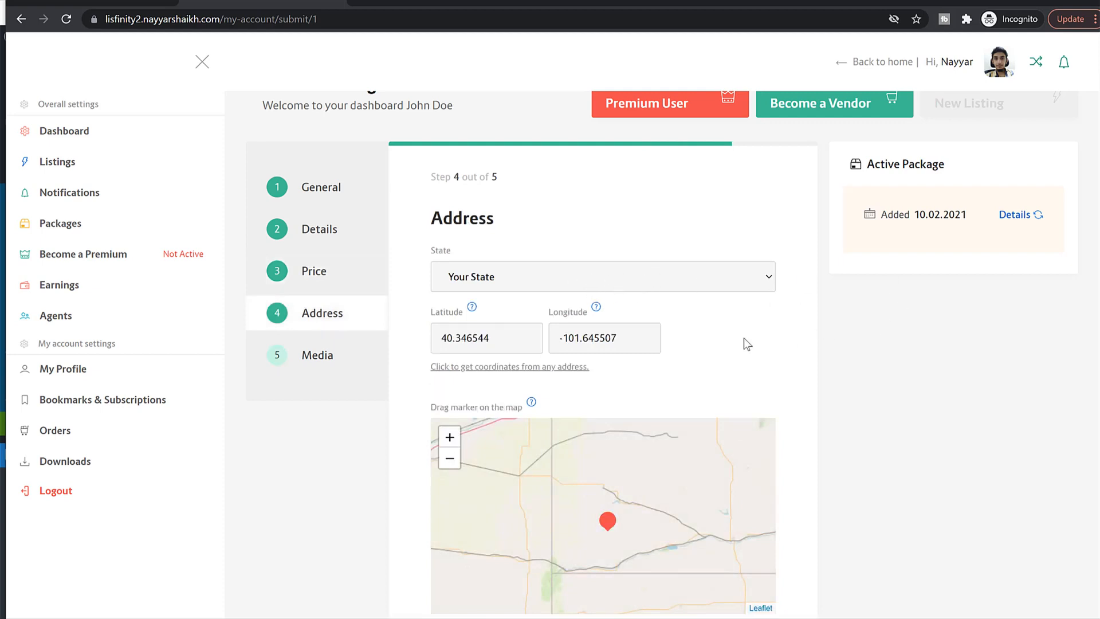
# Step: Drag the map marker to reposition the listing, leaving State unchanged
pyautogui.scroll(-3, 744, 341)
pyautogui.scroll(1, 750, 395)
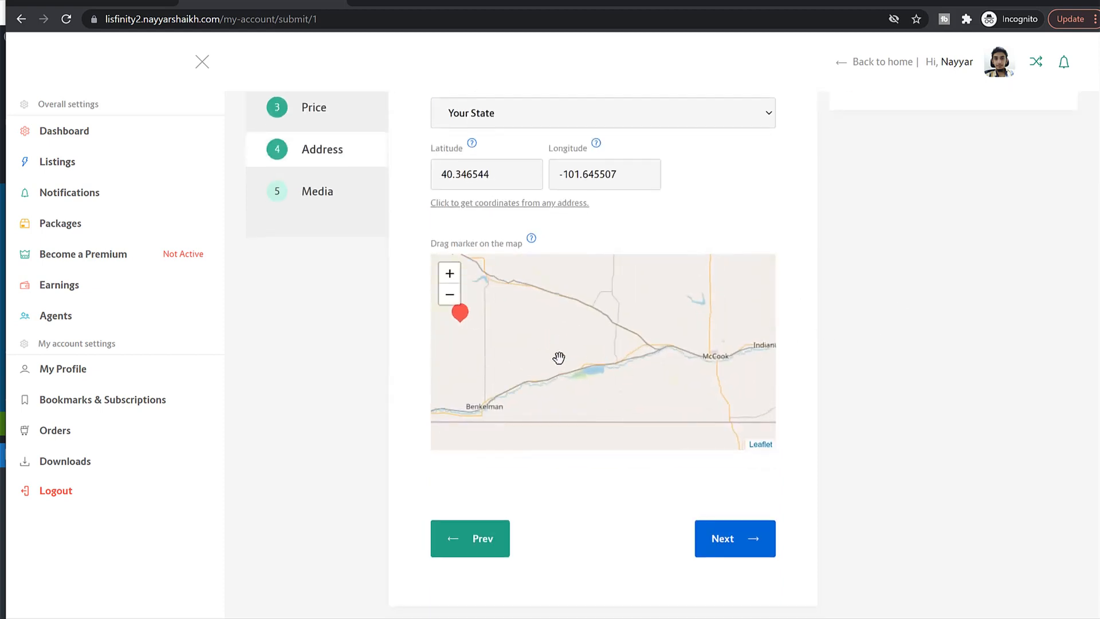
pyautogui.scroll(-1, 559, 358)
pyautogui.moveTo(569, 350)
pyautogui.mouseDown()
pyautogui.moveTo(630, 353)
pyautogui.moveTo(535, 377)
pyautogui.moveTo(679, 336)
pyautogui.moveTo(535, 356)
pyautogui.moveTo(567, 321)
pyautogui.moveTo(619, 367)
pyautogui.moveTo(667, 358)
pyautogui.moveTo(551, 355)
pyautogui.mouseUp()
pyautogui.click(491, 114)
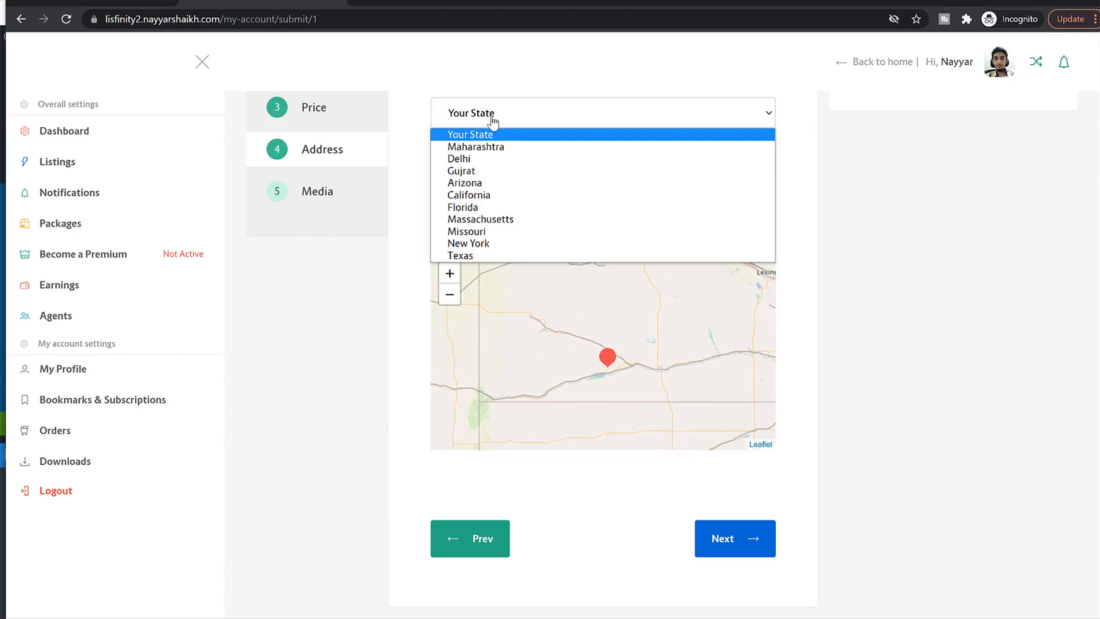
pyautogui.click(803, 203)
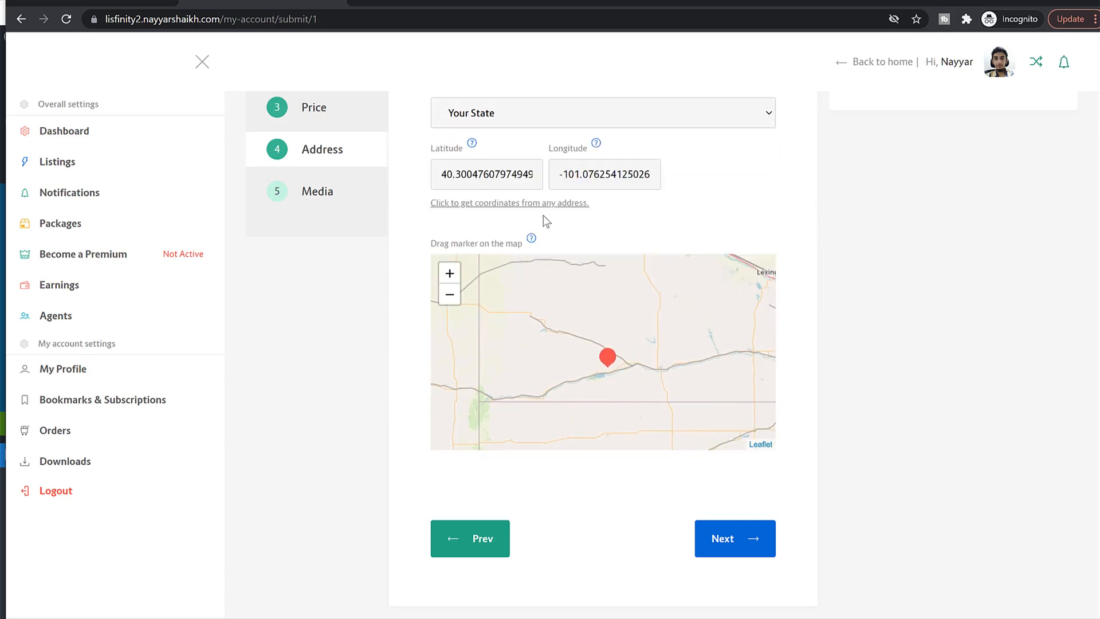
pyautogui.doubleClick(468, 180)
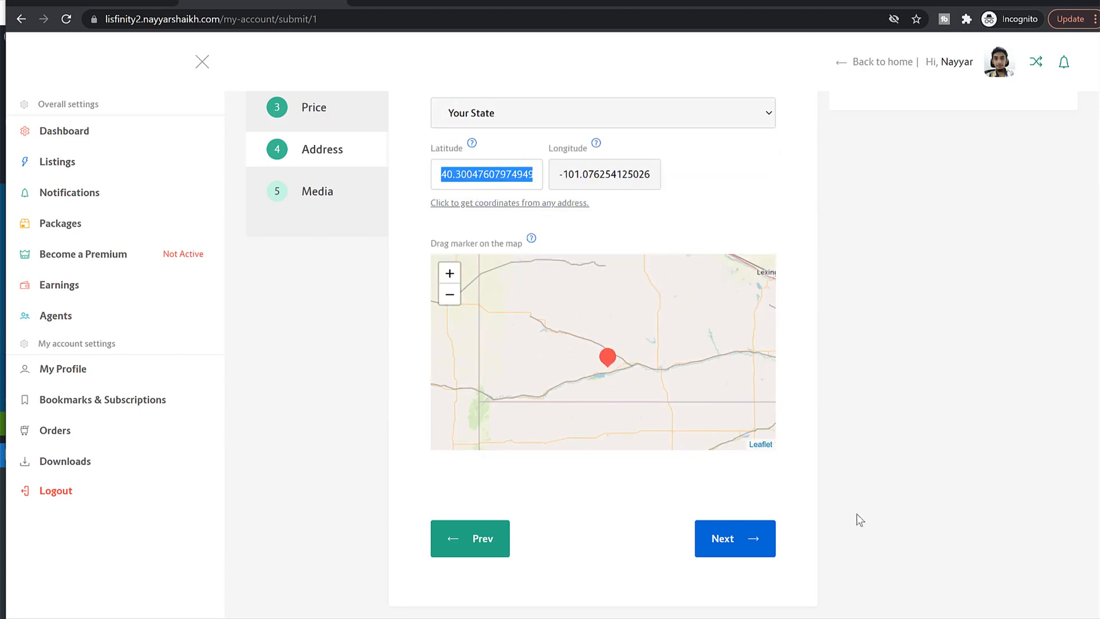
pyautogui.click(752, 537)
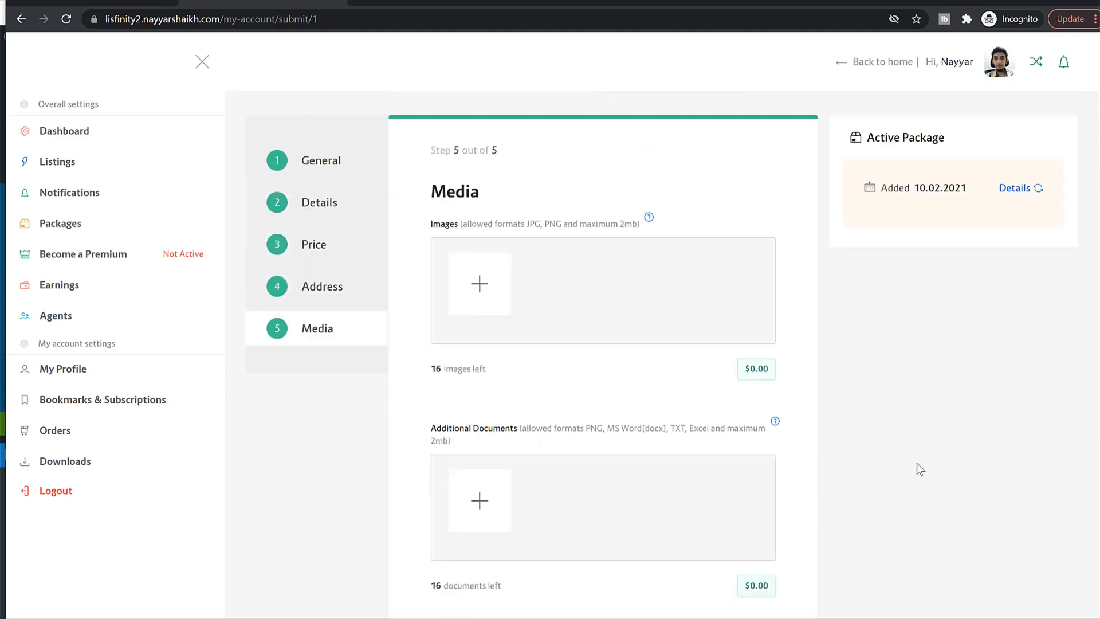
# Step: Upload bmw-1 and bmw-3 from the Media folder and attach them as listing images
pyautogui.scroll(-4, 575, 355)
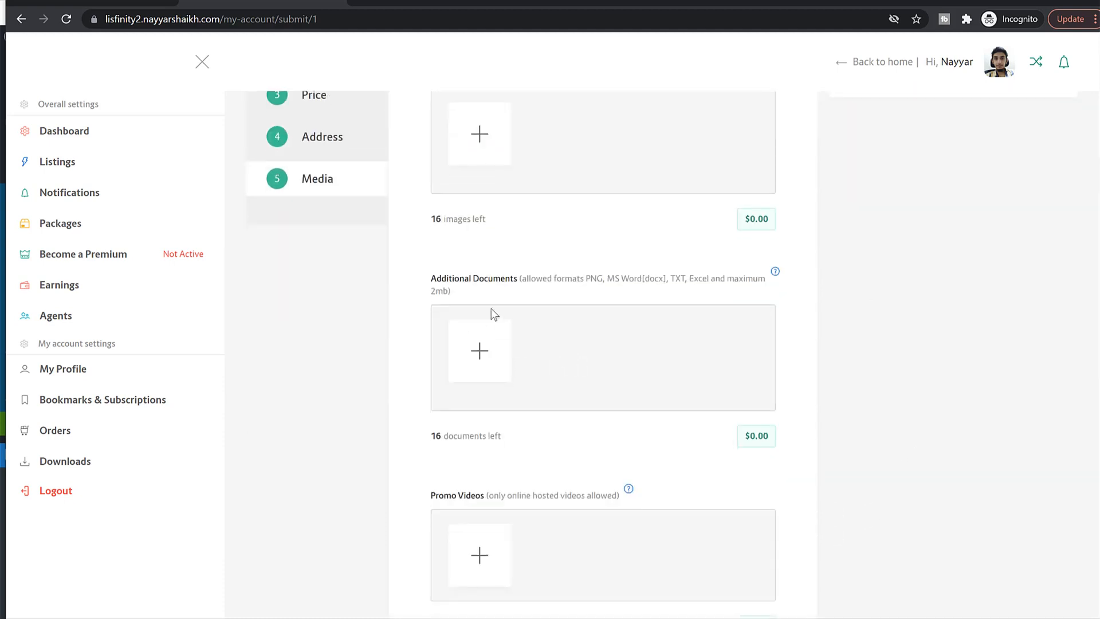
pyautogui.scroll(-5, 541, 332)
pyautogui.scroll(8, 511, 364)
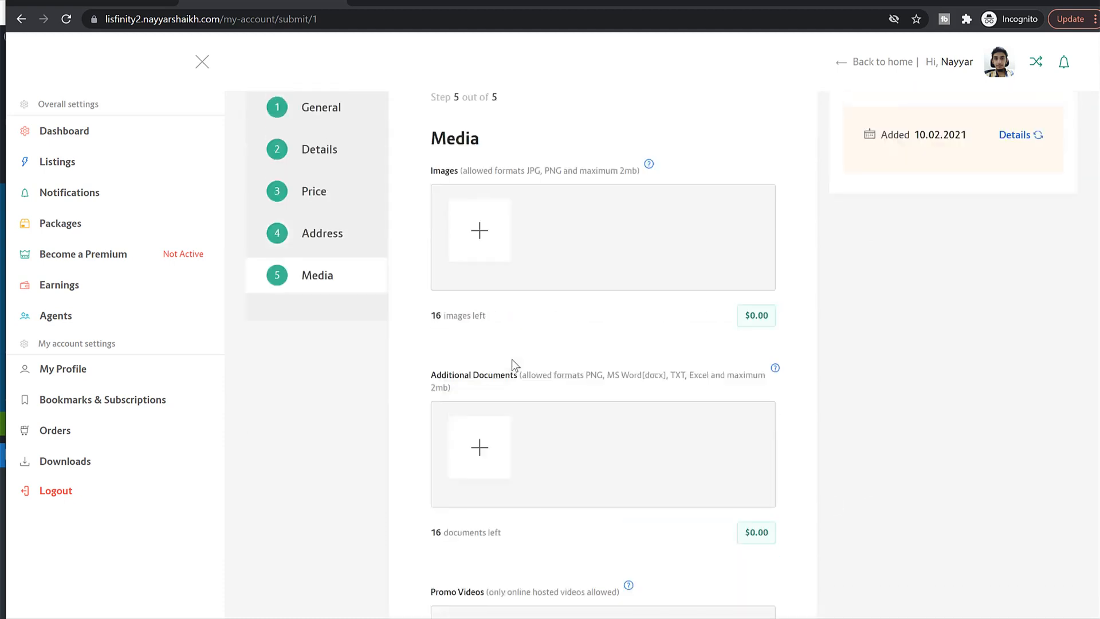
pyautogui.click(490, 337)
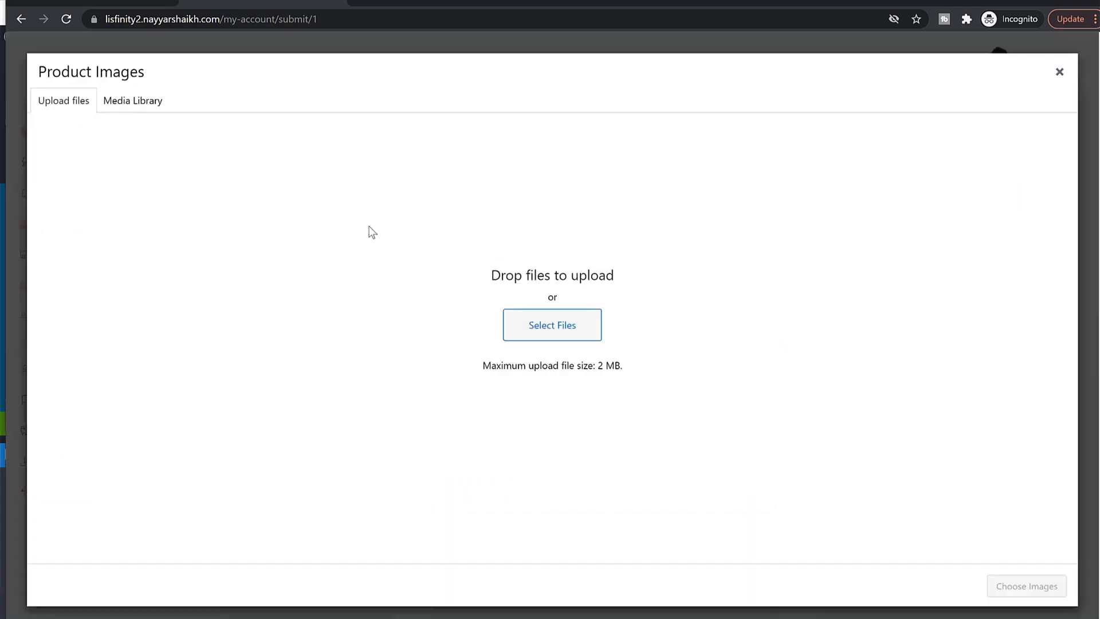
pyautogui.click(151, 110)
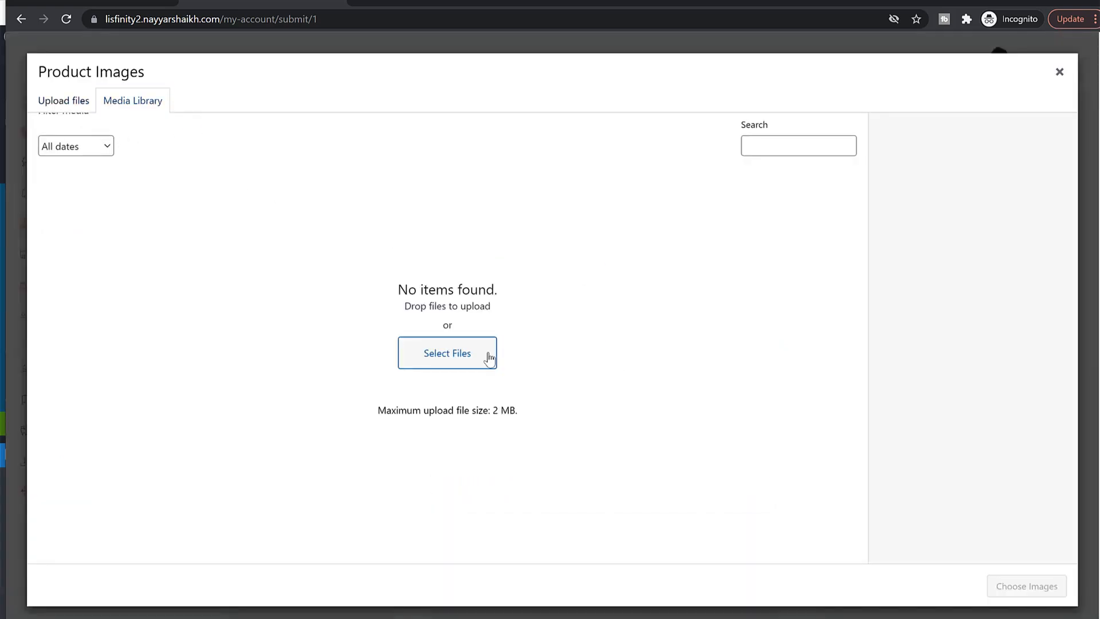
pyautogui.click(448, 352)
pyautogui.doubleClick(211, 89)
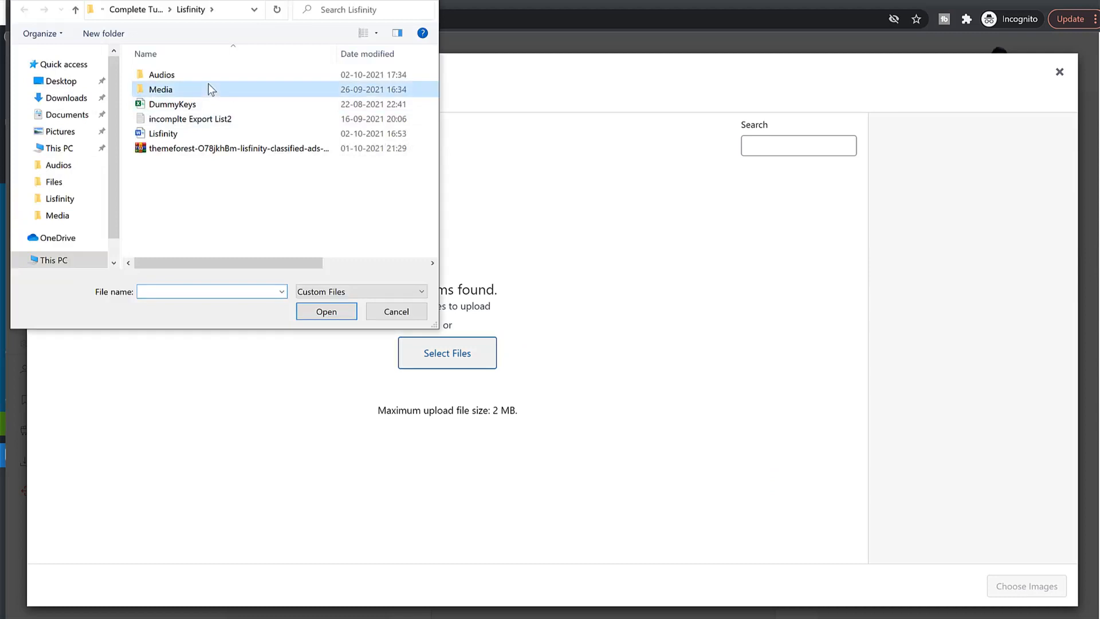
pyautogui.click(277, 176)
pyautogui.keyDown('ctrl'); pyautogui.click(196, 175); pyautogui.keyUp('ctrl')
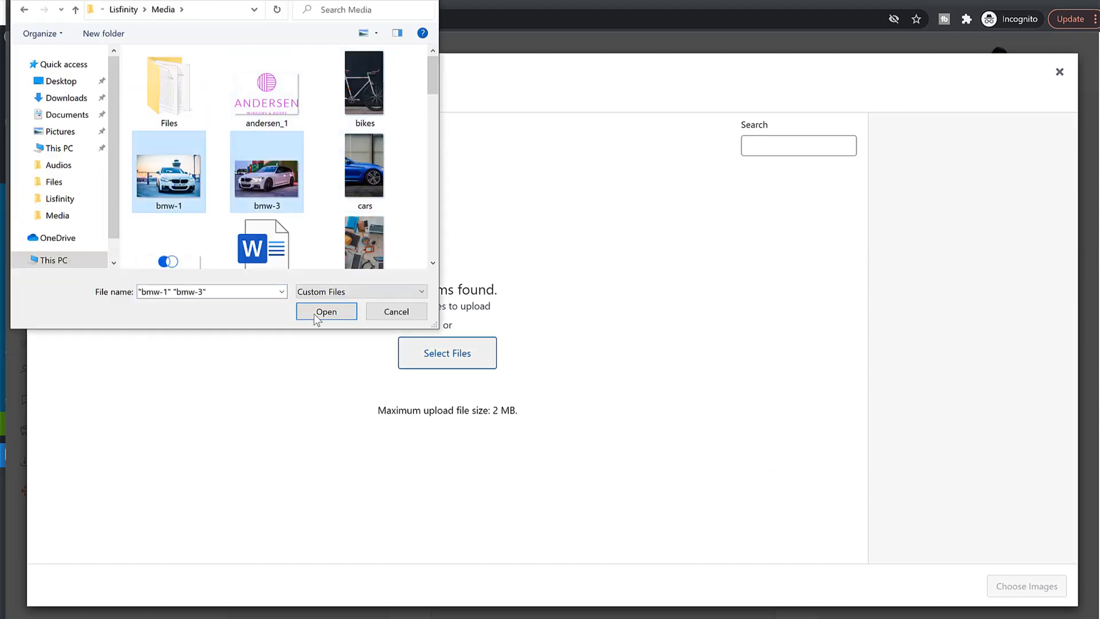
pyautogui.click(329, 309)
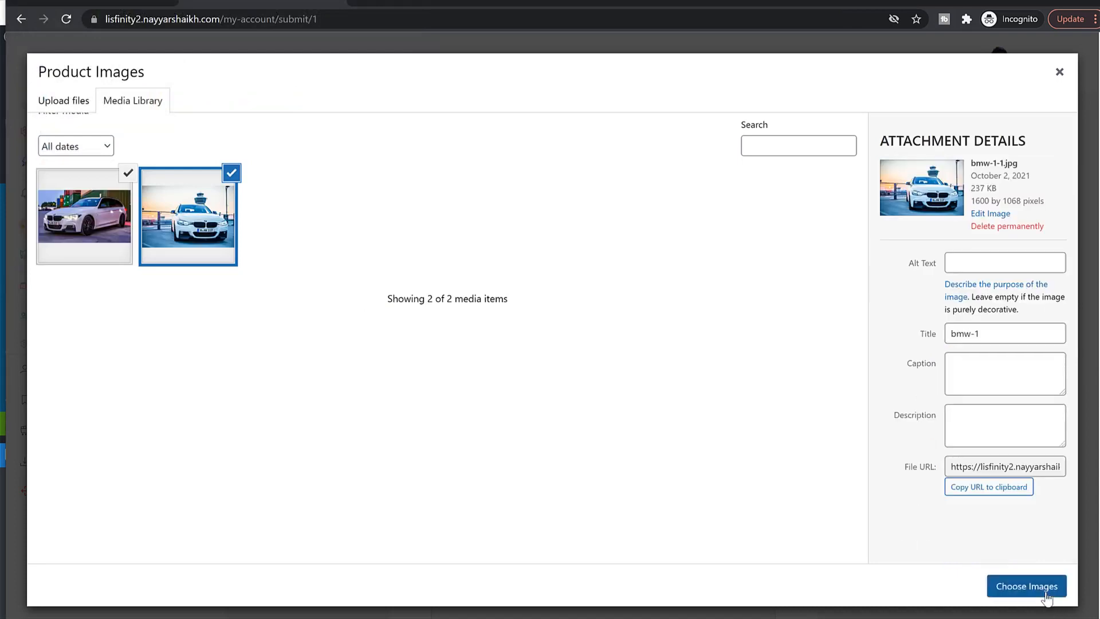
pyautogui.click(1026, 585)
# Step: Upload and attach the Word file Document under Additional Documents, then start a promo video
pyautogui.scroll(-2, 567, 439)
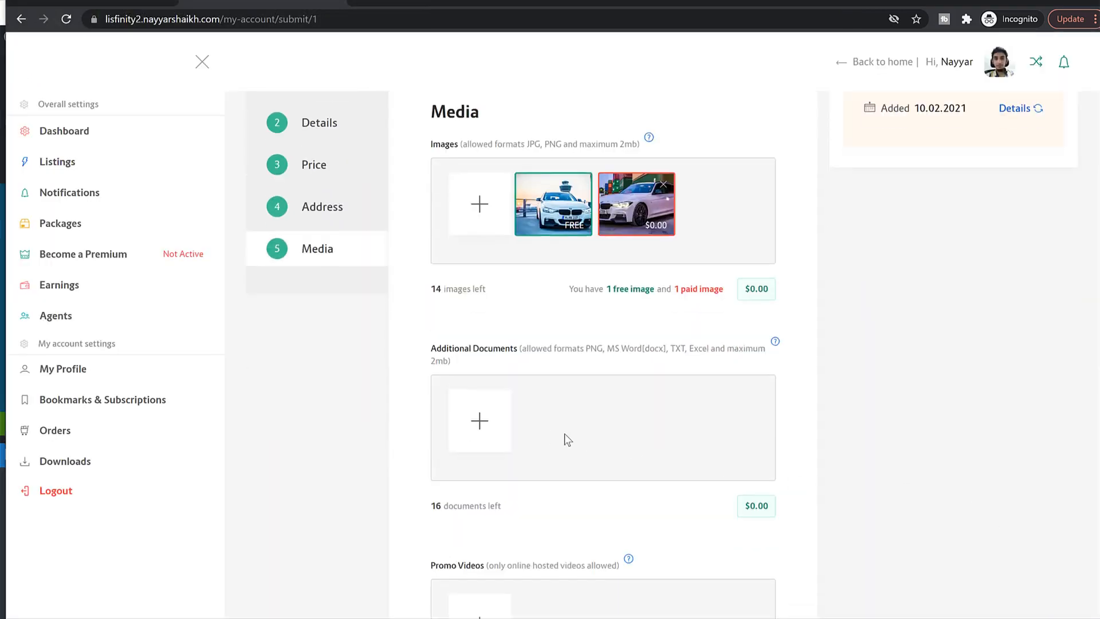
pyautogui.click(493, 426)
pyautogui.click(72, 102)
pyautogui.click(559, 315)
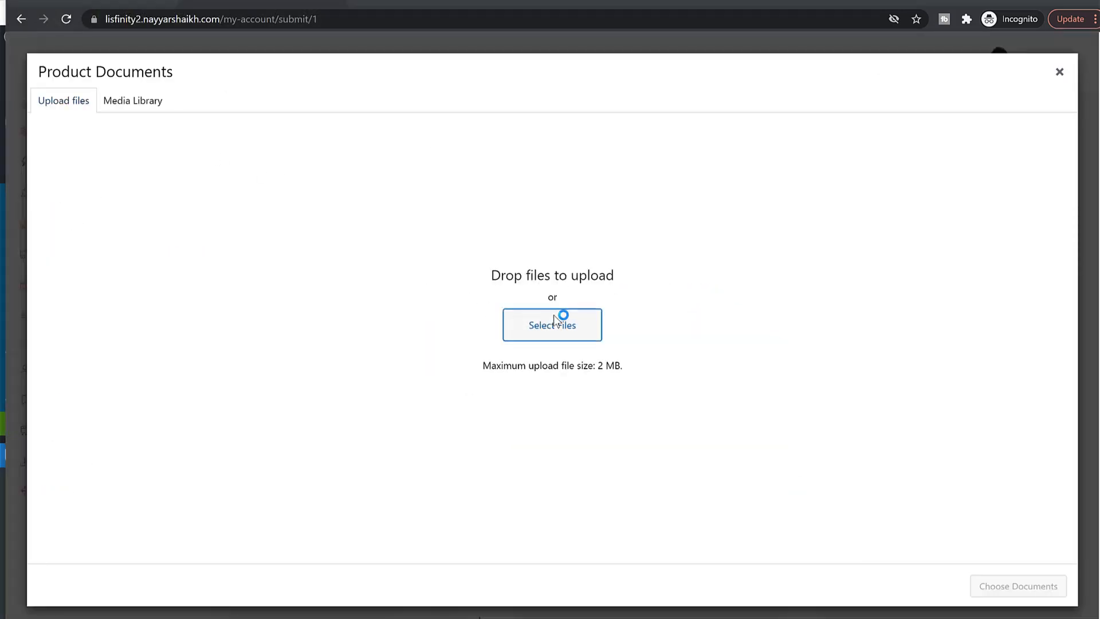
pyautogui.click(270, 232)
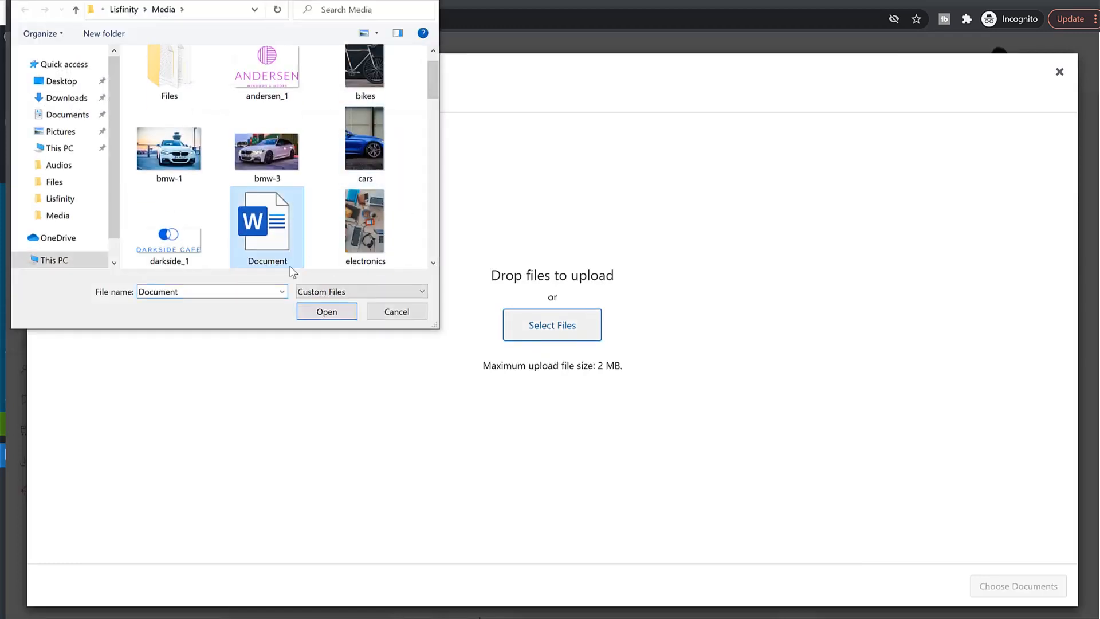
pyautogui.click(350, 315)
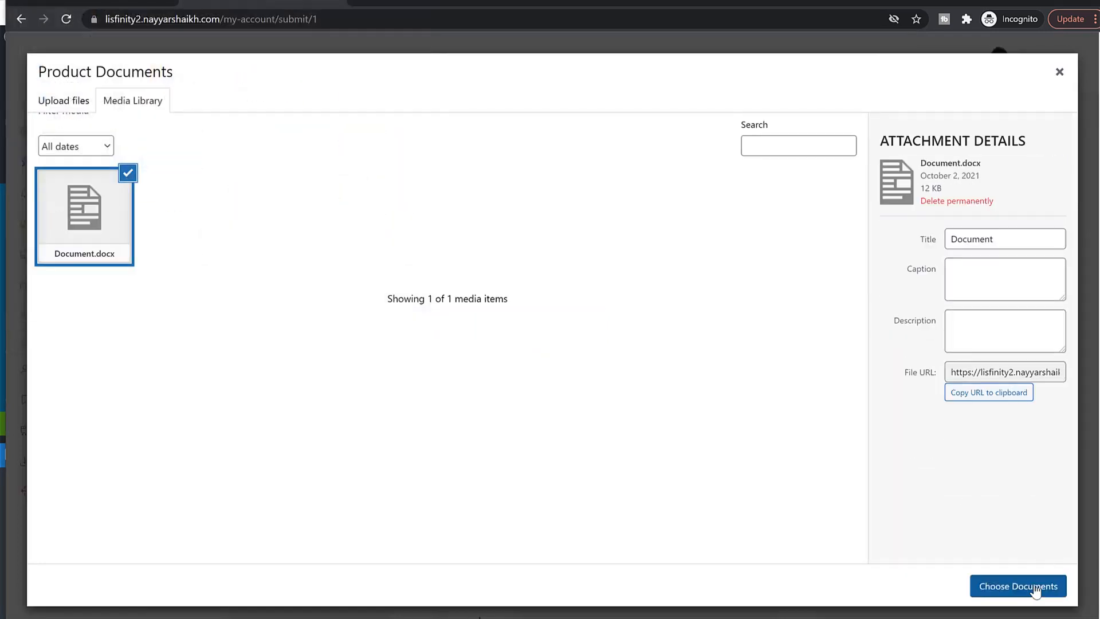
pyautogui.click(1041, 584)
pyautogui.scroll(-5, 915, 487)
pyautogui.click(484, 308)
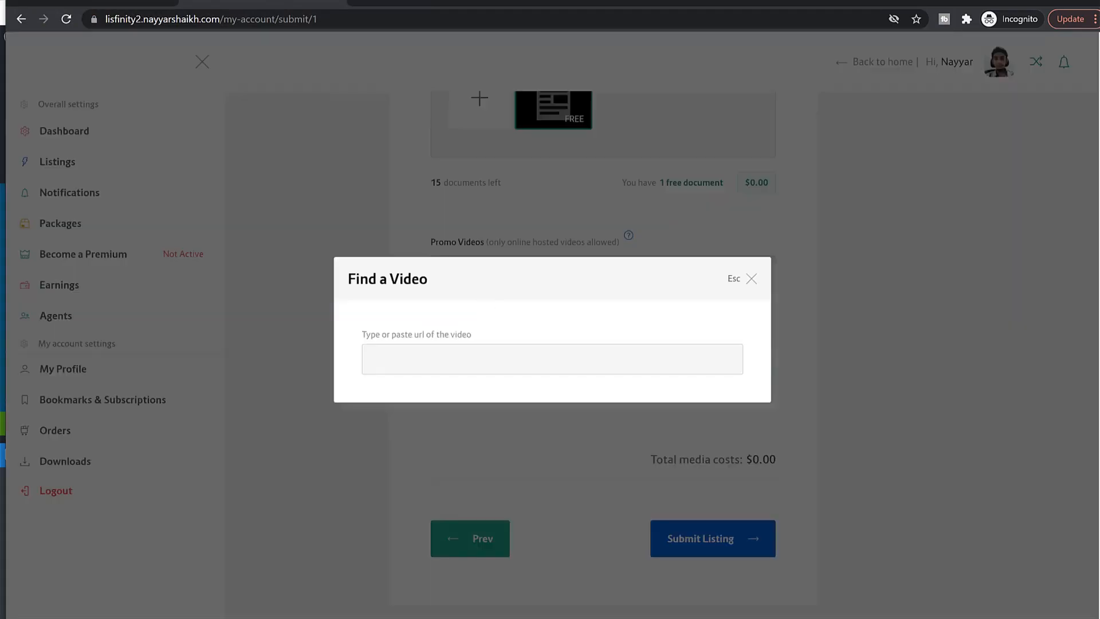
# Step: Copy a YouTube channel video's link and paste it into the Find a Video URL field
pyautogui.click(358, 1)
pyautogui.write('y')
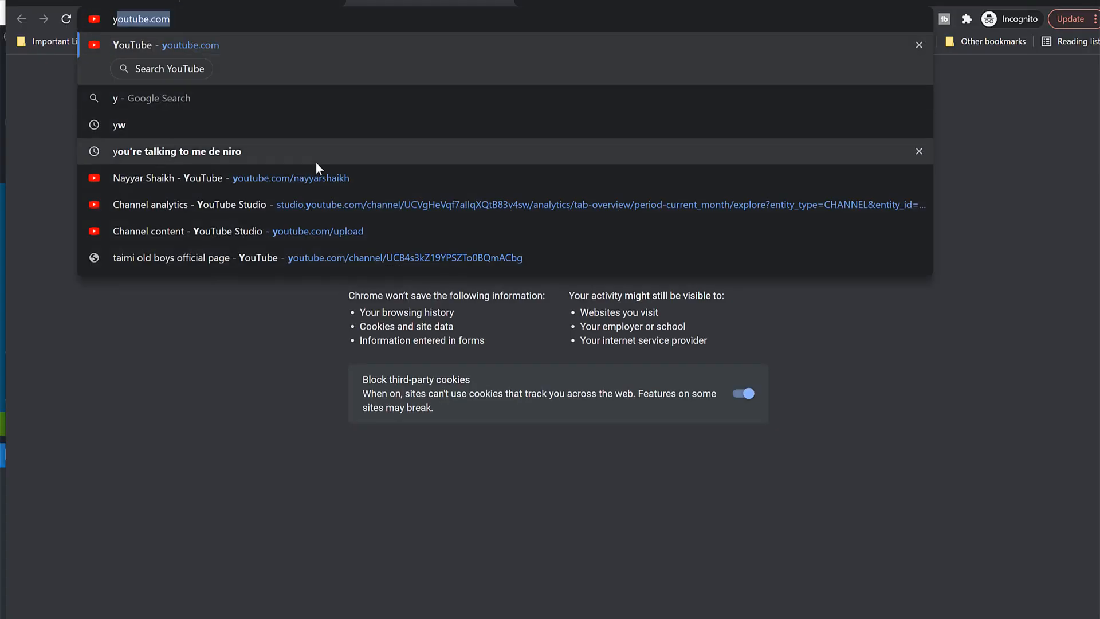
pyautogui.click(331, 181)
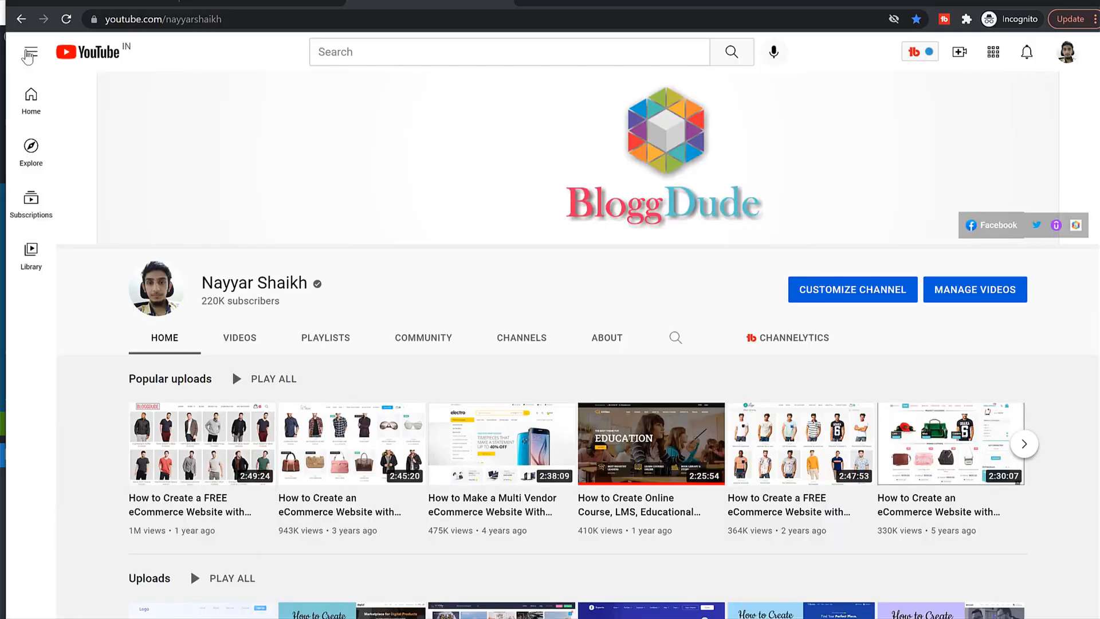
pyautogui.scroll(-4, 176, 305)
pyautogui.rightClick(176, 239)
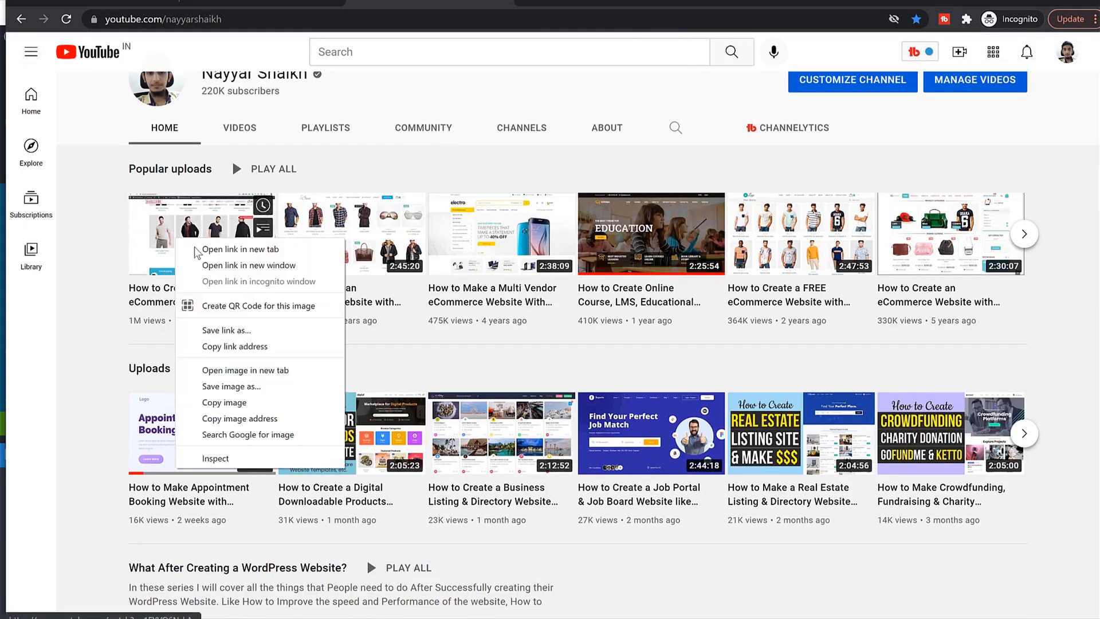
pyautogui.click(269, 346)
pyautogui.hotkey('ctrl', 'shift', 'Tab')
pyautogui.hotkey('ctrl', 'v')
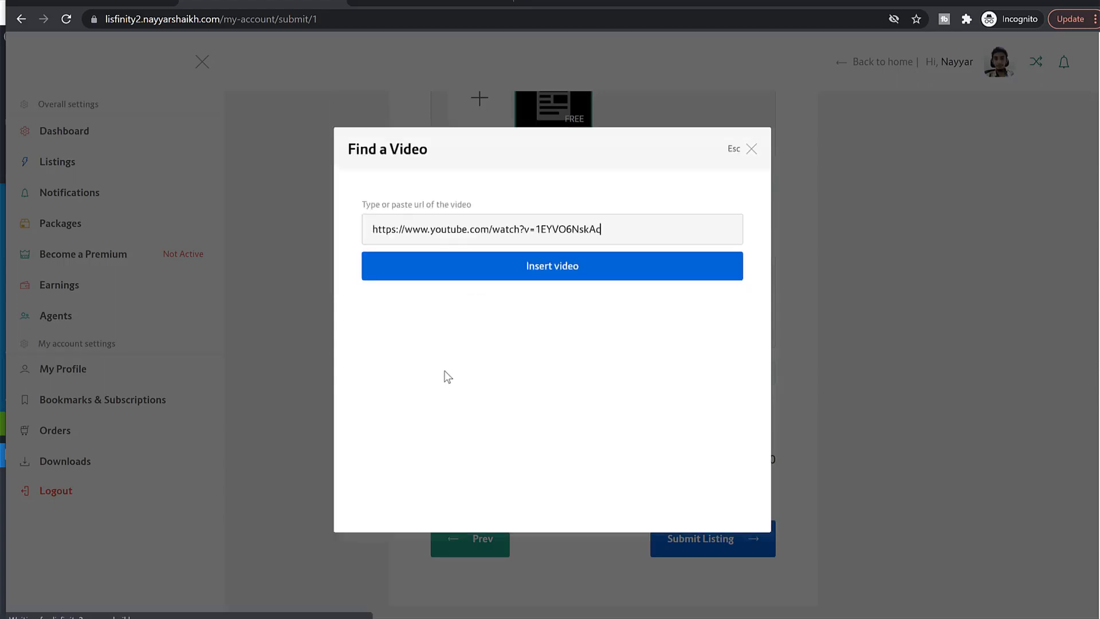
# Step: Attach the video to promo videos and submit the BMW M 340i xDrive Touring listing
pyautogui.click(597, 265)
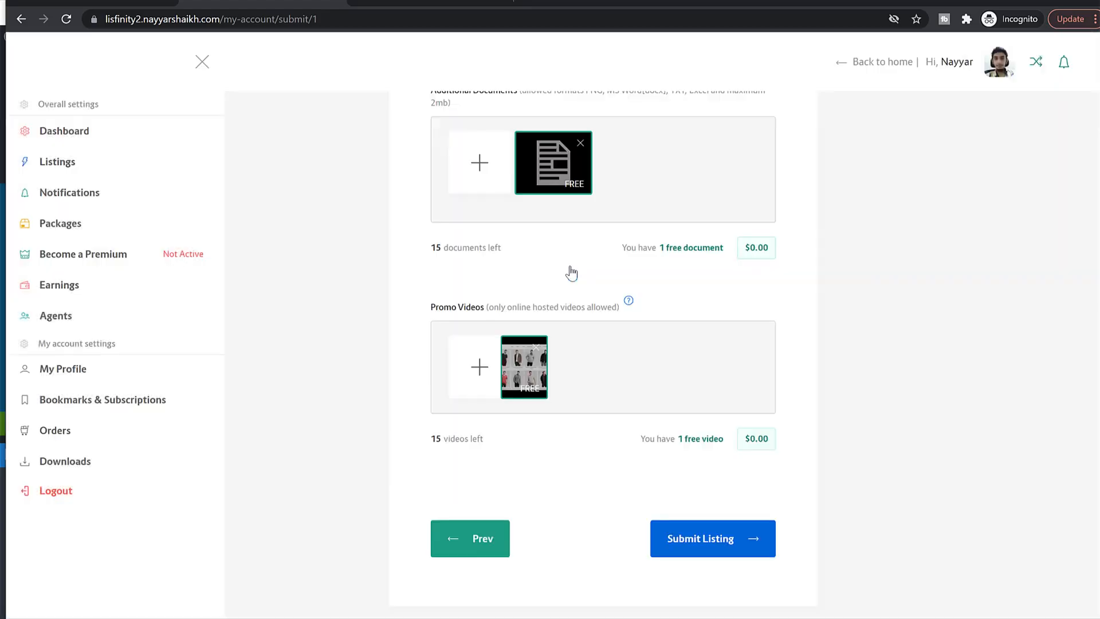
pyautogui.click(707, 545)
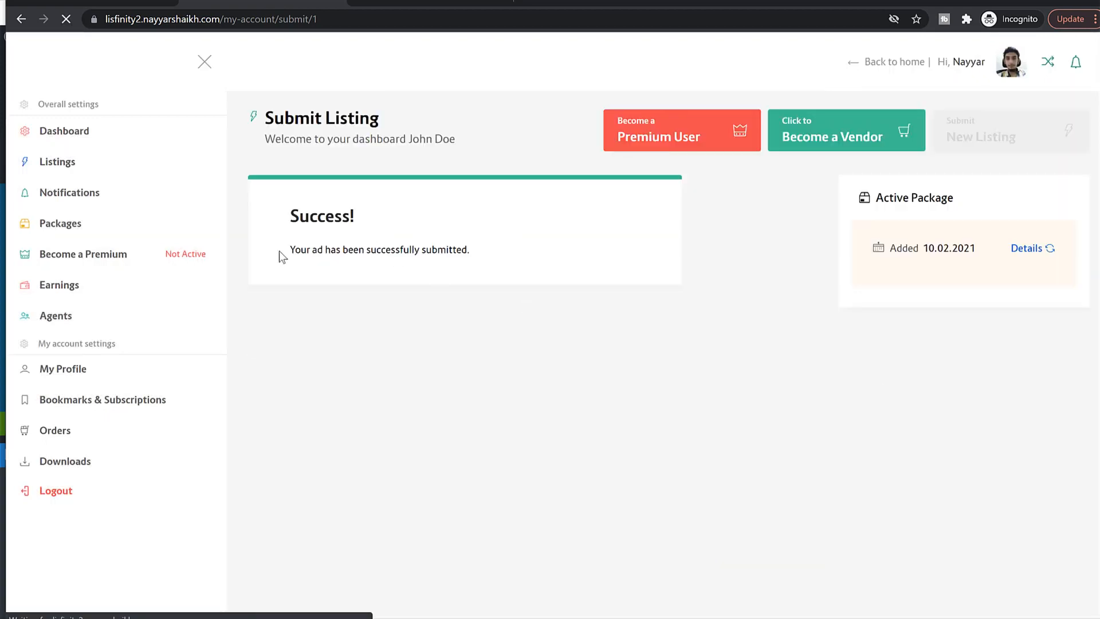
pyautogui.moveTo(279, 252); pyautogui.dragTo(422, 259)
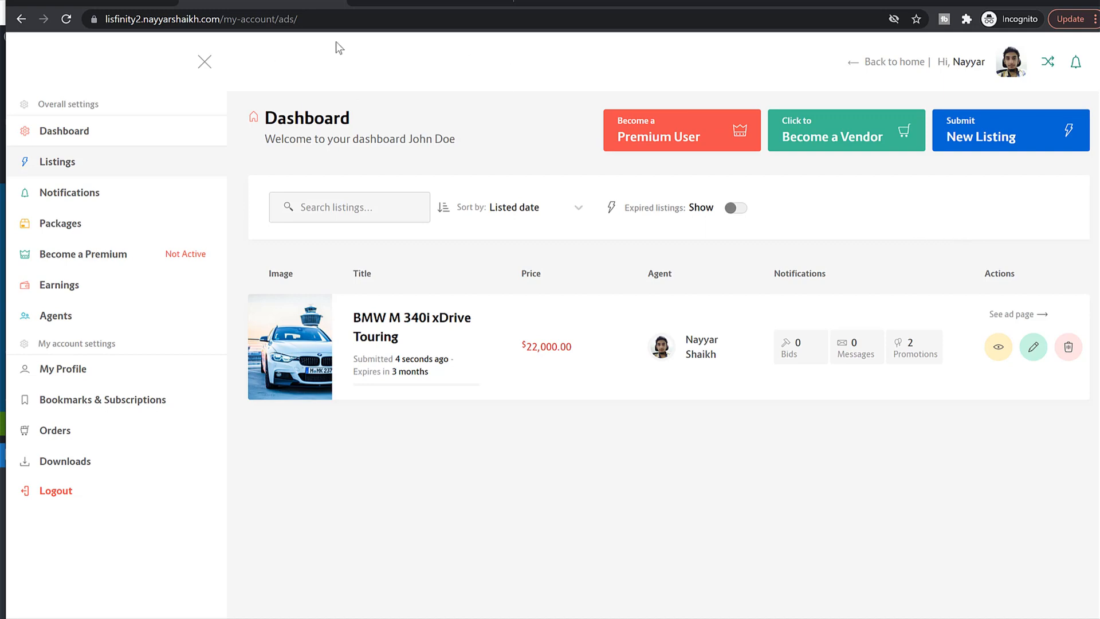
pyautogui.click(91, 4)
pyautogui.scroll(6, 309, 199)
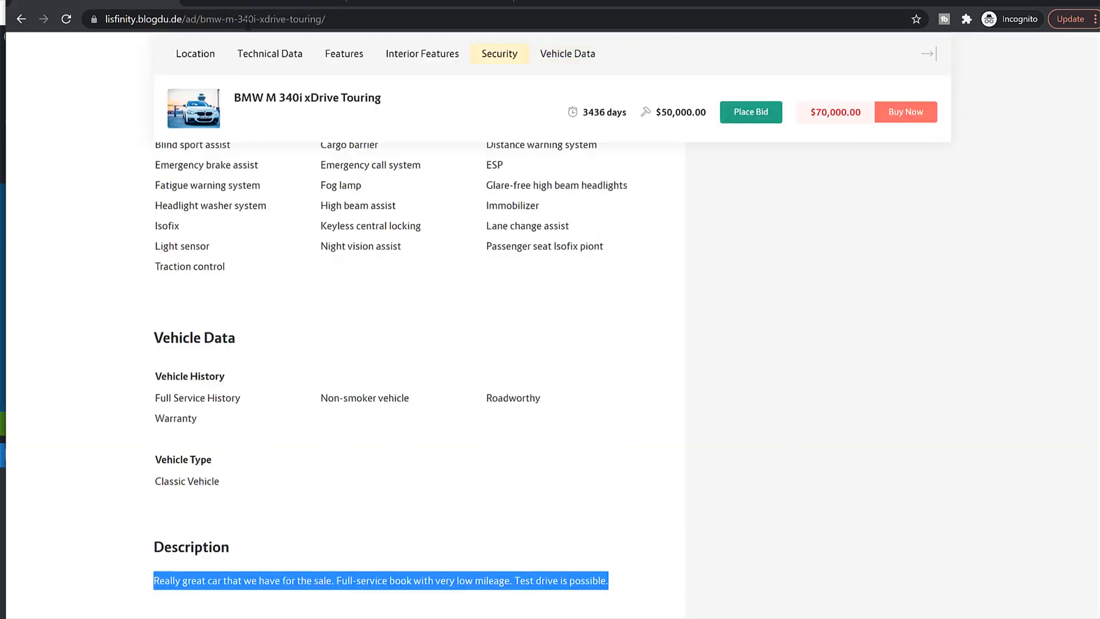
pyautogui.click(242, 5)
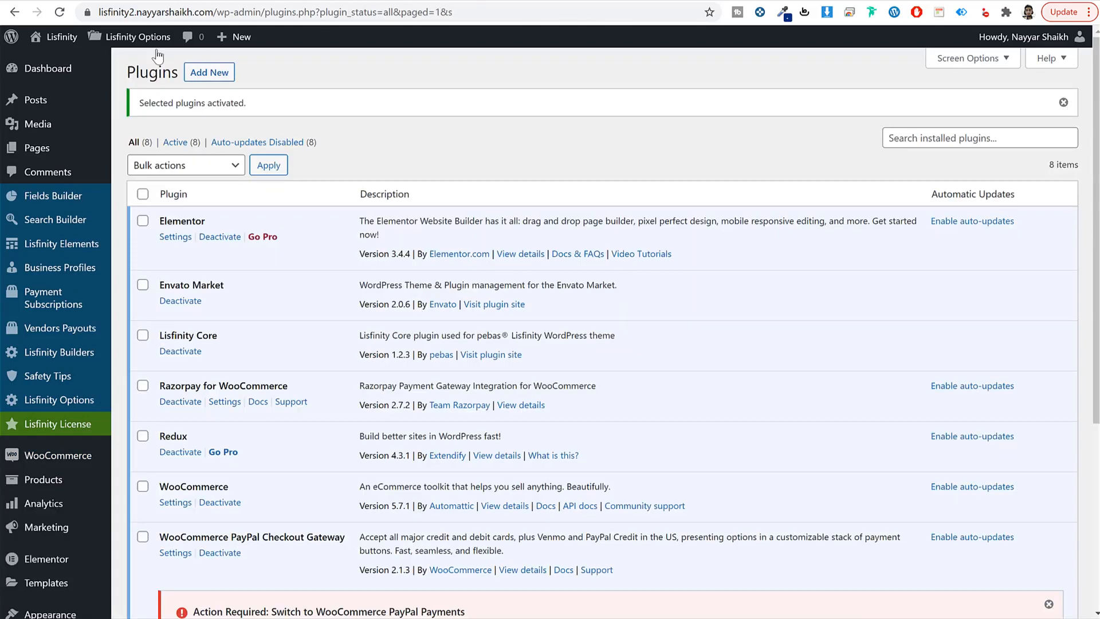
pyautogui.moveTo(67, 44)
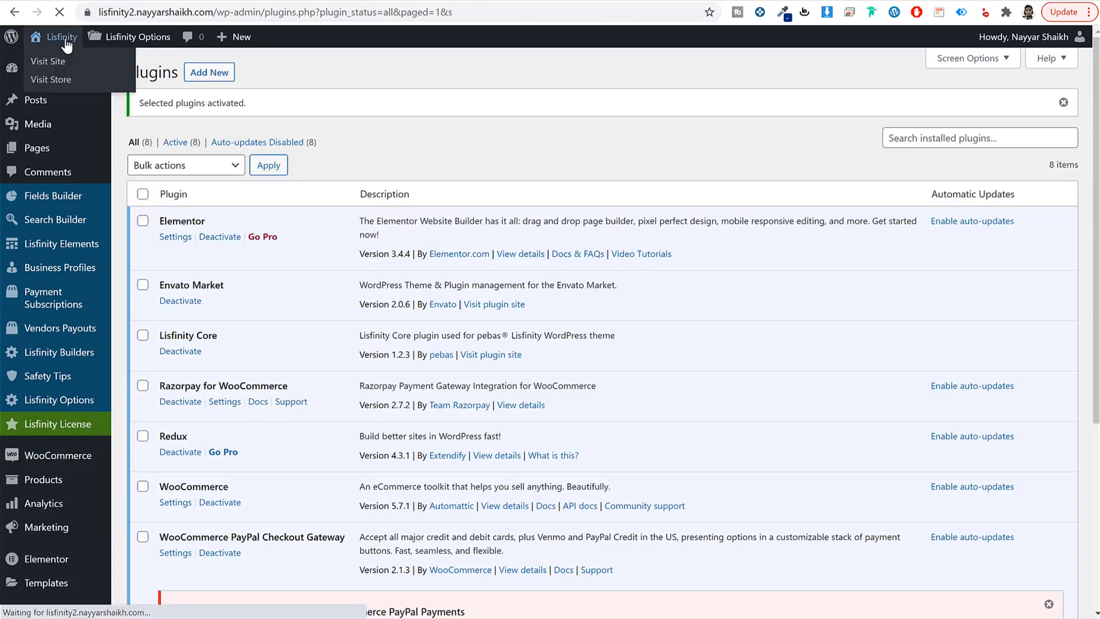
# Step: Look over the $20.00 Recommended package order, then return to the front-end listings dashboard
pyautogui.scroll(-4, 997, 290)
pyautogui.scroll(4, 996, 321)
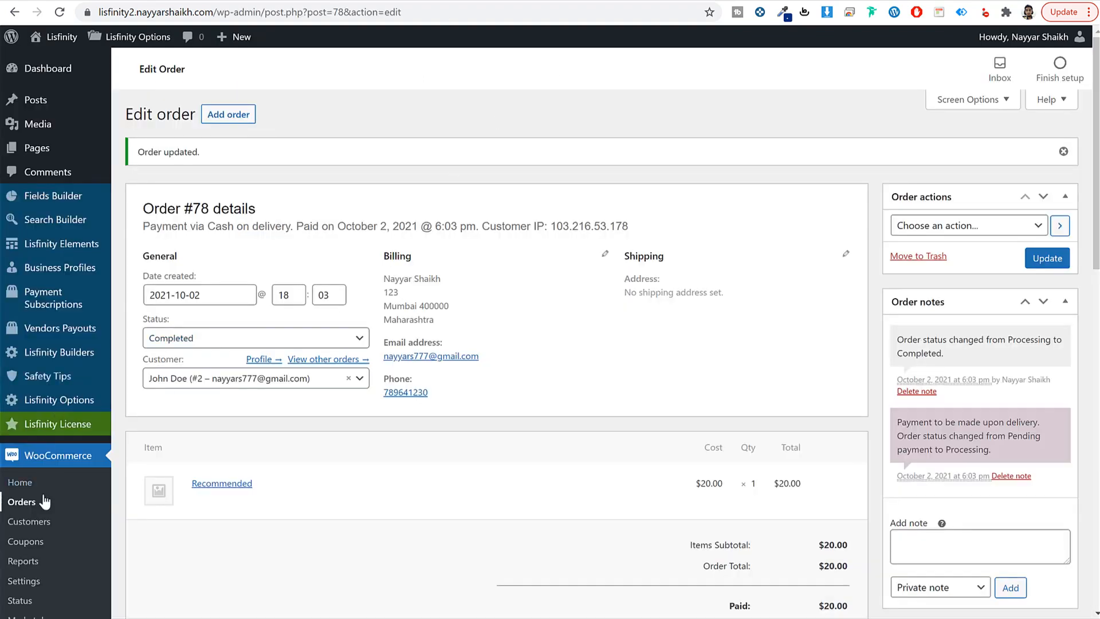
pyautogui.scroll(-2, 46, 501)
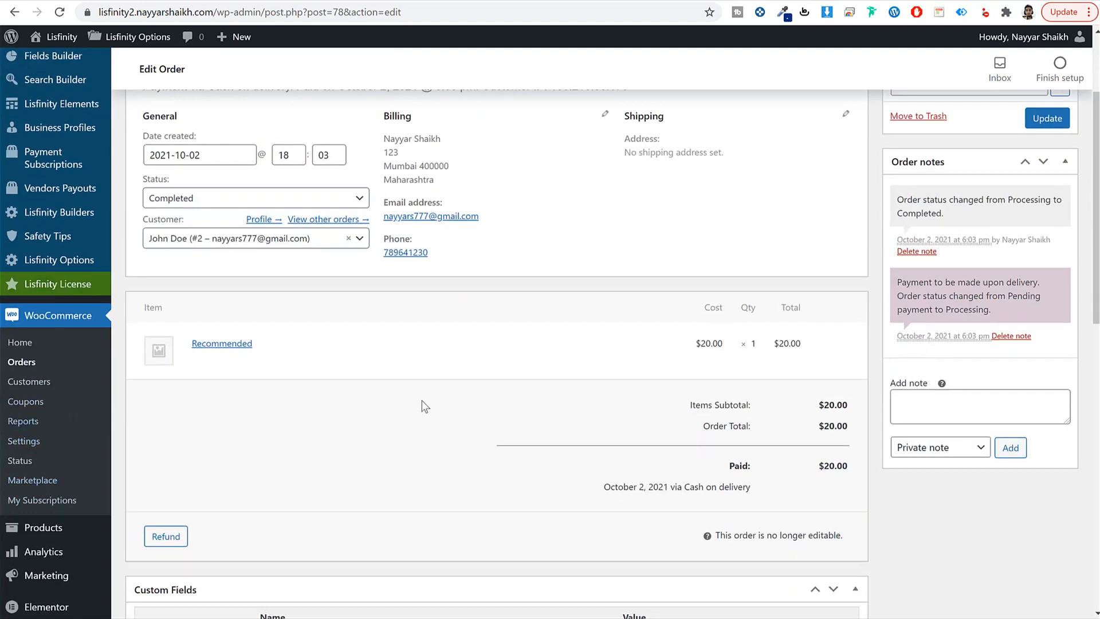
pyautogui.scroll(2, 420, 458)
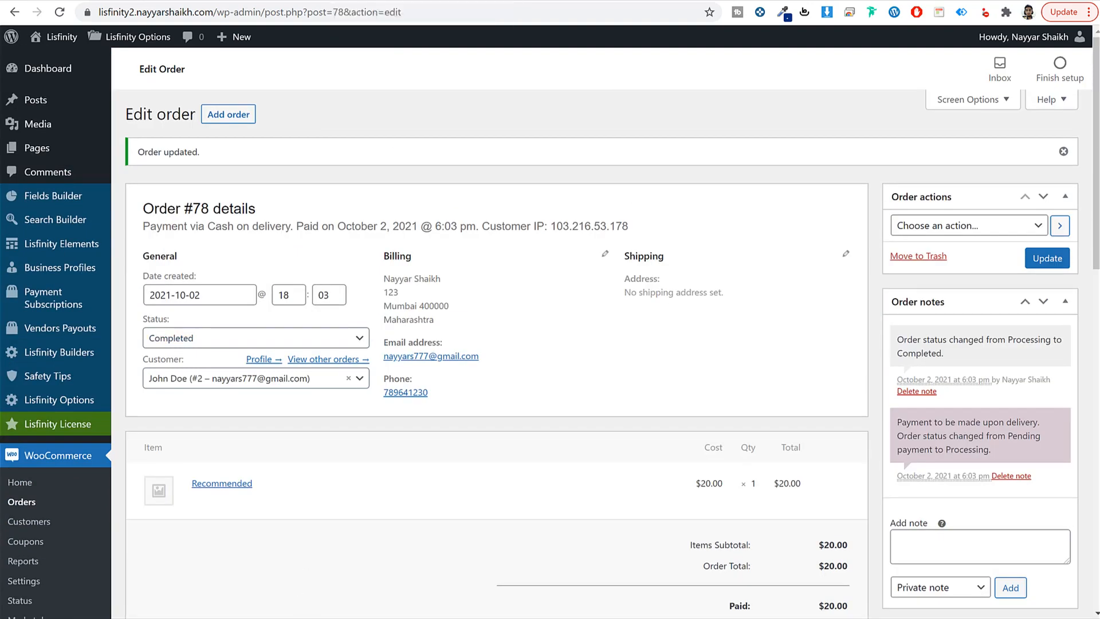
pyautogui.hotkey('alt', 'Tab')
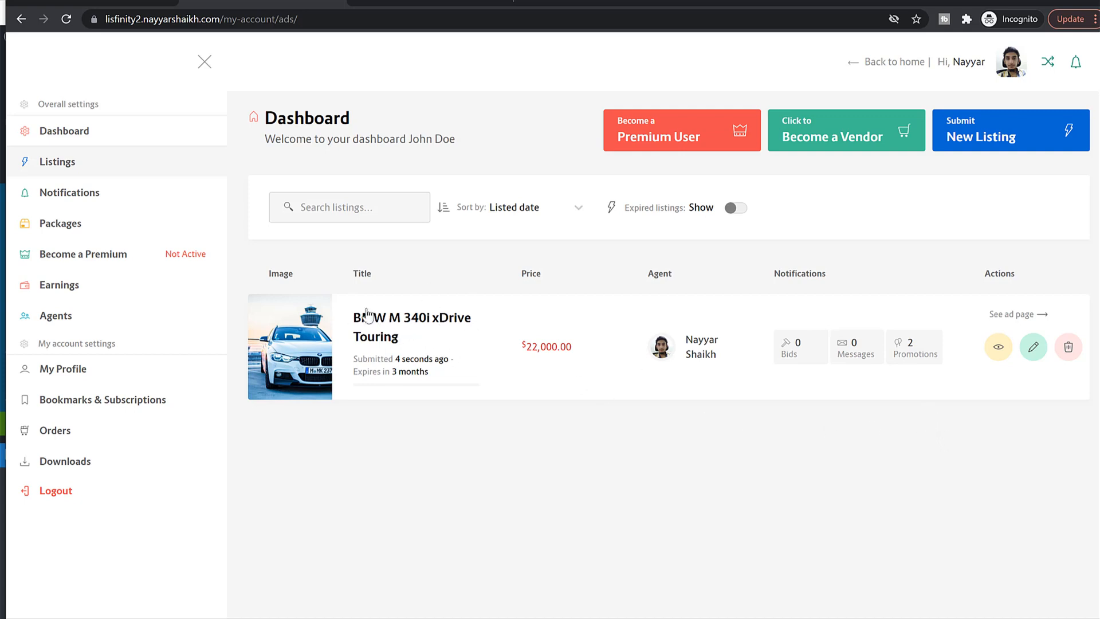
# Step: Open the BMW listing's Promotions tab and look over its two active Recommended promotions
pyautogui.click(918, 347)
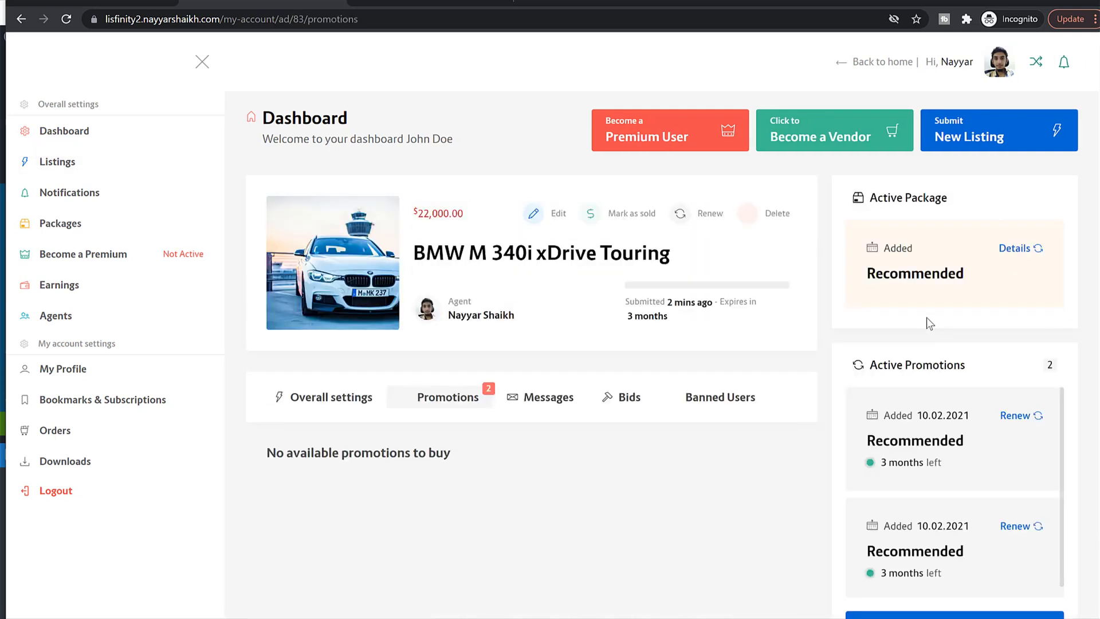
pyautogui.scroll(-2, 933, 338)
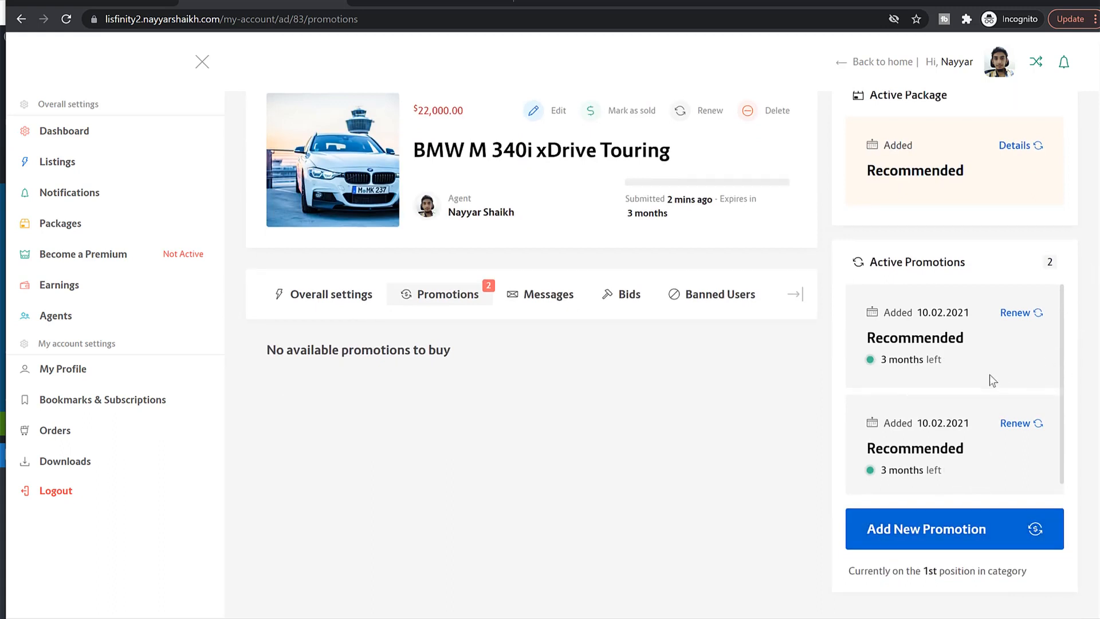
pyautogui.scroll(-1, 988, 374)
pyautogui.scroll(1, 960, 386)
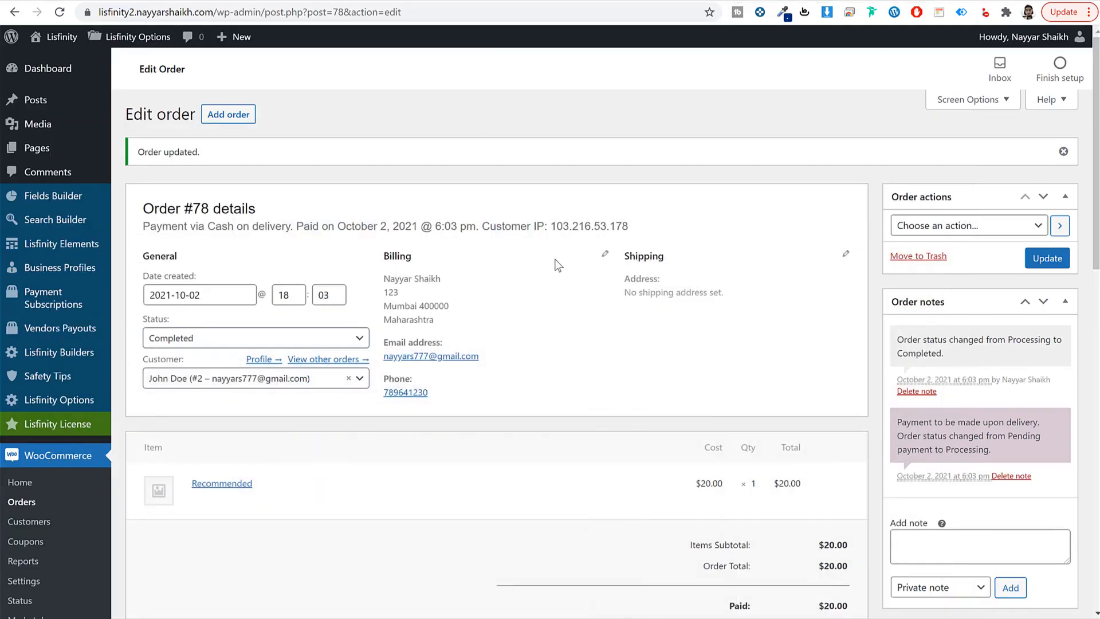
pyautogui.scroll(-3, 515, 275)
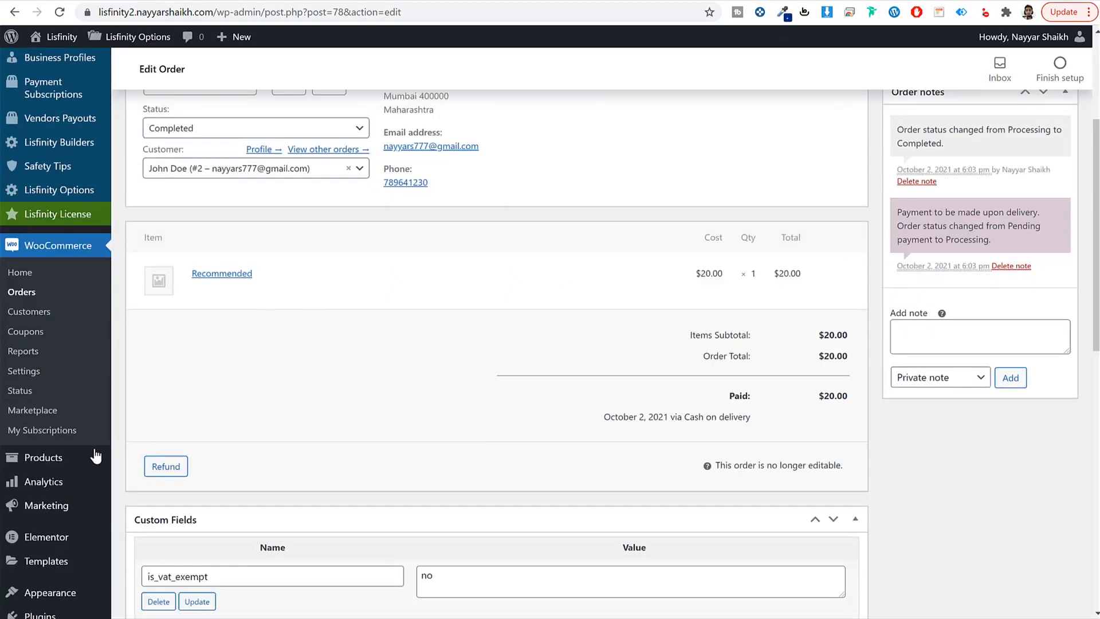
# Step: Add a new WooCommerce product named 'Search Page Ad' and open the product type list
pyautogui.click(60, 464)
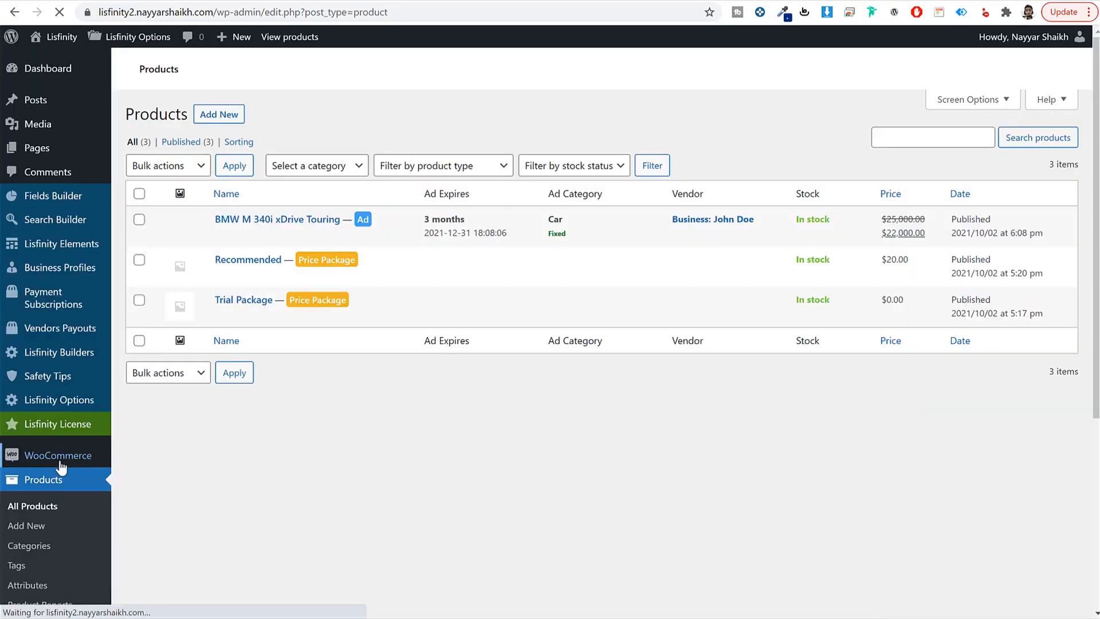
pyautogui.click(229, 116)
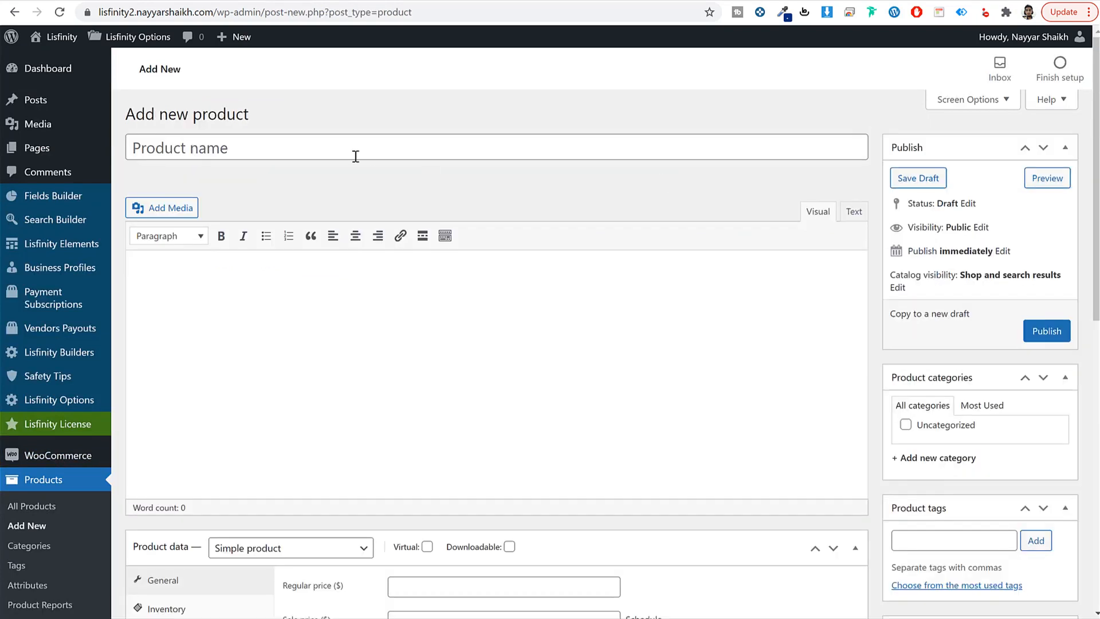
pyautogui.click(354, 155)
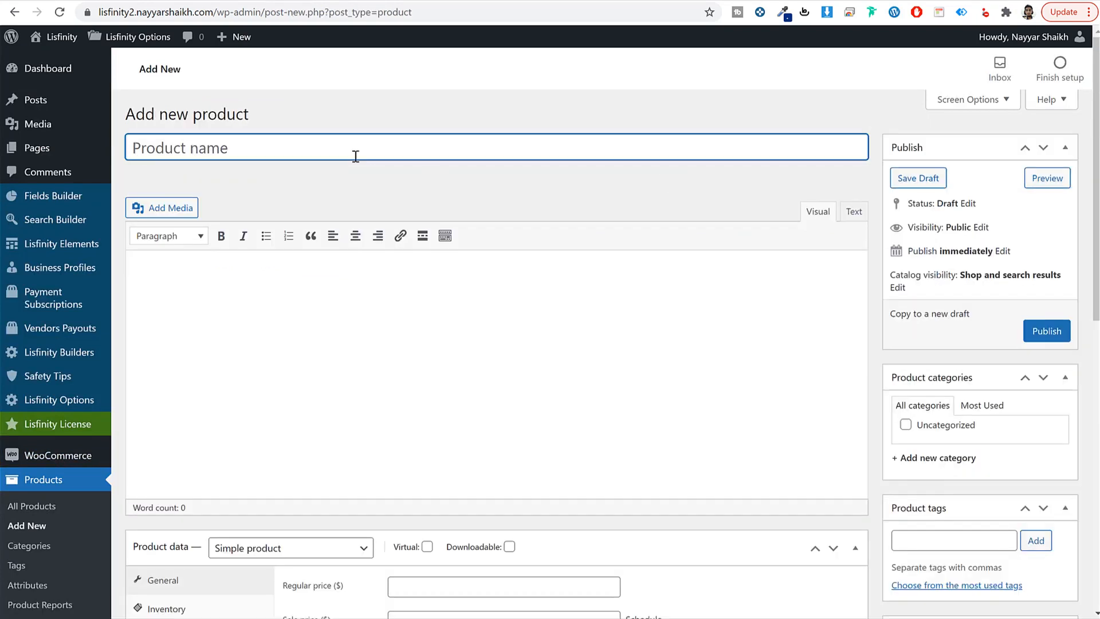
pyautogui.write('Search Page Ad')
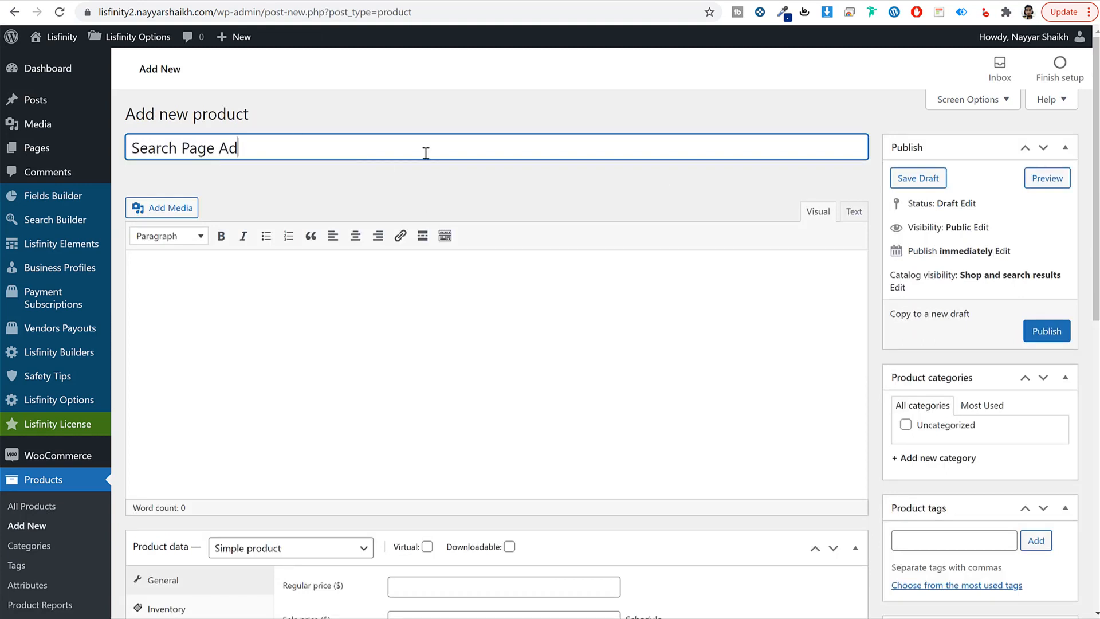
pyautogui.scroll(-2, 466, 207)
pyautogui.scroll(2, 467, 270)
pyautogui.scroll(-3, 528, 286)
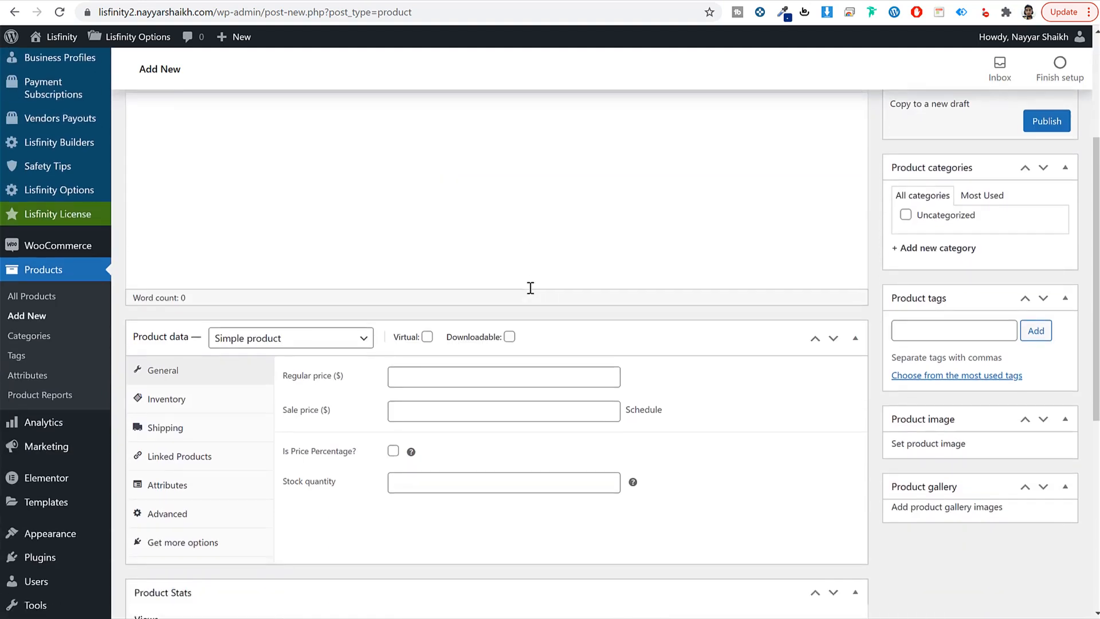
pyautogui.click(280, 344)
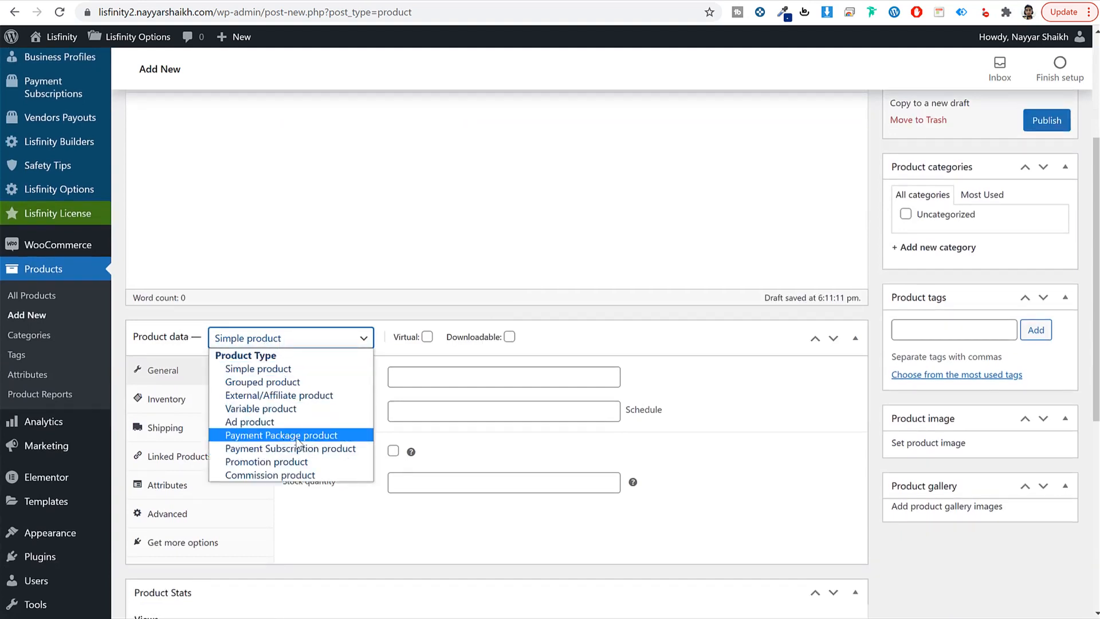
# Step: Make it a Promotion product priced 10 with Keyword Search as promotion product type
pyautogui.click(279, 467)
pyautogui.click(356, 383)
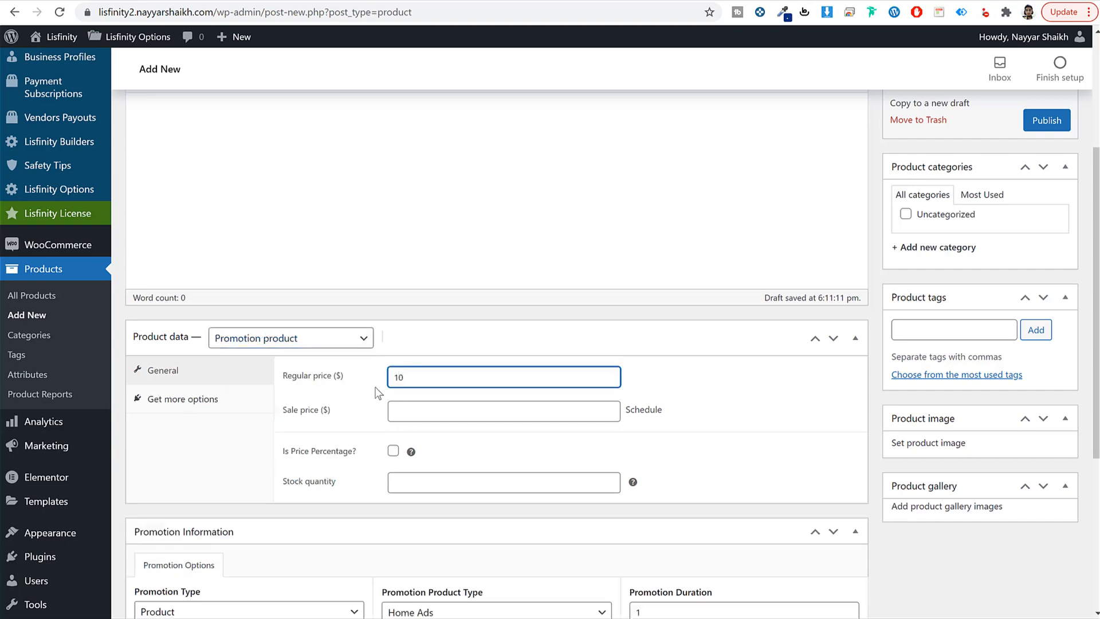
pyautogui.scroll(-5, 745, 474)
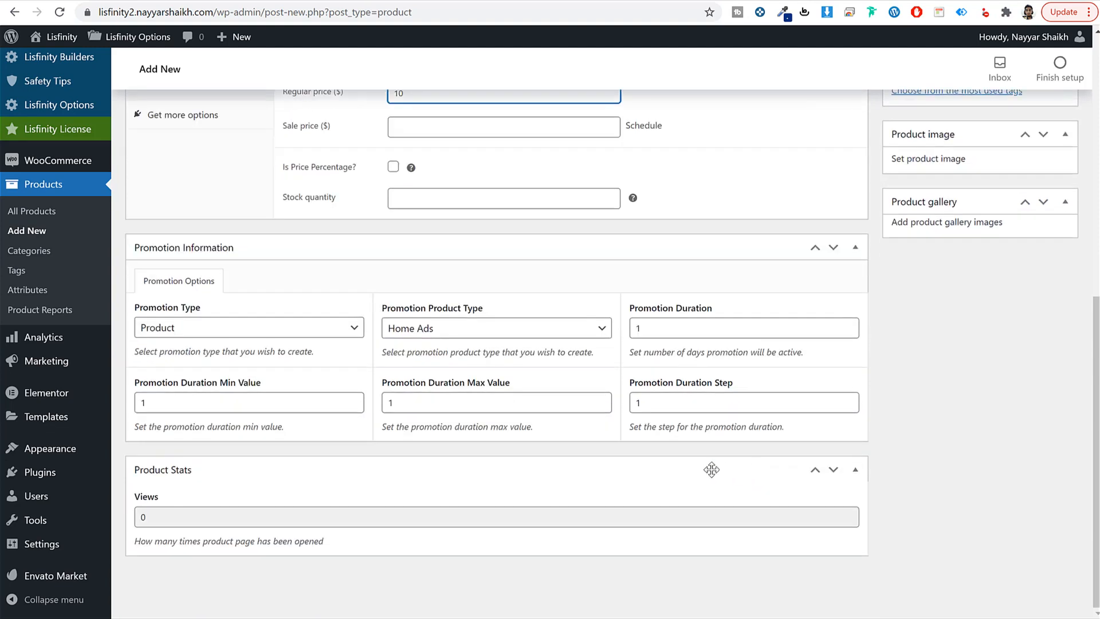
pyautogui.click(192, 329)
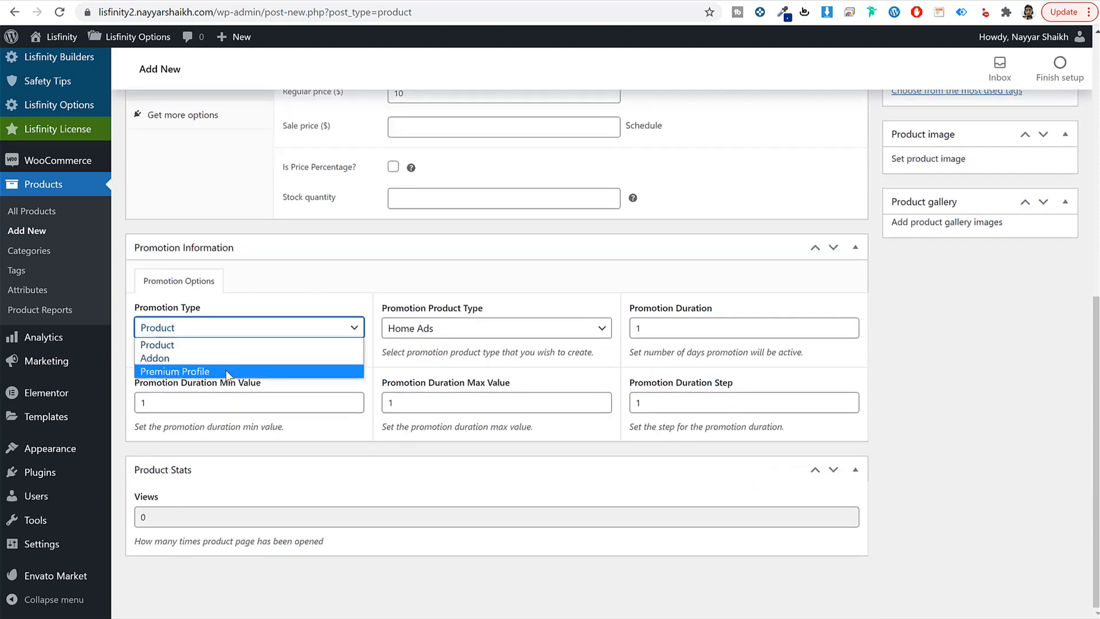
pyautogui.click(524, 288)
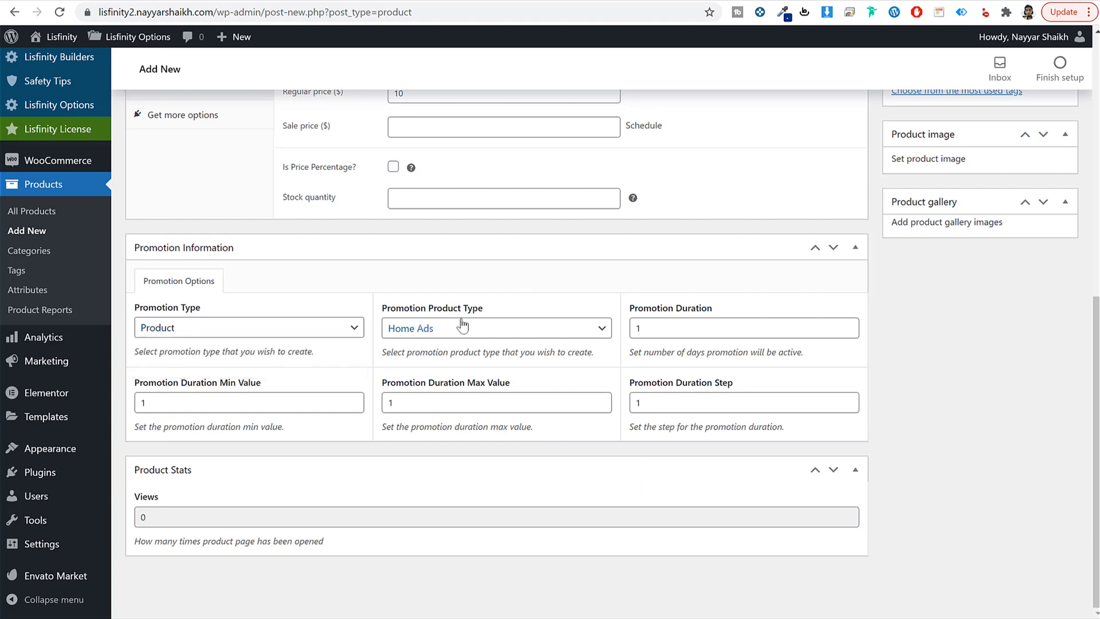
pyautogui.click(436, 330)
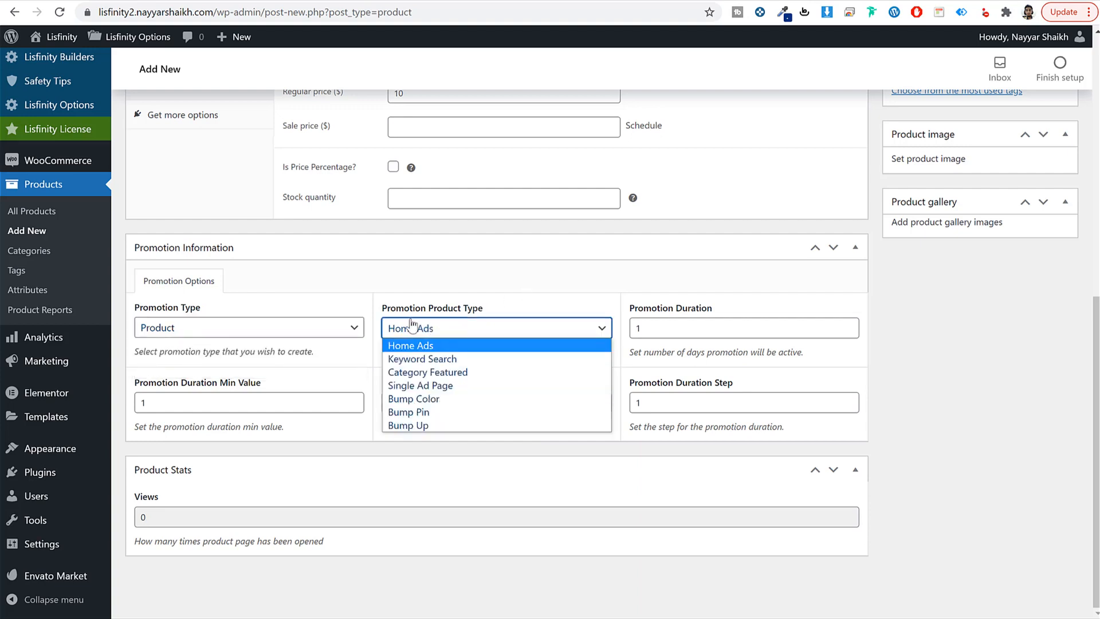
pyautogui.click(411, 359)
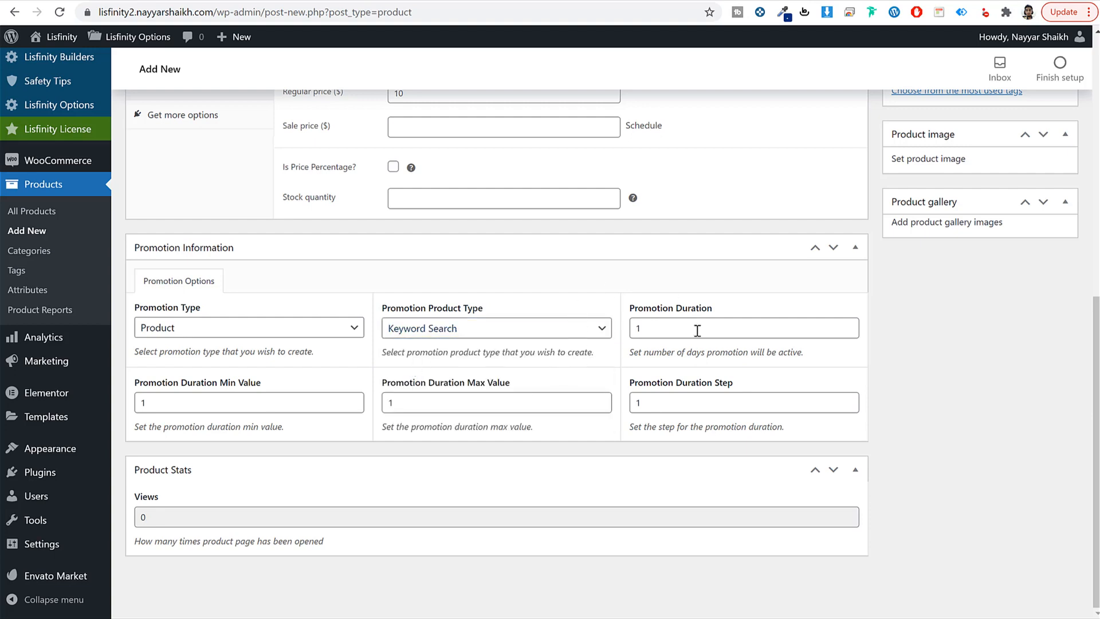
# Step: Set the promotion duration to 7 and the maximum duration to 5
pyautogui.doubleClick(653, 326)
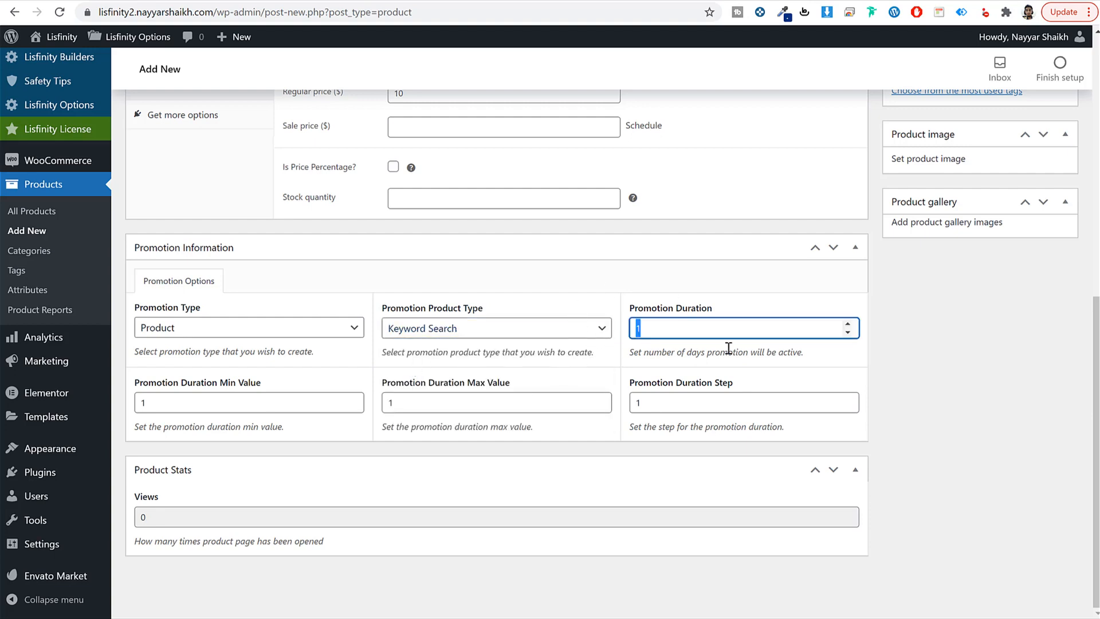
pyautogui.write('150')
pyautogui.hotkey('ctrl', 'a')
pyautogui.write('7')
pyautogui.click(1024, 373)
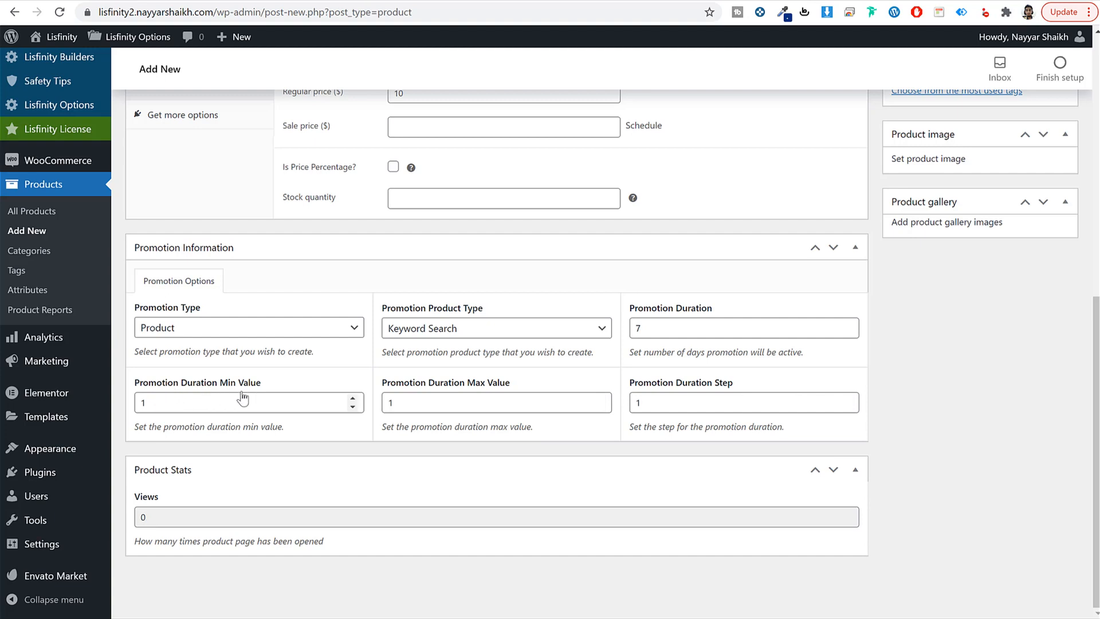
pyautogui.doubleClick(541, 410)
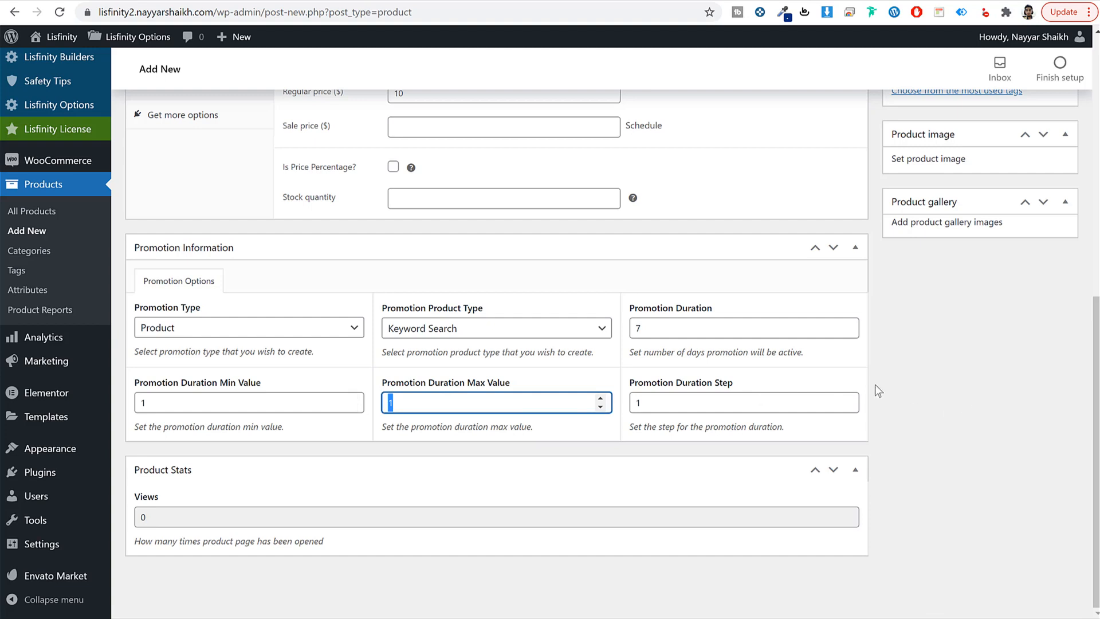
pyautogui.write('5')
pyautogui.moveTo(650, 328); pyautogui.dragTo(616, 332)
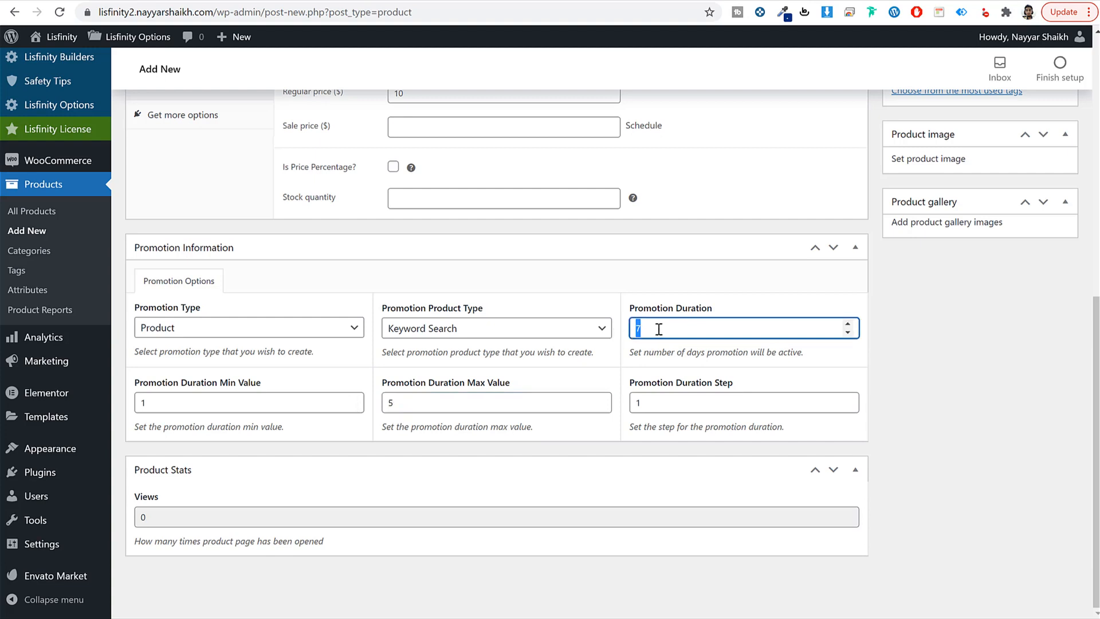
pyautogui.press('Tab')
pyautogui.press('Tab')
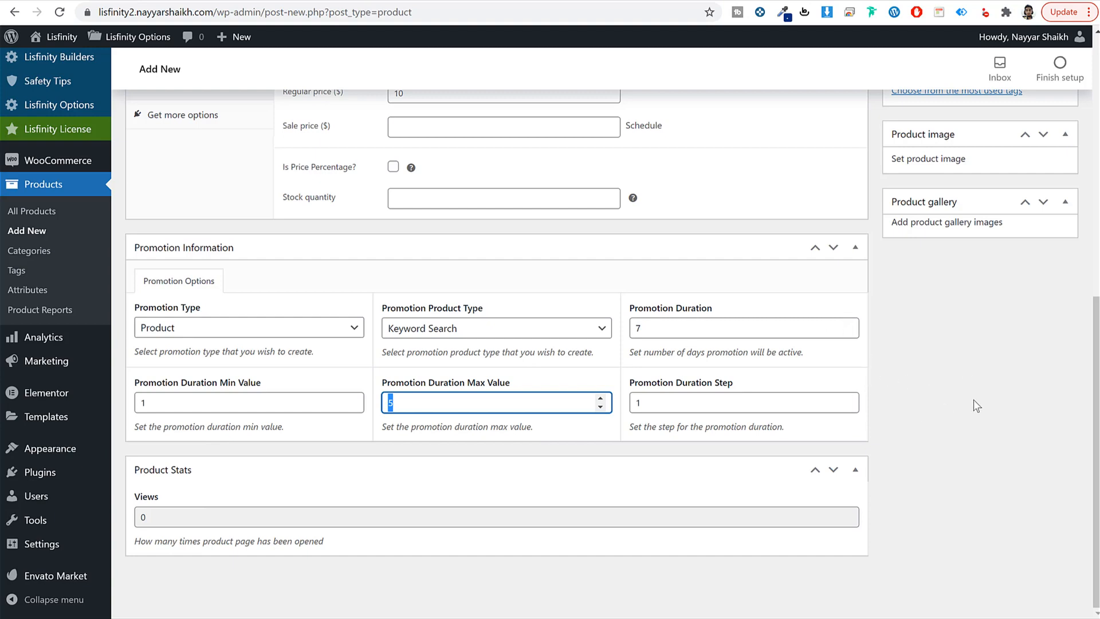
pyautogui.scroll(5, 973, 400)
# Step: Set promotion-keyword.png from the Media Library as the product image
pyautogui.click(948, 375)
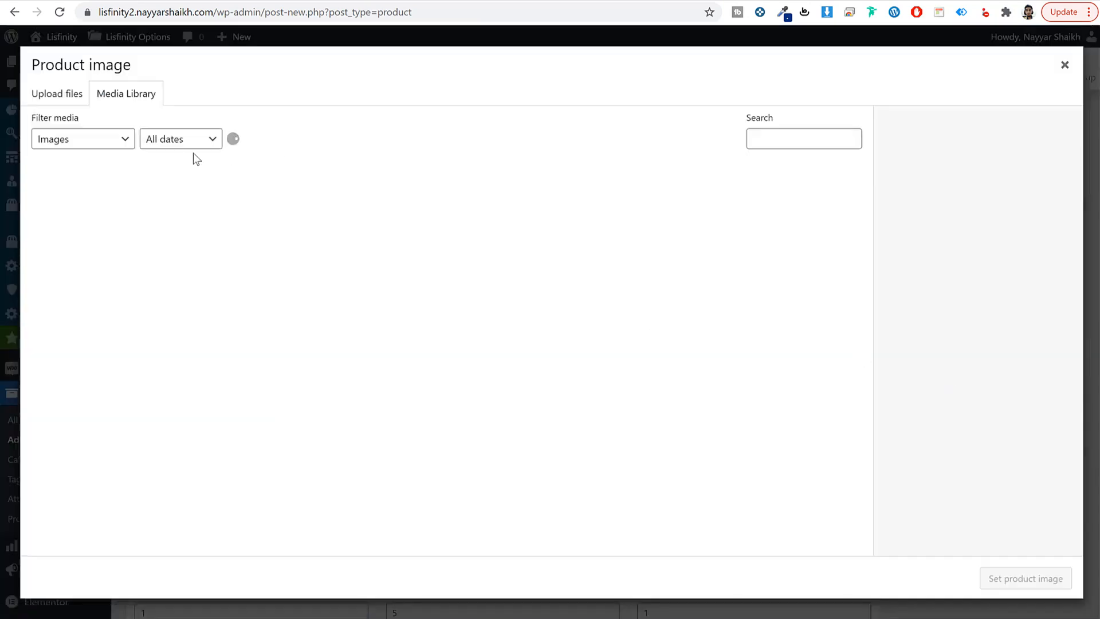
pyautogui.scroll(-7, 493, 355)
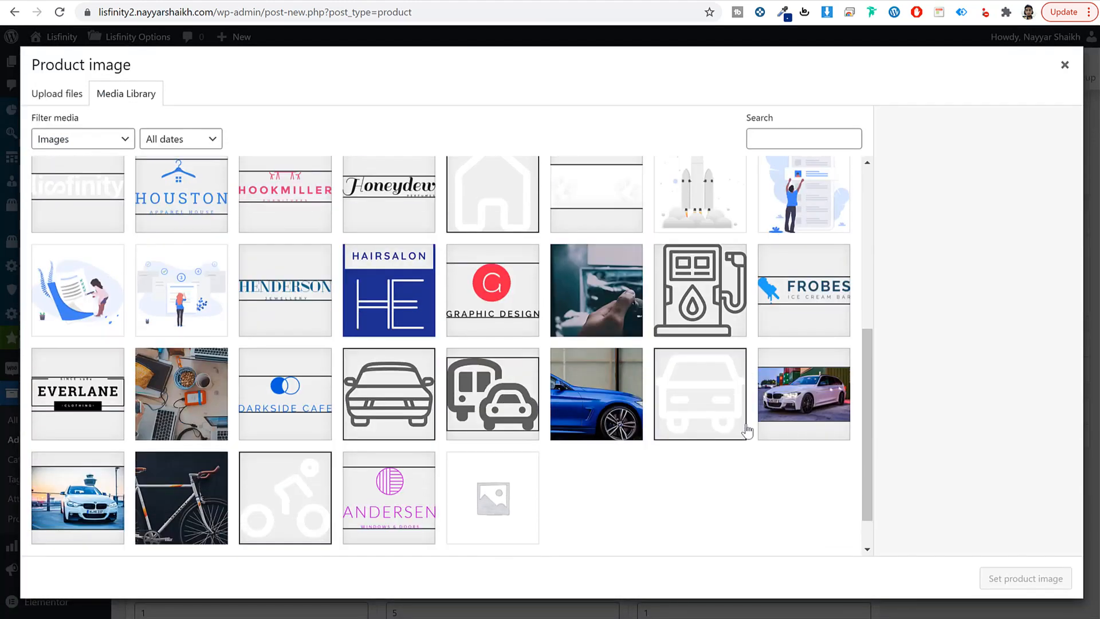
pyautogui.scroll(10, 492, 525)
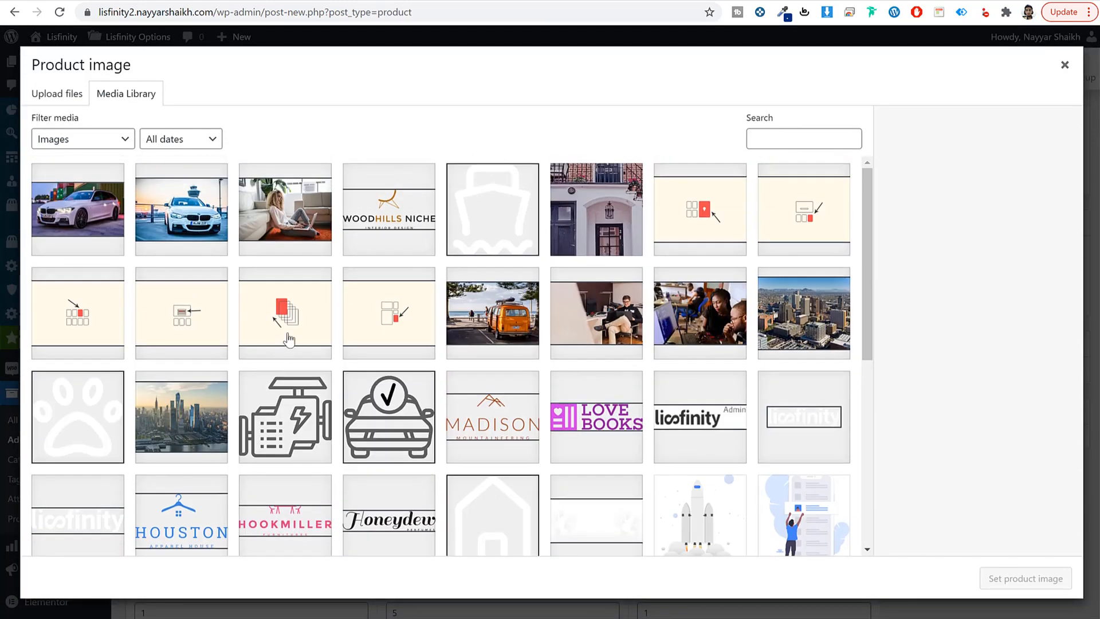
pyautogui.click(419, 321)
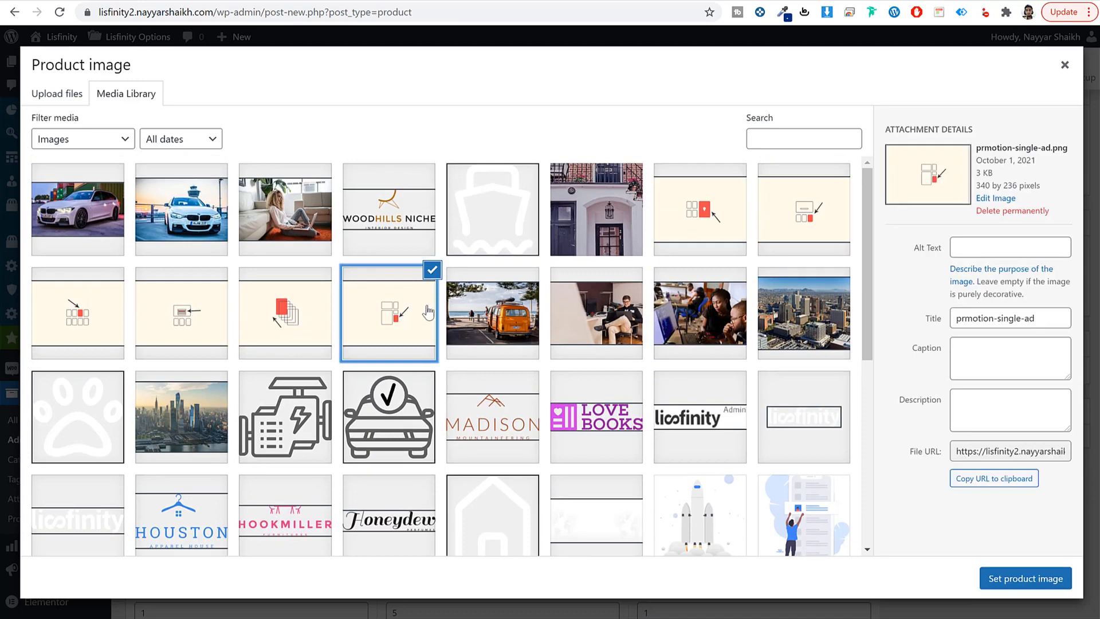
pyautogui.click(284, 328)
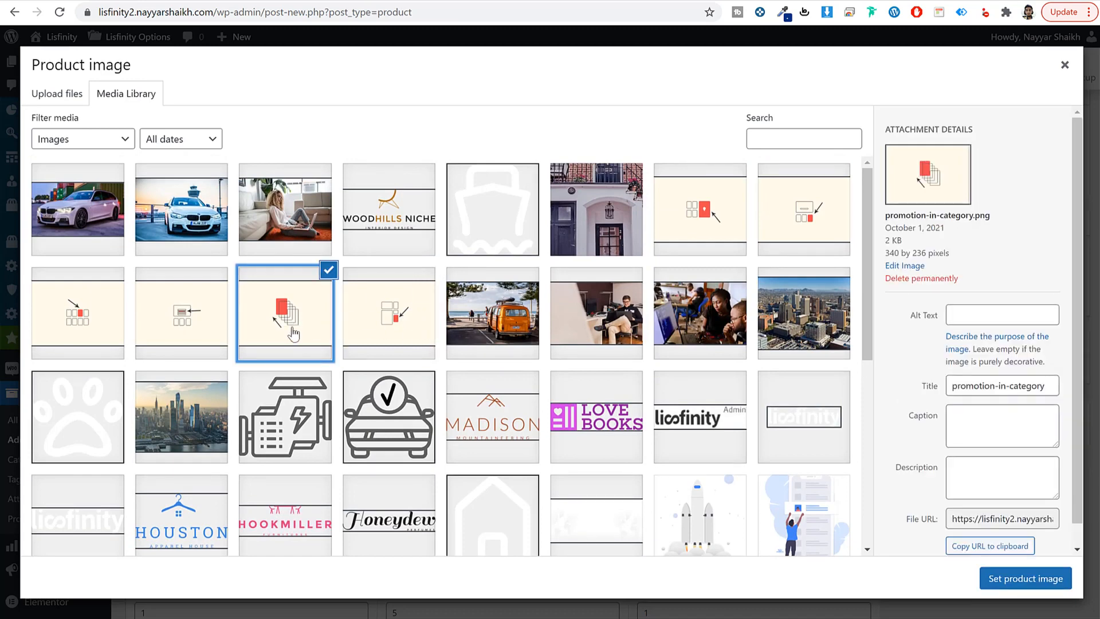
pyautogui.click(173, 332)
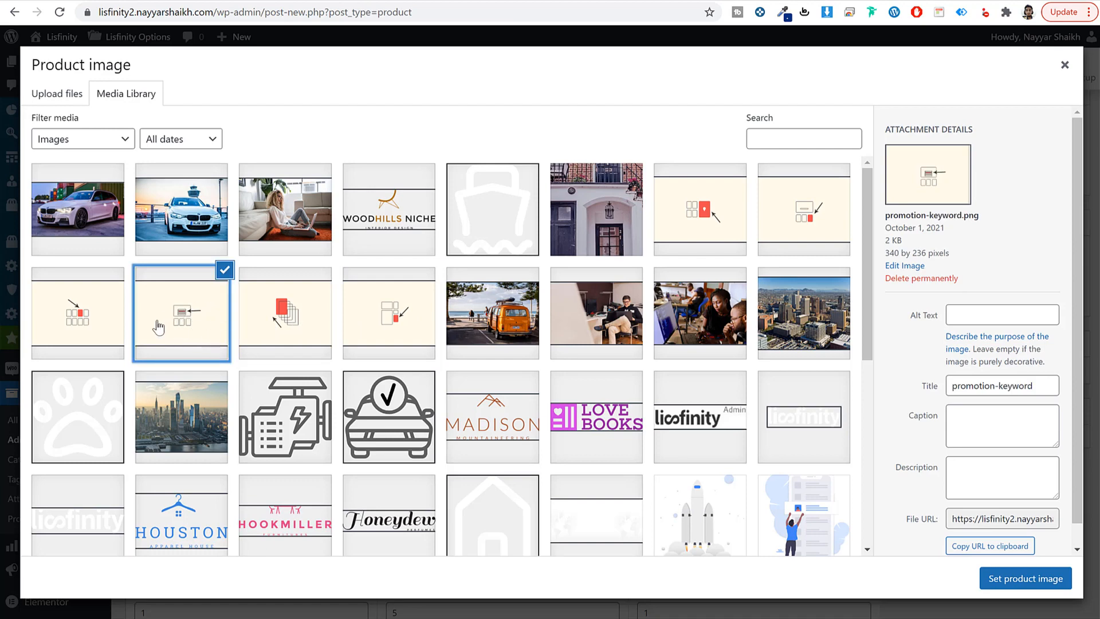
pyautogui.click(90, 325)
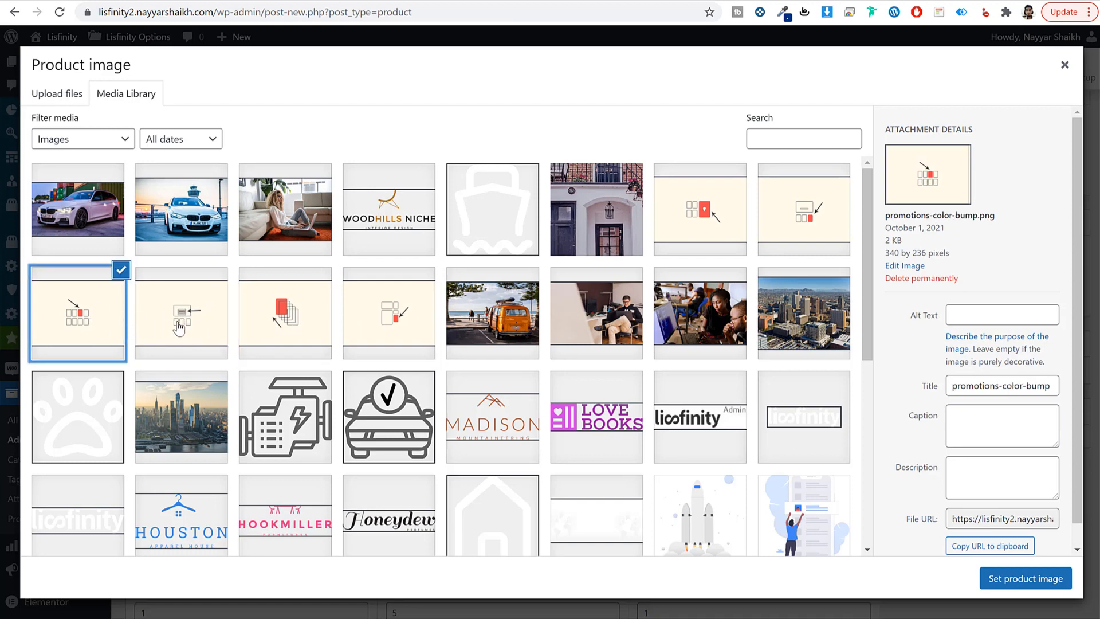
pyautogui.click(173, 330)
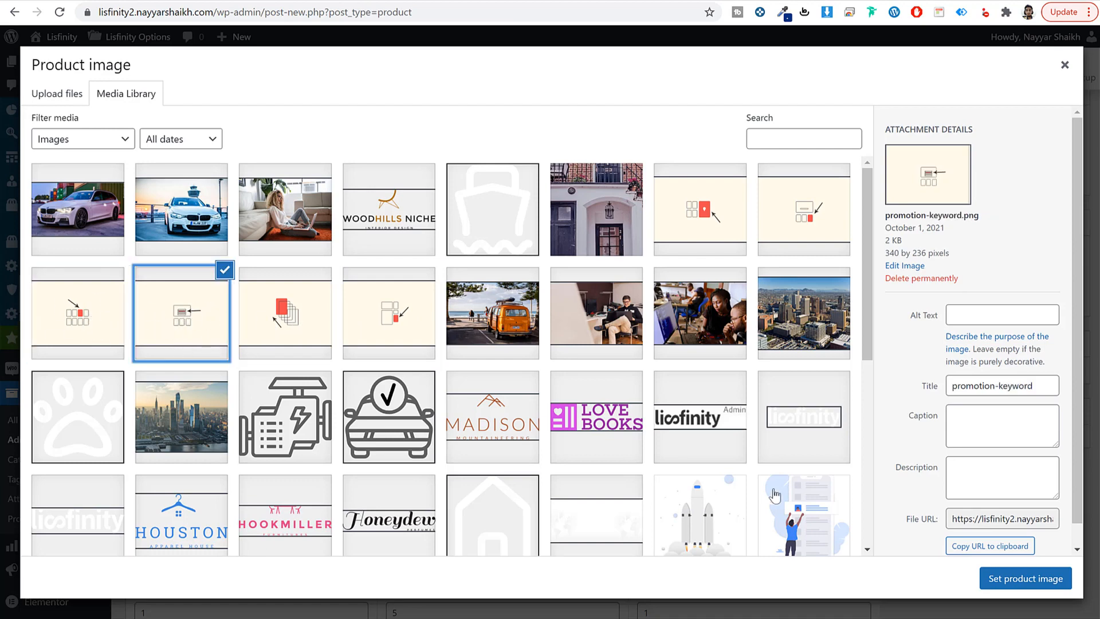
pyautogui.click(999, 581)
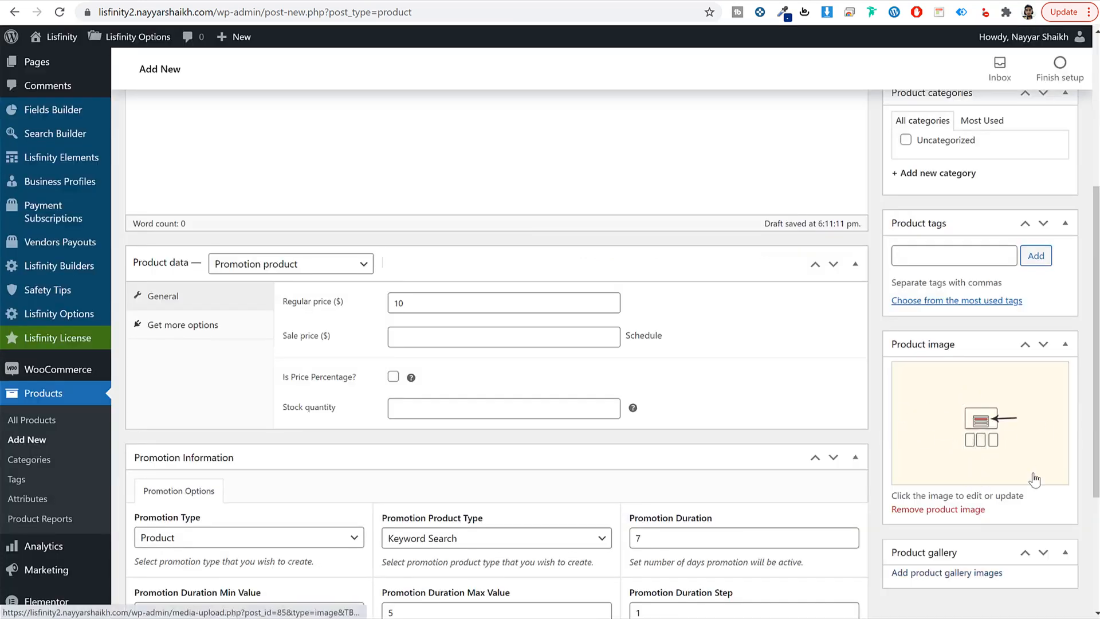
# Step: Publish Search Page Ad and reload the BMW listing's promotions page in the incognito window
pyautogui.scroll(-3, 816, 289)
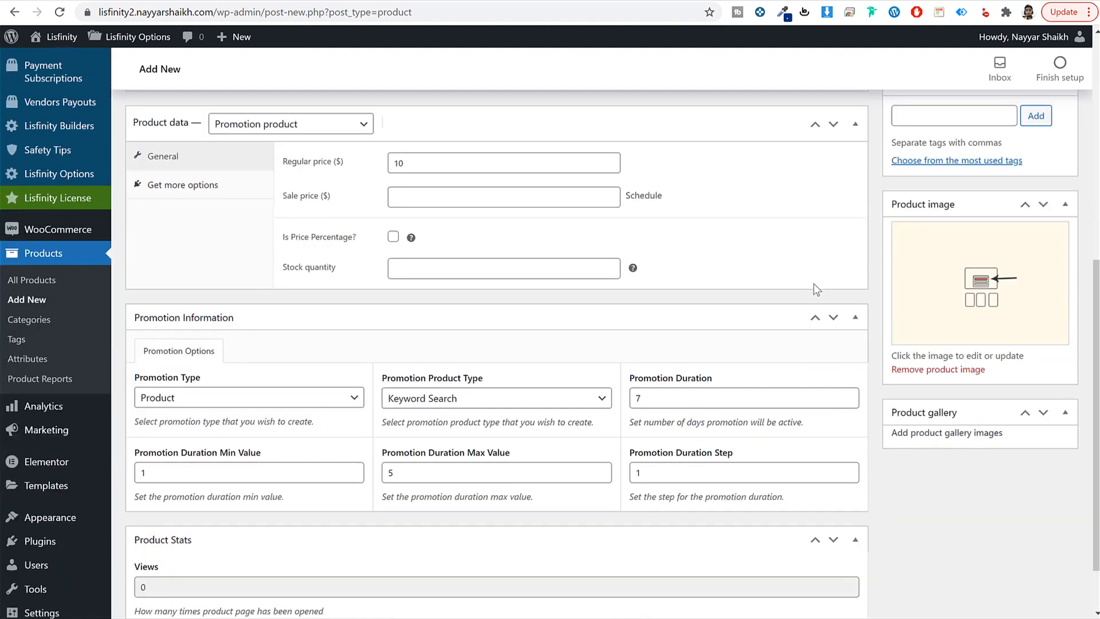
pyautogui.scroll(9, 984, 373)
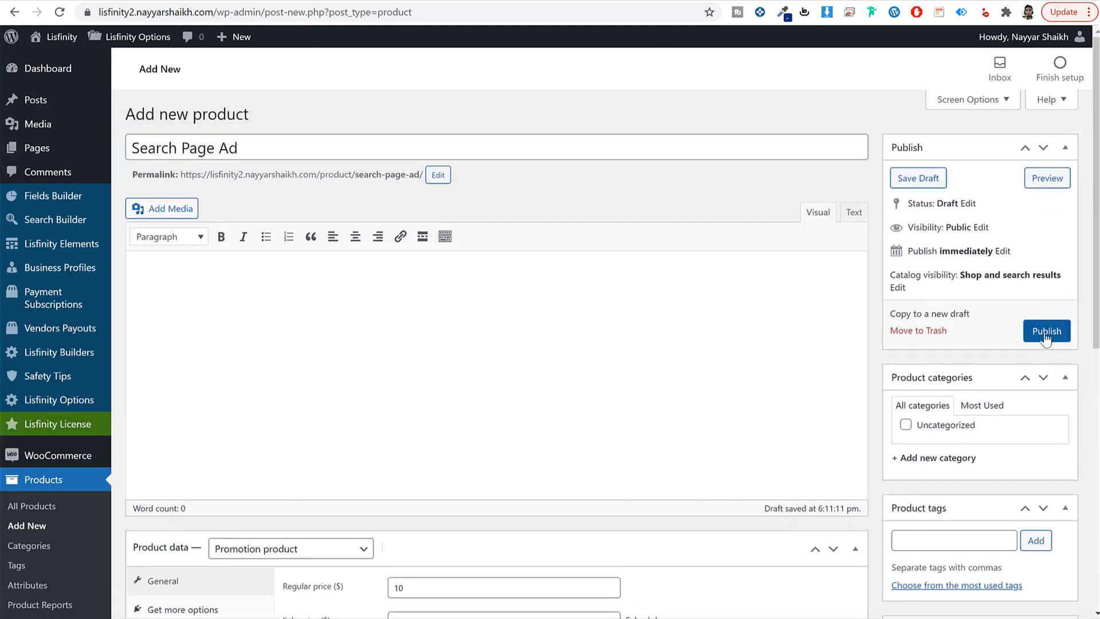
pyautogui.click(1045, 331)
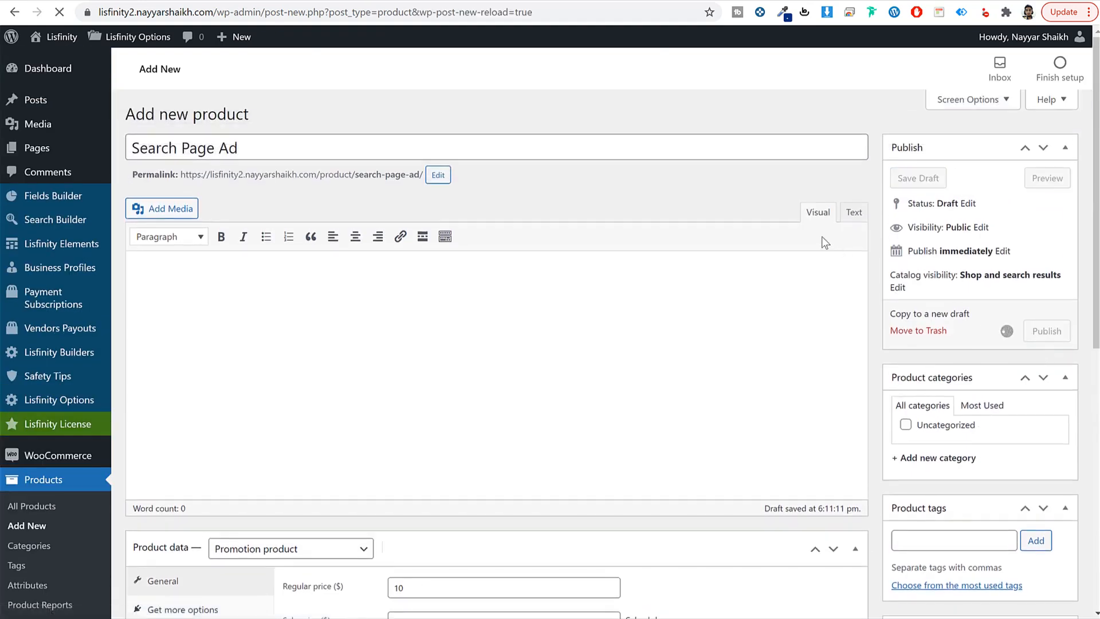
pyautogui.moveTo(244, 618)
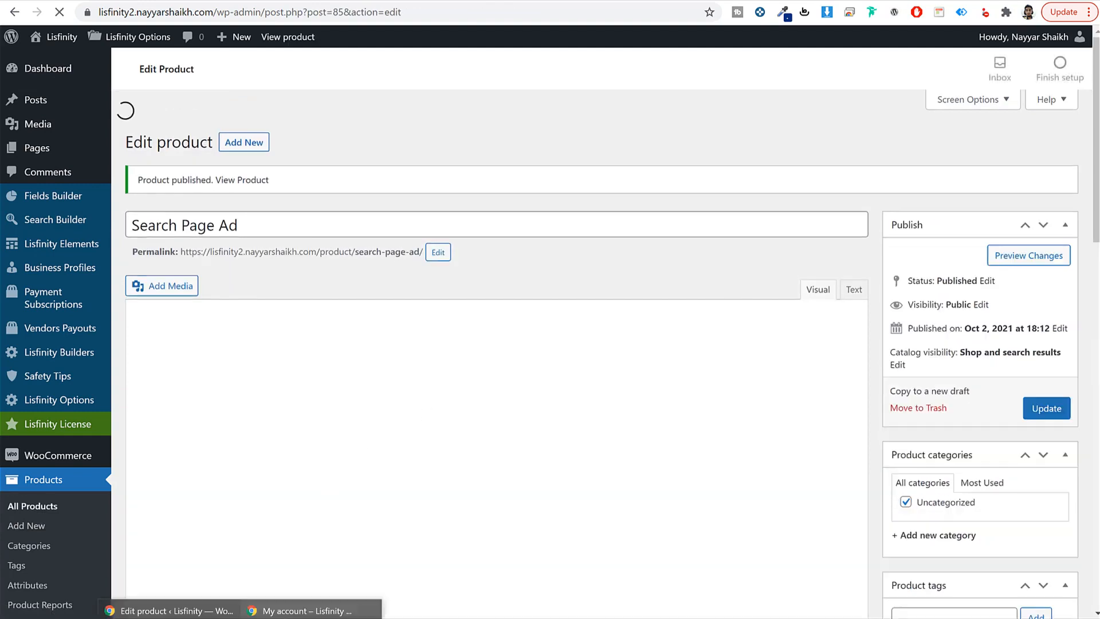
pyautogui.click(335, 614)
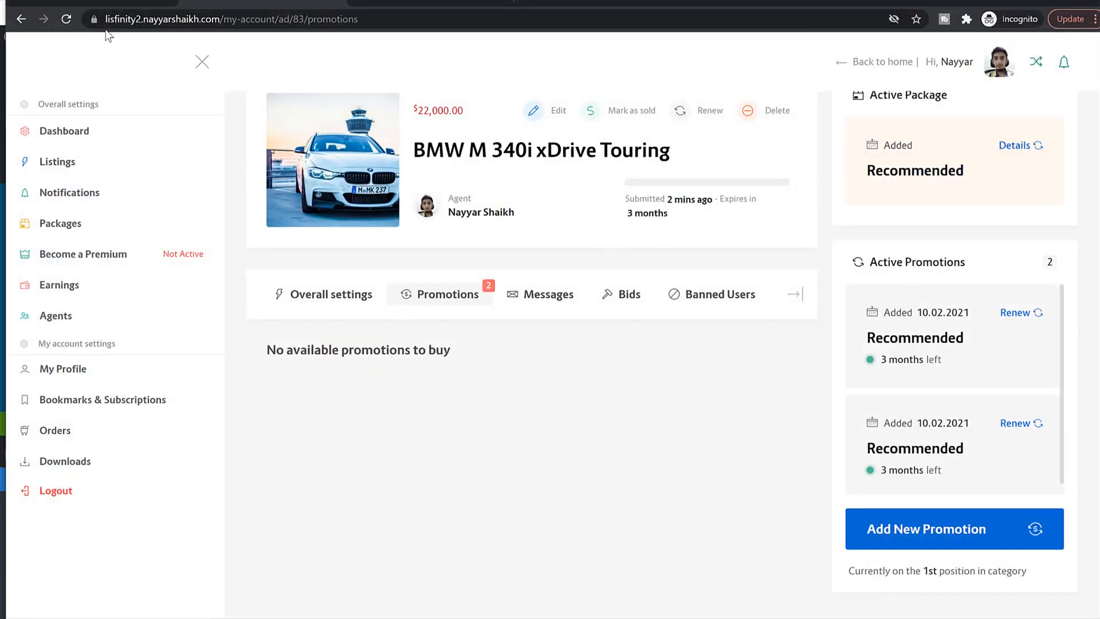
pyautogui.click(66, 20)
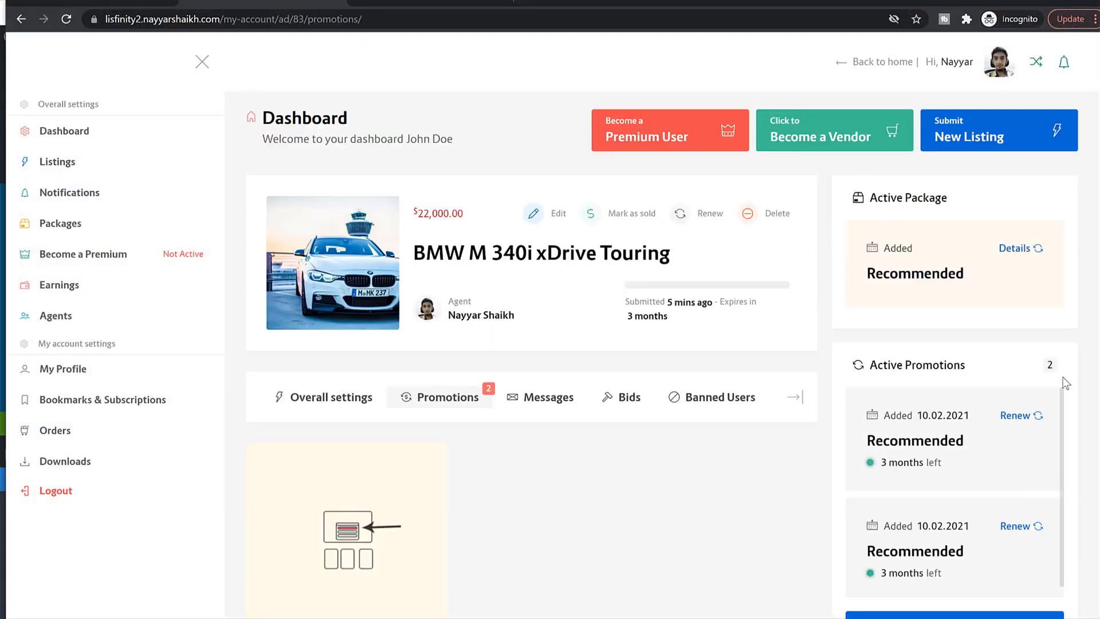
# Step: Point out the active Recommended promotions and the new Search Page Ad promotion card
pyautogui.scroll(-3, 1064, 382)
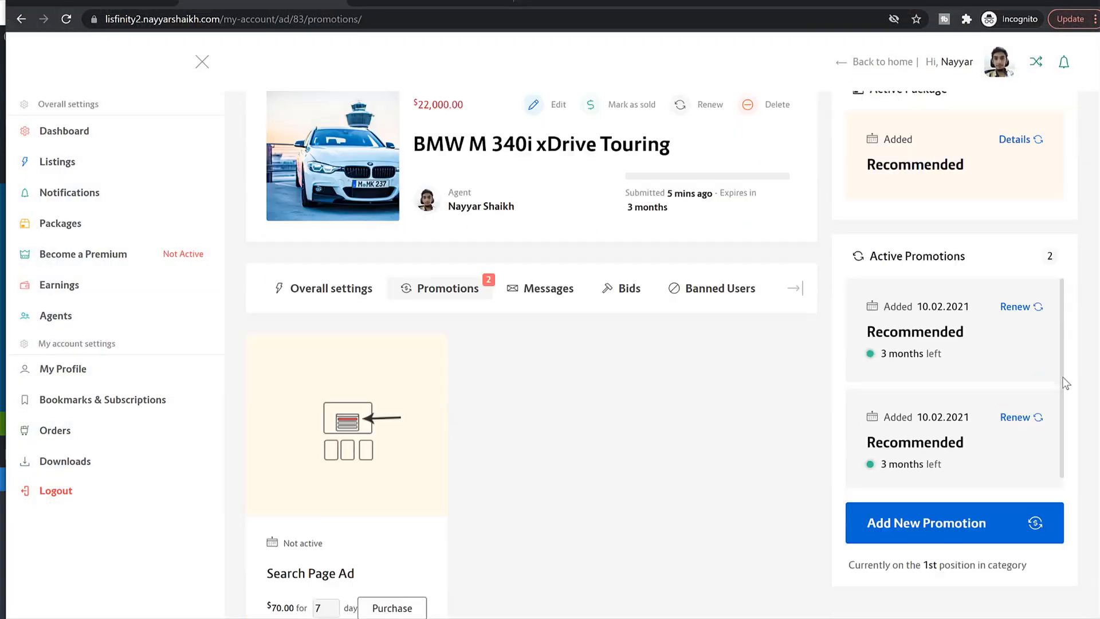
pyautogui.moveTo(881, 295); pyautogui.dragTo(870, 401)
pyautogui.click(935, 365)
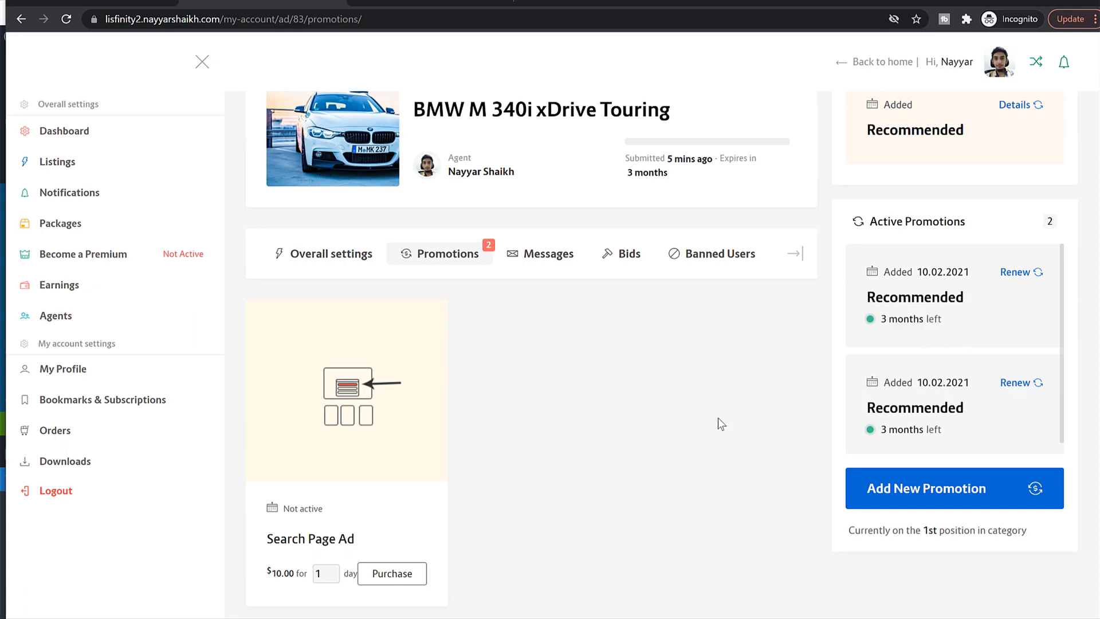
pyautogui.moveTo(270, 537); pyautogui.dragTo(372, 544)
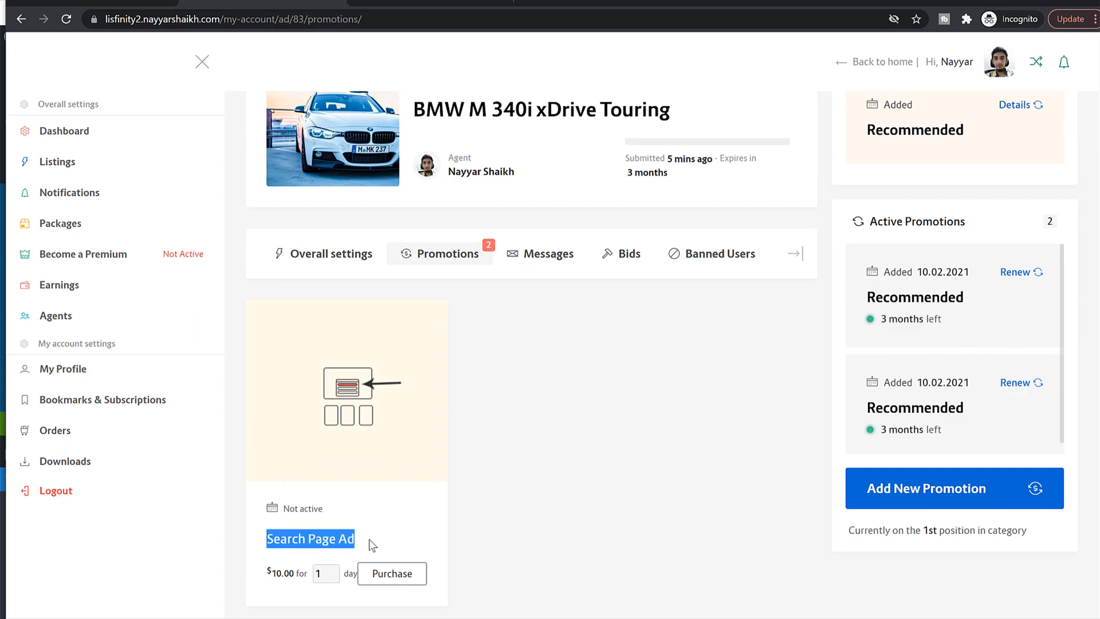
pyautogui.click(559, 455)
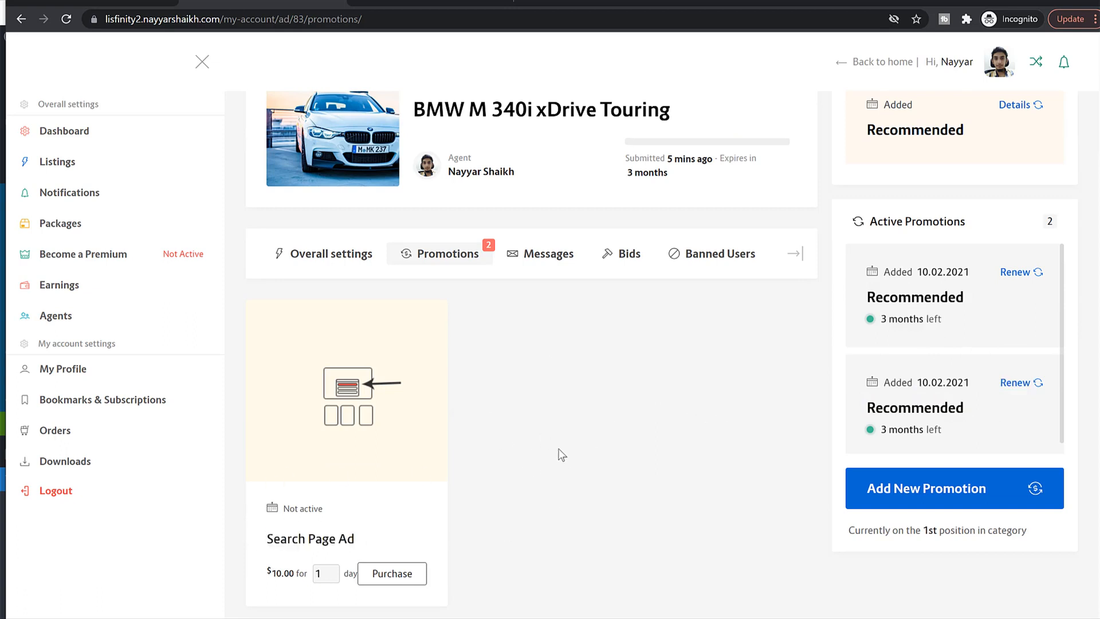
# Step: Set the Search Page Ad promotion to 2 days for $20.00
pyautogui.click(332, 570)
pyautogui.click(332, 571)
pyautogui.click(332, 576)
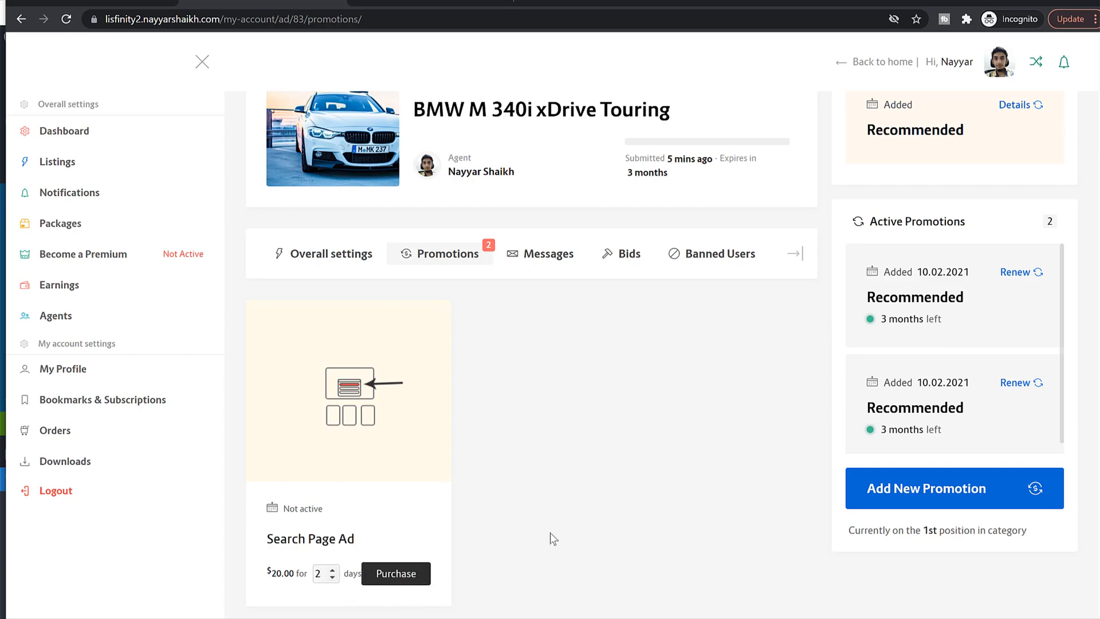
pyautogui.scroll(3, 551, 537)
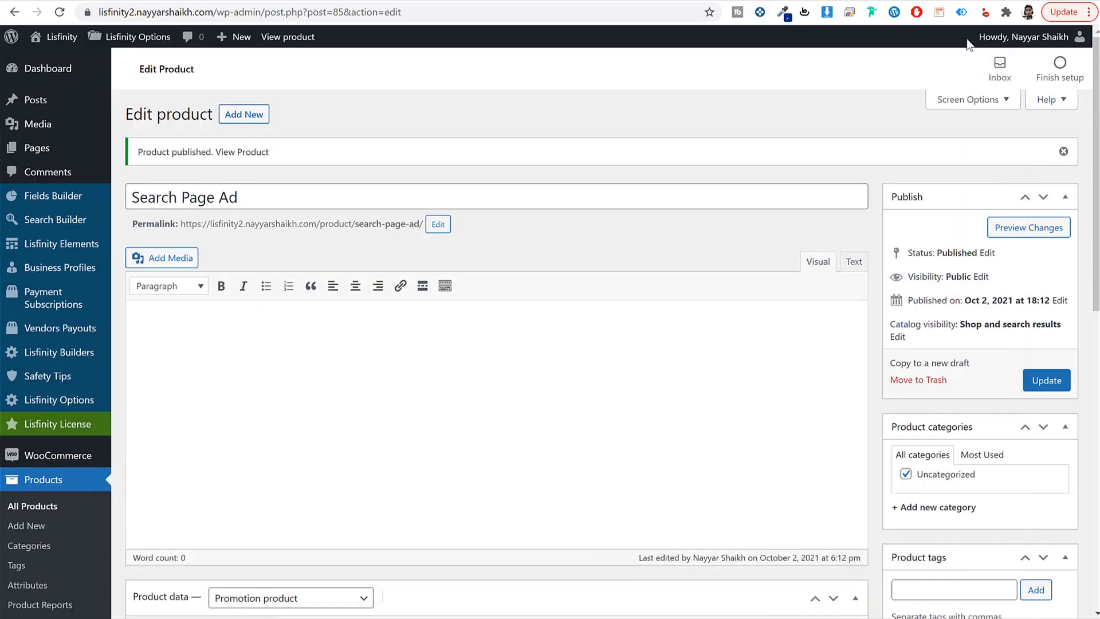
# Step: Create a new page titled 'Home' and publish it
pyautogui.click(121, 140)
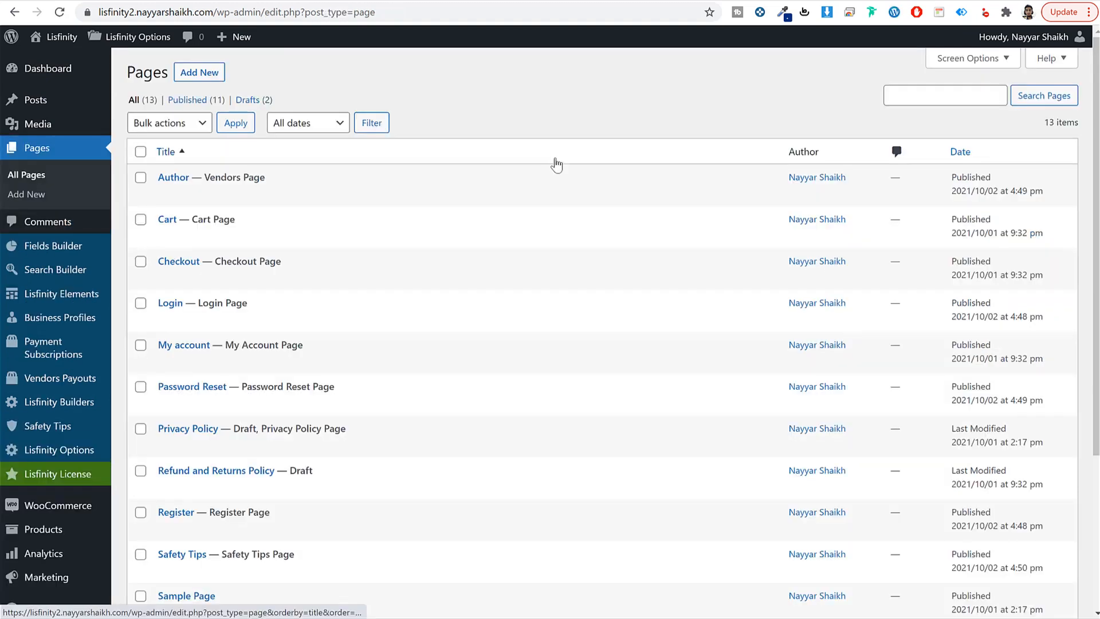
pyautogui.click(219, 73)
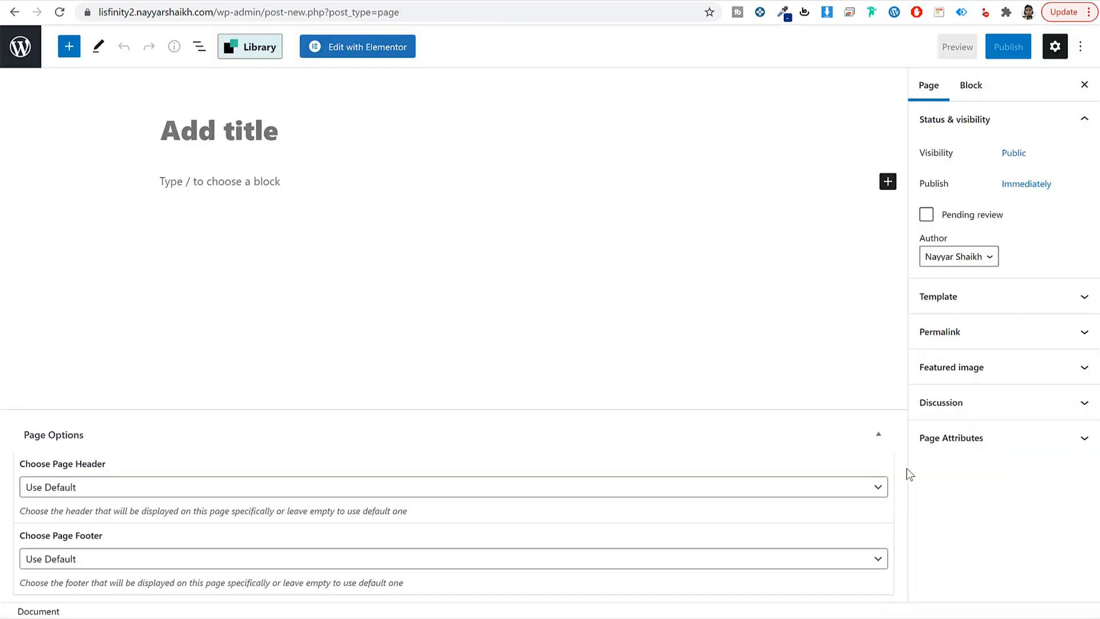
pyautogui.write('Home')
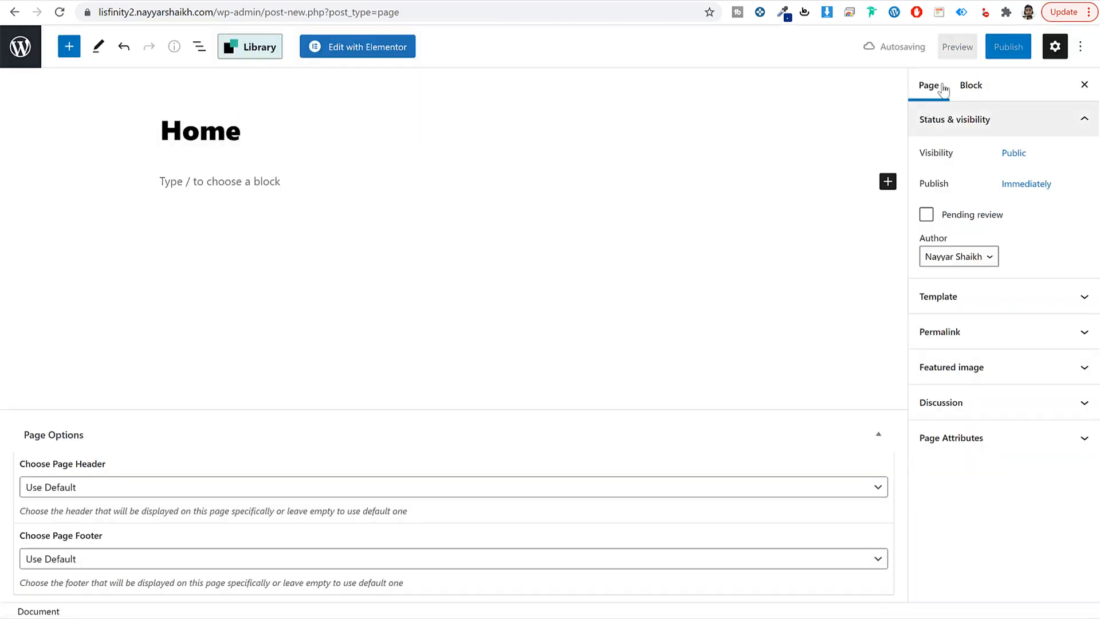
pyautogui.click(995, 53)
pyautogui.click(994, 54)
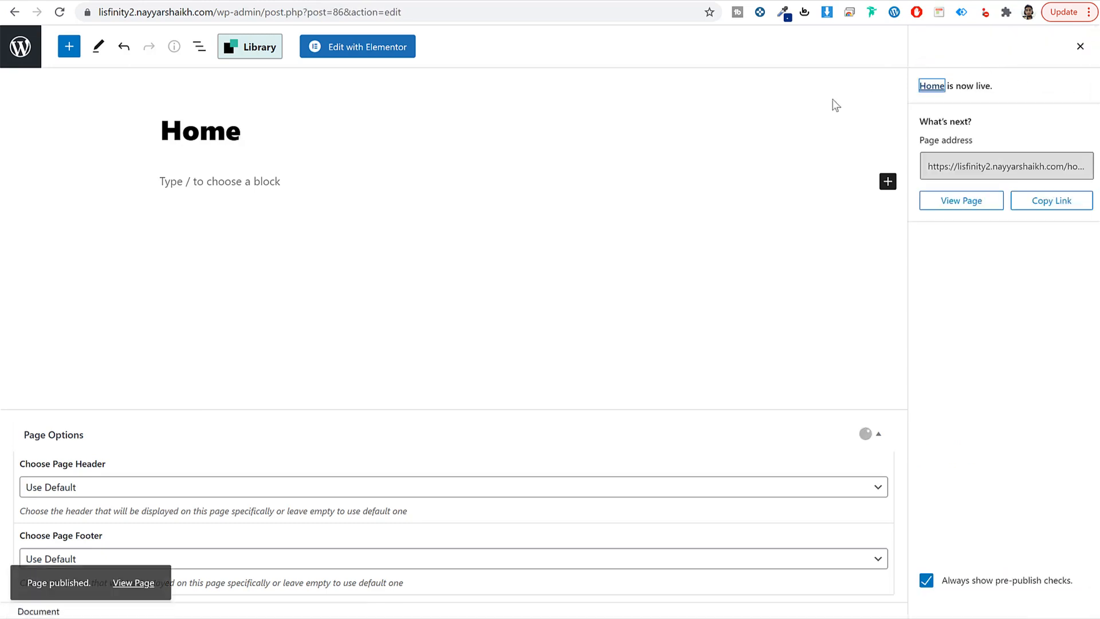
pyautogui.click(28, 51)
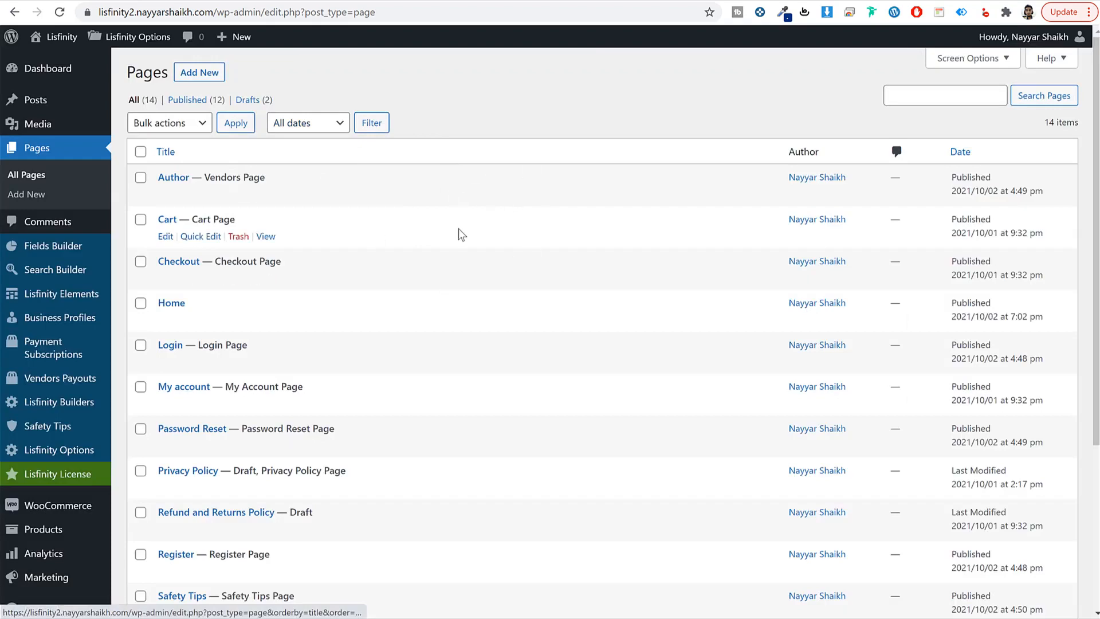
# Step: Review the Pages list, highlighting the Checkout Page, Cart Page and Home entries
pyautogui.scroll(-1, 522, 342)
pyautogui.scroll(1, 523, 343)
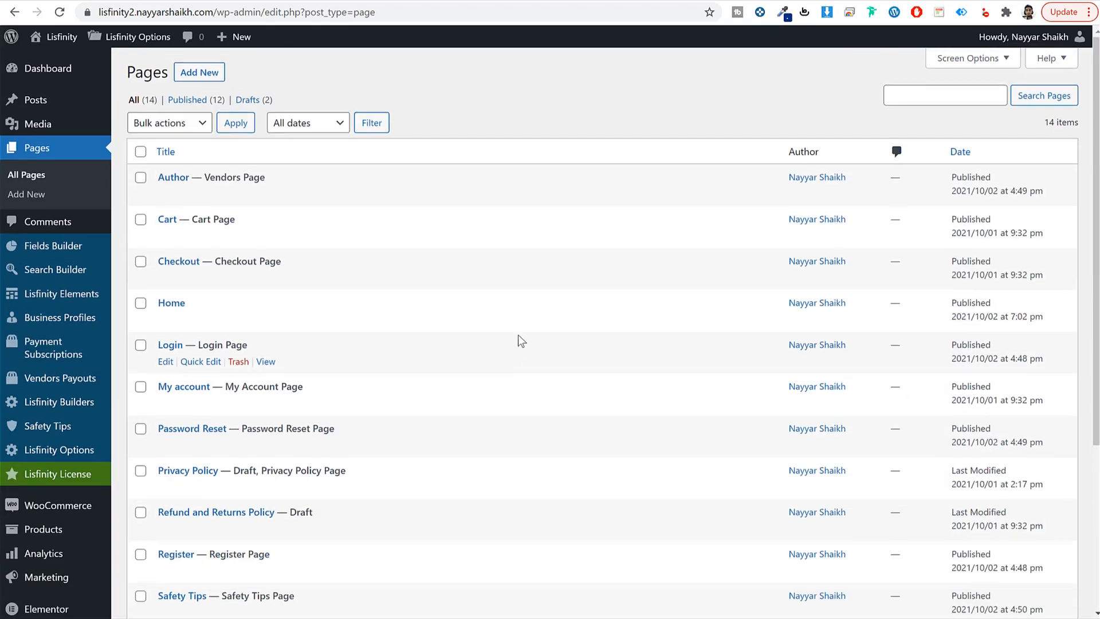
pyautogui.scroll(-3, 515, 336)
pyautogui.scroll(3, 458, 337)
pyautogui.moveTo(155, 263); pyautogui.dragTo(199, 266)
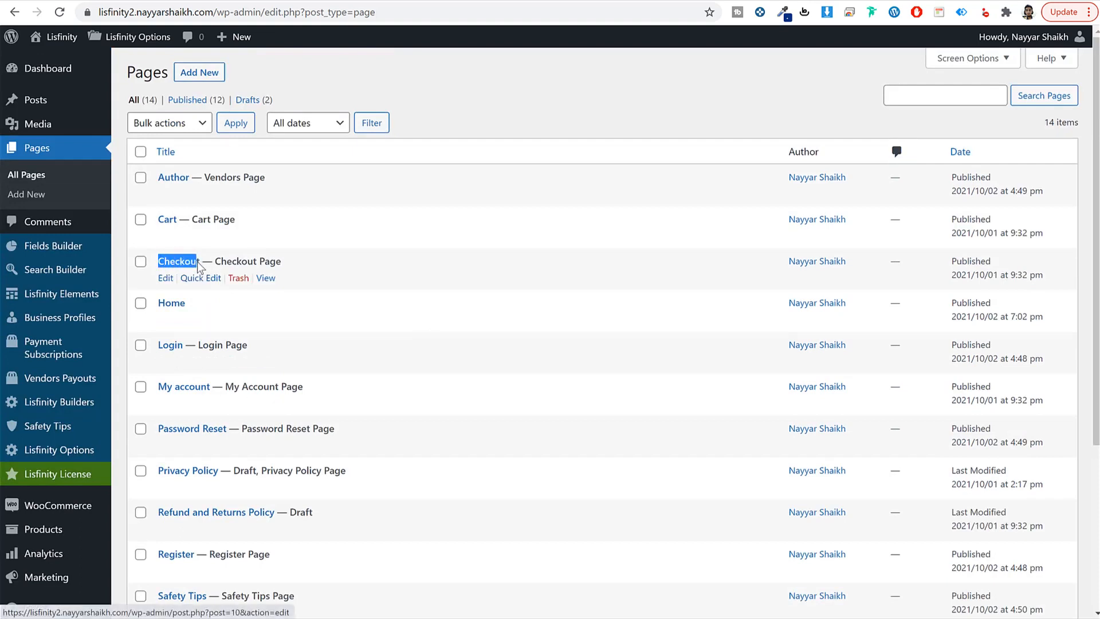
pyautogui.moveTo(281, 262); pyautogui.dragTo(216, 262)
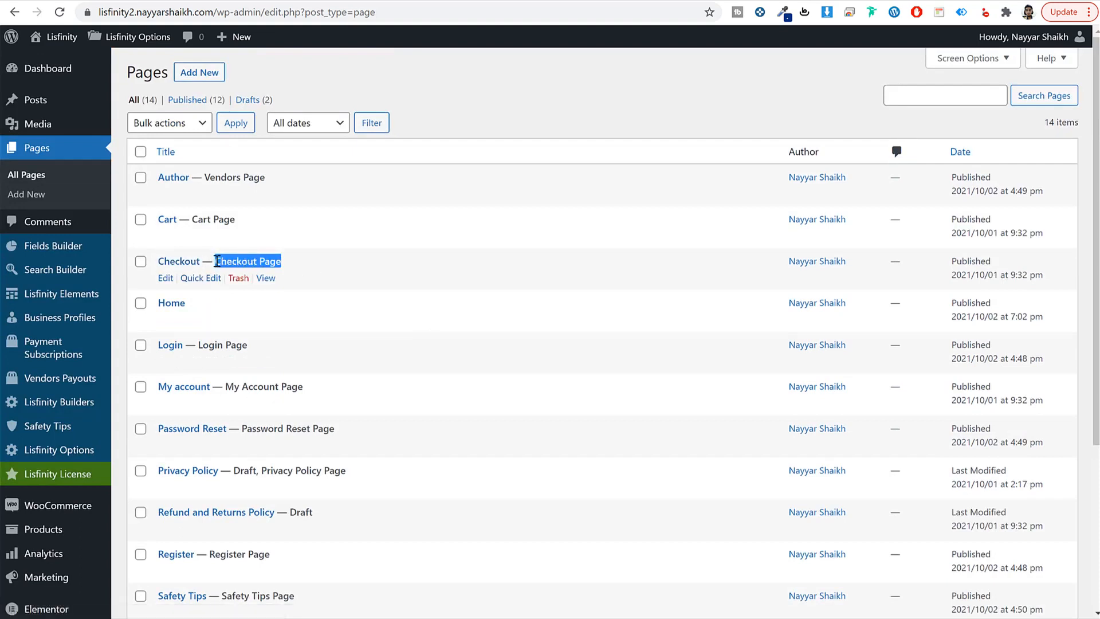
pyautogui.click(266, 229)
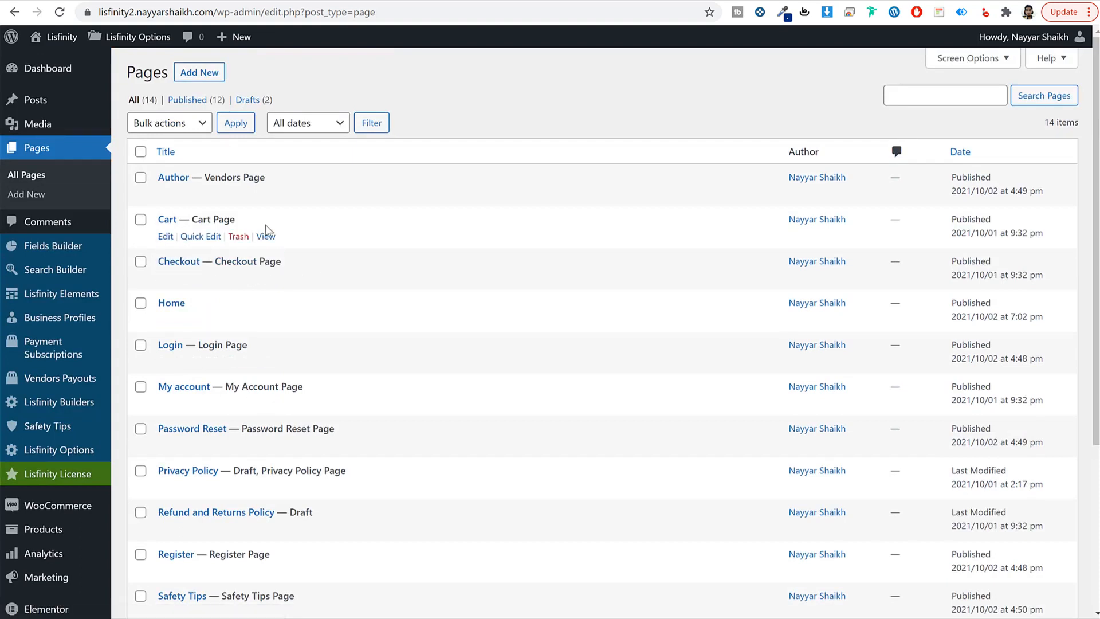
pyautogui.moveTo(236, 219); pyautogui.dragTo(191, 219)
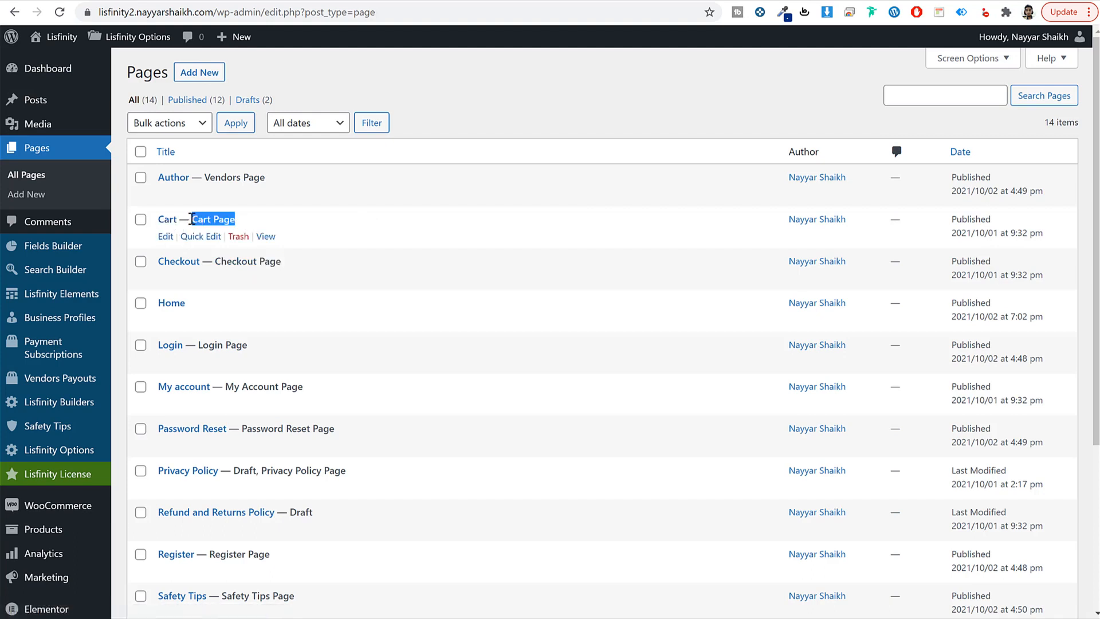
pyautogui.moveTo(189, 302); pyautogui.dragTo(165, 302)
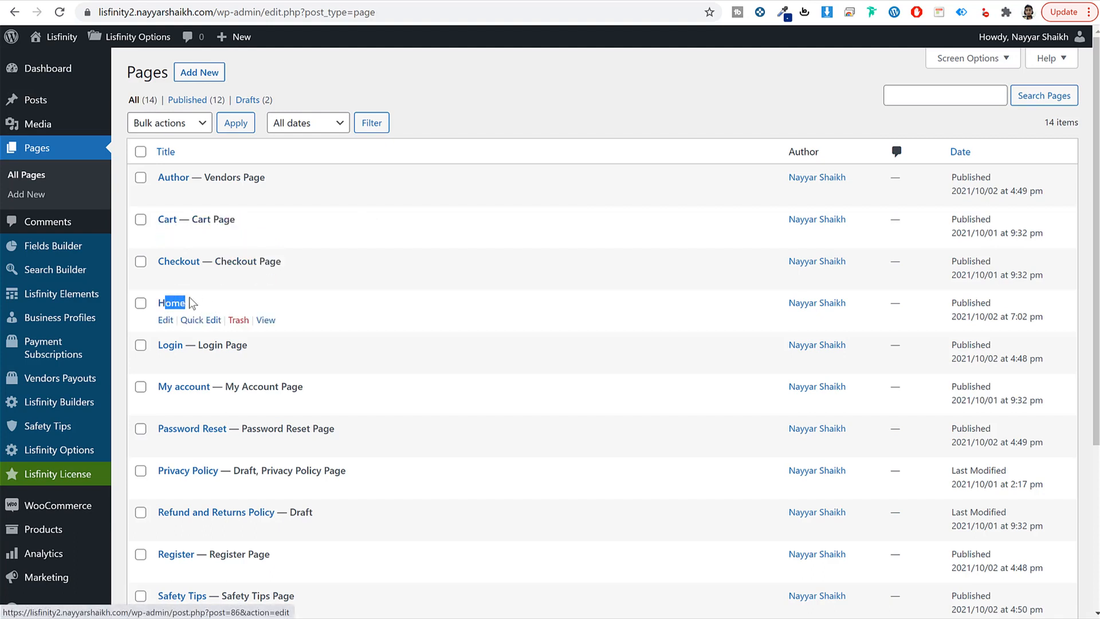
pyautogui.scroll(-4, 661, 379)
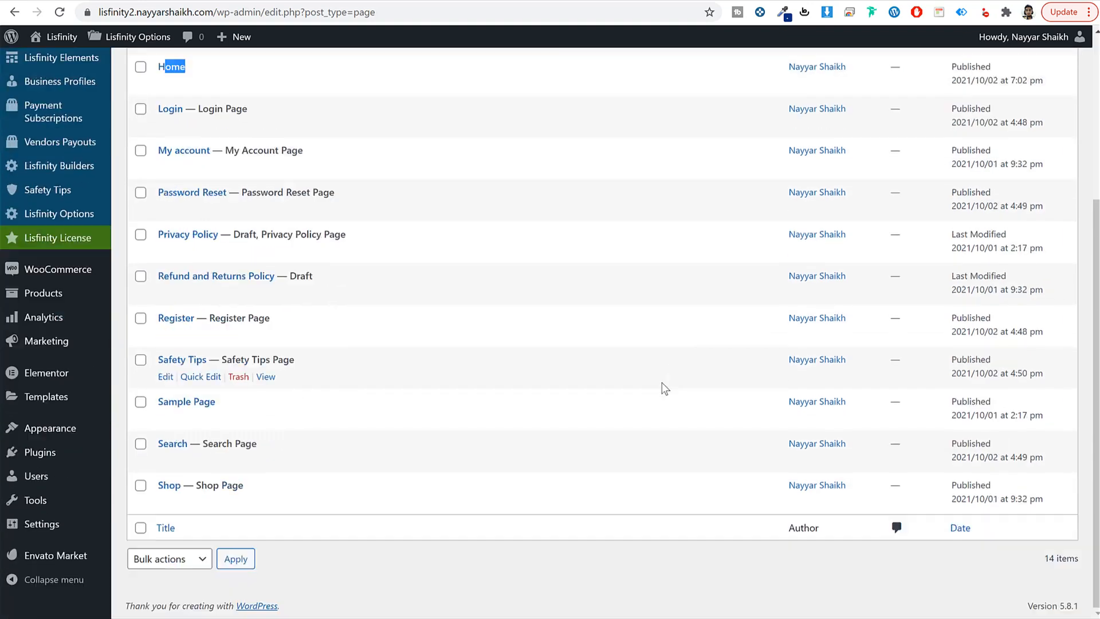
# Step: In Reading Settings, set the homepage to the static page 'Home' and save
pyautogui.moveTo(74, 521)
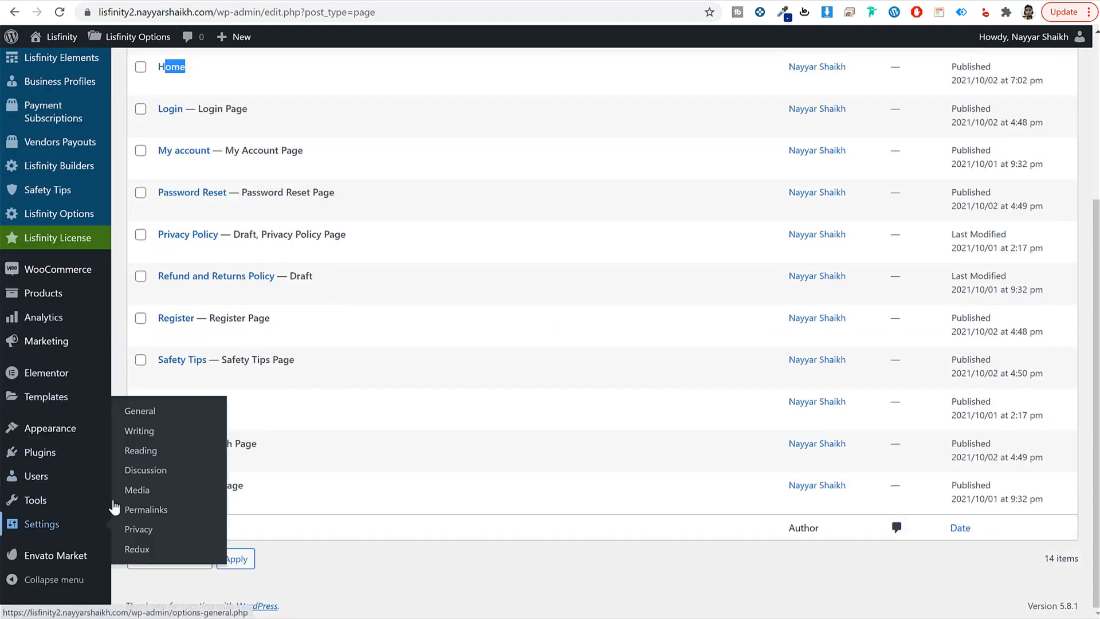
pyautogui.click(147, 452)
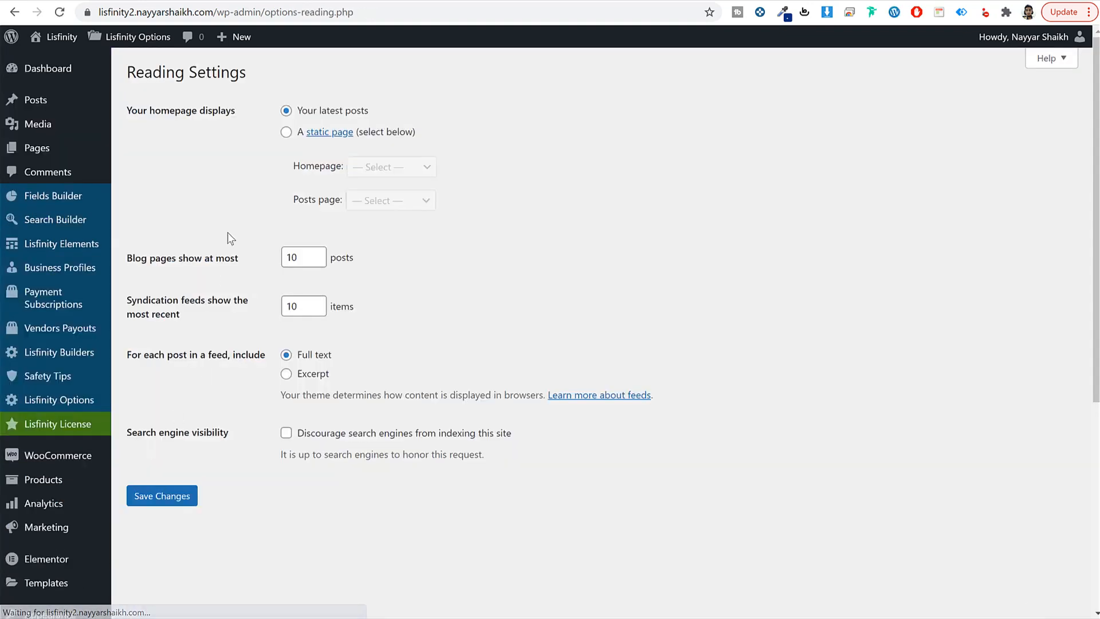
pyautogui.moveTo(127, 111); pyautogui.dragTo(235, 111)
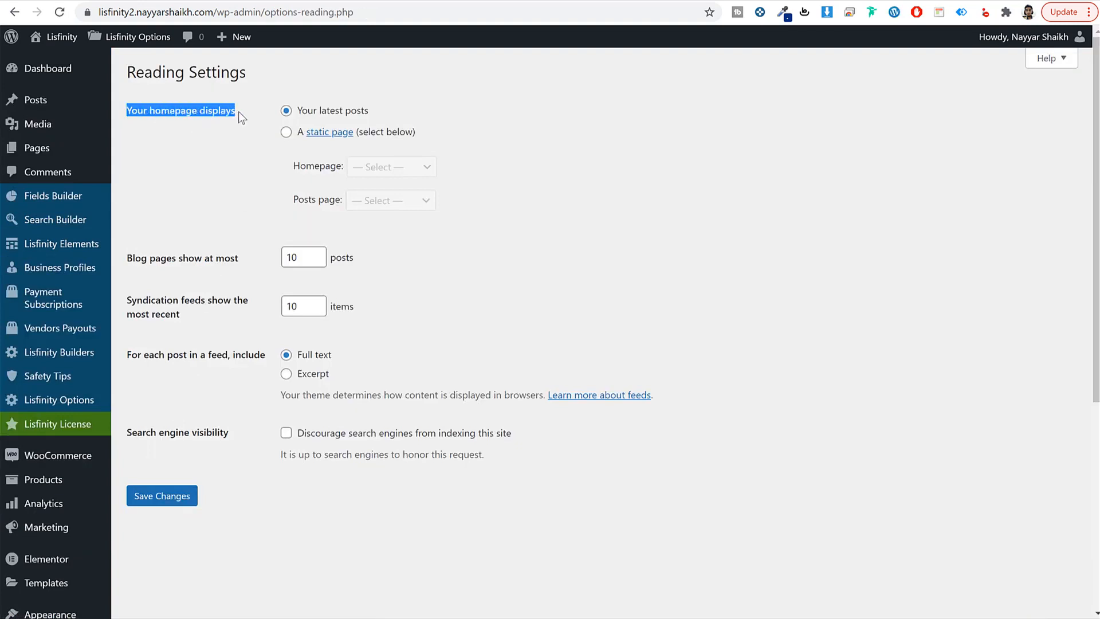
pyautogui.click(283, 136)
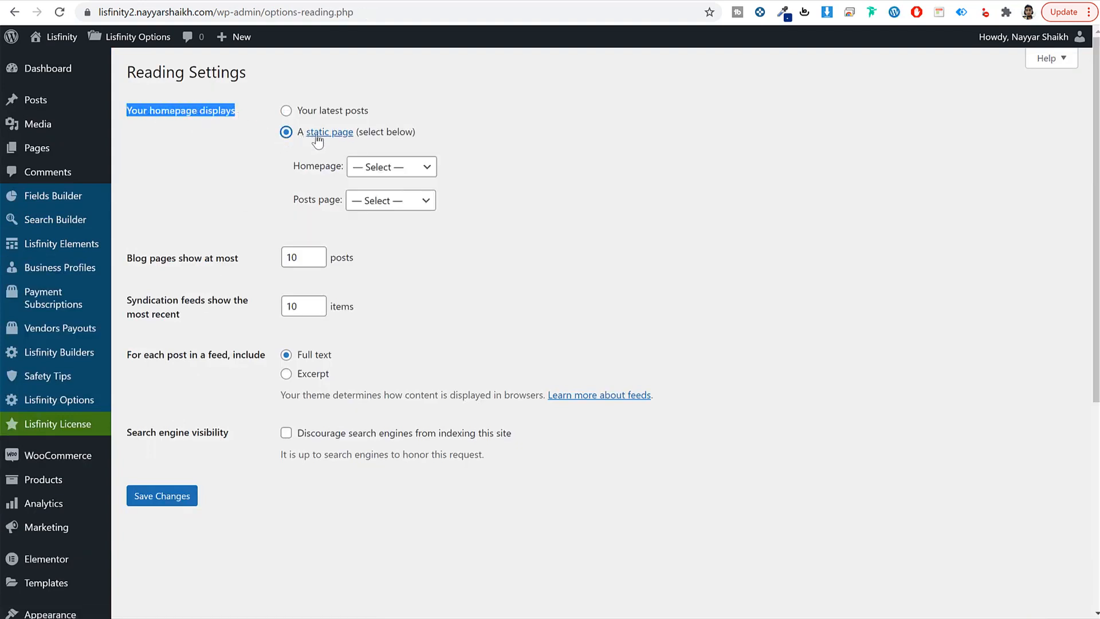
pyautogui.click(381, 169)
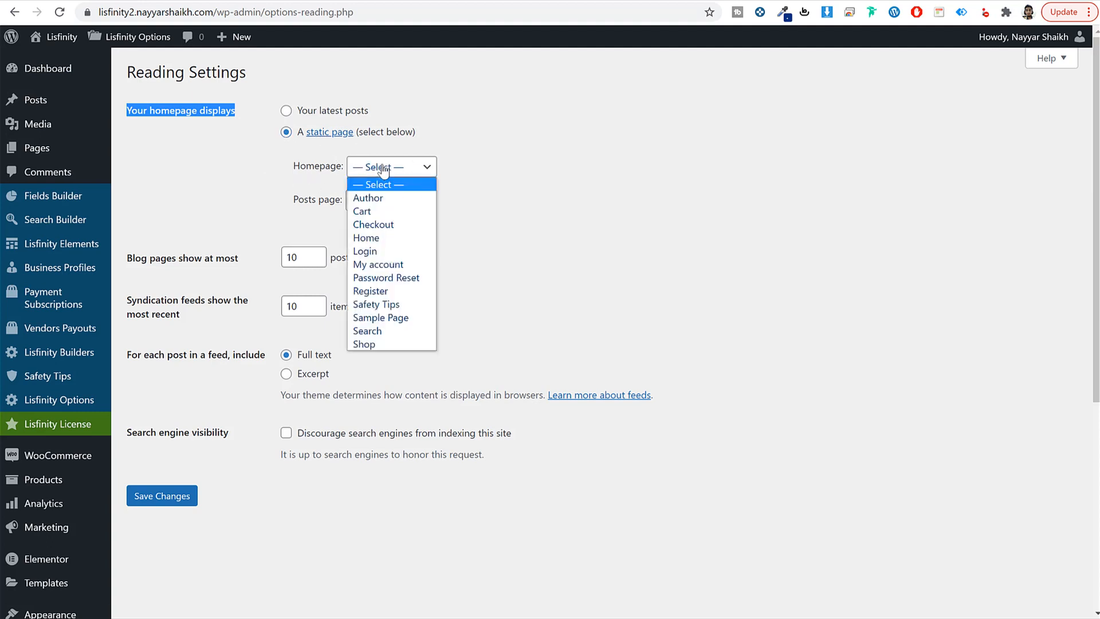
pyautogui.click(387, 240)
pyautogui.click(494, 177)
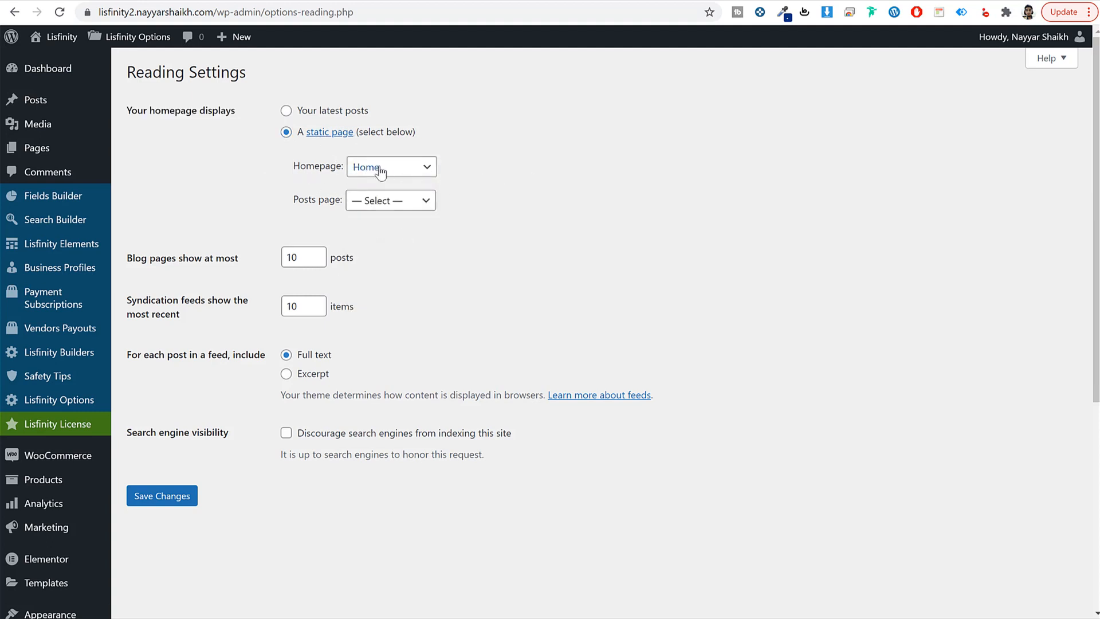
pyautogui.click(152, 493)
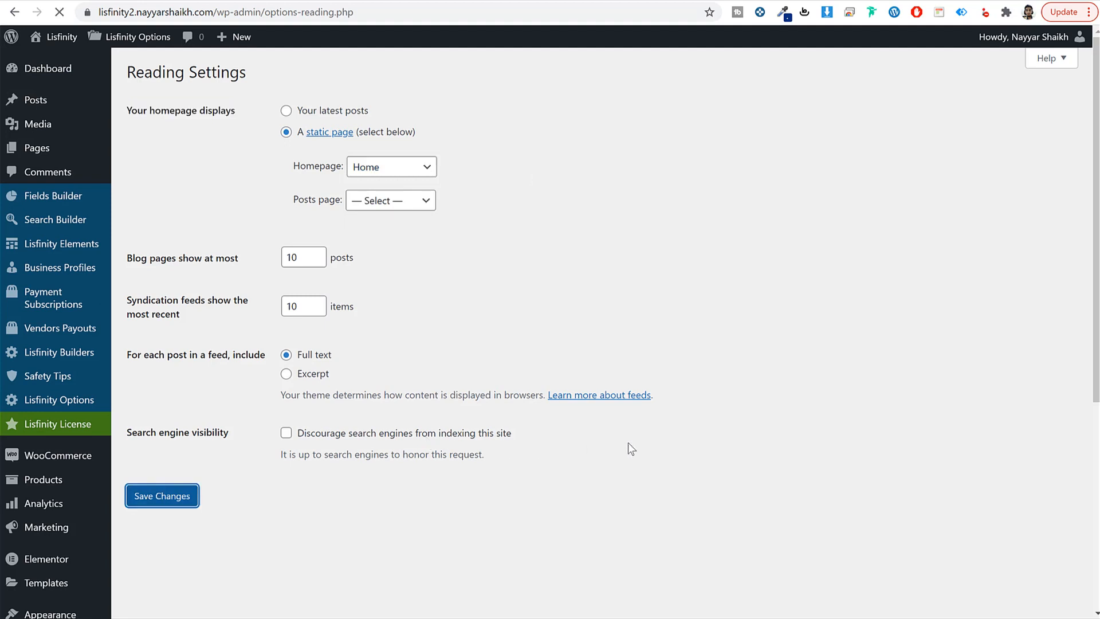
pyautogui.moveTo(45, 150)
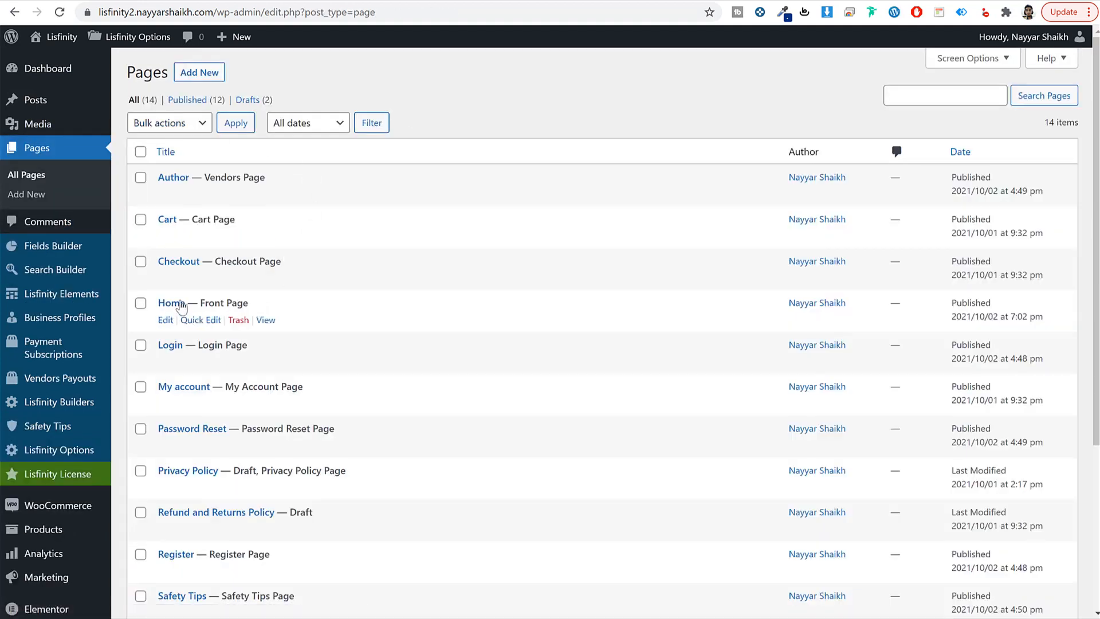
# Step: Open the Home page in the Elementor editor
pyautogui.moveTo(201, 302); pyautogui.dragTo(282, 307)
pyautogui.click(281, 308)
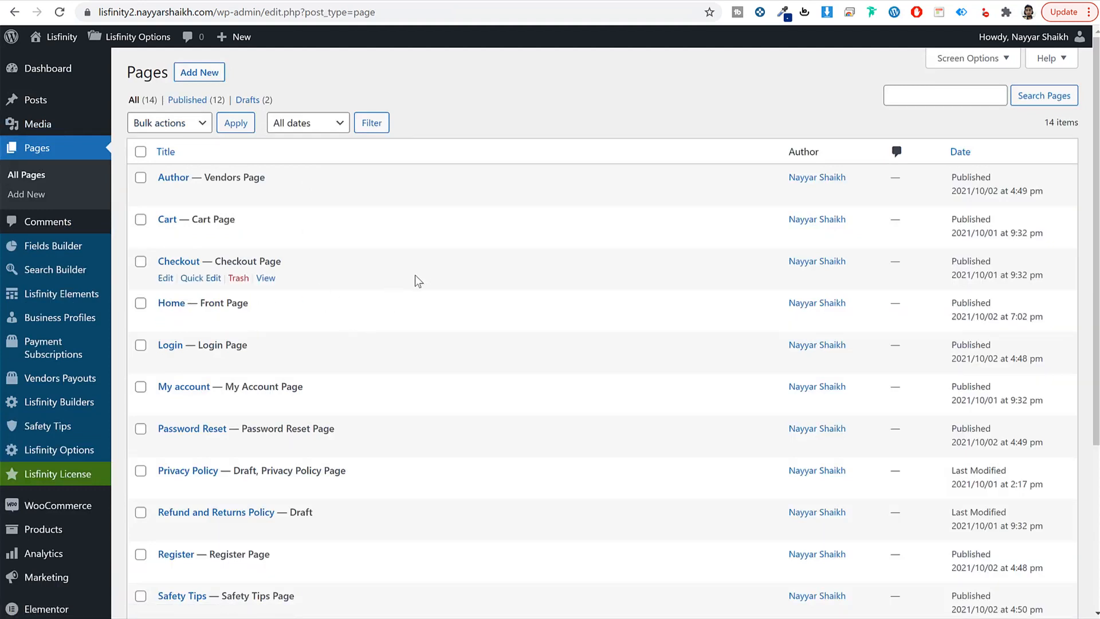
pyautogui.click(168, 319)
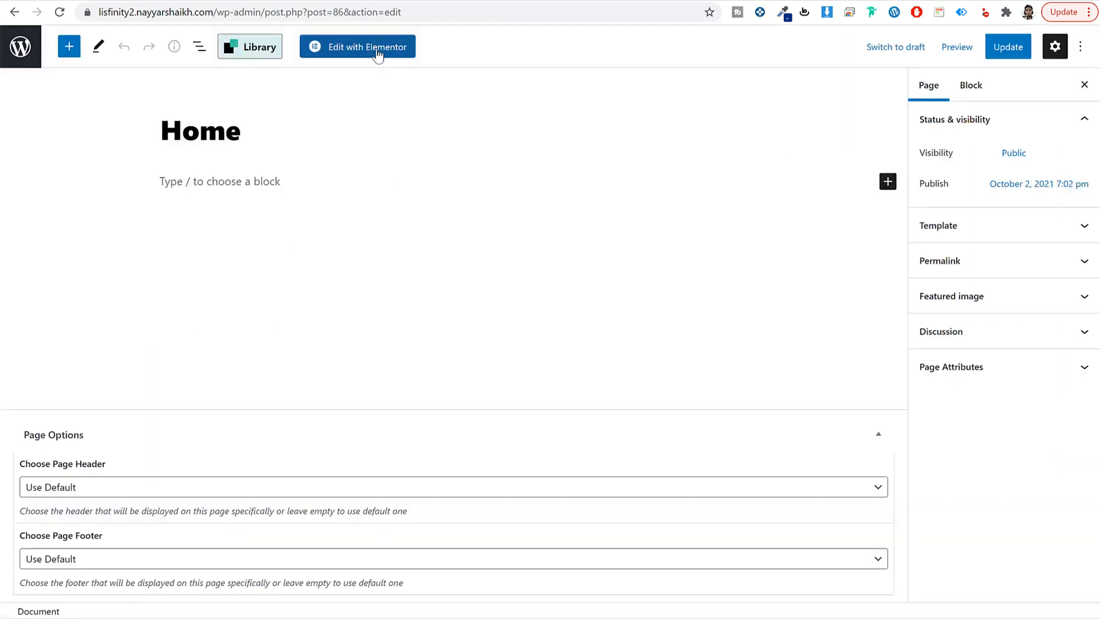
pyautogui.click(375, 49)
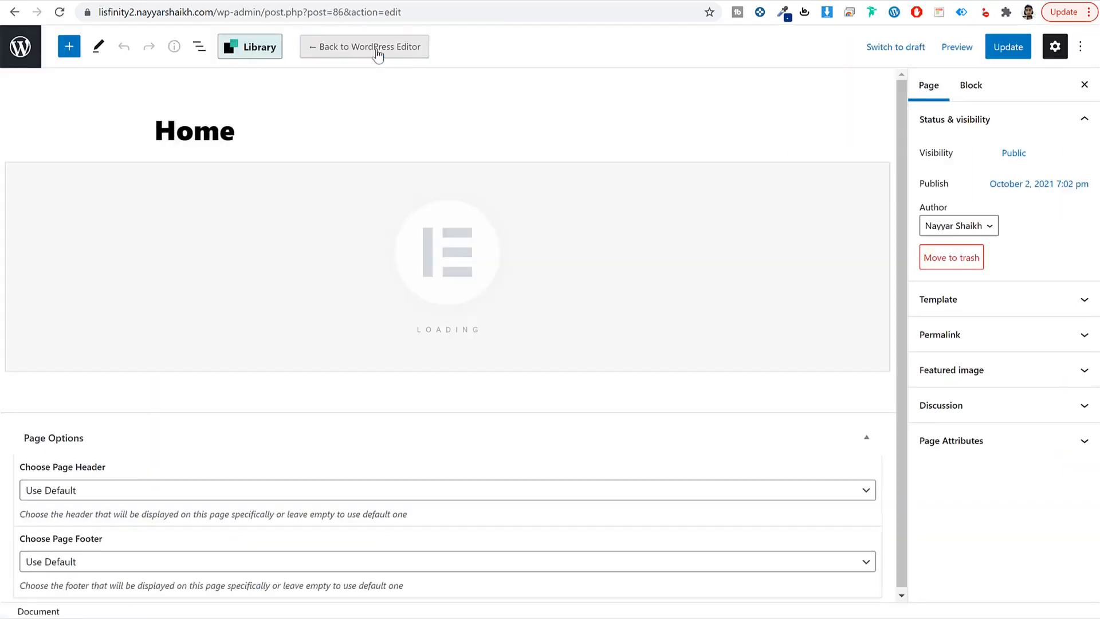
# Step: Look over the plain dark search hero, then leave the editor for the site's front end
pyautogui.scroll(-5, 644, 355)
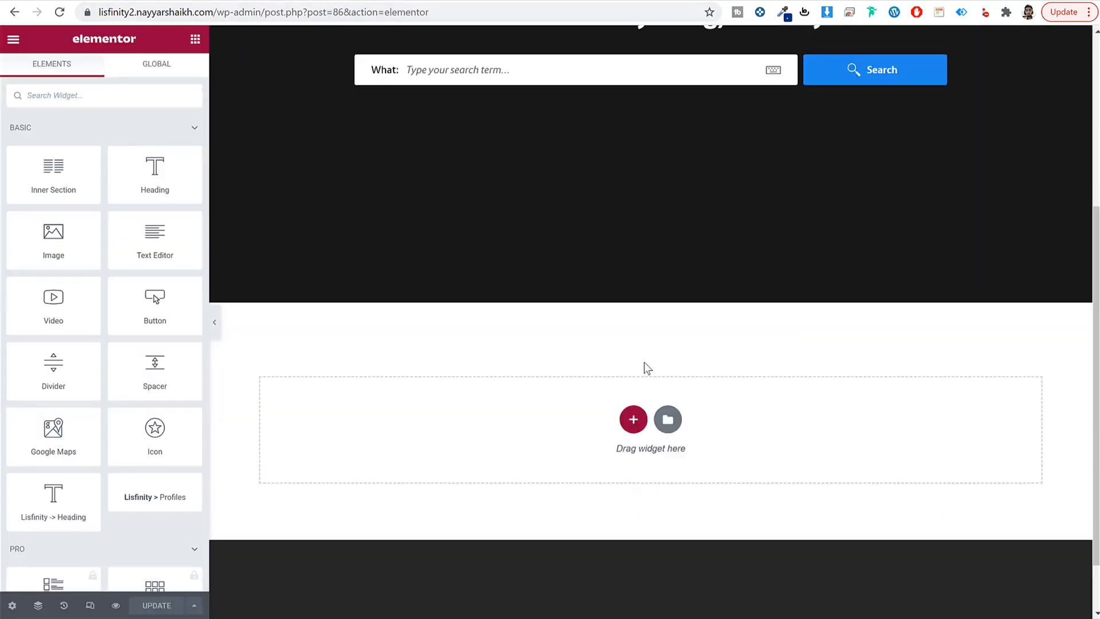
pyautogui.scroll(5, 644, 362)
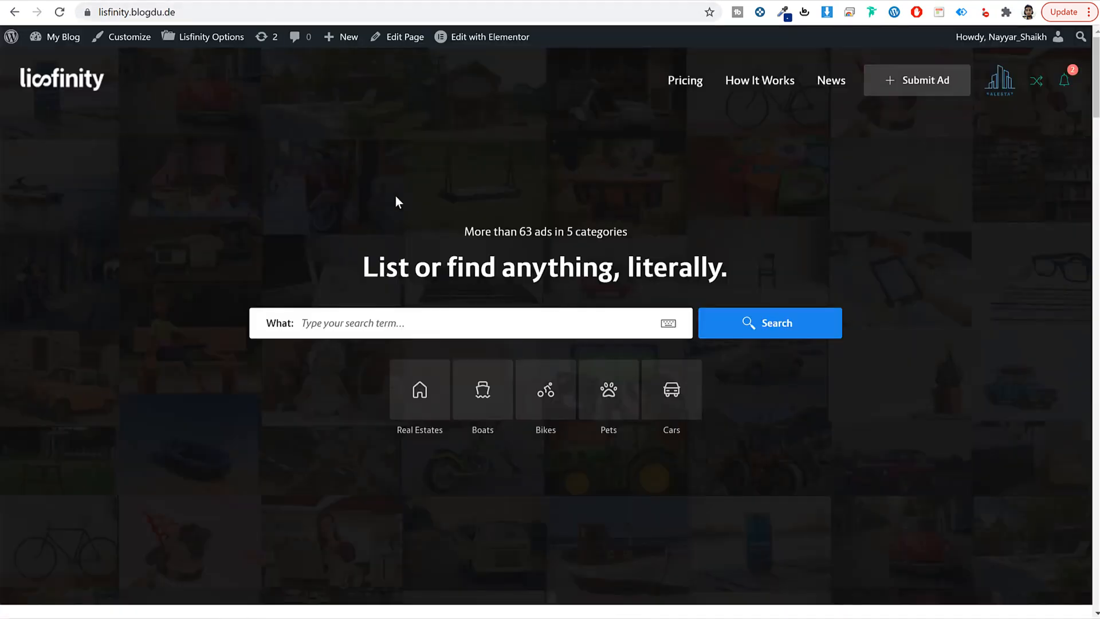
pyautogui.moveTo(399, 201); pyautogui.dragTo(744, 401)
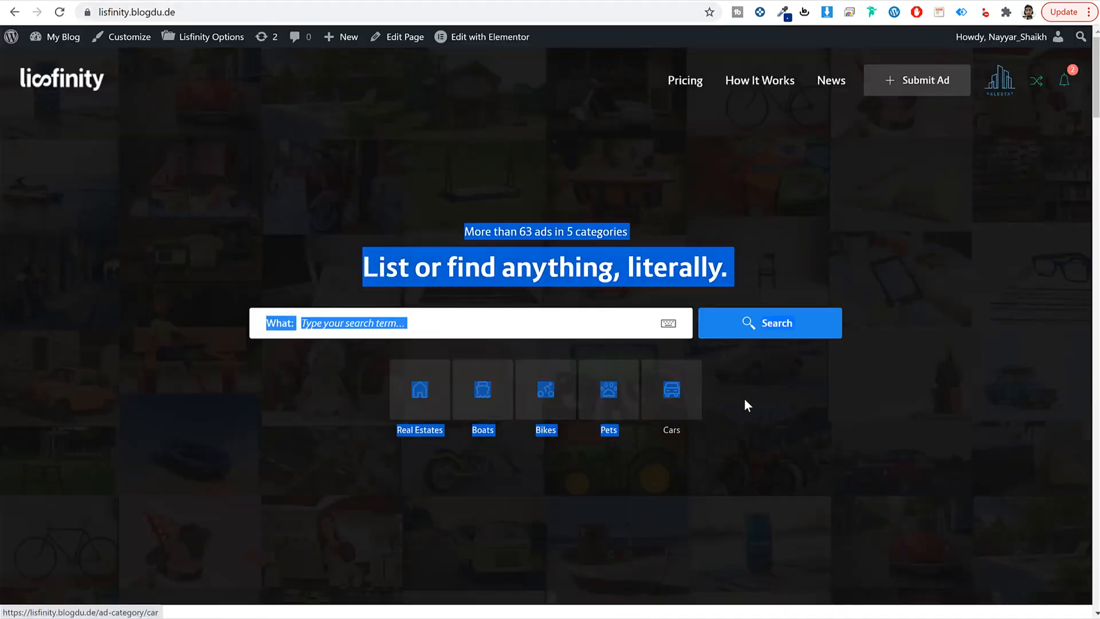
pyautogui.click(398, 36)
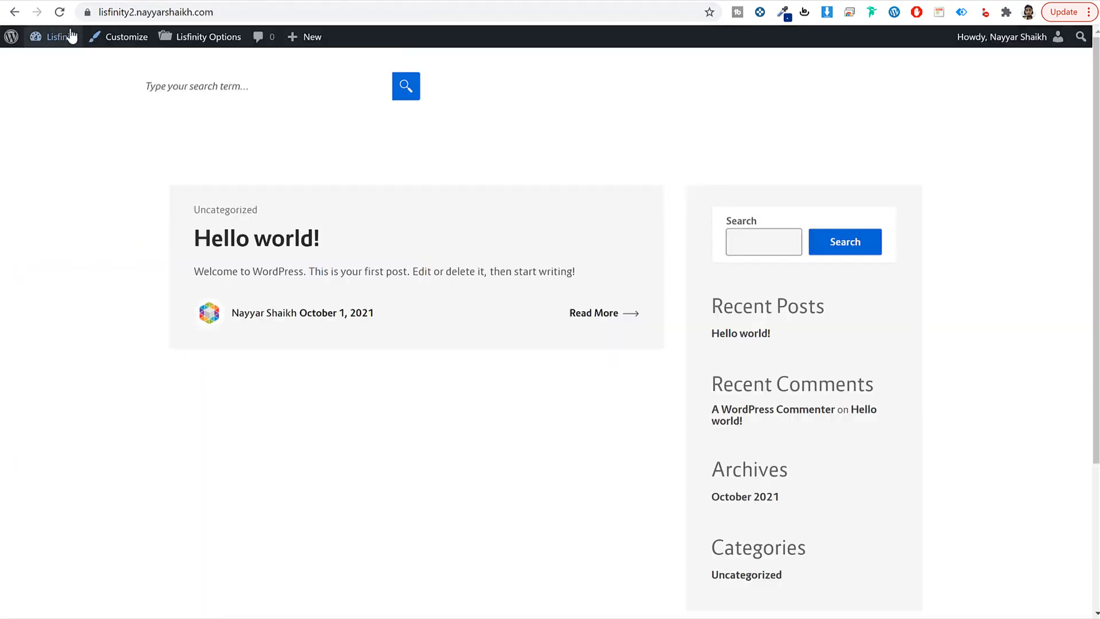
# Step: Go to Lisfinity Options' Hero Setup section and scroll down to the unset Background Image field
pyautogui.click(40, 36)
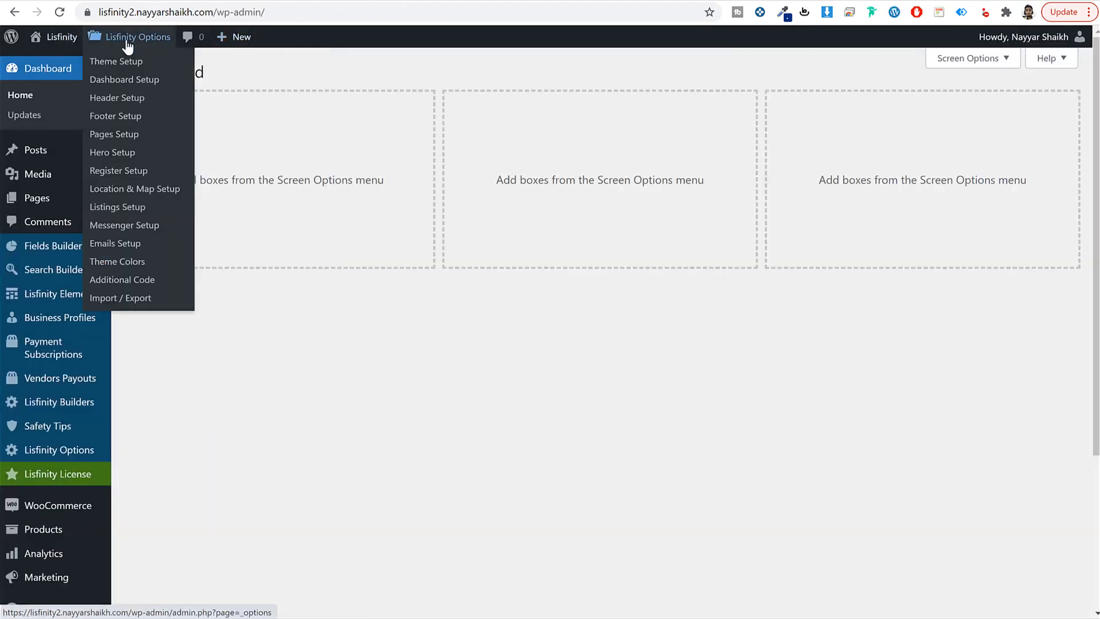
pyautogui.click(128, 38)
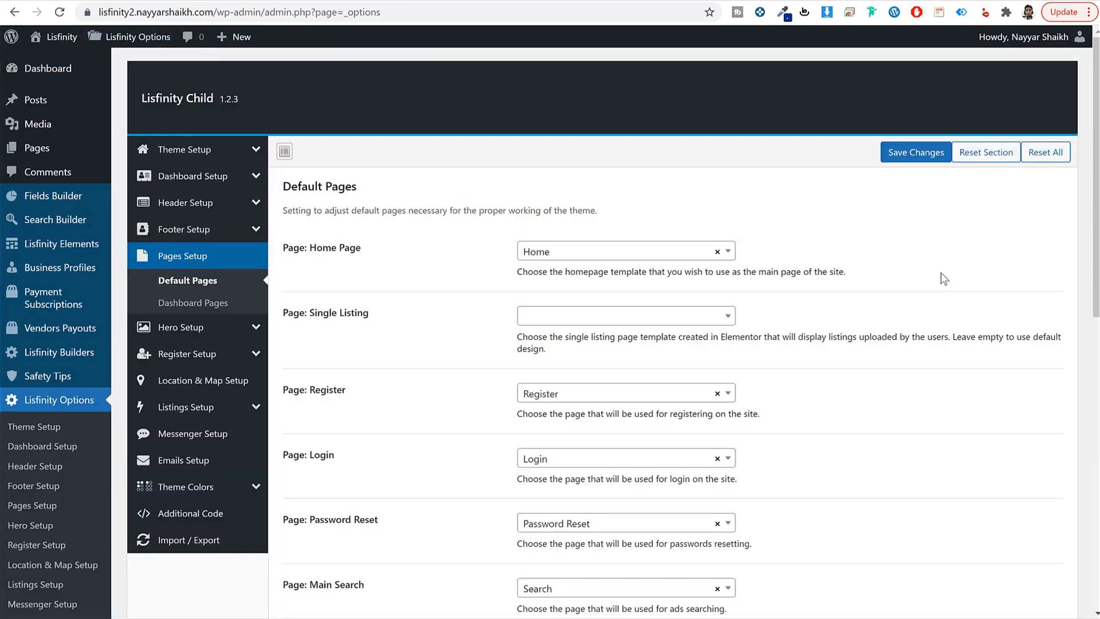
pyautogui.click(194, 328)
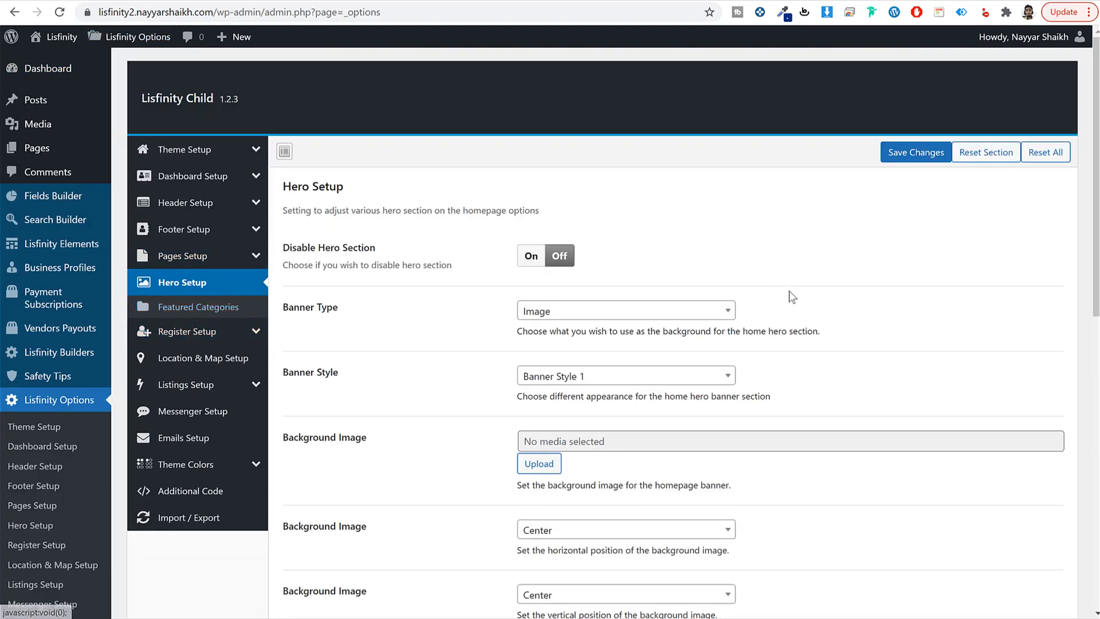
pyautogui.scroll(-2, 845, 327)
pyautogui.scroll(2, 844, 326)
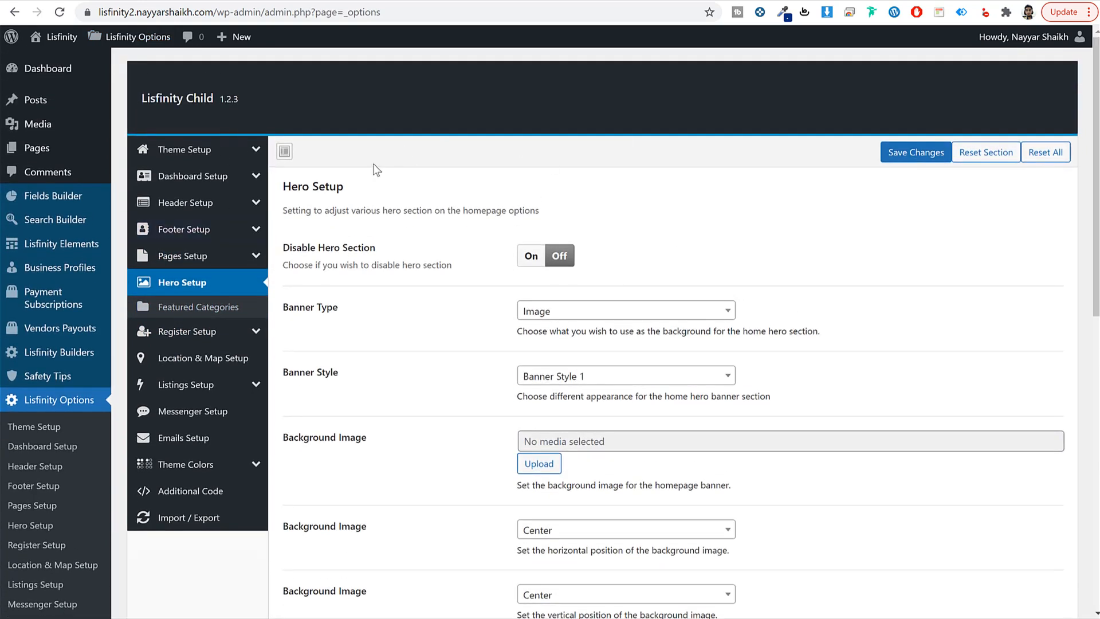
pyautogui.moveTo(369, 187); pyautogui.dragTo(283, 191)
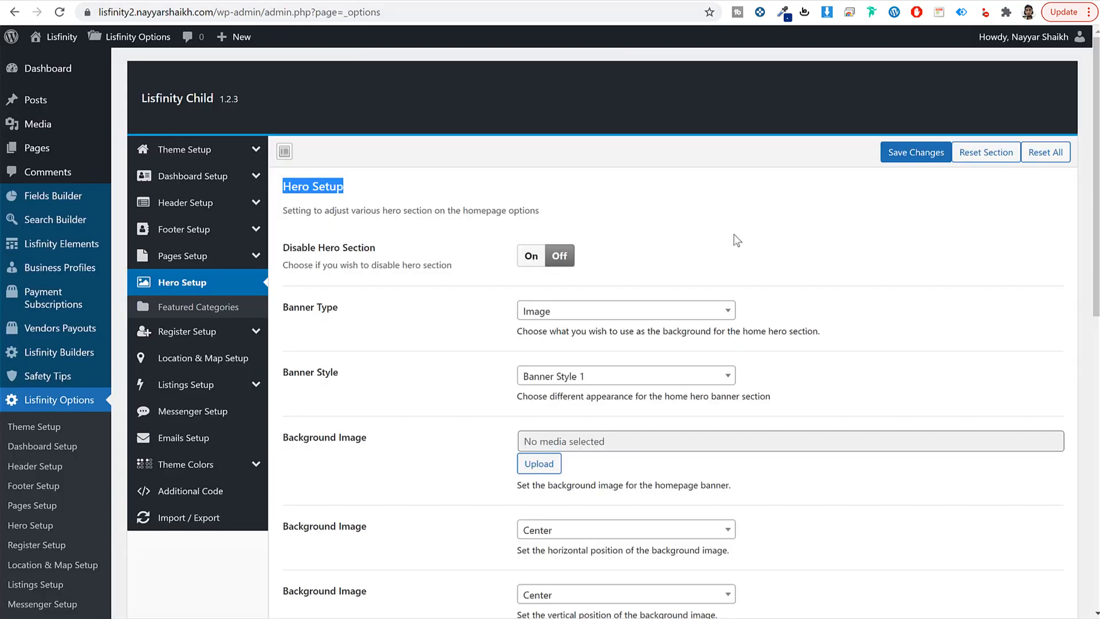
pyautogui.scroll(-3, 663, 244)
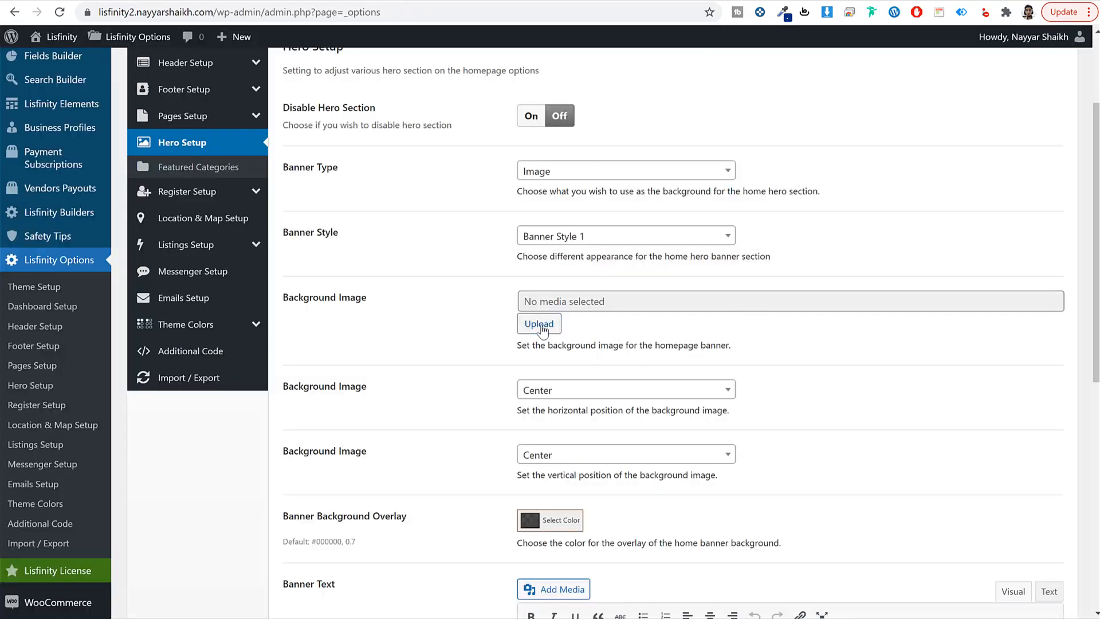
# Step: Choose hero-bg.jpg from the Media Library as the hero banner's background image
pyautogui.click(538, 323)
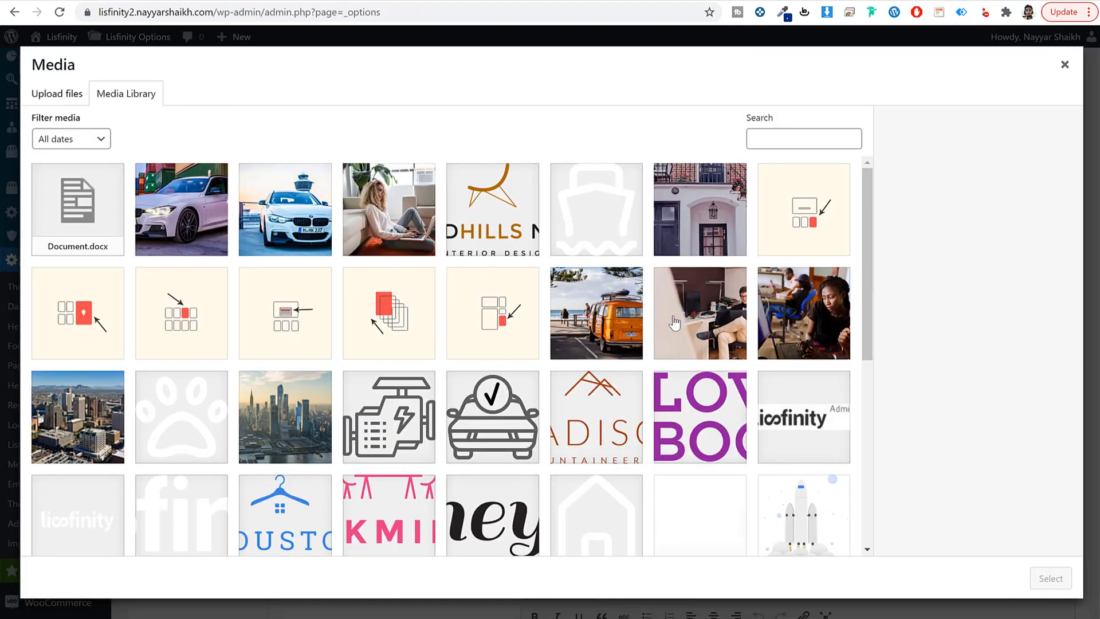
pyautogui.scroll(-7, 801, 376)
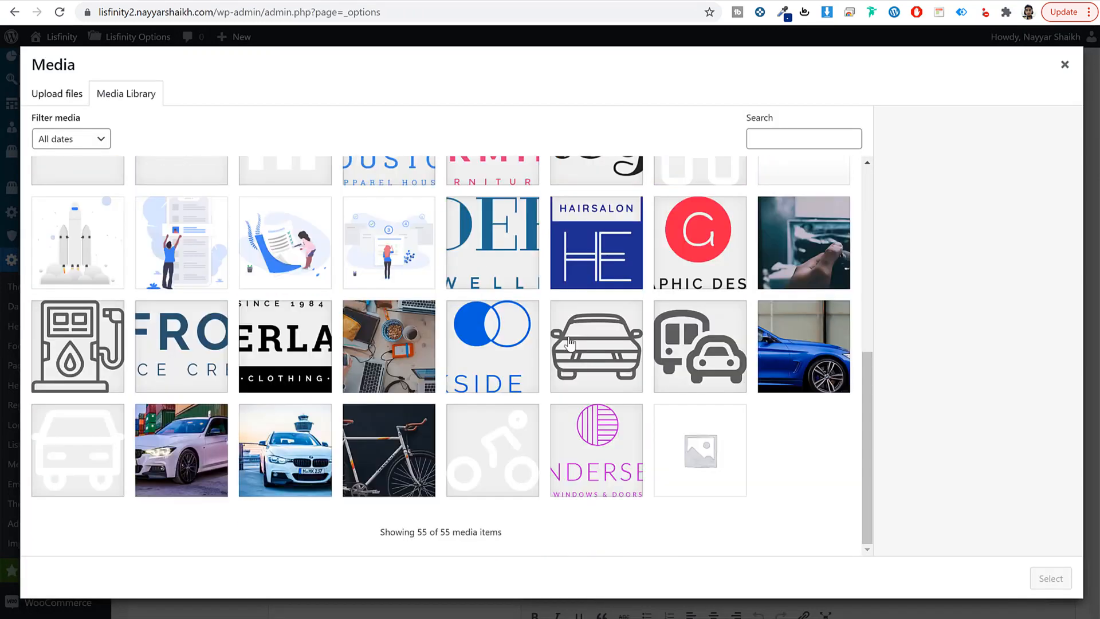
pyautogui.scroll(7, 801, 376)
pyautogui.click(75, 221)
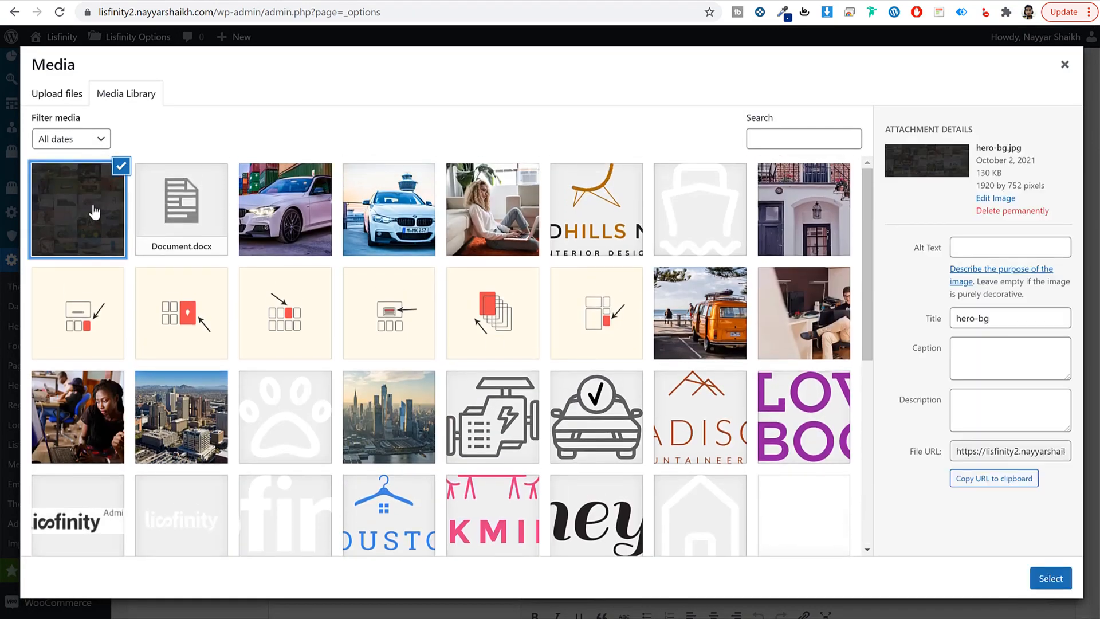
pyautogui.click(1050, 590)
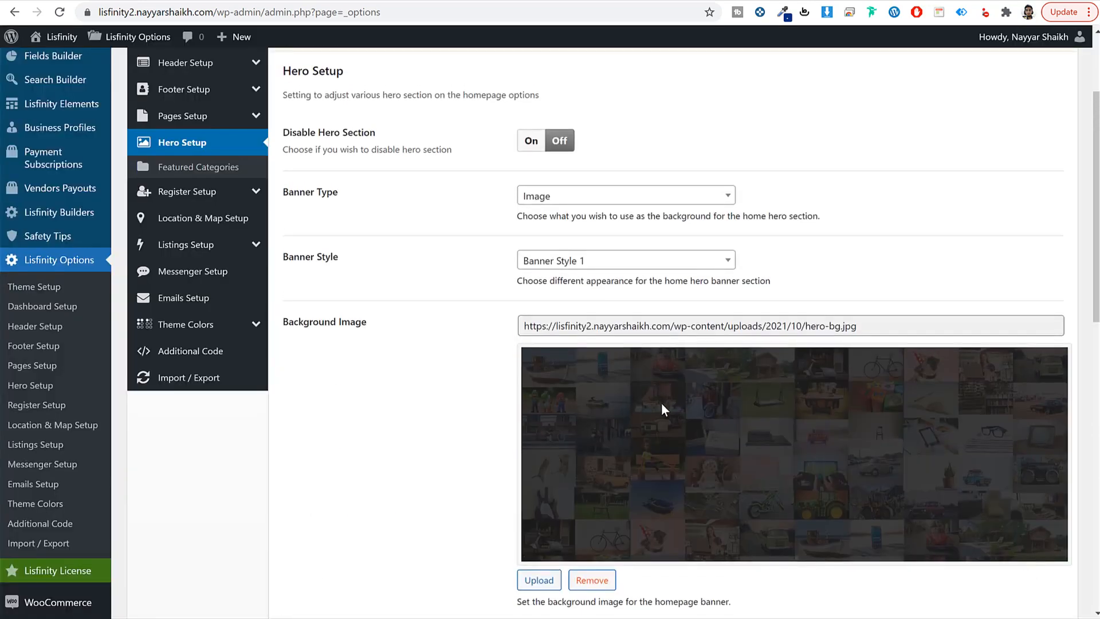
pyautogui.scroll(-8, 750, 426)
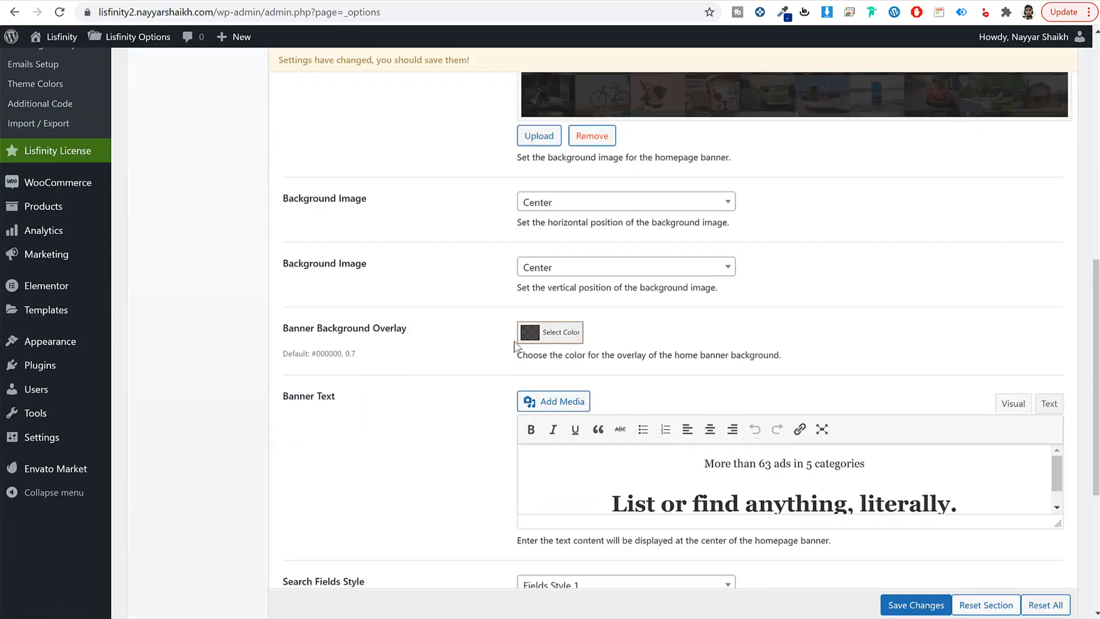
# Step: Lower the banner overlay colour's opacity so the overlay is more transparent
pyautogui.click(546, 339)
pyautogui.doubleClick(597, 480)
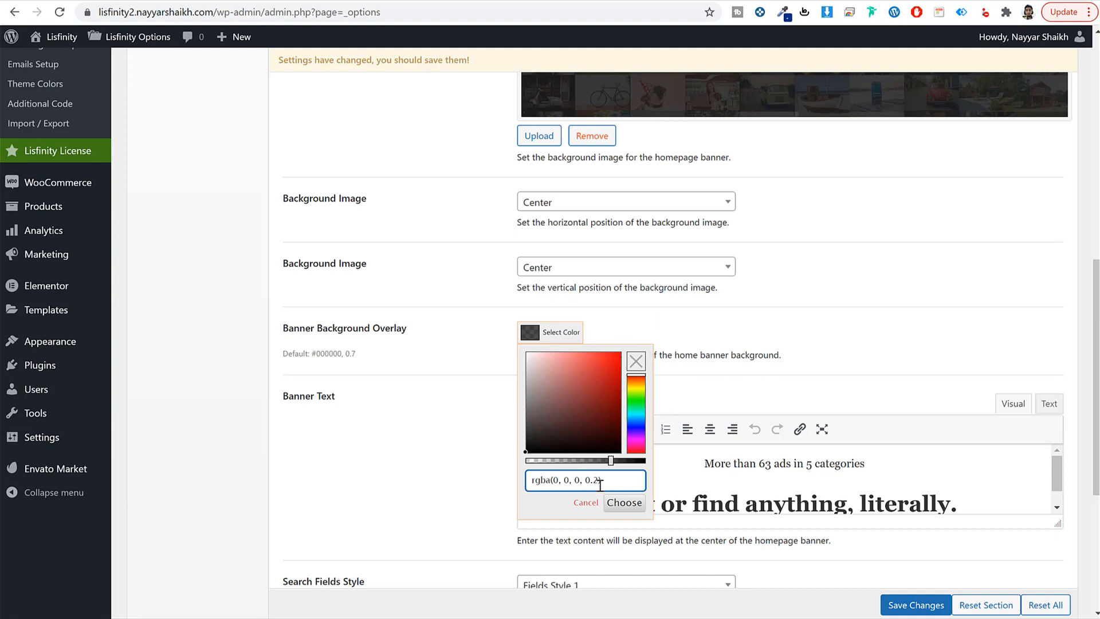
pyautogui.click(713, 370)
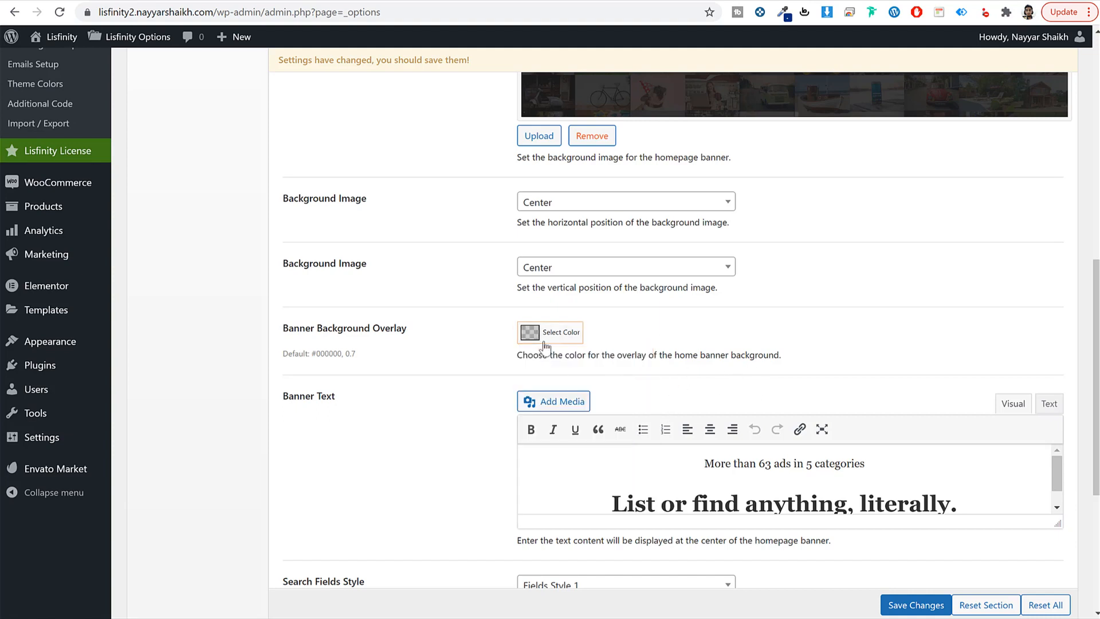
pyautogui.click(559, 332)
pyautogui.click(594, 481)
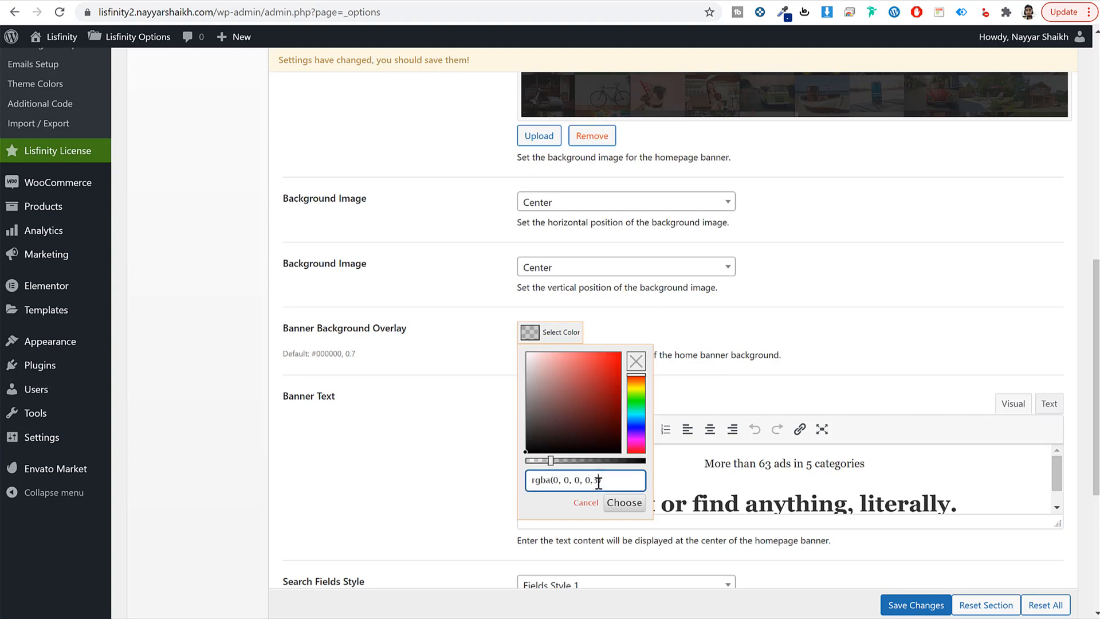
pyautogui.click(691, 347)
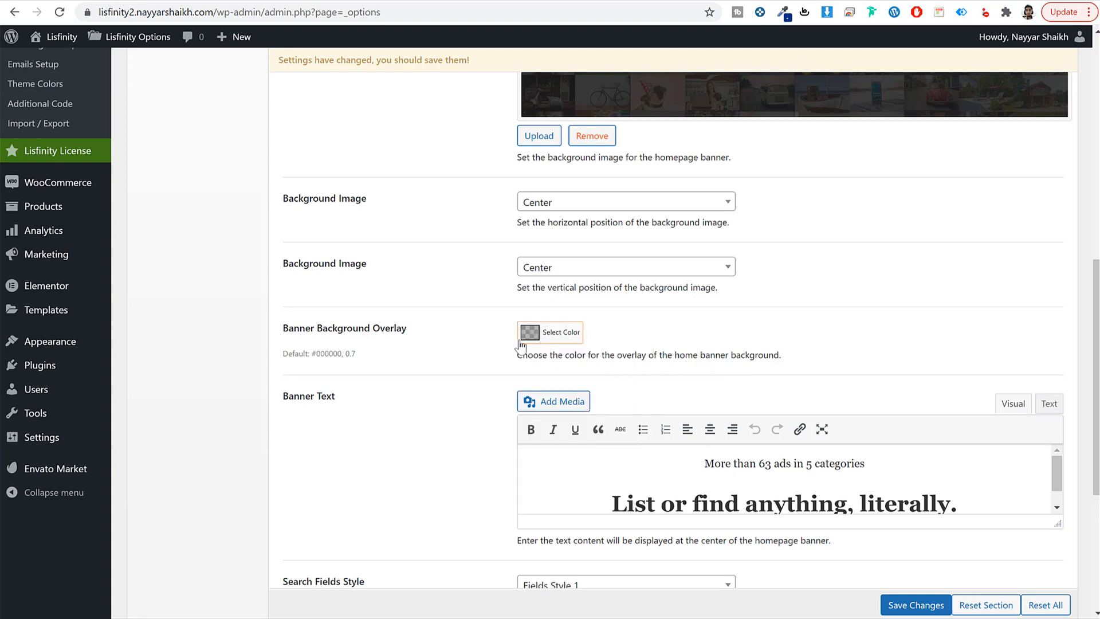
# Step: Review the banner text, headlined 'List or find anything, literally.', and save the hero settings
pyautogui.scroll(-2, 672, 230)
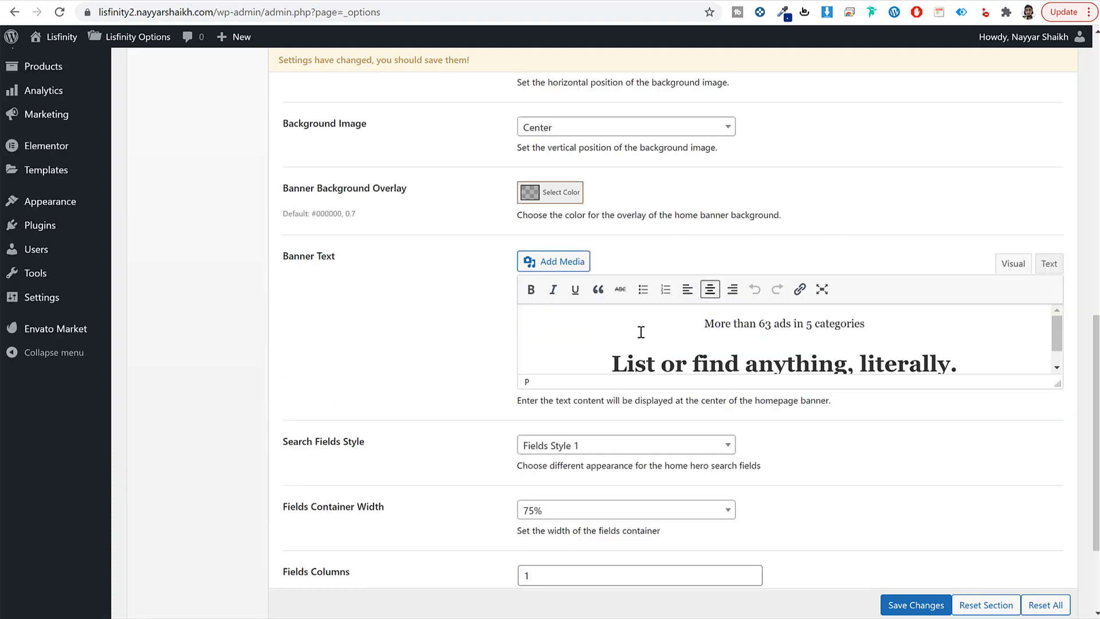
pyautogui.moveTo(641, 332); pyautogui.dragTo(921, 363)
pyautogui.click(862, 345)
pyautogui.moveTo(701, 321); pyautogui.dragTo(865, 324)
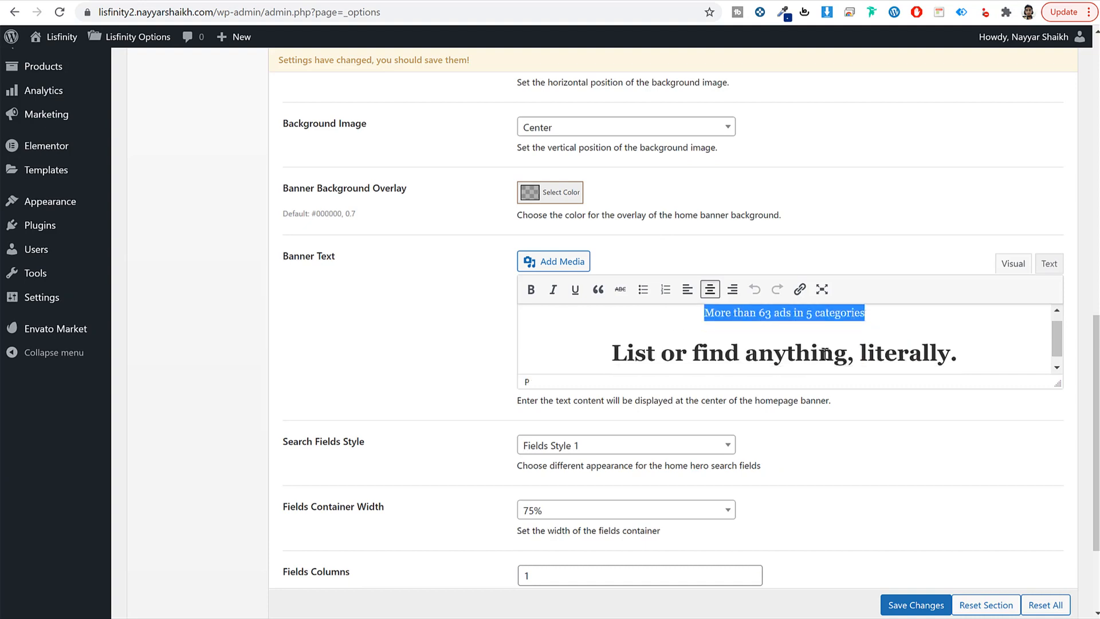
pyautogui.scroll(-1, 827, 353)
pyautogui.moveTo(603, 342); pyautogui.dragTo(967, 342)
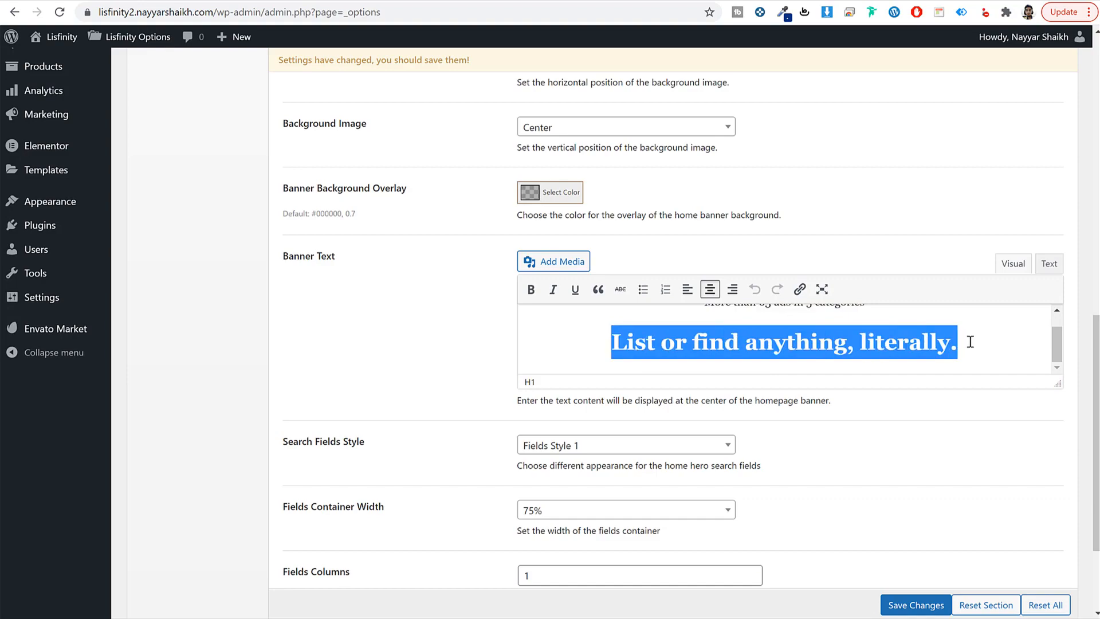
pyautogui.click(969, 341)
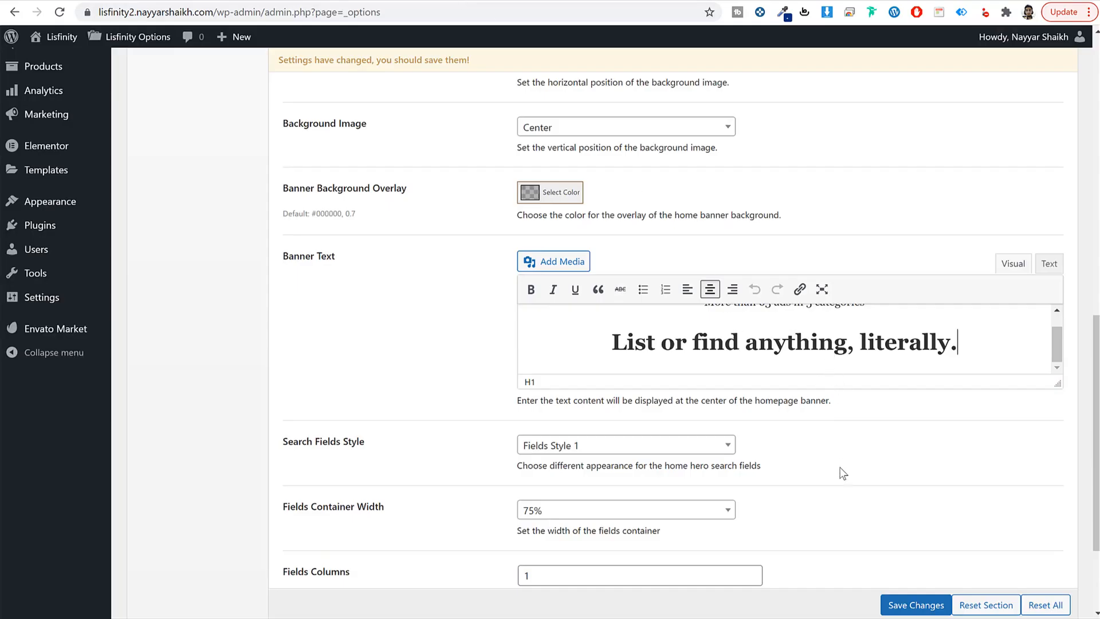
pyautogui.scroll(-3, 843, 474)
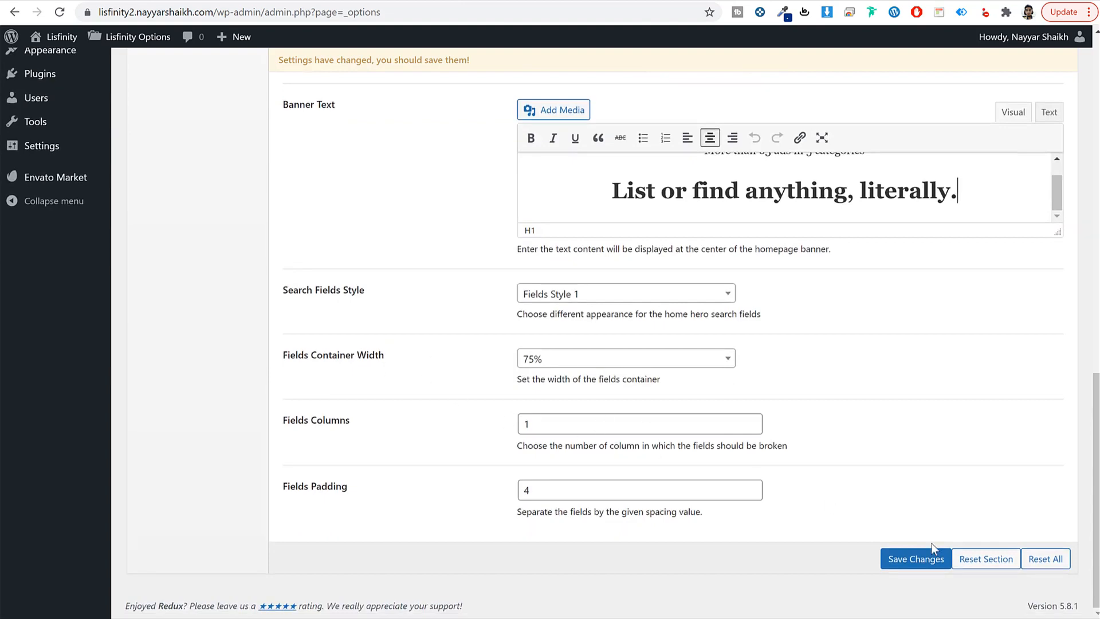
pyautogui.click(932, 551)
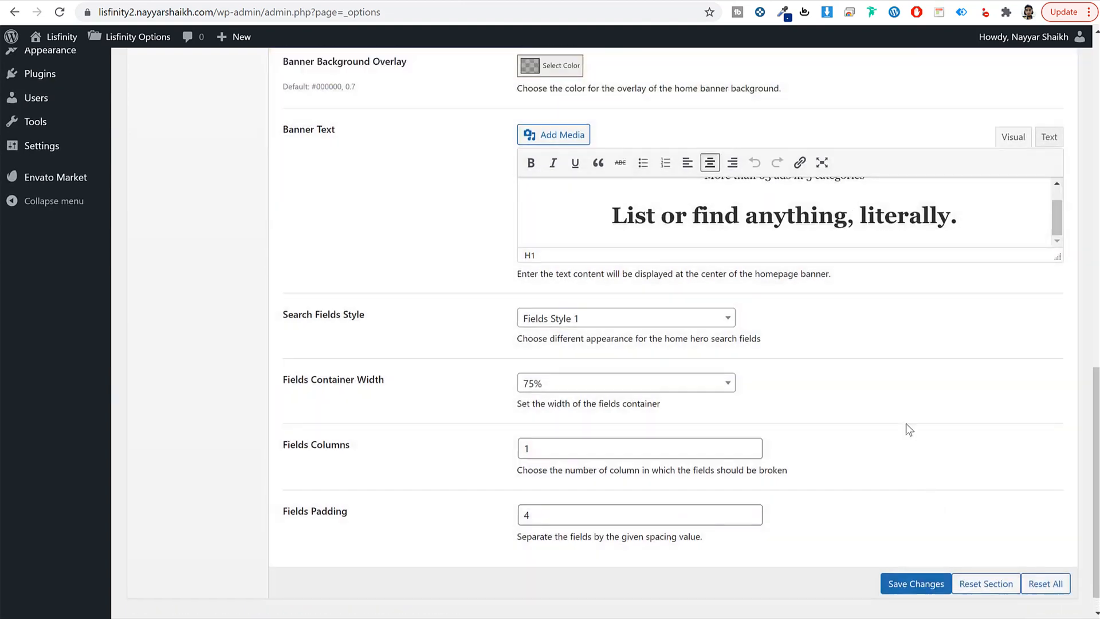
pyautogui.scroll(6, 739, 314)
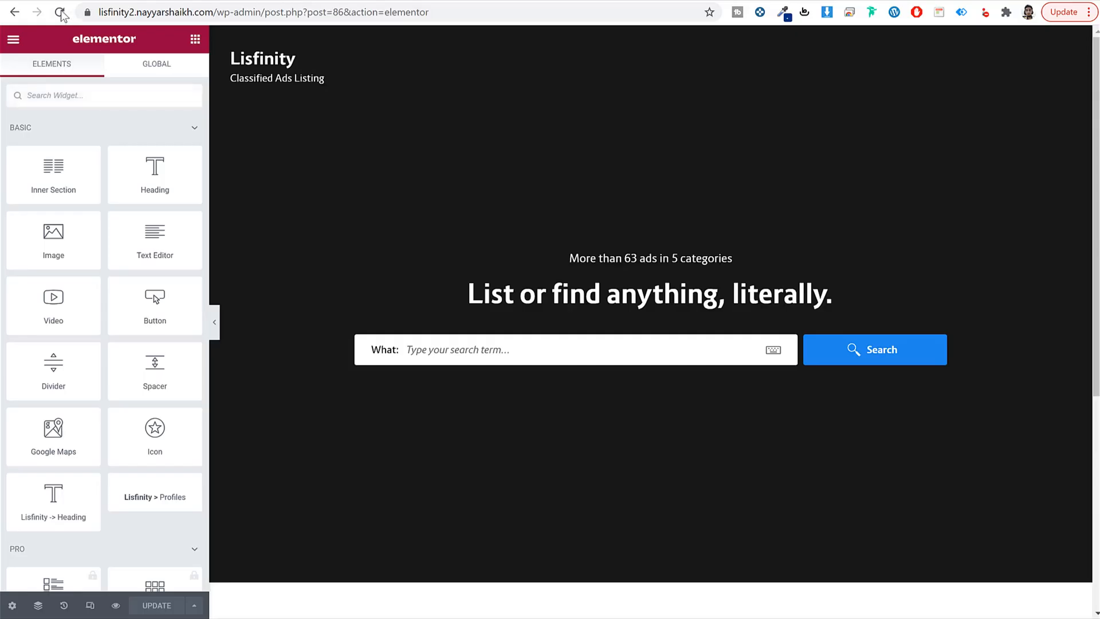
# Step: Reload the Elementor preview to see the darkened hero photo, then bring up the Featured Categories settings
pyautogui.click(61, 13)
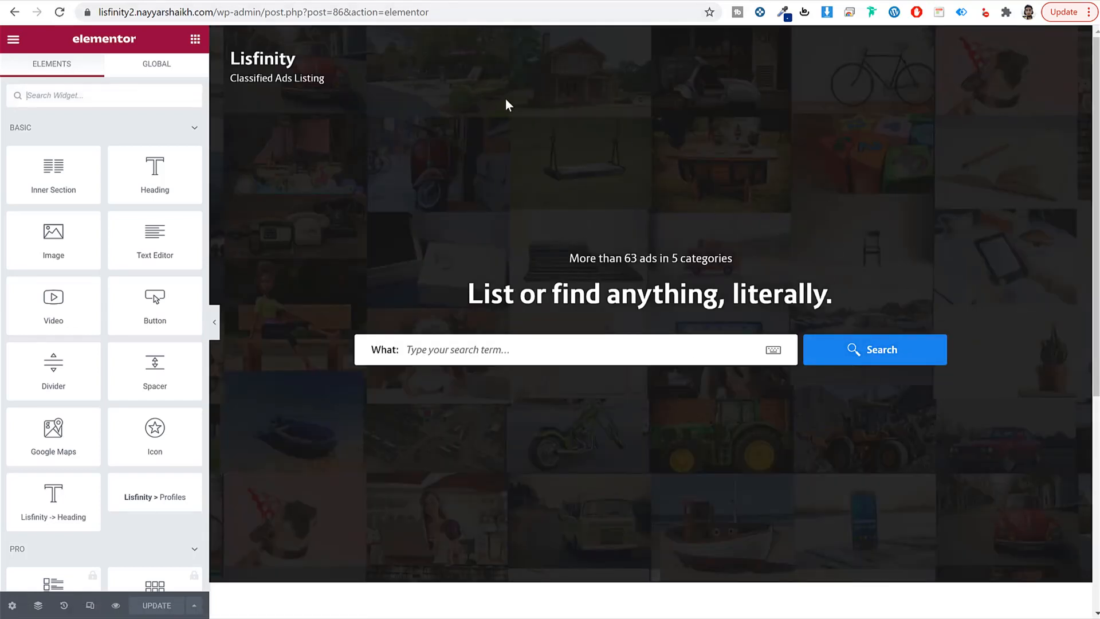
pyautogui.click(442, 0)
pyautogui.scroll(9, 817, 317)
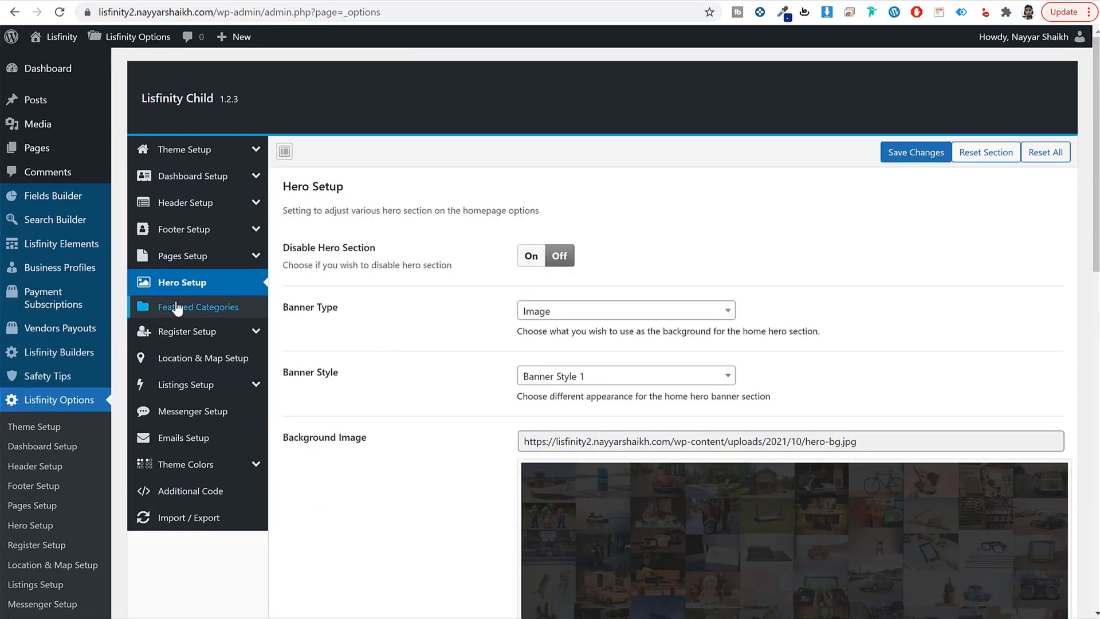
pyautogui.click(177, 309)
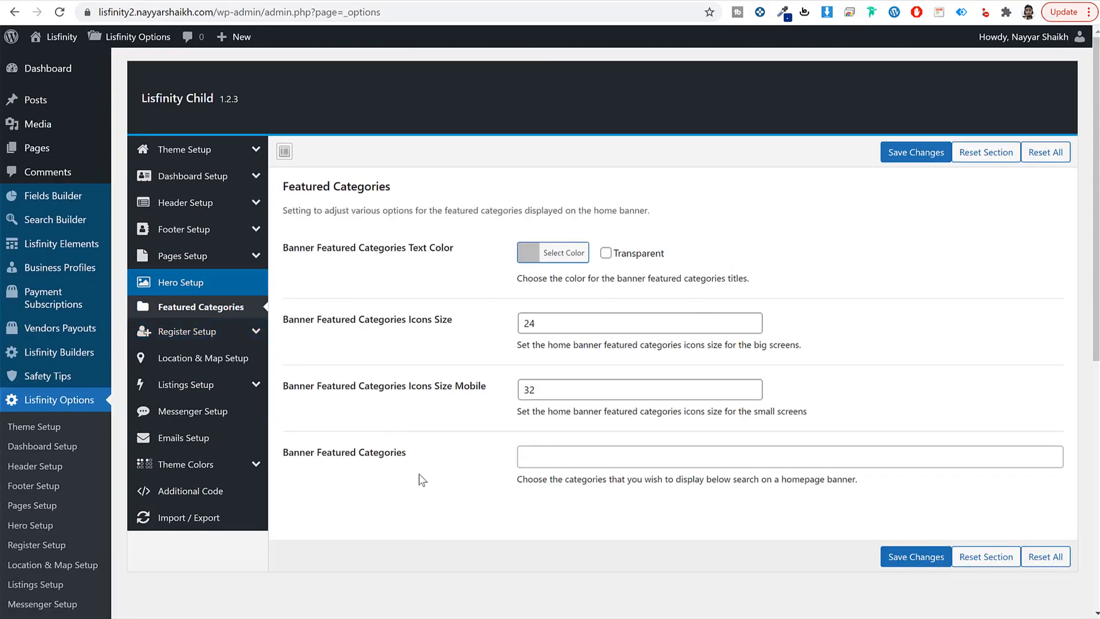
# Step: Add Real Estate, Car, Bike, Pet and Boat as banner featured categories
pyautogui.scroll(-3, 370, 446)
pyautogui.moveTo(304, 312); pyautogui.dragTo(390, 312)
pyautogui.click(589, 314)
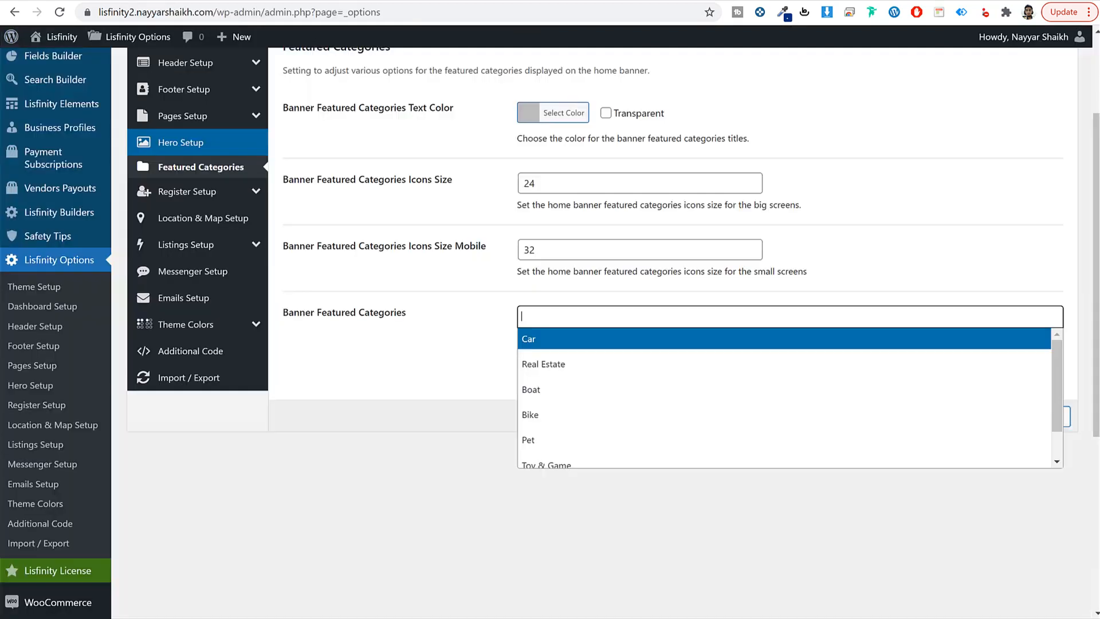
pyautogui.click(584, 364)
pyautogui.click(582, 346)
pyautogui.click(573, 395)
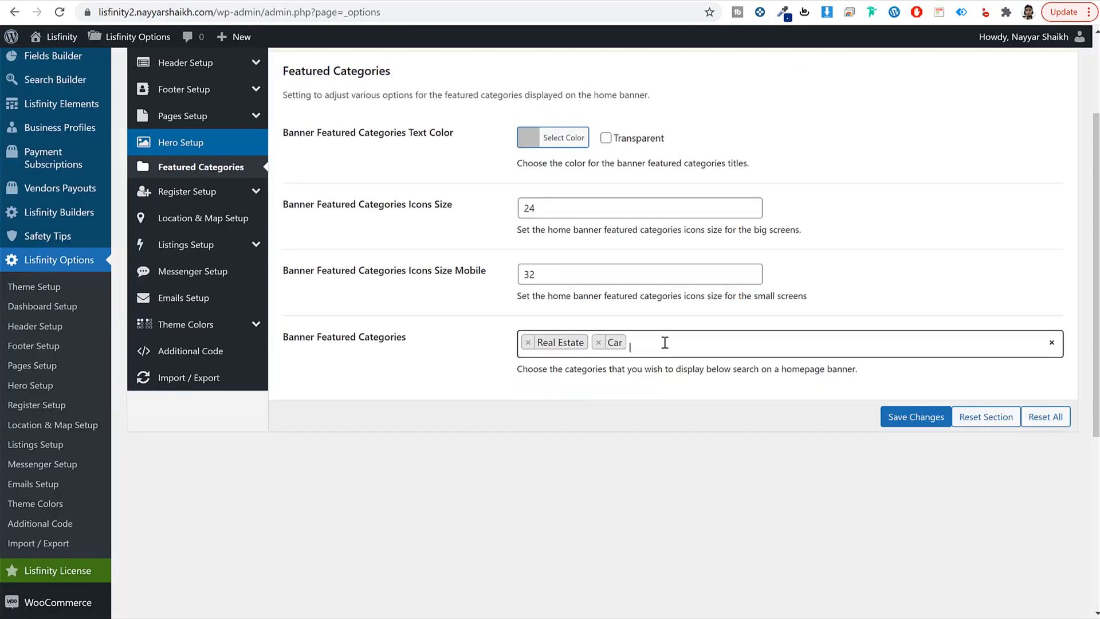
pyautogui.click(663, 343)
pyautogui.click(596, 446)
pyautogui.click(745, 346)
pyautogui.click(601, 474)
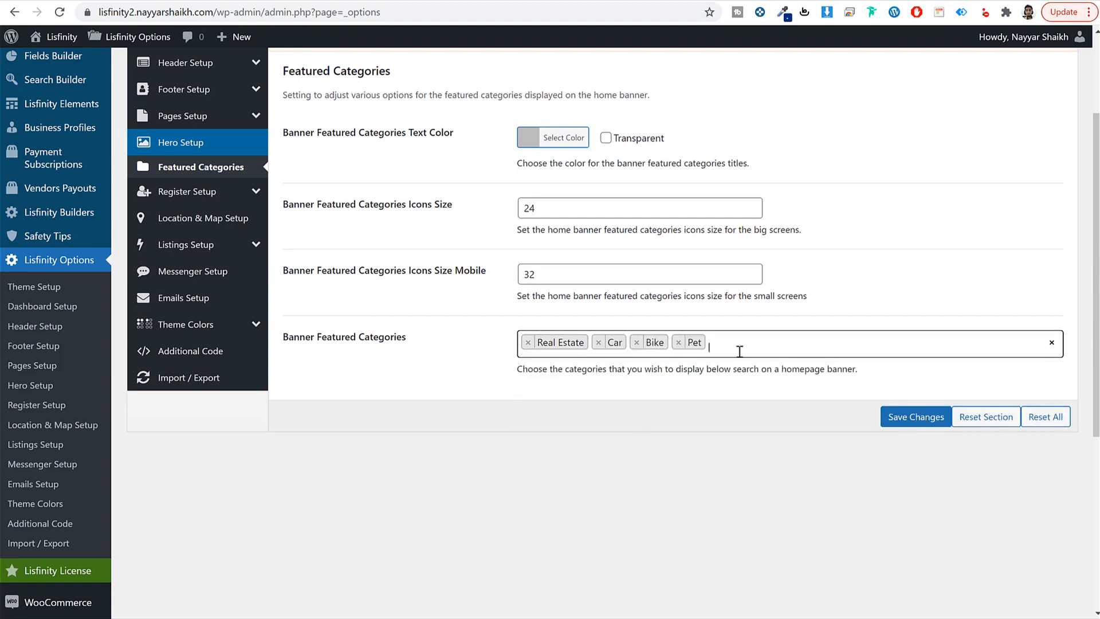
pyautogui.click(739, 351)
pyautogui.click(634, 475)
# Step: Save the settings, reload the preview to check the five tiles, and open Fields Builder
pyautogui.click(895, 419)
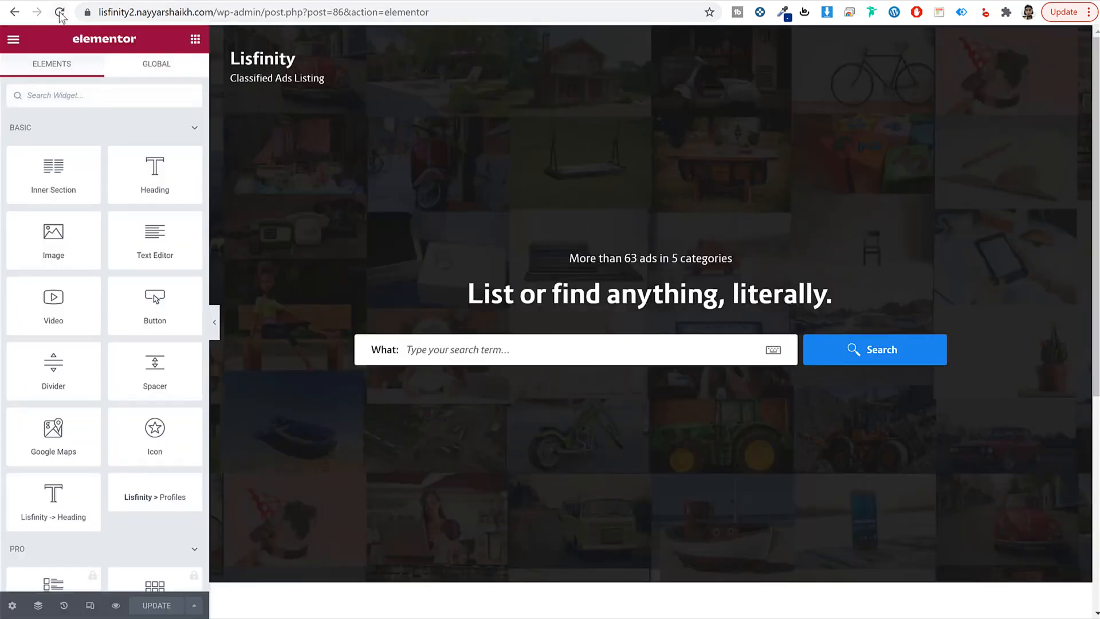
pyautogui.click(60, 12)
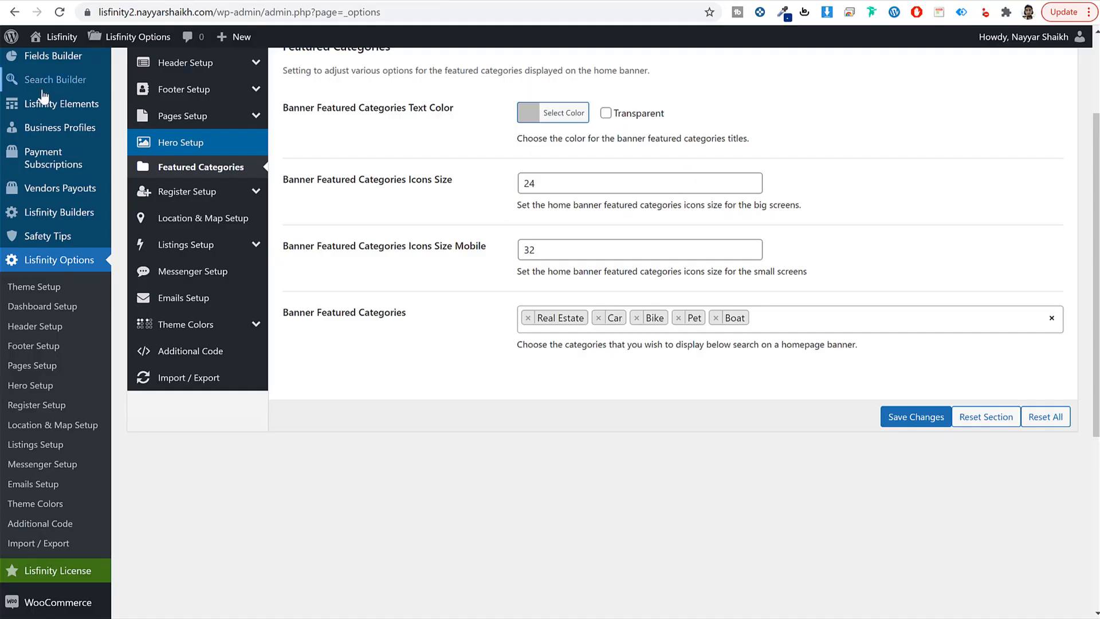
pyautogui.scroll(3, 43, 96)
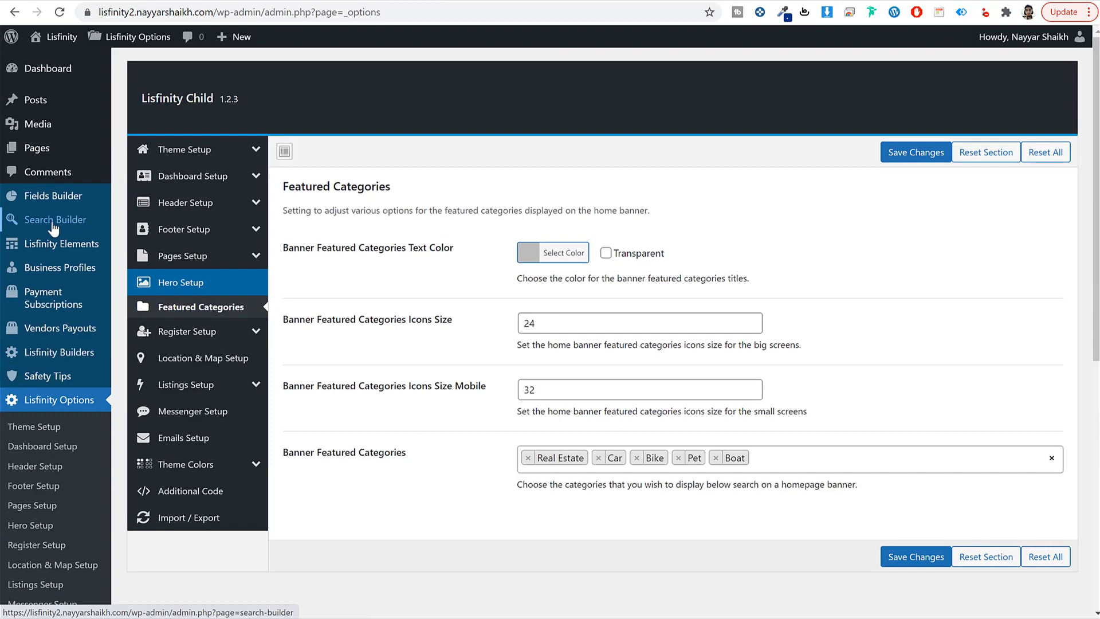
pyautogui.click(52, 196)
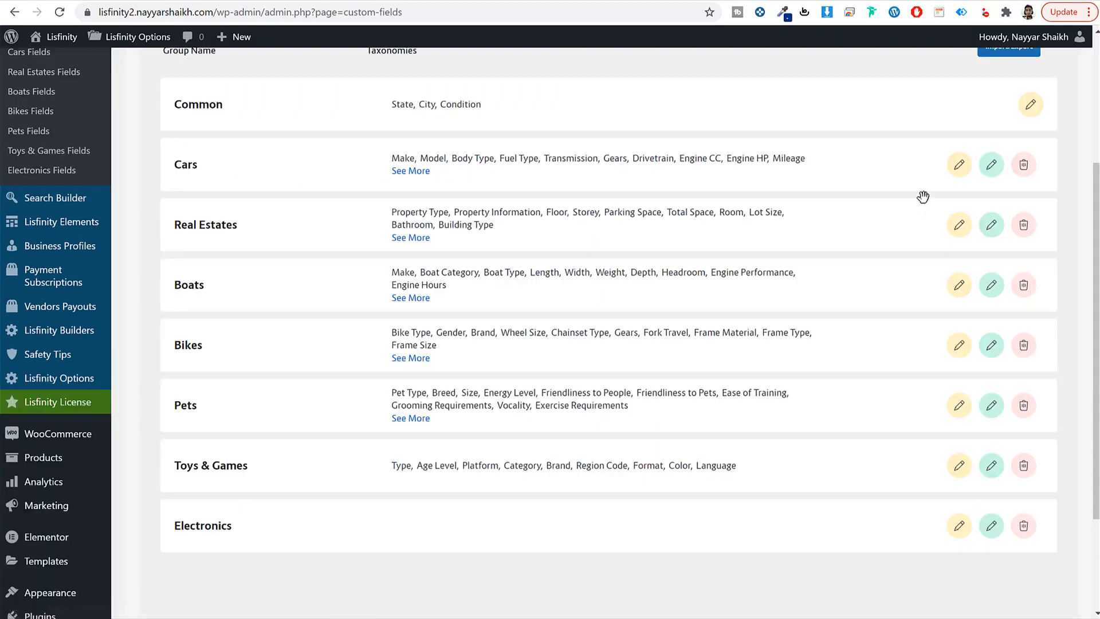
# Step: Set the blue car photo as the Cars group's background image
pyautogui.click(990, 166)
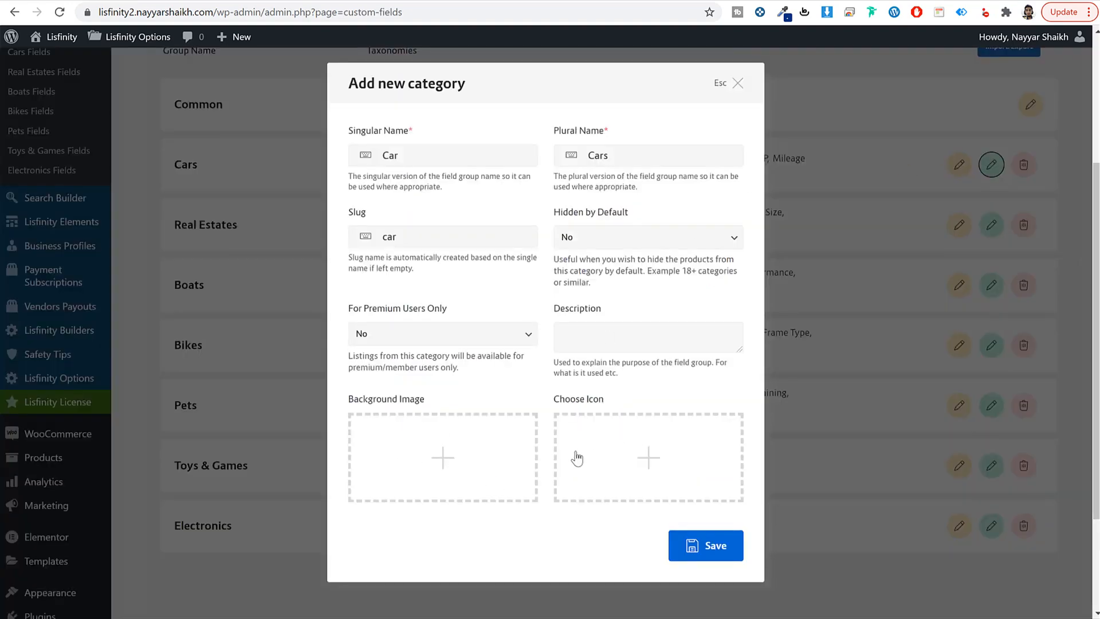
pyautogui.click(424, 461)
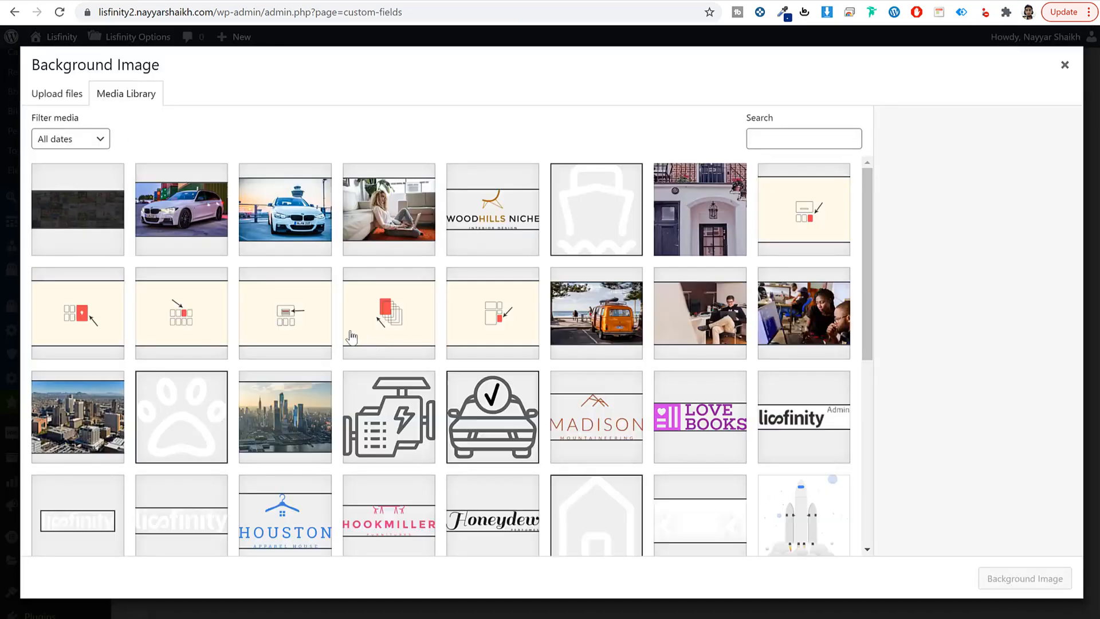
pyautogui.scroll(-10, 614, 384)
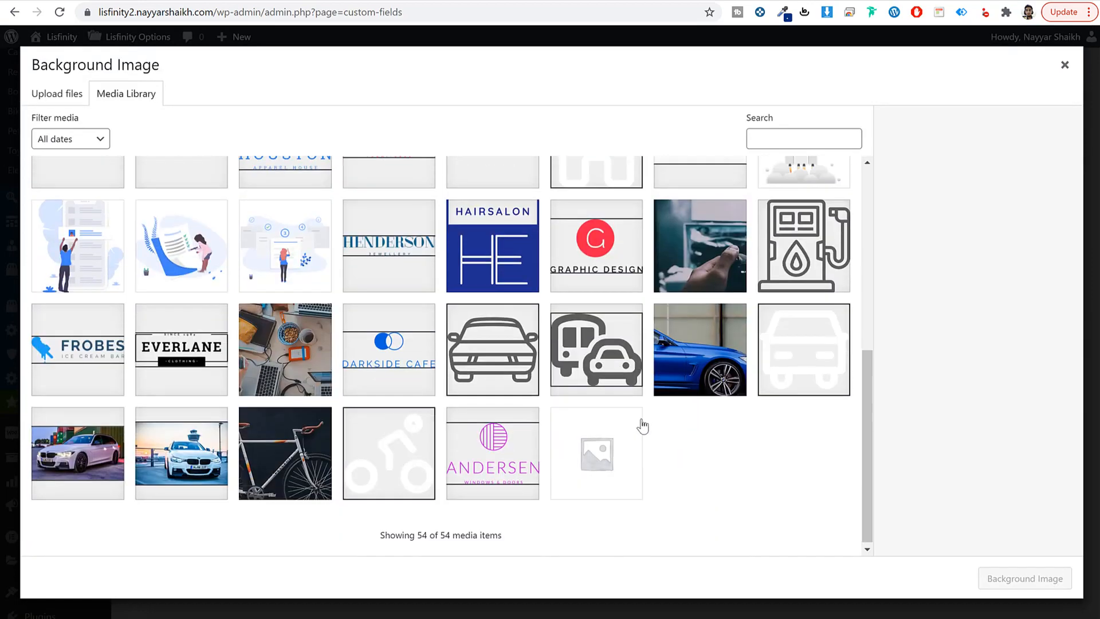
pyautogui.click(701, 355)
pyautogui.click(1042, 587)
# Step: Give Cars the car-alt.svg icon and save the group
pyautogui.click(675, 469)
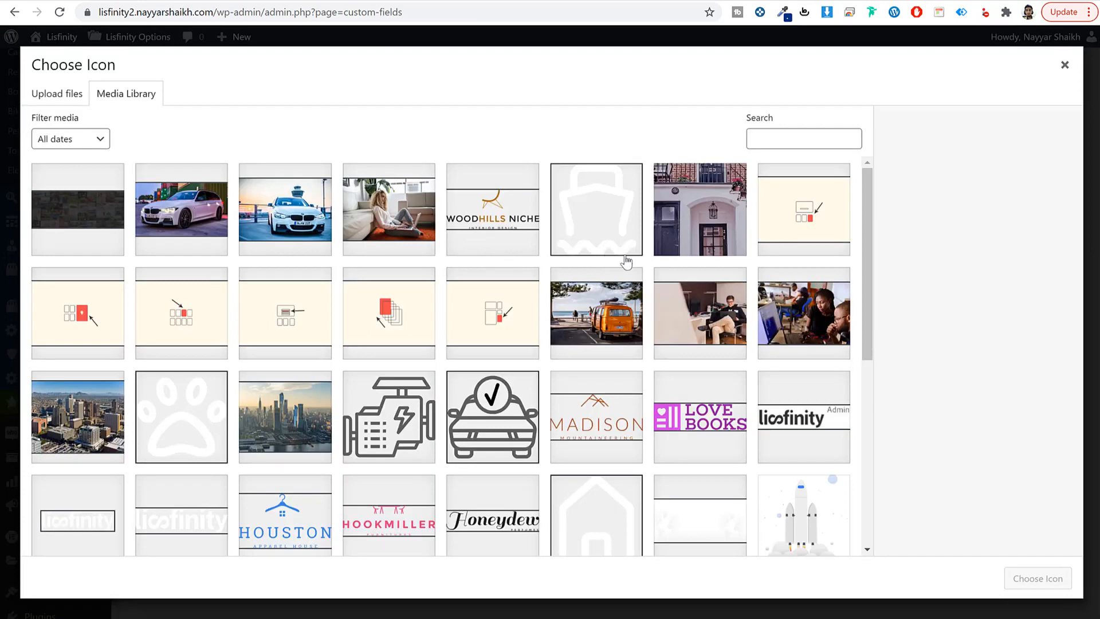
pyautogui.scroll(-4, 636, 268)
pyautogui.click(615, 321)
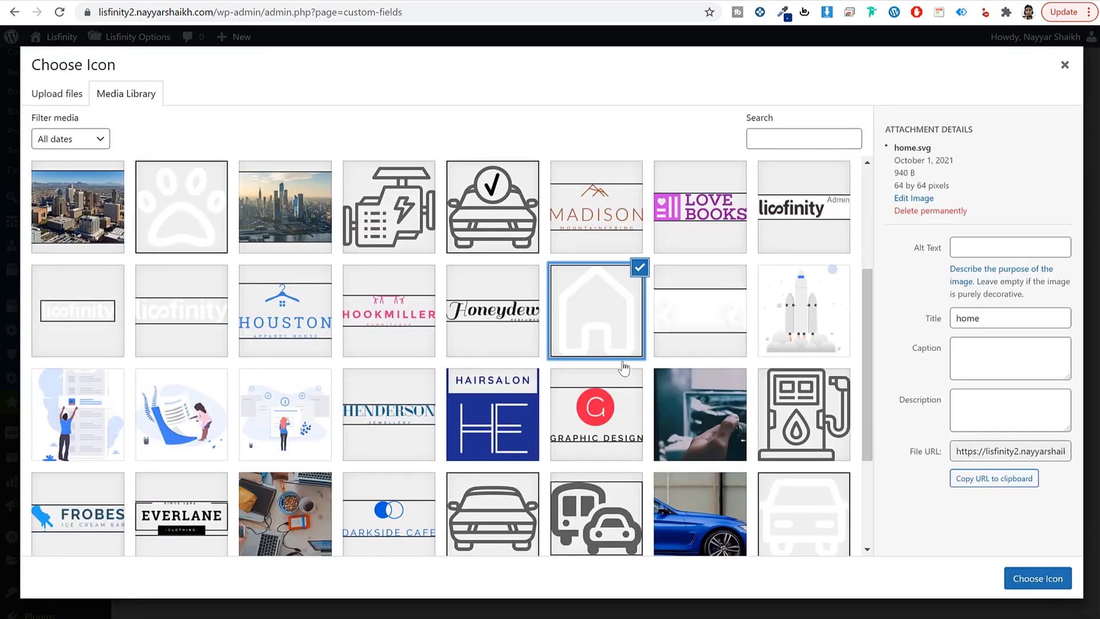
pyautogui.scroll(-3, 625, 366)
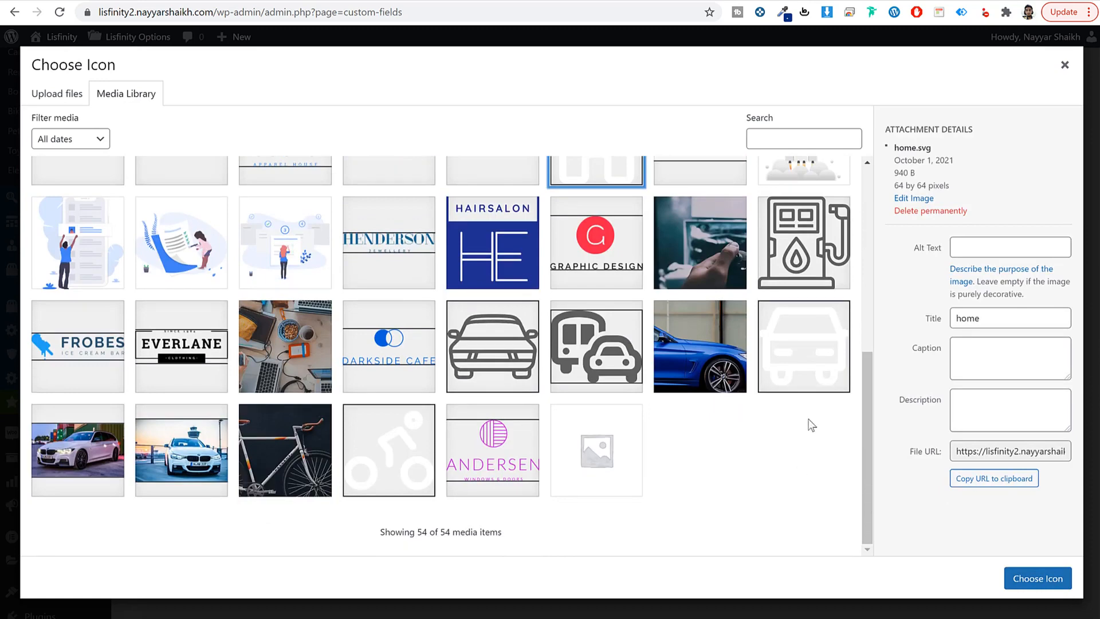
pyautogui.click(822, 377)
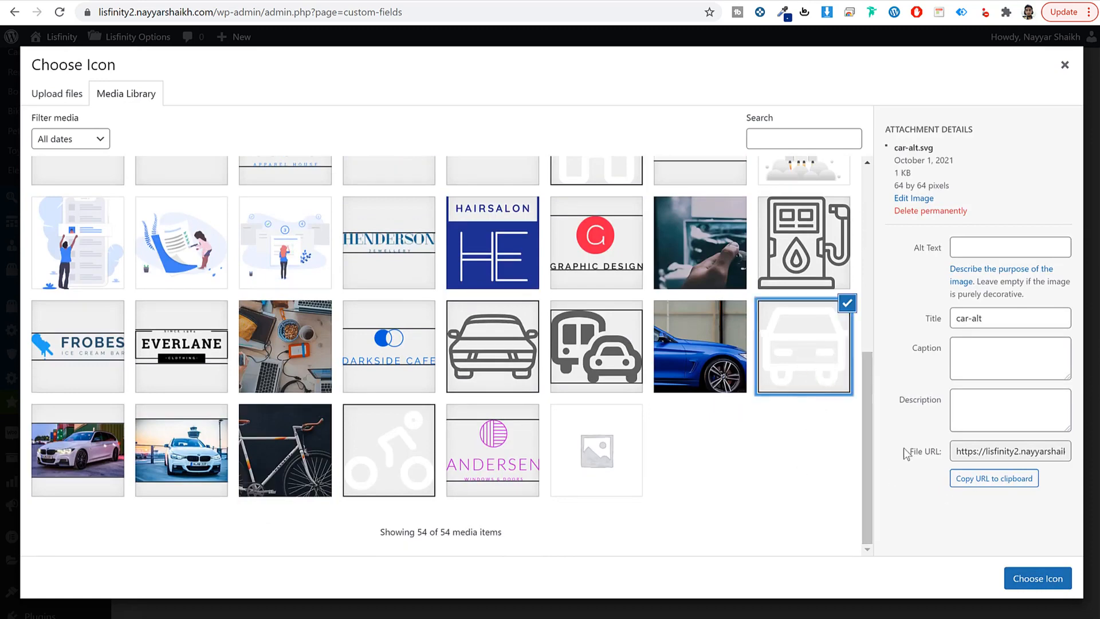
pyautogui.click(1034, 578)
pyautogui.click(710, 559)
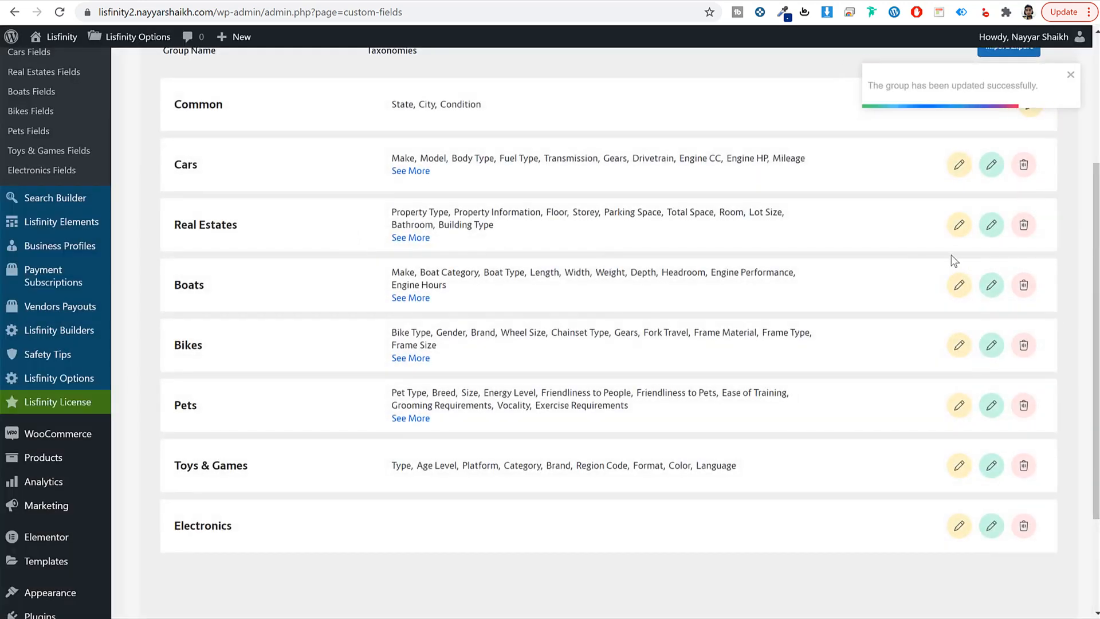
# Step: Set games.jpg as the Real Estate group's background image
pyautogui.click(996, 228)
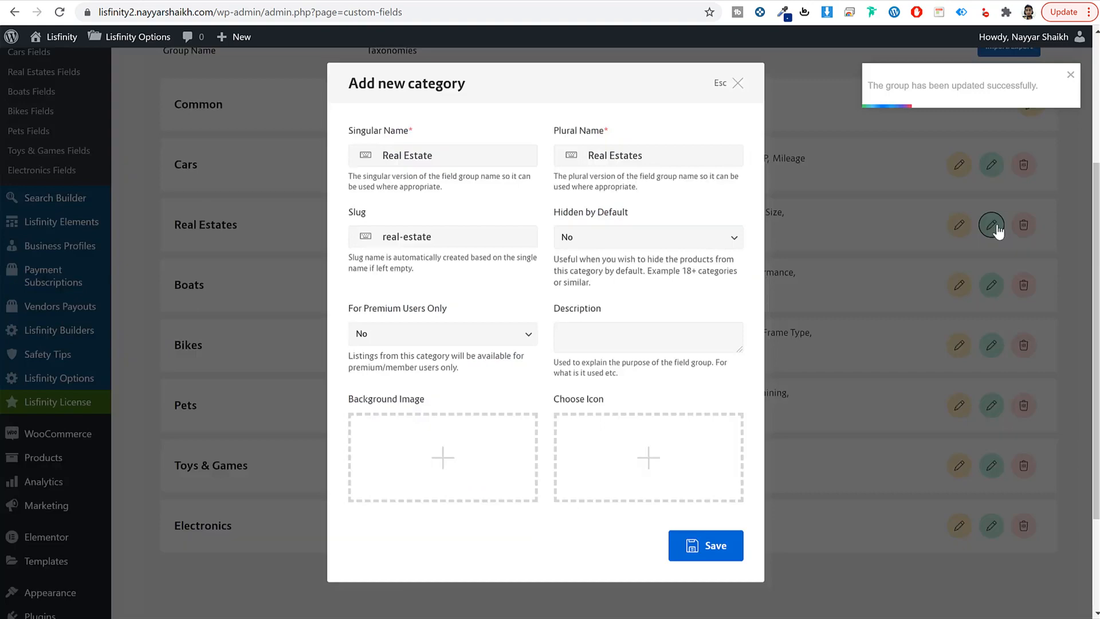
pyautogui.click(472, 454)
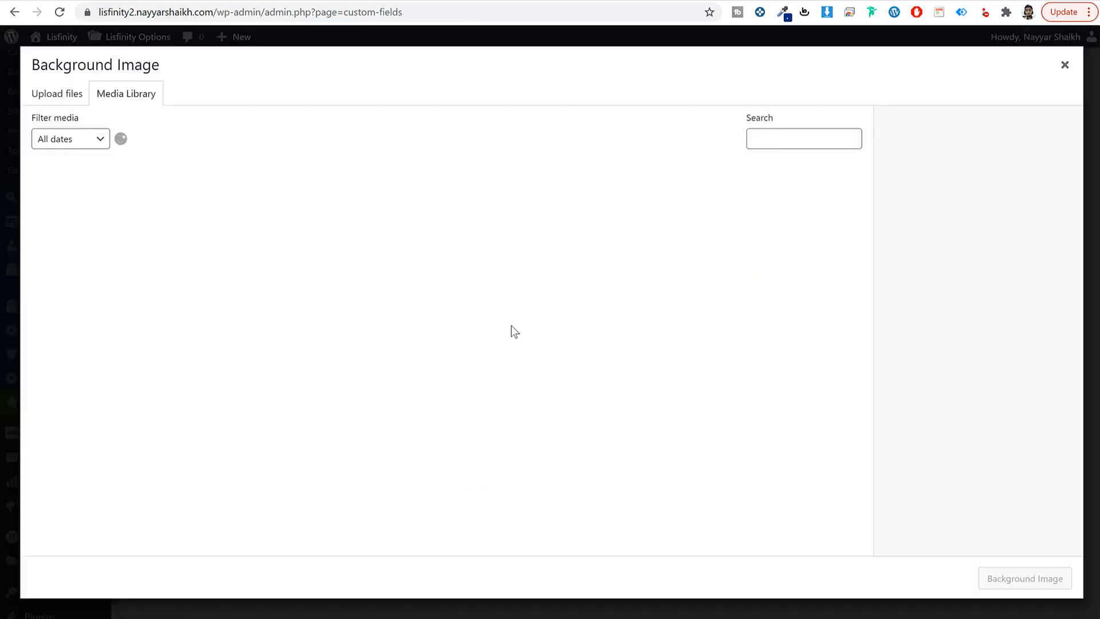
pyautogui.scroll(-7, 229, 430)
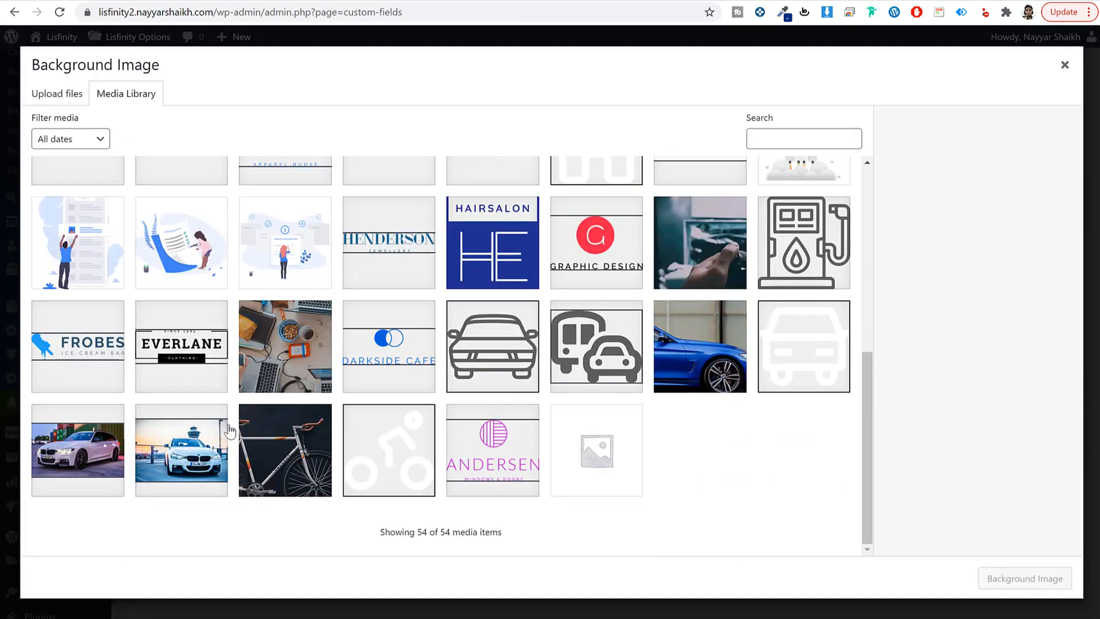
pyautogui.click(705, 240)
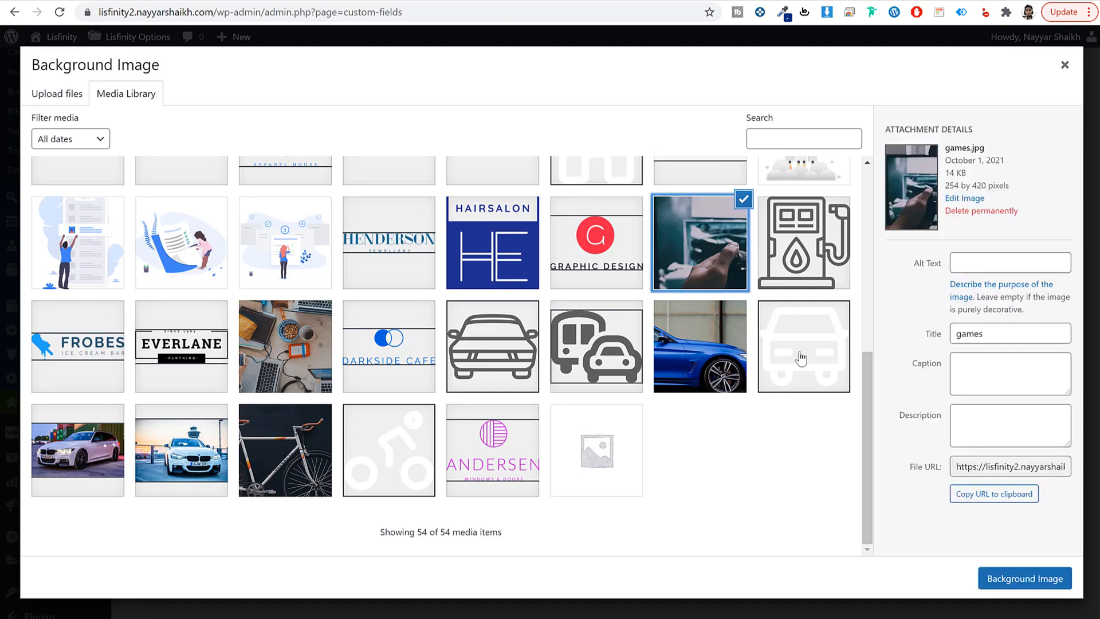
pyautogui.scroll(5, 801, 358)
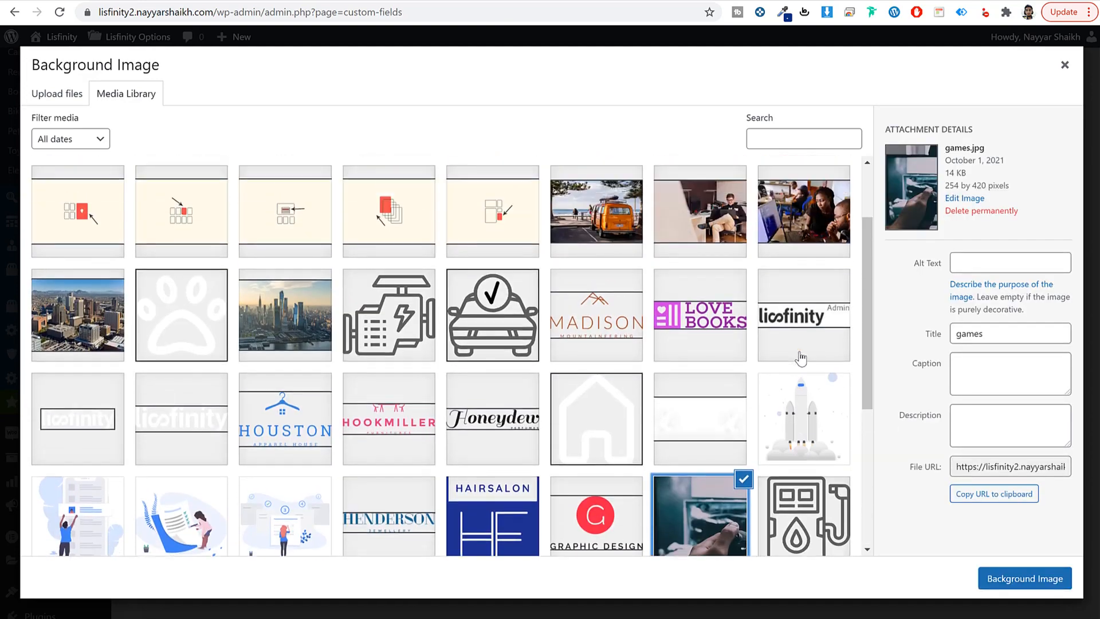
pyautogui.scroll(-5, 754, 446)
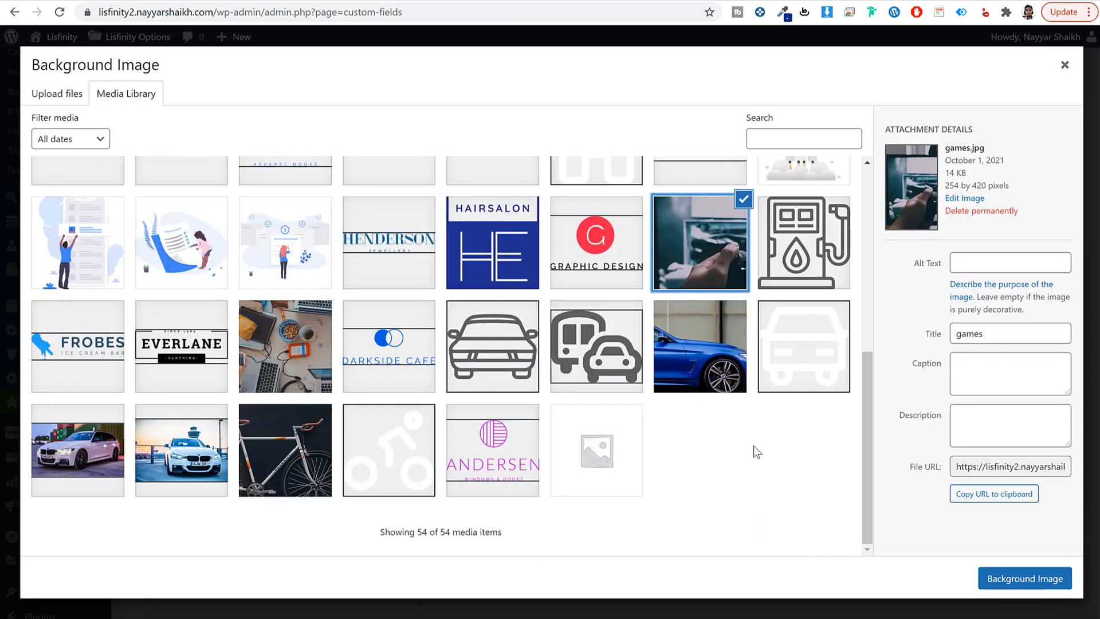
pyautogui.click(1015, 578)
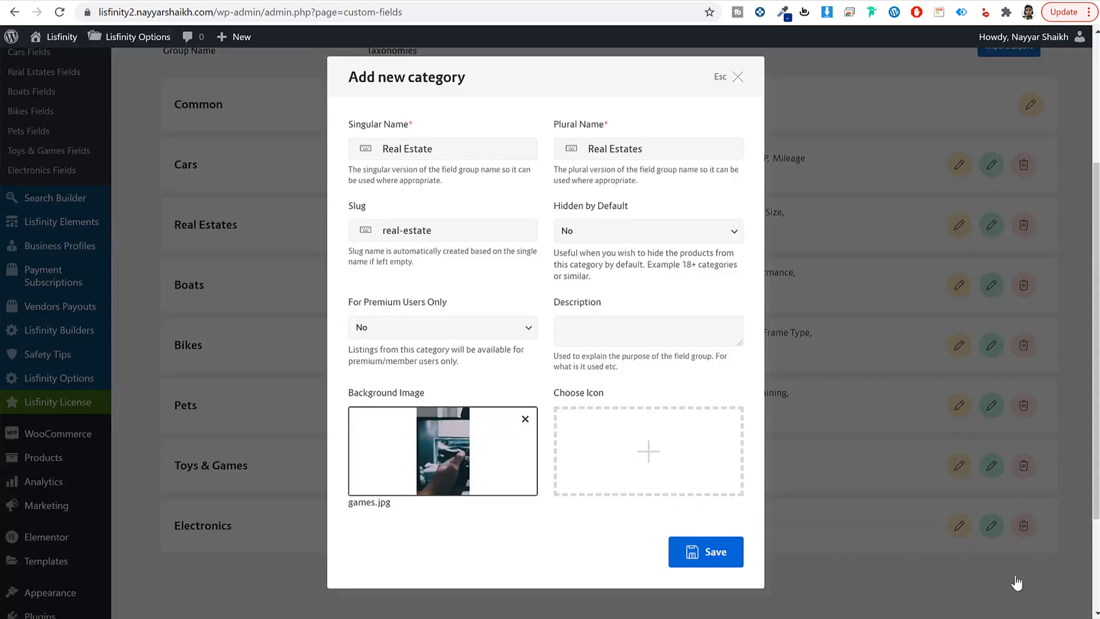
# Step: Give Real Estate the home.svg icon and save the group
pyautogui.click(626, 429)
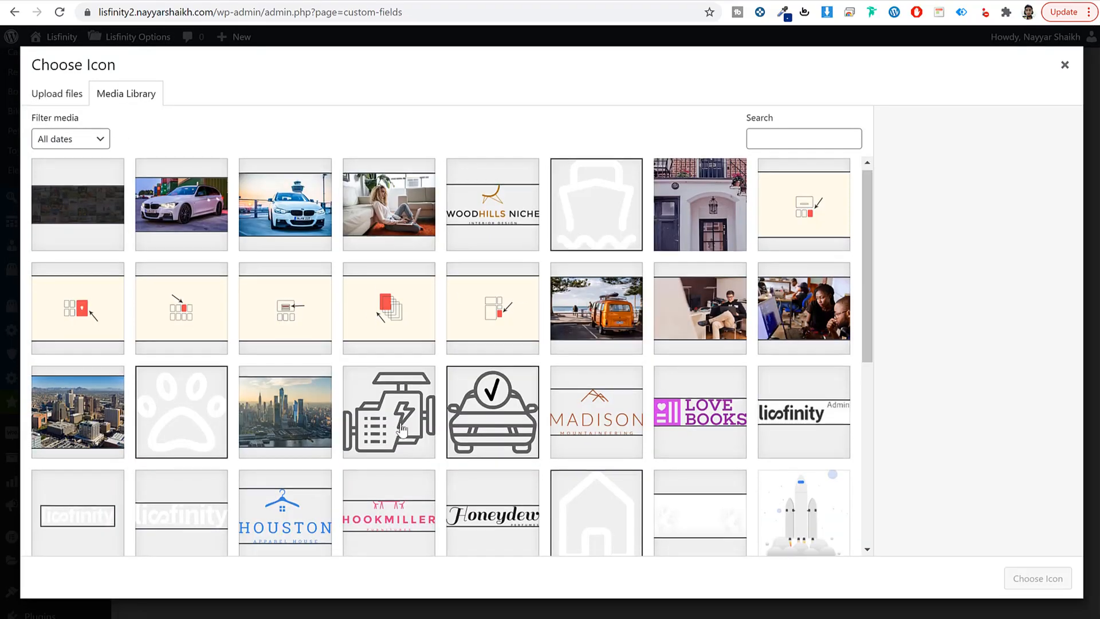
pyautogui.scroll(-3, 396, 423)
pyautogui.click(539, 319)
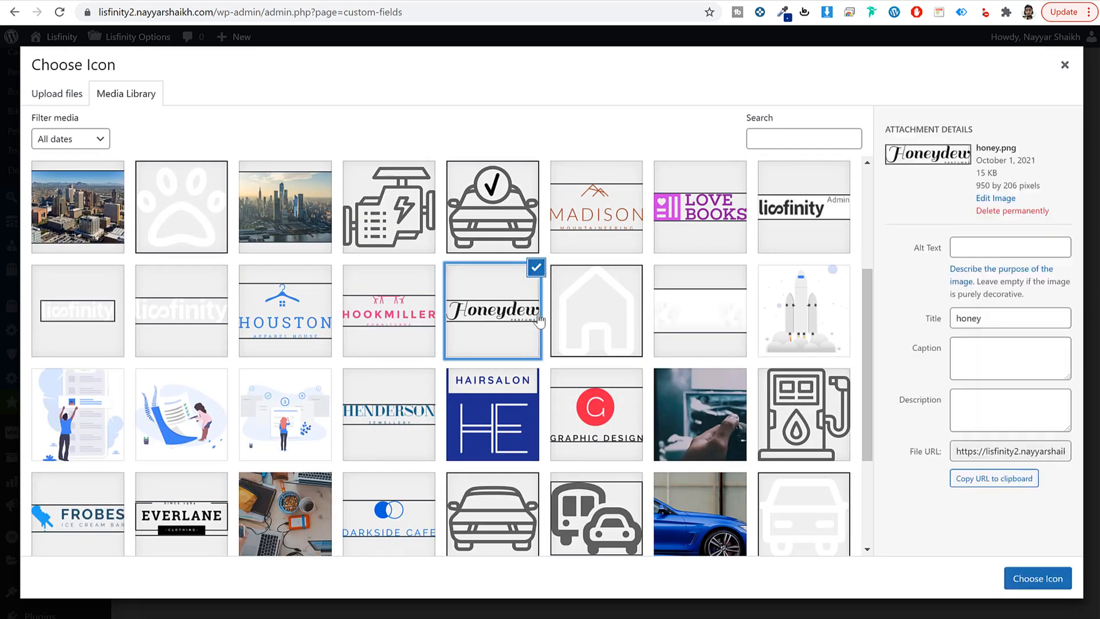
pyautogui.click(596, 312)
pyautogui.click(1041, 586)
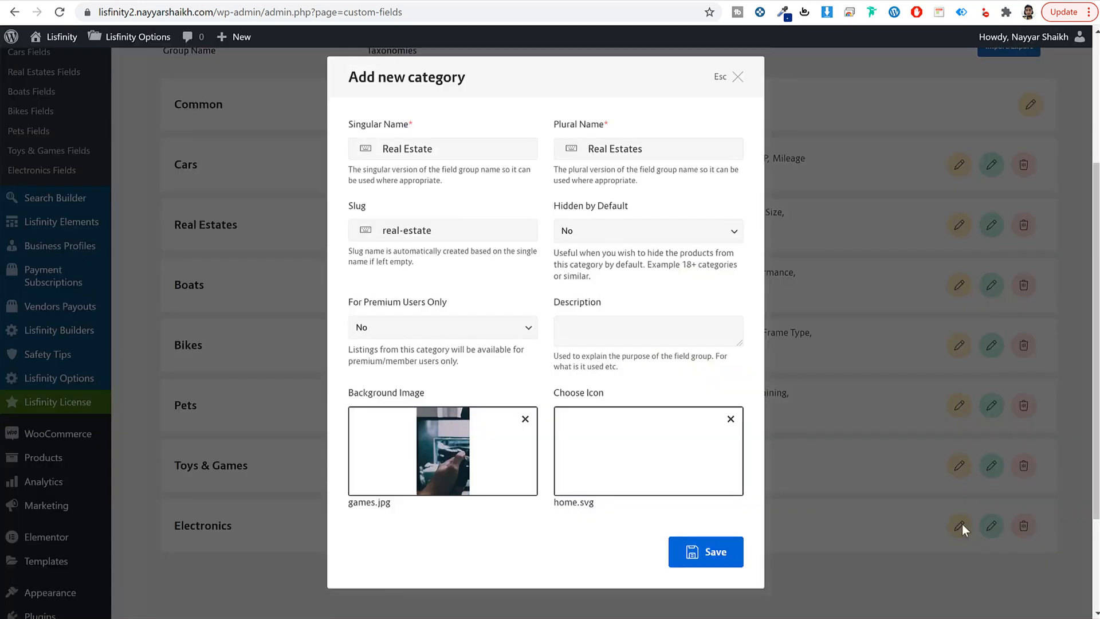
pyautogui.click(710, 551)
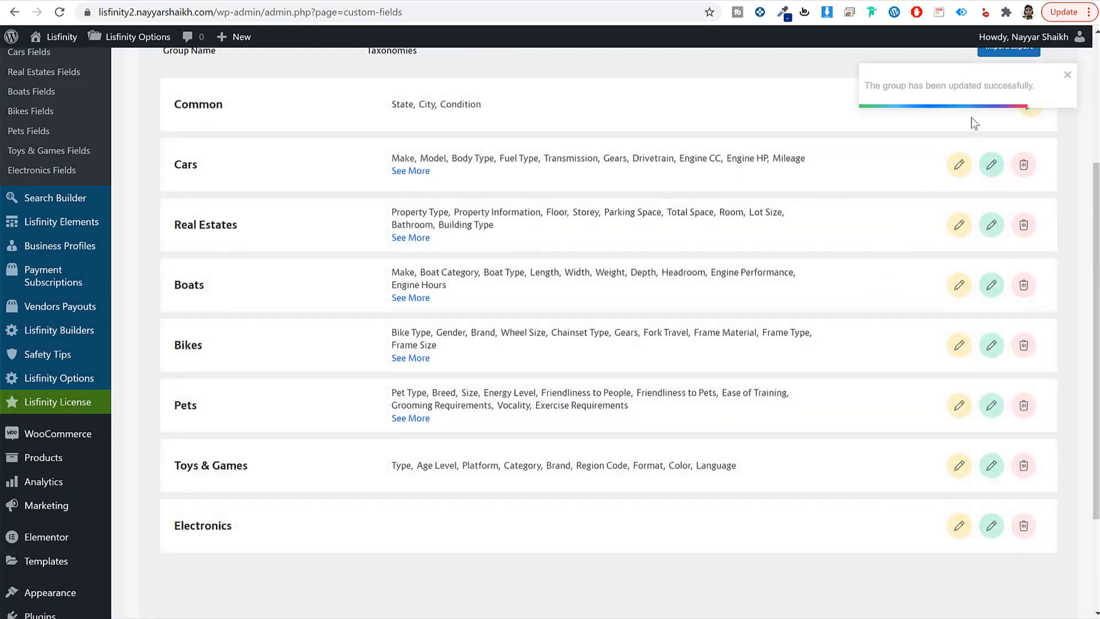
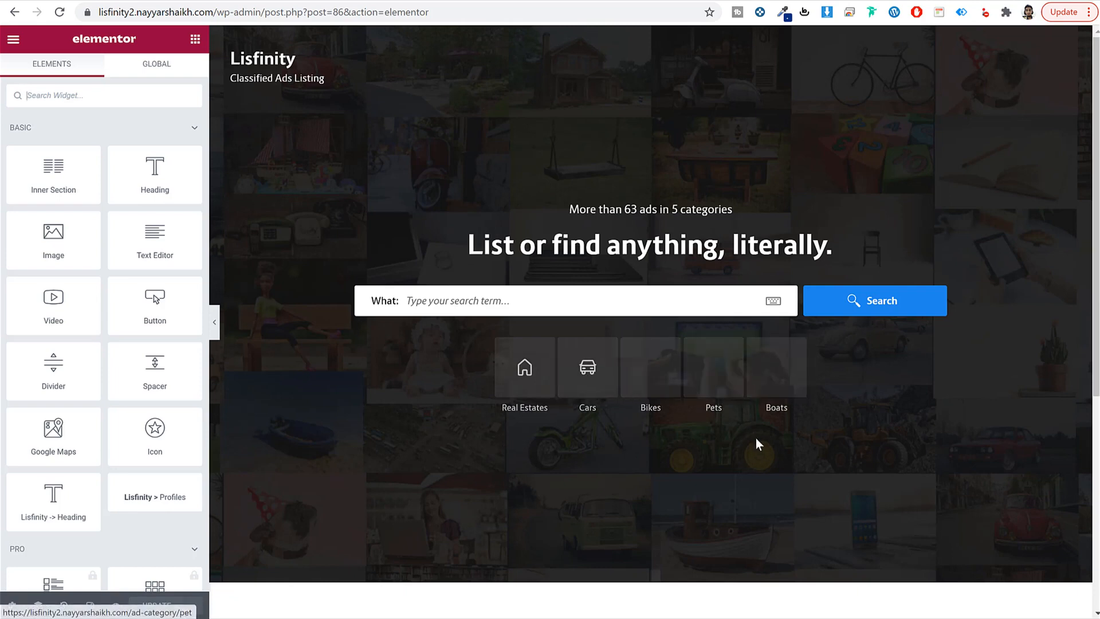
# Step: Insert a one-column section beneath the hero search banner, matching the demo's Categories area
pyautogui.scroll(-5, 755, 438)
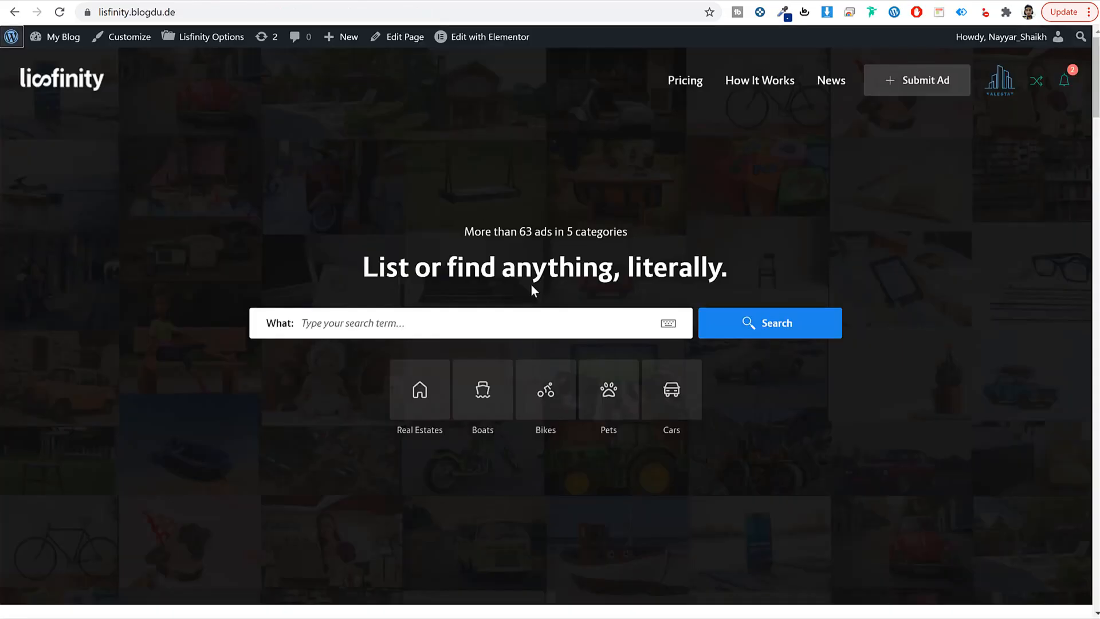
pyautogui.scroll(-6, 531, 286)
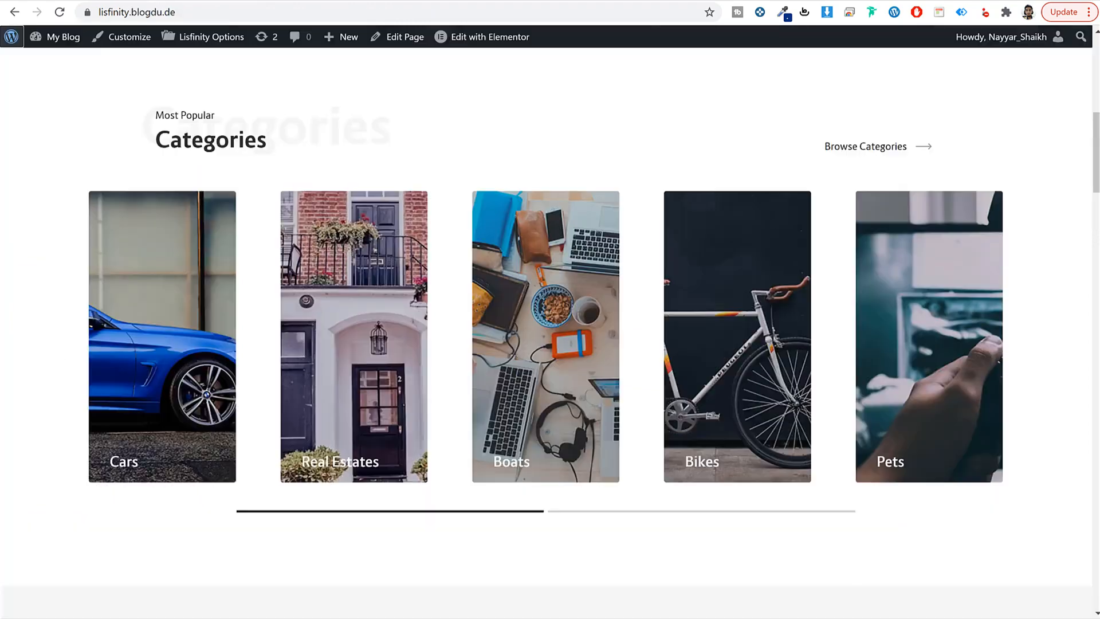
pyautogui.moveTo(176, 122); pyautogui.dragTo(292, 143)
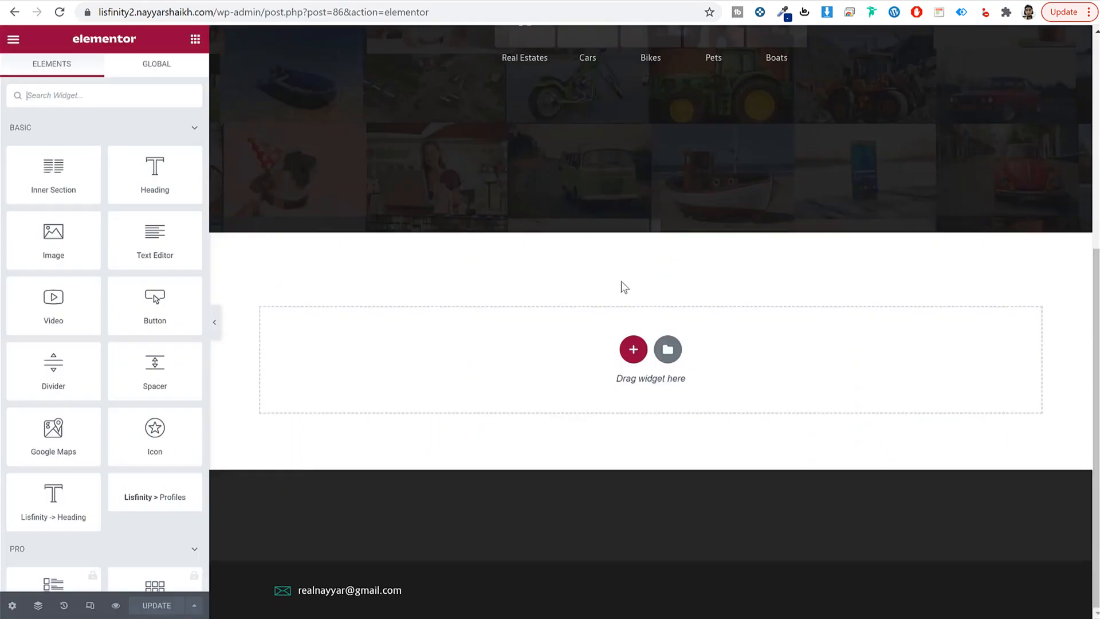
pyautogui.click(631, 348)
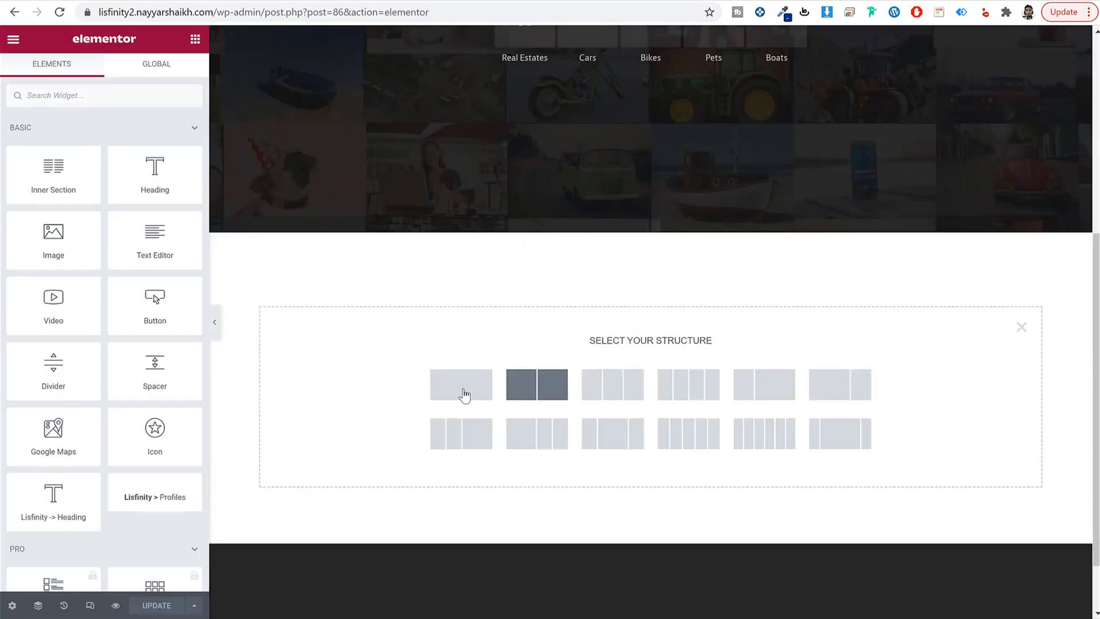
pyautogui.click(462, 390)
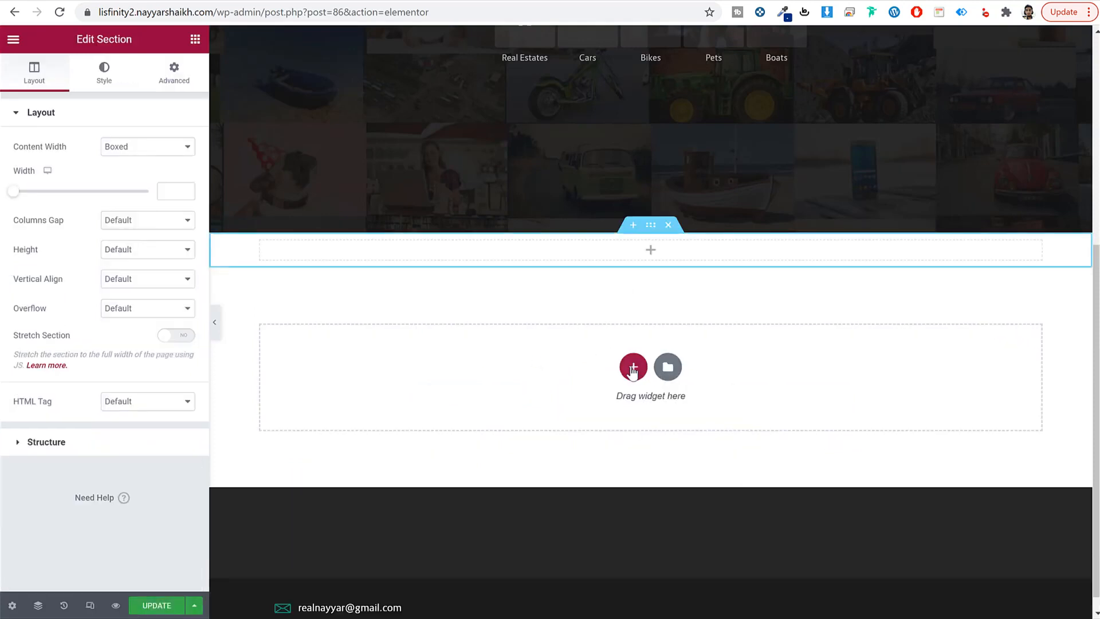
pyautogui.click(633, 351)
pyautogui.click(633, 350)
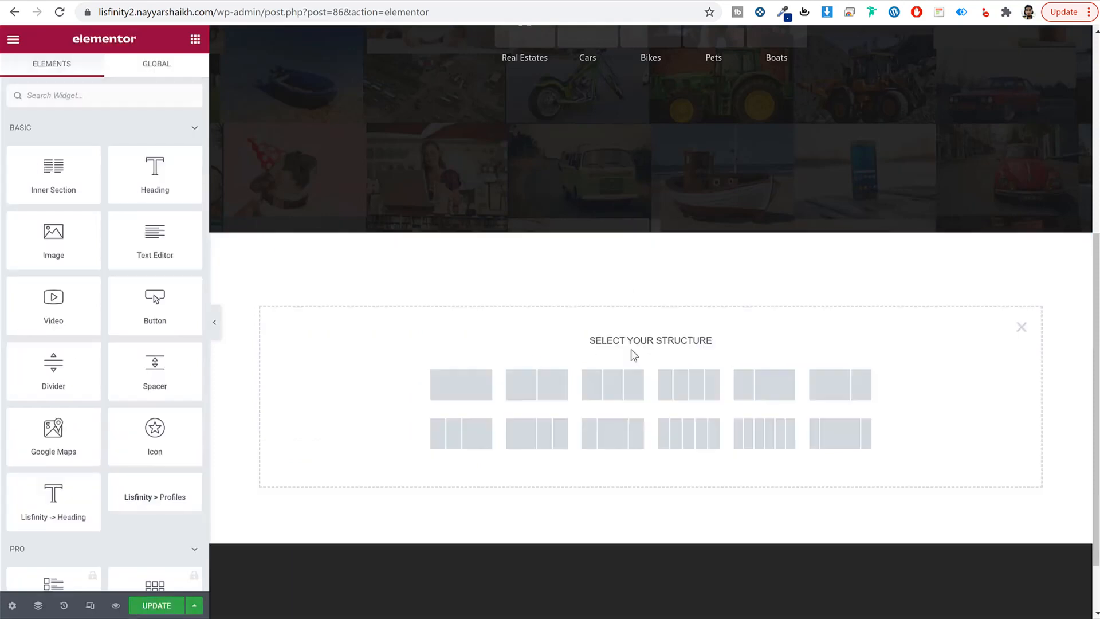
pyautogui.click(462, 392)
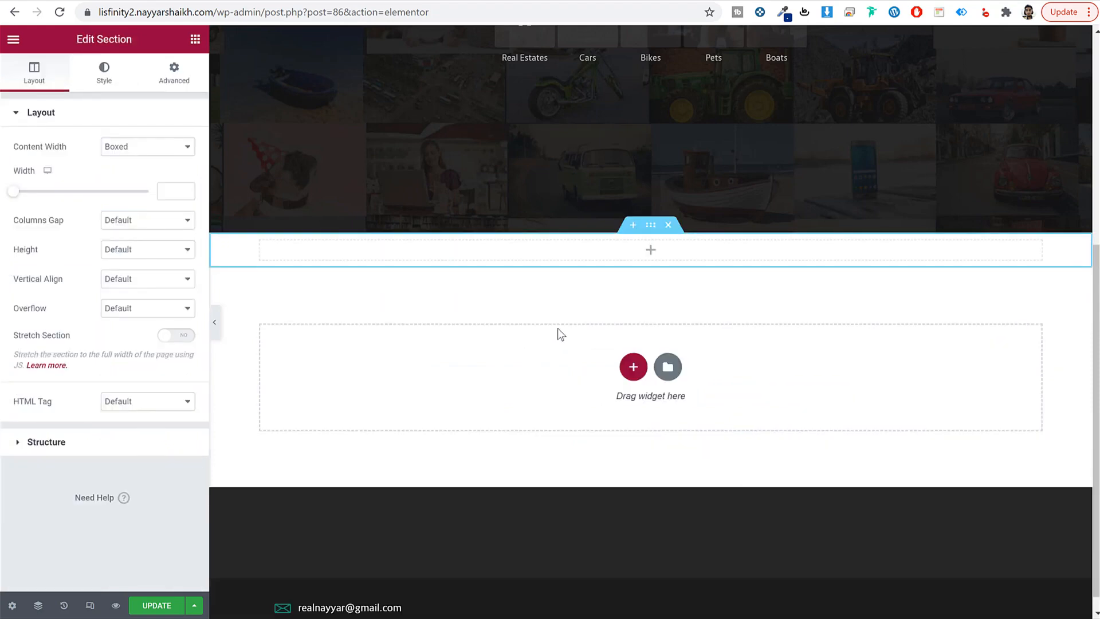
pyautogui.click(119, 1)
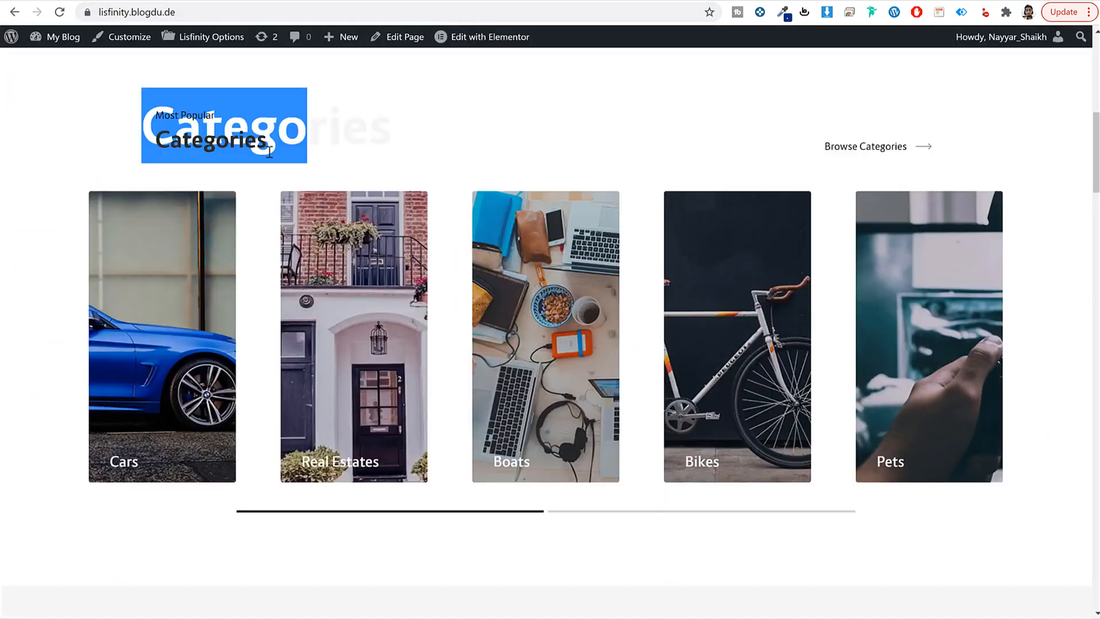
pyautogui.click(252, 129)
pyautogui.click(237, 3)
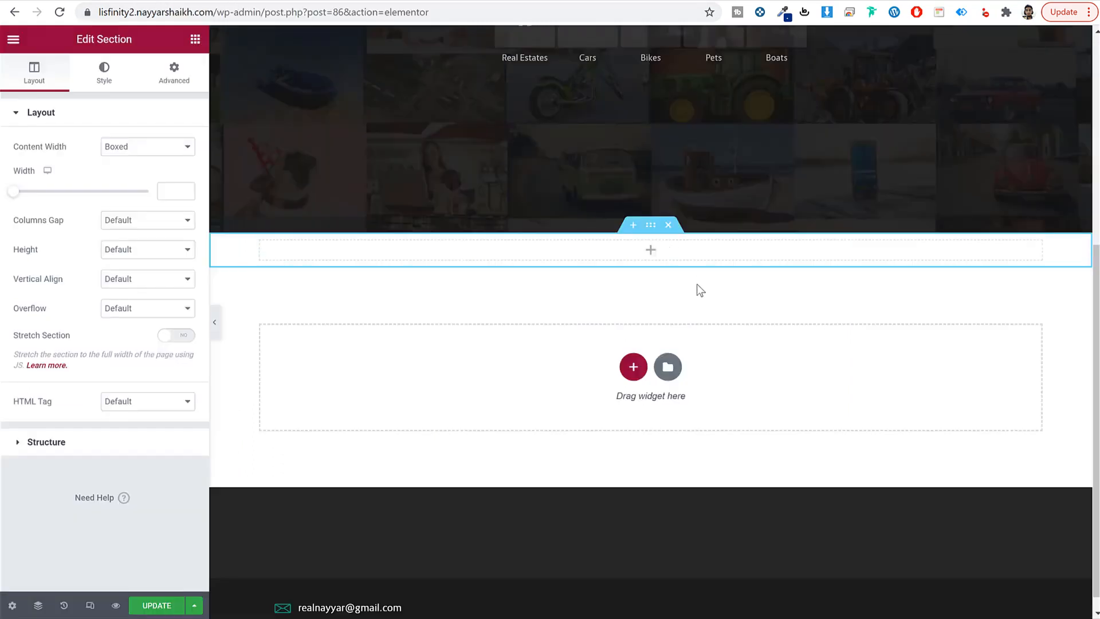
# Step: Search widgets for 'titl' and drop the Lisfinity Title widget into the empty section
pyautogui.click(195, 40)
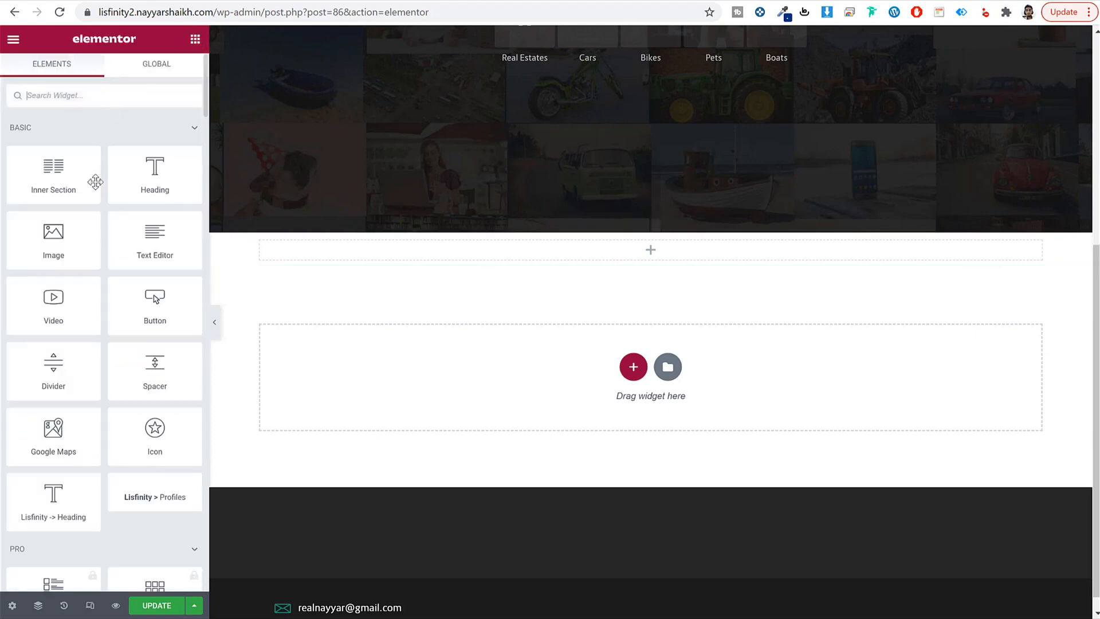
pyautogui.scroll(-10, 73, 524)
pyautogui.scroll(10, 73, 524)
pyautogui.scroll(-15, 88, 299)
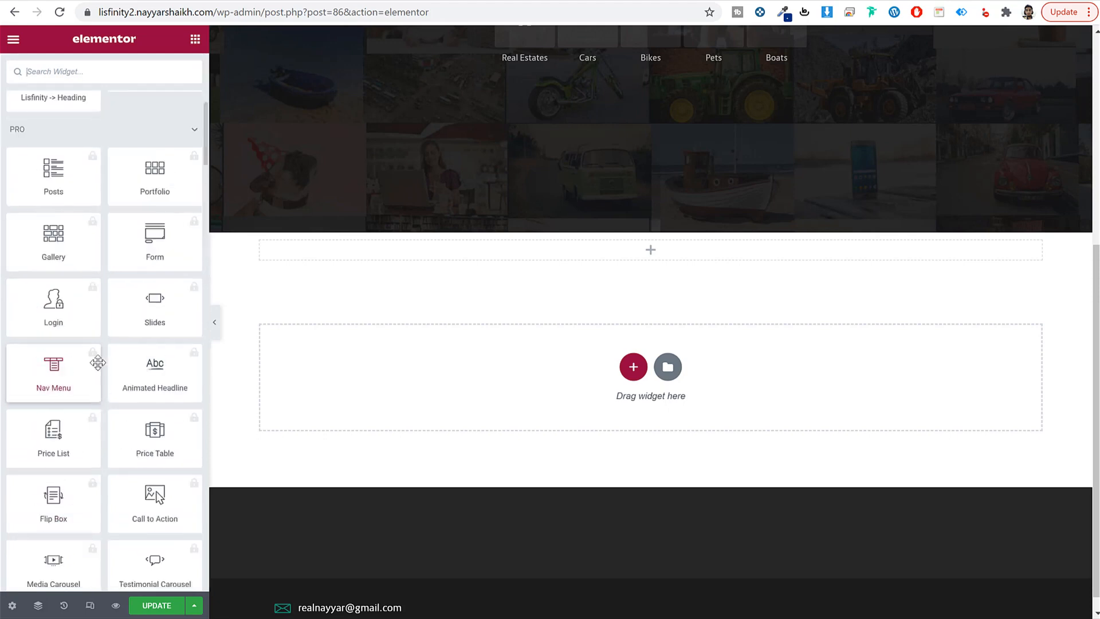
pyautogui.scroll(15, 98, 356)
pyautogui.write('titl')
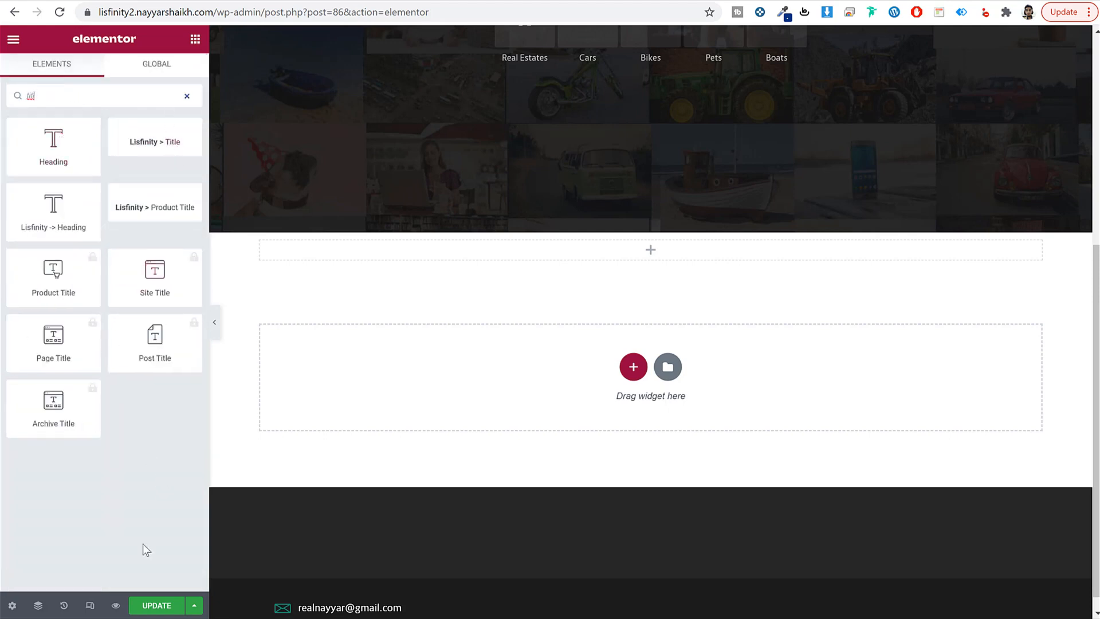
pyautogui.moveTo(177, 134); pyautogui.dragTo(497, 252)
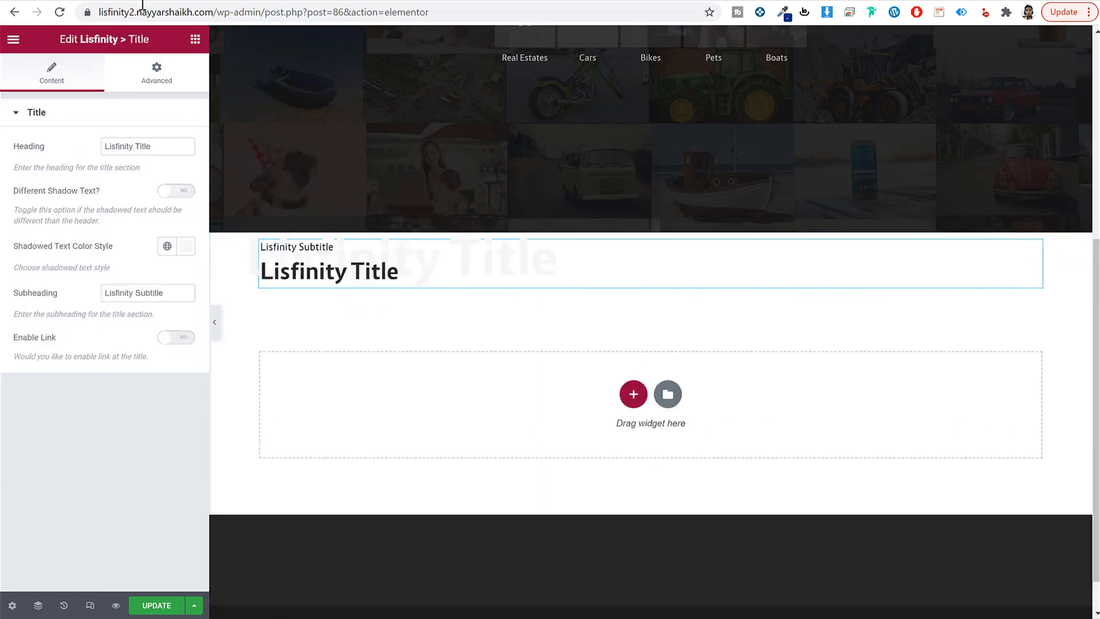
# Step: Set the title's heading to 'Categories' and subheading to 'Most Popular', copied from the demo
pyautogui.click(103, 0)
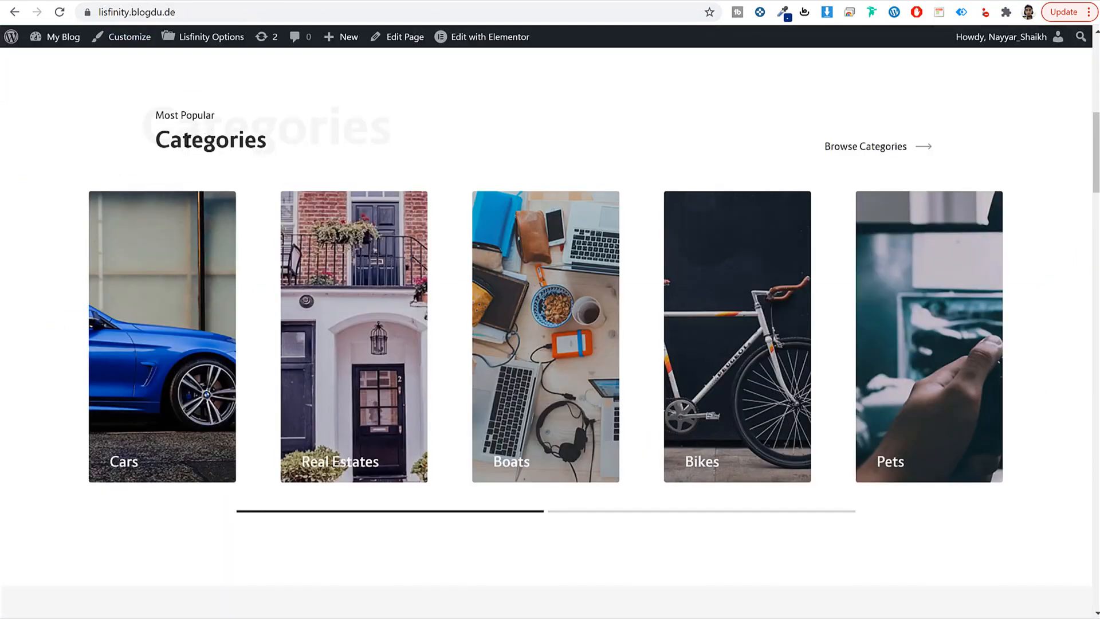
pyautogui.doubleClick(188, 140)
pyautogui.hotkey('ctrl', 'c')
pyautogui.click(240, 0)
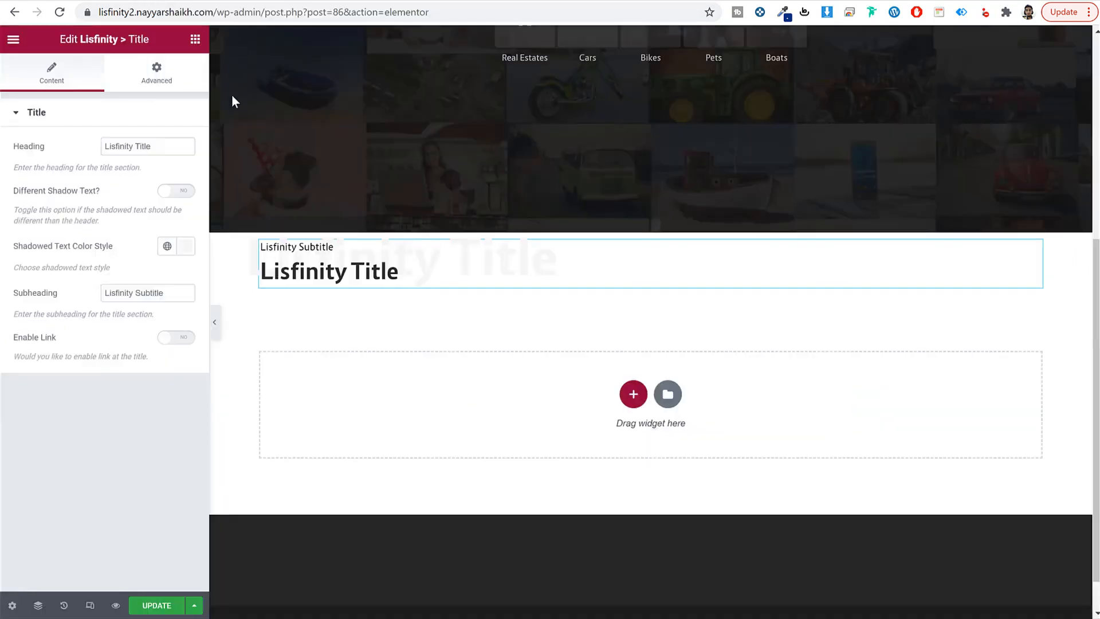
pyautogui.click(161, 125)
pyautogui.click(145, 115)
pyautogui.tripleClick(150, 146)
pyautogui.hotkey('ctrl', 'v')
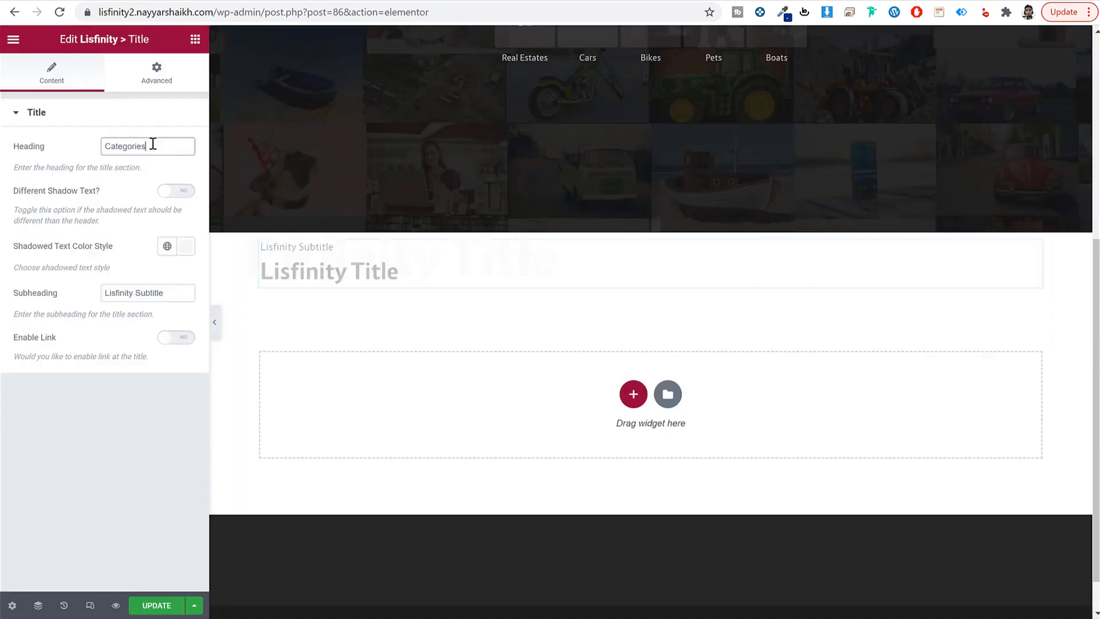
pyautogui.click(333, 0)
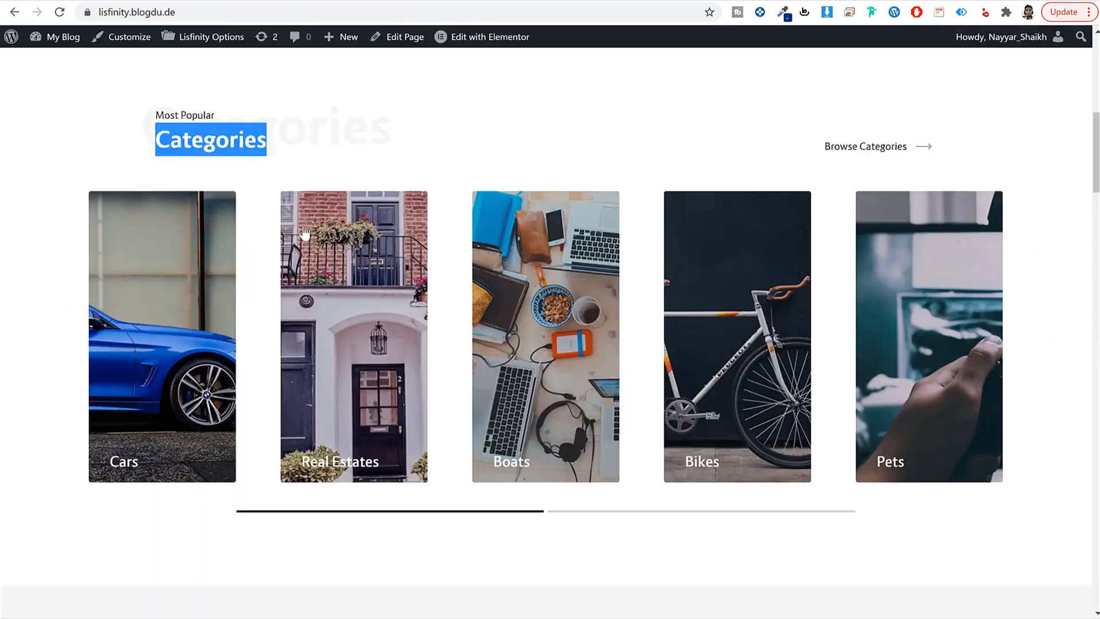
pyautogui.doubleClick(195, 112)
pyautogui.tripleClick(195, 112)
pyautogui.hotkey('ctrl', 'c')
pyautogui.click(225, 1)
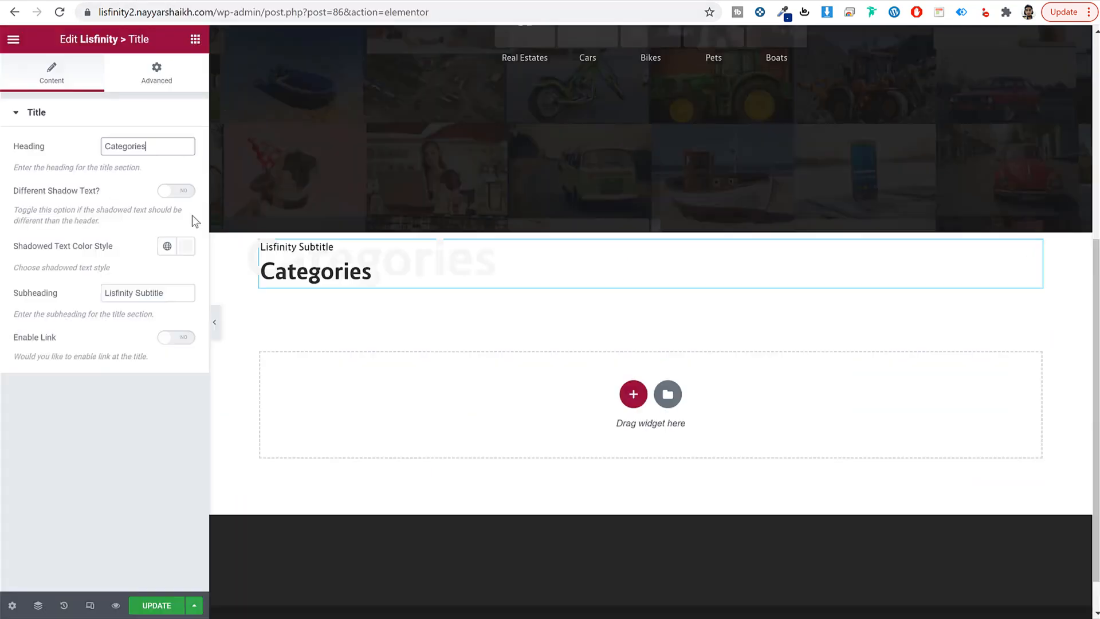
pyautogui.tripleClick(166, 292)
pyautogui.hotkey('ctrl', 'v')
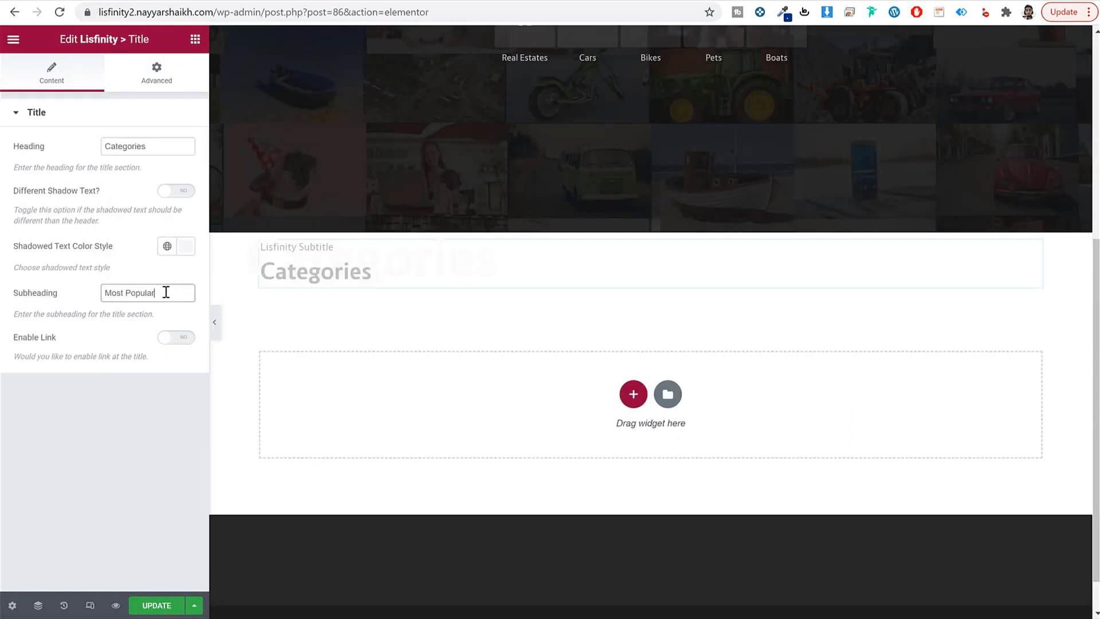
# Step: Enable the title link with text 'Browse Categories' pointing to the Search page
pyautogui.click(180, 339)
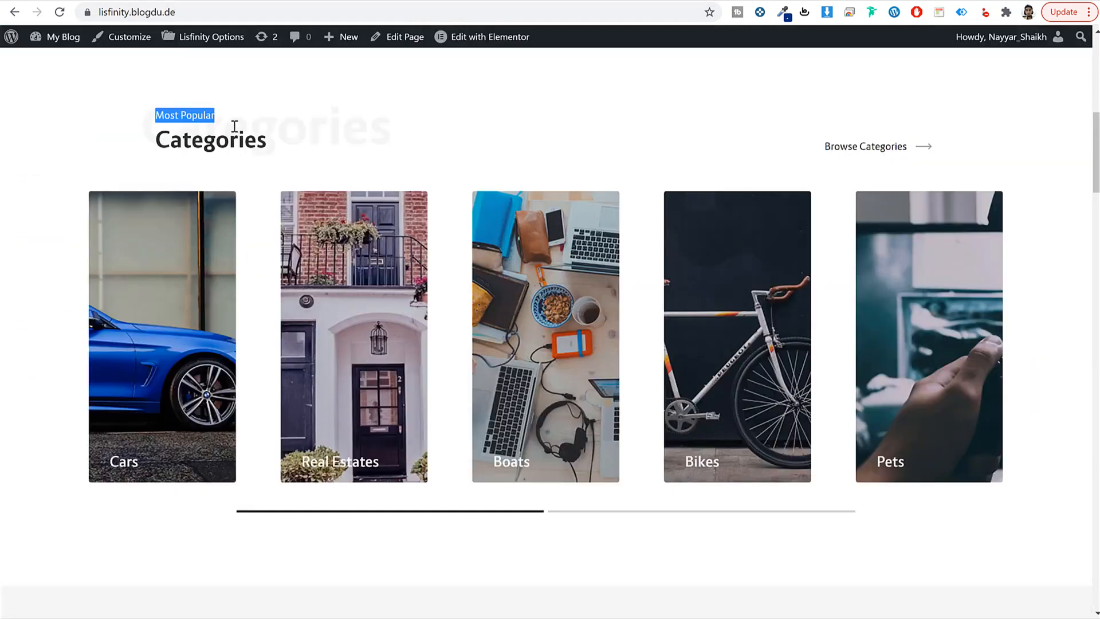
pyautogui.click(207, 147)
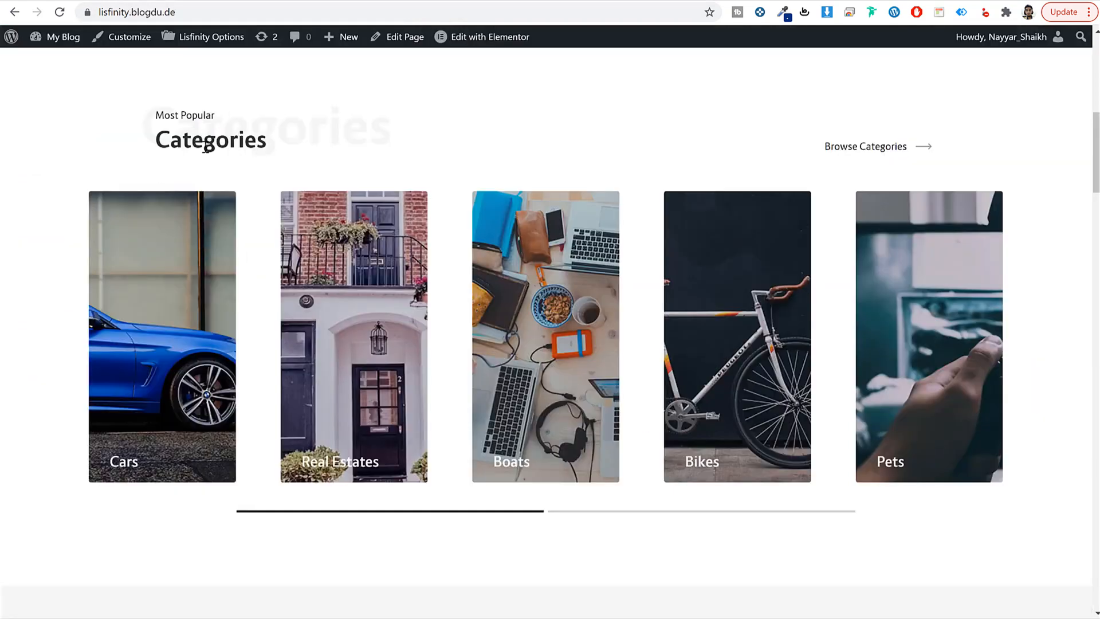
pyautogui.moveTo(795, 149); pyautogui.dragTo(909, 147)
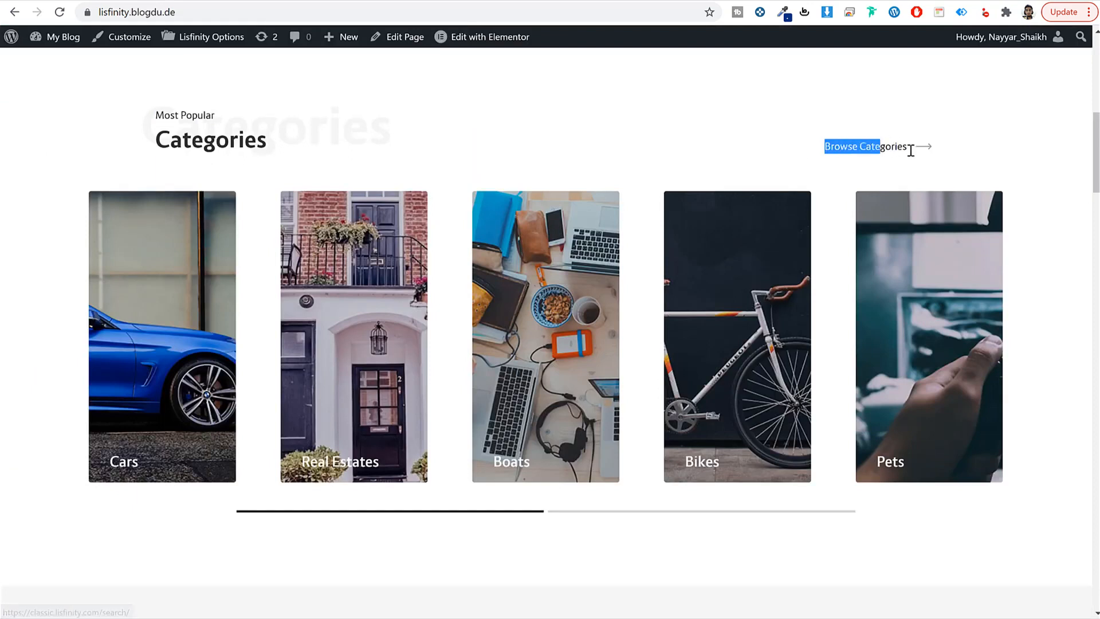
pyautogui.click(934, 158)
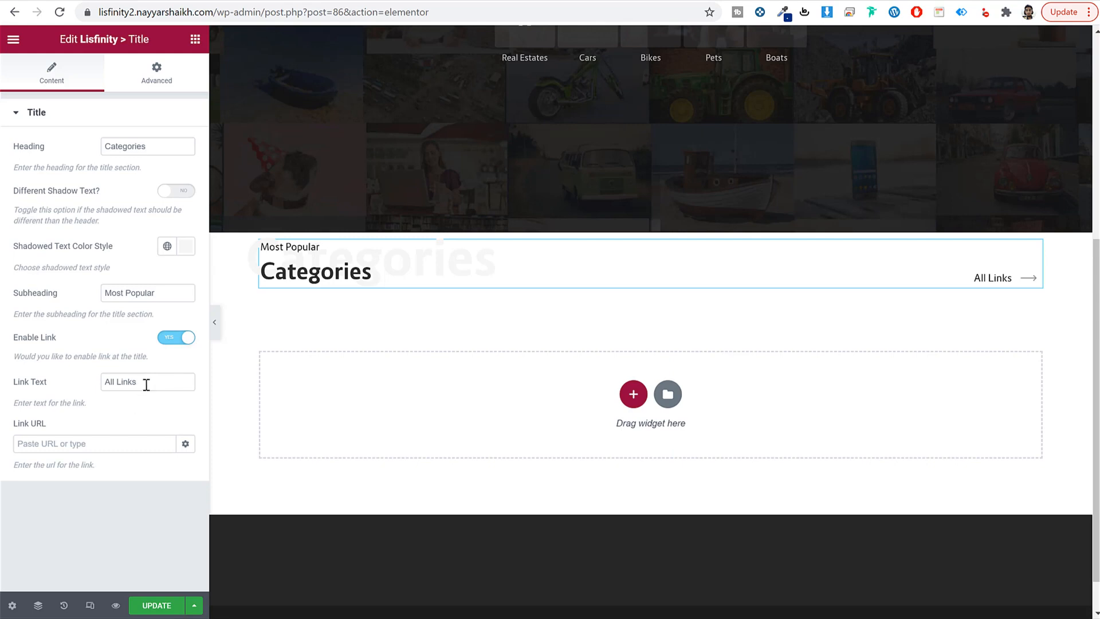
pyautogui.moveTo(146, 384); pyautogui.dragTo(87, 383)
pyautogui.write('B')
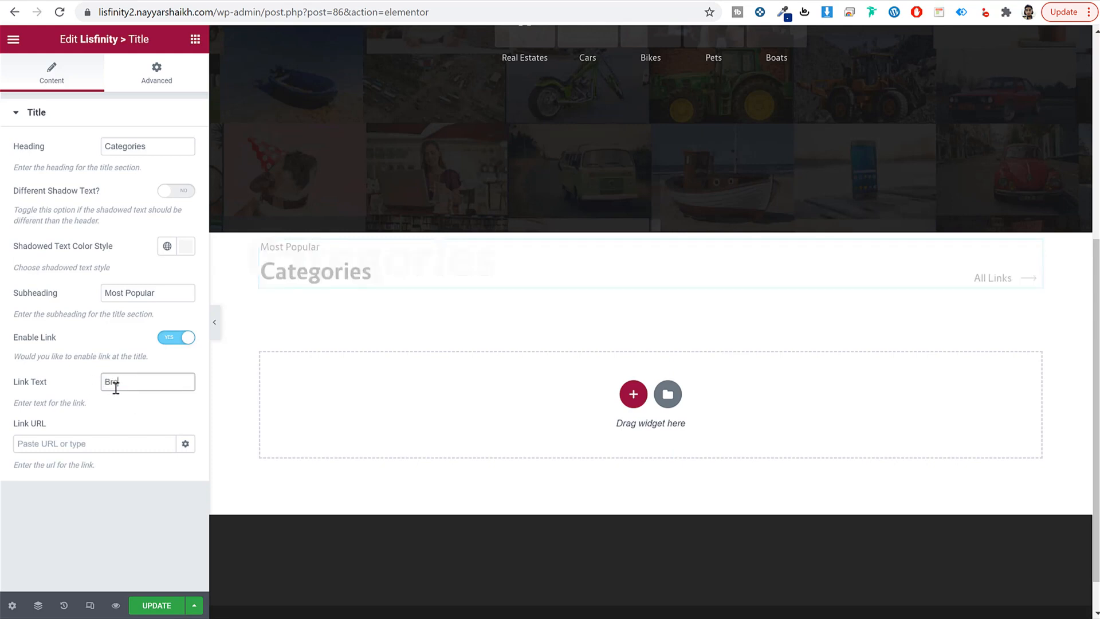
pyautogui.write('rowse Categories')
pyautogui.click(69, 441)
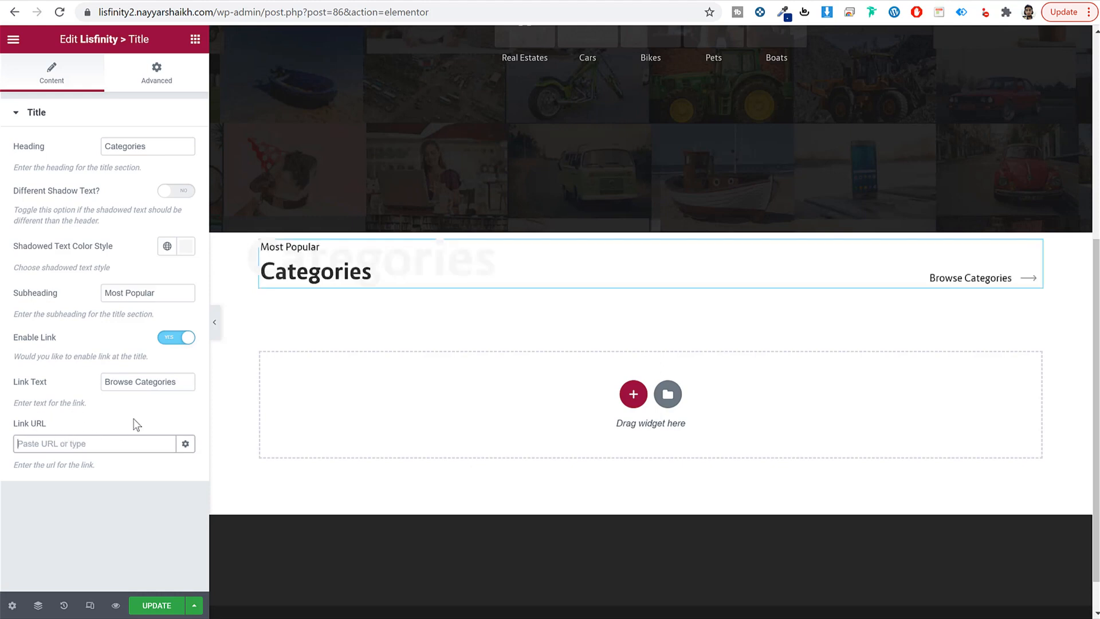
pyautogui.write('sea')
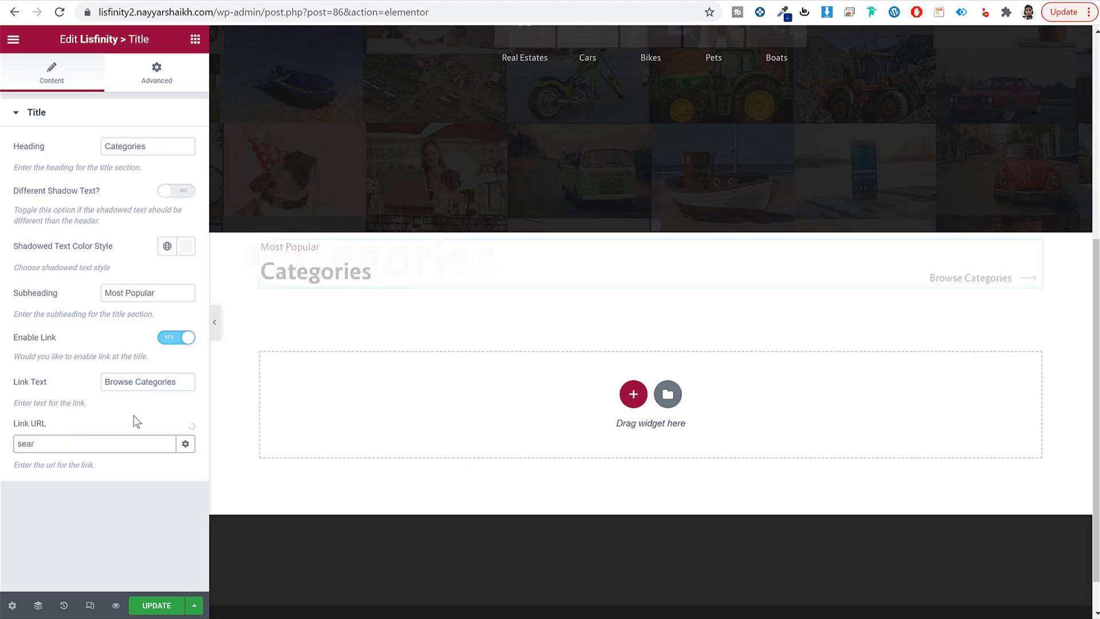
pyautogui.write('r')
pyautogui.click(86, 484)
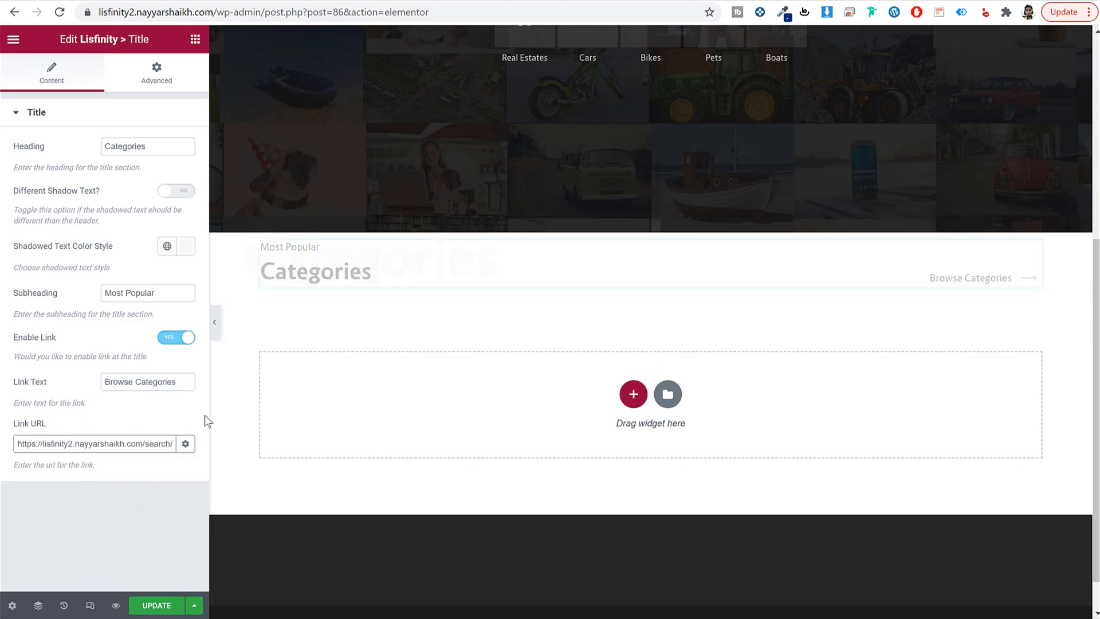
pyautogui.click(174, 85)
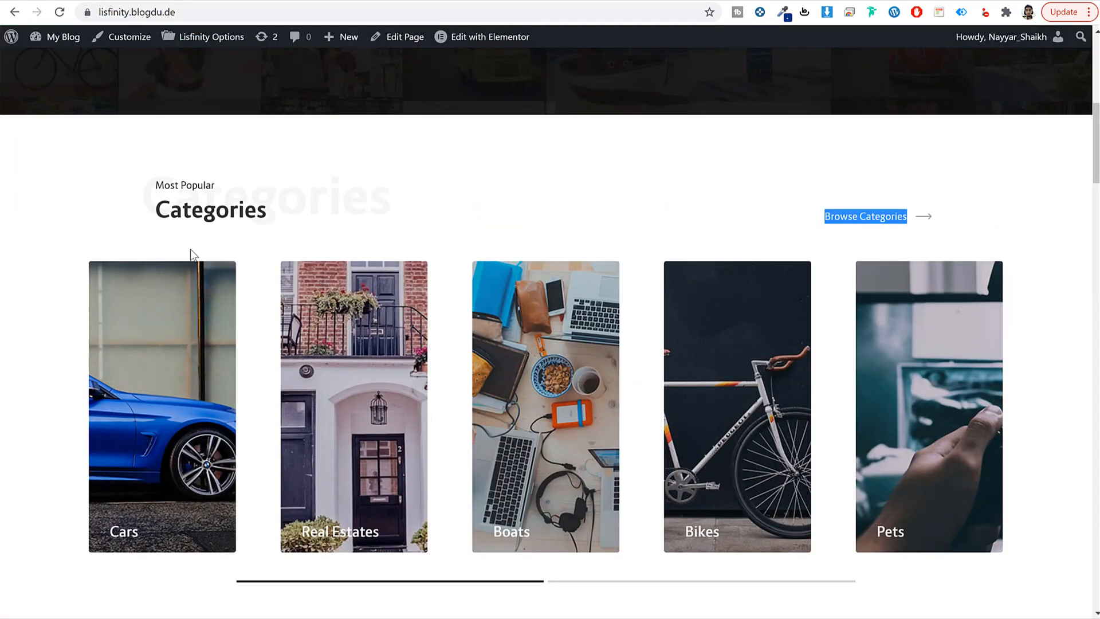
# Step: Unlink the title's padding and set it to 80 px top with 0 on the other sides
pyautogui.moveTo(145, 176); pyautogui.dragTo(288, 226)
pyautogui.click(288, 225)
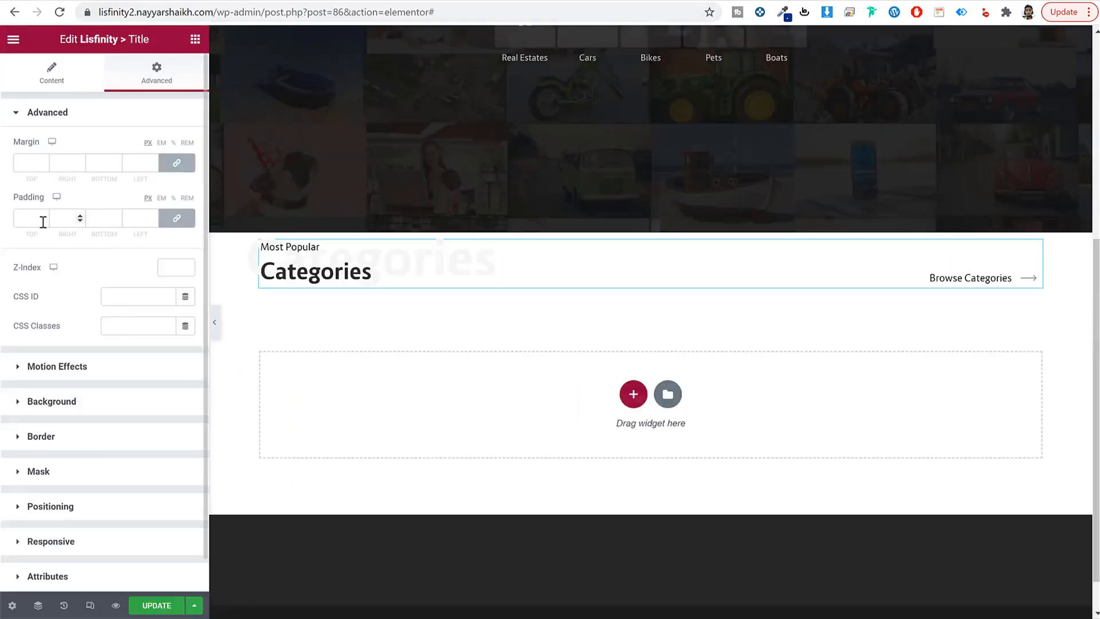
pyautogui.click(37, 220)
pyautogui.write('100')
pyautogui.click(43, 218)
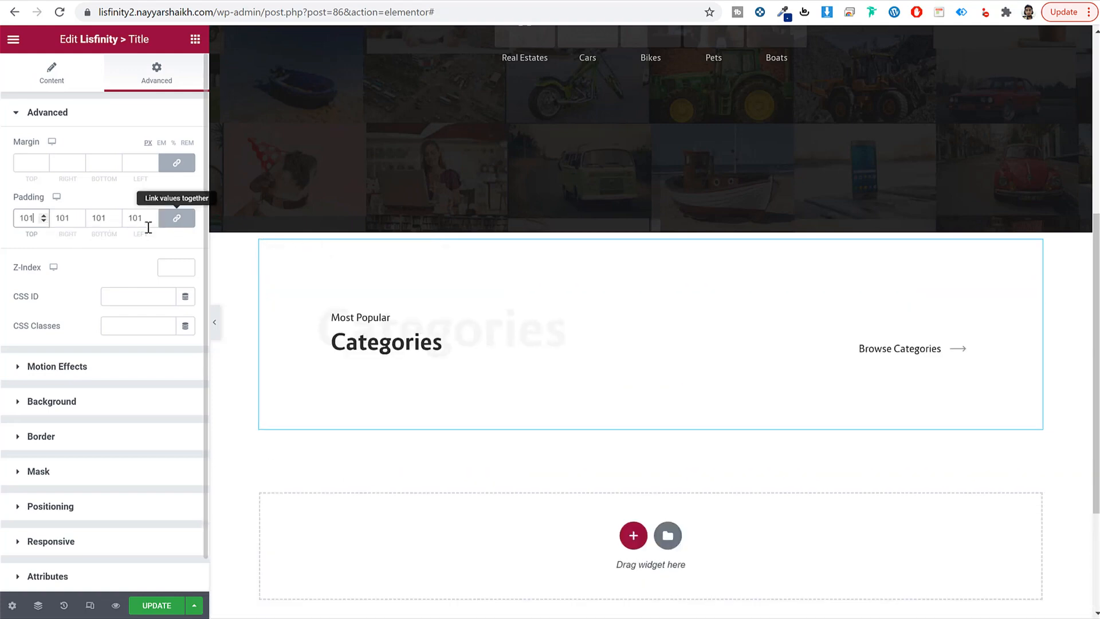
pyautogui.hotkey('ctrl', 'a')
pyautogui.write('0')
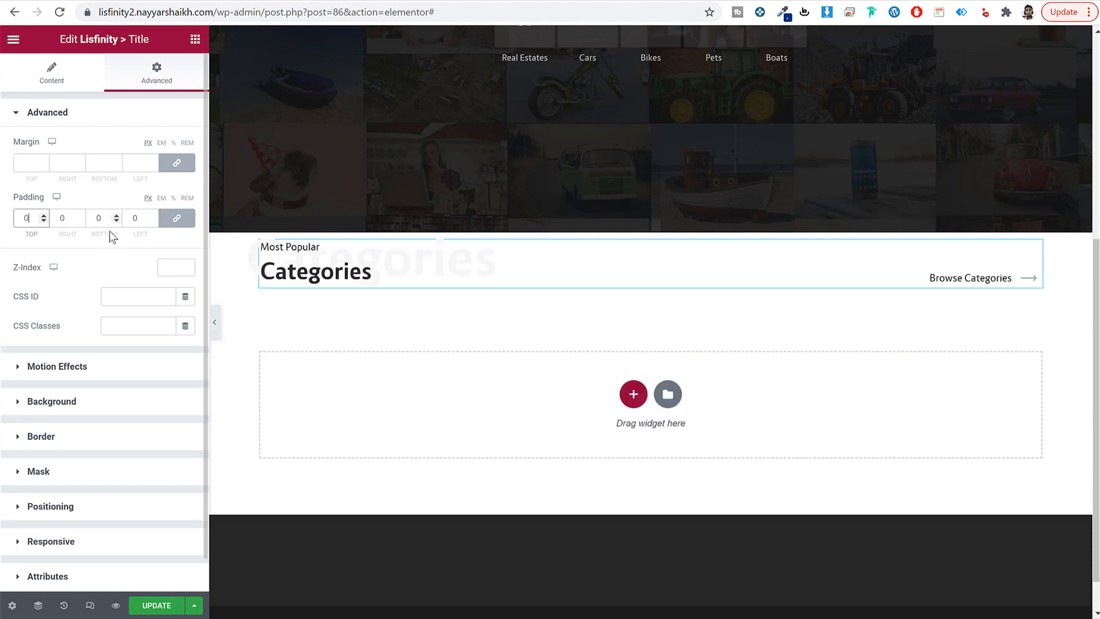
pyautogui.click(177, 219)
pyautogui.doubleClick(34, 224)
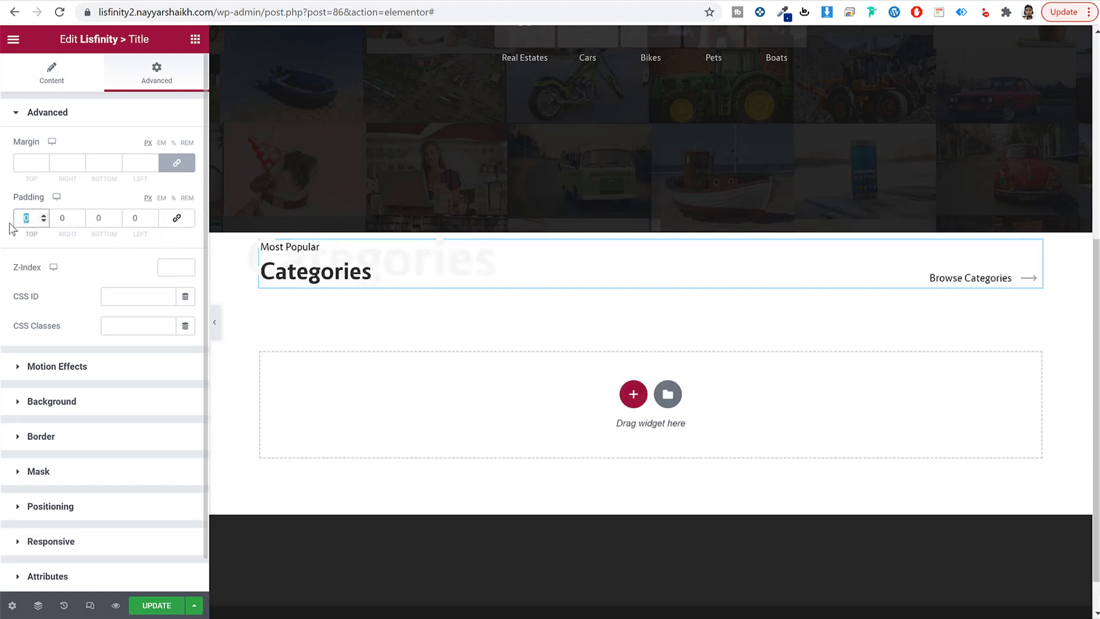
pyautogui.write('80')
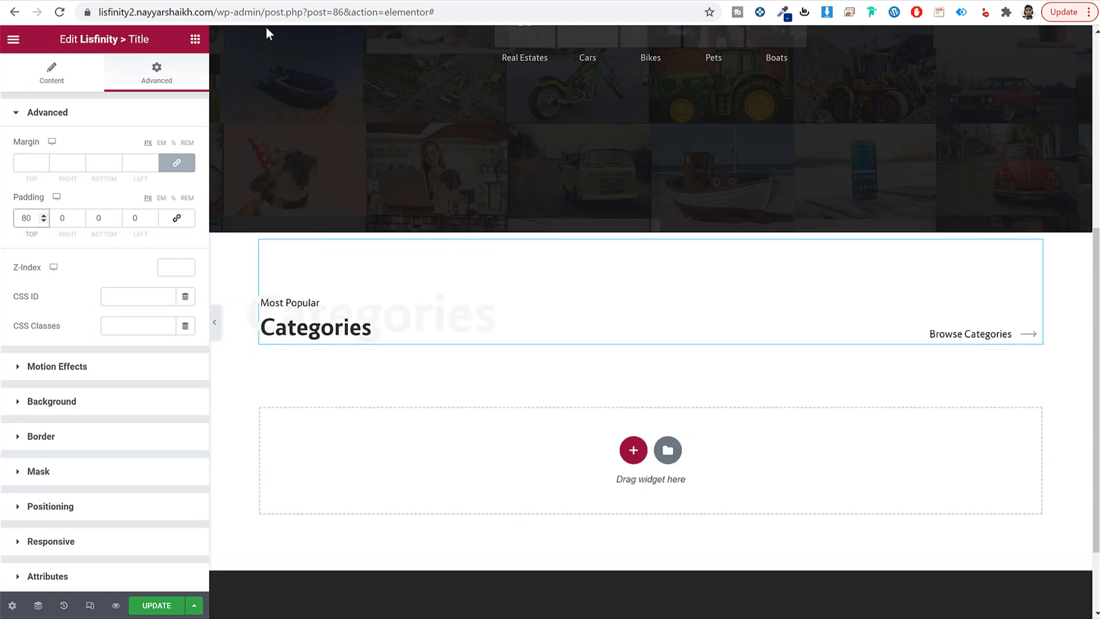
# Step: Add a one-column section below the title and drop in the Lisfinity Category Carousel, found by searching 'card'
pyautogui.click(633, 450)
pyautogui.scroll(-2, 642, 464)
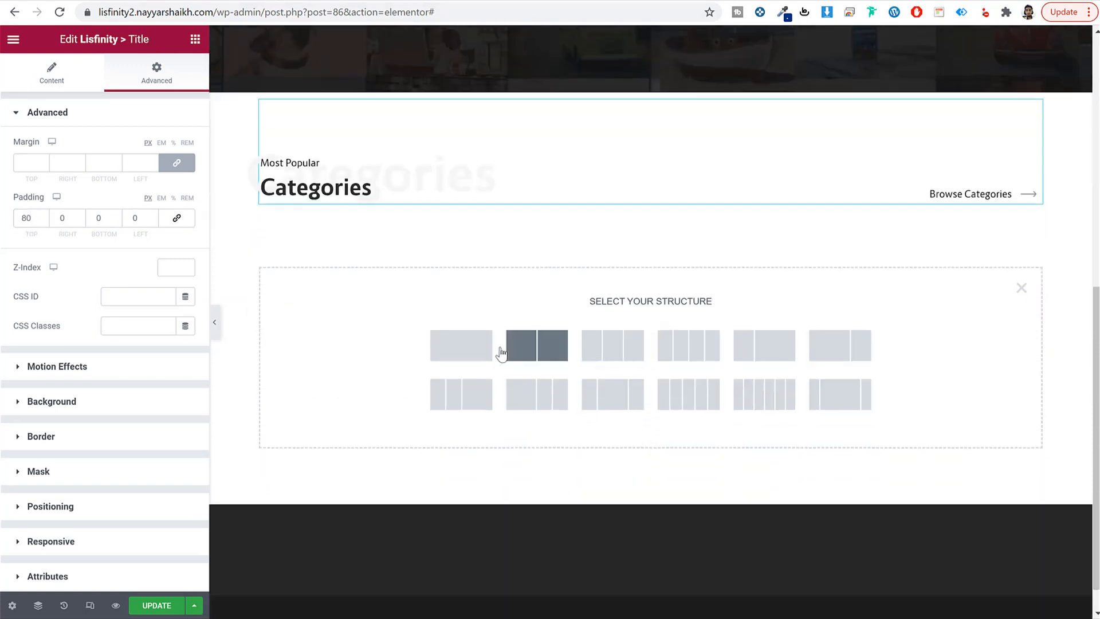
pyautogui.click(479, 347)
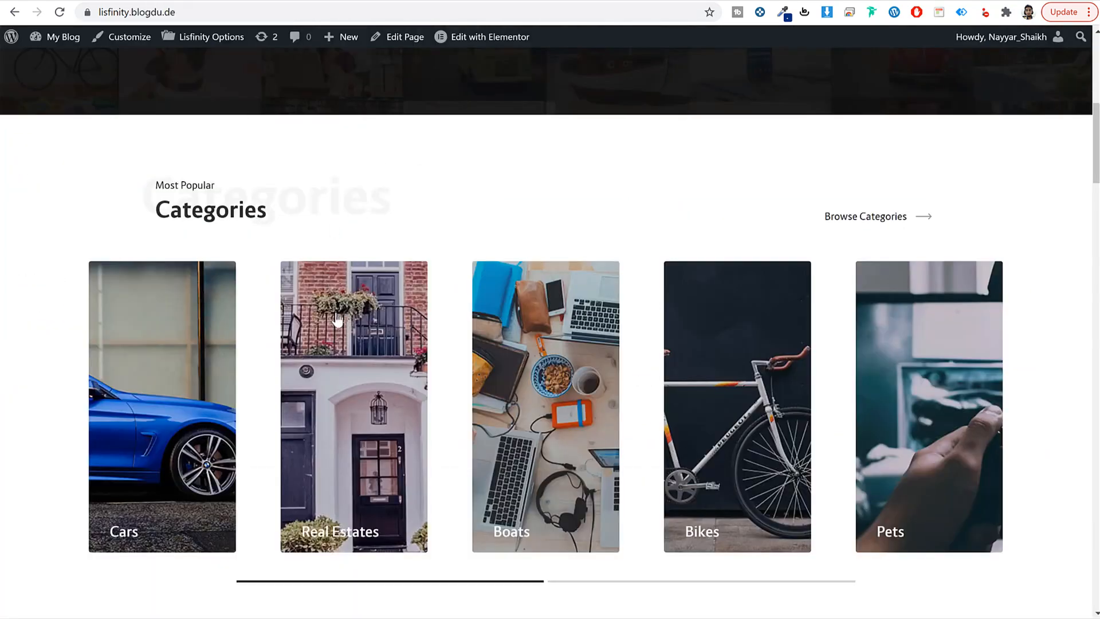
pyautogui.scroll(-2, 336, 317)
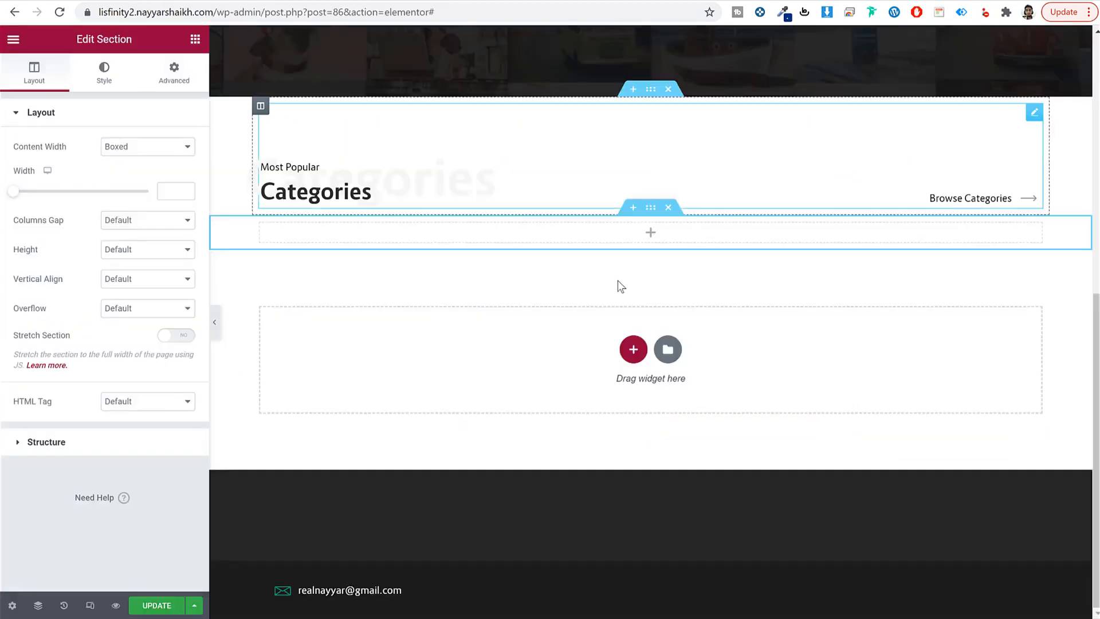
pyautogui.click(643, 230)
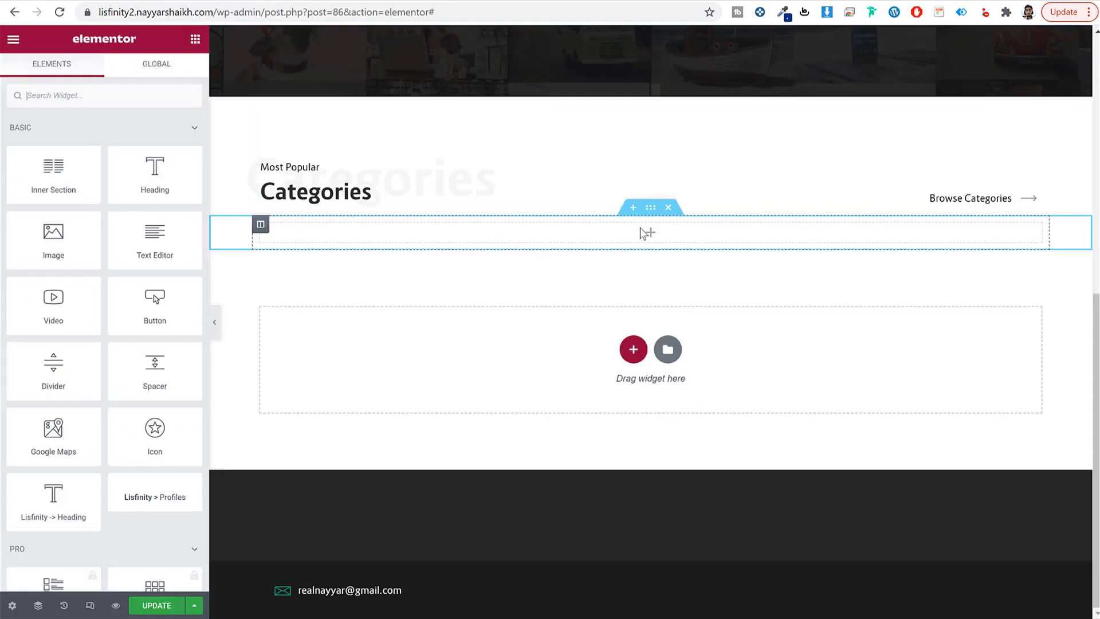
pyautogui.write('card')
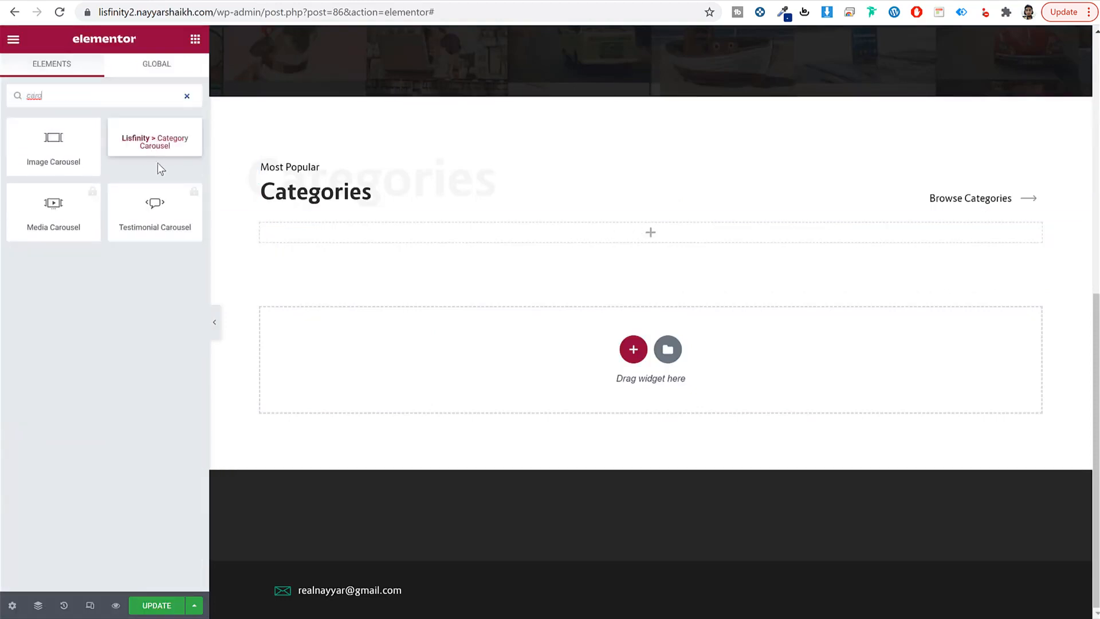
pyautogui.moveTo(145, 138); pyautogui.dragTo(554, 229)
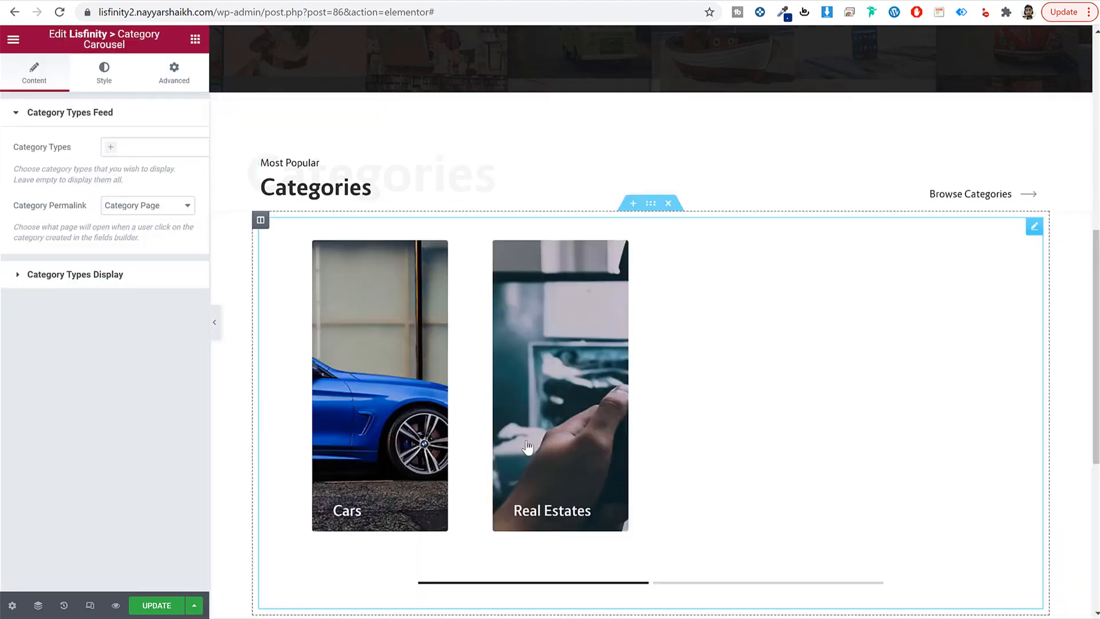
pyautogui.click(147, 151)
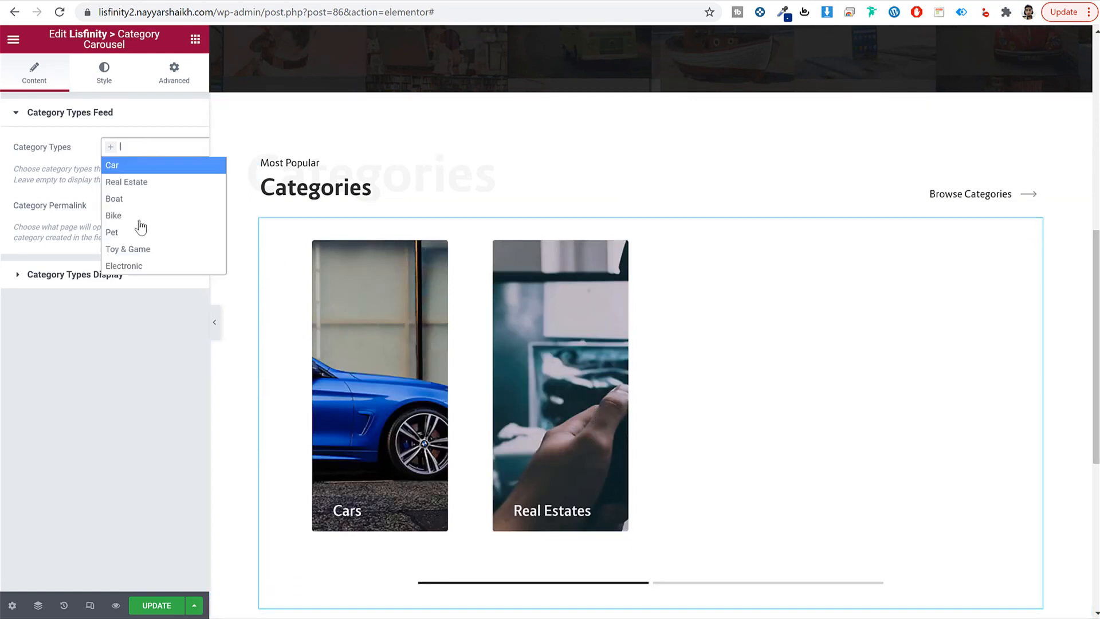
pyautogui.click(68, 189)
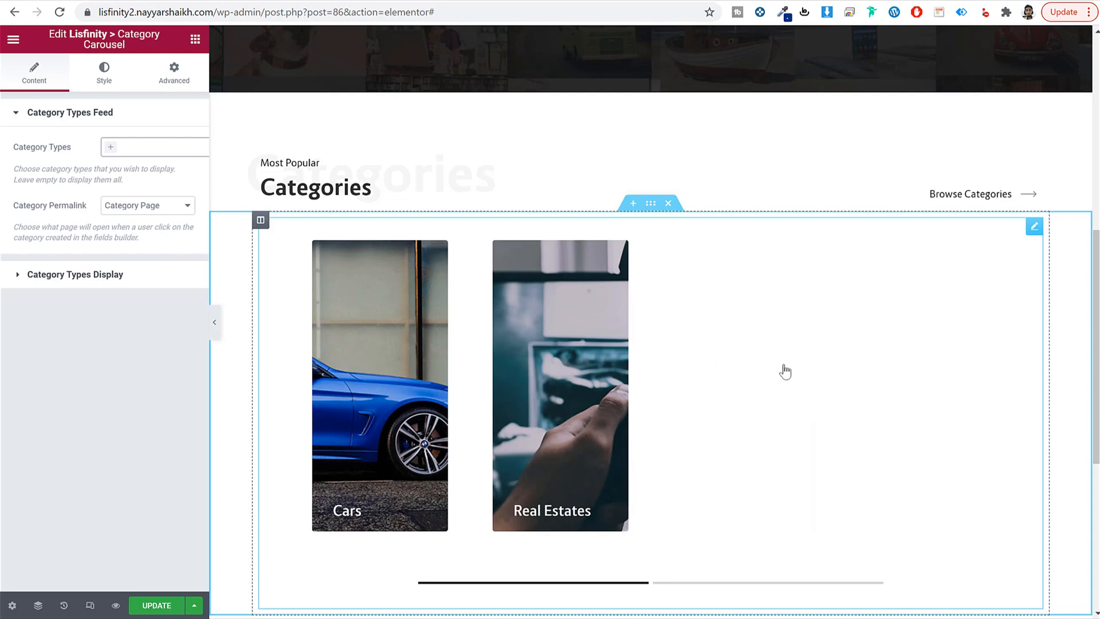
# Step: Set the Category Carousel's vertical column gap to 0 under Style > Layout
pyautogui.click(757, 583)
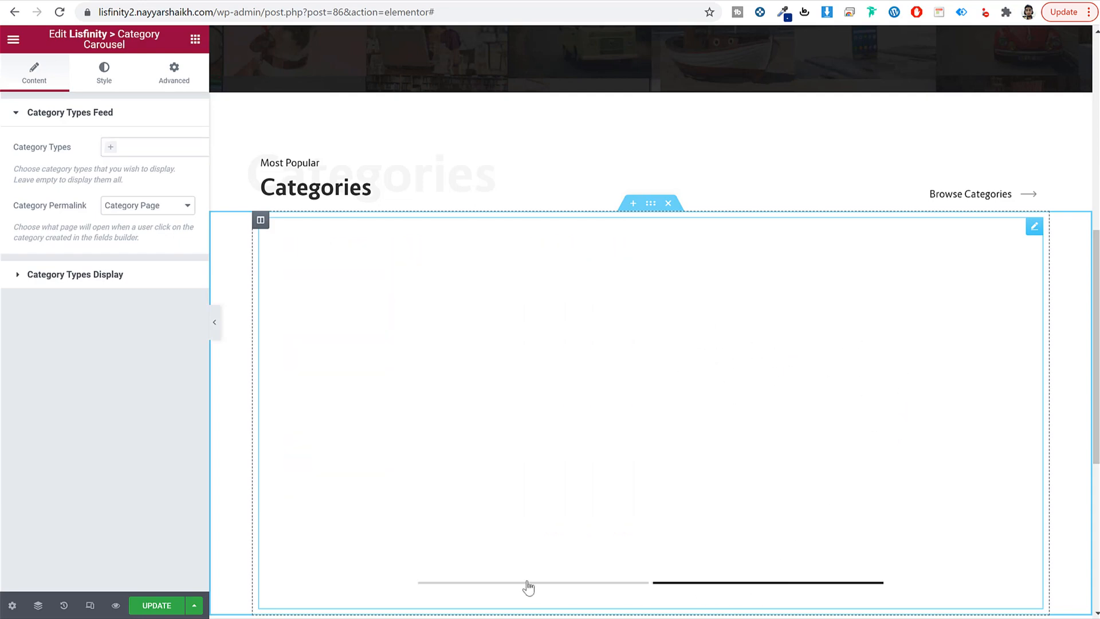
pyautogui.click(518, 583)
pyautogui.click(104, 75)
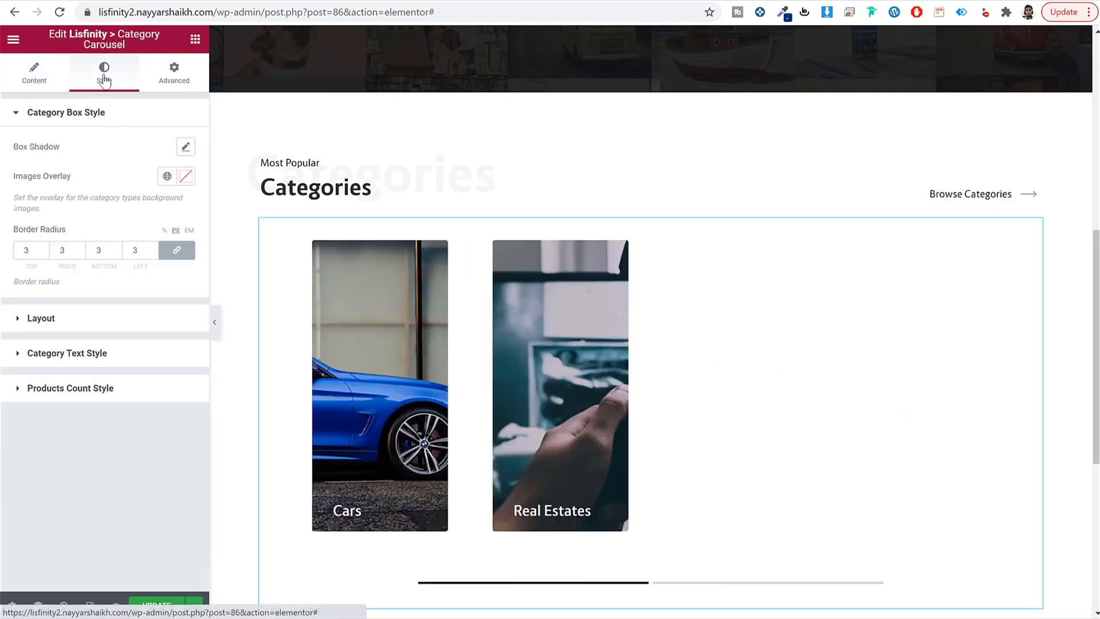
pyautogui.click(94, 321)
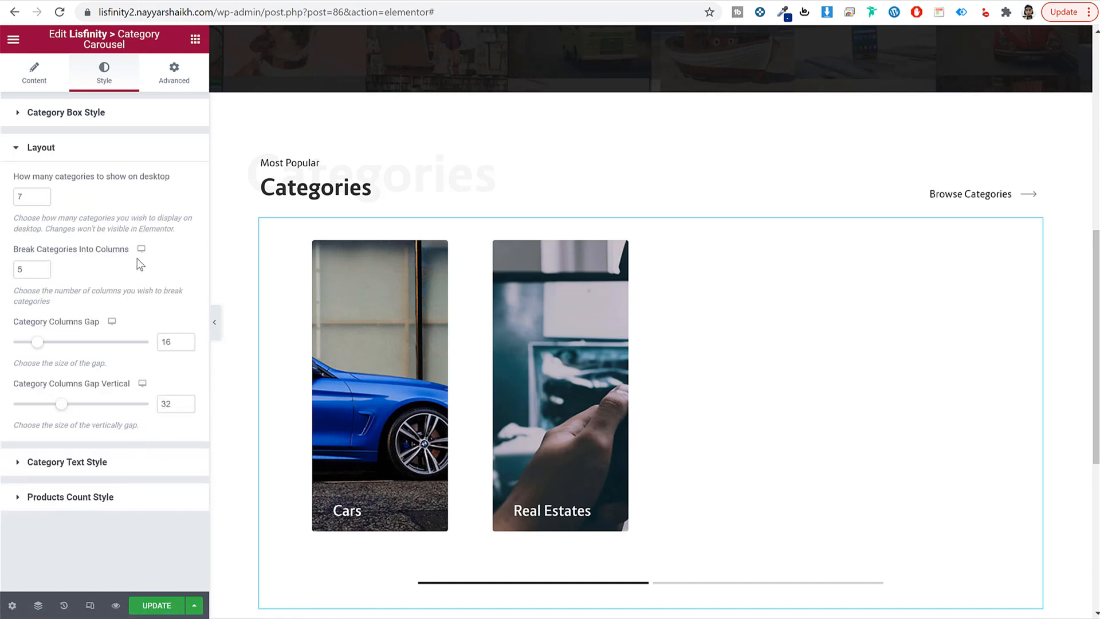
pyautogui.moveTo(161, 403); pyautogui.dragTo(216, 411)
pyautogui.write('0')
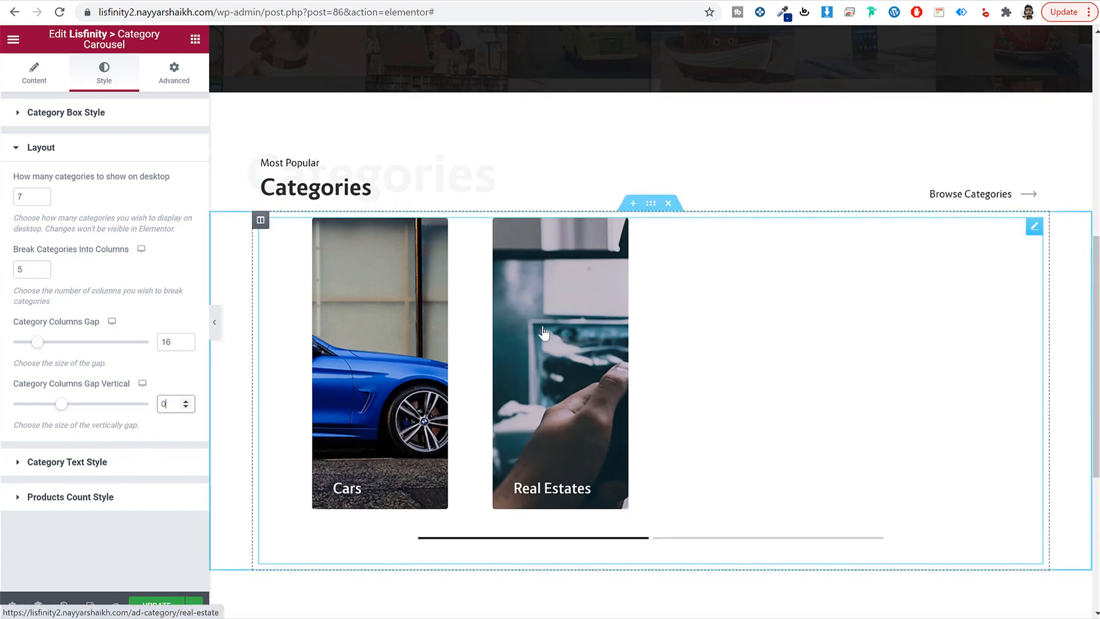
pyautogui.click(650, 204)
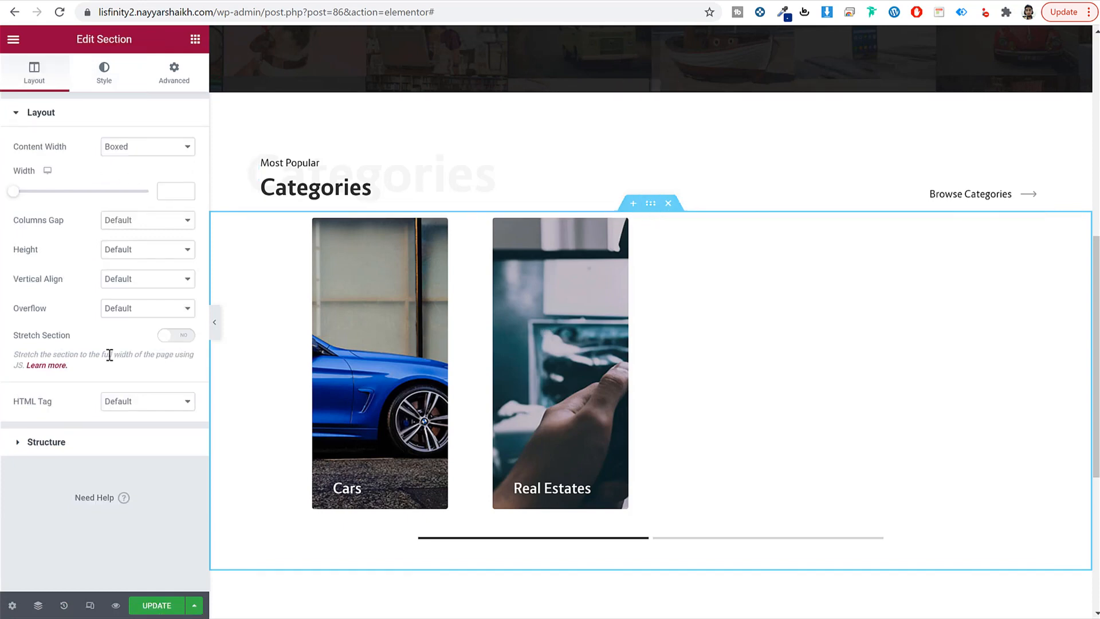
# Step: Make the carousel section's content full width, checking against the demo's categories section
pyautogui.click(127, 150)
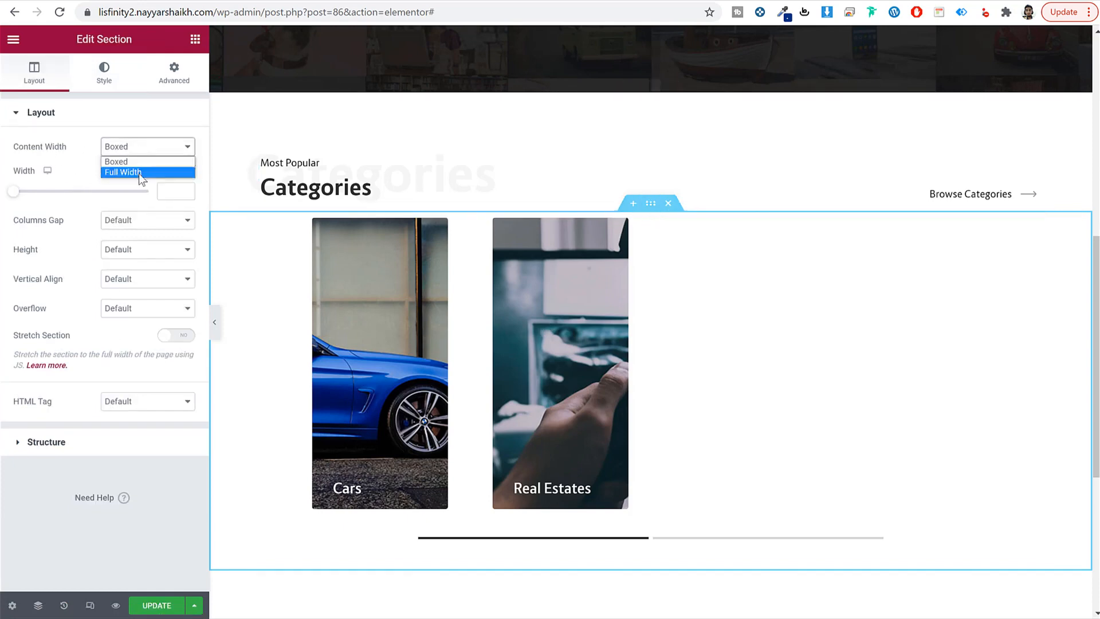
pyautogui.click(139, 173)
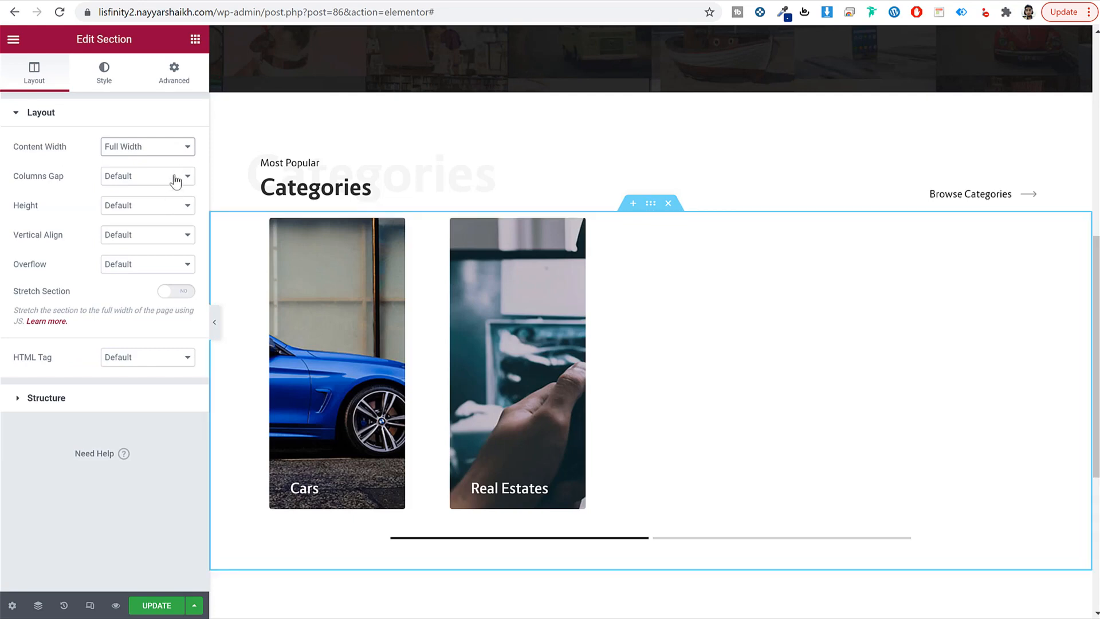
pyautogui.click(154, 0)
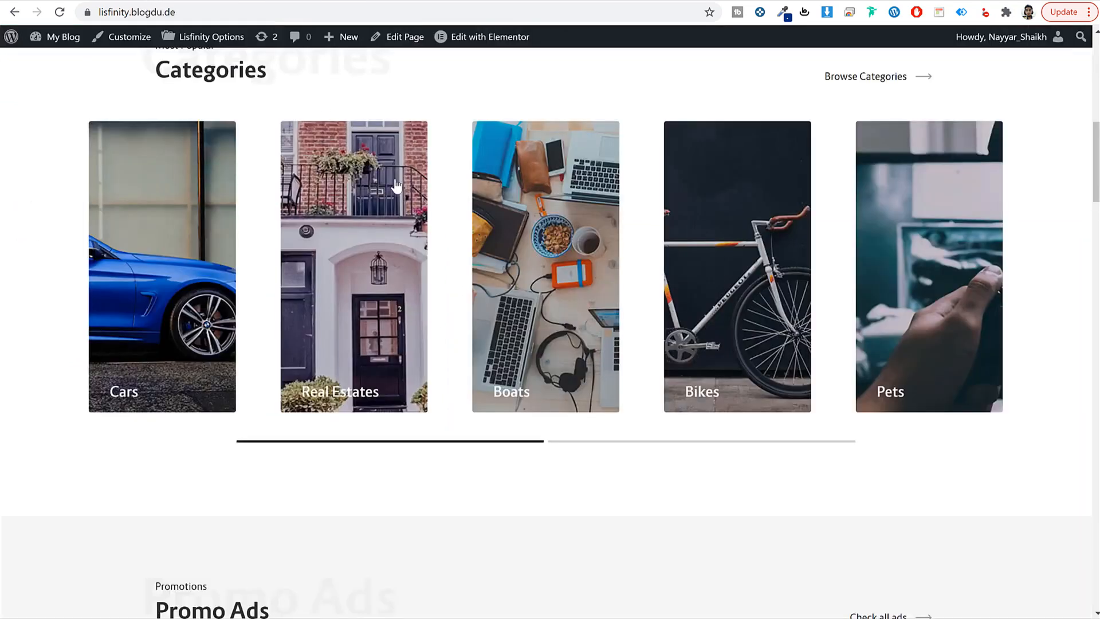
pyautogui.scroll(2, 342, 471)
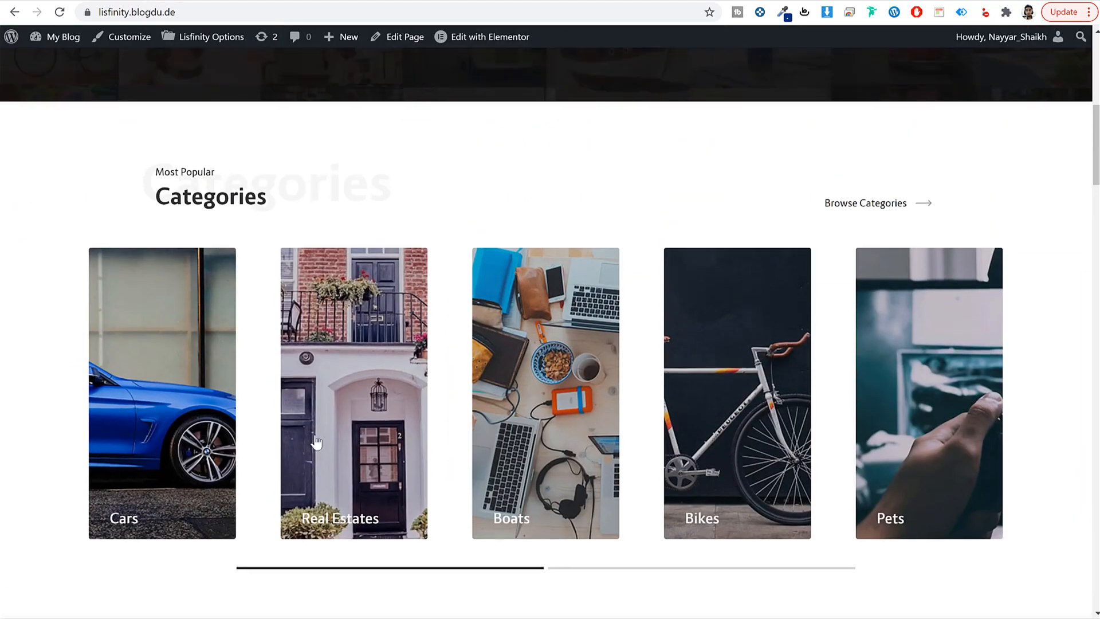
pyautogui.click(246, 1)
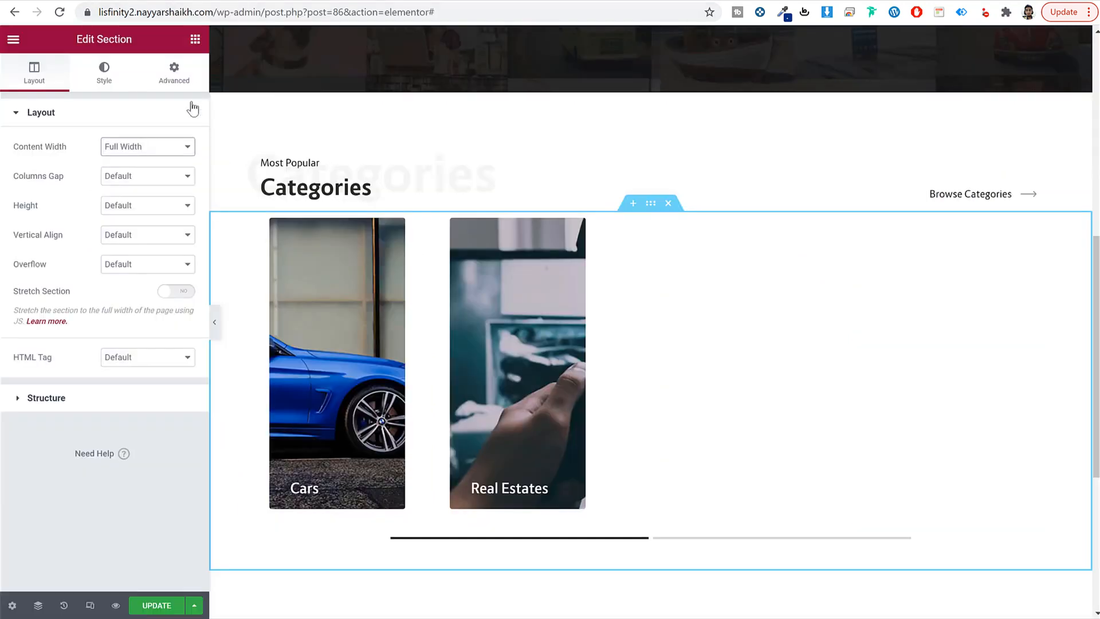
# Step: Set the section padding to 30 px top and 60 px bottom, then save the page
pyautogui.click(174, 71)
pyautogui.click(27, 217)
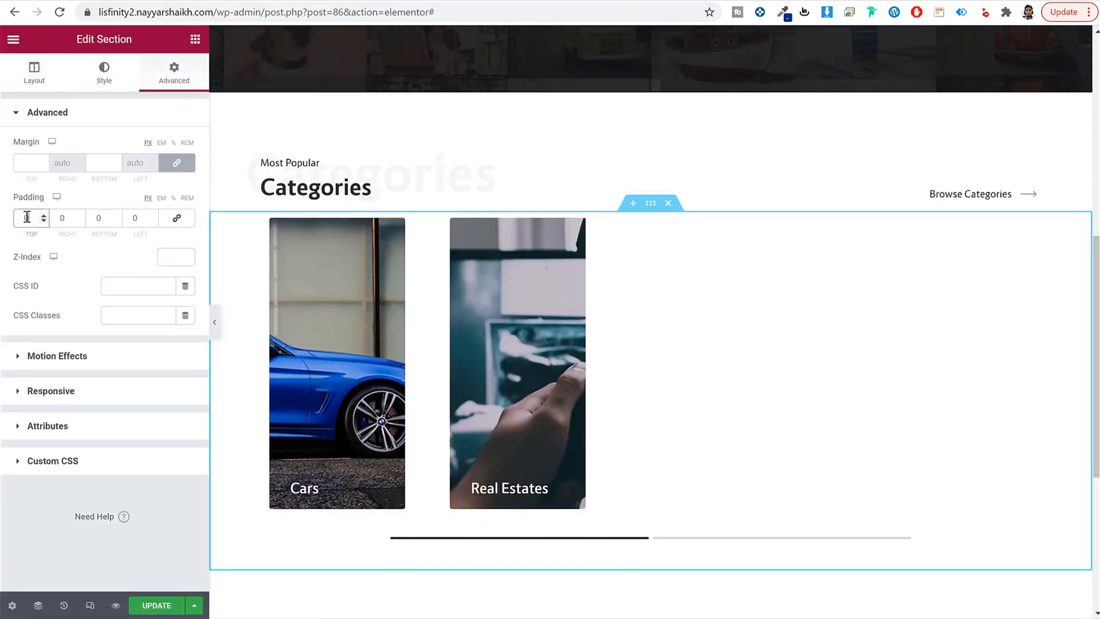
pyautogui.write('30')
pyautogui.press('Tab')
pyautogui.press('Tab')
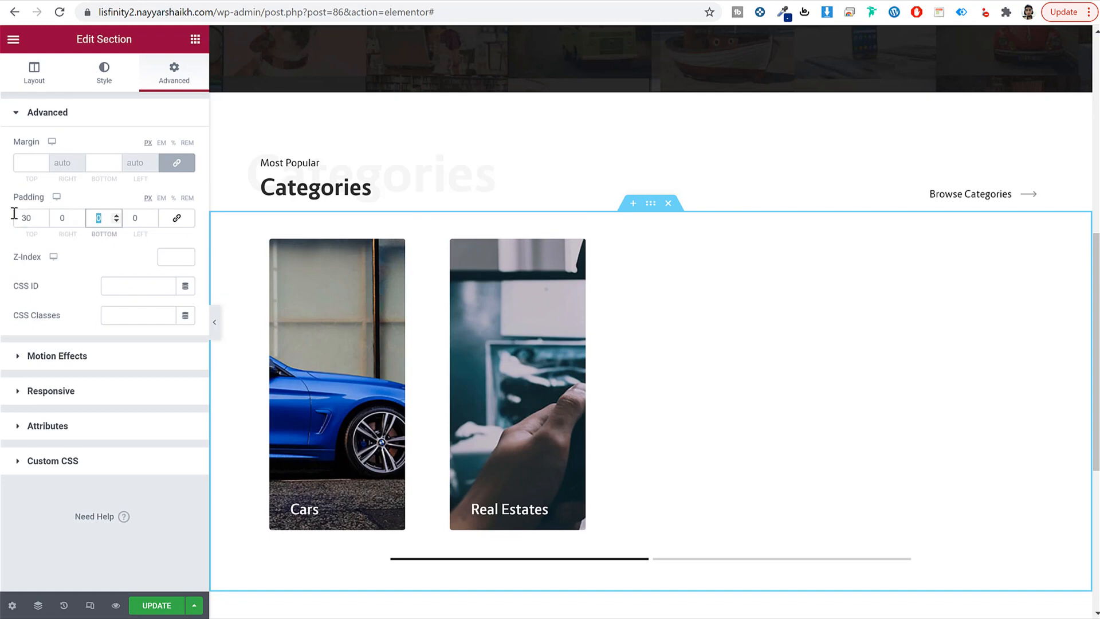
pyautogui.write('60')
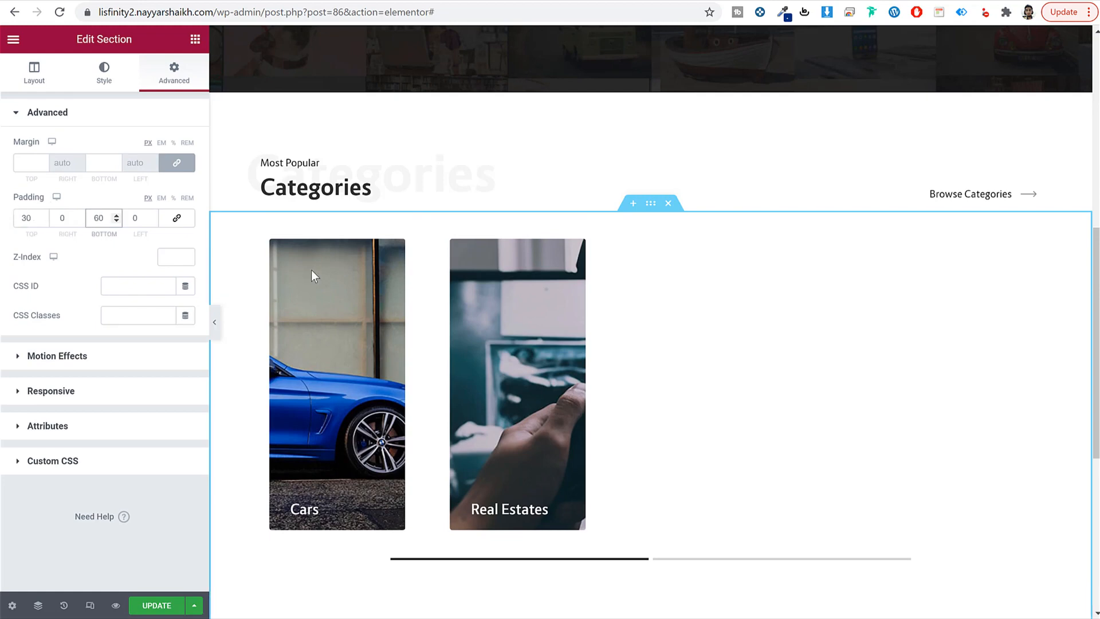
pyautogui.scroll(-4, 311, 270)
pyautogui.scroll(5, 498, 405)
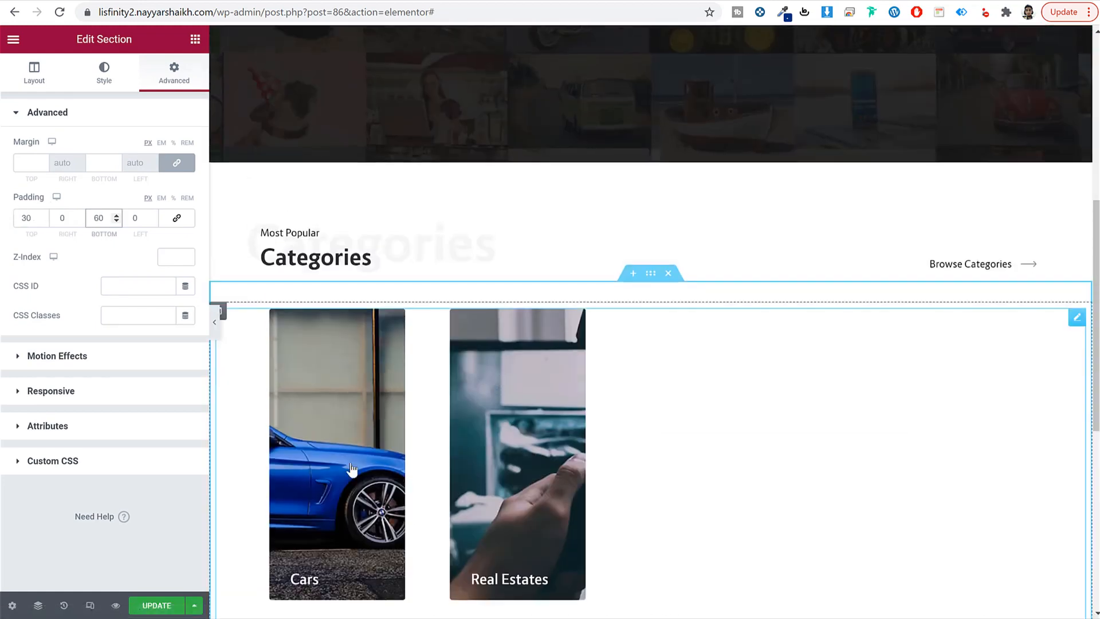
pyautogui.click(150, 607)
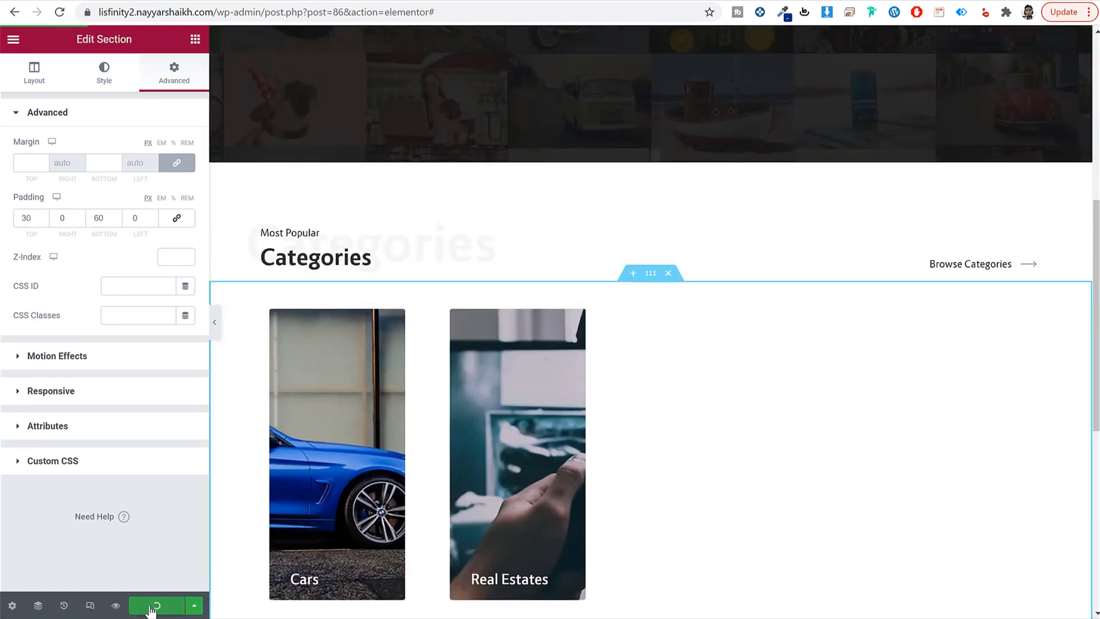
pyautogui.click(217, 326)
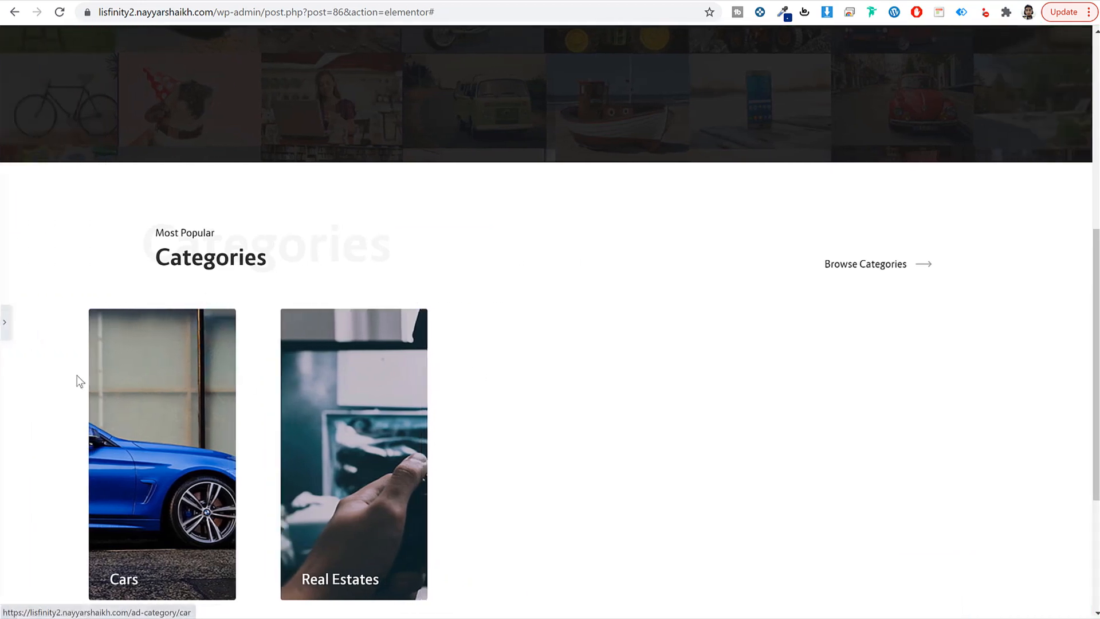
pyautogui.click(4, 322)
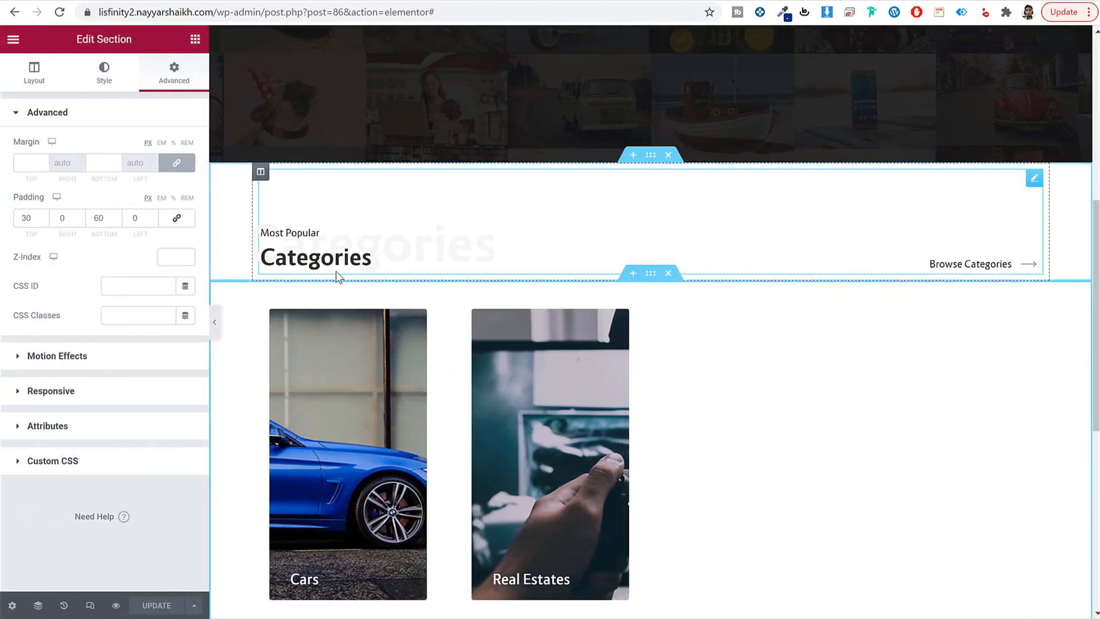
pyautogui.scroll(-7, 618, 344)
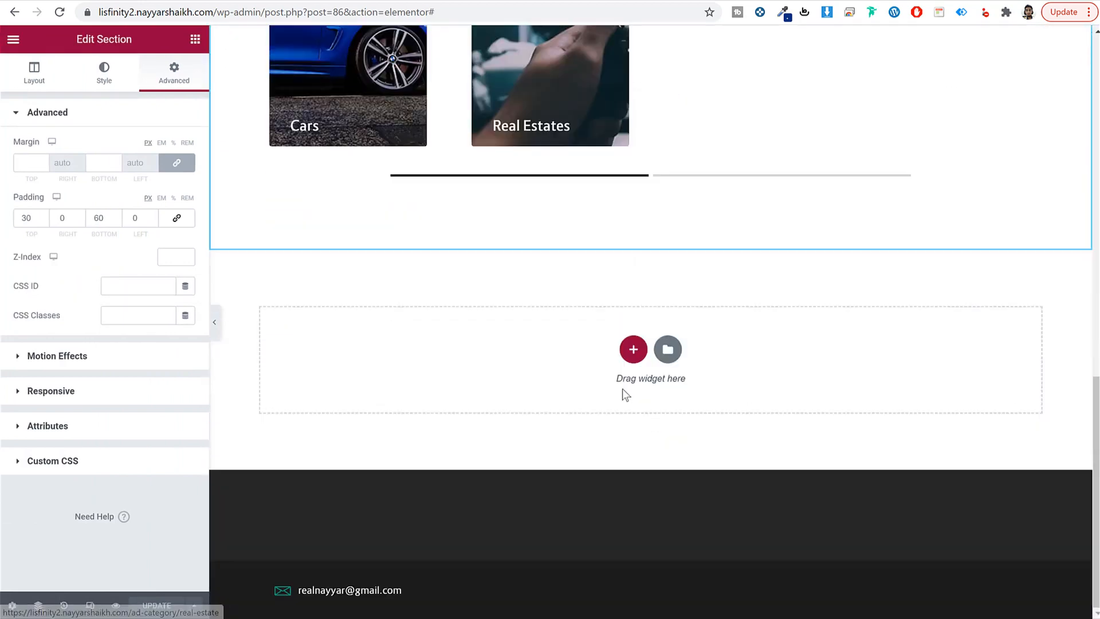
# Step: Add a one-column section below the categories holding a Lisfinity Title widget
pyautogui.click(633, 349)
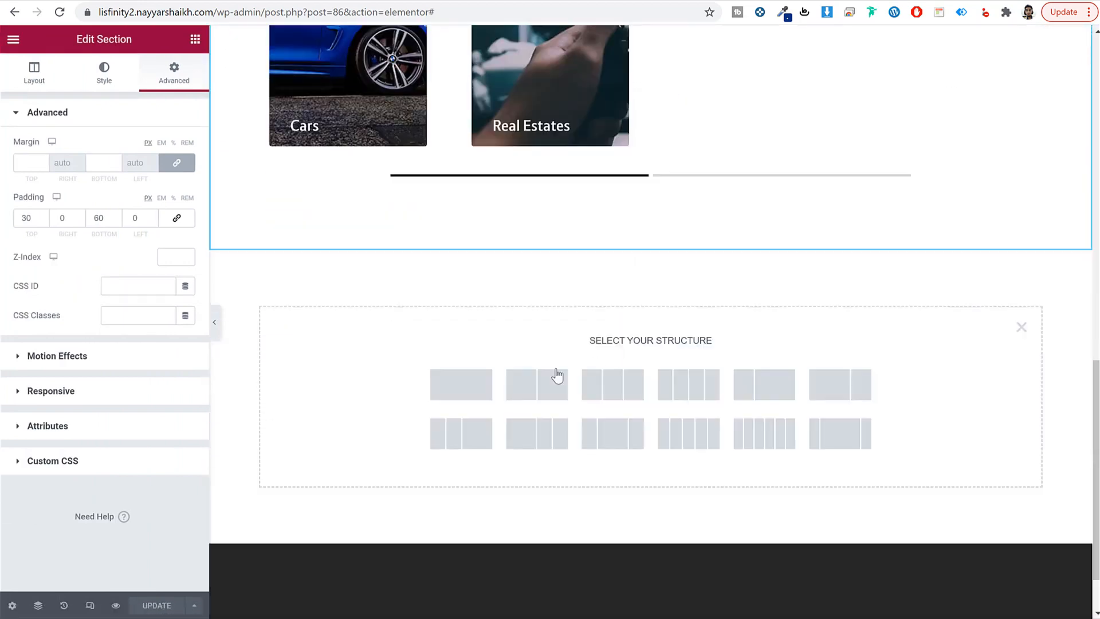
pyautogui.click(480, 392)
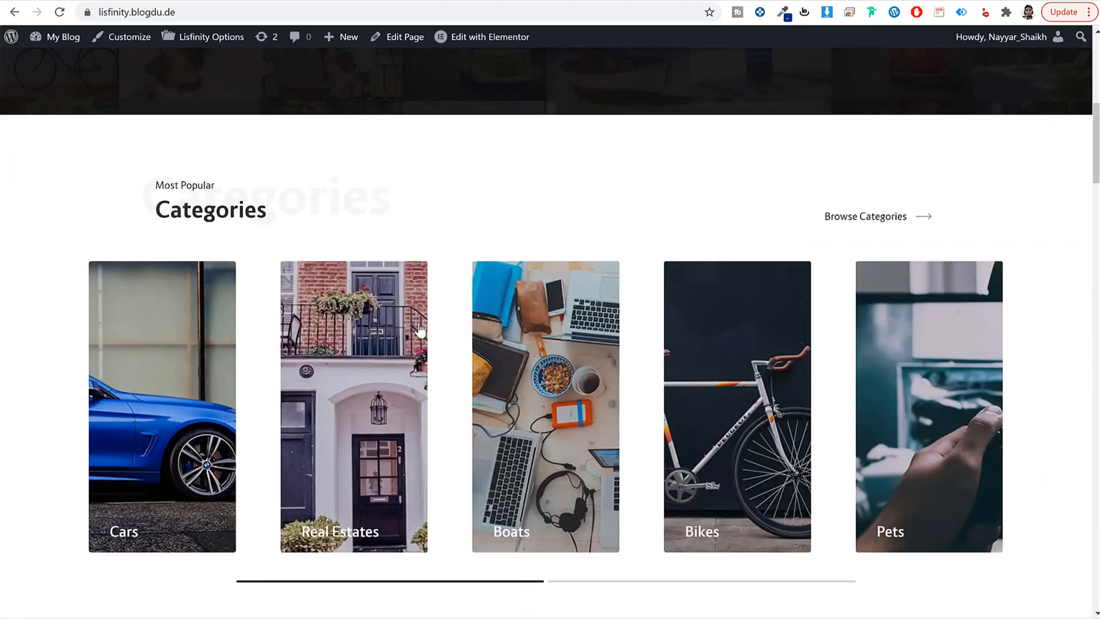
pyautogui.scroll(-8, 420, 329)
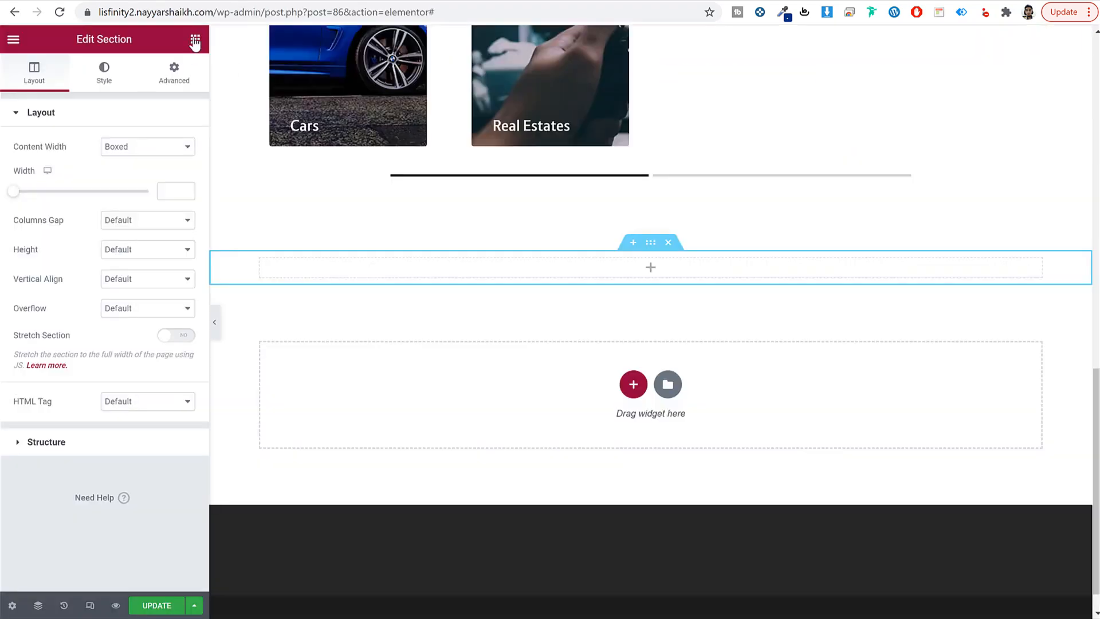
pyautogui.click(195, 39)
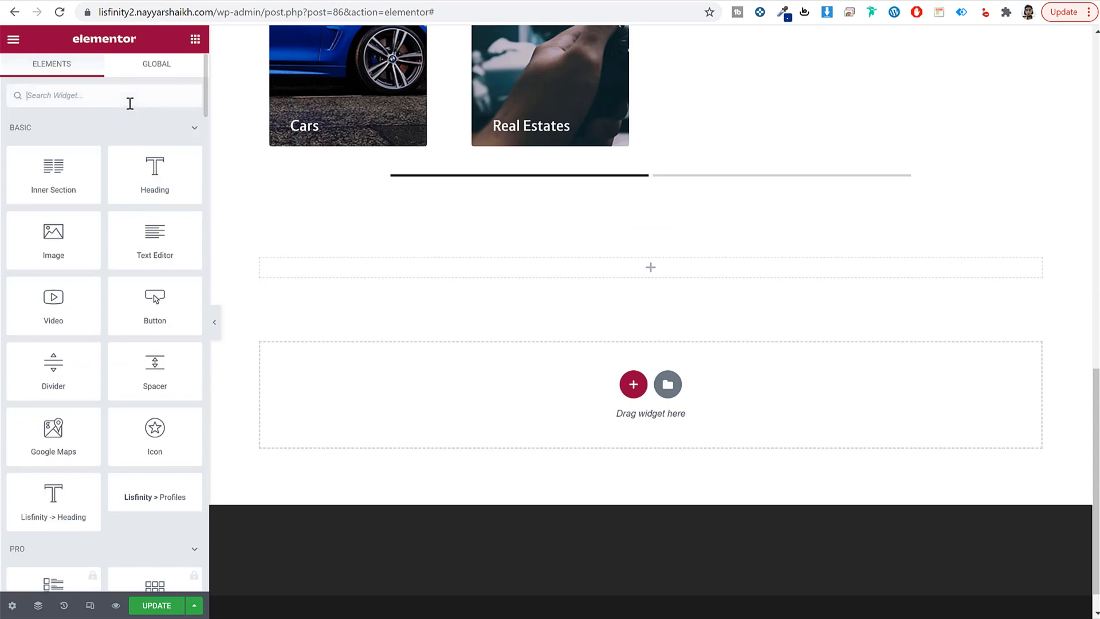
pyautogui.write('titl')
pyautogui.moveTo(154, 141); pyautogui.dragTo(583, 266)
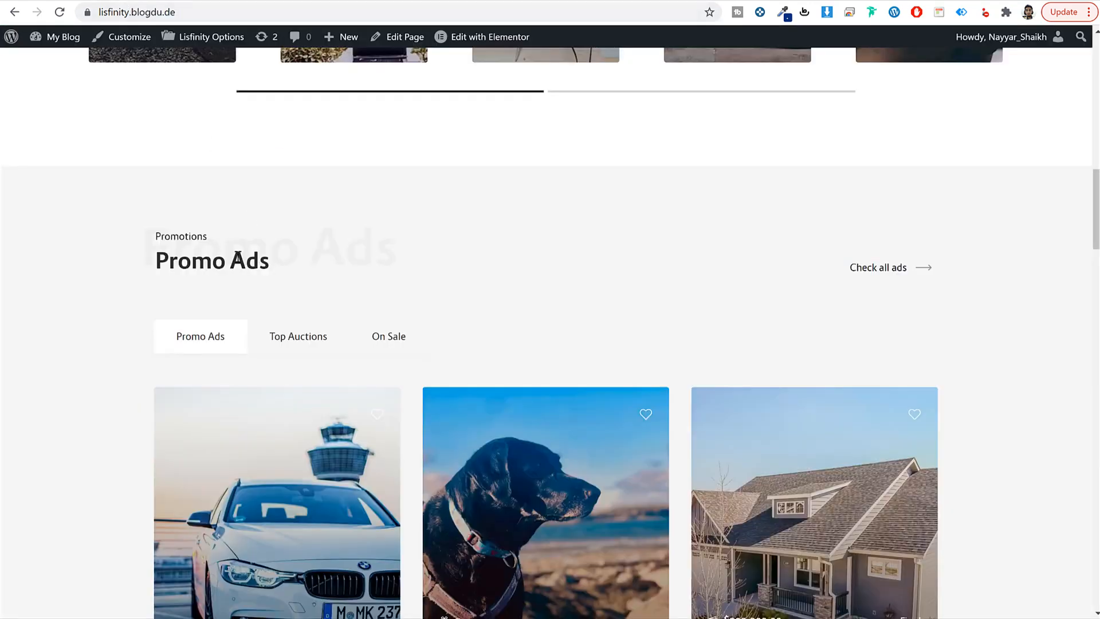
# Step: Set the heading to 'Promo Ads' and subheading to 'Promotions', copied from the live demo
pyautogui.tripleClick(237, 257)
pyautogui.hotkey('ctrl', 'c')
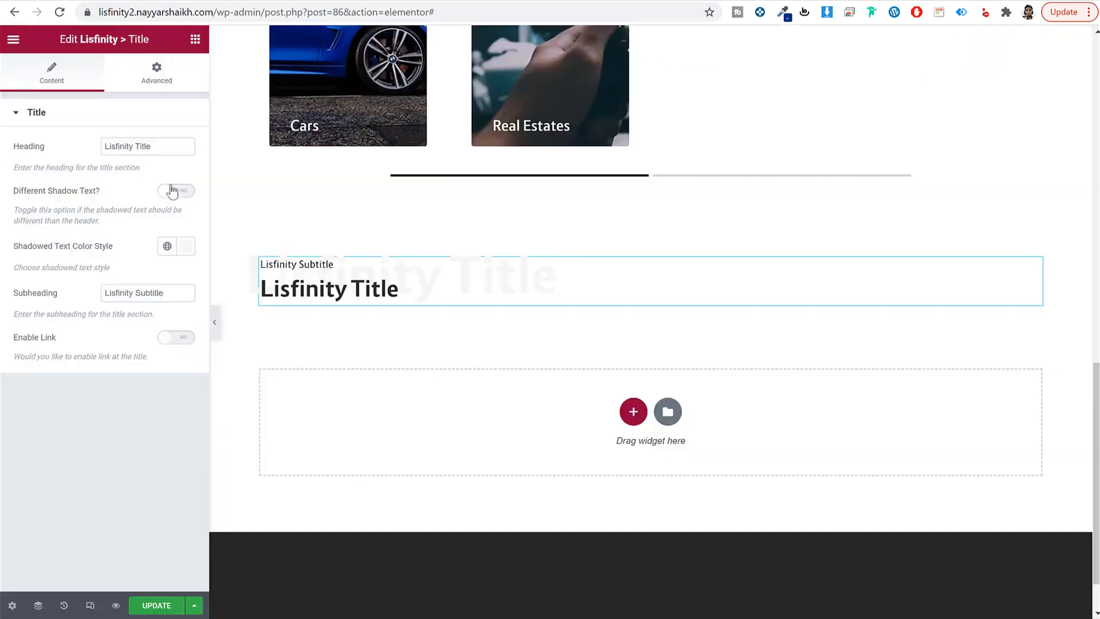
pyautogui.tripleClick(177, 147)
pyautogui.hotkey('ctrl', 'v')
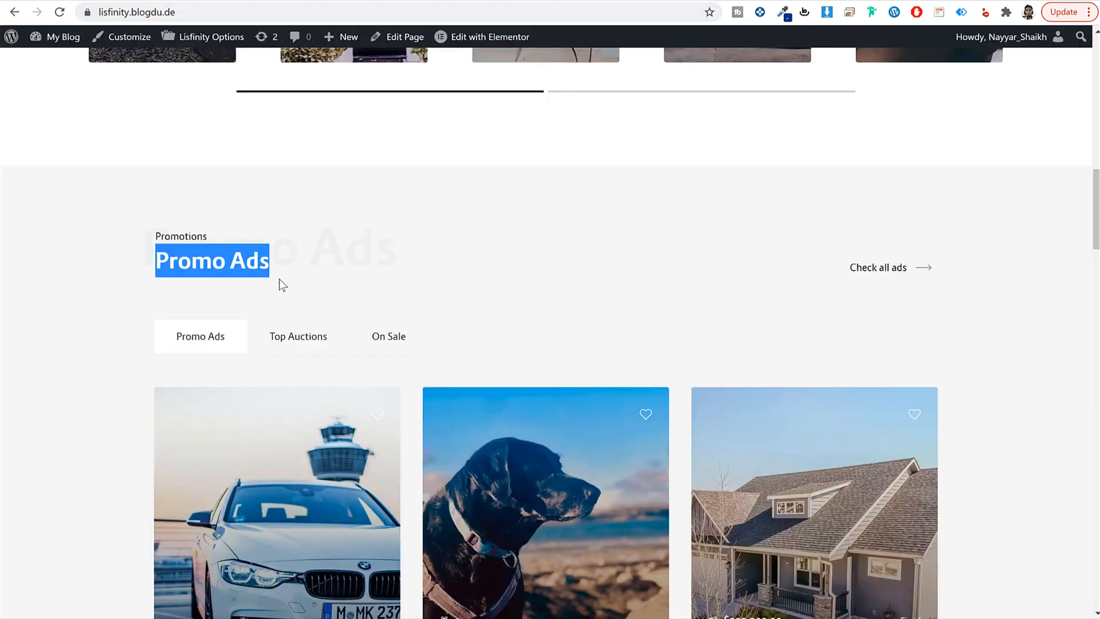
pyautogui.doubleClick(196, 234)
pyautogui.hotkey('ctrl', 'c')
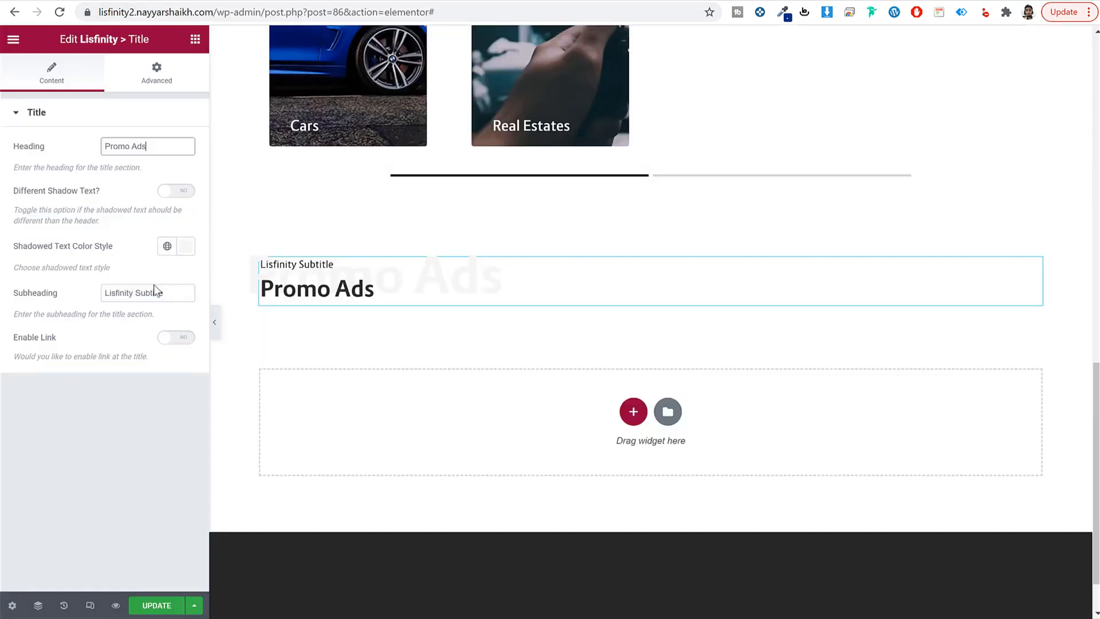
pyautogui.tripleClick(154, 292)
pyautogui.hotkey('ctrl', 'v')
# Step: Enable the title link with text 'Check all ads' pointing to the Search page
pyautogui.click(182, 338)
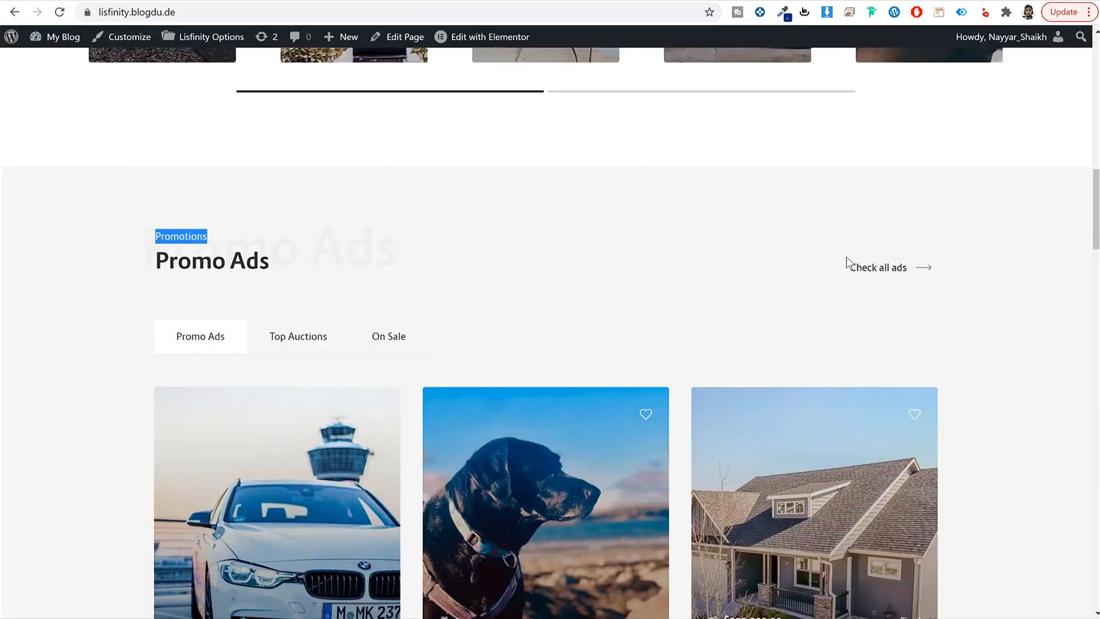
pyautogui.moveTo(843, 265); pyautogui.dragTo(918, 266)
pyautogui.hotkey('ctrl', 'c')
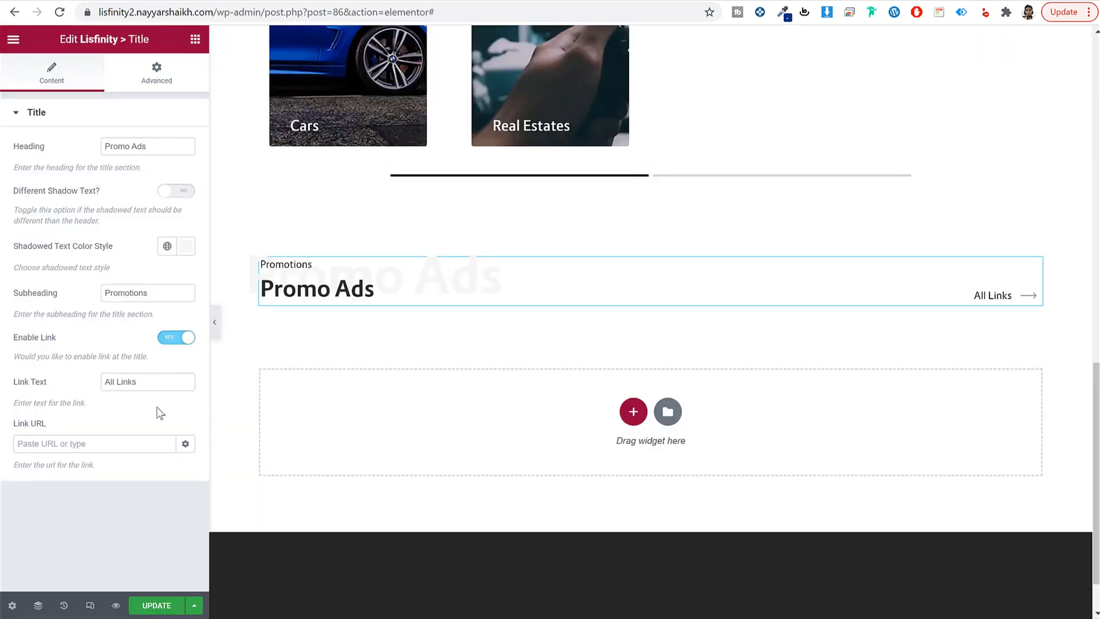
pyautogui.click(136, 442)
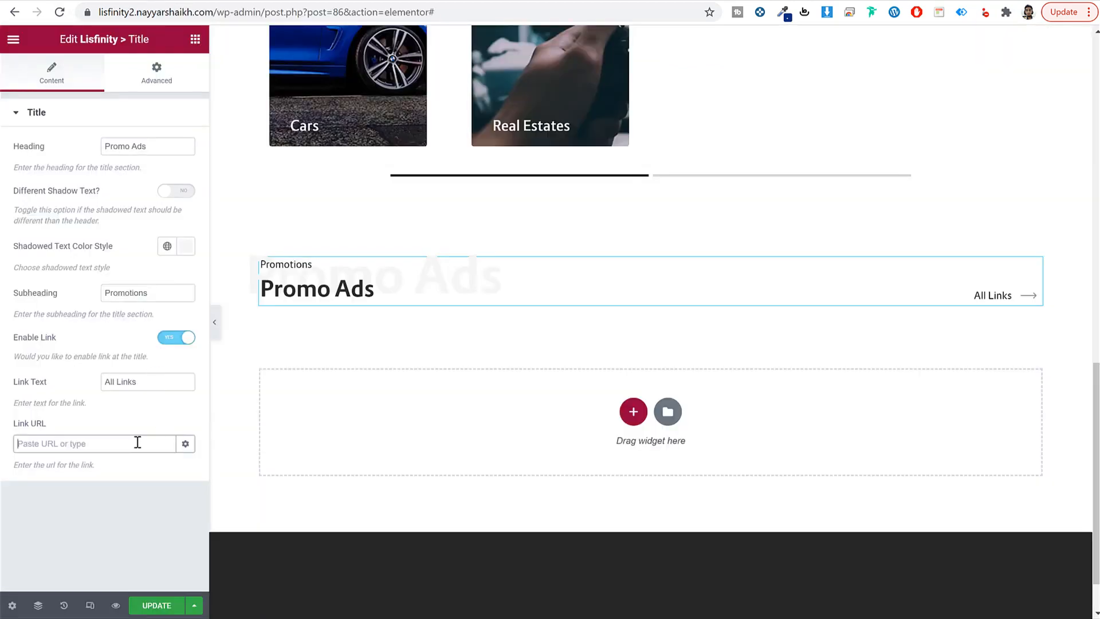
pyautogui.click(156, 377)
pyautogui.hotkey('ctrl', 'a')
pyautogui.hotkey('ctrl', 'v')
pyautogui.click(115, 438)
pyautogui.write('s')
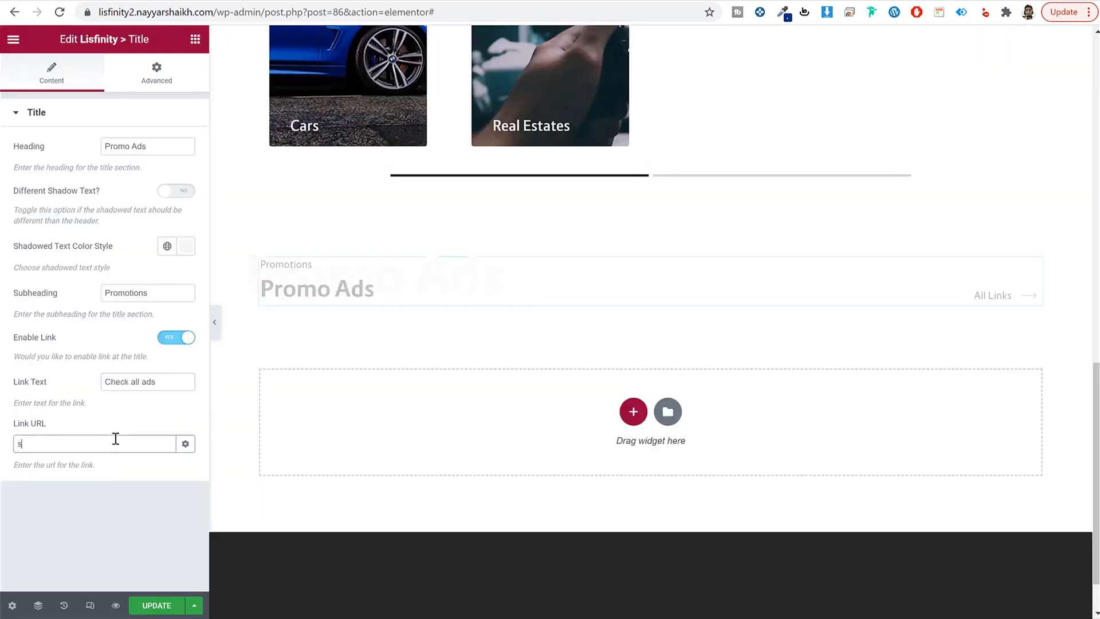
pyautogui.write('ea')
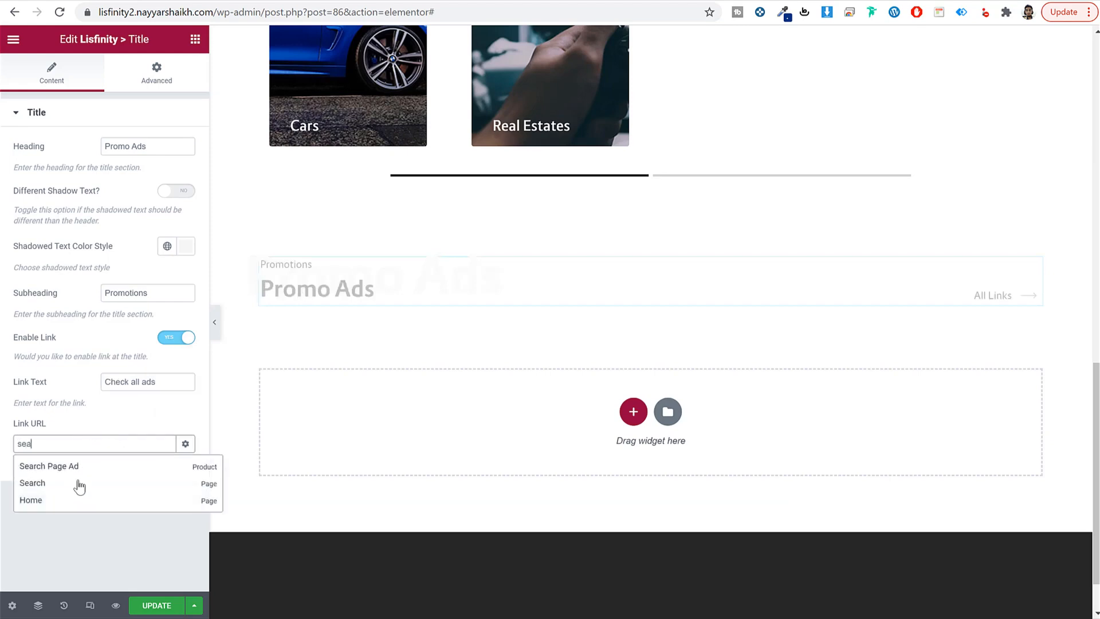
pyautogui.click(79, 479)
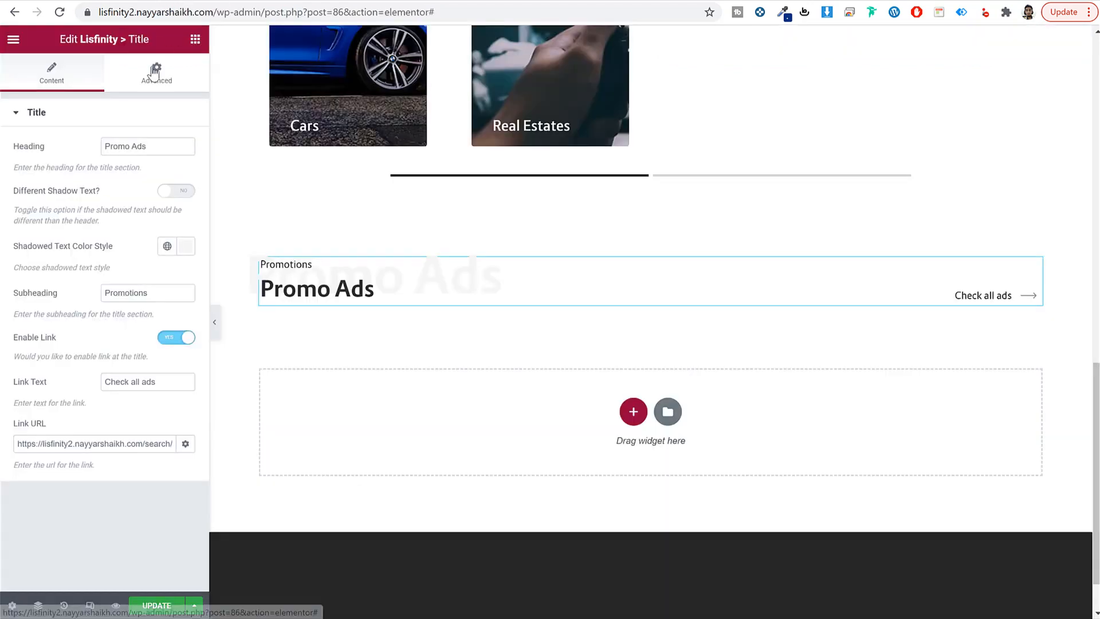
# Step: Give the Promo Ads title 40 px bottom padding
pyautogui.click(157, 72)
pyautogui.doubleClick(92, 218)
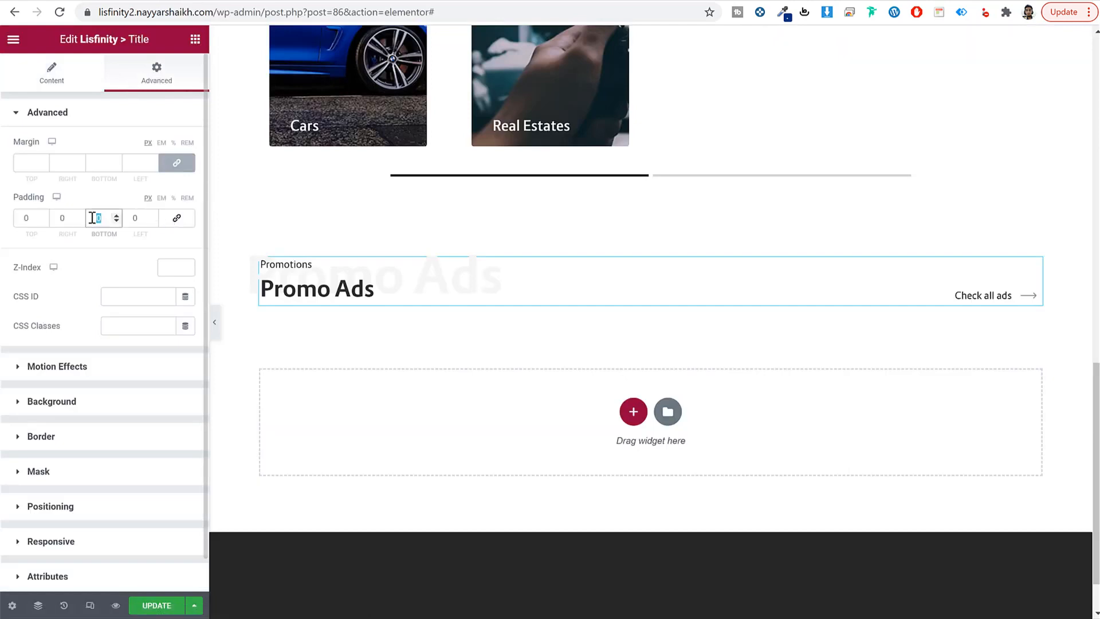
pyautogui.write('40')
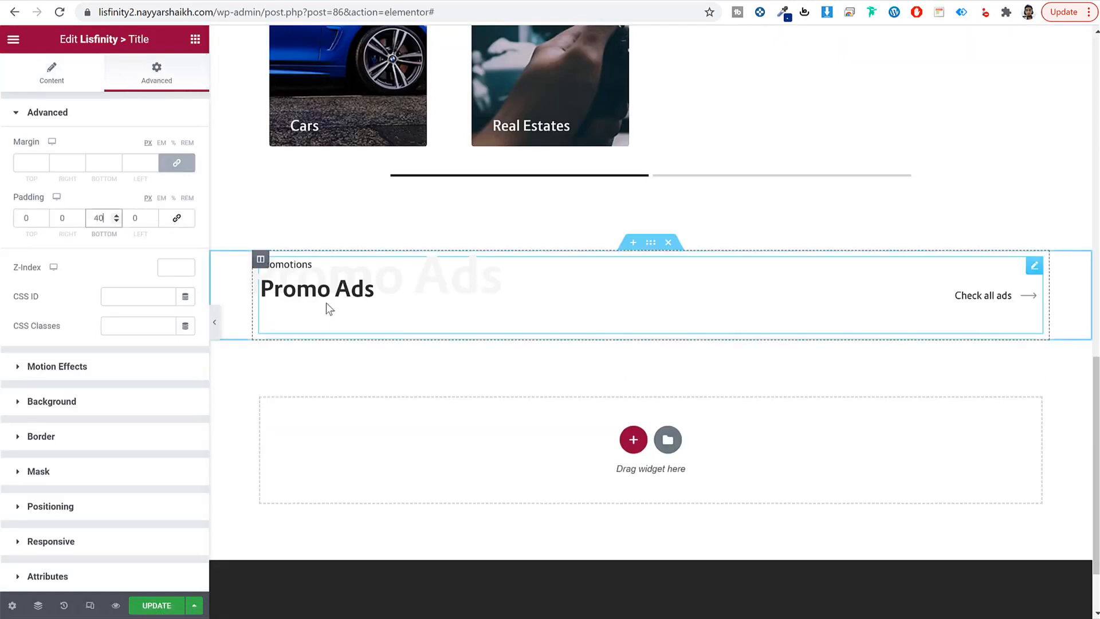
pyautogui.click(193, 41)
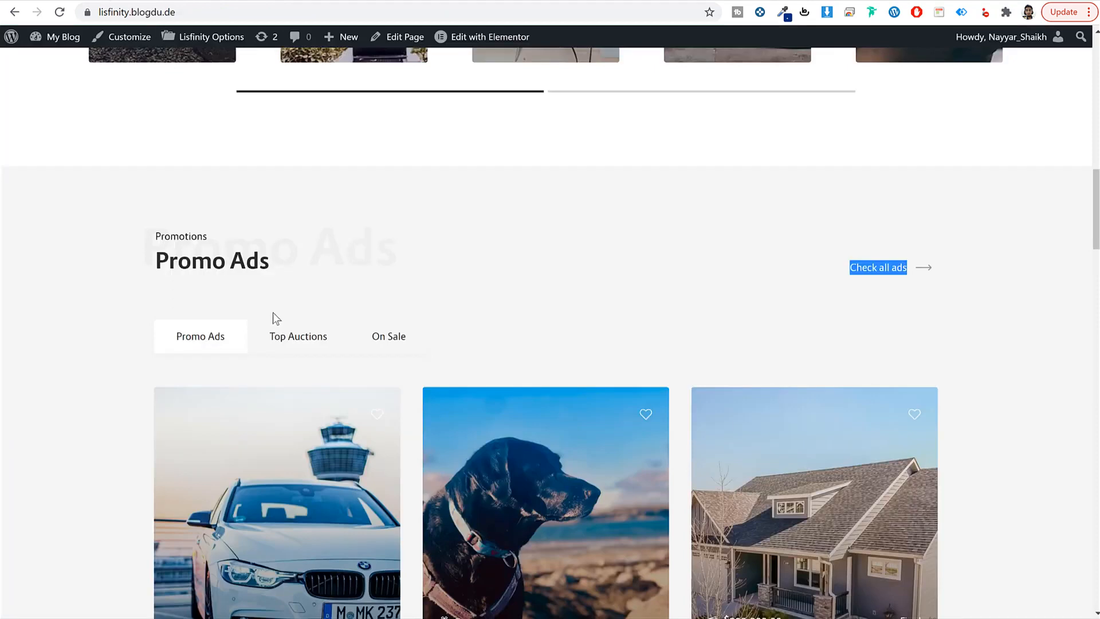
# Step: Drop the Lisfinity Ads widget, found by searching 'ads', under the Promo Ads title
pyautogui.scroll(-3, 272, 312)
pyautogui.click(279, 120)
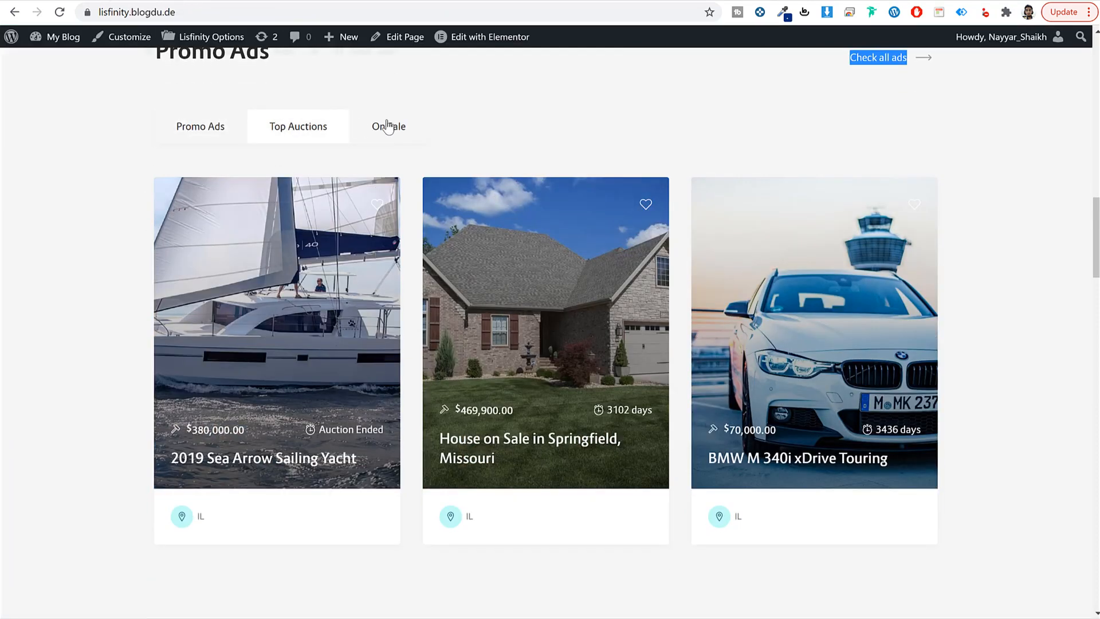
pyautogui.click(388, 127)
pyautogui.click(237, 128)
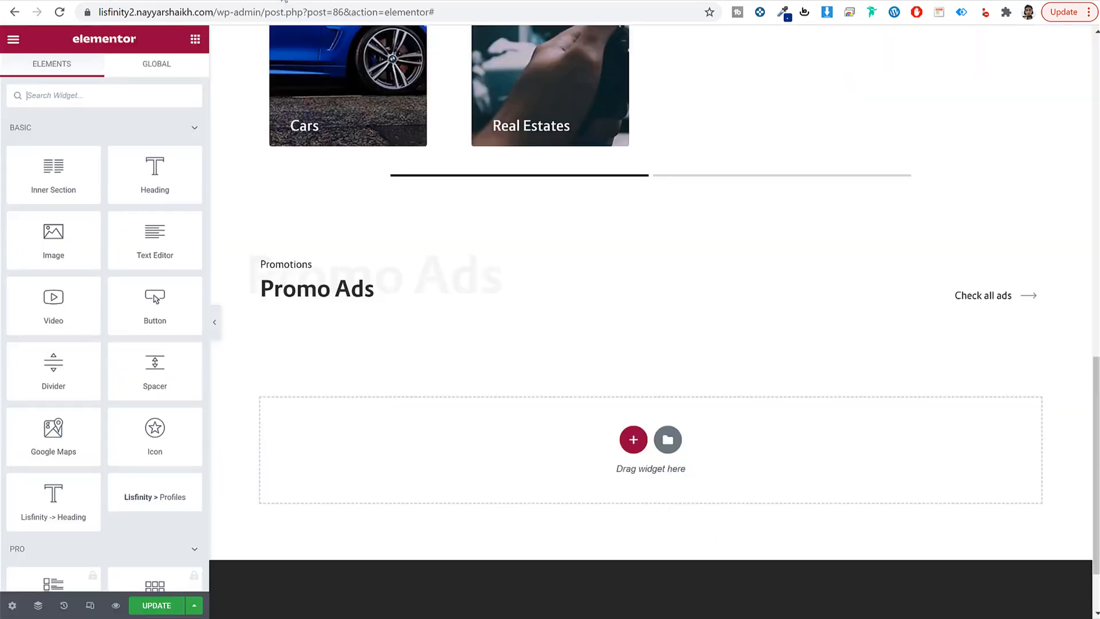
pyautogui.click(139, 91)
pyautogui.write('ads')
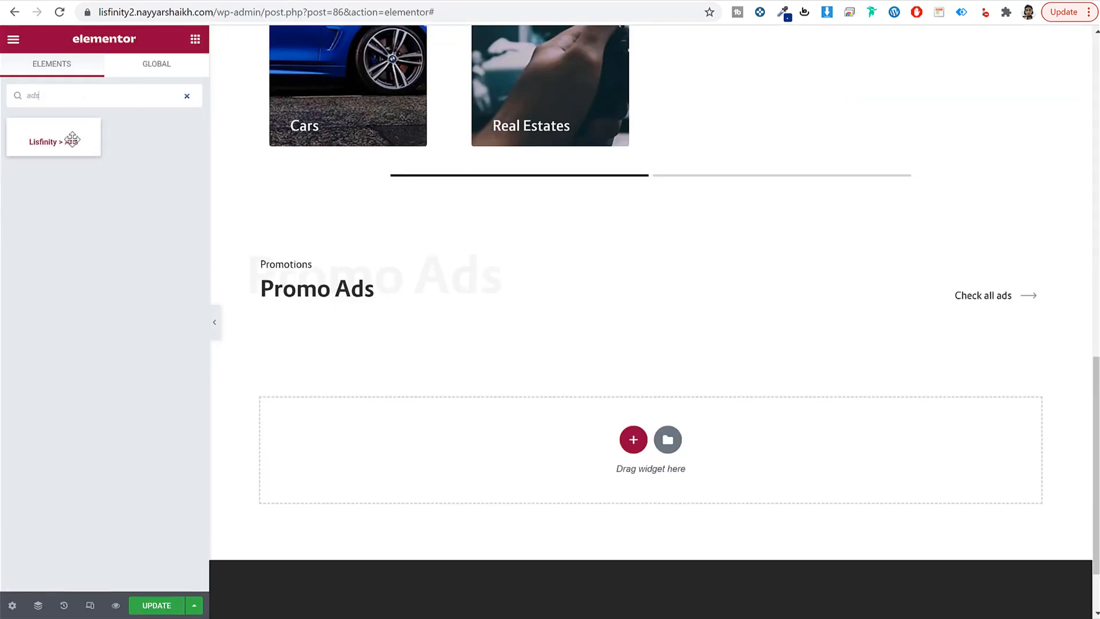
pyautogui.moveTo(98, 153); pyautogui.dragTo(396, 297)
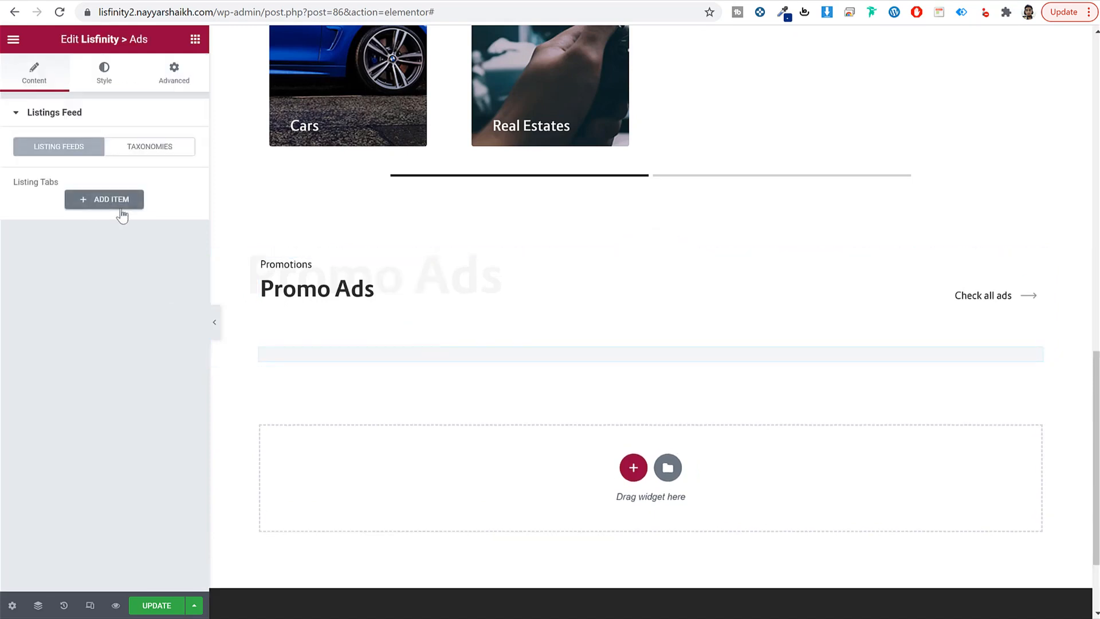
# Step: Add the feed's first listings tab, which shows the BMW M 340i xDrive Touring card
pyautogui.click(94, 205)
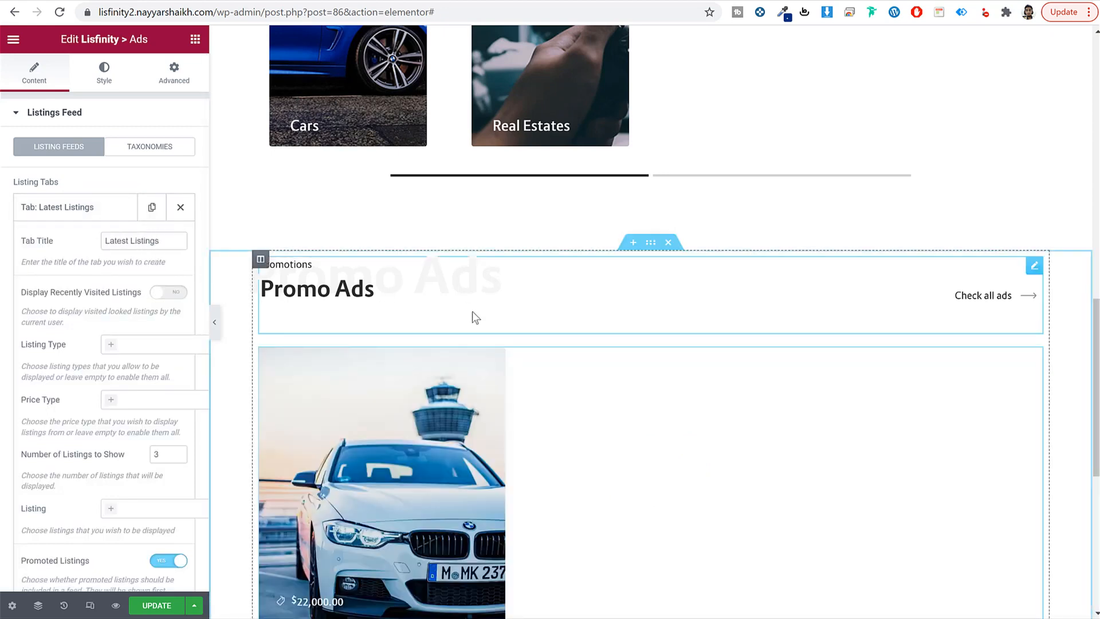
pyautogui.scroll(-3, 472, 310)
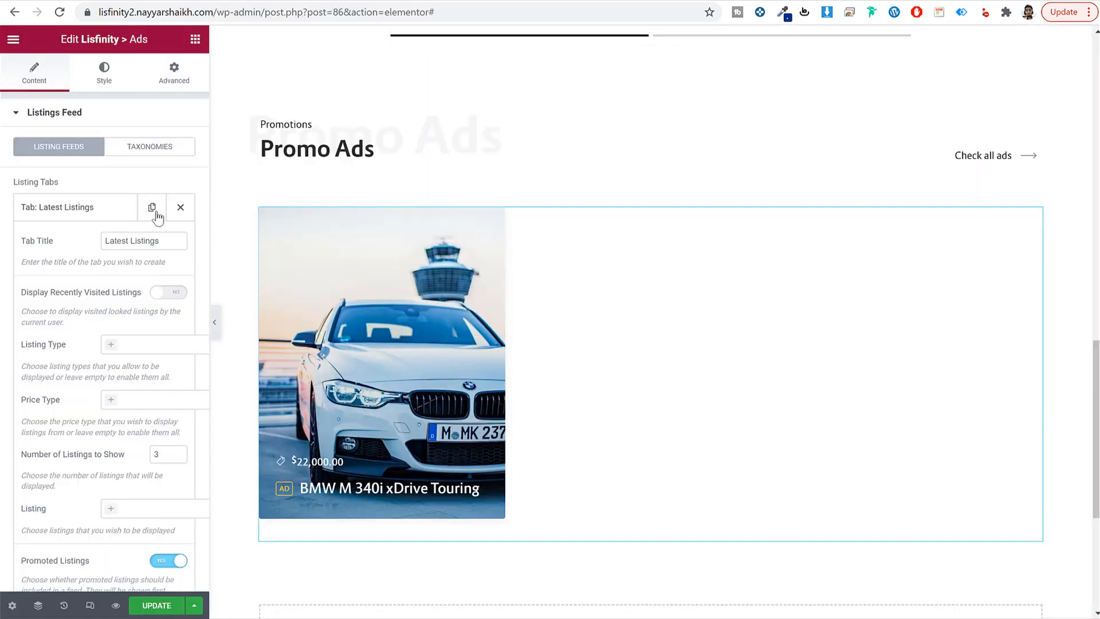
pyautogui.tripleClick(139, 241)
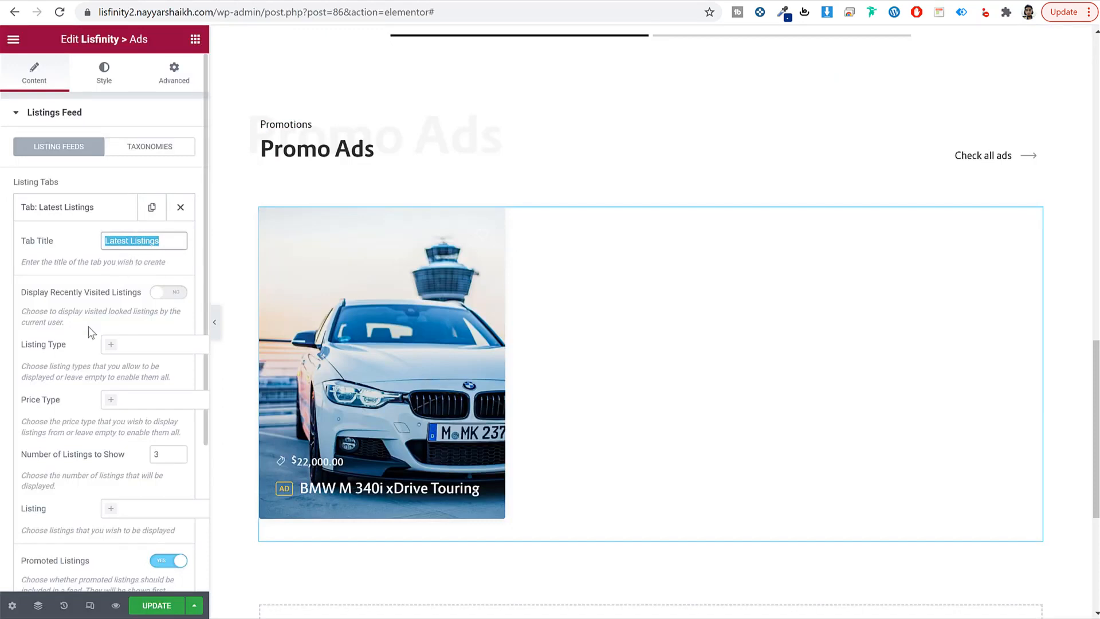
pyautogui.scroll(-3, 88, 343)
pyautogui.click(153, 205)
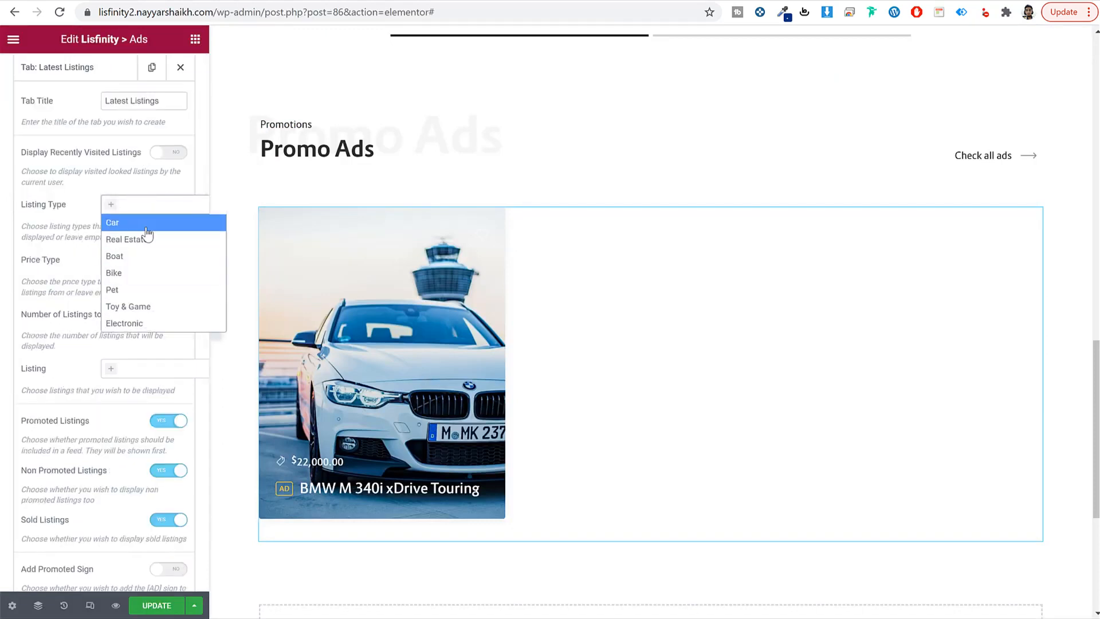
# Step: Limit the tab to Car listings and rename its title to Cars
pyautogui.click(144, 228)
pyautogui.scroll(3, 63, 246)
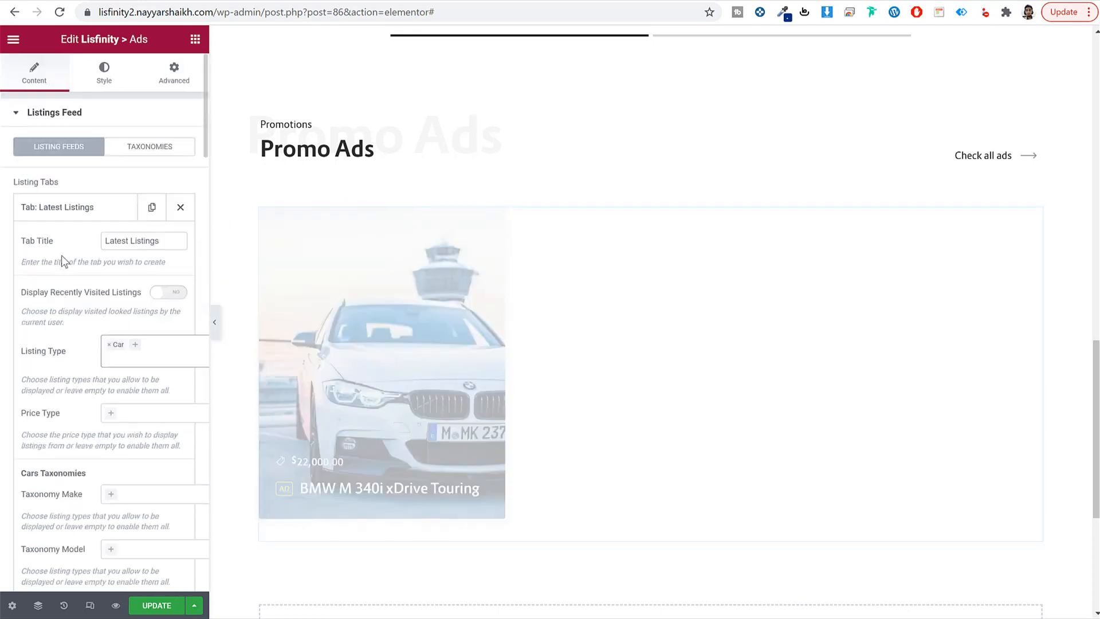
pyautogui.tripleClick(163, 240)
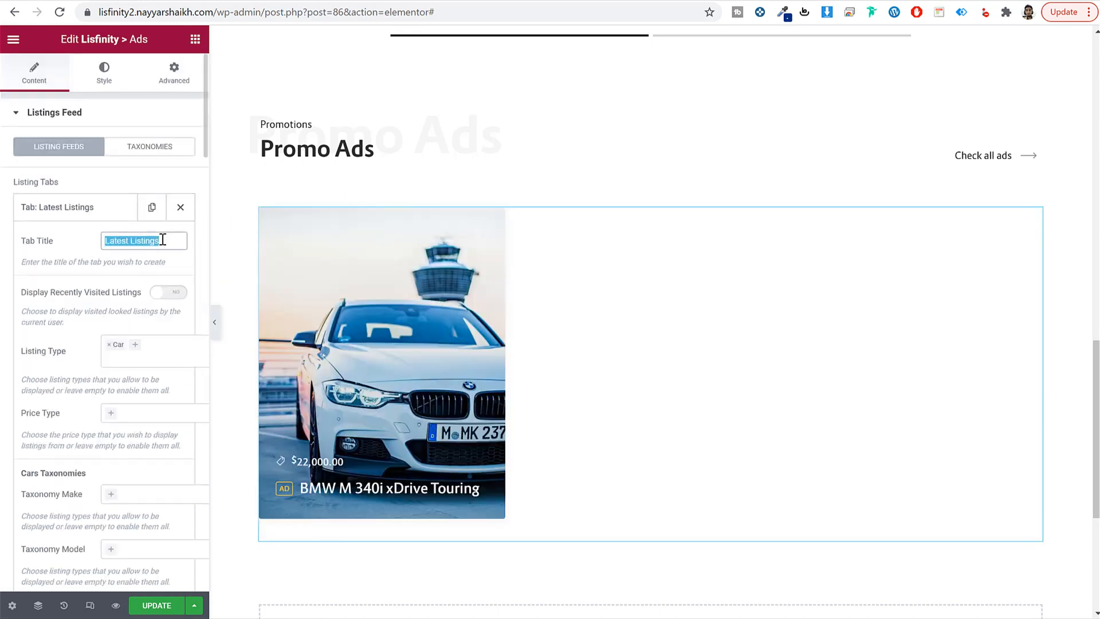
pyautogui.write('Cars')
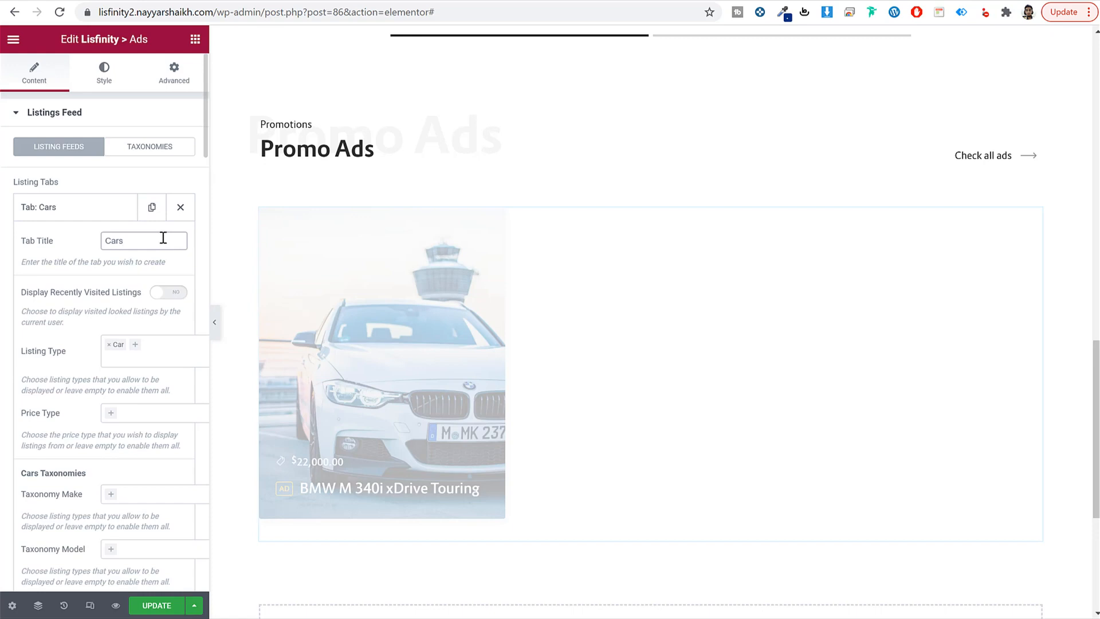
pyautogui.scroll(-2, 446, 383)
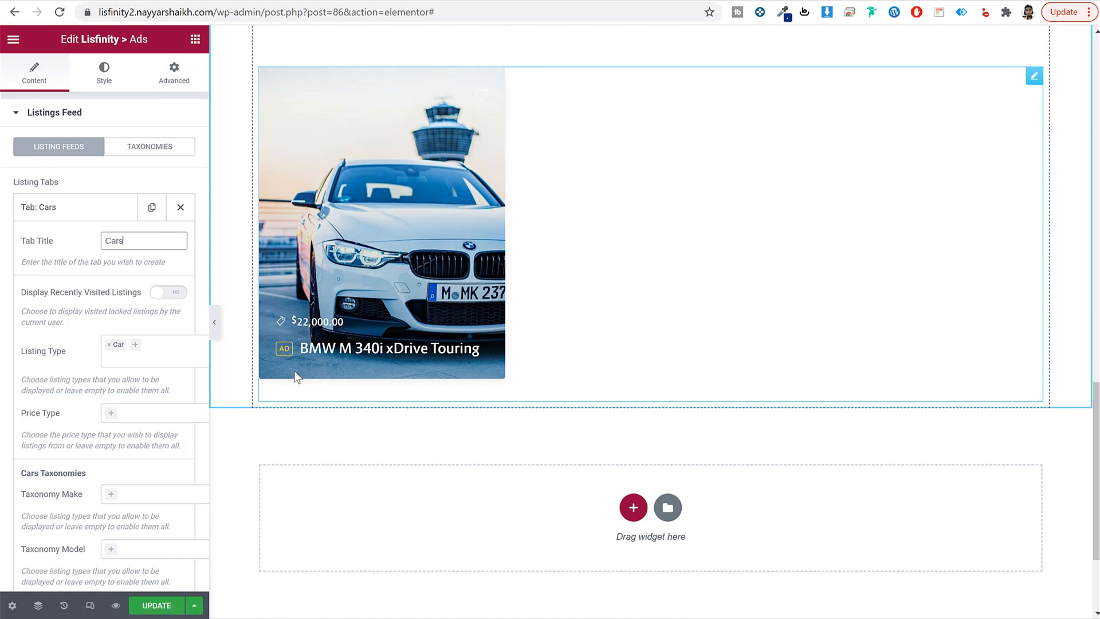
pyautogui.scroll(2, 450, 391)
pyautogui.scroll(1, 451, 392)
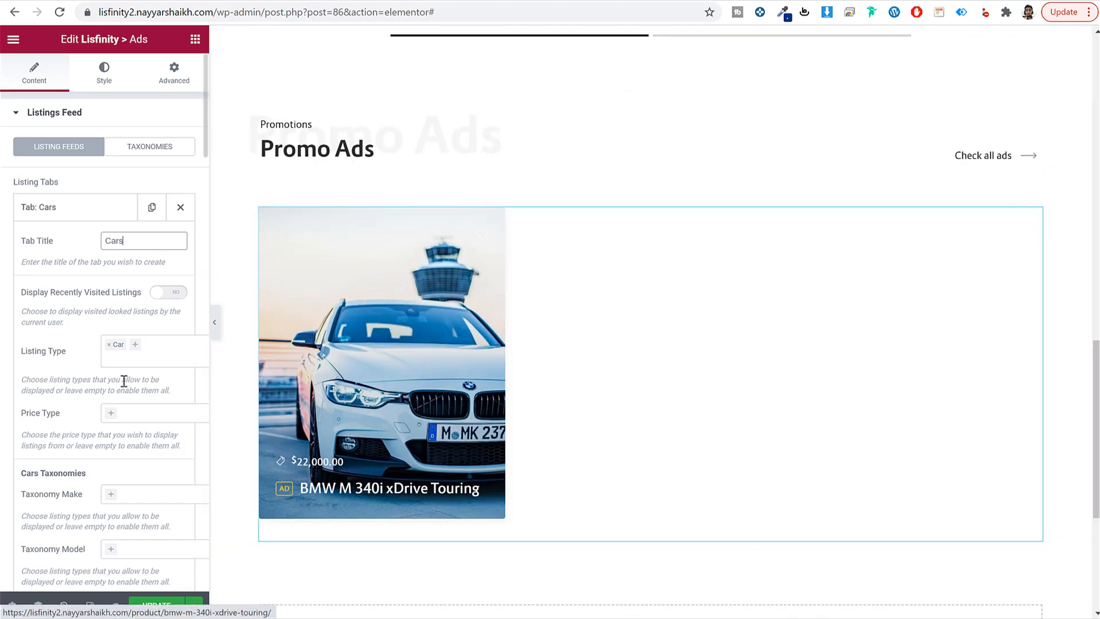
pyautogui.scroll(-20, 126, 384)
pyautogui.scroll(-10, 132, 387)
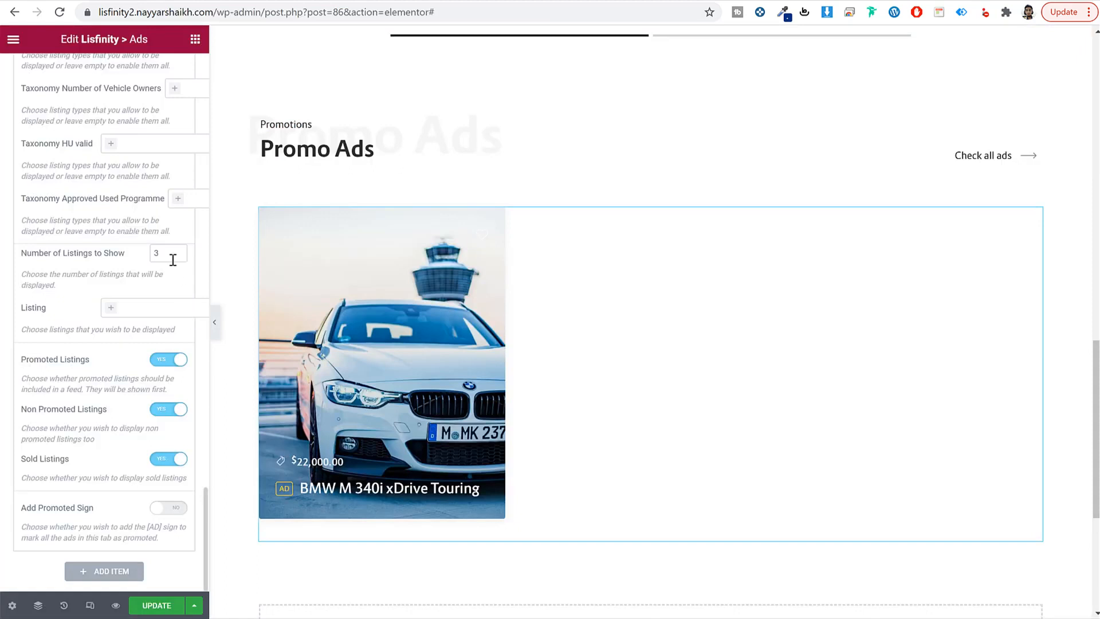
# Step: Show 3 listings in the Cars tab with sold listings off and promoted listings kept on
pyautogui.moveTo(172, 252); pyautogui.dragTo(147, 252)
pyautogui.click(158, 360)
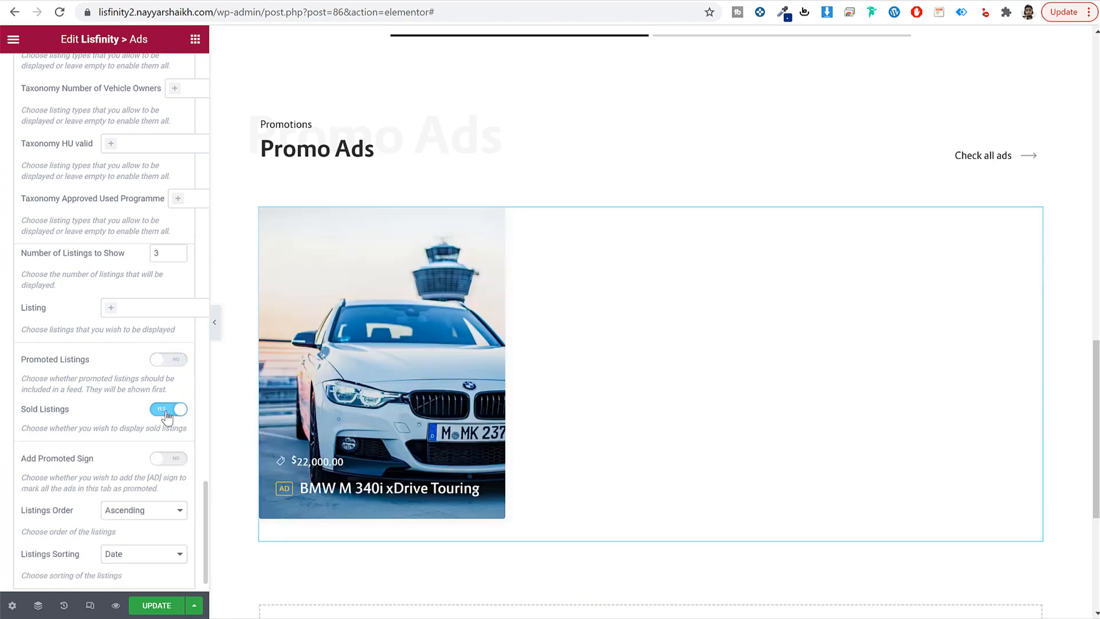
pyautogui.click(167, 415)
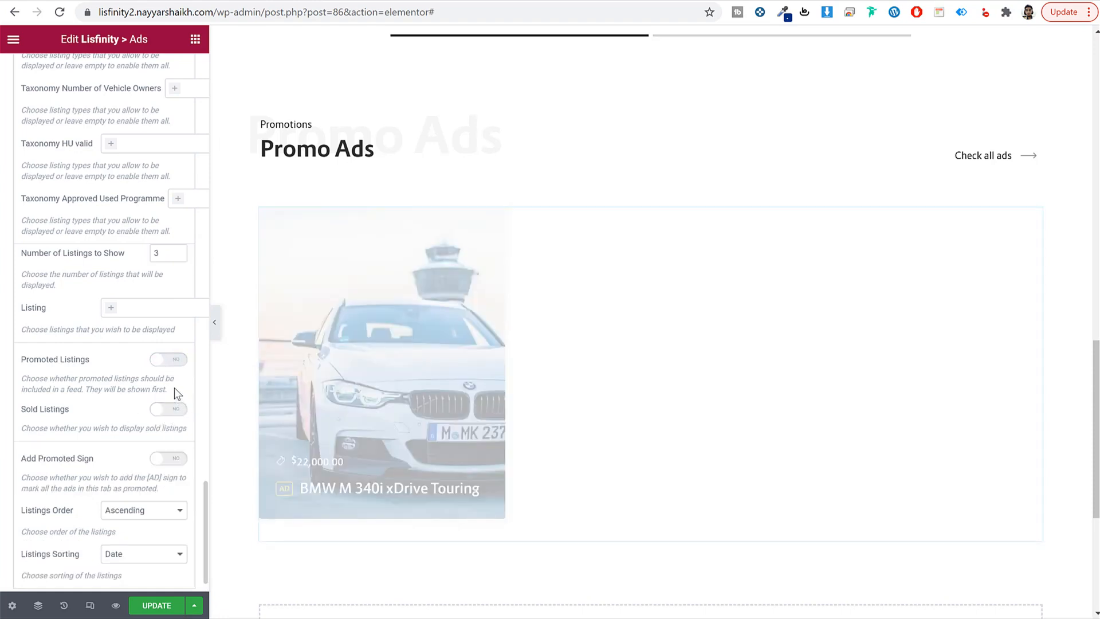
pyautogui.click(169, 359)
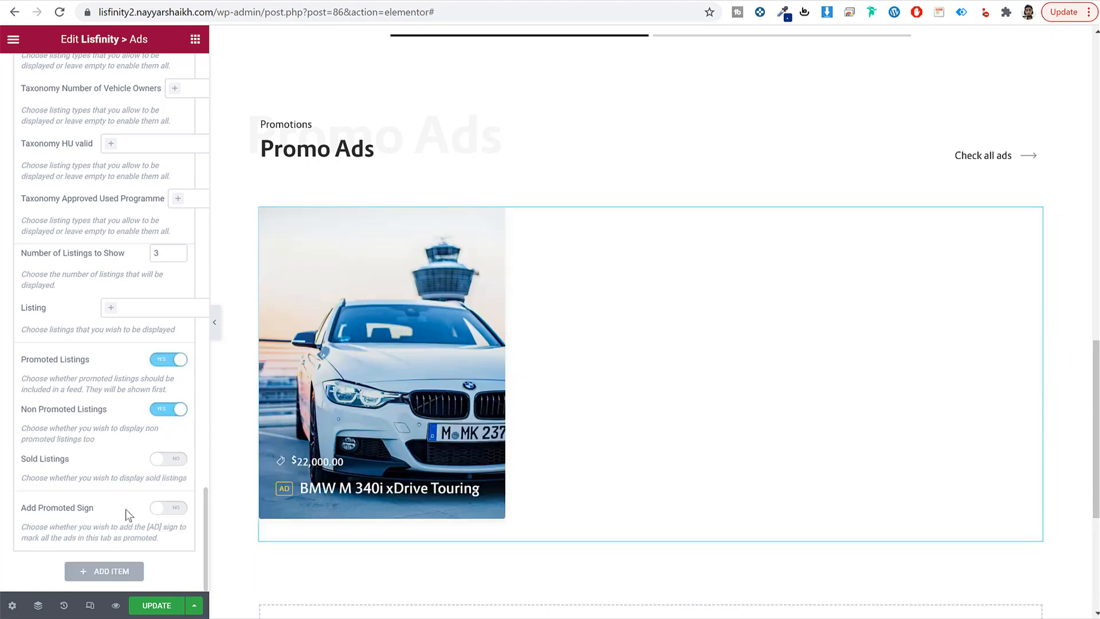
pyautogui.scroll(20, 104, 321)
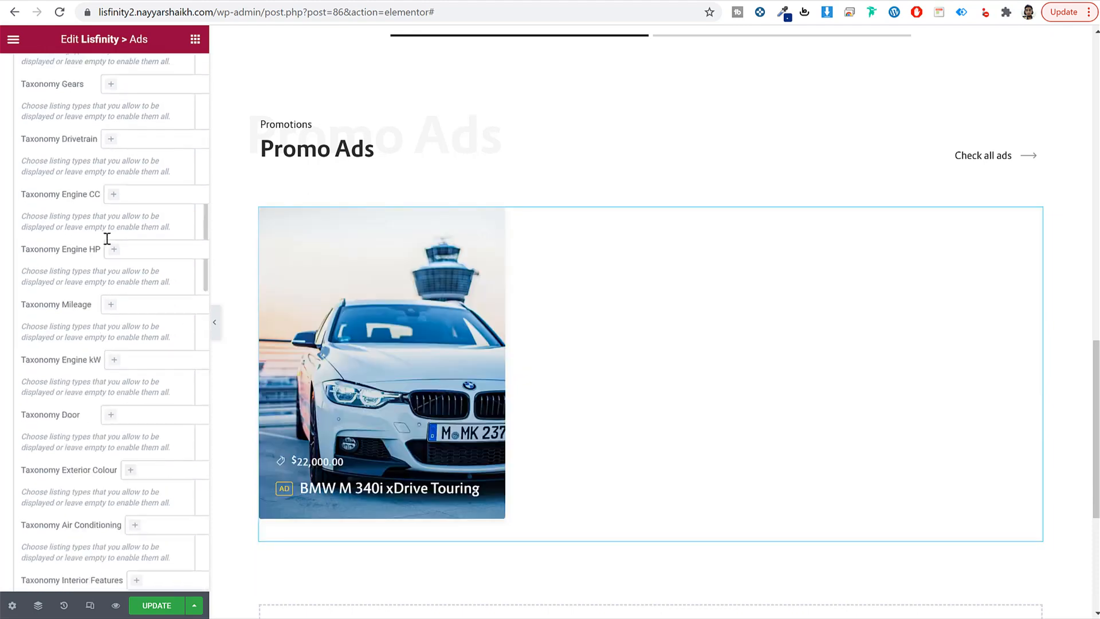
pyautogui.click(100, 214)
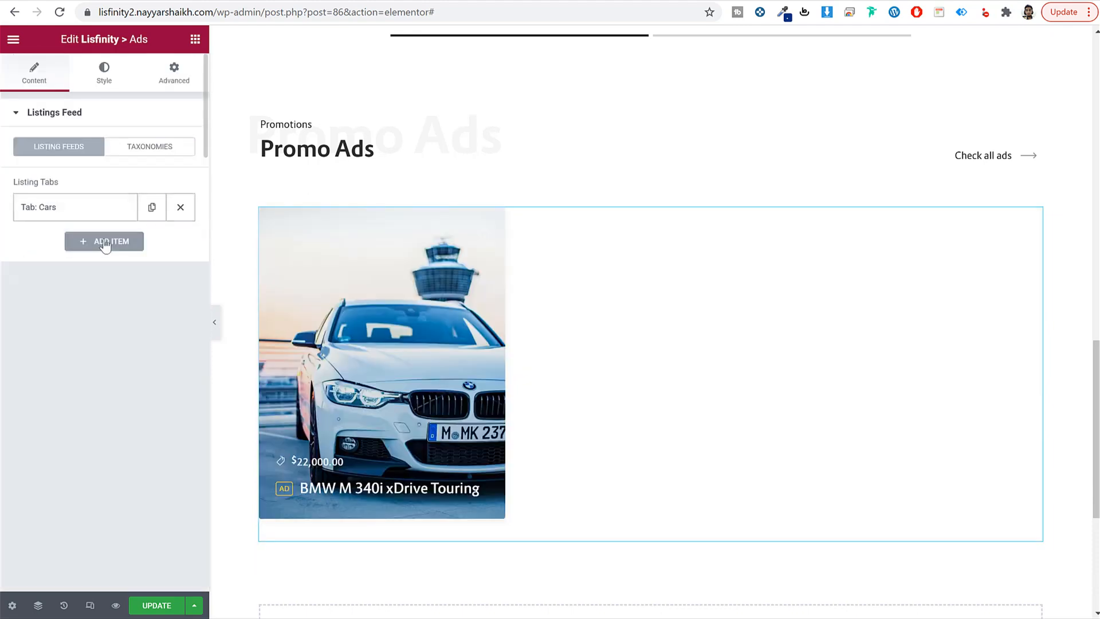
# Step: Add a second feed tab titled 'Real Estate' with Listing Type set to Real Estate
pyautogui.click(105, 241)
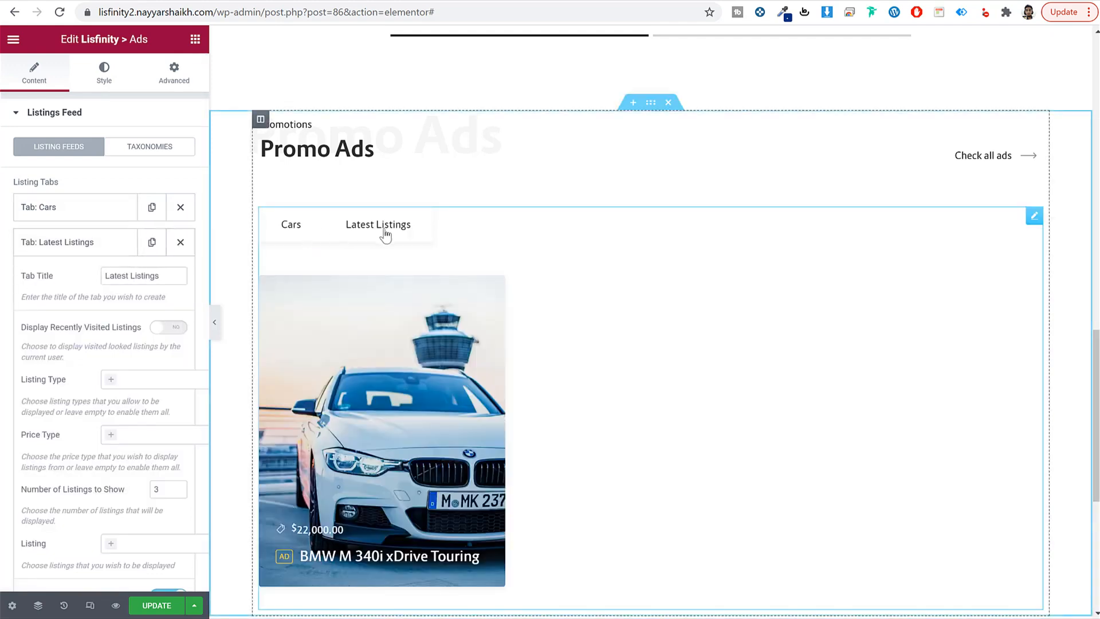
pyautogui.tripleClick(162, 272)
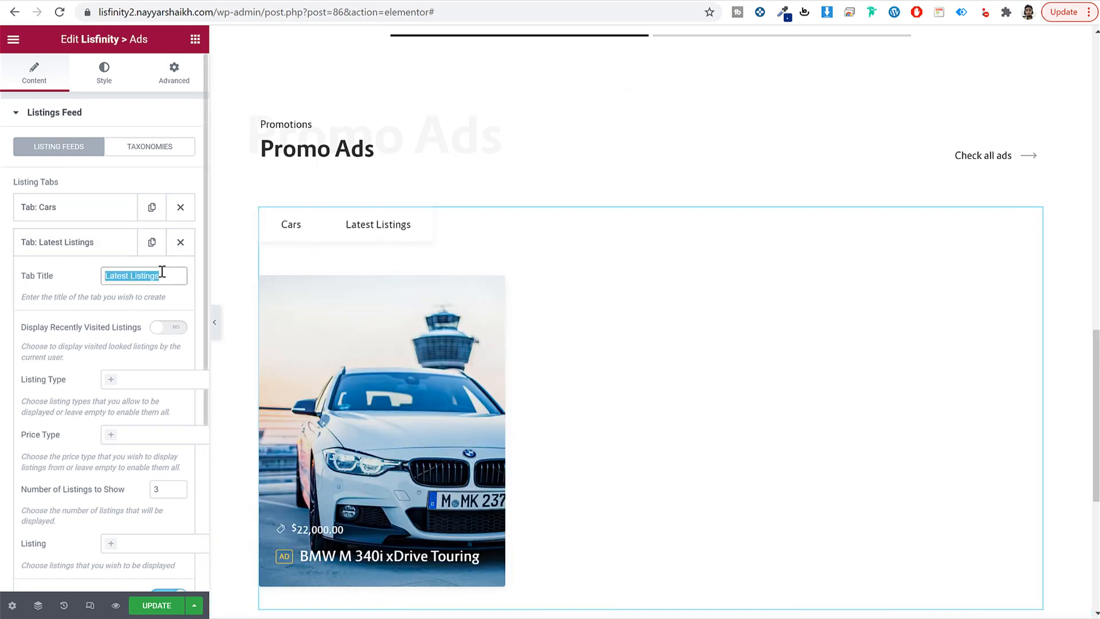
pyautogui.write('Real Estate')
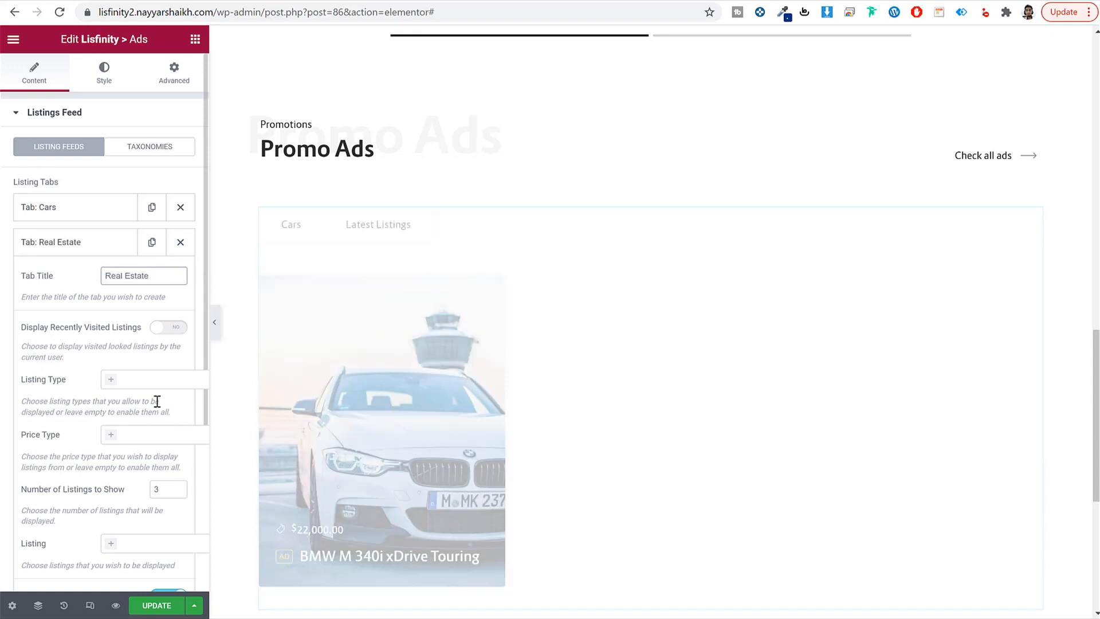
pyautogui.click(157, 381)
pyautogui.click(155, 413)
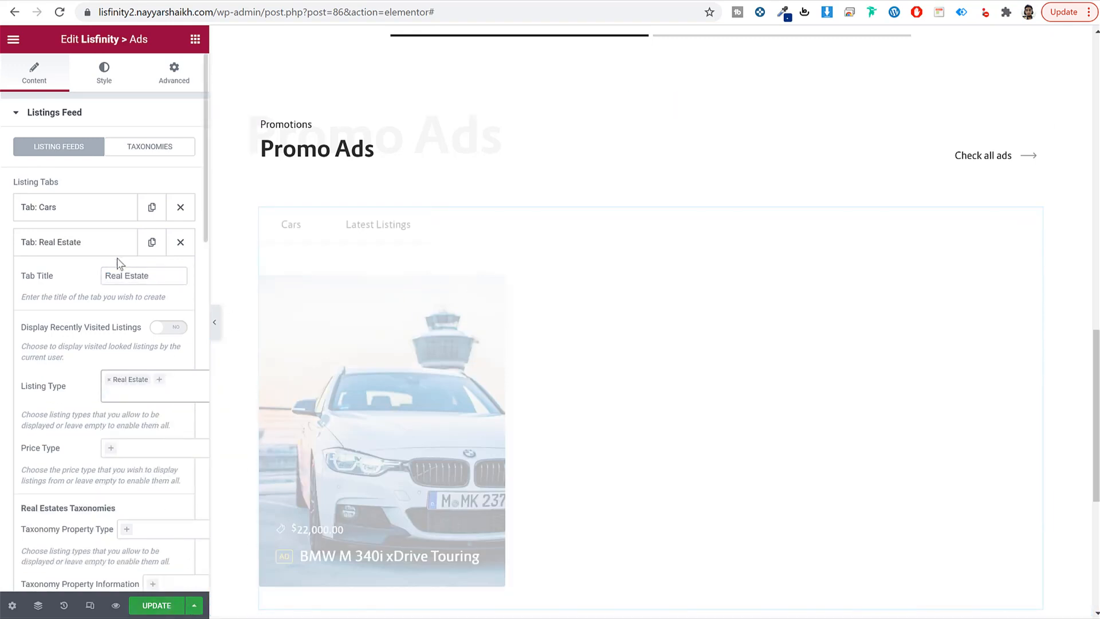
pyautogui.click(100, 246)
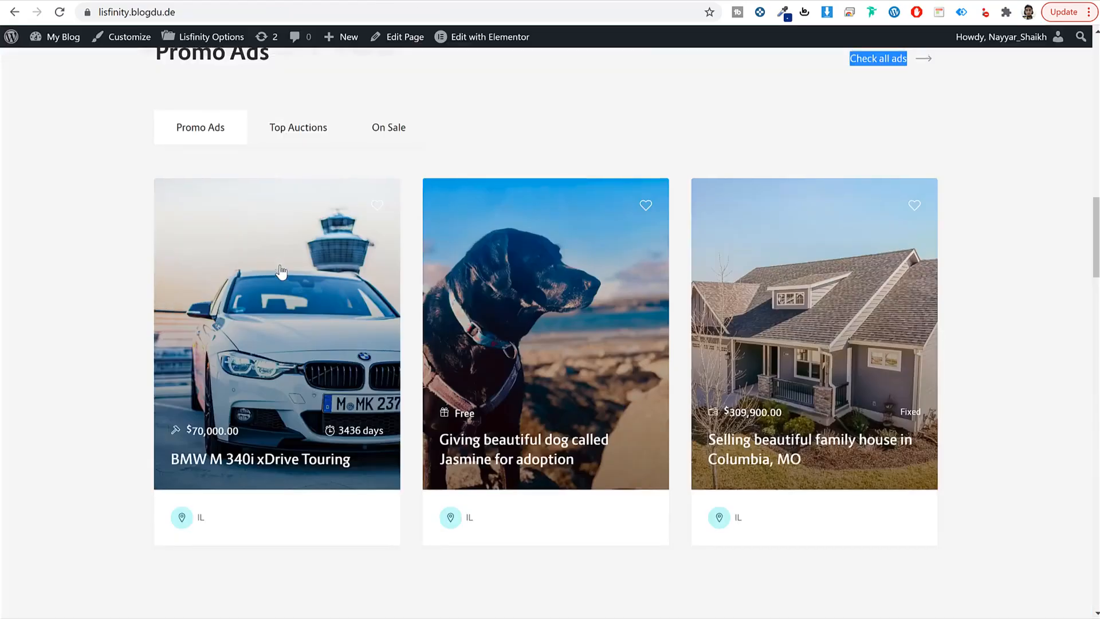
pyautogui.scroll(4, 281, 262)
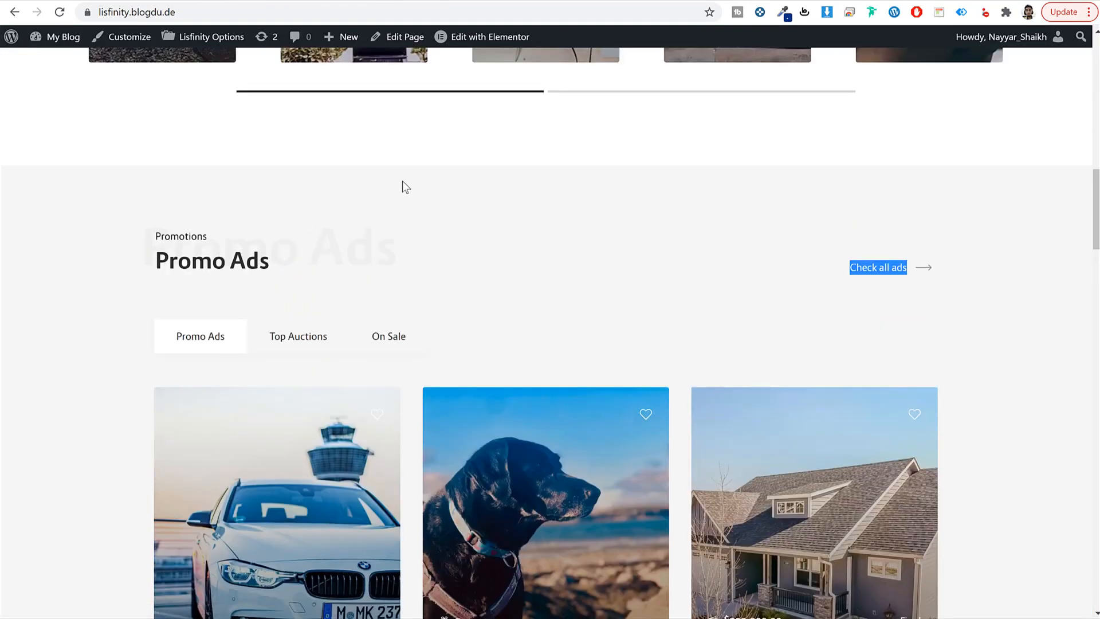
pyautogui.click(1035, 283)
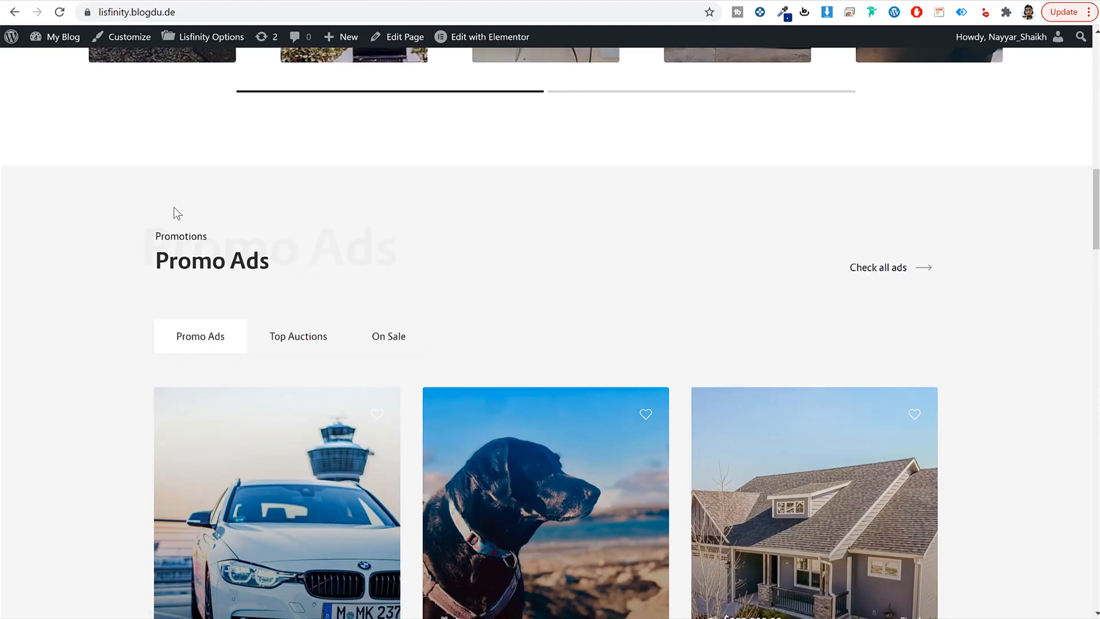
pyautogui.scroll(-7, 179, 200)
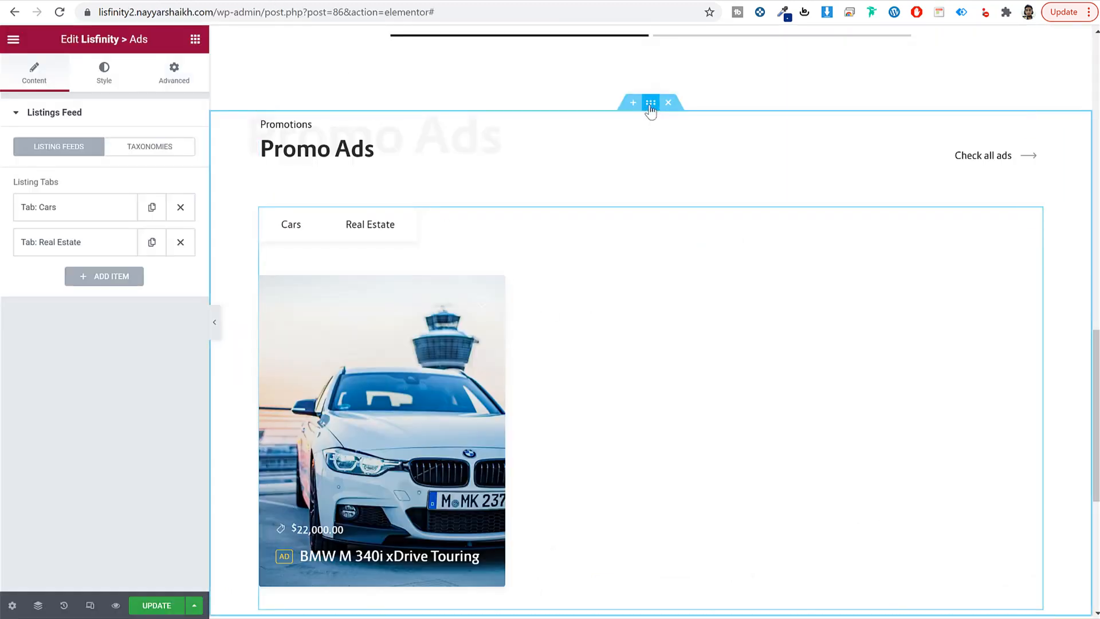
# Step: Give the Promo Ads section a classic background colour of #f6f6f6
pyautogui.click(652, 104)
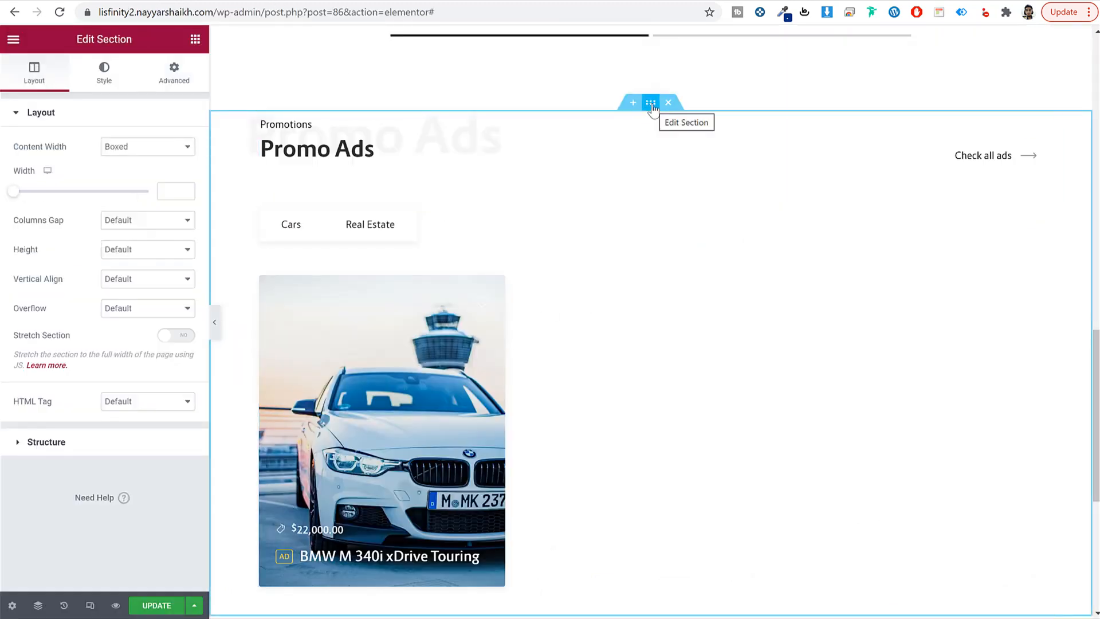
pyautogui.click(105, 73)
pyautogui.click(129, 177)
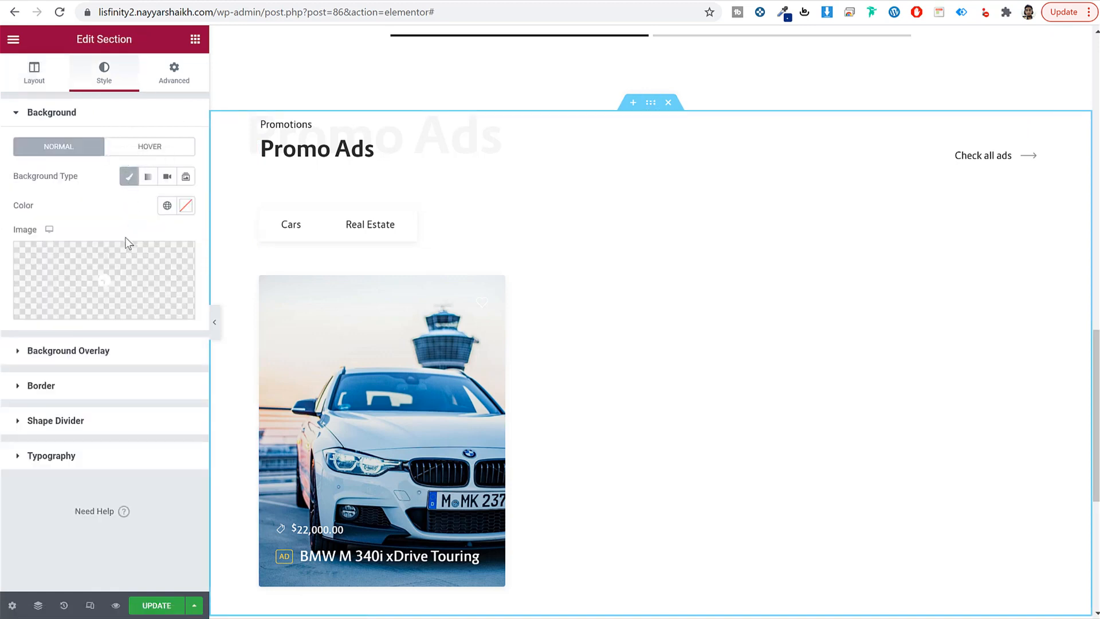
pyautogui.click(185, 207)
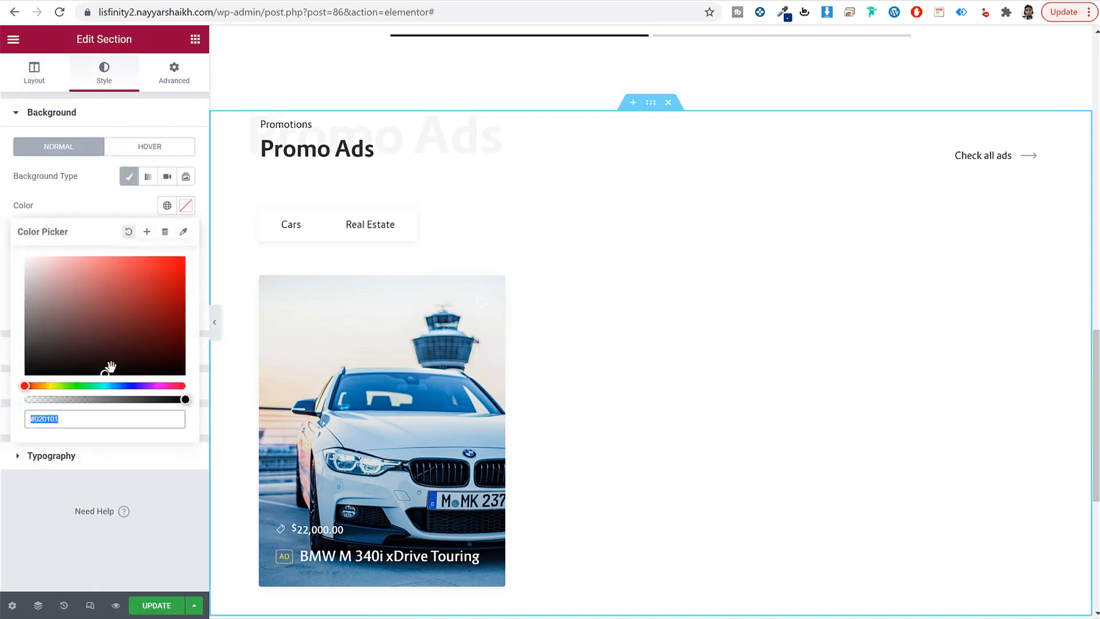
pyautogui.write('f6f6f6')
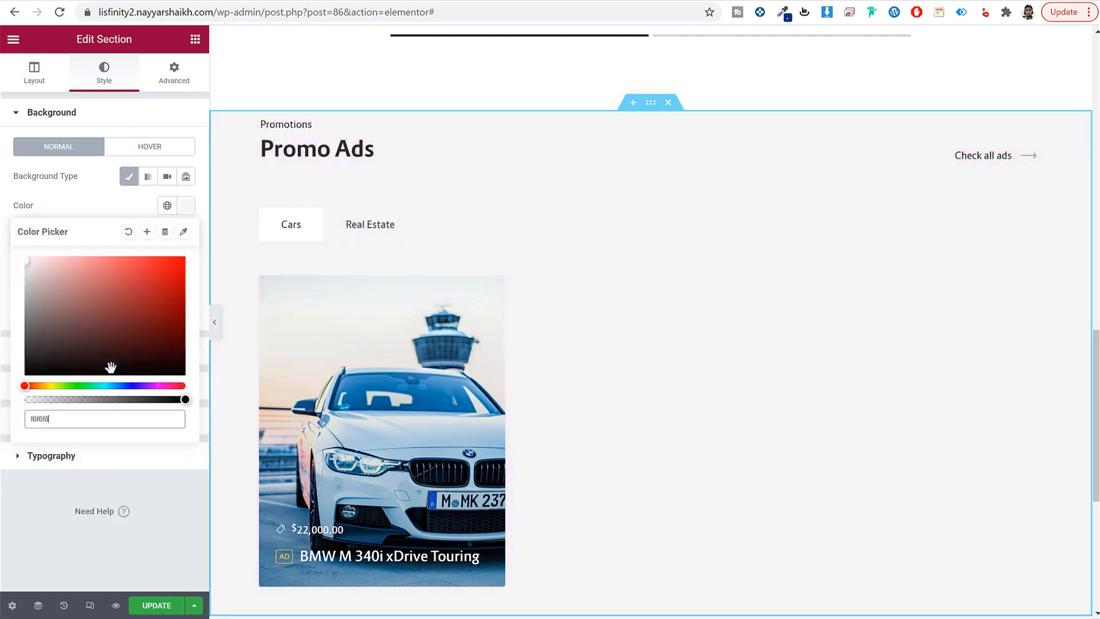
# Step: Set the section padding to 80 px top and 120 px bottom, and save the page
pyautogui.click(173, 72)
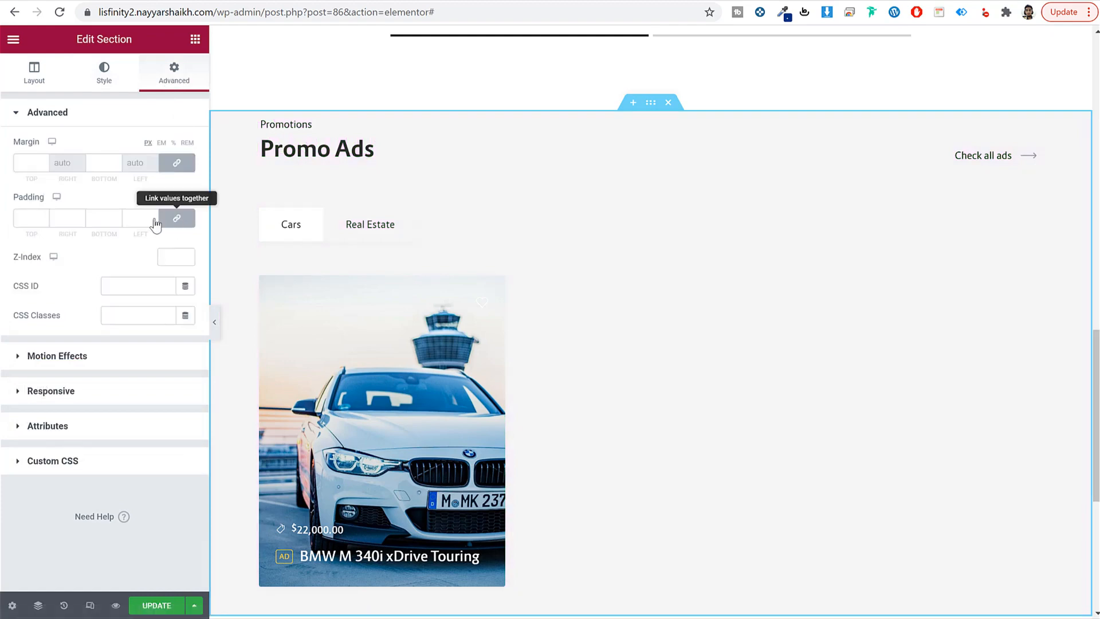
pyautogui.doubleClick(28, 218)
pyautogui.write('80')
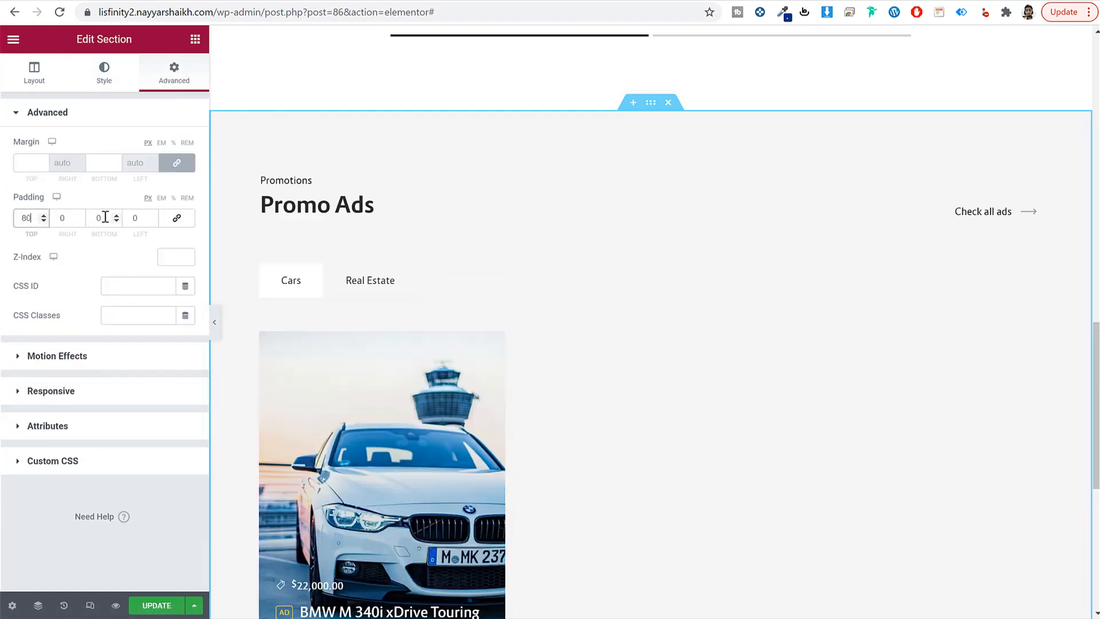
pyautogui.doubleClick(100, 218)
pyautogui.write('12')
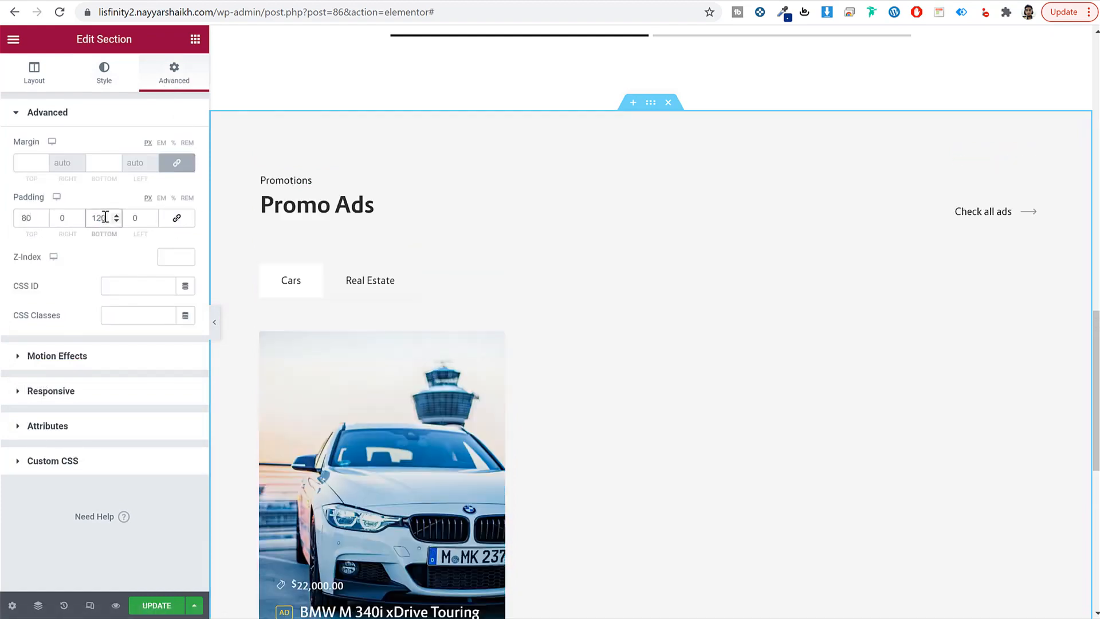
pyautogui.write('0')
pyautogui.scroll(-7, 523, 301)
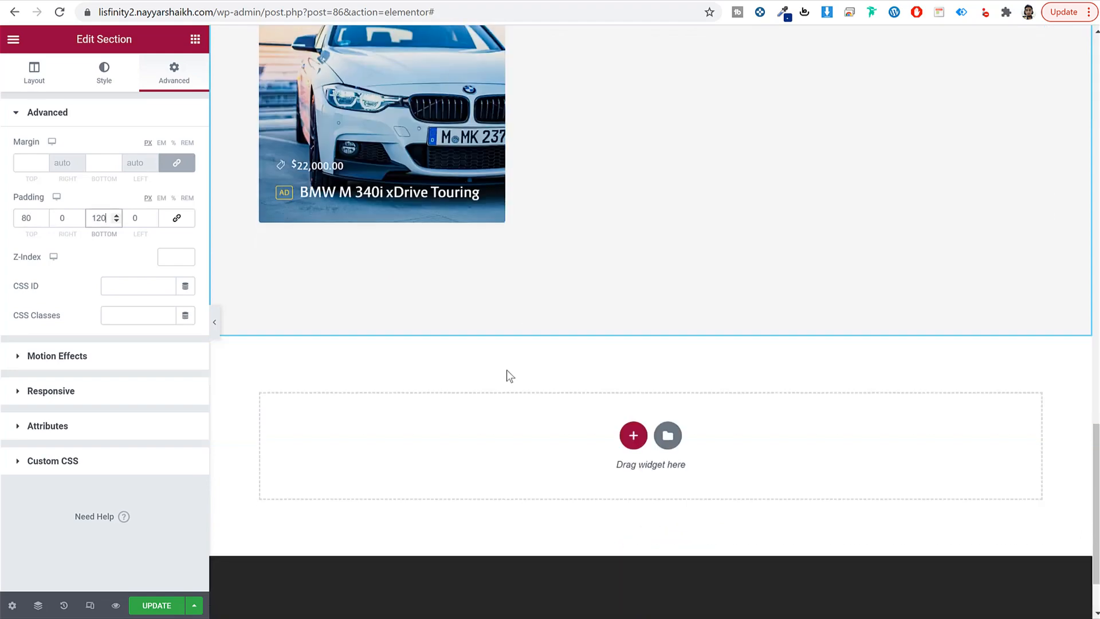
pyautogui.click(161, 606)
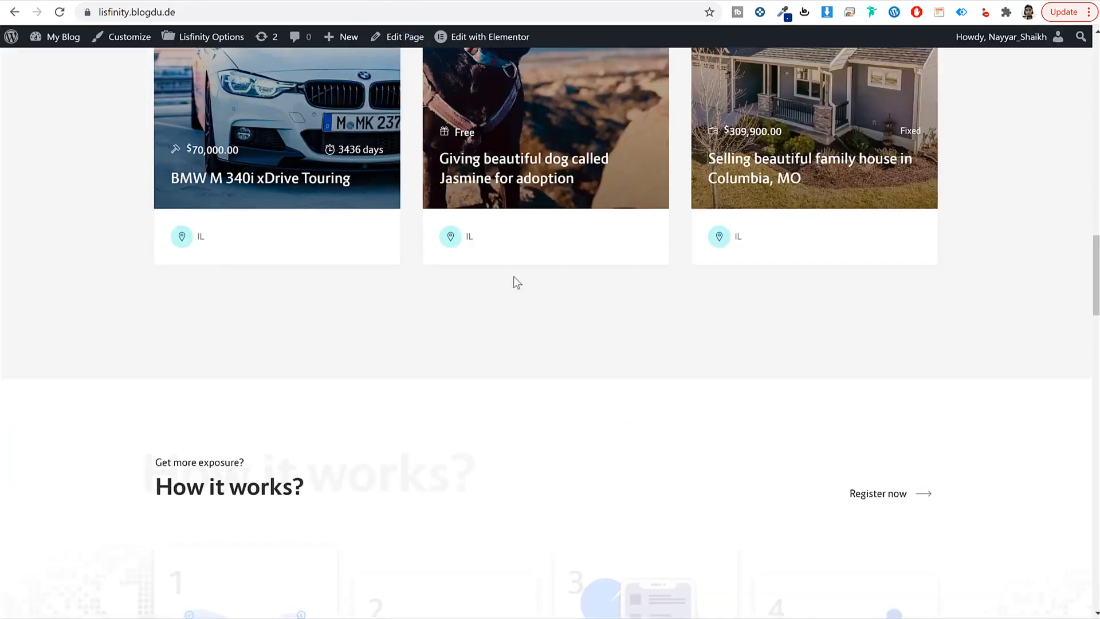
pyautogui.scroll(-5, 513, 276)
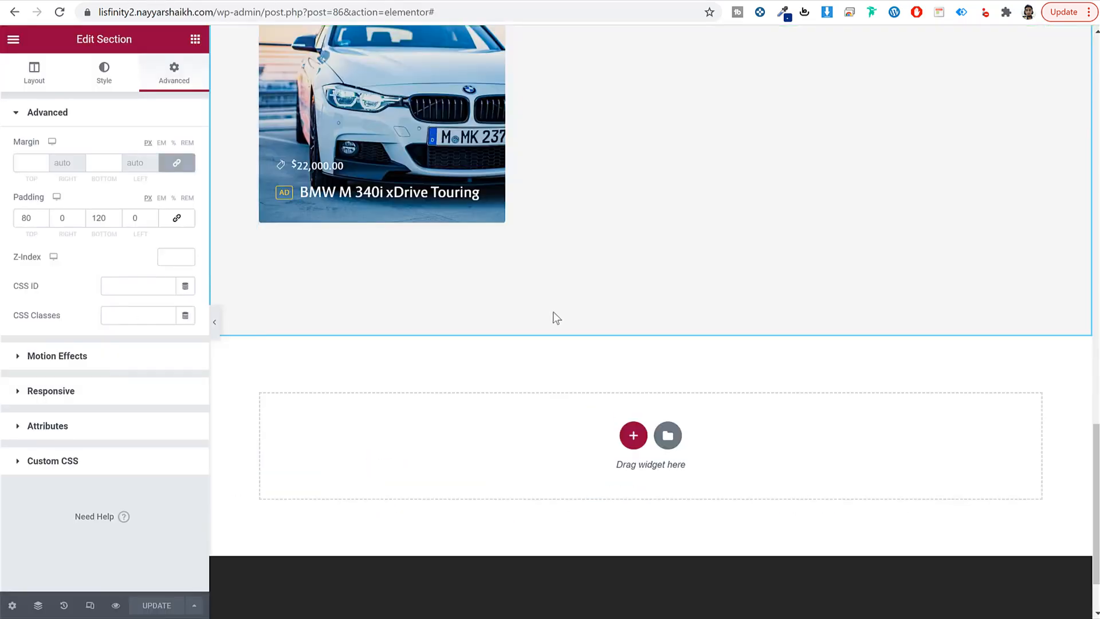
pyautogui.scroll(-2, 554, 315)
pyautogui.click(632, 350)
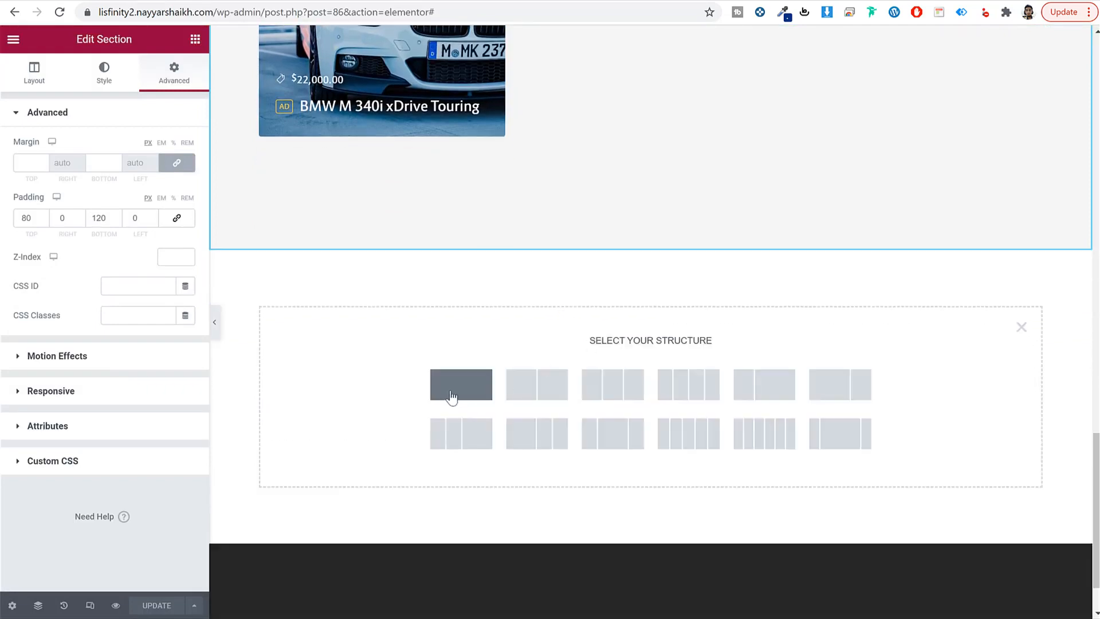
# Step: Make the new section one column and place a Lisfinity Title widget in it
pyautogui.click(451, 395)
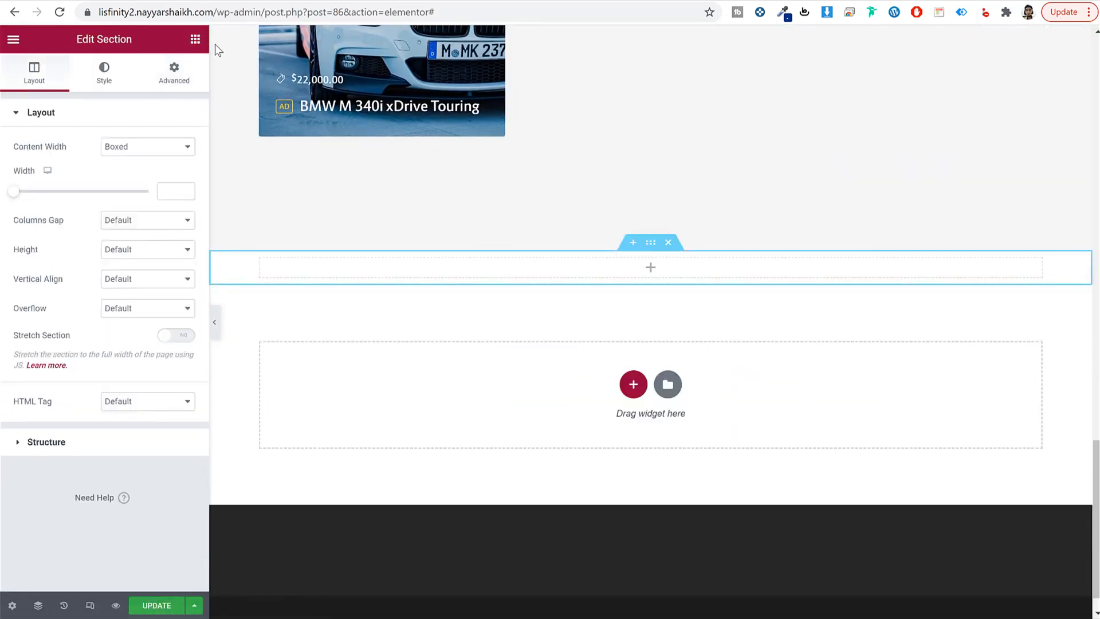
pyautogui.click(195, 38)
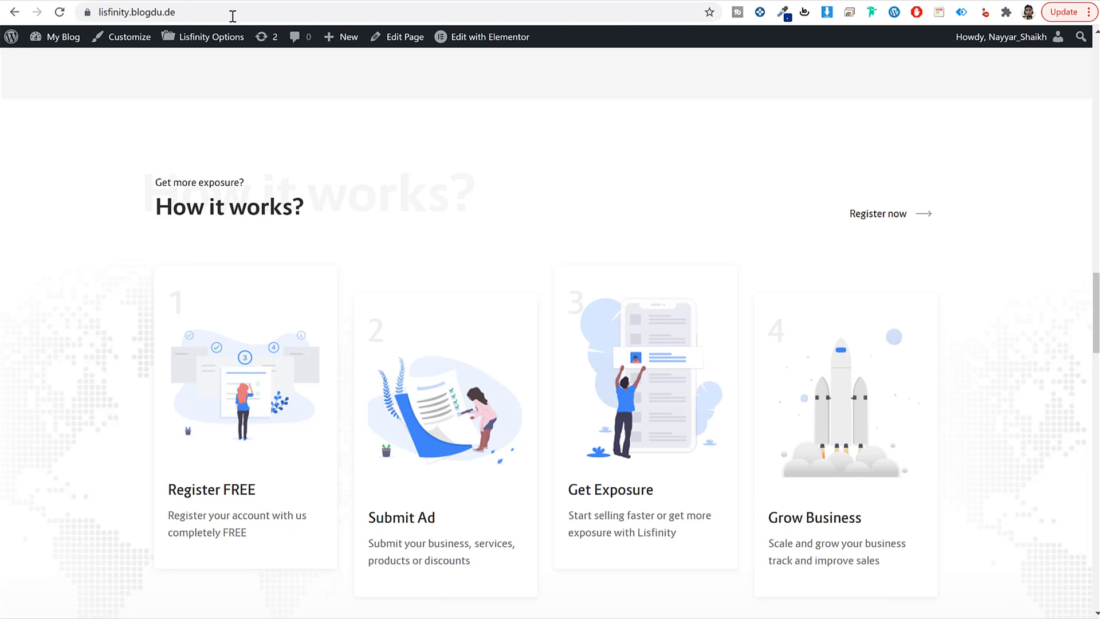
pyautogui.click(242, 1)
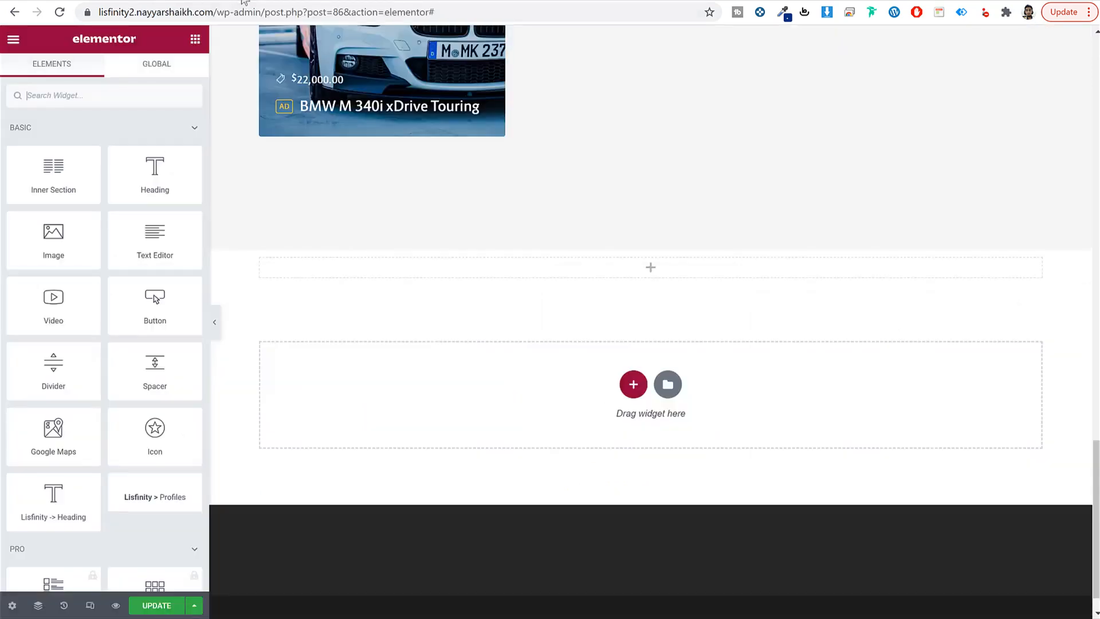
pyautogui.click(163, 99)
pyautogui.write('tit')
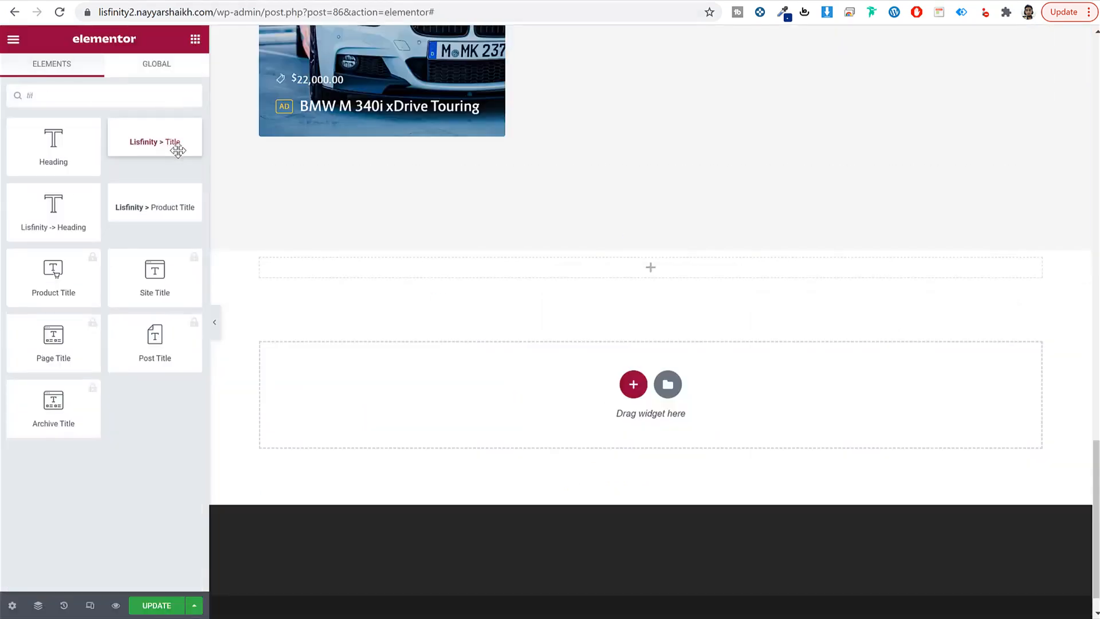
pyautogui.moveTo(174, 148); pyautogui.dragTo(428, 270)
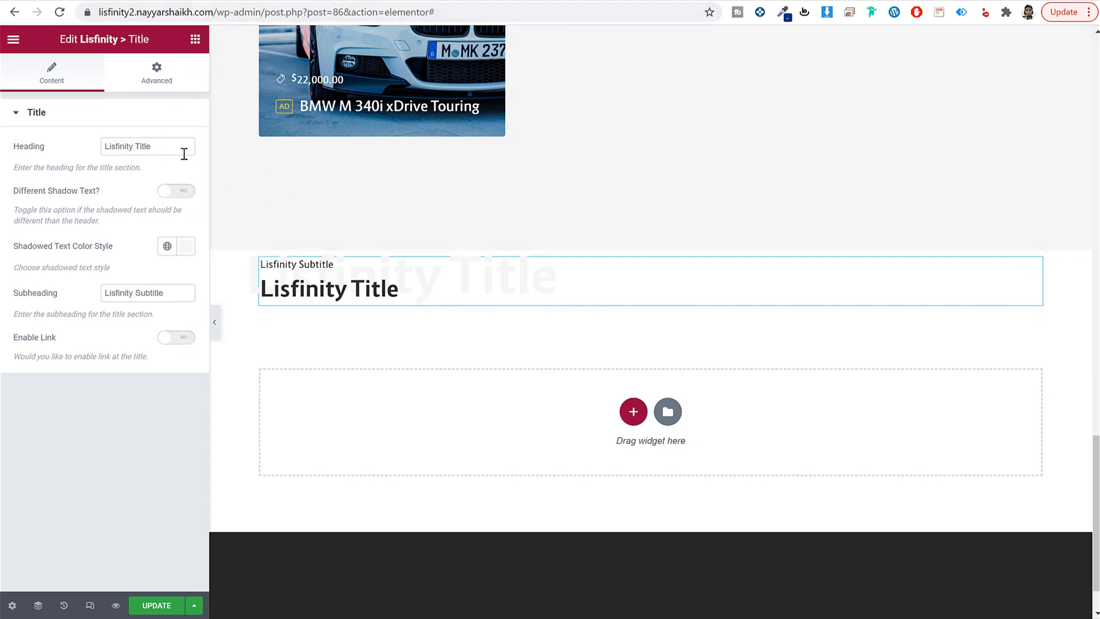
# Step: Pad the title widget 80 px at the top and 40 px at the bottom
pyautogui.click(157, 73)
pyautogui.click(177, 218)
pyautogui.click(27, 217)
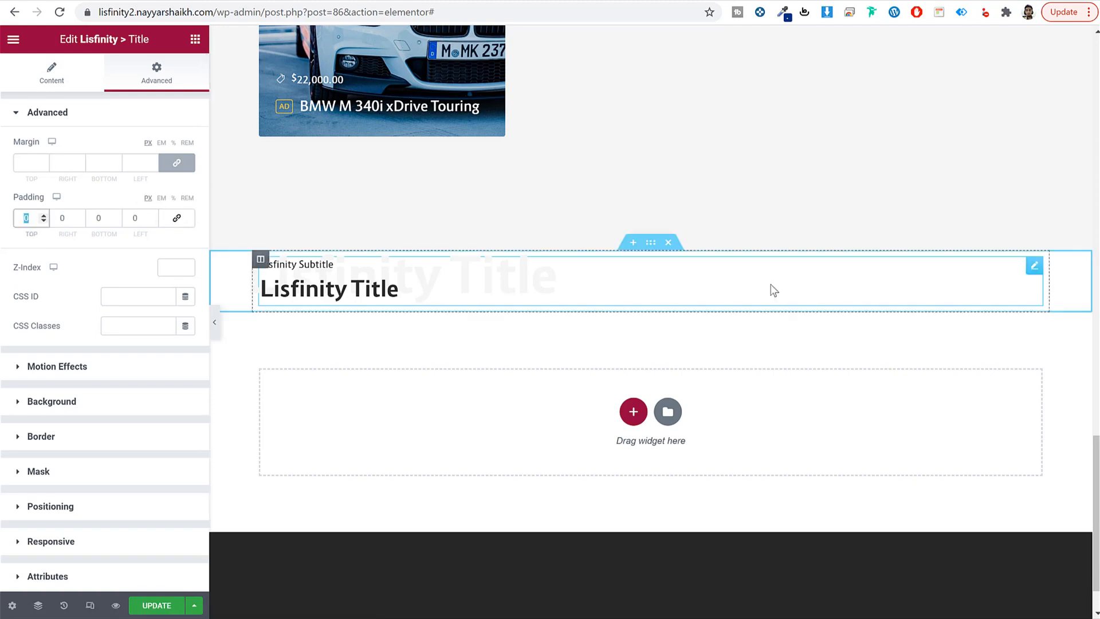
pyautogui.write('80')
pyautogui.press('Tab')
pyautogui.press('Tab')
pyautogui.write('40')
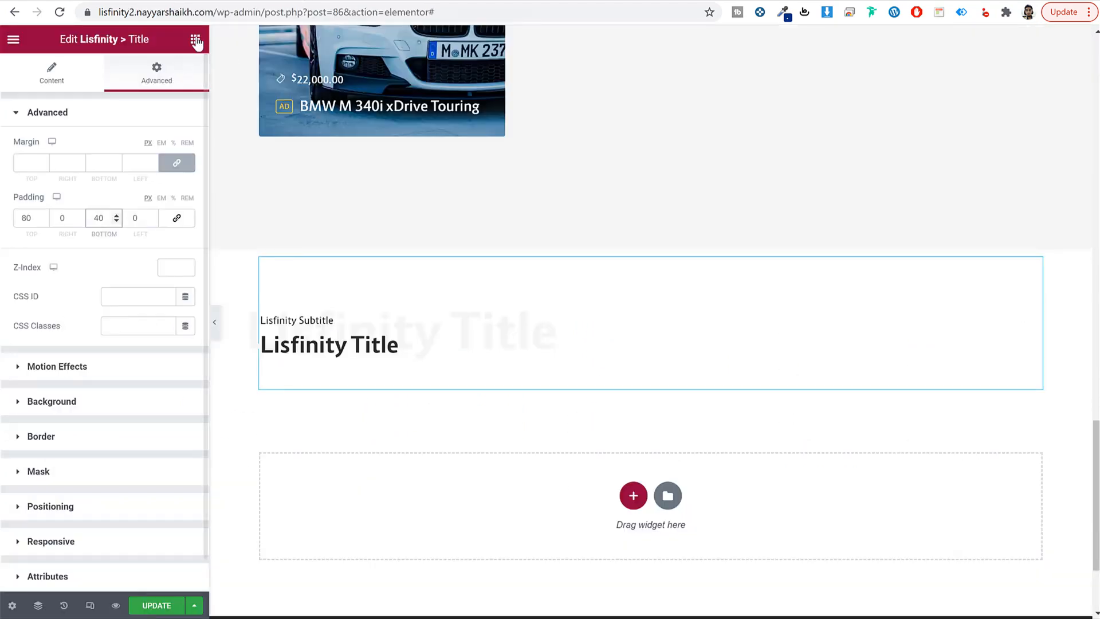
# Step: Place the Lisfinity How it Works widget under the title
pyautogui.click(195, 38)
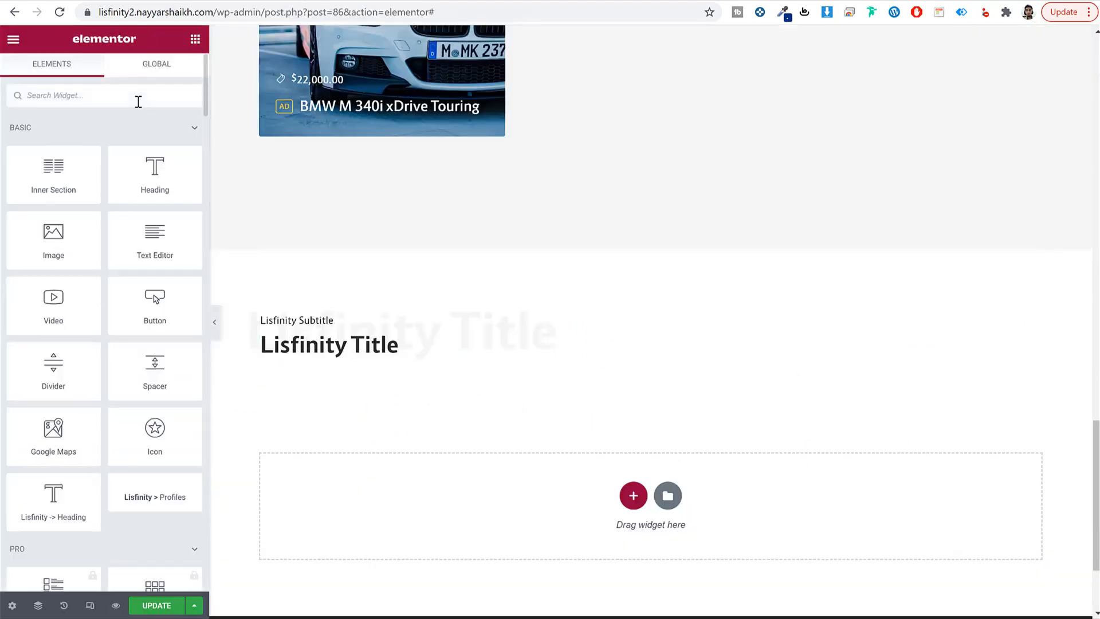
pyautogui.click(138, 101)
pyautogui.write('how')
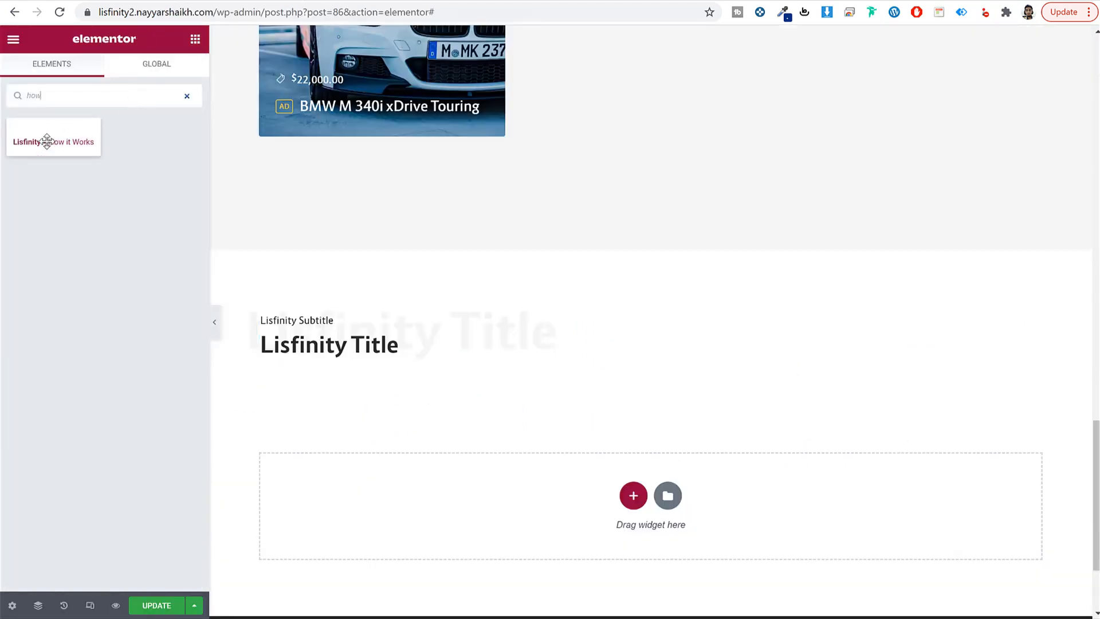
pyautogui.moveTo(47, 141); pyautogui.dragTo(504, 368)
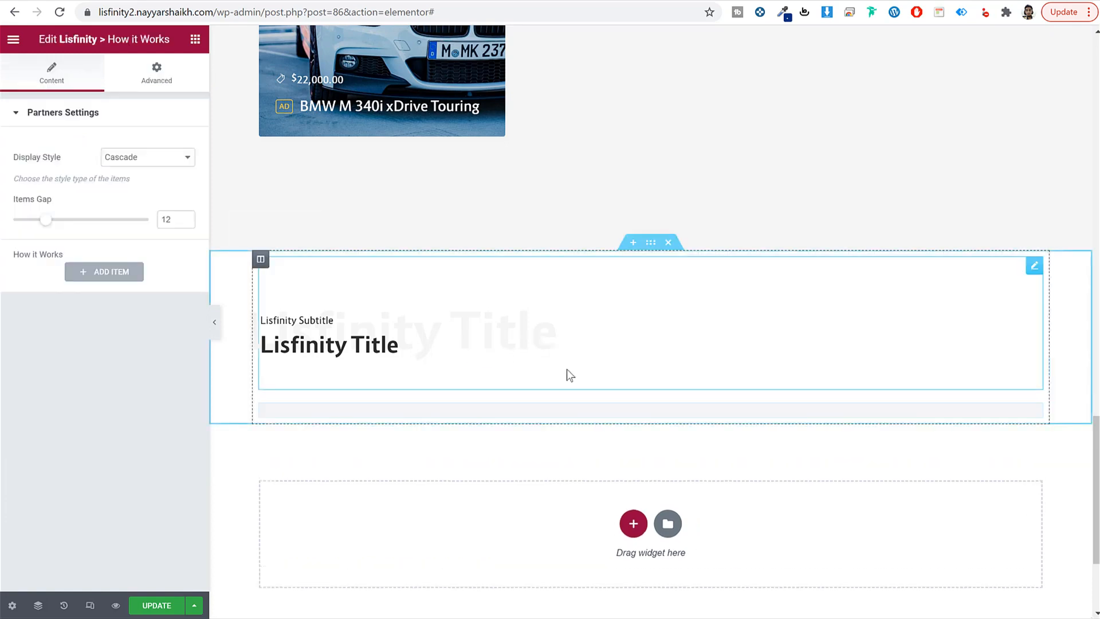
# Step: Add a first How it Works item with the copied Register FREE description
pyautogui.click(118, 272)
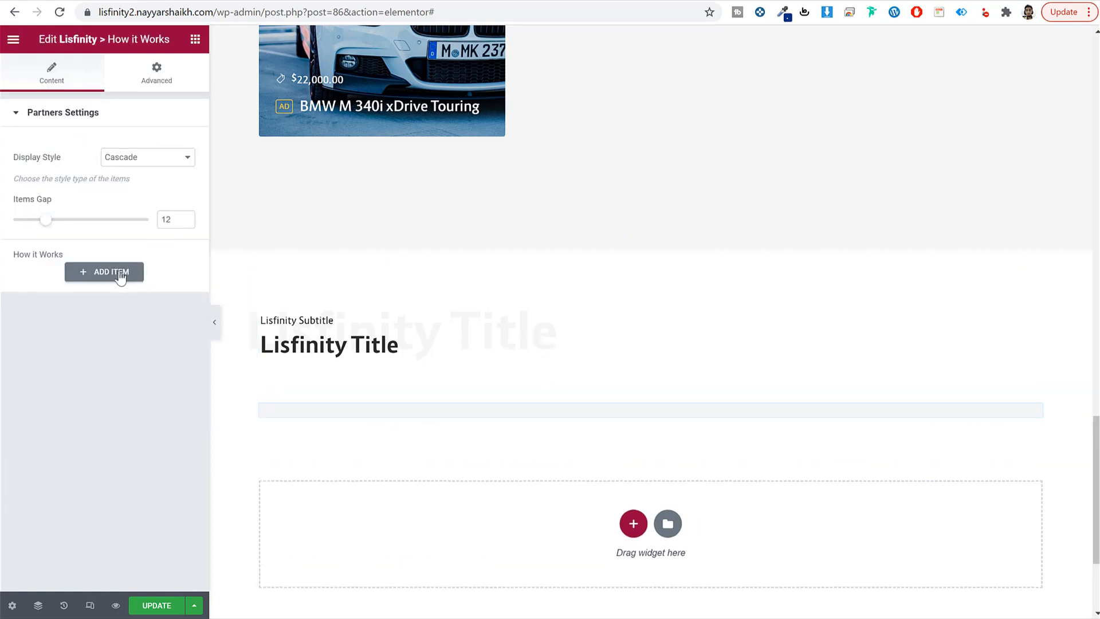
pyautogui.scroll(-3, 133, 333)
pyautogui.scroll(4, 130, 332)
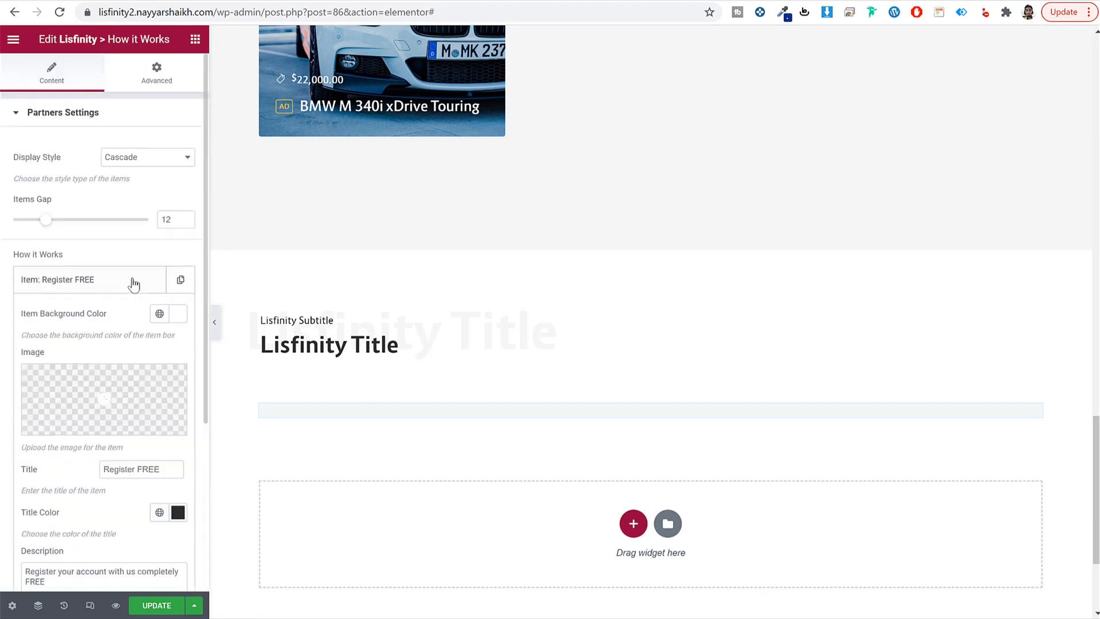
pyautogui.scroll(-4, 163, 346)
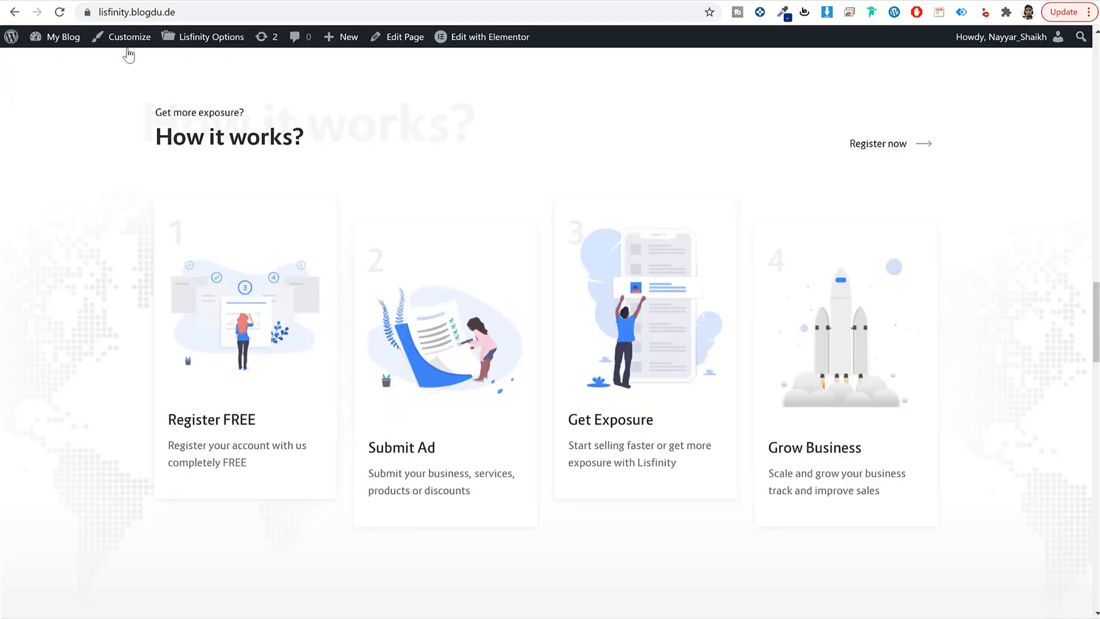
pyautogui.moveTo(168, 445); pyautogui.dragTo(258, 469)
pyautogui.hotkey('ctrl', 'c')
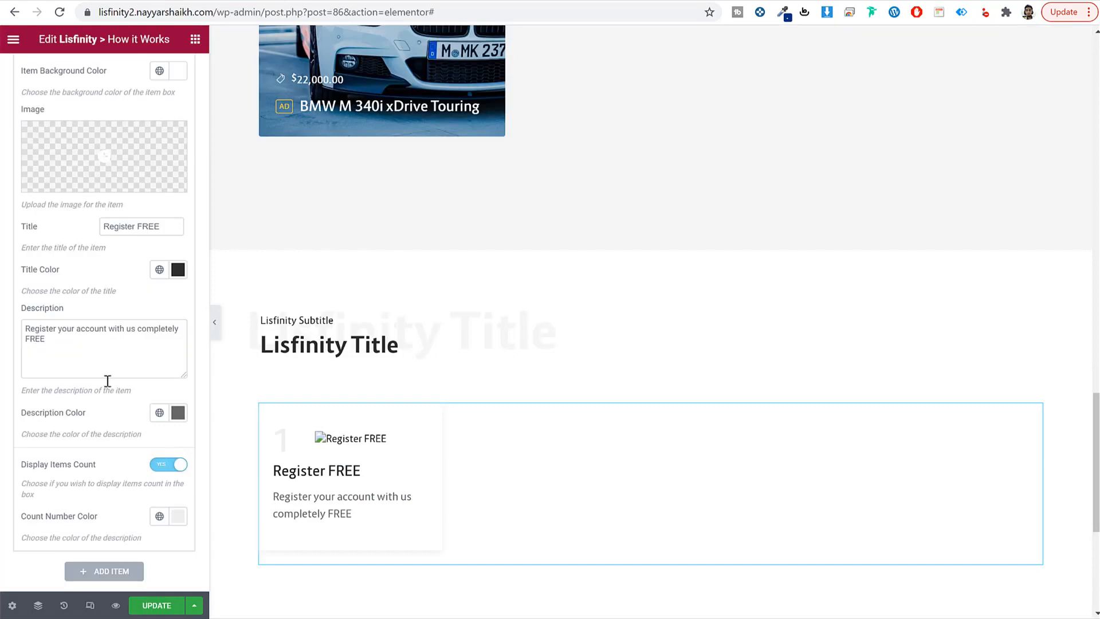
pyautogui.click(86, 369)
pyautogui.hotkey('ctrl', 'a')
pyautogui.hotkey('ctrl', 'v')
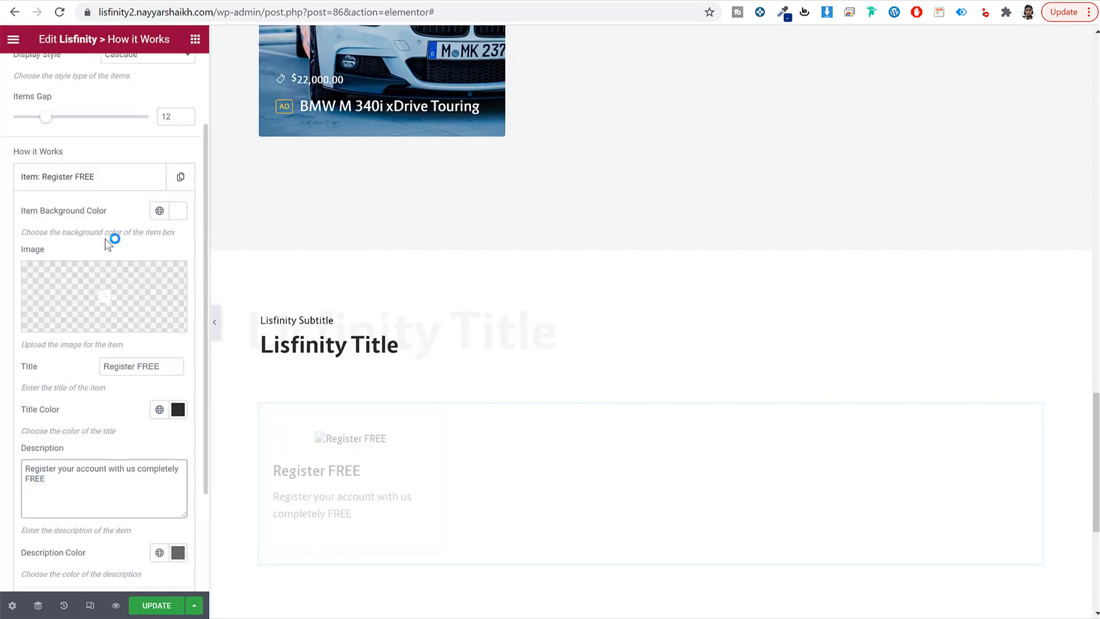
# Step: Set the first step's image to an illustration from the Media Library
pyautogui.click(100, 292)
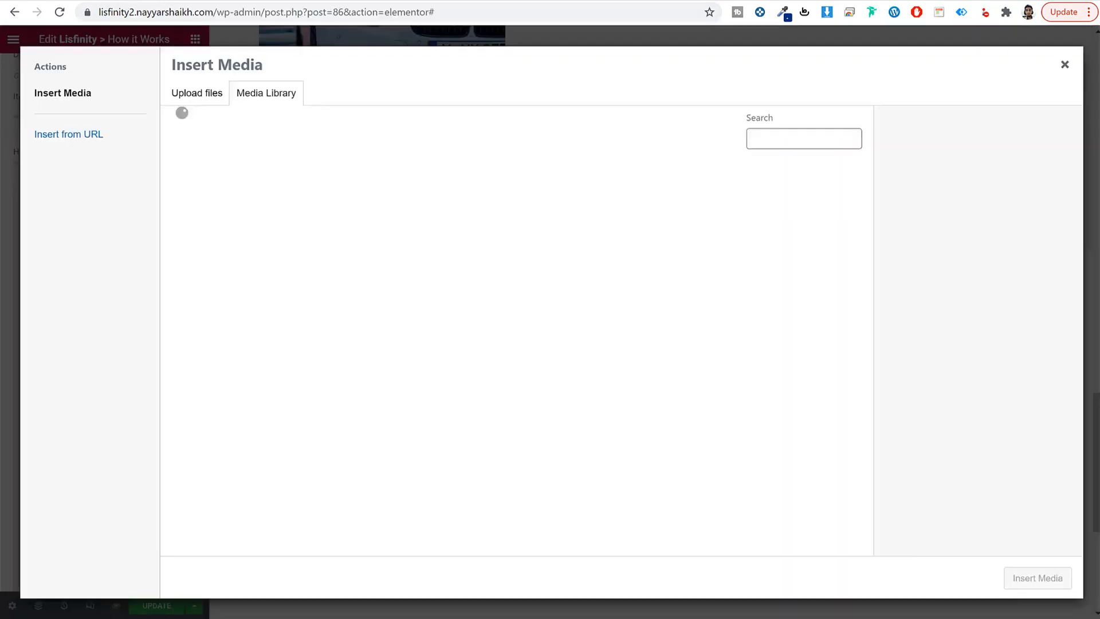
pyautogui.scroll(-3, 727, 379)
pyautogui.scroll(-2, 603, 364)
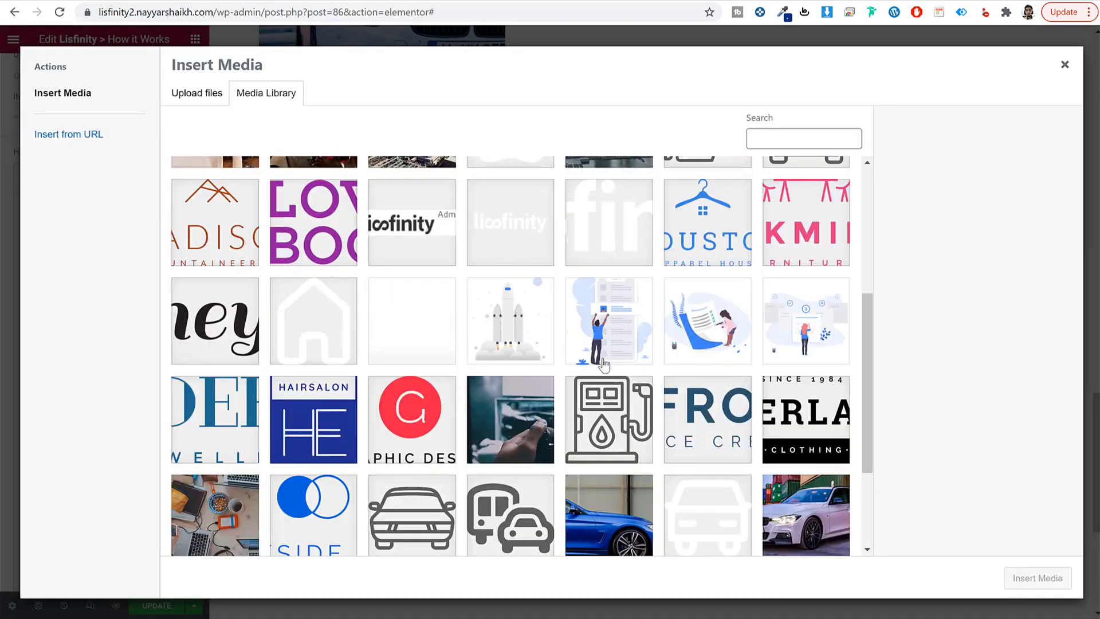
pyautogui.click(724, 342)
pyautogui.click(1038, 578)
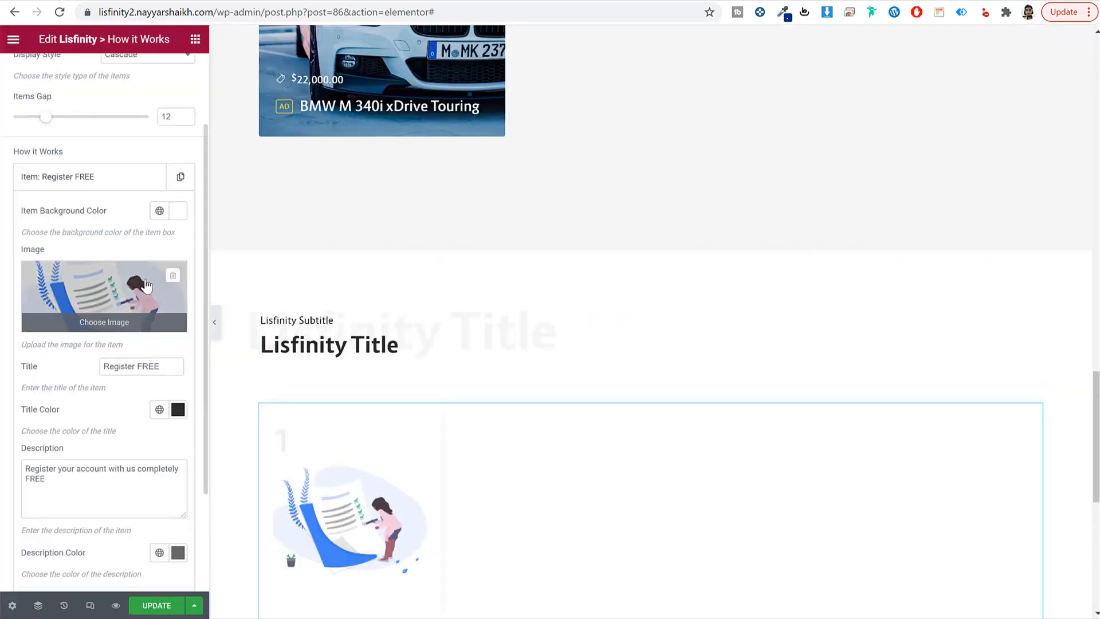
pyautogui.scroll(-5, 412, 381)
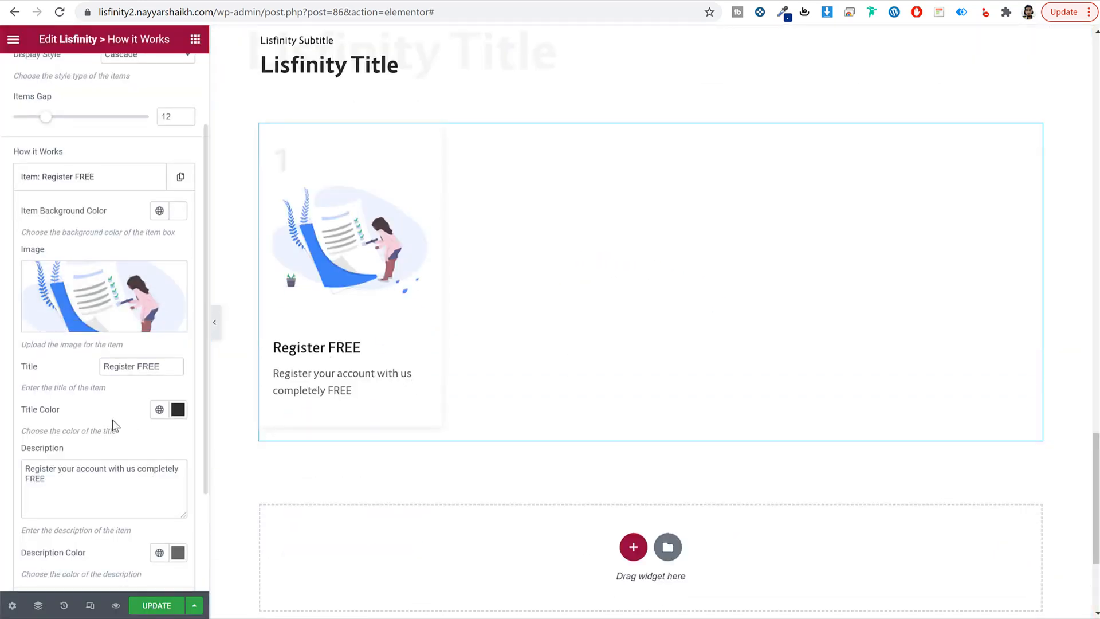
pyautogui.scroll(2, 108, 286)
# Step: Add a second item titled 'Submit Ad' with its copied description
pyautogui.click(104, 291)
pyautogui.click(107, 314)
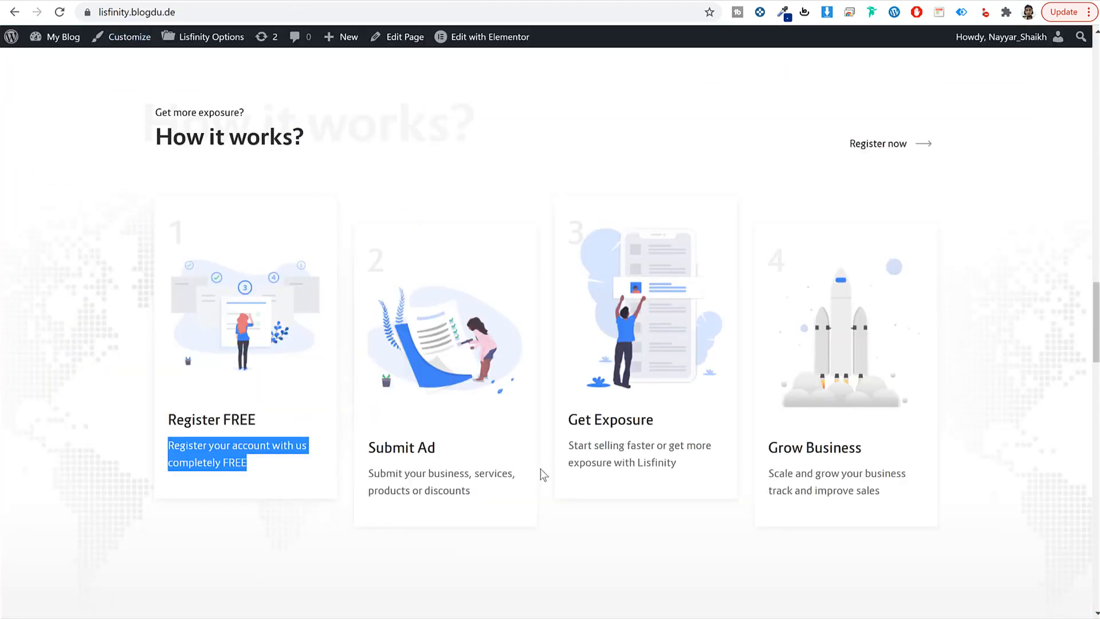
pyautogui.moveTo(436, 447); pyautogui.dragTo(368, 447)
pyautogui.hotkey('ctrl', 'c')
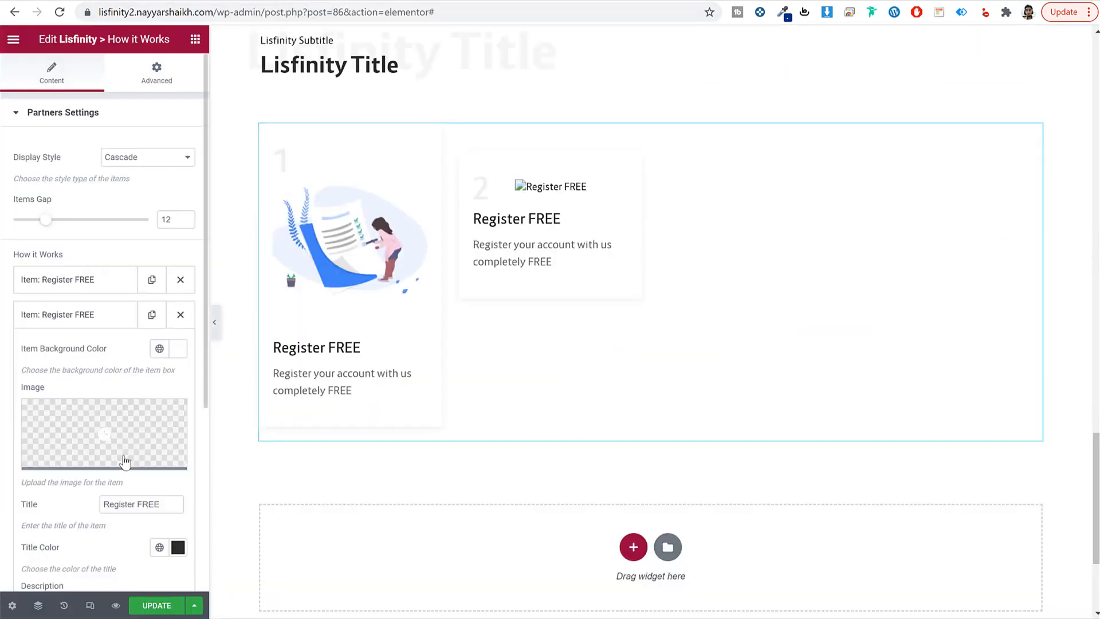
pyautogui.scroll(-5, 123, 447)
pyautogui.tripleClick(160, 226)
pyautogui.hotkey('ctrl', 'v')
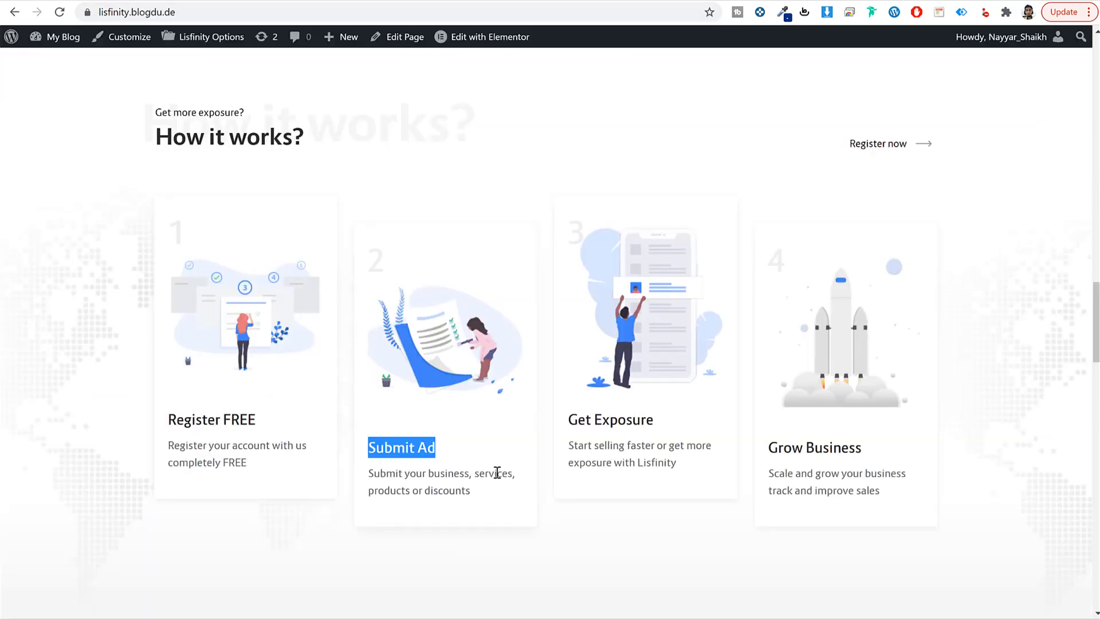
pyautogui.tripleClick(497, 471)
pyautogui.hotkey('ctrl', 'c')
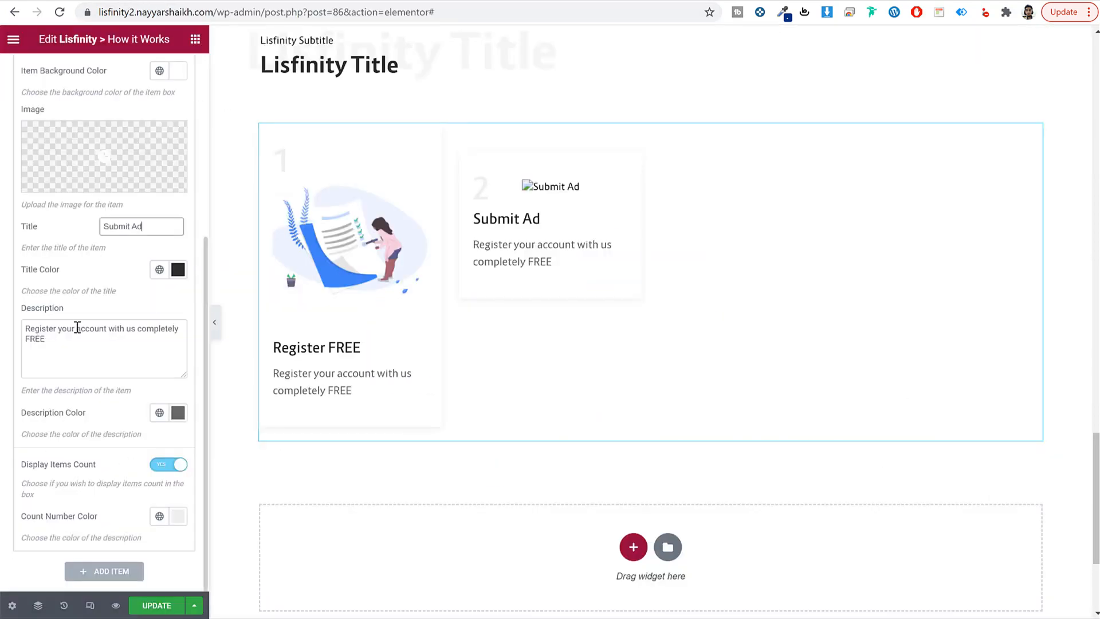
pyautogui.tripleClick(81, 324)
pyautogui.hotkey('ctrl', 'v')
# Step: Give the Submit Ad step the numbered-card illustration from the Media Library
pyautogui.click(85, 138)
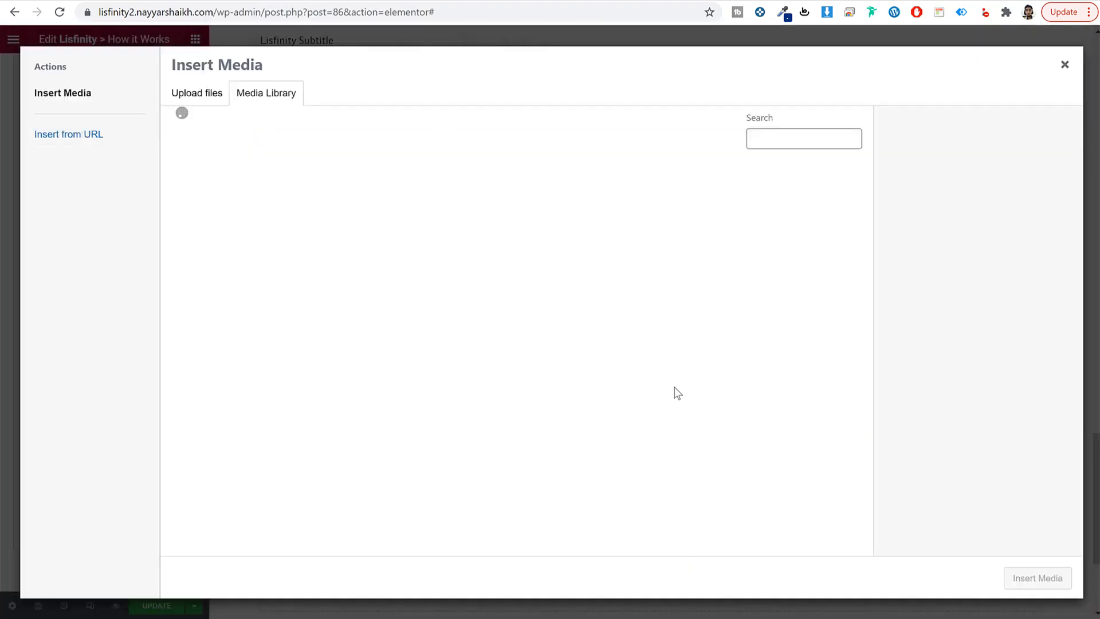
pyautogui.scroll(-2, 674, 372)
pyautogui.click(579, 331)
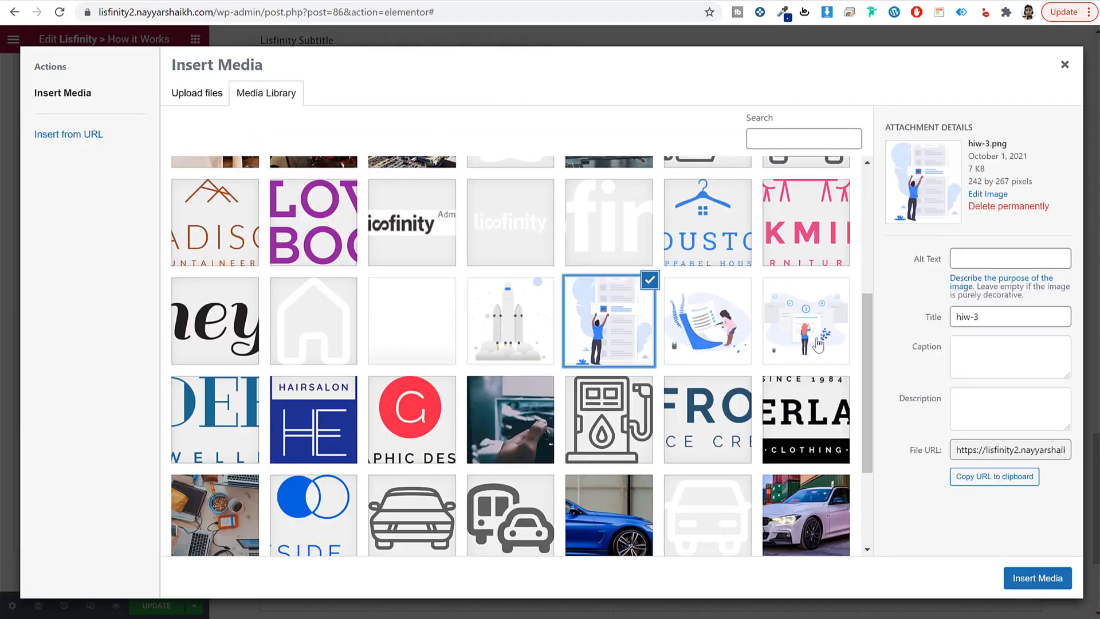
pyautogui.click(806, 321)
pyautogui.click(1037, 578)
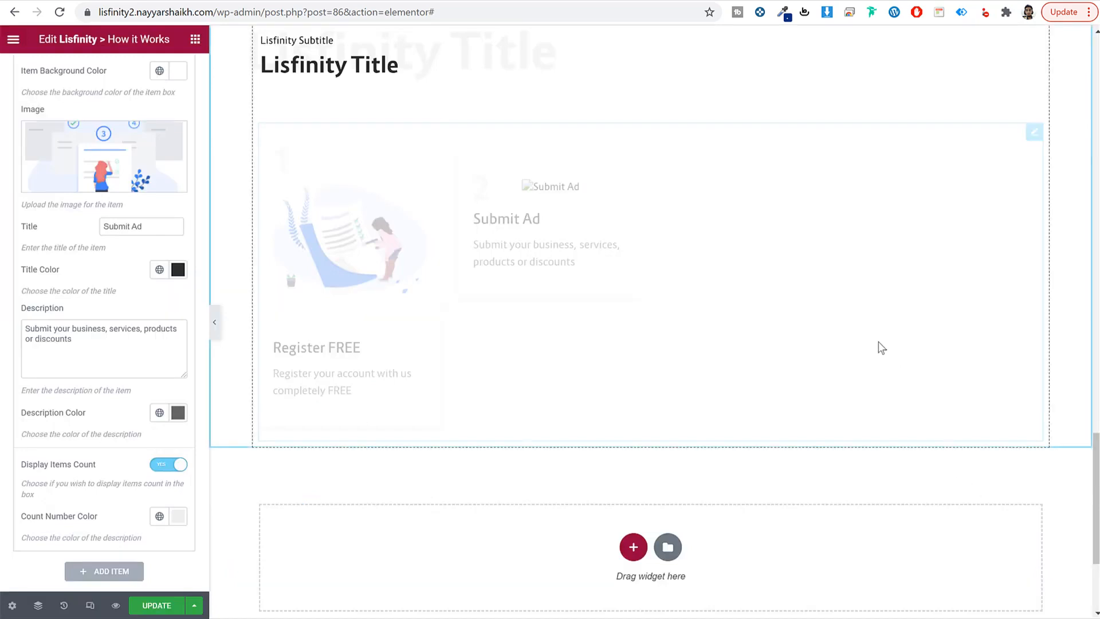
pyautogui.scroll(5, 64, 278)
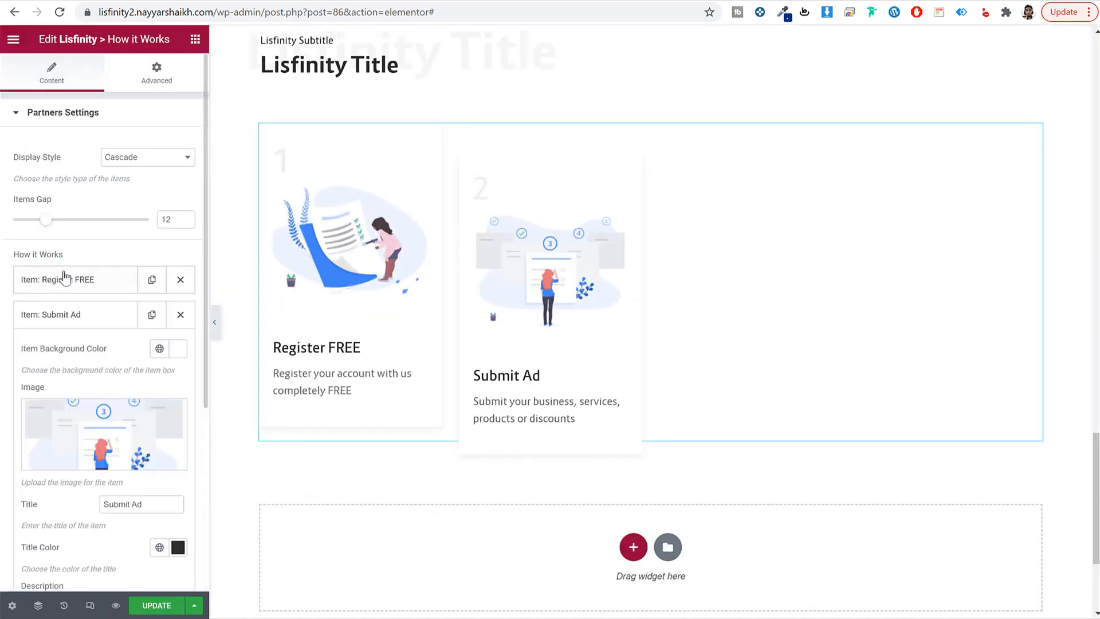
pyautogui.click(70, 314)
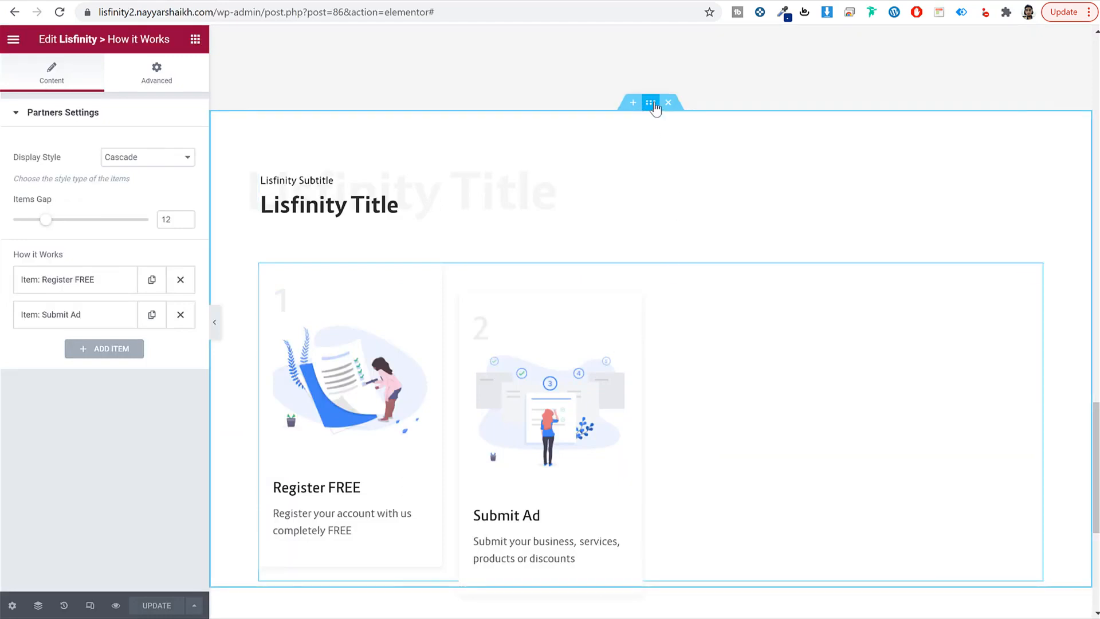
# Step: Set the section background to hiw-bg.jpg with Repeat-x
pyautogui.click(650, 104)
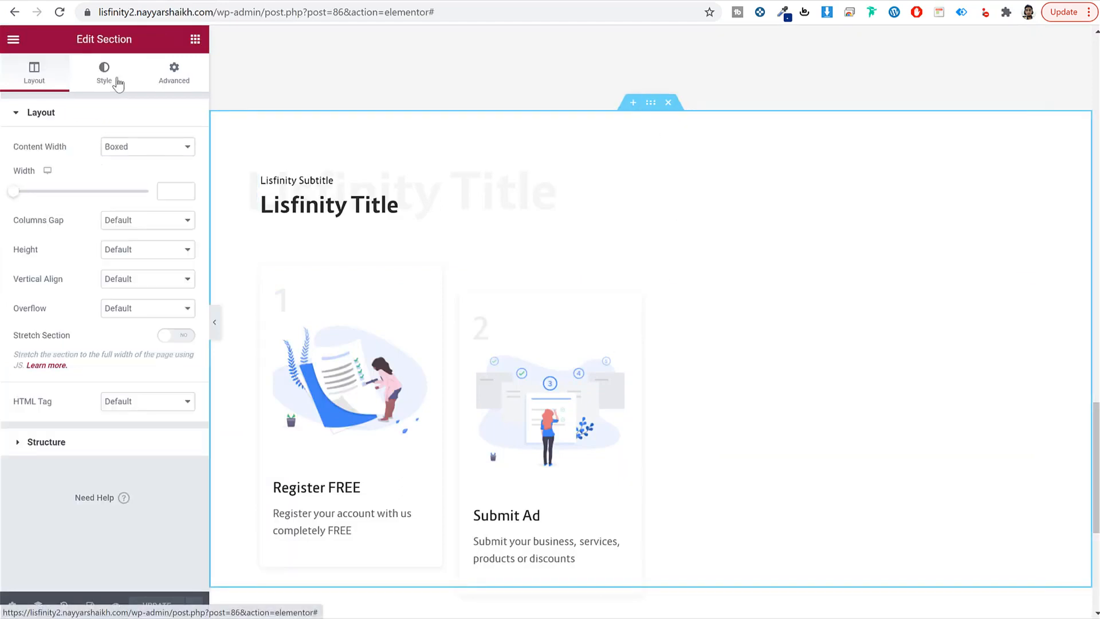
pyautogui.click(112, 79)
pyautogui.click(136, 181)
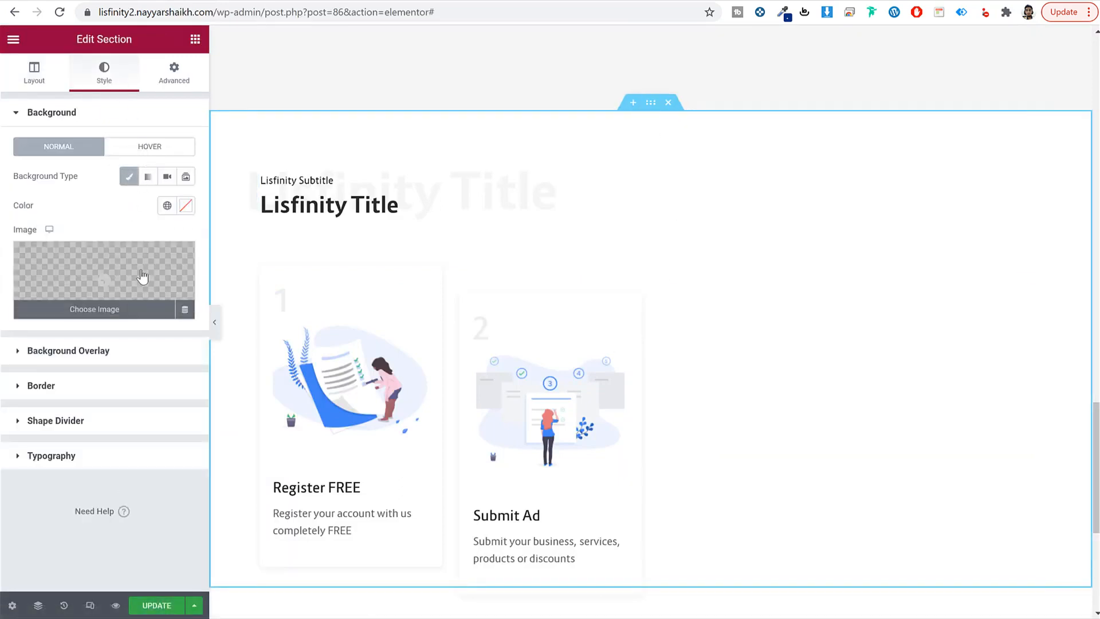
pyautogui.click(142, 277)
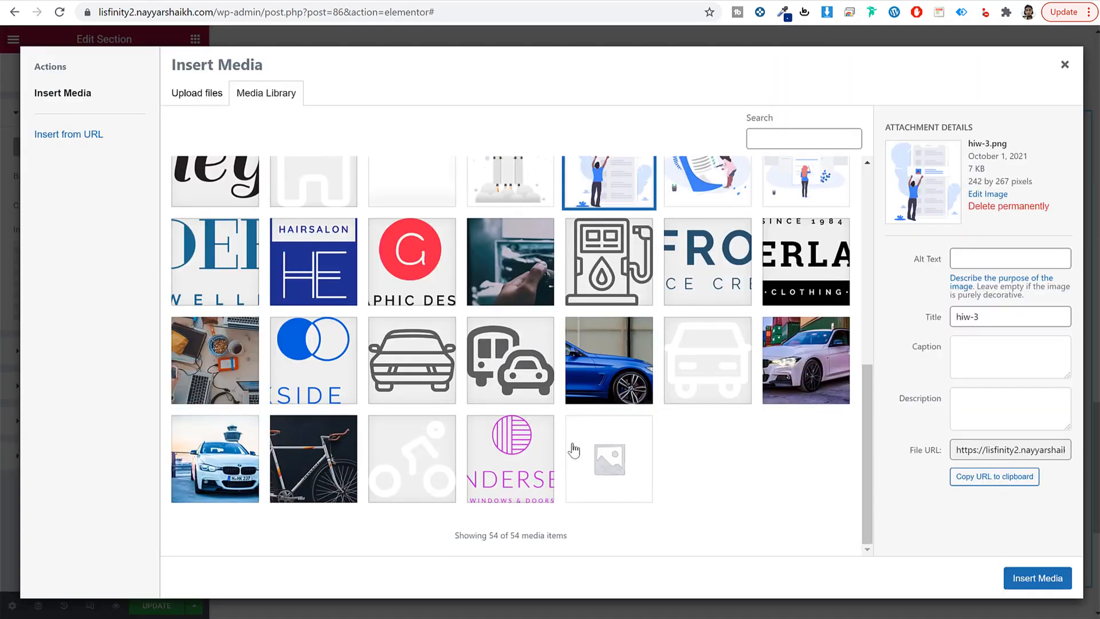
pyautogui.scroll(2, 511, 409)
pyautogui.click(449, 303)
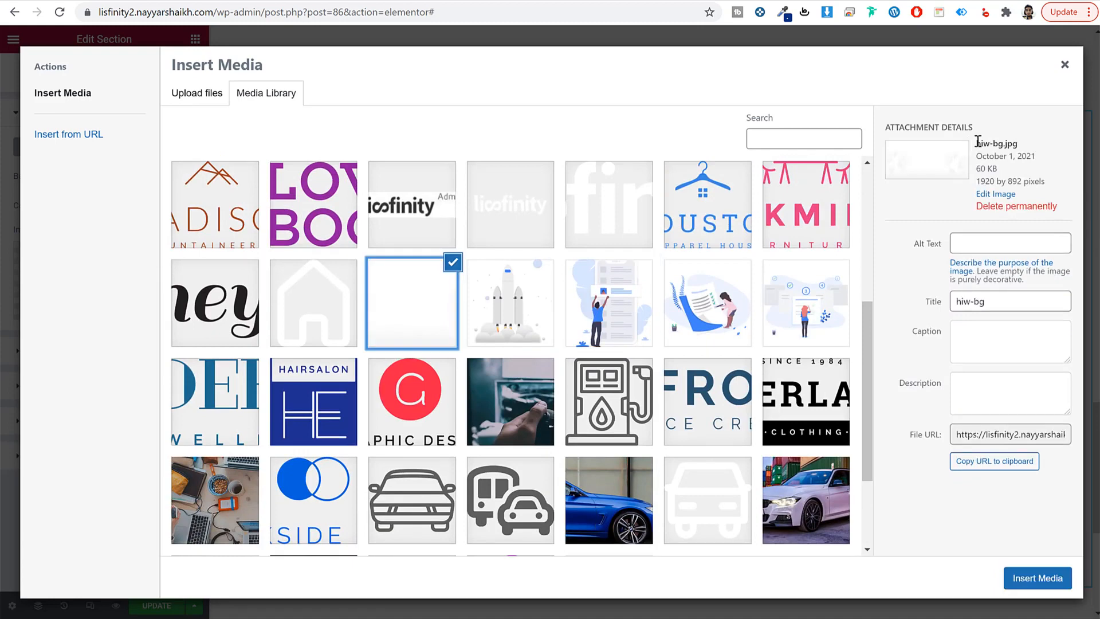
pyautogui.moveTo(977, 143); pyautogui.dragTo(1023, 144)
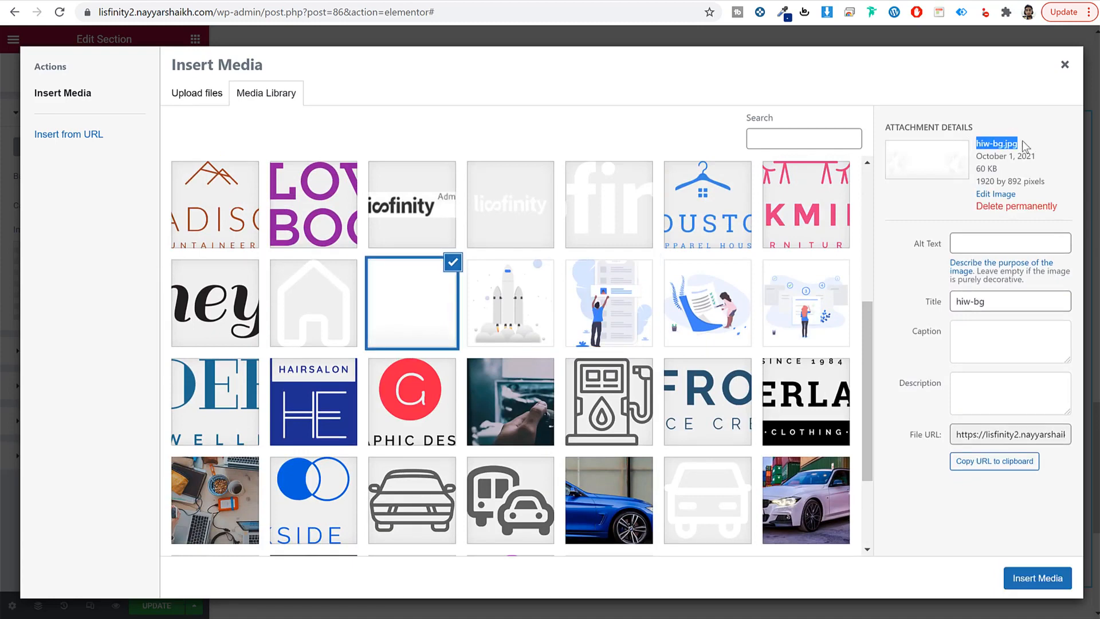
pyautogui.click(1039, 578)
pyautogui.scroll(-3, 916, 334)
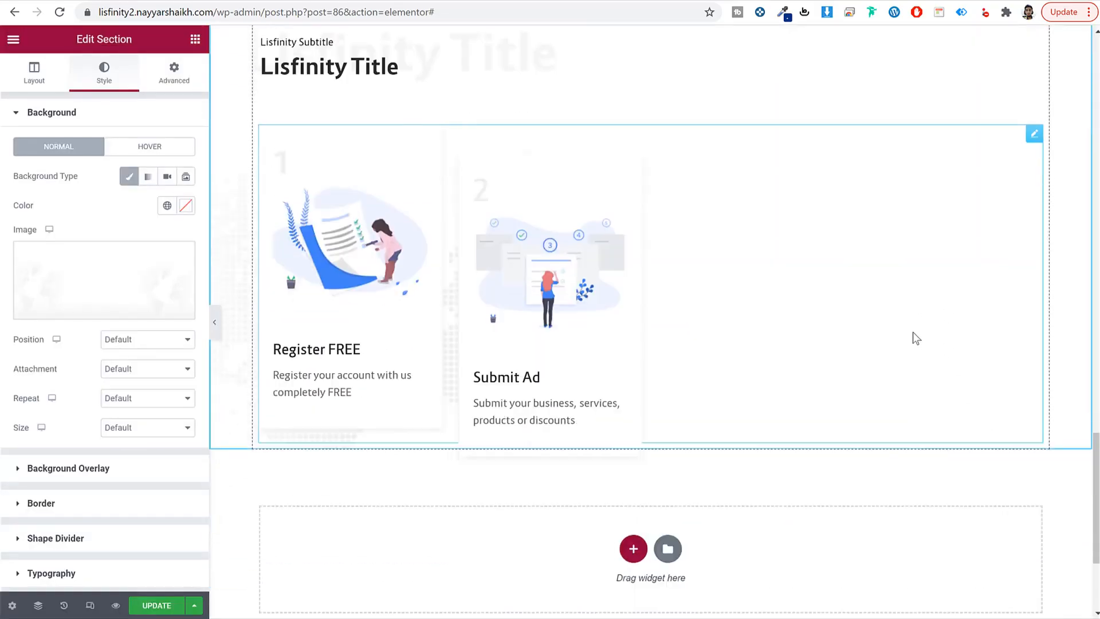
pyautogui.click(133, 400)
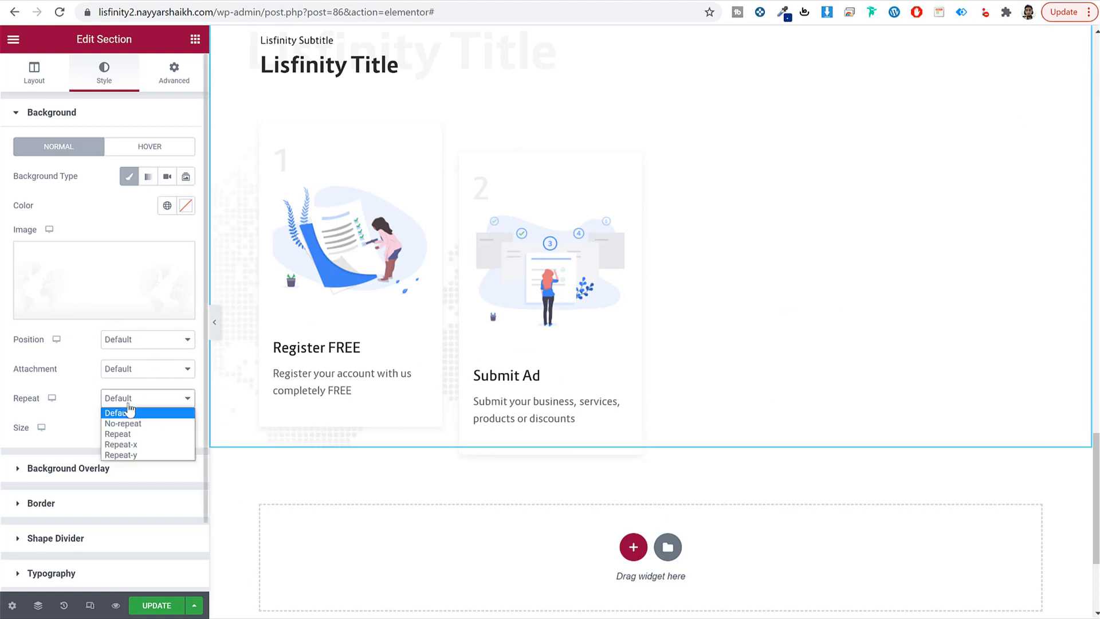
pyautogui.click(138, 446)
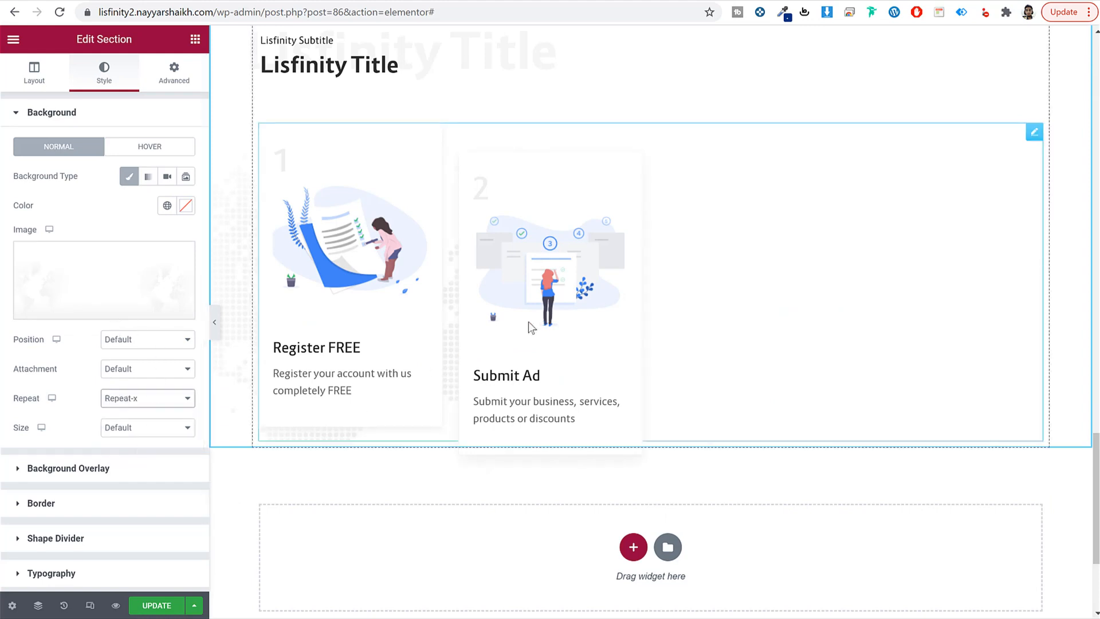
# Step: Set the section padding to 20 px top and 140 px bottom, and save
pyautogui.click(182, 80)
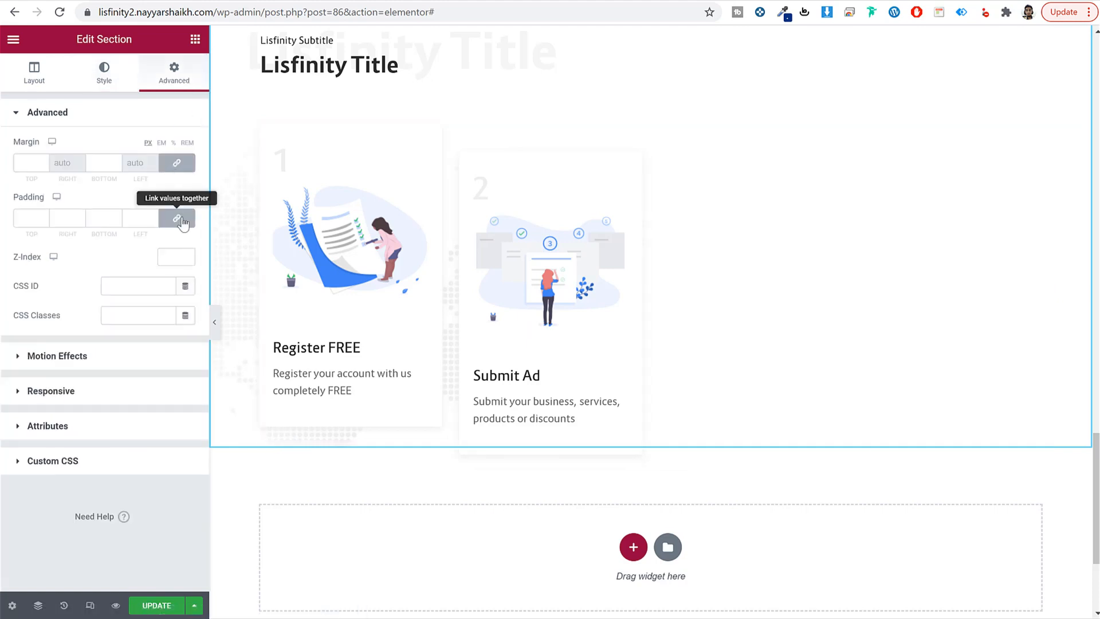
pyautogui.click(182, 221)
pyautogui.moveTo(32, 221); pyautogui.dragTo(17, 221)
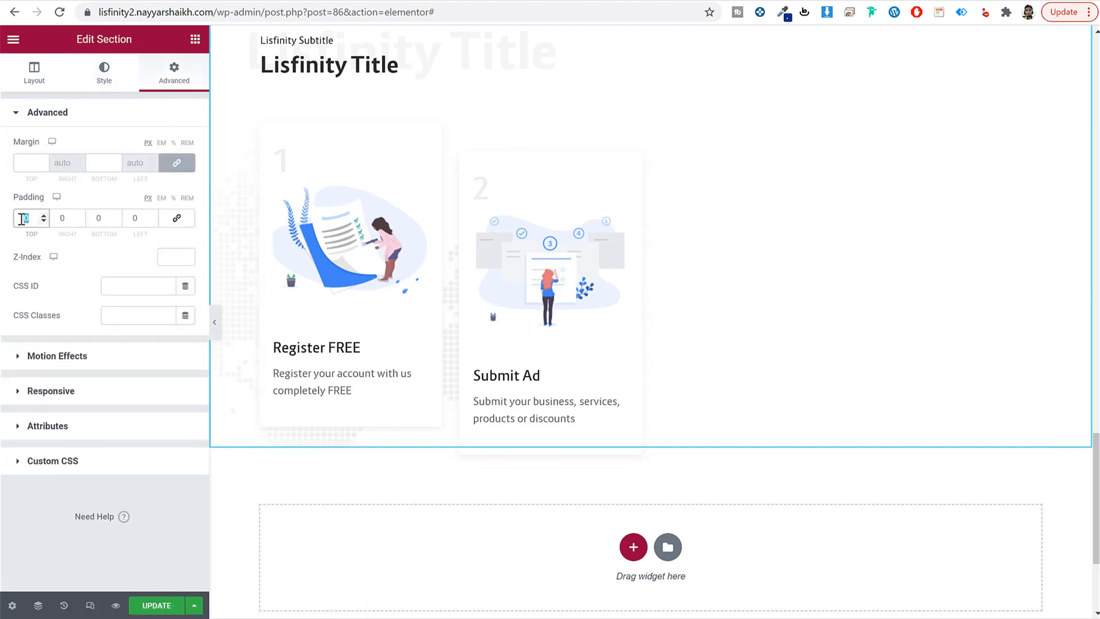
pyautogui.write('20')
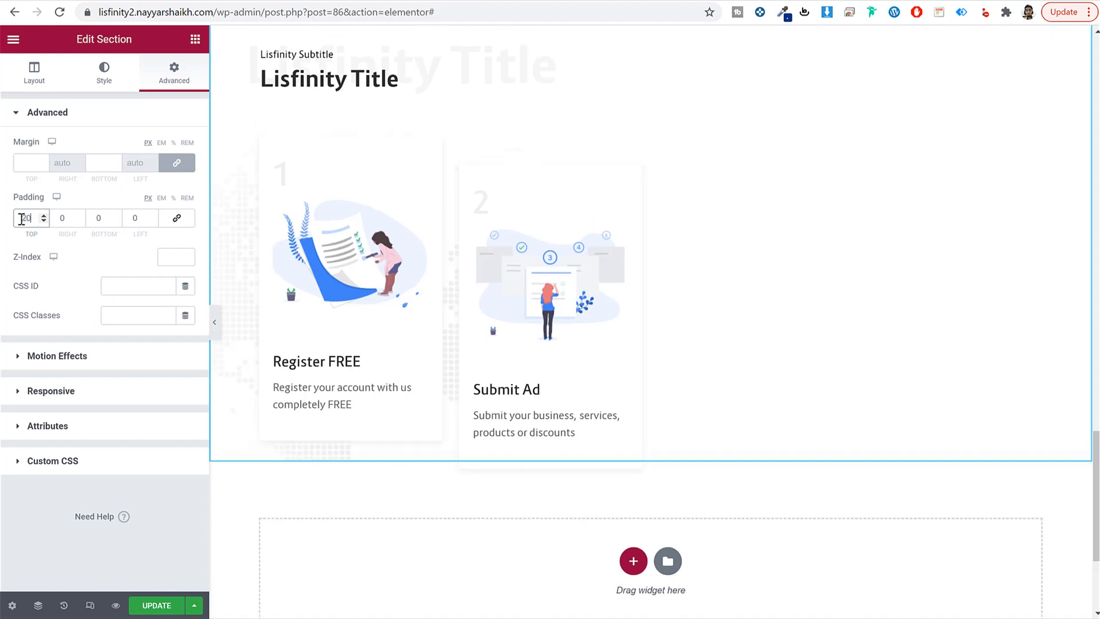
pyautogui.press('Tab')
pyautogui.press('Tab')
pyautogui.write('140')
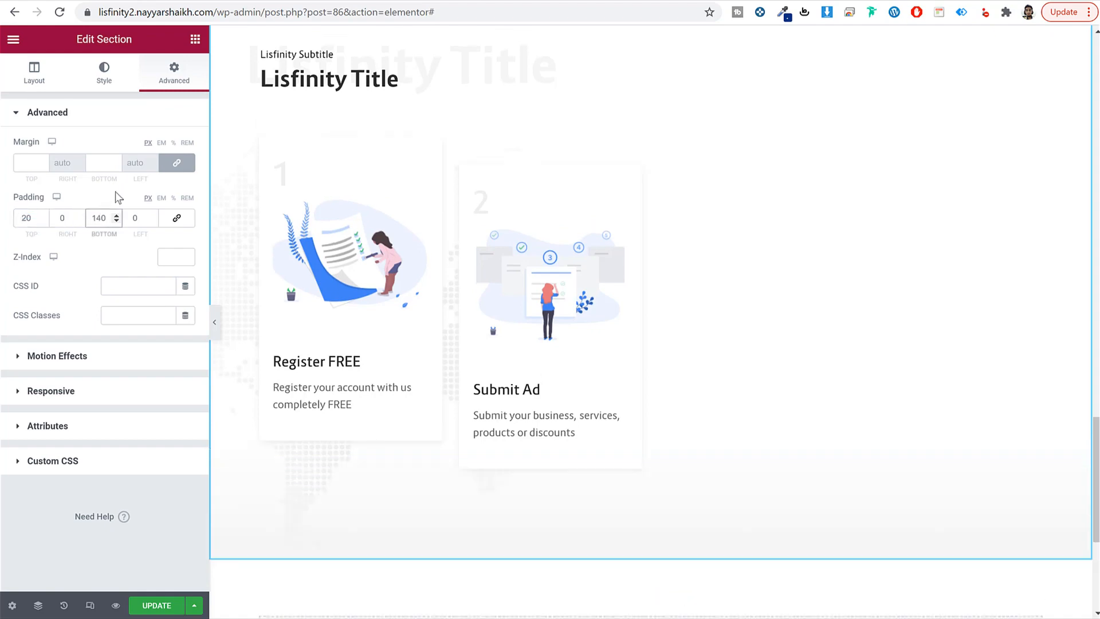
pyautogui.scroll(4, 443, 385)
pyautogui.scroll(-2, 442, 385)
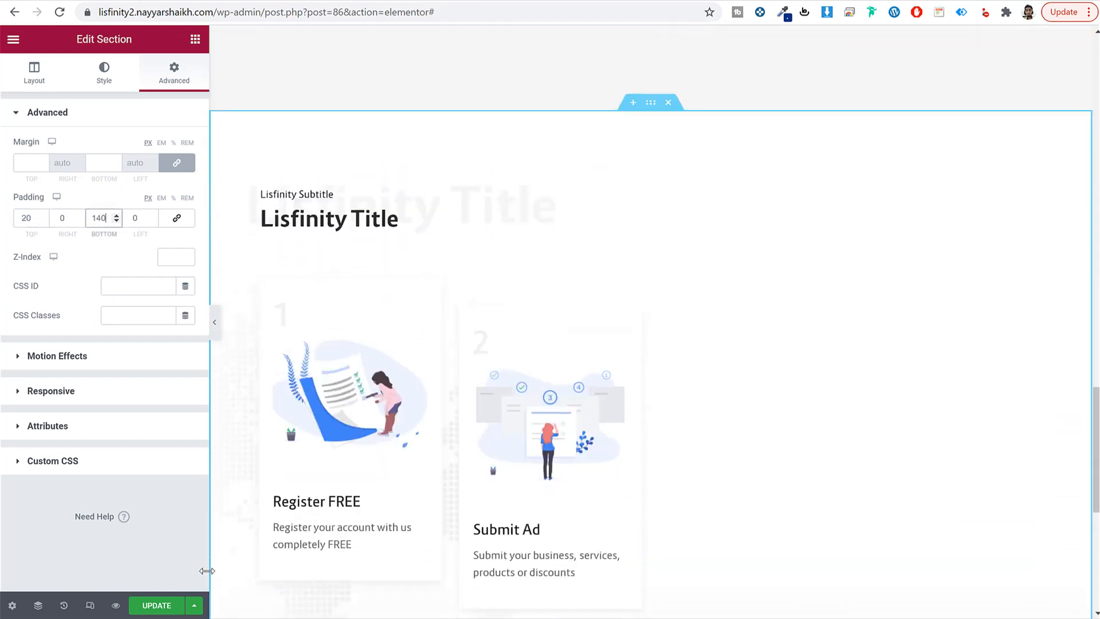
pyautogui.click(171, 605)
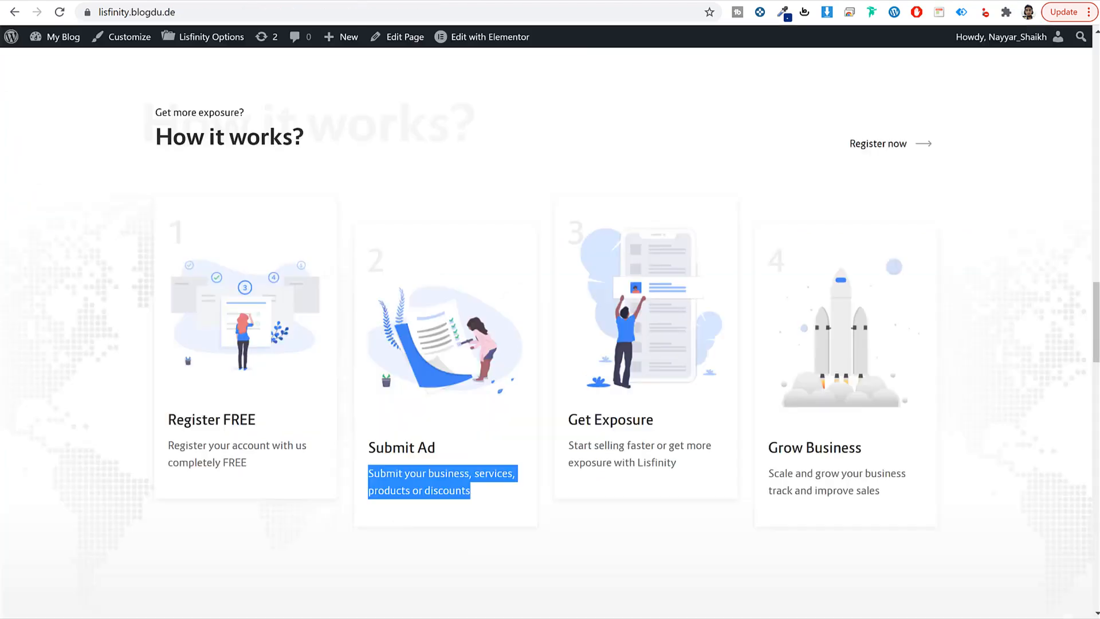
pyautogui.scroll(-10, 717, 287)
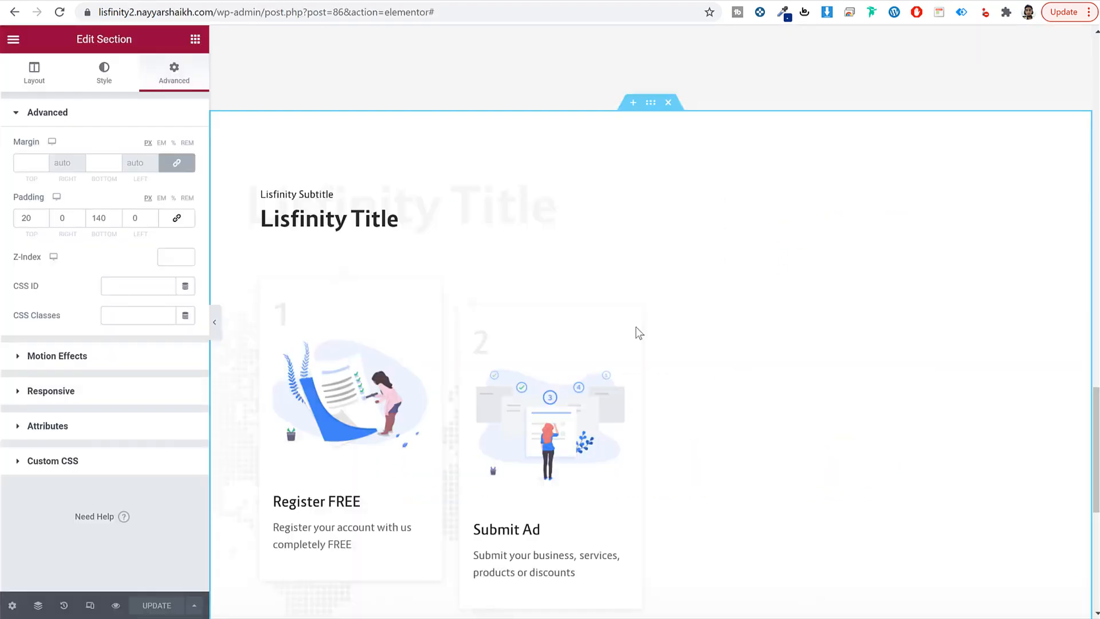
pyautogui.scroll(-6, 651, 349)
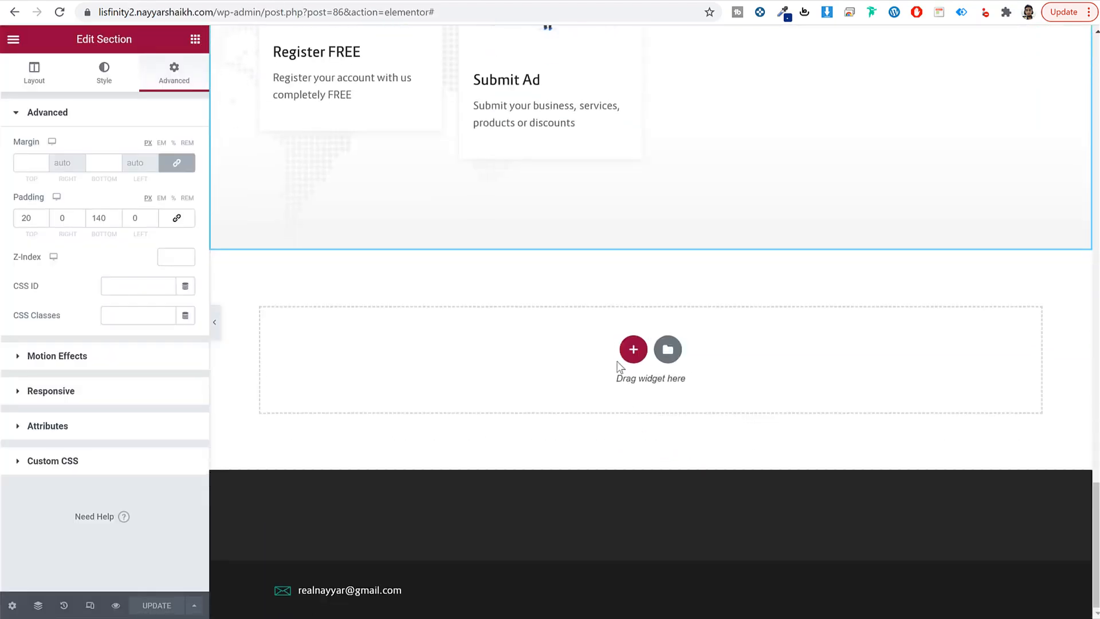
# Step: Add a one-column section with a Lisfinity Title padded 30 px at the bottom
pyautogui.click(633, 350)
pyautogui.click(474, 395)
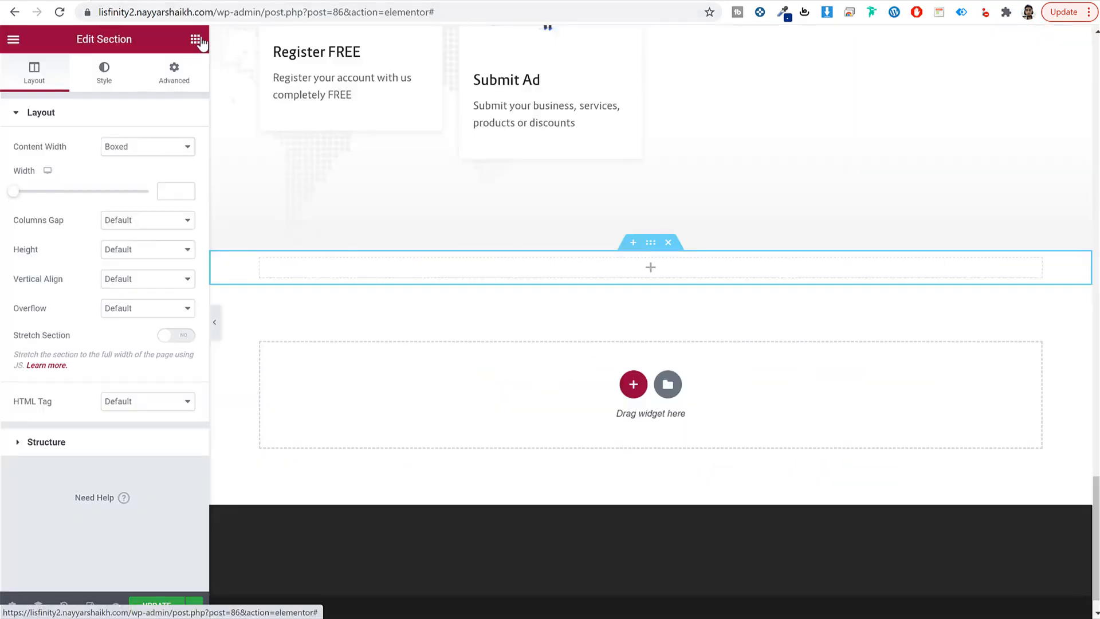
pyautogui.click(195, 39)
pyautogui.click(138, 93)
pyautogui.write('tit')
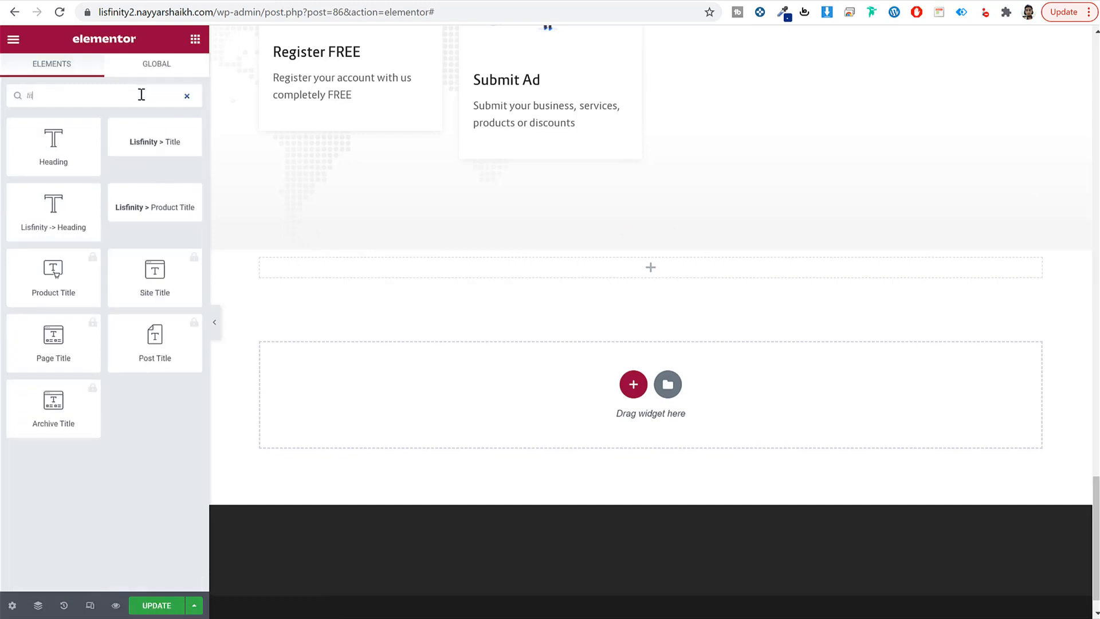
pyautogui.moveTo(154, 139); pyautogui.dragTo(462, 277)
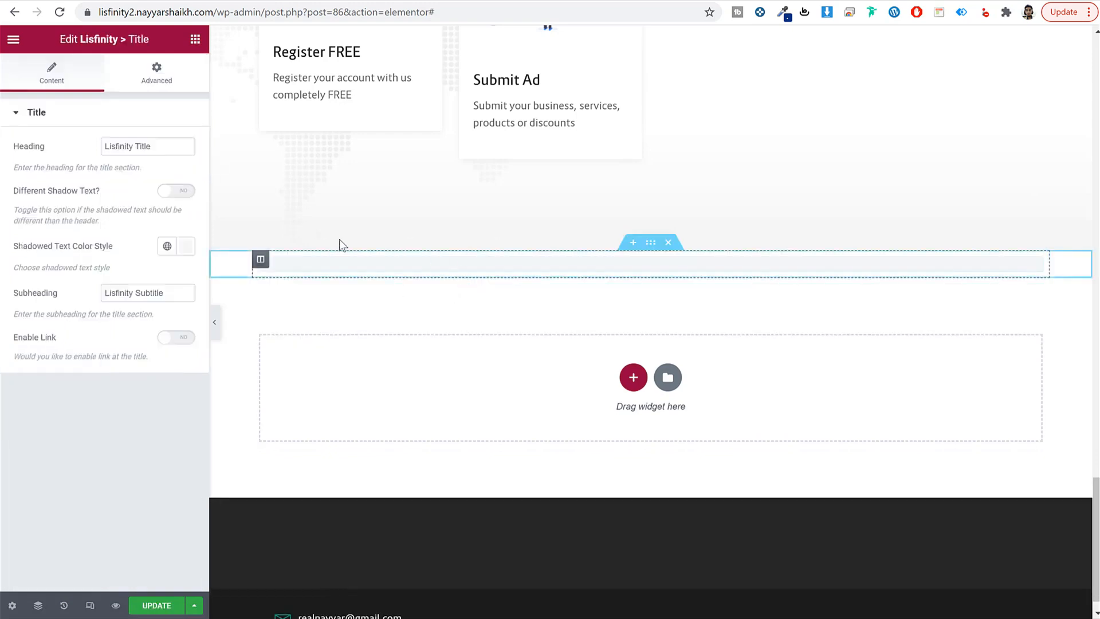
pyautogui.click(156, 79)
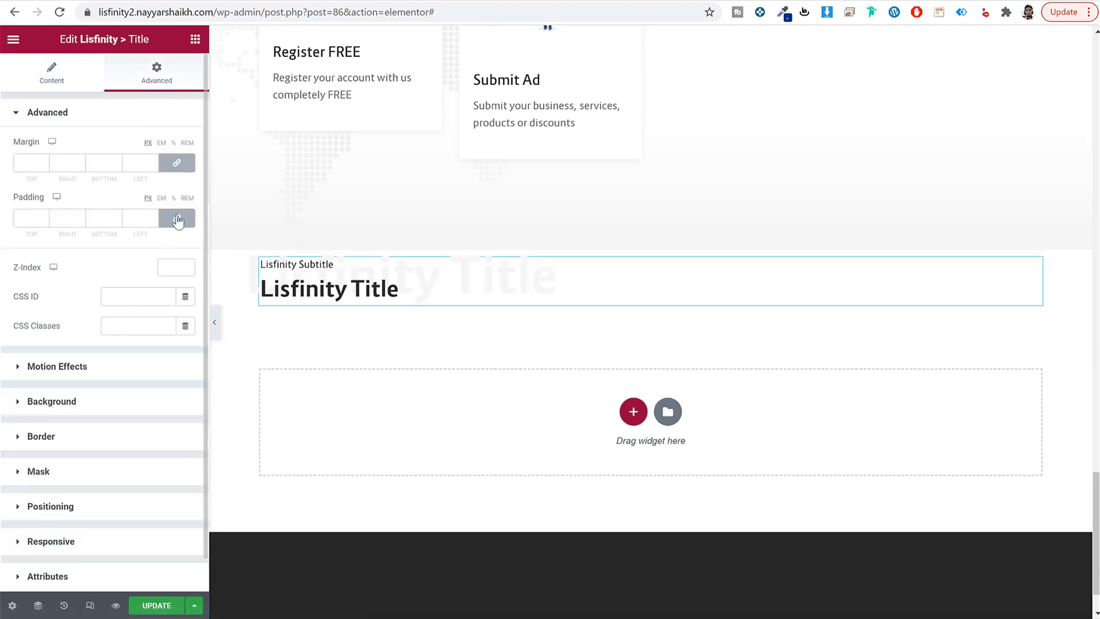
pyautogui.click(177, 218)
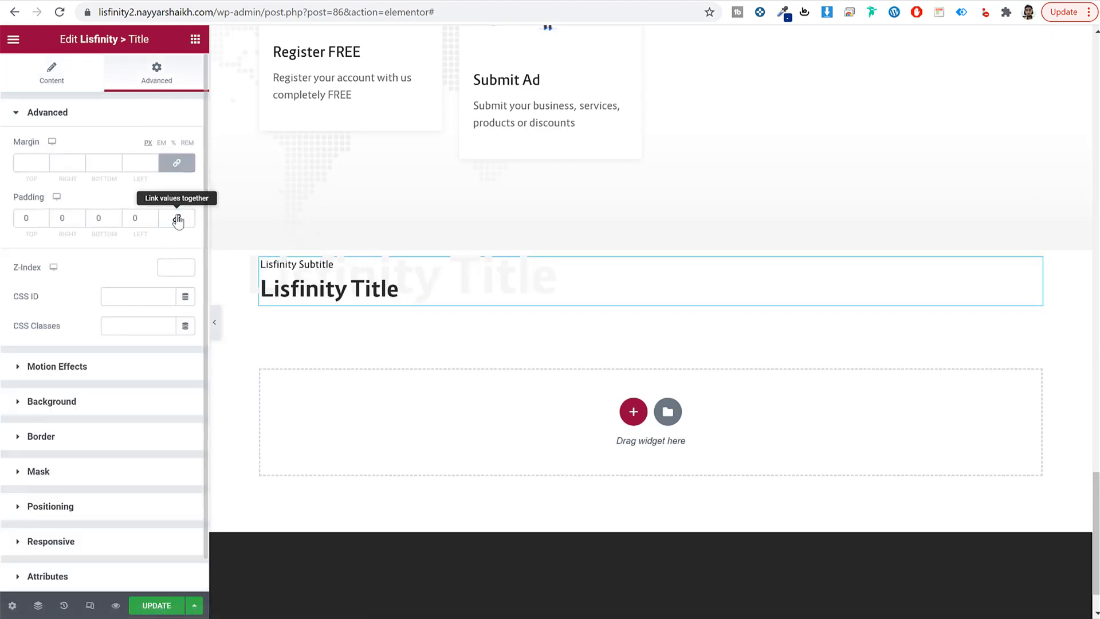
pyautogui.doubleClick(105, 217)
pyautogui.write('30')
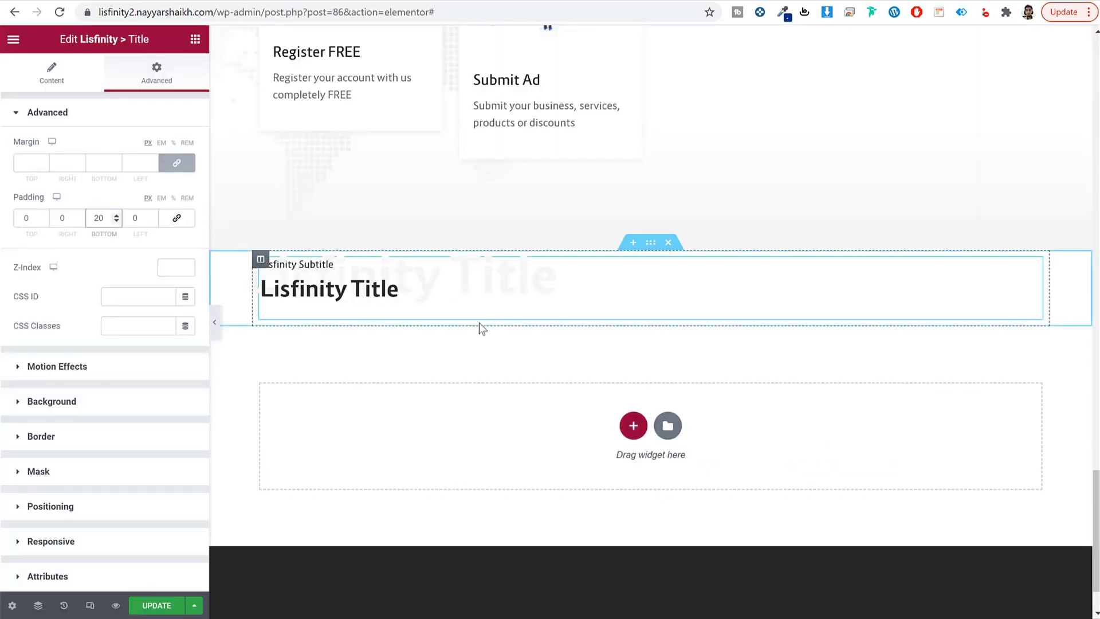
# Step: Place the Lisfinity Partners widget below the title
pyautogui.click(195, 39)
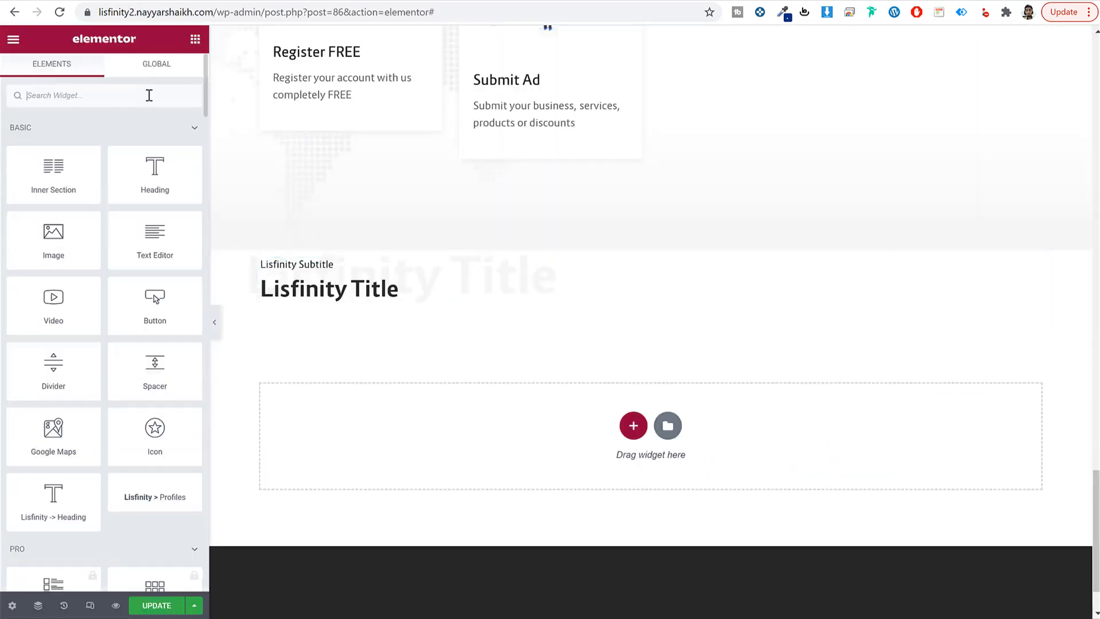
pyautogui.click(148, 93)
pyautogui.write('part')
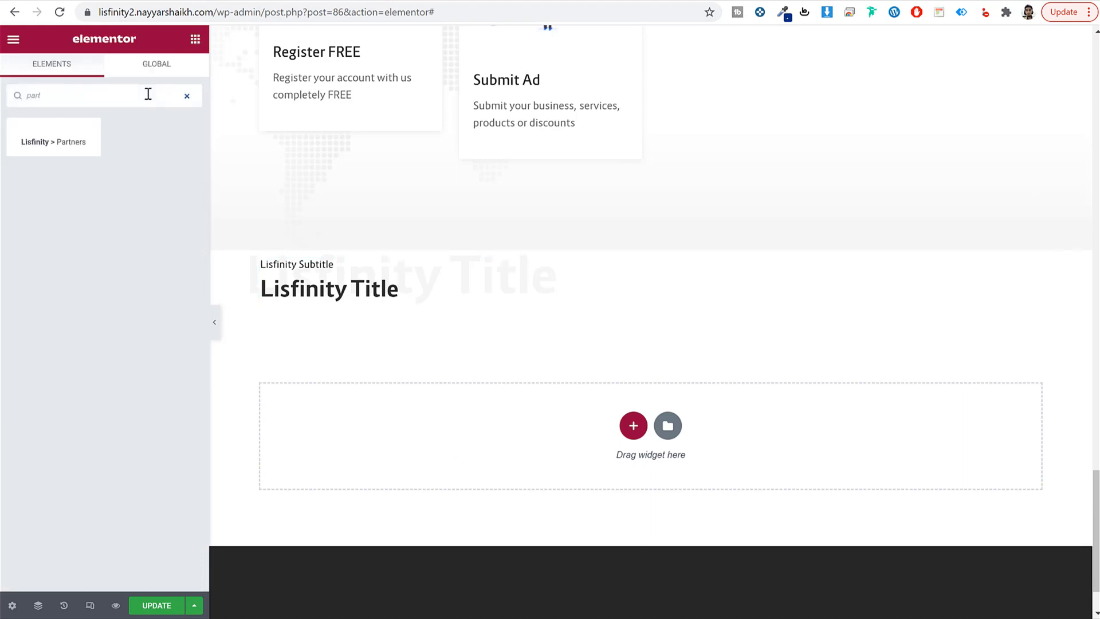
pyautogui.moveTo(59, 143); pyautogui.dragTo(346, 291)
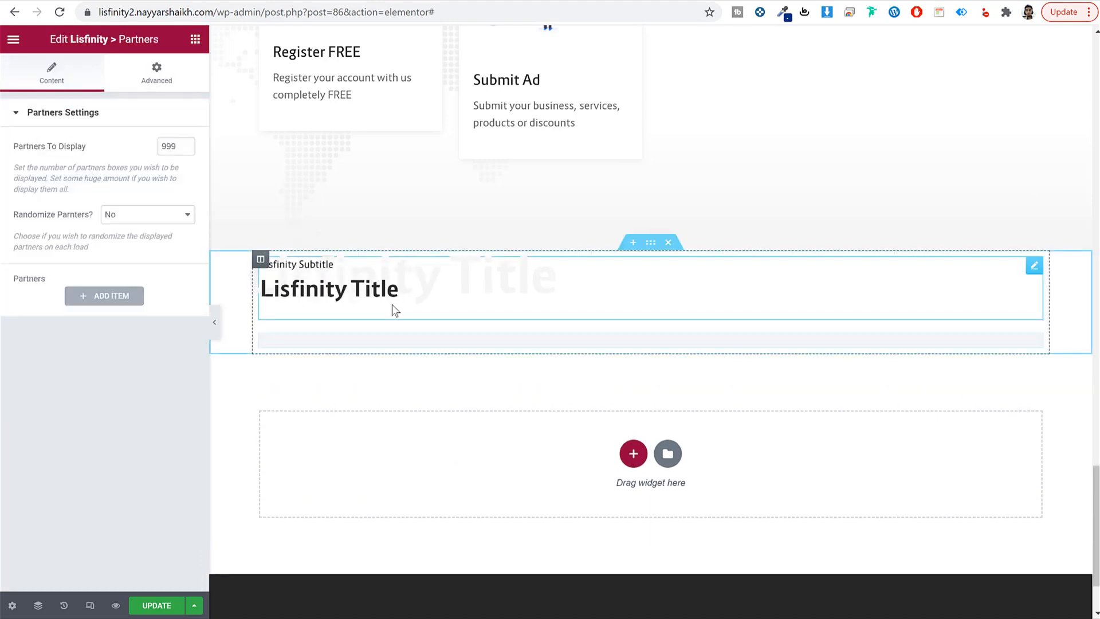
# Step: Add a first partner entry using the Hookmiller logo
pyautogui.click(74, 295)
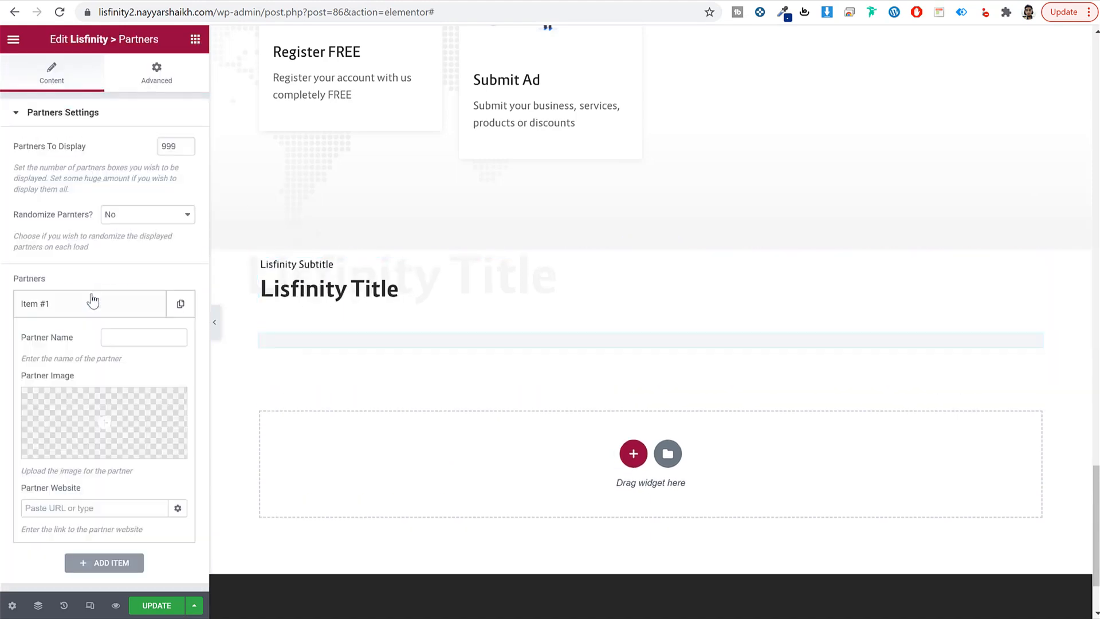
pyautogui.click(118, 402)
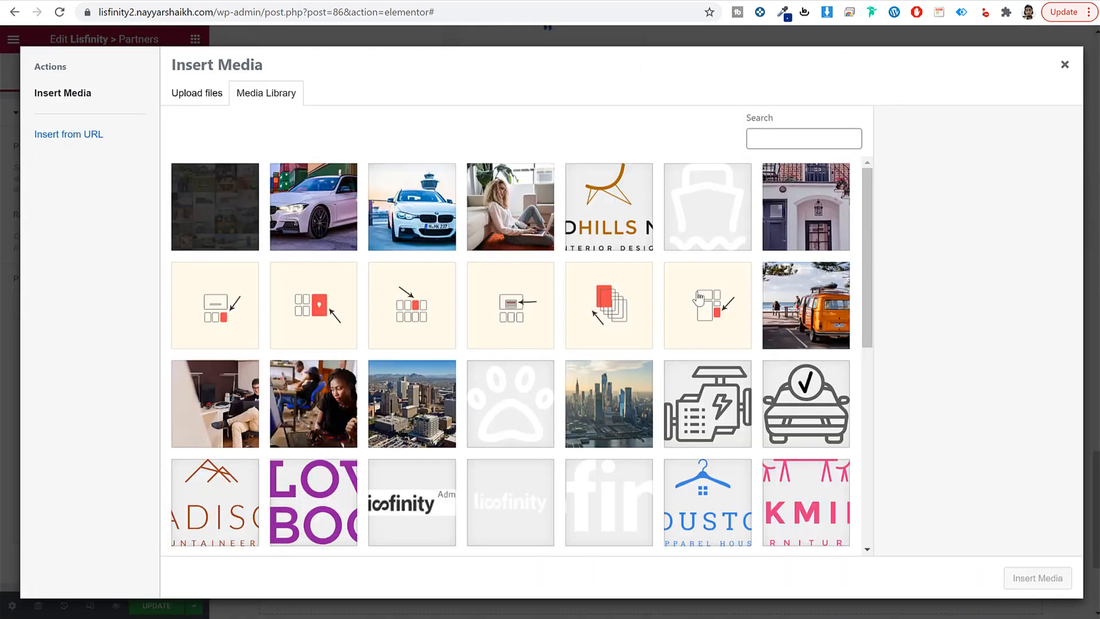
pyautogui.scroll(-2, 590, 307)
pyautogui.scroll(-3, 590, 306)
pyautogui.click(795, 263)
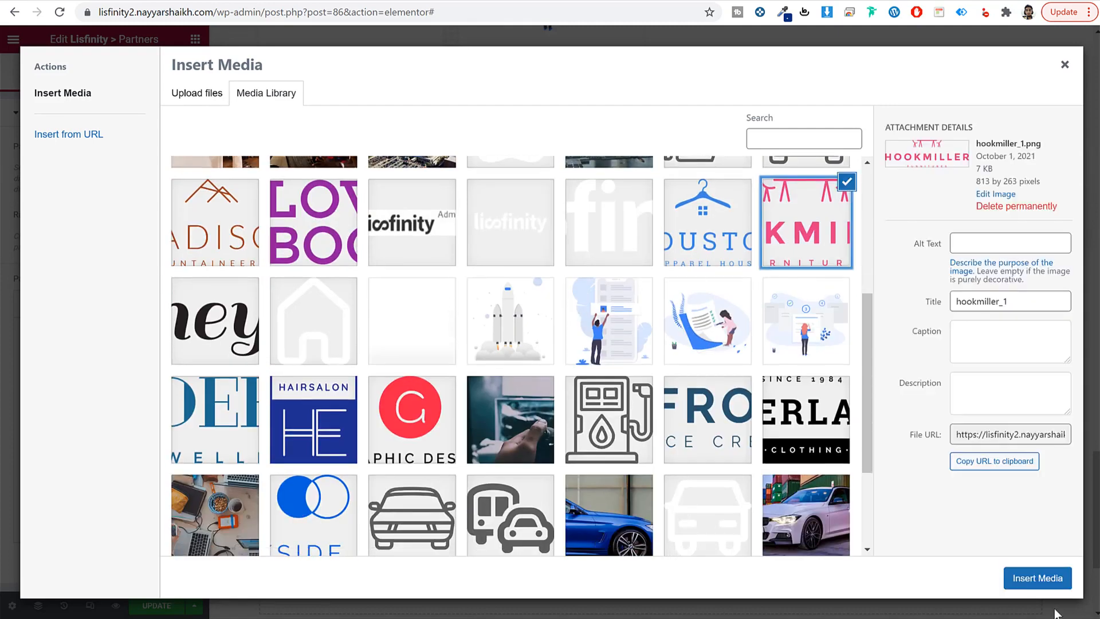
pyautogui.click(1037, 578)
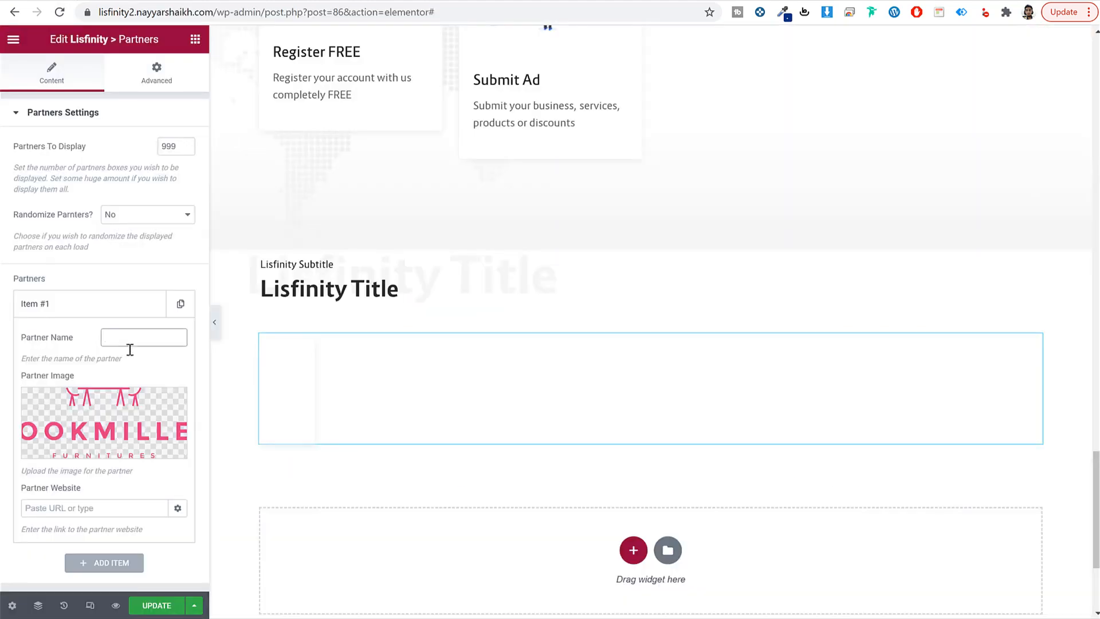
pyautogui.write('Ar')
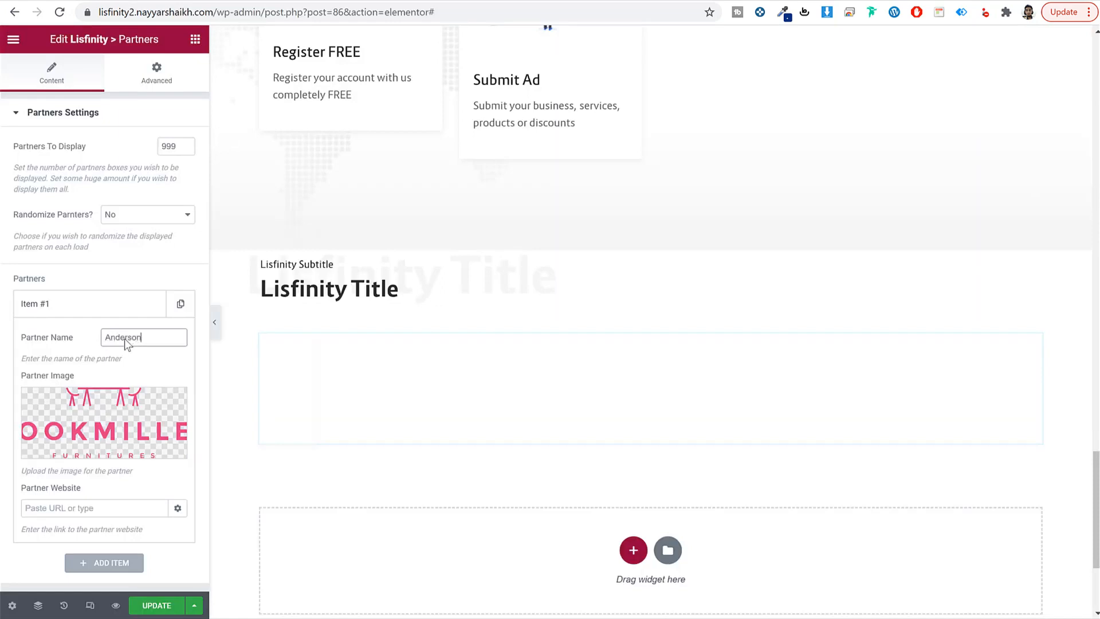
pyautogui.click(88, 309)
# Step: Add a second partner entry with the Houston logo
pyautogui.click(101, 336)
pyautogui.click(108, 456)
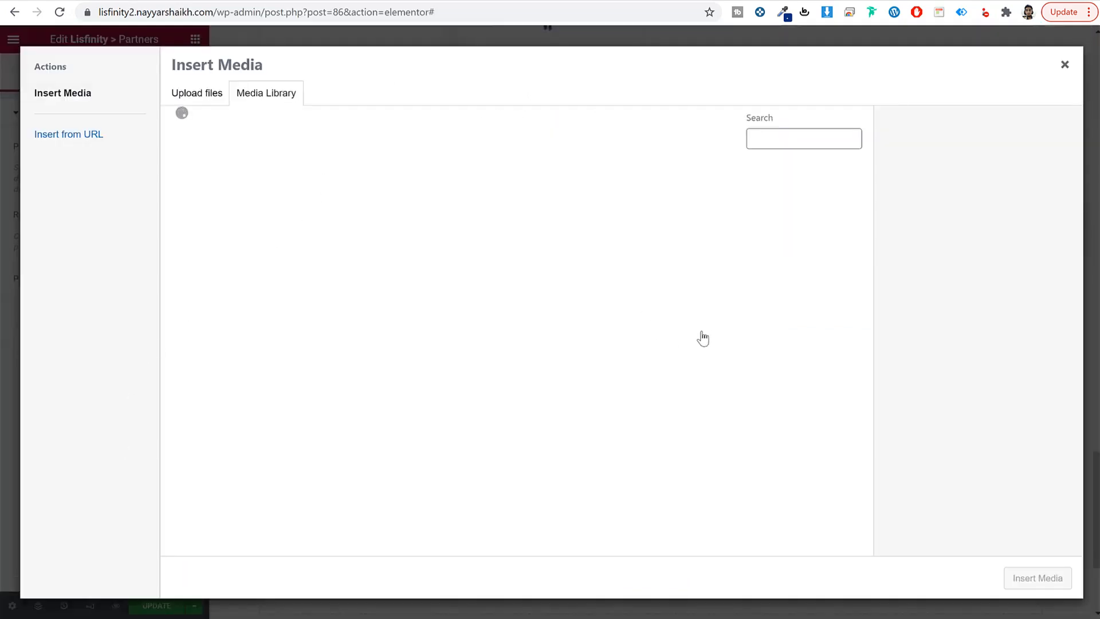
pyautogui.scroll(-1, 746, 380)
pyautogui.click(735, 415)
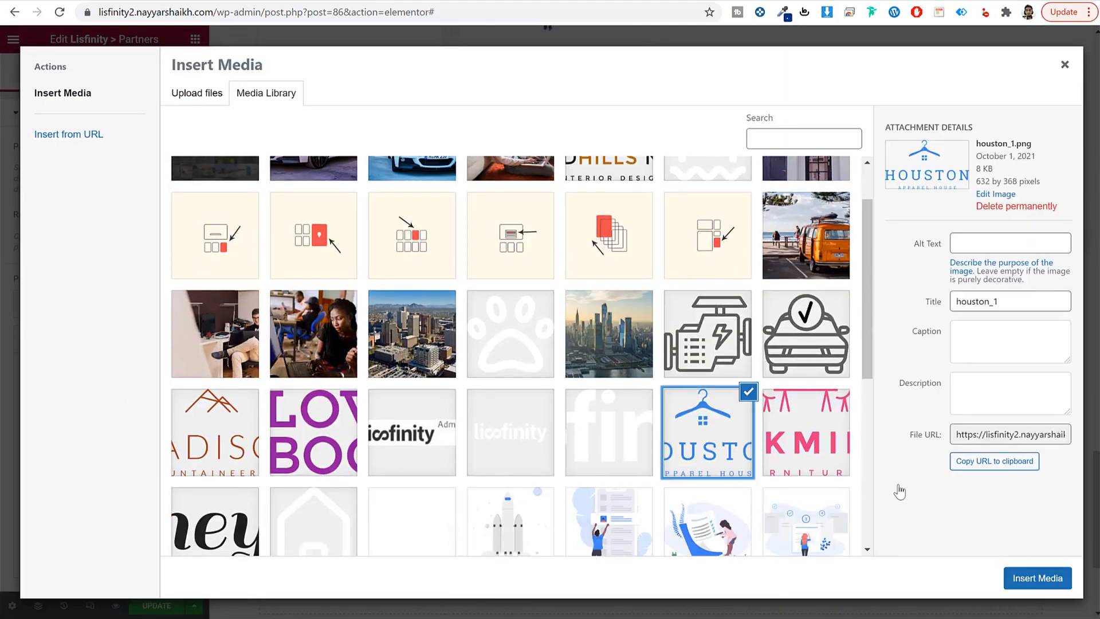
pyautogui.click(1053, 584)
pyautogui.click(86, 338)
# Step: Add a third partner with the Love Books logo and set Partners To Display to 12
pyautogui.click(103, 373)
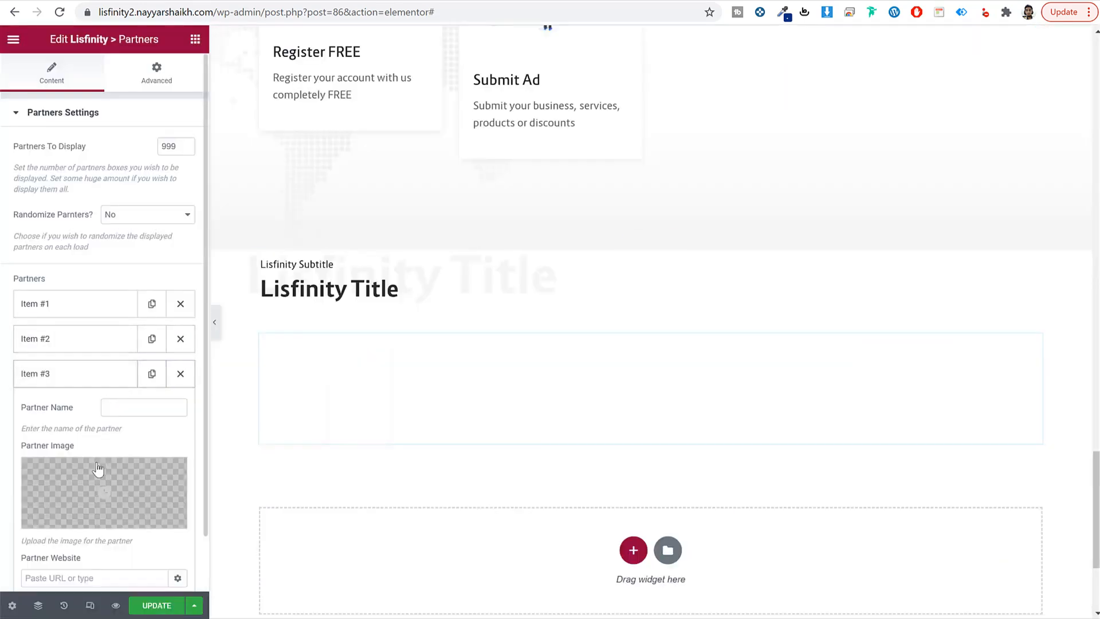
pyautogui.click(98, 468)
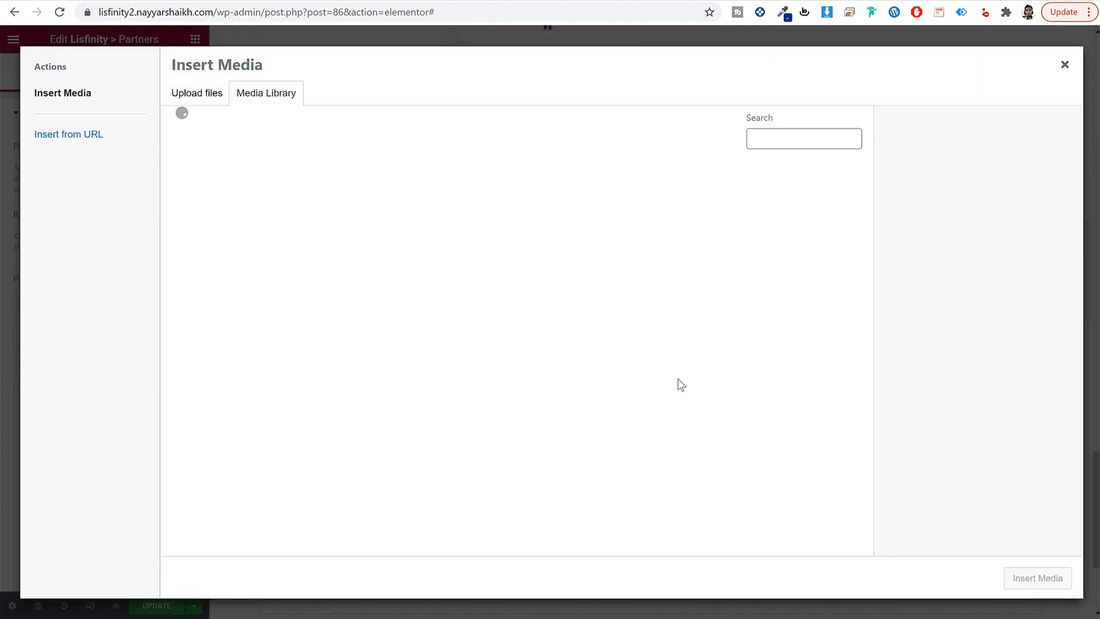
pyautogui.scroll(-5, 458, 343)
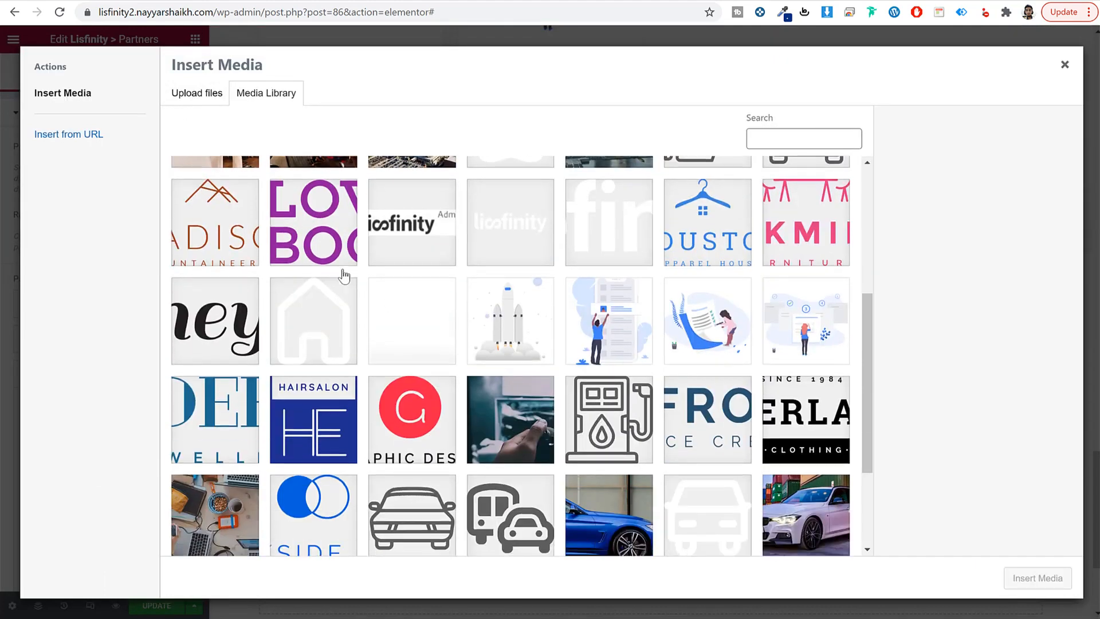
pyautogui.click(293, 238)
pyautogui.click(1034, 578)
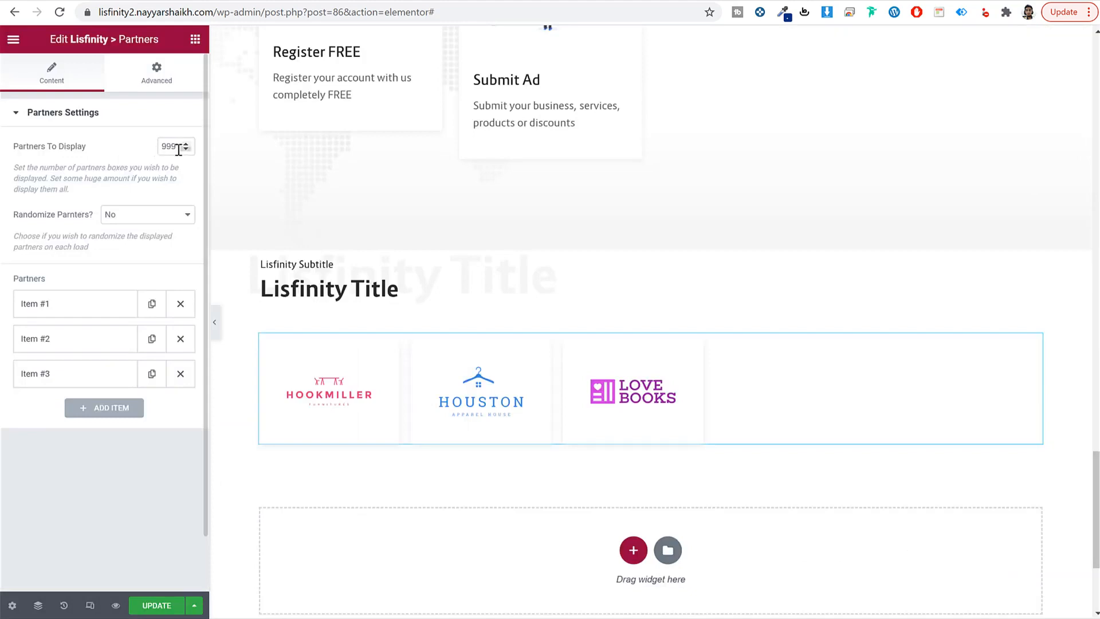
pyautogui.moveTo(179, 151); pyautogui.dragTo(125, 150)
pyautogui.write('12')
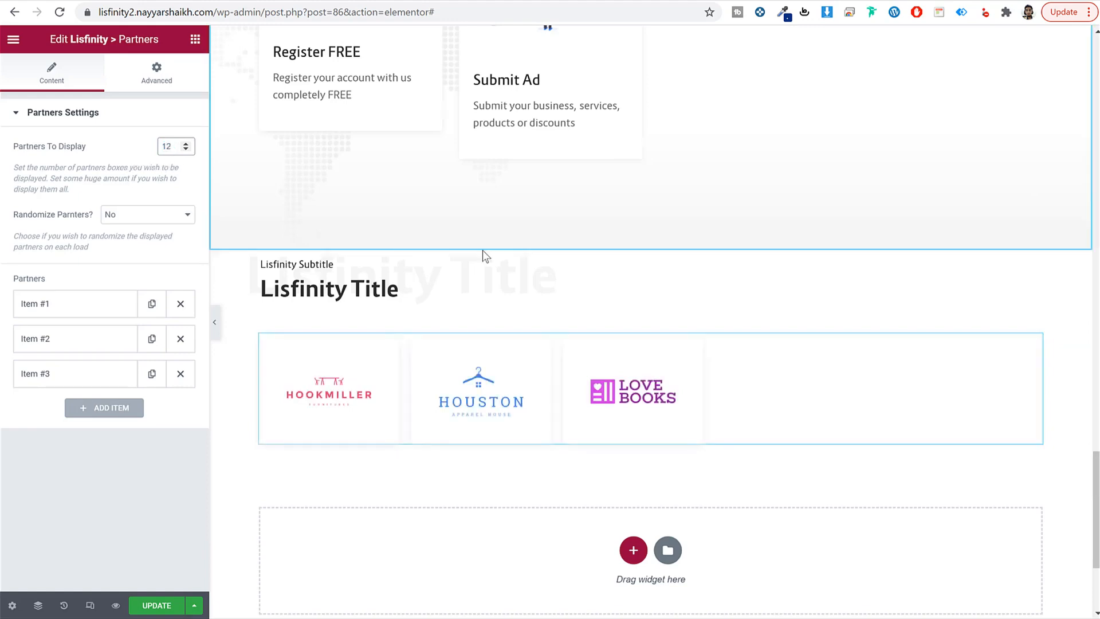
# Step: Give the partners section a light grey #f6f6f6 background colour
pyautogui.click(650, 242)
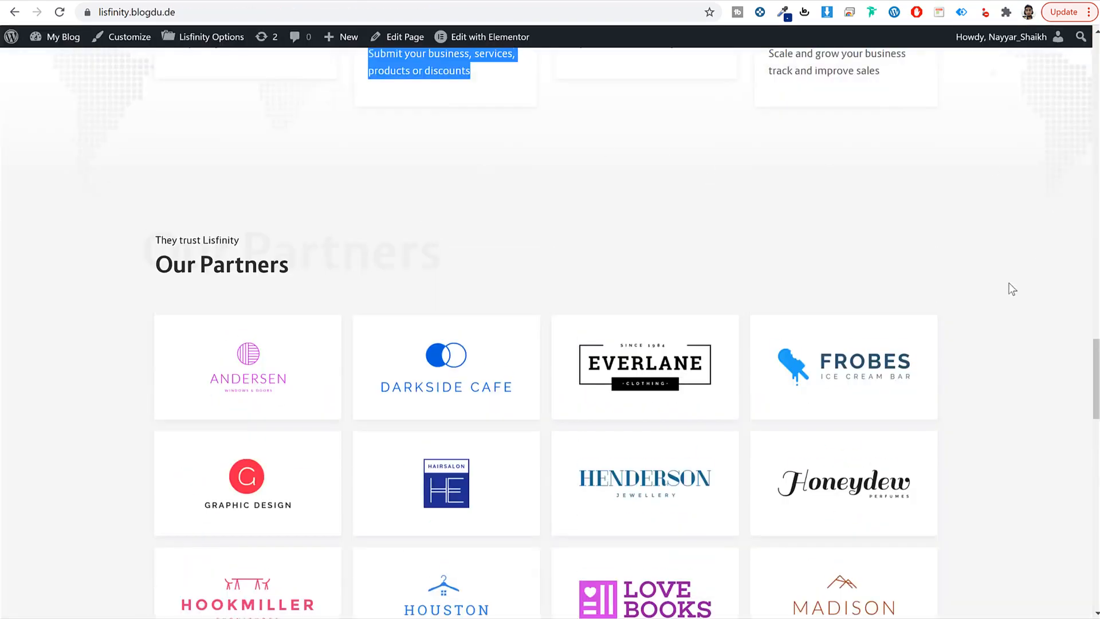
pyautogui.scroll(2, 1012, 290)
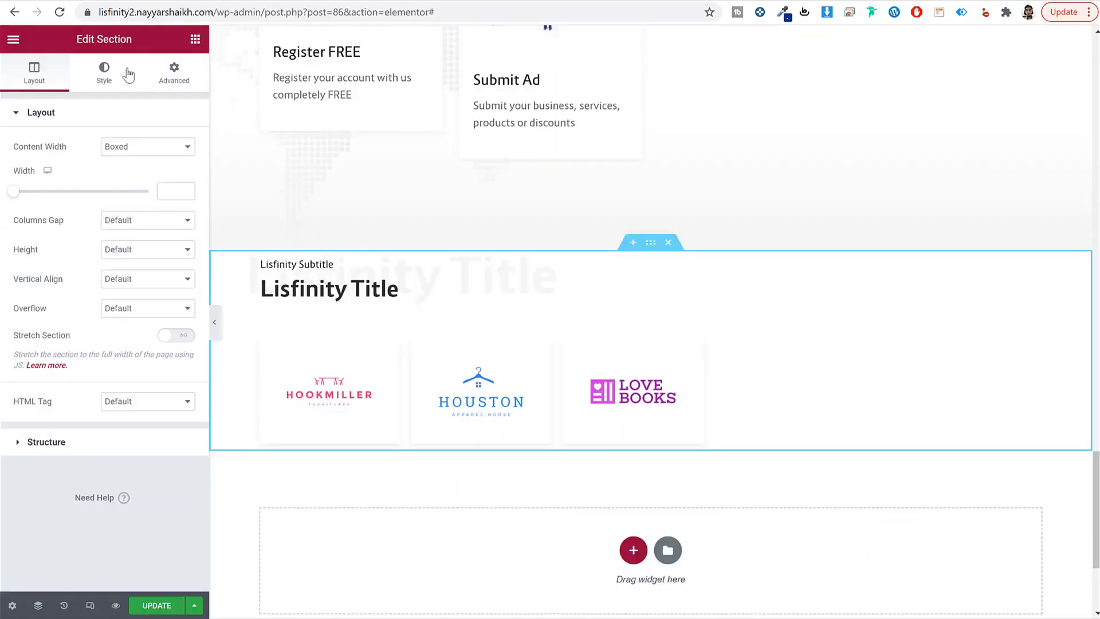
pyautogui.click(106, 73)
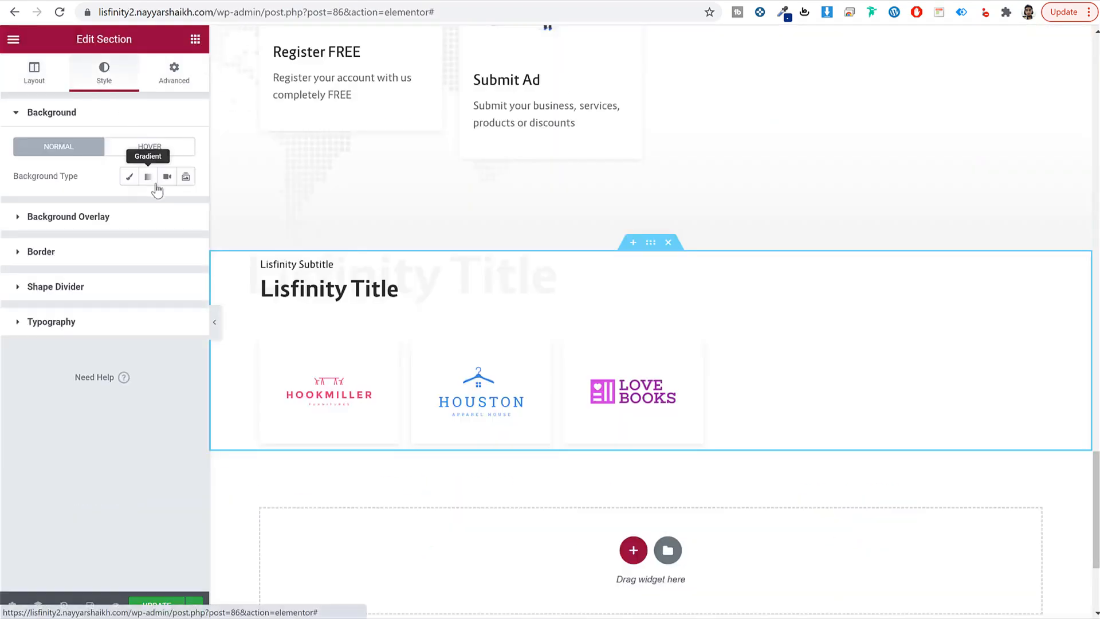
pyautogui.click(179, 205)
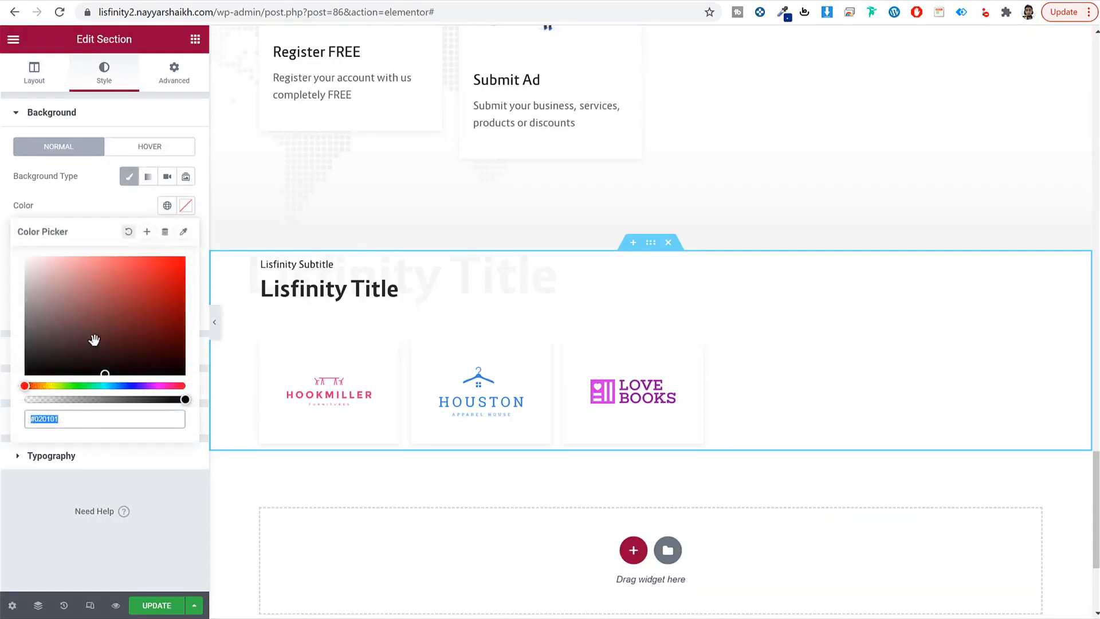
pyautogui.write('f6f6f6')
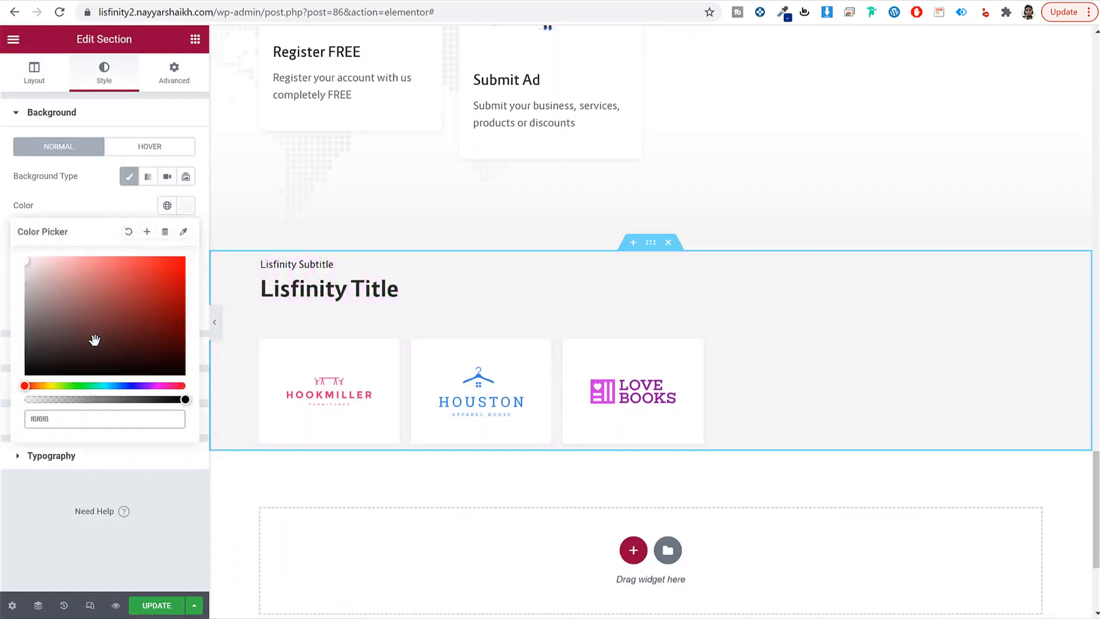
# Step: Set the partners section padding to 40 px top and 60 px bottom
pyautogui.click(174, 72)
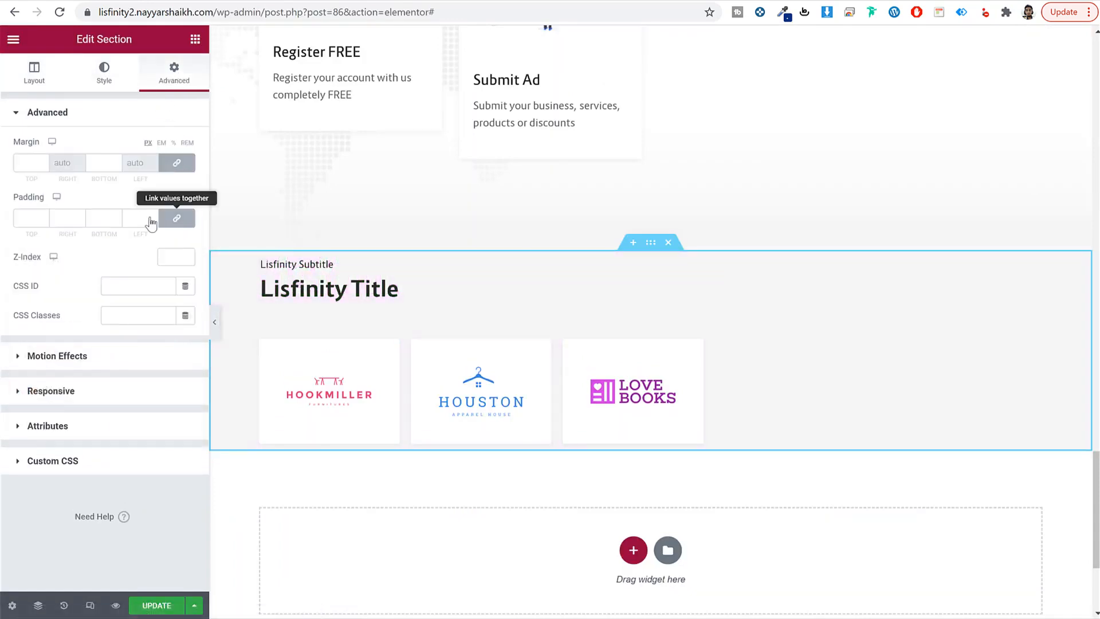
pyautogui.moveTo(32, 215); pyautogui.dragTo(7, 215)
pyautogui.write('40')
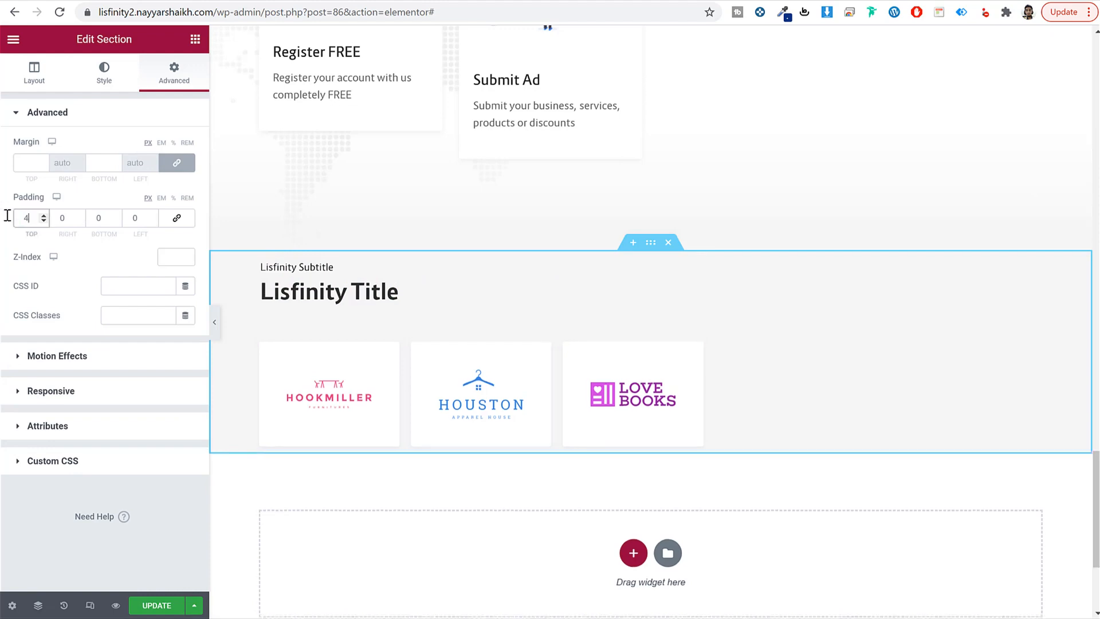
pyautogui.press('Tab')
pyautogui.press('Tab')
pyautogui.write('60')
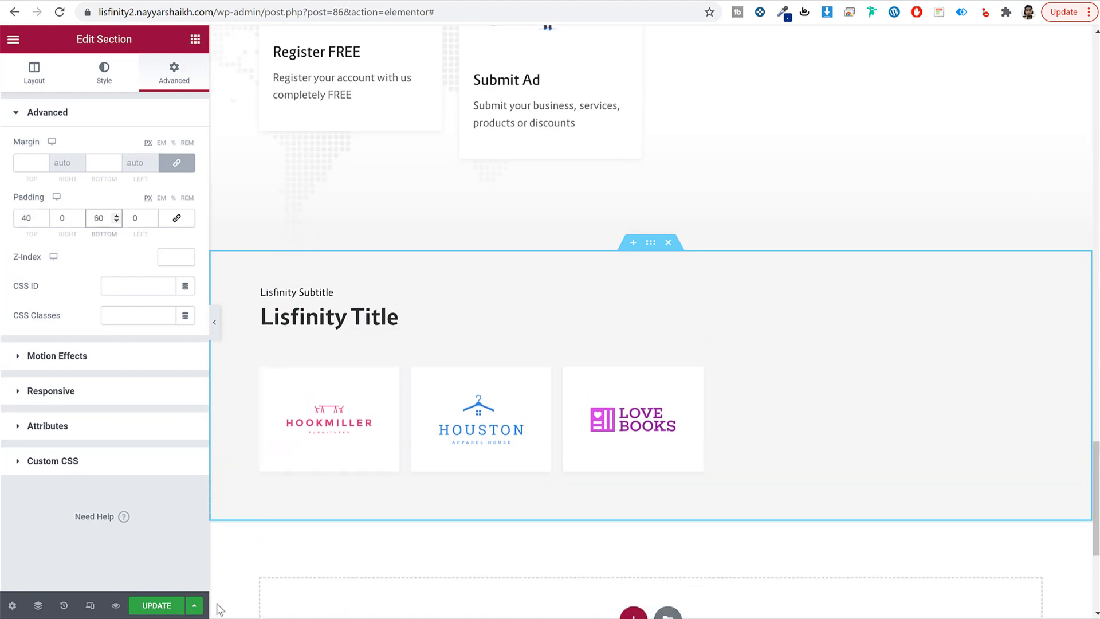
# Step: Update the page and scroll through it to check the partners section
pyautogui.click(156, 605)
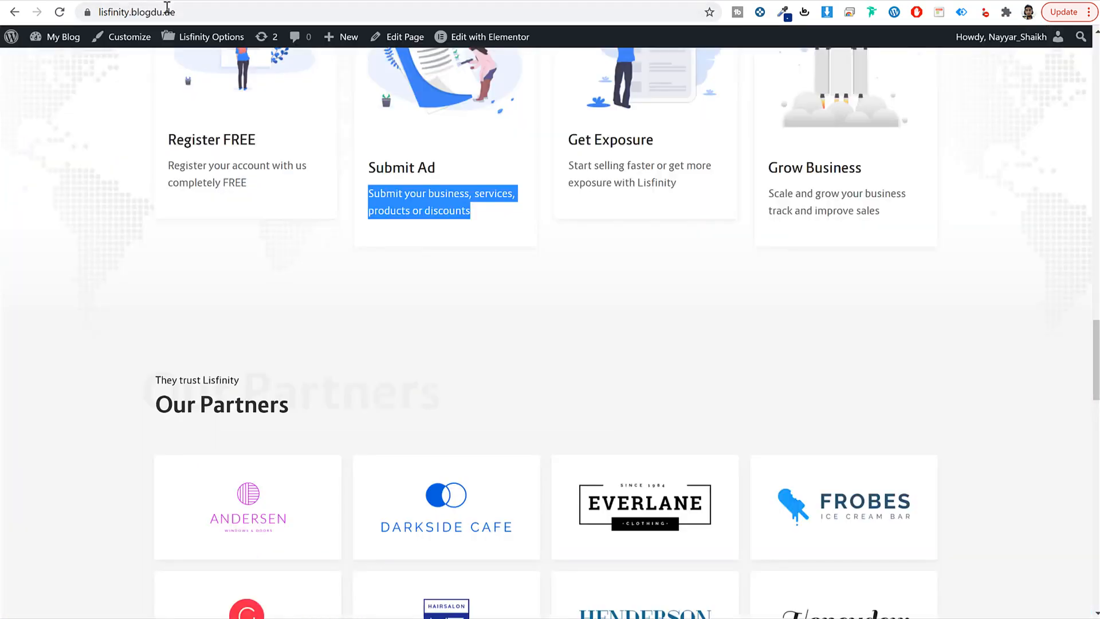
pyautogui.scroll(-5, 664, 274)
pyautogui.scroll(-10, 663, 275)
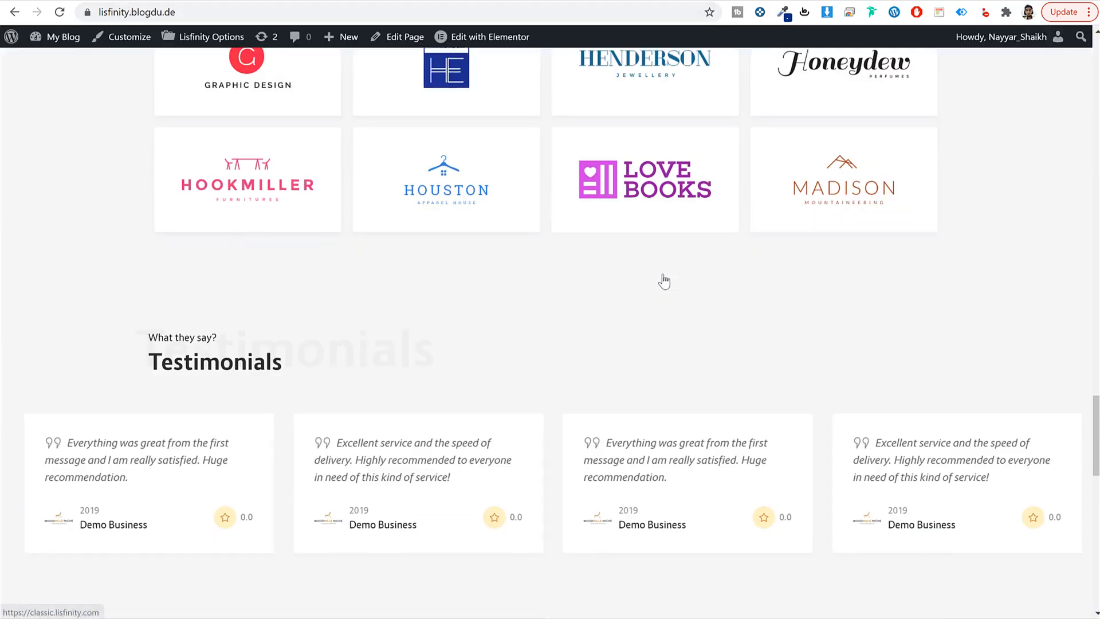
pyautogui.scroll(3, 622, 269)
pyautogui.scroll(-4, 622, 269)
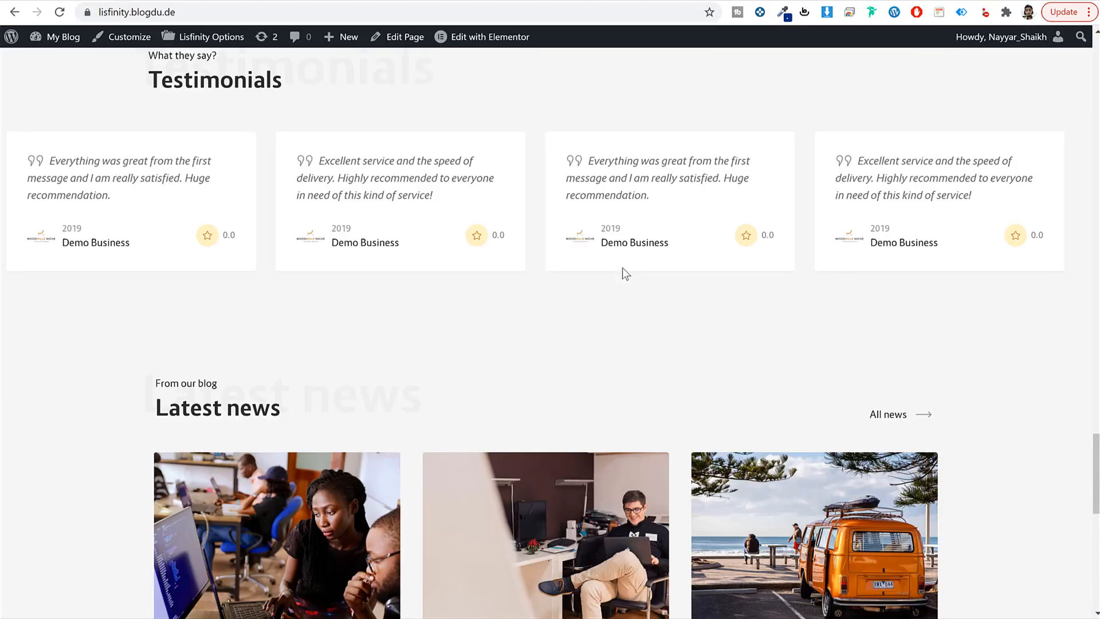
pyautogui.scroll(5, 621, 269)
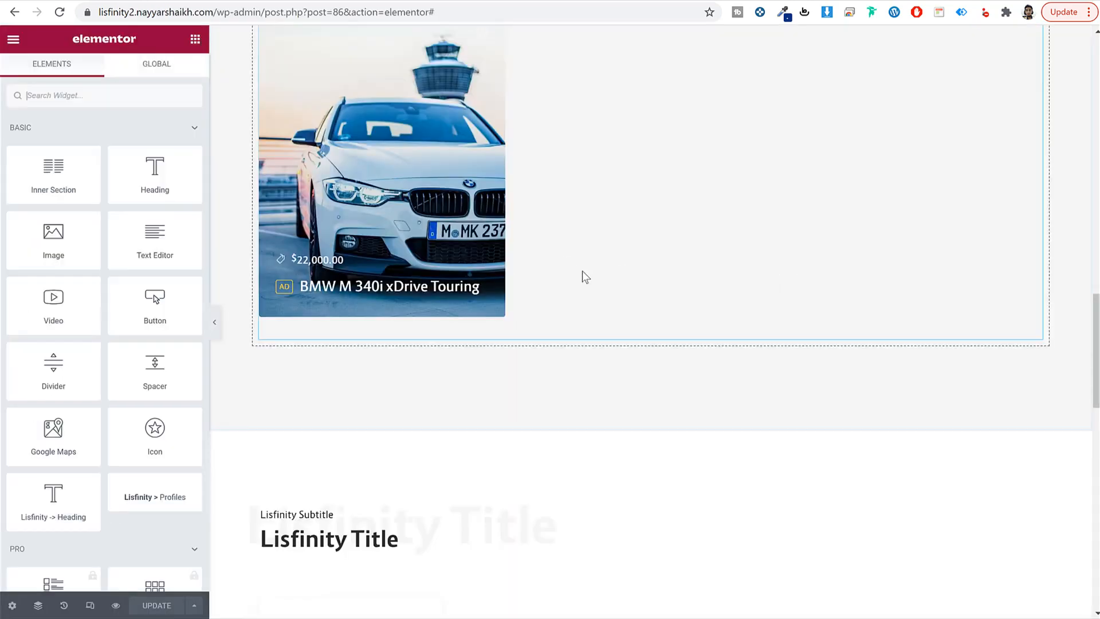
pyautogui.scroll(-5, 590, 278)
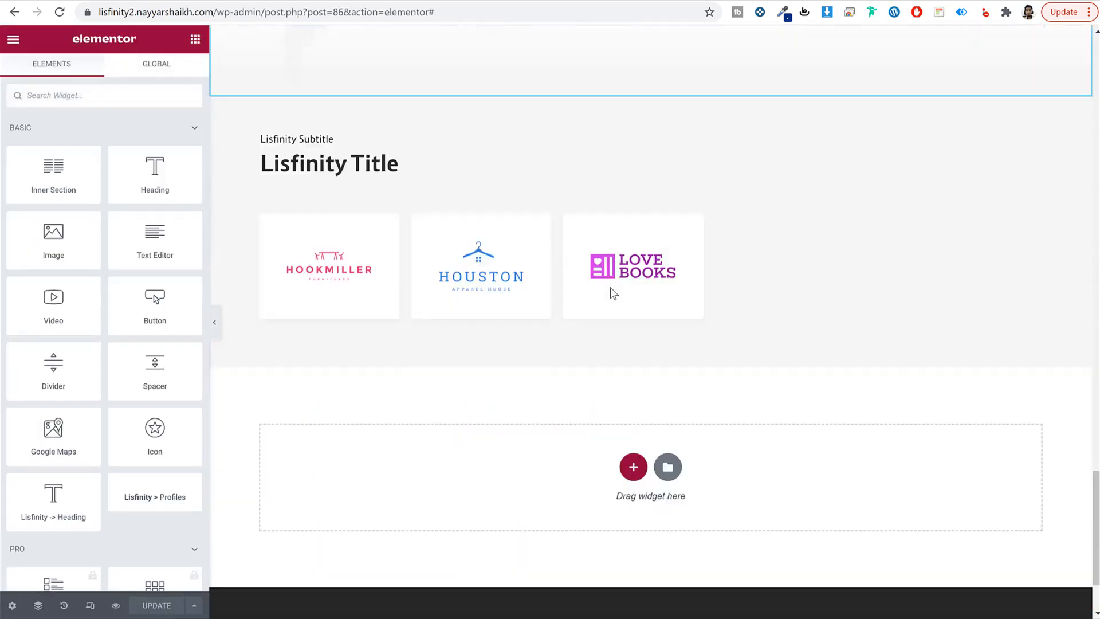
# Step: Add a single-column section below partners containing a Lisfinity Title widget
pyautogui.scroll(-3, 610, 287)
pyautogui.click(633, 346)
pyautogui.click(450, 378)
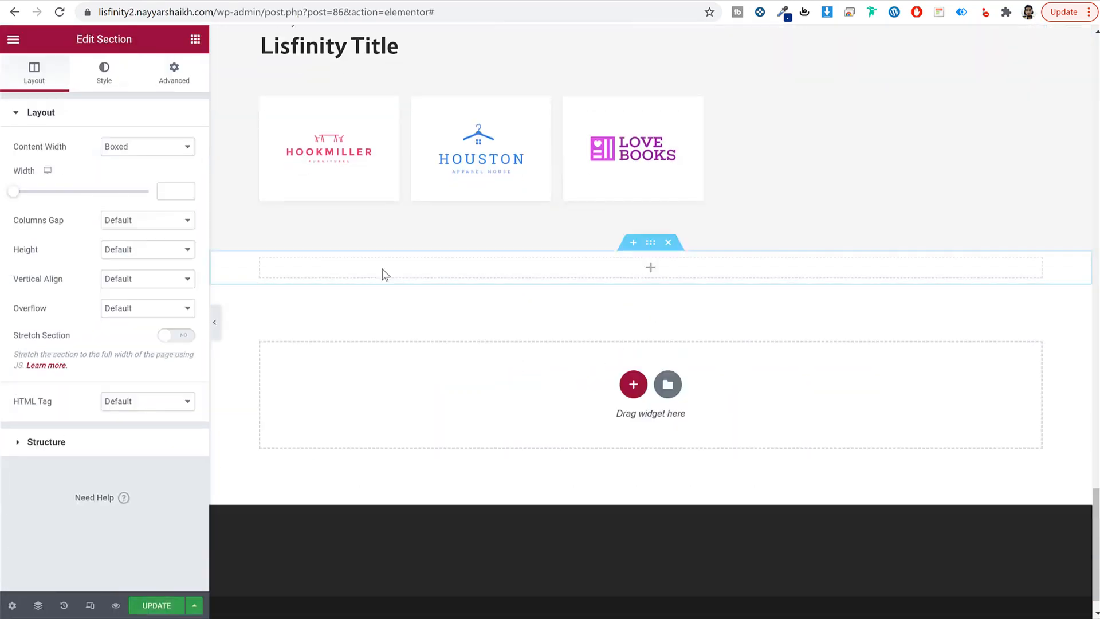
pyautogui.click(193, 40)
pyautogui.write('tit')
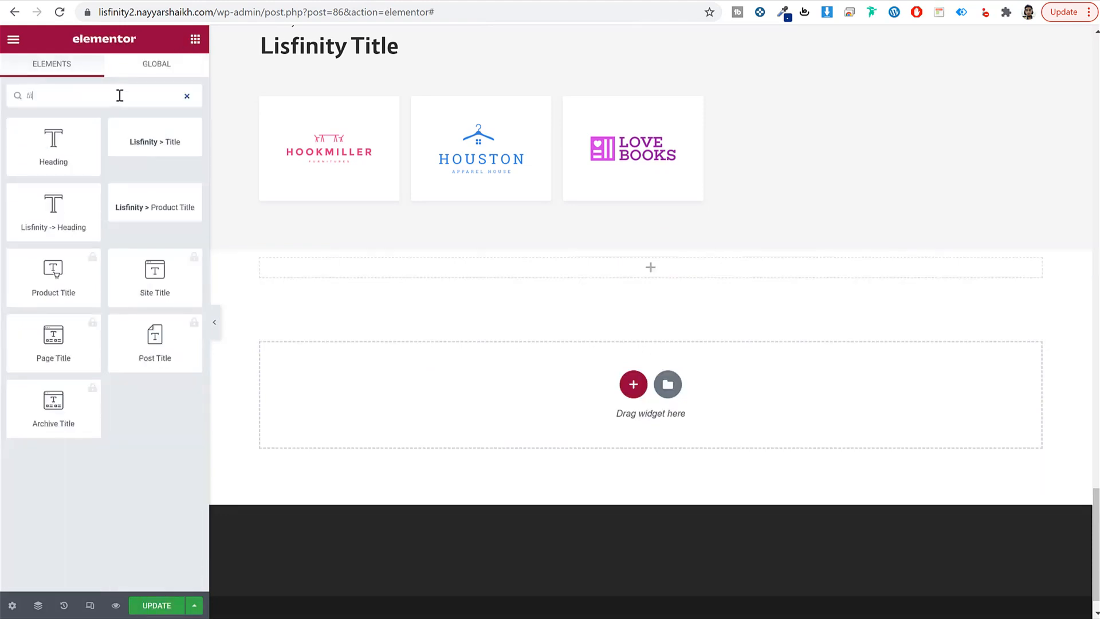
pyautogui.moveTo(135, 126); pyautogui.dragTo(603, 274)
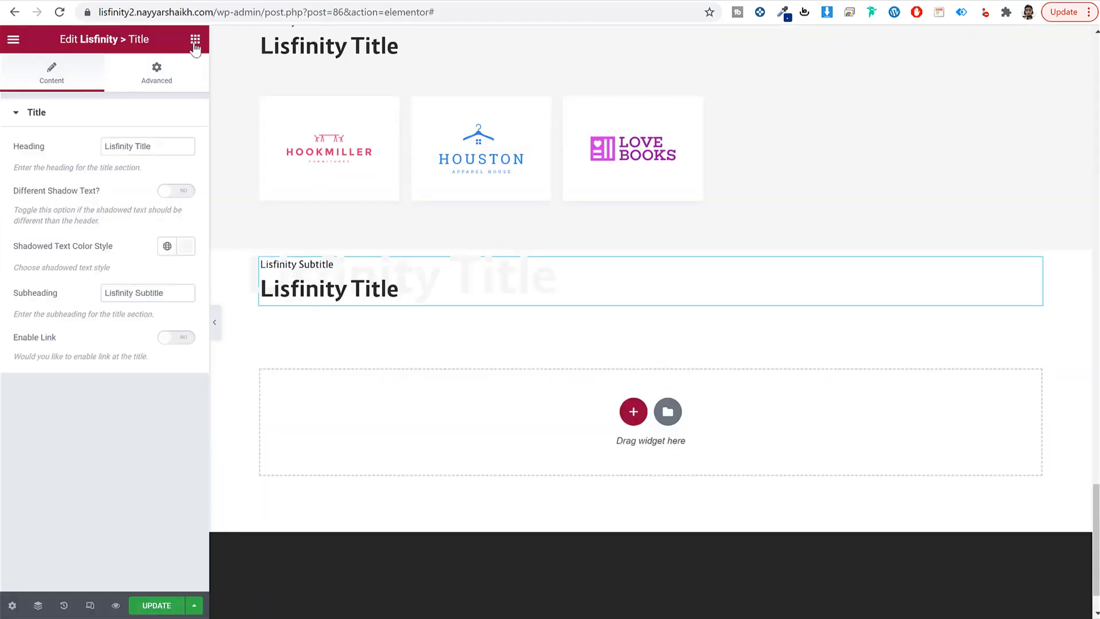
# Step: Place a Lisfinity Testimonials widget below the new title
pyautogui.click(194, 40)
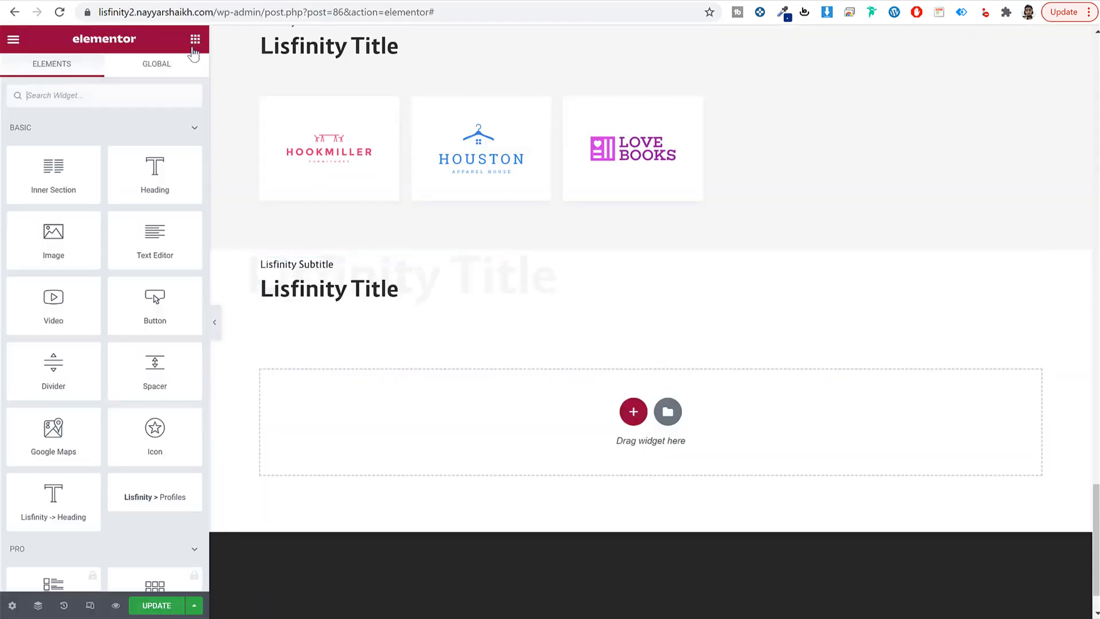
pyautogui.write('test')
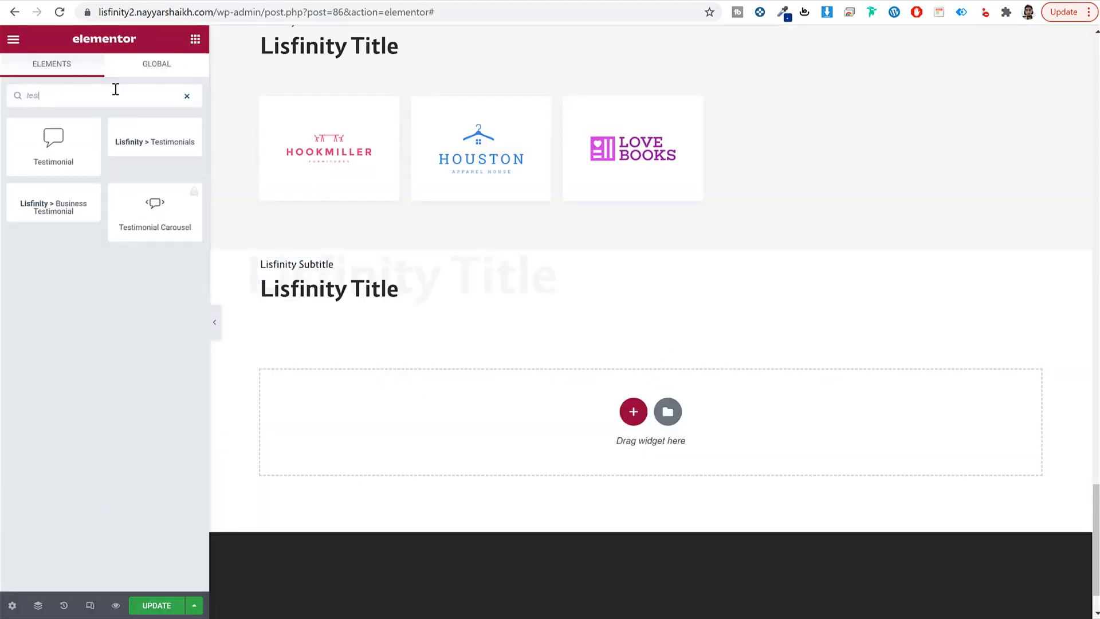
pyautogui.moveTo(155, 142); pyautogui.dragTo(441, 307)
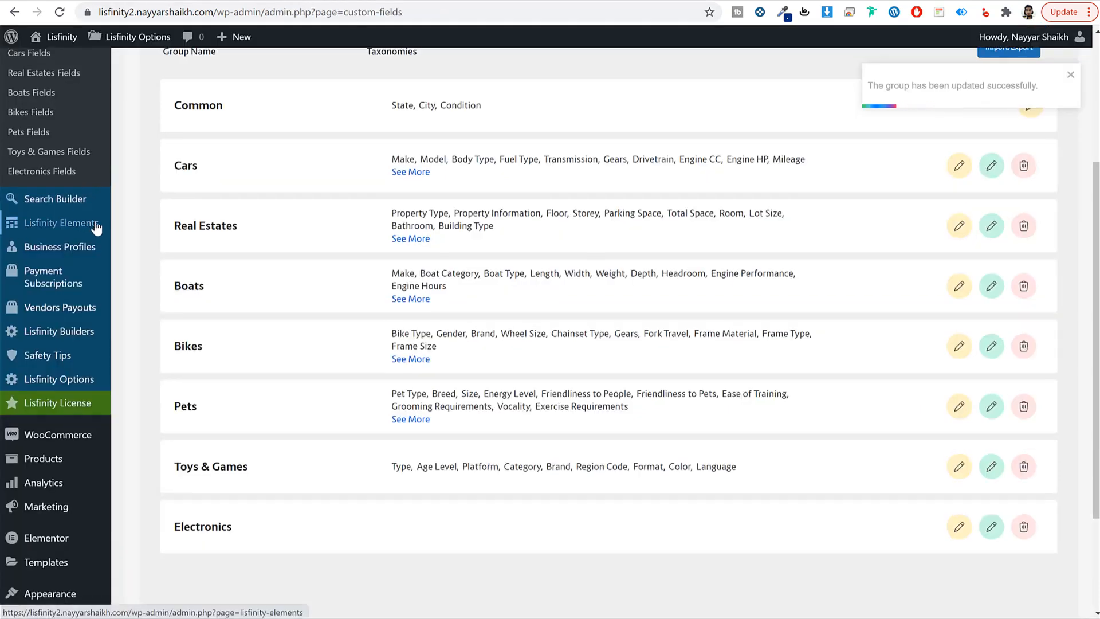
# Step: Go to the Comments page from the WordPress admin sidebar
pyautogui.scroll(4, 89, 218)
pyautogui.scroll(-4, 69, 256)
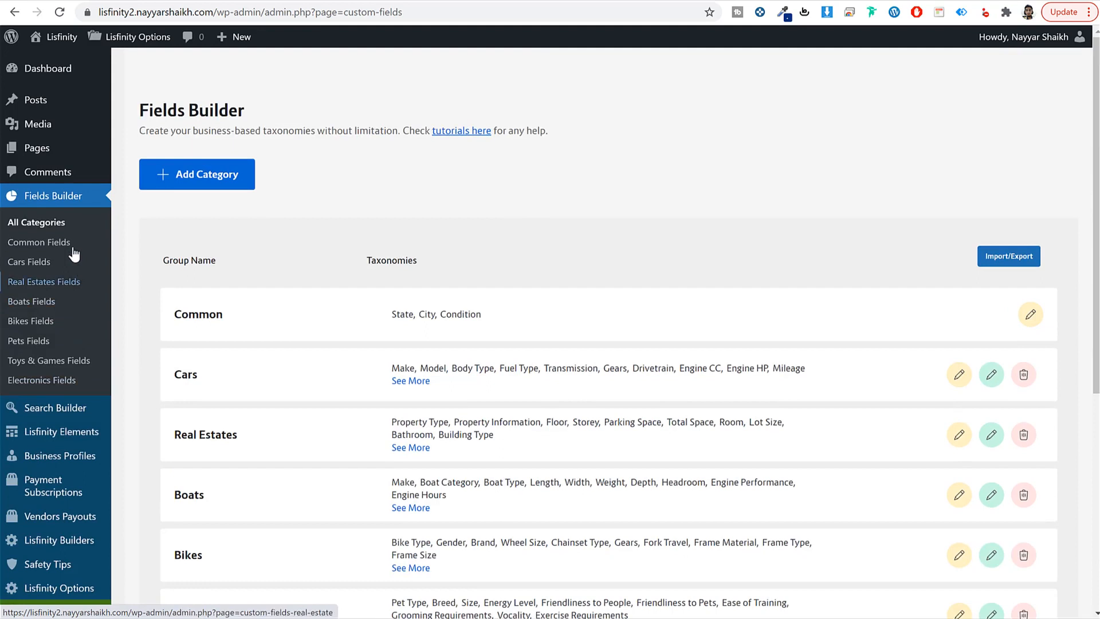
pyautogui.click(53, 174)
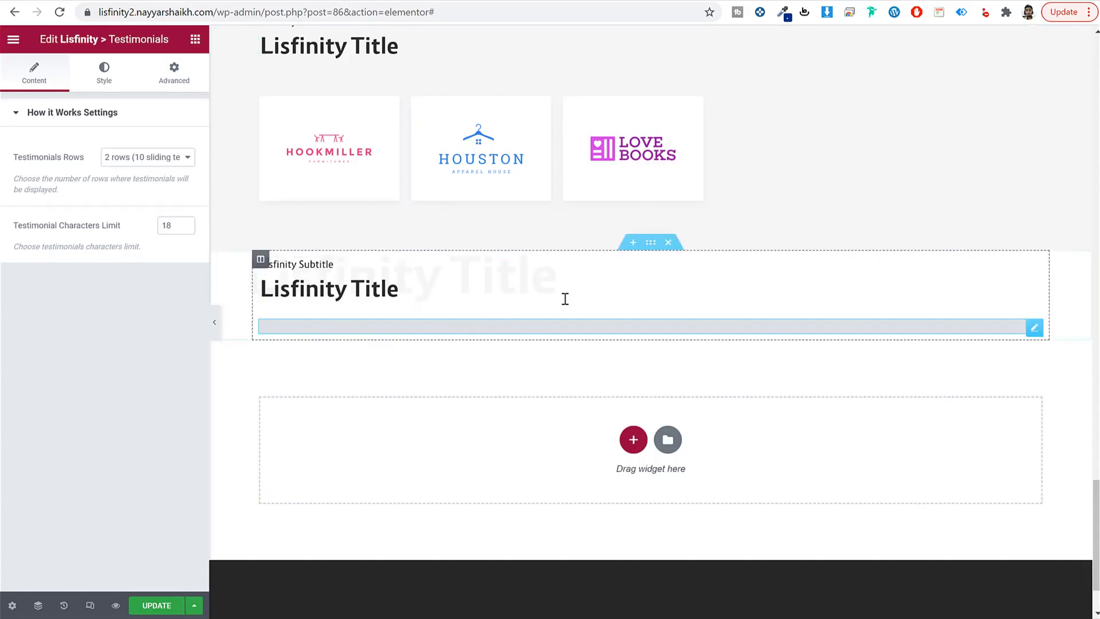
# Step: Give the testimonials section a classic #f6f6f6 background colour
pyautogui.click(650, 242)
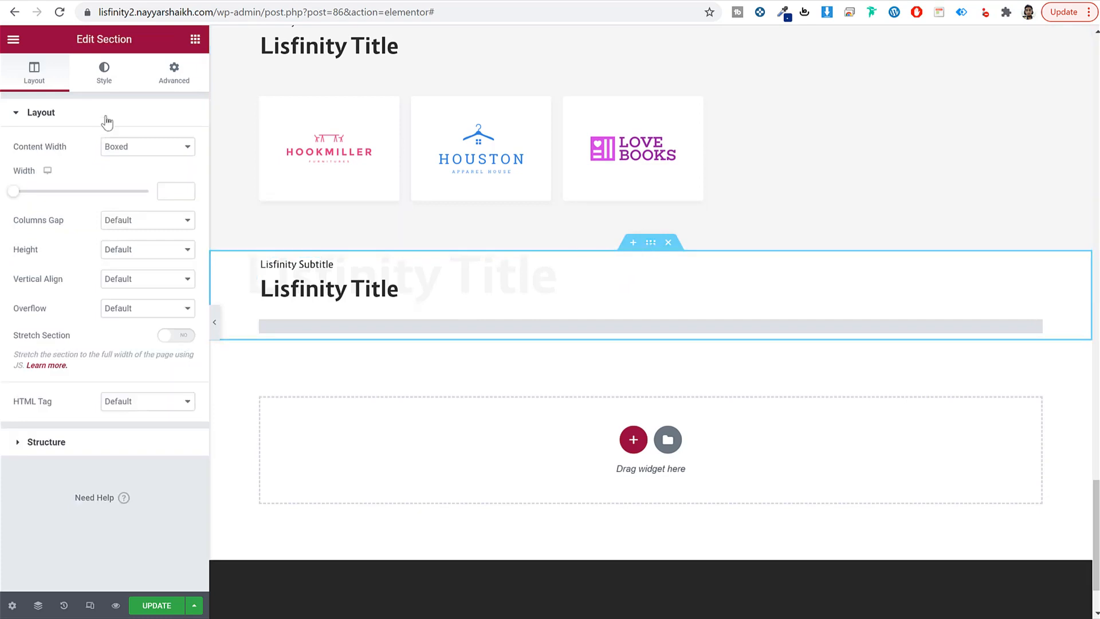
pyautogui.click(106, 86)
pyautogui.click(127, 177)
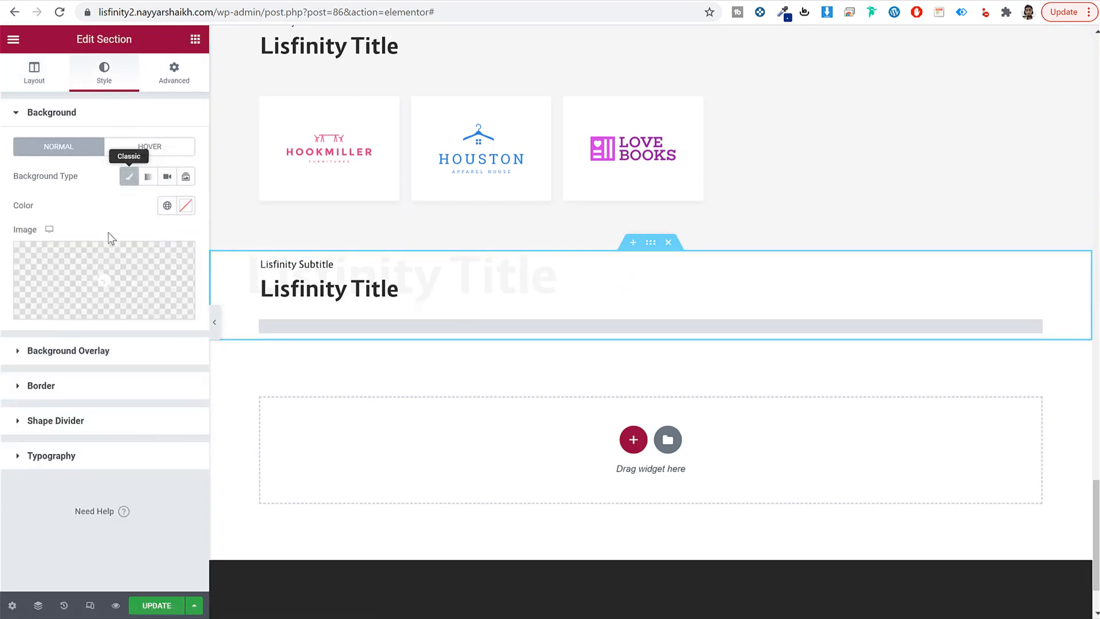
pyautogui.click(186, 206)
pyautogui.write('f6f6f6')
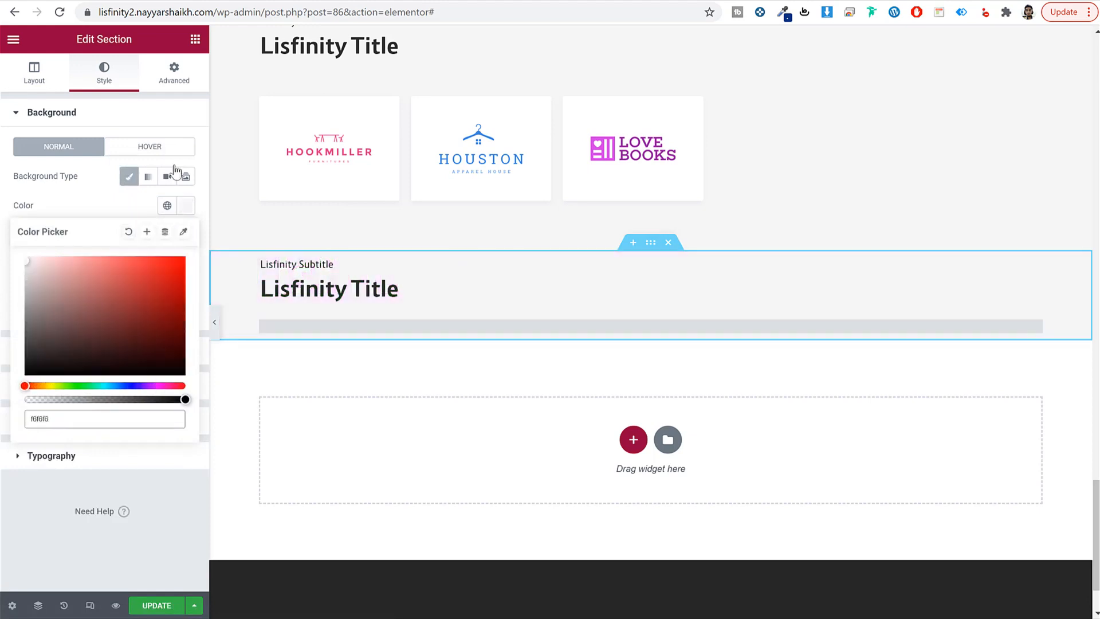
# Step: Unlink the section padding, set 60 px top and 80 px bottom, and update the page
pyautogui.click(168, 83)
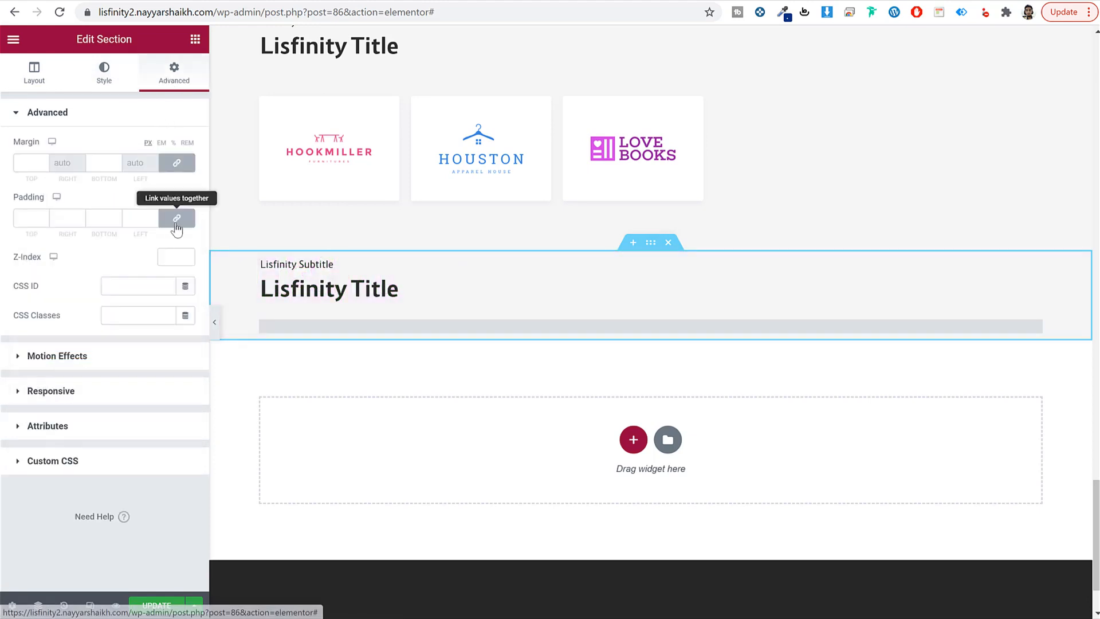
pyautogui.click(176, 224)
pyautogui.moveTo(33, 217); pyautogui.dragTo(3, 217)
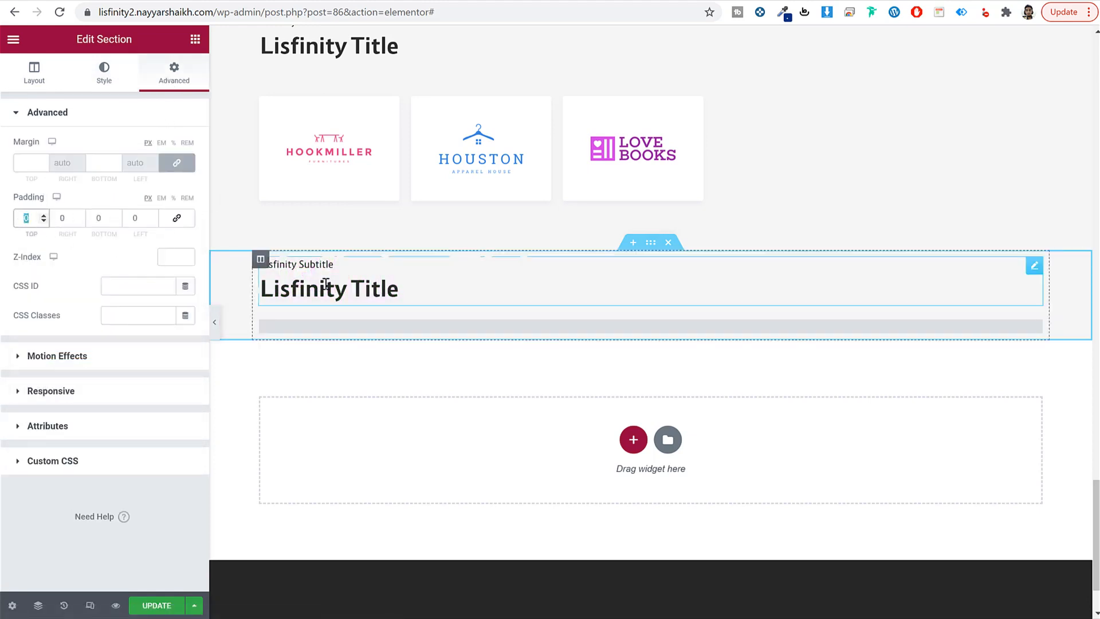
pyautogui.write('60')
pyautogui.press('Tab')
pyautogui.press('Tab')
pyautogui.write('80')
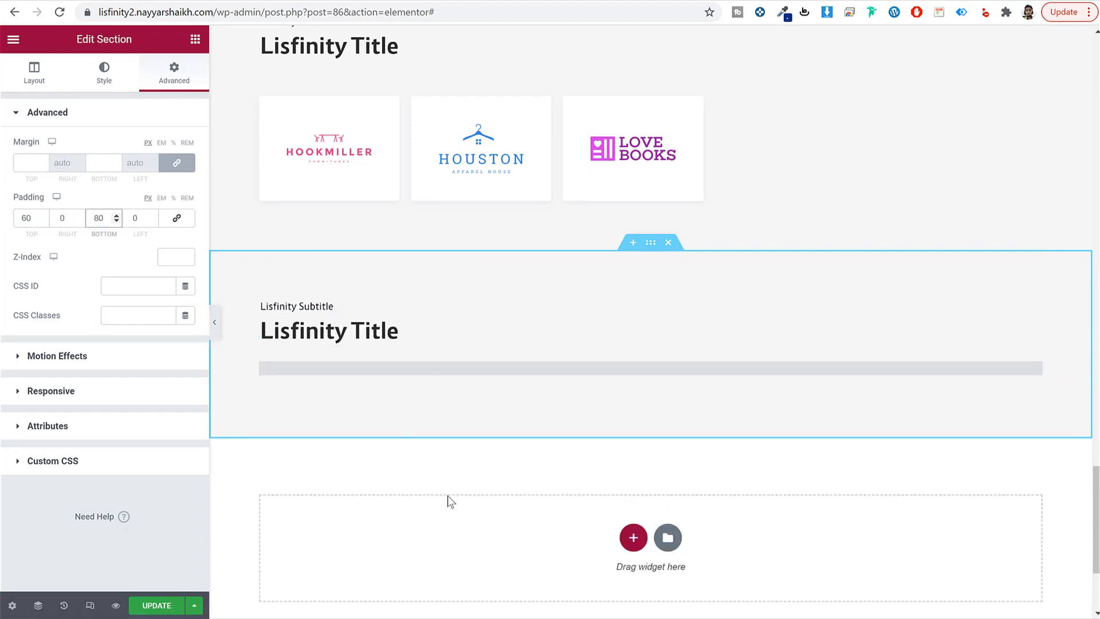
pyautogui.click(169, 601)
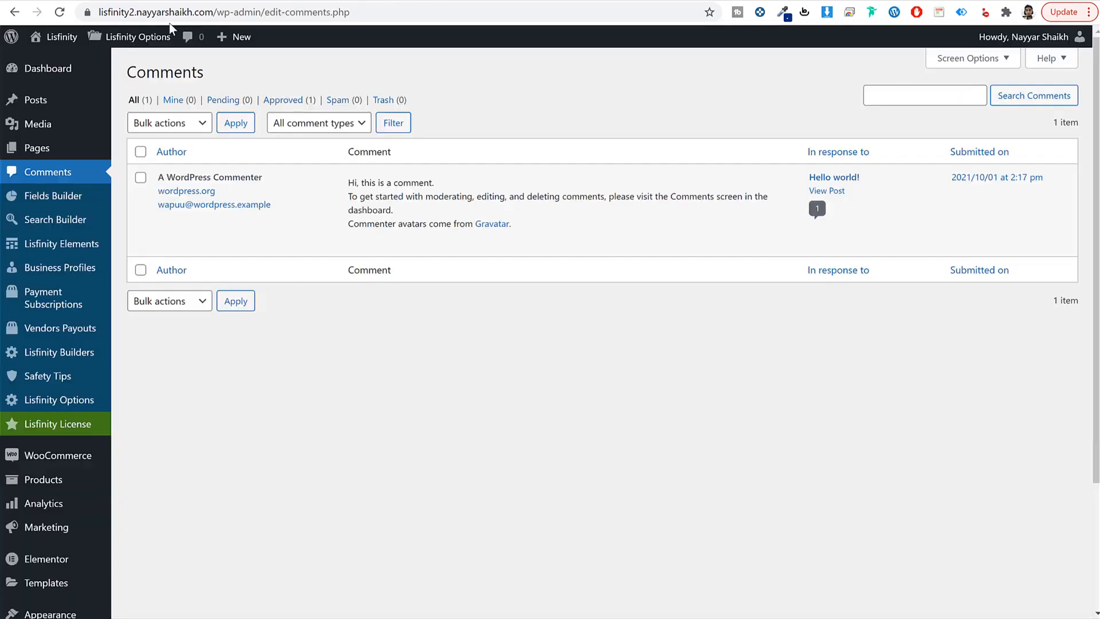
pyautogui.click(62, 38)
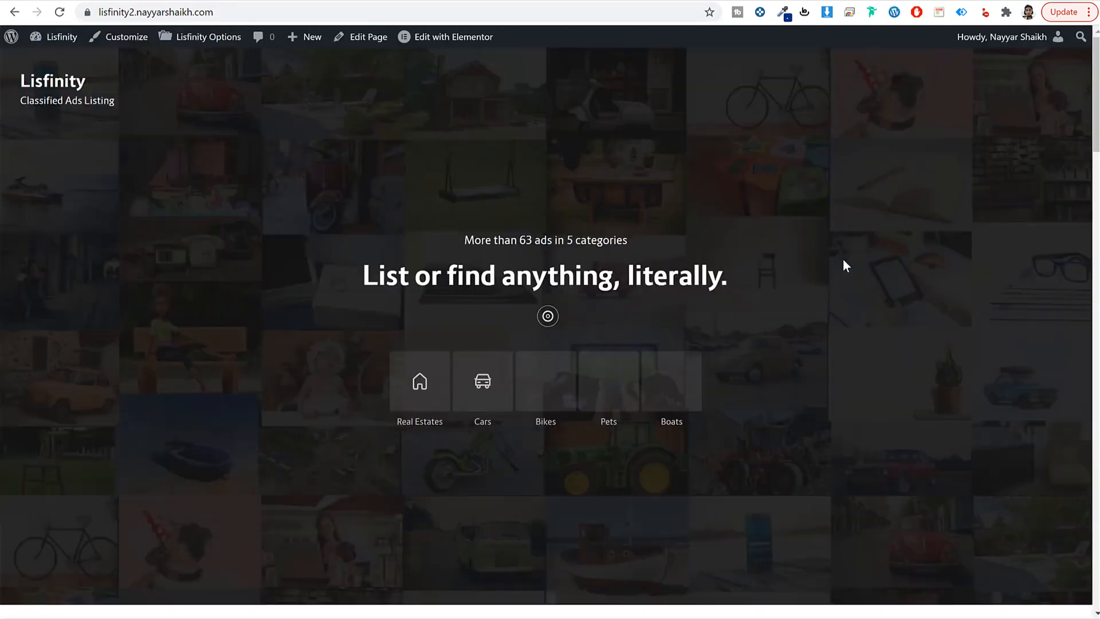
# Step: Scroll the live home page to check partner logos and the demo's Latest news section
pyautogui.scroll(-20, 762, 351)
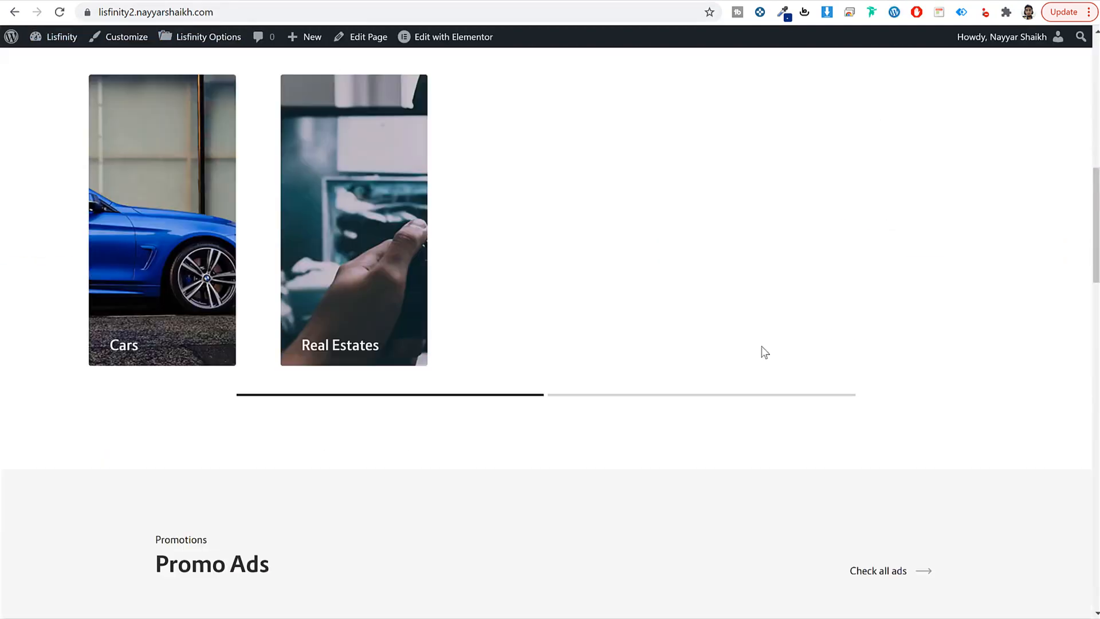
pyautogui.scroll(-15, 764, 351)
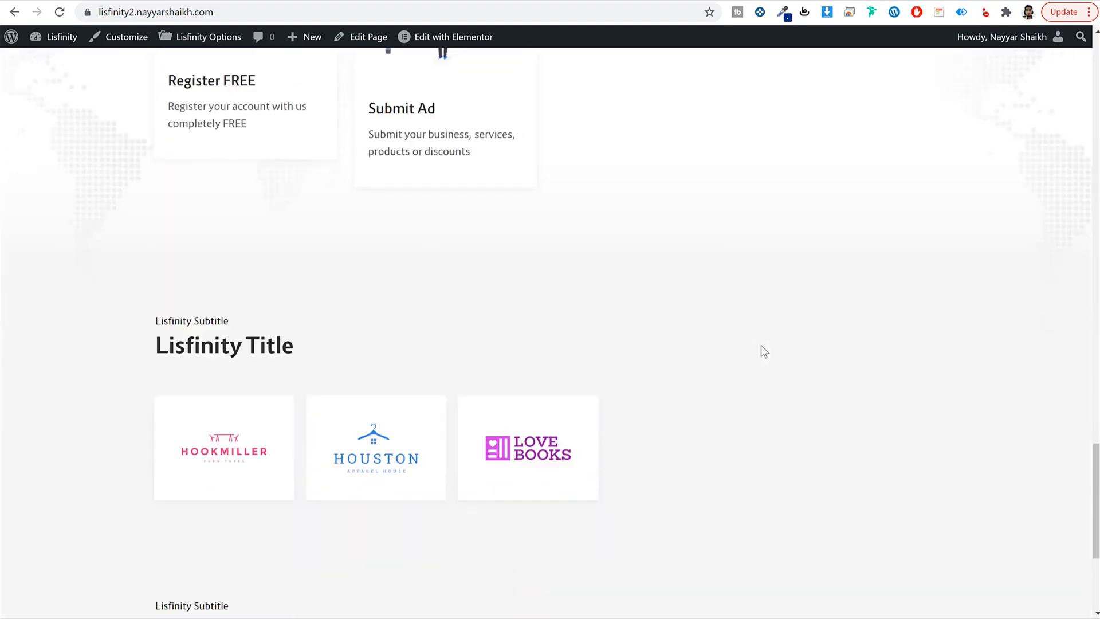
pyautogui.scroll(5, 764, 351)
pyautogui.scroll(10, 761, 345)
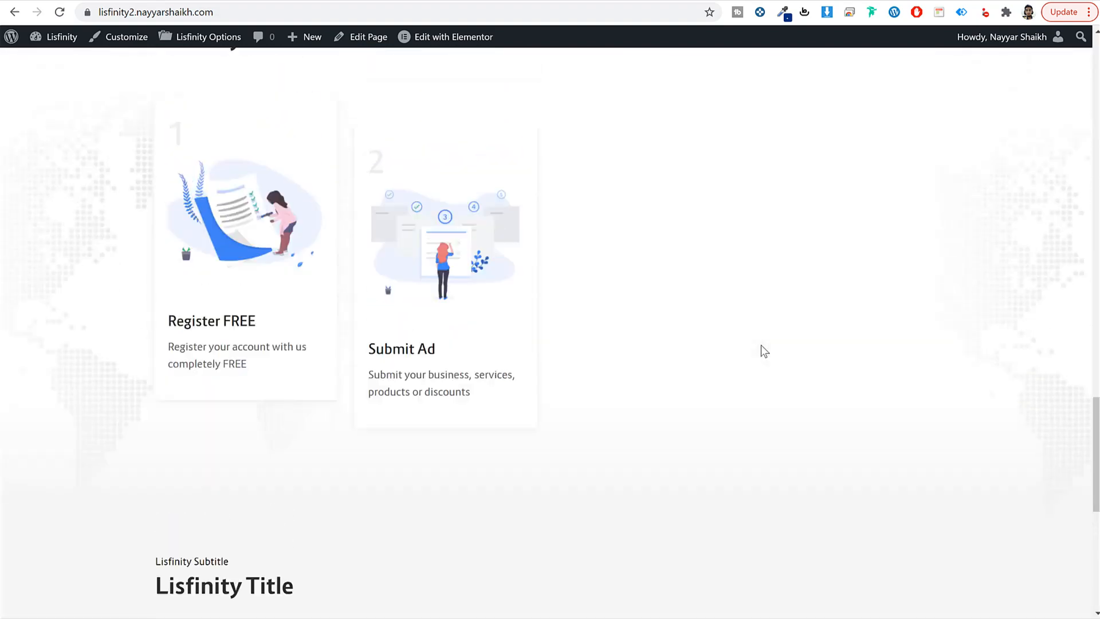
pyautogui.scroll(5, 761, 345)
pyautogui.scroll(-10, 760, 346)
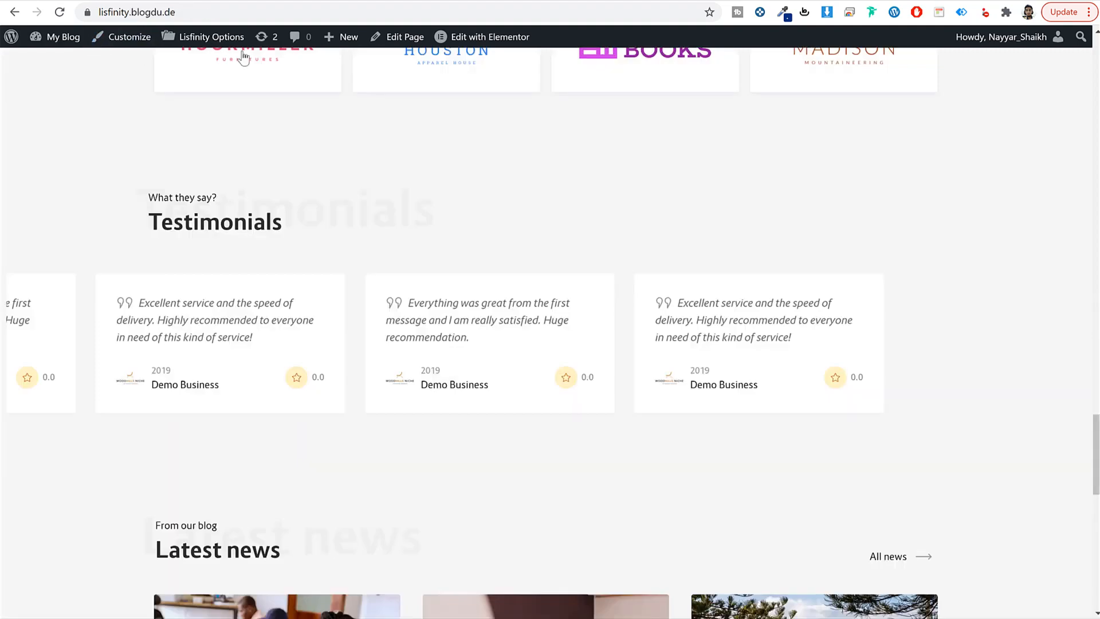
pyautogui.scroll(-10, 616, 225)
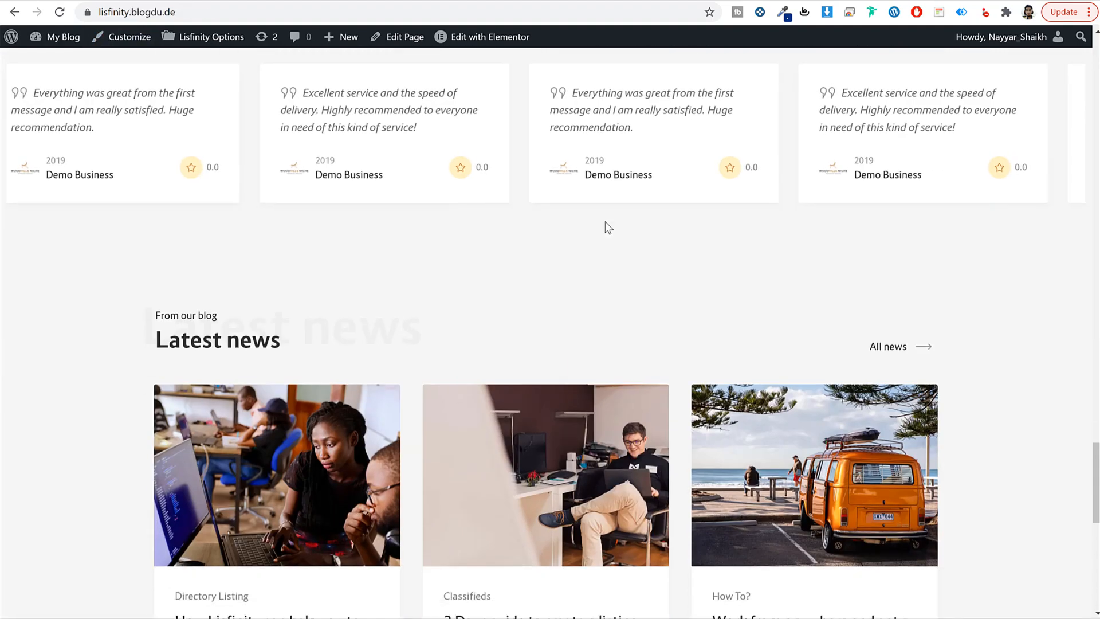
pyautogui.scroll(1, 607, 227)
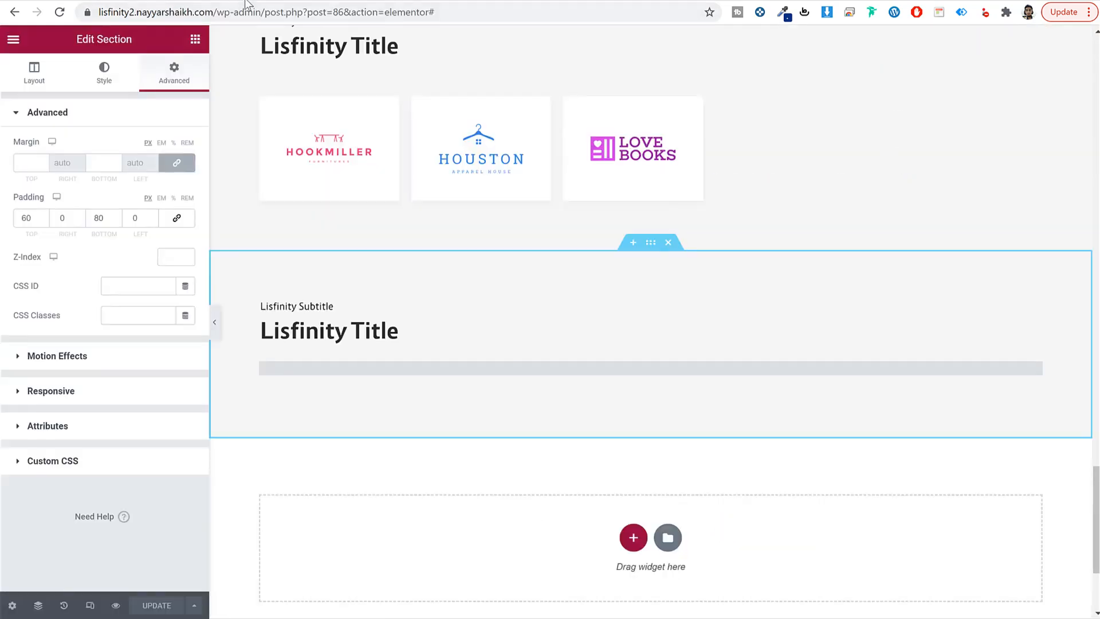
pyautogui.scroll(-4, 621, 353)
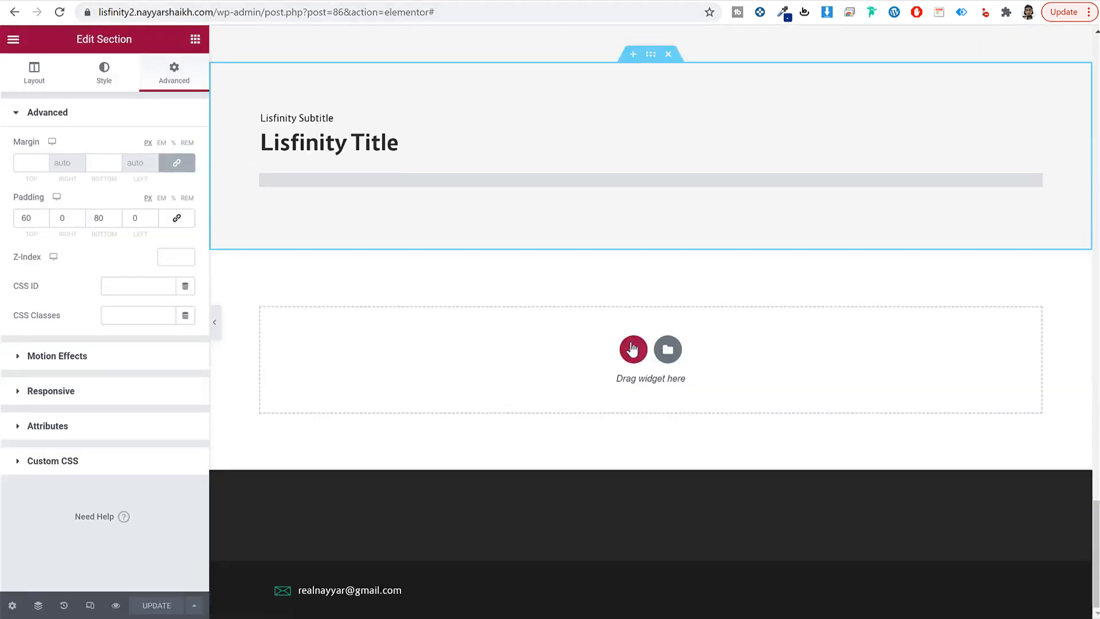
# Step: Add a one-column section with a Lisfinity Title widget given 20 px bottom padding
pyautogui.click(632, 348)
pyautogui.click(446, 389)
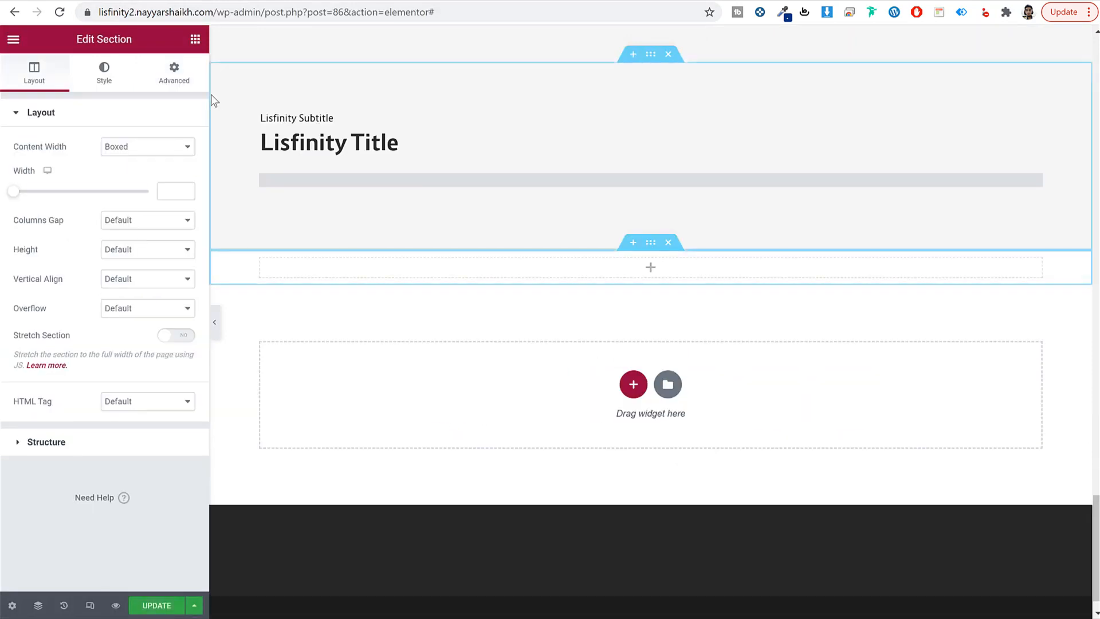
pyautogui.click(195, 40)
pyautogui.write('title')
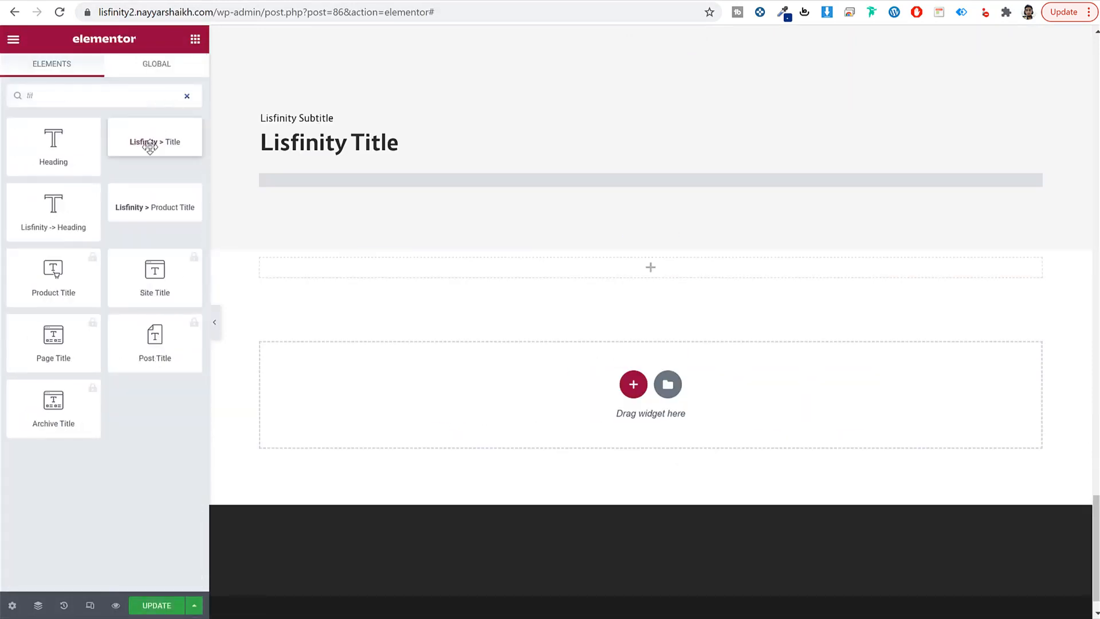
pyautogui.moveTo(147, 145); pyautogui.dragTo(431, 278)
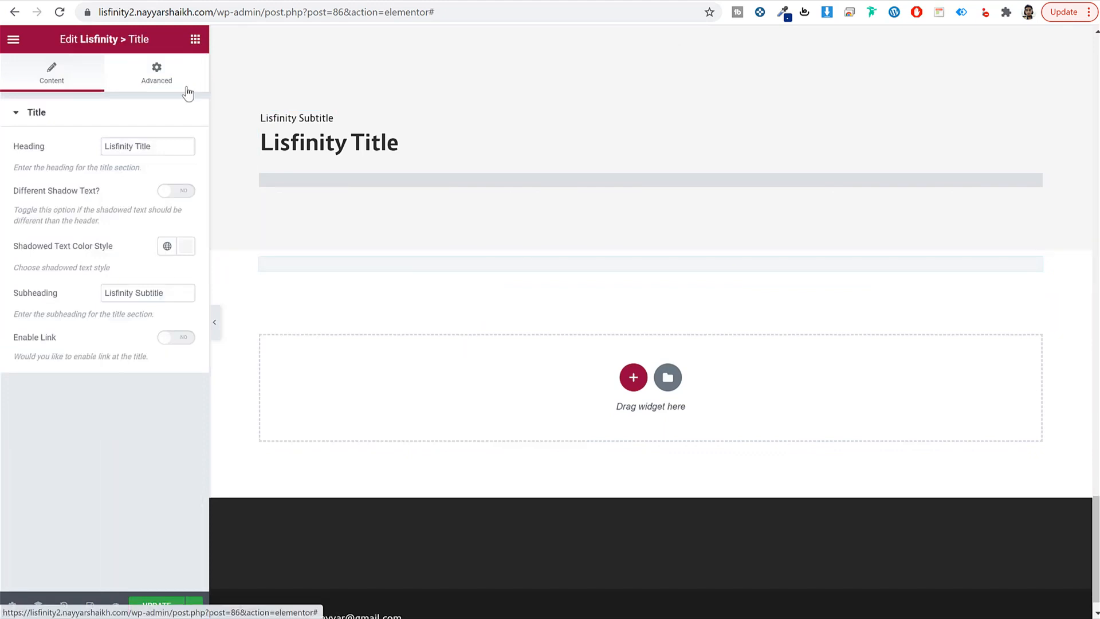
pyautogui.click(166, 76)
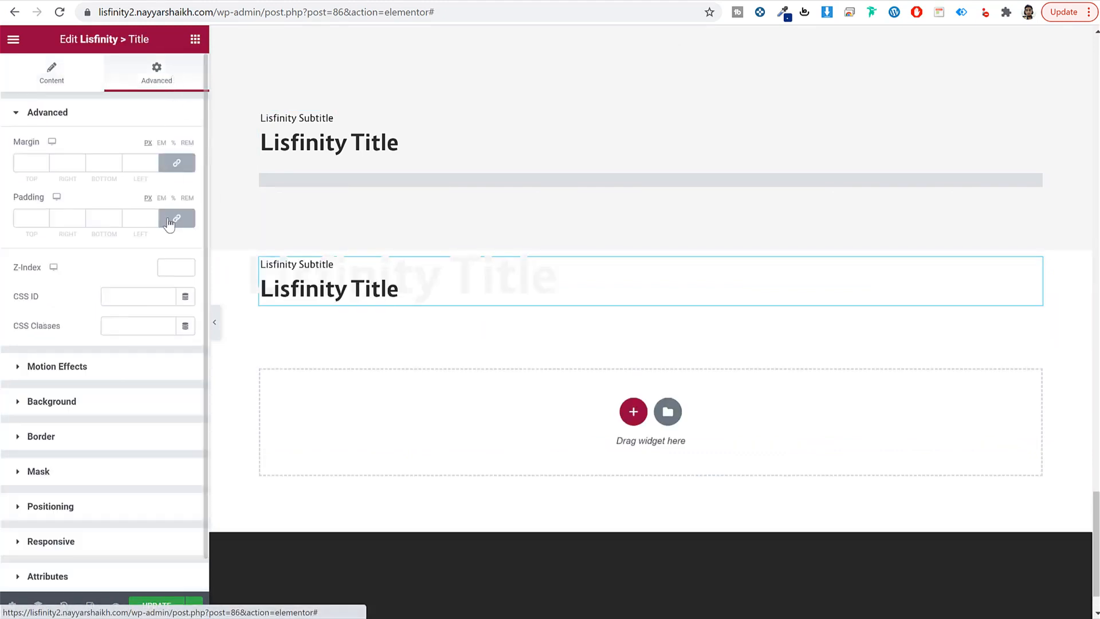
pyautogui.click(176, 217)
pyautogui.click(99, 220)
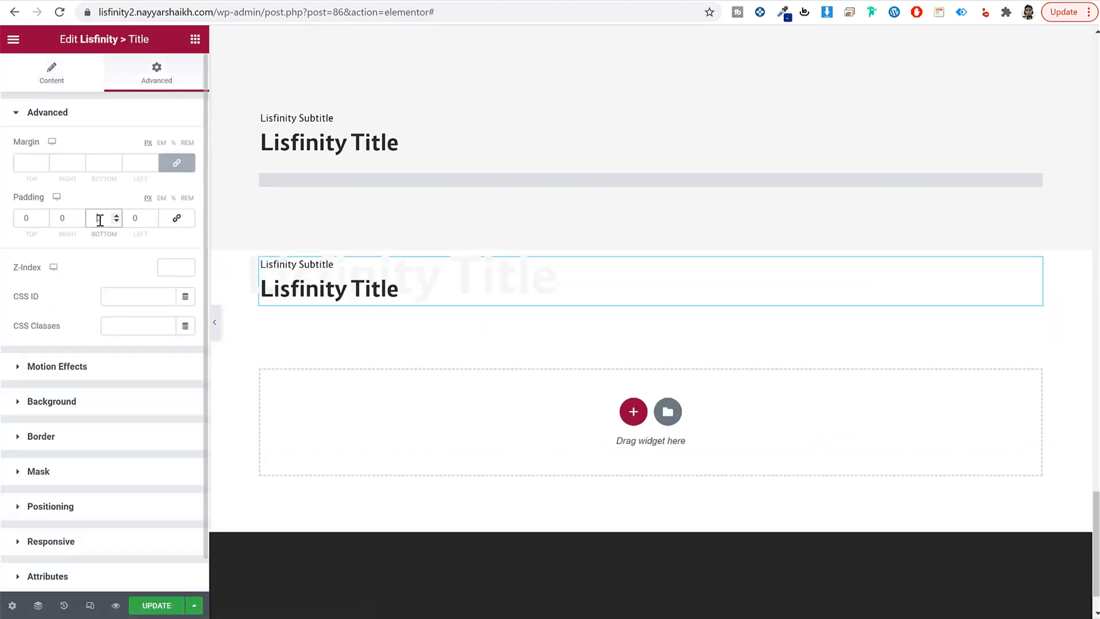
pyautogui.write('20')
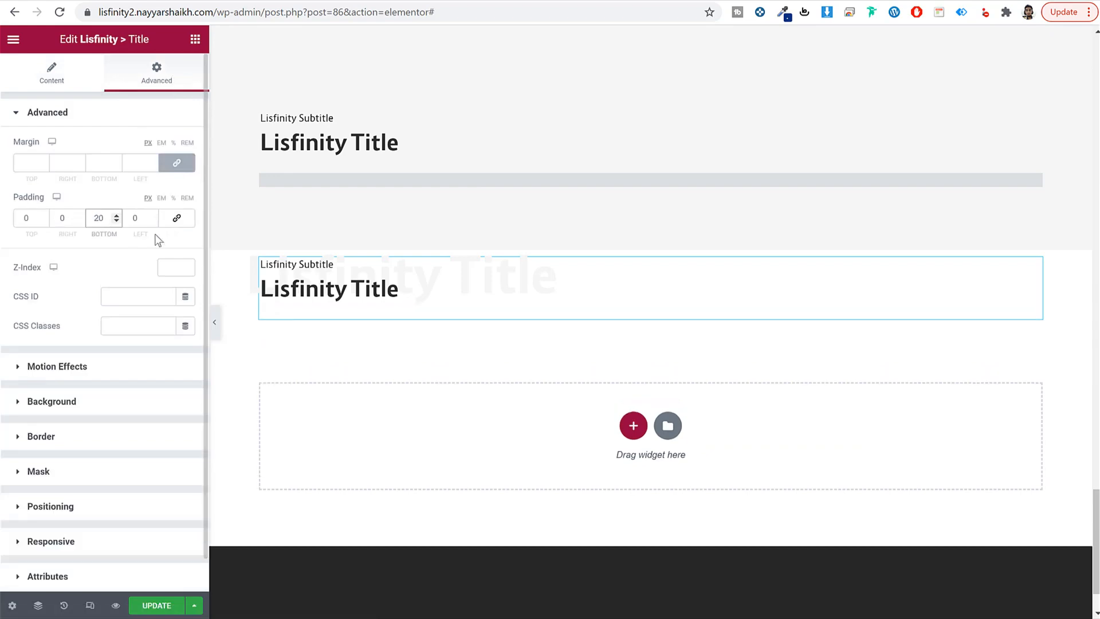
# Step: Place a Lisfinity Posts grid under the title and update the page
pyautogui.click(195, 39)
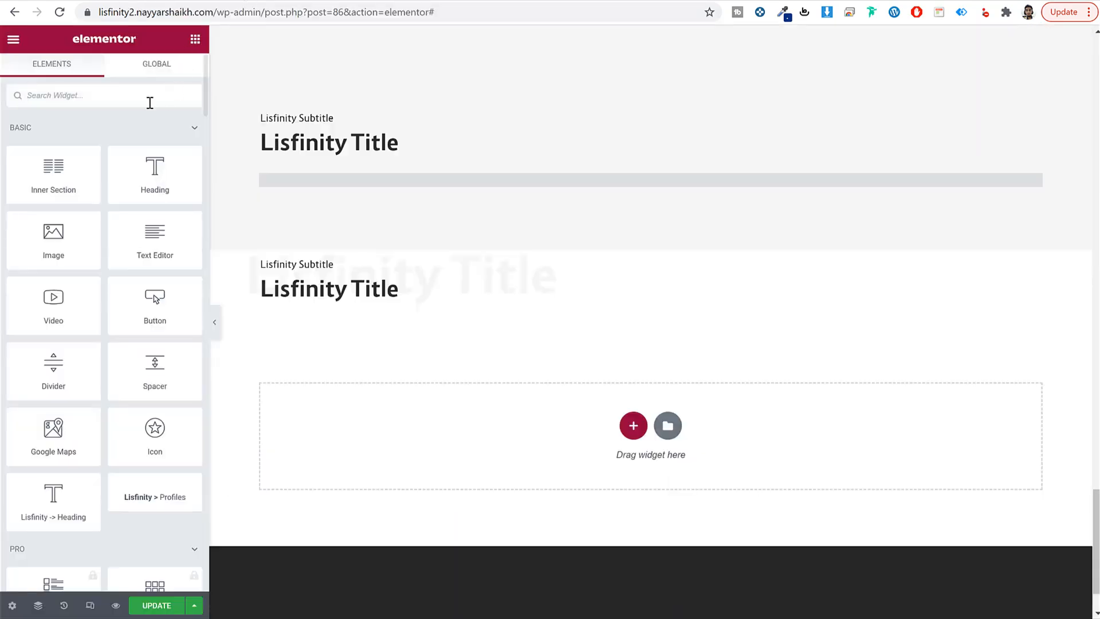
pyautogui.write('pos')
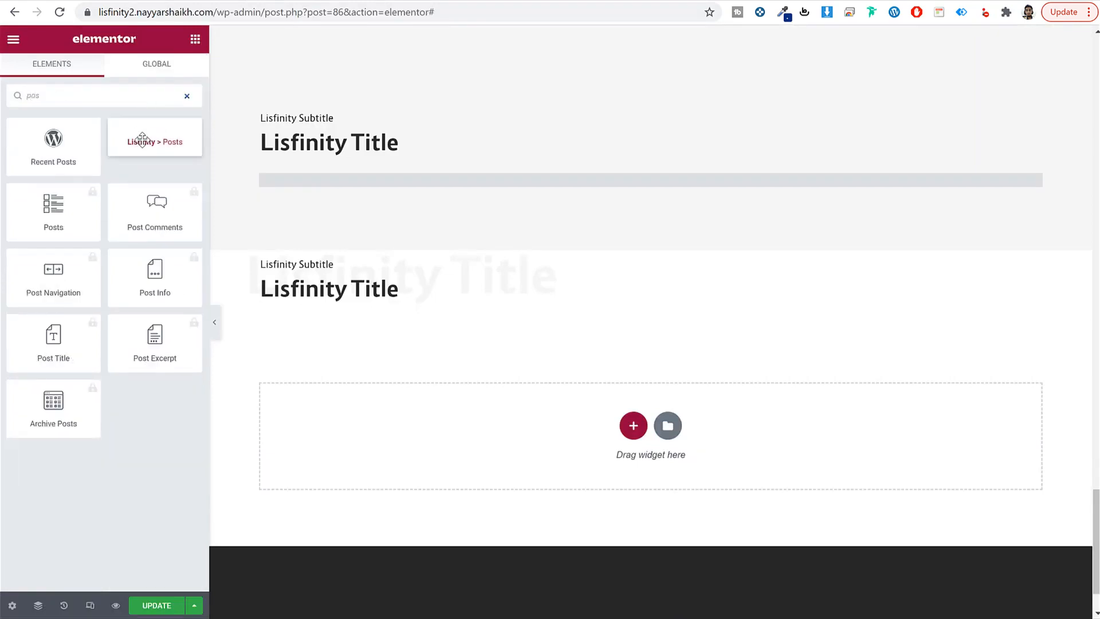
pyautogui.moveTo(141, 143); pyautogui.dragTo(441, 293)
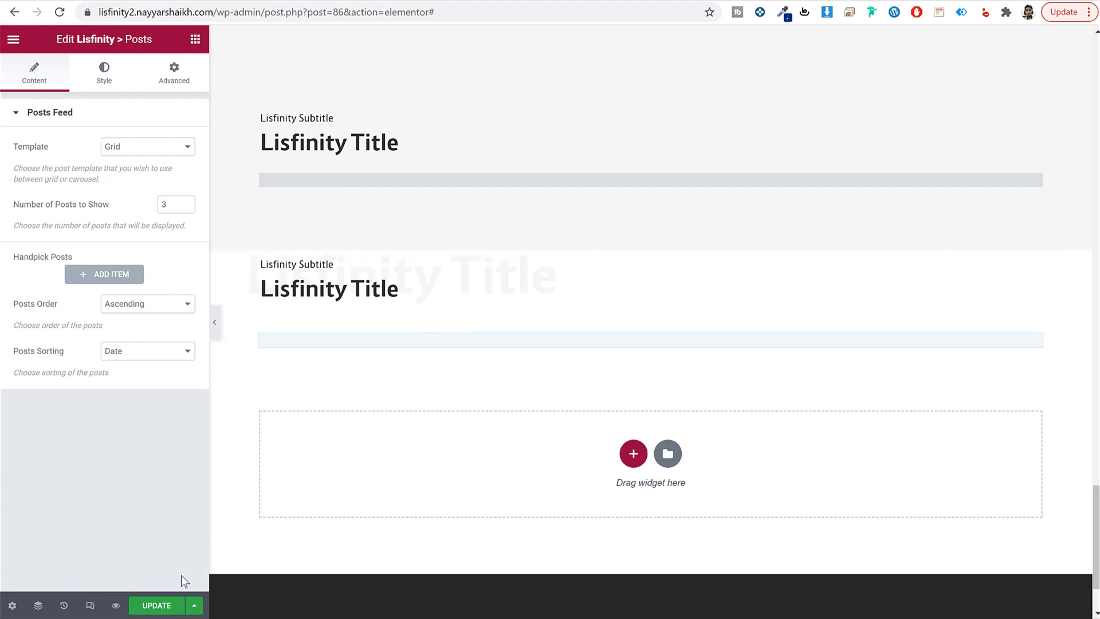
pyautogui.click(165, 604)
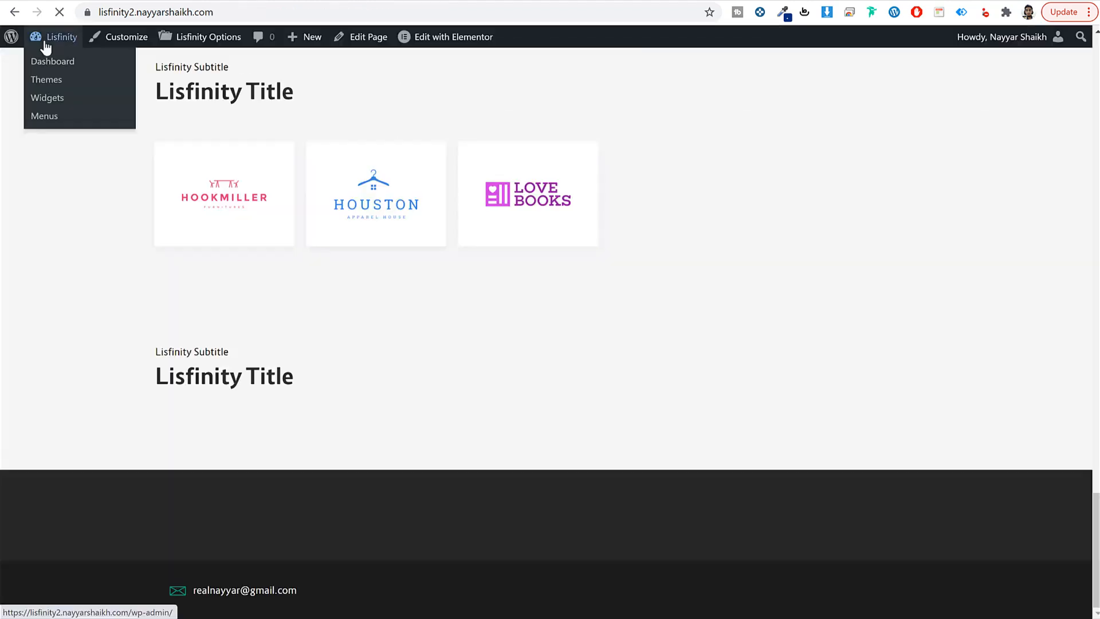
# Step: Trash the Hello world! post and start a new blog post
pyautogui.click(46, 46)
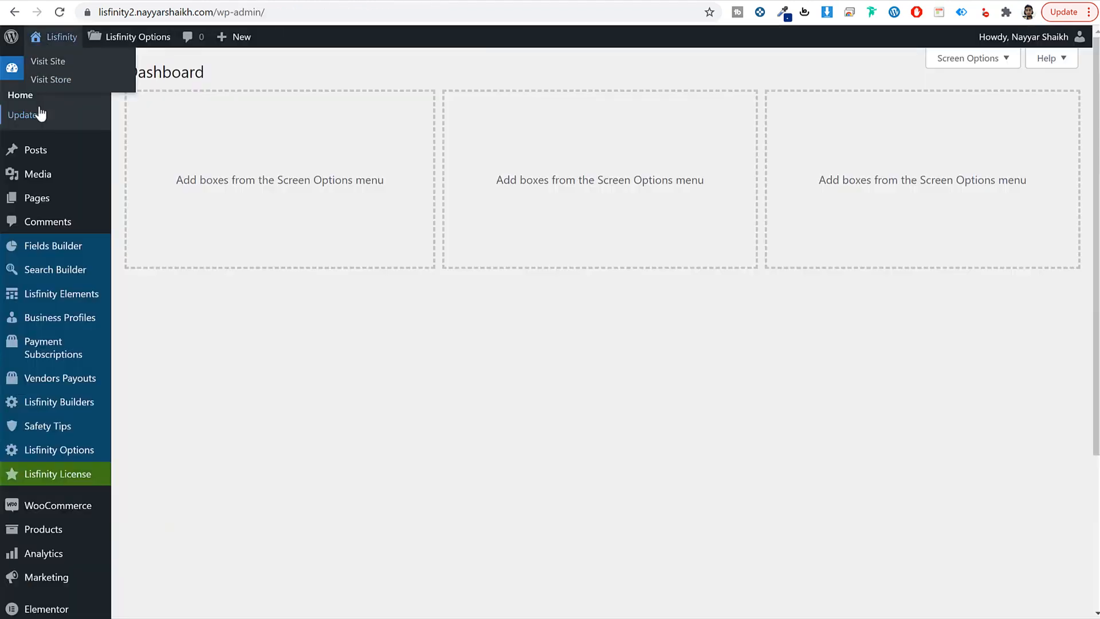
pyautogui.click(35, 152)
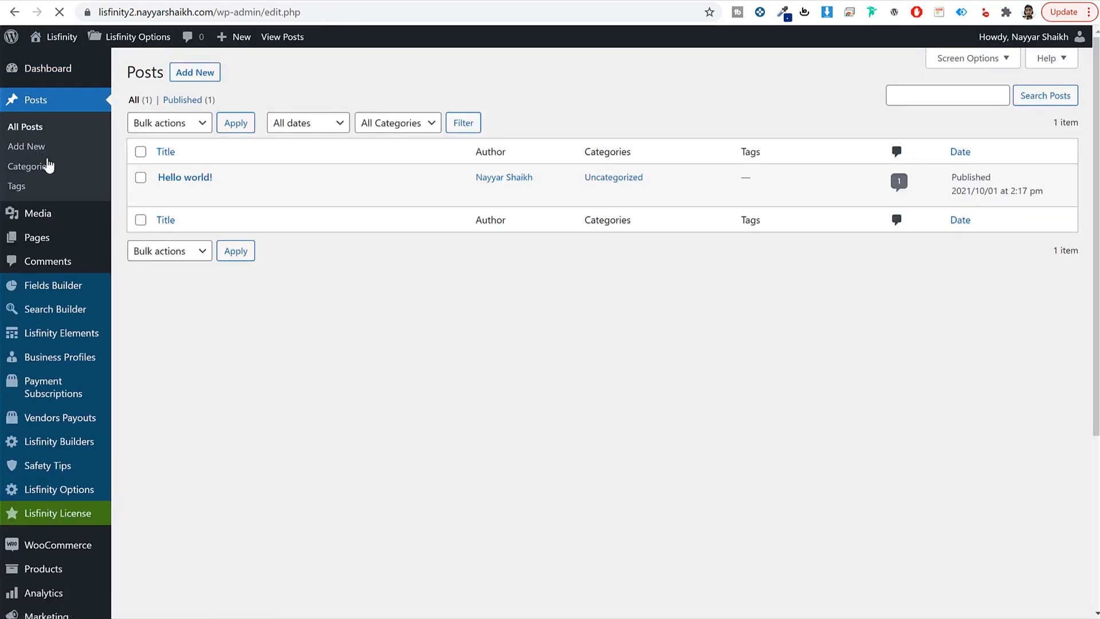
pyautogui.click(236, 195)
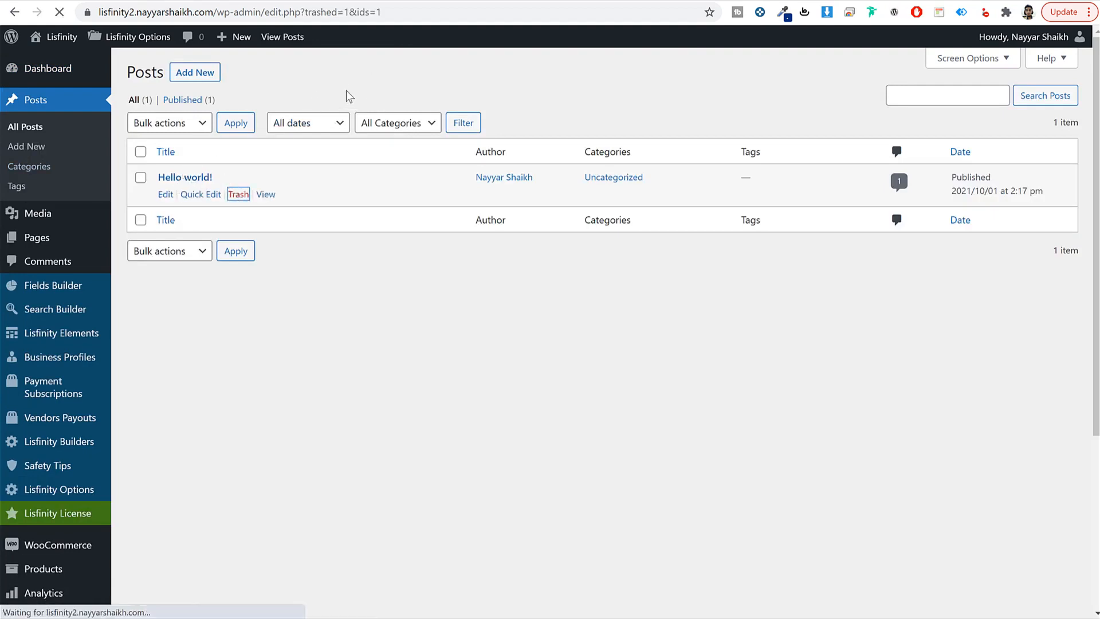
pyautogui.click(196, 75)
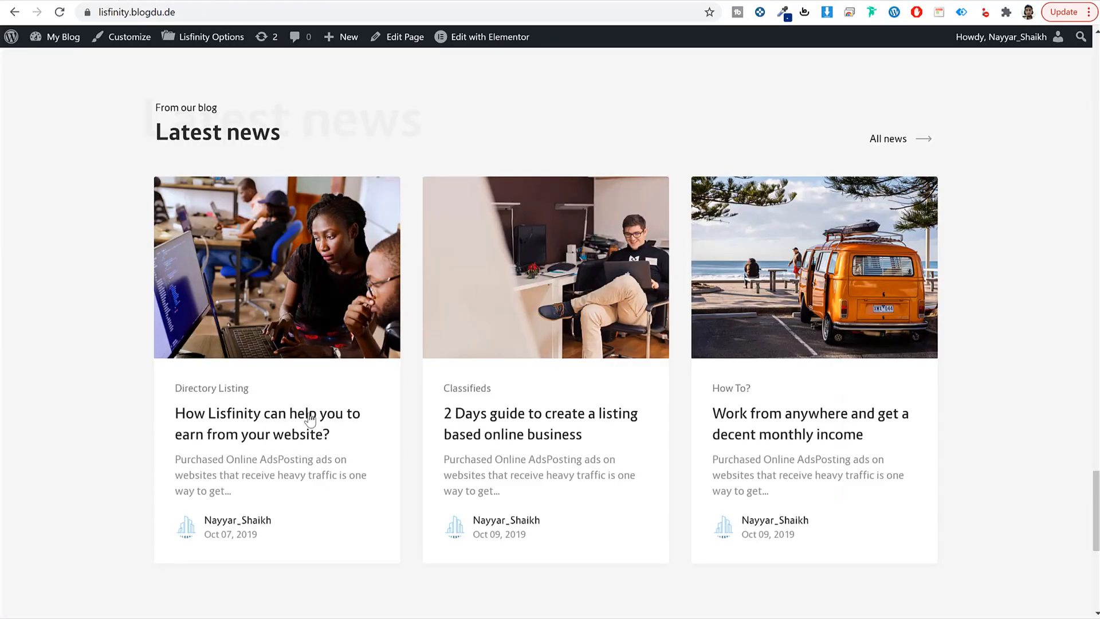
# Step: Title the new post 'How Lisfinity can help you to earn from your website?' from the demo post
pyautogui.click(310, 414)
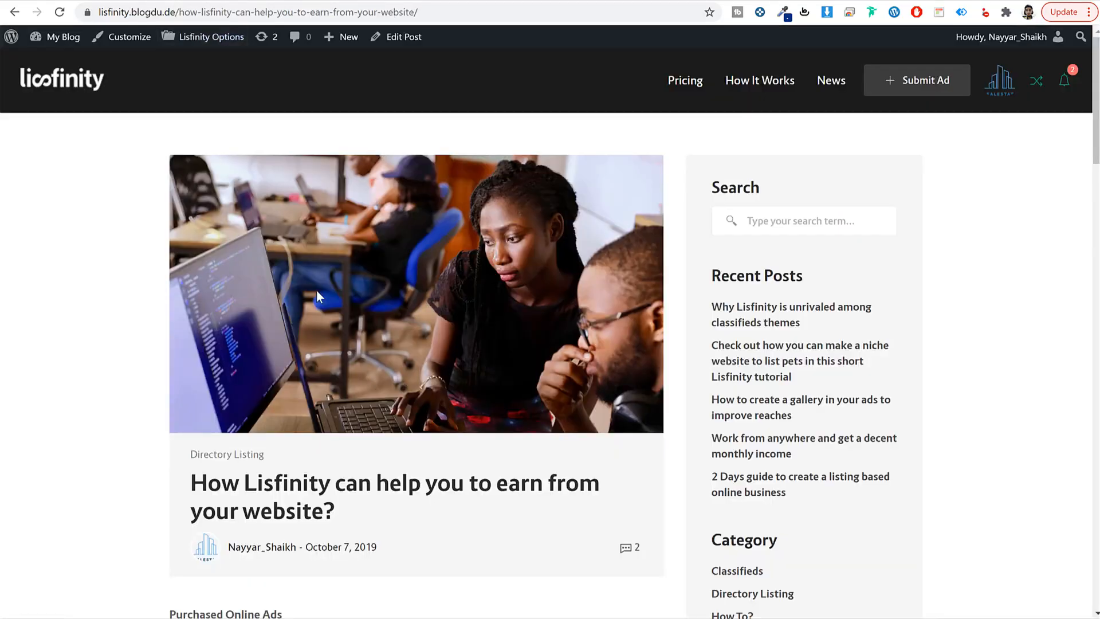
pyautogui.scroll(-3, 316, 290)
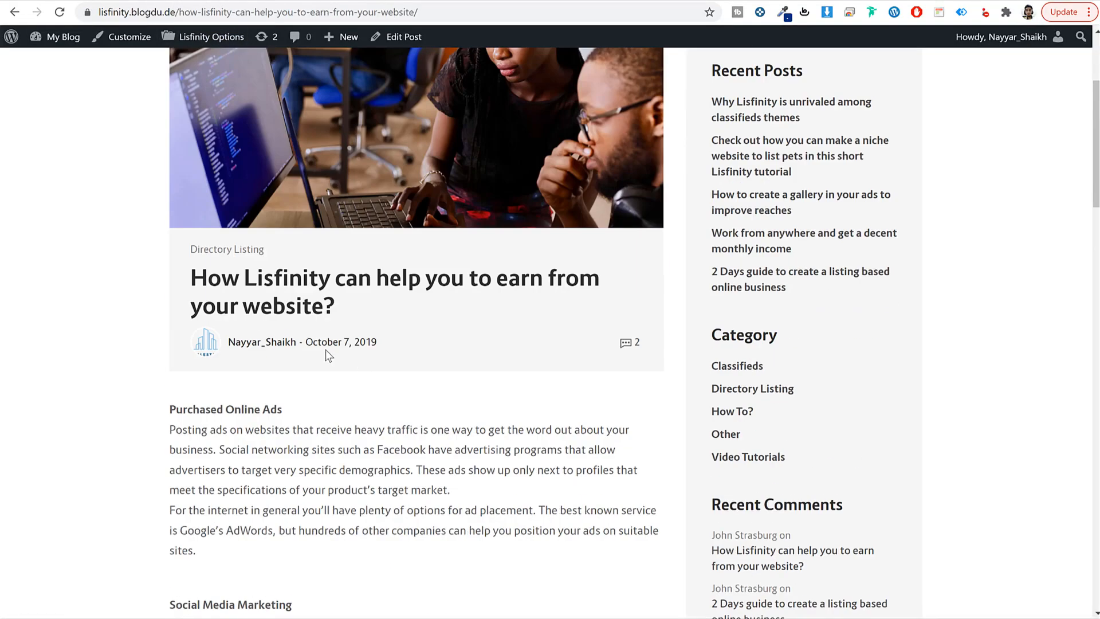
pyautogui.moveTo(191, 272); pyautogui.dragTo(362, 315)
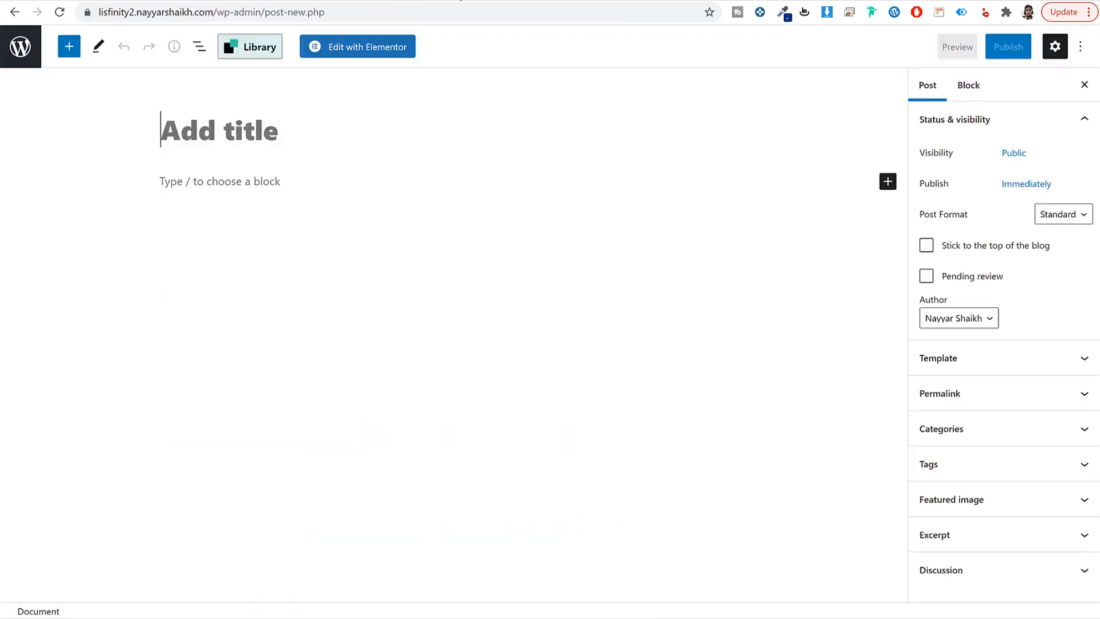
pyautogui.write('How Lisfinity can help you to earn from your website?')
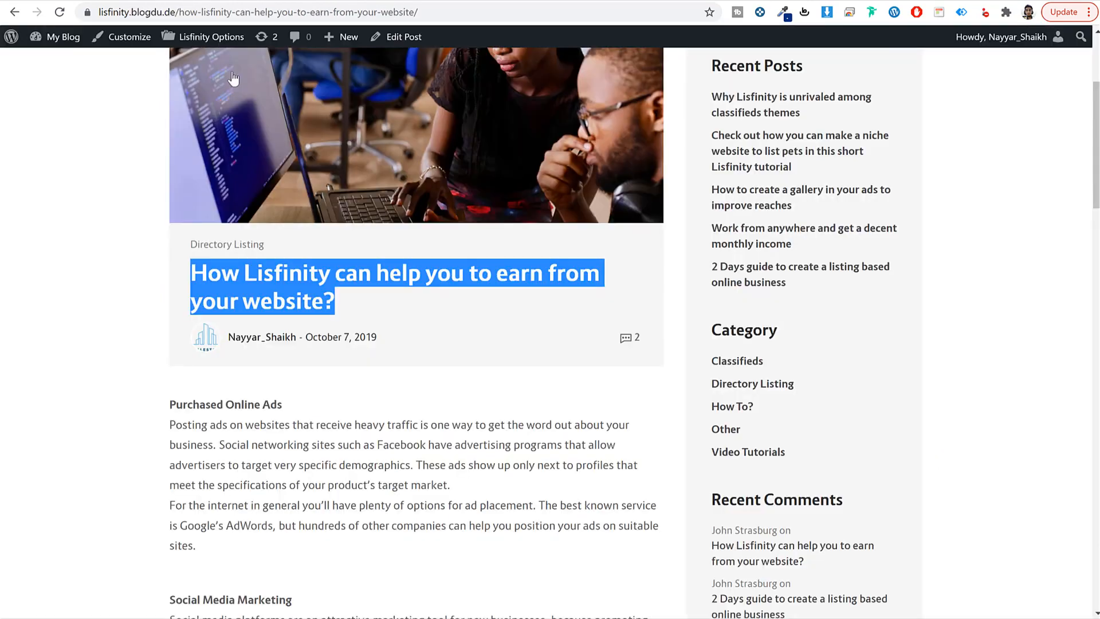
# Step: Select and copy the demo article's body text
pyautogui.scroll(-5, 187, 148)
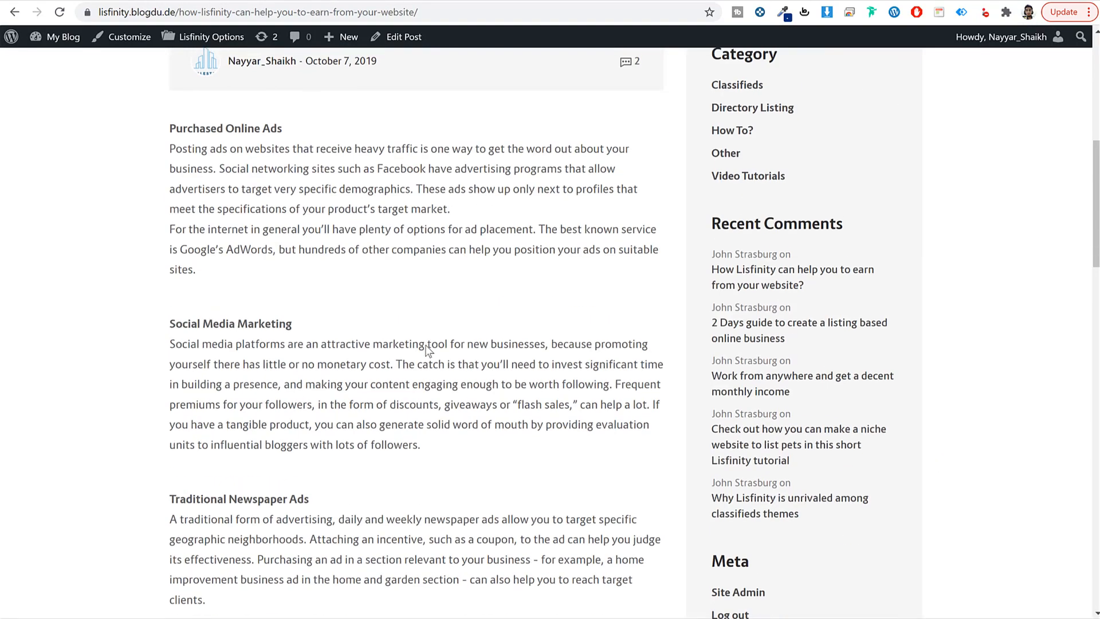
pyautogui.moveTo(171, 123); pyautogui.dragTo(293, 122)
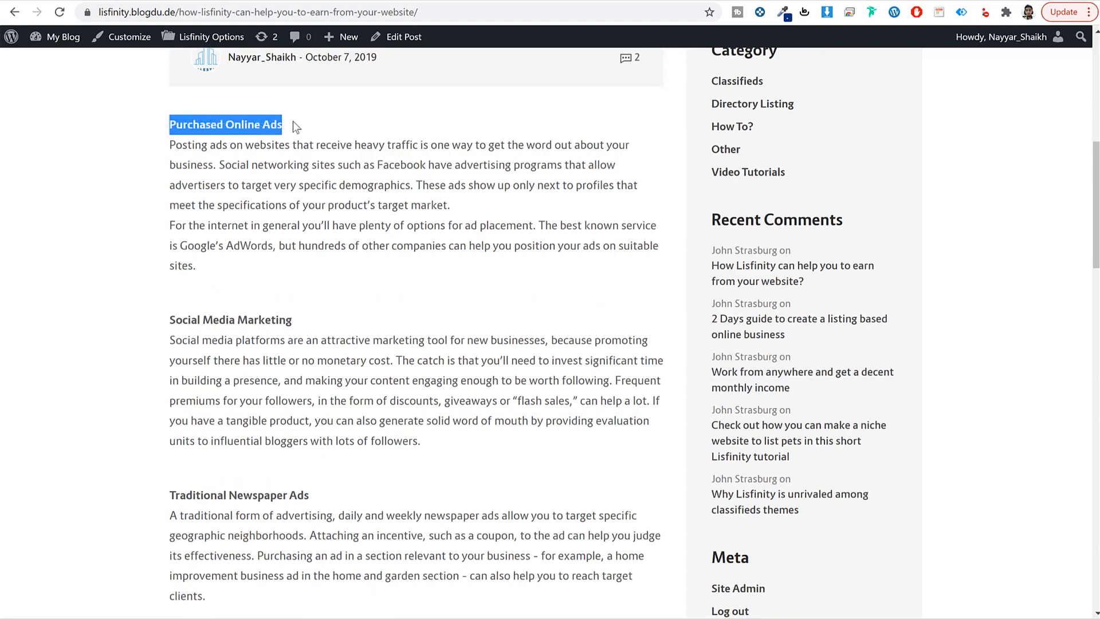
pyautogui.click(293, 122)
pyautogui.moveTo(171, 143); pyautogui.dragTo(287, 279)
pyautogui.click(300, 290)
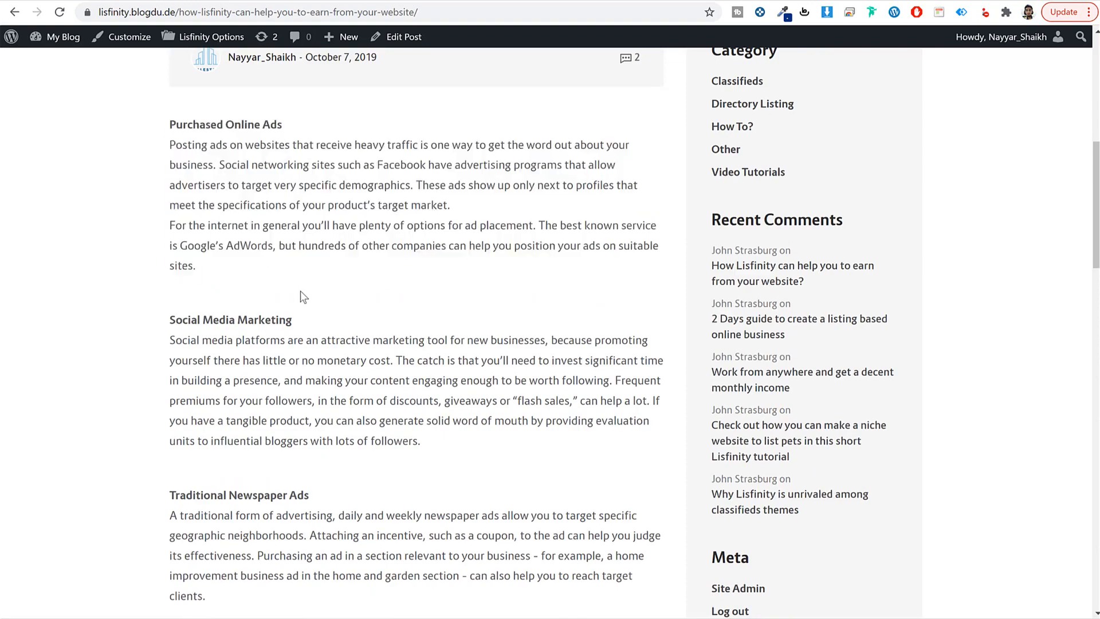
pyautogui.scroll(-15, 328, 324)
pyautogui.scroll(15, 329, 324)
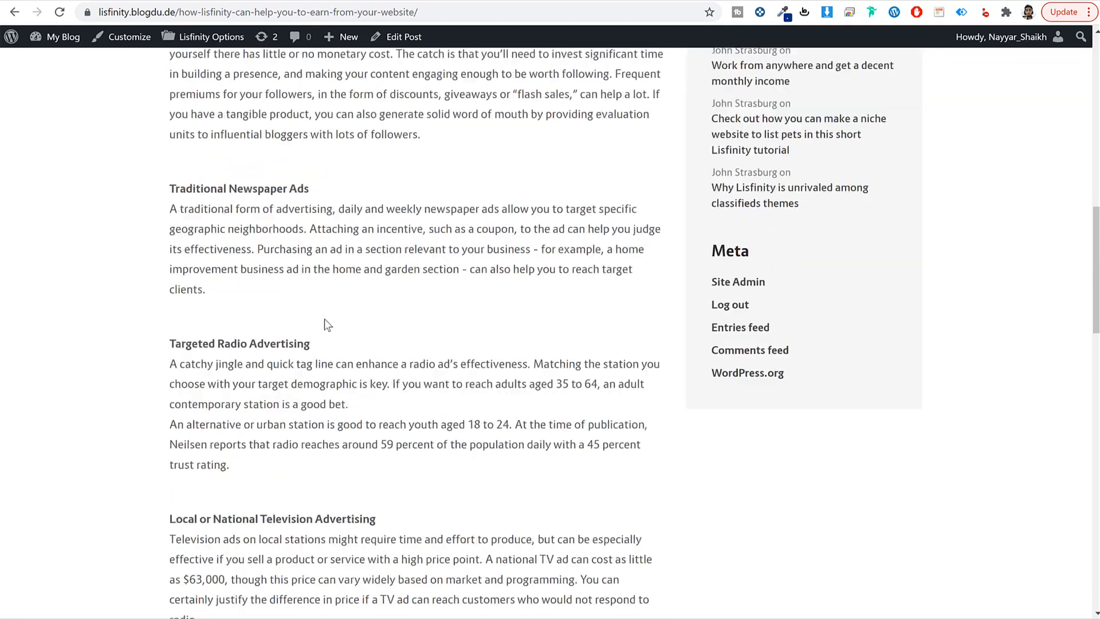
pyautogui.scroll(1, 212, 234)
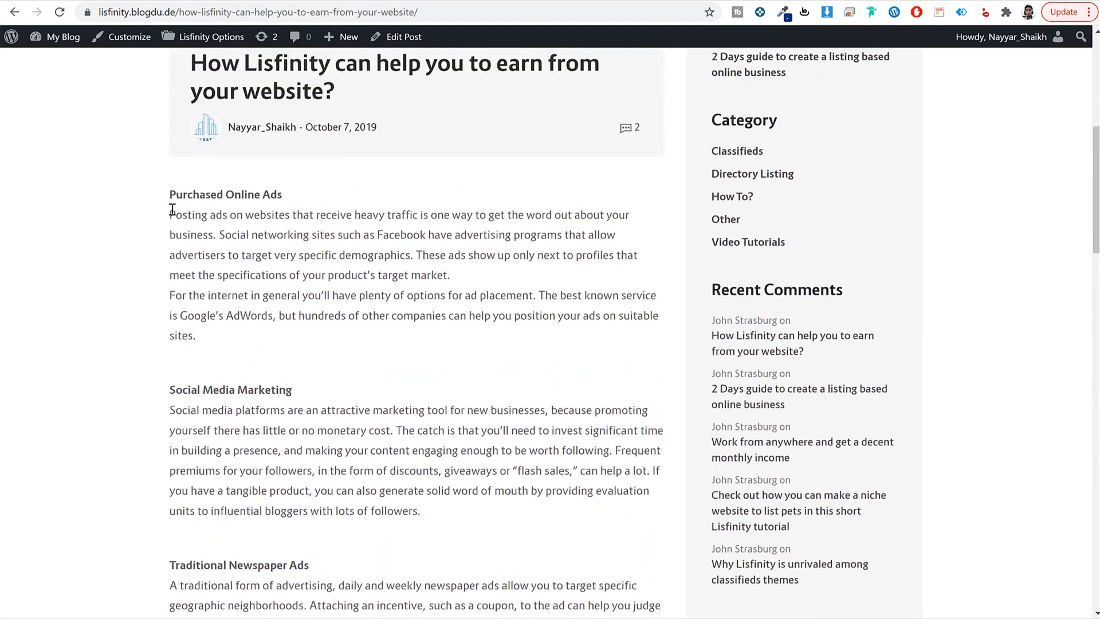
pyautogui.moveTo(170, 193); pyautogui.dragTo(409, 282)
# Step: Paste the copied article body into the new post's first paragraph
pyautogui.click(404, 1)
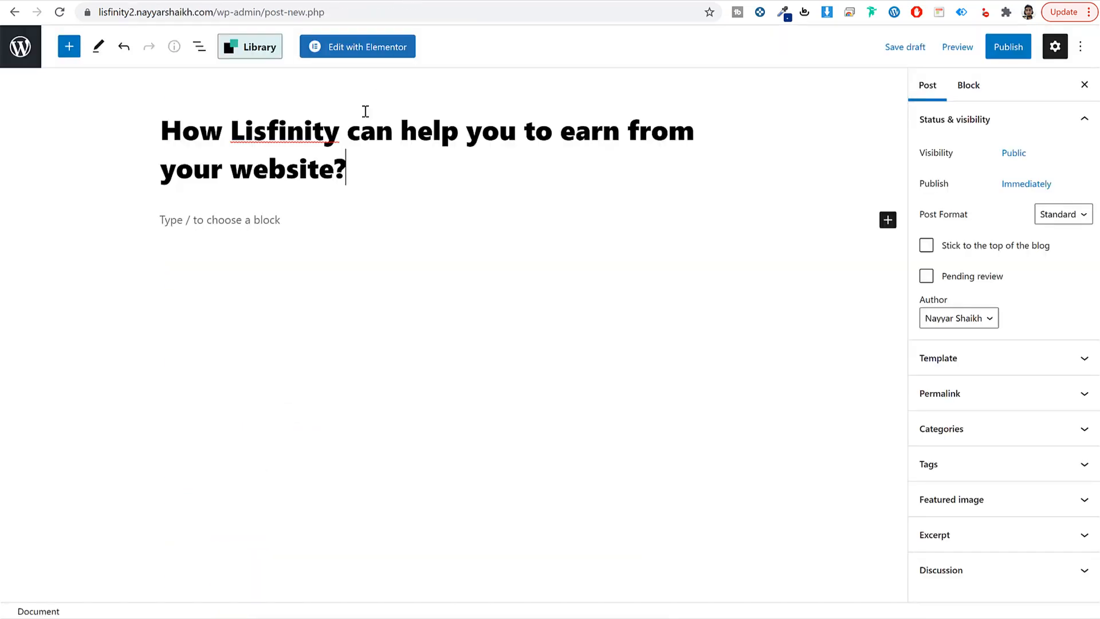
pyautogui.click(282, 232)
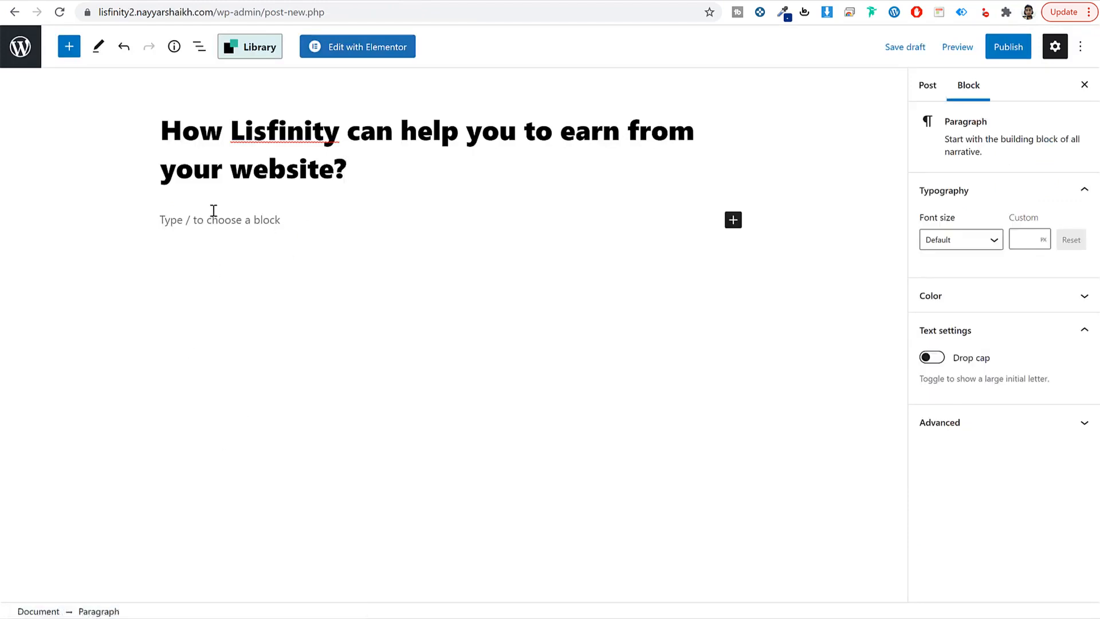
pyautogui.hotkey('ctrl', 'v')
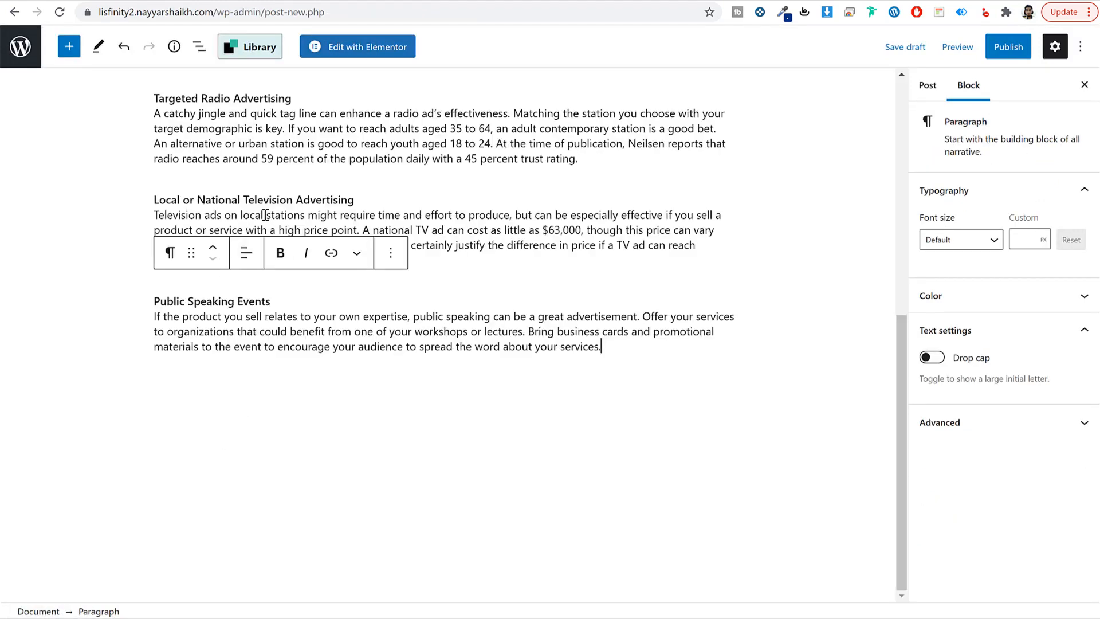
# Step: Make the Public Speaking Events heading line bold
pyautogui.tripleClick(249, 301)
pyautogui.click(257, 335)
pyautogui.keyDown('shift'); pyautogui.click(360, 346); pyautogui.keyUp('shift')
pyautogui.click(344, 332)
pyautogui.tripleClick(271, 298)
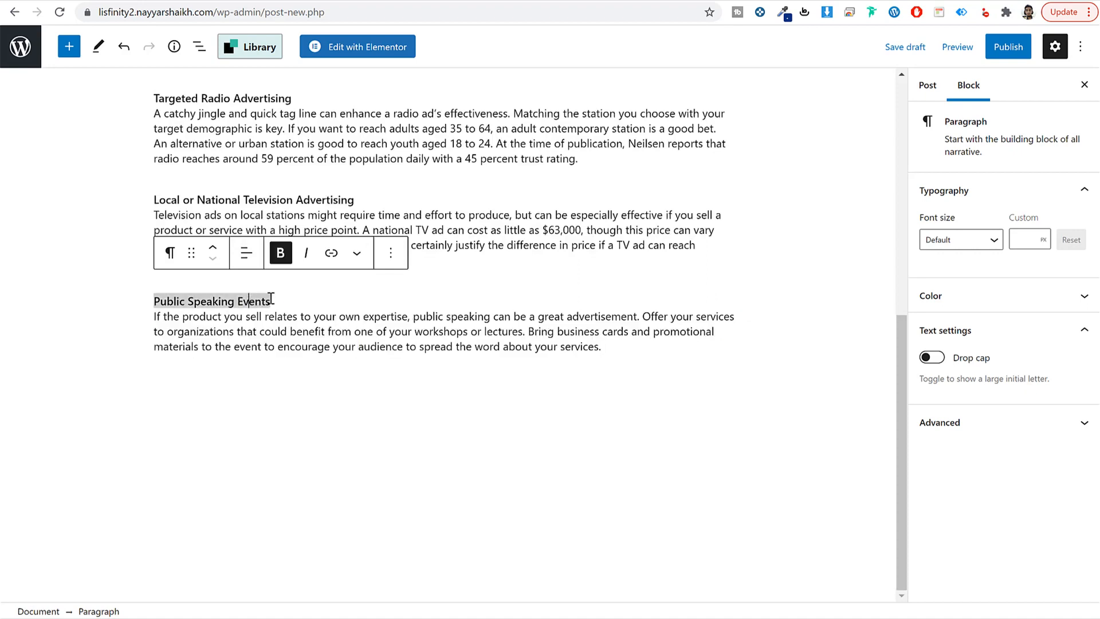
pyautogui.moveTo(298, 302); pyautogui.dragTo(152, 300)
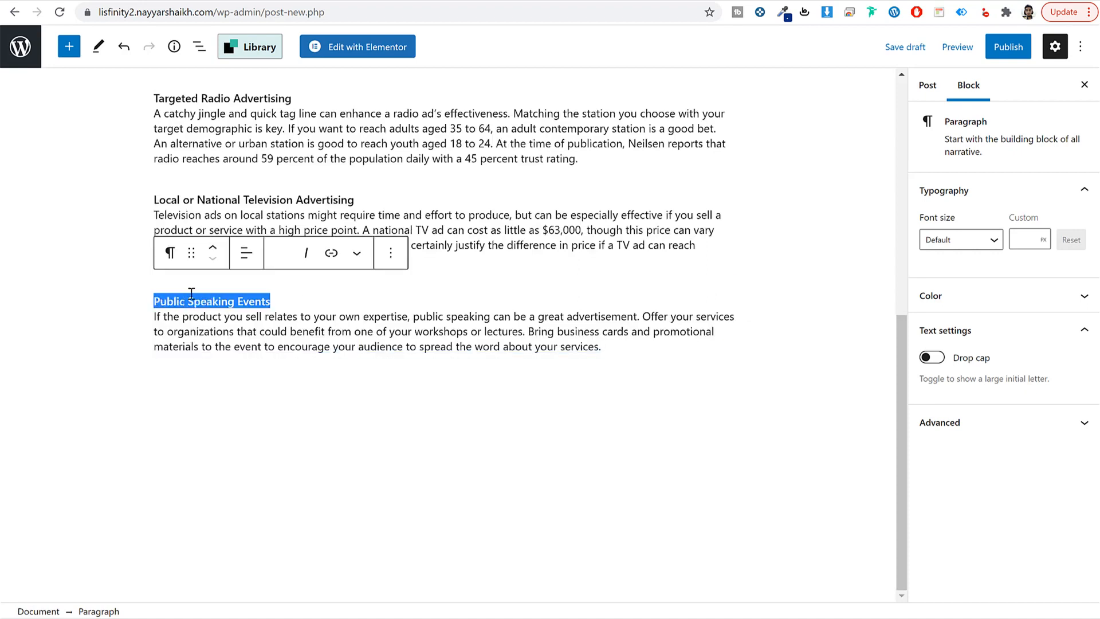
pyautogui.click(255, 300)
pyautogui.moveTo(273, 301); pyautogui.dragTo(176, 300)
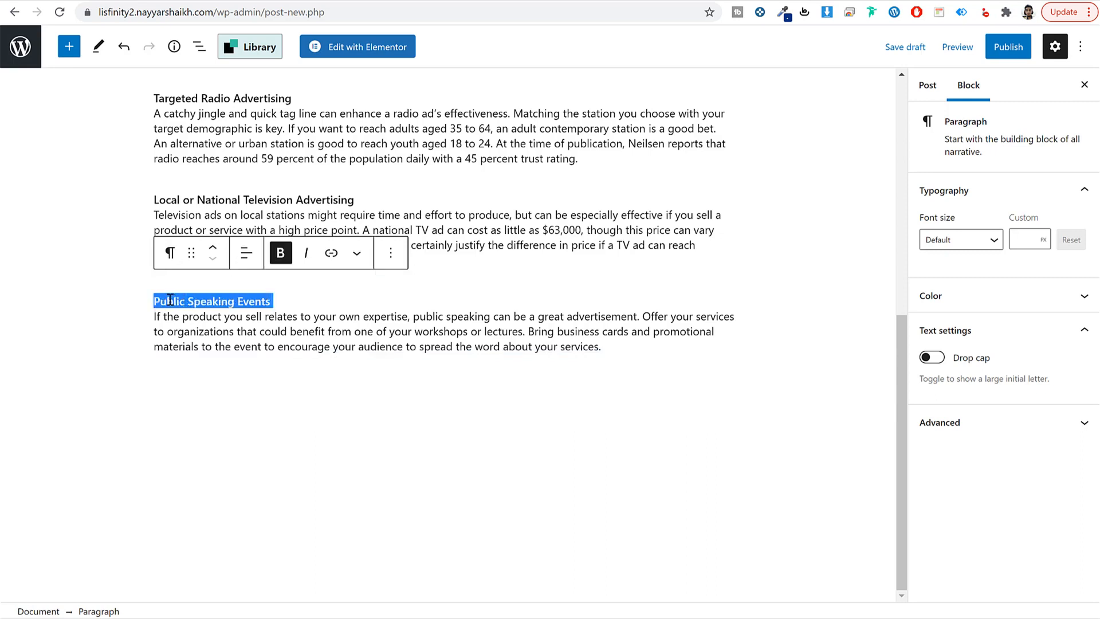
pyautogui.hotkey('ctrl', 'b')
pyautogui.click(223, 333)
pyautogui.moveTo(272, 302); pyautogui.dragTo(156, 301)
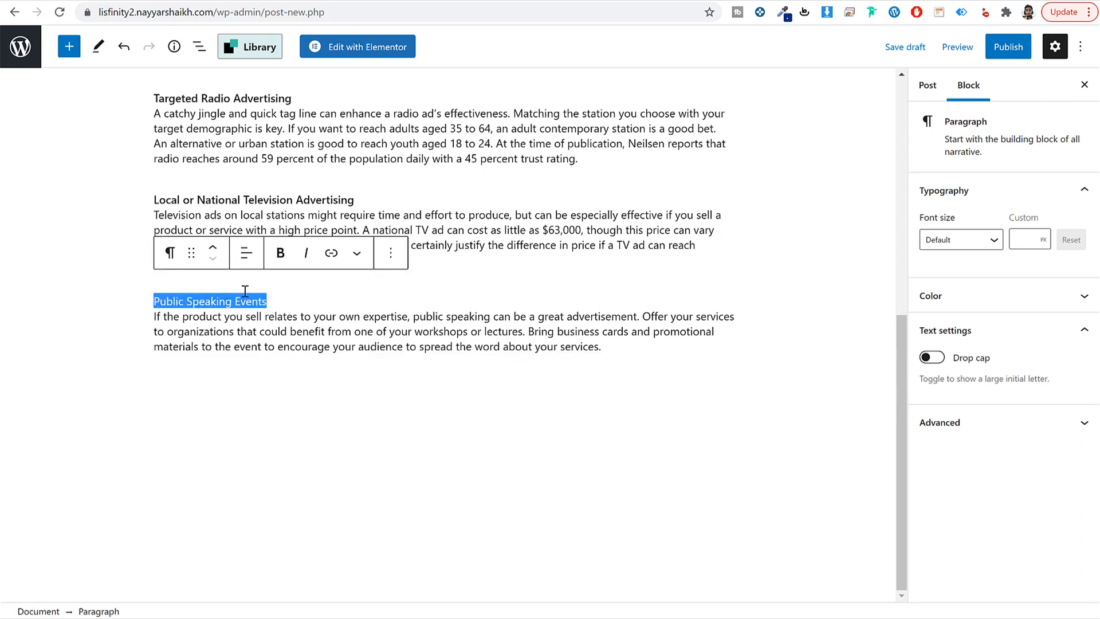
pyautogui.click(280, 256)
# Step: Split the Public Speaking paragraph before 'Offer your services', 'Bring business cards' and 'encourage your audience'
pyautogui.click(308, 334)
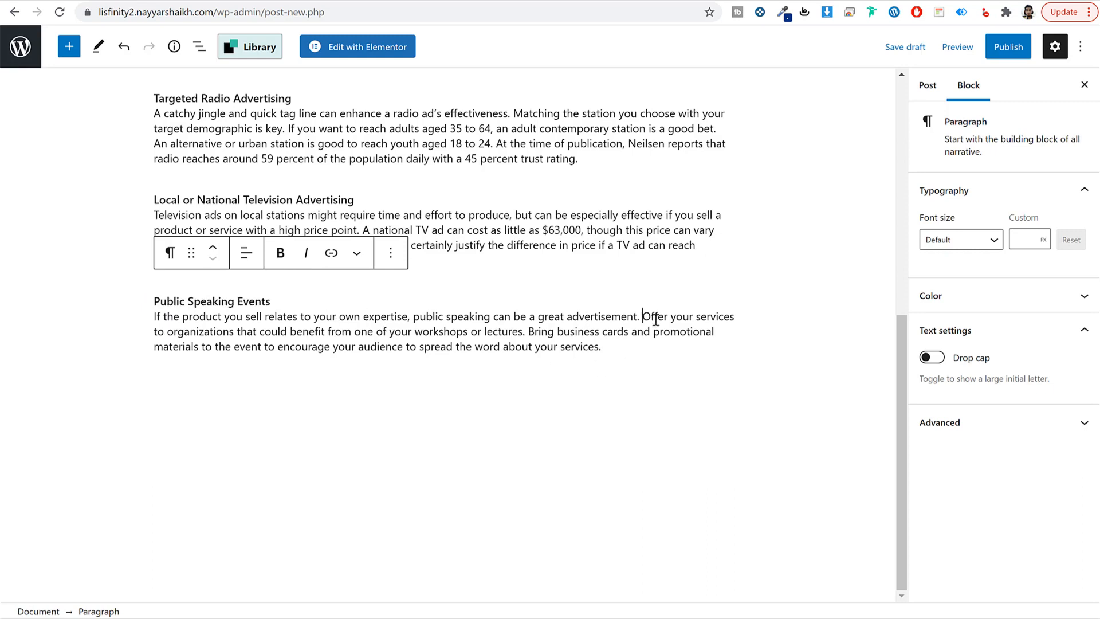
pyautogui.press('Return')
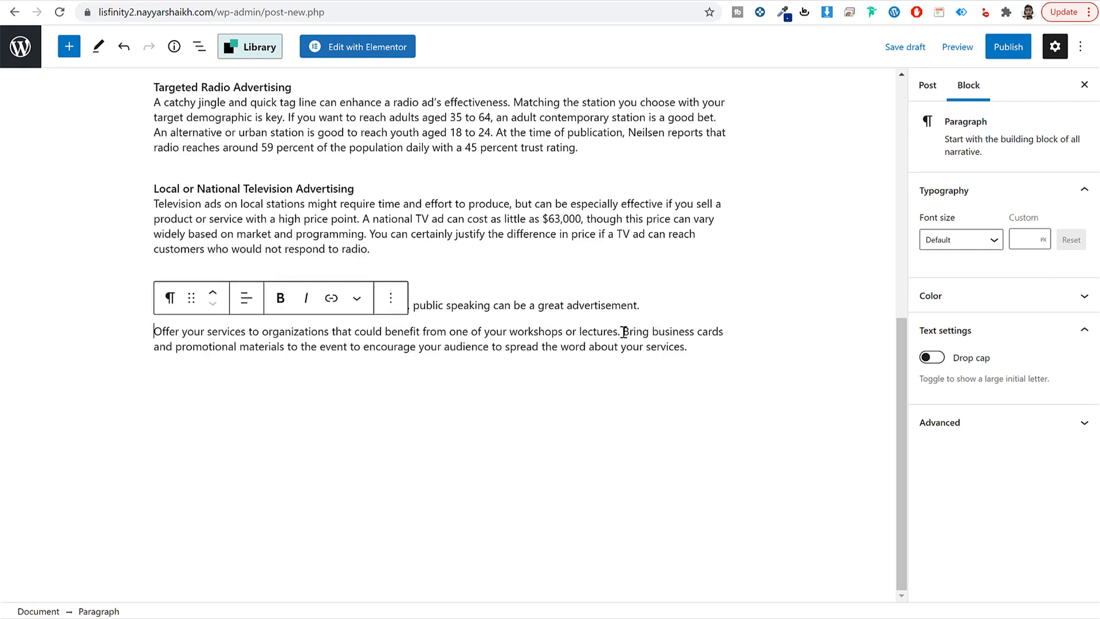
pyautogui.click(623, 332)
pyautogui.press('Return')
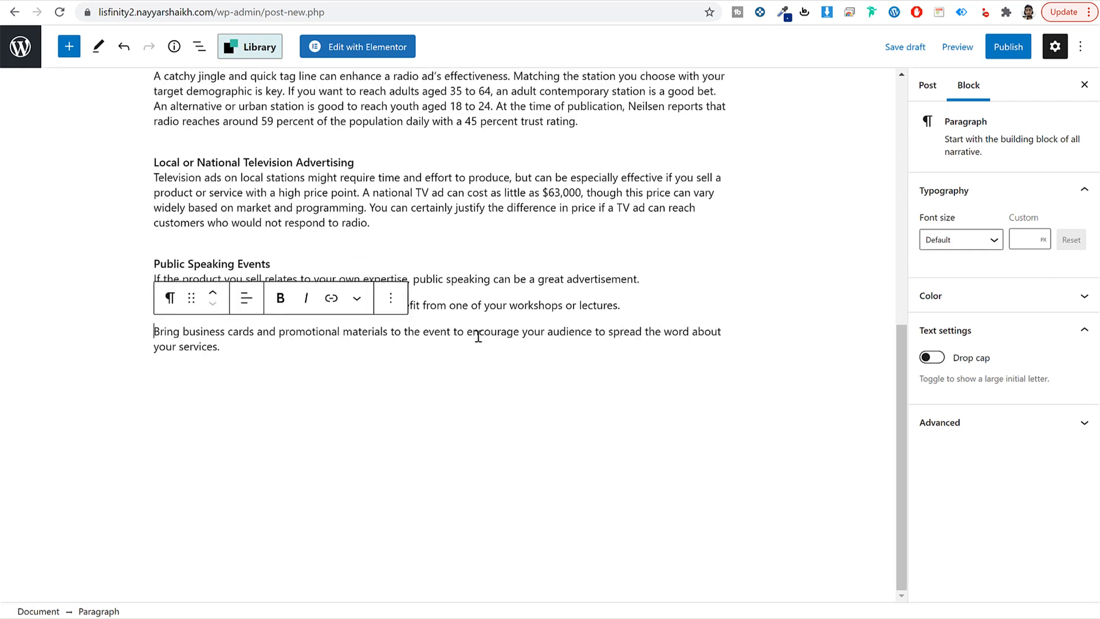
pyautogui.press('Return')
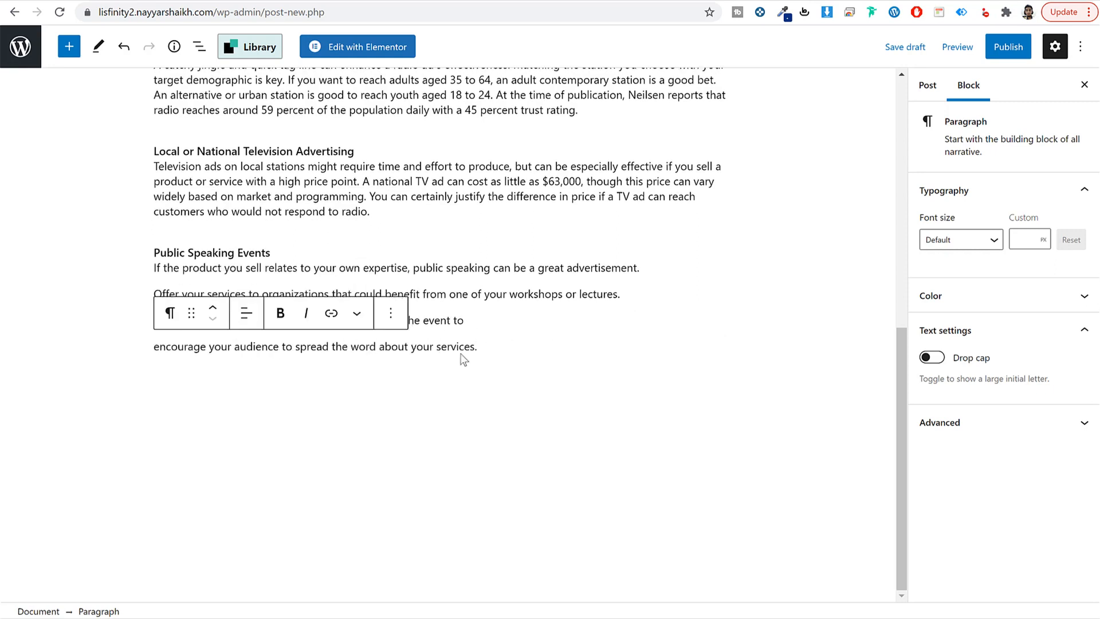
# Step: Transform the four Public Speaking paragraphs into a bulleted list and delete the heading bullet
pyautogui.moveTo(480, 346); pyautogui.dragTo(183, 252)
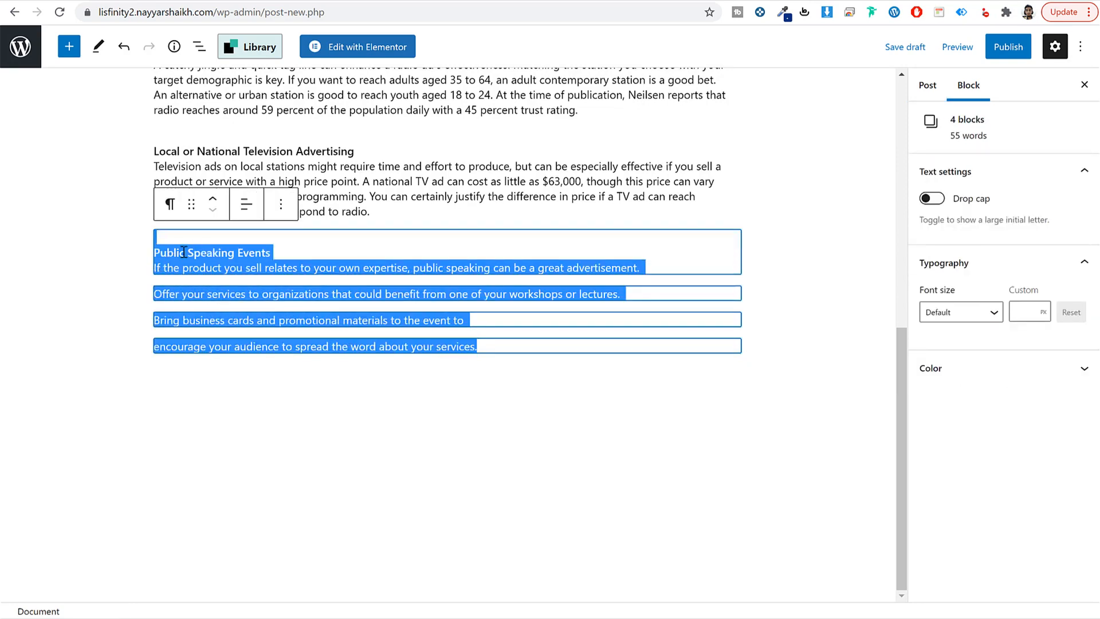
pyautogui.click(171, 207)
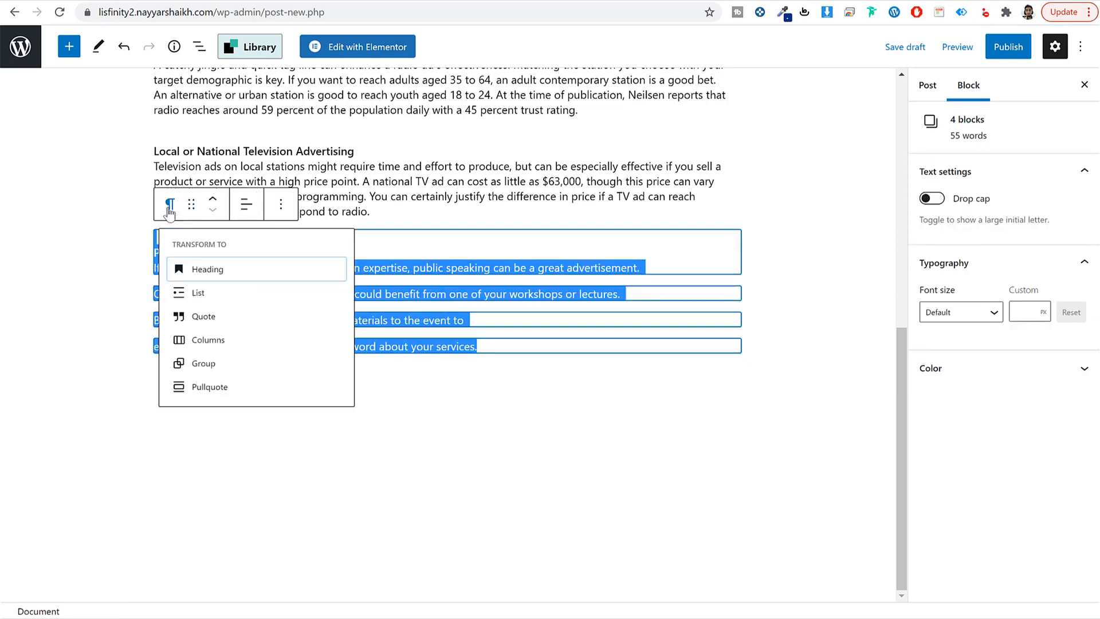
pyautogui.click(216, 303)
pyautogui.moveTo(167, 255); pyautogui.dragTo(305, 258)
pyautogui.press('BackSpace')
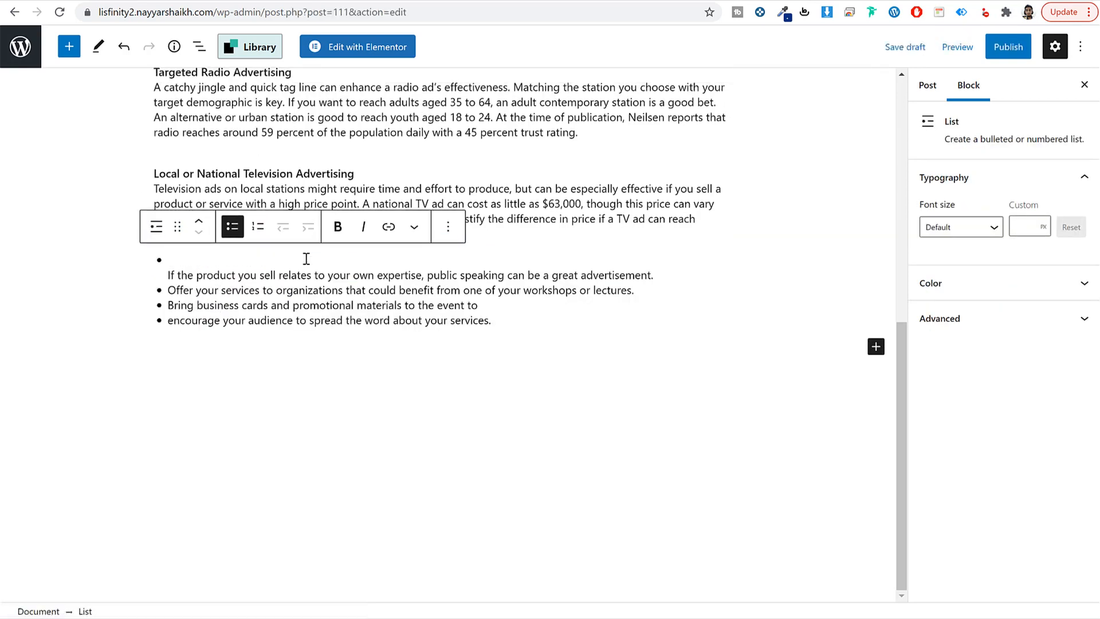
pyautogui.press('Delete')
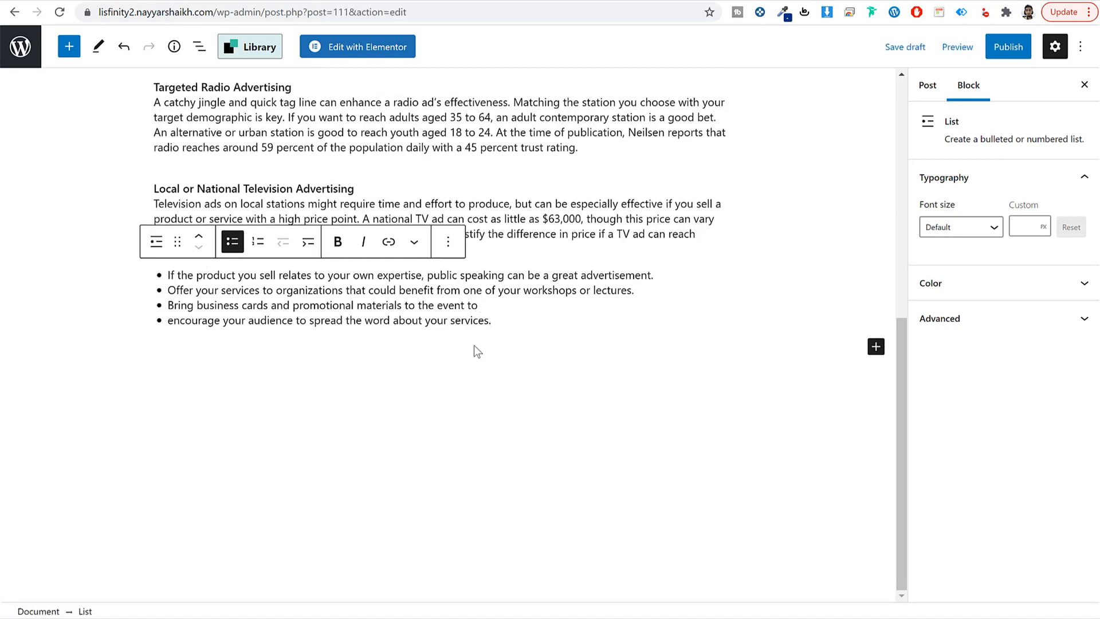
pyautogui.click(543, 334)
pyautogui.click(68, 47)
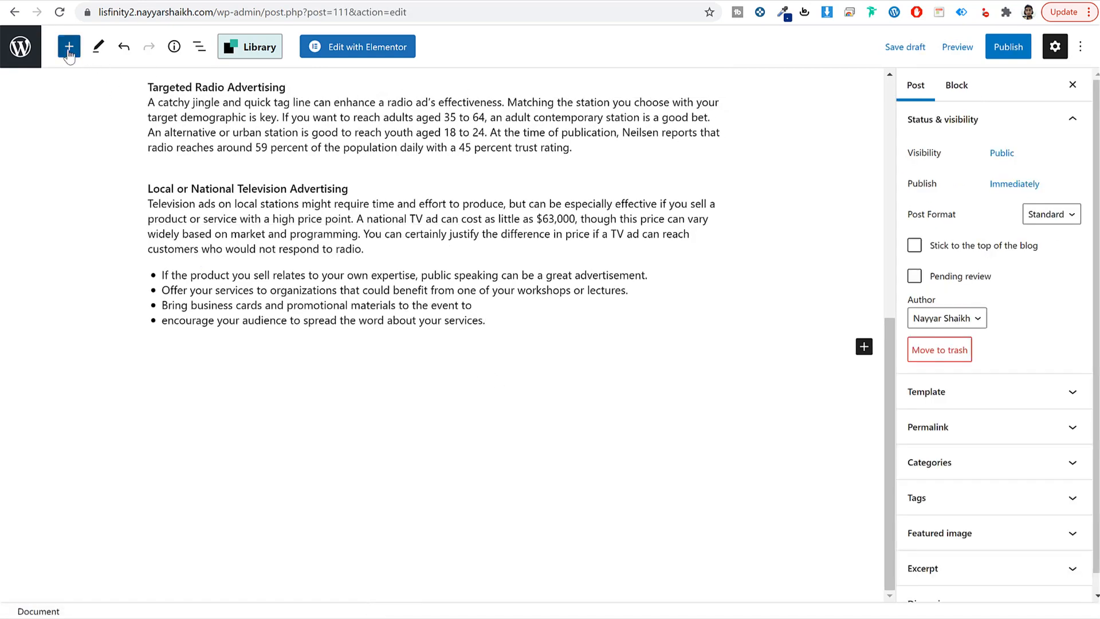
# Step: Add a Columns block with a 50 / 50 two-column layout
pyautogui.write('col')
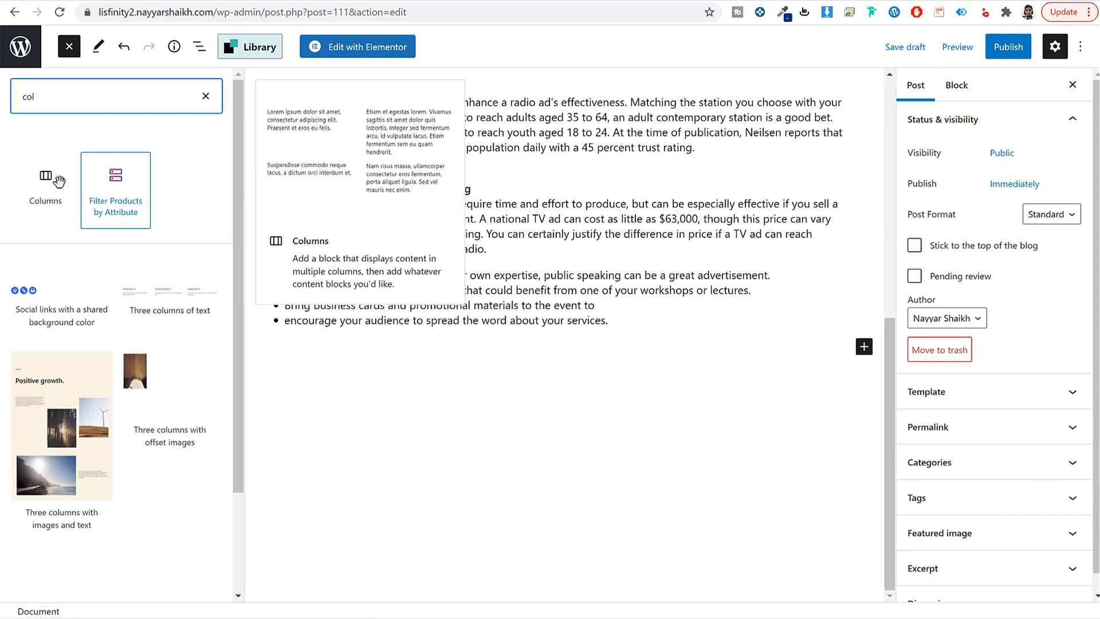
pyautogui.click(47, 180)
pyautogui.scroll(-2, 605, 413)
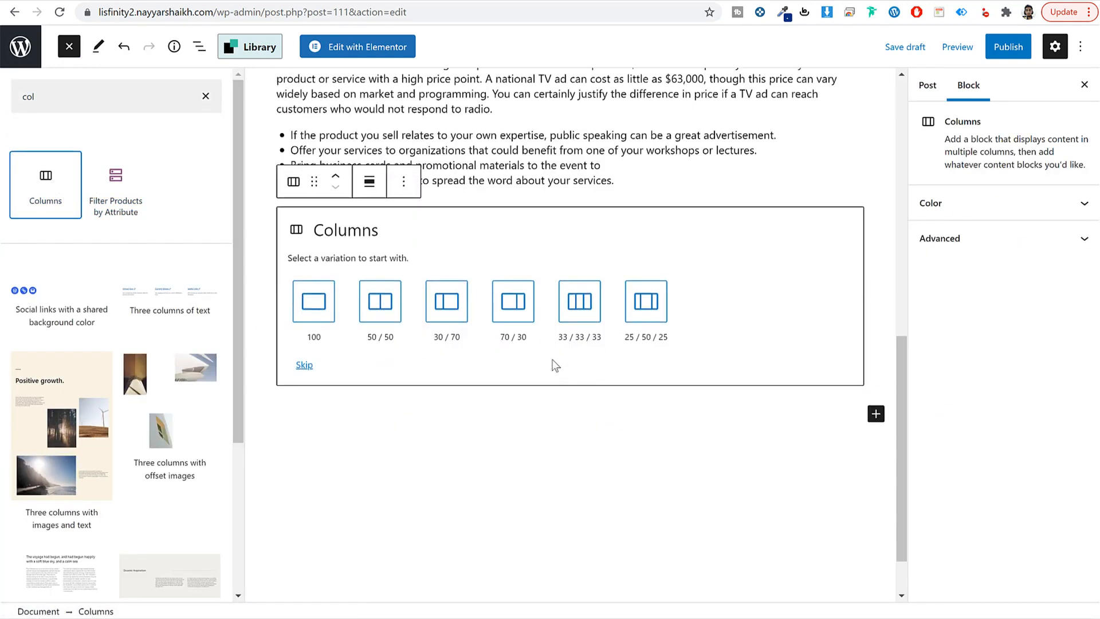
pyautogui.click(377, 309)
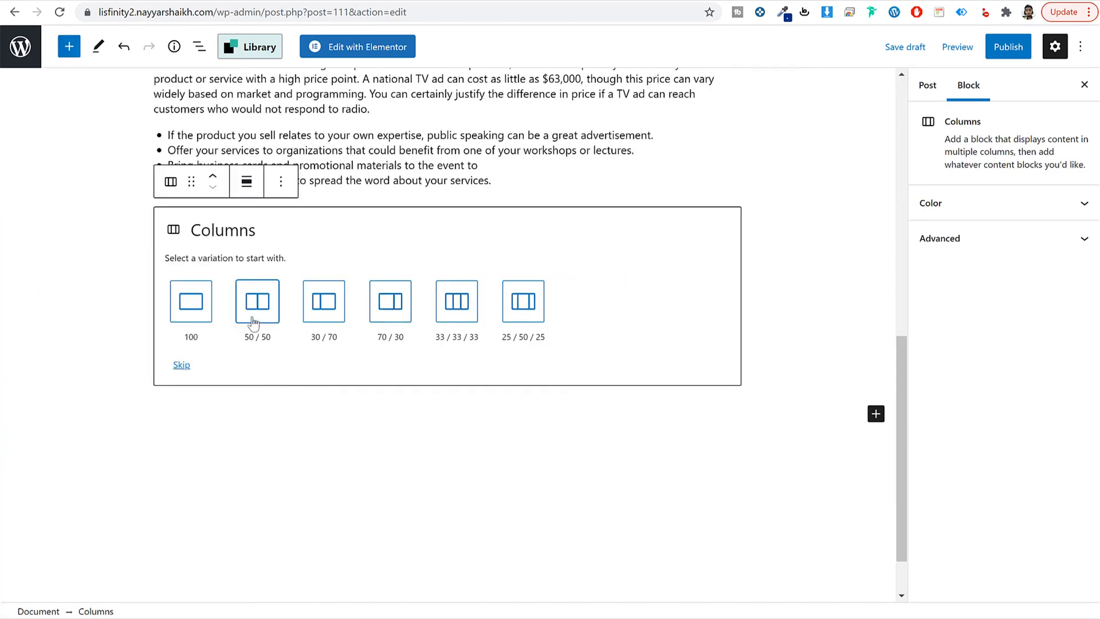
pyautogui.click(254, 323)
# Step: Insert the white BMW photo bmw-3 from the Media Library into the first column
pyautogui.click(294, 332)
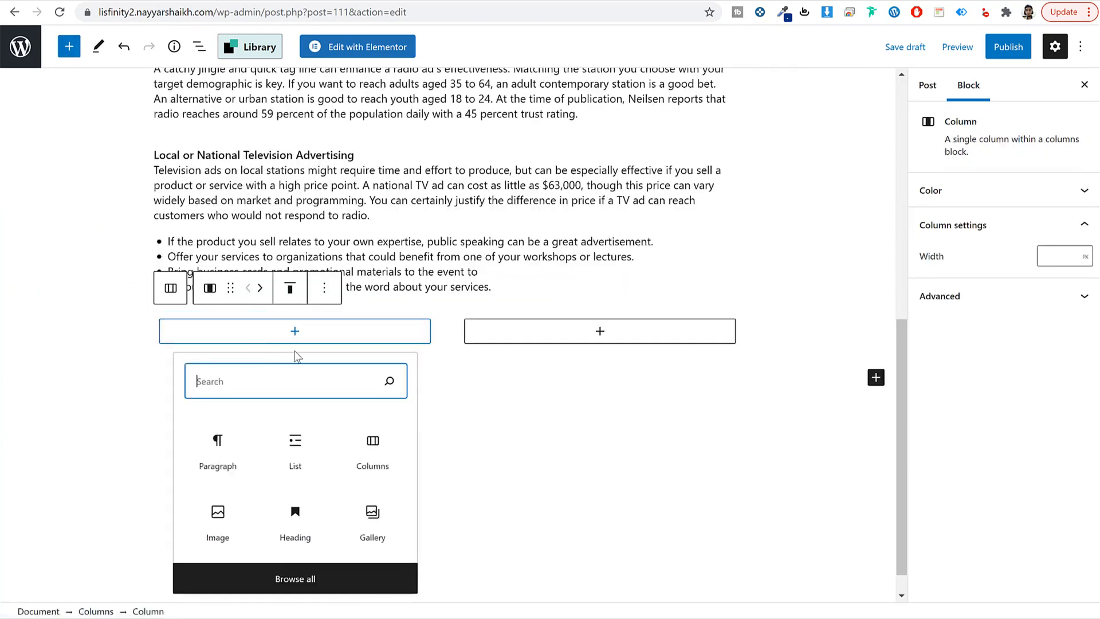
pyautogui.write('ima')
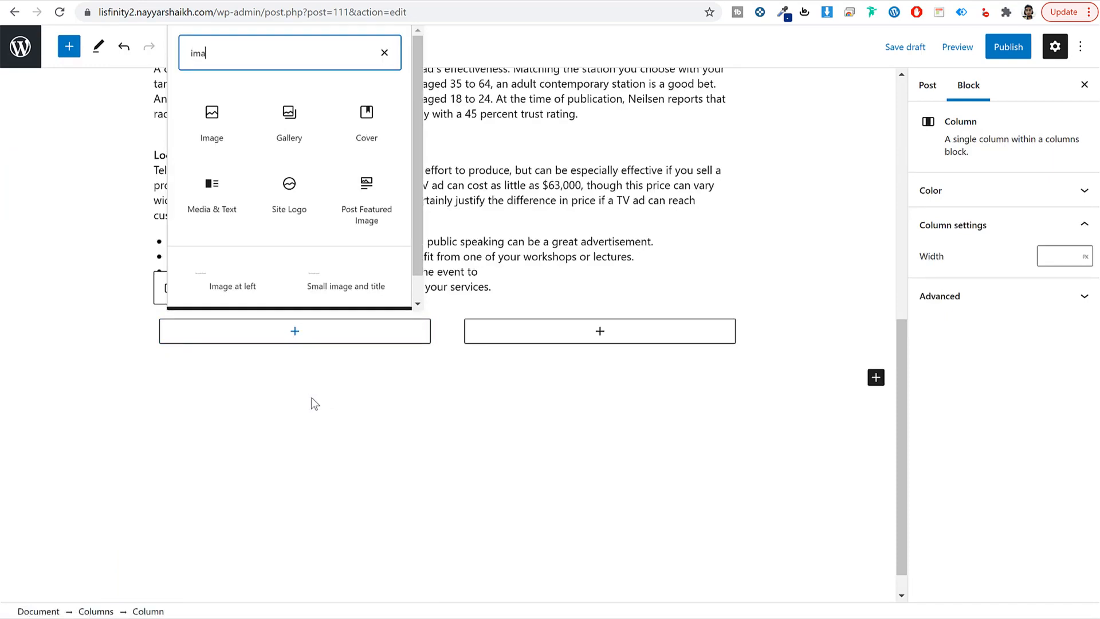
pyautogui.click(218, 116)
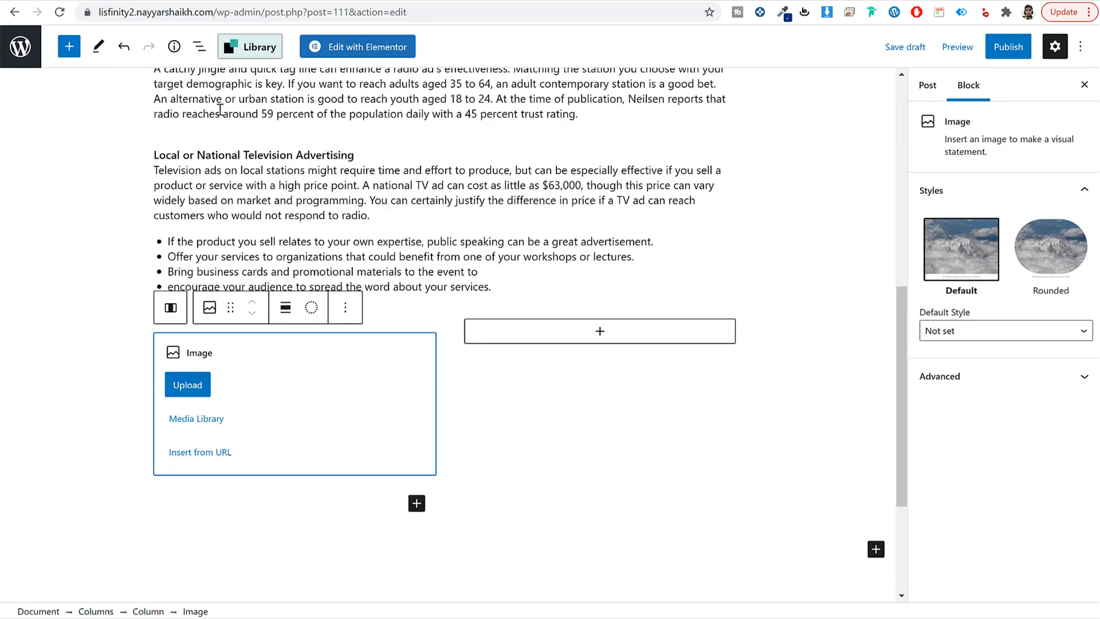
pyautogui.click(210, 419)
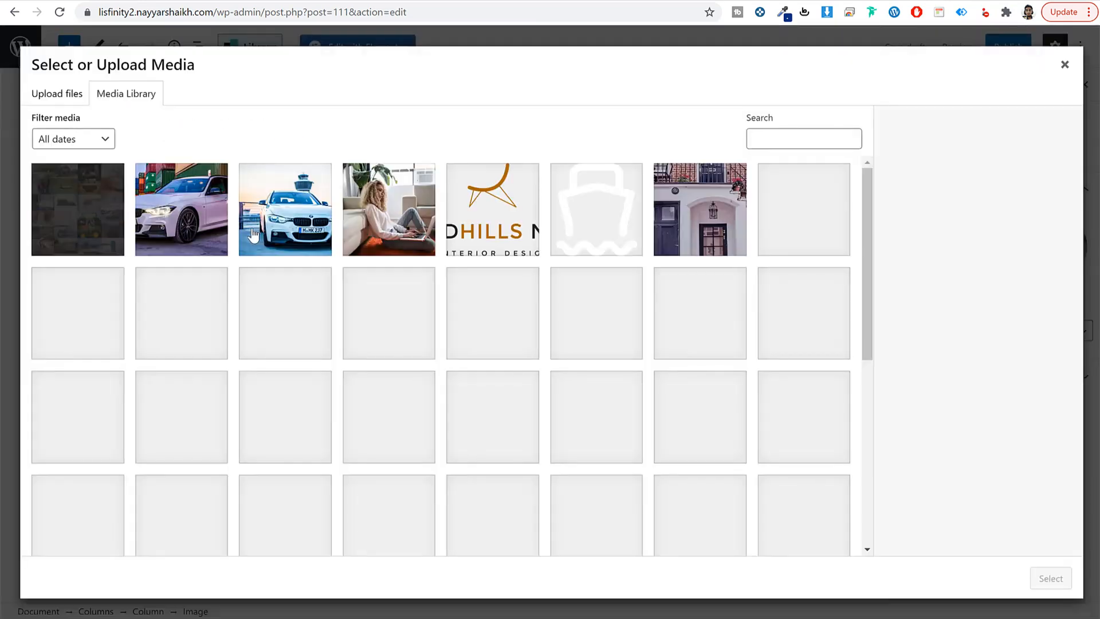
pyautogui.click(293, 231)
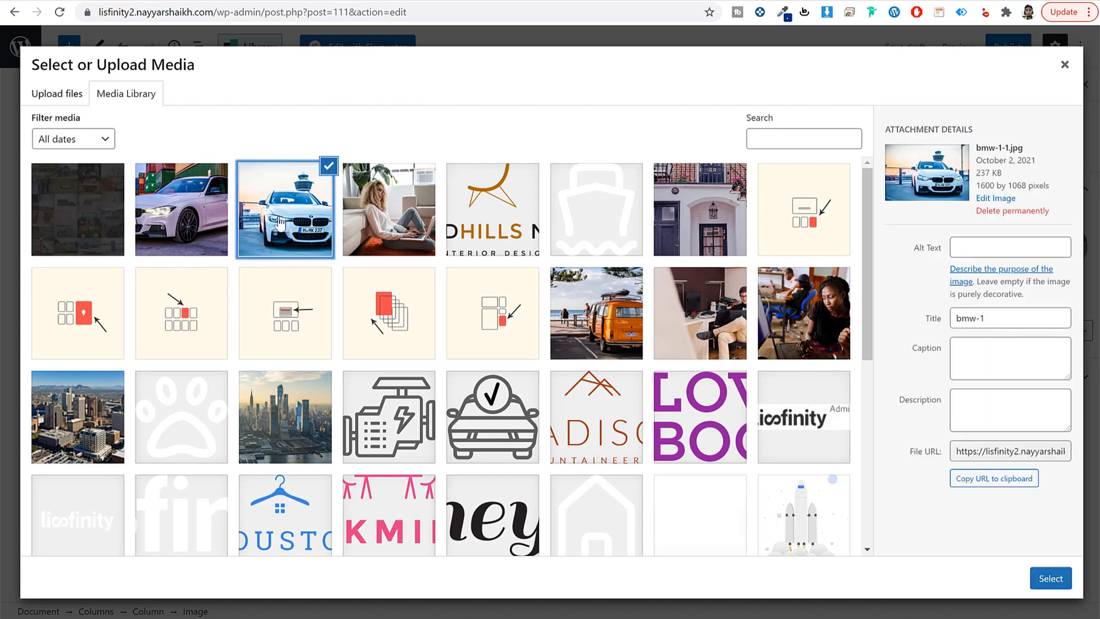
pyautogui.click(205, 210)
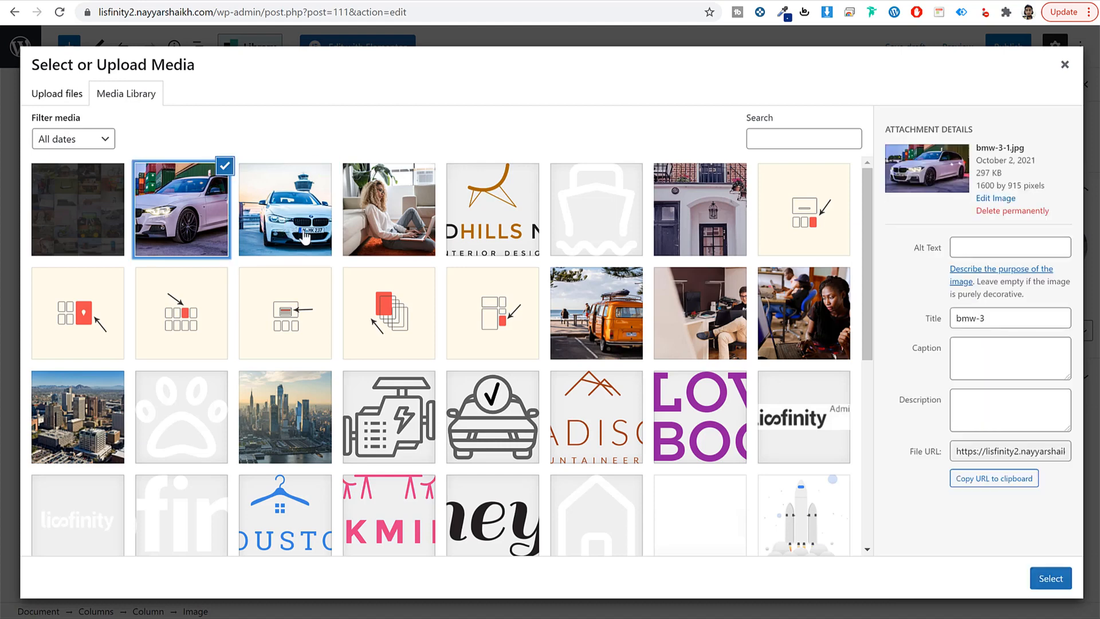
pyautogui.click(1038, 578)
# Step: Paste the public-speaking advertising paragraph into the second column twice
pyautogui.click(593, 337)
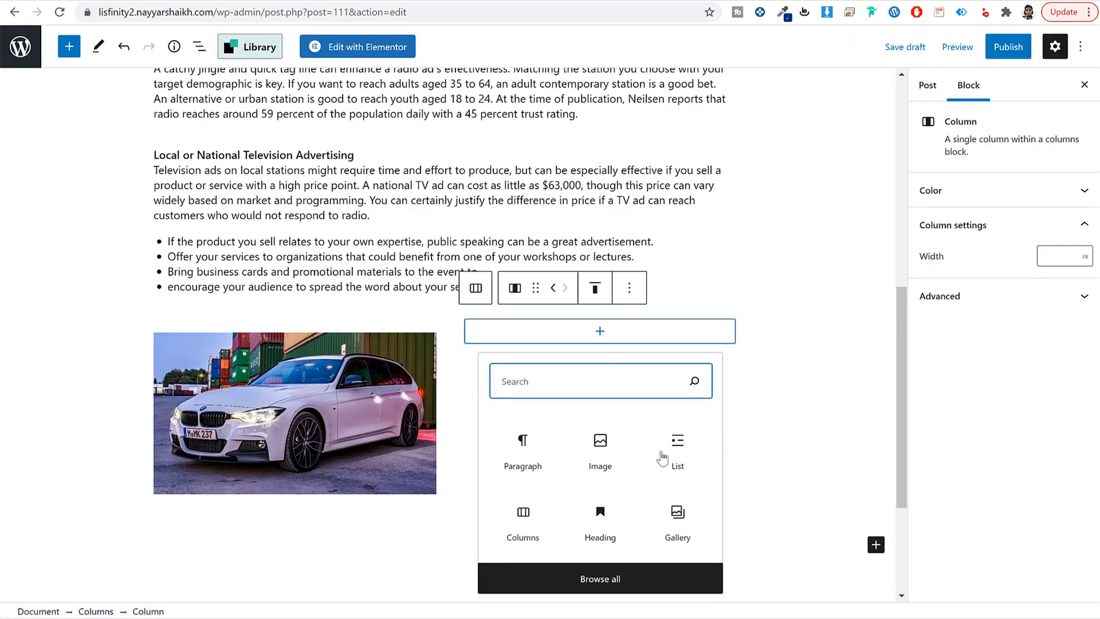
pyautogui.click(515, 461)
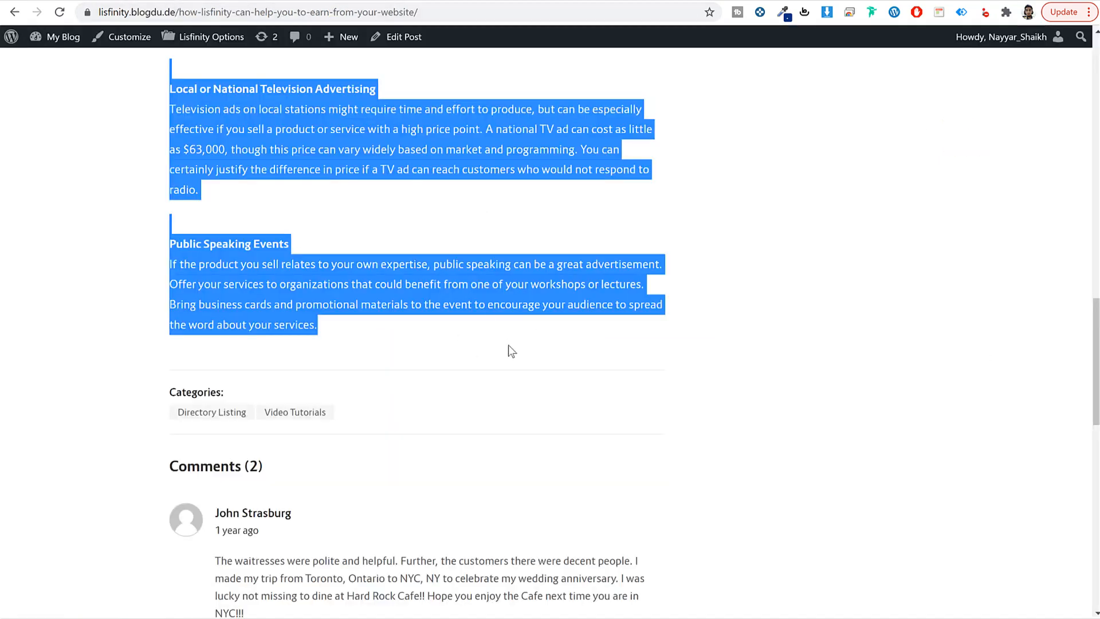
pyautogui.tripleClick(458, 305)
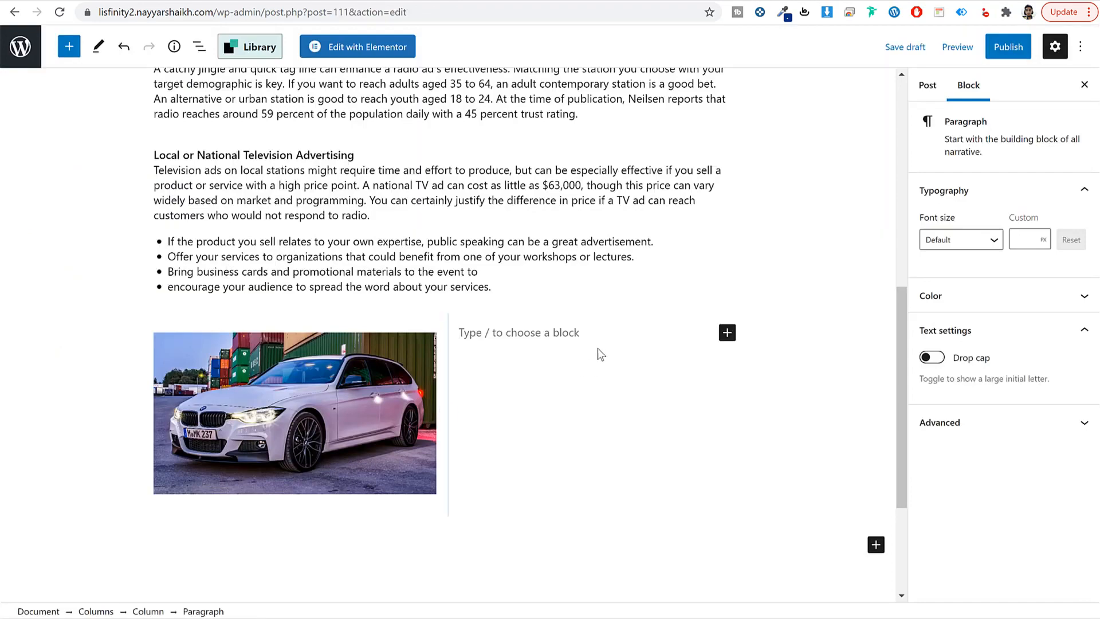
pyautogui.write('If the product you sell relates to your own expertise, public speaking can be a great advertisement. Offer your services to organizations that could benefit from one of your workshops or lectures. Bring business cards and promotional materials to the event to encourage your audience to spread the word about your services.')
pyautogui.scroll(-3, 641, 475)
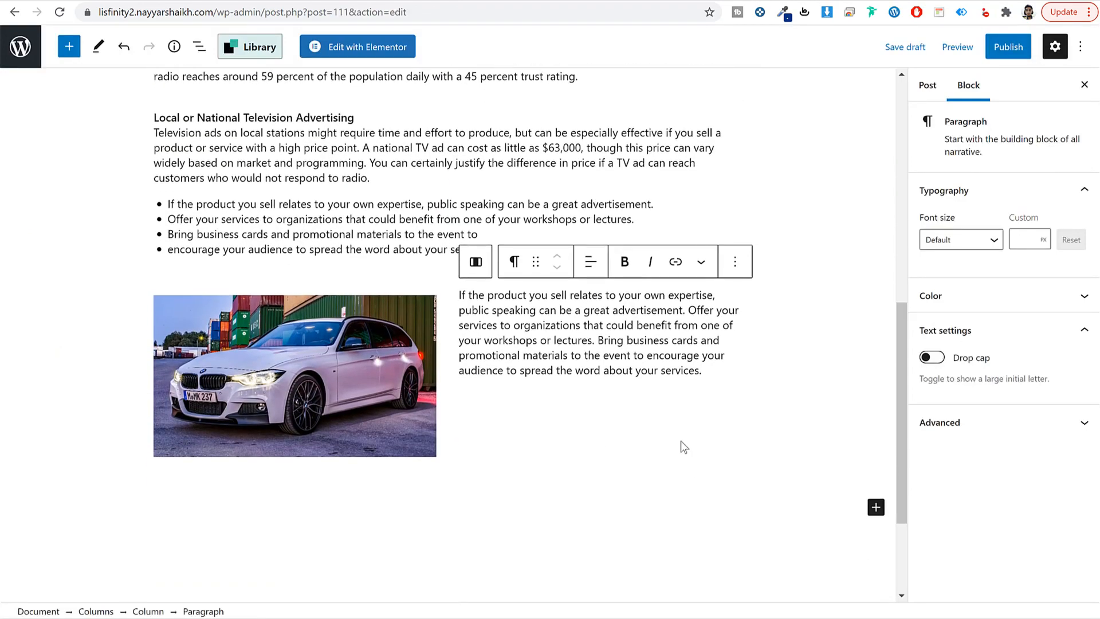
pyautogui.write('If the product you sell relates to your own expertise, public speaking can be a great advertisement. Offer your services to organizations that could benefit from one of your workshops or lectures. Bring business cards and promotional materials to the event to encourage your audience to spread the word about your services.')
pyautogui.scroll(3, 759, 338)
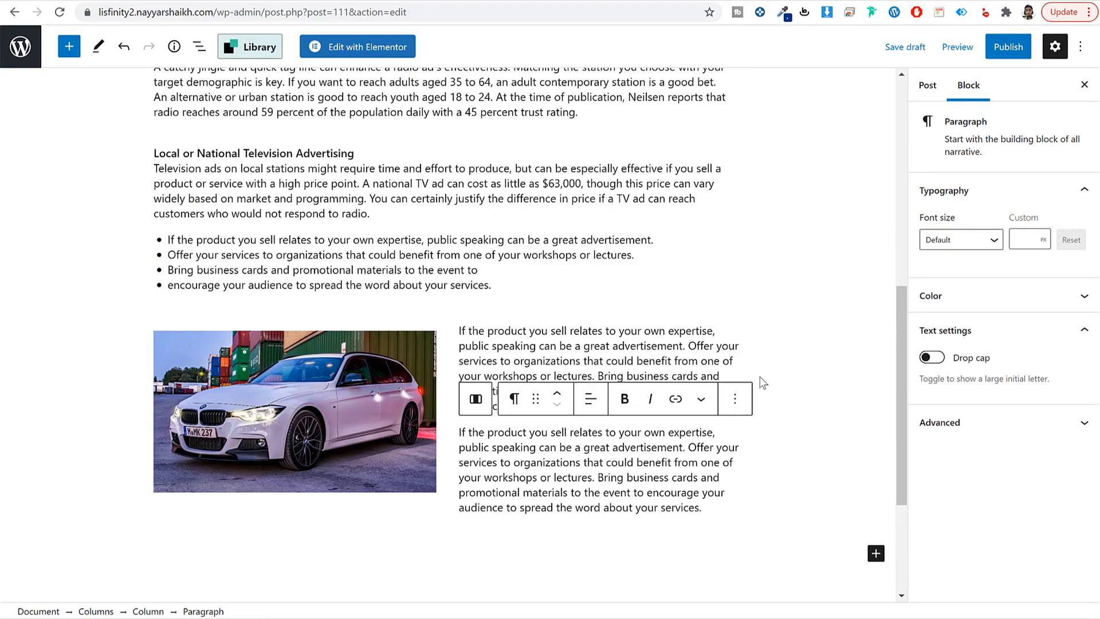
pyautogui.scroll(10, 762, 383)
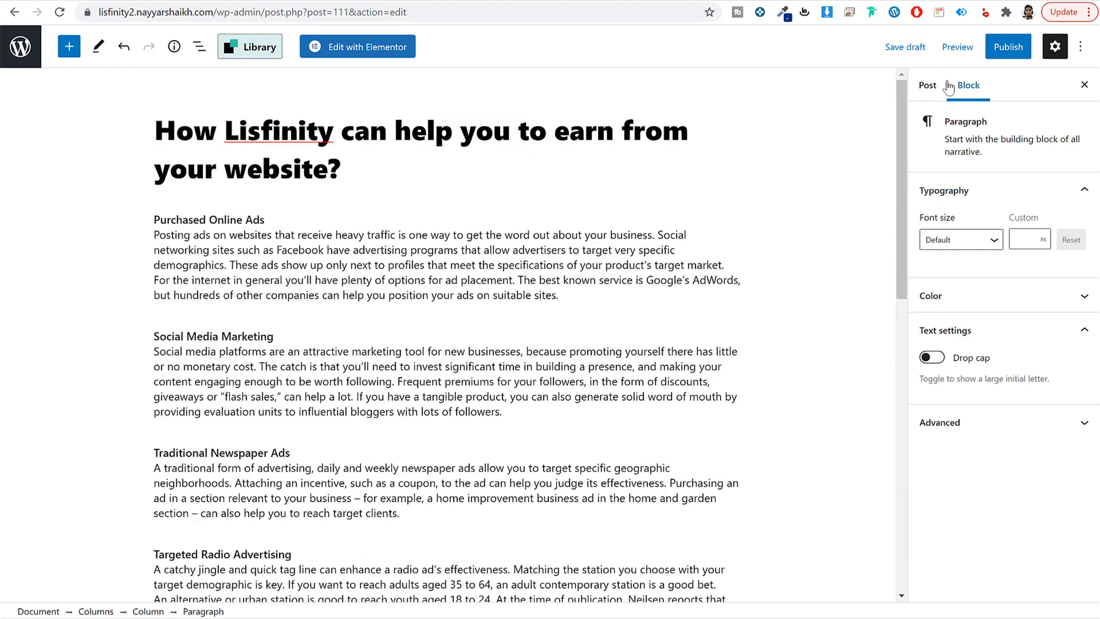
# Step: Add a new 'News' category and assign it to the post
pyautogui.click(927, 86)
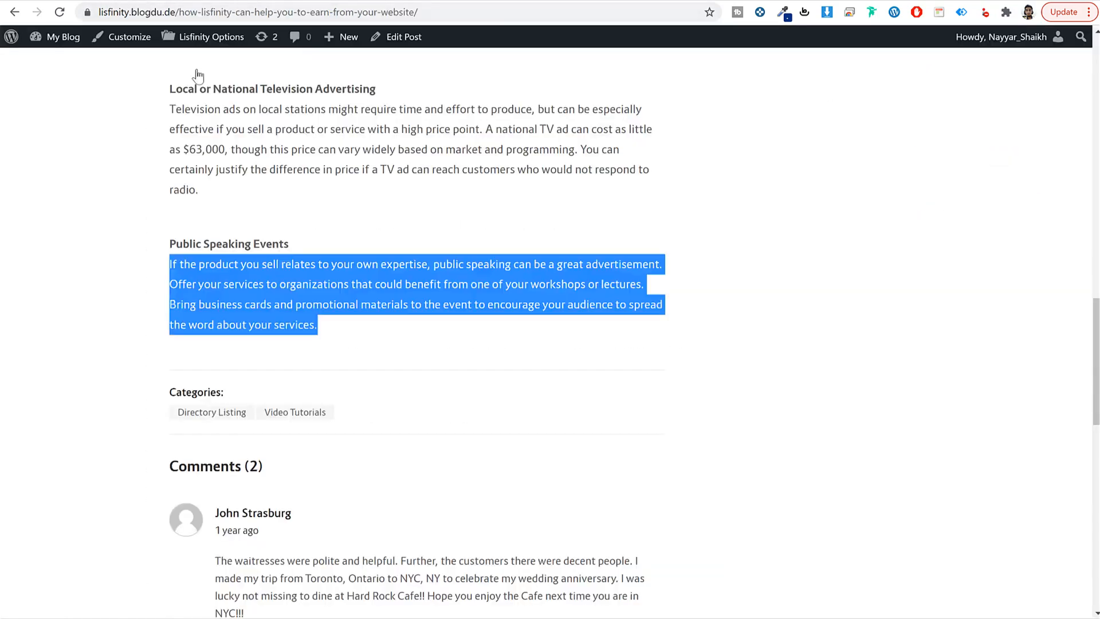
pyautogui.scroll(6, 330, 342)
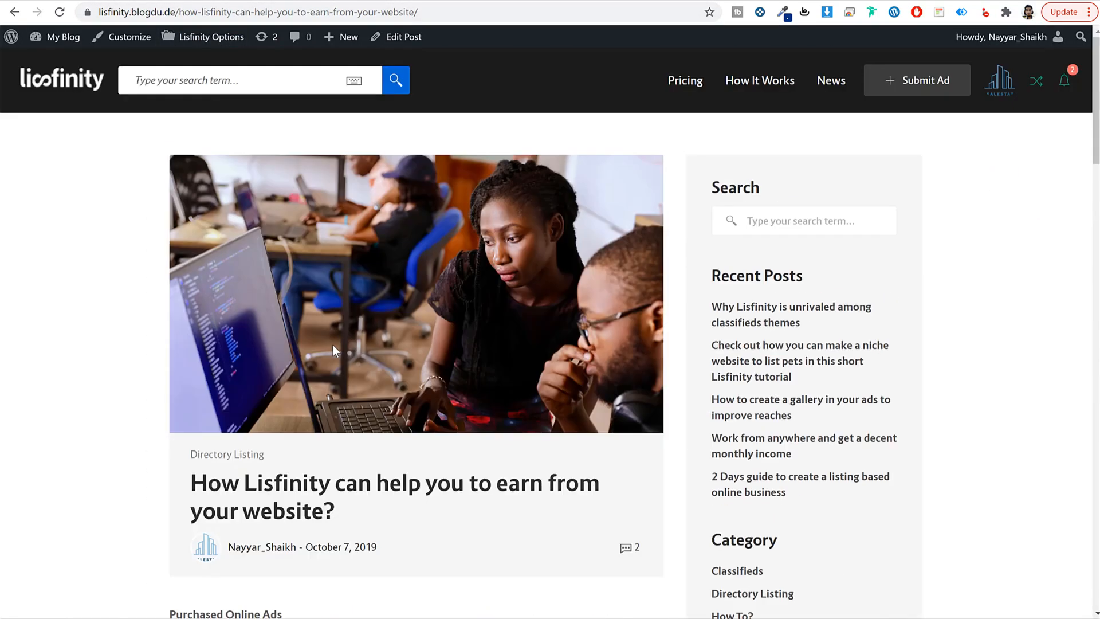
pyautogui.scroll(-1, 328, 349)
pyautogui.moveTo(177, 386); pyautogui.dragTo(271, 389)
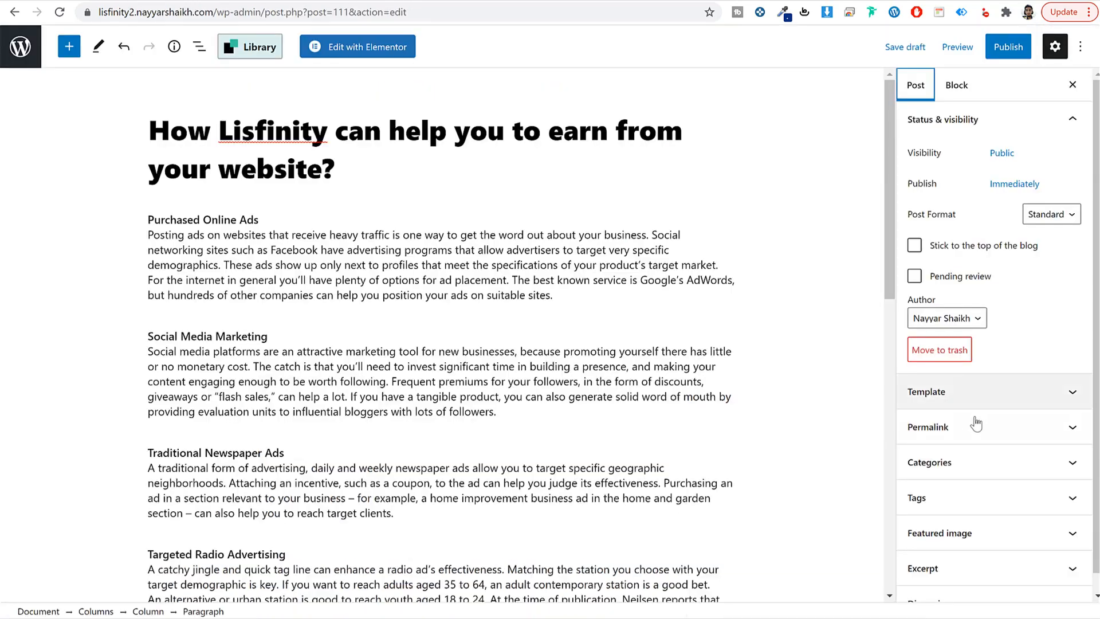
pyautogui.click(983, 463)
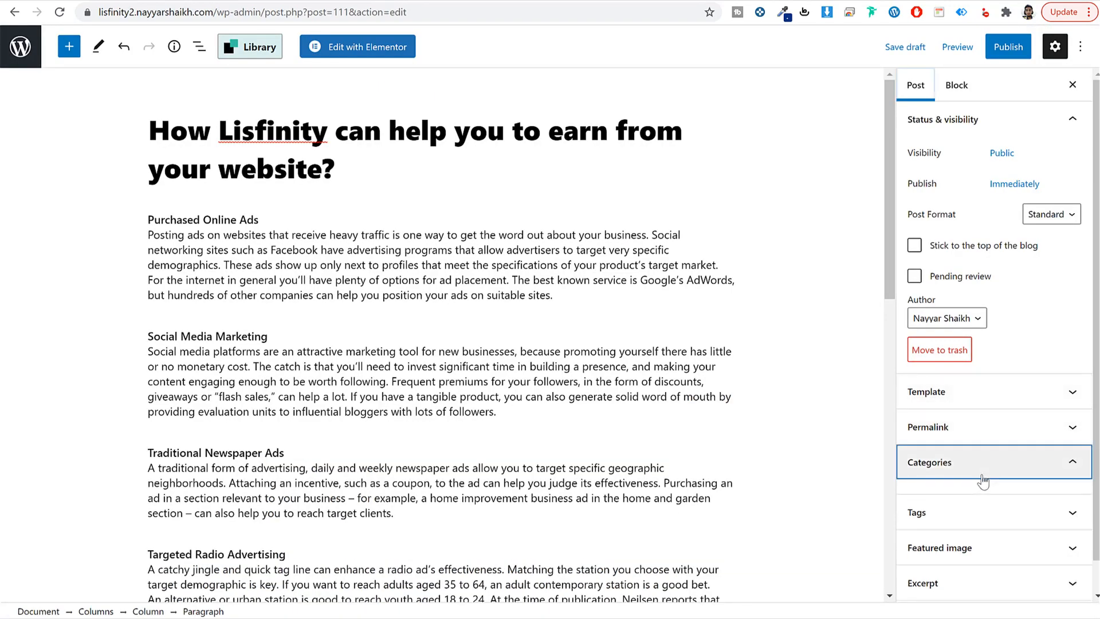
pyautogui.click(960, 484)
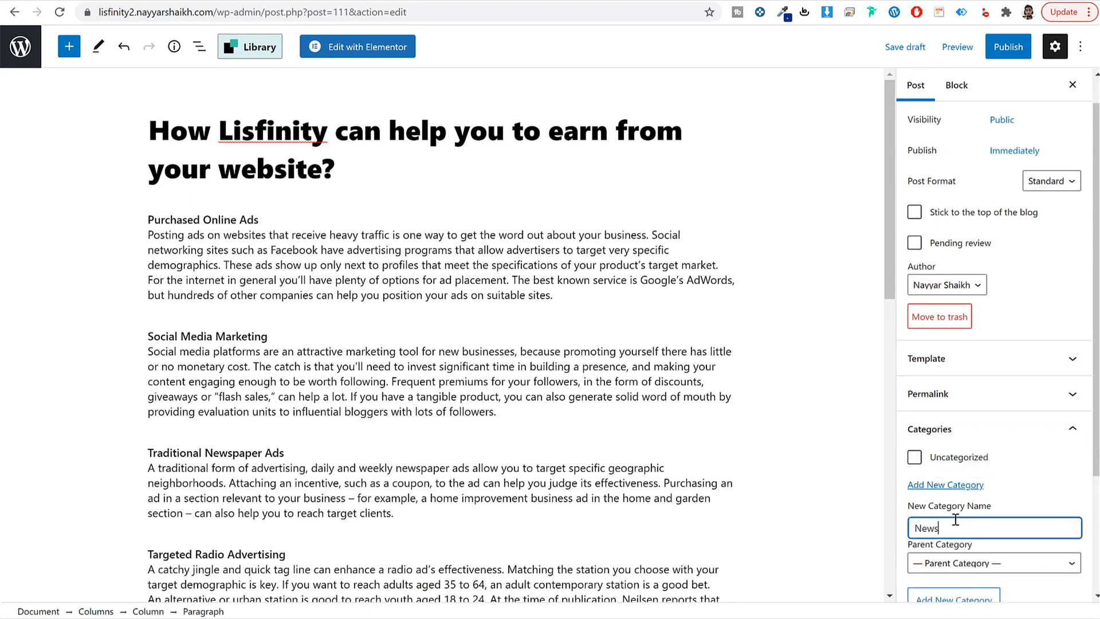
pyautogui.press('Return')
# Step: Set a photo from the Media Library as the post's featured image
pyautogui.scroll(-3, 964, 521)
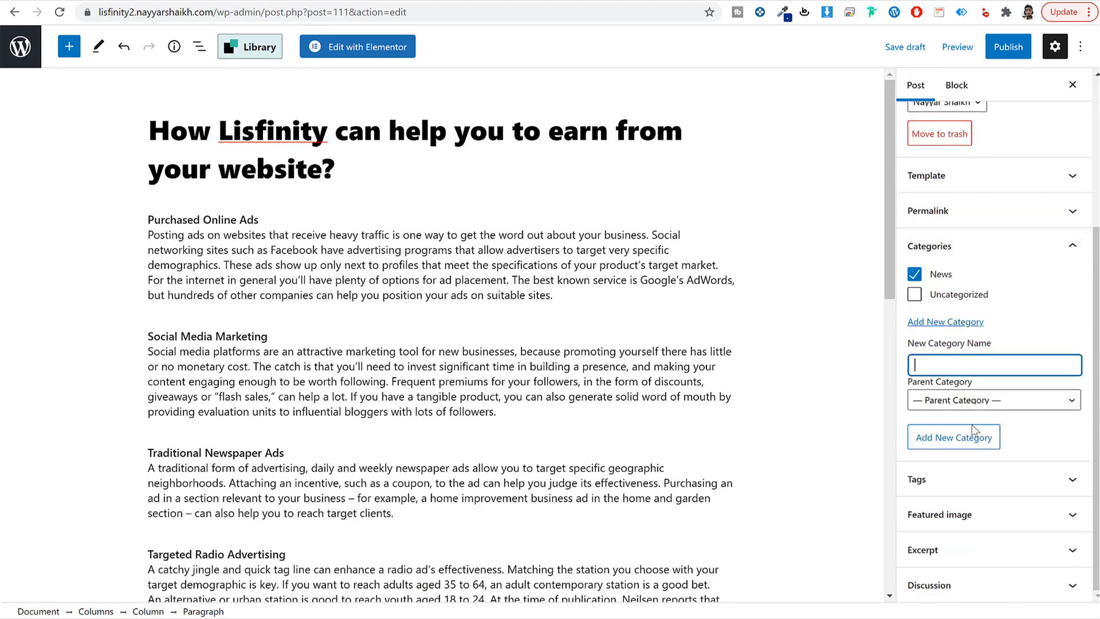
pyautogui.click(966, 516)
pyautogui.click(969, 487)
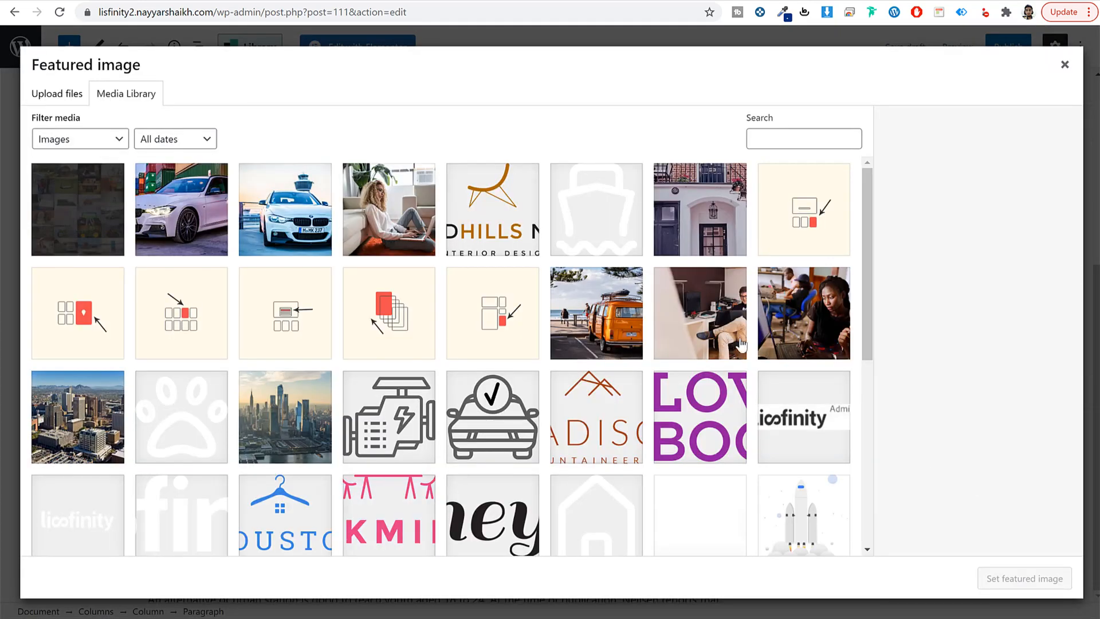
pyautogui.click(793, 320)
pyautogui.click(1009, 586)
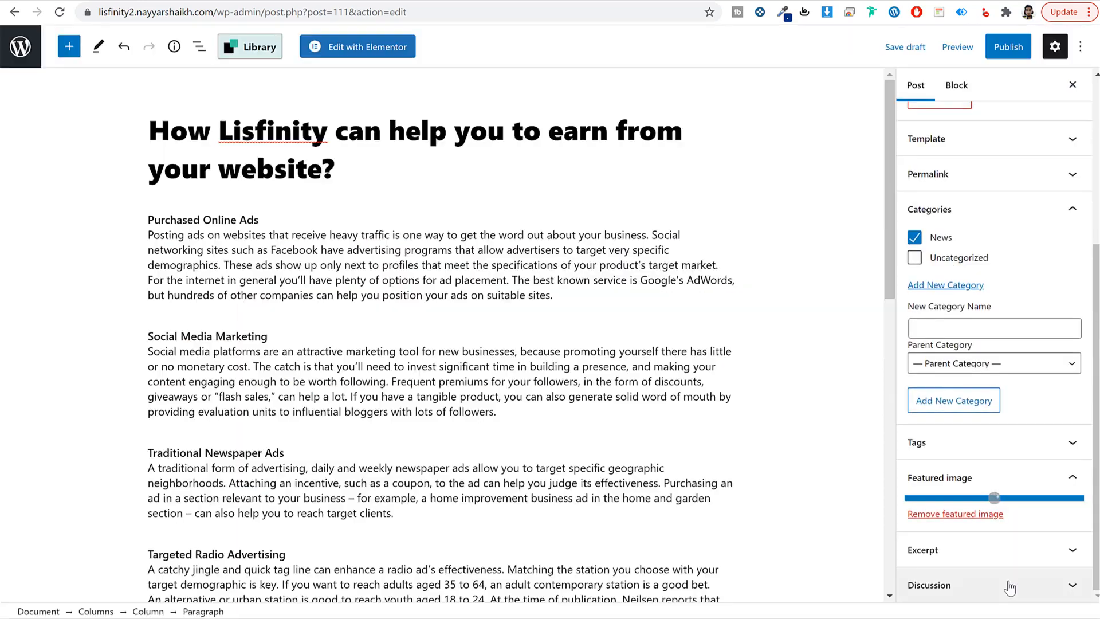
# Step: Publish the post, confirming the publish prompt
pyautogui.scroll(4, 979, 477)
pyautogui.click(1008, 46)
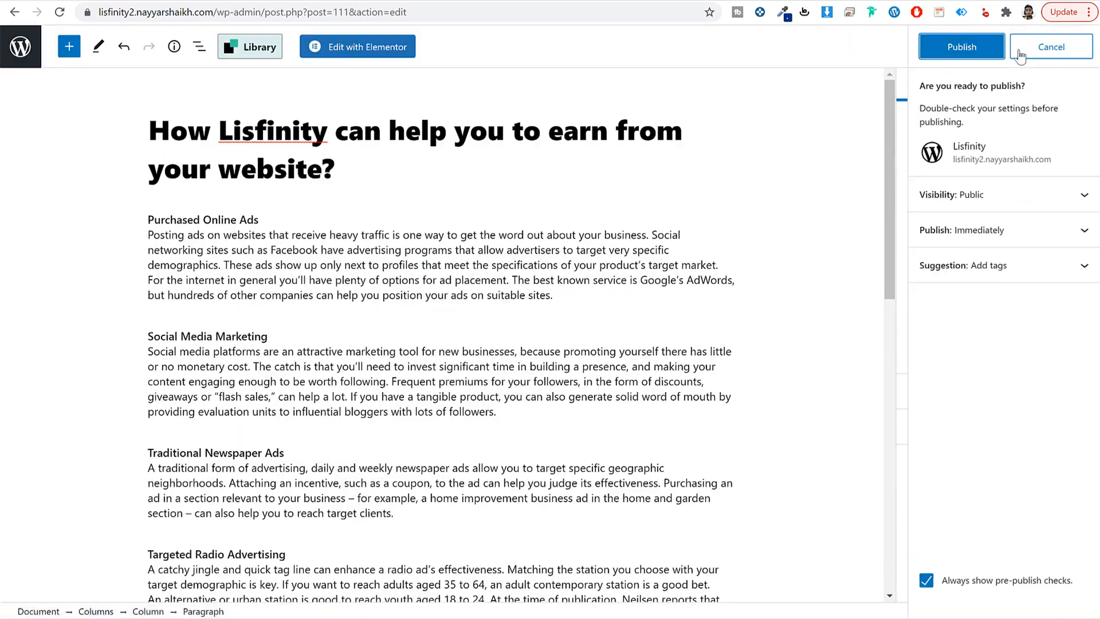
pyautogui.click(966, 56)
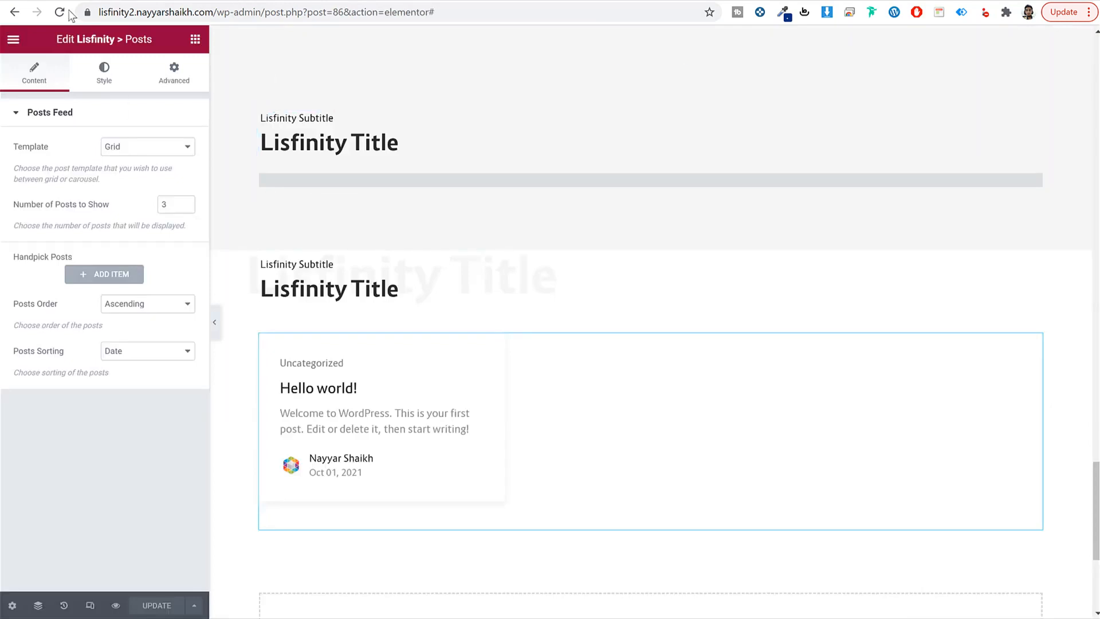
# Step: Reload the editor and give the blog posts section a classic #f6f6f6 background
pyautogui.click(61, 12)
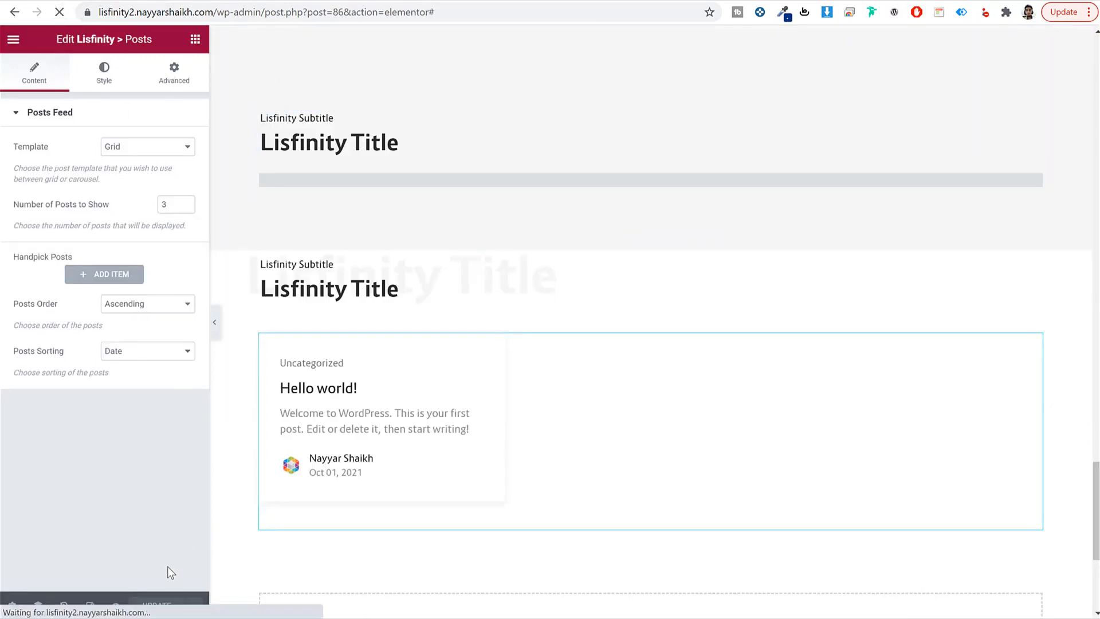
pyautogui.scroll(-10, 687, 465)
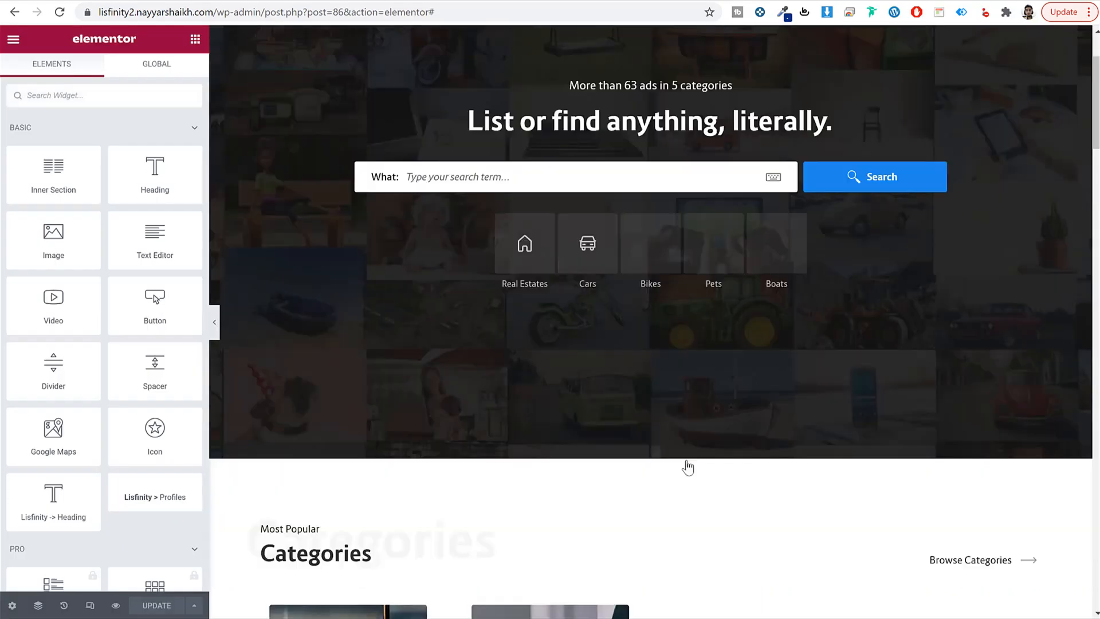
pyautogui.scroll(-15, 685, 460)
pyautogui.scroll(6, 659, 438)
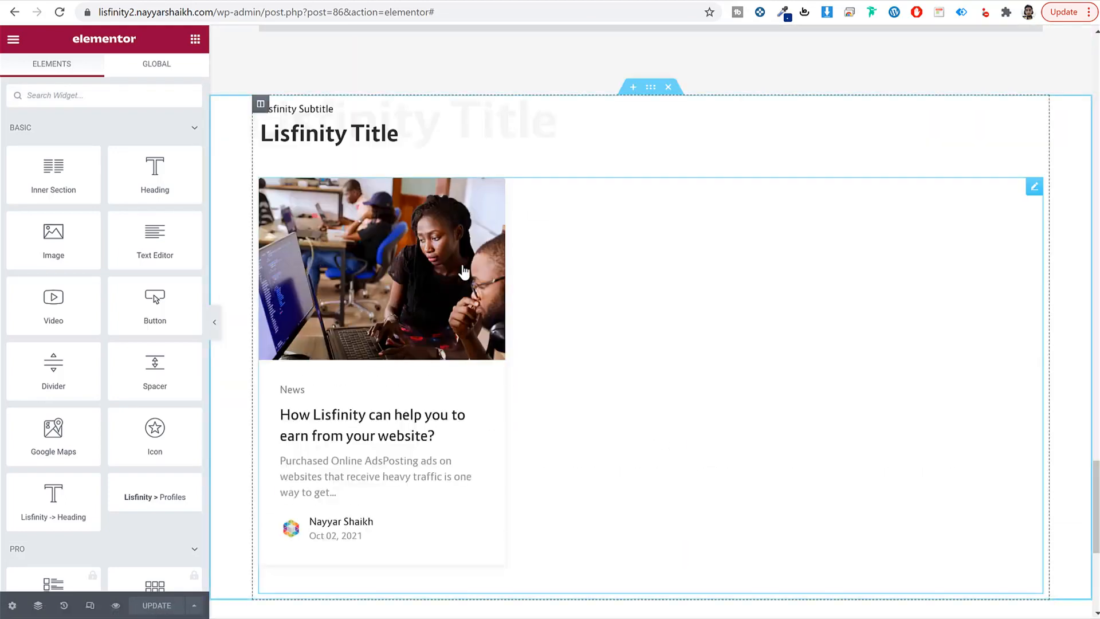
pyautogui.click(653, 91)
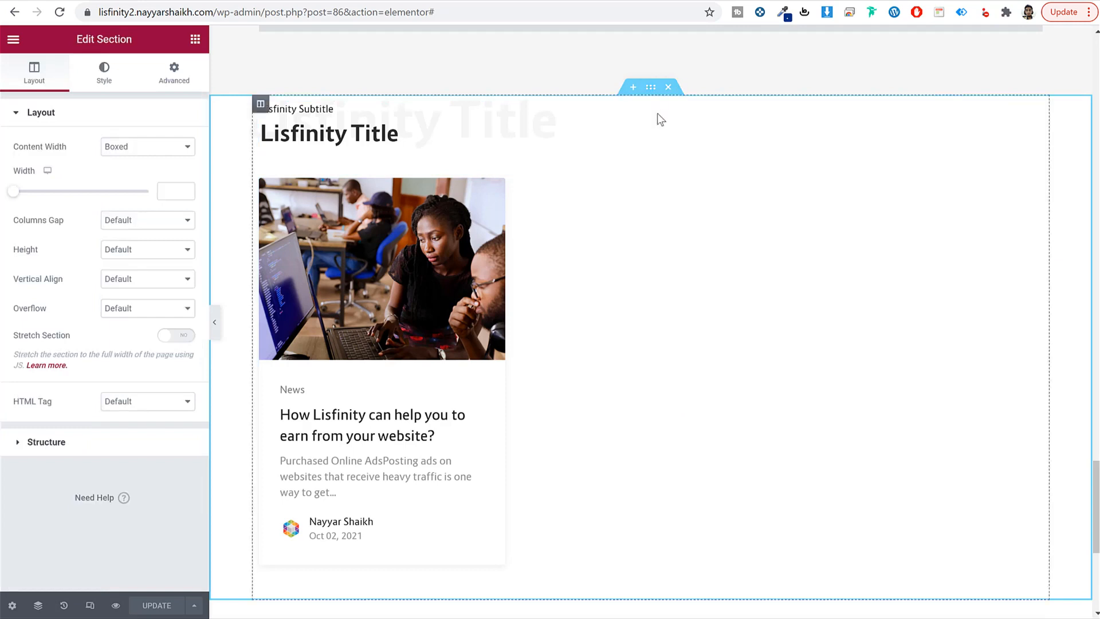
pyautogui.click(109, 75)
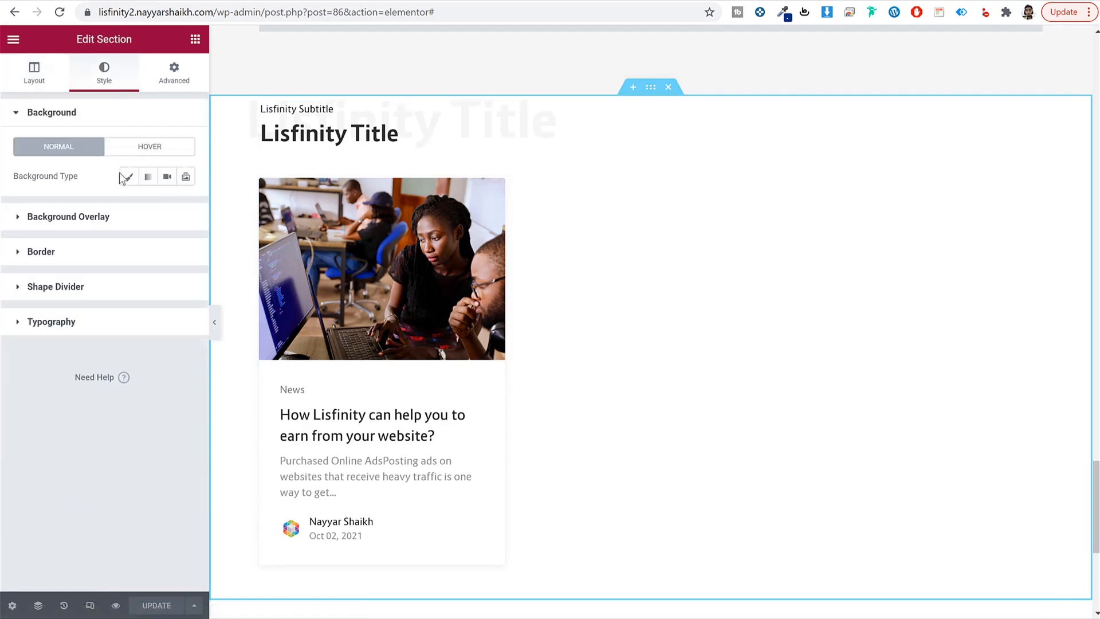
pyautogui.click(129, 177)
pyautogui.click(185, 206)
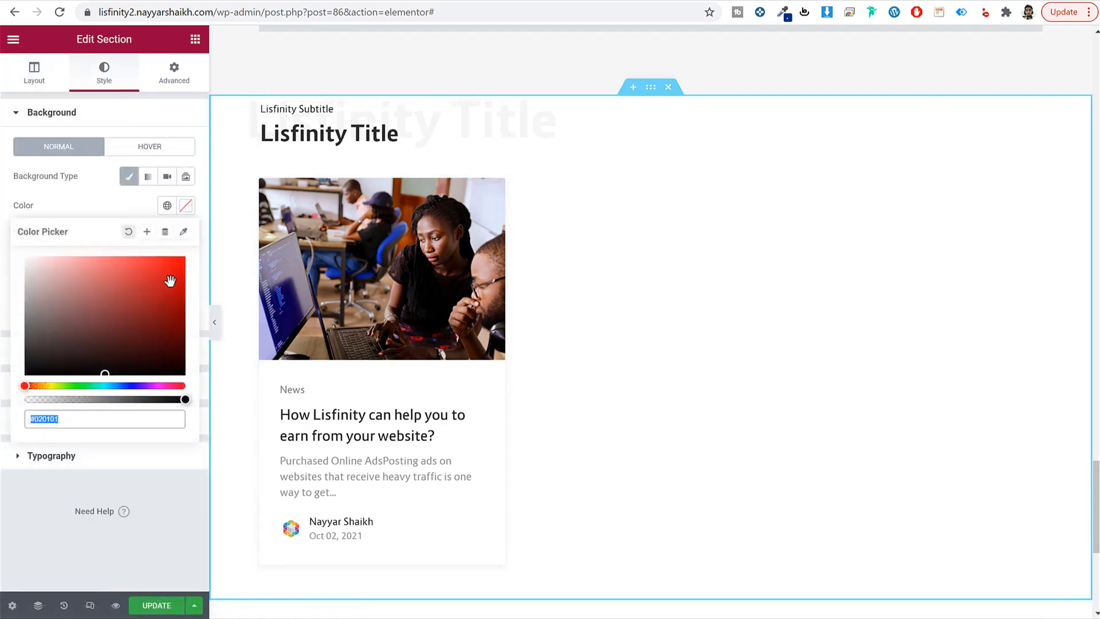
pyautogui.write('f6f6f6')
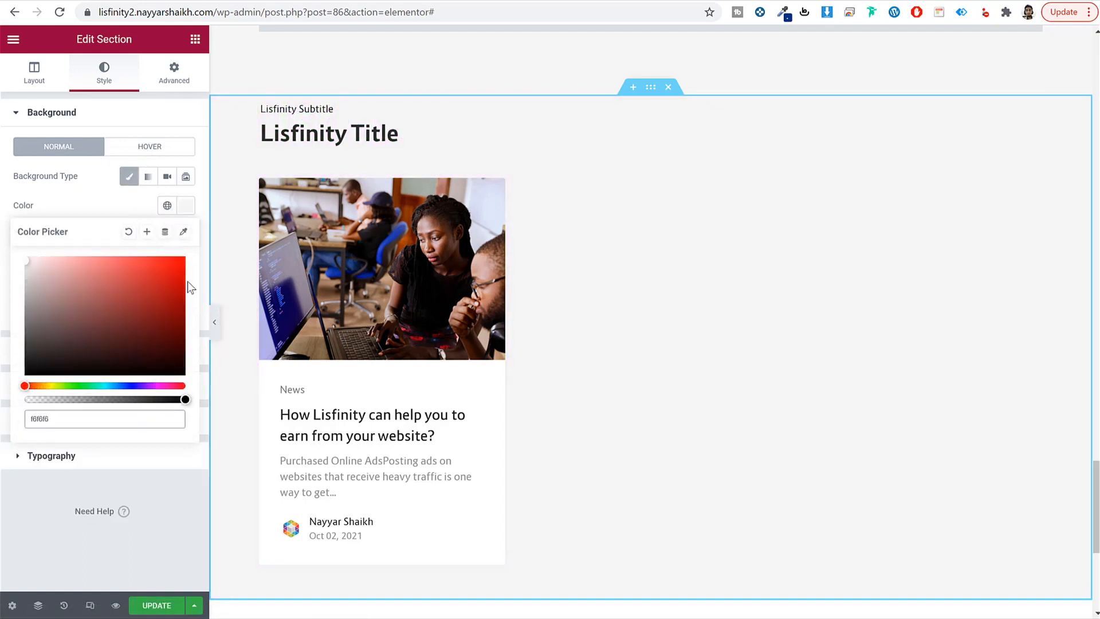
# Step: Set the section's top and bottom padding to 40 and update the page
pyautogui.click(174, 74)
pyautogui.click(177, 218)
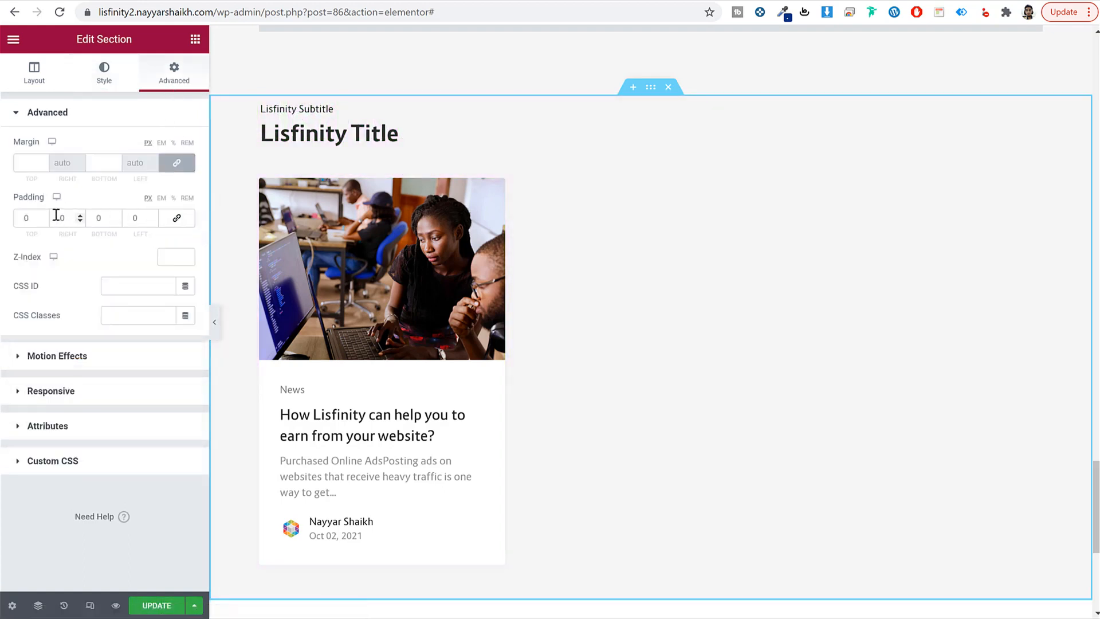
pyautogui.doubleClick(30, 217)
pyautogui.write('40')
pyautogui.press('Tab')
pyautogui.press('Tab')
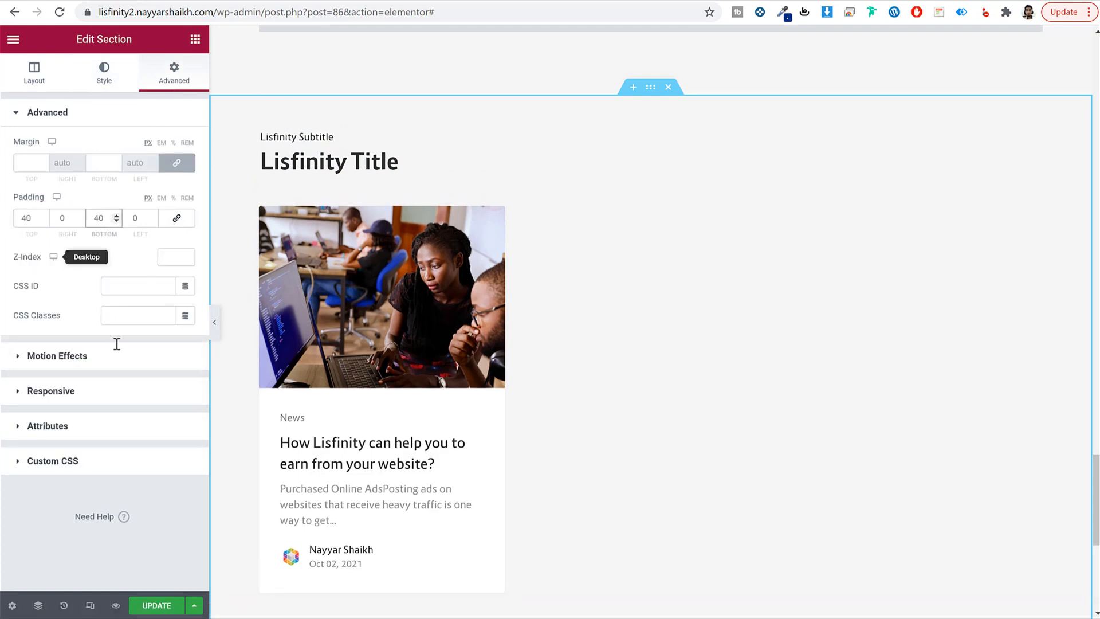
pyautogui.click(157, 605)
pyautogui.scroll(20, 470, 435)
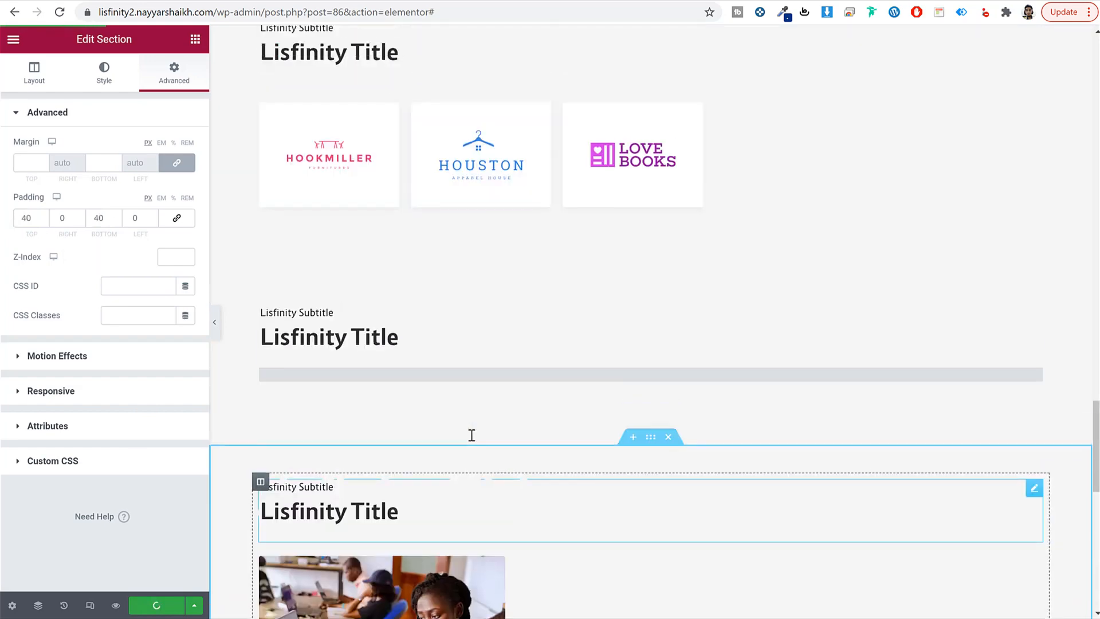
pyautogui.scroll(10, 470, 434)
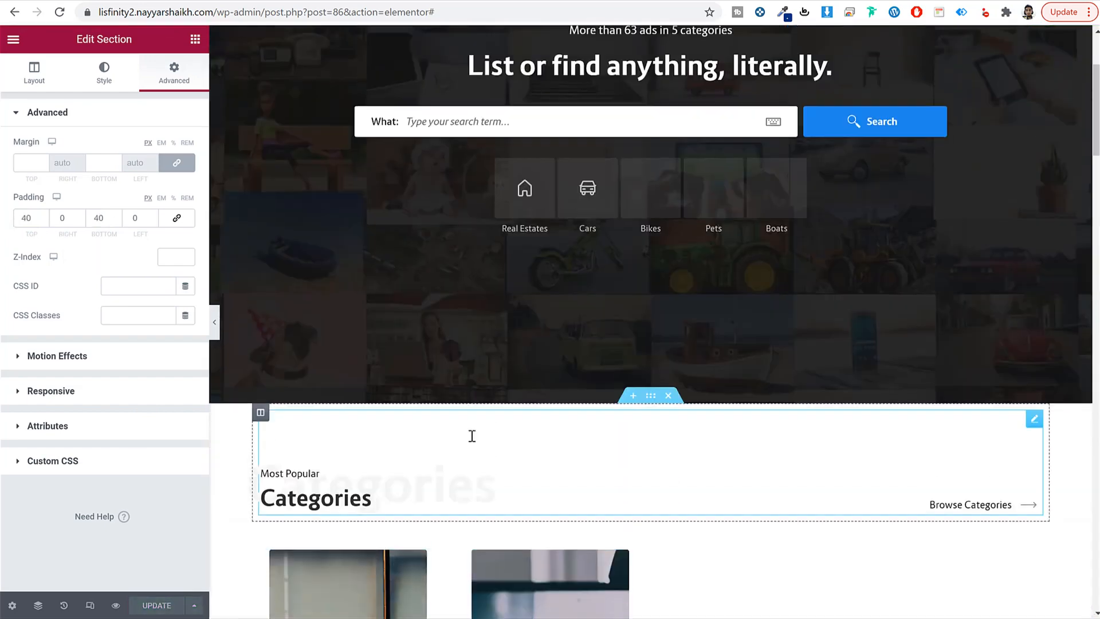
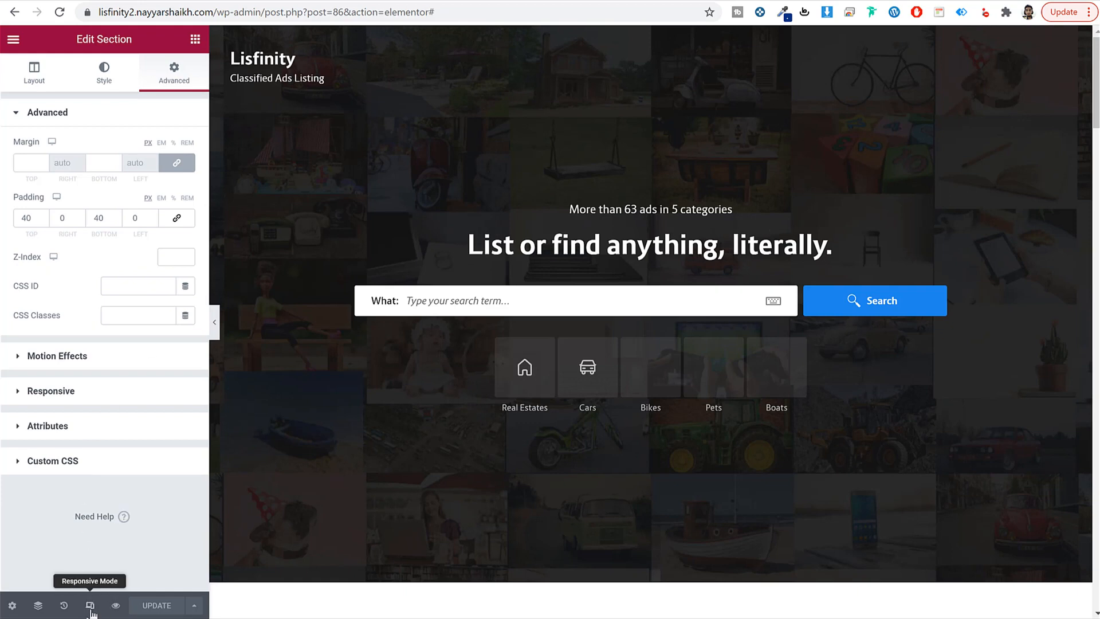
# Step: Switch the preview to mobile and set the Promo Ads widget to break into 1 column
pyautogui.click(90, 606)
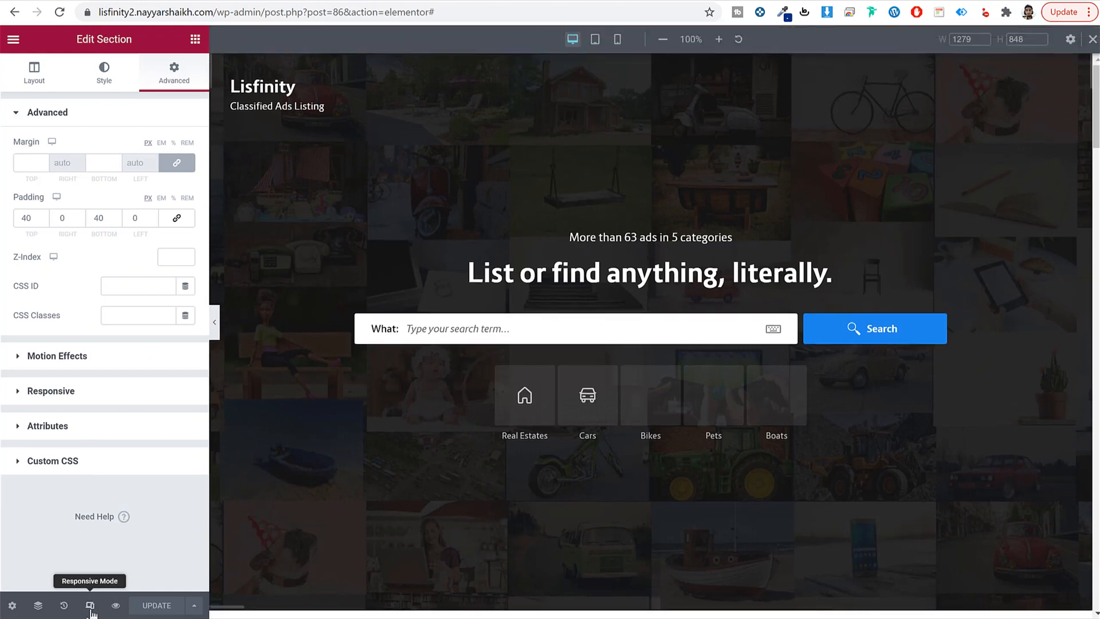
pyautogui.click(618, 41)
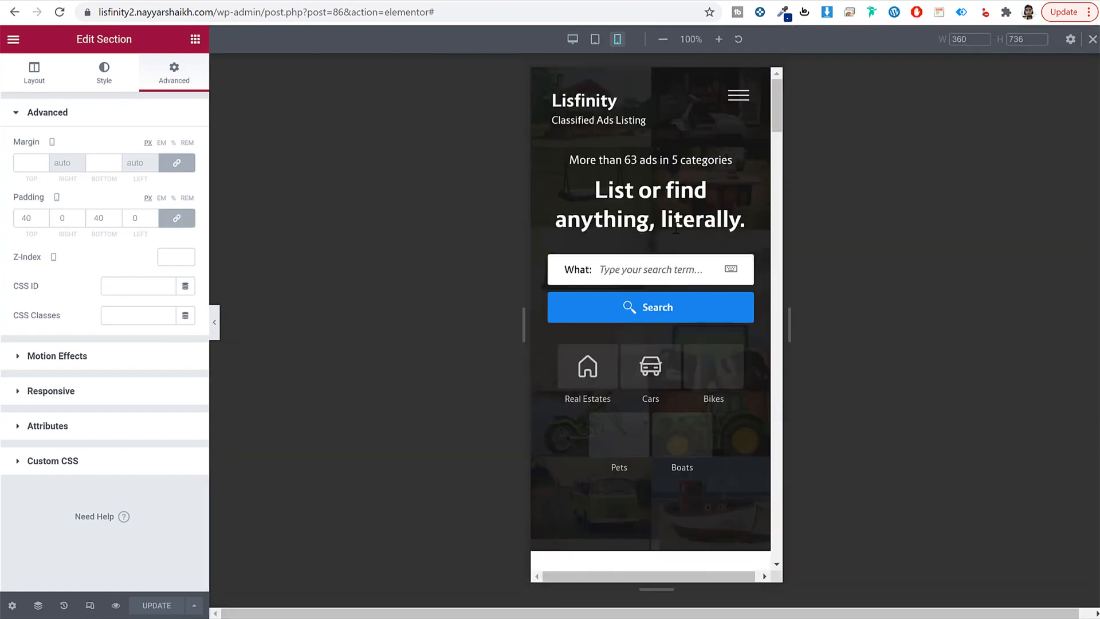
pyautogui.scroll(-8, 682, 285)
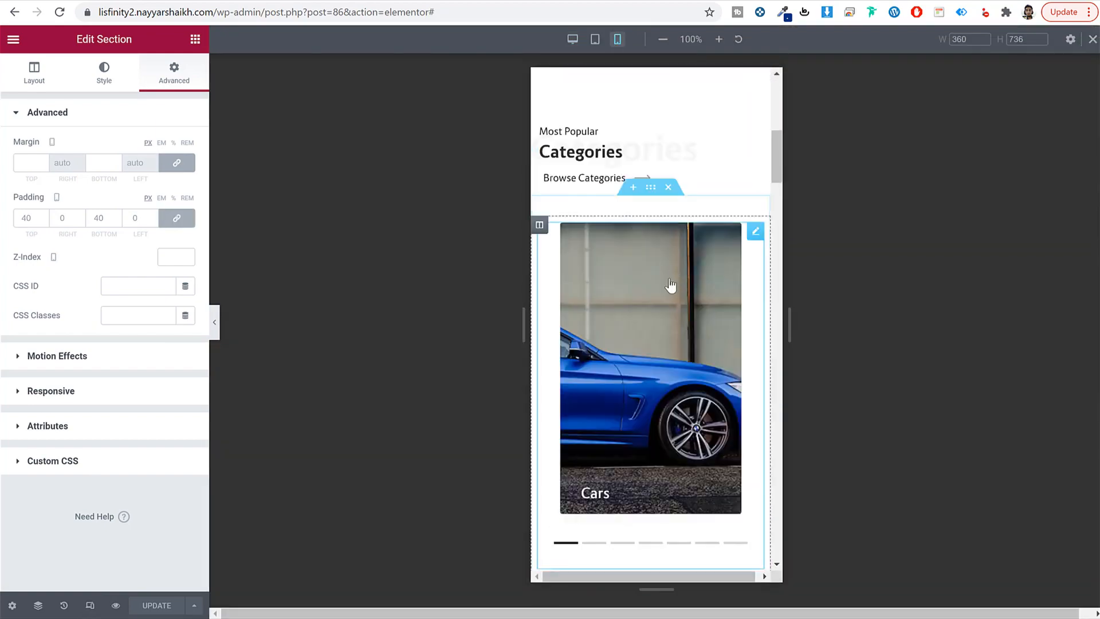
pyautogui.scroll(-5, 670, 285)
pyautogui.click(595, 264)
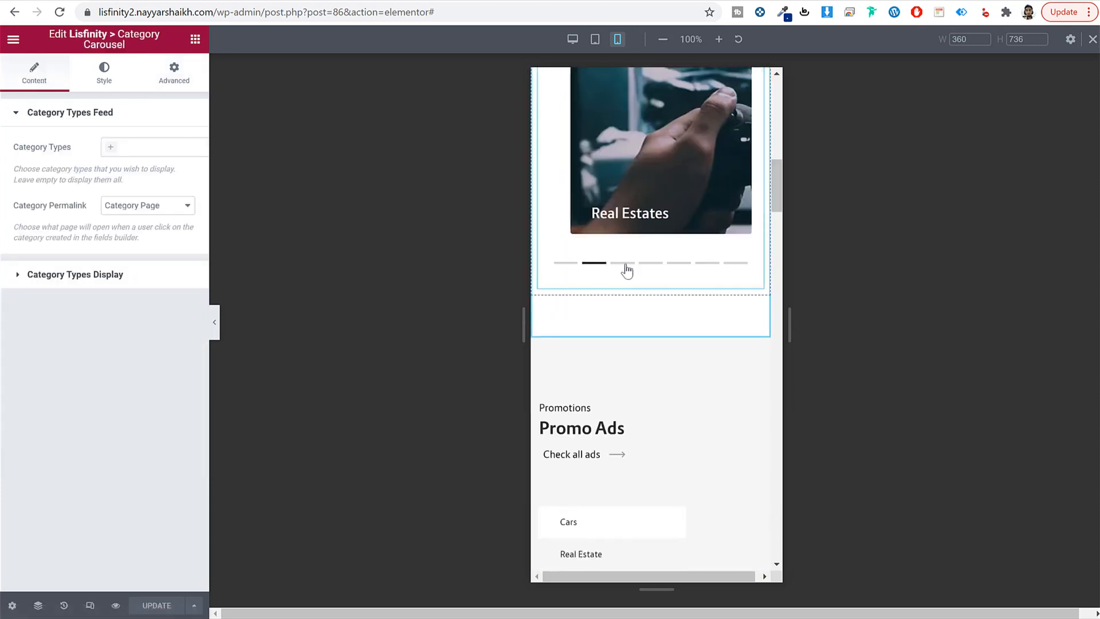
pyautogui.scroll(-6, 683, 307)
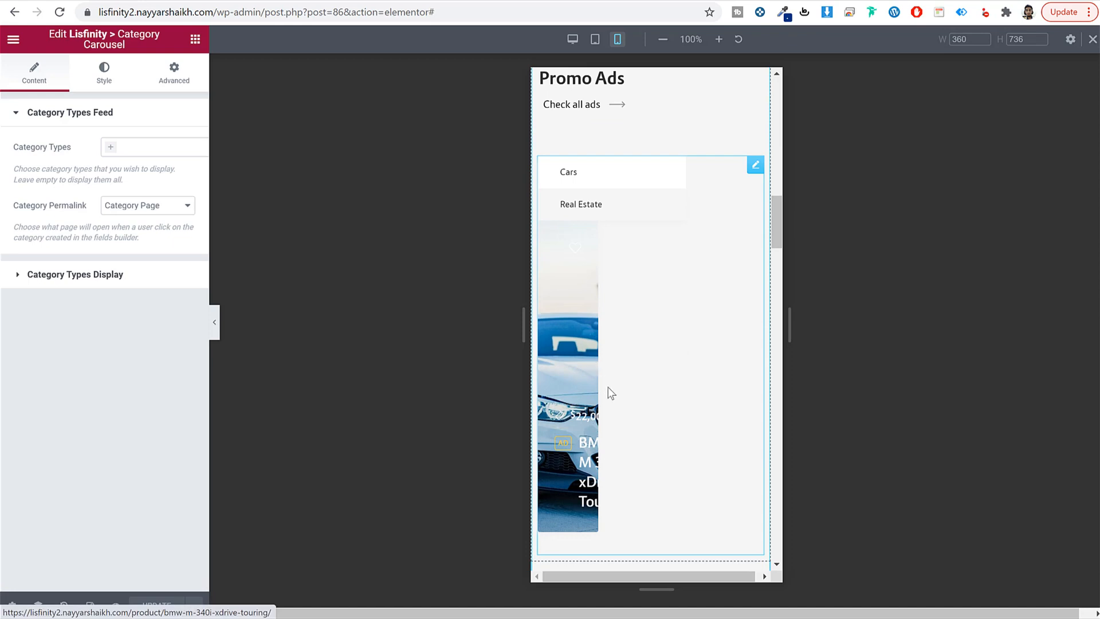
pyautogui.scroll(1, 644, 372)
pyautogui.scroll(-2, 645, 342)
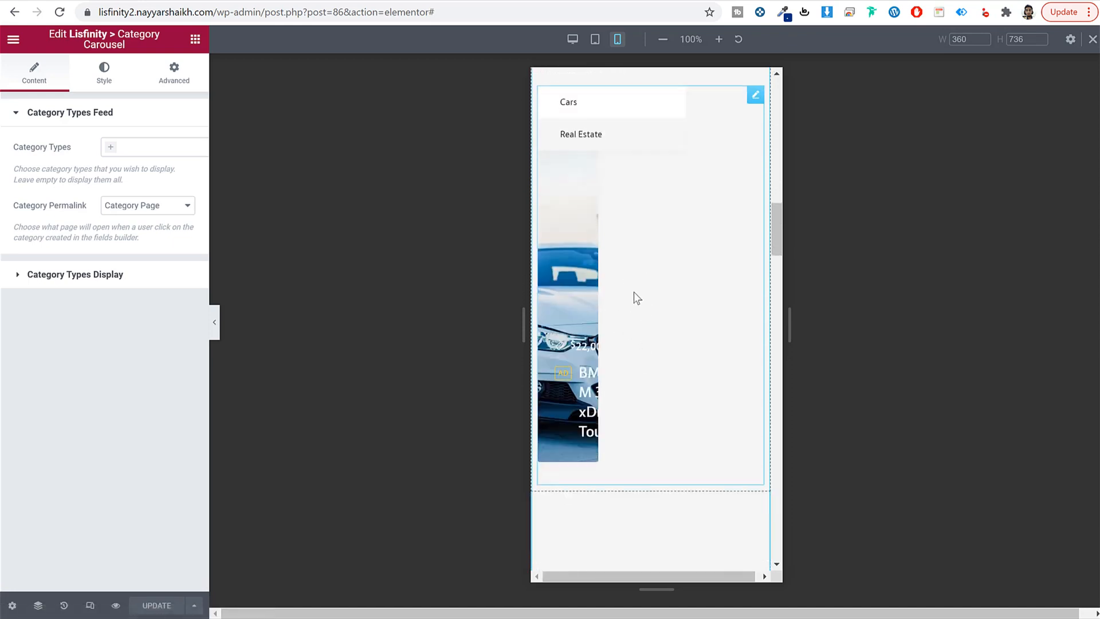
pyautogui.scroll(1, 653, 352)
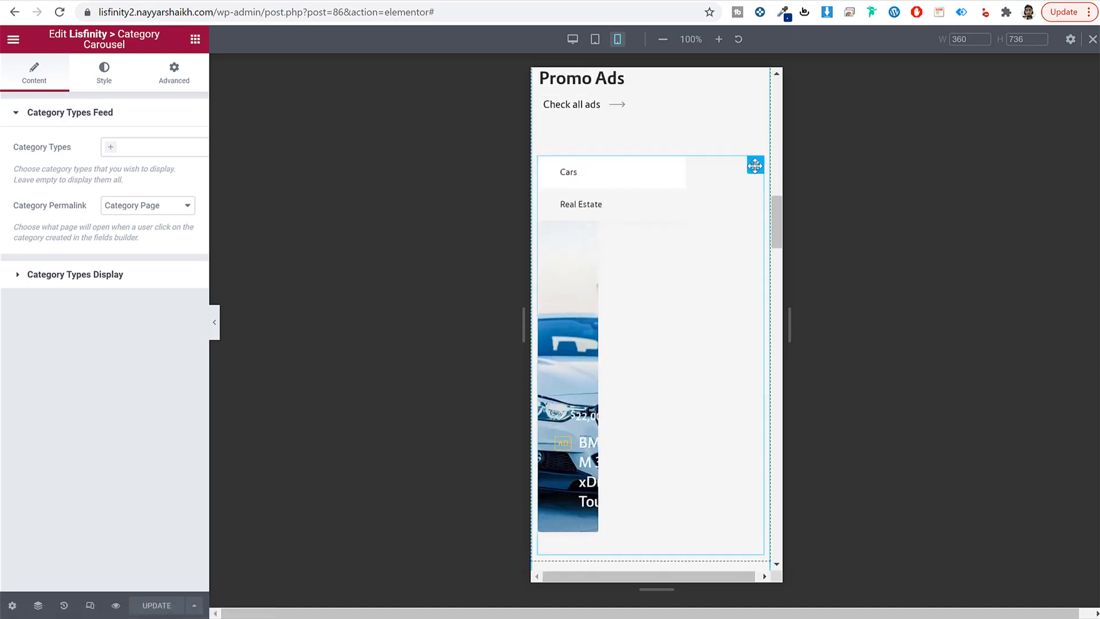
pyautogui.click(585, 392)
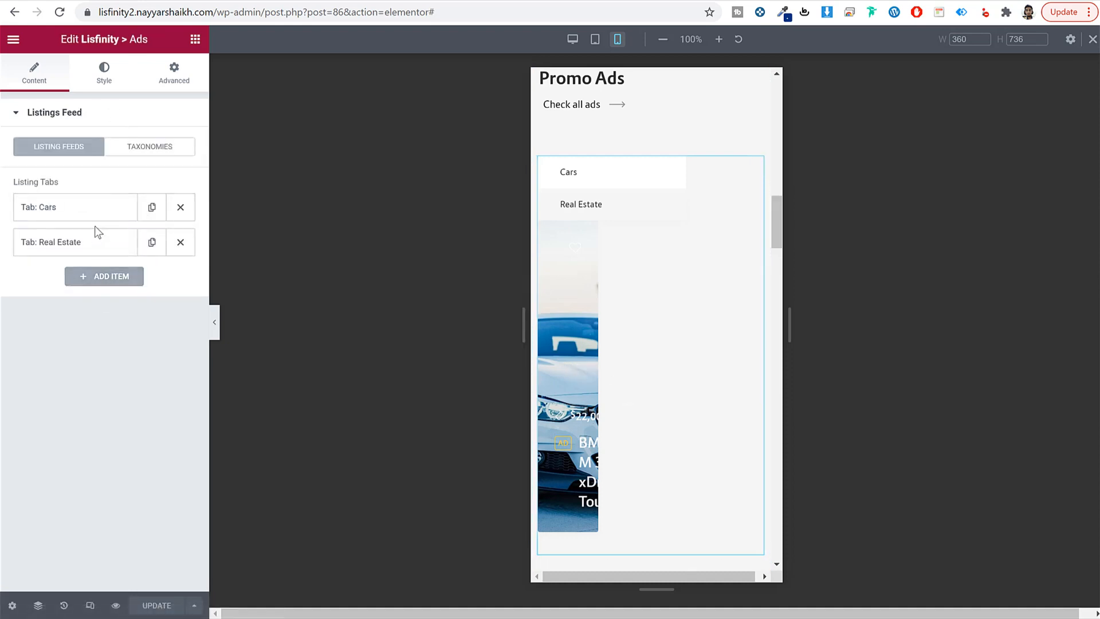
pyautogui.click(119, 89)
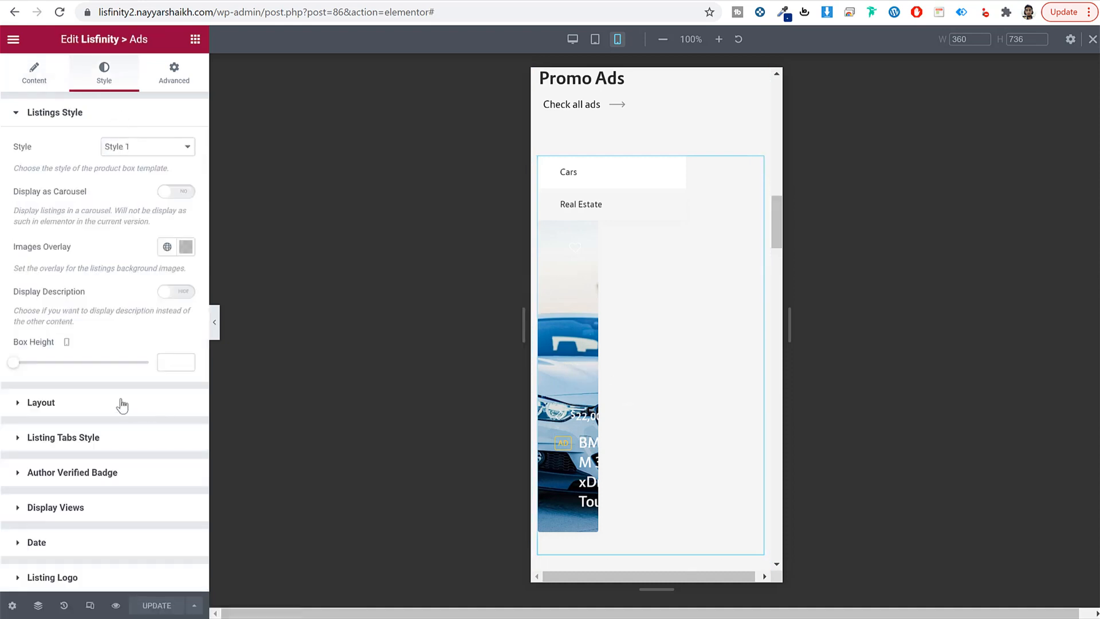
pyautogui.click(119, 401)
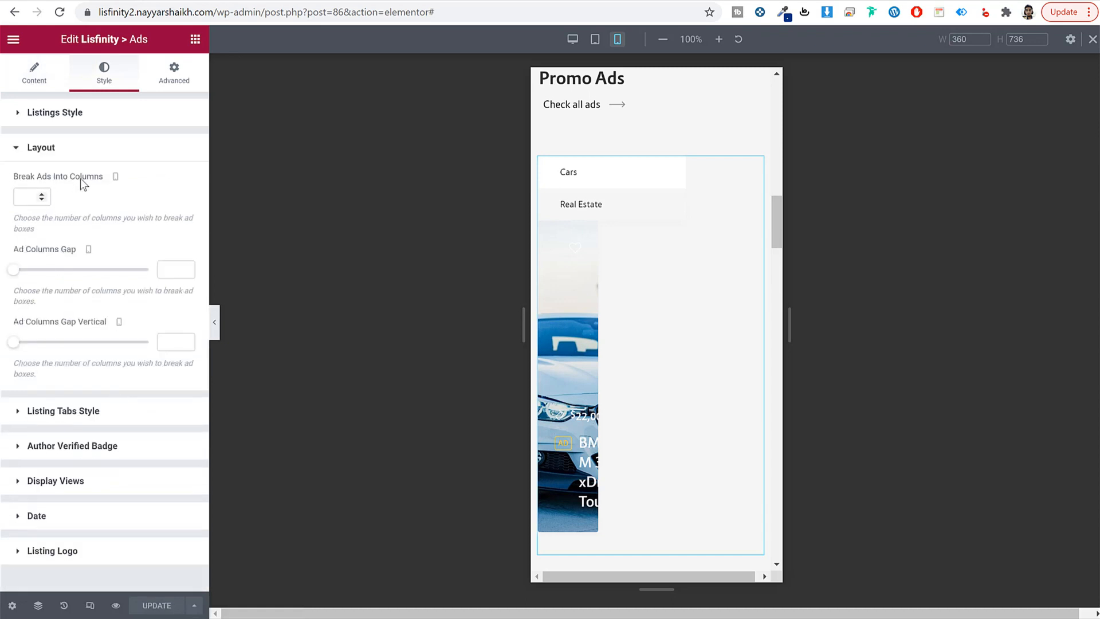
pyautogui.click(23, 198)
pyautogui.write('1')
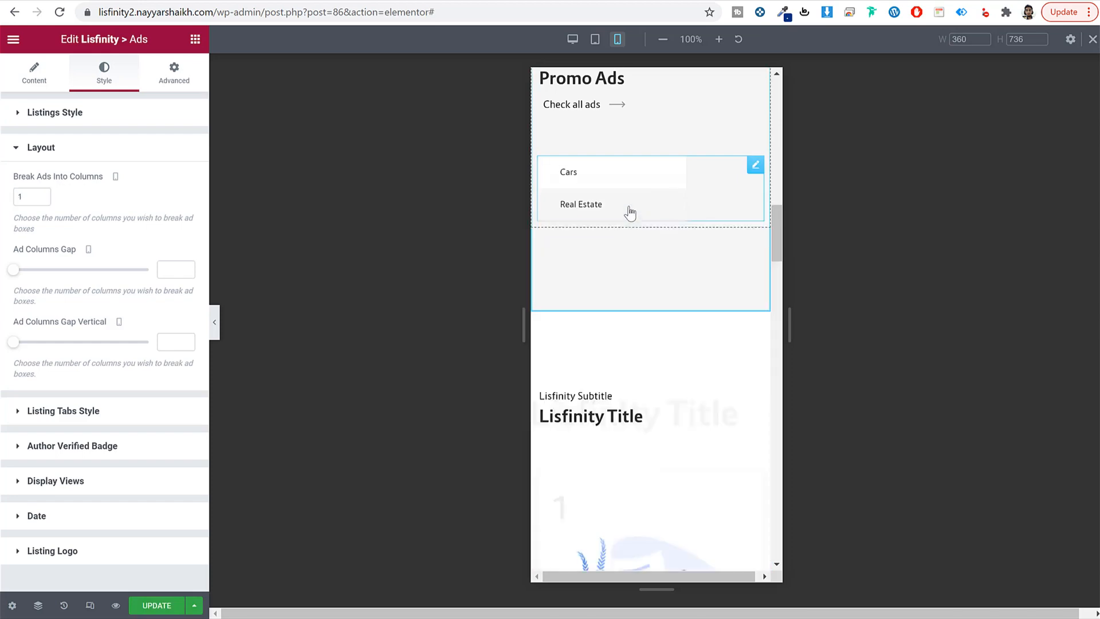
# Step: Set the blog Posts widget to break into 1 column on mobile
pyautogui.click(617, 182)
pyautogui.scroll(-4, 754, 318)
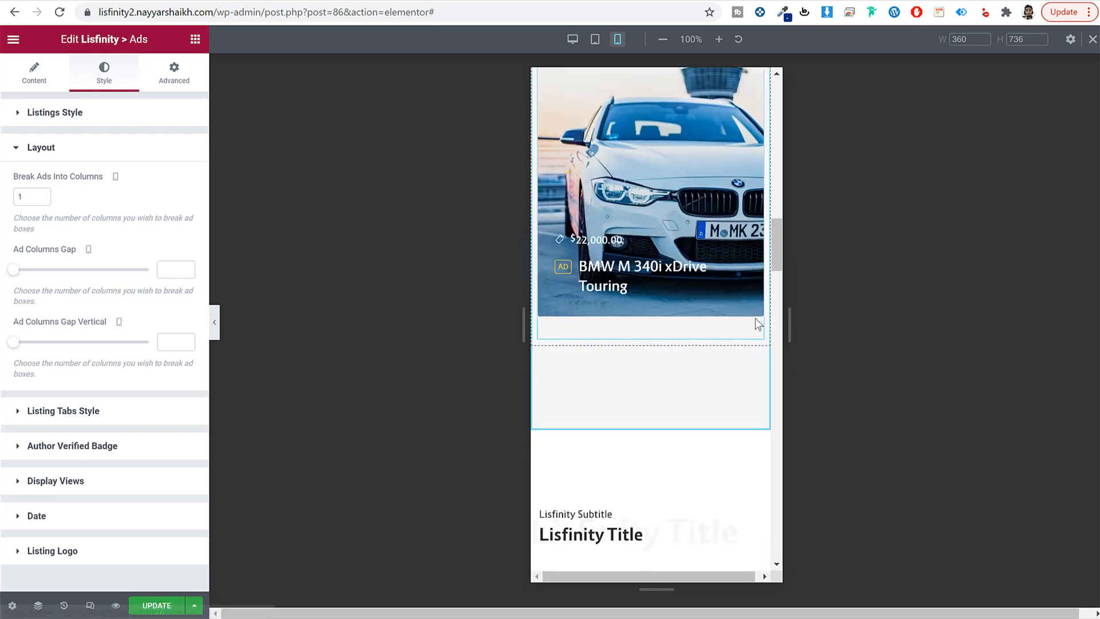
pyautogui.scroll(-10, 754, 318)
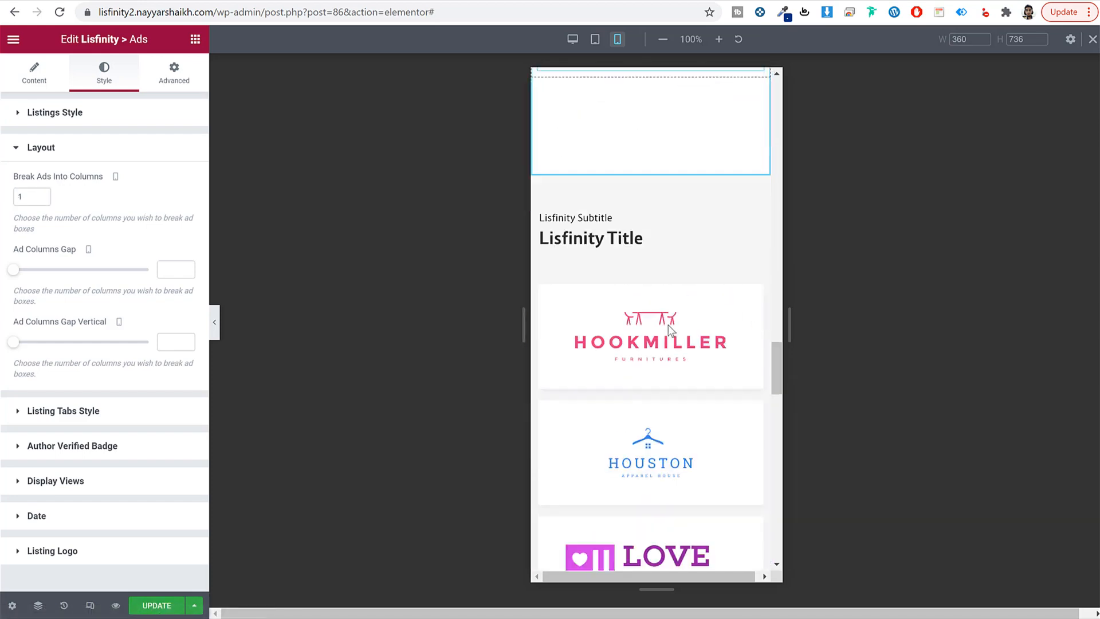
pyautogui.scroll(-8, 668, 328)
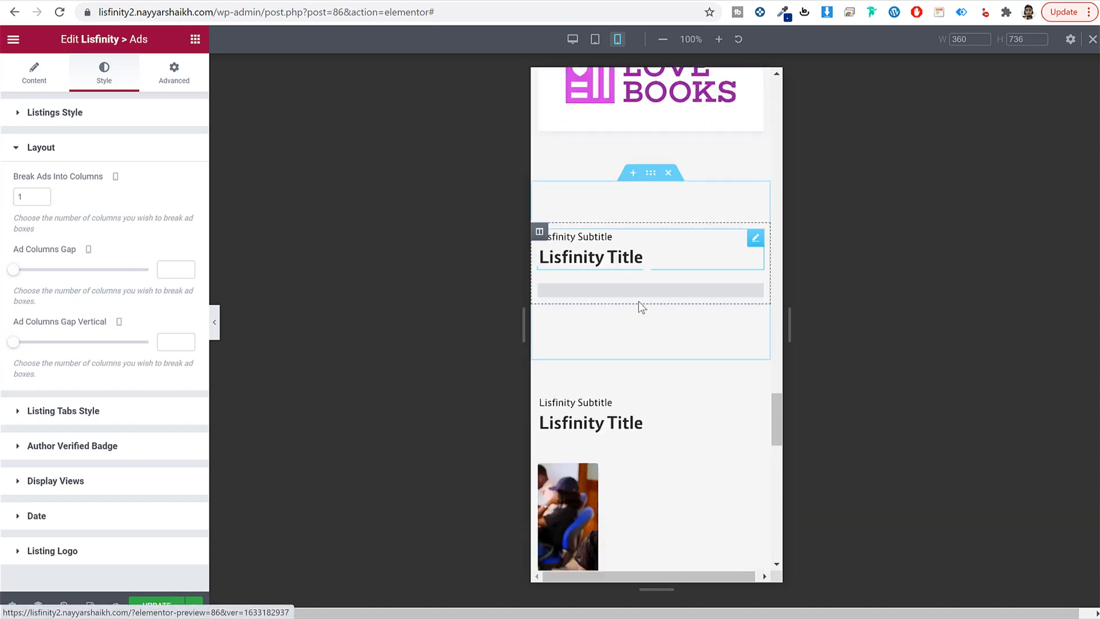
pyautogui.scroll(-2, 639, 304)
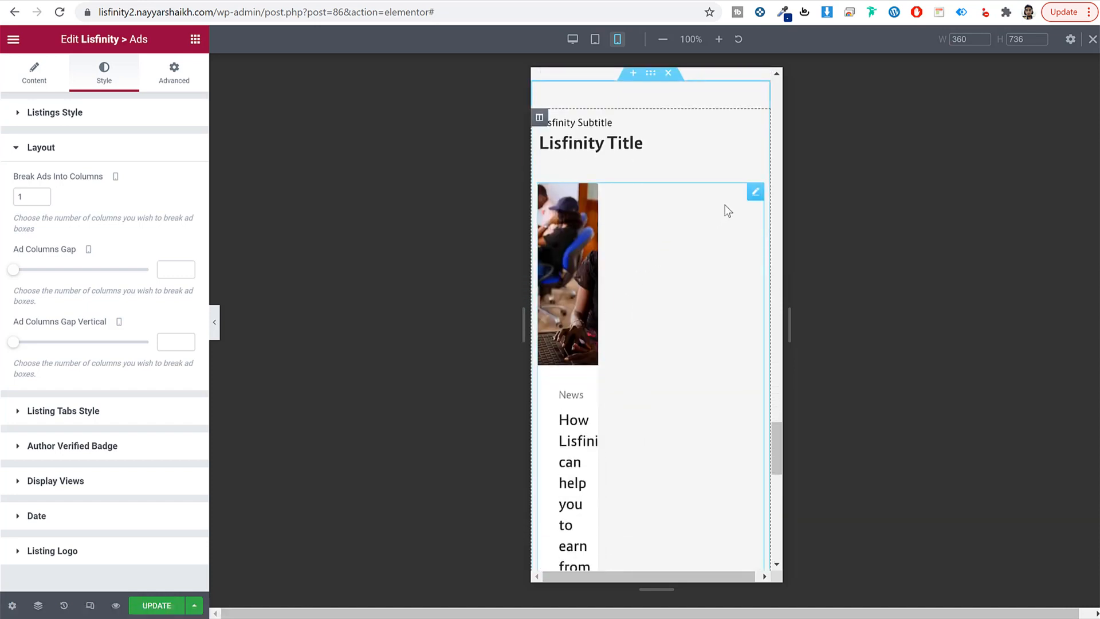
pyautogui.click(733, 203)
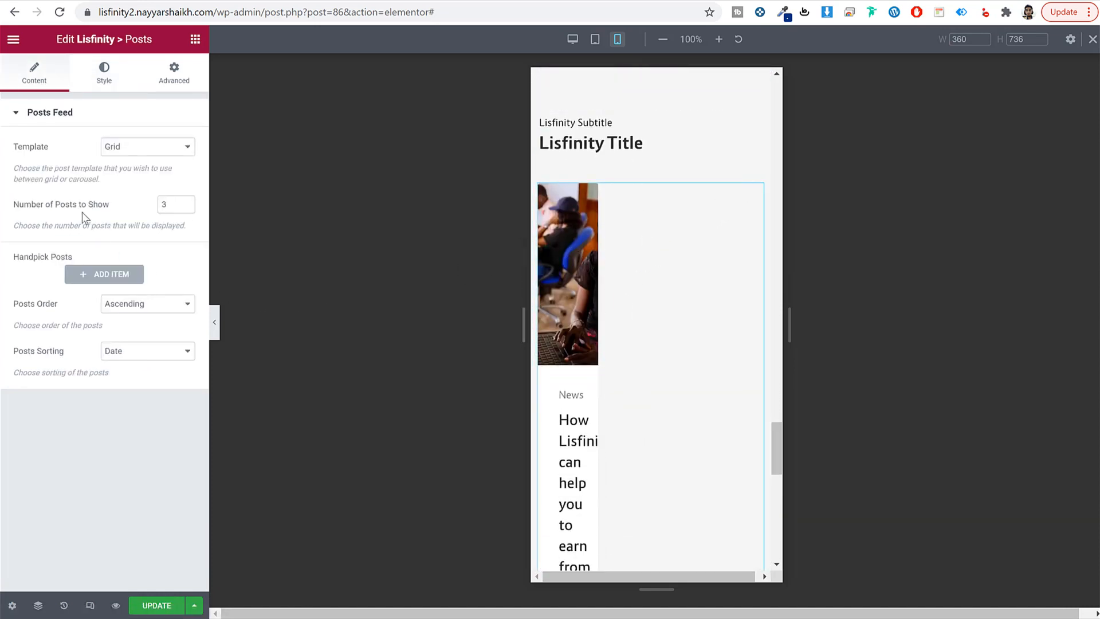
pyautogui.click(115, 84)
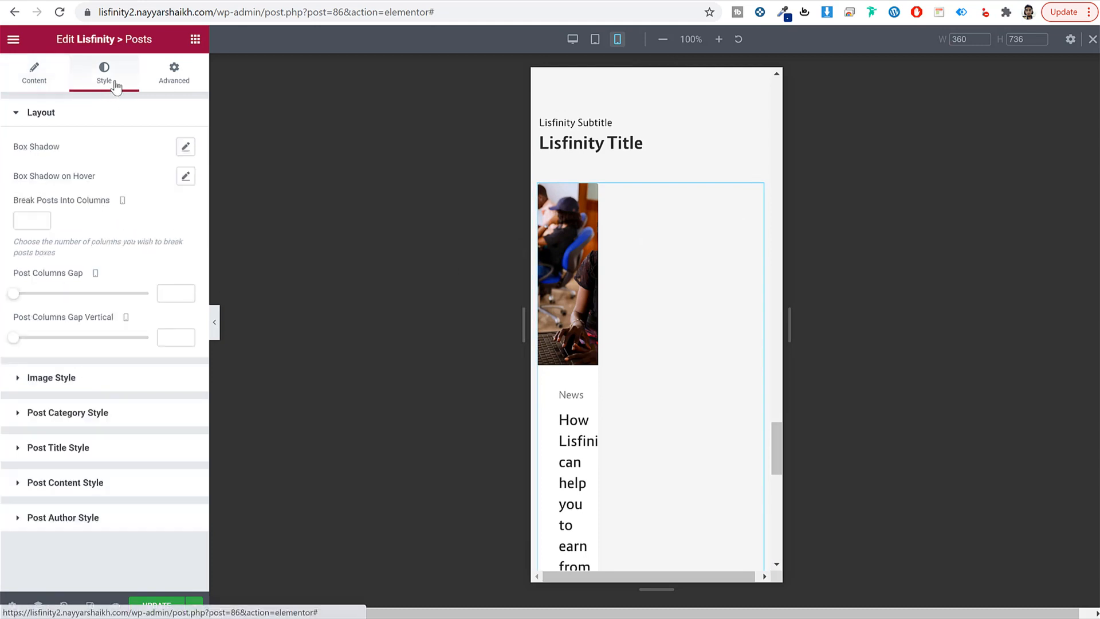
pyautogui.moveTo(42, 200); pyautogui.dragTo(97, 200)
pyautogui.click(16, 219)
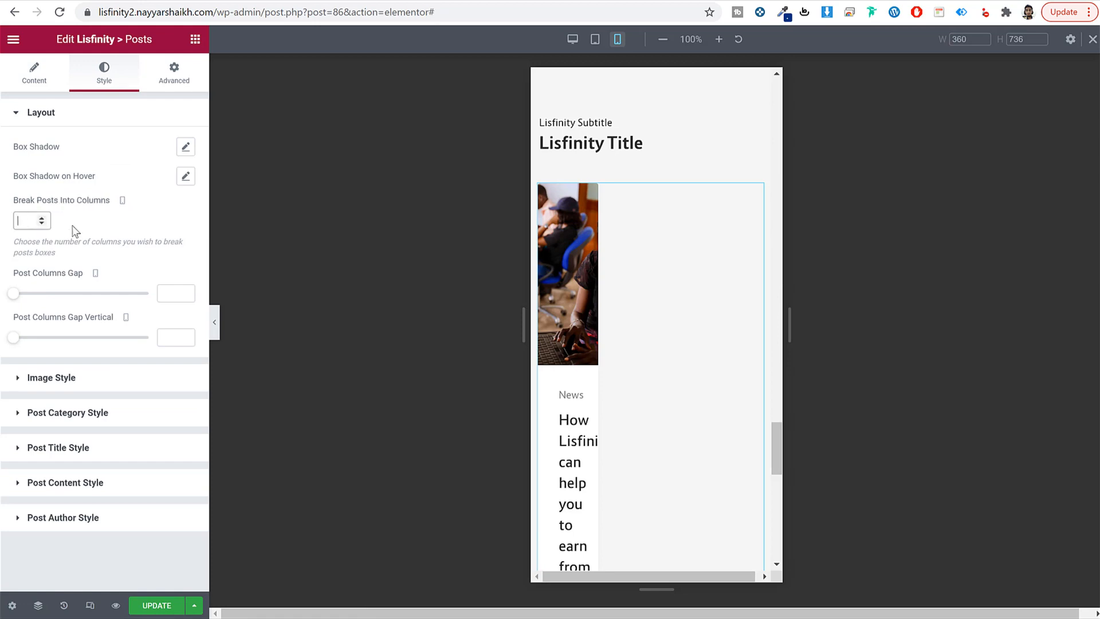
pyautogui.write('1')
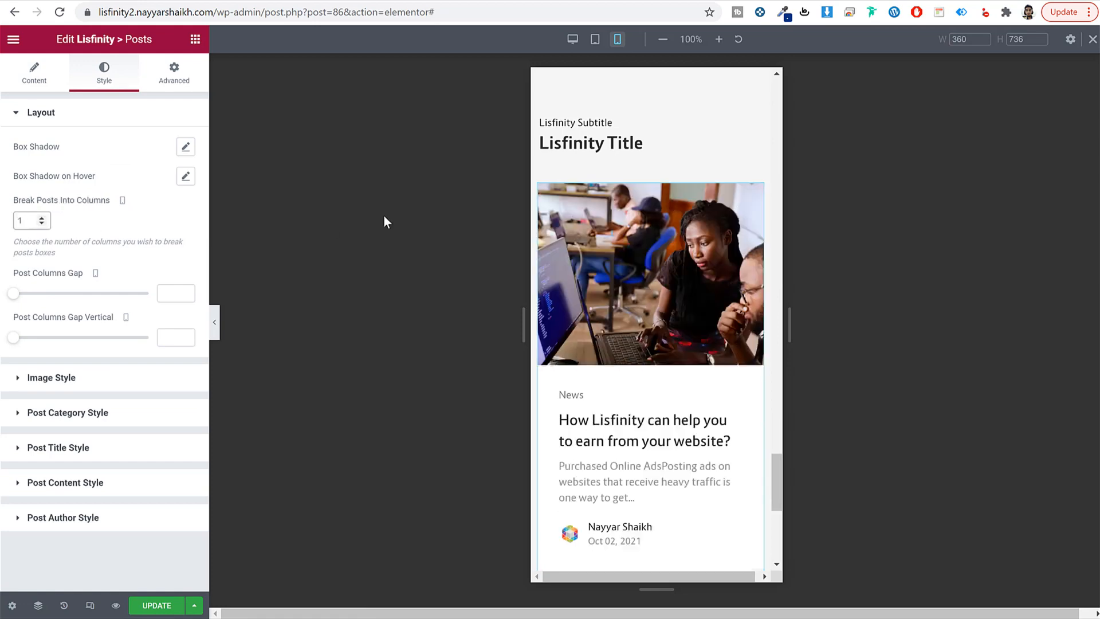
# Step: Save the home page and return the preview to desktop size
pyautogui.scroll(-6, 637, 335)
pyautogui.scroll(7, 644, 336)
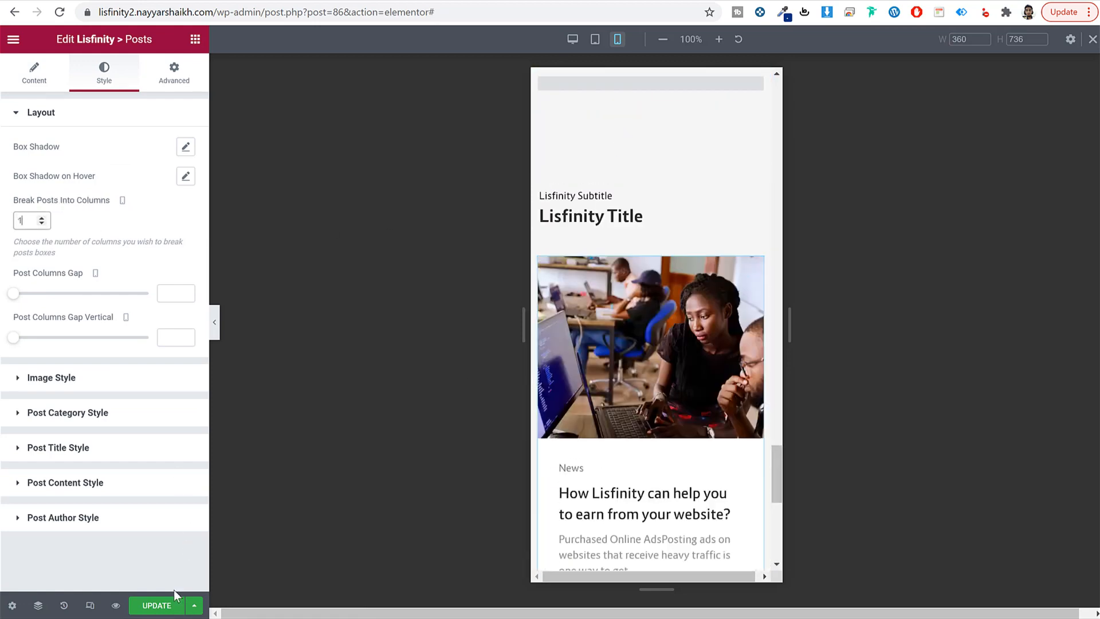
pyautogui.click(160, 610)
pyautogui.scroll(10, 651, 462)
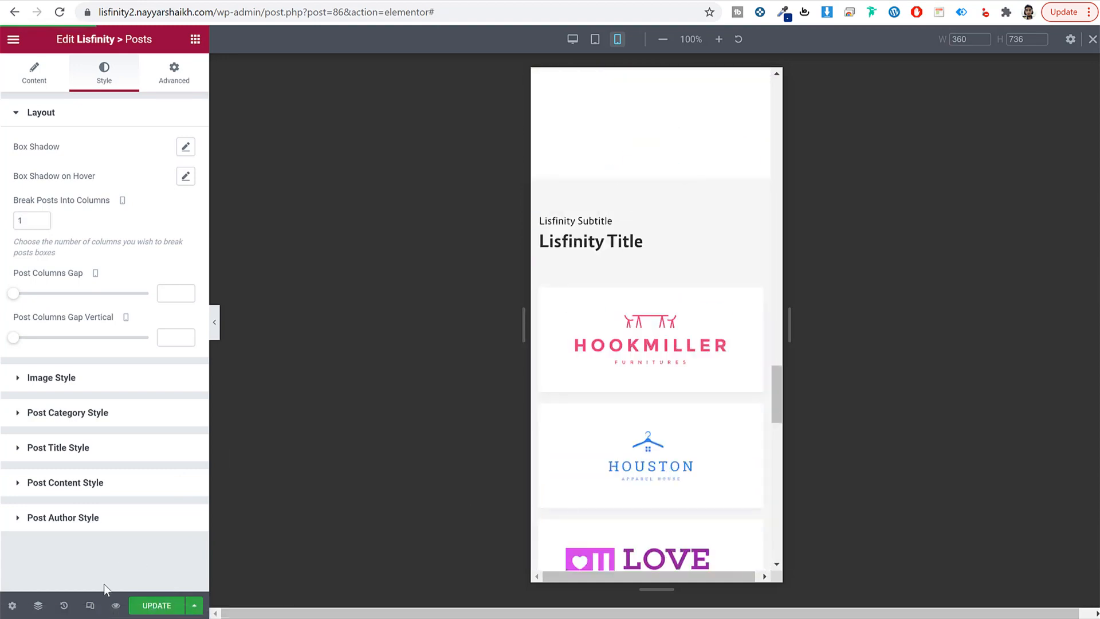
pyautogui.click(90, 605)
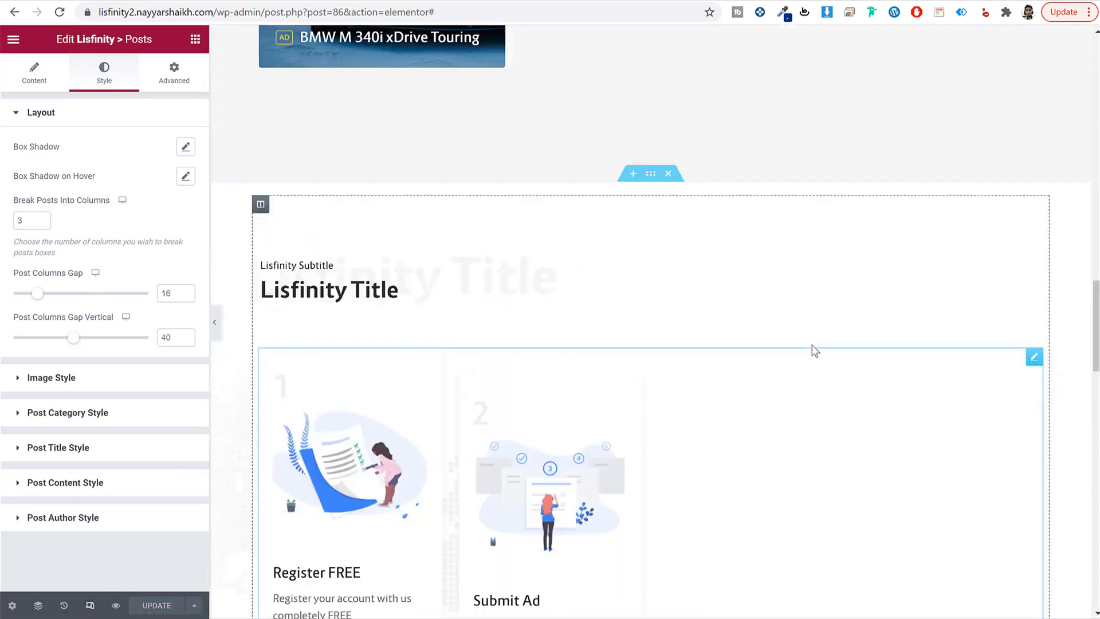
pyautogui.scroll(10, 812, 349)
pyautogui.moveTo(268, 16); pyautogui.dragTo(674, 57)
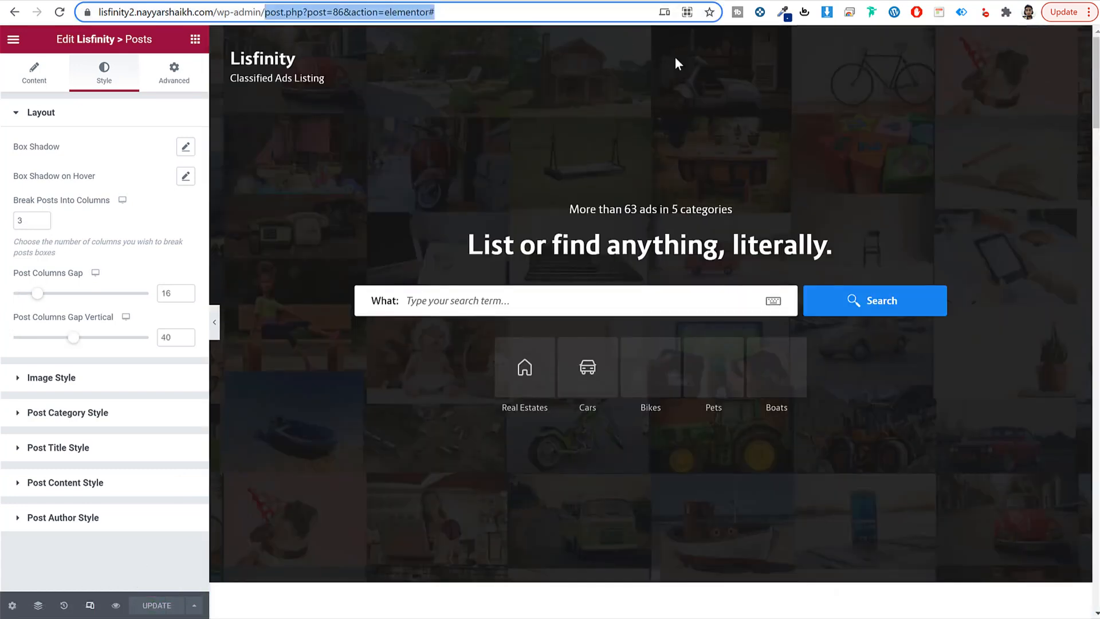
# Step: Create a new page titled 'Pricing', publish it, and load it in Elementor
pyautogui.press('BackSpace')
pyautogui.press('Return')
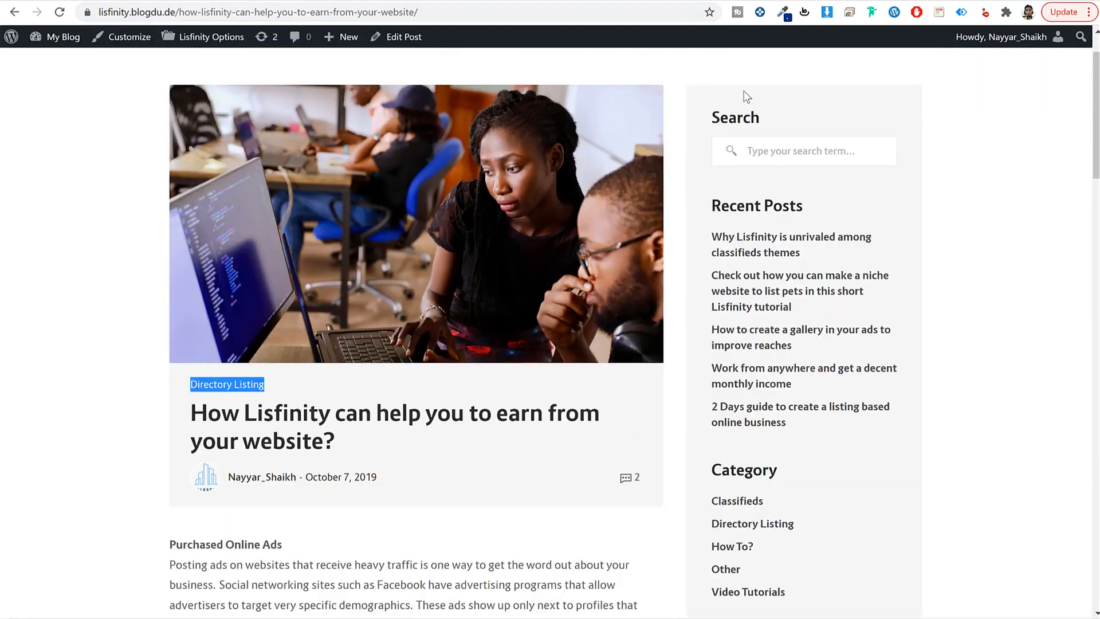
pyautogui.scroll(2, 745, 115)
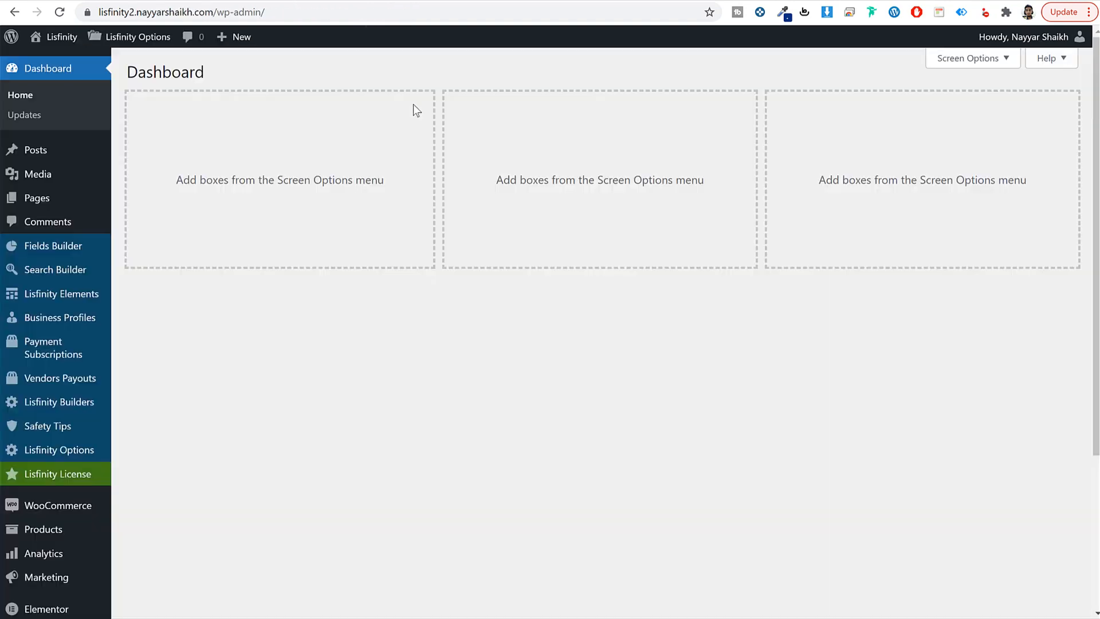
pyautogui.click(56, 197)
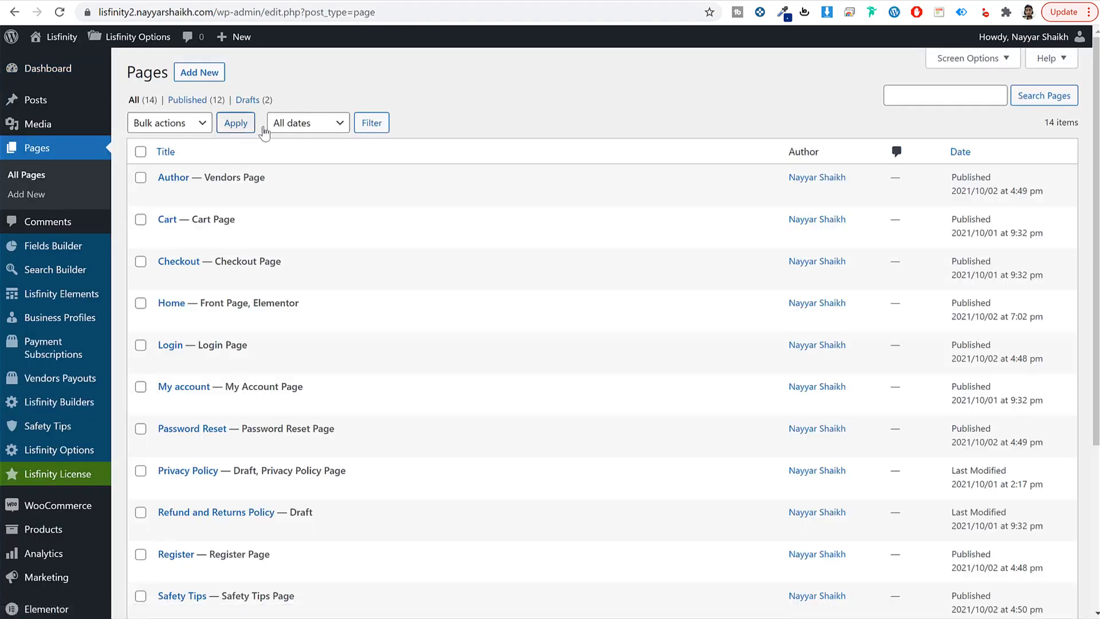
pyautogui.click(192, 74)
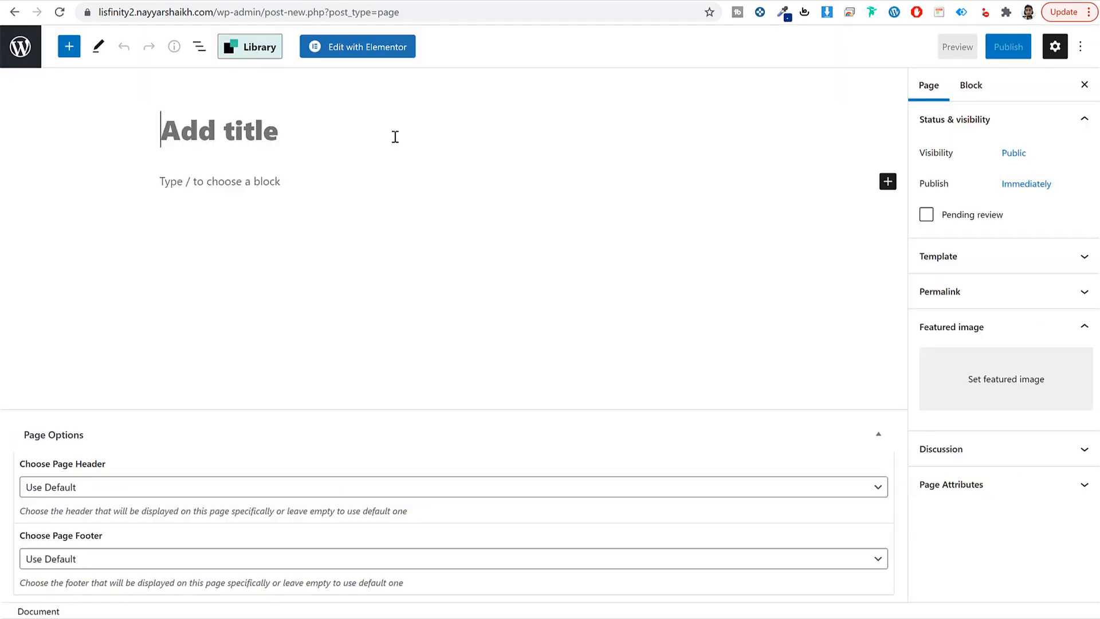
pyautogui.write('Pri')
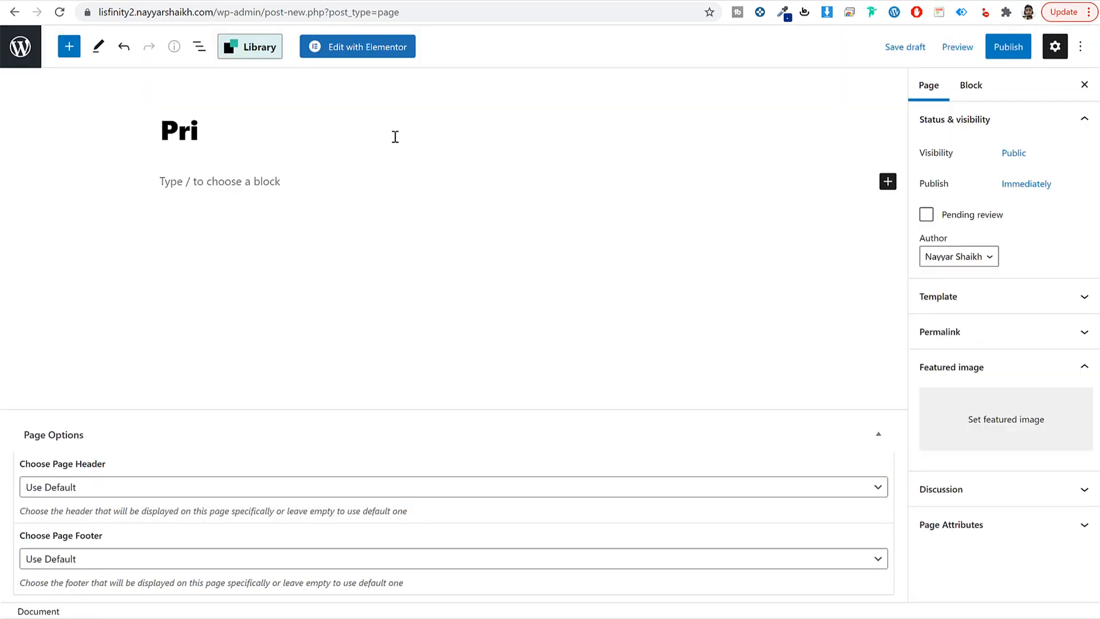
pyautogui.write('cing')
pyautogui.click(1007, 49)
pyautogui.click(974, 50)
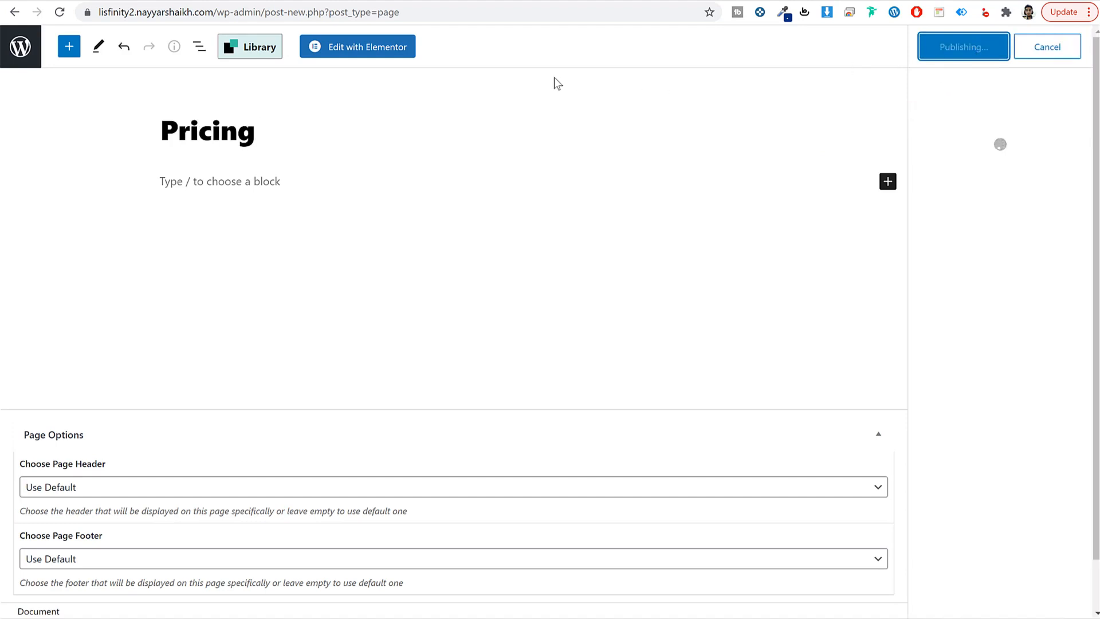
pyautogui.click(381, 49)
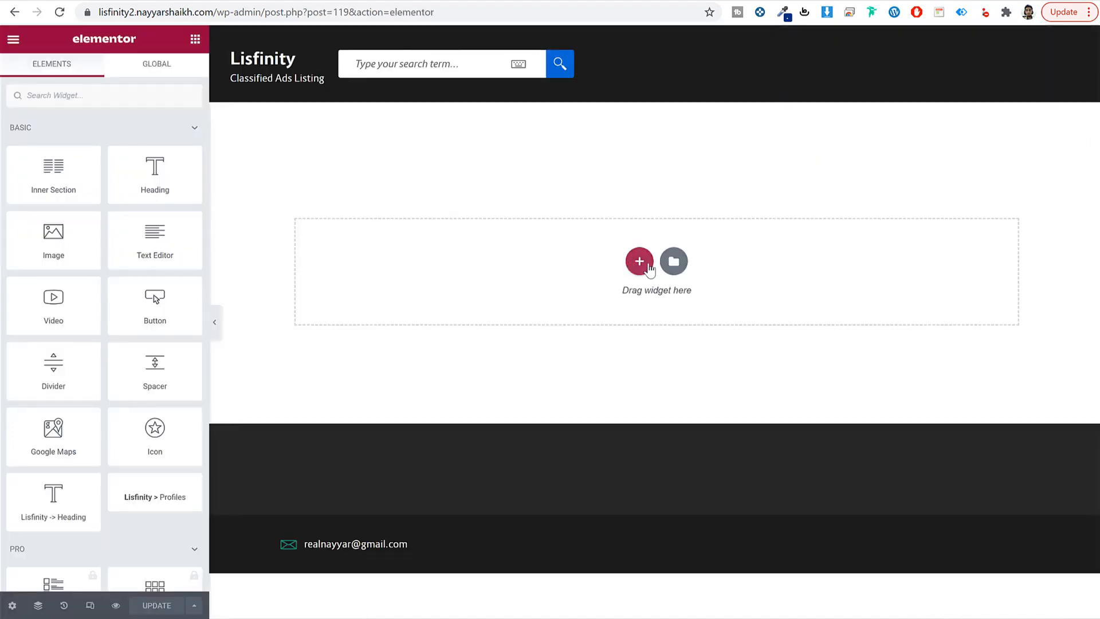
# Step: Add a one-column section holding the Price Packages widget with 4 packages, and save
pyautogui.click(640, 261)
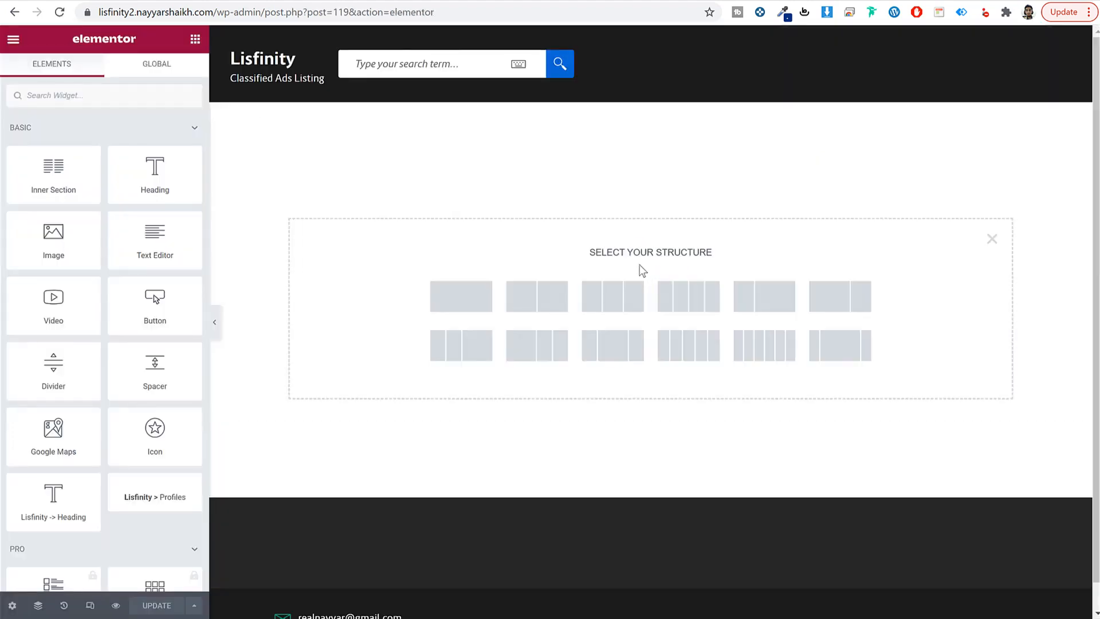
pyautogui.click(473, 310)
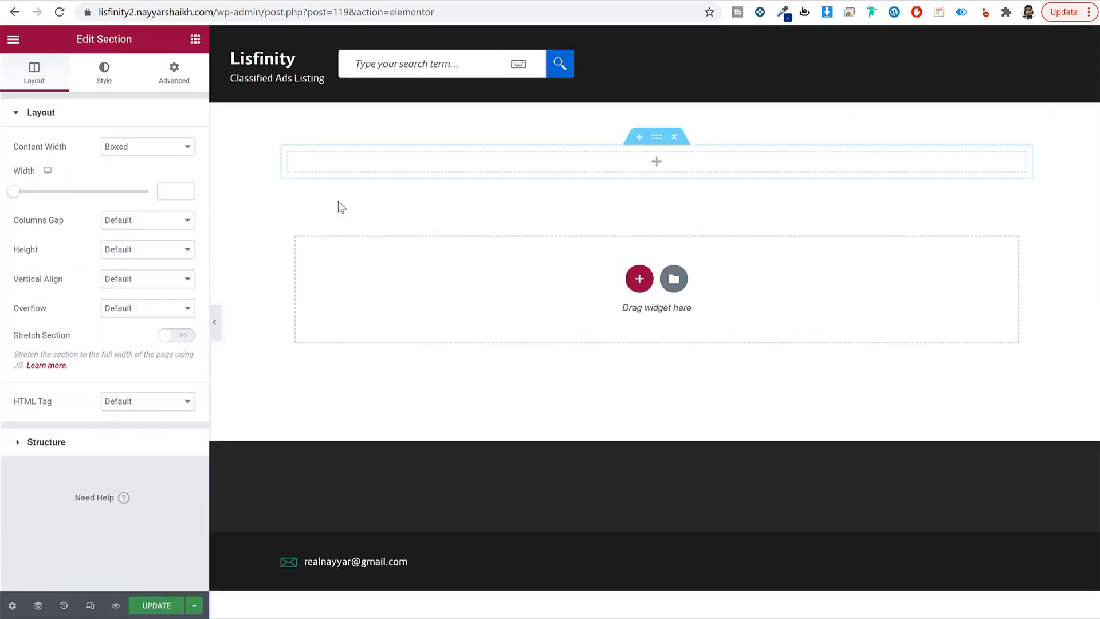
pyautogui.click(391, 165)
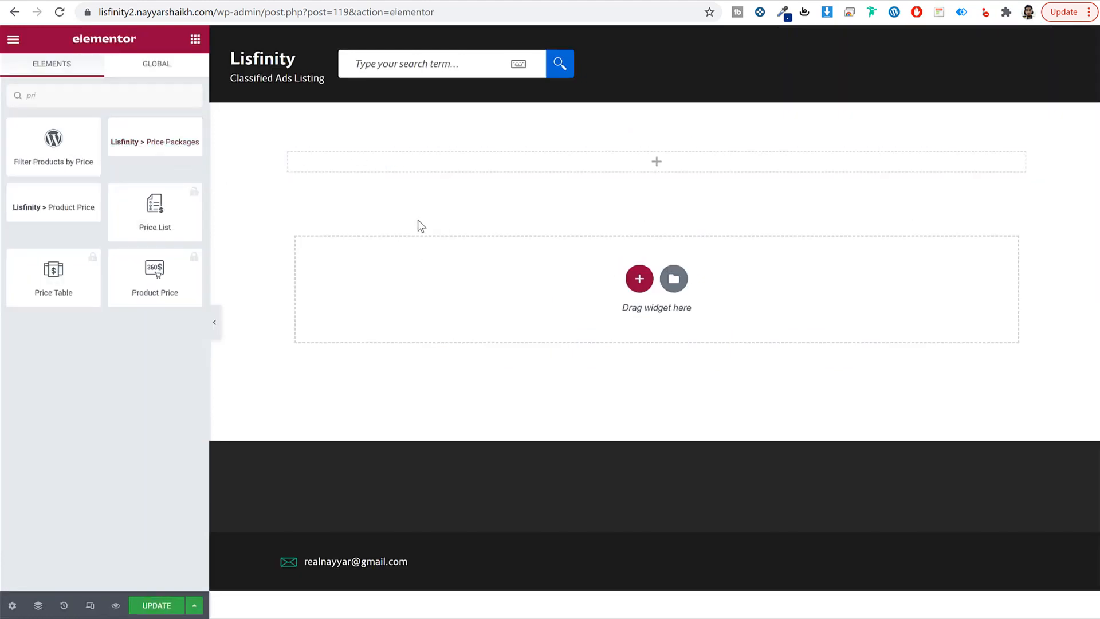
pyautogui.moveTo(137, 137); pyautogui.dragTo(576, 165)
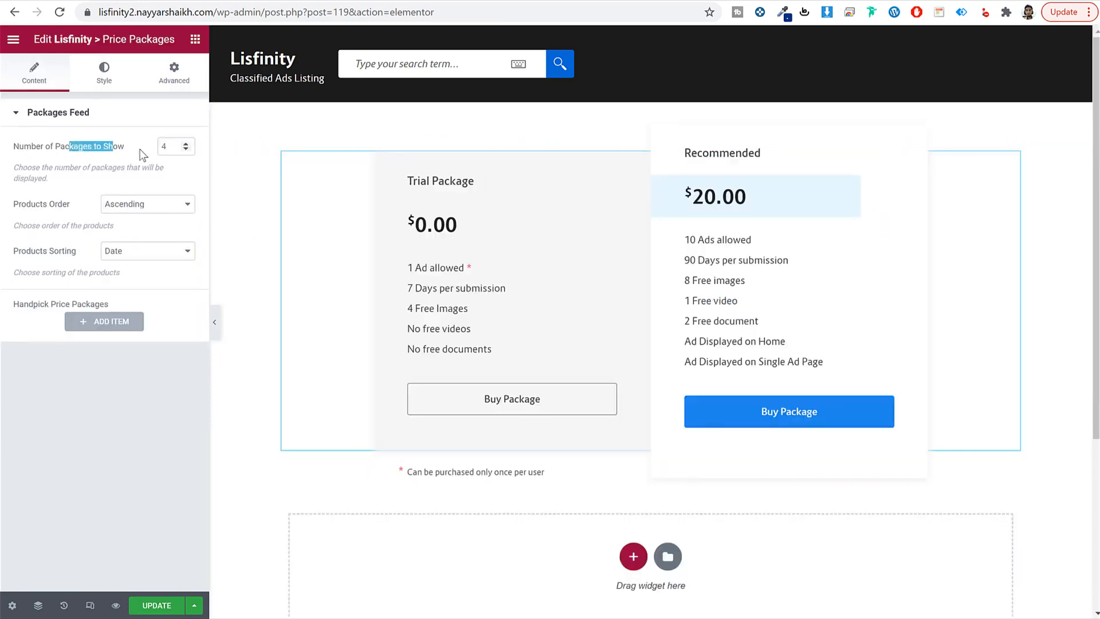
pyautogui.doubleClick(163, 146)
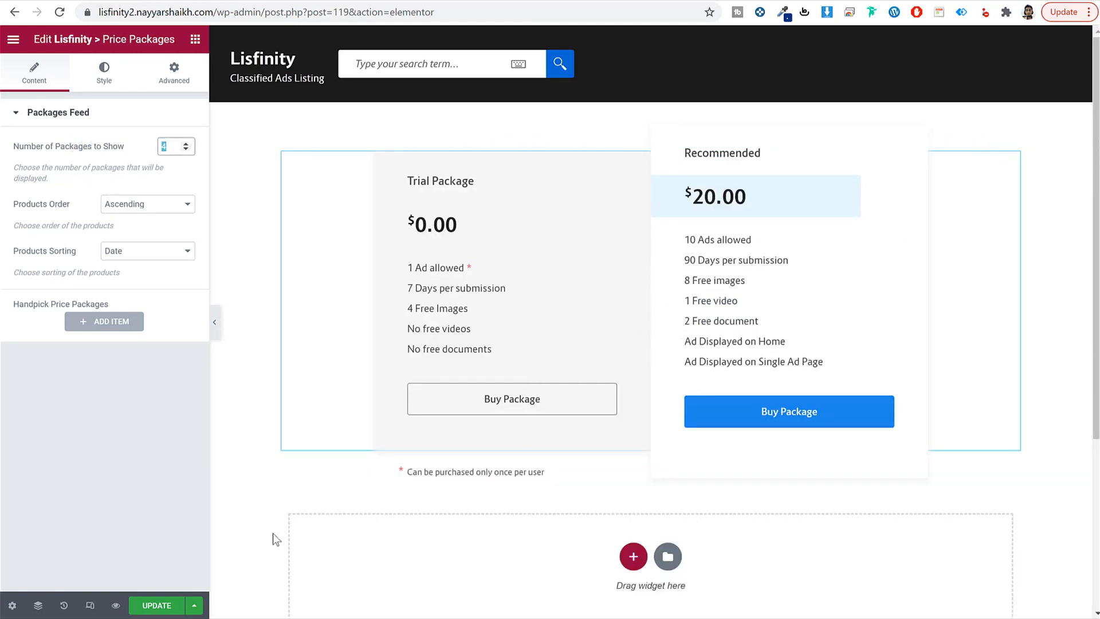
pyautogui.click(167, 611)
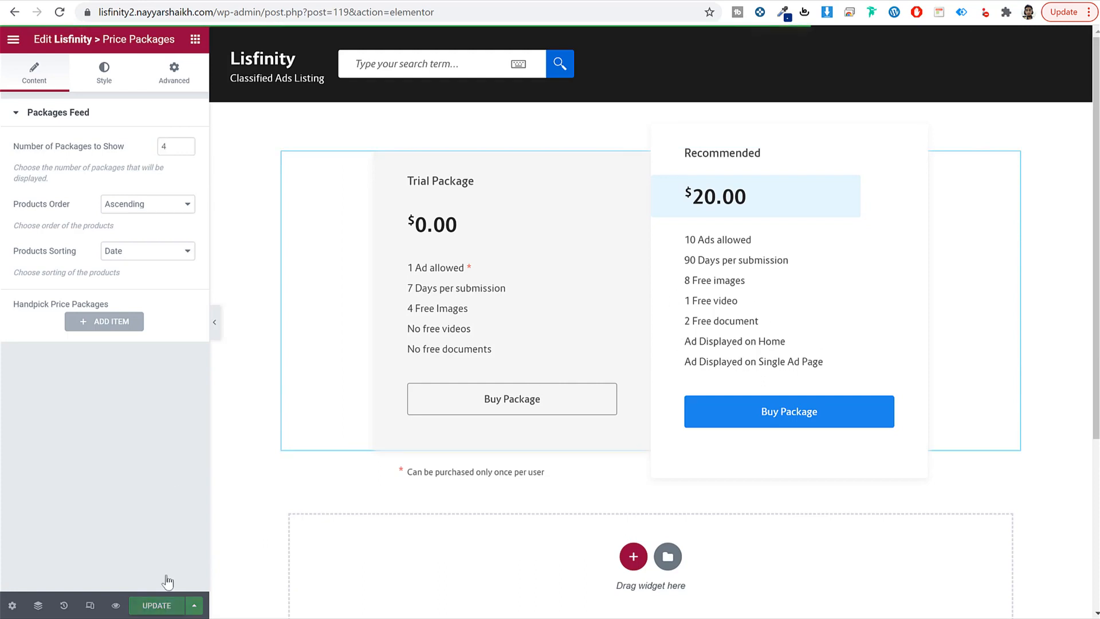
# Step: Trim the address back to wp-admin to reach the WordPress dashboard
pyautogui.click(243, 13)
pyautogui.moveTo(293, 12); pyautogui.dragTo(467, 12)
pyautogui.press('BackSpace')
pyautogui.press('Return')
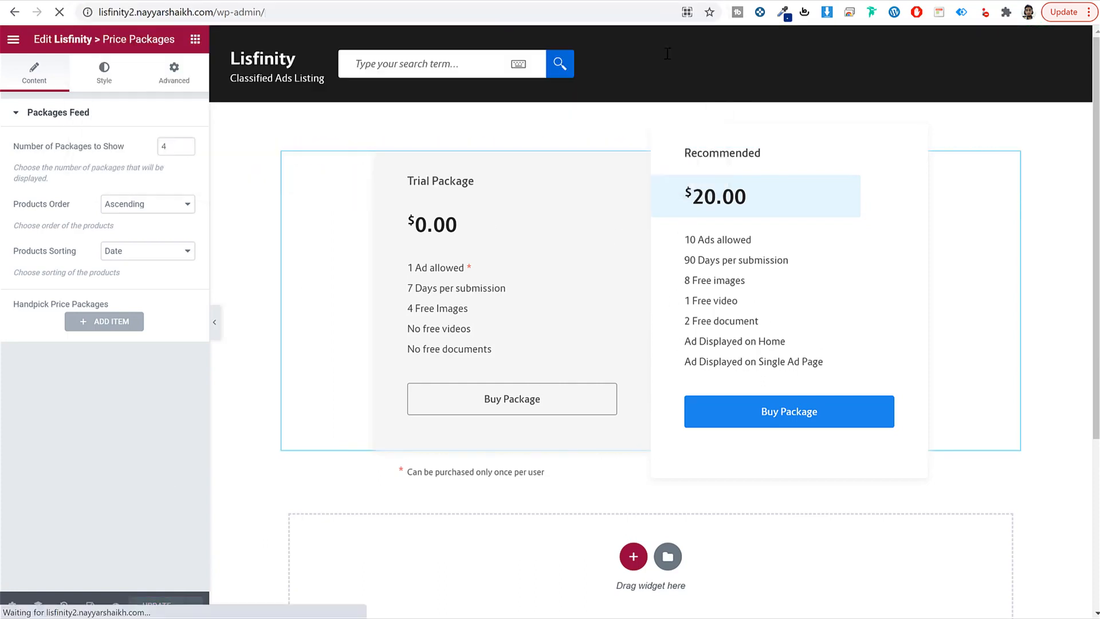
# Step: Look over the demo site's How It Works page for reference
pyautogui.moveTo(41, 206)
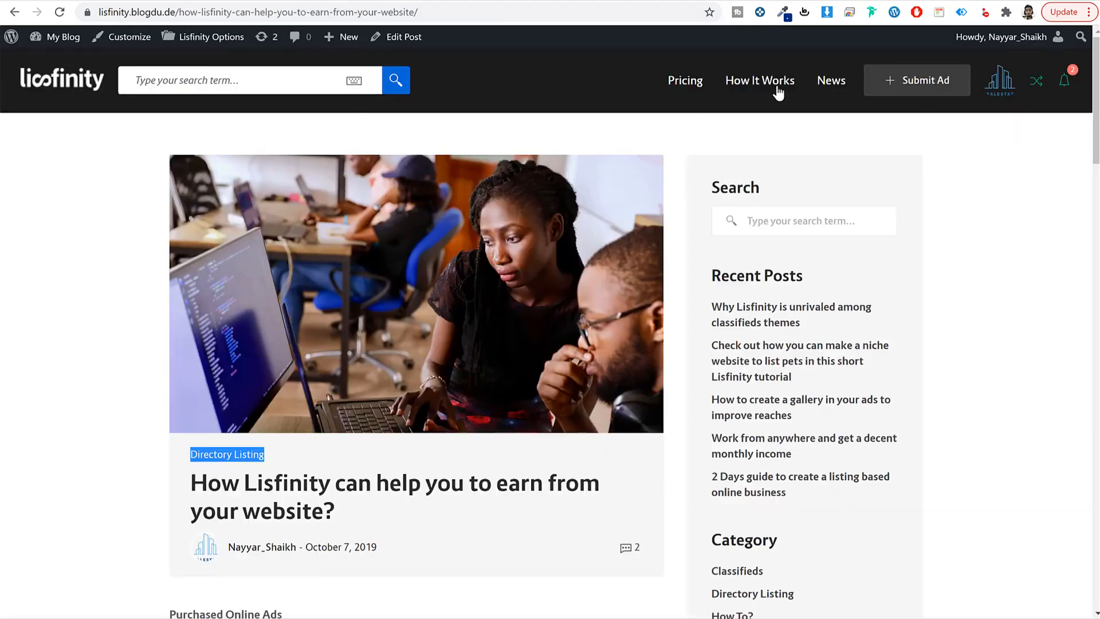
pyautogui.click(777, 91)
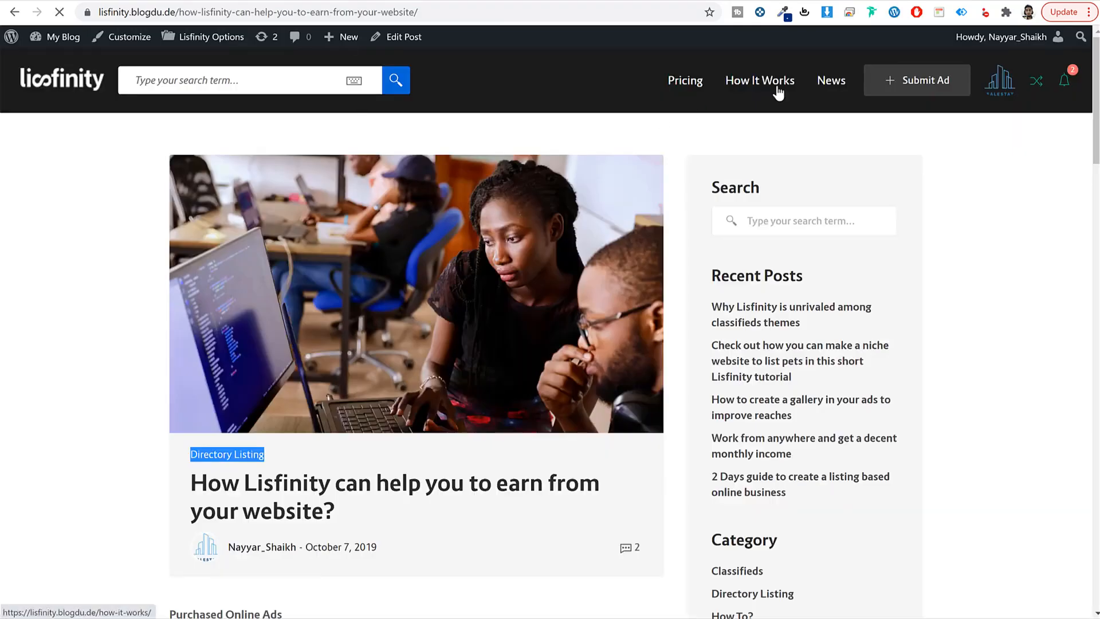
pyautogui.scroll(-6, 708, 437)
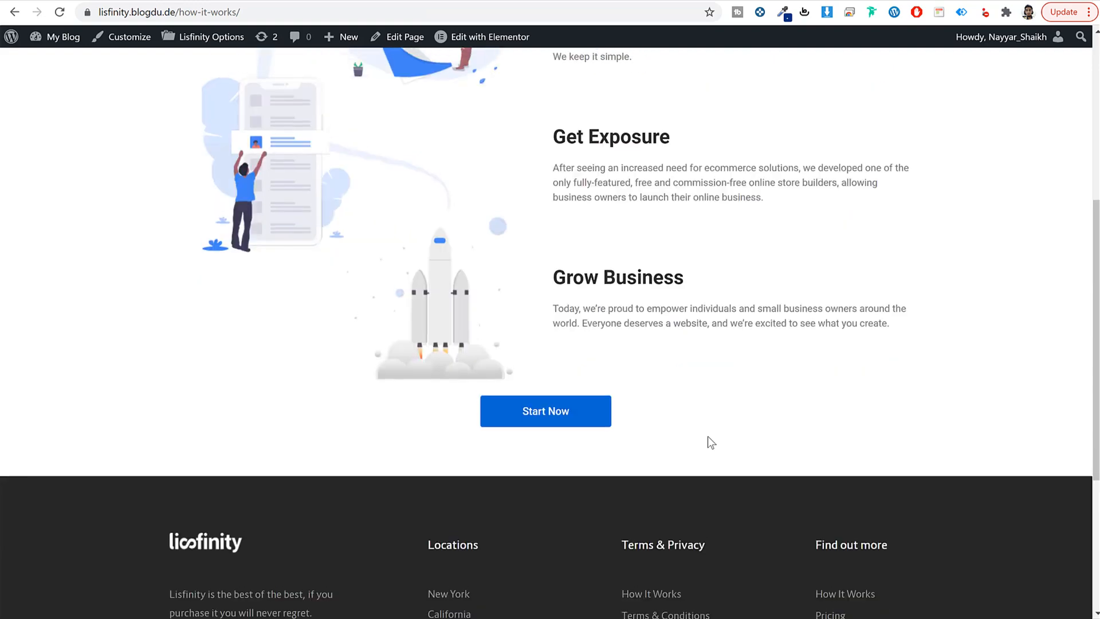
pyautogui.scroll(6, 707, 436)
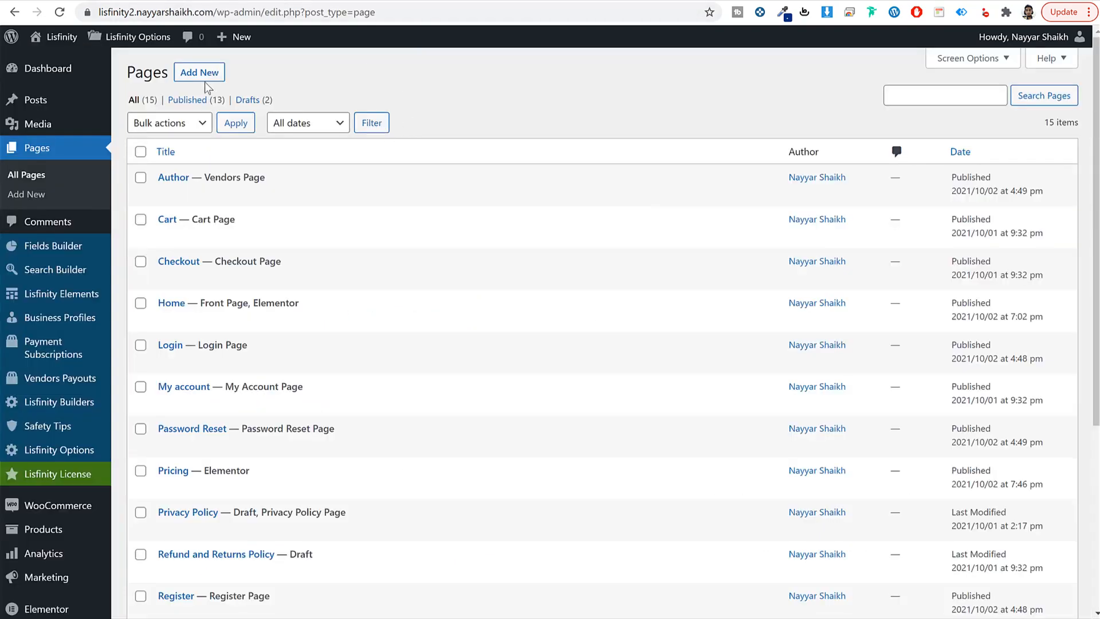
# Step: Create and publish a 'How it Works' page and bring up its empty canvas in Elementor
pyautogui.click(205, 83)
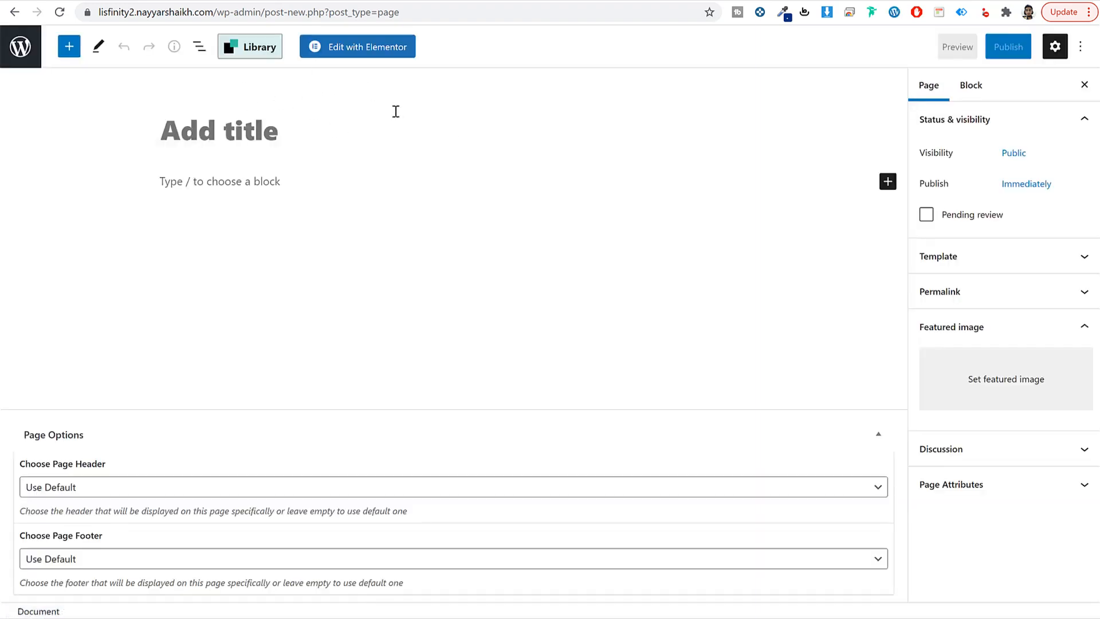
pyautogui.write('How ')
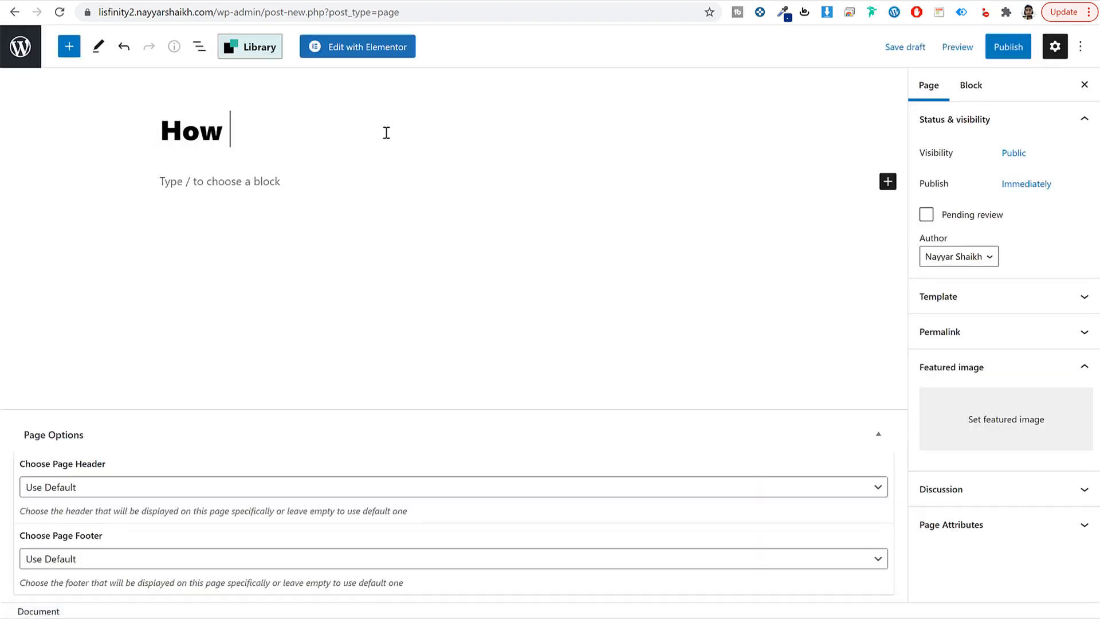
pyautogui.write('it Works')
pyautogui.click(1026, 46)
pyautogui.click(978, 44)
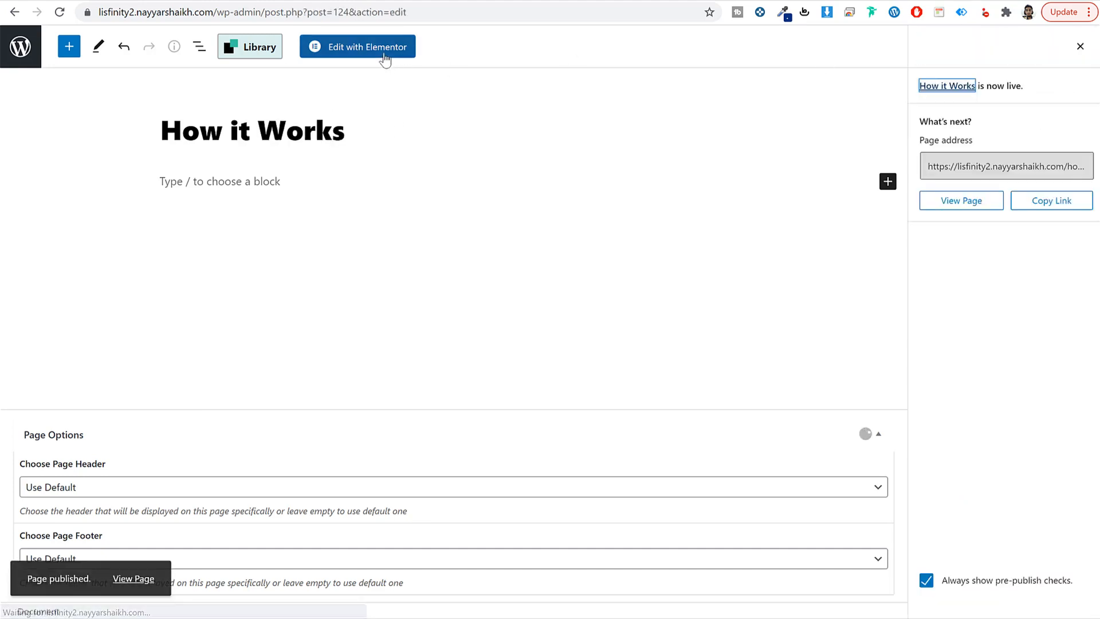
pyautogui.click(384, 55)
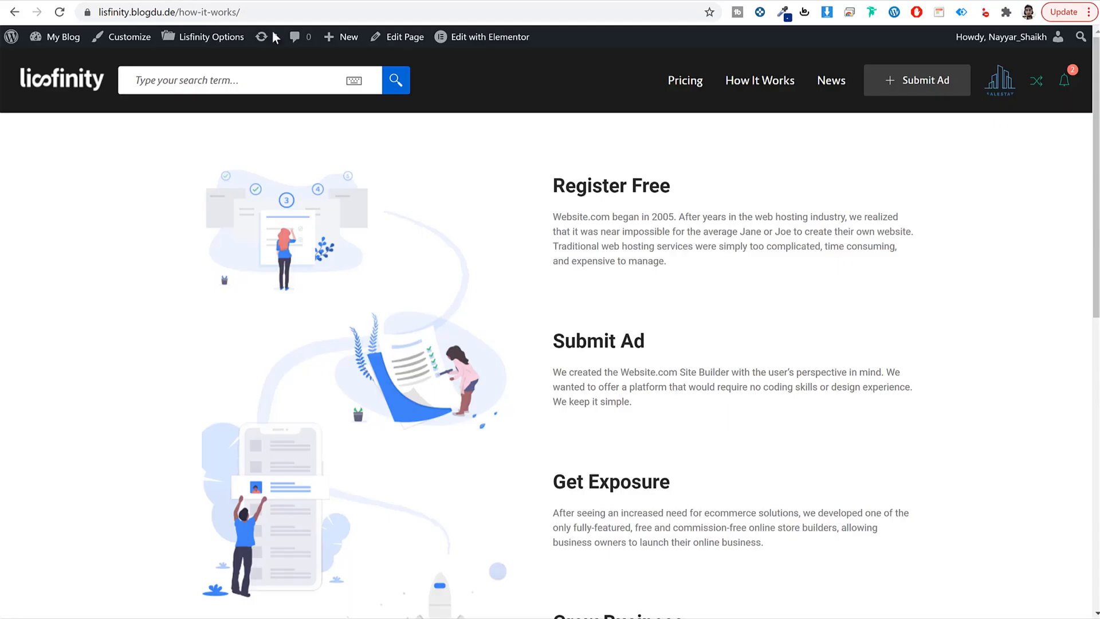
pyautogui.scroll(-6, 606, 334)
pyautogui.scroll(6, 531, 153)
pyautogui.scroll(-7, 687, 247)
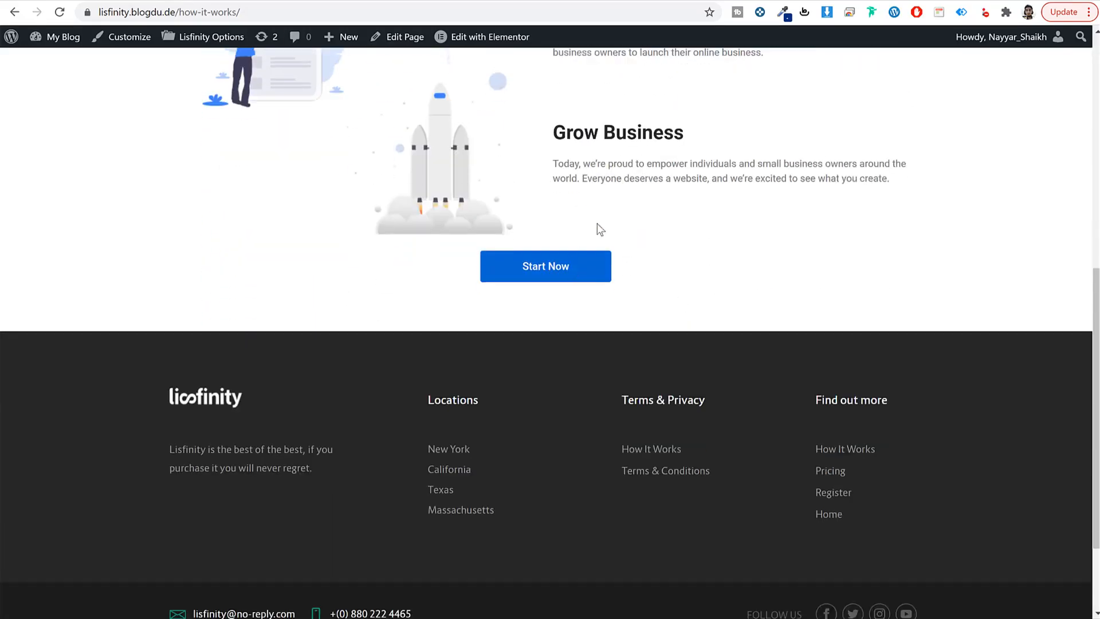
pyautogui.scroll(7, 656, 224)
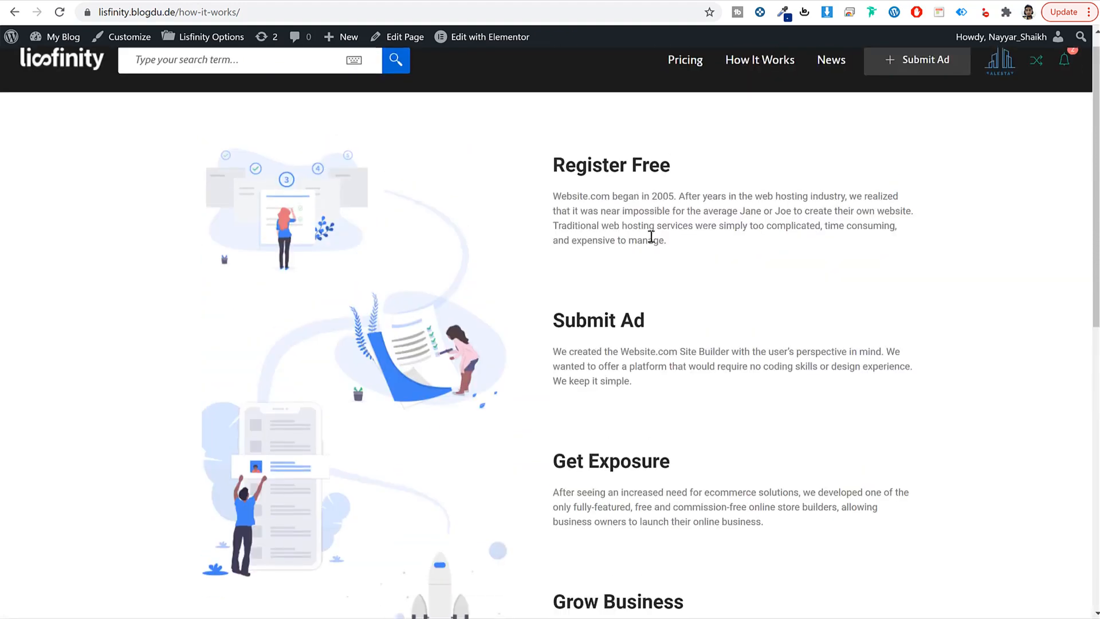
pyautogui.scroll(-5, 651, 236)
pyautogui.scroll(-3, 651, 236)
pyautogui.scroll(7, 562, 359)
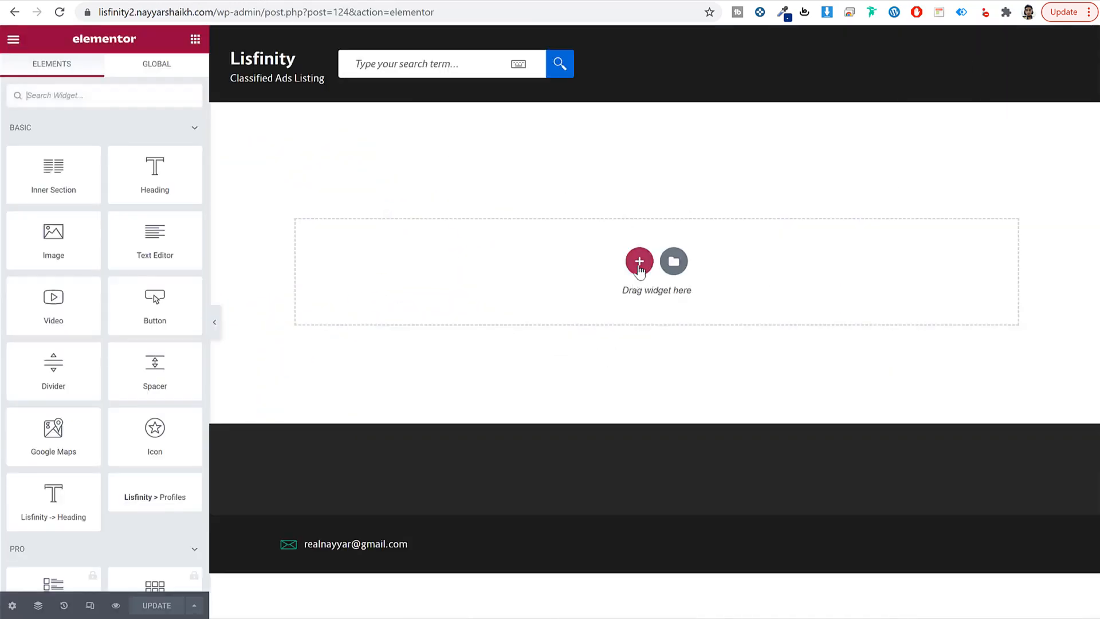
# Step: Add a two-column section with hiw-bg-2.png at Full size in the left column
pyautogui.click(639, 261)
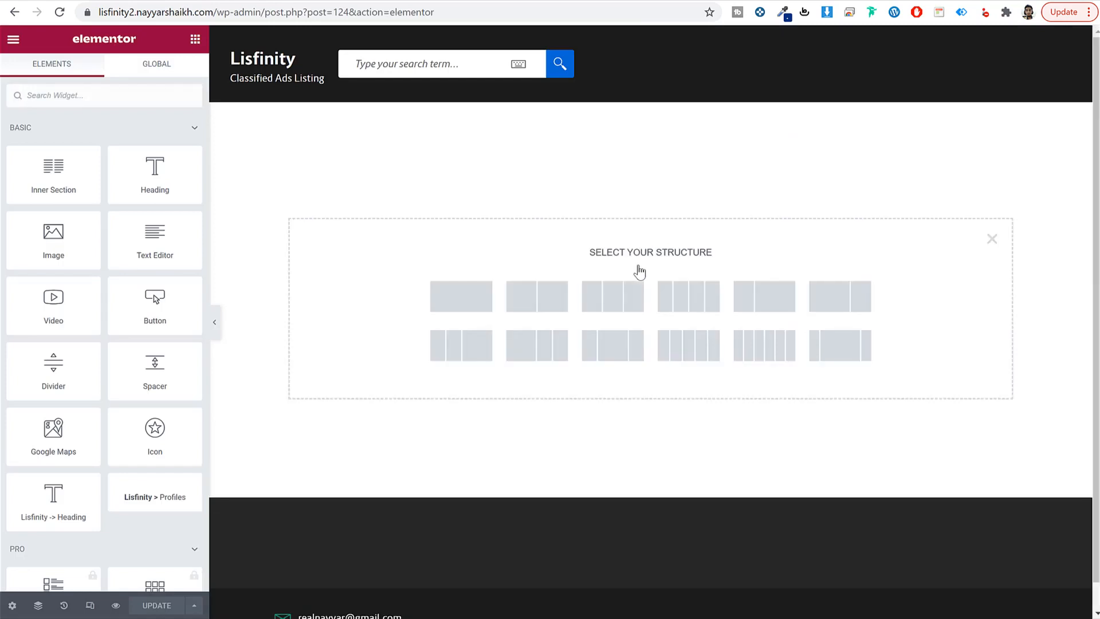
pyautogui.click(541, 300)
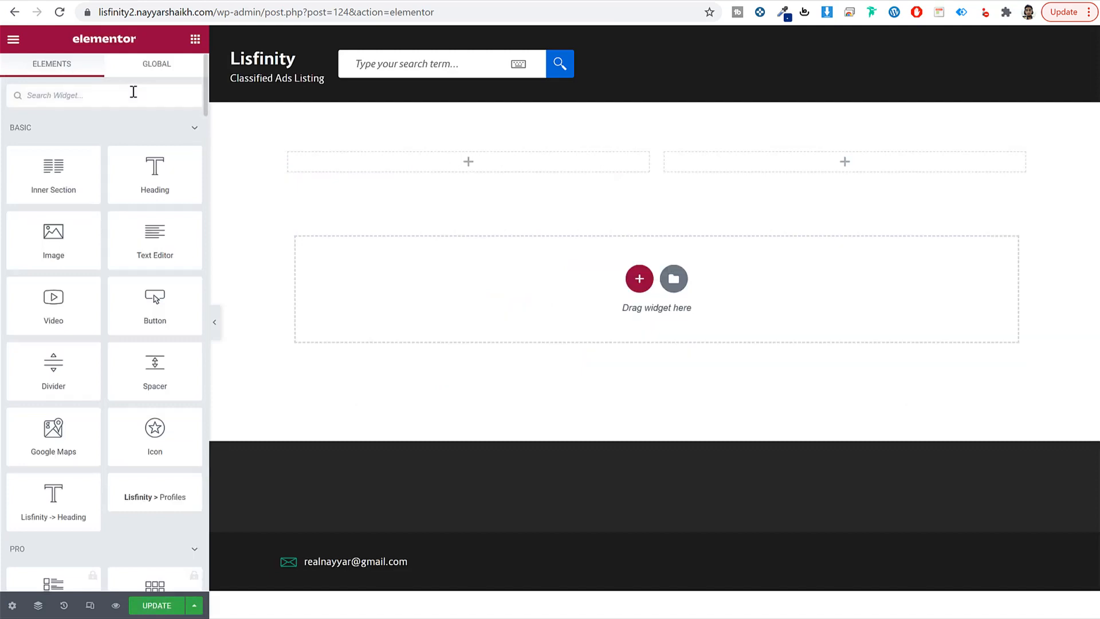
pyautogui.write('ima')
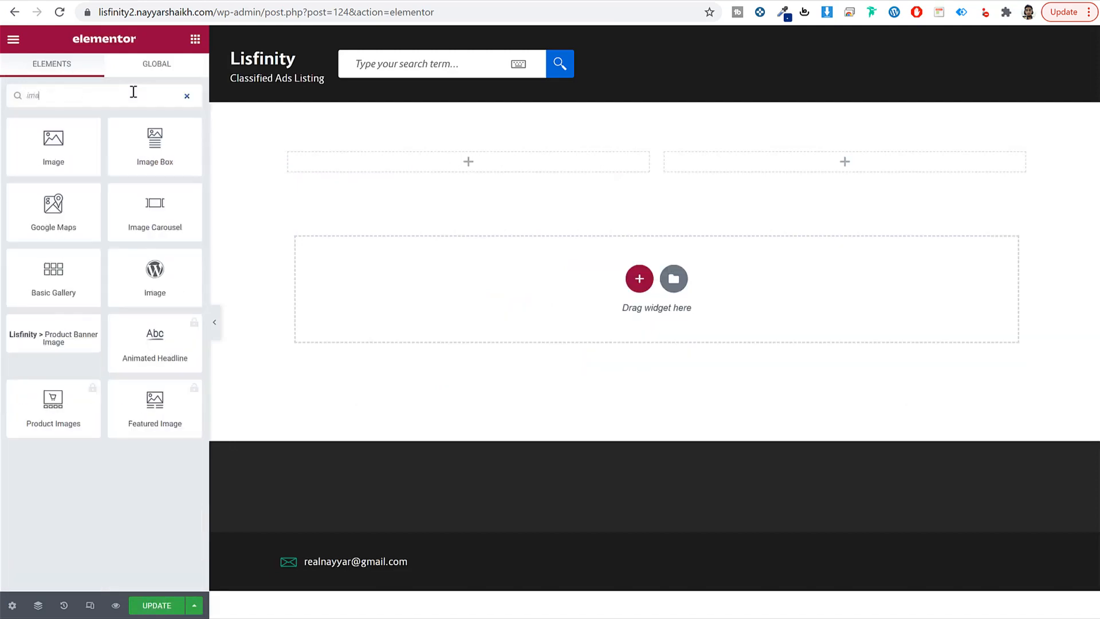
pyautogui.moveTo(57, 129); pyautogui.dragTo(459, 160)
pyautogui.click(103, 218)
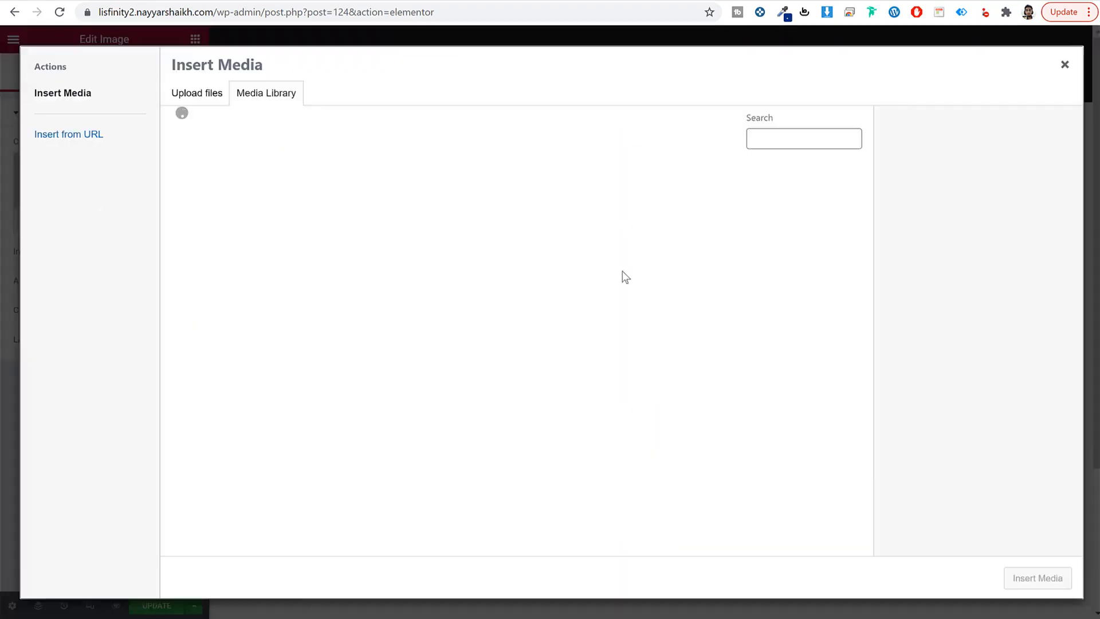
pyautogui.scroll(-5, 808, 342)
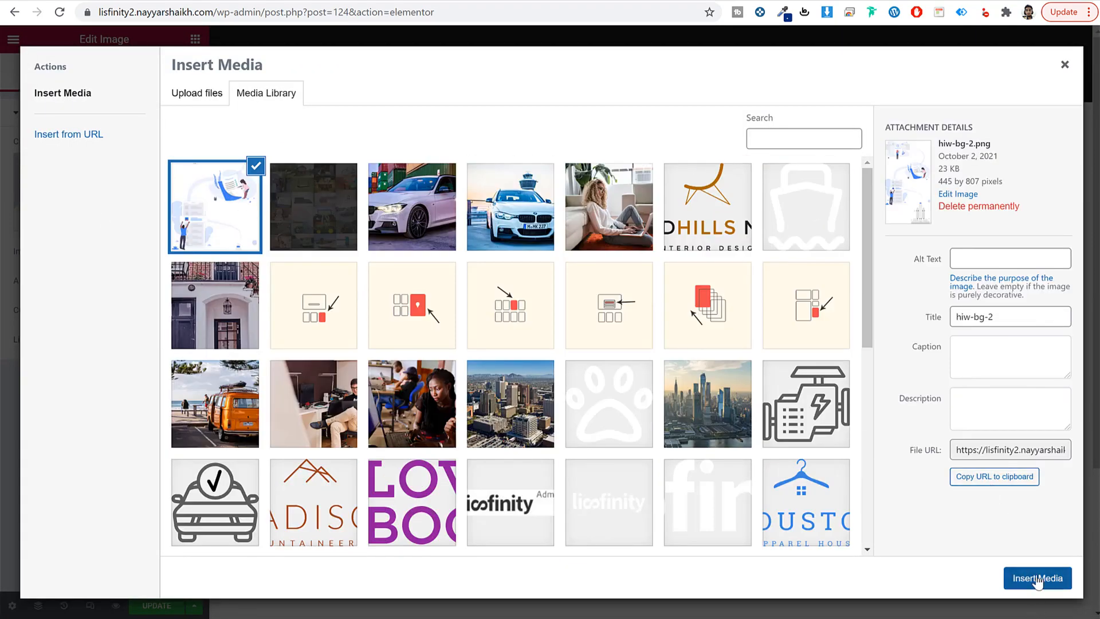
pyautogui.click(1038, 578)
pyautogui.click(148, 252)
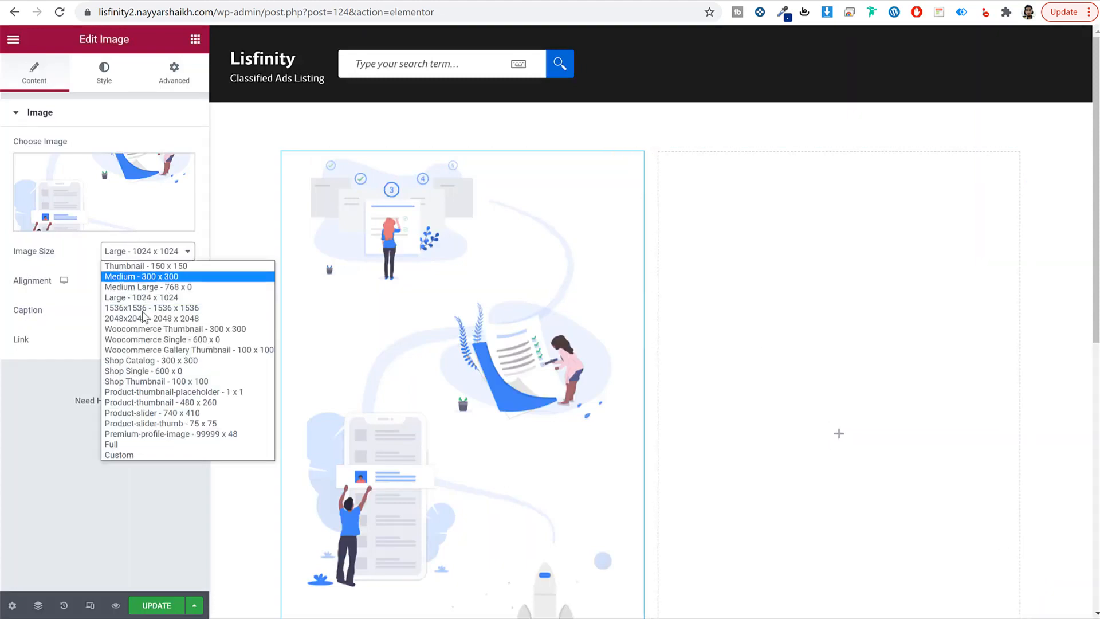
pyautogui.click(148, 446)
pyautogui.click(790, 176)
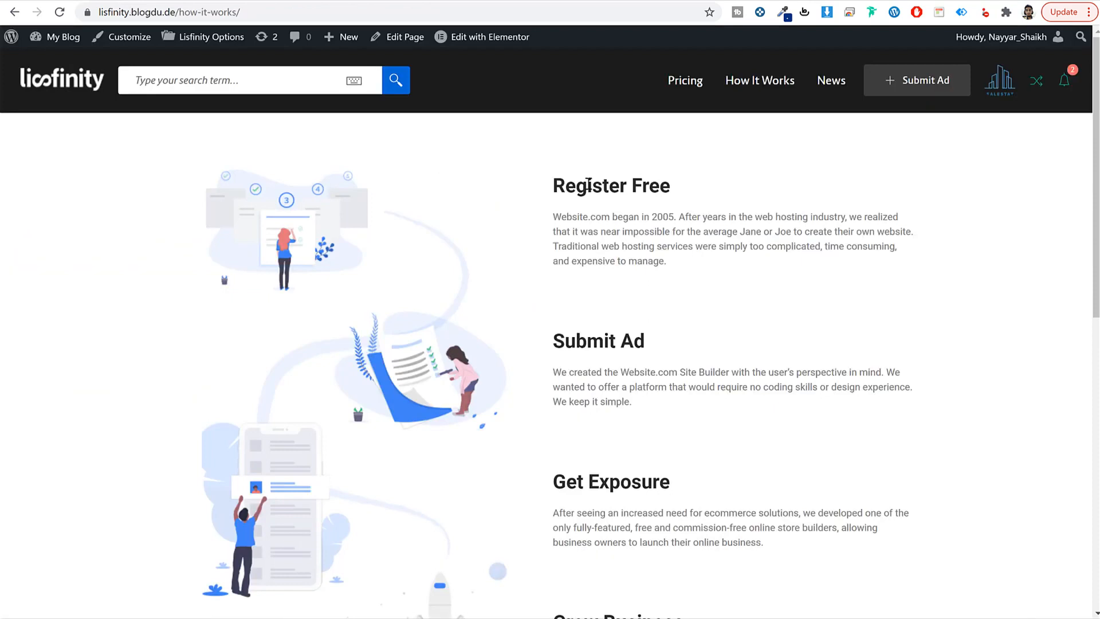
pyautogui.tripleClick(588, 184)
pyautogui.hotkey('ctrl', 'c')
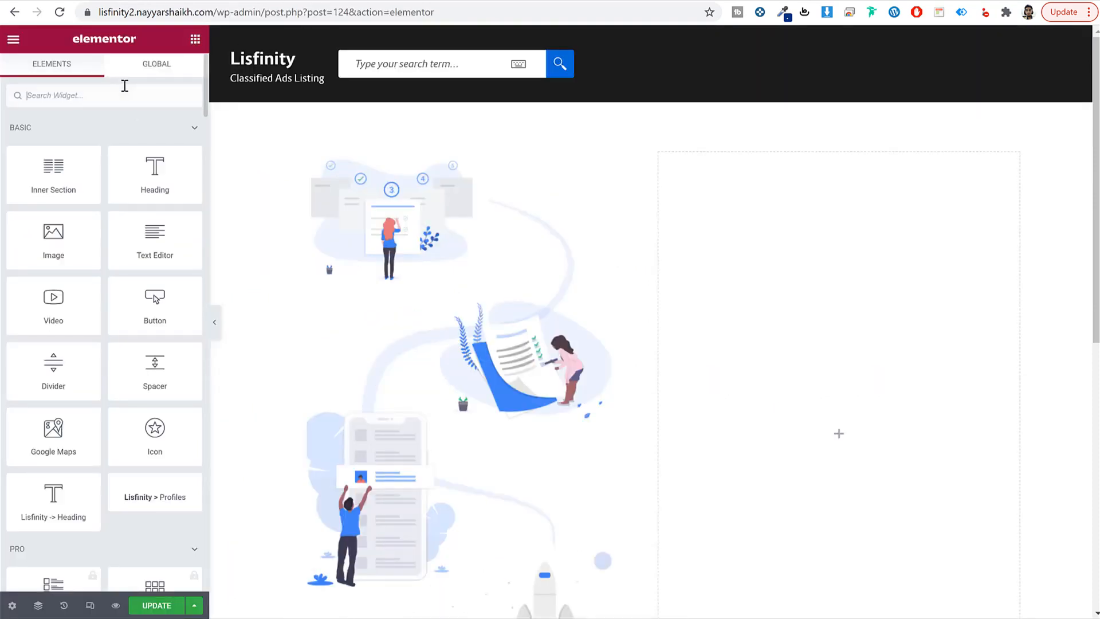
# Step: Add a 'Register Free' heading to the right column, coloured #2b2b2b
pyautogui.write('head')
pyautogui.moveTo(54, 146); pyautogui.dragTo(783, 226)
pyautogui.tripleClick(88, 189)
pyautogui.hotkey('ctrl', 'v')
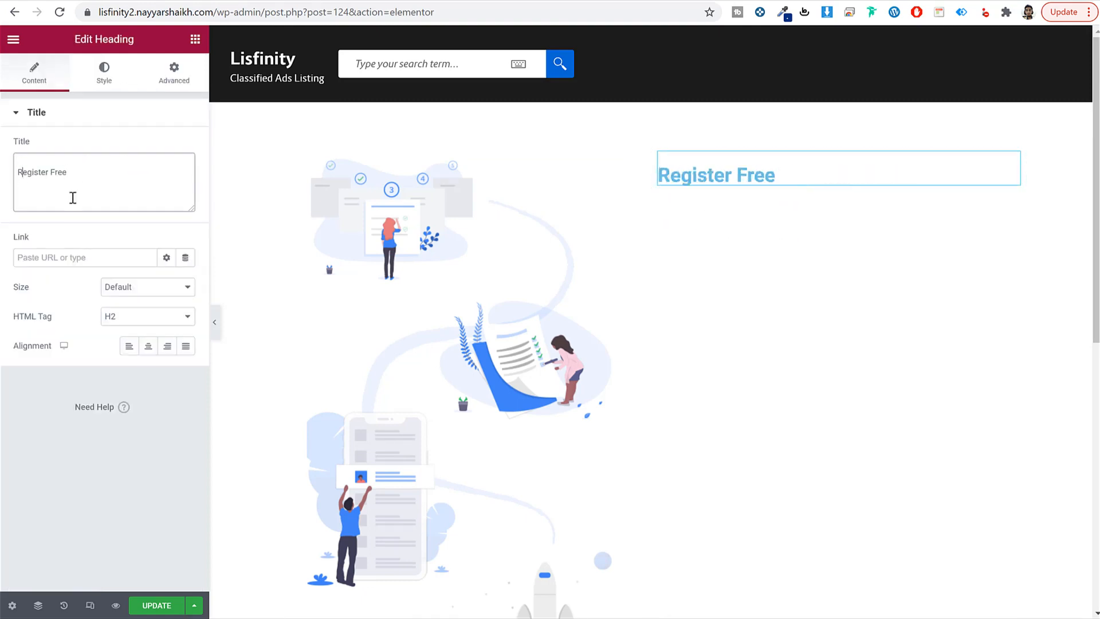
pyautogui.press('BackSpace')
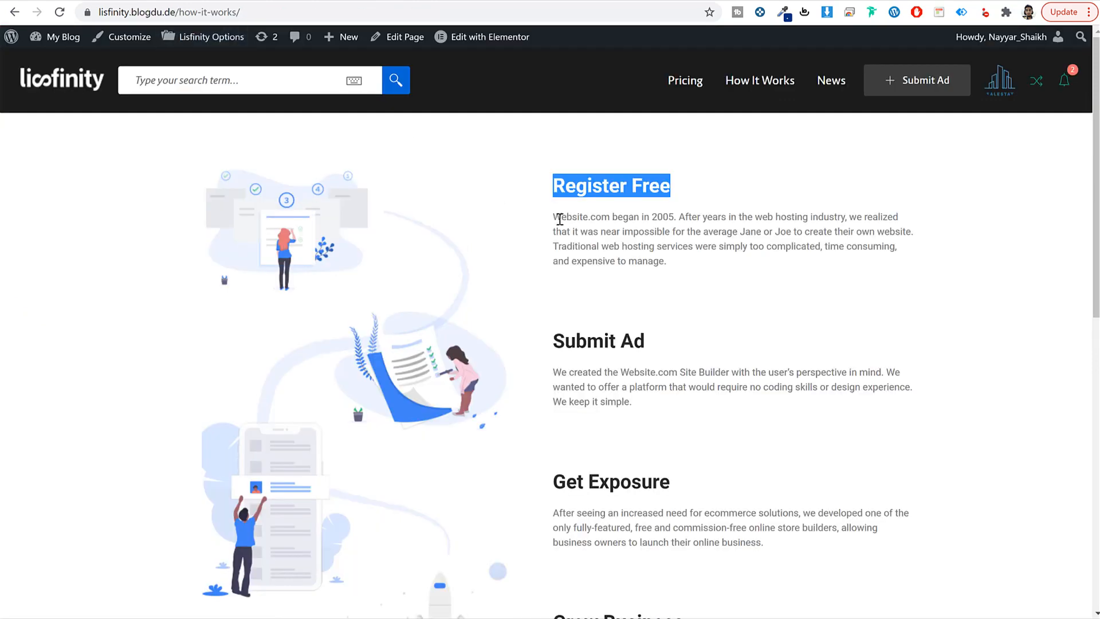
pyautogui.click(559, 220)
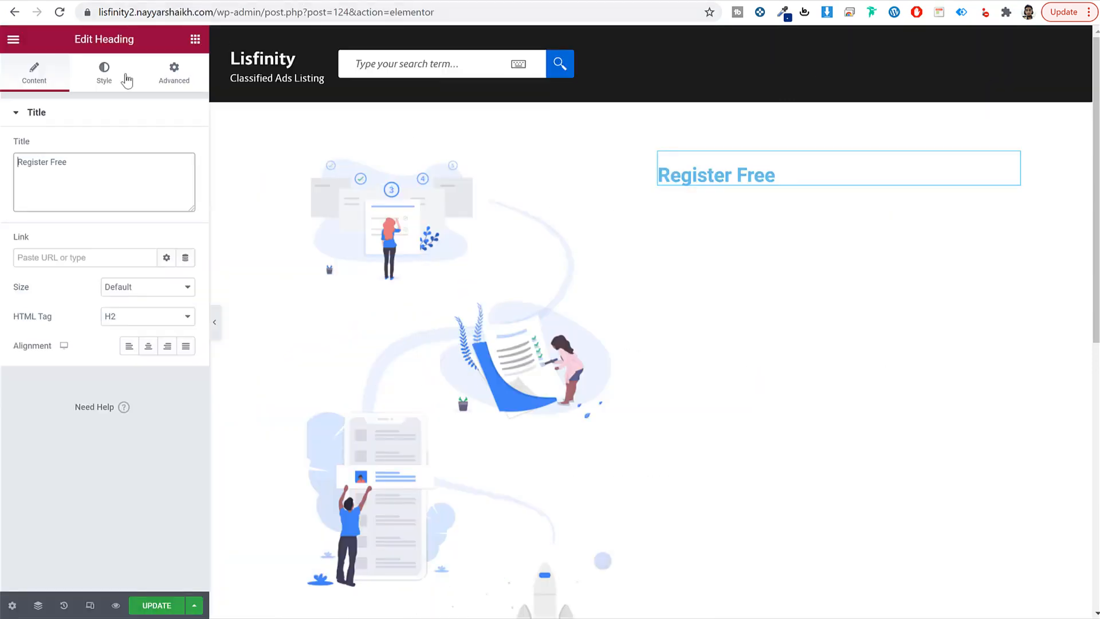
pyautogui.click(100, 85)
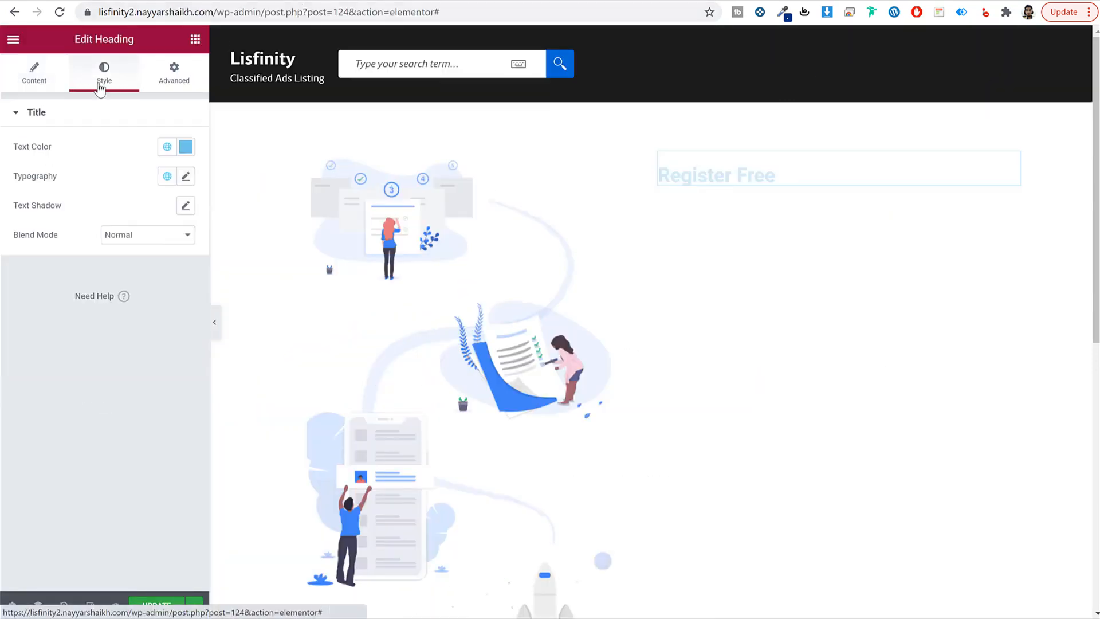
pyautogui.click(183, 149)
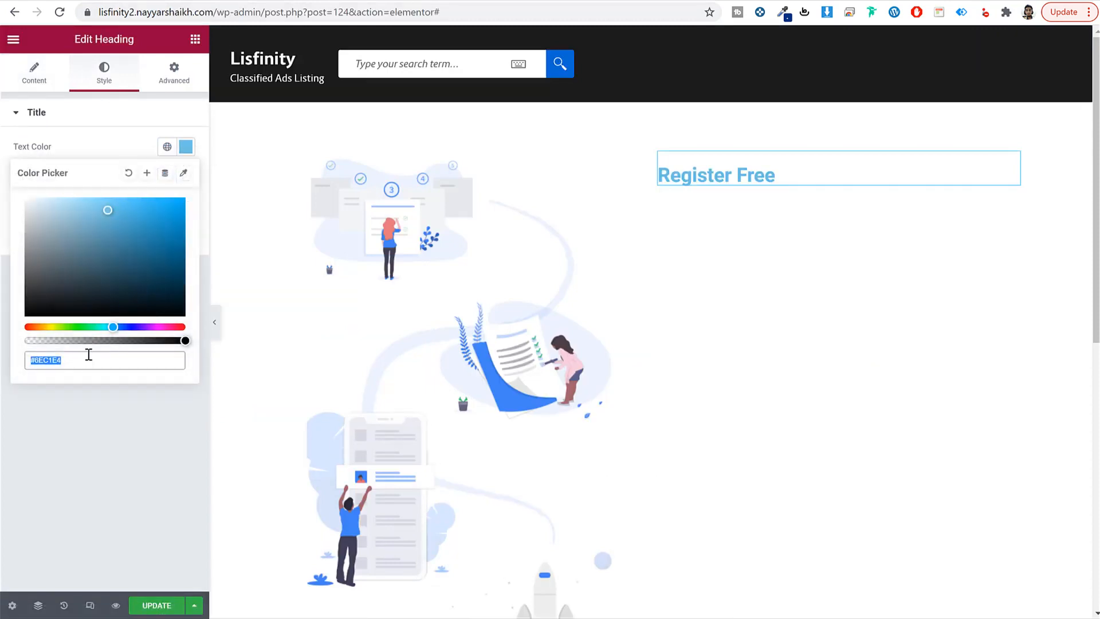
pyautogui.write('2b2b2b')
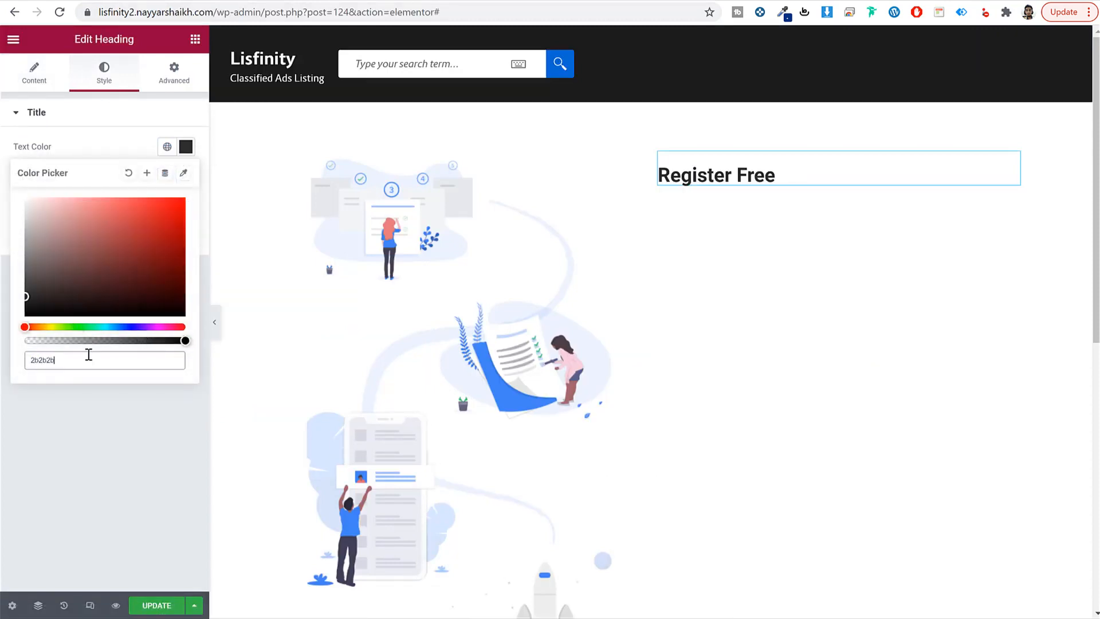
pyautogui.click(180, 148)
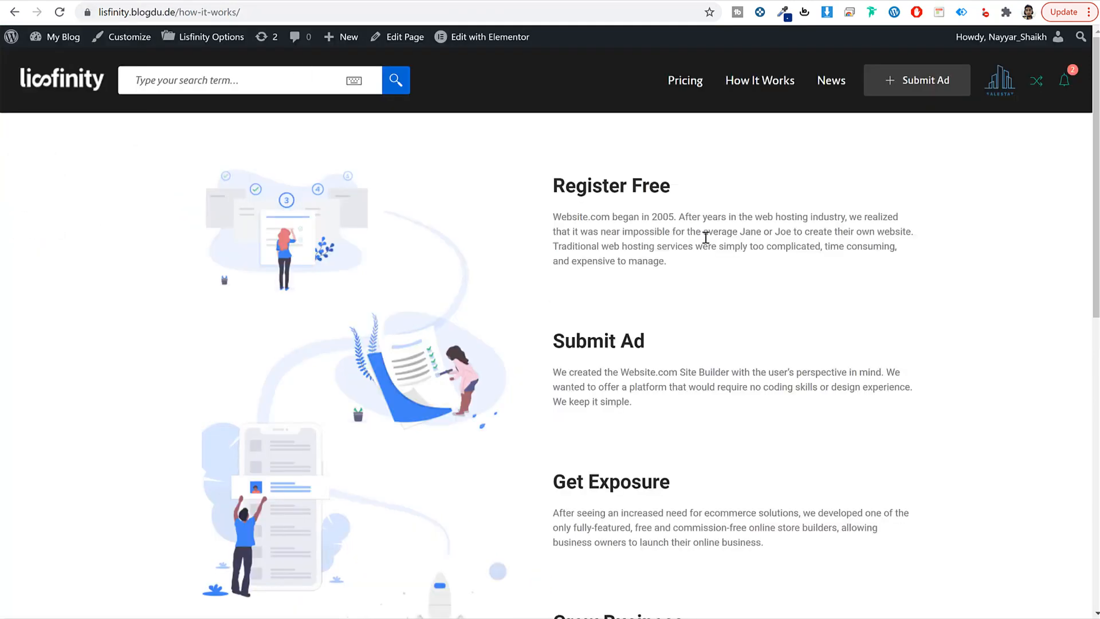
# Step: Add a Text Editor widget under the heading containing the Website.com paragraph
pyautogui.tripleClick(680, 229)
pyautogui.hotkey('ctrl', 'c')
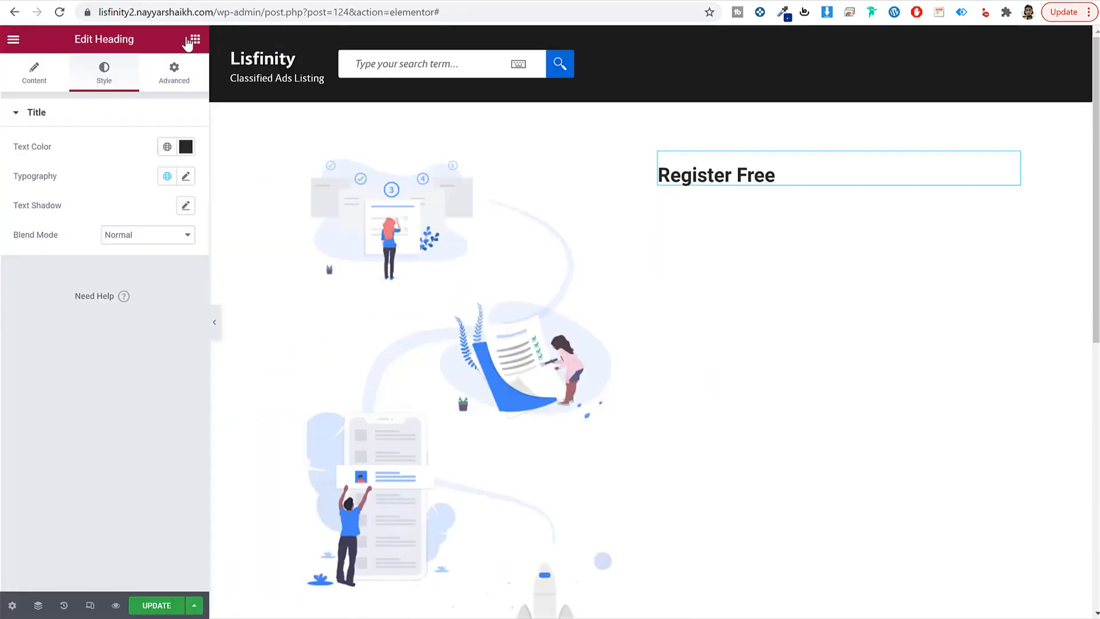
pyautogui.click(194, 40)
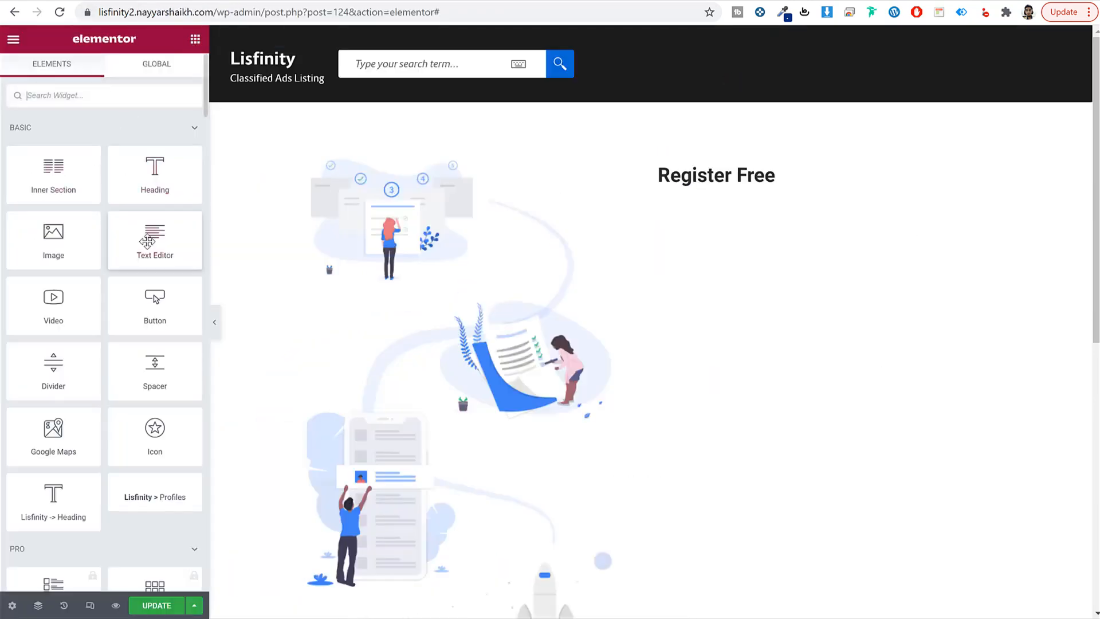
pyautogui.moveTo(163, 243); pyautogui.dragTo(705, 181)
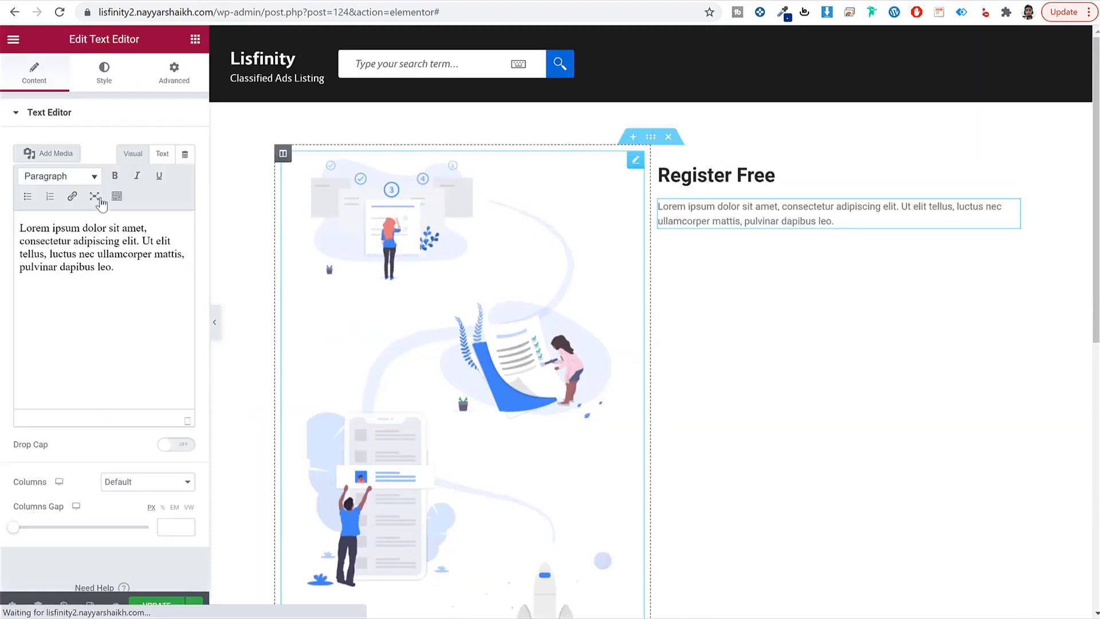
pyautogui.tripleClick(79, 280)
pyautogui.hotkey('ctrl', 'v')
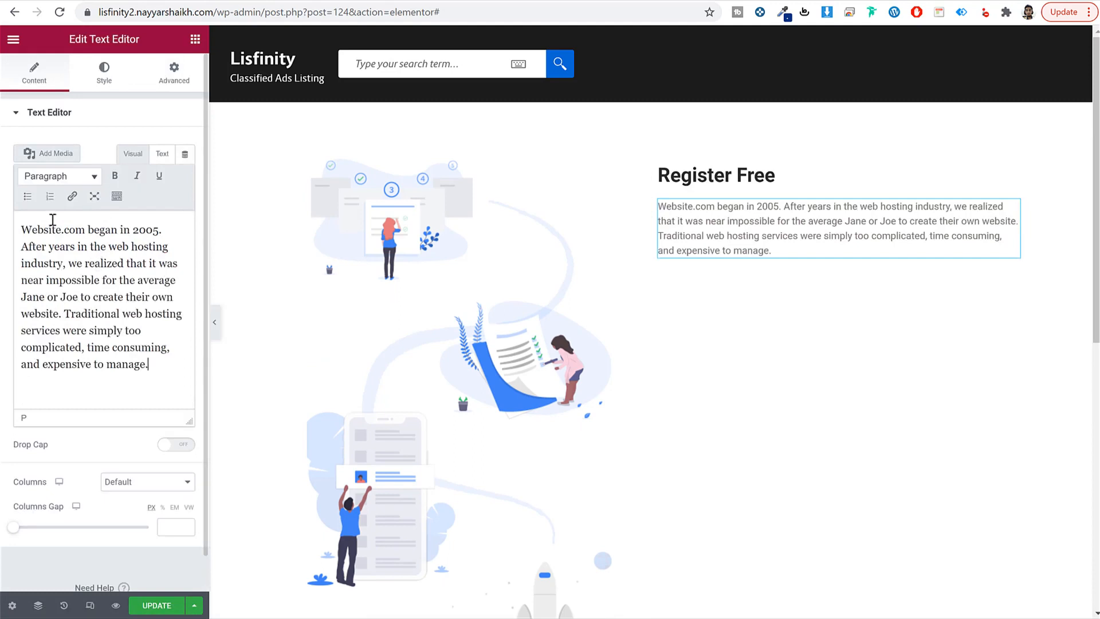
# Step: Style the paragraph grey #808080 at 16px with 24 line height, unlinking its padding sides
pyautogui.click(103, 73)
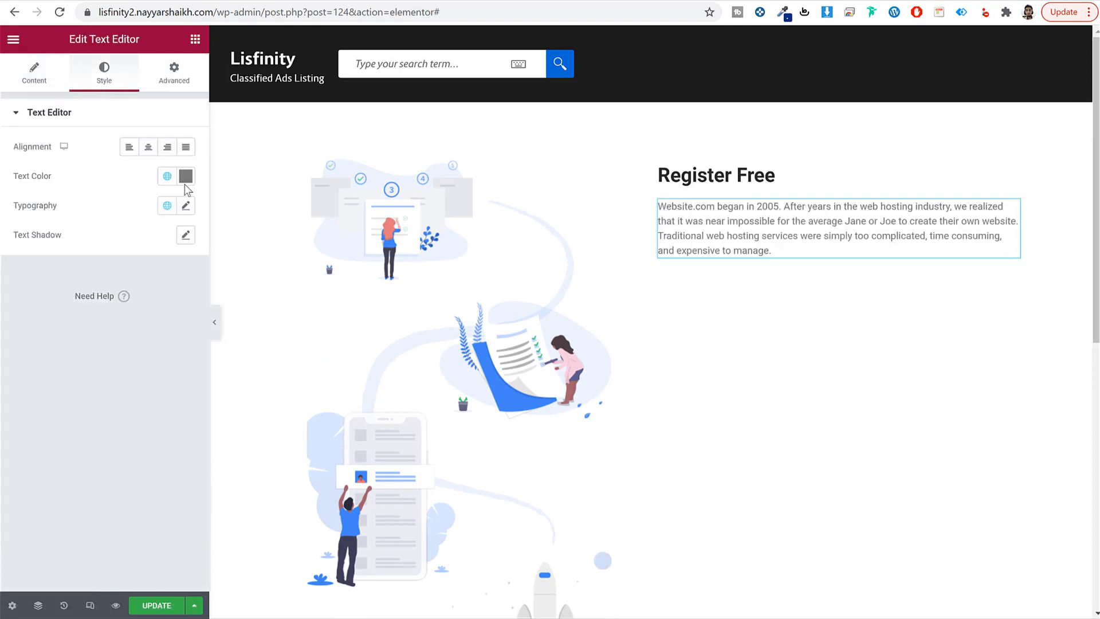
pyautogui.click(185, 176)
pyautogui.write('808')
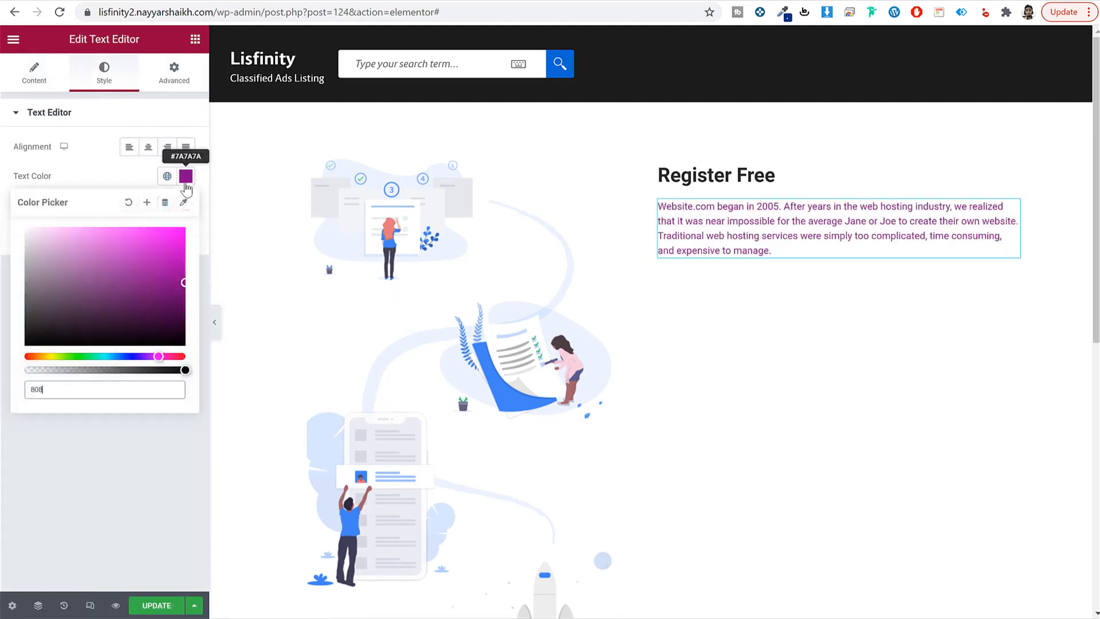
pyautogui.write('080')
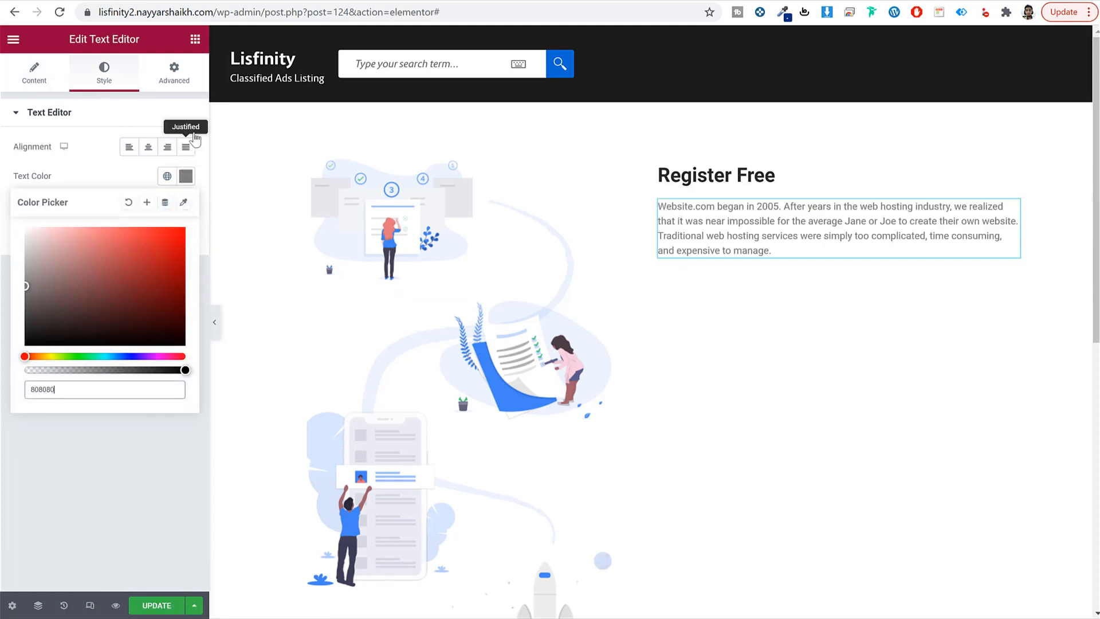
pyautogui.click(185, 176)
pyautogui.click(186, 206)
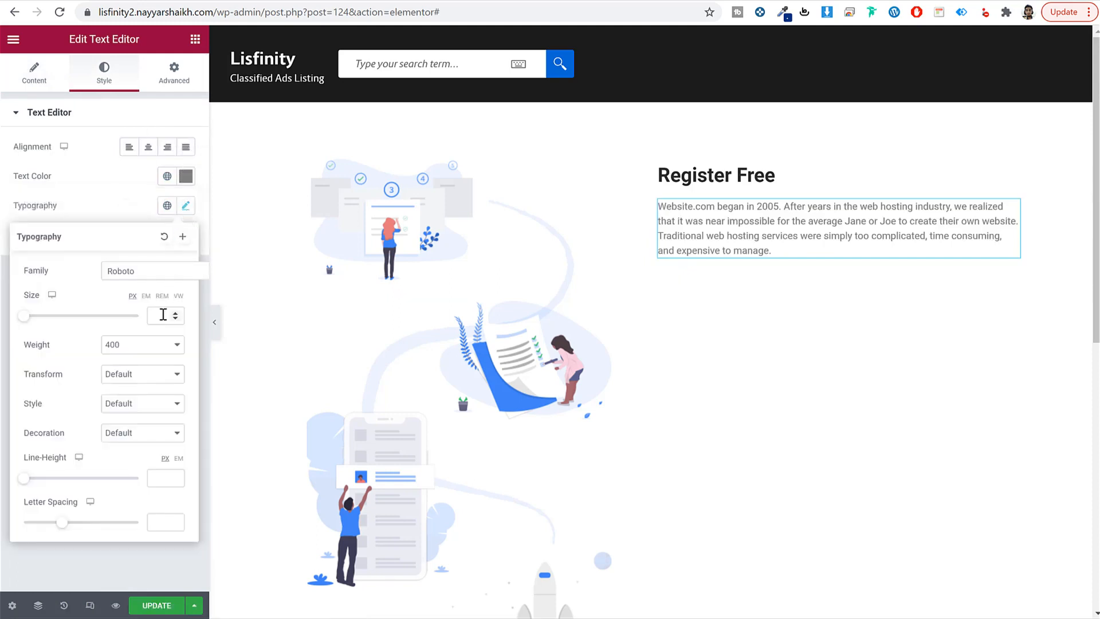
pyautogui.write('16')
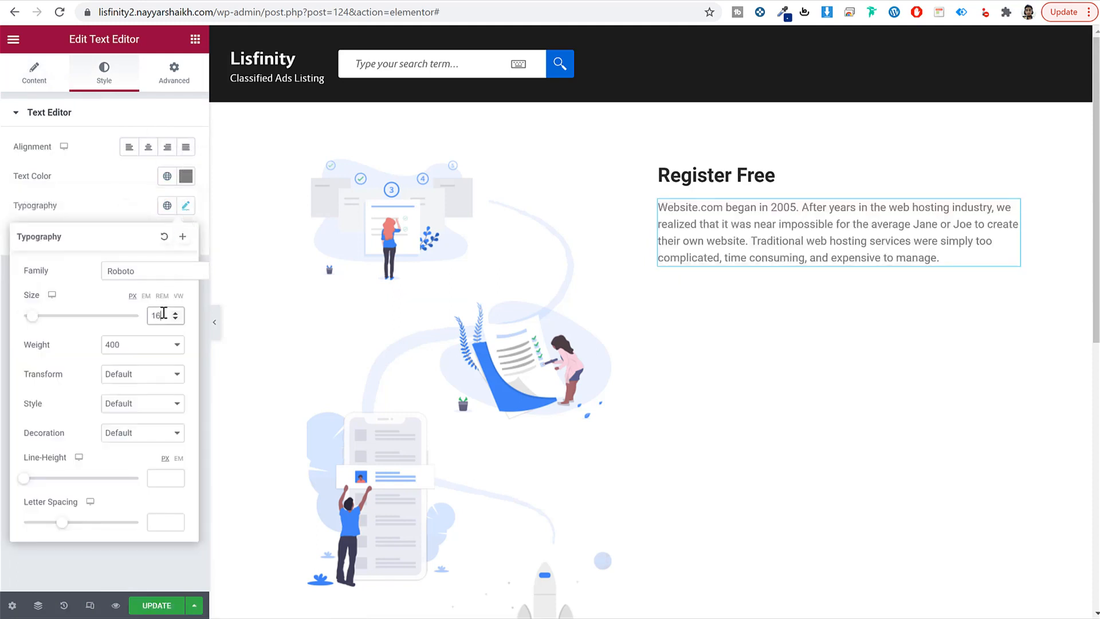
pyautogui.click(164, 478)
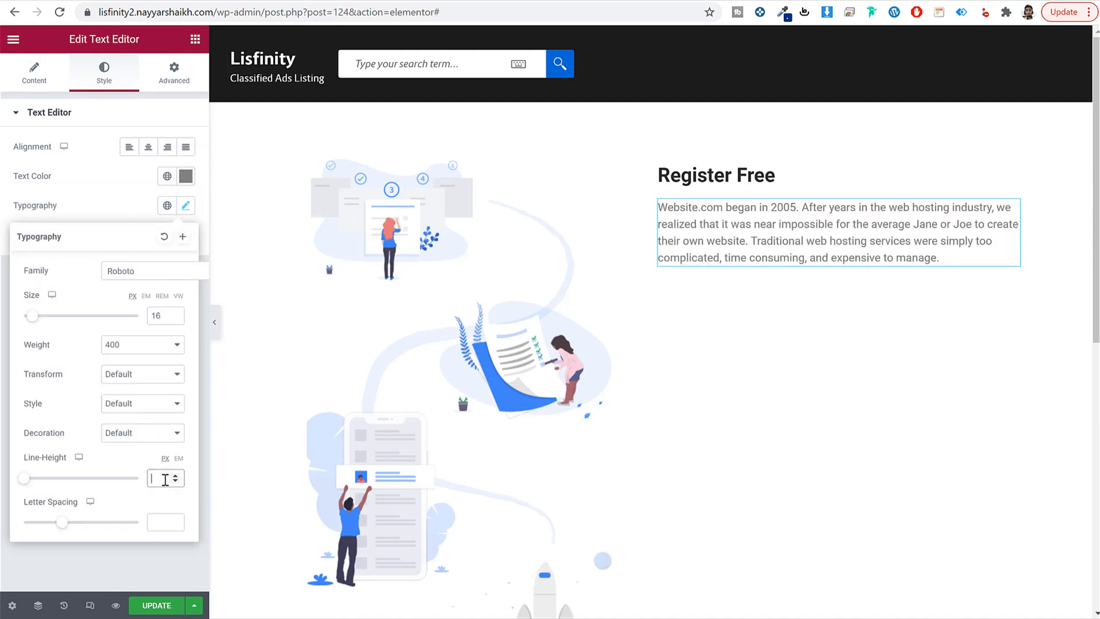
pyautogui.write('20')
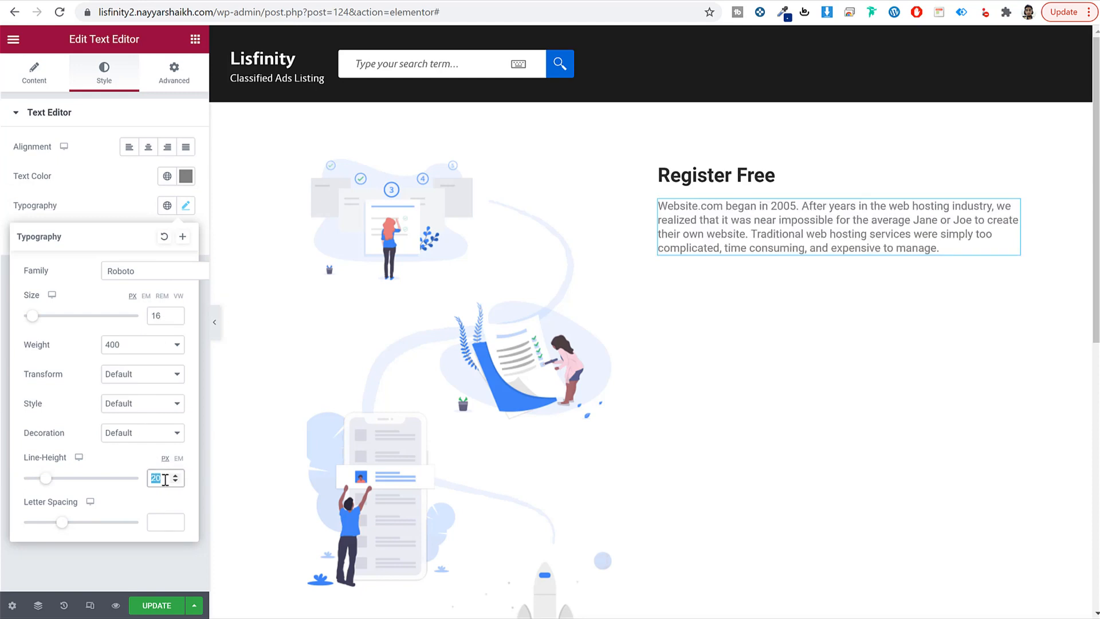
pyautogui.write('24')
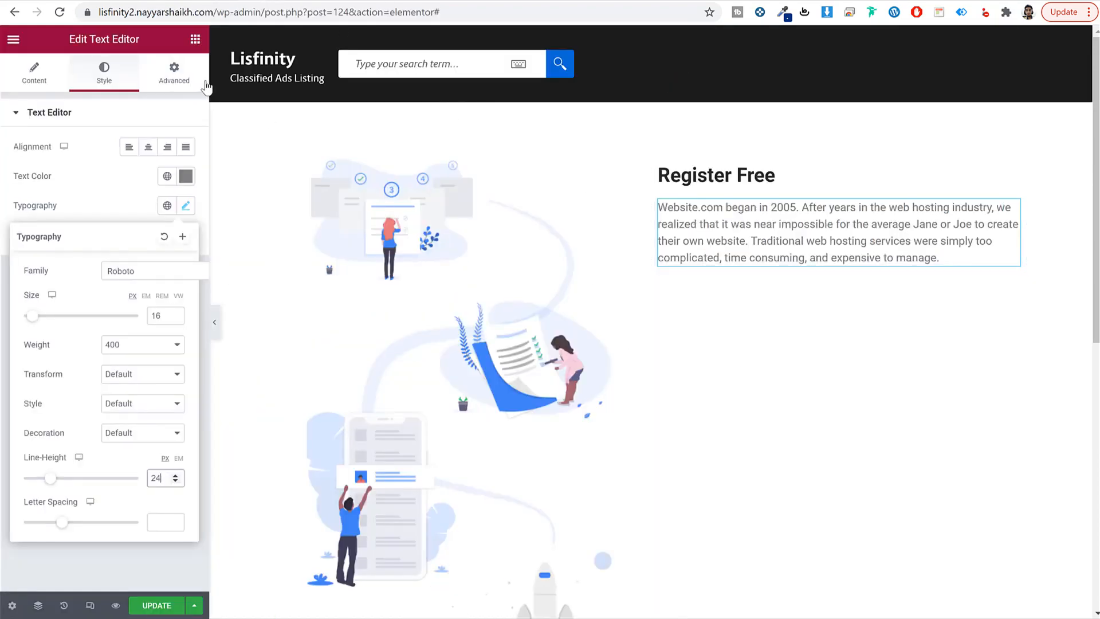
pyautogui.click(205, 85)
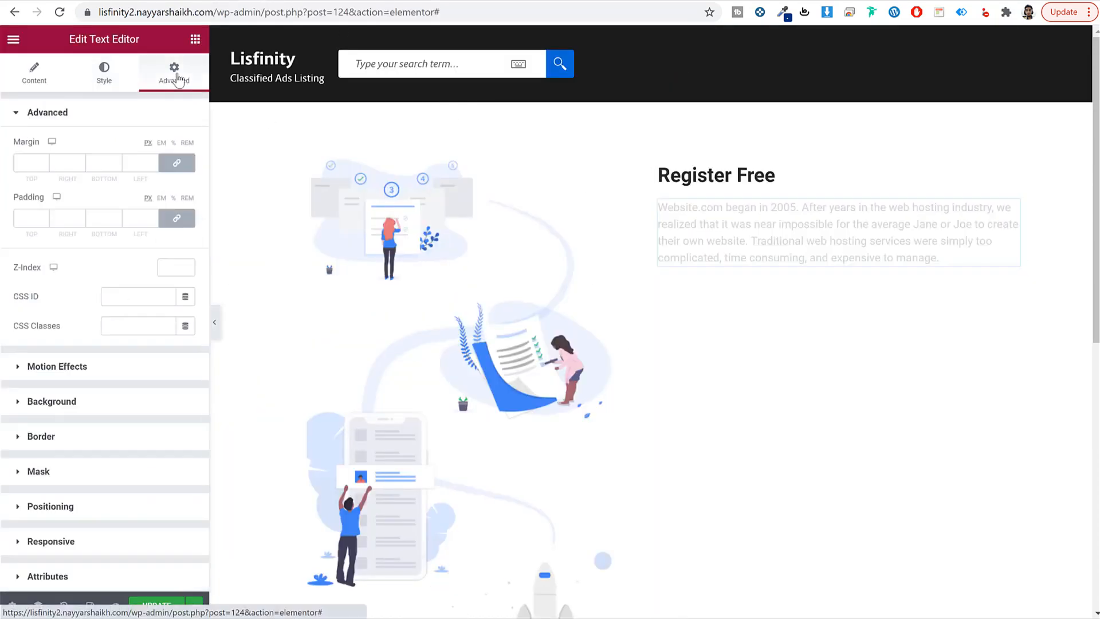
pyautogui.click(177, 218)
pyautogui.doubleClick(98, 219)
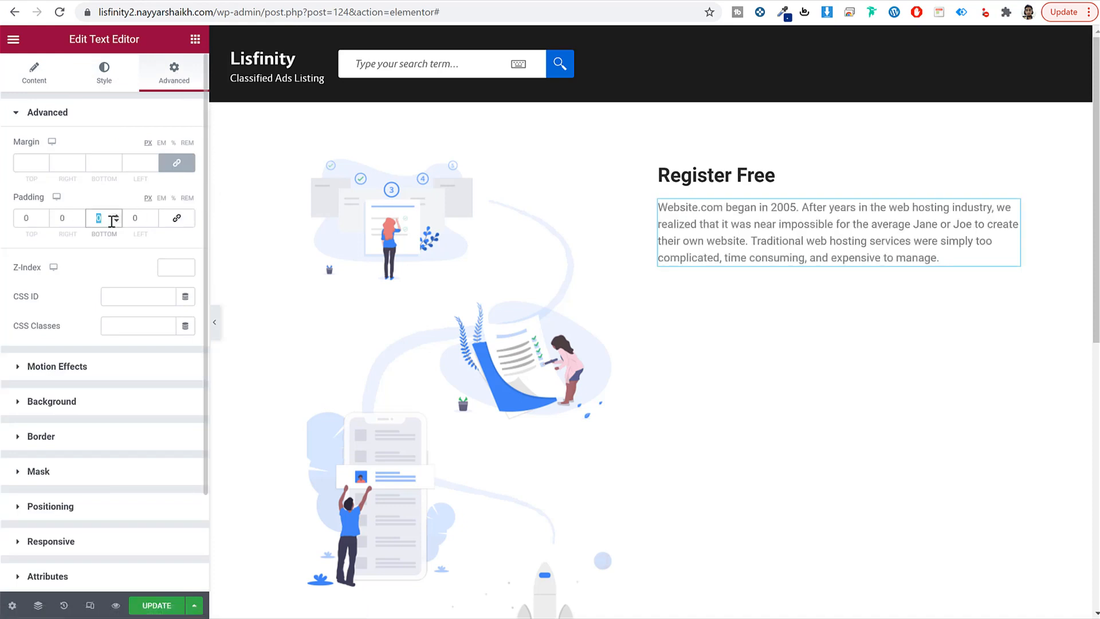
# Step: Set the paragraph's bottom padding to 50, then duplicate the heading and paragraph below
pyautogui.write('50')
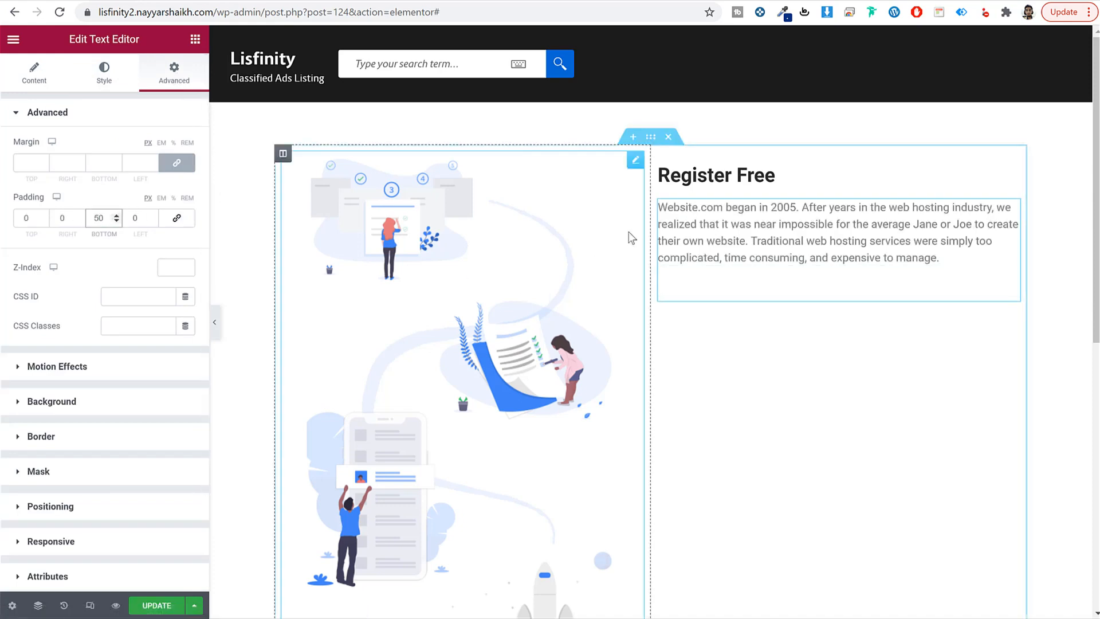
pyautogui.rightClick(712, 167)
pyautogui.click(759, 233)
pyautogui.rightClick(752, 278)
pyautogui.click(785, 356)
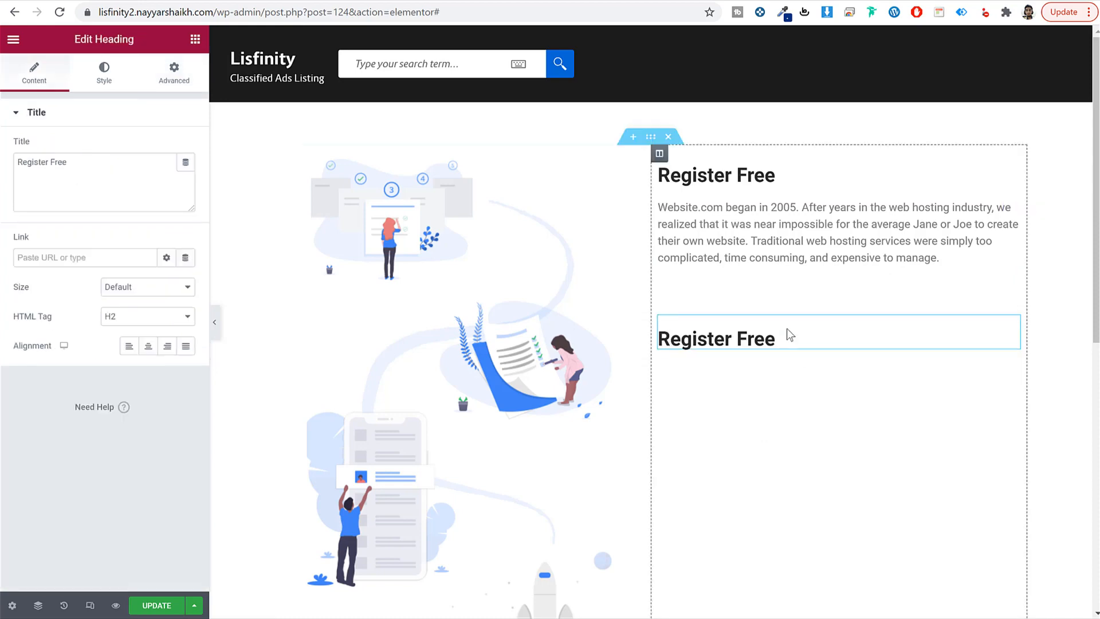
pyautogui.rightClick(739, 233)
pyautogui.click(756, 314)
pyautogui.rightClick(764, 346)
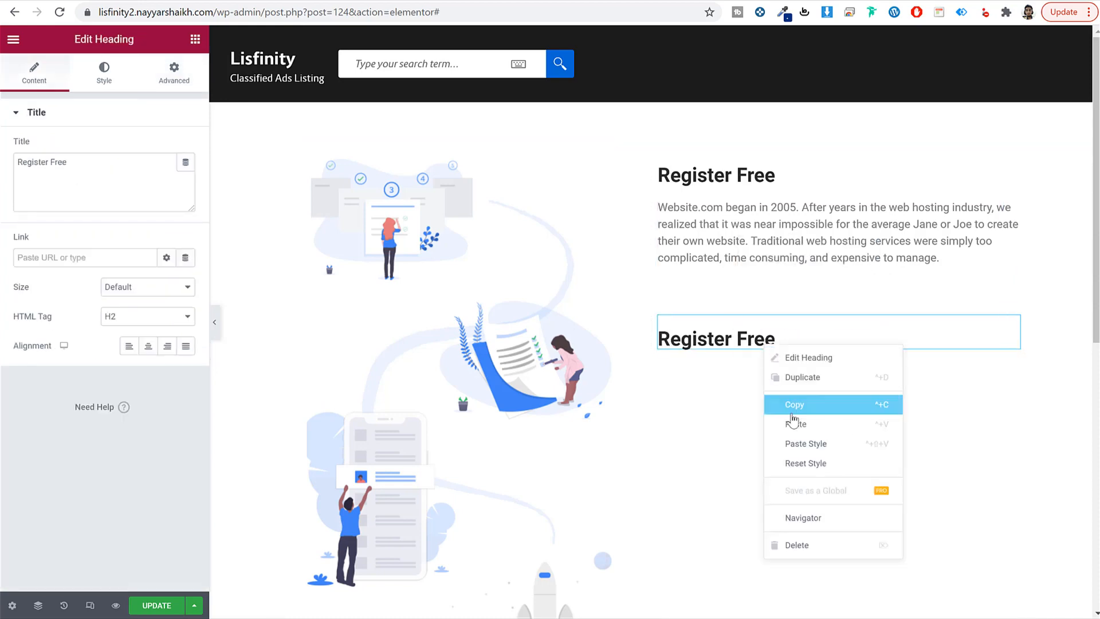
pyautogui.click(800, 428)
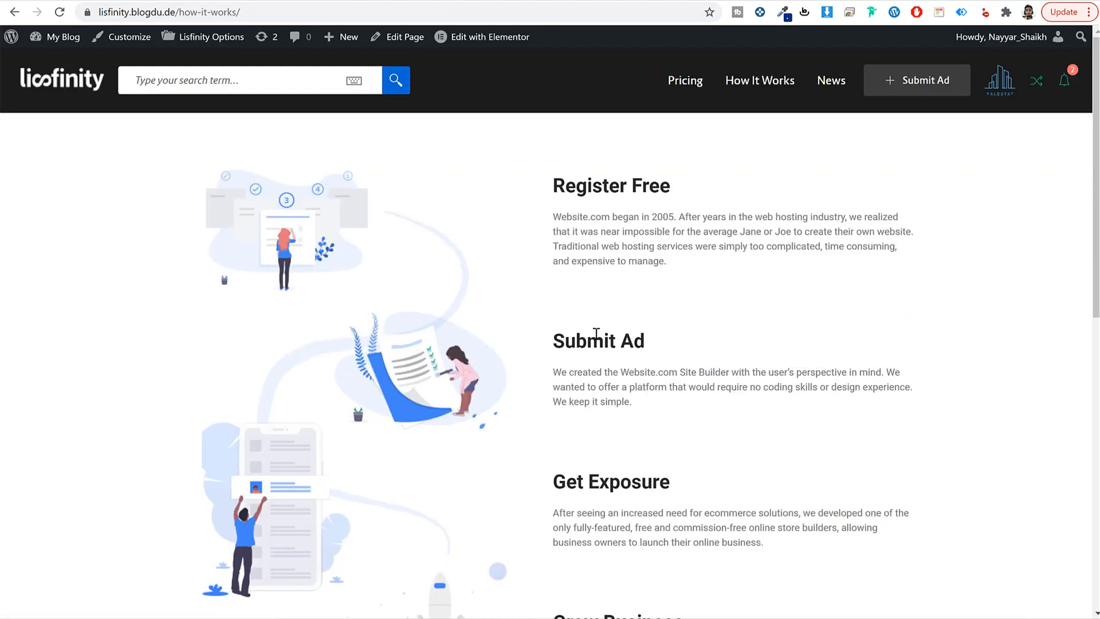
# Step: Change the copies to the 'Submit Ad' title and its Site Builder description
pyautogui.tripleClick(596, 332)
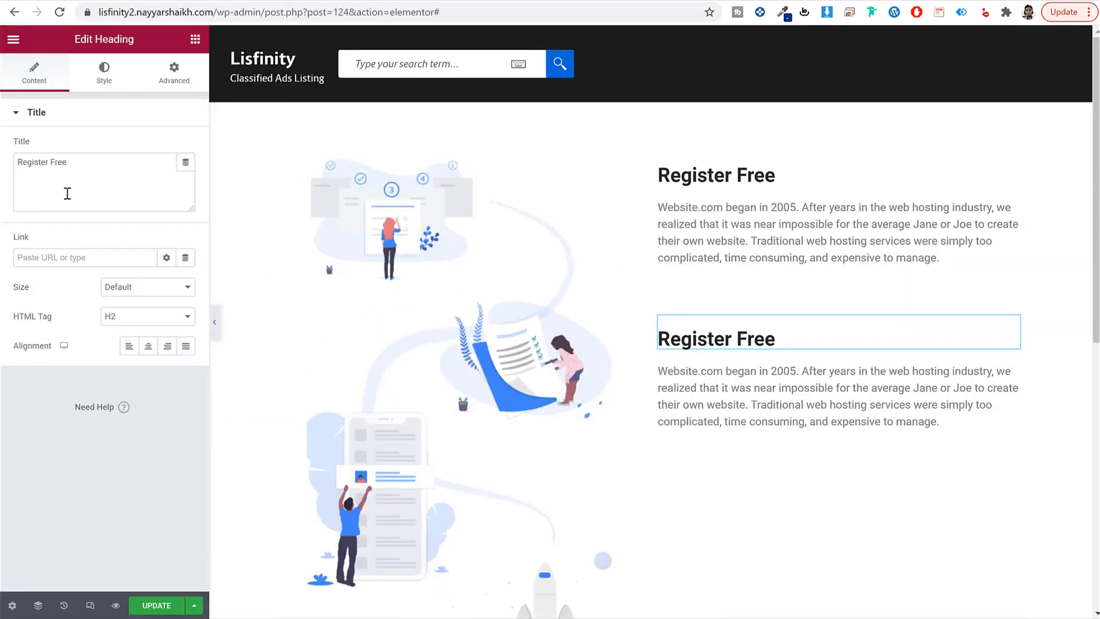
pyautogui.tripleClick(67, 193)
pyautogui.hotkey('ctrl', 'v')
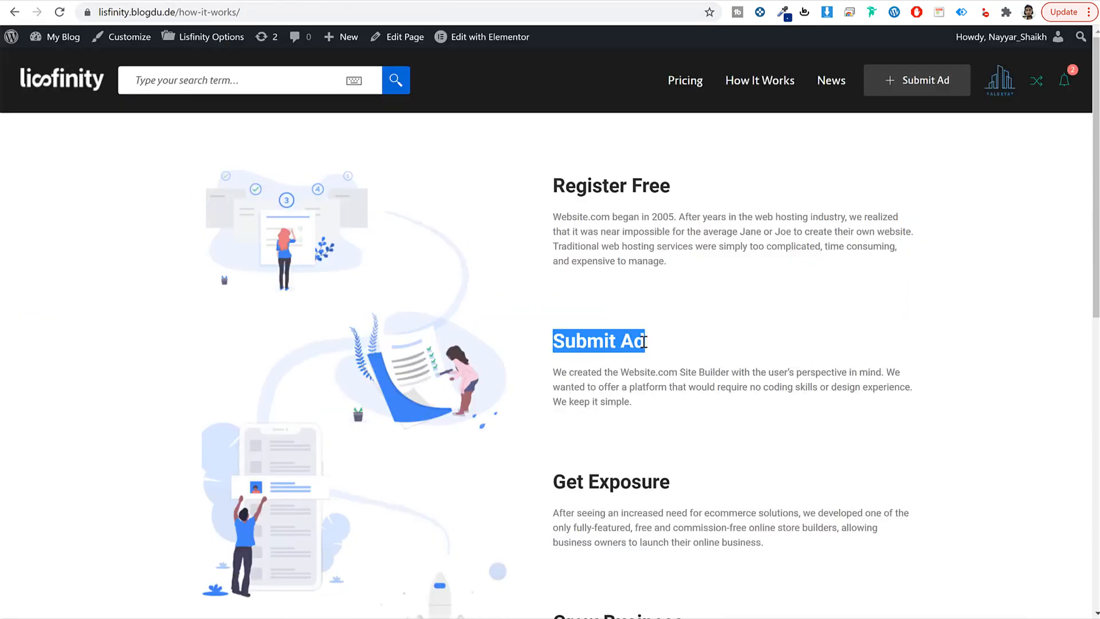
pyautogui.tripleClick(629, 375)
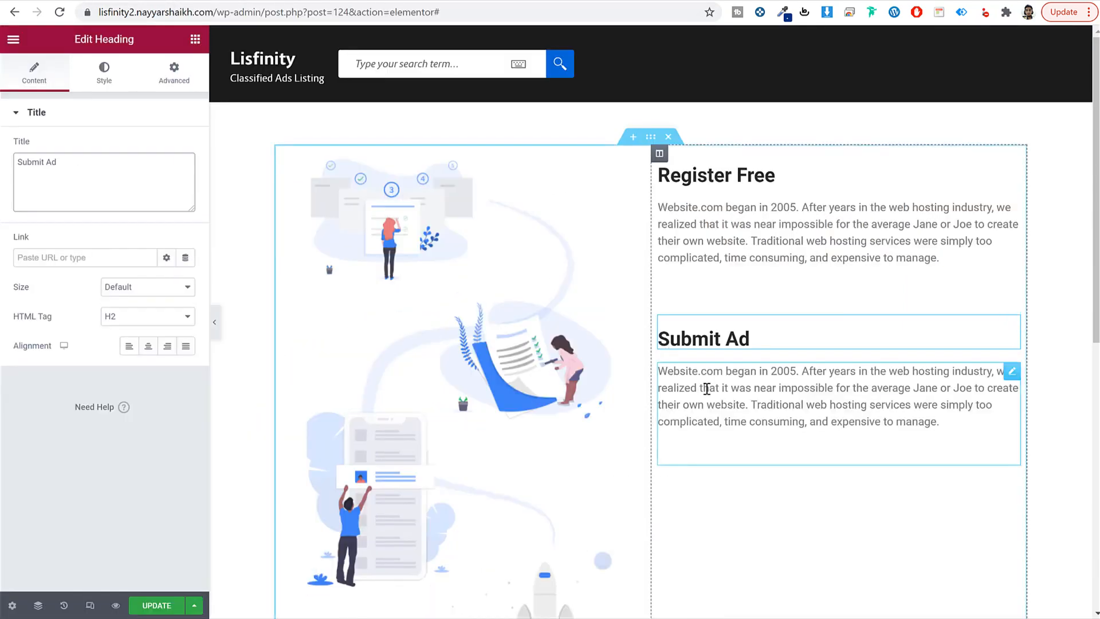
pyautogui.click(707, 388)
pyautogui.tripleClick(95, 256)
pyautogui.hotkey('ctrl', 'v')
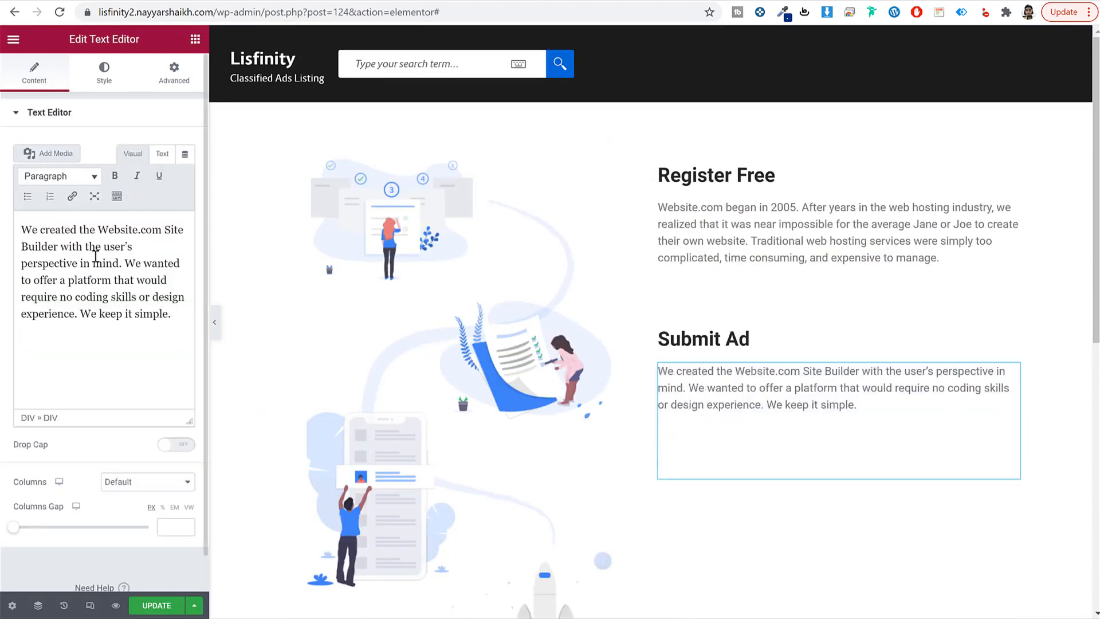
# Step: Save the How it Works page and select the editor part of the address
pyautogui.scroll(-7, 760, 243)
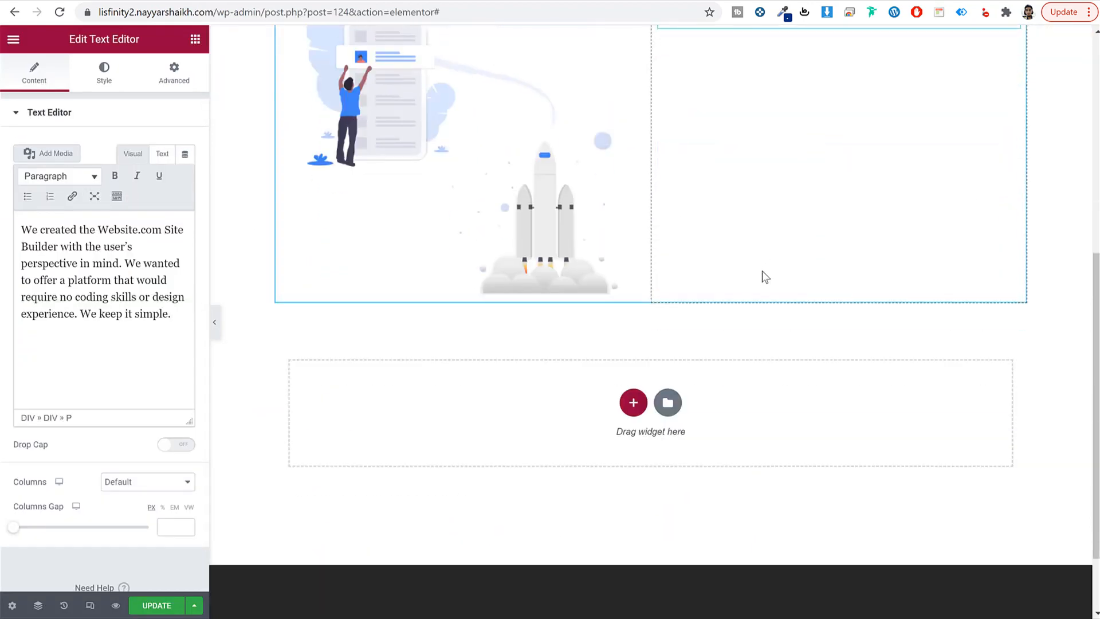
pyautogui.click(157, 605)
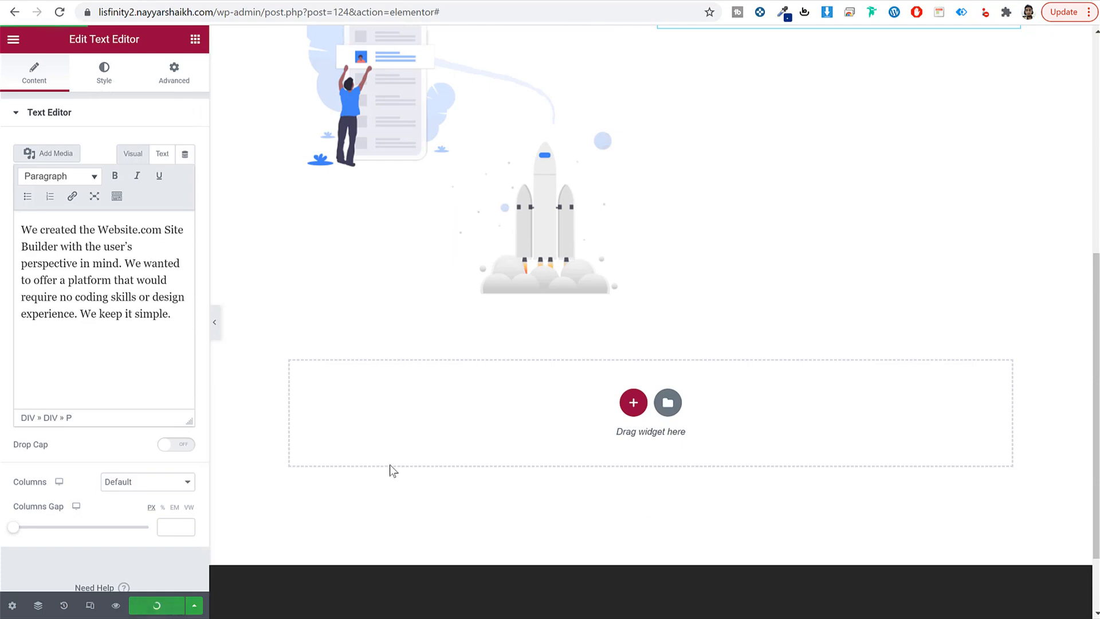
pyautogui.scroll(8, 389, 465)
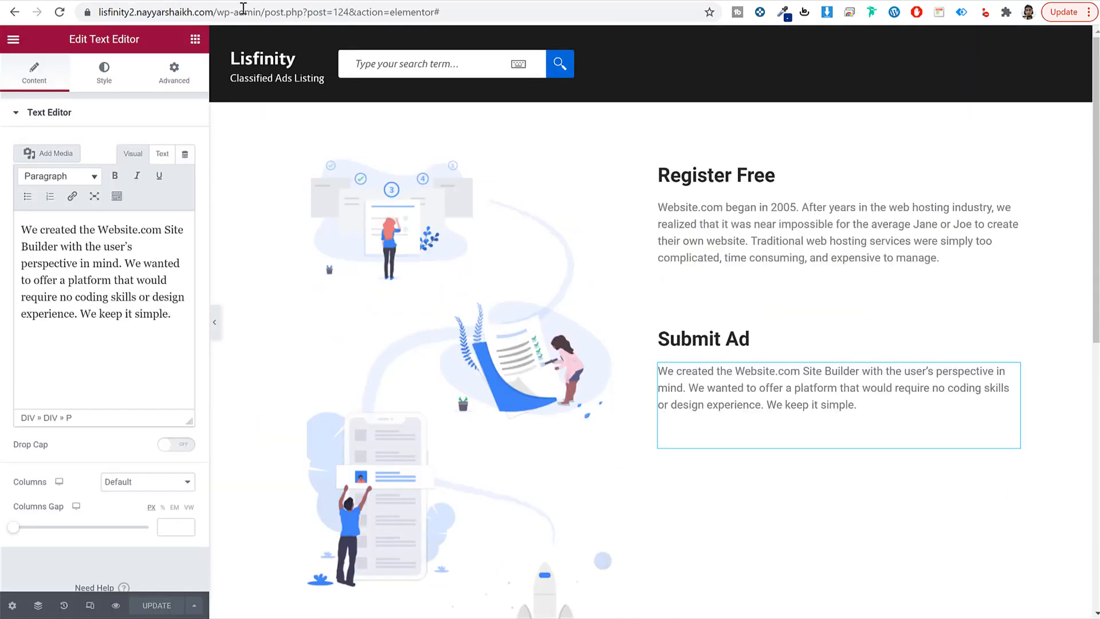
pyautogui.moveTo(265, 12); pyautogui.dragTo(551, 50)
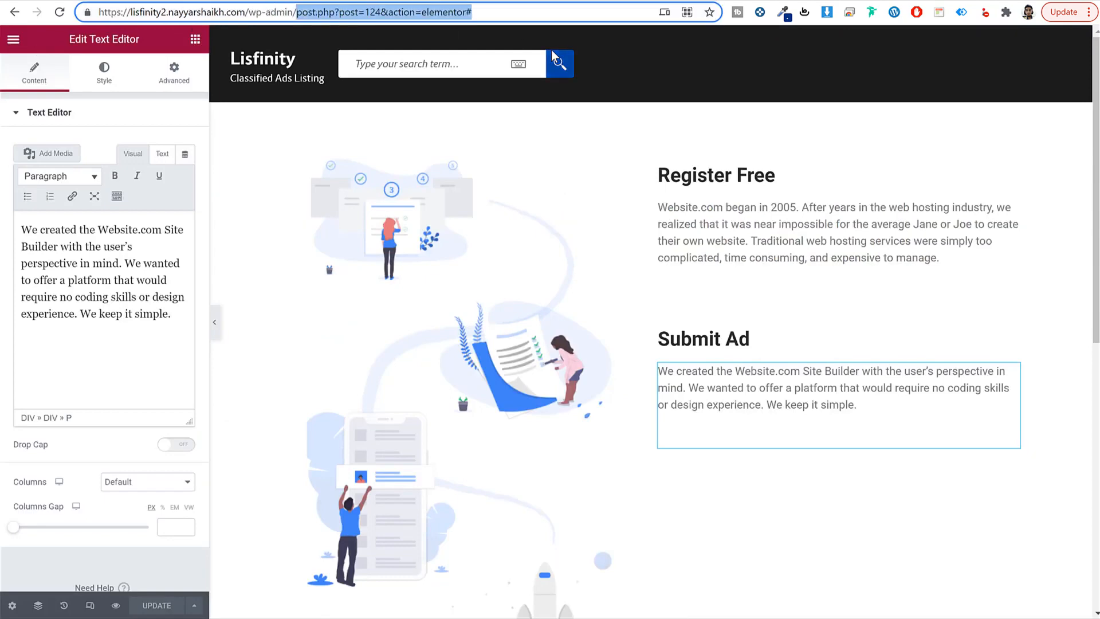
# Step: Create a page titled 'Blog', publish it, and go back to the pages list
pyautogui.press('BackSpace')
pyautogui.press('Return')
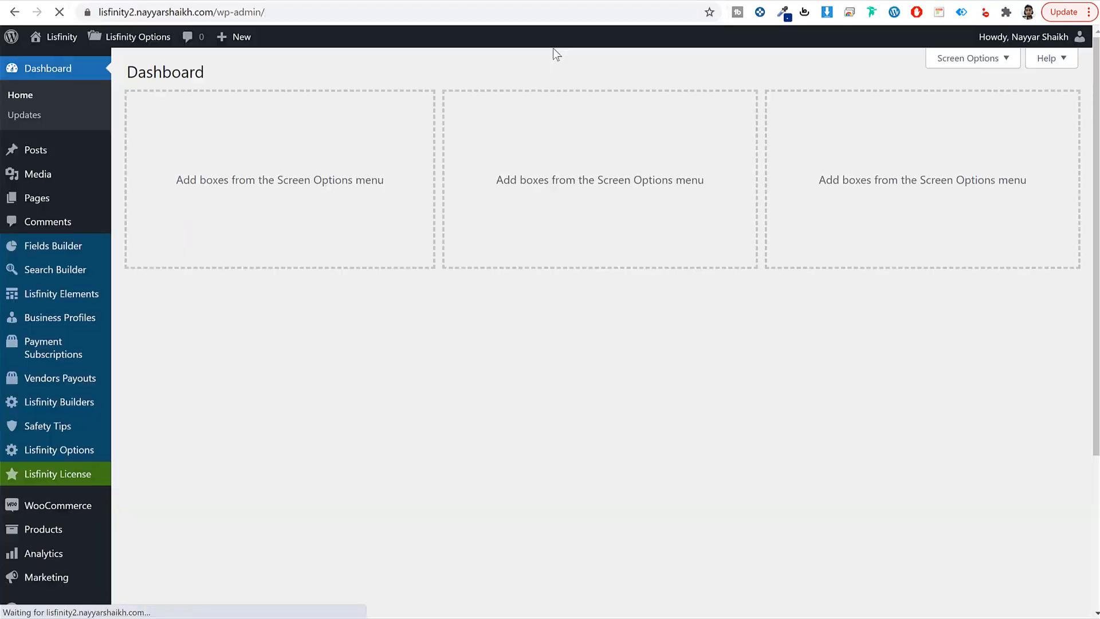
pyautogui.moveTo(31, 202)
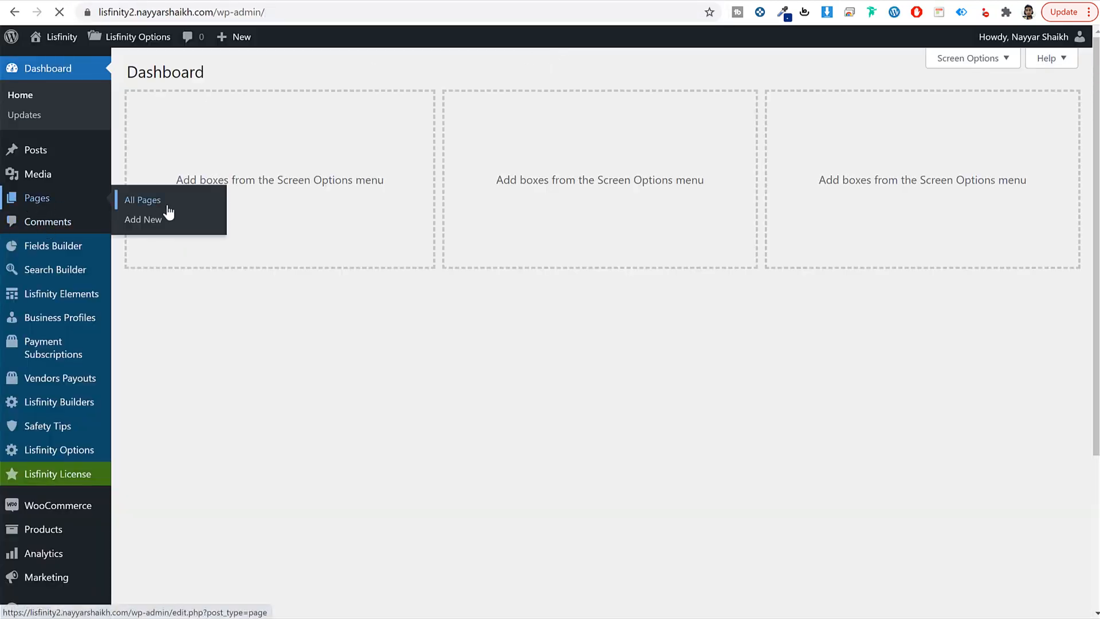
pyautogui.click(168, 212)
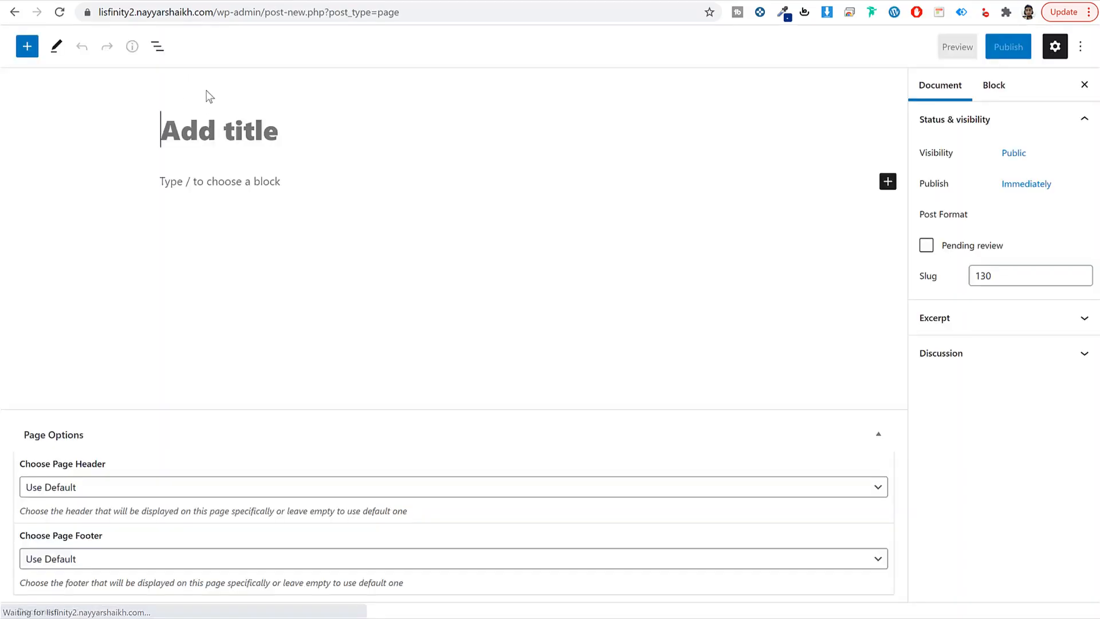
pyautogui.write('Blog')
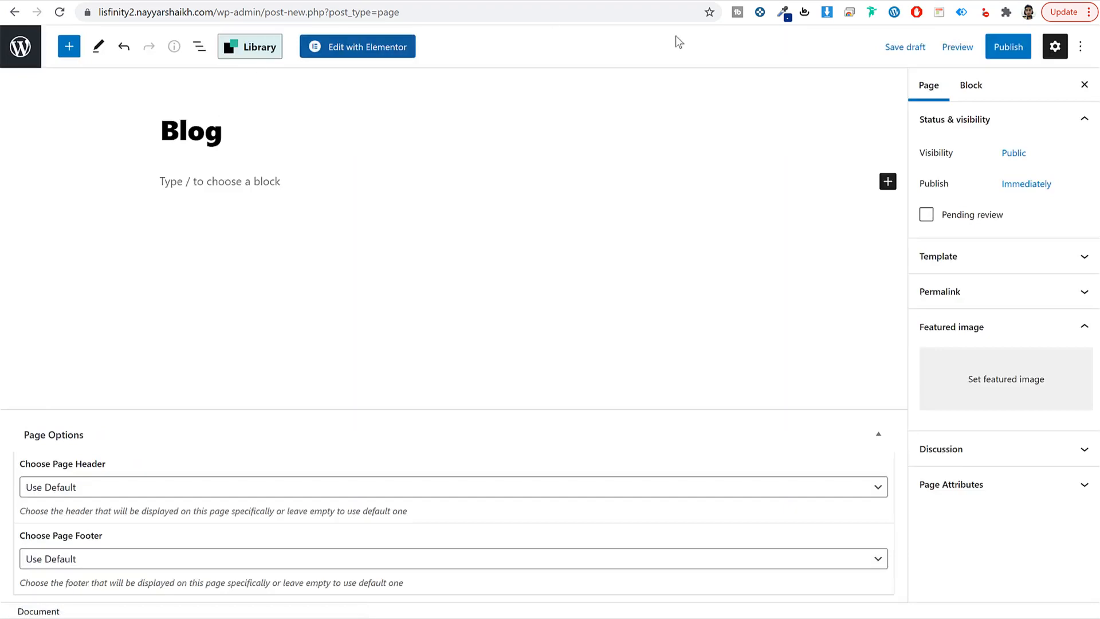
pyautogui.click(1008, 47)
pyautogui.click(944, 47)
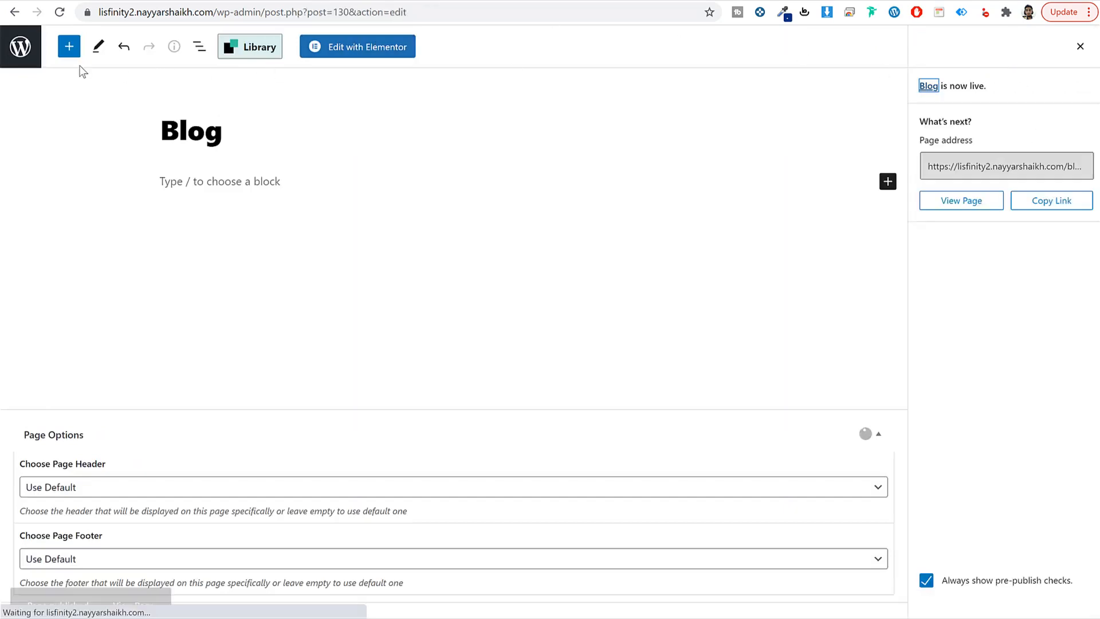
pyautogui.click(26, 54)
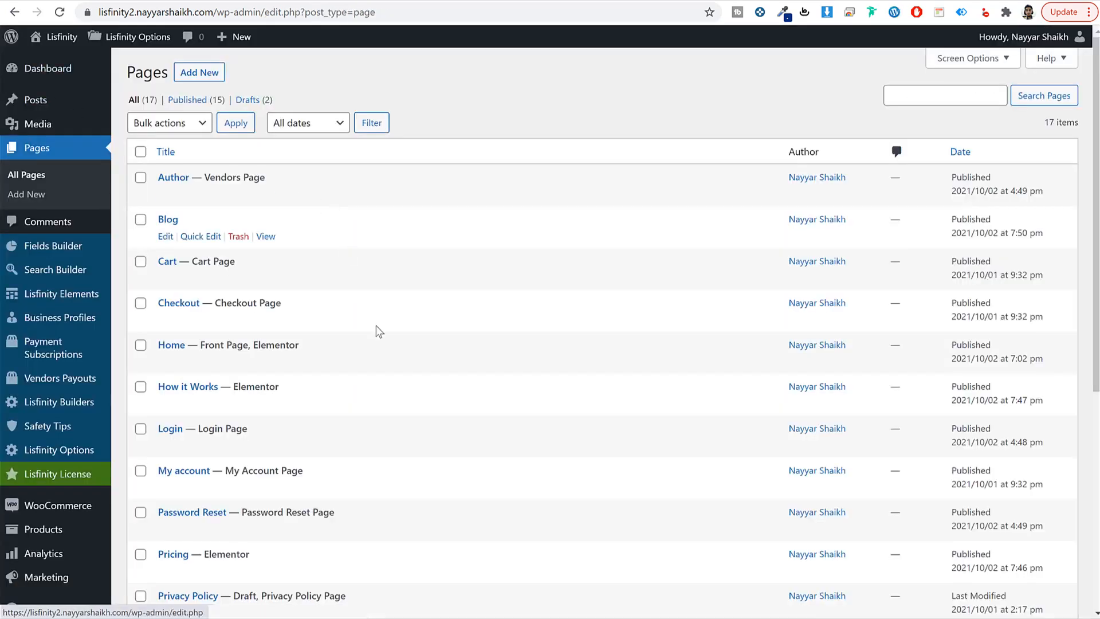
# Step: In Reading settings, set the Posts page to Blog and save the changes
pyautogui.scroll(-6, 376, 327)
pyautogui.moveTo(60, 548)
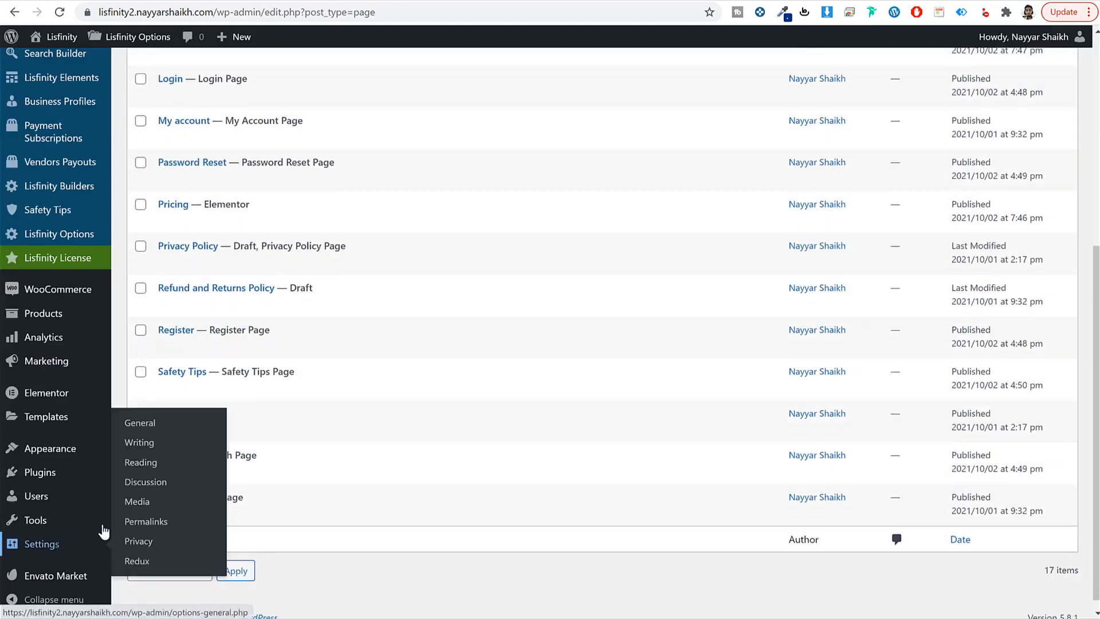
pyautogui.click(150, 464)
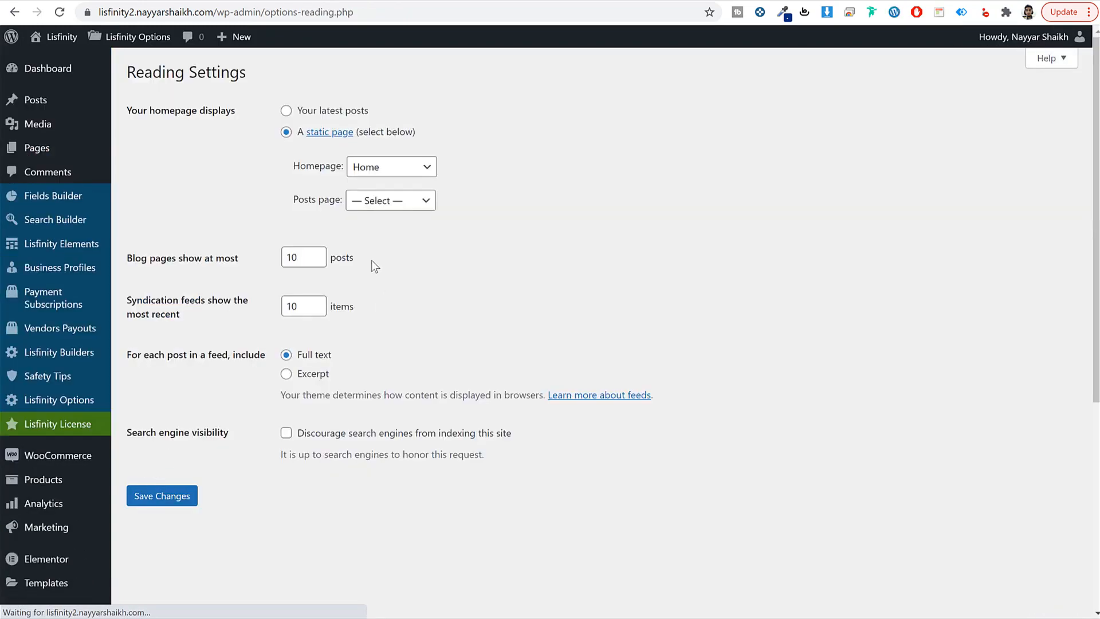
pyautogui.click(342, 203)
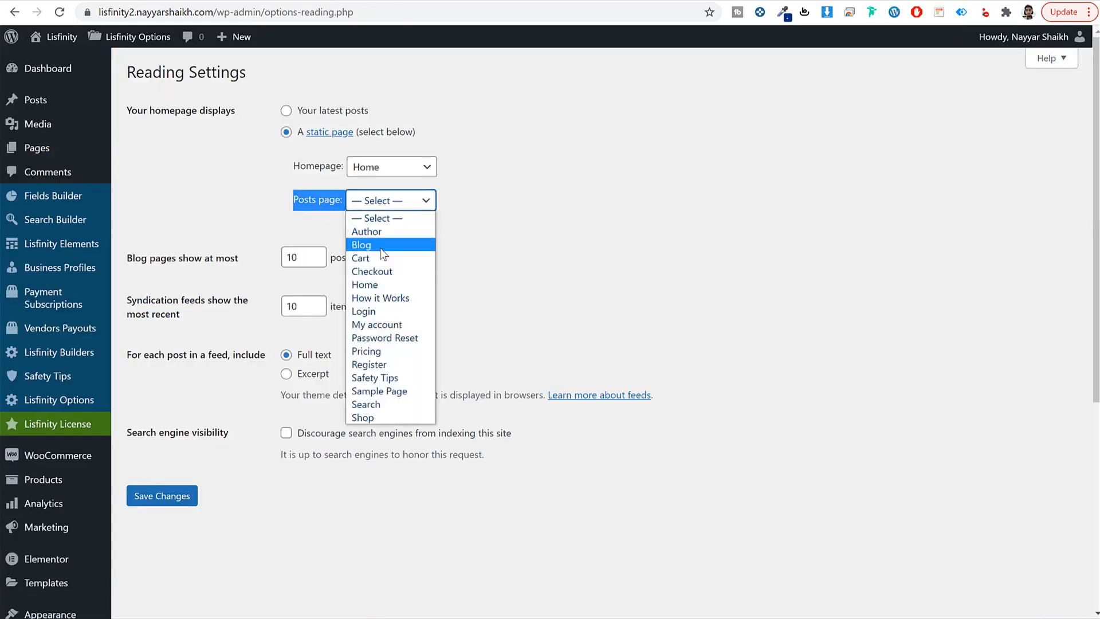
pyautogui.click(367, 244)
pyautogui.click(175, 496)
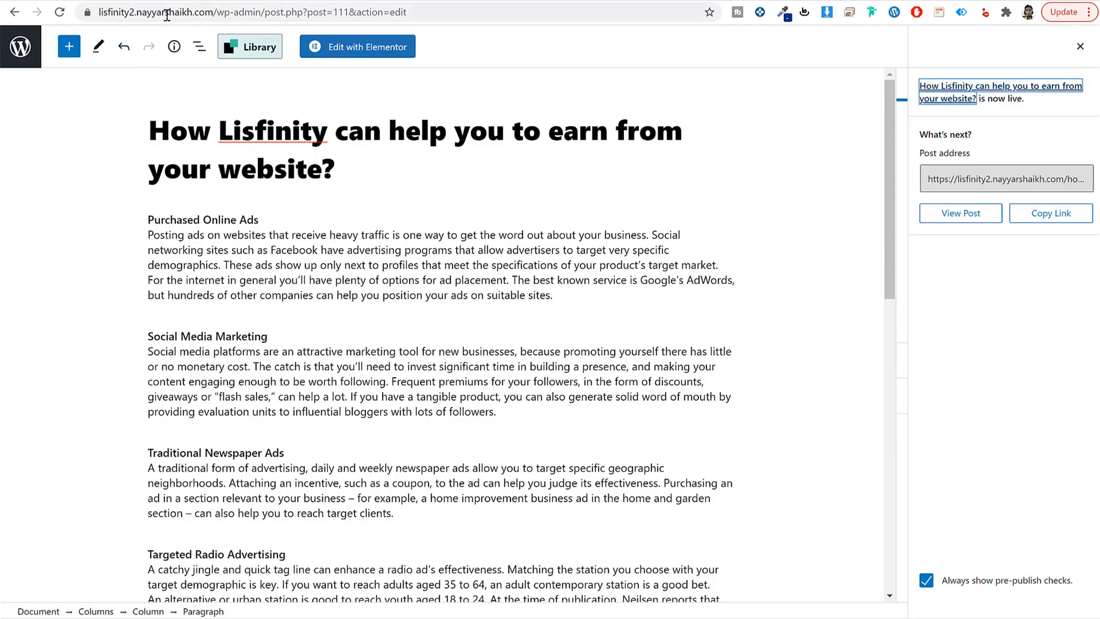
# Step: Load the site's homepage from the address bar and scroll down it
pyautogui.moveTo(216, 12); pyautogui.dragTo(954, 119)
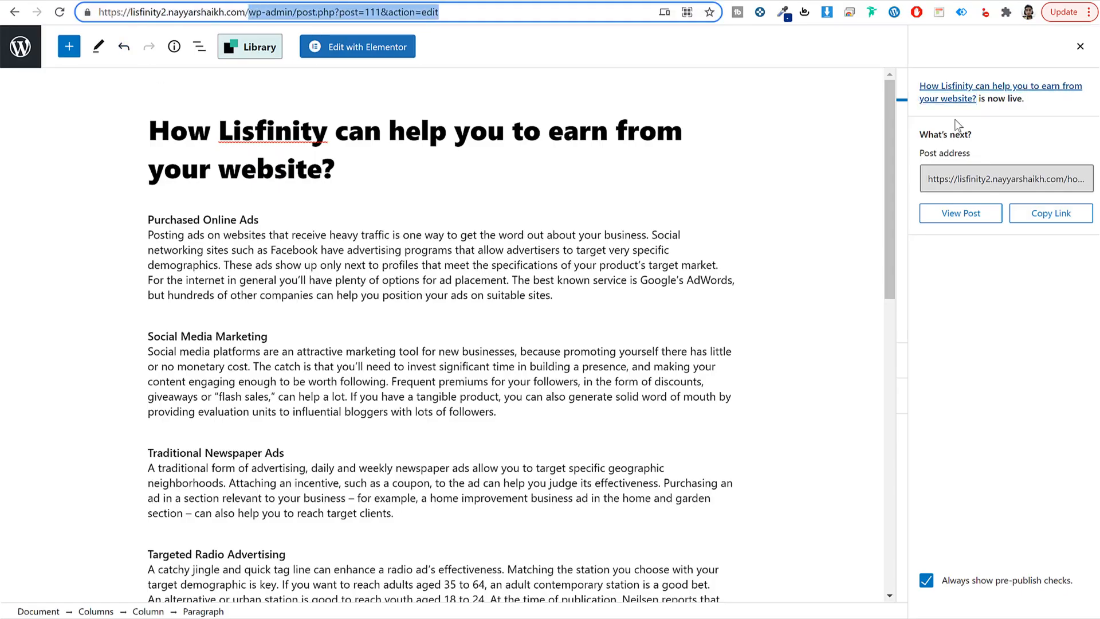
pyautogui.press('BackSpace')
pyautogui.press('Return')
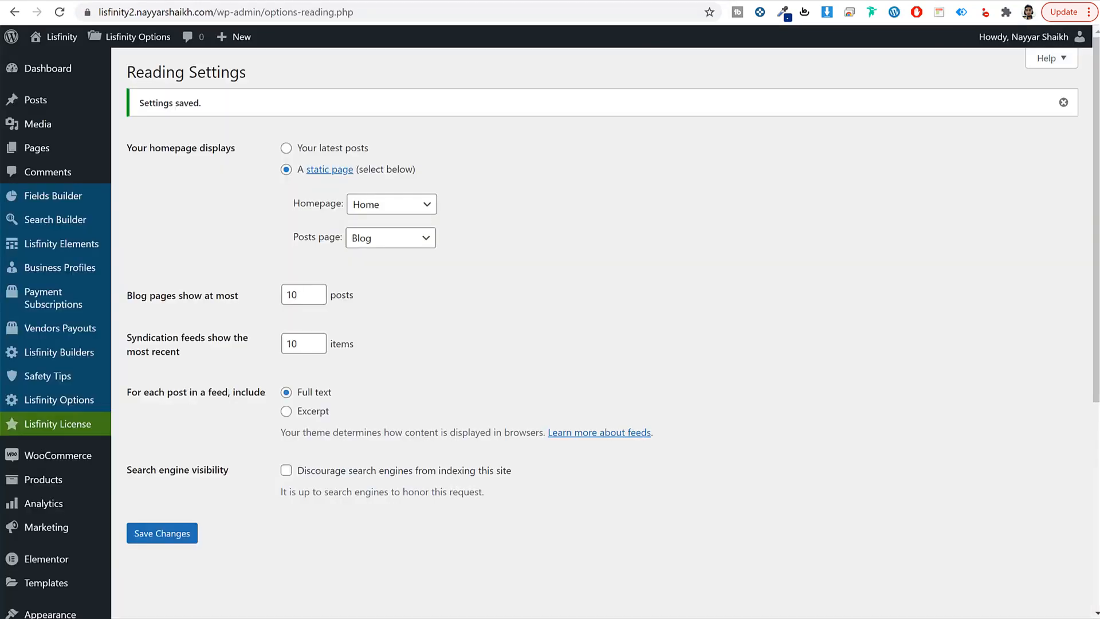
pyautogui.scroll(-5, 678, 302)
# Step: Create 'Main Menu', add the chosen pages, and move Pricing just below Home
pyautogui.moveTo(51, 339)
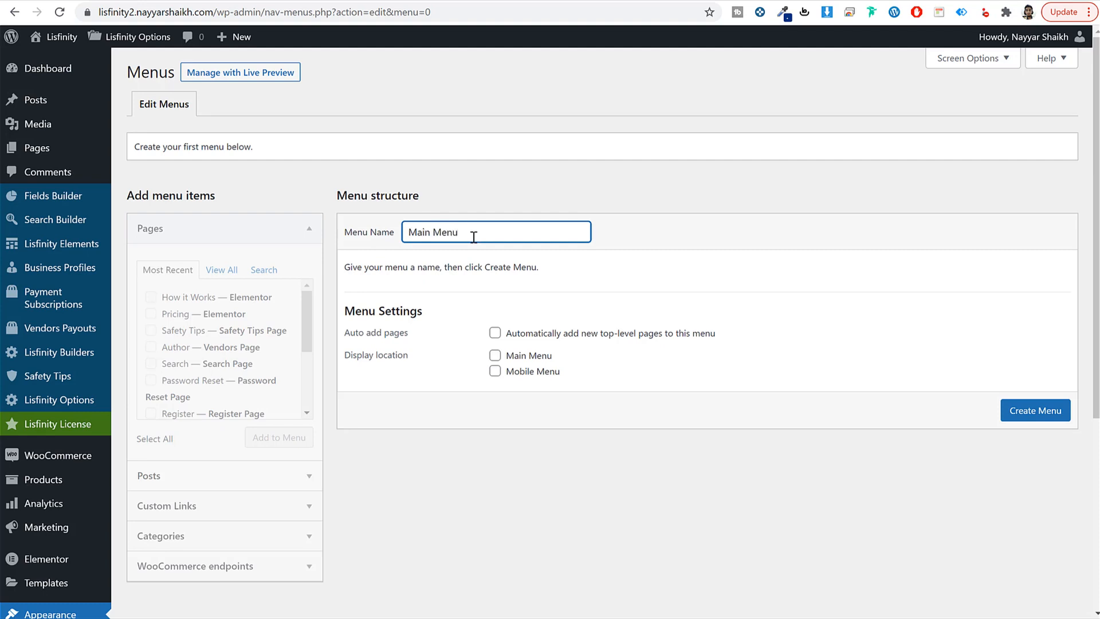
pyautogui.click(1014, 408)
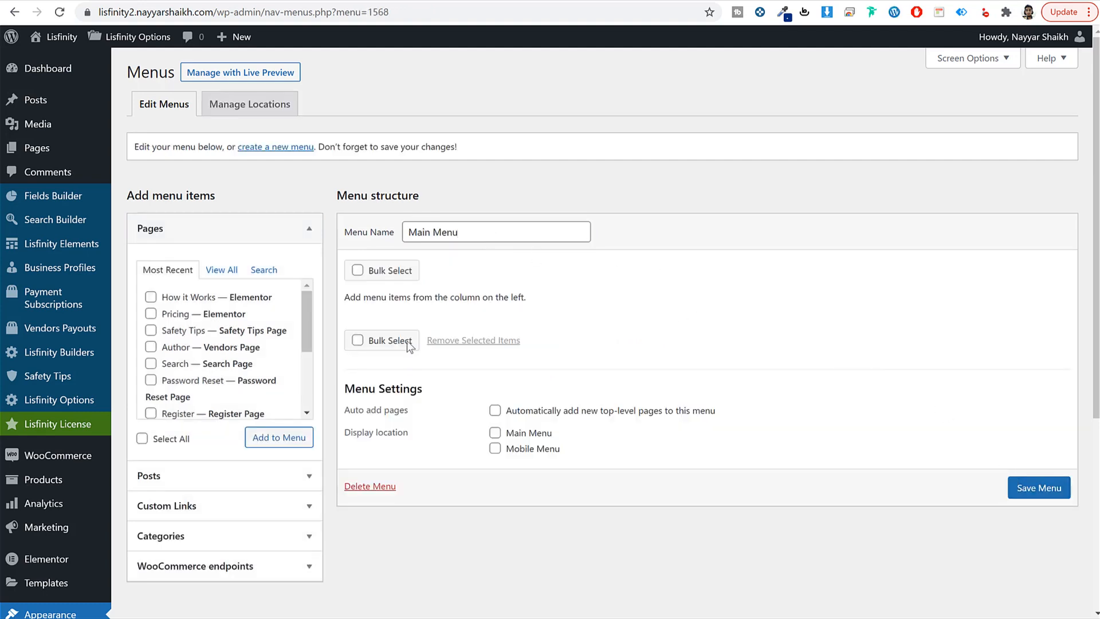
pyautogui.click(232, 269)
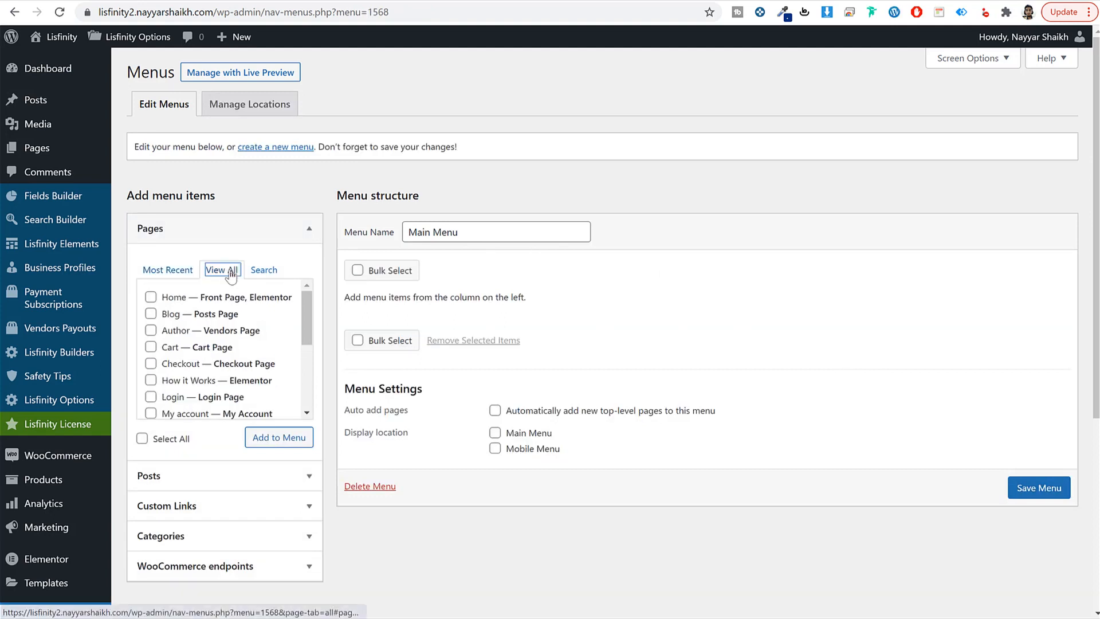
pyautogui.click(186, 301)
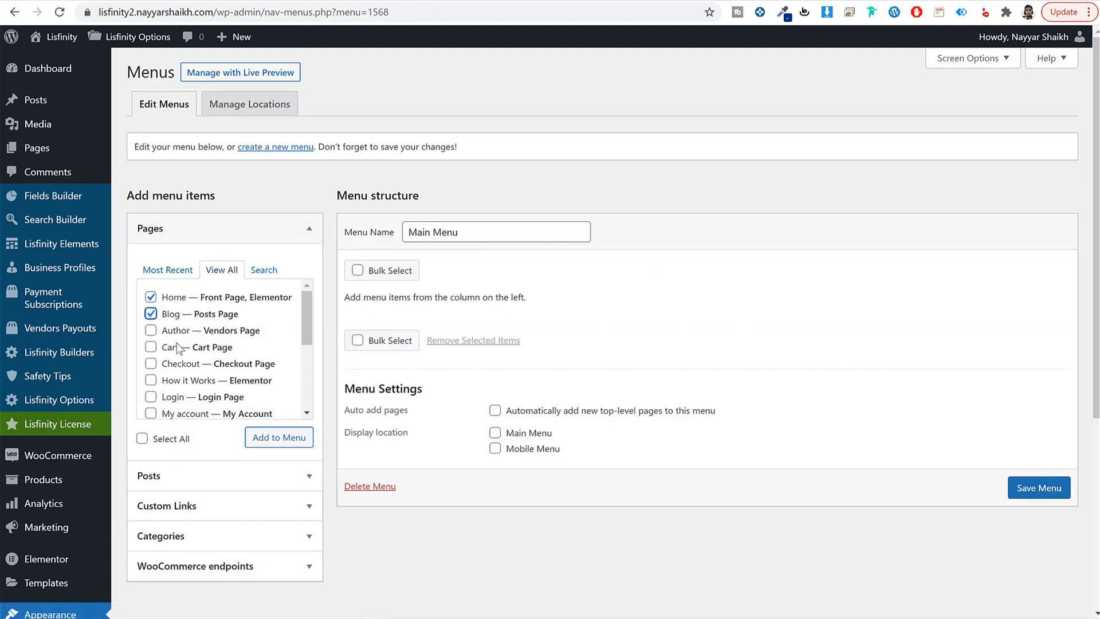
pyautogui.scroll(-3, 184, 405)
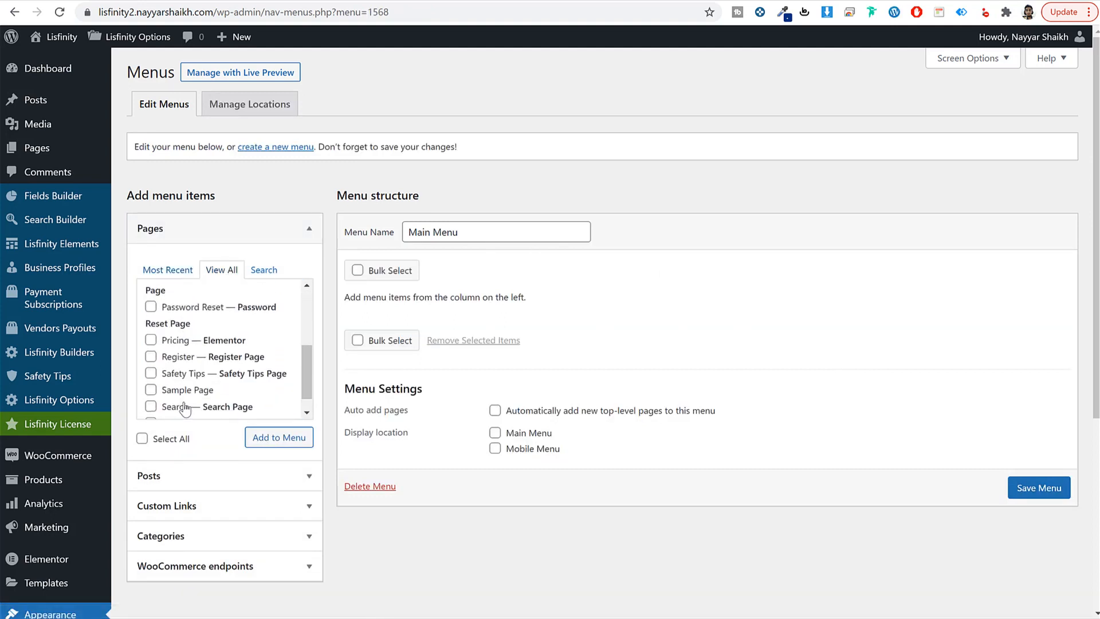
pyautogui.click(264, 442)
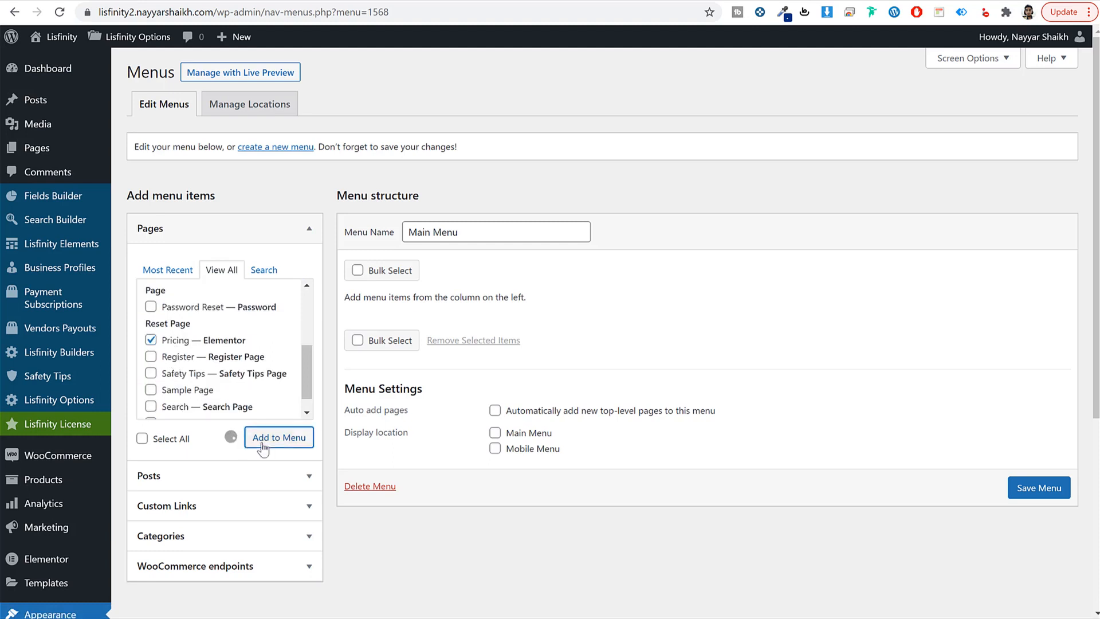
pyautogui.moveTo(437, 443); pyautogui.dragTo(432, 372)
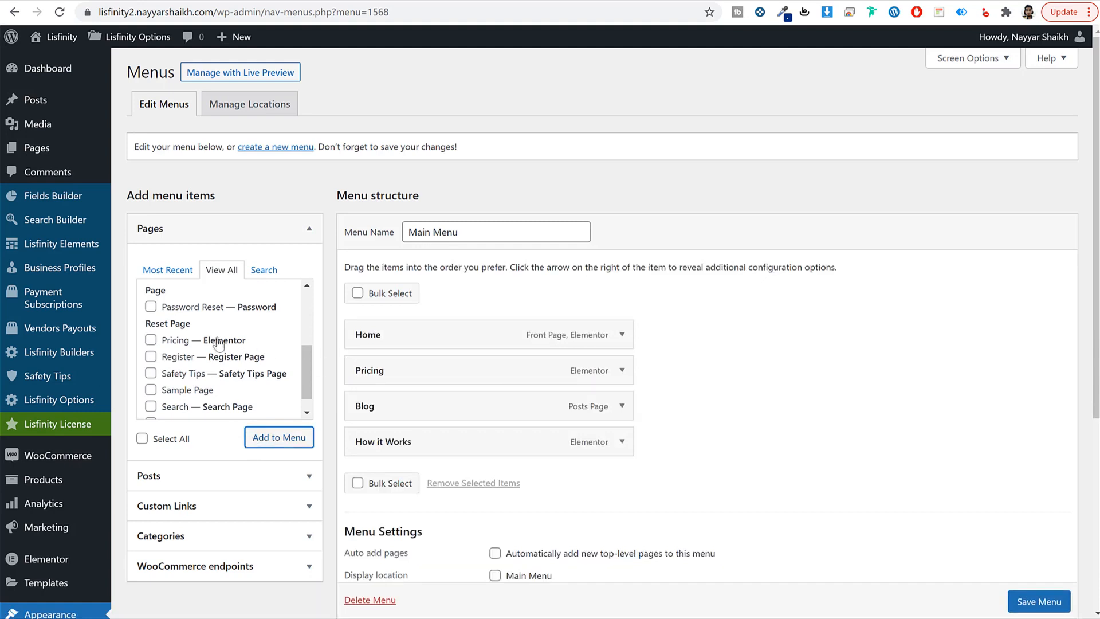
# Step: Add the Search page and order the menu Home, Search, Pricing, How it Works, Blog
pyautogui.scroll(3, 184, 366)
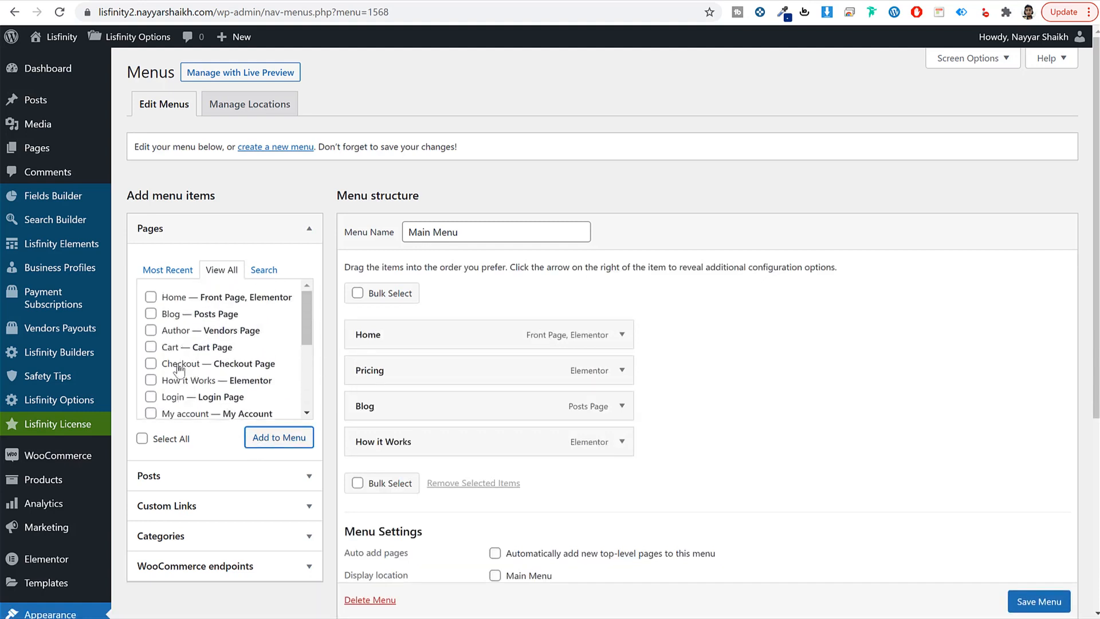
pyautogui.scroll(-5, 180, 370)
pyautogui.click(181, 389)
pyautogui.click(292, 437)
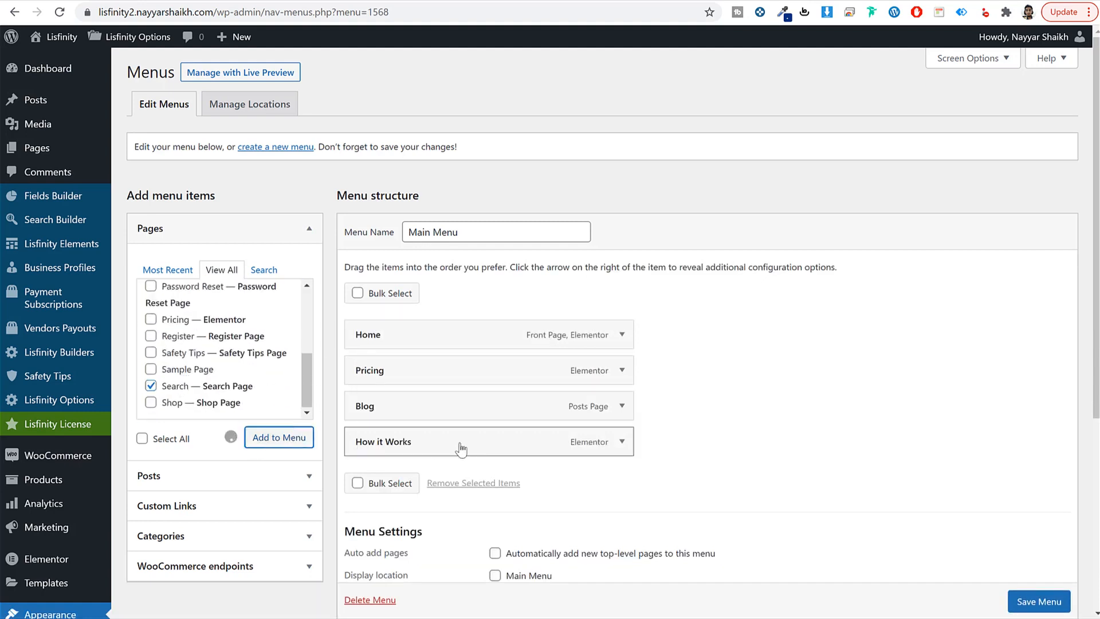
pyautogui.moveTo(427, 476); pyautogui.dragTo(424, 381)
pyautogui.moveTo(449, 452); pyautogui.dragTo(560, 458)
# Step: Assign the menu to the Main Menu and Mobile Menu locations and save it
pyautogui.scroll(-3, 630, 458)
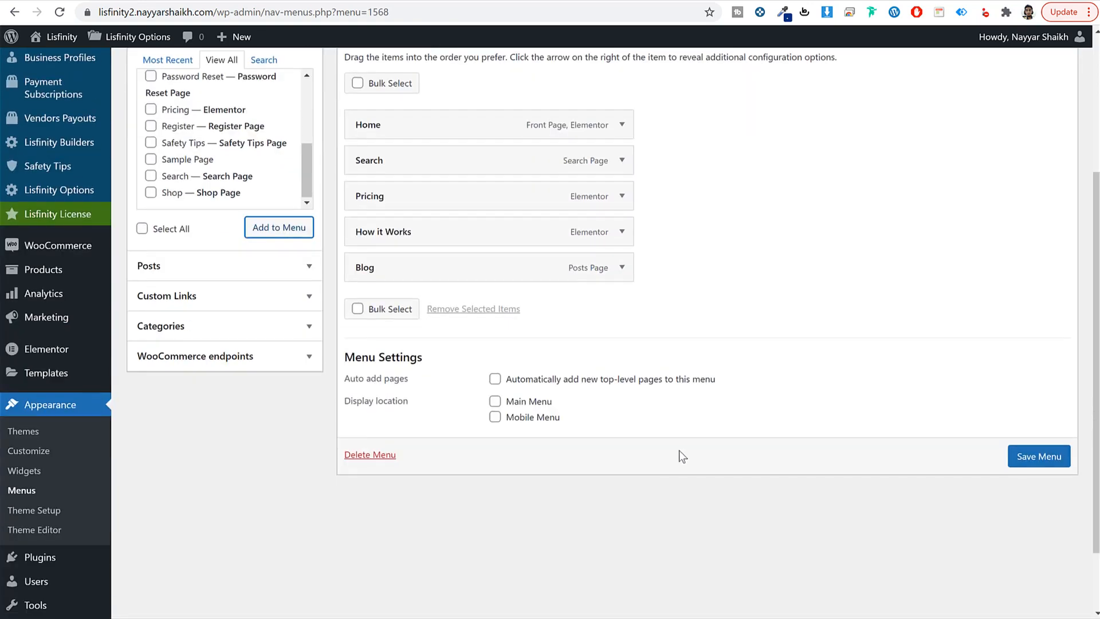
pyautogui.click(520, 405)
pyautogui.click(521, 417)
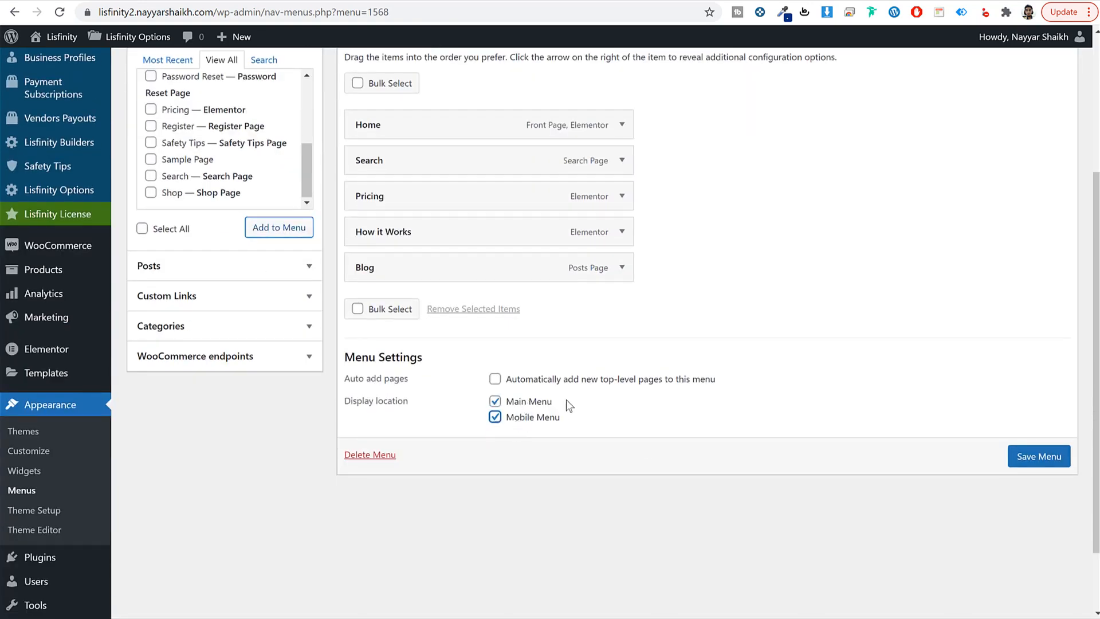
pyautogui.moveTo(569, 404); pyautogui.dragTo(506, 404)
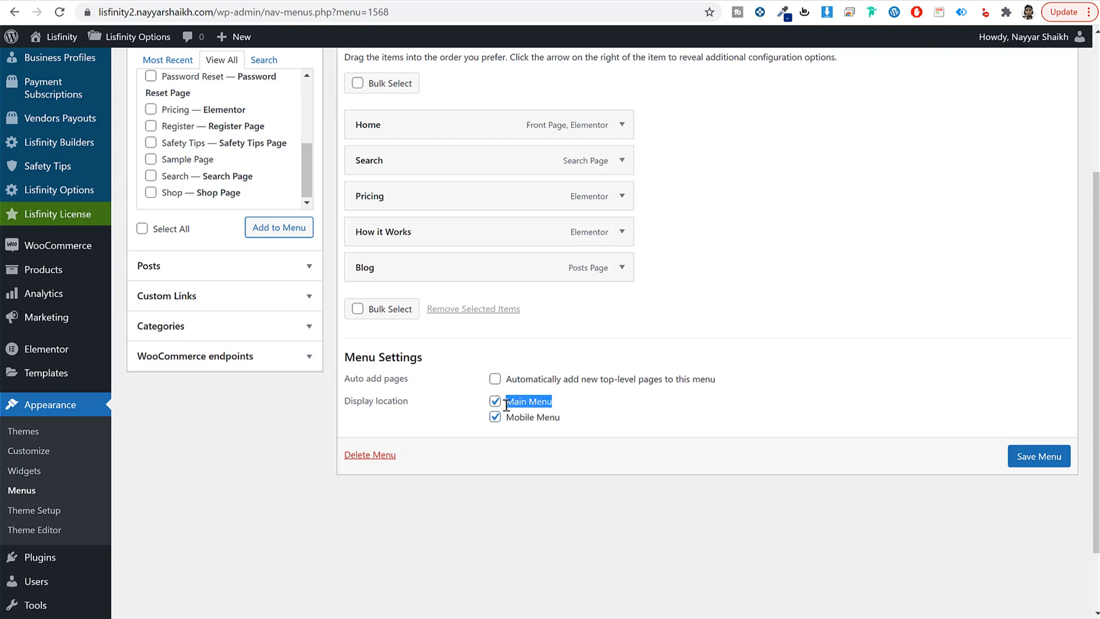
pyautogui.click(1050, 454)
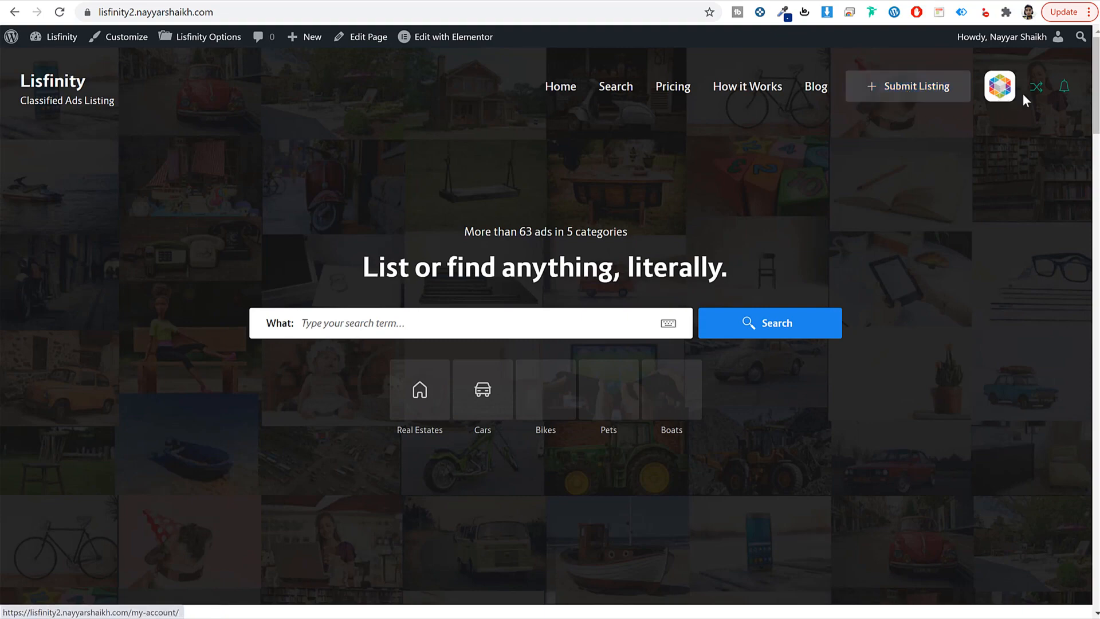
pyautogui.scroll(-20, 950, 270)
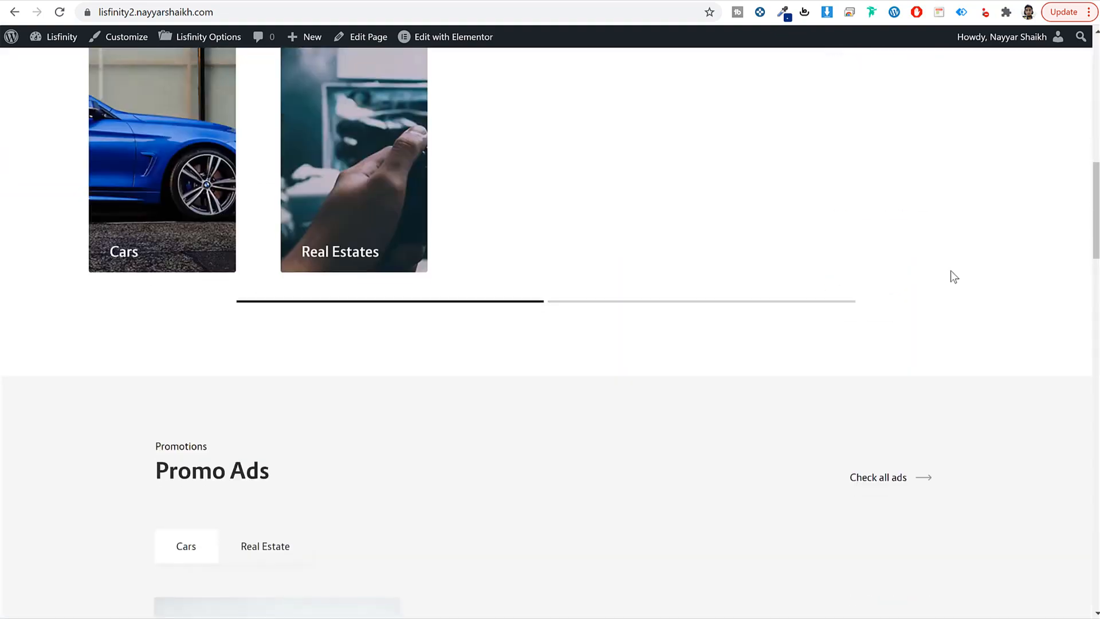
pyautogui.scroll(20, 951, 269)
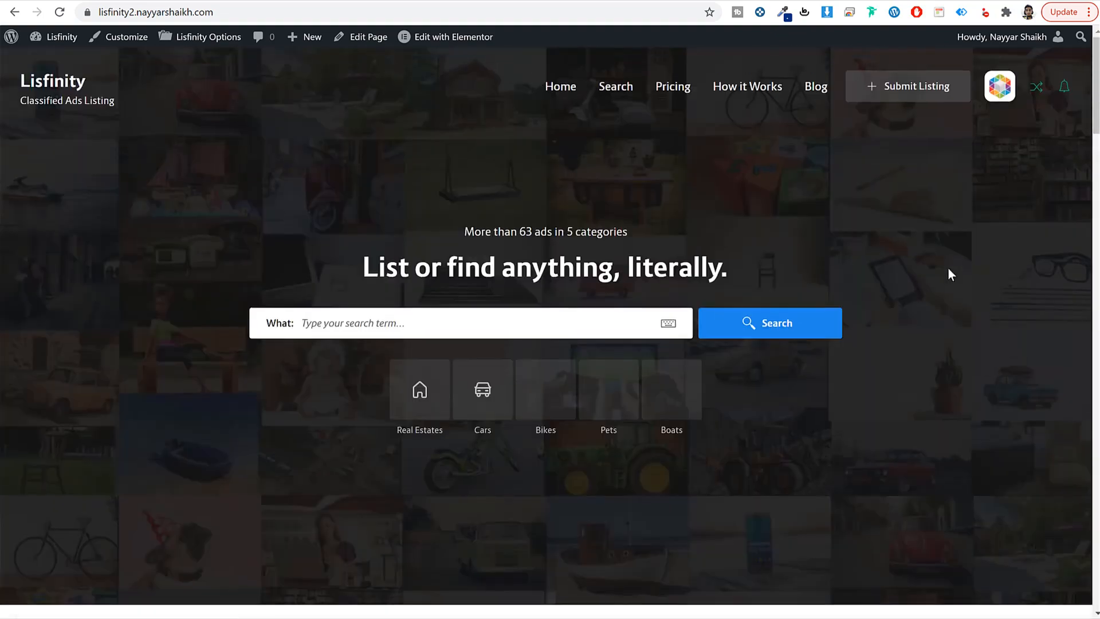
pyautogui.scroll(-20, 944, 270)
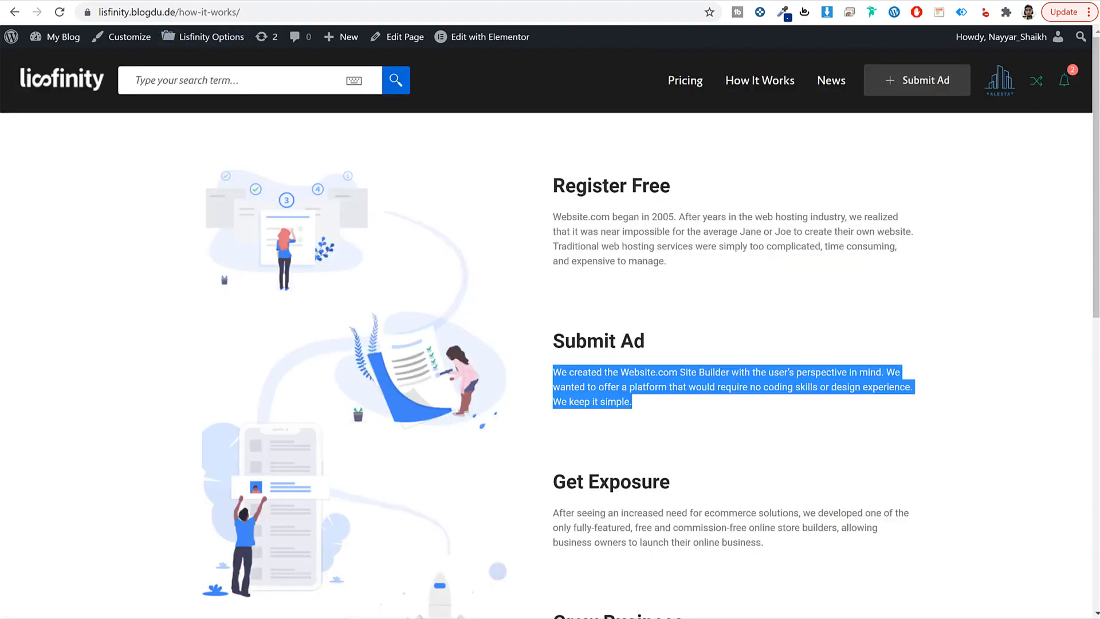
pyautogui.scroll(-10, 289, 343)
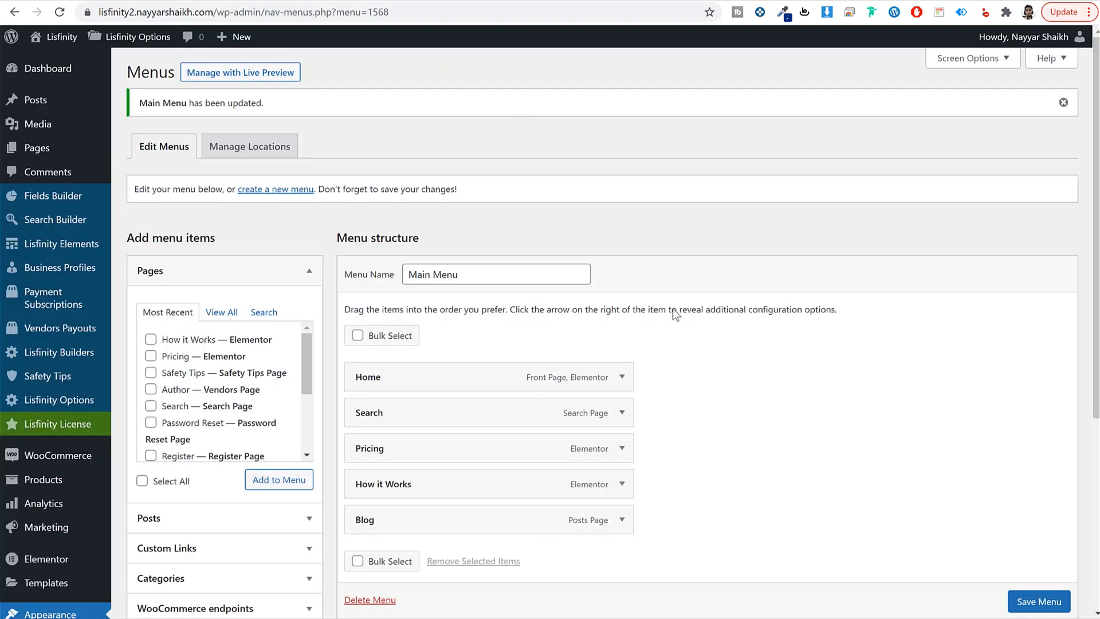
pyautogui.scroll(-5, 734, 347)
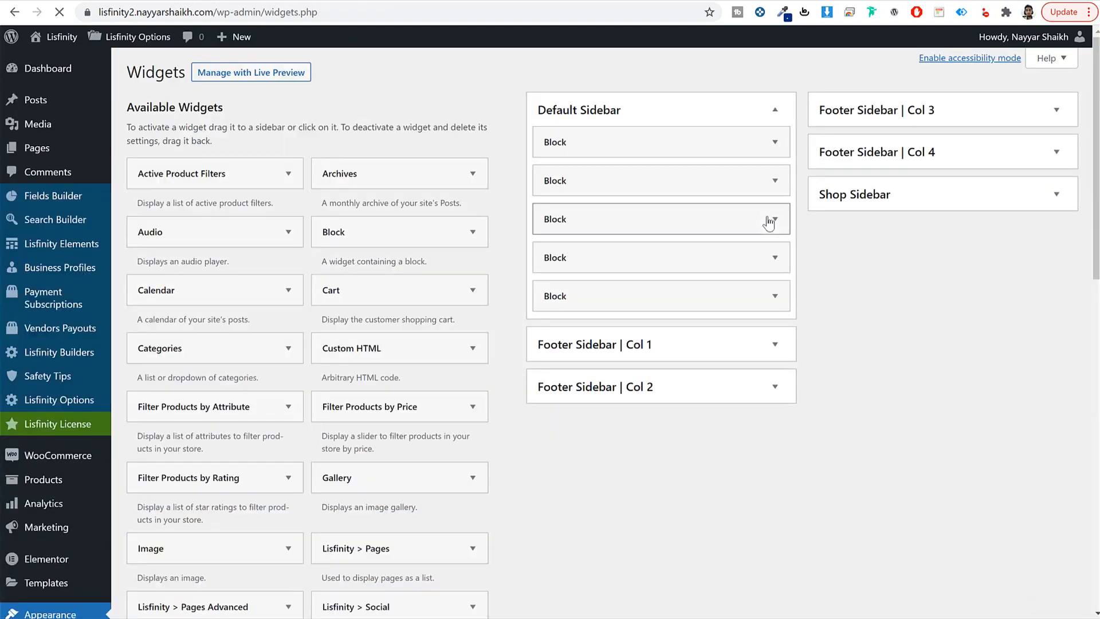
# Step: Collapse the Default Sidebar and copy the footer description from the reference site
pyautogui.click(657, 118)
pyautogui.click(655, 116)
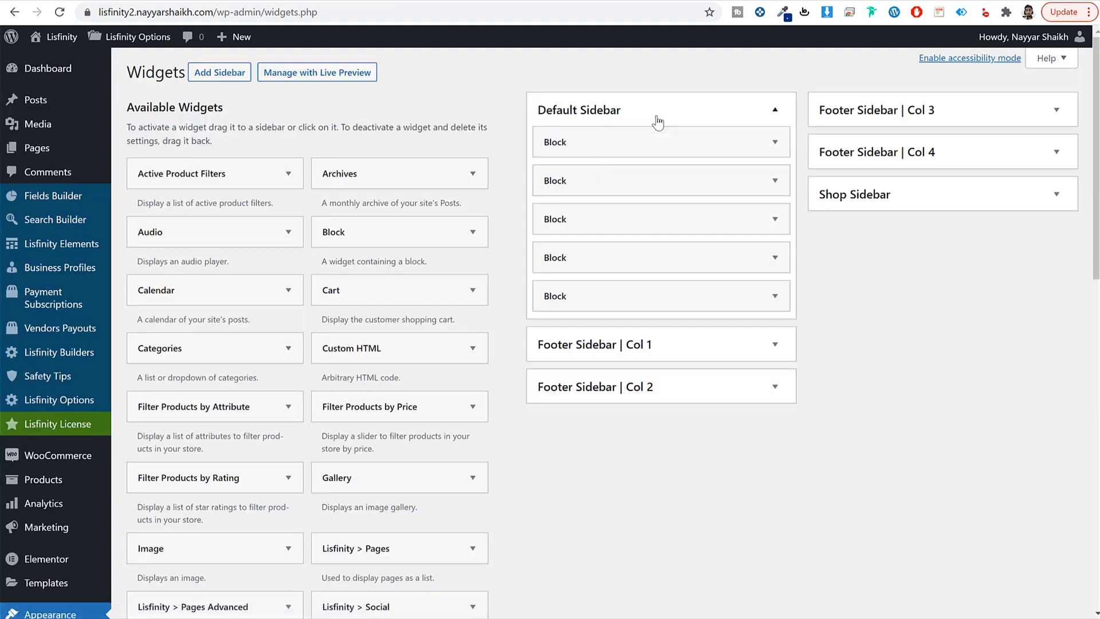
pyautogui.click(656, 116)
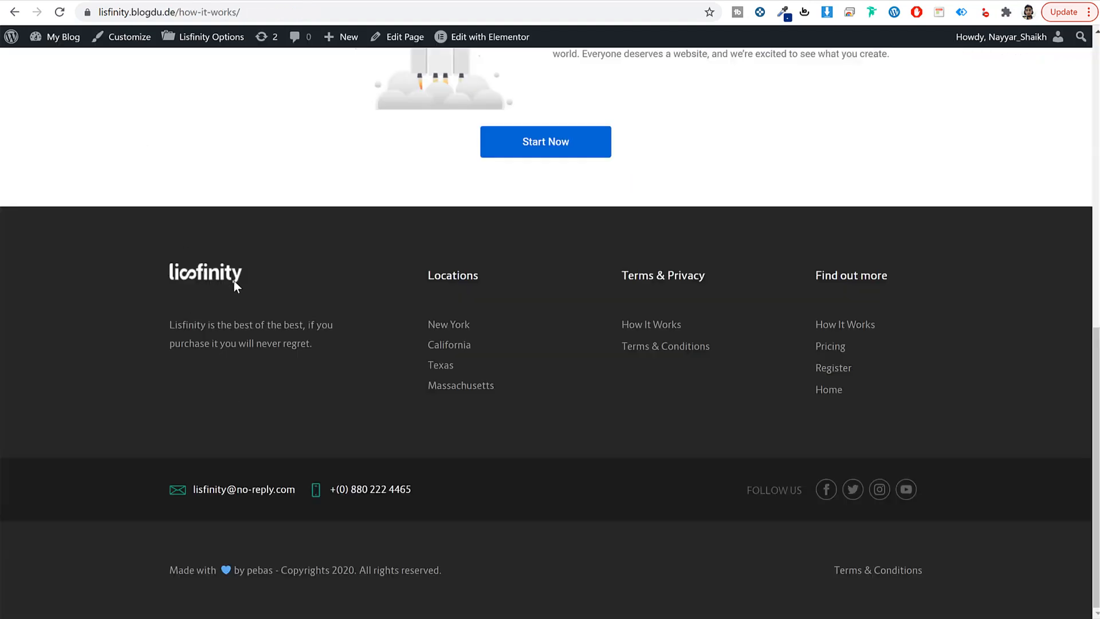
pyautogui.moveTo(242, 274); pyautogui.dragTo(170, 270)
pyautogui.moveTo(170, 321); pyautogui.dragTo(310, 352)
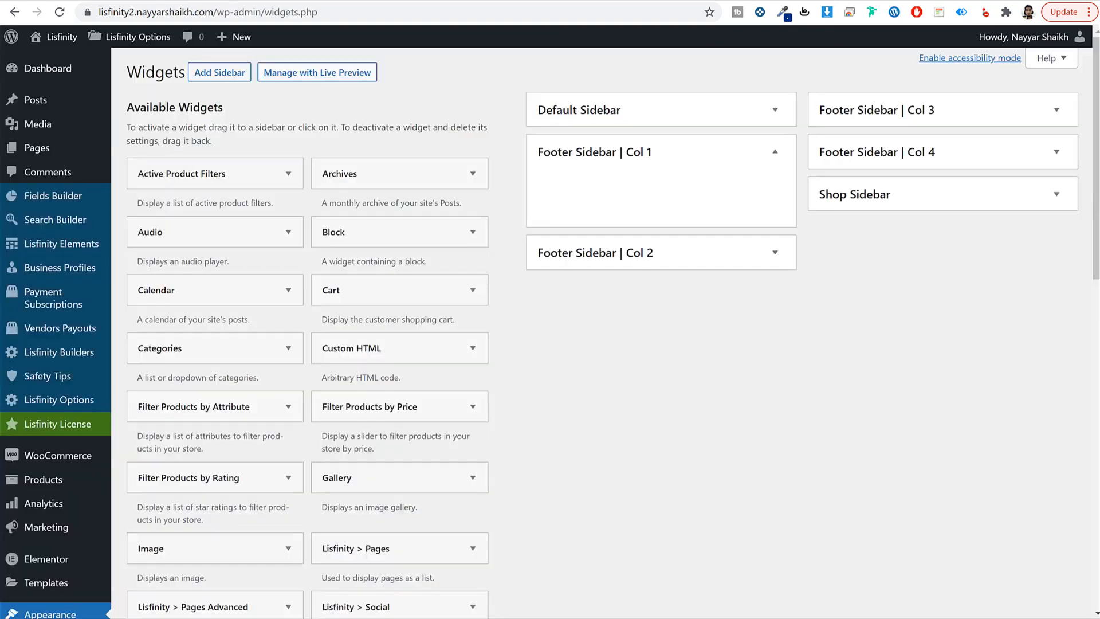
pyautogui.scroll(-10, 655, 393)
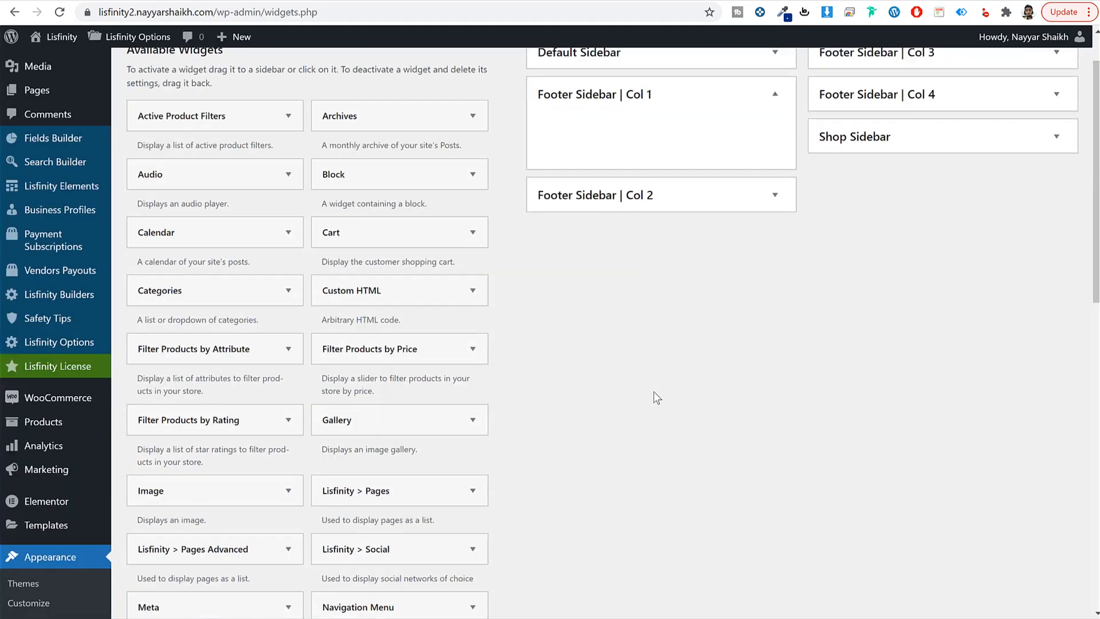
pyautogui.scroll(-3, 652, 394)
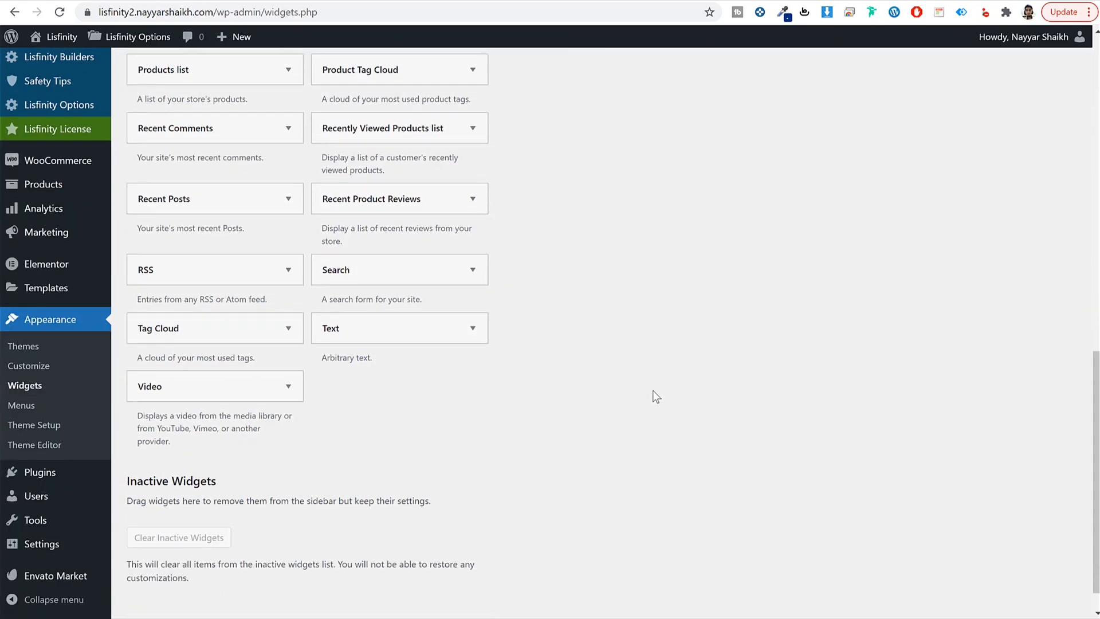
# Step: Add a Text widget to Footer Sidebar | Col 1 and insert the logo.png image into it
pyautogui.click(411, 339)
pyautogui.click(451, 417)
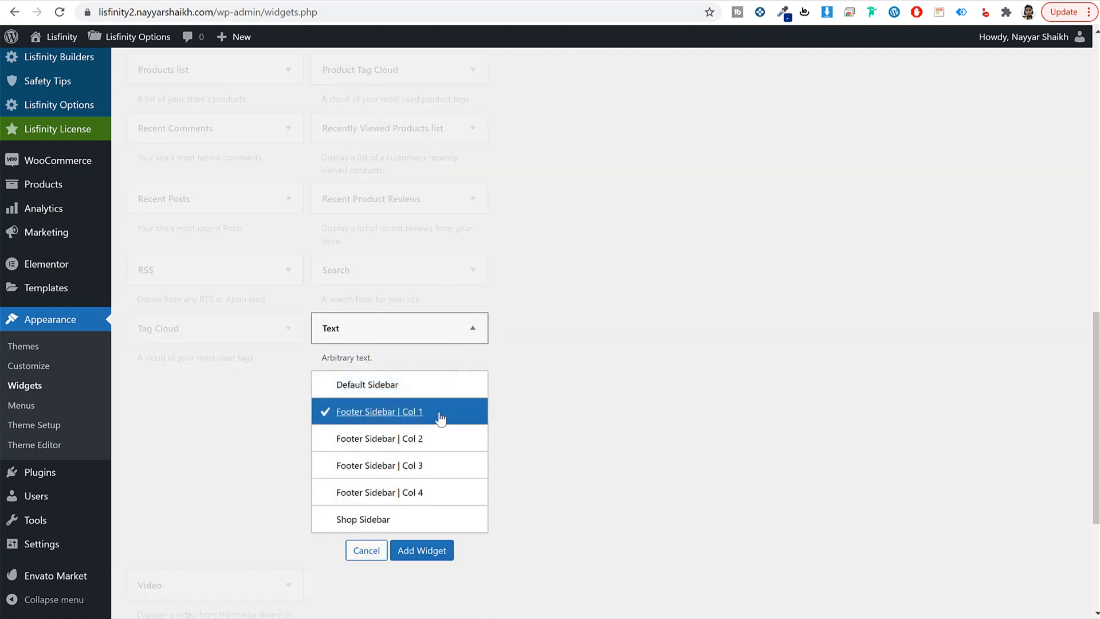
pyautogui.click(435, 551)
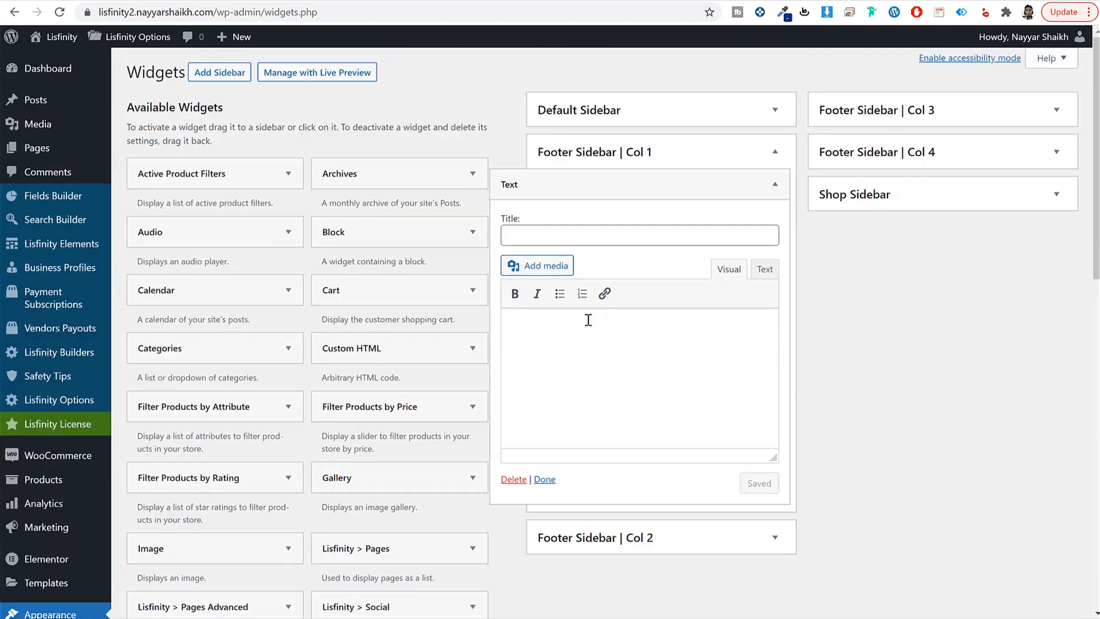
pyautogui.click(530, 264)
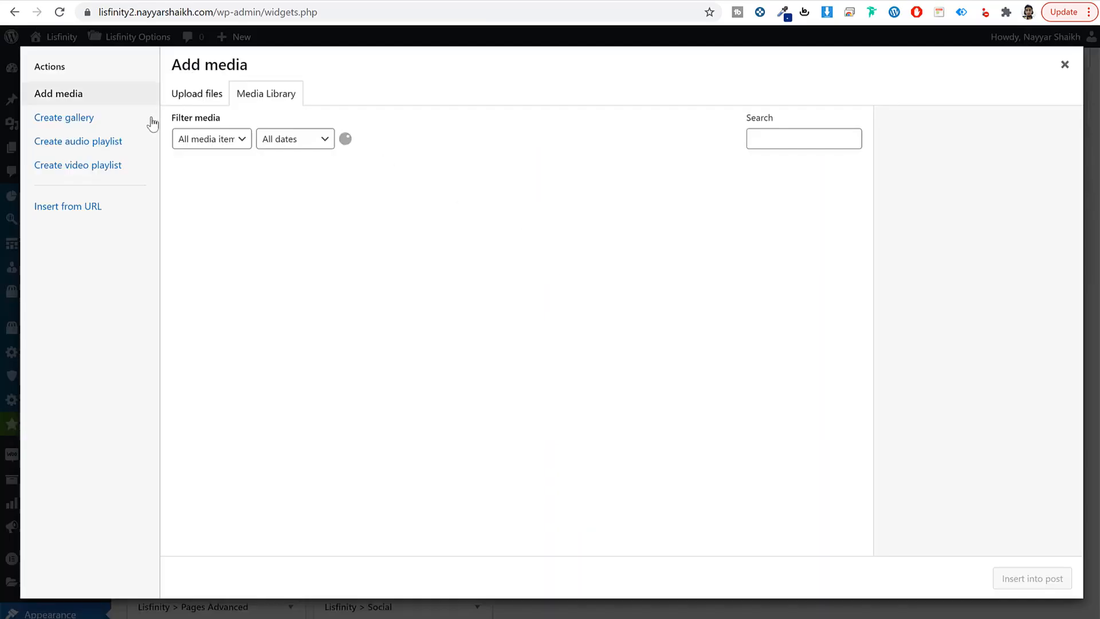
pyautogui.scroll(-2, 780, 386)
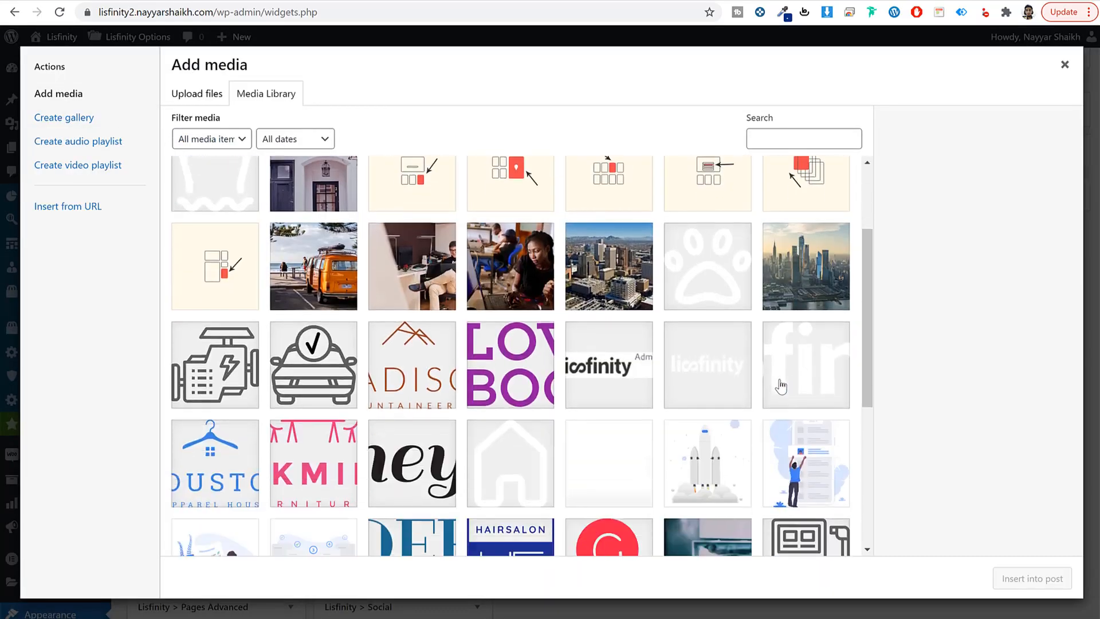
pyautogui.click(722, 364)
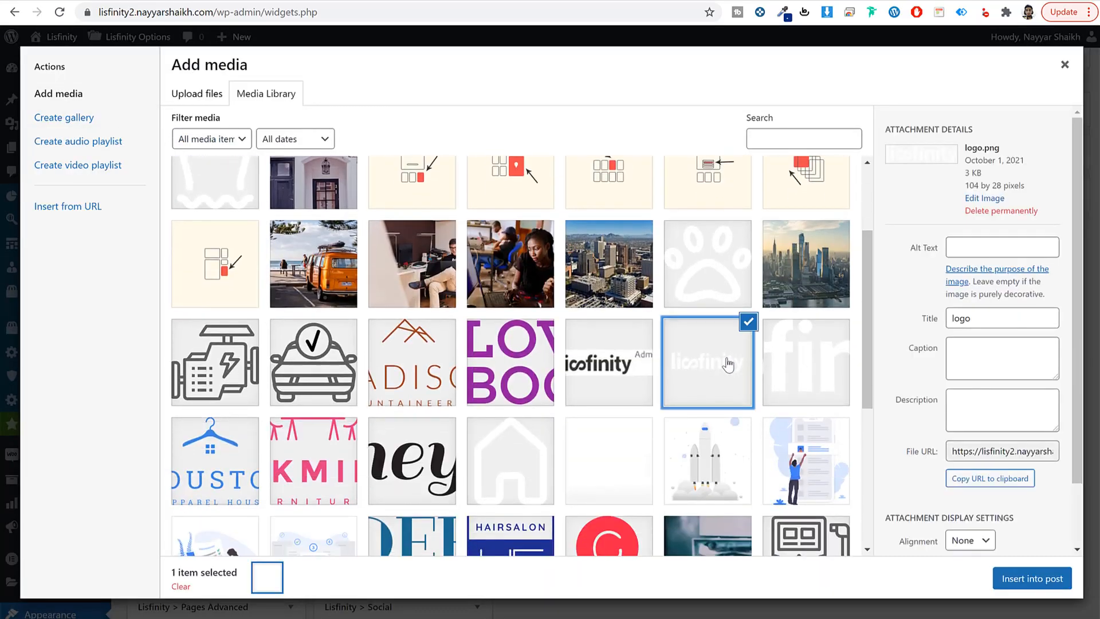
pyautogui.click(1014, 580)
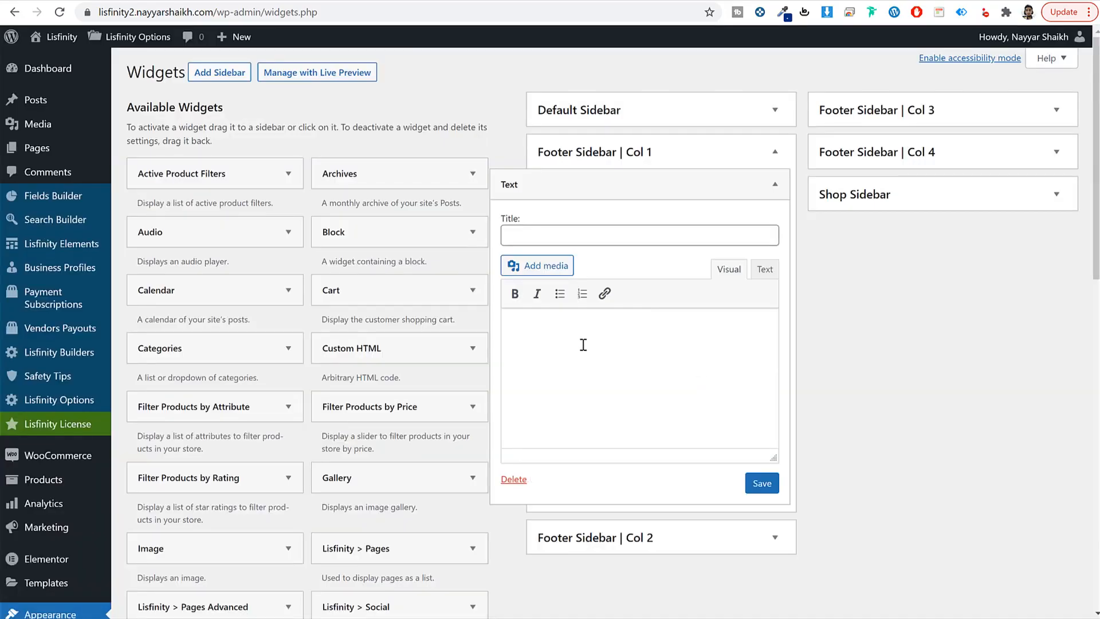
pyautogui.click(544, 330)
pyautogui.click(605, 333)
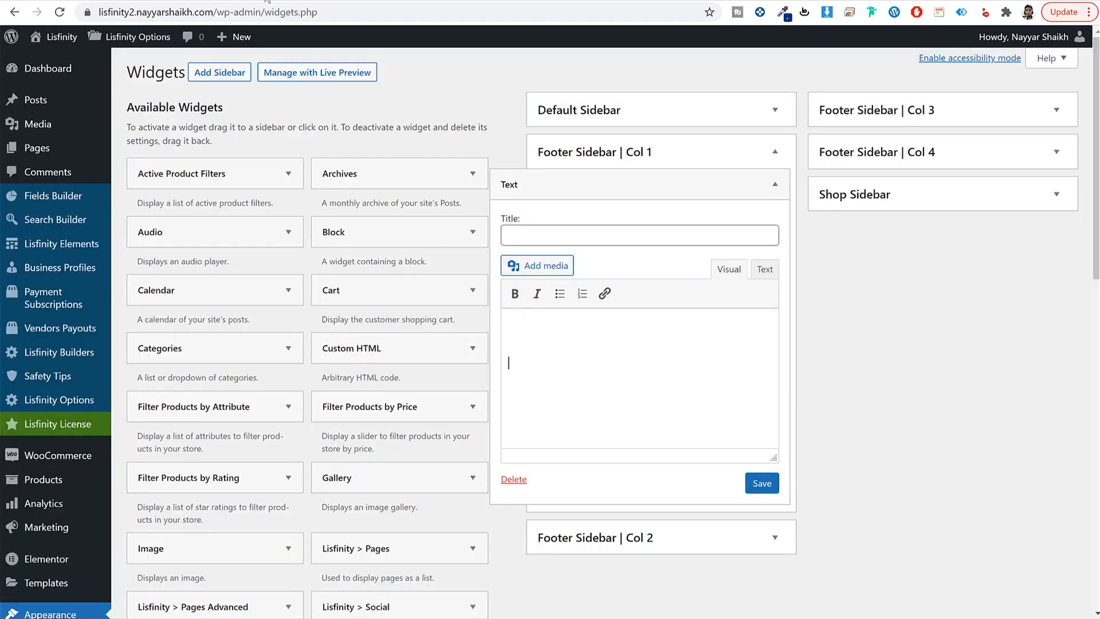
# Step: Paste the footer tagline below the logo with a line break, and save the widget
pyautogui.write('Lisfinity is the best of the best, if you purchase it you will never regret')
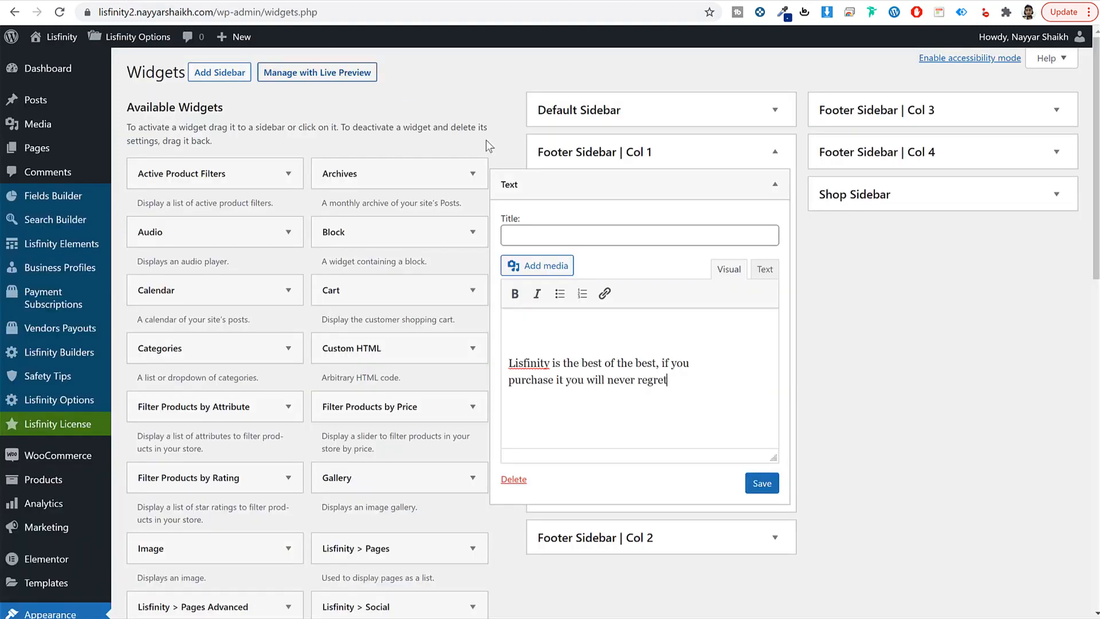
pyautogui.click(760, 269)
pyautogui.click(743, 406)
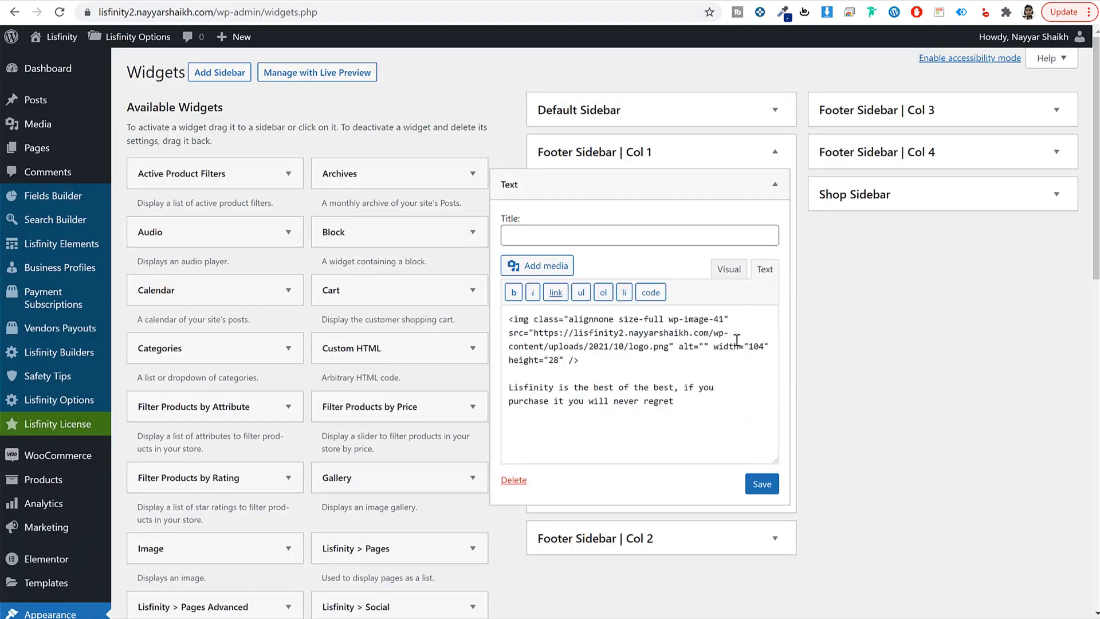
pyautogui.click(729, 269)
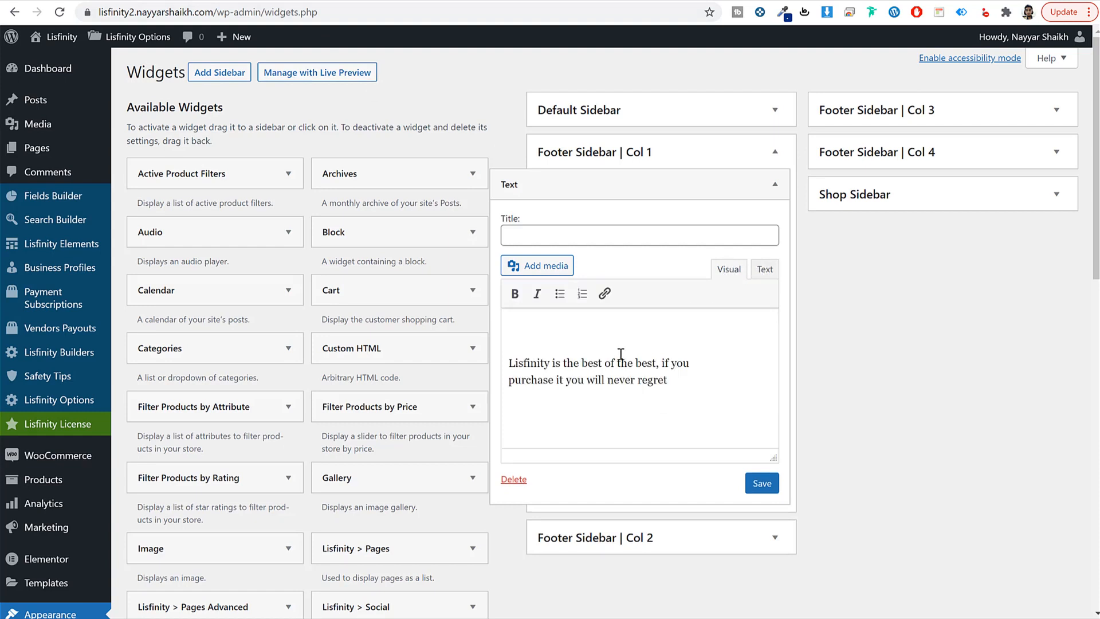
pyautogui.click(508, 363)
pyautogui.press('Return')
pyautogui.click(771, 484)
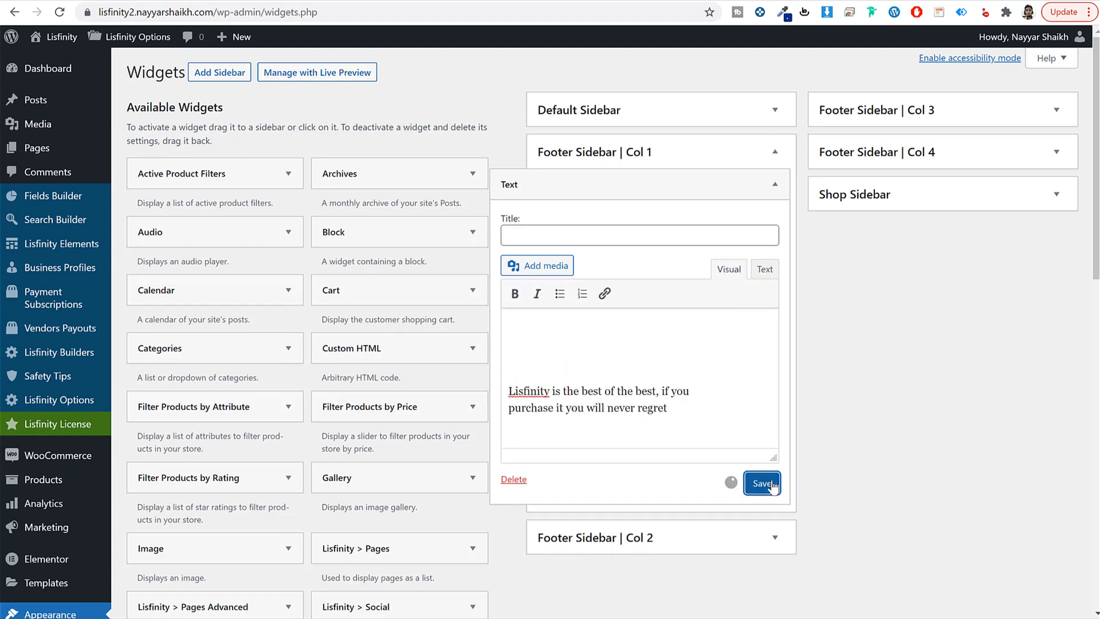
pyautogui.click(777, 191)
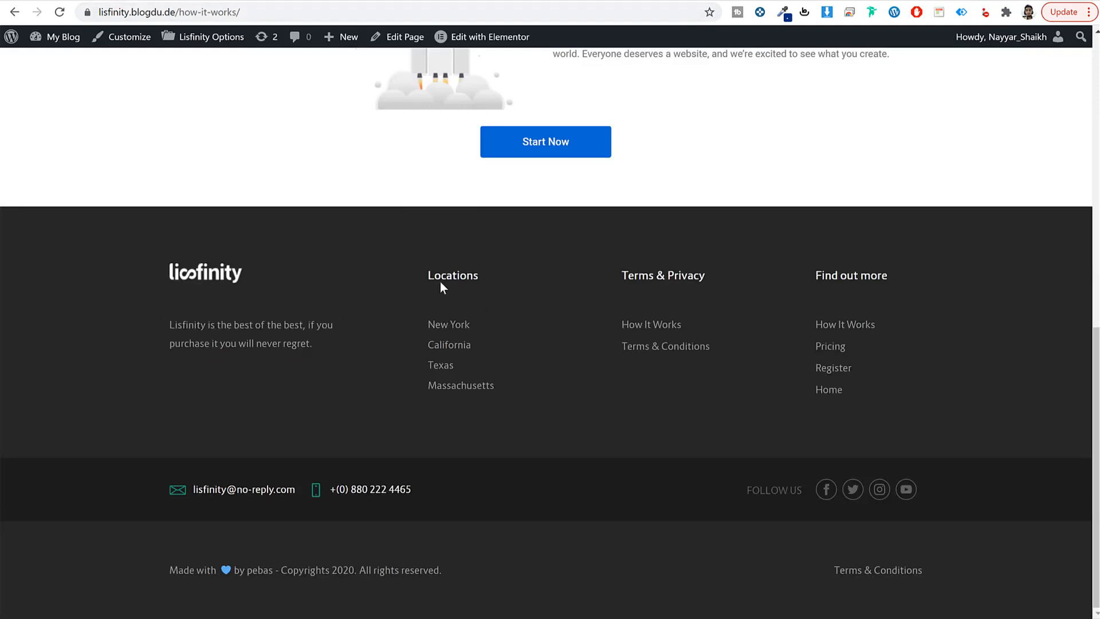
# Step: Copy the Locations heading from the live footer and expand the second footer column
pyautogui.moveTo(429, 275); pyautogui.dragTo(503, 287)
pyautogui.click(266, 1)
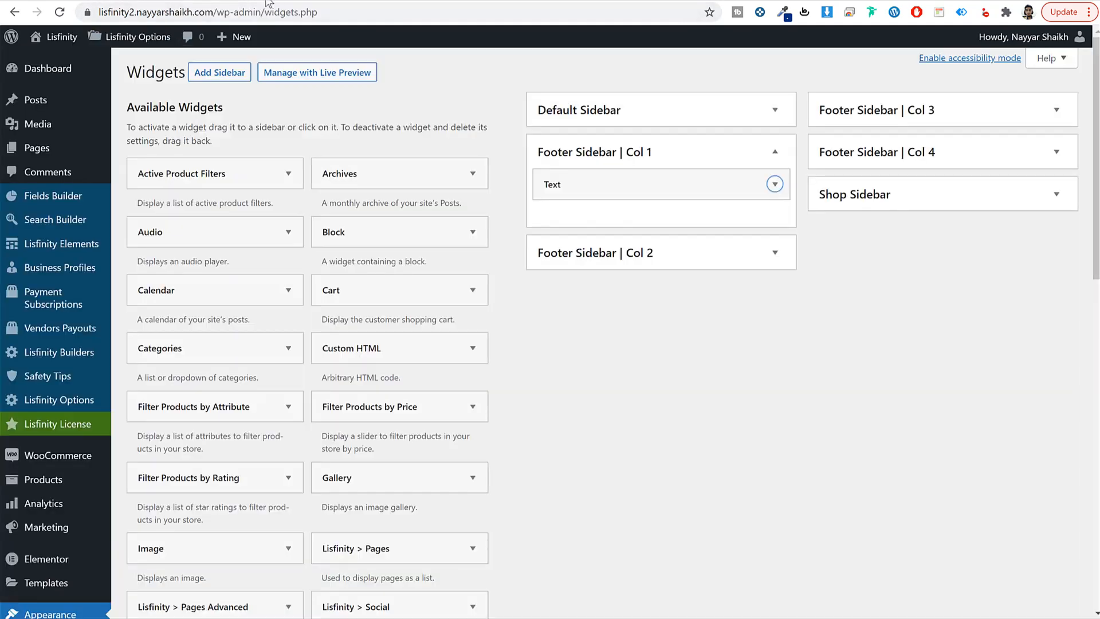
pyautogui.click(723, 264)
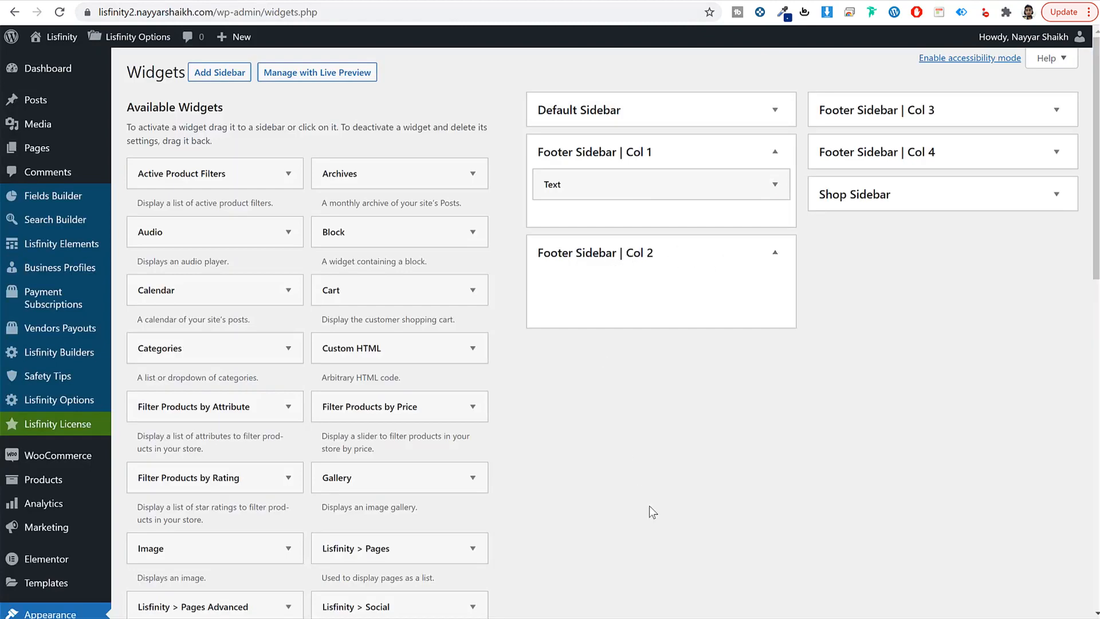
pyautogui.scroll(-8, 740, 515)
pyautogui.scroll(-2, 740, 514)
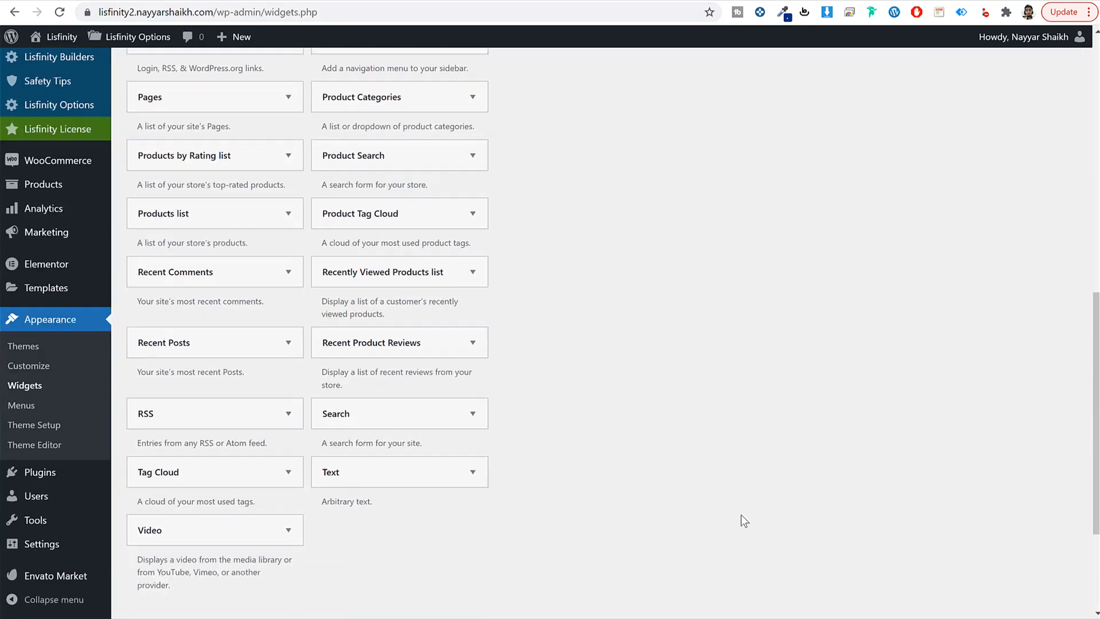
pyautogui.scroll(4, 741, 513)
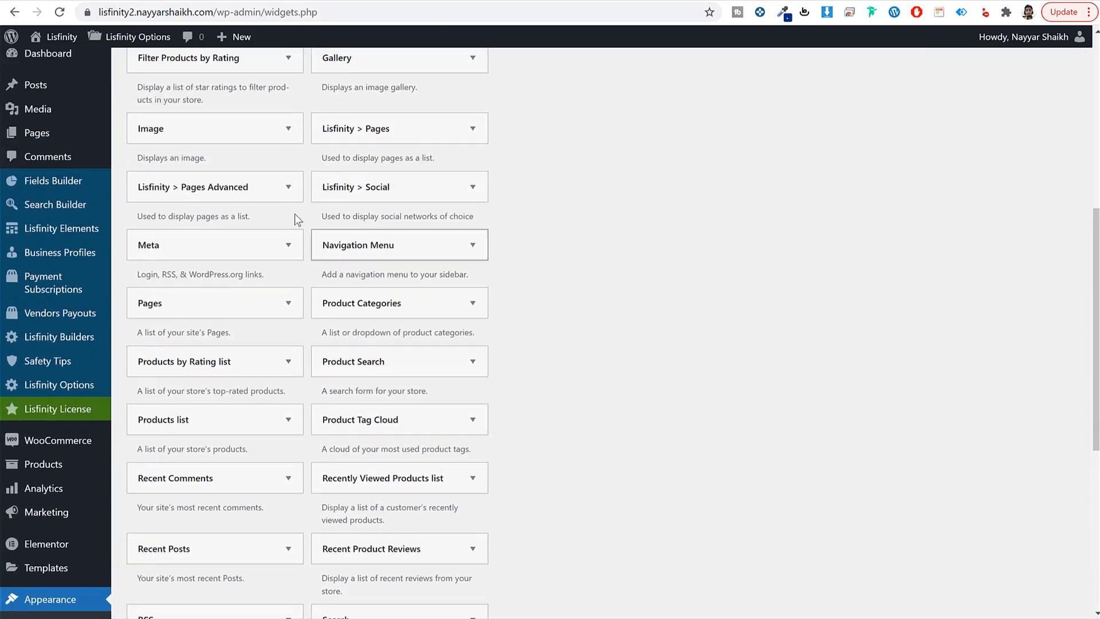
pyautogui.click(379, 135)
# Step: Add a Pages widget titled Locations to footer column 2 listing Home, Author and Search
pyautogui.click(430, 241)
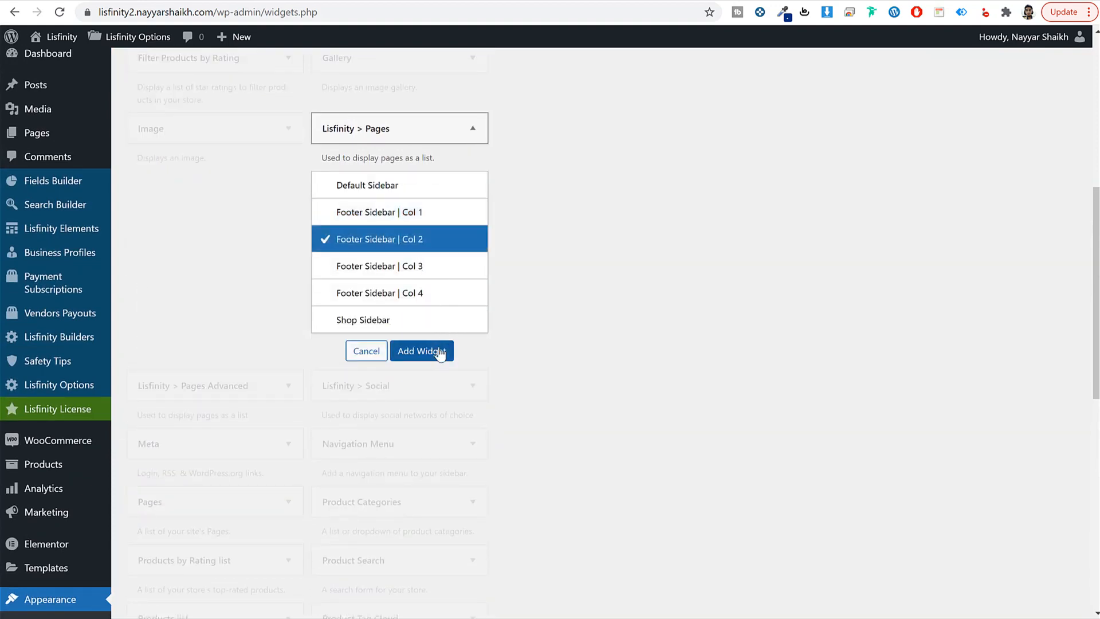
pyautogui.click(442, 349)
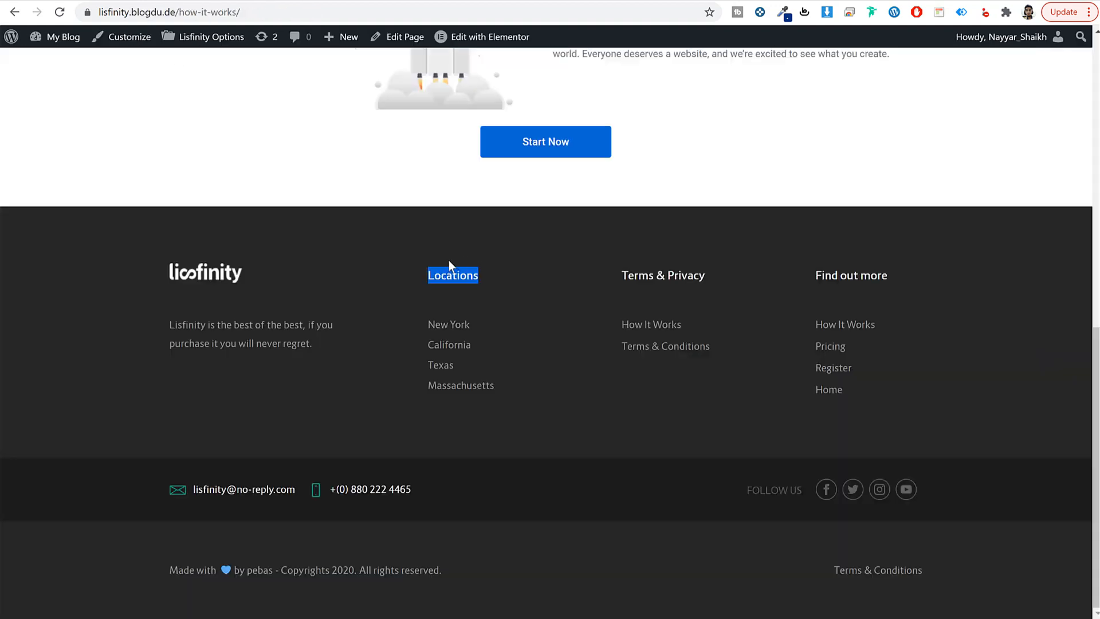
pyautogui.hotkey('ctrl', 'Tab')
pyautogui.click(621, 335)
pyautogui.write('Locations')
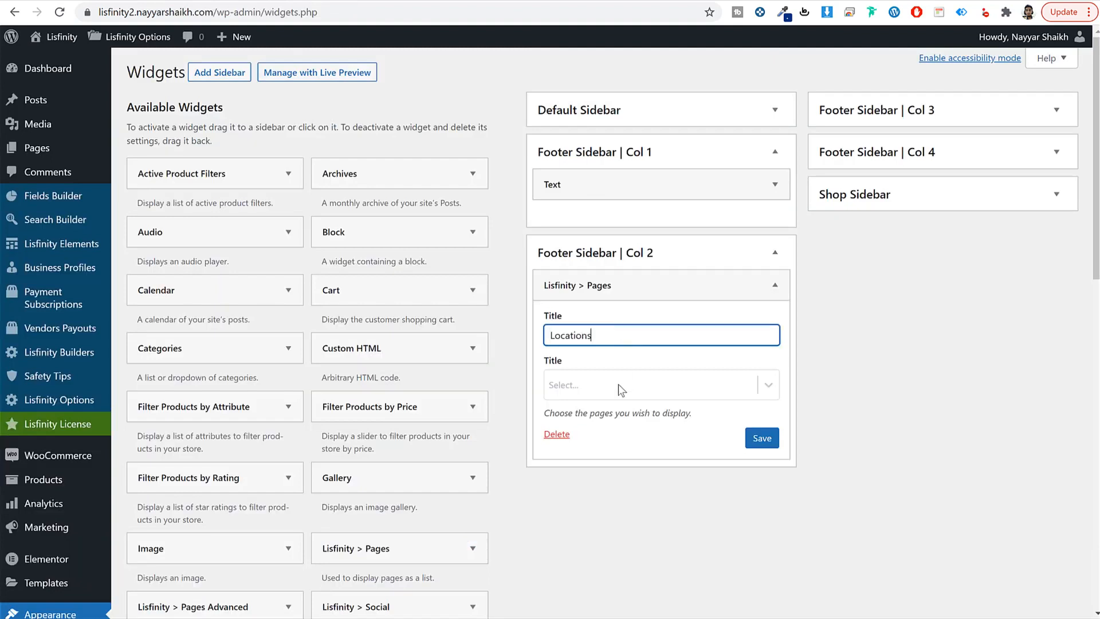
pyautogui.click(617, 383)
pyautogui.click(624, 461)
pyautogui.press('Down')
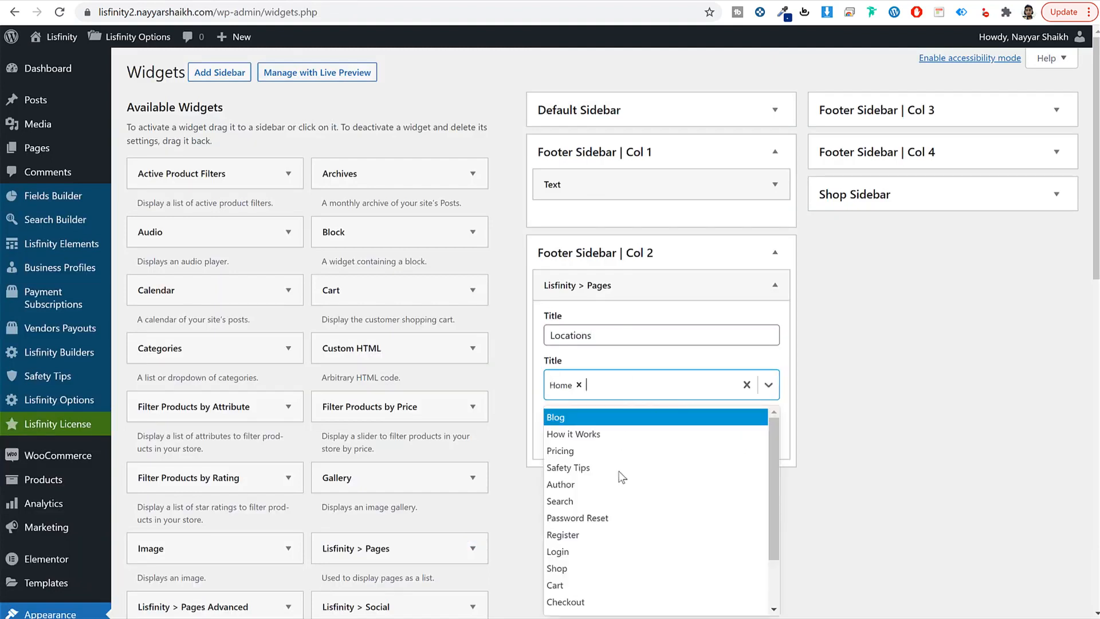
pyautogui.click(621, 484)
pyautogui.press('Down')
pyautogui.click(623, 486)
pyautogui.click(768, 448)
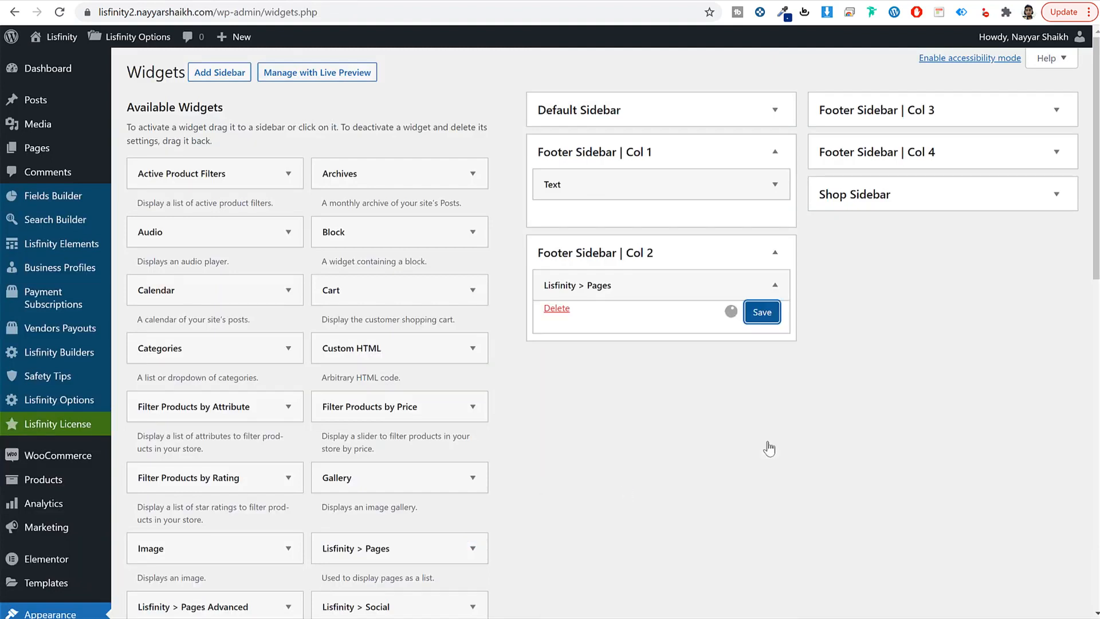
pyautogui.click(754, 251)
# Step: Place a Pages widget in footer column 3 and title it Terms & Privacy
pyautogui.scroll(-5, 441, 405)
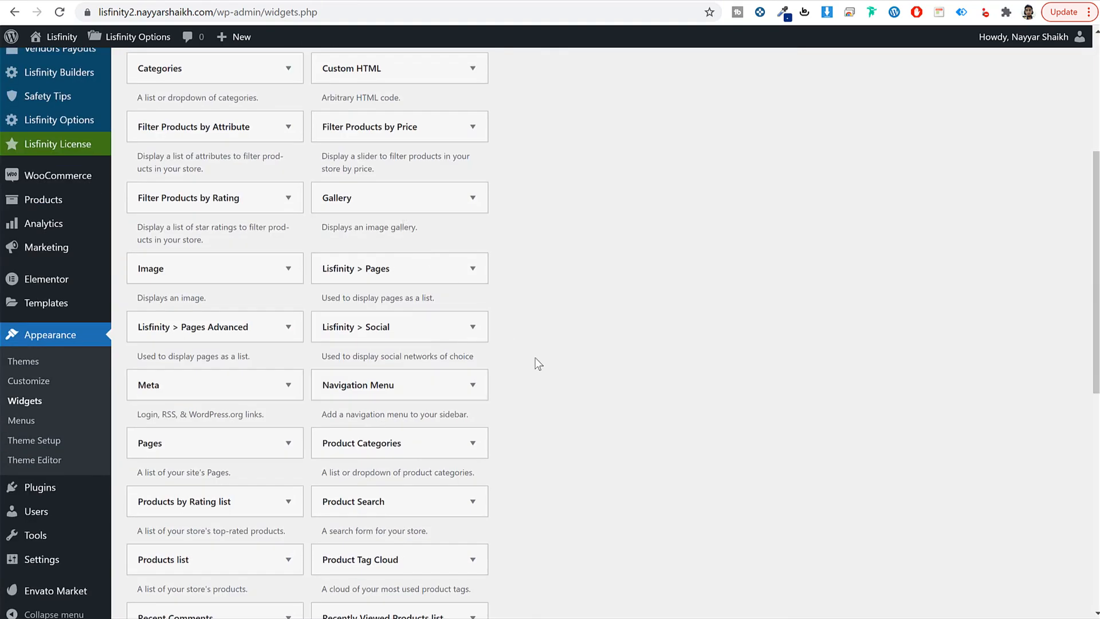
pyautogui.scroll(5, 544, 369)
pyautogui.moveTo(417, 559); pyautogui.dragTo(912, 129)
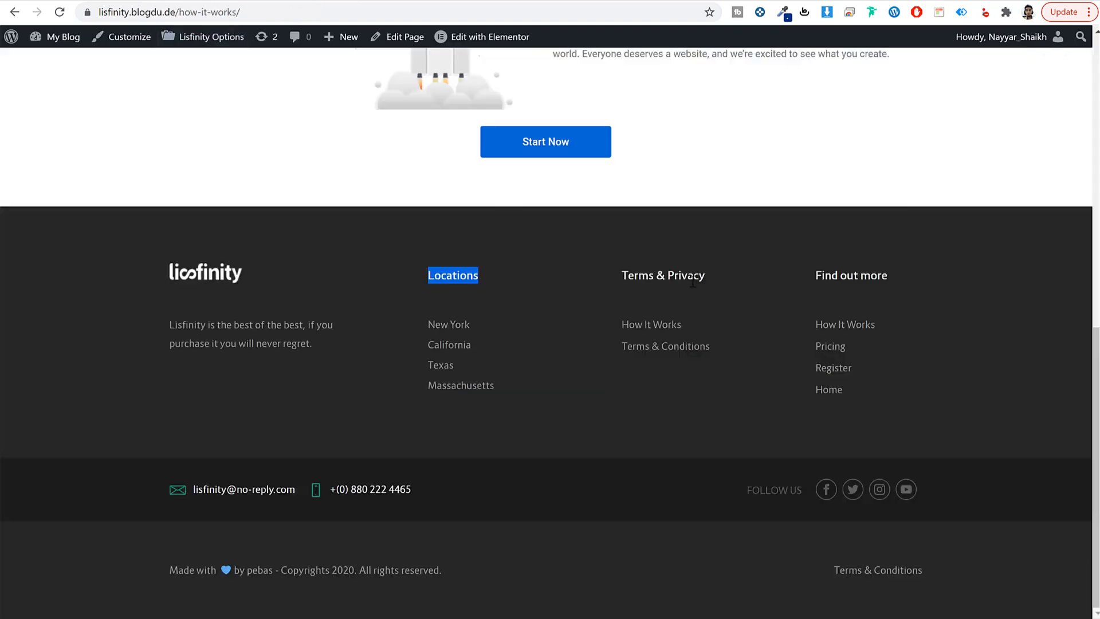
pyautogui.tripleClick(692, 279)
pyautogui.hotkey('ctrl', 'c')
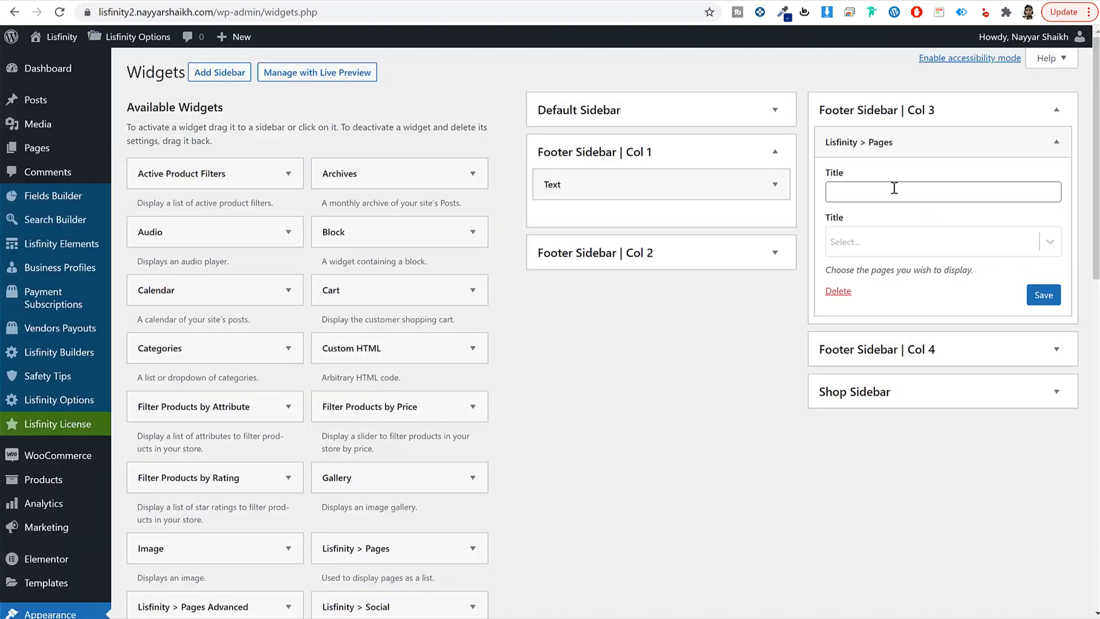
pyautogui.click(894, 188)
pyautogui.hotkey('ctrl', 'v')
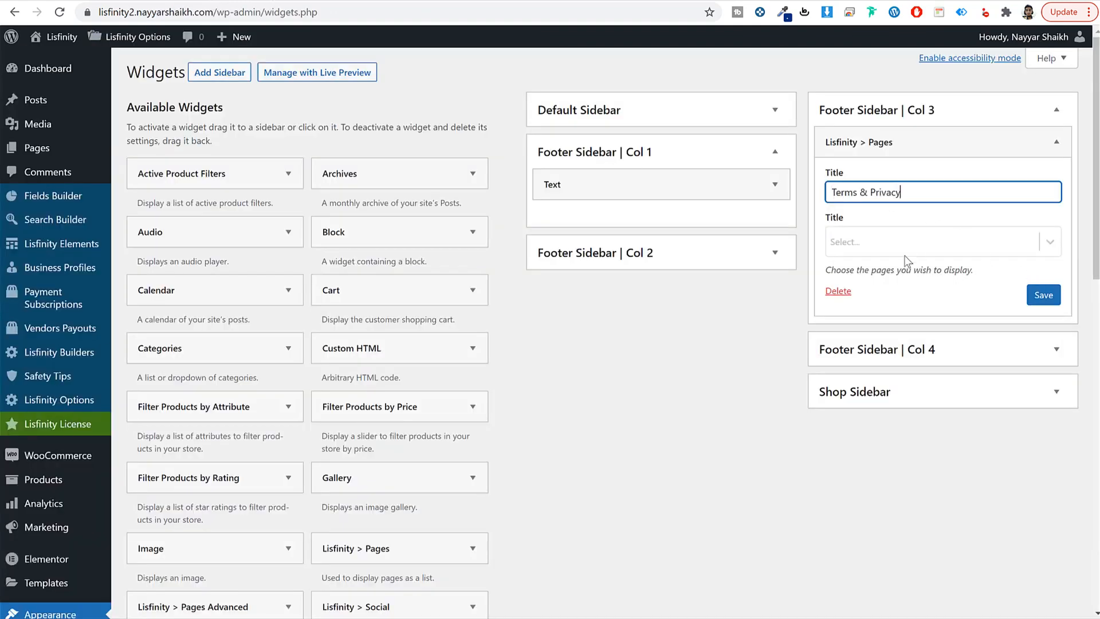
# Step: List Safety Tips, Checkout and Register in the Terms & Privacy widget and save it
pyautogui.click(899, 242)
pyautogui.click(880, 338)
pyautogui.click(919, 247)
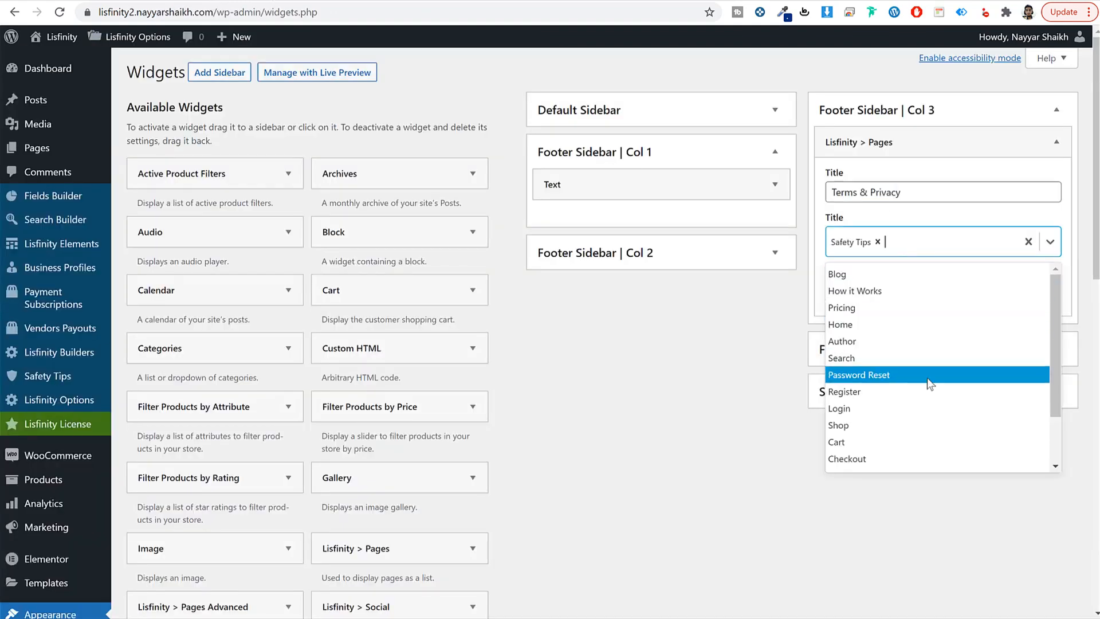
pyautogui.click(895, 456)
pyautogui.click(939, 244)
pyautogui.click(958, 391)
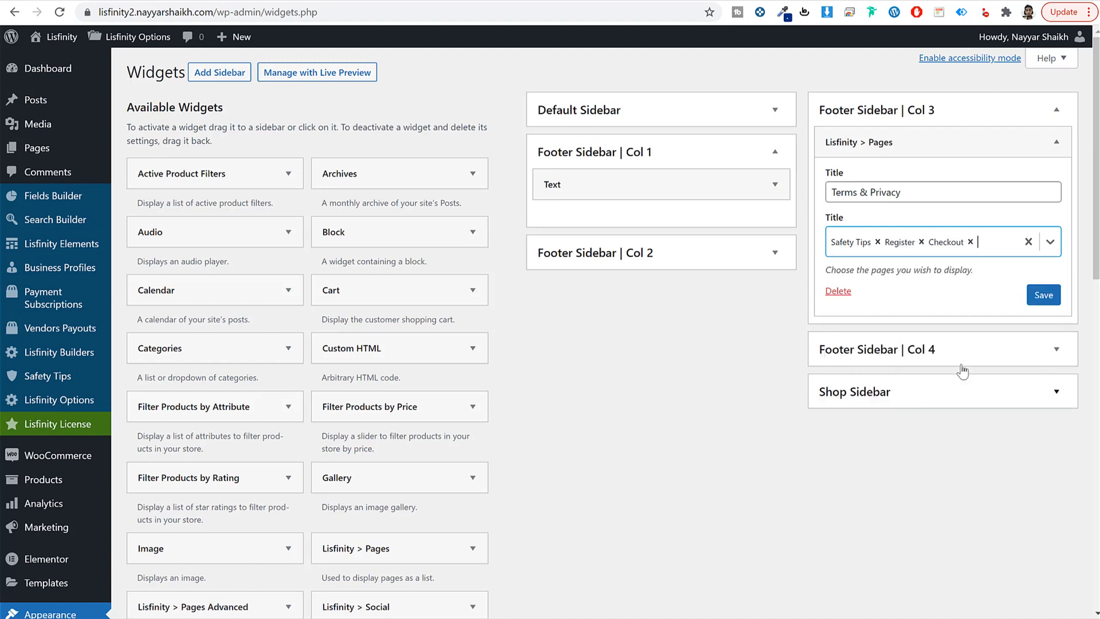
pyautogui.click(1038, 298)
pyautogui.click(1014, 103)
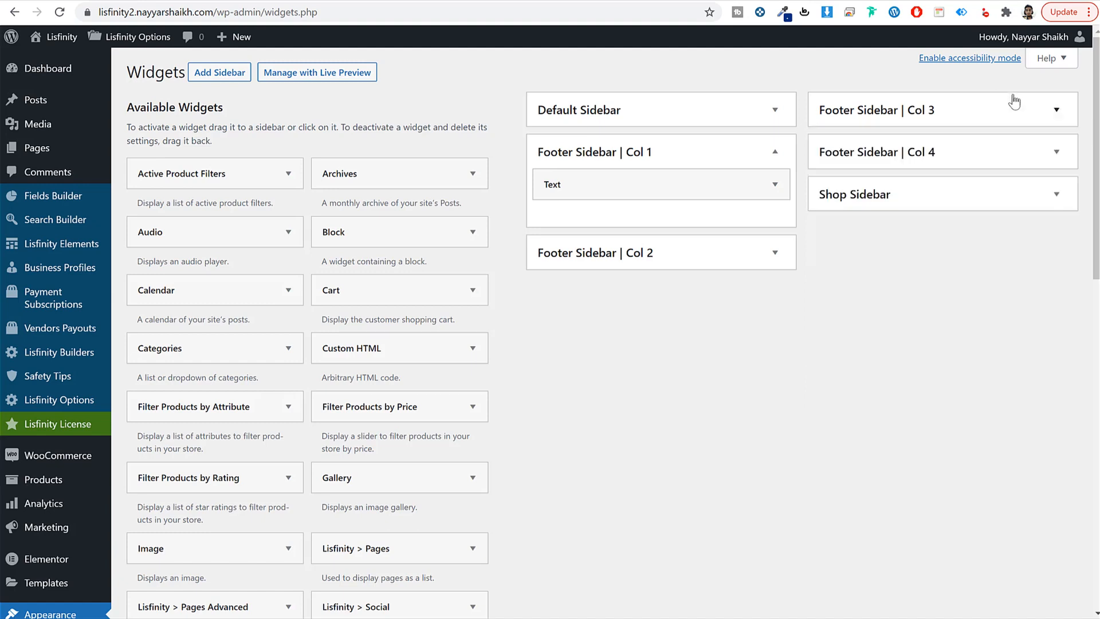
pyautogui.moveTo(416, 567); pyautogui.dragTo(915, 224)
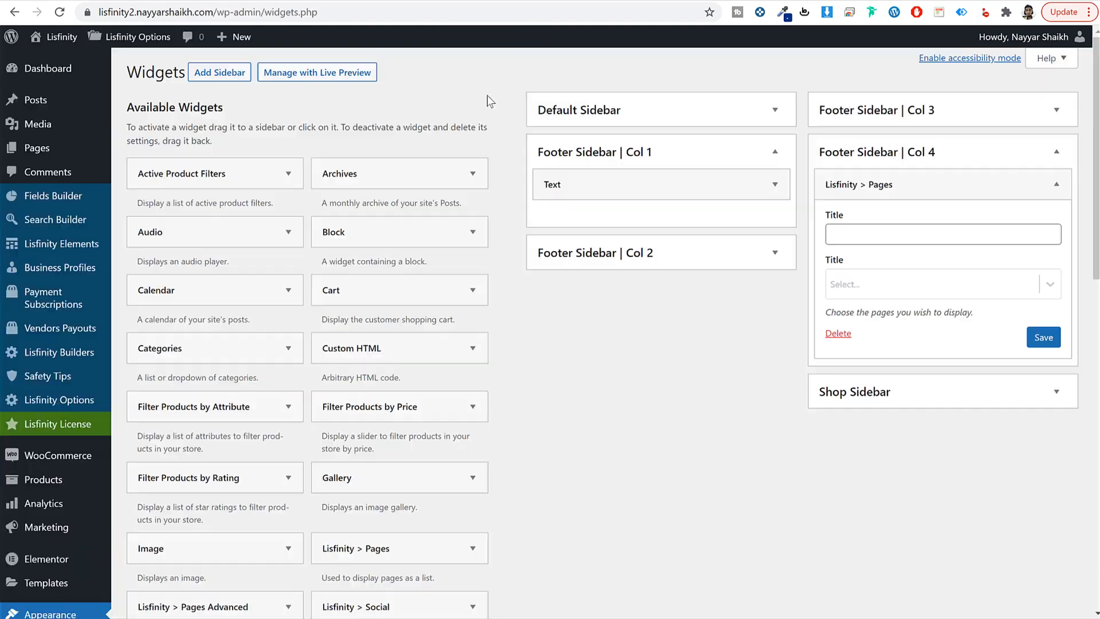
# Step: Title the column 4 widget 'Find out more', list Home, Search, Author and Pricing, and save
pyautogui.click(881, 234)
pyautogui.write('Find out more')
pyautogui.click(884, 284)
pyautogui.click(885, 362)
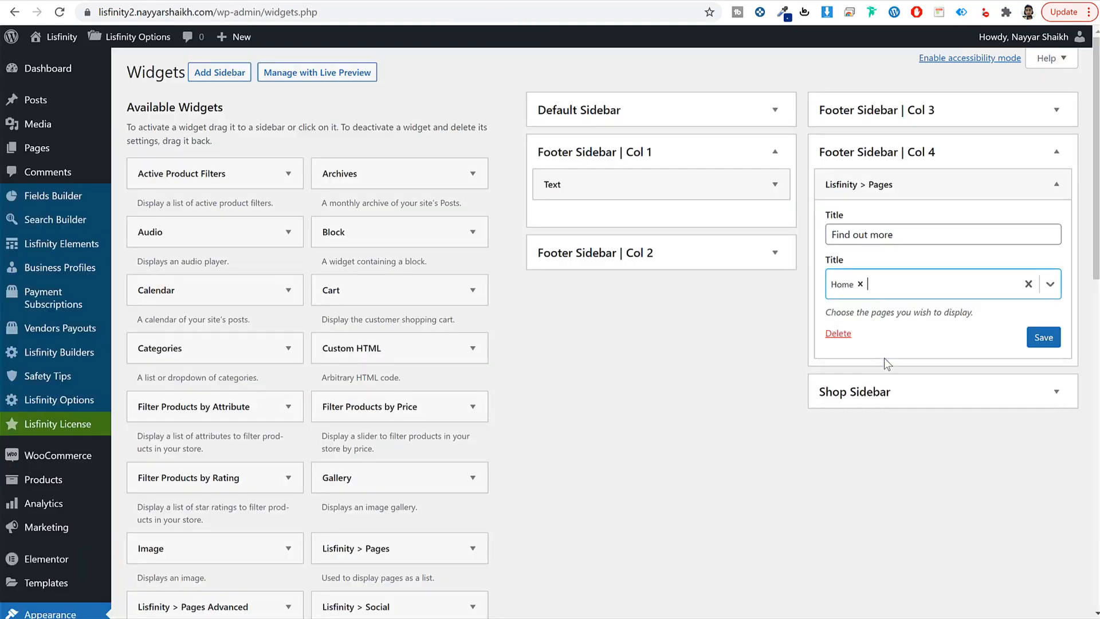
pyautogui.click(894, 284)
pyautogui.click(919, 394)
pyautogui.click(945, 282)
pyautogui.click(899, 384)
pyautogui.click(985, 292)
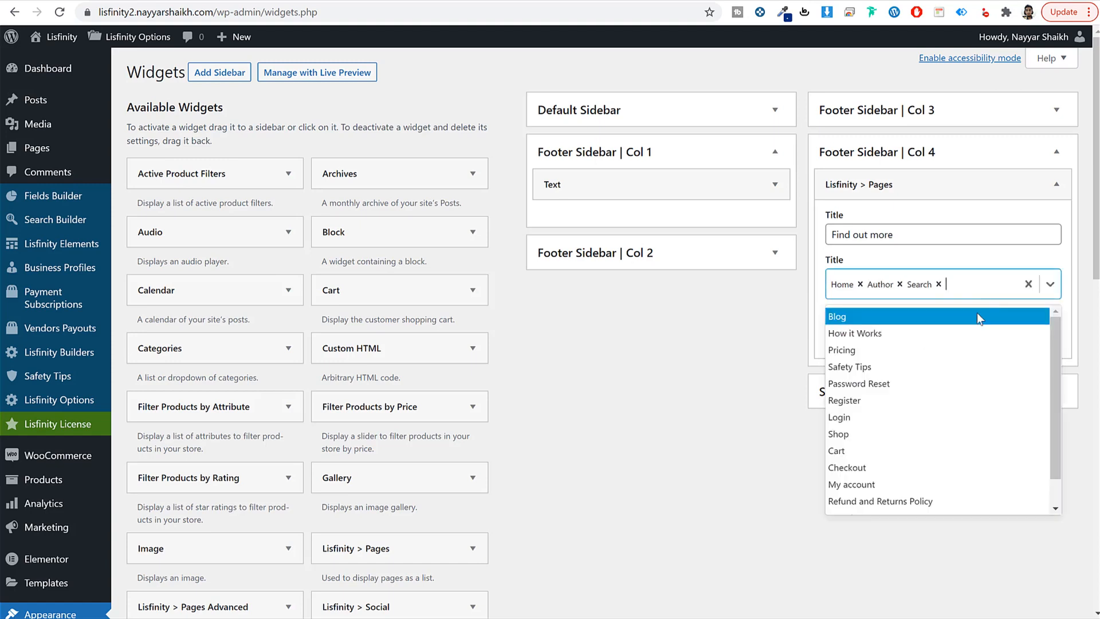
pyautogui.click(900, 362)
pyautogui.click(1041, 343)
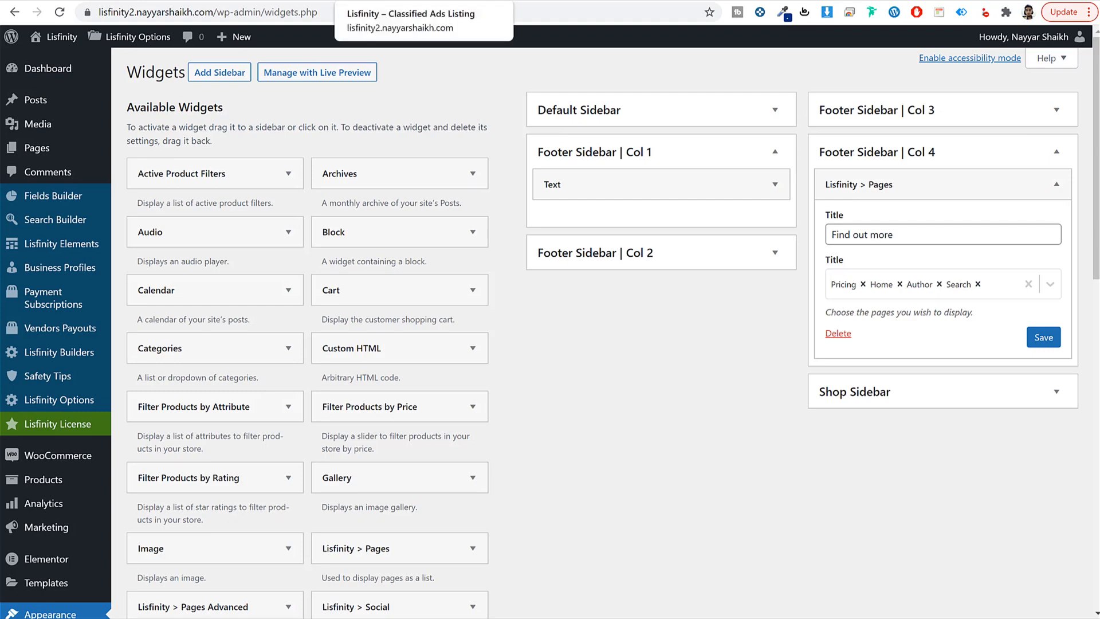
# Step: Check the live footer, re-save the column 4 widget, and go to Lisfinity Options
pyautogui.click(389, 1)
pyautogui.click(59, 12)
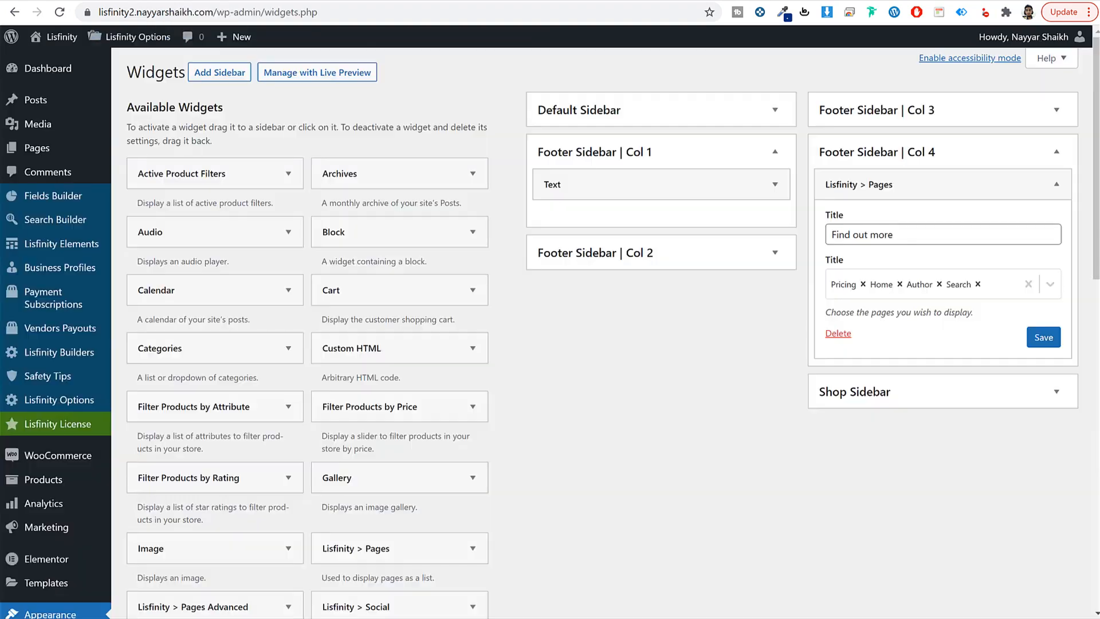
pyautogui.click(126, 36)
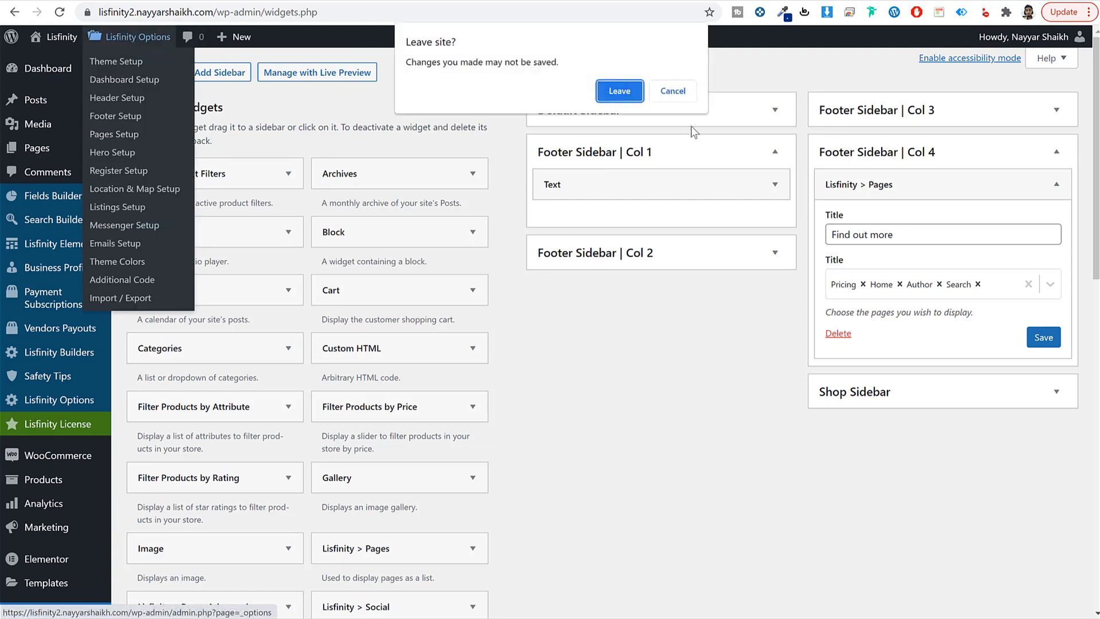
pyautogui.click(675, 92)
pyautogui.click(1055, 337)
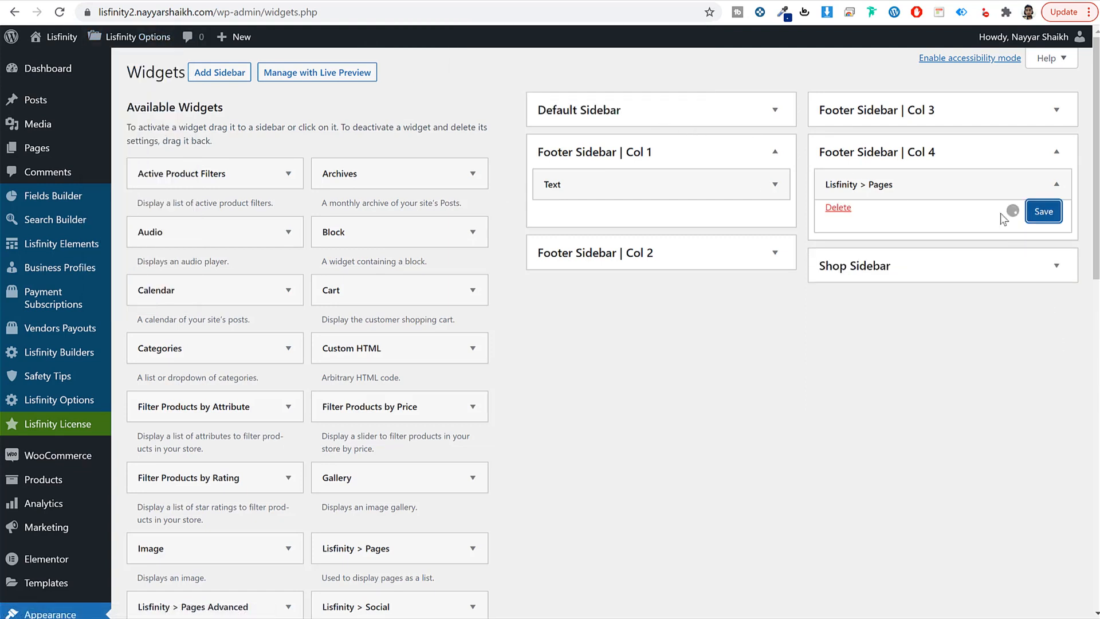
pyautogui.click(145, 43)
pyautogui.press('Return')
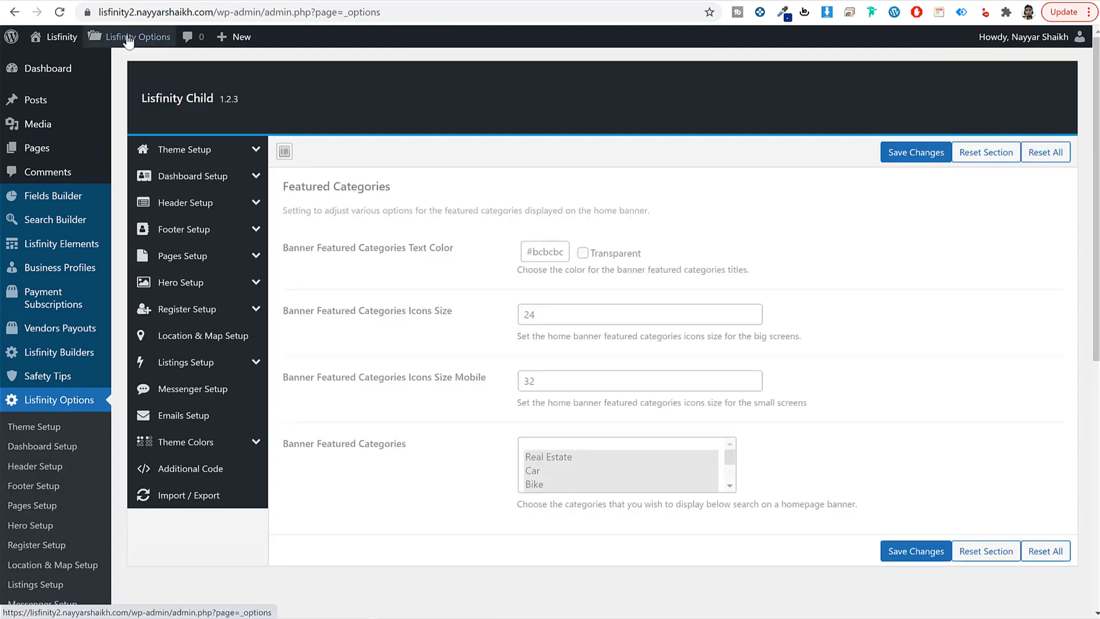
# Step: Open Theme Setup in Lisfinity Options and show its Logo section (width 120)
pyautogui.moveTo(135, 45)
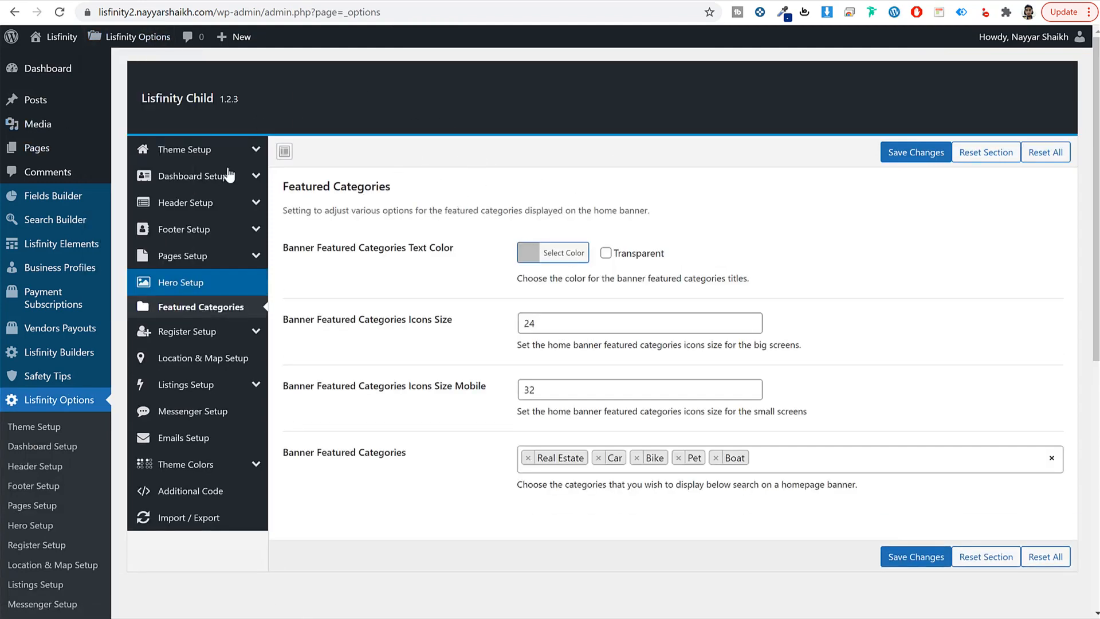
pyautogui.click(207, 150)
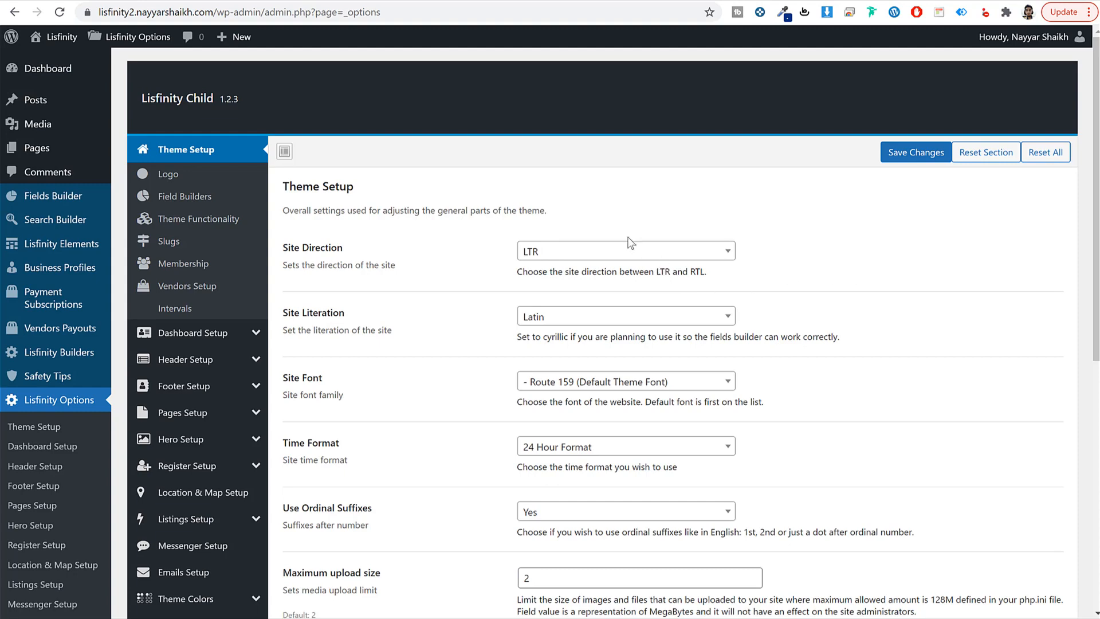
pyautogui.scroll(-7, 836, 326)
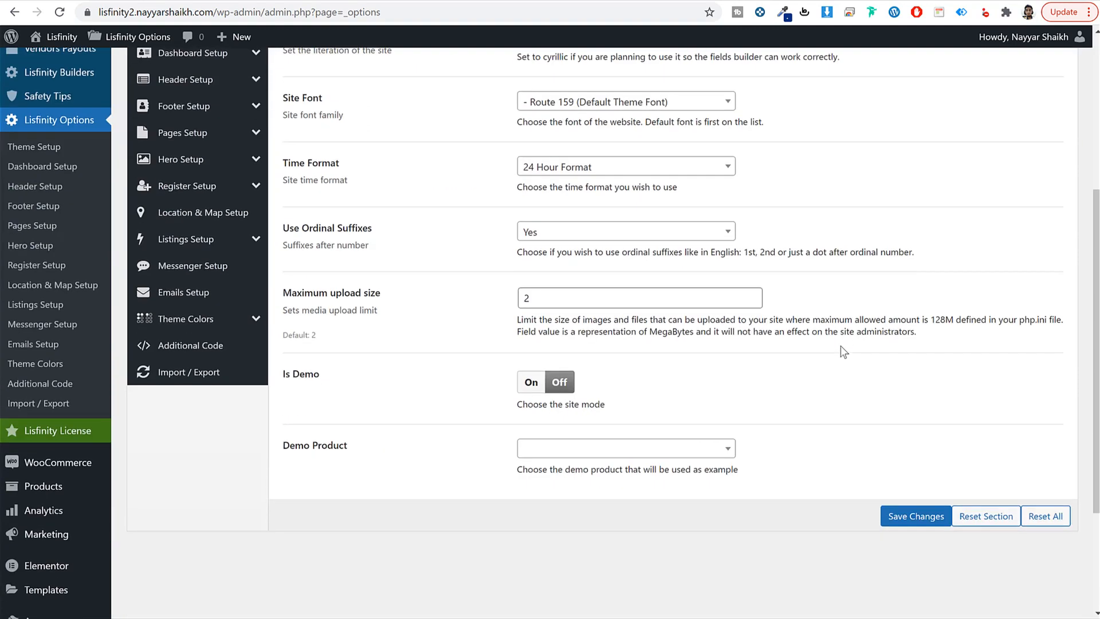
pyautogui.scroll(10, 841, 345)
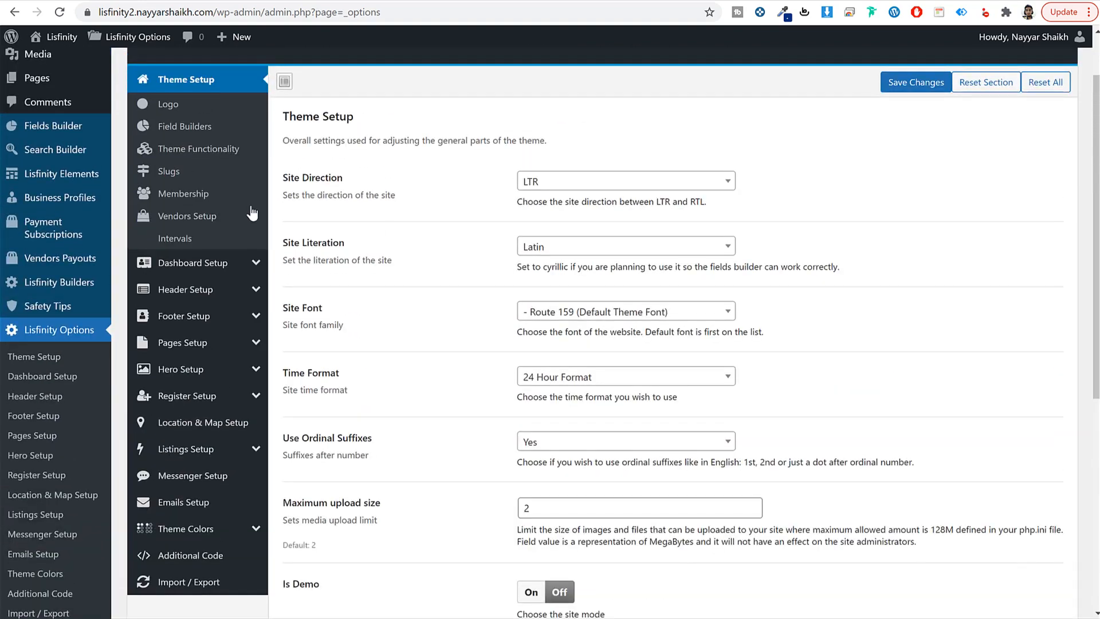
pyautogui.click(191, 108)
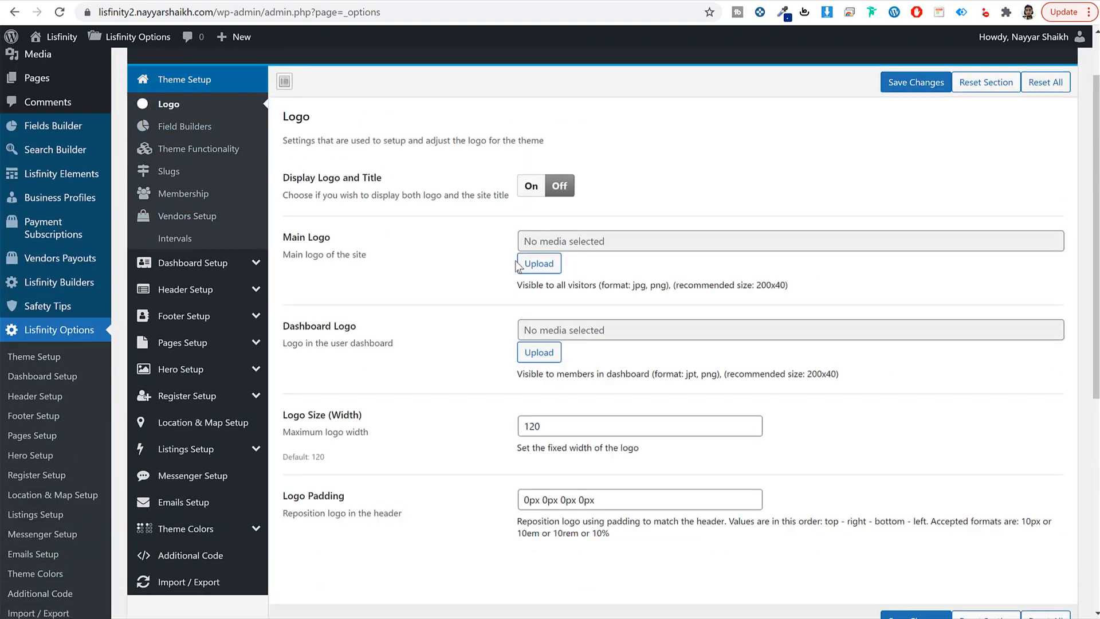
# Step: Set logo.png as the Main Logo from the media library
pyautogui.click(518, 264)
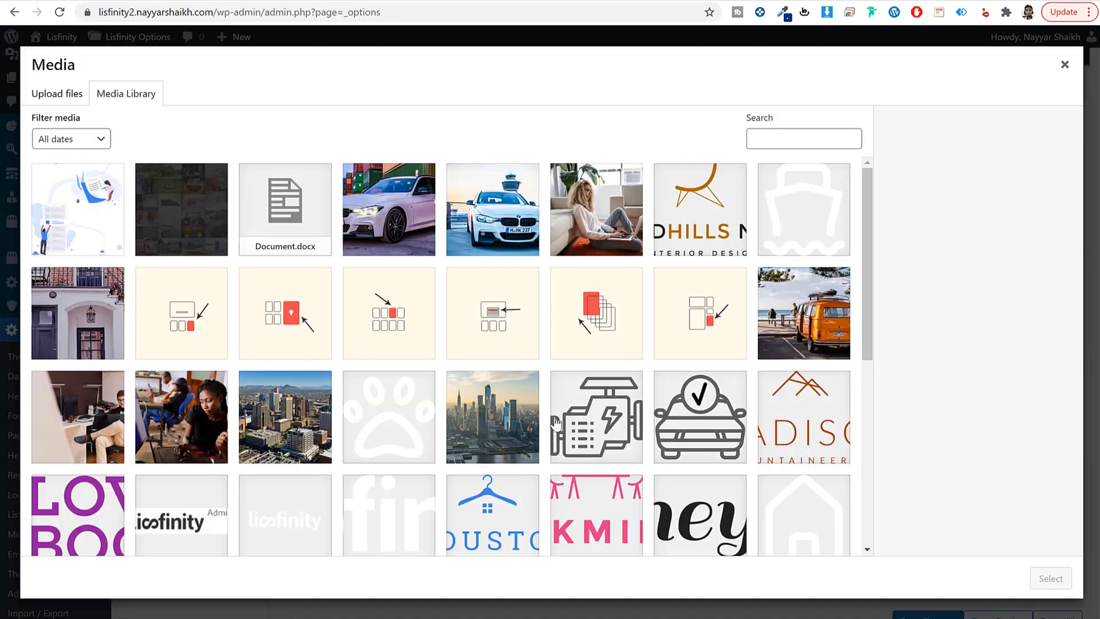
pyautogui.scroll(-3, 367, 424)
pyautogui.click(295, 395)
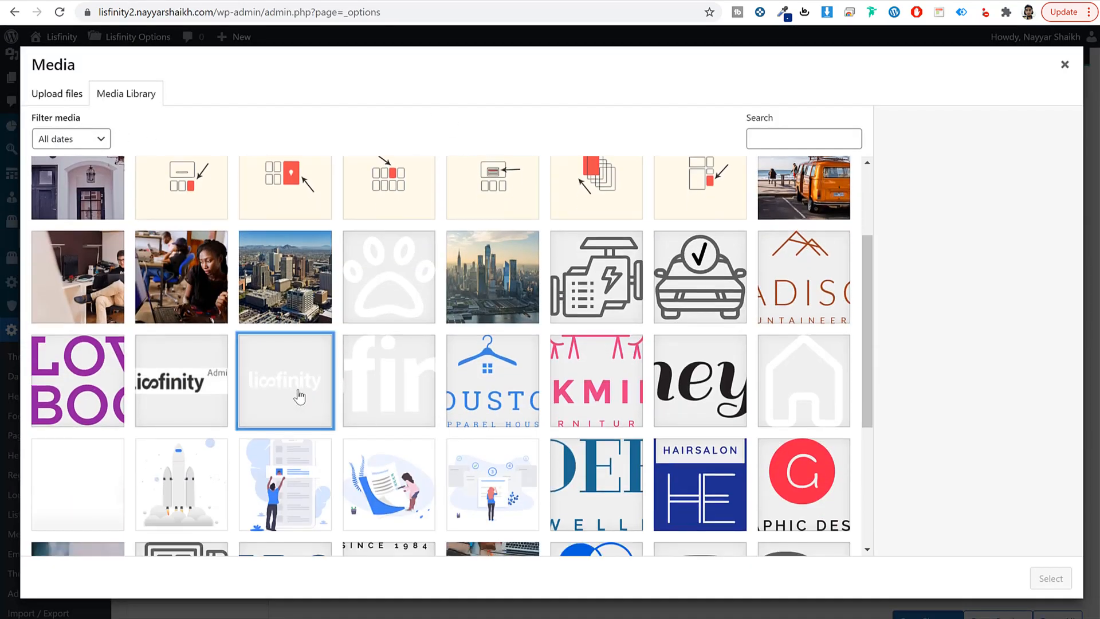
pyautogui.scroll(-4, 814, 452)
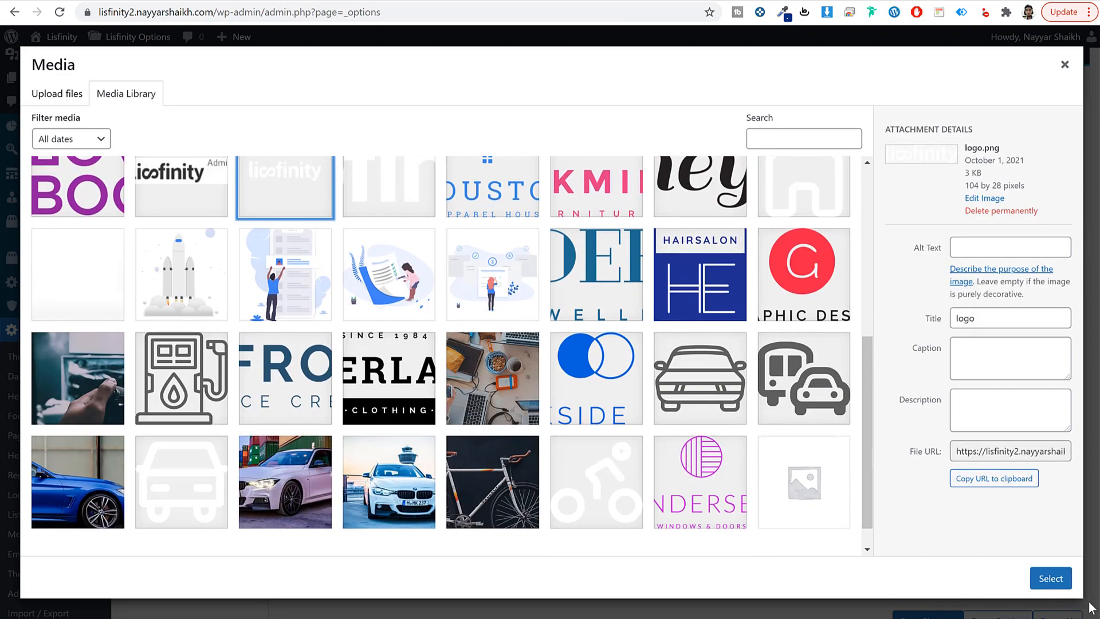
pyautogui.click(1051, 578)
# Step: Start choosing a Dashboard Logo, checking the live site's account dashboard for reference
pyautogui.scroll(-3, 800, 334)
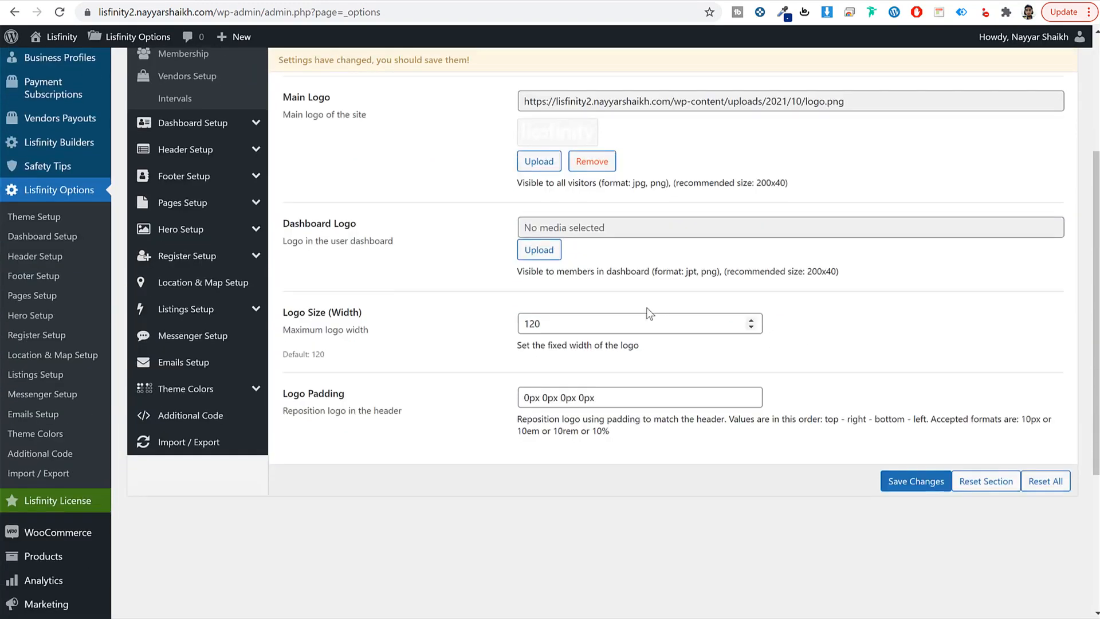
pyautogui.click(538, 250)
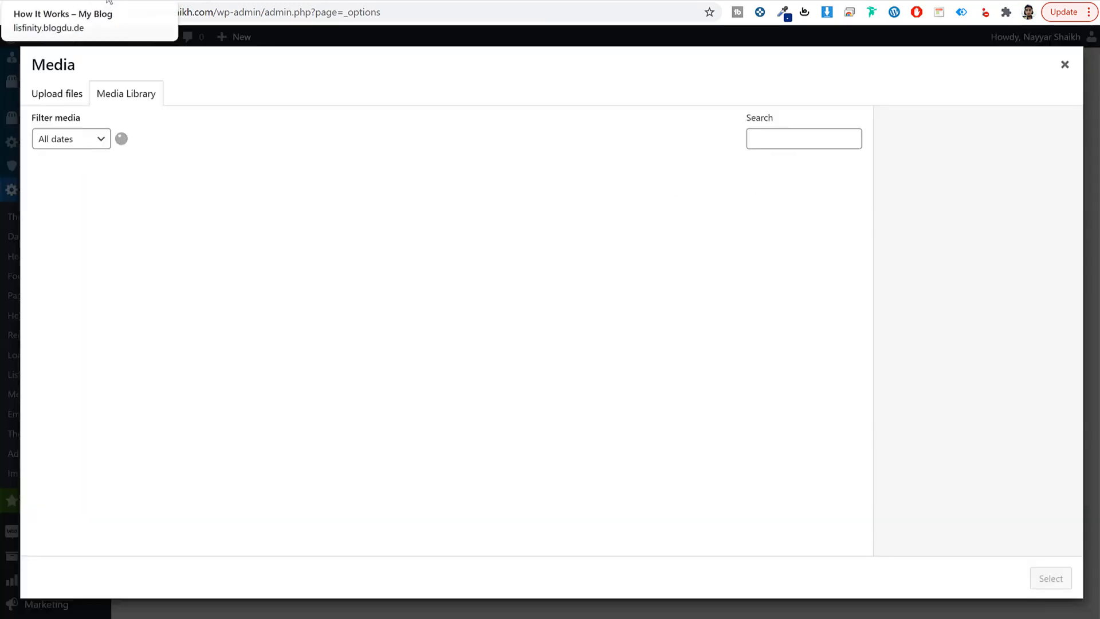
pyautogui.click(109, 1)
pyautogui.click(1007, 100)
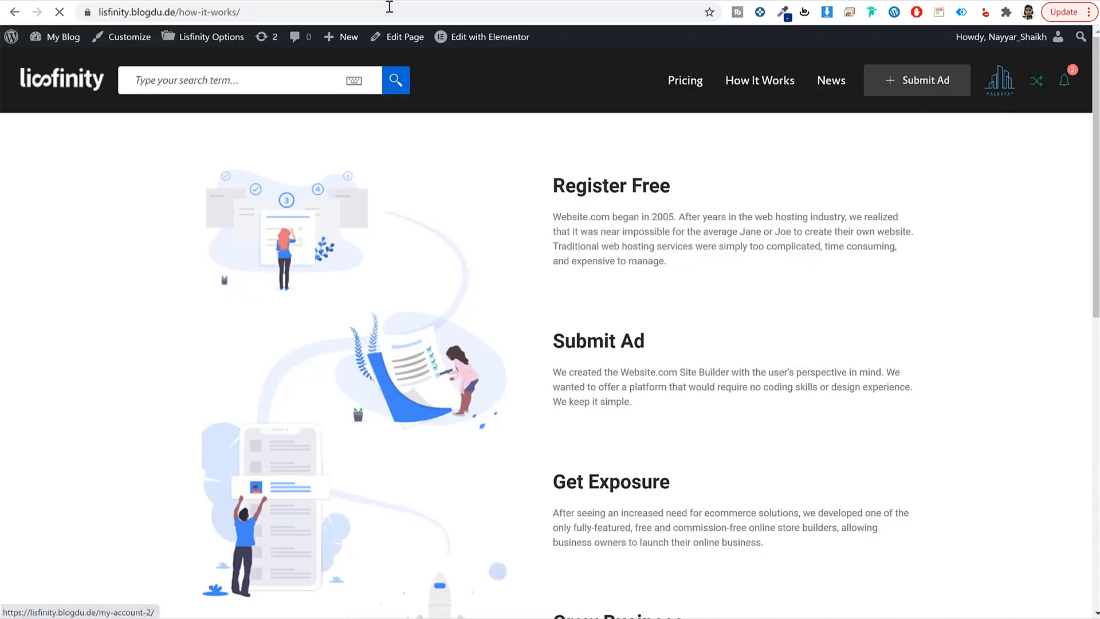
pyautogui.click(294, 1)
# Step: Select logo_black-1.jpg as the Dashboard Logo and save the logo settings
pyautogui.scroll(-1, 676, 500)
pyautogui.scroll(-2, 674, 500)
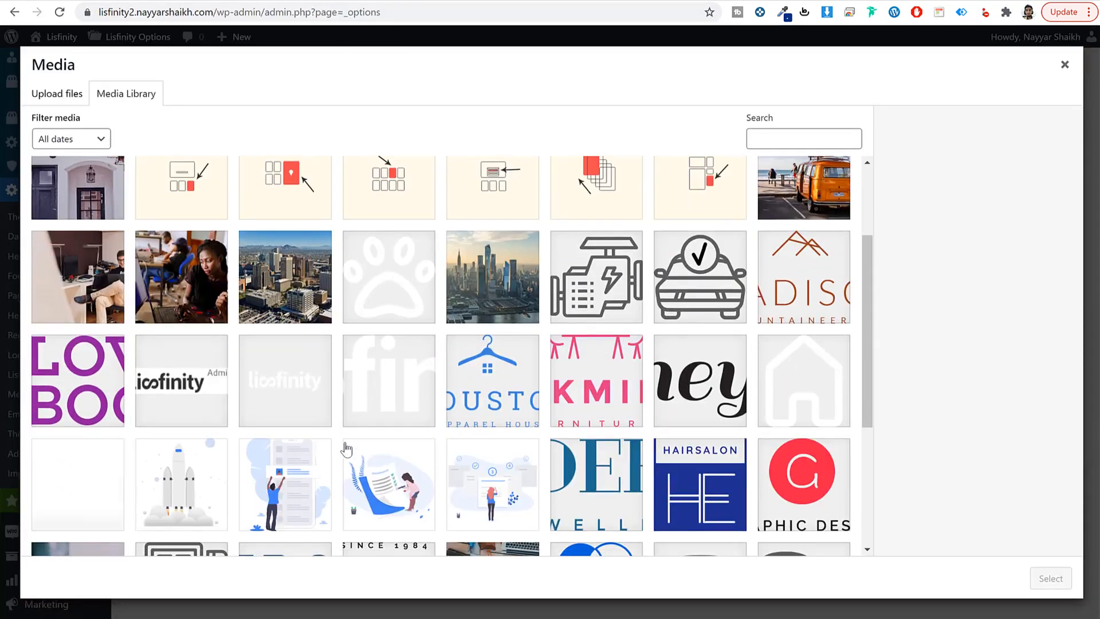
pyautogui.scroll(-3, 824, 422)
pyautogui.scroll(-1, 828, 425)
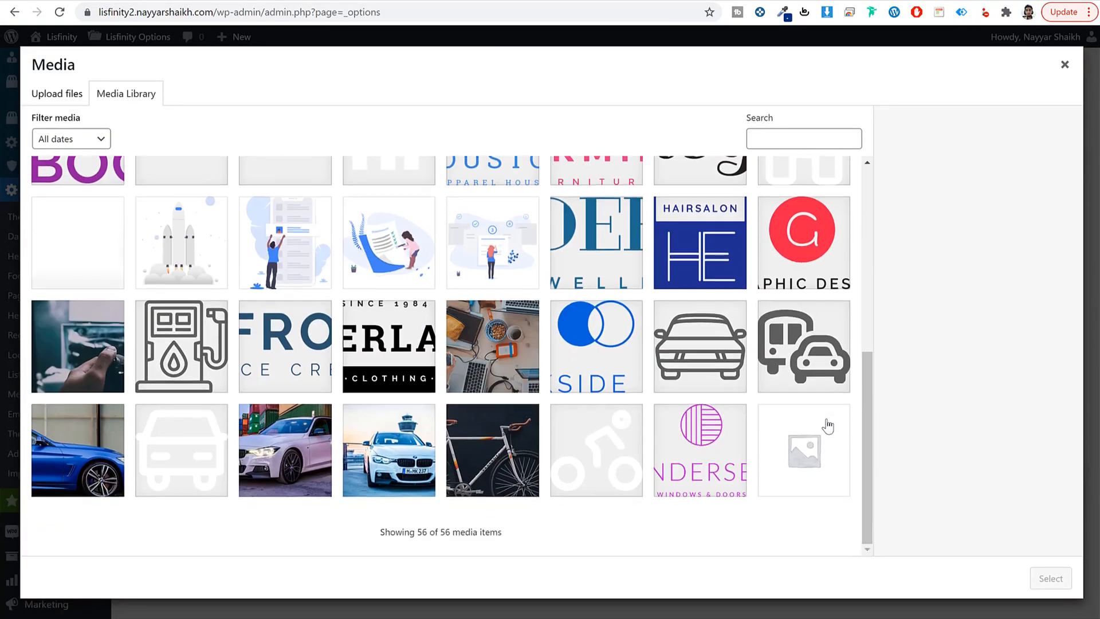
pyautogui.scroll(5, 828, 425)
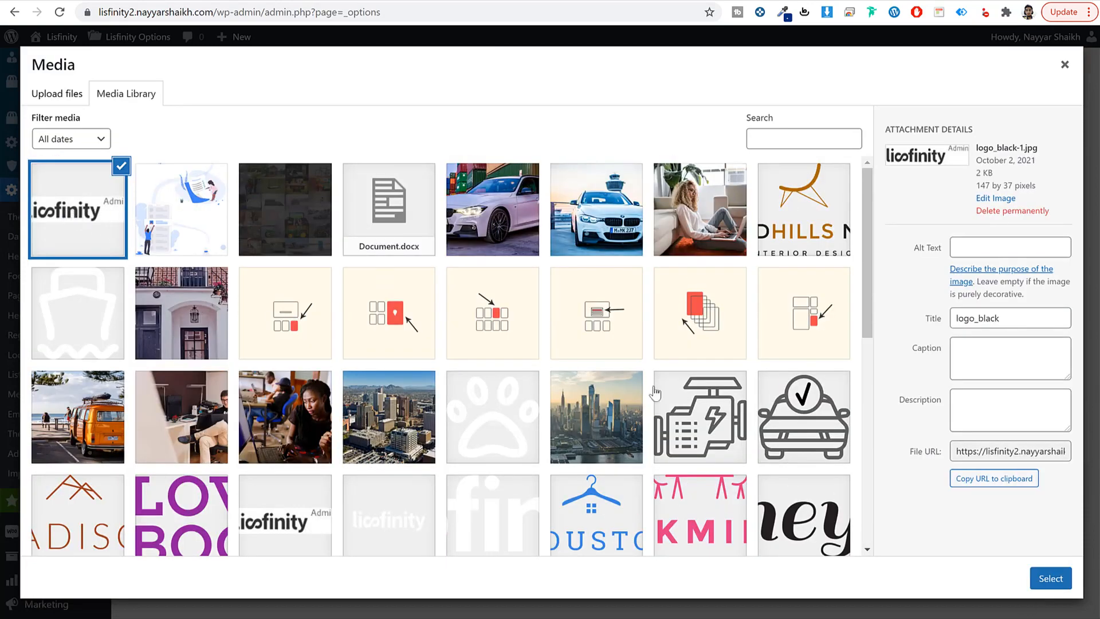
pyautogui.click(1050, 578)
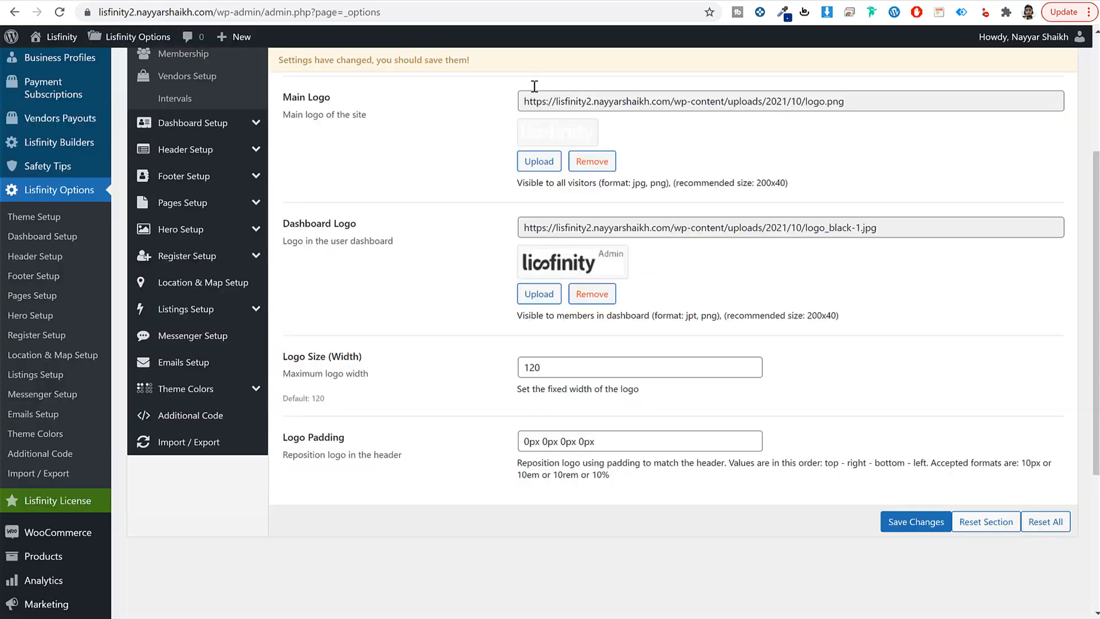
pyautogui.click(899, 528)
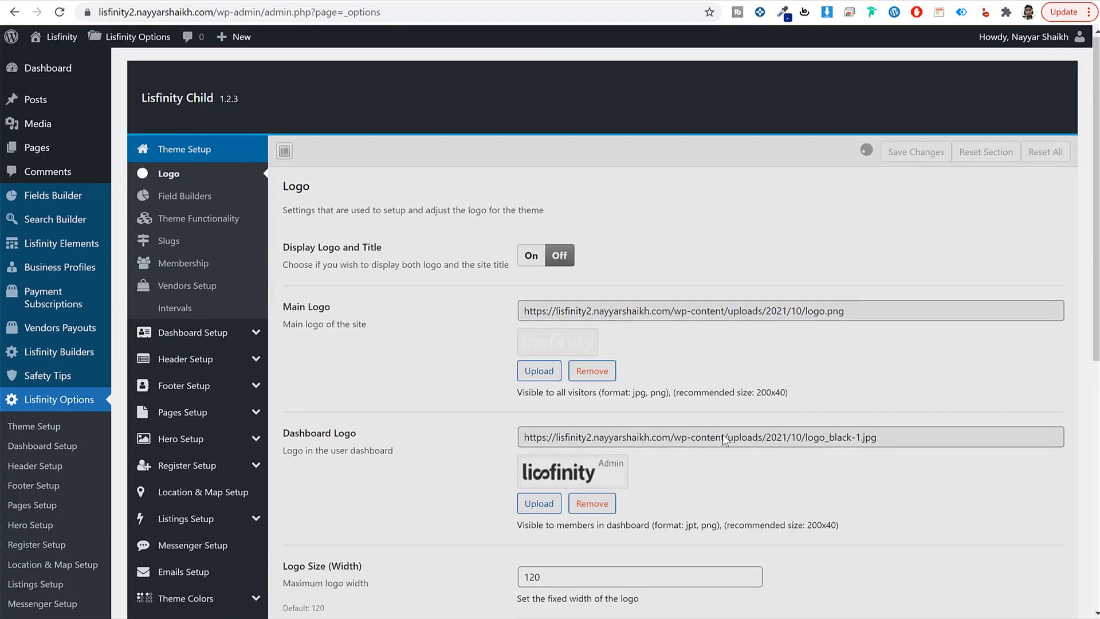
pyautogui.click(205, 197)
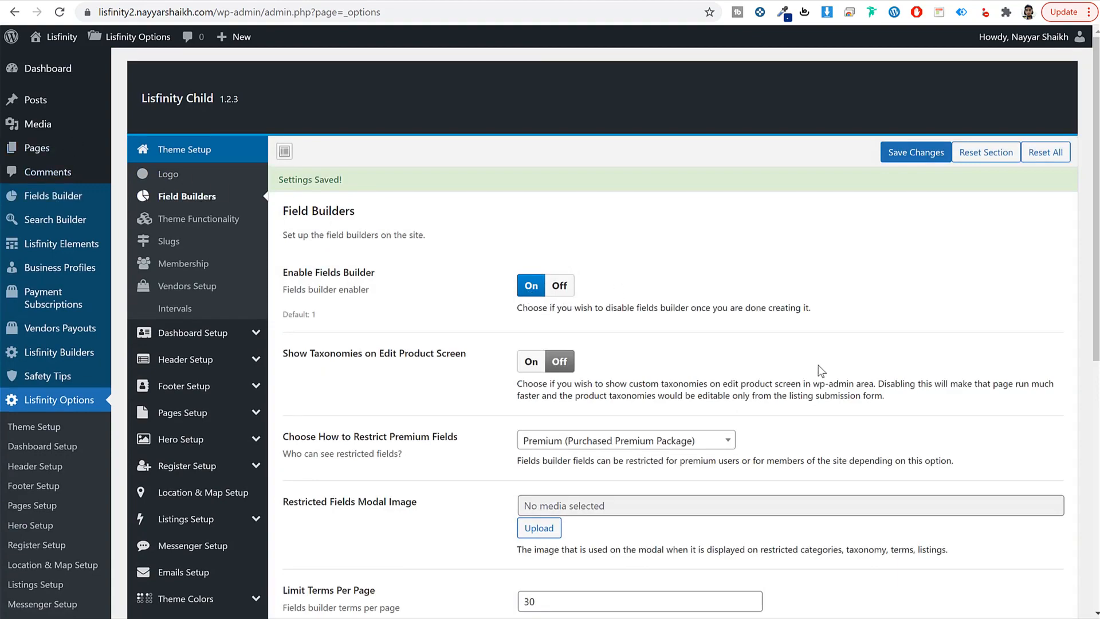
# Step: Switch Enable Premium Profiles and Enable Bidding to Off in Theme Functionality and save
pyautogui.scroll(-5, 696, 297)
pyautogui.scroll(-3, 832, 401)
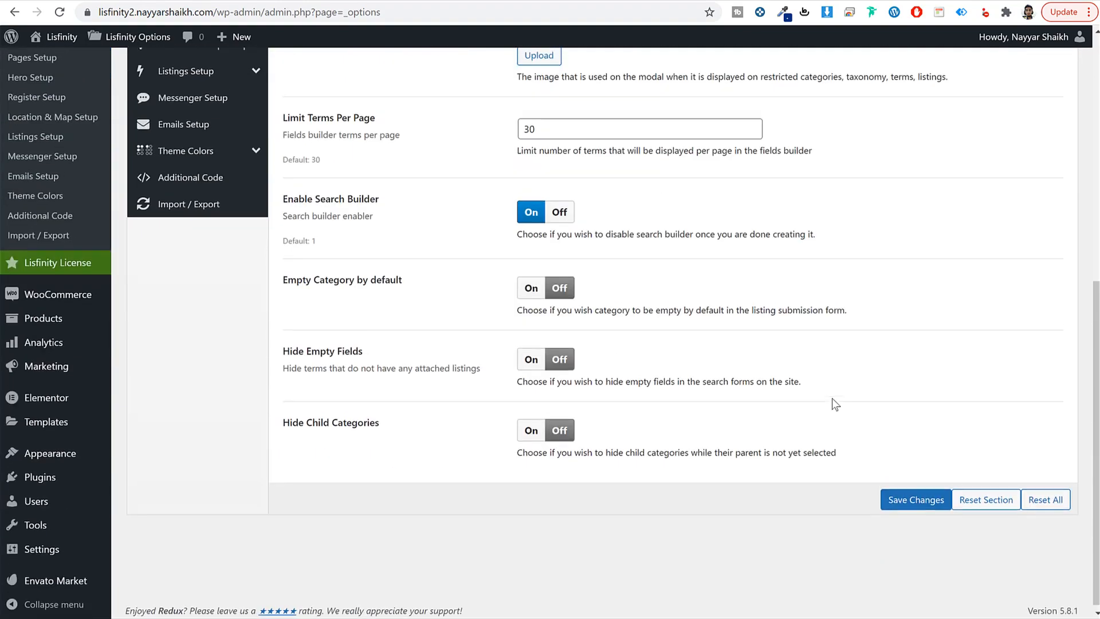
pyautogui.scroll(8, 832, 401)
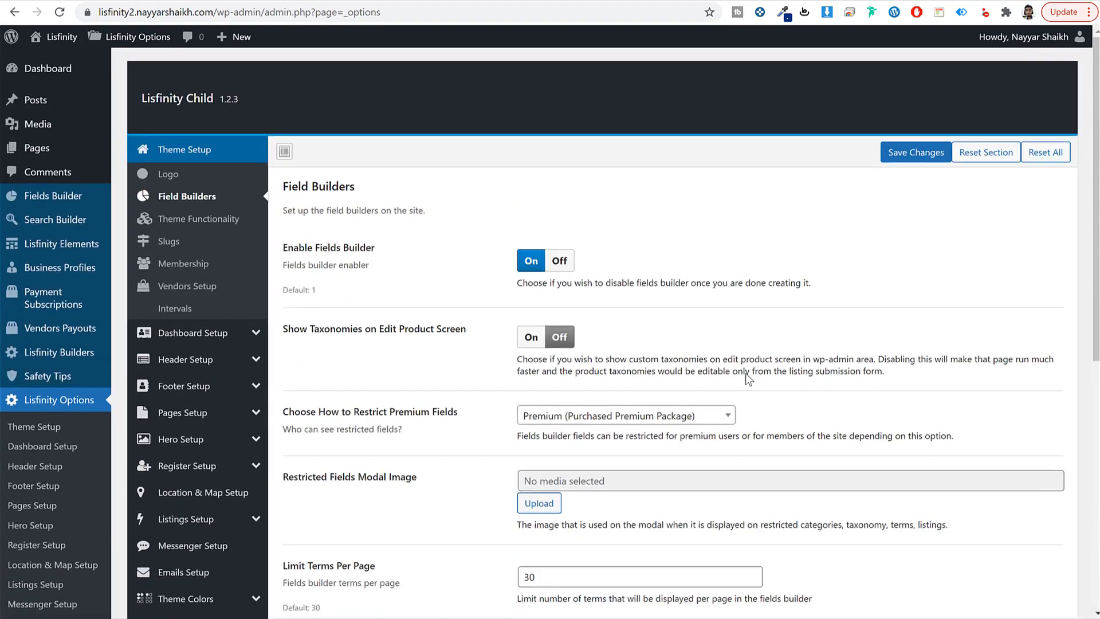
pyautogui.click(211, 225)
pyautogui.scroll(-7, 901, 383)
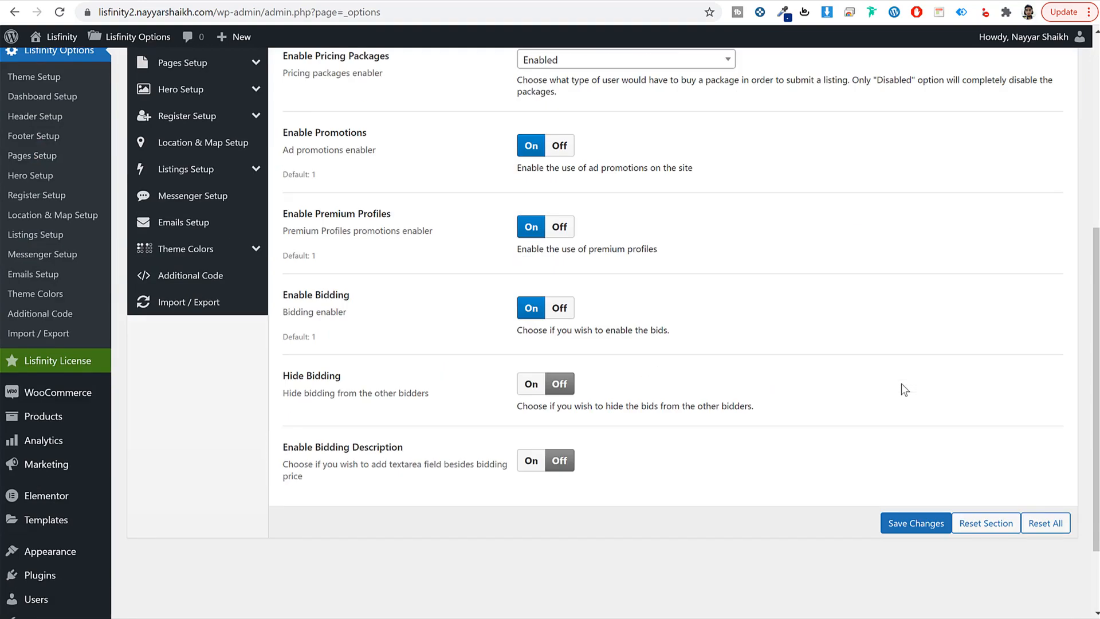
pyautogui.scroll(7, 902, 383)
pyautogui.scroll(-1, 902, 383)
pyautogui.scroll(-3, 902, 383)
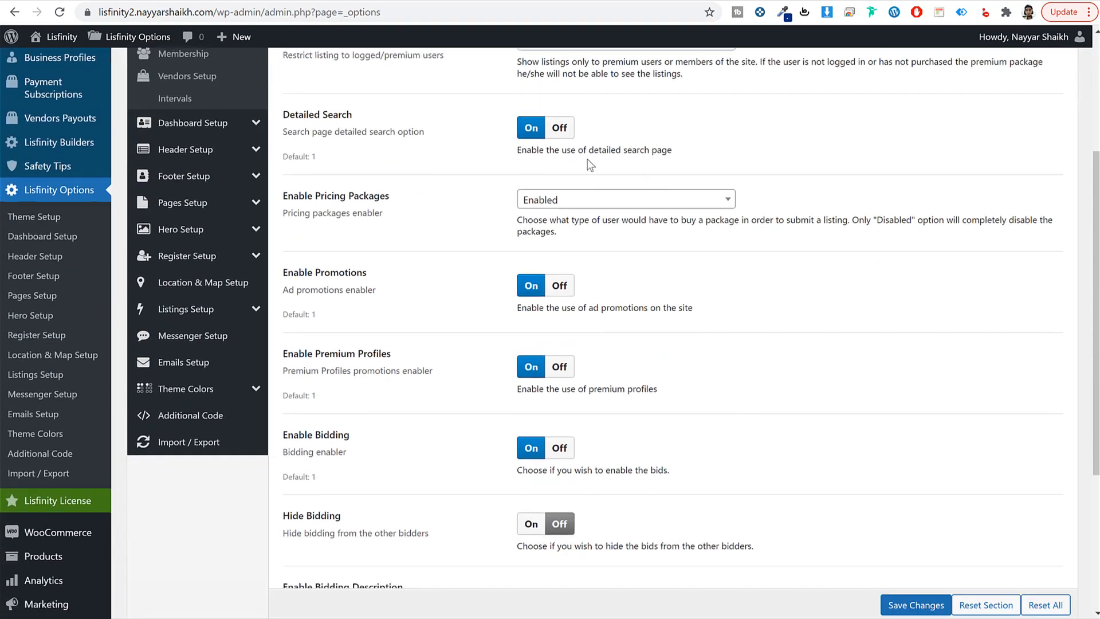
pyautogui.scroll(-2, 950, 270)
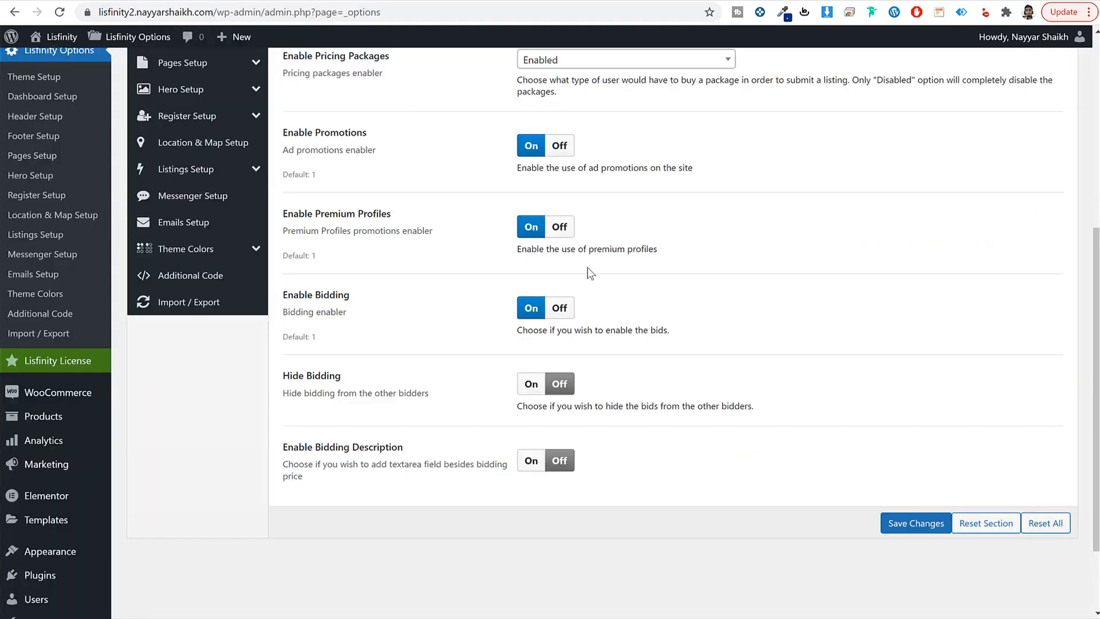
pyautogui.click(559, 226)
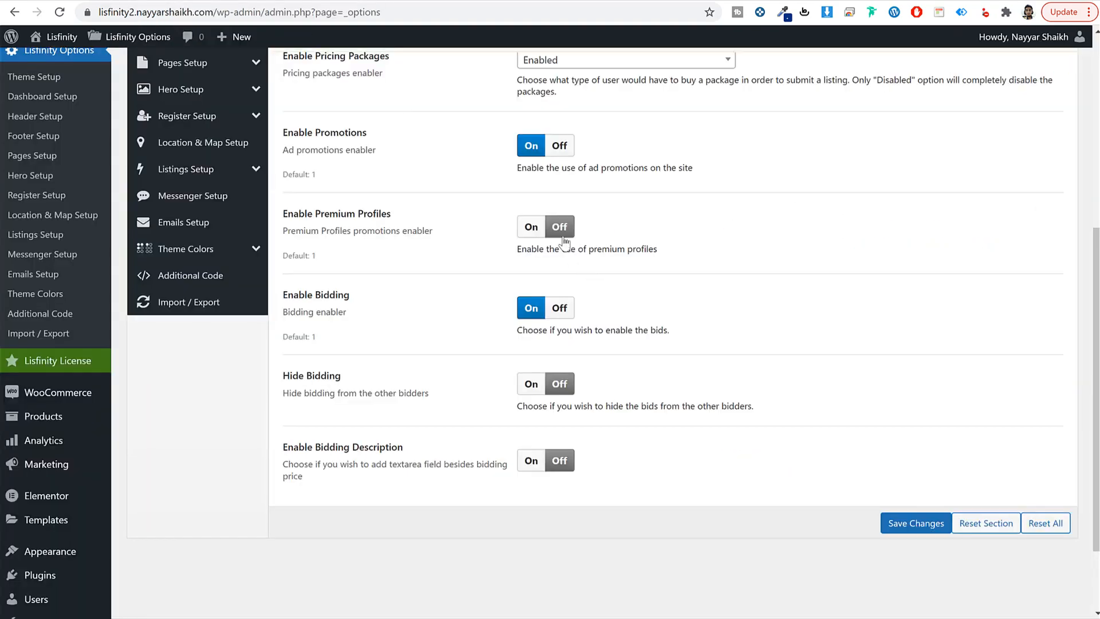
pyautogui.click(569, 313)
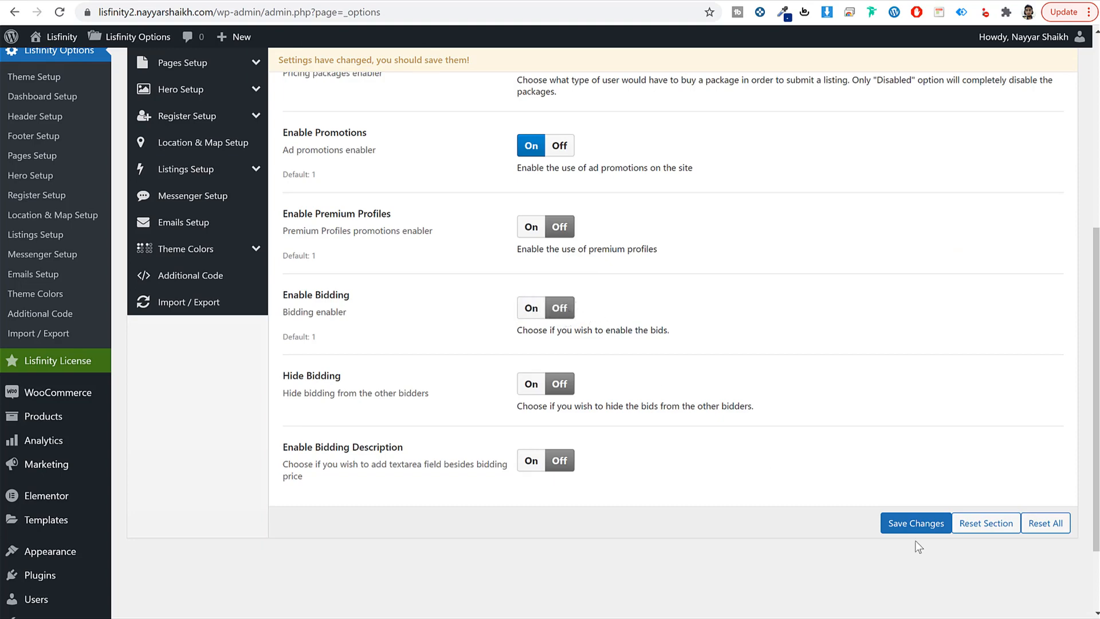
pyautogui.click(914, 523)
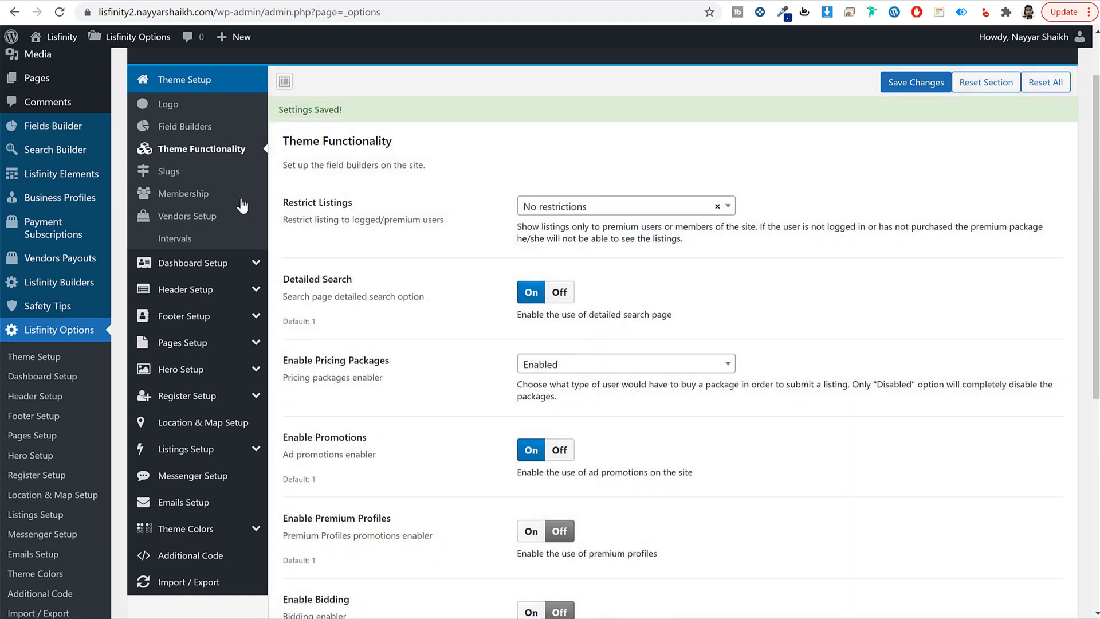
# Step: Look through the Slugs, Membership, Vendors Setup, Intervals and Dashboard Setup sections
pyautogui.click(181, 172)
pyautogui.click(185, 195)
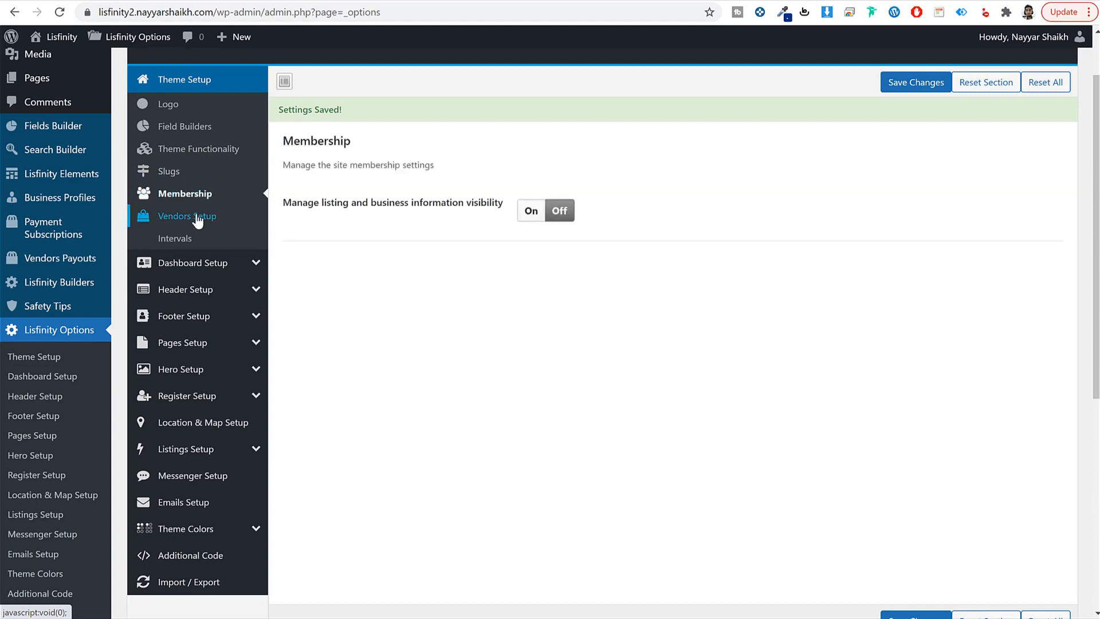
pyautogui.click(197, 218)
pyautogui.click(174, 239)
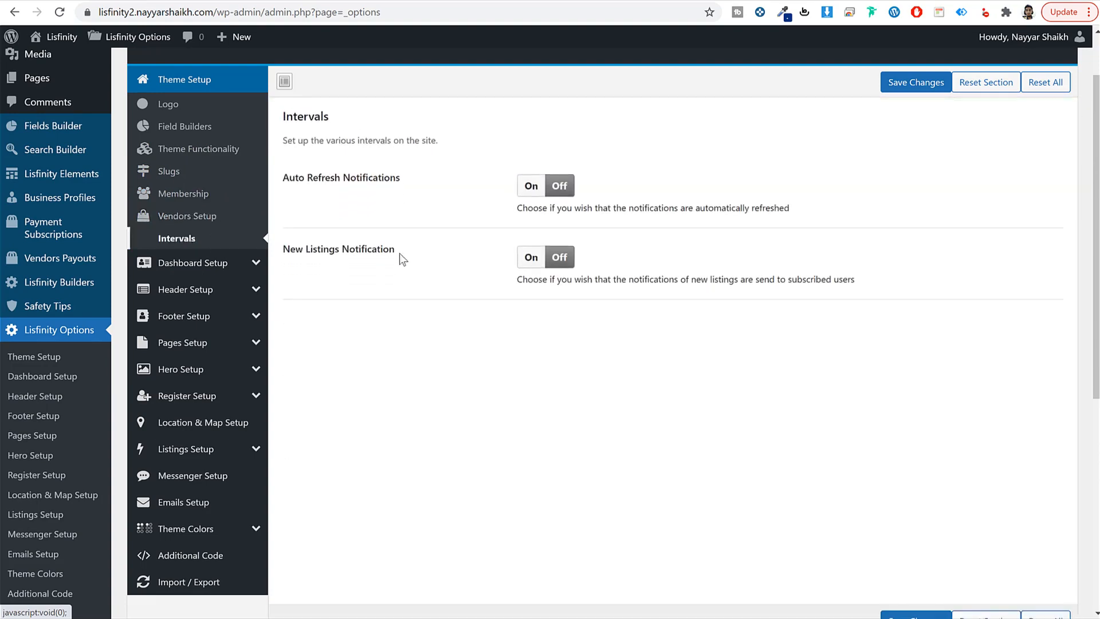
pyautogui.click(213, 264)
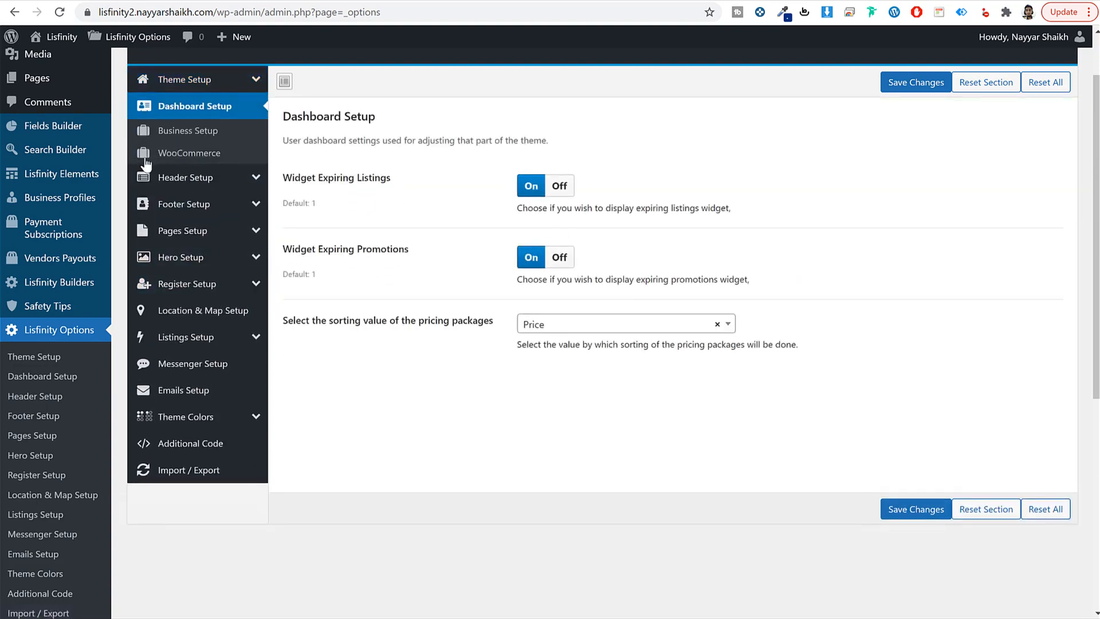
# Step: Look over the Business Setup and WooCommerce options
pyautogui.click(167, 130)
pyautogui.scroll(-6, 781, 320)
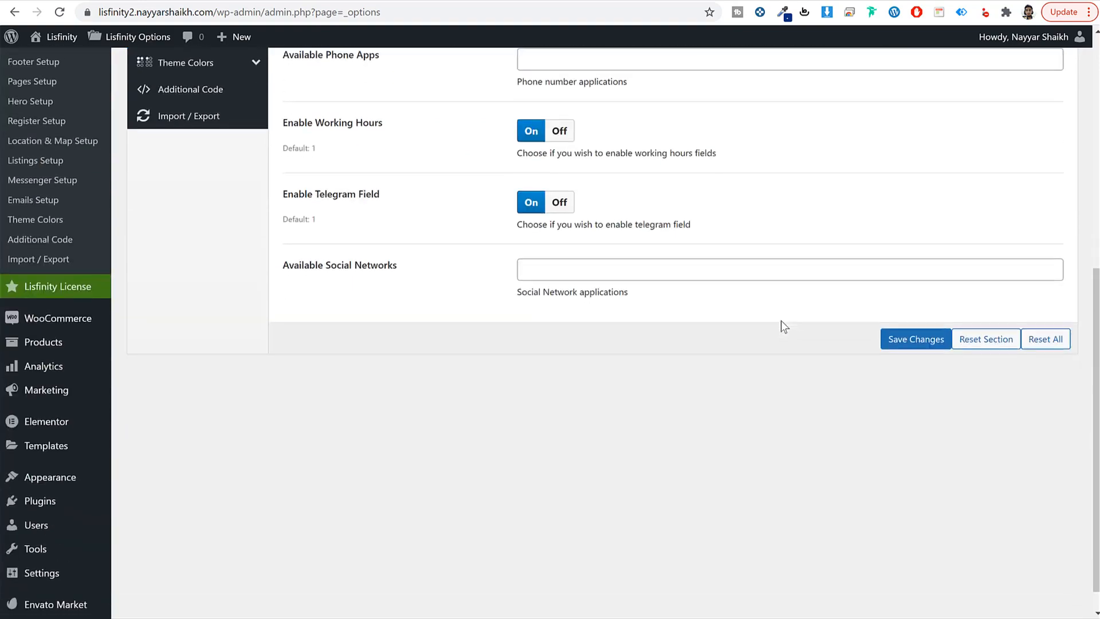
pyautogui.scroll(5, 781, 320)
pyautogui.click(189, 120)
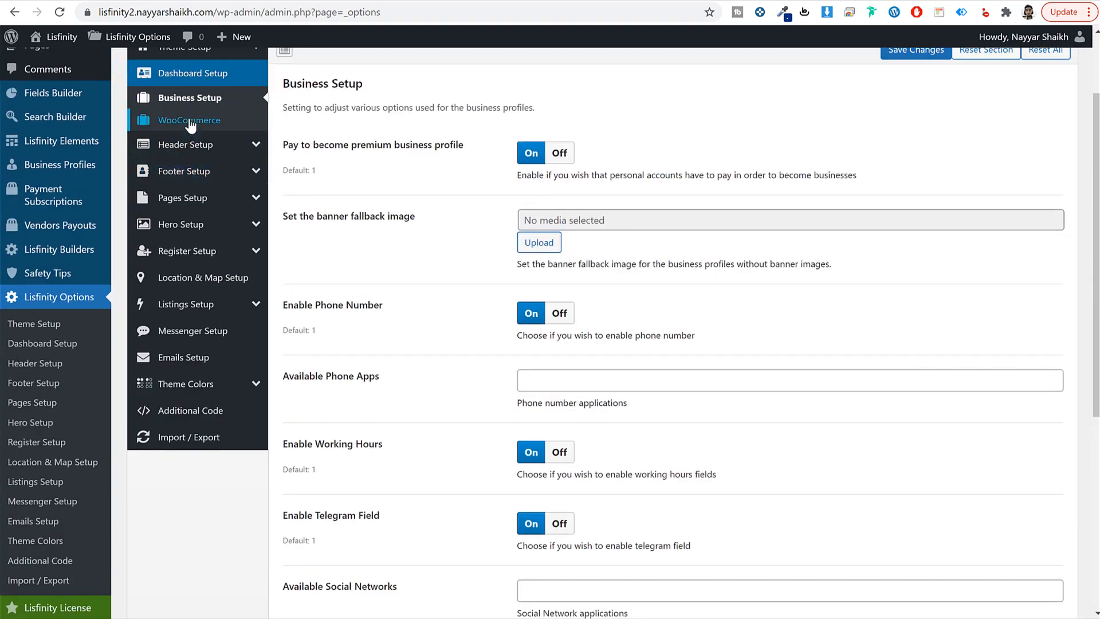
pyautogui.scroll(-6, 817, 240)
pyautogui.scroll(2, 925, 366)
pyautogui.scroll(-8, 925, 372)
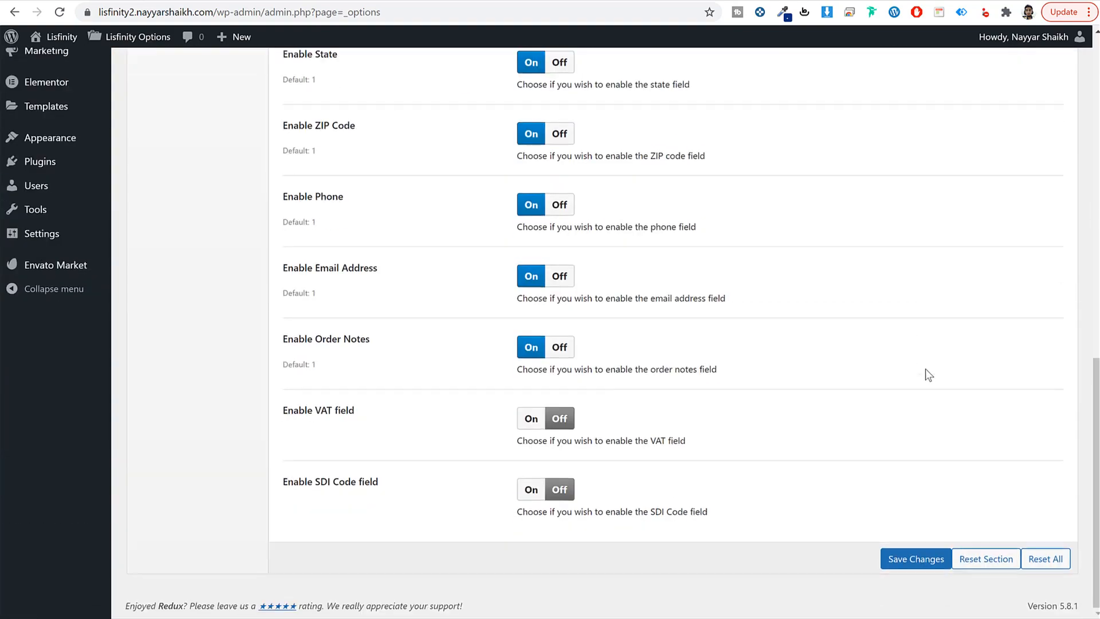
pyautogui.scroll(15, 925, 373)
# Step: Review the header options, pointing out Show User Avatar and Show Submit Listing Button
pyautogui.click(205, 250)
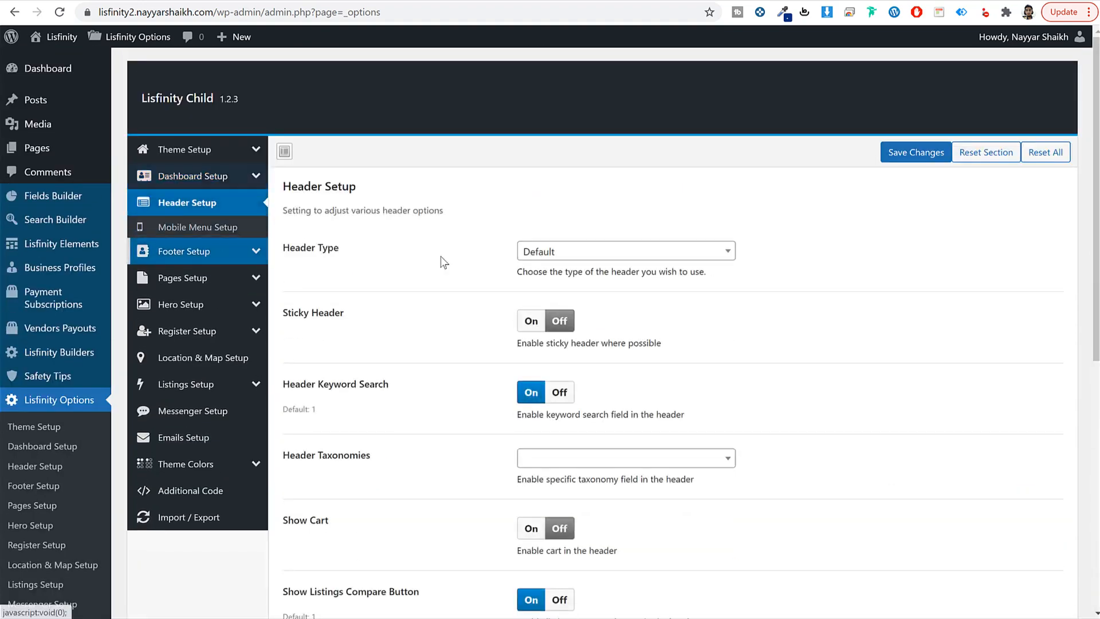
pyautogui.scroll(-4, 842, 272)
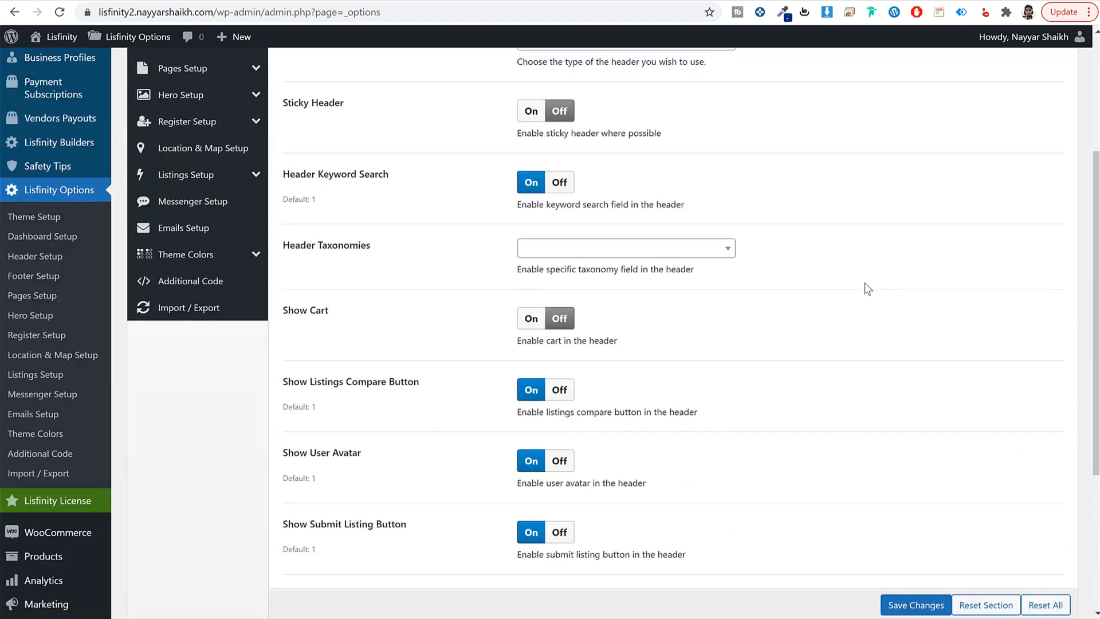
pyautogui.scroll(-3, 868, 288)
pyautogui.moveTo(321, 313); pyautogui.dragTo(433, 321)
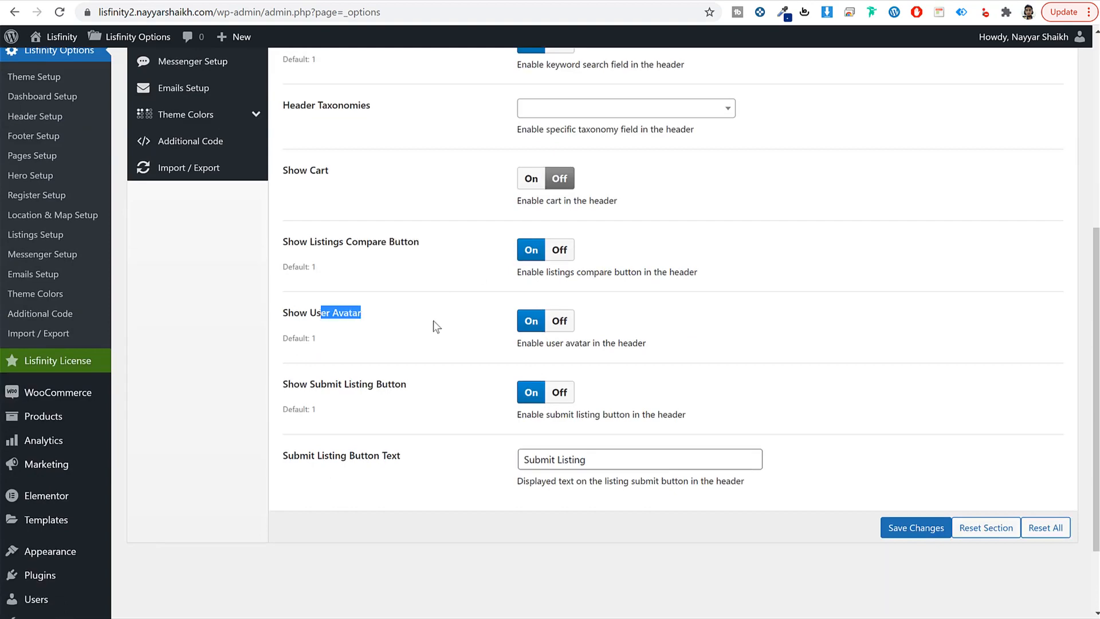
pyautogui.moveTo(321, 385); pyautogui.dragTo(446, 382)
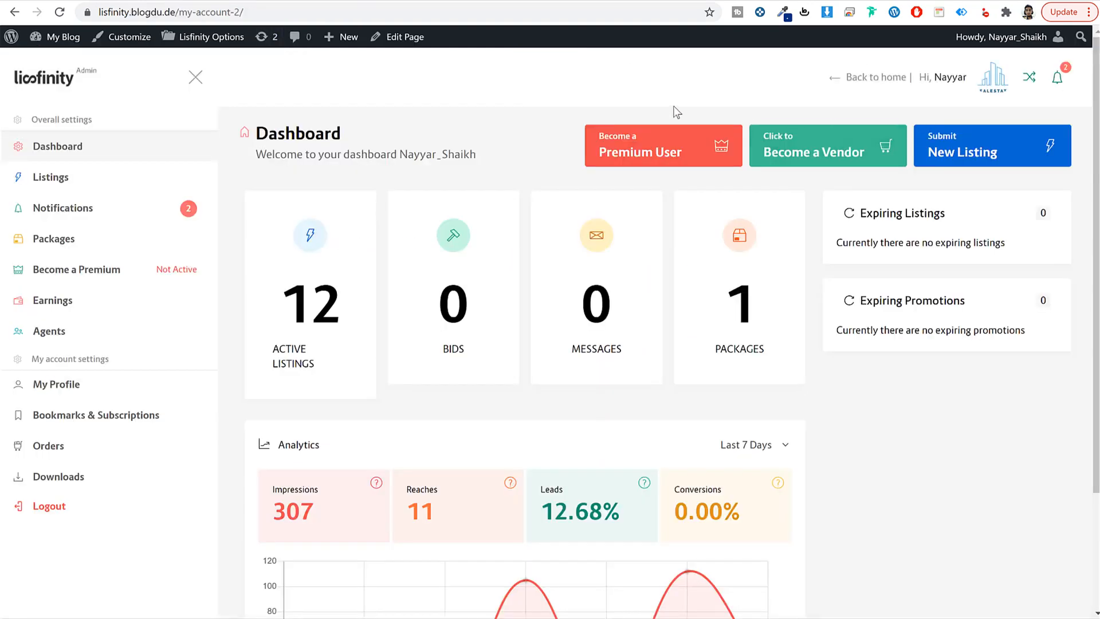
pyautogui.click(674, 108)
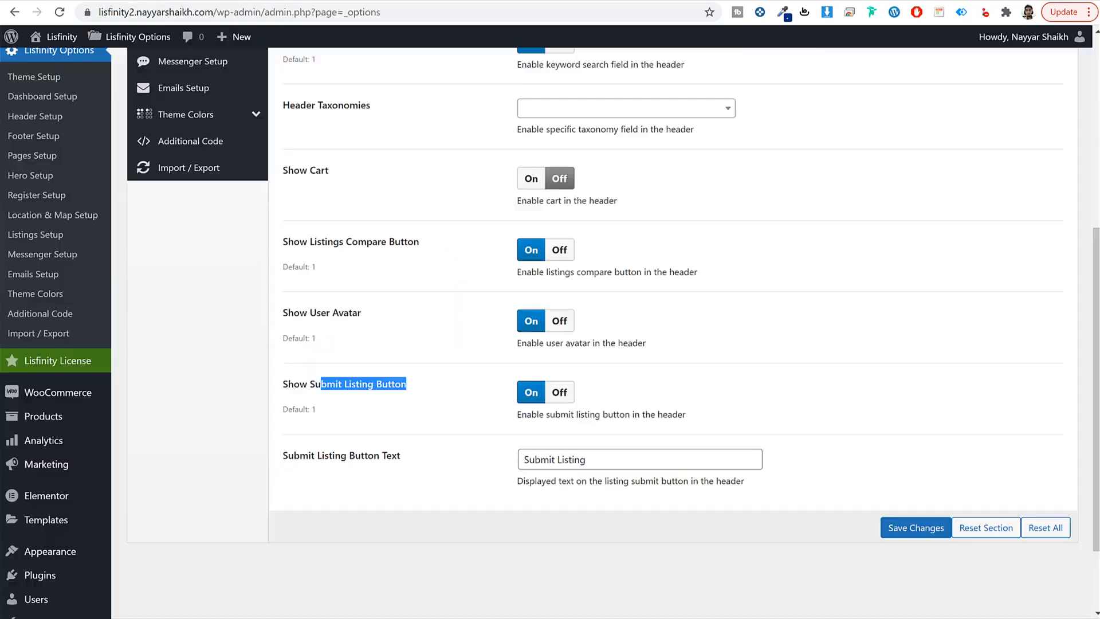
# Step: Turn Sticky Header on and save the header settings
pyautogui.scroll(3, 451, 278)
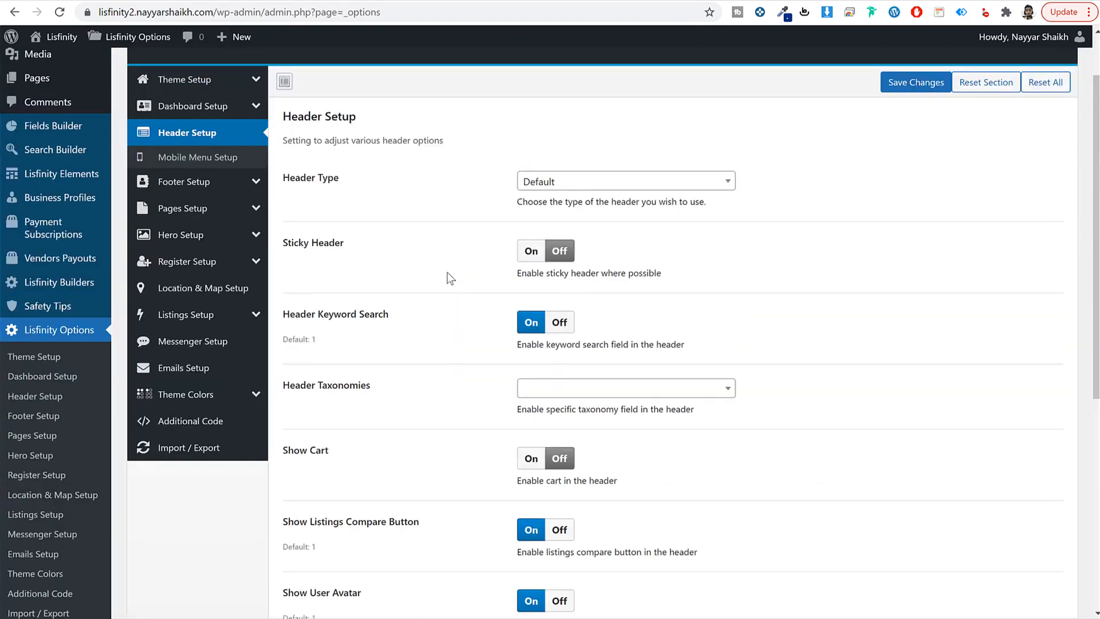
pyautogui.click(532, 253)
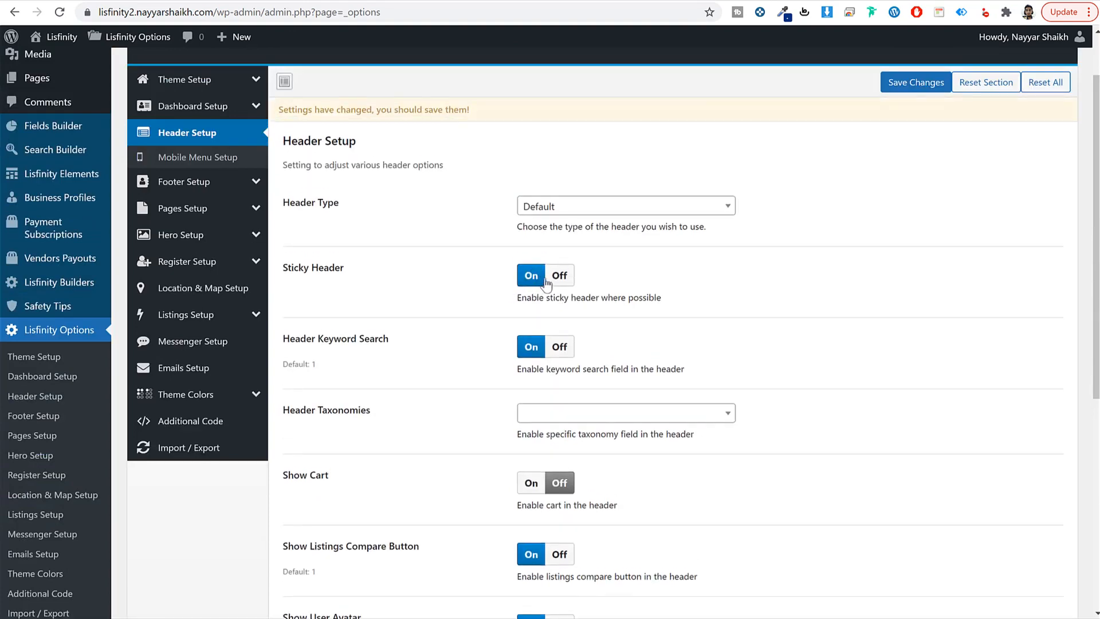
pyautogui.click(916, 82)
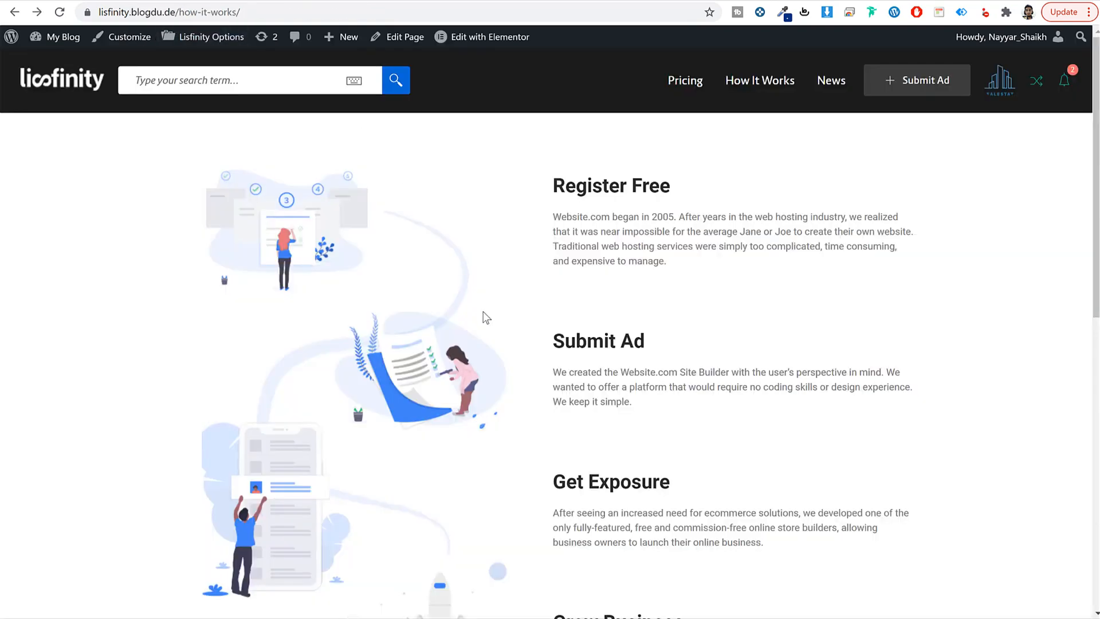
pyautogui.scroll(-7, 702, 135)
pyautogui.scroll(6, 625, 146)
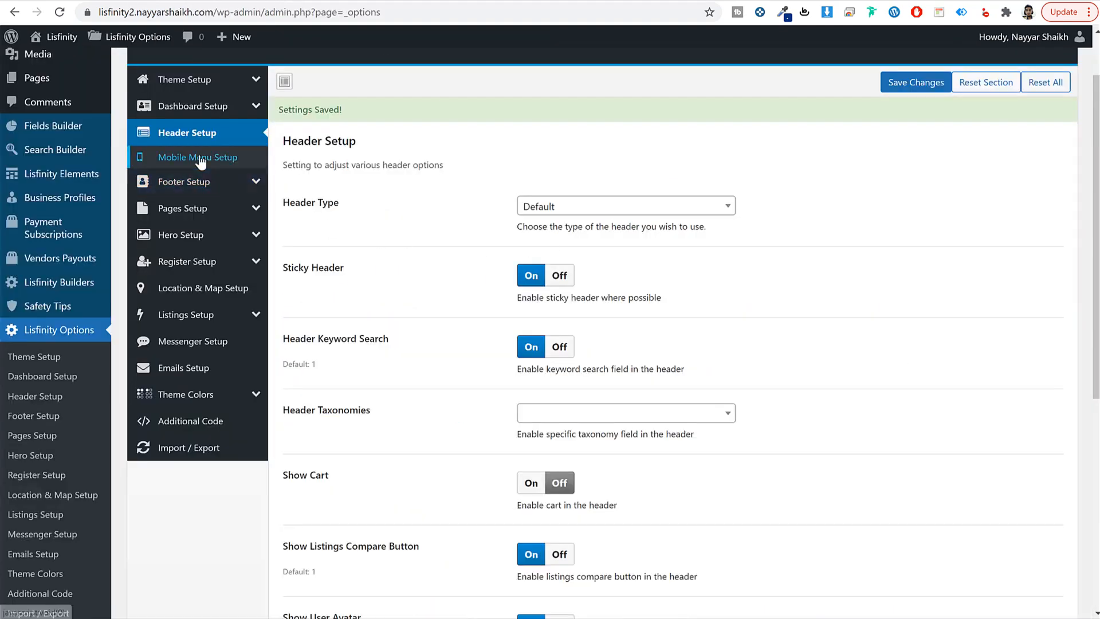
pyautogui.click(235, 160)
pyautogui.click(189, 182)
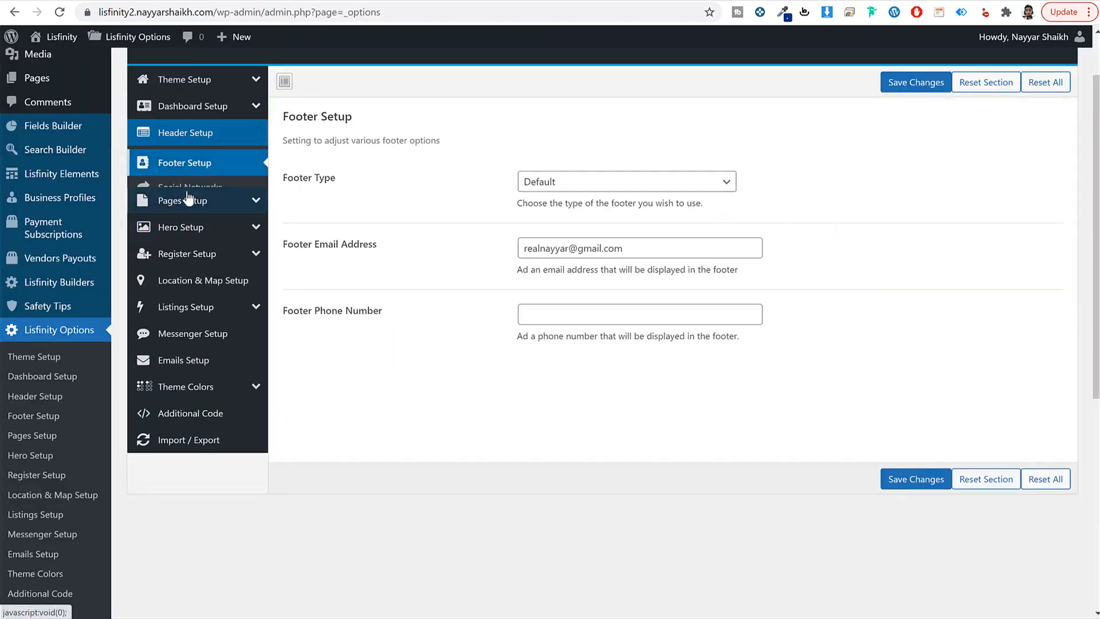
pyautogui.click(549, 311)
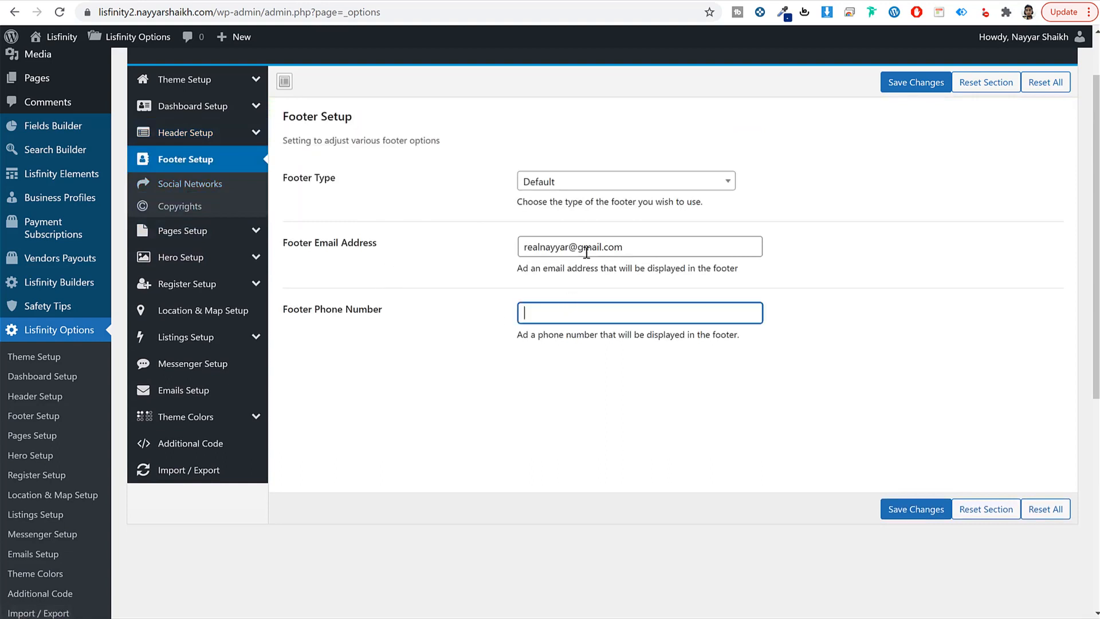
pyautogui.click(916, 82)
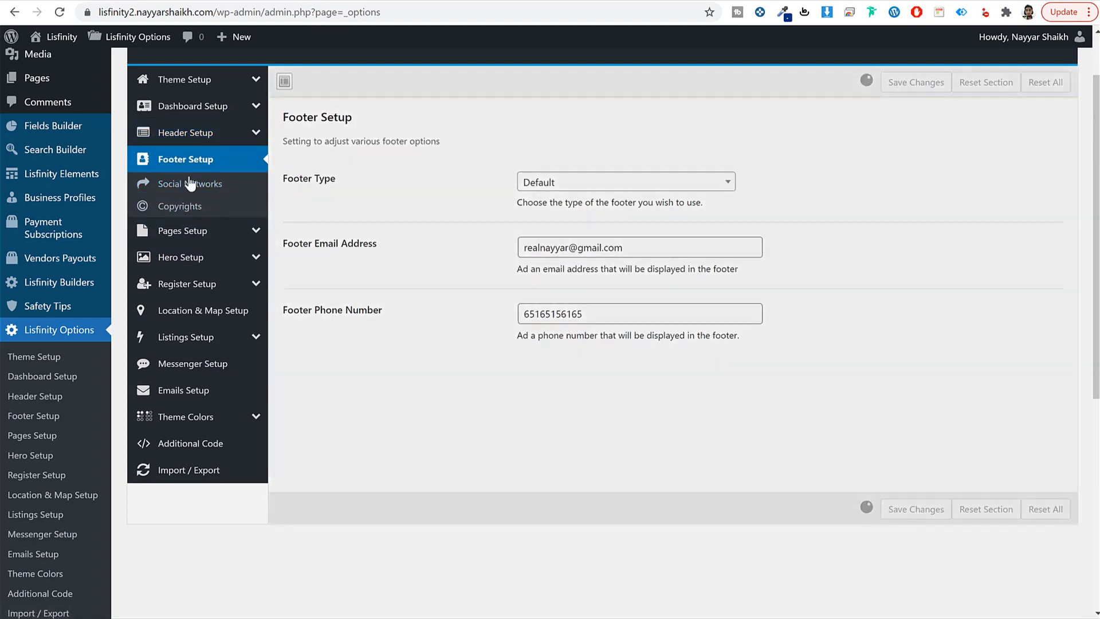
# Step: Replace the copyright text with 'Made by' and the owner's name, and save
pyautogui.click(182, 207)
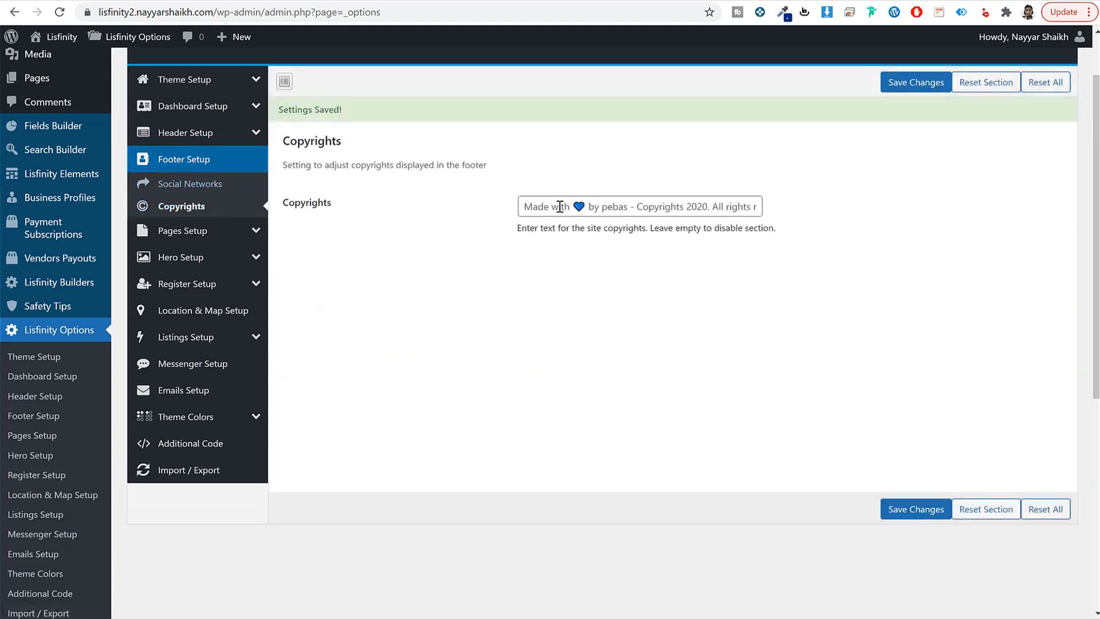
pyautogui.click(602, 209)
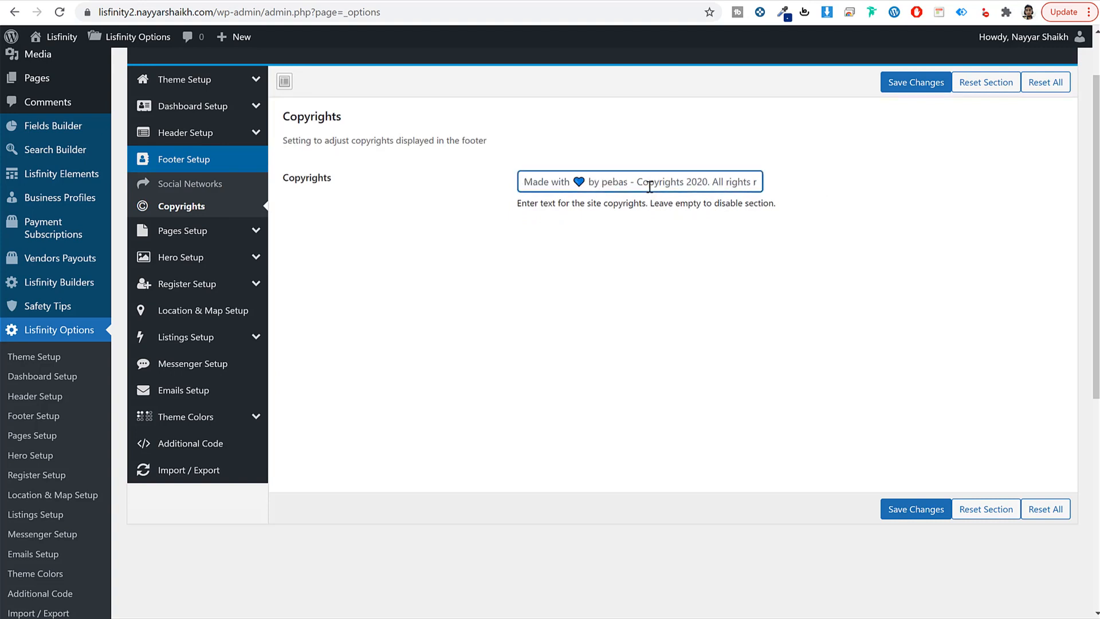
pyautogui.hotkey('ctrl', 'a')
pyautogui.write('Mad')
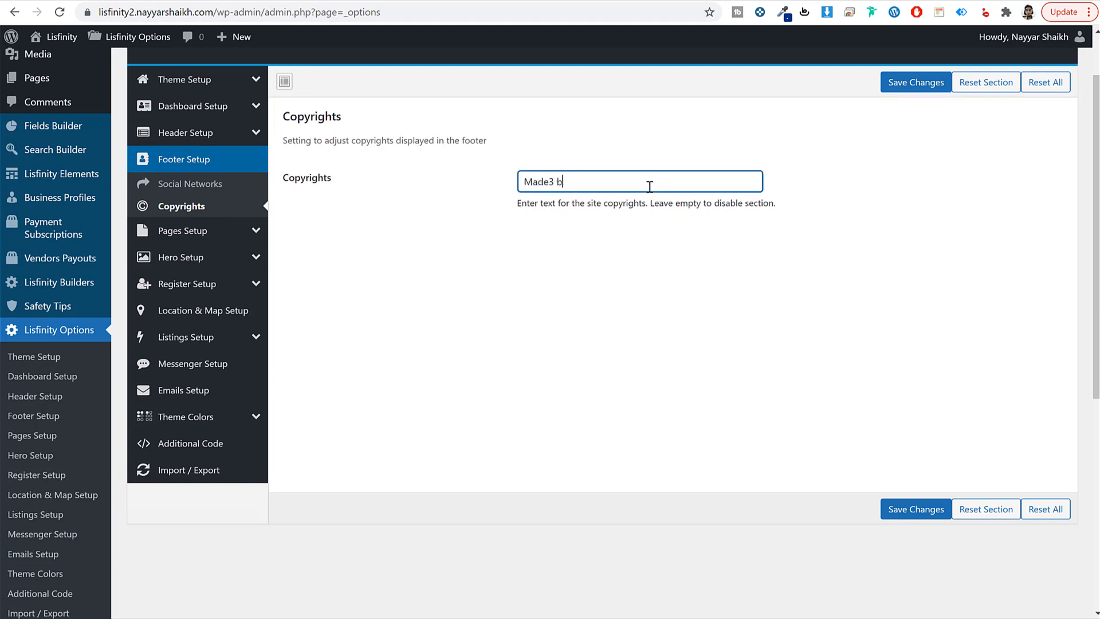
pyautogui.write('e by Nayyar Shaikh')
pyautogui.click(915, 509)
pyautogui.click(229, 234)
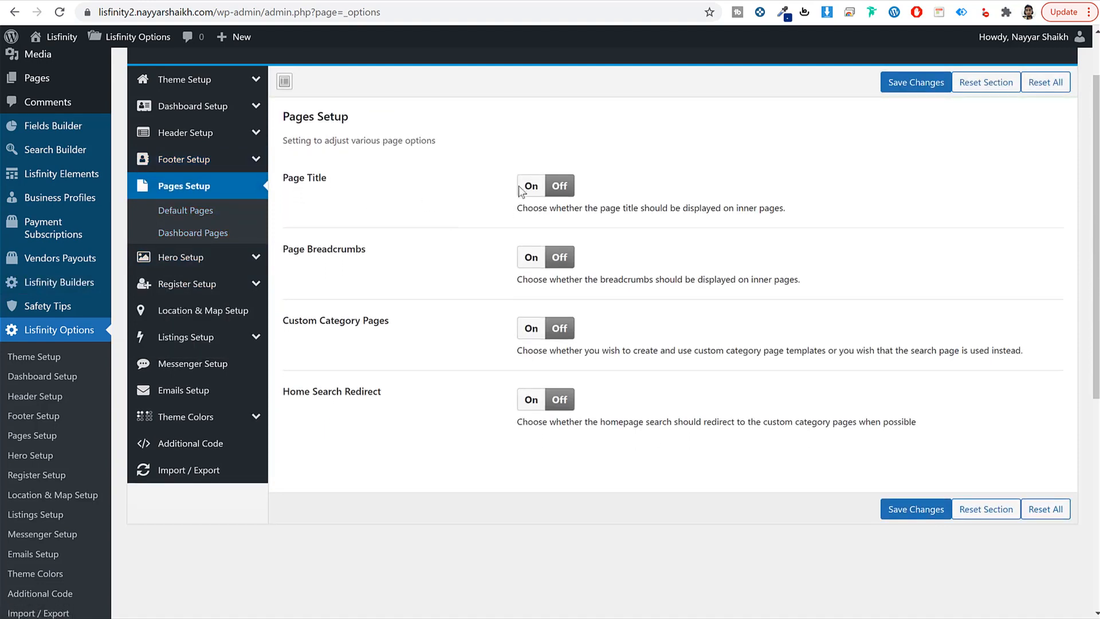
# Step: Browse Dashboard Pages, Default Pages, Hero Setup and Register Setup, ending on User Verification
pyautogui.click(205, 231)
pyautogui.click(205, 212)
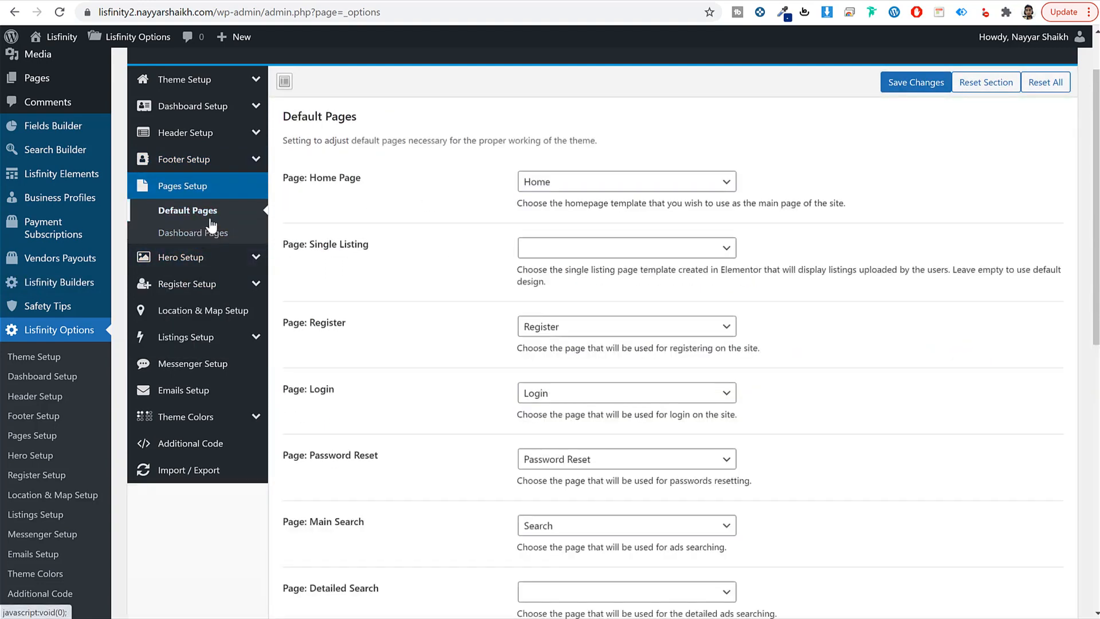
pyautogui.scroll(-3, 437, 337)
pyautogui.scroll(3, 434, 334)
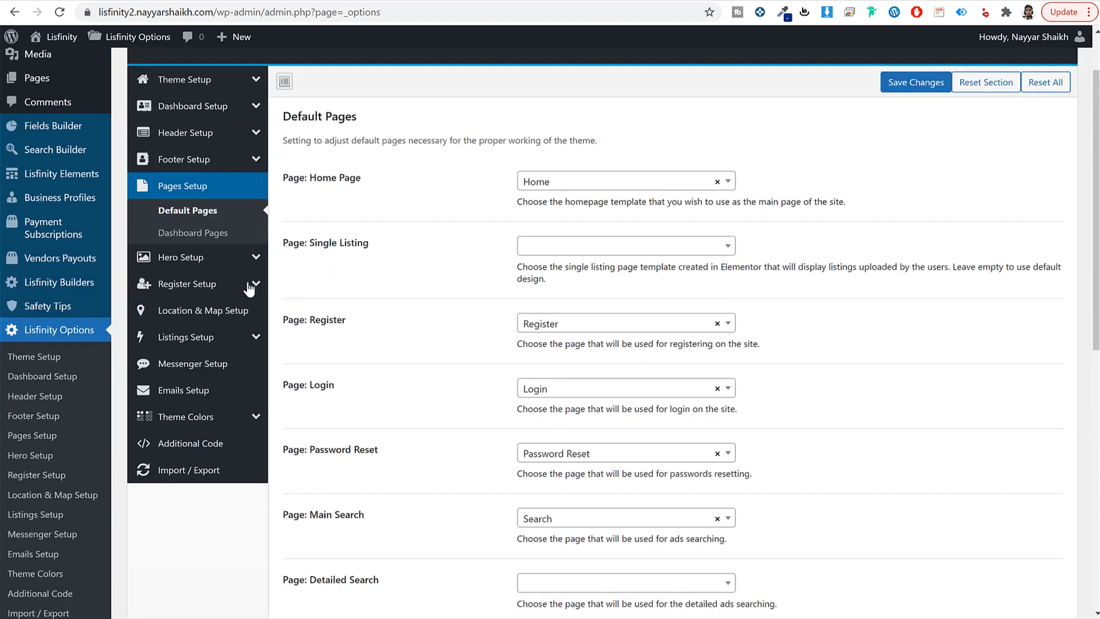
pyautogui.click(214, 257)
pyautogui.click(201, 263)
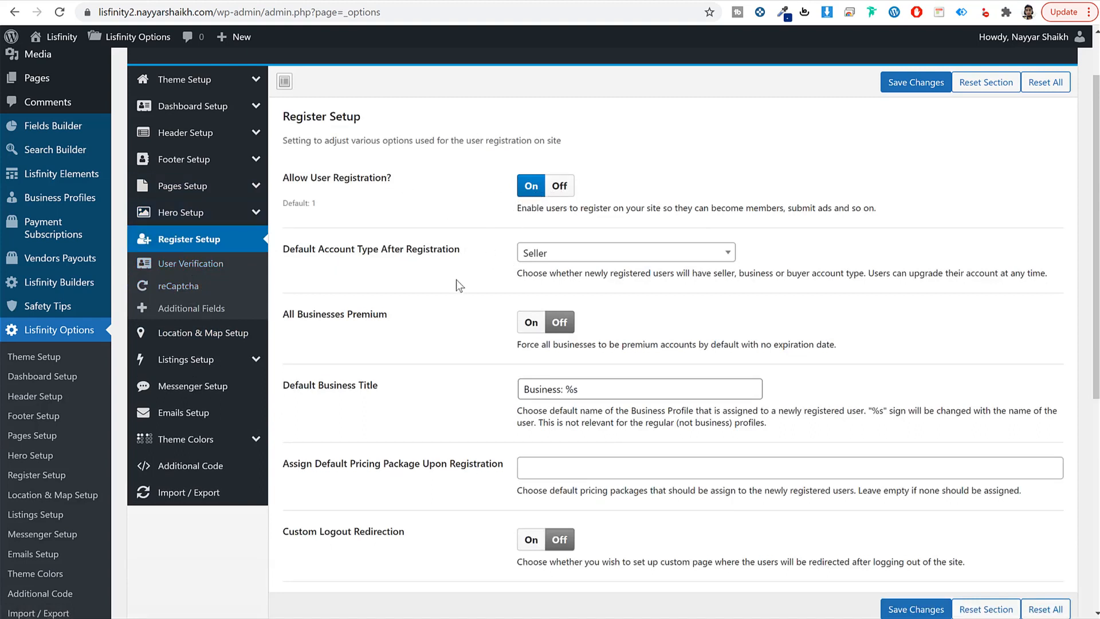
pyautogui.scroll(-1, 456, 280)
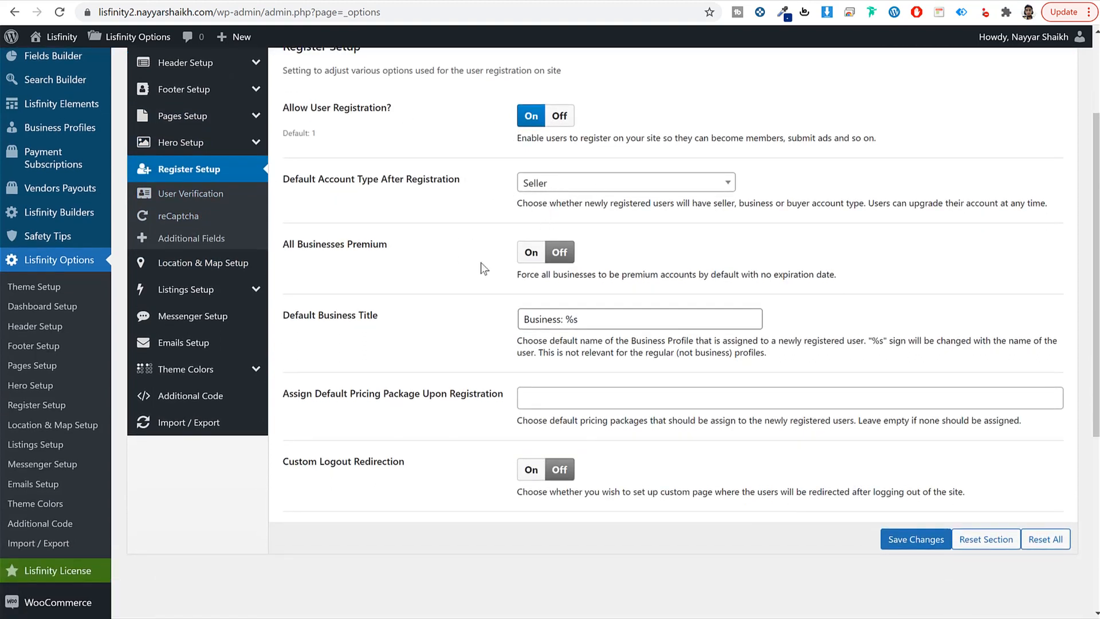
pyautogui.scroll(-2, 512, 348)
pyautogui.scroll(3, 512, 348)
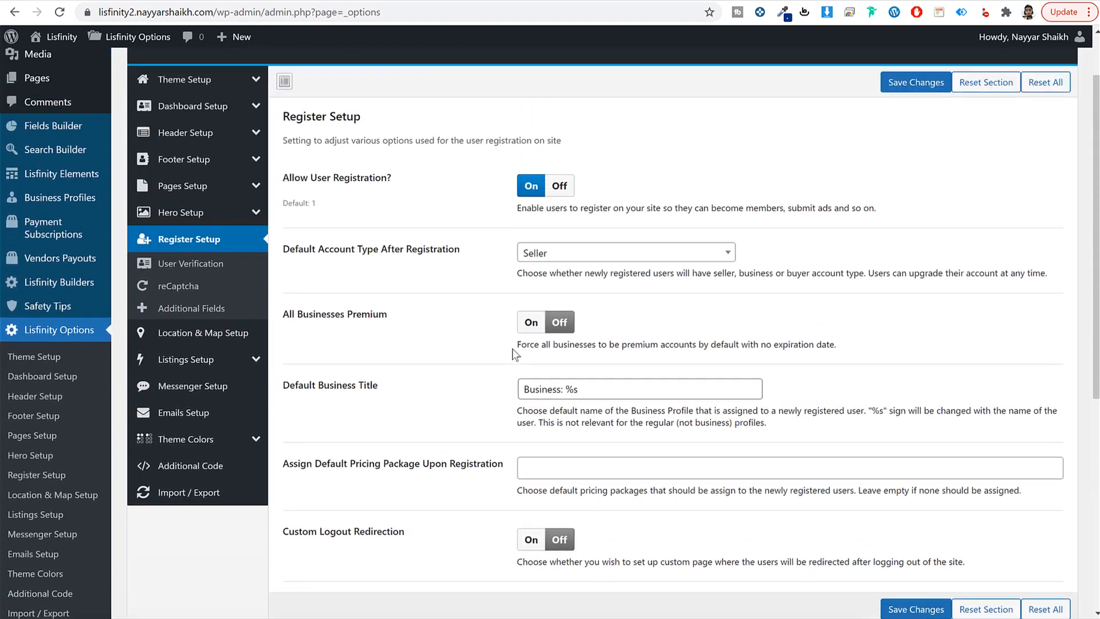
pyautogui.click(219, 268)
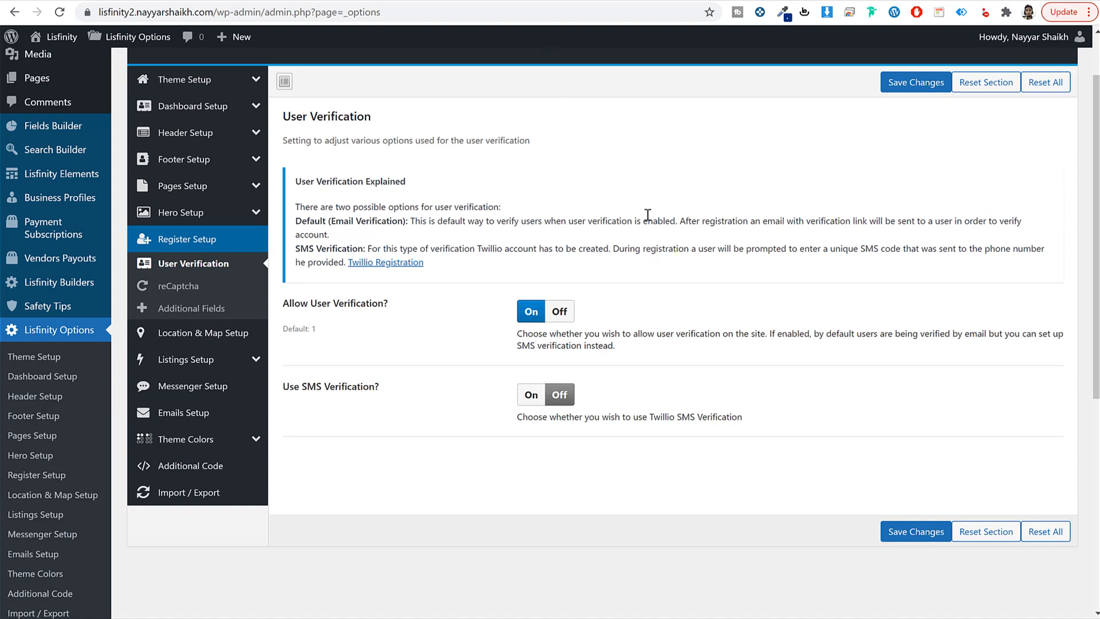
# Step: Search the YouTube channel for 'smtp' and look over the SMTP tutorial results
pyautogui.click(524, 1)
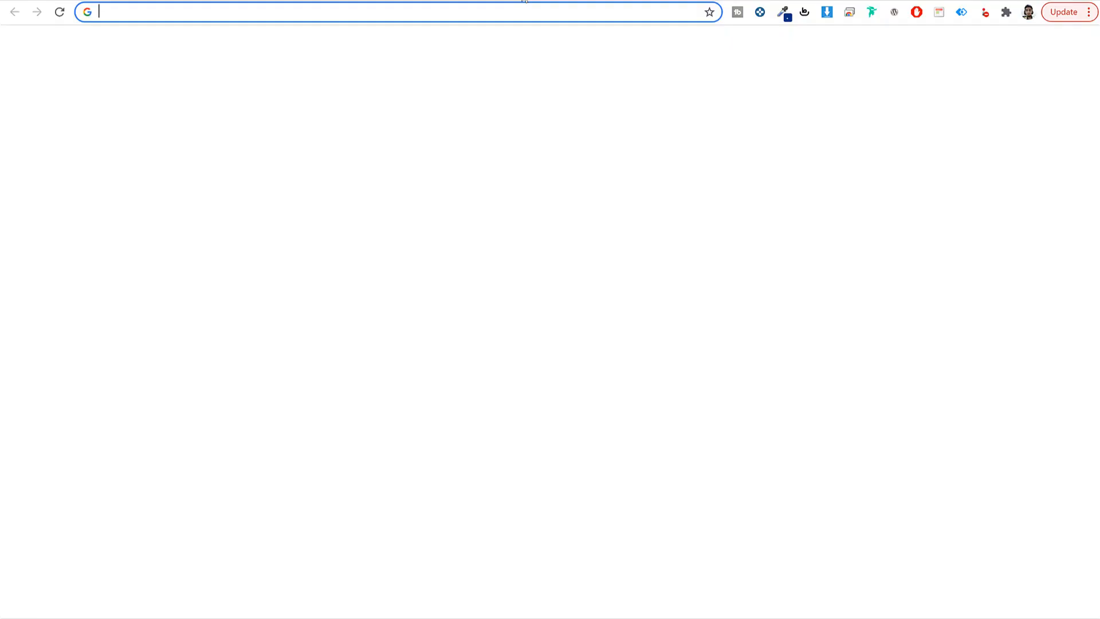
pyautogui.write('youtube.com/nayyarshaikh')
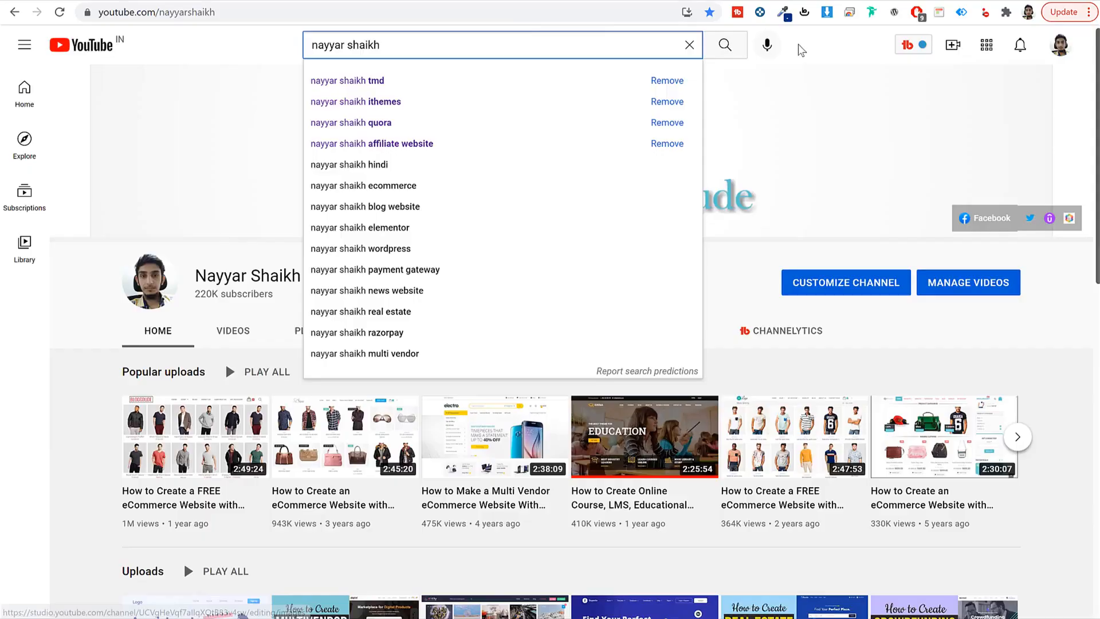
pyautogui.click(798, 51)
pyautogui.click(469, 50)
pyautogui.write('smtp')
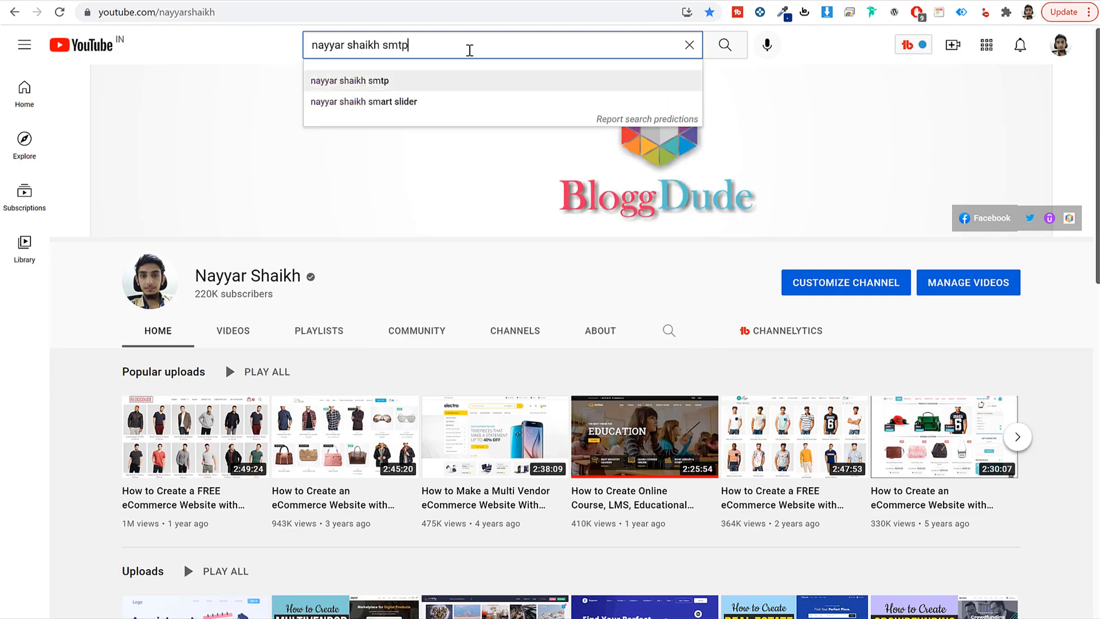
pyautogui.press('Return')
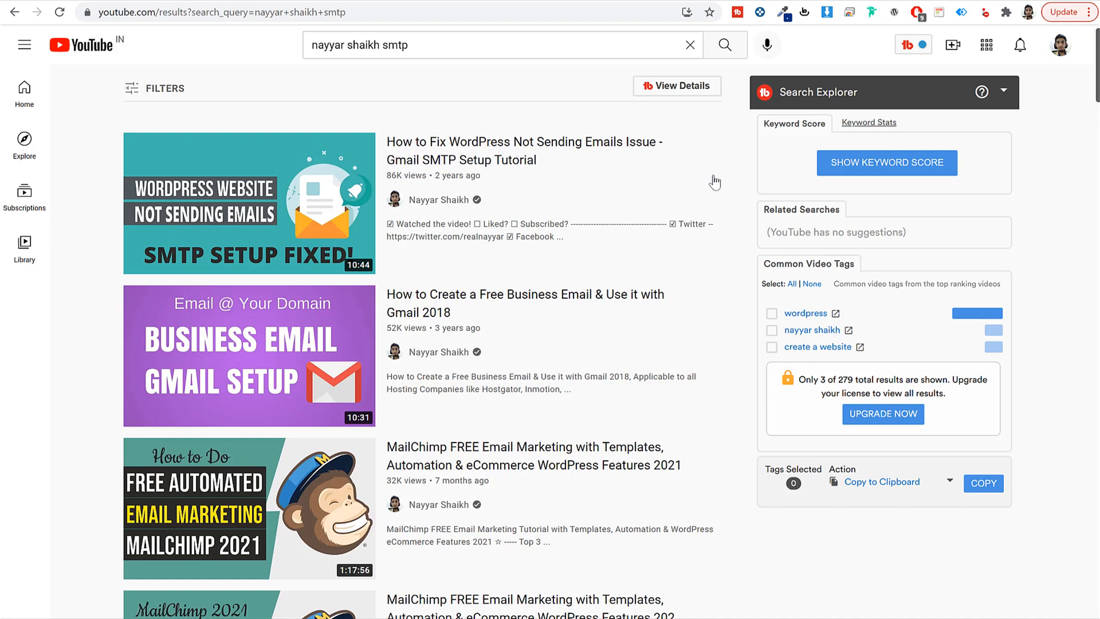
pyautogui.moveTo(281, 364)
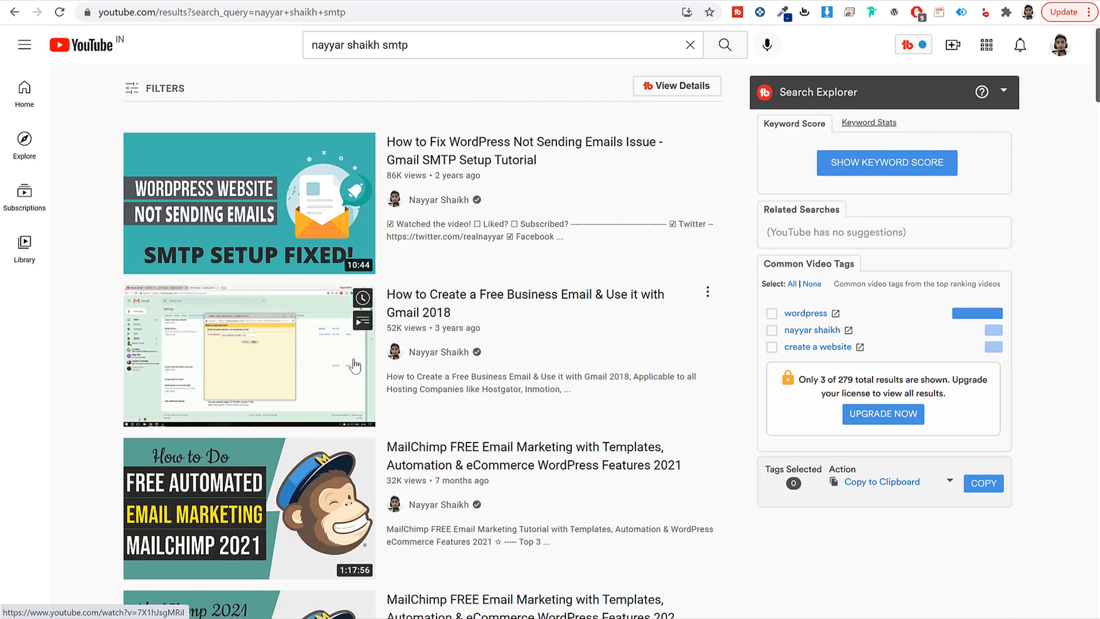
pyautogui.moveTo(306, 182)
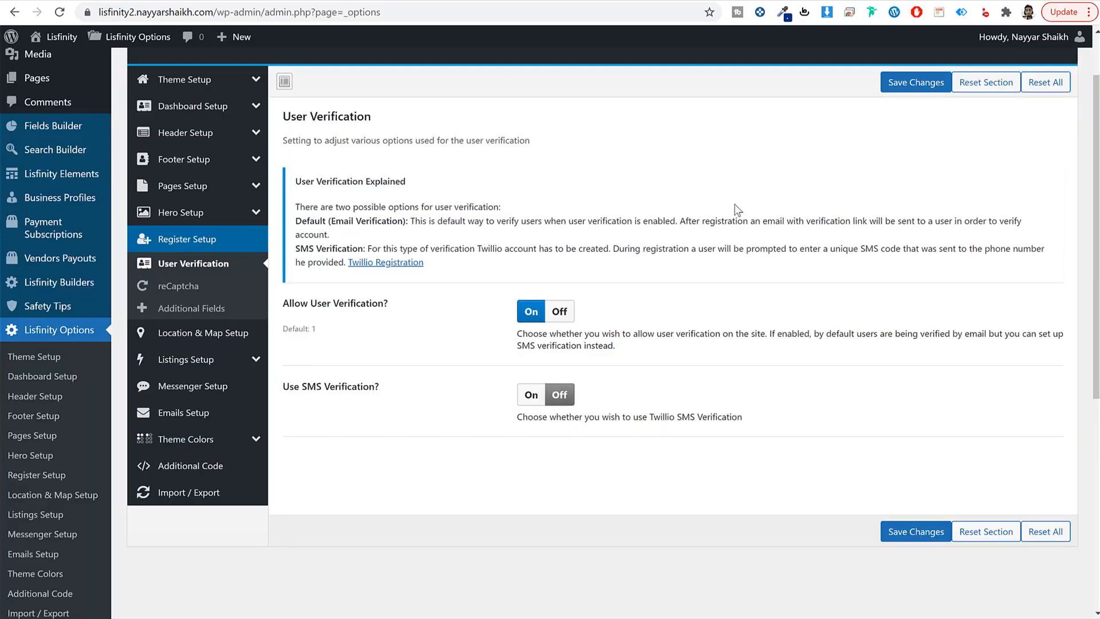
# Step: Keep User Verification on, then limit the finance calculator to Real Estate and save
pyautogui.click(566, 315)
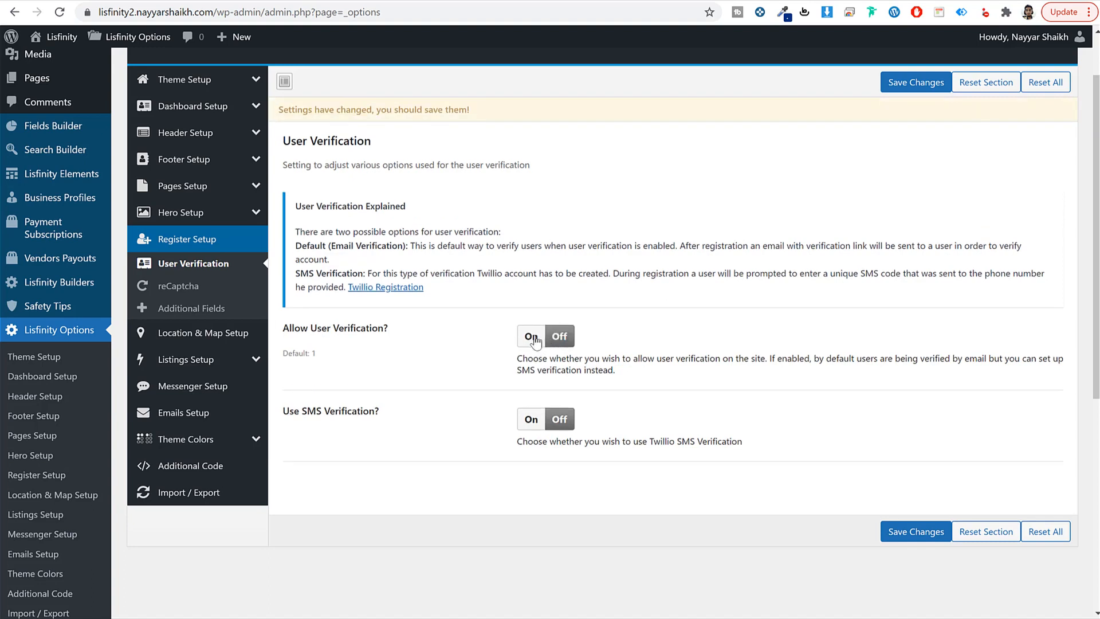
pyautogui.click(521, 336)
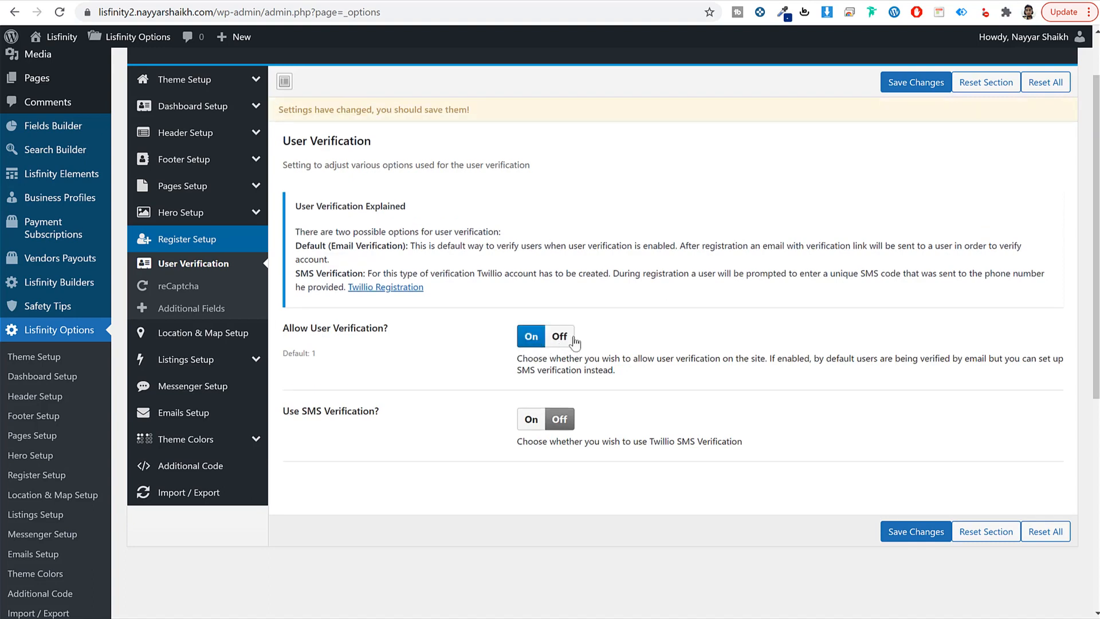
pyautogui.click(184, 333)
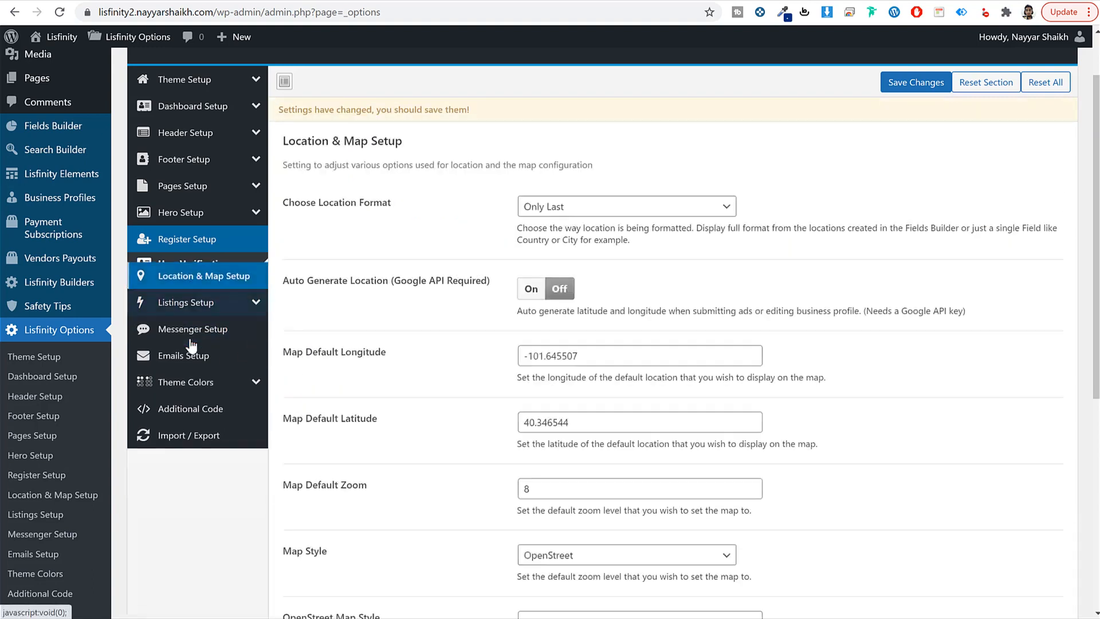
pyautogui.click(188, 292)
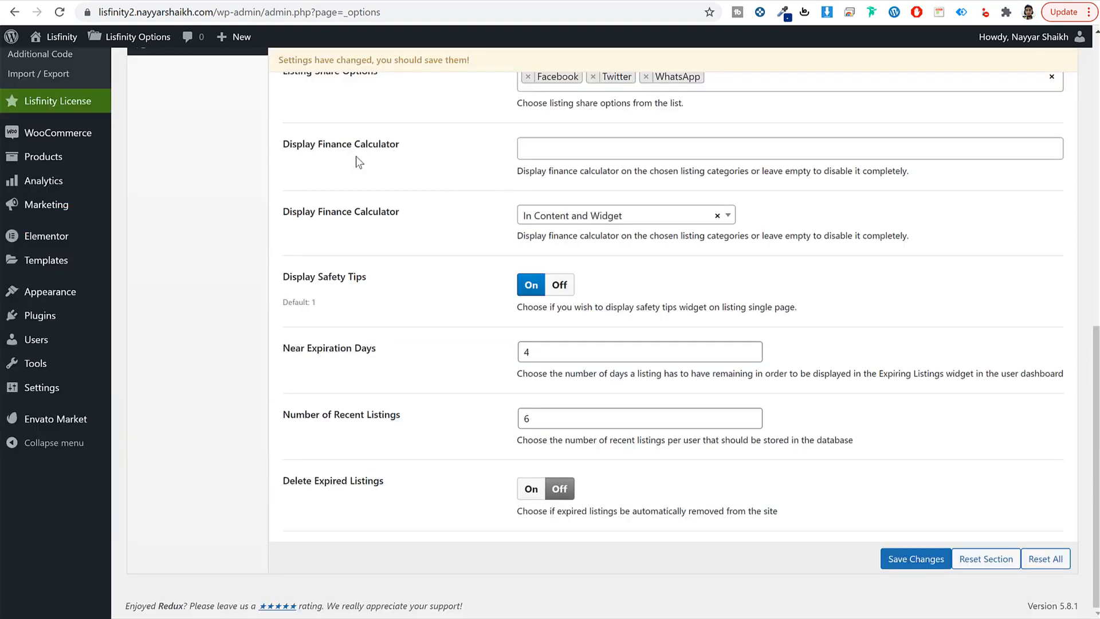
pyautogui.click(559, 147)
pyautogui.click(567, 221)
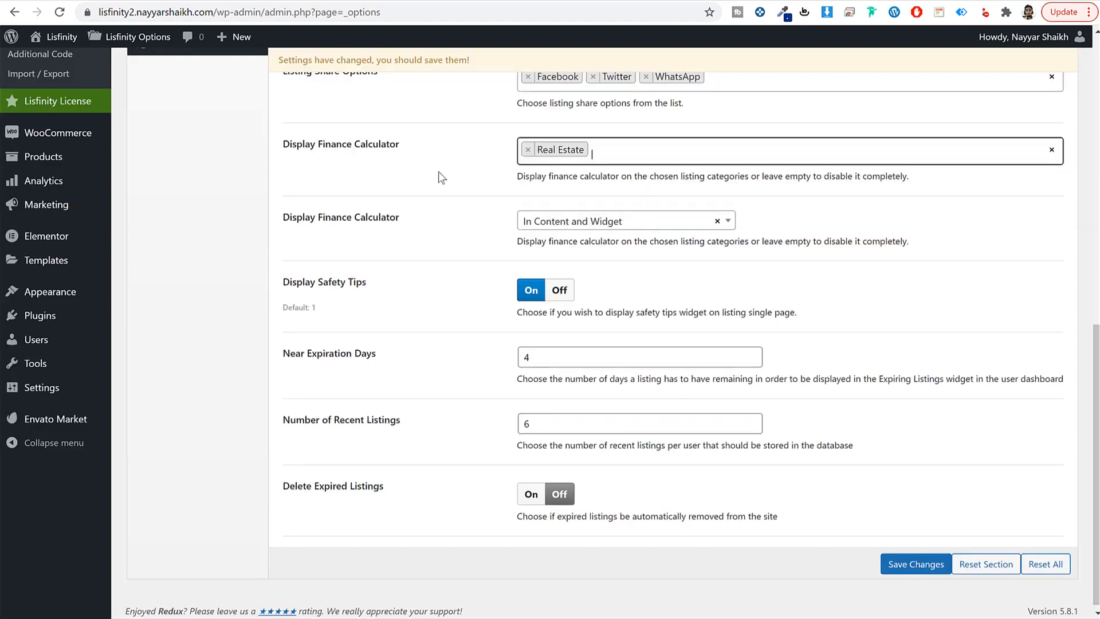
pyautogui.click(917, 560)
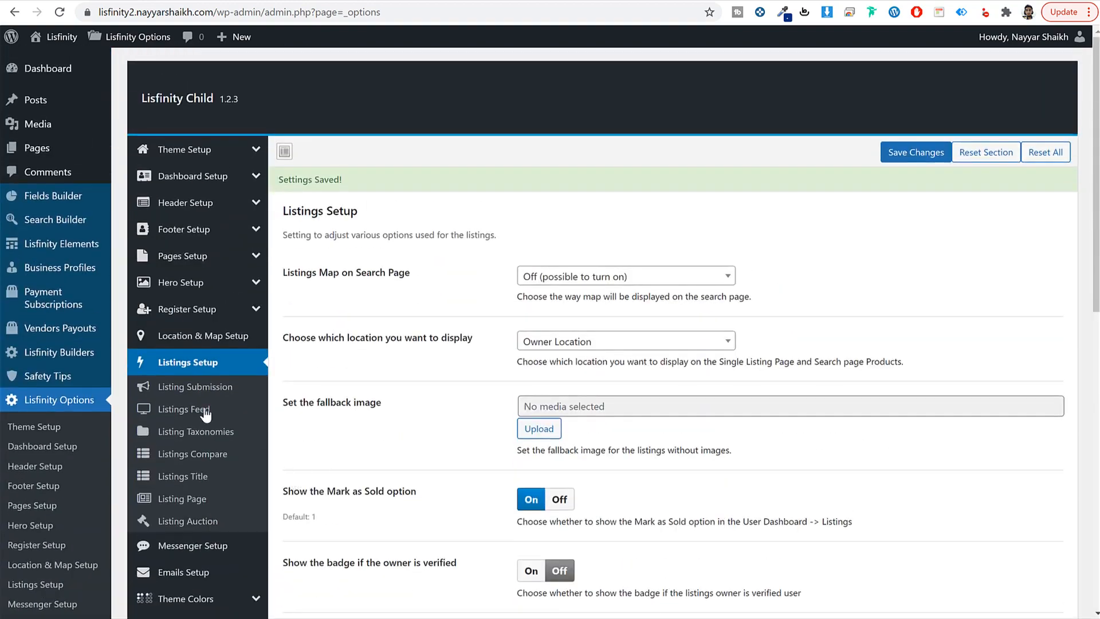
# Step: Review the Submit Listing and Edit Listing default status options in Listing Submission
pyautogui.click(203, 387)
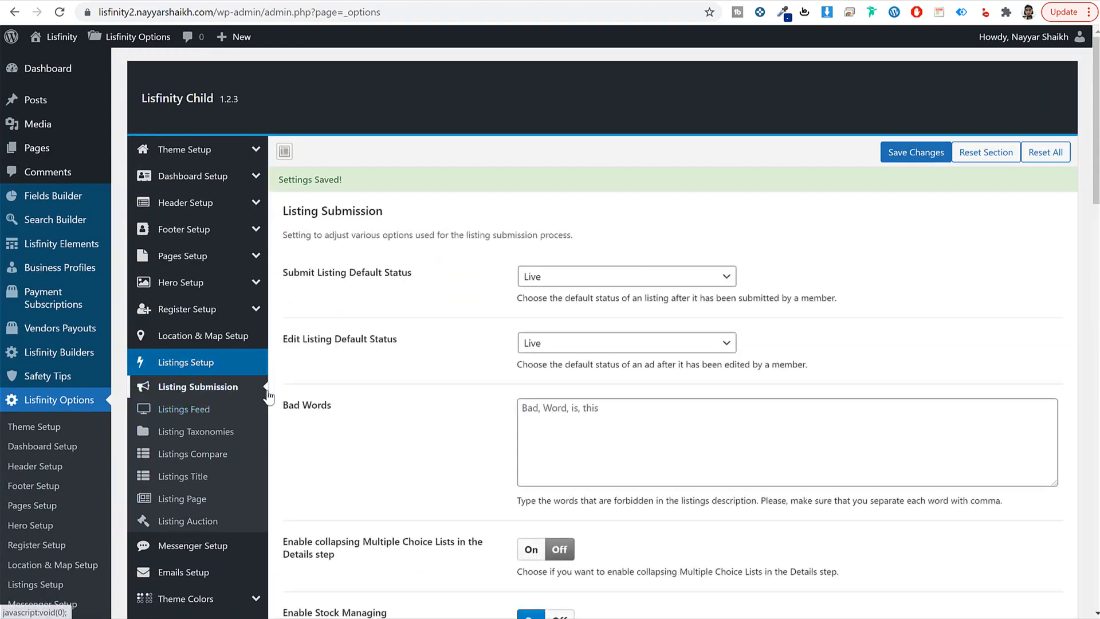
pyautogui.scroll(-3, 369, 397)
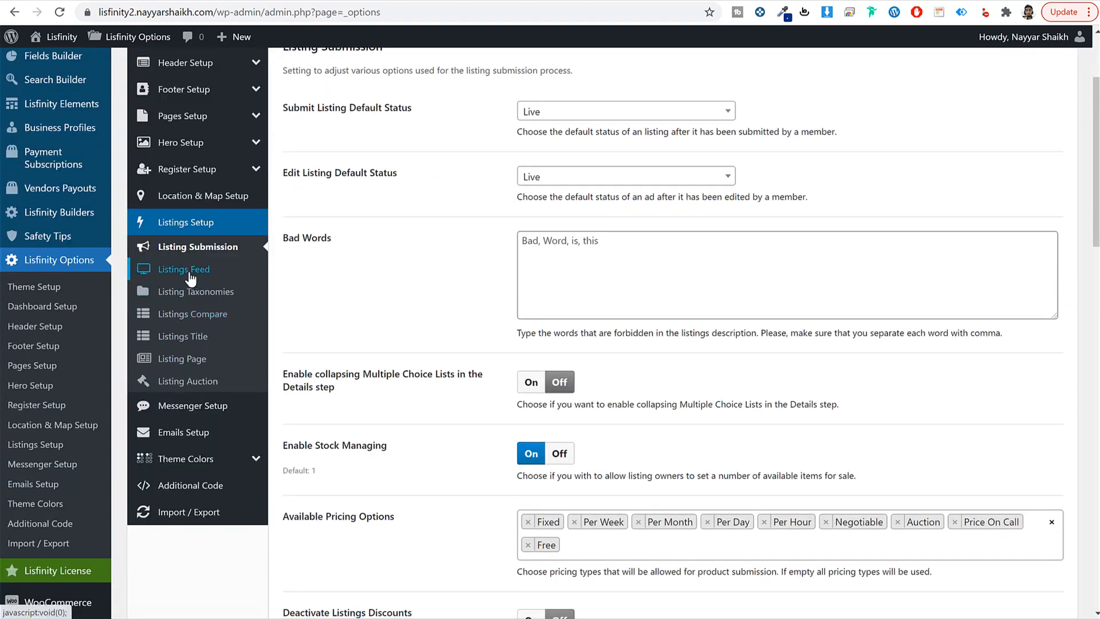
pyautogui.moveTo(293, 108); pyautogui.dragTo(442, 112)
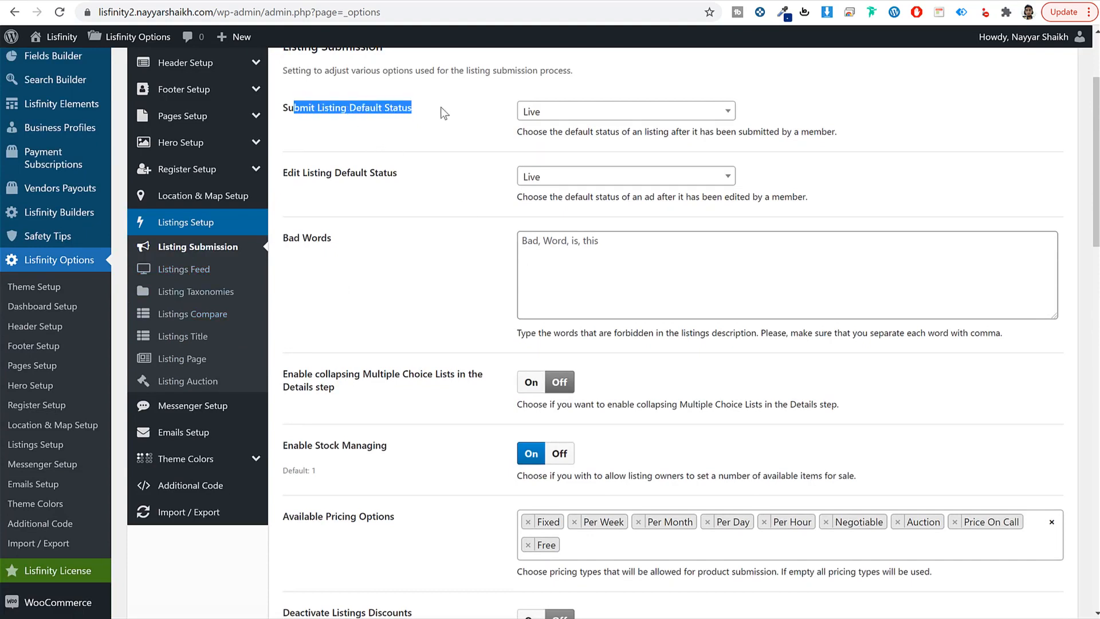
pyautogui.moveTo(314, 172); pyautogui.dragTo(398, 175)
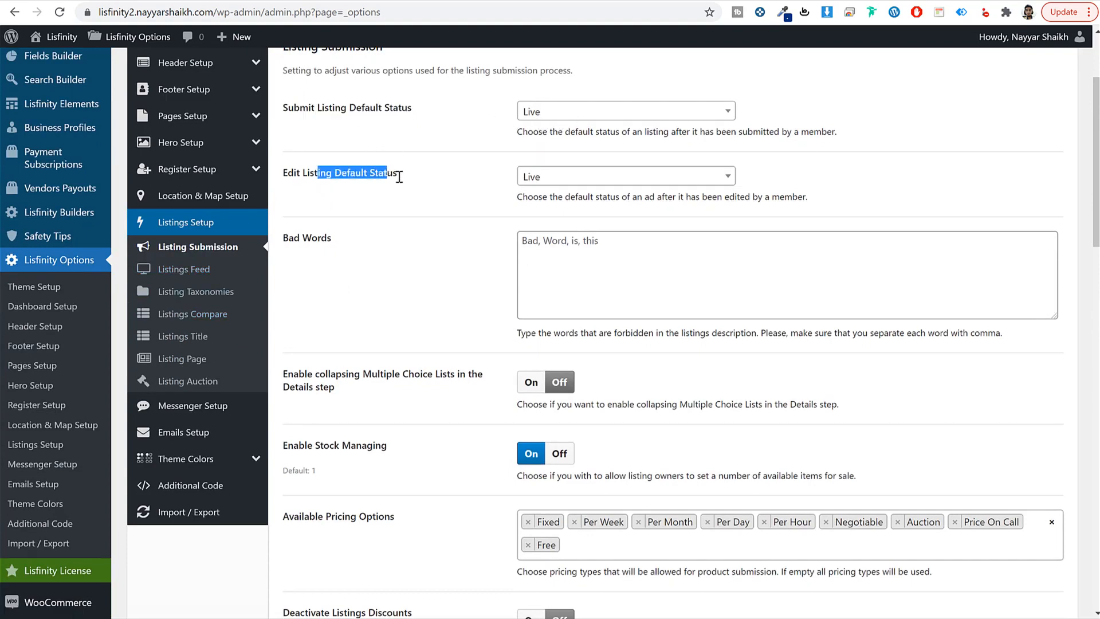
pyautogui.click(406, 177)
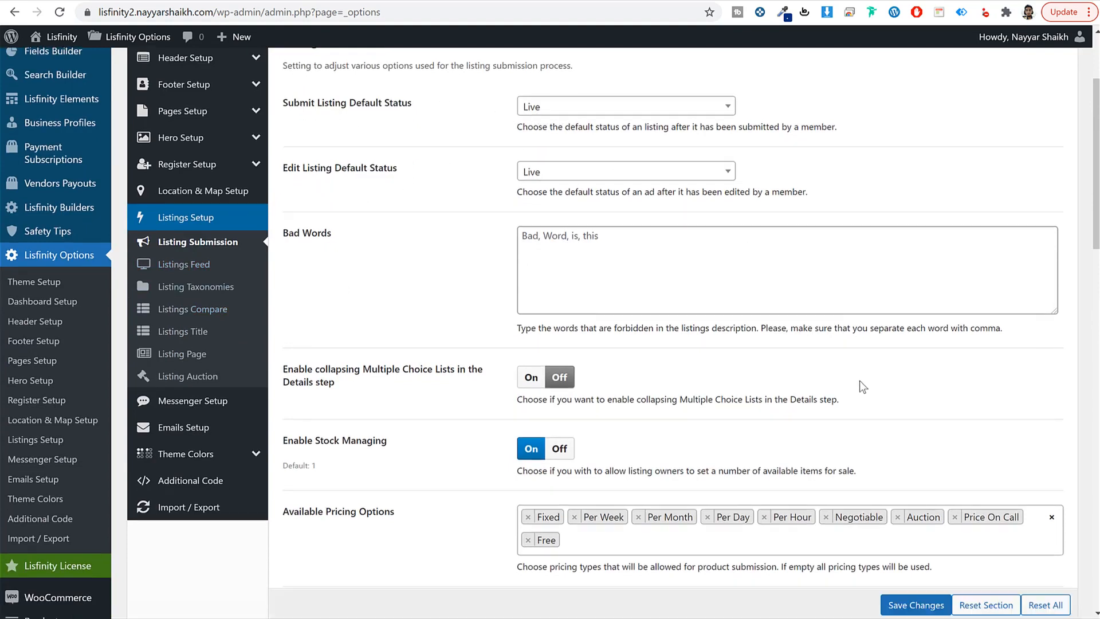
# Step: Check the remaining submission options, including the 30-day Listing Duration
pyautogui.scroll(-7, 859, 380)
pyautogui.scroll(-1, 859, 380)
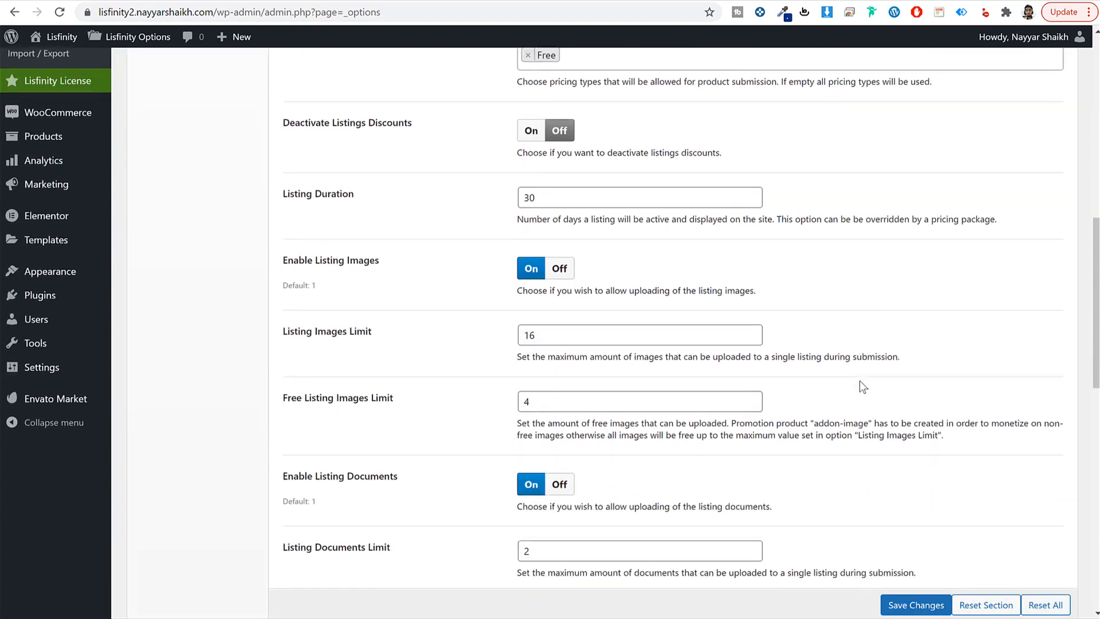
pyautogui.scroll(-1, 744, 287)
pyautogui.doubleClick(556, 127)
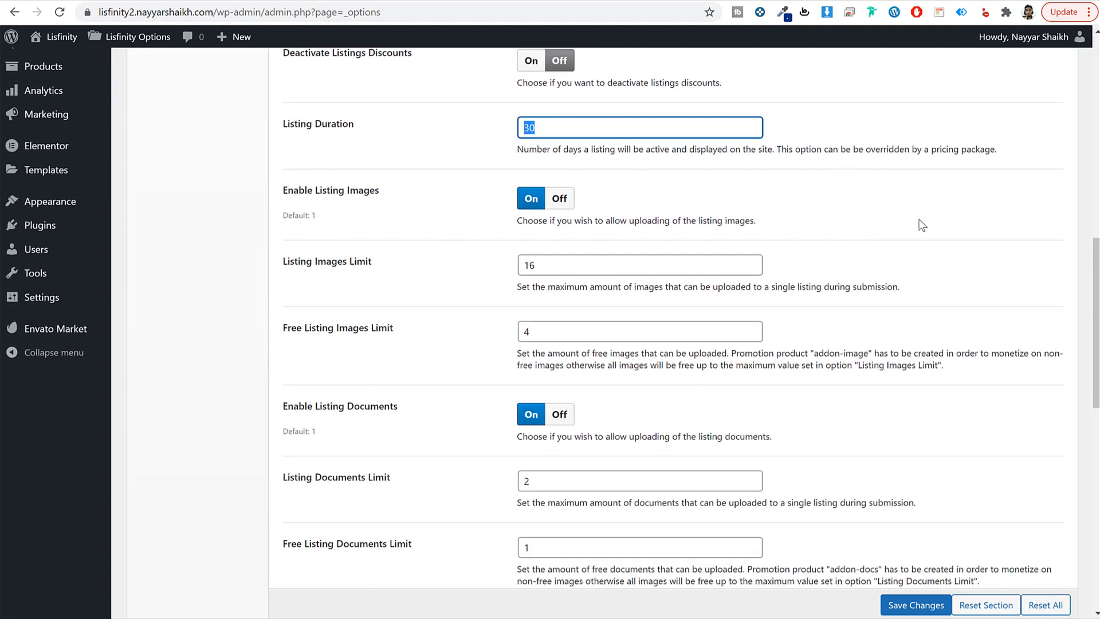
pyautogui.scroll(-2, 922, 224)
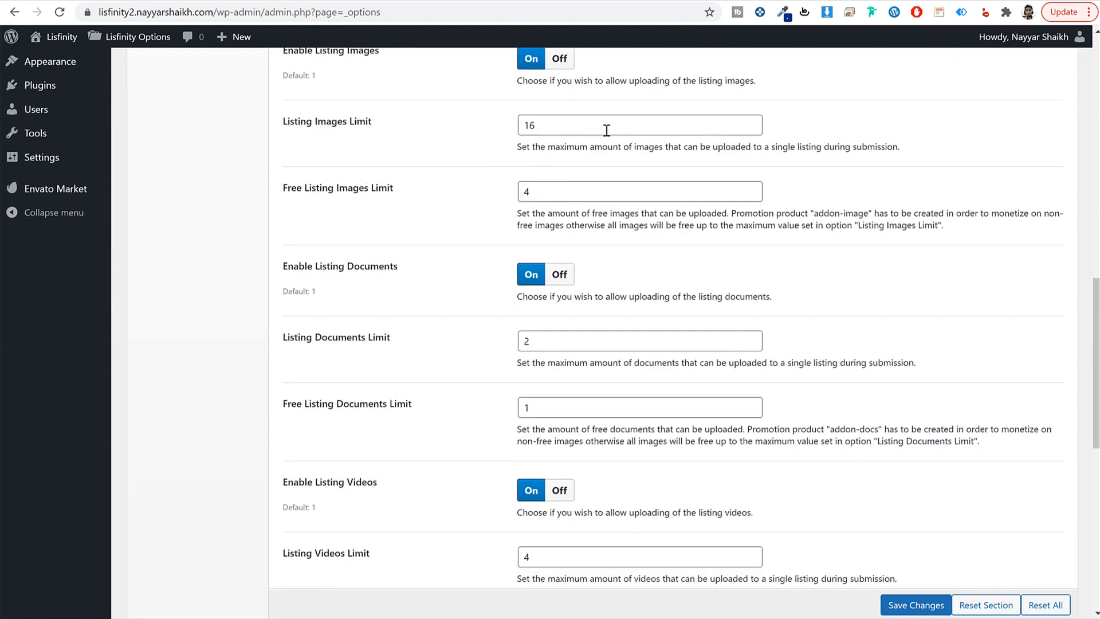
pyautogui.scroll(-3, 794, 220)
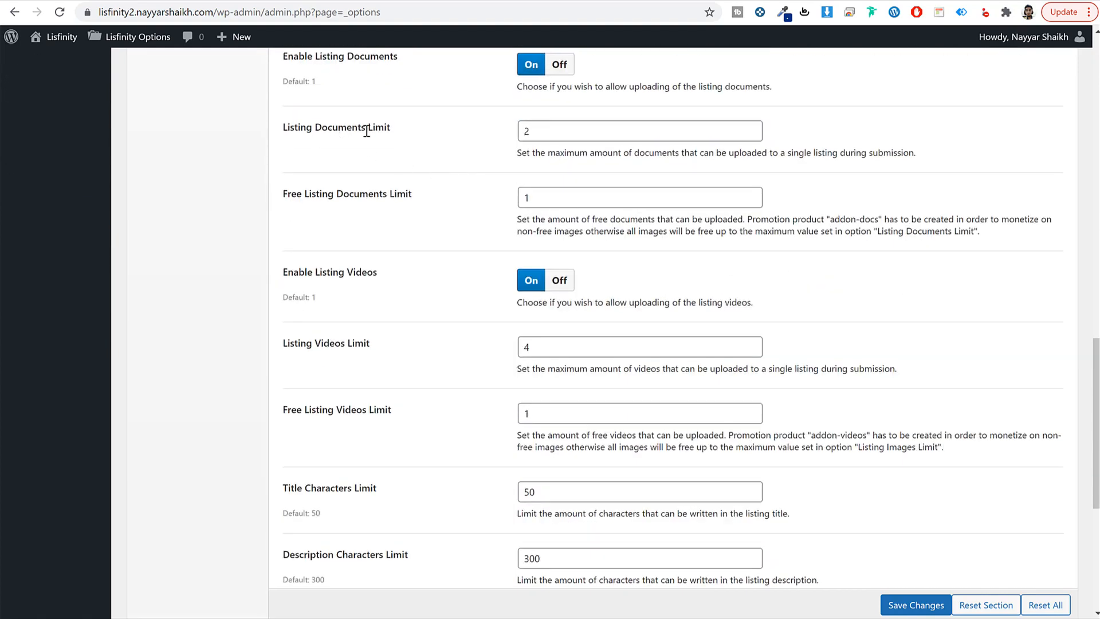
pyautogui.scroll(-5, 474, 292)
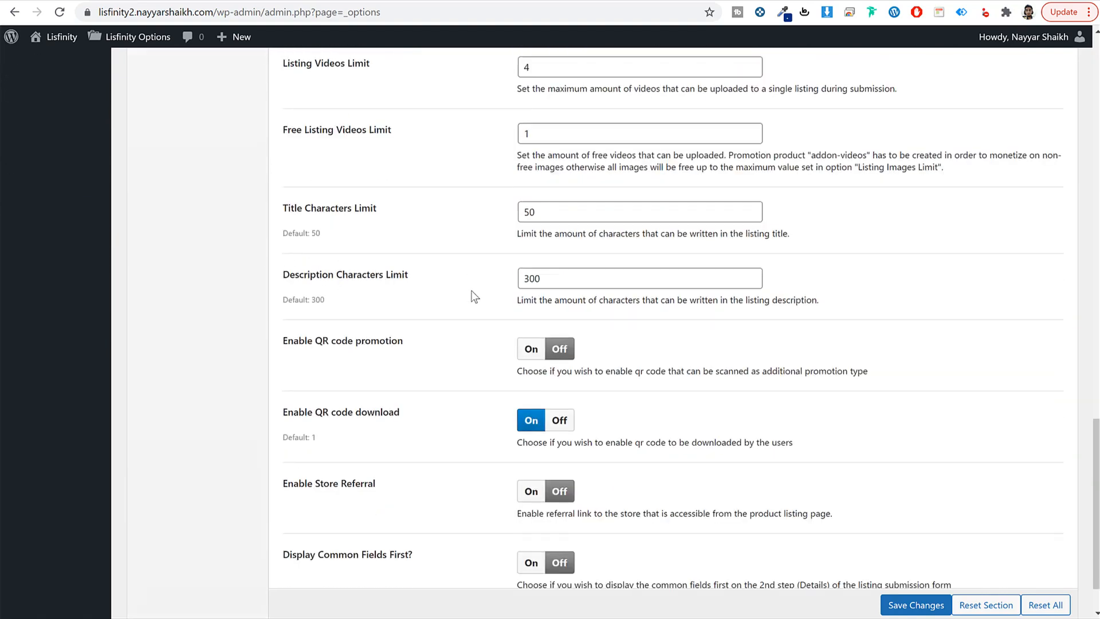
pyautogui.scroll(19, 475, 296)
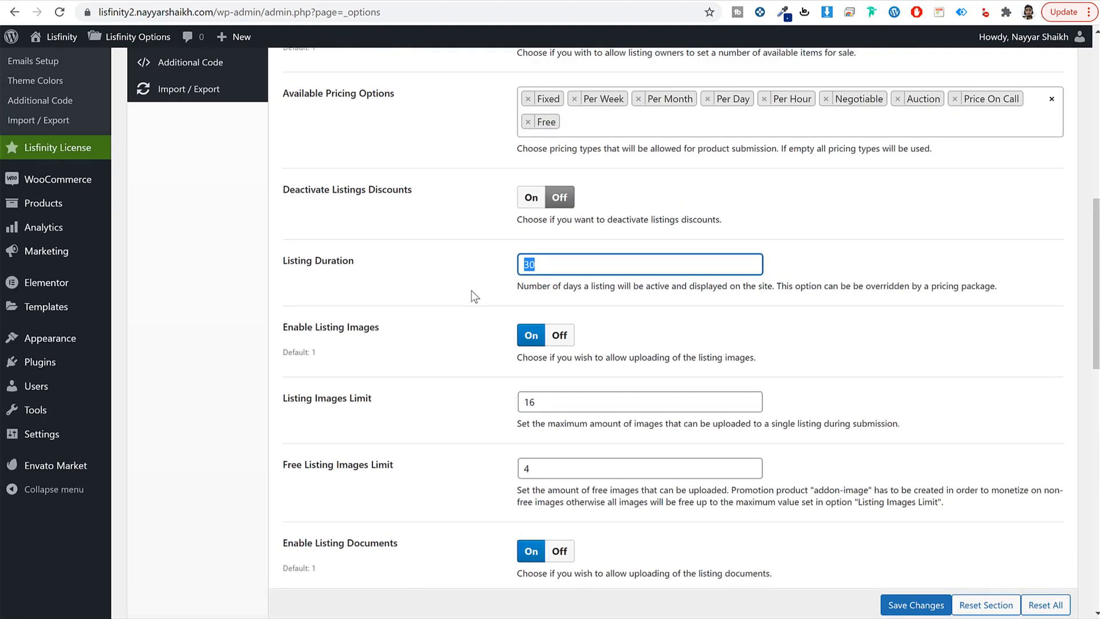
pyautogui.click(182, 198)
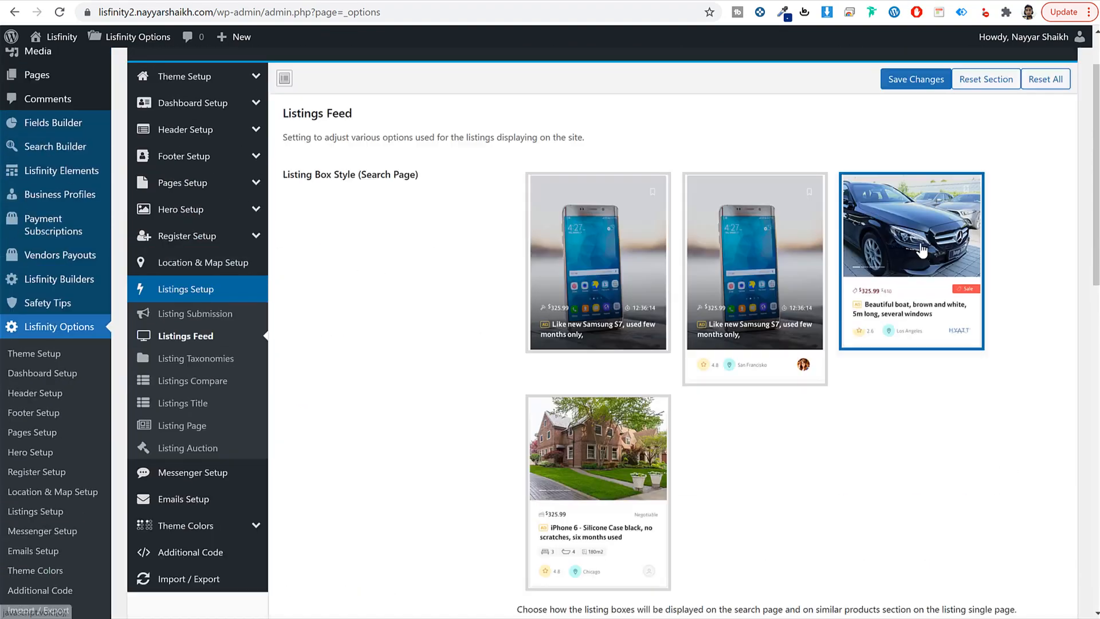
pyautogui.click(122, 2)
pyautogui.click(361, 1)
pyautogui.scroll(6, 455, 258)
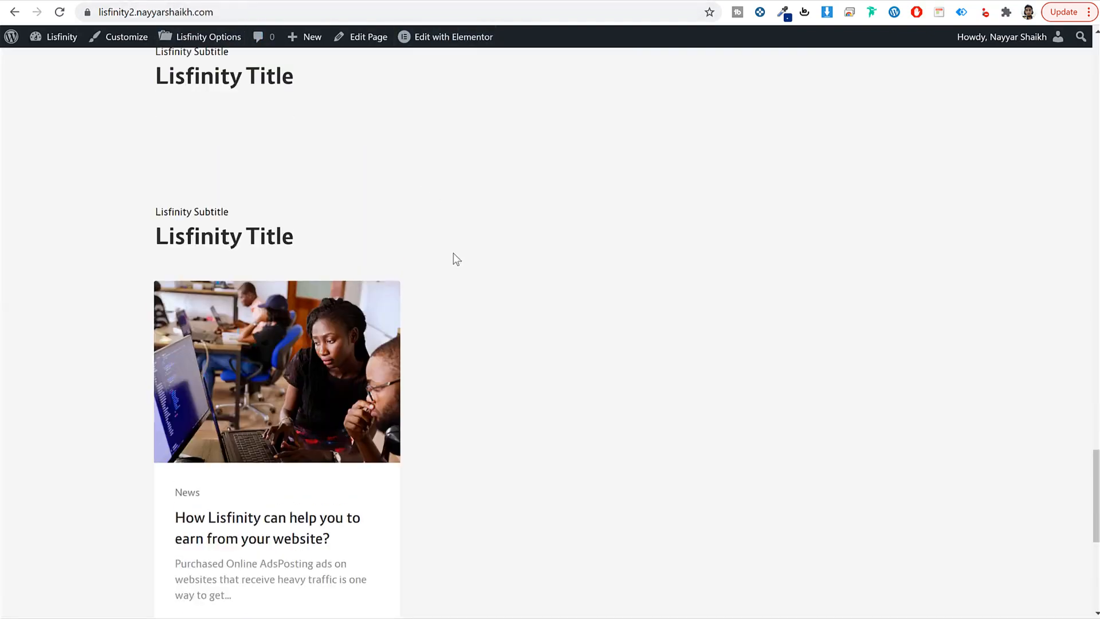
pyautogui.scroll(20, 454, 255)
pyautogui.scroll(-18, 455, 236)
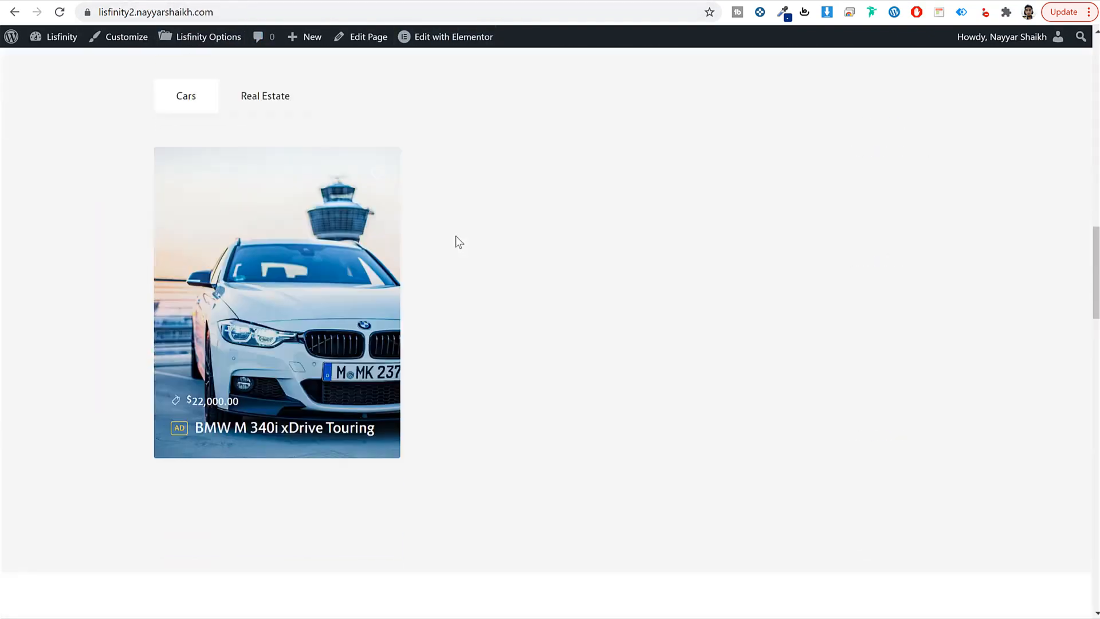
pyautogui.scroll(-1, 456, 235)
pyautogui.click(277, 2)
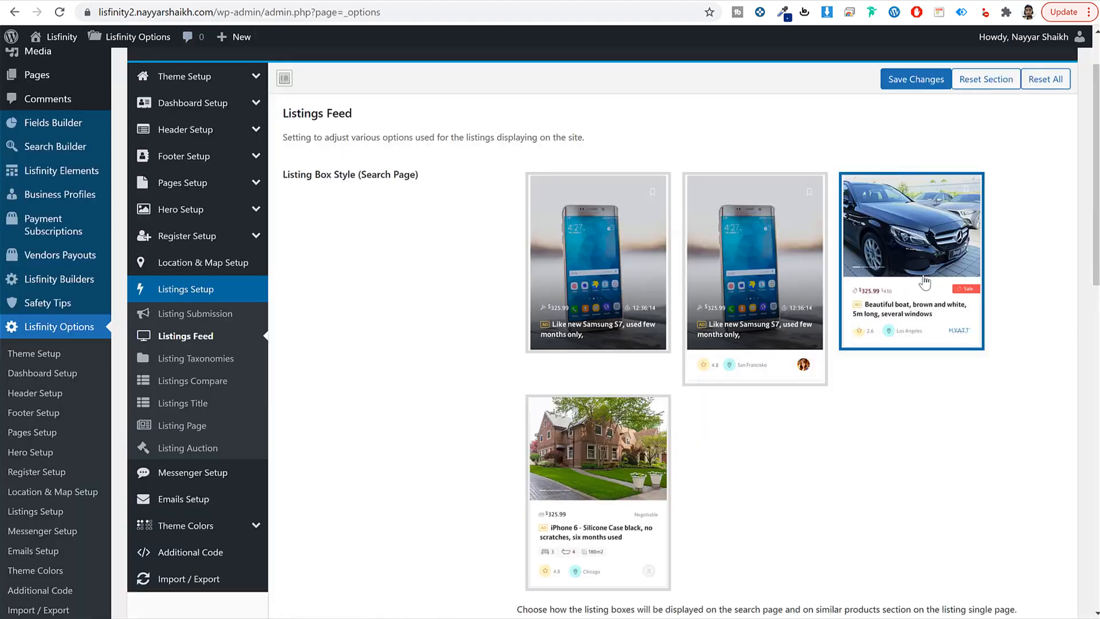
pyautogui.scroll(-1, 687, 338)
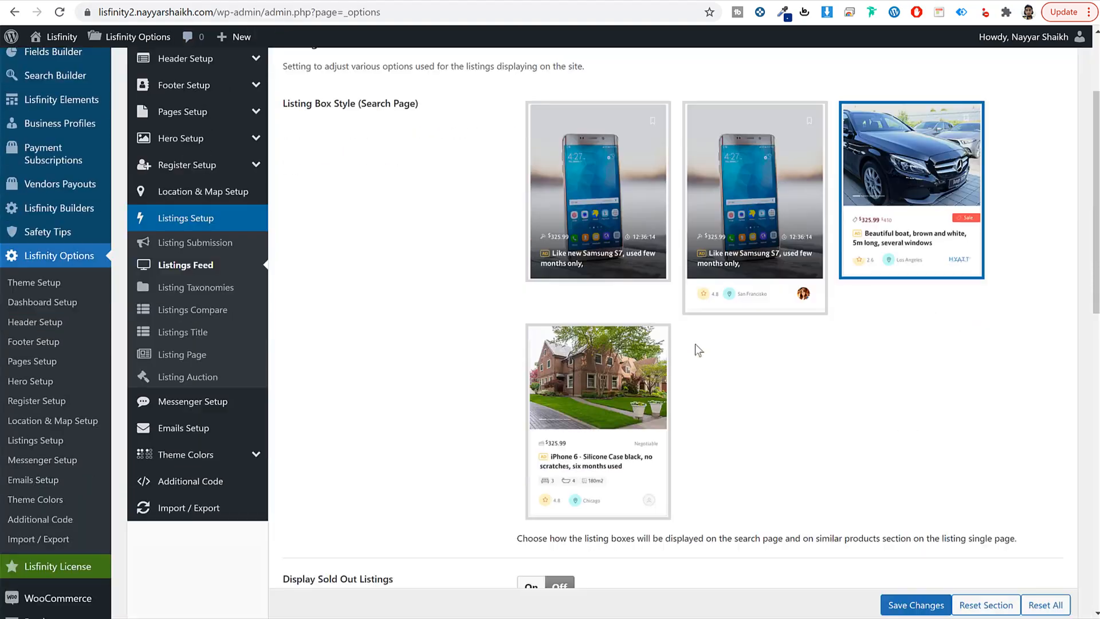
pyautogui.scroll(-7, 697, 350)
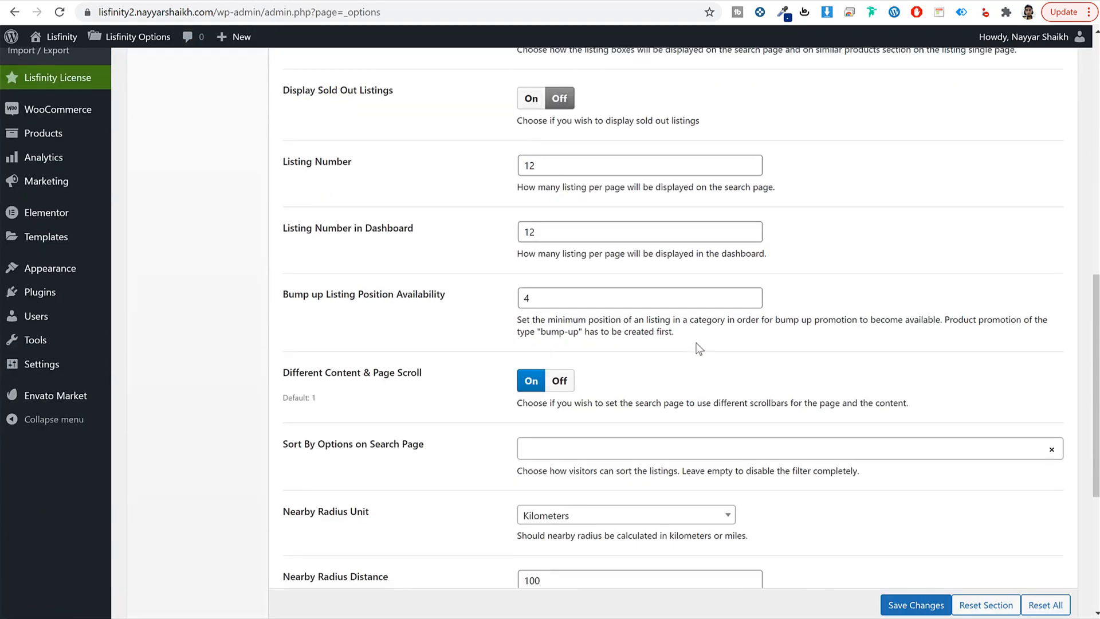
pyautogui.scroll(-4, 699, 348)
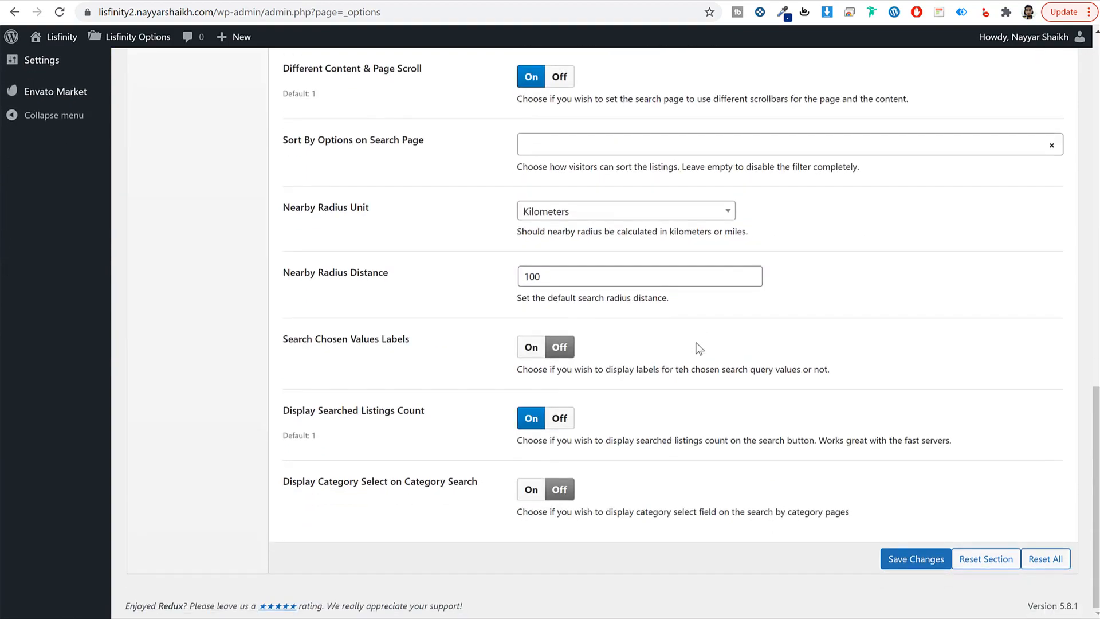
pyautogui.scroll(12, 699, 348)
# Step: Review the Listing Taxonomies options and check the listing boxes on the live site
pyautogui.click(228, 263)
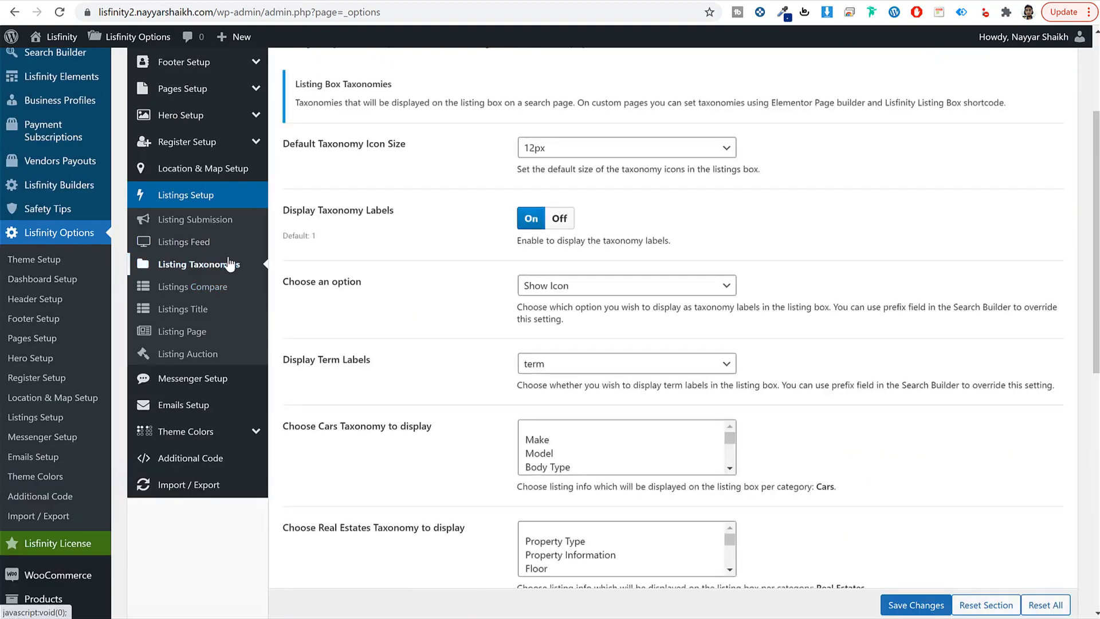
pyautogui.scroll(3, 854, 328)
pyautogui.scroll(-5, 870, 329)
pyautogui.scroll(5, 870, 329)
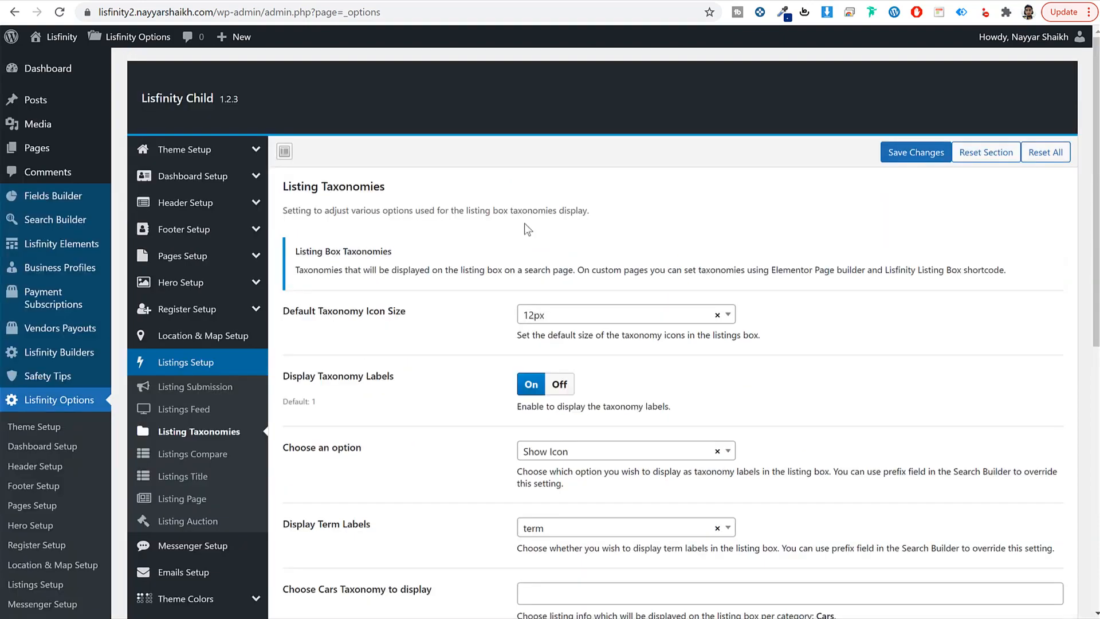
pyautogui.scroll(-4, 524, 222)
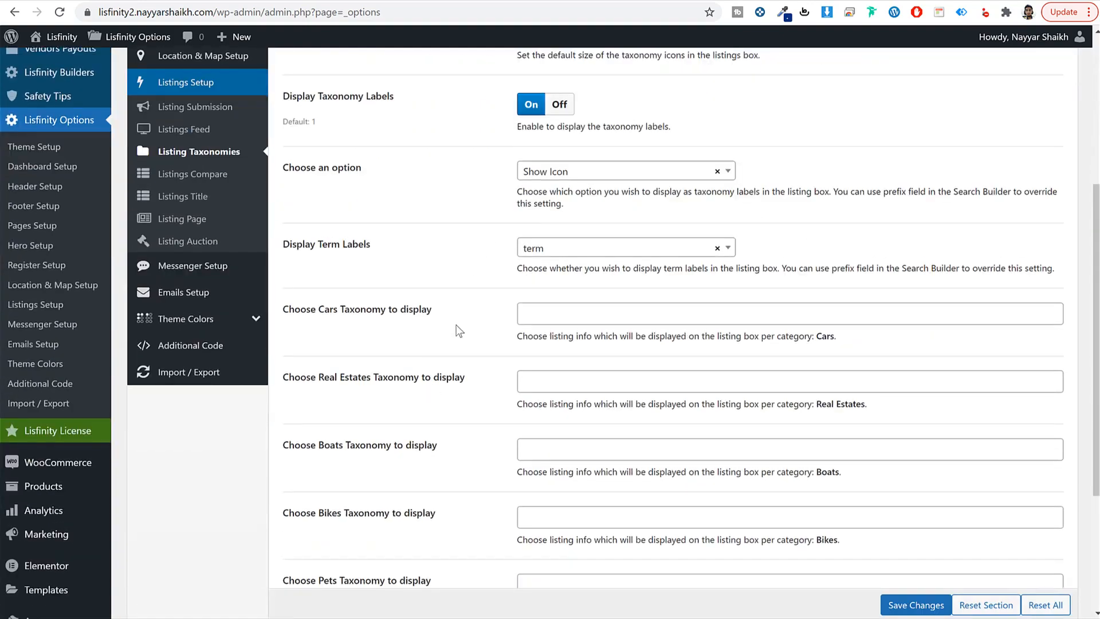
pyautogui.scroll(-2, 443, 230)
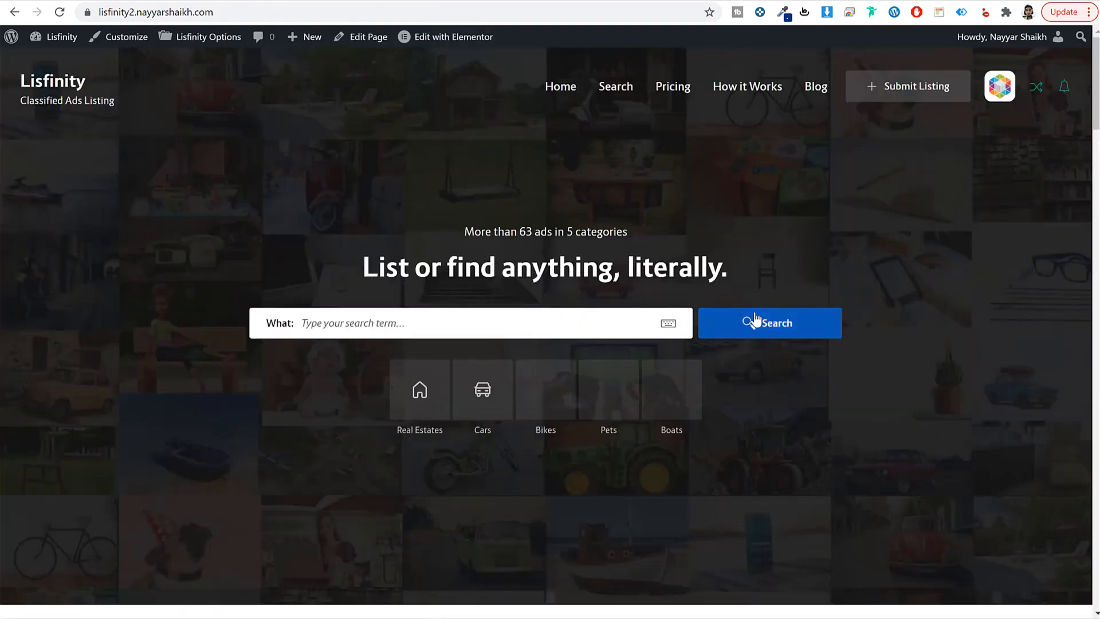
pyautogui.click(755, 320)
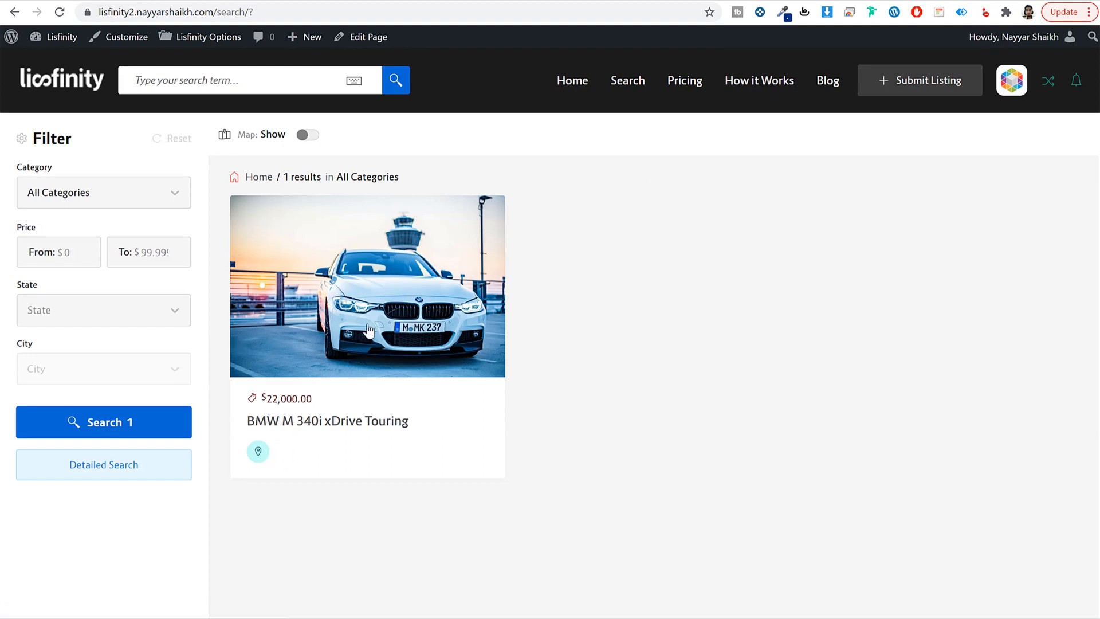
# Step: Choose Make and Model as the Cars taxonomies to display and save
pyautogui.click(257, 1)
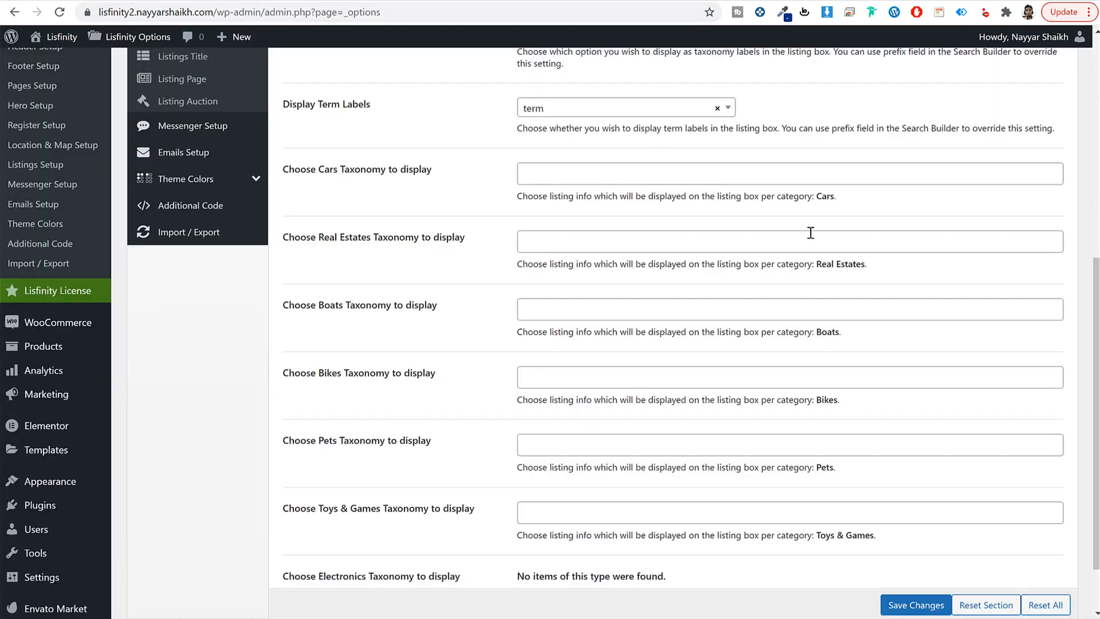
pyautogui.click(589, 166)
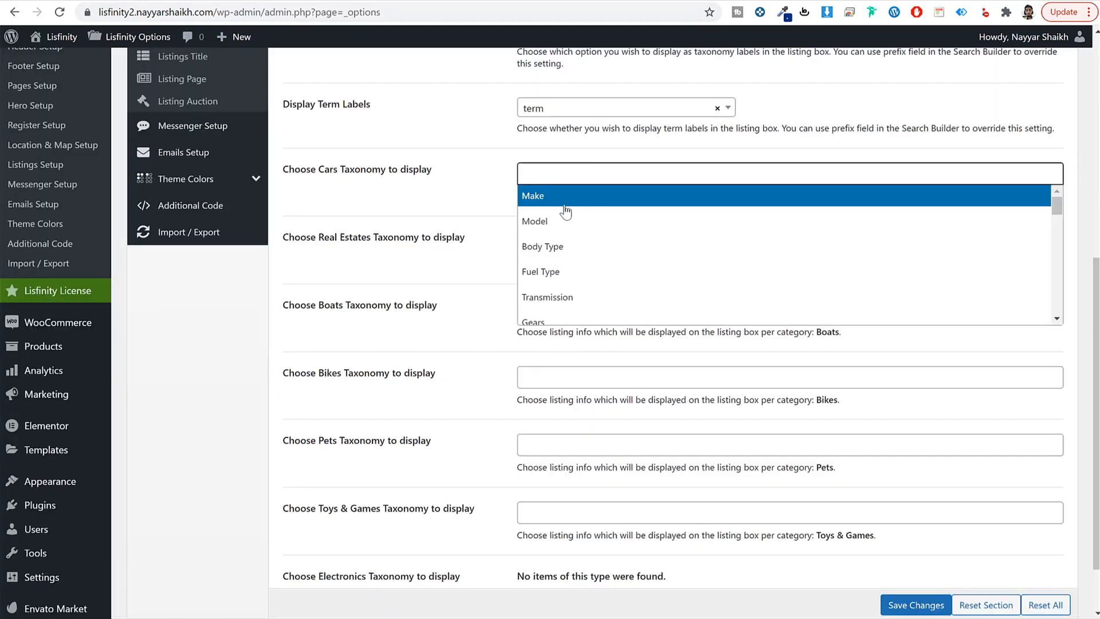
pyautogui.click(576, 201)
pyautogui.click(618, 182)
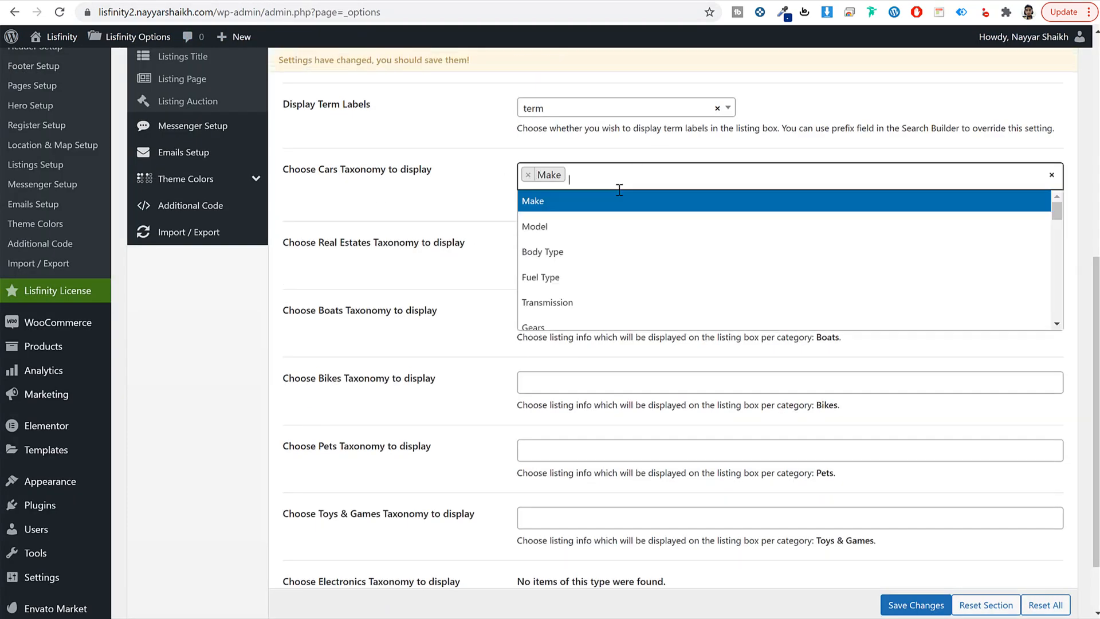
pyautogui.click(618, 225)
pyautogui.click(394, 5)
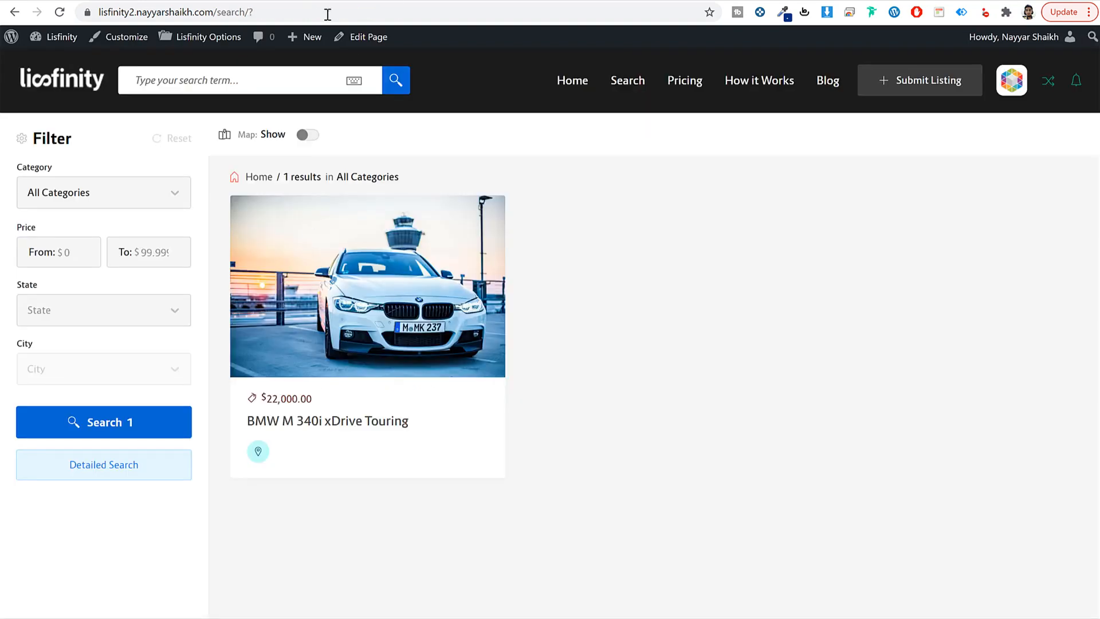
pyautogui.click(278, 2)
pyautogui.click(915, 597)
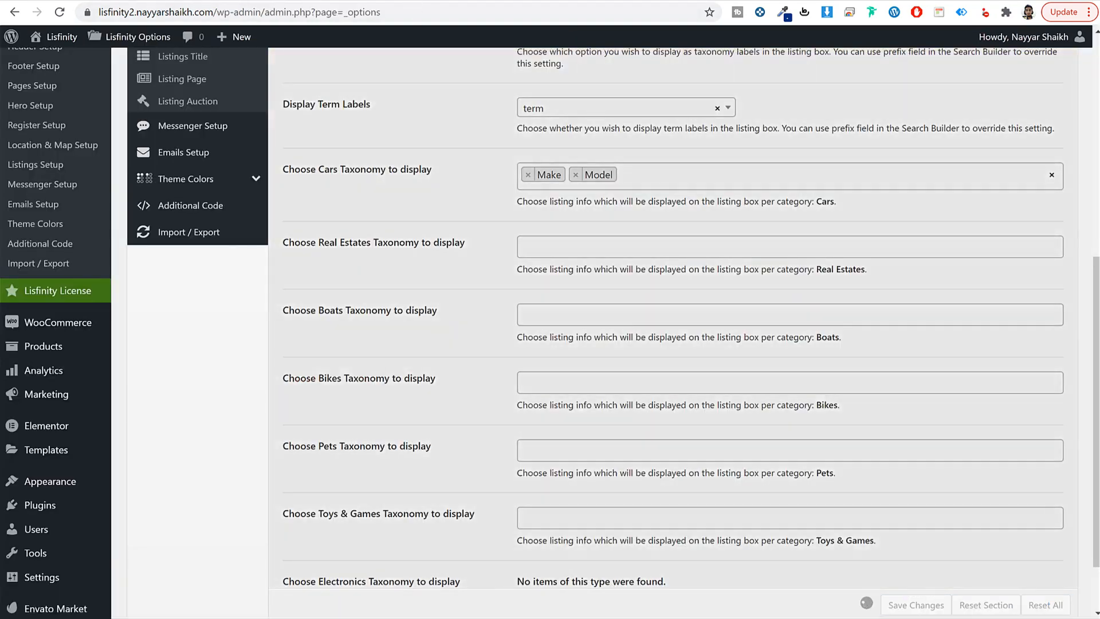
# Step: Reload the front-end search page, then save the Listing Taxonomies settings again
pyautogui.click(418, 3)
pyautogui.click(417, 10)
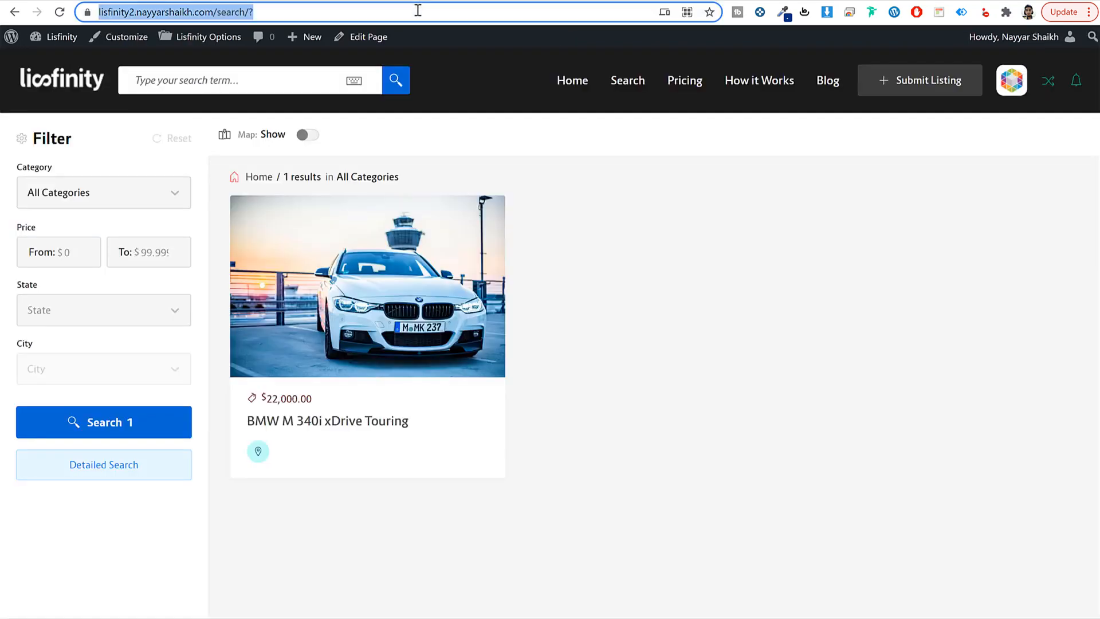
pyautogui.press('Return')
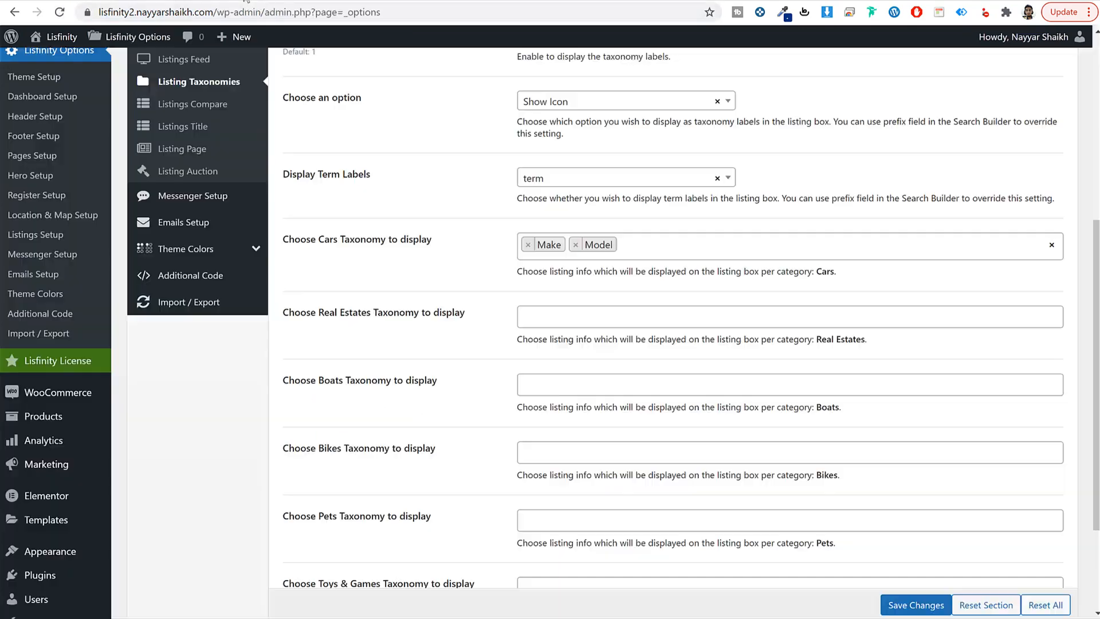
pyautogui.click(247, 3)
pyautogui.scroll(-1, 627, 361)
pyautogui.scroll(-2, 625, 369)
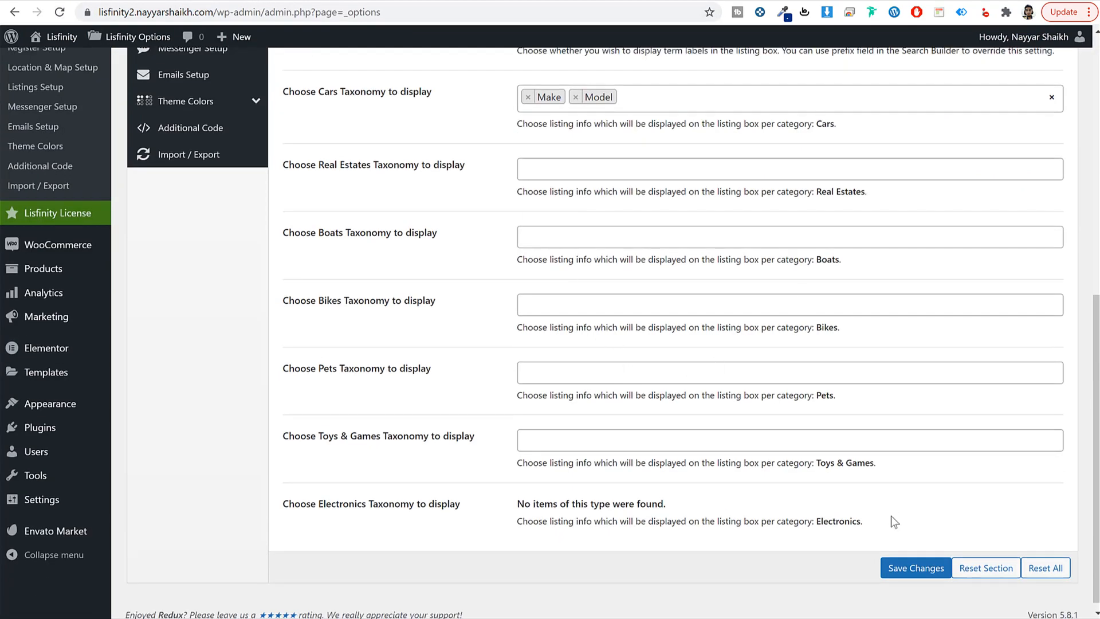
pyautogui.click(916, 568)
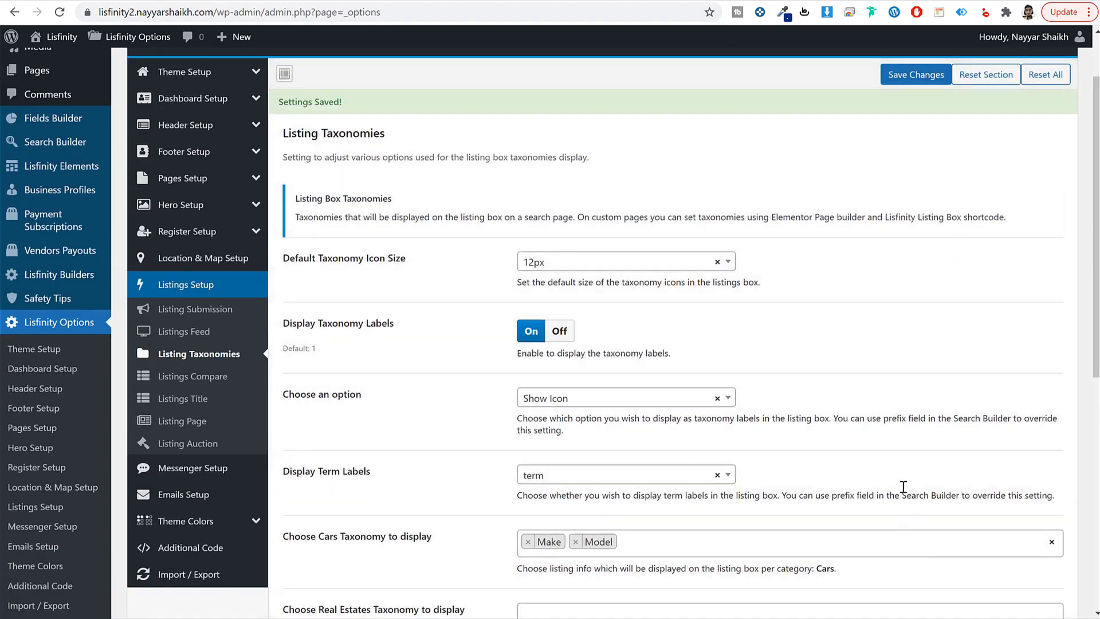
# Step: Add Make and Model to the Cars fields compared in Listings Compare
pyautogui.click(202, 378)
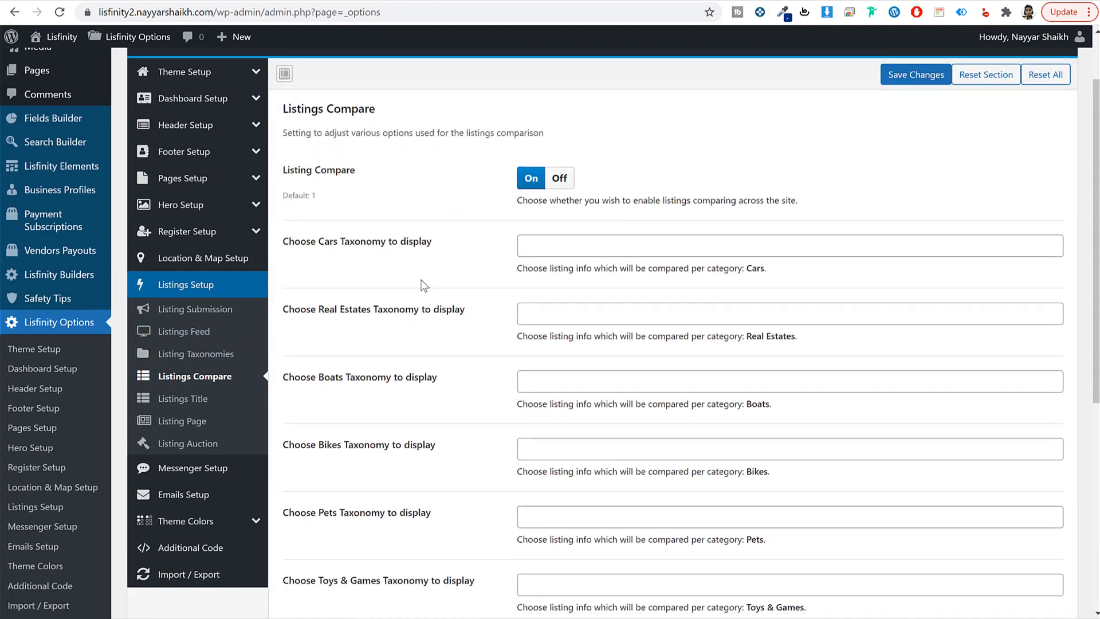
pyautogui.moveTo(317, 241); pyautogui.dragTo(436, 246)
pyautogui.click(569, 241)
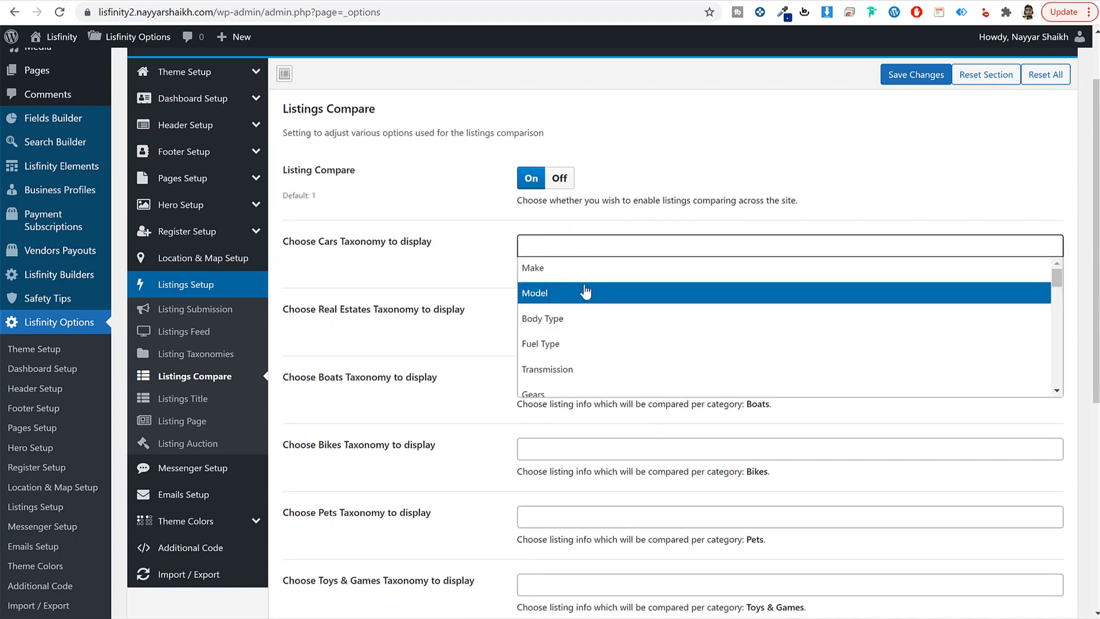
pyautogui.click(609, 266)
pyautogui.click(608, 267)
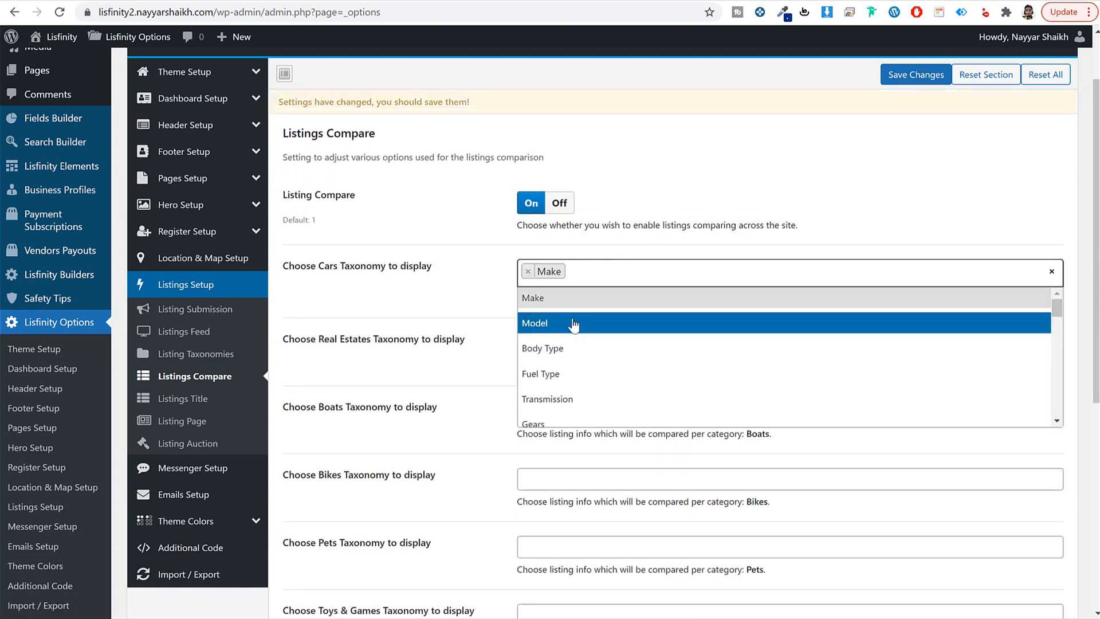
pyautogui.click(572, 321)
pyautogui.click(635, 273)
pyautogui.scroll(-10, 626, 380)
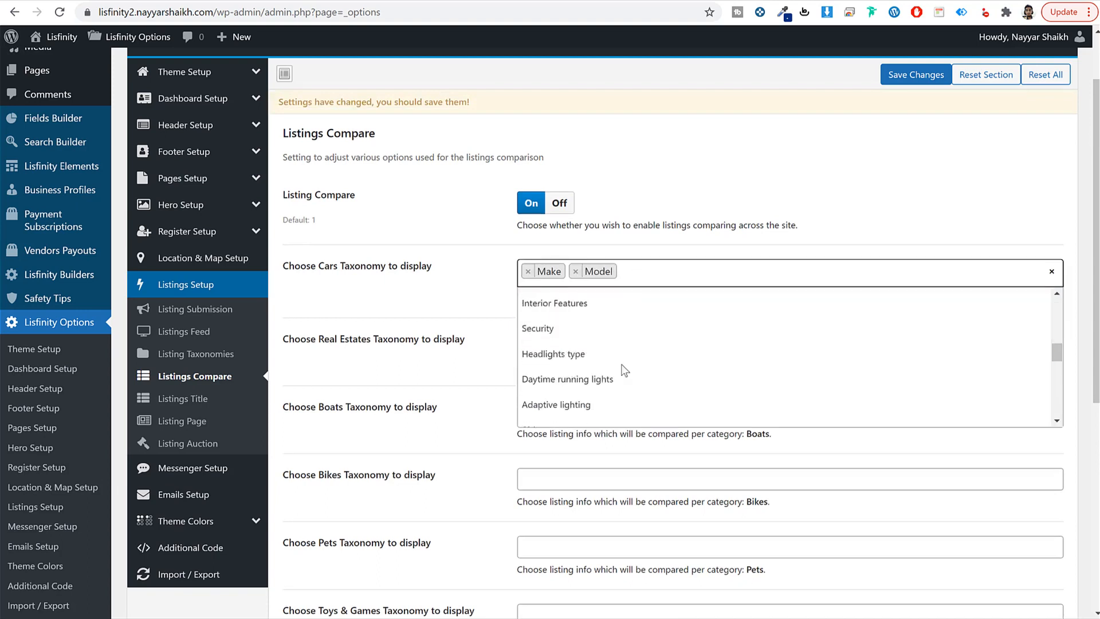
pyautogui.scroll(10, 619, 374)
pyautogui.scroll(2, 618, 365)
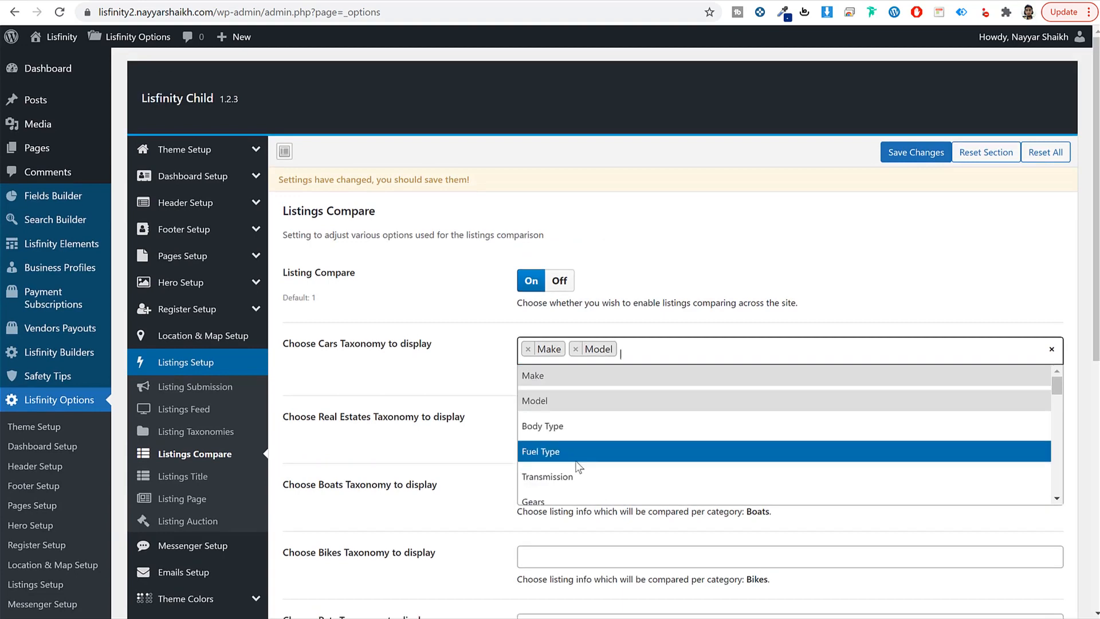
pyautogui.click(431, 396)
pyautogui.scroll(-3, 296, 344)
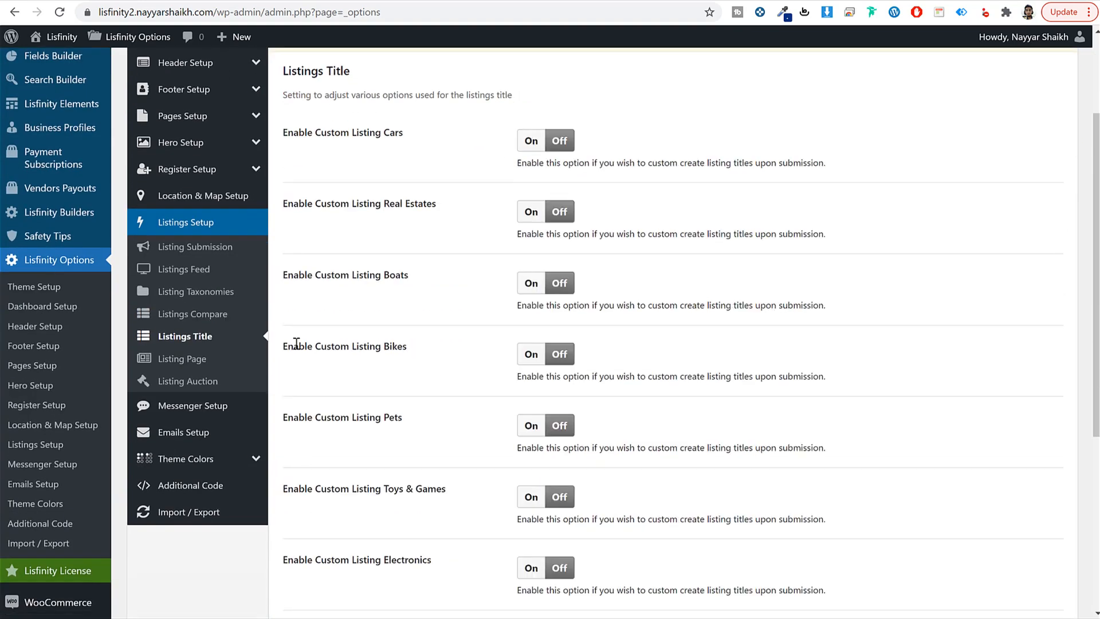
# Step: Toggle listing visits and turn on Display Email and Display Website Link
pyautogui.click(182, 358)
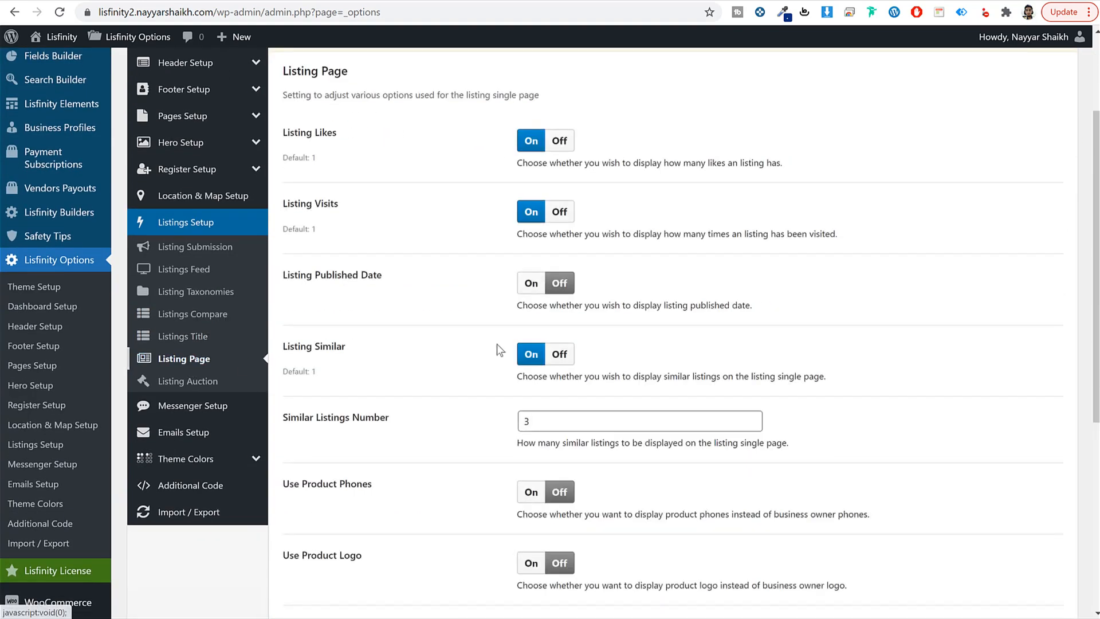
pyautogui.scroll(-3, 498, 345)
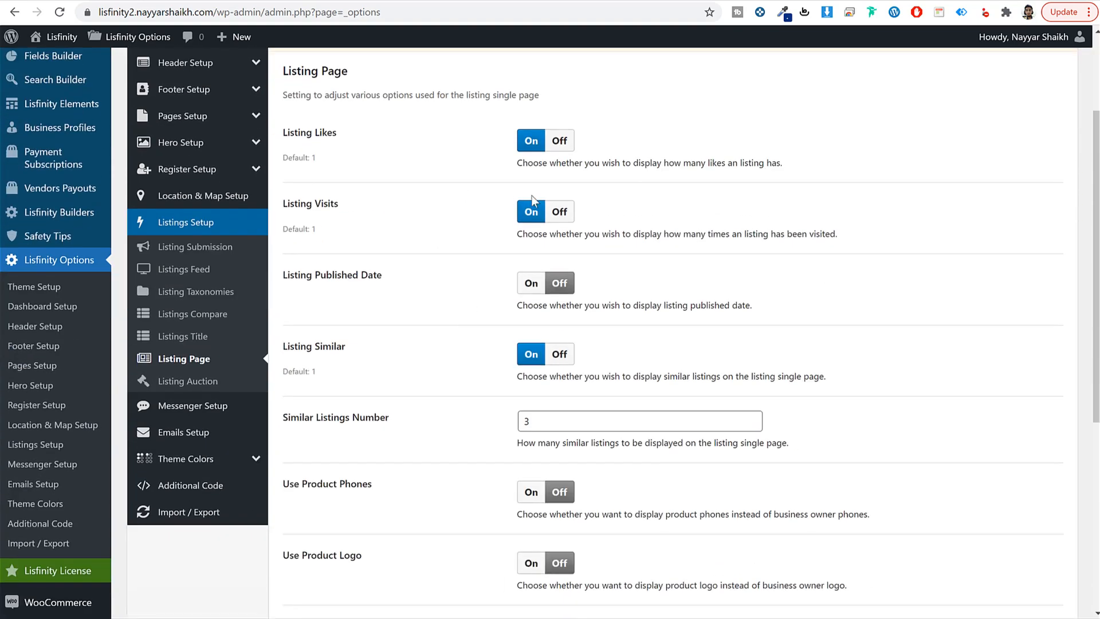
pyautogui.click(569, 217)
pyautogui.scroll(-5, 684, 267)
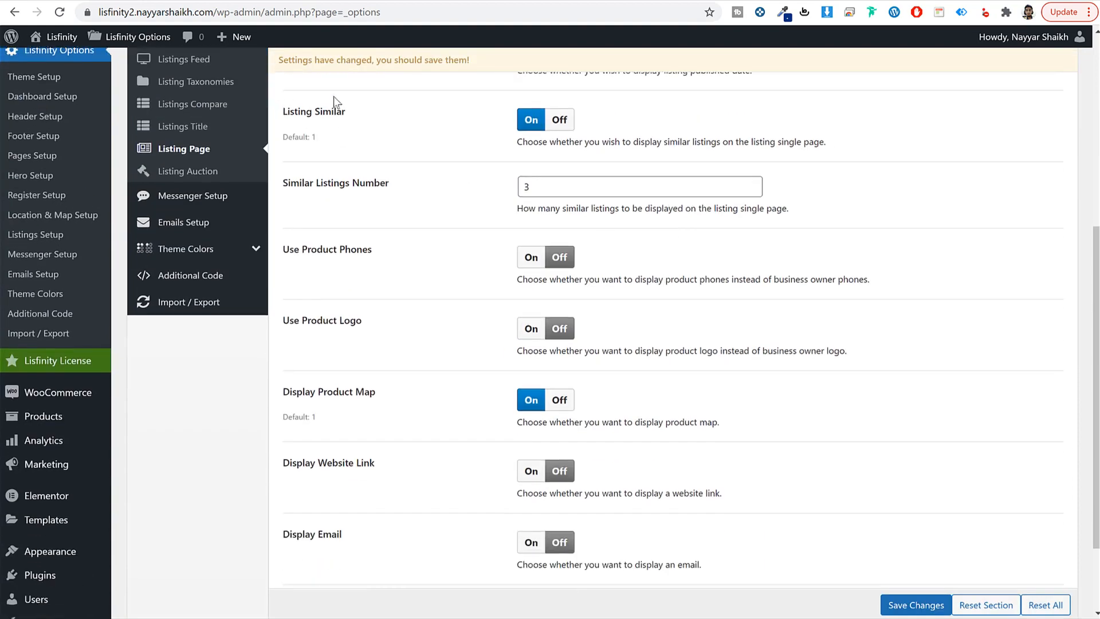
pyautogui.scroll(-3, 470, 215)
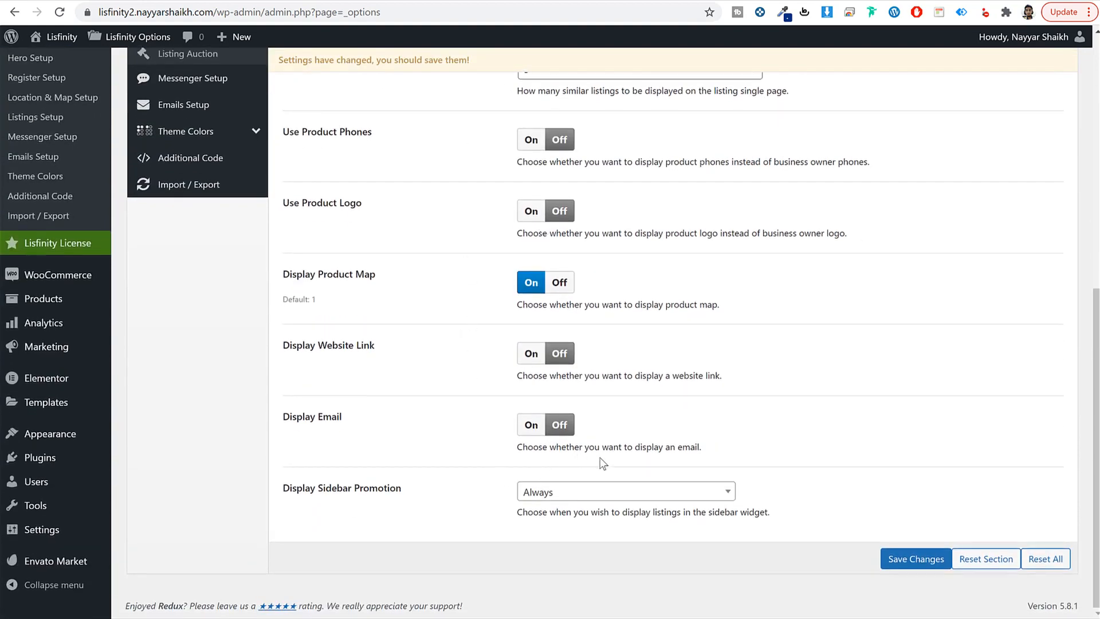
pyautogui.click(533, 427)
pyautogui.click(526, 359)
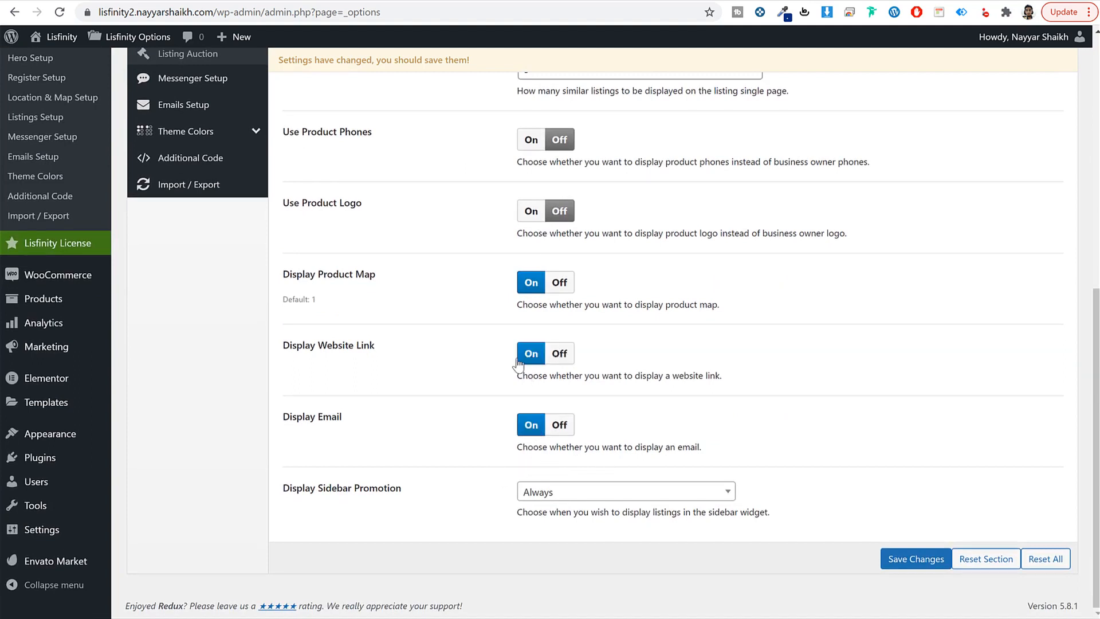
# Step: Preview the BMW listing page on the front-end site
pyautogui.click(428, 1)
pyautogui.click(306, 284)
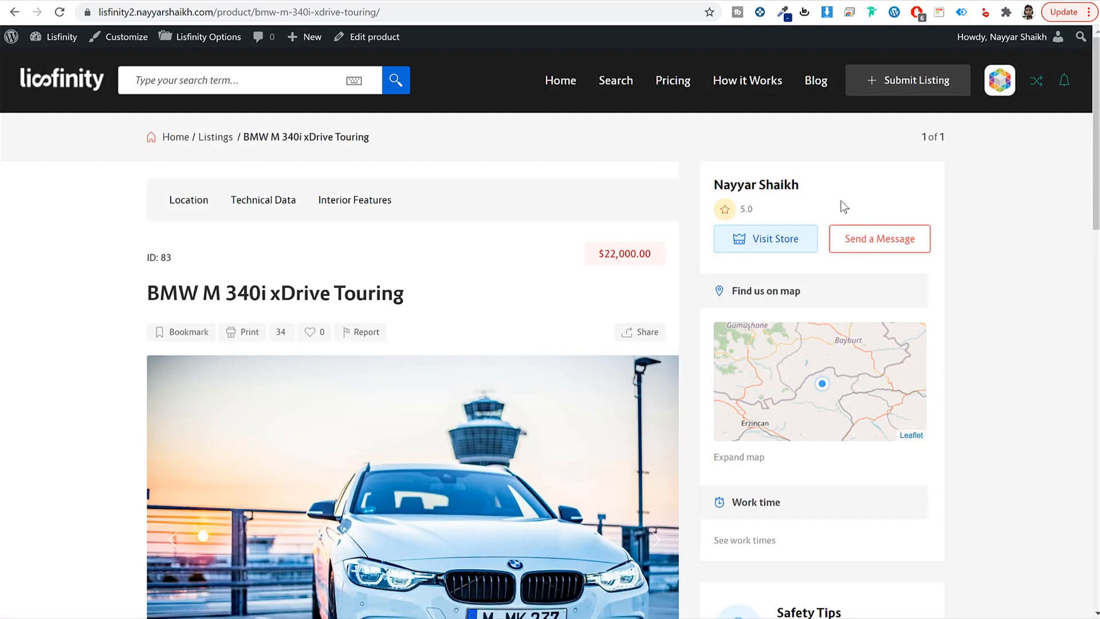
pyautogui.moveTo(803, 187); pyautogui.dragTo(712, 190)
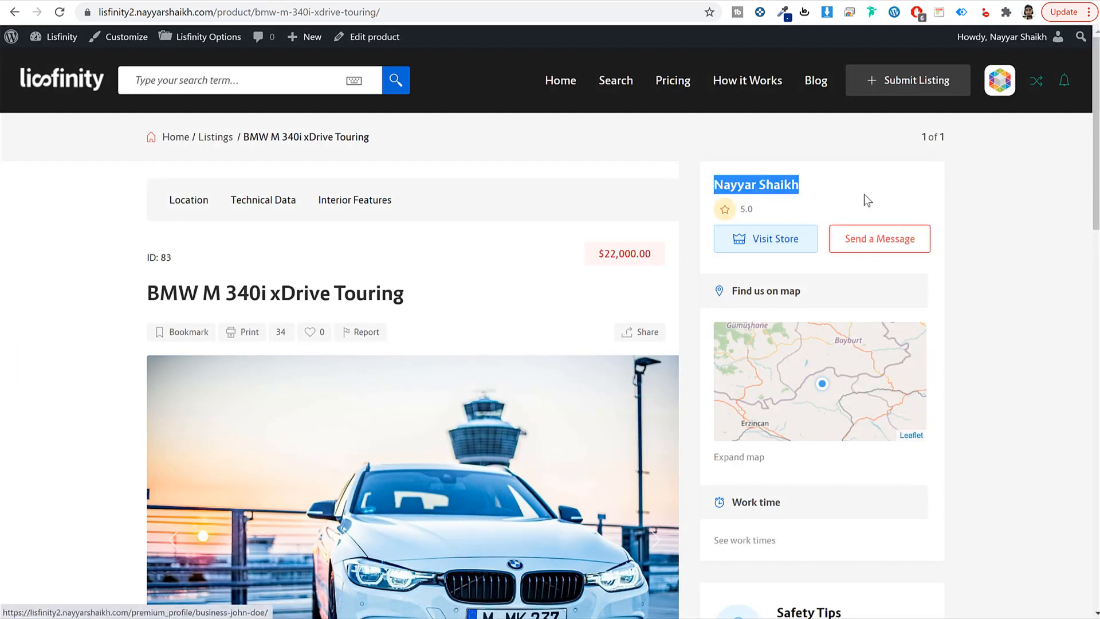
pyautogui.click(342, 0)
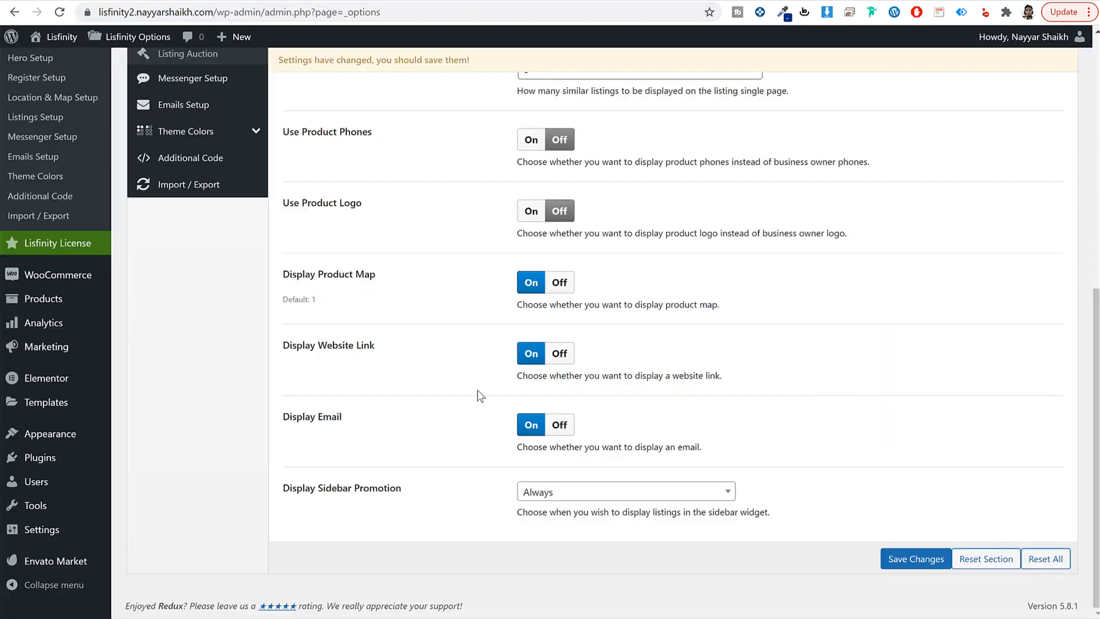
pyautogui.scroll(5, 613, 326)
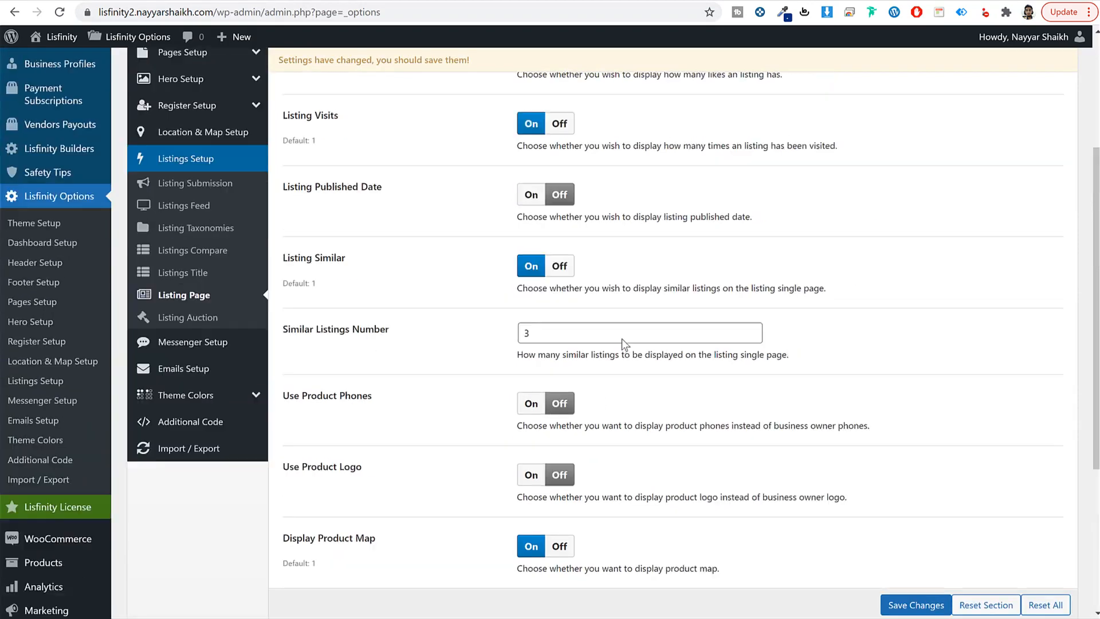
# Step: Review Messenger Setup, Emails Setup and Theme Colors, save the Lisfinity Options, and view the front-end homepage
pyautogui.click(212, 427)
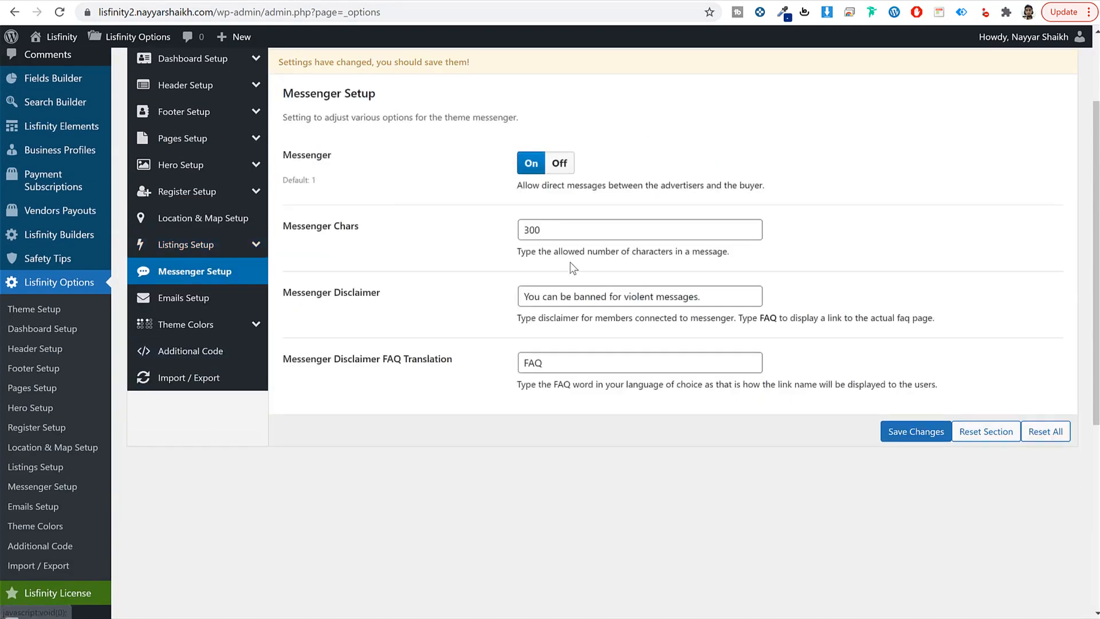
pyautogui.click(225, 304)
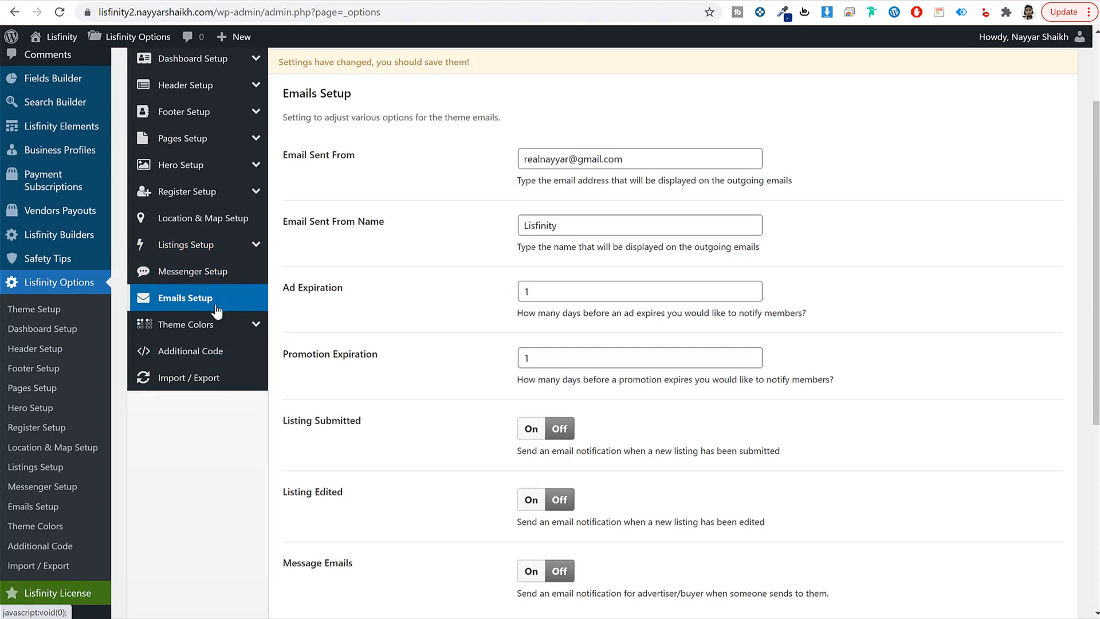
pyautogui.click(216, 320)
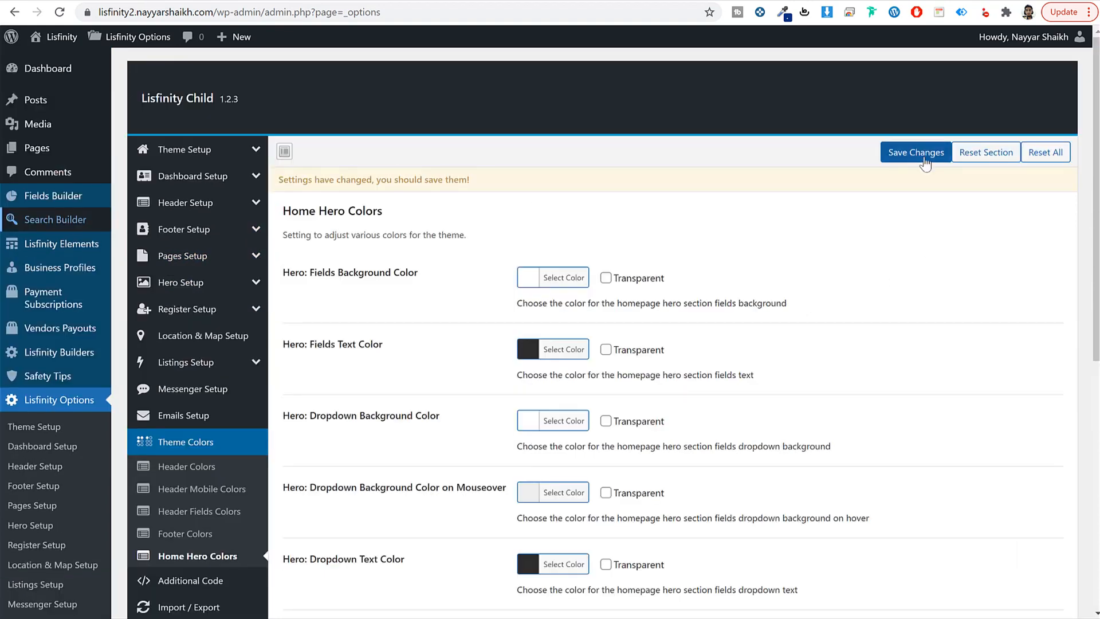
pyautogui.click(921, 153)
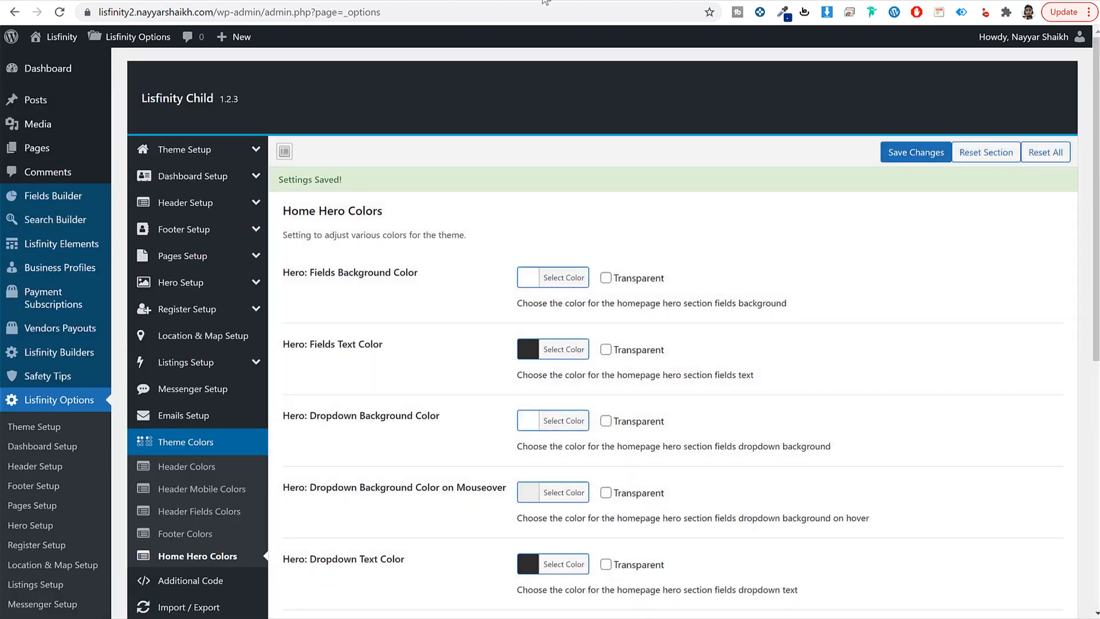
pyautogui.click(50, 38)
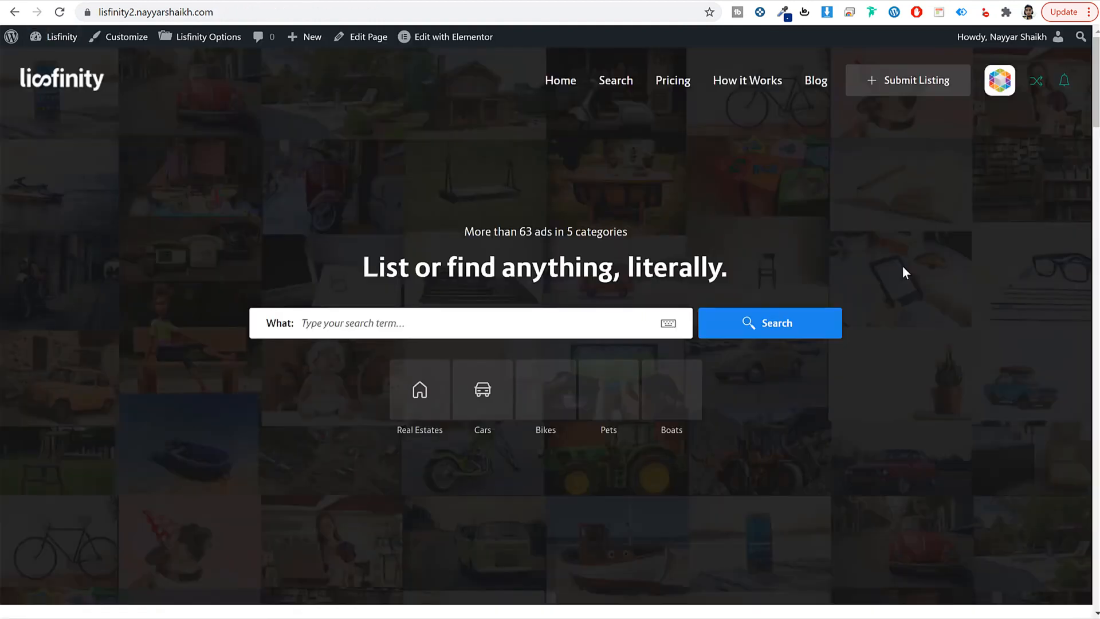